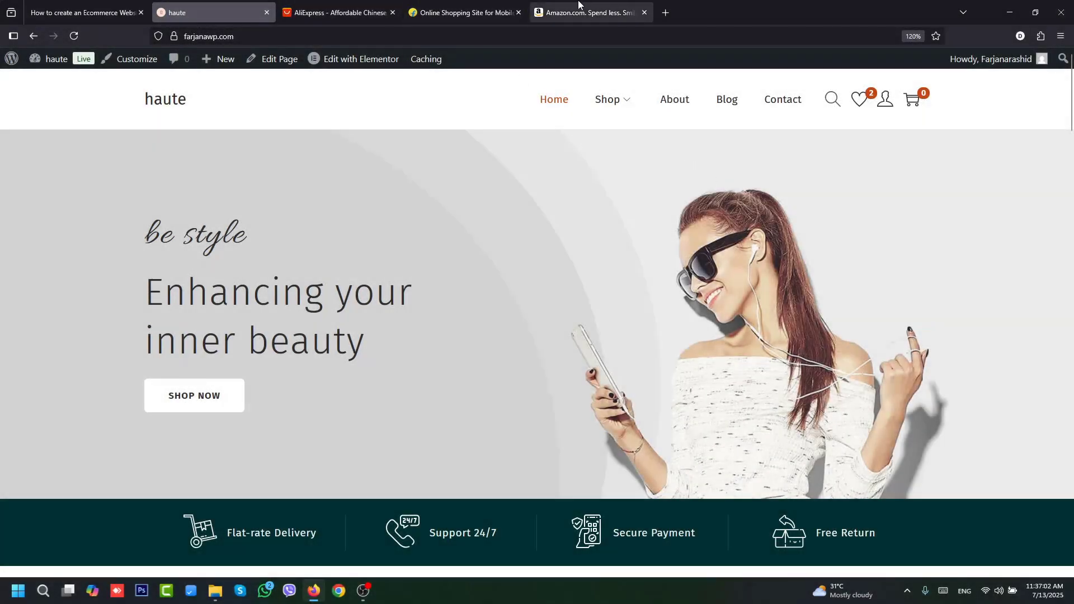
- Compare with the Amazon tab, then return to the haute store and briefly open and close product search
{"action": "left_click", "coordinate": [587, 12]}
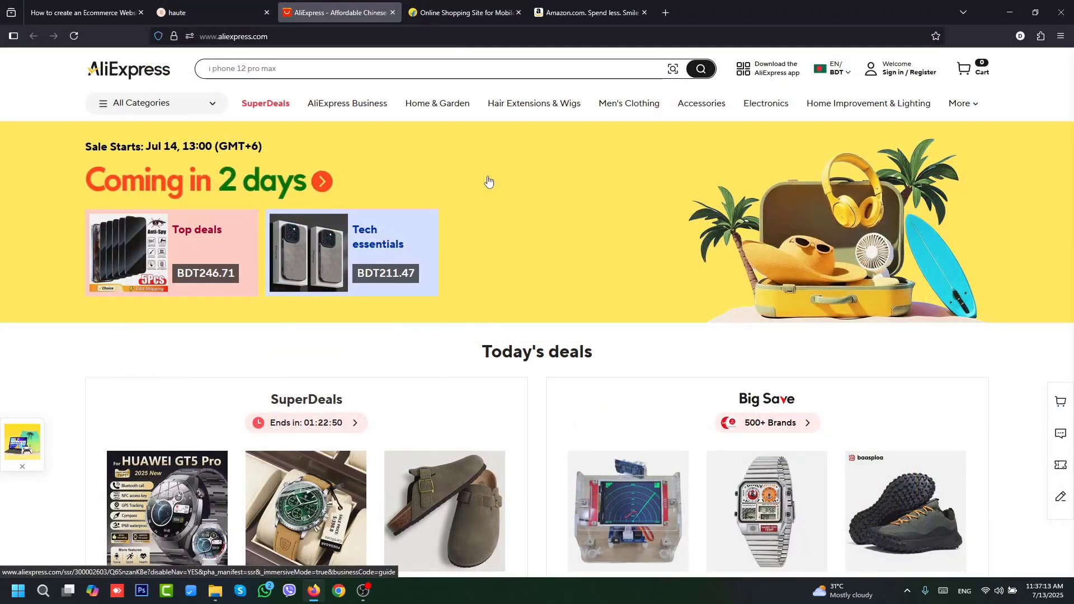
{"action": "left_click", "coordinate": [249, 7]}
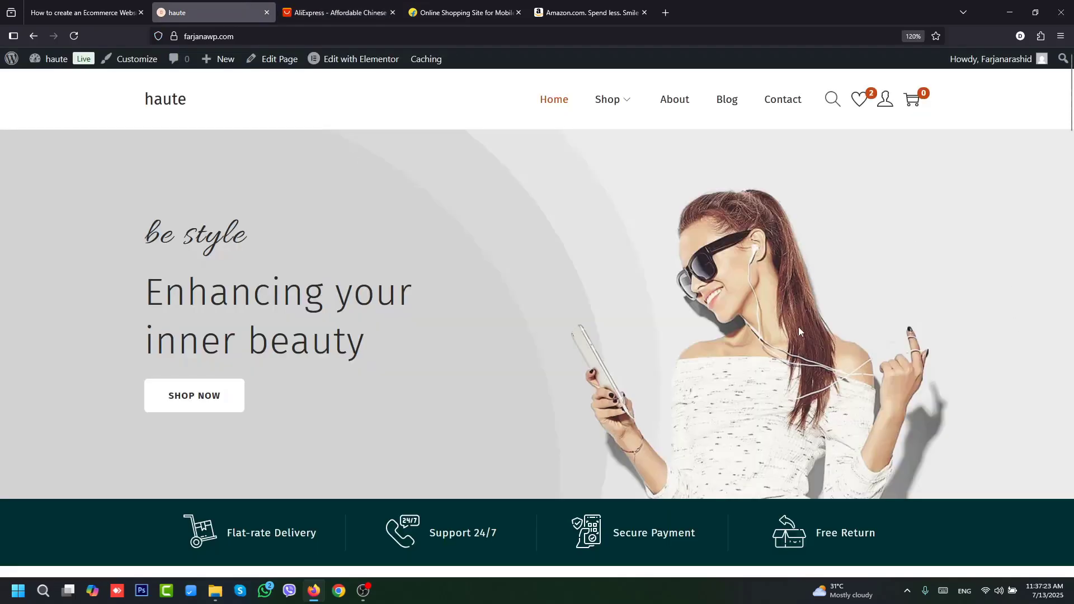
{"action": "left_click_drag", "start_coordinate": [1072, 113], "coordinate": [1072, 382]}
{"action": "left_click", "coordinate": [832, 101]}
{"action": "left_click", "coordinate": [807, 146]}
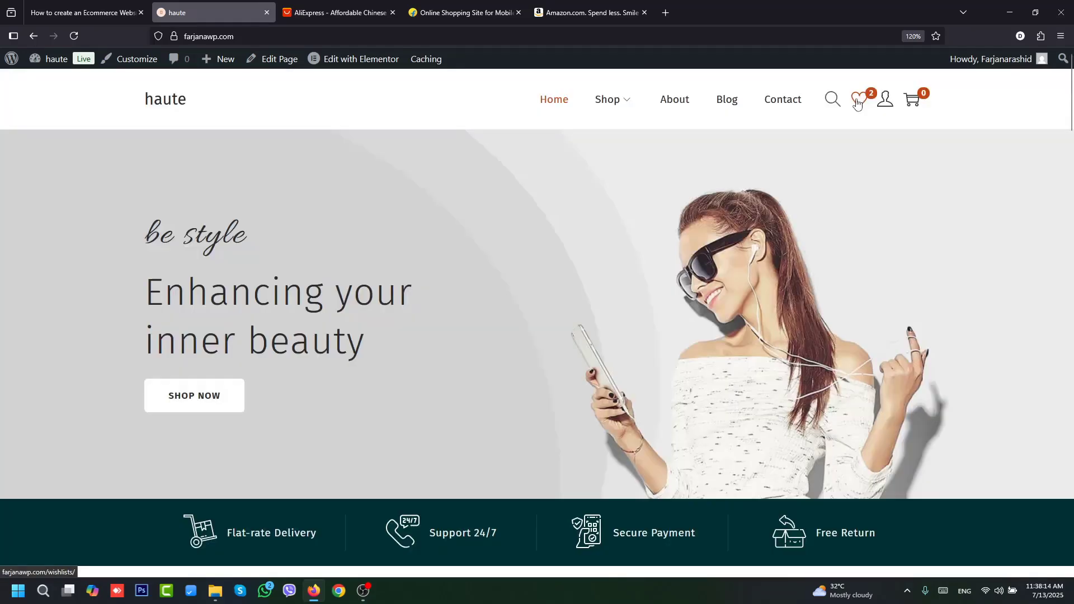
{"action": "mouse_move", "coordinate": [883, 106]}
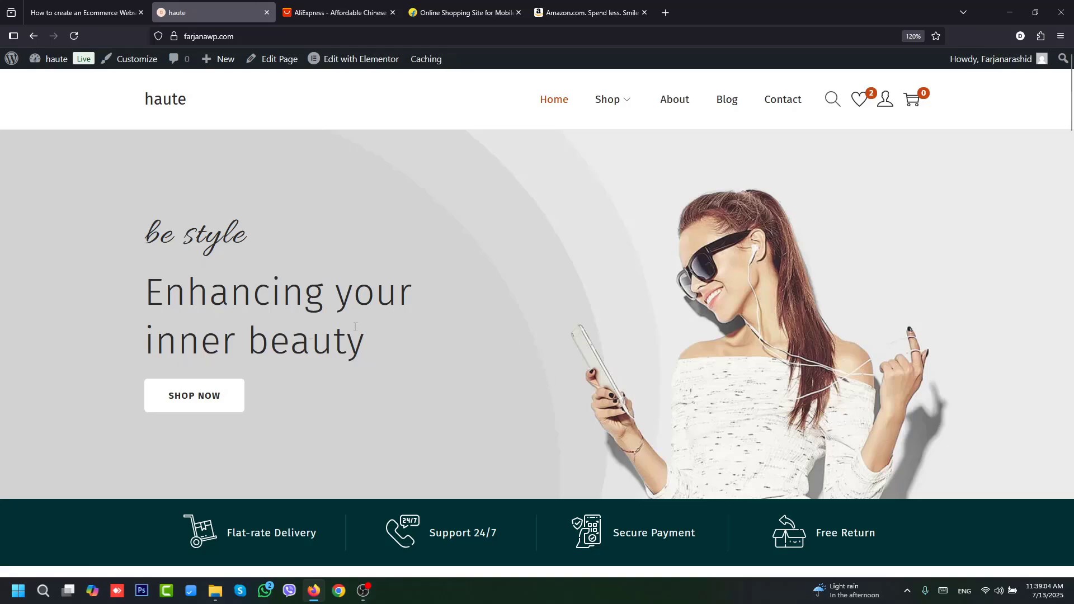
- Scroll the haute home page through categories, New Arrivals and Featured Items down to the footer links
{"action": "scroll", "coordinate": [385, 338], "scroll_direction": "down", "scroll_amount": 3}
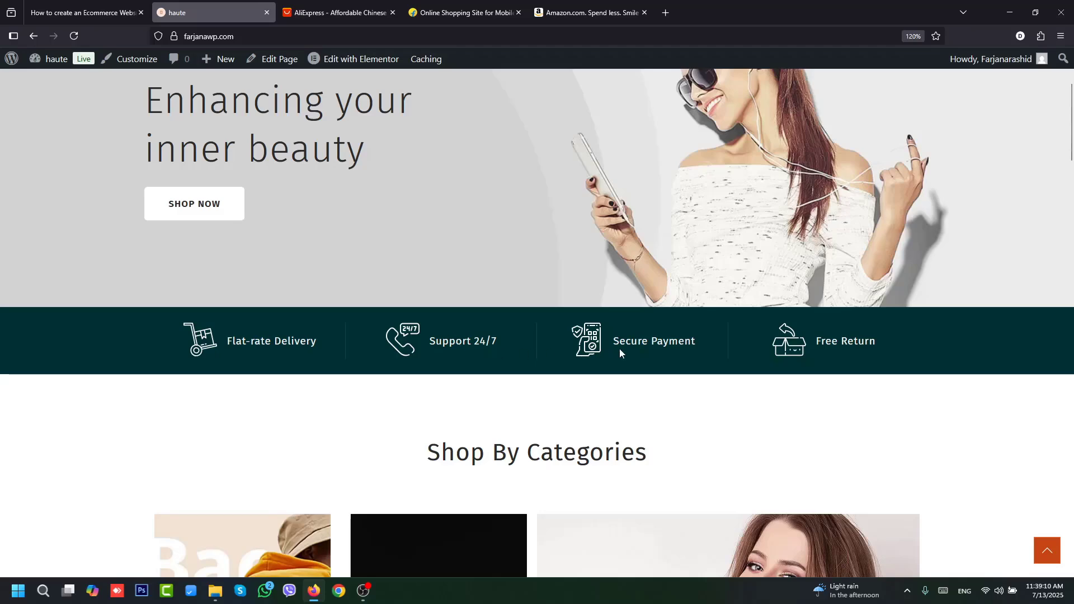
{"action": "scroll", "coordinate": [893, 341], "scroll_direction": "down", "scroll_amount": 5}
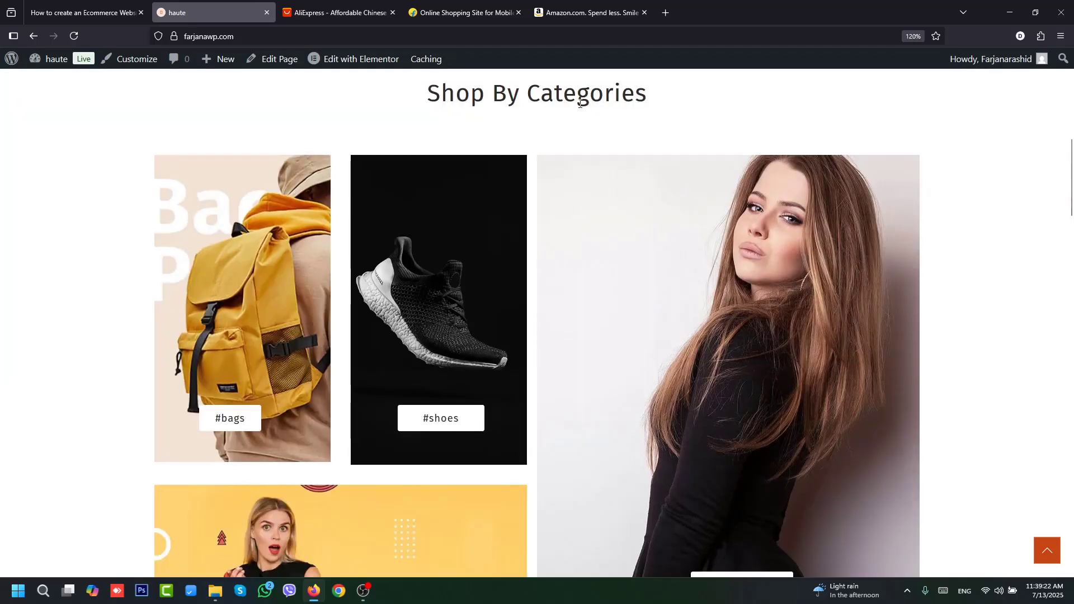
{"action": "scroll", "coordinate": [1070, 214], "scroll_direction": "down", "scroll_amount": 2}
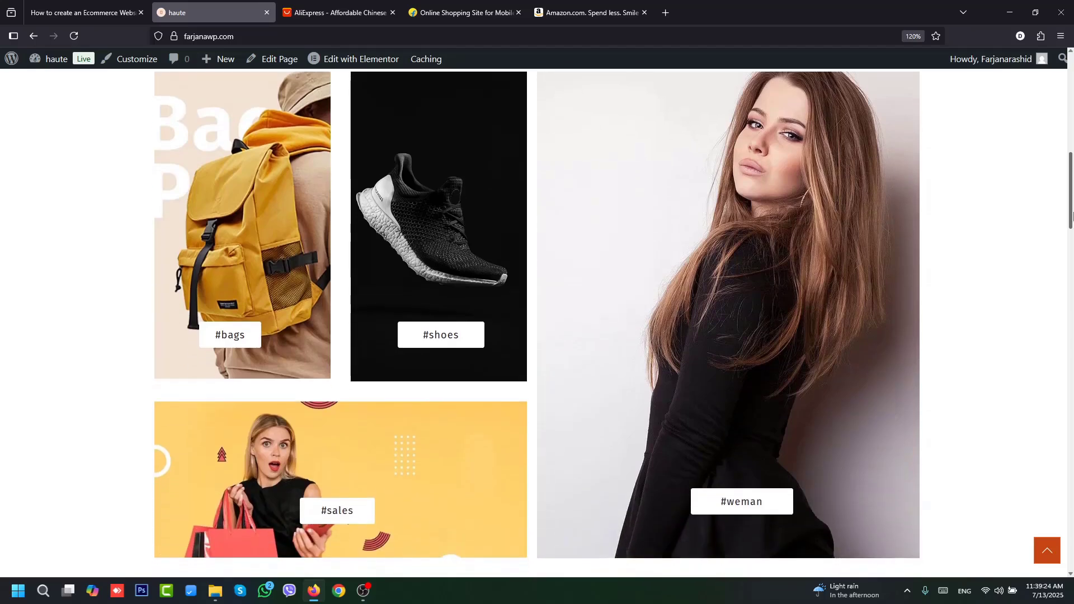
{"action": "scroll", "coordinate": [1070, 214], "scroll_direction": "up", "scroll_amount": 1}
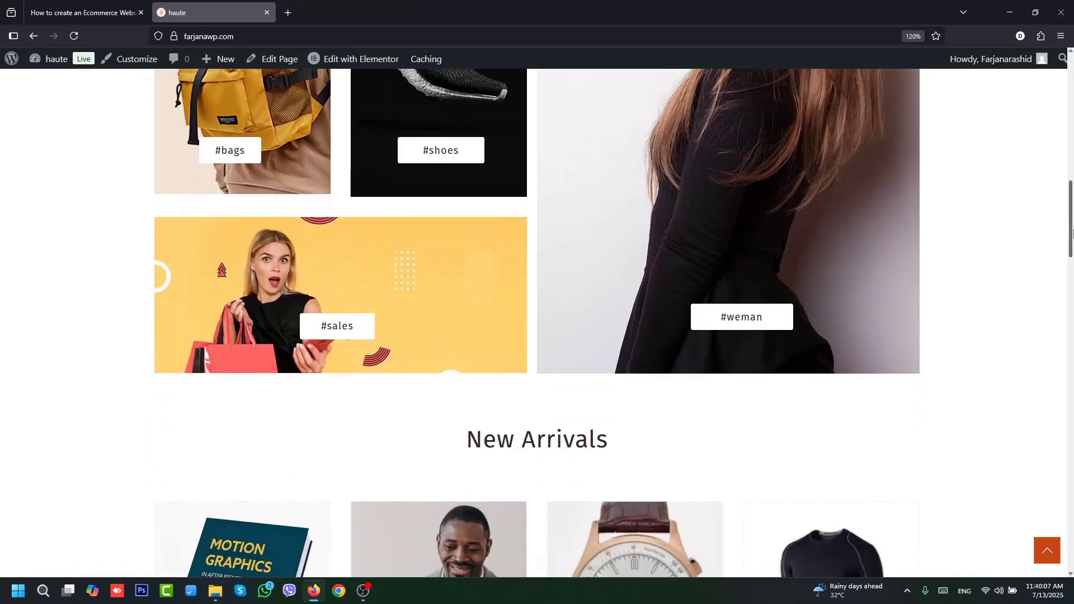
{"action": "scroll", "coordinate": [1072, 271], "scroll_direction": "down", "scroll_amount": 4}
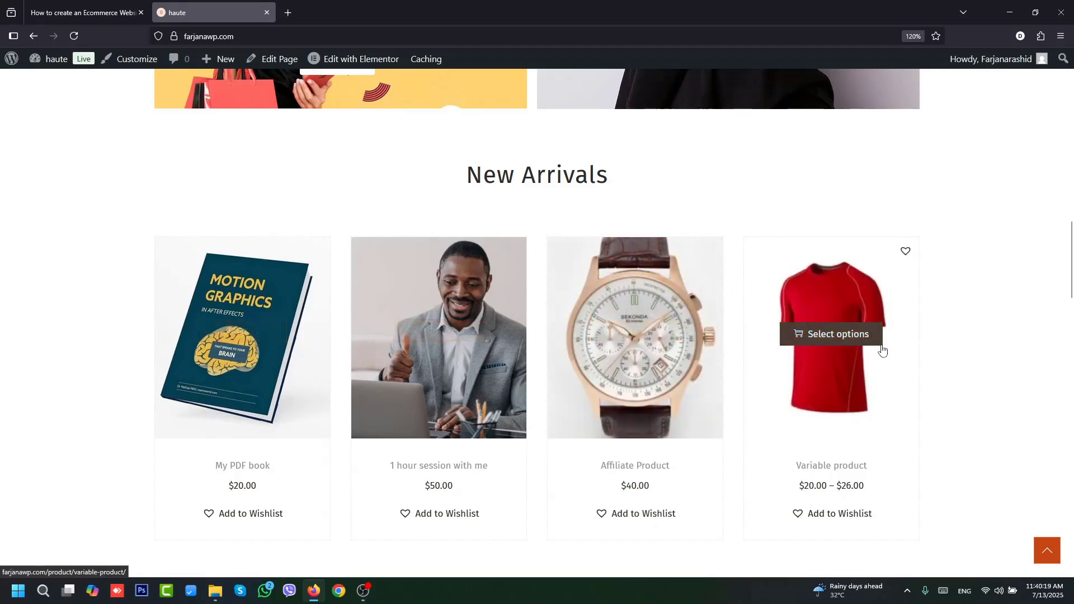
{"action": "scroll", "coordinate": [1071, 300], "scroll_direction": "down", "scroll_amount": 3}
{"action": "scroll", "coordinate": [1071, 299], "scroll_direction": "down", "scroll_amount": 5}
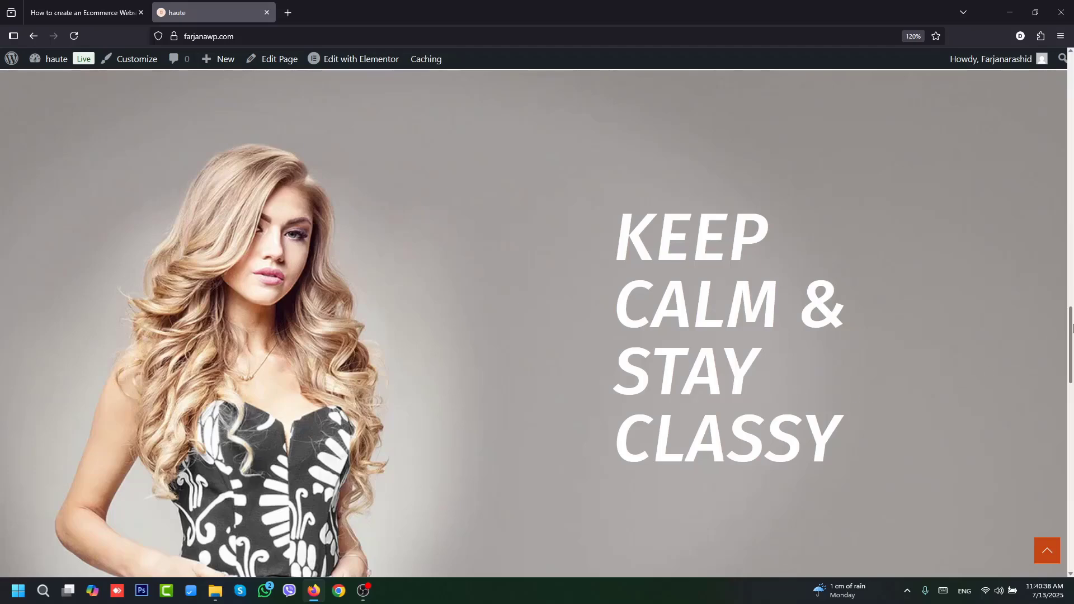
{"action": "scroll", "coordinate": [1072, 423], "scroll_direction": "down", "scroll_amount": 10}
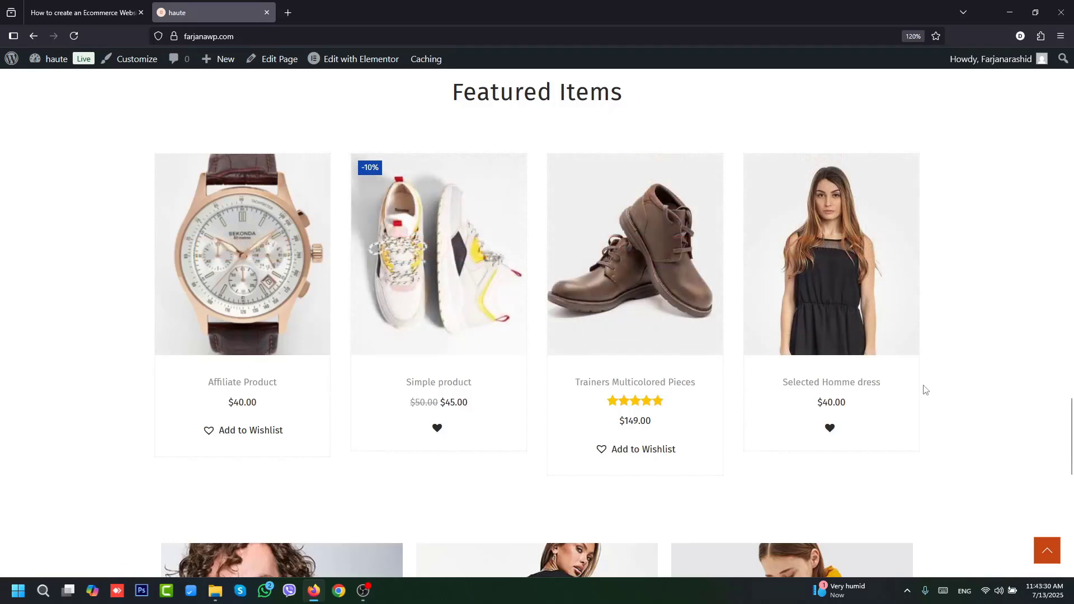
{"action": "left_click_drag", "start_coordinate": [1069, 419], "coordinate": [1071, 480]}
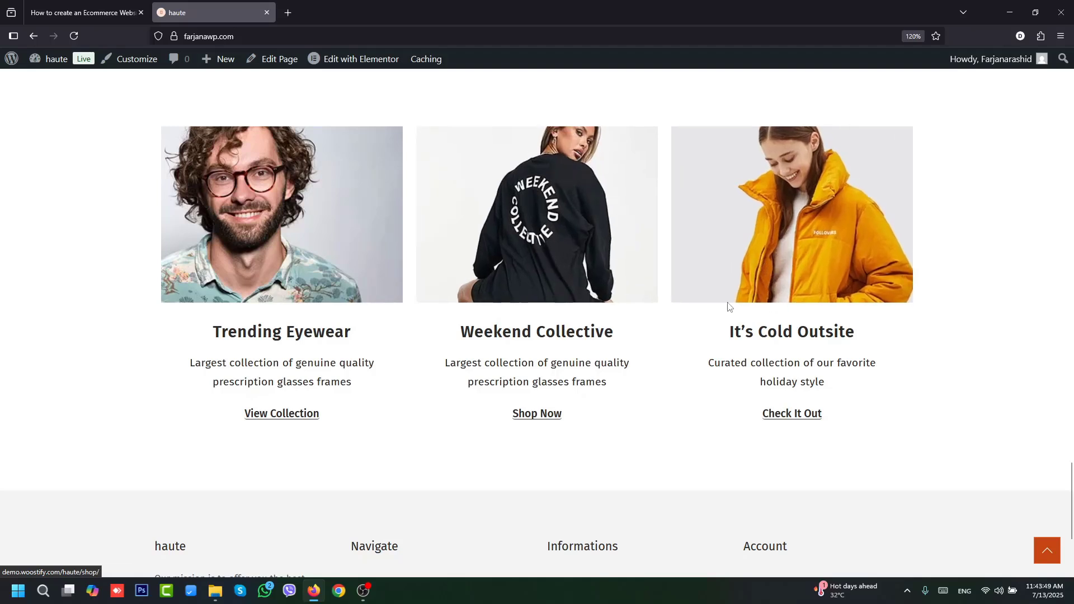
{"action": "scroll", "coordinate": [834, 503], "scroll_direction": "down", "scroll_amount": 3}
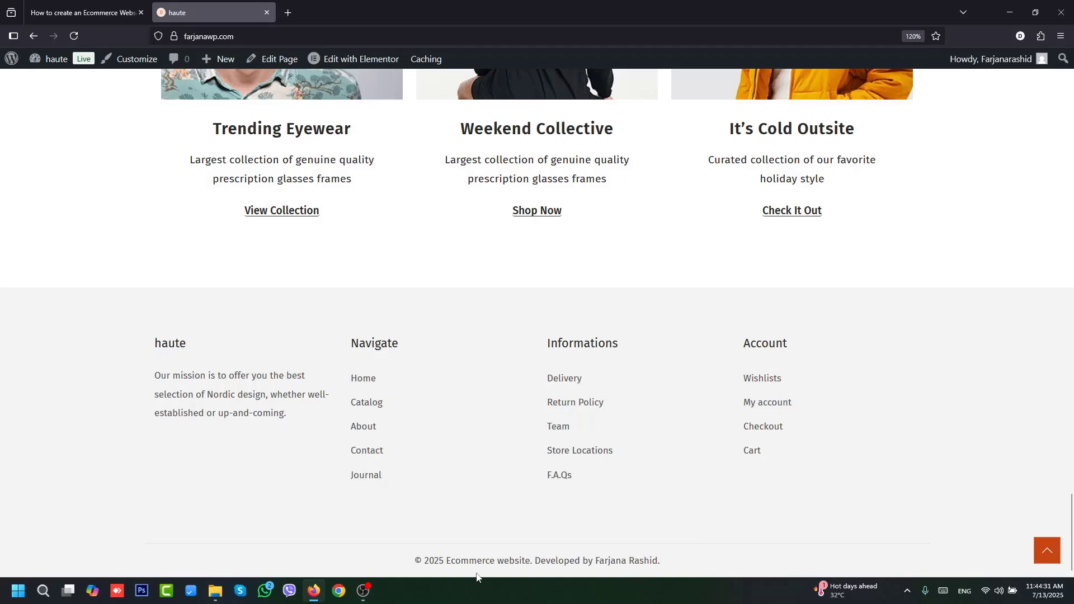
- Open the Shop listing from the top of the home page, browse its products, and go to Bags
{"action": "left_click", "coordinate": [1048, 554]}
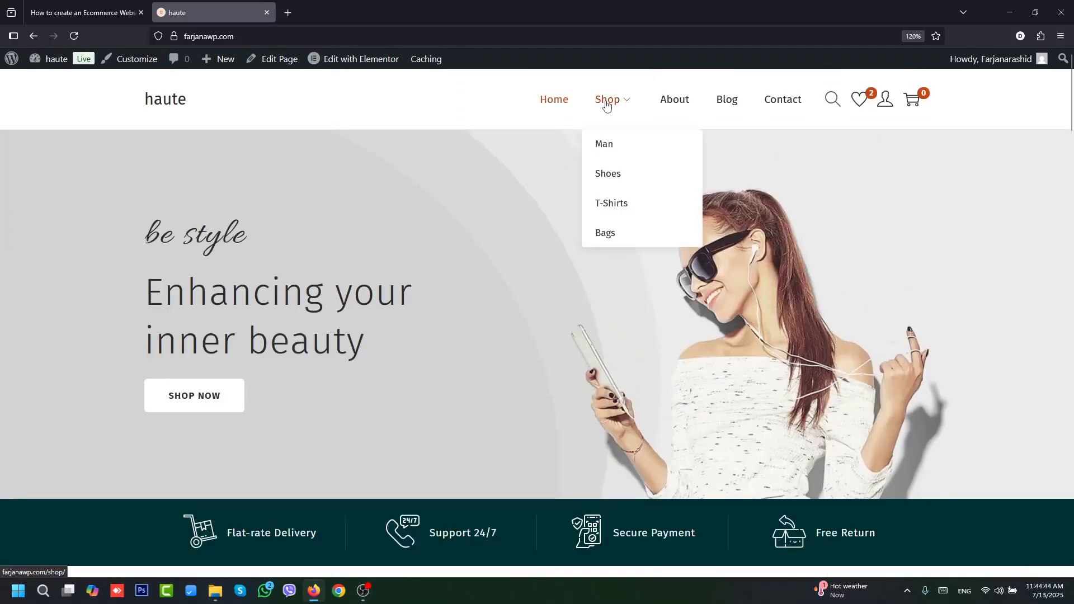
{"action": "left_click", "coordinate": [606, 106]}
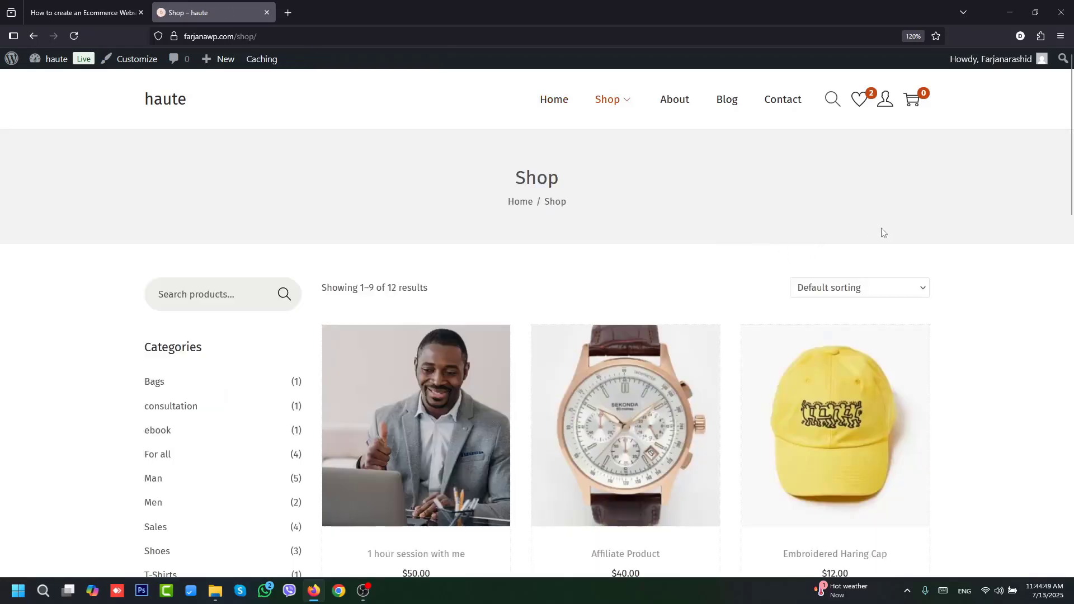
{"action": "left_click_drag", "start_coordinate": [1070, 193], "coordinate": [1052, 536]}
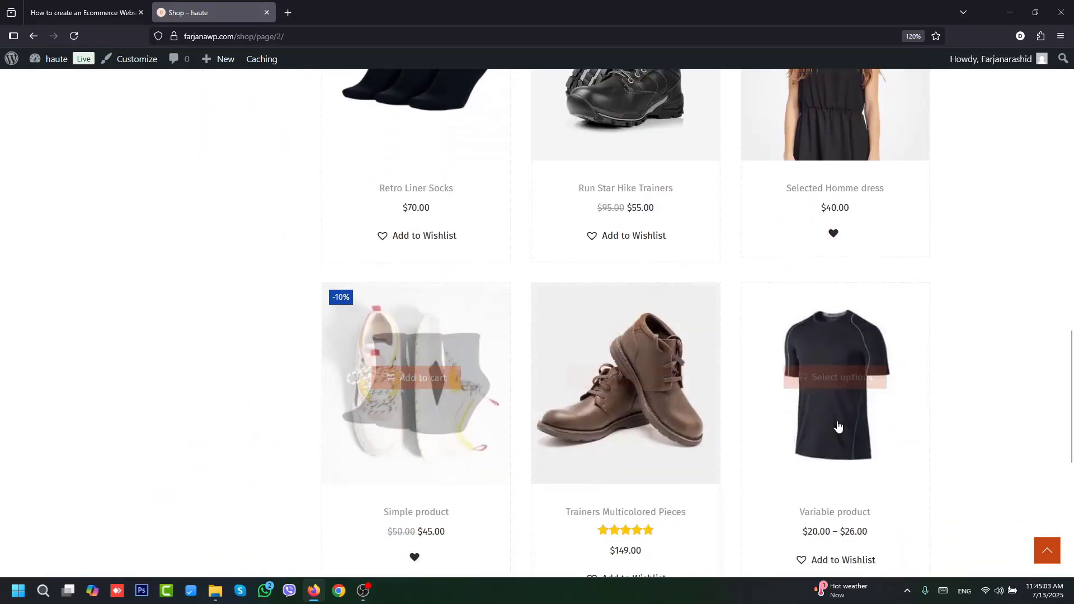
{"action": "left_click_drag", "start_coordinate": [1071, 412], "coordinate": [1071, 146]}
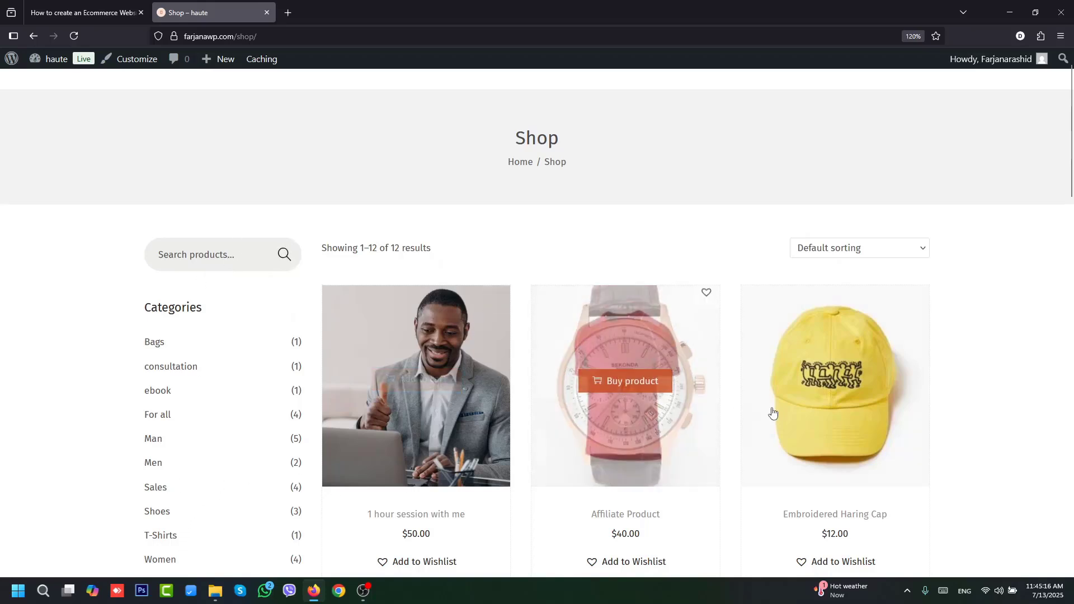
{"action": "left_click", "coordinate": [208, 252]}
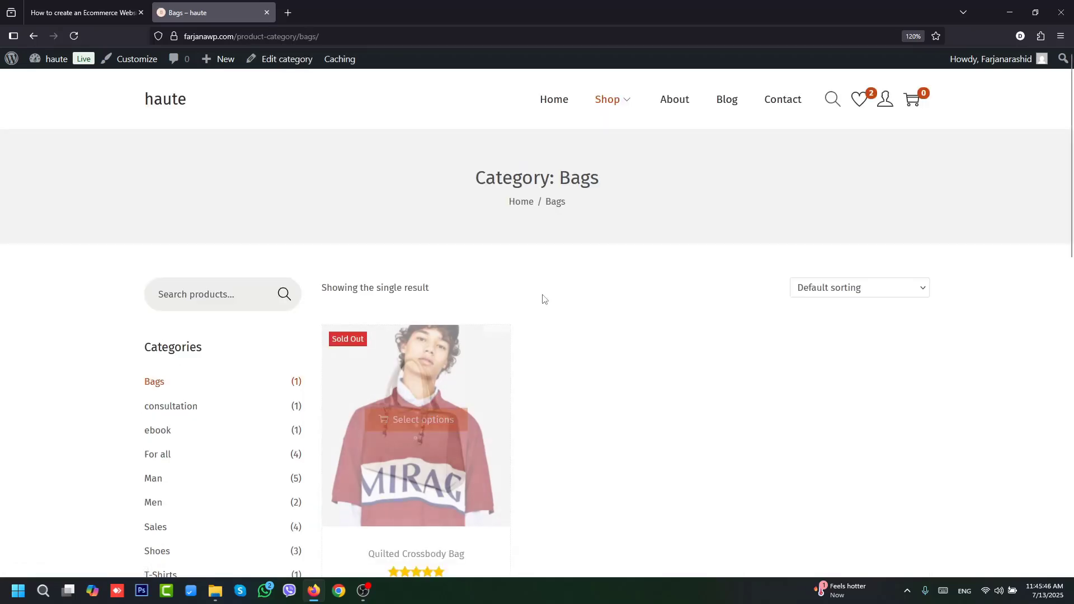
- Filter the shop by price up to $30, then drag the maximum back to $150
{"action": "scroll", "coordinate": [64, 79], "scroll_direction": "down", "scroll_amount": 7}
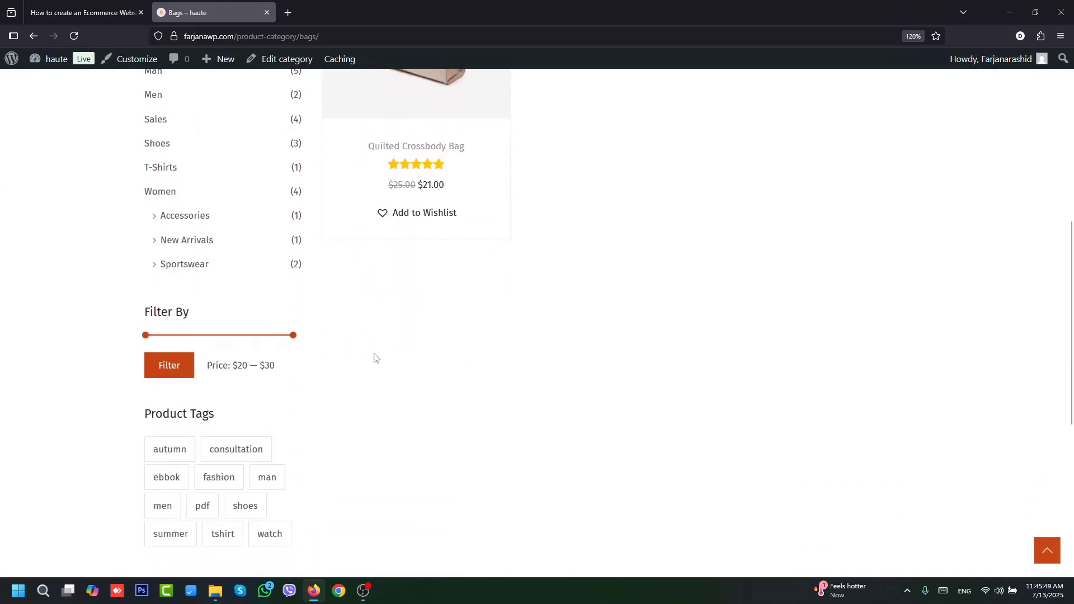
{"action": "left_click", "coordinate": [168, 360]}
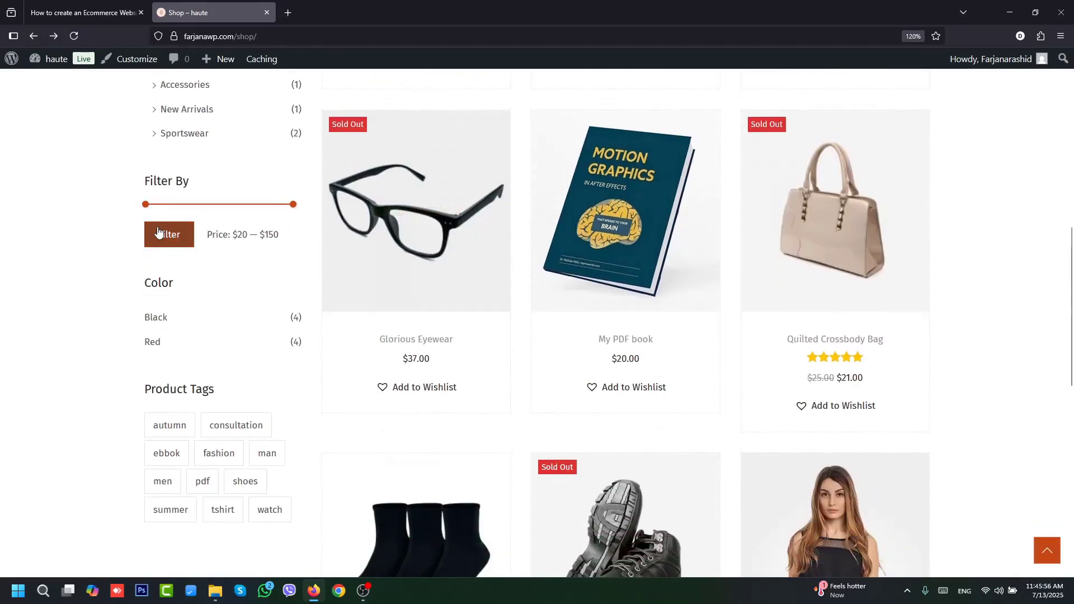
{"action": "left_click_drag", "start_coordinate": [292, 211], "coordinate": [168, 213]}
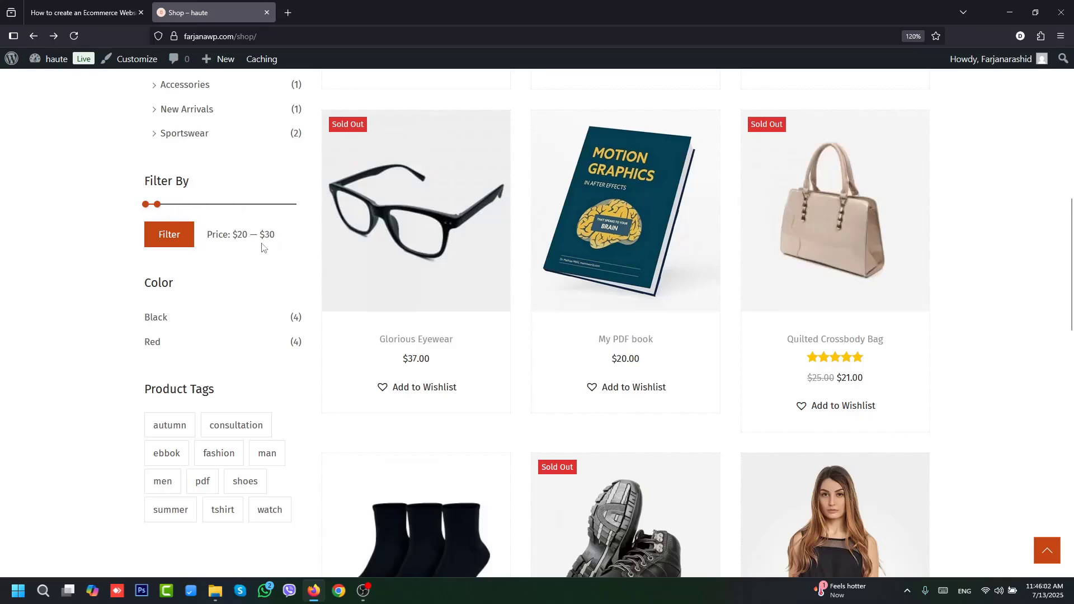
{"action": "left_click", "coordinate": [170, 240]}
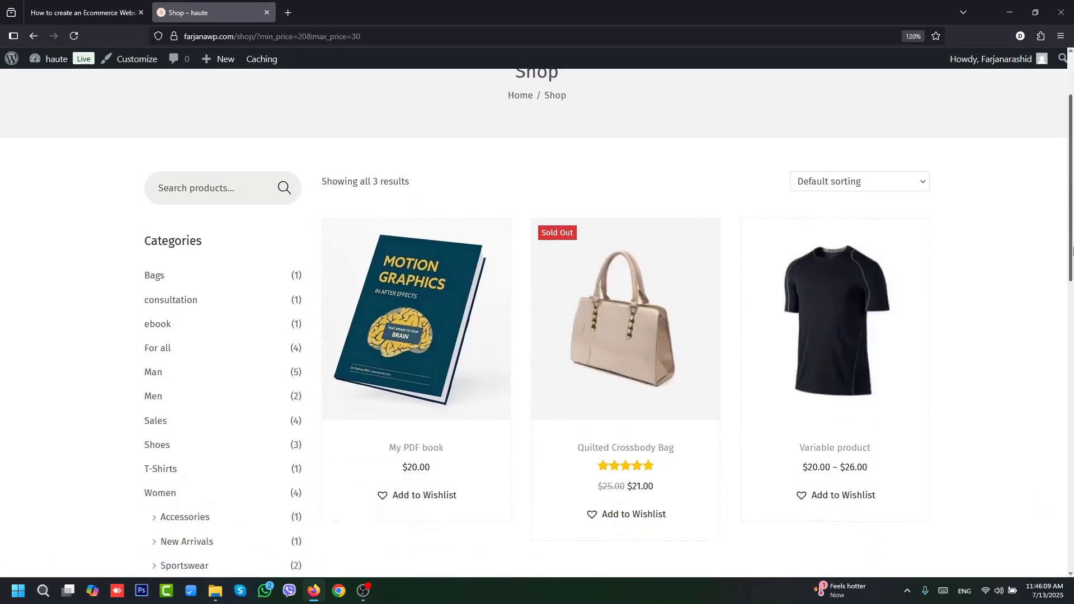
{"action": "left_click_drag", "start_coordinate": [1071, 247], "coordinate": [1070, 282]}
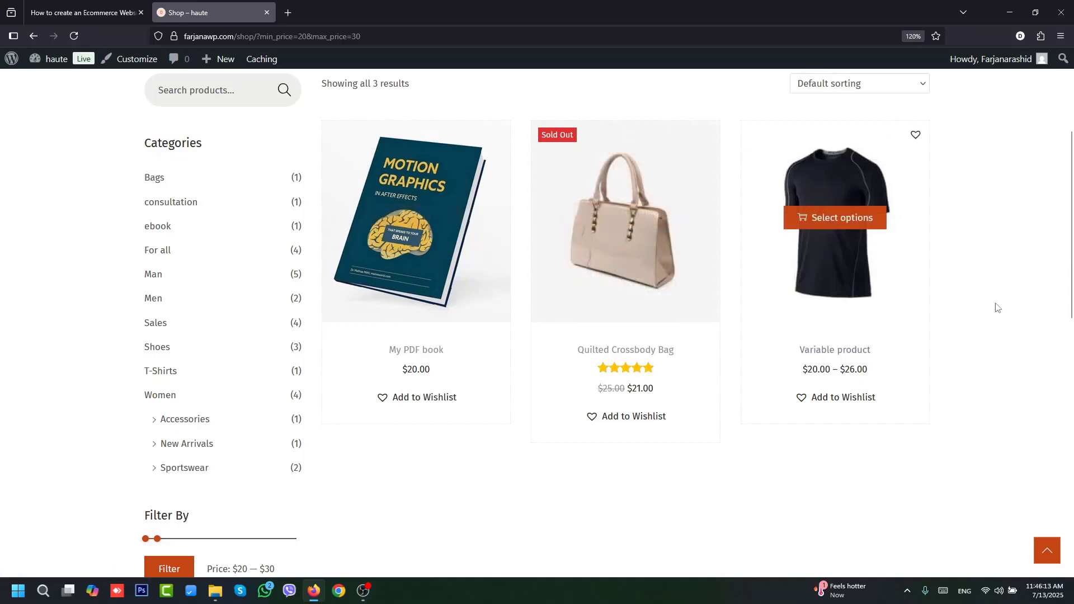
{"action": "scroll", "coordinate": [1029, 352], "scroll_direction": "down", "scroll_amount": 5}
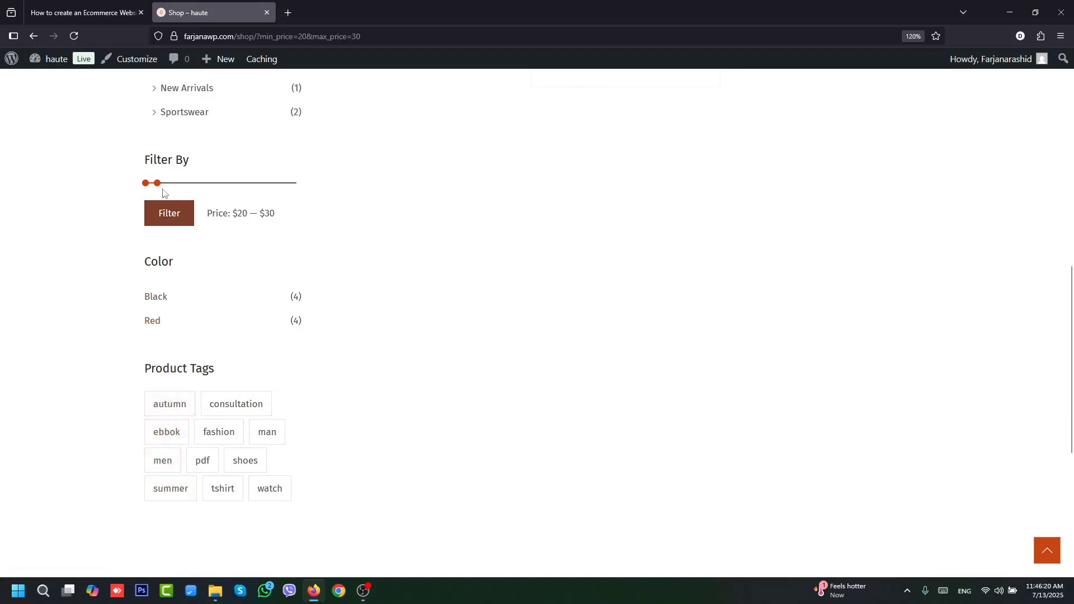
{"action": "left_click_drag", "start_coordinate": [157, 182], "coordinate": [313, 189]}
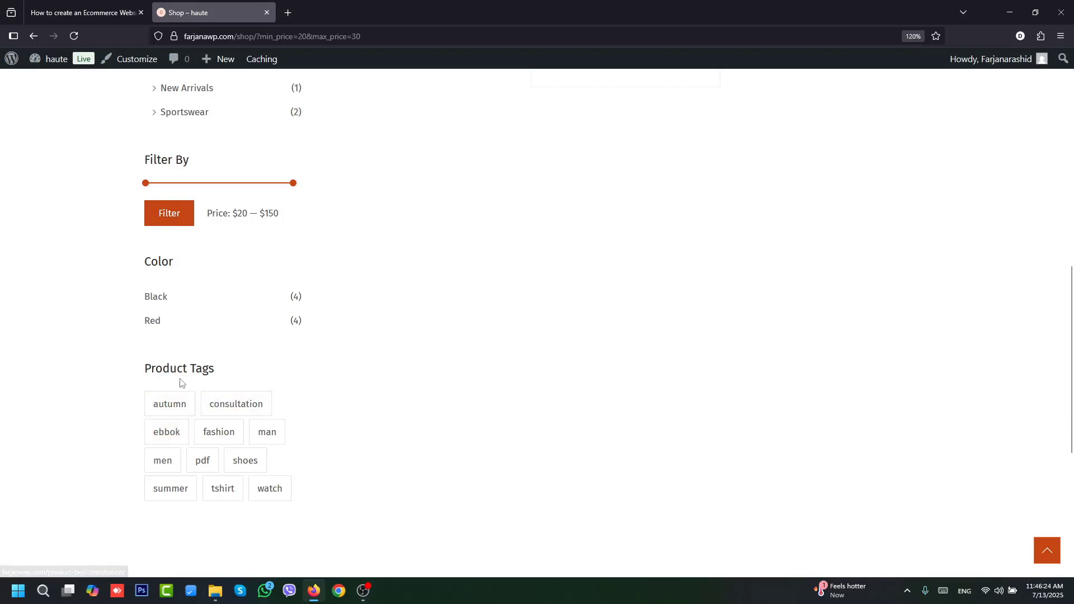
- Show the fashion-tagged products and scroll the shop listing to My PDF book and the Embroidered Haring Cap
{"action": "left_click", "coordinate": [209, 435]}
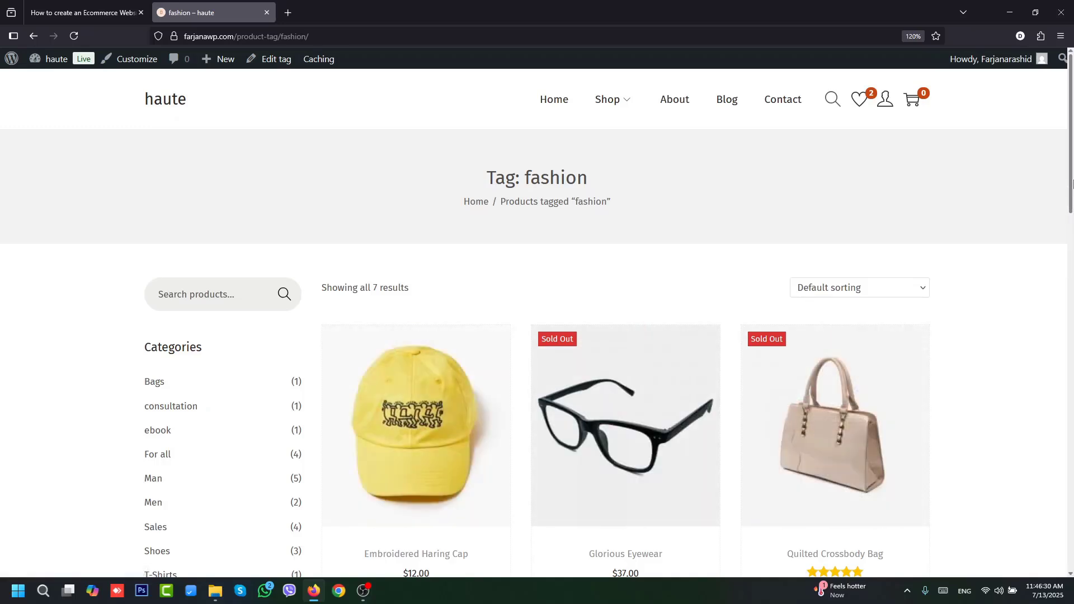
{"action": "left_click_drag", "start_coordinate": [1072, 184], "coordinate": [1062, 247]}
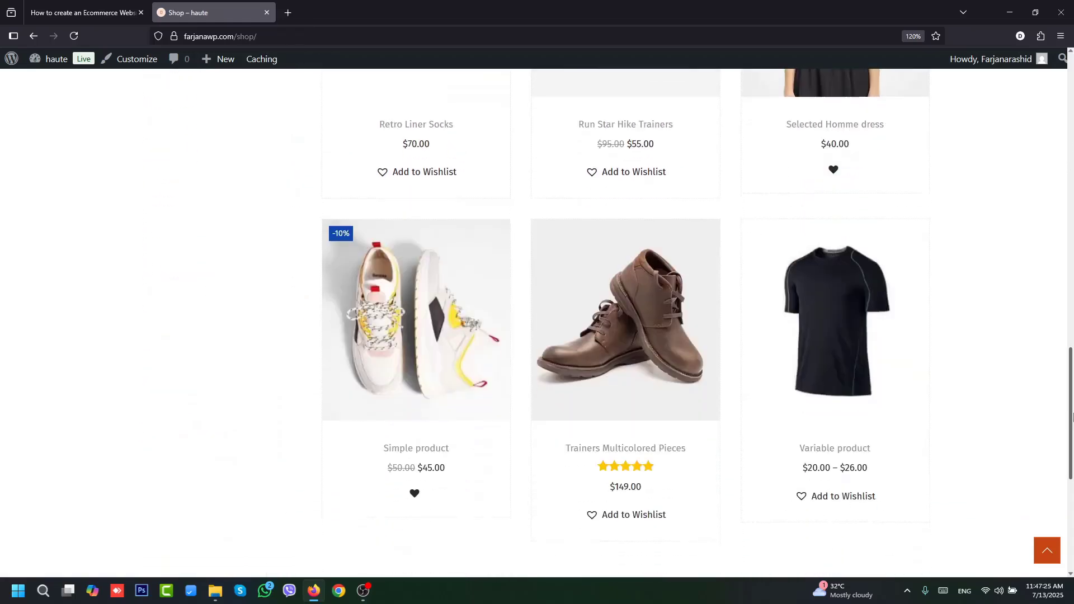
{"action": "scroll", "coordinate": [1028, 436], "scroll_direction": "down", "scroll_amount": 1}
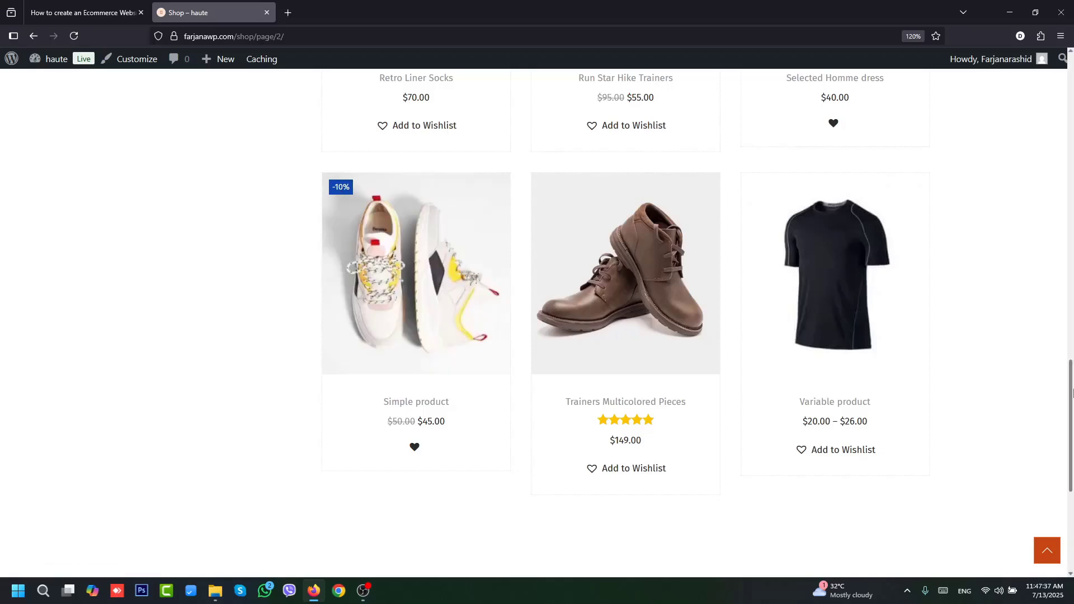
{"action": "left_click_drag", "start_coordinate": [1071, 391], "coordinate": [1072, 205]}
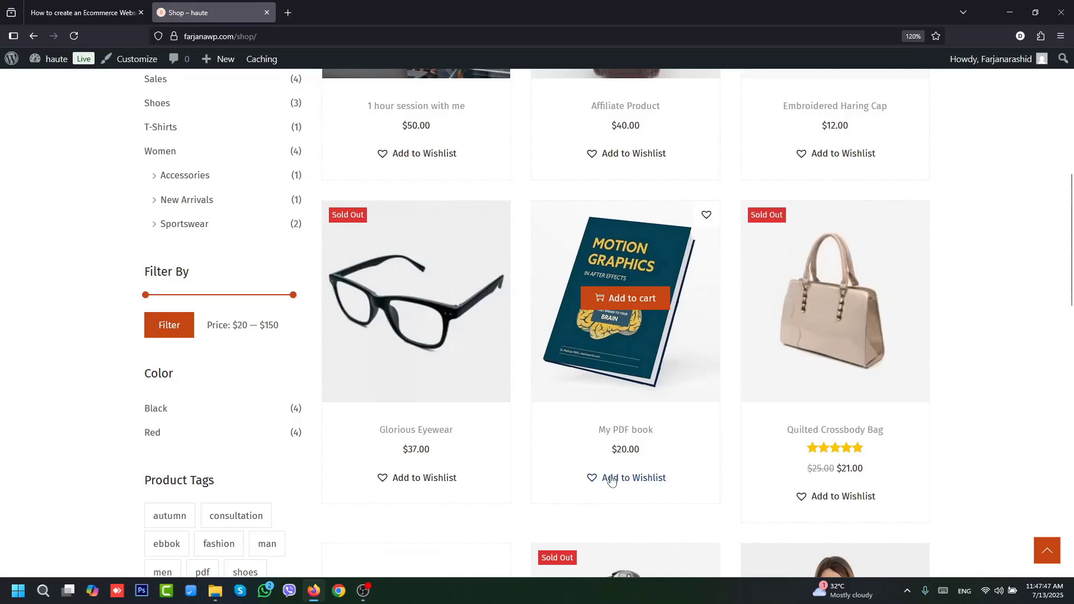
- Add My PDF book to the wishlist, review the wishlist table, and return to Shop
{"action": "left_click", "coordinate": [704, 222]}
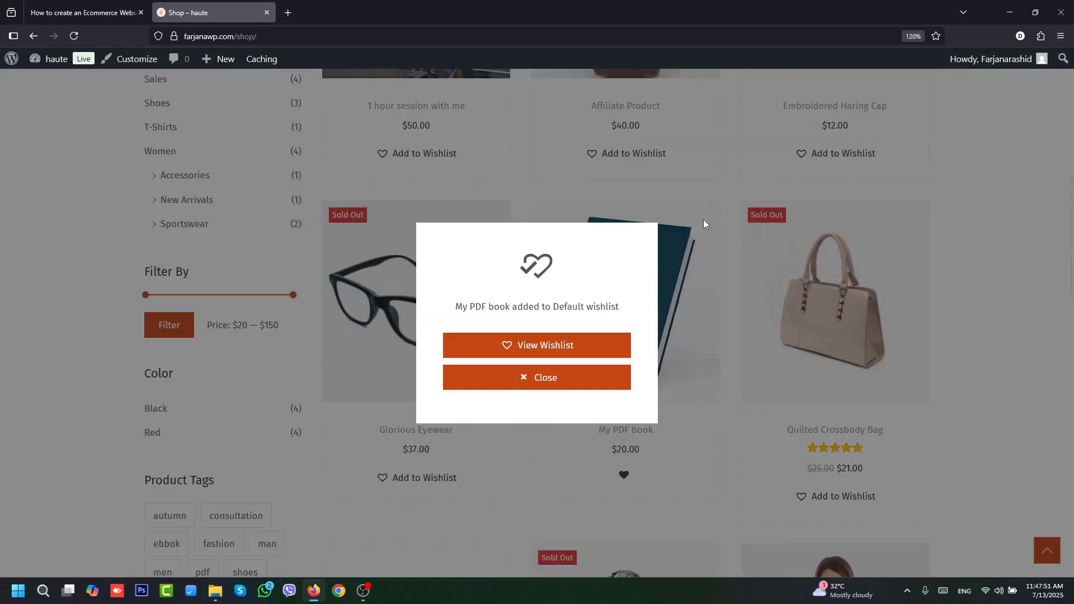
{"action": "left_click", "coordinate": [555, 345]}
{"action": "mouse_move", "coordinate": [1072, 222]}
{"action": "left_mouse_down"}
{"action": "mouse_move", "coordinate": [1068, 384]}
{"action": "mouse_move", "coordinate": [1070, 204]}
{"action": "left_mouse_up"}
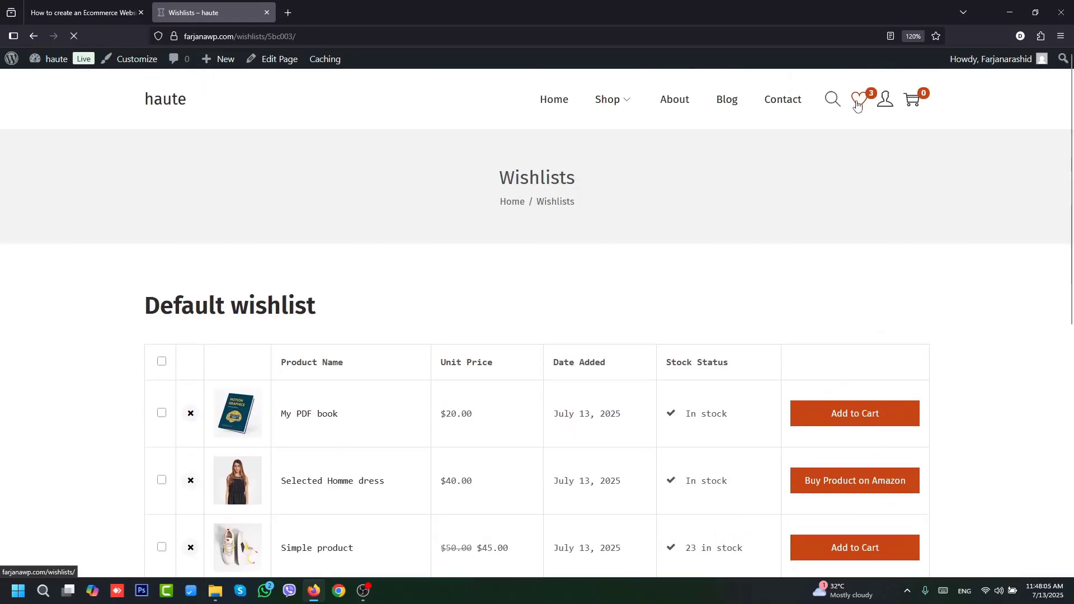
{"action": "left_click", "coordinate": [607, 107]}
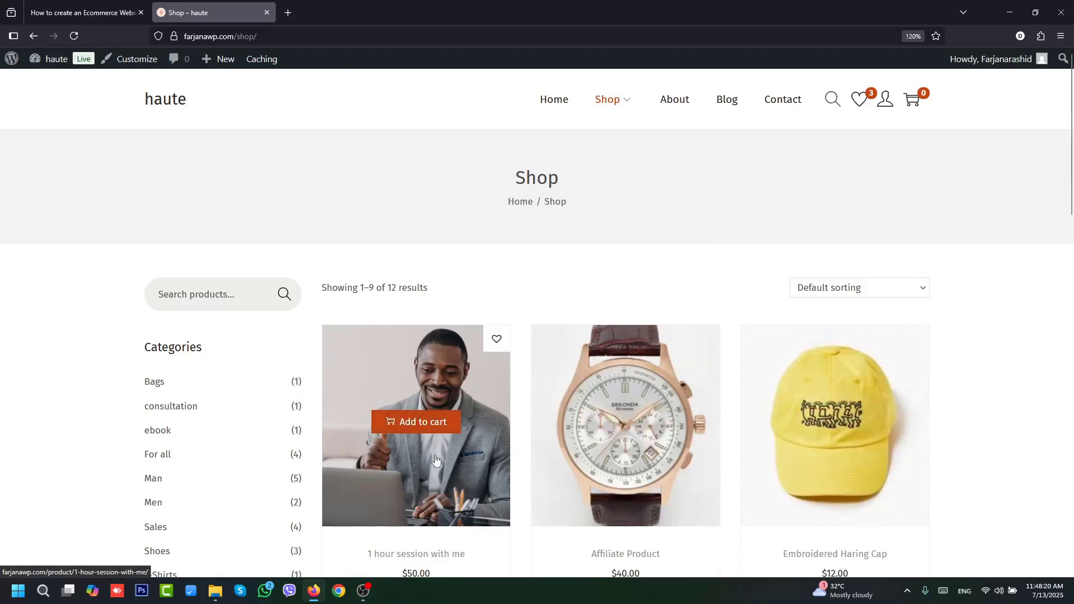
- Add the $12 Embroidered Haring Cap to the cart and reveal the coupon field on the $17.00 cart
{"action": "scroll", "coordinate": [1029, 301], "scroll_direction": "down", "scroll_amount": 3}
{"action": "mouse_move", "coordinate": [855, 288]}
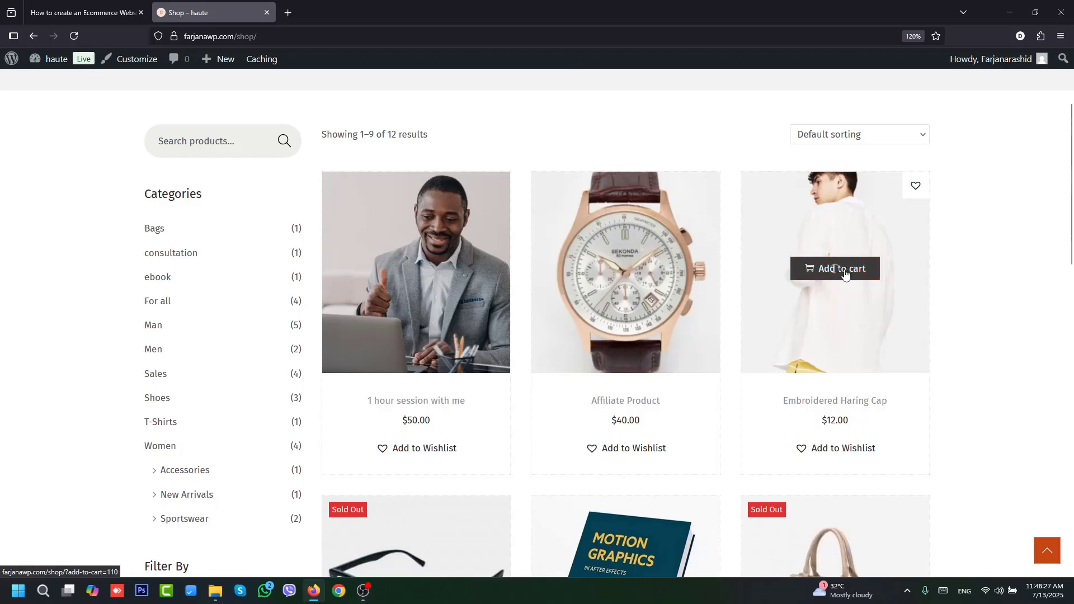
{"action": "left_click", "coordinate": [844, 273]}
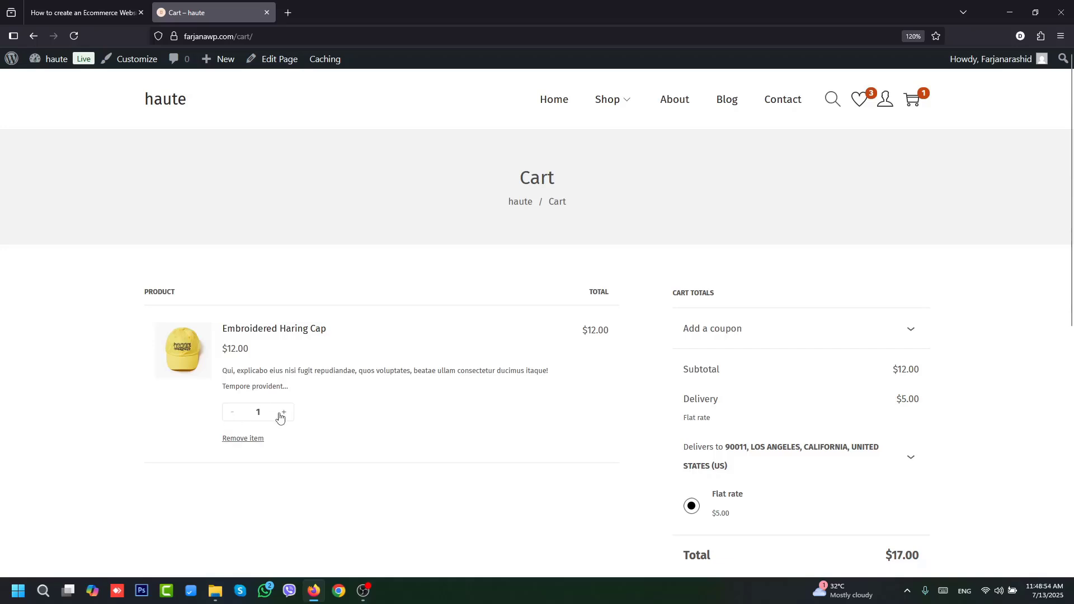
{"action": "scroll", "coordinate": [280, 417], "scroll_direction": "down", "scroll_amount": 1}
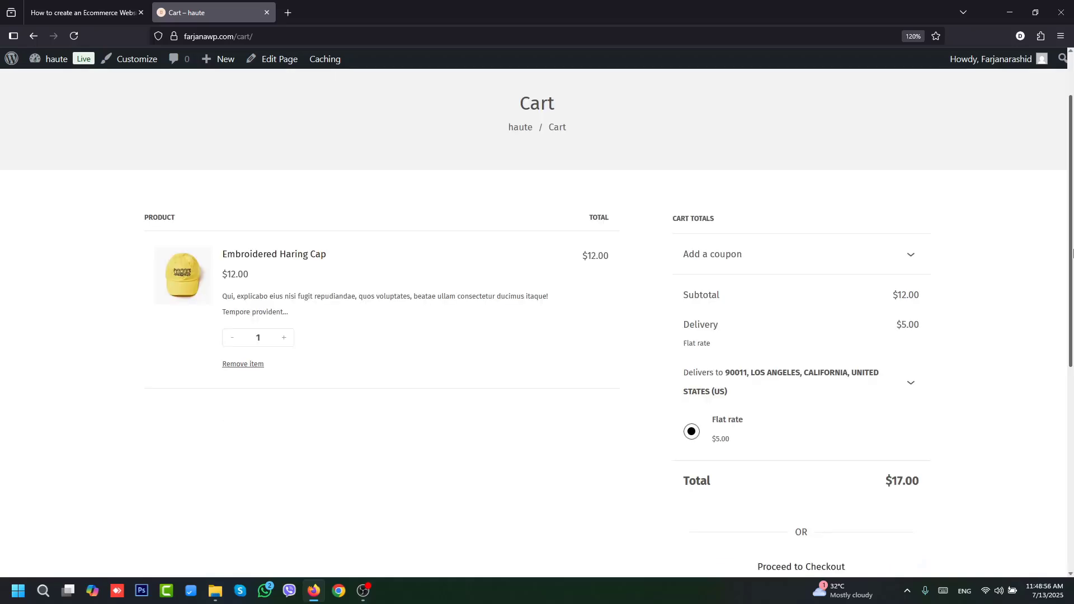
{"action": "left_click", "coordinate": [727, 261]}
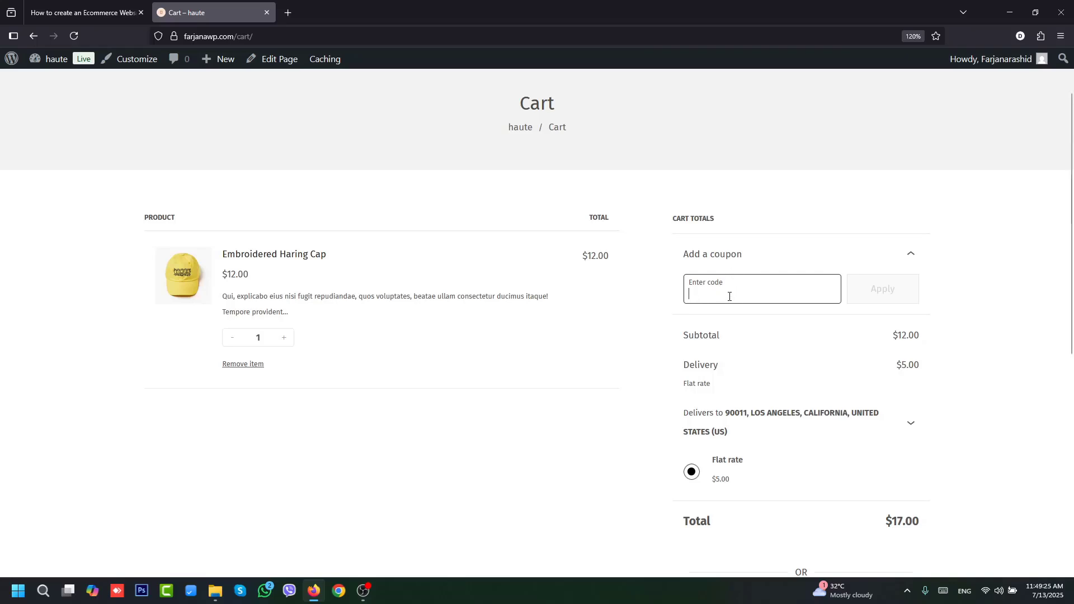
{"action": "scroll", "coordinate": [831, 362], "scroll_direction": "down", "scroll_amount": 3}
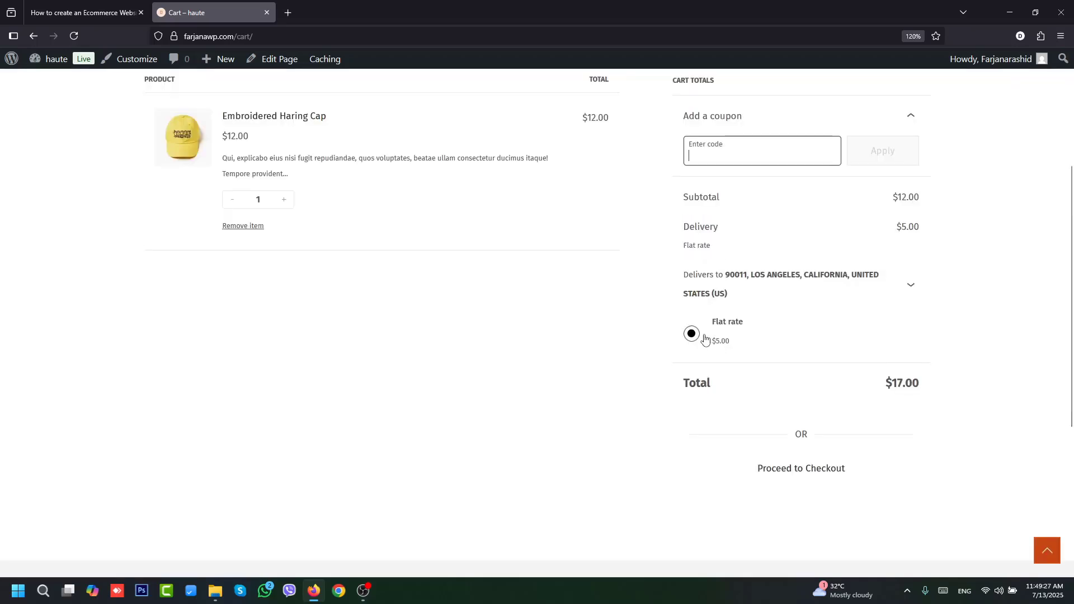
- Check out and place the $17.00 cash-on-delivery order, then return to the store's front page
{"action": "left_click", "coordinate": [782, 473]}
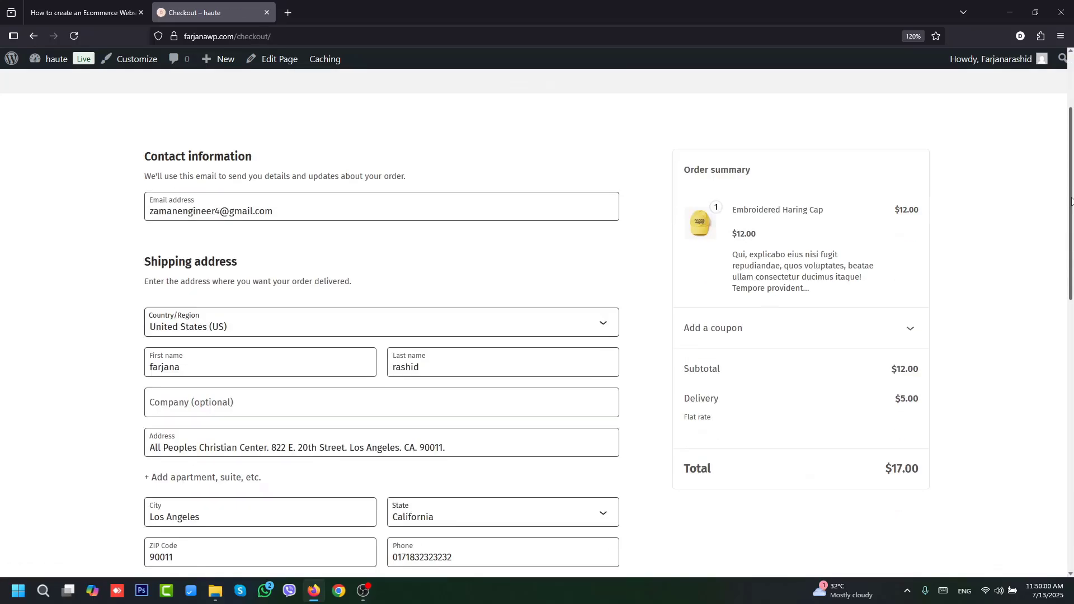
{"action": "left_click_drag", "start_coordinate": [1071, 189], "coordinate": [1061, 210]}
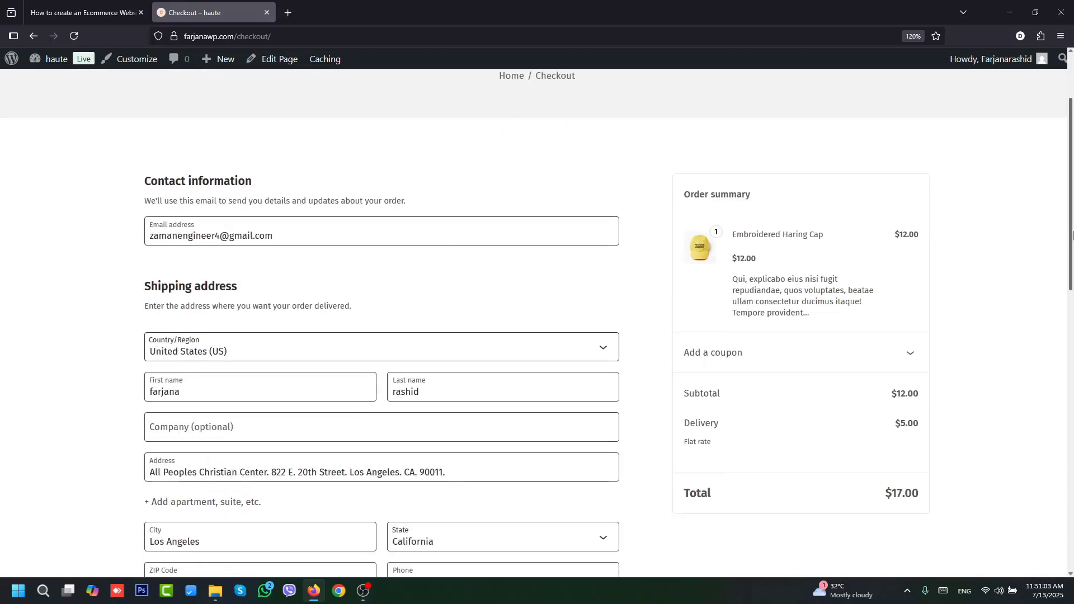
{"action": "scroll", "coordinate": [749, 250], "scroll_direction": "down", "scroll_amount": 1}
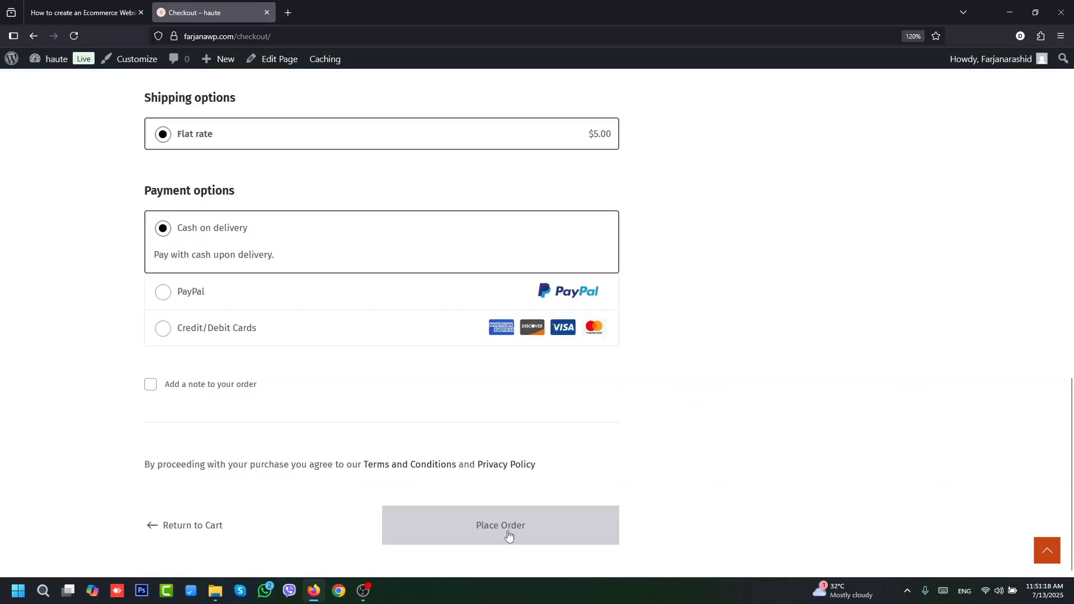
{"action": "left_click", "coordinate": [508, 535]}
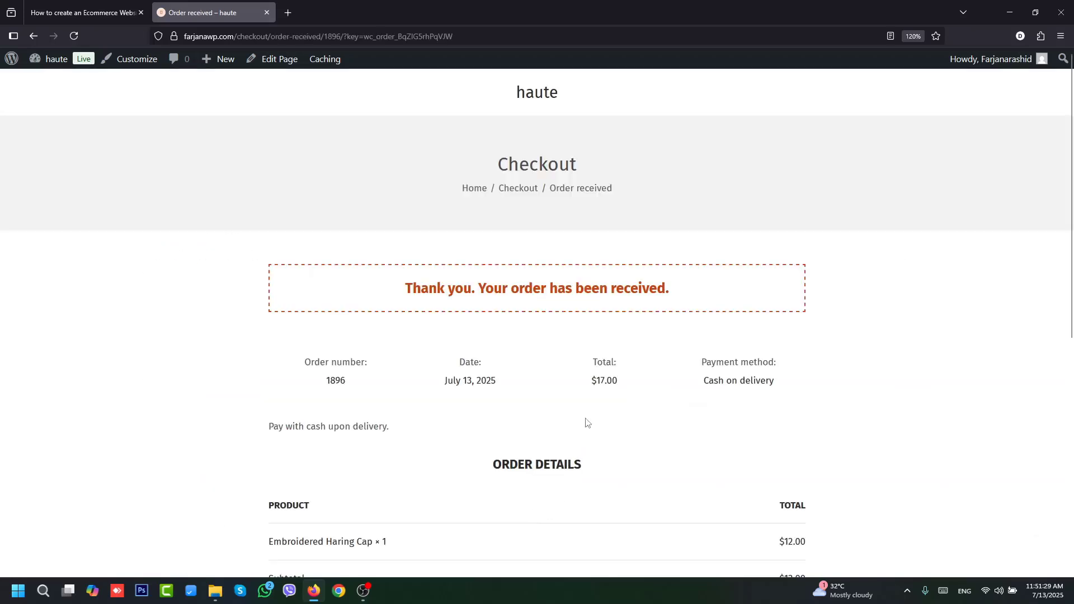
{"action": "left_click_drag", "start_coordinate": [1072, 234], "coordinate": [1072, 468]}
{"action": "left_click", "coordinate": [544, 100]}
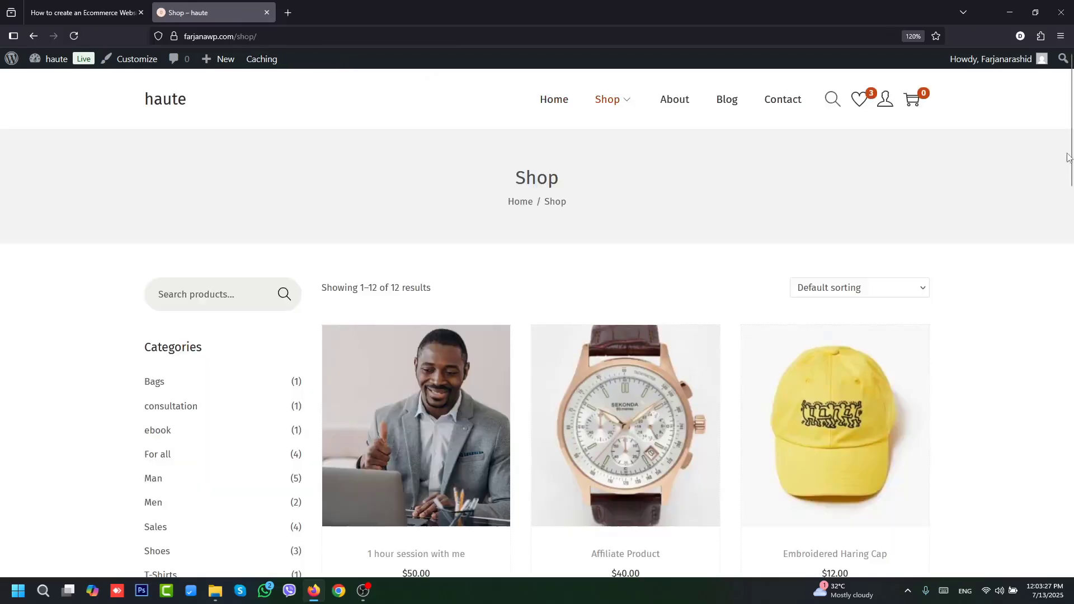
{"action": "left_click_drag", "start_coordinate": [1072, 156], "coordinate": [1072, 425]}
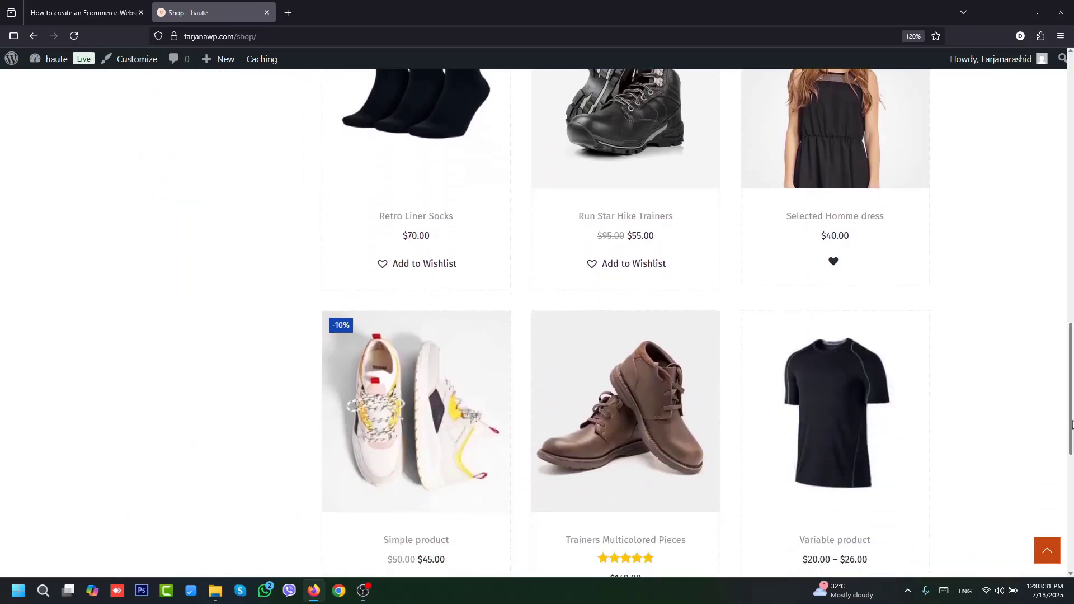
- Open the Variable product, flip its gallery between red and black shirts, and choose Red
{"action": "left_click", "coordinate": [837, 380]}
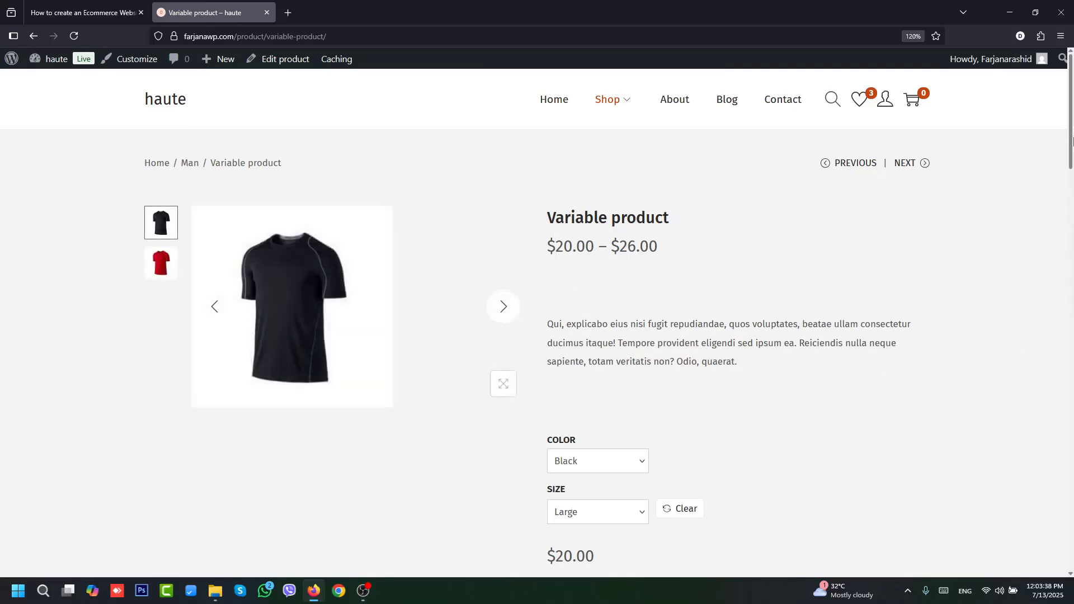
{"action": "left_click_drag", "start_coordinate": [1072, 140], "coordinate": [1072, 349]}
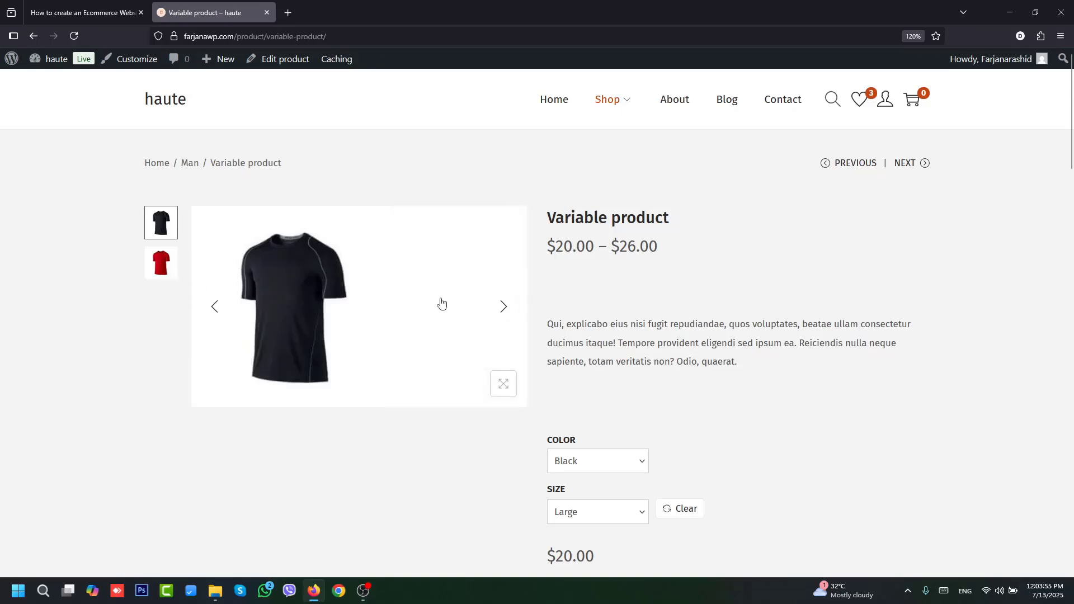
{"action": "left_click", "coordinate": [503, 306]}
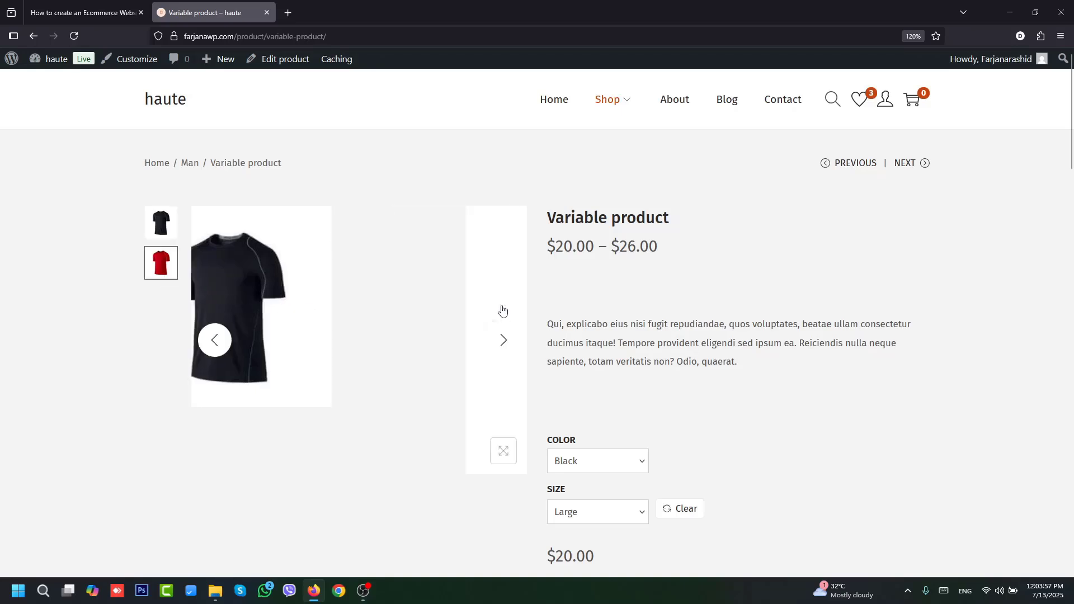
{"action": "left_click", "coordinate": [505, 342]}
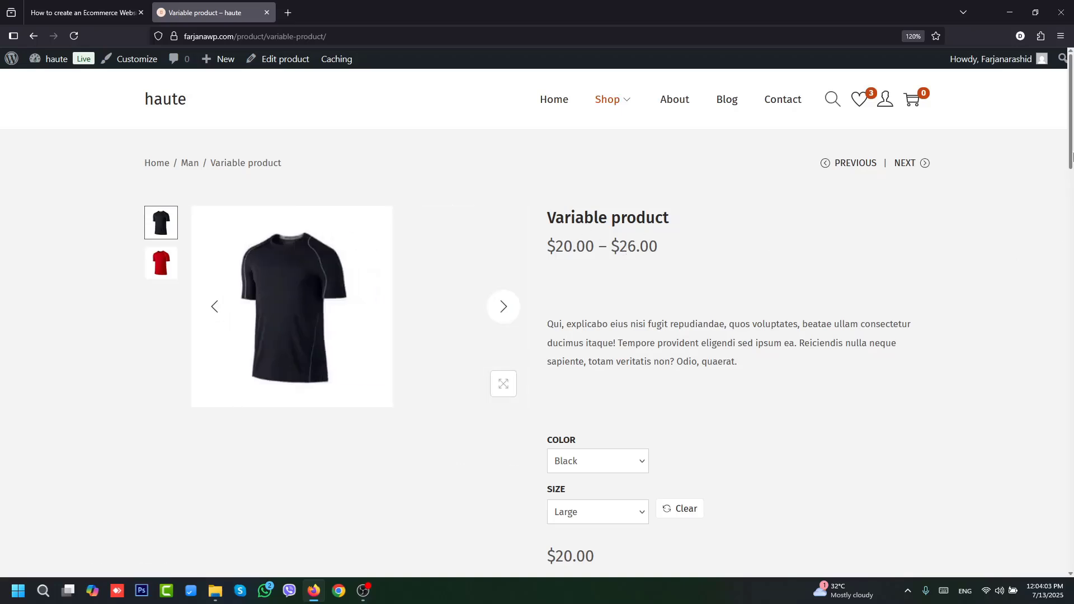
{"action": "scroll", "coordinate": [551, 351], "scroll_direction": "down", "scroll_amount": 2}
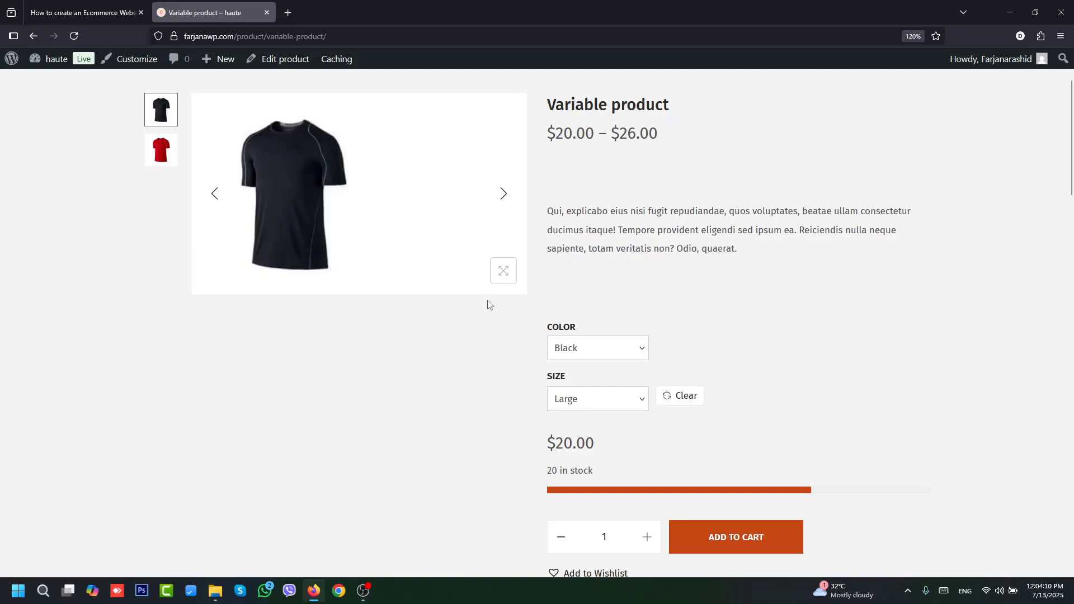
{"action": "left_click", "coordinate": [602, 347]}
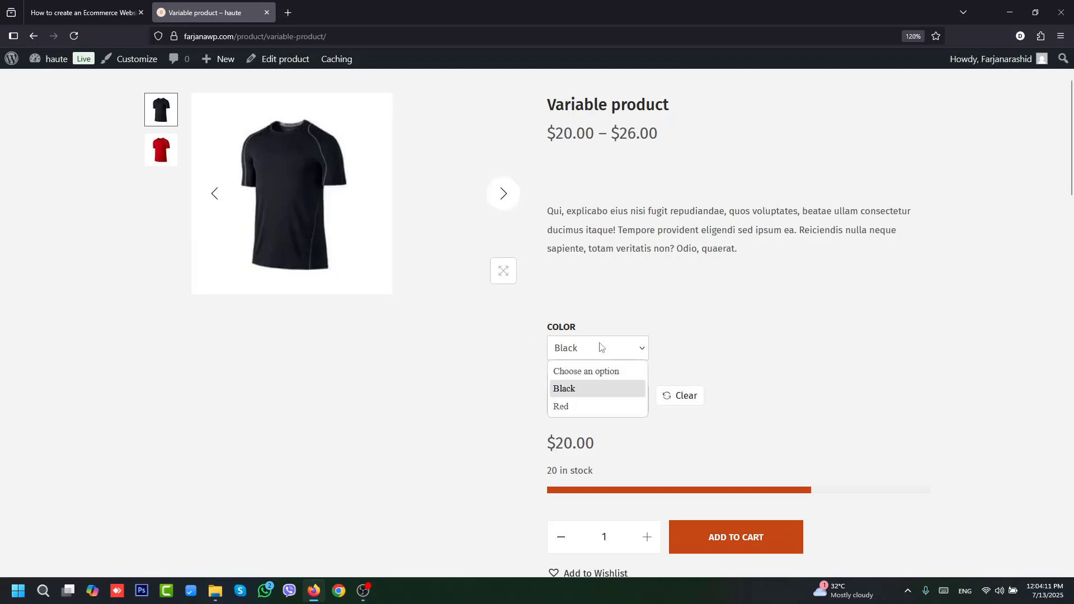
{"action": "left_click", "coordinate": [573, 405]}
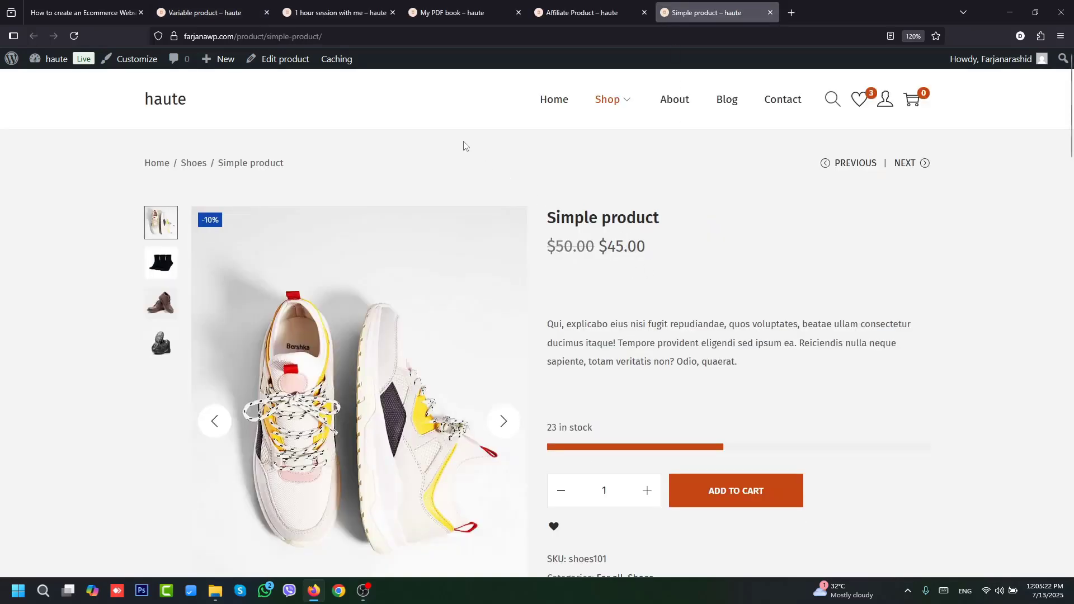
- Switch between the open product tabs, including the My PDF book page
{"action": "left_click", "coordinate": [212, 13]}
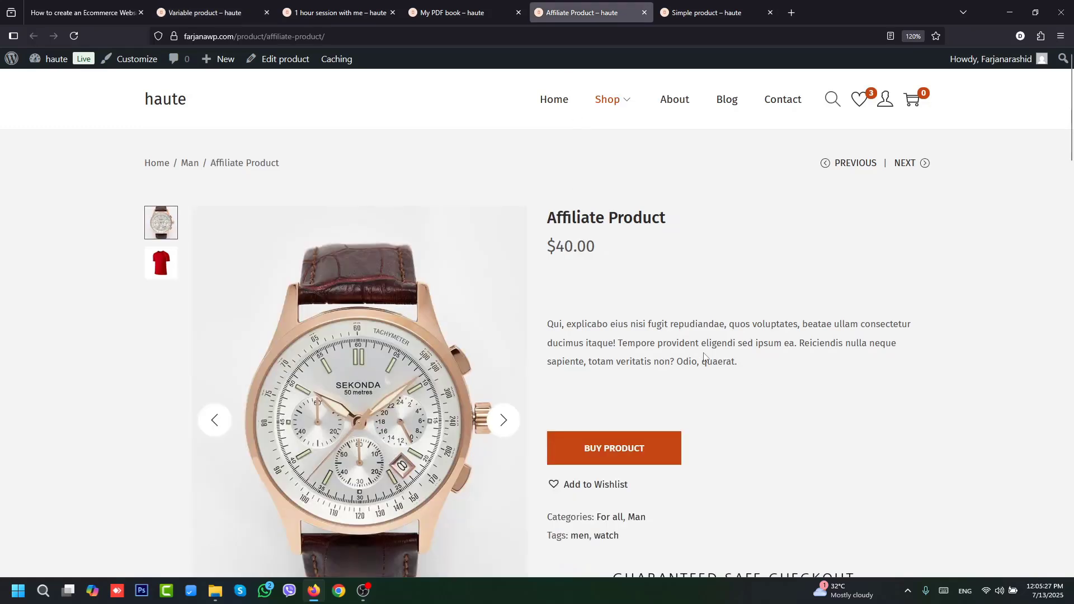
{"action": "left_click", "coordinate": [446, 11]}
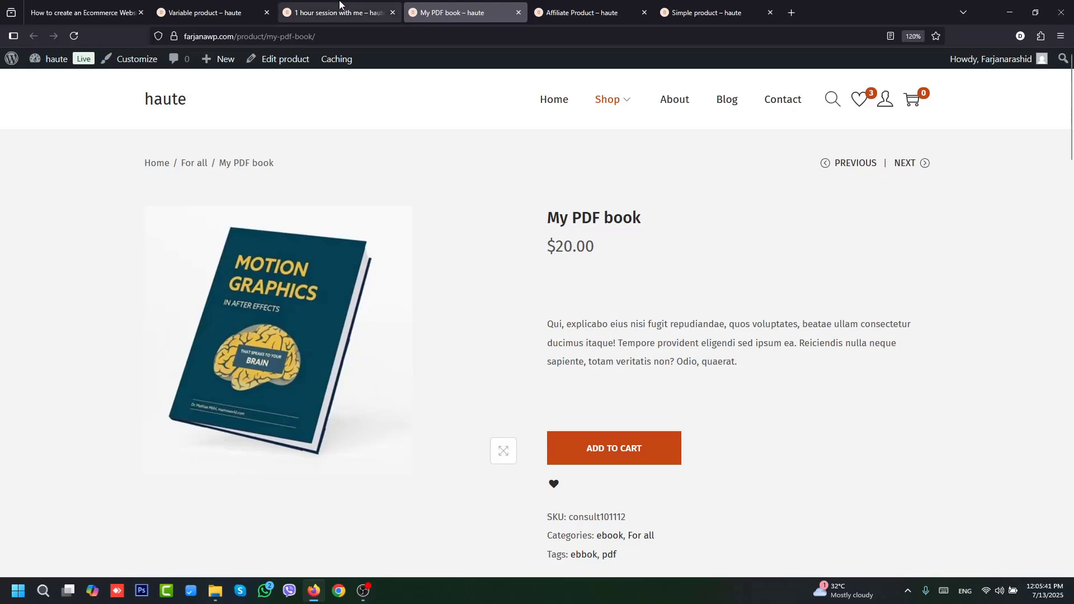
{"action": "left_click", "coordinate": [340, 12]}
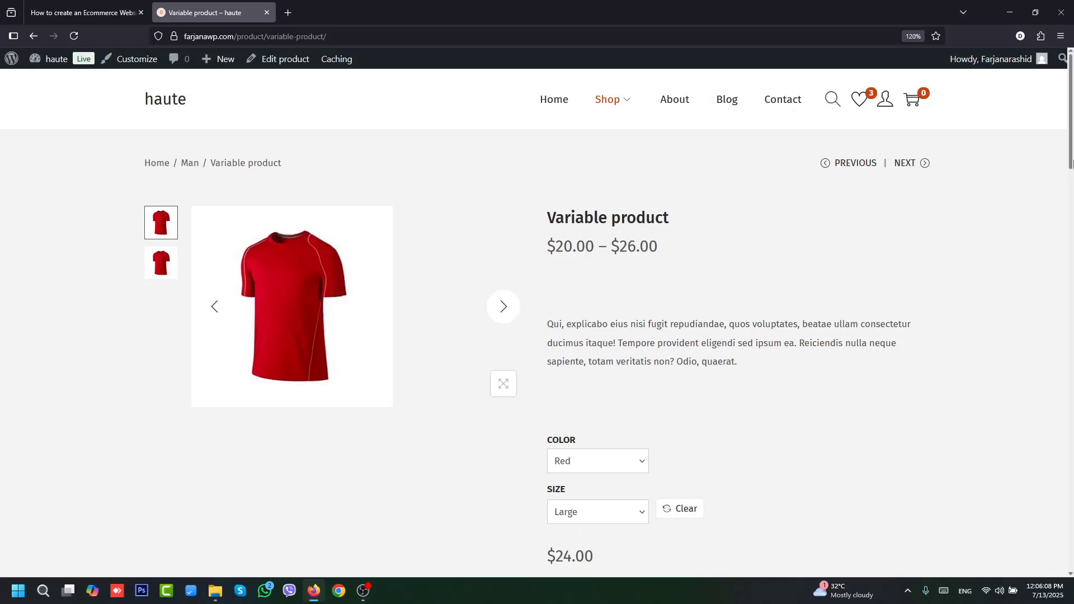
- Scroll the Variable product page, view its Additional information and Reviews tabs, then return upward
{"action": "scroll", "coordinate": [1010, 339], "scroll_direction": "down", "scroll_amount": 7}
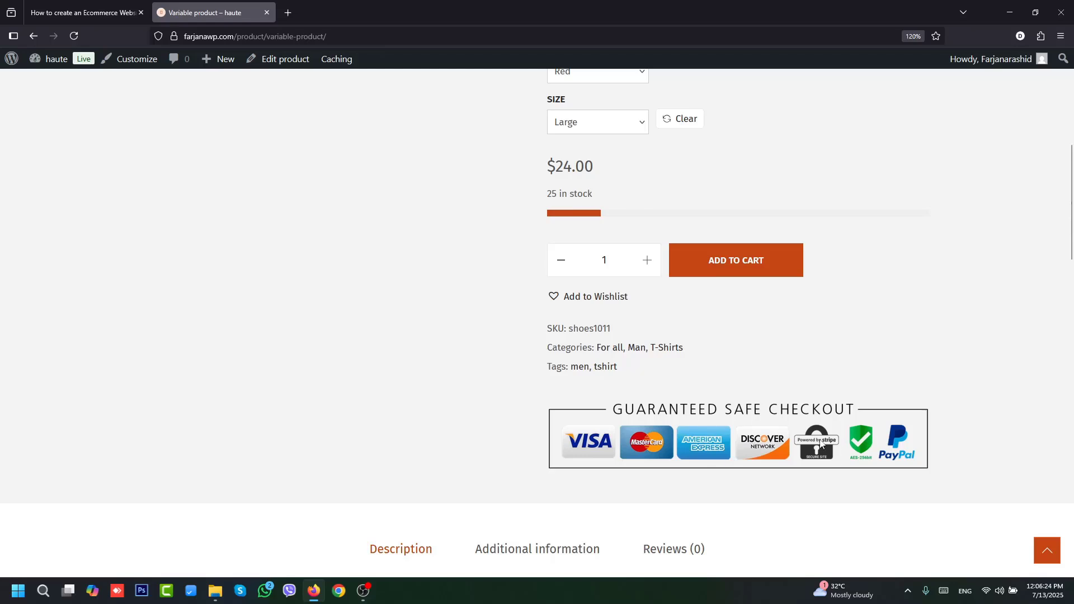
{"action": "left_click_drag", "start_coordinate": [1071, 243], "coordinate": [1002, 322]}
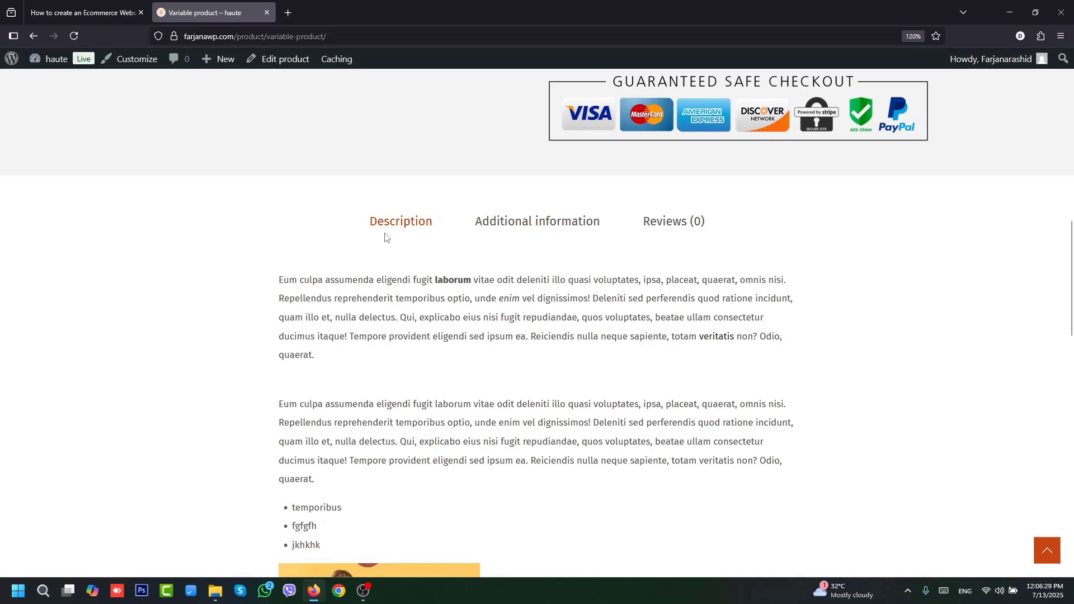
{"action": "left_click", "coordinate": [526, 223]}
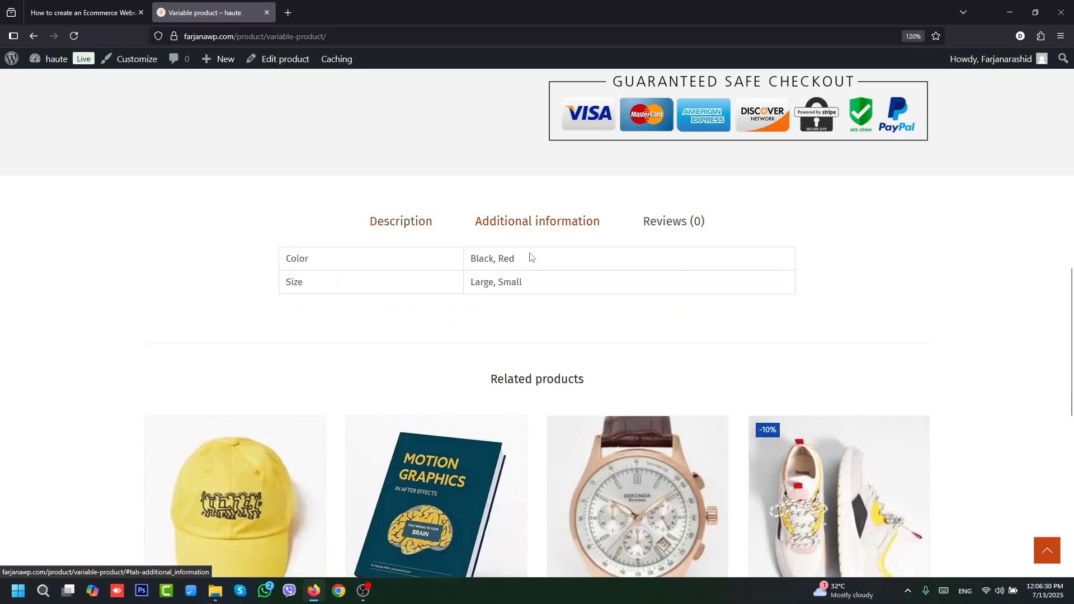
{"action": "left_click", "coordinate": [661, 231]}
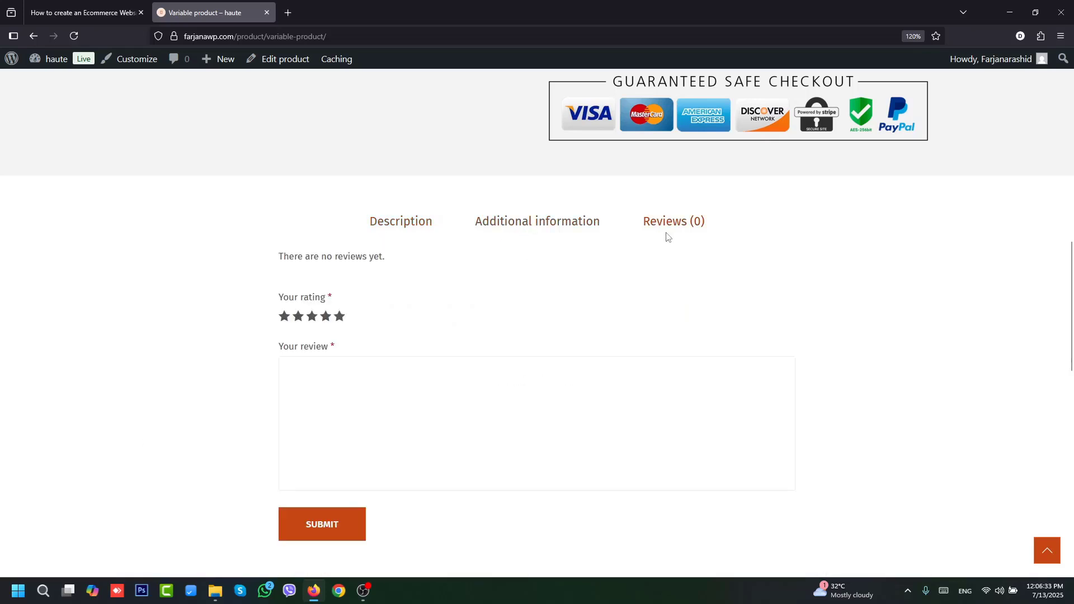
{"action": "left_click_drag", "start_coordinate": [1071, 289], "coordinate": [1071, 376]}
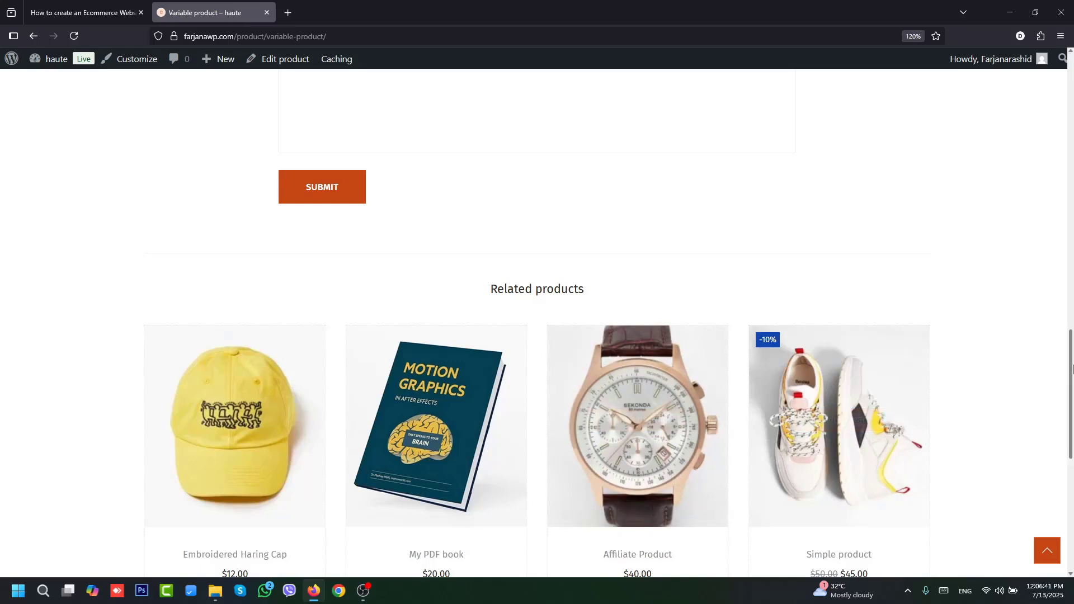
{"action": "left_click_drag", "start_coordinate": [1071, 375], "coordinate": [1070, 419]}
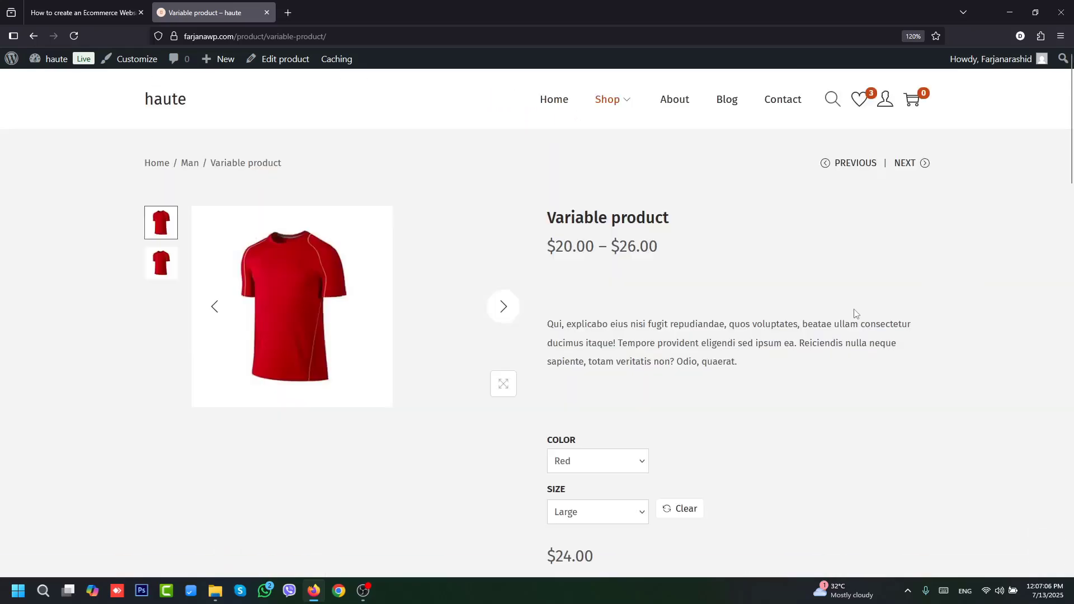
- Select the Shop page's URL in the address bar and bring up its copy menu
{"action": "mouse_move", "coordinate": [851, 168]}
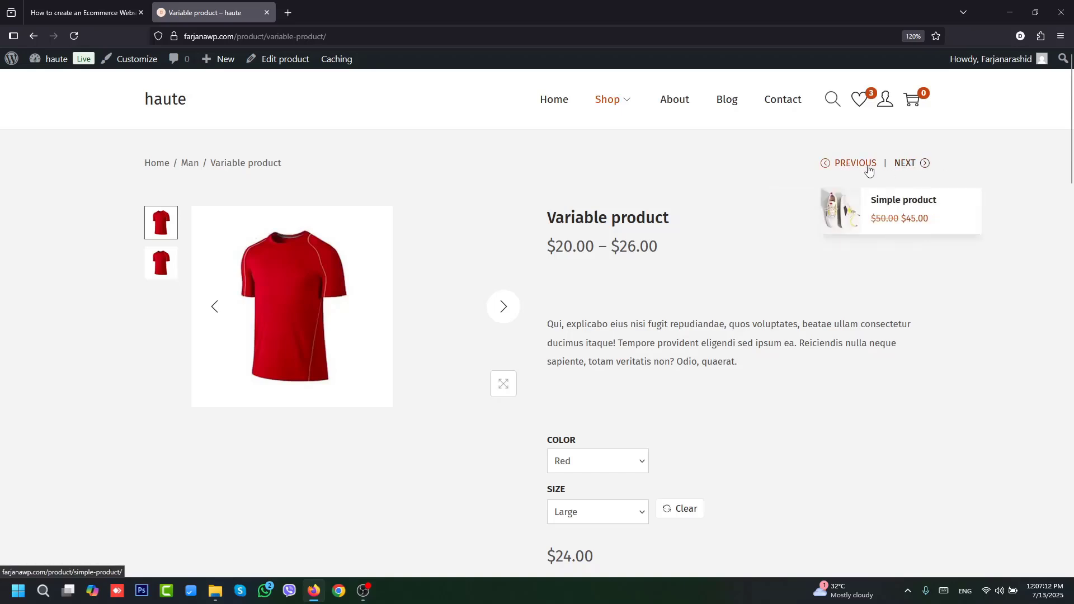
{"action": "mouse_move", "coordinate": [911, 163]}
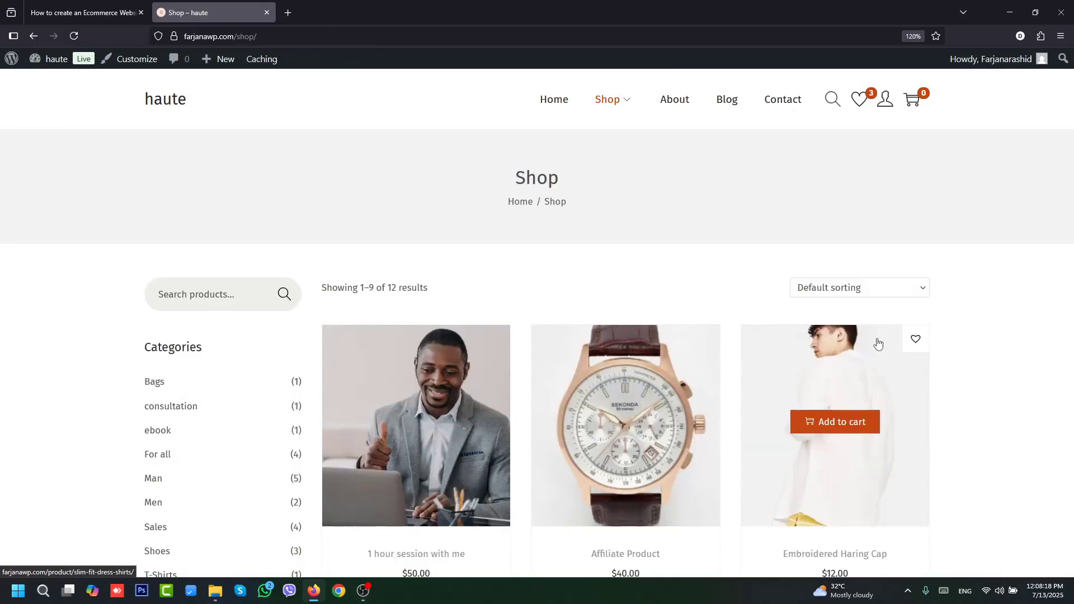
{"action": "mouse_move", "coordinate": [632, 397]}
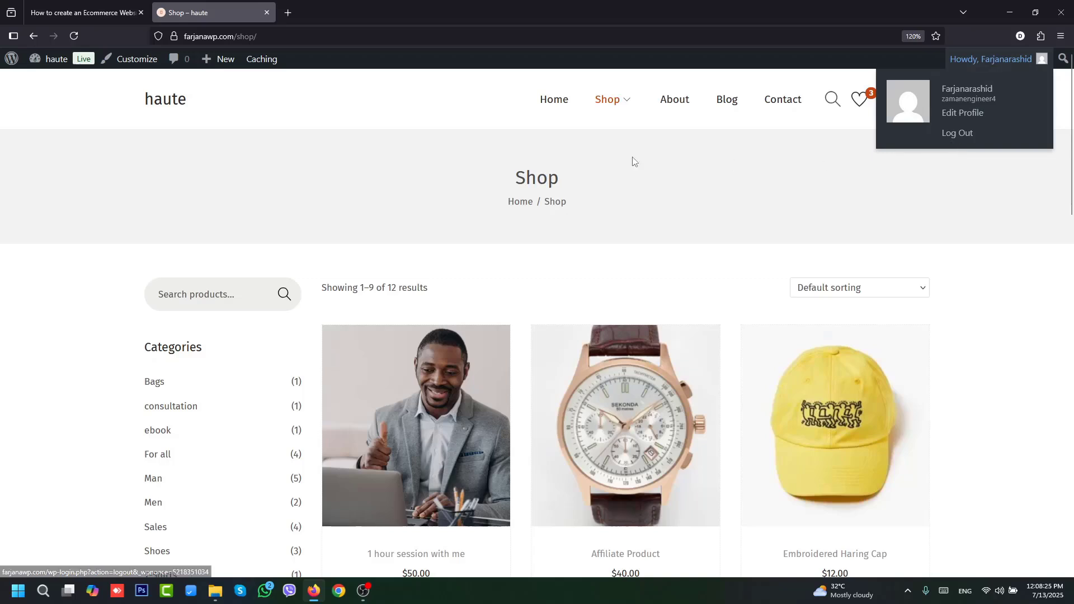
{"action": "left_click", "coordinate": [227, 37]}
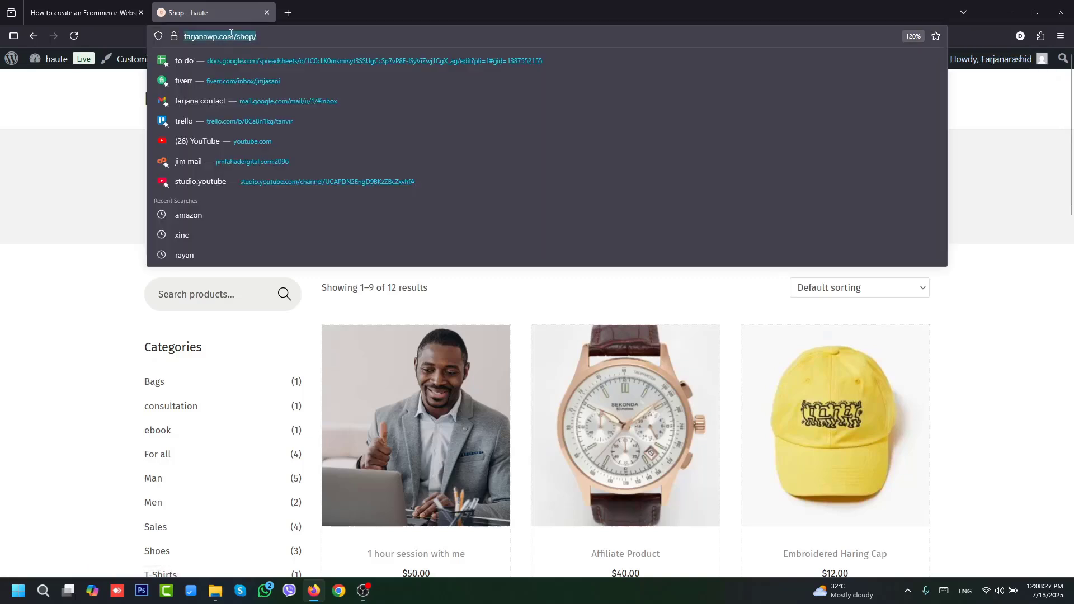
{"action": "right_click", "coordinate": [233, 37]}
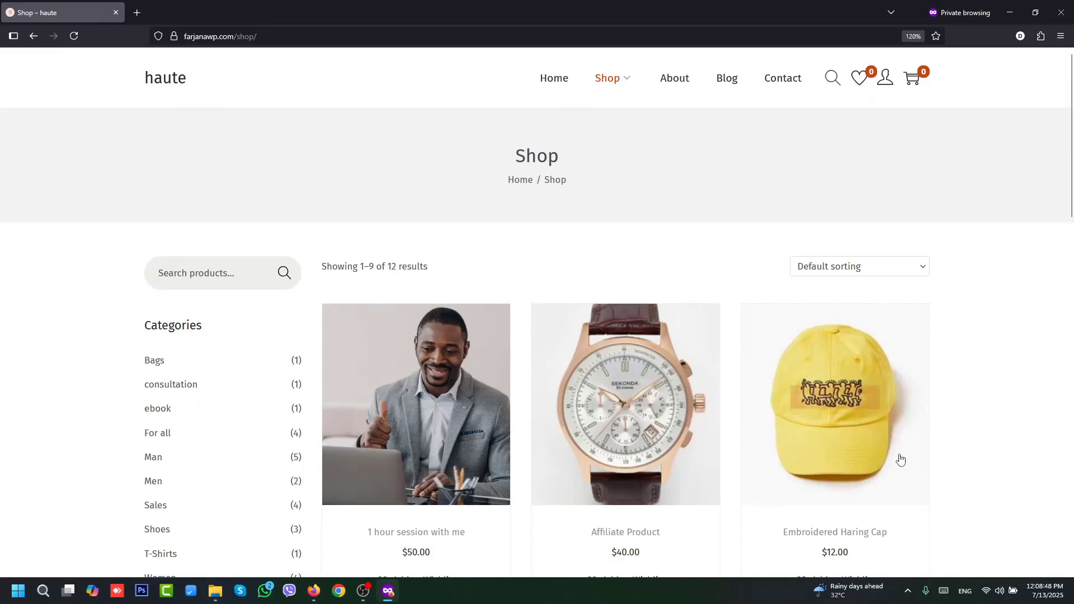
- Add the Embroidered Haring Cap to the cart and proceed from the cart page to checkout
{"action": "mouse_move", "coordinate": [829, 429]}
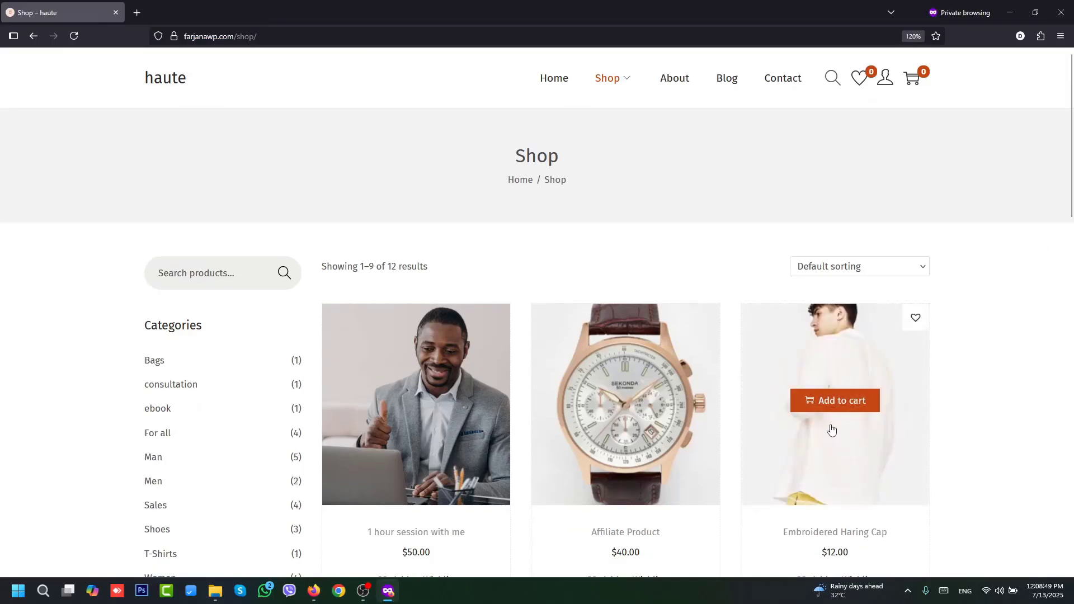
{"action": "left_click", "coordinate": [844, 411]}
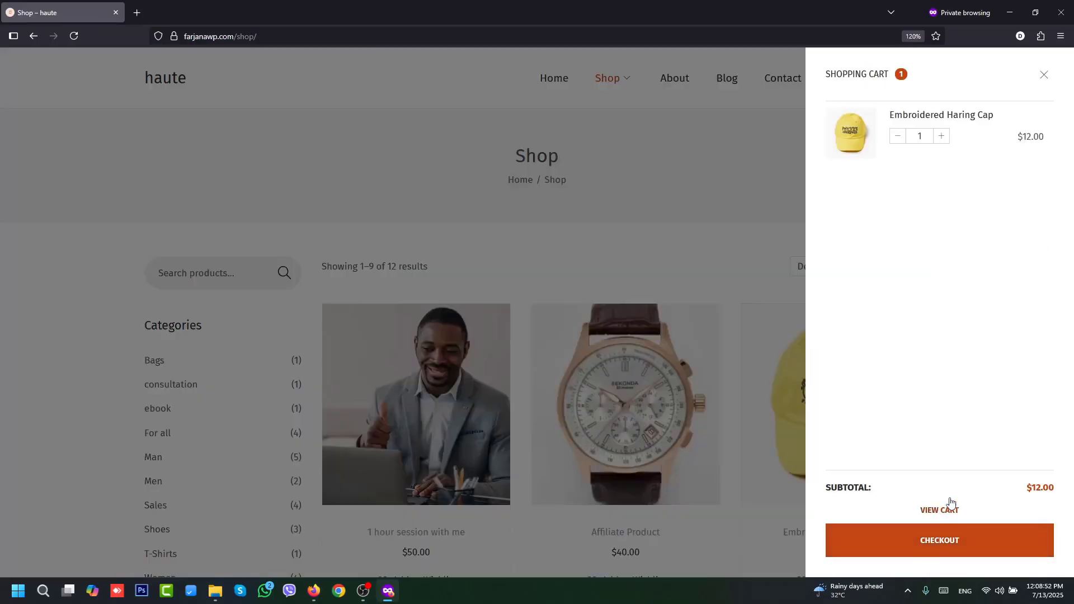
{"action": "left_click", "coordinate": [940, 518]}
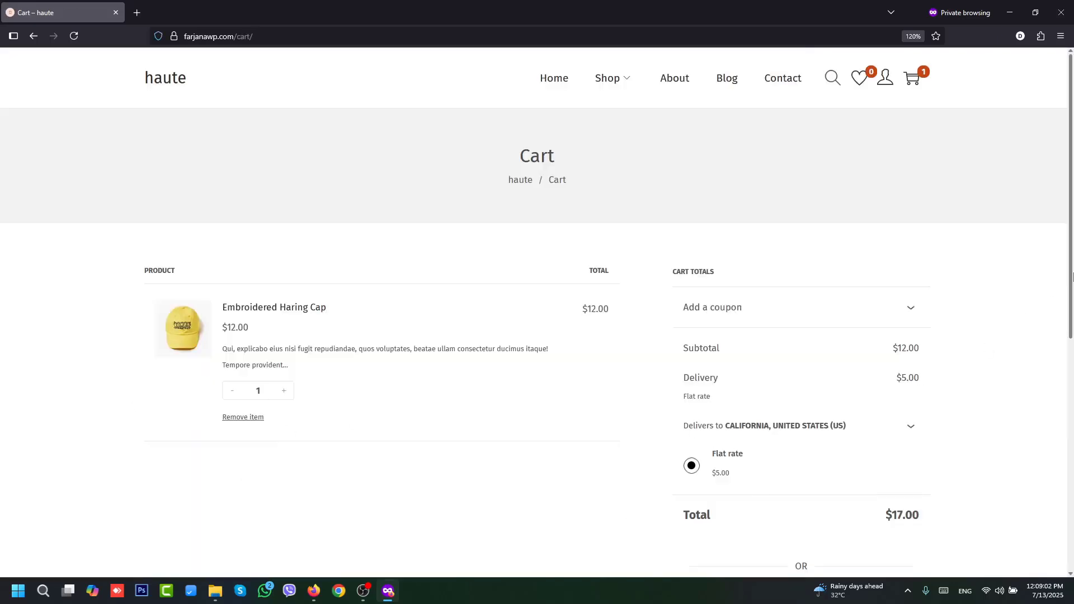
{"action": "scroll", "coordinate": [988, 347], "scroll_direction": "down", "scroll_amount": 3}
{"action": "left_click", "coordinate": [806, 451]}
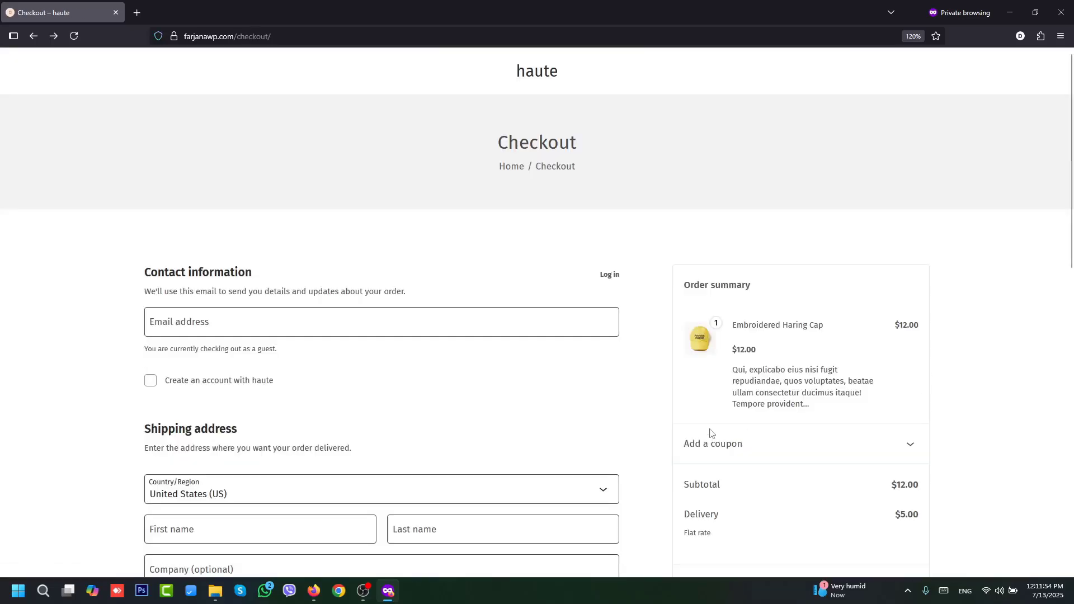
- Review the checkout form, visit the customer login page, then go back to checkout
{"action": "left_click", "coordinate": [349, 323]}
{"action": "left_click_drag", "start_coordinate": [1071, 212], "coordinate": [1072, 305]}
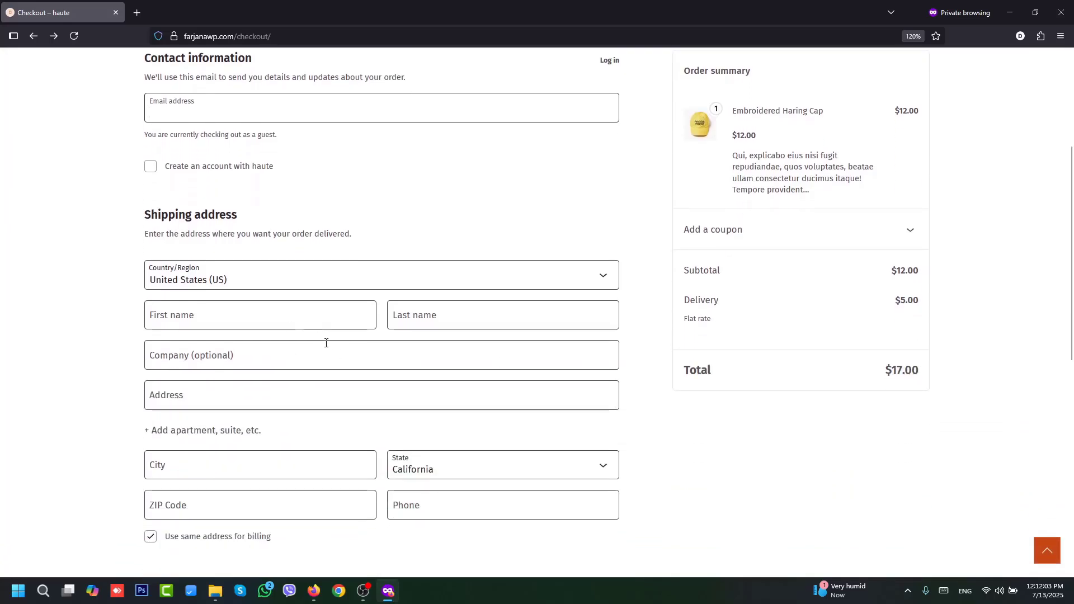
{"action": "left_click_drag", "start_coordinate": [1072, 255], "coordinate": [1072, 355]}
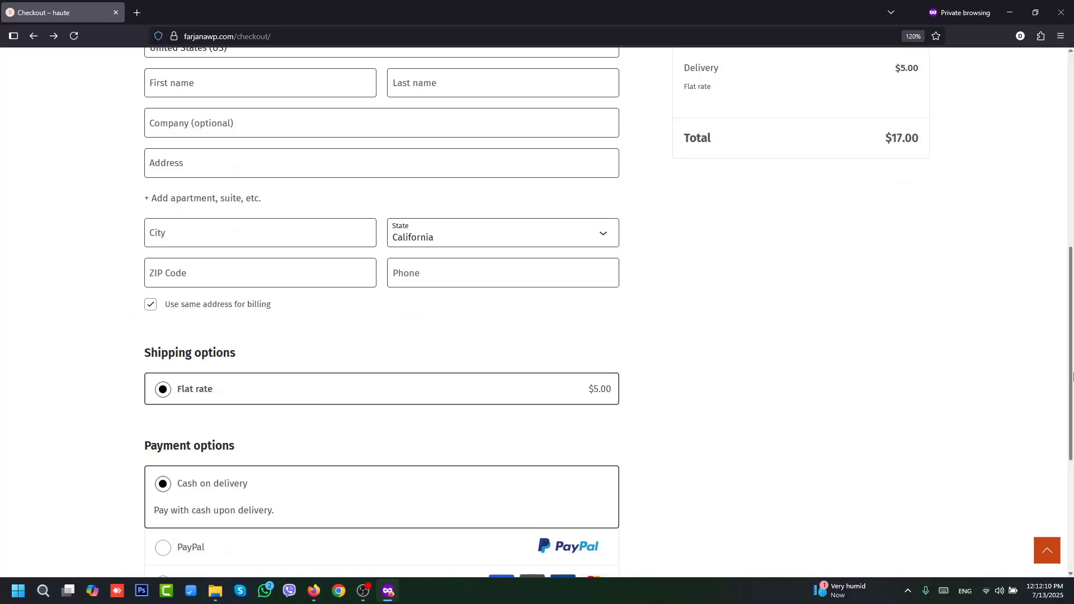
{"action": "scroll", "coordinate": [783, 420], "scroll_direction": "down", "scroll_amount": 4}
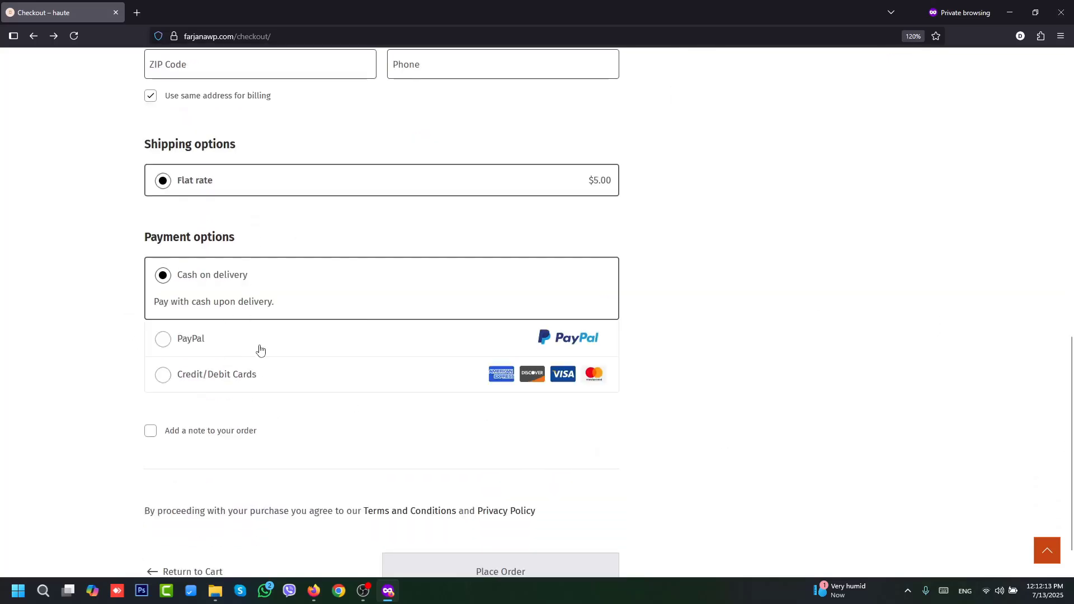
{"action": "left_click_drag", "start_coordinate": [1072, 355], "coordinate": [1072, 75]}
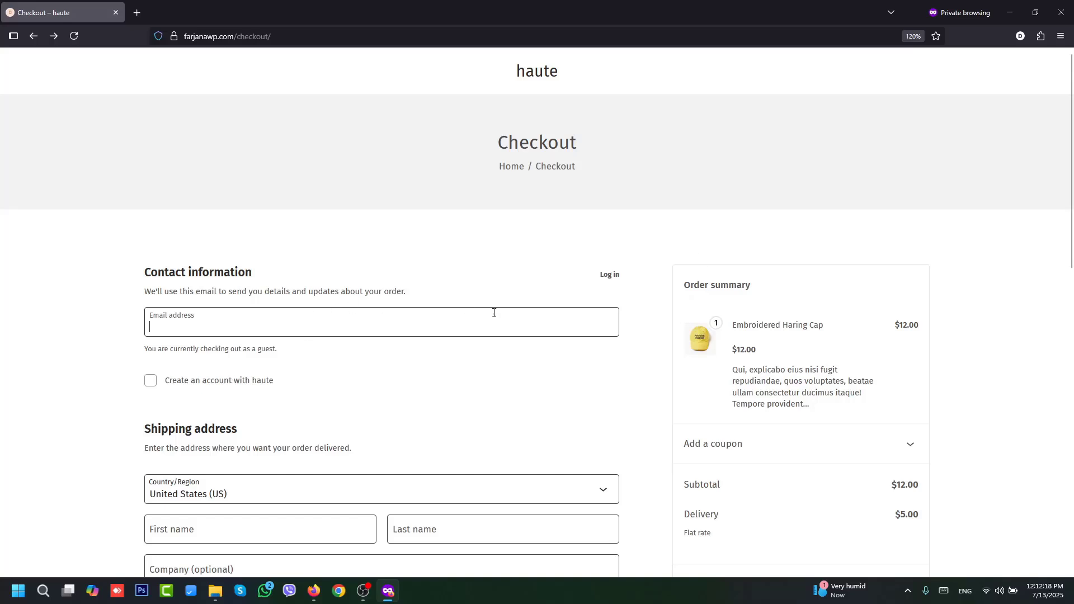
{"action": "left_click", "coordinate": [610, 277]}
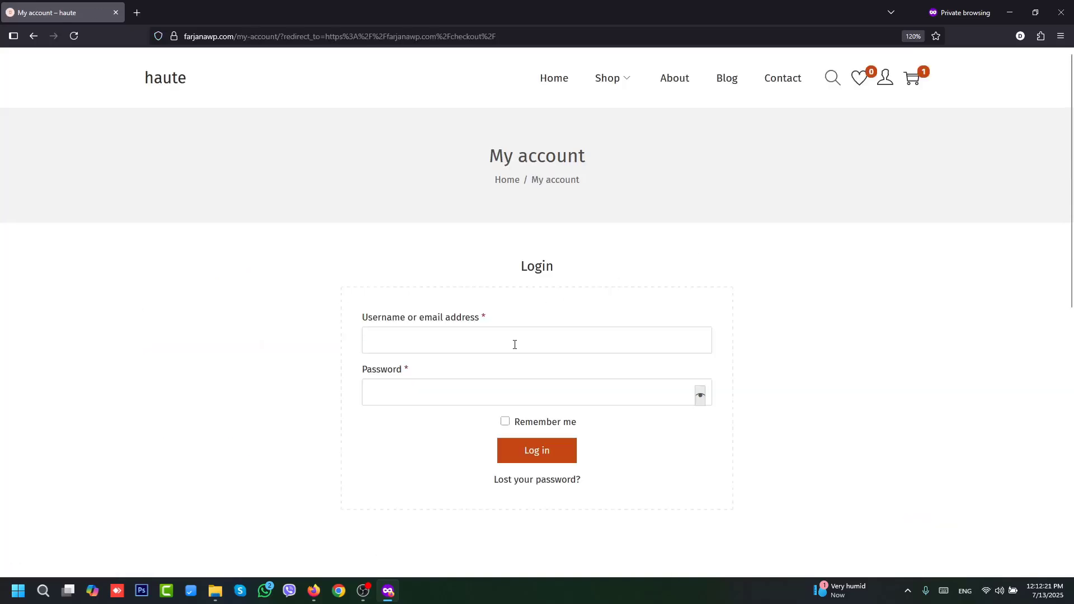
{"action": "left_click", "coordinate": [34, 38]}
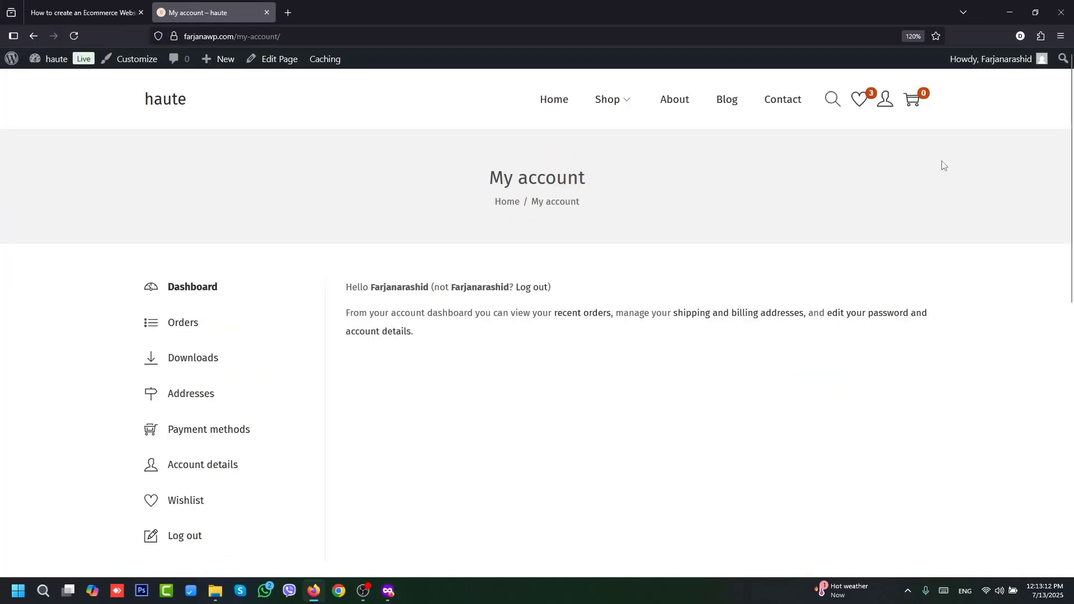
- List the account's orders and view the details of the most recent order
{"action": "mouse_move", "coordinate": [888, 100]}
{"action": "left_click", "coordinate": [185, 328]}
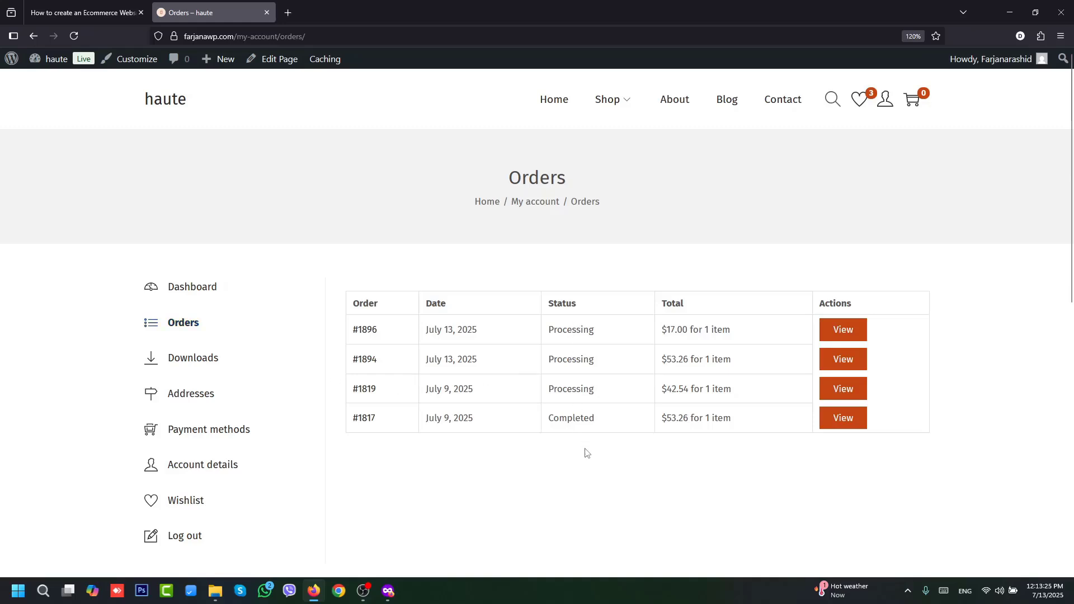
{"action": "left_click", "coordinate": [860, 334]}
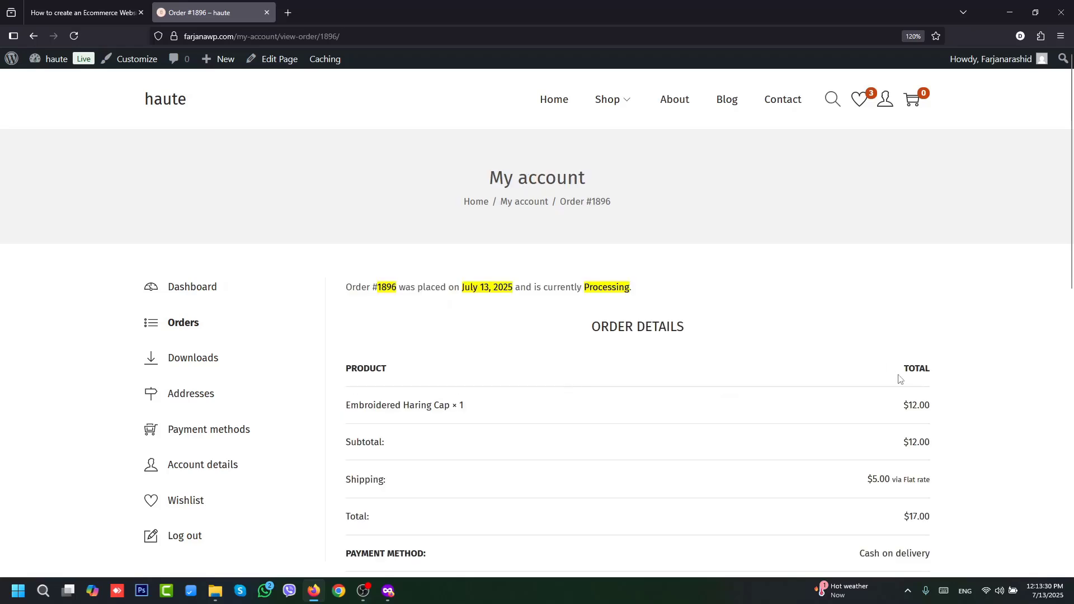
{"action": "left_click_drag", "start_coordinate": [1071, 274], "coordinate": [1072, 511]}
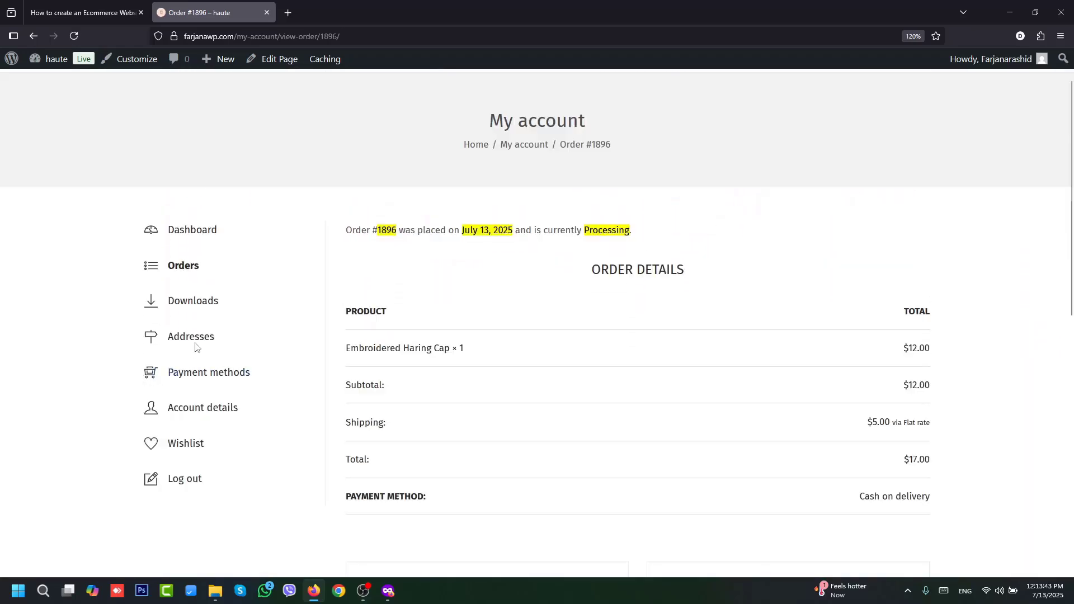
- Look through Addresses, Payment methods and Account details, ending on the Wishlist
{"action": "left_click", "coordinate": [206, 341]}
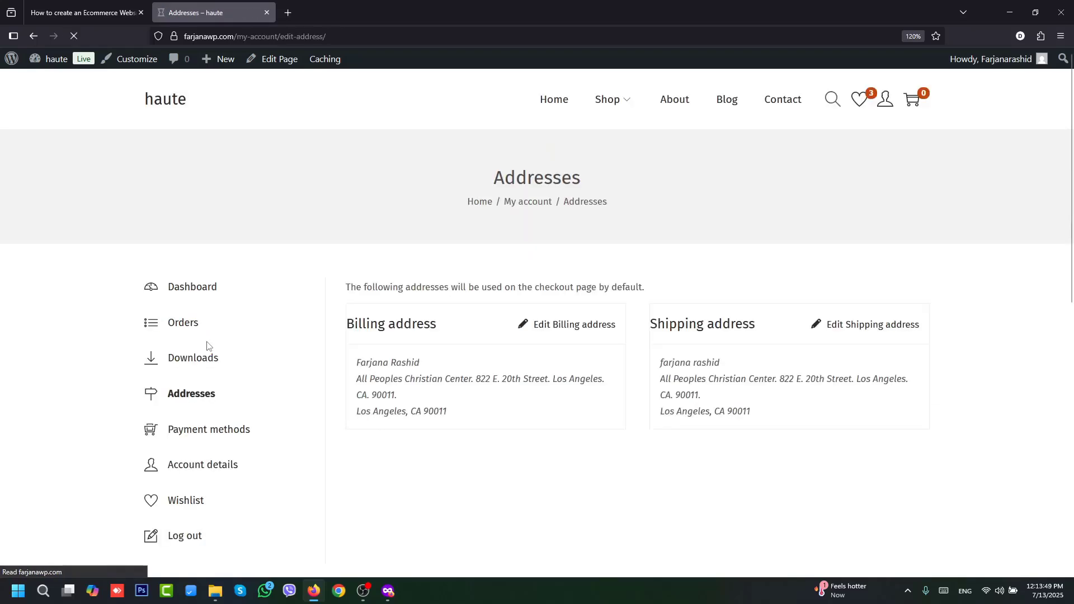
{"action": "left_click", "coordinate": [228, 430]}
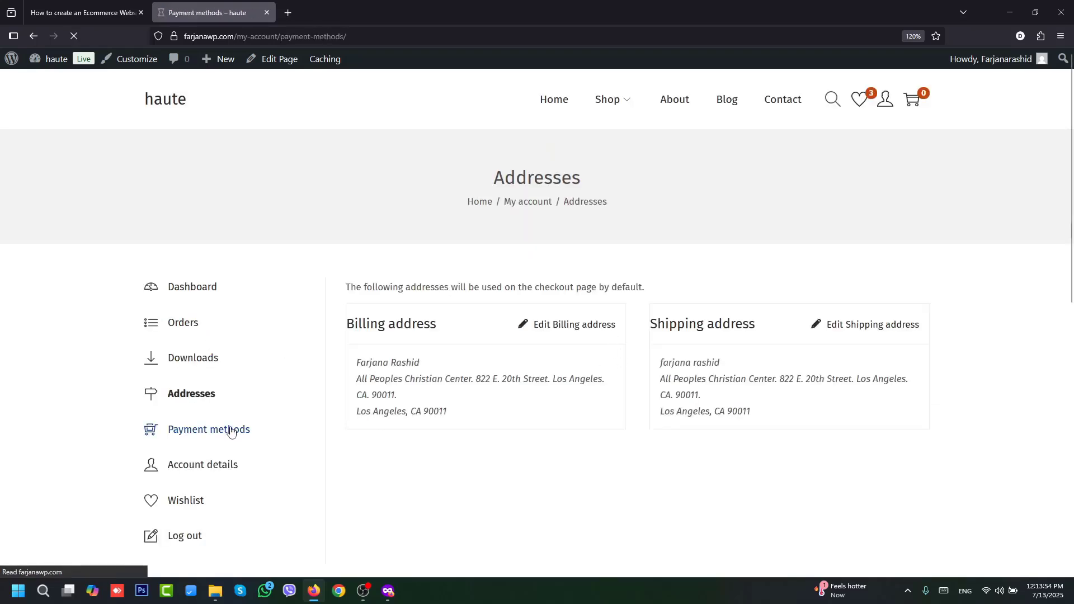
{"action": "left_click", "coordinate": [224, 470]}
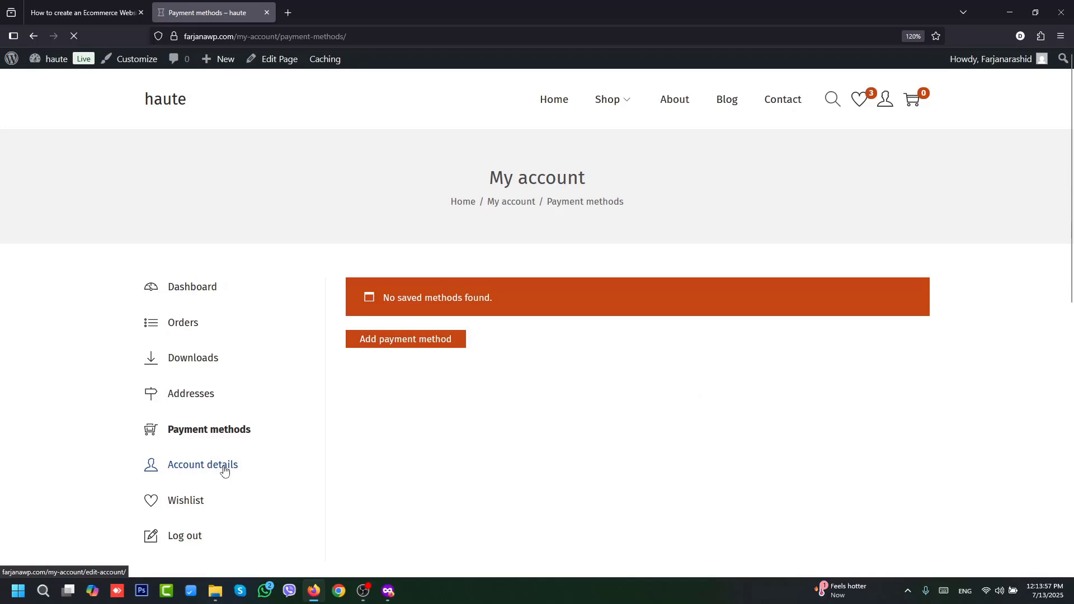
{"action": "scroll", "coordinate": [526, 458], "scroll_direction": "down", "scroll_amount": 2}
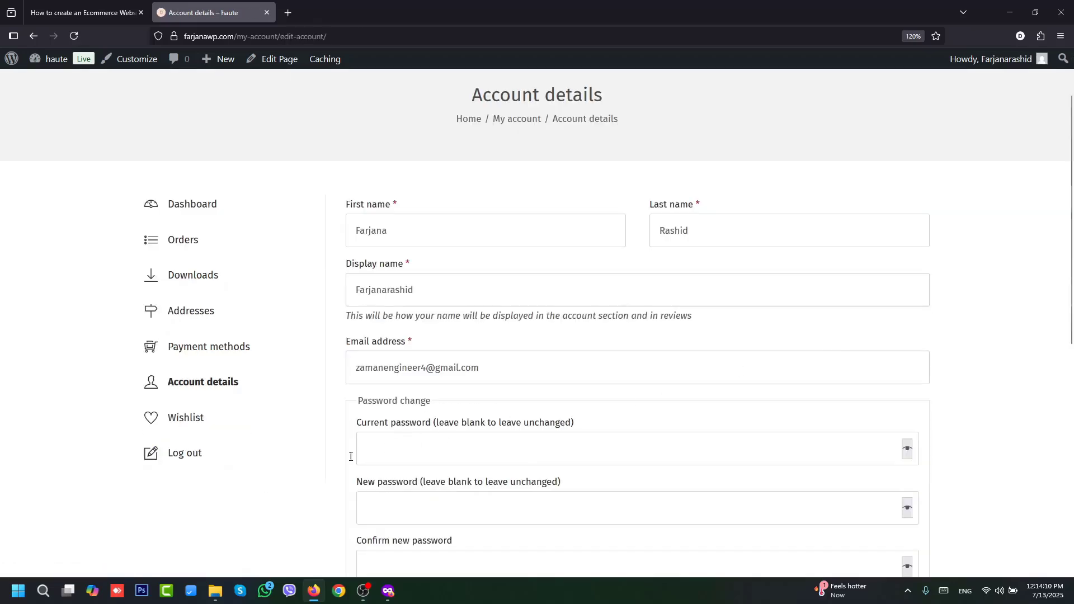
{"action": "left_click", "coordinate": [191, 421]}
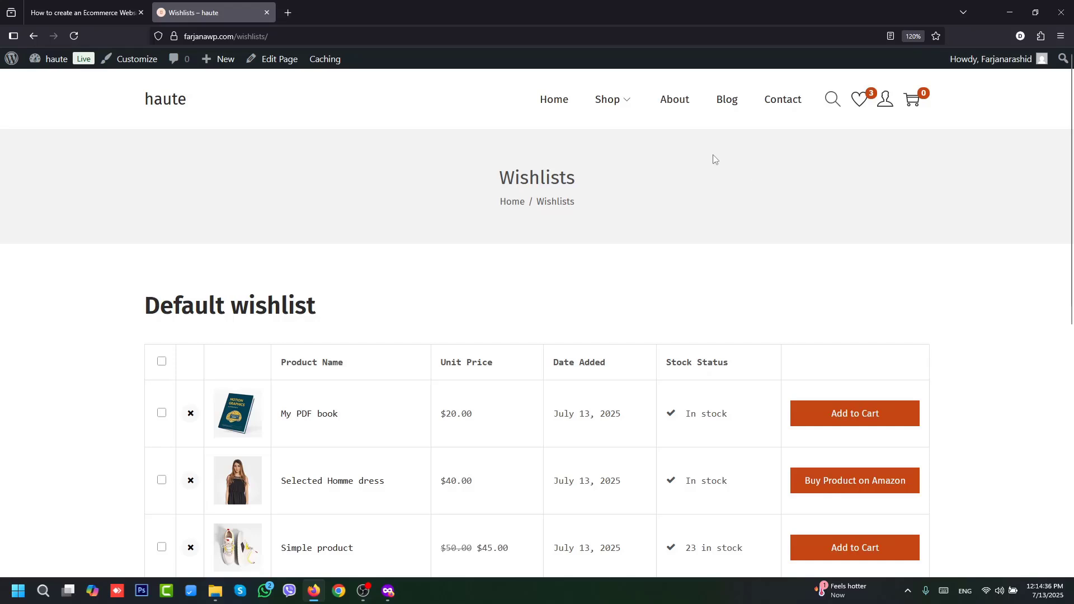
- Browse the Blog listing, the 'How to make a WordPress Website' post, and the Contact page
{"action": "left_click", "coordinate": [728, 103]}
{"action": "mouse_move", "coordinate": [1071, 78]}
{"action": "left_mouse_down"}
{"action": "mouse_move", "coordinate": [1072, 229]}
{"action": "mouse_move", "coordinate": [1072, 71]}
{"action": "left_mouse_up"}
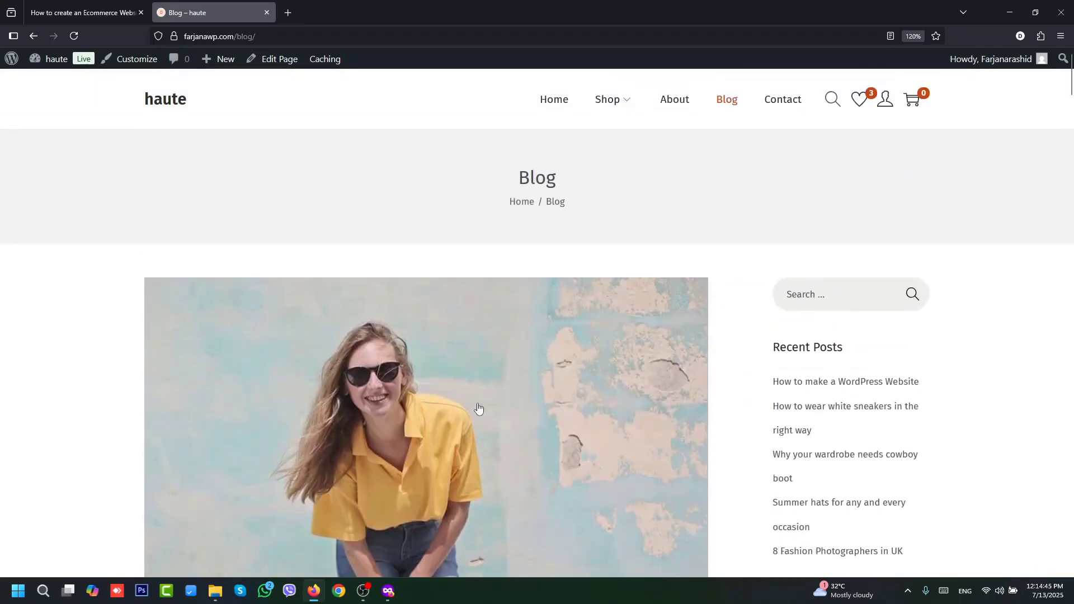
{"action": "left_click", "coordinate": [499, 400]}
{"action": "left_click_drag", "start_coordinate": [1072, 155], "coordinate": [1073, 129]}
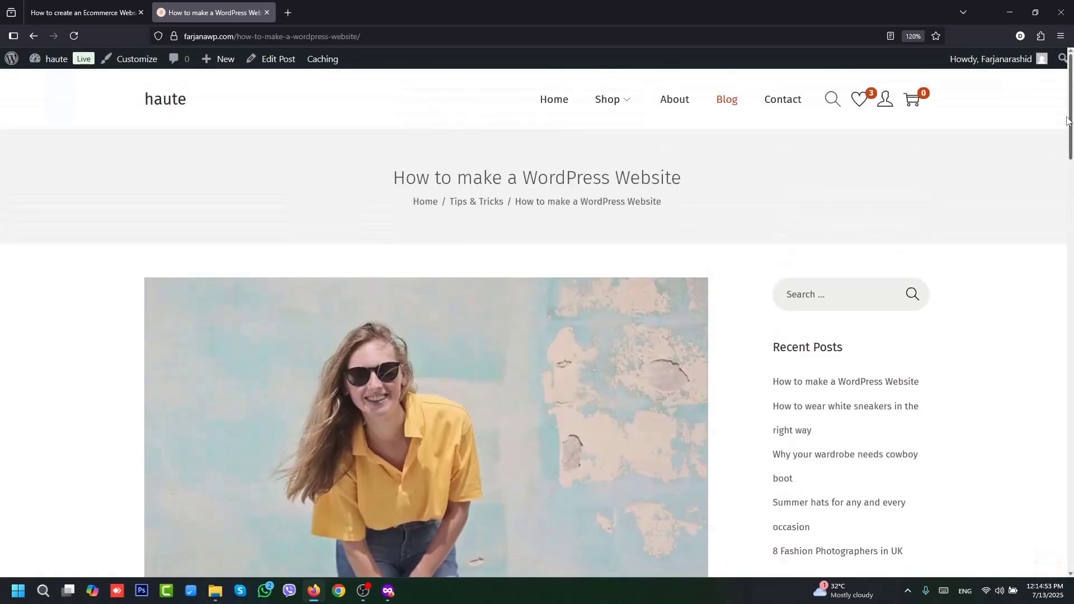
{"action": "left_click", "coordinate": [787, 109]}
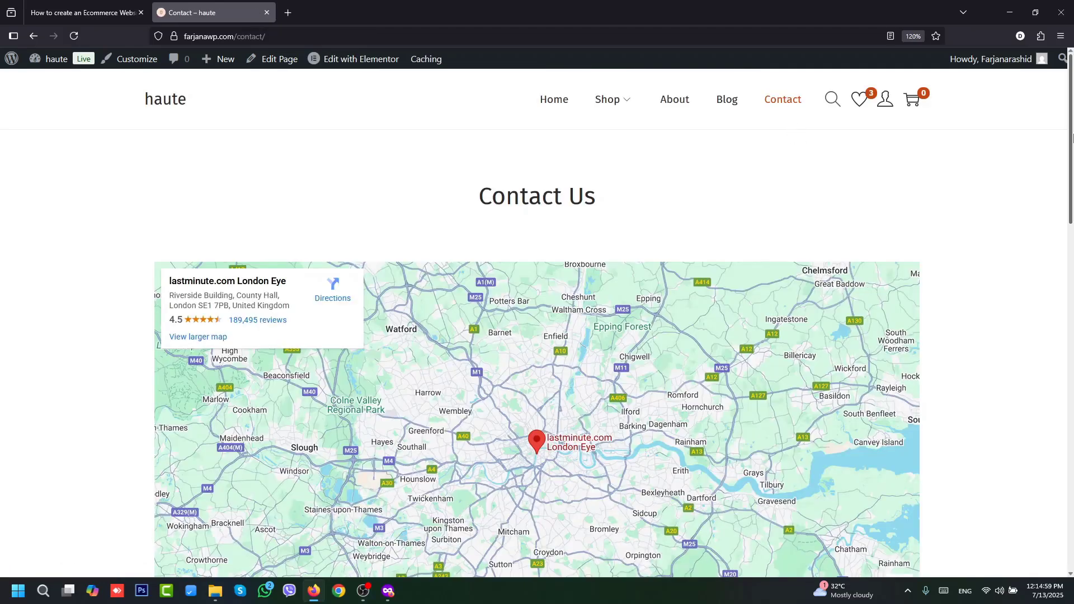
{"action": "left_click_drag", "start_coordinate": [1073, 141], "coordinate": [1057, 351]}
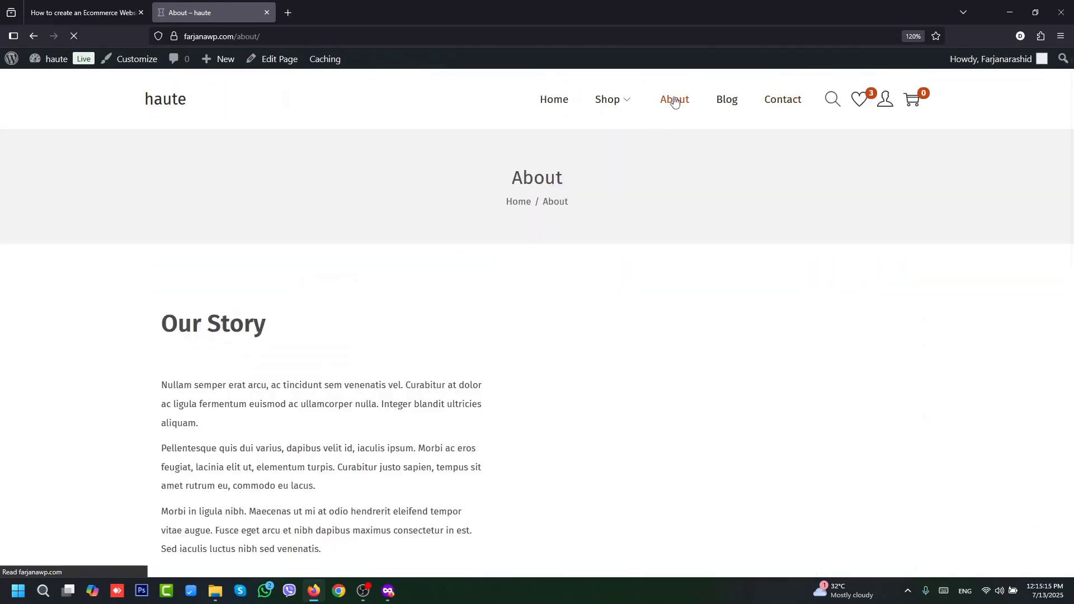
{"action": "left_click_drag", "start_coordinate": [1072, 190], "coordinate": [1072, 246]}
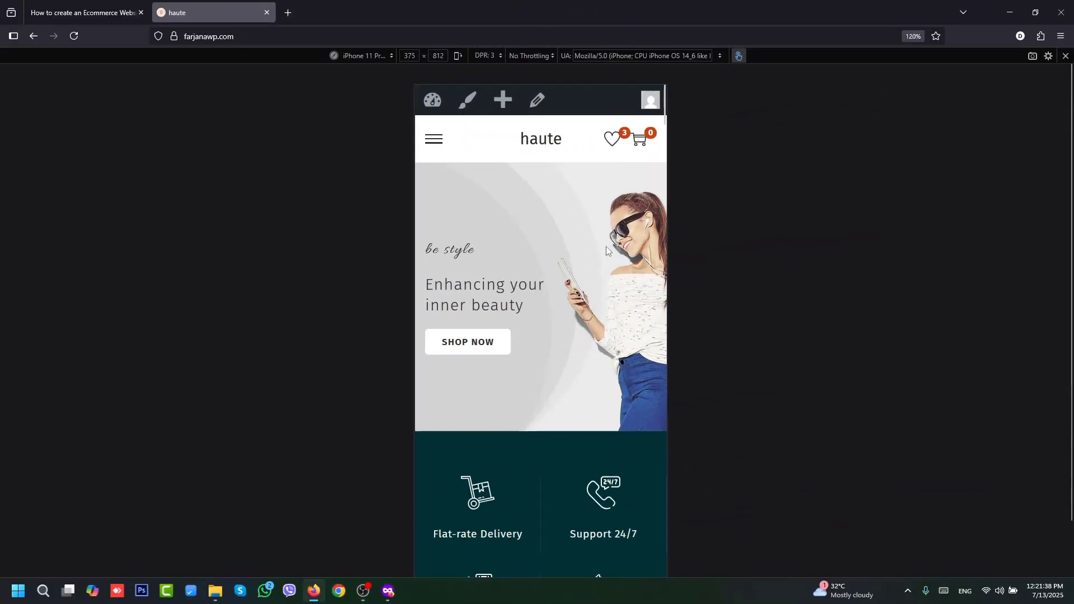
- Scroll through the storefront home page in the iPhone 11 Pro mobile preview
{"action": "scroll", "coordinate": [605, 246], "scroll_direction": "down", "scroll_amount": 4}
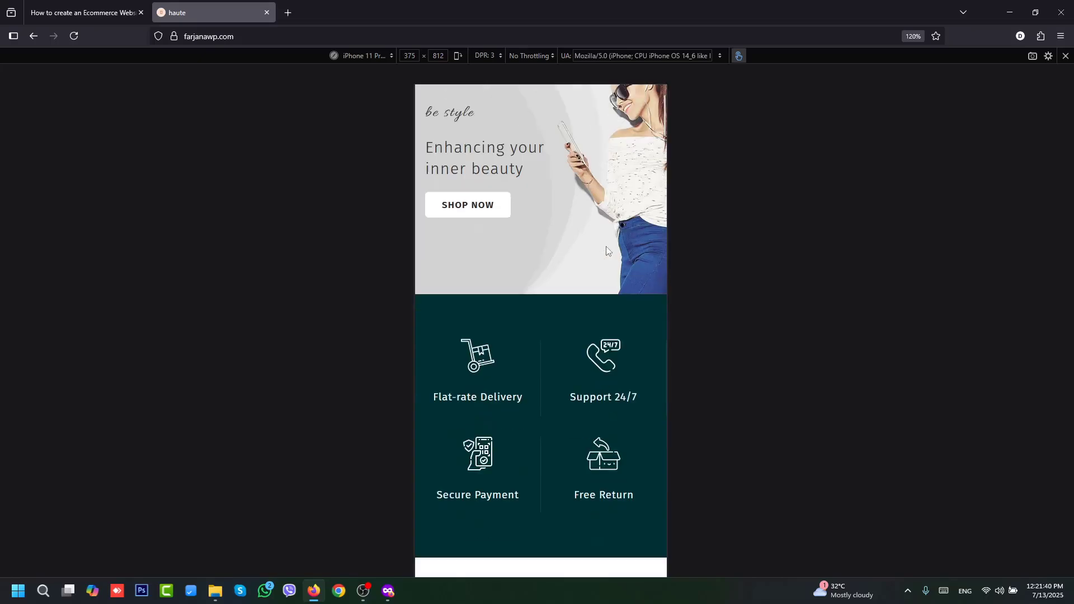
{"action": "scroll", "coordinate": [606, 250], "scroll_direction": "down", "scroll_amount": 10}
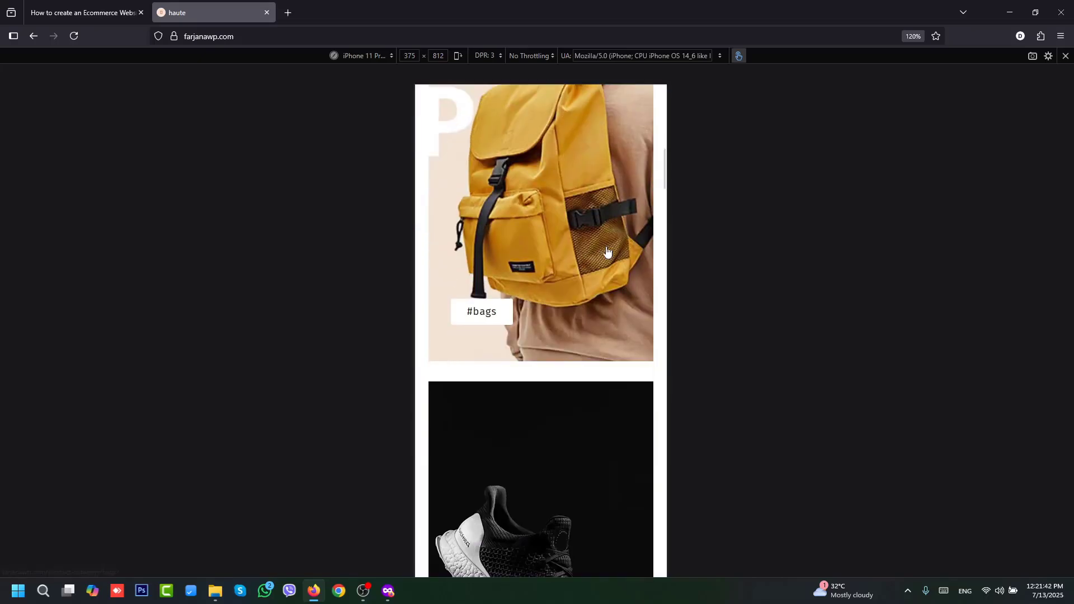
{"action": "scroll", "coordinate": [606, 251], "scroll_direction": "down", "scroll_amount": 12}
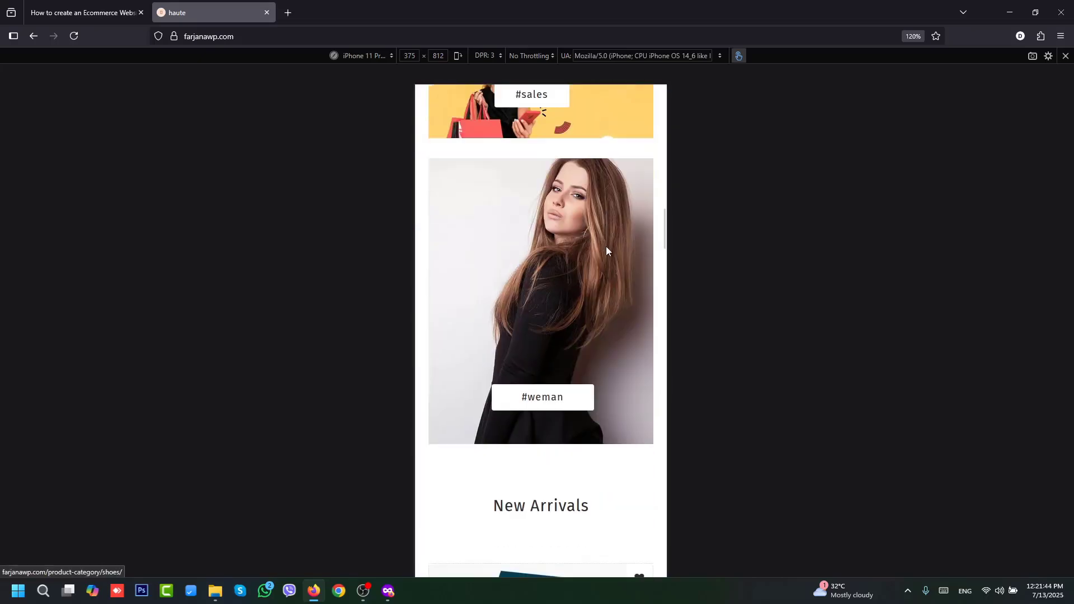
{"action": "scroll", "coordinate": [607, 251], "scroll_direction": "down", "scroll_amount": 12}
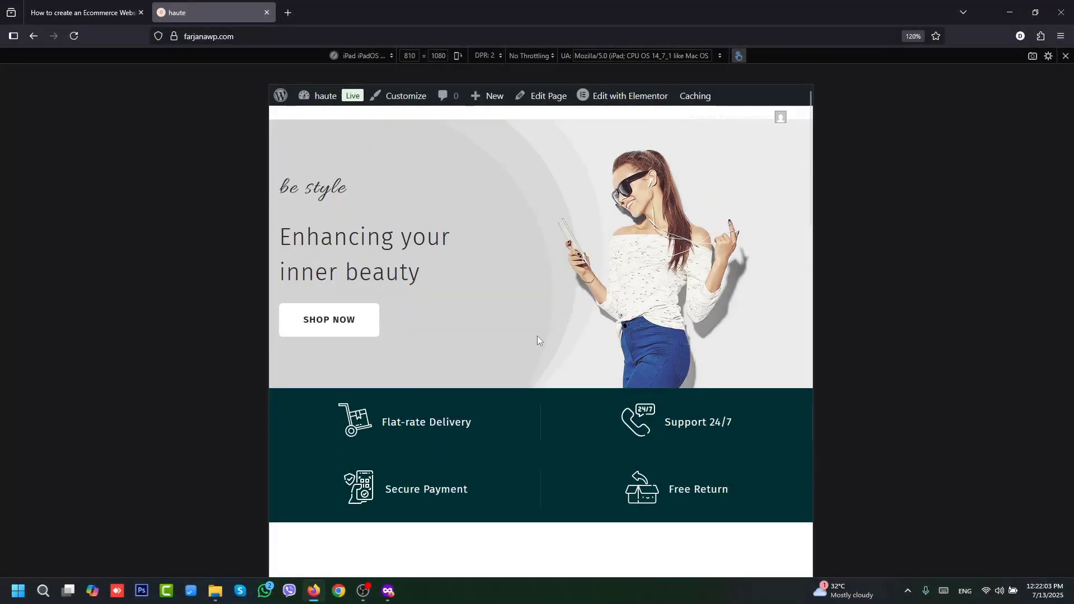
{"action": "scroll", "coordinate": [538, 337], "scroll_direction": "down", "scroll_amount": 10}
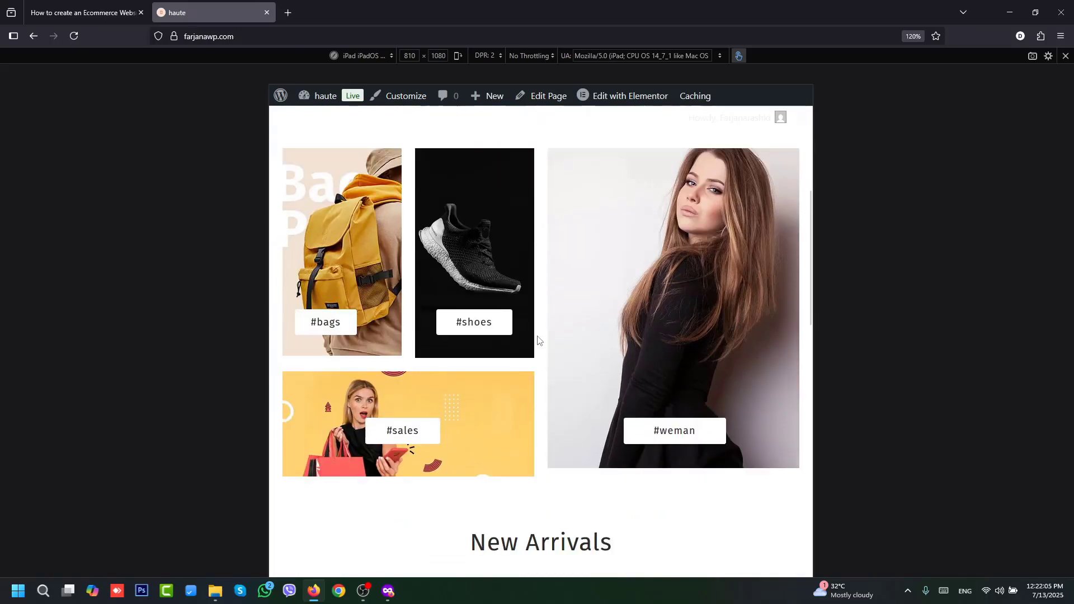
{"action": "scroll", "coordinate": [537, 340], "scroll_direction": "down", "scroll_amount": 10}
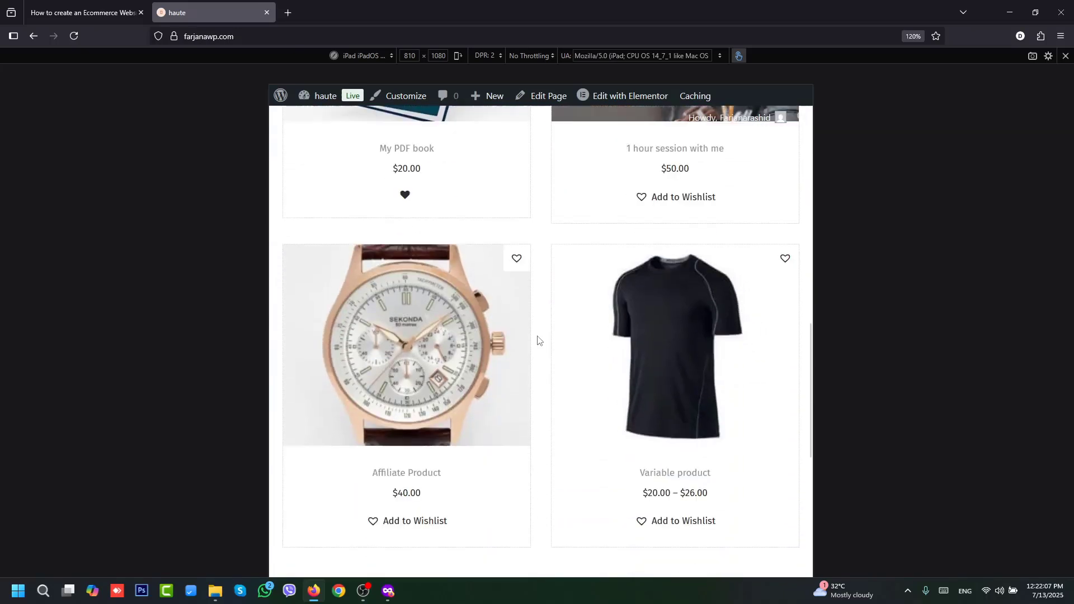
{"action": "scroll", "coordinate": [538, 340], "scroll_direction": "down", "scroll_amount": 5}
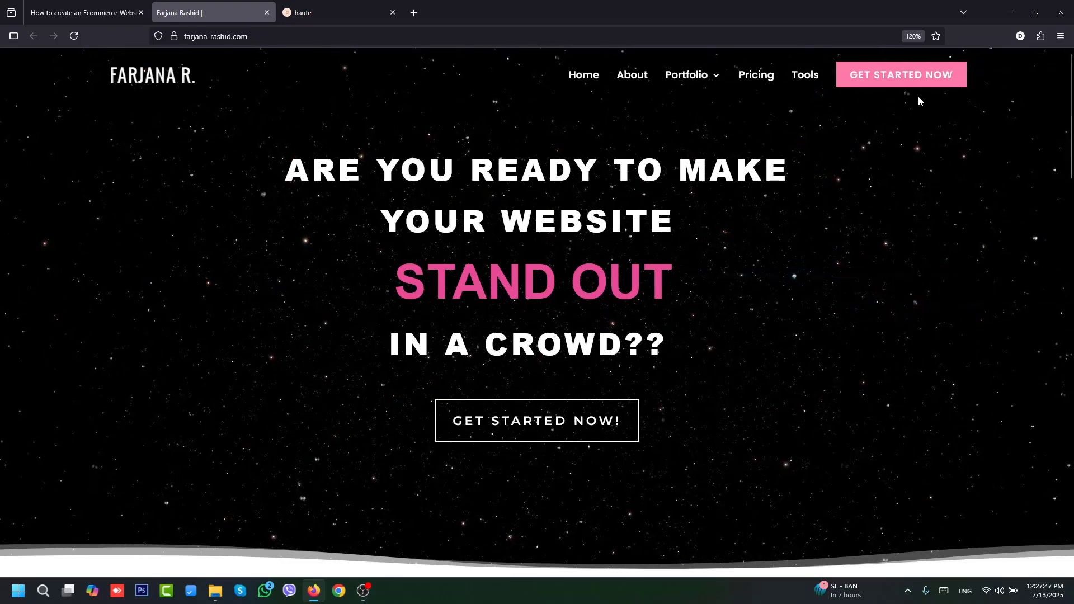
- Open the GET STARTED NOW booking form page and scroll through its content
{"action": "left_click", "coordinate": [911, 78]}
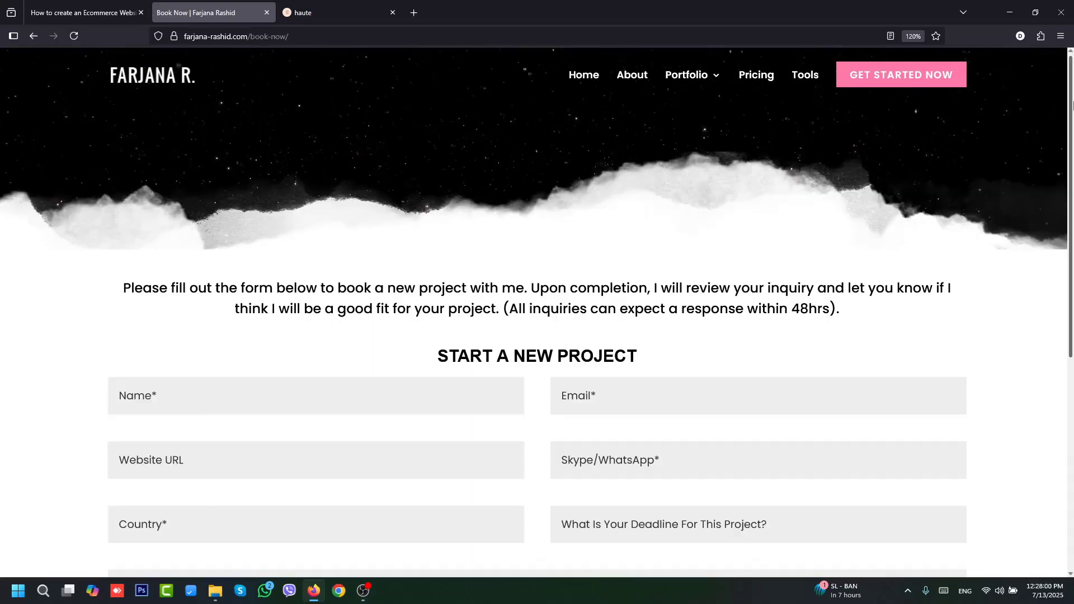
{"action": "left_click_drag", "start_coordinate": [1071, 103], "coordinate": [1071, 141]}
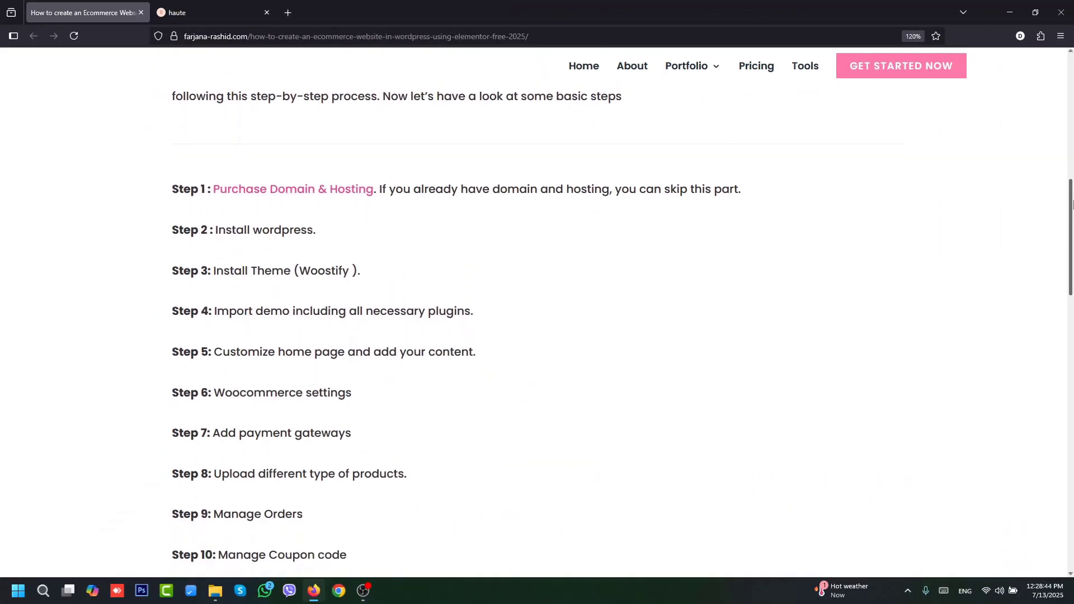
{"action": "left_click_drag", "start_coordinate": [1071, 204], "coordinate": [1073, 285]}
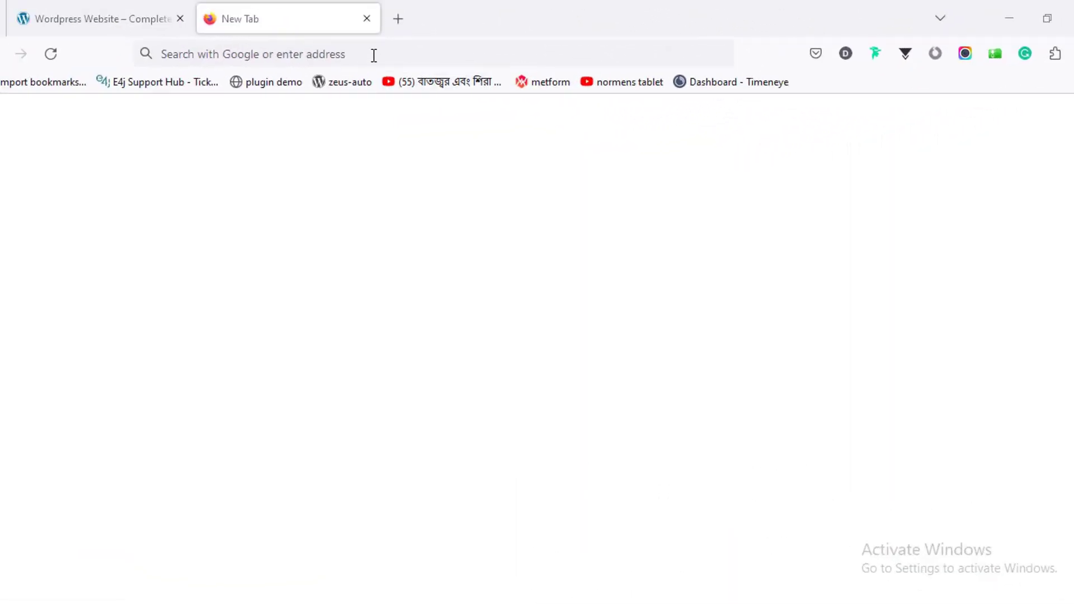
- Load farjana-rashid.com, open its Tools page, and follow the Web Hosting Bluehost GET STARTED link
{"action": "left_click", "coordinate": [373, 55]}
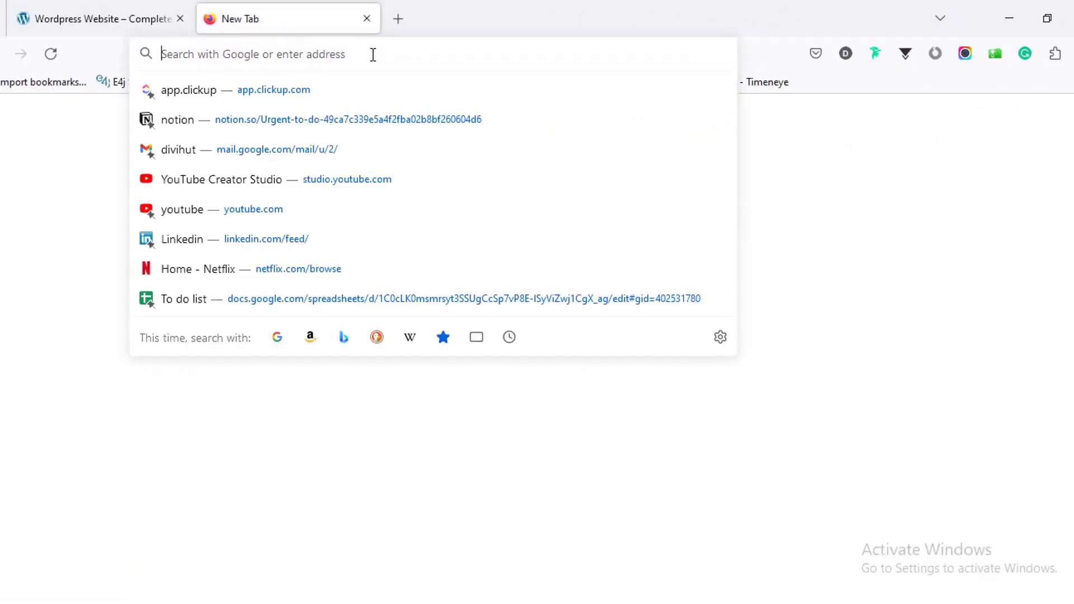
{"action": "type", "text": "farj"}
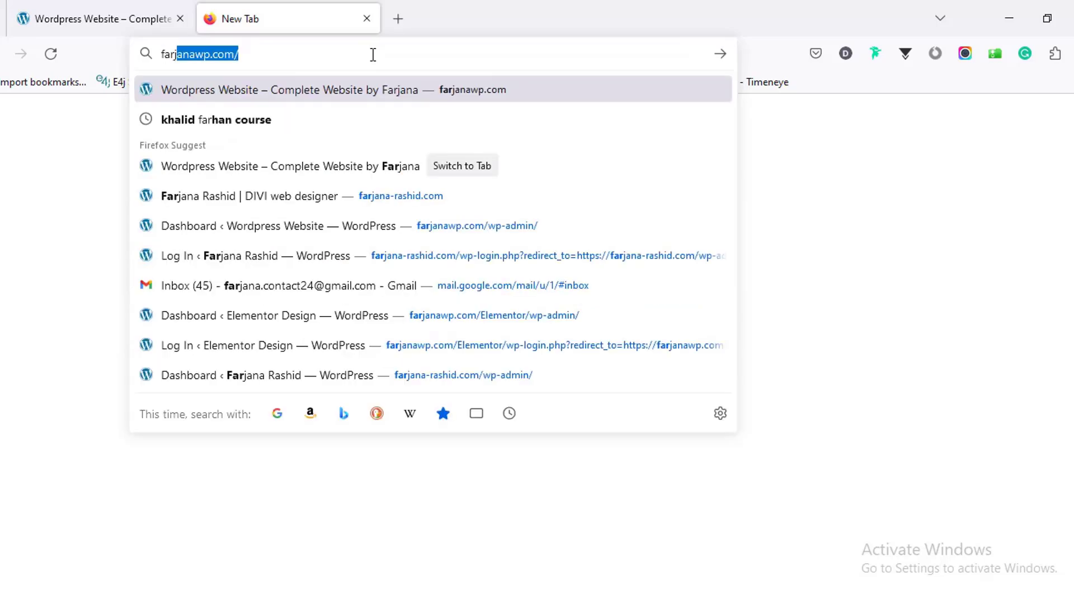
{"action": "type", "text": "ana-rashid"}
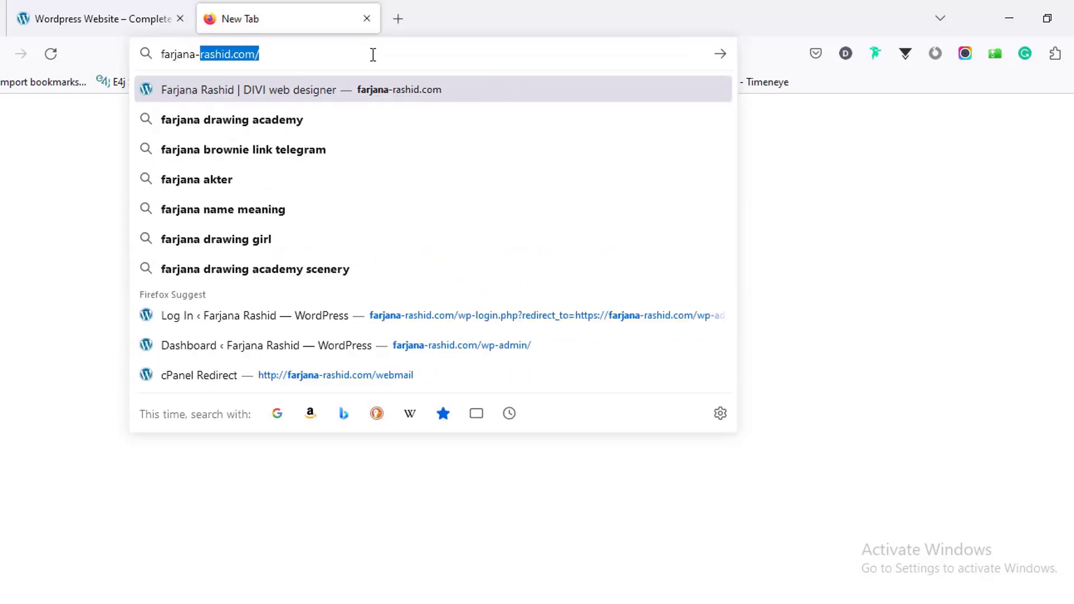
{"action": "key", "text": "Return"}
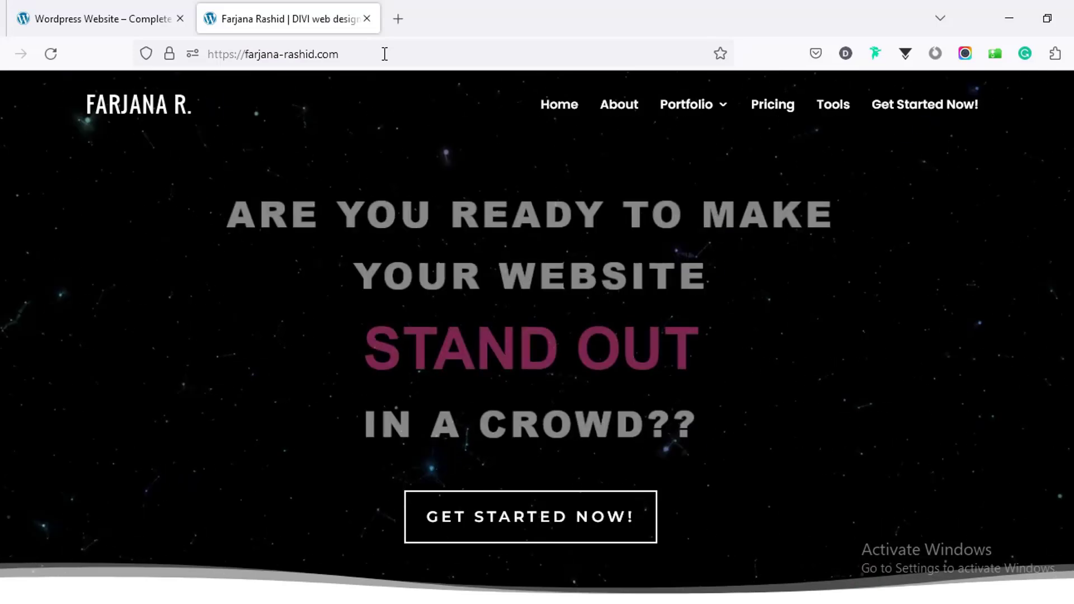
{"action": "left_click", "coordinate": [837, 113]}
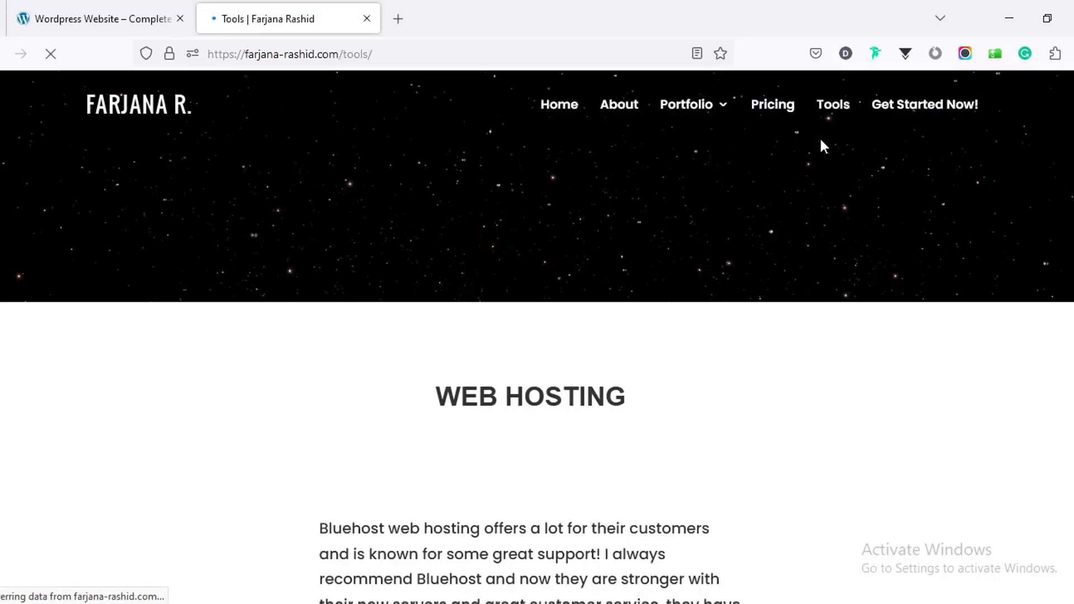
{"action": "scroll", "coordinate": [667, 247], "scroll_direction": "down", "scroll_amount": 5}
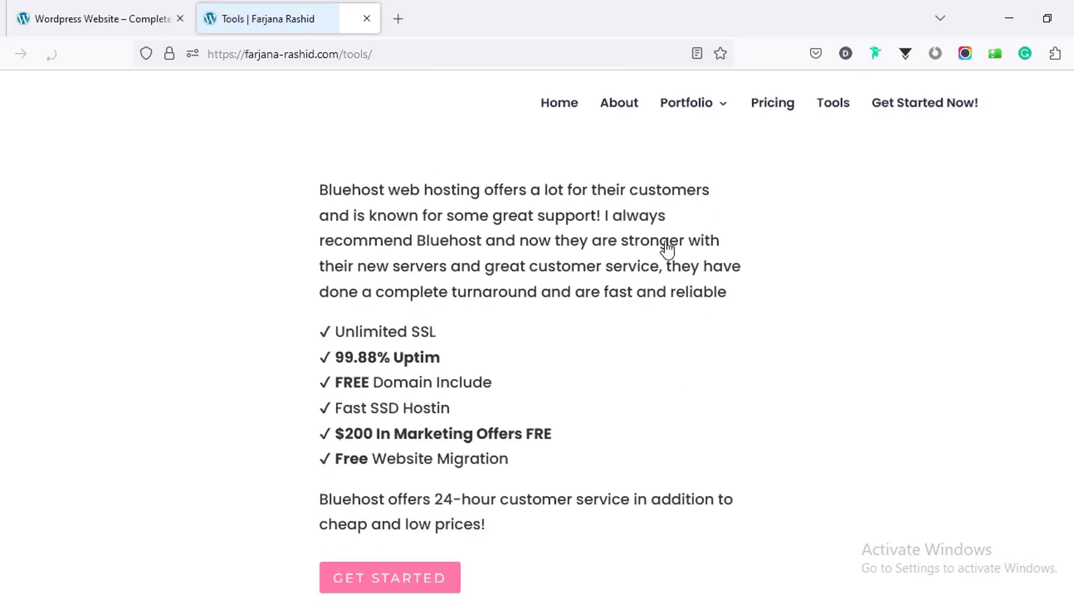
{"action": "scroll", "coordinate": [667, 248], "scroll_direction": "down", "scroll_amount": 4}
{"action": "scroll", "coordinate": [667, 249], "scroll_direction": "up", "scroll_amount": 5}
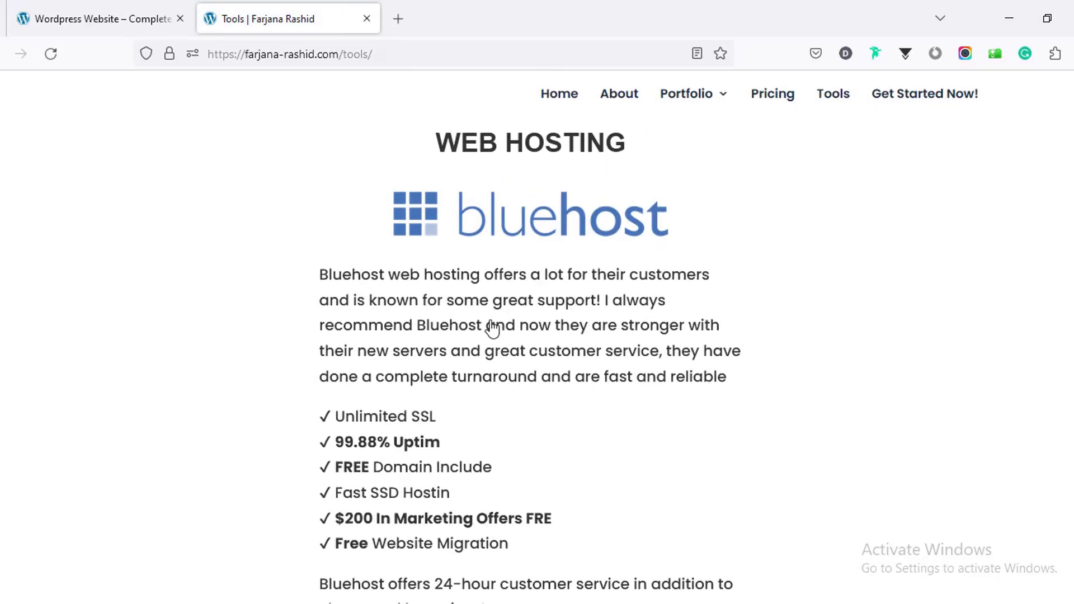
{"action": "scroll", "coordinate": [492, 328], "scroll_direction": "down", "scroll_amount": 4}
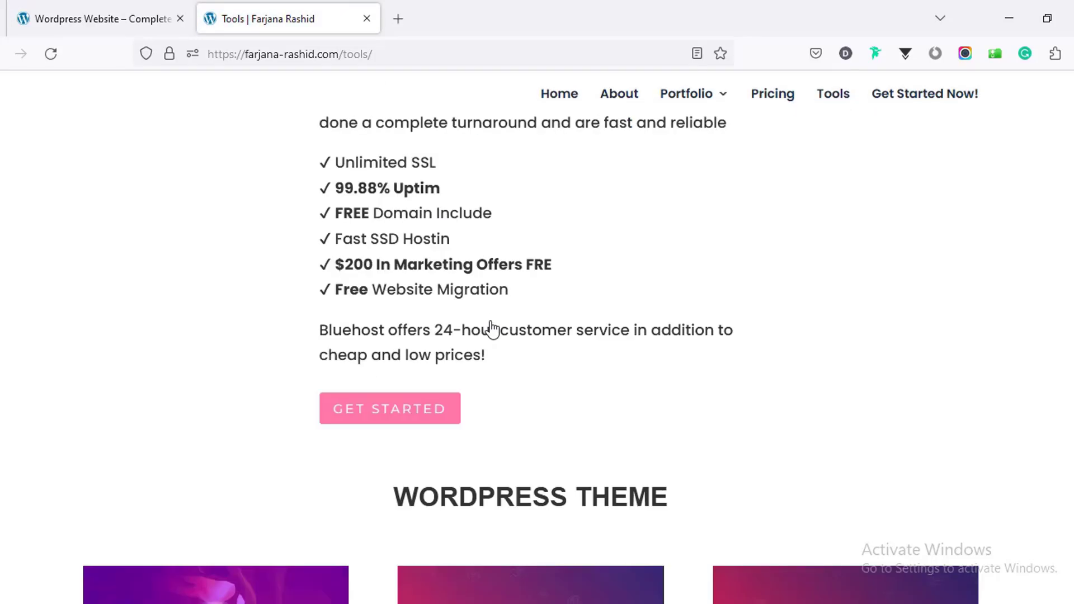
{"action": "left_click", "coordinate": [369, 420]}
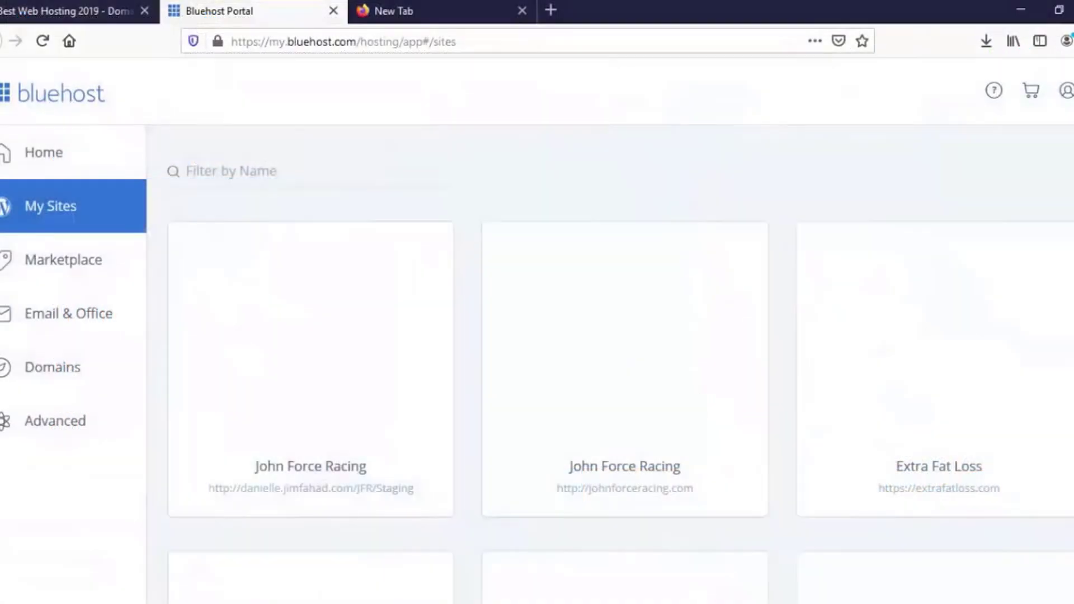
- Scroll through the hosted sites card grid on Bluehost's My Sites page
{"action": "scroll", "coordinate": [527, 291], "scroll_direction": "down", "scroll_amount": 7}
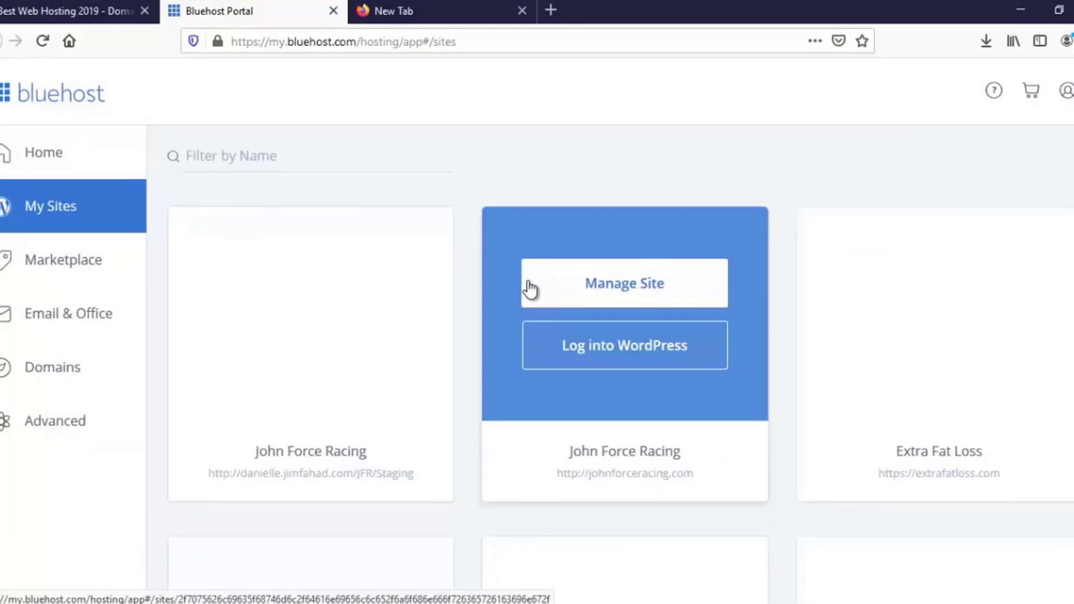
{"action": "scroll", "coordinate": [530, 322], "scroll_direction": "down", "scroll_amount": 10}
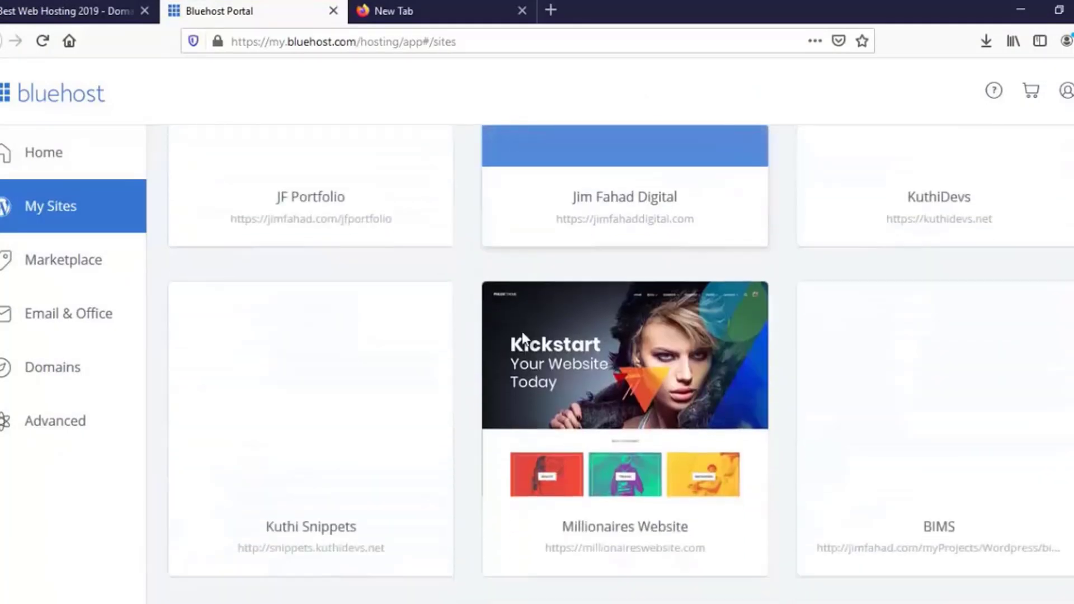
{"action": "scroll", "coordinate": [507, 345], "scroll_direction": "down", "scroll_amount": 11}
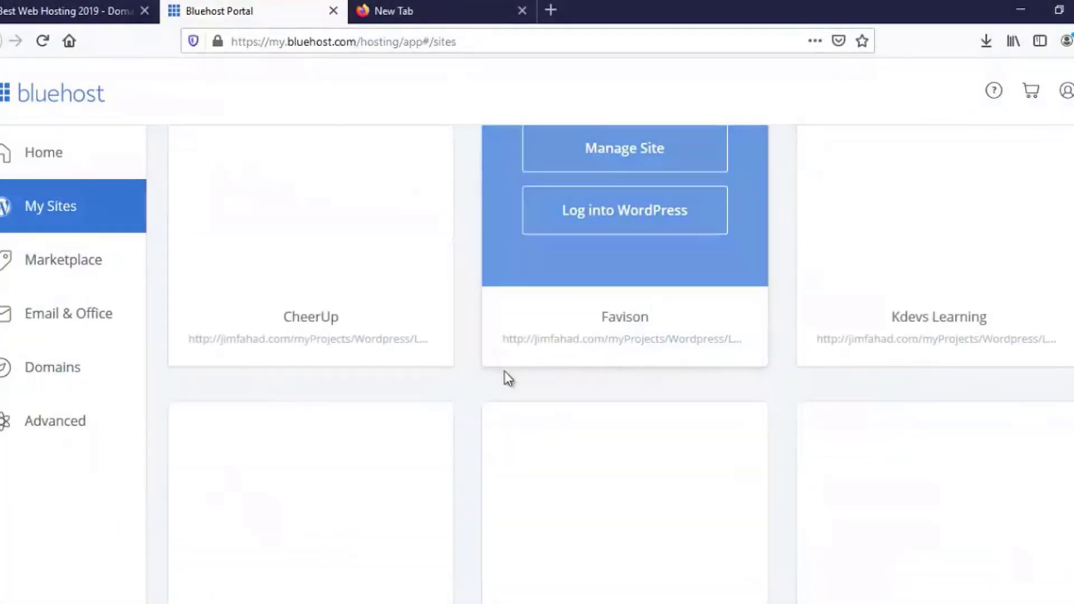
{"action": "scroll", "coordinate": [504, 374], "scroll_direction": "down", "scroll_amount": 9}
{"action": "scroll", "coordinate": [506, 375], "scroll_direction": "down", "scroll_amount": 4}
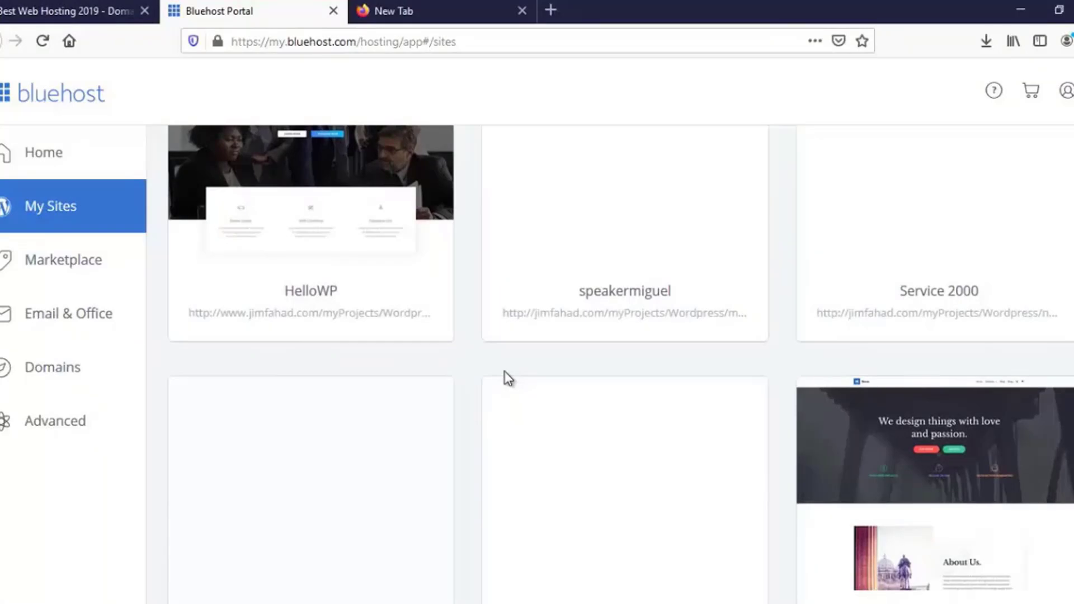
{"action": "scroll", "coordinate": [507, 378], "scroll_direction": "down", "scroll_amount": 5}
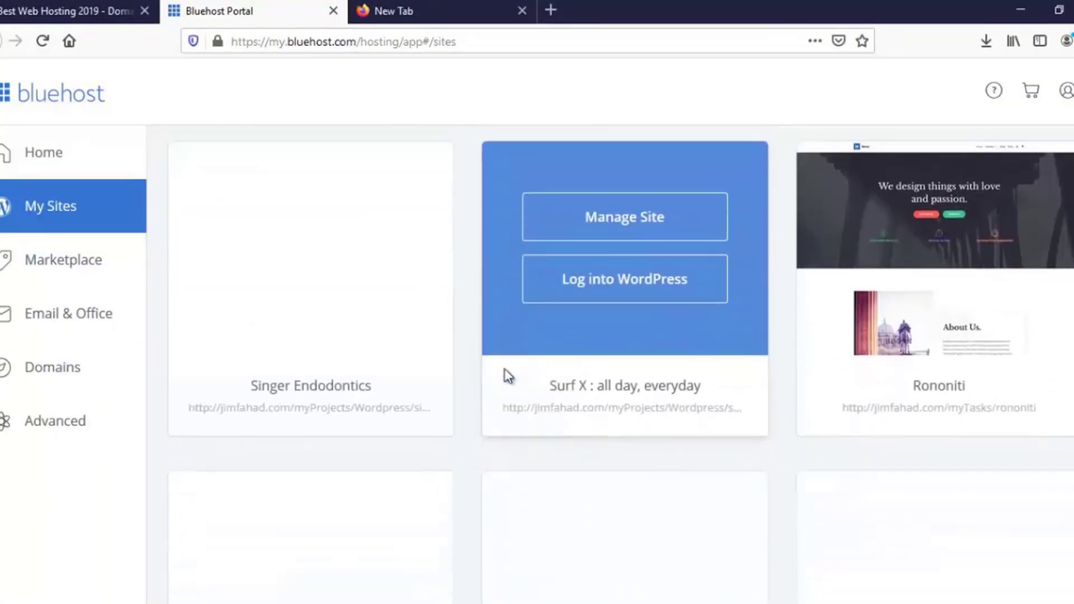
{"action": "scroll", "coordinate": [506, 378], "scroll_direction": "down", "scroll_amount": 1}
{"action": "scroll", "coordinate": [506, 377], "scroll_direction": "down", "scroll_amount": 5}
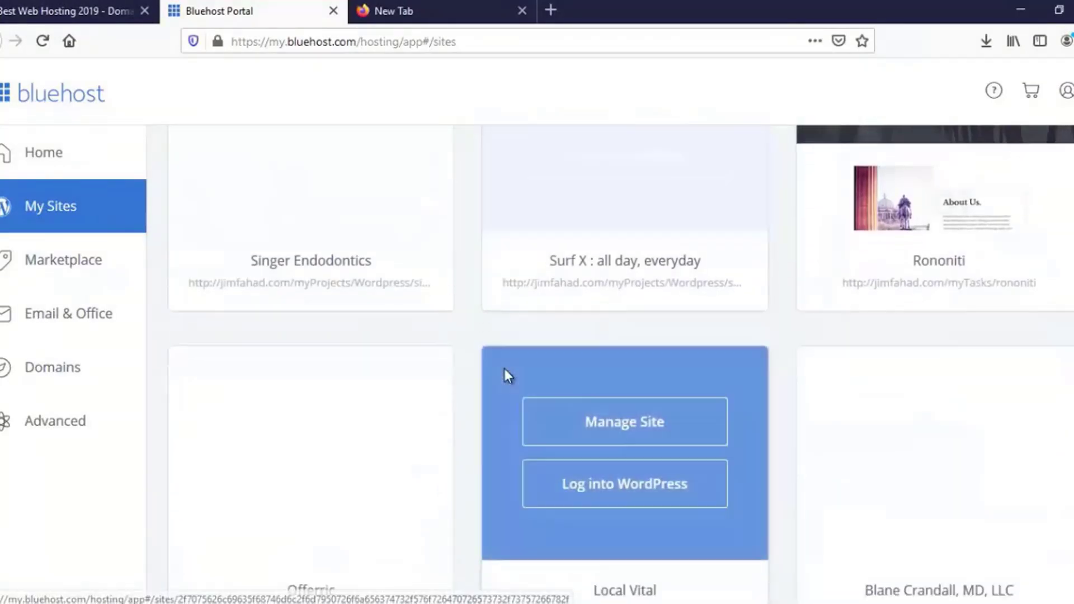
{"action": "scroll", "coordinate": [506, 375], "scroll_direction": "up", "scroll_amount": 5}
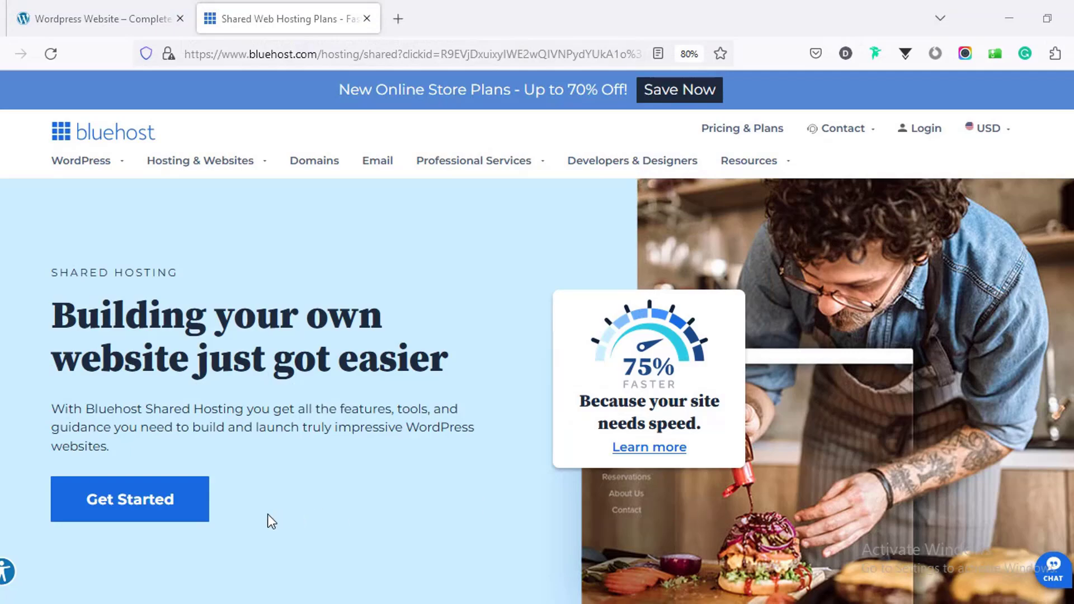
{"action": "left_click", "coordinate": [145, 511]}
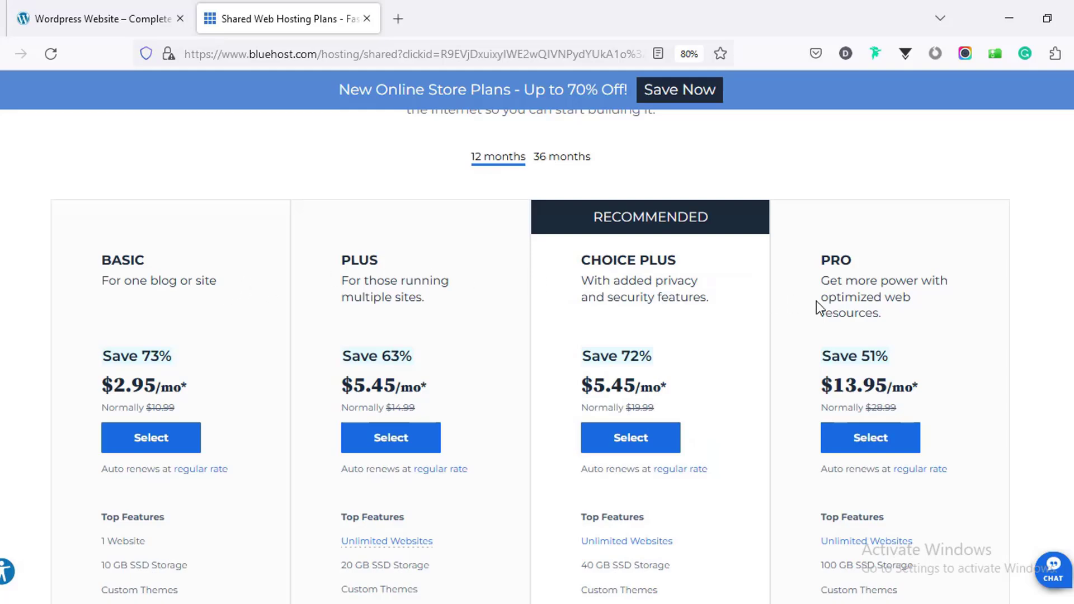
{"action": "scroll", "coordinate": [803, 336], "scroll_direction": "up", "scroll_amount": 2}
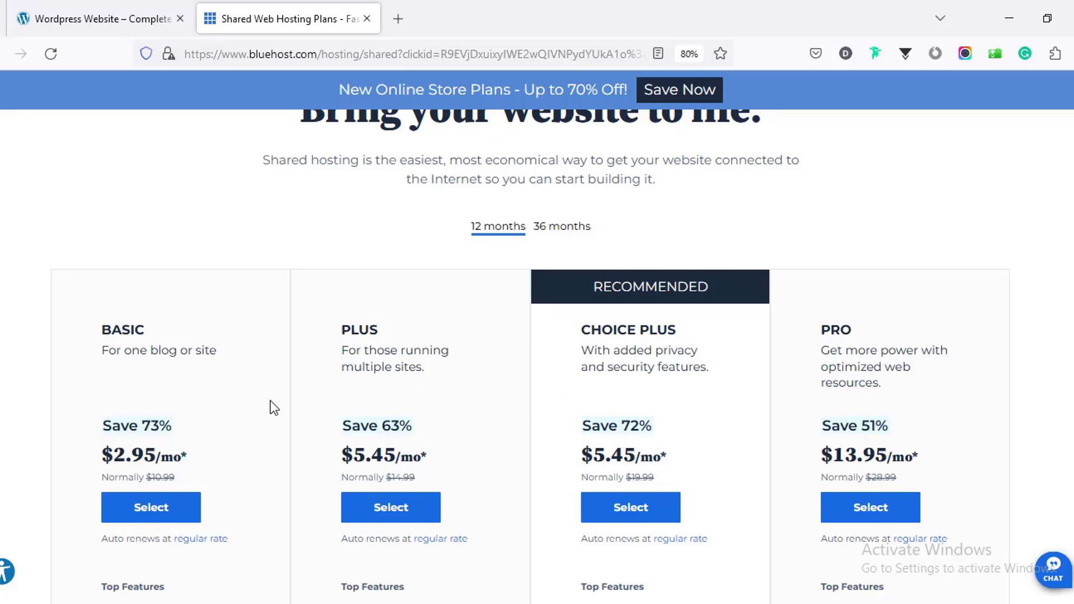
{"action": "scroll", "coordinate": [216, 388], "scroll_direction": "down", "scroll_amount": 4}
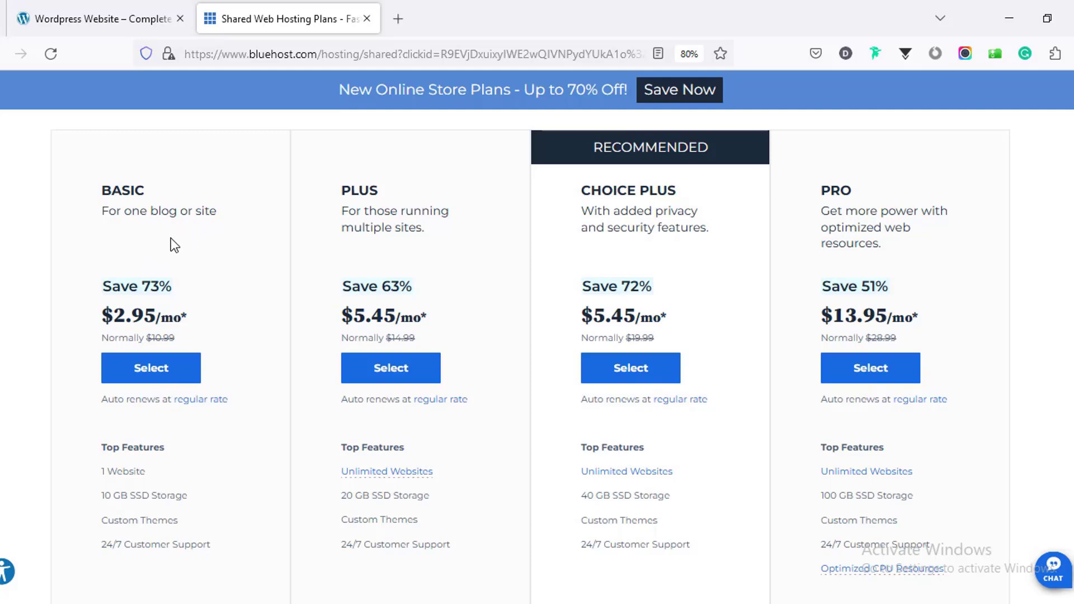
{"action": "scroll", "coordinate": [193, 302], "scroll_direction": "down", "scroll_amount": 1}
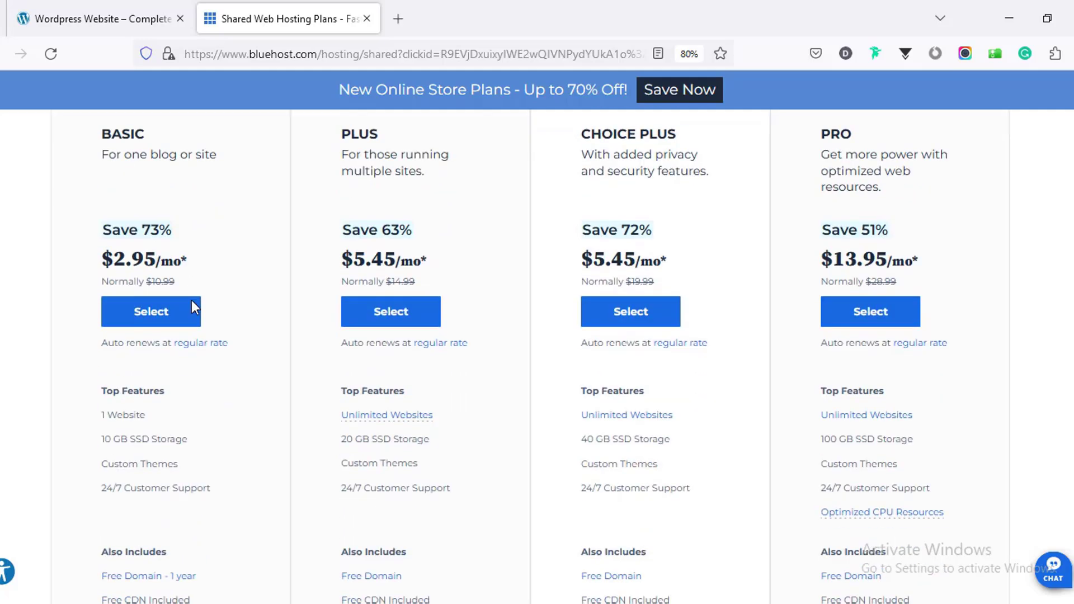
{"action": "scroll", "coordinate": [202, 303], "scroll_direction": "up", "scroll_amount": 2}
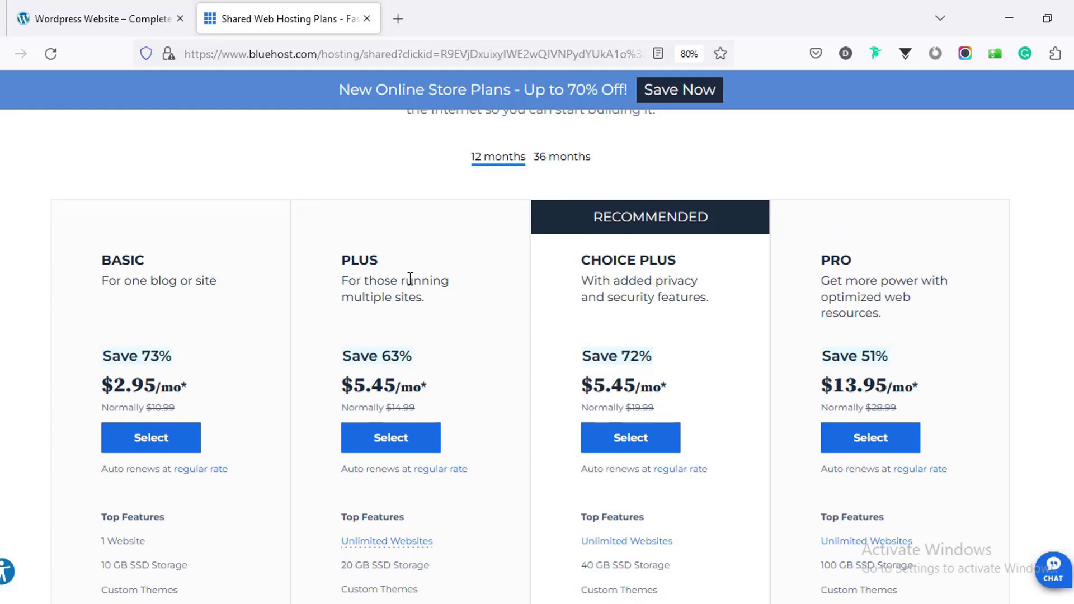
{"action": "scroll", "coordinate": [410, 278], "scroll_direction": "down", "scroll_amount": 3}
{"action": "scroll", "coordinate": [405, 292], "scroll_direction": "up", "scroll_amount": 2}
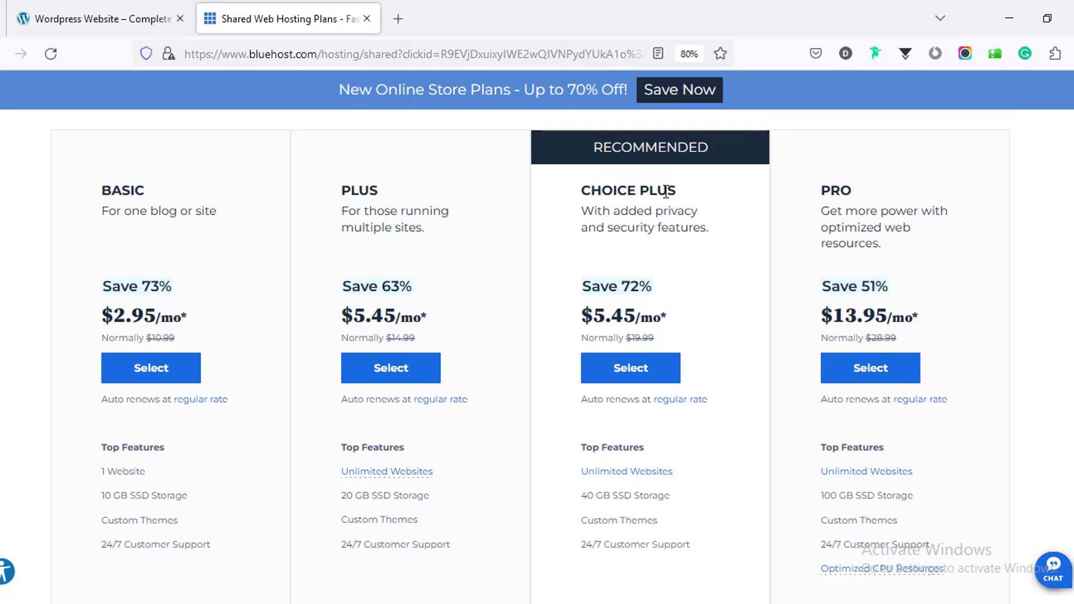
{"action": "scroll", "coordinate": [634, 208], "scroll_direction": "down", "scroll_amount": 5}
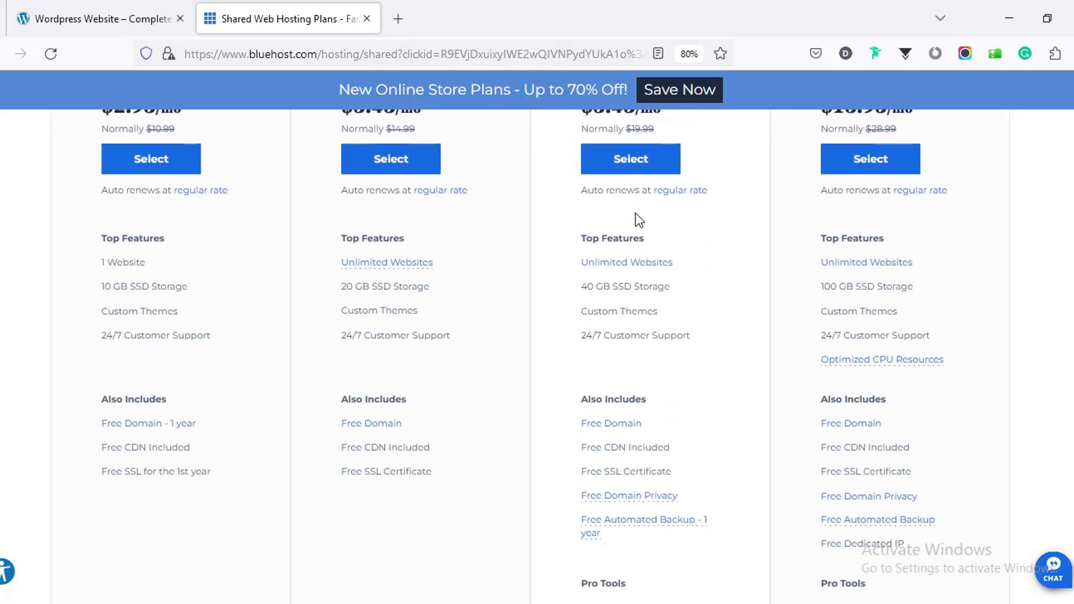
{"action": "scroll", "coordinate": [629, 230], "scroll_direction": "down", "scroll_amount": 1}
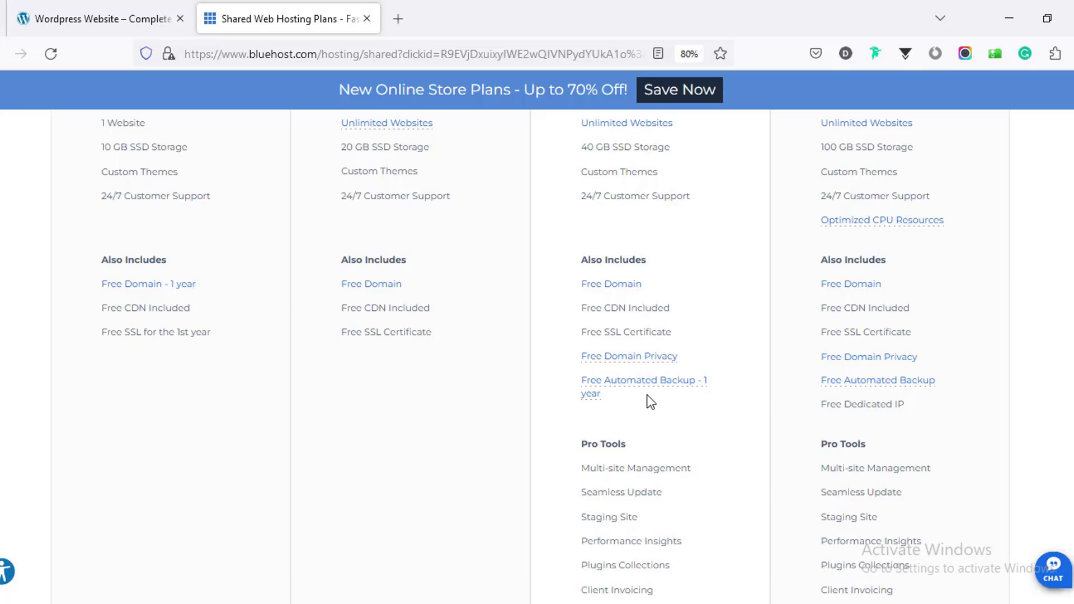
{"action": "scroll", "coordinate": [646, 395], "scroll_direction": "down", "scroll_amount": 3}
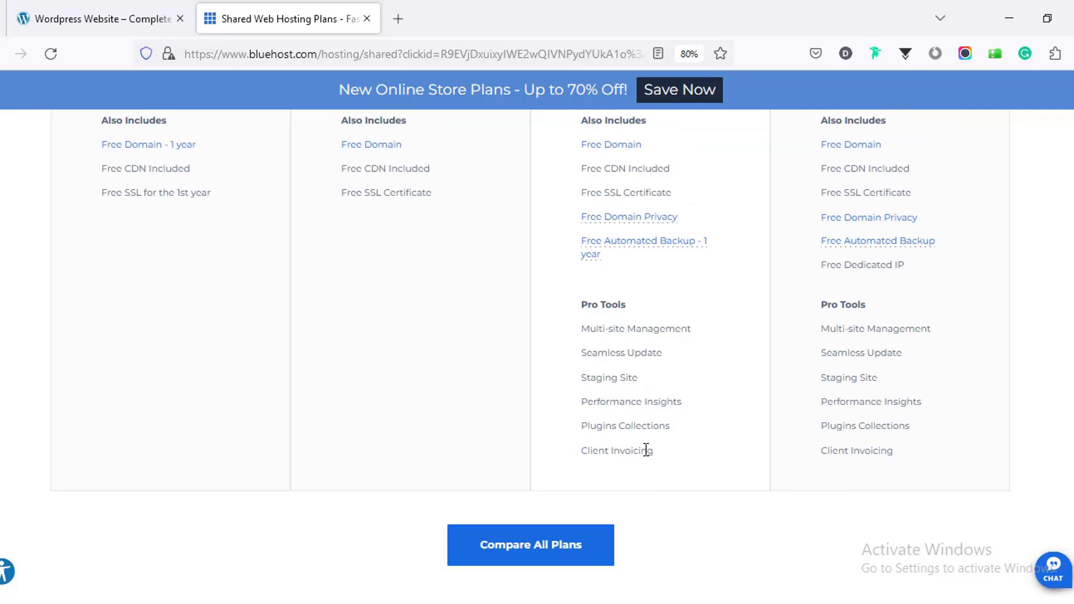
{"action": "scroll", "coordinate": [700, 391], "scroll_direction": "up", "scroll_amount": 1}
{"action": "scroll", "coordinate": [700, 391], "scroll_direction": "up", "scroll_amount": 5}
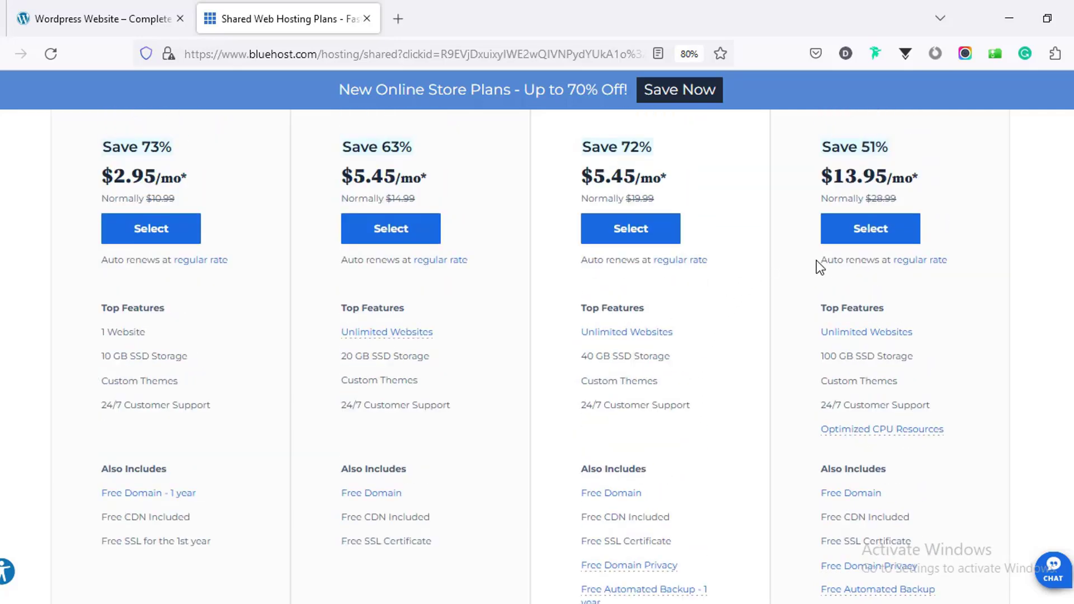
{"action": "scroll", "coordinate": [816, 260], "scroll_direction": "up", "scroll_amount": 4}
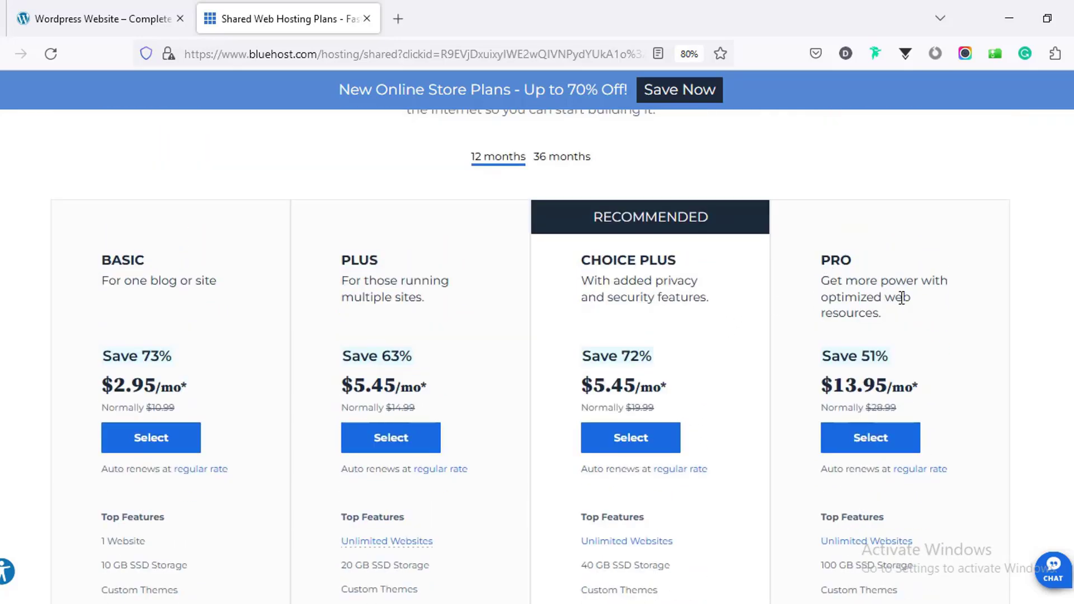
{"action": "scroll", "coordinate": [902, 298], "scroll_direction": "down", "scroll_amount": 7}
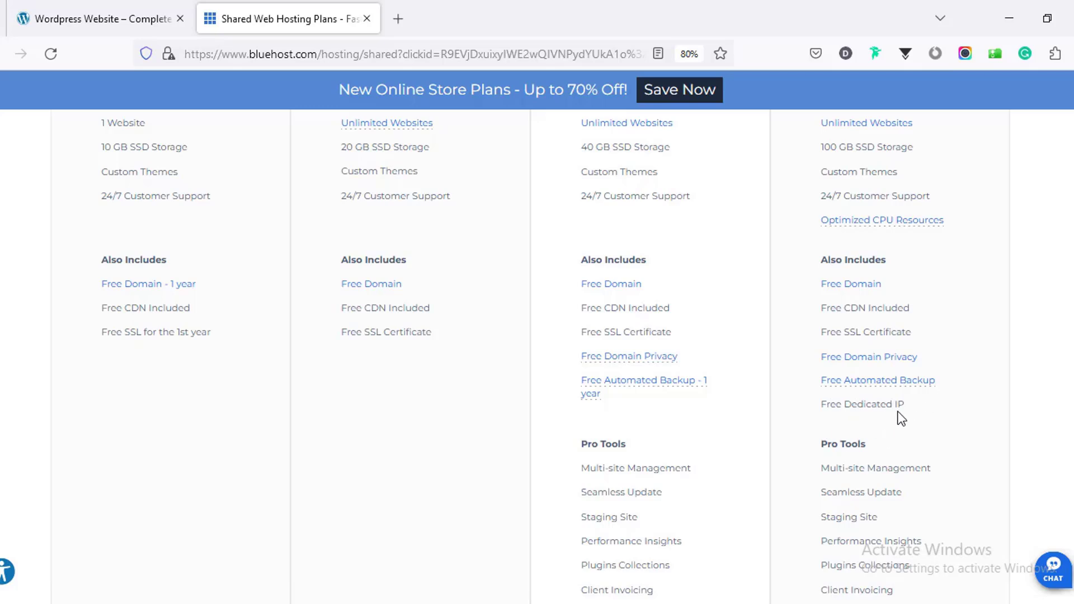
{"action": "scroll", "coordinate": [917, 409], "scroll_direction": "down", "scroll_amount": 3}
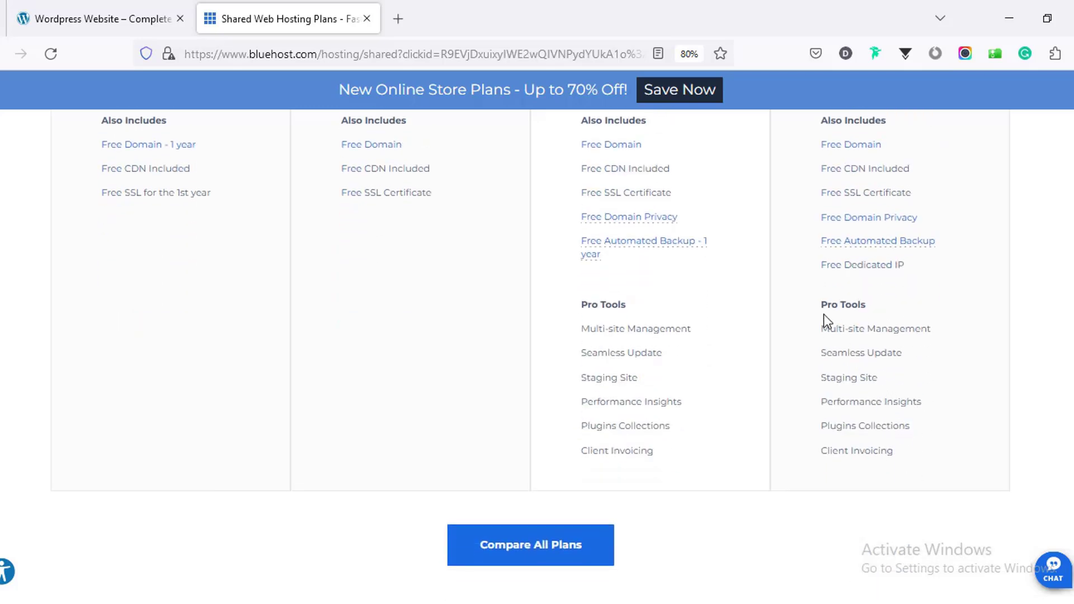
{"action": "scroll", "coordinate": [1056, 291], "scroll_direction": "up", "scroll_amount": 4}
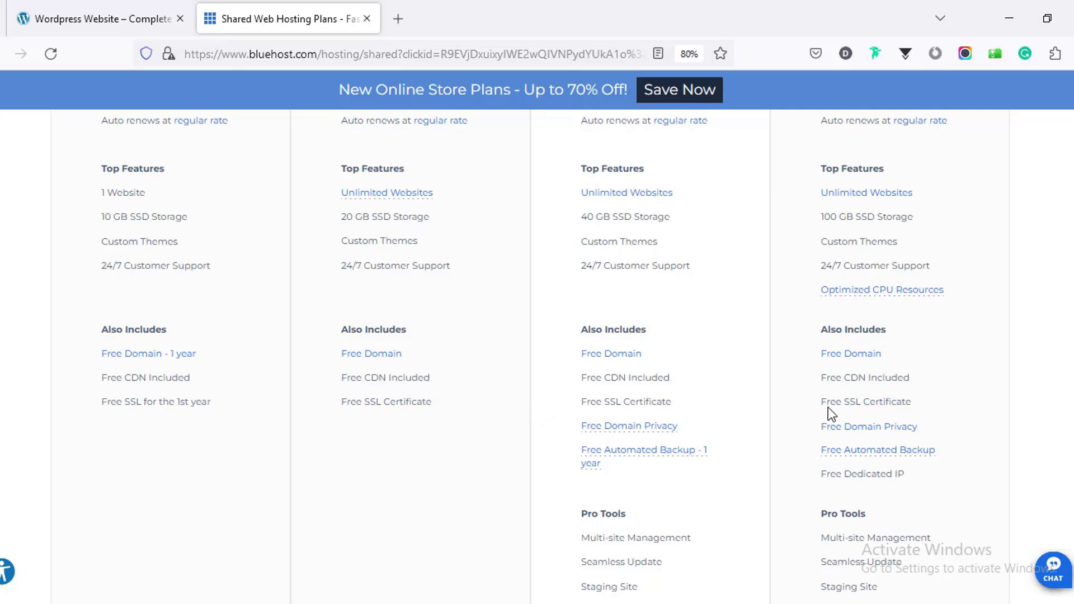
{"action": "scroll", "coordinate": [830, 414], "scroll_direction": "up", "scroll_amount": 10}
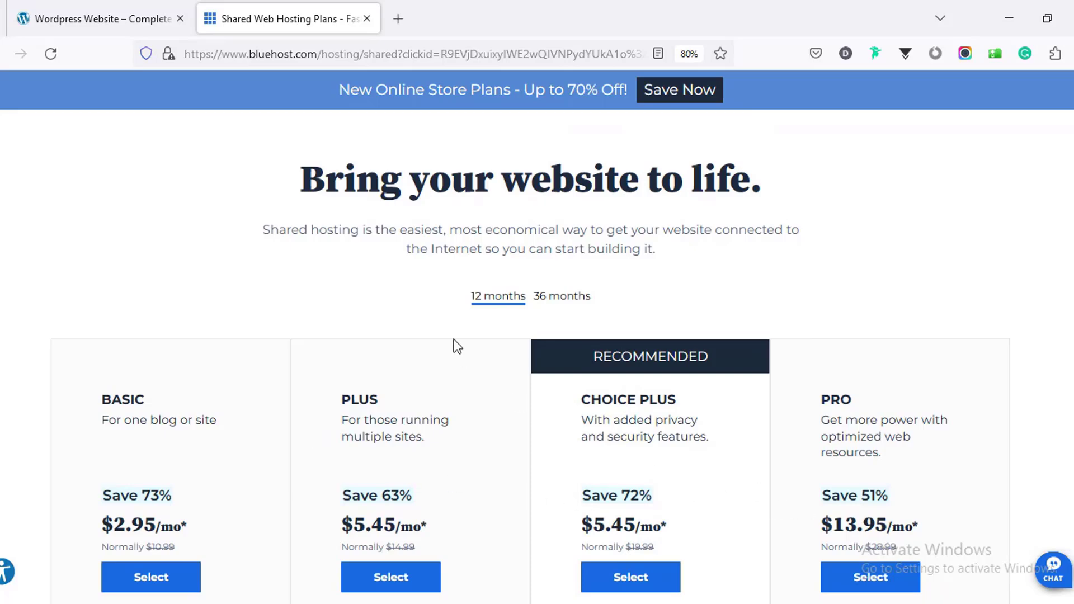
{"action": "left_click", "coordinate": [561, 298]}
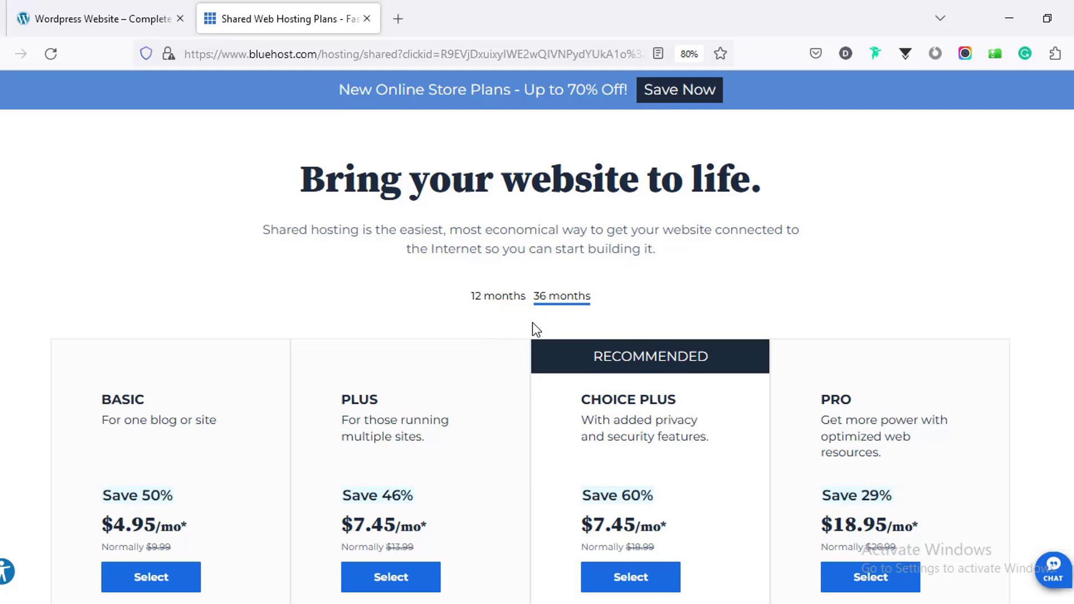
{"action": "scroll", "coordinate": [470, 465], "scroll_direction": "down", "scroll_amount": 5}
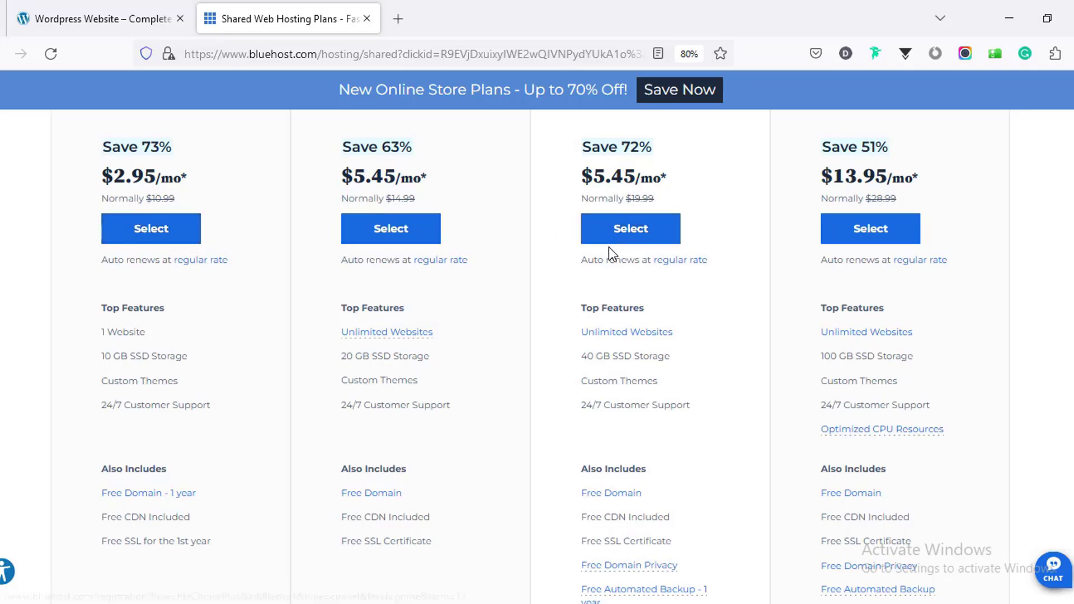
{"action": "scroll", "coordinate": [199, 277], "scroll_direction": "up", "scroll_amount": 2}
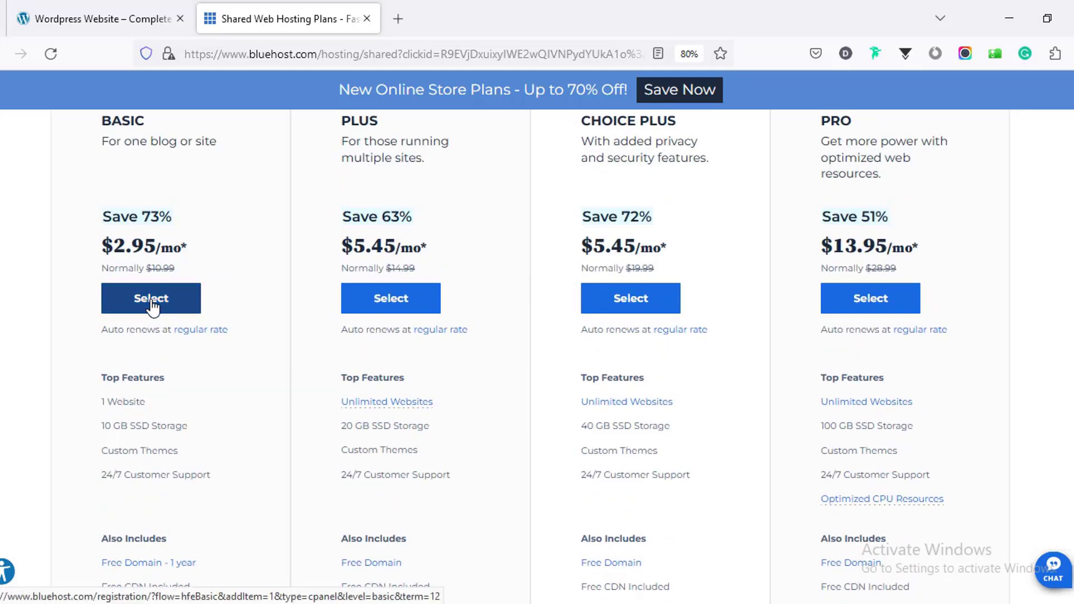
- Choose the Basic plan and check that the new domain farjanawp.com is available
{"action": "left_click", "coordinate": [151, 302]}
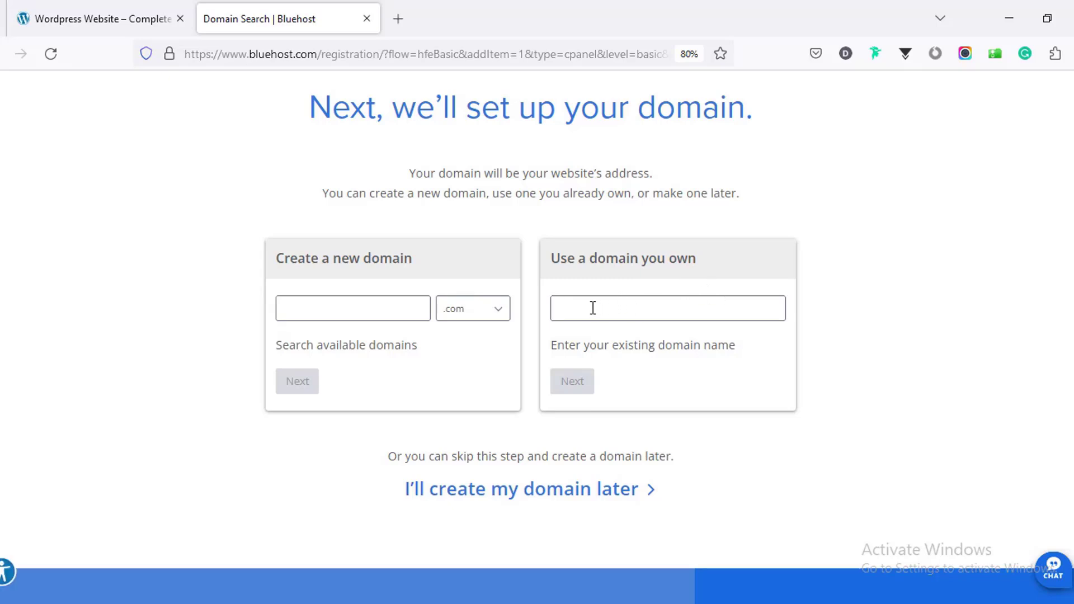
{"action": "left_click", "coordinate": [358, 310]}
{"action": "left_click", "coordinate": [459, 313]}
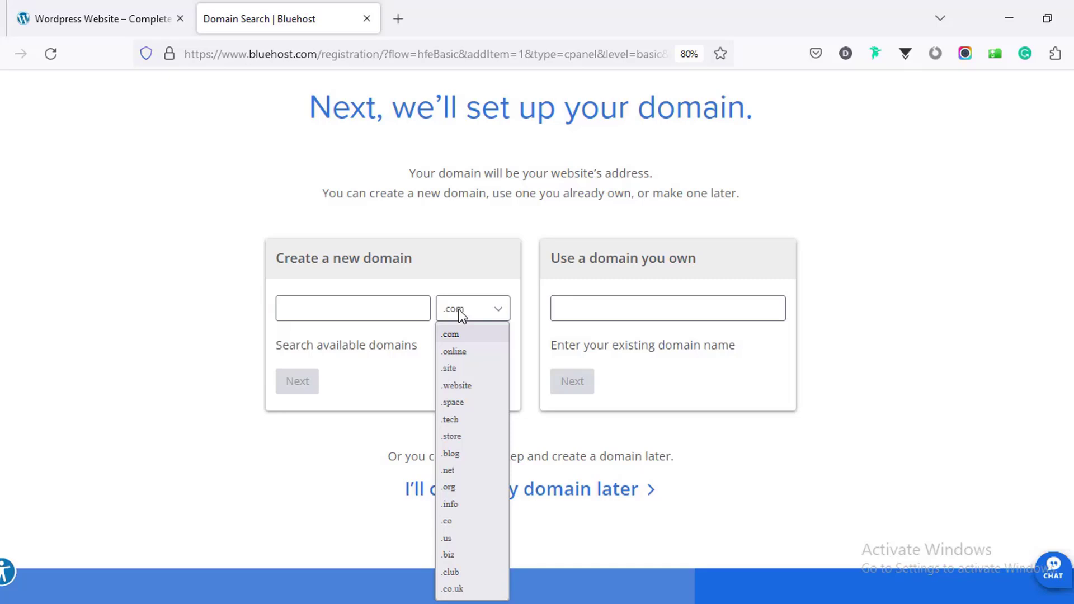
{"action": "left_click", "coordinate": [392, 306]}
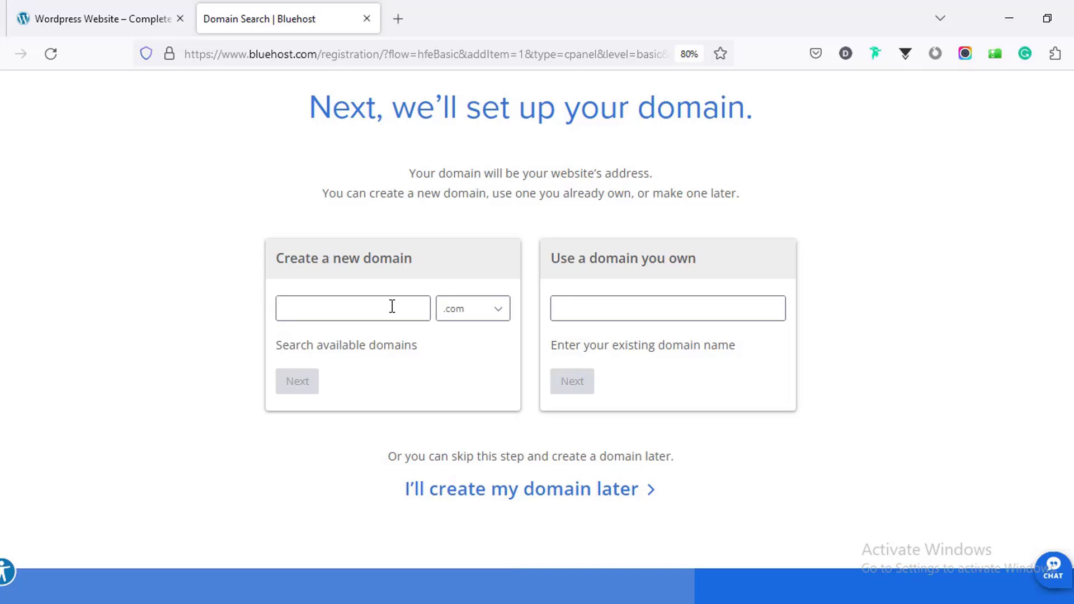
{"action": "type", "text": "far"}
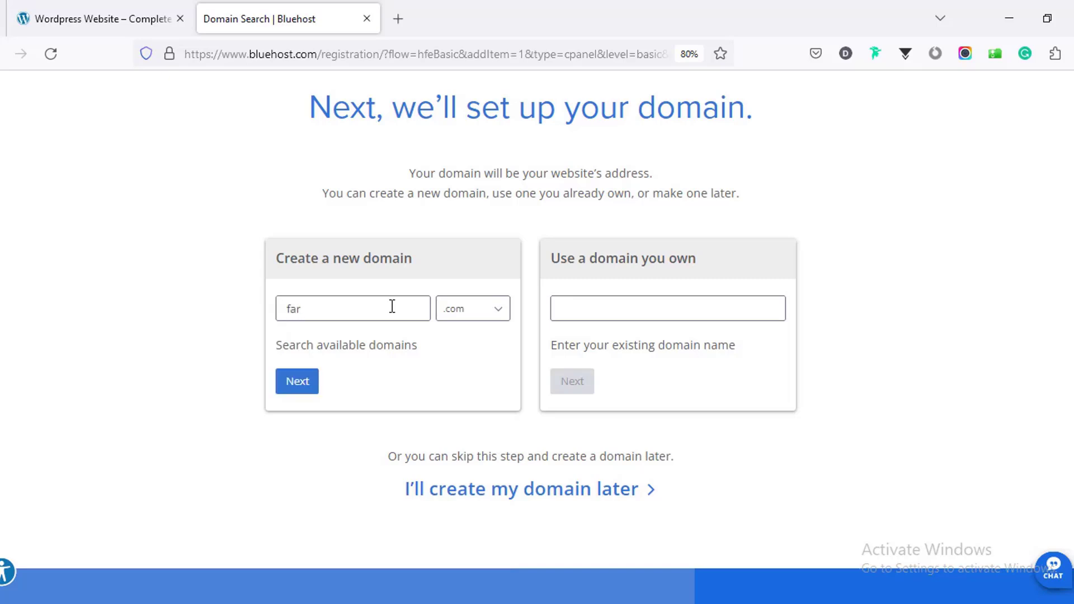
{"action": "type", "text": "janawp"}
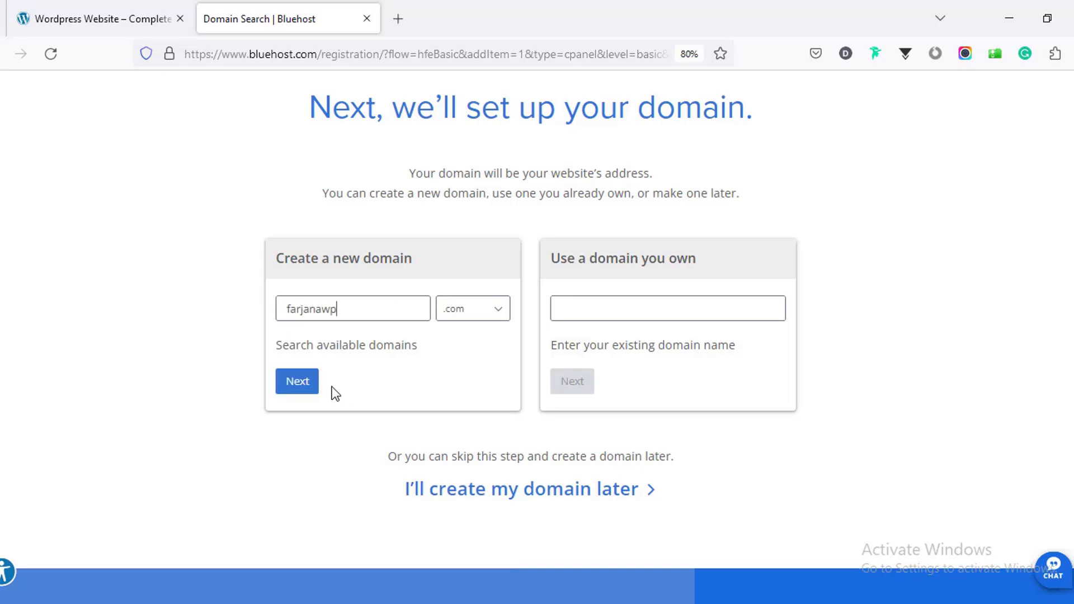
{"action": "left_click", "coordinate": [302, 392]}
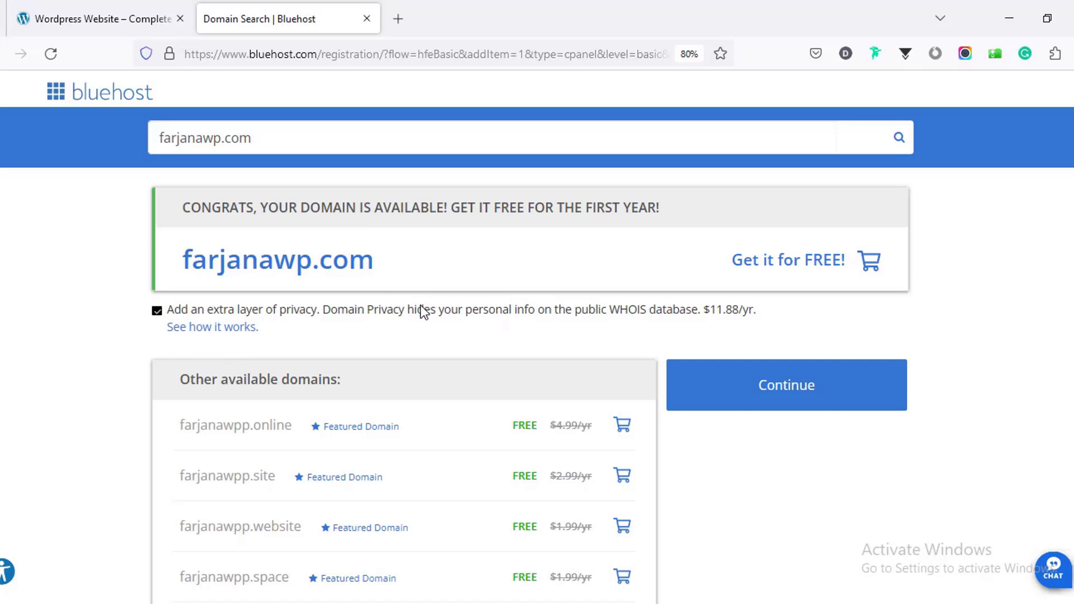
- Continue to checkout and work through the Account Information form
{"action": "left_click", "coordinate": [753, 397]}
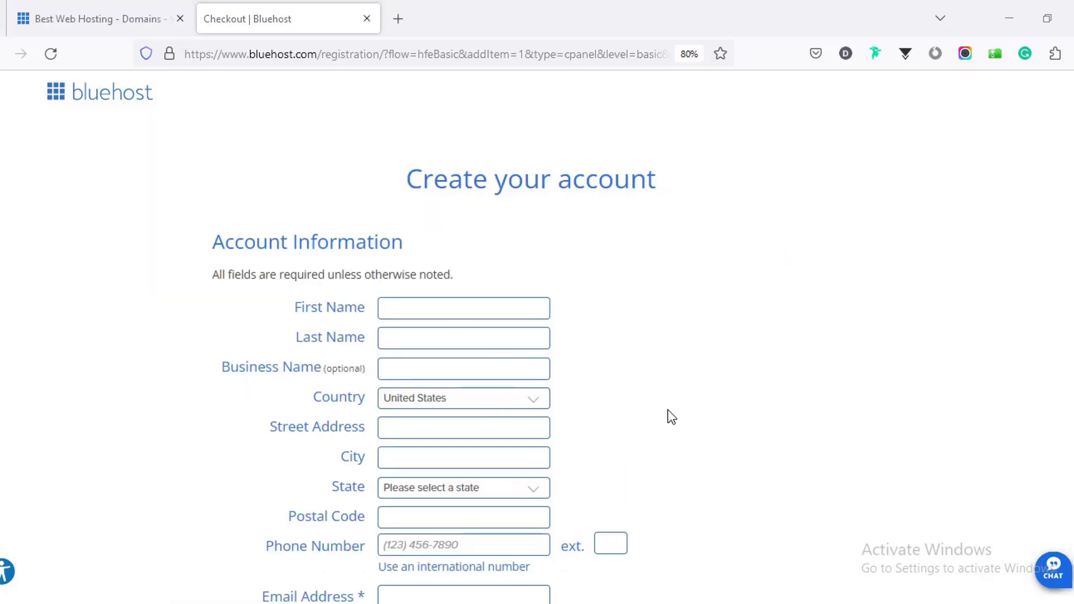
{"action": "scroll", "coordinate": [615, 381], "scroll_direction": "down", "scroll_amount": 3}
{"action": "scroll", "coordinate": [573, 417], "scroll_direction": "down", "scroll_amount": 5}
{"action": "scroll", "coordinate": [453, 343], "scroll_direction": "up", "scroll_amount": 8}
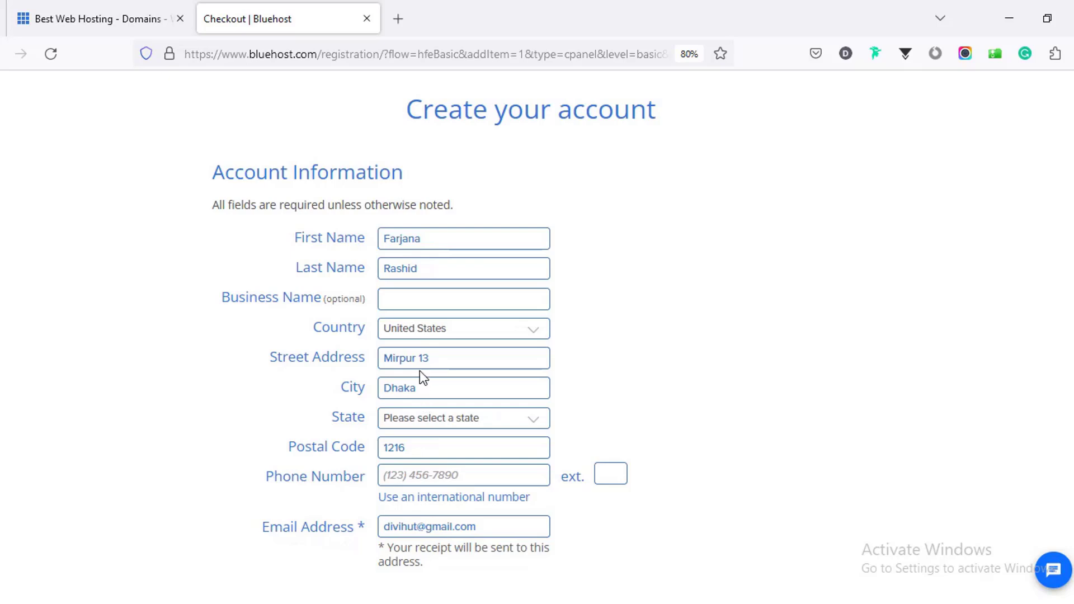
{"action": "scroll", "coordinate": [435, 361], "scroll_direction": "down", "scroll_amount": 4}
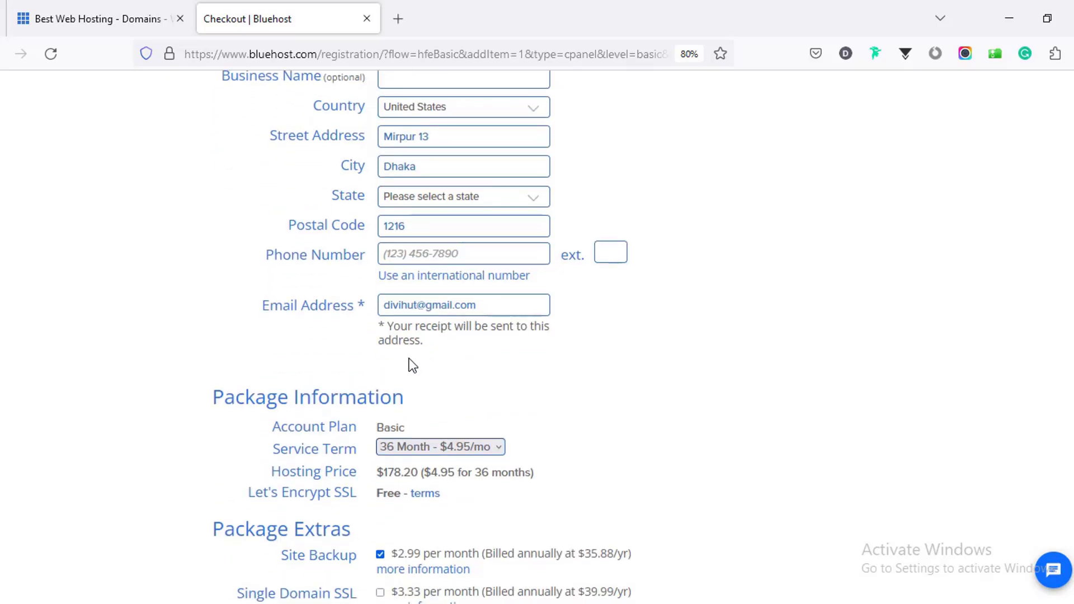
{"action": "scroll", "coordinate": [412, 364], "scroll_direction": "down", "scroll_amount": 1}
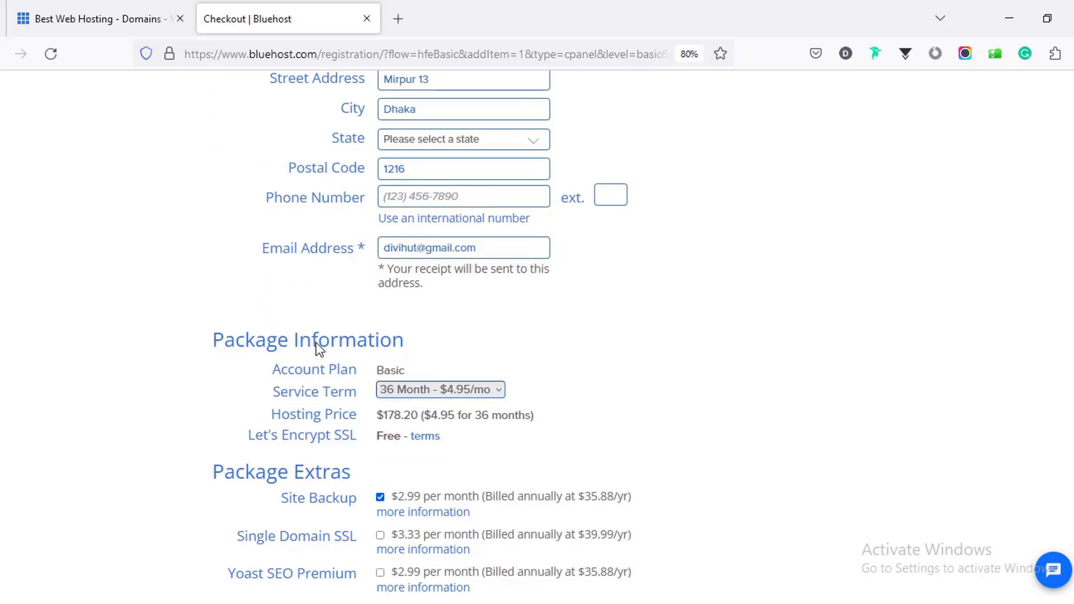
- Set the Service Term to 12 Month - $2.95/mo, then view the WordPress hosting plans tab
{"action": "left_click", "coordinate": [395, 392]}
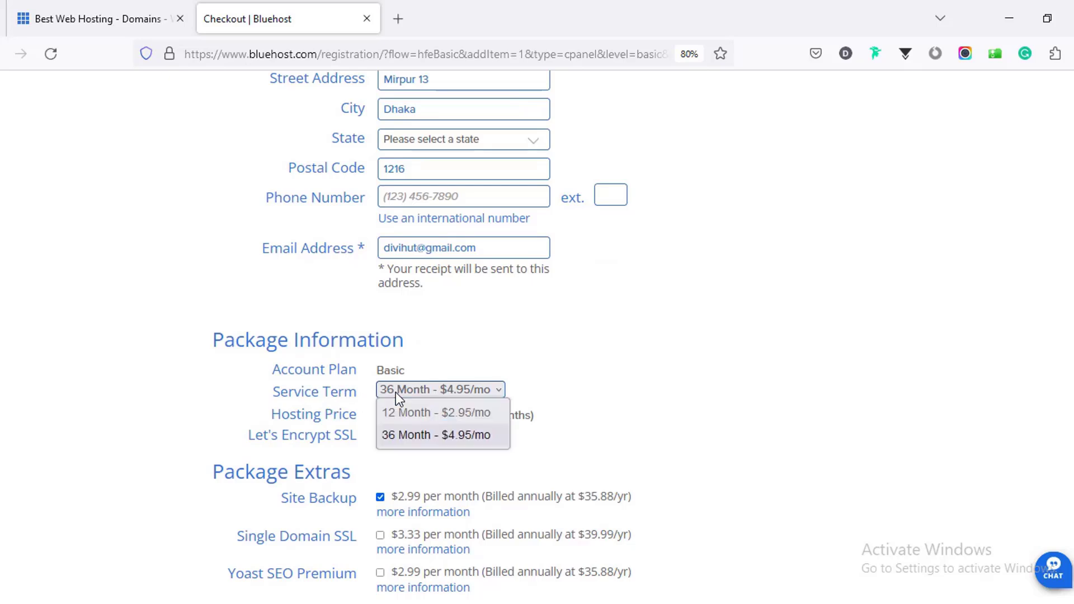
{"action": "left_click", "coordinate": [397, 414]}
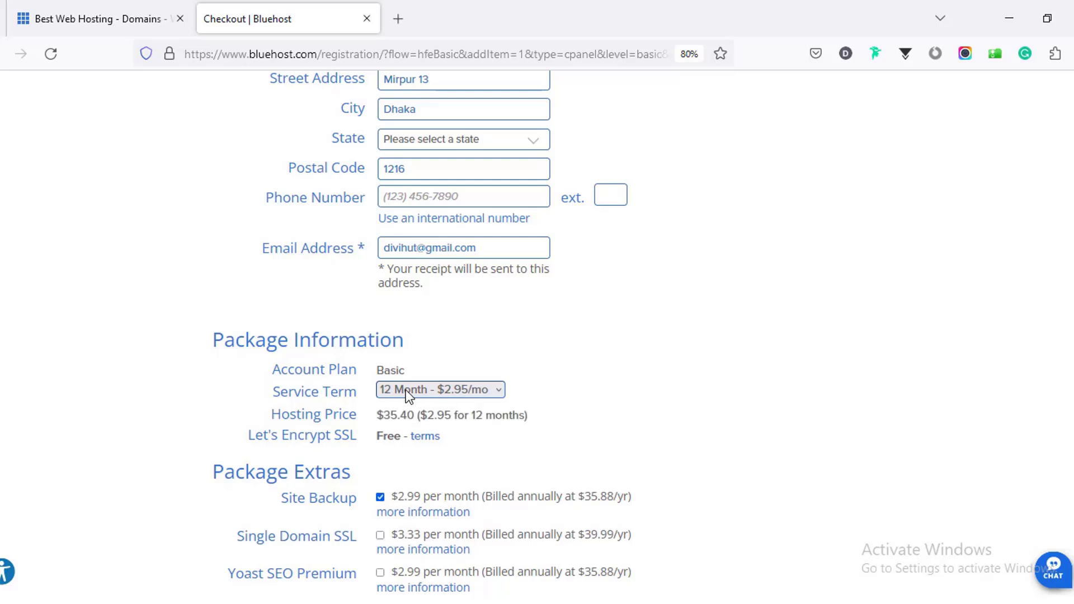
{"action": "scroll", "coordinate": [406, 369], "scroll_direction": "down", "scroll_amount": 2}
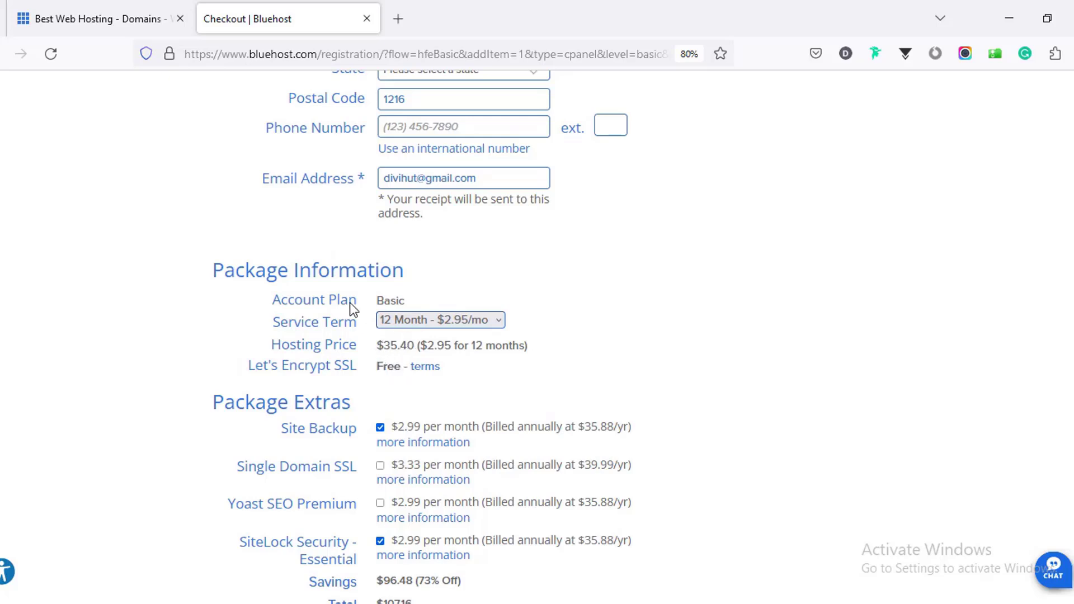
{"action": "left_click", "coordinate": [126, 19]}
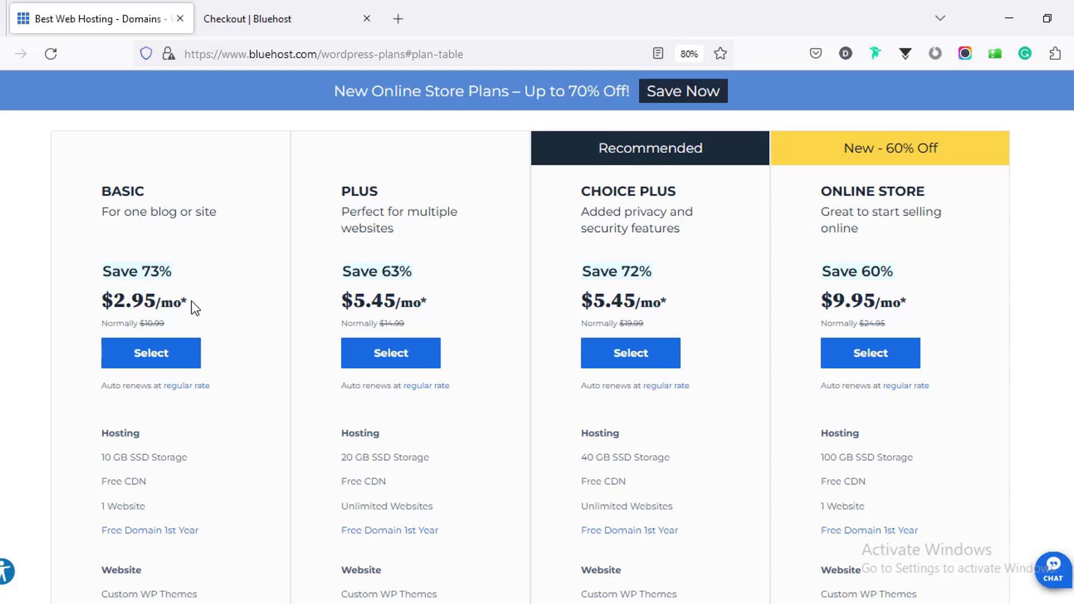
- Back on checkout, remove the Site Backup and SiteLock Security extras from the order
{"action": "left_click", "coordinate": [276, 25]}
{"action": "scroll", "coordinate": [307, 293], "scroll_direction": "down", "scroll_amount": 4}
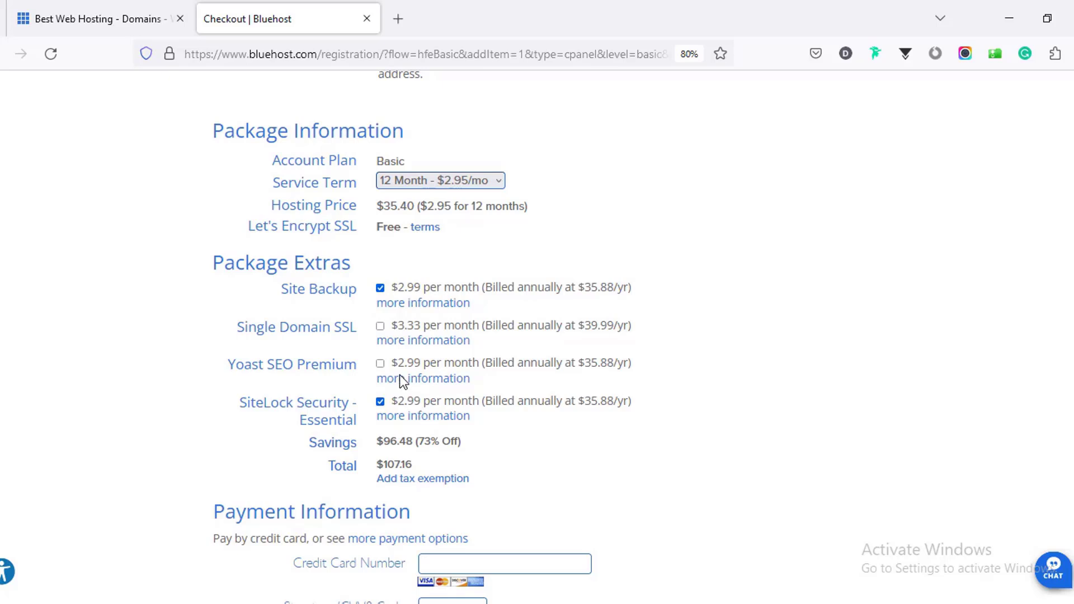
{"action": "left_click", "coordinate": [380, 289]}
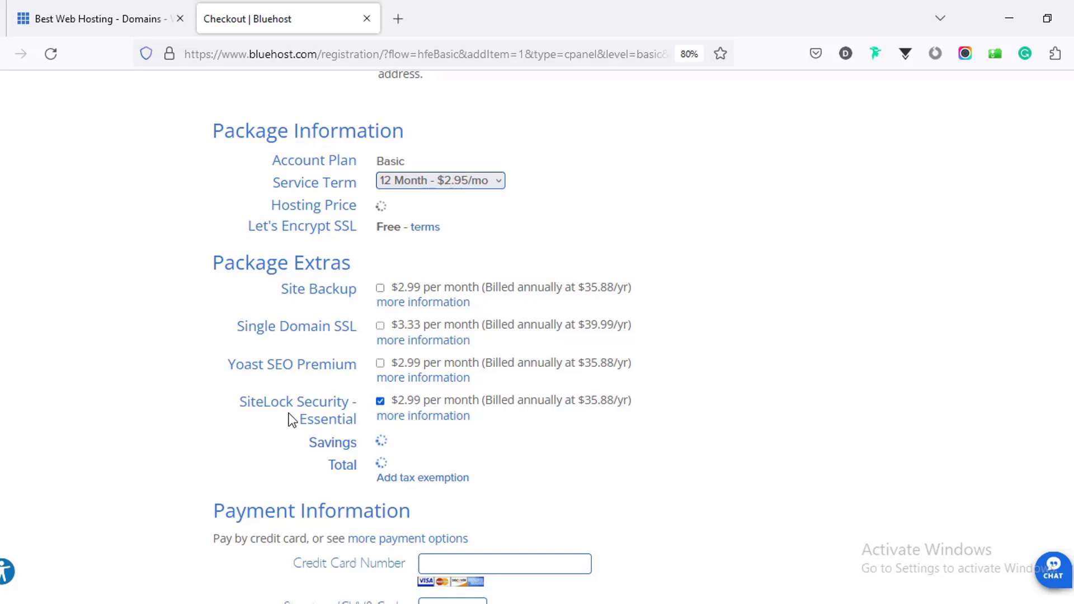
{"action": "left_click", "coordinate": [380, 401]}
- Enter the credit card details, opt out of phone communications, and submit the order
{"action": "scroll", "coordinate": [383, 398], "scroll_direction": "down", "scroll_amount": 3}
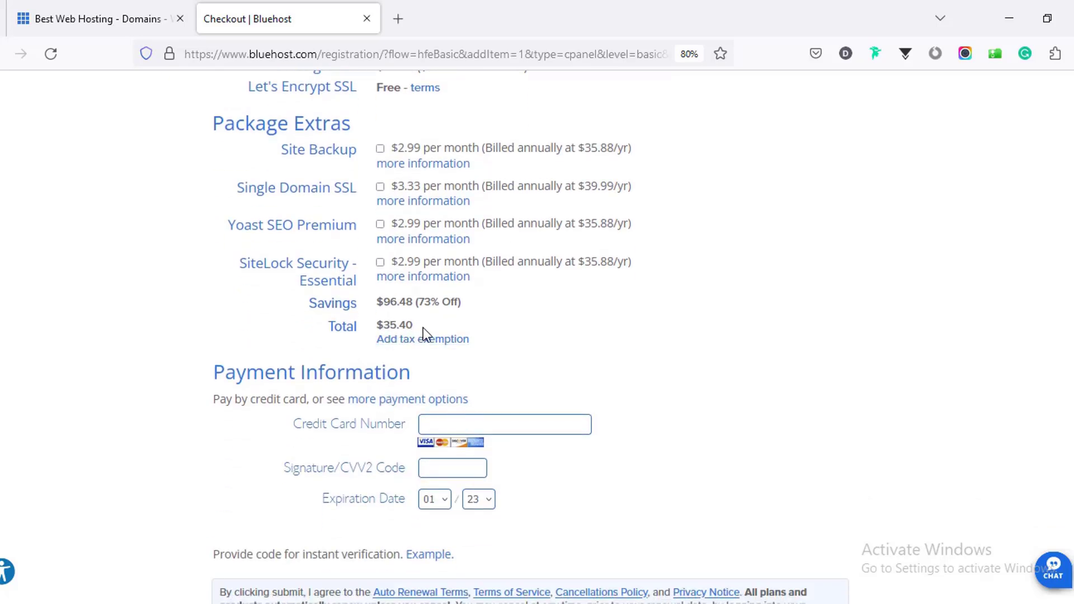
{"action": "scroll", "coordinate": [425, 316], "scroll_direction": "down", "scroll_amount": 2}
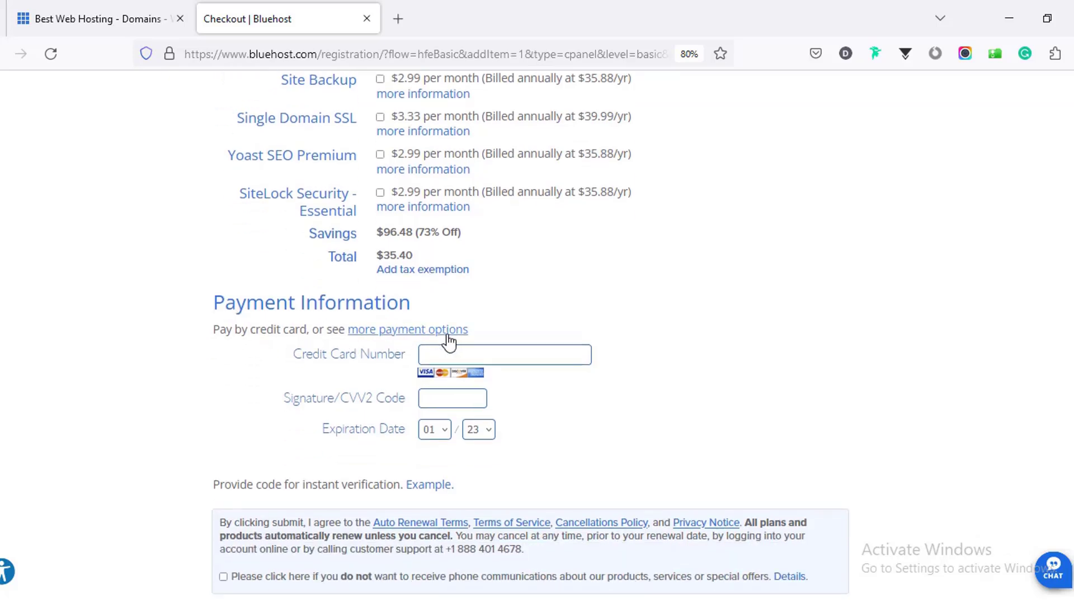
{"action": "scroll", "coordinate": [442, 340], "scroll_direction": "down", "scroll_amount": 2}
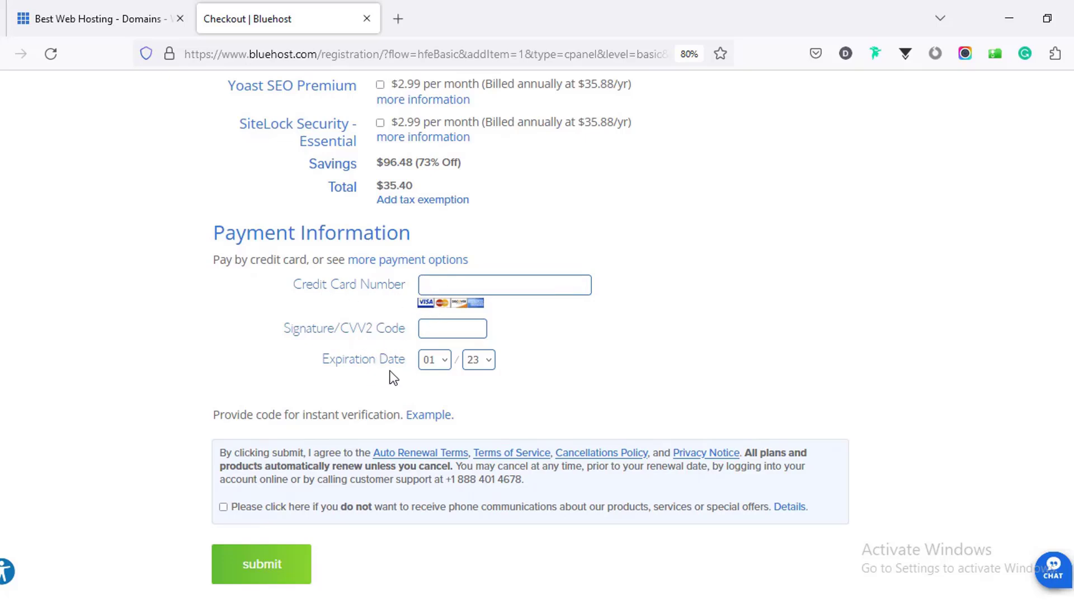
{"action": "left_click", "coordinate": [450, 287]}
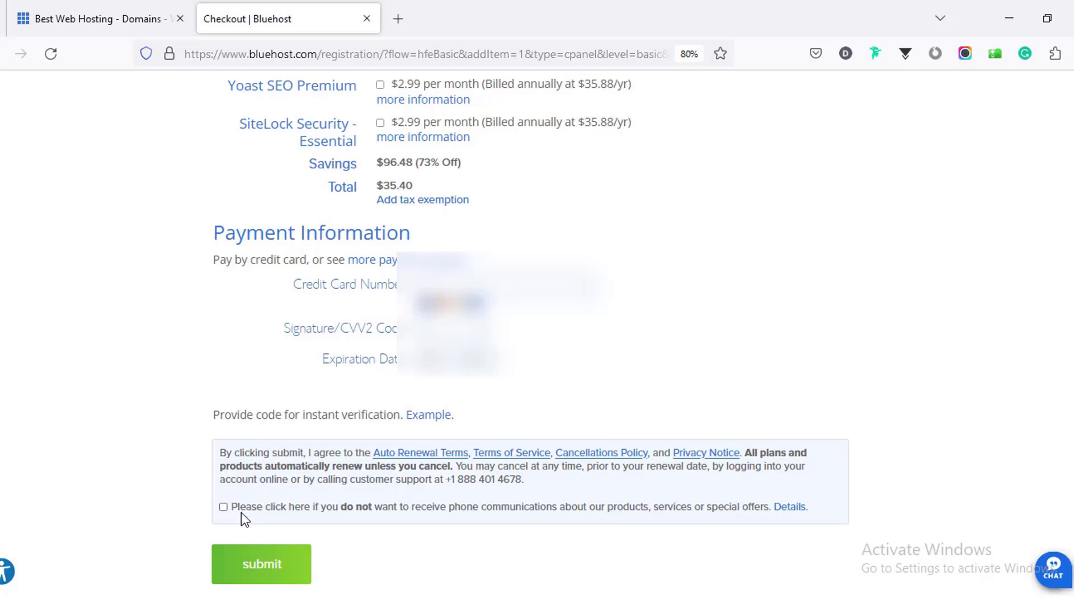
{"action": "left_click", "coordinate": [223, 507]}
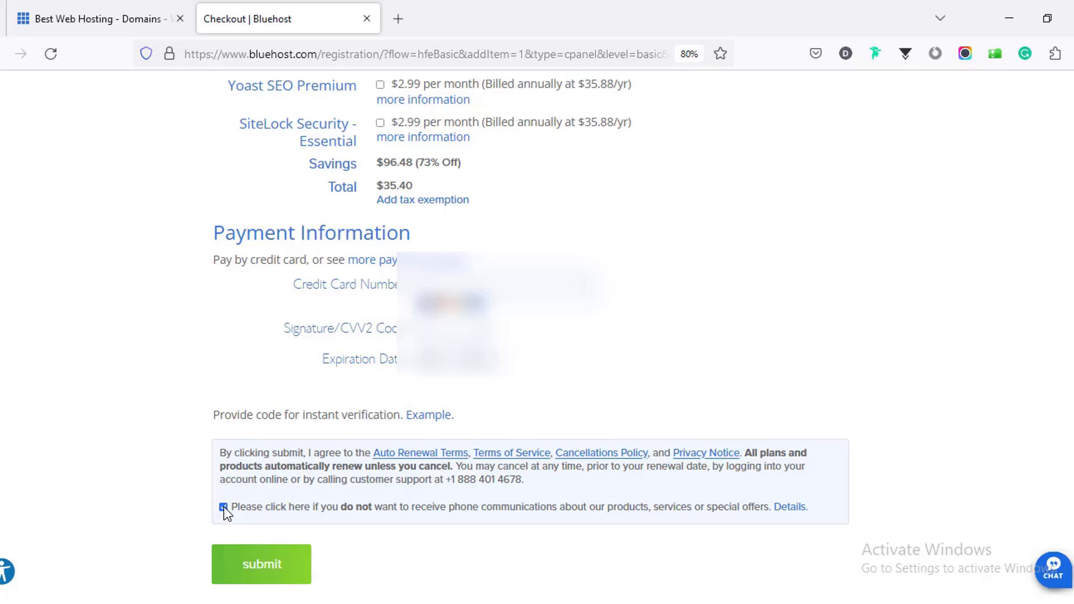
{"action": "left_click", "coordinate": [276, 567]}
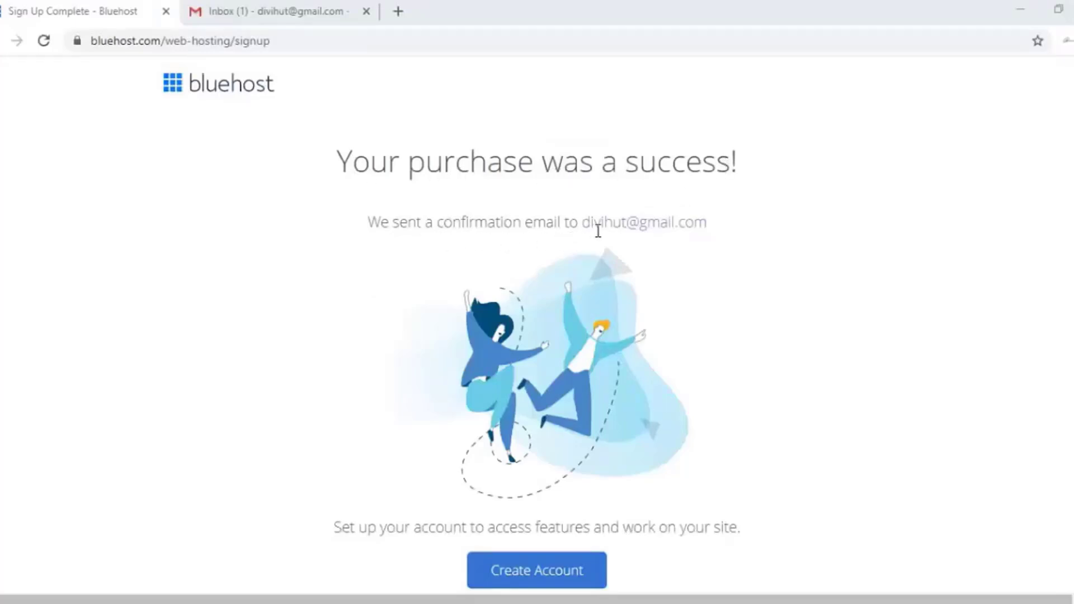
- Verify the new domain's WHOIS contact e-mail from Bluehost's verification message in Gmail
{"action": "left_click", "coordinate": [297, 12]}
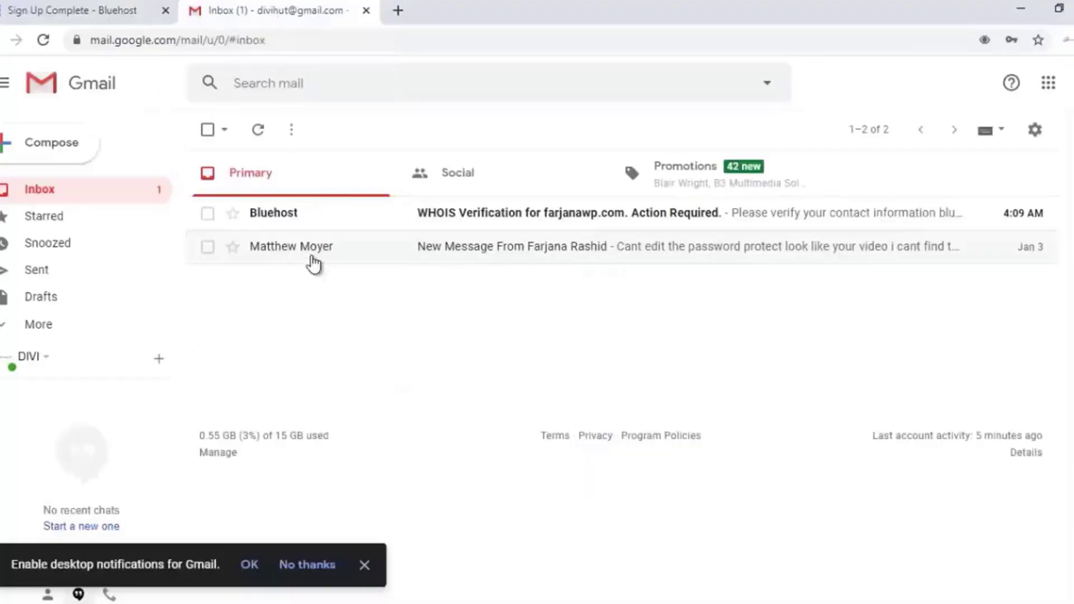
{"action": "left_click", "coordinate": [474, 217]}
{"action": "scroll", "coordinate": [596, 351], "scroll_direction": "down", "scroll_amount": 2}
{"action": "scroll", "coordinate": [596, 350], "scroll_direction": "down", "scroll_amount": 1}
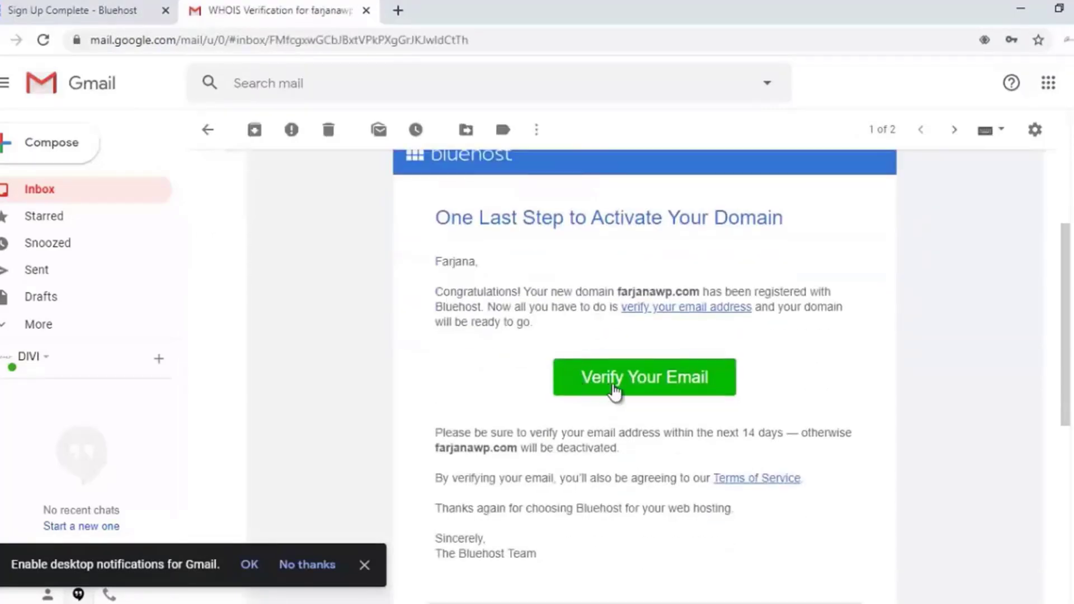
{"action": "left_click", "coordinate": [622, 385]}
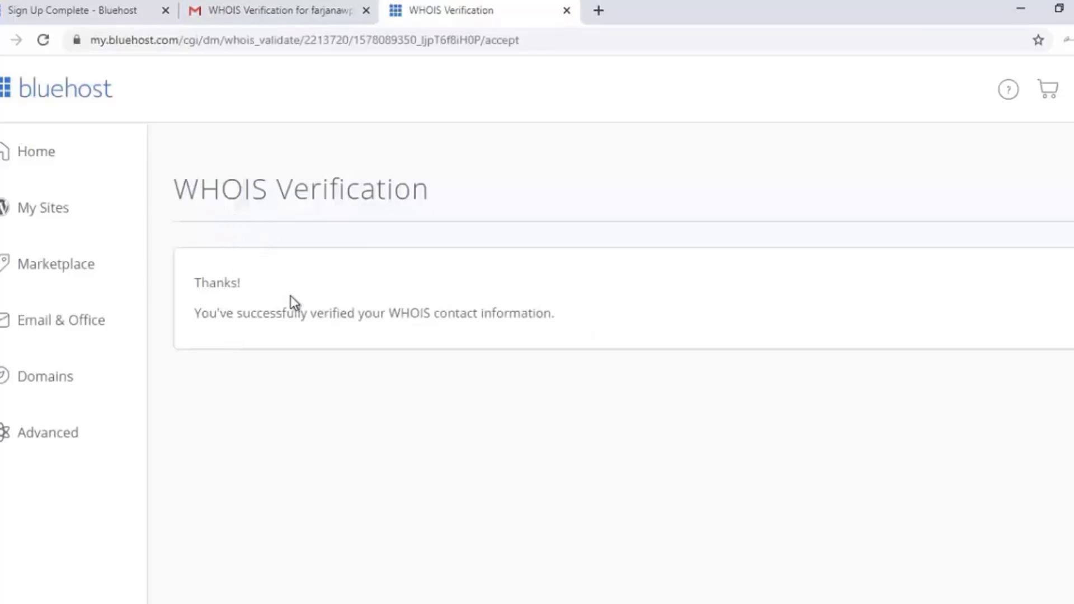
- Read through the Welcome to Bluehost payment confirmation e-mail
{"action": "left_click", "coordinate": [223, 9]}
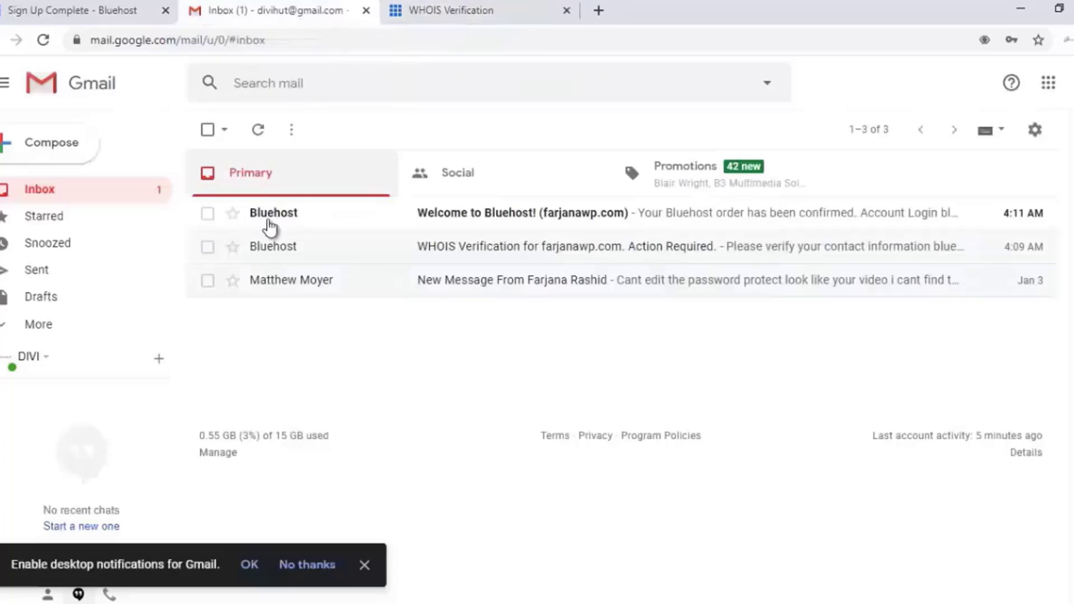
{"action": "left_click", "coordinate": [465, 216]}
{"action": "scroll", "coordinate": [464, 252], "scroll_direction": "down", "scroll_amount": 4}
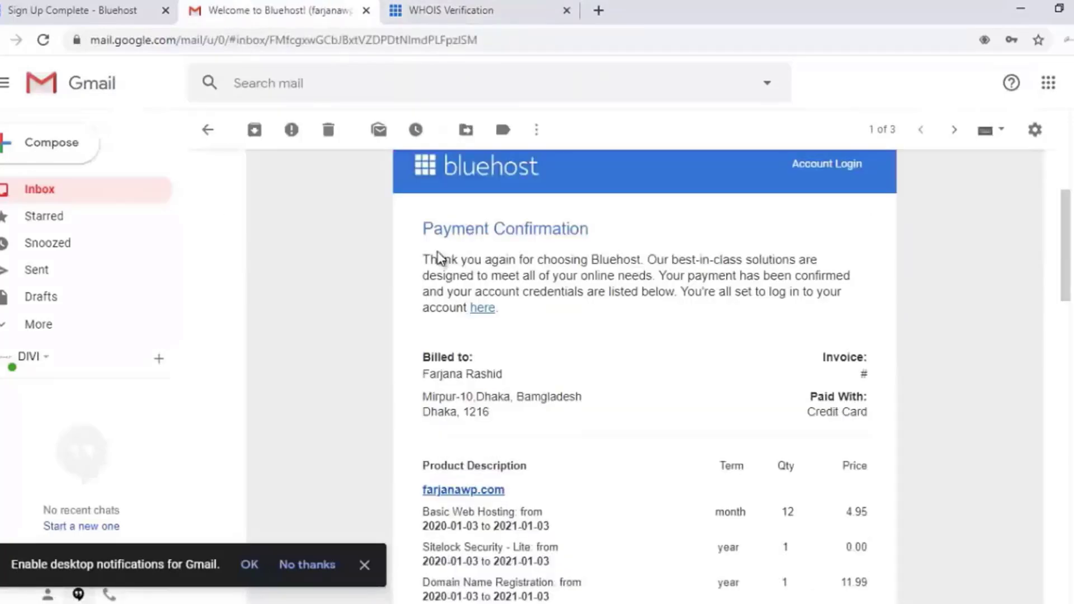
{"action": "scroll", "coordinate": [614, 323], "scroll_direction": "down", "scroll_amount": 3}
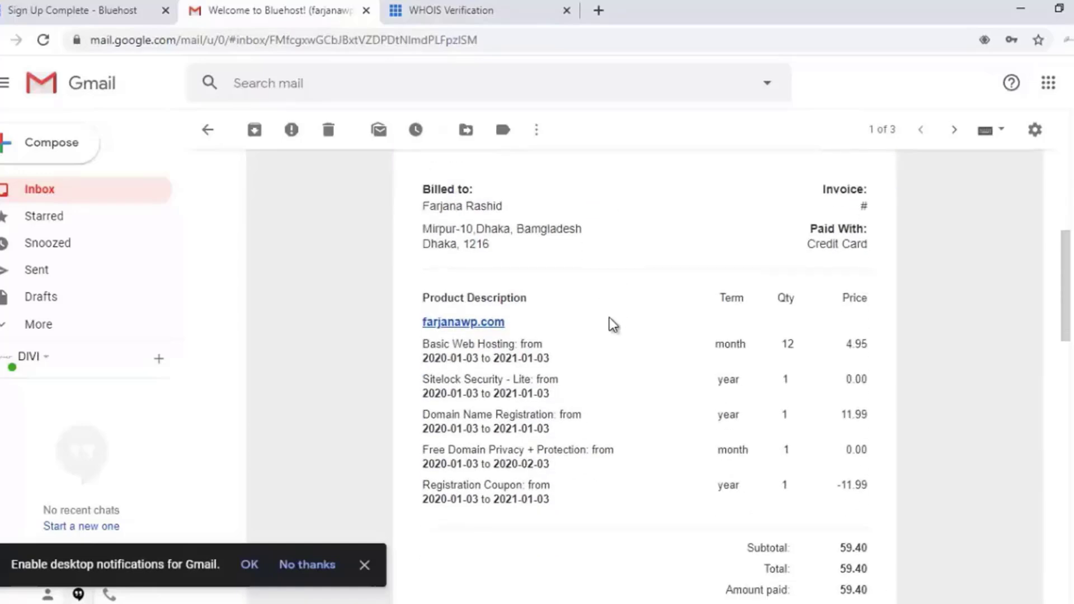
{"action": "scroll", "coordinate": [614, 324], "scroll_direction": "up", "scroll_amount": 3}
{"action": "scroll", "coordinate": [606, 316], "scroll_direction": "down", "scroll_amount": 2}
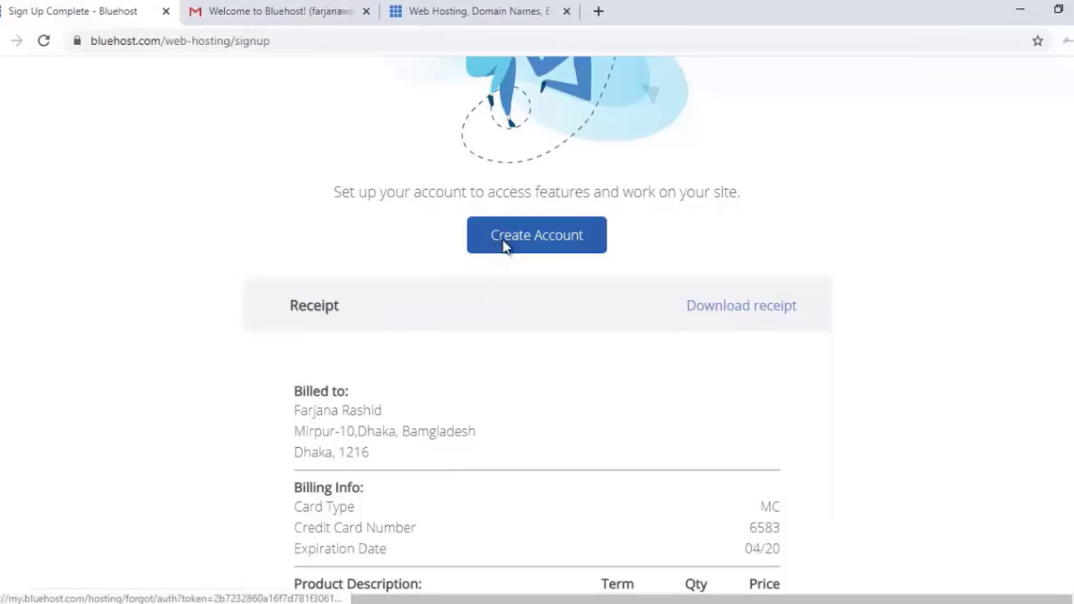
- Create the Bluehost account with a new password, accept the terms, and save the password in Chrome
{"action": "left_click", "coordinate": [503, 243]}
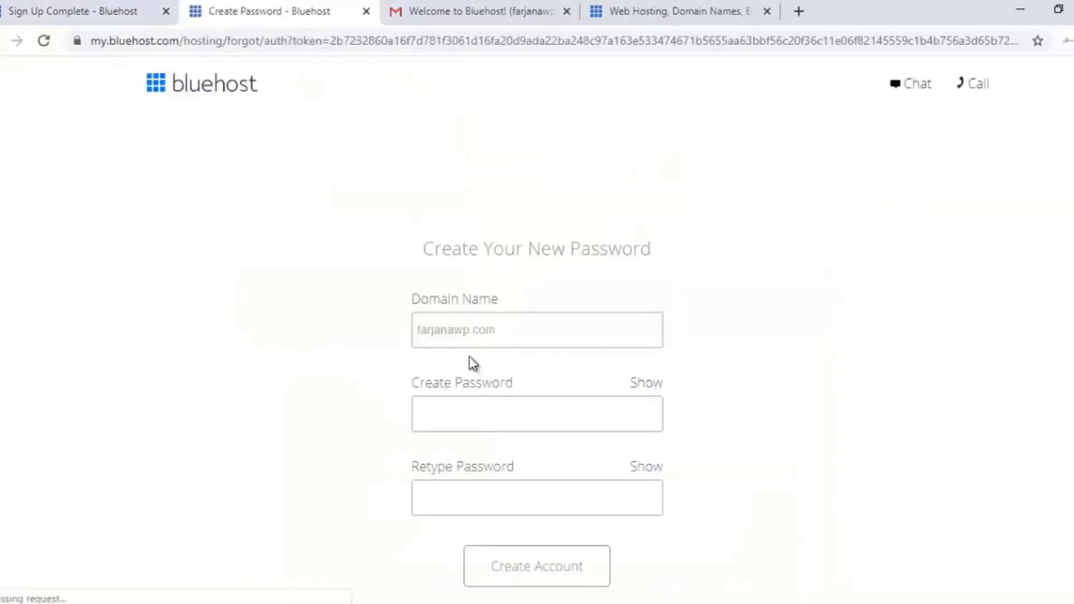
{"action": "scroll", "coordinate": [468, 355], "scroll_direction": "down", "scroll_amount": 1}
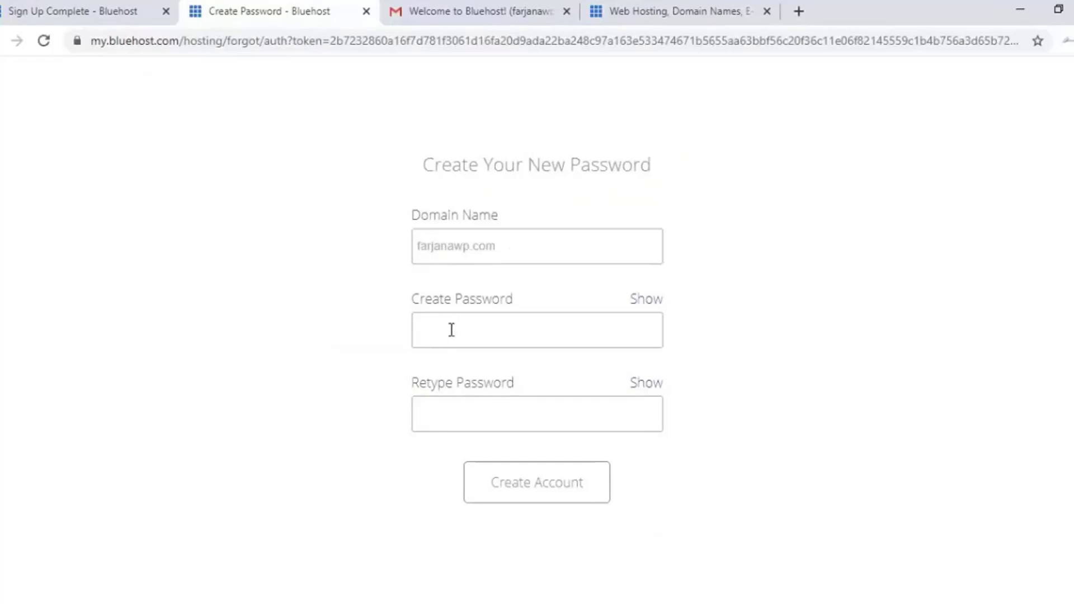
{"action": "left_click", "coordinate": [468, 332]}
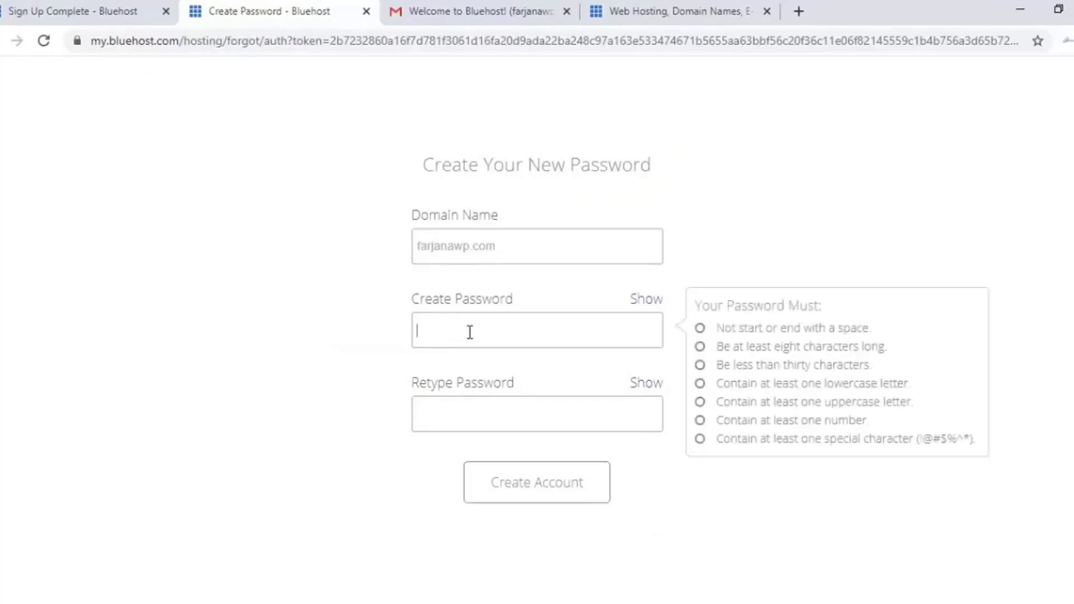
{"action": "type", "text": "farj"}
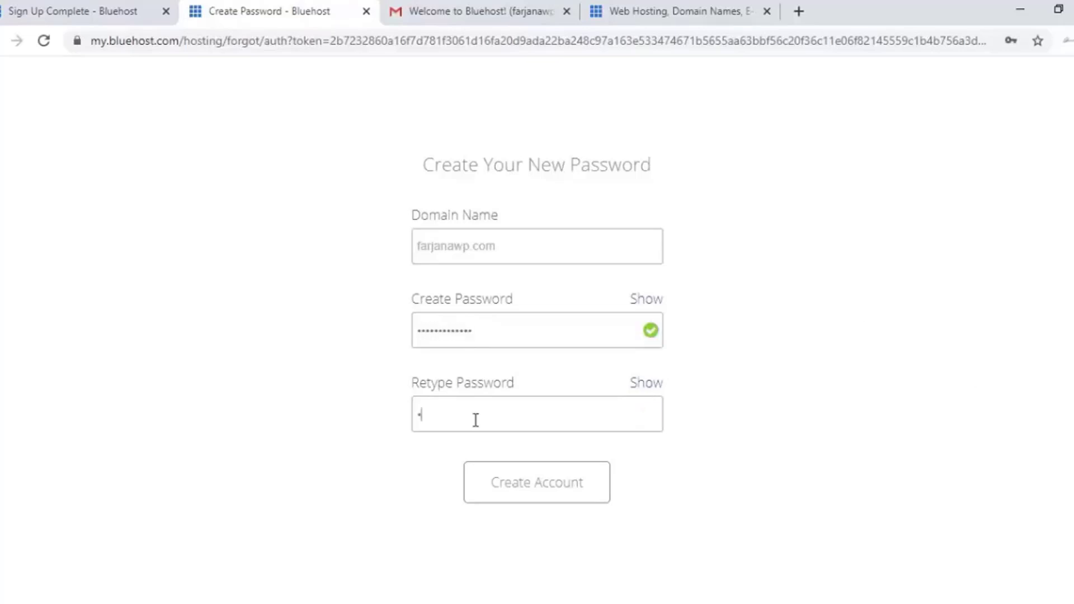
{"action": "left_click", "coordinate": [342, 466]}
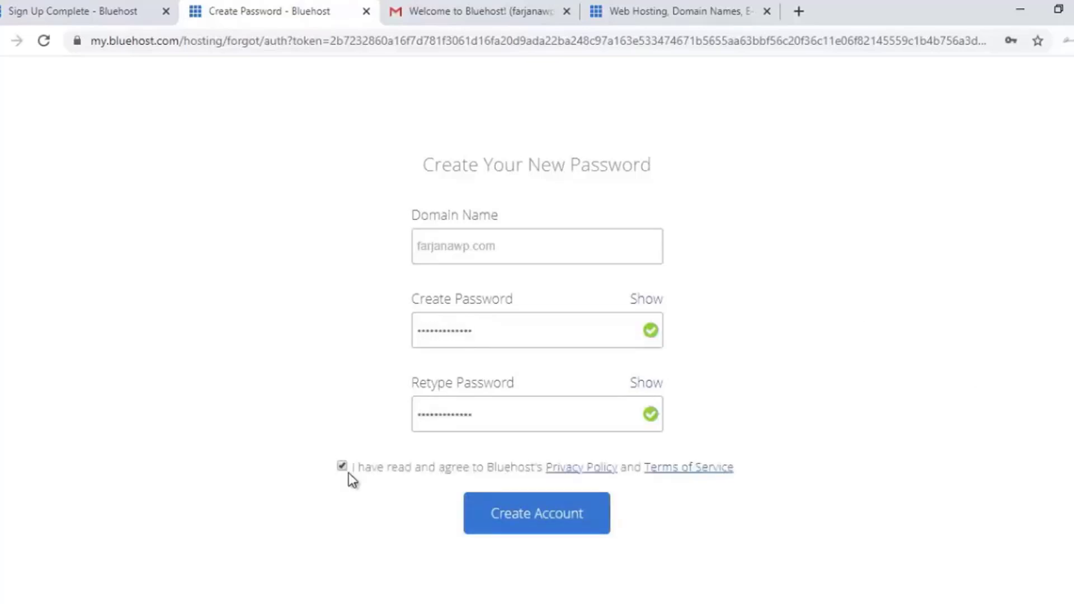
{"action": "left_click", "coordinate": [546, 521]}
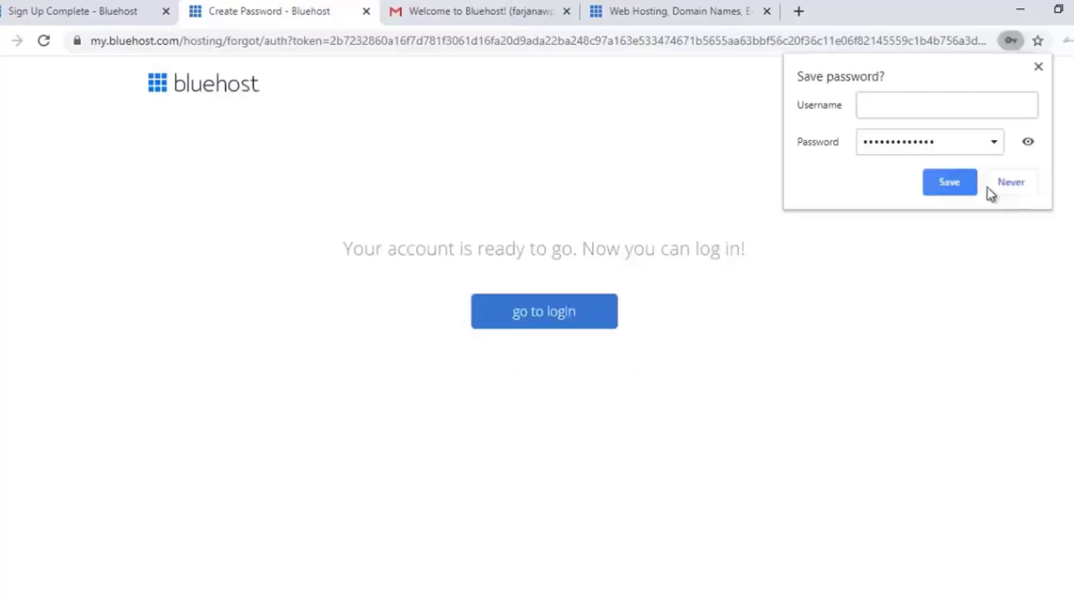
{"action": "left_click", "coordinate": [949, 183]}
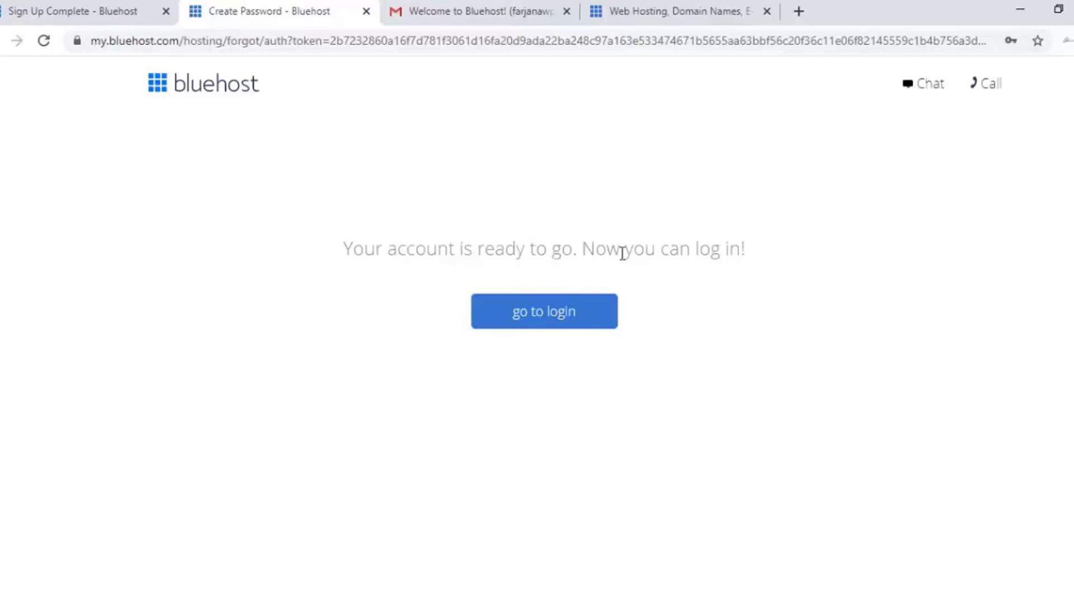
- Log in to Bluehost with the saved account password and skip the onboarding questions
{"action": "left_click", "coordinate": [525, 323]}
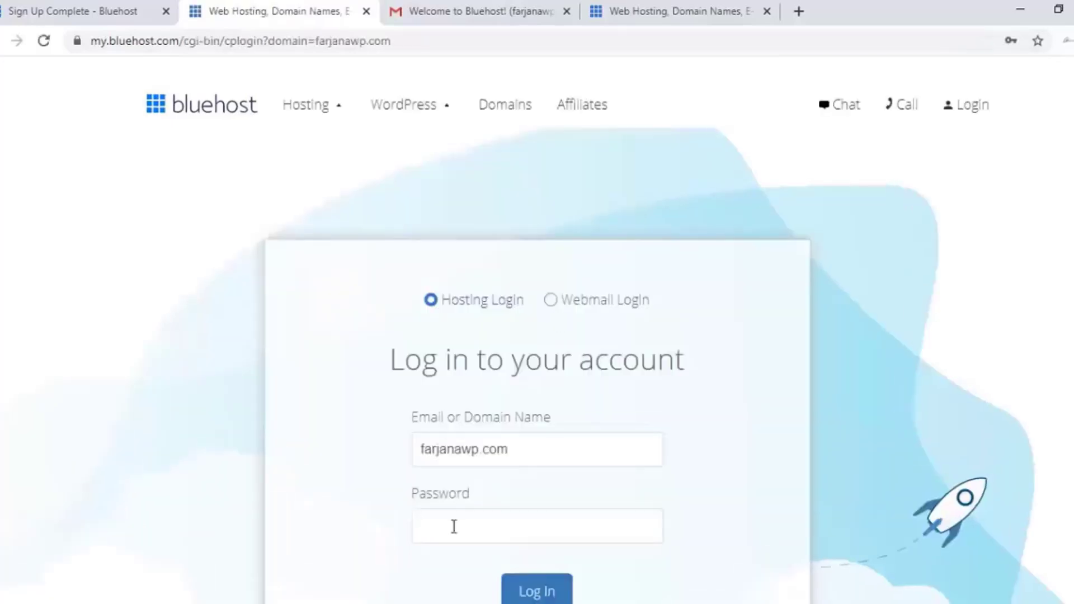
{"action": "left_click", "coordinate": [453, 524]}
{"action": "scroll", "coordinate": [336, 498], "scroll_direction": "down", "scroll_amount": 3}
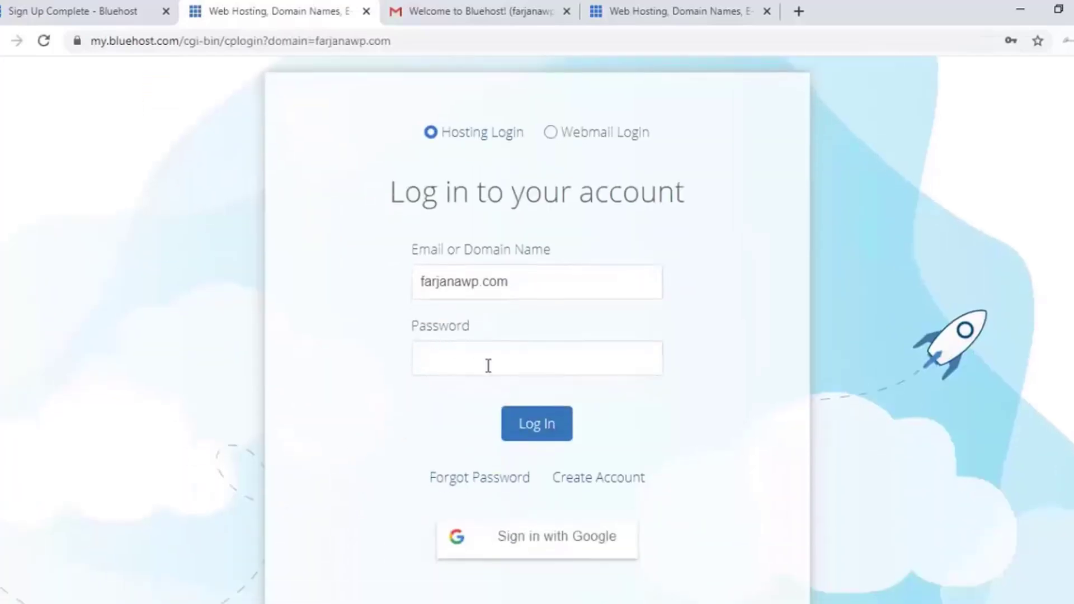
{"action": "left_click", "coordinate": [488, 366]}
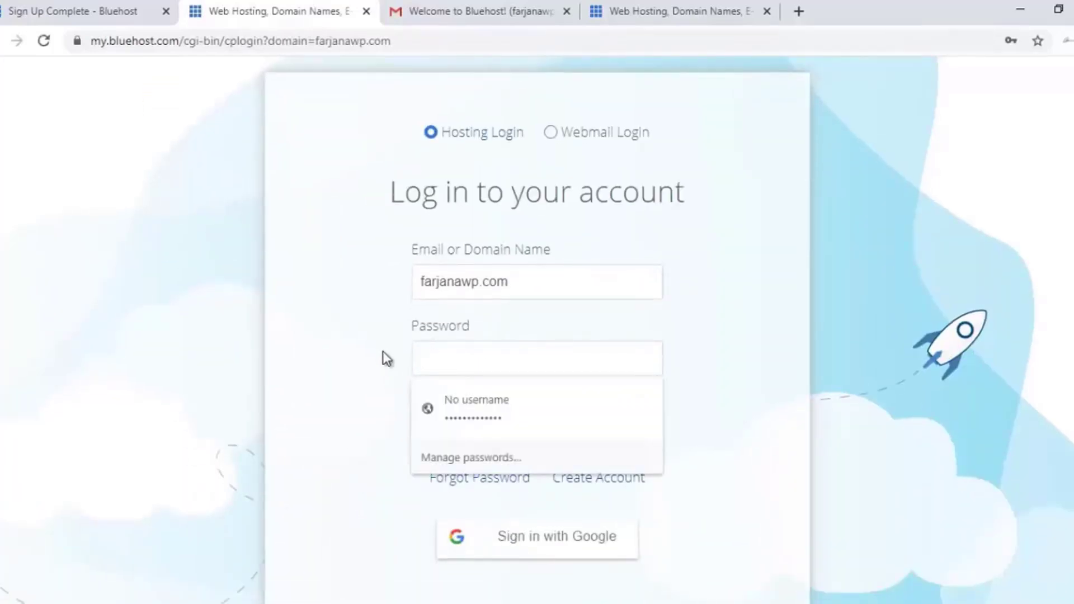
{"action": "left_click", "coordinate": [383, 350]}
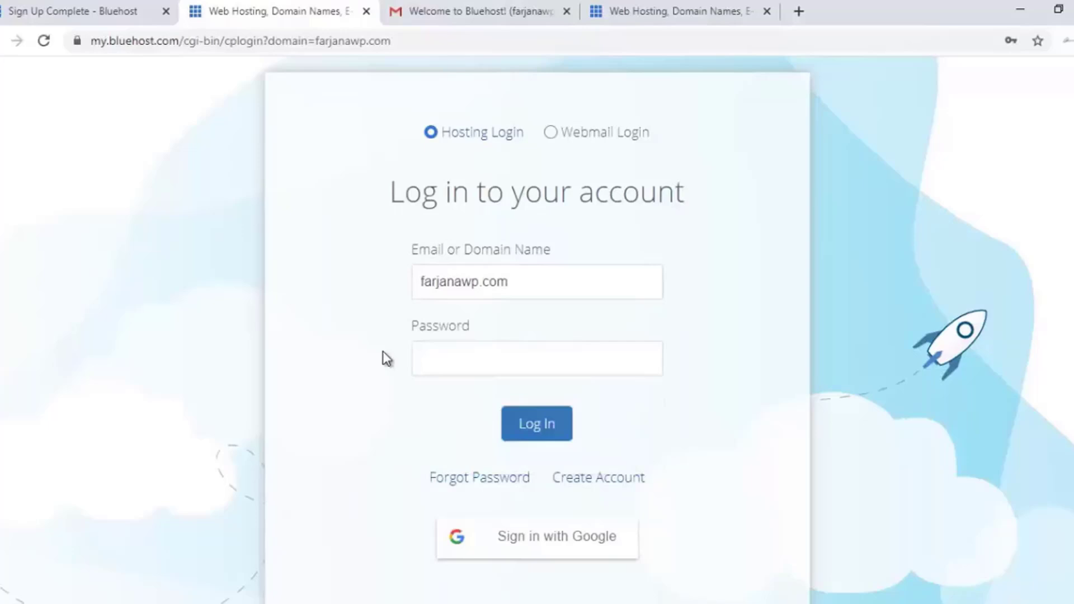
{"action": "key", "text": "ctrl+v"}
{"action": "left_click", "coordinate": [538, 427]}
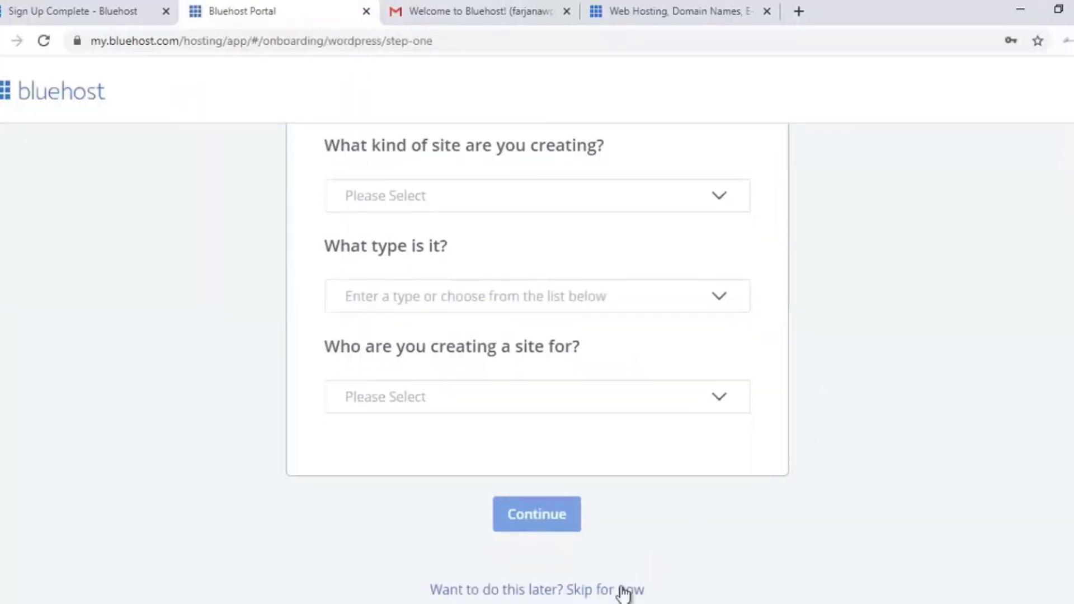
{"action": "left_click", "coordinate": [583, 589]}
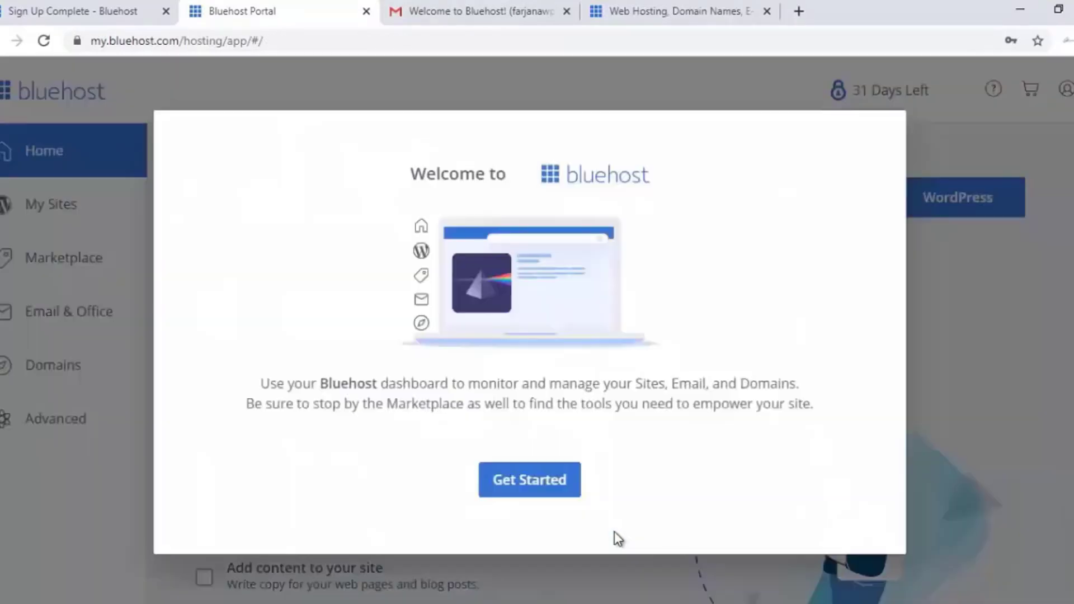
- Dismiss the welcome message and decline the Domain Privacy + Protection trial, turning it off
{"action": "left_click", "coordinate": [561, 487]}
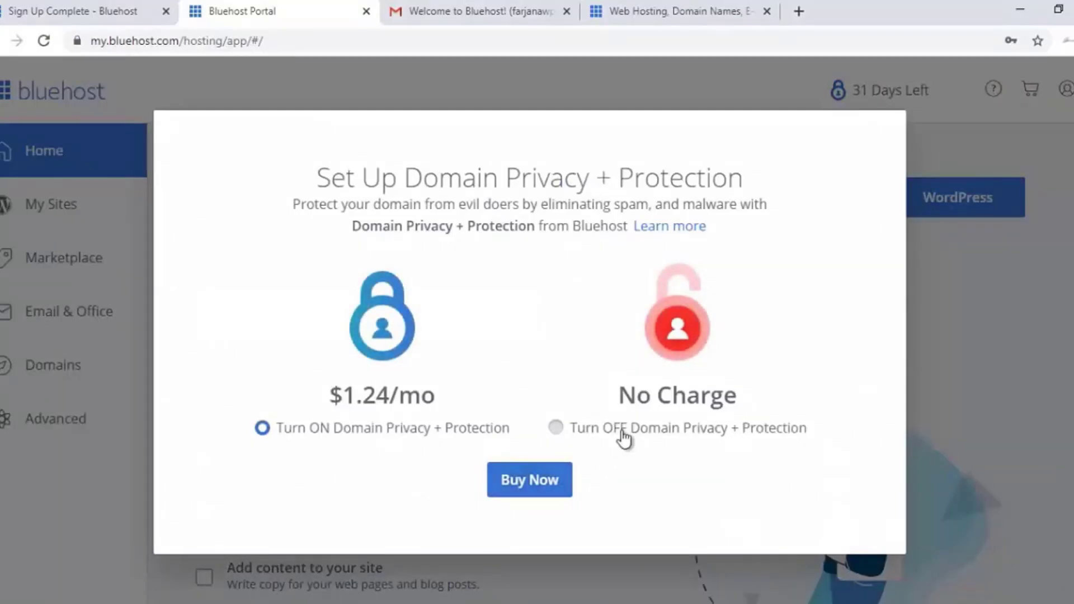
{"action": "left_click", "coordinate": [623, 439]}
{"action": "left_click", "coordinate": [580, 484]}
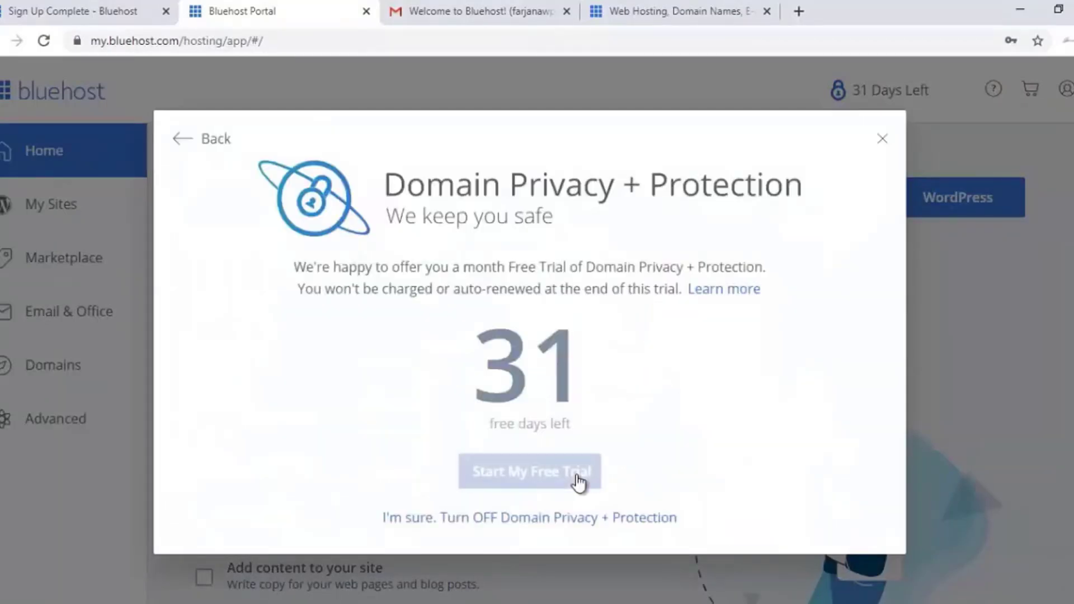
{"action": "left_click", "coordinate": [579, 521]}
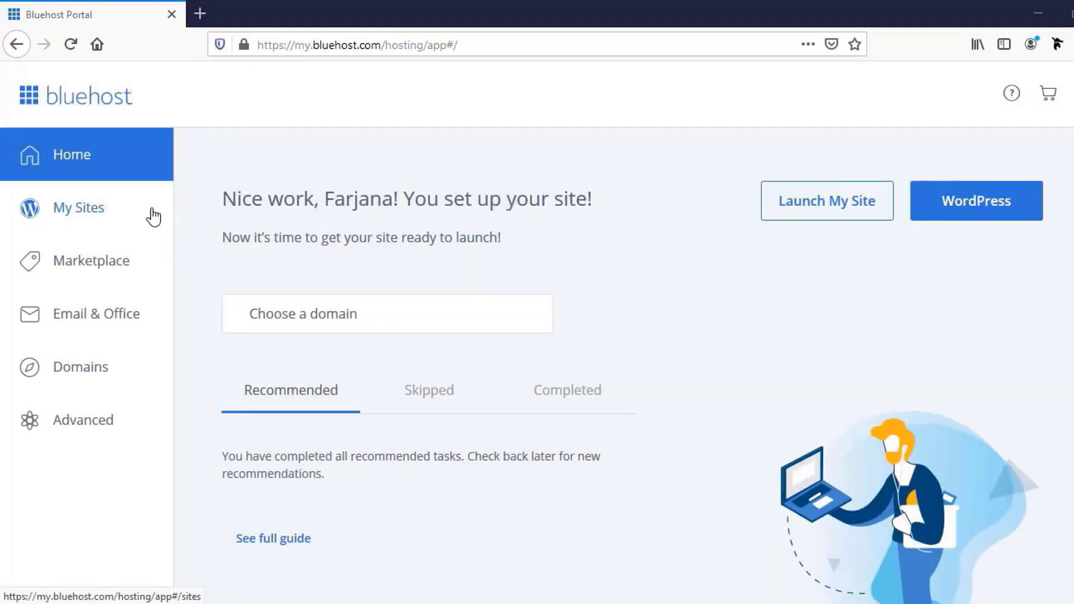
- Start a new site named 'Wordpress Website' with a 'Complete Website by…' tagline crediting the author
{"action": "left_click", "coordinate": [85, 219]}
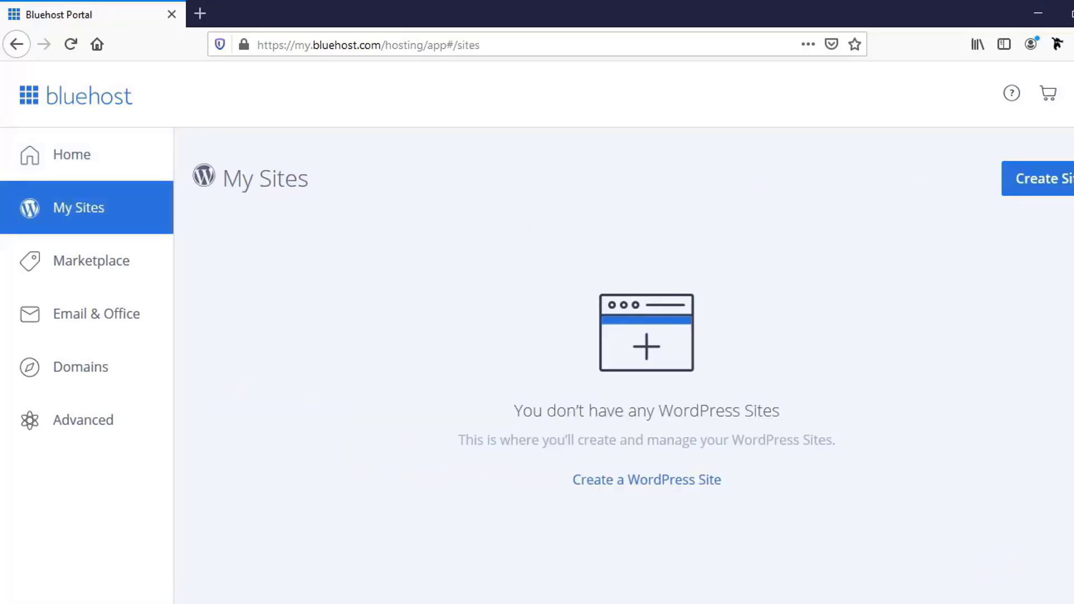
{"action": "left_click", "coordinate": [1043, 187]}
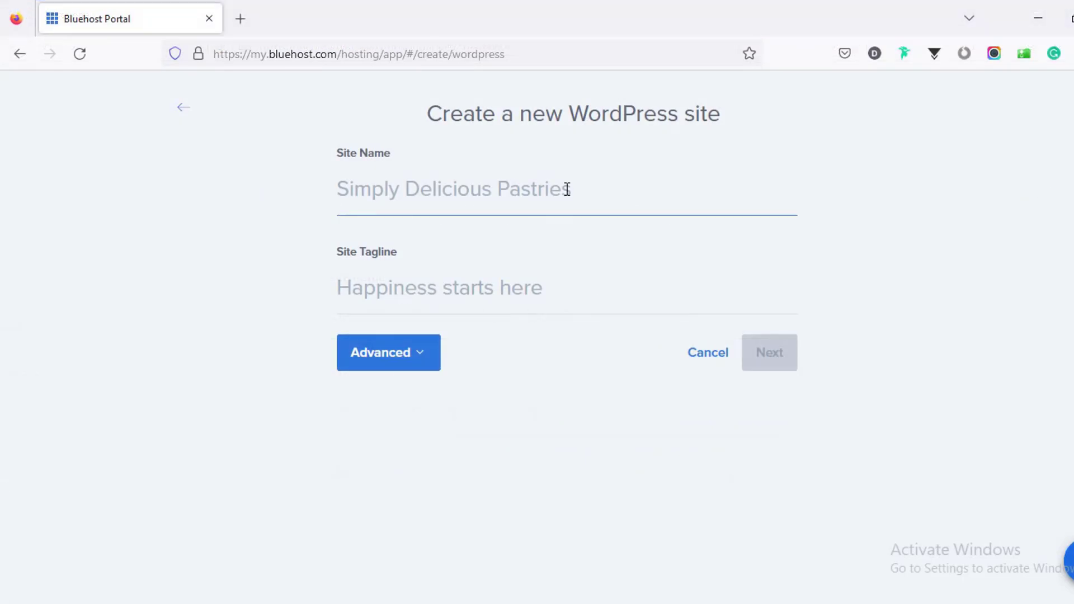
{"action": "type", "text": "Word"}
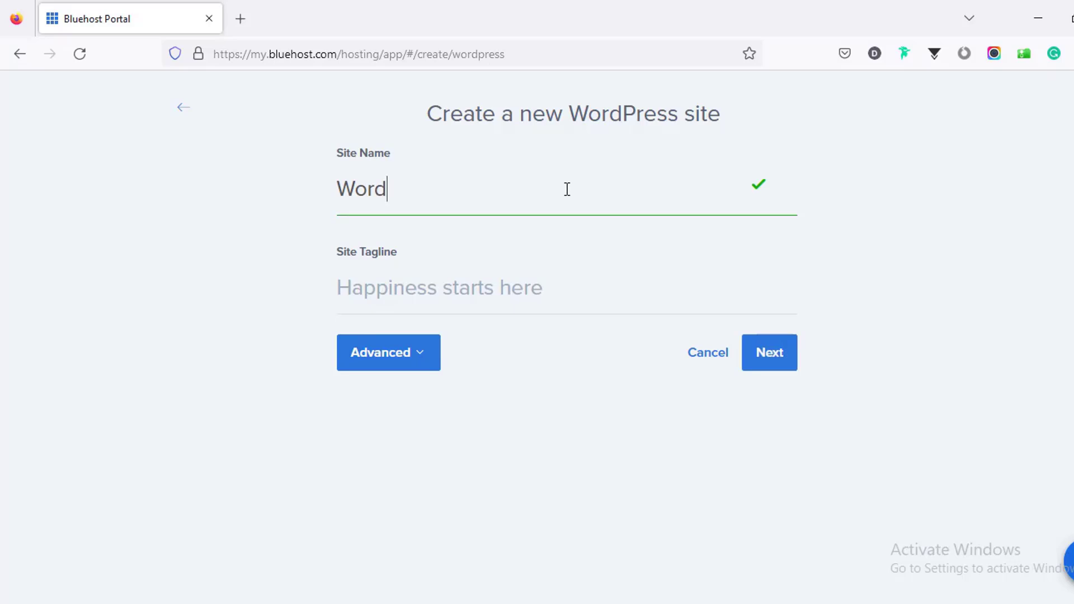
{"action": "type", "text": "press Website"}
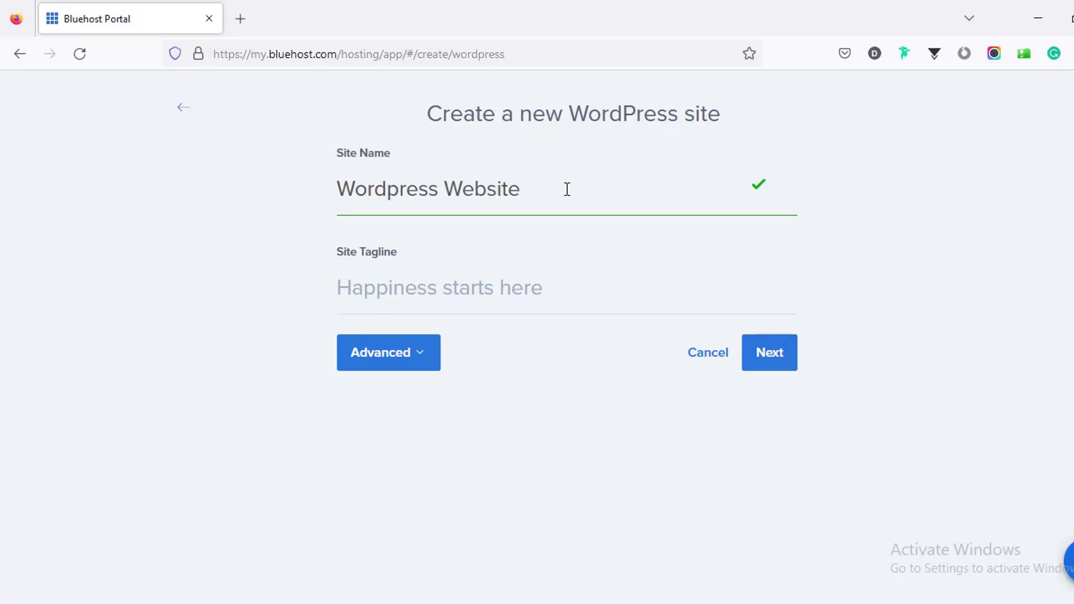
{"action": "left_click", "coordinate": [439, 284]}
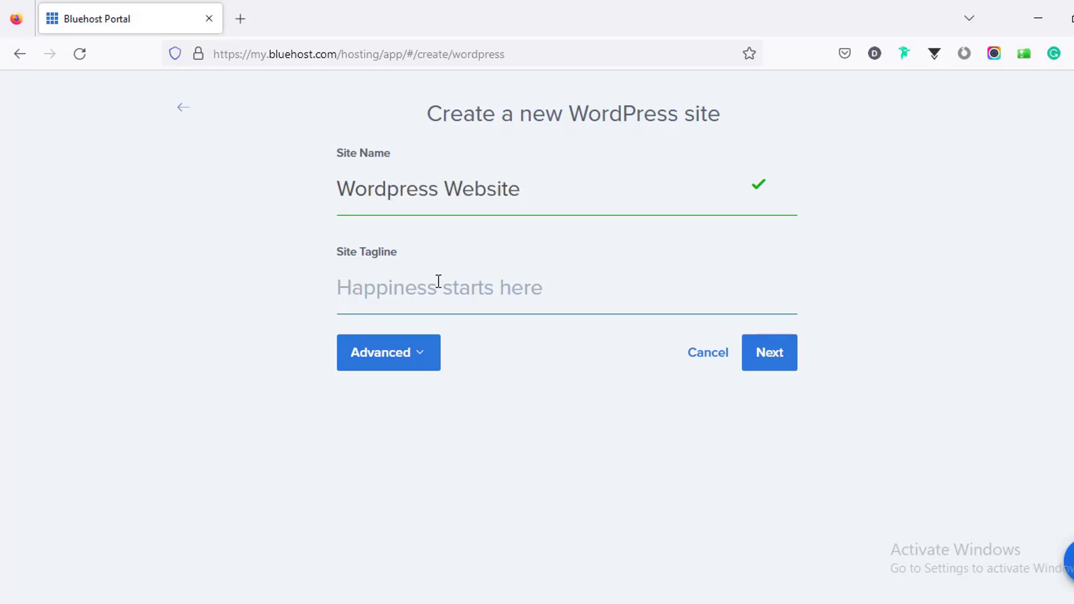
{"action": "type", "text": "Complete Website by Farjana"}
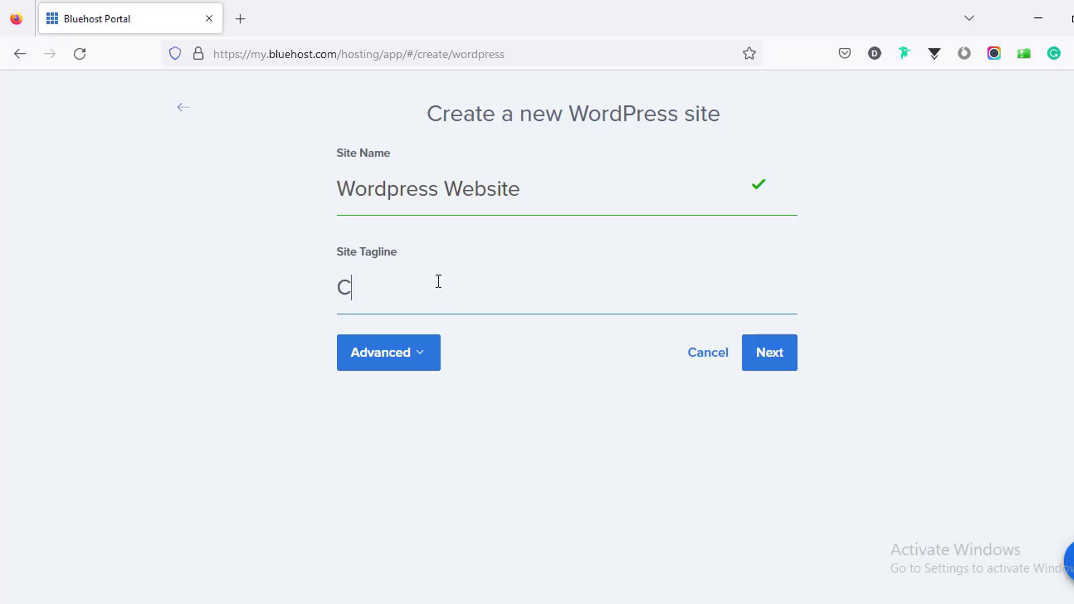
- Enter the admin e-mail, username and password under Advanced, then proceed to domain choice
{"action": "left_click", "coordinate": [412, 367]}
{"action": "left_click", "coordinate": [412, 367]}
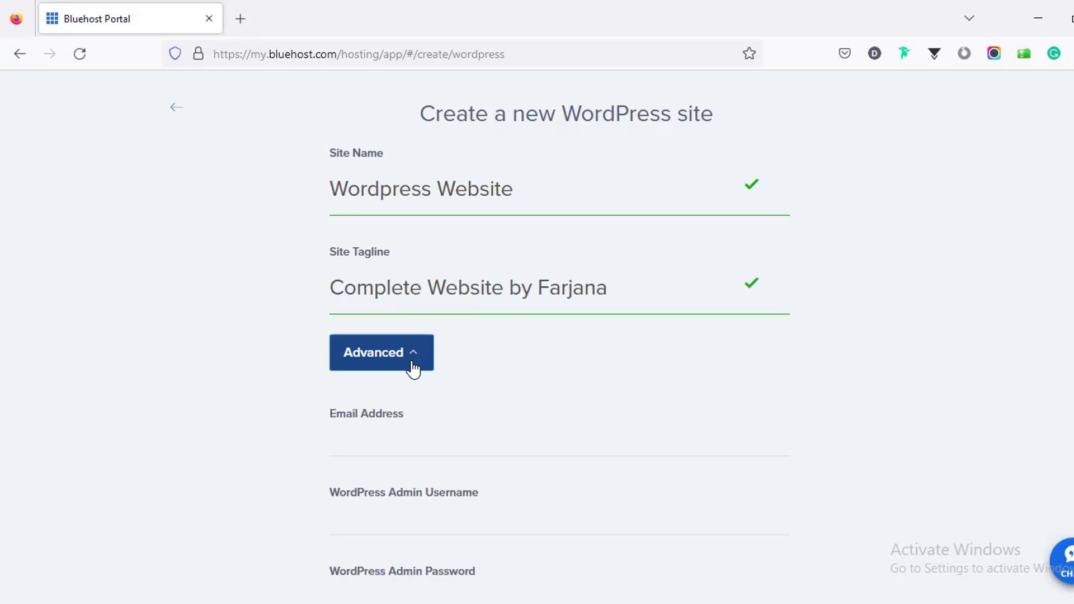
{"action": "scroll", "coordinate": [425, 358], "scroll_direction": "down", "scroll_amount": 3}
{"action": "left_click", "coordinate": [386, 271]}
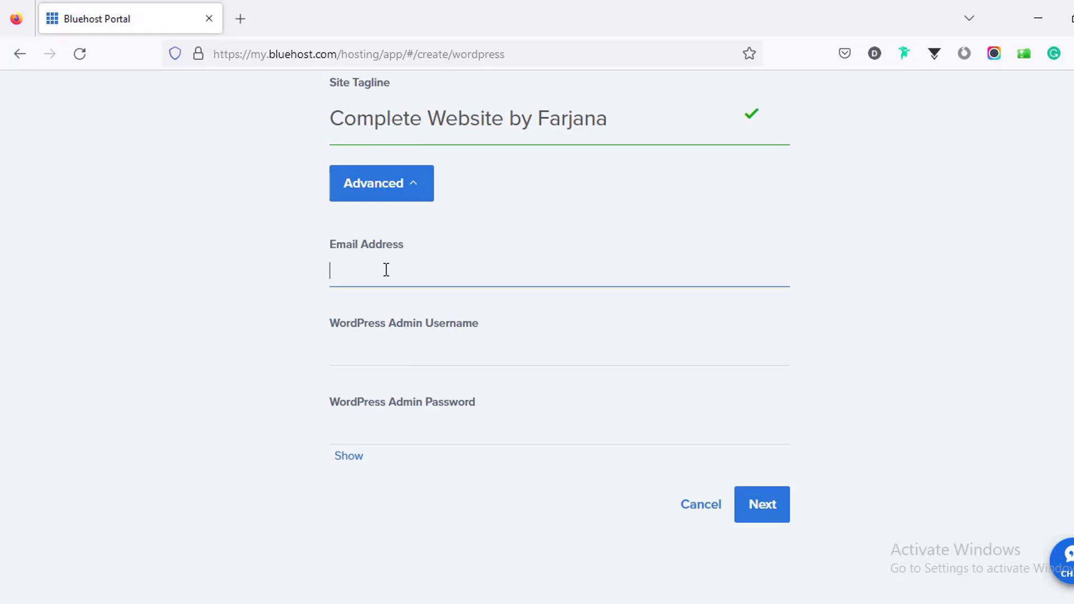
{"action": "left_click", "coordinate": [405, 347]}
{"action": "left_click", "coordinate": [267, 367]}
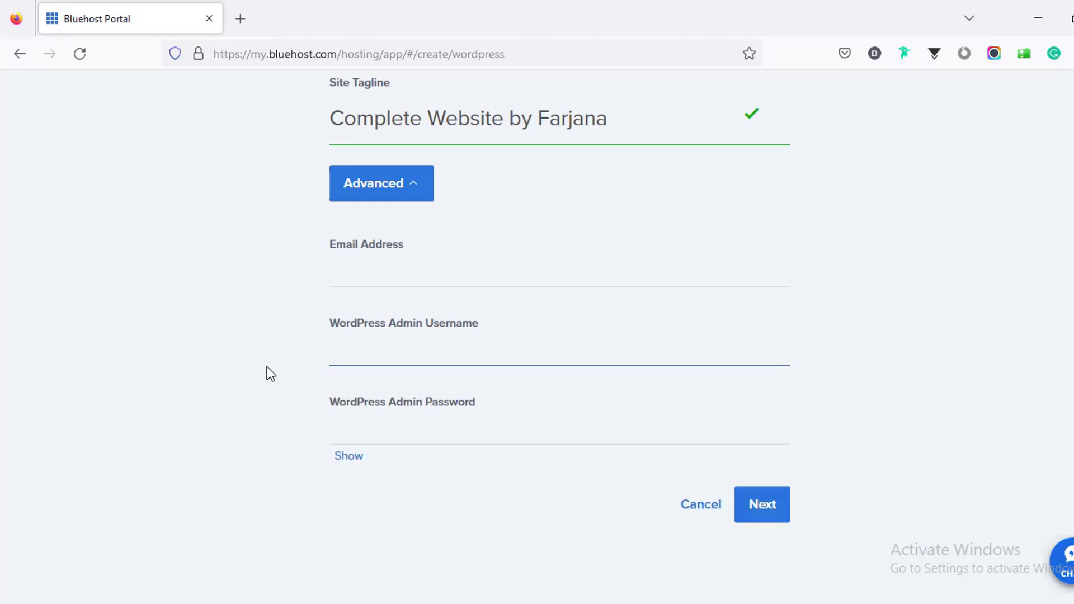
{"action": "scroll", "coordinate": [372, 307], "scroll_direction": "up", "scroll_amount": 3}
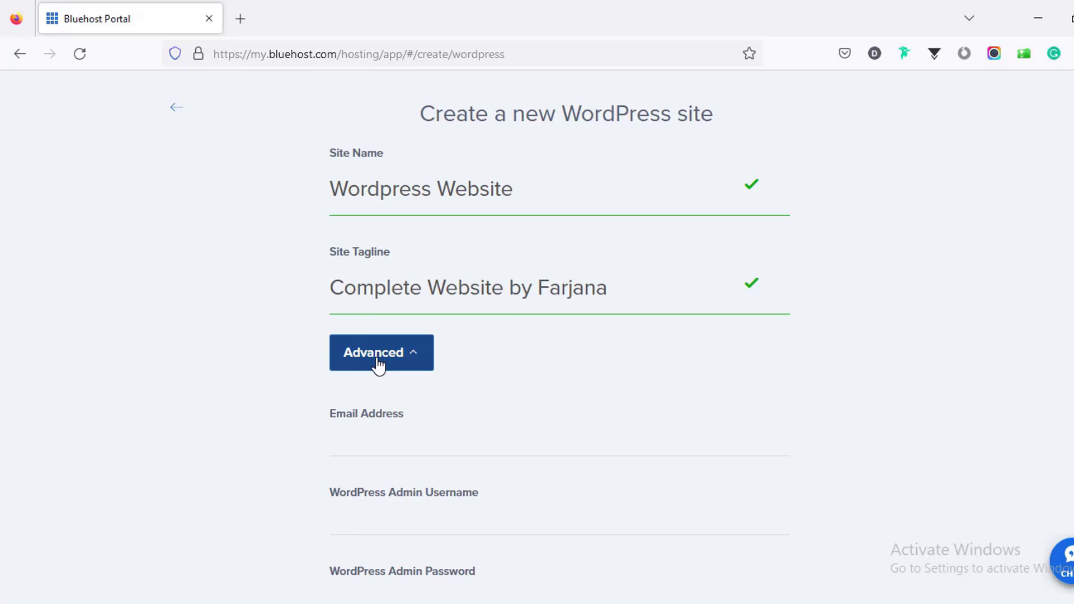
{"action": "left_click", "coordinate": [379, 426]}
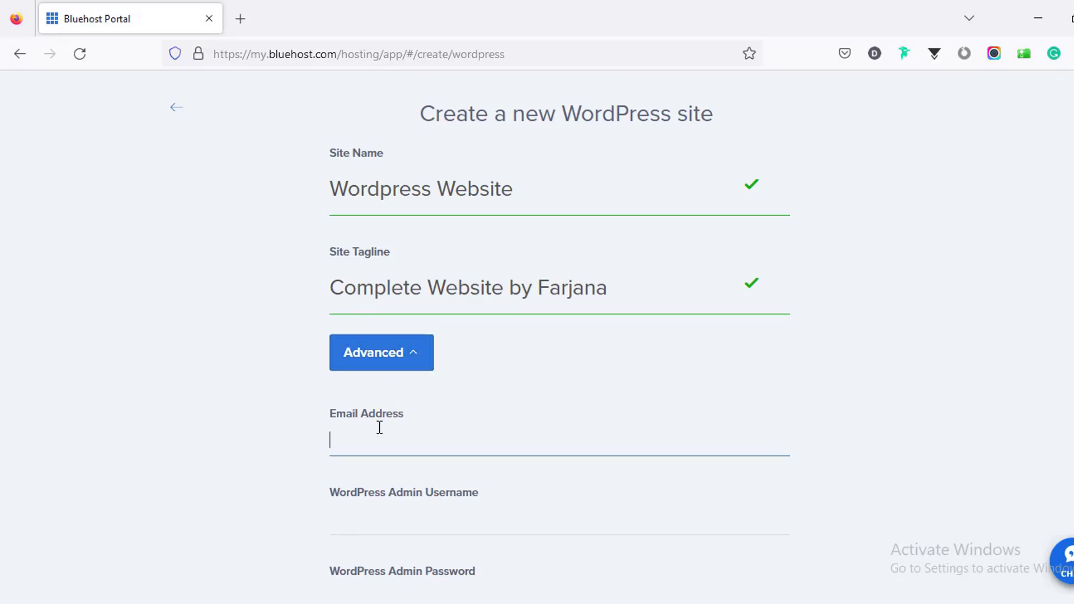
{"action": "scroll", "coordinate": [379, 427], "scroll_direction": "down", "scroll_amount": 4}
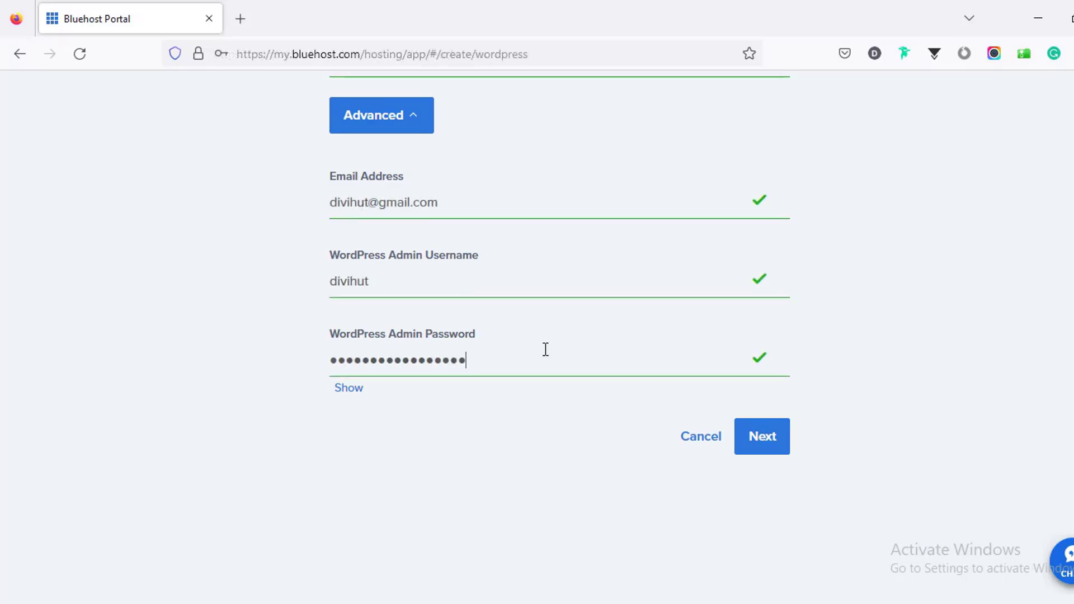
{"action": "left_click", "coordinate": [772, 439]}
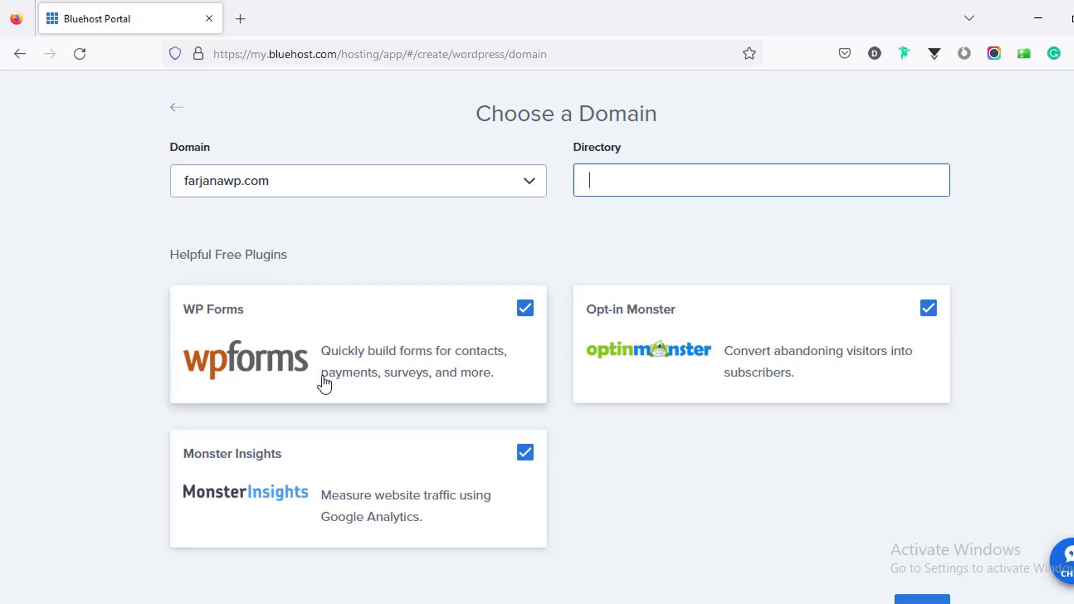
- Untick WP Forms, Monster Insights and Opt-in Monster and start the WordPress install
{"action": "scroll", "coordinate": [328, 363], "scroll_direction": "down", "scroll_amount": 2}
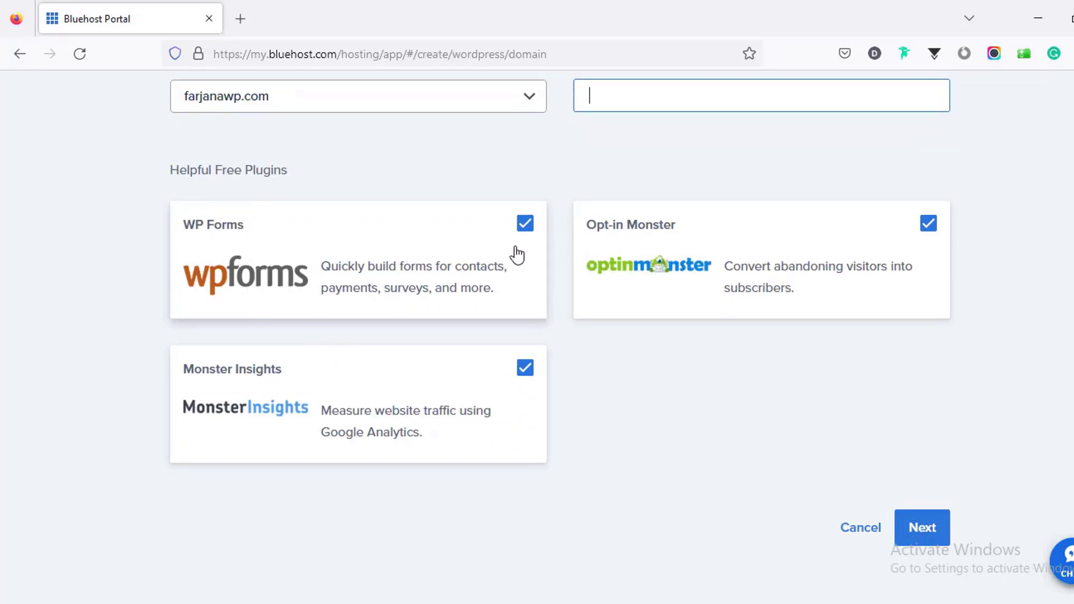
{"action": "left_click", "coordinate": [525, 225]}
{"action": "left_click", "coordinate": [525, 368]}
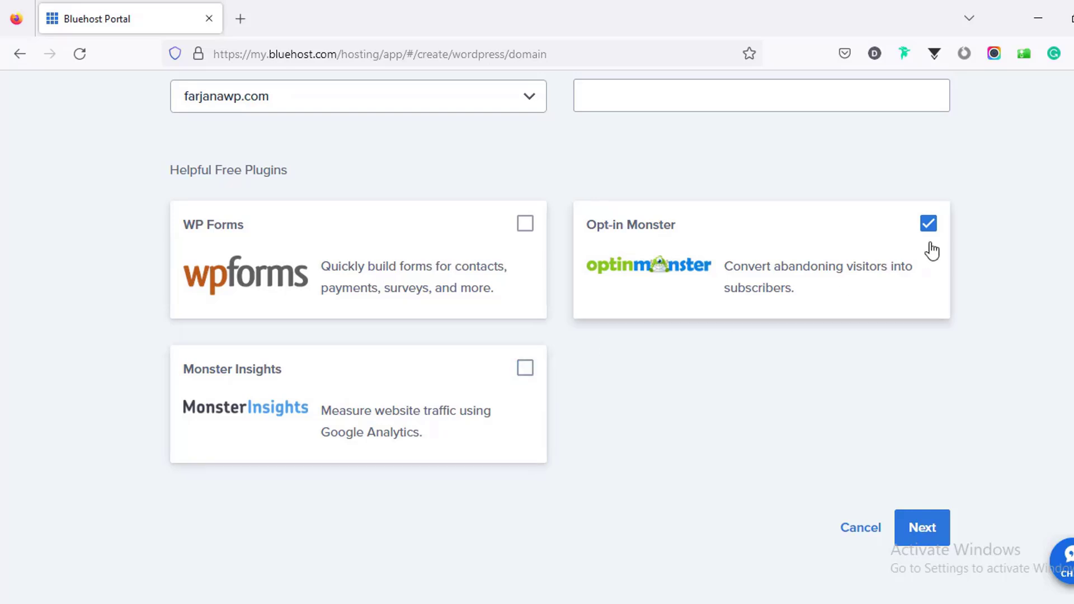
{"action": "left_click", "coordinate": [928, 225]}
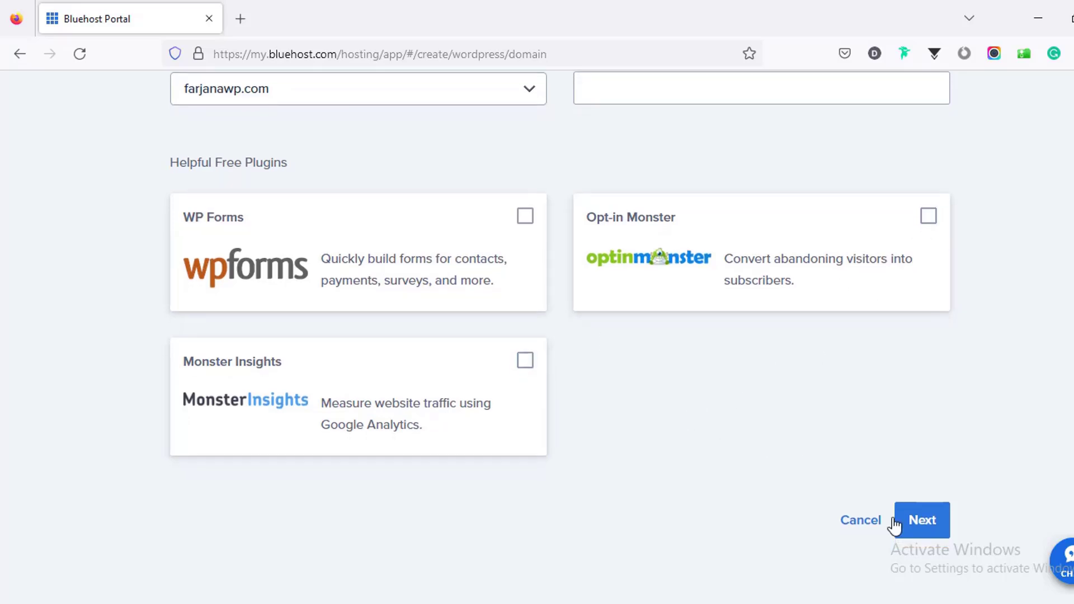
{"action": "left_click", "coordinate": [918, 522]}
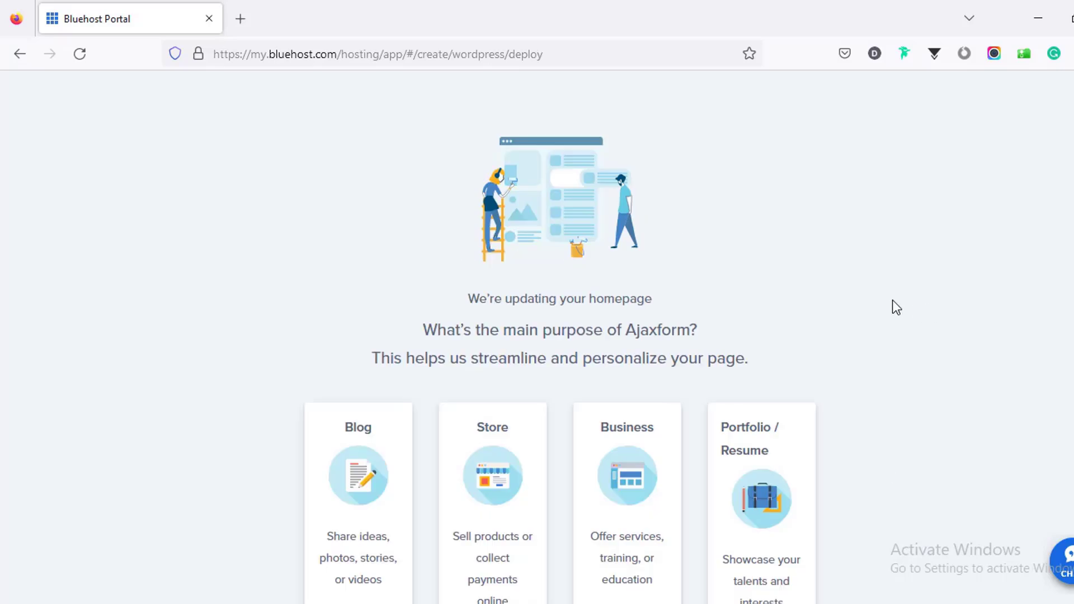
- Skip the site-purpose question and log into the new WordPress admin
{"action": "scroll", "coordinate": [790, 508], "scroll_direction": "down", "scroll_amount": 4}
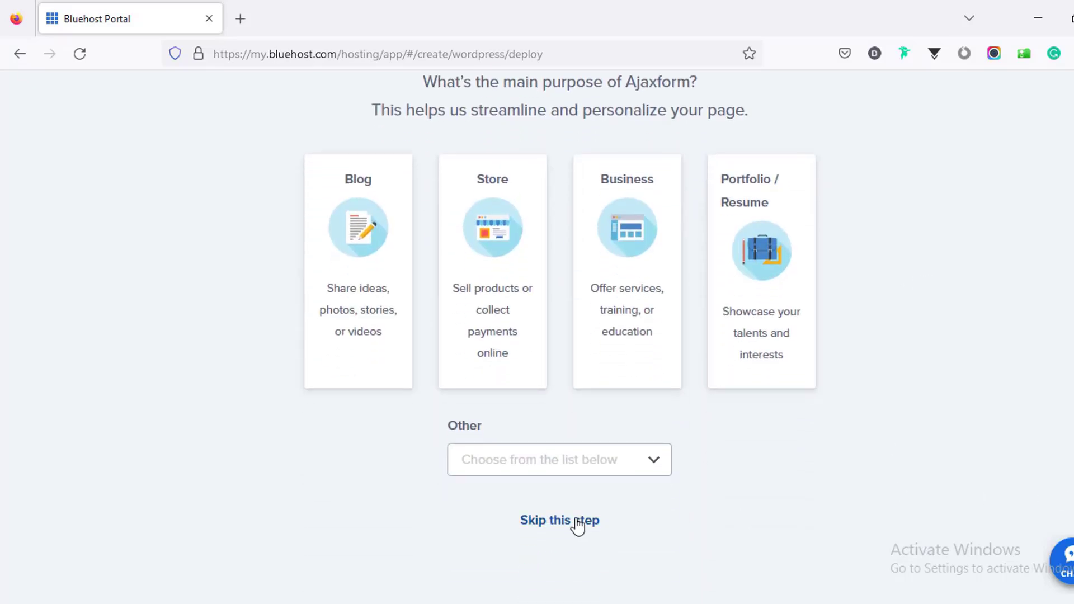
{"action": "left_click", "coordinate": [578, 523]}
{"action": "scroll", "coordinate": [608, 403], "scroll_direction": "up", "scroll_amount": 4}
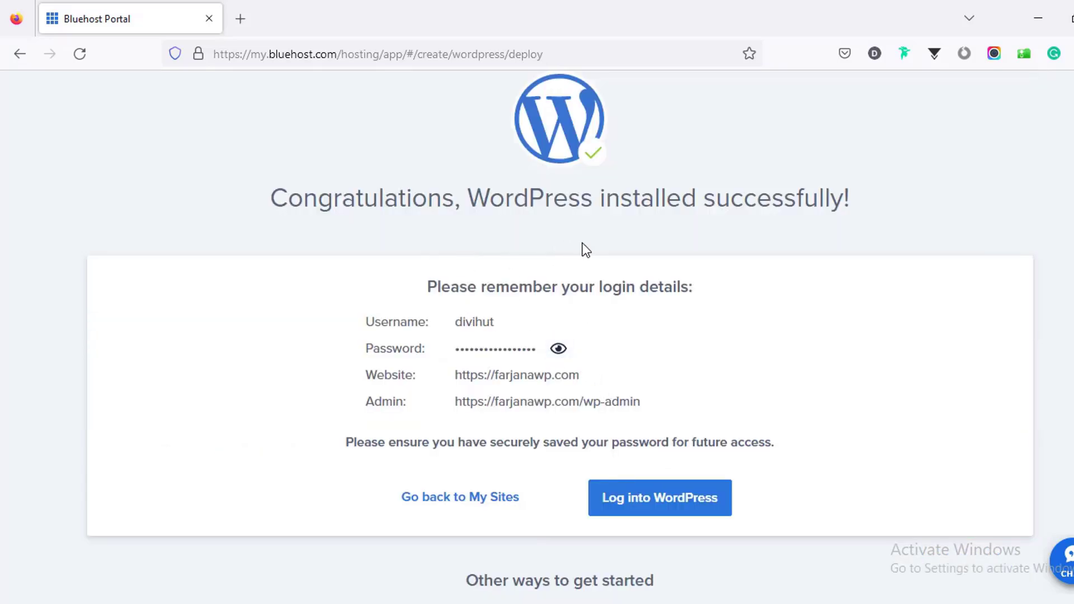
{"action": "left_click", "coordinate": [642, 503]}
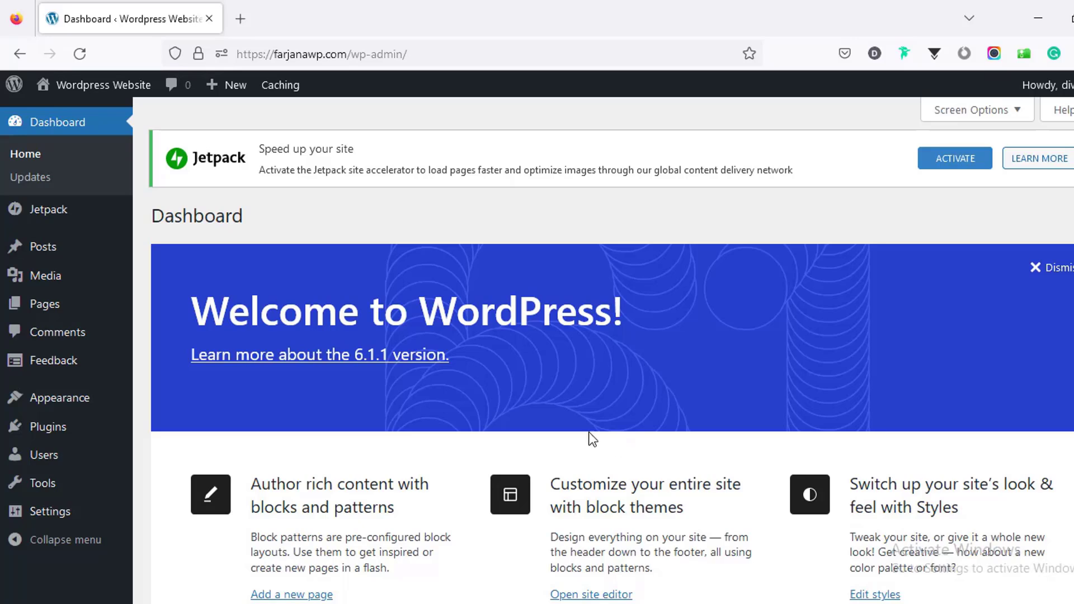
- Open the live site in a new tab to see its current look
{"action": "mouse_move", "coordinate": [116, 87]}
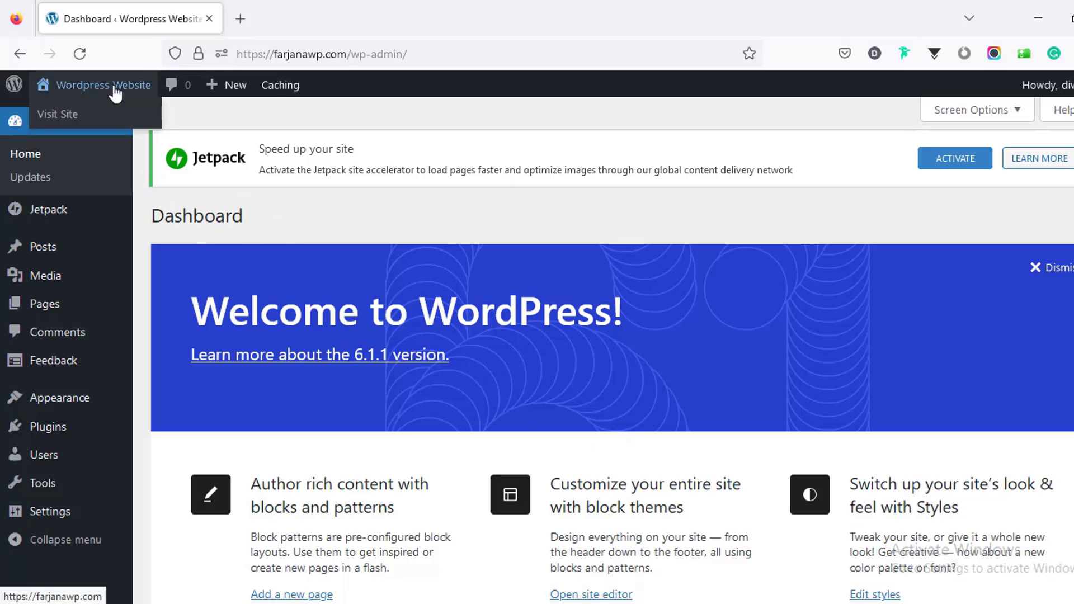
{"action": "middle_click", "coordinate": [105, 116]}
{"action": "left_click", "coordinate": [291, 11]}
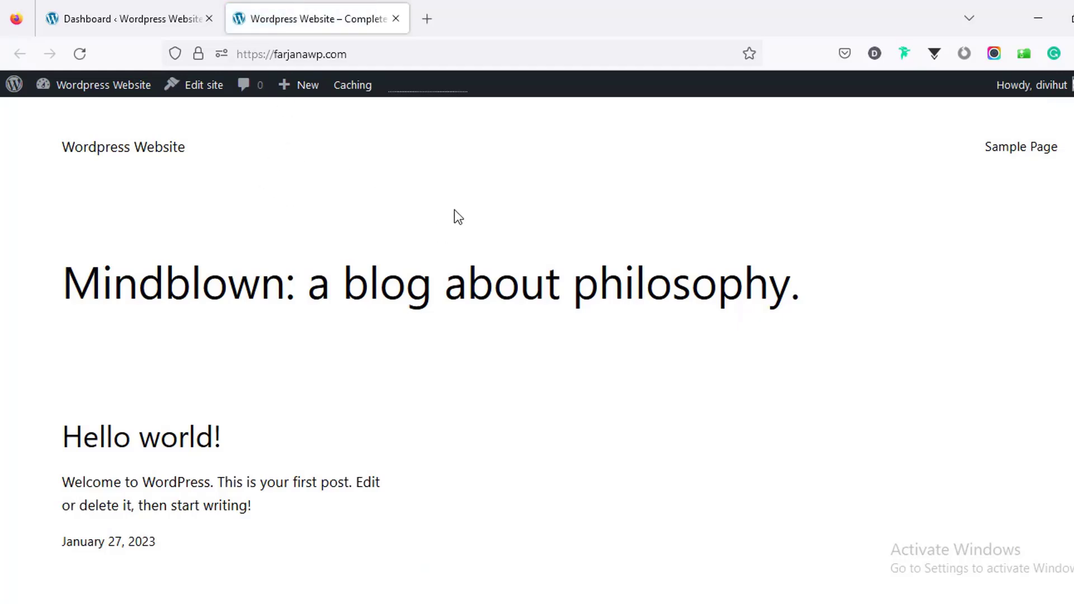
{"action": "scroll", "coordinate": [537, 329], "scroll_direction": "down", "scroll_amount": 5}
{"action": "key", "text": "ctrl+Tab"}
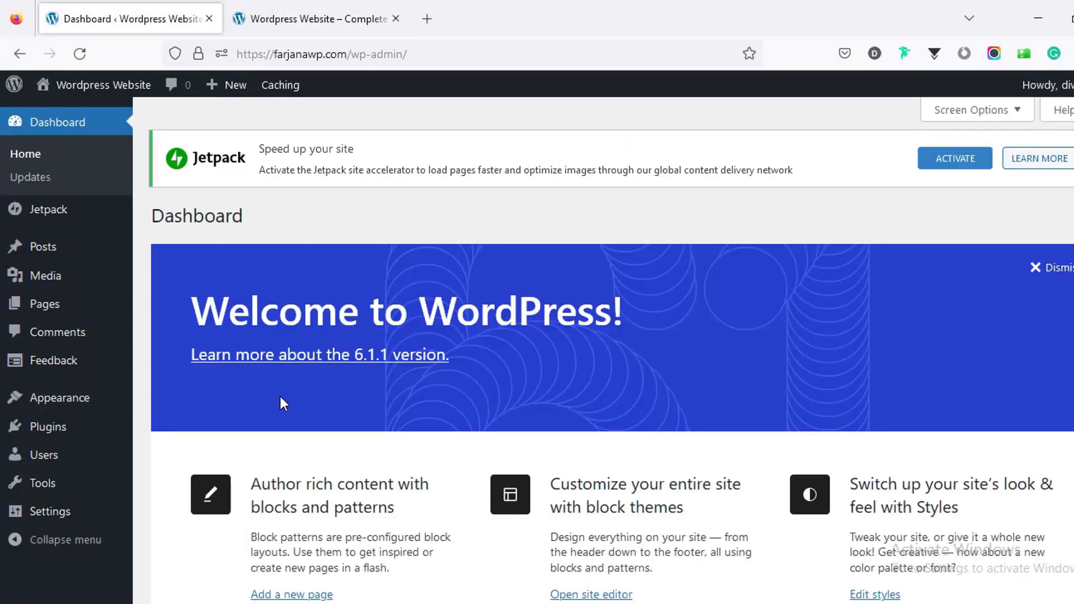
- Activate the Sinatra theme and reload the live site to display it
{"action": "left_click", "coordinate": [77, 404]}
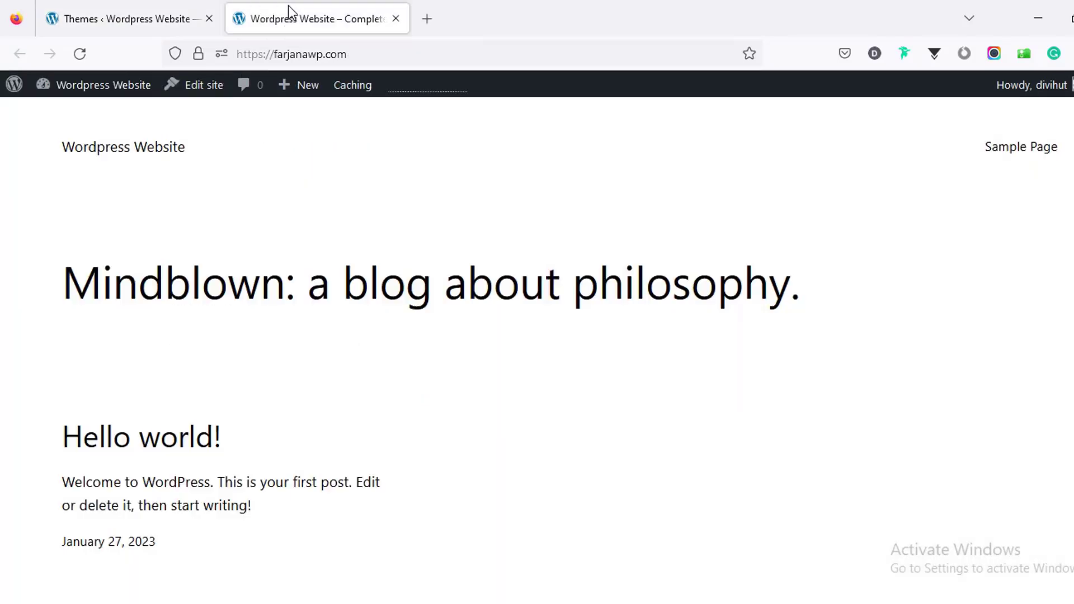
{"action": "left_click", "coordinate": [288, 7]}
{"action": "left_click", "coordinate": [157, 8]}
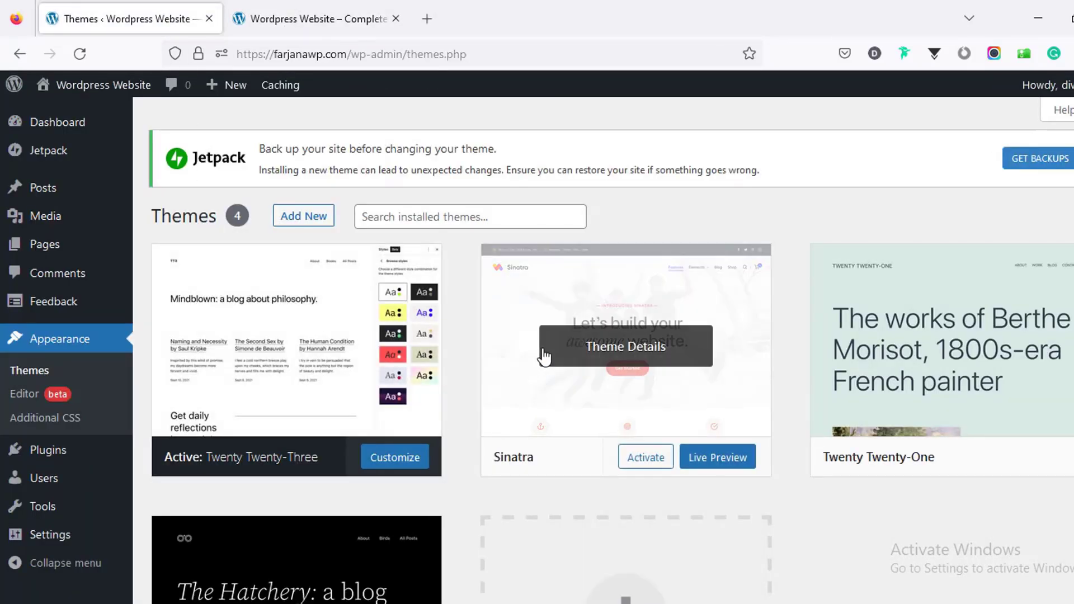
{"action": "left_click", "coordinate": [647, 463]}
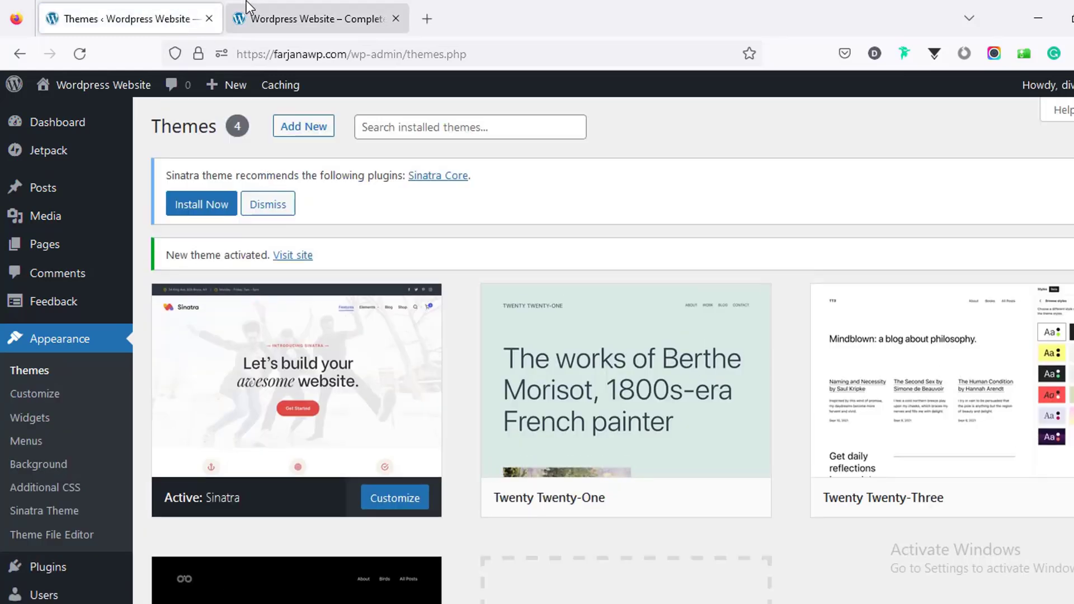
{"action": "left_click", "coordinate": [254, 10]}
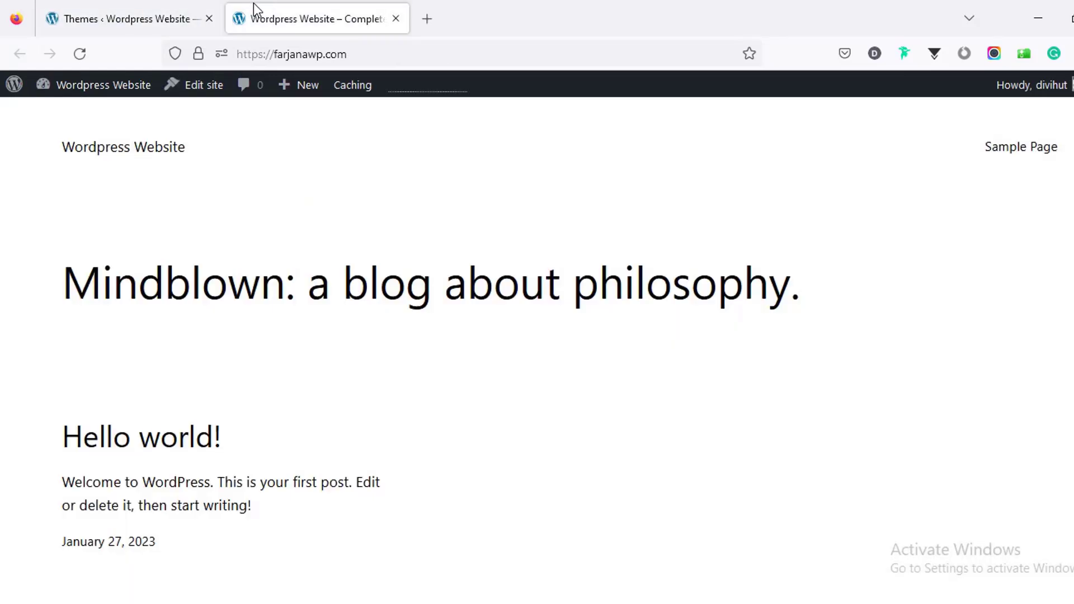
{"action": "left_click", "coordinate": [70, 52]}
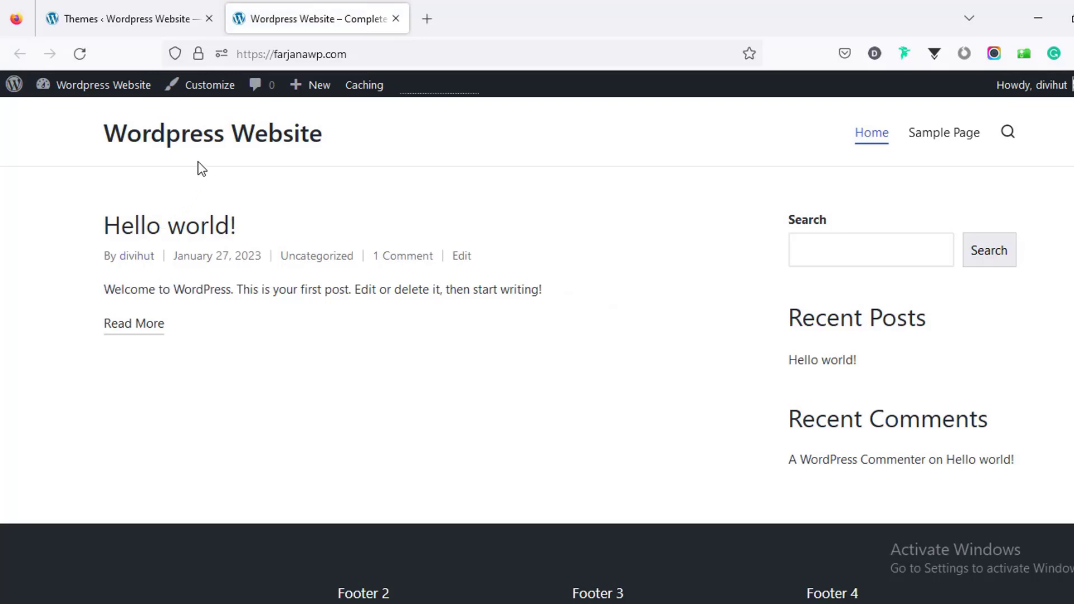
- Deactivate all installed plugins with the Plugins bulk Deactivate action
{"action": "left_click", "coordinate": [109, 2]}
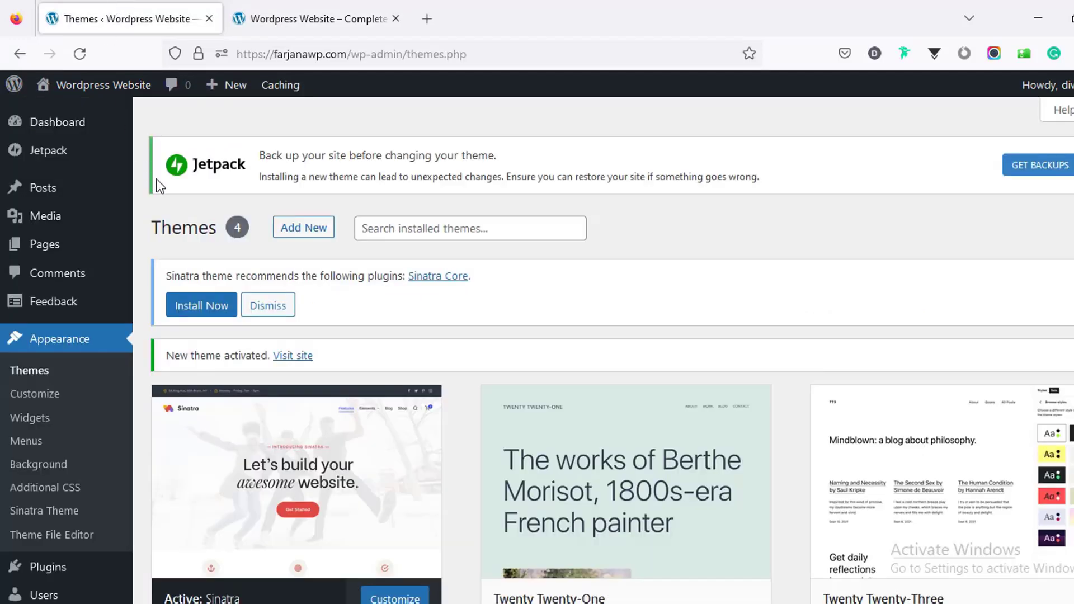
{"action": "left_click", "coordinate": [64, 129]}
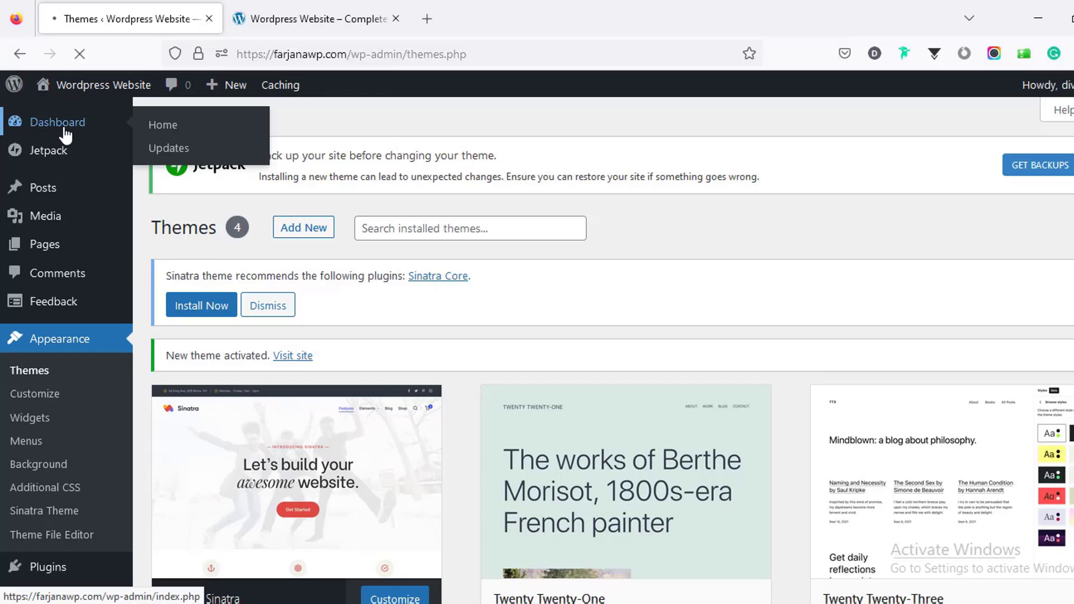
{"action": "scroll", "coordinate": [414, 337], "scroll_direction": "down", "scroll_amount": 5}
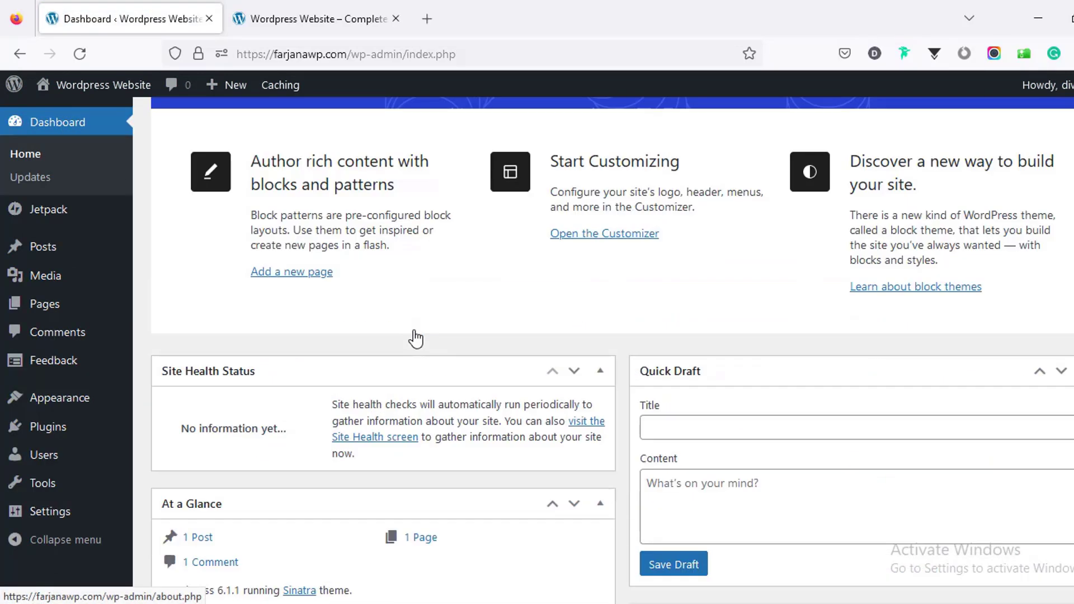
{"action": "scroll", "coordinate": [415, 339], "scroll_direction": "down", "scroll_amount": 8}
{"action": "scroll", "coordinate": [416, 337], "scroll_direction": "down", "scroll_amount": 5}
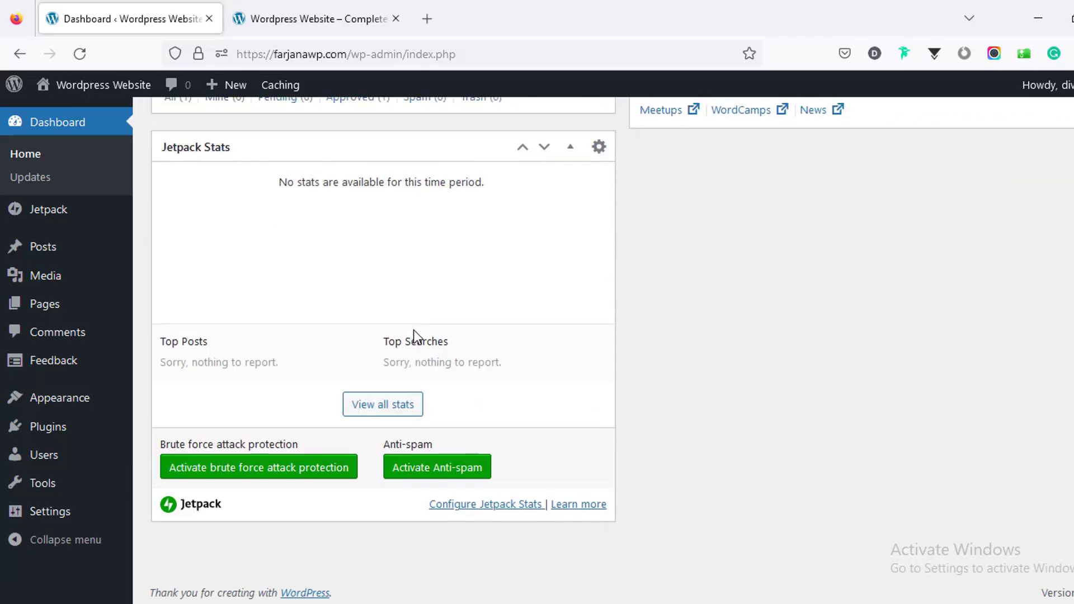
{"action": "scroll", "coordinate": [414, 338], "scroll_direction": "up", "scroll_amount": 6}
{"action": "scroll", "coordinate": [415, 330], "scroll_direction": "up", "scroll_amount": 8}
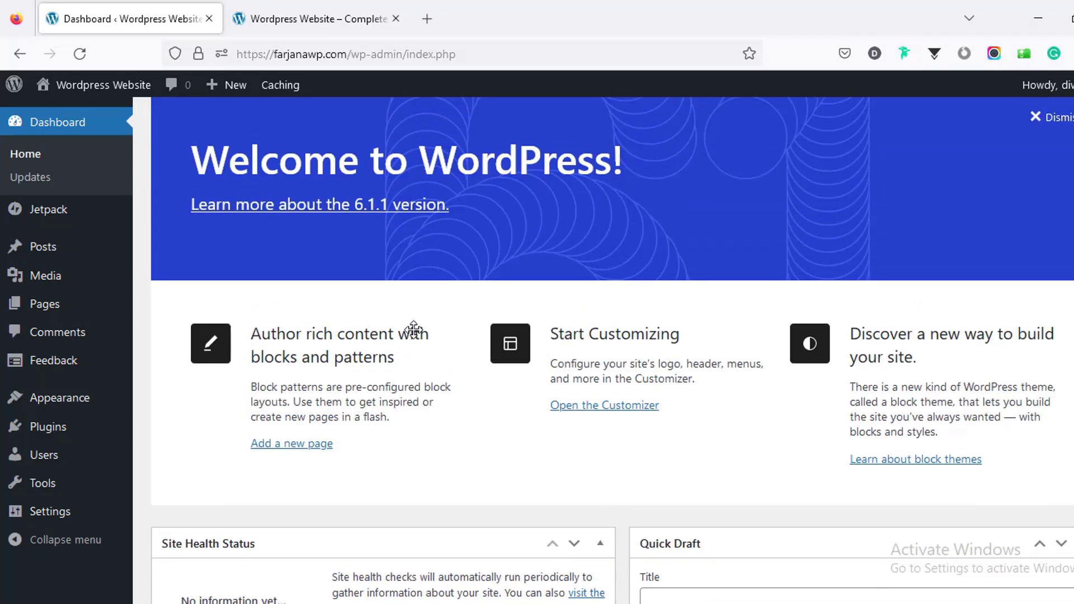
{"action": "left_click", "coordinate": [63, 434]}
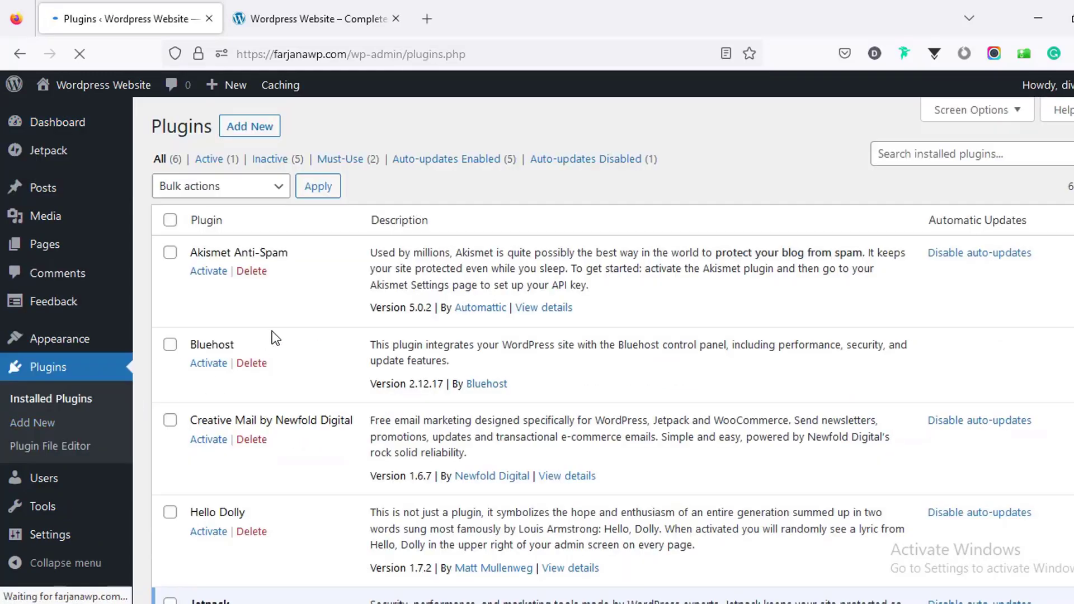
{"action": "scroll", "coordinate": [272, 331], "scroll_direction": "down", "scroll_amount": 5}
{"action": "scroll", "coordinate": [272, 330], "scroll_direction": "up", "scroll_amount": 5}
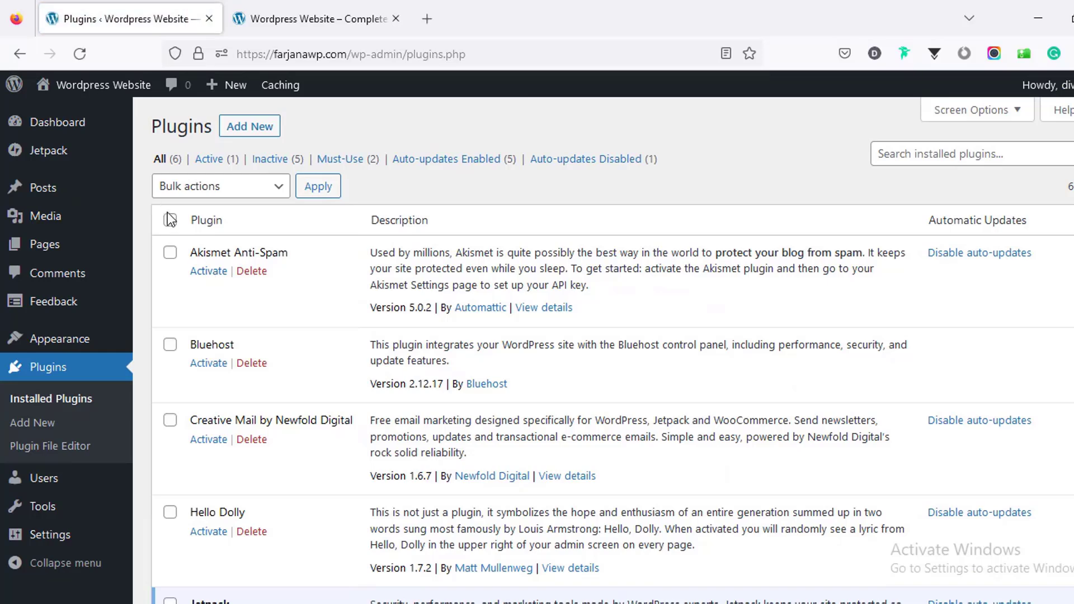
{"action": "left_click", "coordinate": [170, 221]}
{"action": "left_click", "coordinate": [213, 275]}
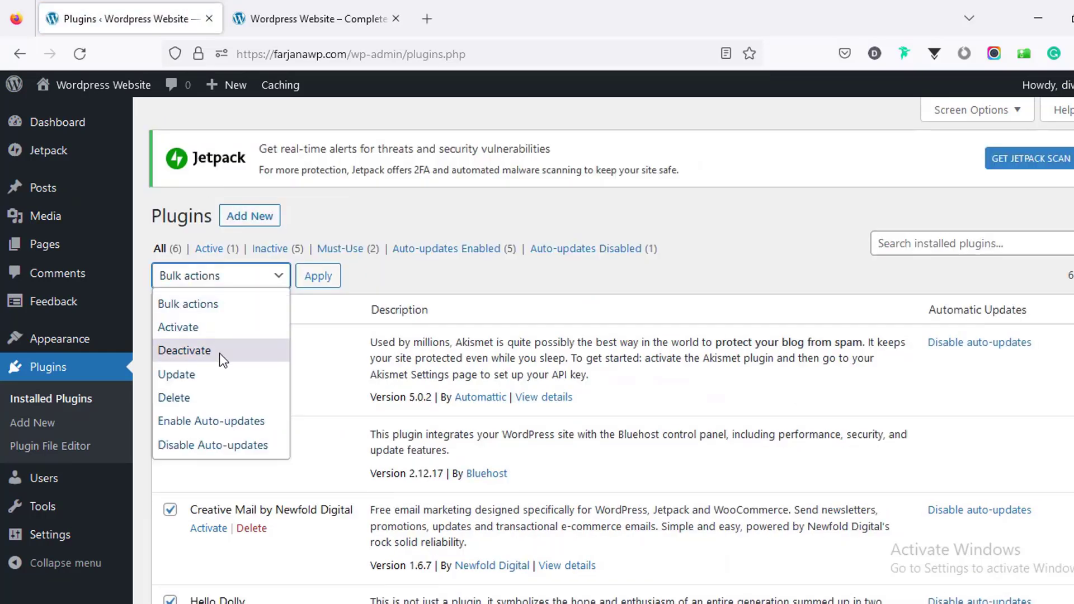
{"action": "left_click", "coordinate": [219, 353]}
{"action": "left_click", "coordinate": [320, 279]}
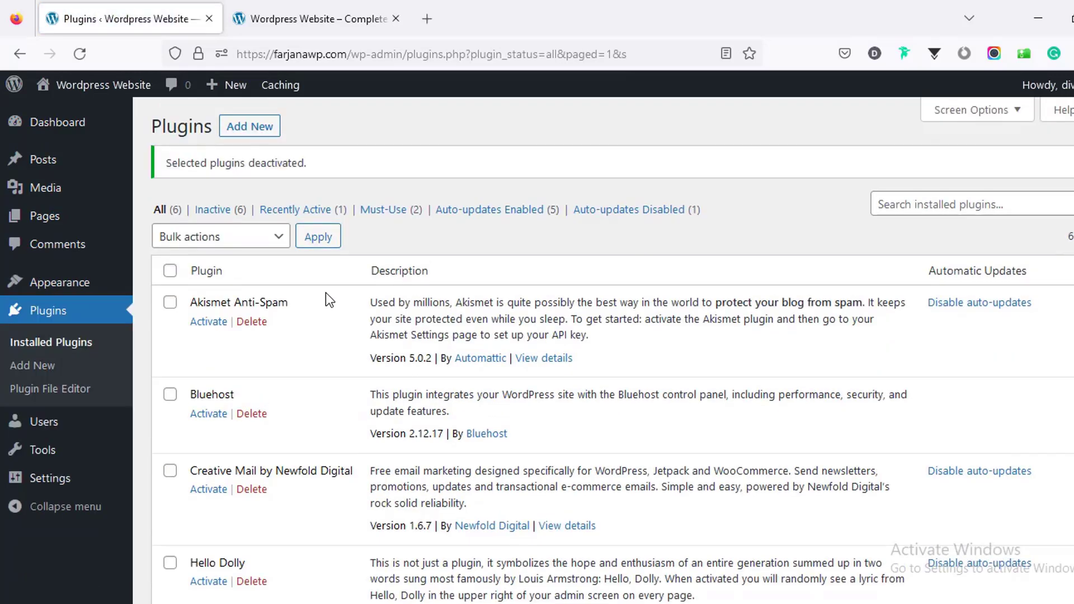
- Bulk-delete all six plugins, including Akismet, Jetpack and Yoast SEO, and their data
{"action": "left_click", "coordinate": [170, 271]}
{"action": "left_click", "coordinate": [161, 238]}
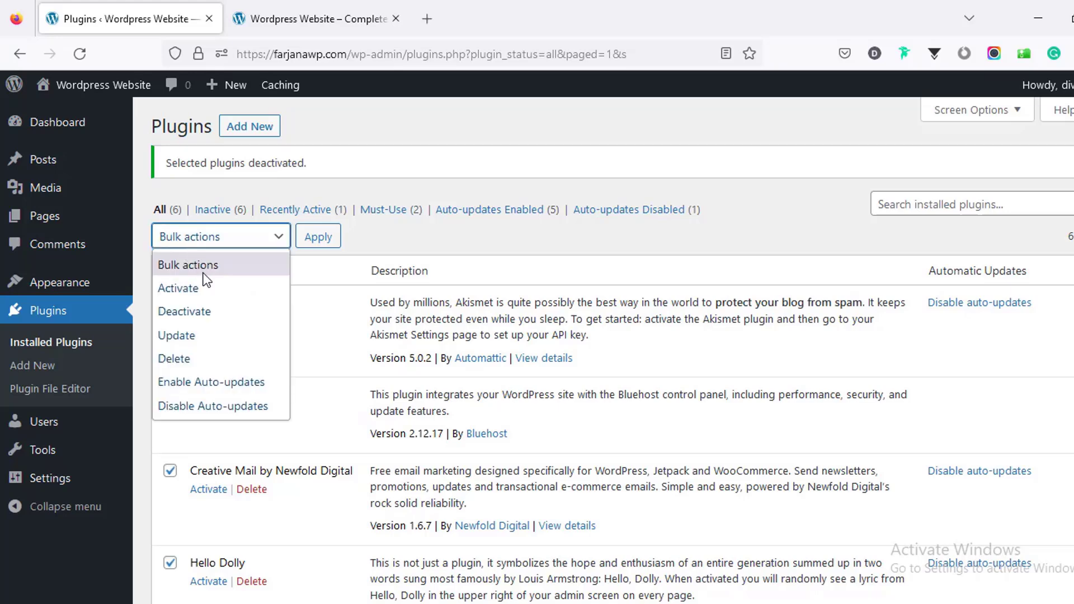
{"action": "left_click", "coordinate": [213, 360]}
{"action": "left_click", "coordinate": [326, 247]}
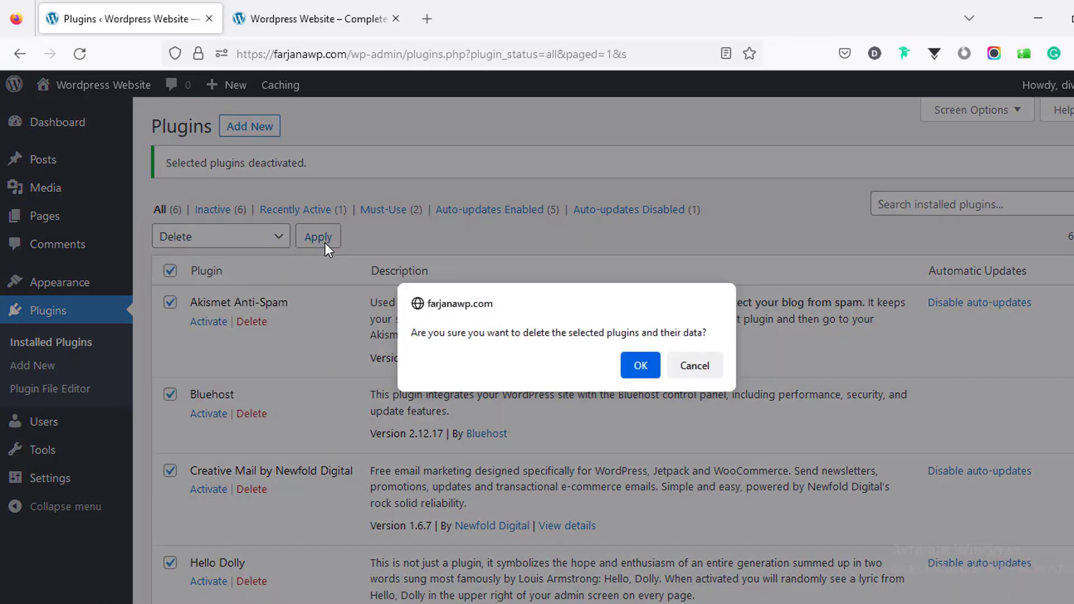
{"action": "left_click", "coordinate": [639, 366]}
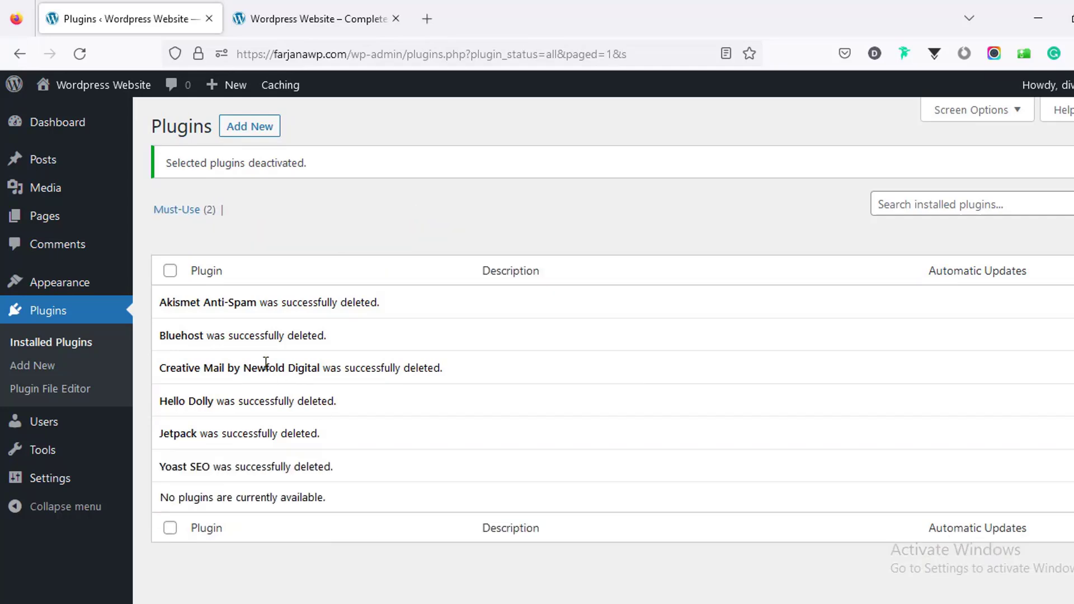
{"action": "left_click", "coordinate": [78, 130]}
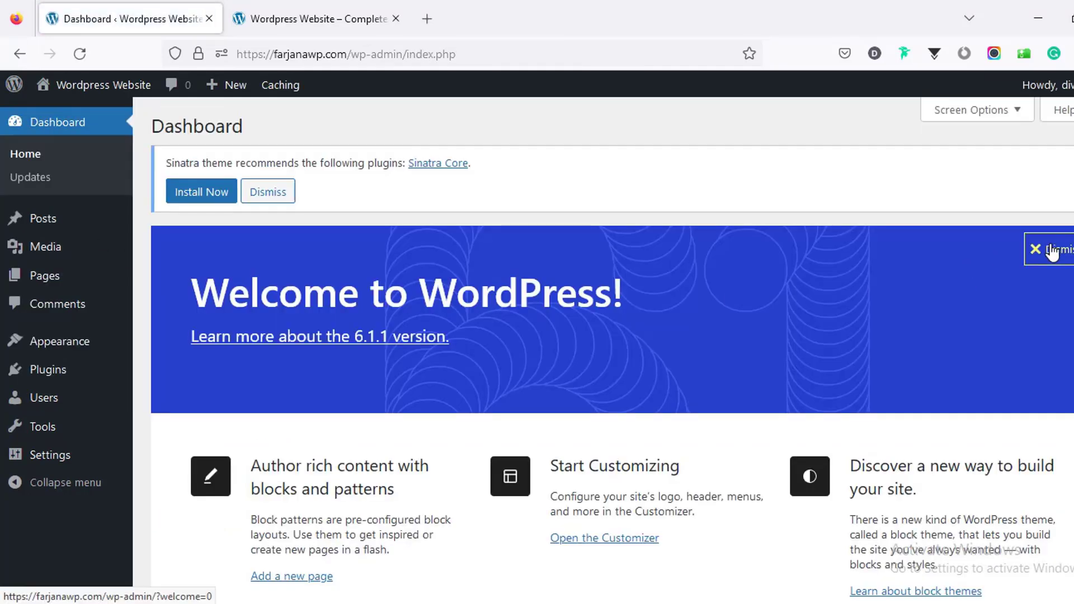
- Dismiss the Welcome panel and Sinatra notice and collapse all five dashboard widgets
{"action": "left_click", "coordinate": [1054, 249]}
{"action": "left_click", "coordinate": [267, 192]}
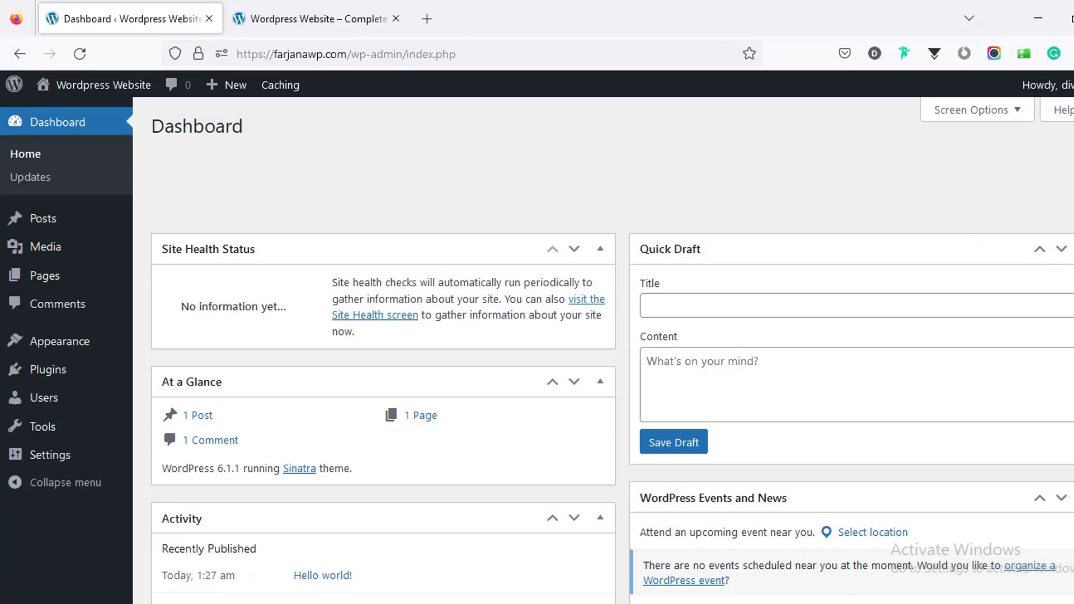
{"action": "left_click", "coordinate": [601, 300]}
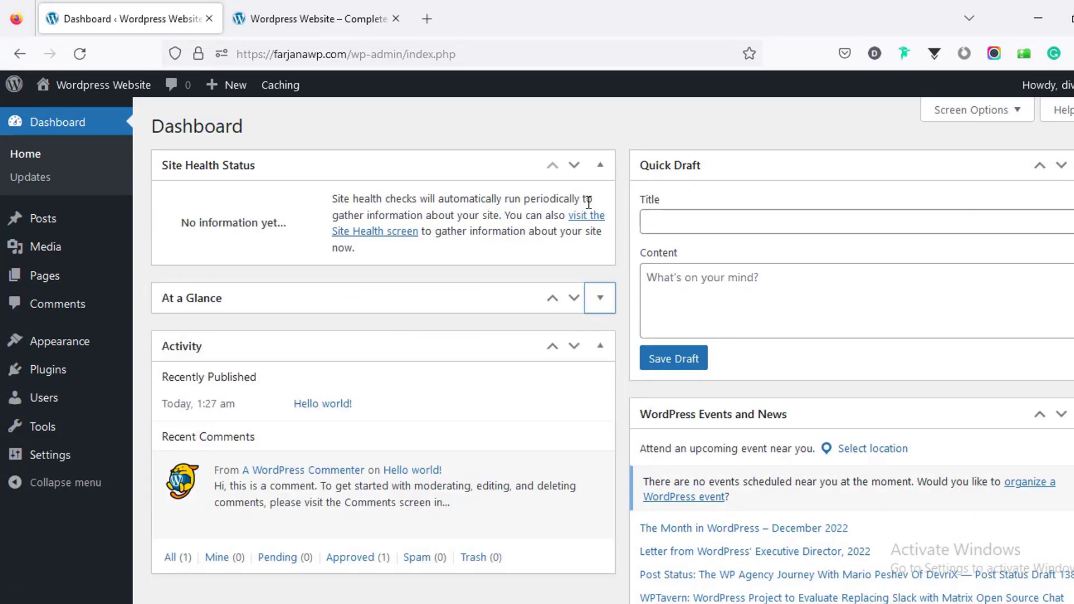
{"action": "left_click", "coordinate": [601, 168]}
{"action": "left_click", "coordinate": [1073, 167]}
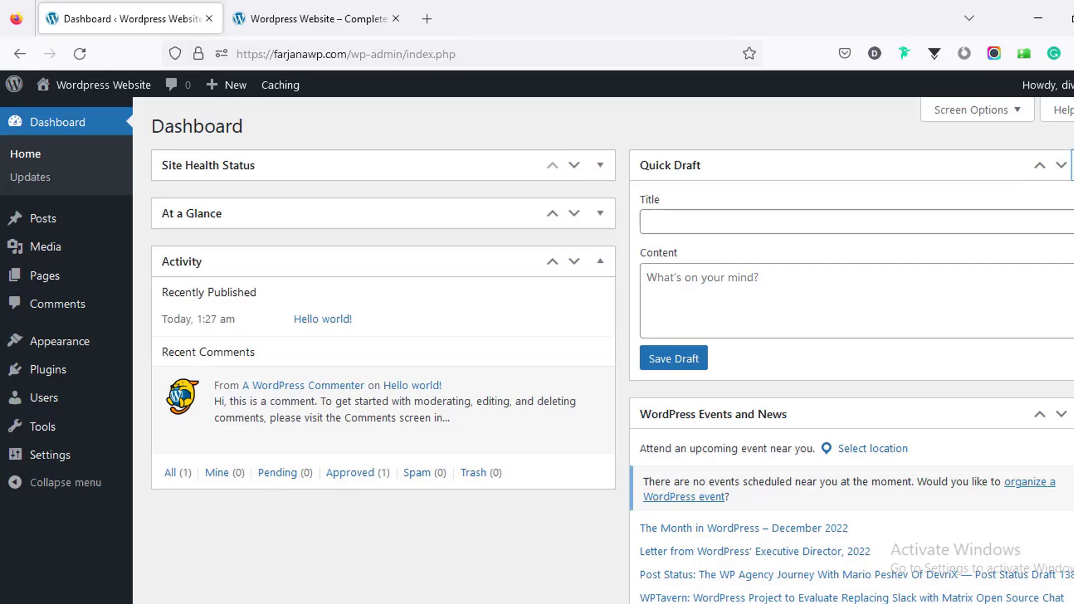
{"action": "left_click", "coordinate": [614, 269]}
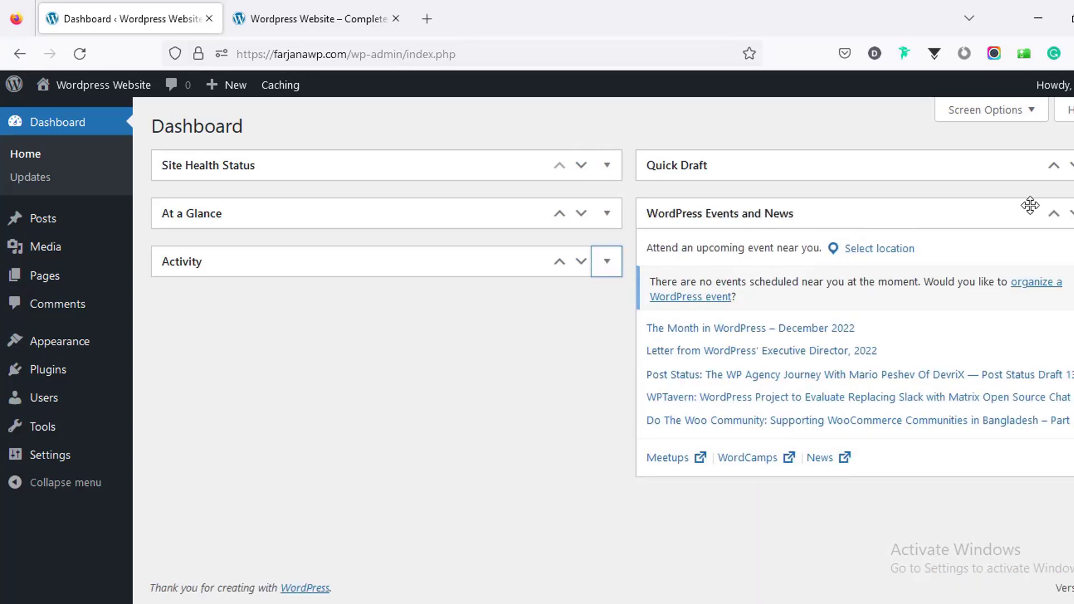
{"action": "left_click", "coordinate": [1072, 213]}
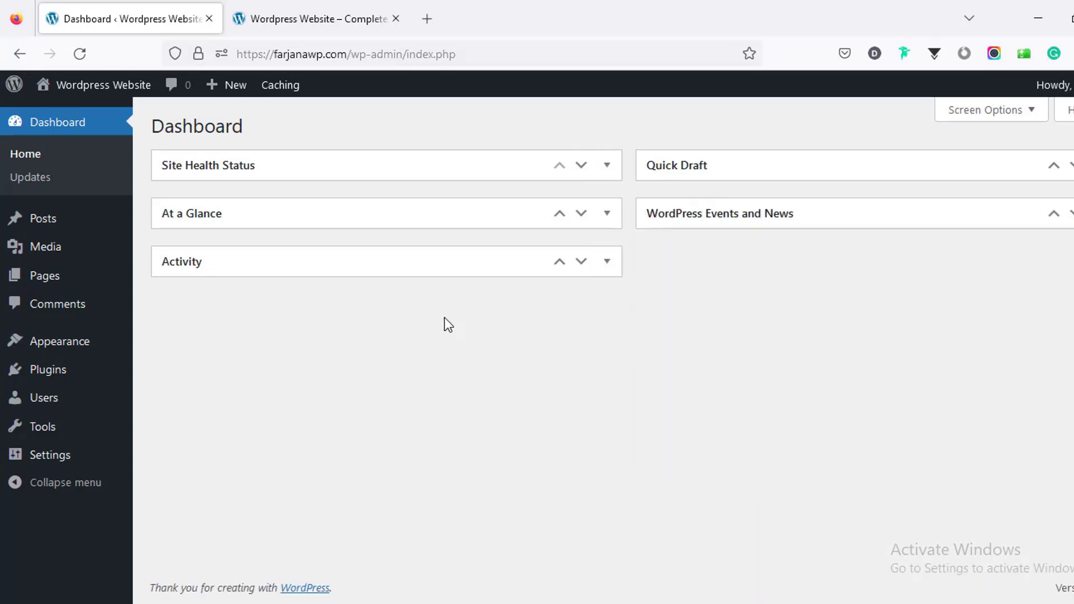
- Trash the Hello world! post and permanently delete it
{"action": "left_click", "coordinate": [103, 229]}
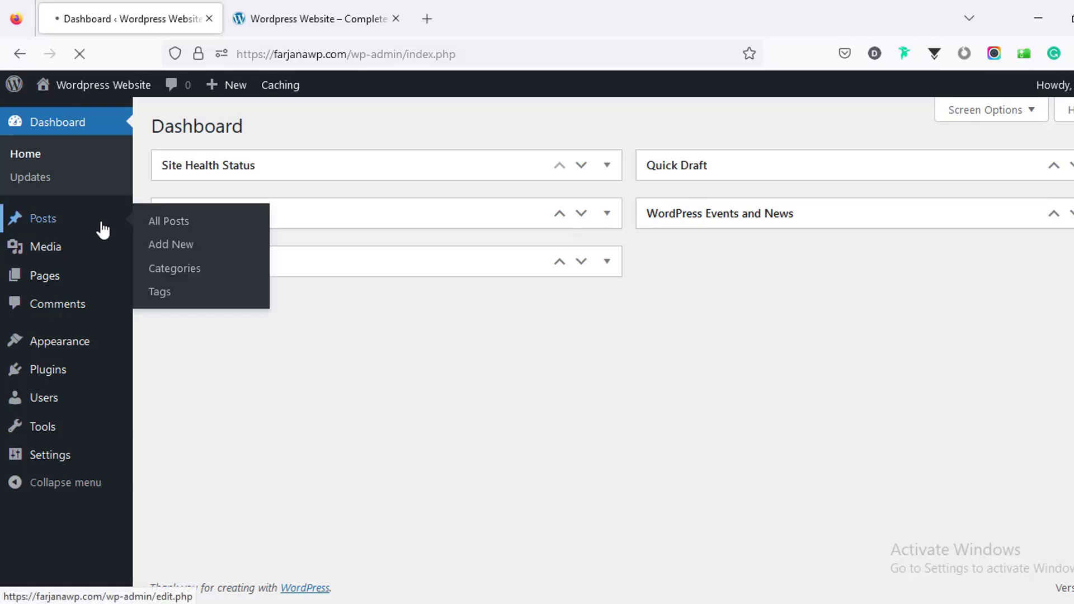
{"action": "mouse_move", "coordinate": [252, 265]}
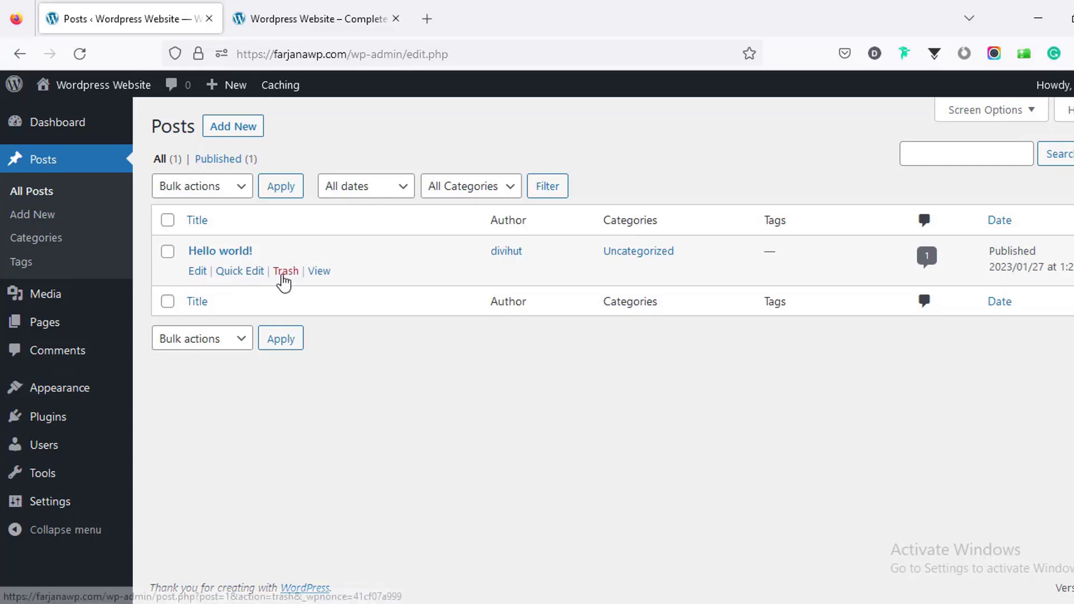
{"action": "left_click", "coordinate": [283, 272]}
{"action": "left_click", "coordinate": [223, 211]}
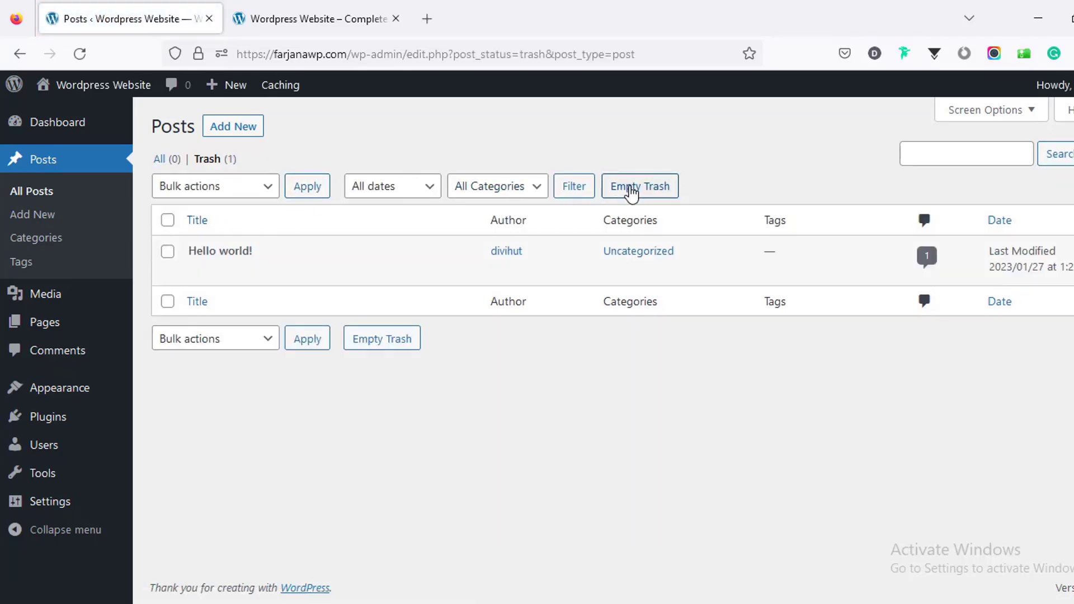
{"action": "left_click", "coordinate": [631, 191]}
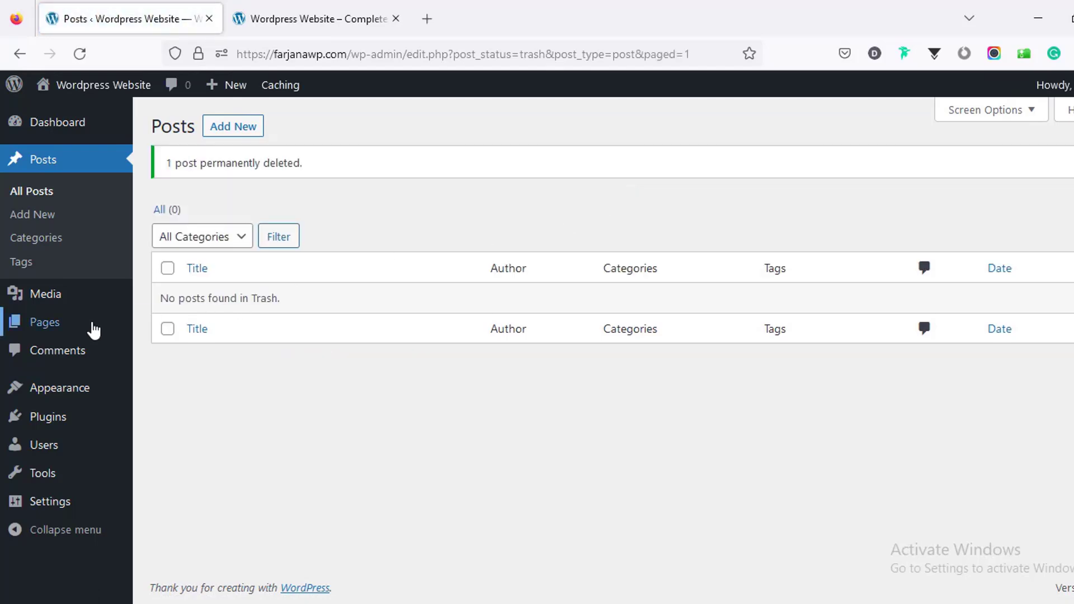
- Trash the Privacy Policy and Sample Page pages, then empty the pages trash
{"action": "left_click", "coordinate": [92, 330]}
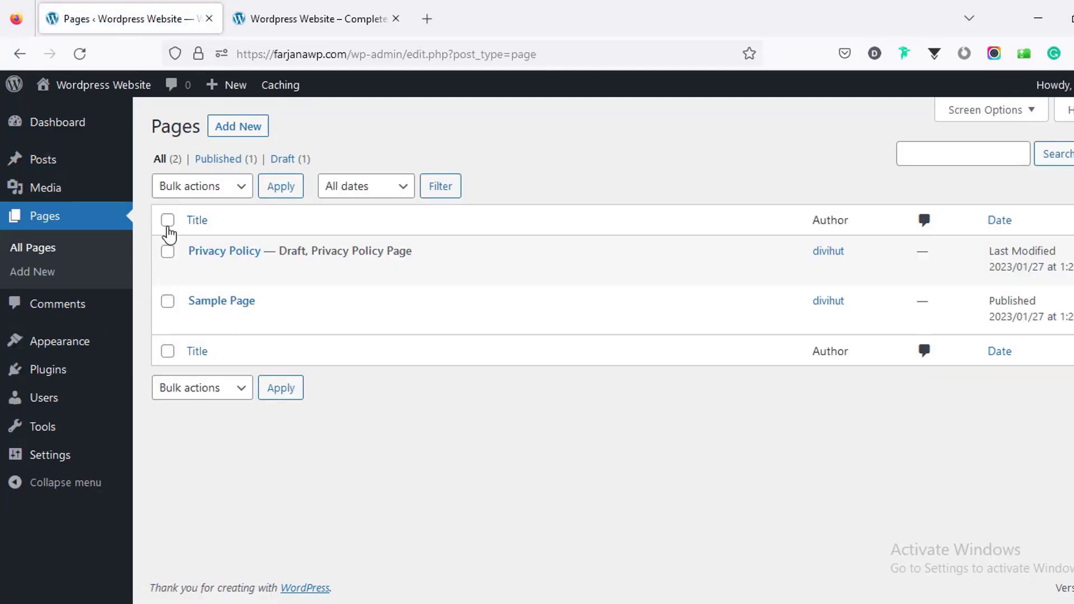
{"action": "left_click", "coordinate": [167, 219]}
{"action": "left_click", "coordinate": [170, 190]}
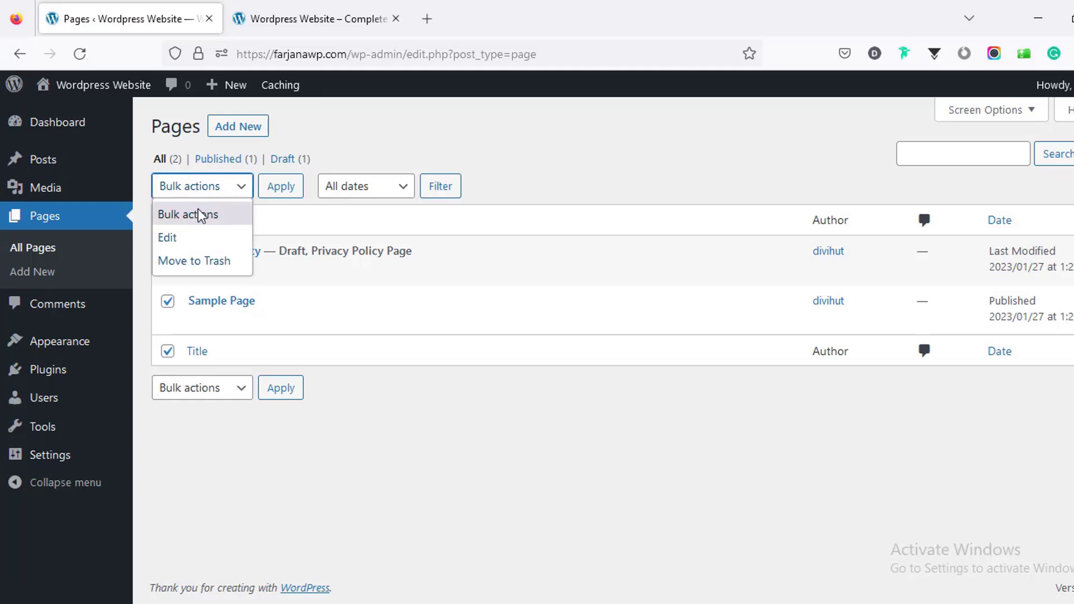
{"action": "left_click", "coordinate": [206, 261]}
{"action": "left_click", "coordinate": [276, 194]}
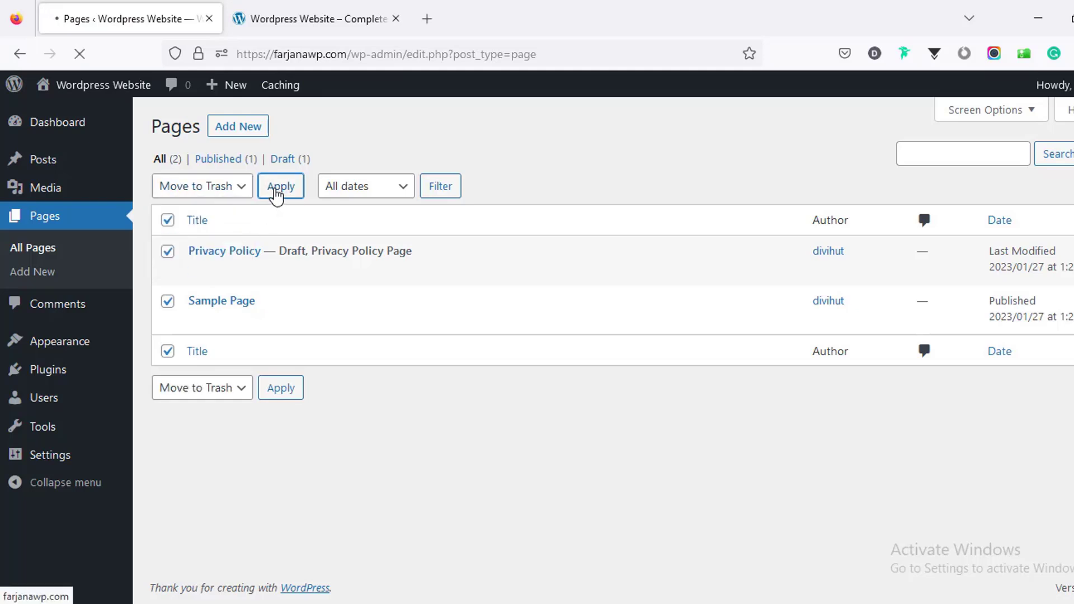
{"action": "left_click", "coordinate": [227, 219]}
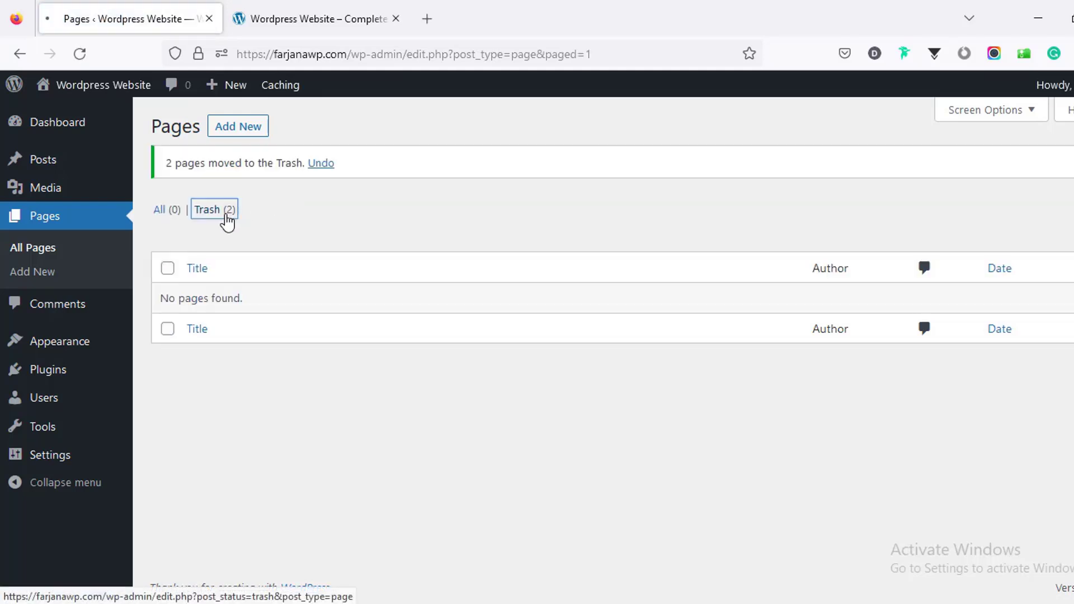
{"action": "left_click", "coordinate": [519, 187]}
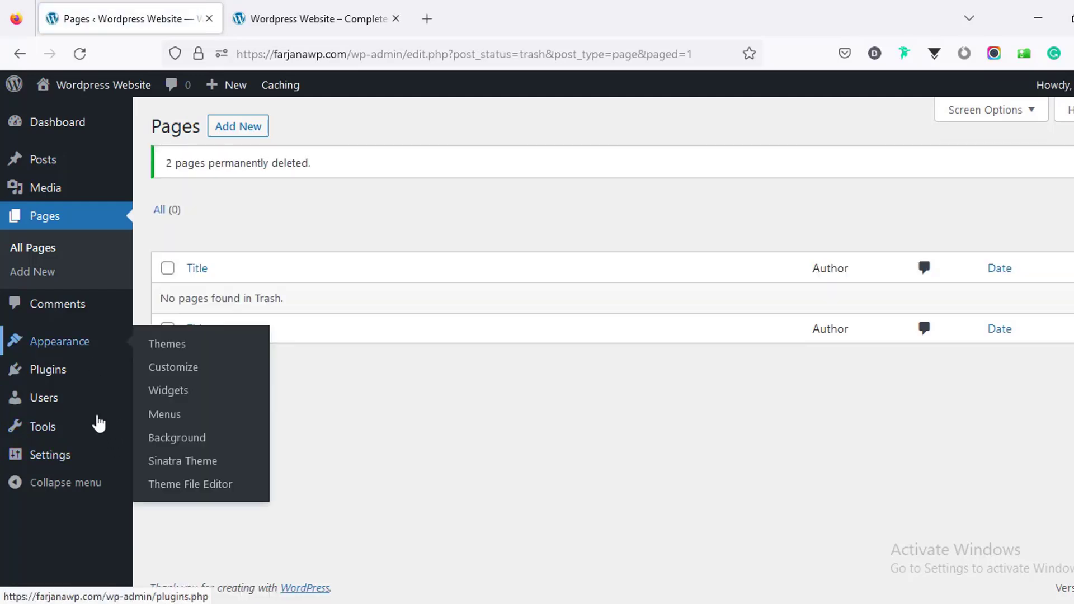
- Turn on 'Discourage search engines from indexing this site' in Reading settings and save
{"action": "left_click", "coordinate": [88, 458]}
{"action": "scroll", "coordinate": [227, 455], "scroll_direction": "down", "scroll_amount": 5}
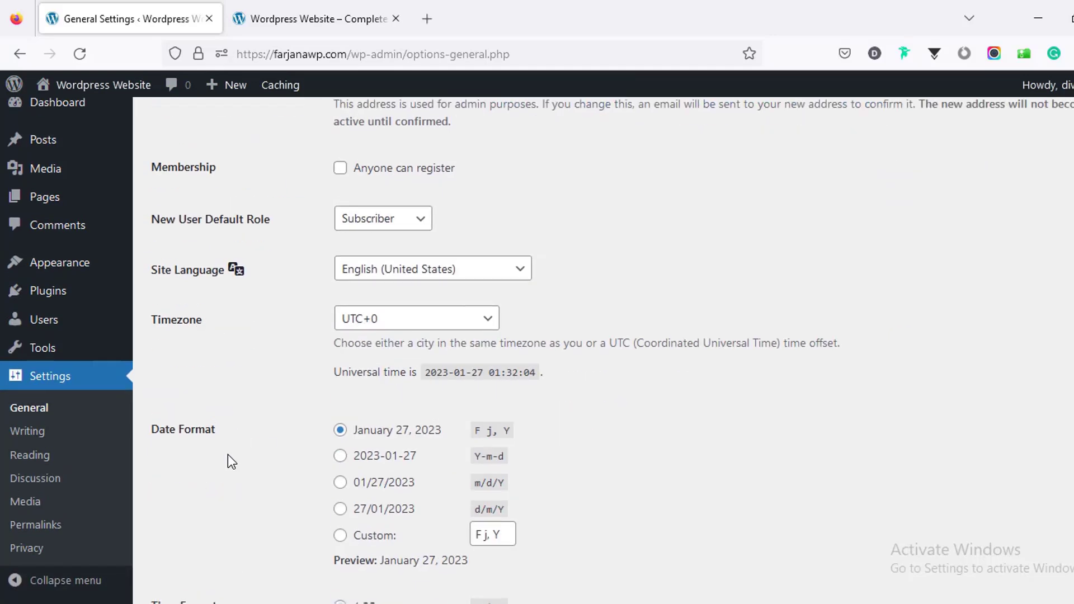
{"action": "scroll", "coordinate": [226, 454], "scroll_direction": "down", "scroll_amount": 7}
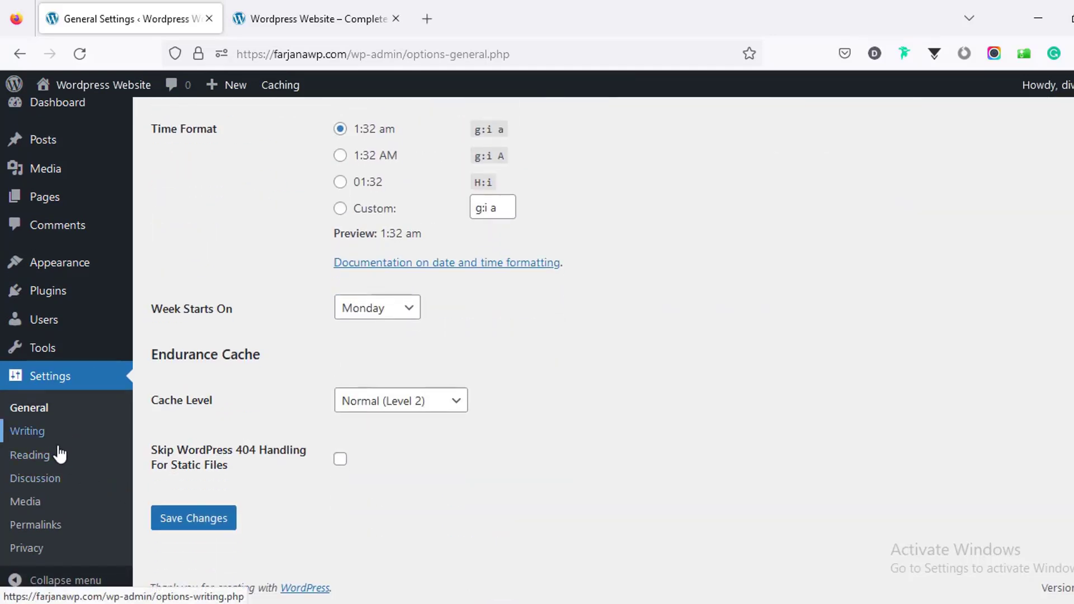
{"action": "left_click", "coordinate": [55, 457]}
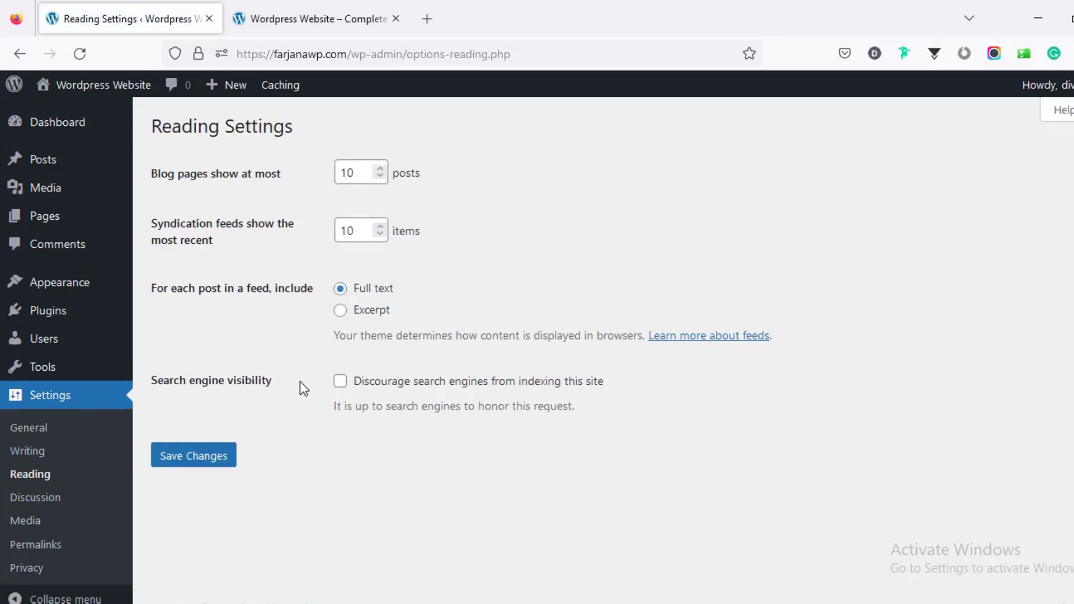
{"action": "left_click", "coordinate": [339, 382]}
{"action": "left_click", "coordinate": [214, 462]}
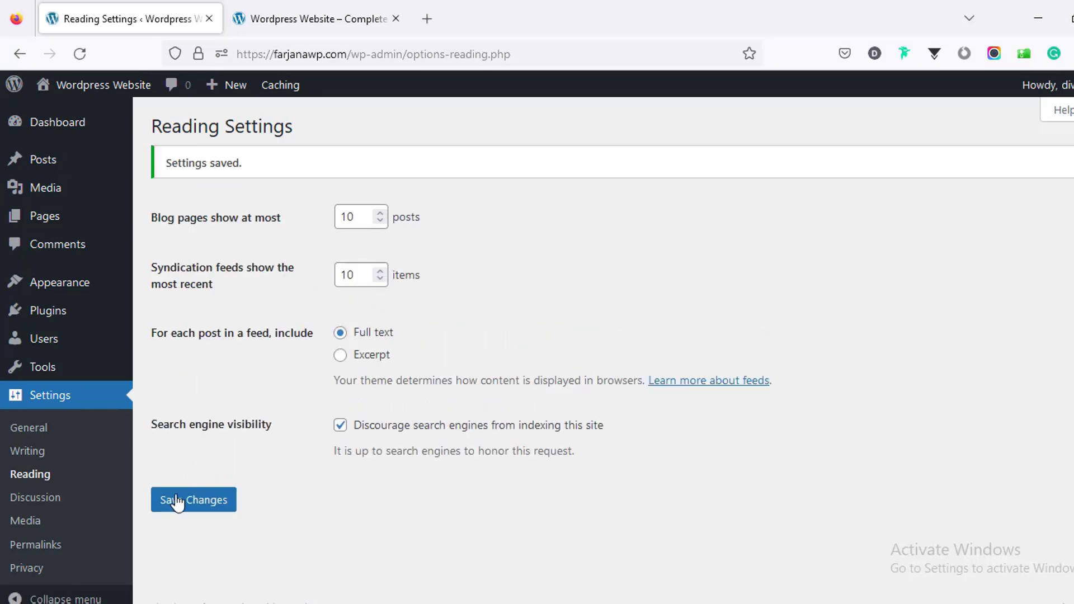
- Check that permalinks use the Post name structure
{"action": "left_click", "coordinate": [52, 550]}
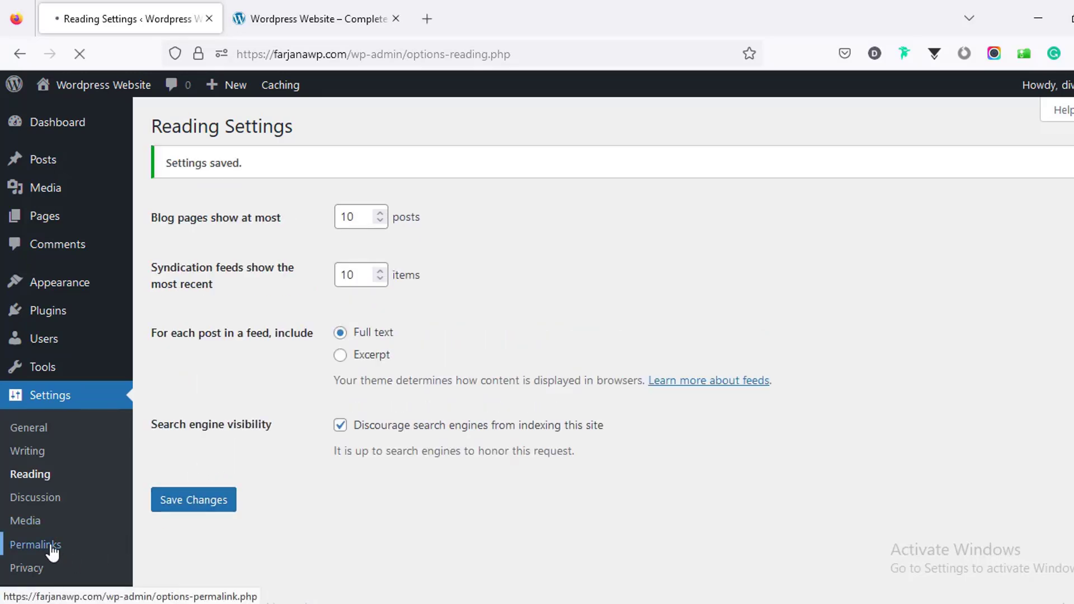
{"action": "scroll", "coordinate": [293, 390], "scroll_direction": "down", "scroll_amount": 1}
{"action": "scroll", "coordinate": [293, 387], "scroll_direction": "down", "scroll_amount": 3}
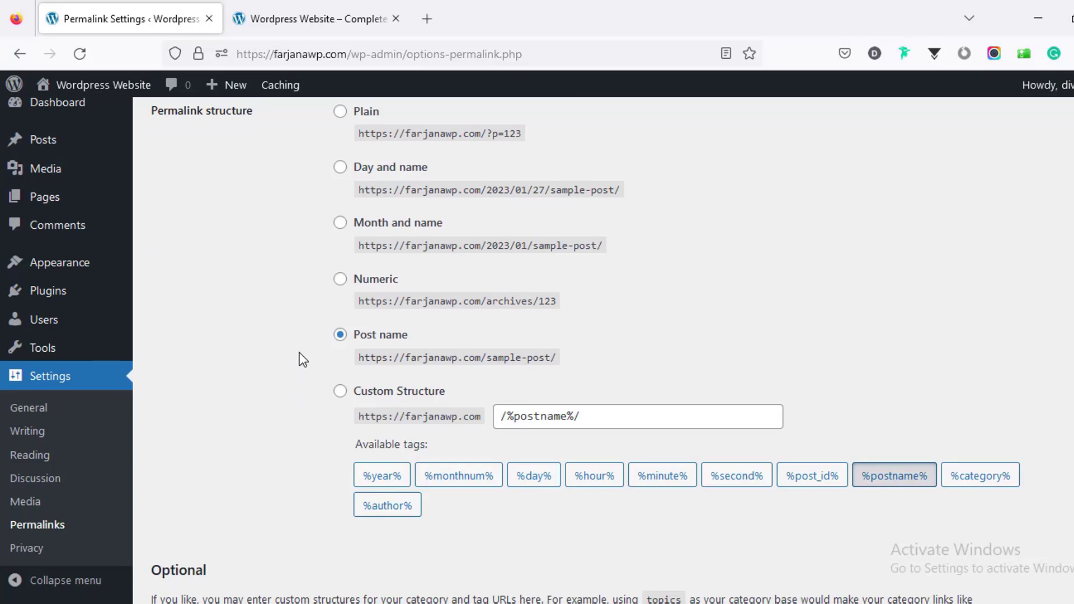
{"action": "scroll", "coordinate": [300, 350], "scroll_direction": "up", "scroll_amount": 3}
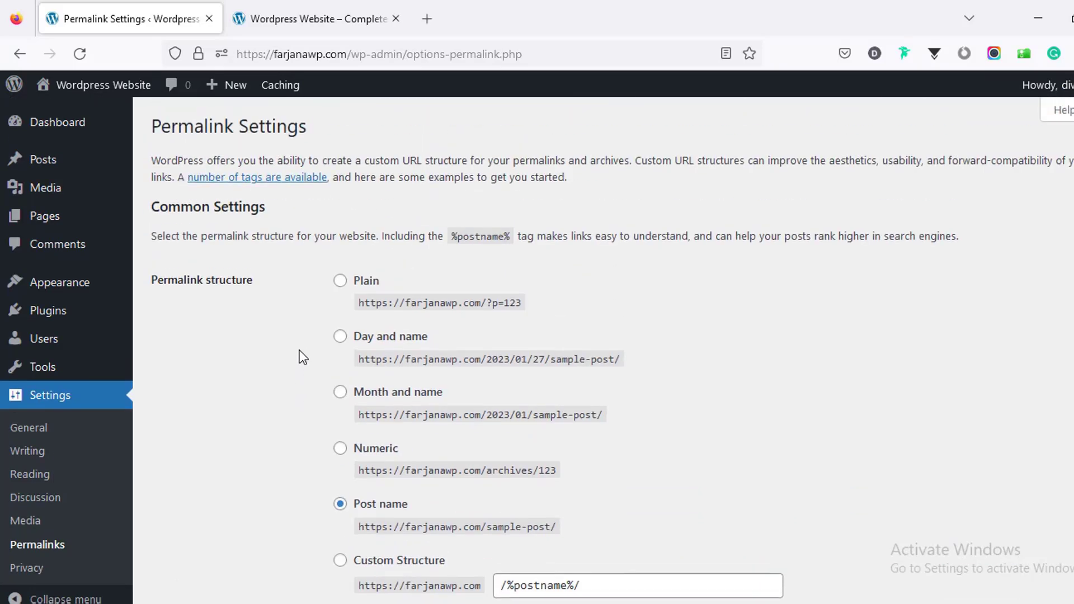
{"action": "scroll", "coordinate": [302, 357], "scroll_direction": "down", "scroll_amount": 3}
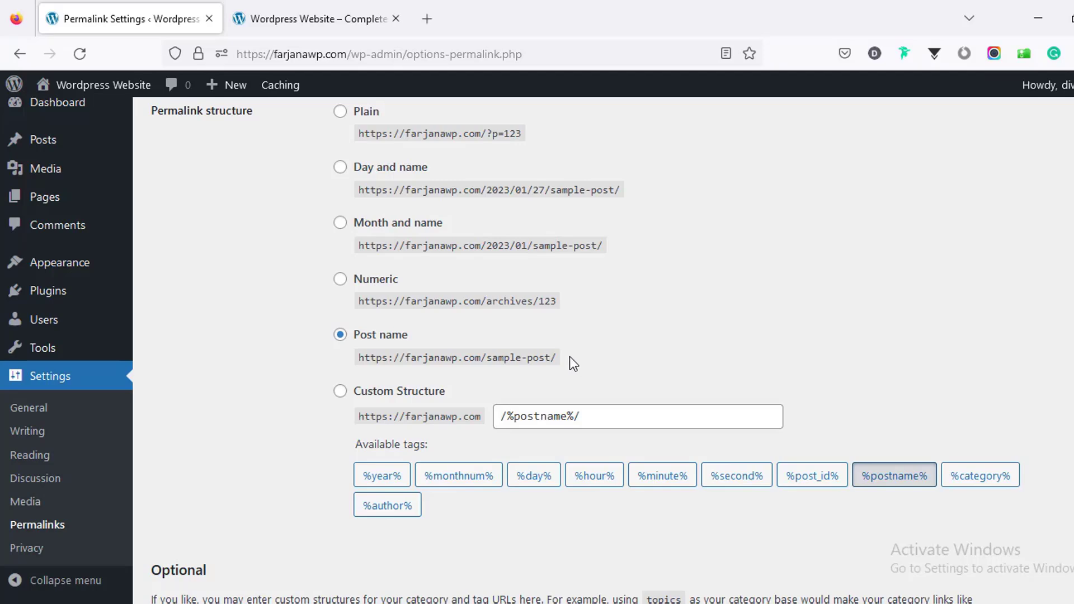
{"action": "scroll", "coordinate": [1064, 551], "scroll_direction": "up", "scroll_amount": 3}
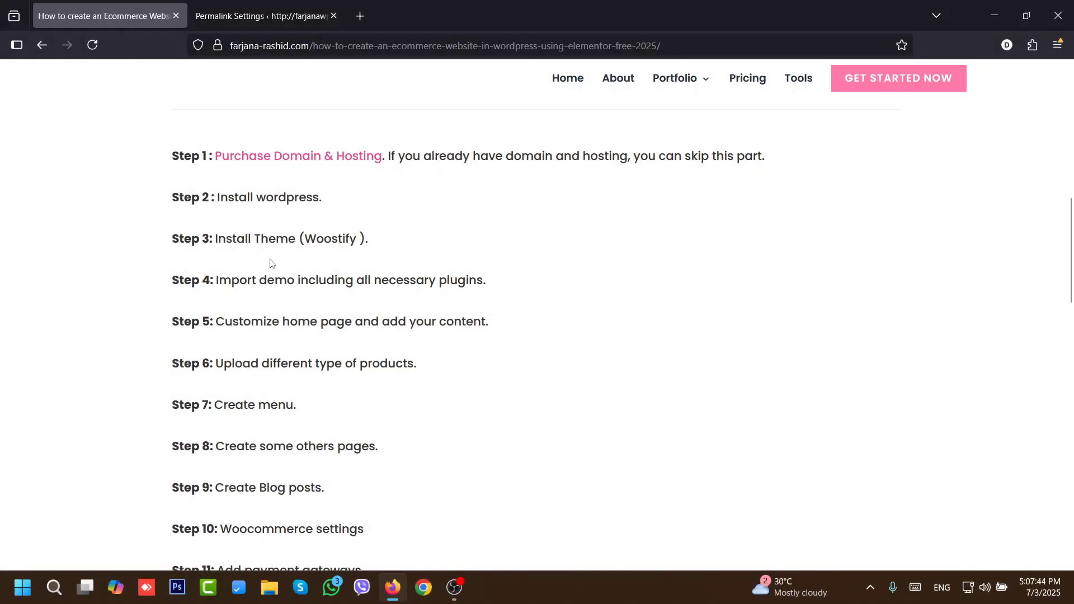
- Copy the theme name Woostify from the tutorial article
{"action": "double_click", "coordinate": [330, 241]}
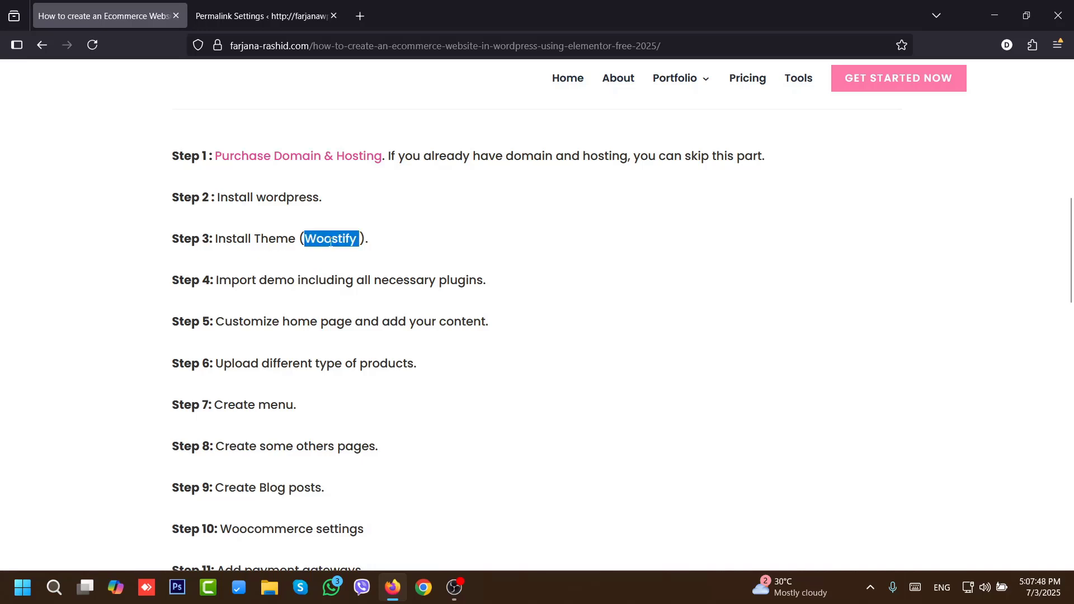
{"action": "right_click", "coordinate": [330, 241]}
{"action": "left_click", "coordinate": [347, 253]}
- Search for Woostify under Add Theme, install and activate it, then return to the tutorial article
{"action": "left_click", "coordinate": [263, 15]}
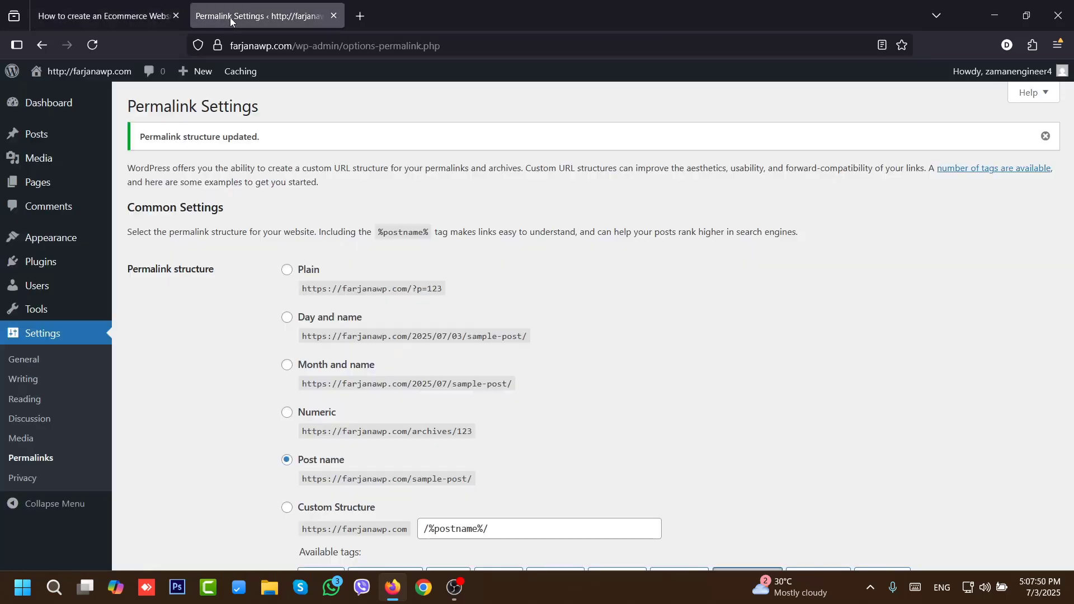
{"action": "mouse_move", "coordinate": [82, 242]}
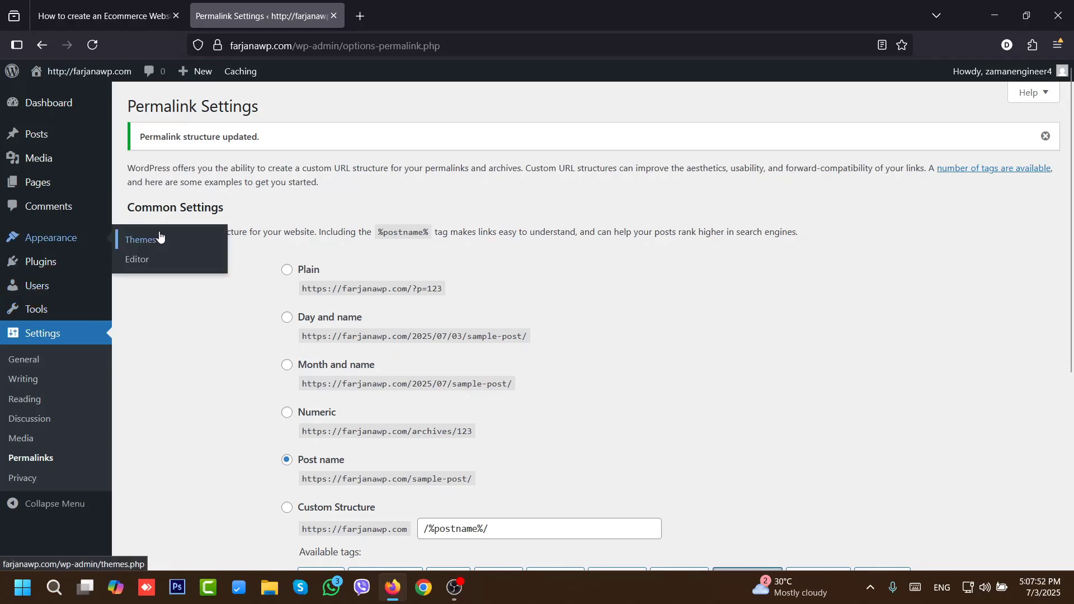
{"action": "left_click", "coordinate": [156, 239]}
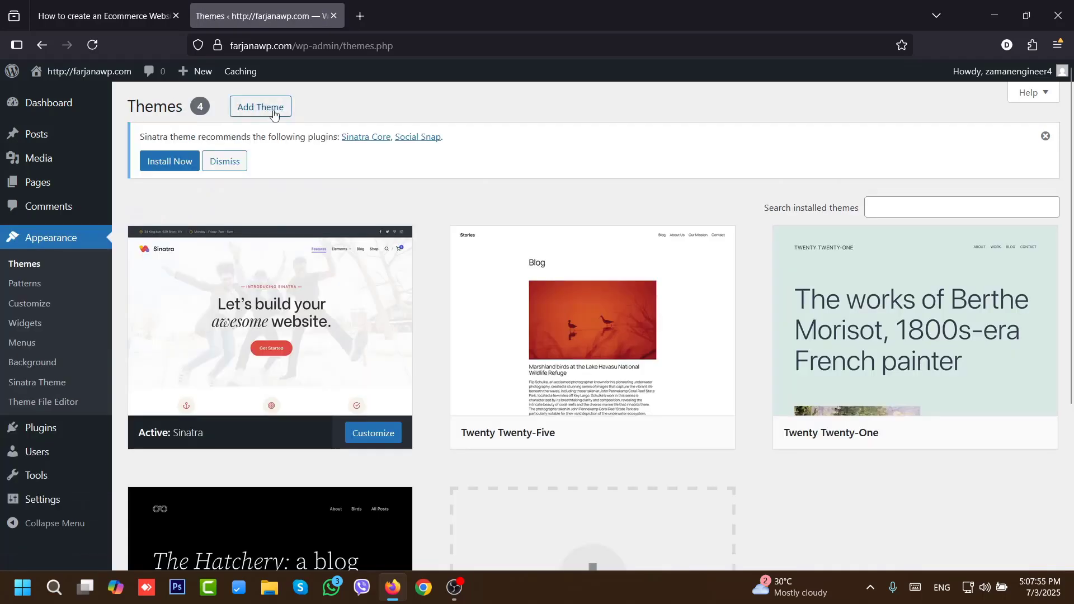
{"action": "left_click", "coordinate": [274, 114]}
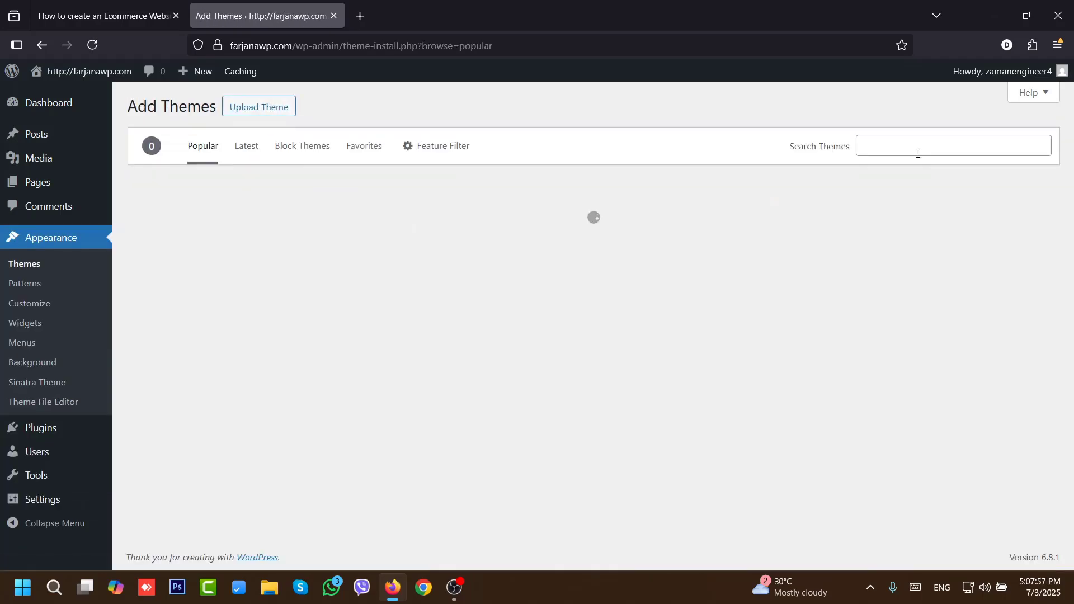
{"action": "left_click", "coordinate": [913, 151]}
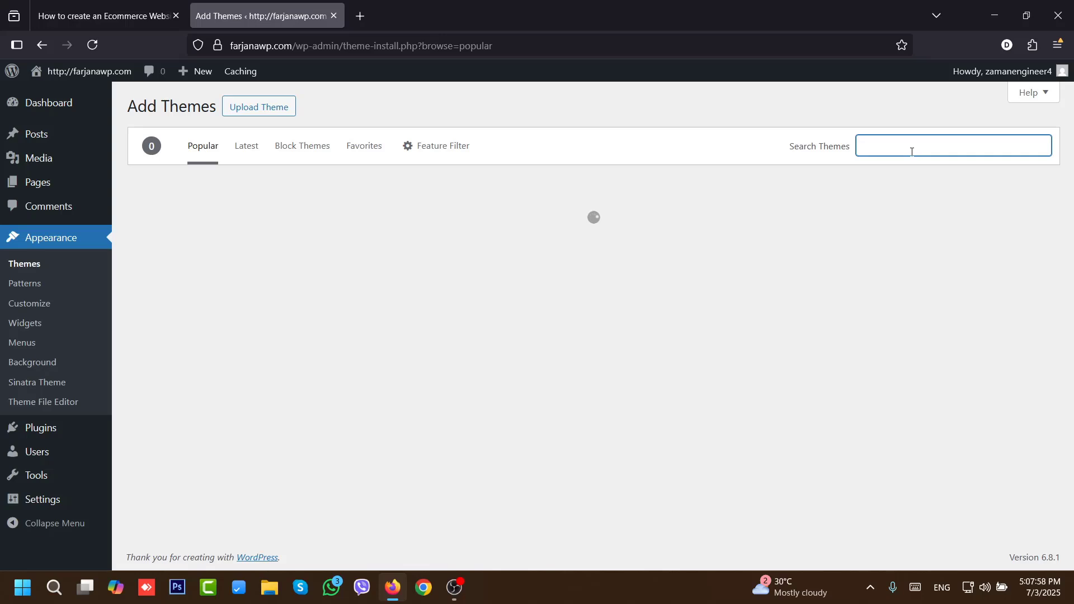
{"action": "key", "text": "ctrl+v"}
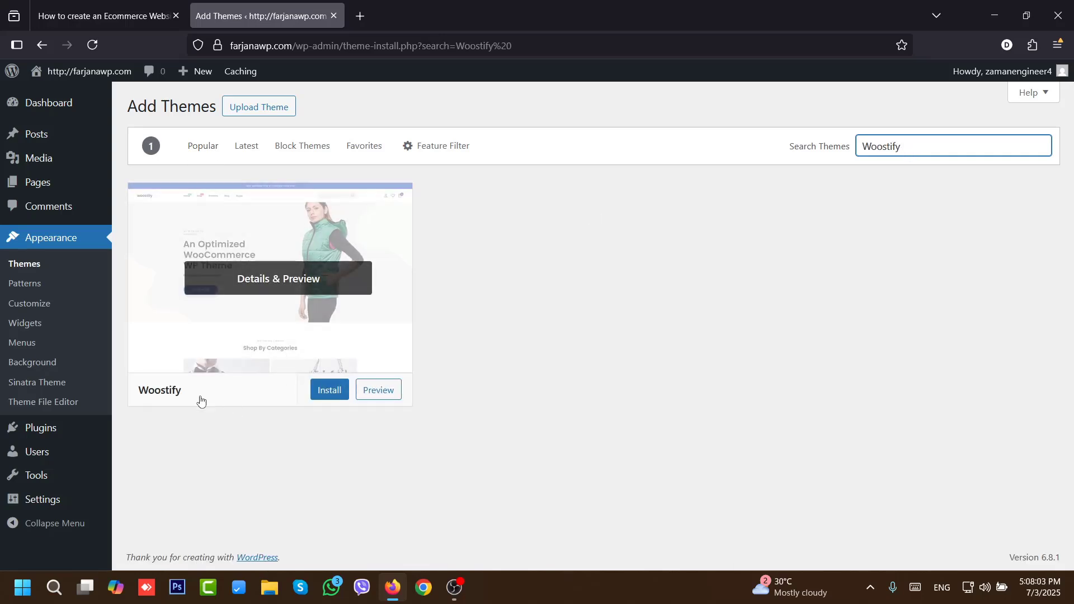
{"action": "left_click", "coordinate": [328, 392]}
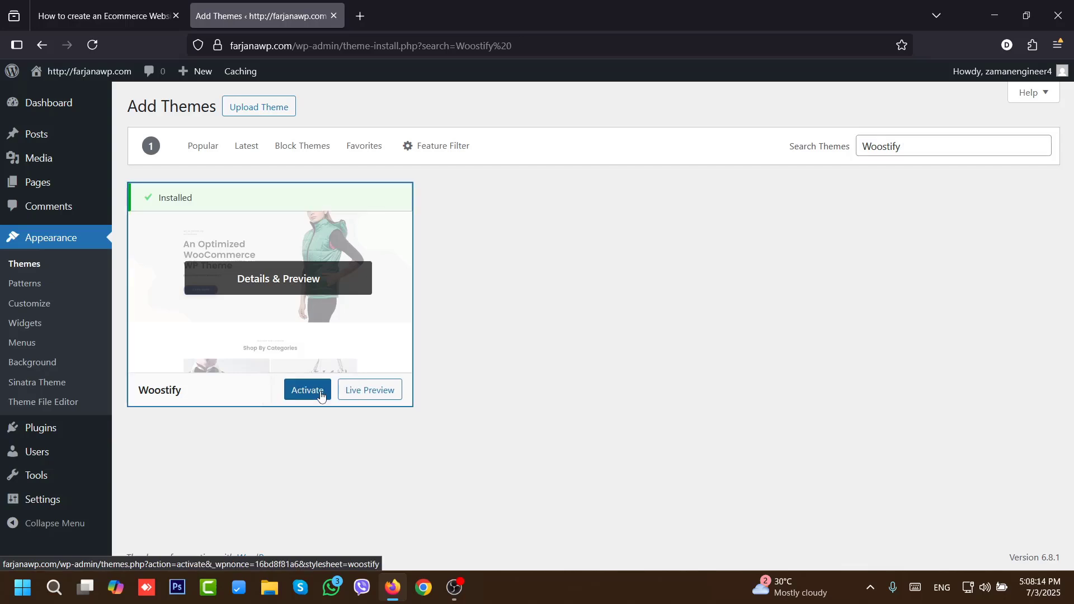
{"action": "left_click", "coordinate": [319, 395]}
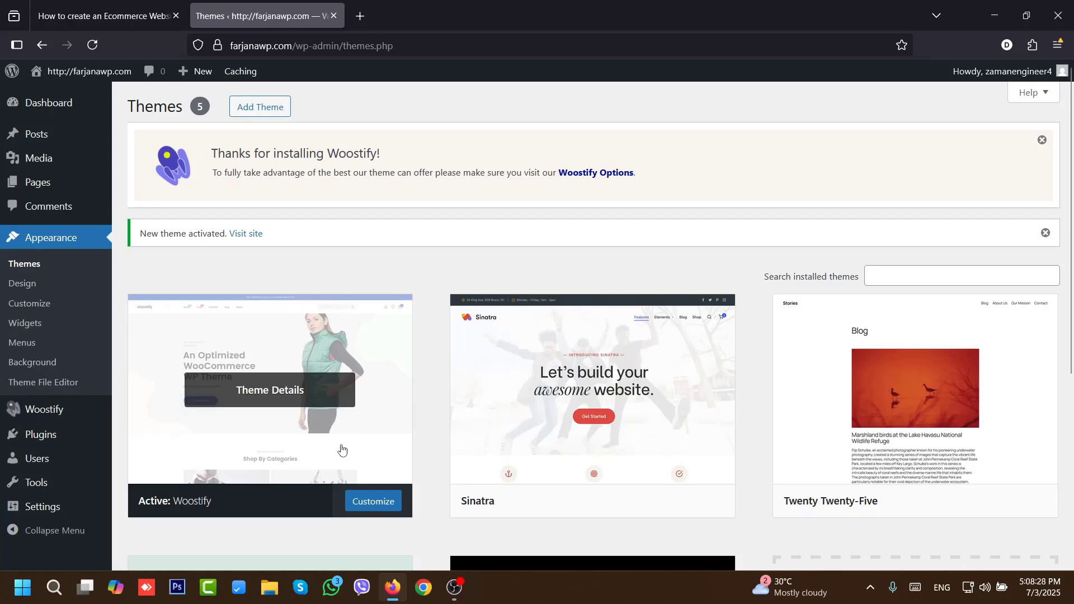
{"action": "left_click", "coordinate": [104, 16]}
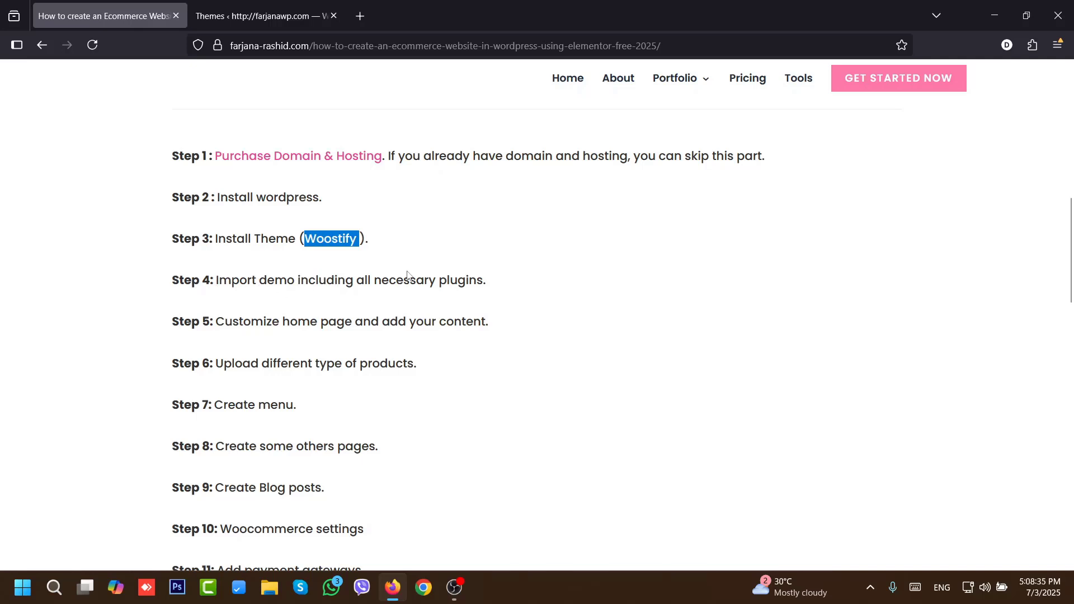
- Switch back to the WordPress Themes page, where Woostify is the active theme
{"action": "left_click", "coordinate": [263, 16]}
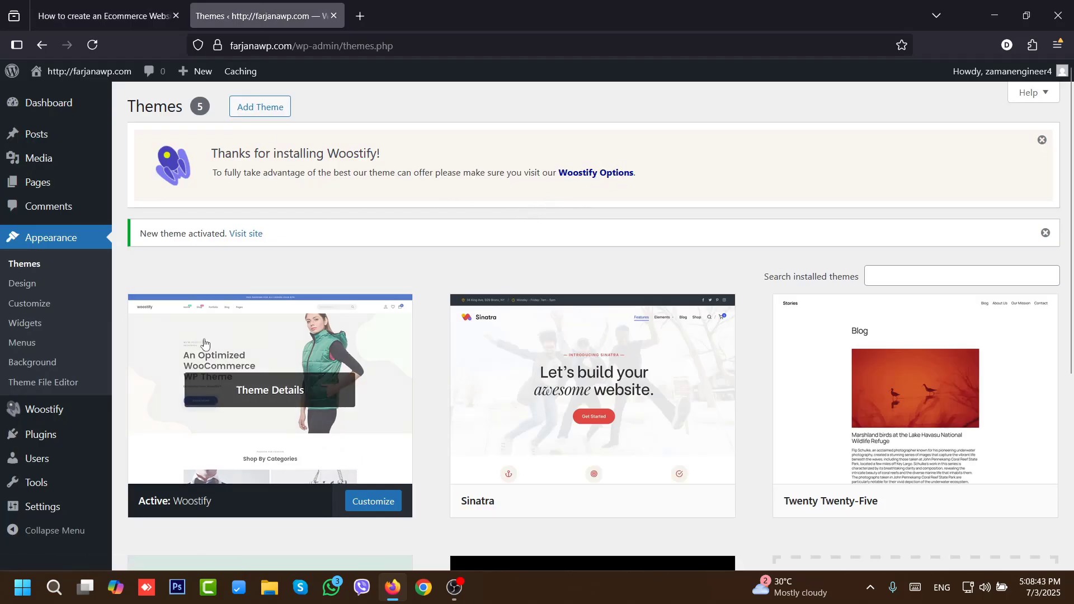
- From Woostify's Starter sites, install and activate the Woostify Library and start the import wizard
{"action": "left_click", "coordinate": [62, 415]}
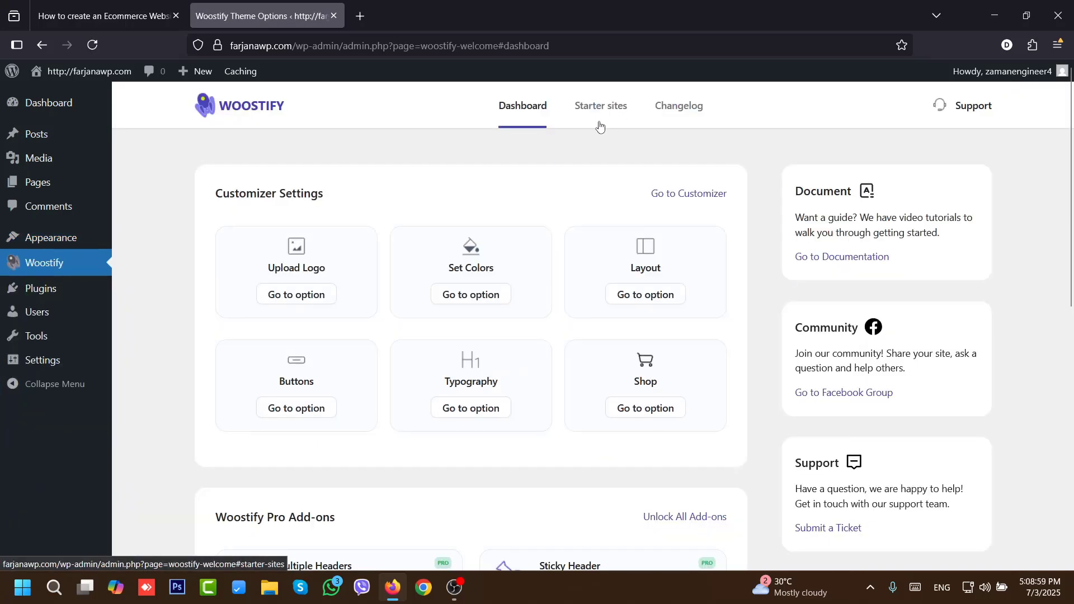
{"action": "left_click", "coordinate": [599, 125]}
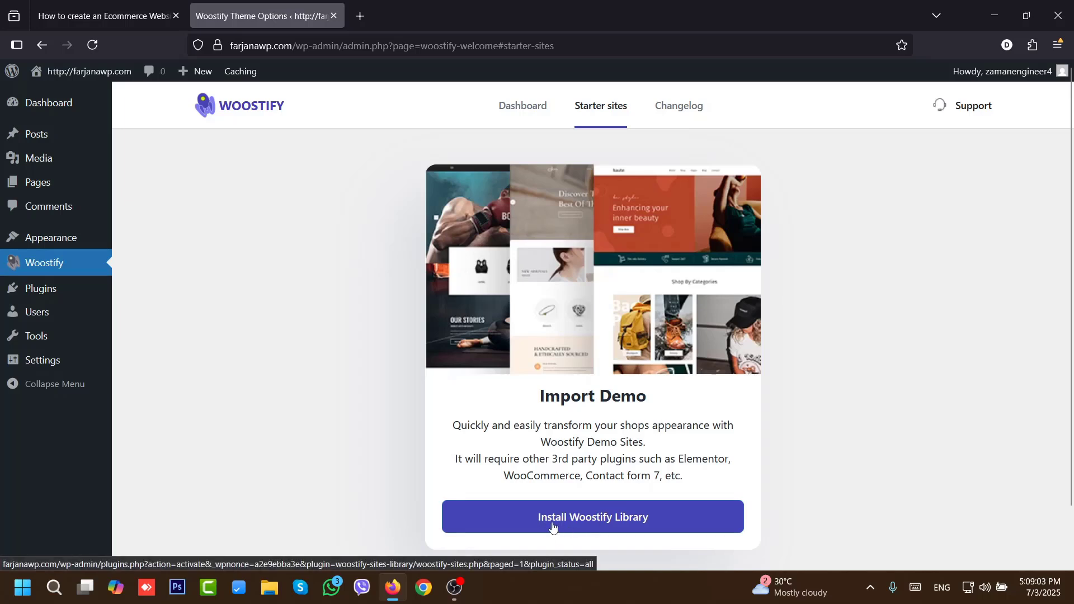
{"action": "left_click", "coordinate": [595, 526]}
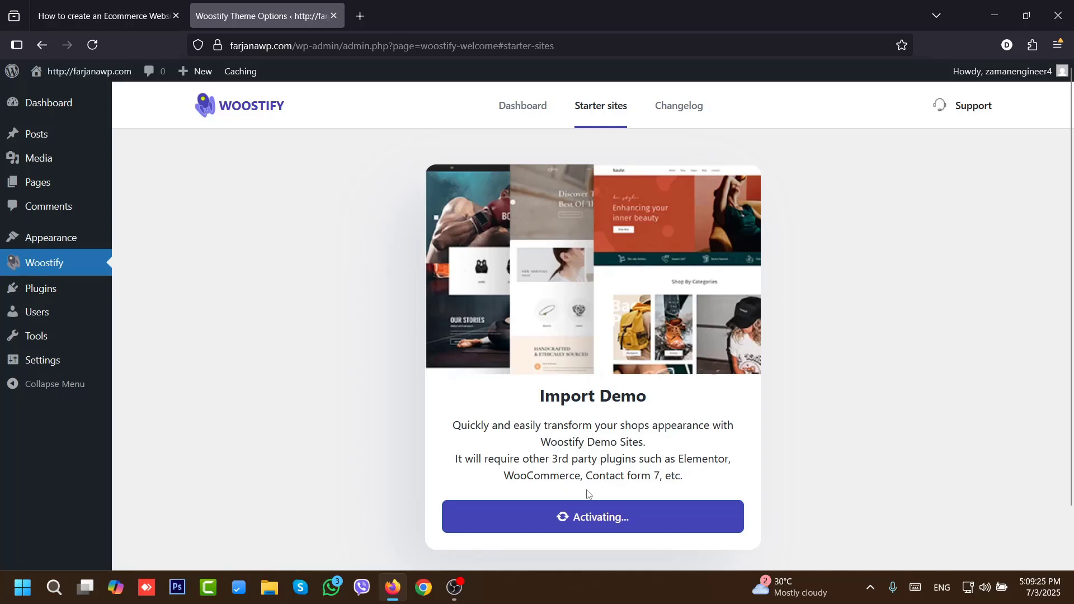
{"action": "left_click", "coordinate": [574, 522]}
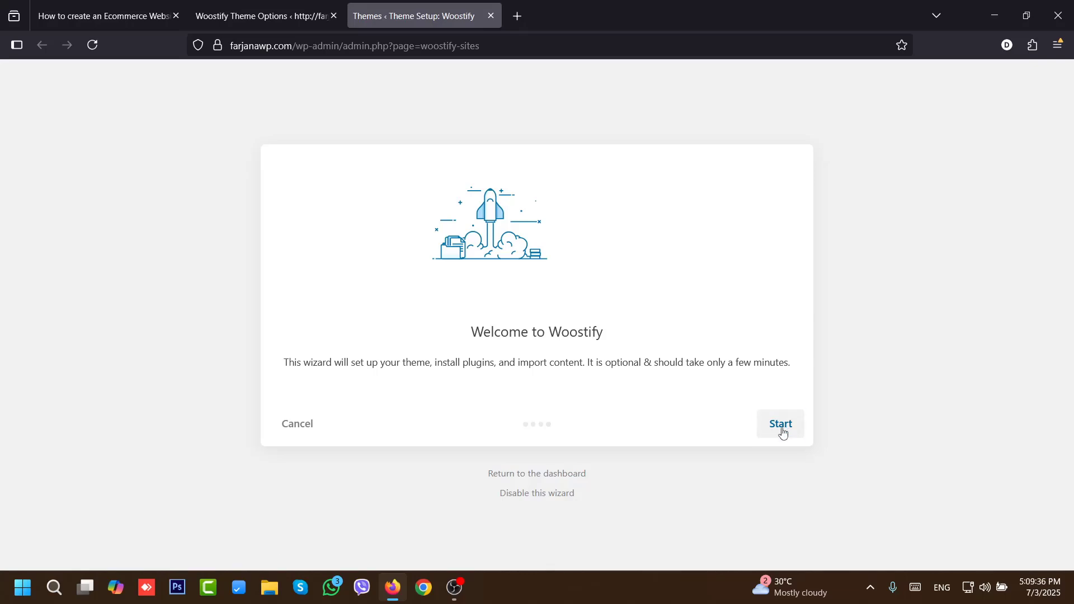
{"action": "left_click", "coordinate": [777, 429]}
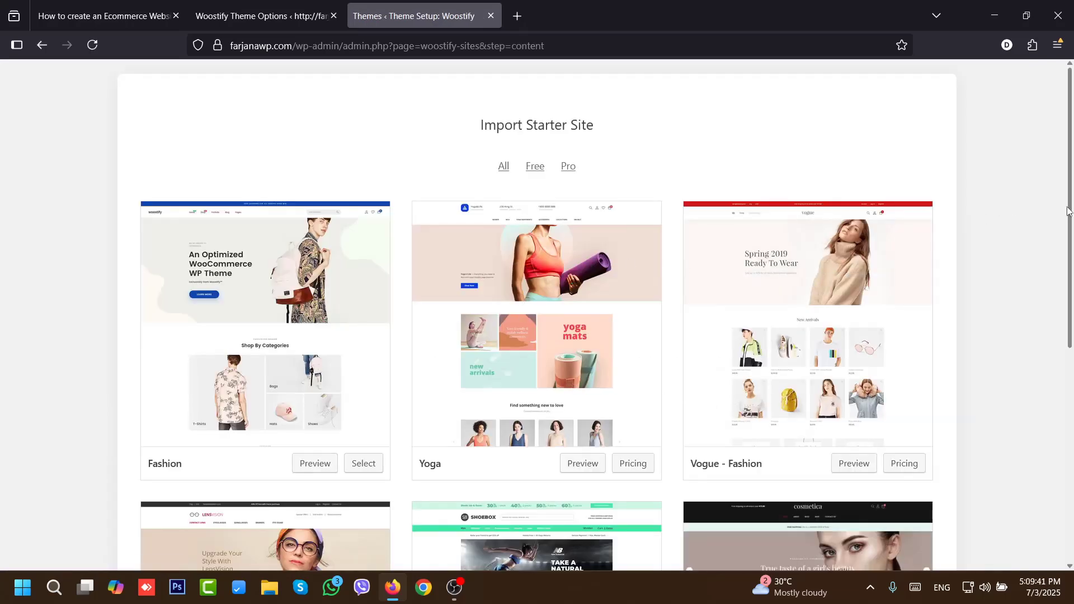
{"action": "mouse_move", "coordinate": [1069, 207]}
{"action": "left_mouse_down"}
{"action": "mouse_move", "coordinate": [1066, 417]}
{"action": "mouse_move", "coordinate": [1047, 332]}
{"action": "mouse_move", "coordinate": [1073, 204]}
{"action": "left_mouse_up"}
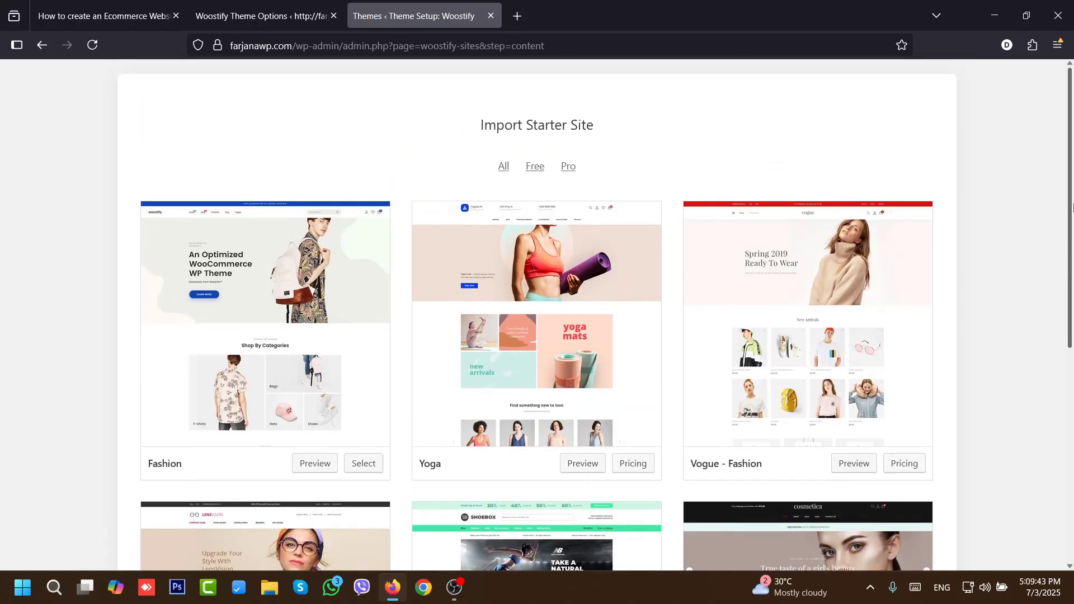
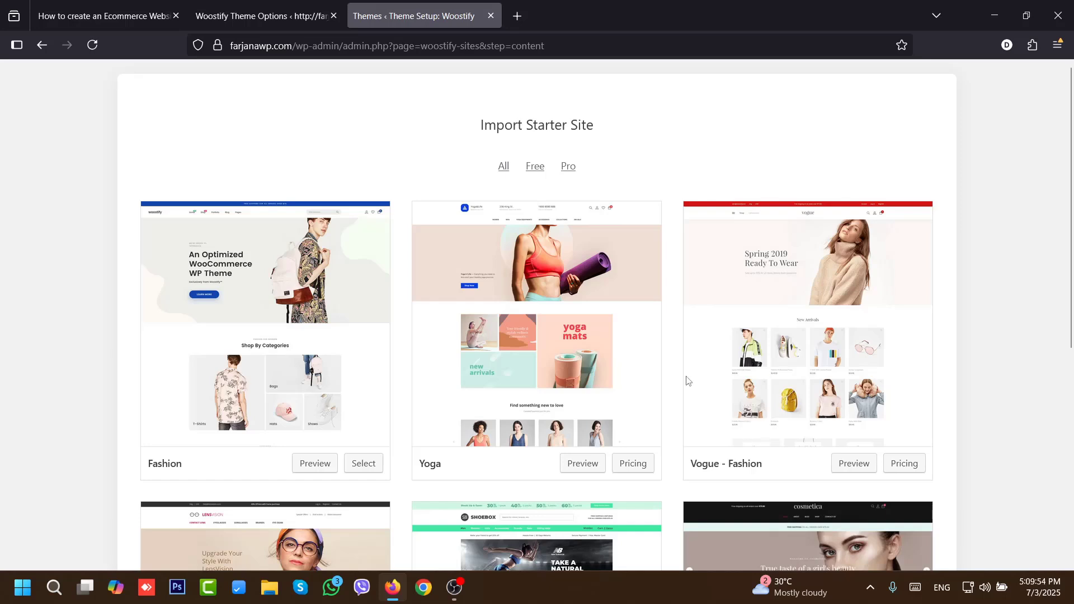
- Import the free Haute starter site with its recommended plugins, then view the new storefront
{"action": "left_click", "coordinate": [536, 166]}
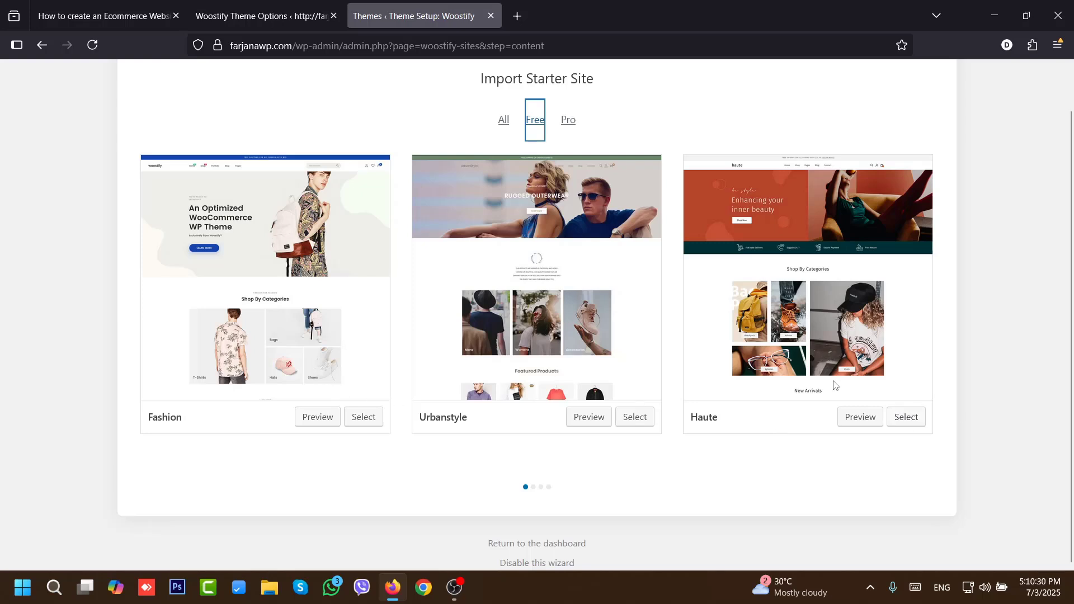
{"action": "left_click", "coordinate": [906, 419]}
{"action": "left_click", "coordinate": [924, 492]}
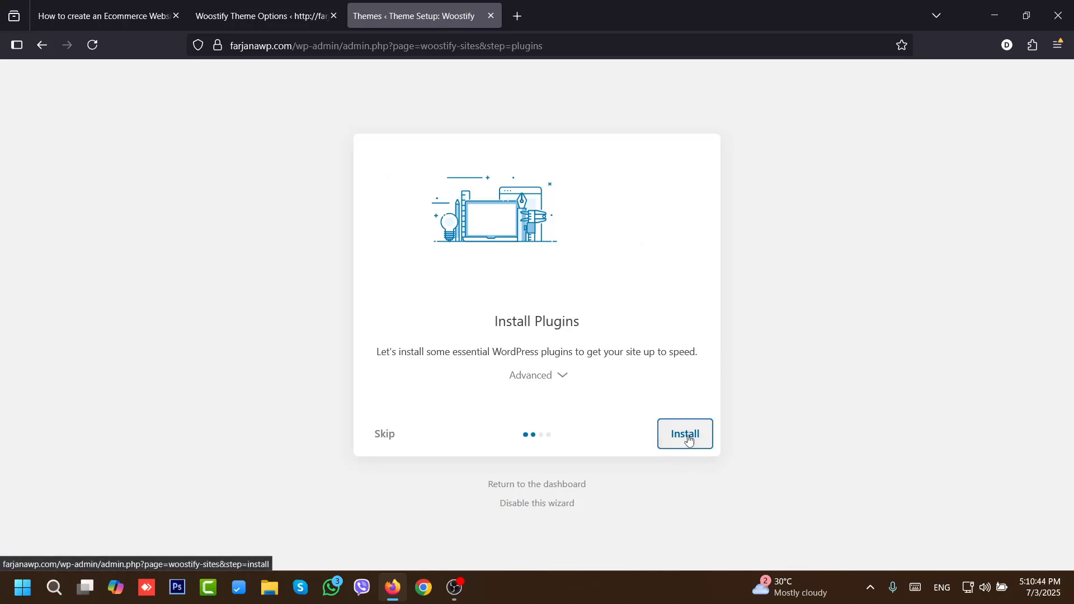
{"action": "left_click", "coordinate": [677, 442]}
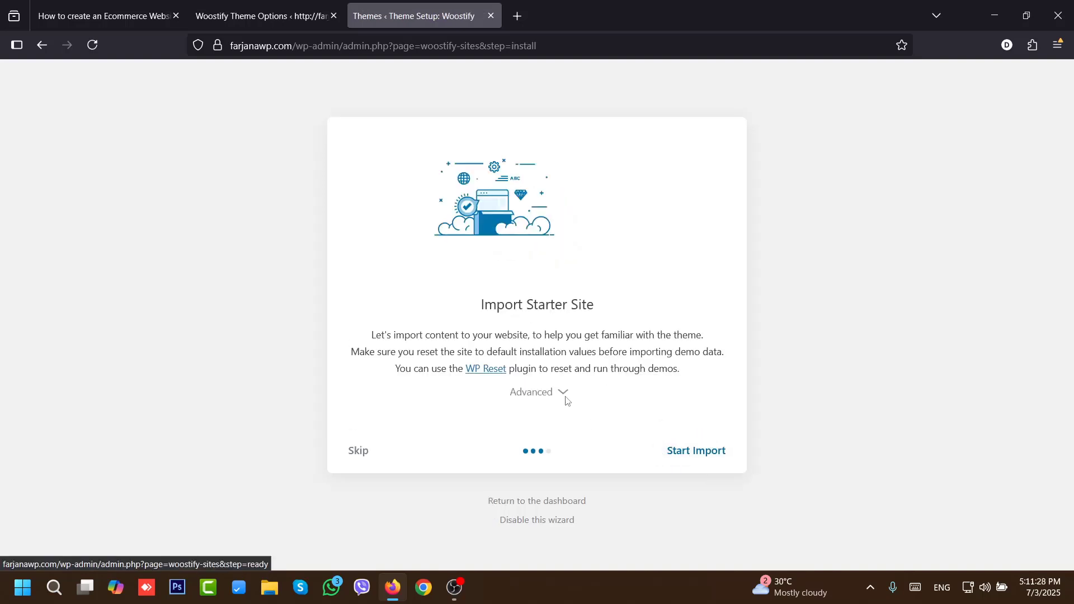
{"action": "left_click", "coordinate": [711, 455]}
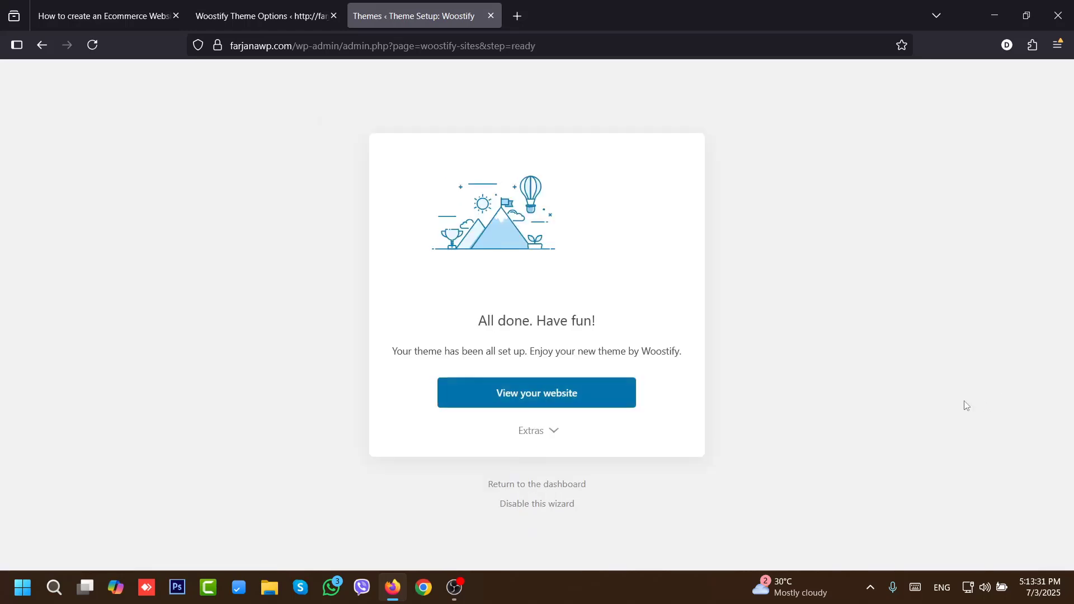
{"action": "left_click", "coordinate": [576, 401]}
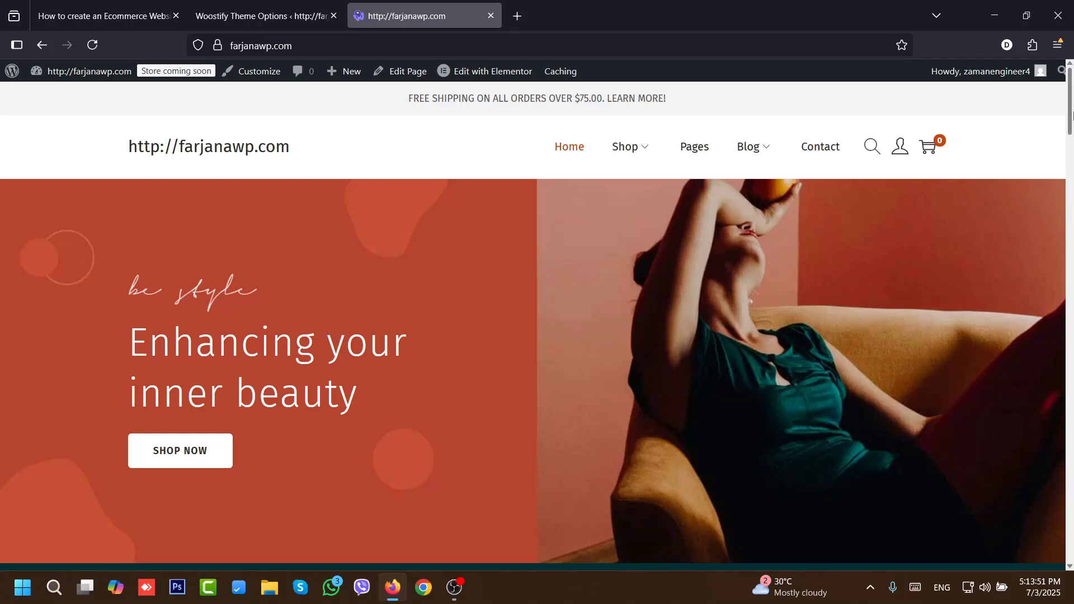
{"action": "scroll", "coordinate": [1070, 124], "scroll_direction": "down", "scroll_amount": 1}
{"action": "left_click_drag", "start_coordinate": [1071, 124], "coordinate": [1071, 51]}
{"action": "right_click", "coordinate": [1071, 49]}
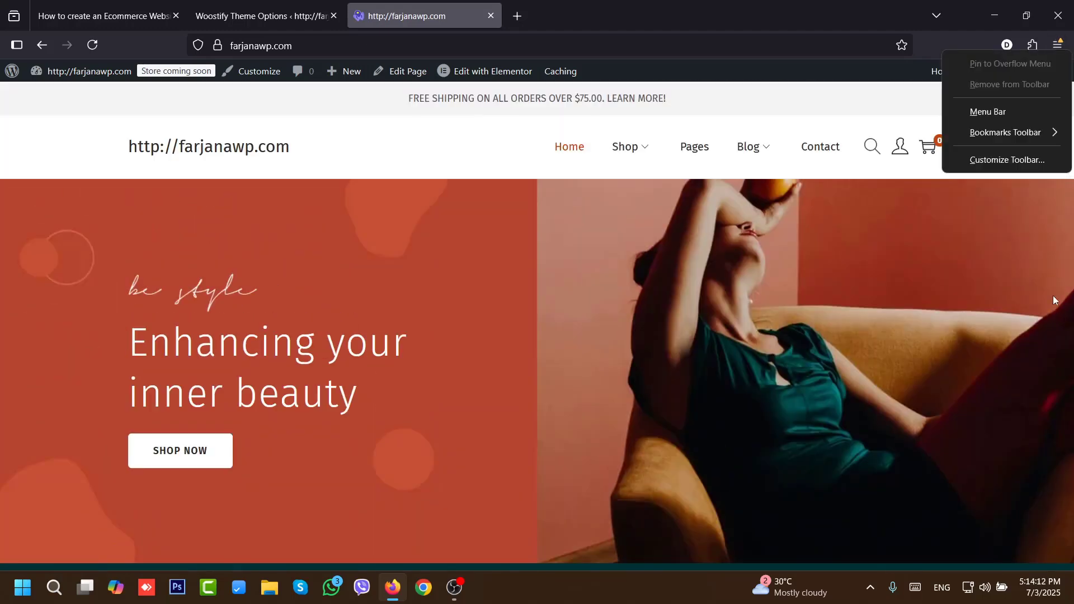
{"action": "left_click", "coordinate": [832, 288]}
{"action": "mouse_move", "coordinate": [627, 148]}
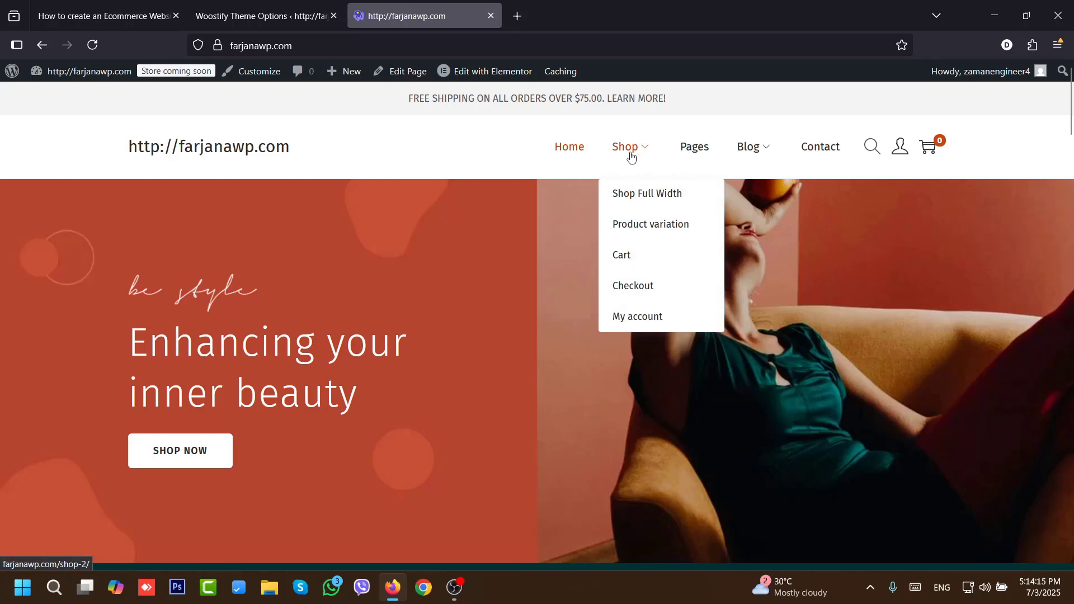
{"action": "left_click", "coordinate": [649, 194]}
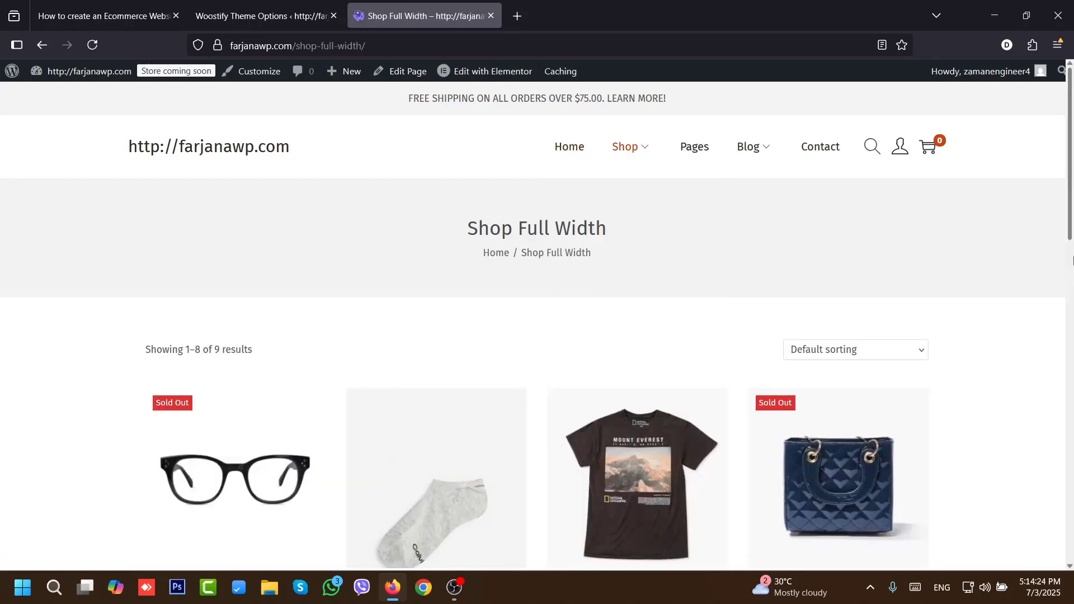
{"action": "left_click_drag", "start_coordinate": [1072, 230], "coordinate": [1073, 185]}
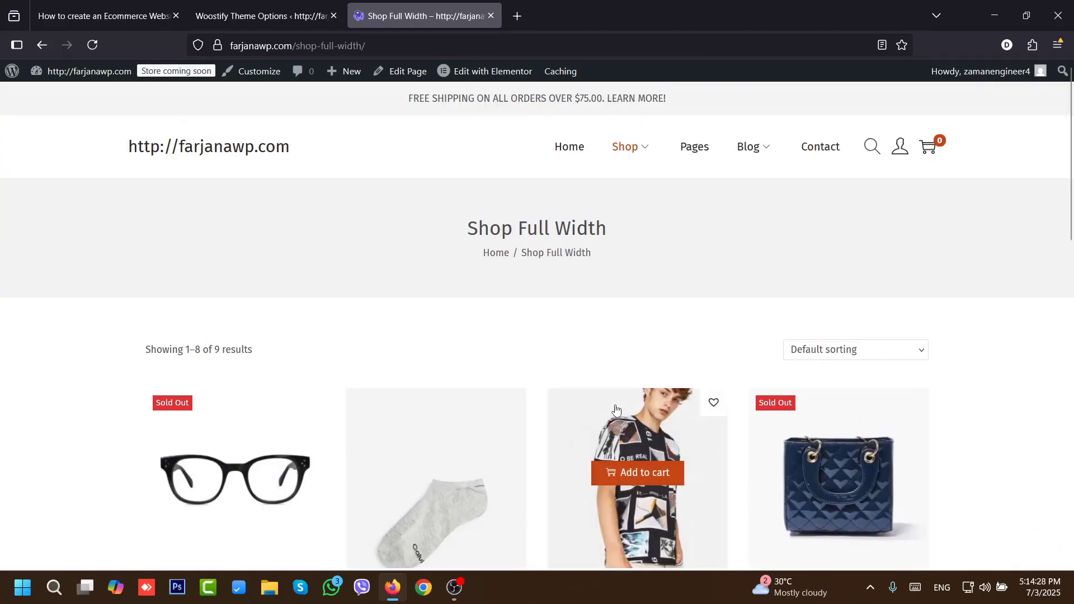
{"action": "mouse_move", "coordinate": [629, 153]}
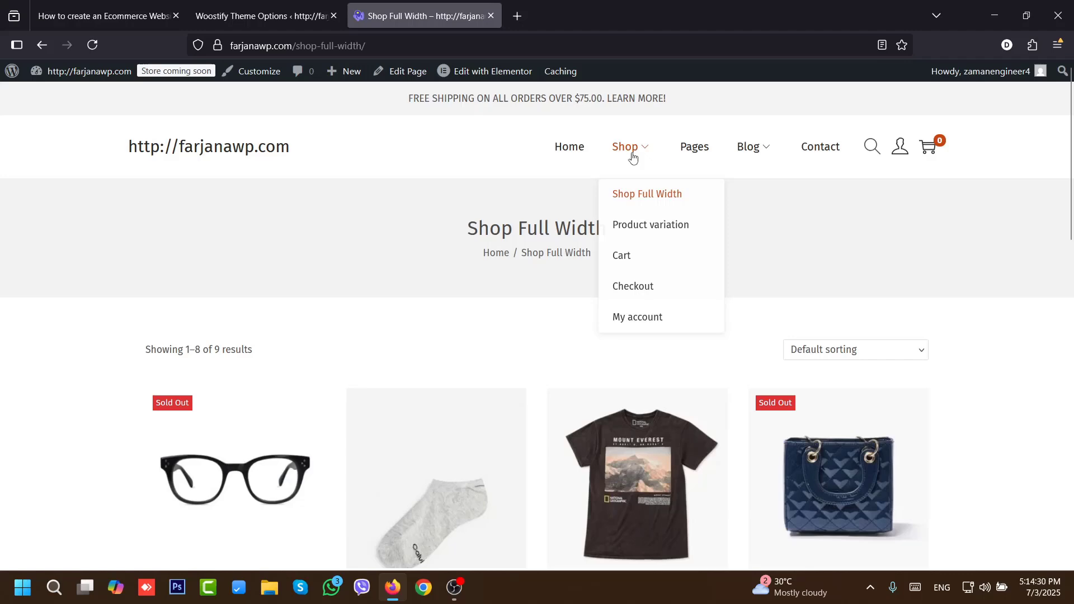
{"action": "left_click", "coordinate": [652, 237]}
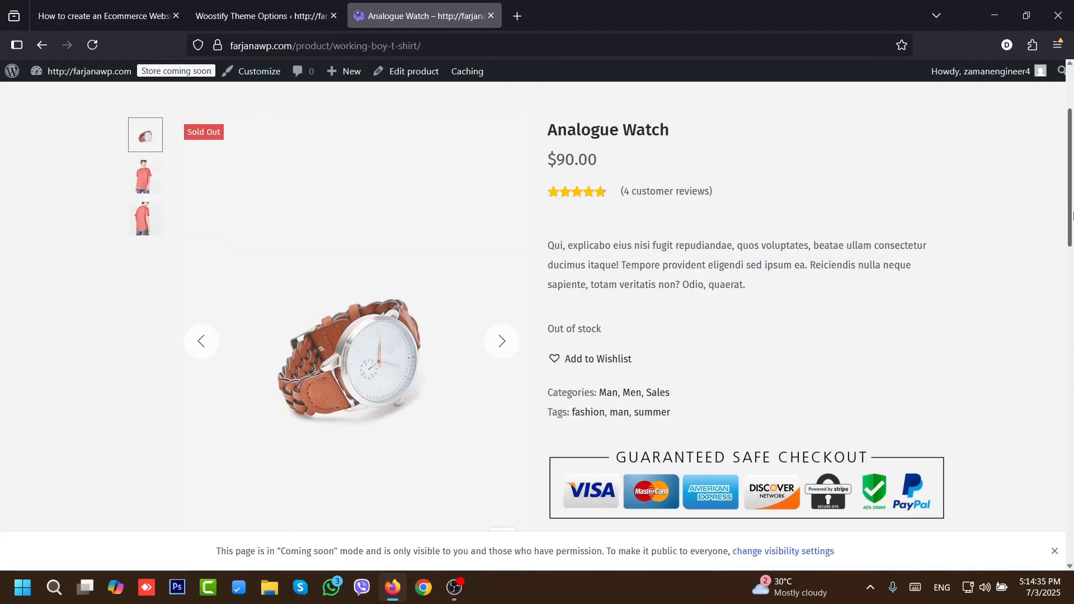
{"action": "scroll", "coordinate": [1071, 267], "scroll_direction": "down", "scroll_amount": 5}
{"action": "left_click_drag", "start_coordinate": [1071, 267], "coordinate": [1071, 167]}
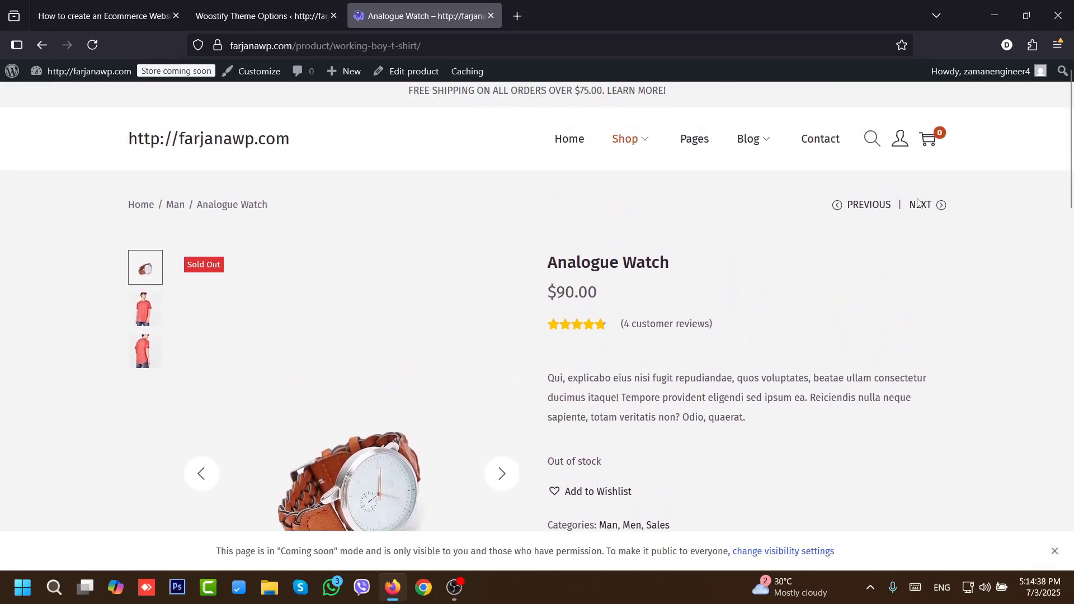
{"action": "mouse_move", "coordinate": [643, 147]}
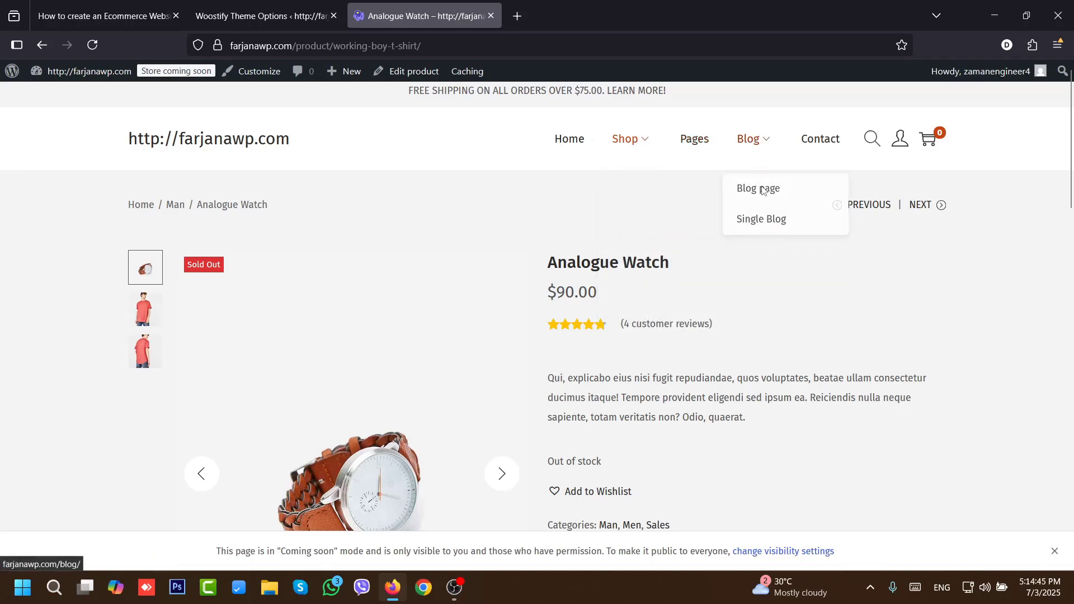
{"action": "left_click", "coordinate": [218, 142]}
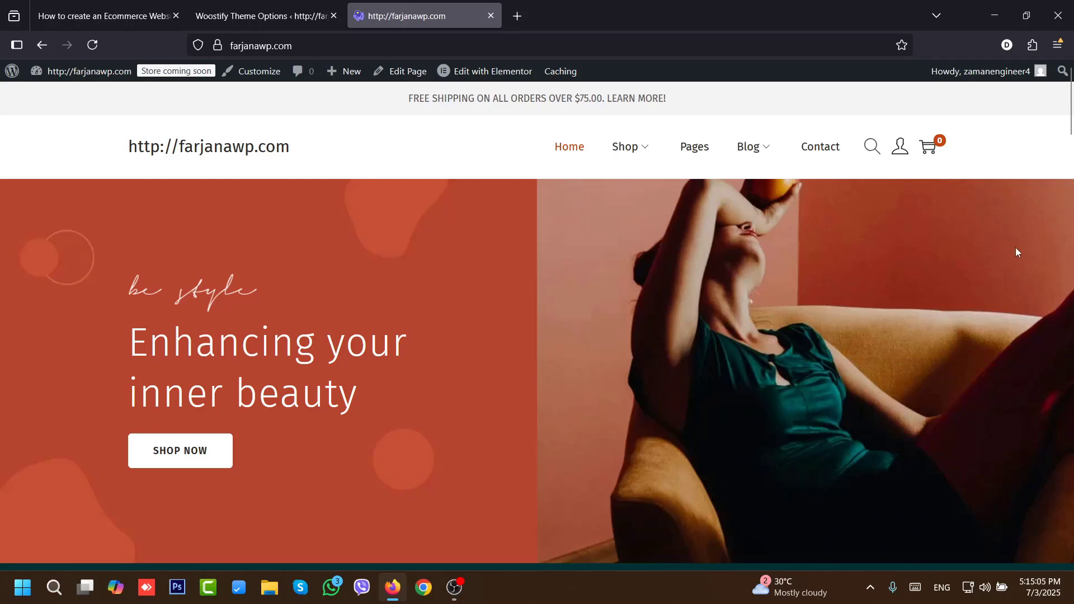
{"action": "scroll", "coordinate": [1071, 127], "scroll_direction": "down", "scroll_amount": 1}
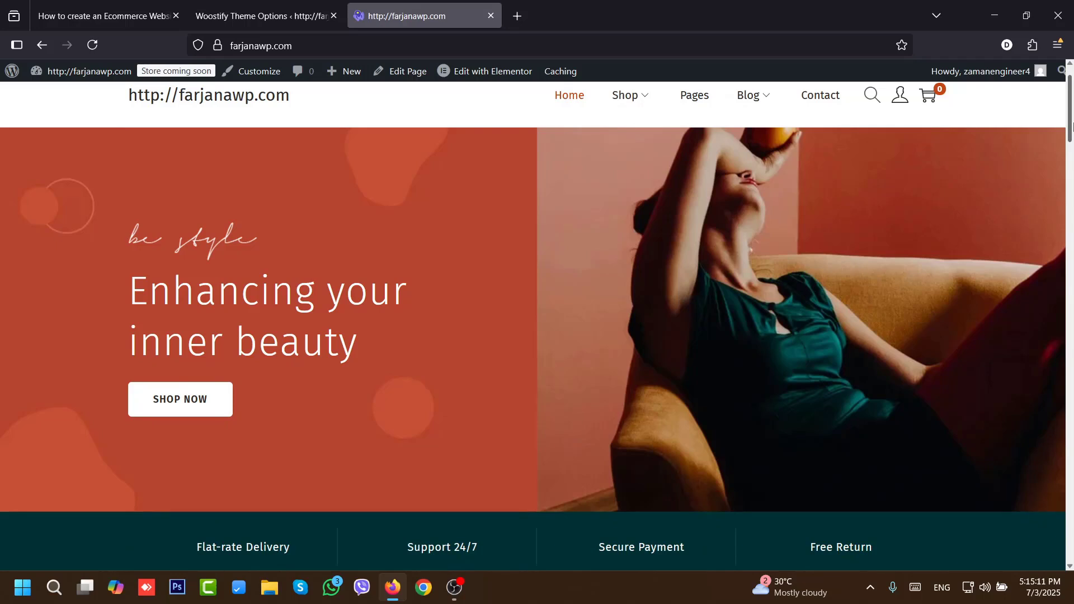
{"action": "left_click_drag", "start_coordinate": [1073, 127], "coordinate": [1072, 127]}
{"action": "scroll", "coordinate": [1073, 127], "scroll_direction": "up", "scroll_amount": 1}
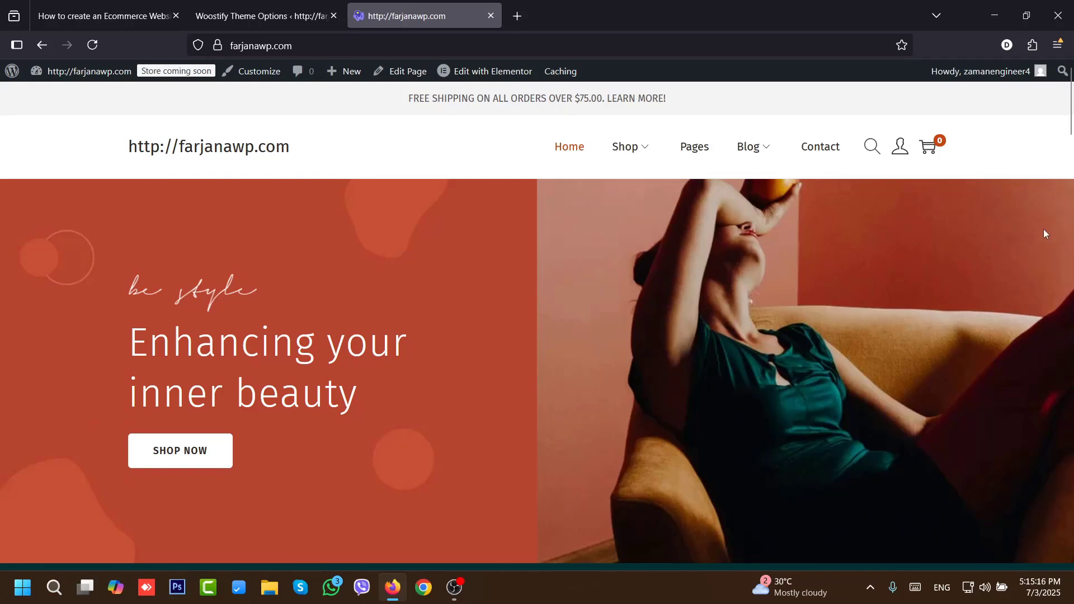
{"action": "mouse_move", "coordinate": [512, 79]}
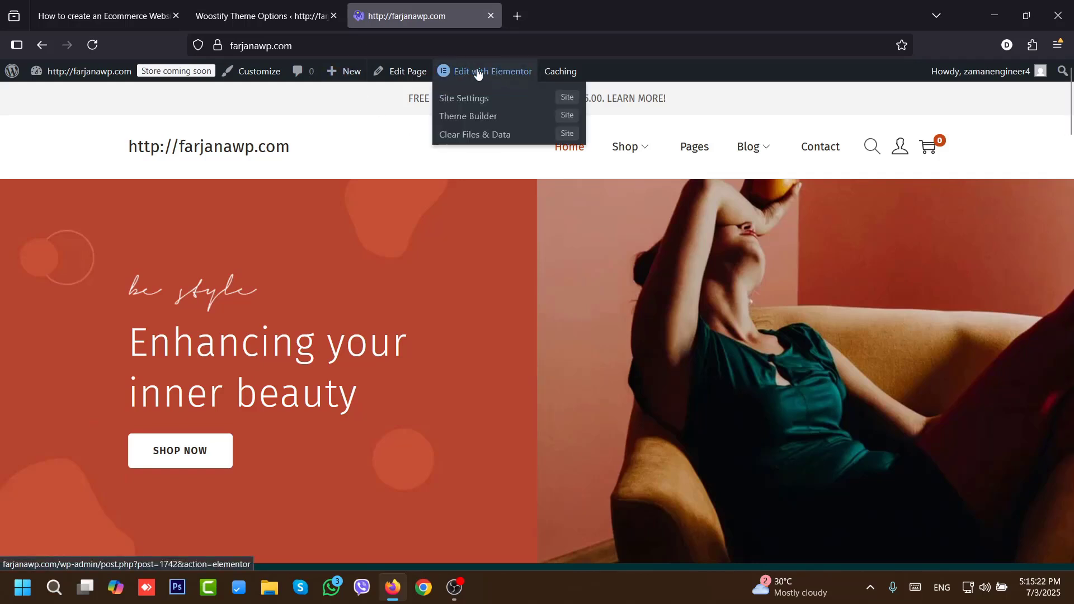
- Open the Fashion homepage in Elementor, dismiss the AI popup, and inspect the hero heading and SHOP NOW button
{"action": "left_click", "coordinate": [485, 71]}
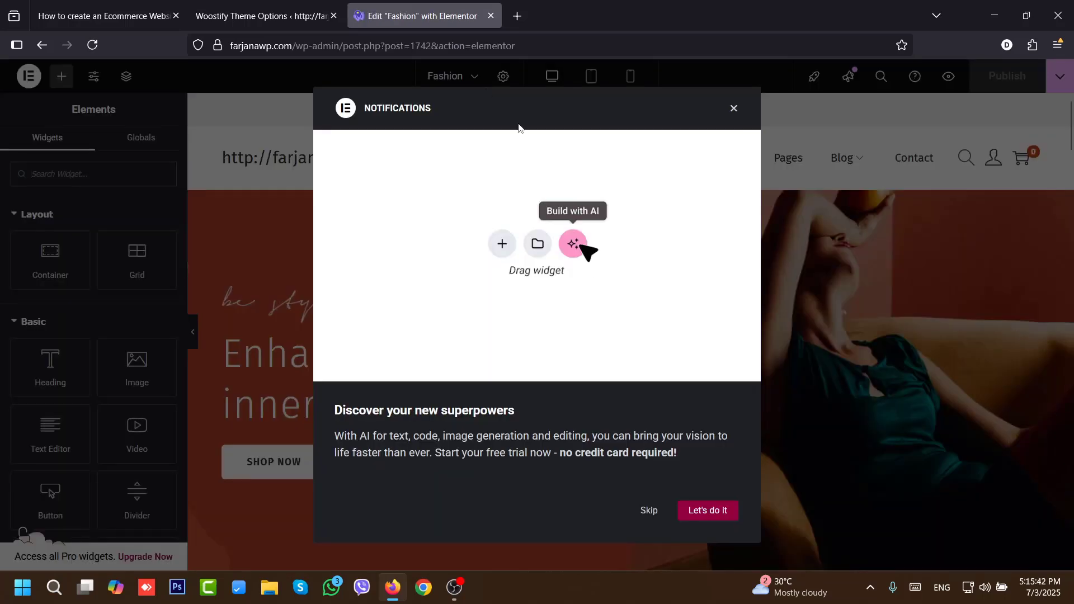
{"action": "left_click", "coordinate": [649, 510]}
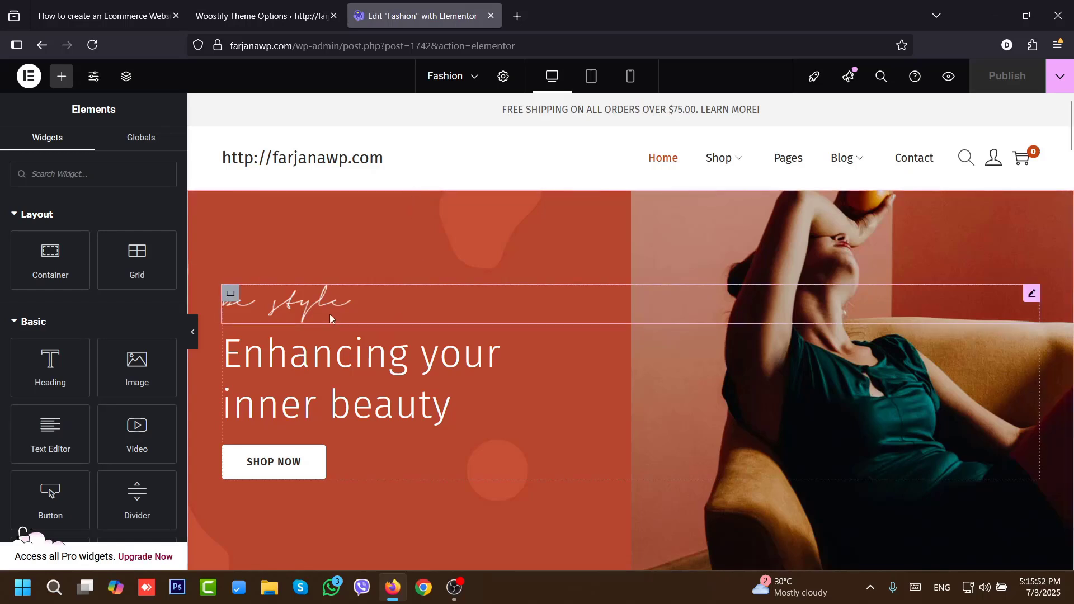
{"action": "left_click", "coordinate": [293, 383]}
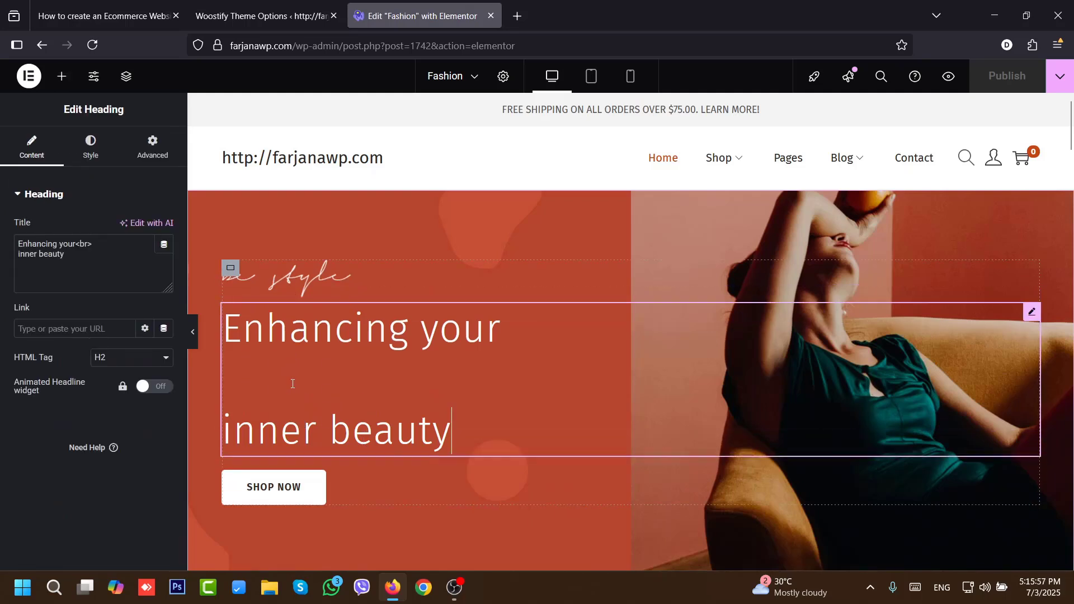
{"action": "triple_click", "coordinate": [123, 266]}
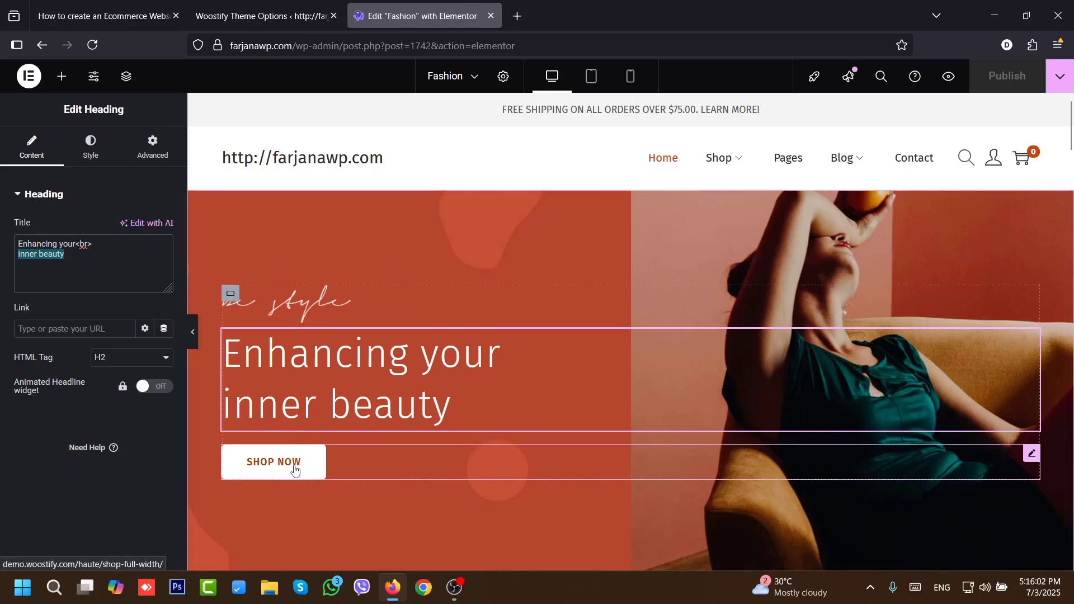
{"action": "left_click", "coordinate": [339, 464]}
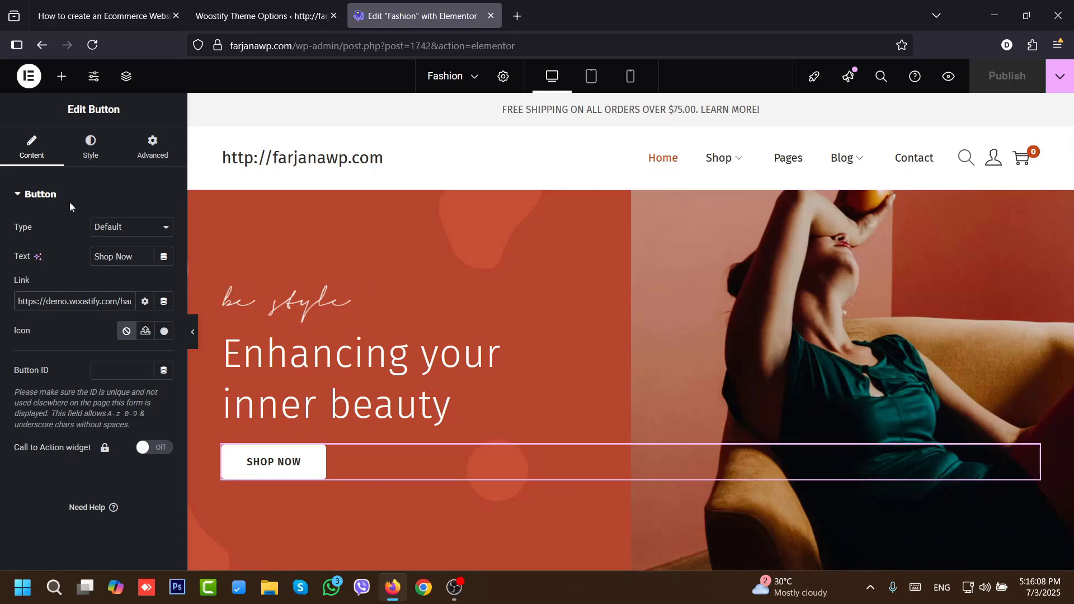
{"action": "left_click", "coordinate": [91, 150]}
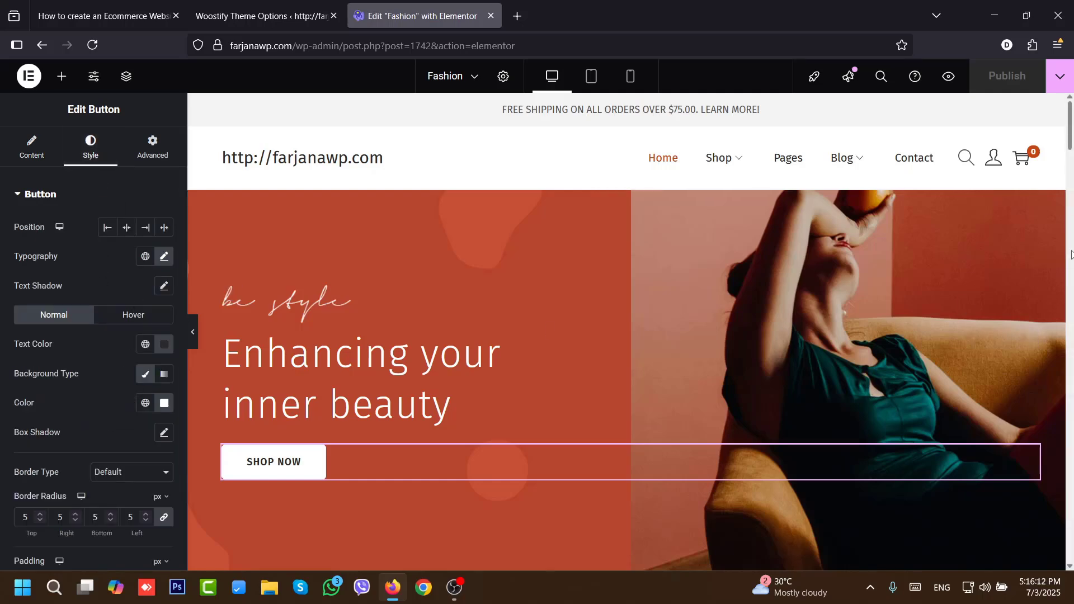
{"action": "scroll", "coordinate": [559, 307], "scroll_direction": "down", "scroll_amount": 3}
{"action": "scroll", "coordinate": [559, 308], "scroll_direction": "up", "scroll_amount": 3}
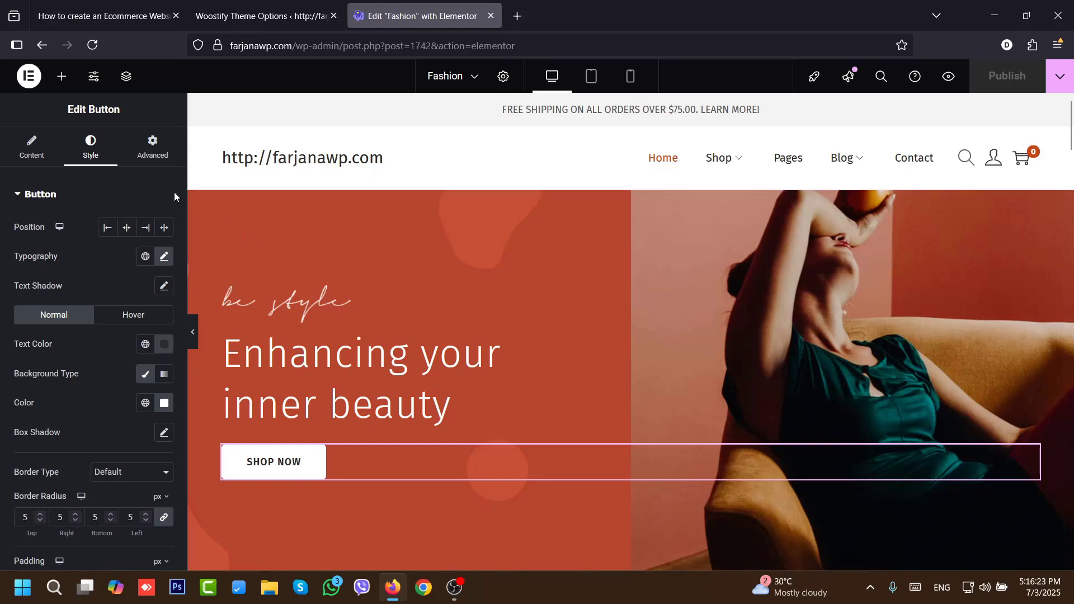
- Select the outer hero container from the Structure navigator and show its background style settings
{"action": "left_click", "coordinate": [123, 86]}
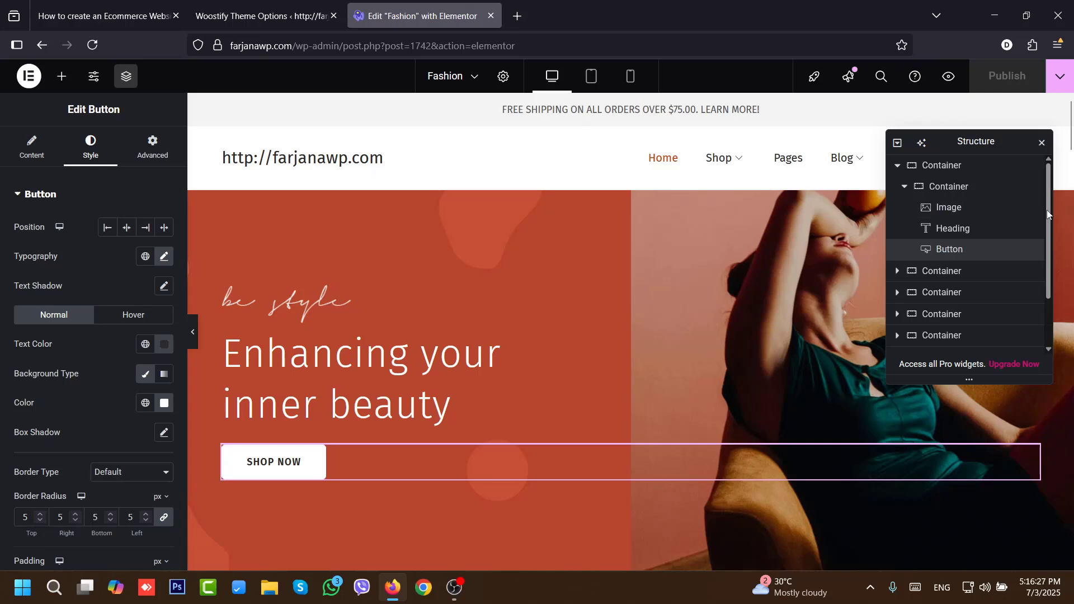
{"action": "left_click", "coordinate": [931, 166]}
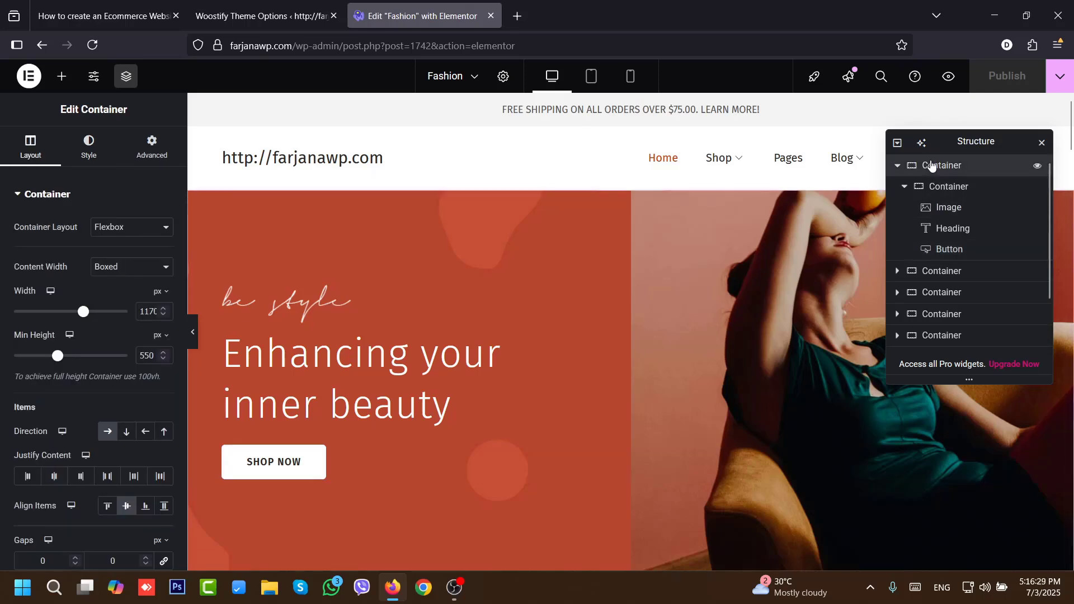
{"action": "left_click", "coordinate": [90, 154]}
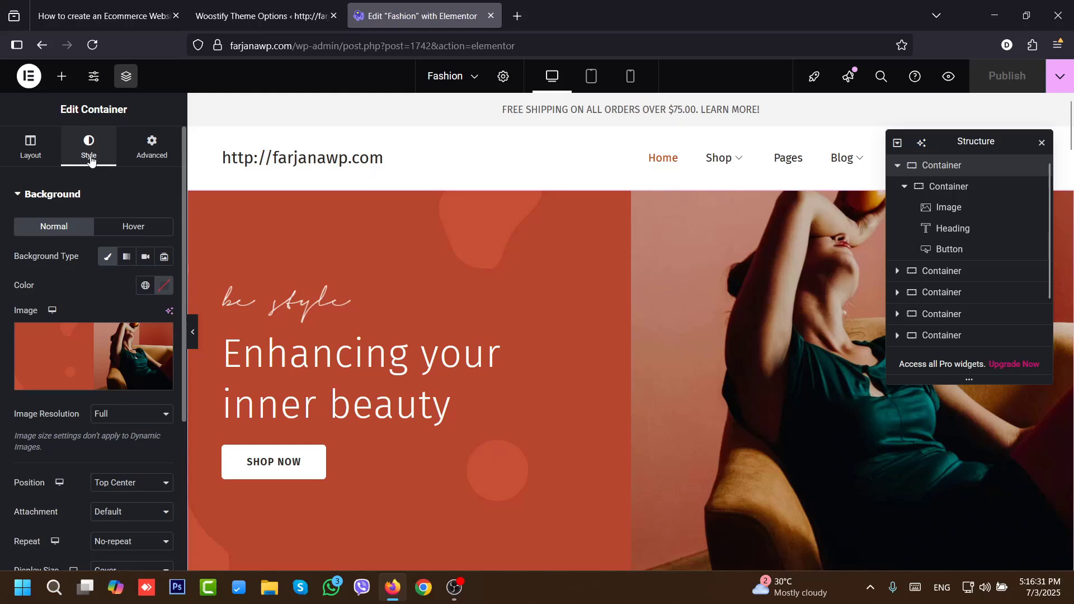
- Upload banner-bg.jpg from the computer and set it as the hero container's background image
{"action": "left_click", "coordinate": [104, 344]}
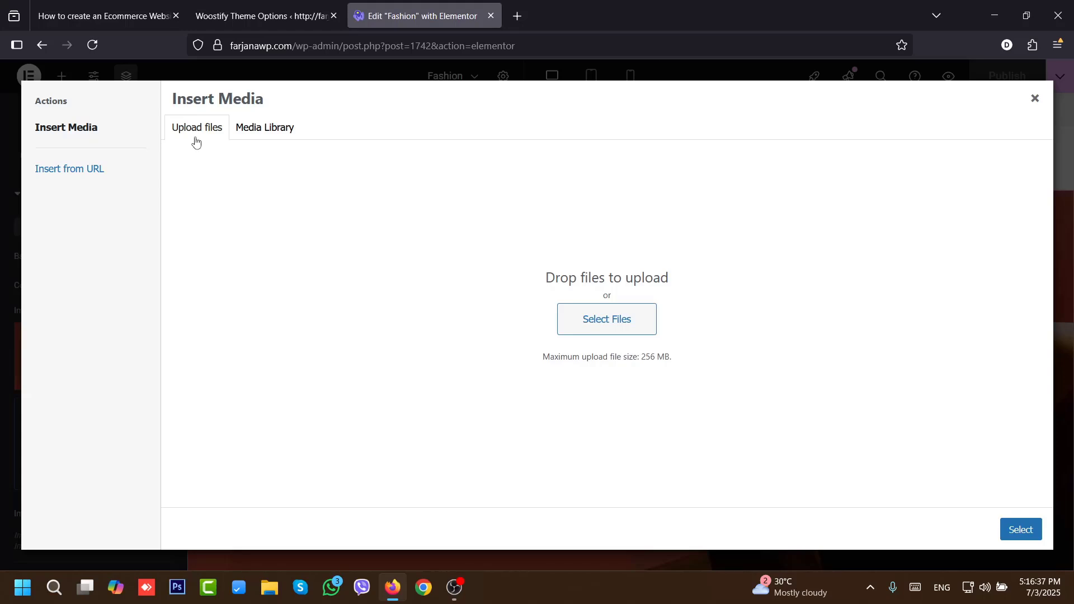
{"action": "left_click", "coordinate": [614, 331]}
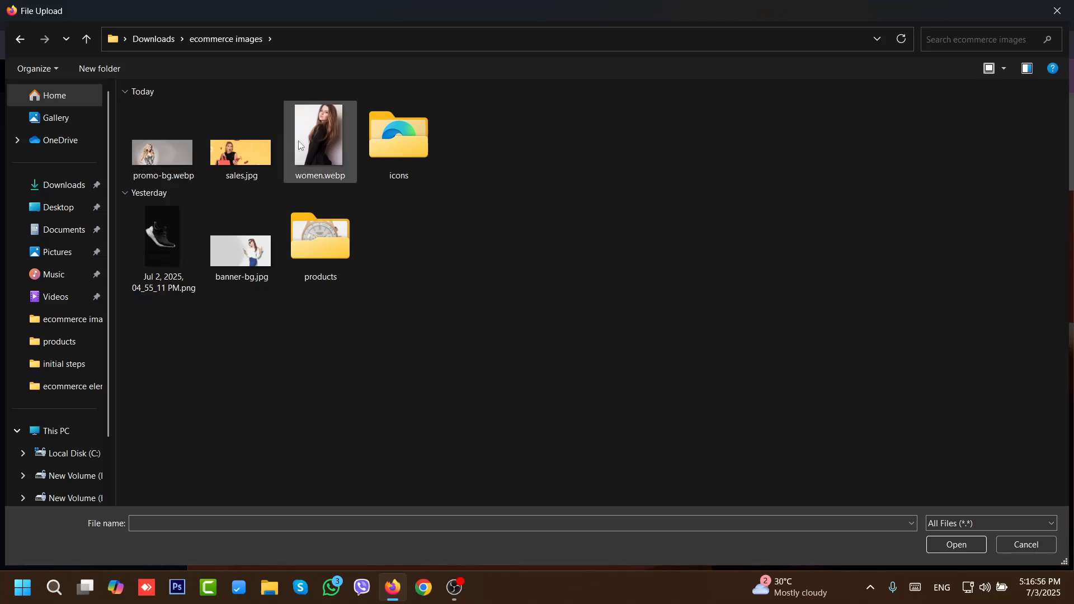
{"action": "left_click", "coordinate": [245, 251]}
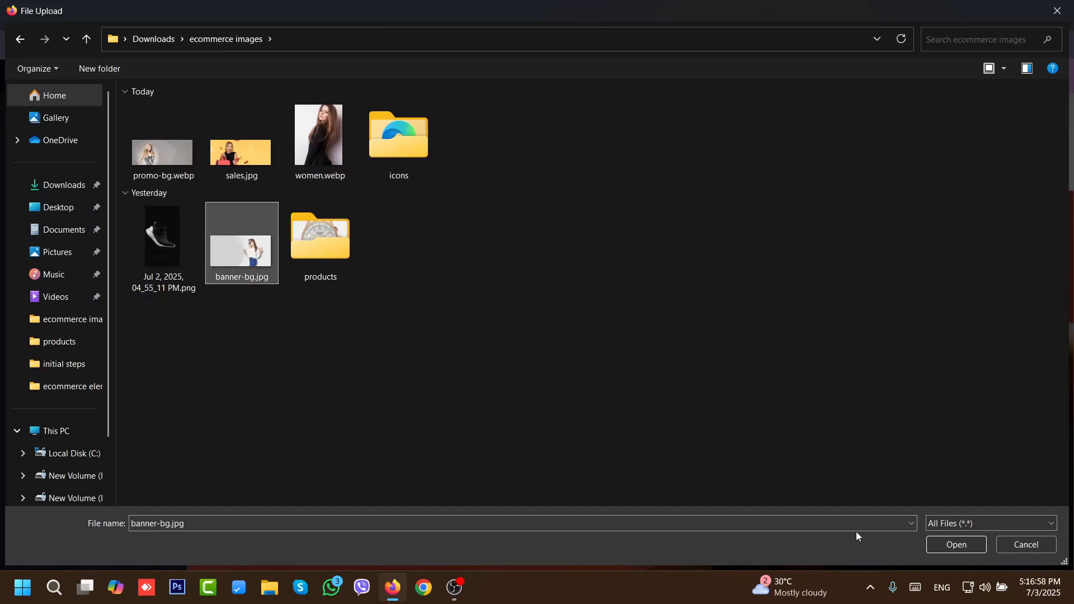
{"action": "left_click", "coordinate": [945, 545]}
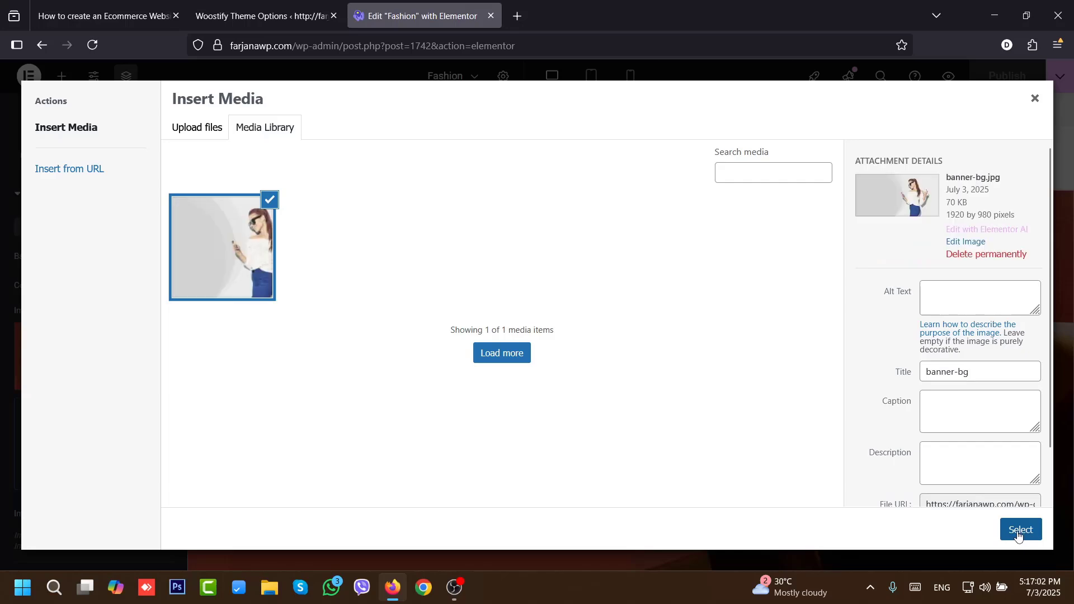
{"action": "left_click", "coordinate": [1017, 535]}
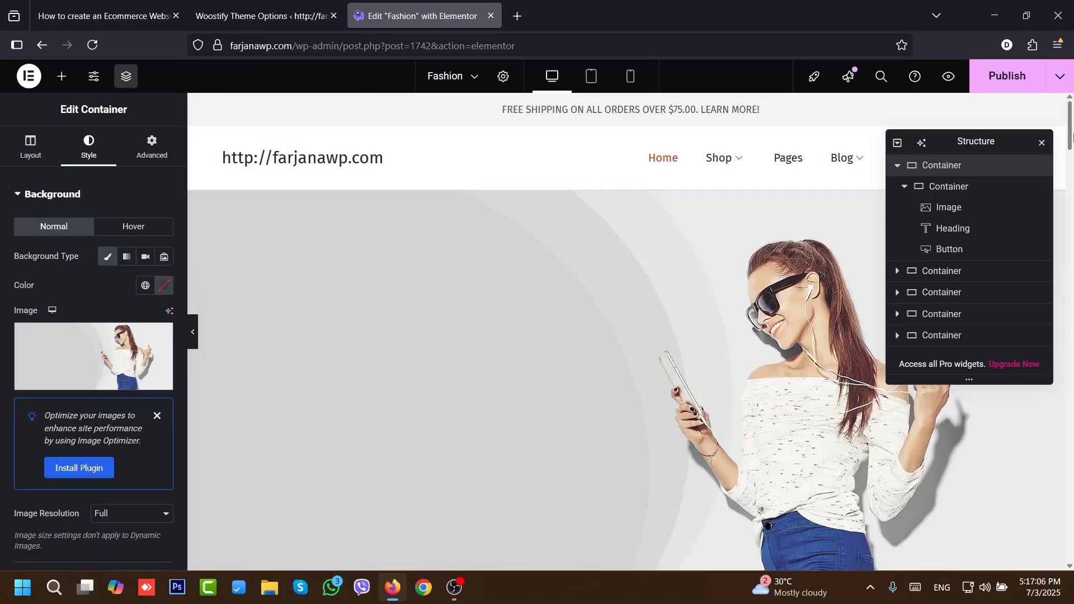
- Colour the 'Enhancing your inner beauty' heading text with the Theme Accent Color global colour
{"action": "scroll", "coordinate": [1069, 155], "scroll_direction": "down", "scroll_amount": 2}
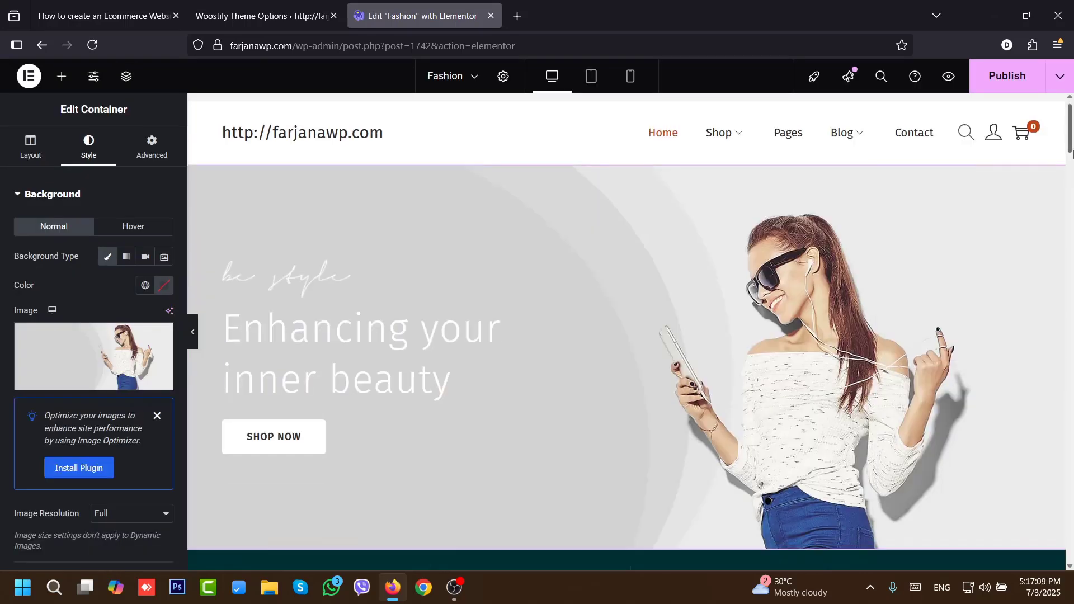
{"action": "scroll", "coordinate": [1070, 155], "scroll_direction": "up", "scroll_amount": 1}
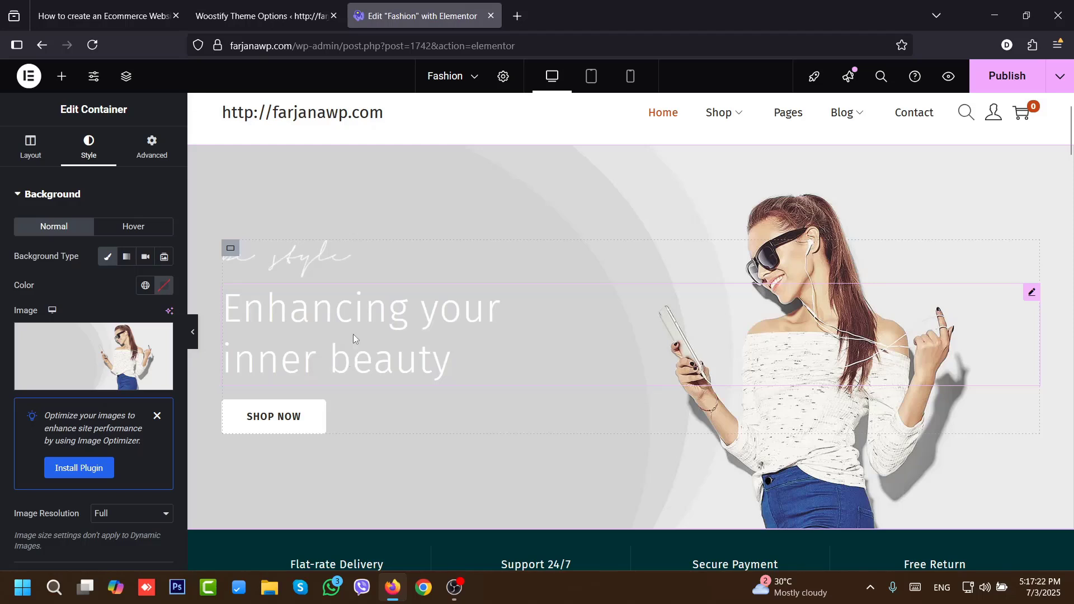
{"action": "left_click", "coordinate": [358, 312]}
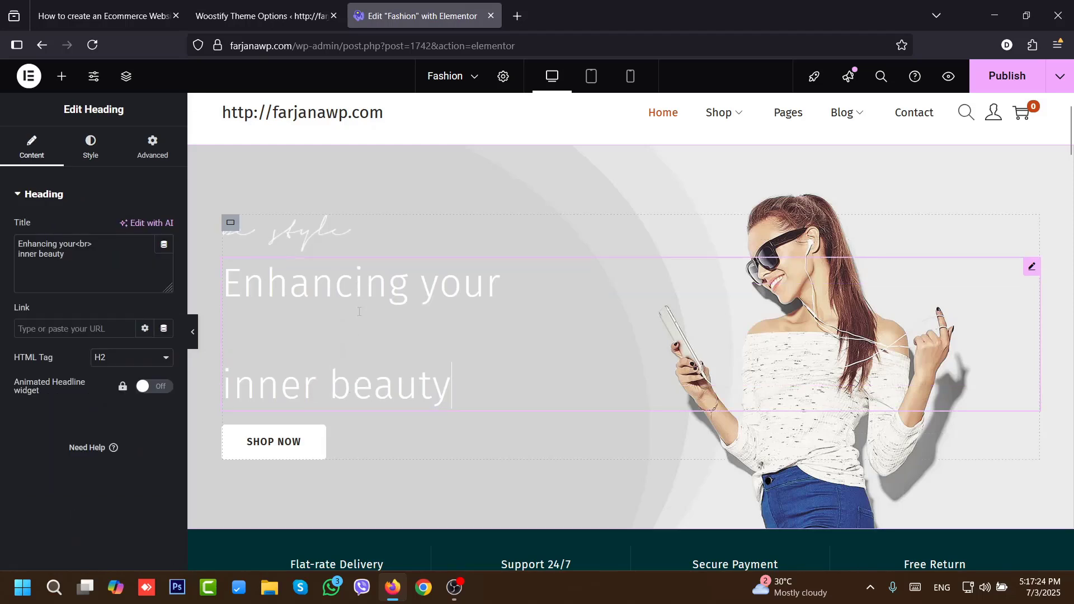
{"action": "left_click", "coordinate": [103, 158]}
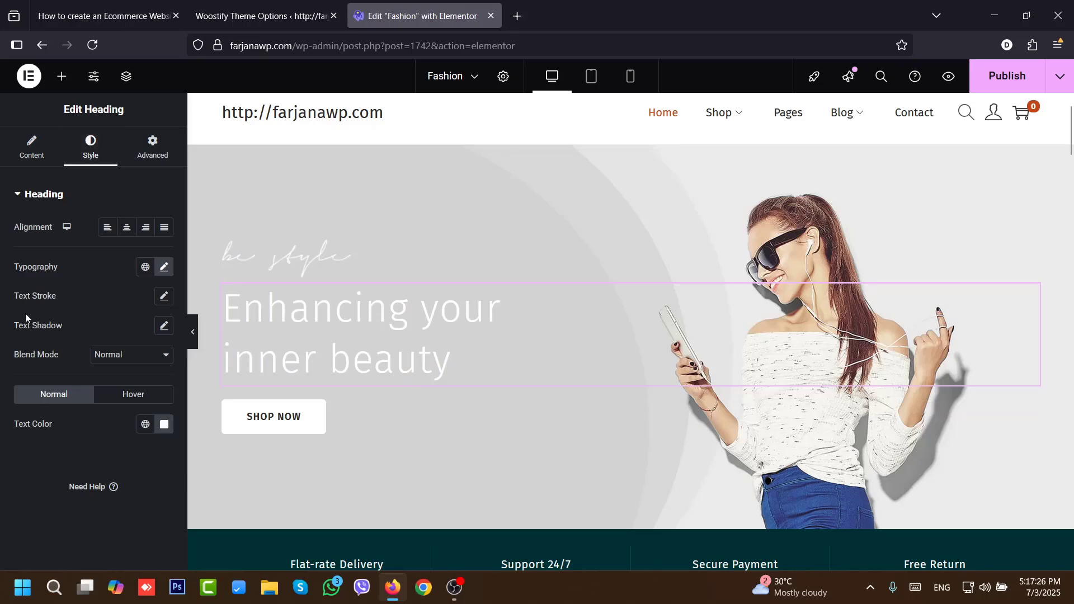
{"action": "left_click", "coordinate": [145, 424]}
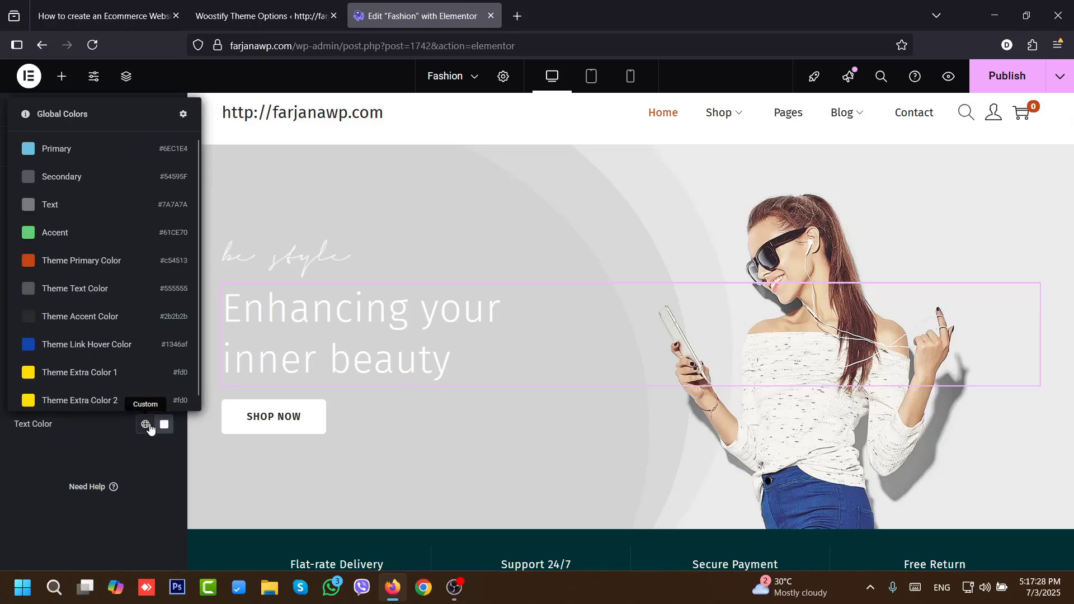
{"action": "left_click", "coordinate": [114, 320]}
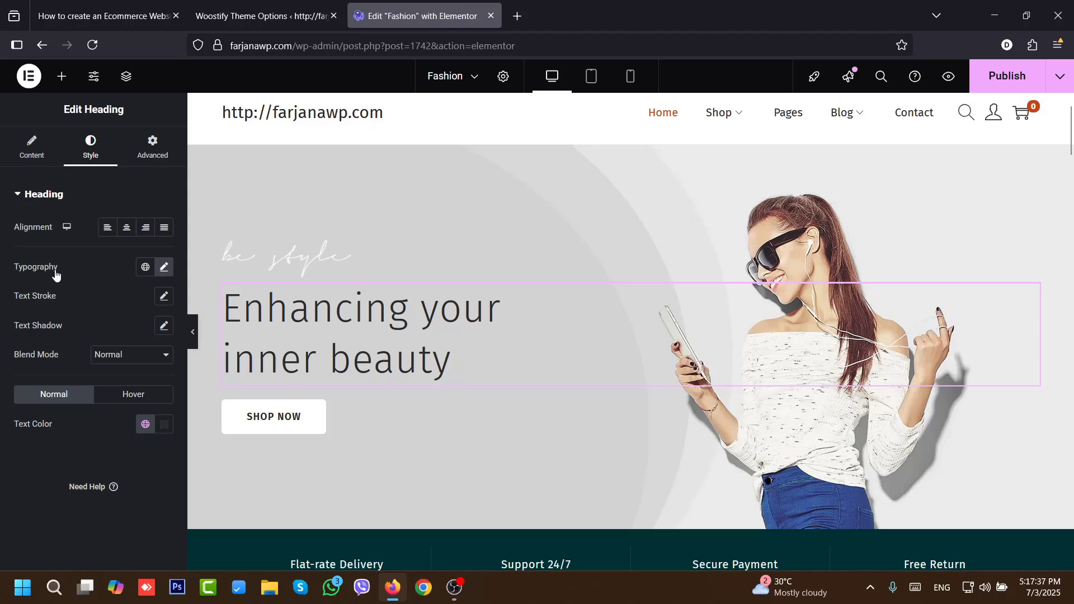
- Review the heading's typography settings, keeping the Fira Sans font family
{"action": "left_click", "coordinate": [164, 269]}
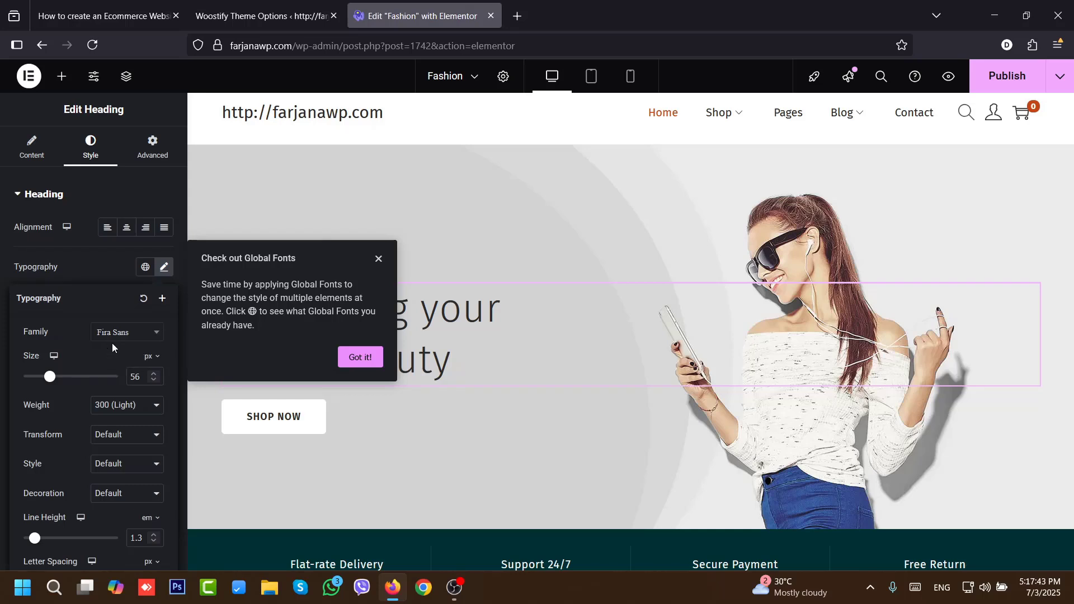
{"action": "left_click", "coordinate": [140, 336]}
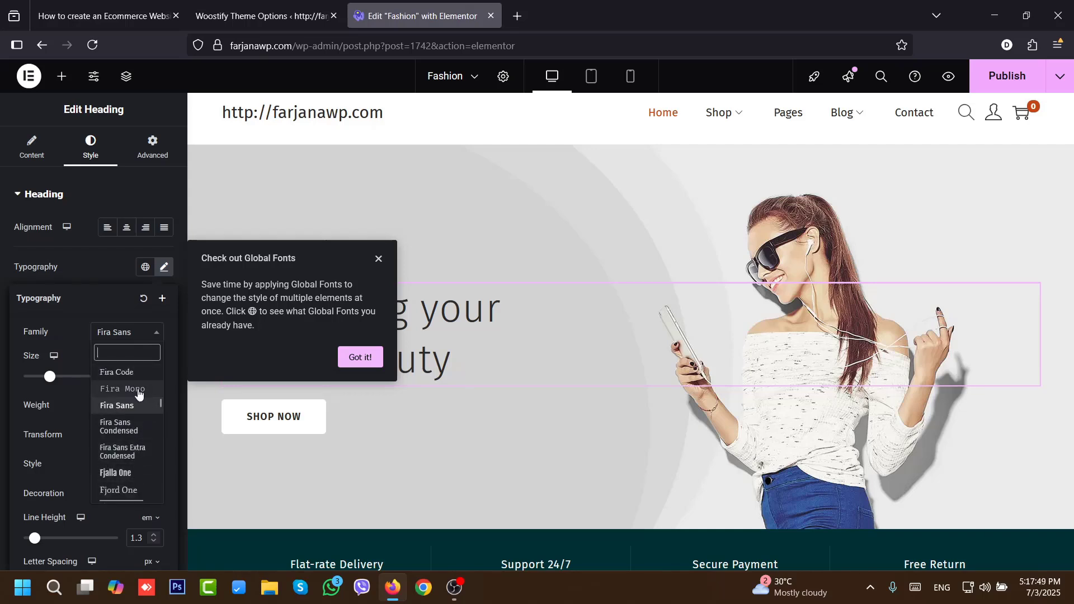
{"action": "left_click", "coordinate": [117, 303]}
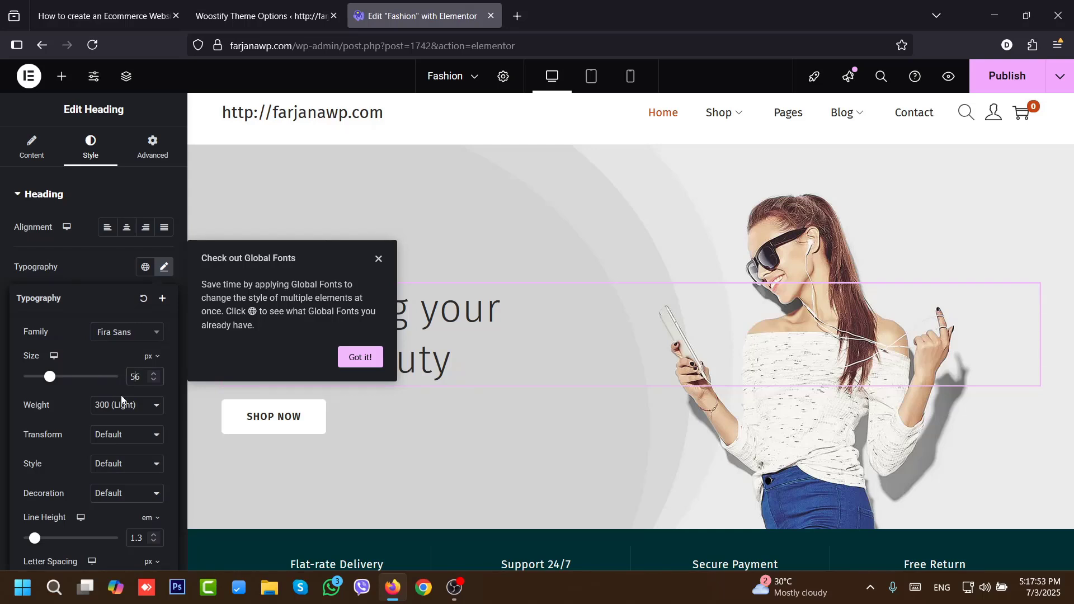
{"action": "scroll", "coordinate": [140, 510], "scroll_direction": "down", "scroll_amount": 2}
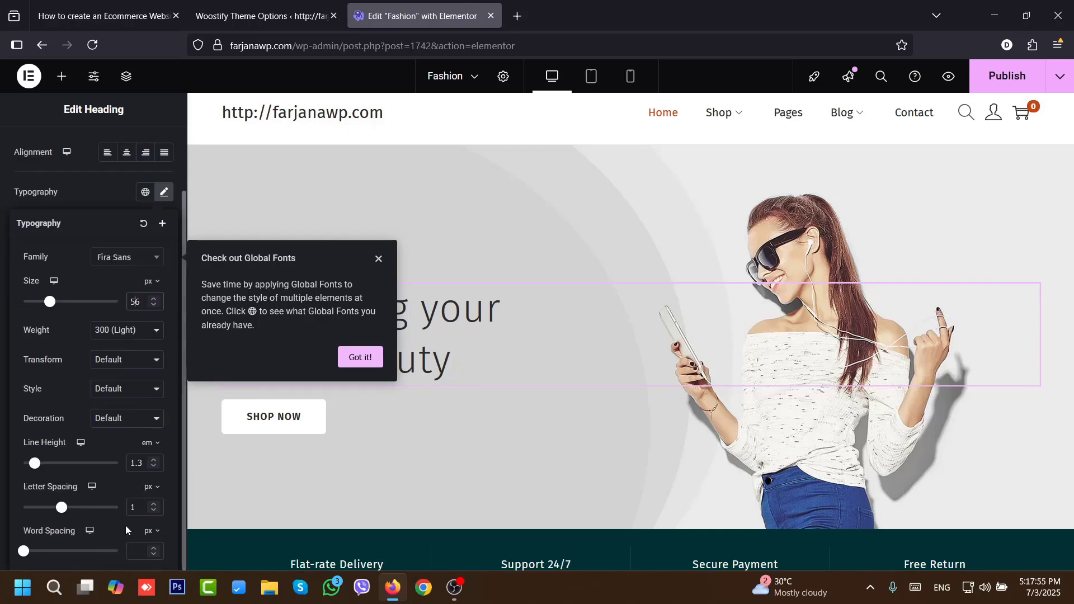
{"action": "left_click", "coordinate": [92, 188]}
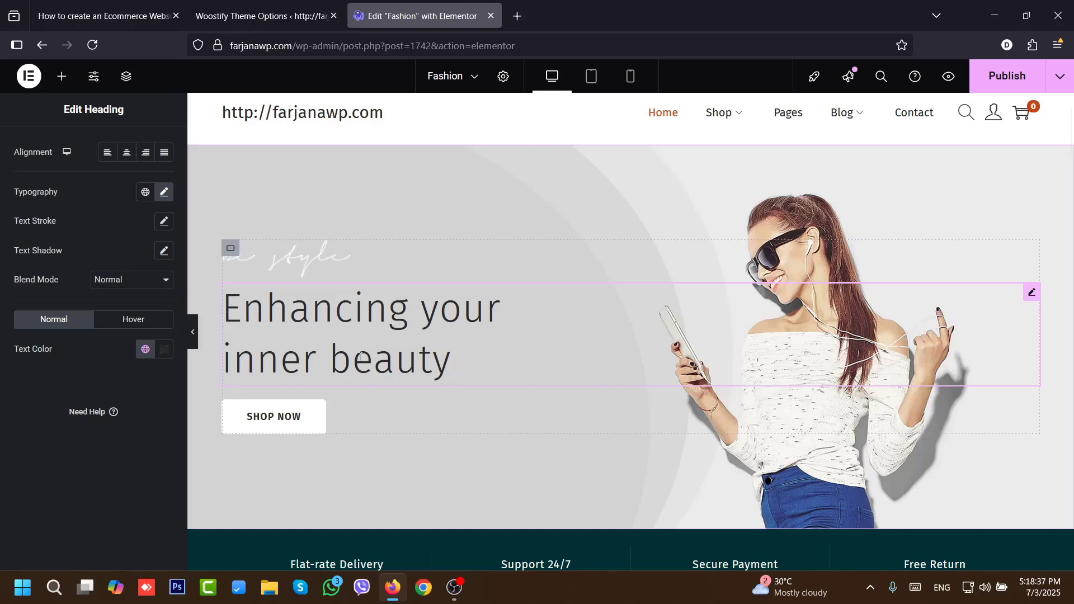
- Duplicate the 'Enhancing your inner beauty' heading from its right-click menu
{"action": "left_click", "coordinate": [295, 255]}
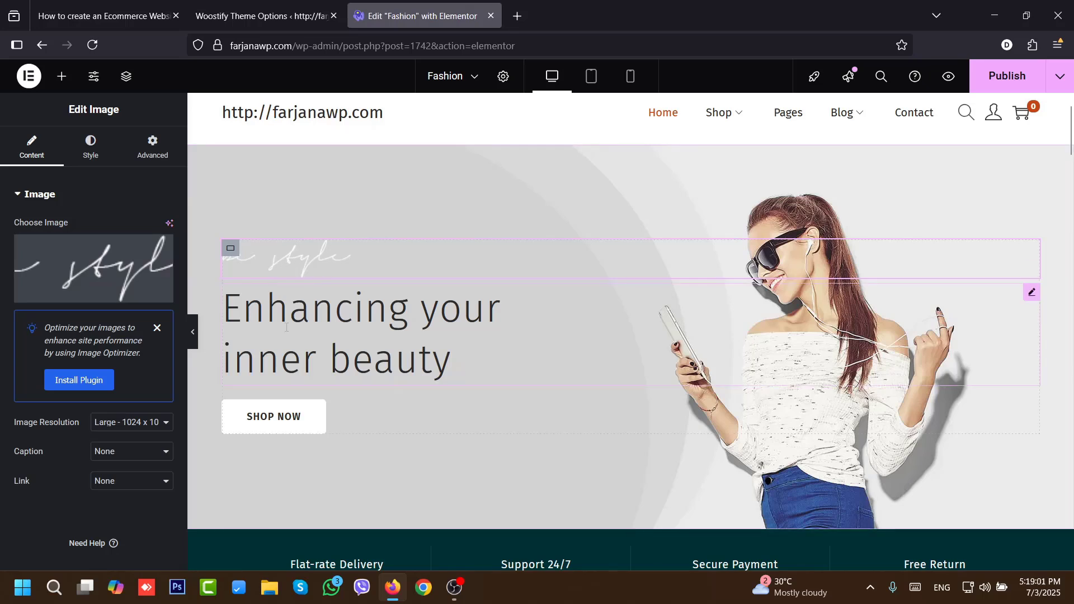
{"action": "left_click", "coordinate": [283, 317]}
{"action": "right_click", "coordinate": [280, 236]}
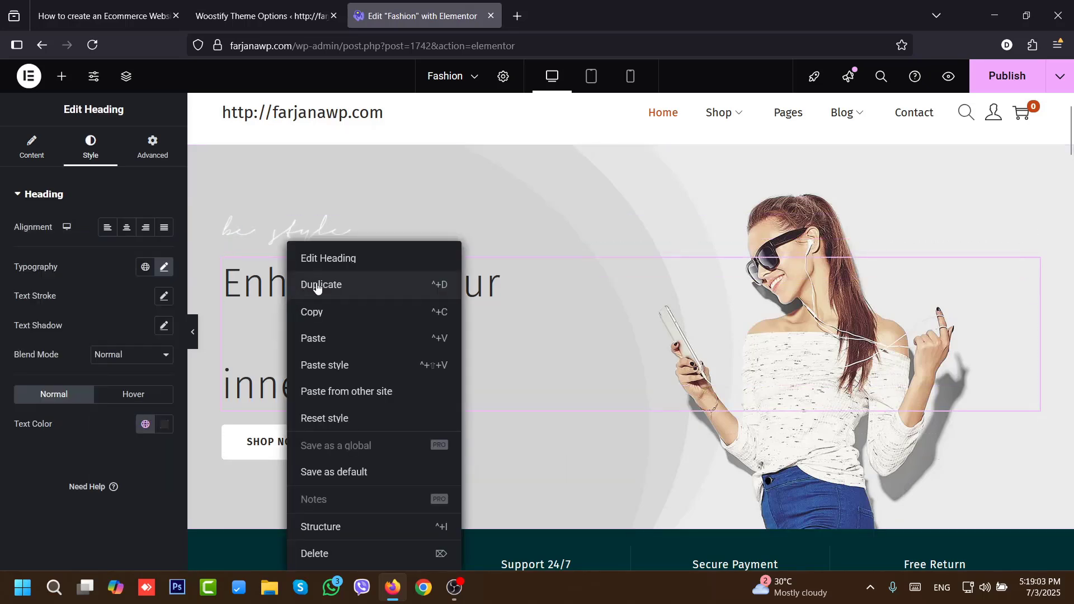
{"action": "left_click", "coordinate": [316, 282]}
{"action": "left_click", "coordinate": [90, 148]}
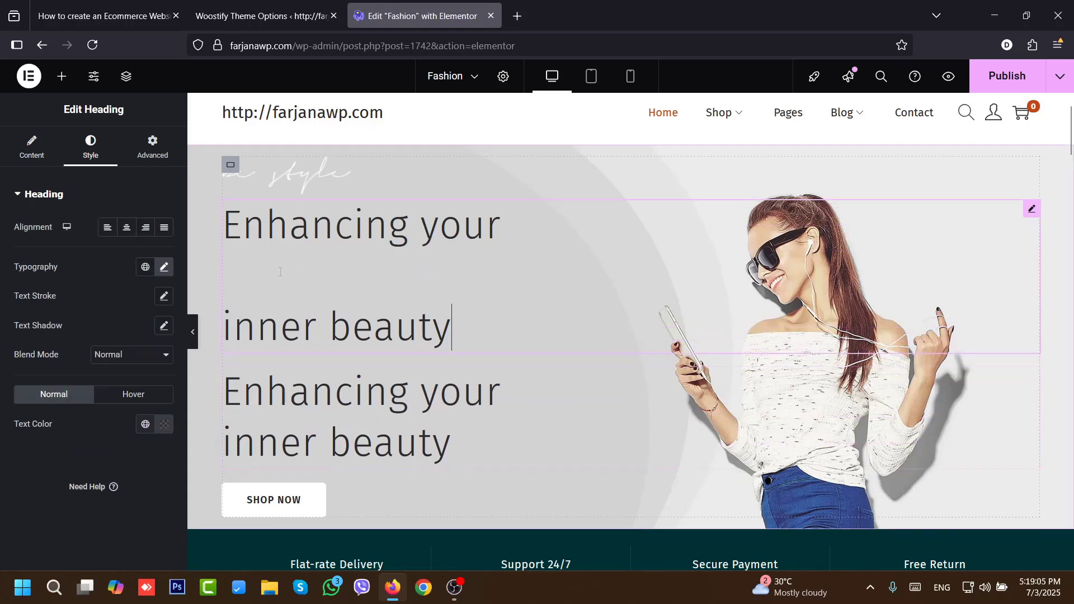
- Change the copied heading's title to 'be style' and set its font family to Allura
{"action": "left_click", "coordinate": [34, 161]}
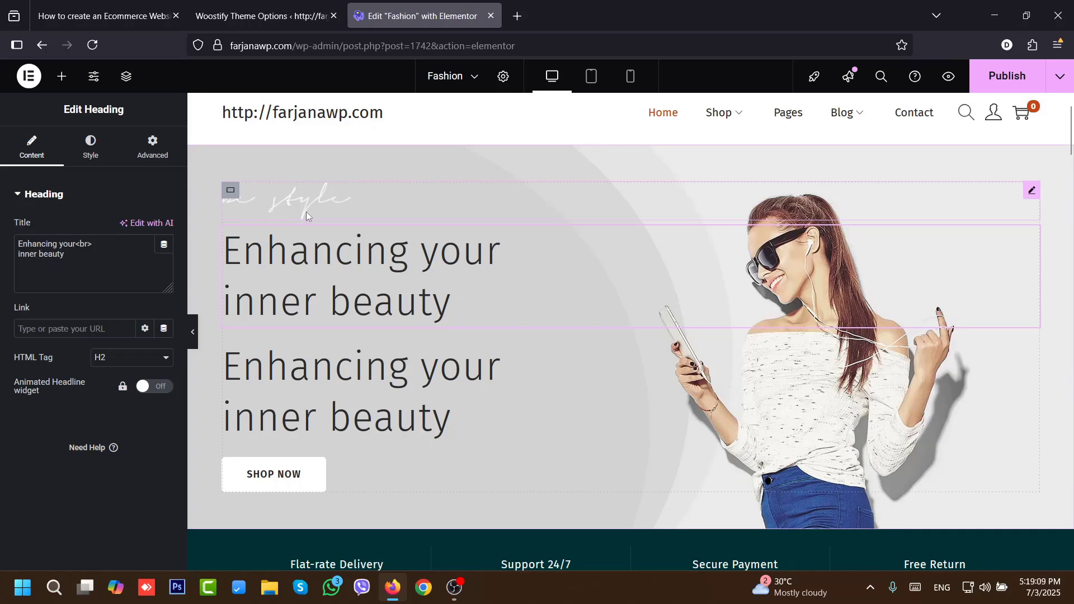
{"action": "left_click_drag", "start_coordinate": [95, 268], "coordinate": [1, 242]}
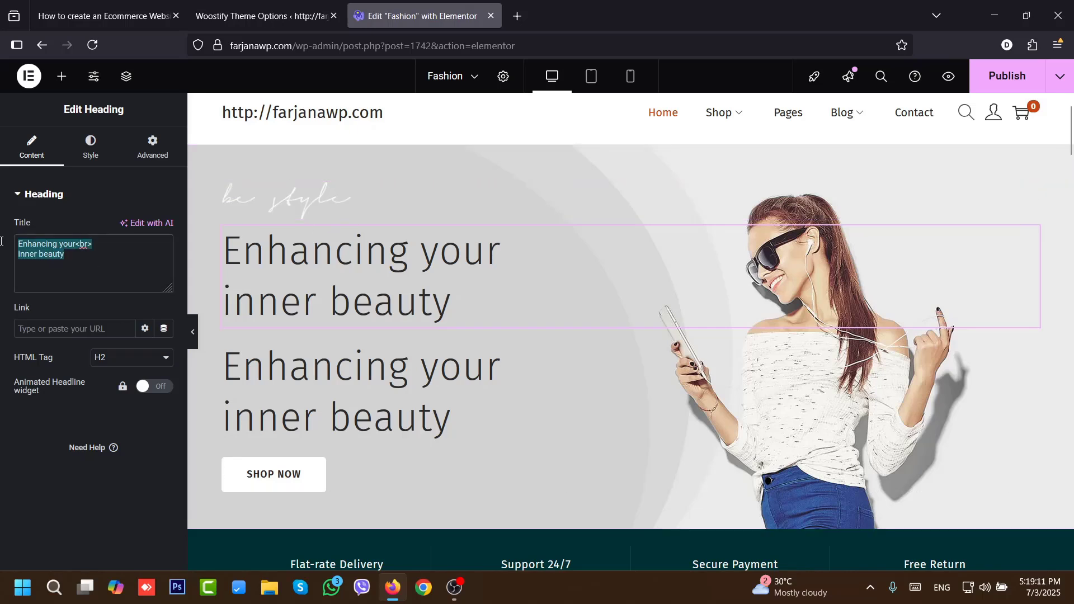
{"action": "type", "text": "be style"}
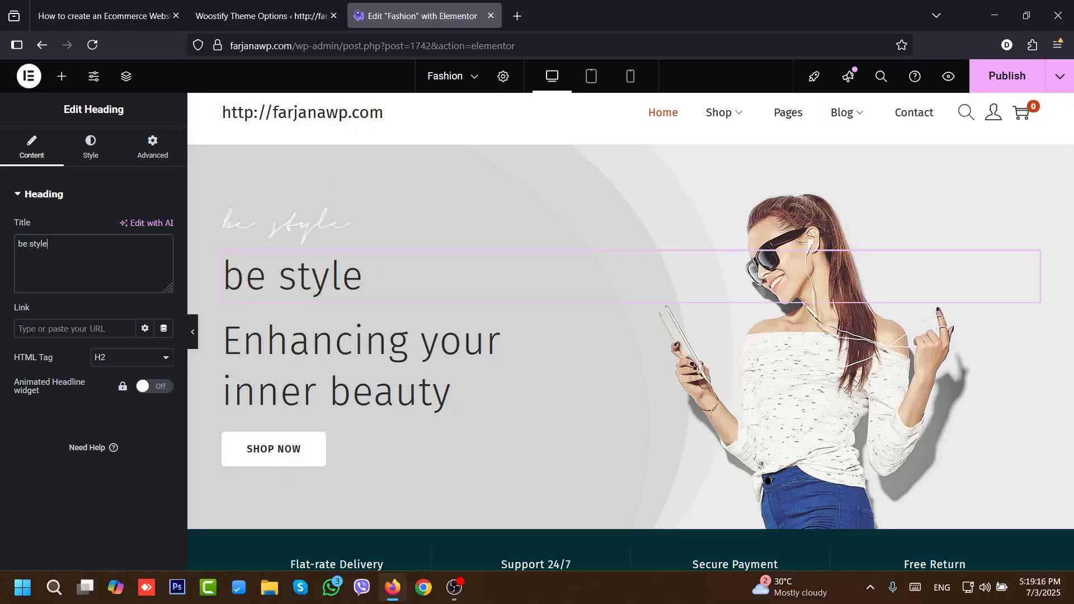
{"action": "left_click", "coordinate": [90, 146]}
{"action": "left_click", "coordinate": [164, 268]}
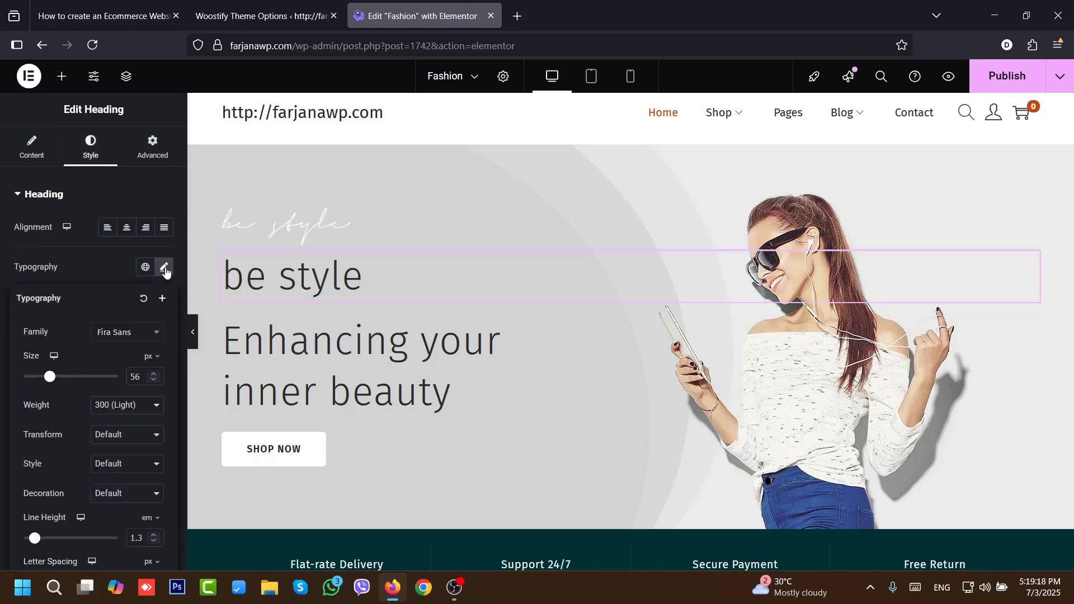
{"action": "left_click", "coordinate": [137, 335]}
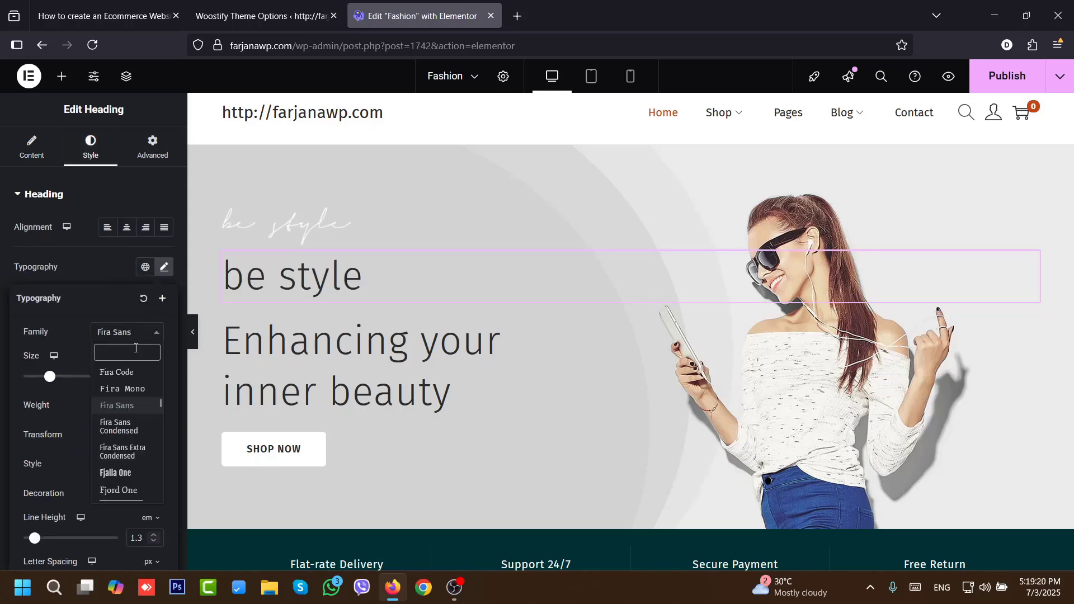
{"action": "type", "text": "allu"}
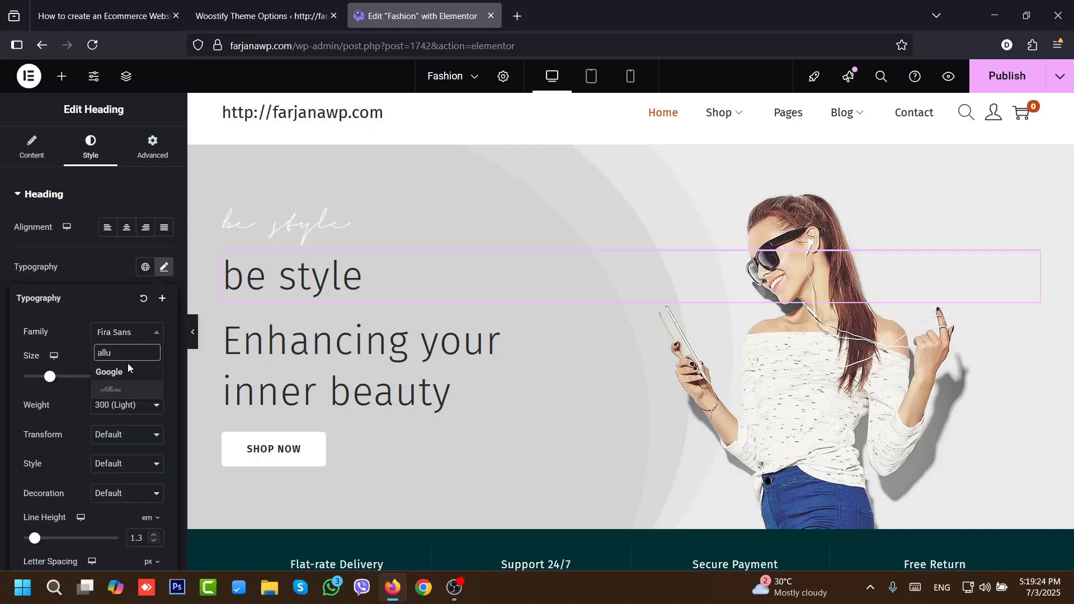
{"action": "left_click", "coordinate": [132, 394]}
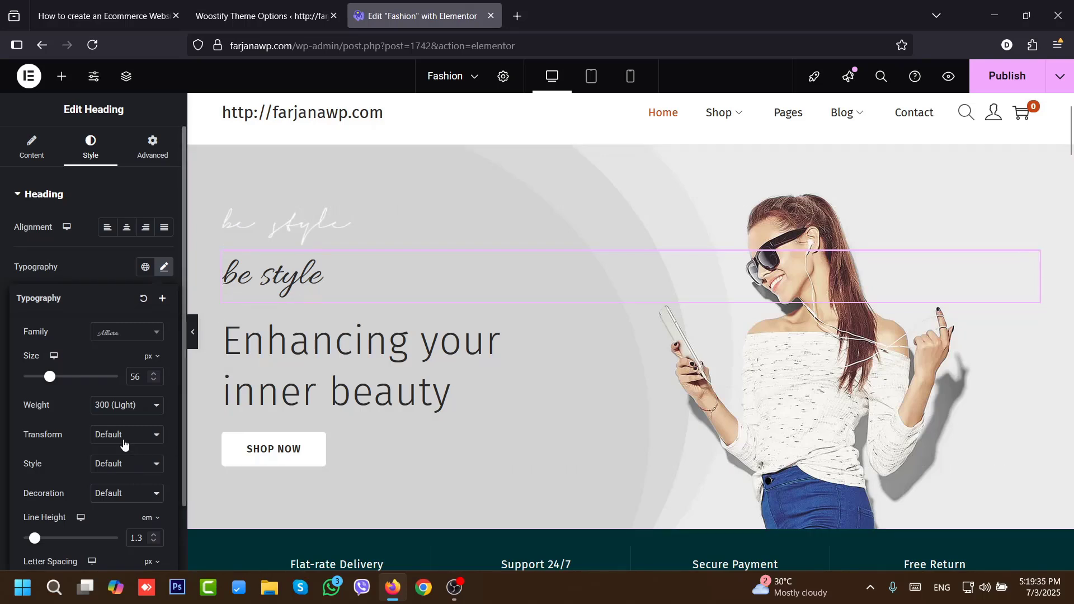
- Give the be style heading 200 Extra Light weight, letter spacing 2 and line height 1
{"action": "left_click", "coordinate": [124, 405]}
{"action": "left_click", "coordinate": [126, 229]}
{"action": "scroll", "coordinate": [179, 491], "scroll_direction": "down", "scroll_amount": 2}
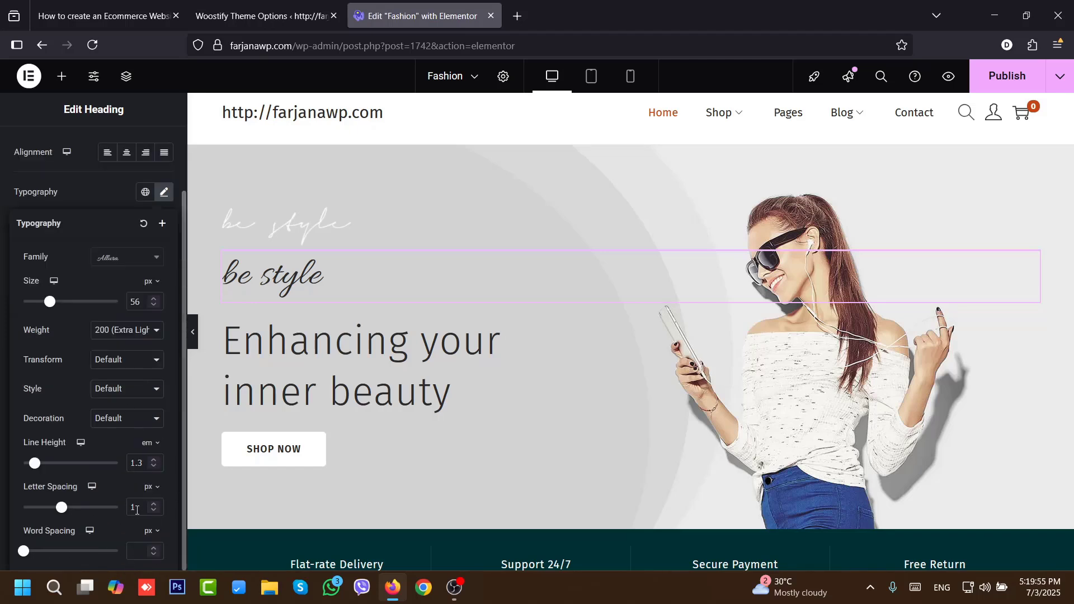
{"action": "type", "text": "3"}
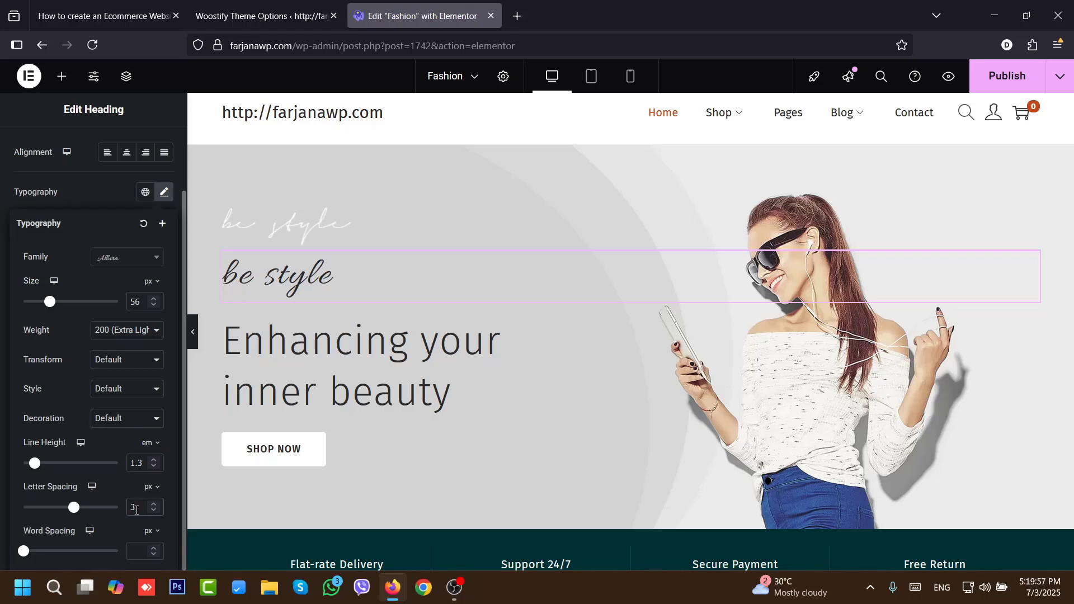
{"action": "key", "text": "Down"}
{"action": "type", "text": "2"}
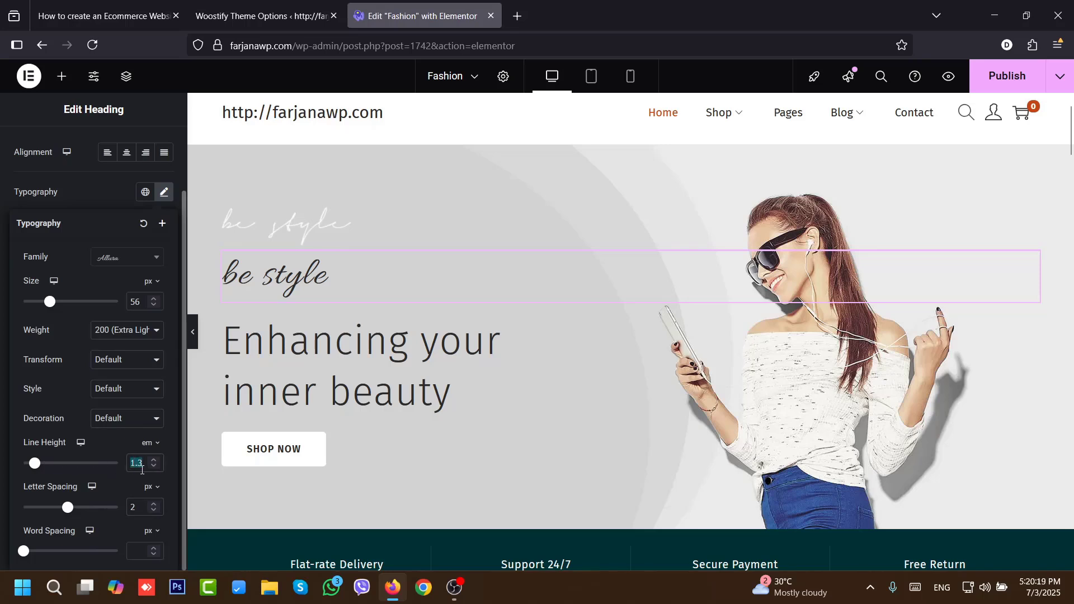
{"action": "type", "text": "1"}
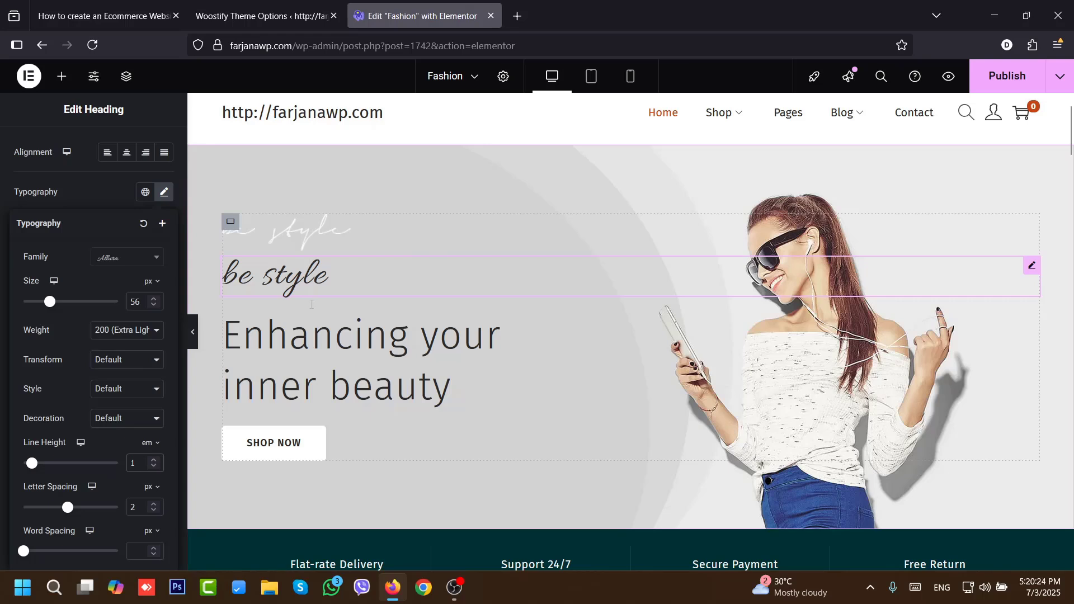
{"action": "right_click", "coordinate": [300, 233]}
- Delete the faint original script image and bring up the SHOP NOW button's link settings
{"action": "left_click", "coordinate": [346, 542]}
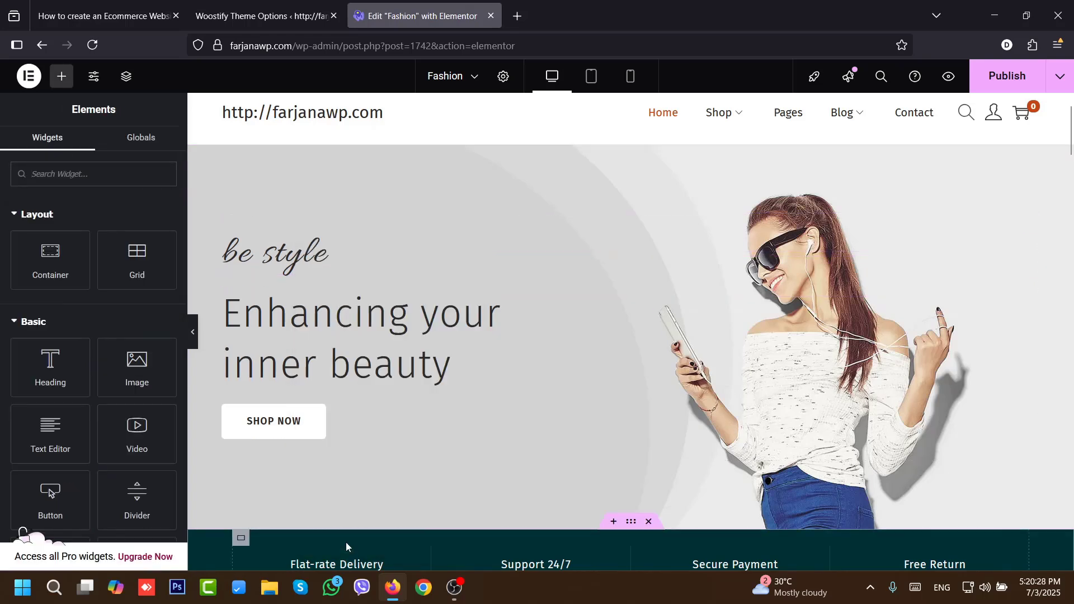
{"action": "left_click", "coordinate": [319, 427]}
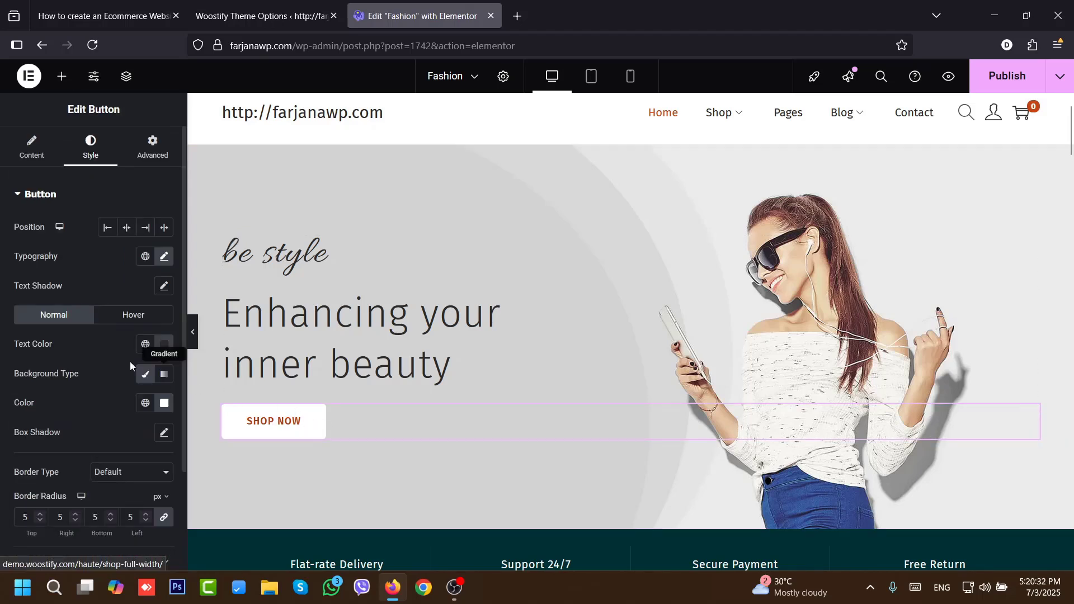
{"action": "left_click", "coordinate": [56, 152]}
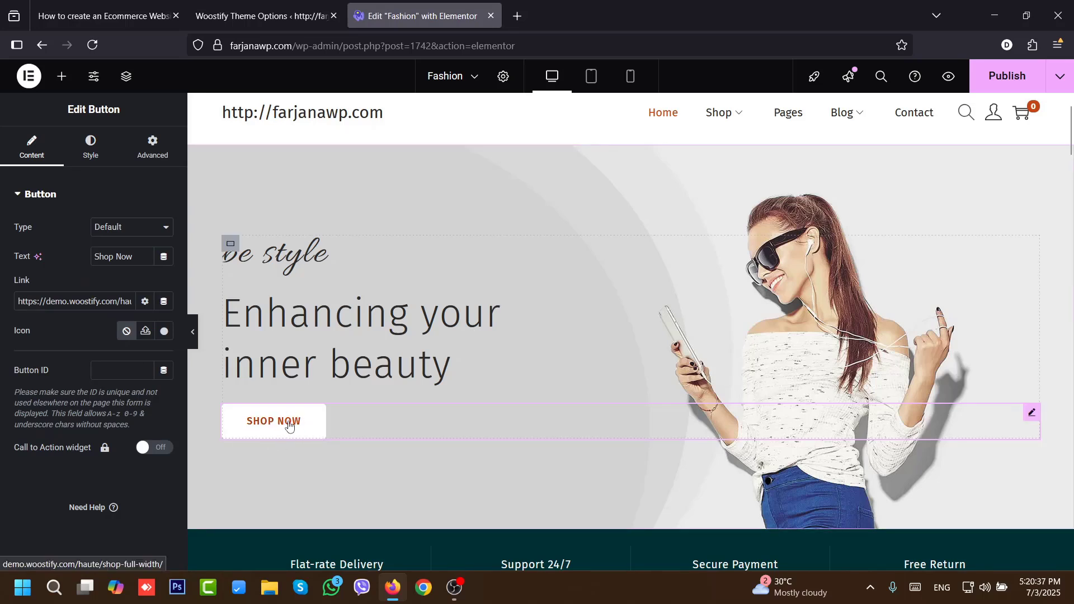
{"action": "left_click", "coordinate": [953, 84]}
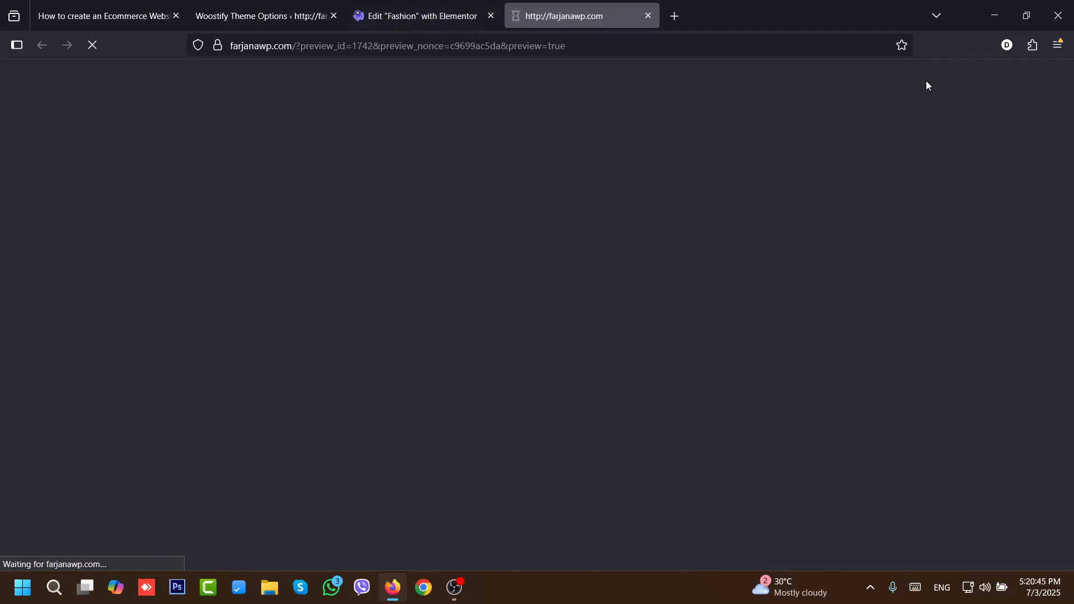
{"action": "mouse_move", "coordinate": [638, 146]}
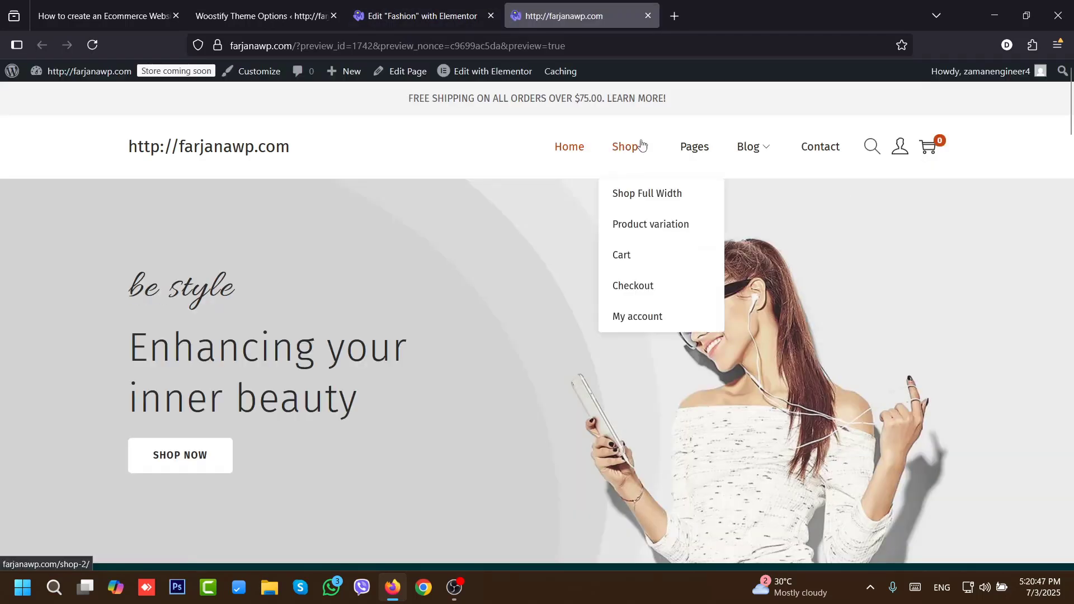
{"action": "left_click", "coordinate": [633, 148]}
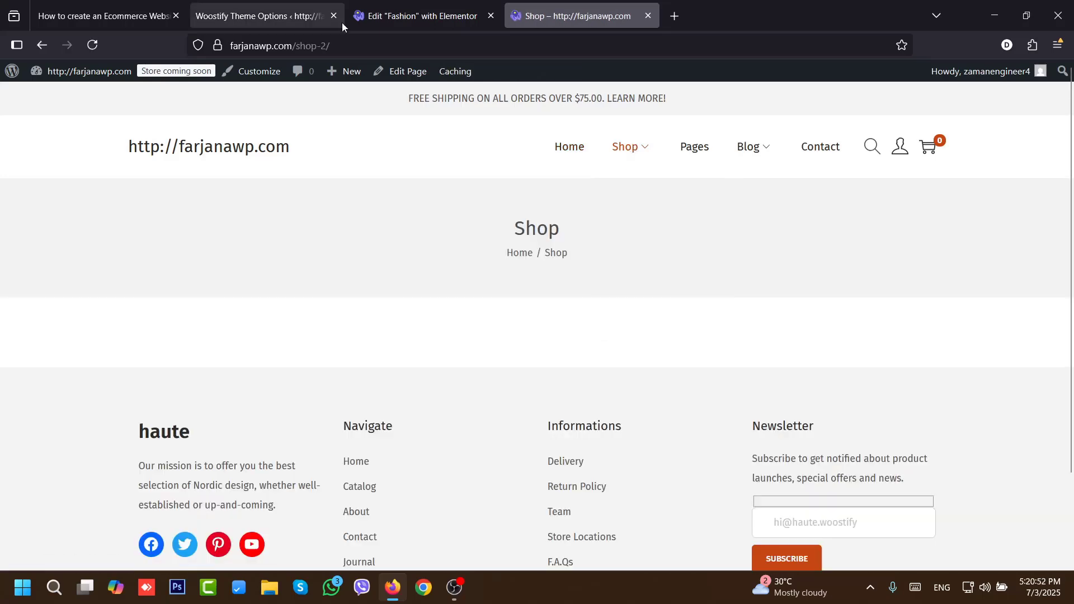
{"action": "left_click", "coordinate": [315, 44]}
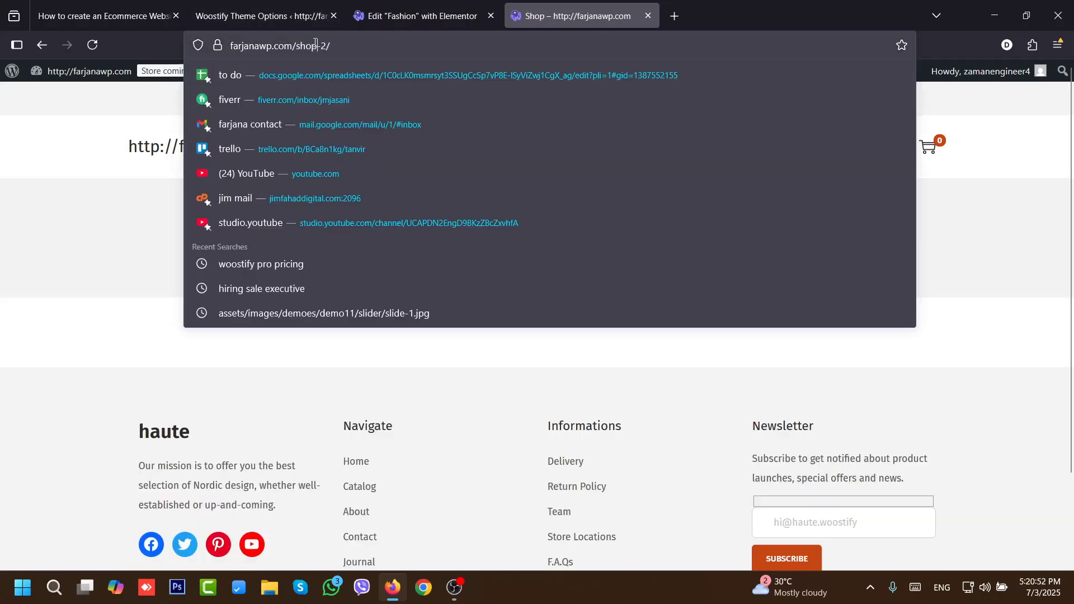
{"action": "left_click", "coordinate": [422, 15]}
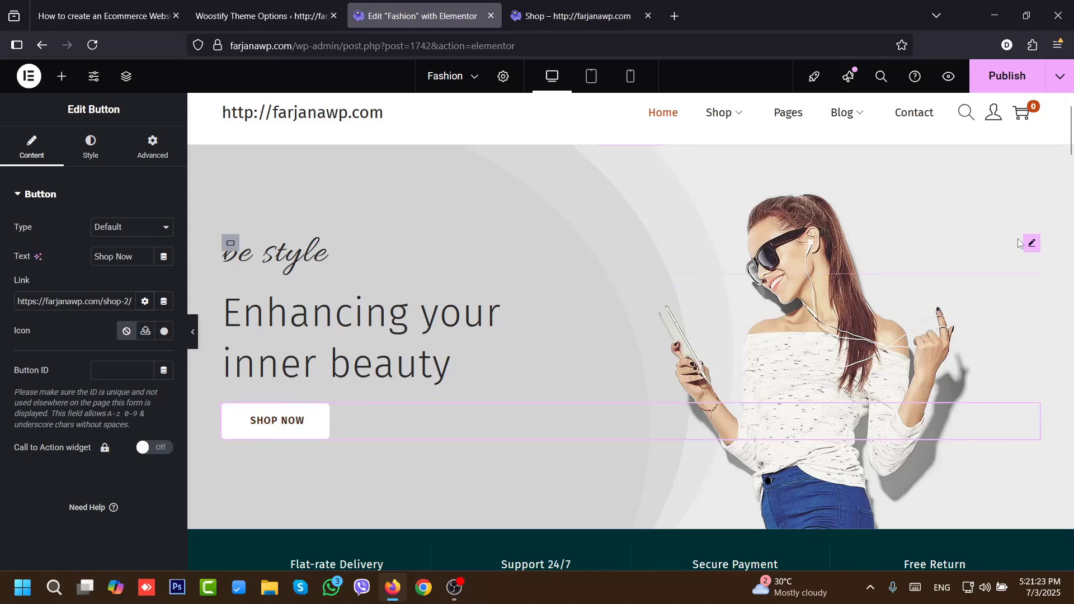
{"action": "scroll", "coordinate": [1071, 158], "scroll_direction": "down", "scroll_amount": 3}
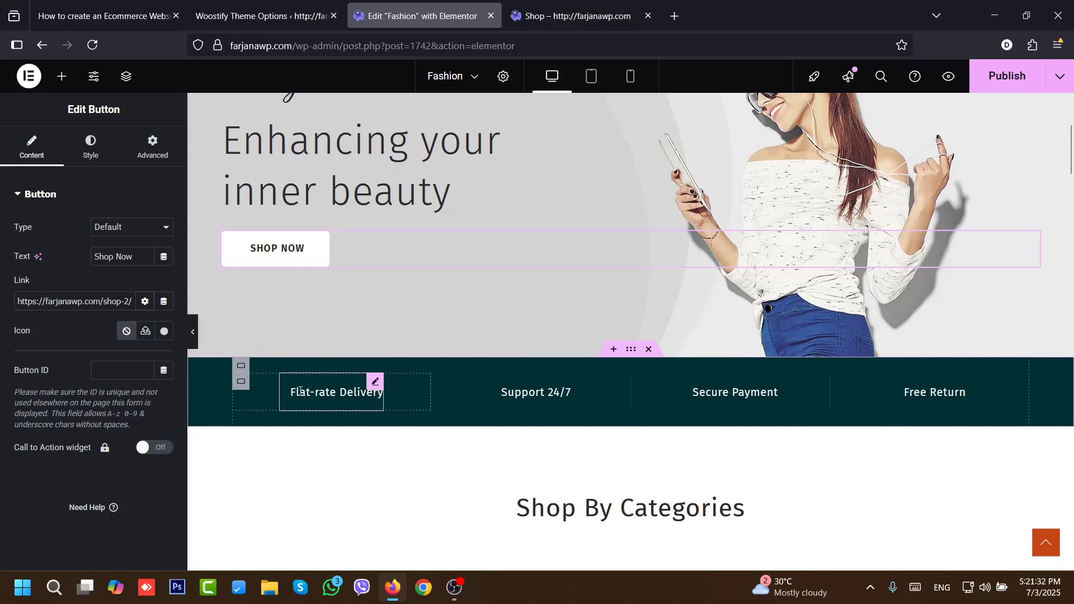
- Compare the feature icon row with the haute demo and select the Flat-rate Delivery icon box
{"action": "left_click", "coordinate": [295, 6]}
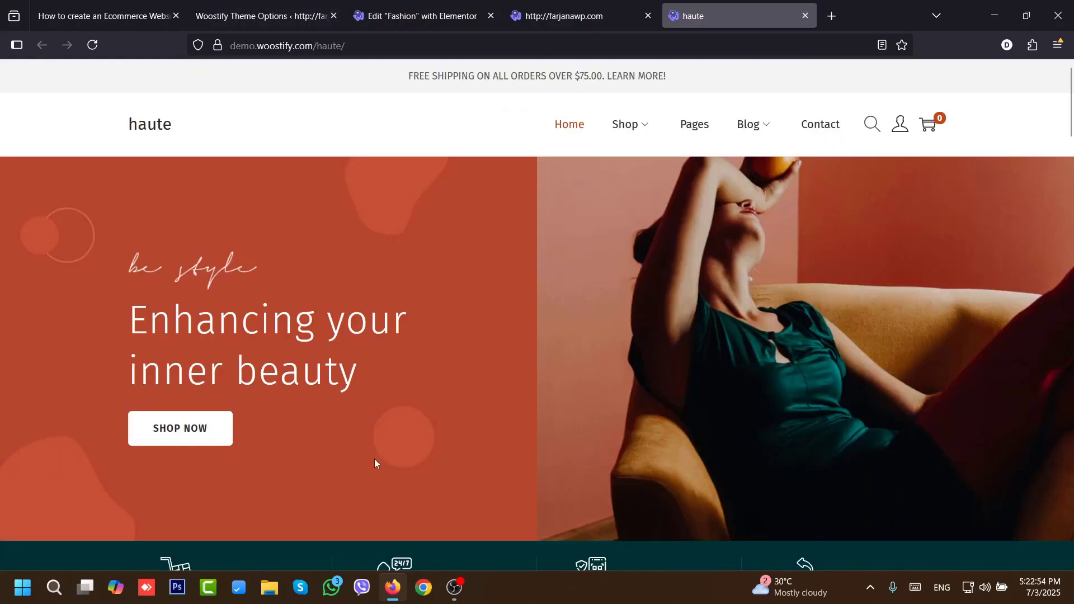
{"action": "scroll", "coordinate": [806, 209], "scroll_direction": "down", "scroll_amount": 4}
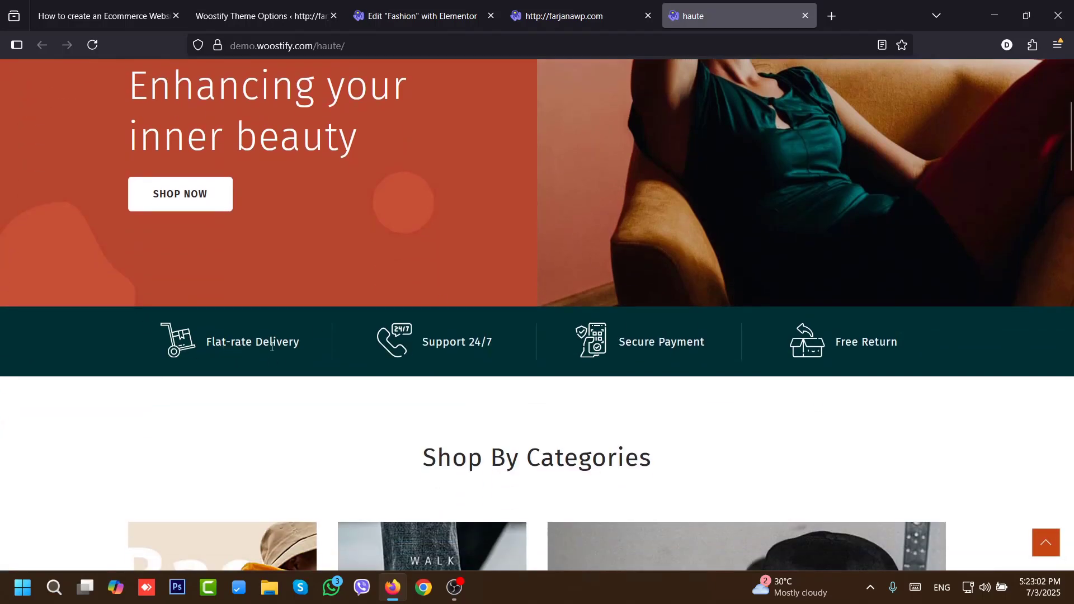
{"action": "left_click", "coordinate": [419, 16]}
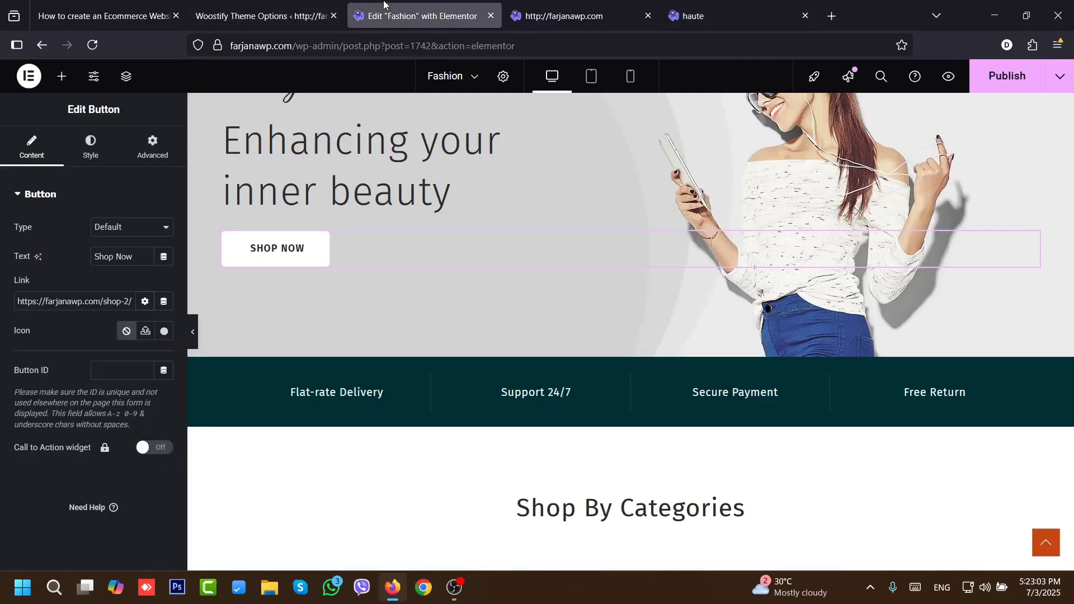
{"action": "left_click", "coordinate": [300, 396]}
{"action": "mouse_move", "coordinate": [66, 243]}
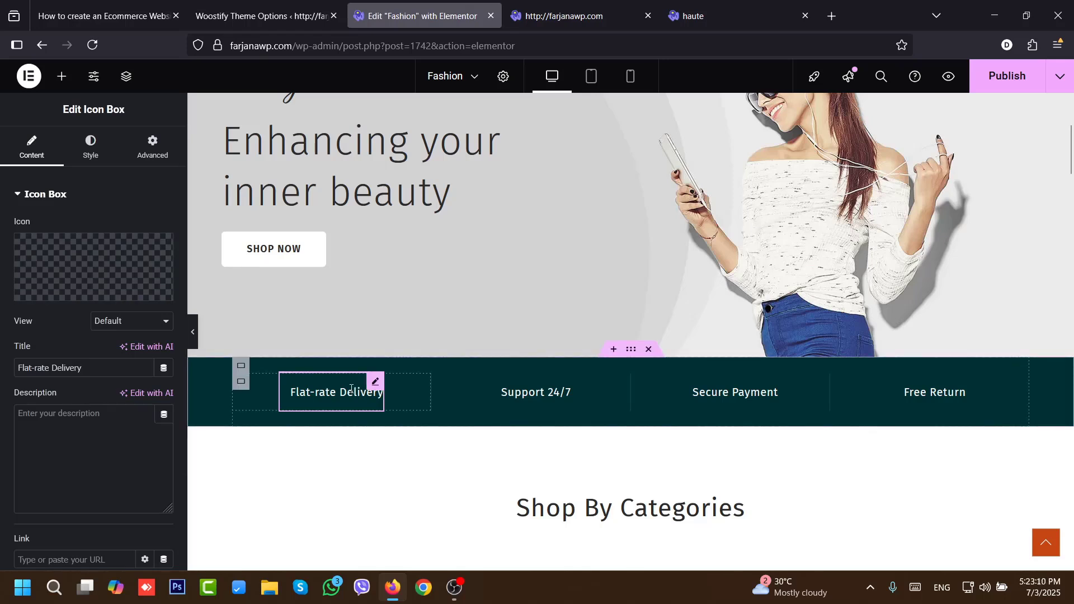
{"action": "left_click", "coordinate": [738, 16]}
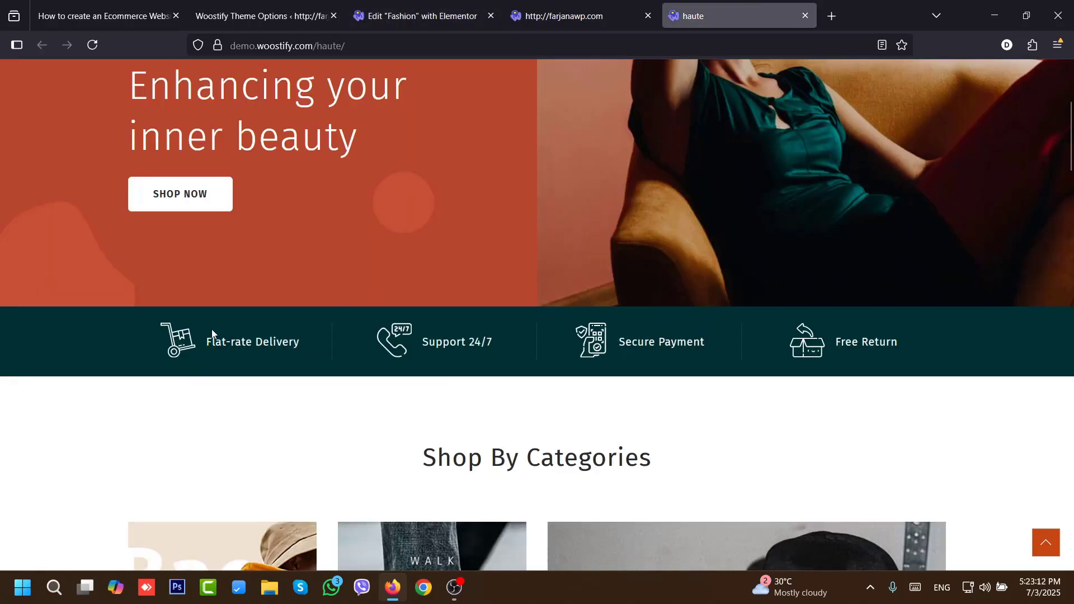
{"action": "left_click", "coordinate": [475, 17]}
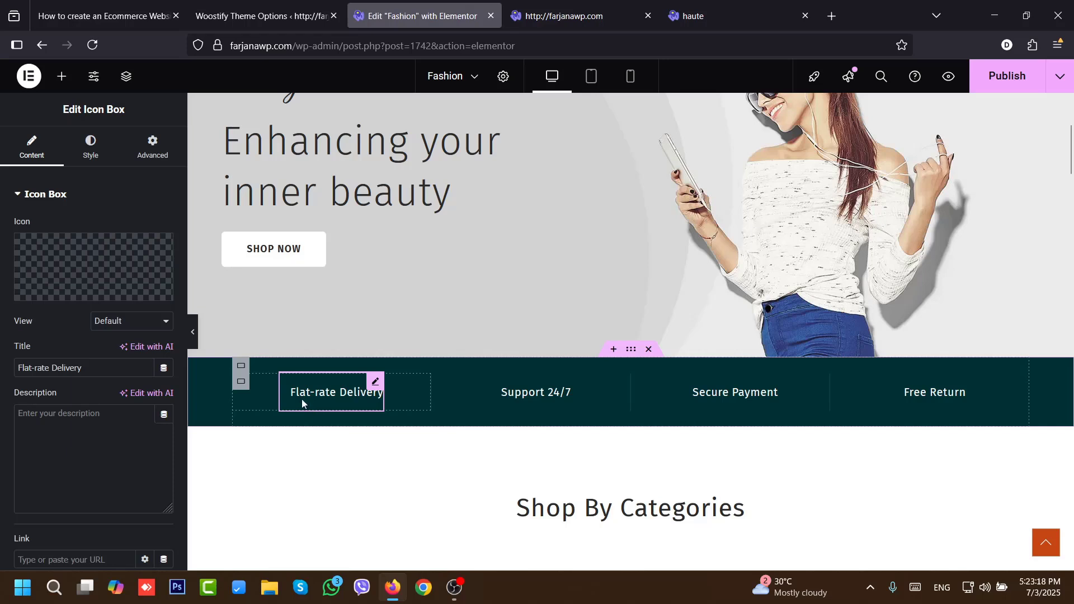
{"action": "mouse_move", "coordinate": [116, 268]}
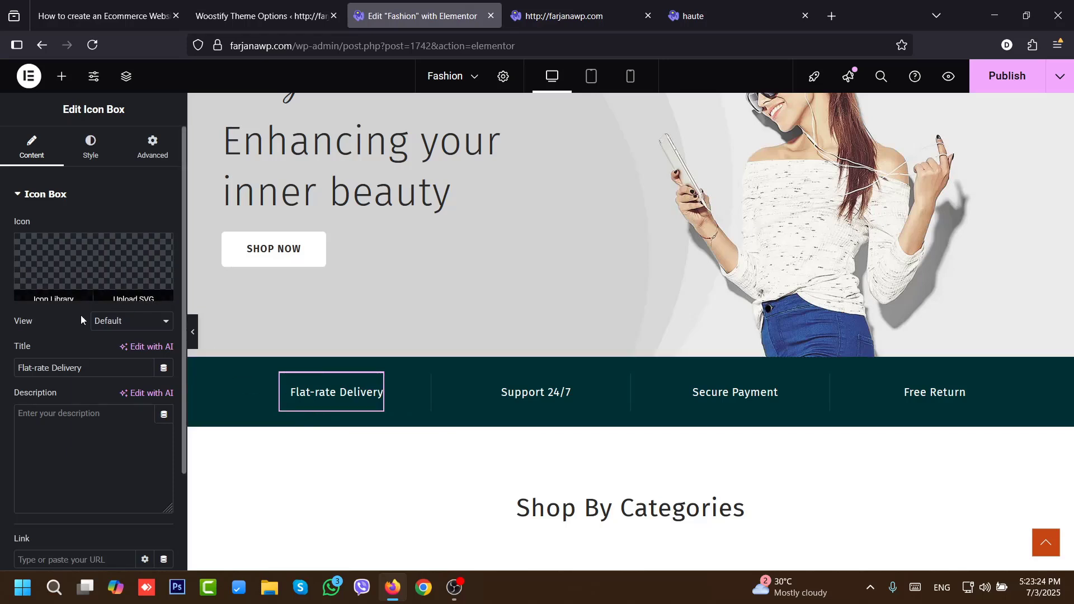
- Upload the four SVG icons from the icons folder and set the delivery icon on Flat-rate Delivery
{"action": "left_click", "coordinate": [54, 294]}
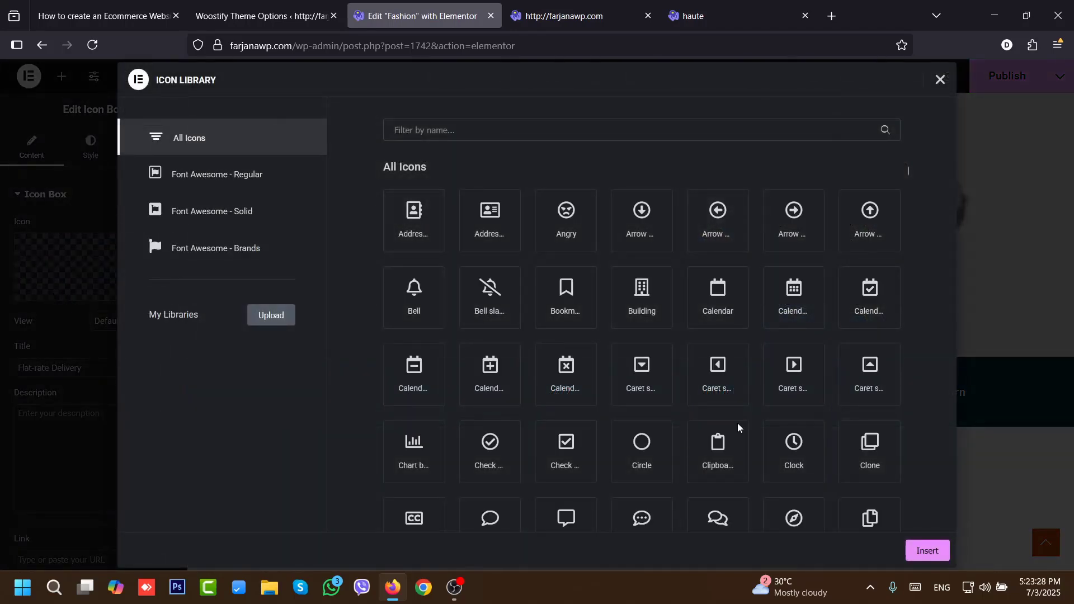
{"action": "left_click", "coordinate": [978, 95]}
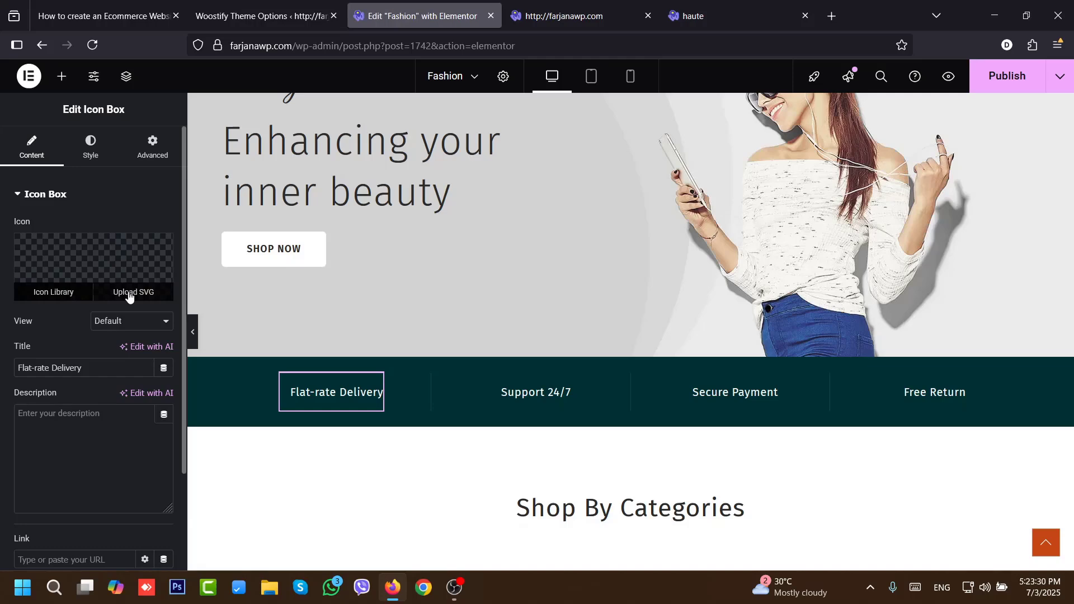
{"action": "left_click", "coordinate": [129, 295]}
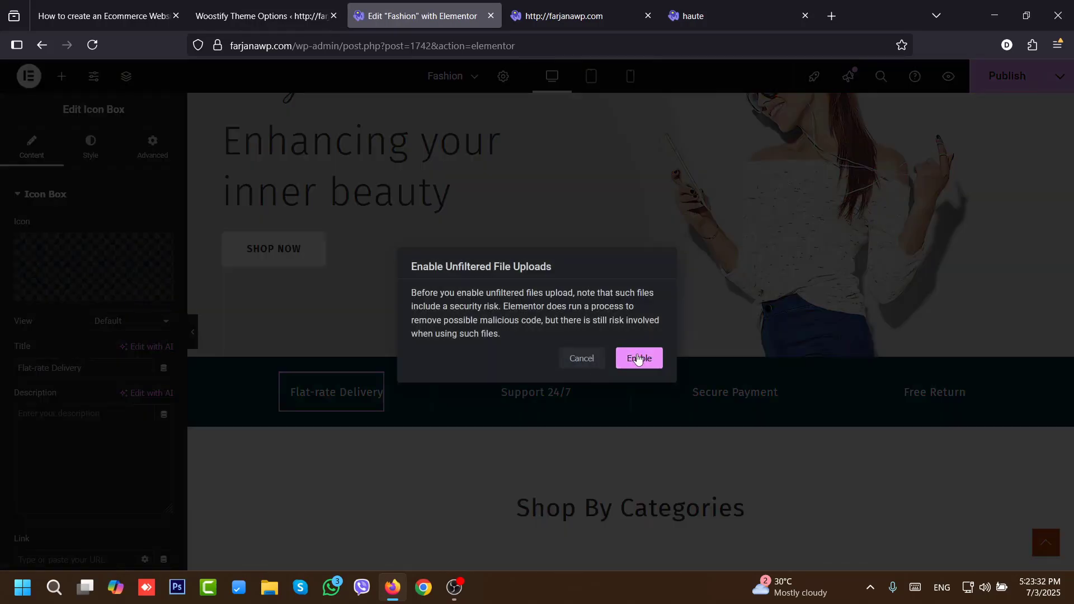
{"action": "left_click", "coordinate": [638, 358]}
{"action": "left_click", "coordinate": [59, 127]}
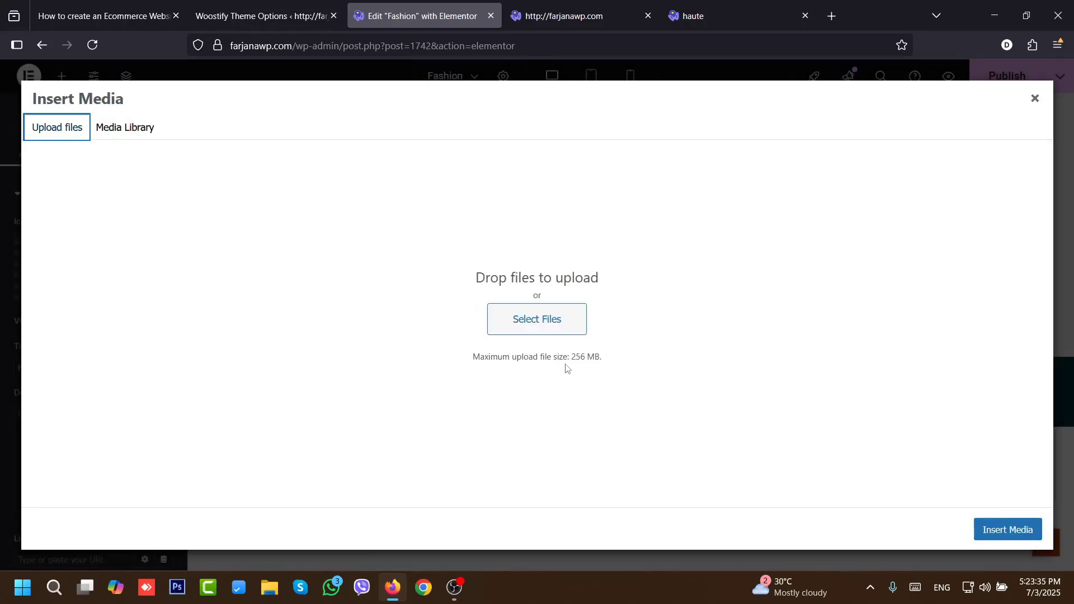
{"action": "left_click", "coordinate": [525, 305]}
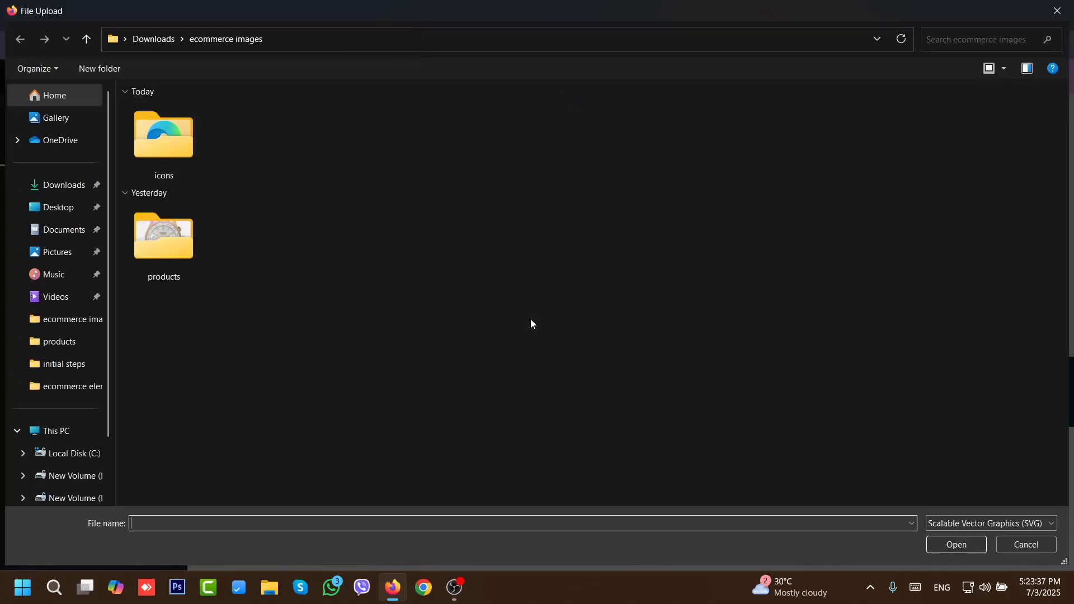
{"action": "double_click", "coordinate": [160, 180]}
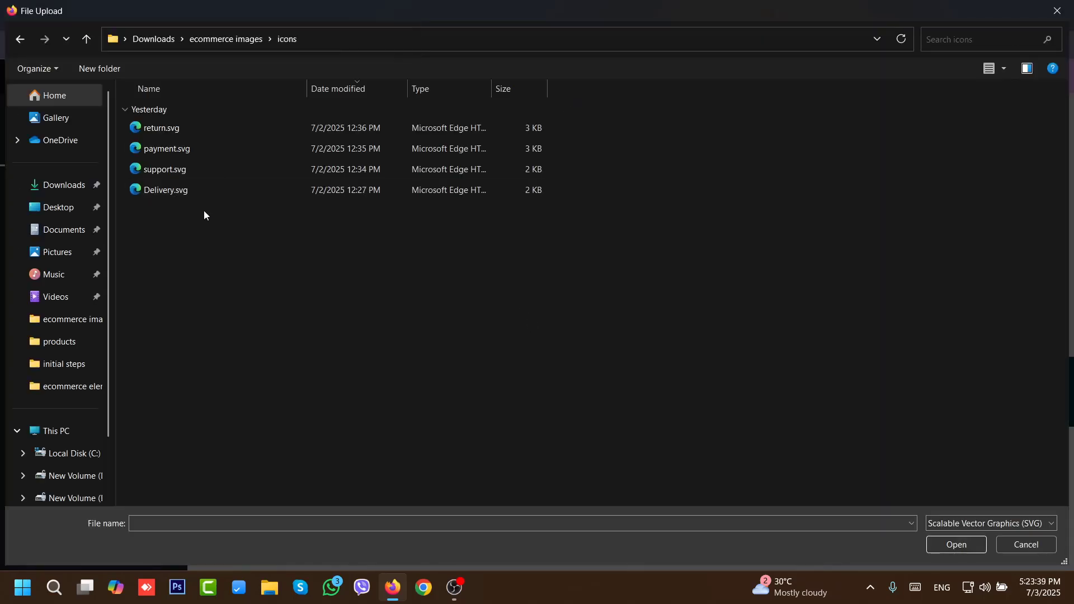
{"action": "left_click_drag", "start_coordinate": [192, 230], "coordinate": [195, 88]}
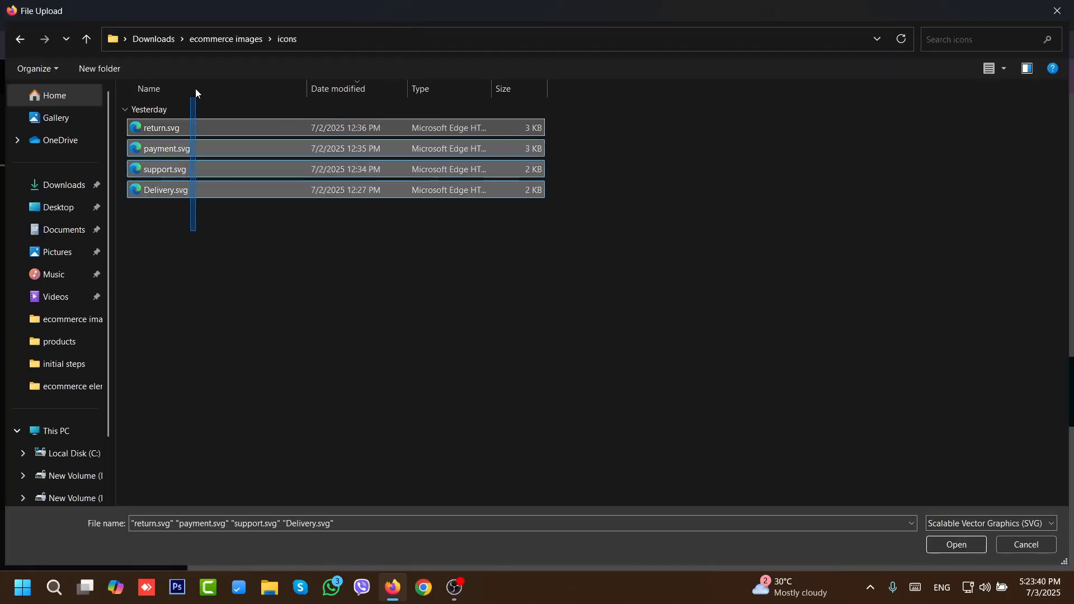
{"action": "left_click", "coordinate": [935, 544]}
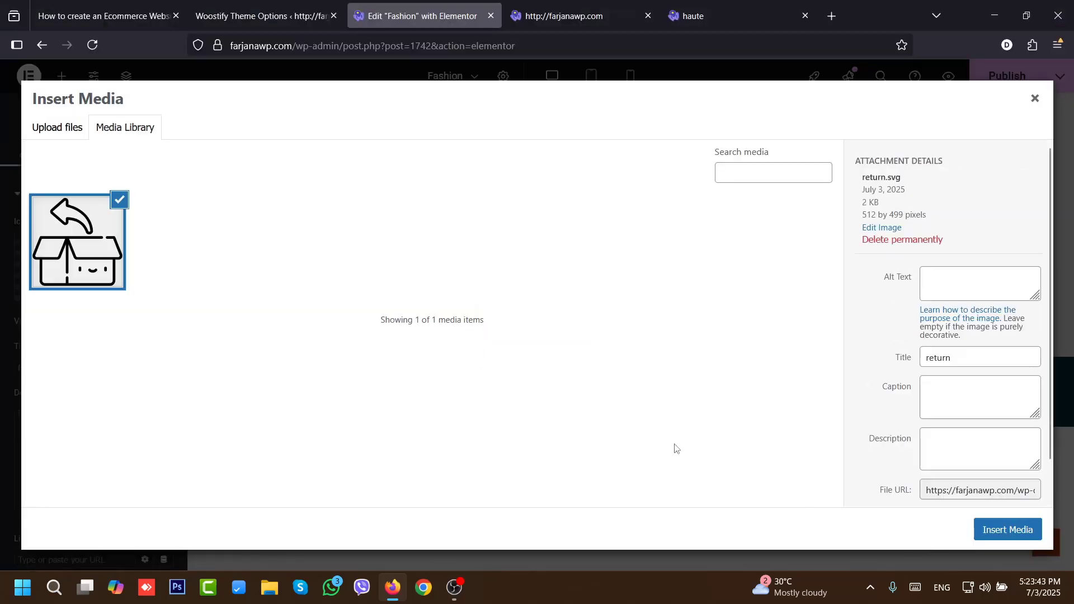
{"action": "left_click", "coordinate": [991, 538]}
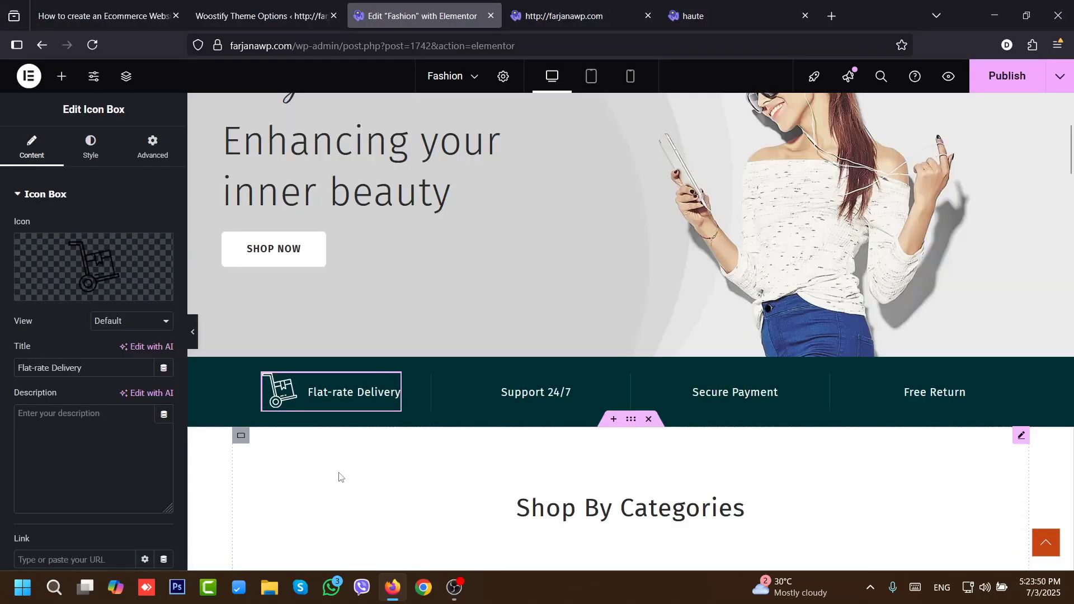
- Give Support 24/7, Secure Payment and Free Return their uploaded support, payment and return icons
{"action": "left_click", "coordinate": [547, 386]}
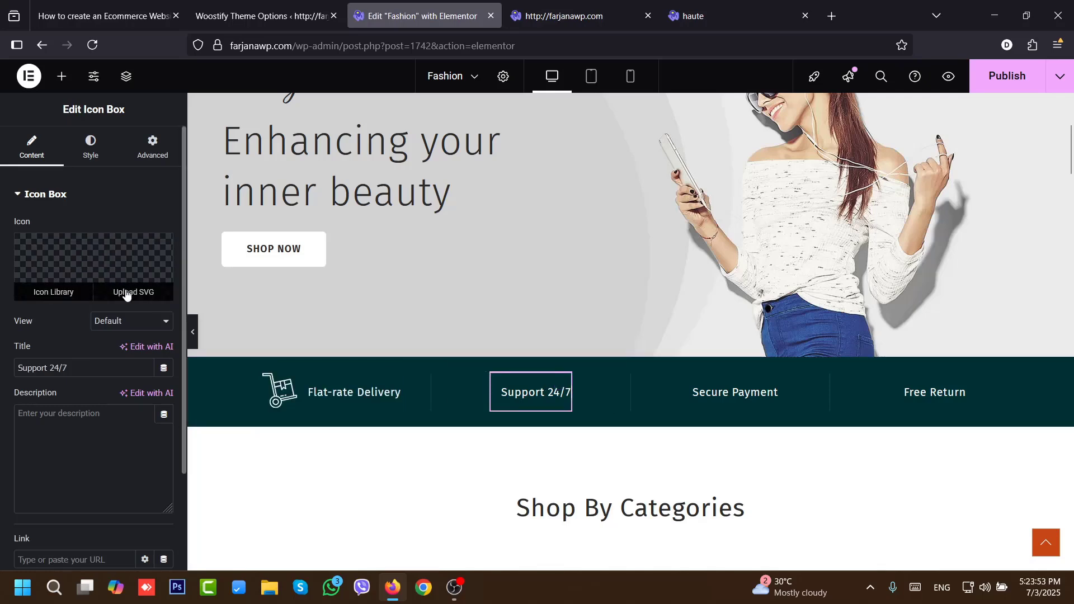
{"action": "left_click", "coordinate": [128, 294]}
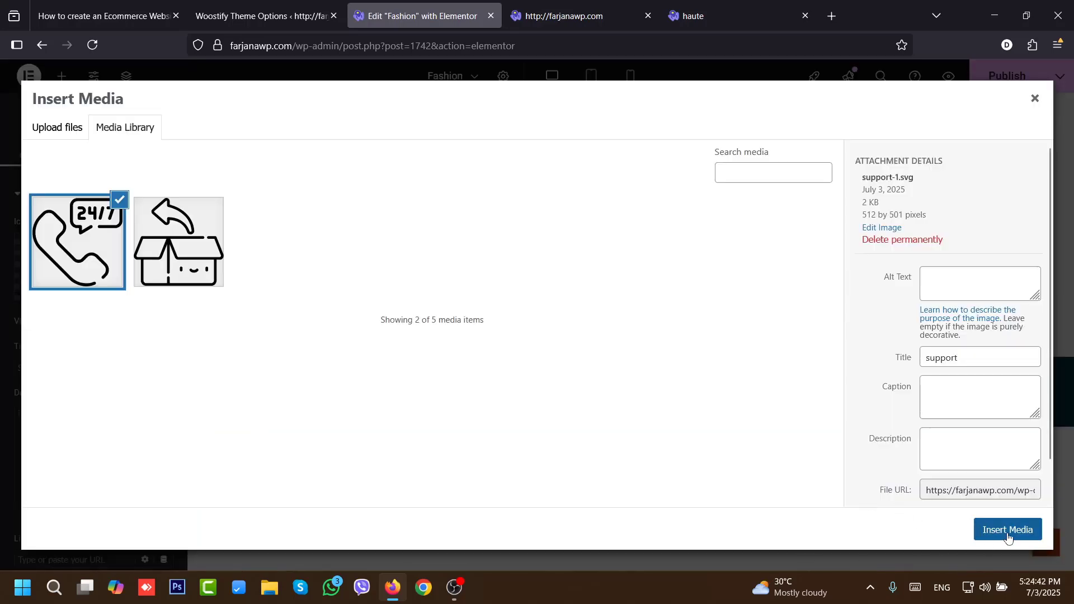
{"action": "left_click", "coordinate": [1007, 531]}
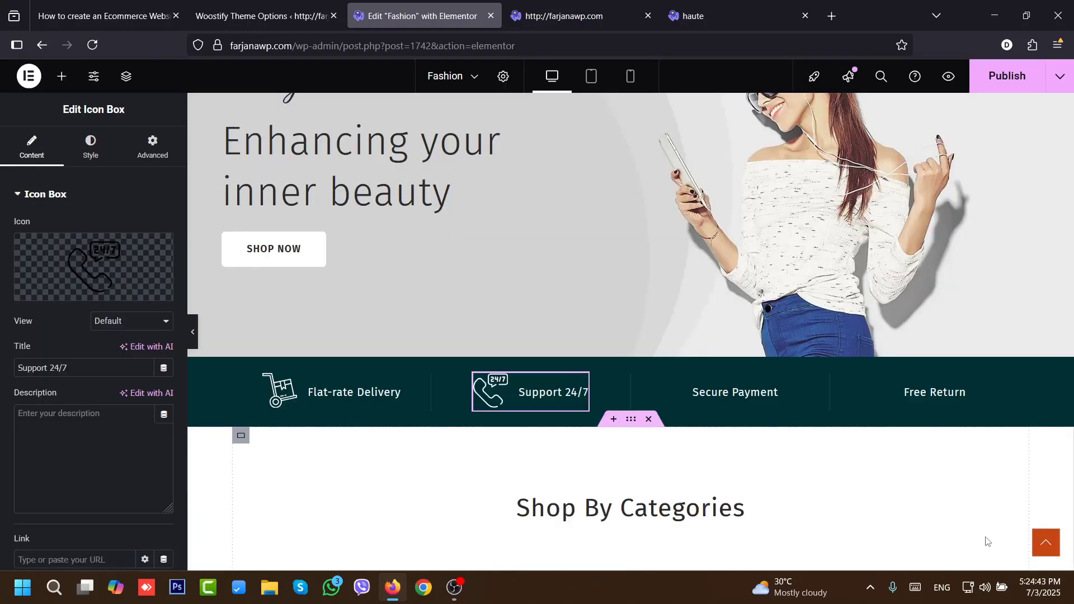
{"action": "left_click", "coordinate": [746, 399]}
{"action": "left_click", "coordinate": [128, 293]}
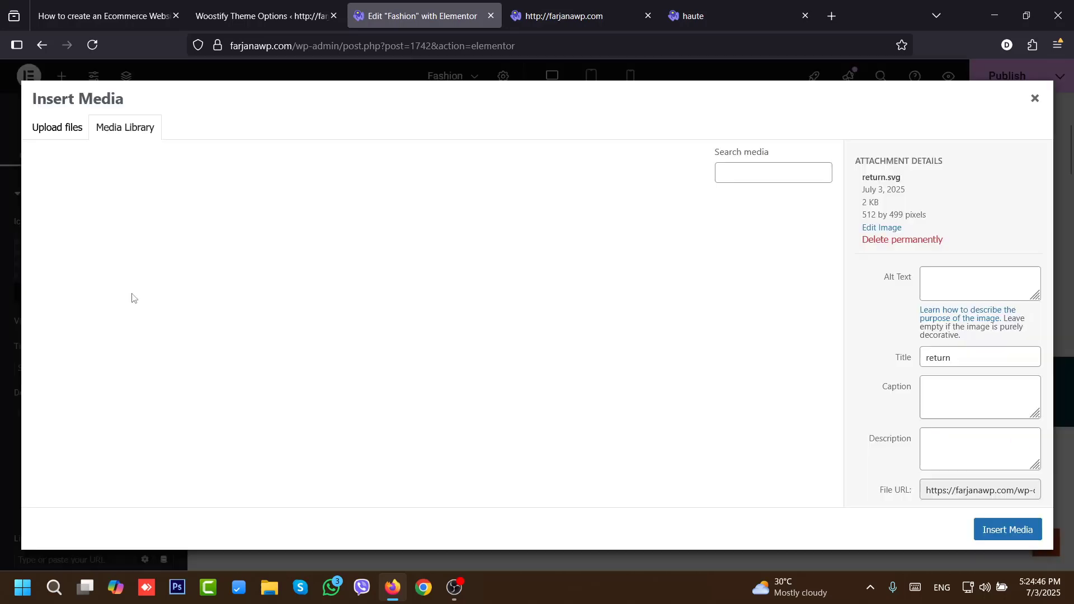
{"action": "left_click", "coordinate": [982, 530]}
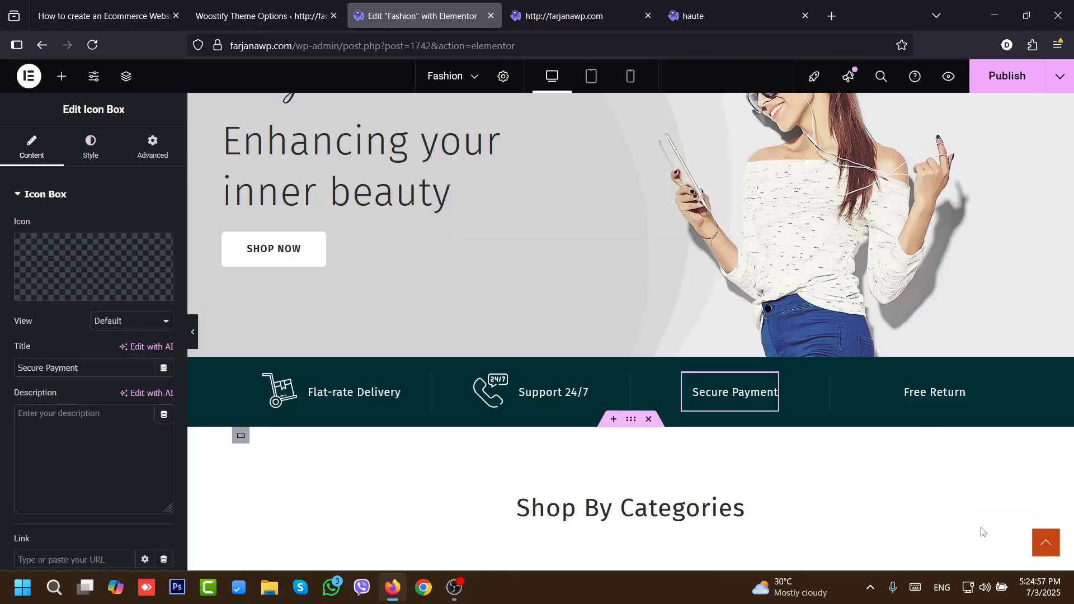
{"action": "left_click", "coordinate": [917, 398]}
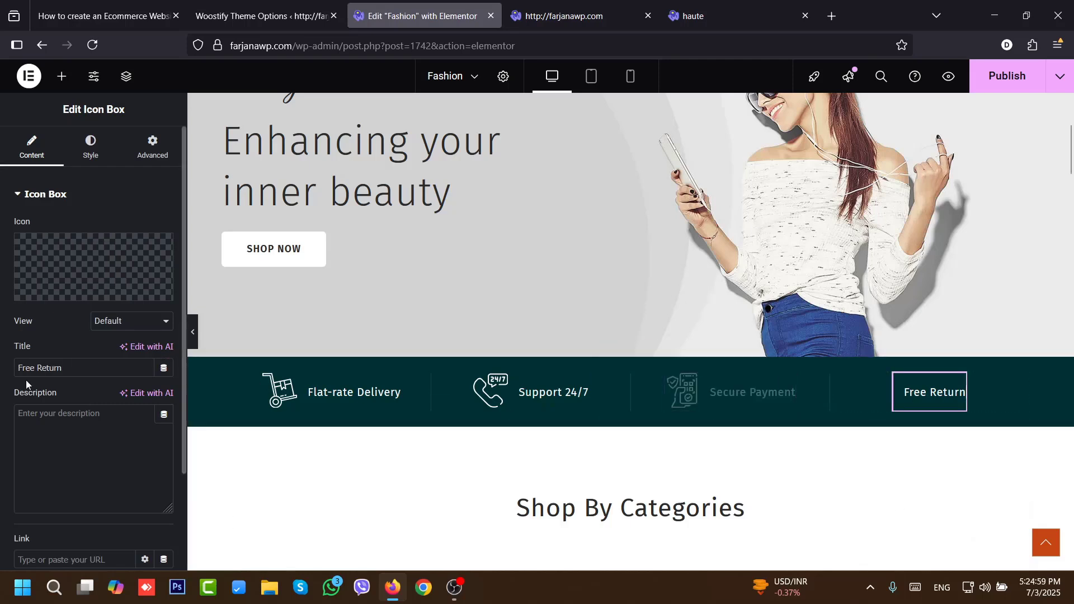
{"action": "left_click", "coordinate": [140, 292]}
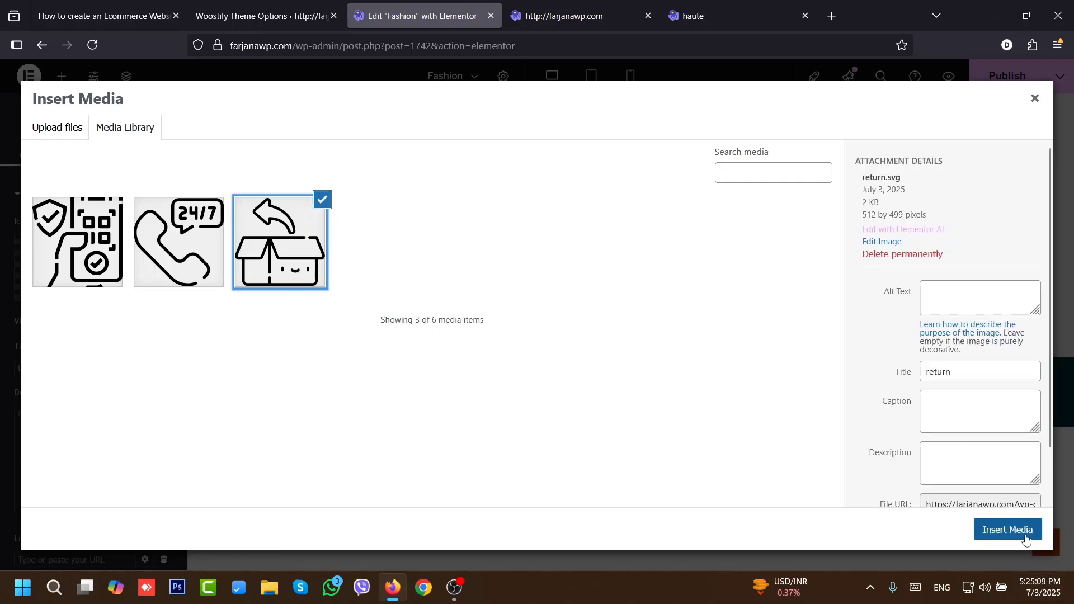
{"action": "left_click", "coordinate": [1007, 529]}
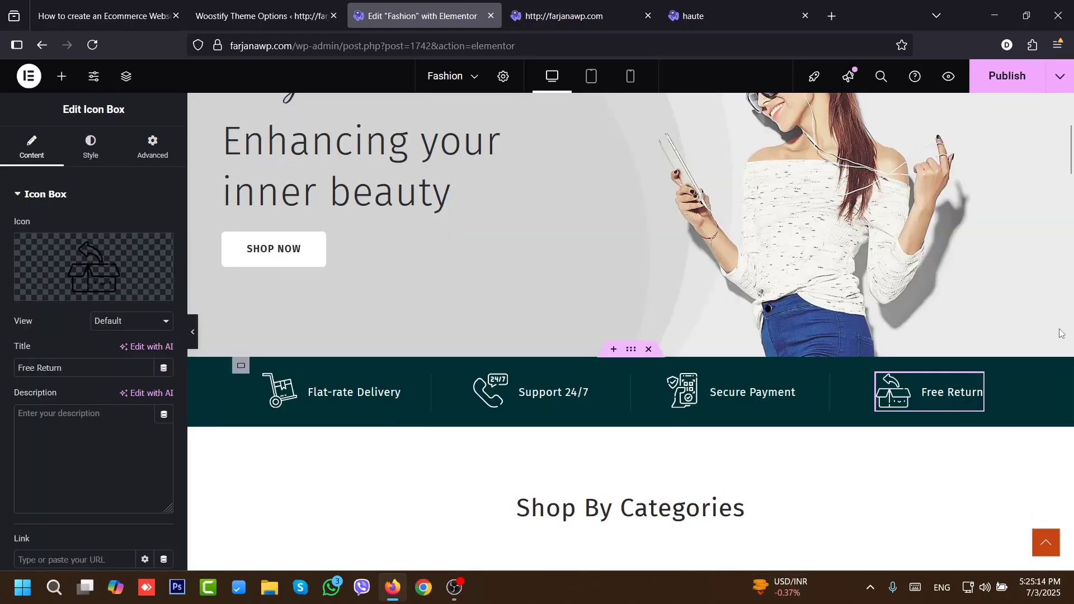
- Select the backpack image under Shop By Categories, then reach the Dashboard from the preview's admin bar
{"action": "left_click_drag", "start_coordinate": [1071, 147], "coordinate": [1072, 188]}
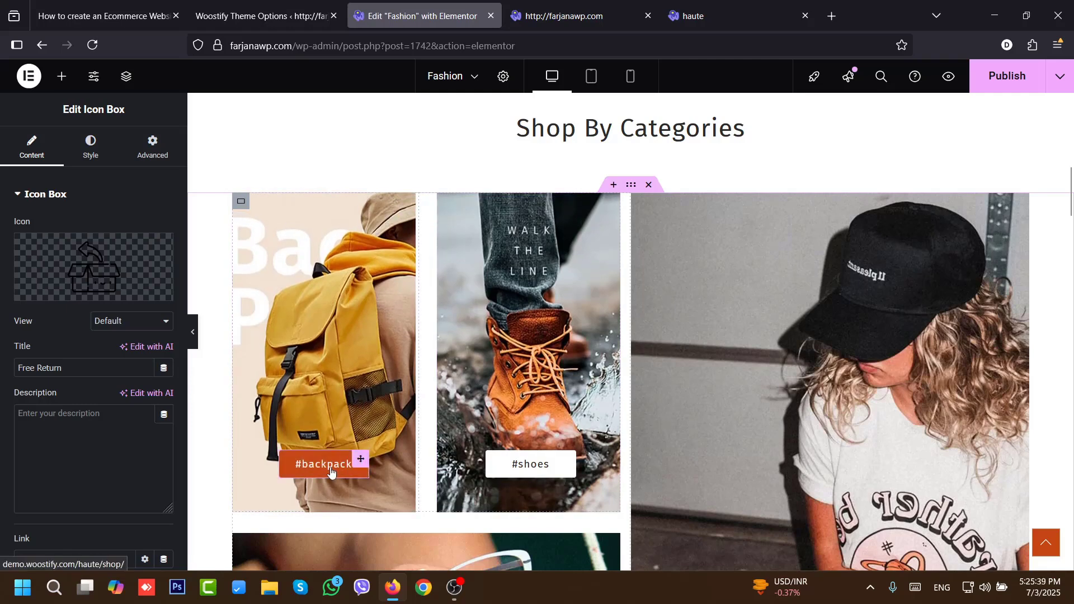
{"action": "left_click", "coordinate": [352, 389]}
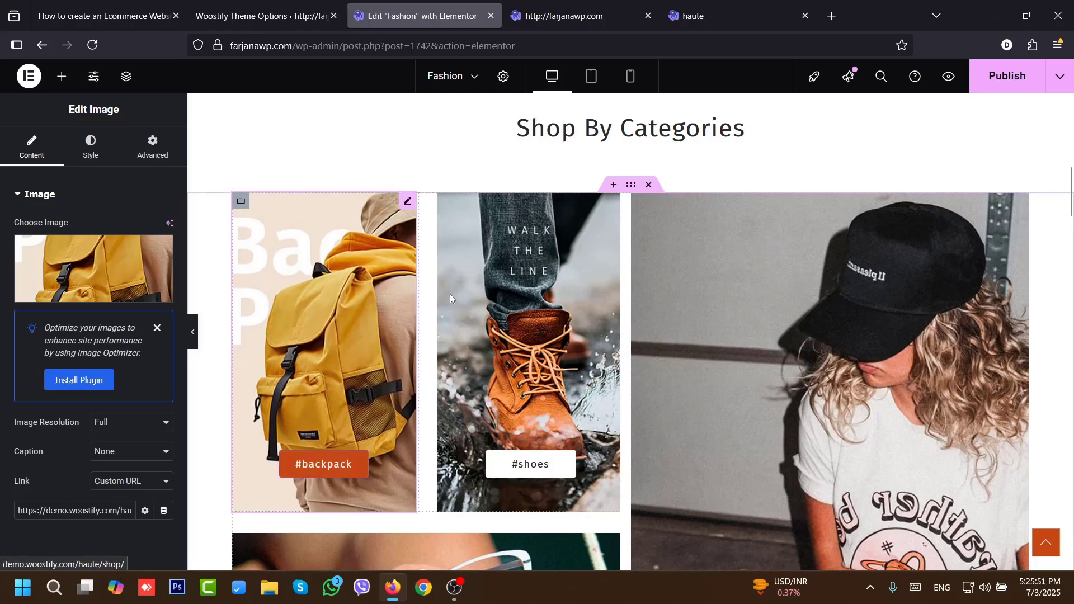
{"action": "left_click", "coordinate": [581, 15]}
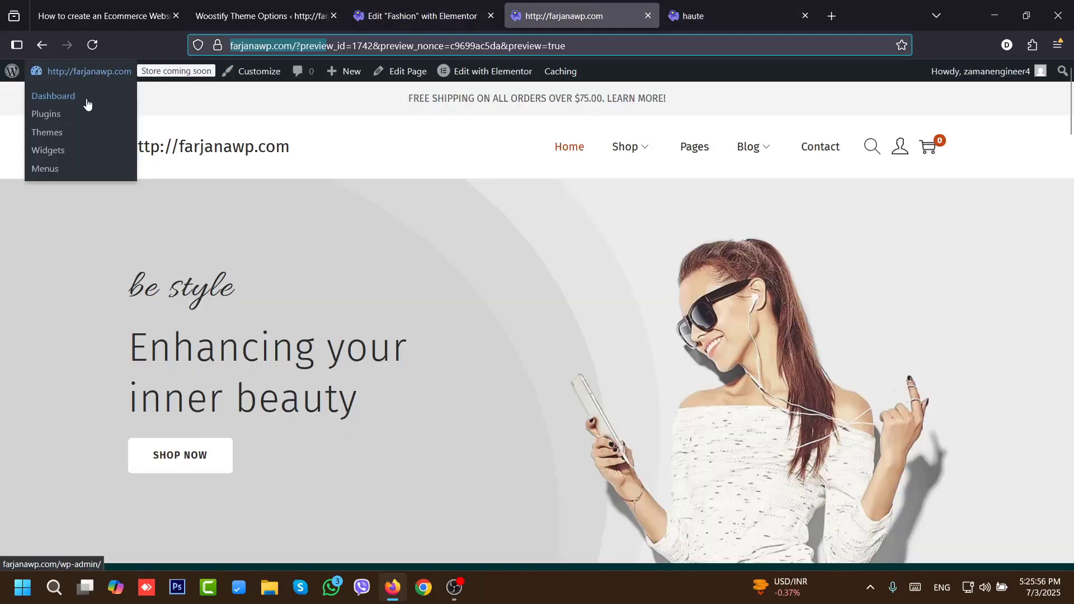
{"action": "left_click", "coordinate": [87, 104]}
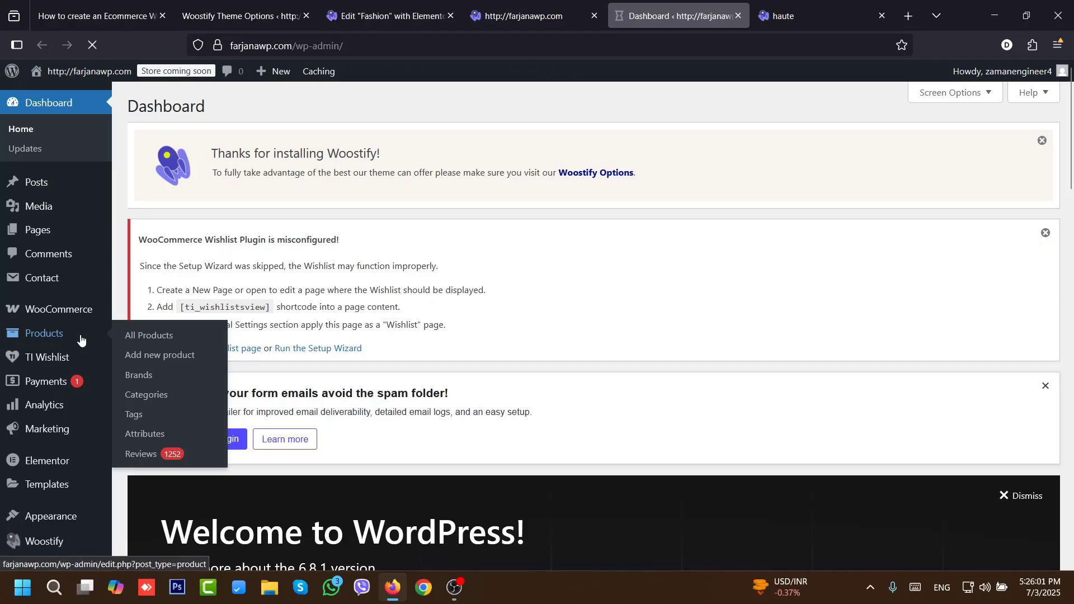
- Go to Products > Categories and open the Bags category's live page
{"action": "left_click", "coordinate": [81, 339]}
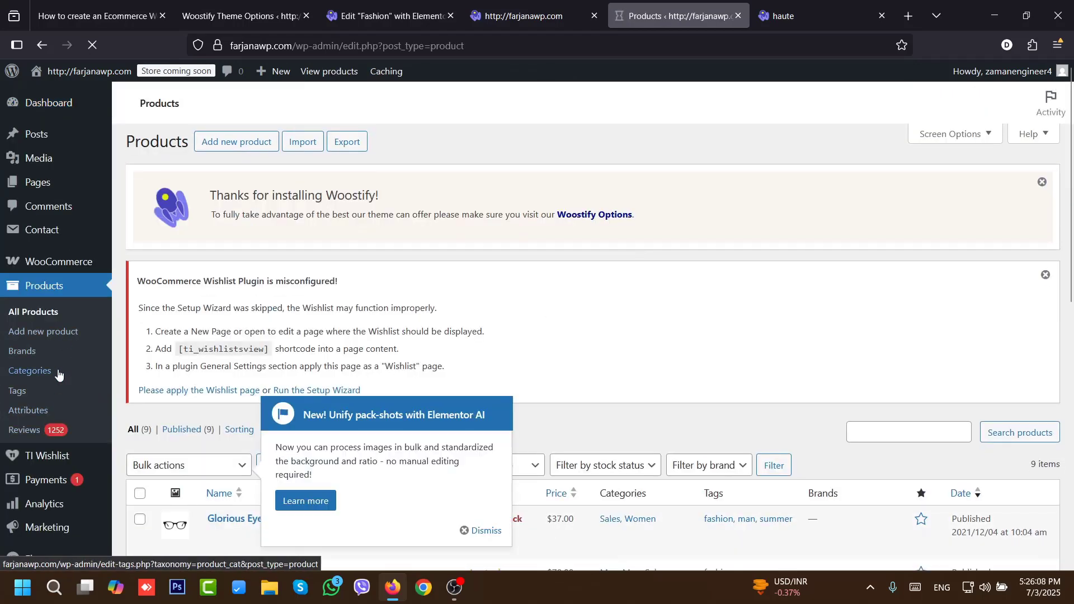
{"action": "left_click", "coordinate": [29, 371]}
{"action": "scroll", "coordinate": [553, 193], "scroll_direction": "down", "scroll_amount": 2}
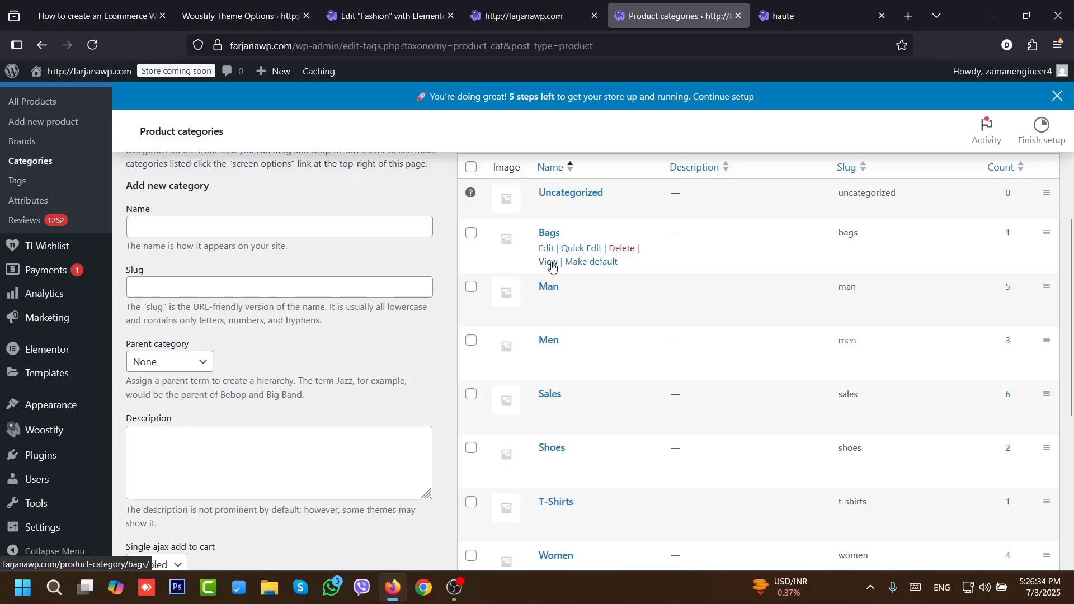
{"action": "scroll", "coordinate": [559, 336], "scroll_direction": "down", "scroll_amount": 5}
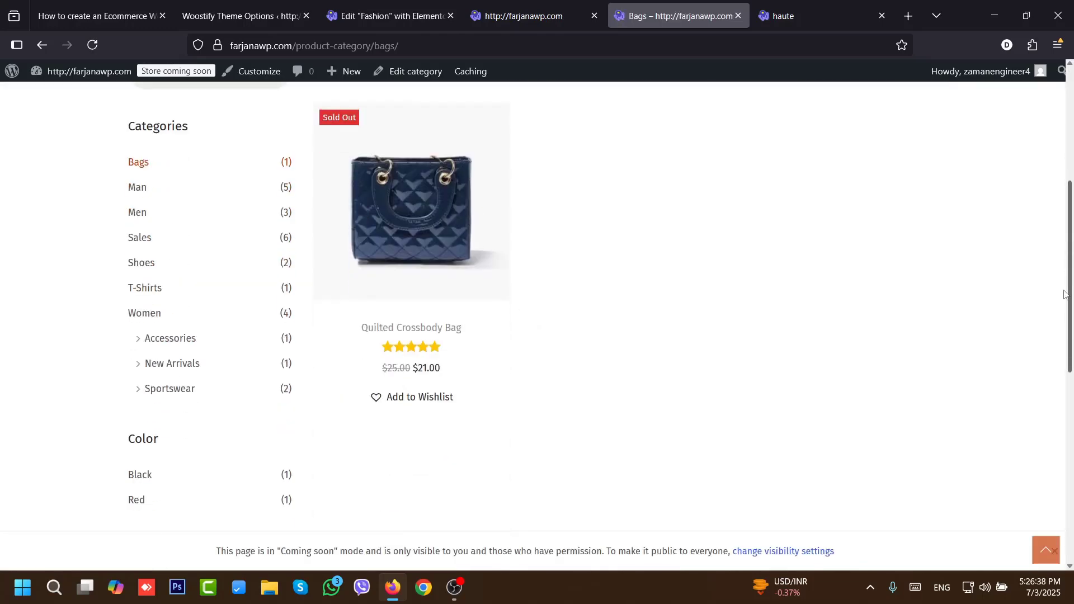
{"action": "scroll", "coordinate": [505, 390], "scroll_direction": "up", "scroll_amount": 4}
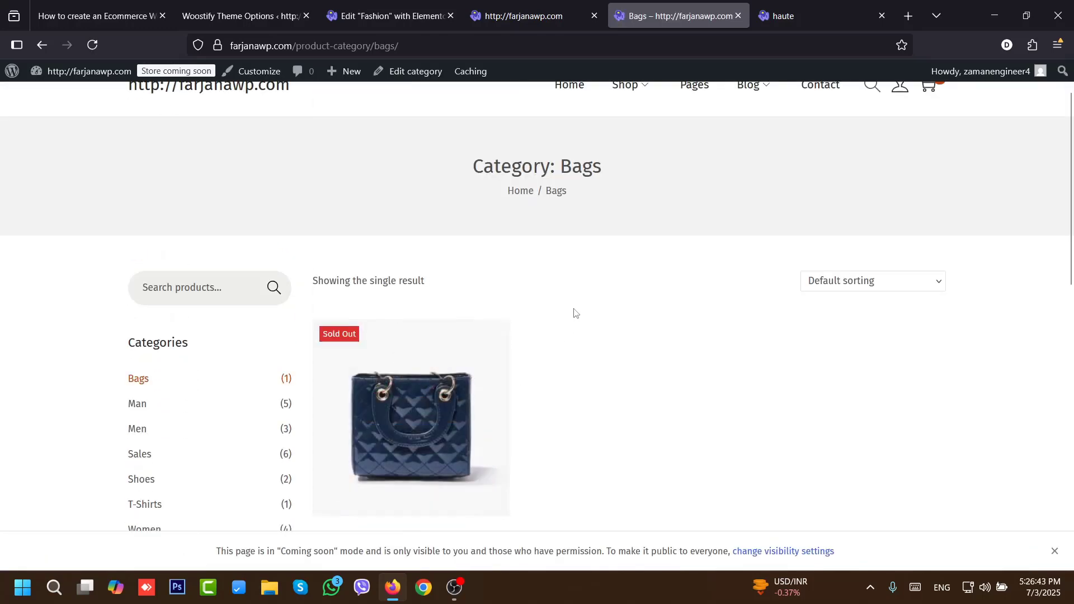
- Copy the Bags category page address (/product-category/bags/) from the address bar
{"action": "left_click", "coordinate": [340, 45]}
{"action": "right_click", "coordinate": [339, 45]}
{"action": "left_click", "coordinate": [362, 129]}
{"action": "left_click", "coordinate": [503, 16]}
- Back in Elementor, paste the Bags category URL into the backpack image's link
{"action": "left_click", "coordinate": [368, 5]}
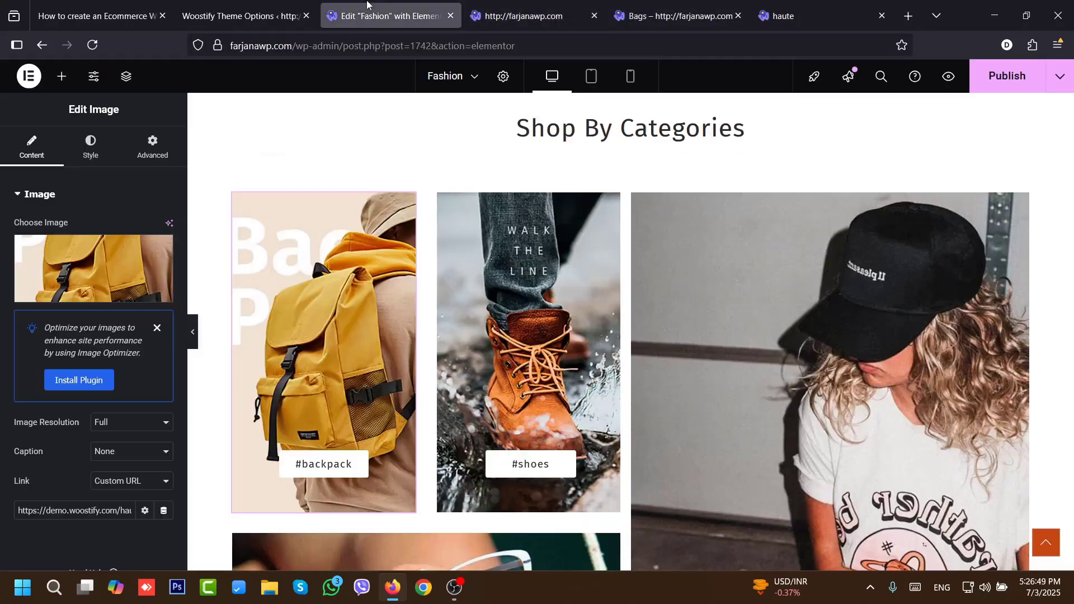
{"action": "left_click", "coordinate": [76, 512]}
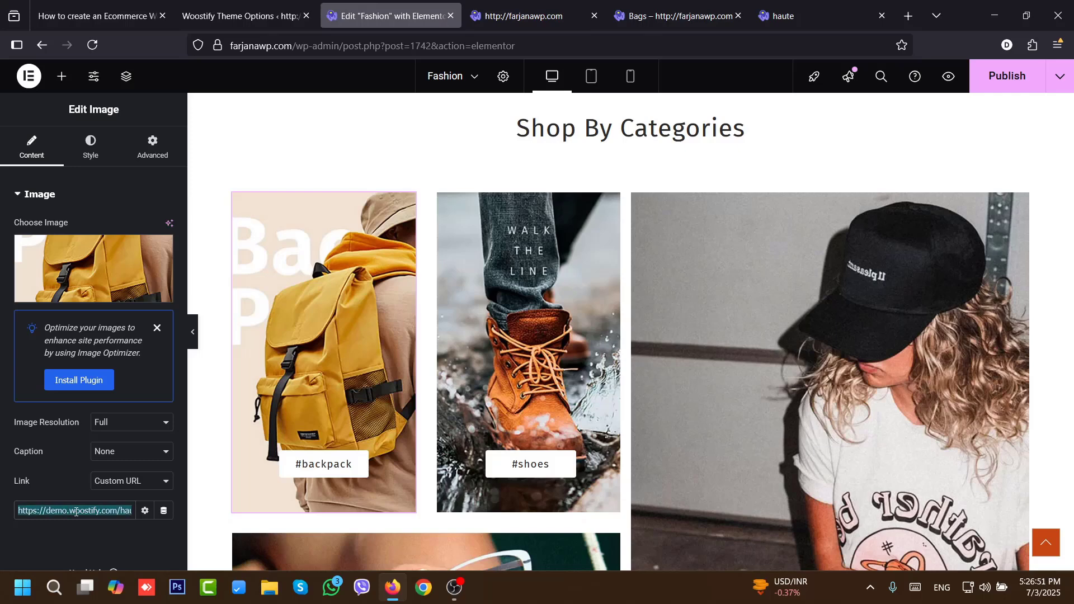
{"action": "key", "text": "ctrl+v"}
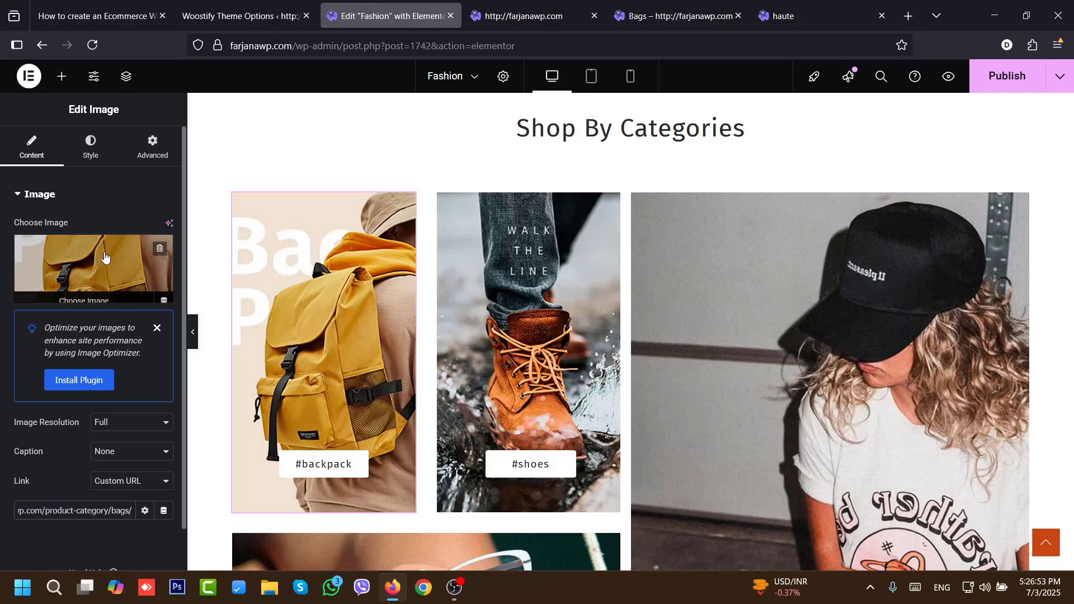
- Point the #backpack button's link at the Bags category and relabel it #bags
{"action": "left_click", "coordinate": [323, 476]}
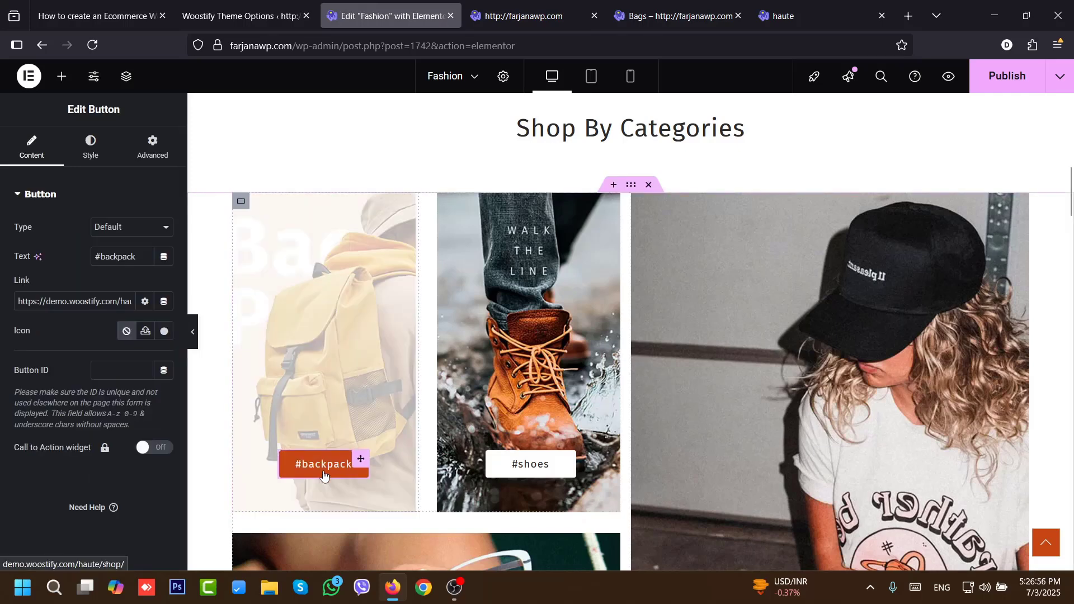
{"action": "double_click", "coordinate": [82, 302]}
{"action": "key", "text": "ctrl+a"}
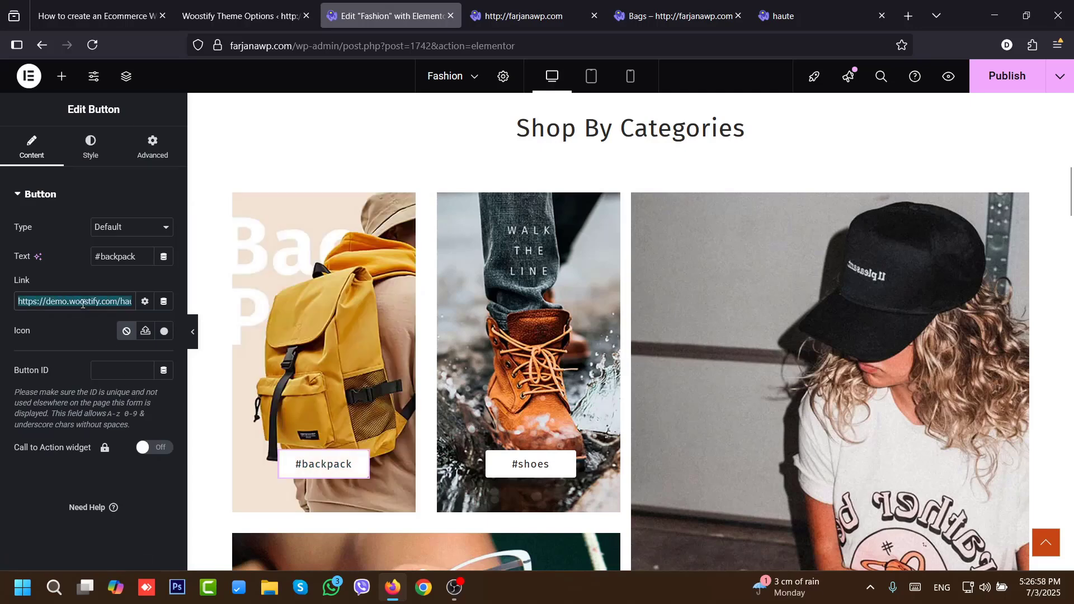
{"action": "key", "text": "ctrl+v"}
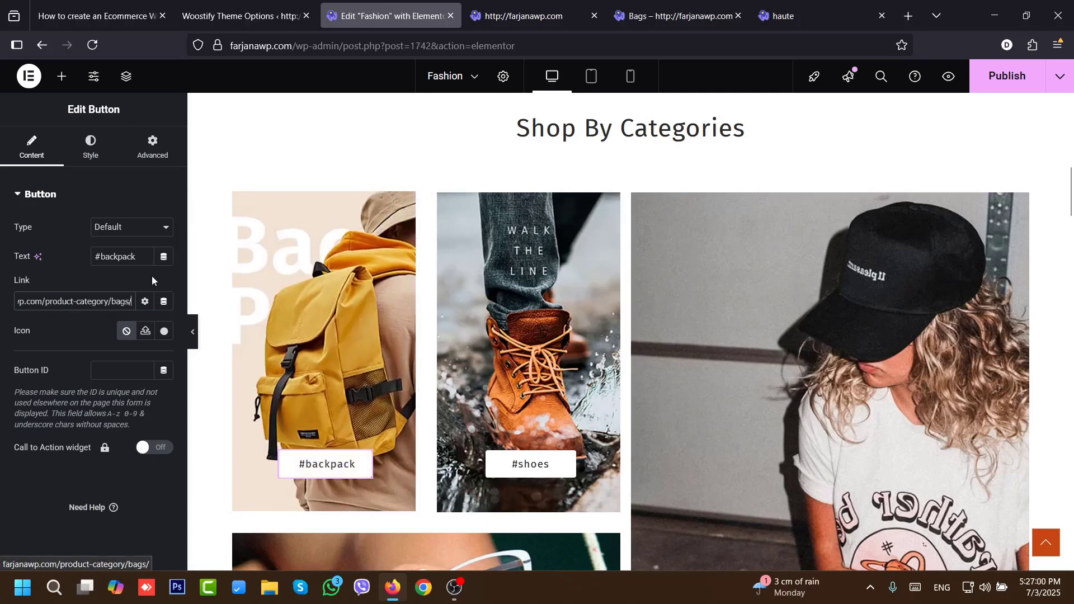
{"action": "double_click", "coordinate": [118, 259]}
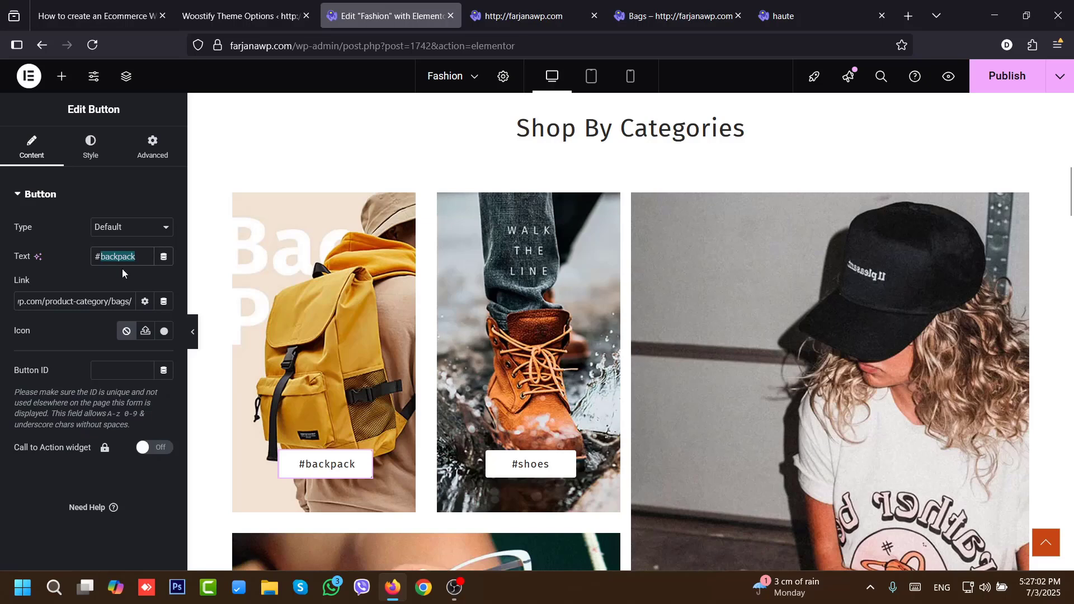
{"action": "type", "text": "bags"}
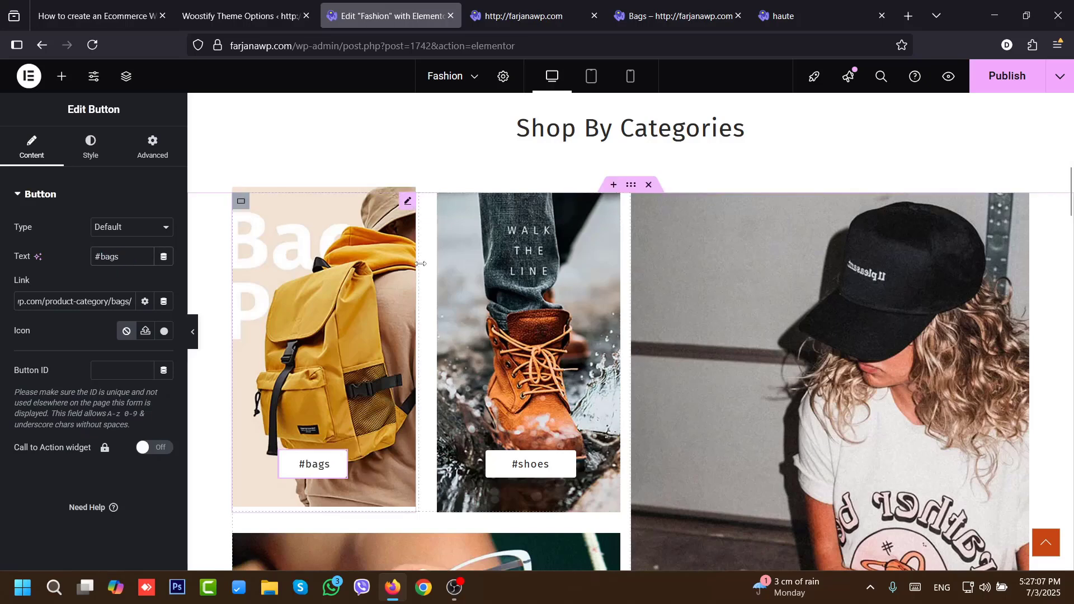
{"action": "left_click", "coordinate": [532, 364]}
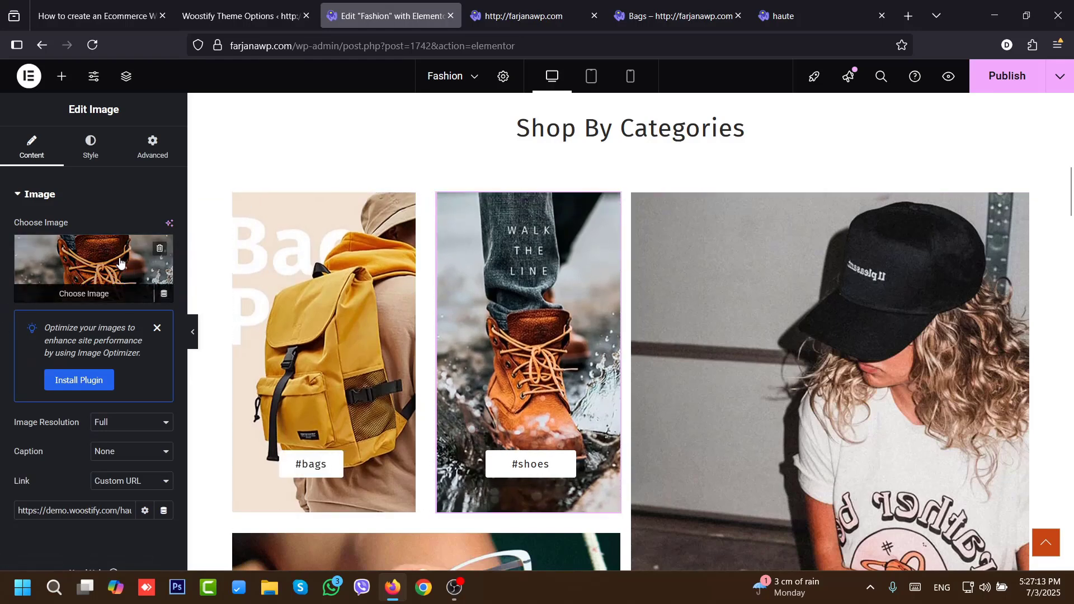
- Upload the black sneaker PNG from the ecommerce images folder as the shoes tile picture
{"action": "left_click", "coordinate": [619, 319]}
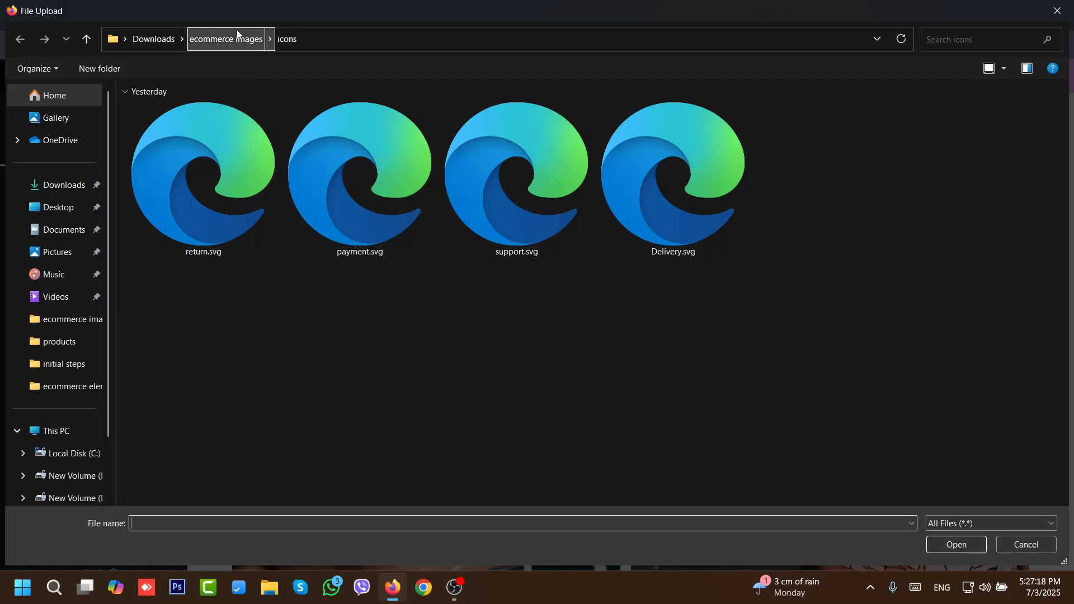
{"action": "left_click", "coordinate": [236, 38]}
{"action": "left_click", "coordinate": [162, 238]}
{"action": "left_click", "coordinate": [941, 545]}
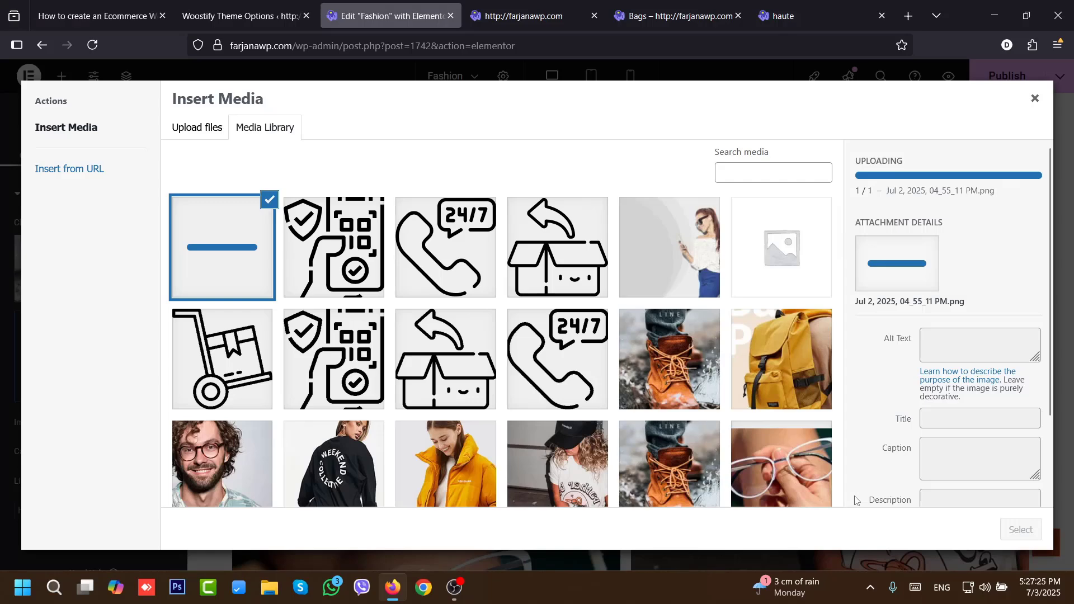
{"action": "left_click", "coordinate": [1021, 529]}
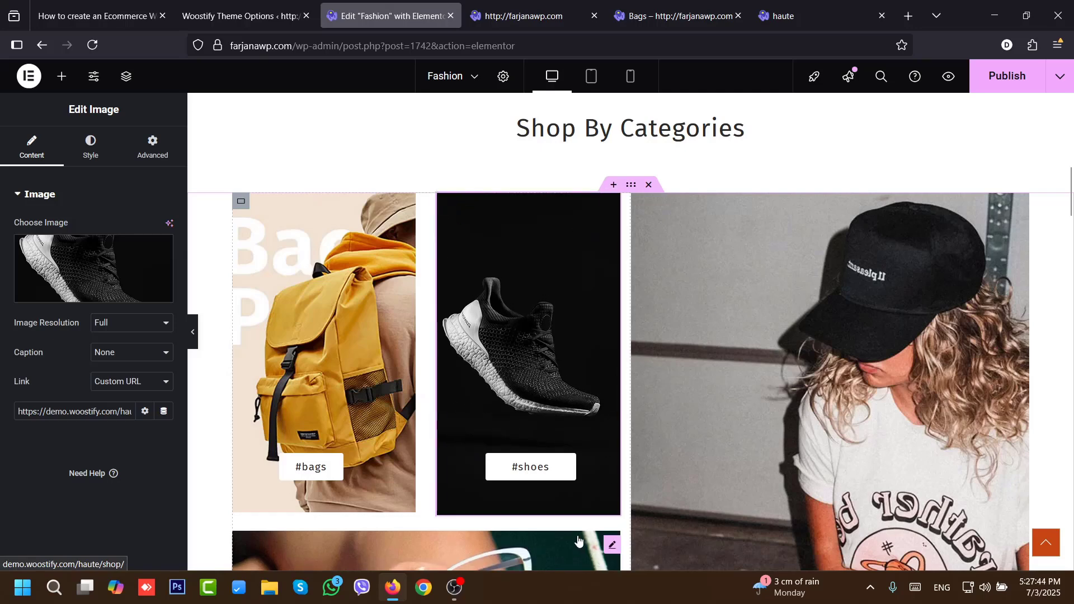
{"action": "left_click", "coordinate": [91, 260]}
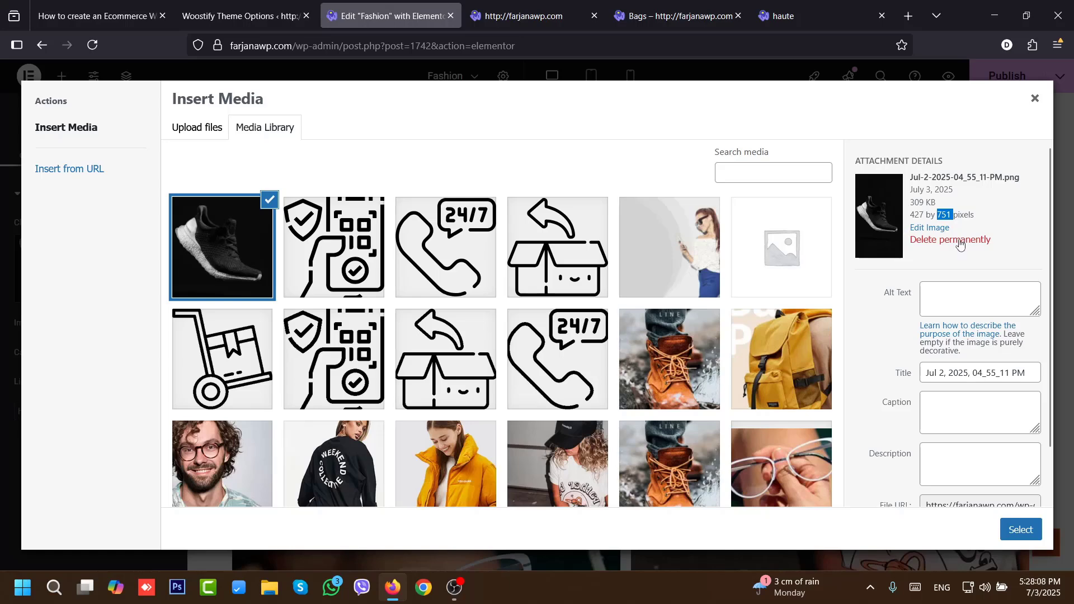
{"action": "left_click", "coordinate": [1037, 104]}
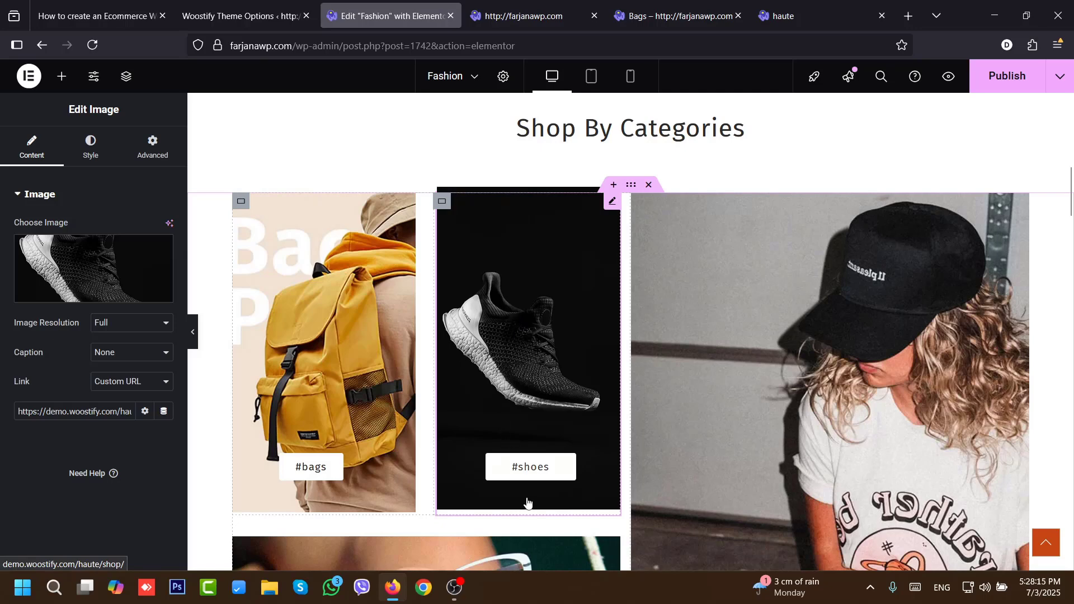
- Copy the Shoes category page link from the Product categories list
{"action": "left_click", "coordinate": [680, 5]}
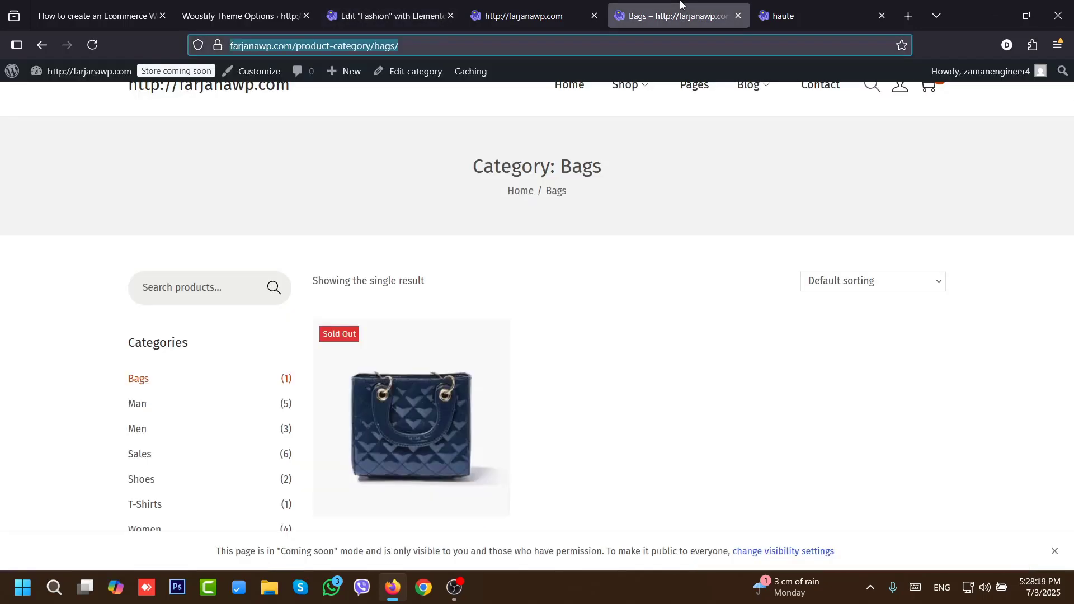
{"action": "left_click", "coordinate": [42, 45]}
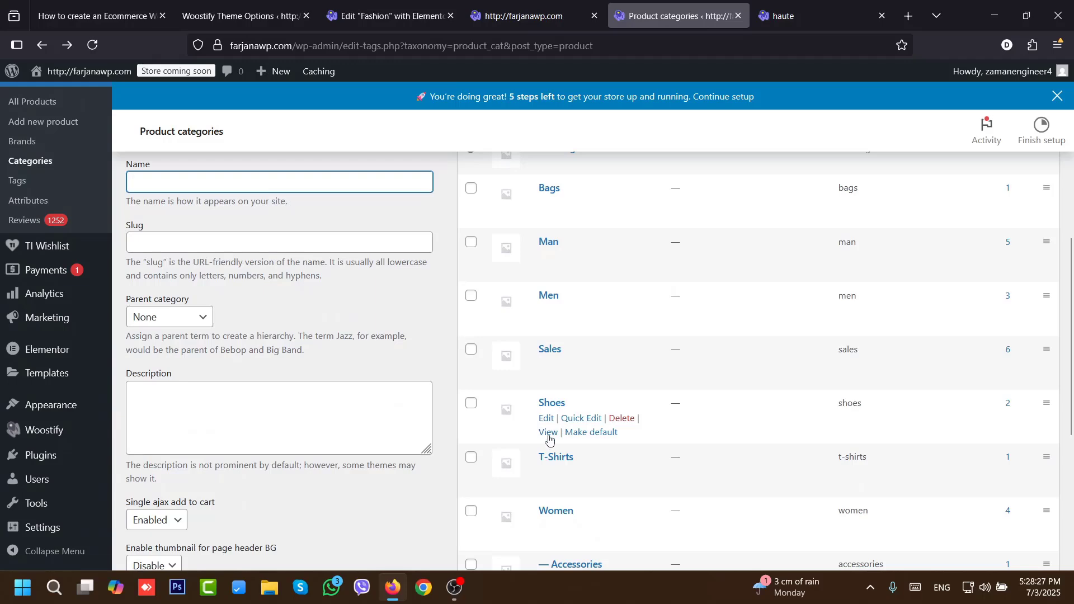
{"action": "right_click", "coordinate": [549, 437]}
{"action": "left_click", "coordinate": [390, 4]}
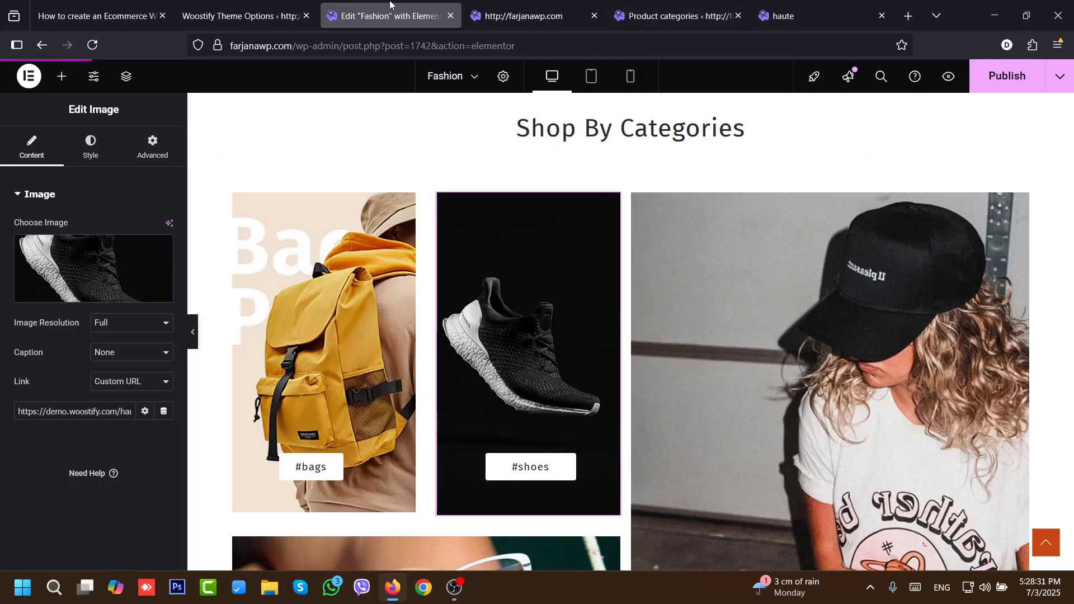
- Paste the /product-category/shoes/ link into the shoes image and #shoes button links
{"action": "triple_click", "coordinate": [83, 411]}
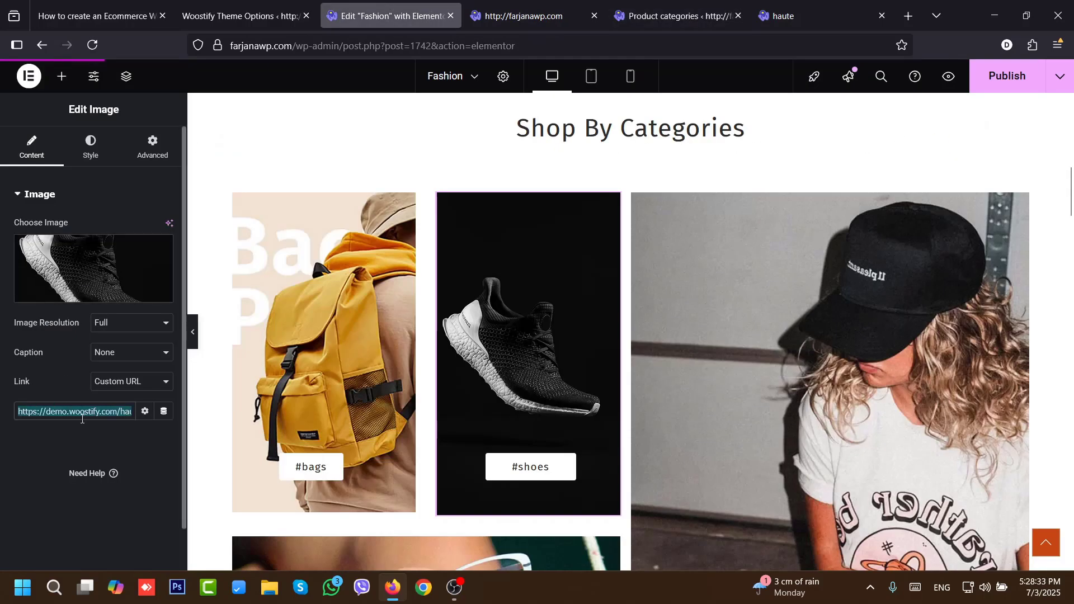
{"action": "type", "text": "http://farjanawp.com/product-category/shoes/"}
{"action": "left_click", "coordinate": [499, 475]}
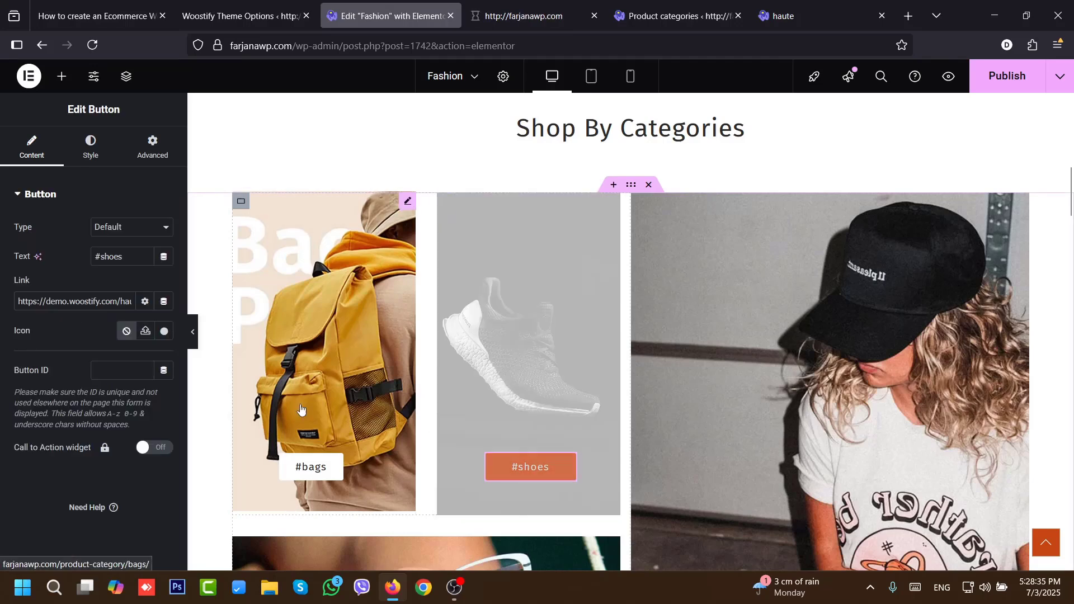
{"action": "triple_click", "coordinate": [78, 300]}
{"action": "type", "text": "http://farjanawp.com/product-category/shoes/"}
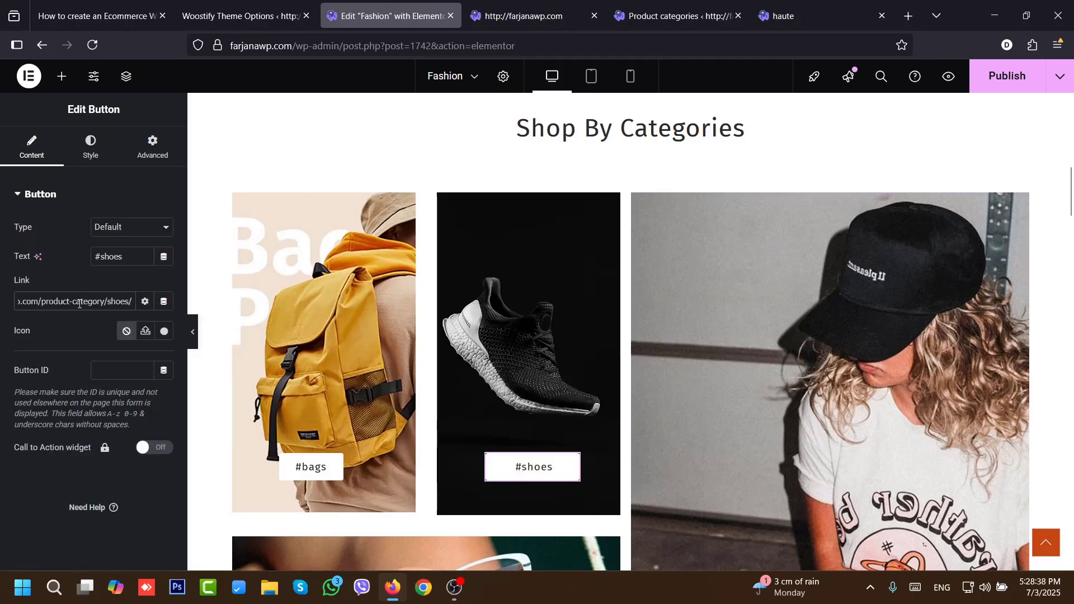
{"action": "left_click_drag", "start_coordinate": [1070, 210], "coordinate": [1070, 231]}
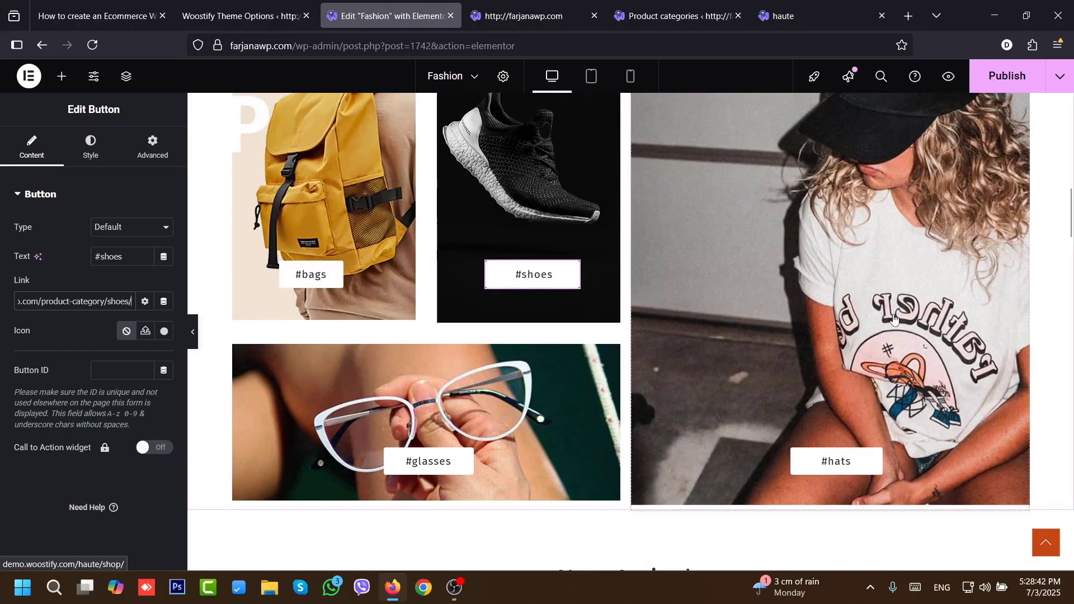
{"action": "left_click", "coordinate": [893, 318]}
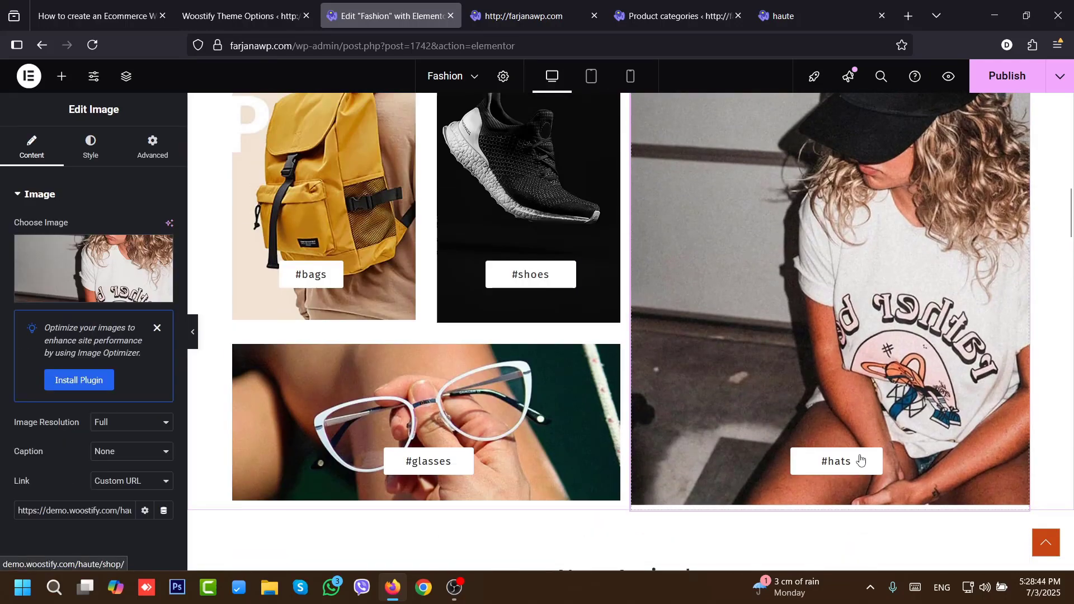
- Upload women.webp and use it as the hats tile's picture
{"action": "scroll", "coordinate": [956, 253], "scroll_direction": "up", "scroll_amount": 3}
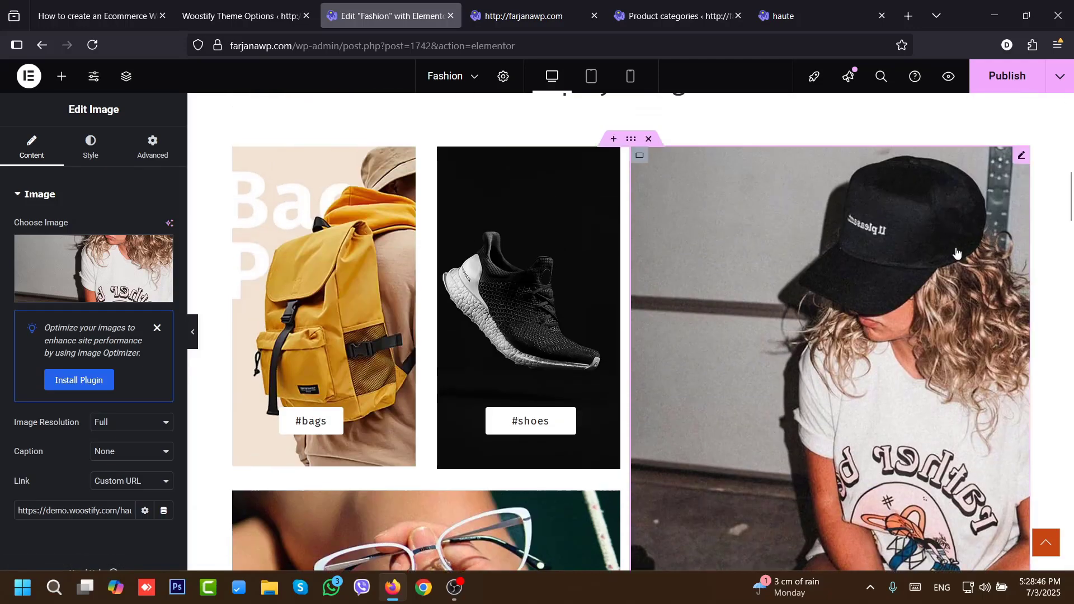
{"action": "left_click", "coordinate": [115, 264]}
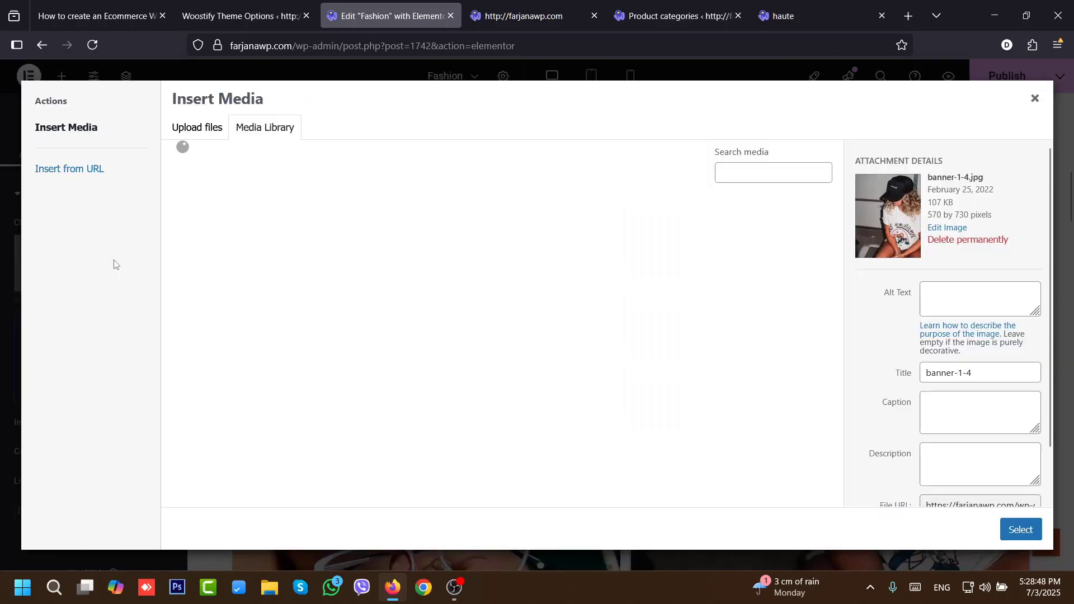
{"action": "left_click", "coordinate": [207, 132]}
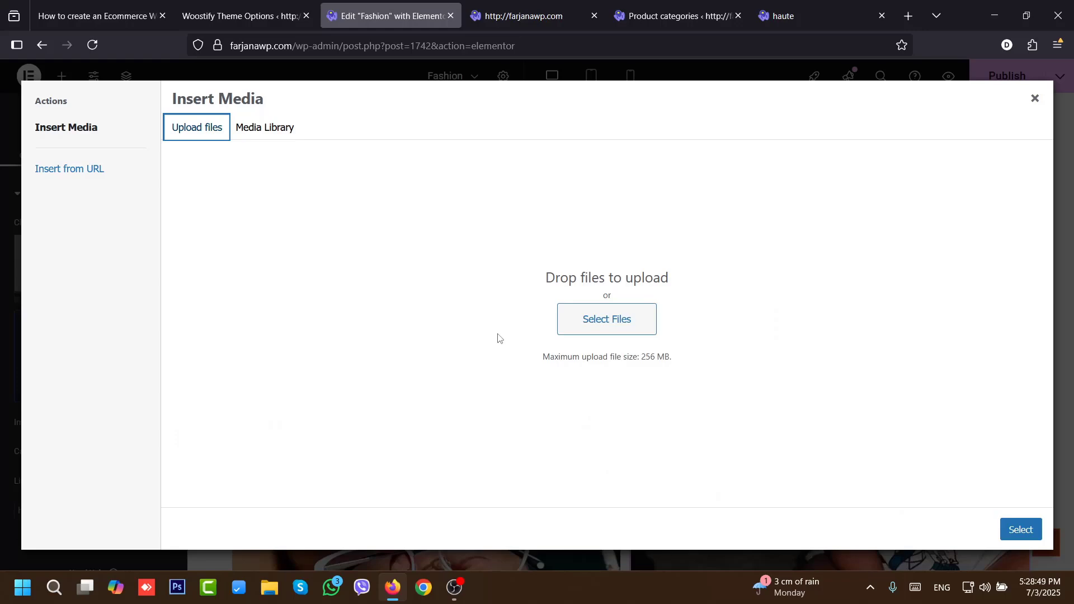
{"action": "left_click", "coordinate": [628, 313]}
{"action": "left_click", "coordinate": [330, 146]}
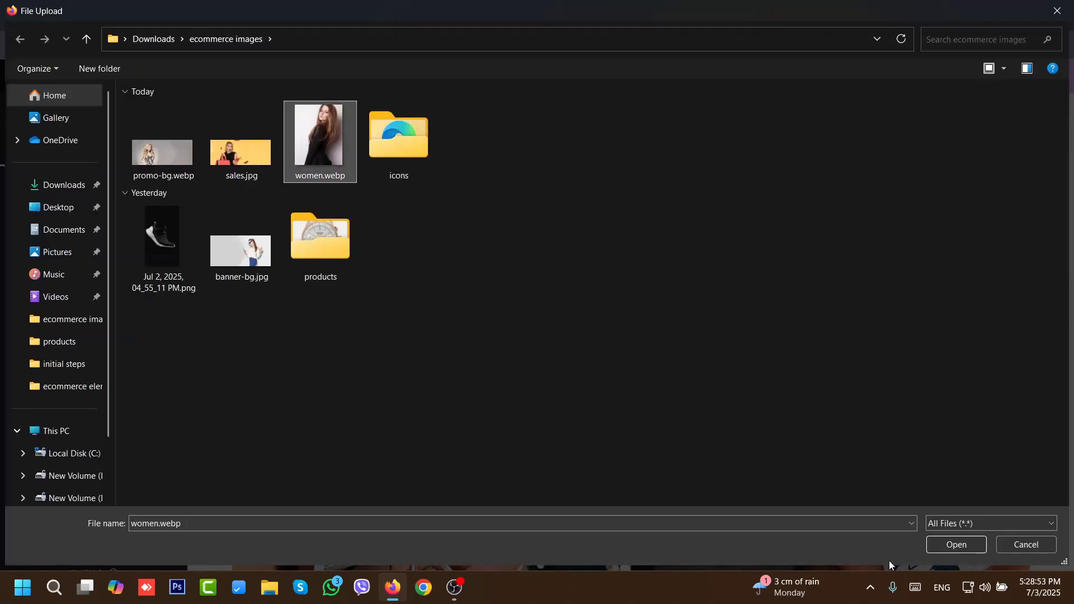
{"action": "left_click", "coordinate": [956, 544]}
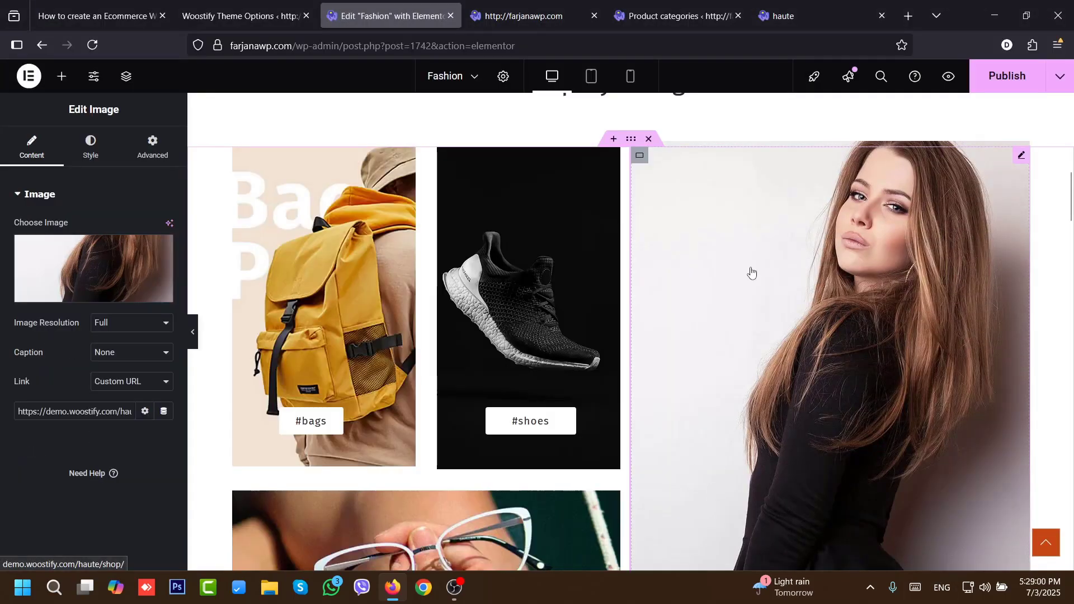
- Copy the Women category's View link from the Product categories page
{"action": "left_click", "coordinate": [668, 11]}
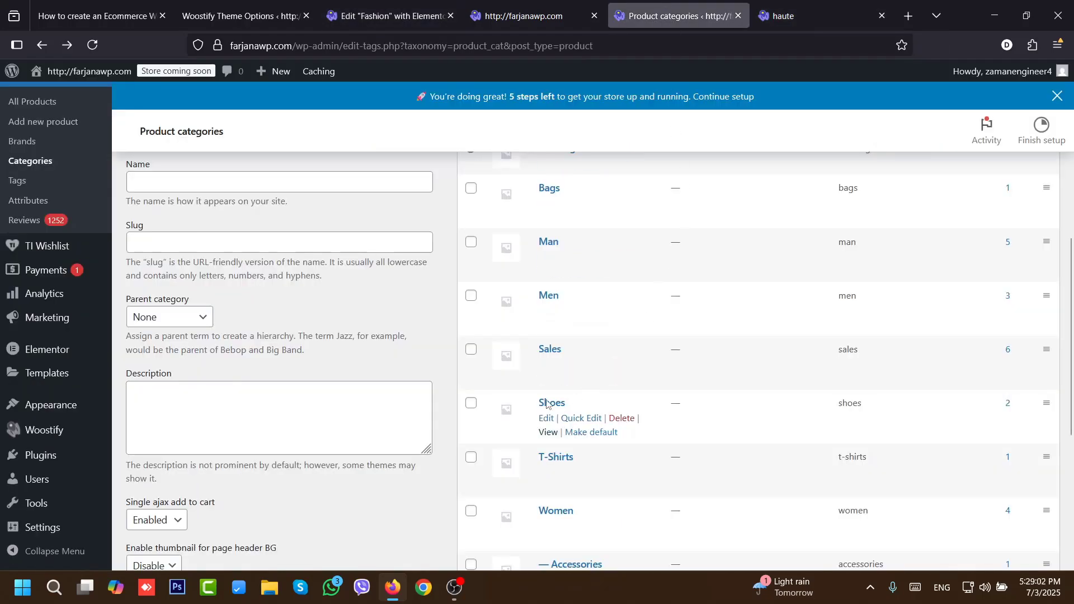
{"action": "scroll", "coordinate": [565, 474], "scroll_direction": "down", "scroll_amount": 3}
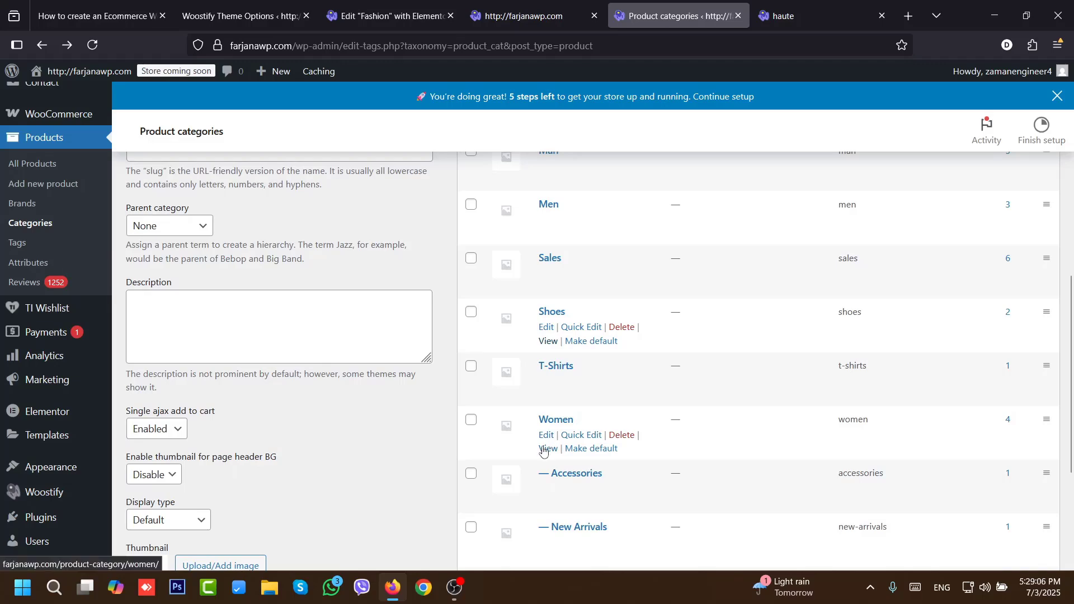
{"action": "right_click", "coordinate": [547, 452]}
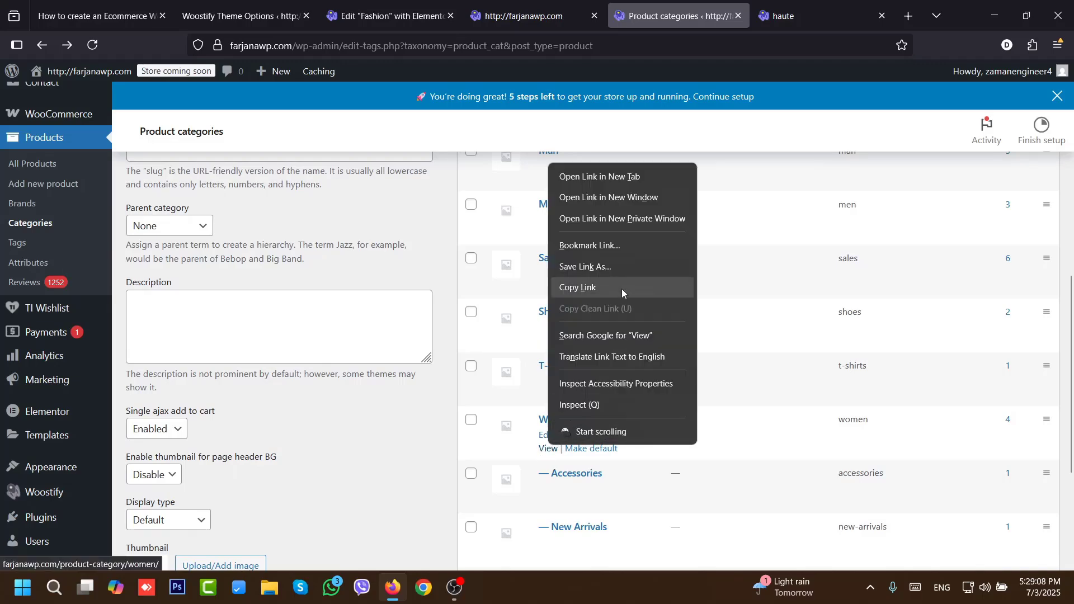
{"action": "left_click", "coordinate": [639, 288]}
{"action": "left_click", "coordinate": [506, 15]}
- Paste the /product-category/women/ link into the tall tile's image and #hats button links
{"action": "left_click", "coordinate": [386, 16]}
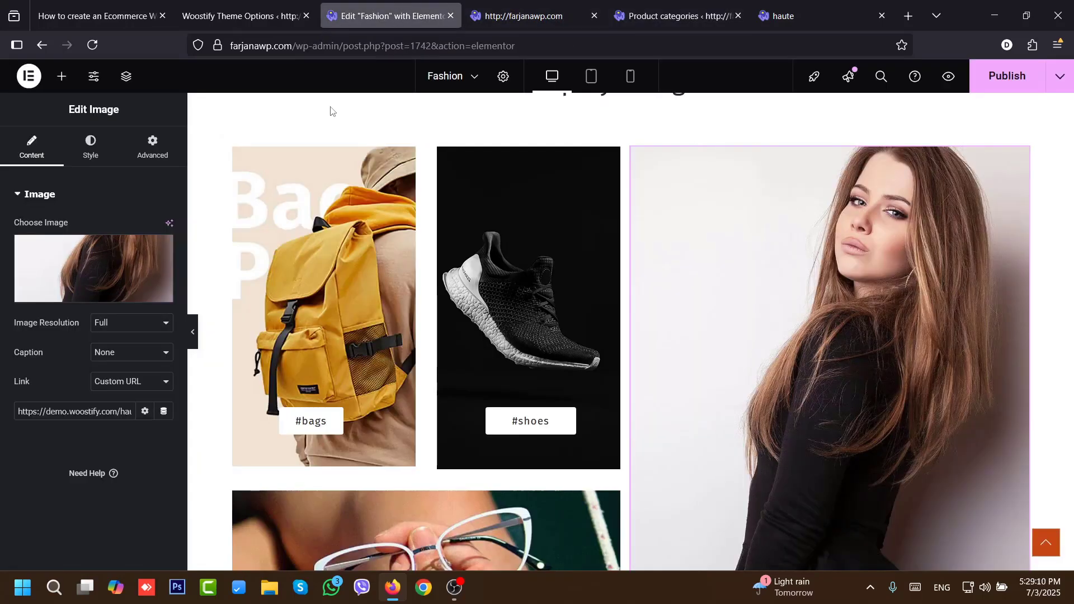
{"action": "triple_click", "coordinate": [109, 412]}
{"action": "key", "text": "ctrl+v"}
{"action": "scroll", "coordinate": [338, 393], "scroll_direction": "down", "scroll_amount": 2}
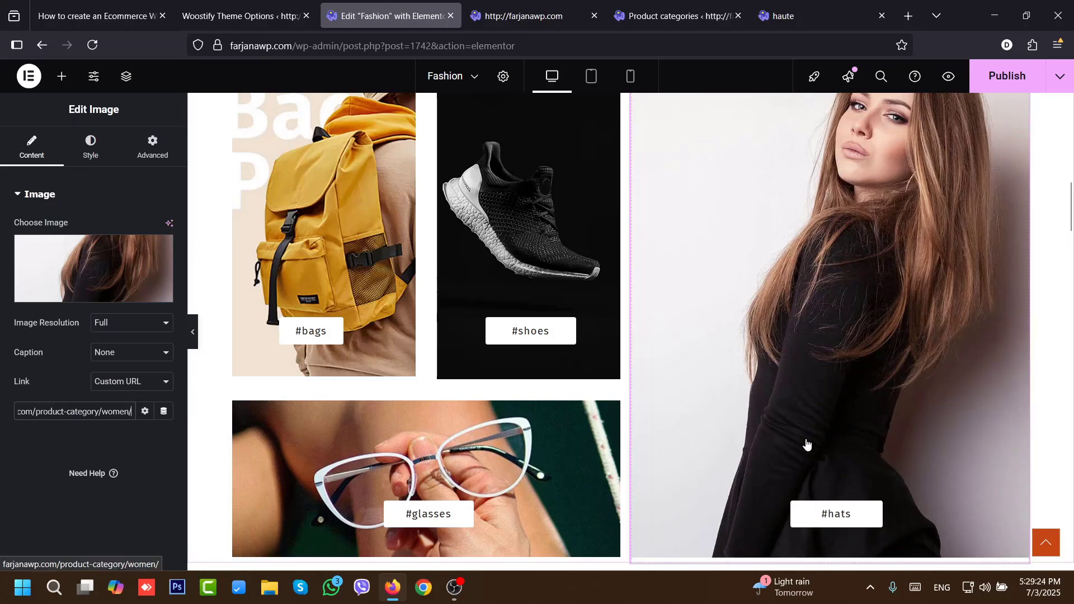
{"action": "left_click", "coordinate": [842, 513]}
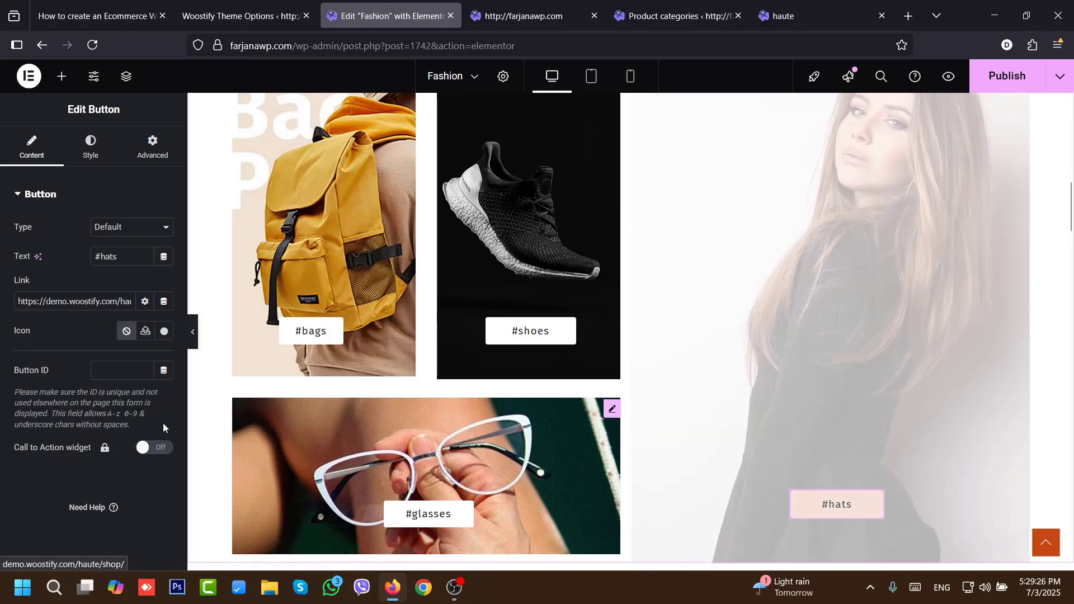
{"action": "triple_click", "coordinate": [77, 301]}
{"action": "key", "text": "ctrl+v"}
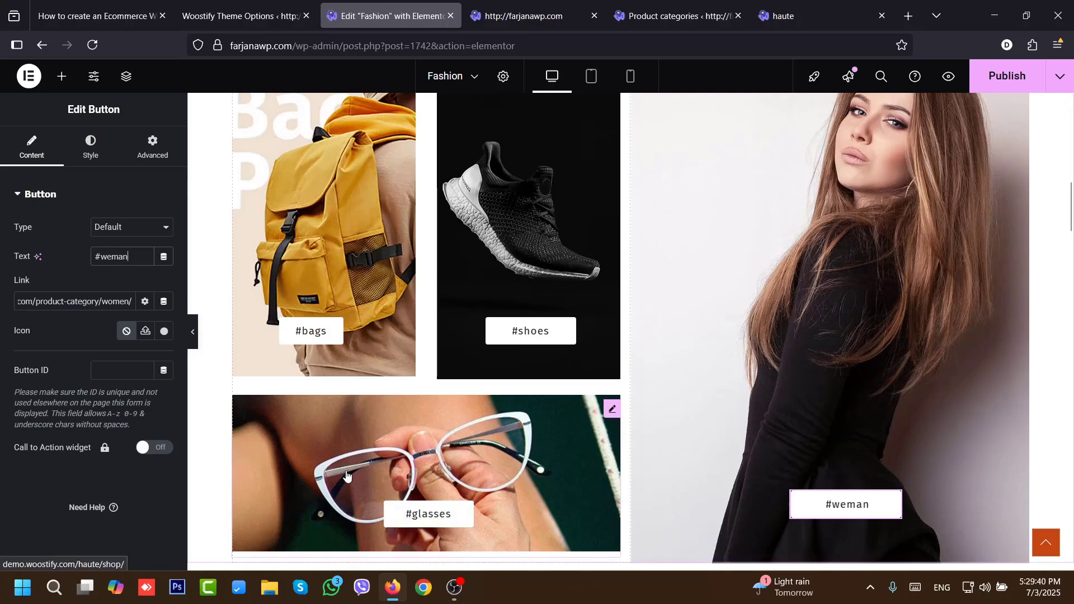
- Upload sales.jpg and place it in the glasses tile
{"action": "left_click", "coordinate": [346, 475]}
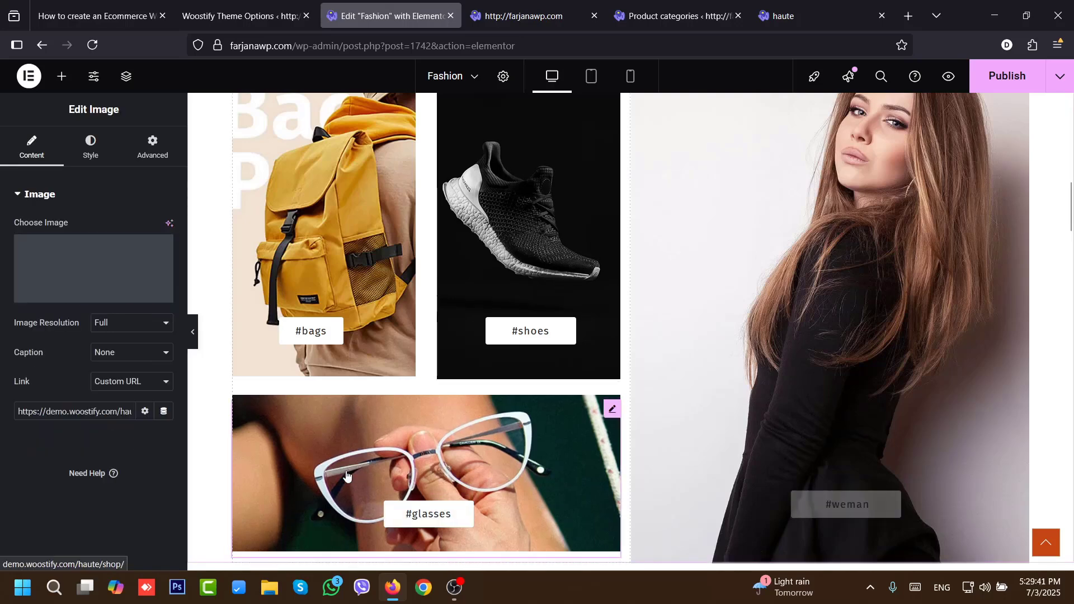
{"action": "left_click", "coordinate": [84, 269]}
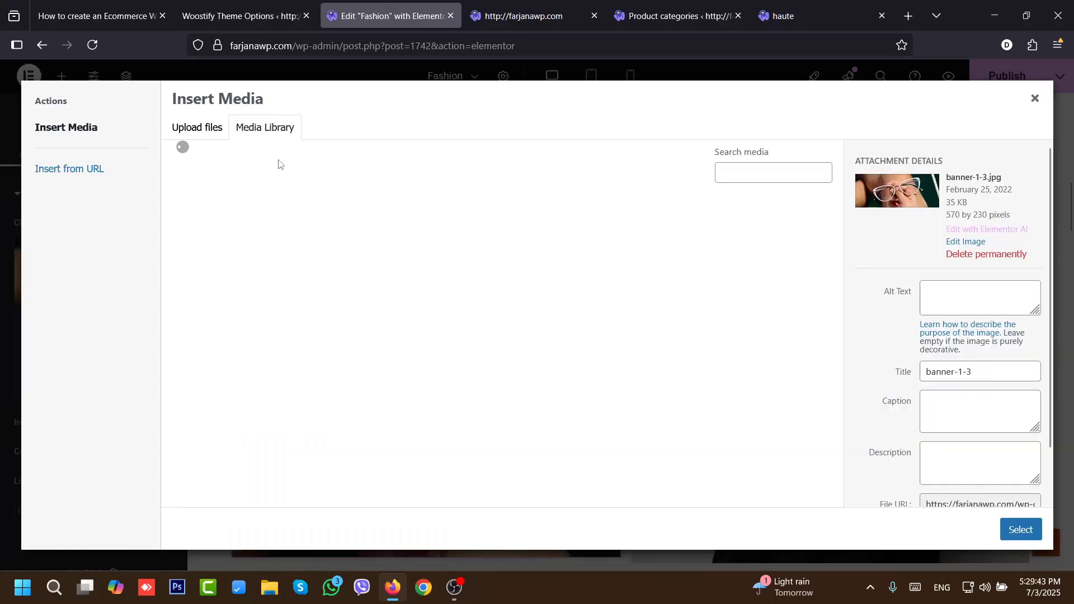
{"action": "left_click", "coordinate": [629, 322]}
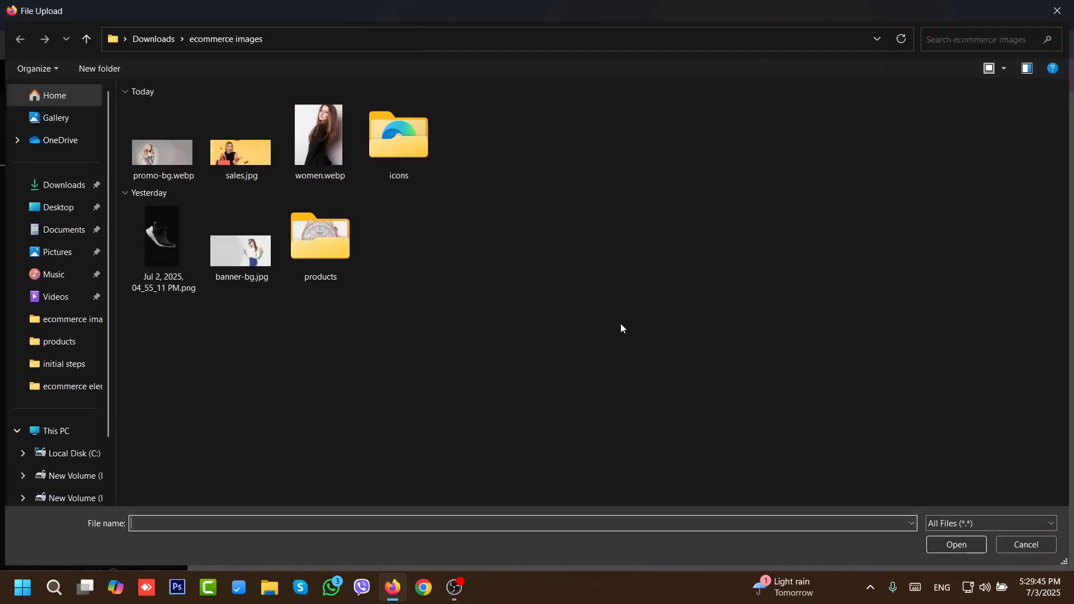
{"action": "left_click", "coordinate": [243, 160]}
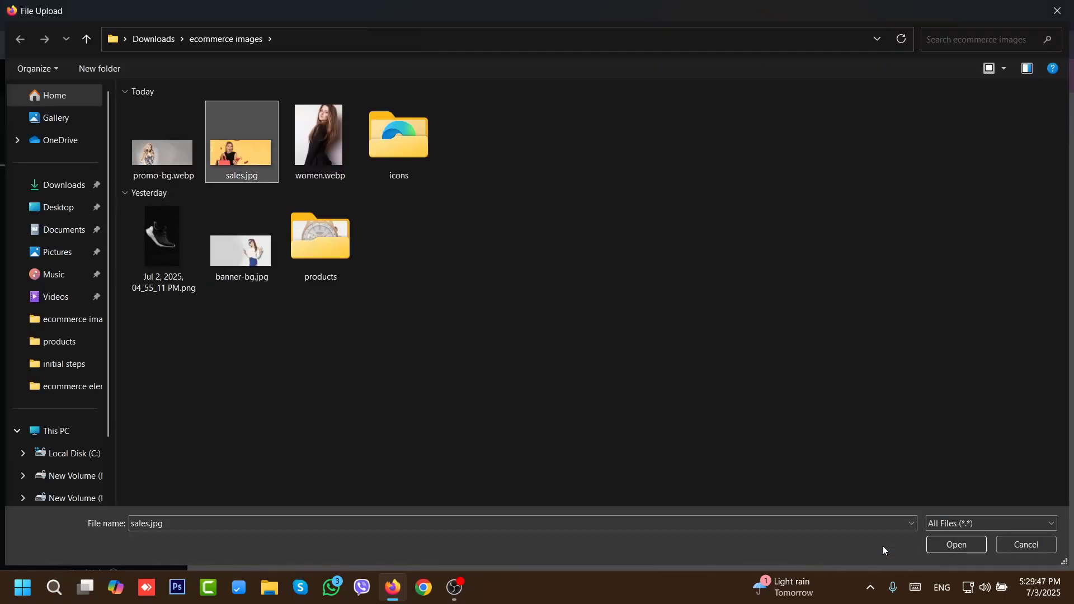
{"action": "left_click", "coordinate": [945, 544]}
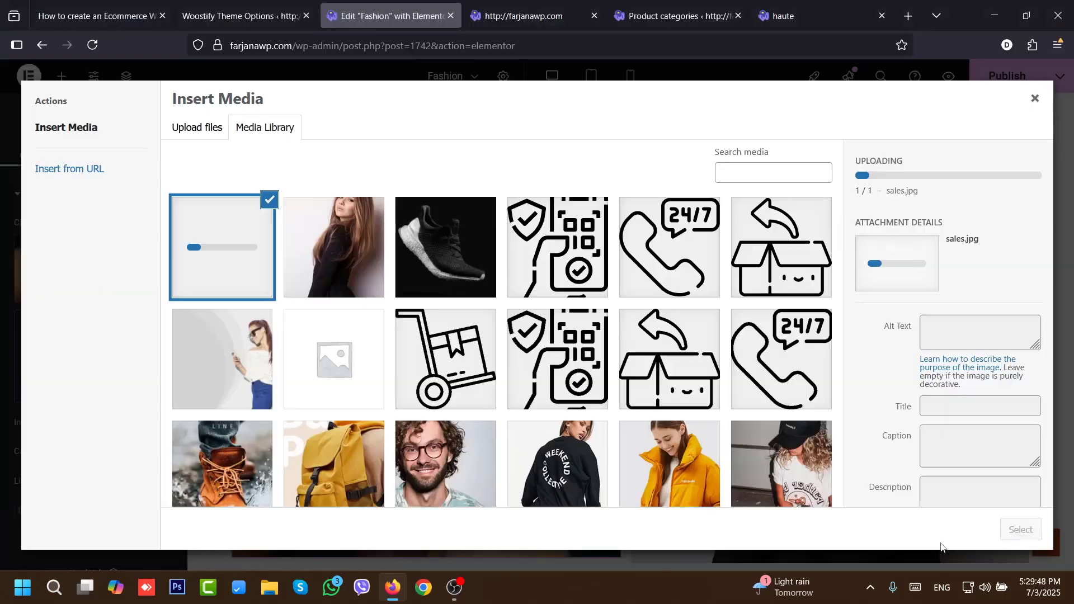
{"action": "left_click", "coordinate": [1032, 534]}
- Copy the Sales category's View link from the Product categories page
{"action": "left_click", "coordinate": [676, 16]}
{"action": "scroll", "coordinate": [1072, 307], "scroll_direction": "up", "scroll_amount": 2}
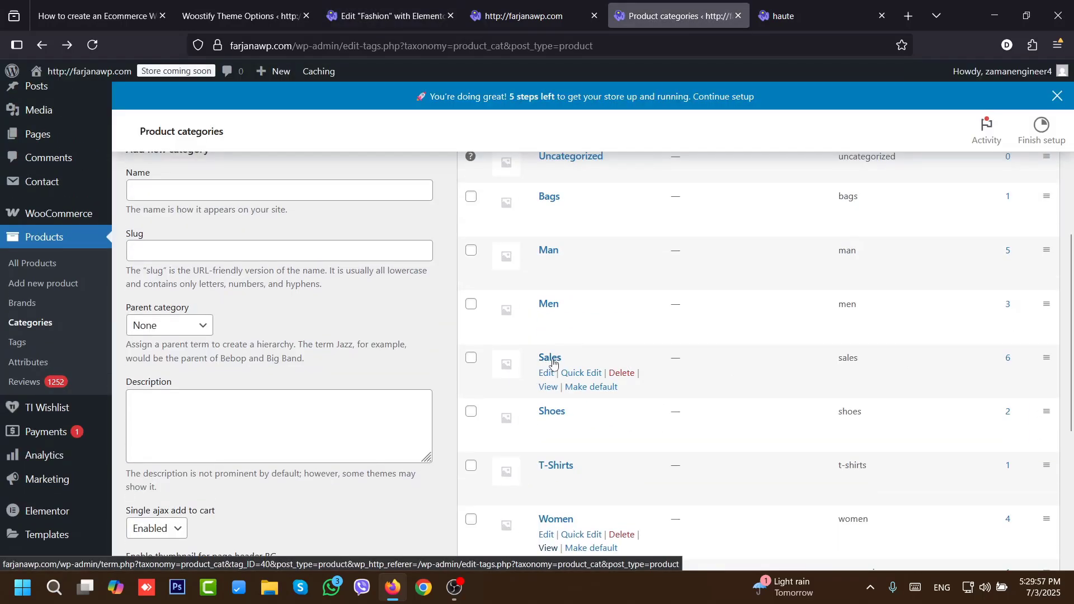
{"action": "right_click", "coordinate": [548, 386]}
{"action": "left_click", "coordinate": [597, 230]}
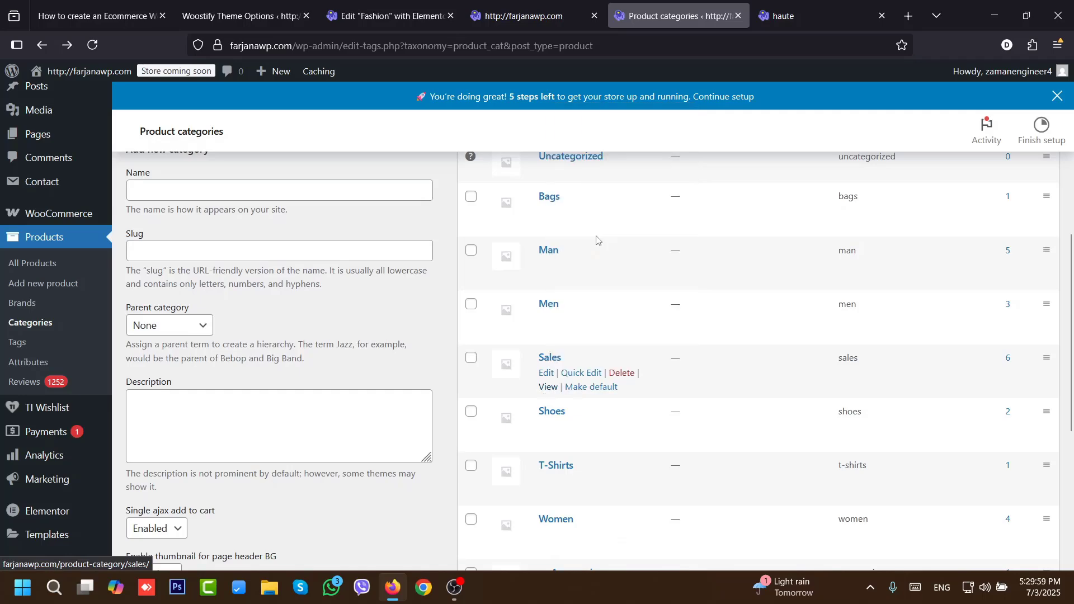
{"action": "left_click", "coordinate": [391, 16]}
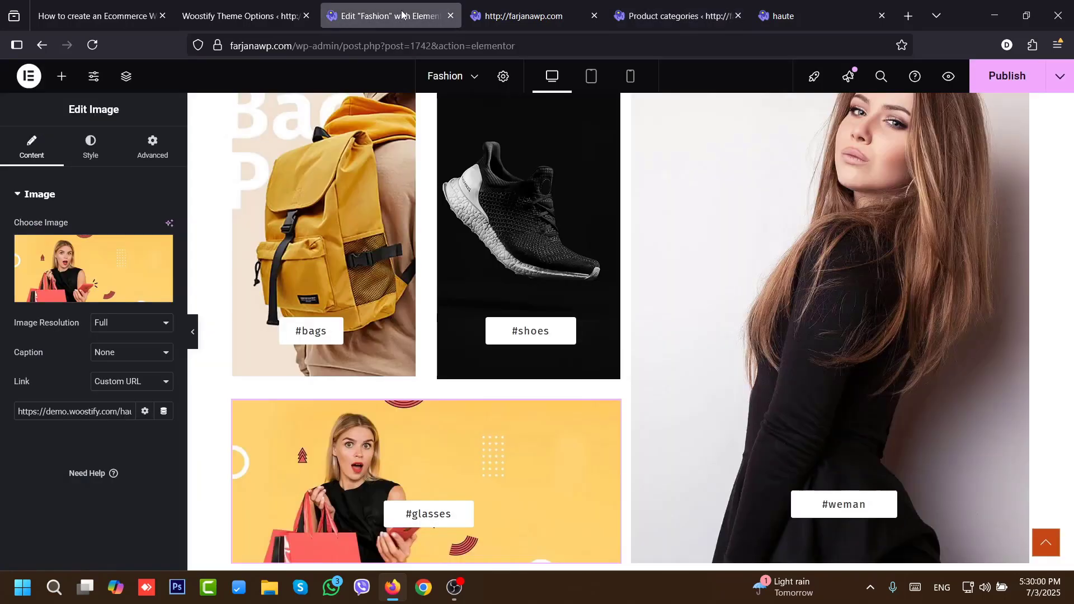
- Link the glasses tile's image and button to the Sales category and relabel the button #sales
{"action": "triple_click", "coordinate": [116, 411]}
{"action": "key", "text": "ctrl+v"}
{"action": "left_click", "coordinate": [428, 513]}
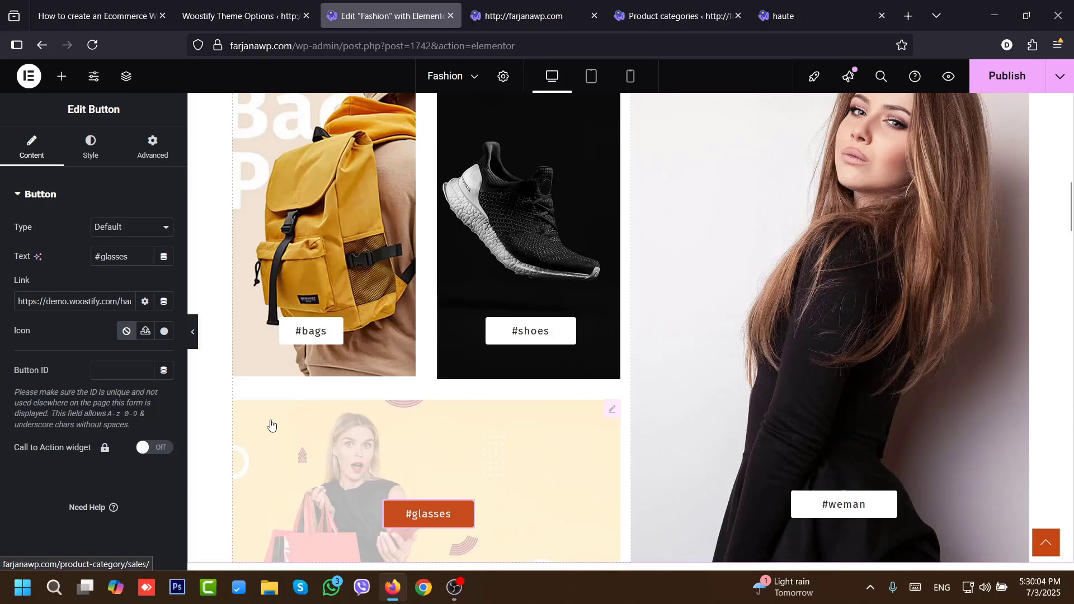
{"action": "triple_click", "coordinate": [69, 303]}
{"action": "key", "text": "ctrl+v"}
{"action": "double_click", "coordinate": [116, 257]}
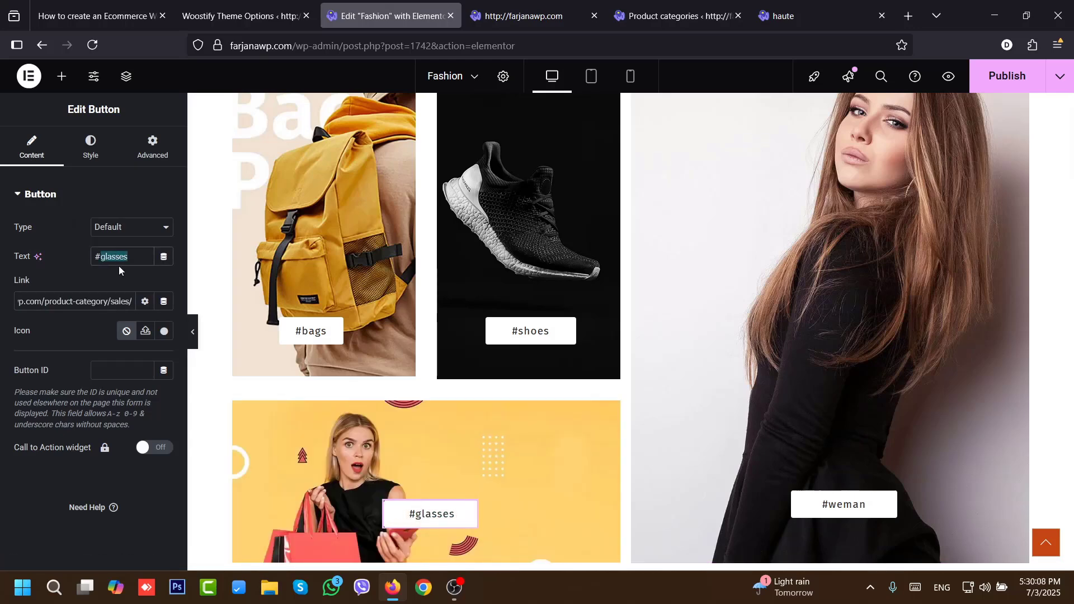
{"action": "type", "text": "sales"}
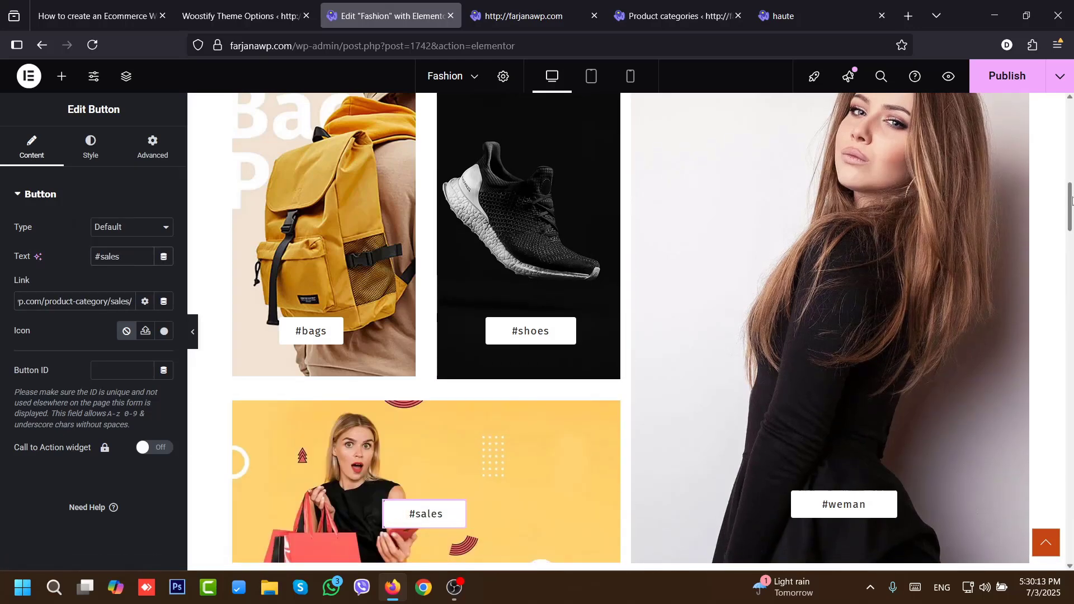
{"action": "left_click_drag", "start_coordinate": [1070, 199], "coordinate": [1070, 255]}
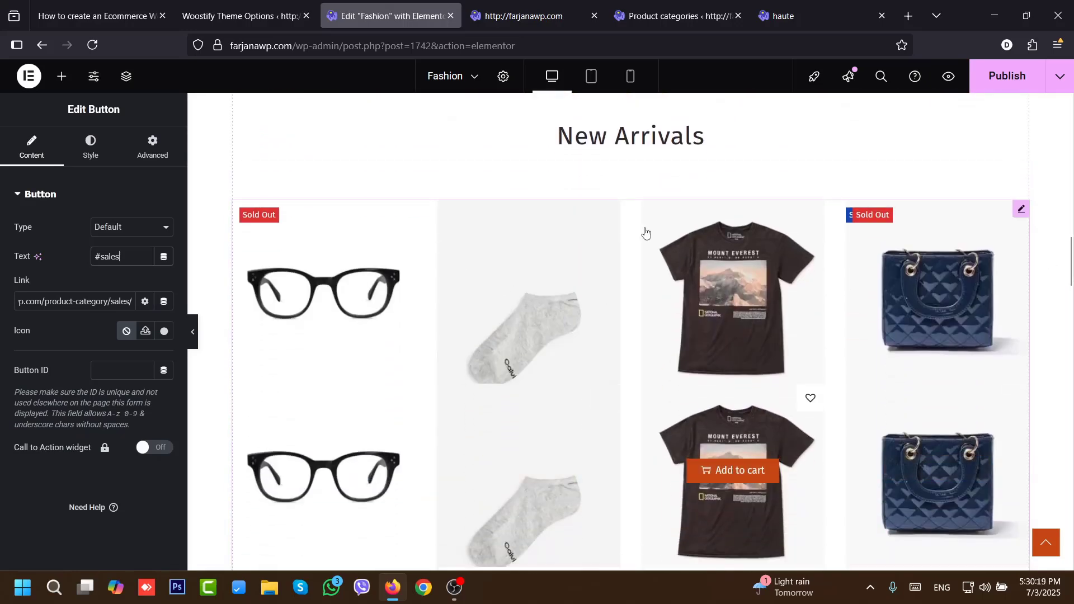
{"action": "left_click", "coordinate": [630, 326]}
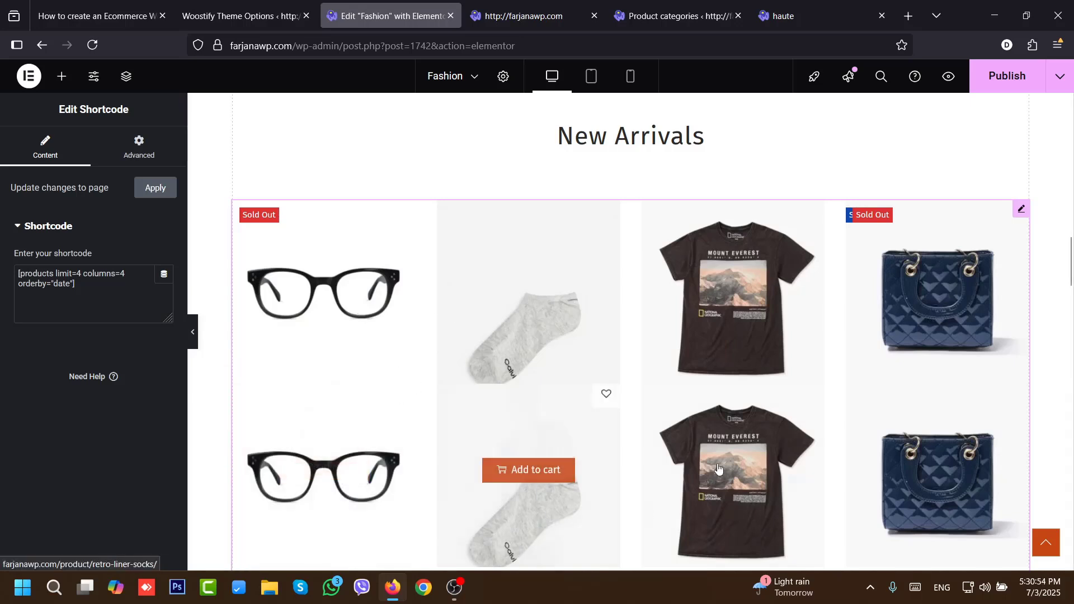
- Select the KEEP CALM & STAY CLASSY section and choose a new Style background image
{"action": "left_click_drag", "start_coordinate": [1071, 258], "coordinate": [1072, 338]}
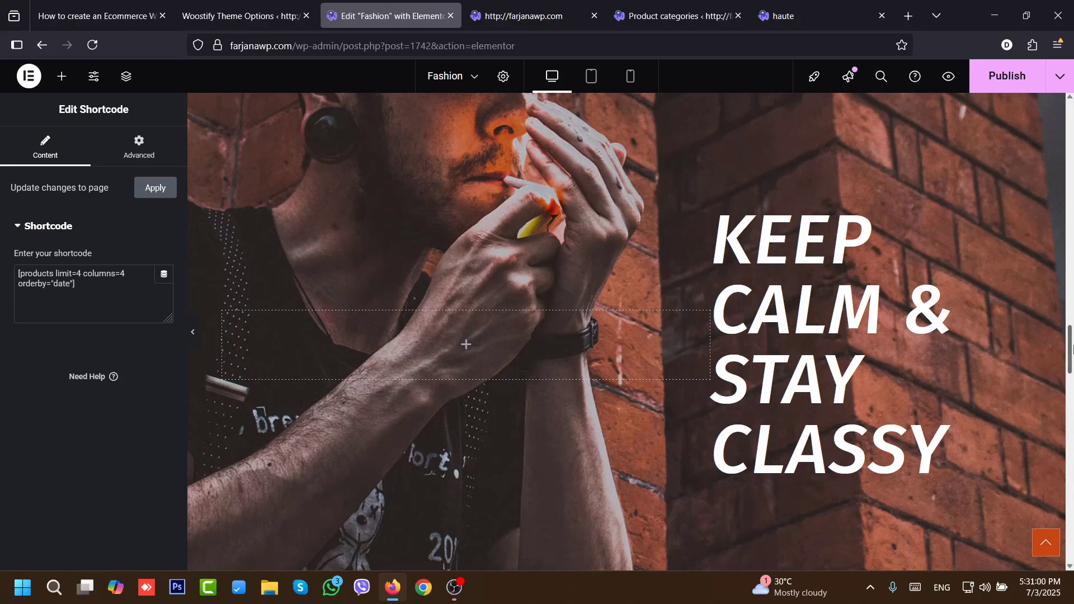
{"action": "scroll", "coordinate": [670, 352], "scroll_direction": "up", "scroll_amount": 2}
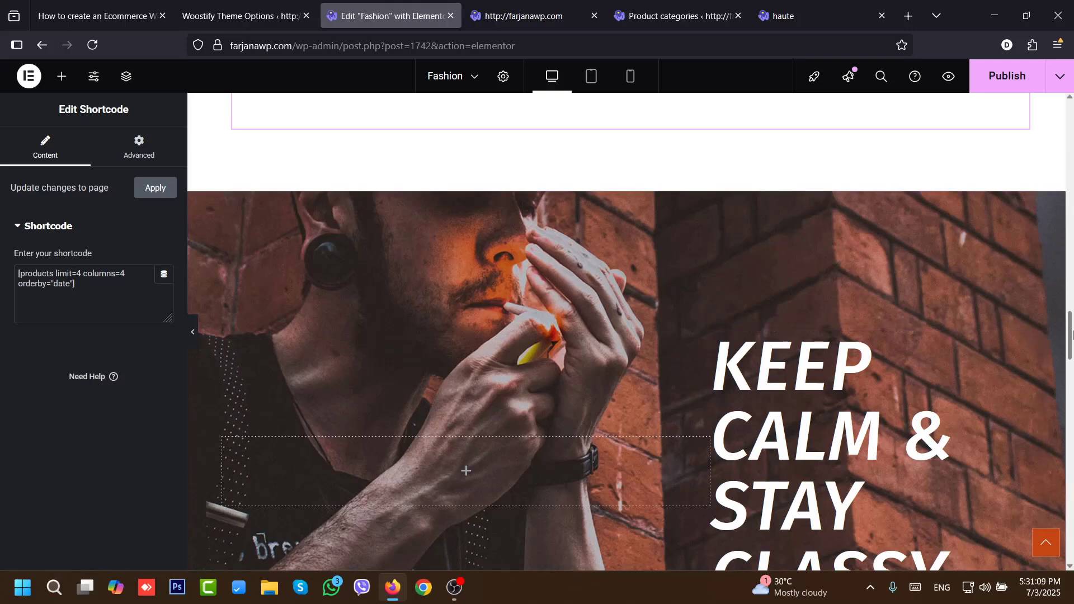
{"action": "mouse_move", "coordinate": [1072, 330]}
{"action": "left_mouse_down"}
{"action": "mouse_move", "coordinate": [1072, 364]}
{"action": "mouse_move", "coordinate": [1072, 316]}
{"action": "left_mouse_up"}
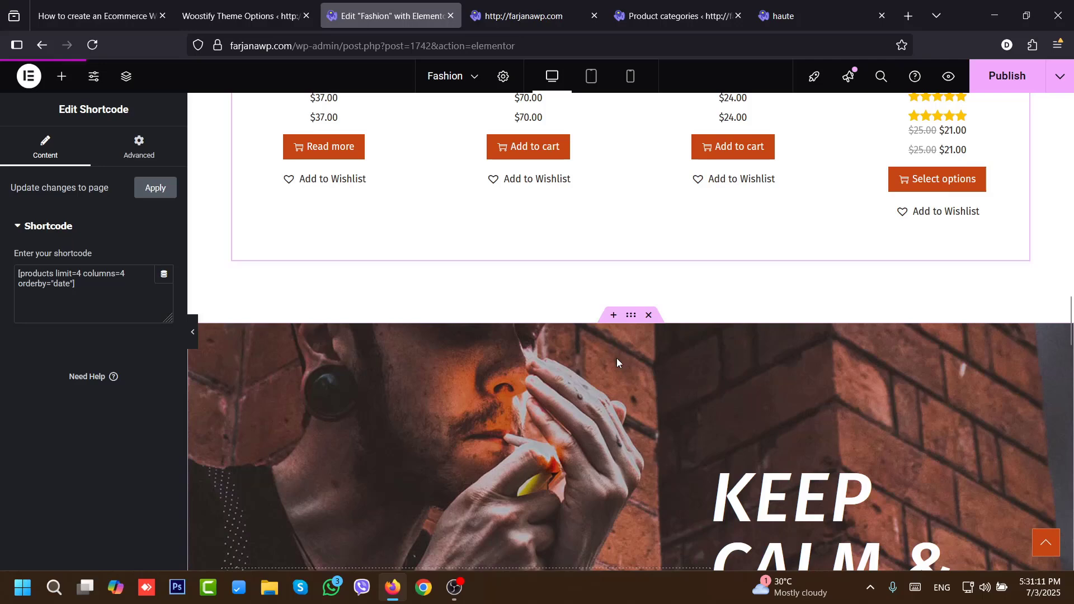
{"action": "left_click", "coordinate": [632, 317]}
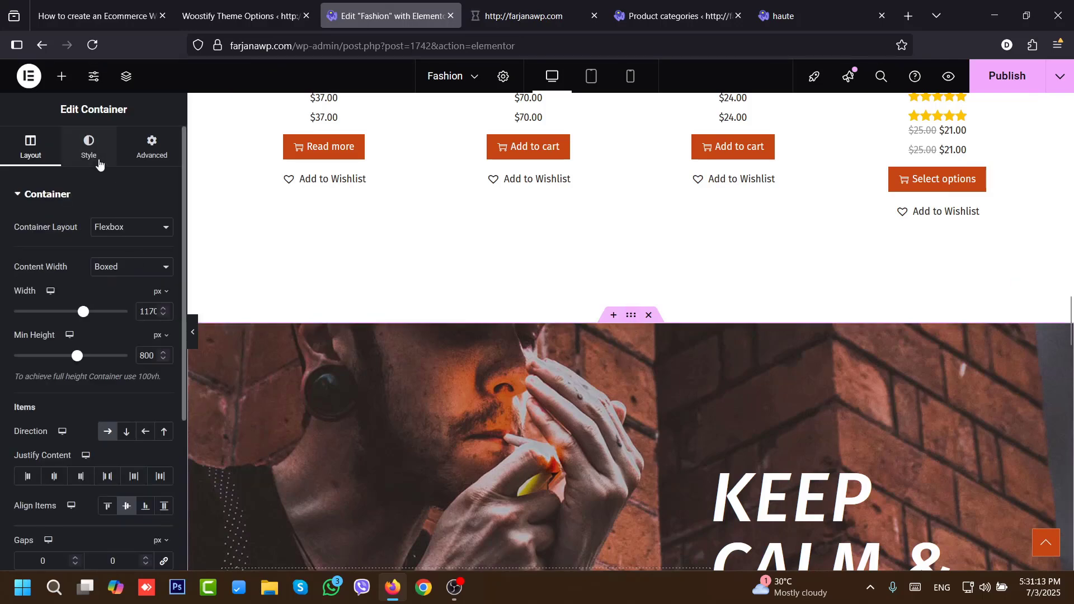
{"action": "left_click", "coordinate": [89, 148]}
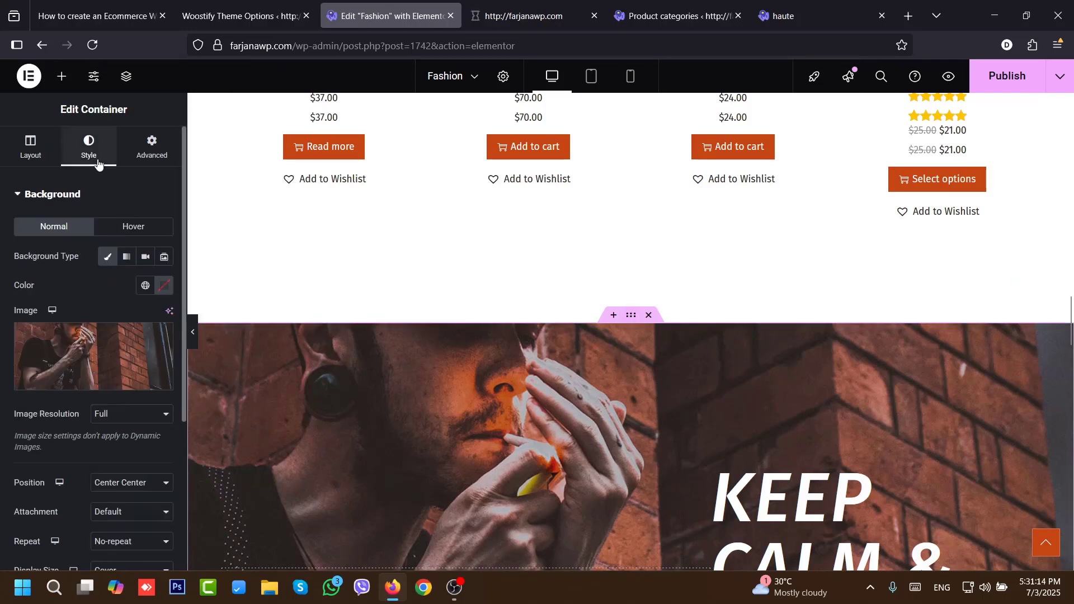
{"action": "left_click", "coordinate": [119, 358]}
- Upload promo-bg.webp and set it as the section's background
{"action": "left_click", "coordinate": [198, 129]}
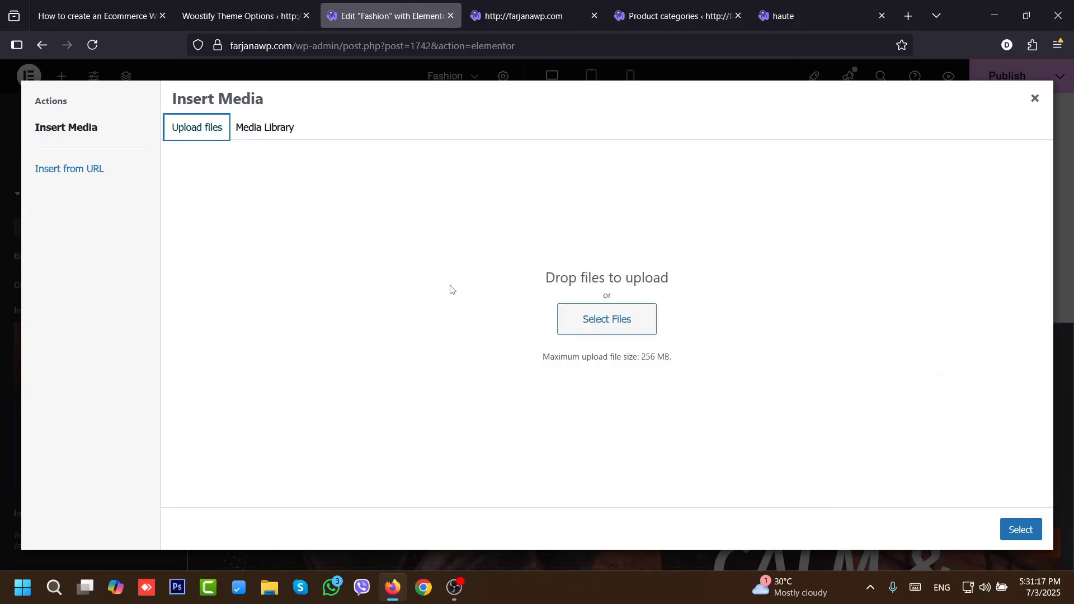
{"action": "left_click", "coordinate": [604, 317]}
{"action": "left_click", "coordinate": [163, 164]}
{"action": "left_click", "coordinate": [976, 544]}
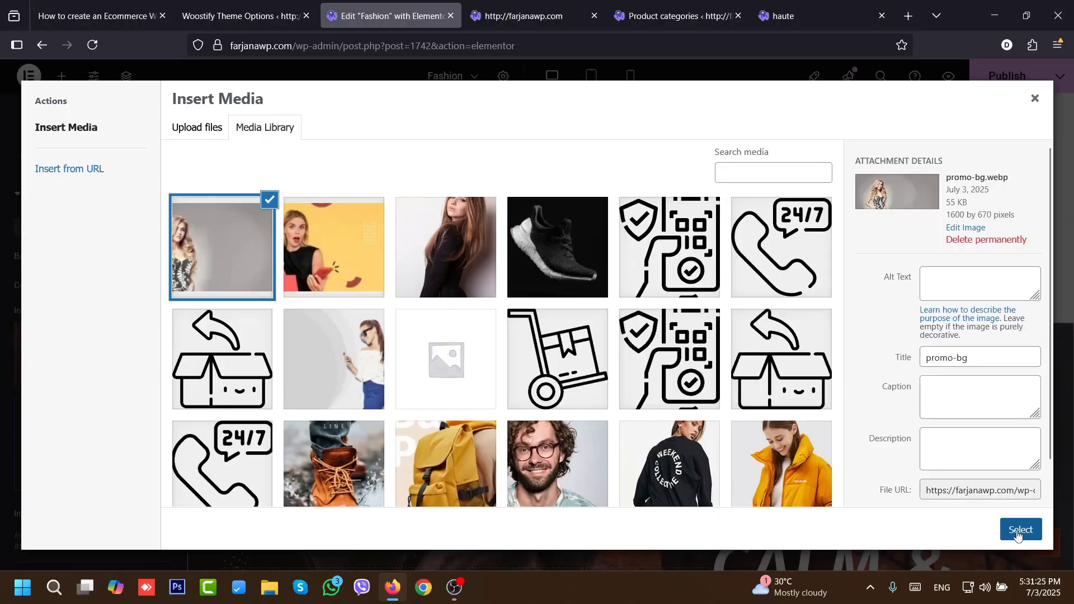
{"action": "left_click", "coordinate": [1018, 529]}
{"action": "scroll", "coordinate": [810, 263], "scroll_direction": "down", "scroll_amount": 5}
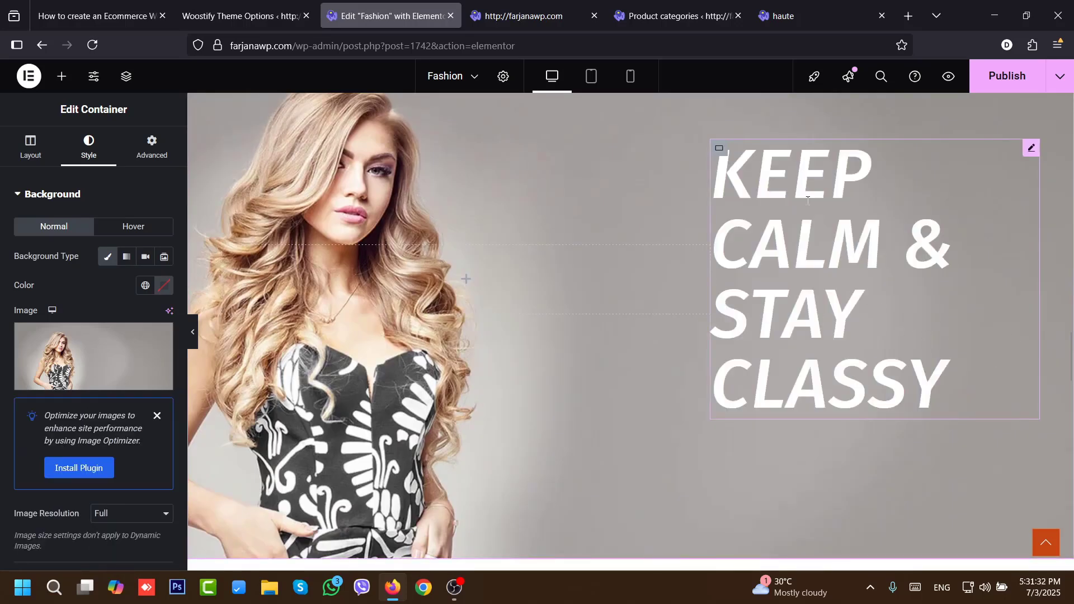
{"action": "left_click_drag", "start_coordinate": [1069, 364], "coordinate": [1071, 412]}
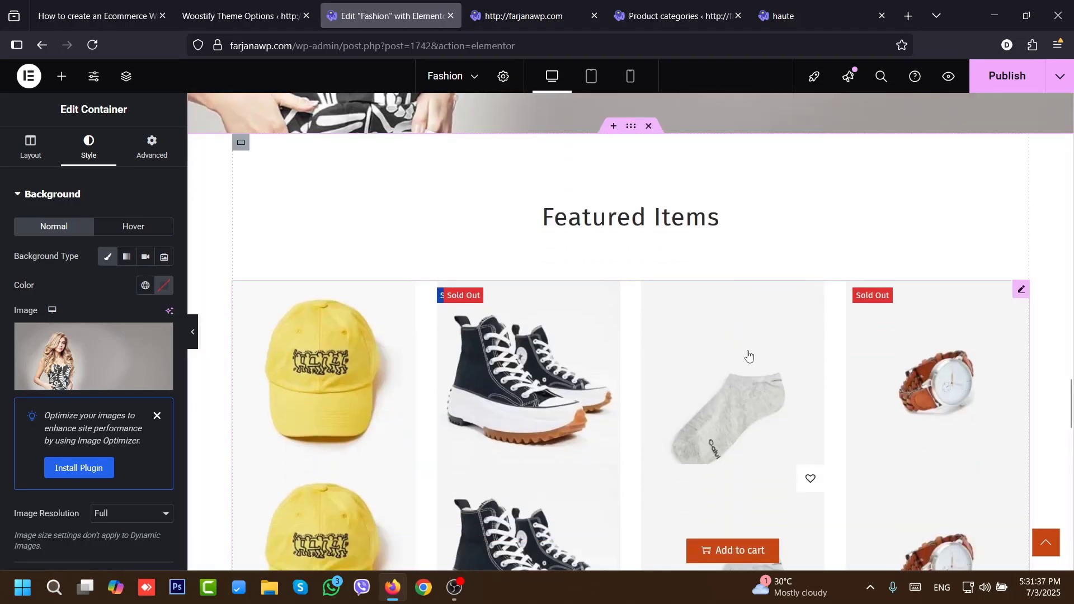
{"action": "left_click", "coordinate": [750, 357]}
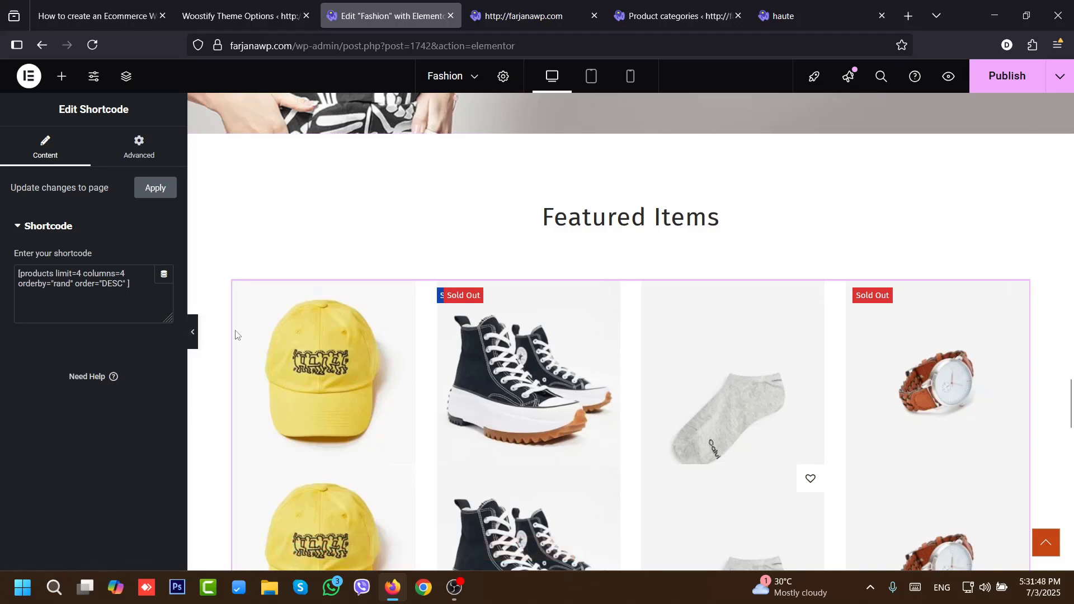
- Inspect the Trending Eyewear and Weekend Collective card widgets, then publish the Fashion page
{"action": "scroll", "coordinate": [1072, 336], "scroll_direction": "down", "scroll_amount": 10}
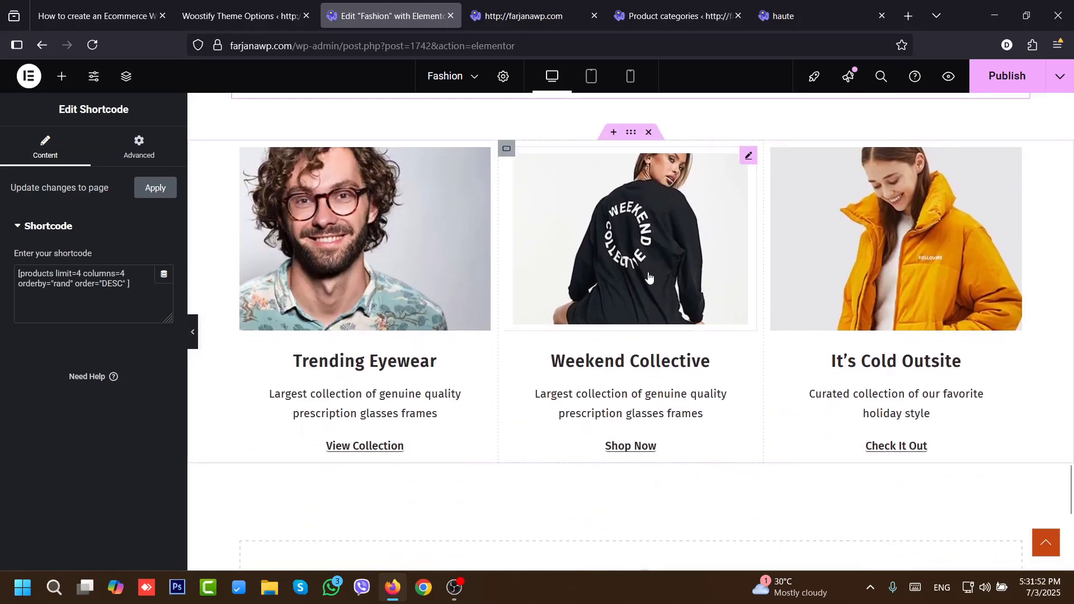
{"action": "left_click", "coordinate": [406, 270]}
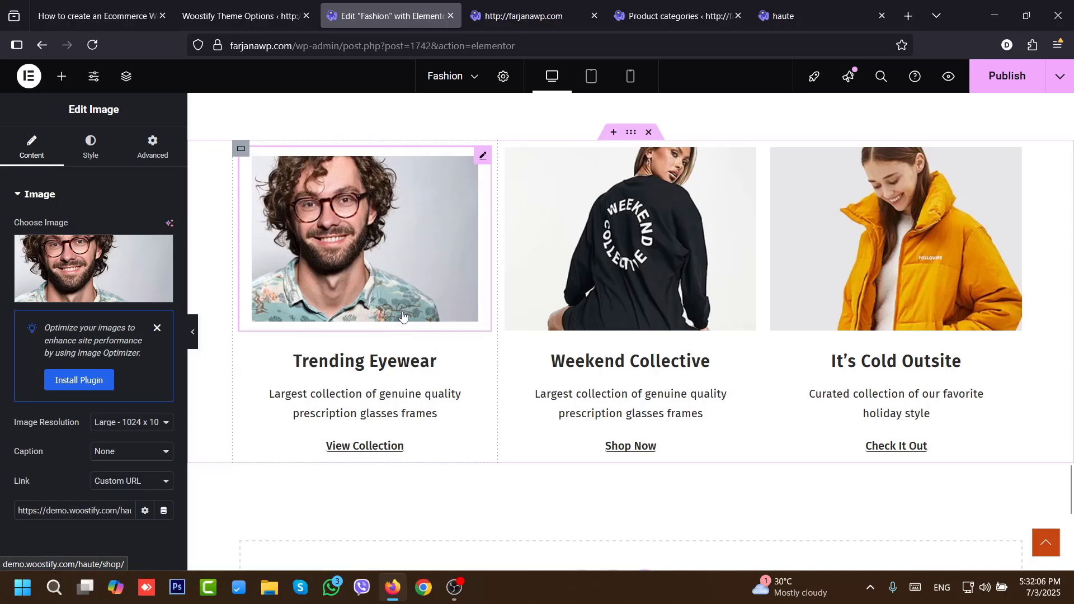
{"action": "left_click", "coordinate": [414, 366]}
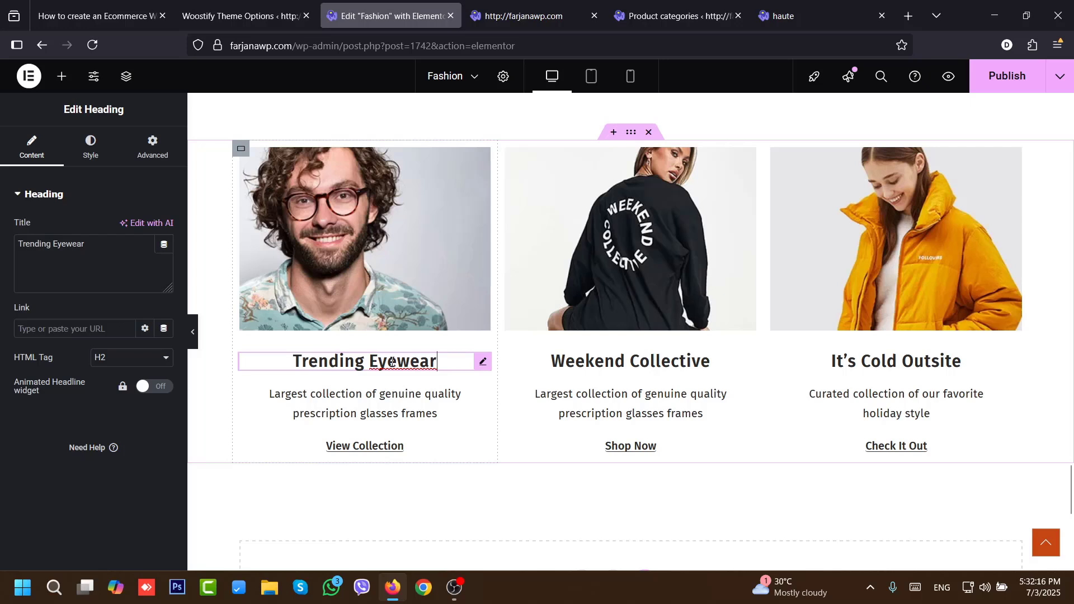
{"action": "left_click", "coordinate": [378, 446]}
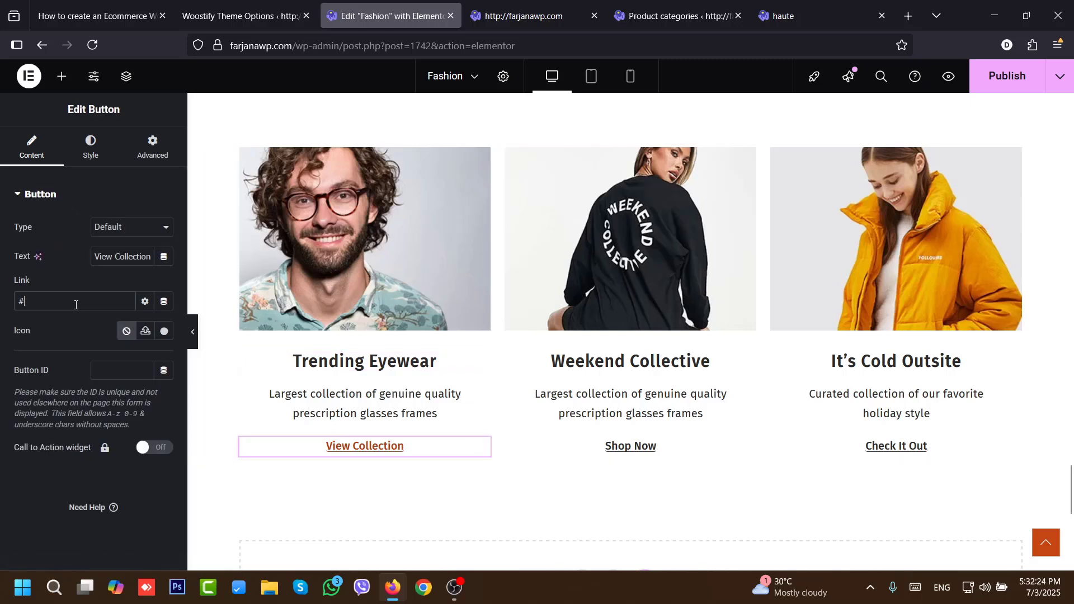
{"action": "left_click", "coordinate": [392, 411]}
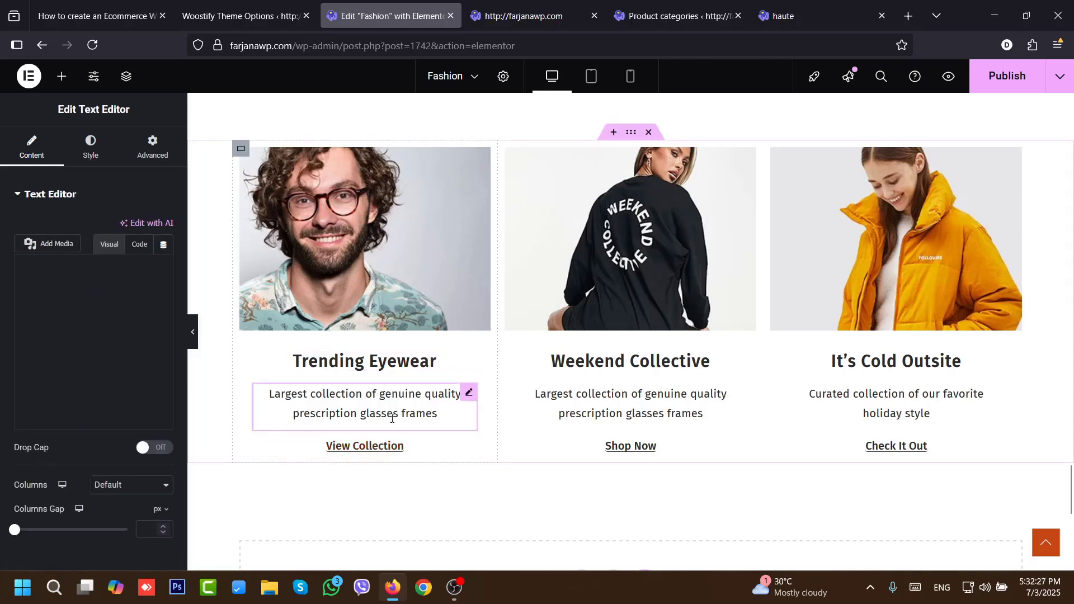
{"action": "left_click", "coordinate": [659, 399]}
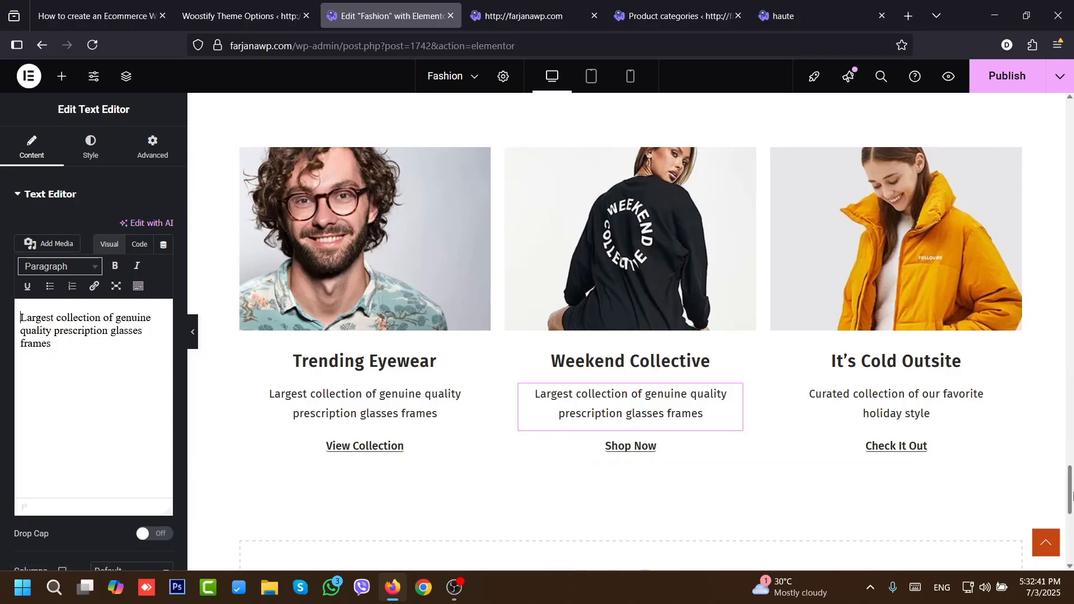
{"action": "left_click_drag", "start_coordinate": [1070, 495], "coordinate": [1070, 232]}
{"action": "left_click", "coordinate": [1001, 79]}
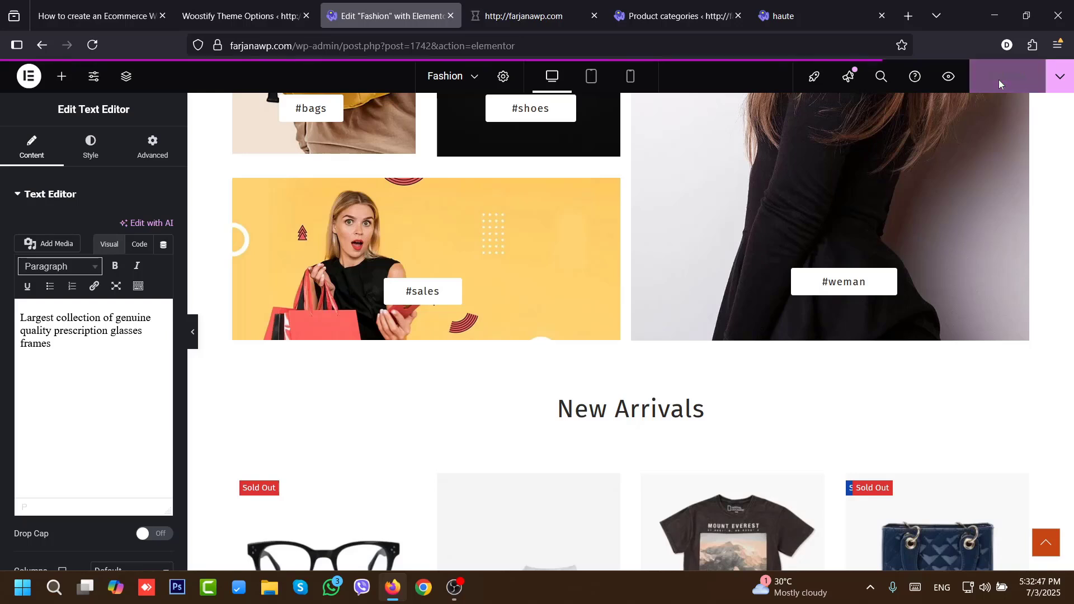
- Switch to the farjanawp.com tab and scroll through the live homepage
{"action": "left_click", "coordinate": [580, 20]}
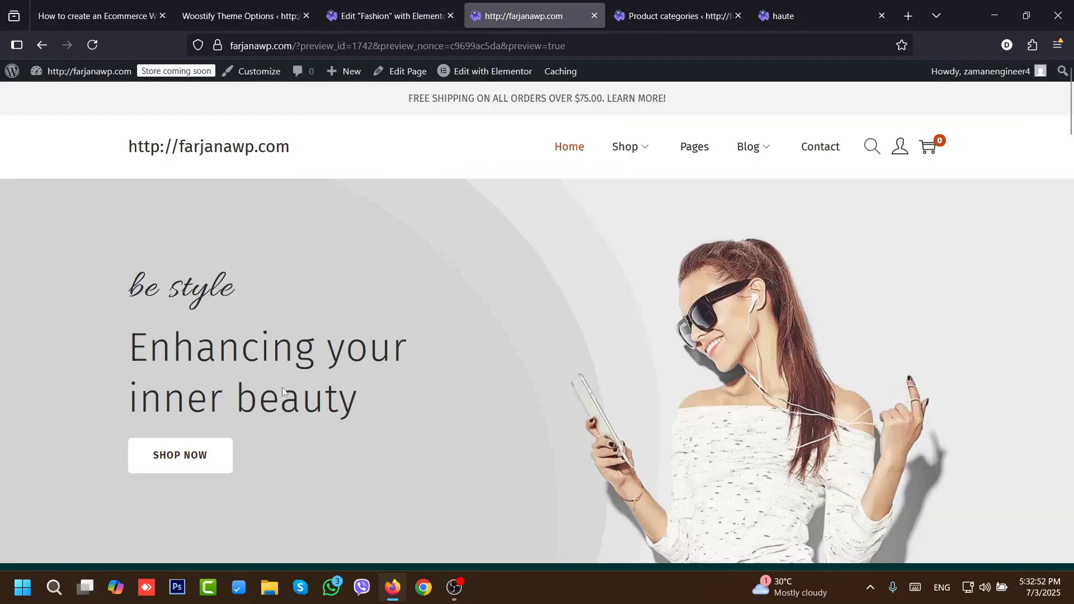
{"action": "left_click_drag", "start_coordinate": [1072, 107], "coordinate": [1029, 537]}
{"action": "left_click", "coordinate": [1032, 535]}
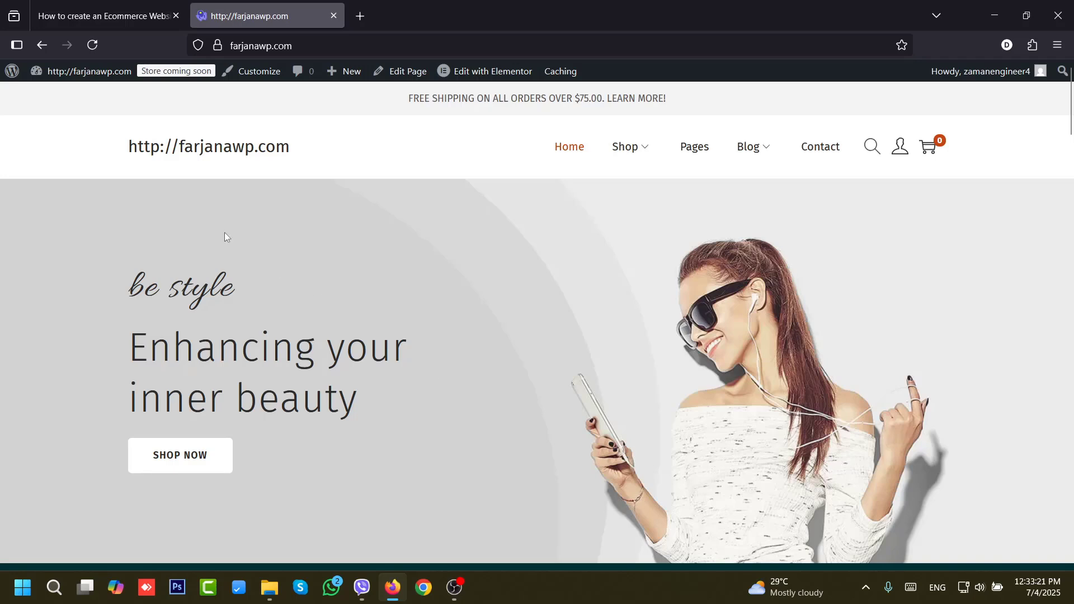
- Check the tutorial article's step list, then return to the storefront tab
{"action": "left_click", "coordinate": [71, 15]}
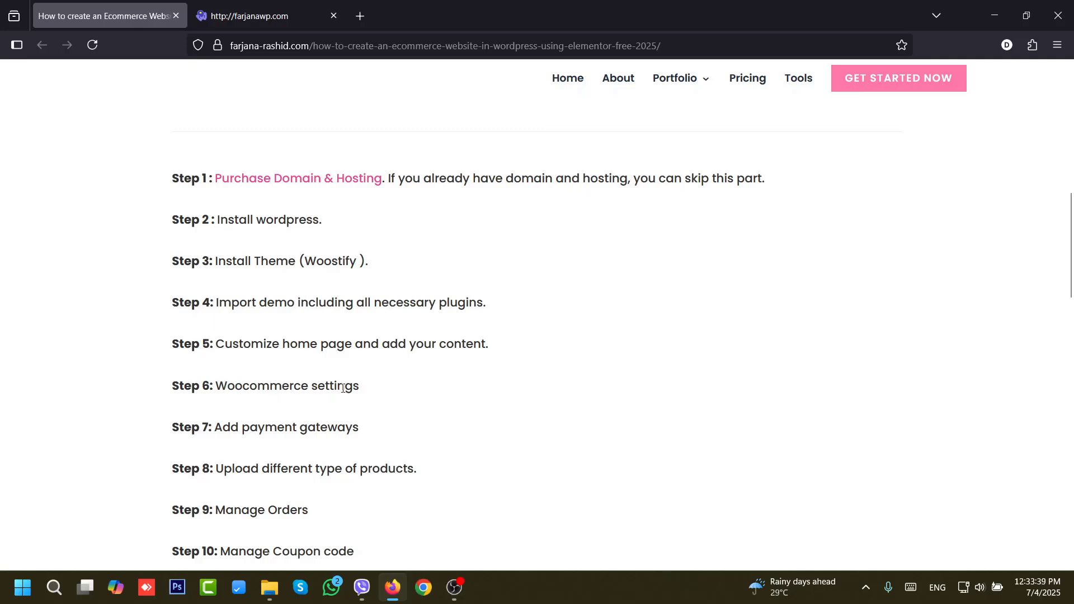
{"action": "left_click", "coordinate": [249, 12]}
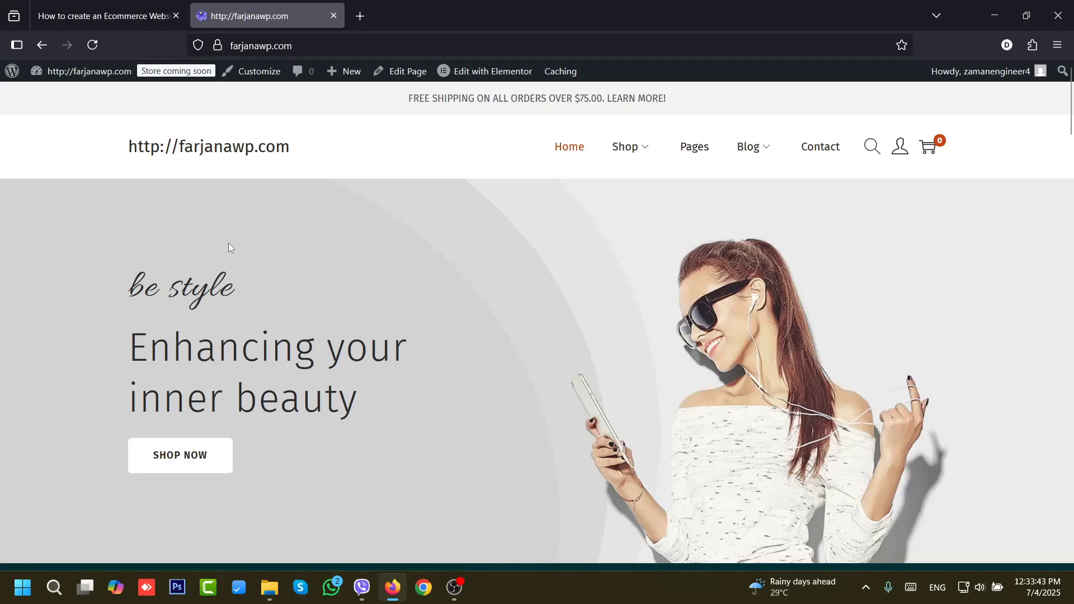
- Go from the admin Dashboard to WooCommerce's General settings
{"action": "left_click", "coordinate": [101, 98]}
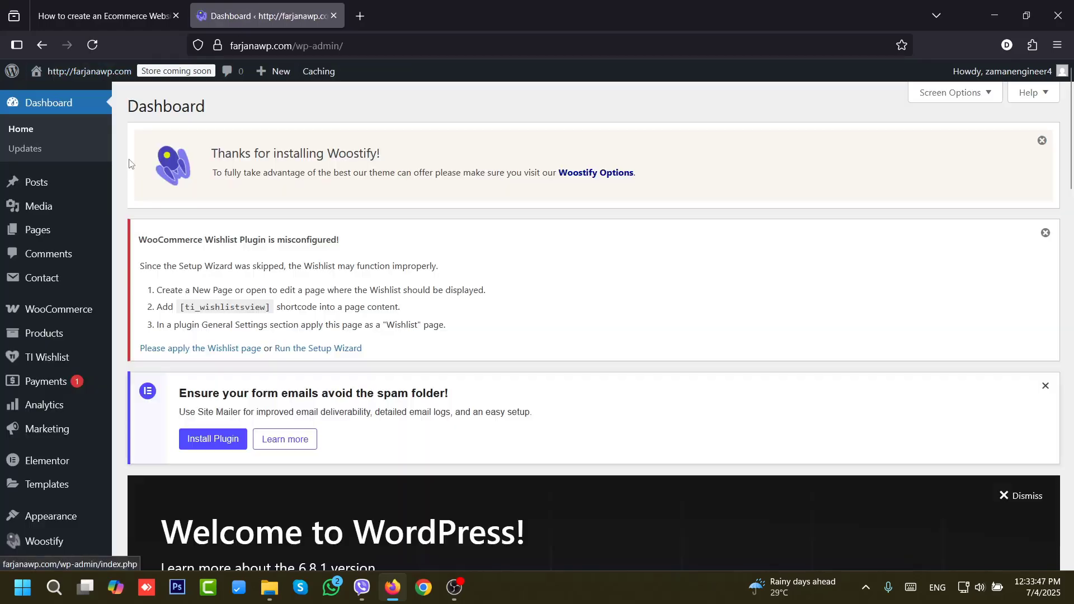
{"action": "mouse_move", "coordinate": [83, 312]}
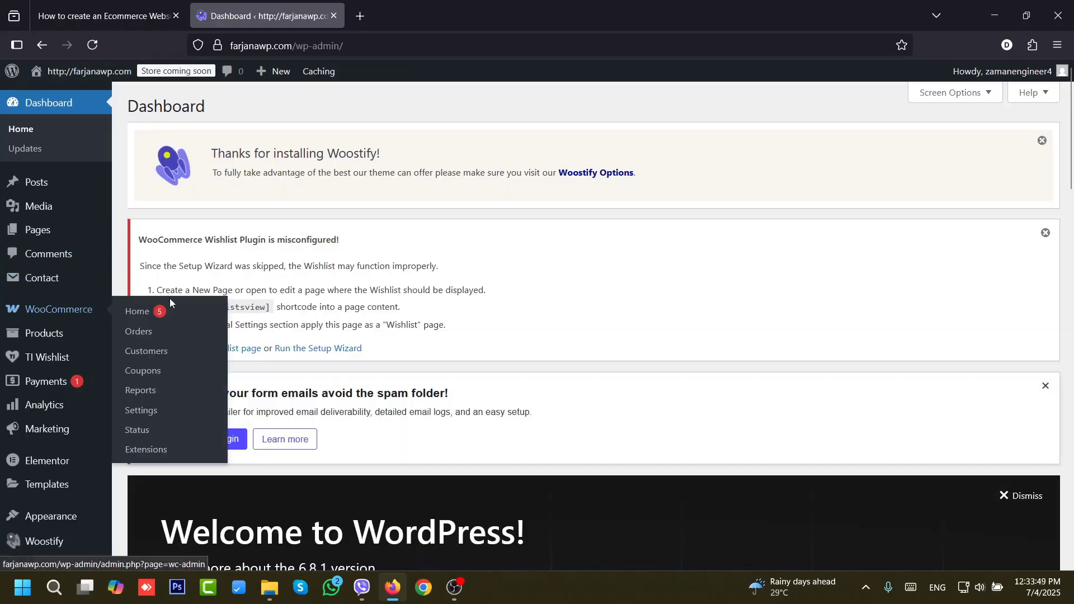
{"action": "left_click", "coordinate": [158, 414]}
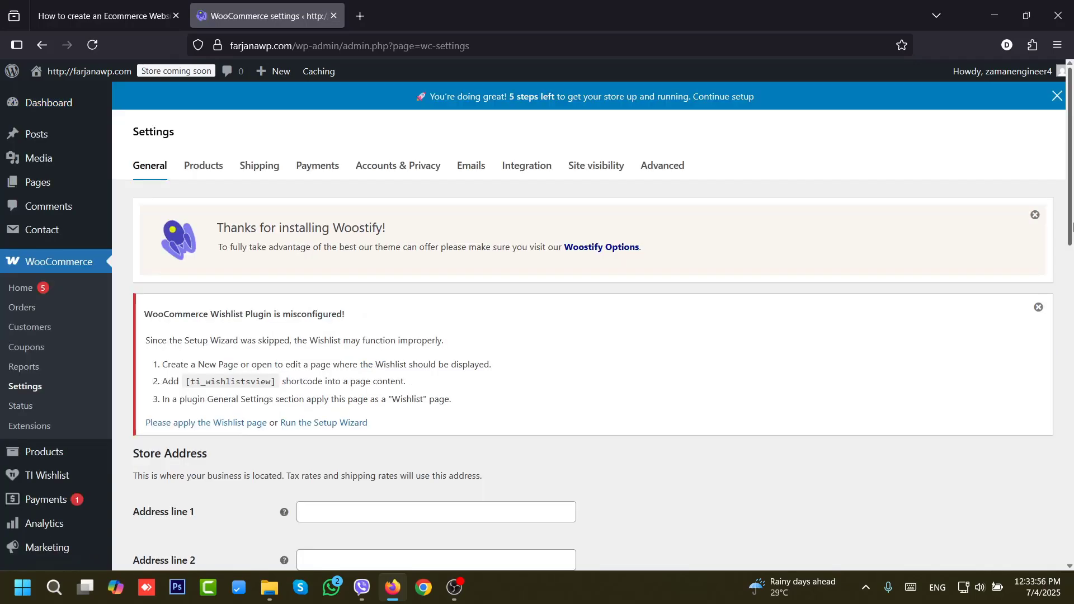
{"action": "scroll", "coordinate": [920, 304], "scroll_direction": "down", "scroll_amount": 6}
{"action": "right_click", "coordinate": [918, 314]}
{"action": "left_click", "coordinate": [180, 292]}
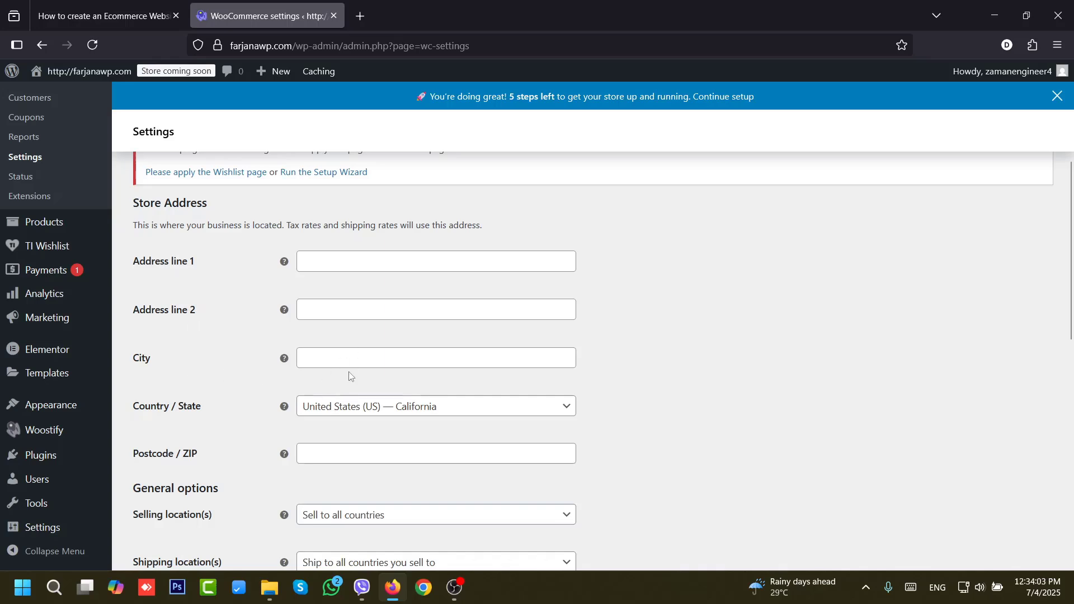
- Paste the street address and Los Angeles as city, and set the location to United States — California
{"action": "left_click", "coordinate": [314, 260]}
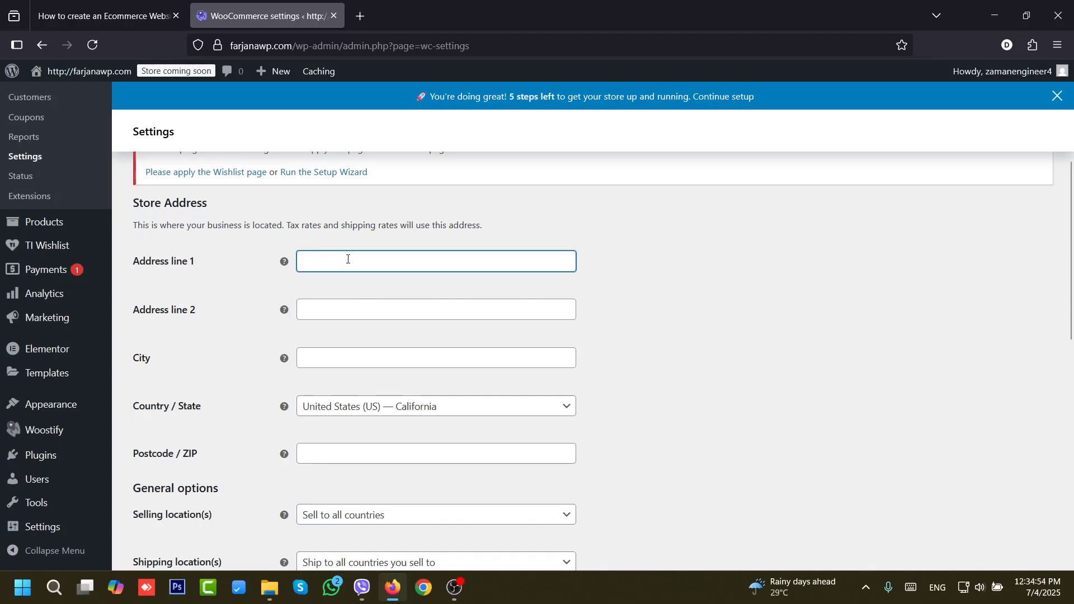
{"action": "key", "text": "ctrl+v"}
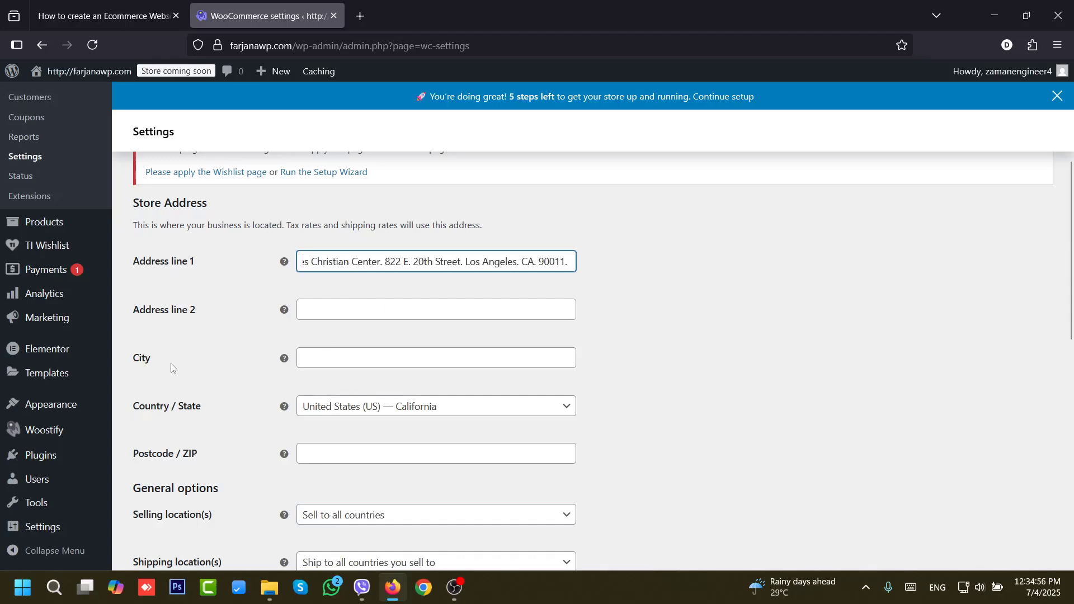
{"action": "left_click", "coordinate": [346, 357]}
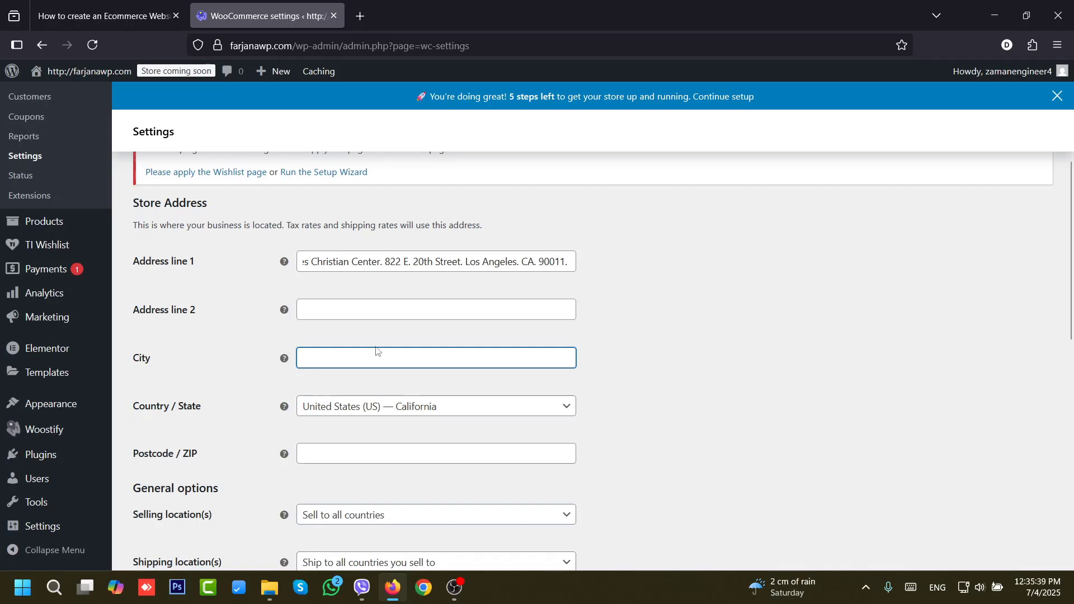
{"action": "type", "text": "Los Angeles"}
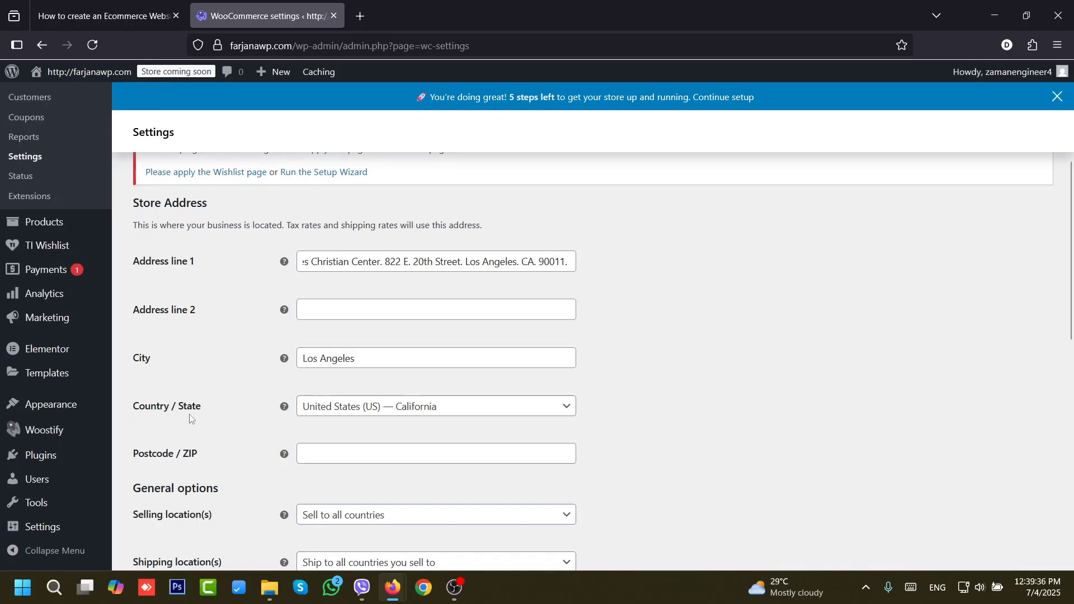
{"action": "left_click", "coordinate": [348, 412]}
{"action": "type", "text": "united states"}
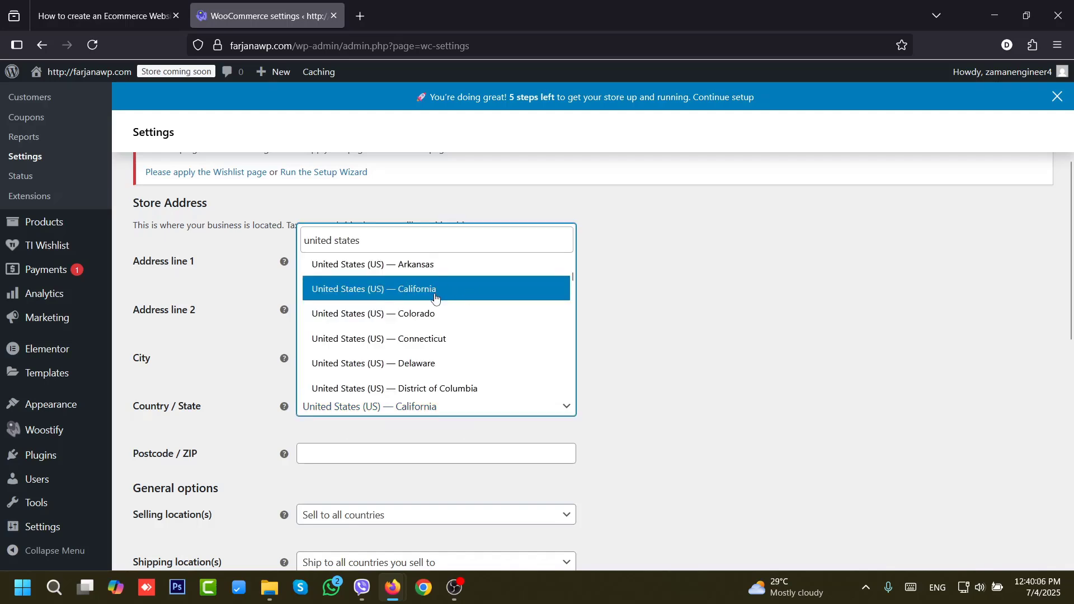
{"action": "left_click", "coordinate": [435, 289]}
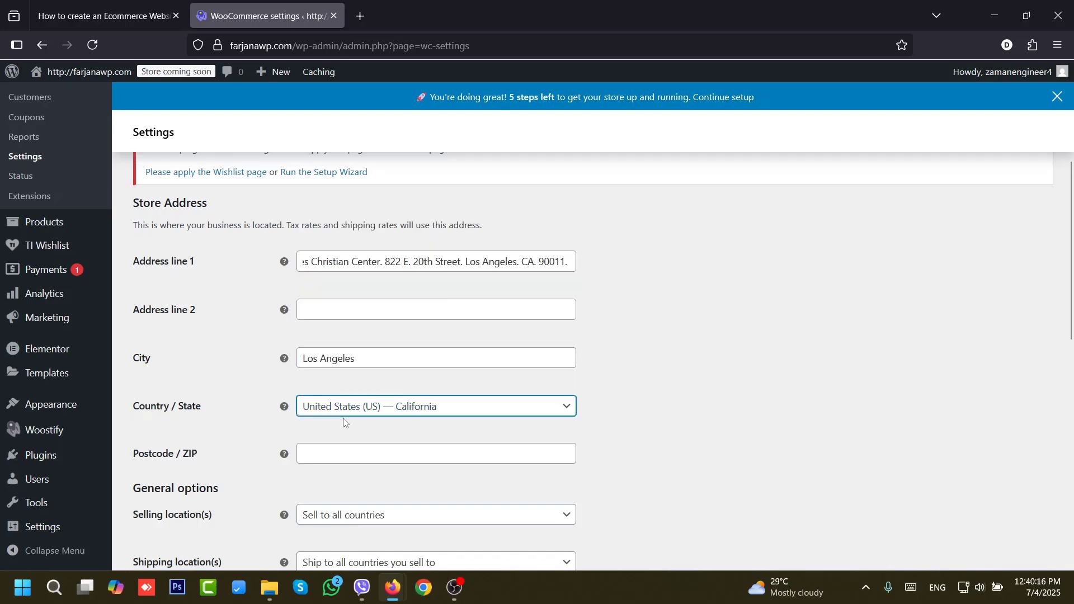
- Copy the ZIP code from Address line 1 into the Postcode / ZIP field
{"action": "left_click", "coordinate": [327, 454]}
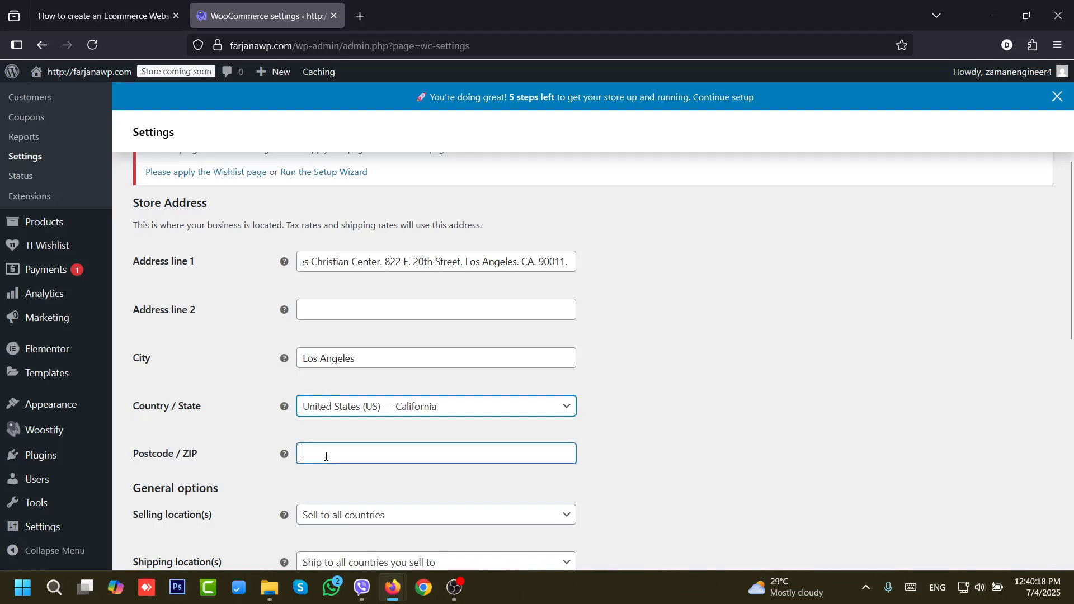
{"action": "left_click", "coordinate": [554, 264]}
{"action": "double_click", "coordinate": [552, 263]}
{"action": "key", "text": "ctrl+c"}
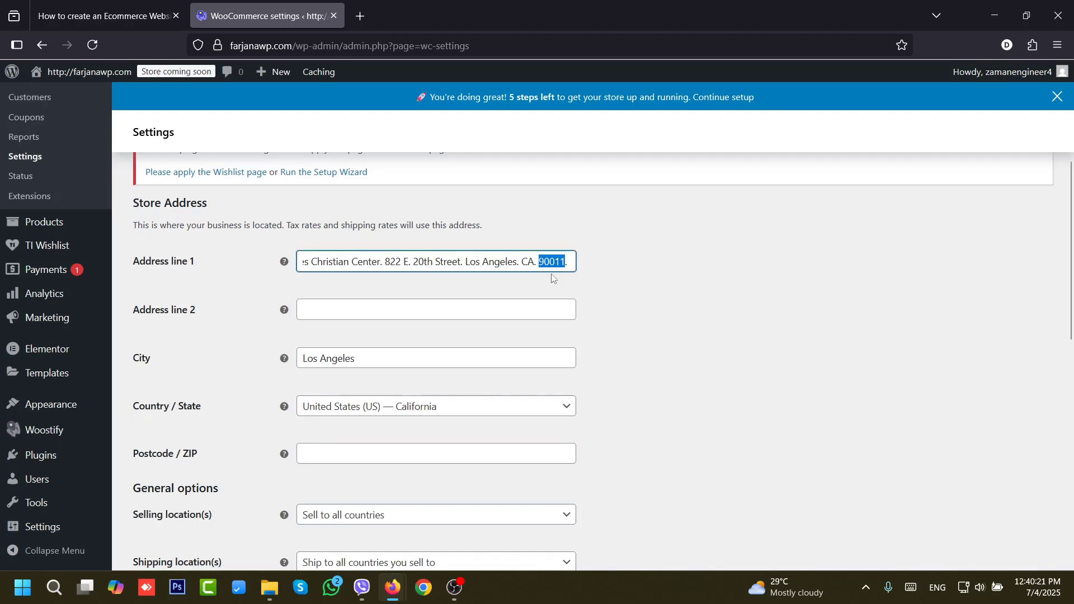
{"action": "left_click", "coordinate": [359, 454]}
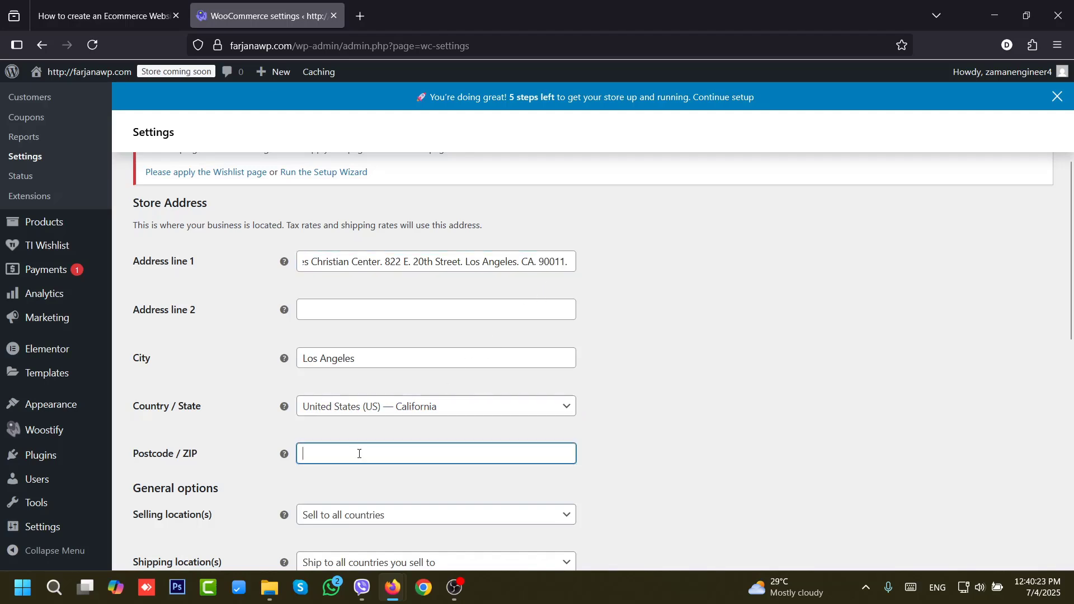
{"action": "key", "text": "ctrl+v"}
- Set Selling location(s) to 'Sell to specific countries' with United States (US) added
{"action": "left_click", "coordinate": [903, 341]}
{"action": "scroll", "coordinate": [696, 457], "scroll_direction": "down", "scroll_amount": 2}
{"action": "scroll", "coordinate": [649, 473], "scroll_direction": "down", "scroll_amount": 1}
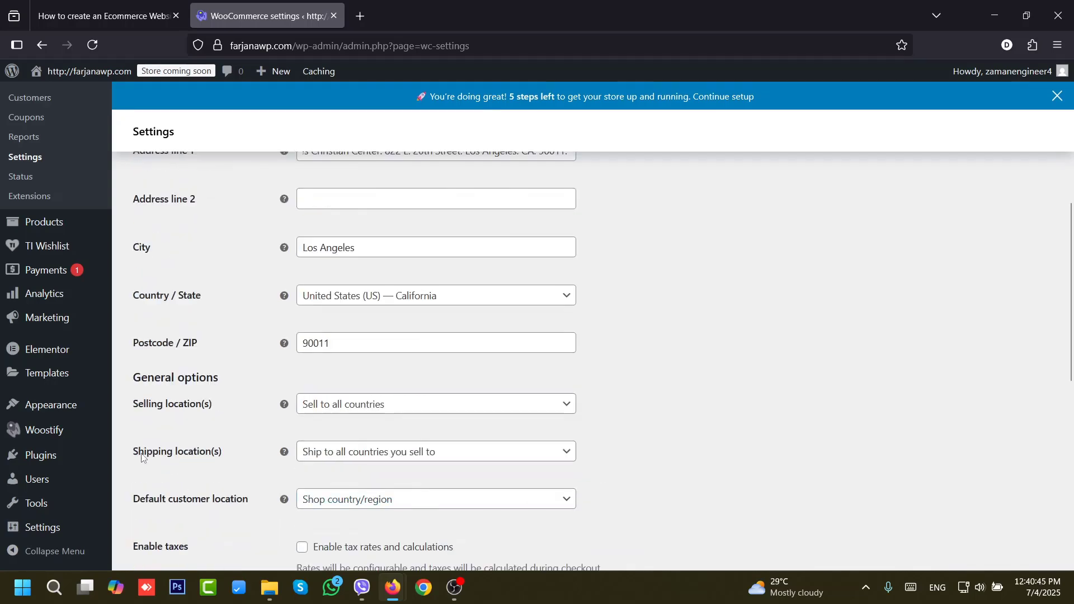
{"action": "left_click", "coordinate": [347, 406]}
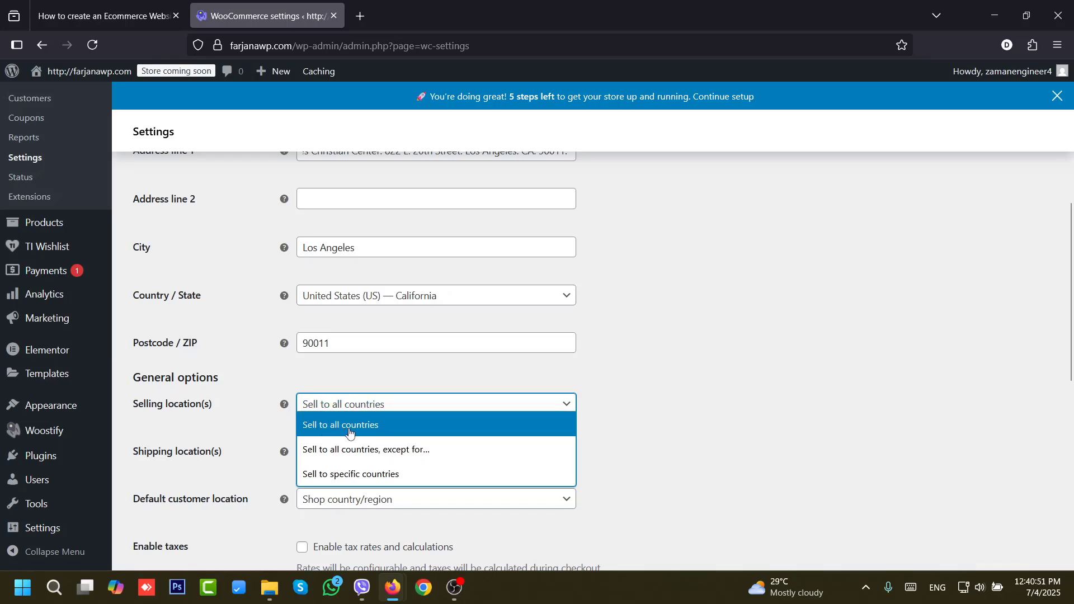
{"action": "left_click", "coordinate": [377, 480]}
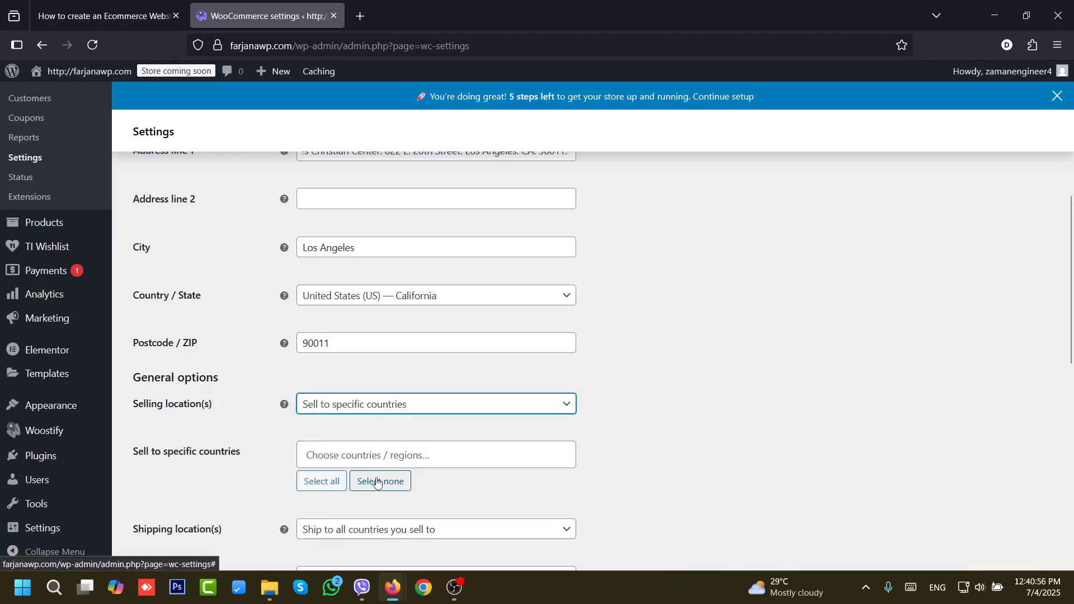
{"action": "left_click", "coordinate": [343, 460]}
{"action": "type", "text": "unit"}
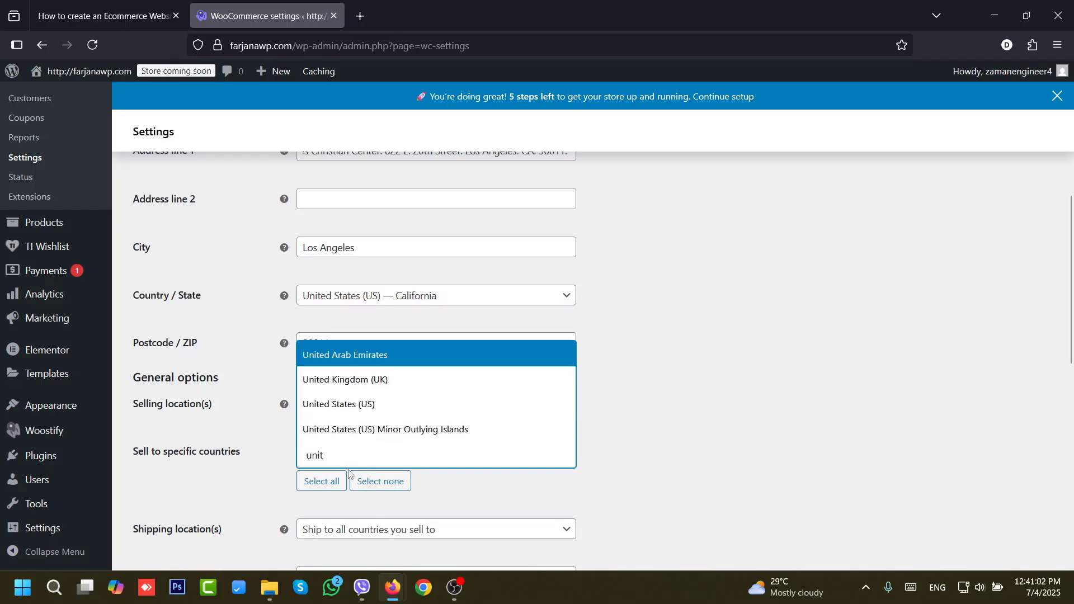
{"action": "left_click", "coordinate": [351, 405]}
- Leave India out of the selling countries and keep the default shipping locations
{"action": "left_click", "coordinate": [407, 456]}
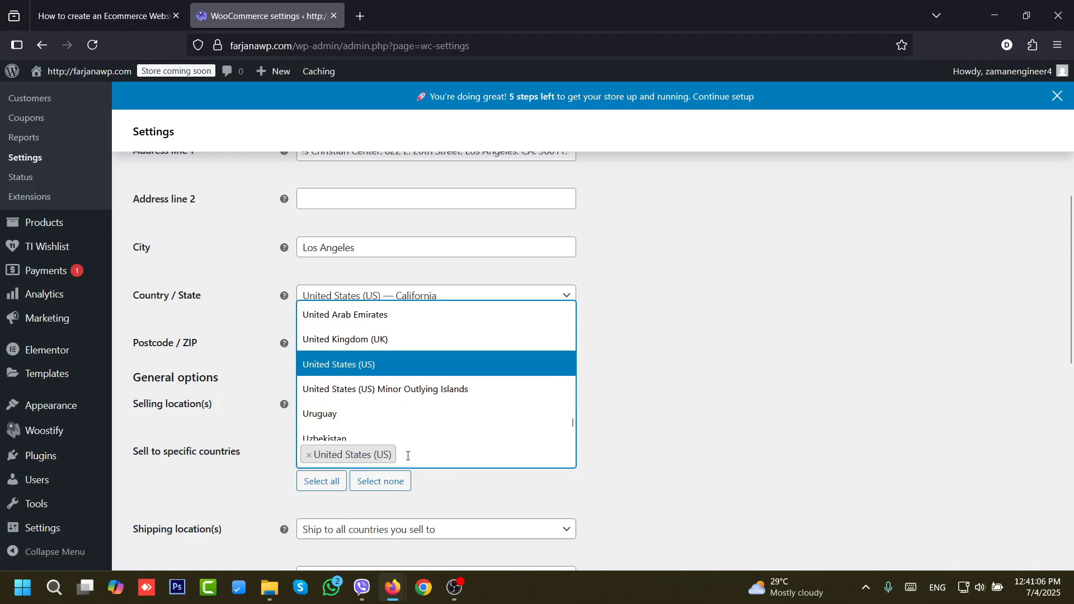
{"action": "type", "text": "in"}
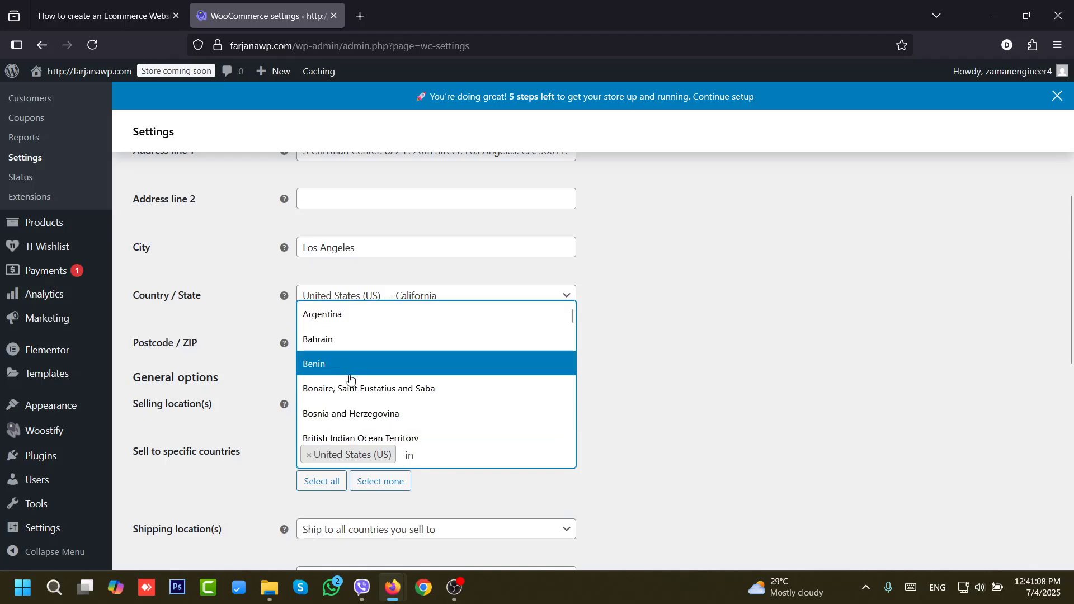
{"action": "type", "text": "di"}
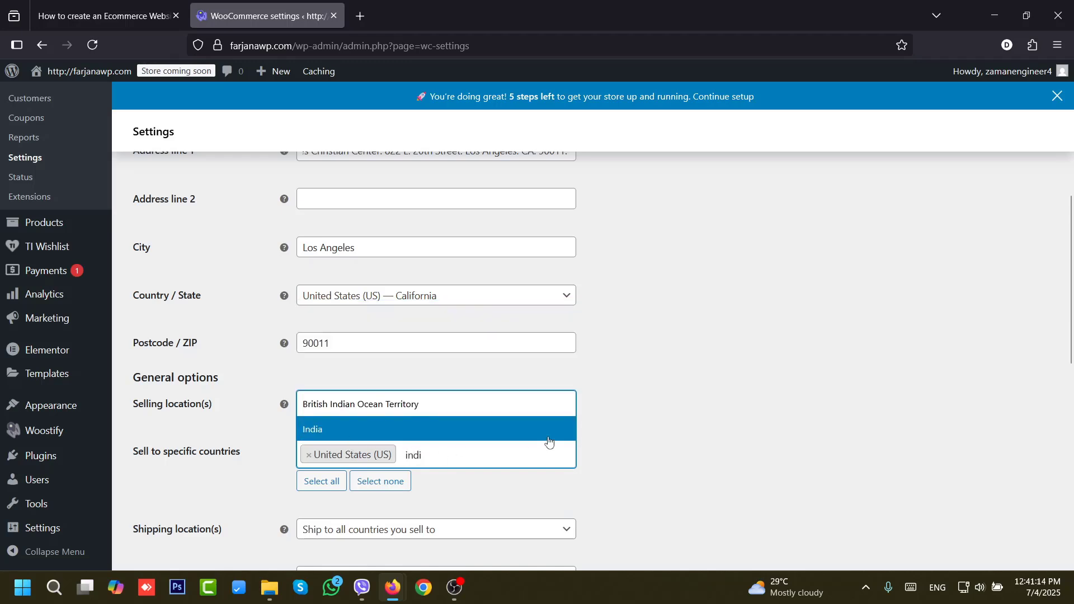
{"action": "left_click", "coordinate": [667, 435]}
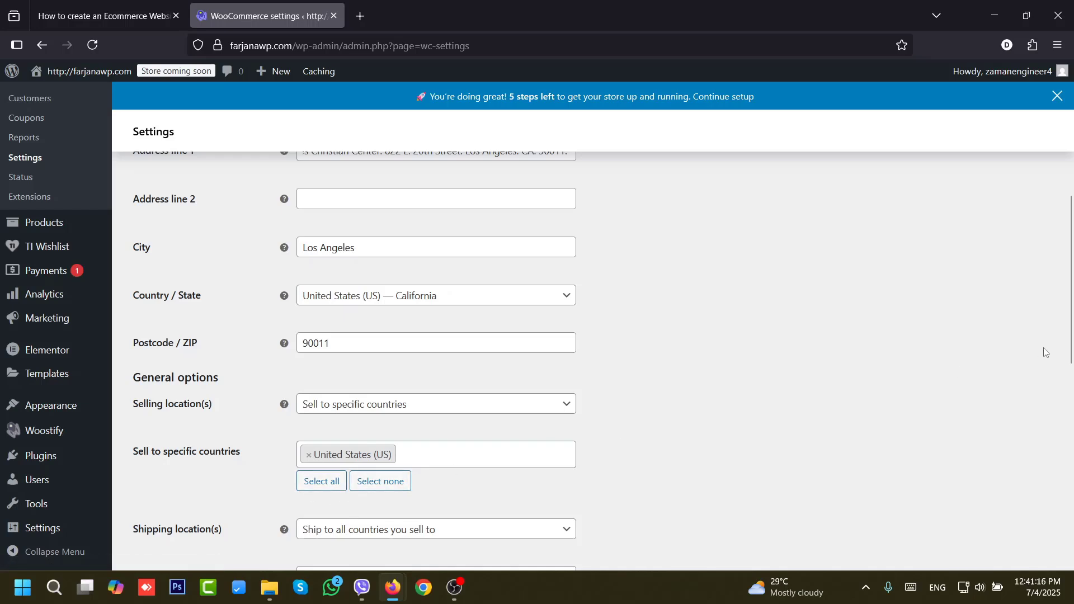
{"action": "scroll", "coordinate": [1045, 352], "scroll_direction": "down", "scroll_amount": 3}
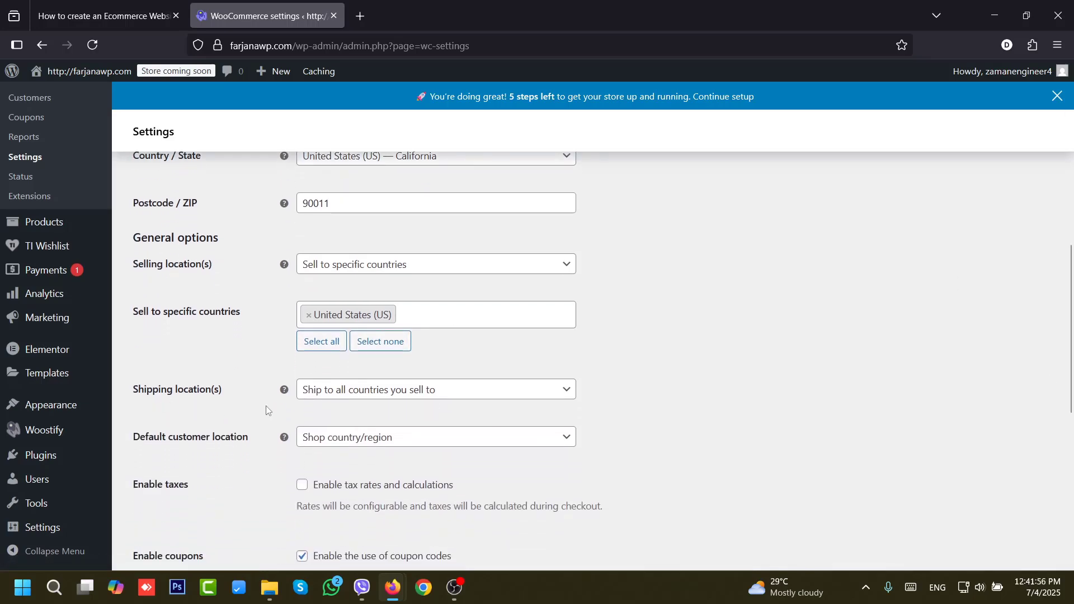
{"action": "left_click", "coordinate": [360, 389]}
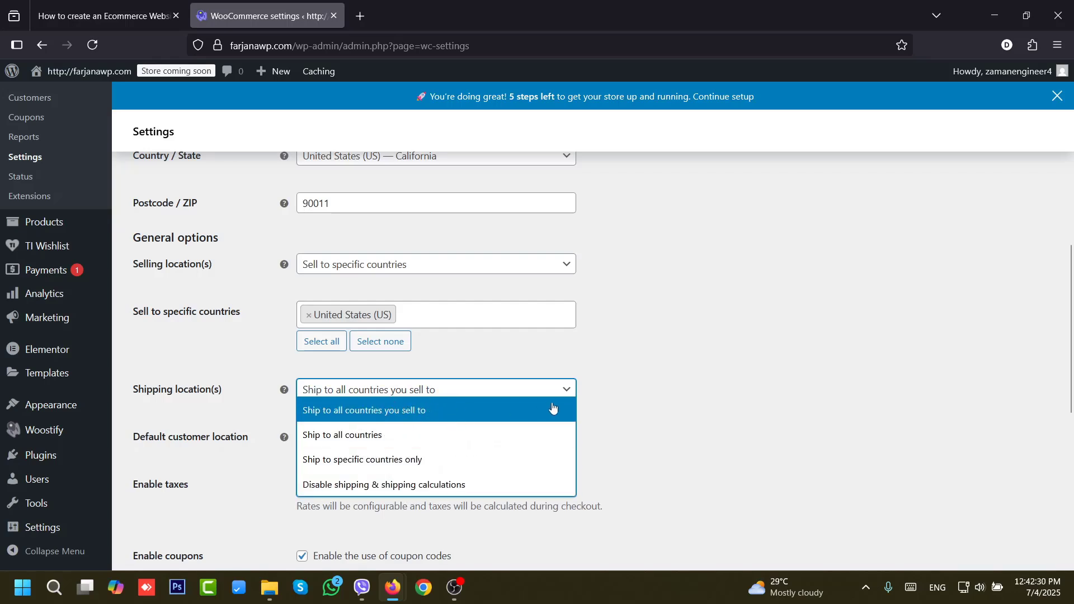
{"action": "left_click", "coordinate": [617, 422]}
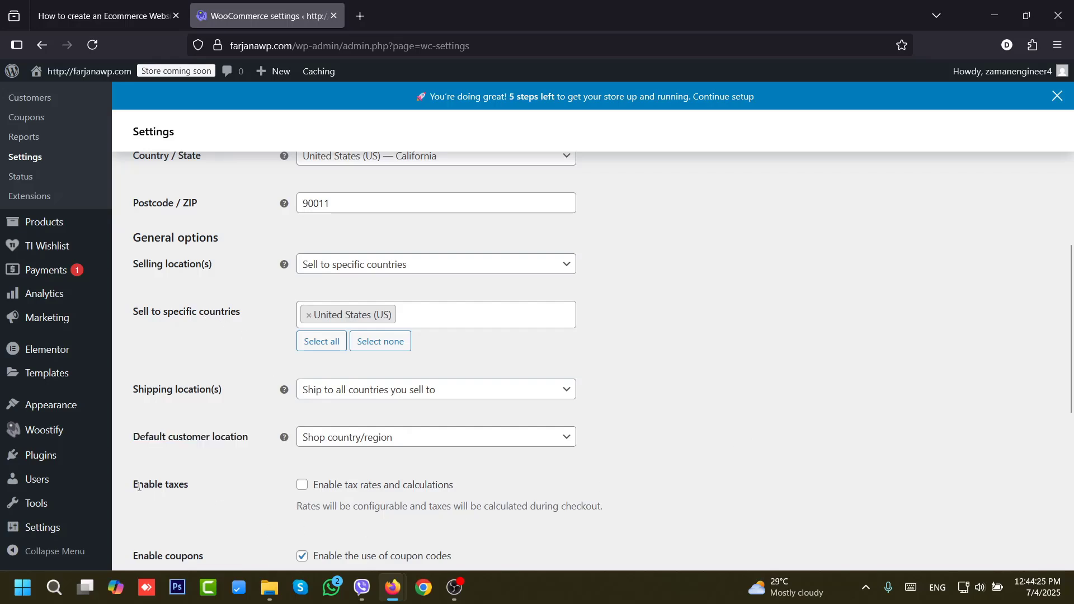
- Enable tax rates and calculations, keep United States (US) dollar as currency, and save
{"action": "left_click", "coordinate": [302, 485]}
{"action": "scroll", "coordinate": [1056, 426], "scroll_direction": "down", "scroll_amount": 5}
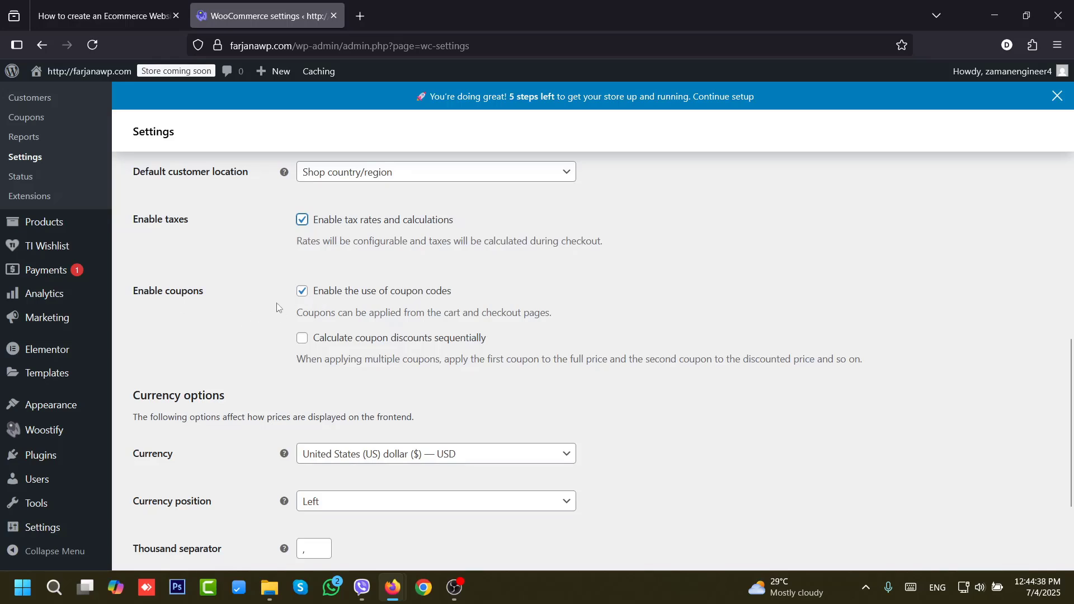
{"action": "scroll", "coordinate": [950, 375], "scroll_direction": "down", "scroll_amount": 3}
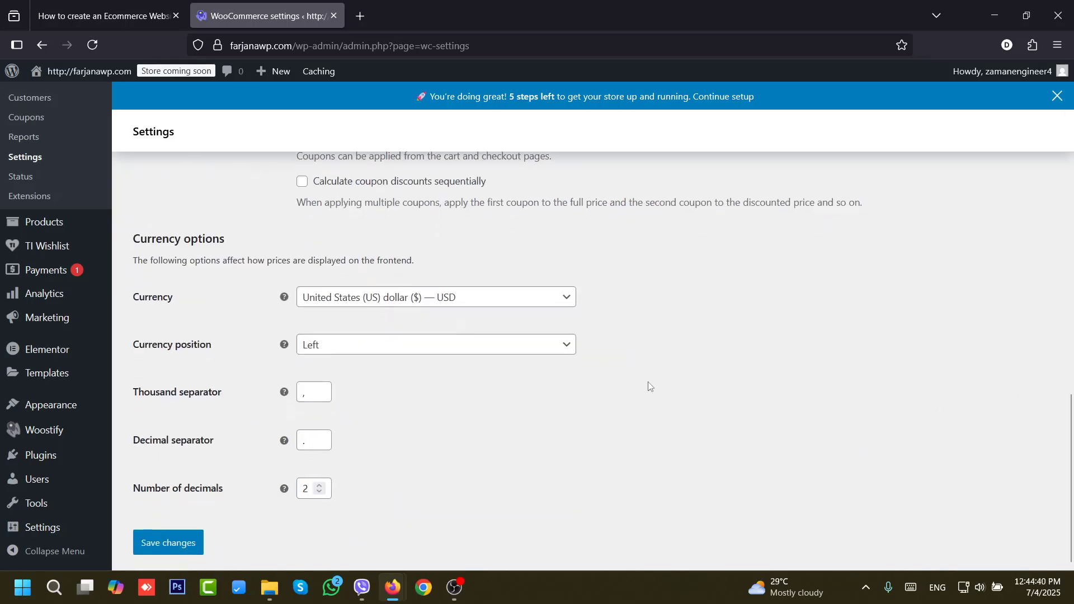
{"action": "left_click", "coordinate": [381, 301]}
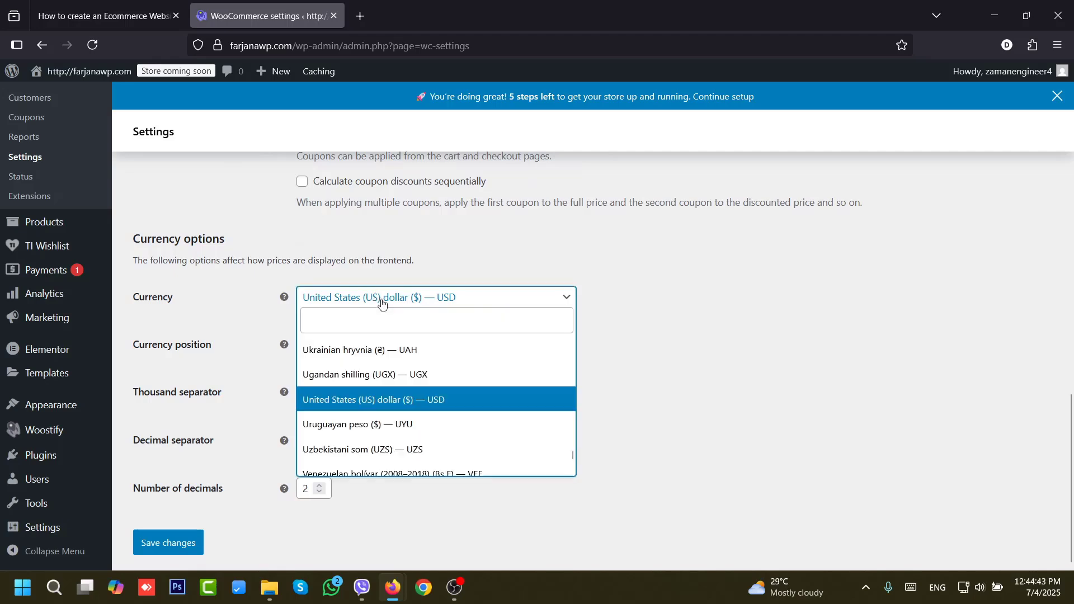
{"action": "left_click", "coordinate": [434, 402]}
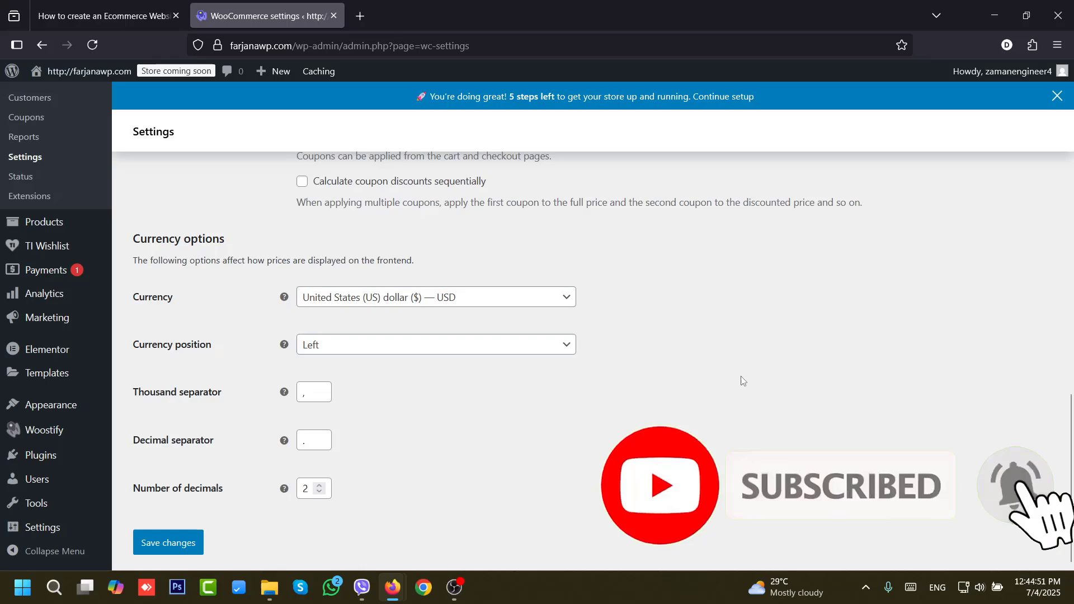
{"action": "left_click", "coordinate": [163, 546]}
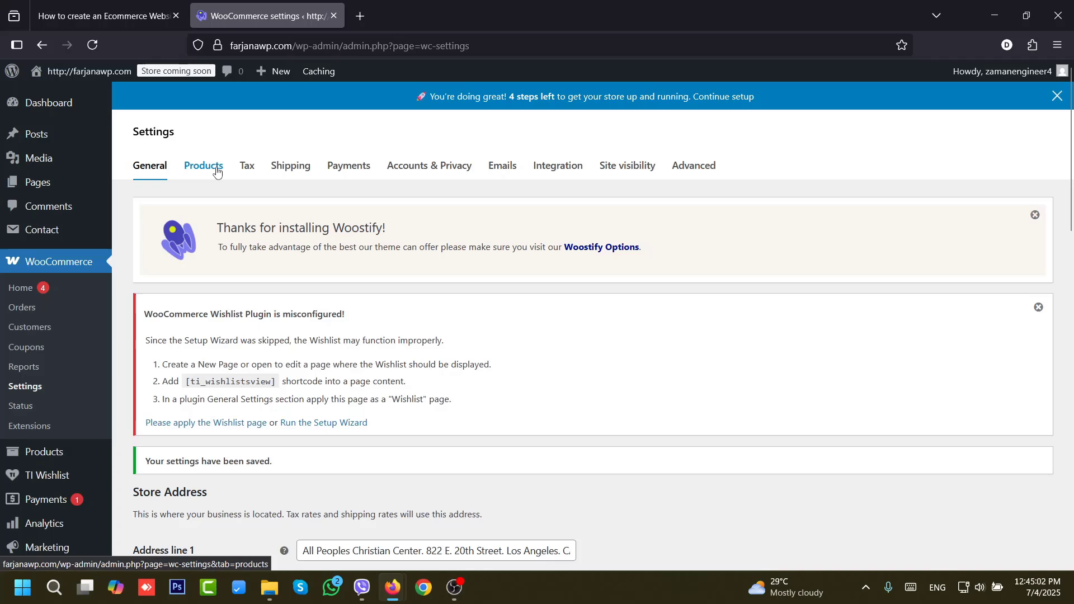
- Set Placeholder image to 6, weight unit to g, dimensions unit to cm, and save
{"action": "left_click", "coordinate": [217, 172]}
{"action": "scroll", "coordinate": [1072, 356], "scroll_direction": "down", "scroll_amount": 5}
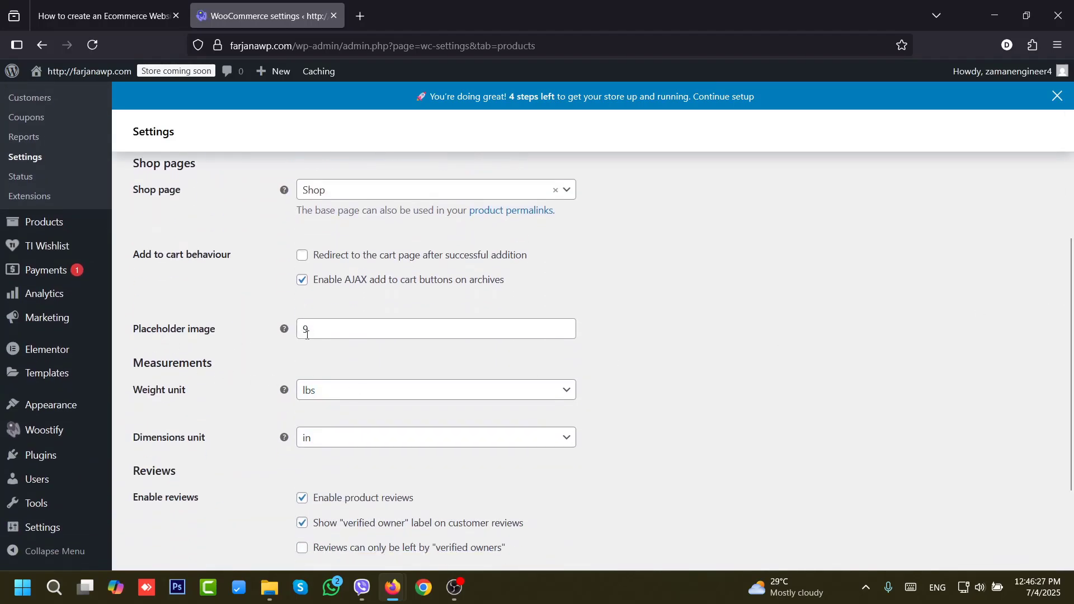
{"action": "double_click", "coordinate": [306, 332]}
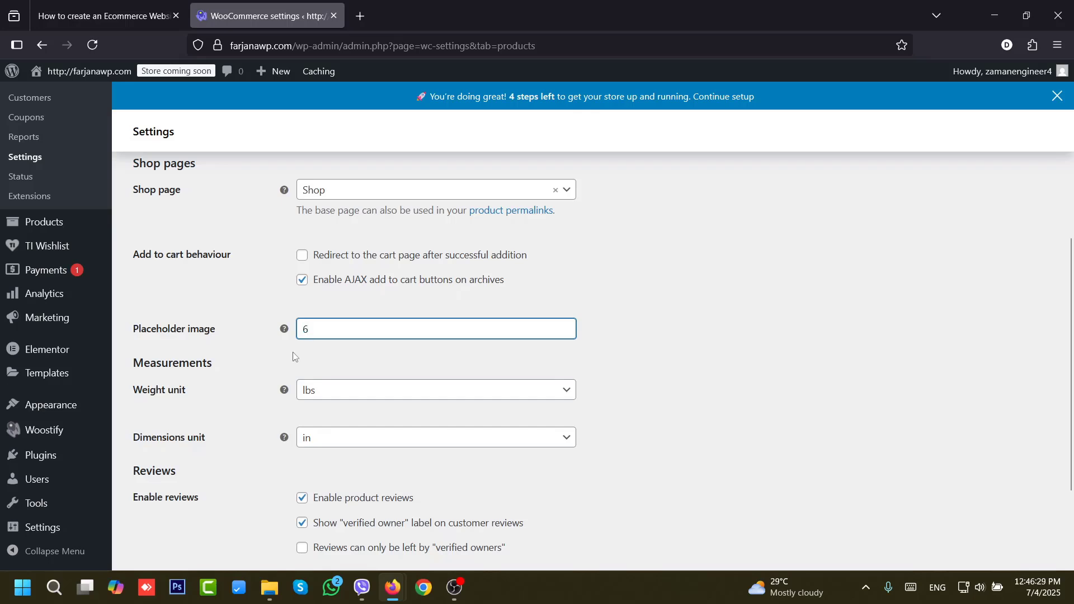
{"action": "type", "text": "6"}
{"action": "left_click", "coordinate": [315, 395]}
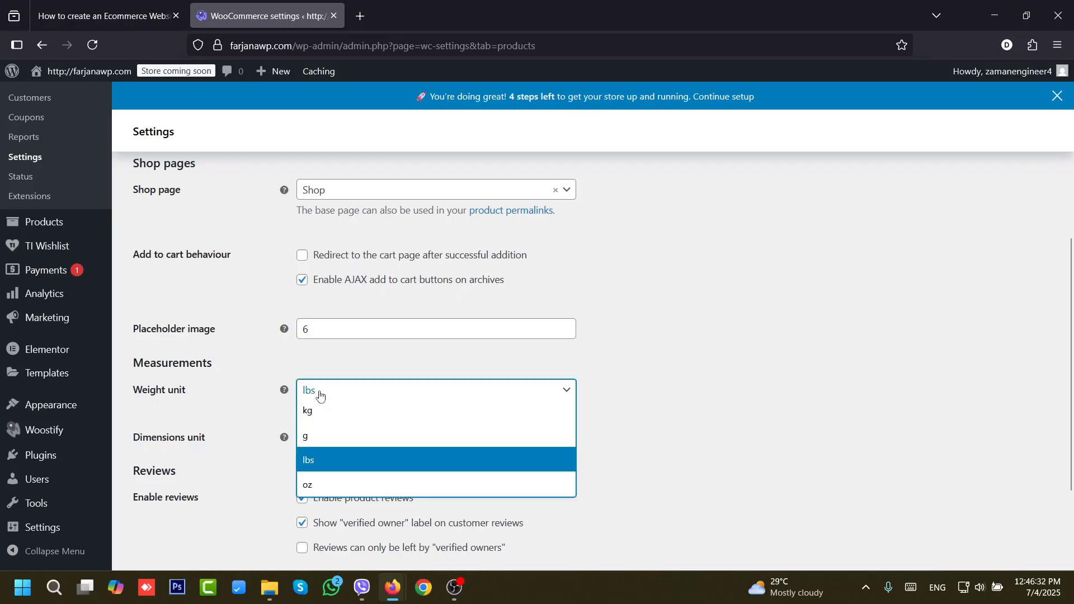
{"action": "left_click", "coordinate": [328, 439]}
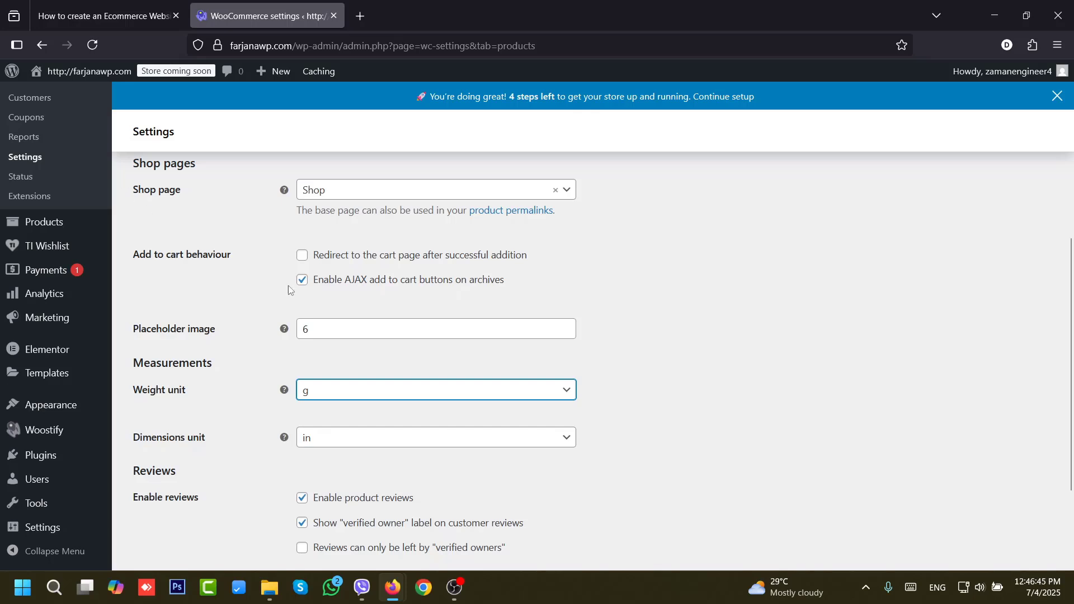
{"action": "scroll", "coordinate": [1062, 423], "scroll_direction": "down", "scroll_amount": 2}
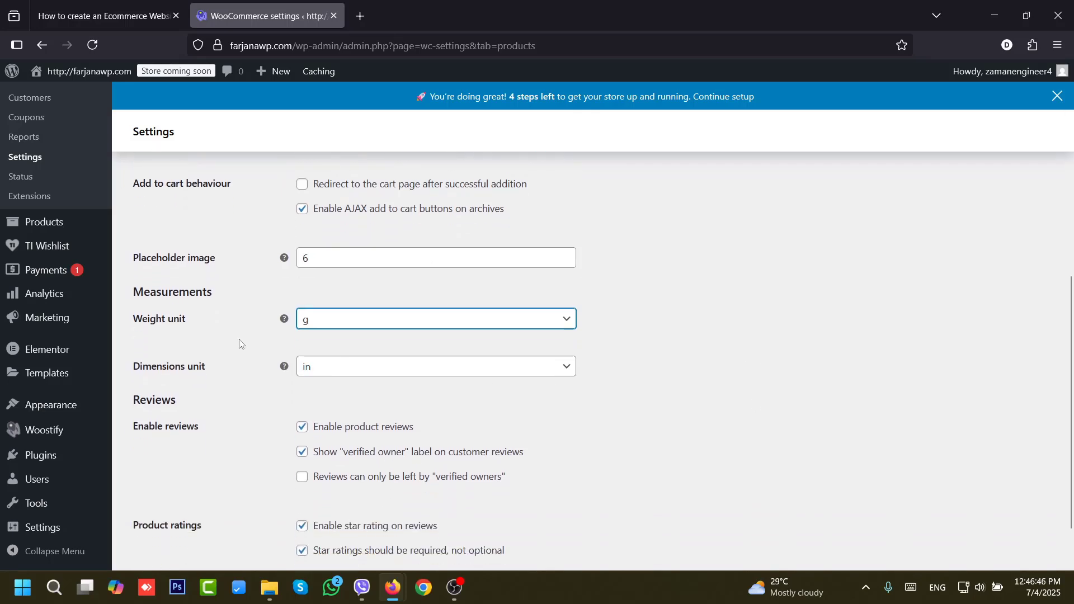
{"action": "left_click", "coordinate": [340, 374]}
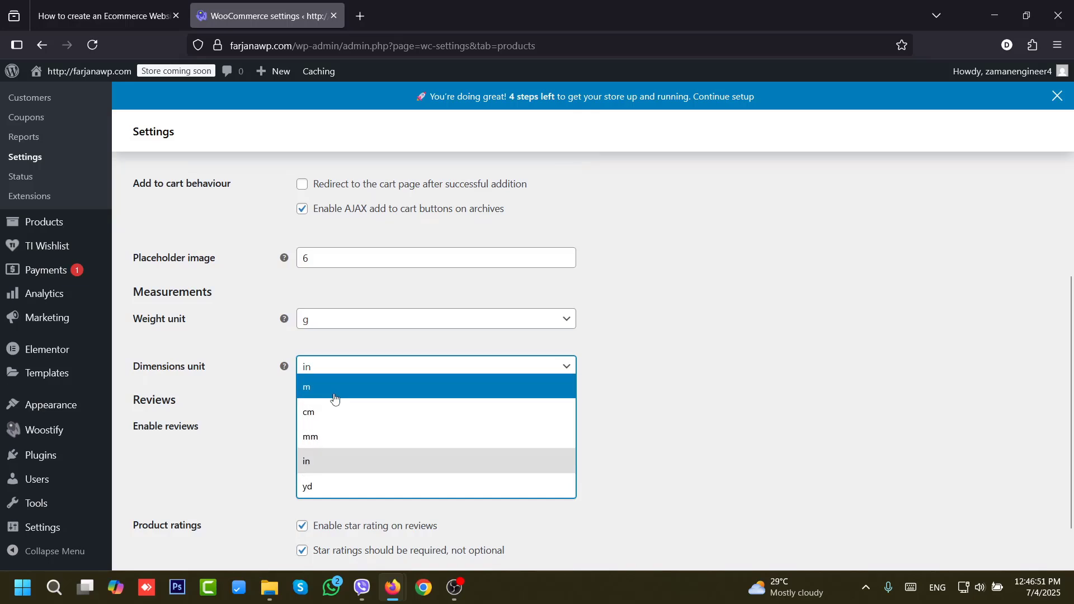
{"action": "left_click", "coordinate": [336, 414]}
{"action": "scroll", "coordinate": [995, 458], "scroll_direction": "down", "scroll_amount": 2}
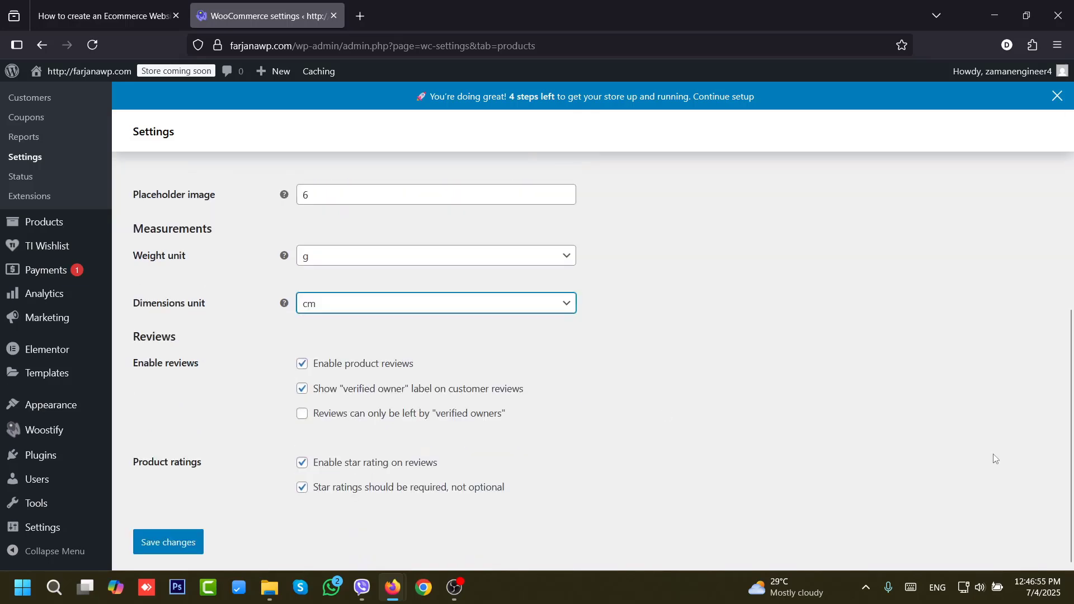
{"action": "left_click", "coordinate": [168, 544]}
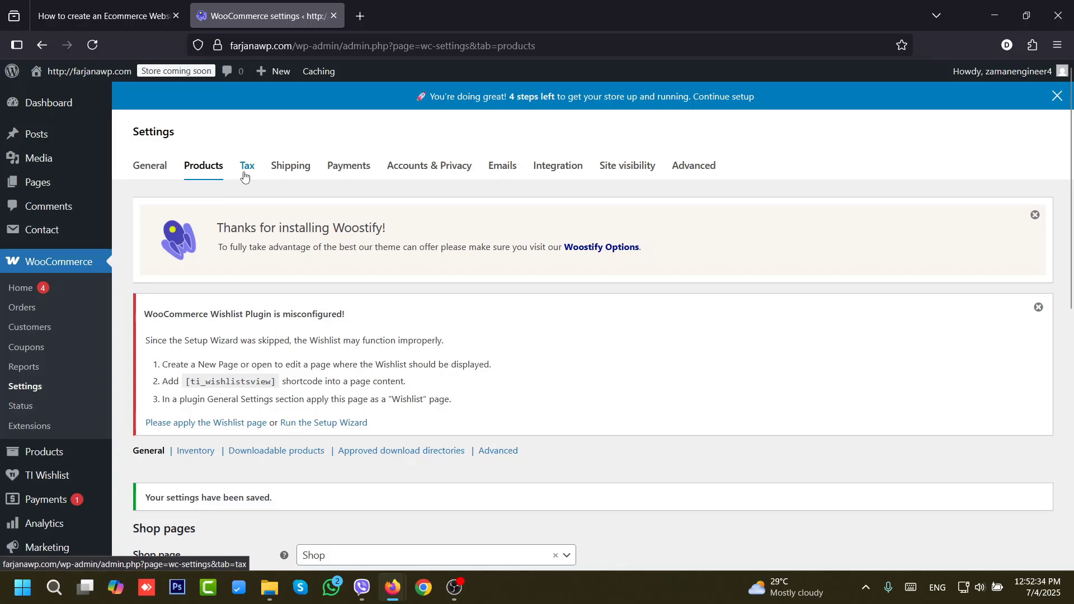
- In Tax settings, keep tax calculated on the customer shipping address
{"action": "left_click", "coordinate": [244, 177]}
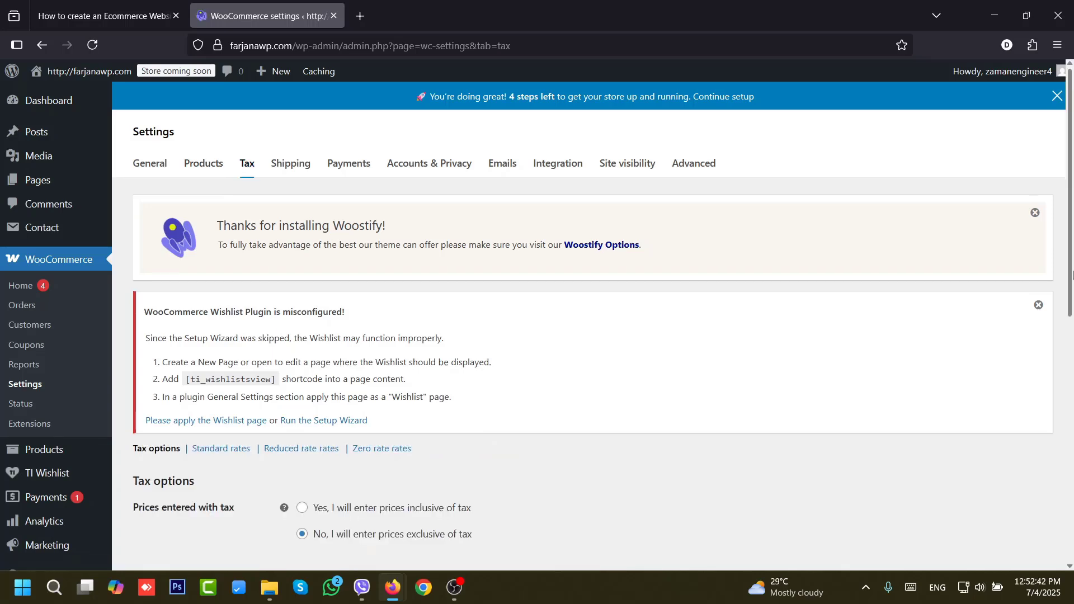
{"action": "scroll", "coordinate": [1057, 431], "scroll_direction": "down", "scroll_amount": 6}
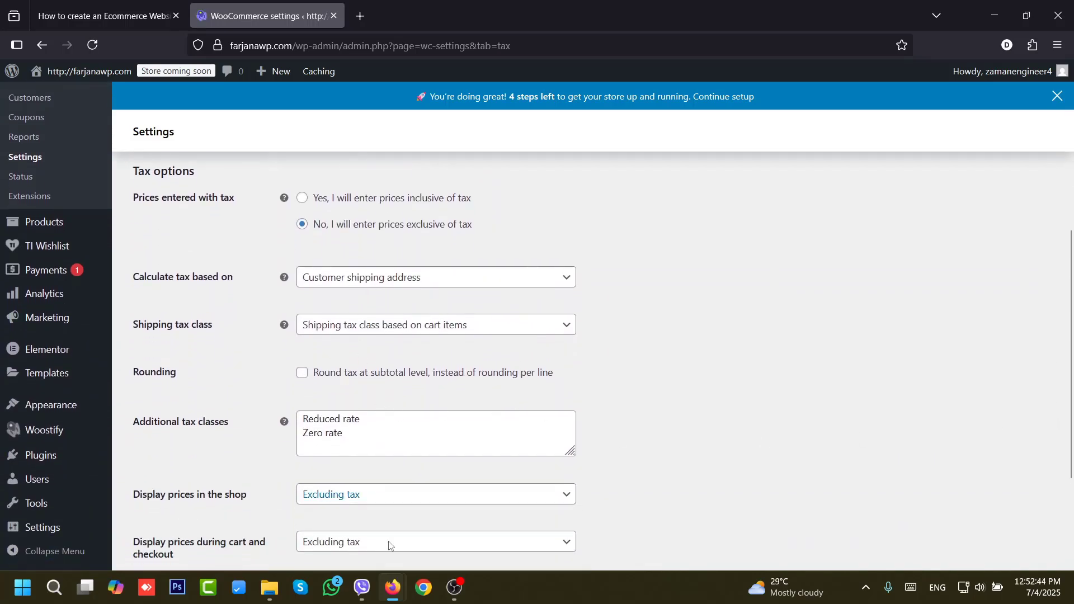
{"action": "scroll", "coordinate": [1071, 347], "scroll_direction": "down", "scroll_amount": 1}
{"action": "scroll", "coordinate": [1070, 353], "scroll_direction": "down", "scroll_amount": 4}
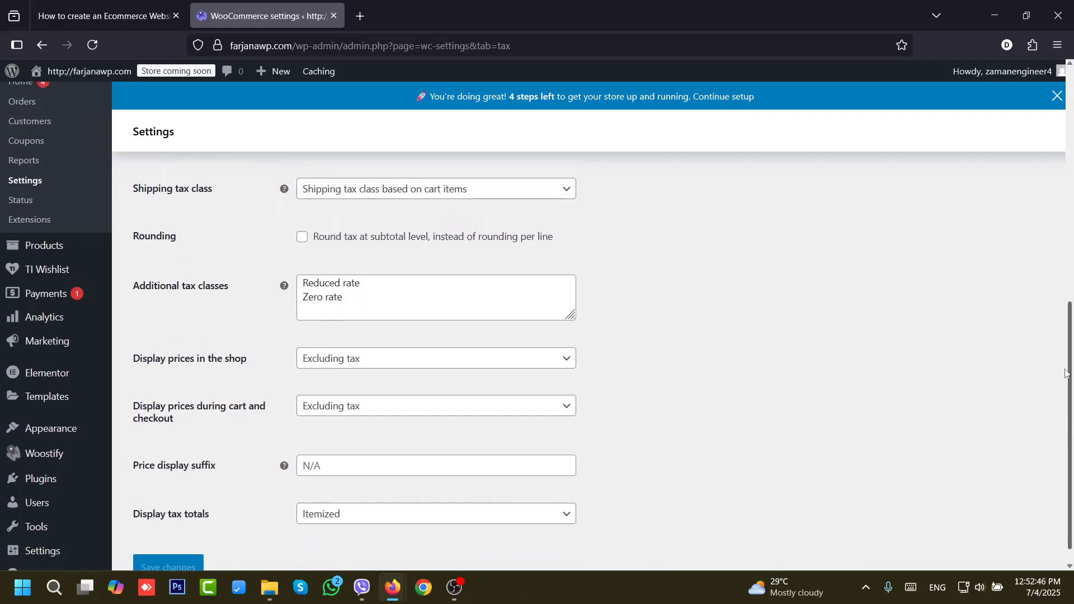
{"action": "scroll", "coordinate": [236, 235], "scroll_direction": "up", "scroll_amount": 6}
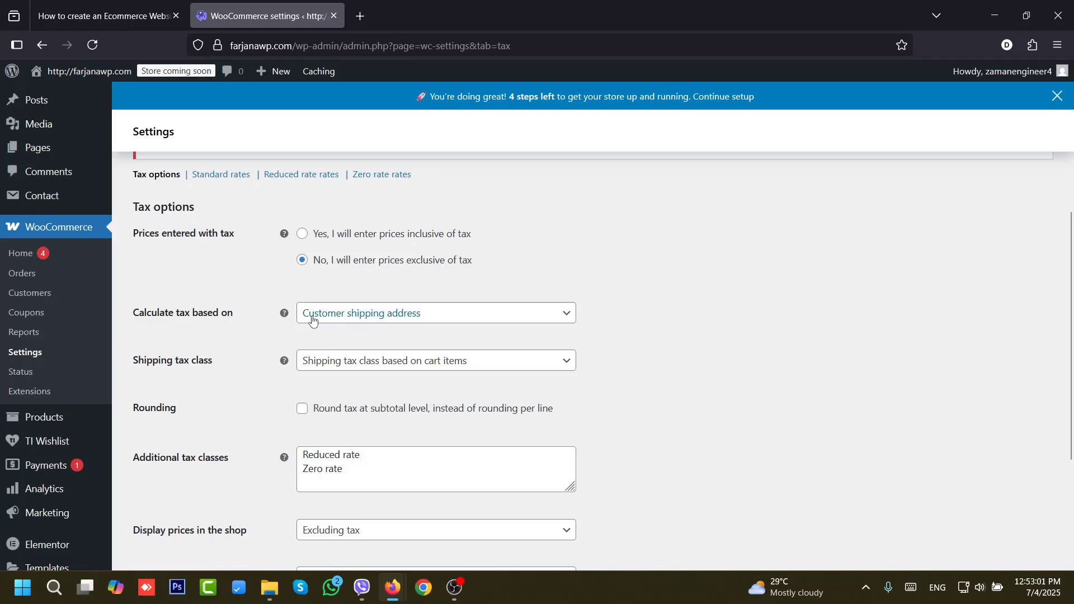
{"action": "left_click", "coordinate": [331, 316]}
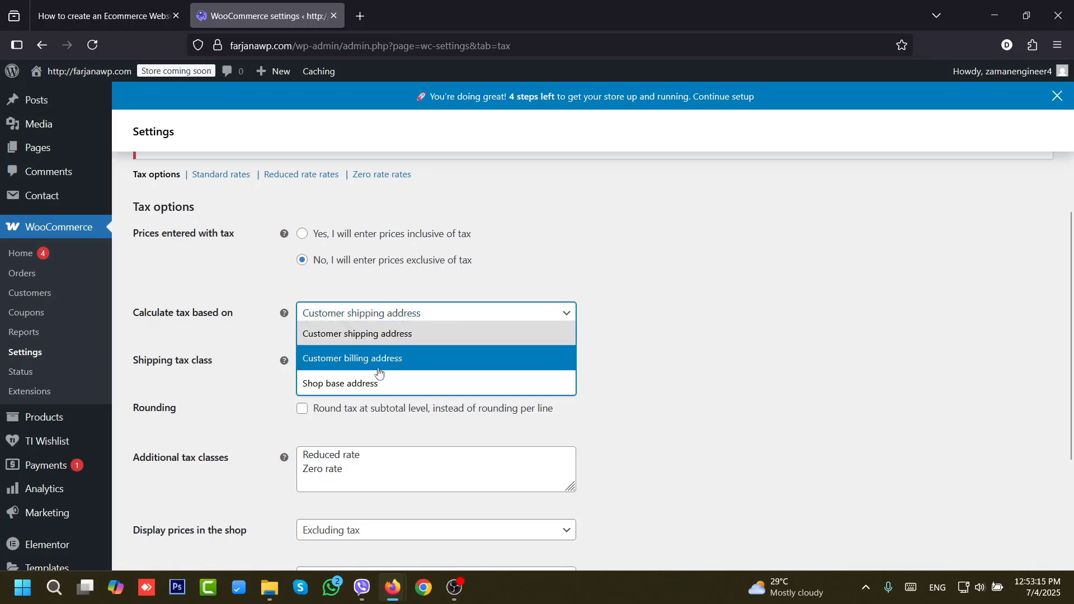
{"action": "left_click", "coordinate": [656, 357]}
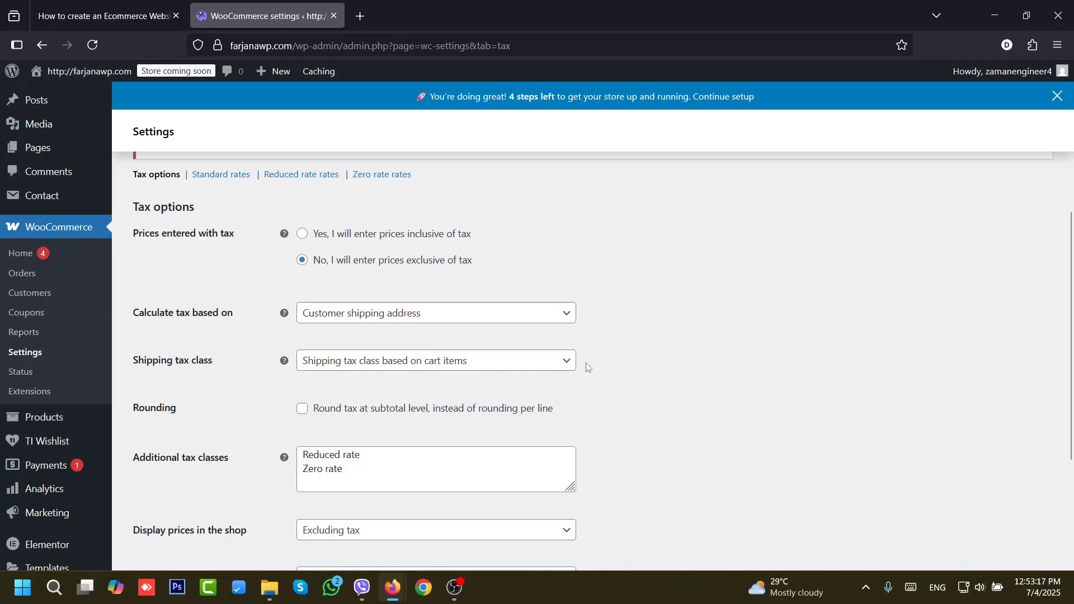
- Add 'custom tax' under Additional tax classes and save the tax settings
{"action": "scroll", "coordinate": [734, 387], "scroll_direction": "down", "scroll_amount": 2}
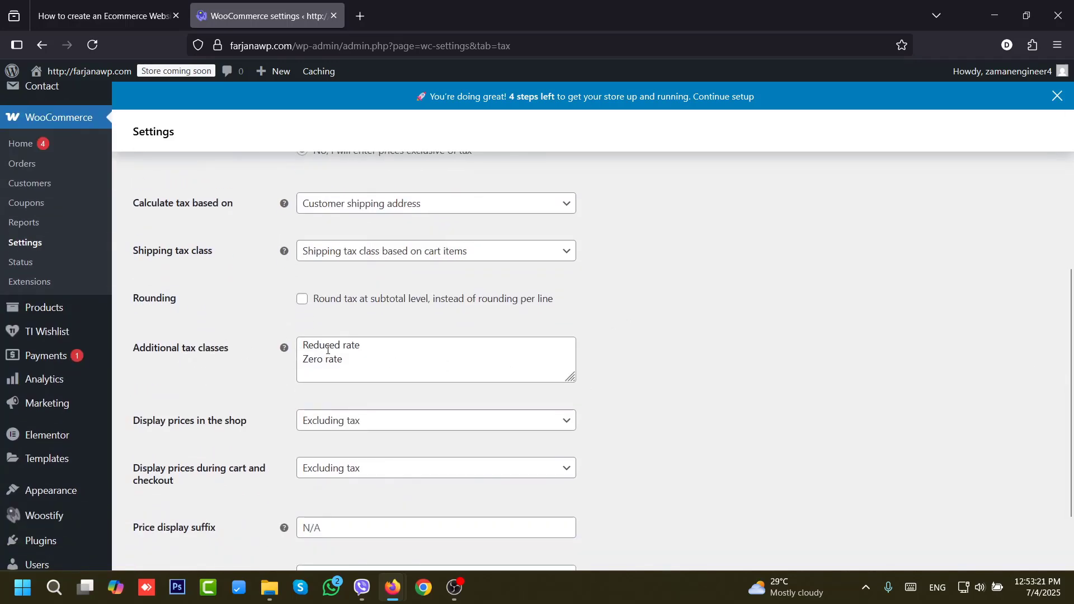
{"action": "left_click", "coordinate": [350, 362]}
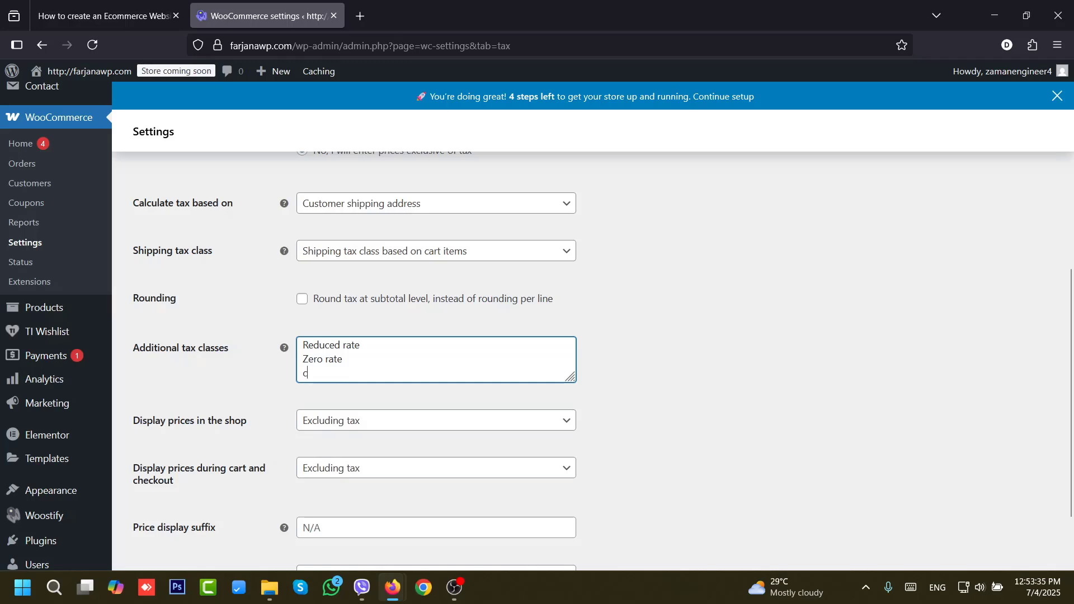
{"action": "type", "text": "custom tax"}
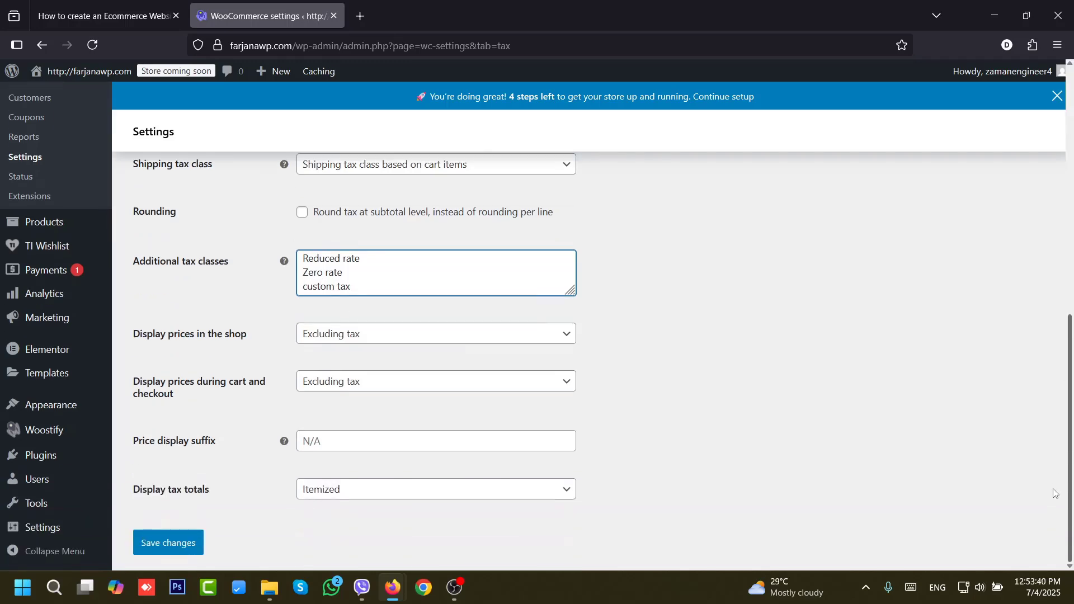
{"action": "scroll", "coordinate": [429, 422], "scroll_direction": "down", "scroll_amount": 2}
{"action": "left_click", "coordinate": [162, 545]}
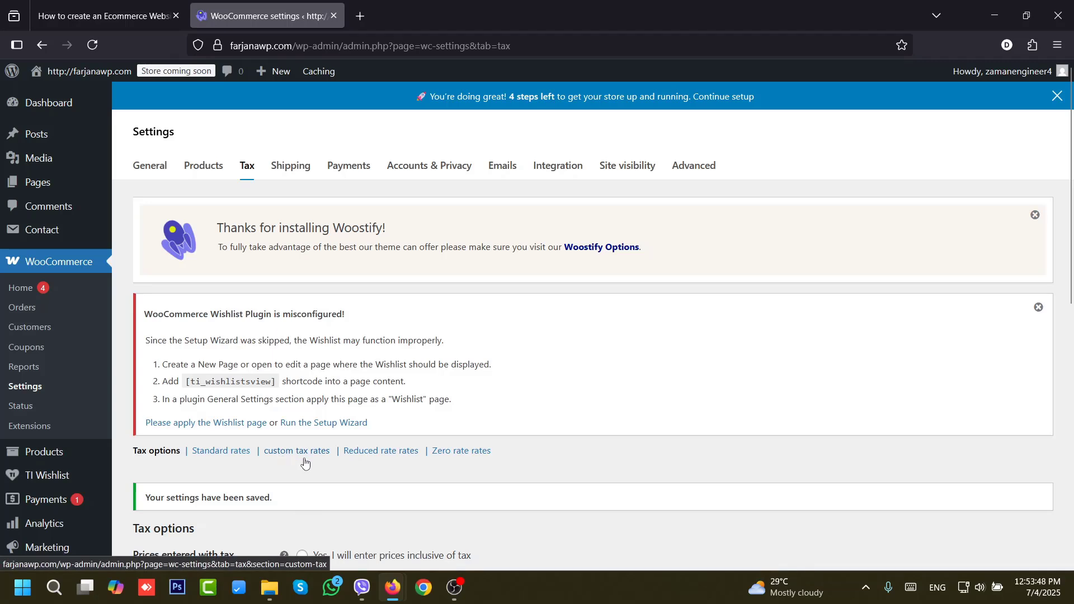
- Open the custom tax rates table and insert a new empty rate row
{"action": "left_click", "coordinate": [217, 457]}
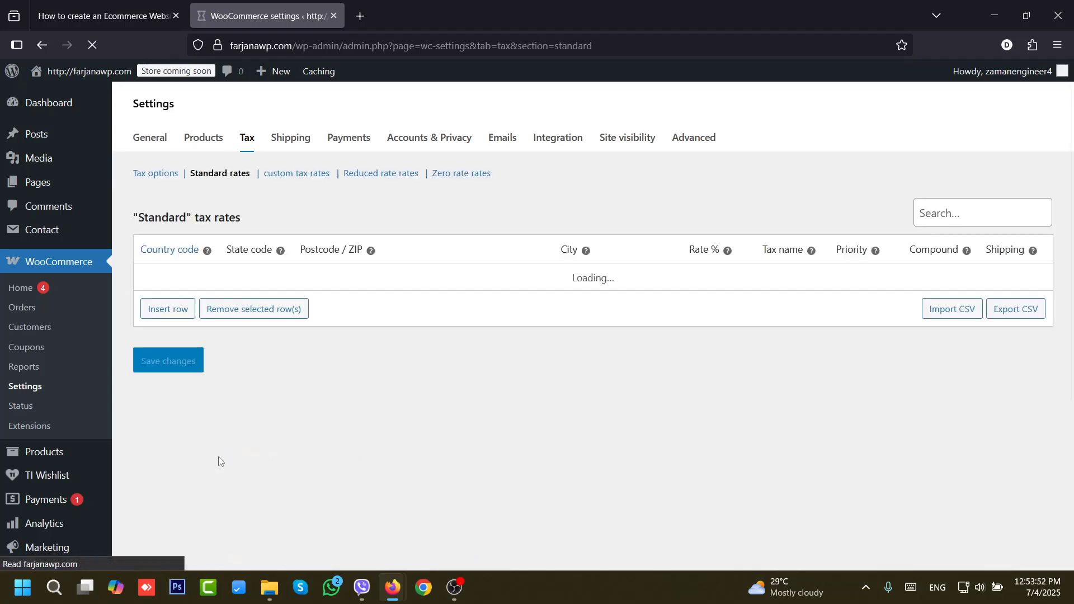
{"action": "scroll", "coordinate": [1005, 344], "scroll_direction": "down", "scroll_amount": 2}
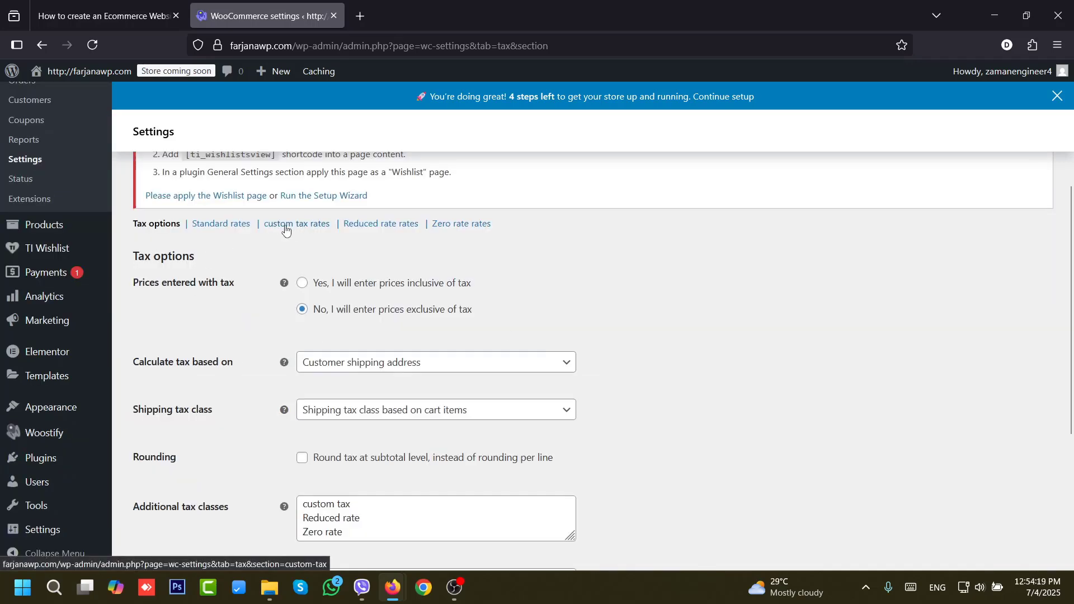
{"action": "left_click", "coordinate": [286, 229]}
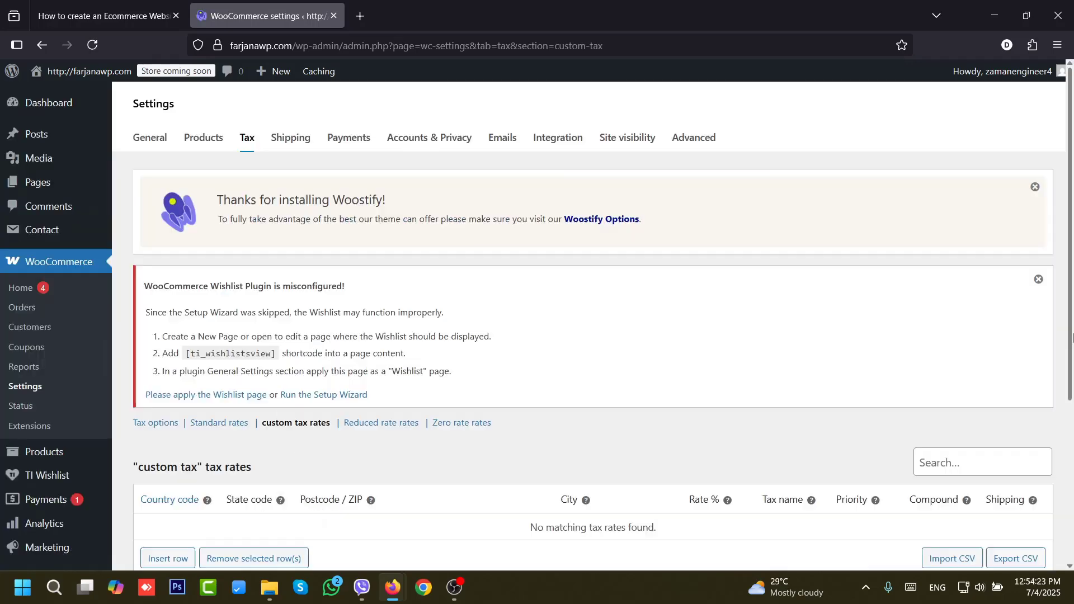
{"action": "scroll", "coordinate": [705, 436], "scroll_direction": "down", "scroll_amount": 4}
{"action": "mouse_move", "coordinate": [45, 397]}
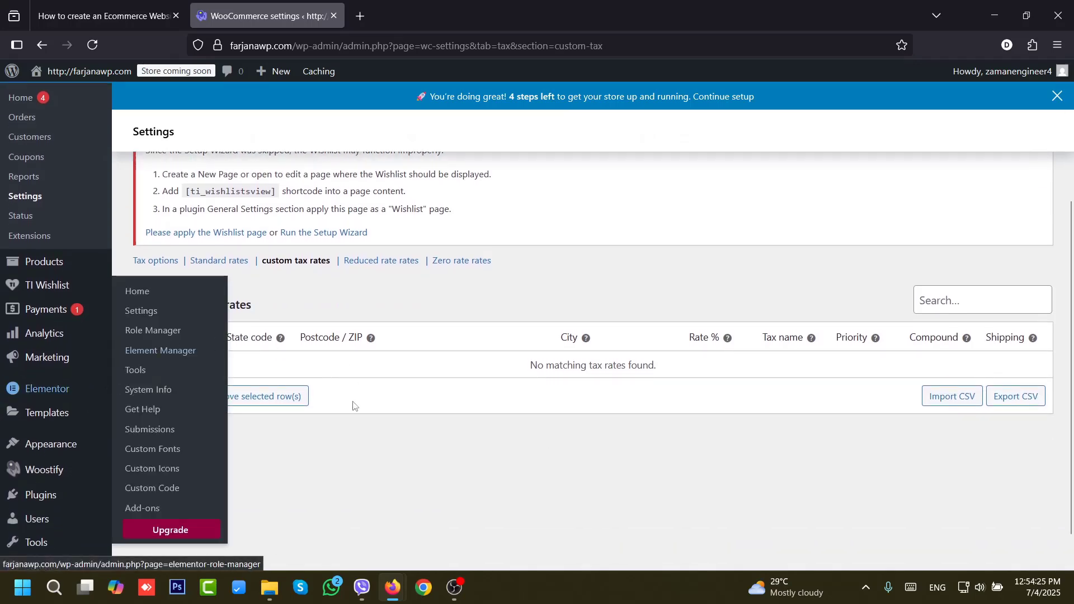
{"action": "left_click", "coordinate": [169, 396]}
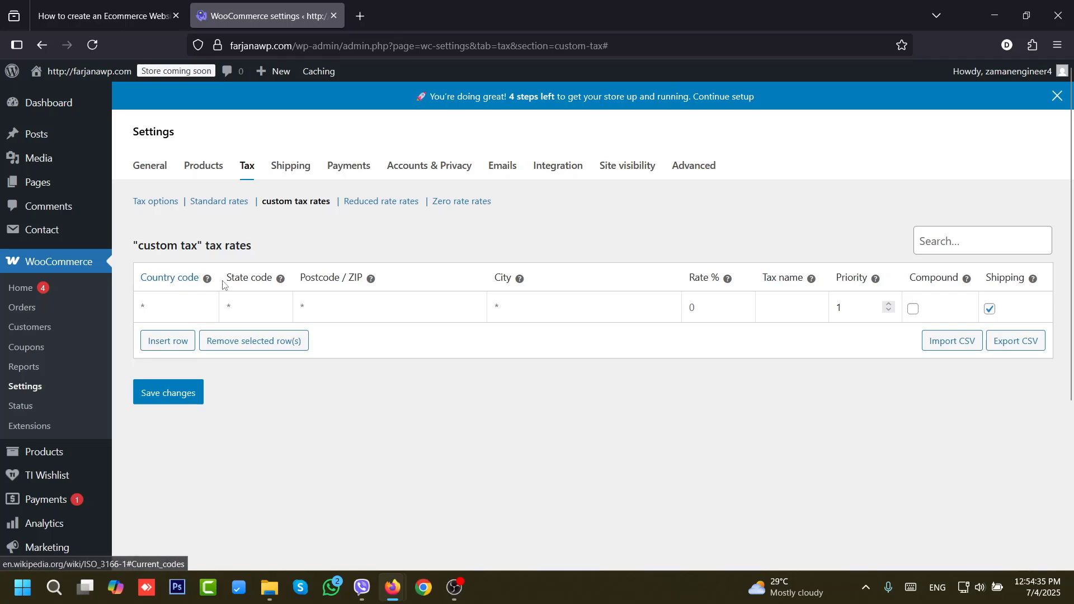
- Fill the row with country US, state CA and tax name Tax, then open a new tab
{"action": "left_click", "coordinate": [704, 305]}
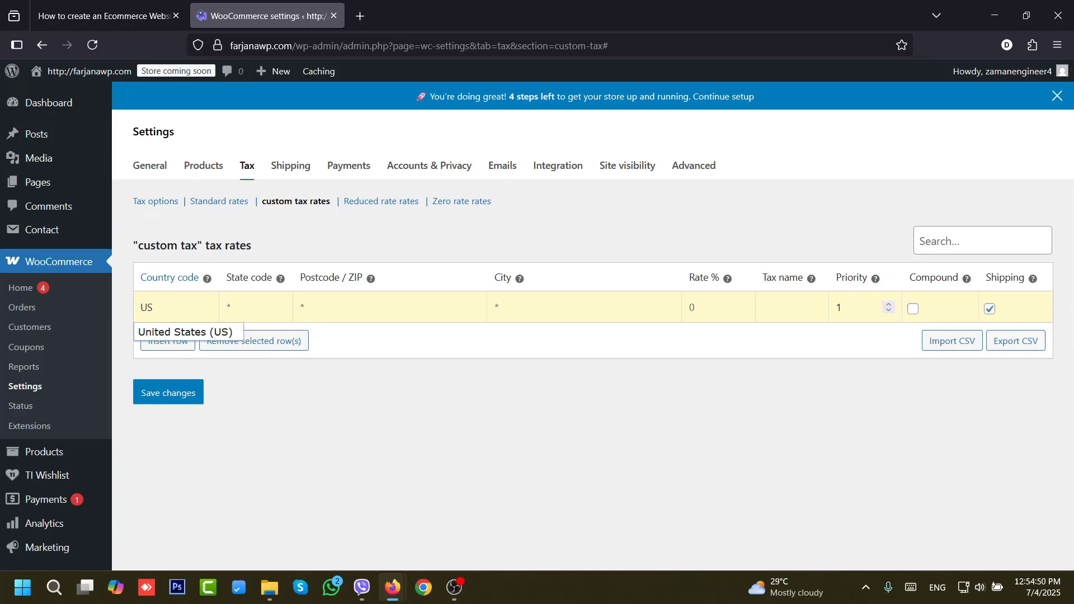
{"action": "left_click", "coordinate": [276, 311]}
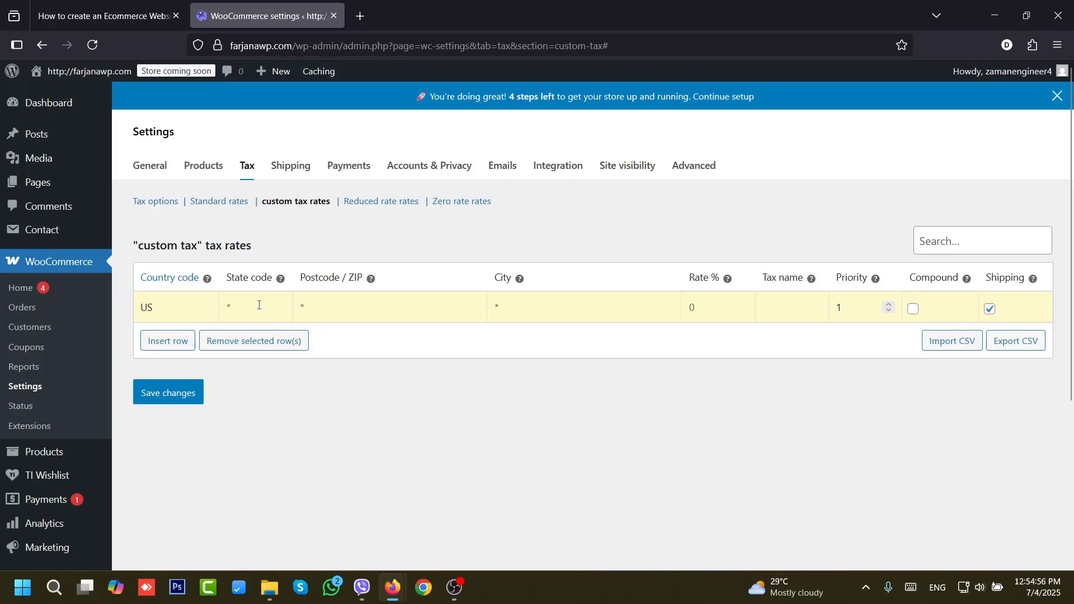
{"action": "type", "text": "CA"}
{"action": "type", "text": "Tax"}
{"action": "mouse_move", "coordinate": [729, 282]}
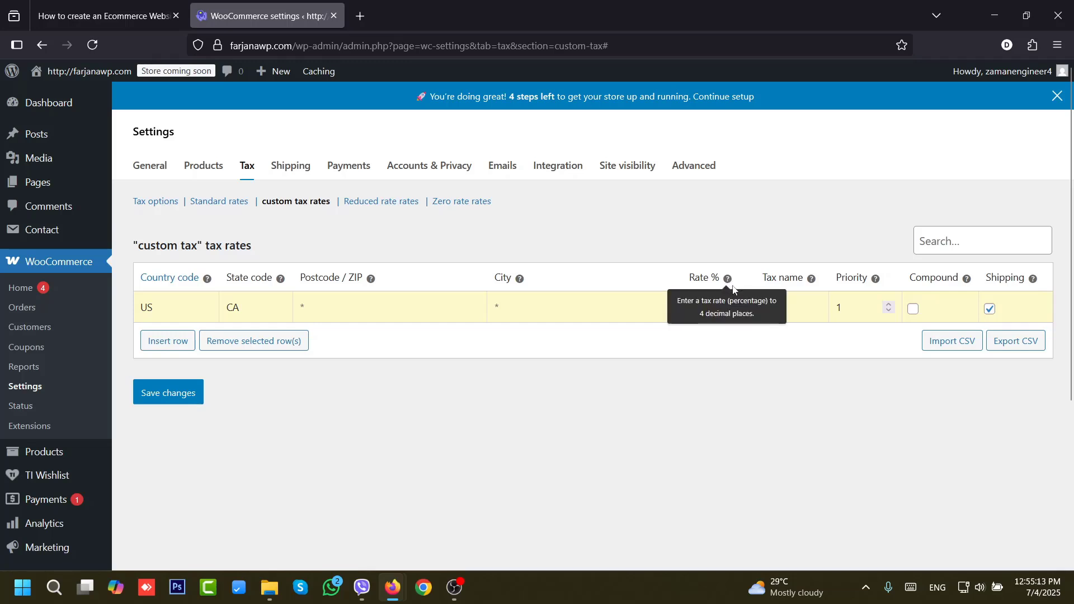
{"action": "left_click", "coordinate": [367, 18]}
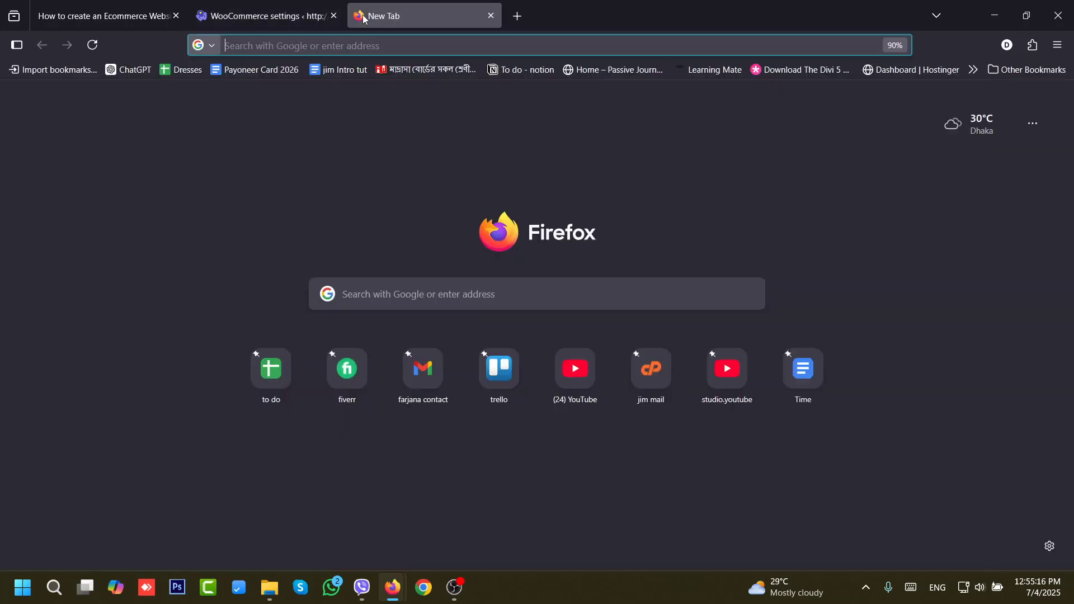
- Search for TaxJar US tax rates, open its sales-tax-by-state map, and dismiss the cookie notice
{"action": "left_click", "coordinate": [367, 44]}
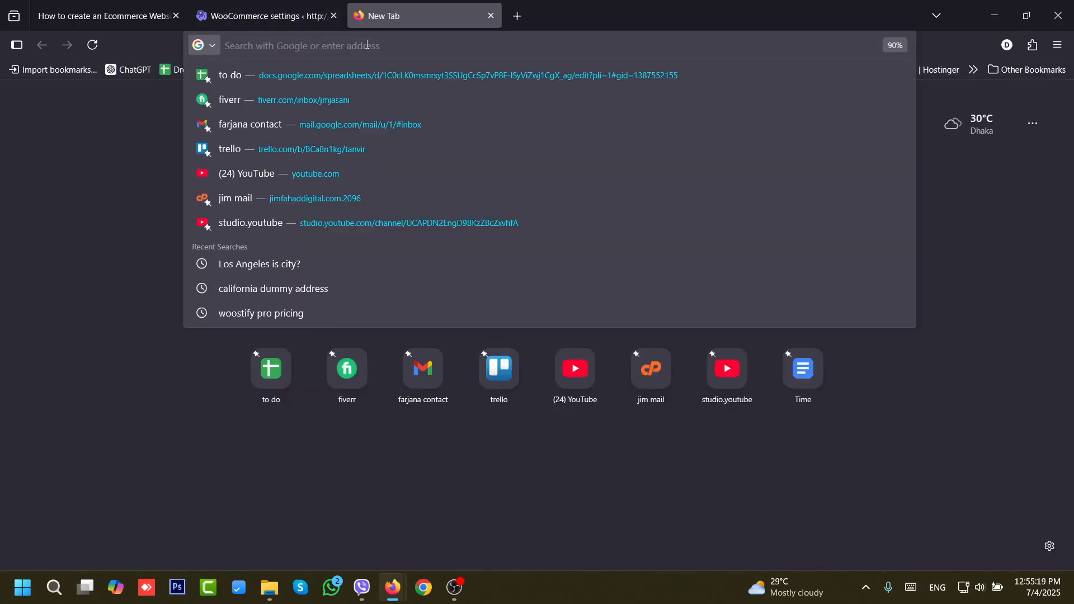
{"action": "type", "text": "taxjar"}
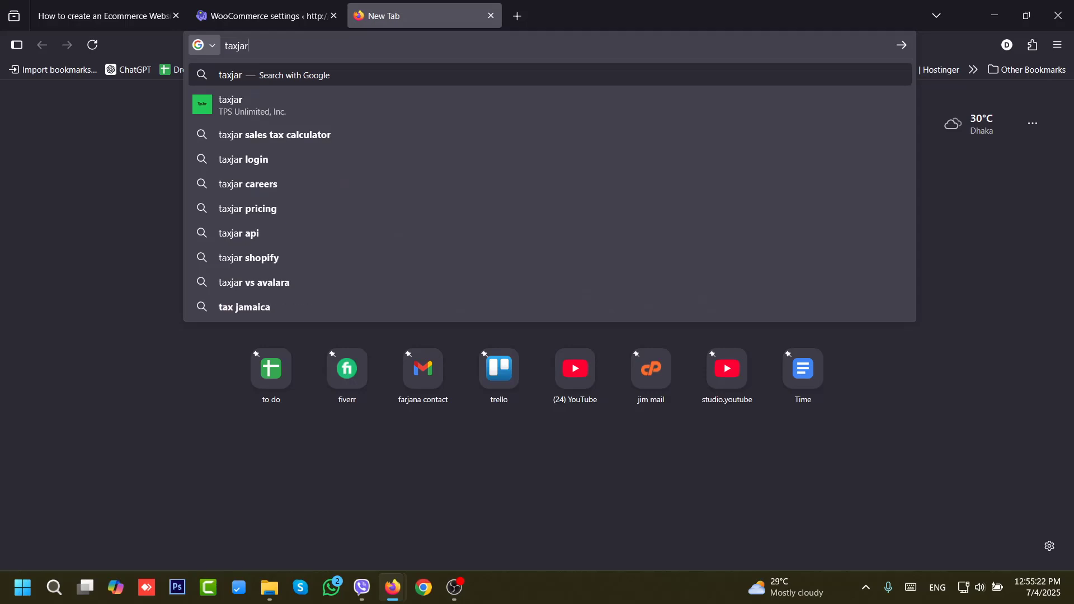
{"action": "type", "text": " c"}
{"action": "key", "text": "BackSpace"}
{"action": "key", "text": "BackSpace"}
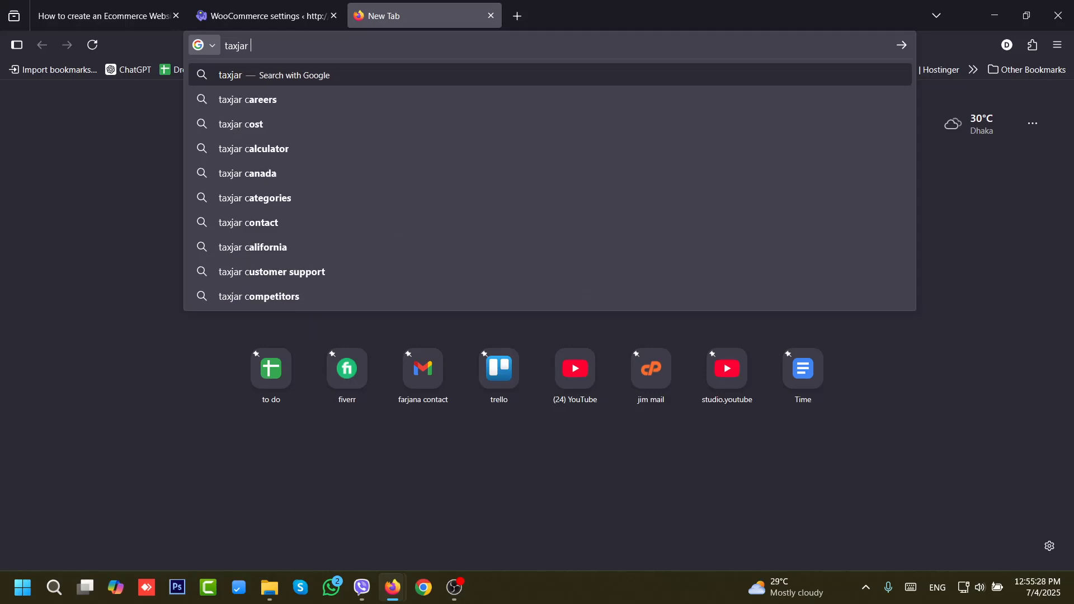
{"action": "type", "text": "tax rate united states"}
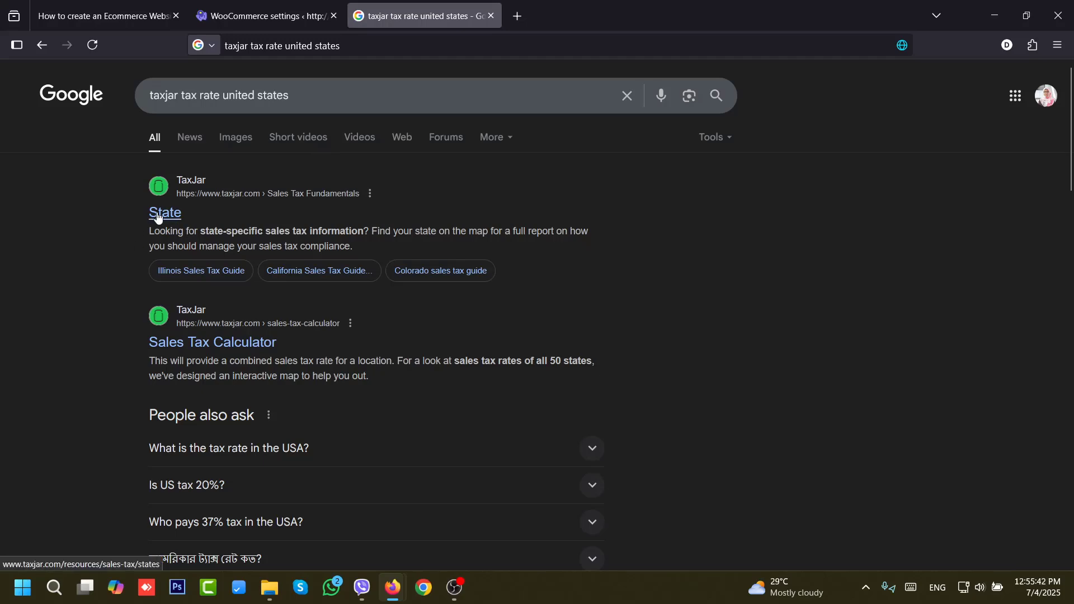
{"action": "key", "text": "ctrl+t"}
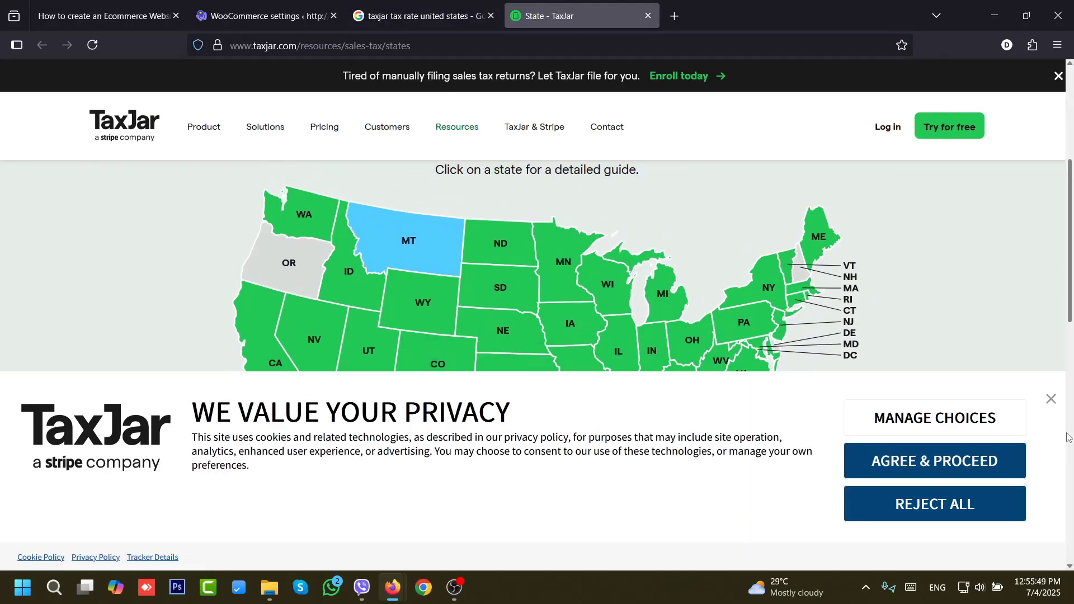
{"action": "left_click", "coordinate": [979, 460]}
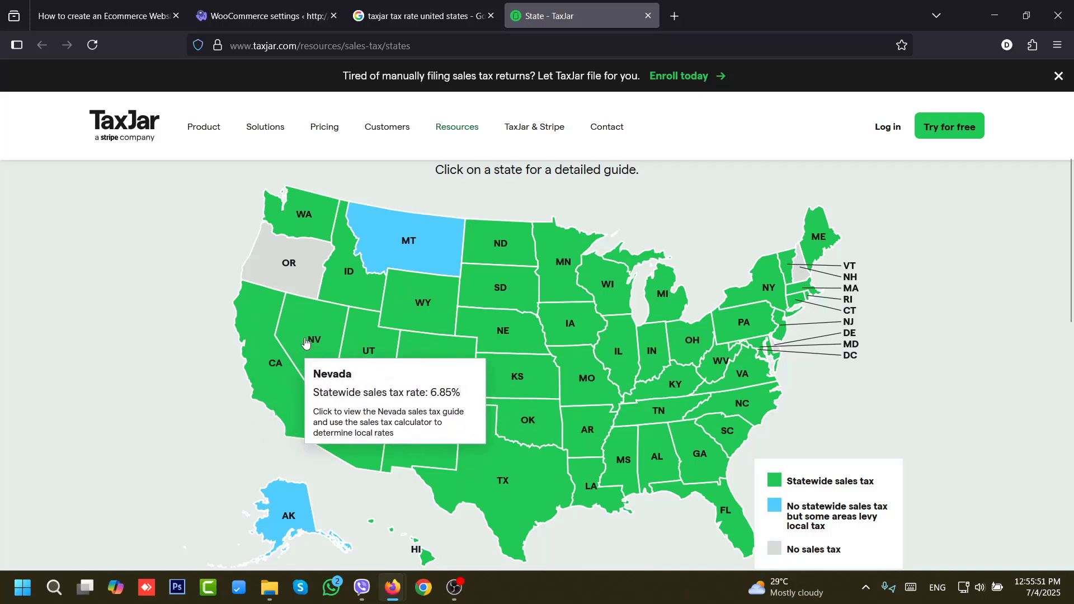
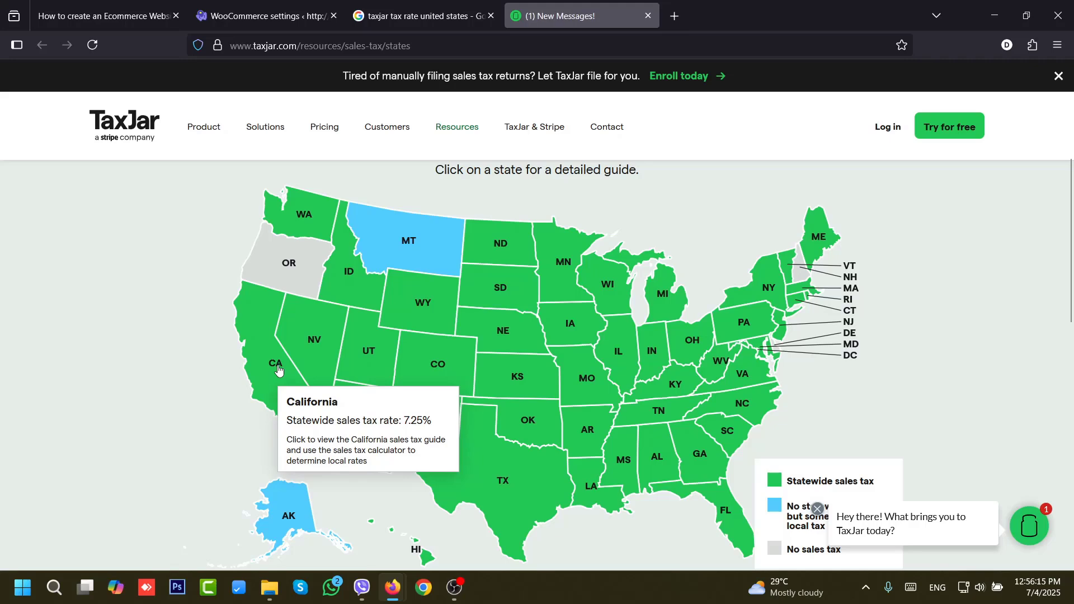
- Enter 7.2500 as the California row's rate and exclude it from shipping
{"action": "left_click", "coordinate": [255, 4]}
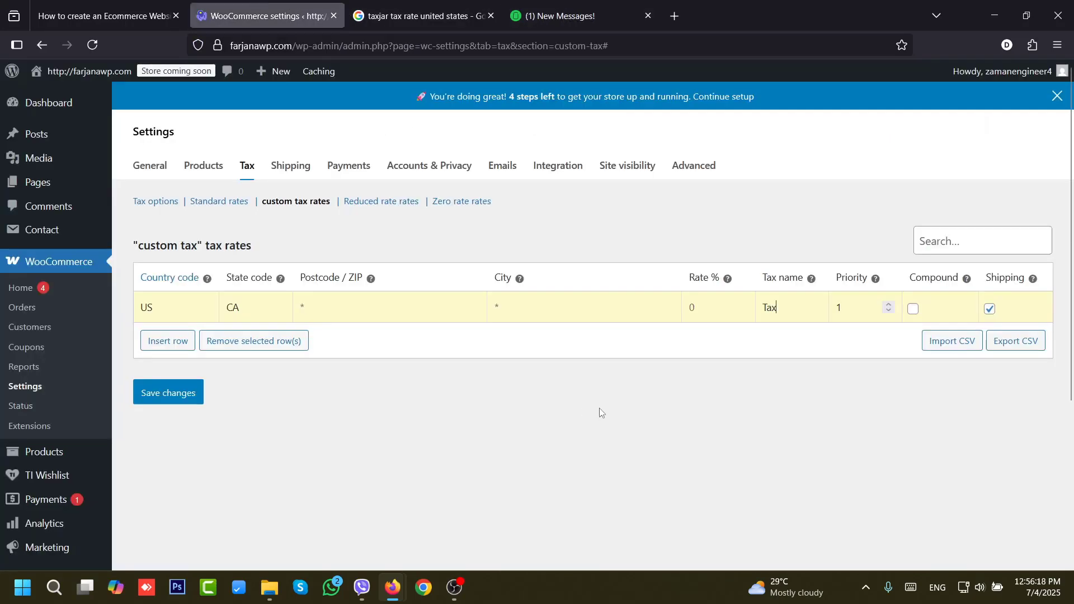
{"action": "left_click", "coordinate": [731, 311]}
{"action": "type", "text": "7.25"}
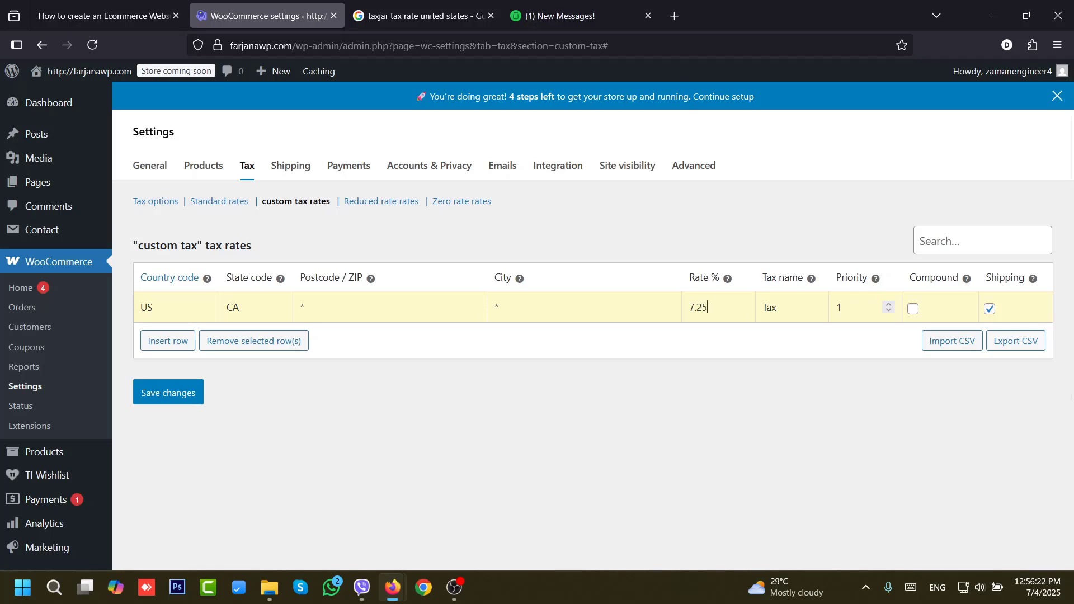
{"action": "mouse_move", "coordinate": [727, 279]}
{"action": "type", "text": "00"}
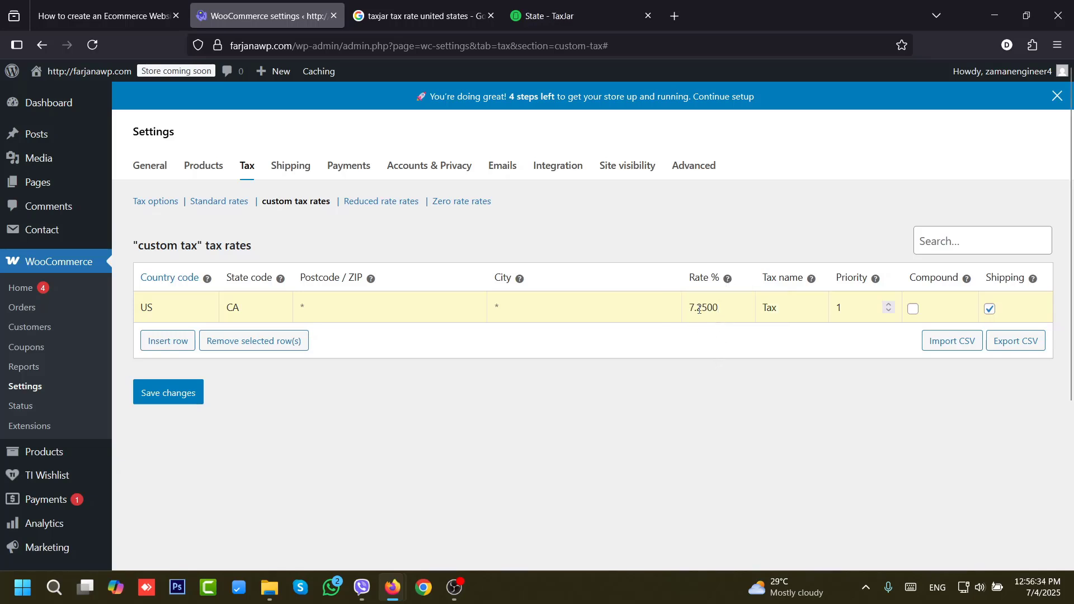
{"action": "left_click", "coordinate": [989, 313]}
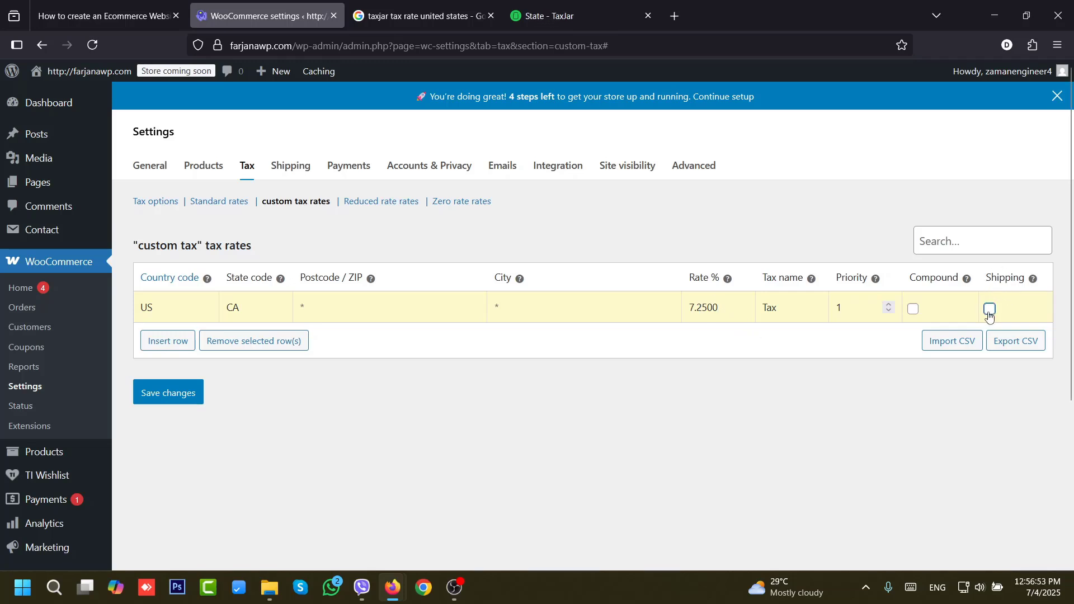
- Add a US/TX tax row at 6.250% named Tax, not applied to shipping
{"action": "left_click", "coordinate": [179, 351]}
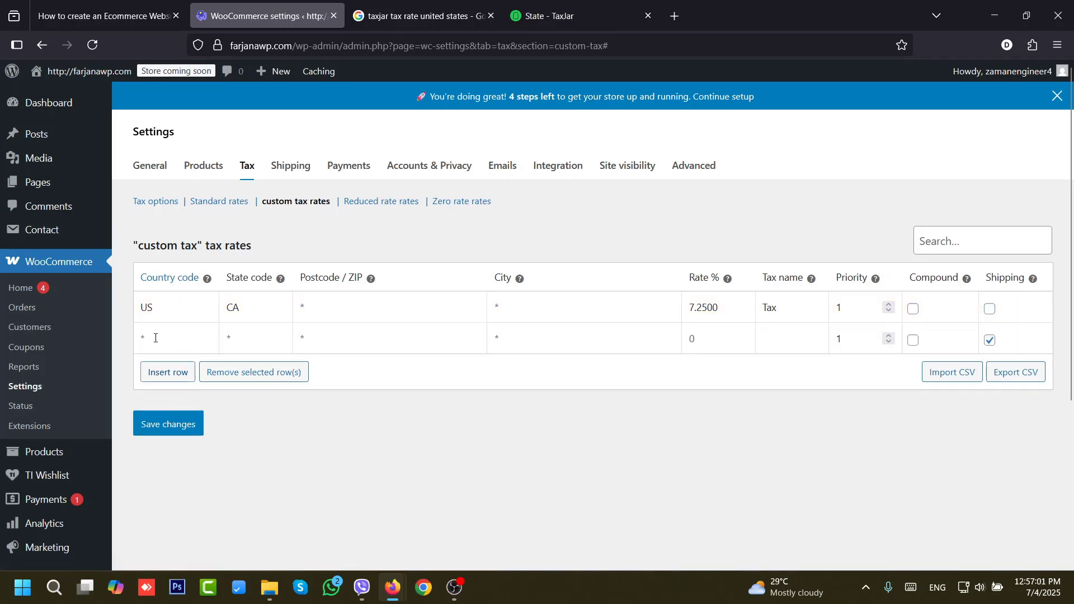
{"action": "left_click", "coordinate": [156, 338]}
{"action": "type", "text": "U"}
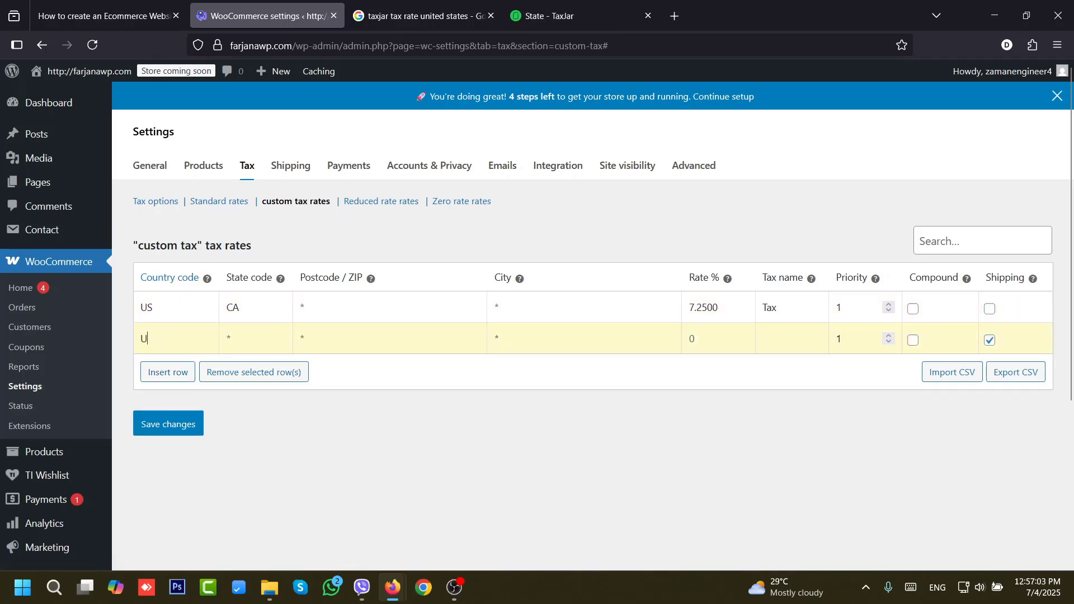
{"action": "type", "text": "S"}
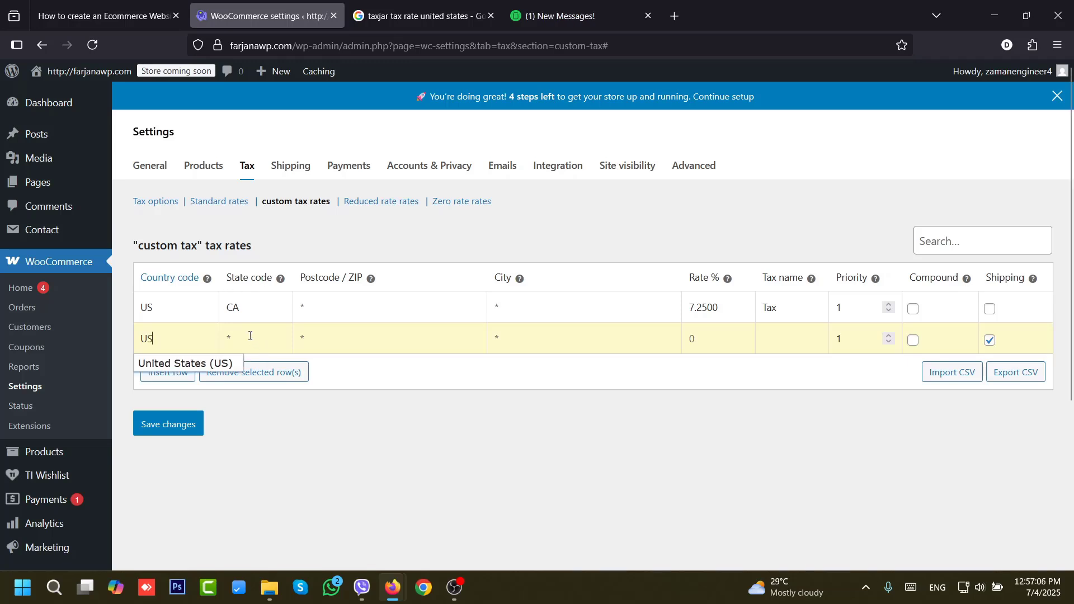
{"action": "left_click", "coordinate": [250, 336]}
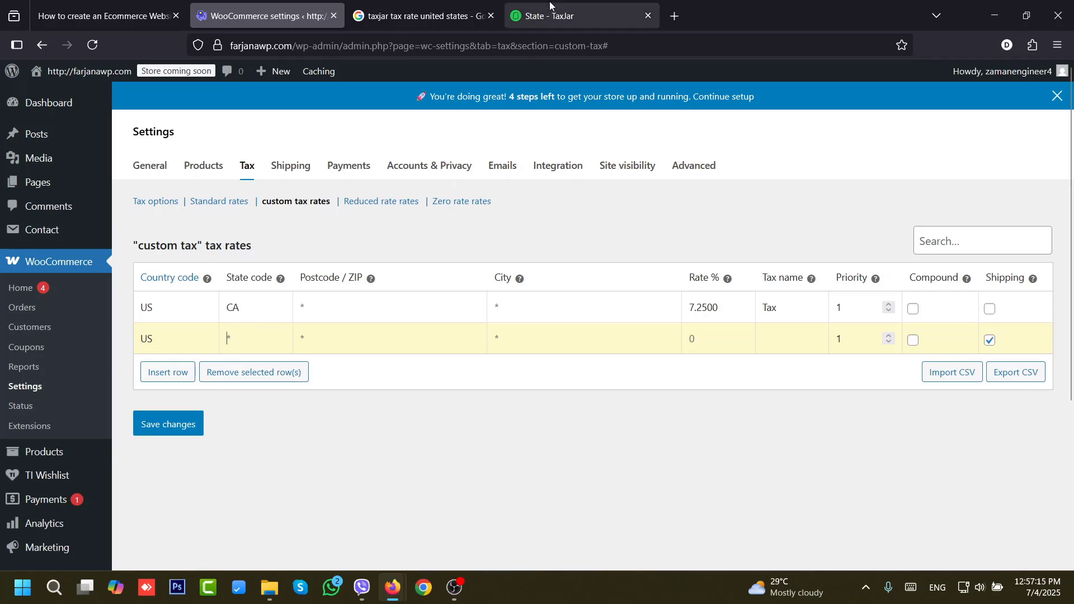
{"action": "left_click", "coordinate": [576, 7]}
{"action": "mouse_move", "coordinate": [514, 469]}
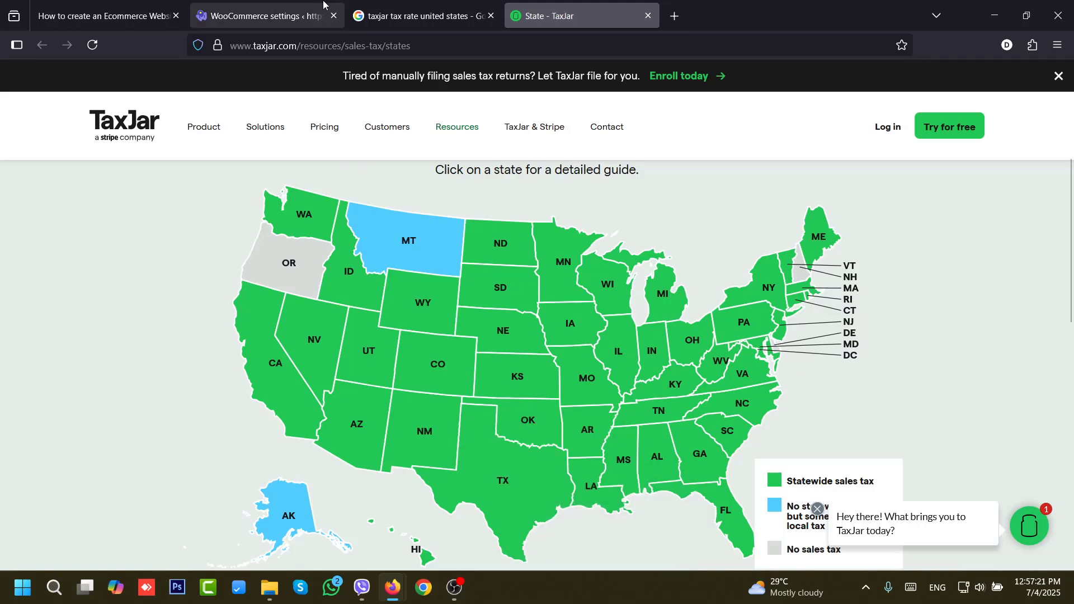
{"action": "left_click", "coordinate": [263, 16]}
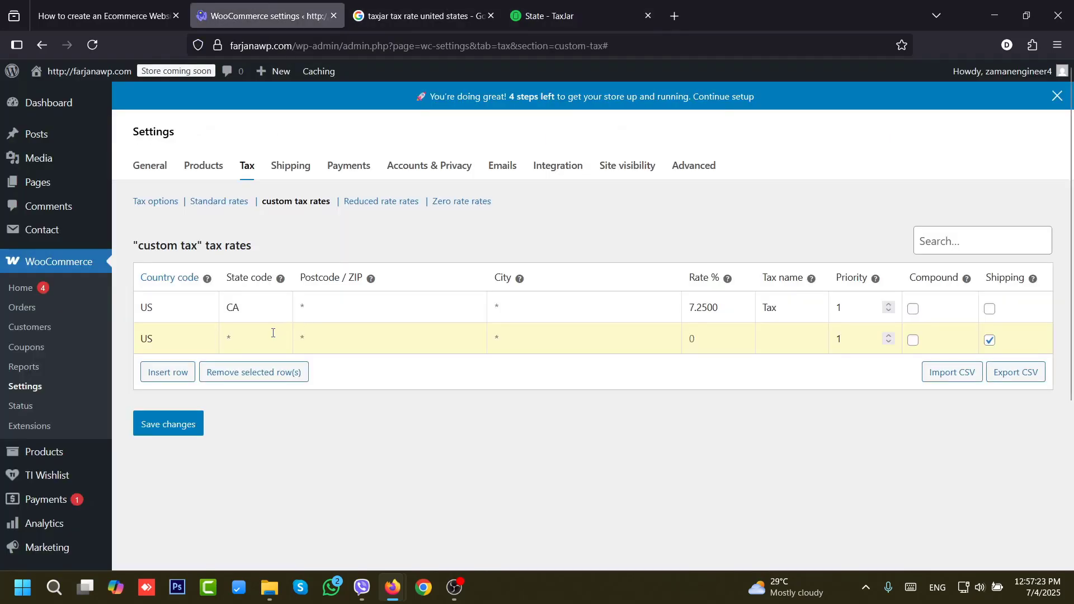
{"action": "type", "text": "TX"}
{"action": "left_click", "coordinate": [717, 339]}
{"action": "type", "text": "6.250"}
{"action": "left_click", "coordinate": [816, 325]}
{"action": "type", "text": "Tax"}
{"action": "left_click", "coordinate": [989, 340]}
- Add a third US tax row at 5.0000% named Tax, not applied to shipping
{"action": "left_click", "coordinate": [166, 371]}
{"action": "left_click", "coordinate": [166, 376]}
{"action": "type", "text": "U"}
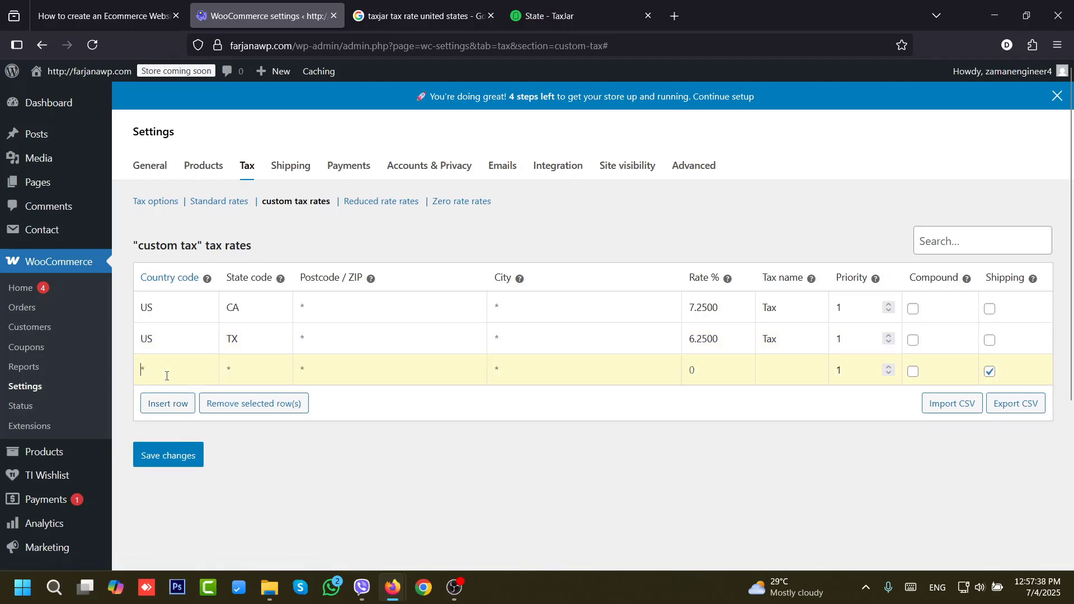
{"action": "type", "text": "S"}
{"action": "left_click", "coordinate": [248, 372]}
{"action": "left_click", "coordinate": [715, 369]}
{"action": "type", "text": "5.0000"}
{"action": "left_click", "coordinate": [782, 371]}
{"action": "type", "text": "Tax"}
{"action": "left_click", "coordinate": [989, 371]}
- Change the third row to New York at 4% and save the tax rates
{"action": "mouse_move", "coordinate": [586, 10]}
{"action": "left_click", "coordinate": [546, 19]}
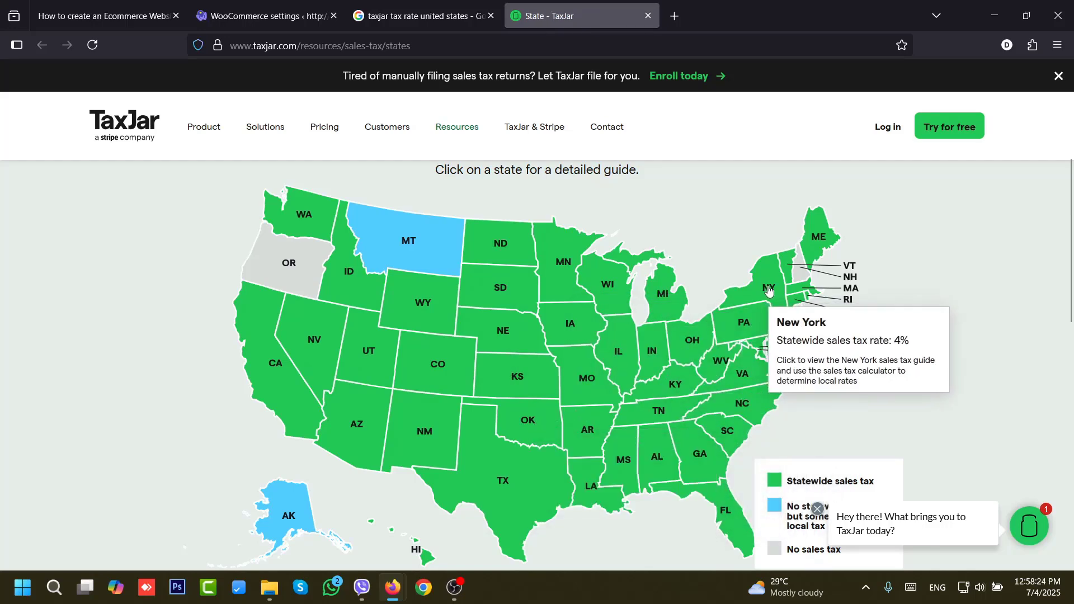
{"action": "left_click", "coordinate": [263, 16]}
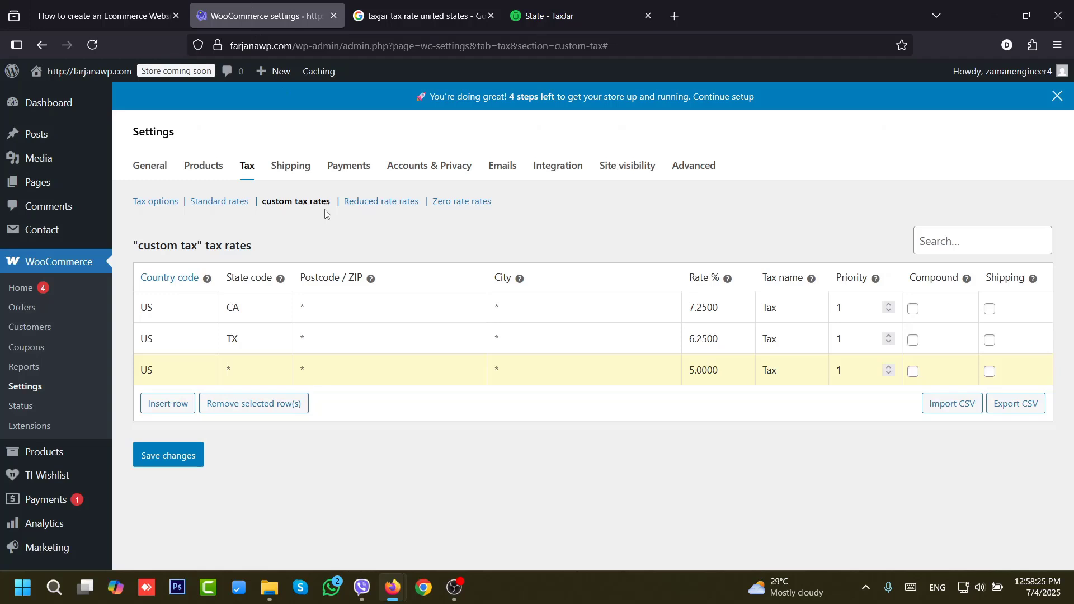
{"action": "left_click", "coordinate": [249, 371]}
{"action": "type", "text": "NY"}
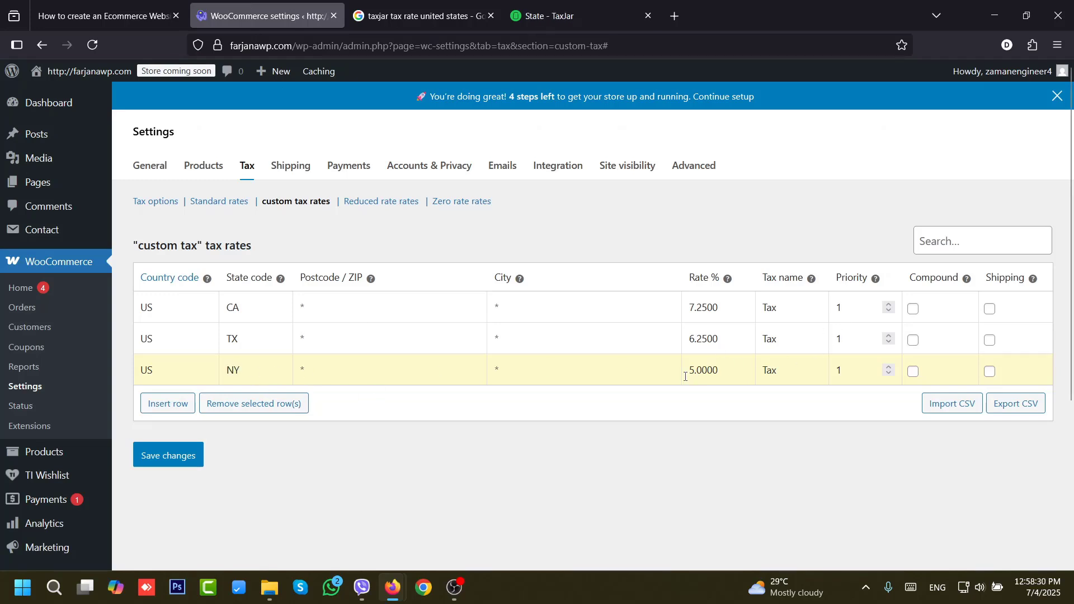
{"action": "left_click_drag", "start_coordinate": [685, 376], "coordinate": [696, 374]}
{"action": "type", "text": "4"}
{"action": "left_click", "coordinate": [169, 460]}
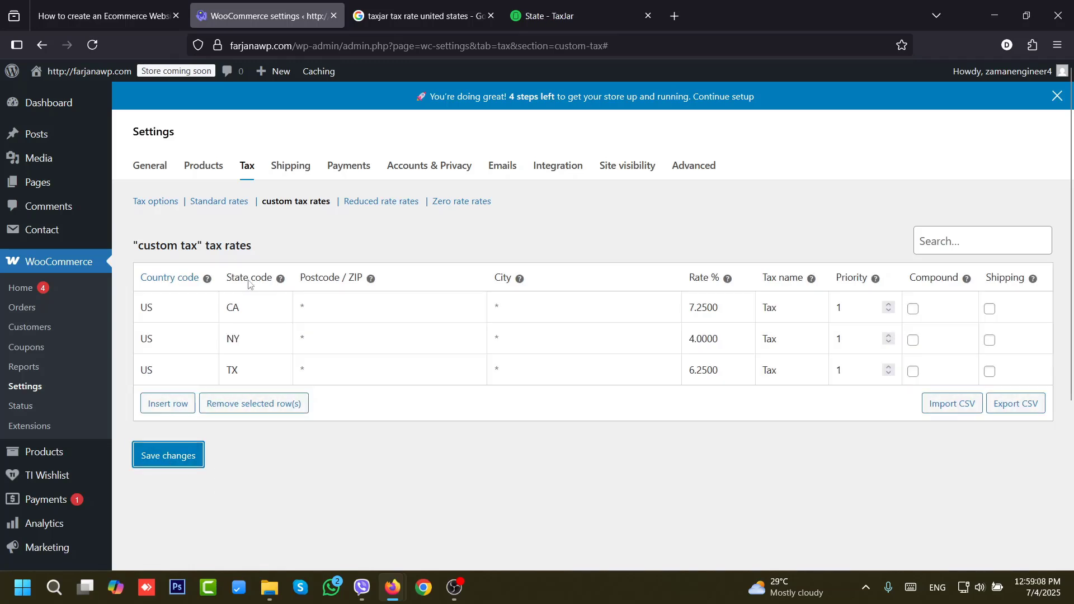
{"action": "left_click", "coordinate": [303, 174]}
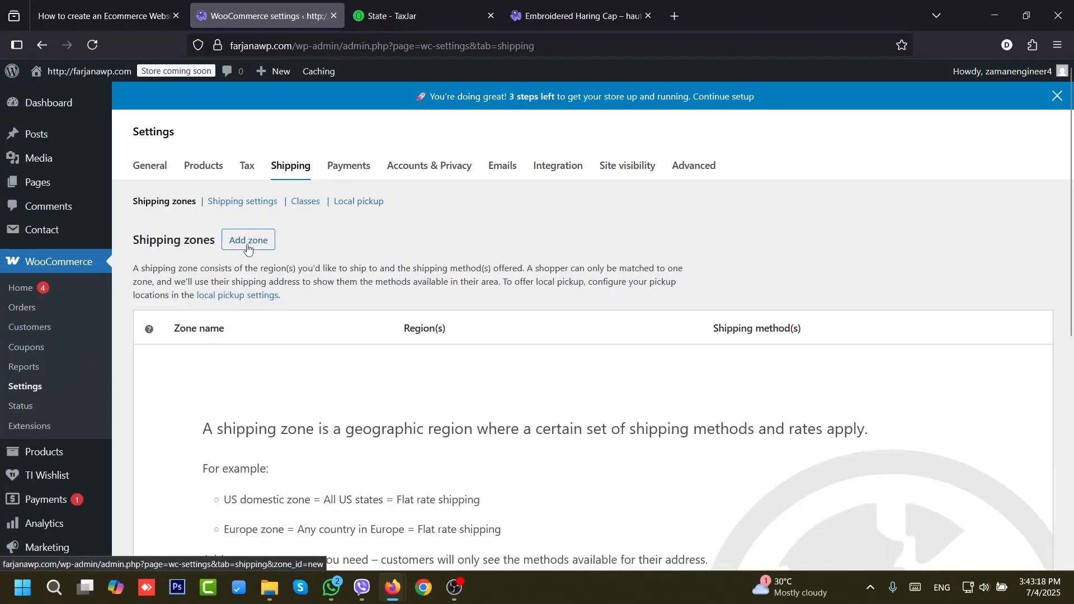
- Start a new shipping zone named California
{"action": "left_click", "coordinate": [247, 242]}
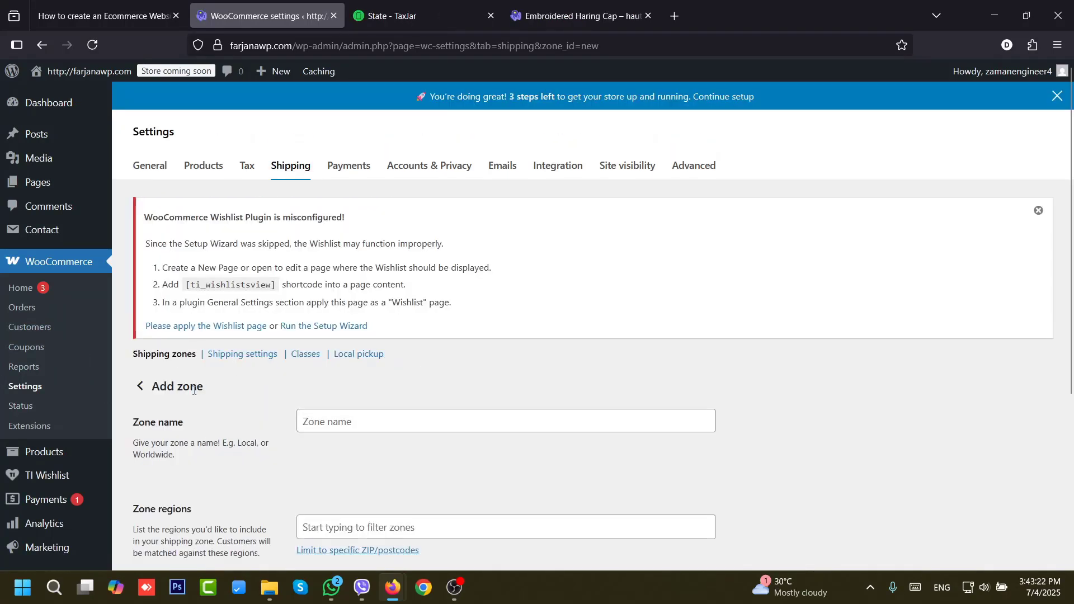
{"action": "scroll", "coordinate": [1055, 277], "scroll_direction": "down", "scroll_amount": 3}
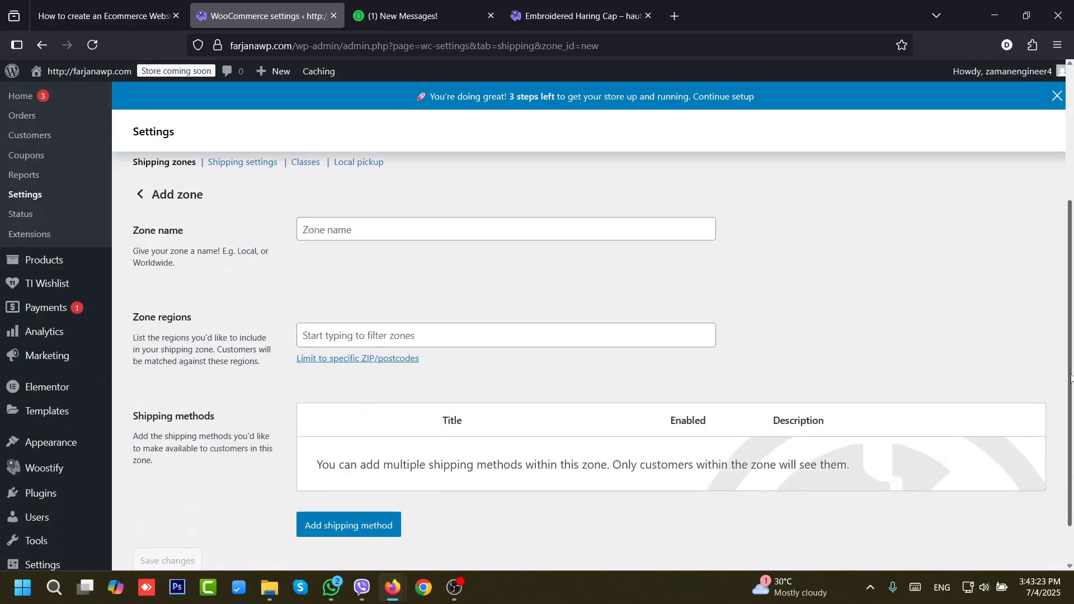
{"action": "left_click", "coordinate": [316, 229]}
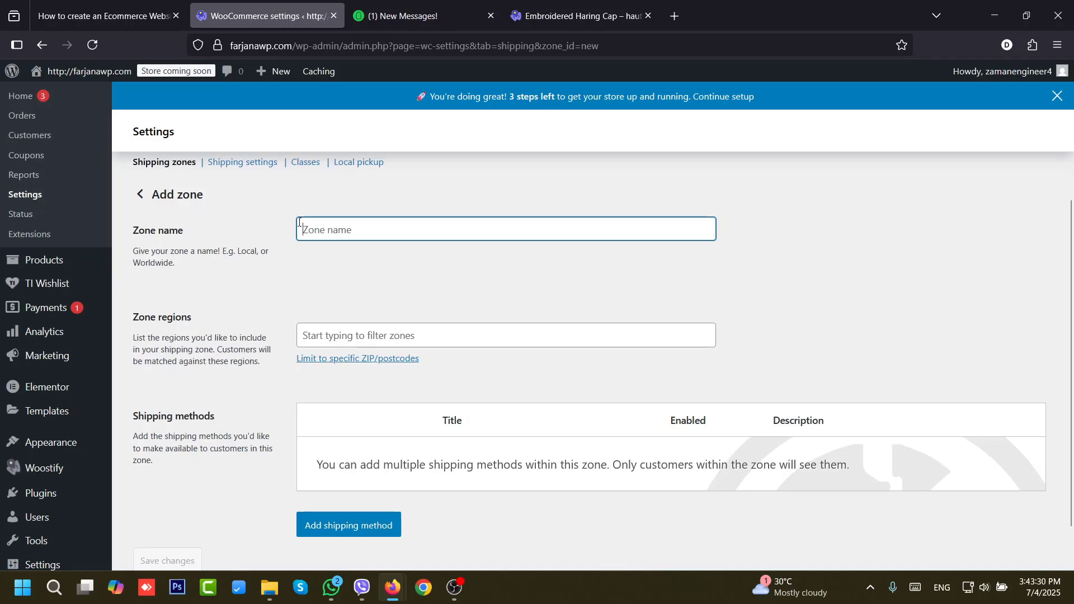
{"action": "type", "text": "California"}
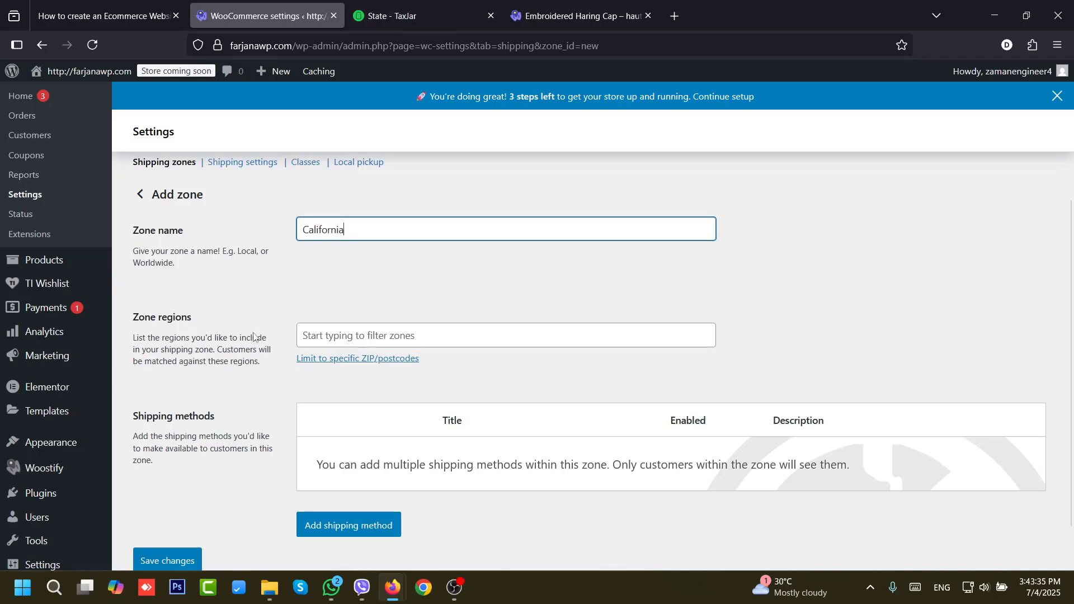
- Add California, United States as the zone's region and begin adding a shipping method
{"action": "left_click", "coordinate": [338, 339]}
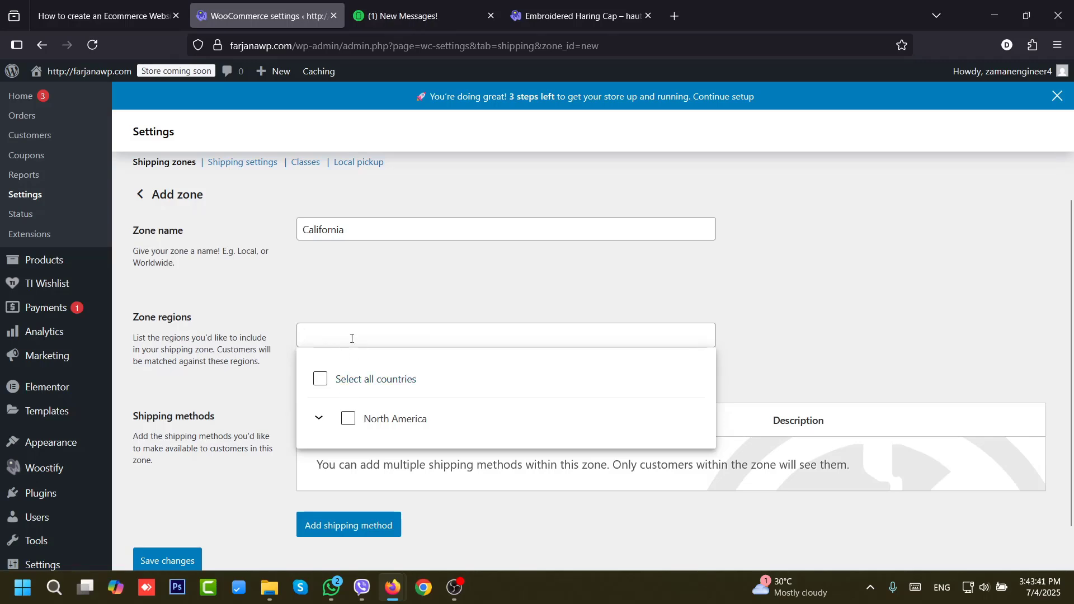
{"action": "type", "text": "califo"}
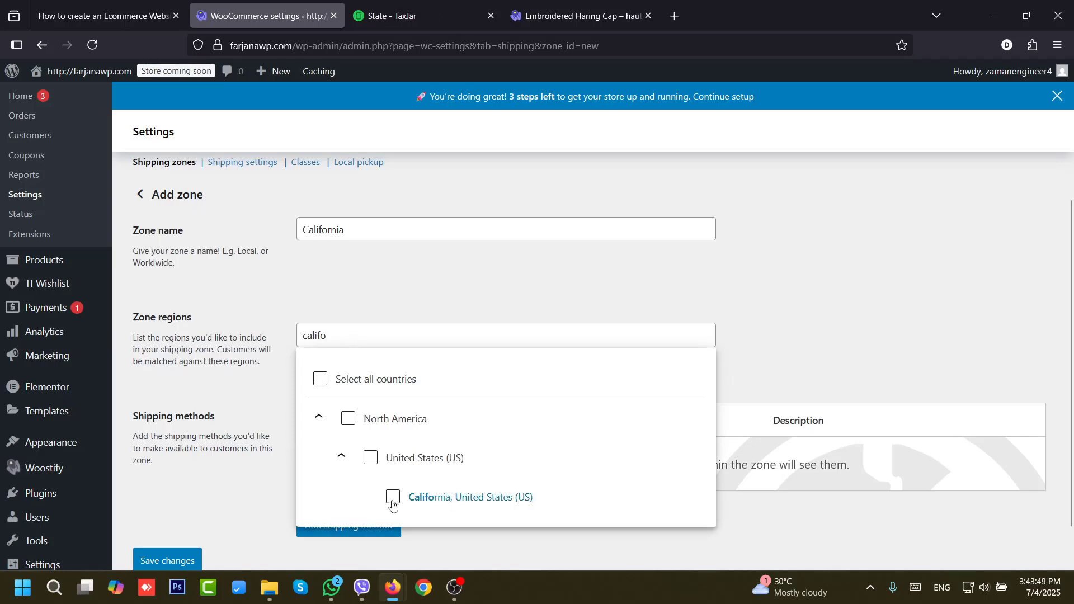
{"action": "left_click", "coordinate": [392, 497]}
{"action": "left_click", "coordinate": [137, 429]}
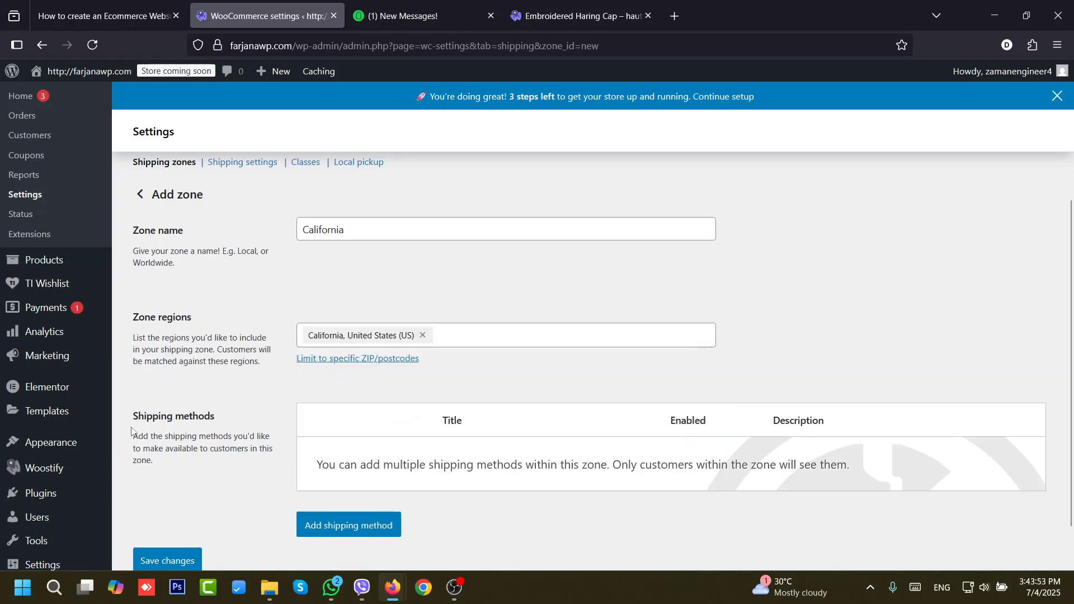
{"action": "left_click", "coordinate": [341, 533]}
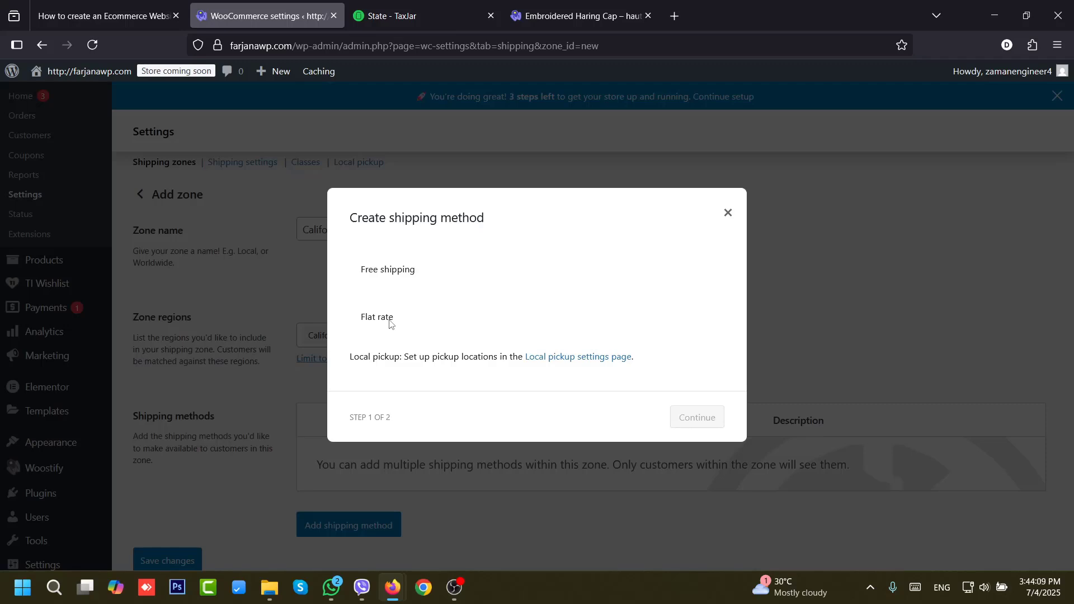
- Add a Flat rate method costing 5 to the California zone
{"action": "left_click", "coordinate": [362, 311]}
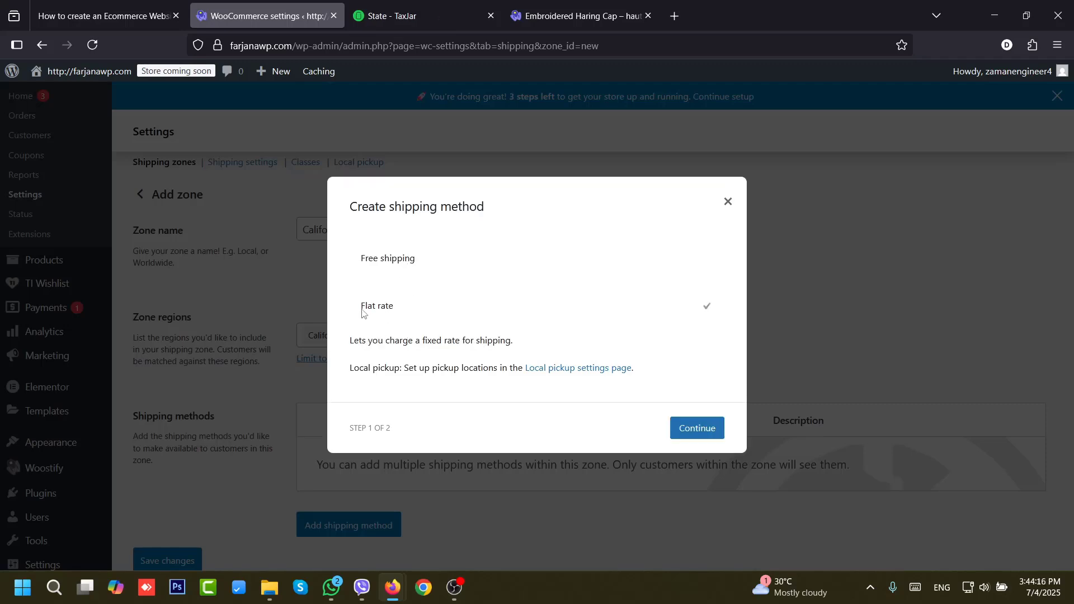
{"action": "left_click", "coordinate": [699, 434]}
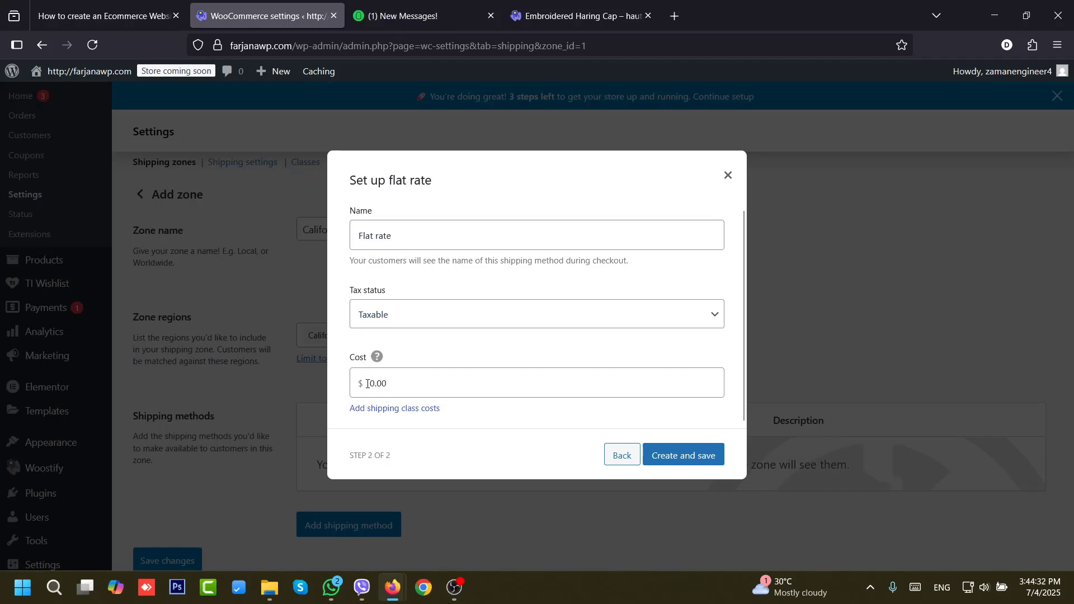
{"action": "left_click_drag", "start_coordinate": [367, 383], "coordinate": [403, 382]}
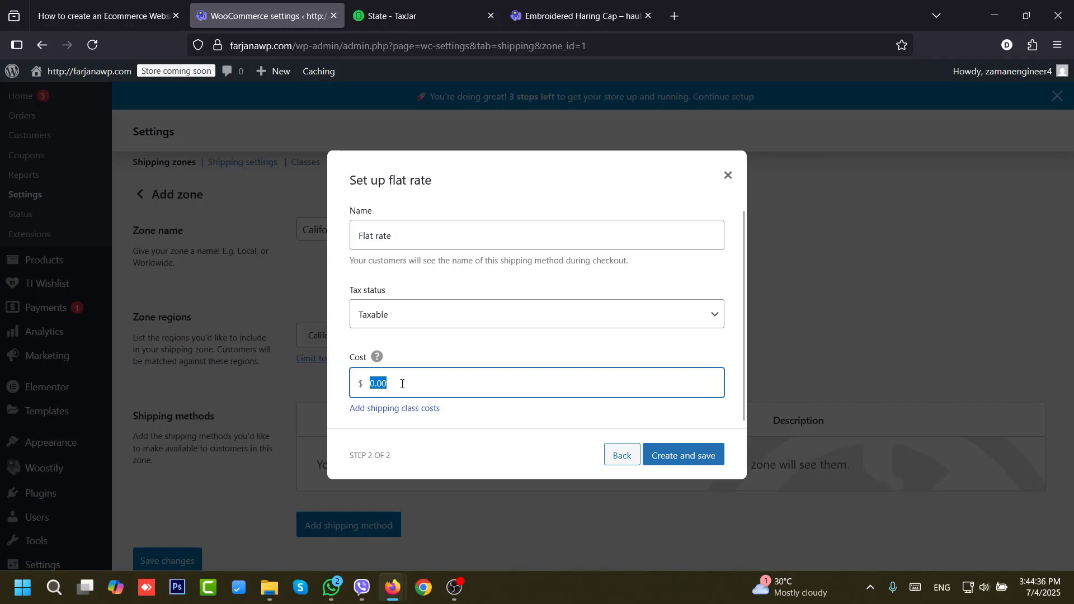
{"action": "type", "text": "5"}
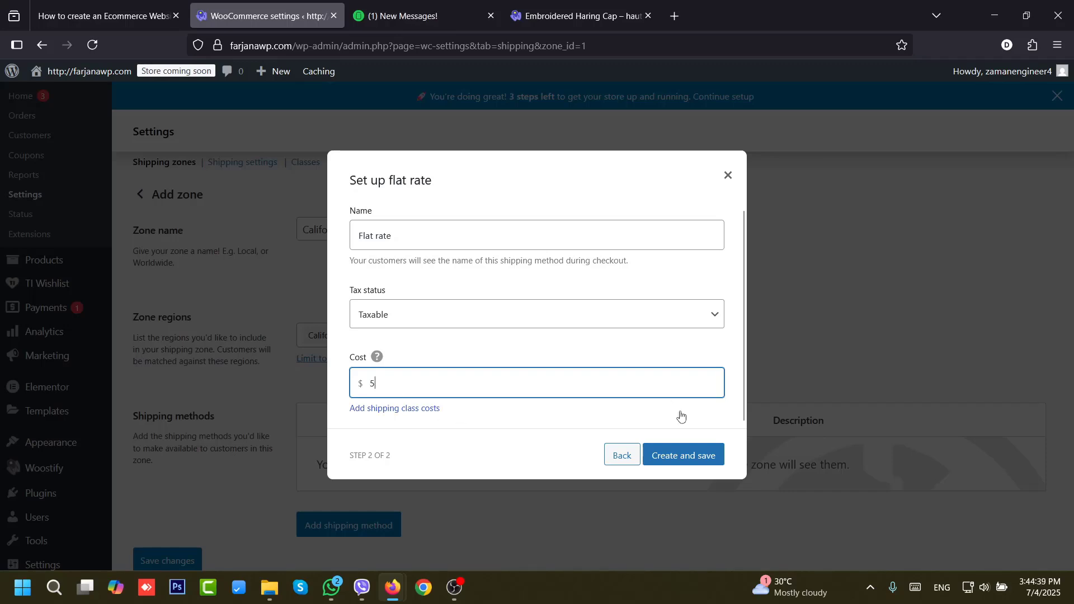
{"action": "left_click", "coordinate": [665, 457]}
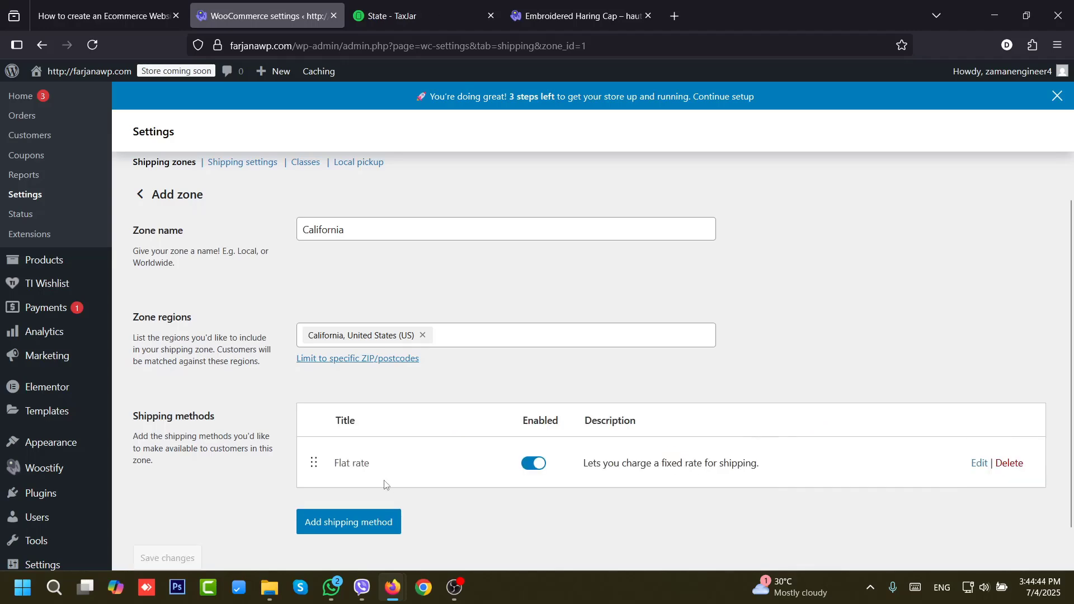
- Set the Embroidered Haring Cap quantity to 10, then return to the California zone settings
{"action": "left_click", "coordinate": [614, 4]}
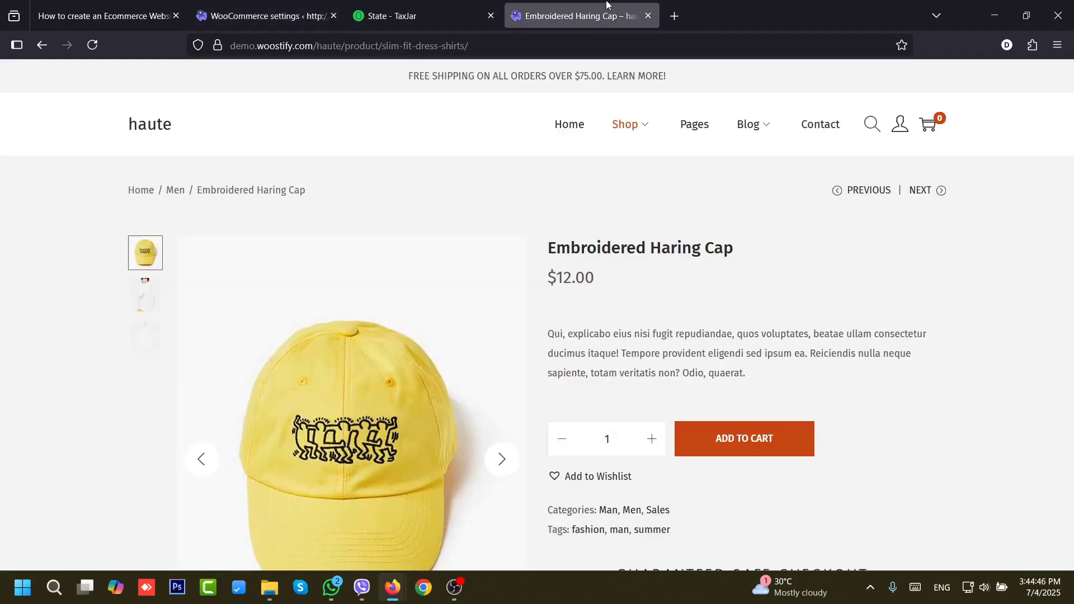
{"action": "scroll", "coordinate": [1072, 173], "scroll_direction": "down", "scroll_amount": 2}
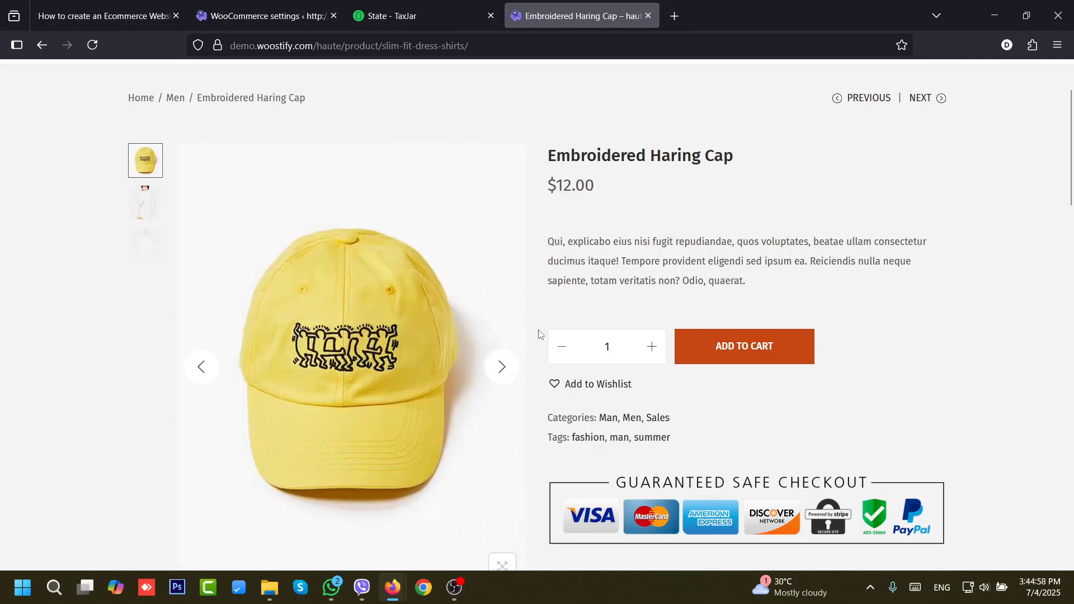
{"action": "triple_click", "coordinate": [651, 348]}
{"action": "triple_click", "coordinate": [651, 348]}
{"action": "left_click", "coordinate": [651, 348]}
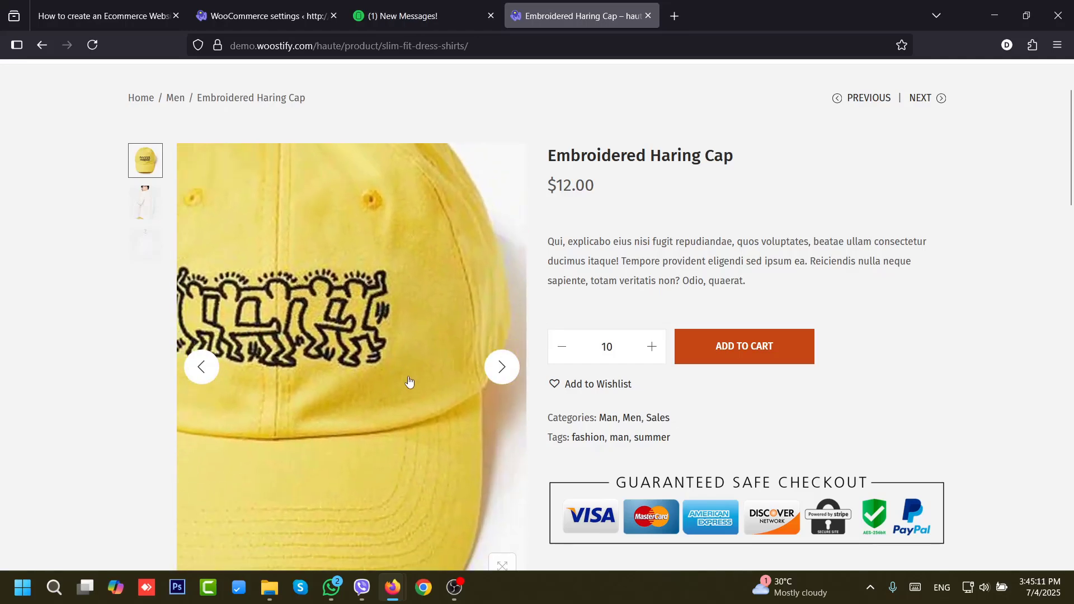
{"action": "left_click", "coordinate": [242, 16]}
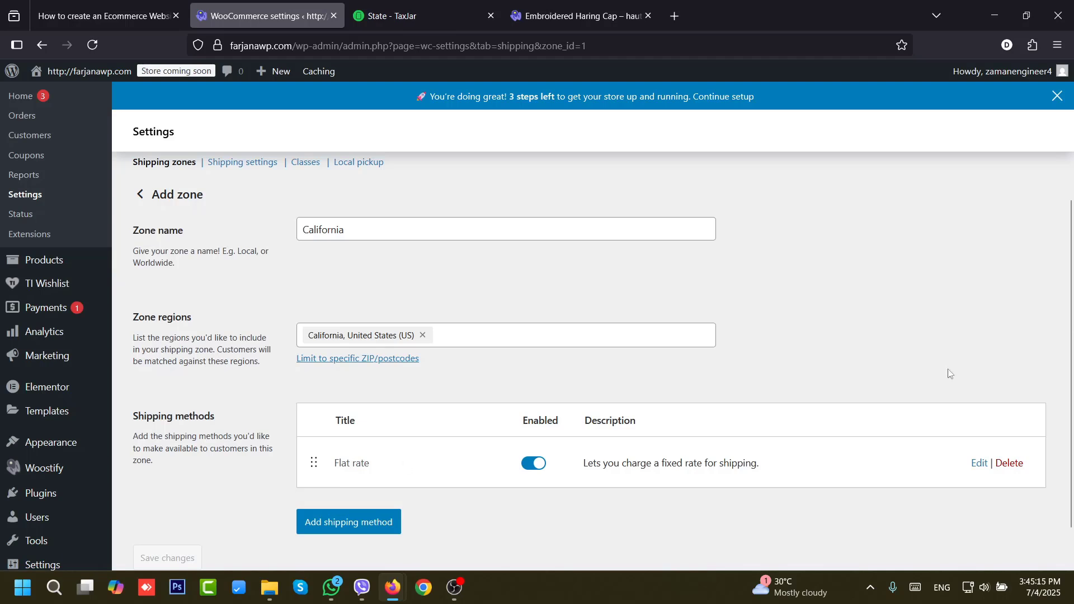
- Change the California flat rate cost to 5.00 * [qty] and save it
{"action": "left_click", "coordinate": [977, 463]}
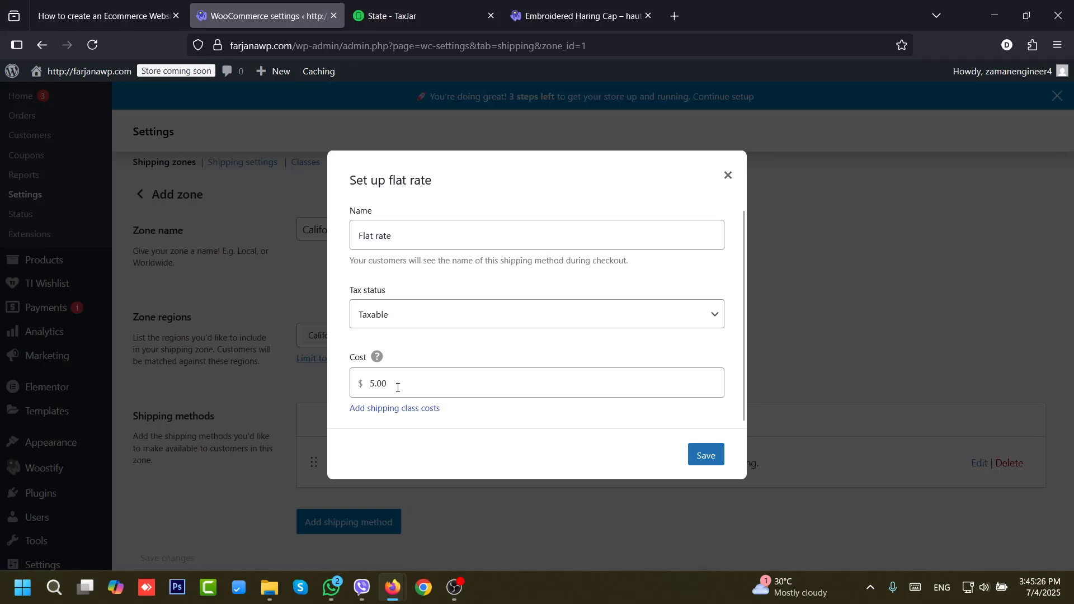
{"action": "double_click", "coordinate": [417, 386]}
{"action": "left_click", "coordinate": [419, 387]}
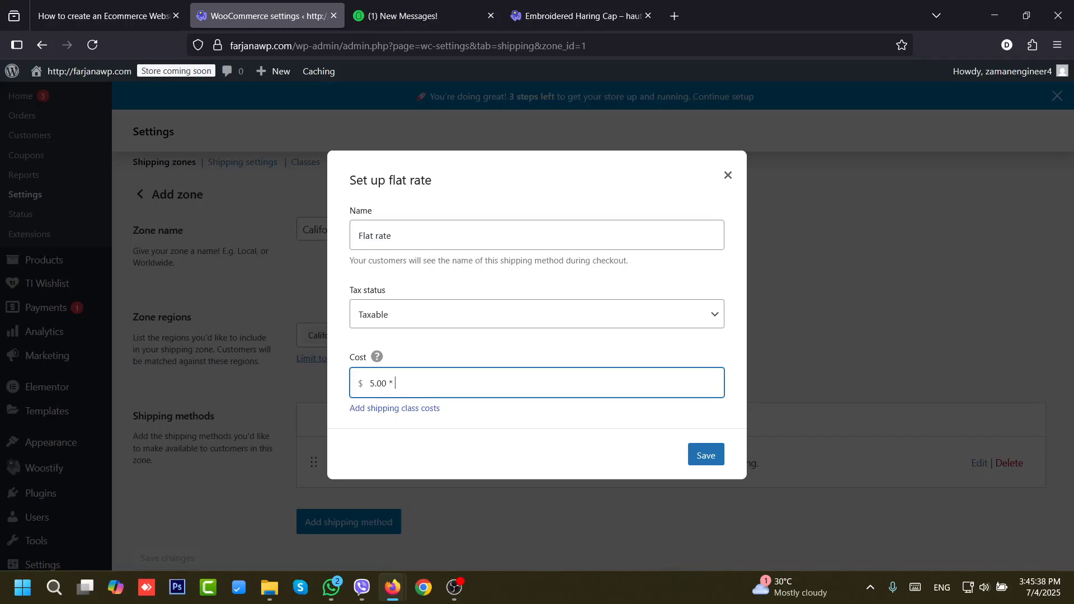
{"action": "type", "text": "[qty"}
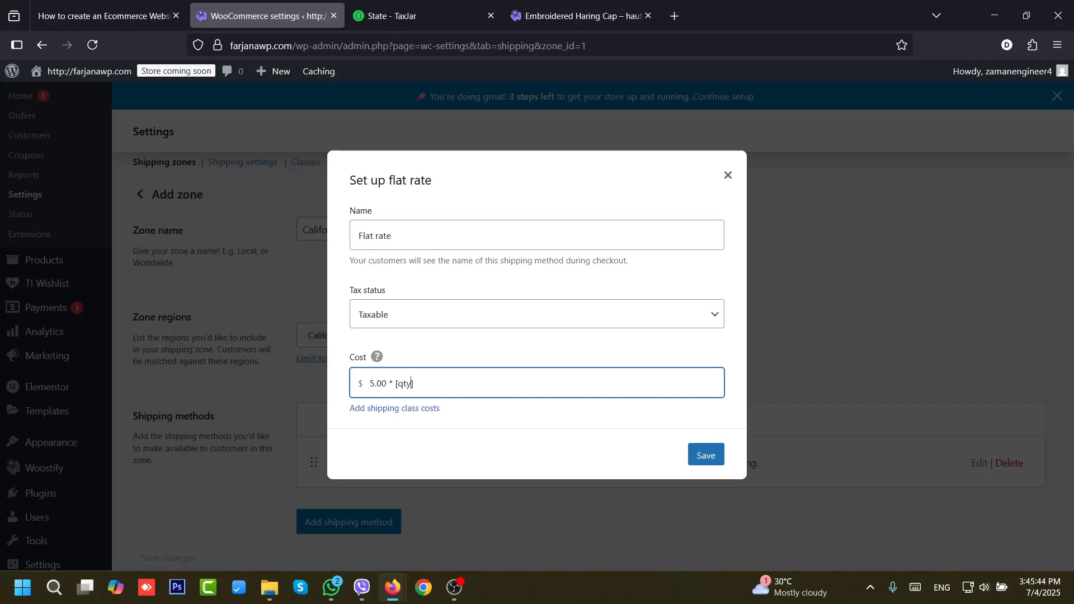
{"action": "left_click", "coordinate": [704, 455]}
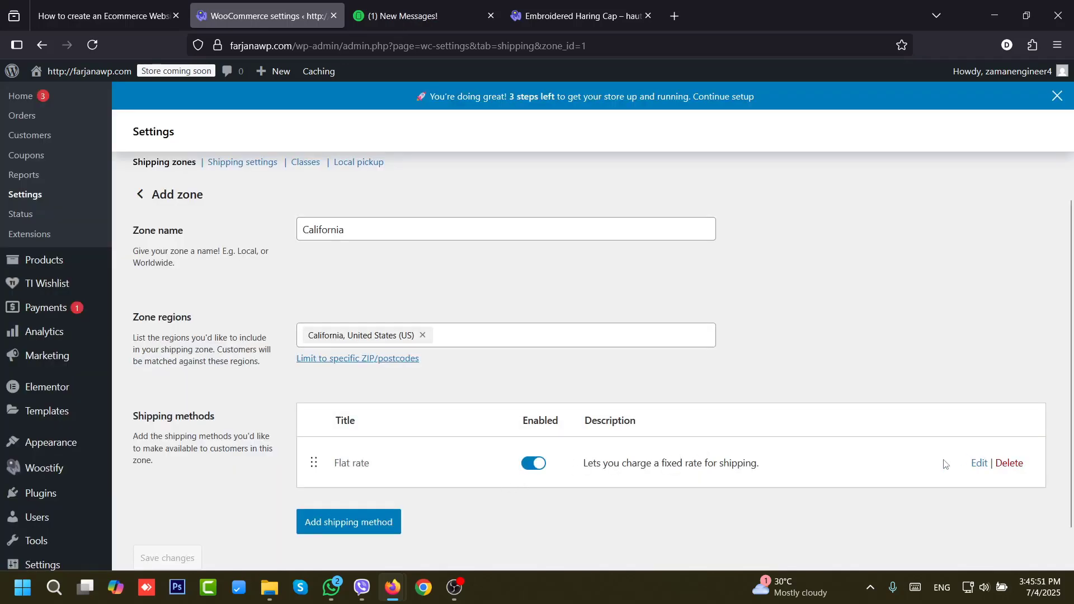
{"action": "left_click", "coordinate": [579, 16]}
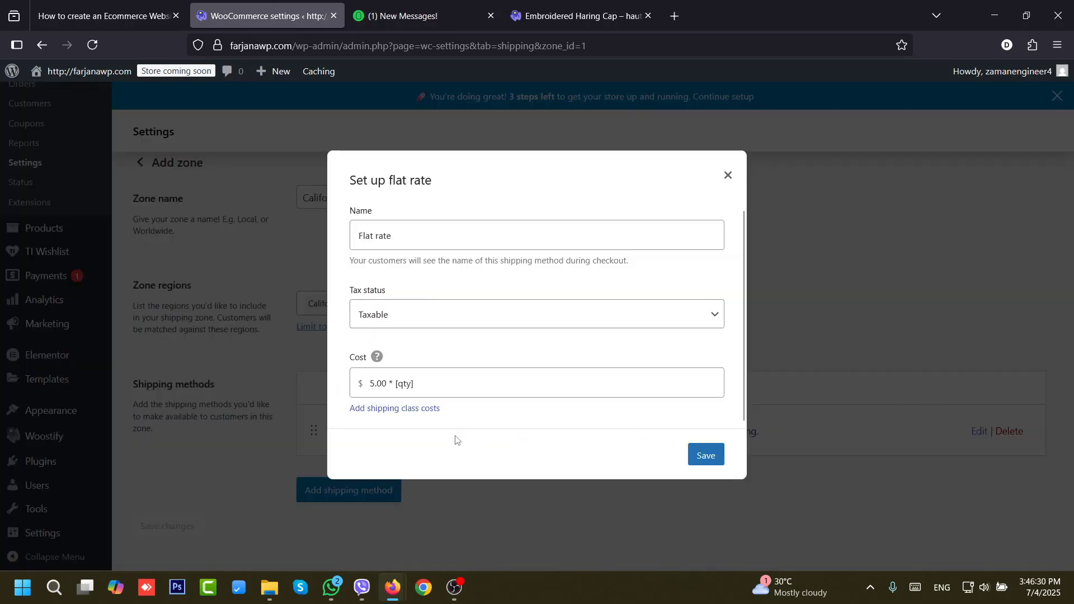
{"action": "left_click", "coordinate": [536, 4]}
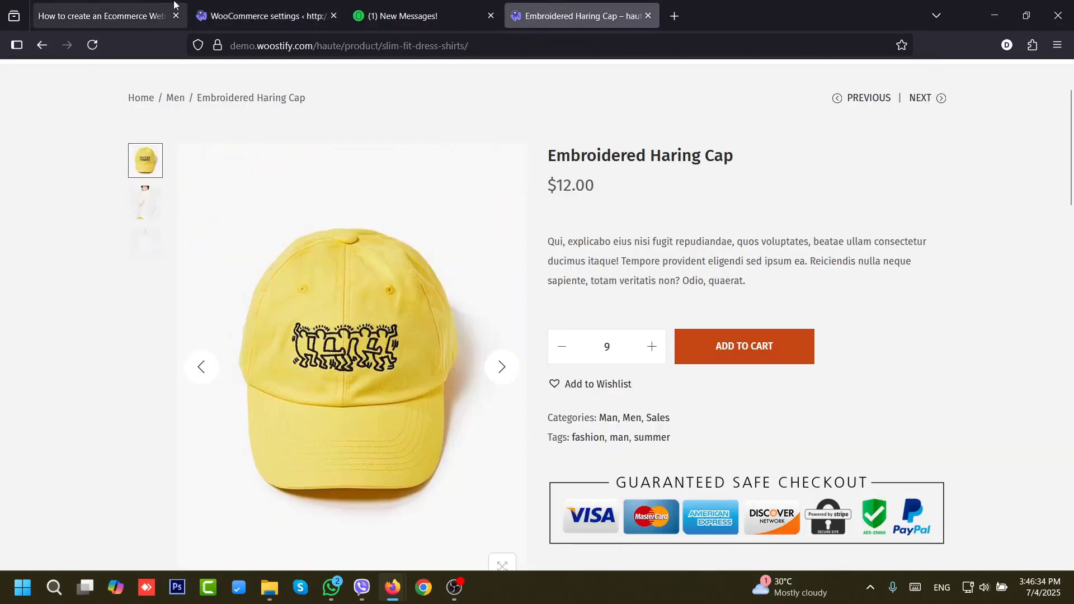
{"action": "left_click", "coordinate": [246, 5]}
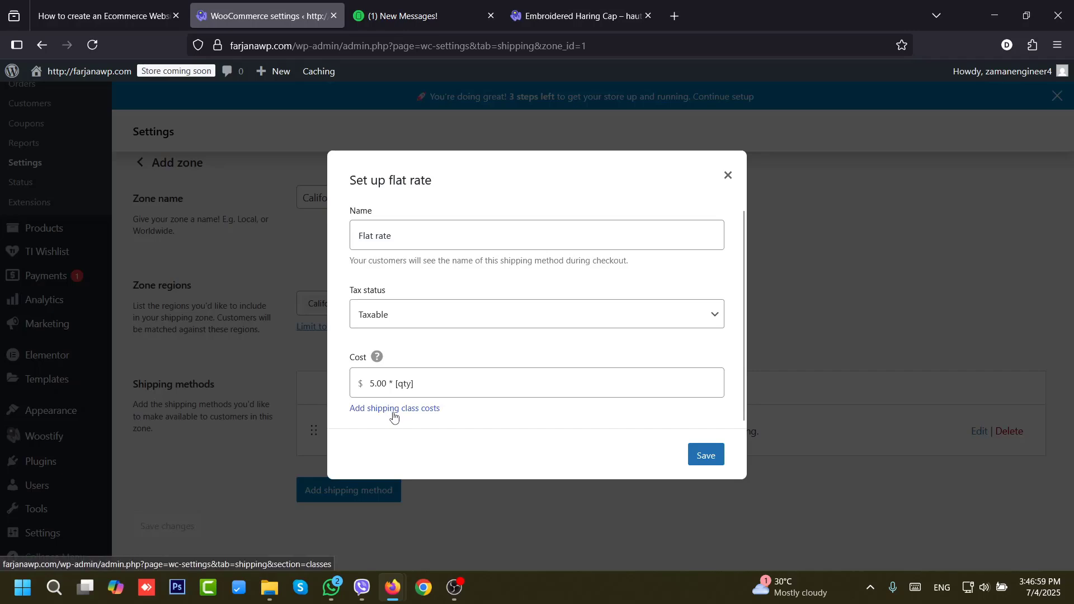
- Create the Big Speaker shipping class described as 'This is a large product'
{"action": "left_click", "coordinate": [425, 409]}
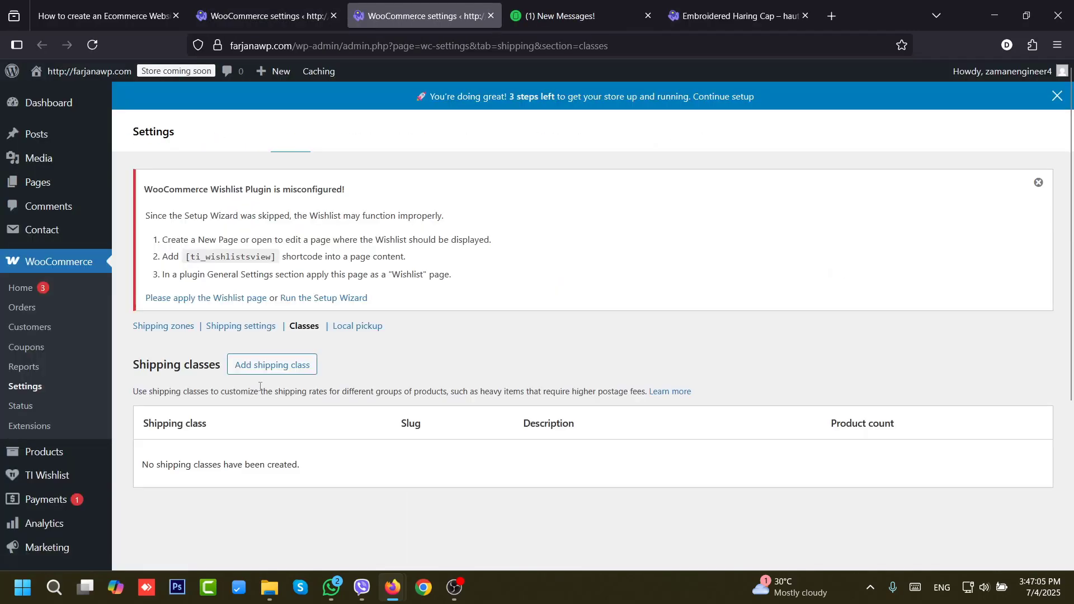
{"action": "left_click", "coordinate": [265, 399]}
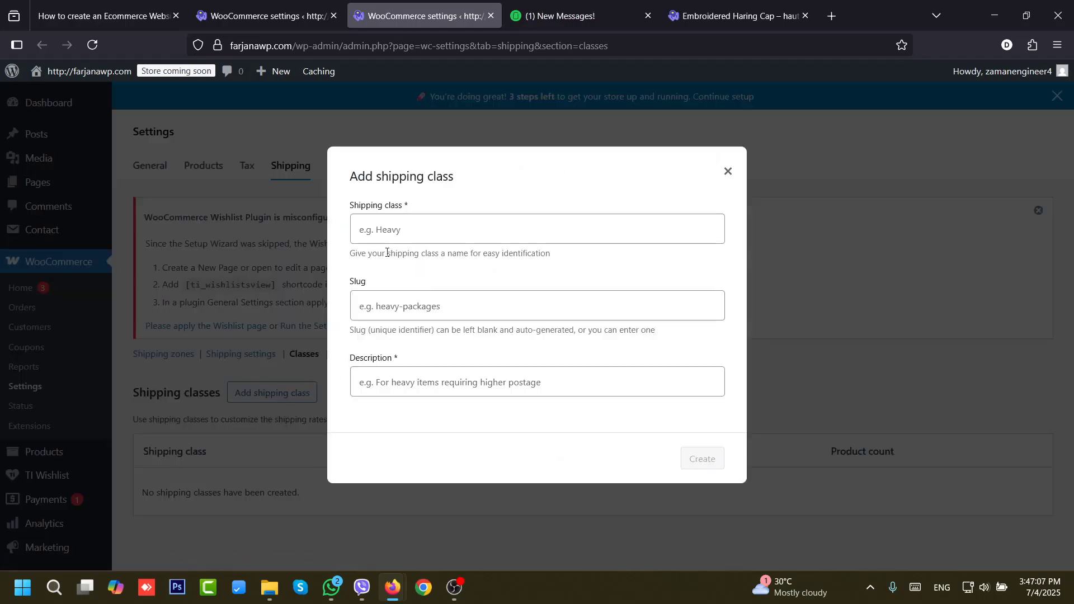
{"action": "left_click", "coordinate": [394, 234]}
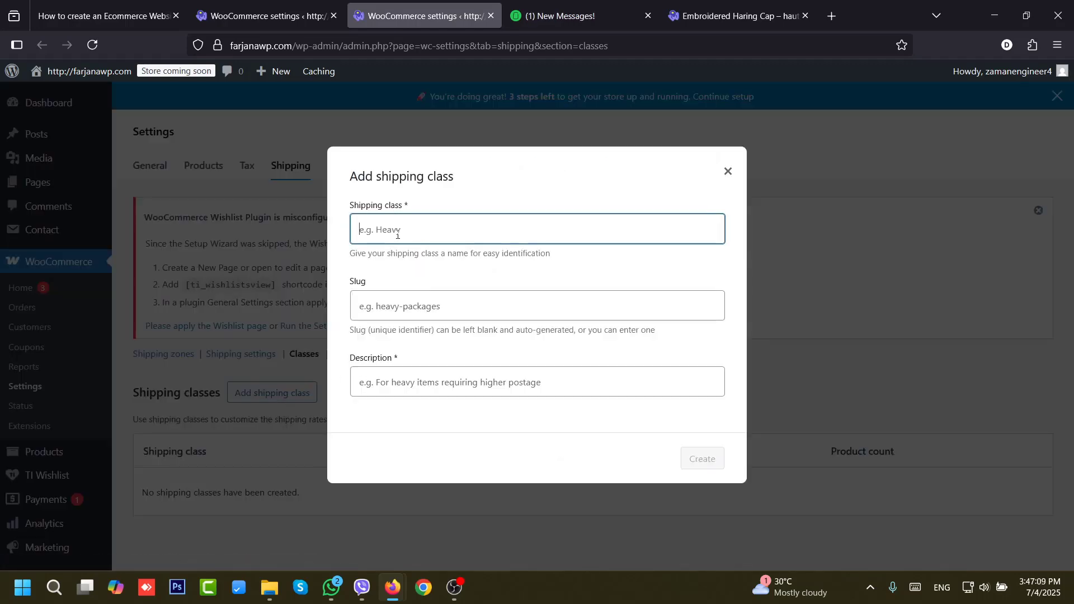
{"action": "type", "text": "Big "}
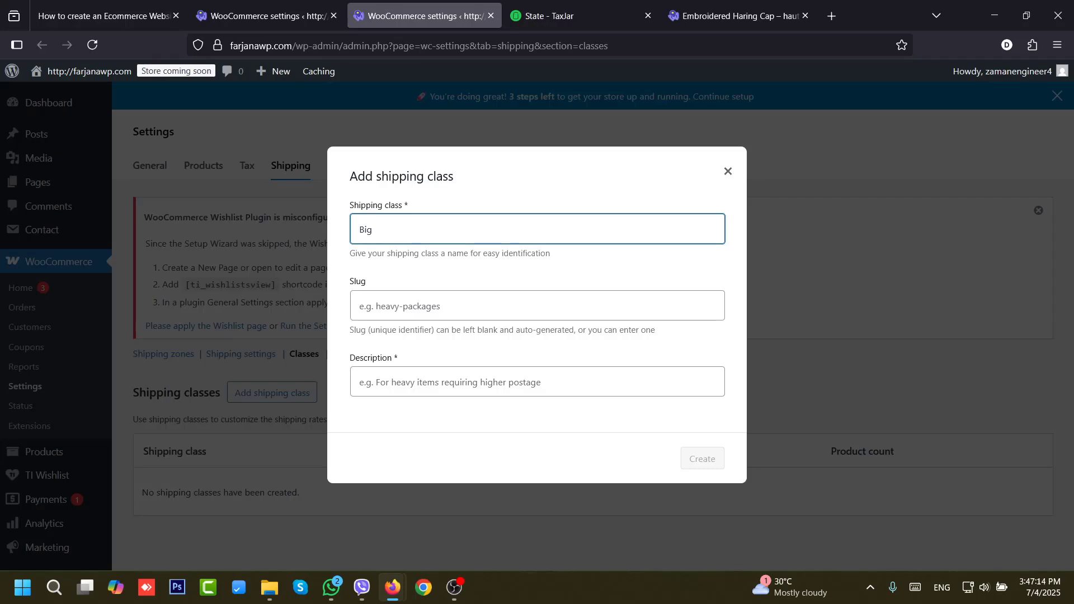
{"action": "type", "text": "Speaker"}
{"action": "left_click", "coordinate": [446, 306]}
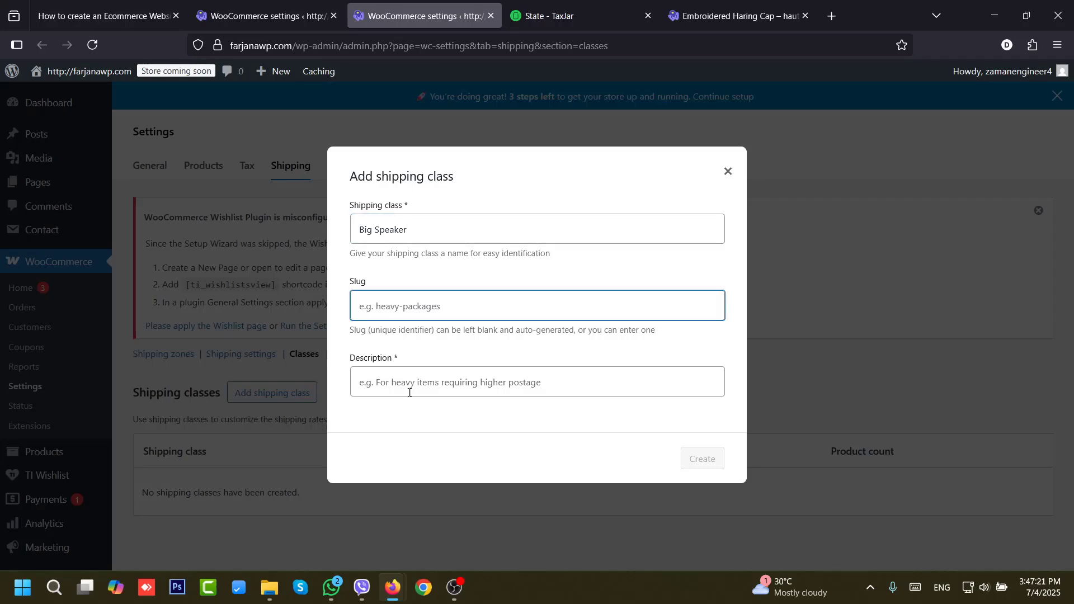
{"action": "left_click", "coordinate": [476, 380]}
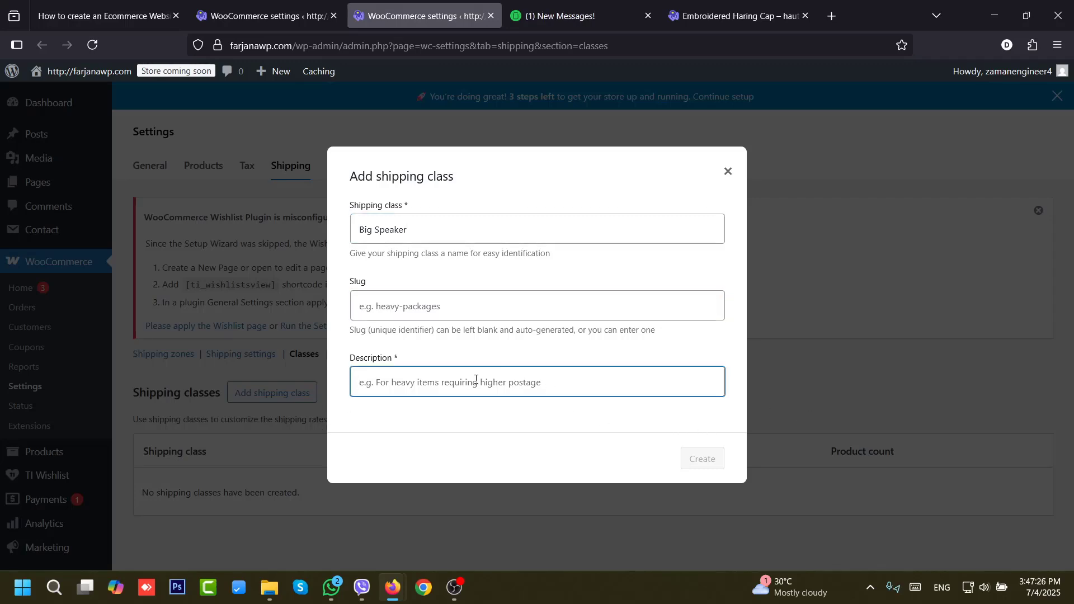
{"action": "type", "text": "This is a large product"}
{"action": "left_click", "coordinate": [706, 468]}
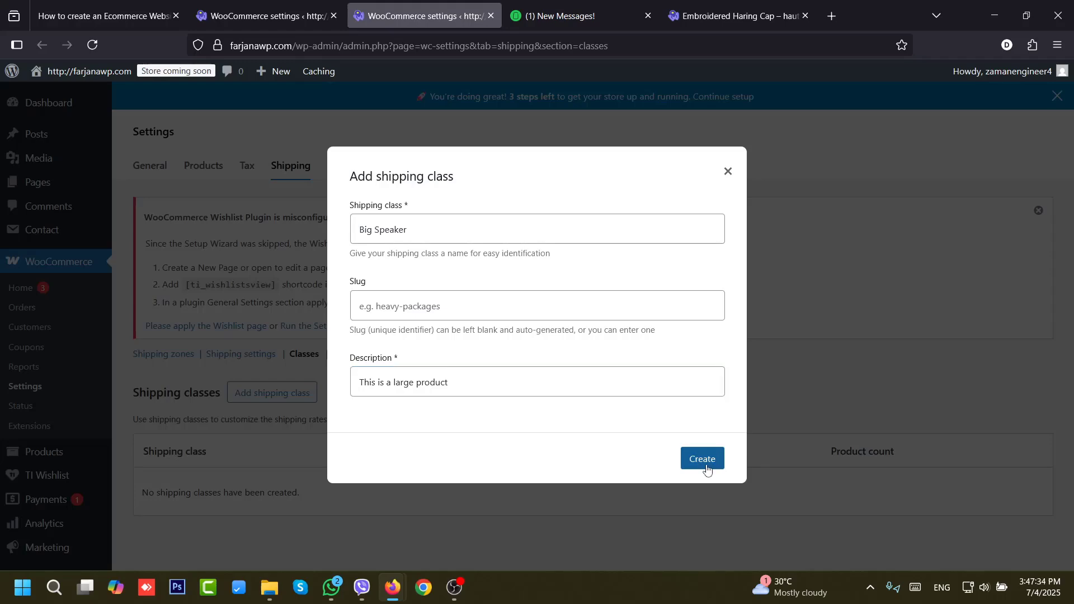
- Create the Small Item shipping class described as 'Less weight product'
{"action": "scroll", "coordinate": [865, 467], "scroll_direction": "down", "scroll_amount": 2}
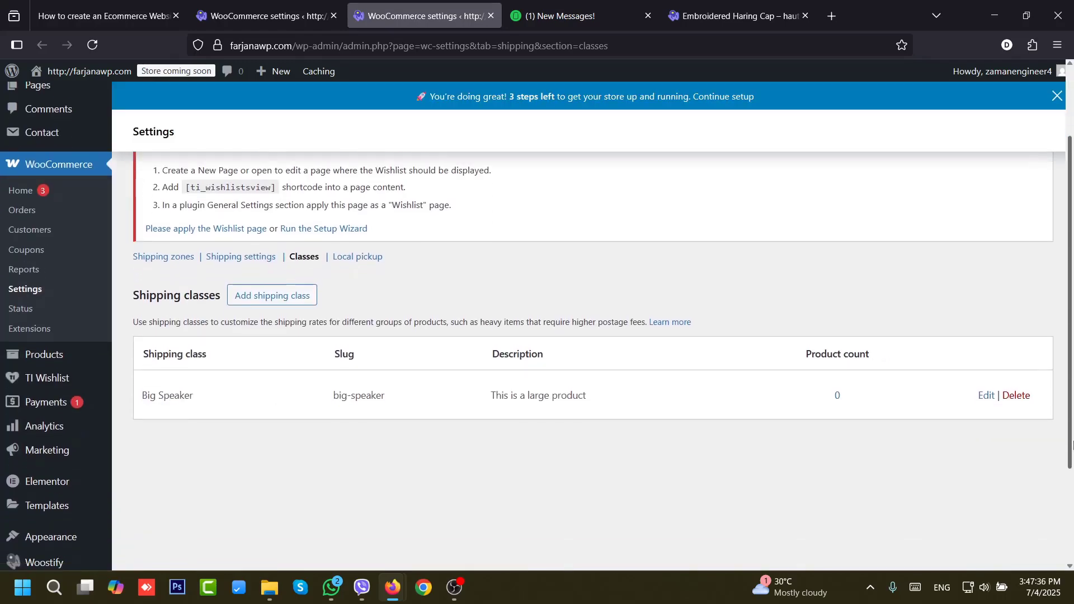
{"action": "left_click", "coordinate": [244, 301]}
{"action": "left_click", "coordinate": [395, 227]}
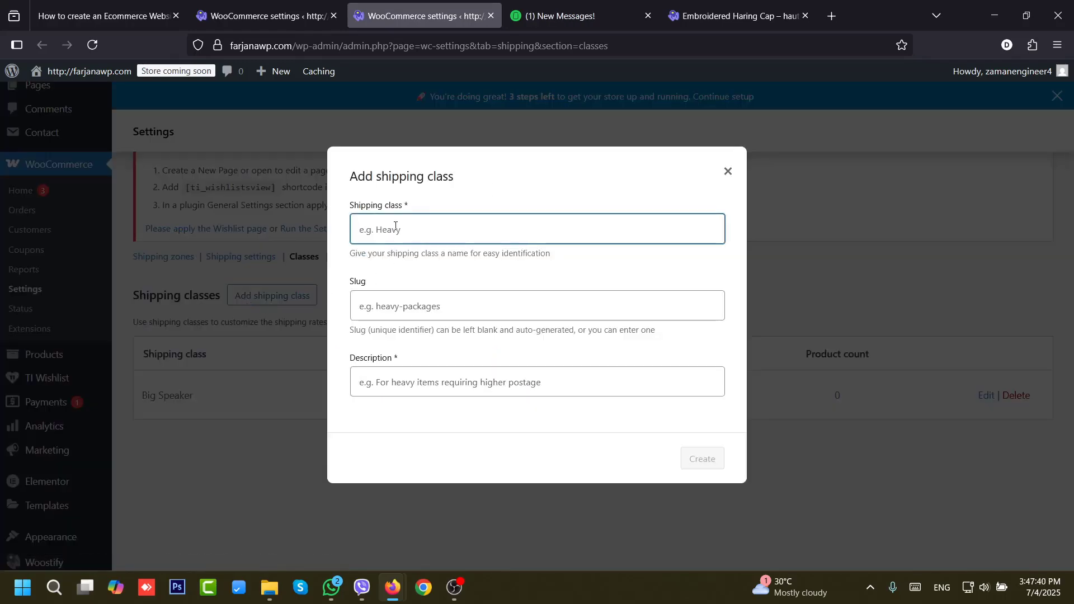
{"action": "type", "text": "Small Item"}
{"action": "left_click", "coordinate": [415, 387]}
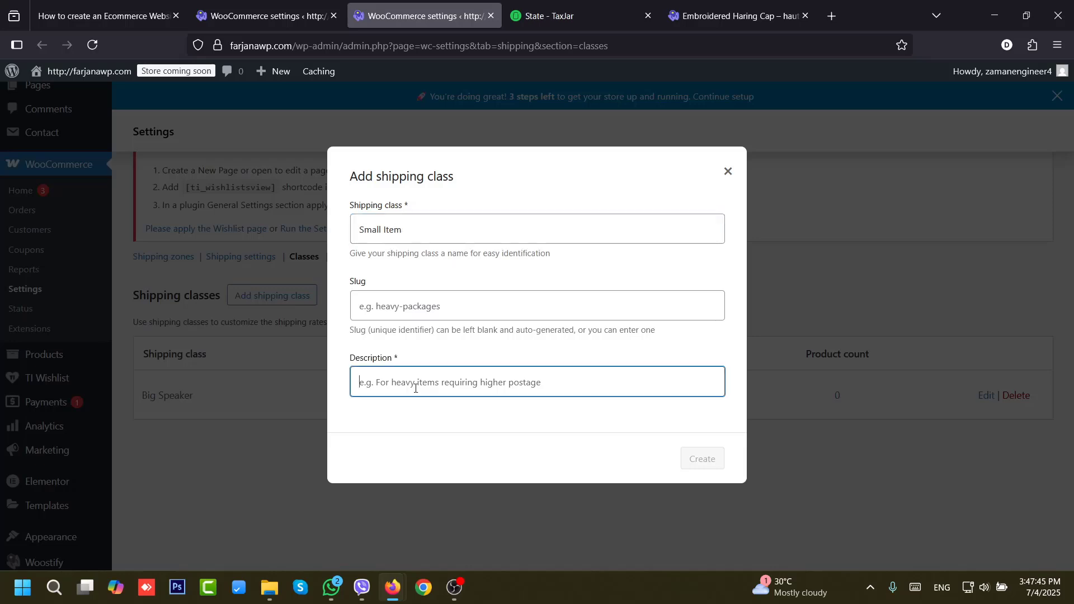
{"action": "type", "text": "Less weight product"}
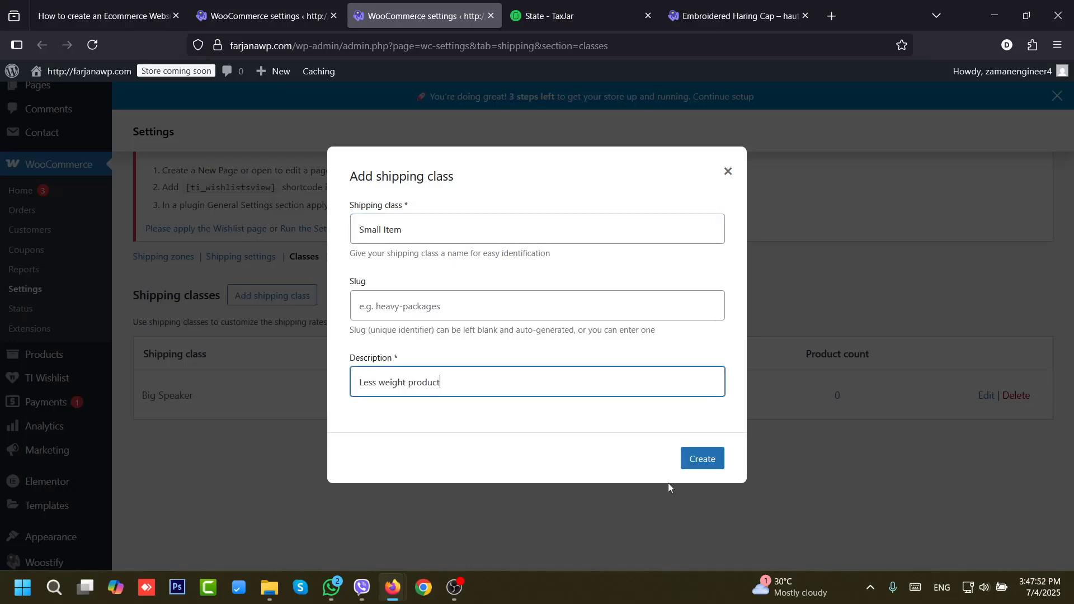
{"action": "left_click", "coordinate": [702, 457]}
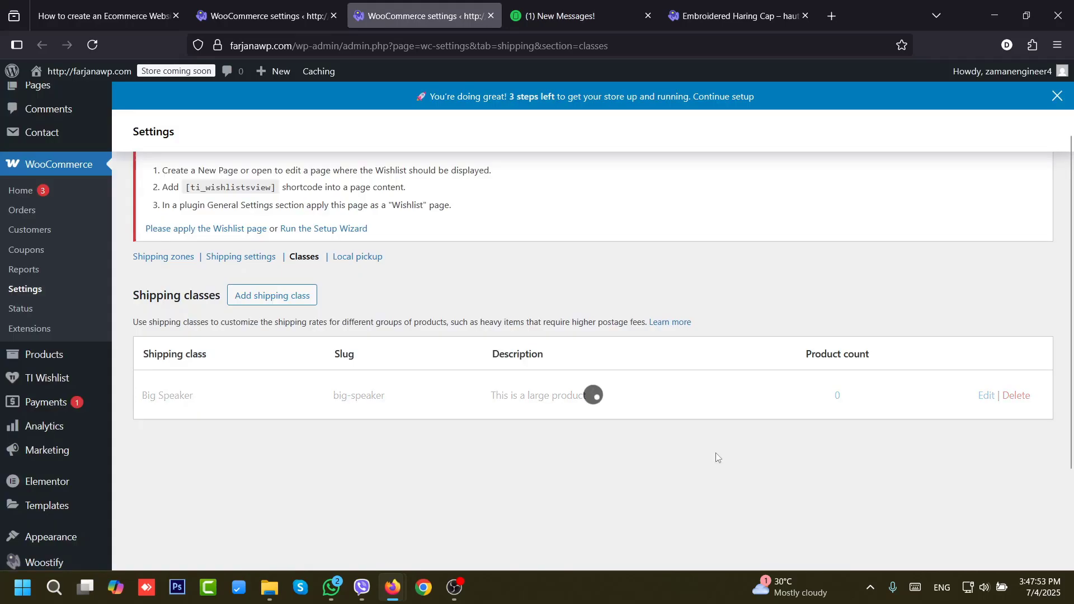
{"action": "scroll", "coordinate": [1071, 332], "scroll_direction": "up", "scroll_amount": 3}
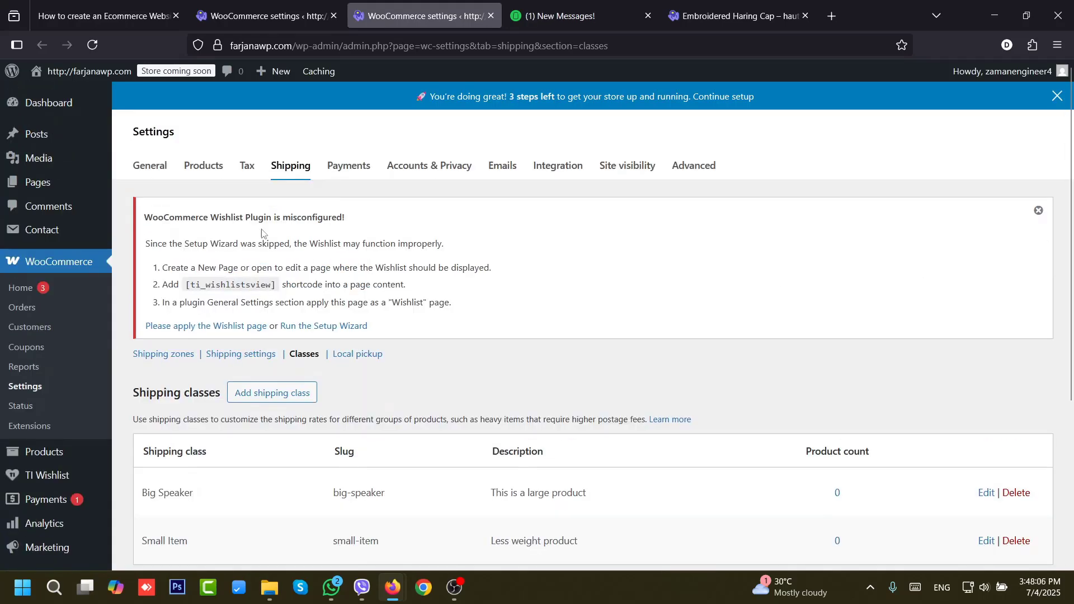
- Open the California flat rate settings and clear its base cost
{"action": "left_click", "coordinate": [152, 359]}
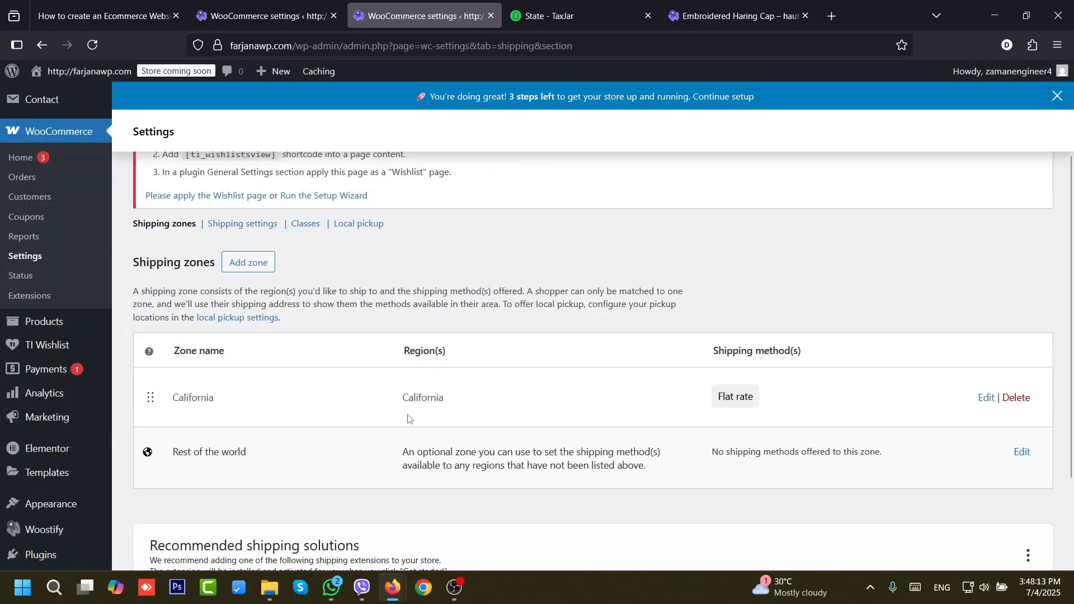
{"action": "left_click", "coordinate": [983, 401]}
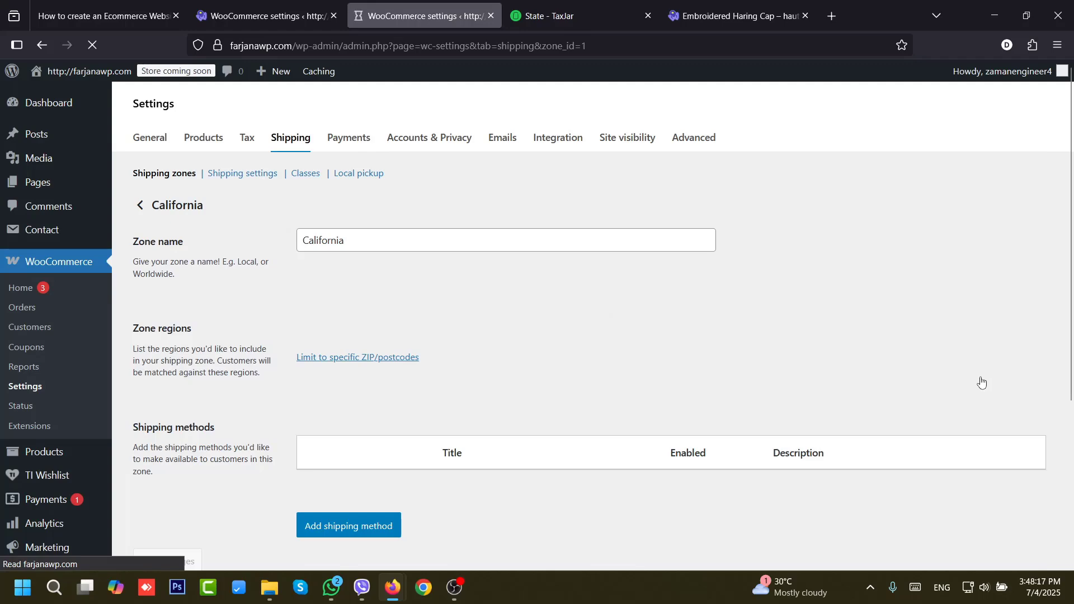
{"action": "scroll", "coordinate": [1063, 402], "scroll_direction": "down", "scroll_amount": 5}
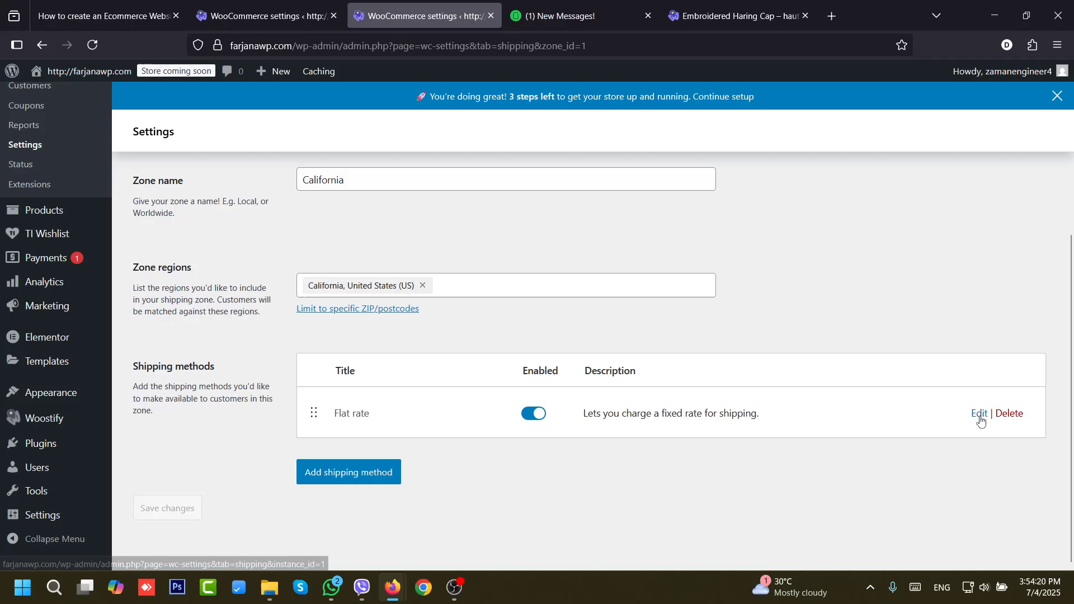
{"action": "left_click", "coordinate": [978, 415]}
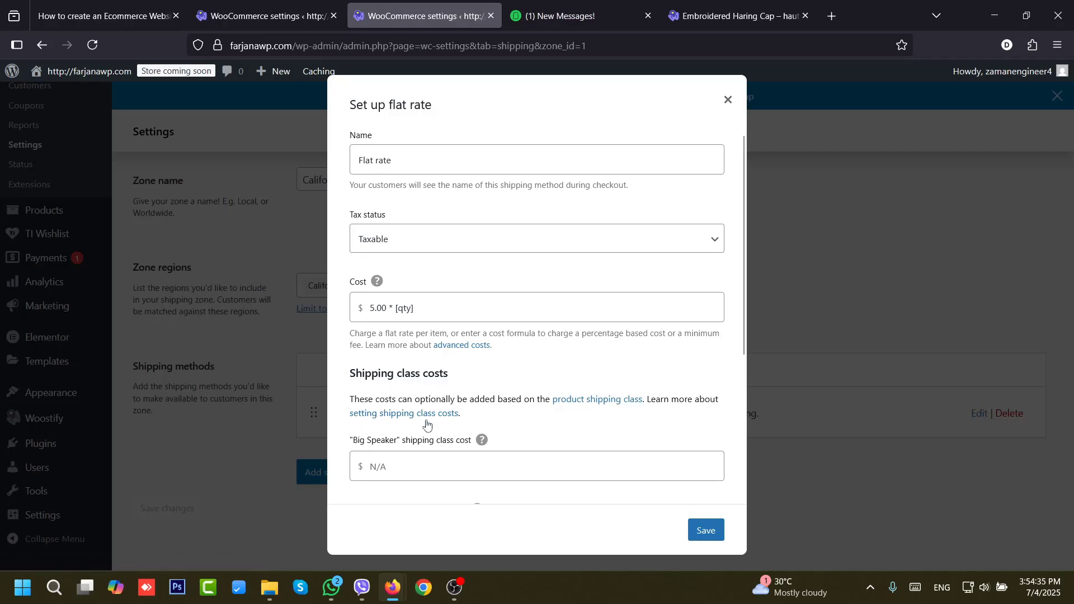
{"action": "left_click", "coordinate": [392, 467]}
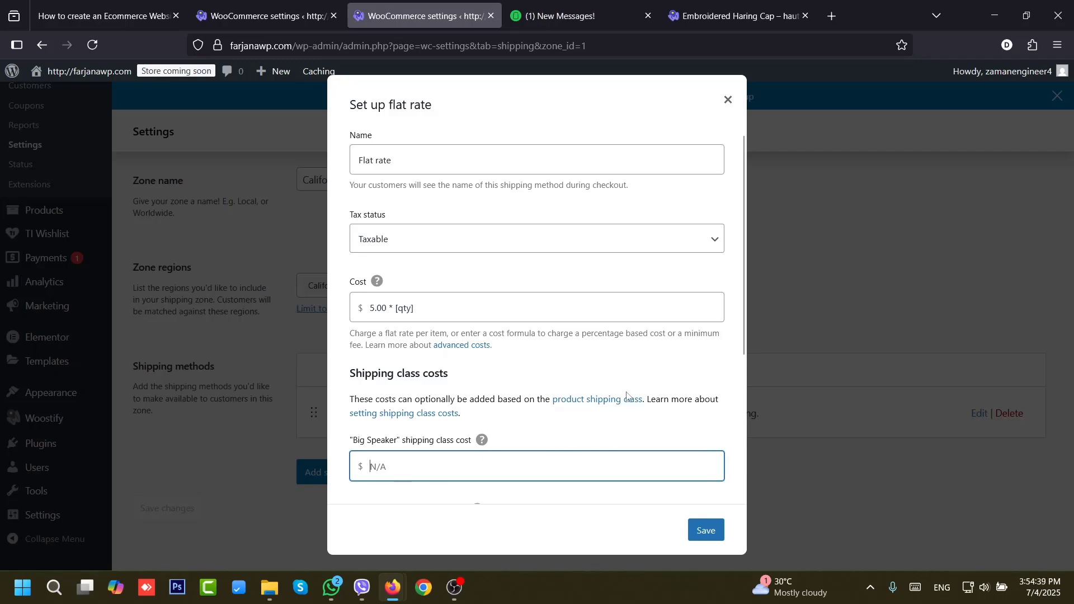
{"action": "left_click_drag", "start_coordinate": [744, 337], "coordinate": [739, 407]}
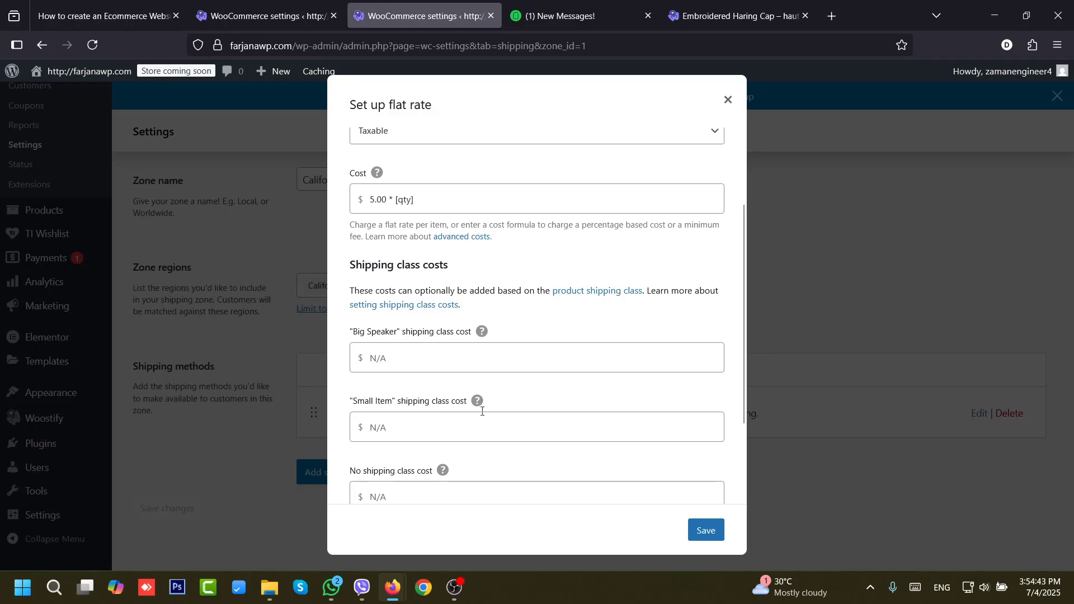
{"action": "scroll", "coordinate": [732, 446], "scroll_direction": "down", "scroll_amount": 2}
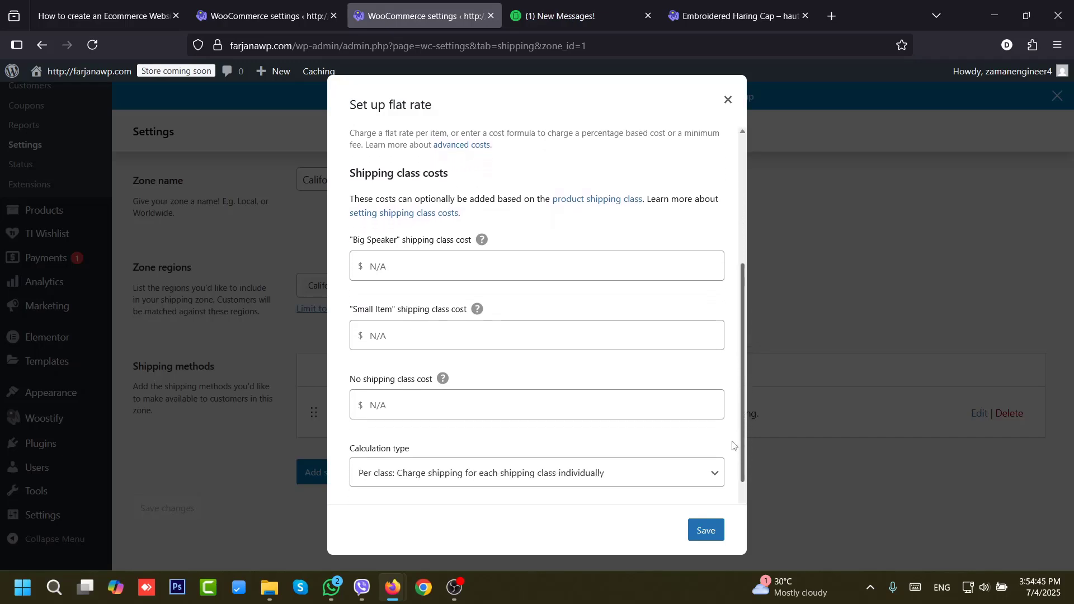
{"action": "scroll", "coordinate": [733, 446], "scroll_direction": "up", "scroll_amount": 4}
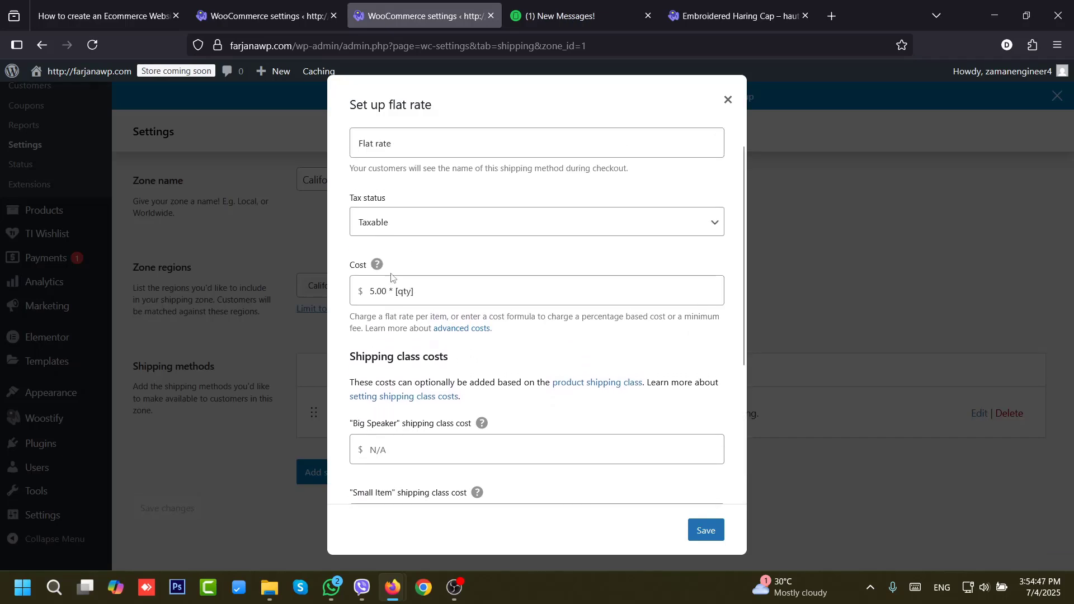
{"action": "triple_click", "coordinate": [380, 292]}
{"action": "key", "text": "ctrl+c"}
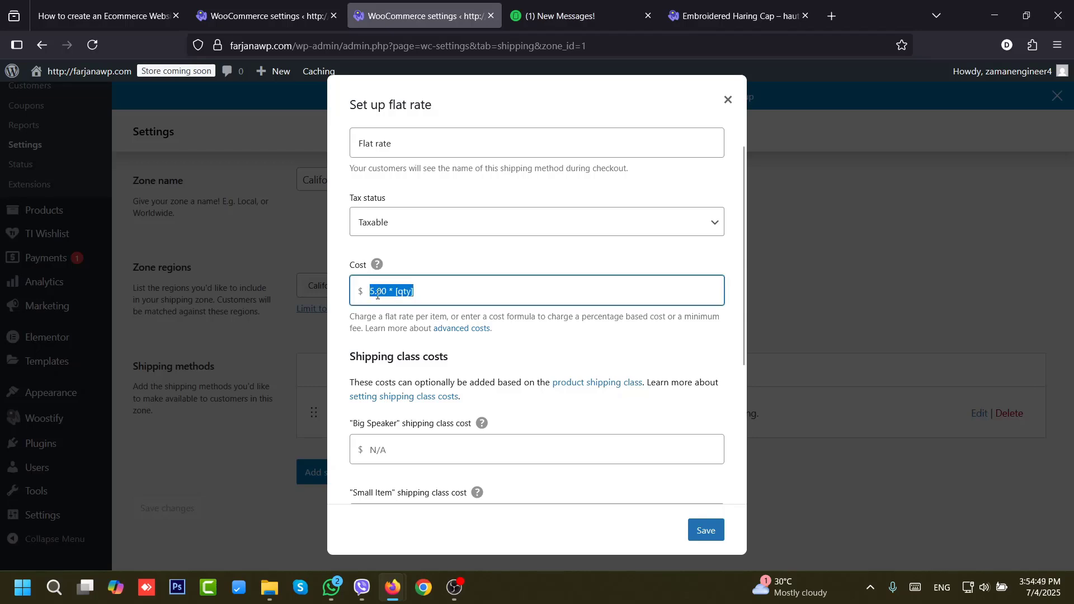
{"action": "key", "text": "BackSpace"}
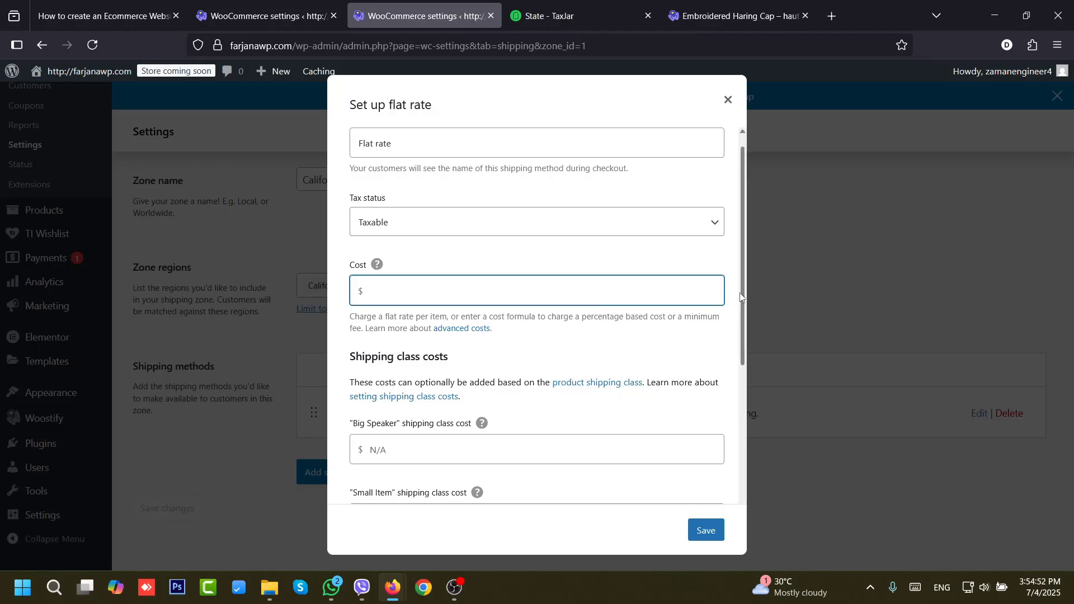
{"action": "left_click_drag", "start_coordinate": [740, 297], "coordinate": [675, 423]}
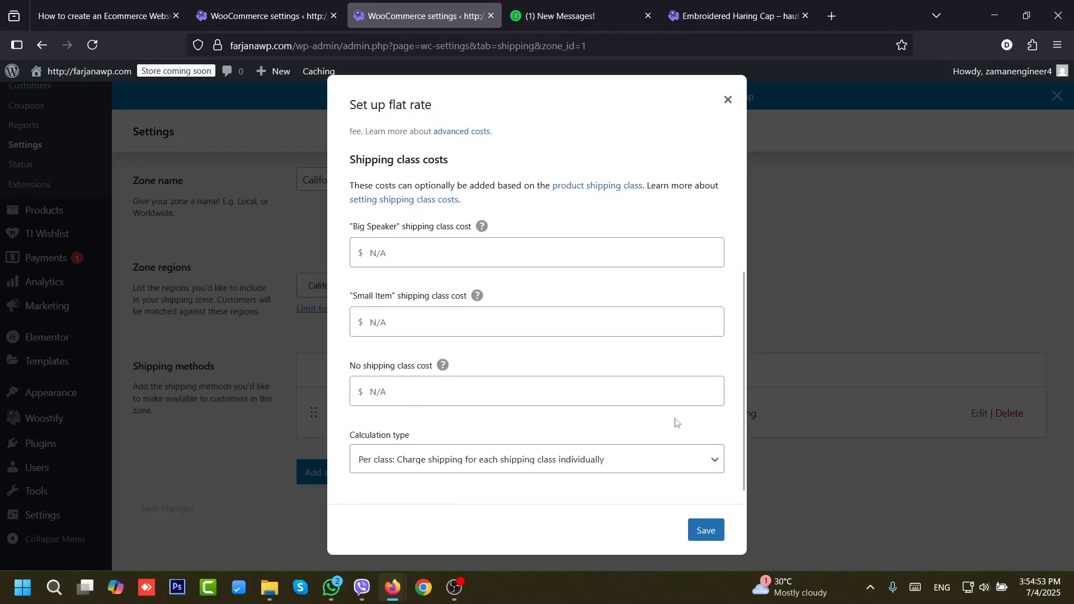
- Set no-class and Small Item costs to 5.00 * [qty], Big Speaker to 15.00 * [qty], per class, and save
{"action": "left_click", "coordinate": [408, 390]}
{"action": "key", "text": "ctrl+v"}
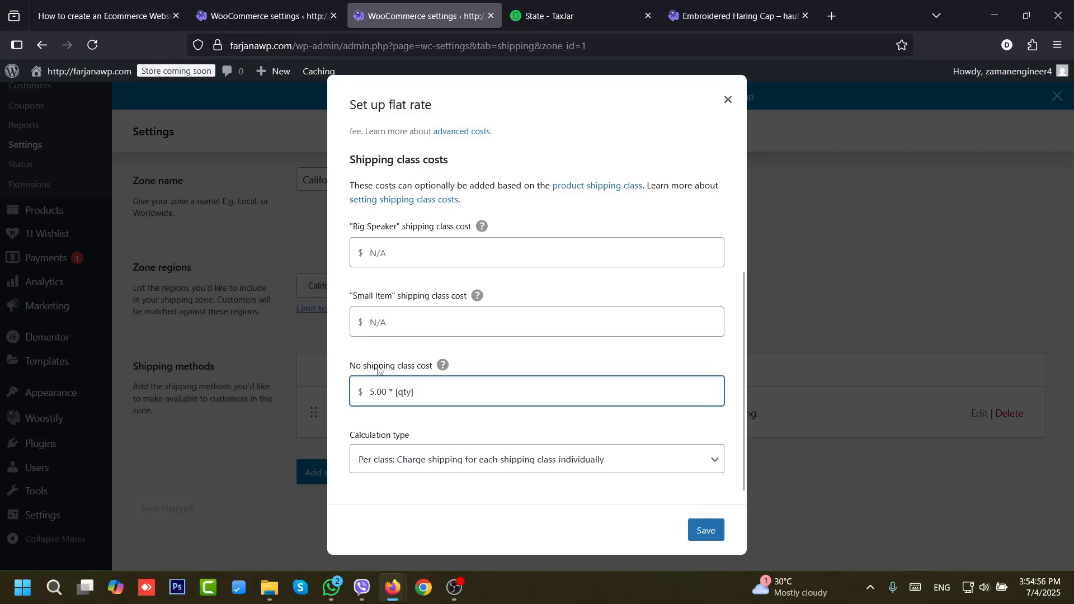
{"action": "left_click", "coordinate": [396, 320]}
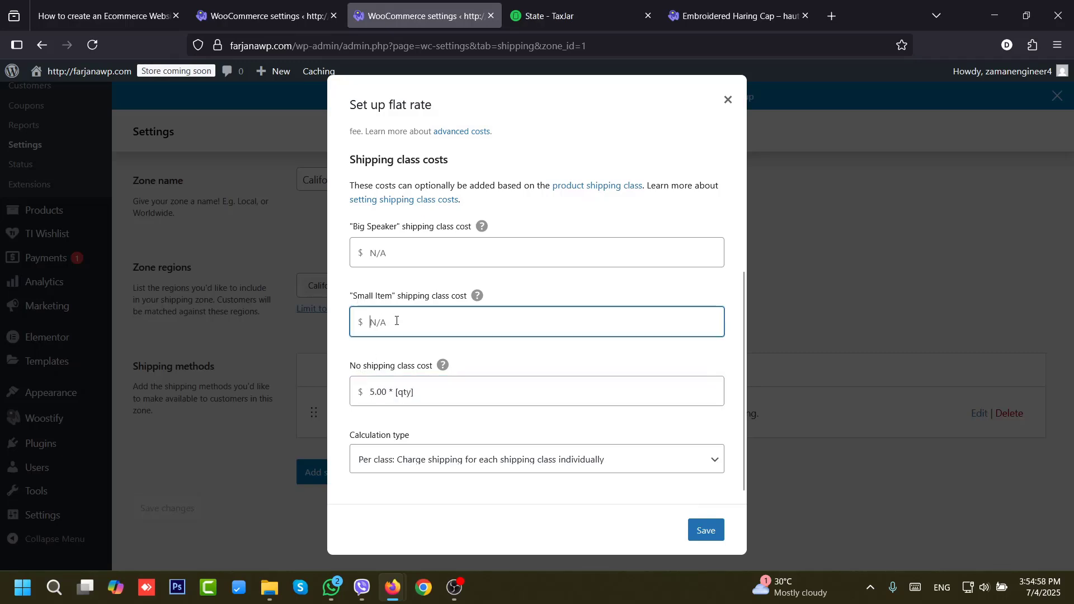
{"action": "key", "text": "ctrl+v"}
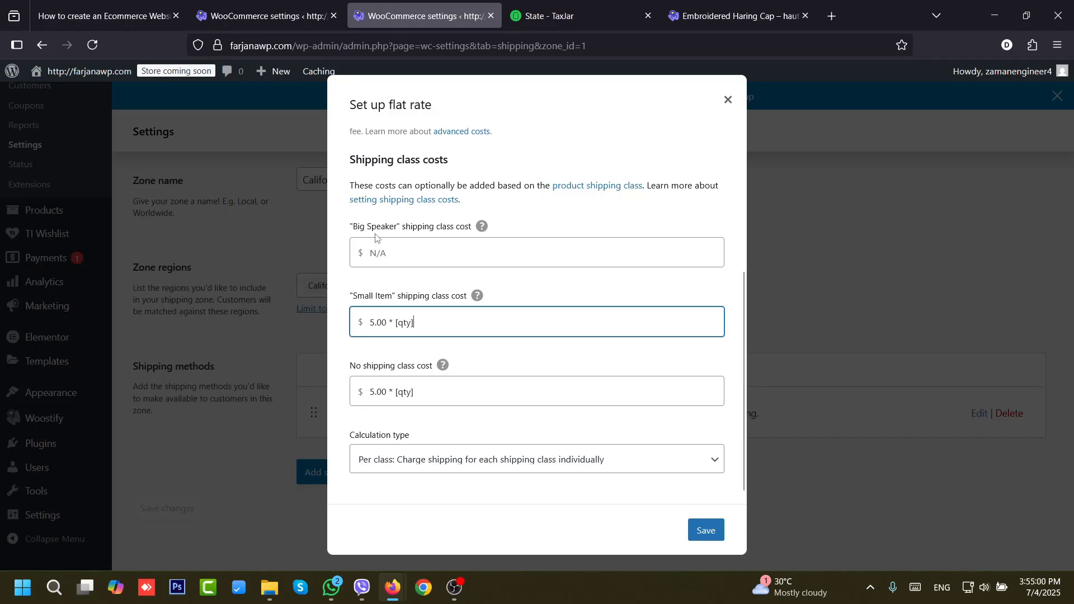
{"action": "left_click", "coordinate": [398, 253]}
{"action": "key", "text": "ctrl+v"}
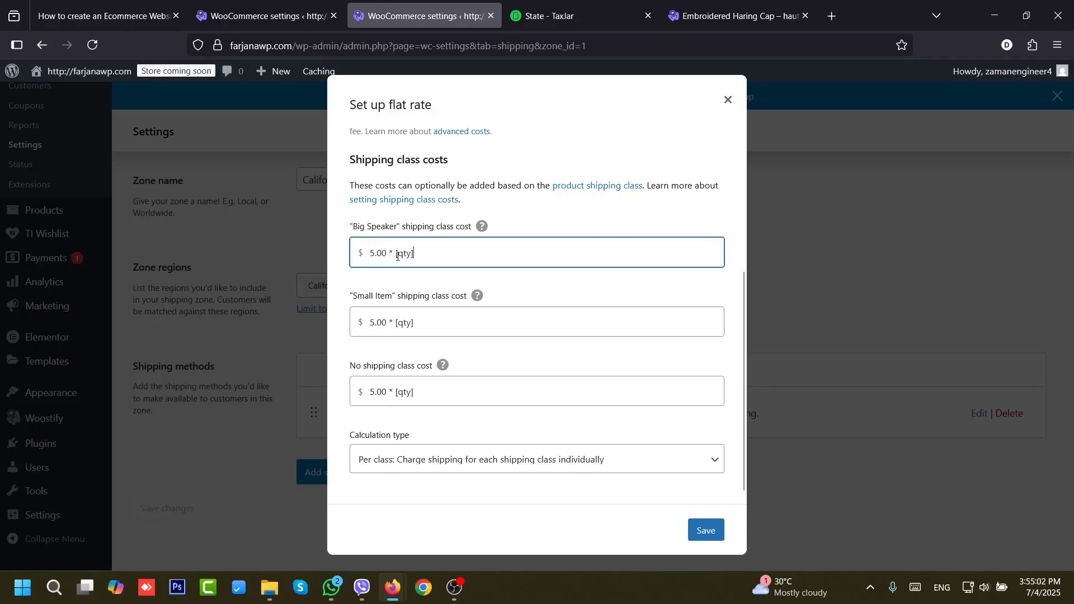
{"action": "left_click", "coordinate": [370, 254]}
{"action": "type", "text": "1"}
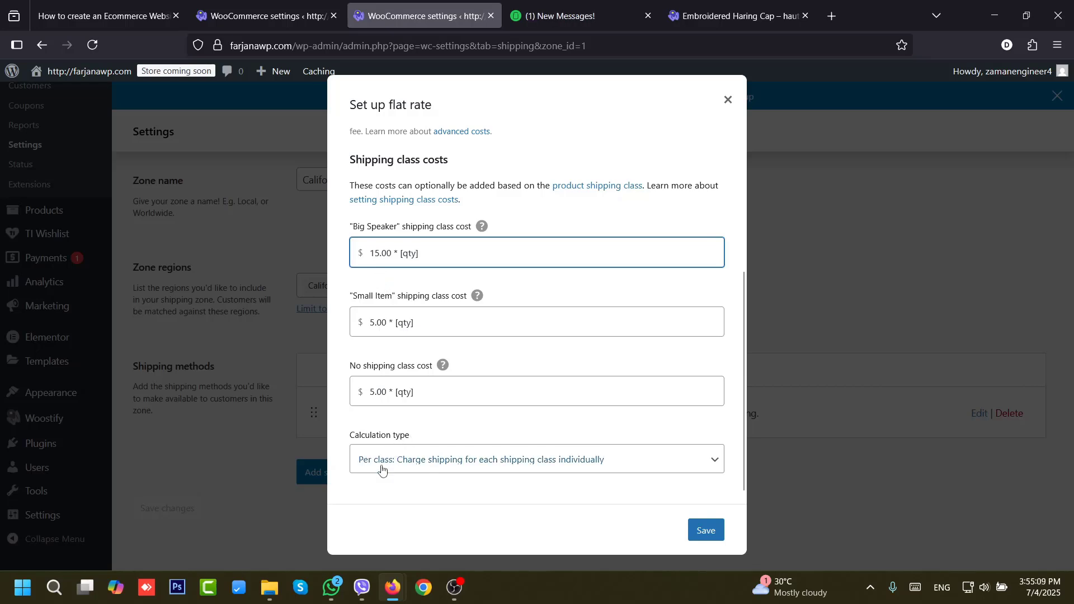
{"action": "left_click", "coordinate": [501, 470]}
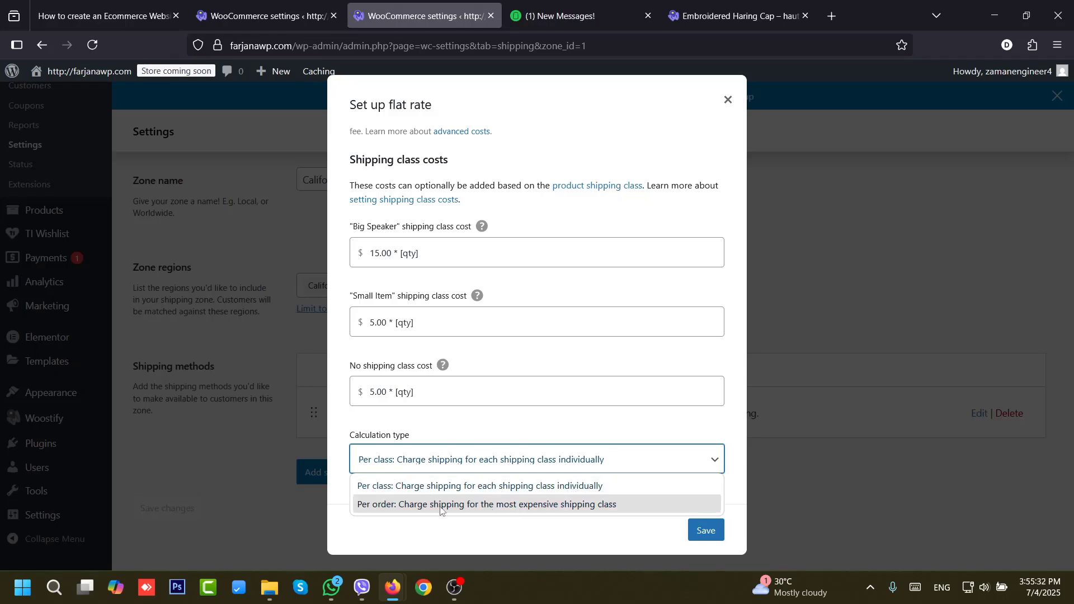
{"action": "left_click", "coordinate": [584, 488]}
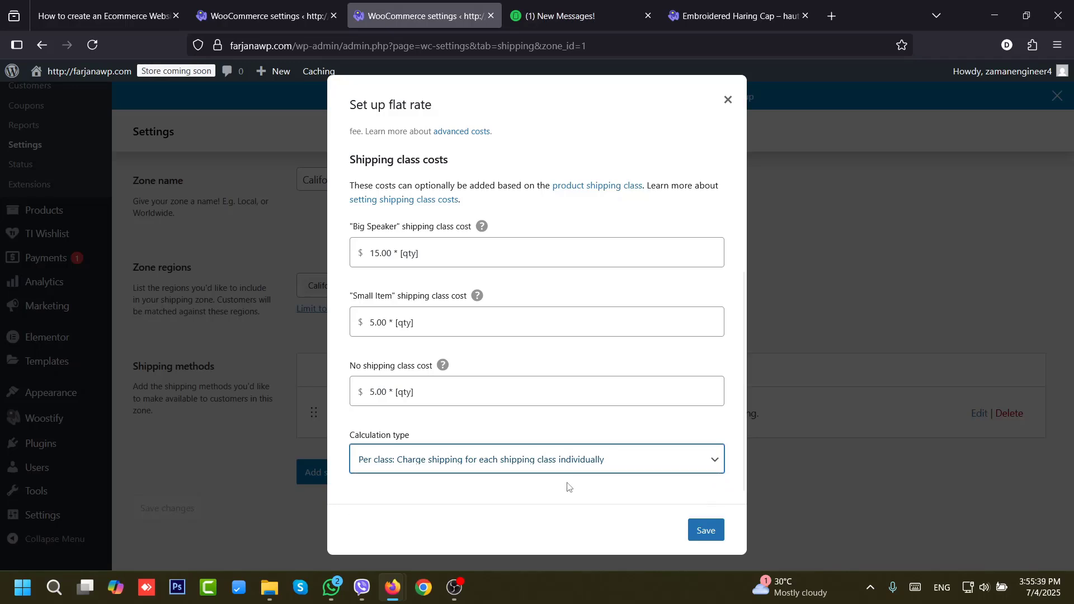
{"action": "left_click", "coordinate": [699, 532]}
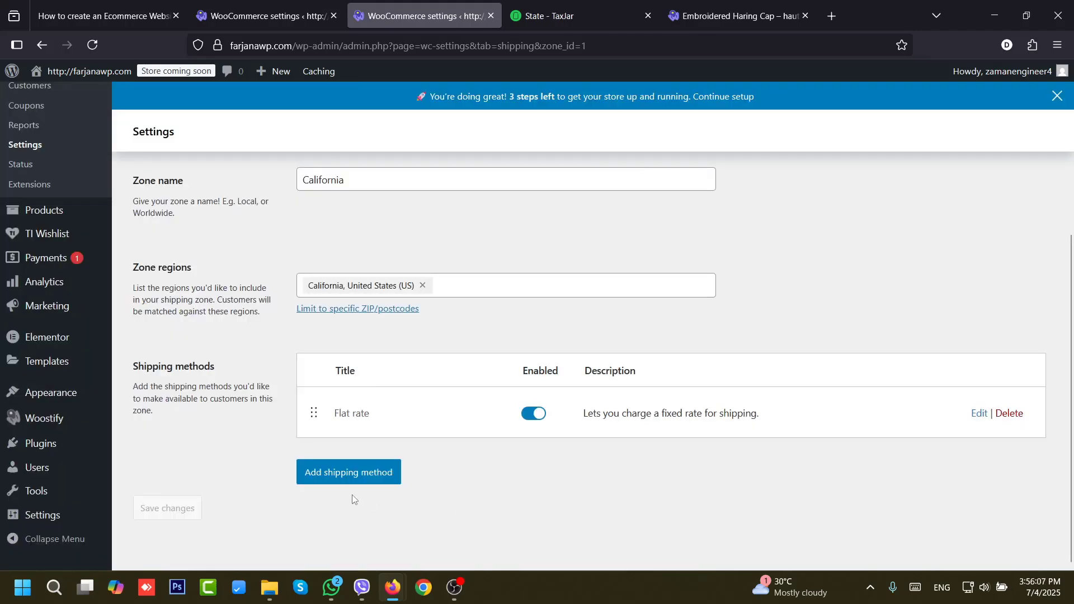
- Add Free shipping to the California zone requiring a minimum order amount of 100
{"action": "left_click", "coordinate": [364, 481]}
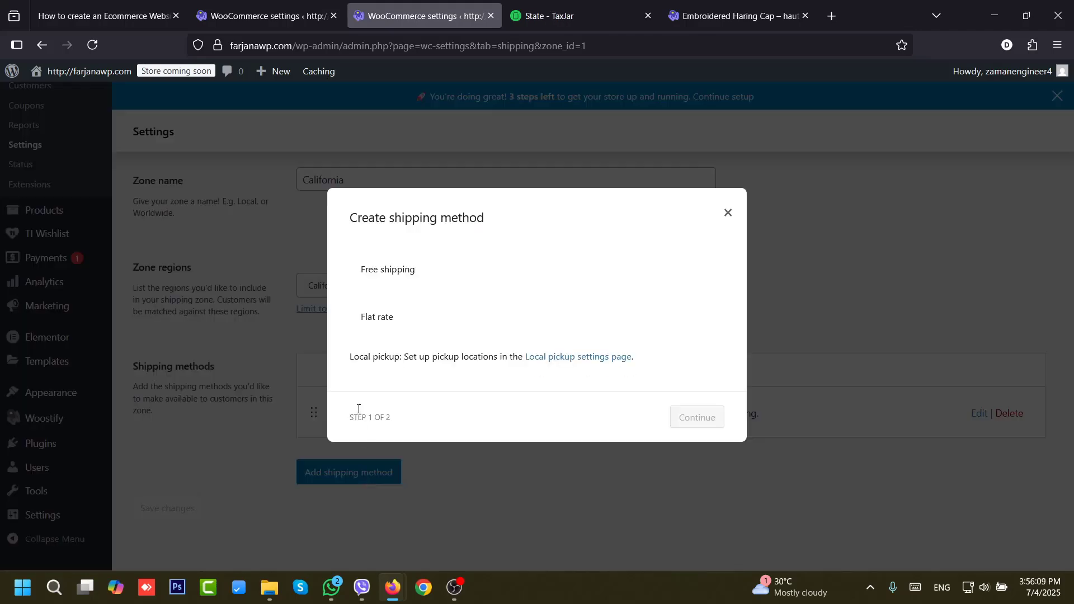
{"action": "left_click", "coordinate": [375, 274]}
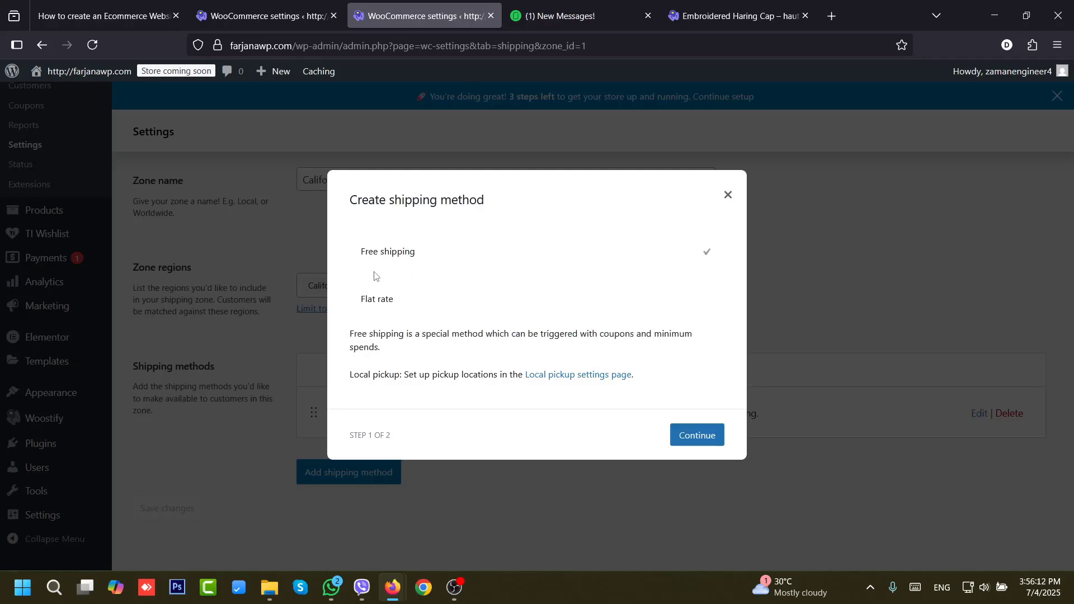
{"action": "left_click", "coordinate": [693, 439]}
{"action": "left_click", "coordinate": [475, 348]}
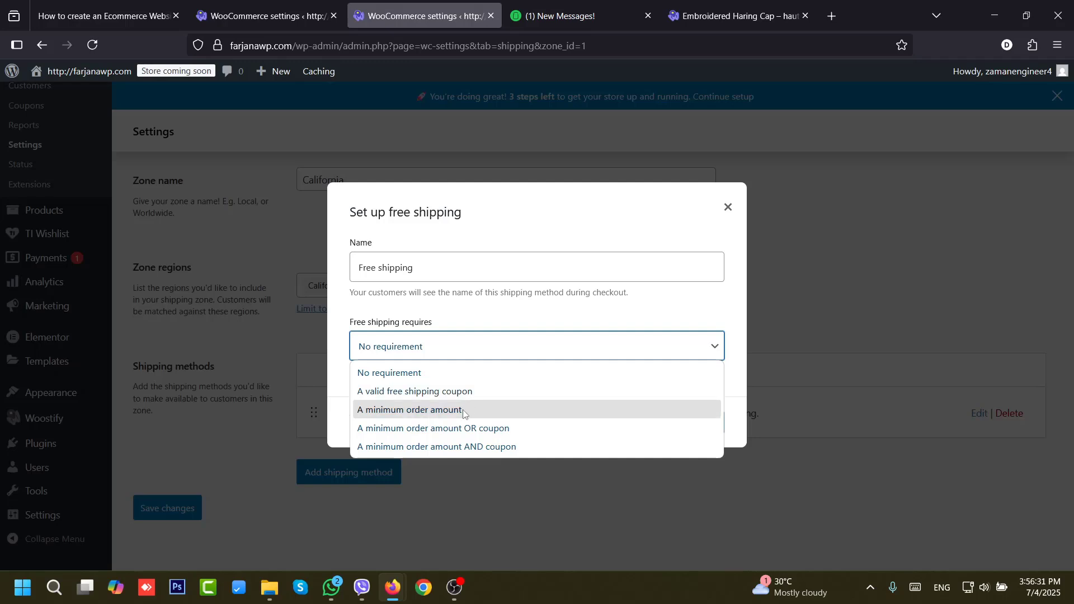
{"action": "left_click", "coordinate": [426, 415]}
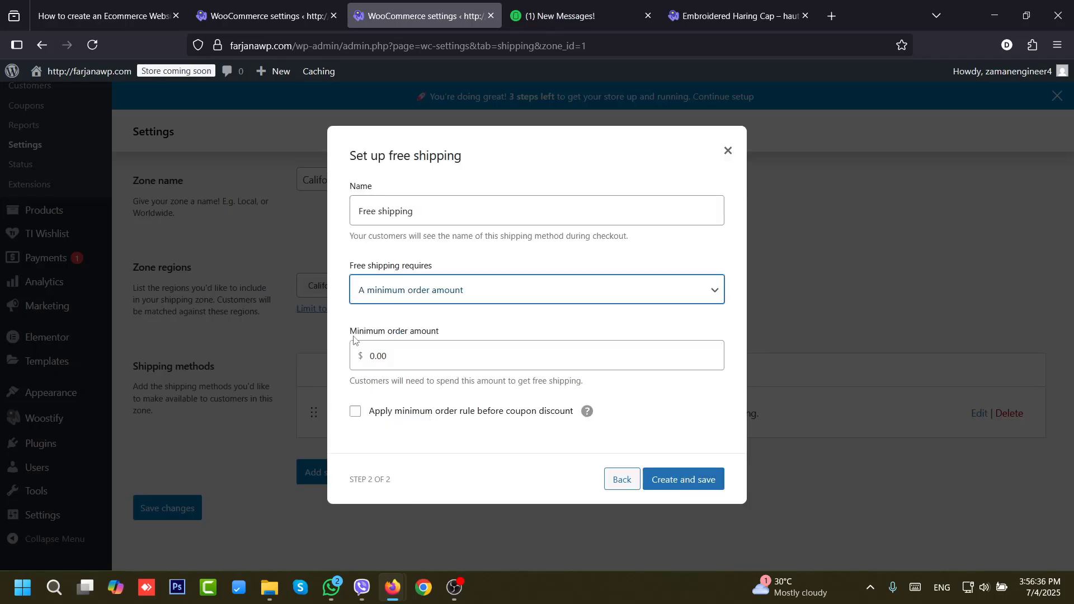
{"action": "left_click", "coordinate": [432, 359]}
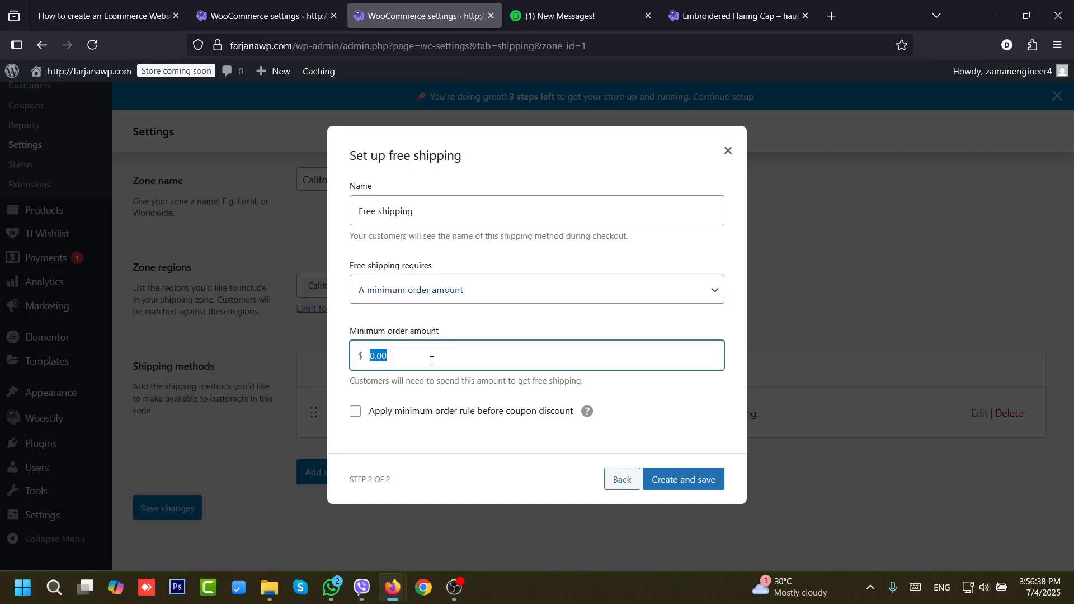
{"action": "type", "text": "1"}
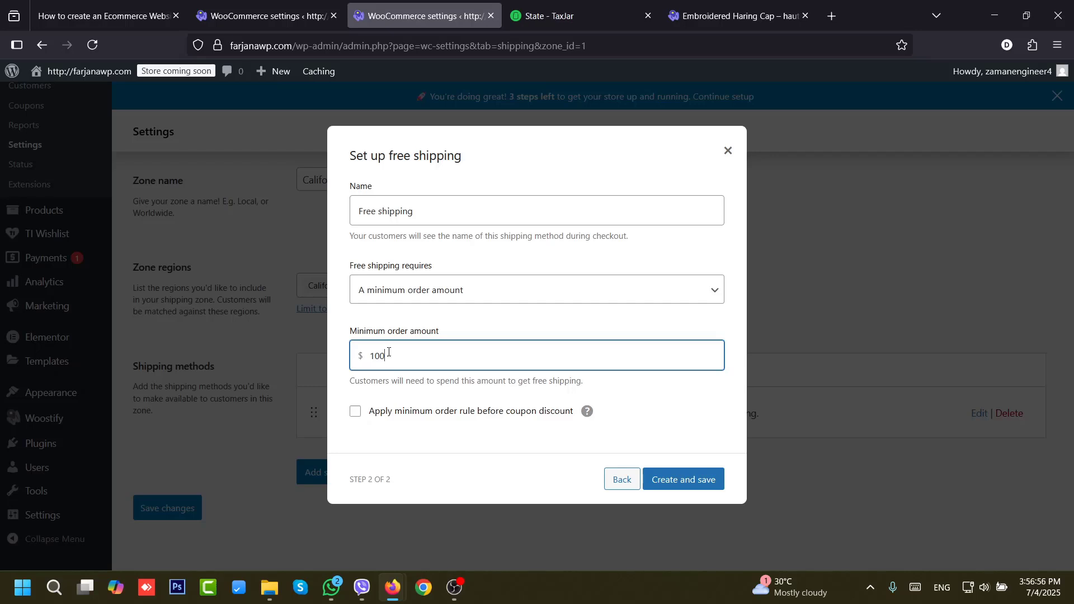
{"action": "left_click", "coordinate": [696, 485]}
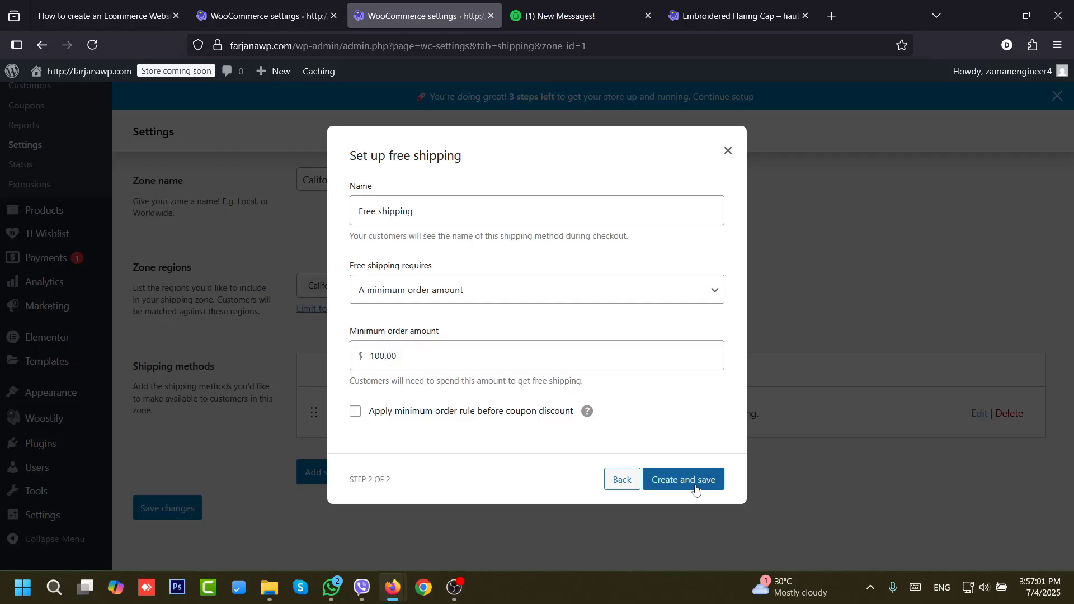
- Go back to the shipping zones list and begin a new zone
{"action": "left_click_drag", "start_coordinate": [1072, 452], "coordinate": [1066, 489]}
{"action": "scroll", "coordinate": [1065, 489], "scroll_direction": "up", "scroll_amount": 5}
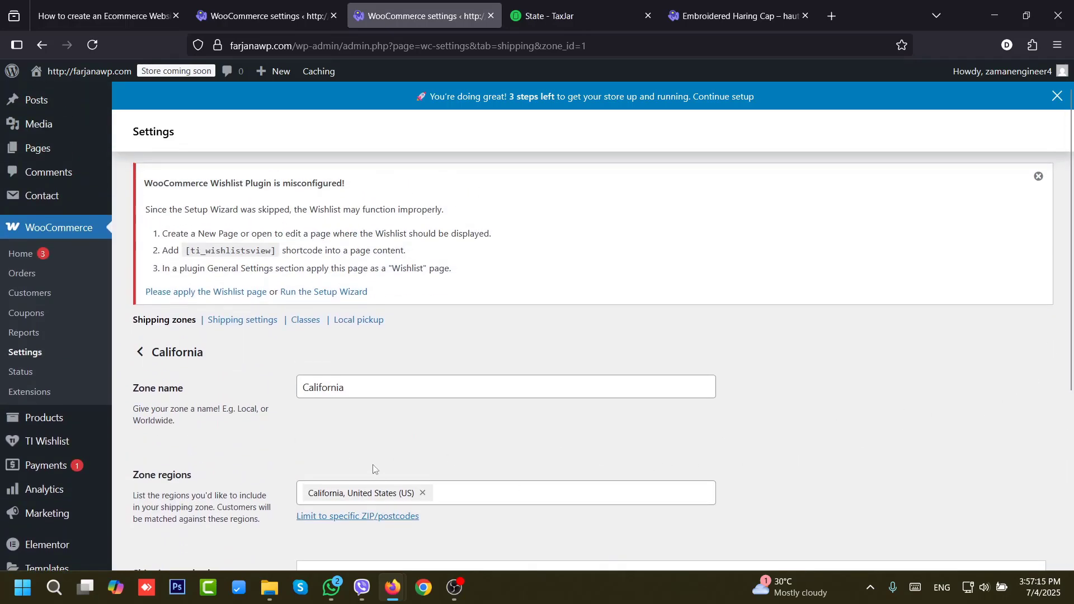
{"action": "left_click", "coordinate": [177, 326]}
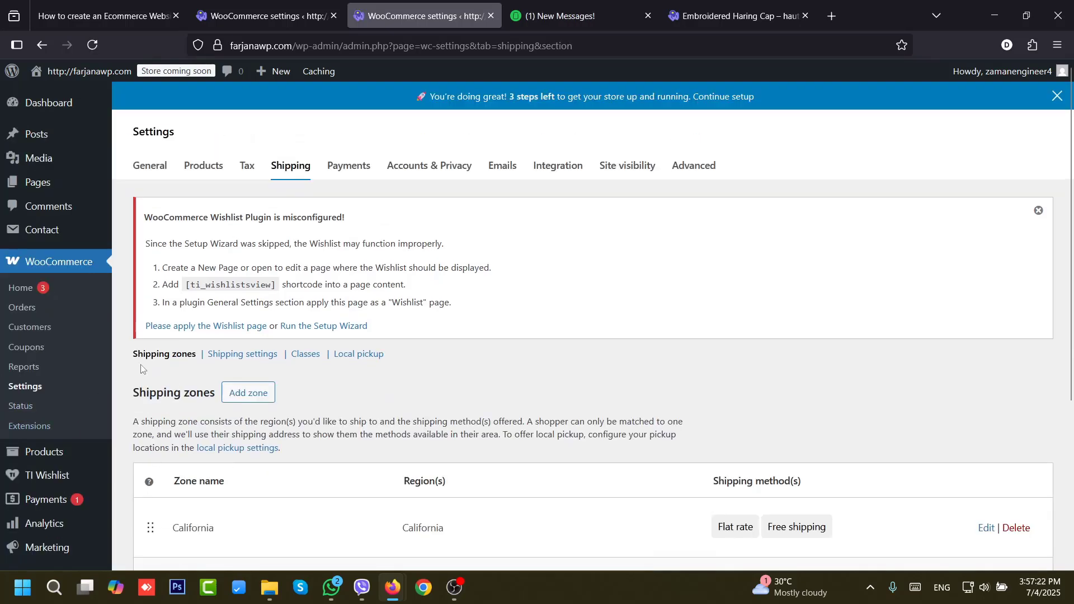
{"action": "left_click", "coordinate": [244, 395]}
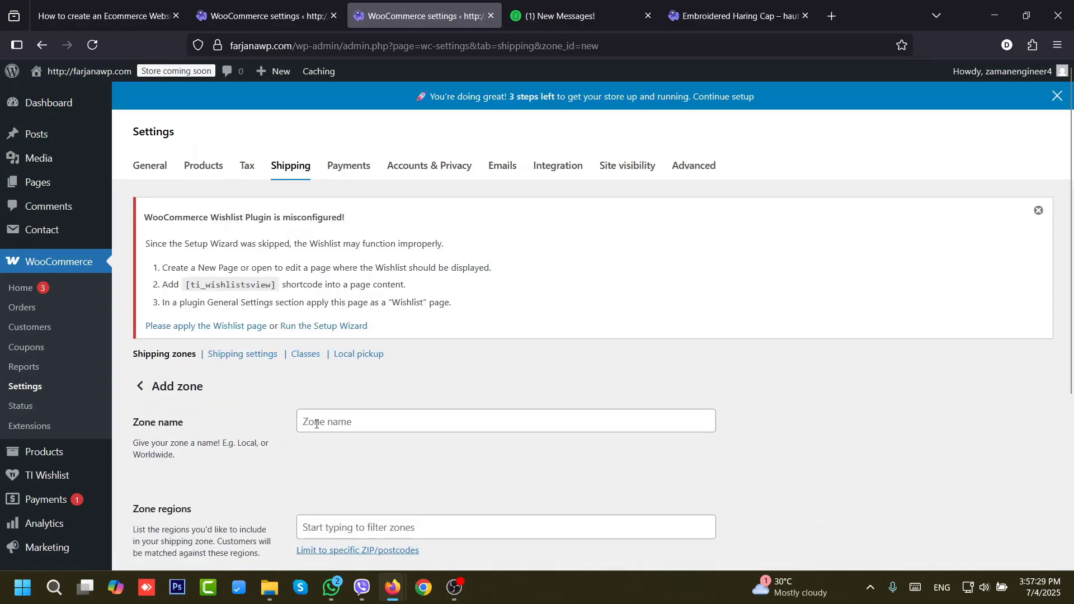
- Name the new zone 'others area' and add Texas and New York as its regions
{"action": "left_click", "coordinate": [316, 423]}
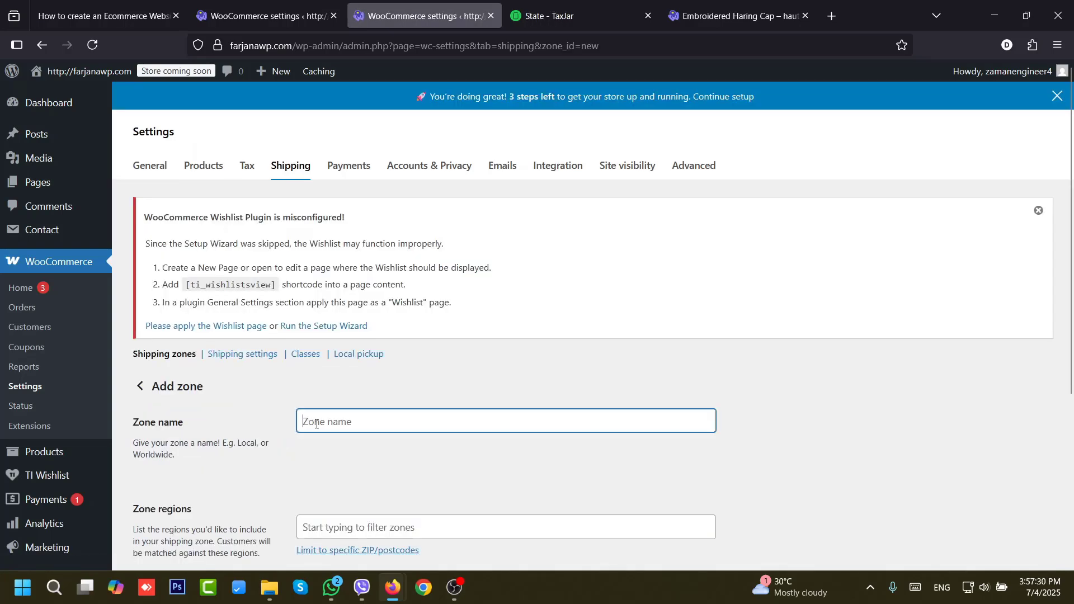
{"action": "type", "text": "o"}
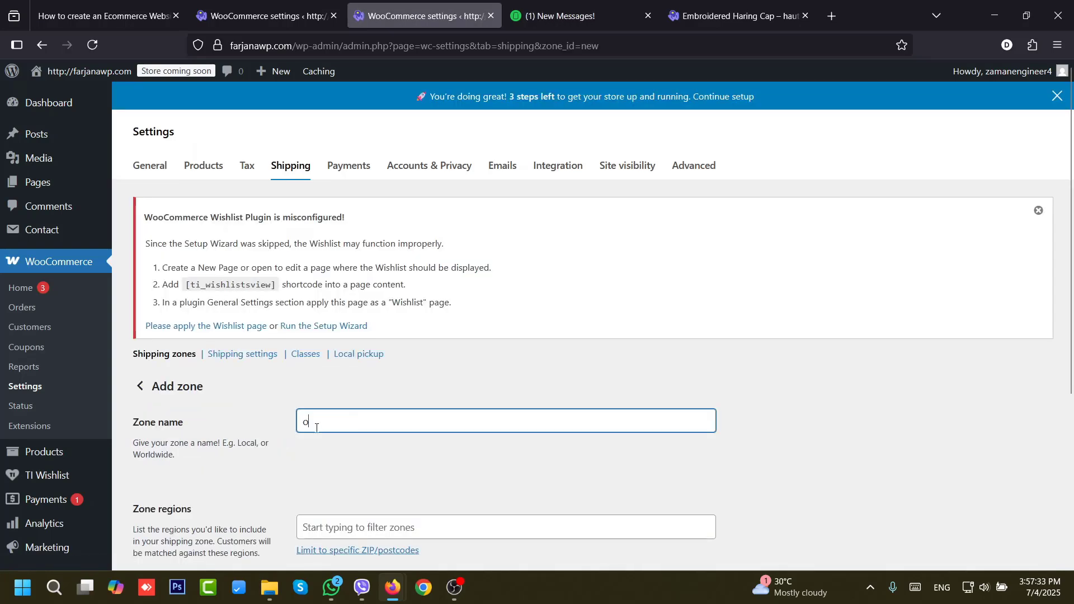
{"action": "type", "text": "thers area"}
{"action": "scroll", "coordinate": [619, 455], "scroll_direction": "down", "scroll_amount": 2}
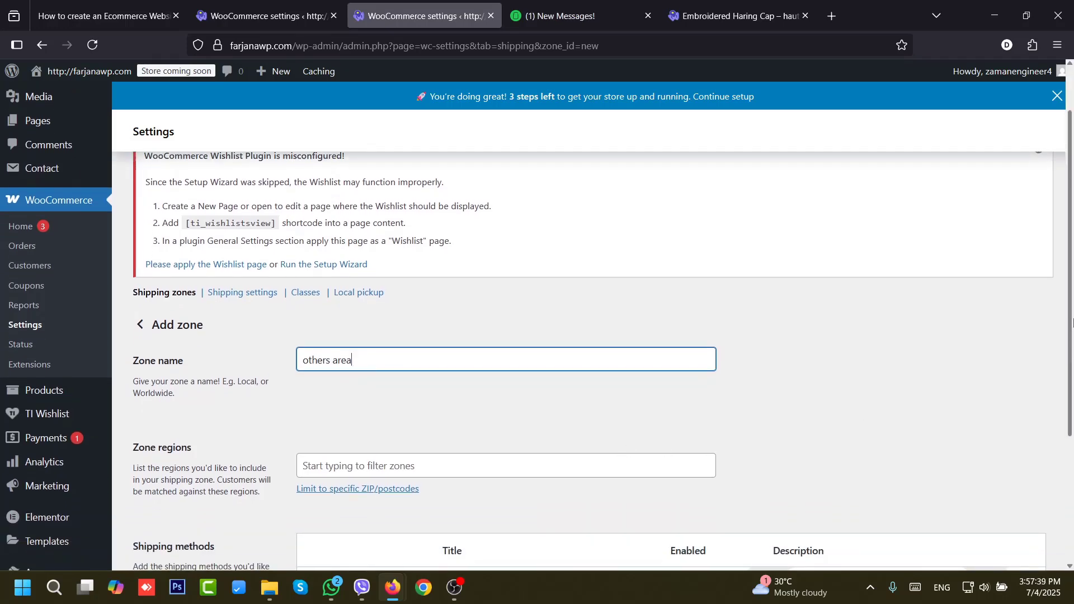
{"action": "scroll", "coordinate": [620, 456], "scroll_direction": "down", "scroll_amount": 2}
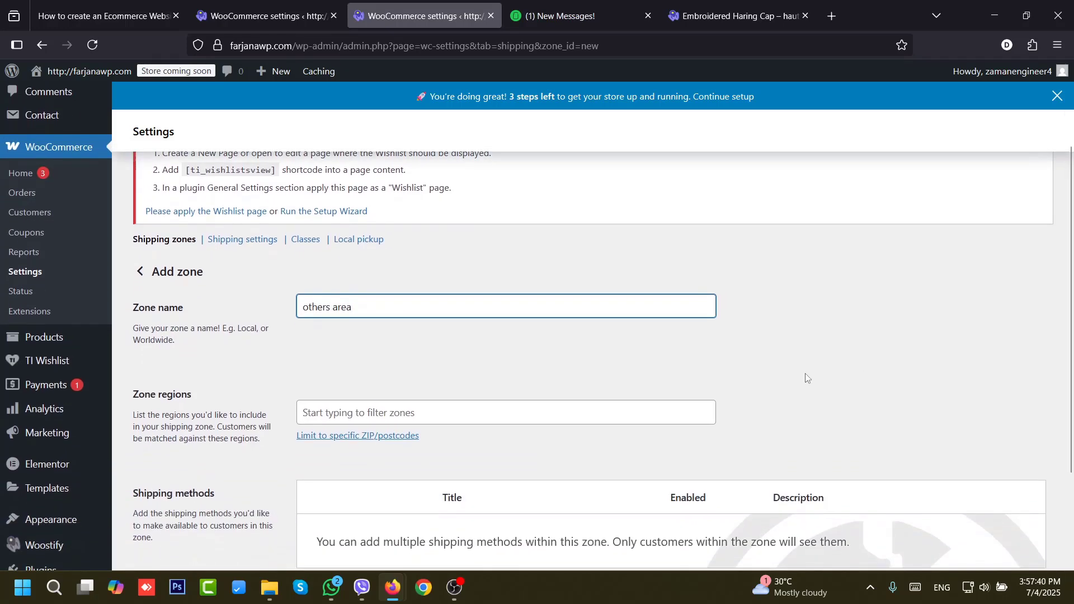
{"action": "left_click", "coordinate": [329, 411]}
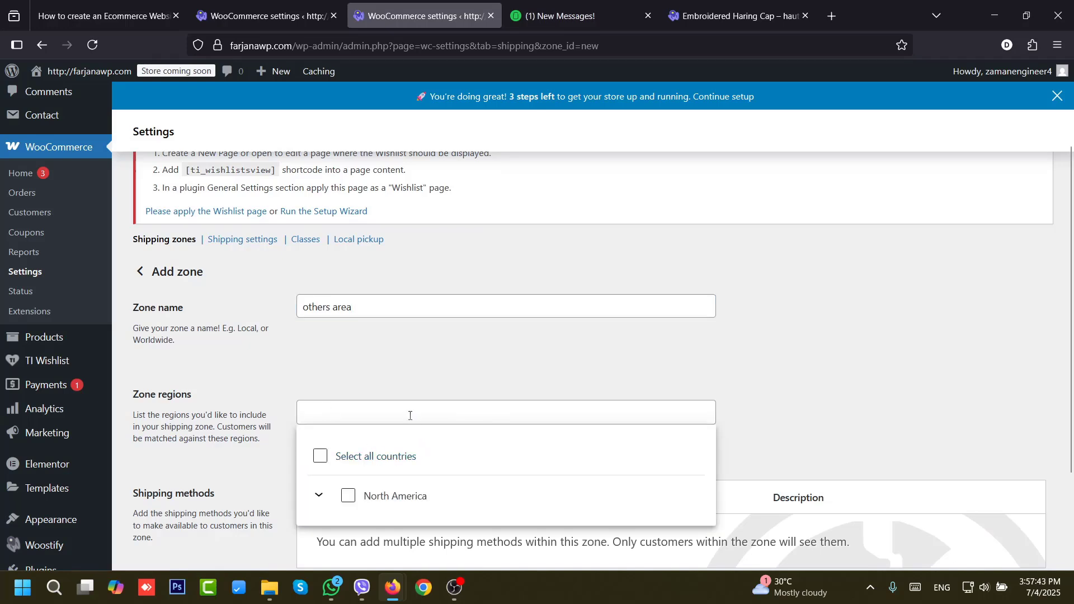
{"action": "type", "text": "t"}
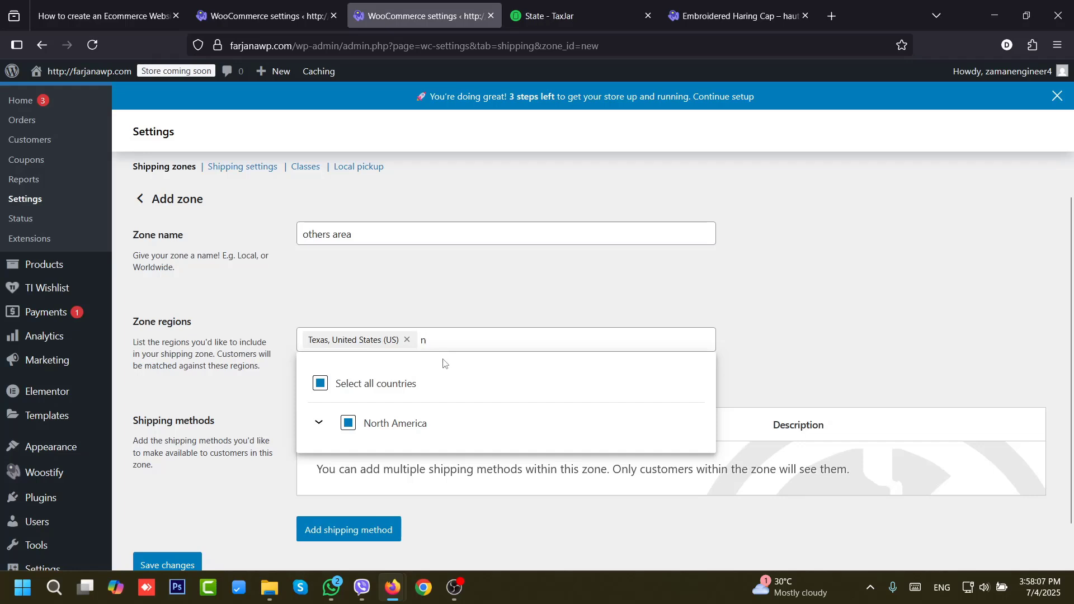
{"action": "type", "text": "w y"}
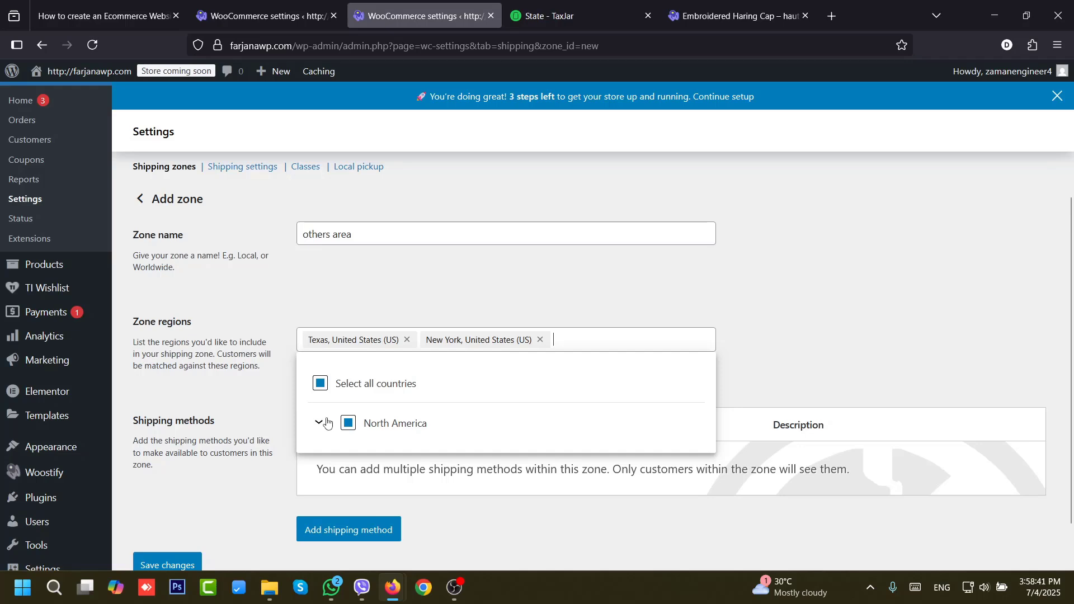
{"action": "left_click", "coordinate": [368, 307]}
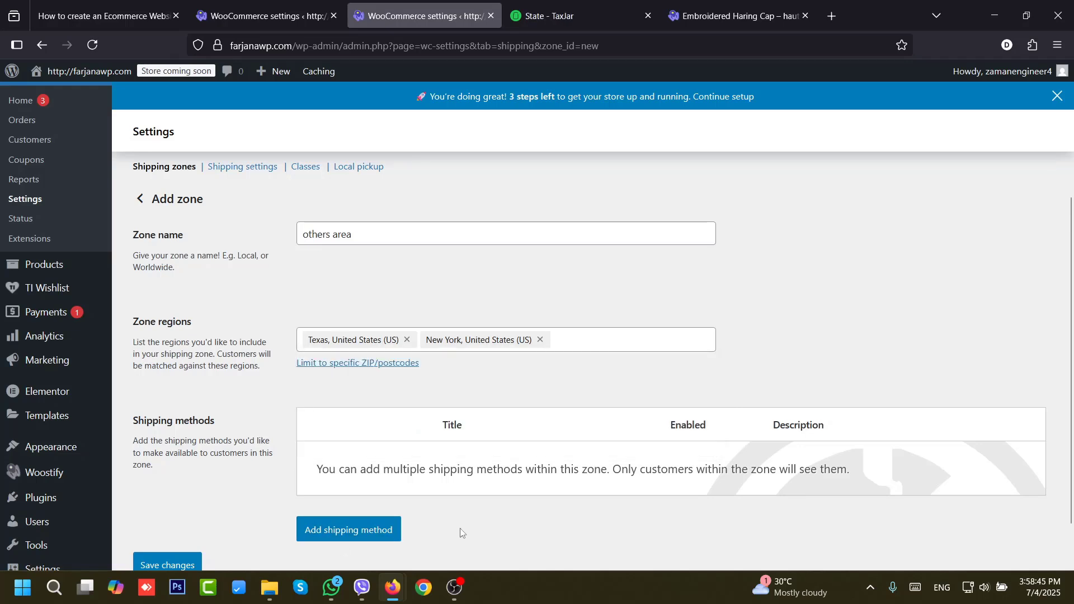
- Add a Flat rate method to the 'others area' zone and select its 0.00 cost
{"action": "left_click", "coordinate": [335, 534]}
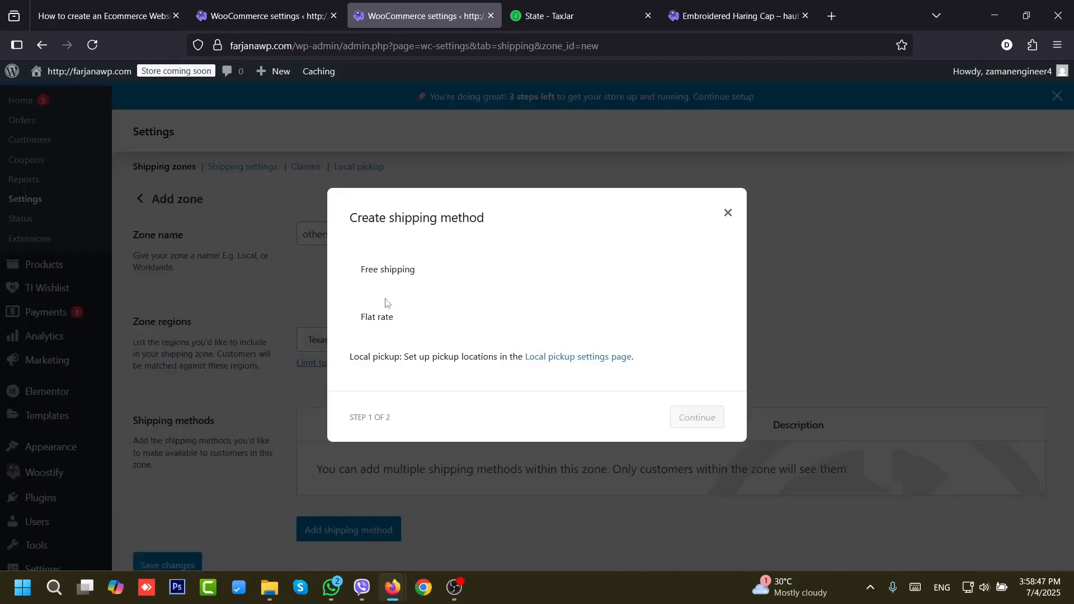
{"action": "left_click", "coordinate": [385, 318]}
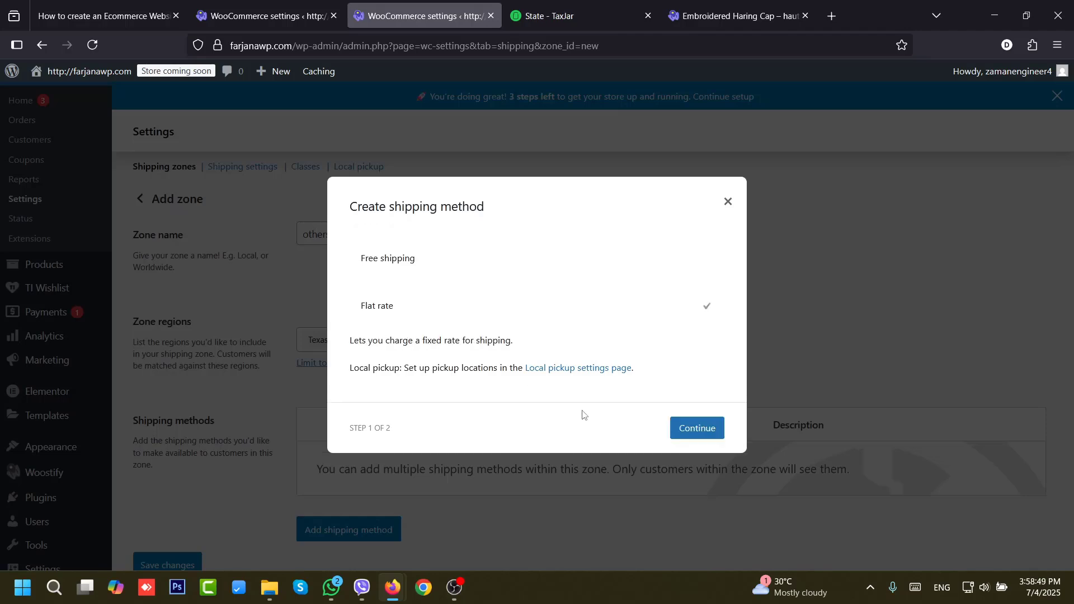
{"action": "left_click", "coordinate": [691, 430]}
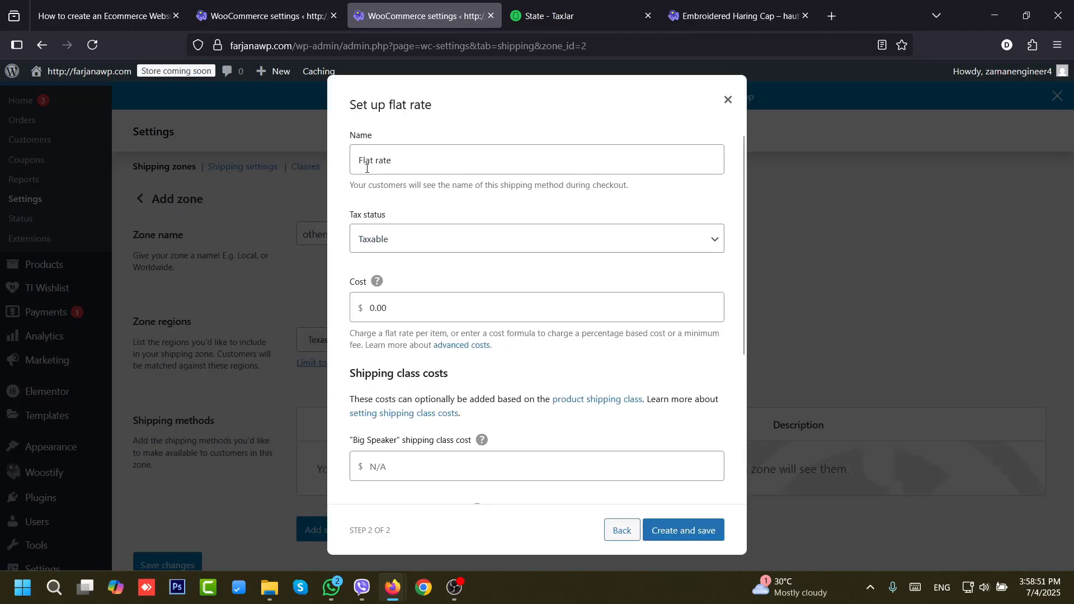
{"action": "double_click", "coordinate": [372, 308]}
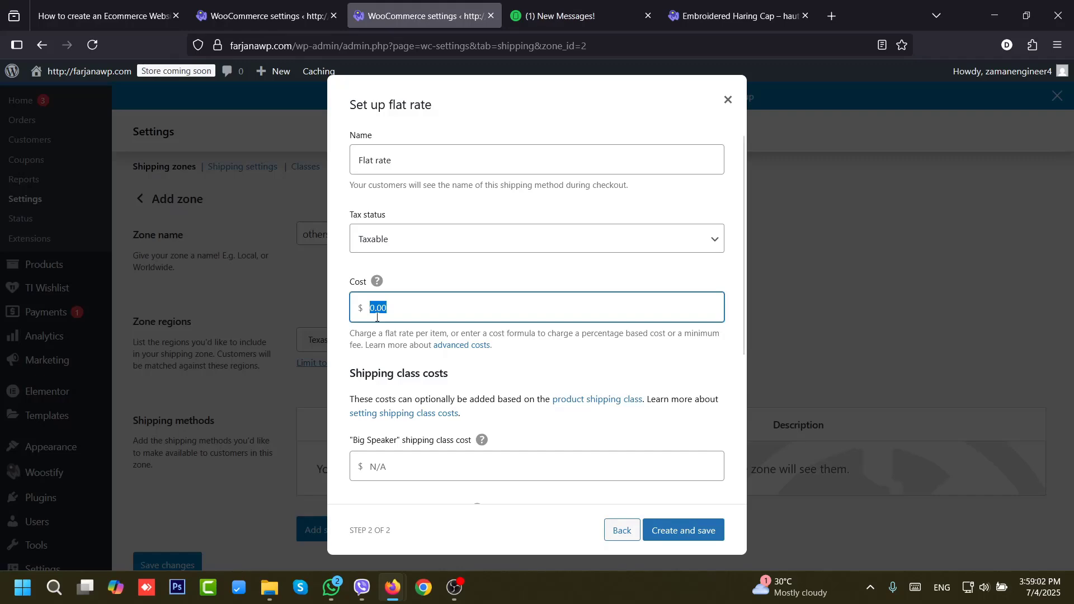
{"action": "left_click", "coordinate": [556, 4]}
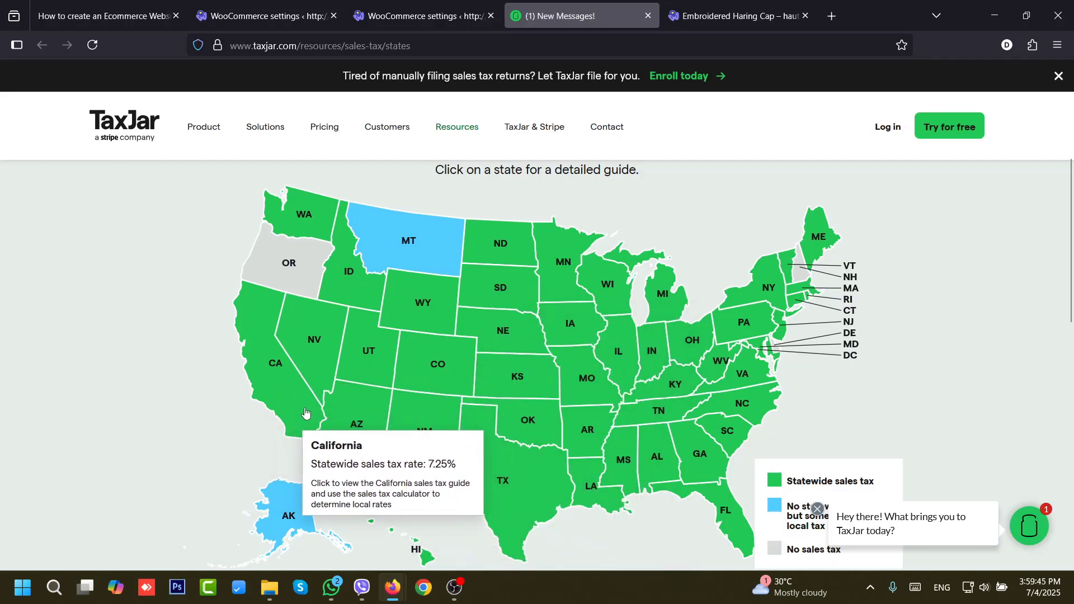
{"action": "left_click", "coordinate": [397, 5]}
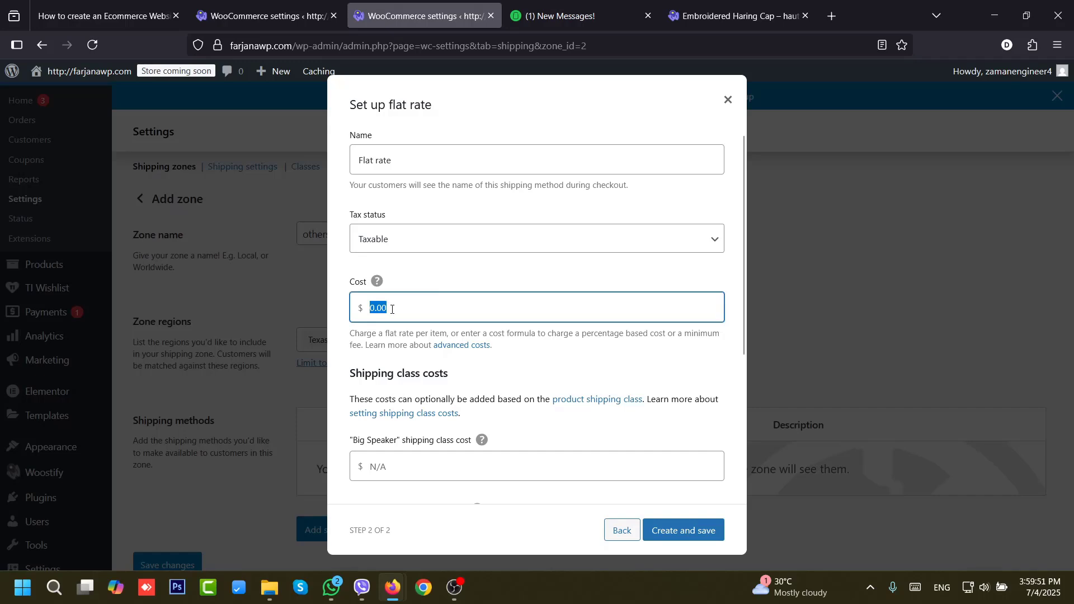
- Enter 10 * [qty] as the flat rate cost for products with no shipping class
{"action": "double_click", "coordinate": [392, 310]}
{"action": "scroll", "coordinate": [392, 280], "scroll_direction": "down", "scroll_amount": 1}
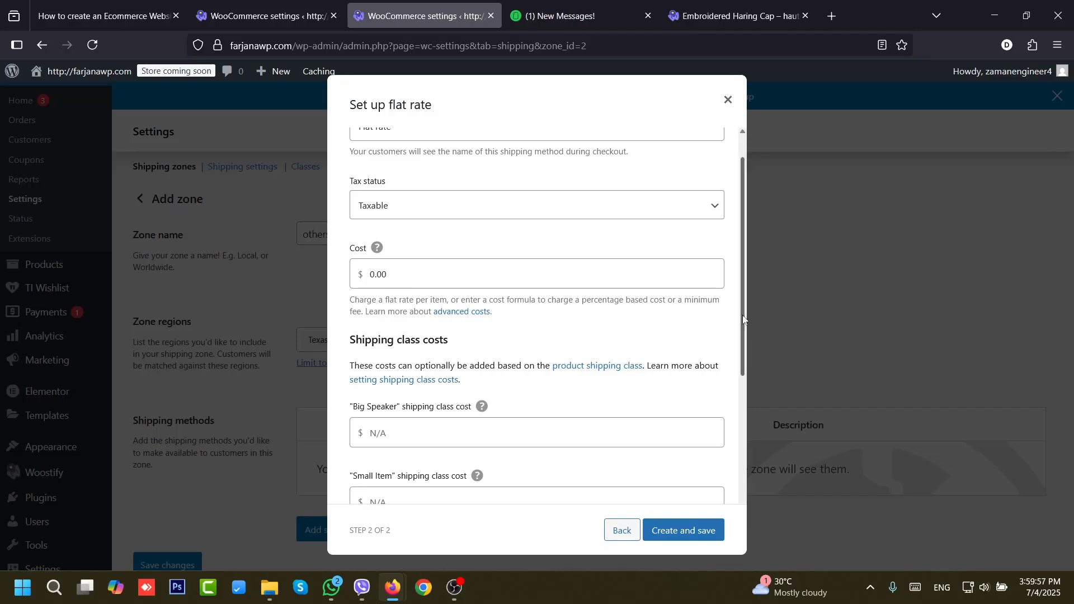
{"action": "scroll", "coordinate": [437, 294], "scroll_direction": "down", "scroll_amount": 3}
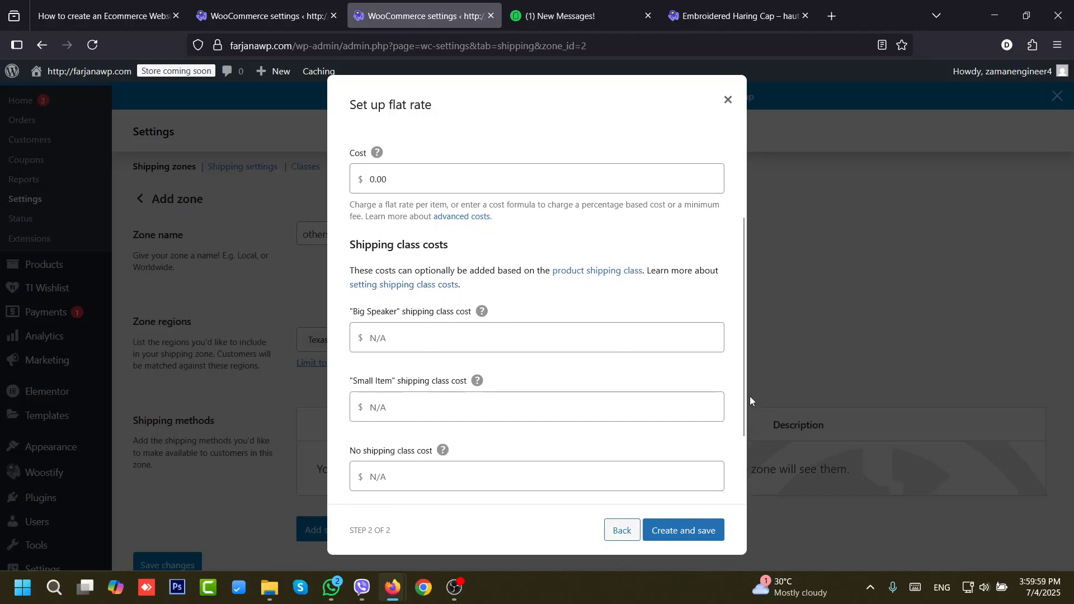
{"action": "scroll", "coordinate": [391, 313], "scroll_direction": "down", "scroll_amount": 3}
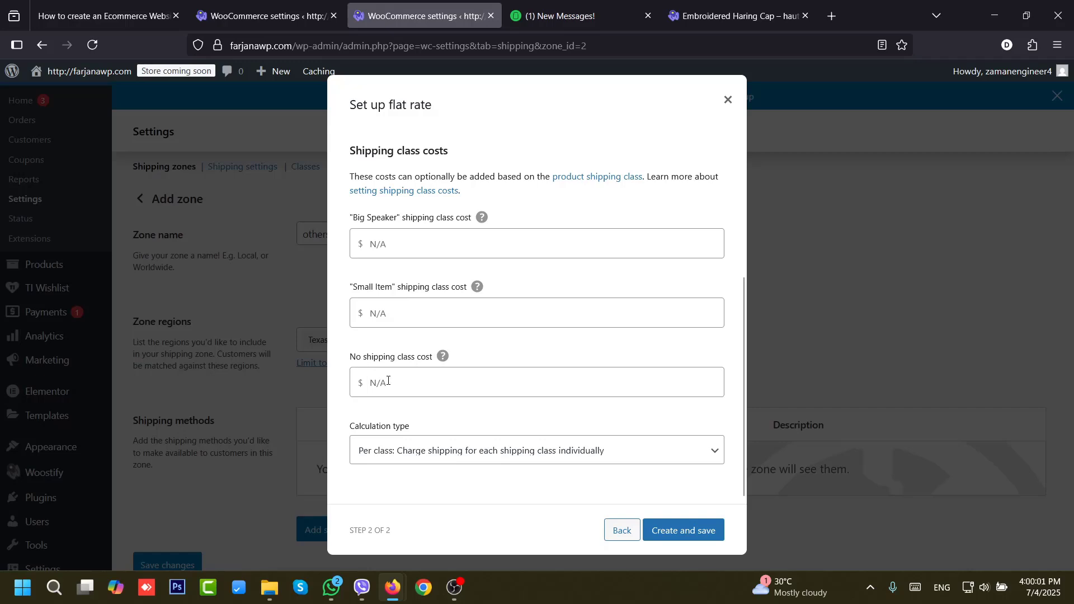
{"action": "left_click", "coordinate": [378, 376]}
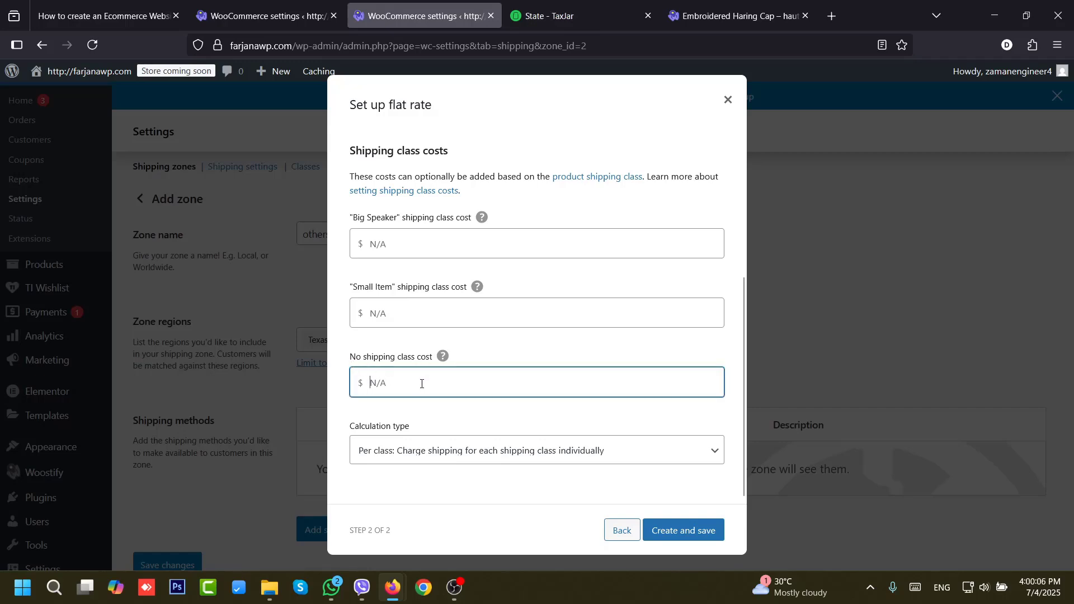
{"action": "type", "text": "10"}
{"action": "type", "text": " *"}
{"action": "type", "text": "[]"}
{"action": "type", "text": "qty"}
- Give Small Item the same 10 * [qty] cost, set Big Speaker to 25 * [qty], and save
{"action": "key", "text": "ctrl+a"}
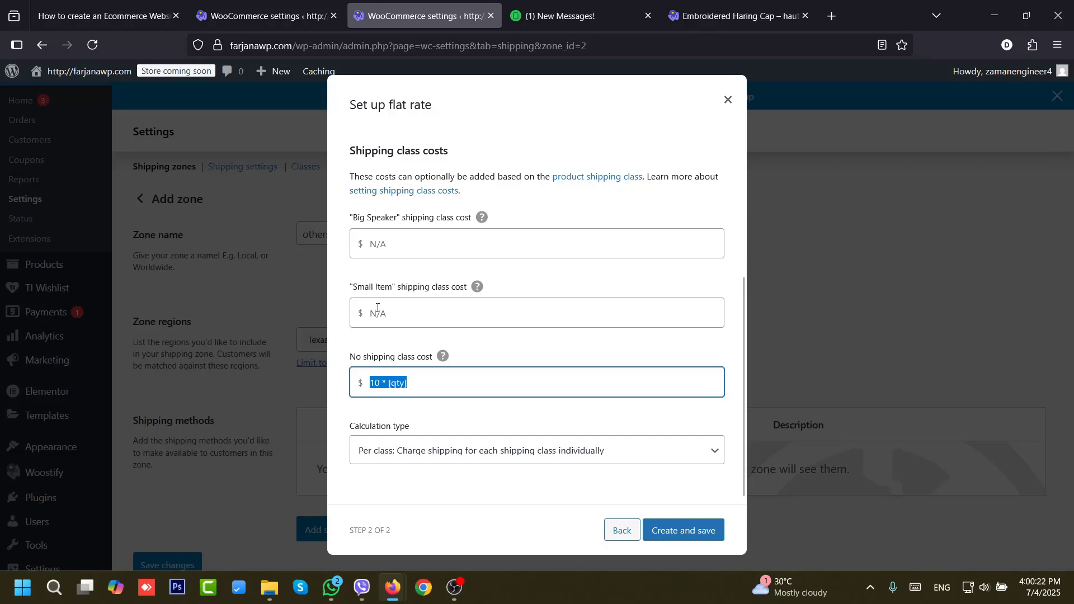
{"action": "left_click", "coordinate": [377, 307]}
{"action": "type", "text": "10 * [qty]"}
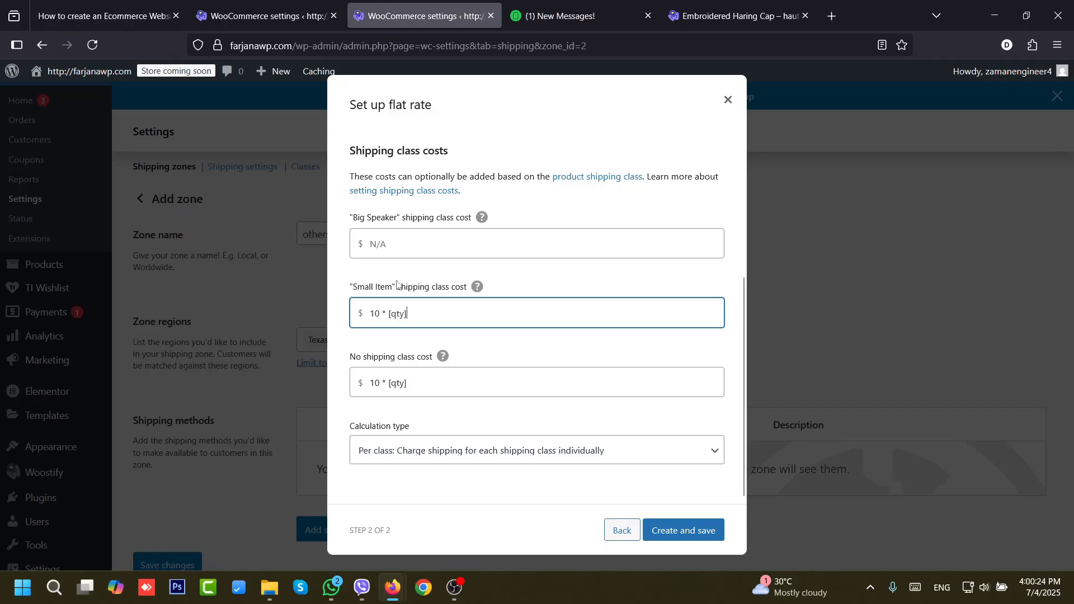
{"action": "left_click", "coordinate": [374, 242]}
{"action": "type", "text": "10 * [qty]"}
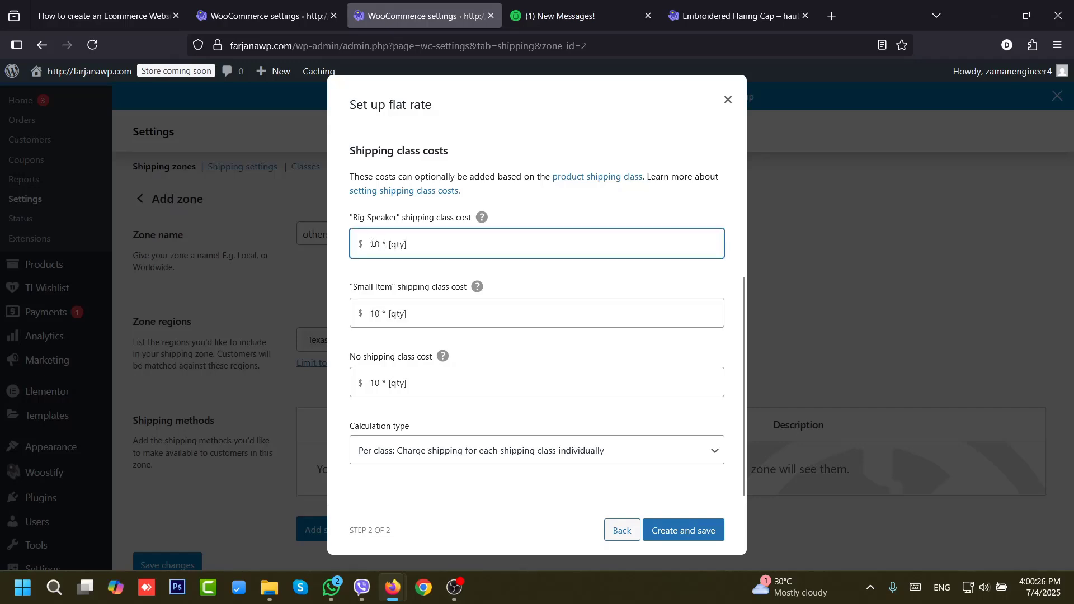
{"action": "double_click", "coordinate": [375, 244]}
{"action": "type", "text": "25"}
{"action": "left_click", "coordinate": [682, 530]}
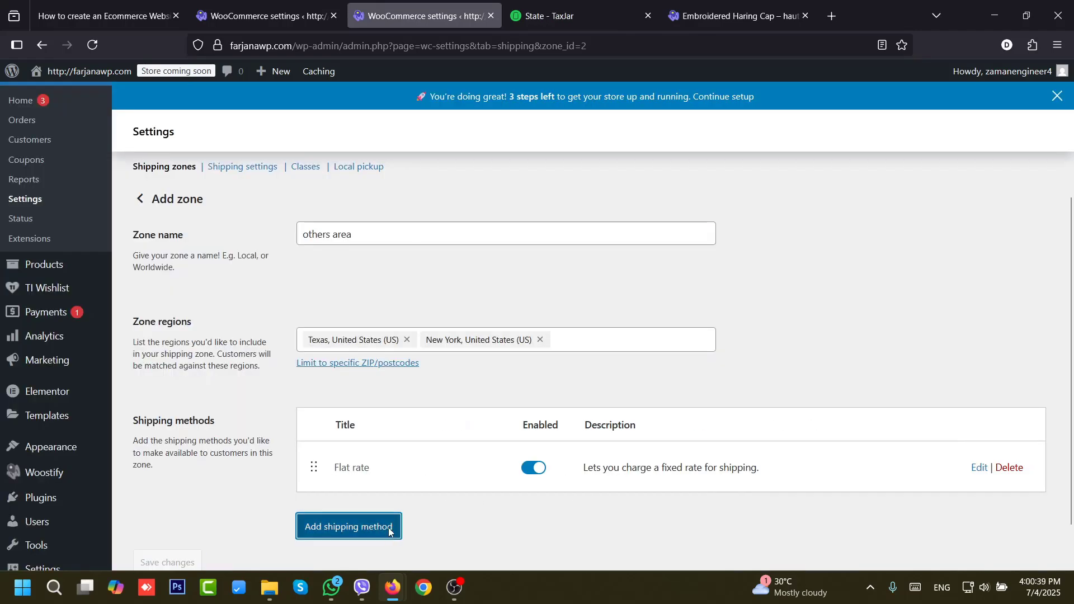
- Create a Free shipping method for 'others area' requiring a minimum order amount of 200
{"action": "left_click", "coordinate": [391, 528]}
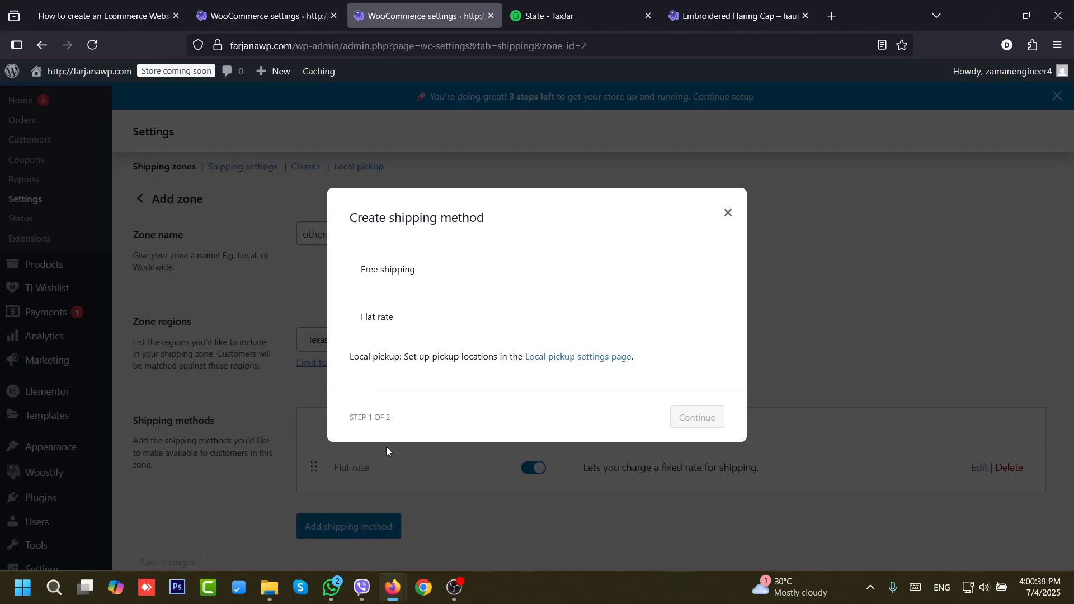
{"action": "left_click", "coordinate": [400, 271]}
{"action": "left_click", "coordinate": [703, 441]}
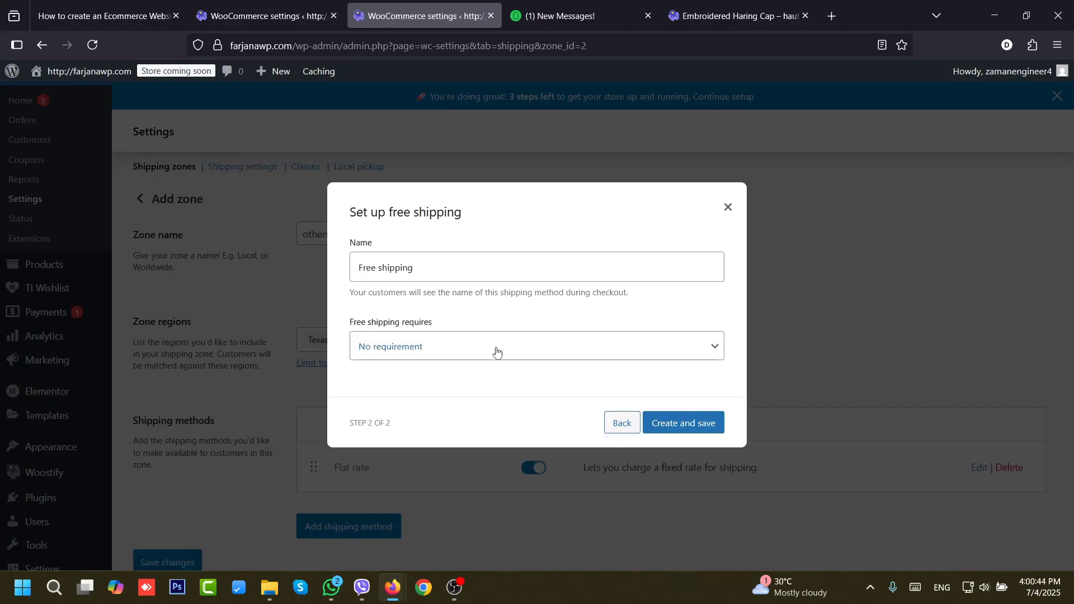
{"action": "left_click", "coordinate": [496, 348]}
{"action": "left_click", "coordinate": [448, 409]}
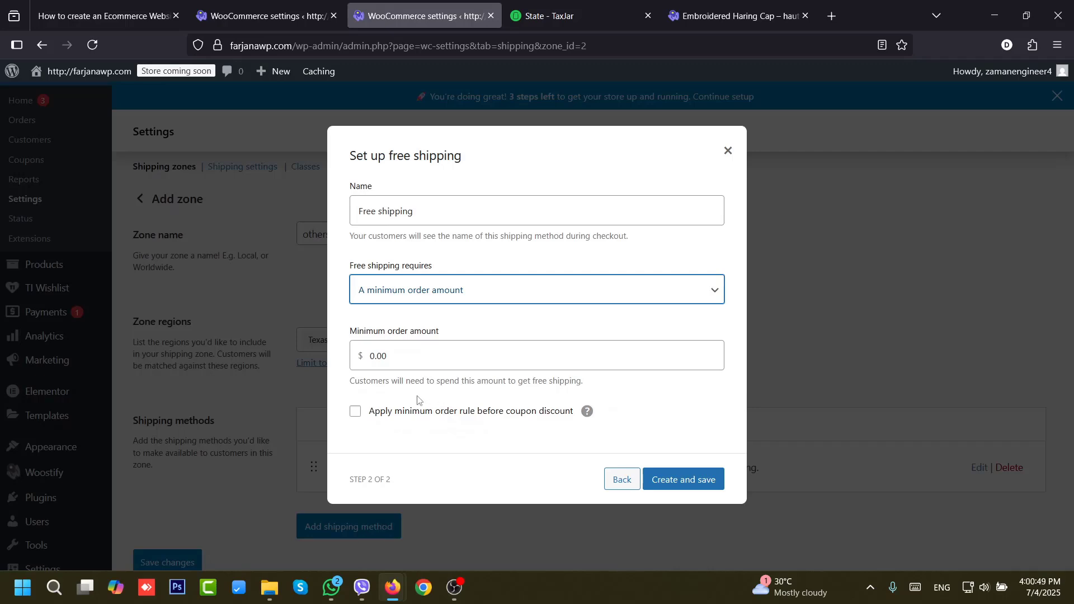
{"action": "double_click", "coordinate": [402, 361]}
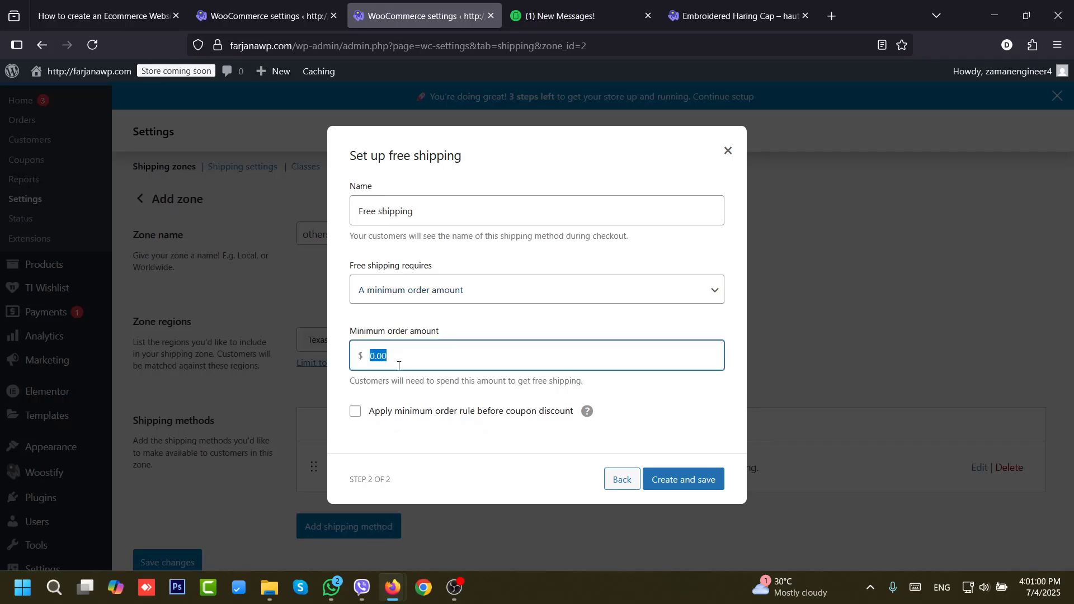
{"action": "type", "text": "200"}
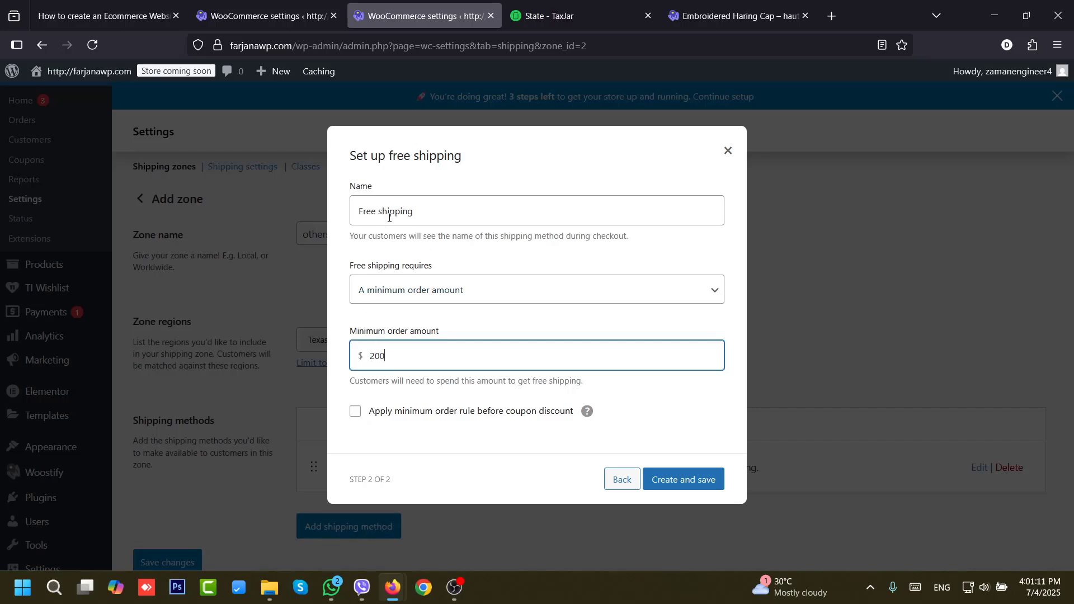
{"action": "left_click", "coordinate": [668, 485]}
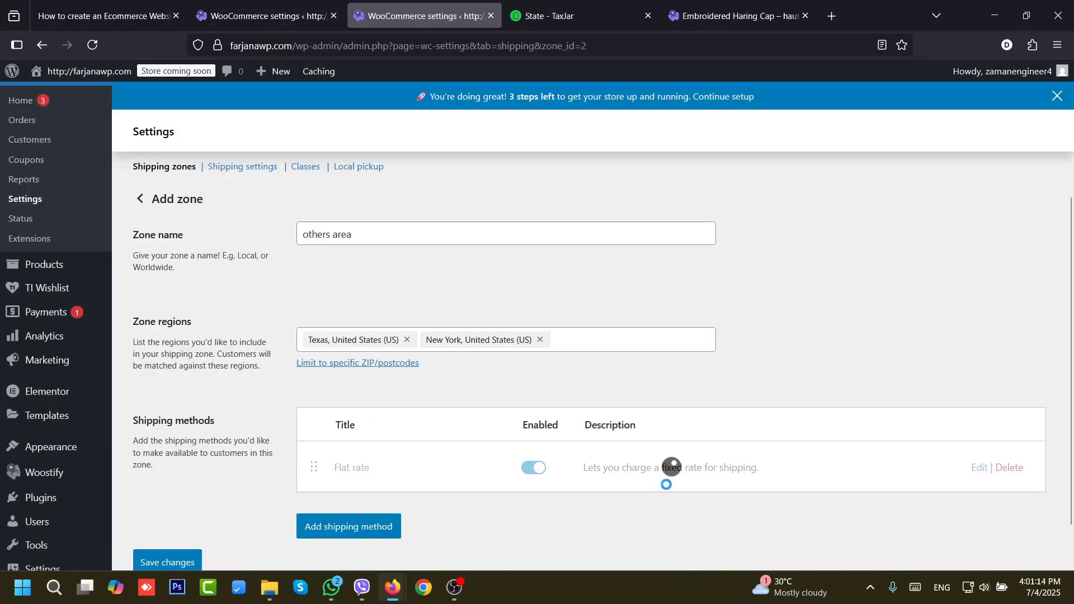
{"action": "scroll", "coordinate": [750, 469], "scroll_direction": "down", "scroll_amount": 3}
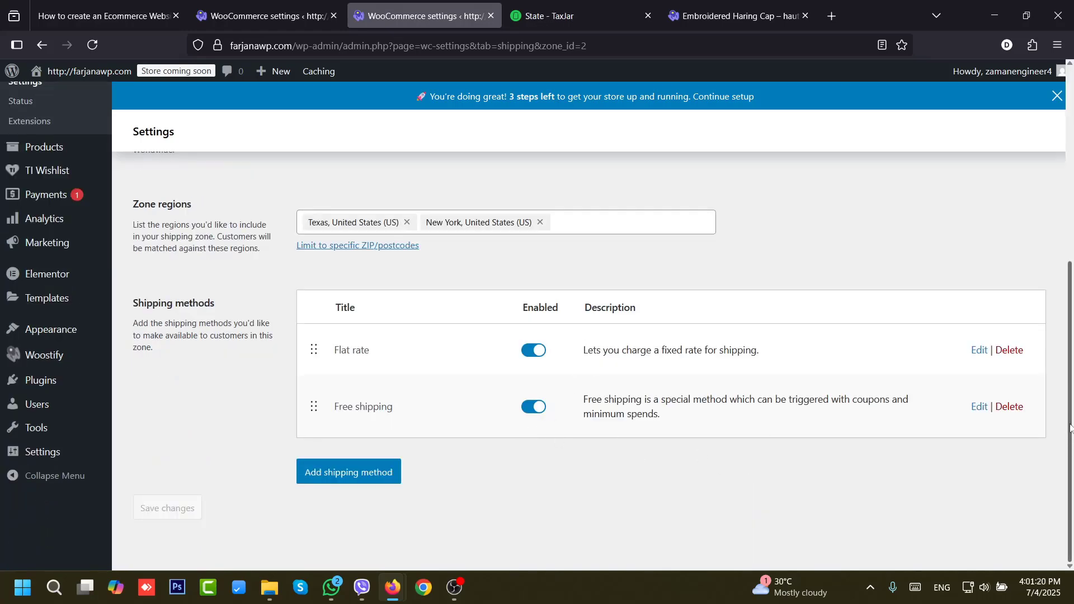
{"action": "left_click_drag", "start_coordinate": [1069, 428], "coordinate": [1069, 236]}
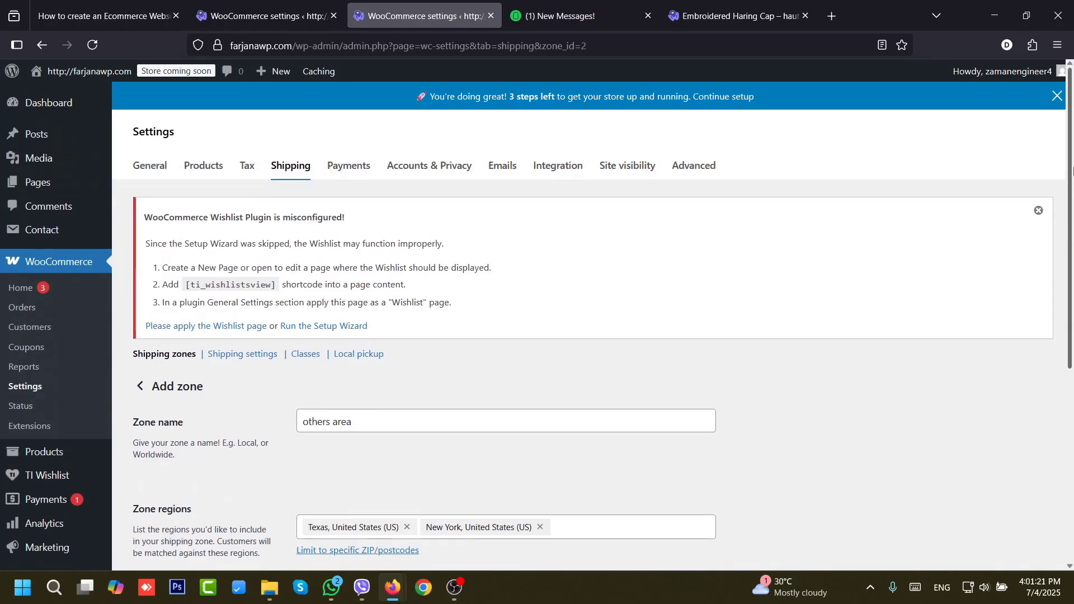
- Return to Shipping zones and open Take offline payments from the Payments settings
{"action": "left_click", "coordinate": [167, 354]}
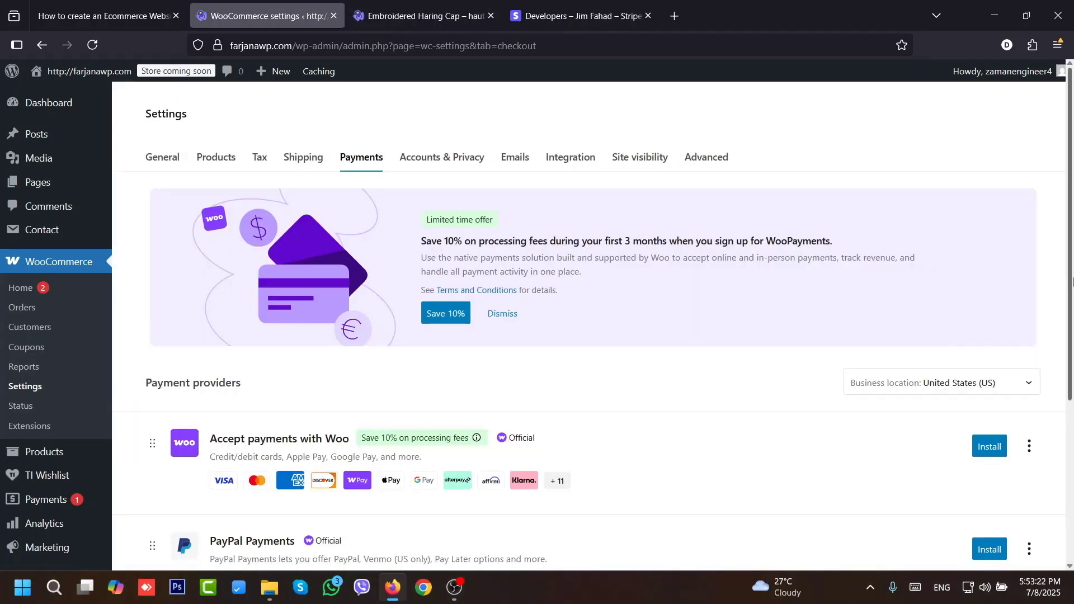
{"action": "scroll", "coordinate": [1072, 369], "scroll_direction": "down", "scroll_amount": 3}
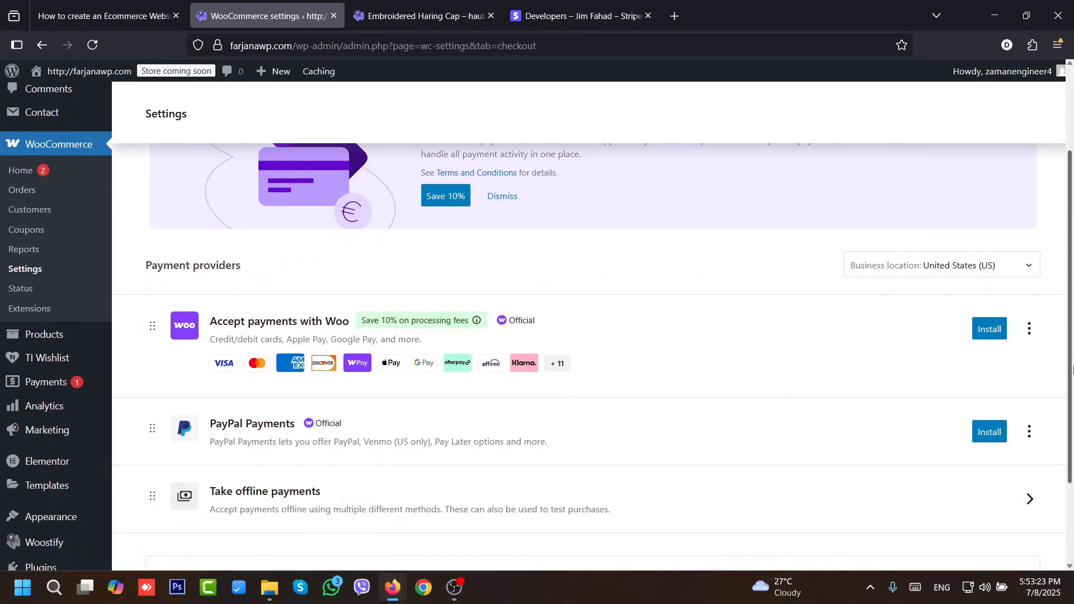
{"action": "scroll", "coordinate": [1072, 369], "scroll_direction": "down", "scroll_amount": 2}
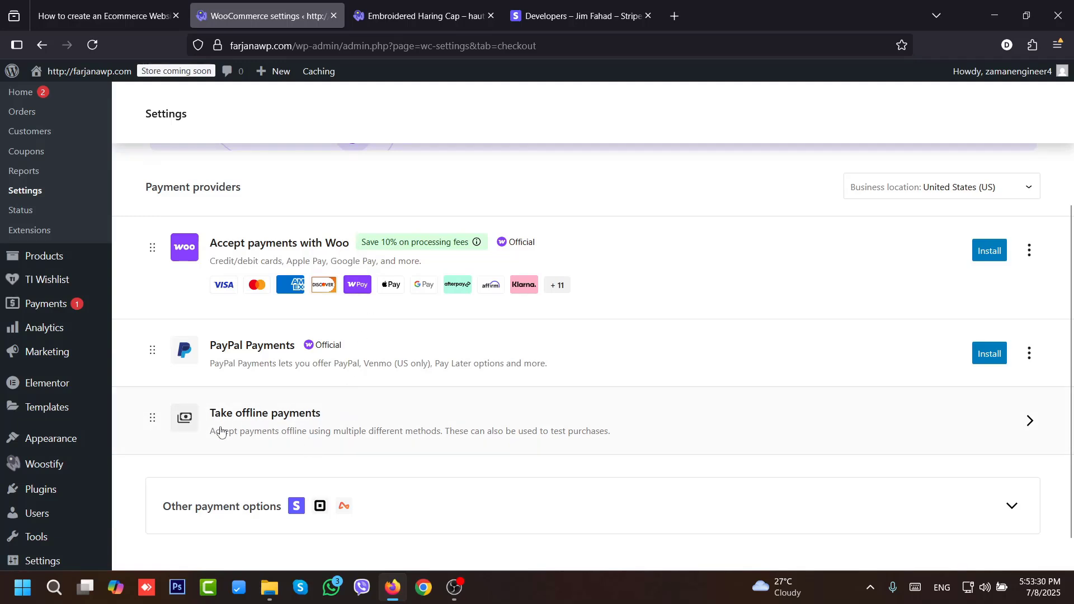
{"action": "left_click", "coordinate": [1027, 425]}
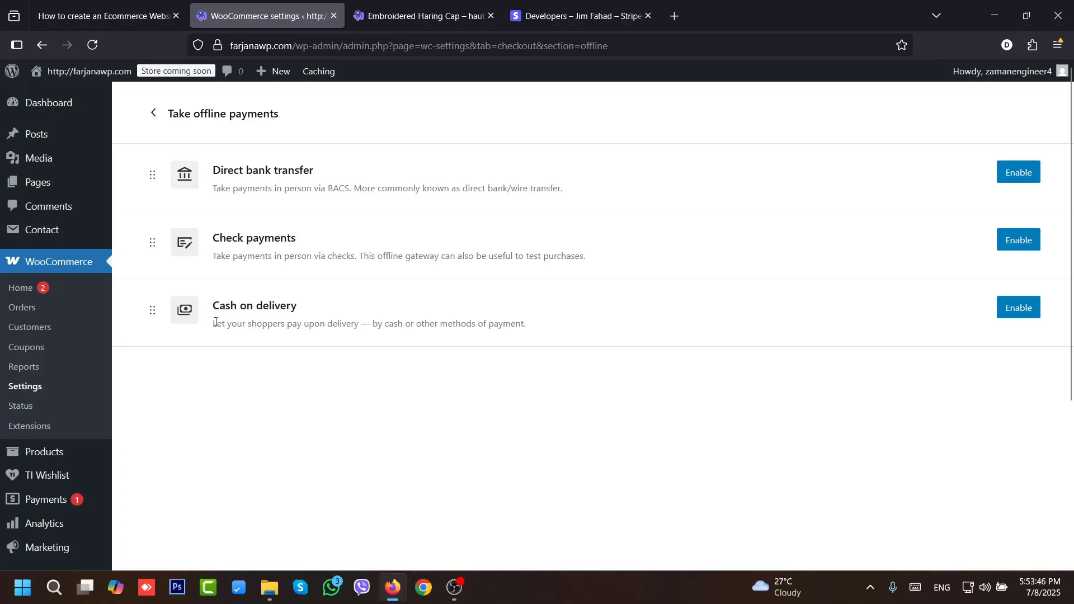
- Enable Cash on delivery, stop accepting it for virtual orders, and save the settings
{"action": "left_click", "coordinate": [1024, 306]}
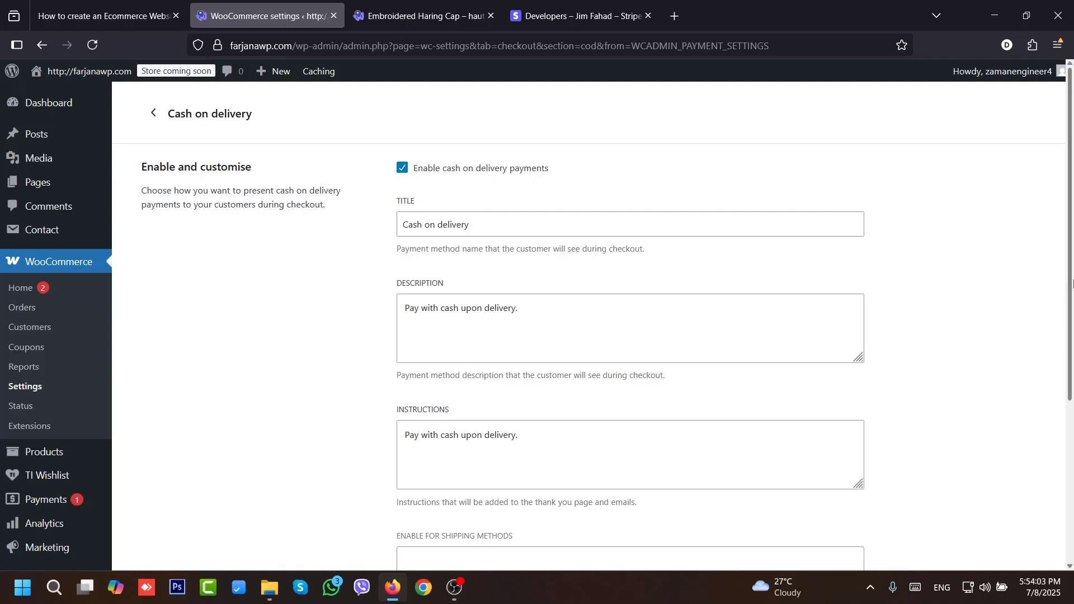
{"action": "scroll", "coordinate": [1042, 442], "scroll_direction": "down", "scroll_amount": 4}
{"action": "scroll", "coordinate": [1043, 448], "scroll_direction": "up", "scroll_amount": 4}
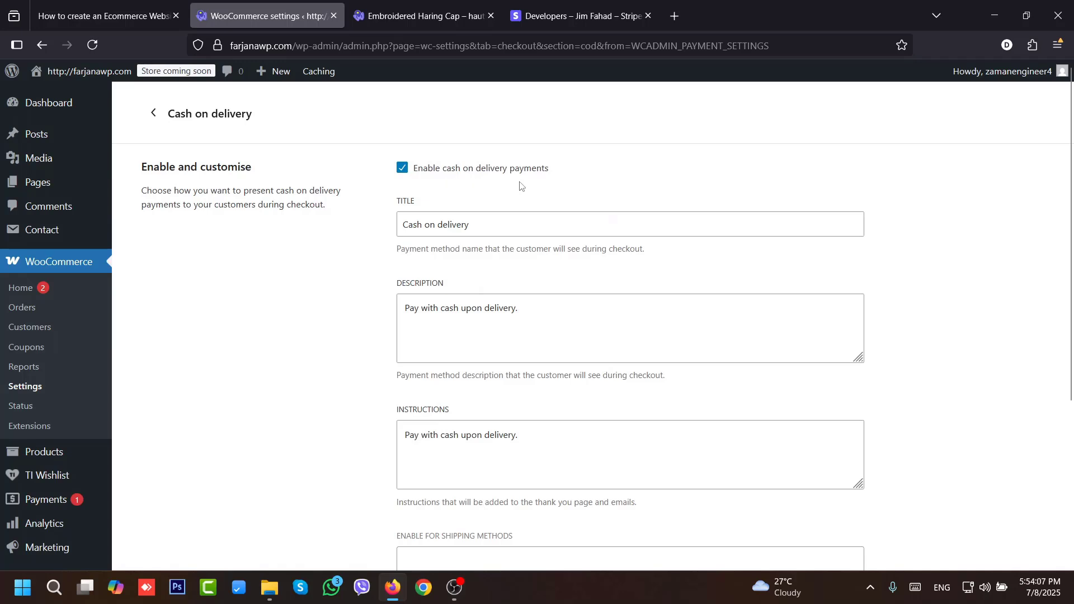
{"action": "scroll", "coordinate": [1041, 402], "scroll_direction": "down", "scroll_amount": 4}
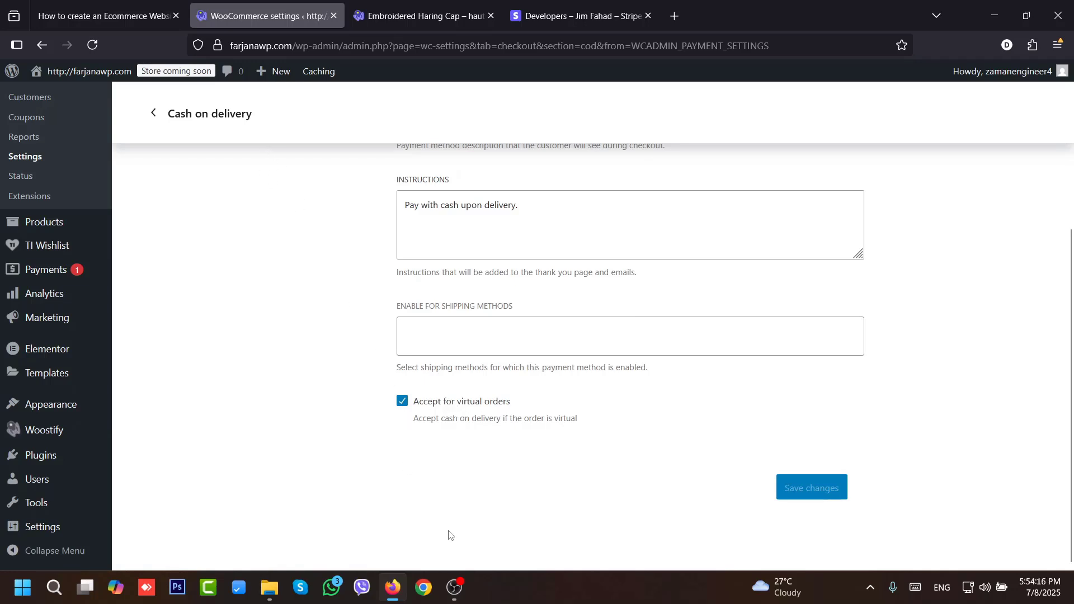
{"action": "left_click", "coordinate": [402, 403]}
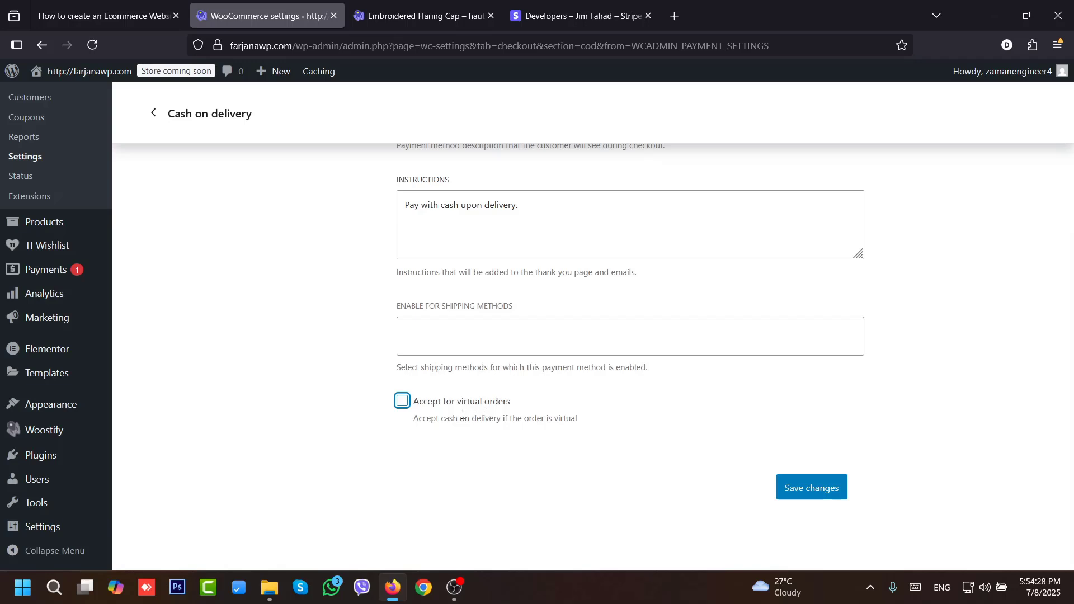
{"action": "left_click", "coordinate": [812, 495]}
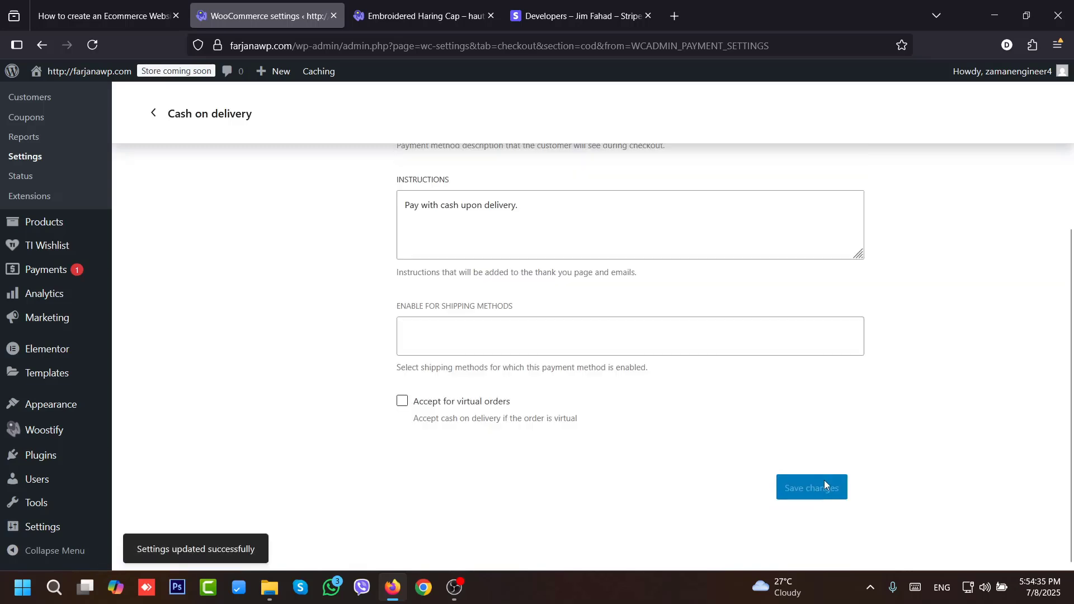
- Go to Plugins > Add Plugin in the admin sidebar
{"action": "left_click_drag", "start_coordinate": [1071, 389], "coordinate": [1062, 263]}
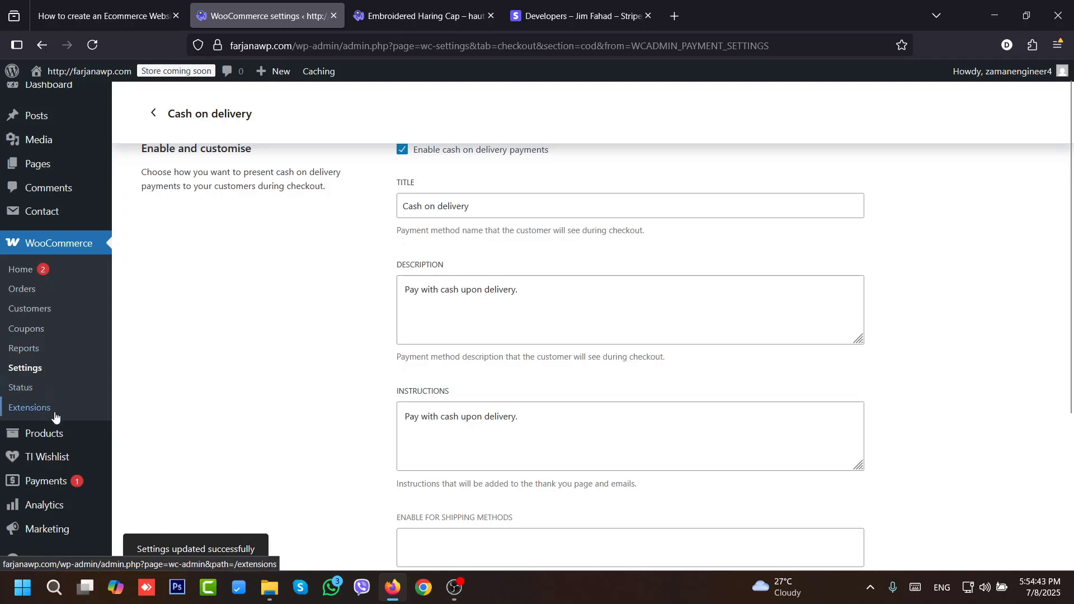
{"action": "mouse_move", "coordinate": [58, 434]}
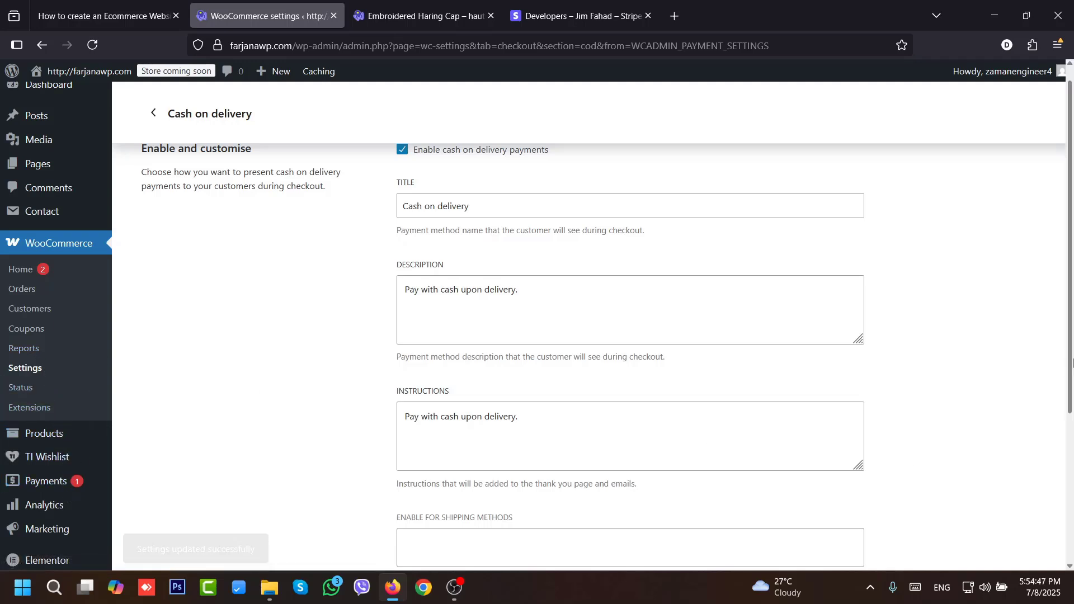
{"action": "scroll", "coordinate": [132, 480], "scroll_direction": "down", "scroll_amount": 2}
{"action": "mouse_move", "coordinate": [46, 541]}
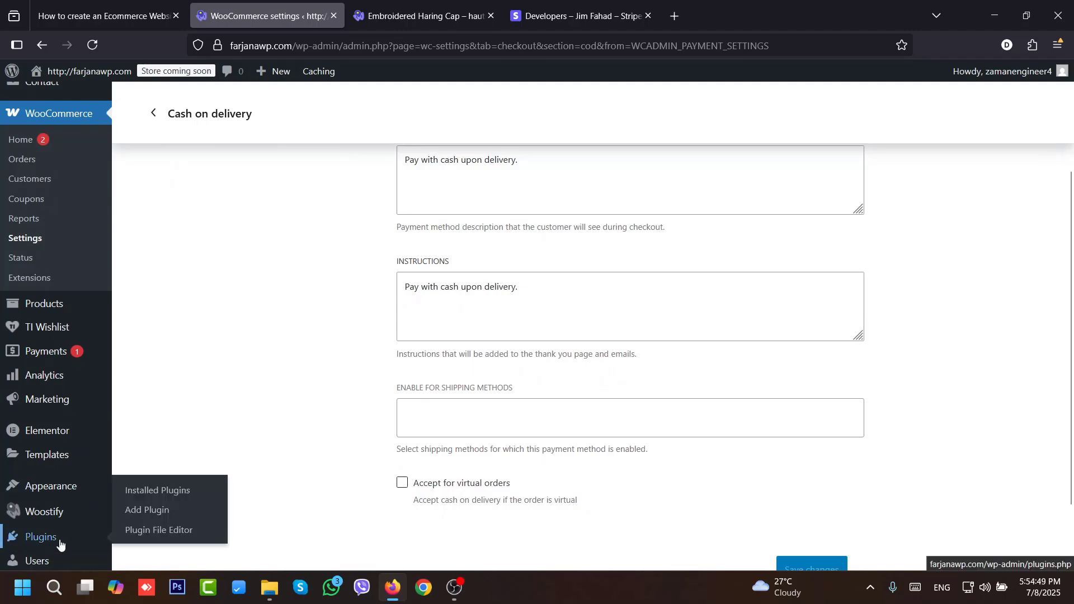
{"action": "left_click", "coordinate": [131, 513]}
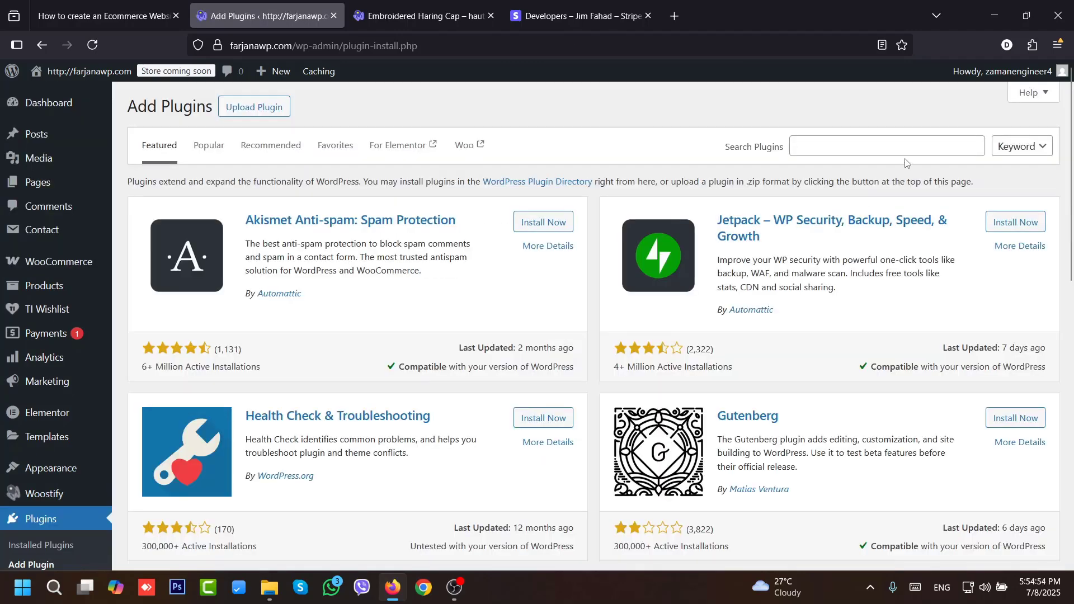
- Search the plugin directory for 'paypal' and install Payment Plugins for PayPal
{"action": "left_click", "coordinate": [897, 152]}
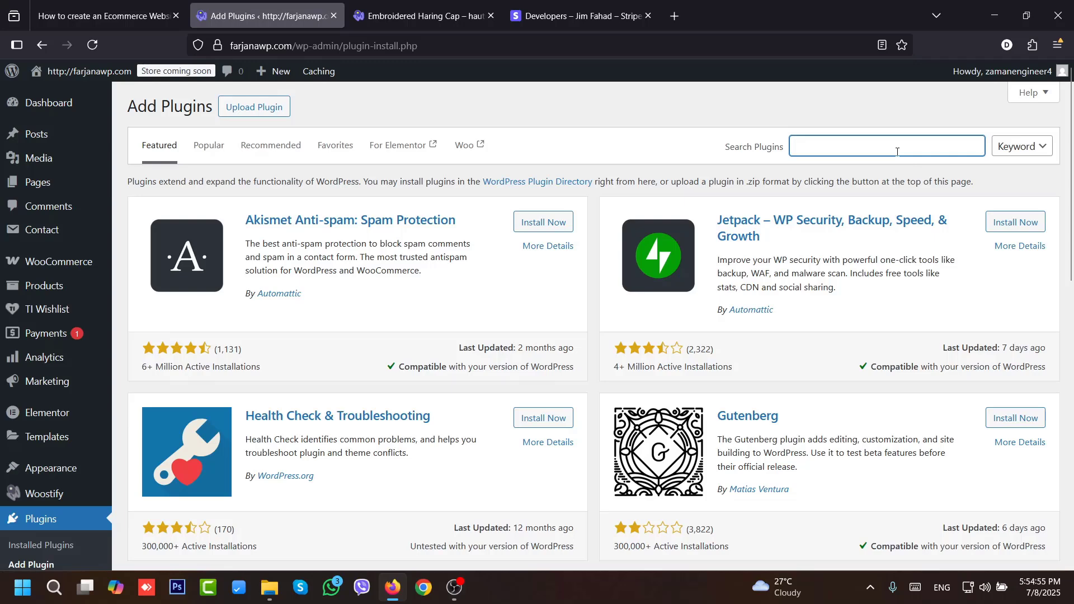
{"action": "type", "text": "paypal"}
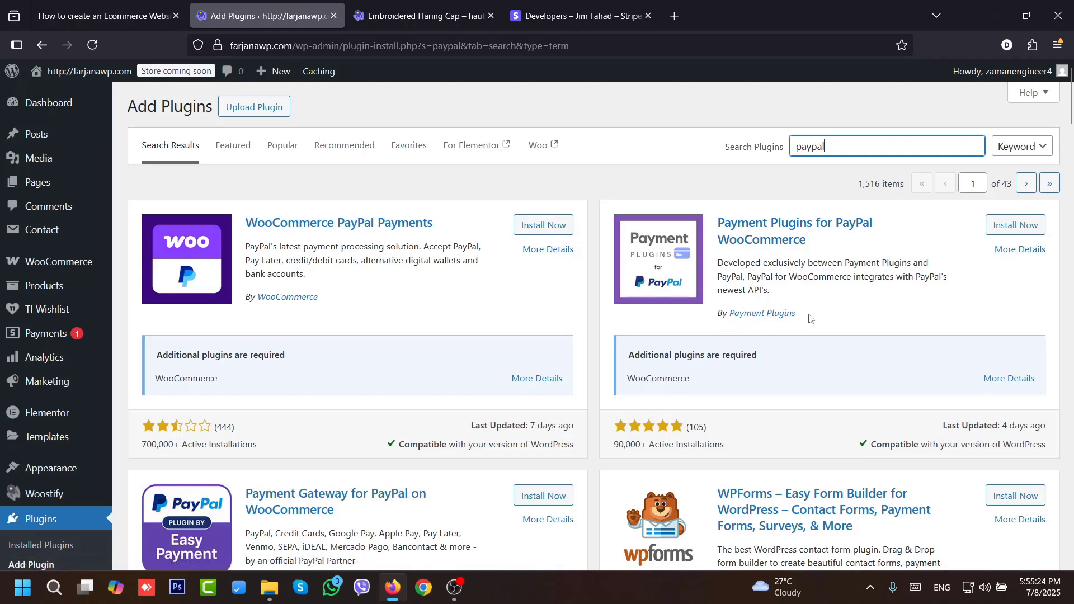
{"action": "left_click", "coordinate": [1028, 227]}
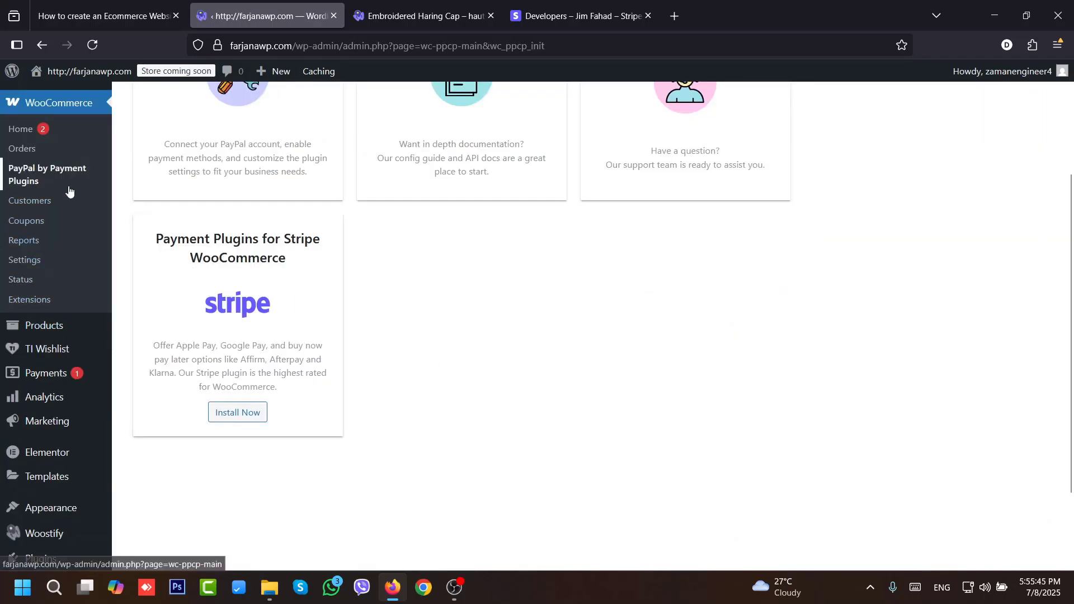
- Search for 'stripe', then install and activate Payment Plugins for Stripe WooCommerce
{"action": "scroll", "coordinate": [1070, 180], "scroll_direction": "up", "scroll_amount": 2}
{"action": "scroll", "coordinate": [853, 349], "scroll_direction": "down", "scroll_amount": 3}
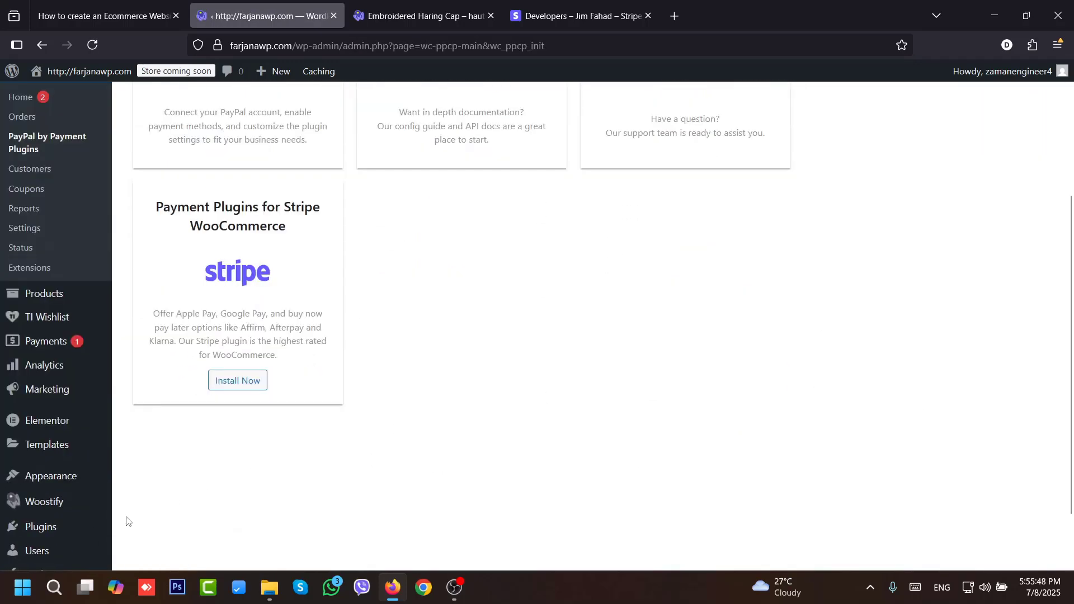
{"action": "mouse_move", "coordinate": [75, 547]}
{"action": "left_click", "coordinate": [150, 529]}
{"action": "left_click", "coordinate": [802, 149]}
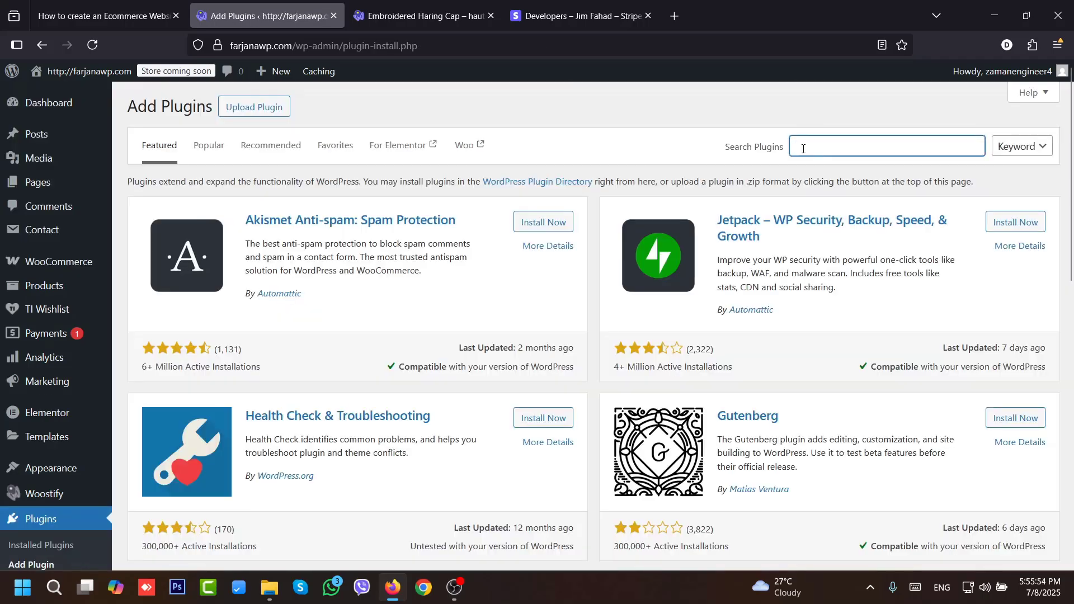
{"action": "type", "text": "stripe"}
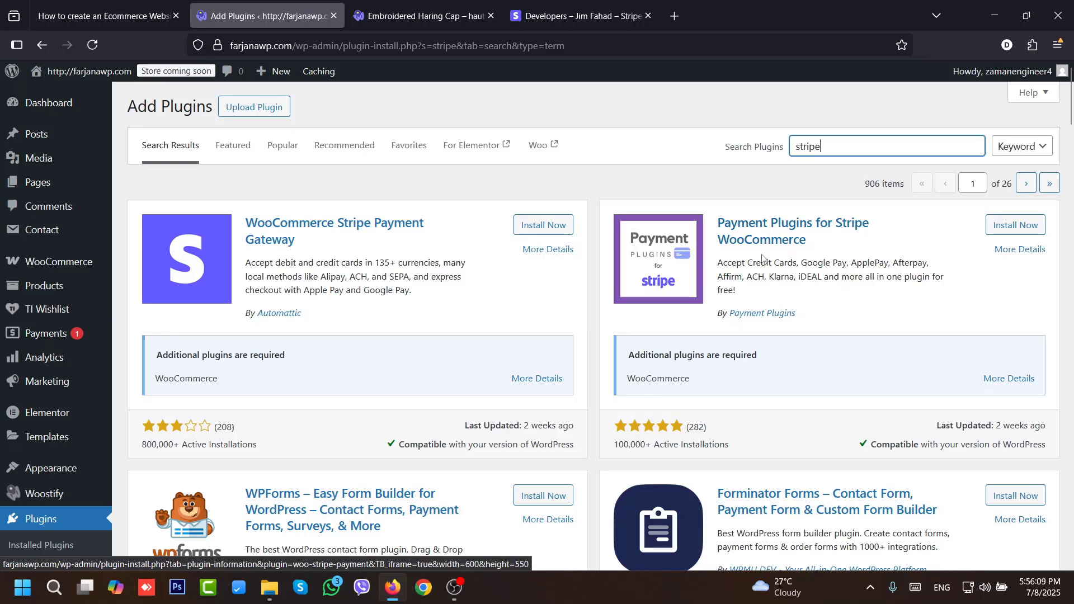
{"action": "left_click", "coordinate": [1007, 229]}
{"action": "left_click", "coordinate": [1007, 229]}
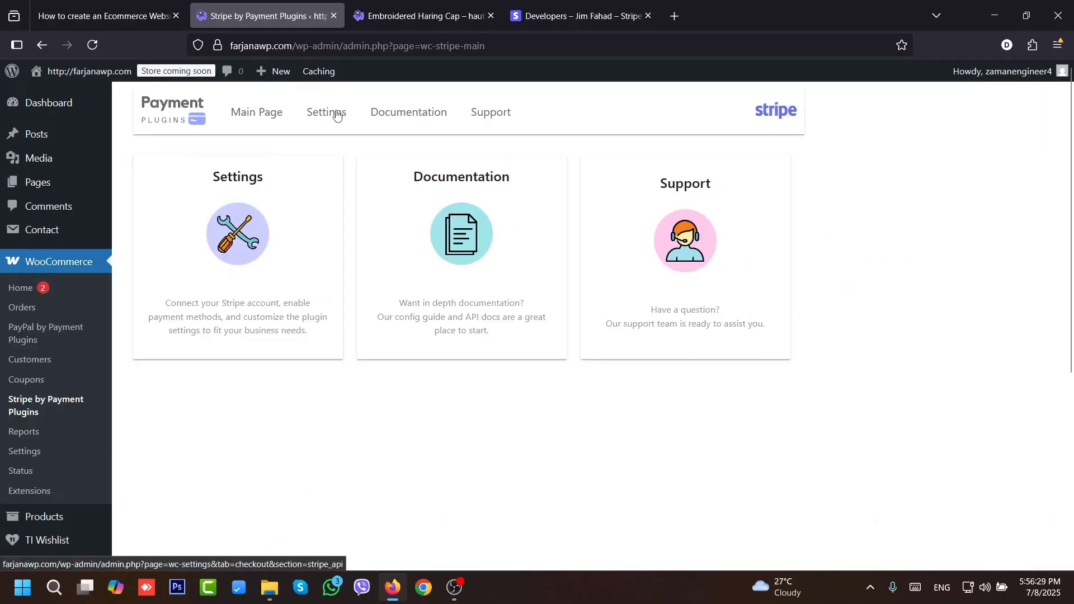
- Copy the test publishable key from the Stripe dashboard into the Test Publishable Key field
{"action": "left_click", "coordinate": [336, 115]}
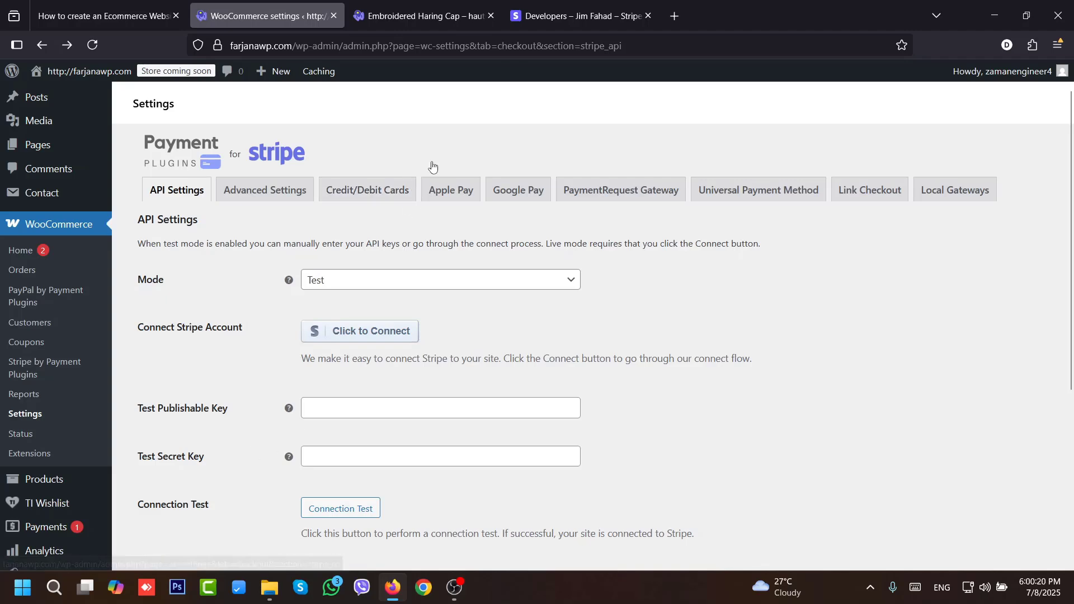
{"action": "left_click", "coordinate": [568, 4]}
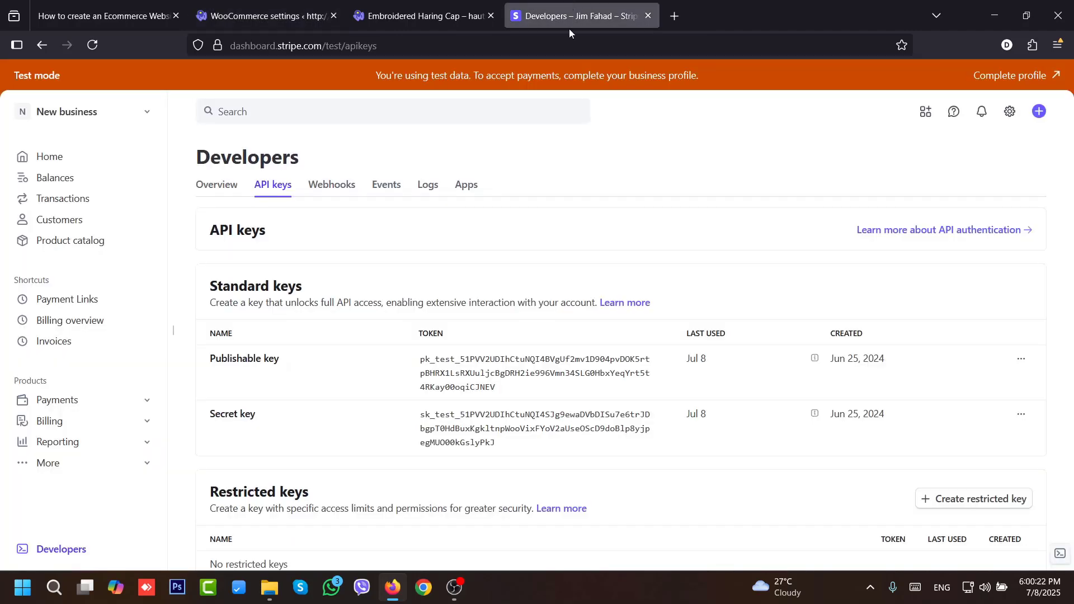
{"action": "left_click", "coordinate": [66, 554]}
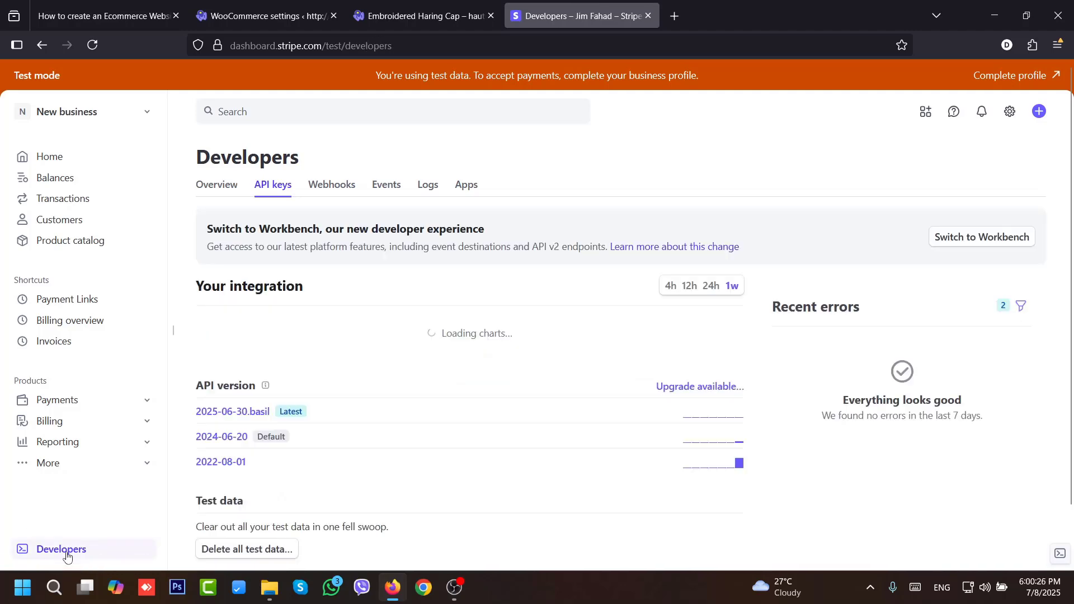
{"action": "left_click", "coordinate": [273, 187]}
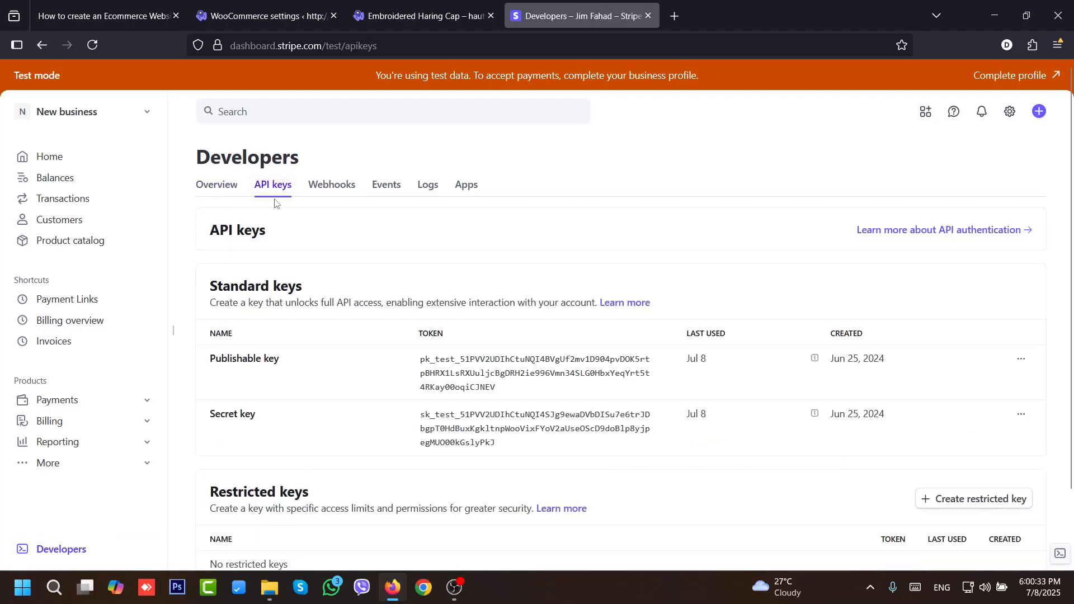
{"action": "left_click", "coordinate": [482, 374]}
{"action": "left_click", "coordinate": [272, 17]}
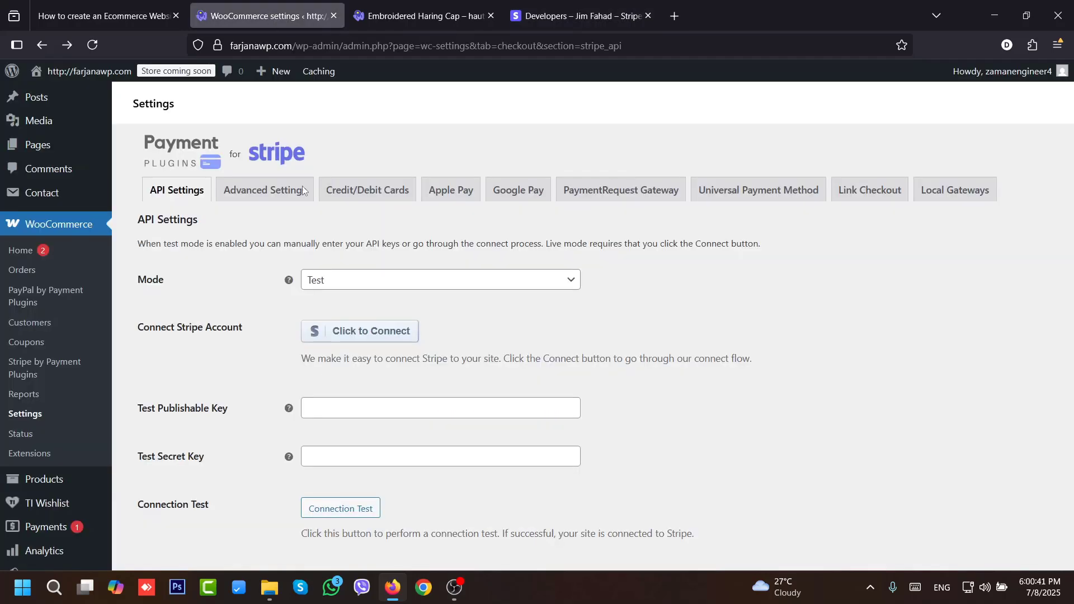
{"action": "left_click", "coordinate": [335, 410]}
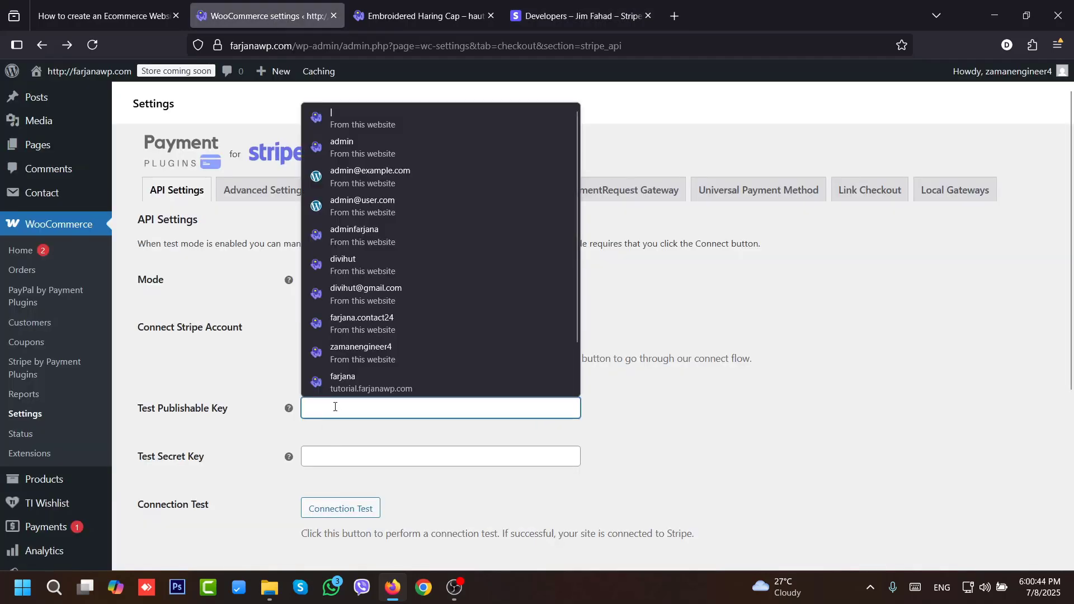
{"action": "key", "text": "ctrl+v"}
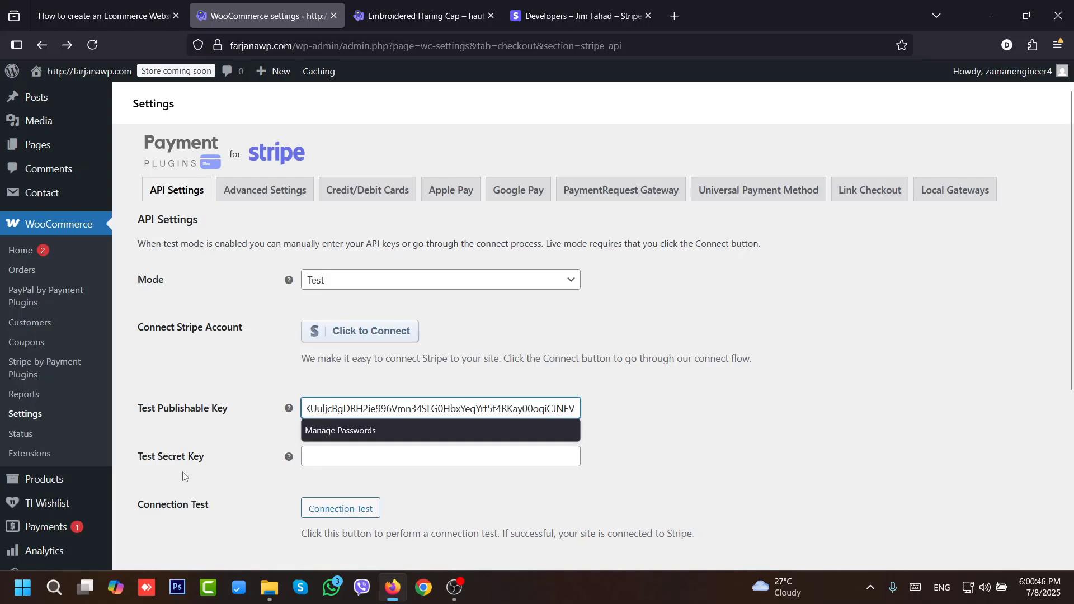
- Copy the test secret key from Stripe into the Test Secret Key field
{"action": "left_click", "coordinate": [576, 16]}
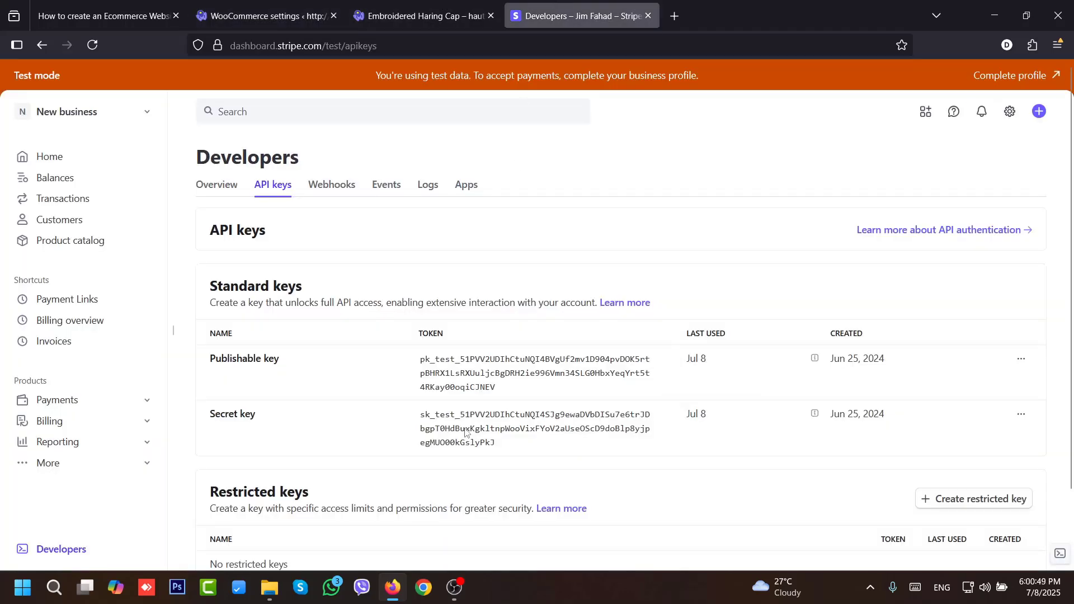
{"action": "left_click", "coordinate": [496, 423]}
{"action": "left_click", "coordinate": [263, 16]}
{"action": "left_click", "coordinate": [420, 456]}
{"action": "key", "text": "ctrl+v"}
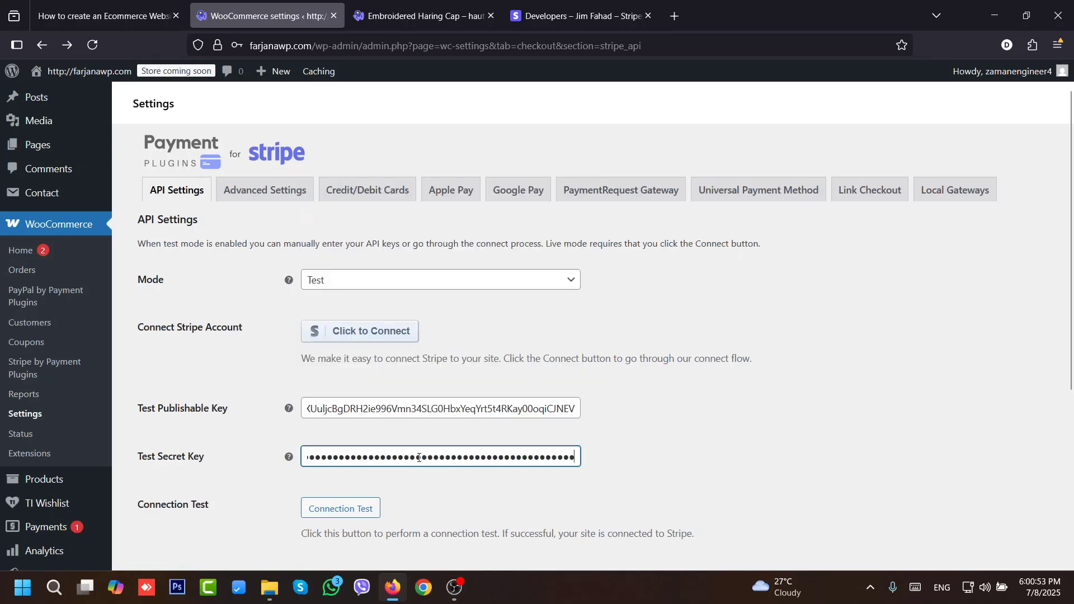
- Run a successful Connection Test to Stripe and save the API settings
{"action": "scroll", "coordinate": [991, 395], "scroll_direction": "down", "scroll_amount": 3}
{"action": "left_click", "coordinate": [324, 381]}
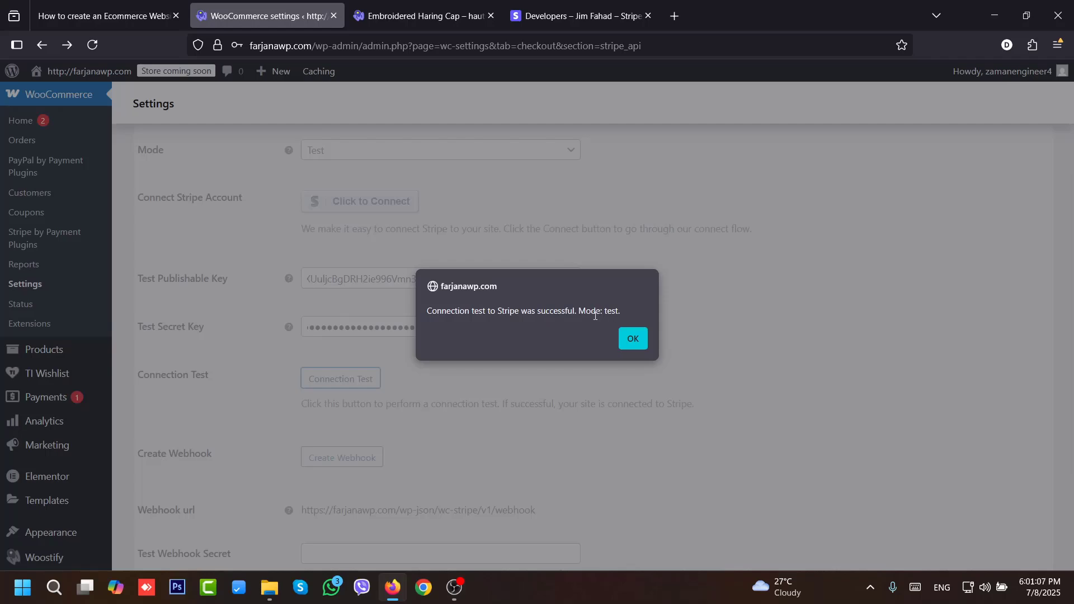
{"action": "left_click", "coordinate": [632, 338]}
{"action": "scroll", "coordinate": [391, 442], "scroll_direction": "down", "scroll_amount": 3}
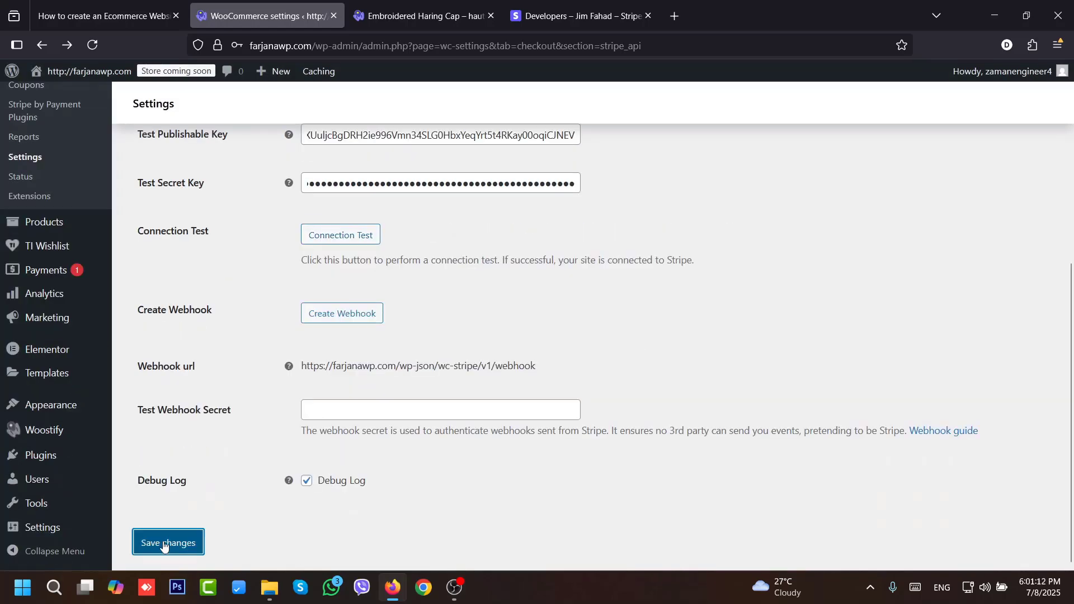
{"action": "left_click", "coordinate": [163, 542]}
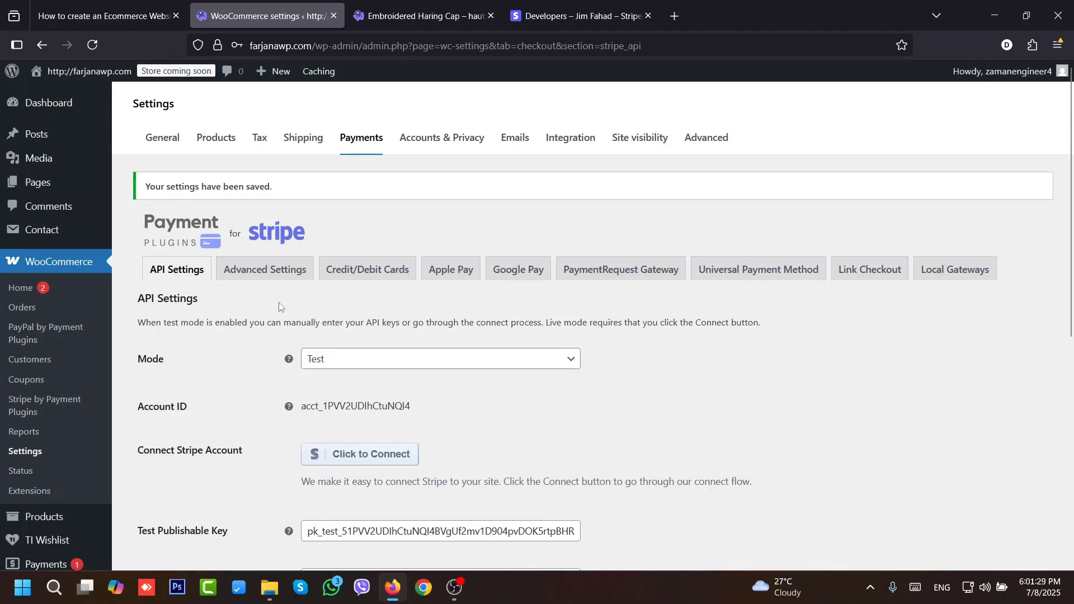
- Briefly switch the Stripe gateway to Live mode and check the dashboard's Test mode banner
{"action": "left_click", "coordinate": [321, 363]}
{"action": "left_click", "coordinate": [320, 404]}
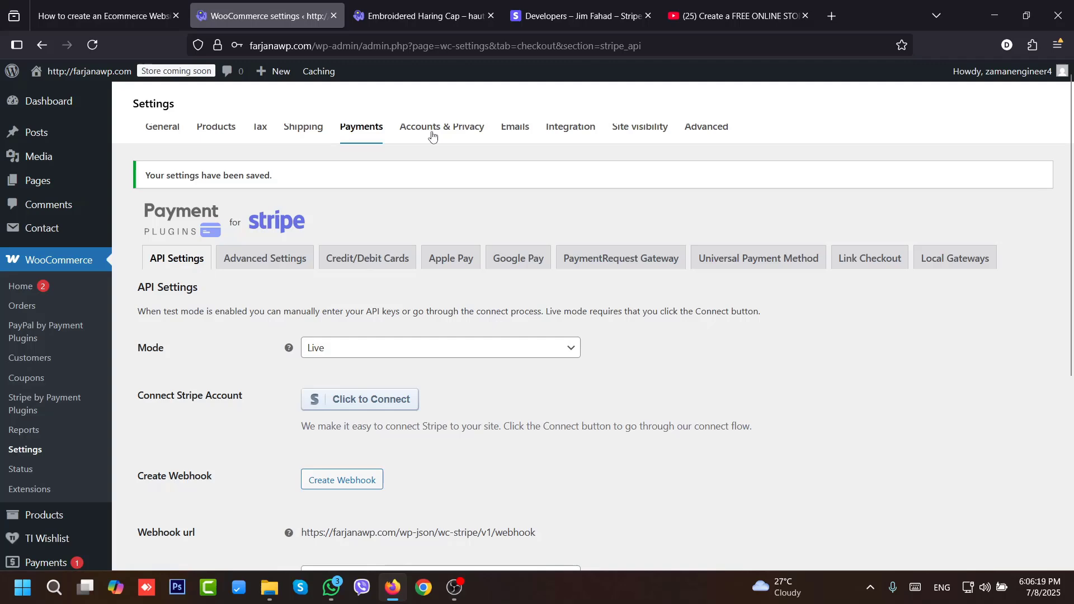
{"action": "left_click", "coordinate": [578, 16]}
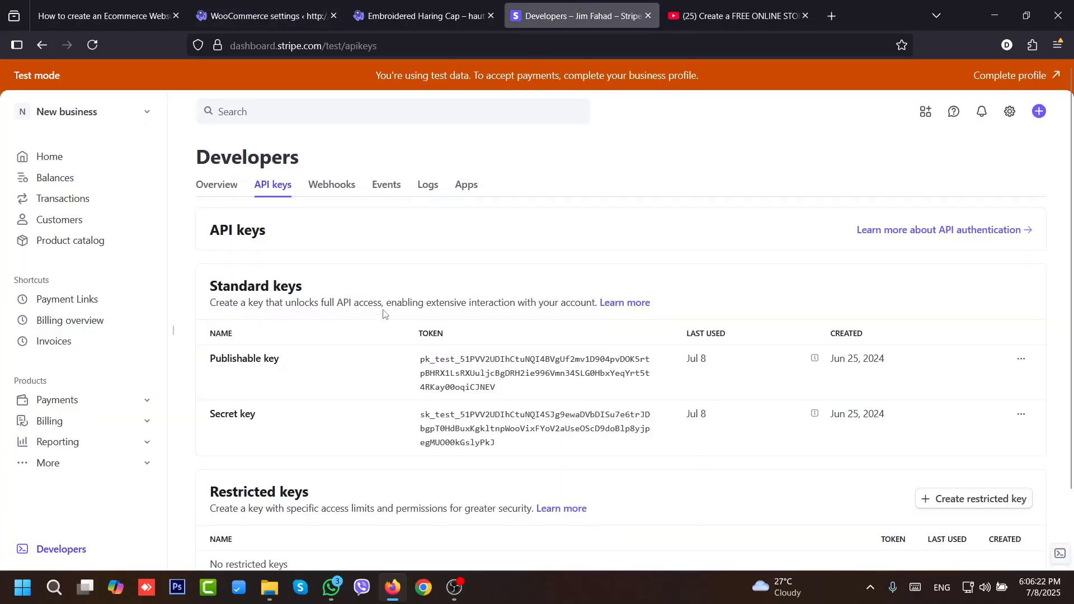
{"action": "triple_click", "coordinate": [36, 70]}
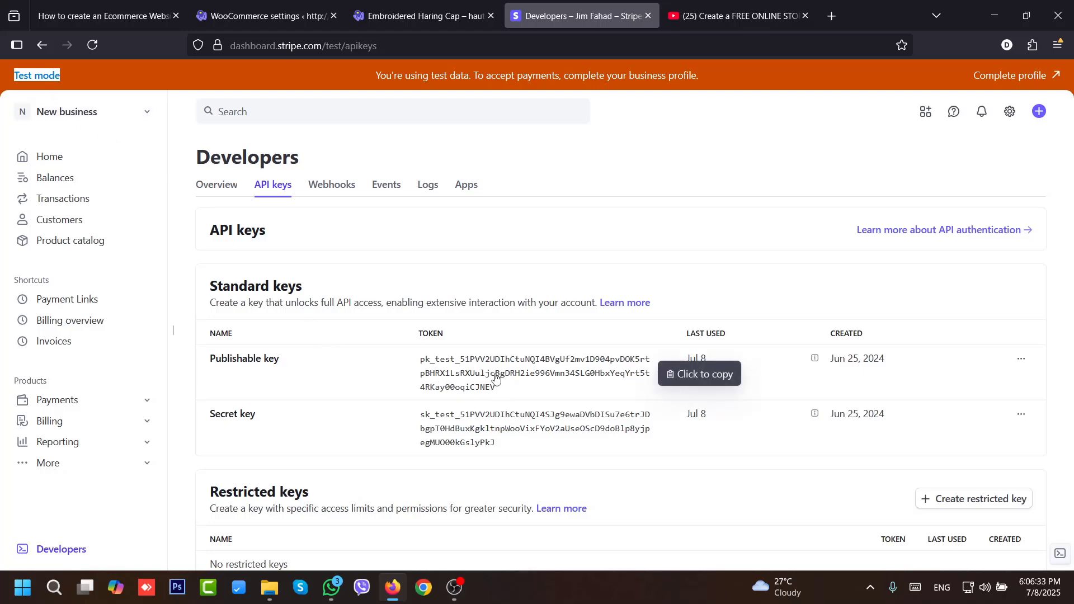
{"action": "left_click", "coordinate": [237, 7]}
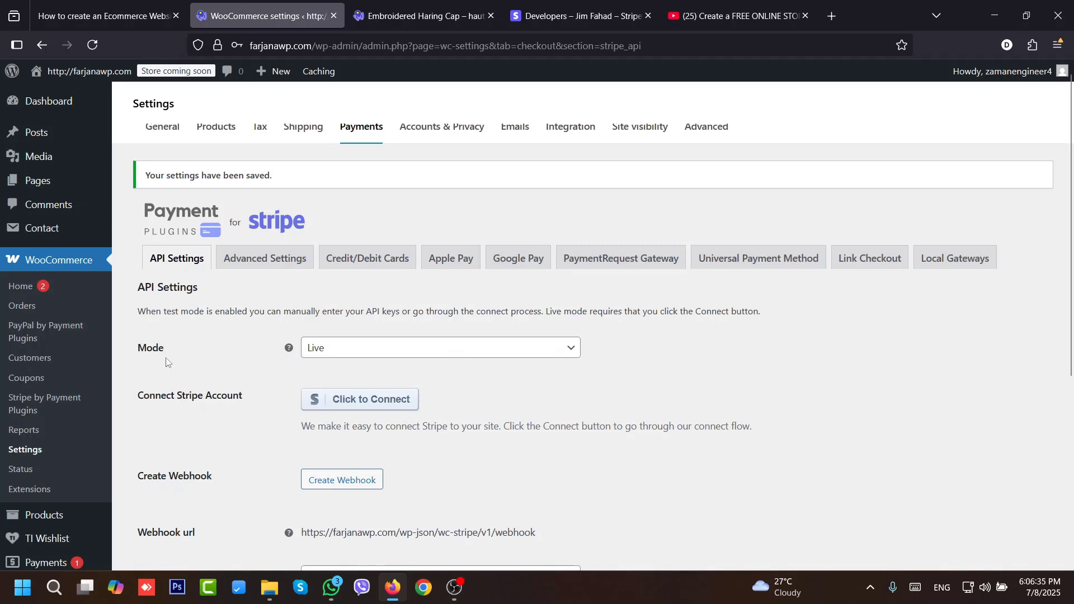
- Set the Stripe gateway Mode to Test and open its Advanced Settings
{"action": "left_click", "coordinate": [335, 350]}
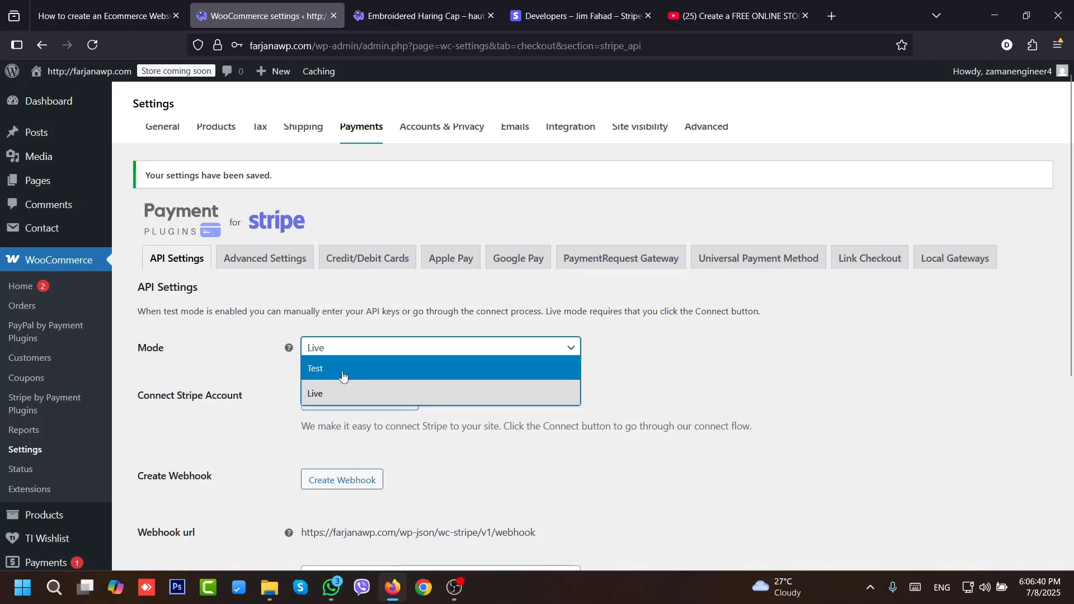
{"action": "left_click", "coordinate": [339, 371]}
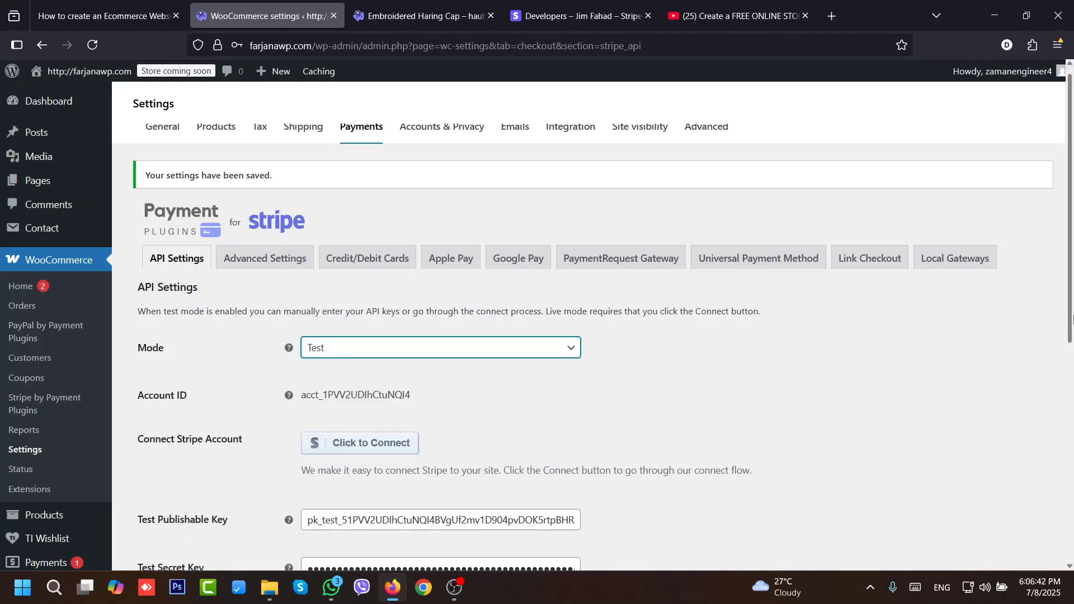
{"action": "scroll", "coordinate": [338, 374], "scroll_direction": "down", "scroll_amount": 6}
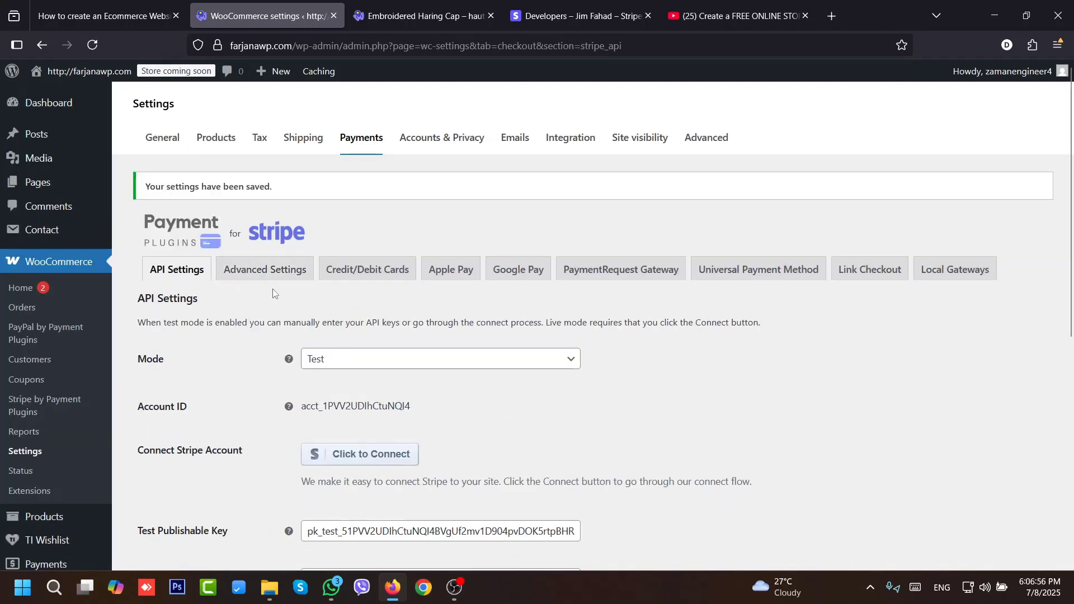
{"action": "left_click", "coordinate": [250, 276]}
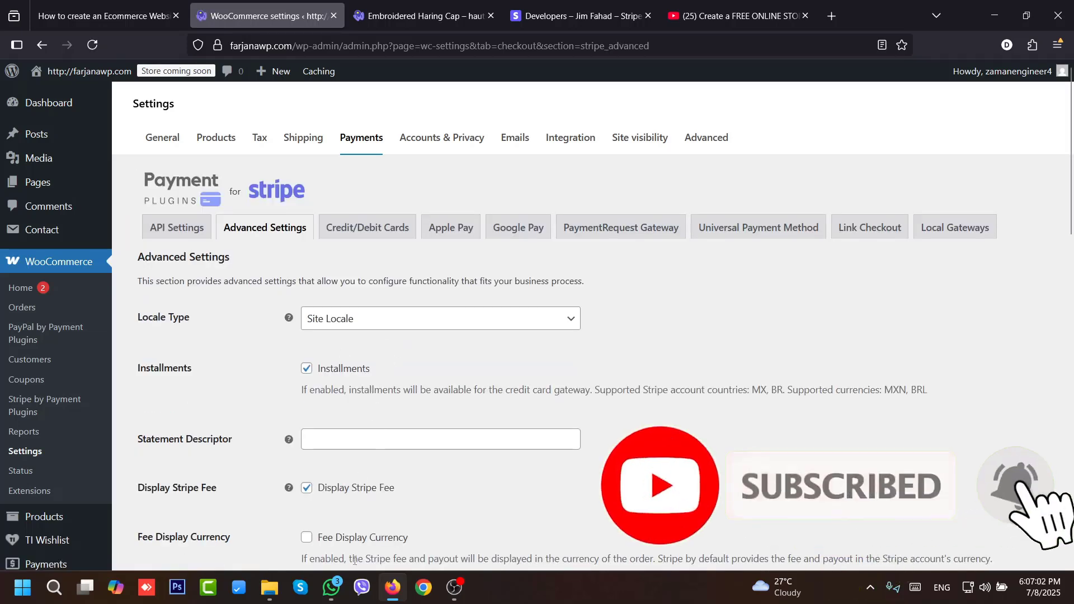
{"action": "left_click_drag", "start_coordinate": [1072, 165], "coordinate": [1072, 138]}
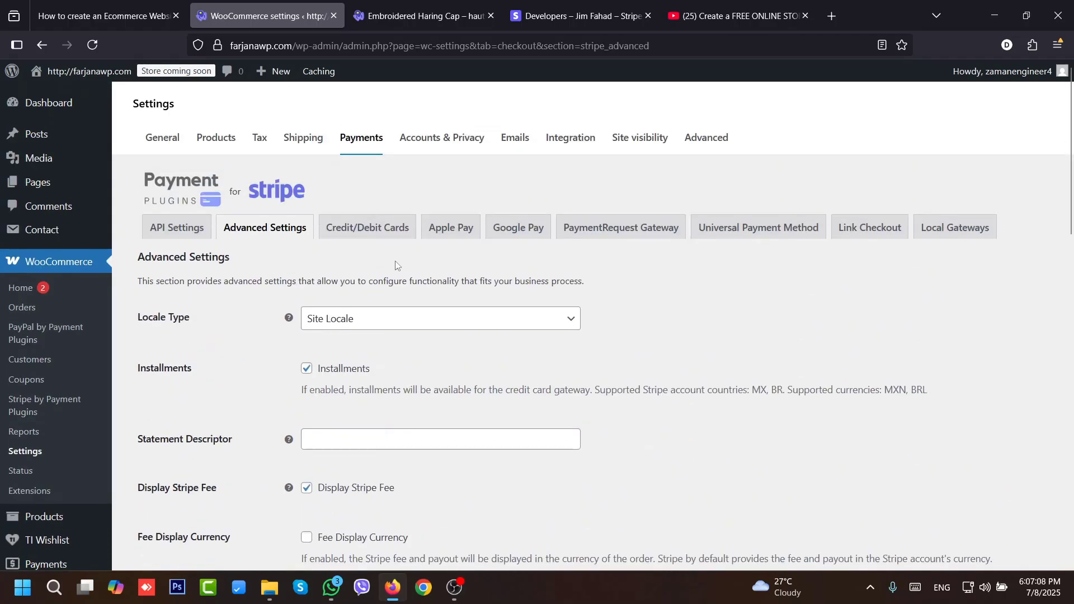
- Open the PayPal plugin's settings and attempt Click to Connect, closing the security popup
{"action": "left_click", "coordinate": [59, 334]}
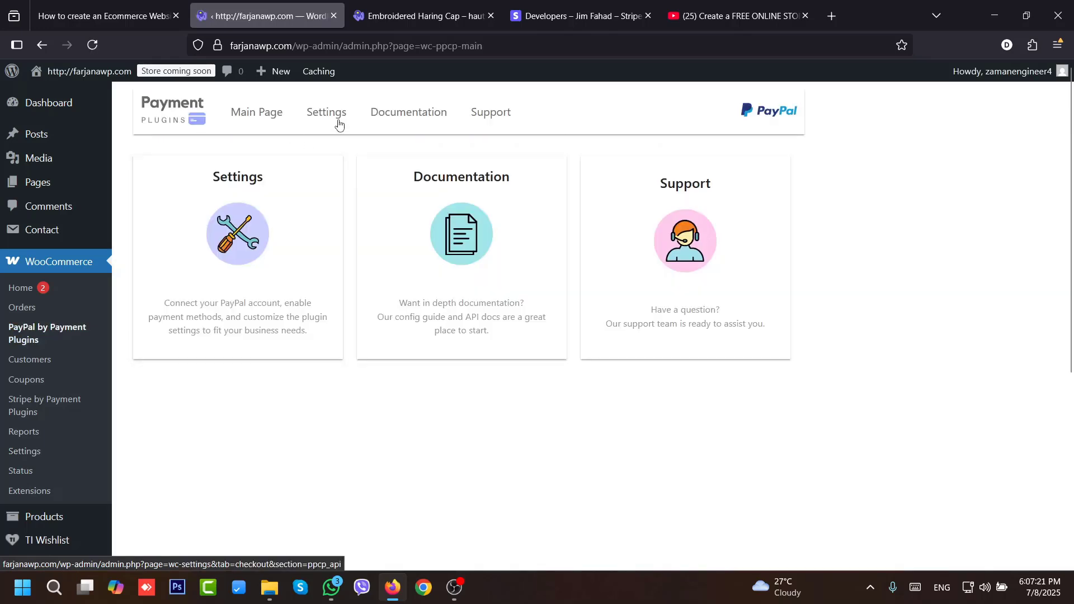
{"action": "left_click", "coordinate": [338, 123]}
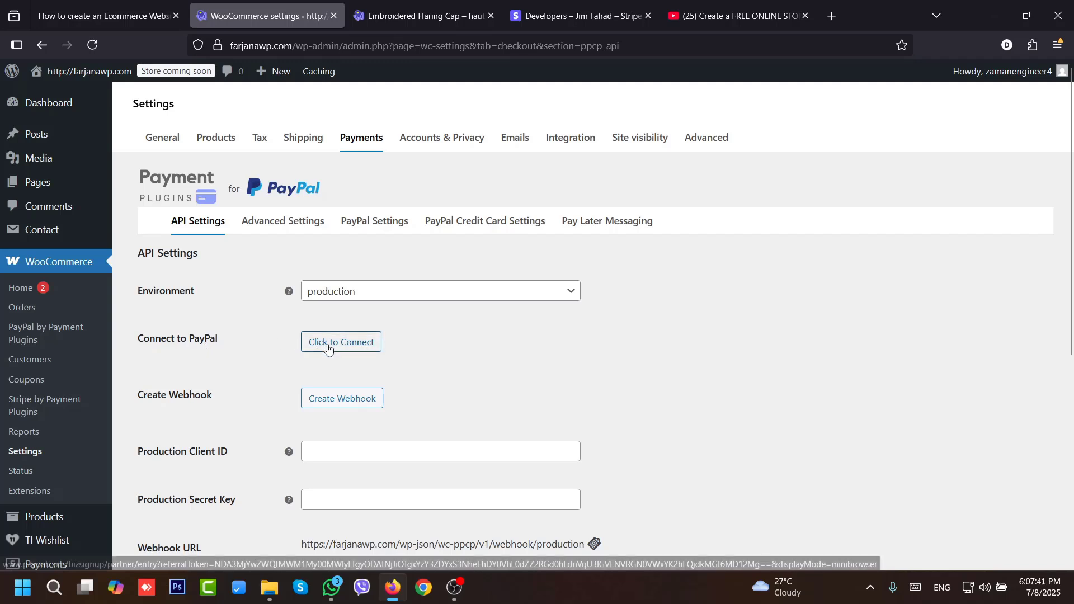
{"action": "left_click", "coordinate": [354, 345]}
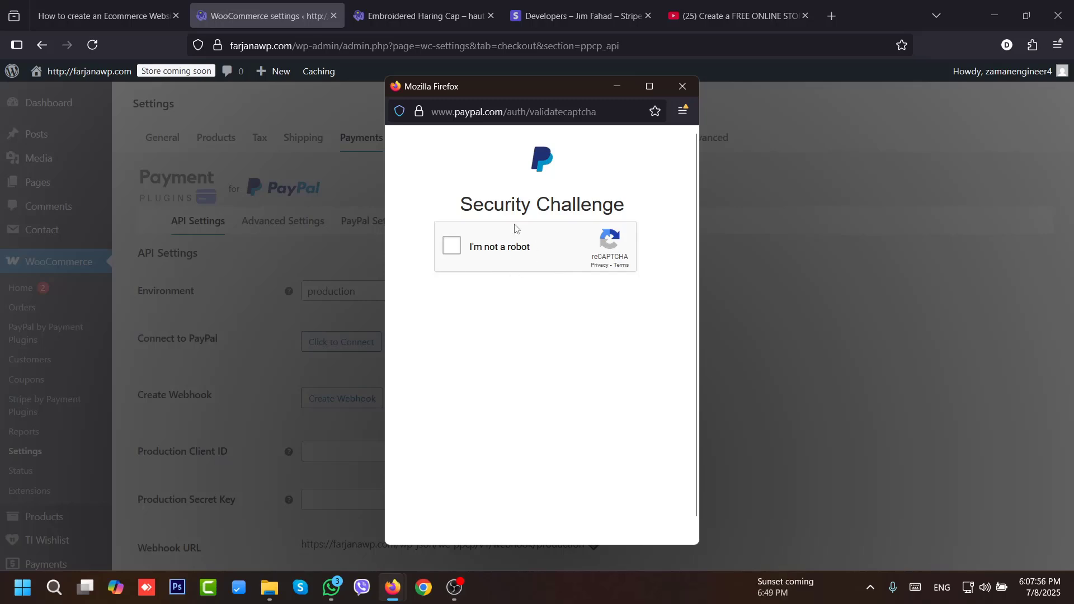
{"action": "left_click", "coordinate": [682, 87]}
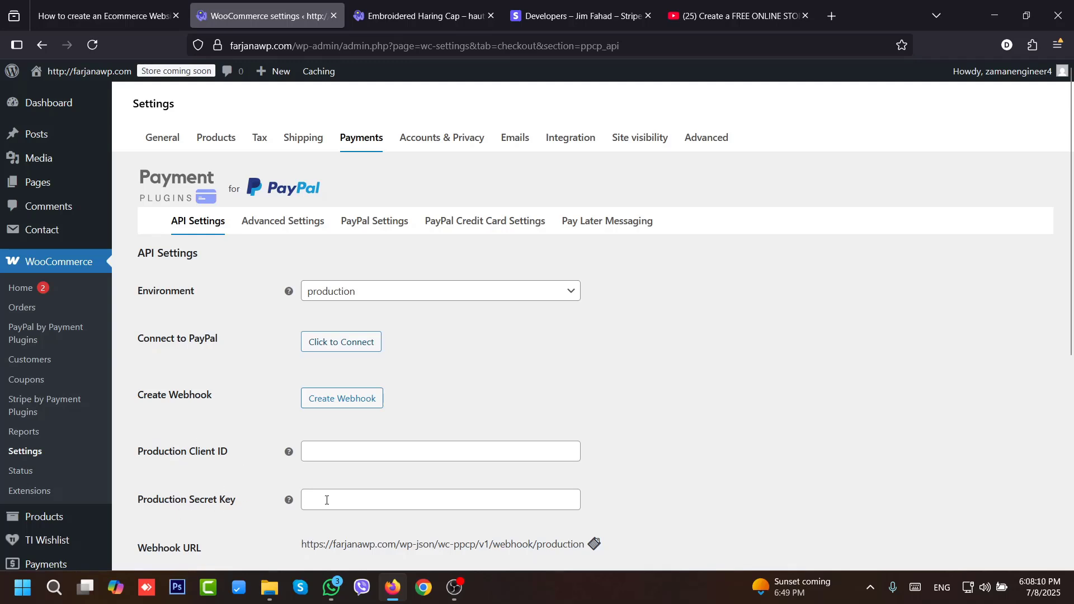
- Change the PayPal Environment from production to sandbox and stay on API Settings
{"action": "left_click", "coordinate": [488, 293]}
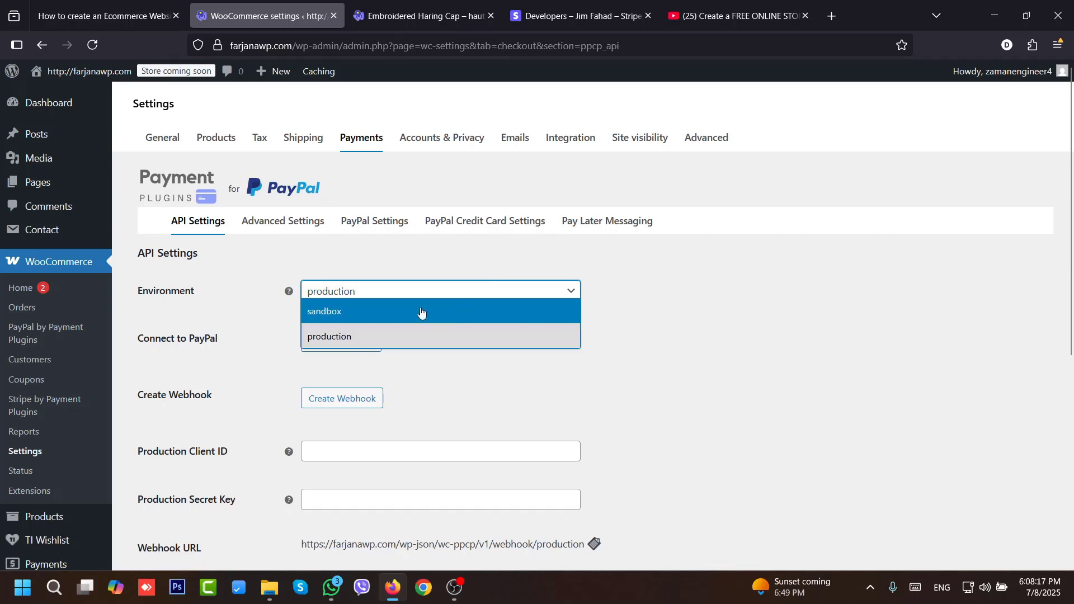
{"action": "left_click", "coordinate": [332, 313]}
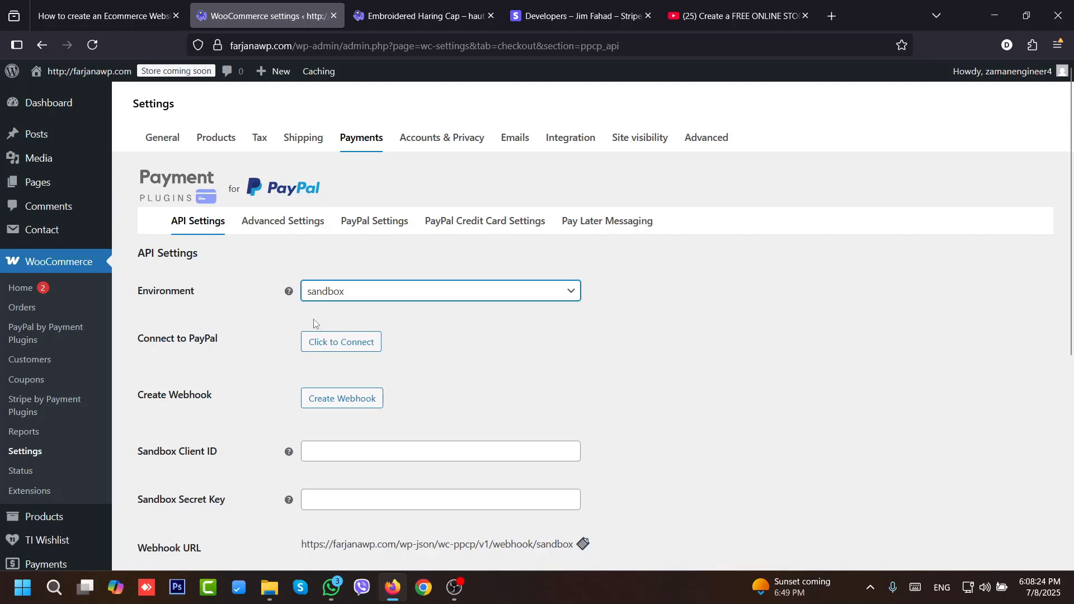
{"action": "left_click", "coordinate": [334, 291]}
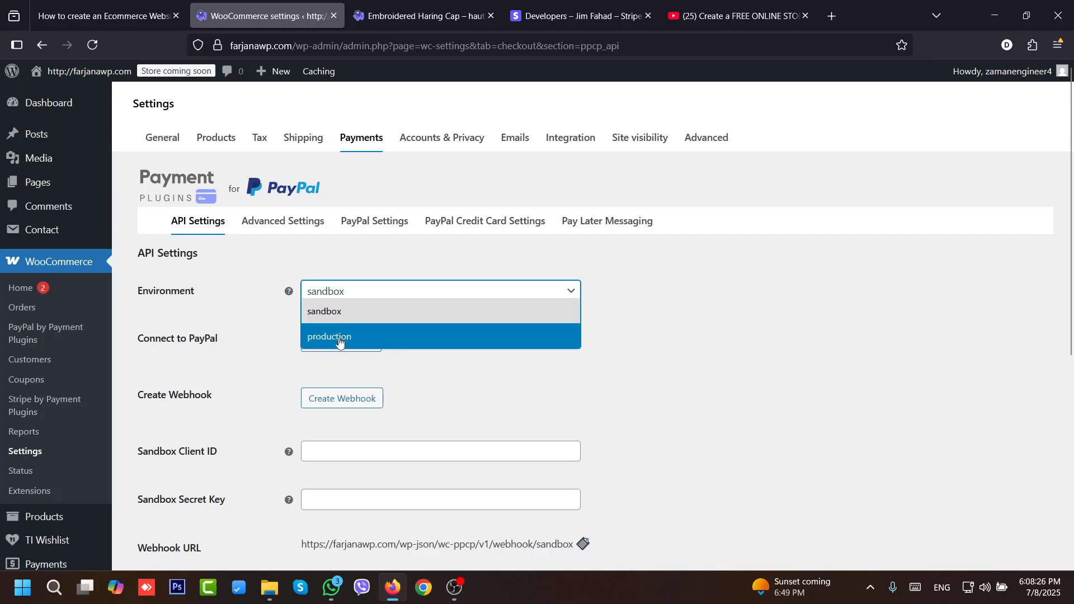
{"action": "left_click", "coordinate": [736, 292]}
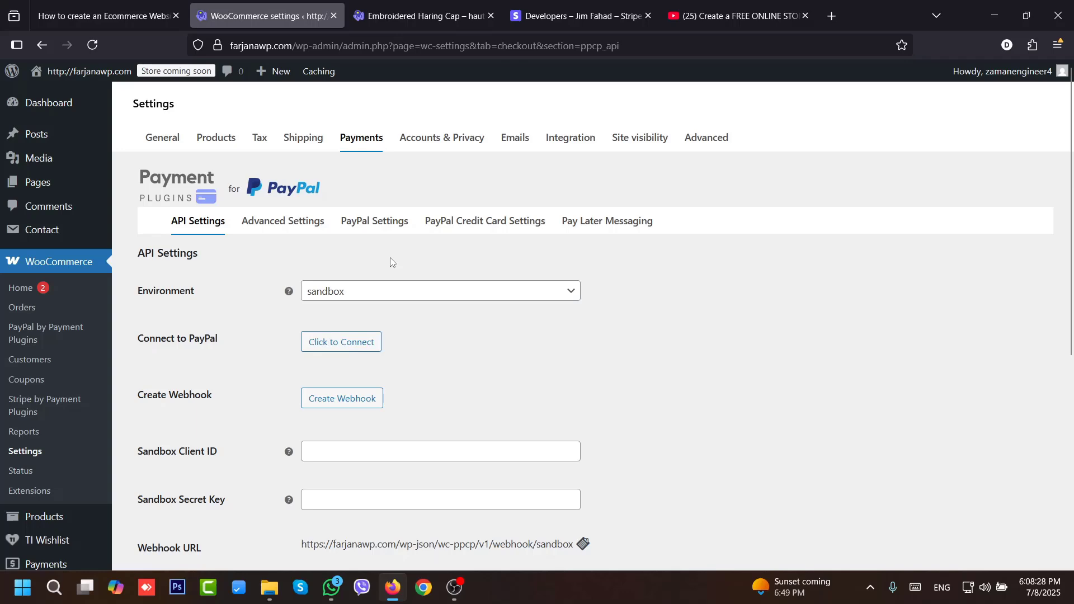
{"action": "left_click", "coordinate": [291, 223]}
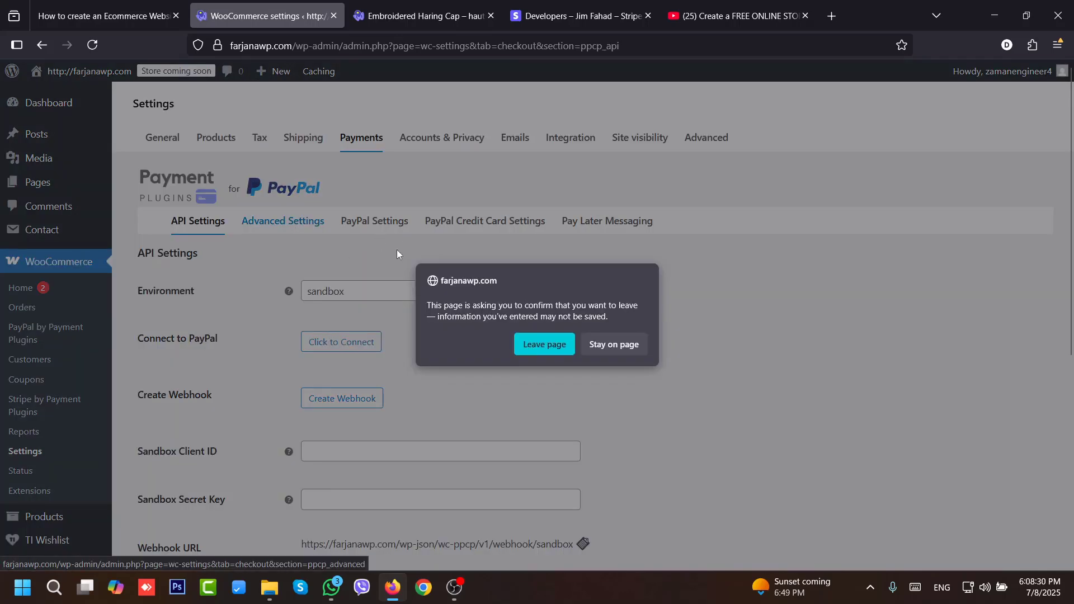
{"action": "left_click", "coordinate": [612, 346]}
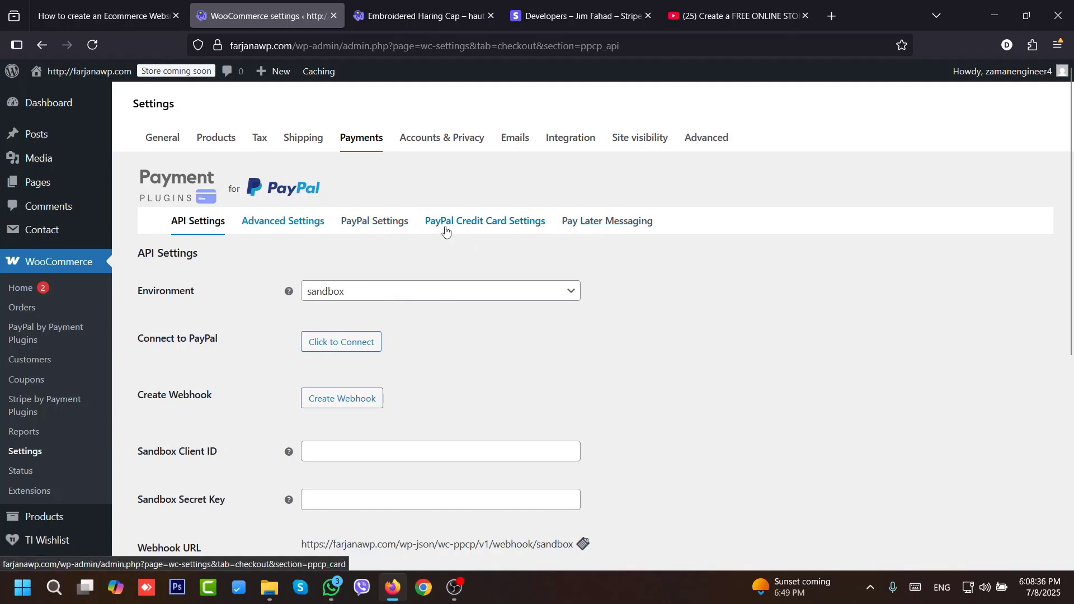
- Leave the PayPal page unsaved and enable PayPal Gateway By Payment Plugins under Payments
{"action": "left_click", "coordinate": [45, 452]}
{"action": "left_click", "coordinate": [526, 345]}
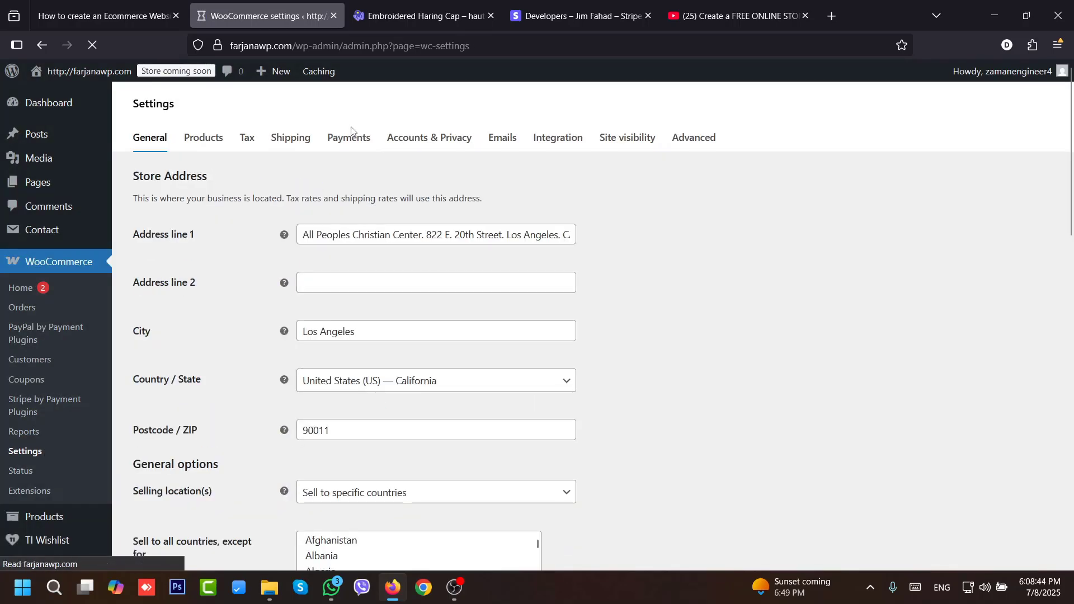
{"action": "left_click", "coordinate": [351, 142]}
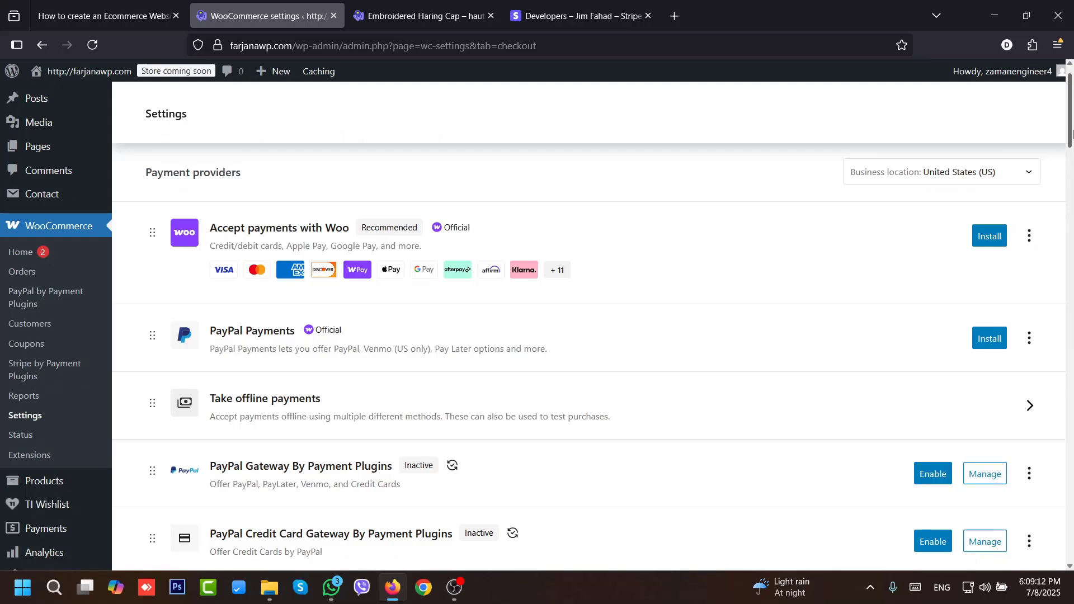
{"action": "scroll", "coordinate": [1071, 140], "scroll_direction": "down", "scroll_amount": 1}
{"action": "left_click_drag", "start_coordinate": [1071, 140], "coordinate": [1071, 540]}
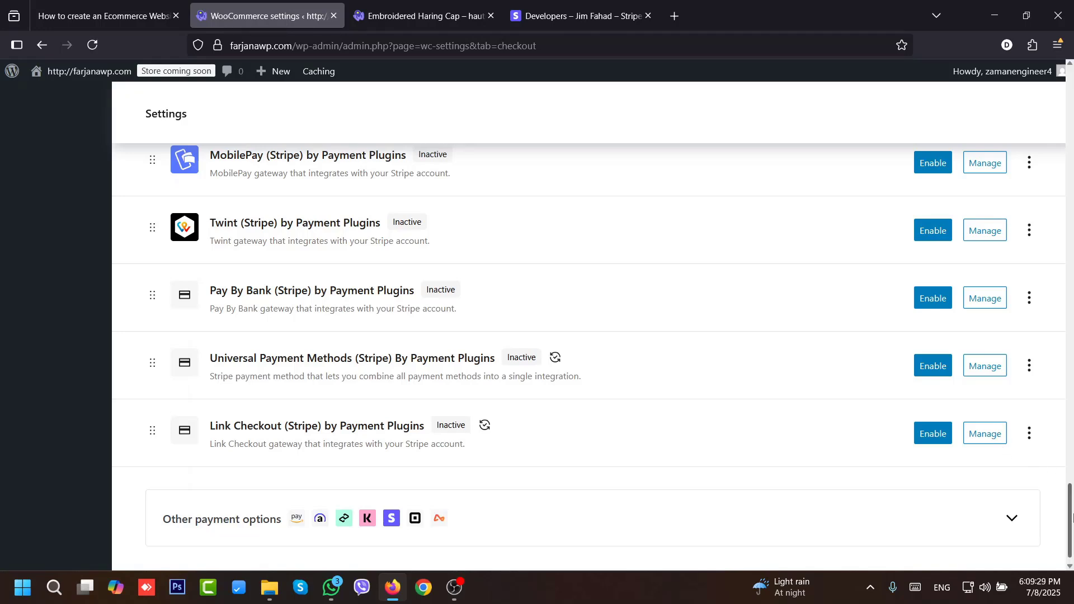
{"action": "left_click_drag", "start_coordinate": [1071, 514], "coordinate": [1072, 508]}
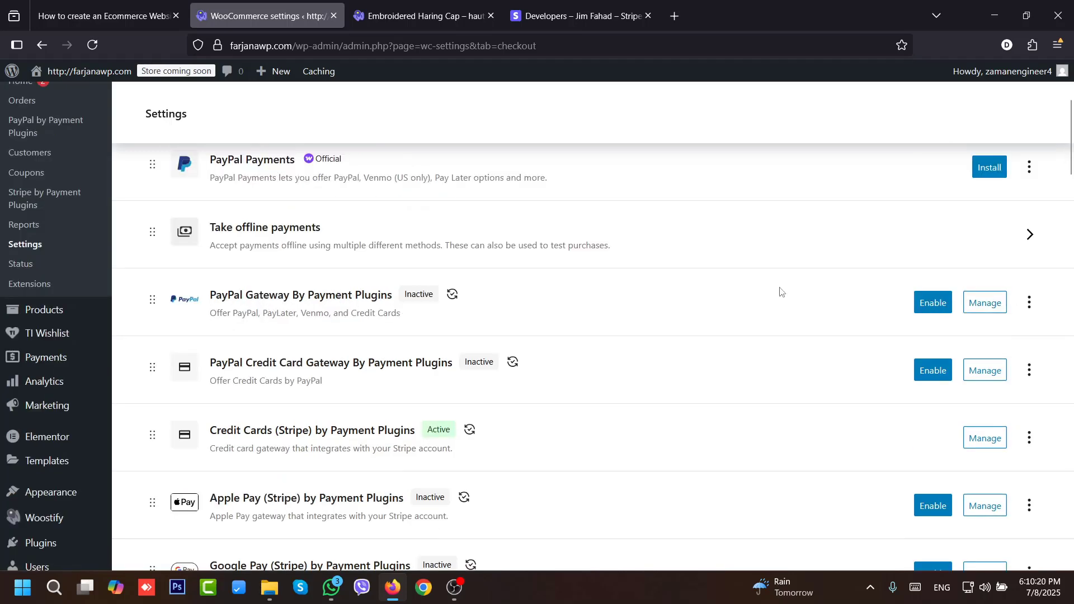
{"action": "left_click", "coordinate": [933, 305]}
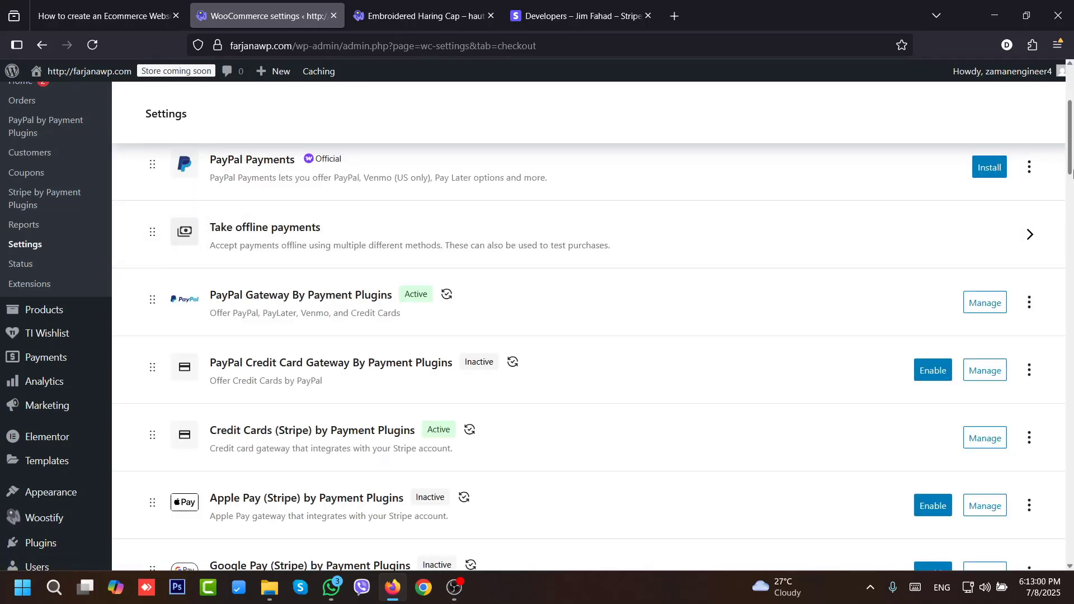
{"action": "left_click_drag", "start_coordinate": [1072, 171], "coordinate": [1073, 136]}
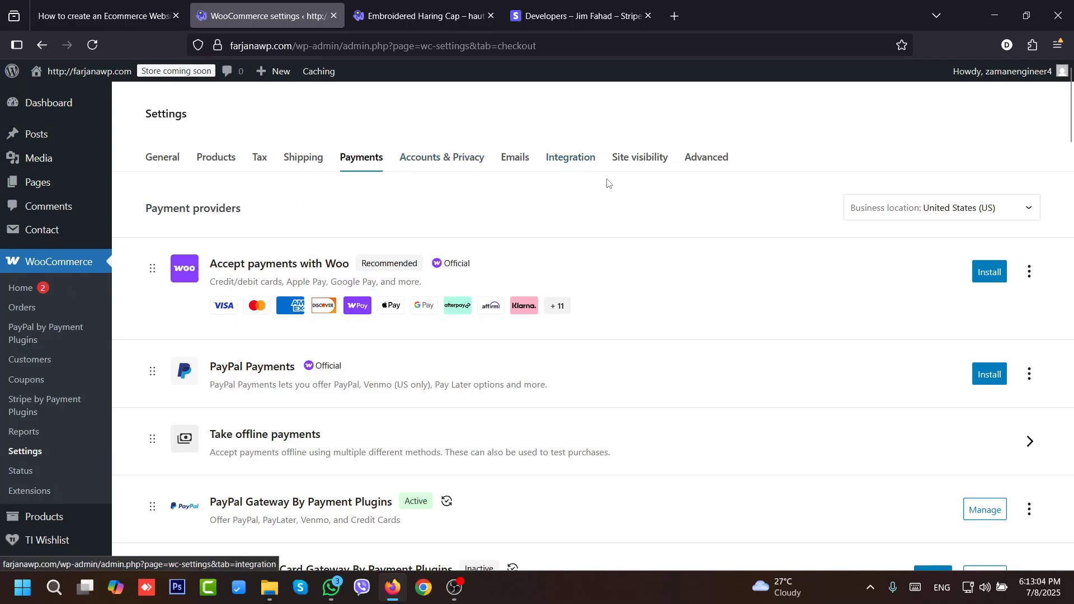
- Look through the Accounts & Privacy, Emails and Integration settings, finishing on Site visibility
{"action": "left_click", "coordinate": [462, 162]}
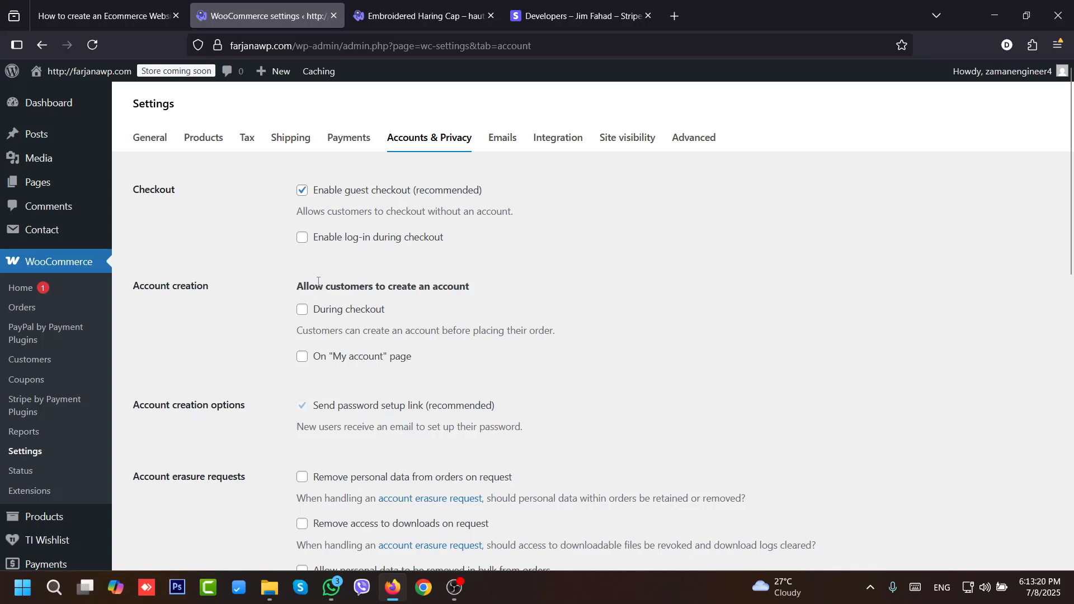
{"action": "scroll", "coordinate": [1035, 369], "scroll_direction": "down", "scroll_amount": 5}
{"action": "scroll", "coordinate": [1035, 369], "scroll_direction": "up", "scroll_amount": 5}
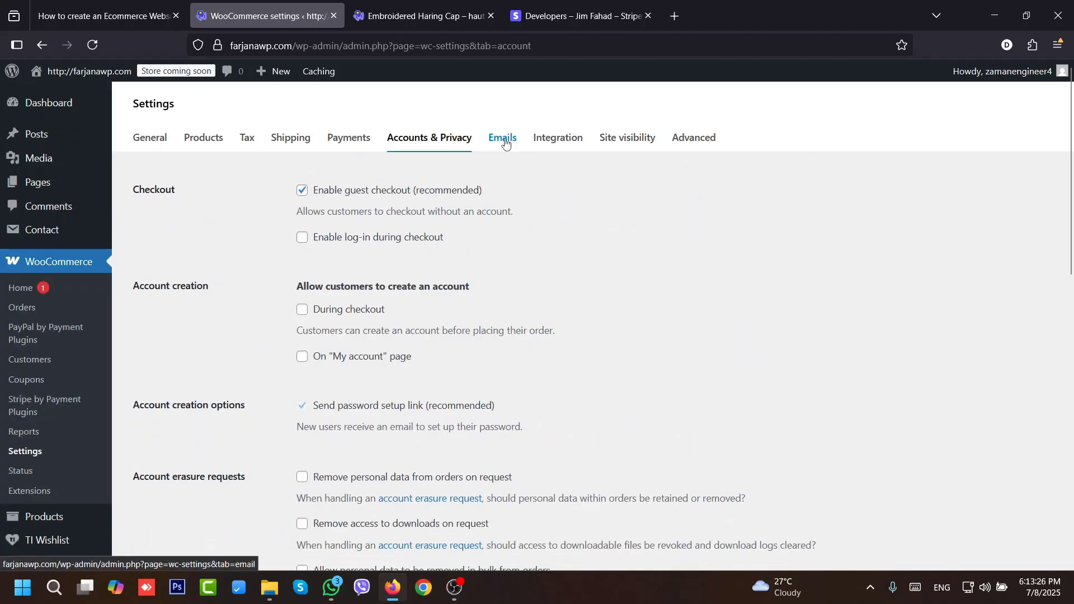
{"action": "left_click", "coordinate": [505, 141]}
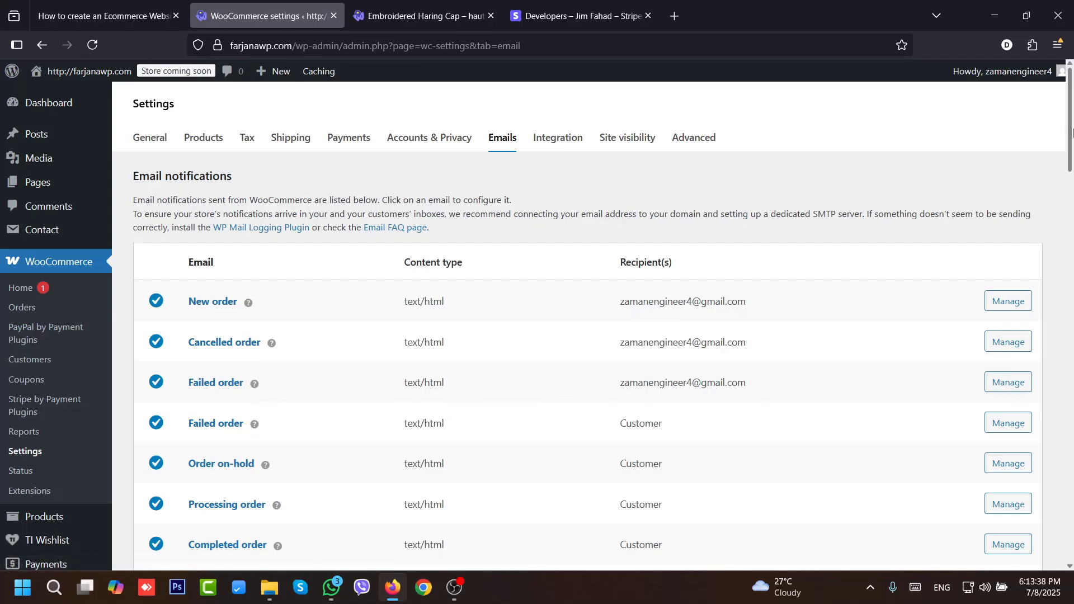
{"action": "left_click_drag", "start_coordinate": [1071, 135], "coordinate": [1070, 448]}
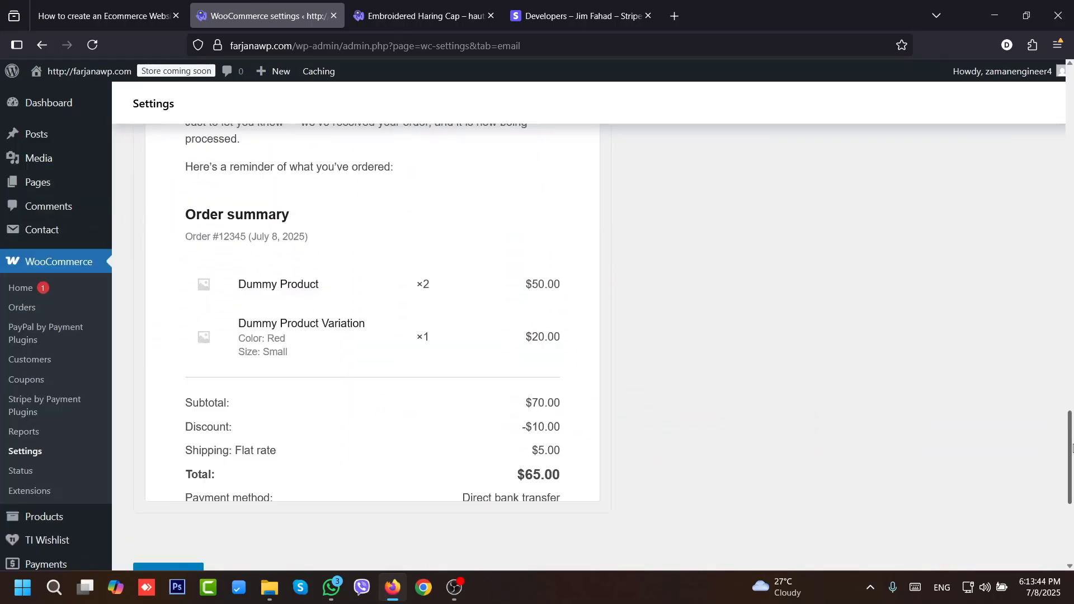
{"action": "left_click", "coordinate": [572, 143]}
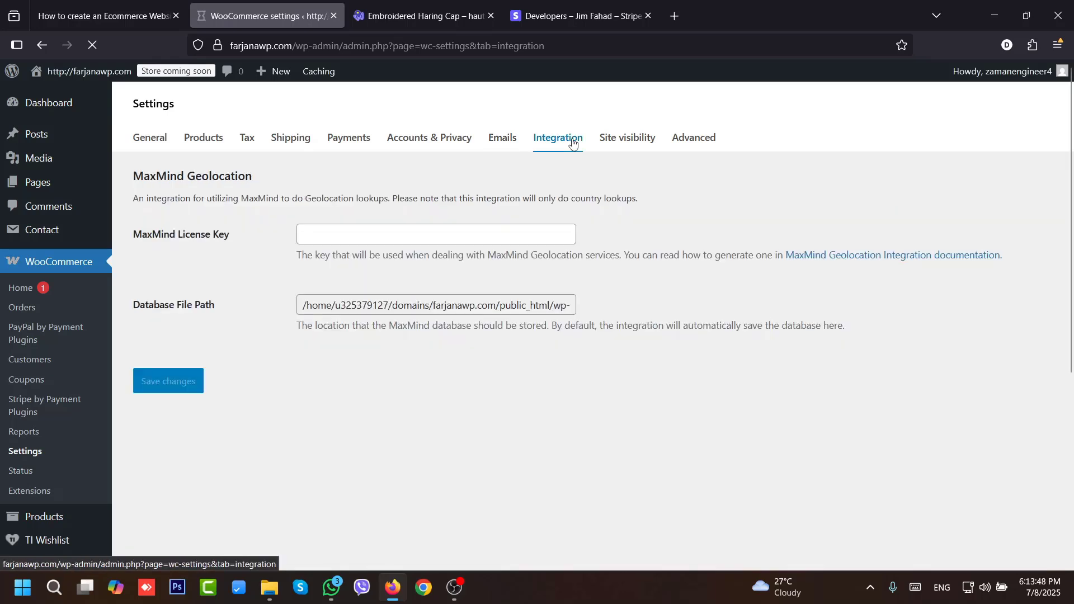
{"action": "left_click", "coordinate": [614, 144]}
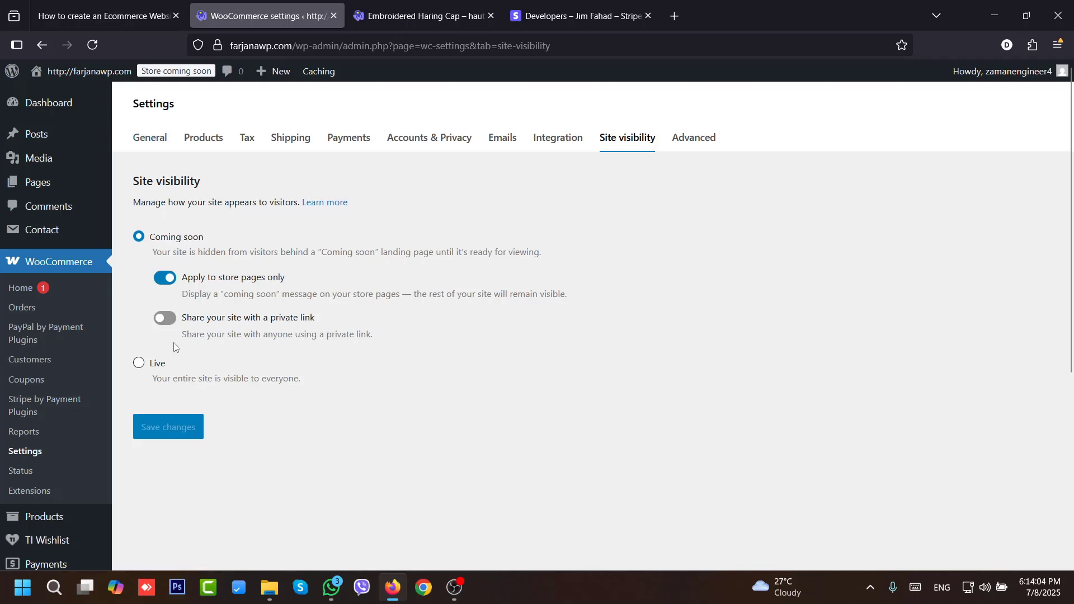
- Set and save site visibility to Live, then check the Advanced page setup dropdowns unchanged
{"action": "left_click", "coordinate": [139, 363]}
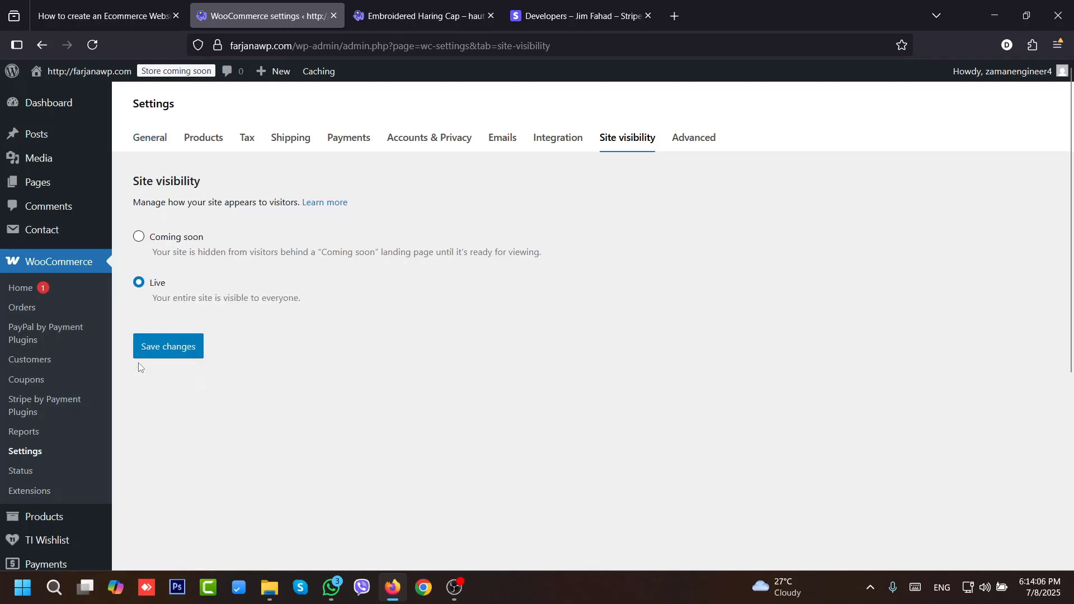
{"action": "left_click", "coordinate": [182, 347]}
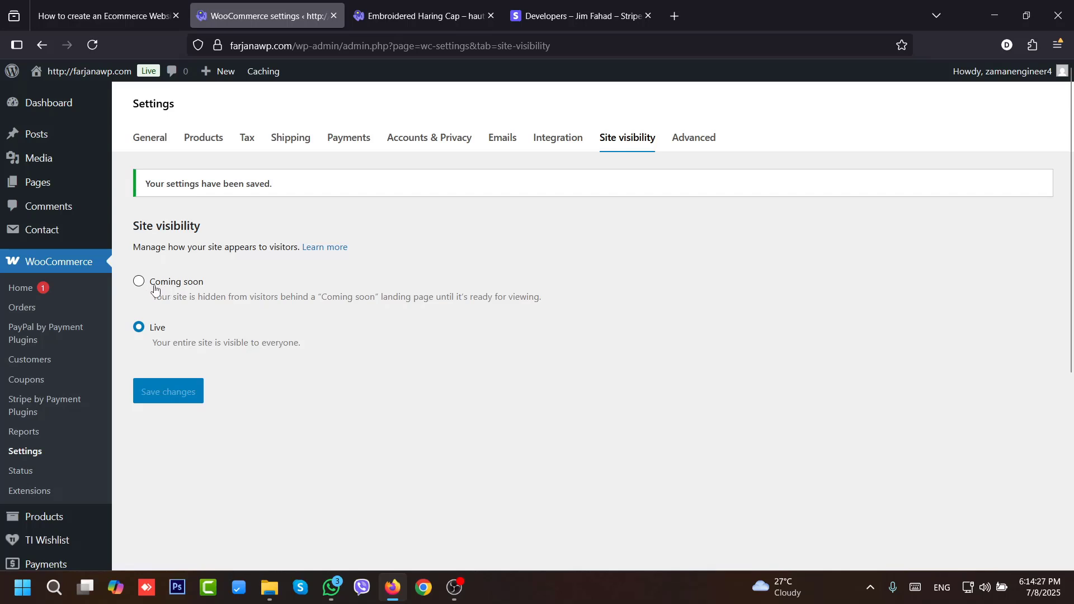
{"action": "left_click", "coordinate": [681, 141]}
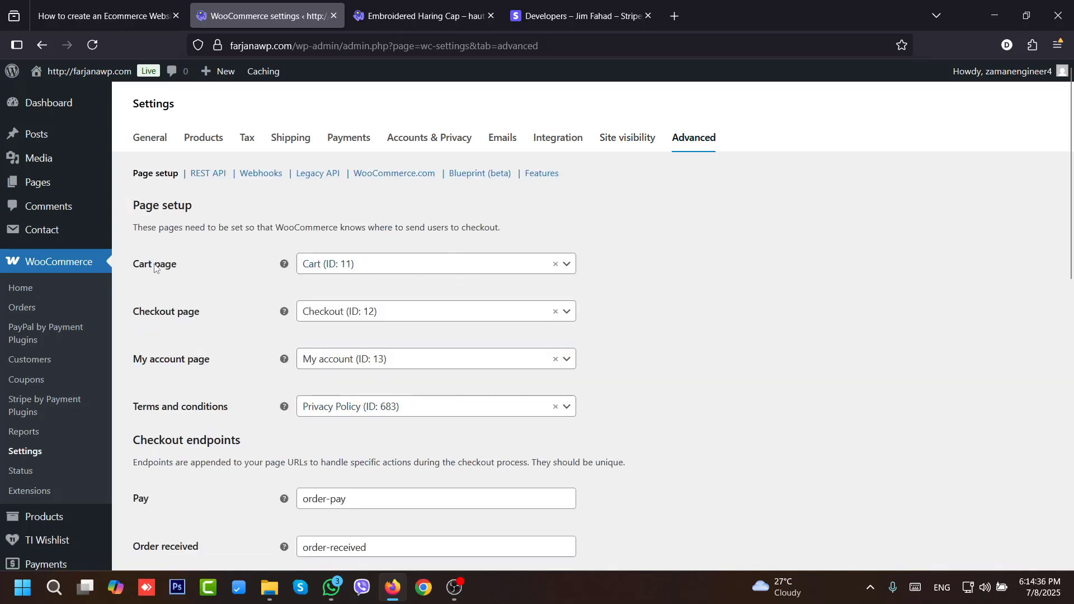
{"action": "left_click", "coordinate": [366, 271]}
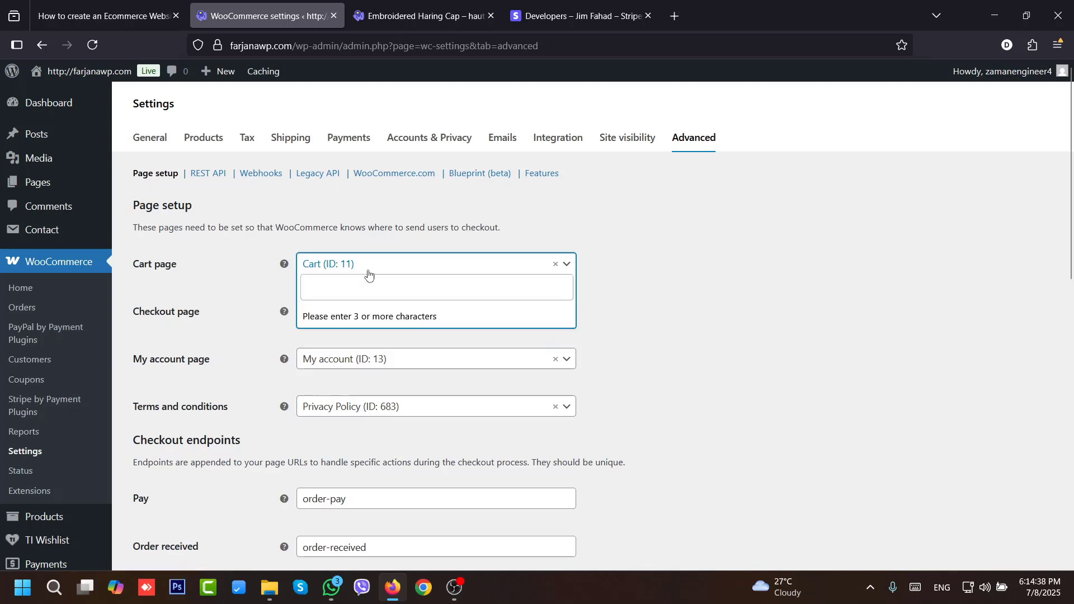
{"action": "left_click", "coordinate": [649, 289]}
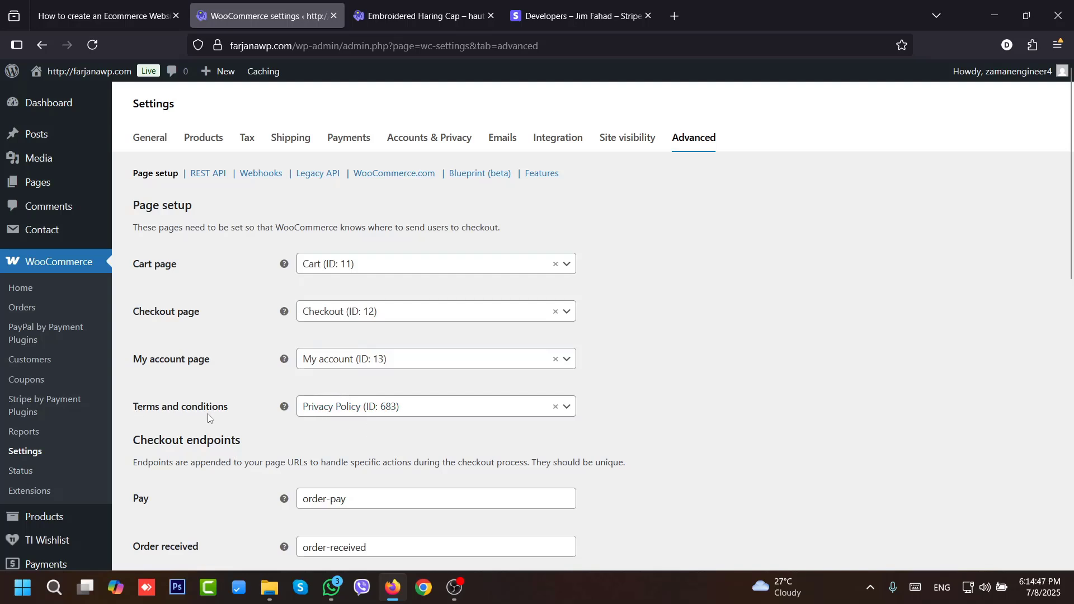
{"action": "left_click", "coordinate": [330, 413]}
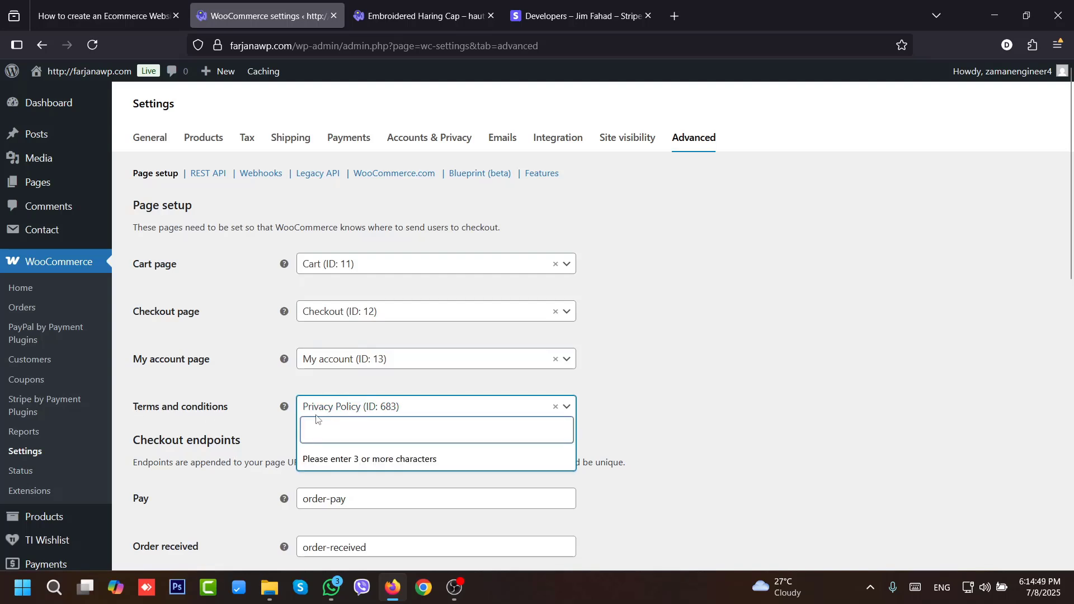
{"action": "left_click", "coordinate": [853, 417]}
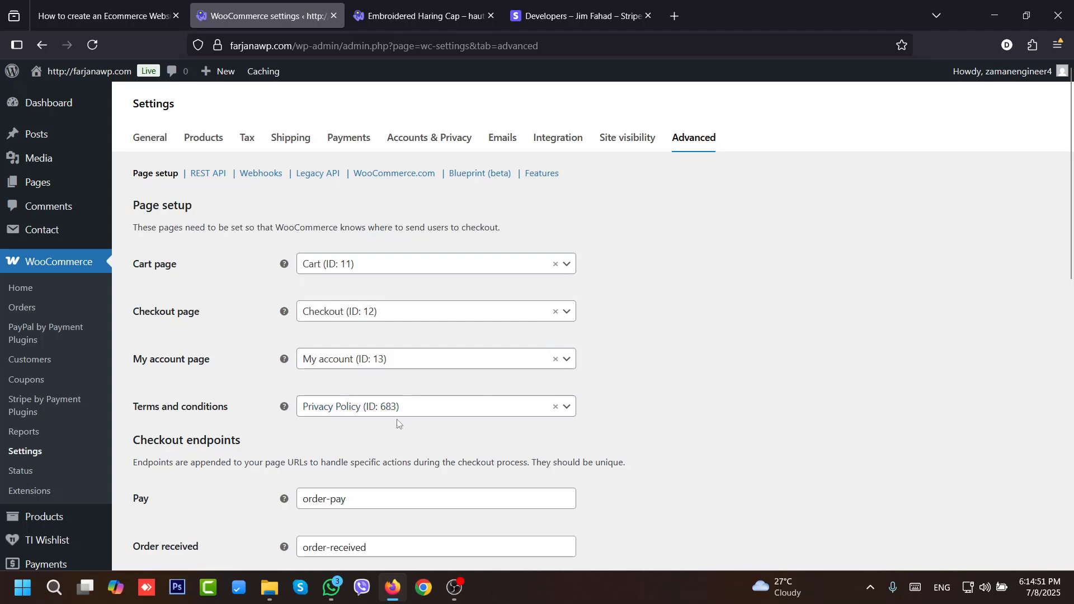
{"action": "left_click_drag", "start_coordinate": [1071, 241], "coordinate": [1041, 195]}
- Open the All Pages list and view the Privacy Policy page on the live site
{"action": "left_click", "coordinate": [31, 189]}
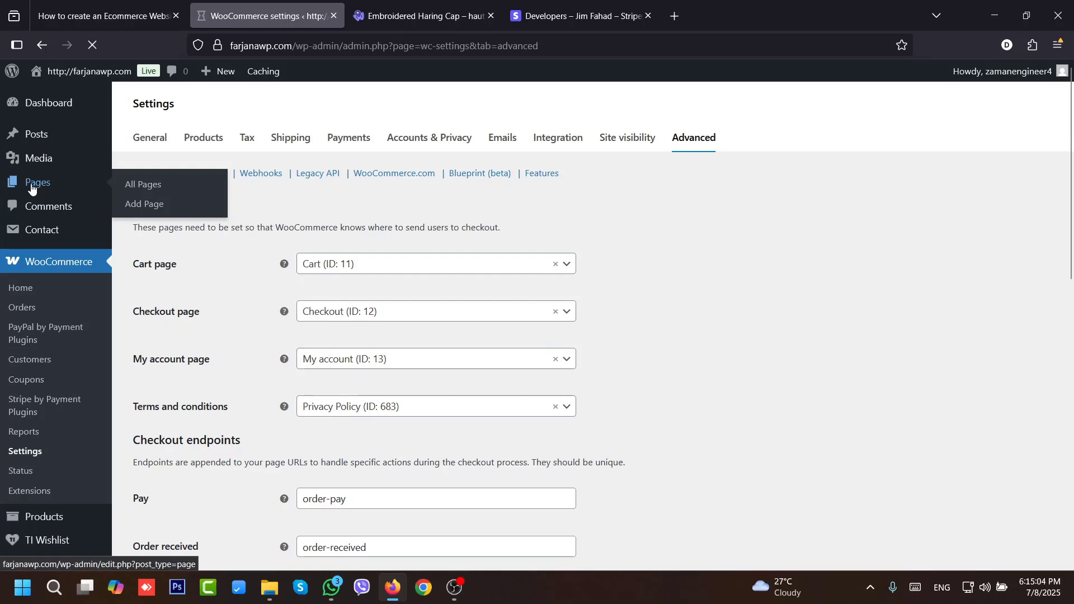
{"action": "scroll", "coordinate": [1067, 350], "scroll_direction": "down", "scroll_amount": 2}
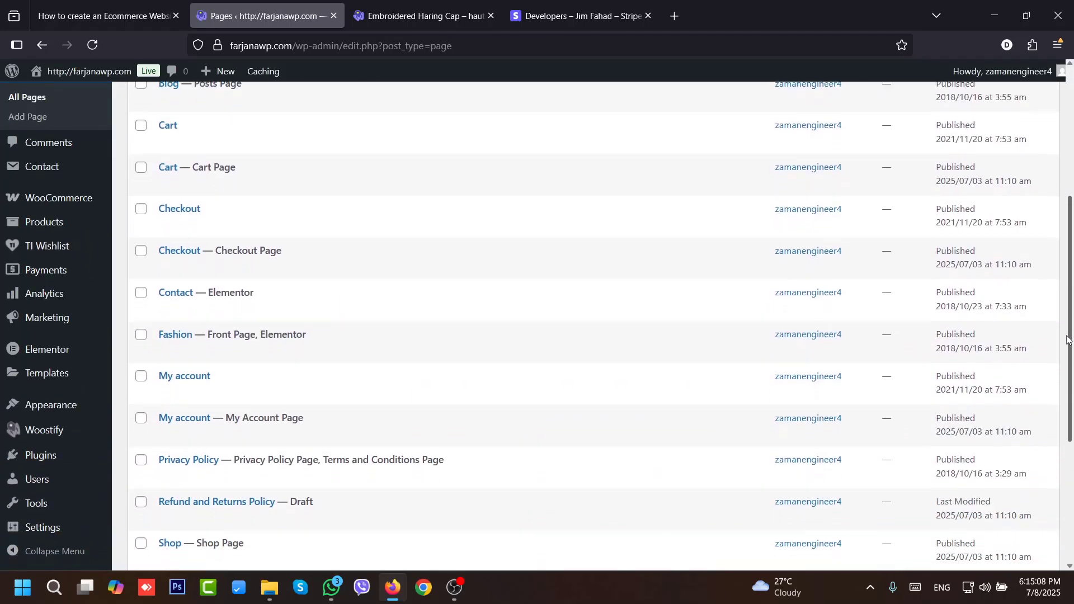
{"action": "scroll", "coordinate": [1067, 350], "scroll_direction": "down", "scroll_amount": 3}
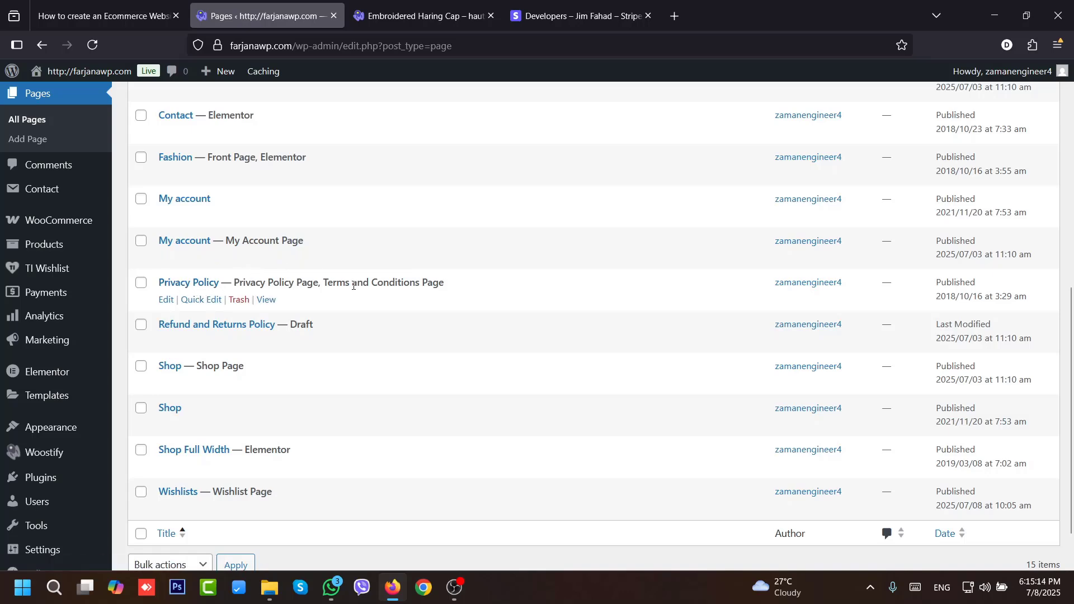
{"action": "scroll", "coordinate": [267, 303], "scroll_direction": "down", "scroll_amount": 2}
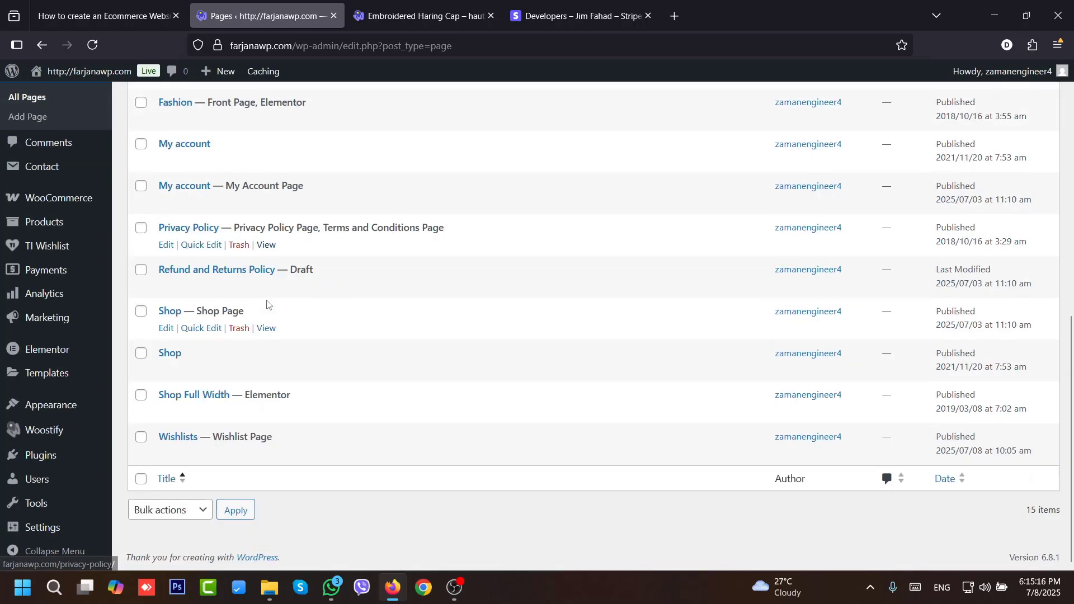
{"action": "left_click", "coordinate": [267, 246]}
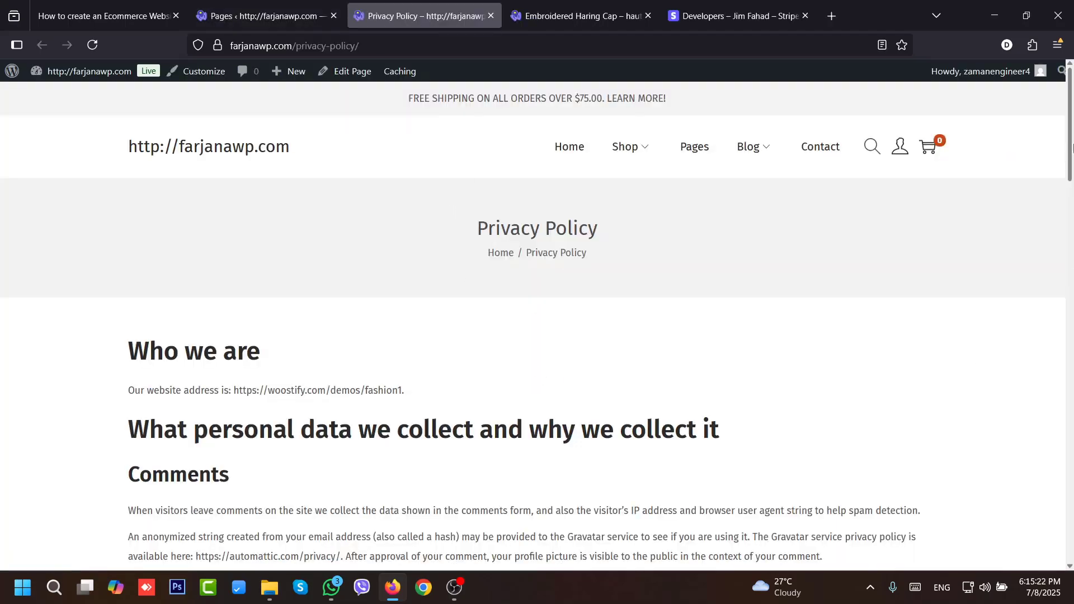
- Check the Privacy Policy page, glance at the tutorial article, then return to the Pages list
{"action": "left_click_drag", "start_coordinate": [1071, 148], "coordinate": [1071, 112]}
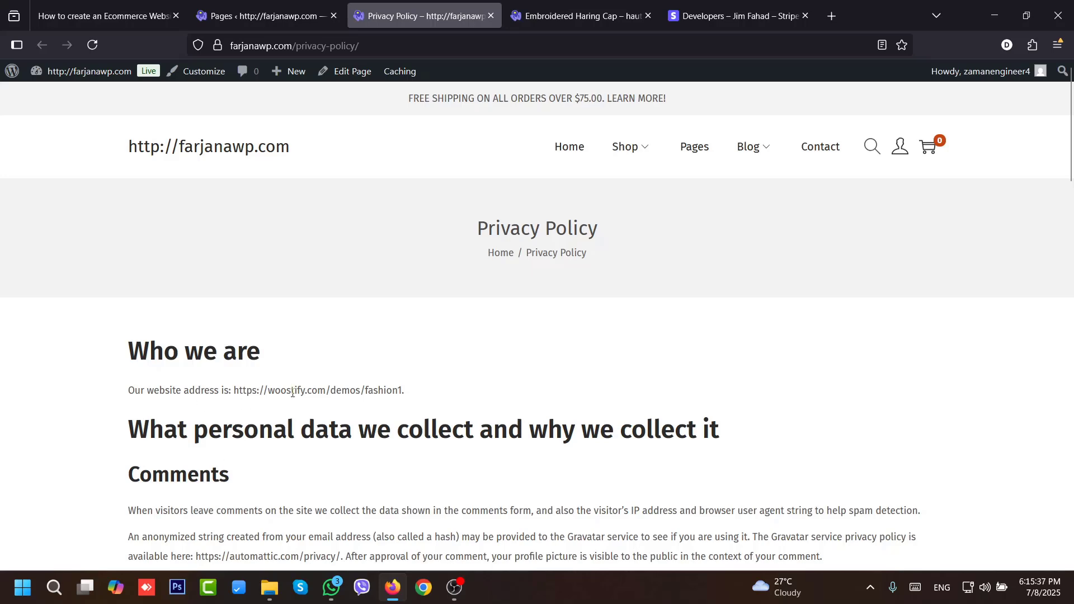
{"action": "left_click", "coordinate": [263, 16]}
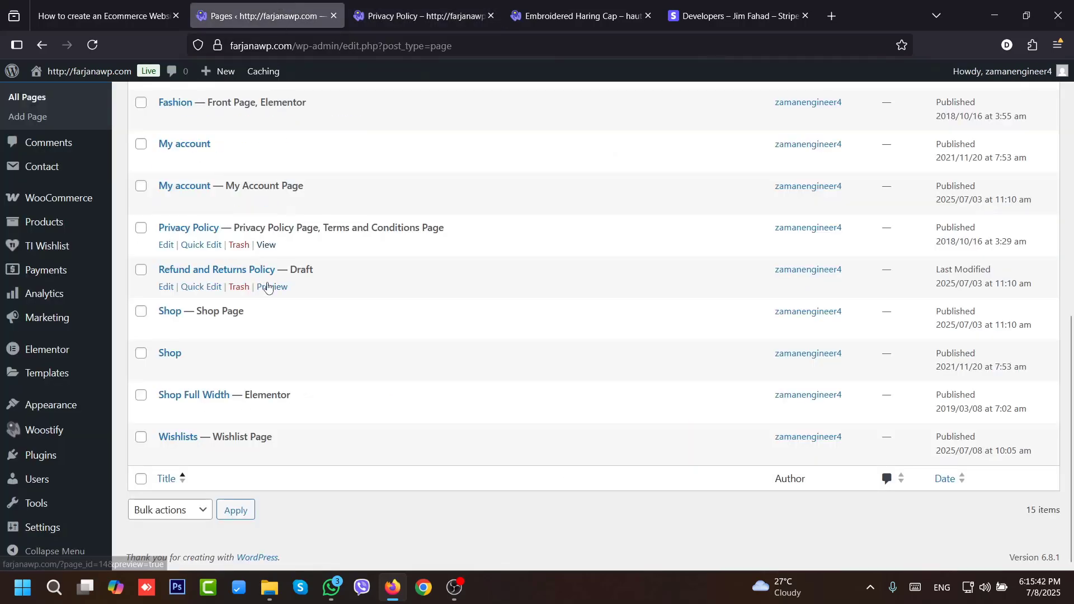
{"action": "left_click", "coordinate": [103, 16]}
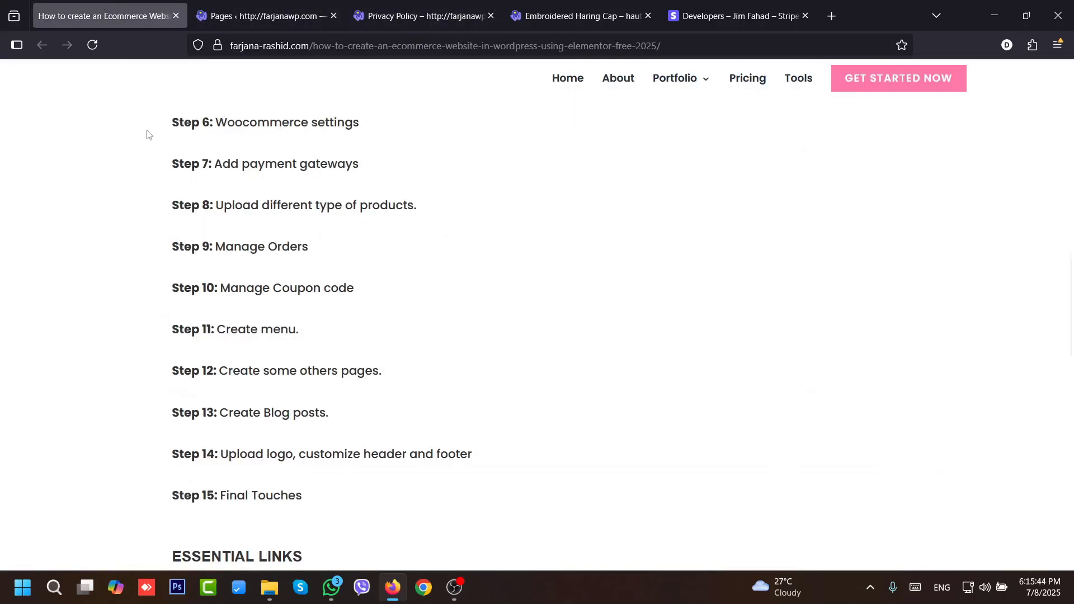
{"action": "scroll", "coordinate": [167, 224], "scroll_direction": "up", "scroll_amount": 3}
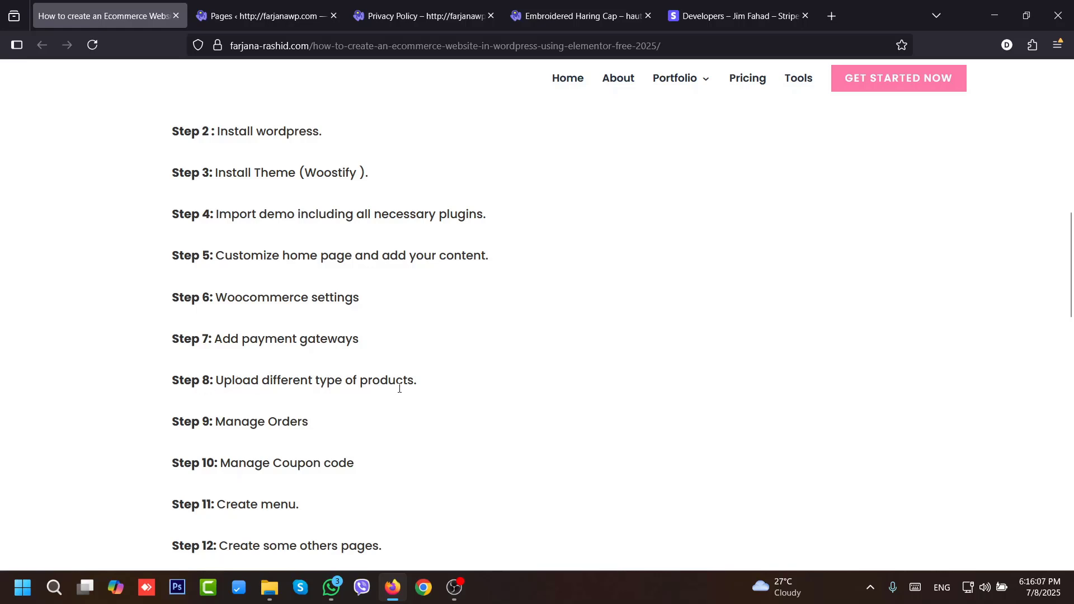
{"action": "left_click", "coordinate": [284, 16]}
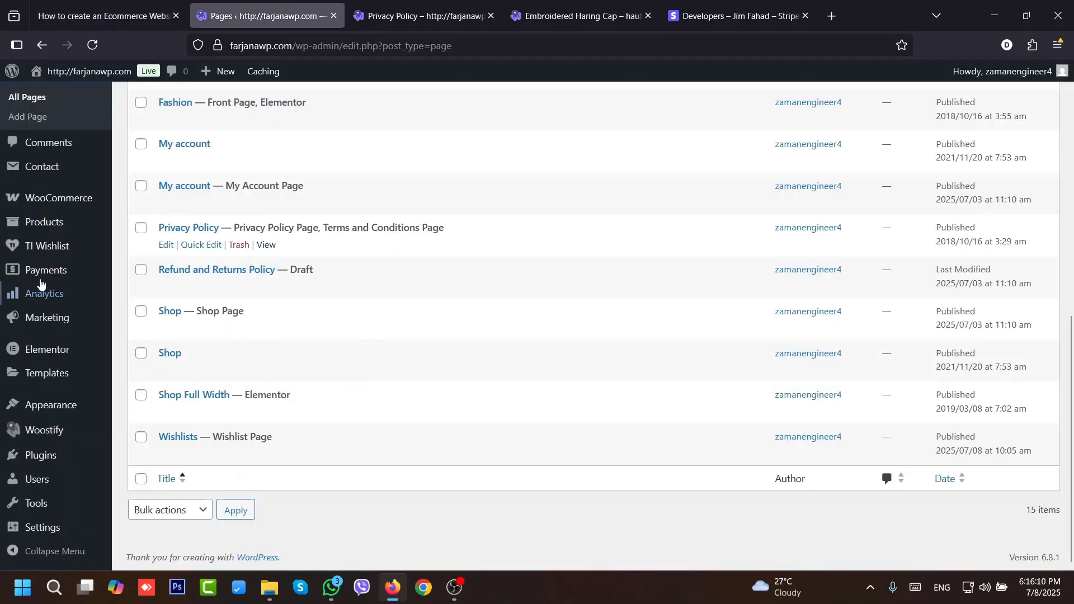
- Select all nine products in All Products and bulk-move them to the Trash
{"action": "left_click", "coordinate": [50, 231]}
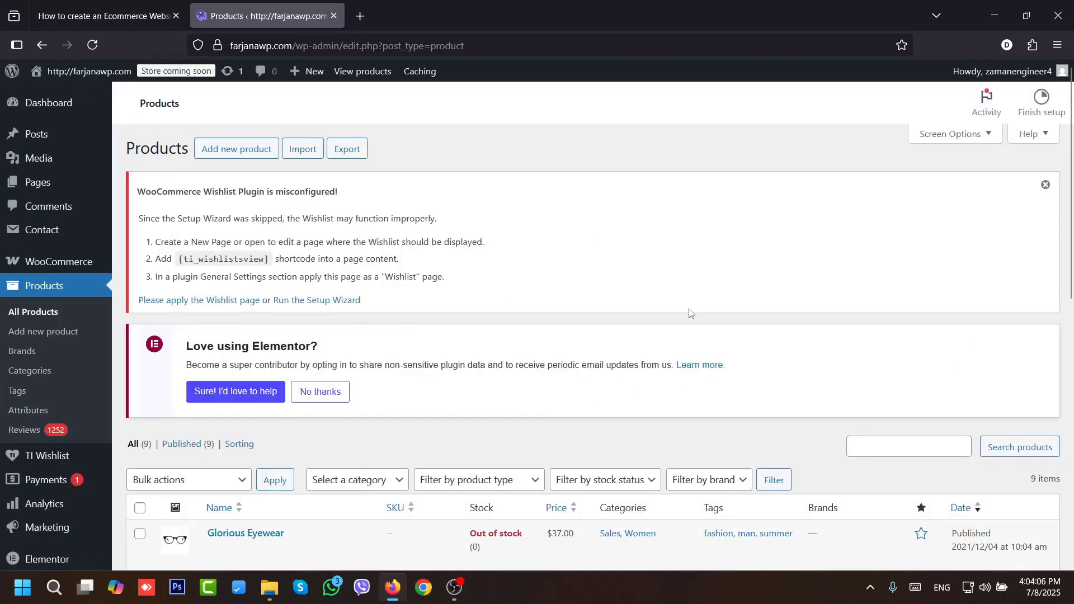
{"action": "left_click_drag", "start_coordinate": [1070, 294], "coordinate": [1070, 359]}
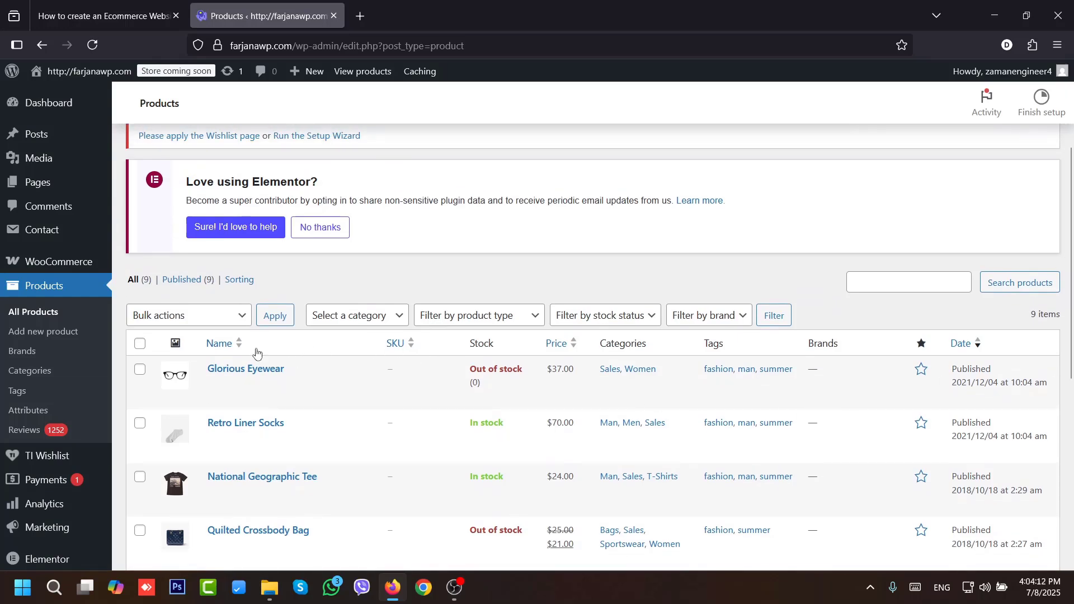
{"action": "left_click", "coordinate": [139, 344]}
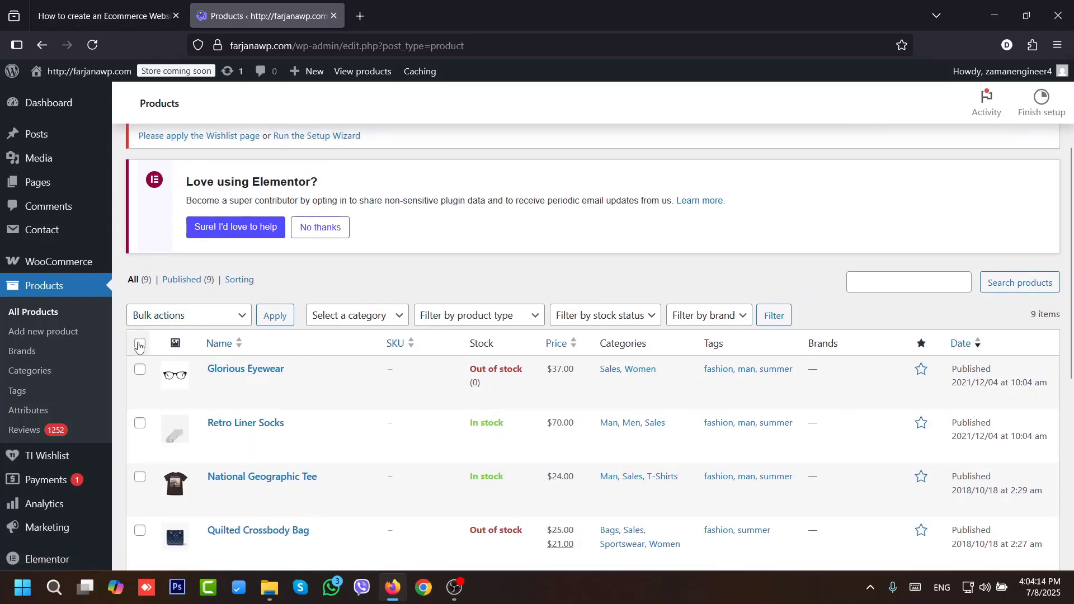
{"action": "left_click", "coordinate": [176, 316]}
{"action": "left_click", "coordinate": [168, 376]}
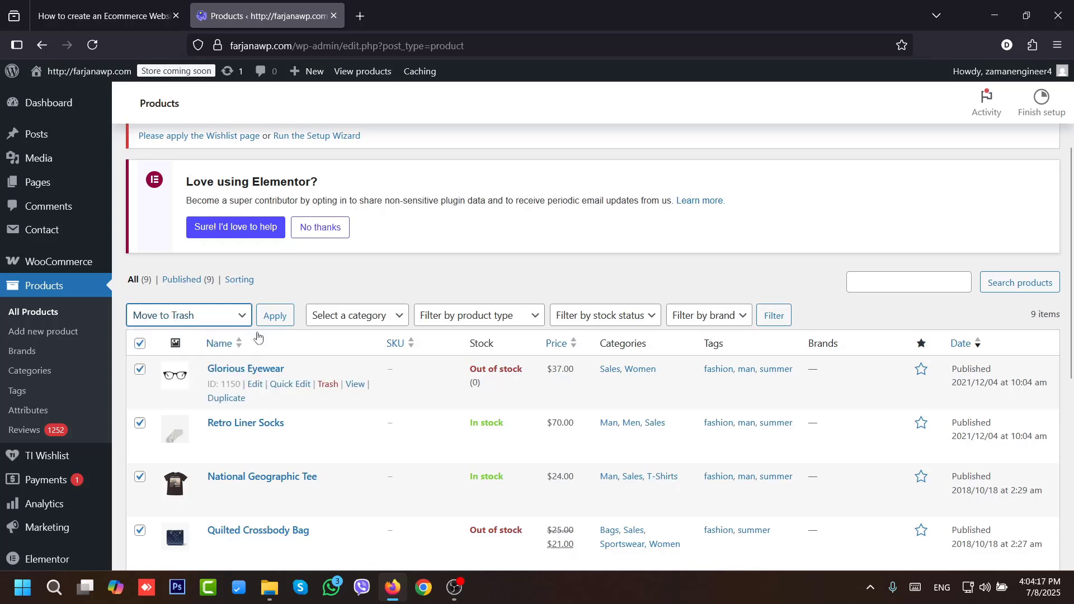
{"action": "left_click", "coordinate": [275, 315]}
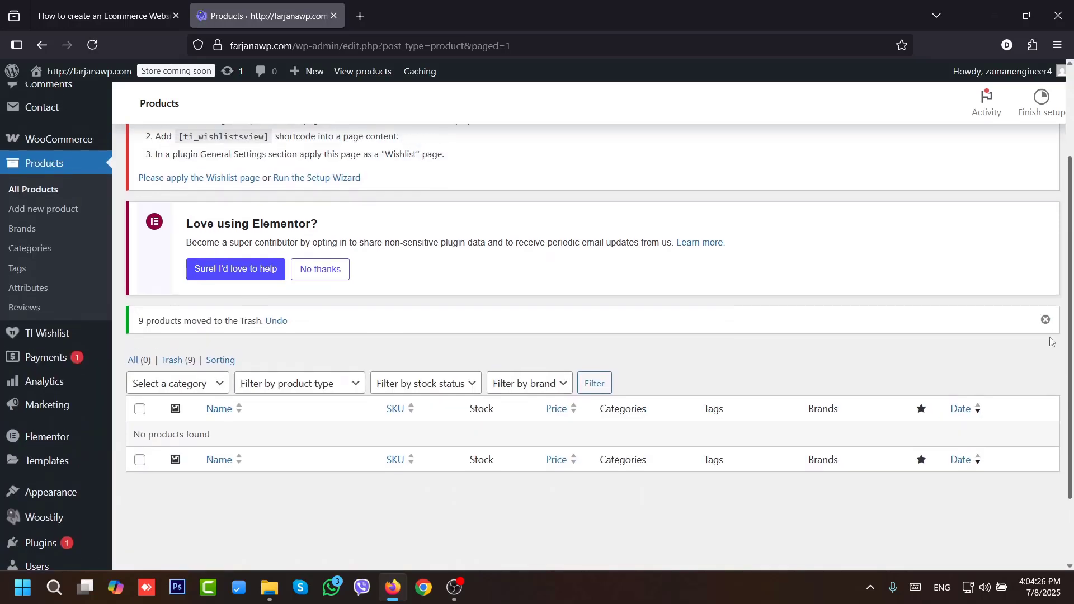
{"action": "scroll", "coordinate": [1035, 308], "scroll_direction": "up", "scroll_amount": 2}
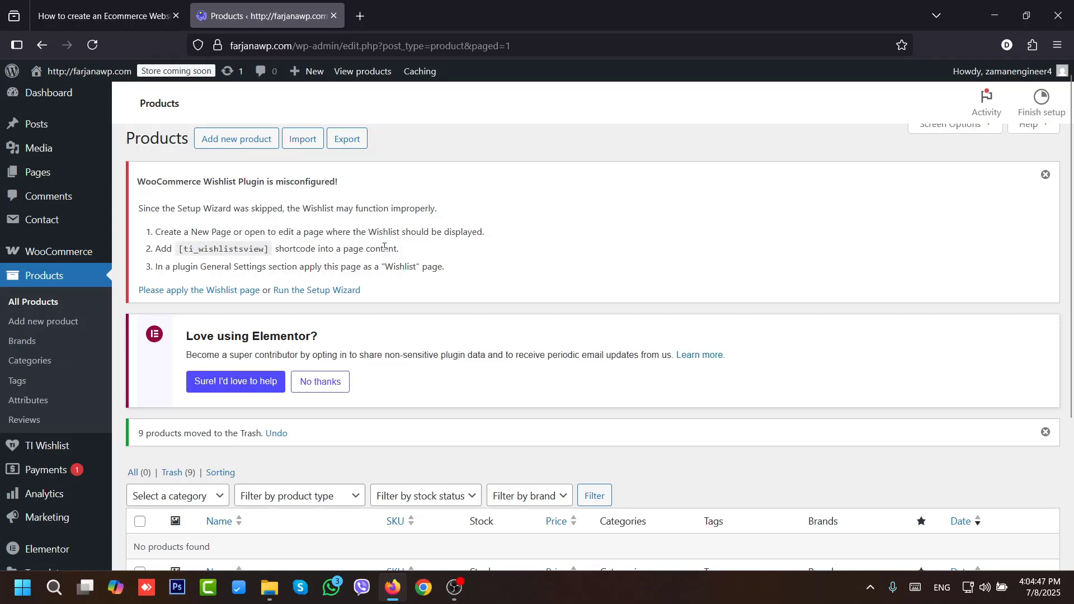
- Copy the [ti_wishlistsview] shortcode from the Wishlist notice
{"action": "triple_click", "coordinate": [207, 248]}
{"action": "left_click_drag", "start_coordinate": [179, 254], "coordinate": [269, 251]}
{"action": "right_click", "coordinate": [250, 245]}
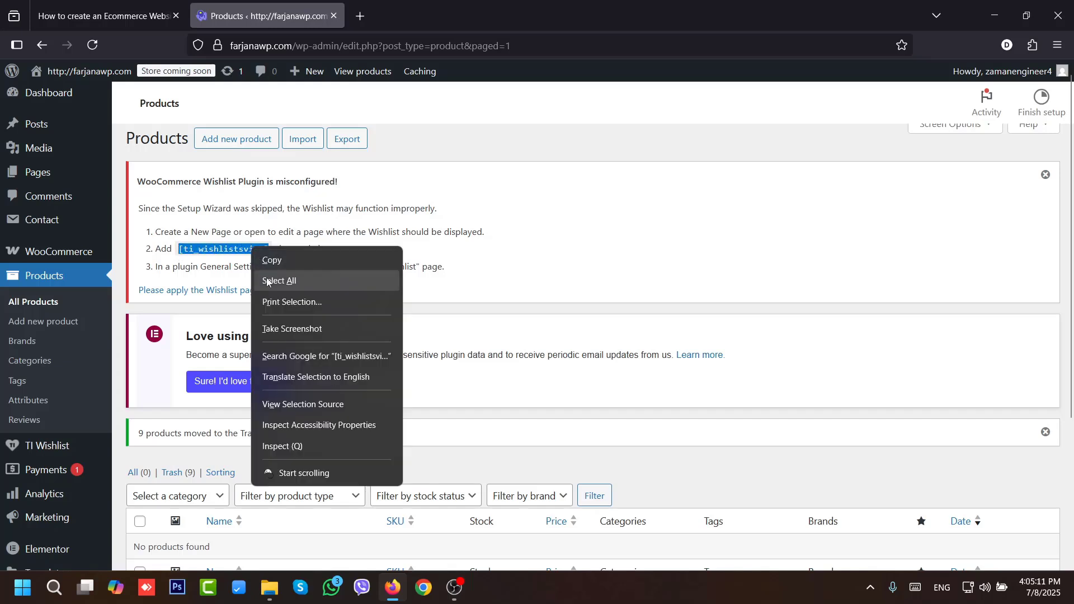
{"action": "left_click", "coordinate": [274, 258]}
- In a new page tab, paste the shortcode as content and title the page Wishlists
{"action": "mouse_move", "coordinate": [78, 184]}
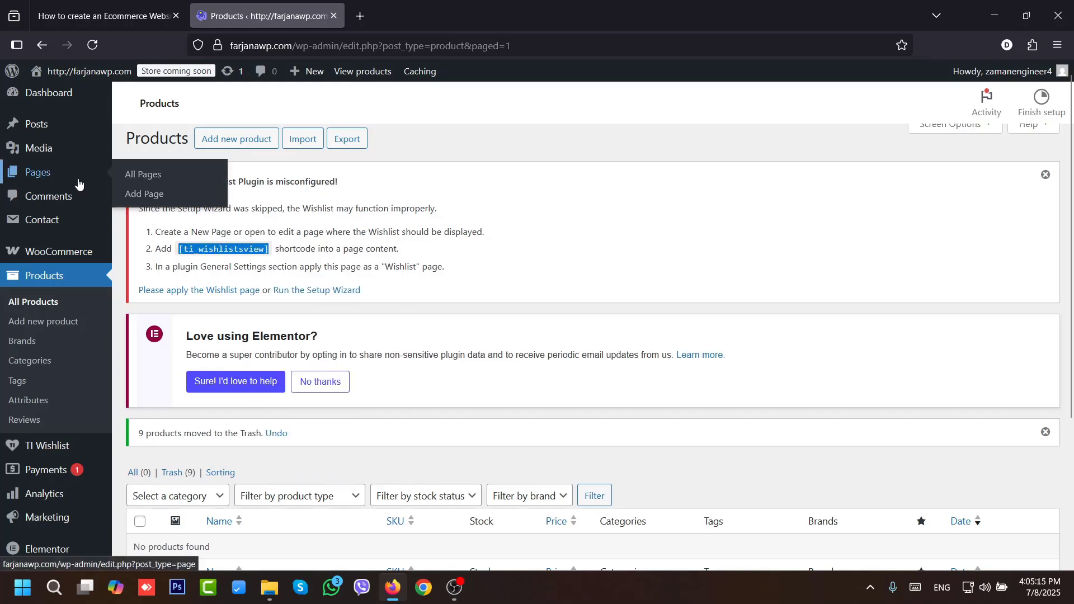
{"action": "middle_click", "coordinate": [147, 194]}
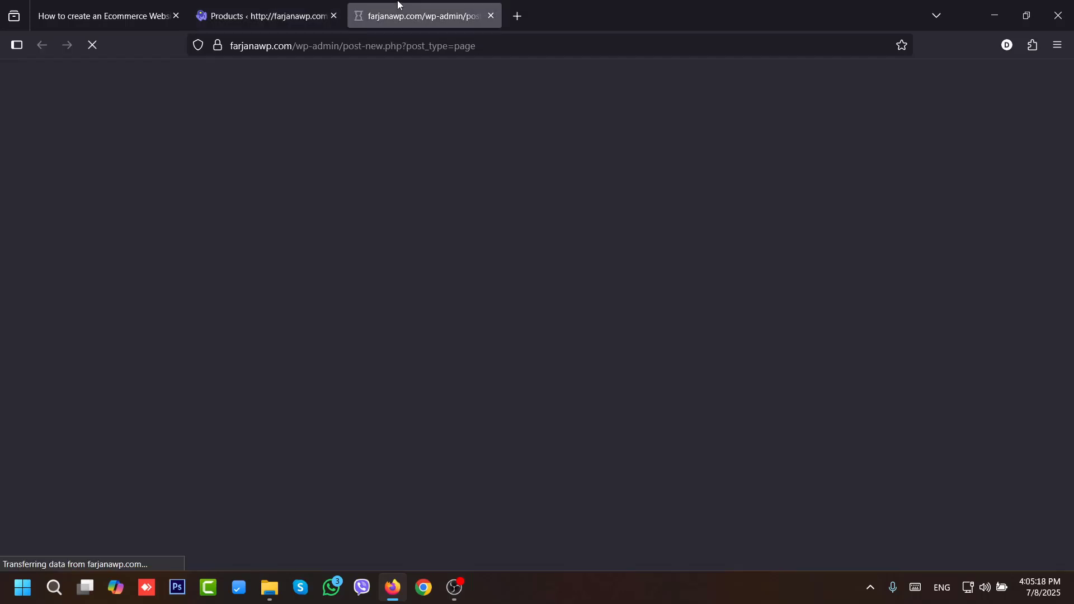
{"action": "key", "text": "ctrl+v"}
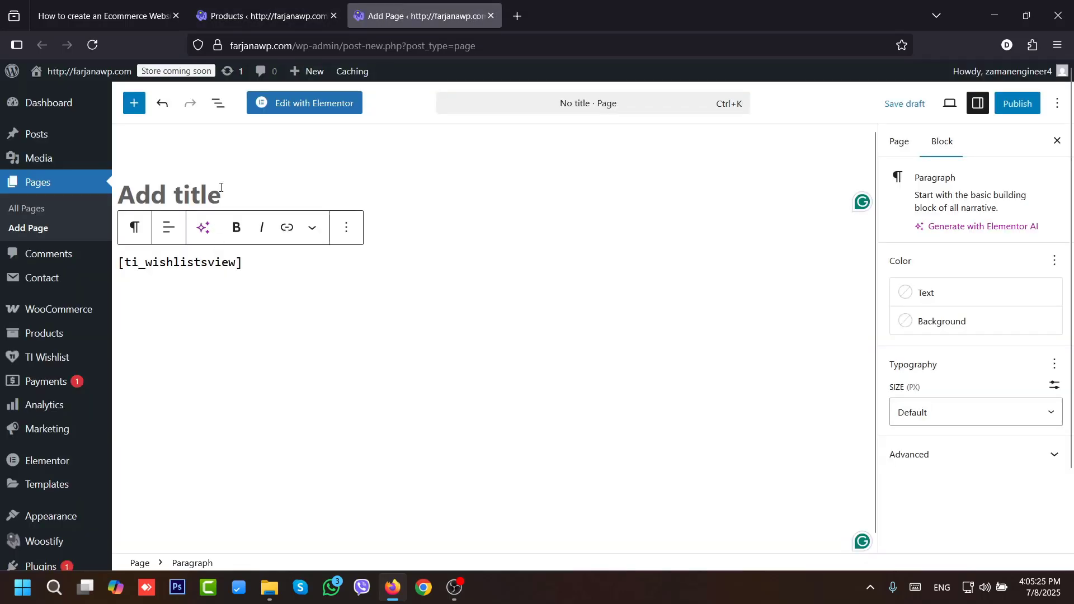
{"action": "left_click", "coordinate": [221, 187]}
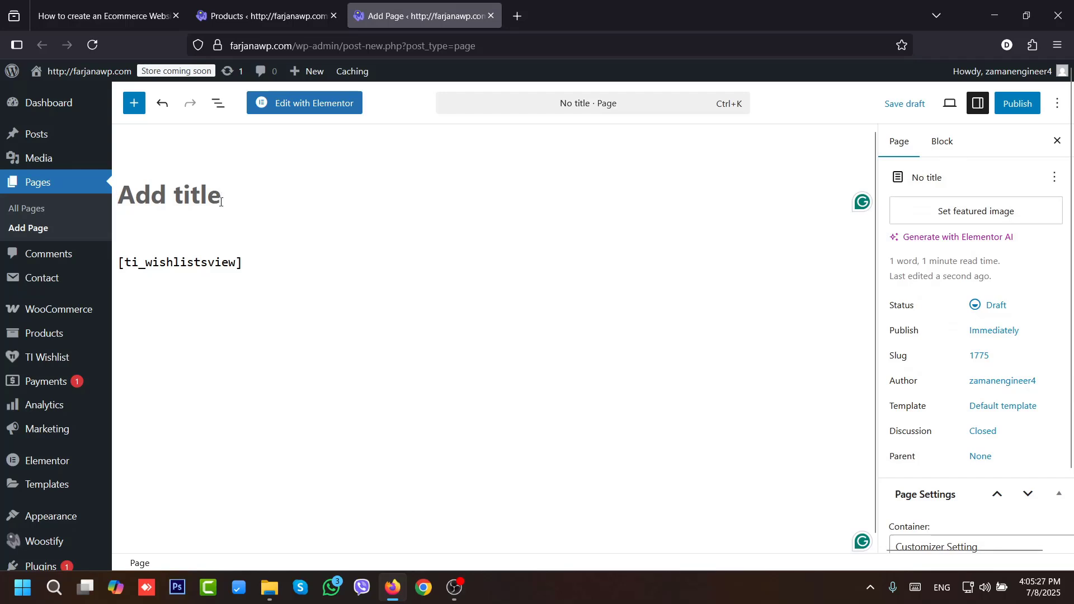
{"action": "double_click", "coordinate": [184, 262]}
{"action": "key", "text": "ctrl+c"}
{"action": "left_click", "coordinate": [161, 199]}
{"action": "key", "text": "ctrl+v"}
{"action": "left_click_drag", "start_coordinate": [146, 198], "coordinate": [98, 205]}
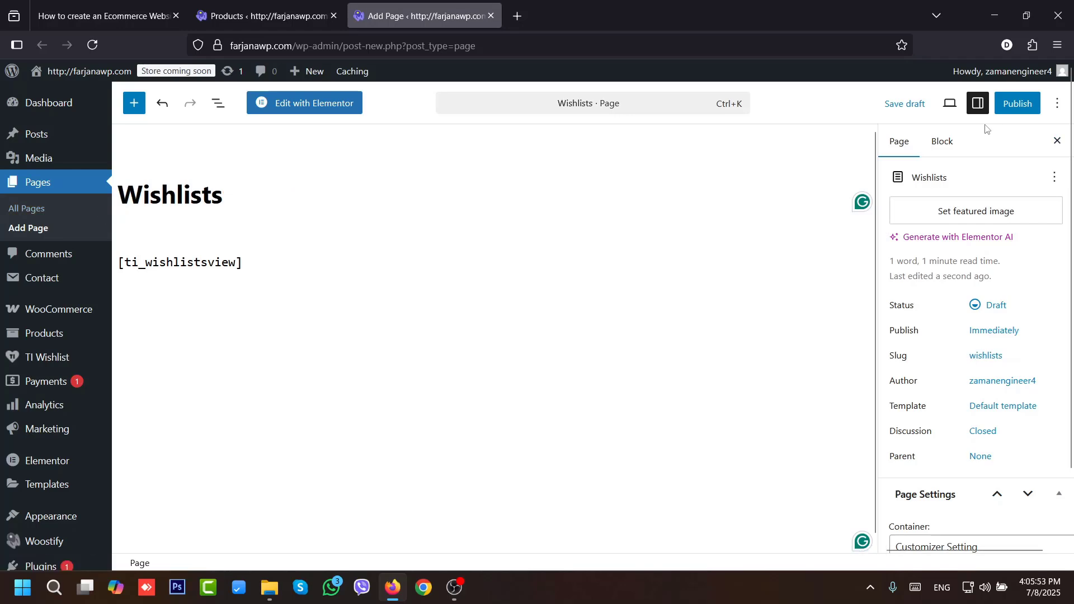
{"action": "left_click", "coordinate": [1012, 112]}
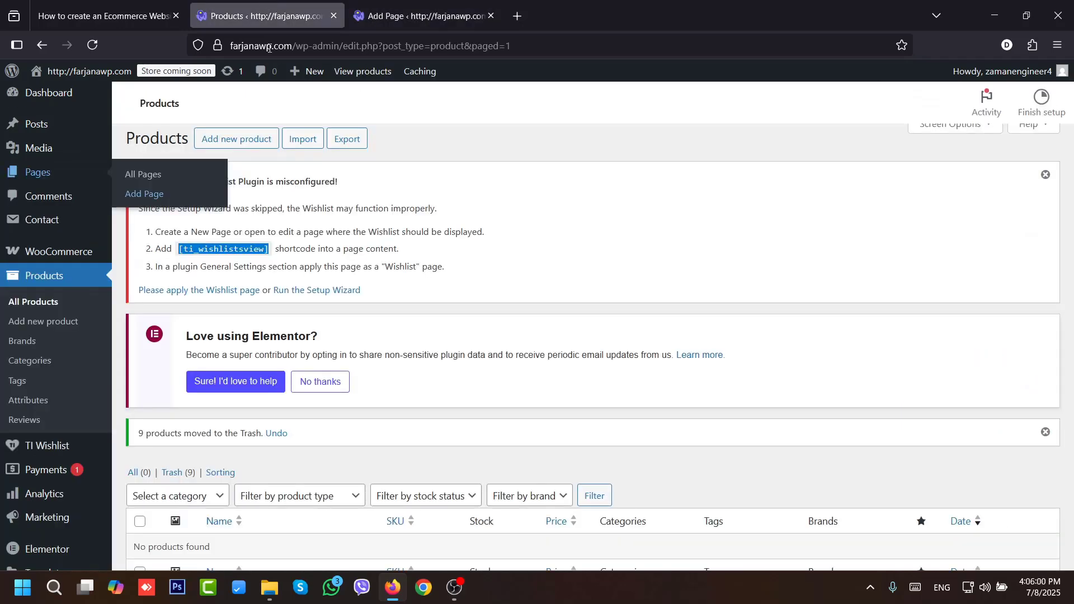
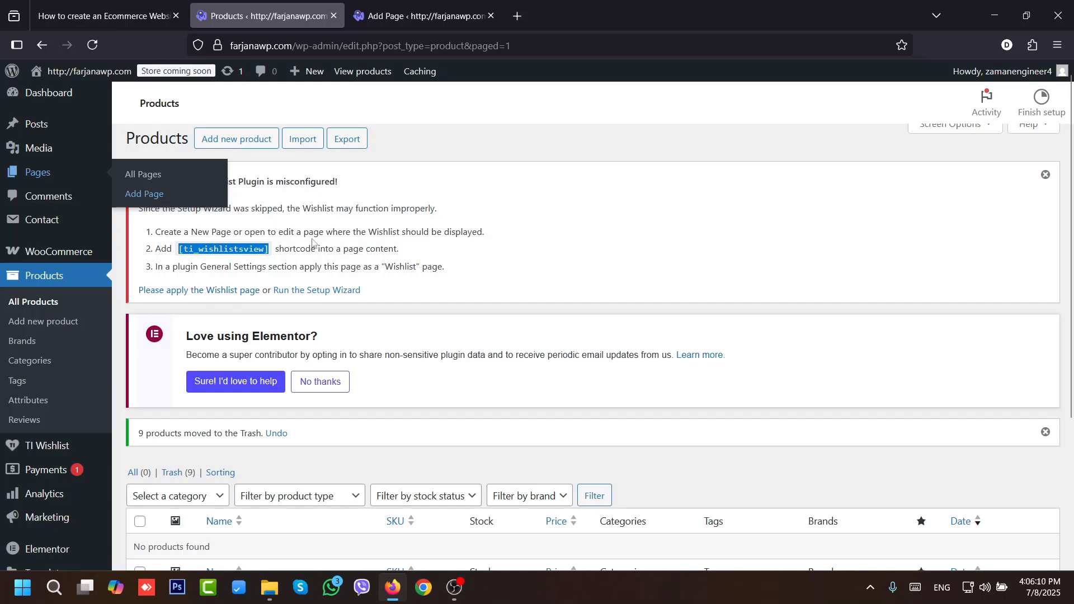
- Check which pages TI Wishlist General Settings offers as the Wishlist Page, without choosing one
{"action": "left_click", "coordinate": [211, 208]}
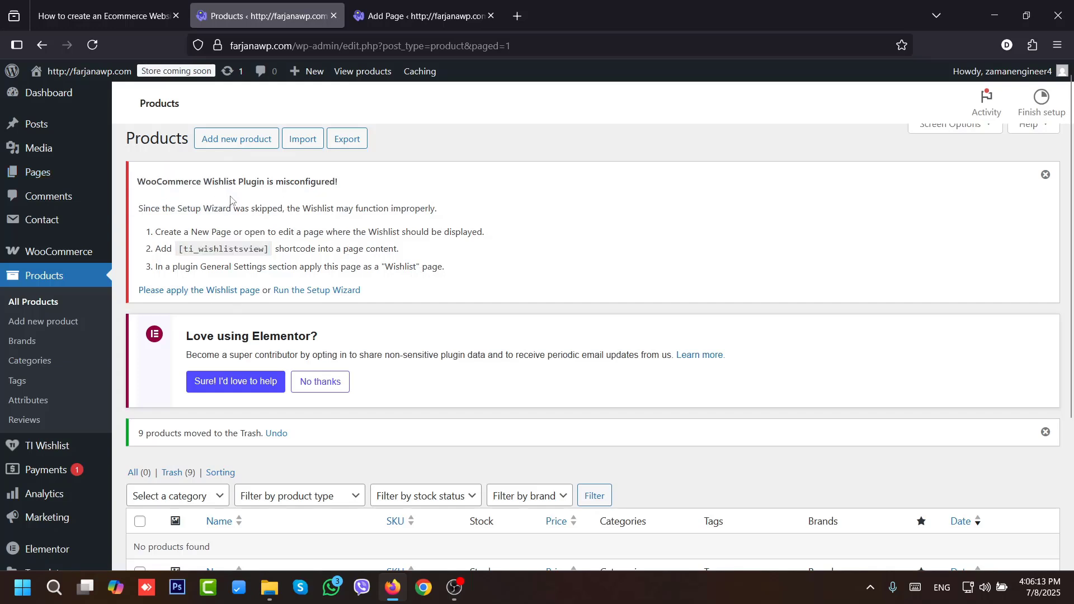
{"action": "mouse_move", "coordinate": [67, 452]}
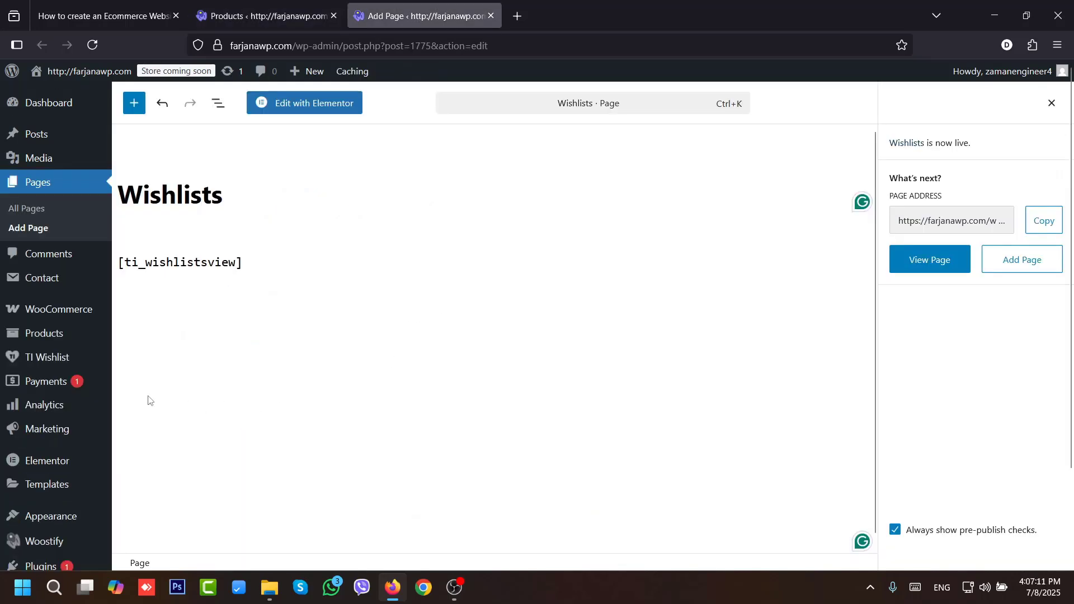
{"action": "mouse_move", "coordinate": [63, 361]}
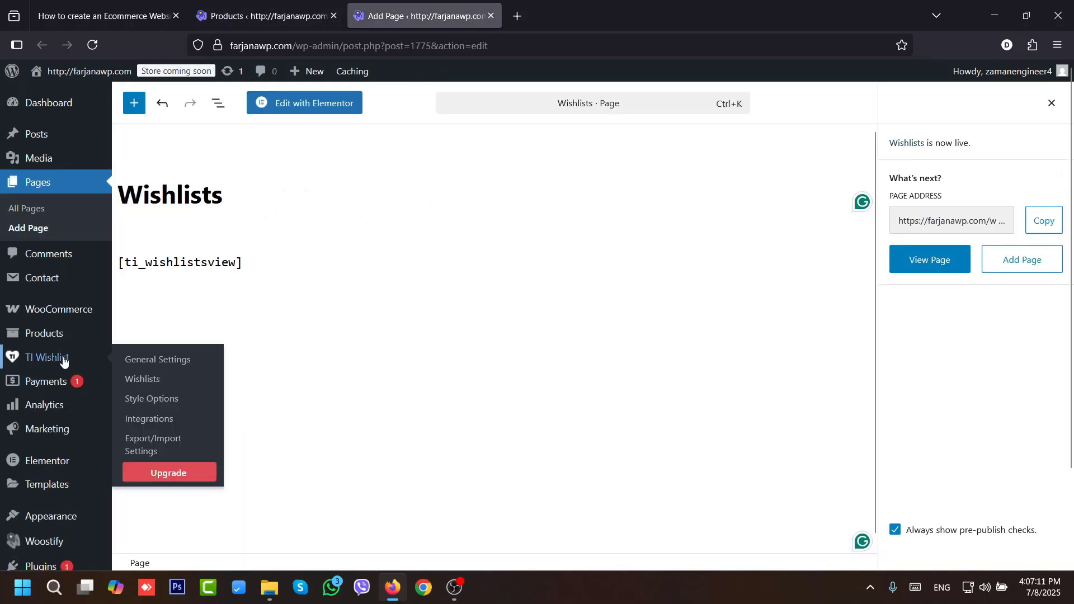
{"action": "left_click", "coordinate": [170, 367]}
{"action": "scroll", "coordinate": [206, 335], "scroll_direction": "down", "scroll_amount": 3}
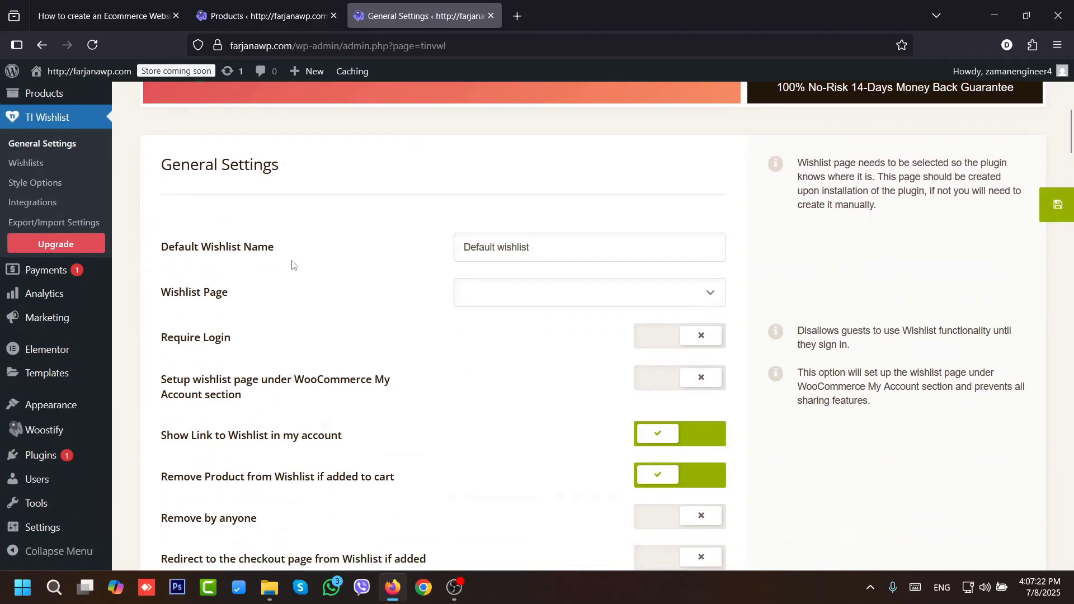
{"action": "left_click", "coordinate": [537, 293]}
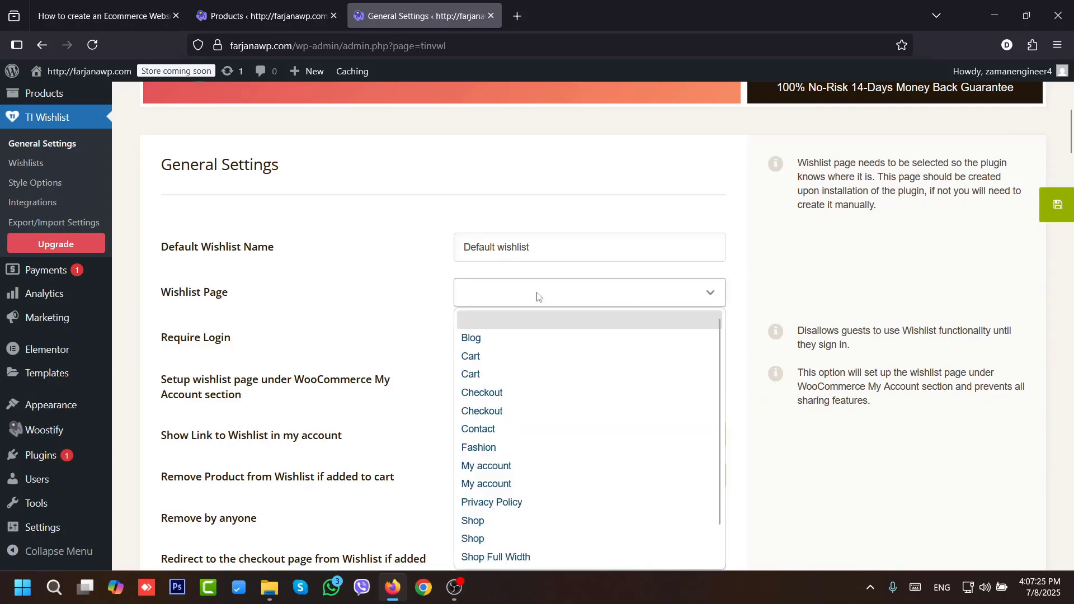
{"action": "scroll", "coordinate": [559, 492], "scroll_direction": "down", "scroll_amount": 1}
{"action": "left_click", "coordinate": [1072, 136]}
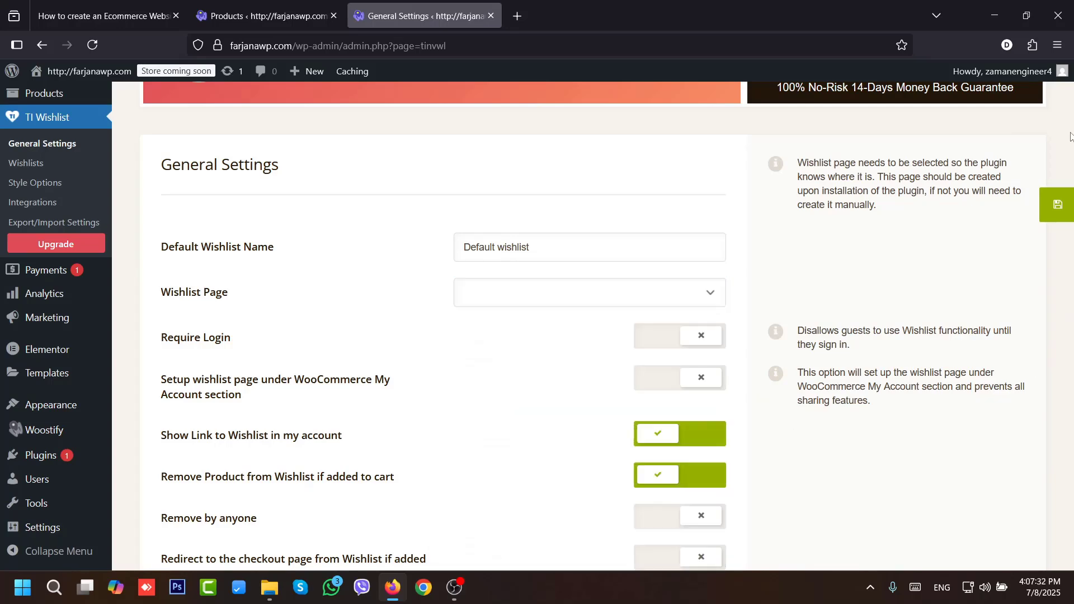
{"action": "left_click_drag", "start_coordinate": [1072, 134], "coordinate": [1073, 68]}
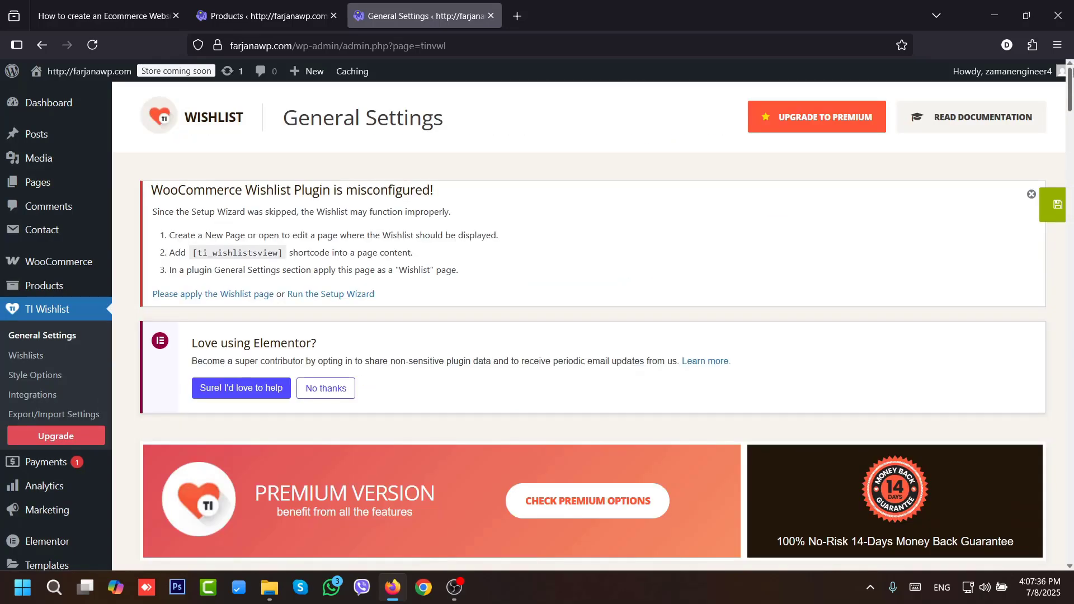
- Open All Pages in a new tab and preview the Wishlist and Wishlists pages on the site
{"action": "middle_click", "coordinate": [63, 185]}
{"action": "left_click", "coordinate": [582, 16]}
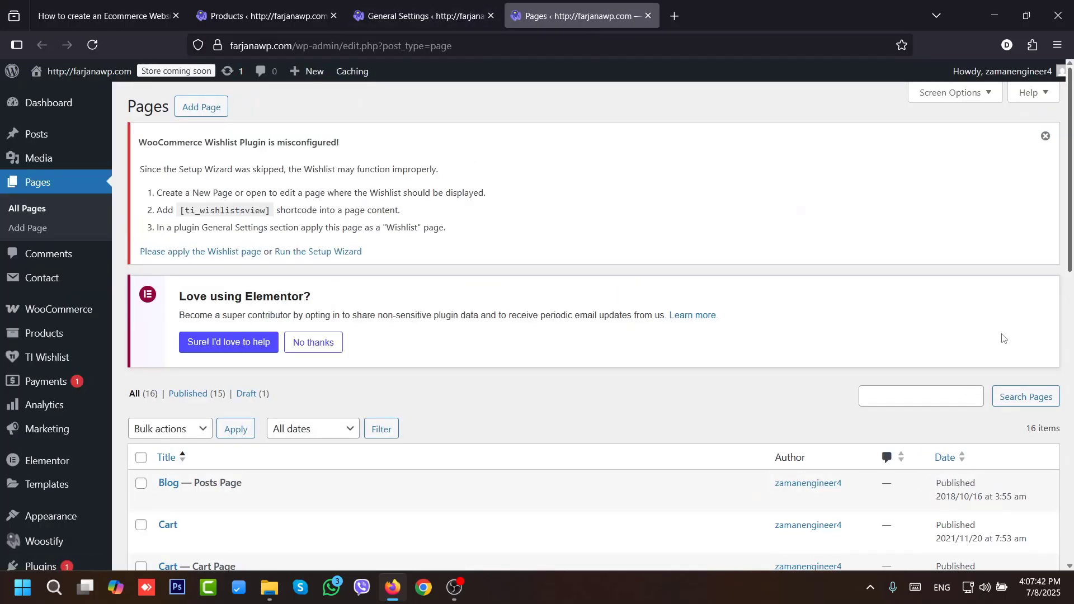
{"action": "scroll", "coordinate": [988, 364], "scroll_direction": "down", "scroll_amount": 10}
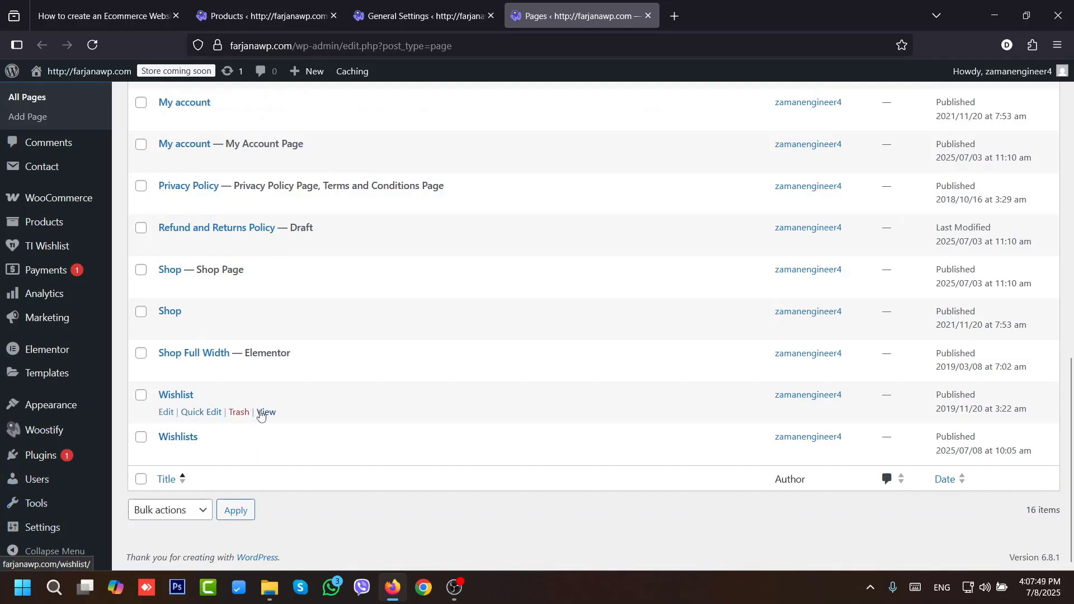
{"action": "middle_click", "coordinate": [261, 414]}
{"action": "middle_click", "coordinate": [265, 454]}
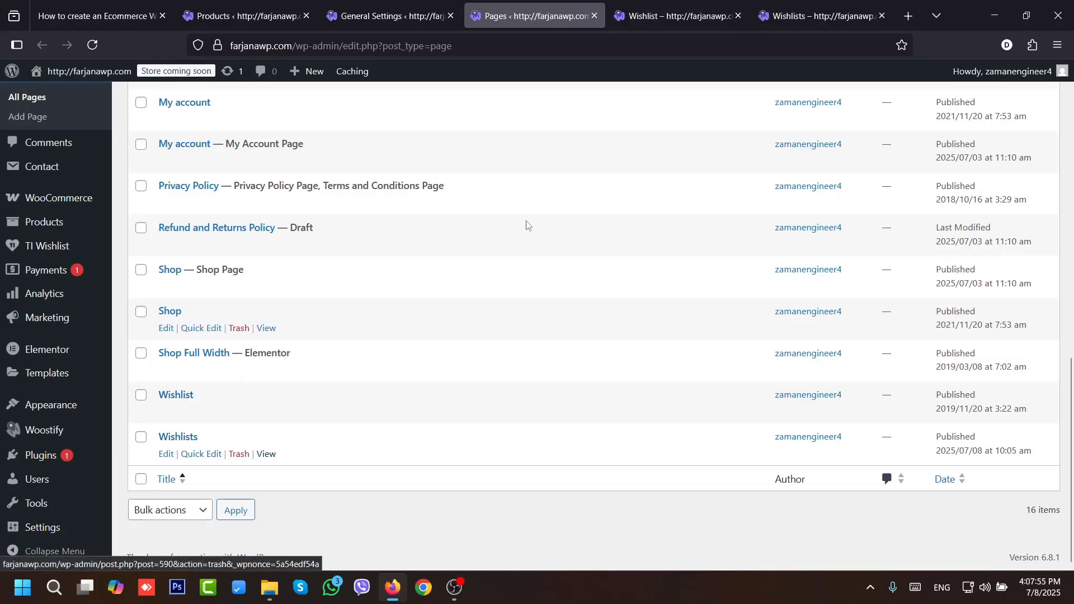
{"action": "left_click", "coordinate": [677, 16]}
{"action": "left_click", "coordinate": [819, 16]}
{"action": "left_click", "coordinate": [505, 18]}
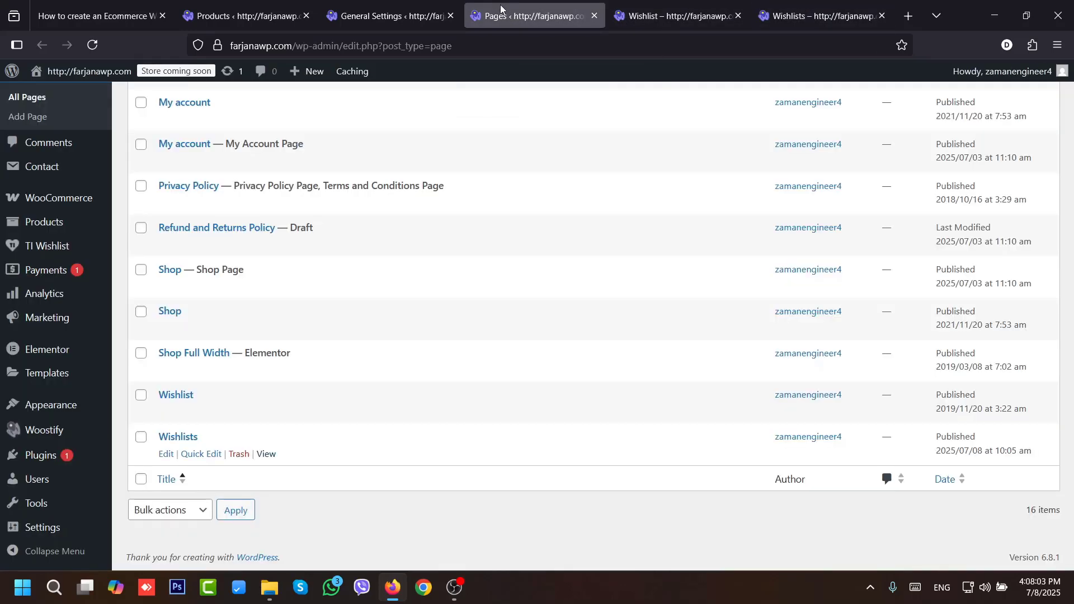
- Trash the older Wishlist page and recheck both page previews
{"action": "left_click", "coordinate": [240, 416]}
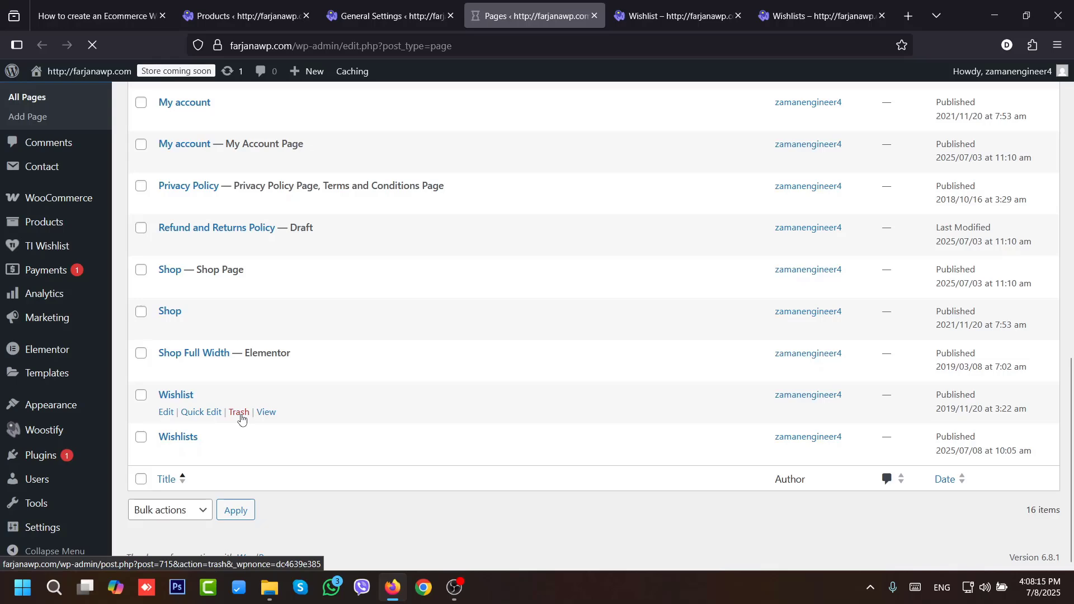
{"action": "left_click", "coordinate": [676, 15]}
{"action": "left_click", "coordinate": [820, 16]}
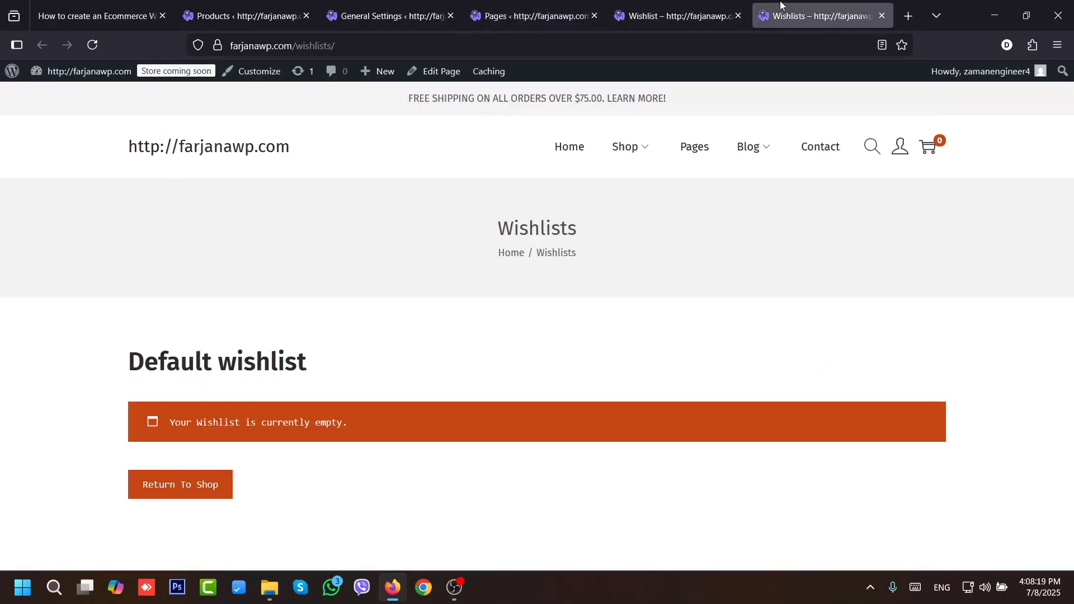
{"action": "left_click", "coordinate": [535, 9]}
- Pick Wishlists in the Wishlist Page dropdown, save the general settings, and close the extra tabs
{"action": "mouse_move", "coordinate": [56, 358]}
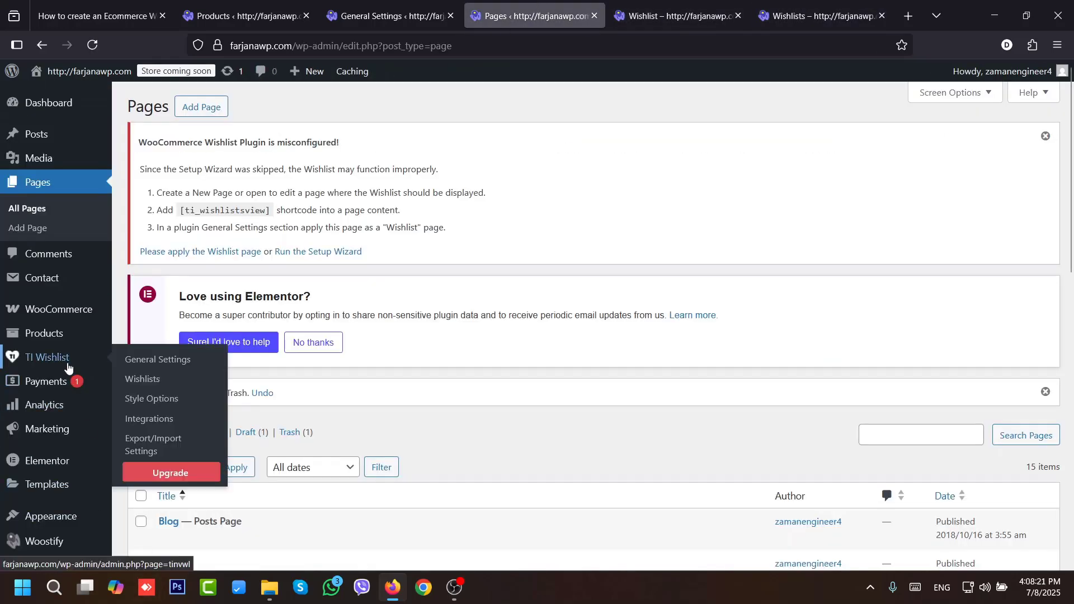
{"action": "left_click", "coordinate": [144, 361]}
{"action": "left_click", "coordinate": [546, 309]}
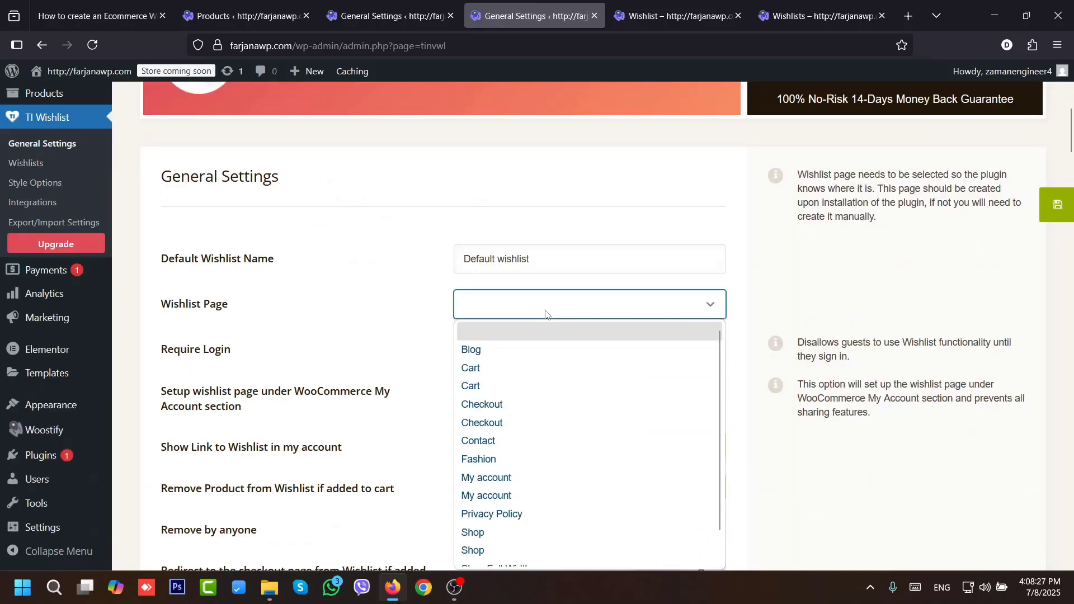
{"action": "scroll", "coordinate": [571, 503], "scroll_direction": "down", "scroll_amount": 1}
{"action": "left_click", "coordinate": [517, 558]}
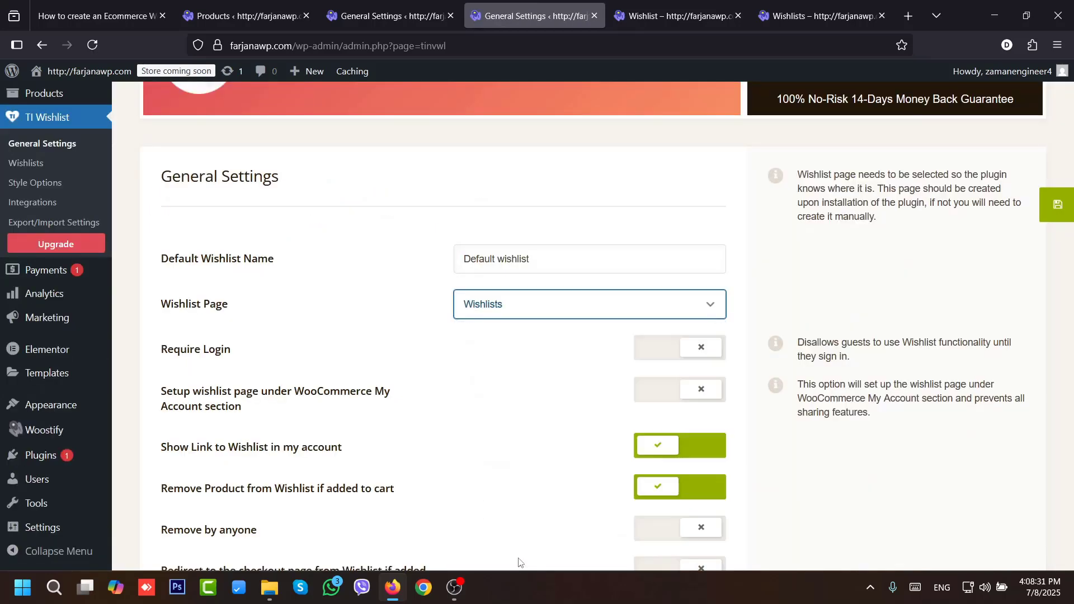
{"action": "scroll", "coordinate": [532, 359], "scroll_direction": "down", "scroll_amount": 3}
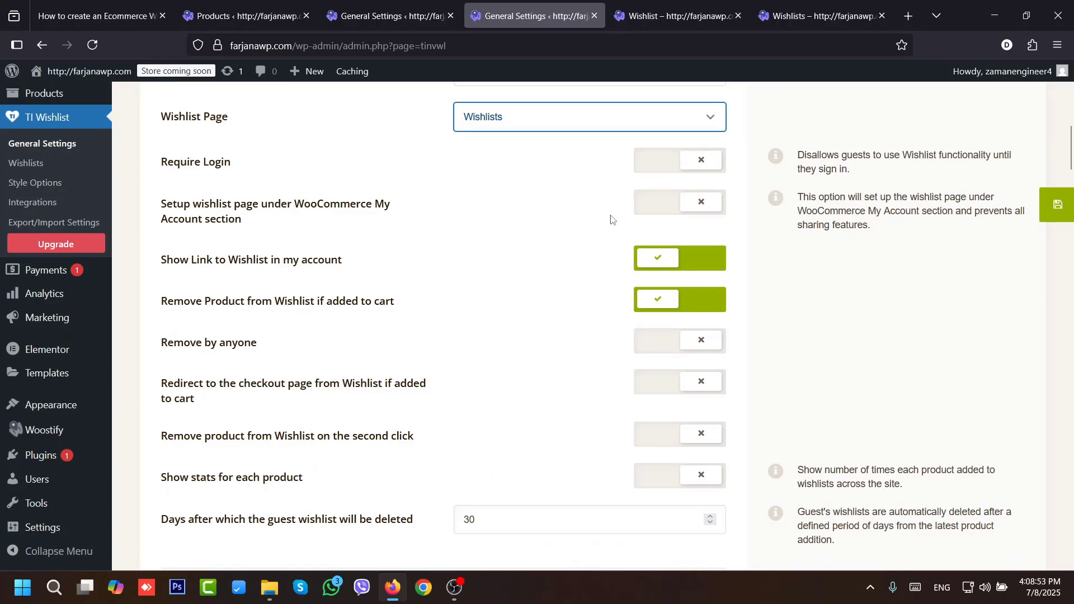
{"action": "left_click_drag", "start_coordinate": [1069, 148], "coordinate": [1070, 545]}
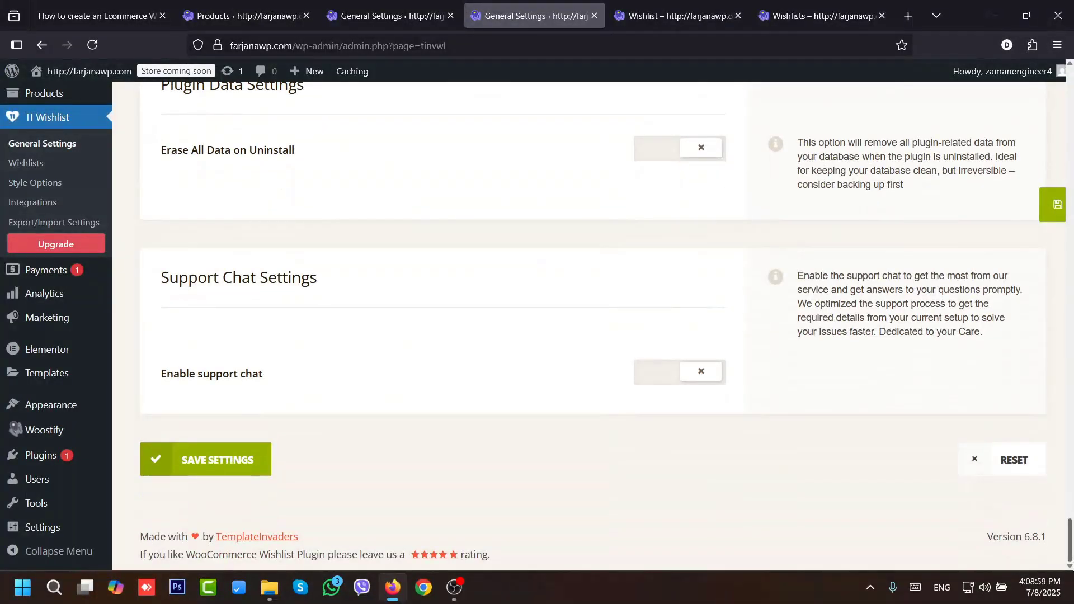
{"action": "left_click", "coordinate": [218, 469]}
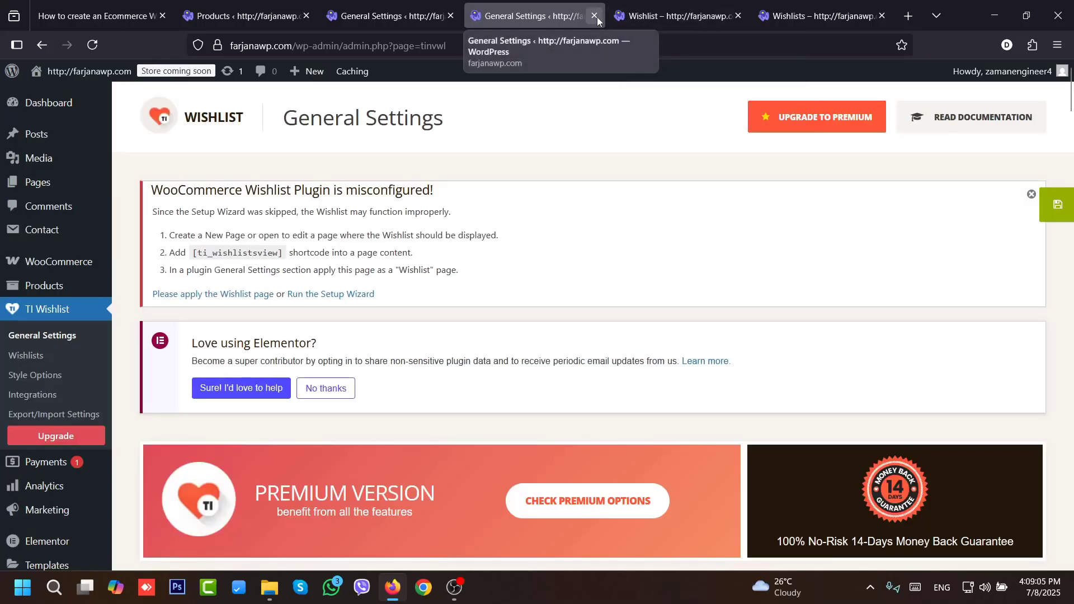
{"action": "left_click", "coordinate": [594, 17]}
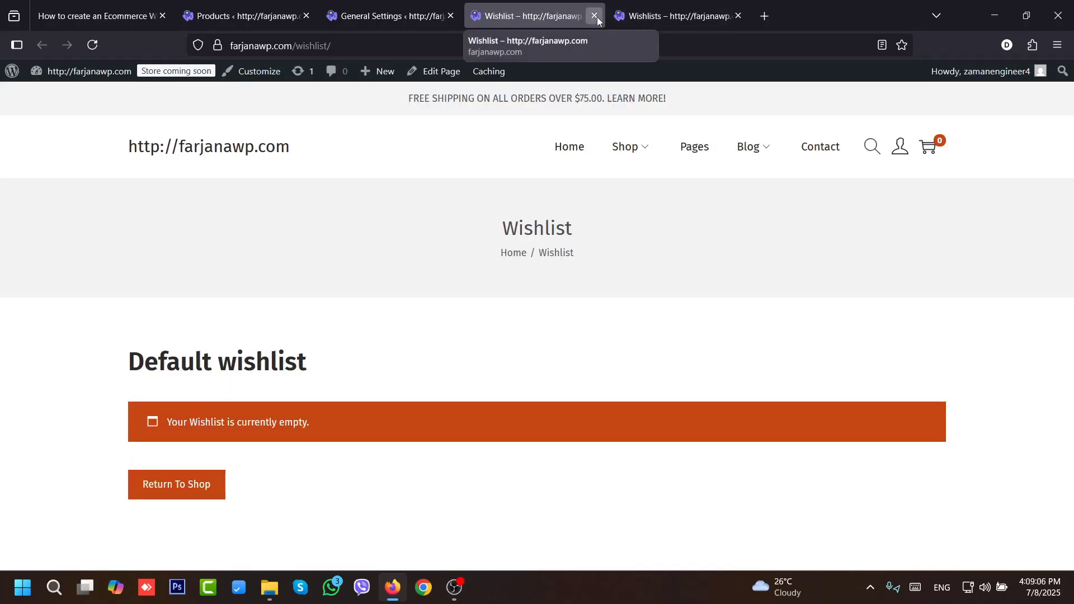
{"action": "left_click", "coordinate": [596, 17]}
{"action": "left_click", "coordinate": [596, 17]}
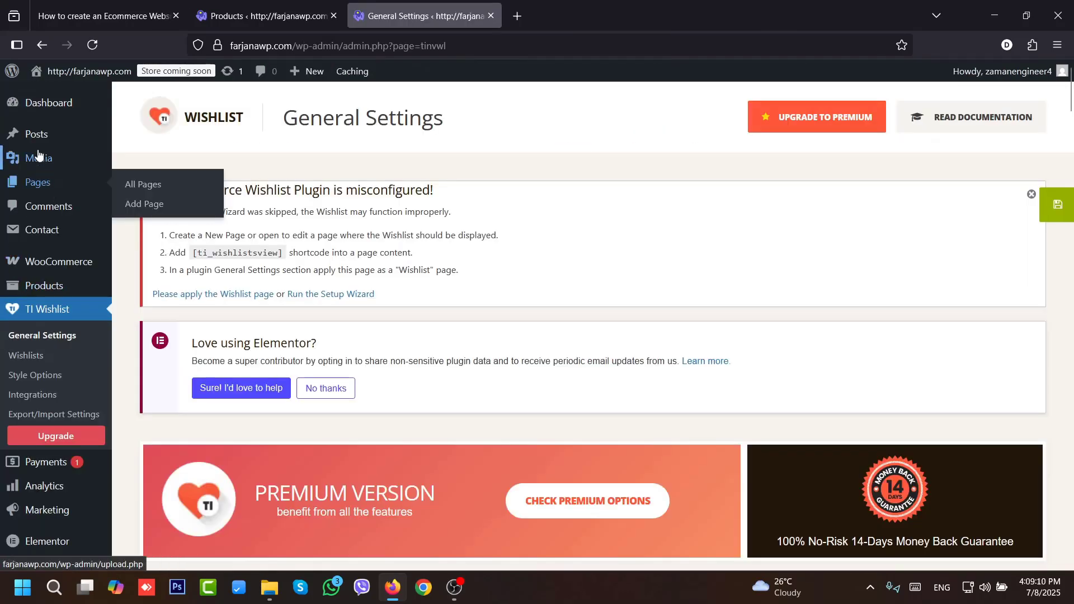
- Start a new product and check the product type list, keeping Simple product
{"action": "left_click", "coordinate": [45, 285]}
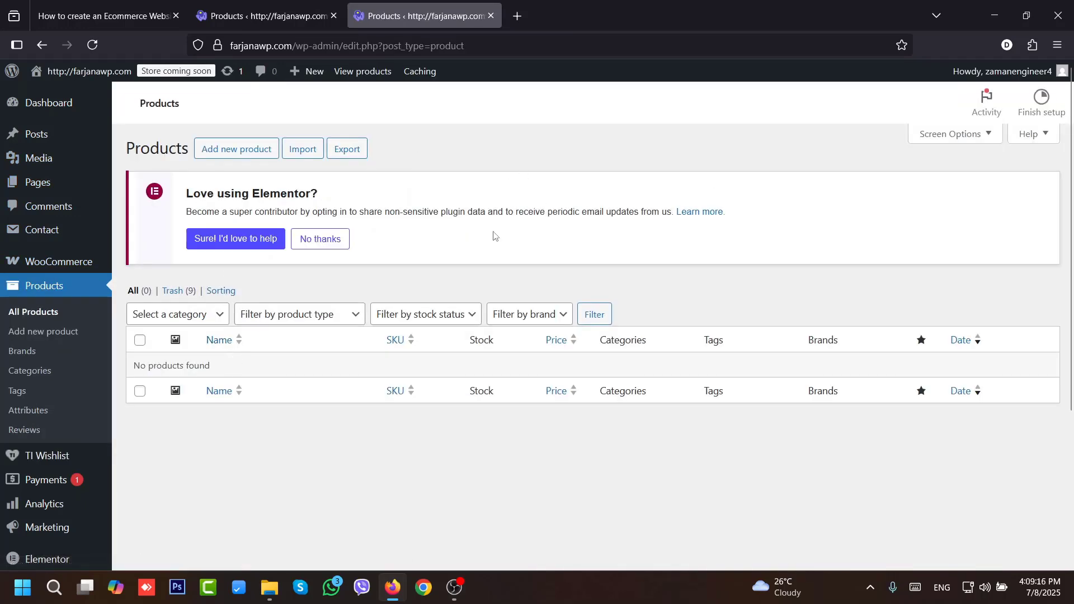
{"action": "left_click", "coordinate": [232, 152]}
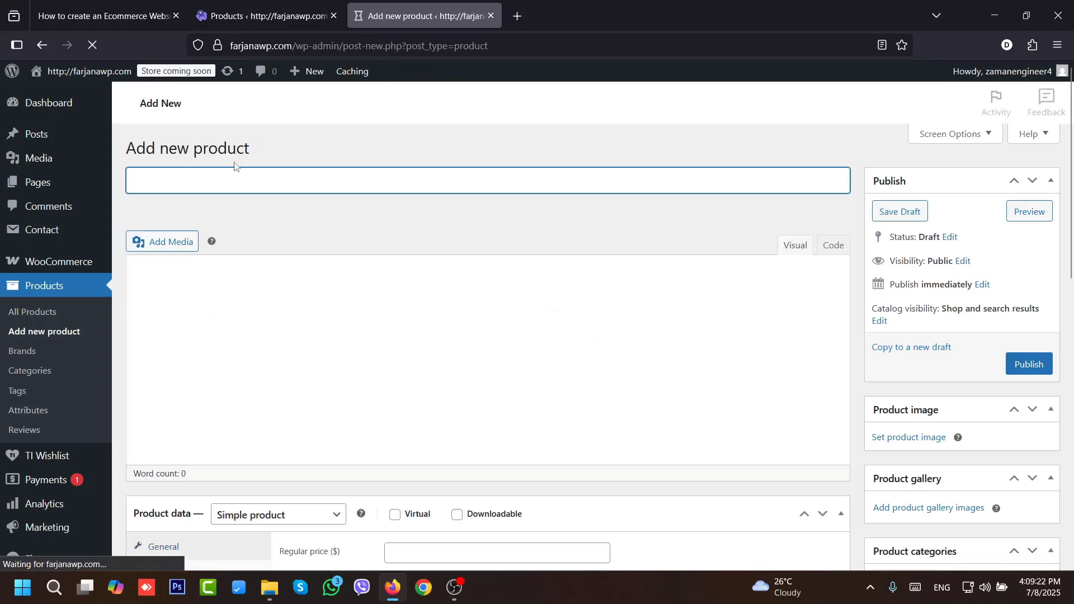
{"action": "scroll", "coordinate": [1021, 346], "scroll_direction": "down", "scroll_amount": 7}
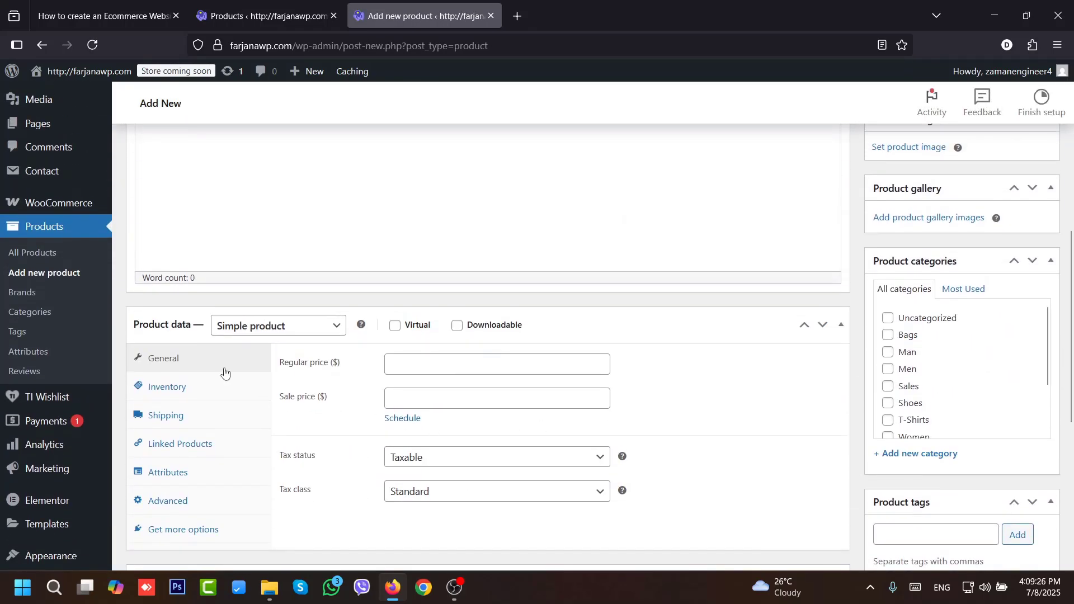
{"action": "left_click", "coordinate": [264, 330]}
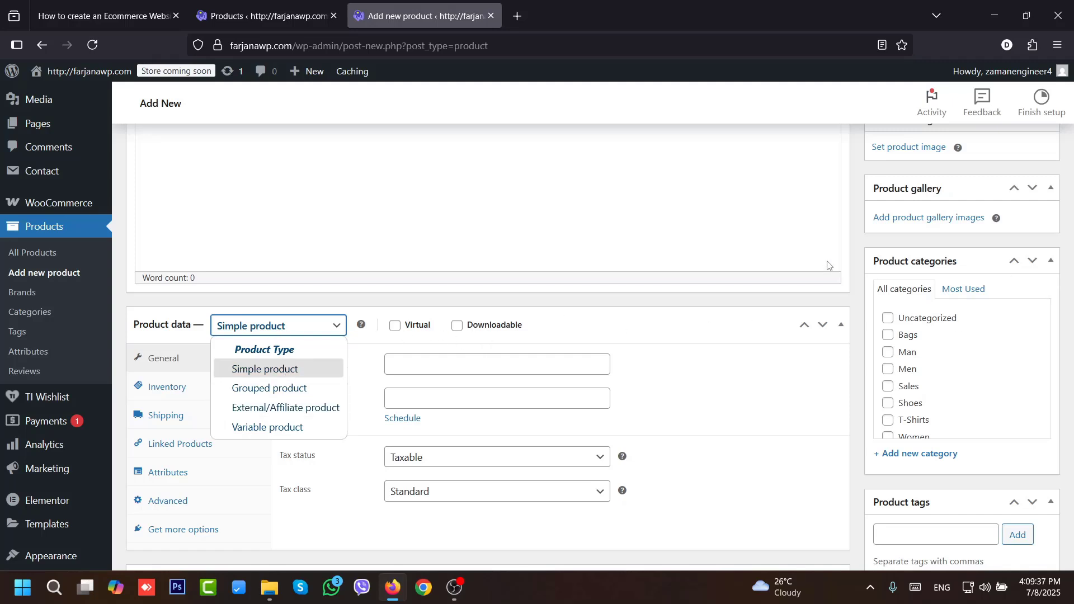
{"action": "left_click", "coordinate": [860, 267]}
{"action": "left_click_drag", "start_coordinate": [1072, 291], "coordinate": [1072, 172]}
{"action": "scroll", "coordinate": [251, 305], "scroll_direction": "up", "scroll_amount": 1}
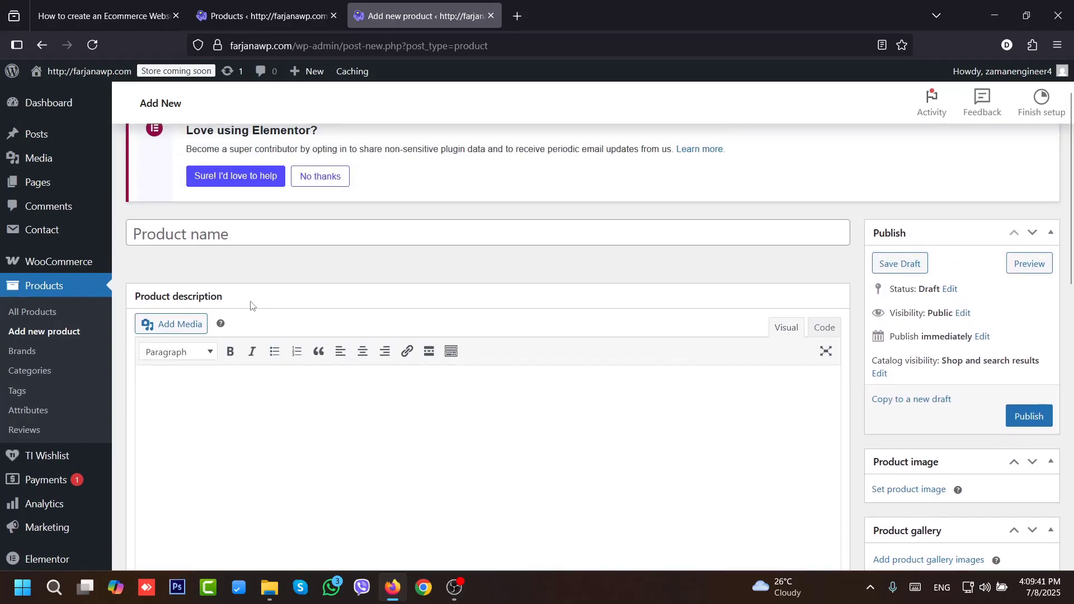
- Enter 'Simple product' as the product title and move into the description editor
{"action": "left_click", "coordinate": [241, 236]}
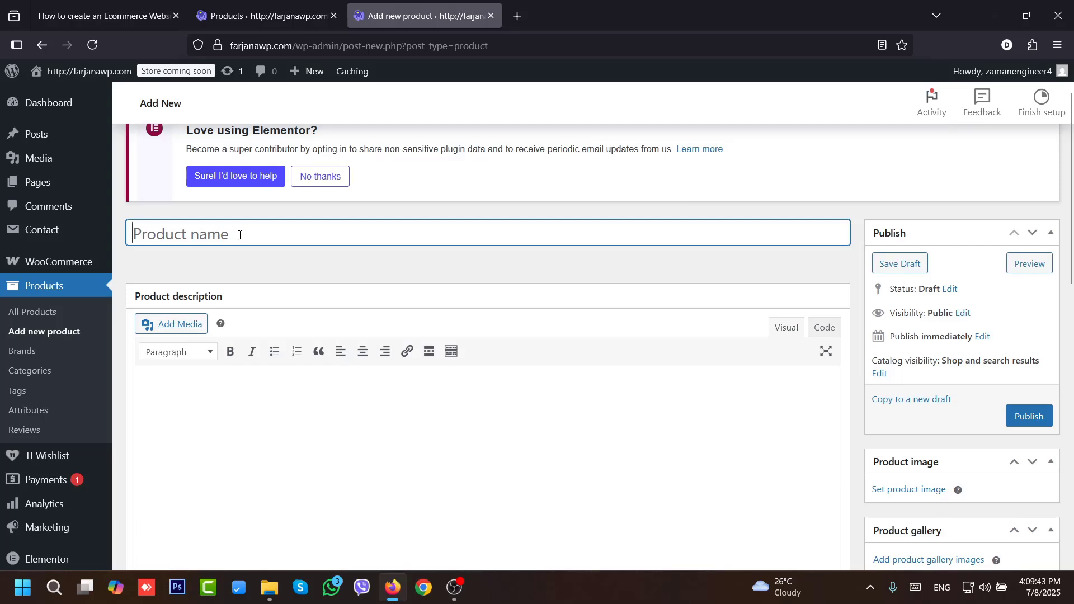
{"action": "type", "text": "Simple product"}
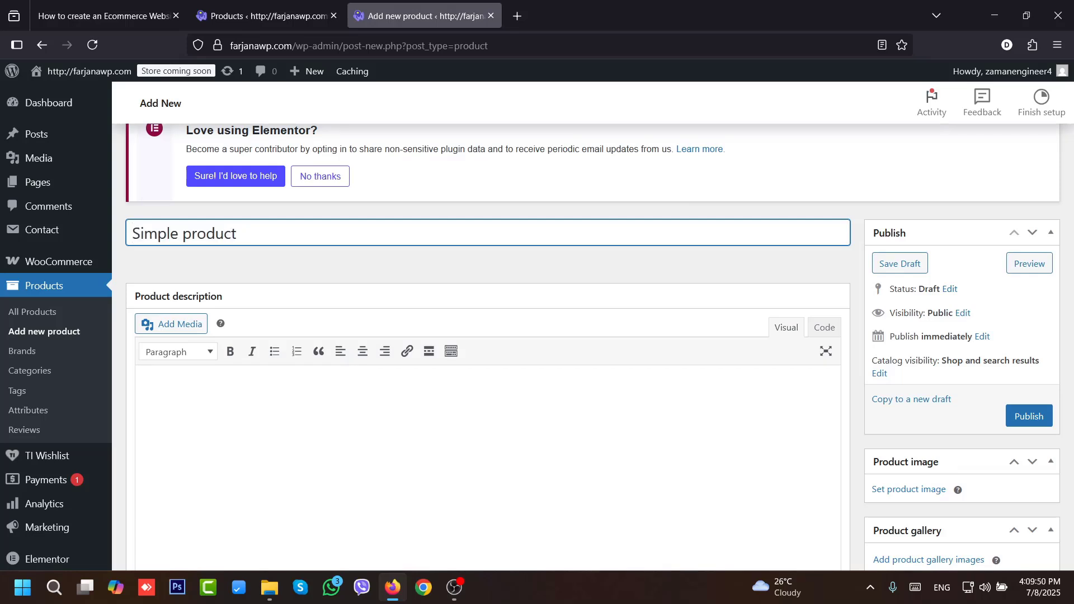
{"action": "triple_click", "coordinate": [162, 240]}
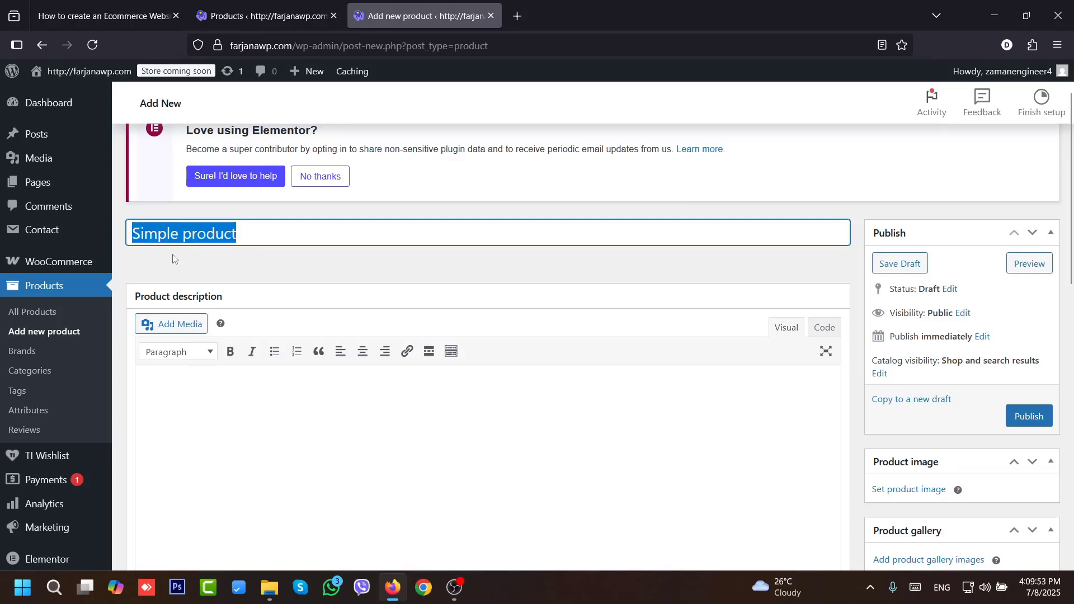
{"action": "left_click", "coordinate": [191, 239]}
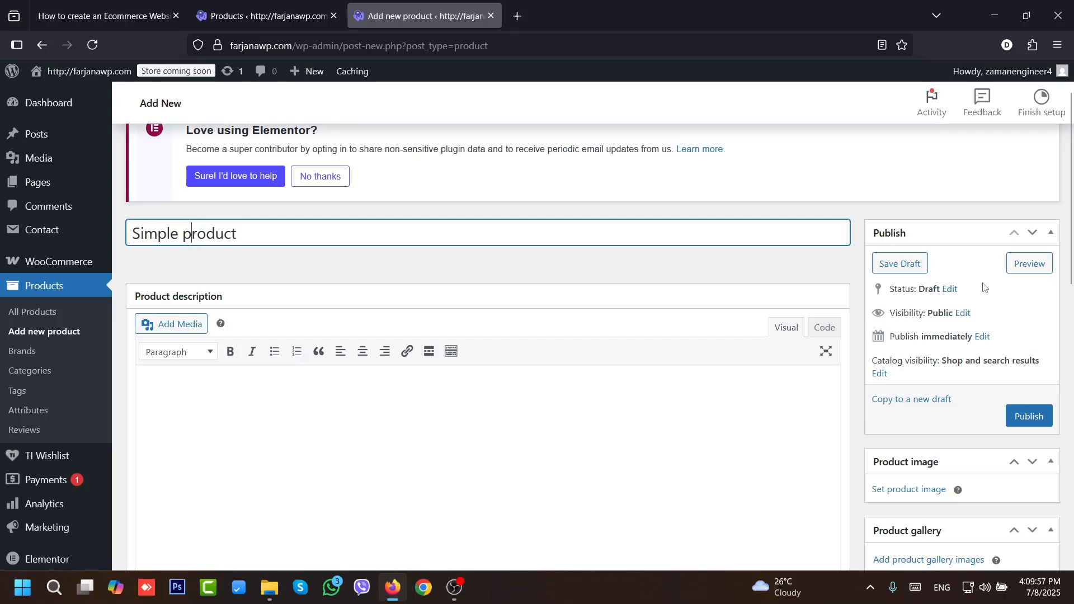
{"action": "scroll", "coordinate": [283, 369], "scroll_direction": "down", "scroll_amount": 2}
{"action": "left_click", "coordinate": [282, 367]}
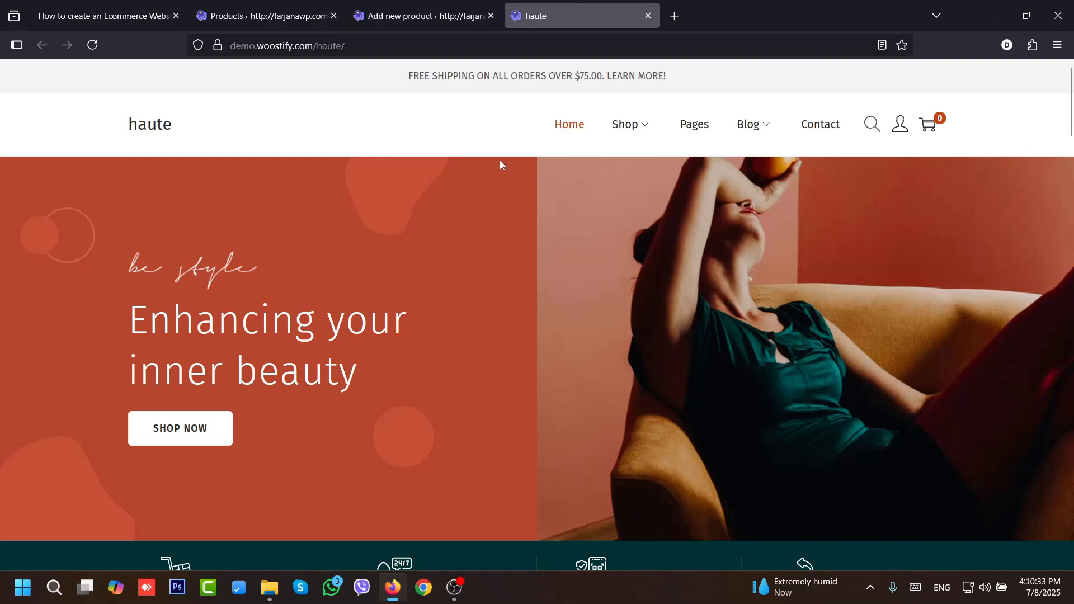
- Open the Embroidered Haring Cap in the demo shop and copy its Description paragraph
{"action": "mouse_move", "coordinate": [647, 116]}
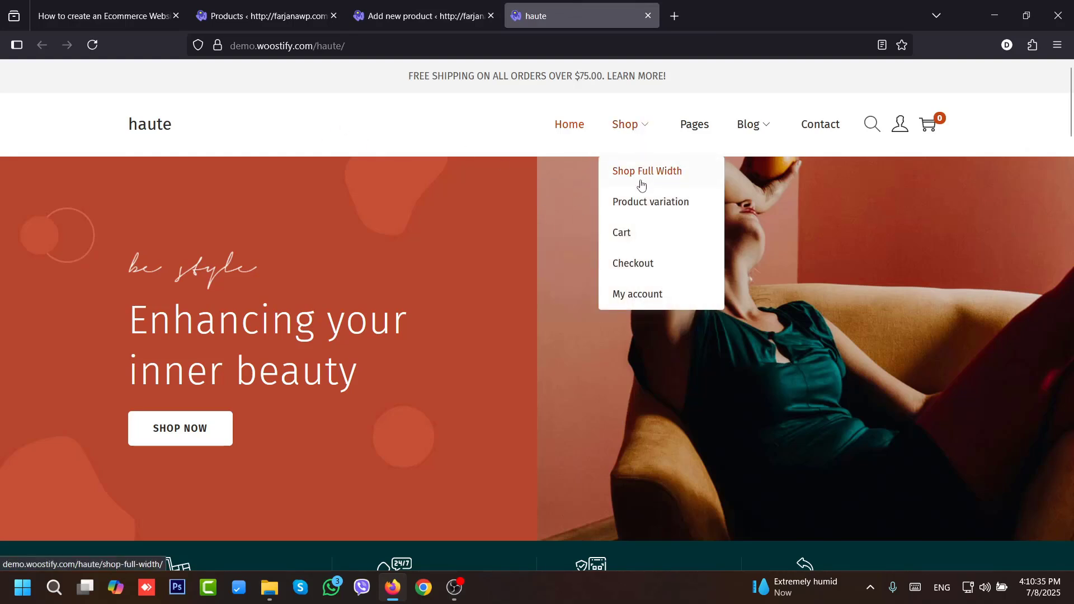
{"action": "left_click", "coordinate": [631, 129]}
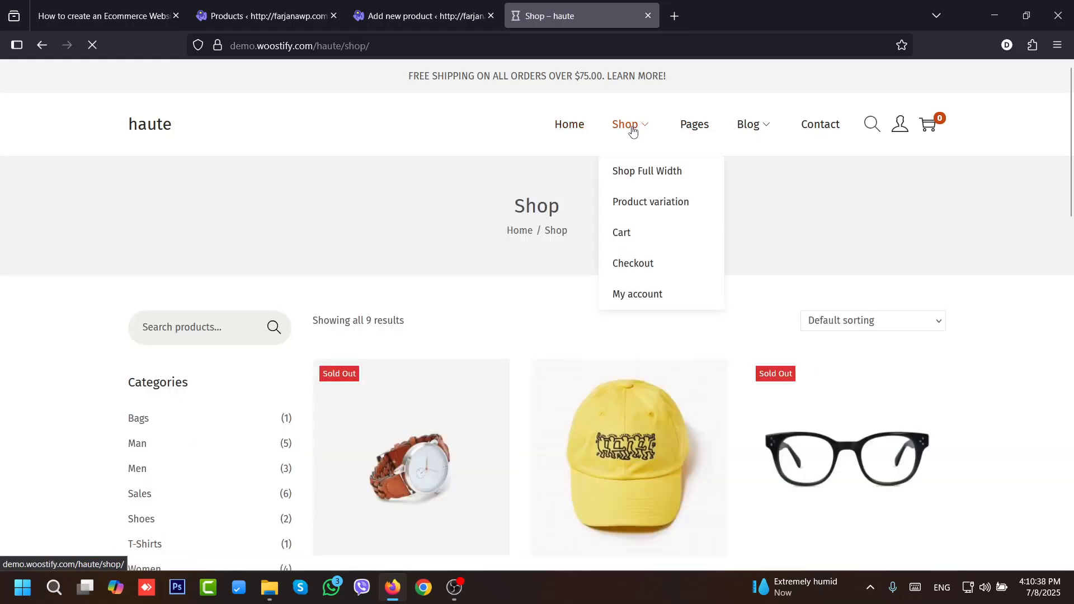
{"action": "left_click", "coordinate": [626, 427]}
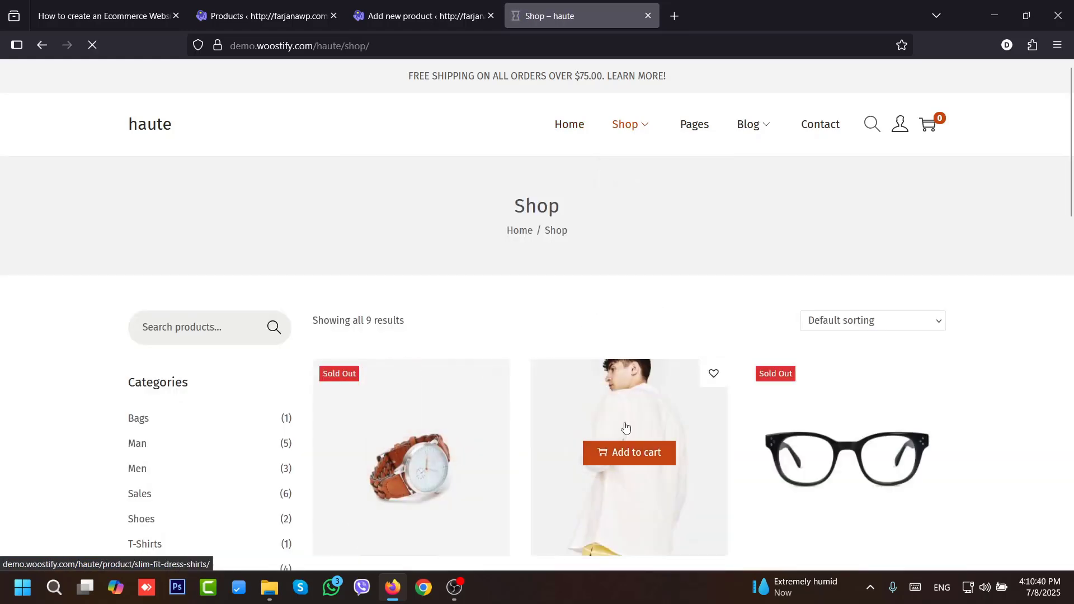
{"action": "scroll", "coordinate": [884, 230], "scroll_direction": "down", "scroll_amount": 3}
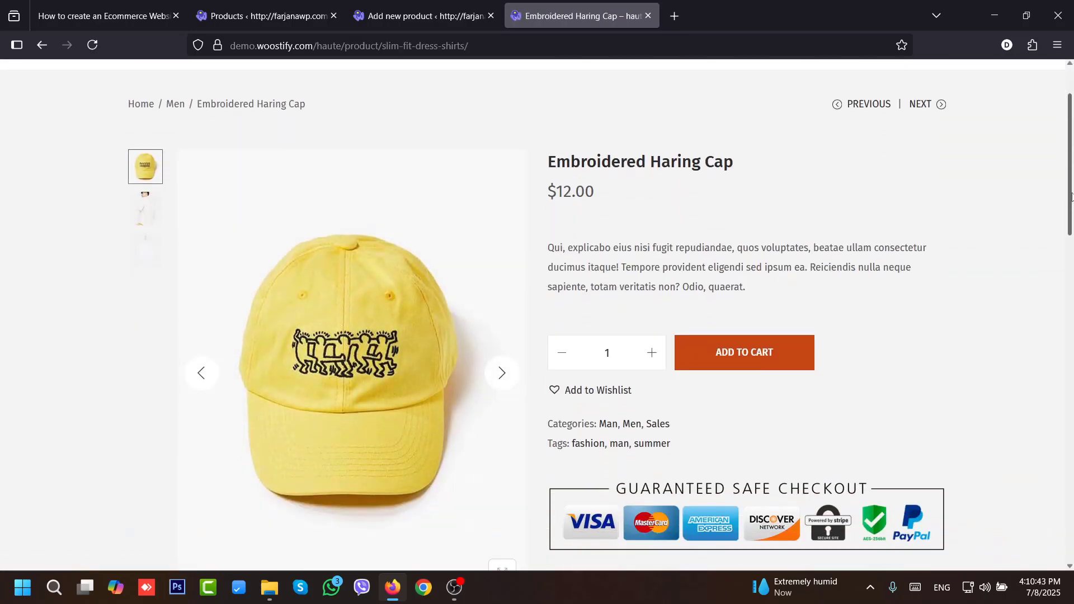
{"action": "triple_click", "coordinate": [645, 211]}
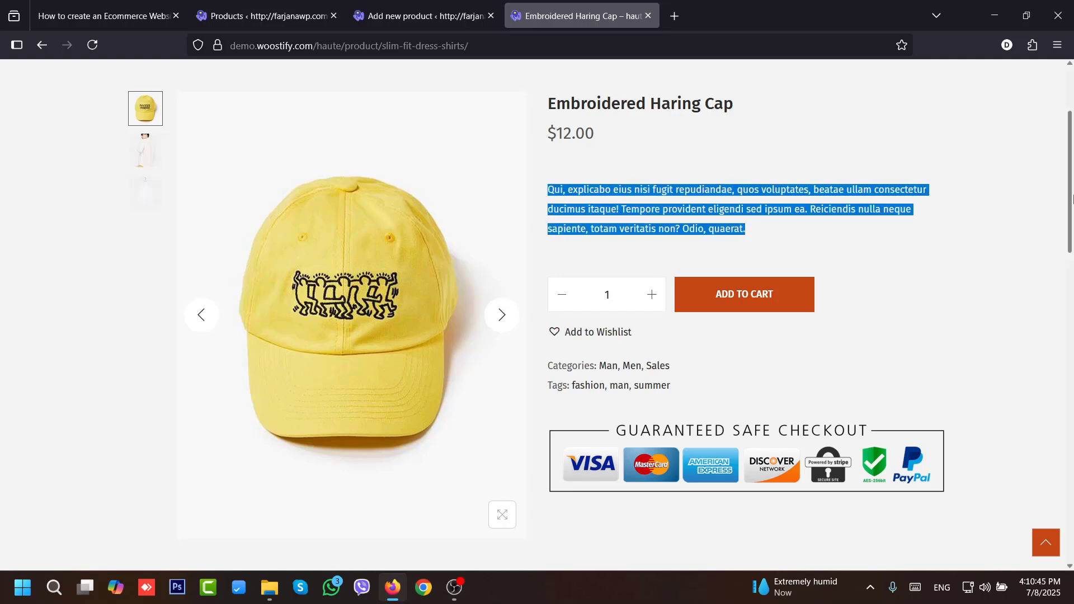
{"action": "left_click_drag", "start_coordinate": [1068, 202], "coordinate": [1068, 327]}
{"action": "triple_click", "coordinate": [626, 332]}
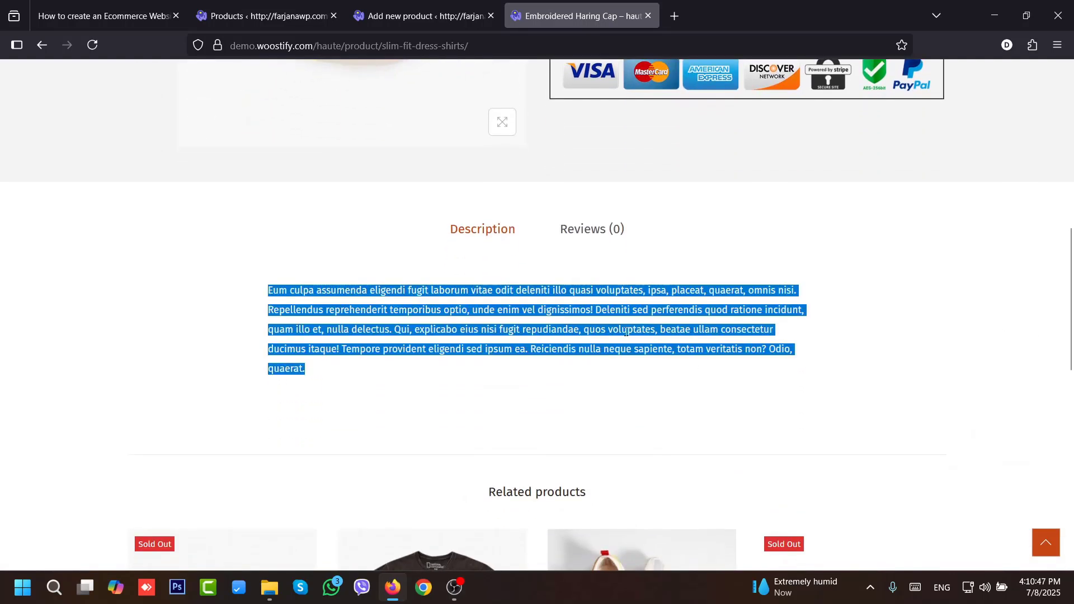
{"action": "right_click", "coordinate": [625, 321]}
{"action": "left_click", "coordinate": [647, 337]}
- Paste the copied paragraph three times into the description, trimming the third to end after dignissimos
{"action": "left_click", "coordinate": [420, 16]}
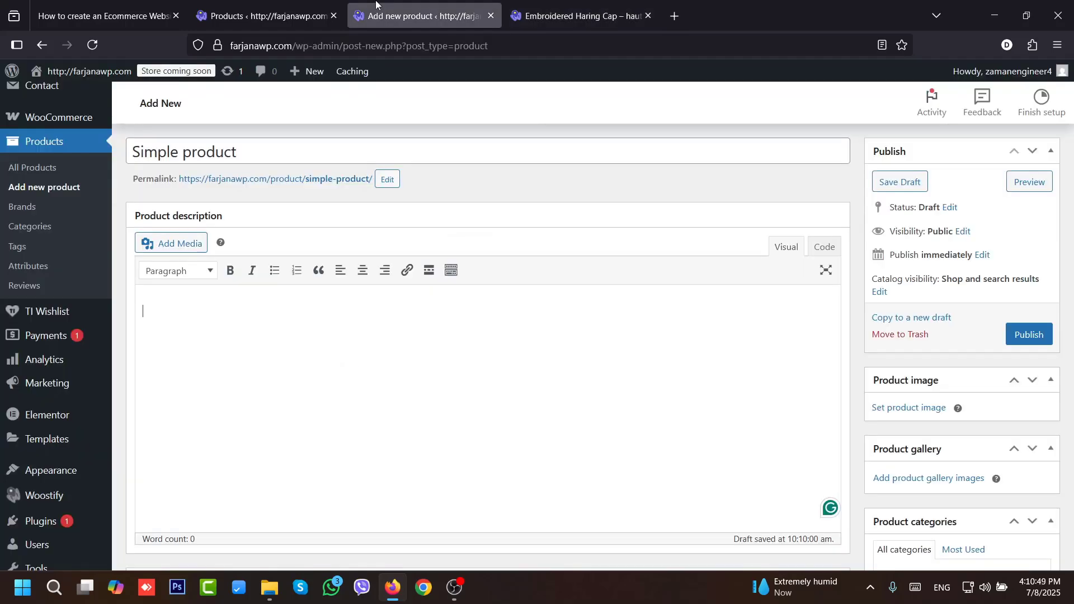
{"action": "key", "text": "ctrl+v"}
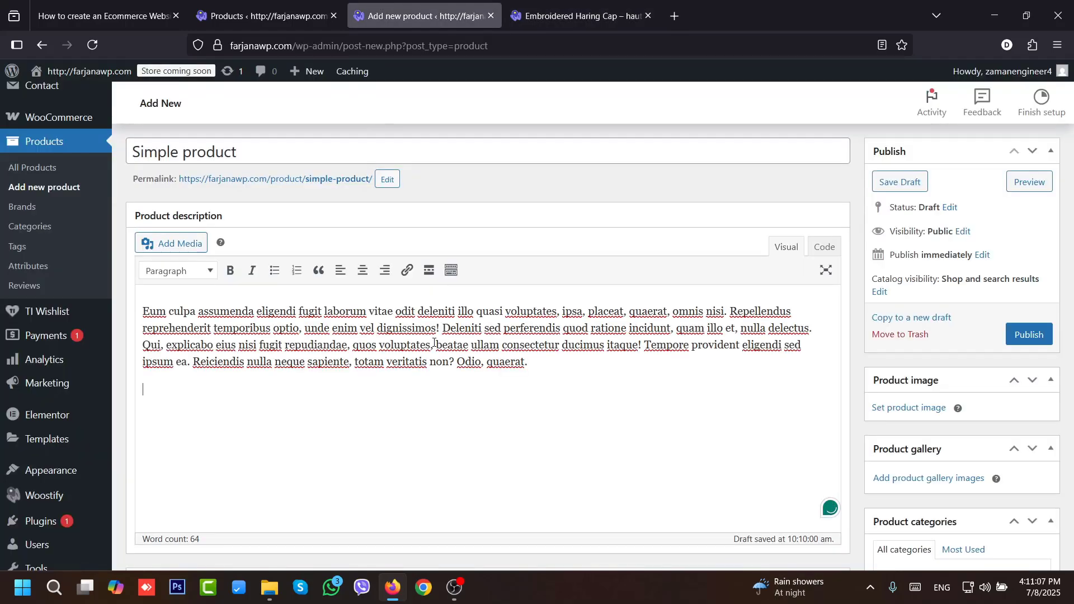
{"action": "key", "text": "ctrl+v"}
{"action": "key", "text": "Return"}
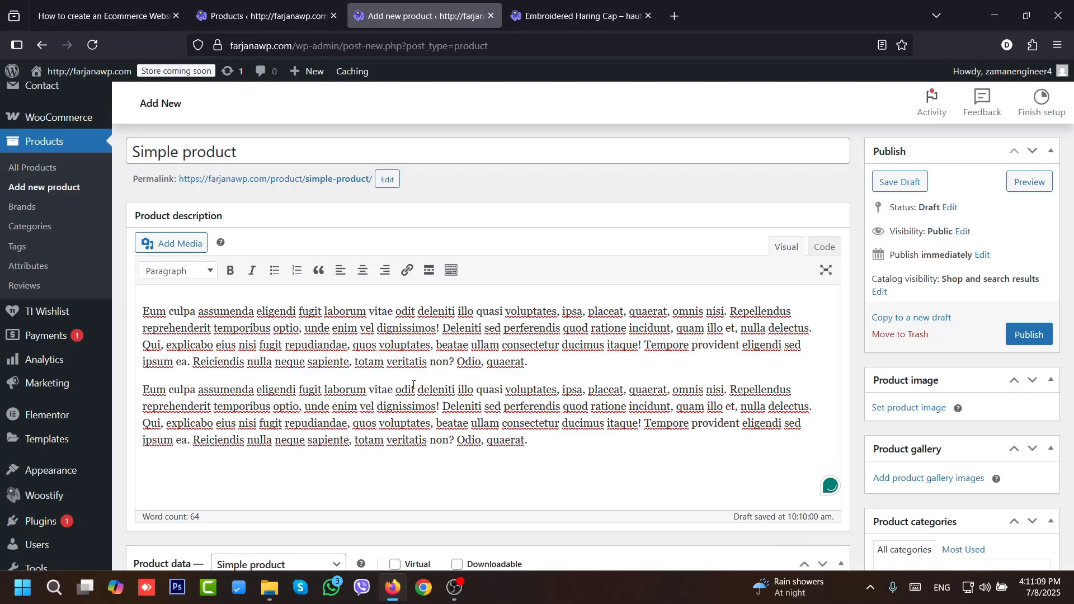
{"action": "key", "text": "ctrl+v"}
{"action": "left_click_drag", "start_coordinate": [535, 483], "coordinate": [437, 434]}
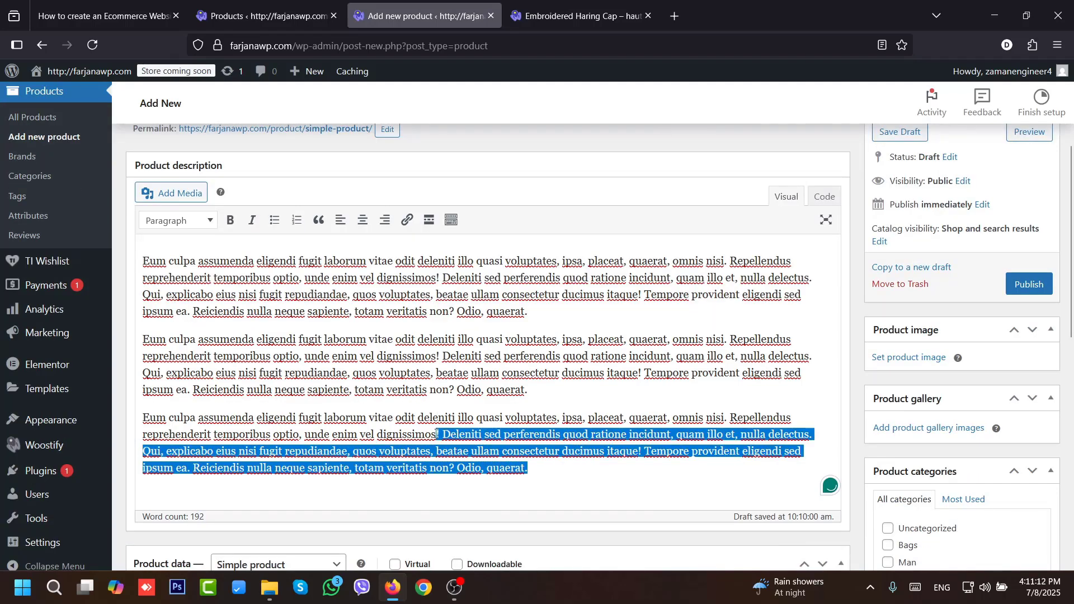
{"action": "key", "text": "BackSpace"}
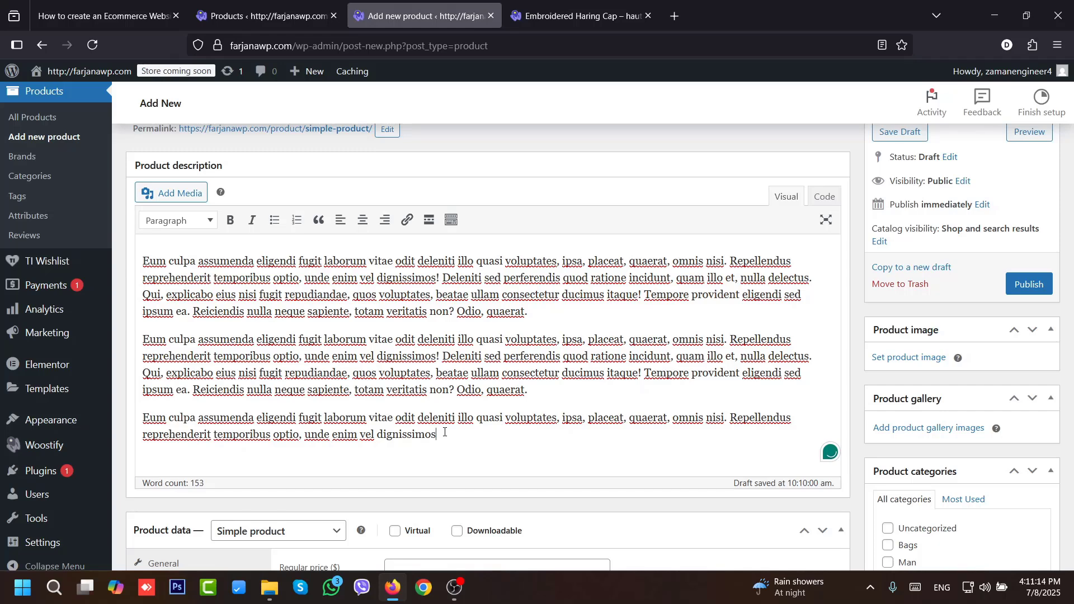
{"action": "type", "text": "."}
- Make laborum bold, enim italic, and link the word veritatis
{"action": "double_click", "coordinate": [337, 260]}
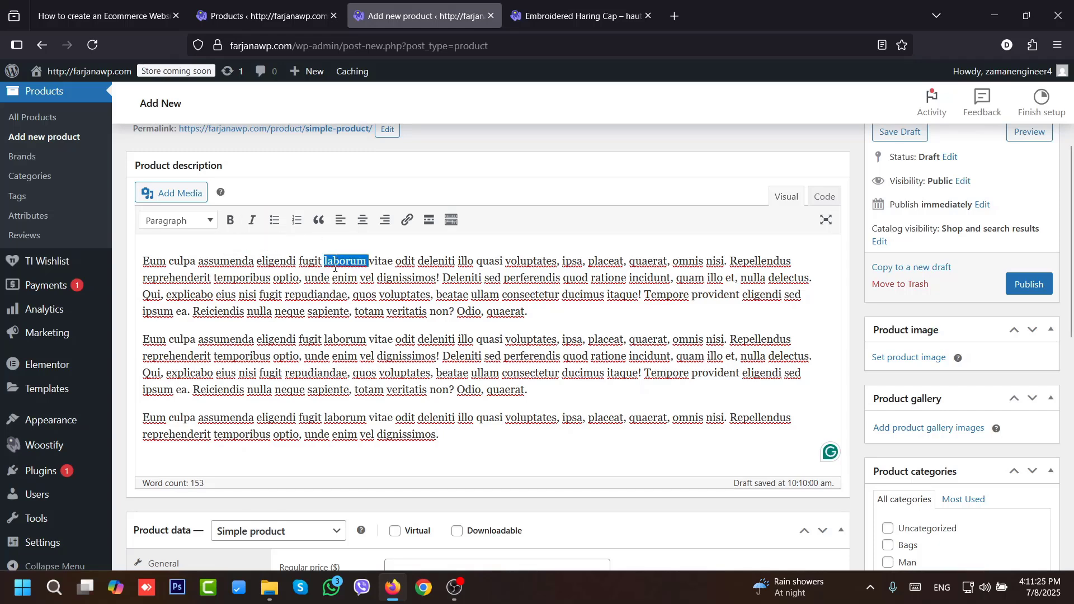
{"action": "left_click", "coordinate": [229, 220]}
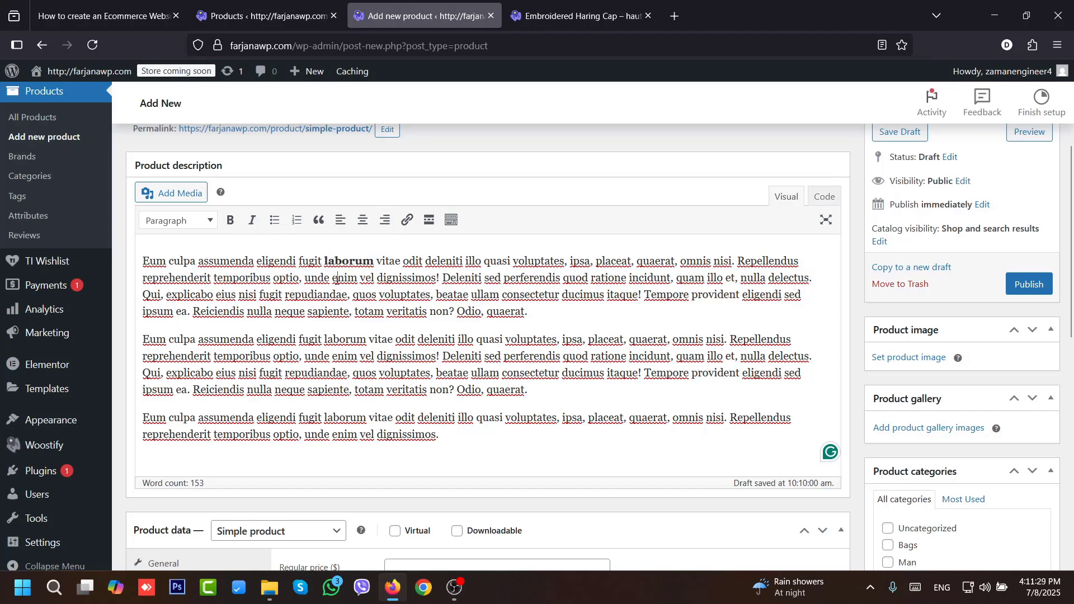
{"action": "double_click", "coordinate": [345, 277]}
{"action": "left_click", "coordinate": [252, 220]}
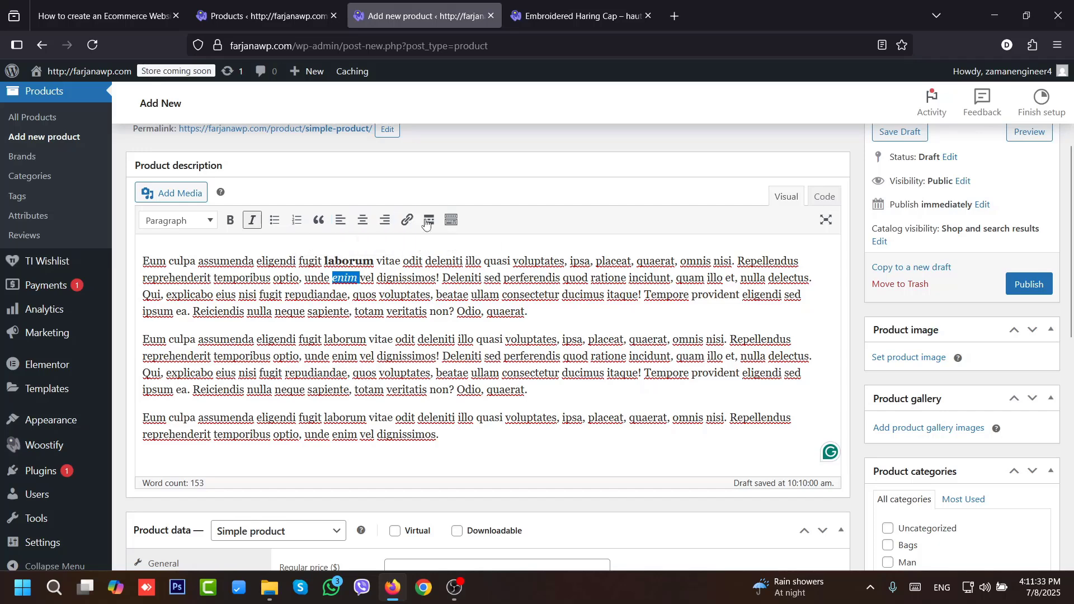
{"action": "double_click", "coordinate": [407, 311]}
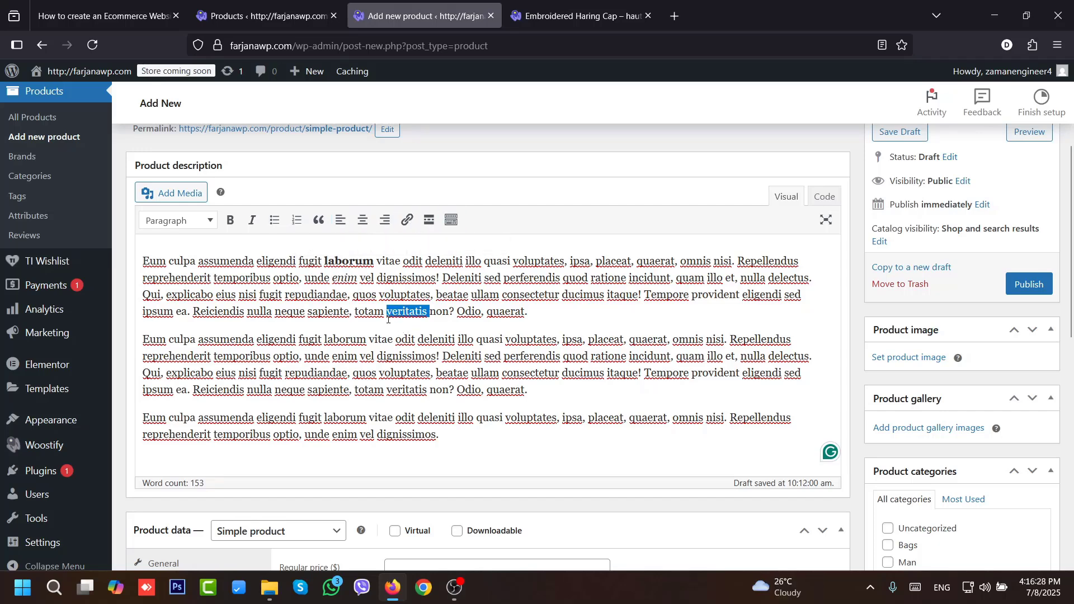
{"action": "left_click", "coordinate": [407, 220]}
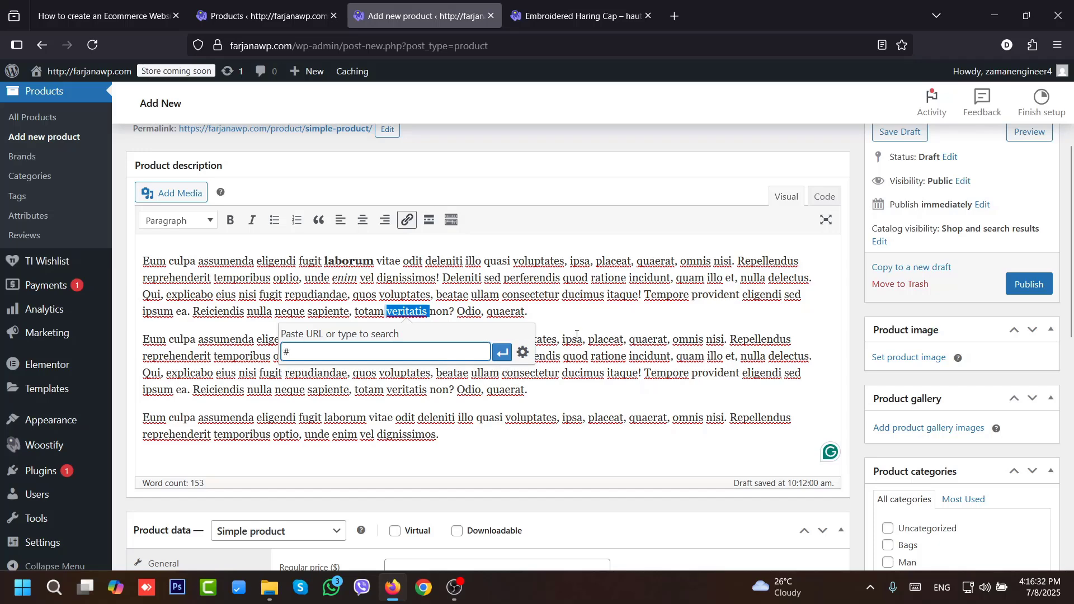
{"action": "left_click", "coordinate": [502, 352]}
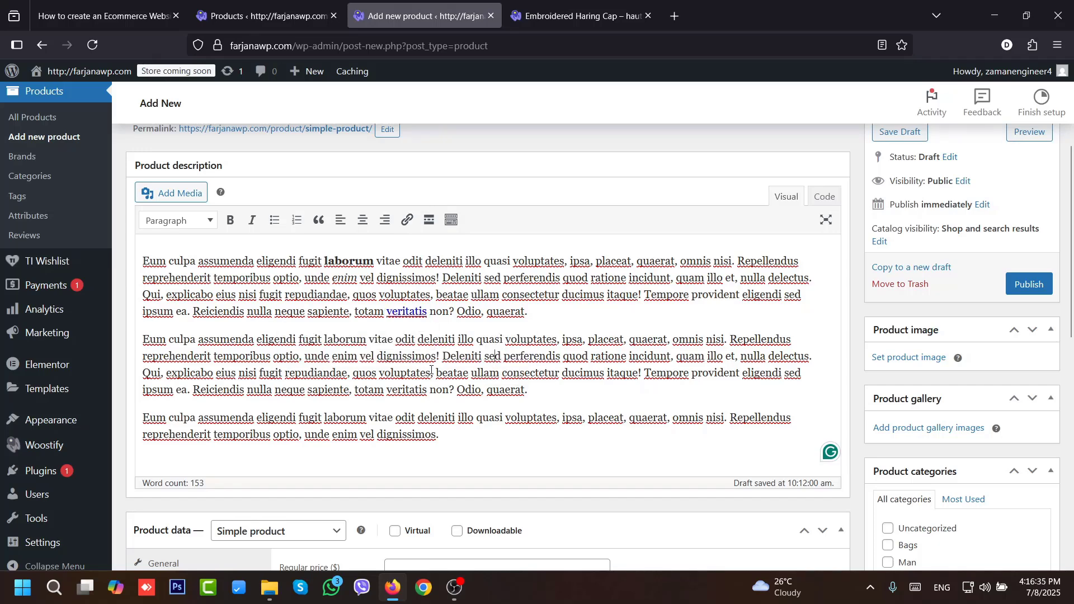
- Insert the sales image from the media library after the second paragraph
{"action": "key", "text": "Return"}
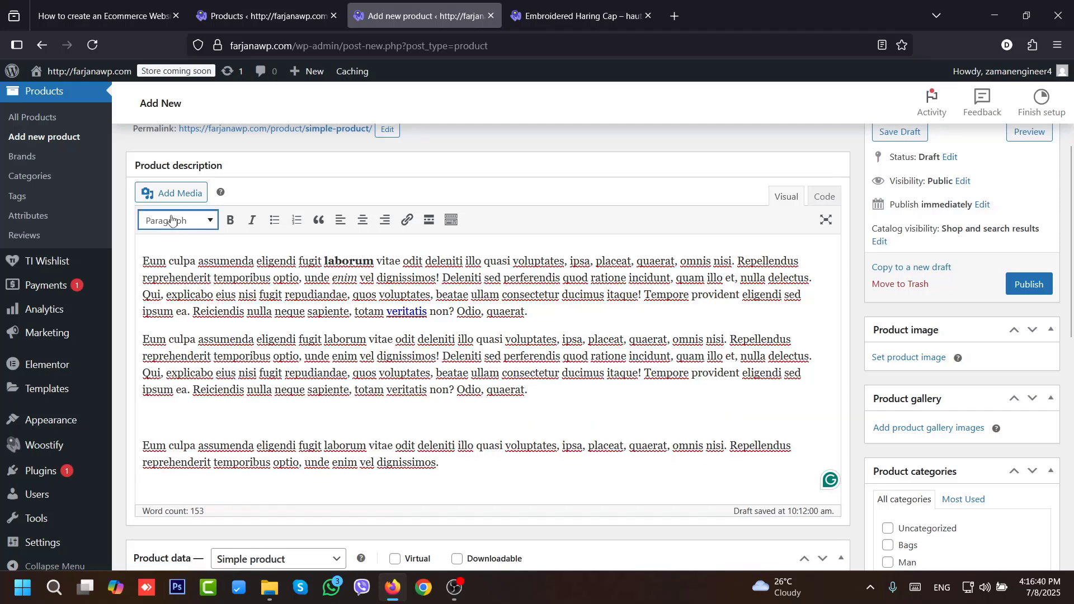
{"action": "left_click", "coordinate": [172, 192]}
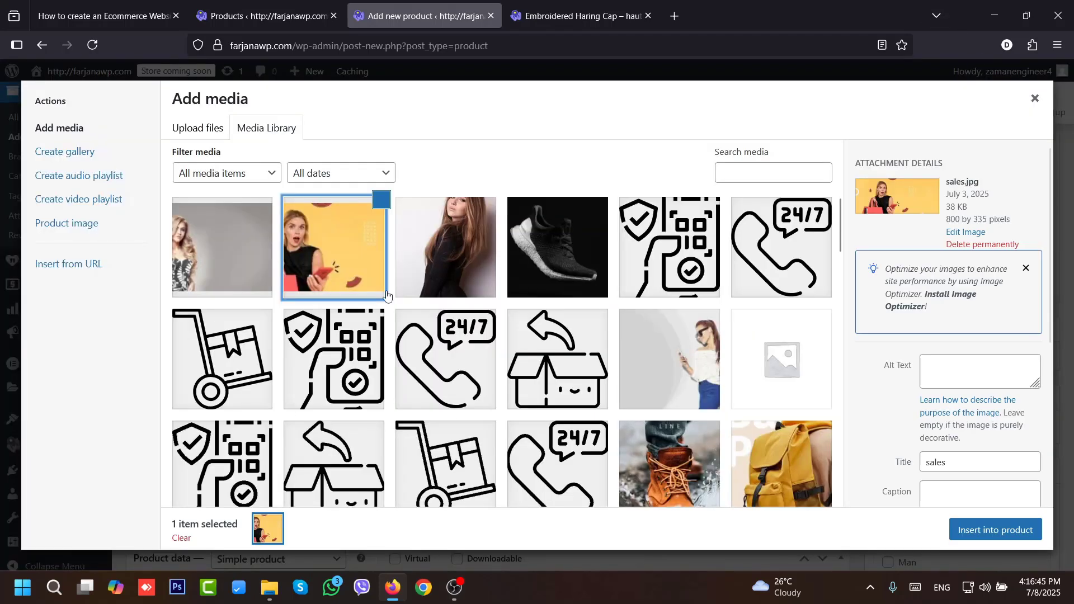
{"action": "left_click", "coordinate": [963, 530]}
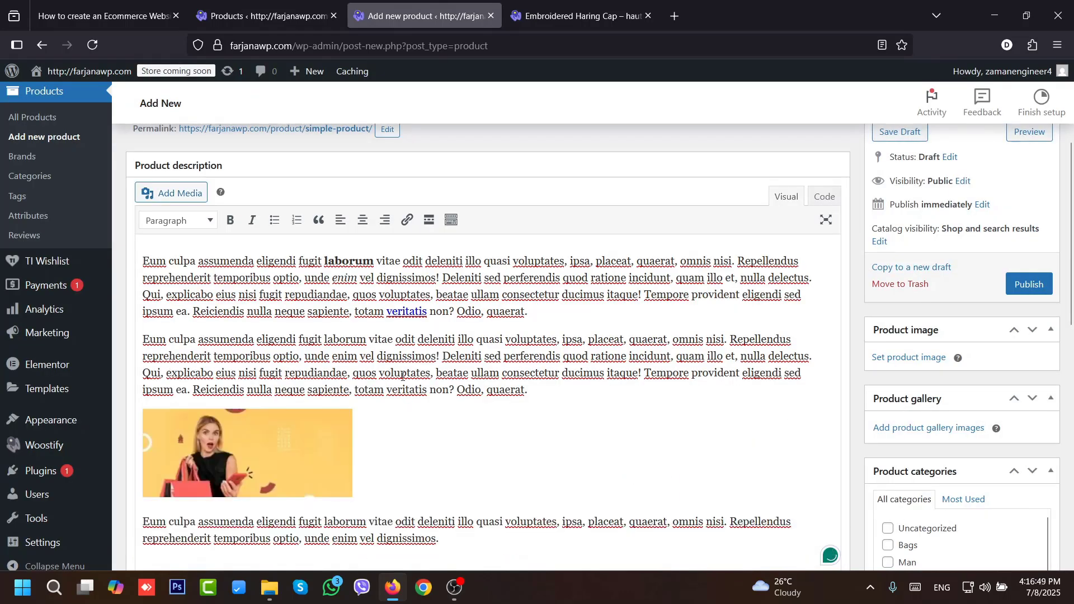
- Add a bulleted list above the image with items temporibus, fgfgfh and jkhkhk
{"action": "left_click", "coordinate": [539, 391]}
{"action": "key", "text": "Return"}
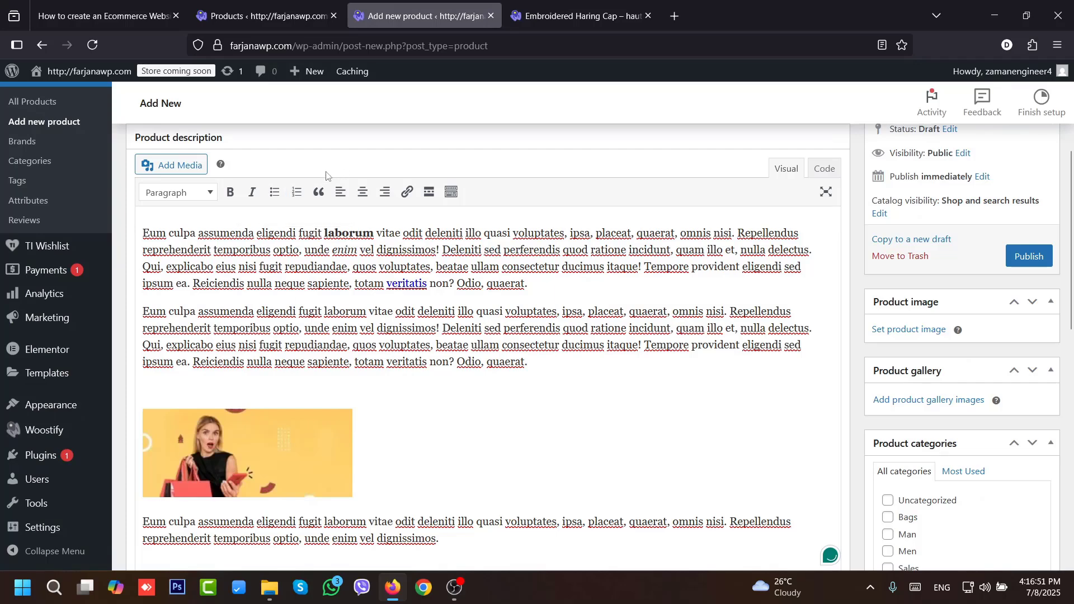
{"action": "left_click", "coordinate": [274, 192]}
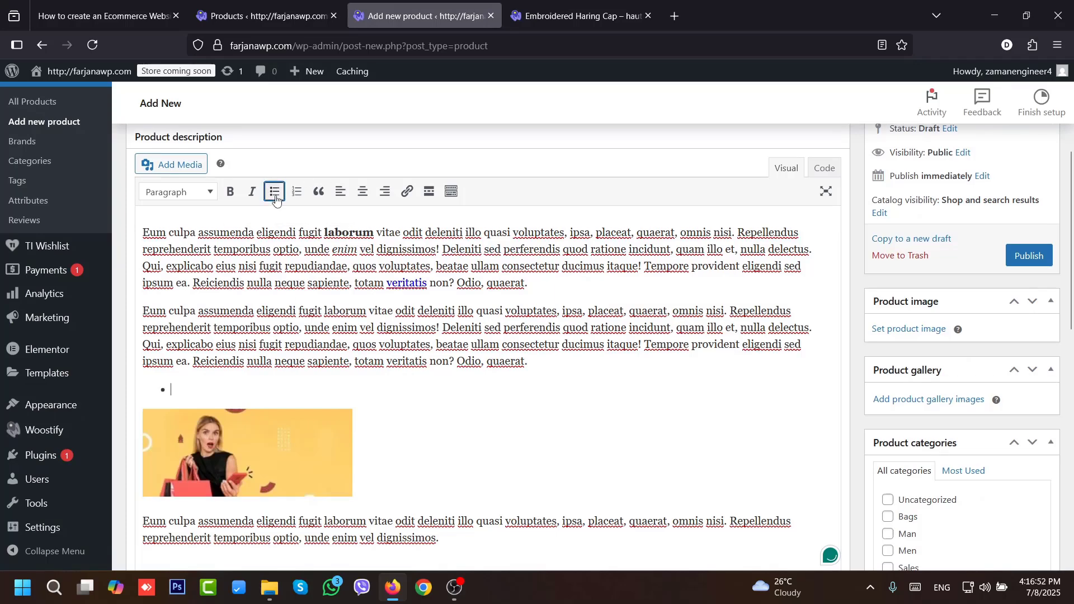
{"action": "double_click", "coordinate": [244, 328]}
{"action": "key", "text": "ctrl+c"}
{"action": "left_click", "coordinate": [222, 390]}
{"action": "key", "text": "ctrl+v"}
{"action": "key", "text": "Return"}
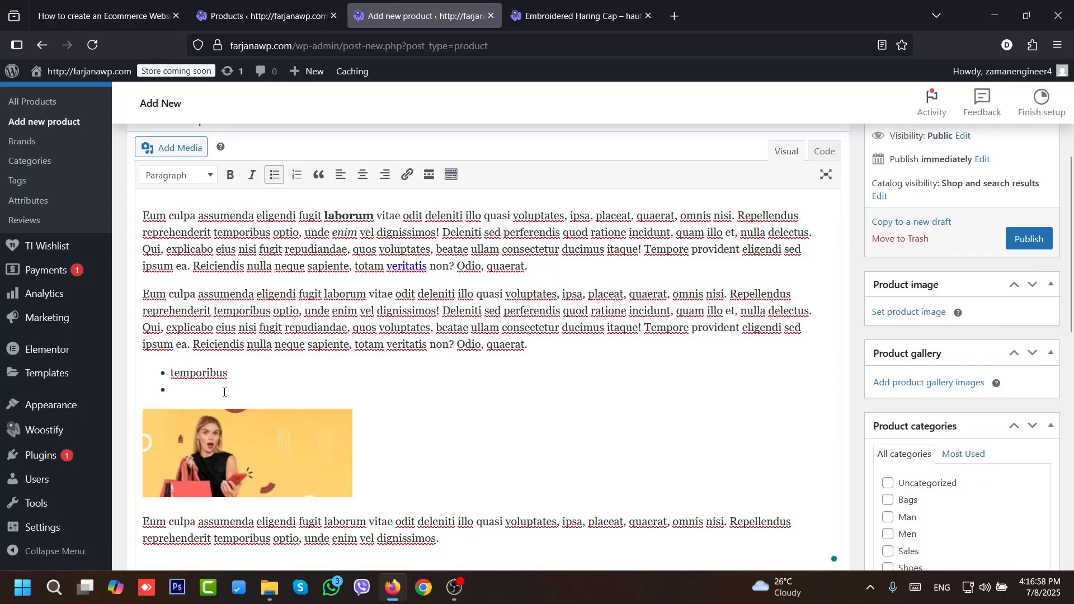
{"action": "type", "text": "fgfgfh"}
{"action": "key", "text": "Return"}
{"action": "type", "text": "jkhkhk"}
{"action": "scroll", "coordinate": [1063, 211], "scroll_direction": "down", "scroll_amount": 10}
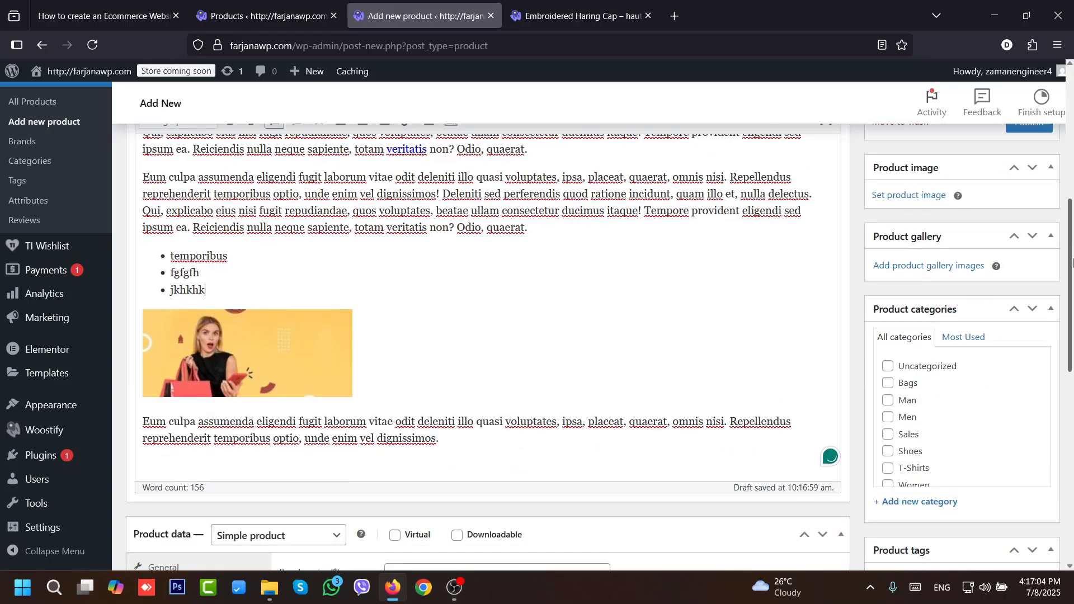
- Paste the cap's short description paragraph into the Product short description box
{"action": "left_click", "coordinate": [274, 472]}
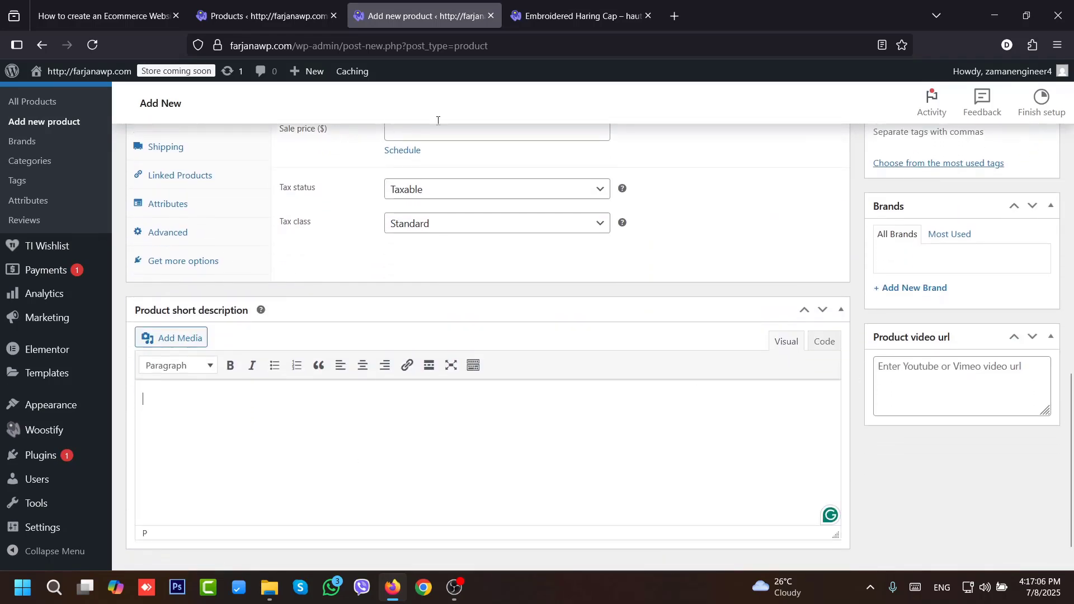
{"action": "left_click", "coordinate": [547, 16]}
{"action": "scroll", "coordinate": [1035, 305], "scroll_direction": "up", "scroll_amount": 8}
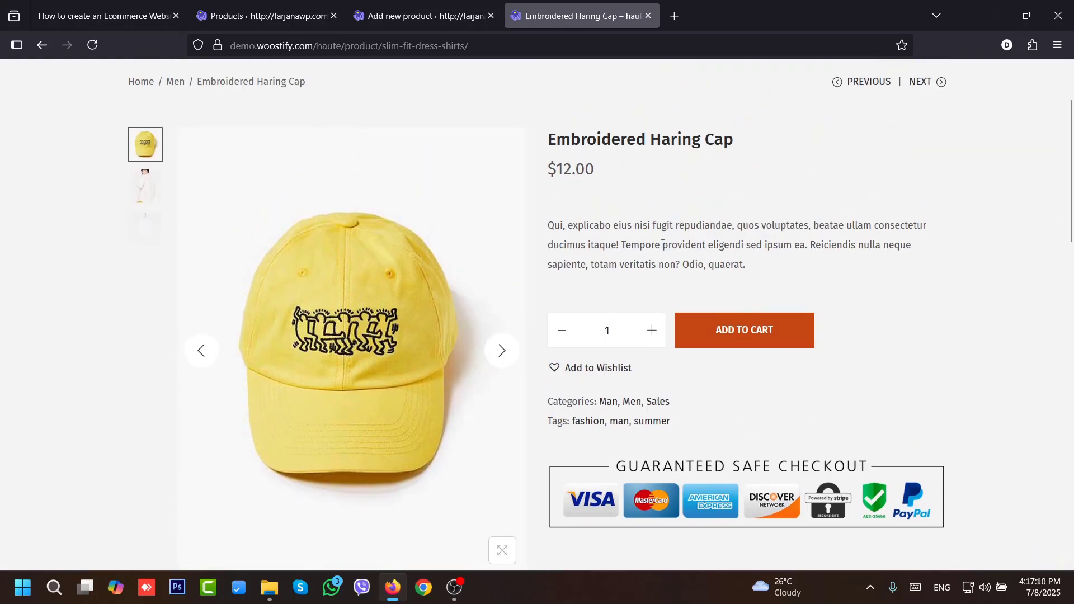
{"action": "triple_click", "coordinate": [663, 245]}
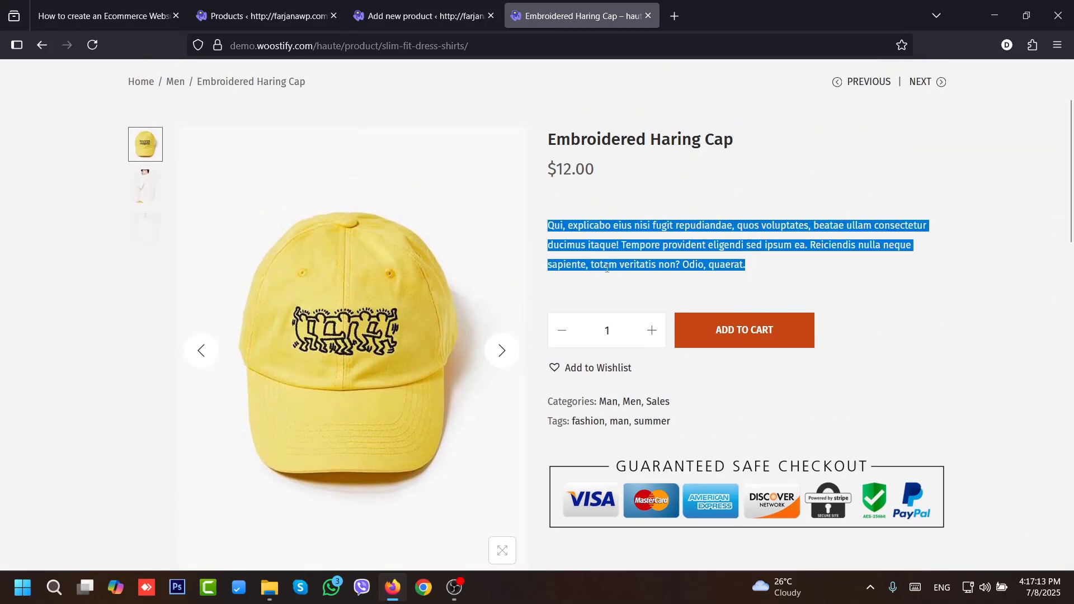
{"action": "left_click", "coordinate": [422, 16]}
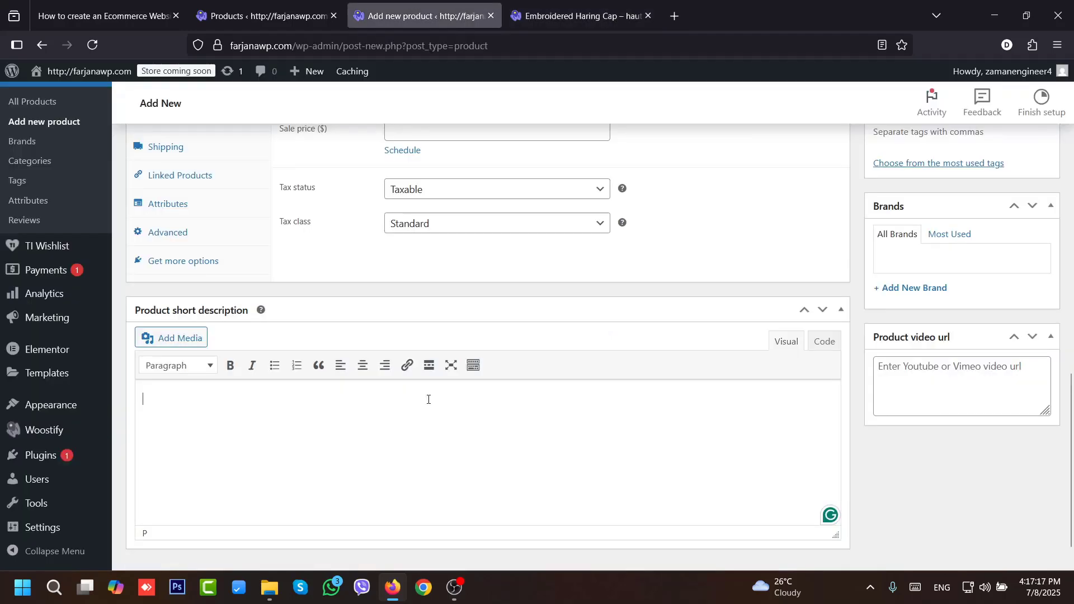
{"action": "key", "text": "ctrl+v"}
{"action": "left_click_drag", "start_coordinate": [1072, 403], "coordinate": [1072, 196]}
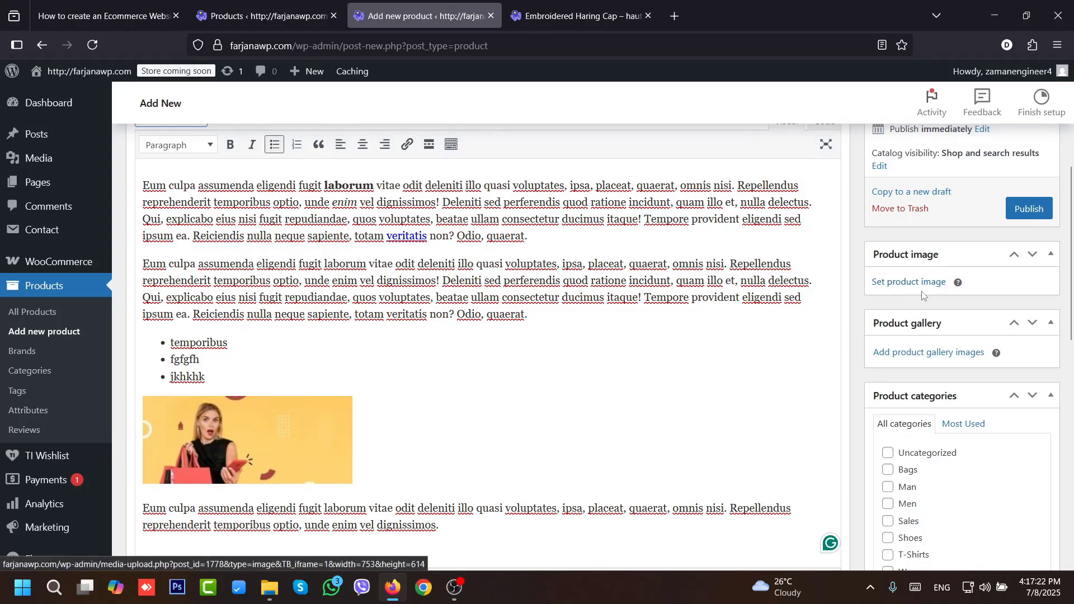
- Set the white sneaker product04.jpg as the product image
{"action": "left_click", "coordinate": [907, 283]}
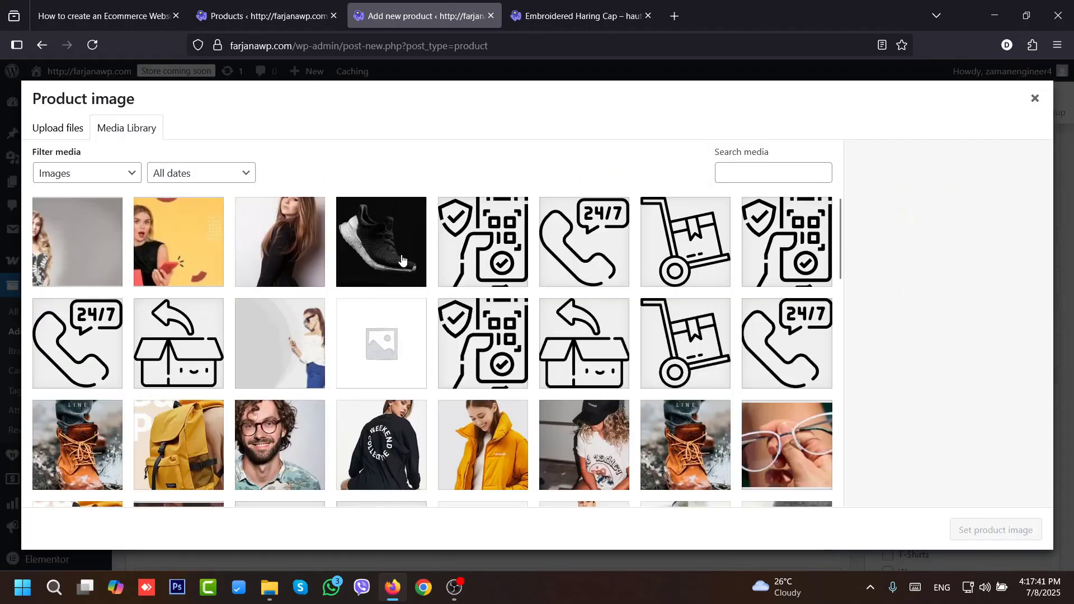
{"action": "left_click", "coordinate": [402, 261]}
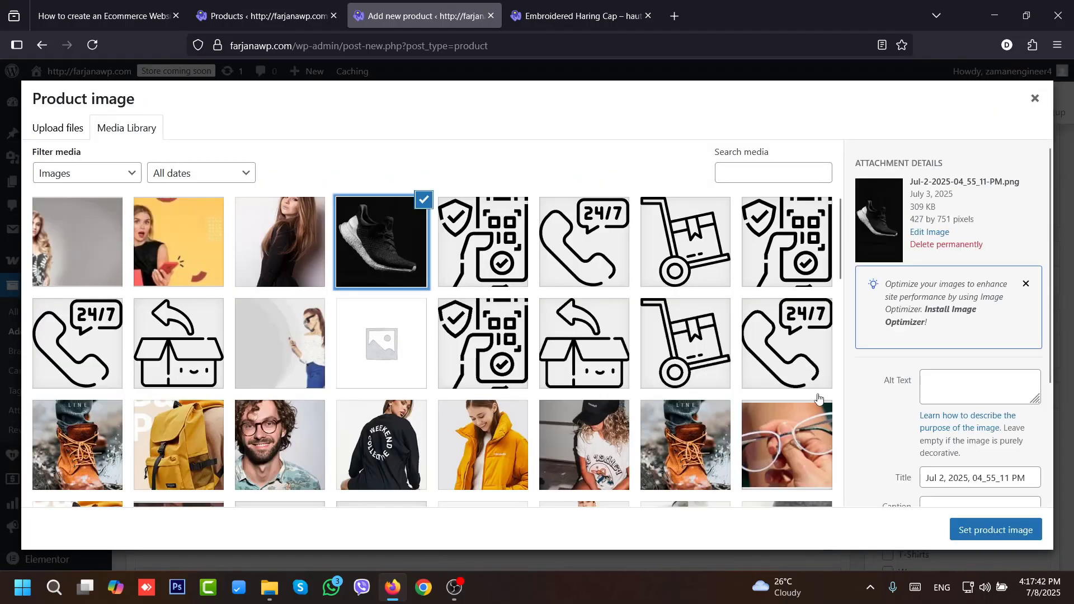
{"action": "left_click_drag", "start_coordinate": [843, 247], "coordinate": [841, 358]}
{"action": "left_click", "coordinate": [694, 353]}
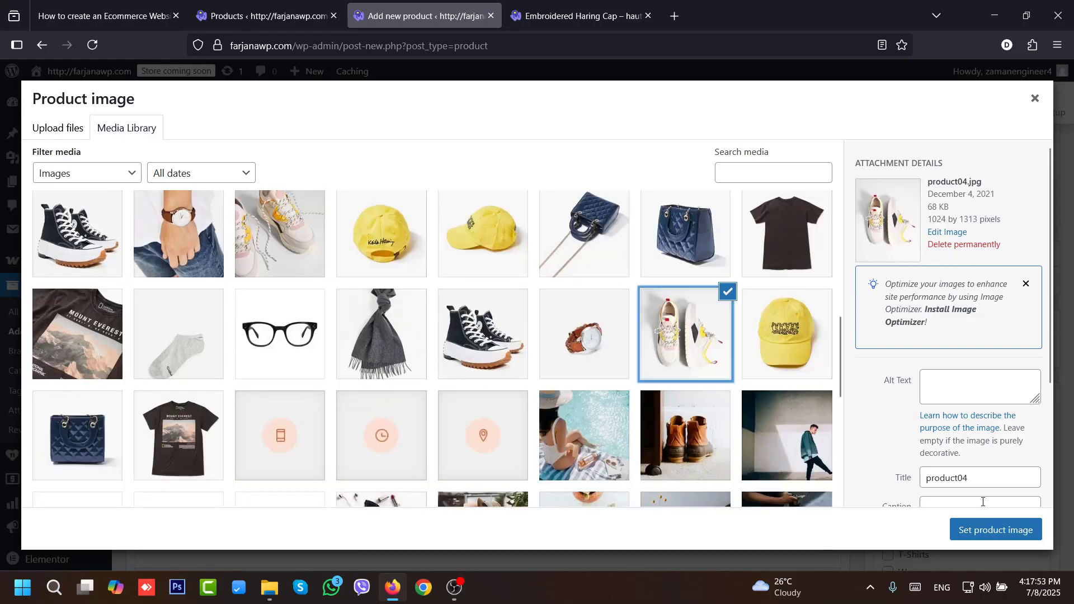
{"action": "left_click", "coordinate": [968, 530]}
{"action": "scroll", "coordinate": [866, 332], "scroll_direction": "down", "scroll_amount": 4}
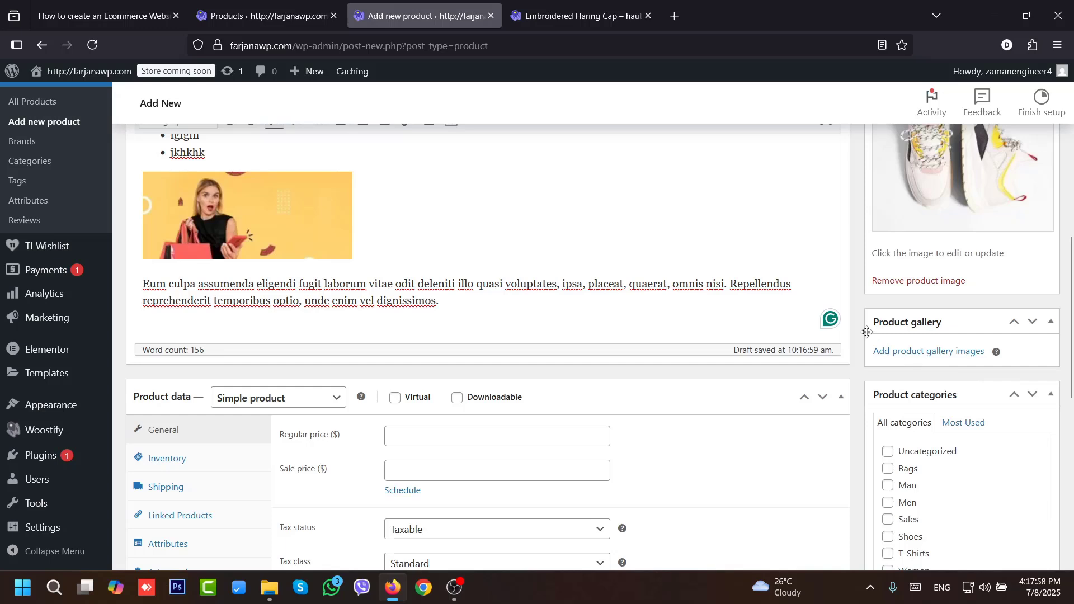
- Upload product-6-2.jpg, product-15.jpg and product-1-big.jpg and add them to the product gallery
{"action": "left_click", "coordinate": [914, 352]}
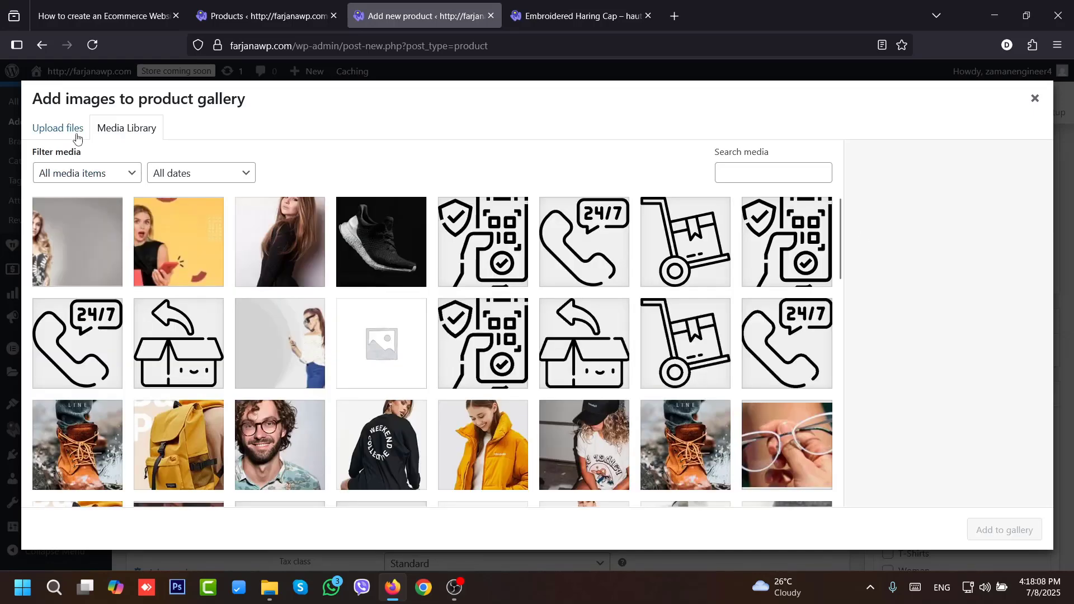
{"action": "left_click", "coordinate": [72, 132]}
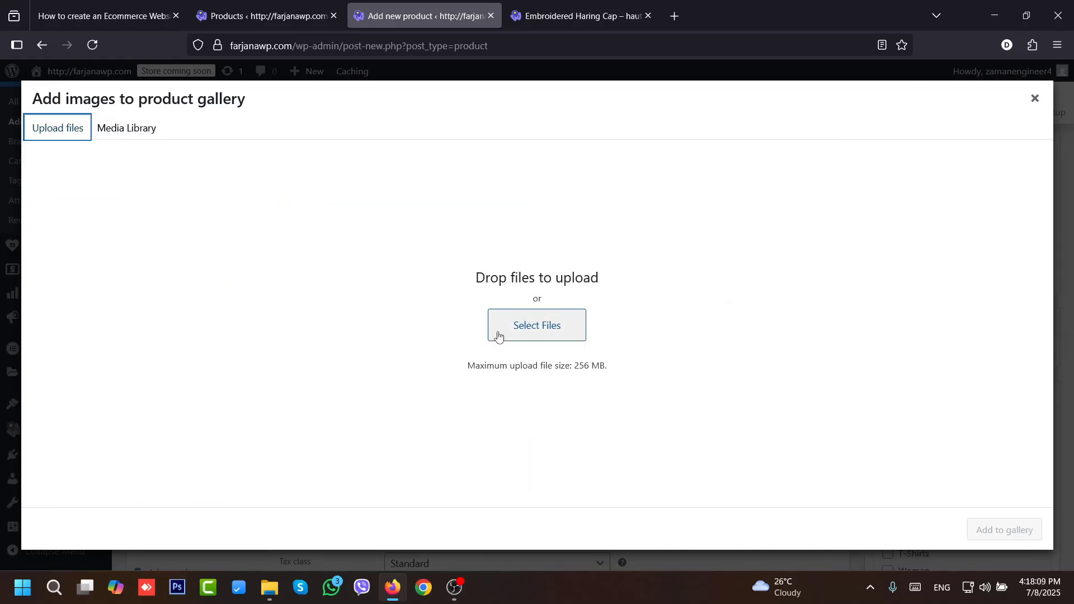
{"action": "left_click", "coordinate": [511, 332]}
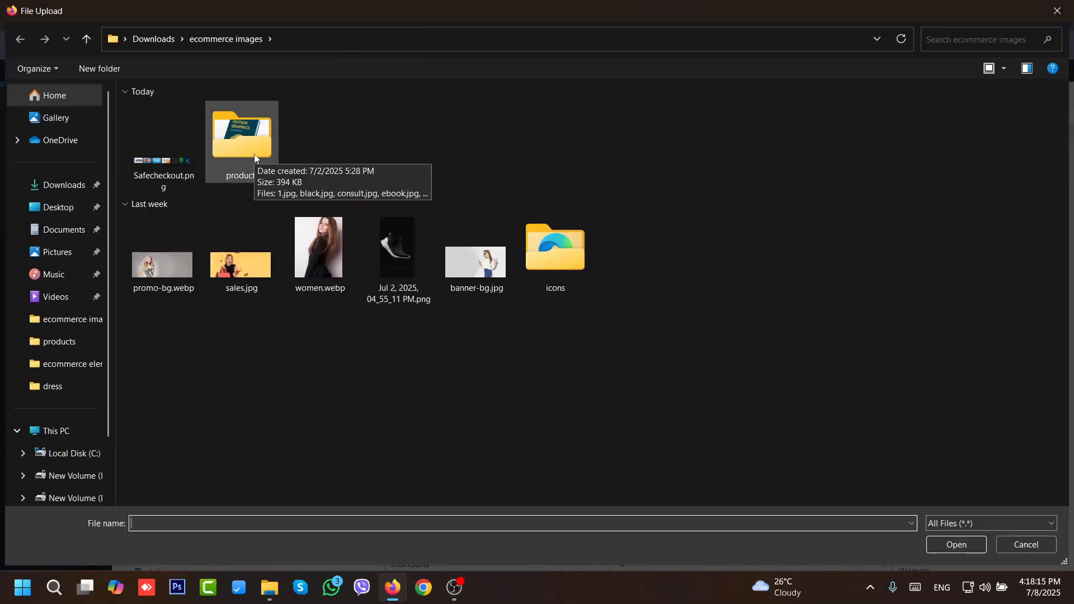
{"action": "double_click", "coordinate": [254, 157]}
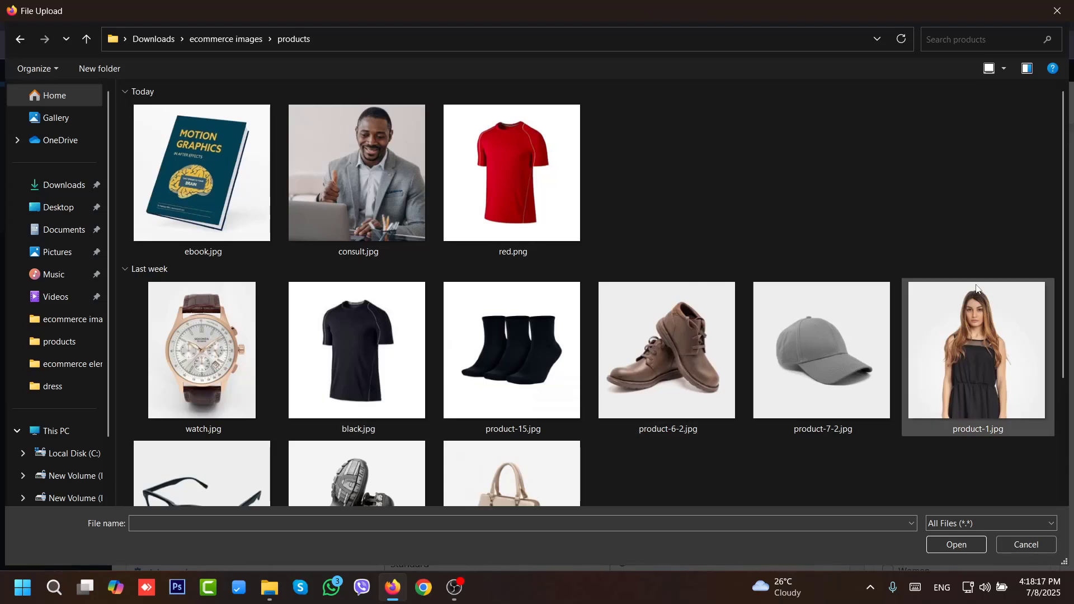
{"action": "scroll", "coordinate": [951, 347], "scroll_direction": "down", "scroll_amount": 2}
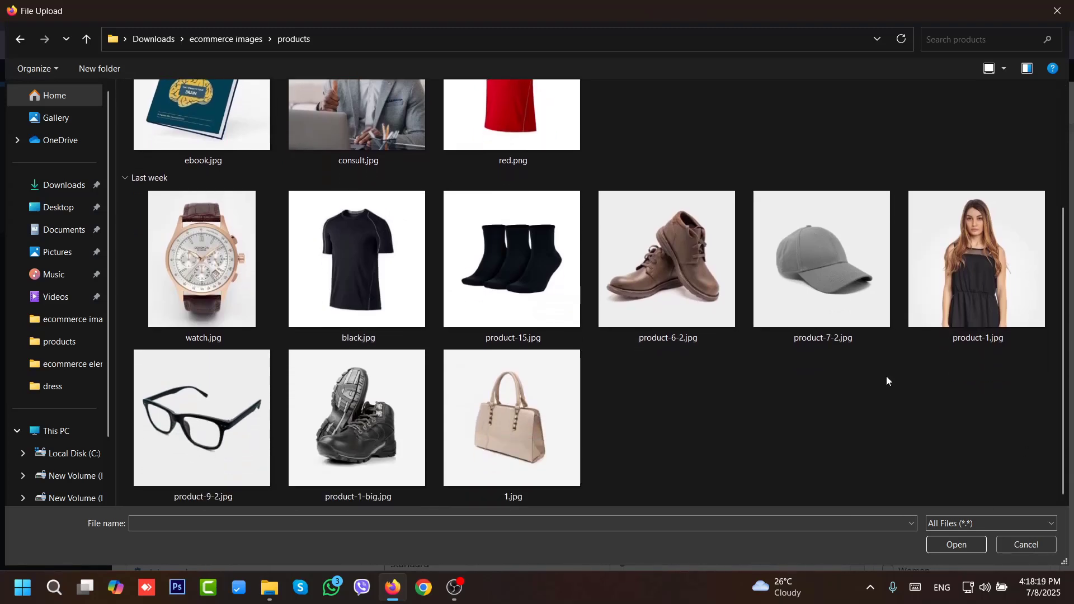
{"action": "left_click", "coordinate": [657, 270]}
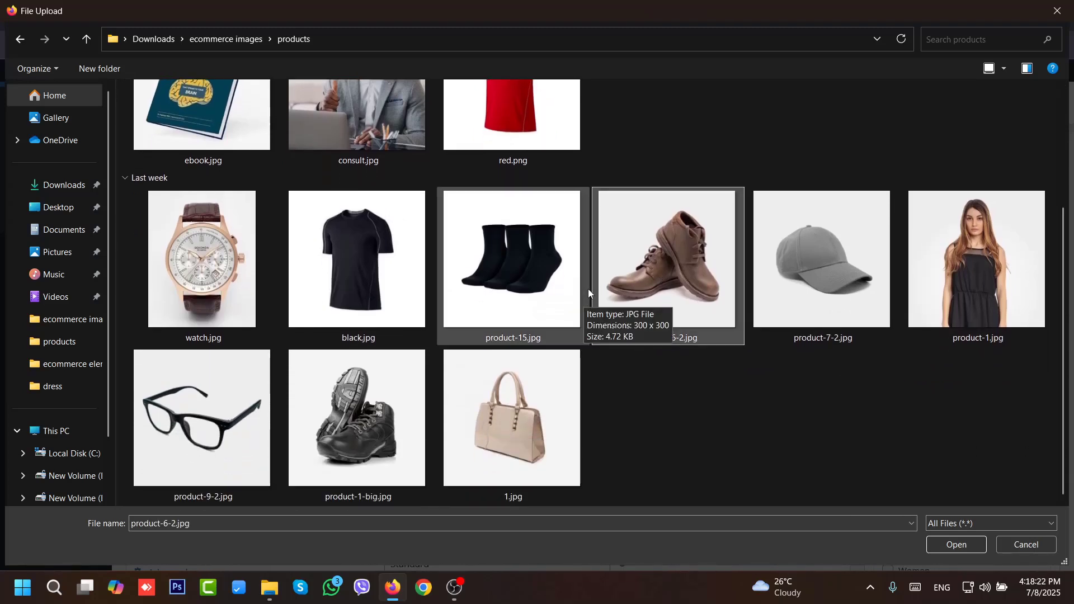
{"action": "left_click", "coordinate": [522, 302], "text": "ctrl"}
{"action": "left_click", "coordinate": [378, 396], "text": "ctrl"}
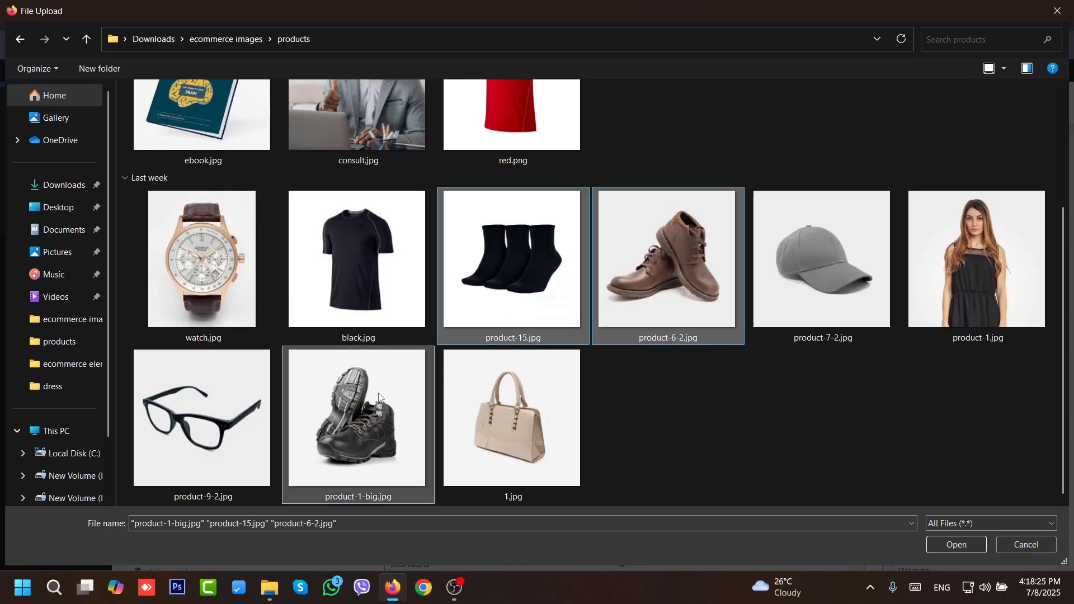
{"action": "left_click", "coordinate": [959, 547]}
{"action": "left_click", "coordinate": [1001, 534]}
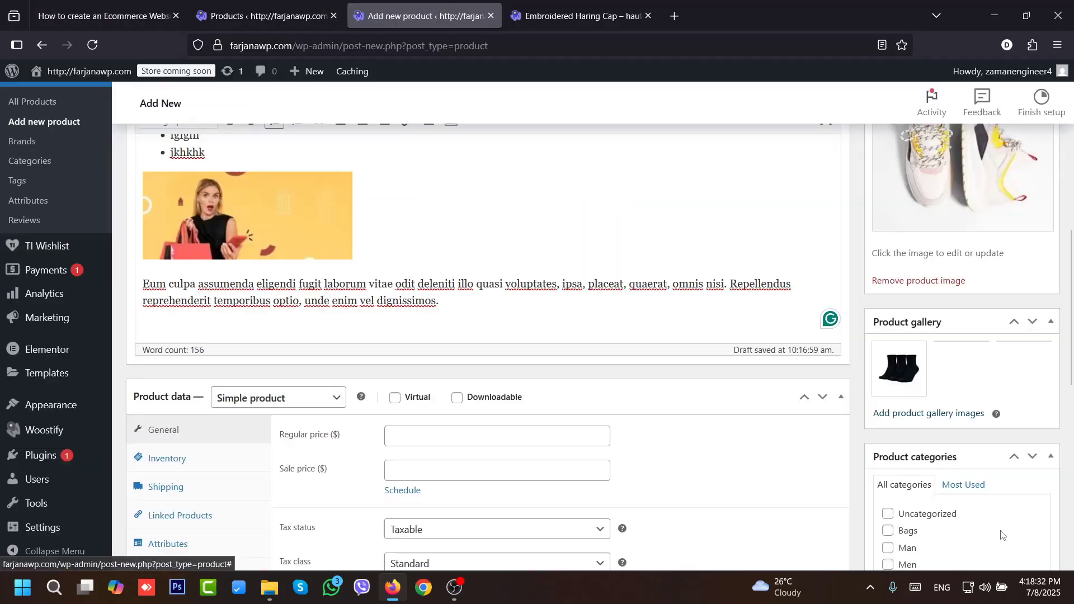
- Review Product Categories in a new tab, trying select-all with the Delete bulk action, then deselecting
{"action": "scroll", "coordinate": [1001, 534], "scroll_direction": "down", "scroll_amount": 5}
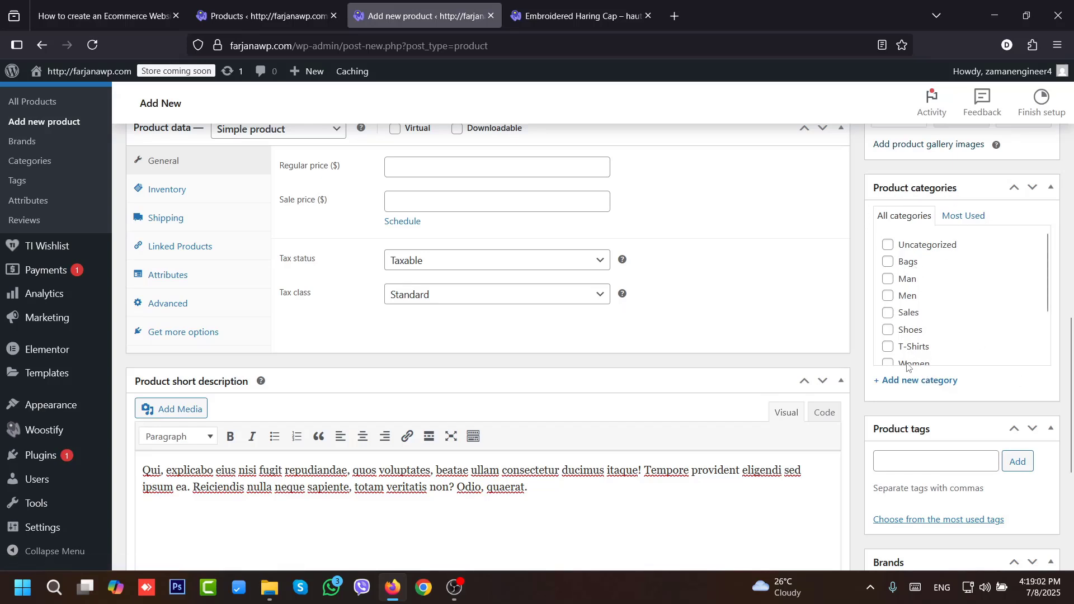
{"action": "scroll", "coordinate": [1001, 336], "scroll_direction": "down", "scroll_amount": 2}
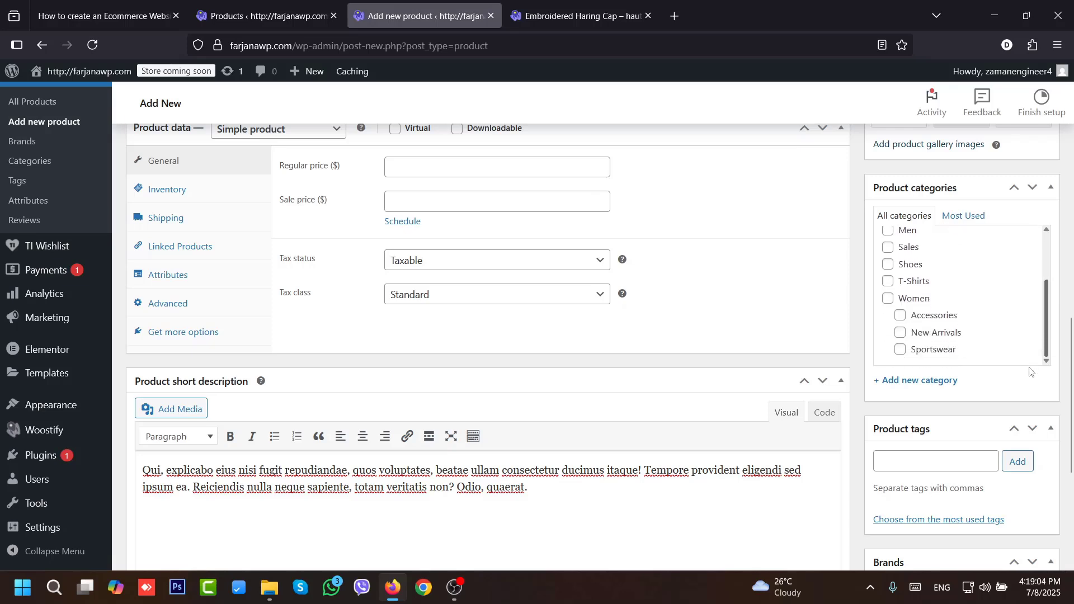
{"action": "scroll", "coordinate": [1031, 313], "scroll_direction": "up", "scroll_amount": 3}
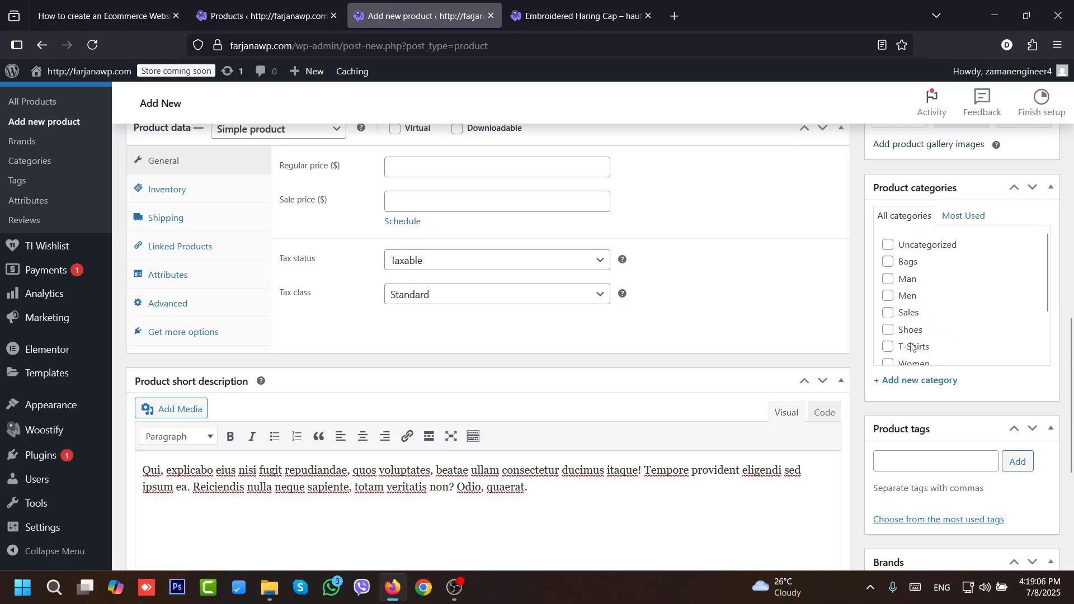
{"action": "scroll", "coordinate": [789, 280], "scroll_direction": "up", "scroll_amount": 3}
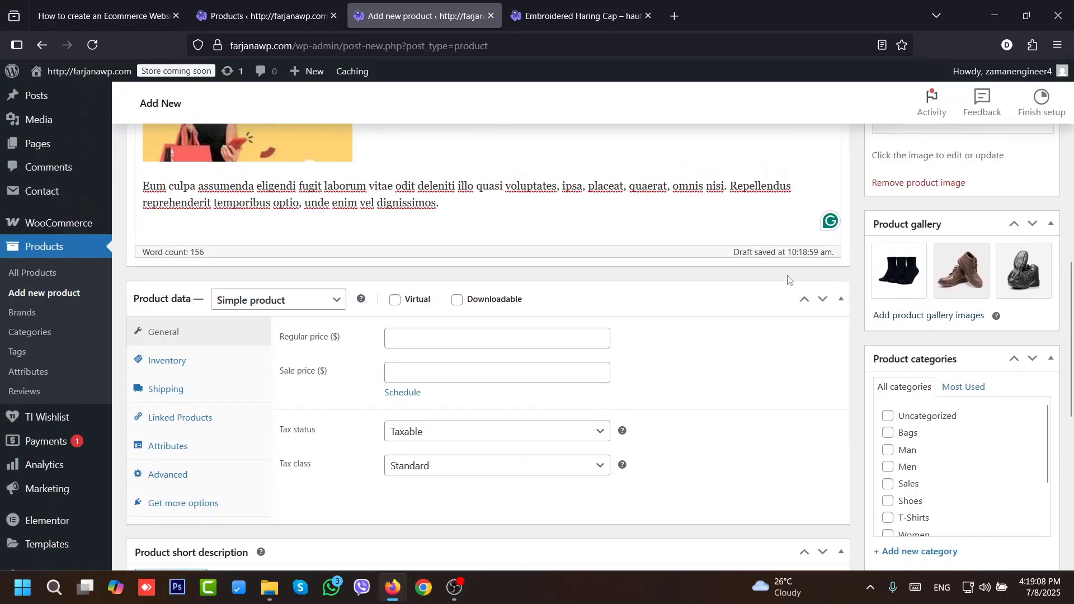
{"action": "middle_click", "coordinate": [33, 339]}
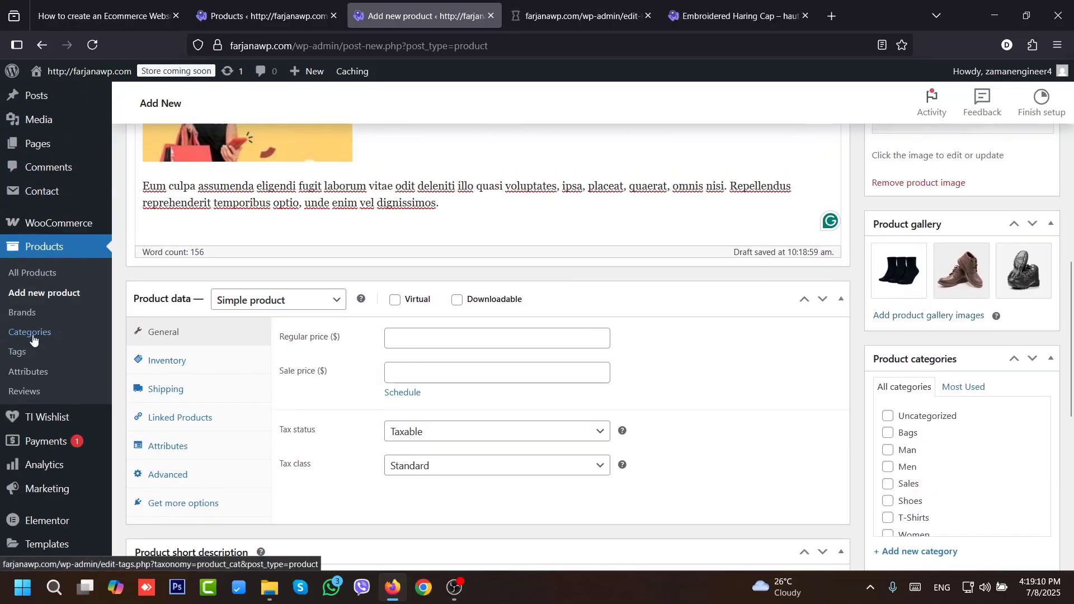
{"action": "left_click", "coordinate": [560, 15]}
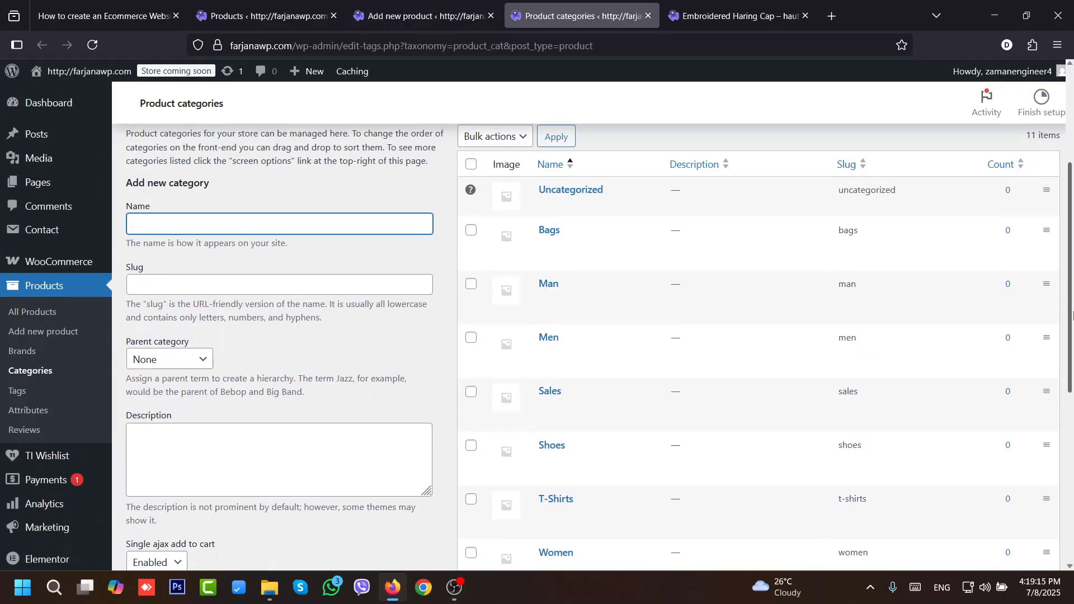
{"action": "scroll", "coordinate": [1072, 315], "scroll_direction": "up", "scroll_amount": 2}
{"action": "left_click", "coordinate": [471, 225]}
{"action": "left_click", "coordinate": [512, 197]}
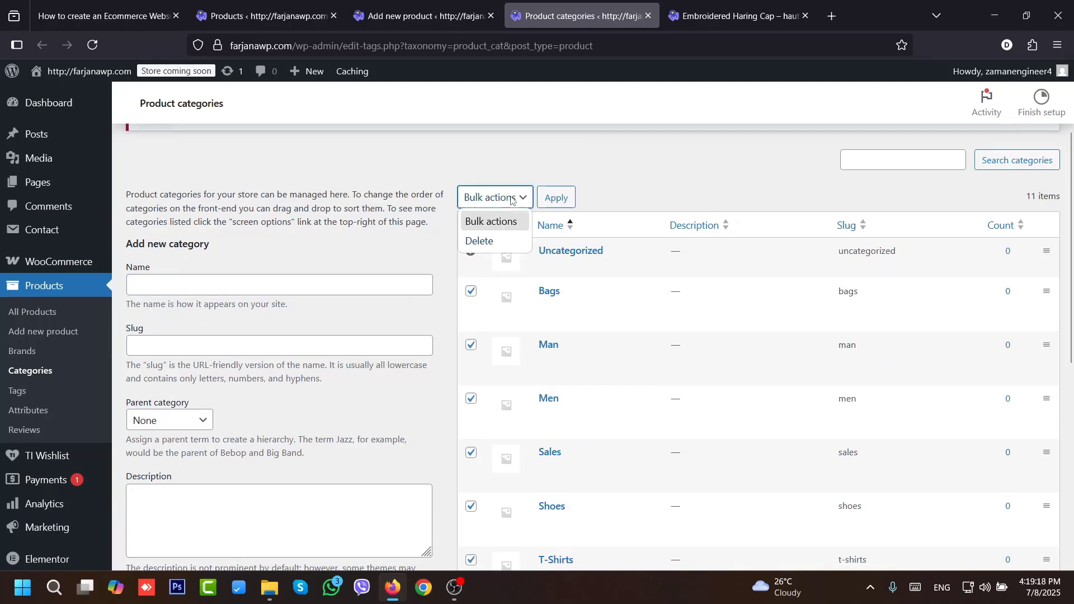
{"action": "left_click", "coordinate": [479, 240]}
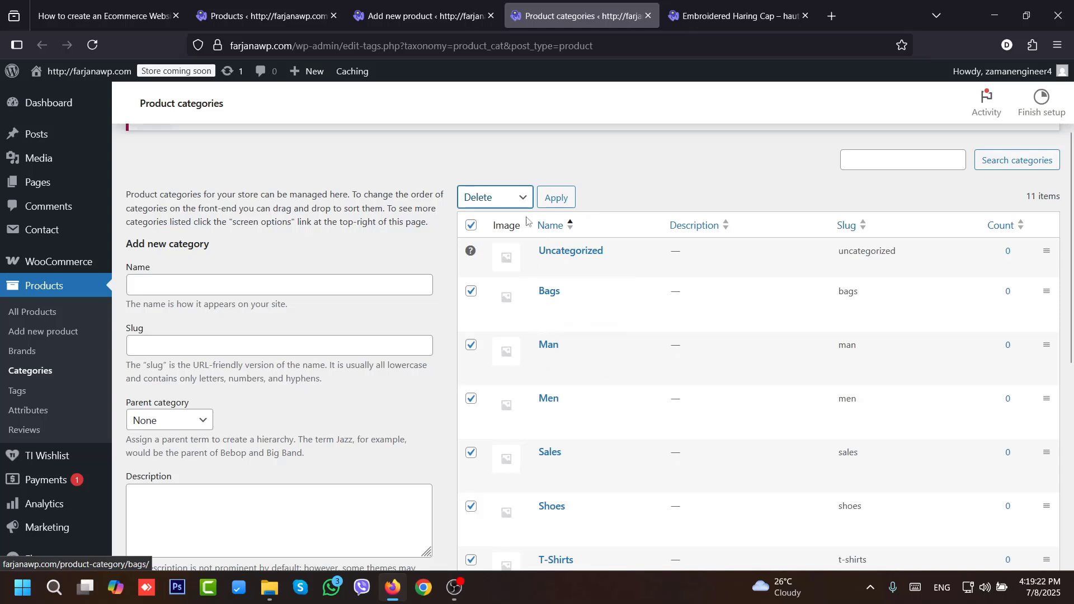
{"action": "left_click", "coordinate": [471, 227]}
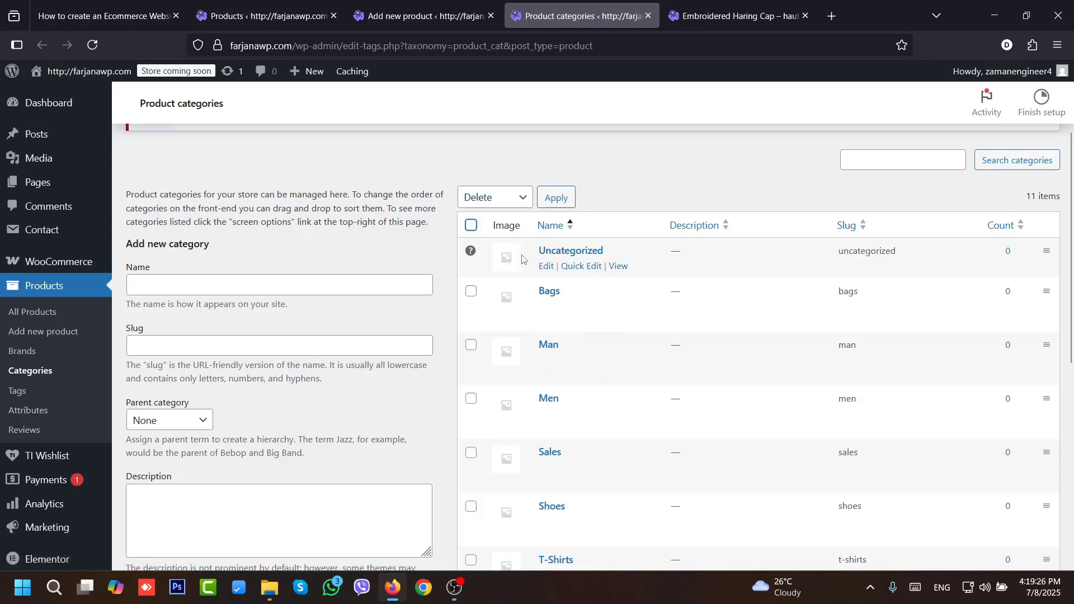
{"action": "left_click", "coordinate": [437, 25]}
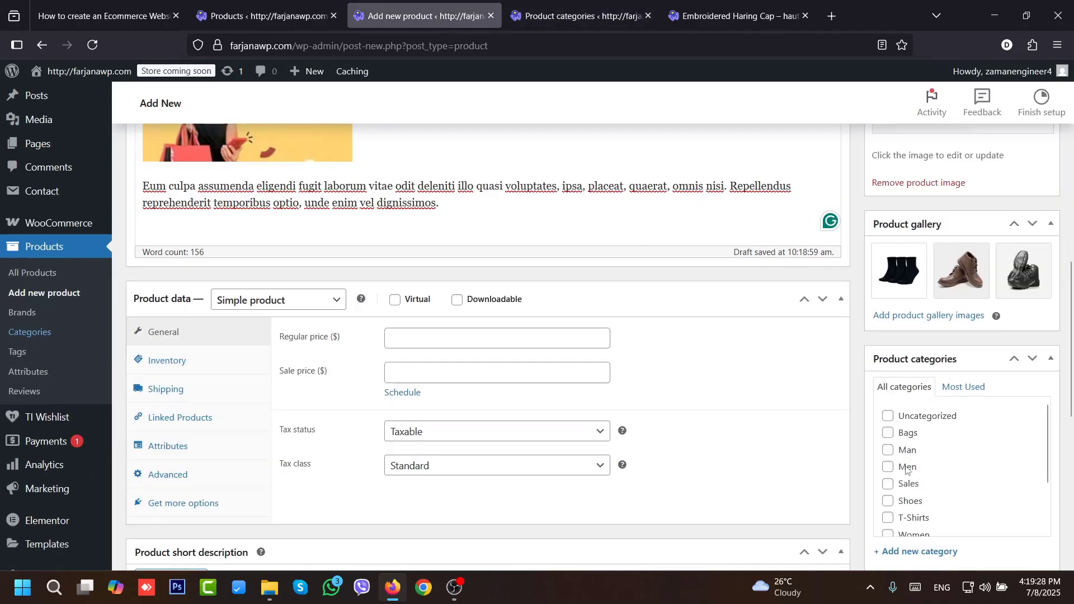
- Assign the product to the Shoes category and open the new-category form
{"action": "left_click", "coordinate": [906, 501]}
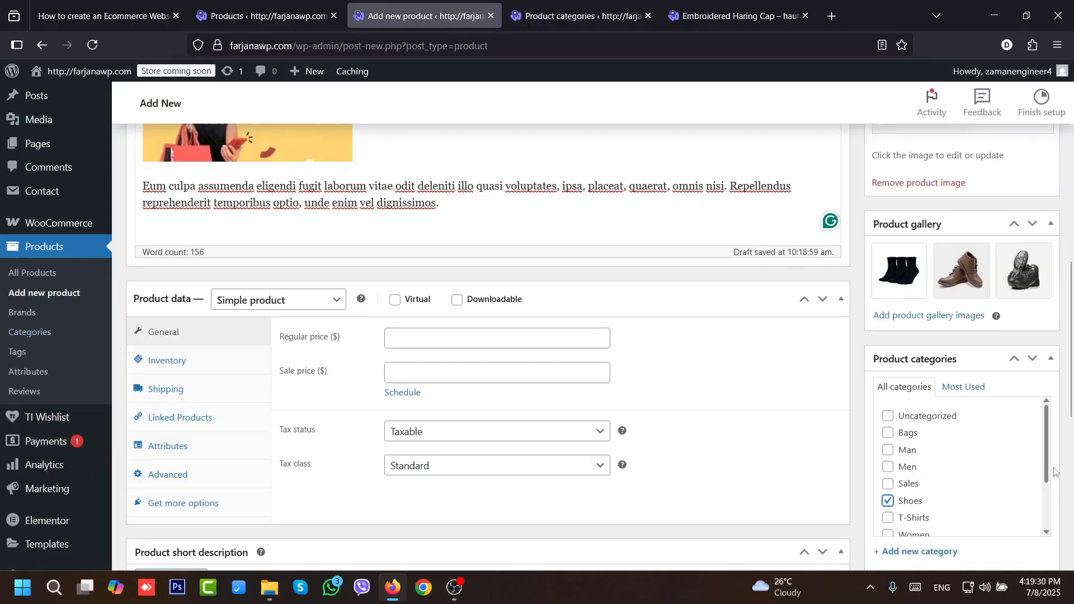
{"action": "scroll", "coordinate": [906, 501], "scroll_direction": "down", "scroll_amount": 1}
{"action": "left_click_drag", "start_coordinate": [1071, 391], "coordinate": [1071, 454]}
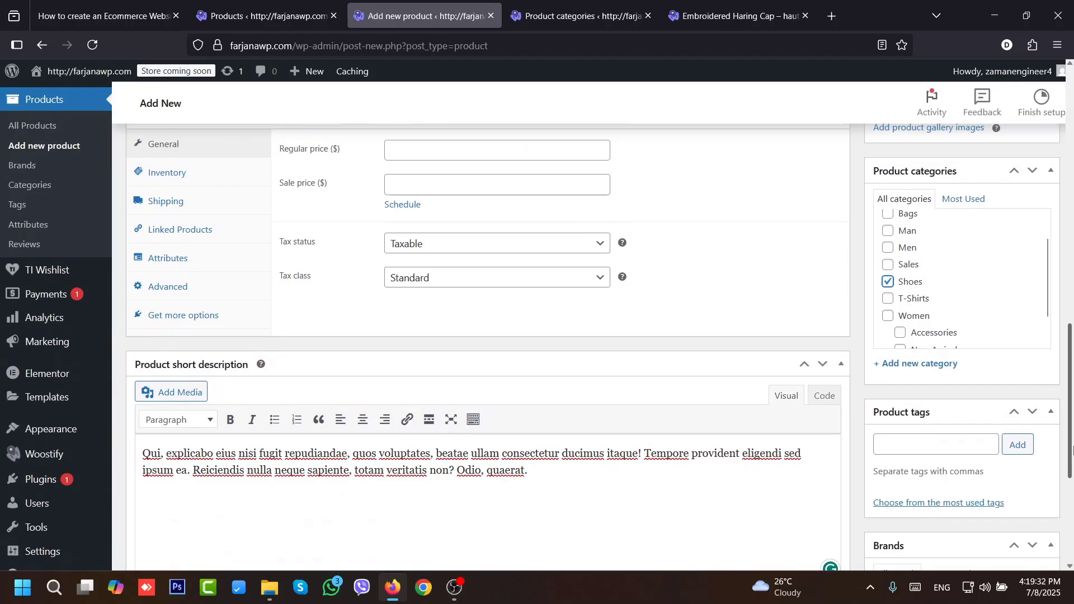
{"action": "left_click", "coordinate": [893, 364]}
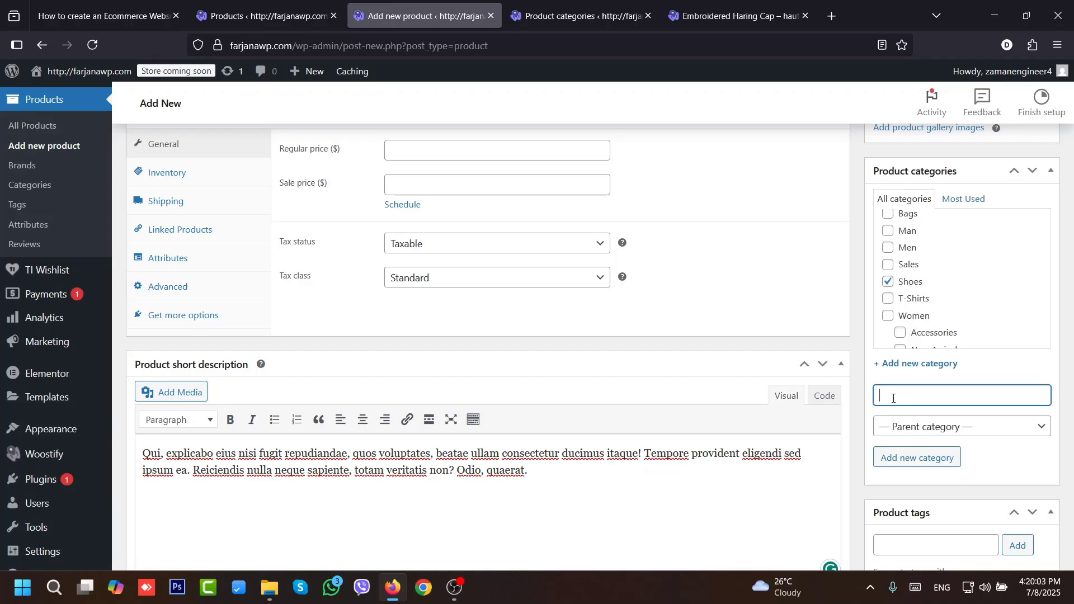
- Create a new product category named 'For all'
{"action": "type", "text": "Fo"}
{"action": "type", "text": "r all"}
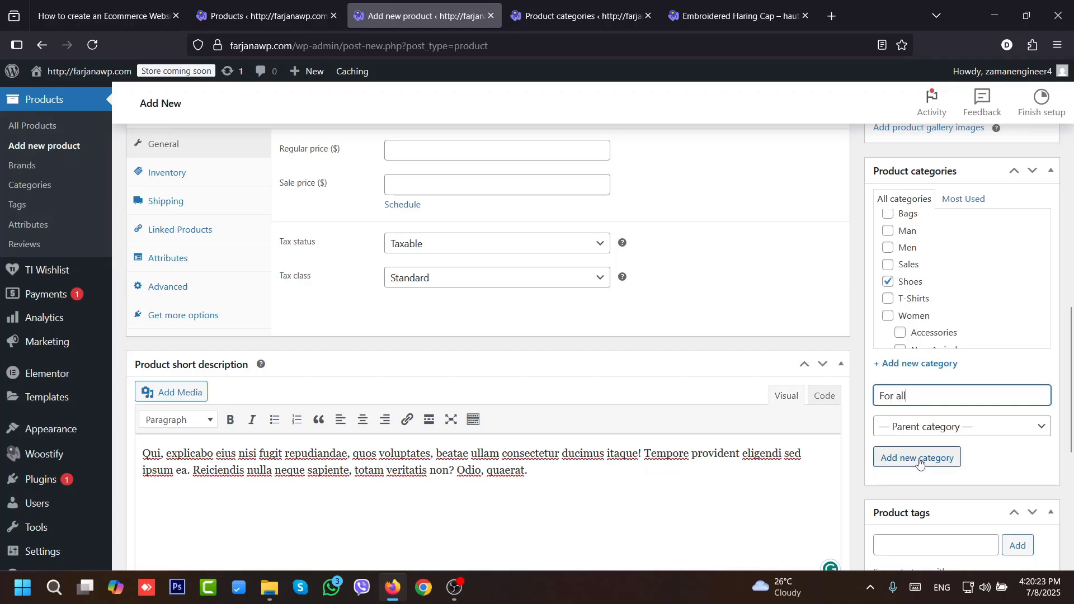
{"action": "left_click", "coordinate": [919, 459]}
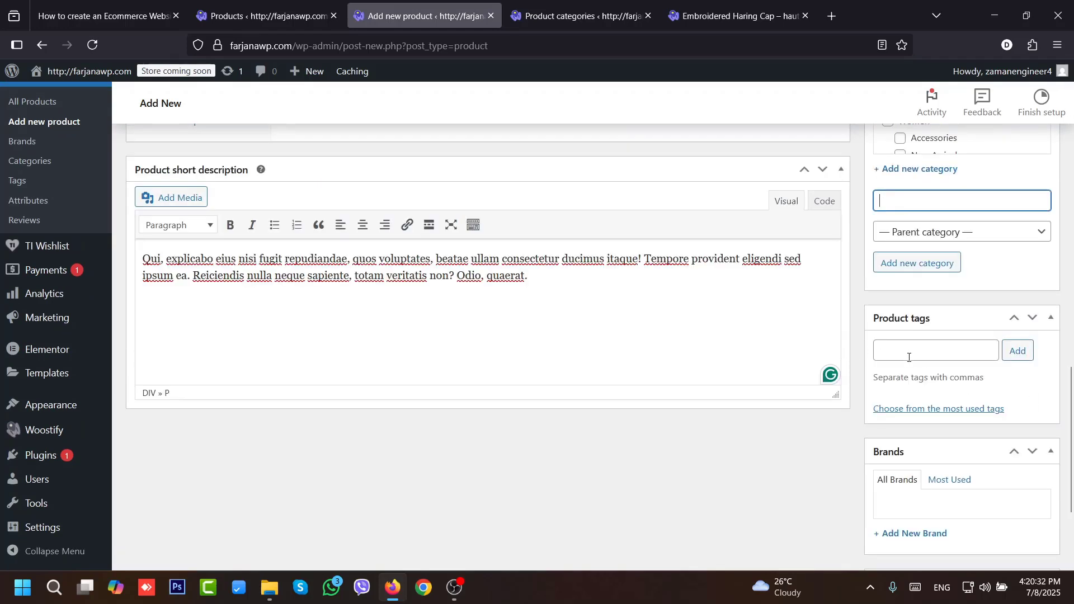
- Add the product tags shoes and men, then focus the product video URL field
{"action": "left_click", "coordinate": [908, 358]}
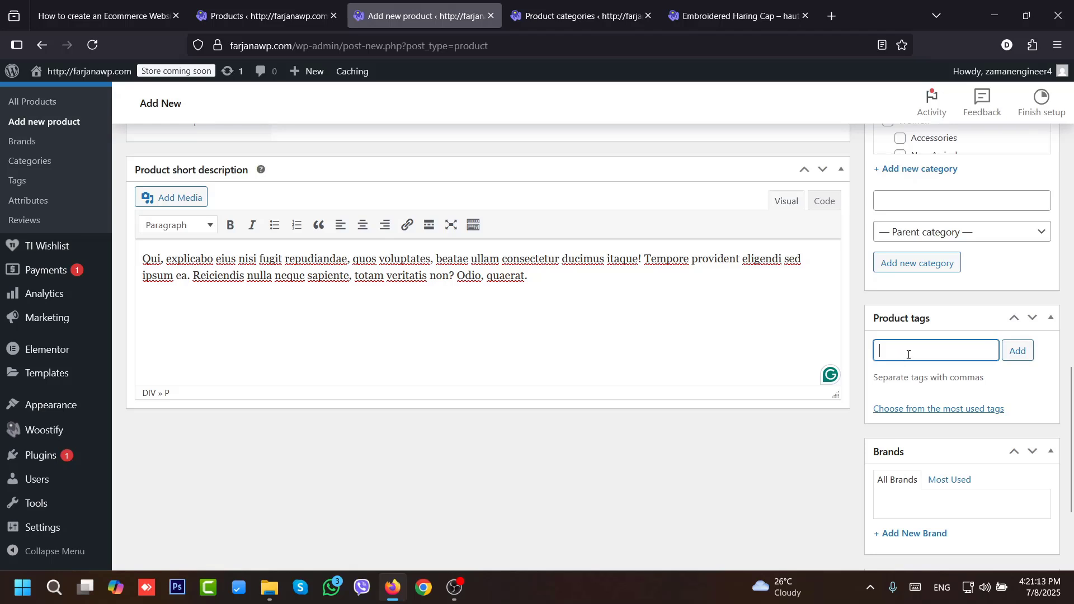
{"action": "type", "text": "shoes"}
{"action": "key", "text": "Return"}
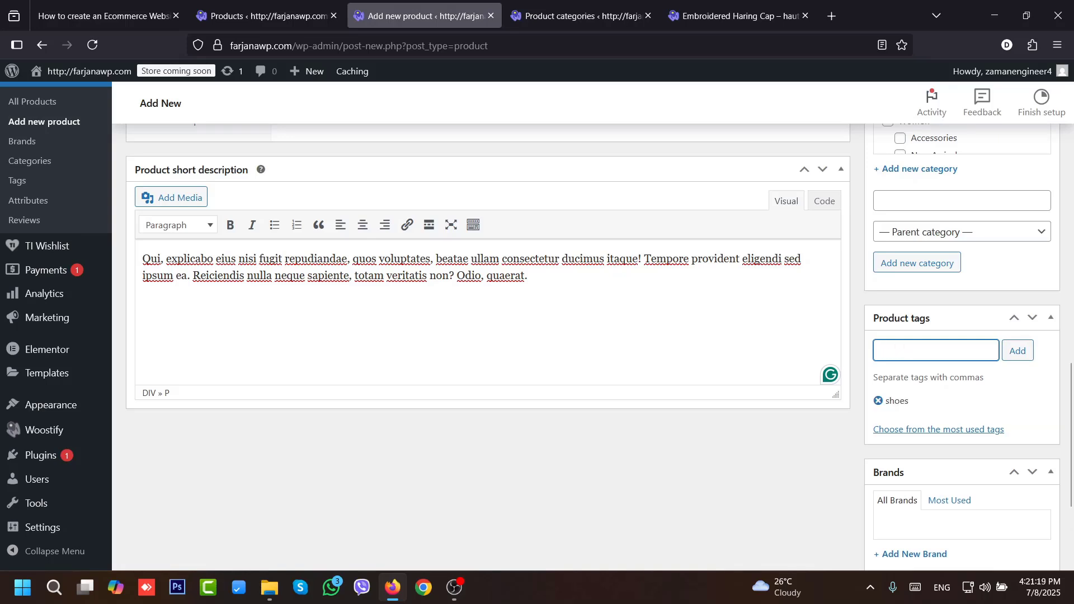
{"action": "type", "text": "men"}
{"action": "key", "text": "Return"}
{"action": "scroll", "coordinate": [928, 419], "scroll_direction": "down", "scroll_amount": 3}
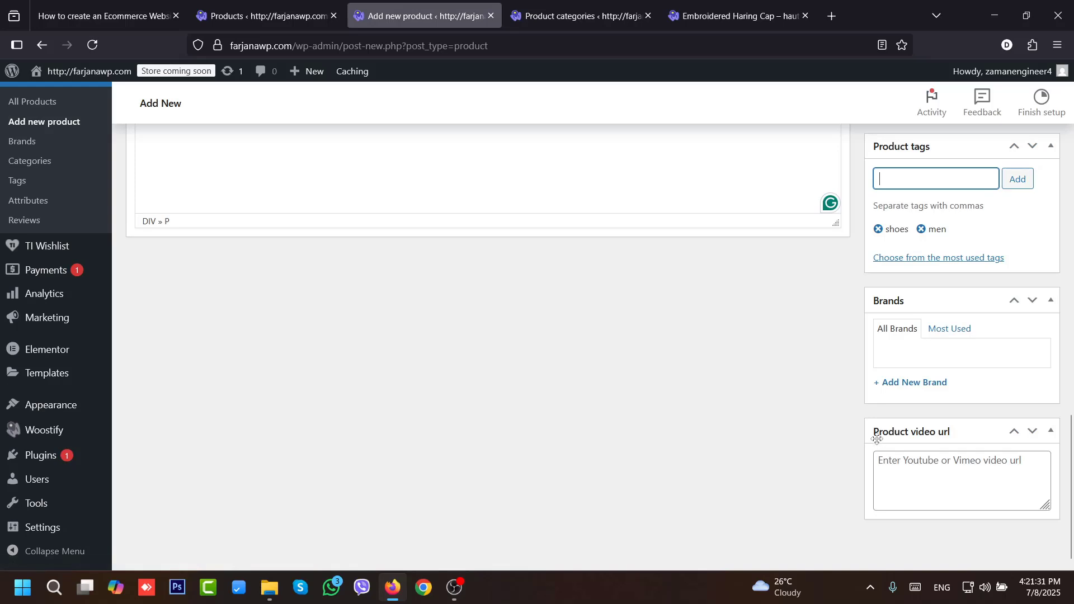
{"action": "left_click", "coordinate": [968, 466]}
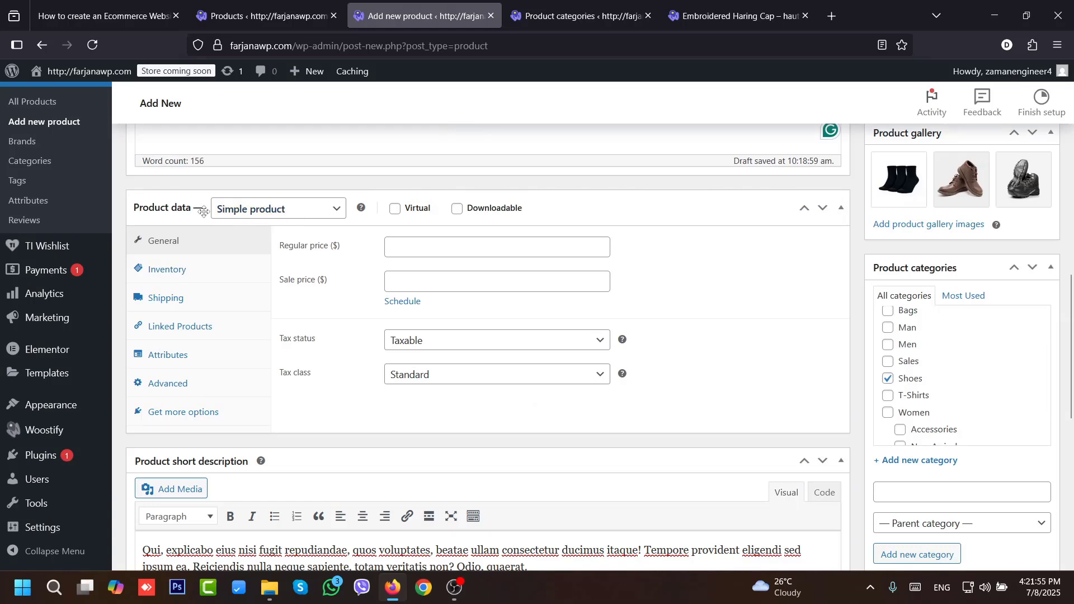
- Keep the product type as Simple and set regular price 50 and sale price 45
{"action": "left_click", "coordinate": [263, 216]}
{"action": "left_click", "coordinate": [279, 253]}
{"action": "left_click", "coordinate": [398, 251]}
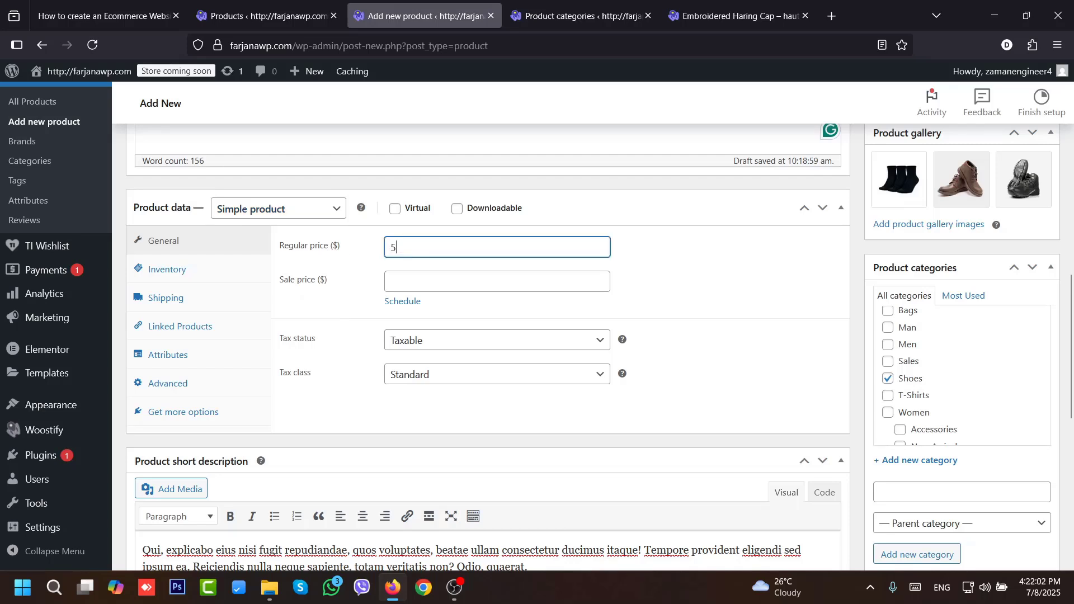
{"action": "left_click", "coordinate": [401, 282]}
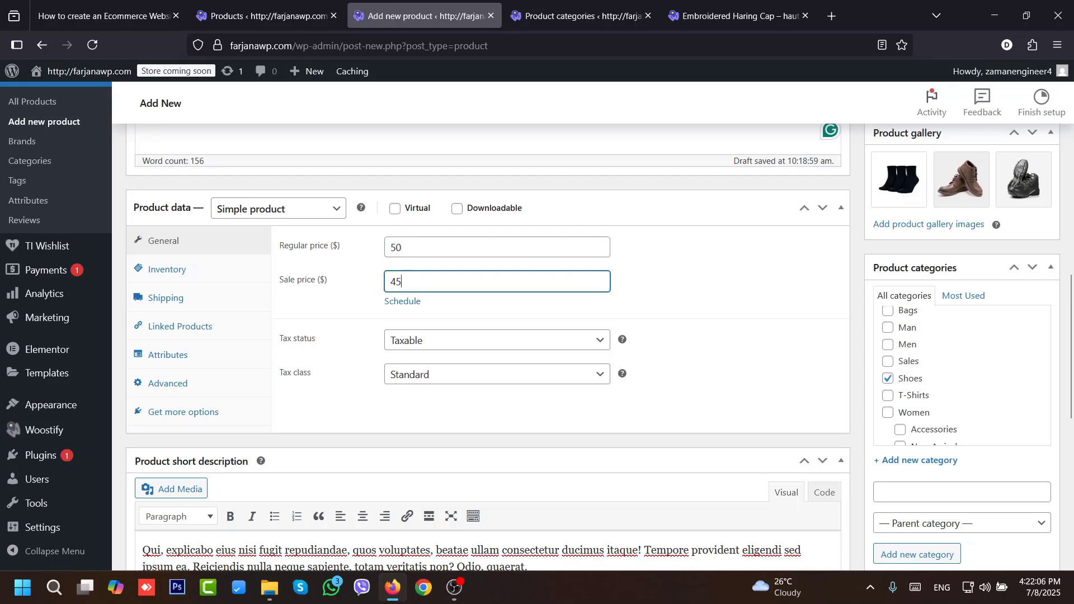
- Try scheduling the sale from 2025-07-09 to 2025-07-16, then cancel the schedule
{"action": "left_click", "coordinate": [401, 303]}
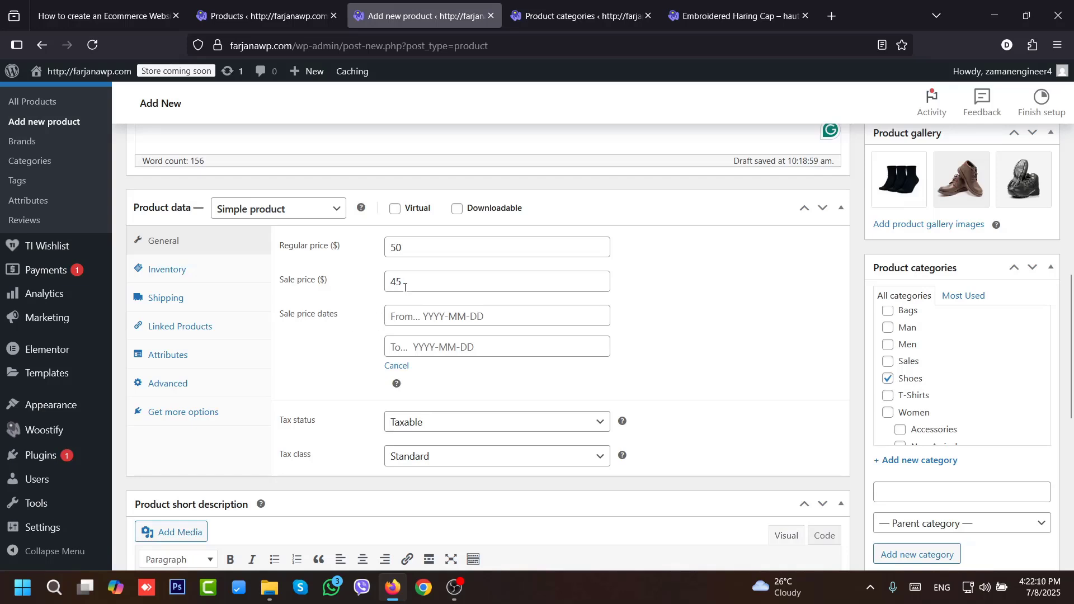
{"action": "left_click", "coordinate": [413, 316]}
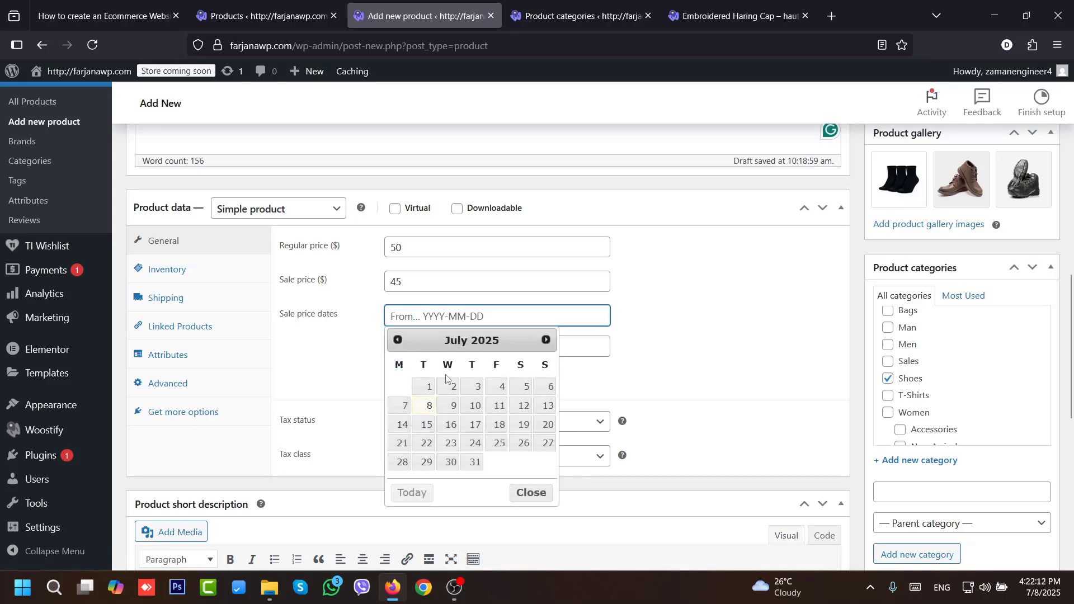
{"action": "left_click", "coordinate": [455, 409]}
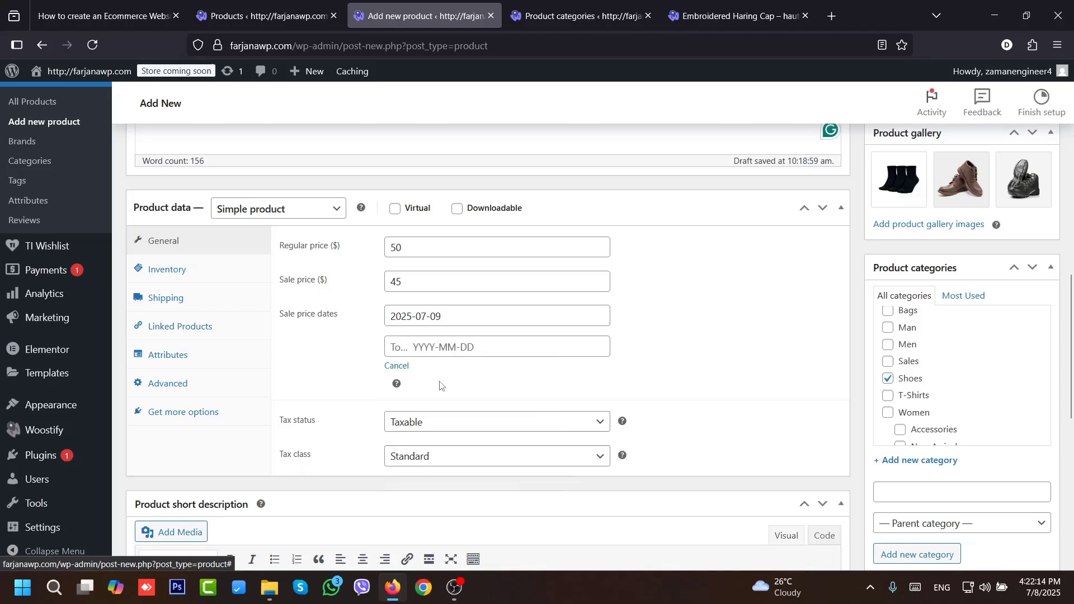
{"action": "left_click", "coordinate": [433, 347]}
{"action": "left_click", "coordinate": [451, 454]}
{"action": "left_click", "coordinate": [420, 289]}
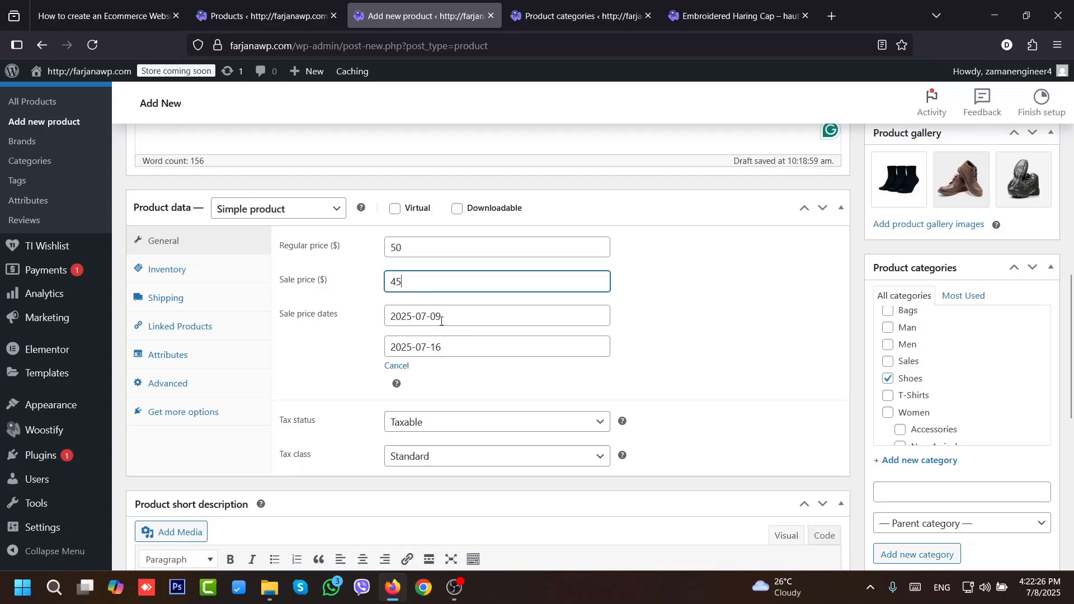
{"action": "left_click", "coordinate": [398, 366]}
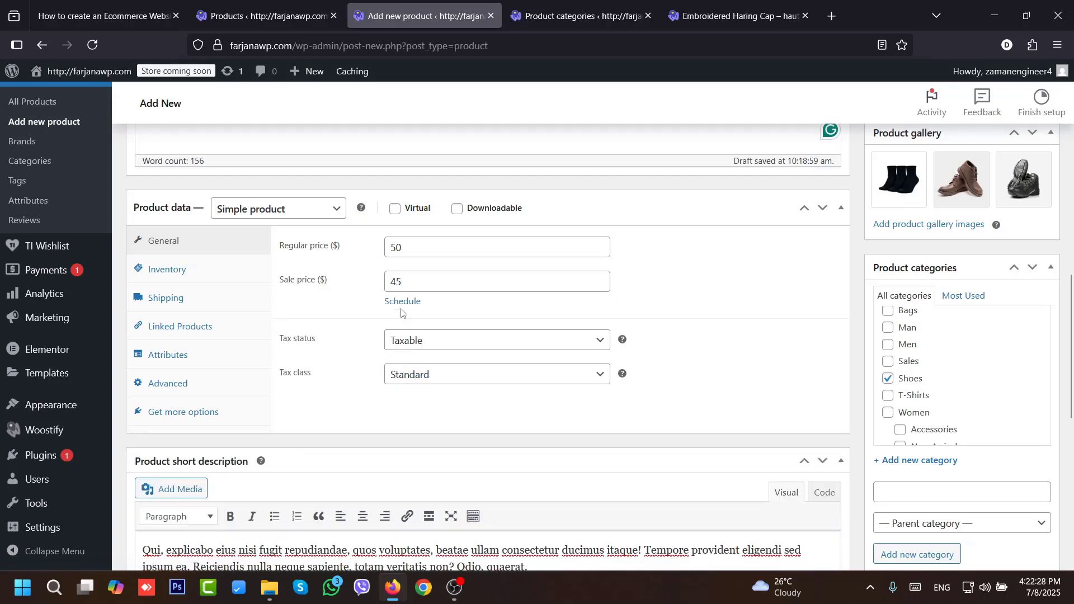
- Keep tax status Taxable, set tax class to custom tax, and go to Inventory
{"action": "left_click", "coordinate": [409, 341]}
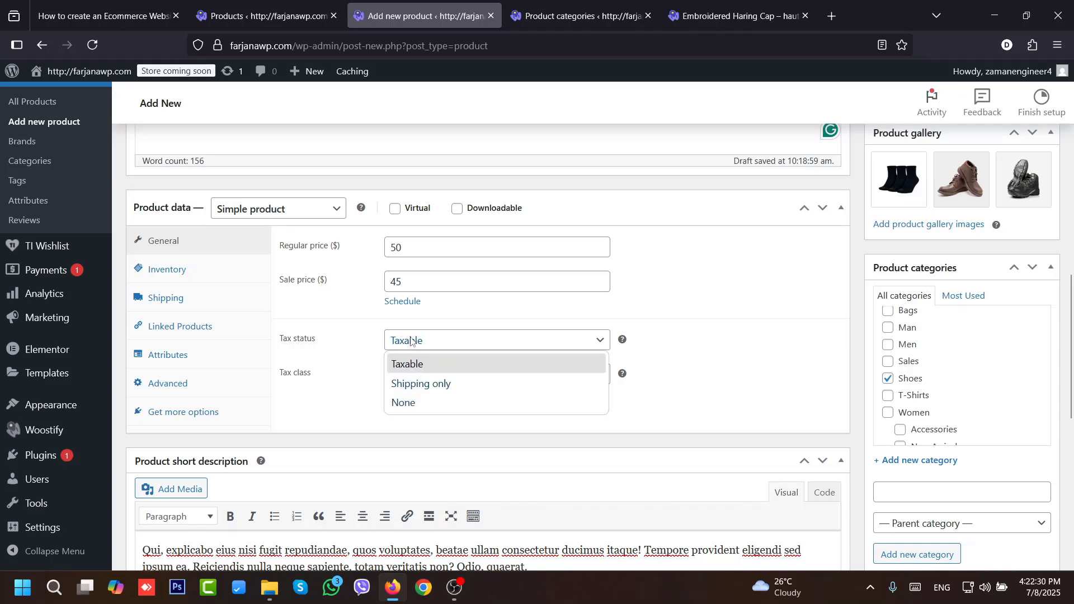
{"action": "left_click", "coordinate": [406, 364]}
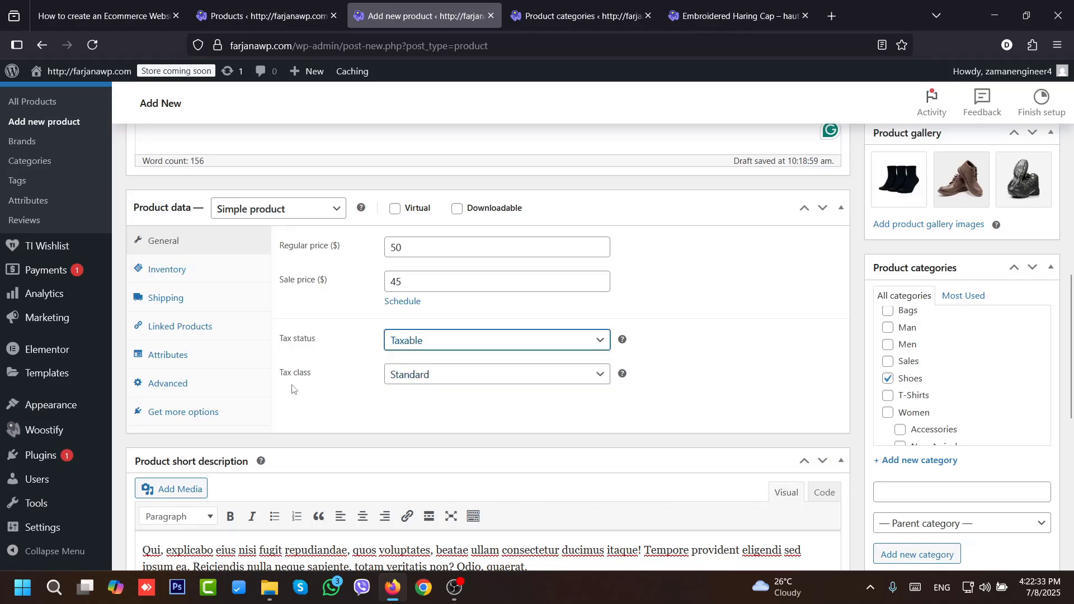
{"action": "left_click", "coordinate": [414, 372]}
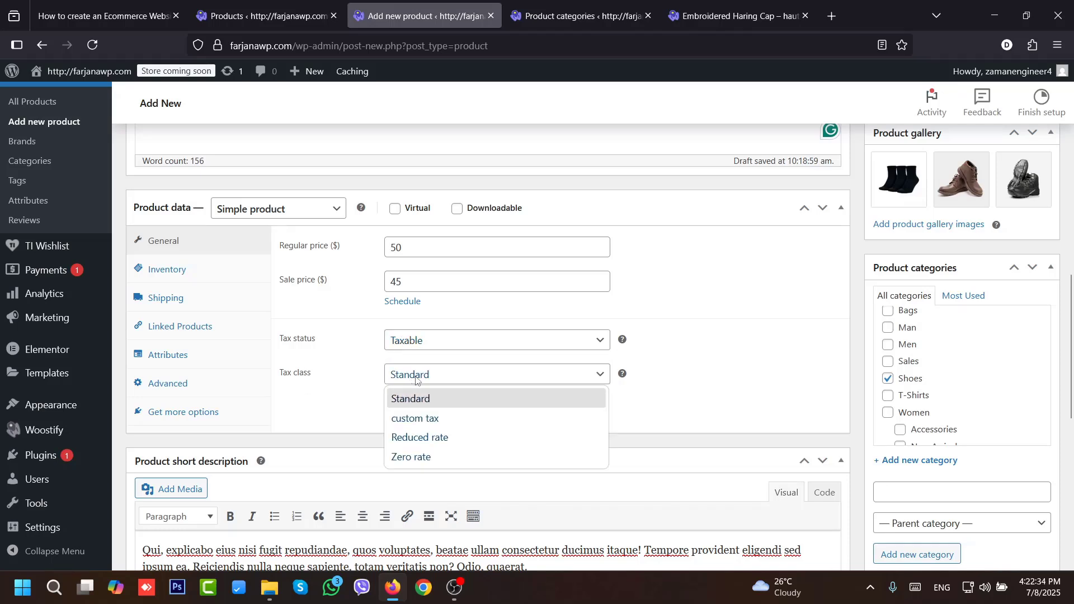
{"action": "left_click", "coordinate": [397, 419]}
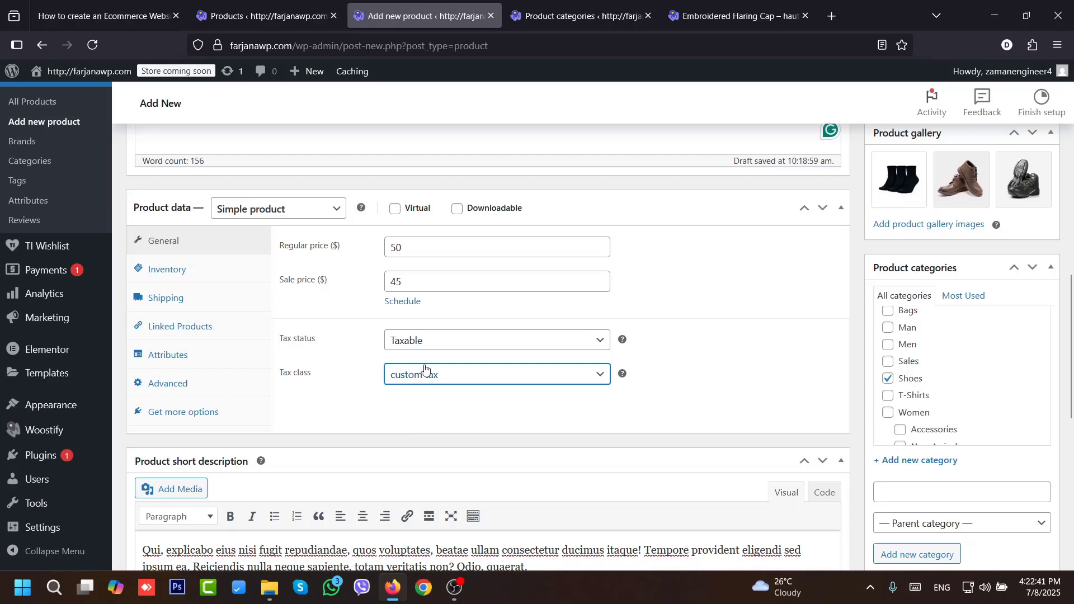
{"action": "left_click", "coordinate": [196, 277]}
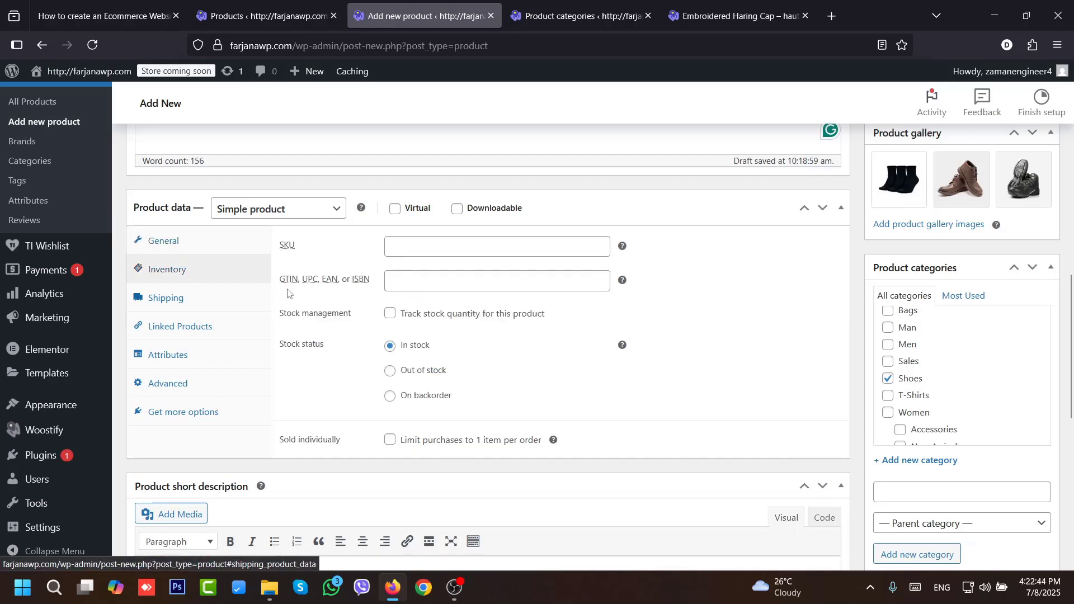
- Enter SKU shoes101, enable stock tracking with quantity 30, and go to Shipping
{"action": "left_click", "coordinate": [405, 250]}
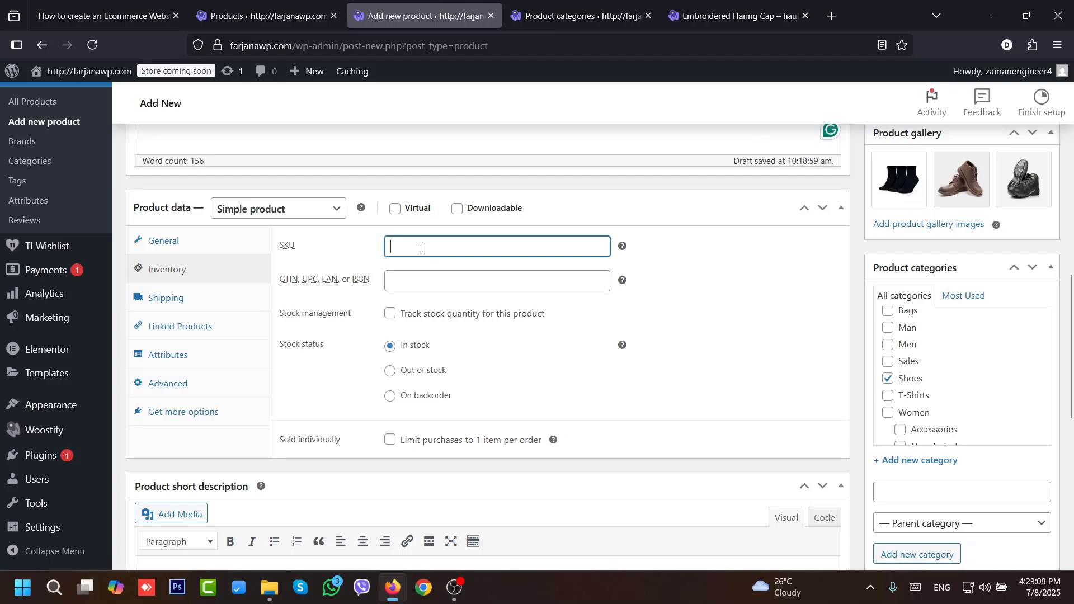
{"action": "left_click", "coordinate": [421, 249]}
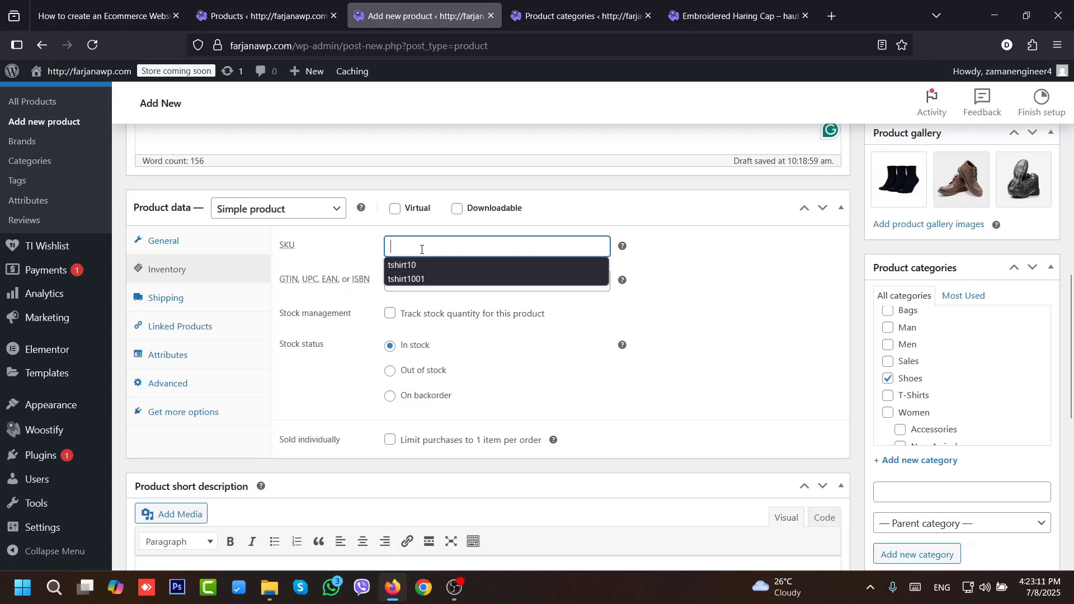
{"action": "type", "text": "shoes101"}
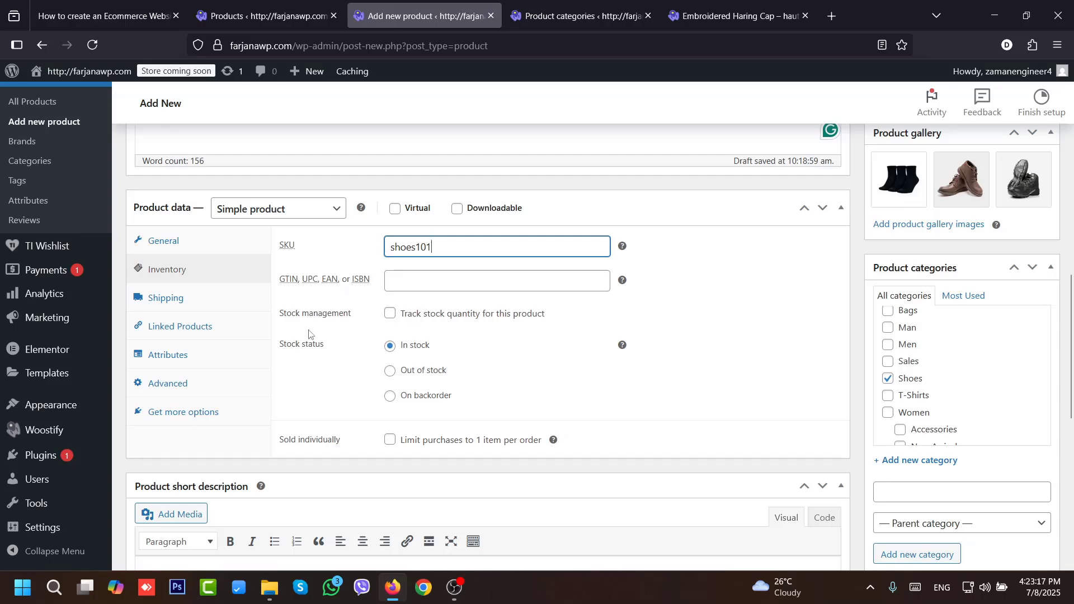
{"action": "left_click", "coordinate": [390, 314]}
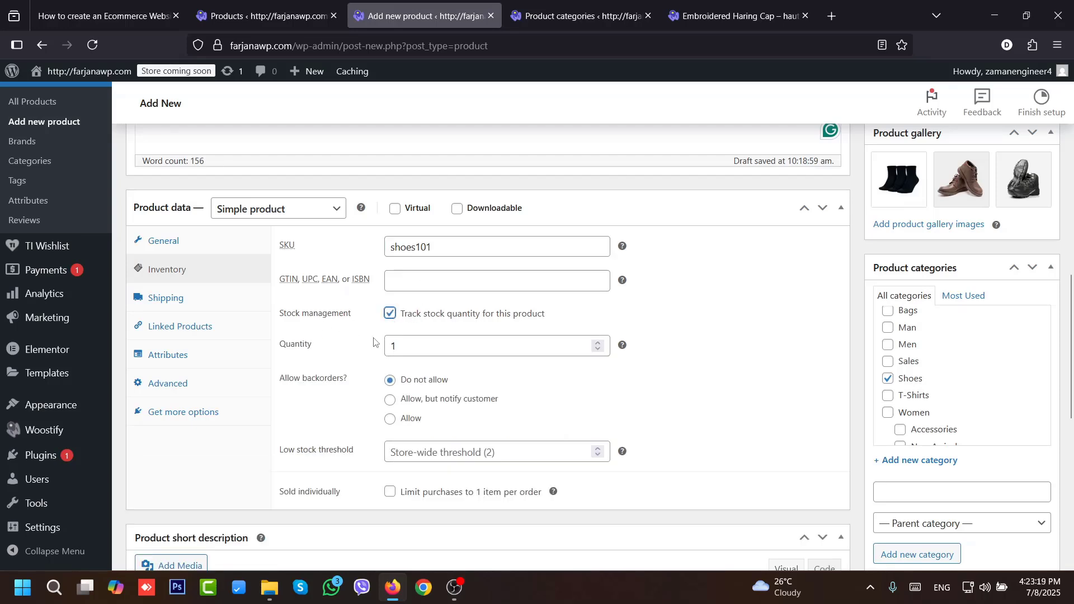
{"action": "double_click", "coordinate": [402, 346]}
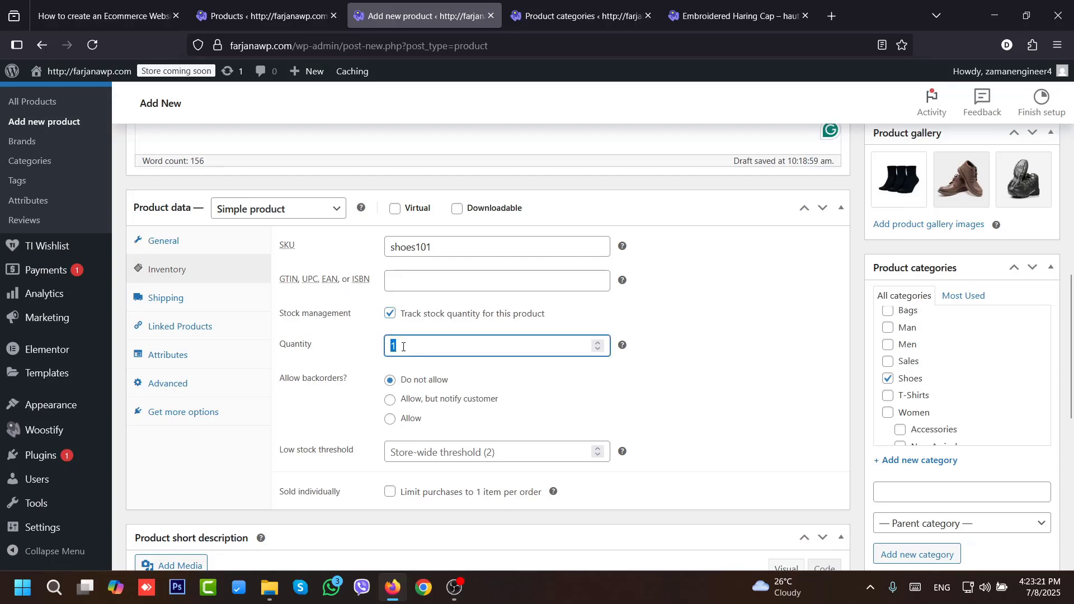
{"action": "type", "text": "30"}
{"action": "left_click", "coordinate": [200, 309]}
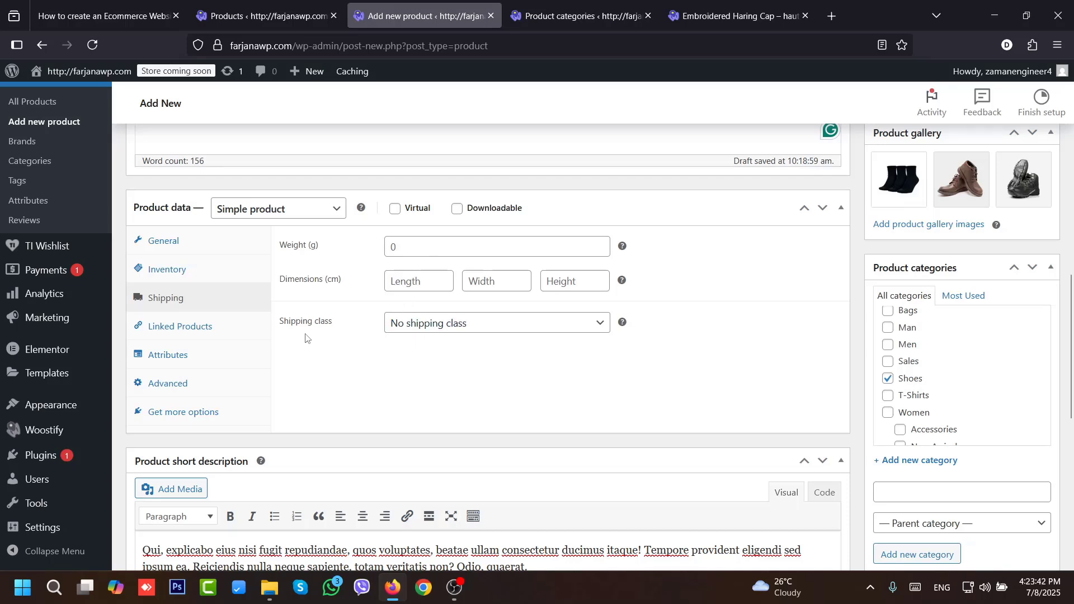
- Choose the Small Item shipping class, publish, and open the live product page in a new tab
{"action": "left_click", "coordinate": [403, 330]}
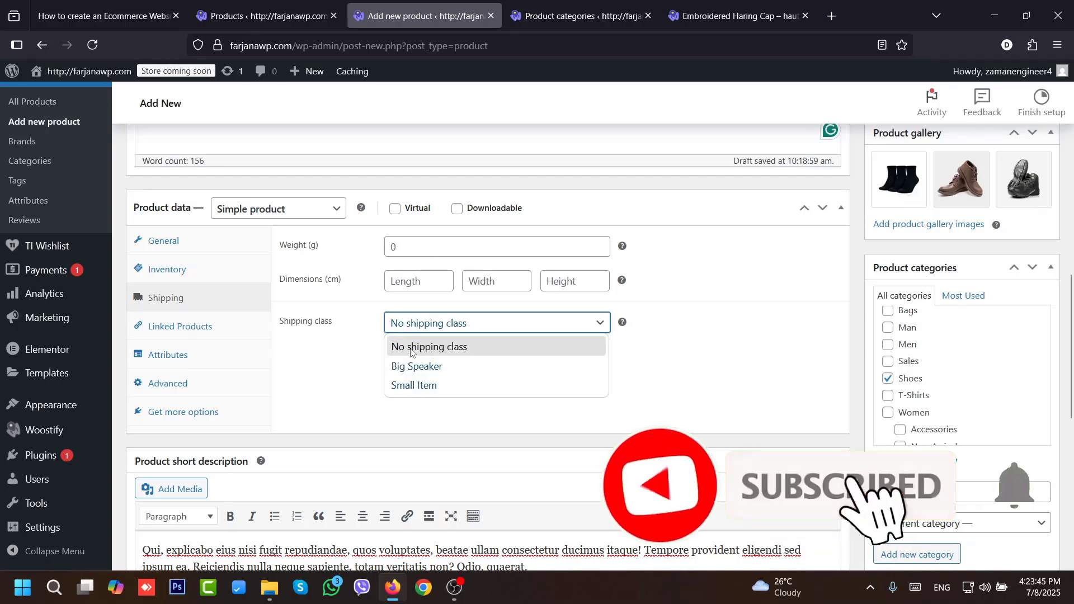
{"action": "left_click", "coordinate": [394, 386]}
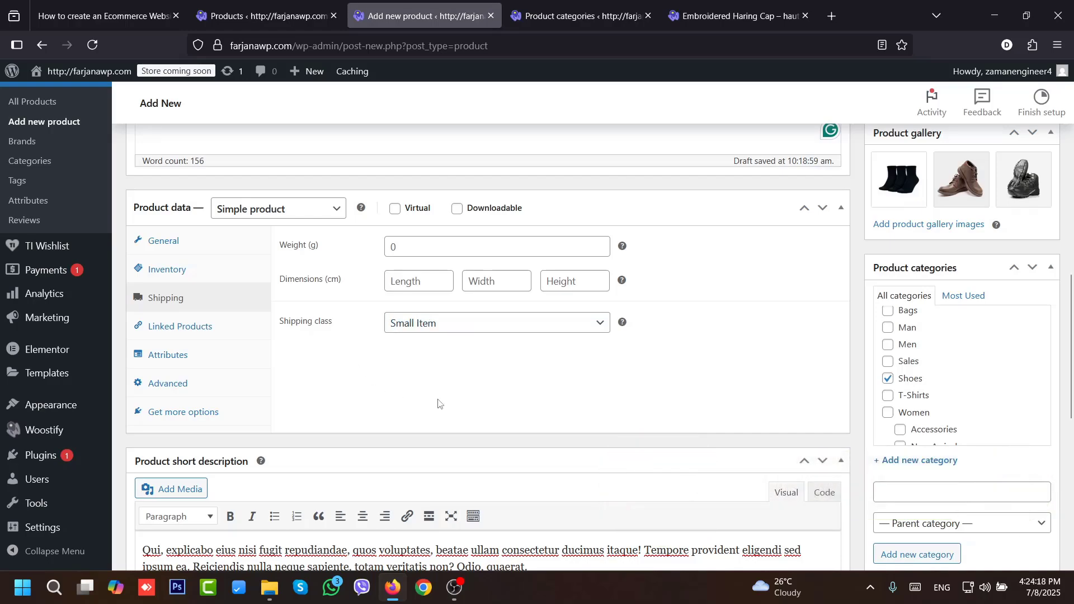
{"action": "left_click_drag", "start_coordinate": [1070, 391], "coordinate": [1070, 218]}
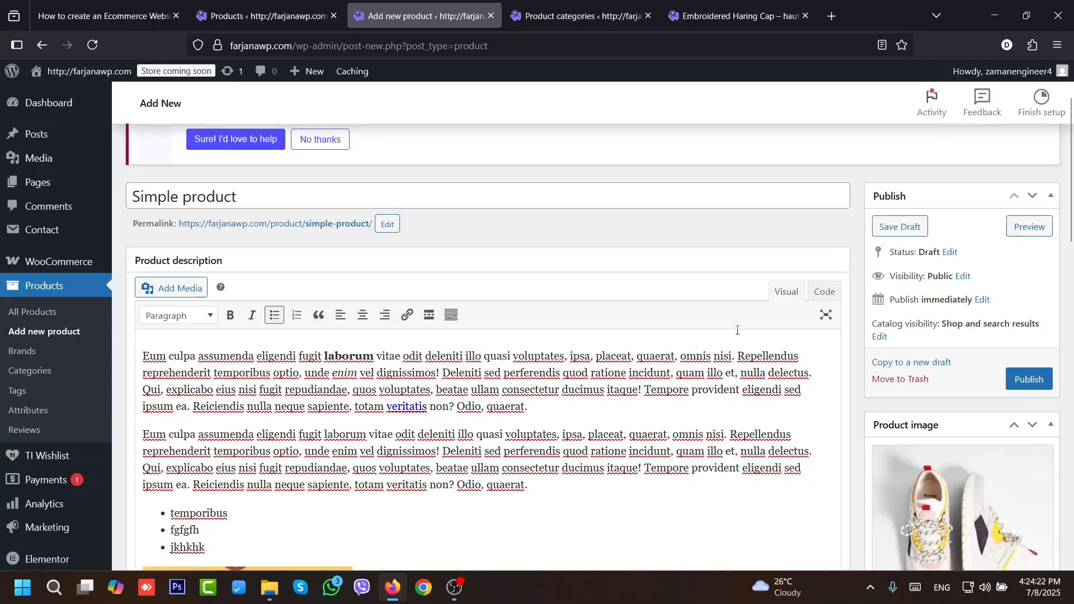
{"action": "left_click", "coordinate": [1029, 380]}
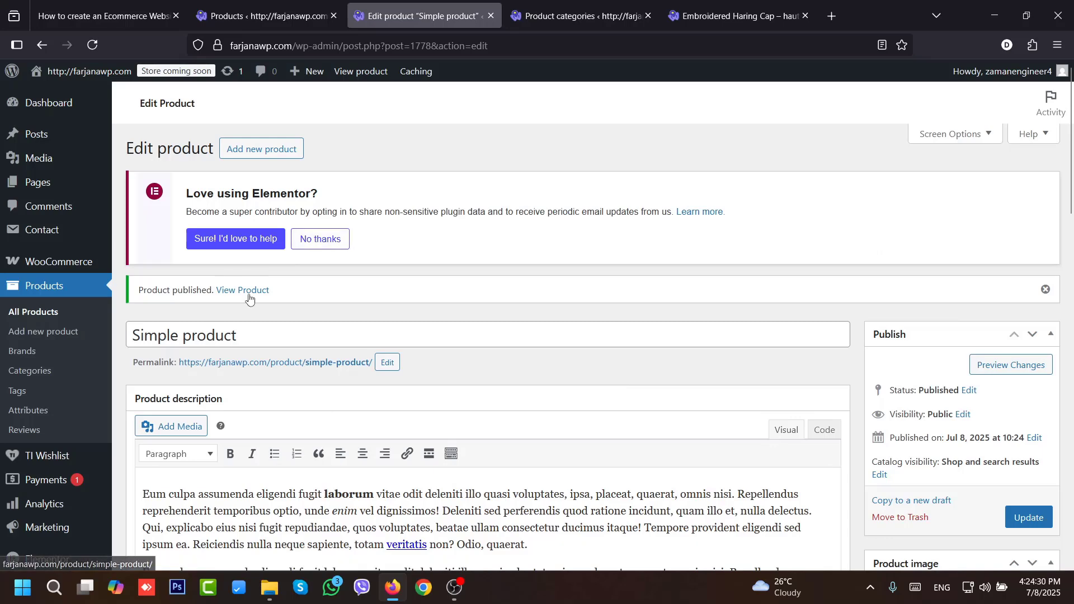
{"action": "middle_click", "coordinate": [257, 294]}
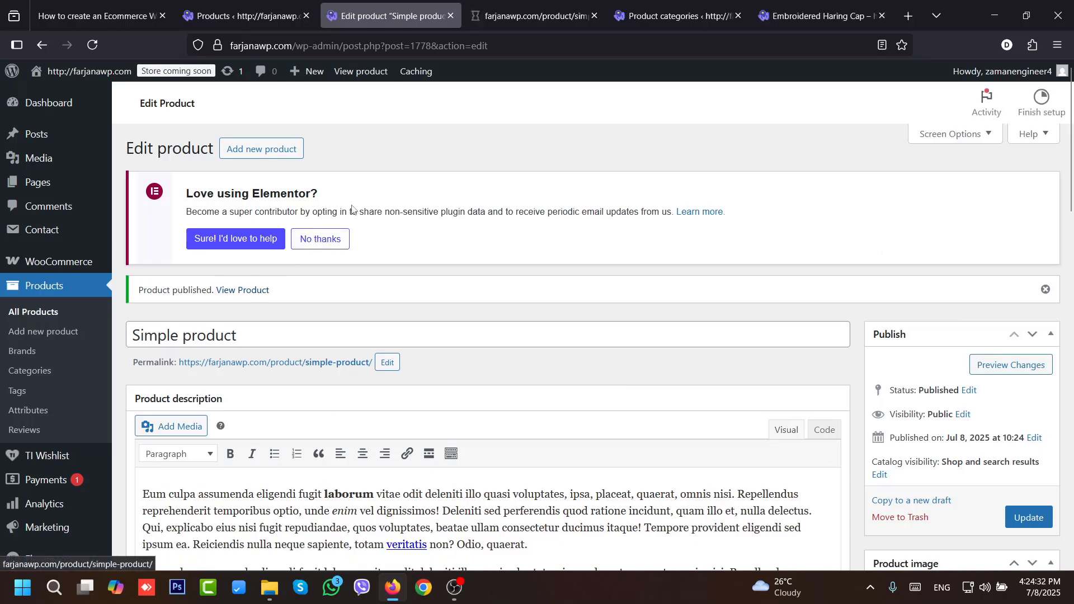
- Review the storefront product's title, price, description and stock quantity 30
{"action": "left_click", "coordinate": [532, 16]}
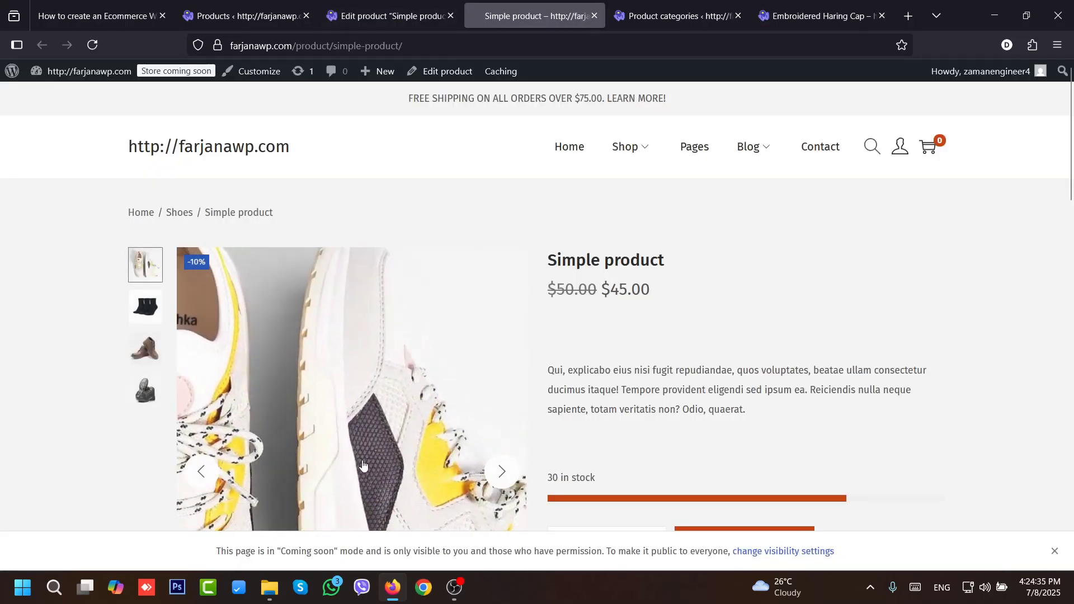
{"action": "triple_click", "coordinate": [614, 262]}
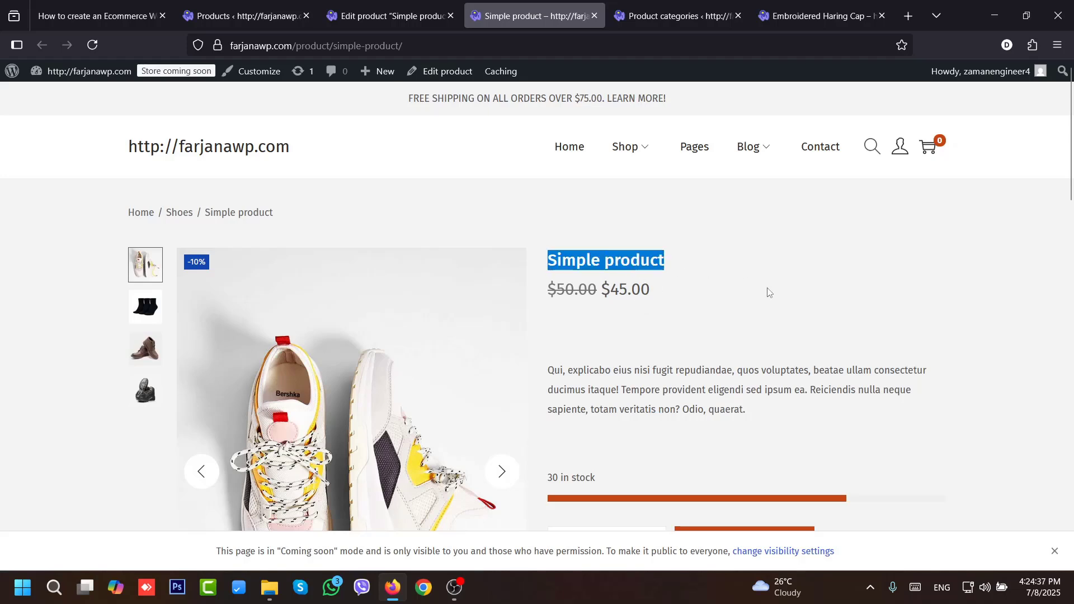
{"action": "scroll", "coordinate": [1018, 225], "scroll_direction": "down", "scroll_amount": 3}
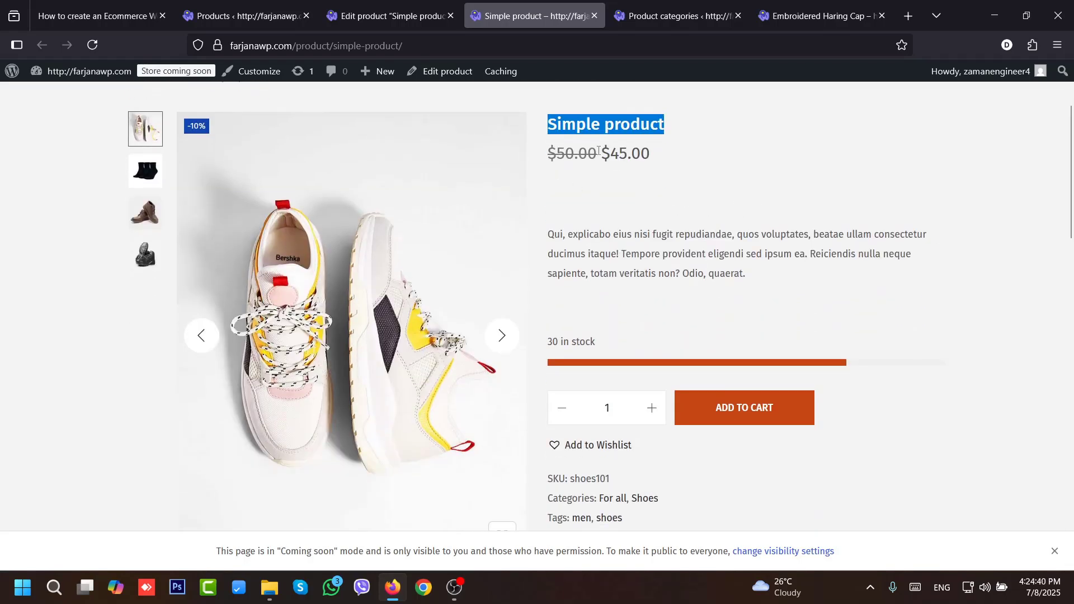
{"action": "triple_click", "coordinate": [623, 155]}
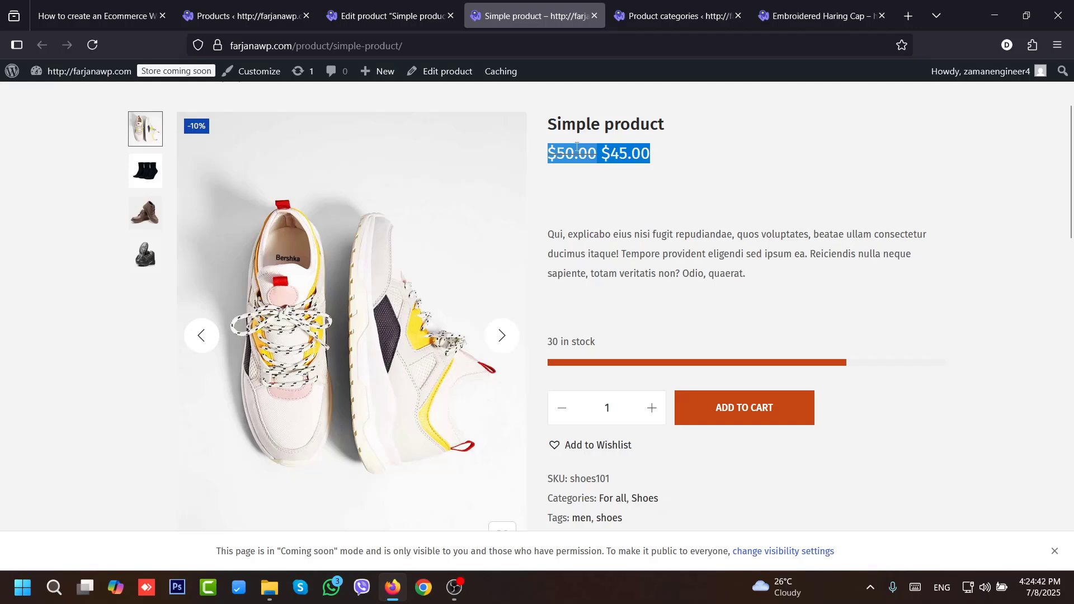
{"action": "left_click", "coordinate": [561, 157]}
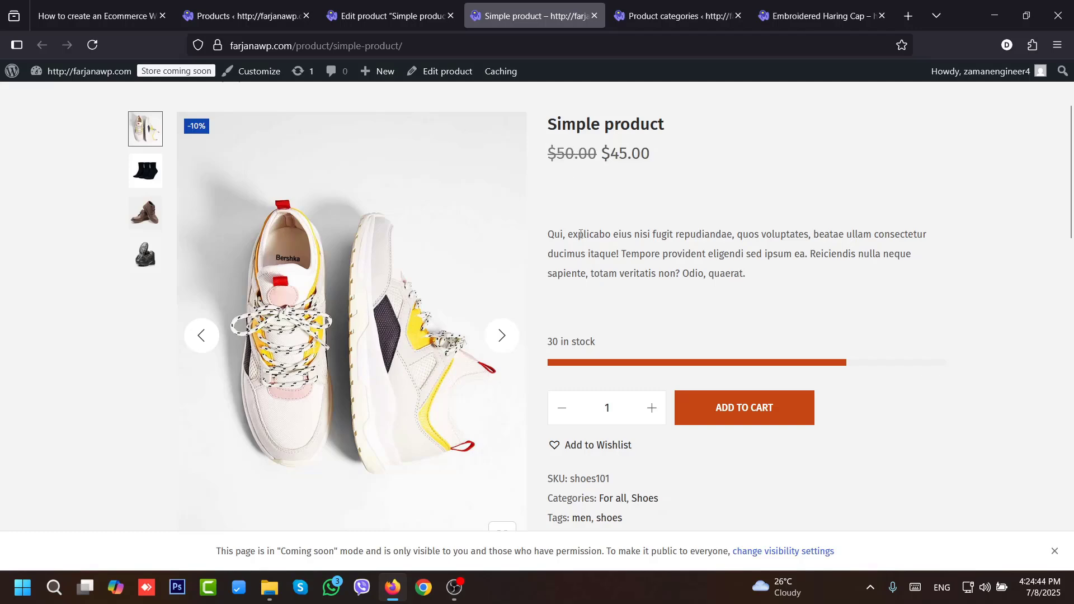
{"action": "triple_click", "coordinate": [604, 251]}
{"action": "scroll", "coordinate": [922, 274], "scroll_direction": "down", "scroll_amount": 3}
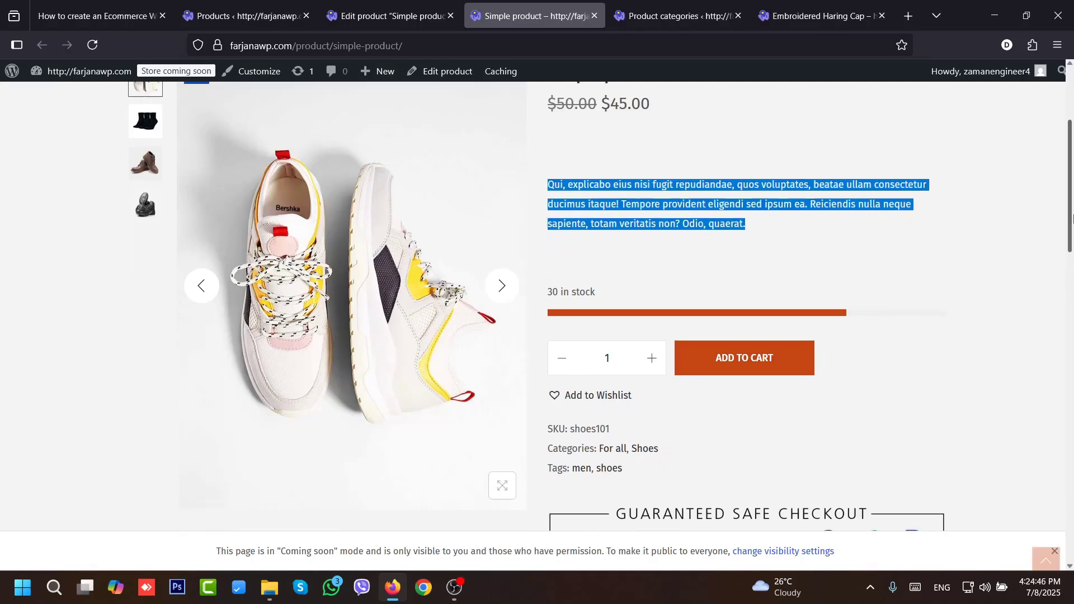
{"action": "double_click", "coordinate": [552, 184]}
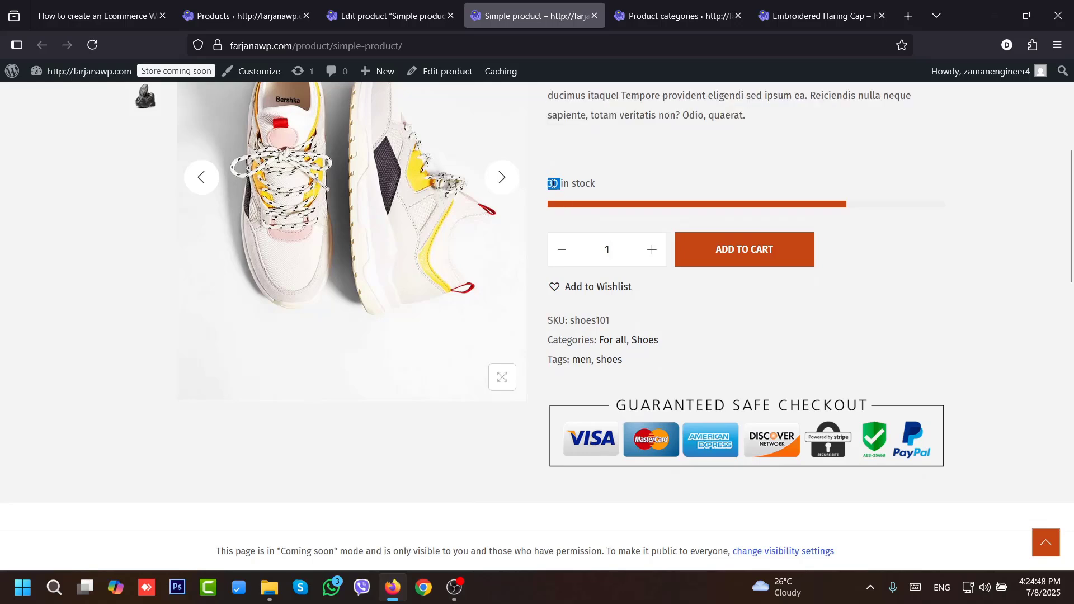
{"action": "left_click", "coordinate": [847, 205]}
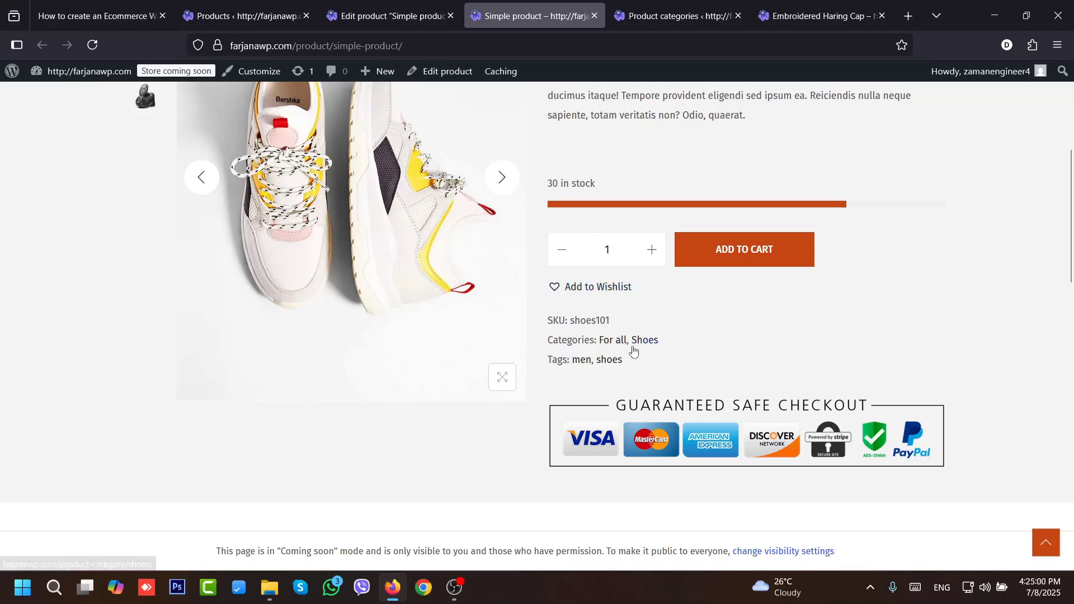
- Browse the gallery's socks and brown boot images, then open the customizer in a new tab
{"action": "scroll", "coordinate": [633, 207], "scroll_direction": "up", "scroll_amount": 4}
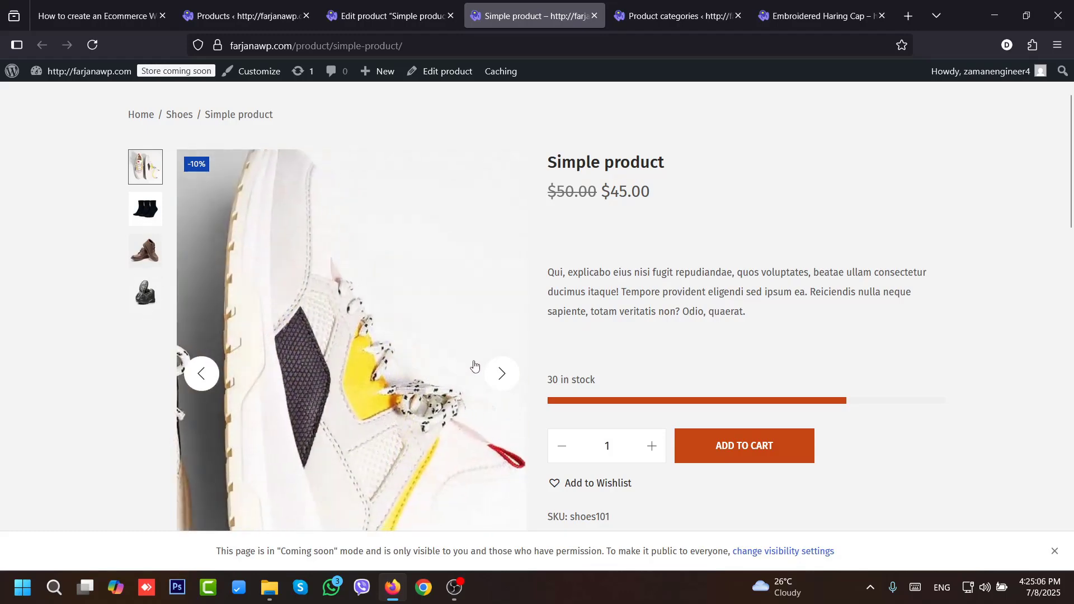
{"action": "left_click", "coordinate": [501, 373]}
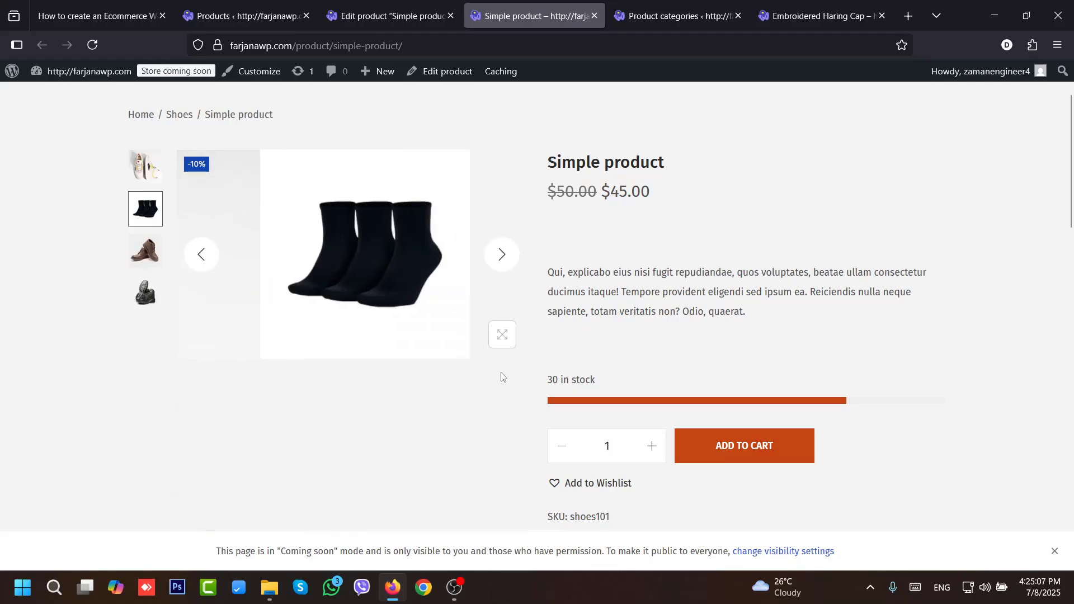
{"action": "left_click", "coordinate": [503, 264]}
{"action": "left_click_drag", "start_coordinate": [1071, 196], "coordinate": [994, 377]}
{"action": "scroll", "coordinate": [578, 376], "scroll_direction": "down", "scroll_amount": 2}
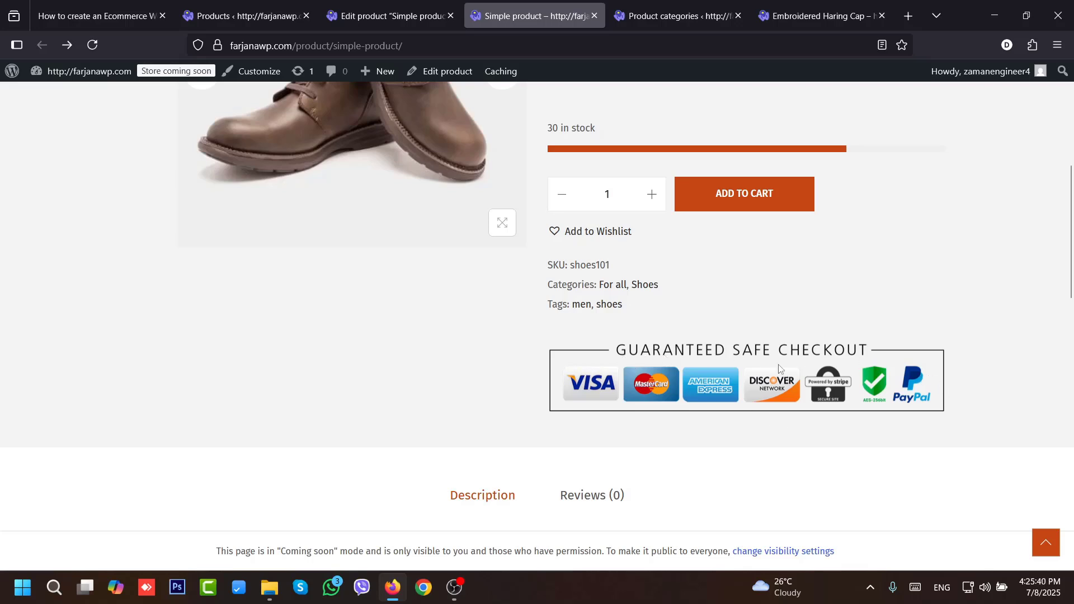
{"action": "middle_click", "coordinate": [251, 76]}
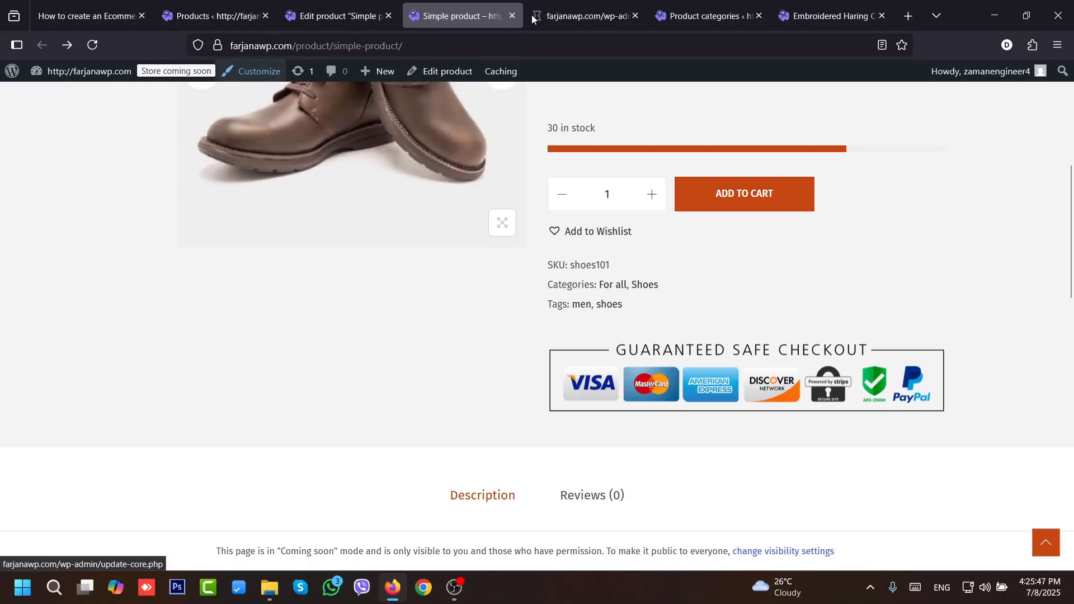
- In WooCommerce > Product Single > General, set the yellow sales picture as trust badge
{"action": "left_click", "coordinate": [531, 15]}
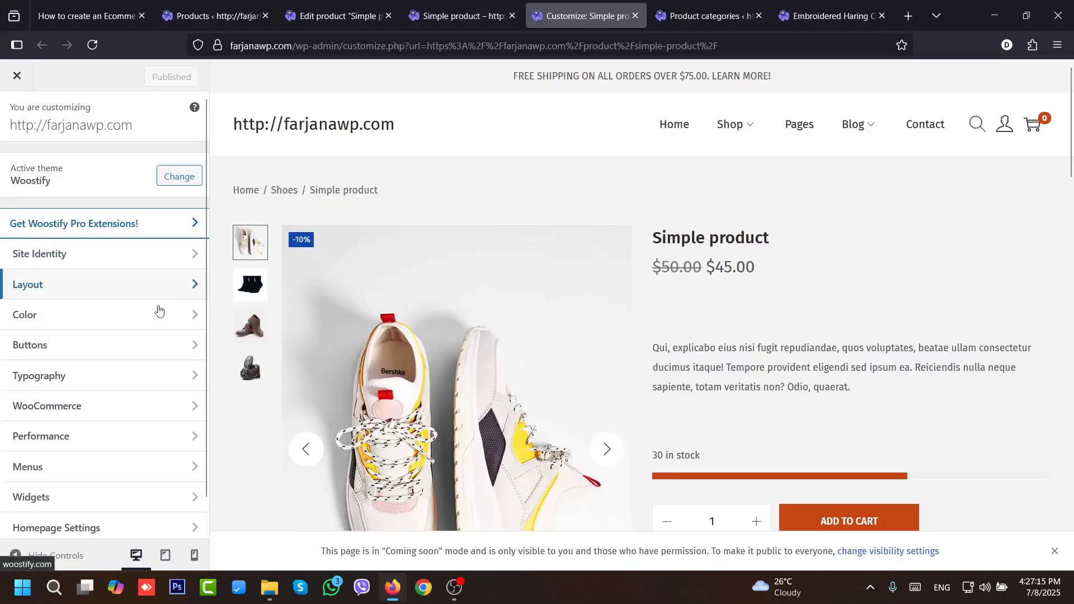
{"action": "left_click", "coordinate": [184, 406]}
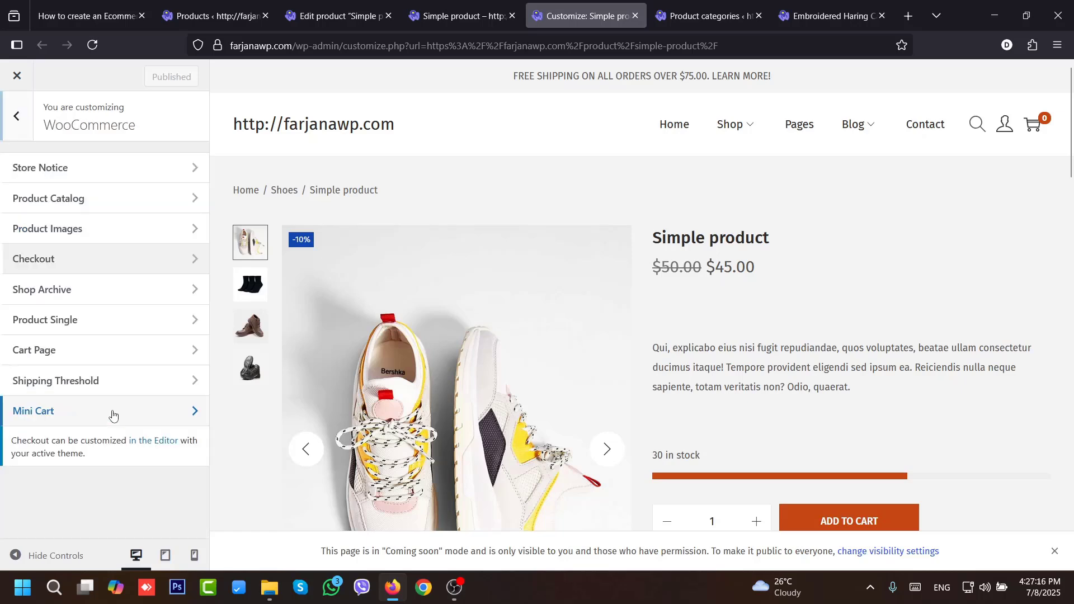
{"action": "left_click", "coordinate": [151, 322]}
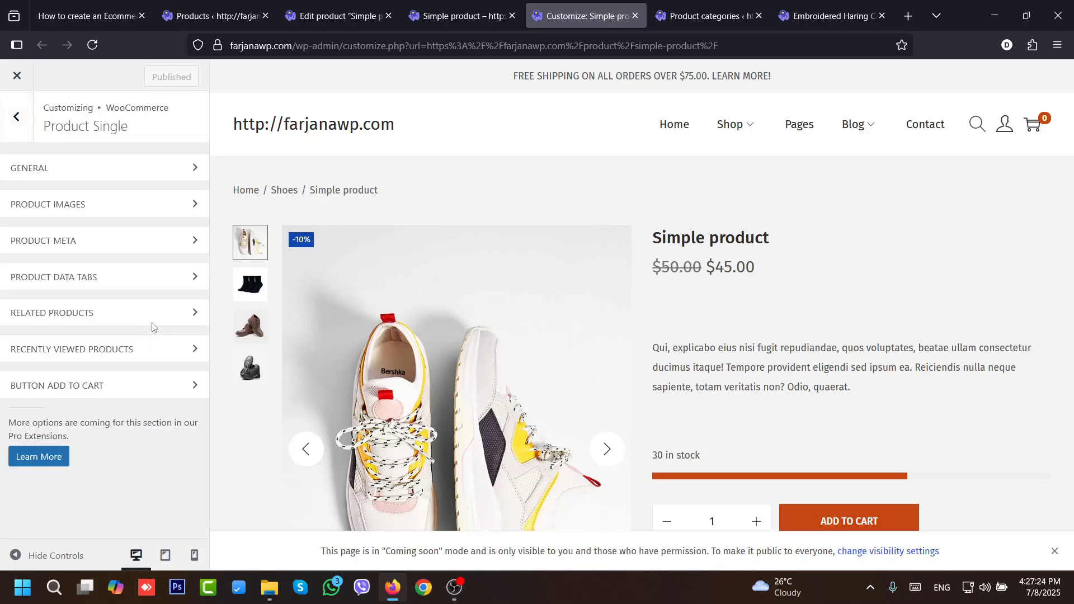
{"action": "left_click", "coordinate": [157, 175]}
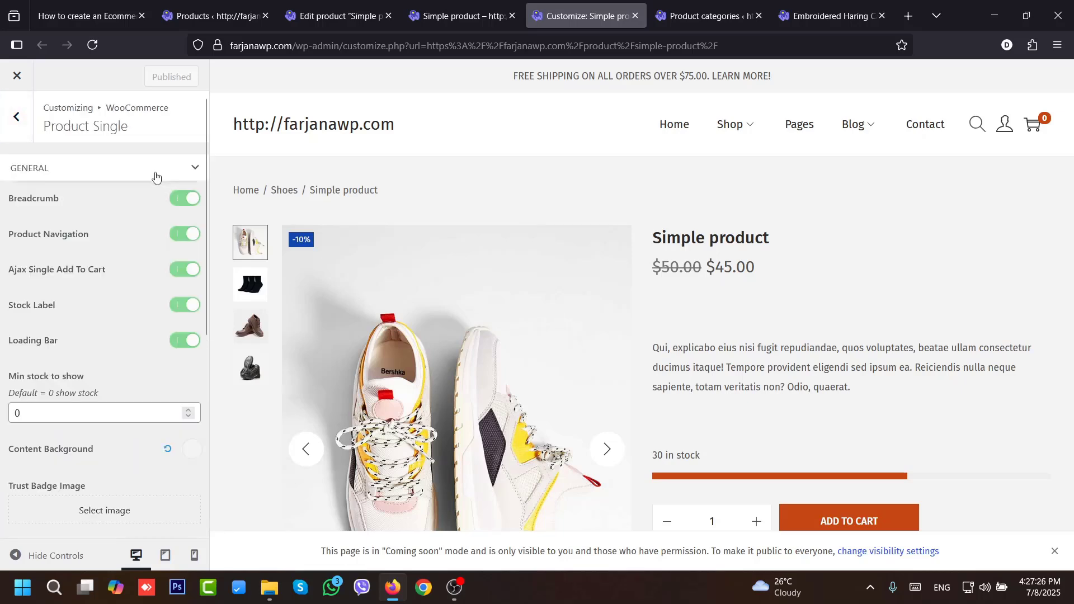
{"action": "scroll", "coordinate": [196, 335], "scroll_direction": "down", "scroll_amount": 4}
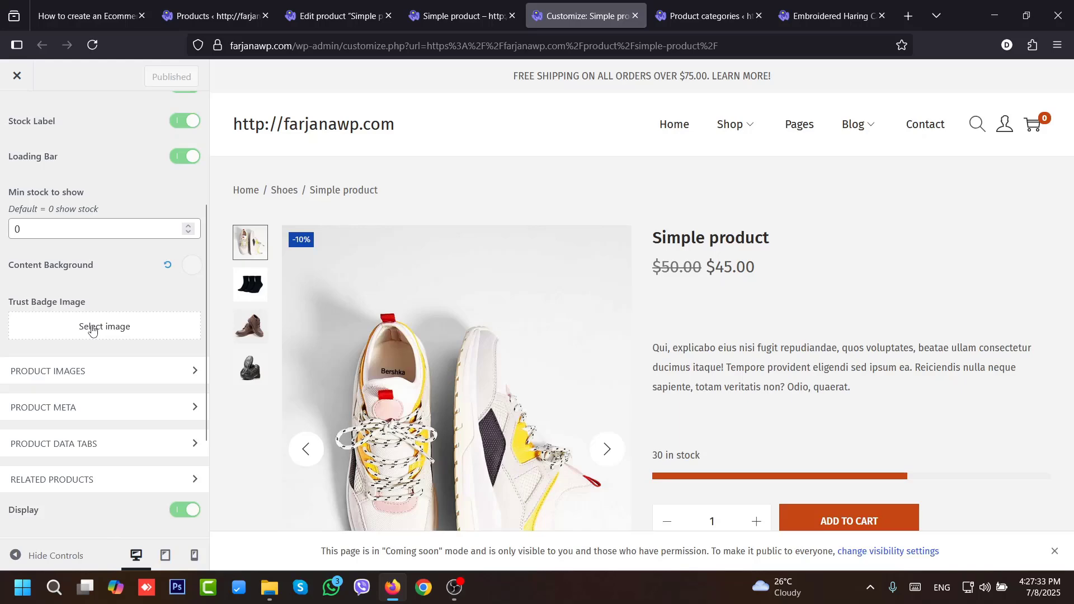
{"action": "left_click", "coordinate": [92, 328]}
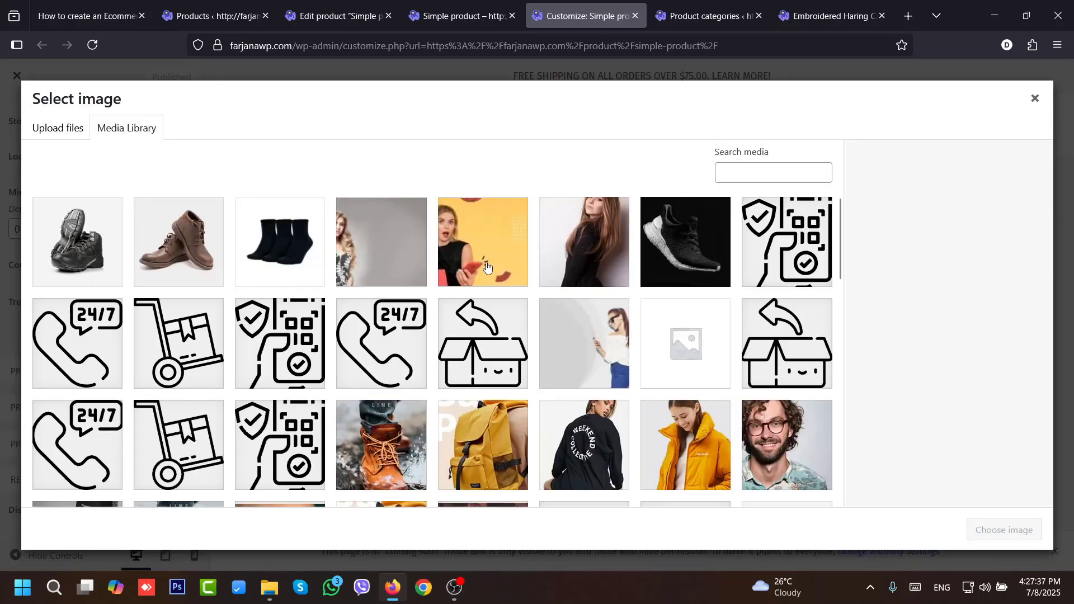
{"action": "left_click", "coordinate": [467, 264]}
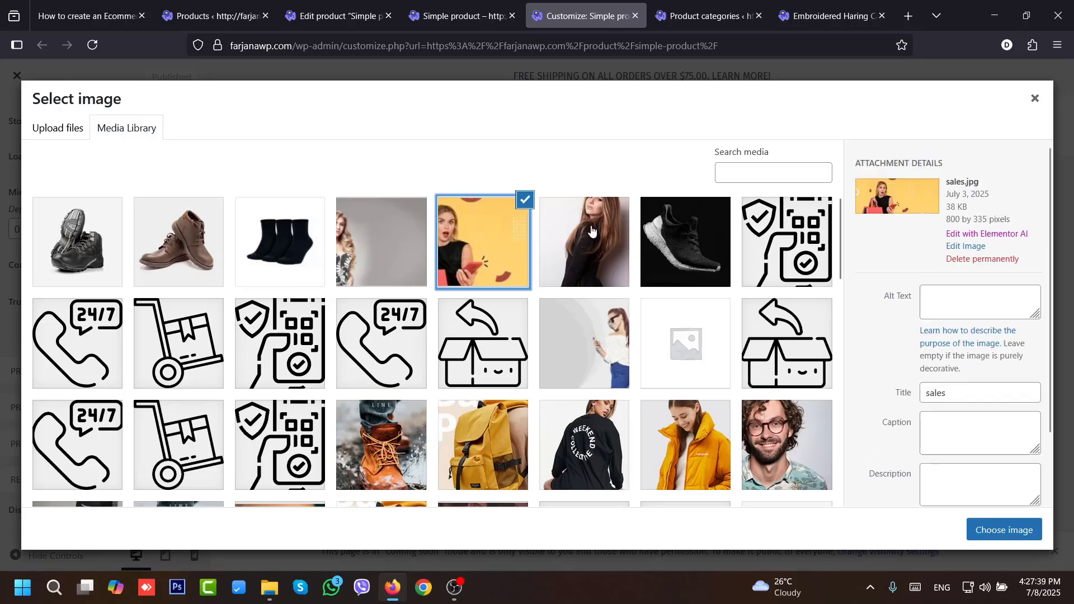
{"action": "left_click", "coordinate": [997, 530]}
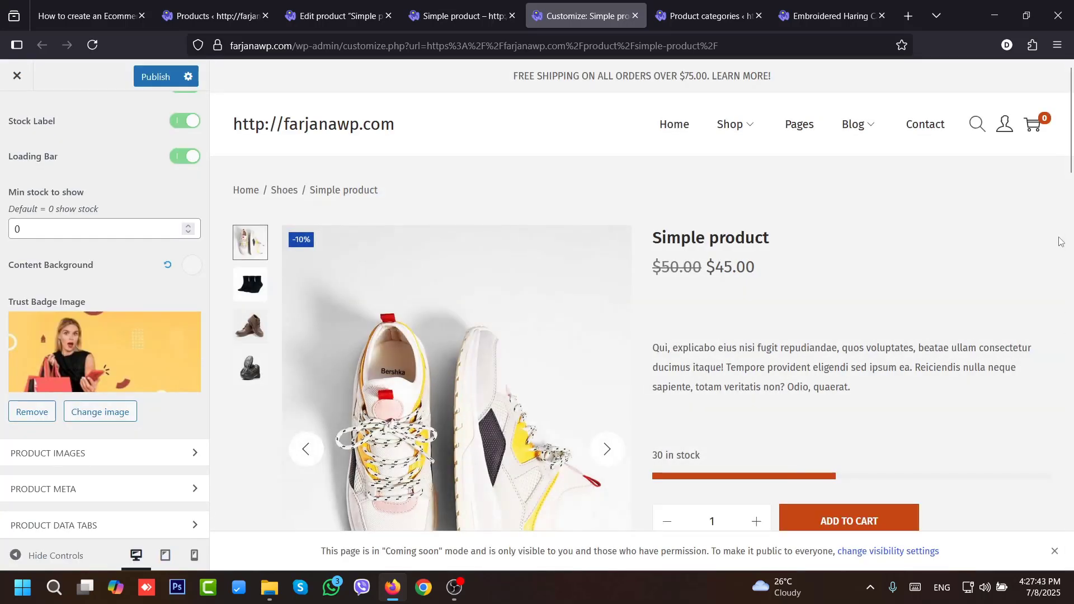
- Replace the trust badge with the uploaded Safecheckout.png badge and collapse General
{"action": "scroll", "coordinate": [694, 394], "scroll_direction": "down", "scroll_amount": 5}
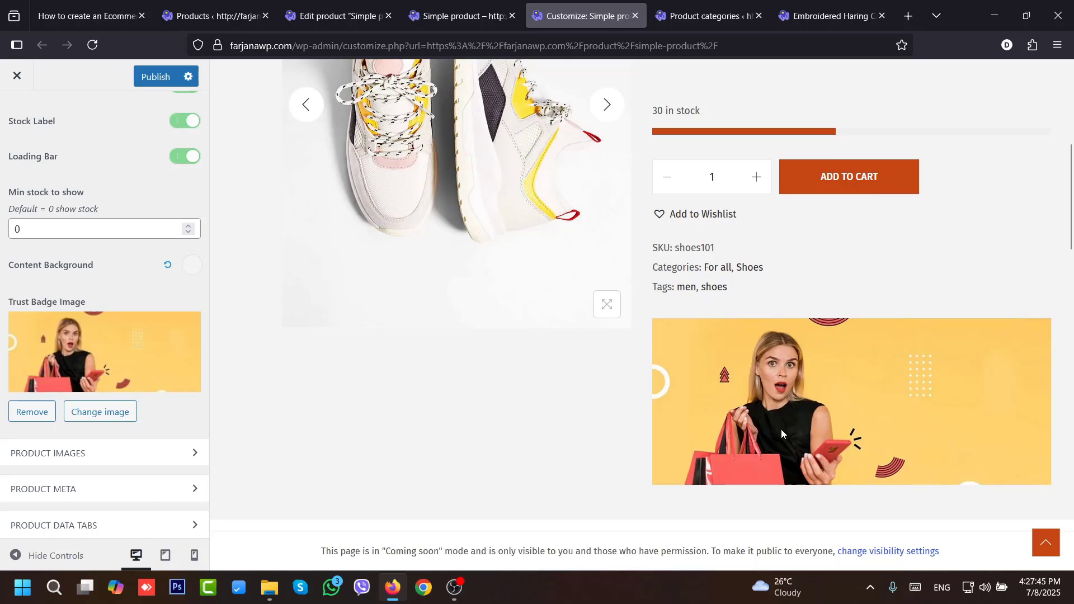
{"action": "left_click", "coordinate": [85, 413]}
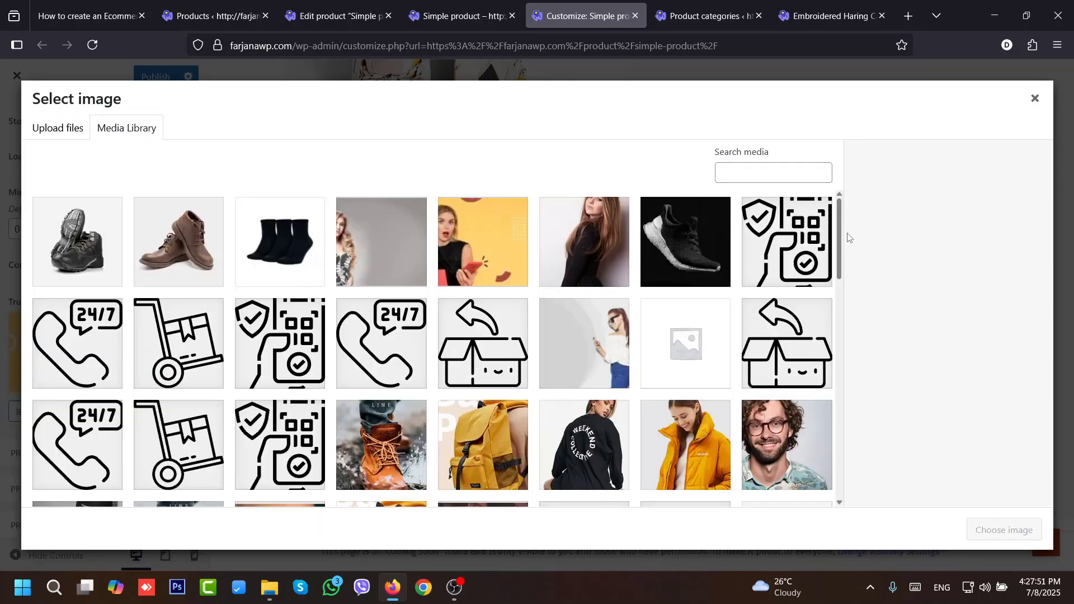
{"action": "scroll", "coordinate": [848, 237], "scroll_direction": "down", "scroll_amount": 5}
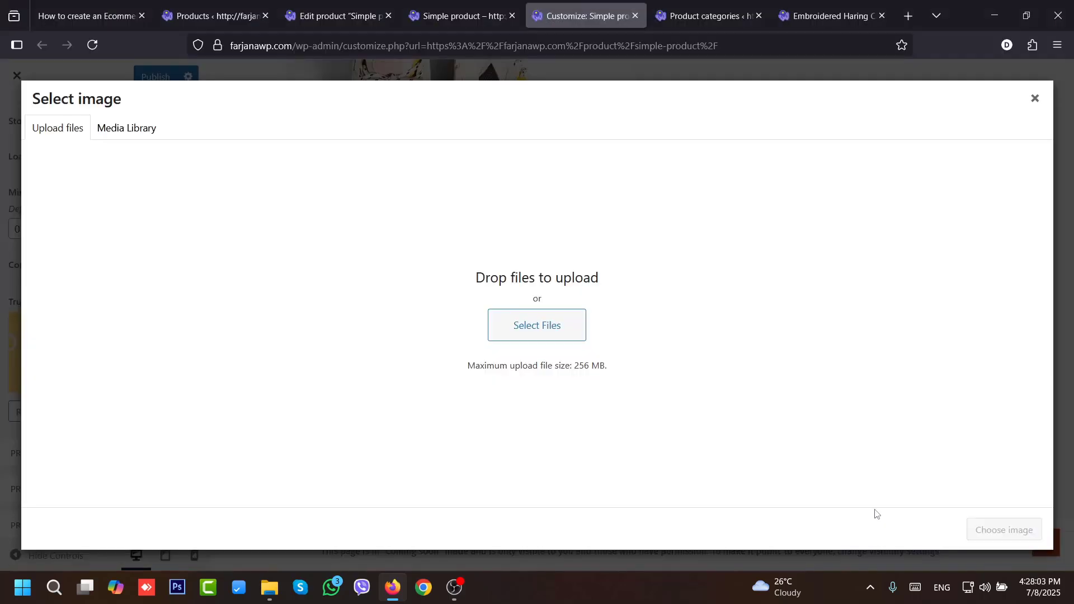
{"action": "left_click", "coordinate": [1004, 529]}
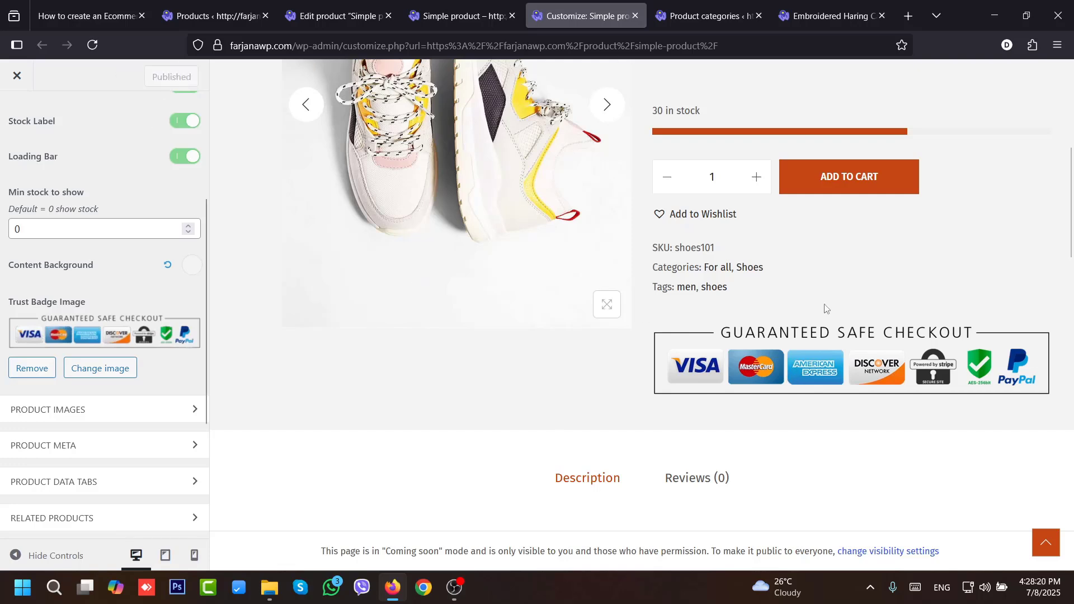
{"action": "left_click_drag", "start_coordinate": [1068, 234], "coordinate": [1065, 175]}
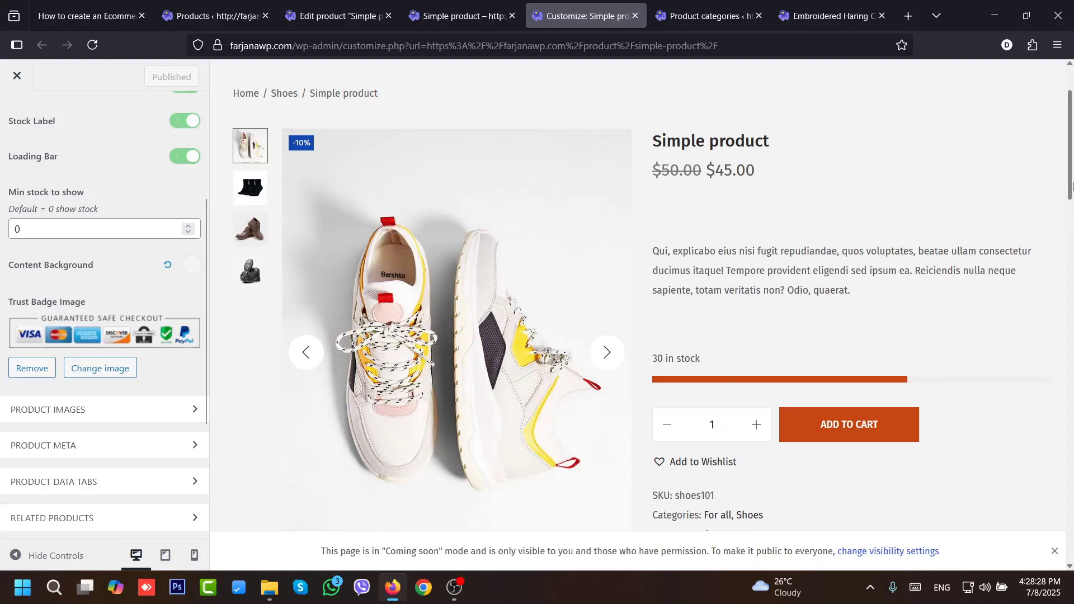
{"action": "scroll", "coordinate": [910, 156], "scroll_direction": "up", "scroll_amount": 2}
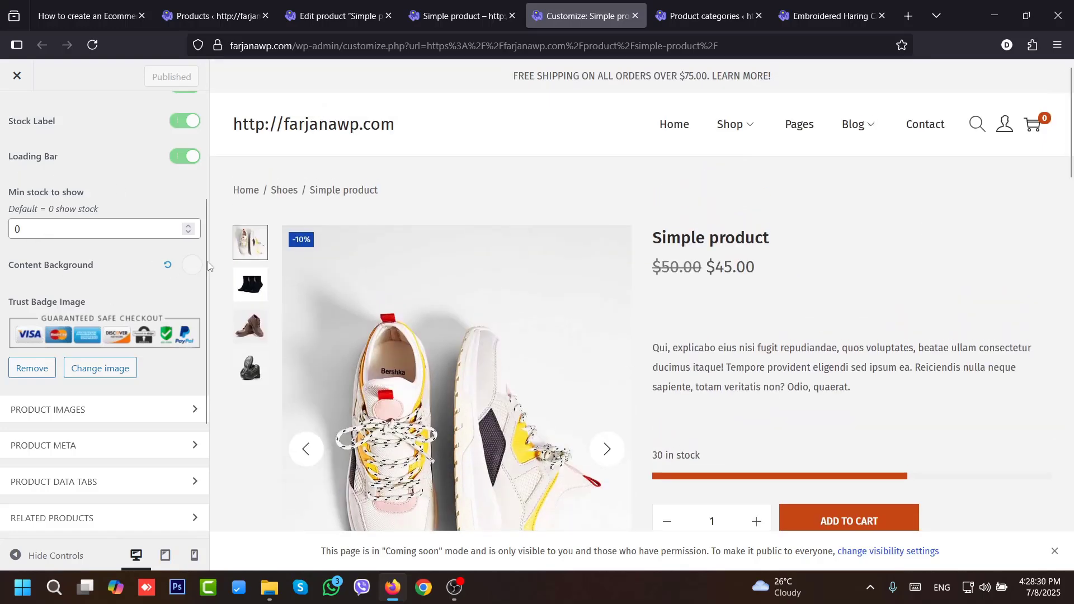
{"action": "scroll", "coordinate": [207, 230], "scroll_direction": "up", "scroll_amount": 3}
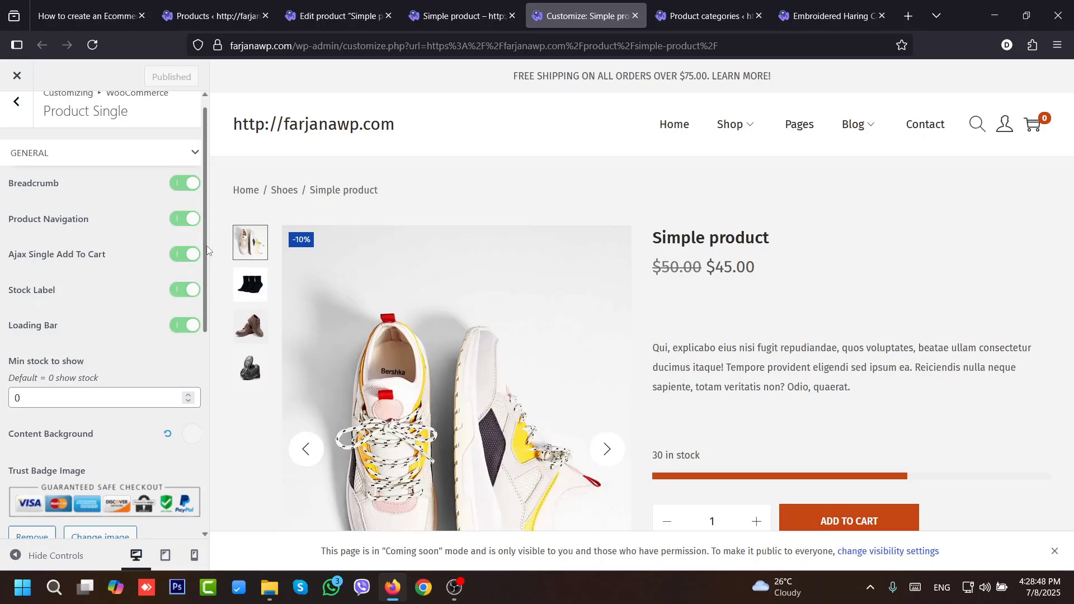
{"action": "scroll", "coordinate": [208, 246], "scroll_direction": "down", "scroll_amount": 1}
{"action": "left_click", "coordinate": [188, 146]}
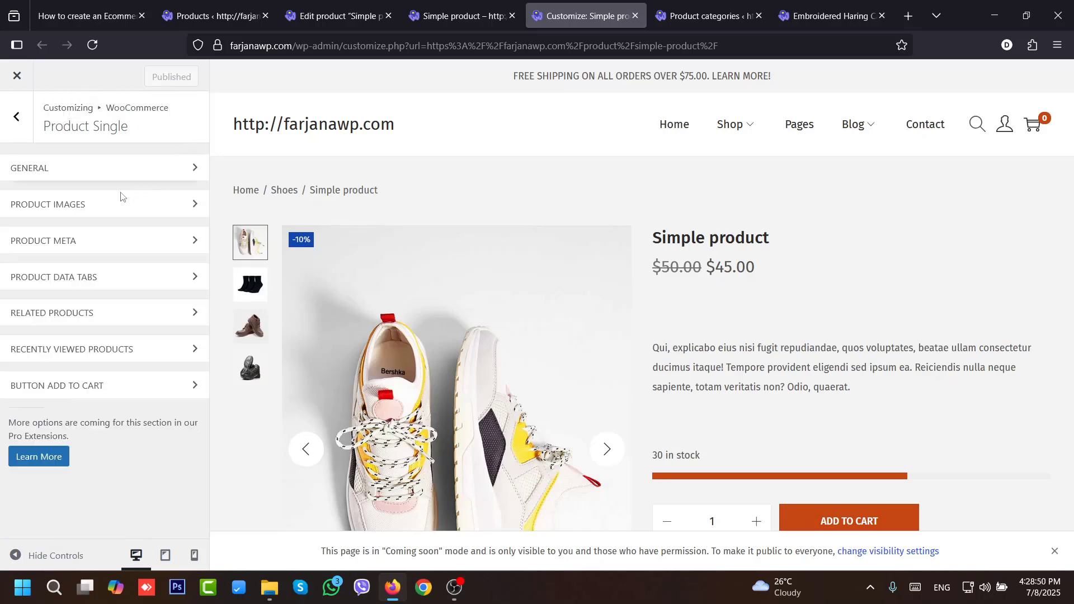
- Try the thumbnails-below gallery layout in Product Images, then revert to the original
{"action": "left_click", "coordinate": [83, 207]}
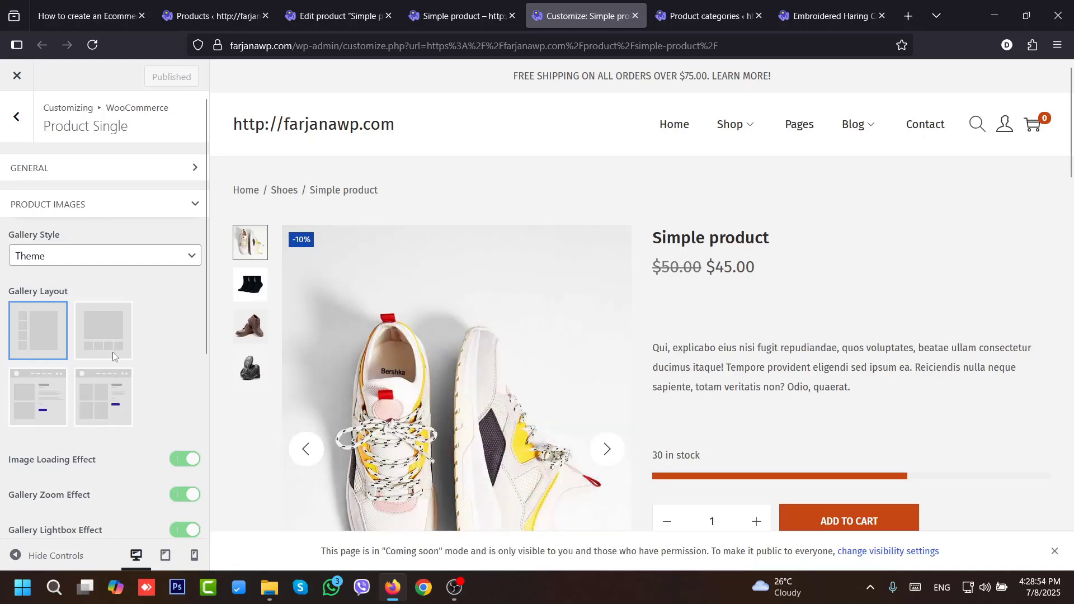
{"action": "left_click", "coordinate": [102, 340]}
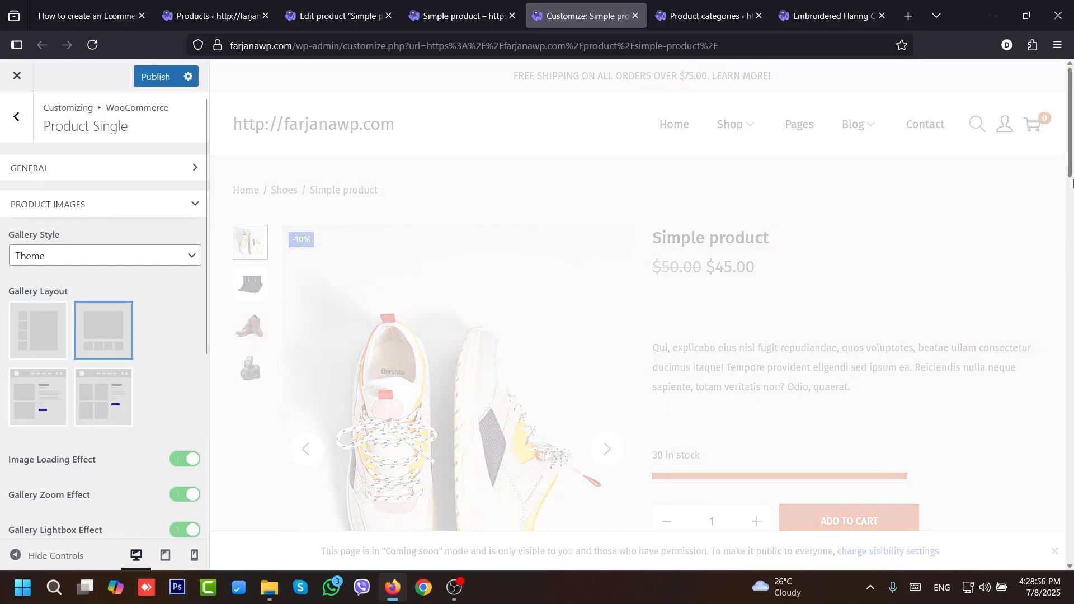
{"action": "scroll", "coordinate": [621, 363], "scroll_direction": "down", "scroll_amount": 7}
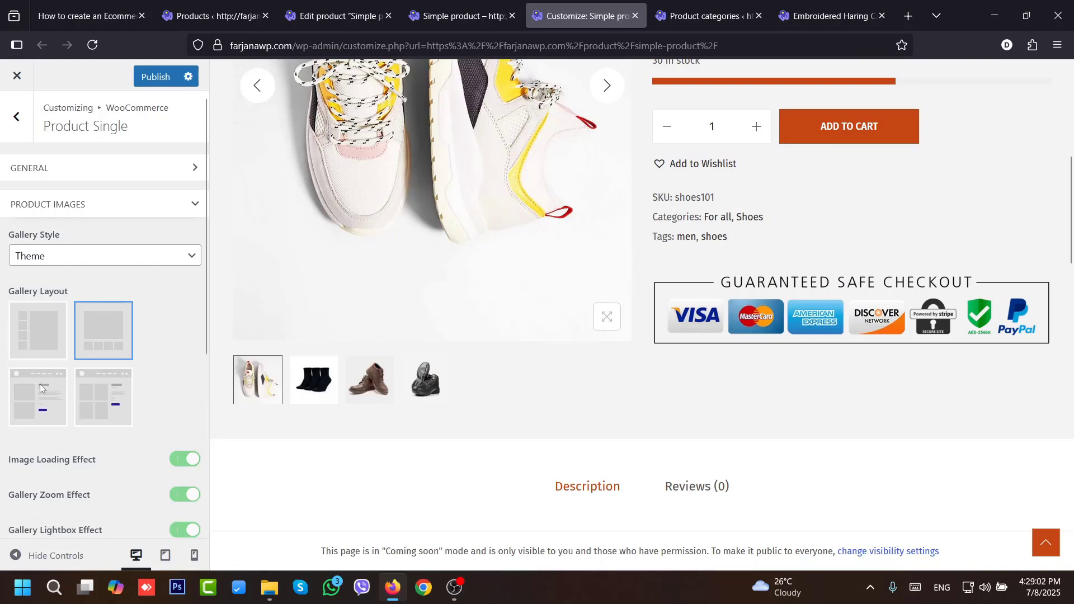
{"action": "left_click", "coordinate": [27, 335]}
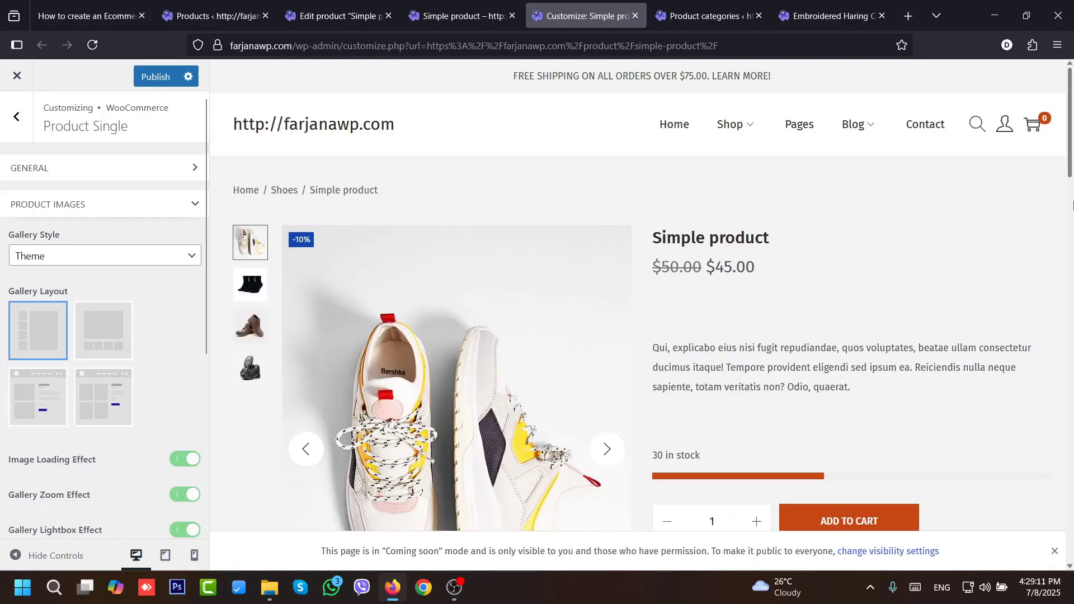
- Expand Product Meta to show its SKU, Categories and Tags toggles
{"action": "scroll", "coordinate": [671, 335], "scroll_direction": "down", "scroll_amount": 3}
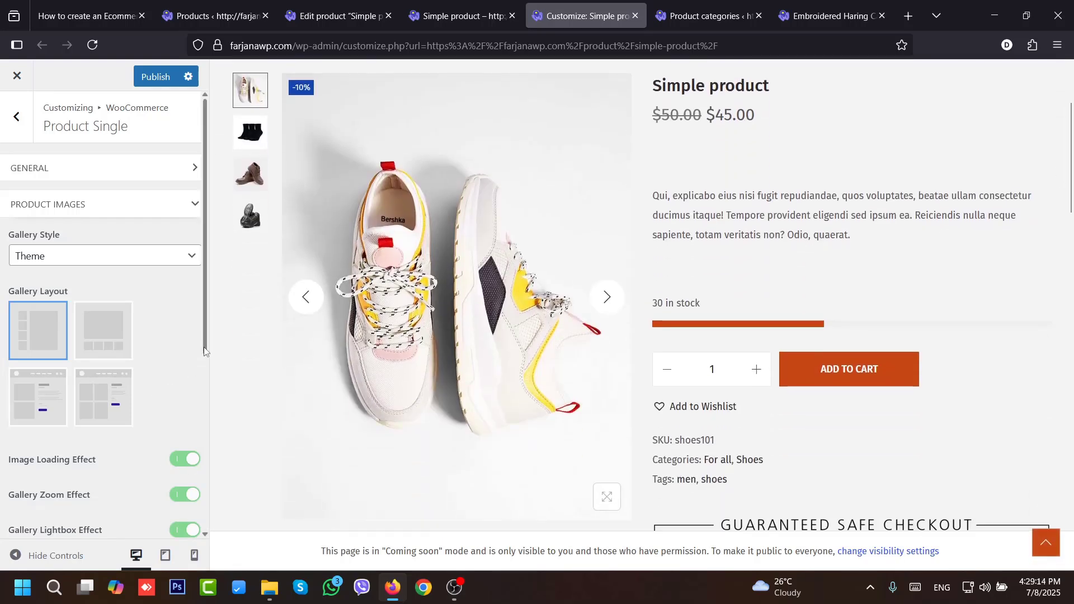
{"action": "scroll", "coordinate": [140, 358], "scroll_direction": "down", "scroll_amount": 2}
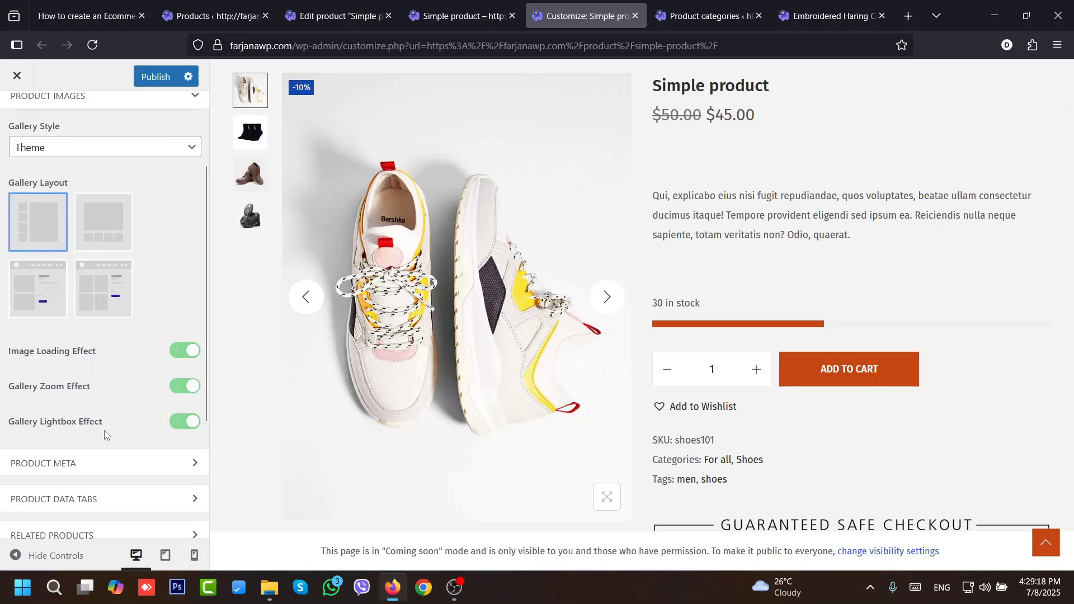
{"action": "left_click", "coordinate": [113, 477]}
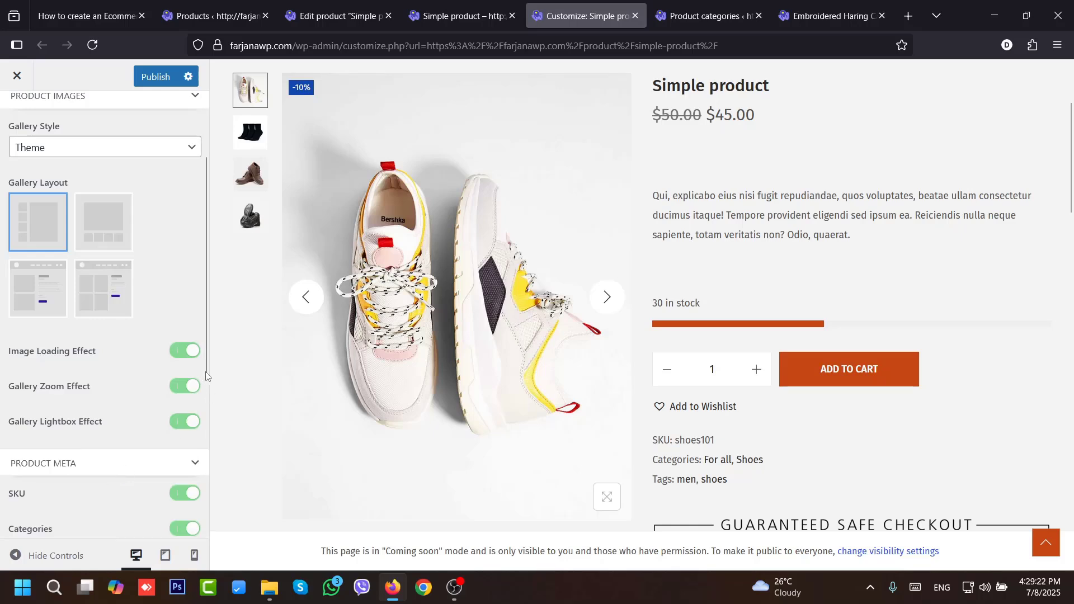
{"action": "scroll", "coordinate": [159, 510], "scroll_direction": "down", "scroll_amount": 4}
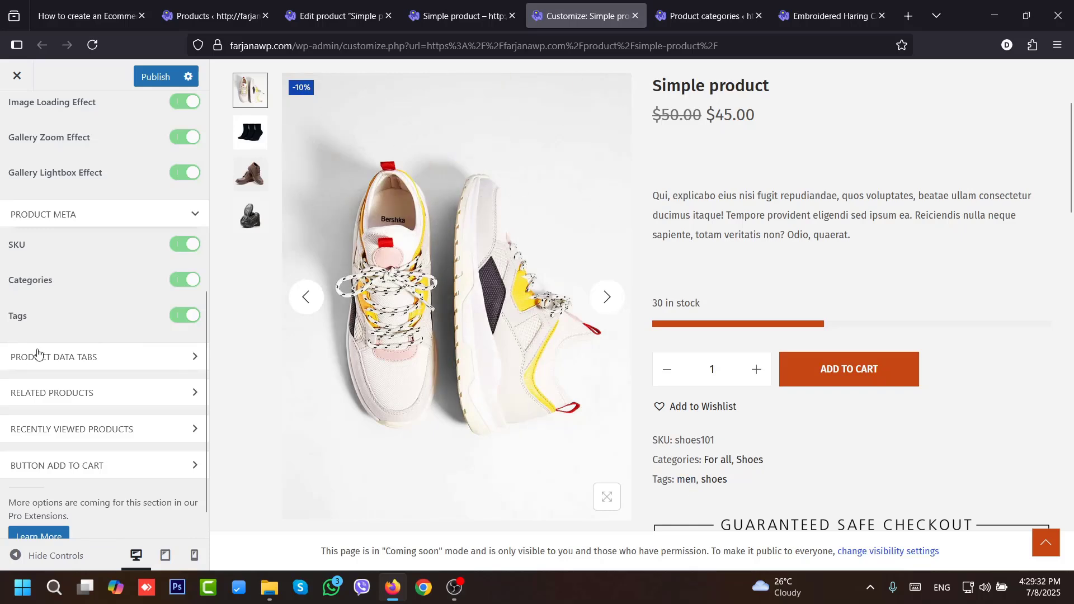
- Review the Product Data Tabs settings, including the Additional information tab options
{"action": "left_click", "coordinate": [191, 357]}
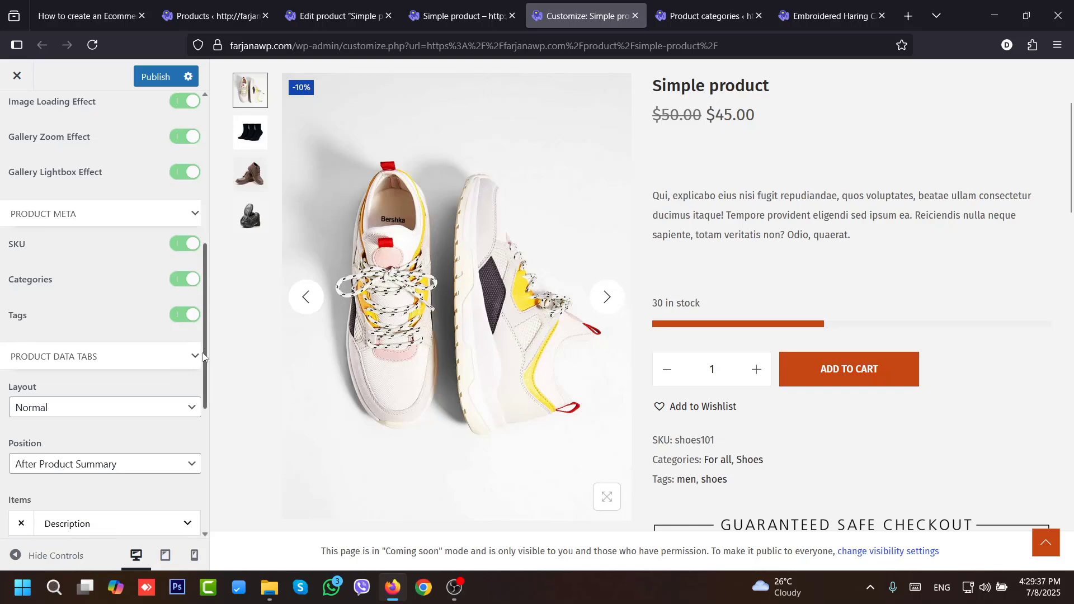
{"action": "scroll", "coordinate": [99, 313], "scroll_direction": "down", "scroll_amount": 4}
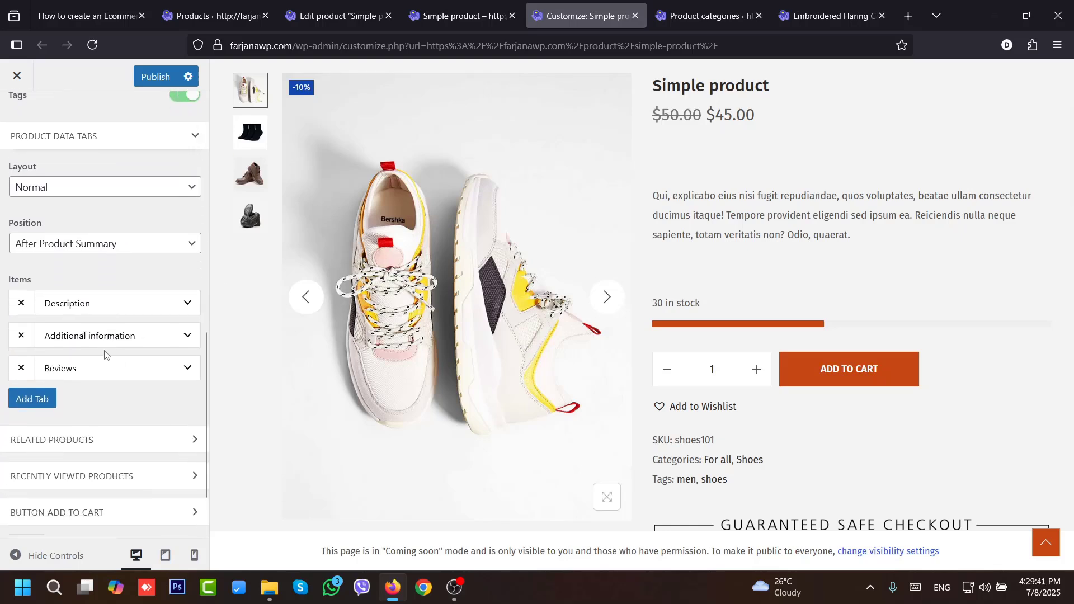
{"action": "left_click_drag", "start_coordinate": [1071, 194], "coordinate": [1072, 303]}
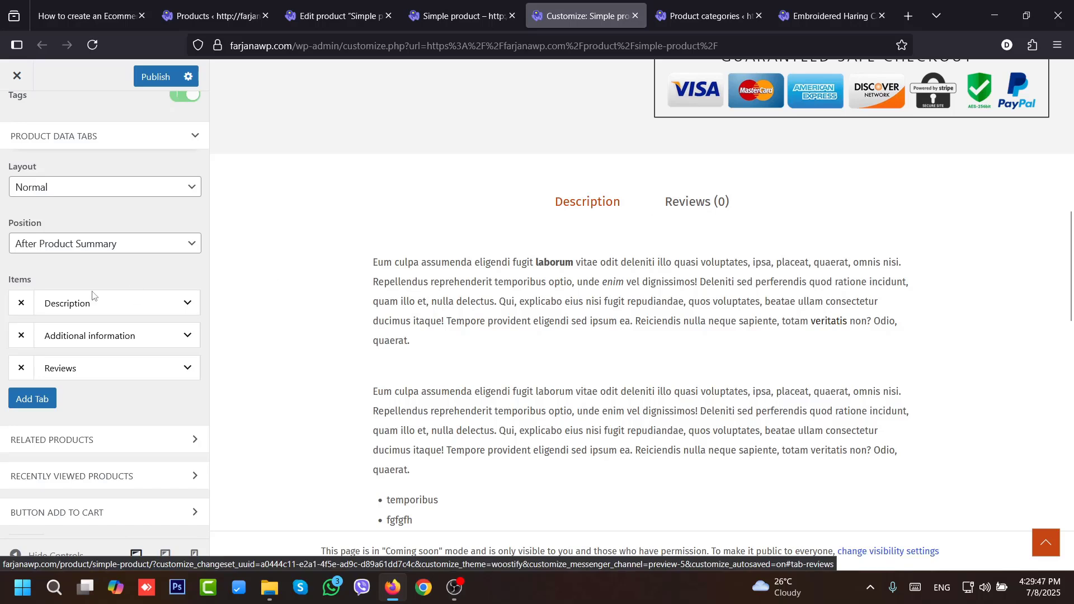
{"action": "left_click", "coordinate": [187, 335]}
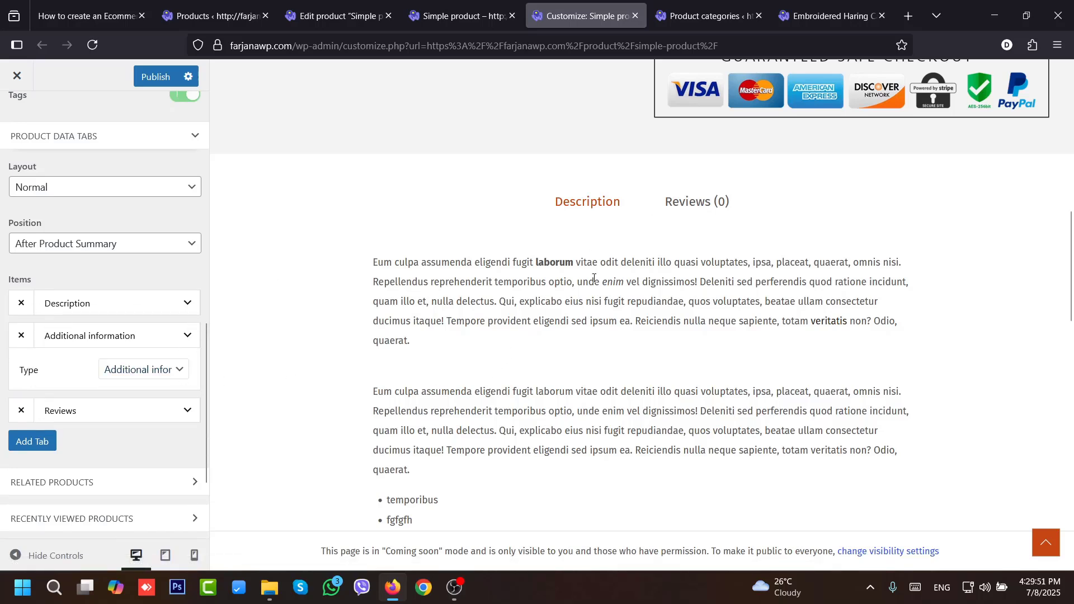
{"action": "scroll", "coordinate": [112, 392], "scroll_direction": "down", "scroll_amount": 2}
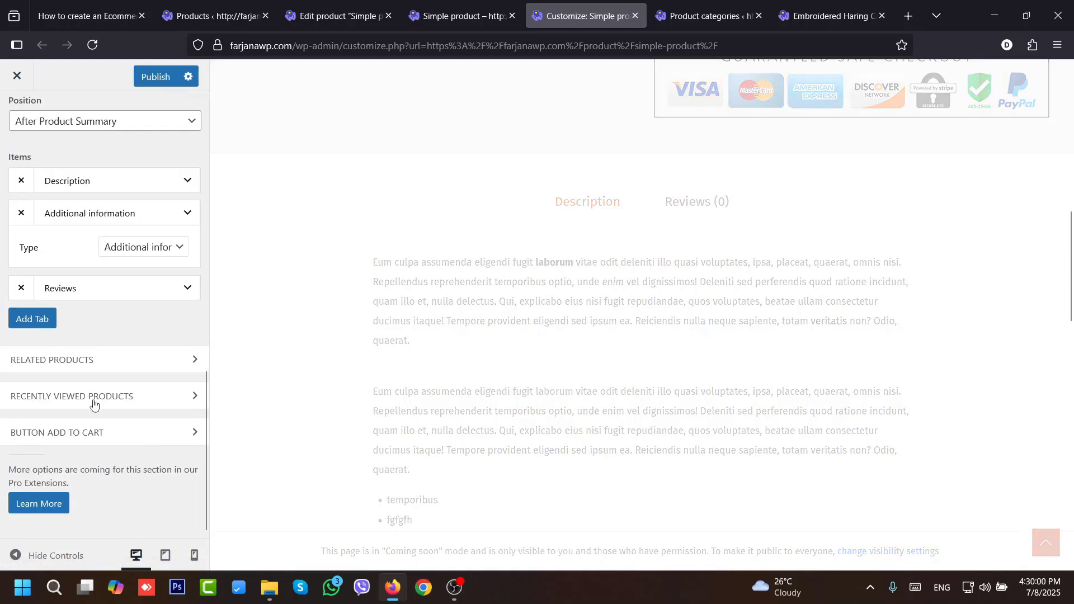
- Review Related Products and Add to Cart button options, then return to WooCommerce sections
{"action": "left_click", "coordinate": [107, 368]}
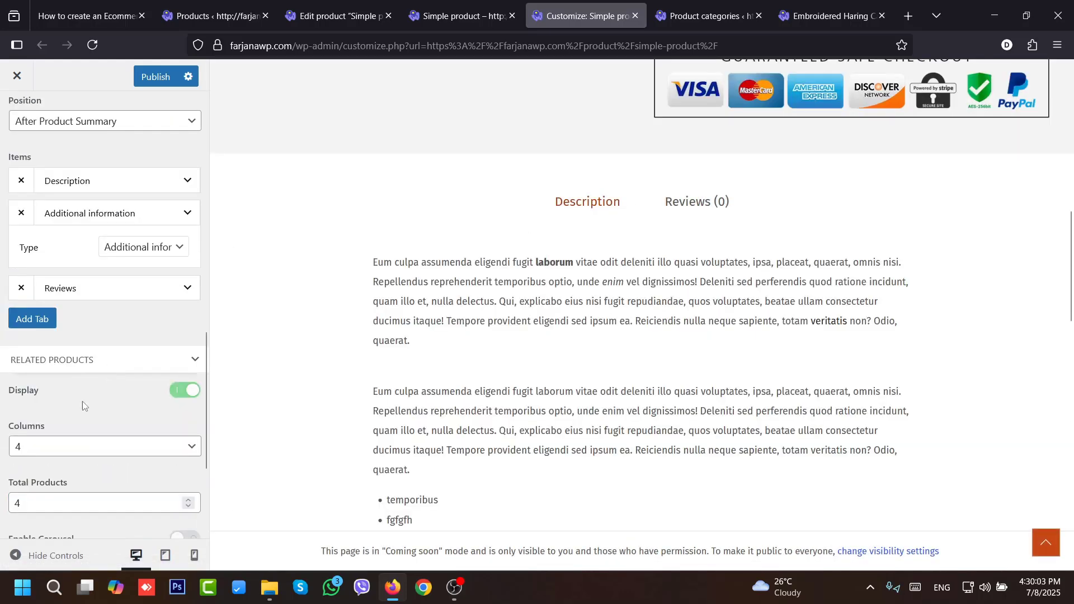
{"action": "scroll", "coordinate": [494, 302], "scroll_direction": "down", "scroll_amount": 10}
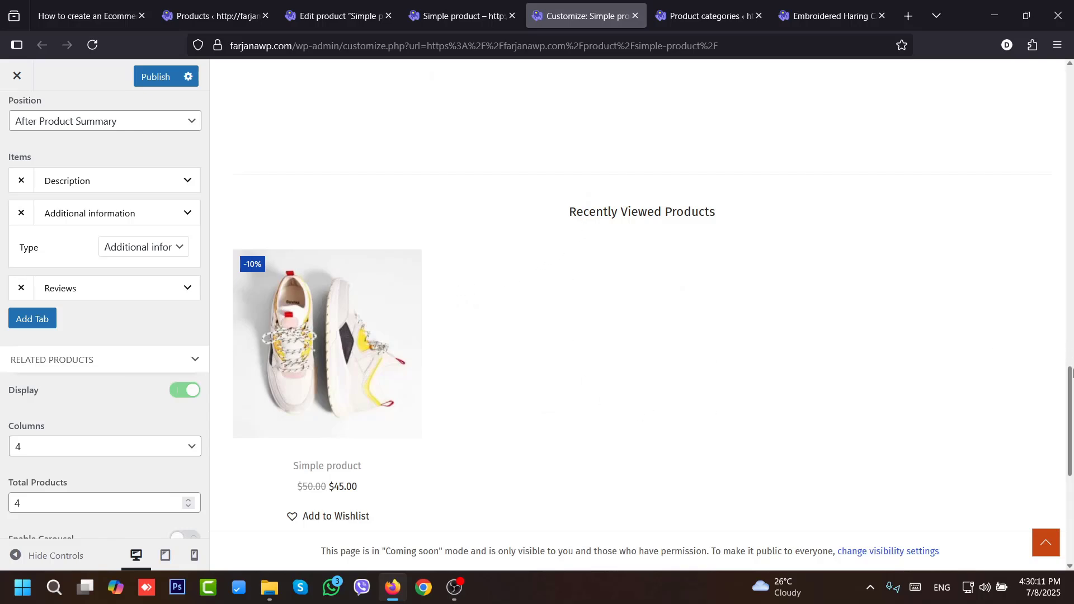
{"action": "mouse_move", "coordinate": [1072, 386]}
{"action": "left_mouse_down"}
{"action": "mouse_move", "coordinate": [1072, 408]}
{"action": "mouse_move", "coordinate": [1072, 307]}
{"action": "mouse_move", "coordinate": [1072, 366]}
{"action": "left_mouse_up"}
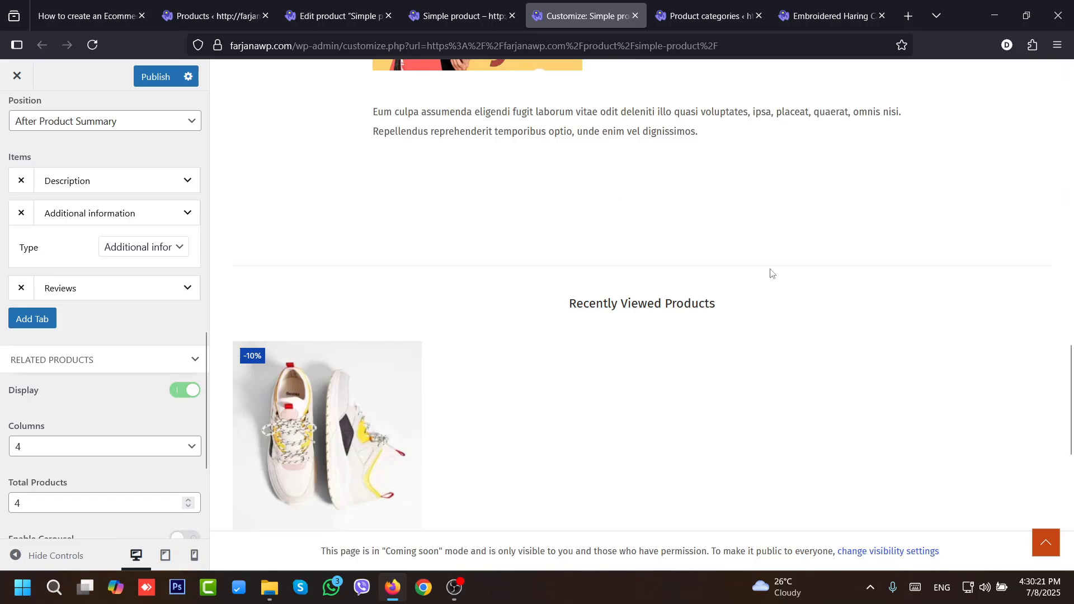
{"action": "left_click", "coordinate": [193, 363]}
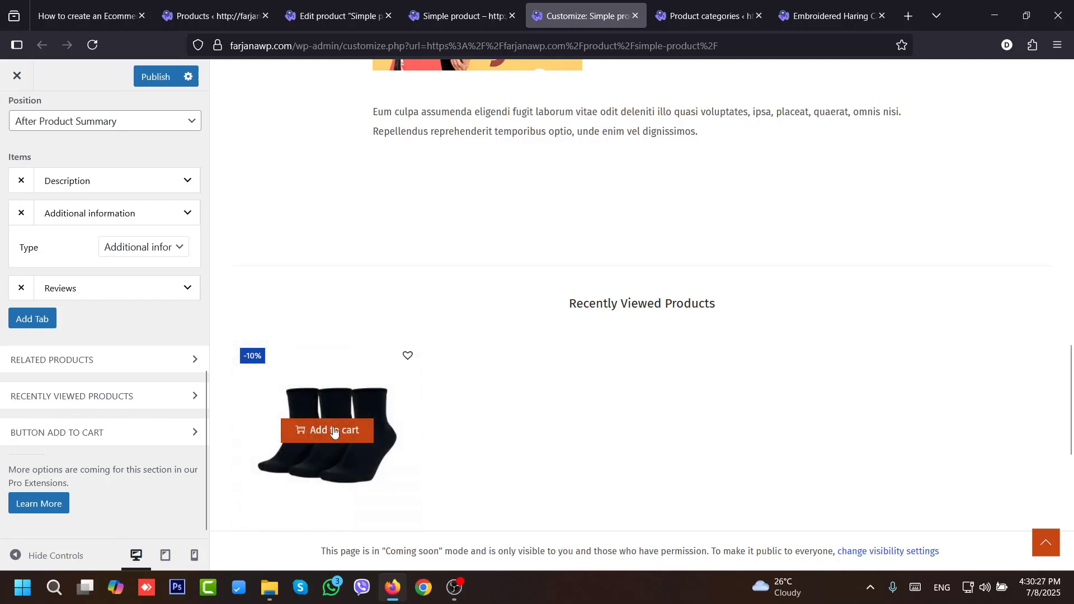
{"action": "left_click", "coordinate": [62, 440]}
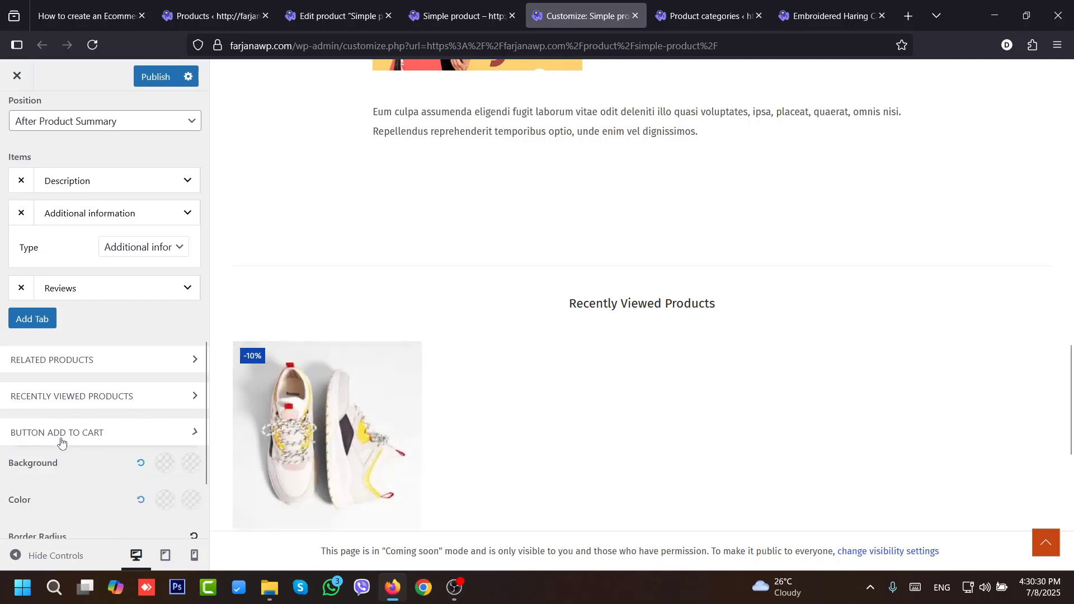
{"action": "scroll", "coordinate": [84, 400], "scroll_direction": "down", "scroll_amount": 2}
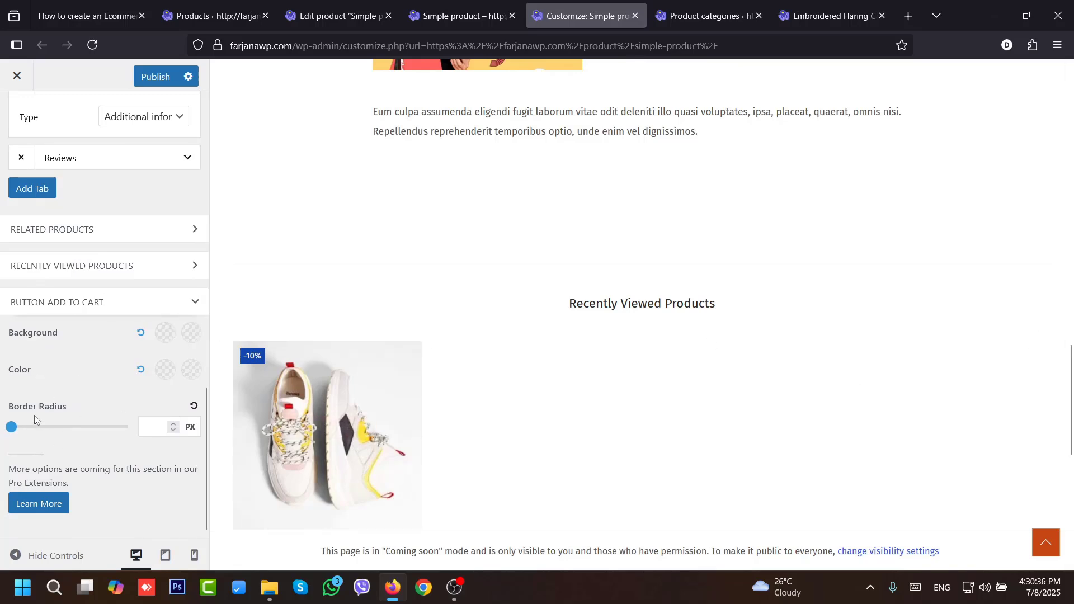
{"action": "left_click_drag", "start_coordinate": [1071, 373], "coordinate": [1072, 157]}
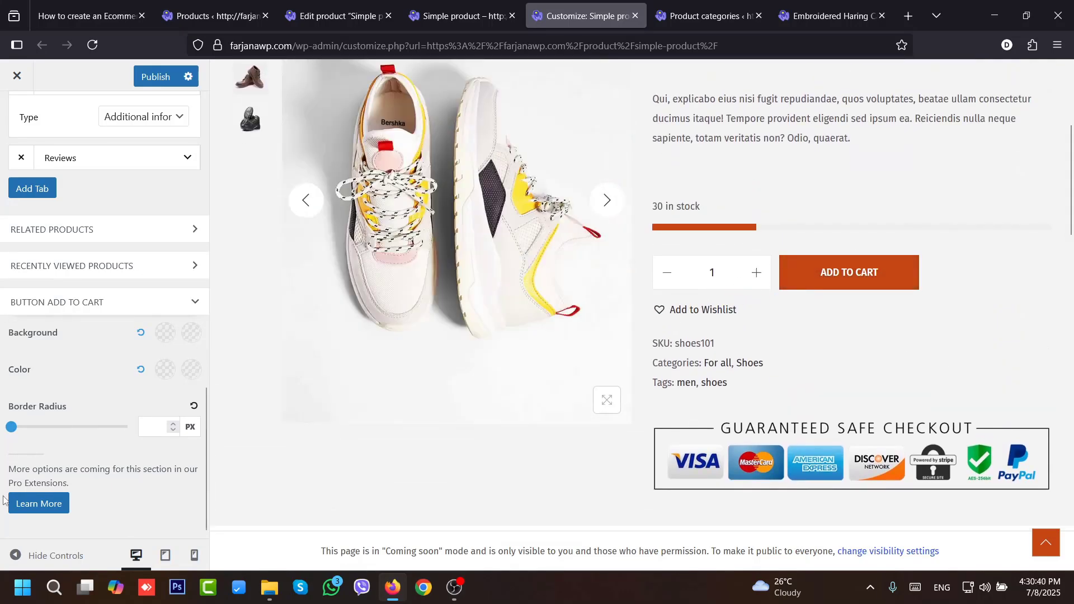
{"action": "left_click", "coordinate": [18, 129]}
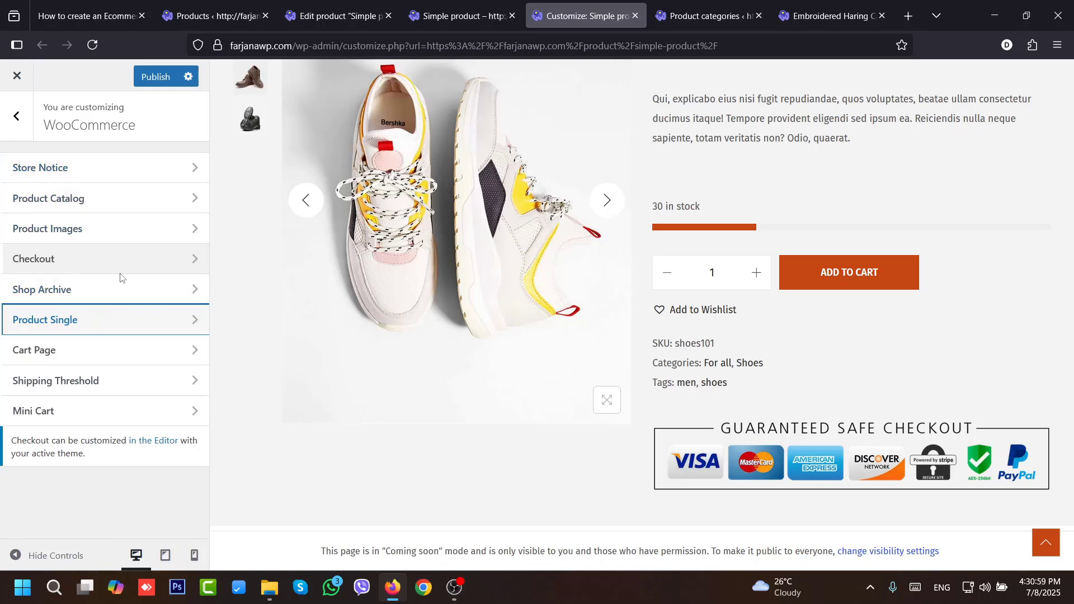
- Publish the customizer changes, close it, and return to the product's edit page
{"action": "left_click", "coordinate": [152, 78]}
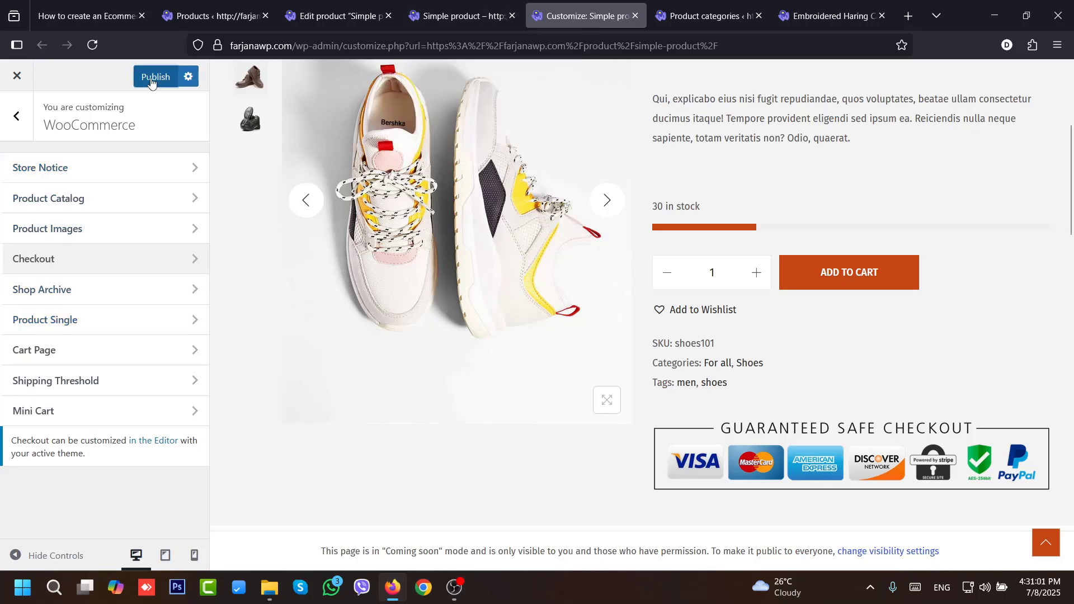
{"action": "left_click", "coordinate": [635, 15]}
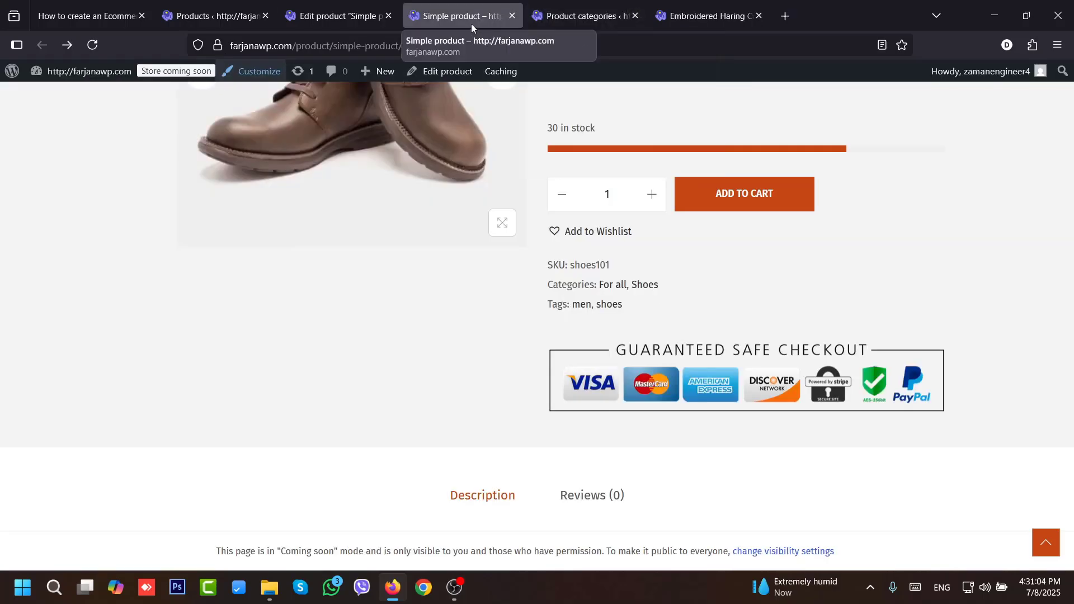
{"action": "left_click", "coordinate": [359, 4]}
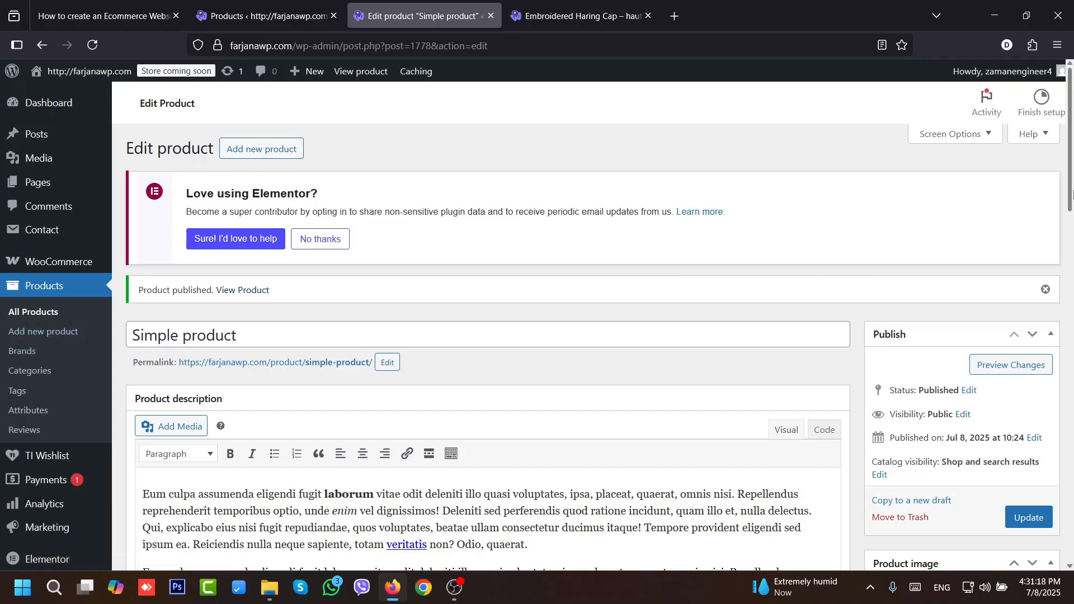
{"action": "scroll", "coordinate": [1071, 224], "scroll_direction": "down", "scroll_amount": 3}
{"action": "scroll", "coordinate": [1071, 224], "scroll_direction": "up", "scroll_amount": 2}
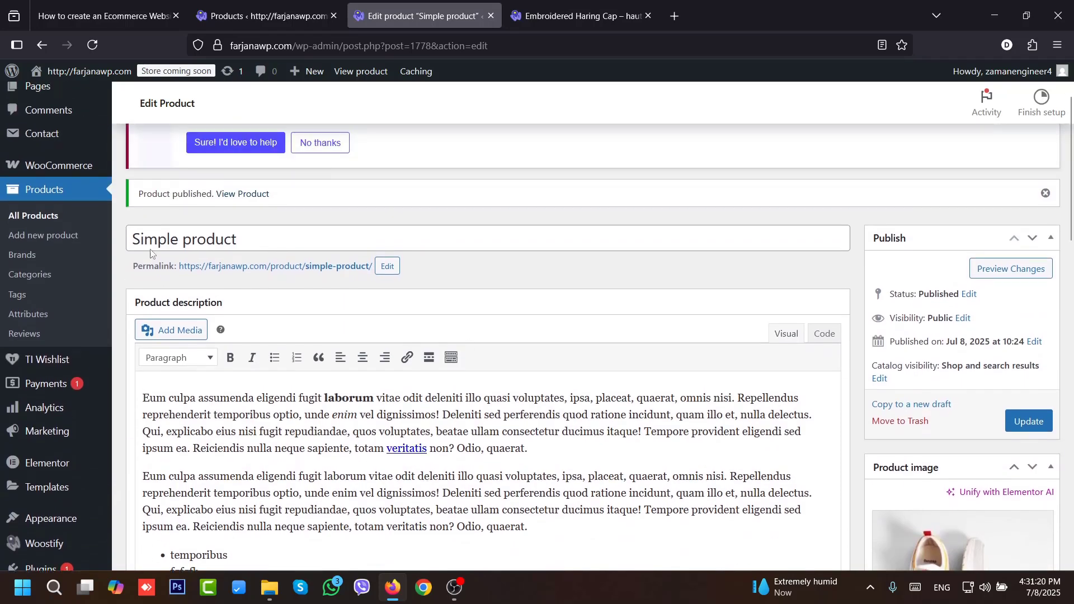
- Duplicate the Simple product as a draft and rename it 'Variable product'
{"action": "left_click", "coordinate": [889, 410]}
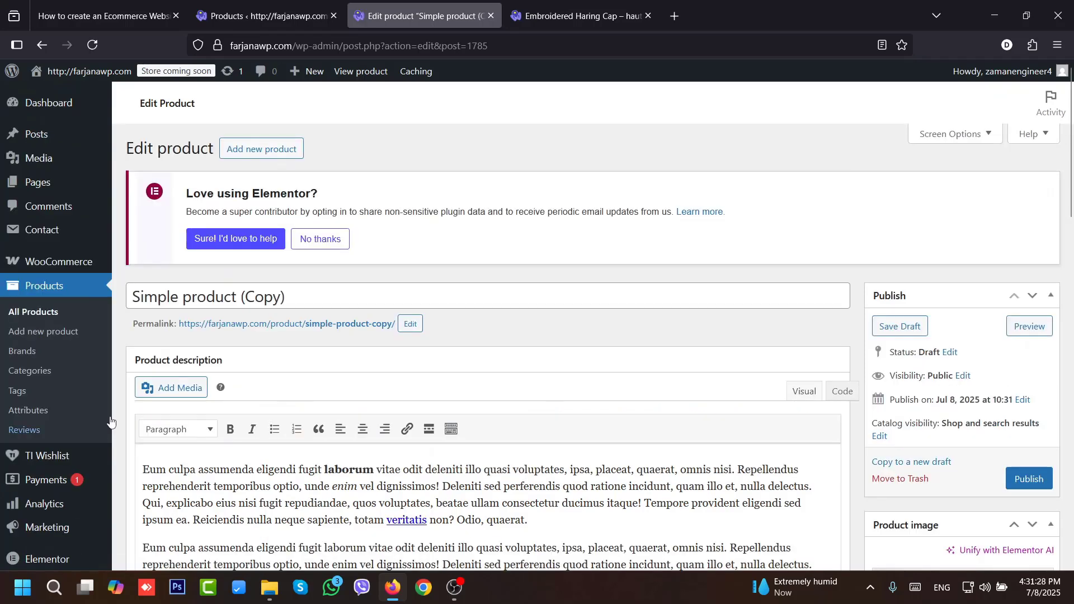
{"action": "triple_click", "coordinate": [178, 293]}
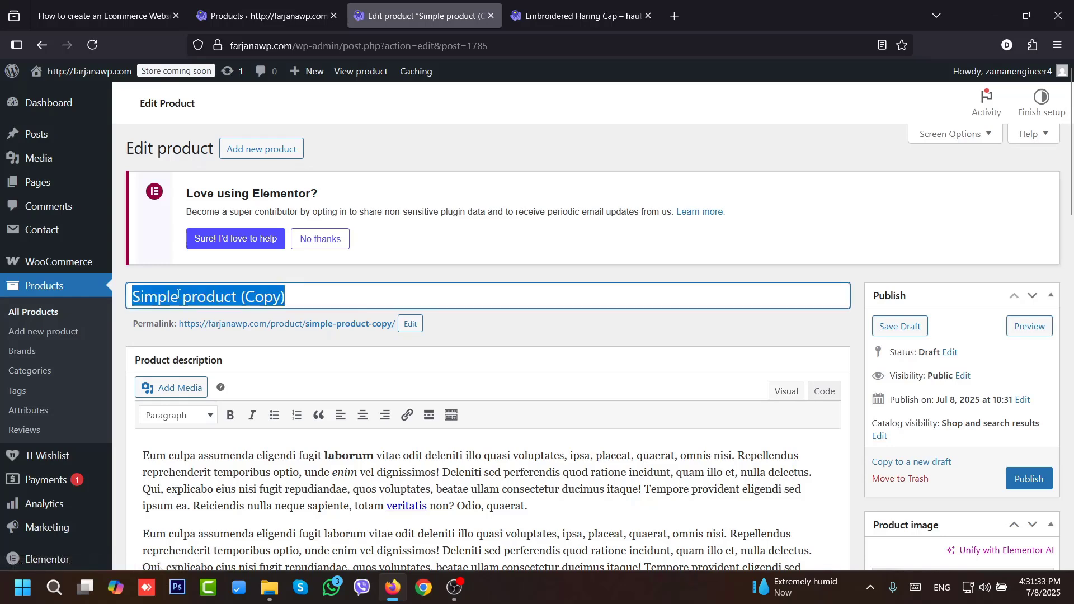
{"action": "type", "text": "Variable product"}
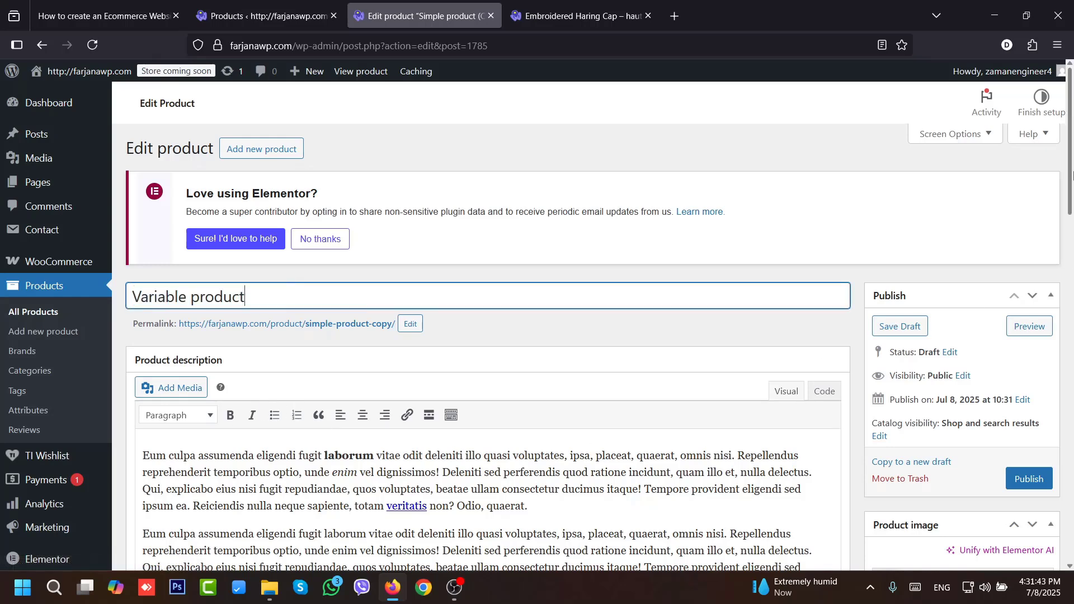
{"action": "scroll", "coordinate": [794, 288], "scroll_direction": "down", "scroll_amount": 4}
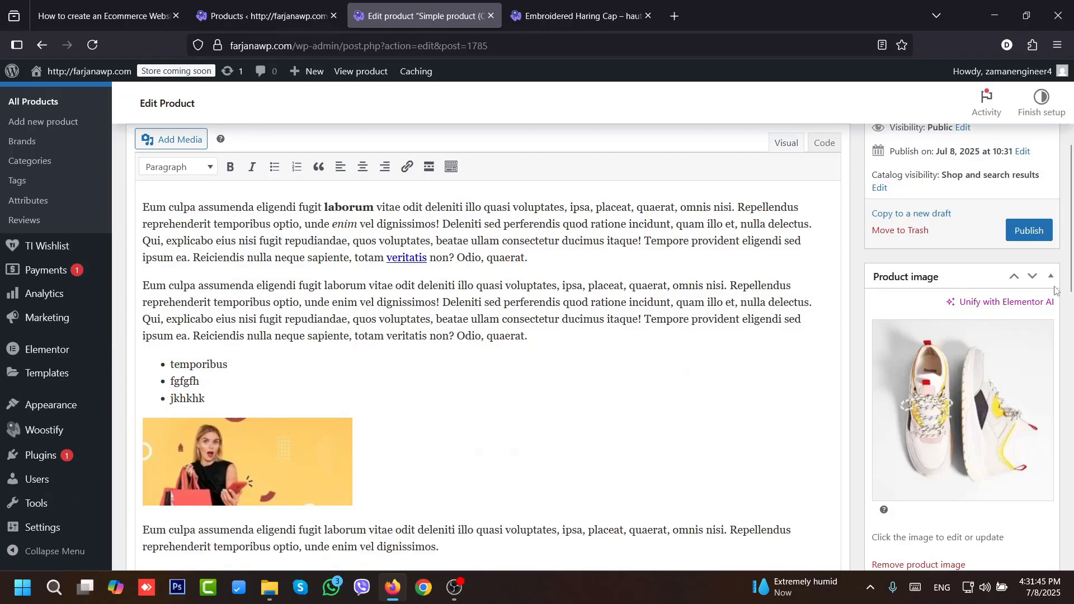
{"action": "scroll", "coordinate": [1055, 290], "scroll_direction": "down", "scroll_amount": 3}
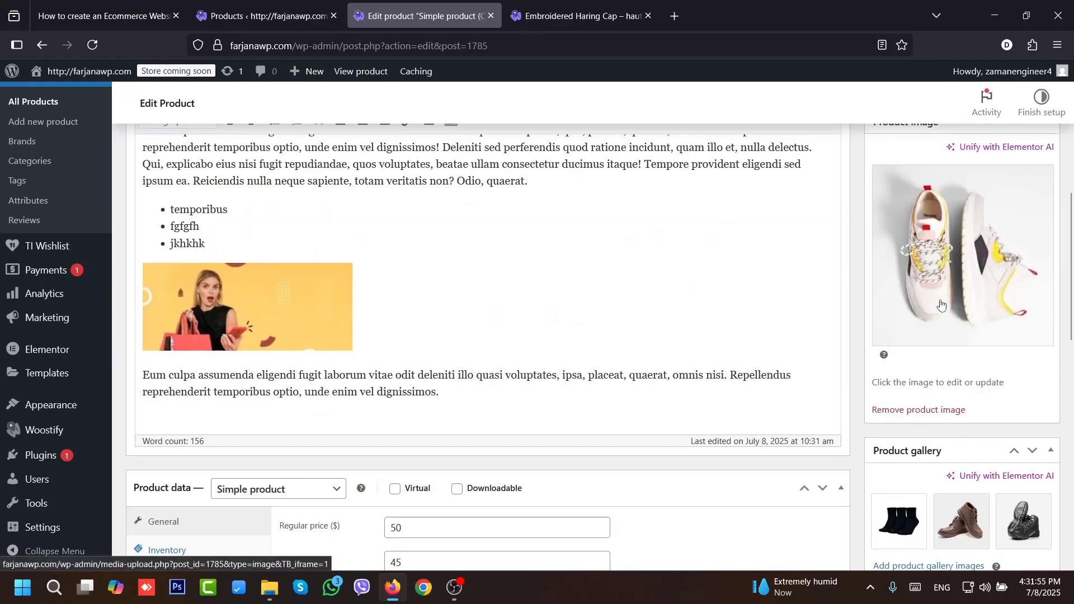
- Upload black.jpg and red.png, setting black.jpg as the product image
{"action": "left_click", "coordinate": [941, 305]}
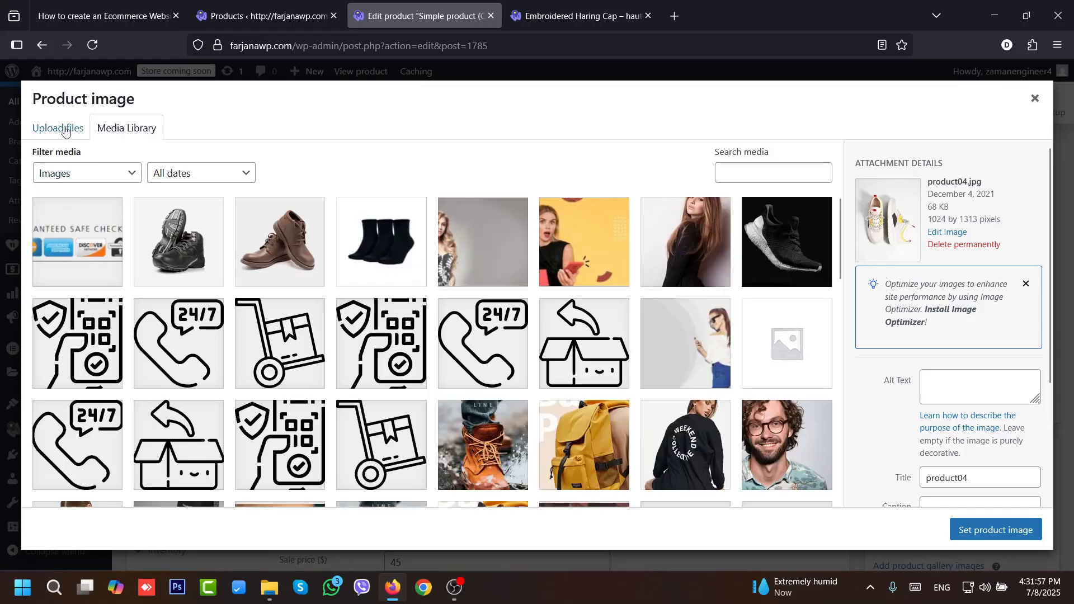
{"action": "left_click", "coordinate": [66, 130]}
{"action": "left_click", "coordinate": [523, 322]}
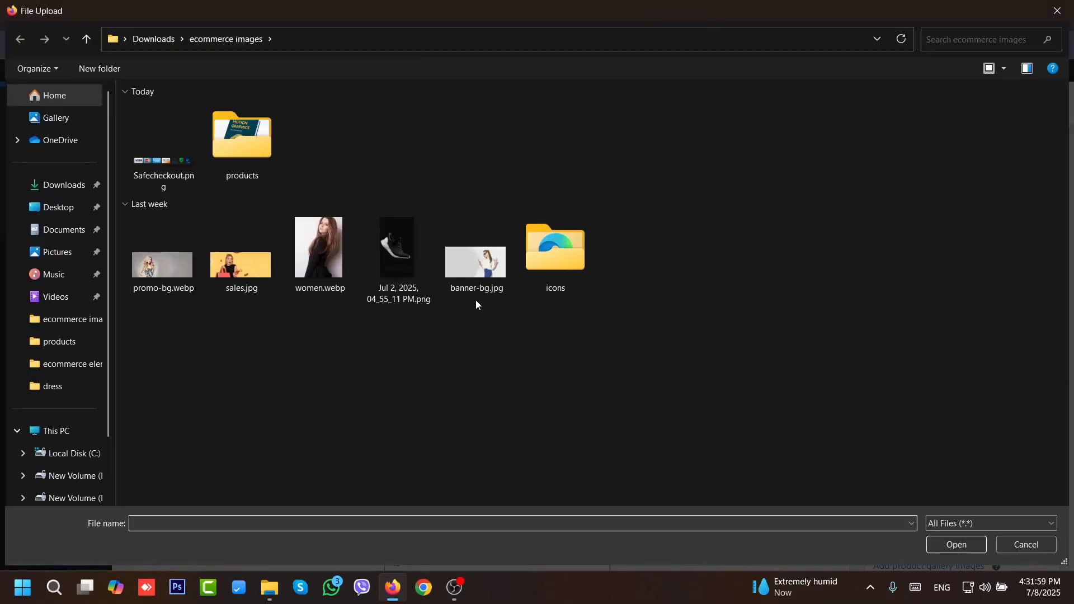
{"action": "double_click", "coordinate": [269, 143]}
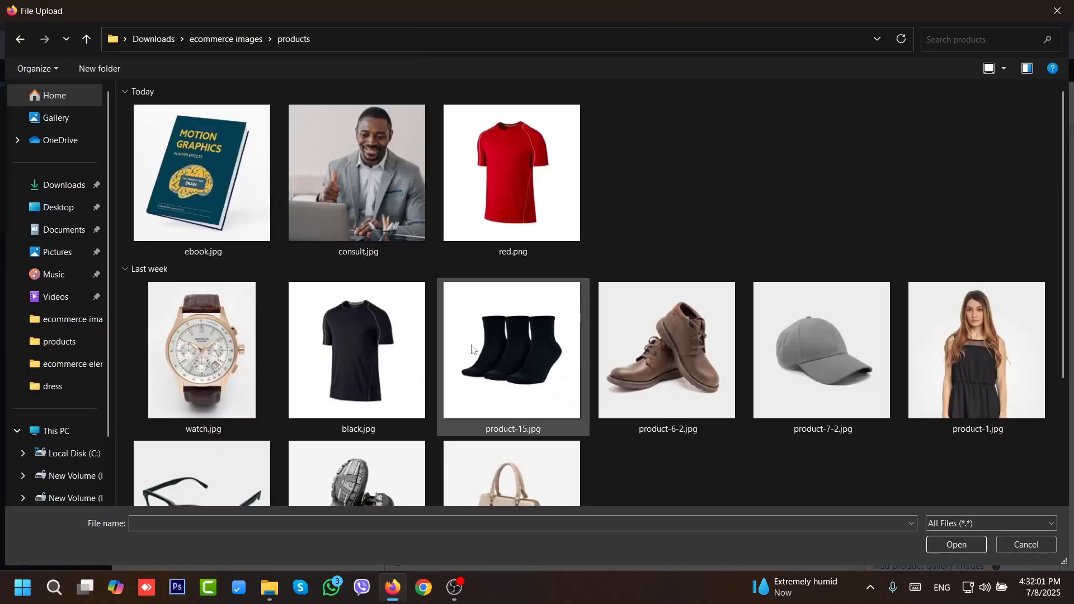
{"action": "left_click", "coordinate": [408, 369]}
{"action": "left_click", "coordinate": [511, 173], "text": "ctrl"}
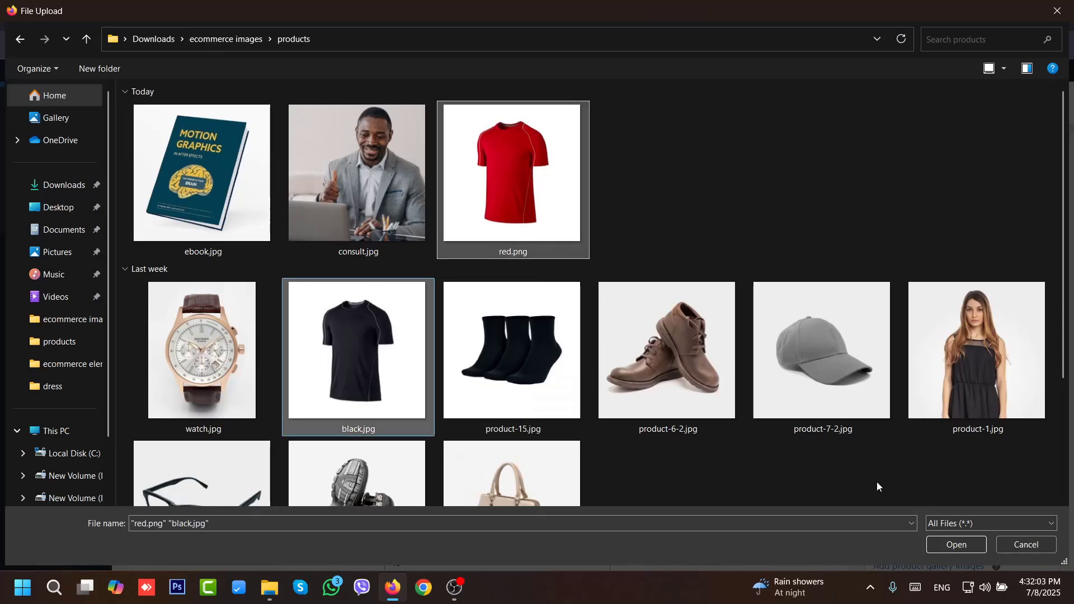
{"action": "left_click", "coordinate": [955, 544]}
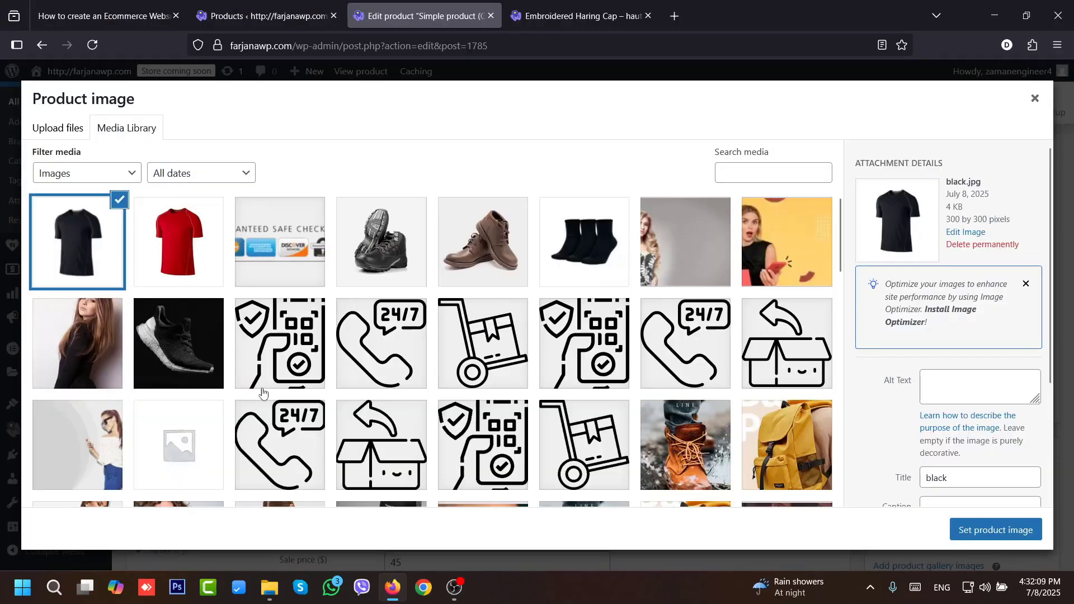
{"action": "left_click", "coordinate": [995, 530]}
- Replace the brown shoe in the product gallery with the red T-shirt image
{"action": "scroll", "coordinate": [979, 302], "scroll_direction": "down", "scroll_amount": 3}
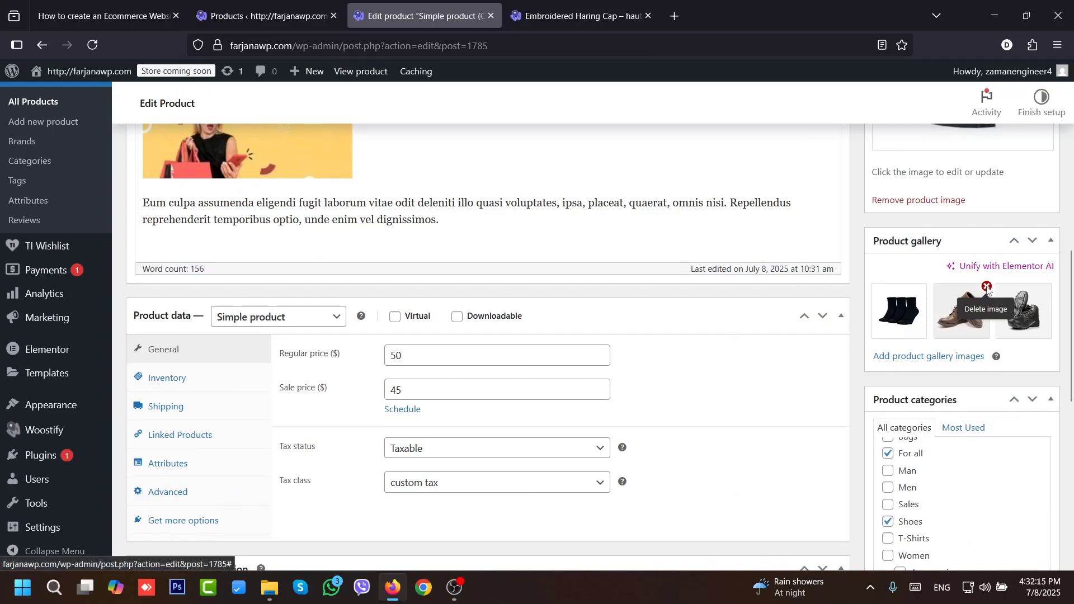
{"action": "left_click", "coordinate": [986, 289]}
{"action": "left_click", "coordinate": [928, 356]}
{"action": "left_click", "coordinate": [178, 242]}
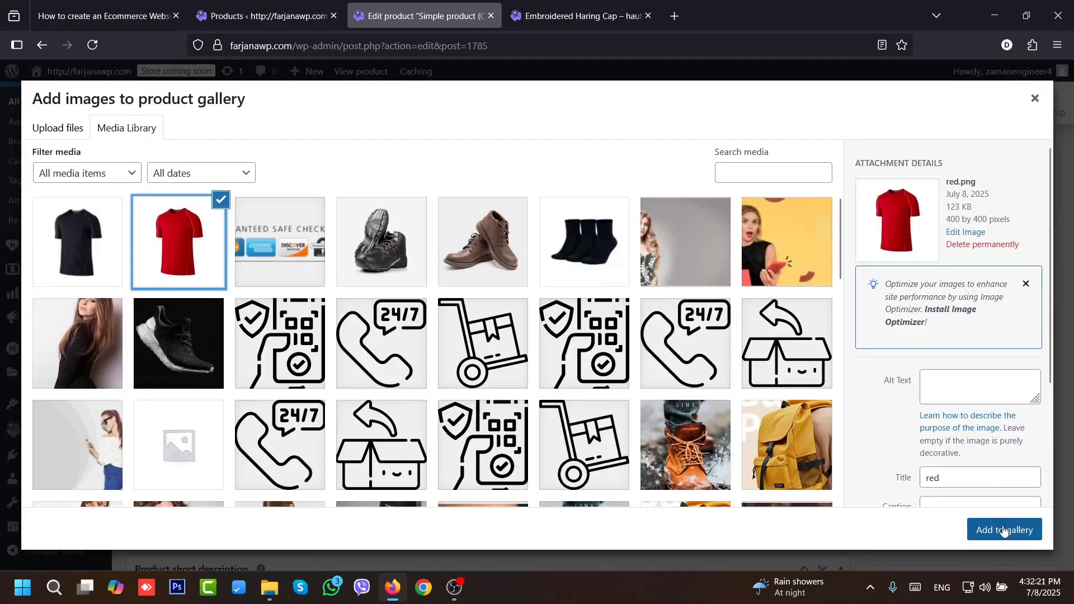
{"action": "left_click", "coordinate": [1004, 530]}
{"action": "scroll", "coordinate": [916, 316], "scroll_direction": "down", "scroll_amount": 5}
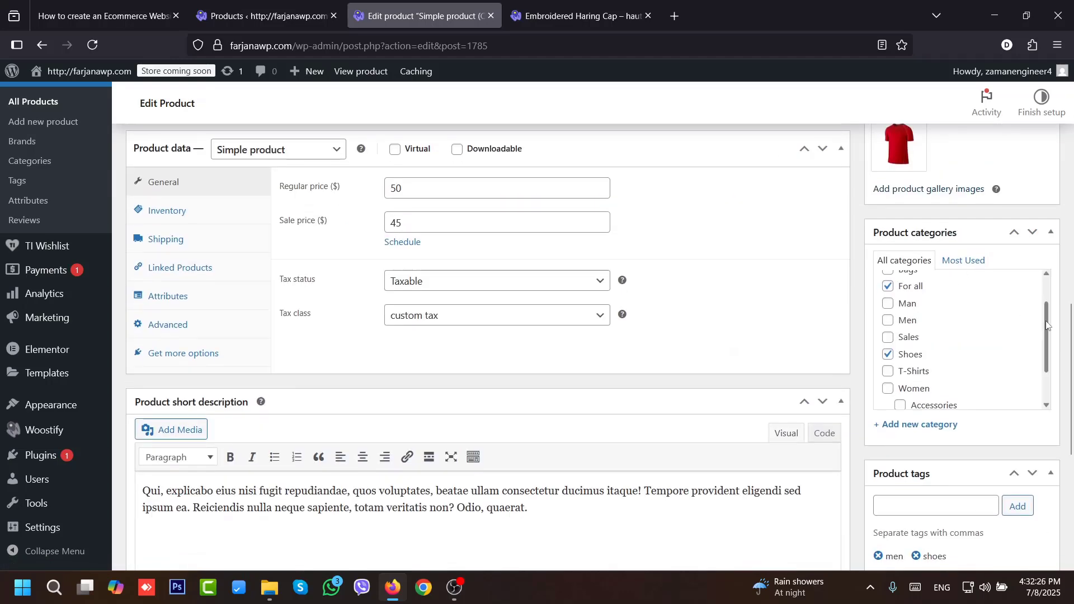
{"action": "scroll", "coordinate": [898, 345], "scroll_direction": "up", "scroll_amount": 2}
- Tick the Man and T-Shirts categories and untick Shoes
{"action": "left_click", "coordinate": [888, 340]}
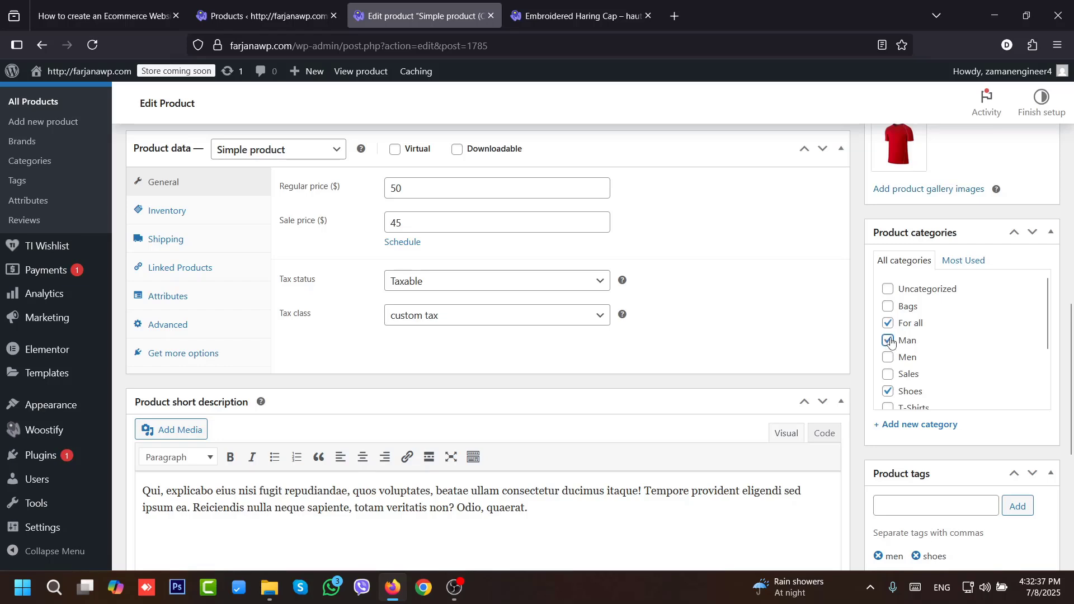
{"action": "left_click", "coordinate": [888, 391]}
{"action": "scroll", "coordinate": [945, 368], "scroll_direction": "down", "scroll_amount": 1}
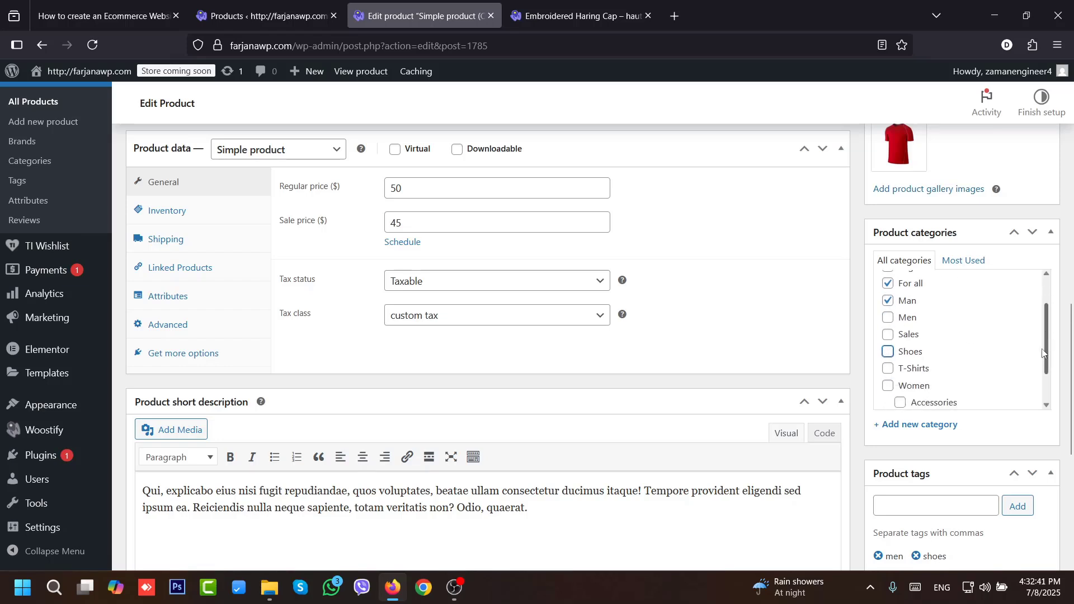
{"action": "left_click", "coordinate": [888, 369]}
{"action": "scroll", "coordinate": [1046, 369], "scroll_direction": "down", "scroll_amount": 2}
{"action": "scroll", "coordinate": [1051, 390], "scroll_direction": "up", "scroll_amount": 3}
{"action": "scroll", "coordinate": [888, 406], "scroll_direction": "down", "scroll_amount": 3}
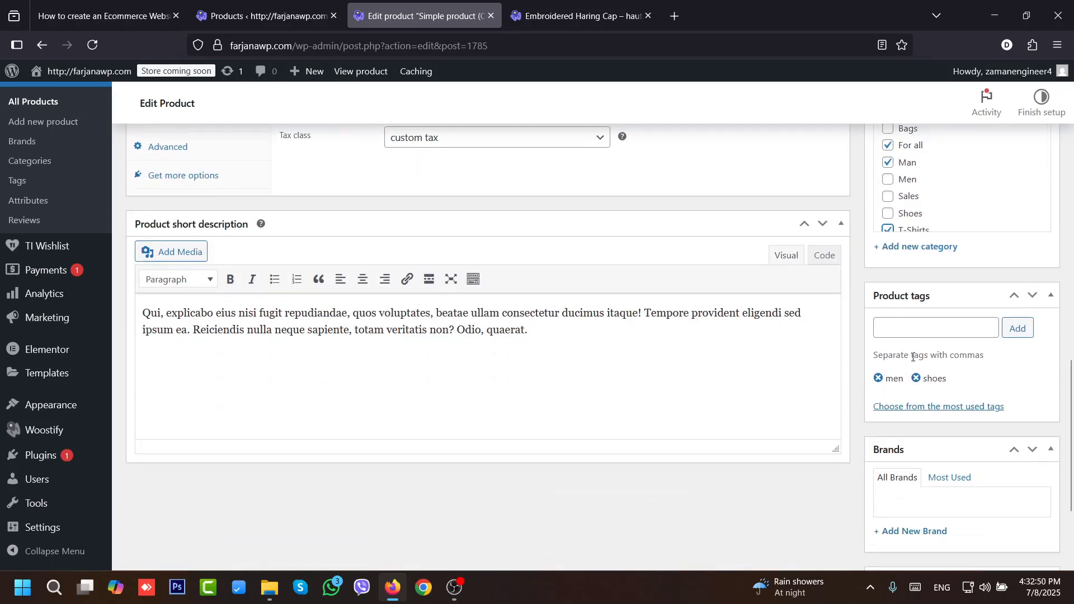
- Remove the shoes tag and add the tag tshirt
{"action": "left_click", "coordinate": [915, 379]}
{"action": "left_click", "coordinate": [927, 329]}
{"action": "type", "text": "t"}
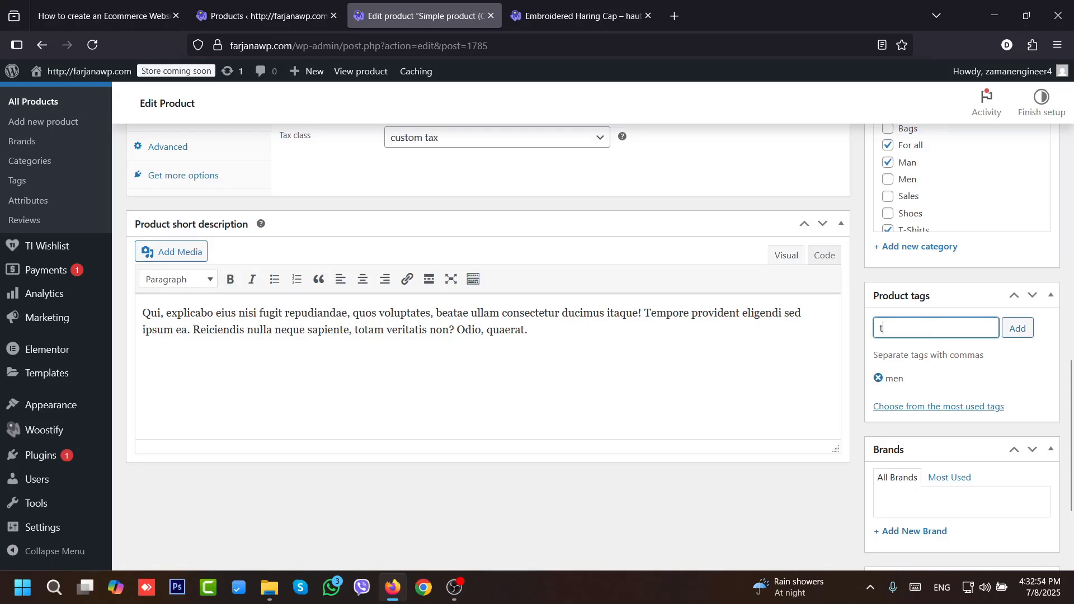
{"action": "type", "text": "shirt"}
{"action": "key", "text": "Return"}
{"action": "left_click_drag", "start_coordinate": [1070, 378], "coordinate": [1072, 337]}
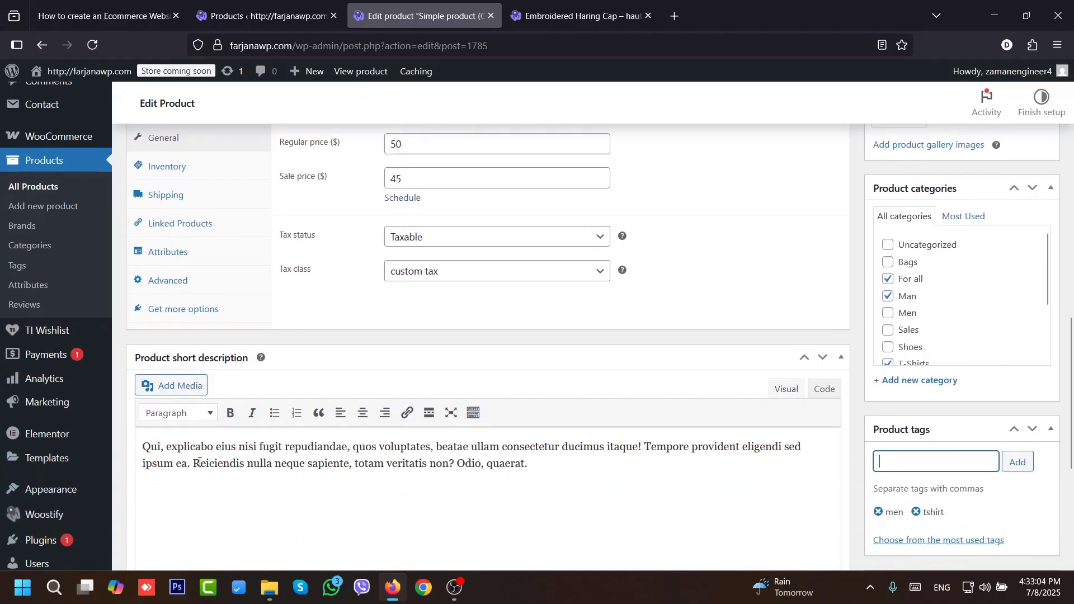
{"action": "scroll", "coordinate": [358, 447], "scroll_direction": "up", "scroll_amount": 4}
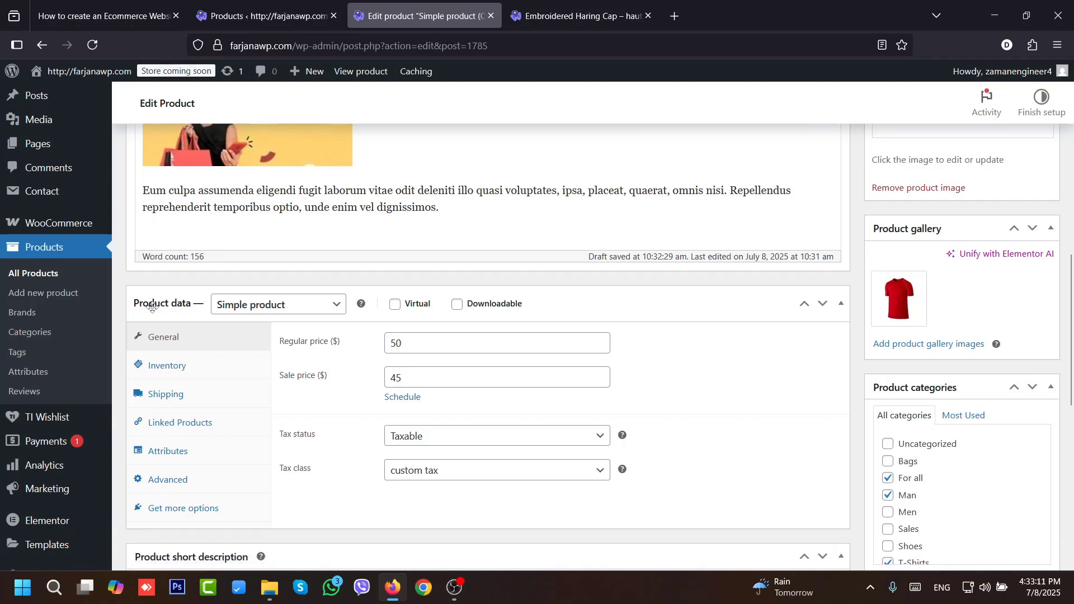
{"action": "left_click", "coordinate": [250, 305]}
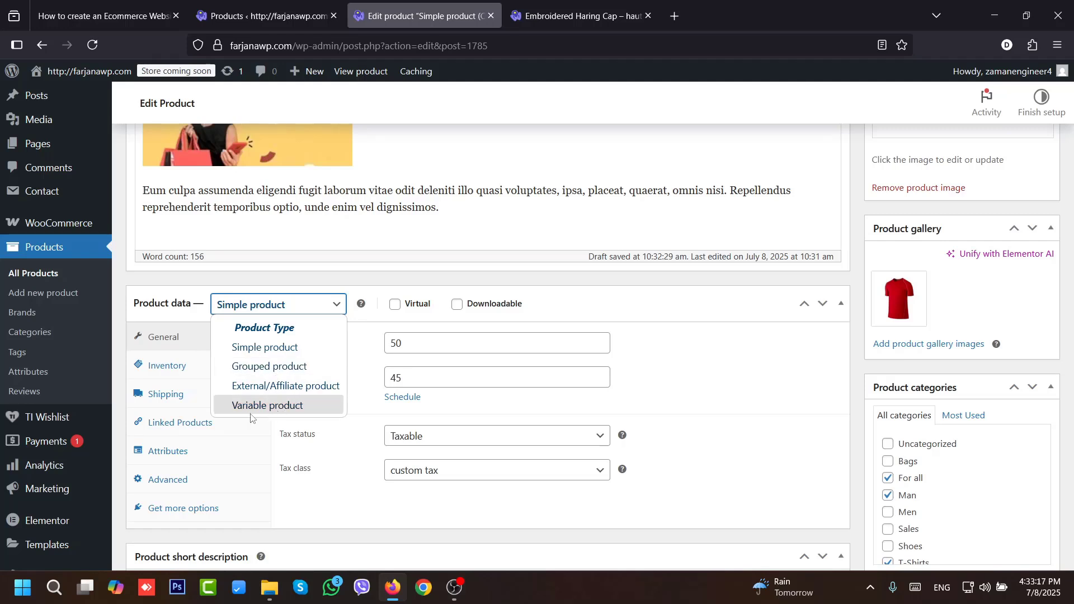
- Change the product type to Variable product and save 'Variable product' as a draft
{"action": "left_click", "coordinate": [285, 406]}
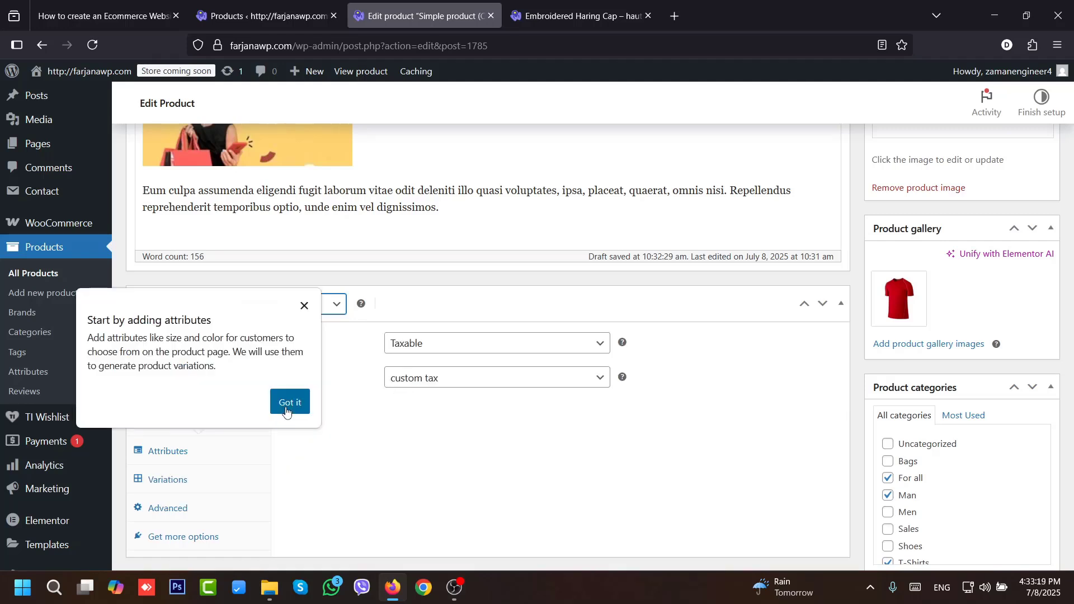
{"action": "left_click", "coordinate": [287, 401]}
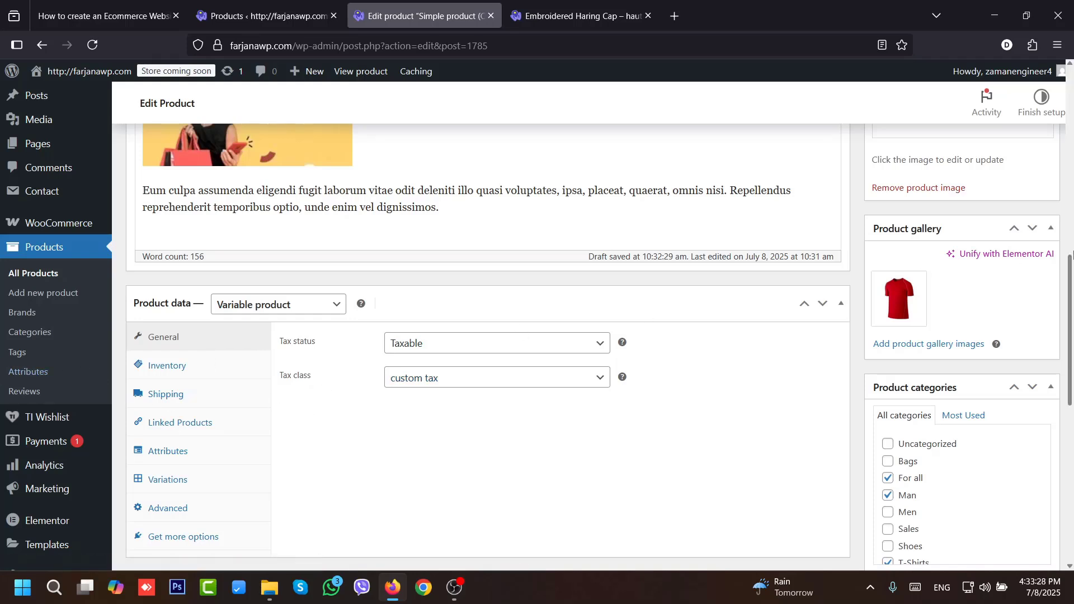
{"action": "scroll", "coordinate": [1064, 185], "scroll_direction": "up", "scroll_amount": 3}
{"action": "scroll", "coordinate": [1064, 185], "scroll_direction": "up", "scroll_amount": 6}
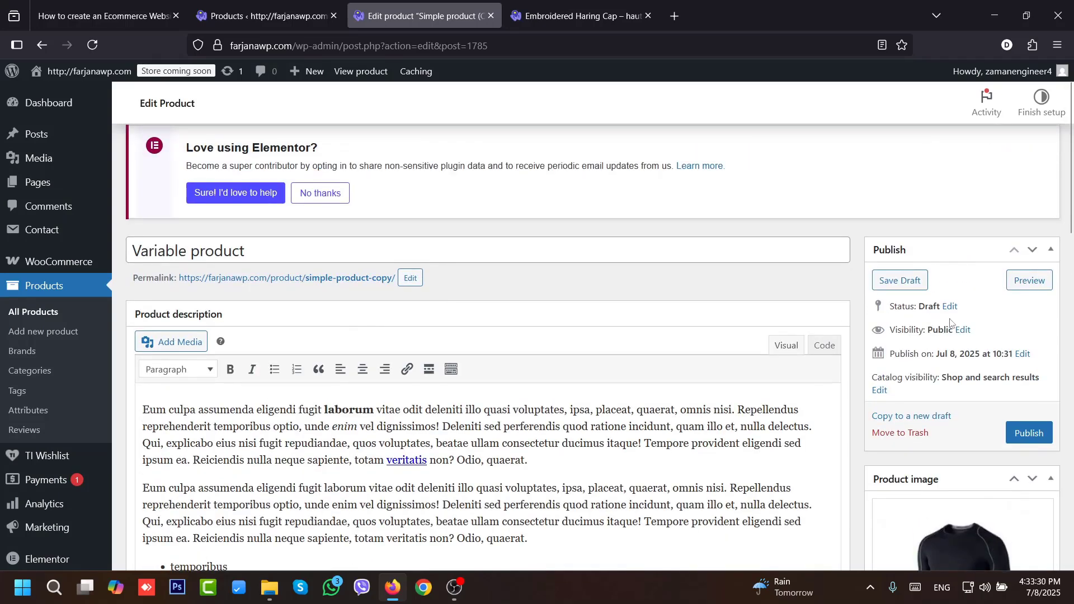
{"action": "left_click", "coordinate": [905, 280]}
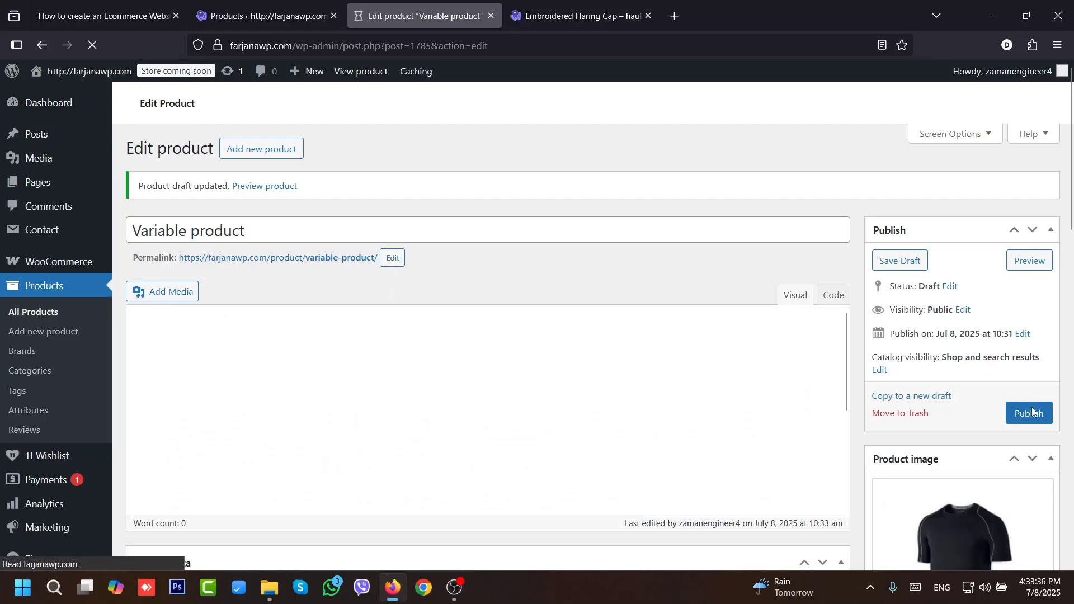
{"action": "scroll", "coordinate": [327, 242], "scroll_direction": "down", "scroll_amount": 3}
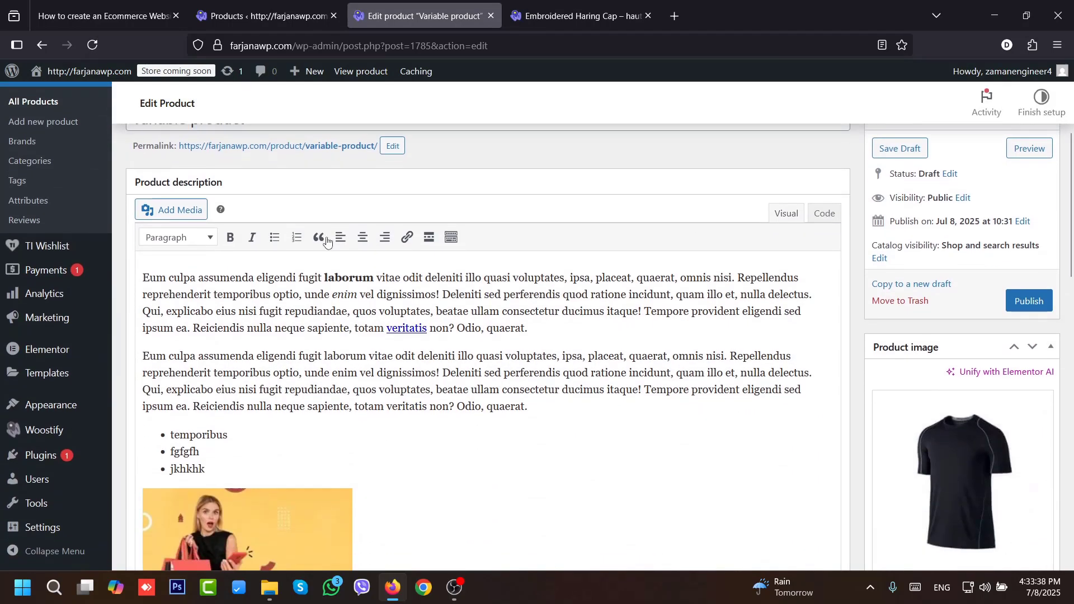
- Create a new product attribute named Color
{"action": "left_click", "coordinate": [30, 202]}
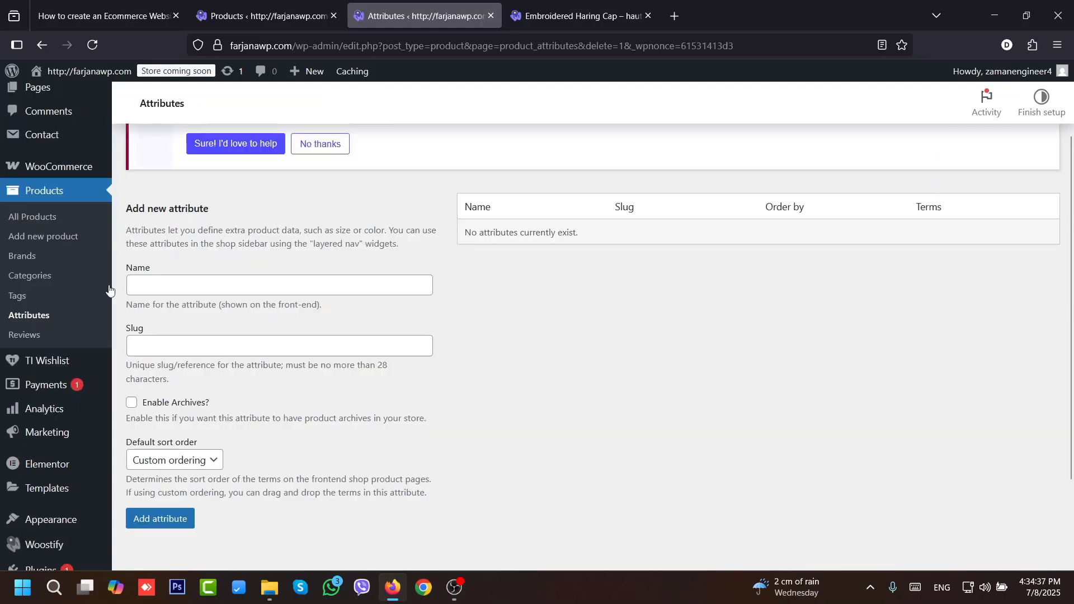
{"action": "left_click", "coordinate": [157, 284]}
{"action": "type", "text": "c"}
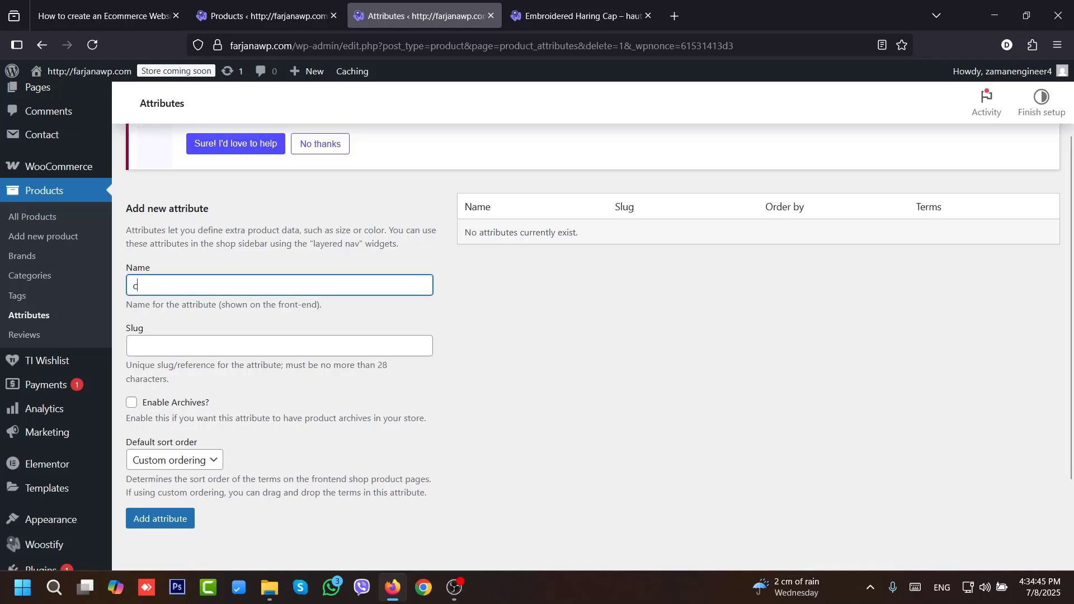
{"action": "type", "text": "olor"}
{"action": "left_click", "coordinate": [152, 345]}
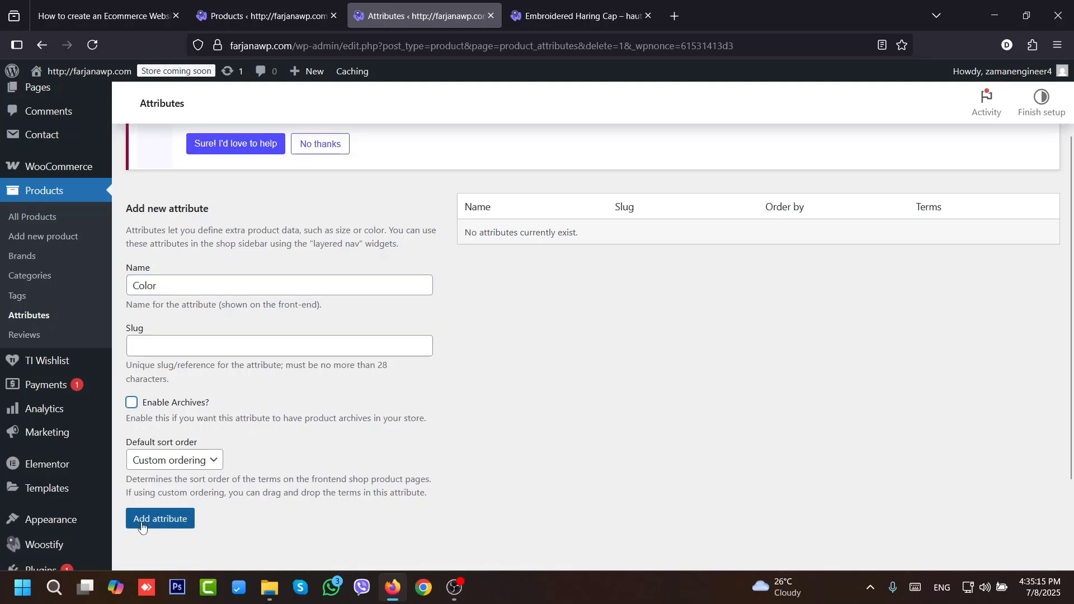
{"action": "left_click", "coordinate": [142, 523]}
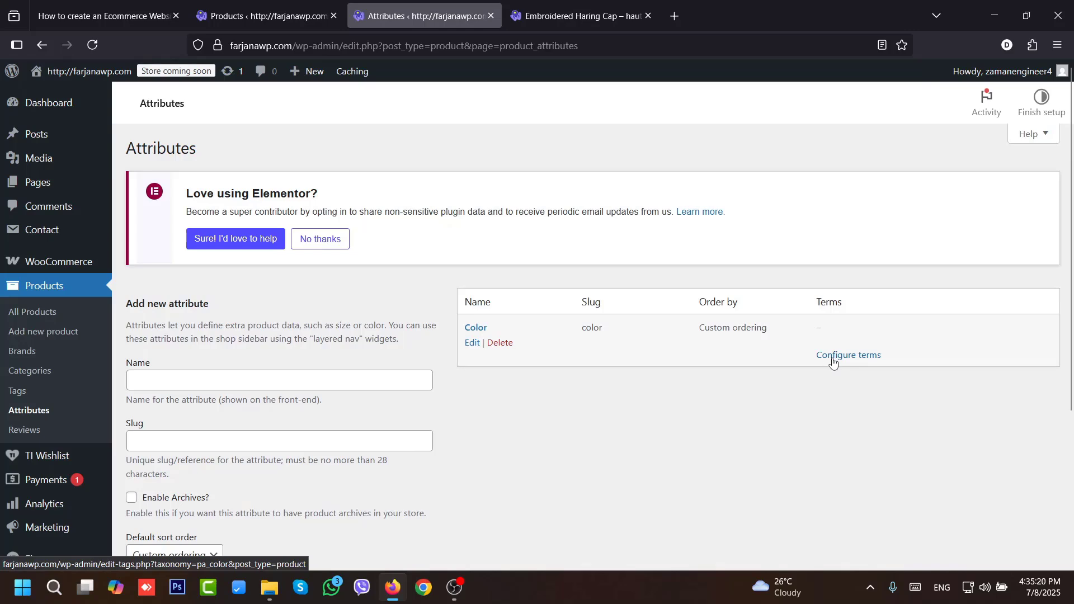
- Add the terms Black and Red to the Color attribute
{"action": "left_click", "coordinate": [832, 358]}
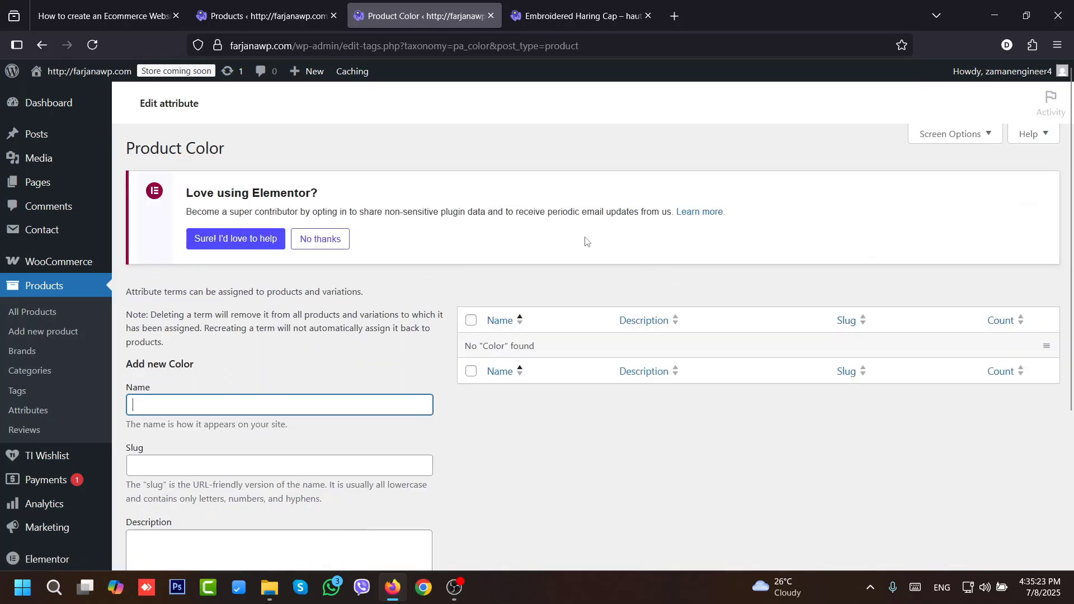
{"action": "scroll", "coordinate": [1072, 383], "scroll_direction": "down", "scroll_amount": 3}
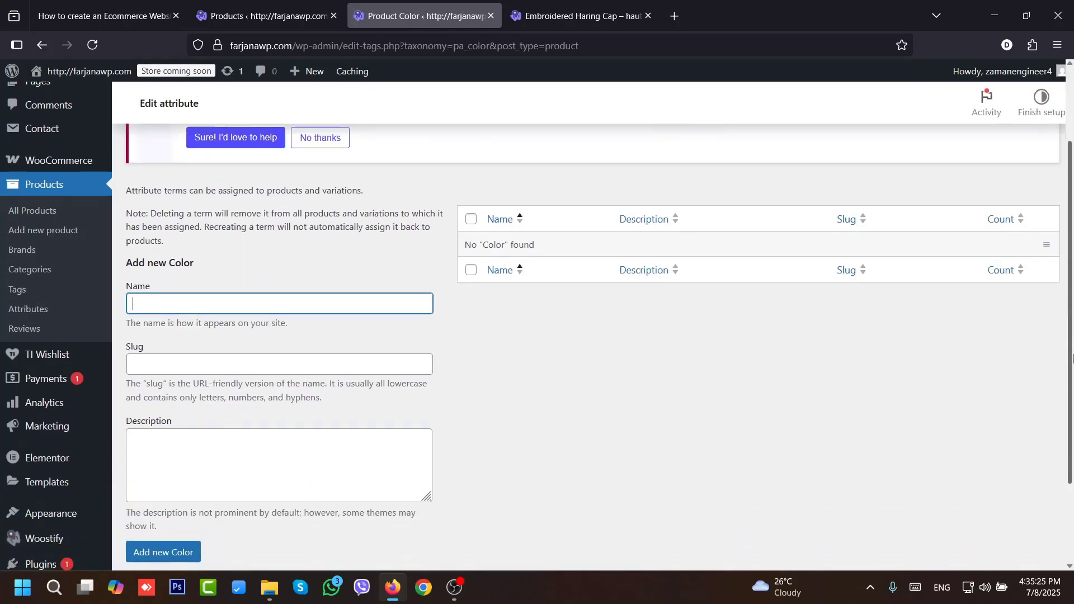
{"action": "scroll", "coordinate": [322, 369], "scroll_direction": "up", "scroll_amount": 2}
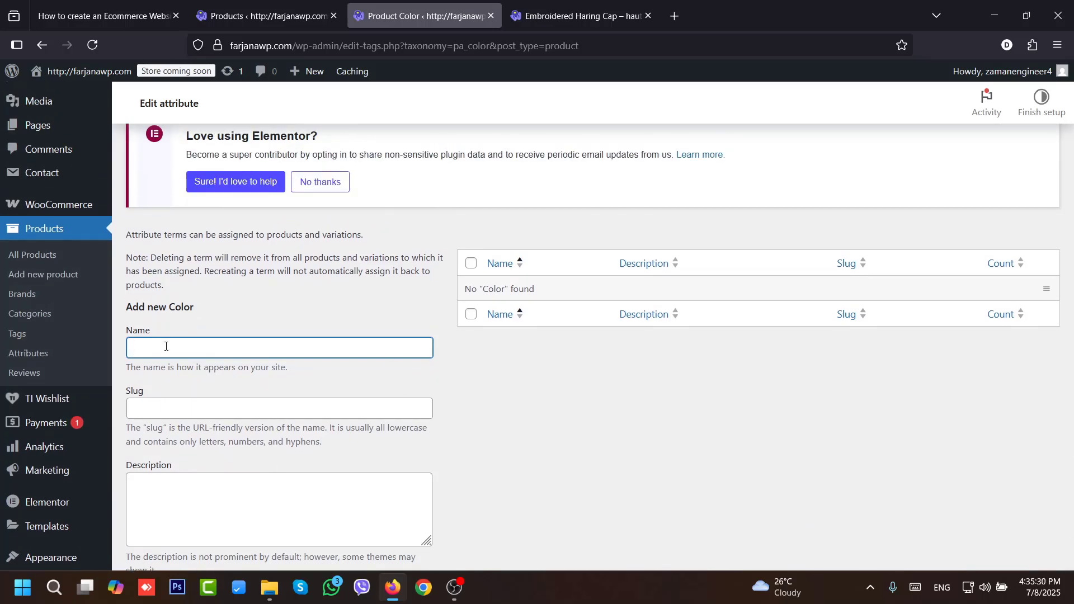
{"action": "type", "text": "Black"}
{"action": "scroll", "coordinate": [179, 425], "scroll_direction": "down", "scroll_amount": 3}
{"action": "left_click", "coordinate": [185, 446]}
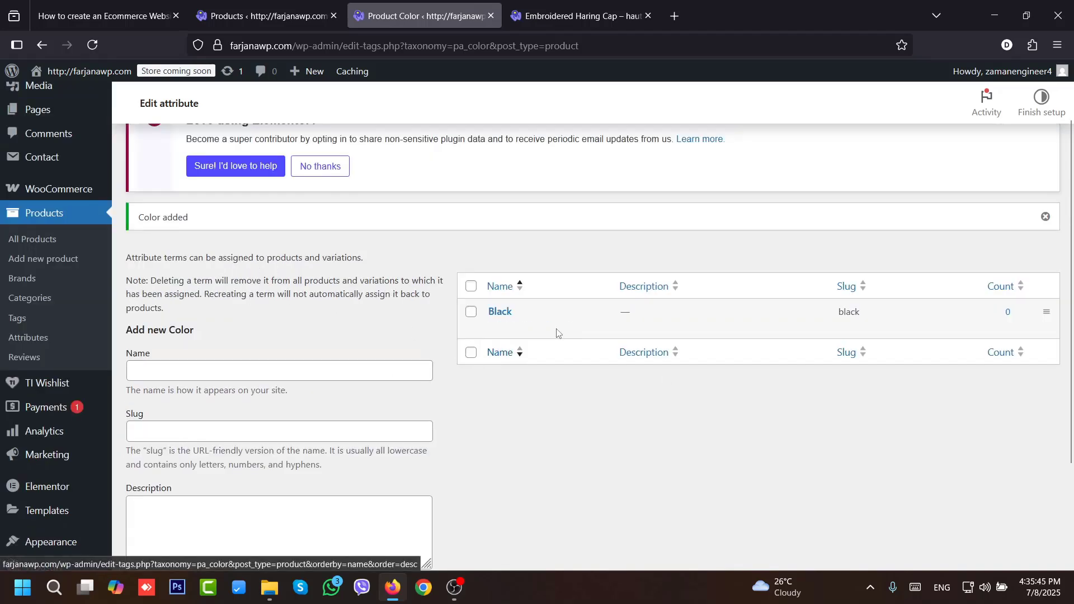
{"action": "left_click", "coordinate": [215, 374]}
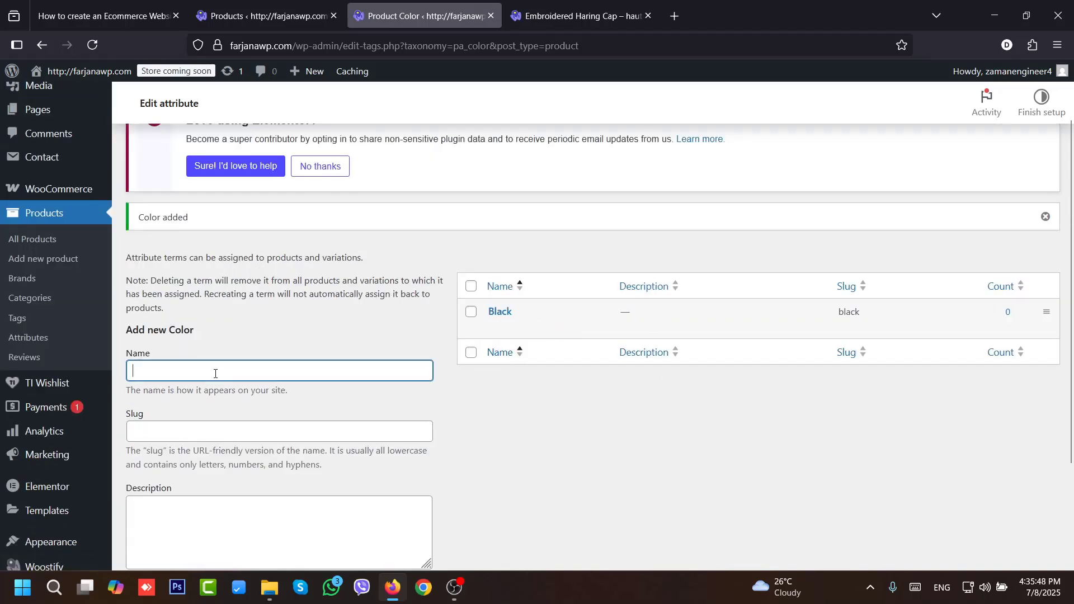
{"action": "type", "text": "Red"}
{"action": "scroll", "coordinate": [184, 476], "scroll_direction": "down", "scroll_amount": 2}
{"action": "left_click", "coordinate": [177, 550]}
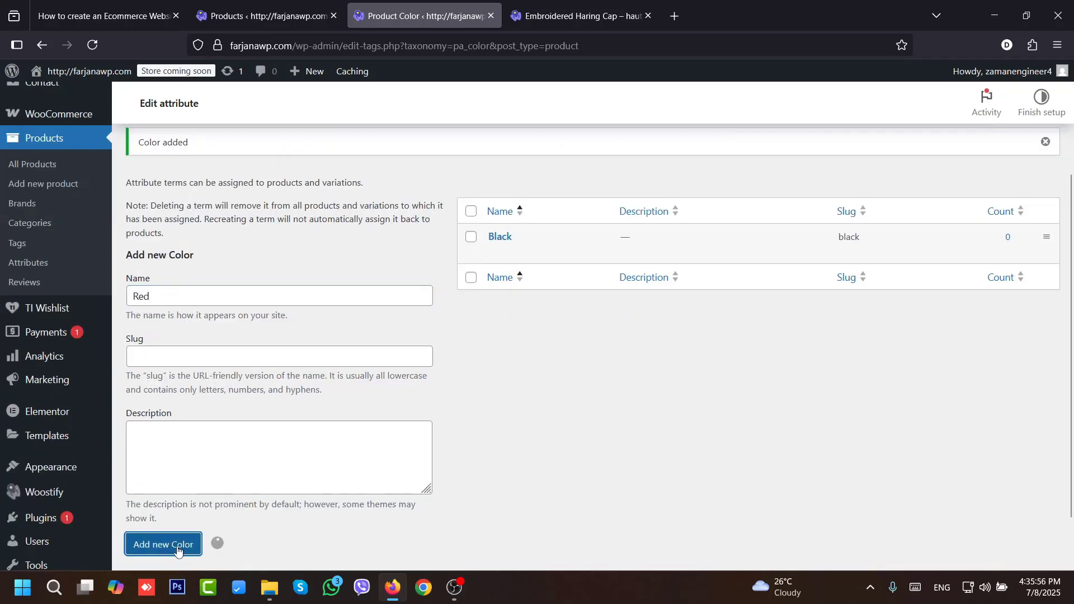
{"action": "left_click", "coordinate": [26, 267]}
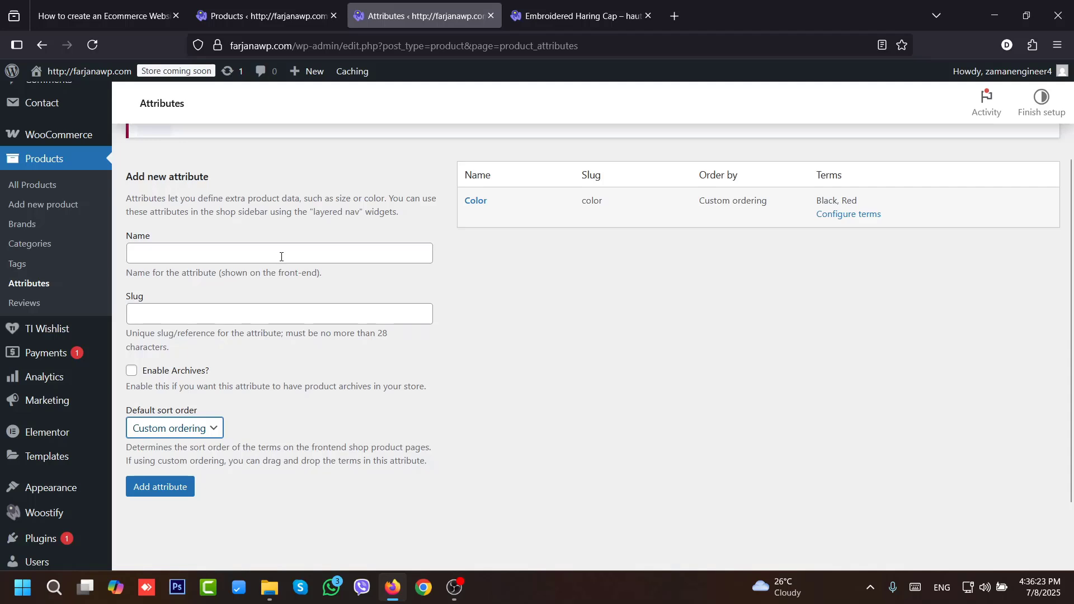
- Create a Size attribute with the terms Large and Small
{"action": "left_click", "coordinate": [281, 258]}
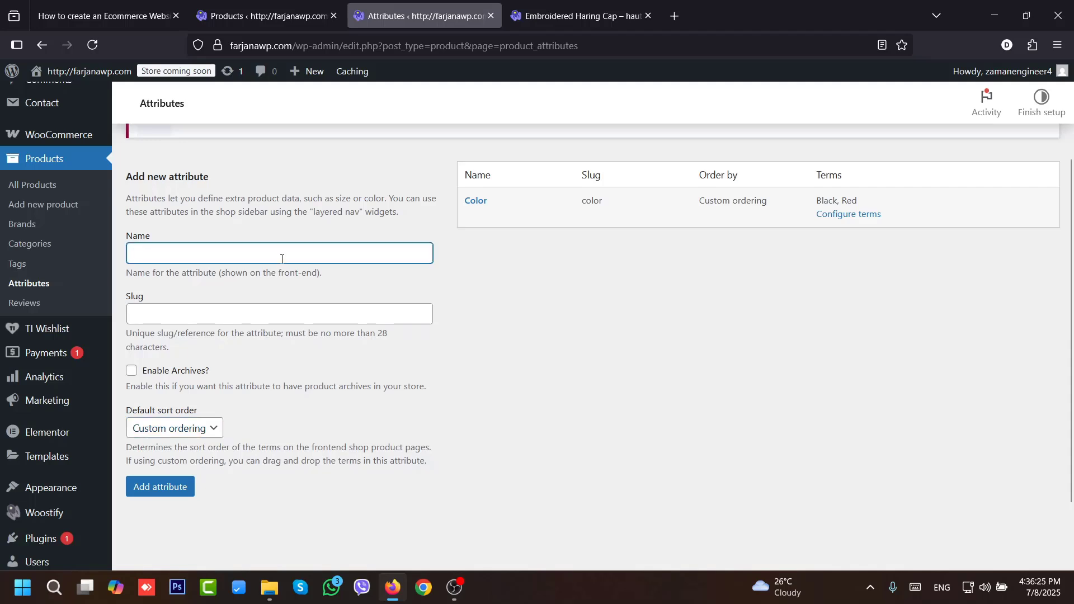
{"action": "type", "text": "Size"}
{"action": "left_click", "coordinate": [182, 493]}
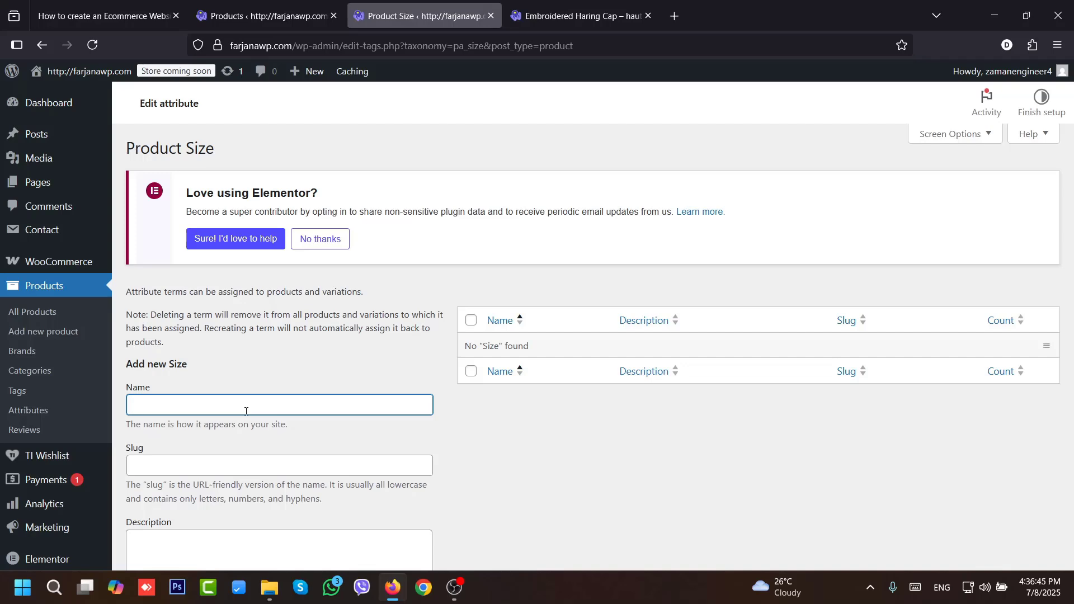
{"action": "type", "text": "Large"}
{"action": "scroll", "coordinate": [537, 335], "scroll_direction": "down", "scroll_amount": 3}
{"action": "left_click", "coordinate": [162, 524]}
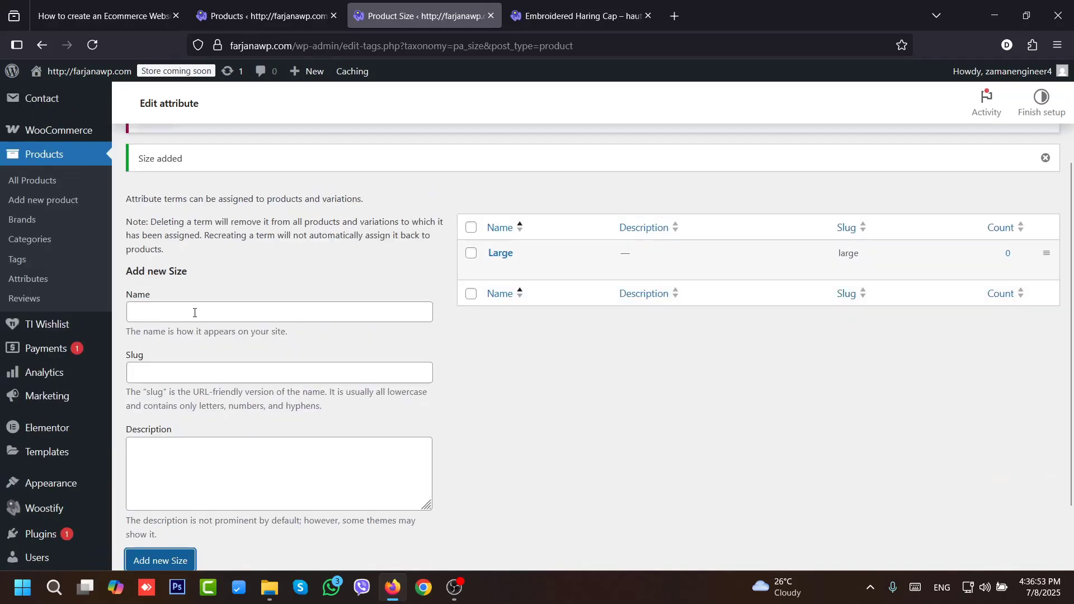
{"action": "left_click", "coordinate": [198, 314]}
{"action": "type", "text": "Small"}
{"action": "left_click", "coordinate": [158, 560]}
{"action": "left_click", "coordinate": [24, 280]}
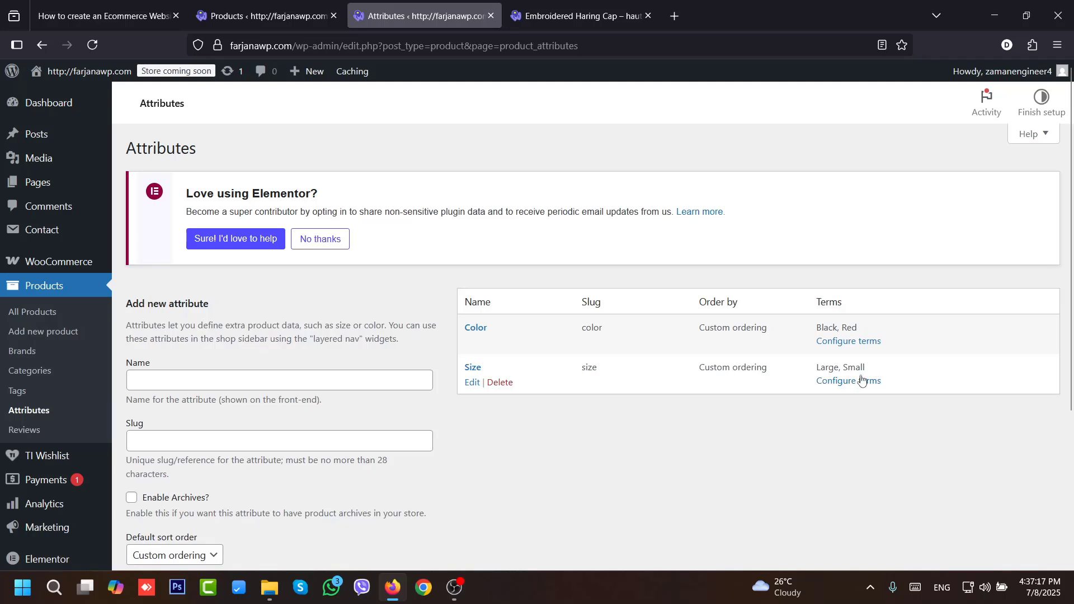
- Edit the Variable product and set its SKU to shoes1011 with stock quantity 50
{"action": "left_click", "coordinate": [44, 314]}
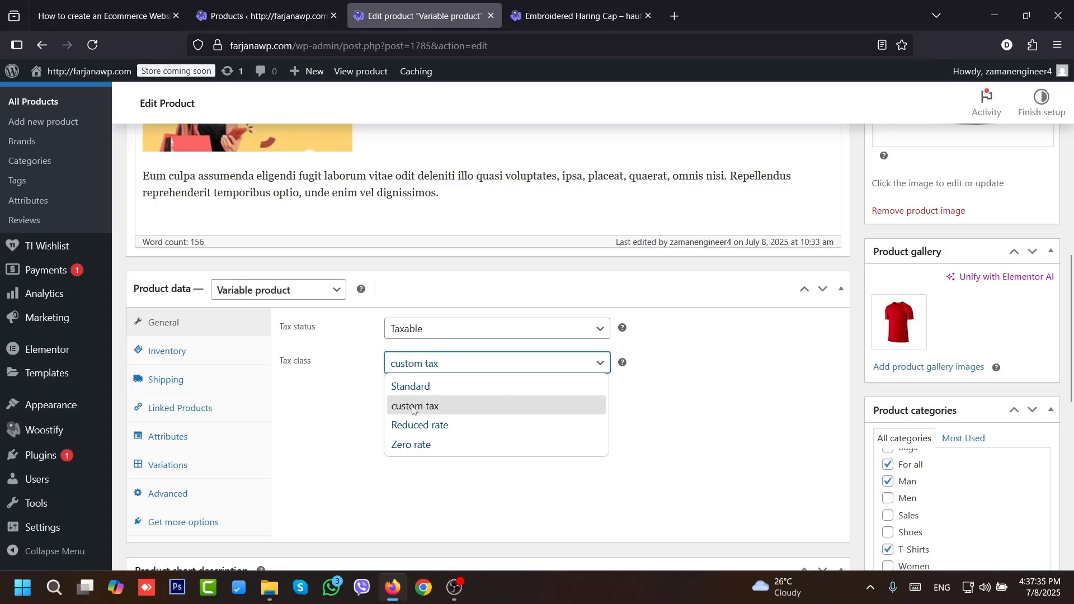
{"action": "left_click", "coordinate": [412, 407]}
{"action": "left_click", "coordinate": [227, 357]}
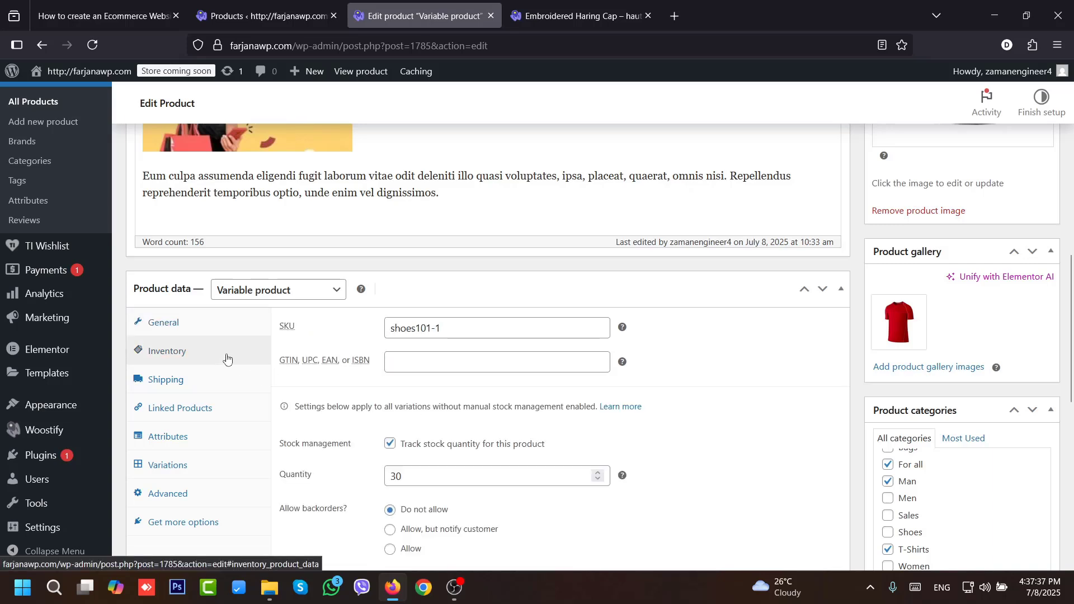
{"action": "left_click", "coordinate": [432, 327]}
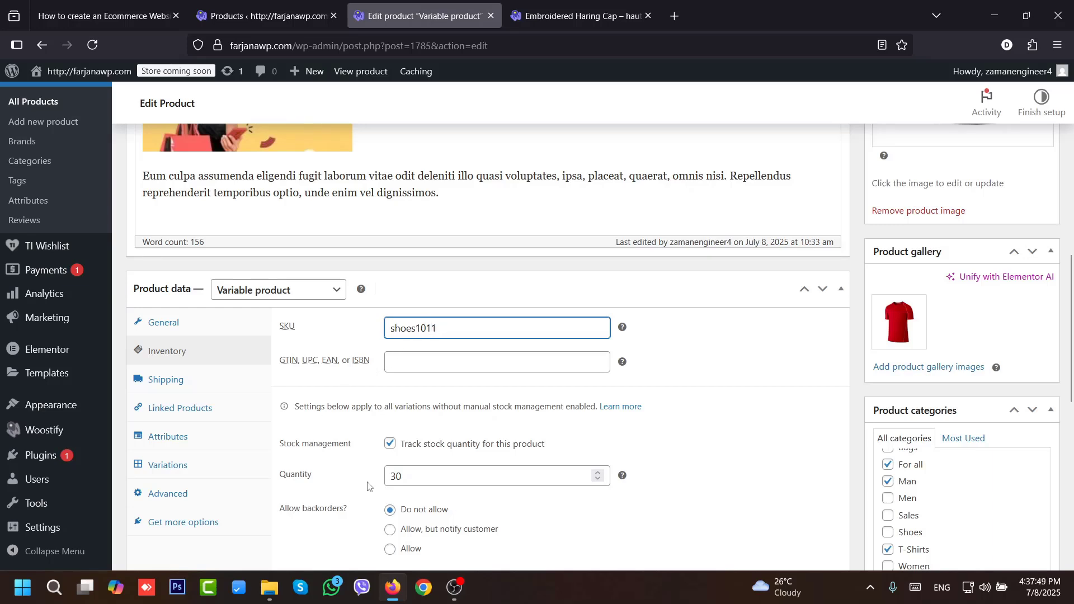
{"action": "left_click", "coordinate": [396, 475]}
{"action": "type", "text": "5"}
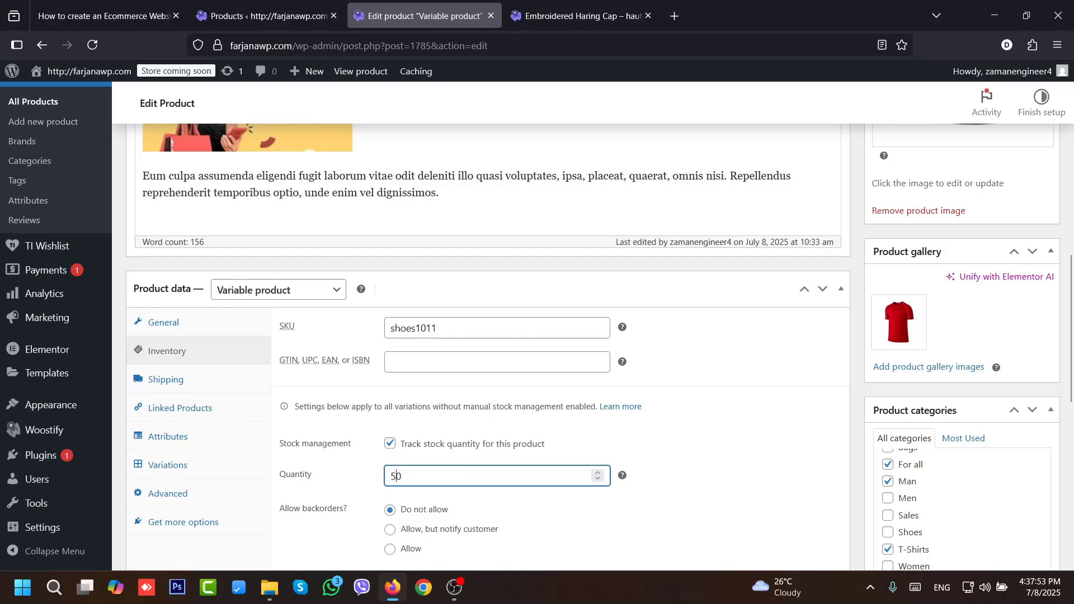
{"action": "scroll", "coordinate": [582, 419], "scroll_direction": "down", "scroll_amount": 2}
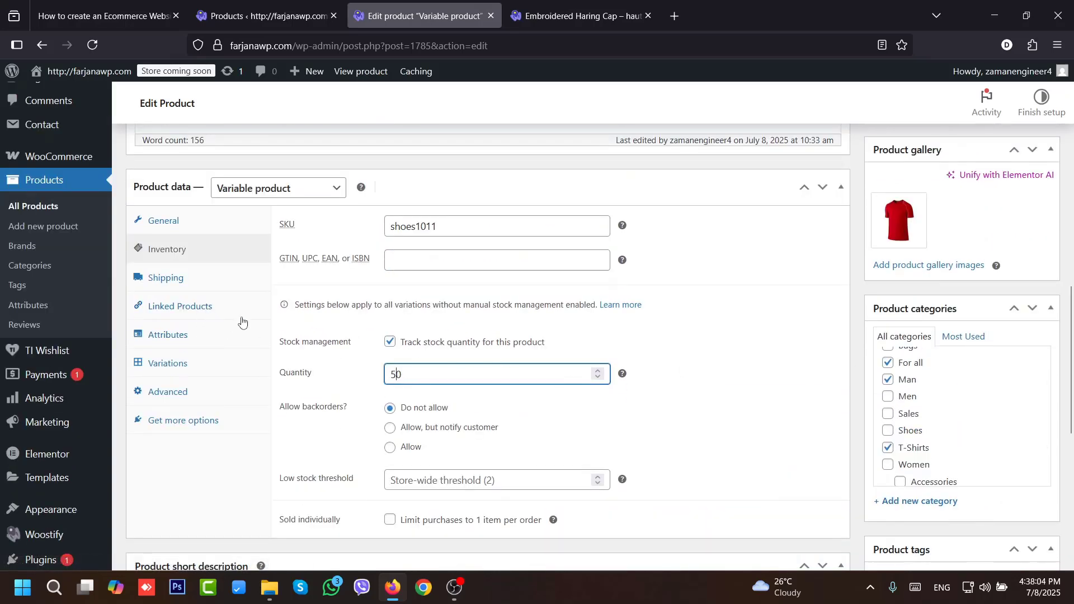
- Keep Small Item as the product's shipping class
{"action": "left_click", "coordinate": [201, 280]}
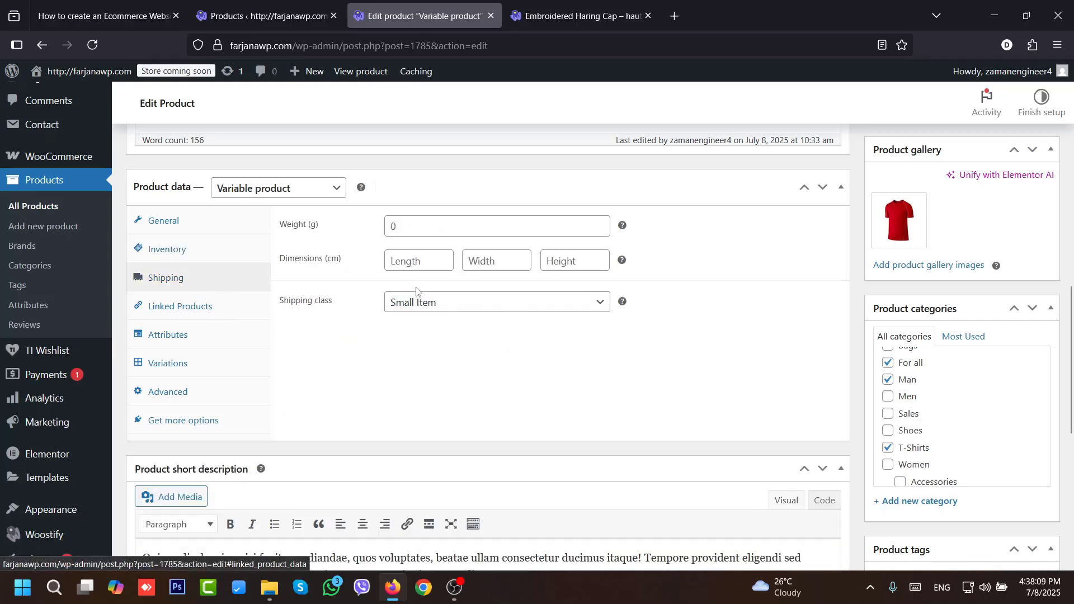
{"action": "left_click", "coordinate": [406, 301]}
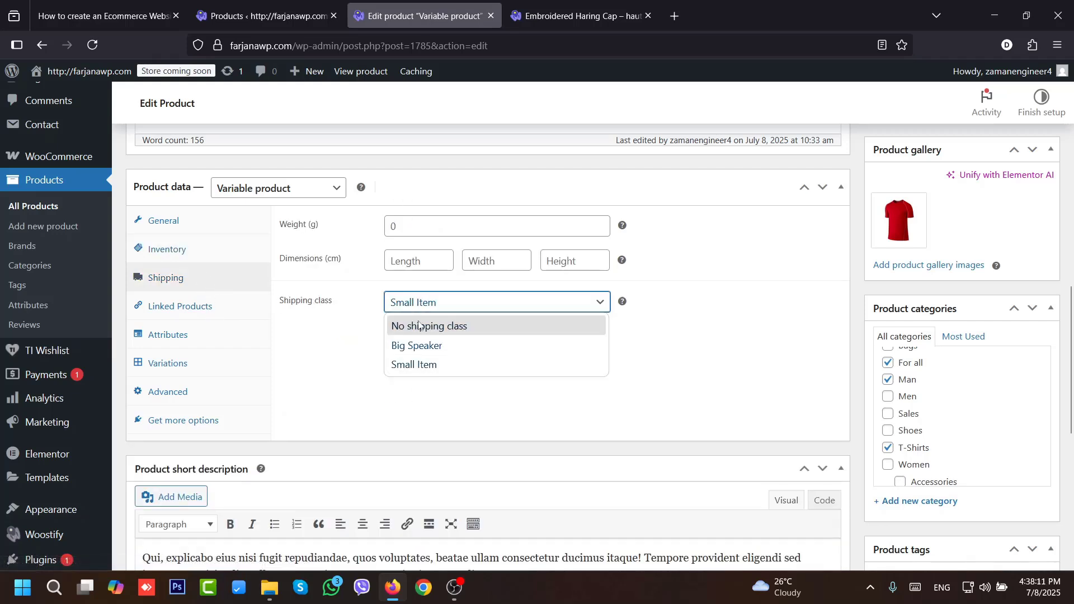
{"action": "left_click", "coordinate": [434, 366]}
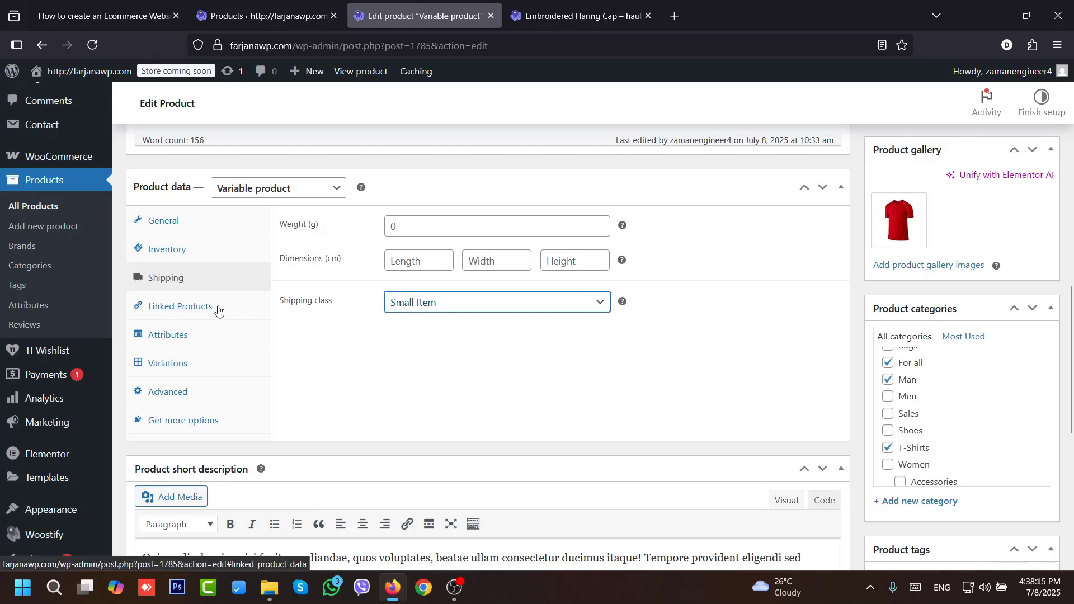
{"action": "left_click", "coordinate": [208, 338]}
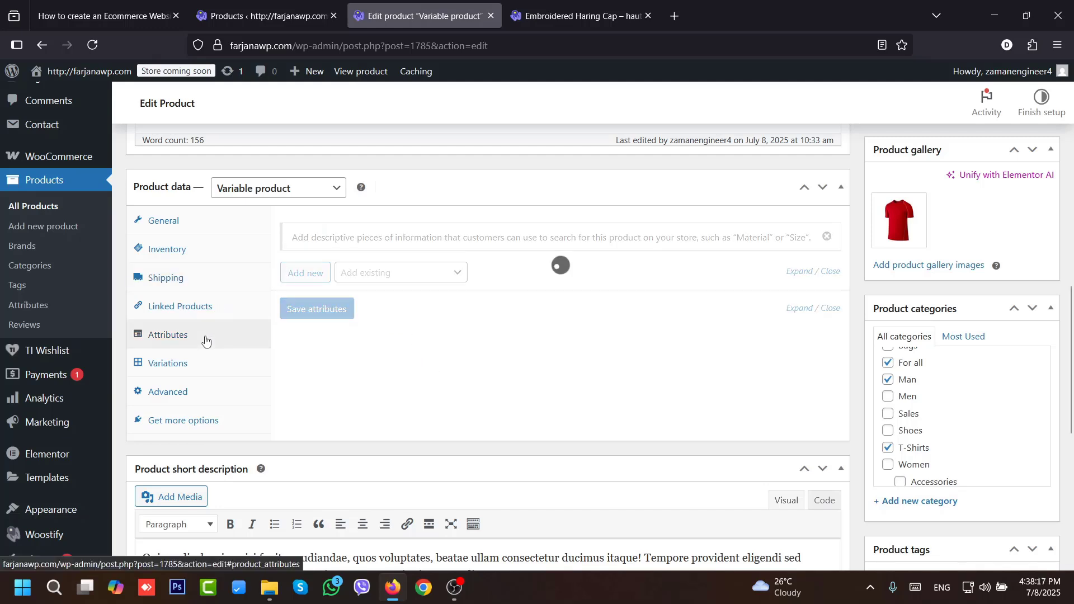
- Remove the empty attribute row and attach Color with all its values, Black and Red
{"action": "left_click", "coordinate": [782, 307]}
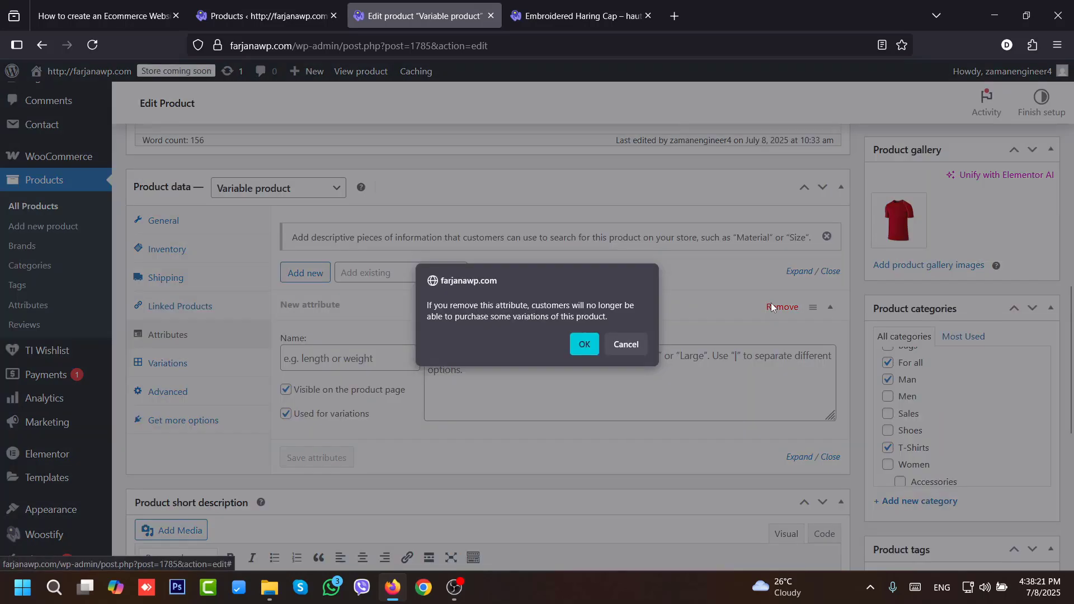
{"action": "left_click", "coordinate": [590, 347]}
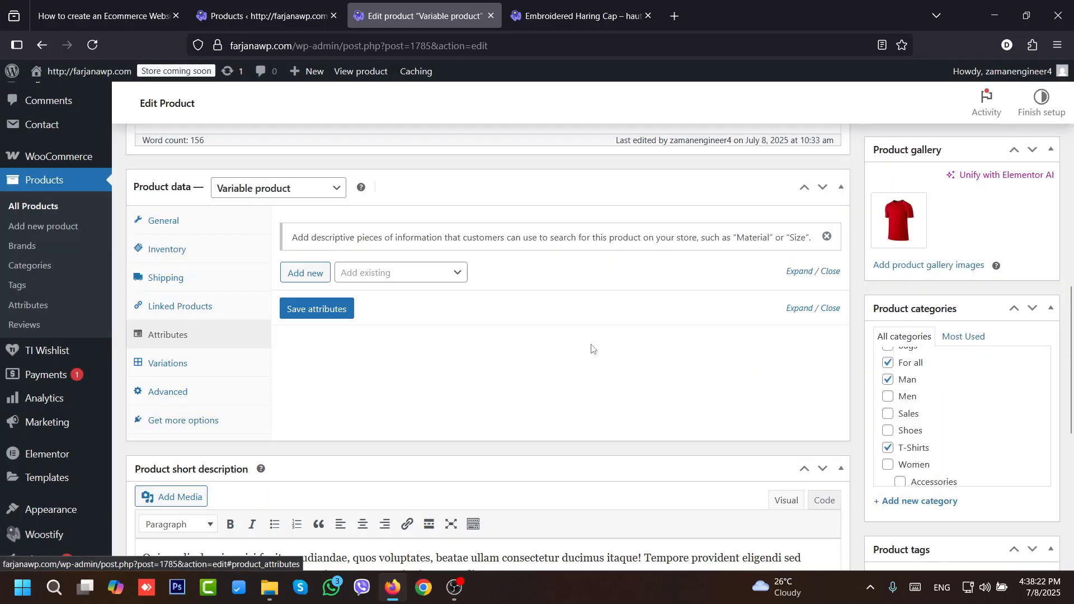
{"action": "left_click", "coordinate": [374, 274]}
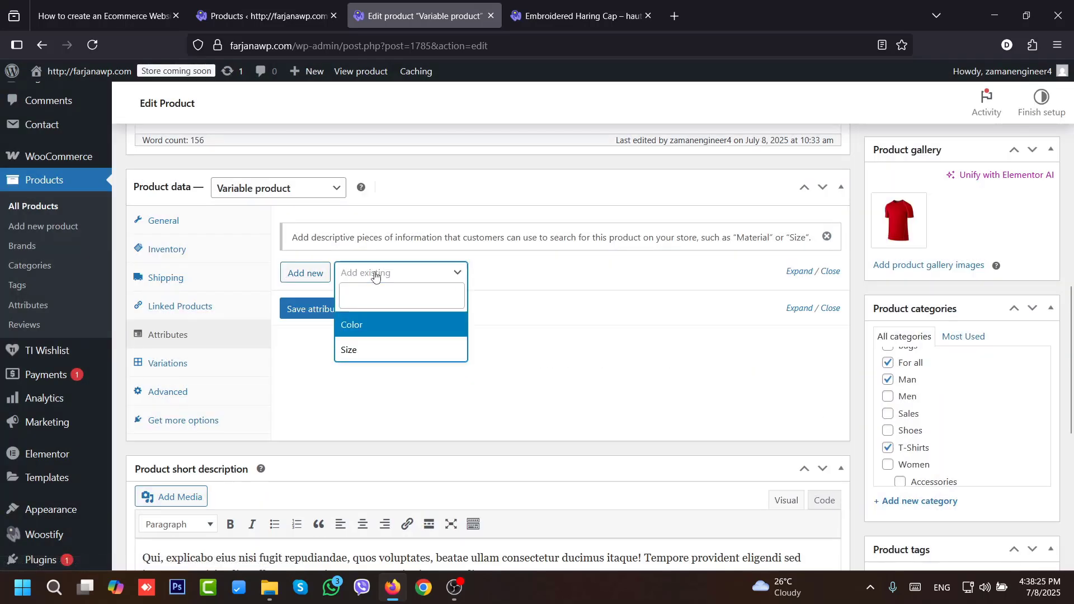
{"action": "left_click", "coordinate": [371, 325]}
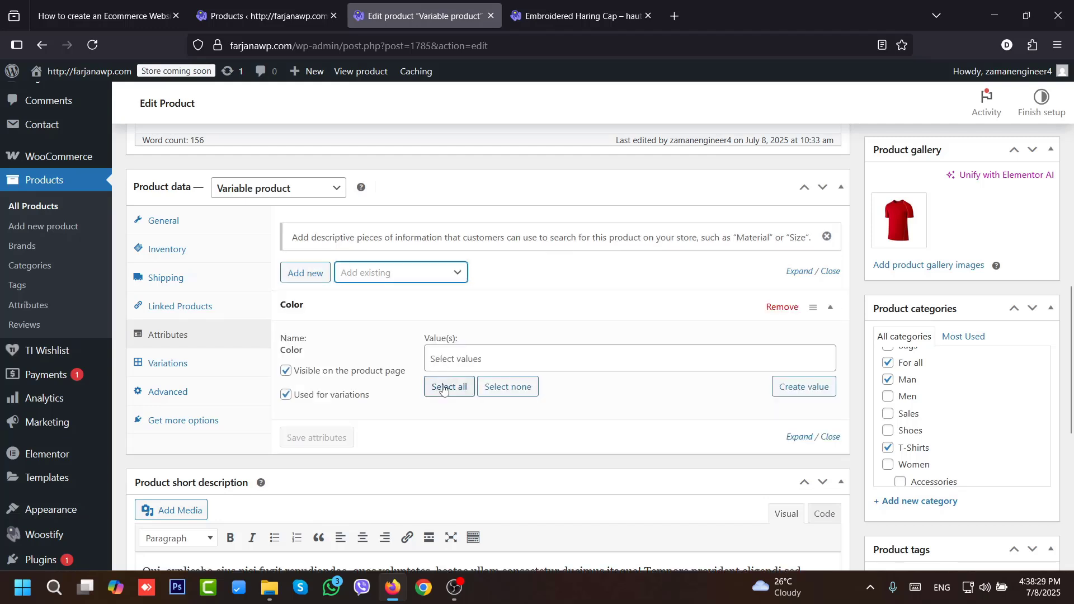
{"action": "left_click", "coordinate": [442, 386]}
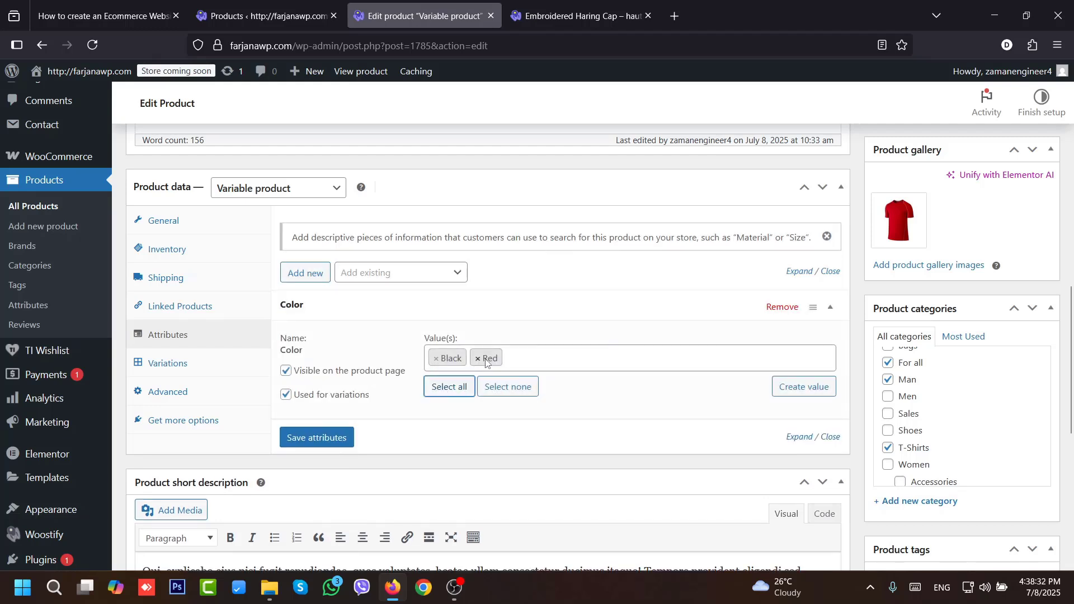
{"action": "left_click", "coordinate": [328, 438]}
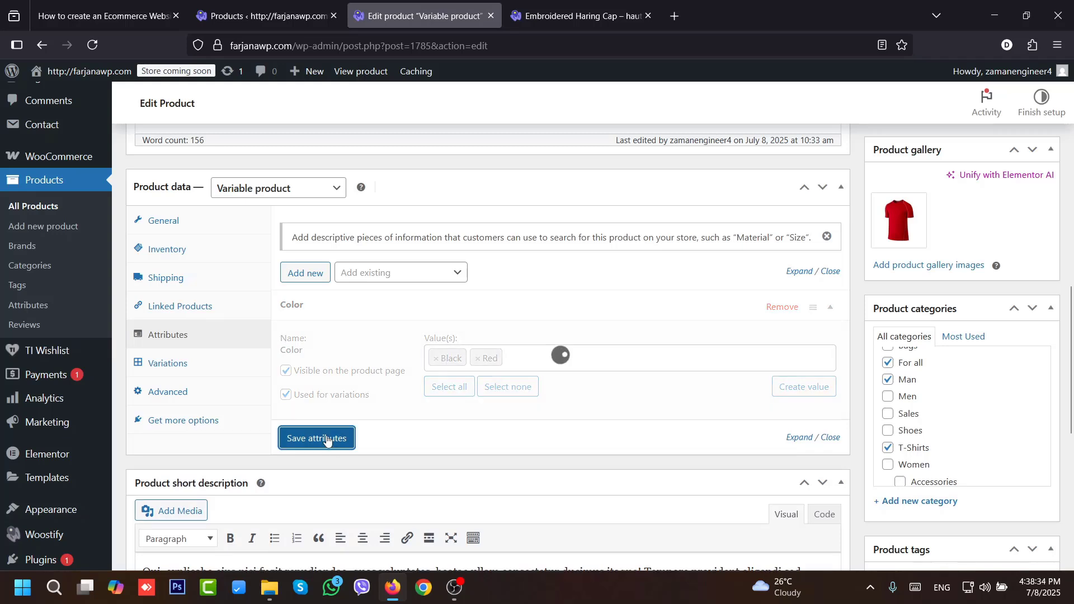
- Attach Size with Large and Small, then generate the four Color/Size variations
{"action": "left_click", "coordinate": [376, 273]}
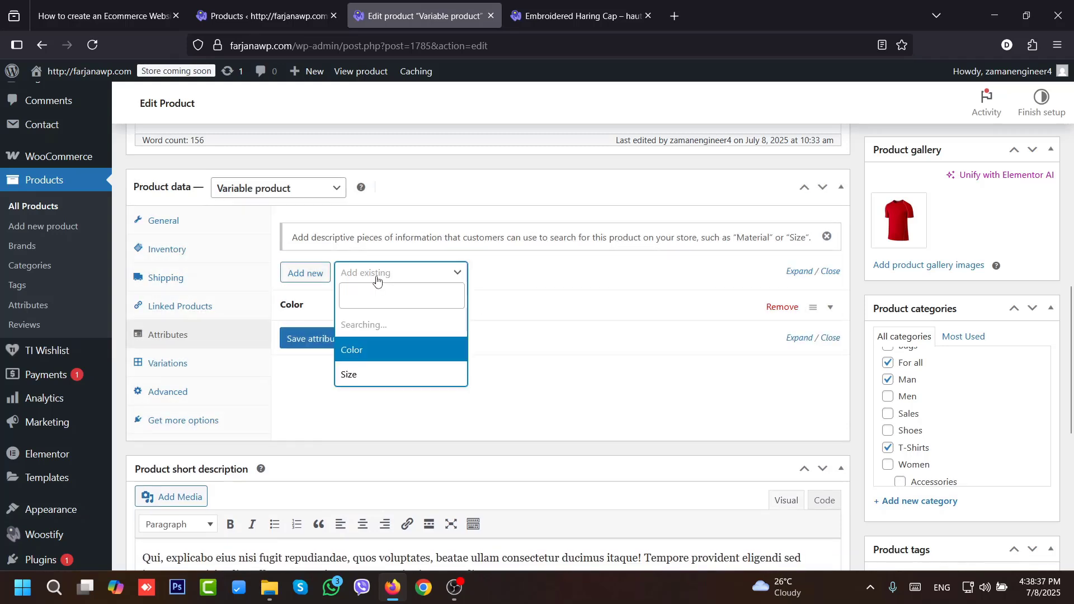
{"action": "left_click", "coordinate": [370, 375]}
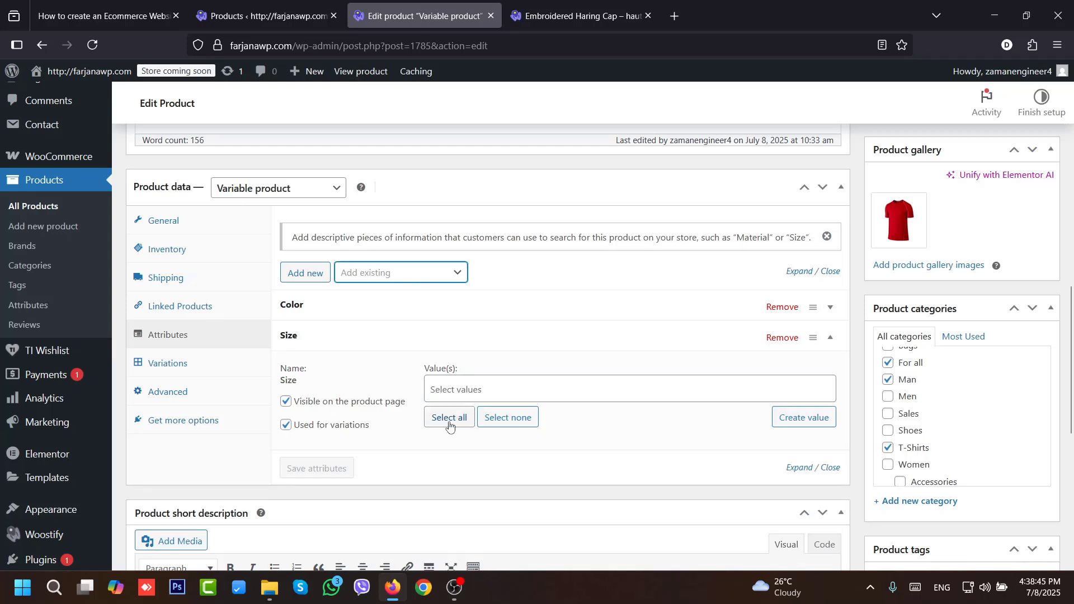
{"action": "left_click", "coordinate": [448, 417]}
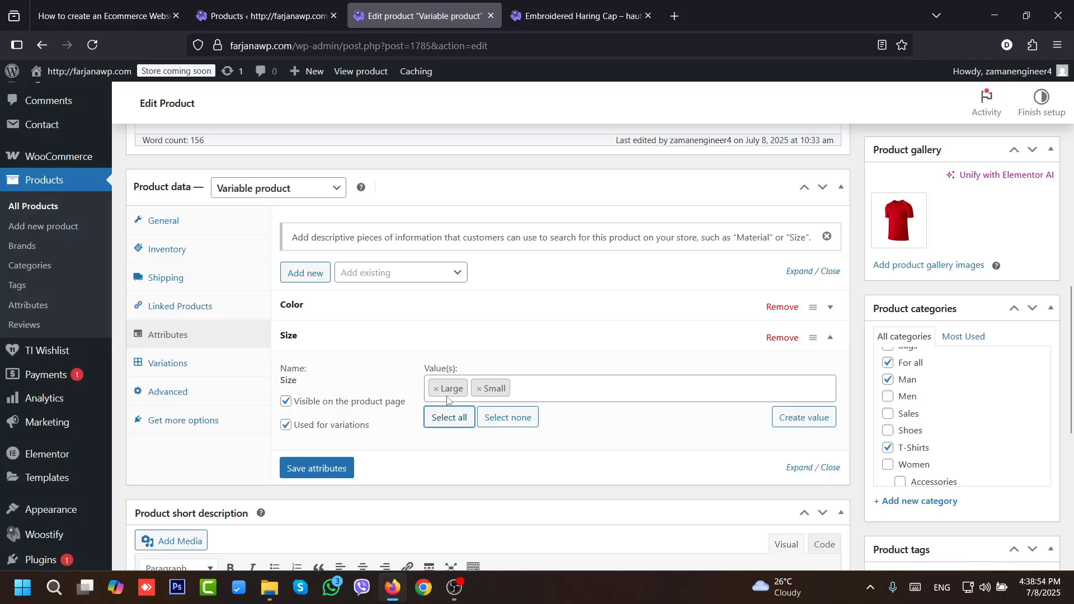
{"action": "left_click", "coordinate": [321, 477]}
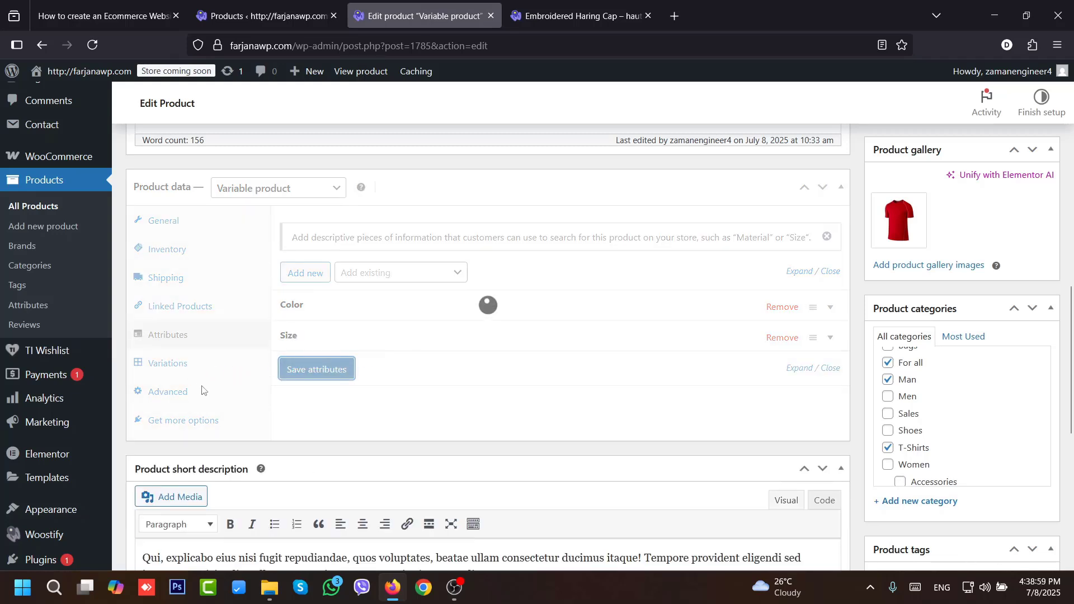
{"action": "left_click", "coordinate": [173, 364]}
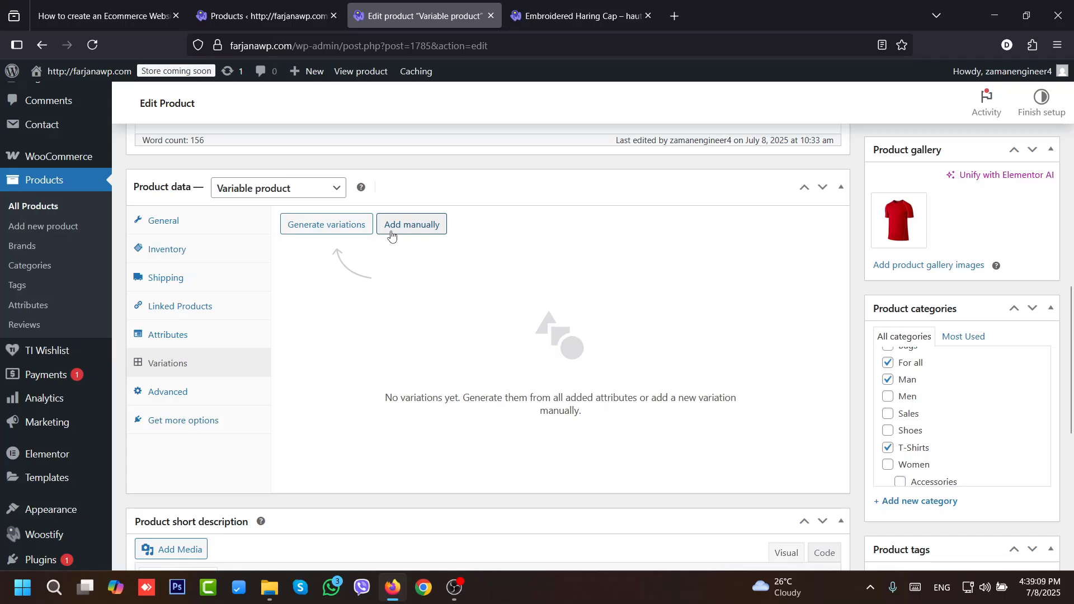
{"action": "left_click", "coordinate": [334, 229]}
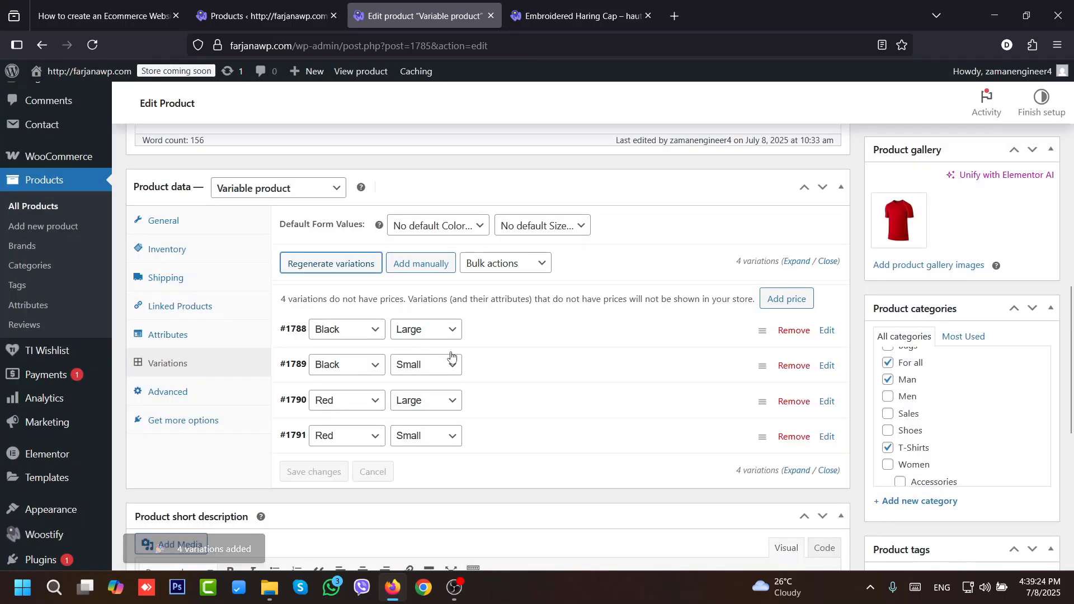
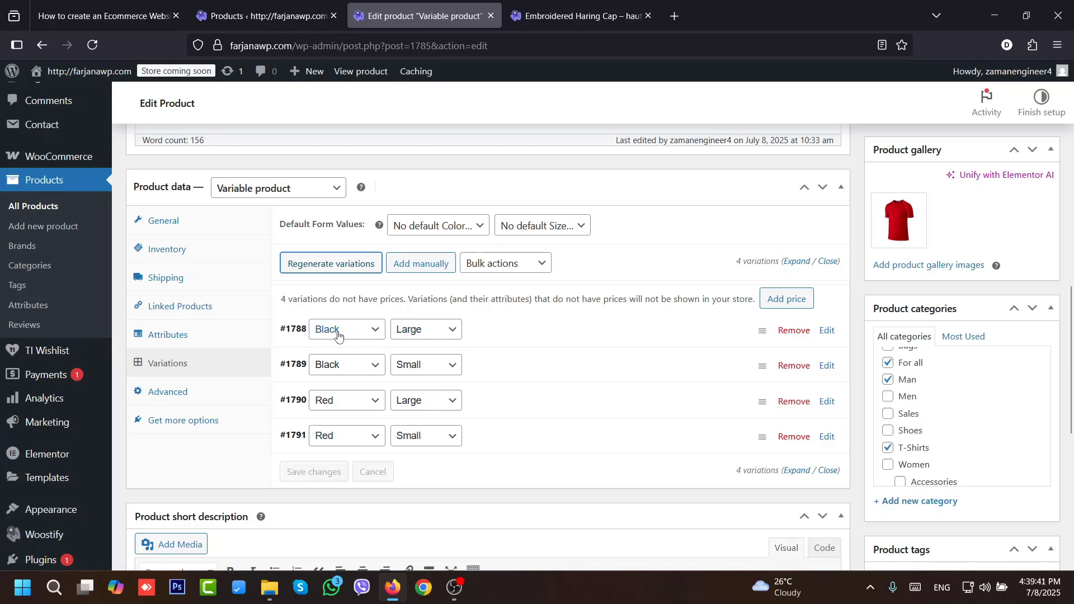
- Expand the Black/Large variation #1788 and set the black T-shirt as its image
{"action": "left_click", "coordinate": [474, 331]}
{"action": "left_click", "coordinate": [473, 331]}
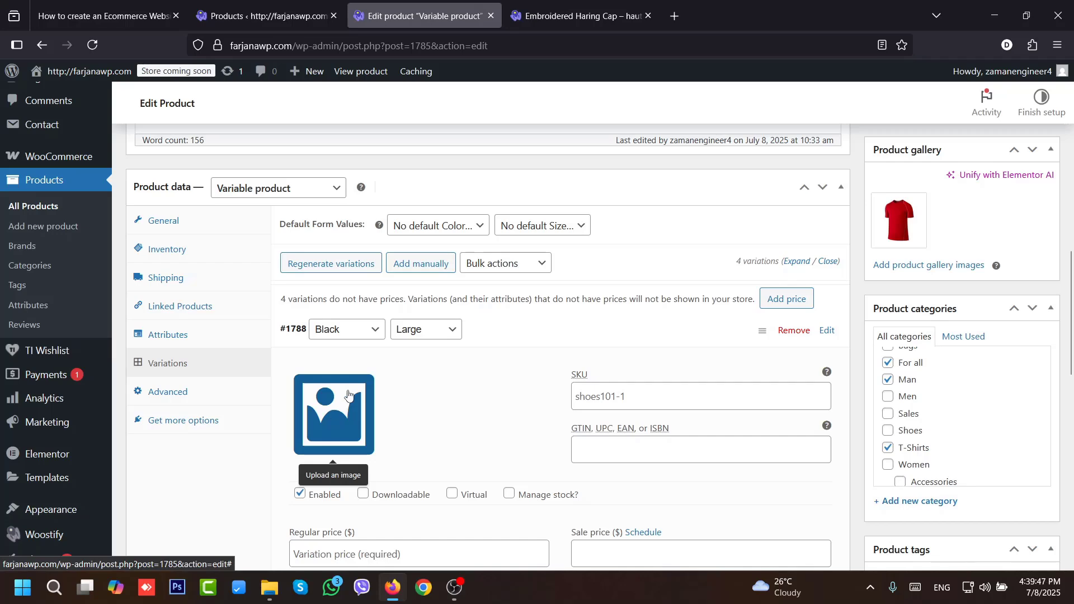
{"action": "left_click", "coordinate": [345, 424]}
{"action": "left_click", "coordinate": [79, 248]}
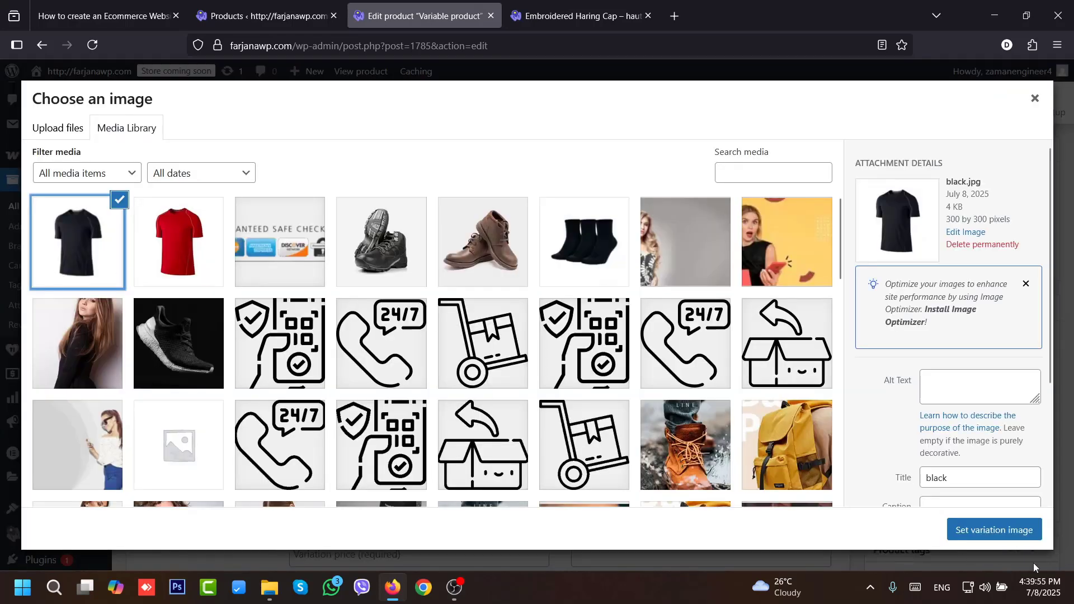
{"action": "left_click", "coordinate": [994, 530]}
{"action": "left_click", "coordinate": [607, 395]}
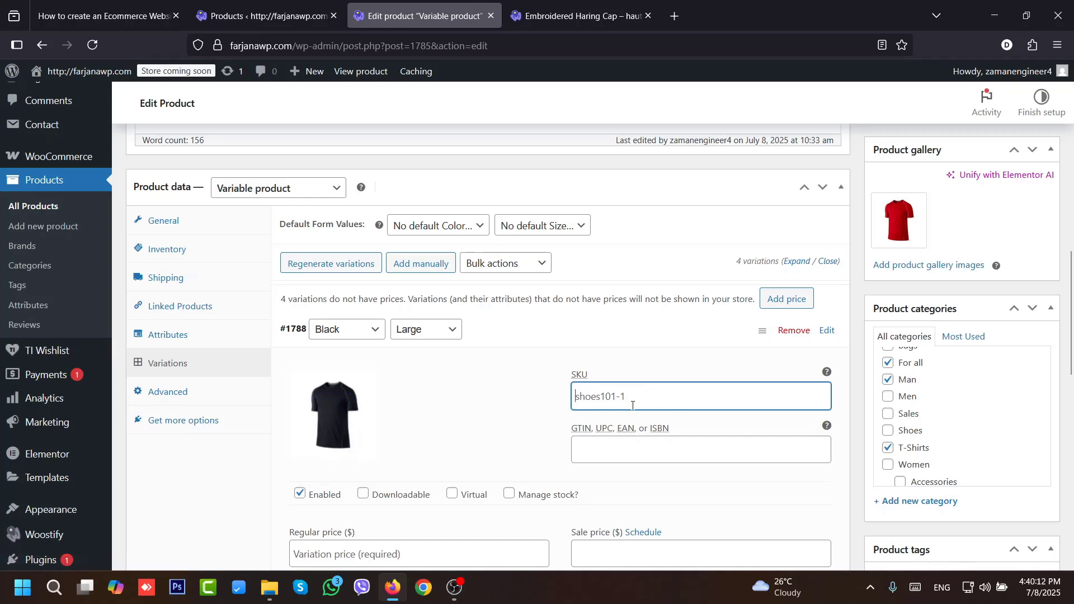
- Give variation #1788 a $20 regular price with managed stock of 20 units
{"action": "scroll", "coordinate": [1072, 350], "scroll_direction": "down", "scroll_amount": 3}
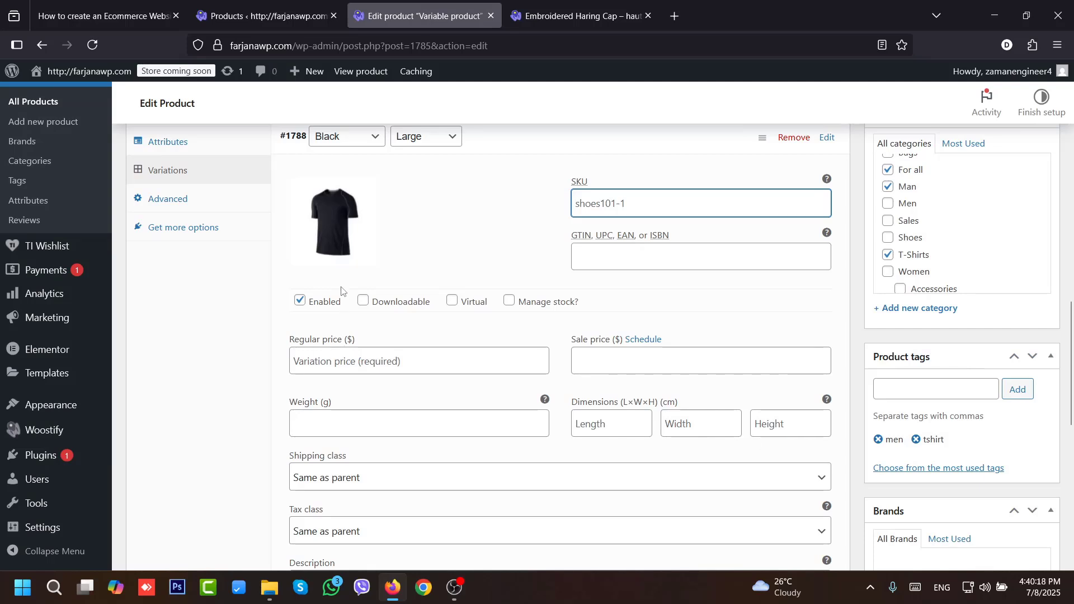
{"action": "left_click", "coordinate": [374, 369]}
{"action": "type", "text": "20"}
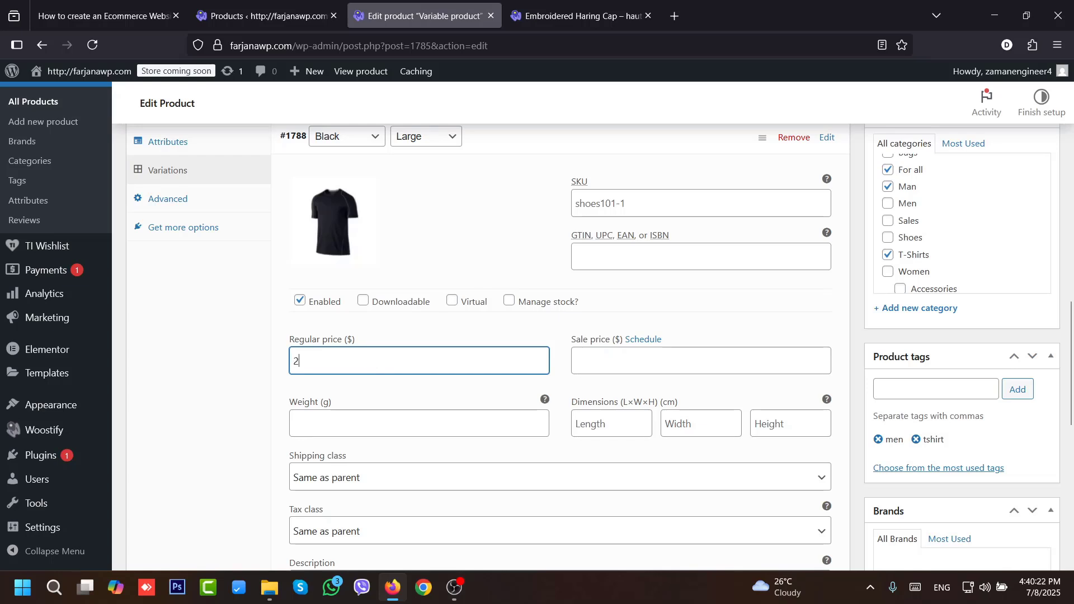
{"action": "left_click", "coordinate": [509, 303]}
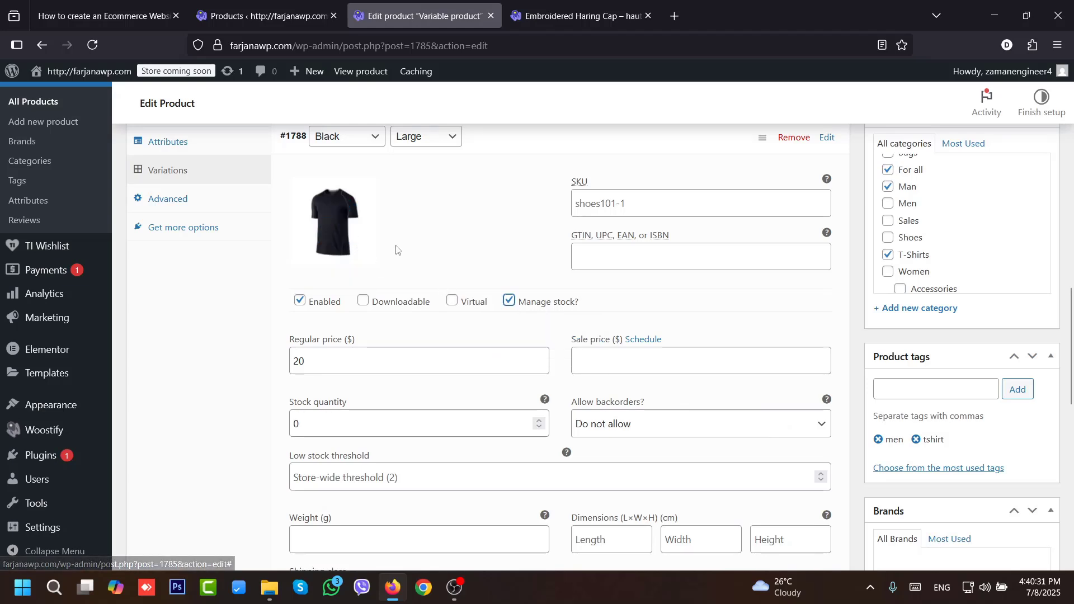
{"action": "left_click", "coordinate": [304, 421]}
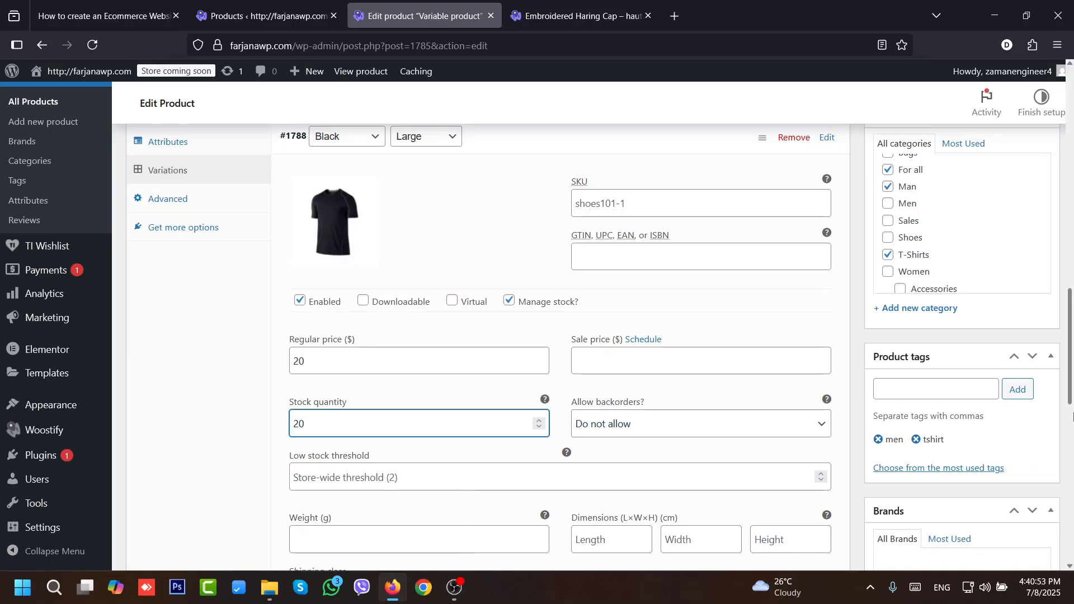
{"action": "left_click_drag", "start_coordinate": [1071, 356], "coordinate": [1071, 414]}
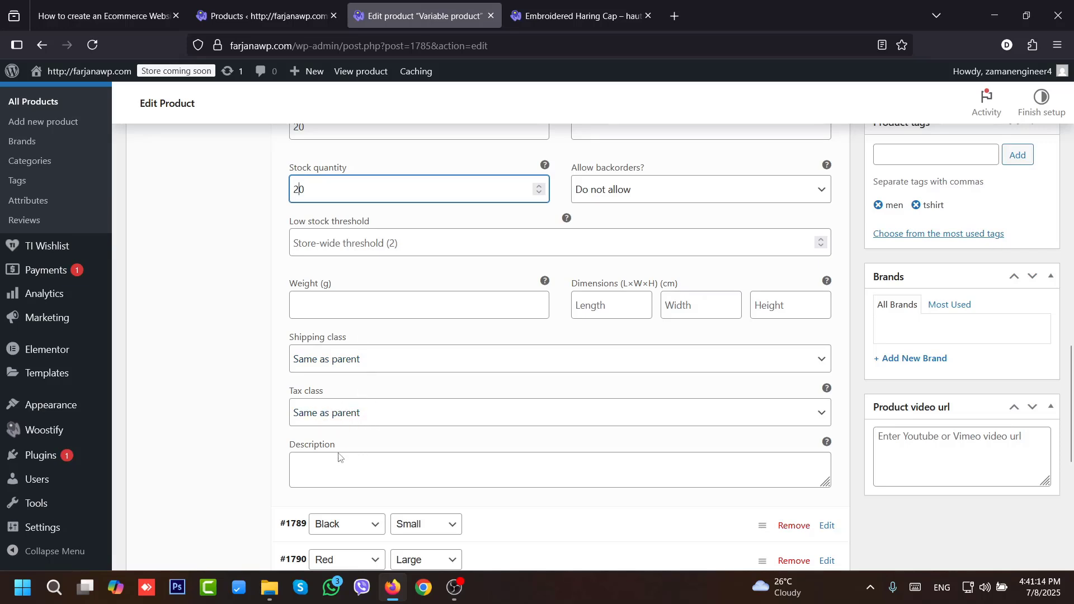
{"action": "scroll", "coordinate": [445, 514], "scroll_direction": "down", "scroll_amount": 3}
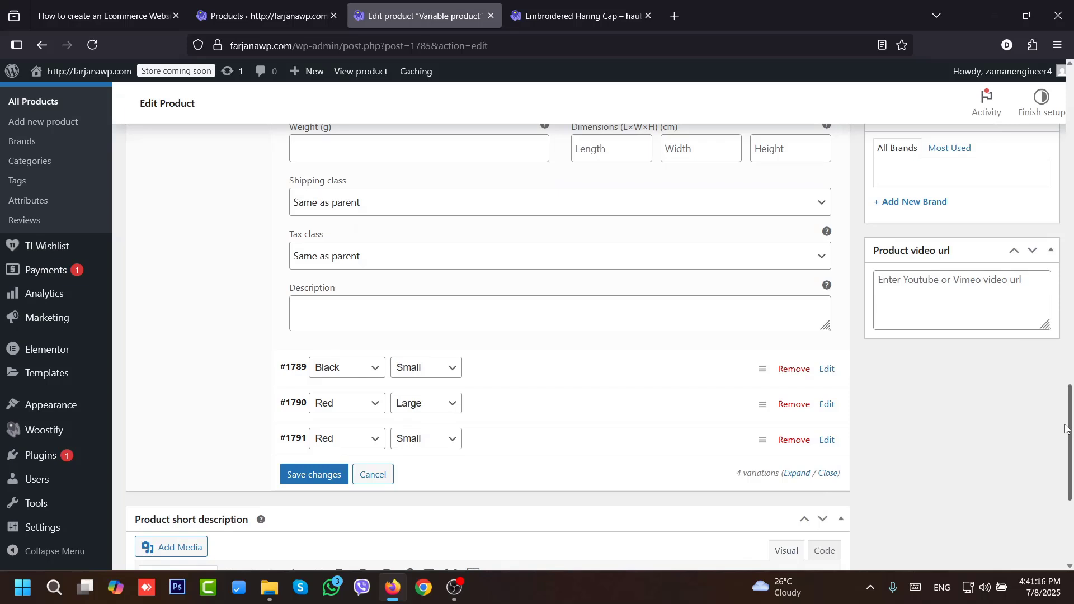
- Give the Black/Small variation #1789 the black T-shirt image, stock tracking and a $25 price
{"action": "left_click", "coordinate": [480, 370]}
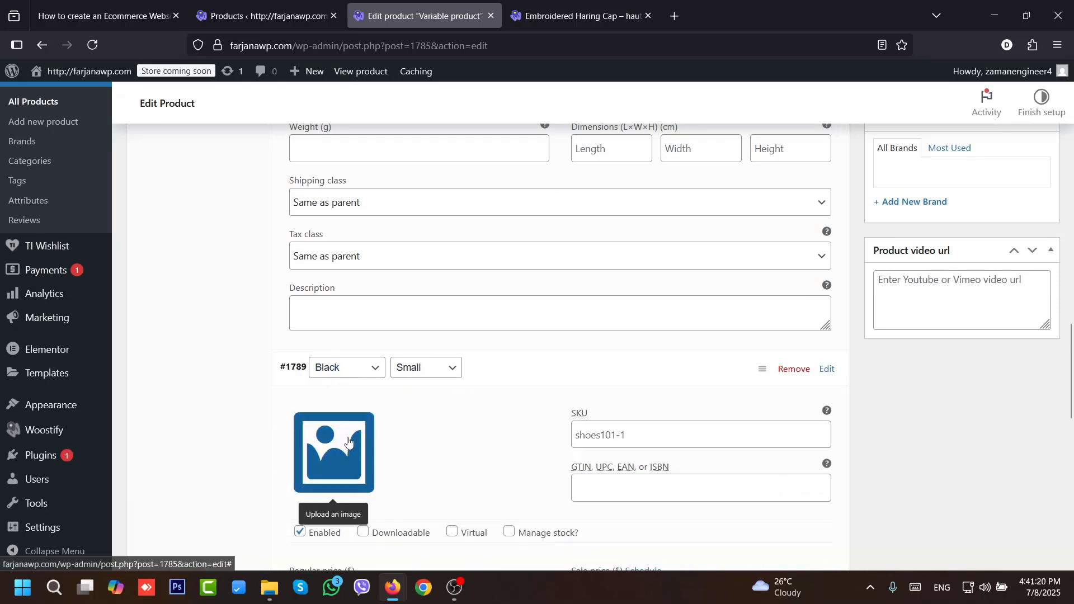
{"action": "left_click", "coordinate": [334, 475]}
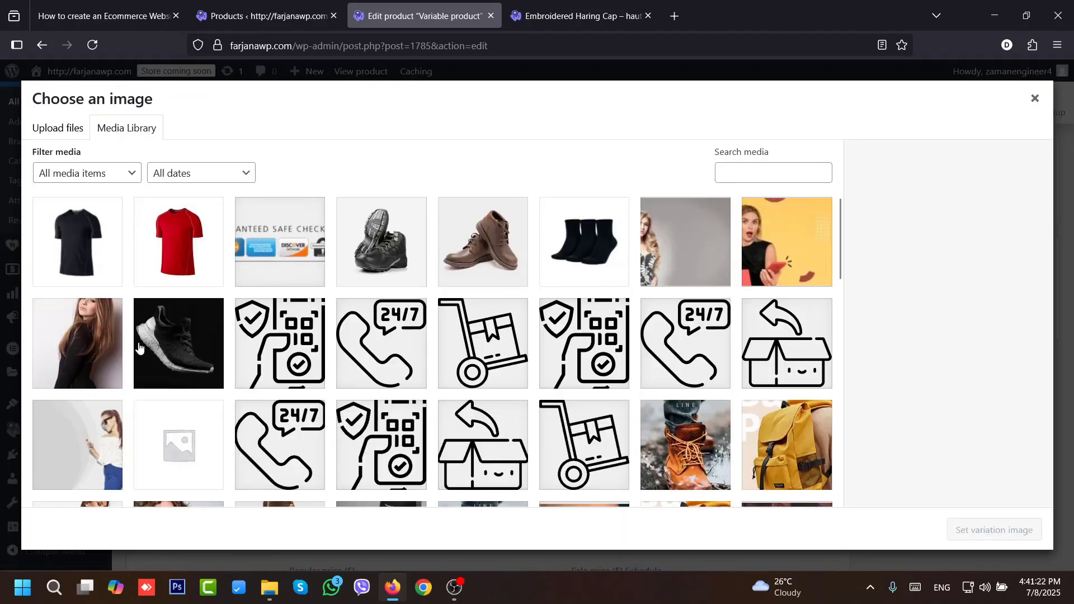
{"action": "left_click", "coordinate": [97, 255]}
{"action": "left_click", "coordinate": [994, 529]}
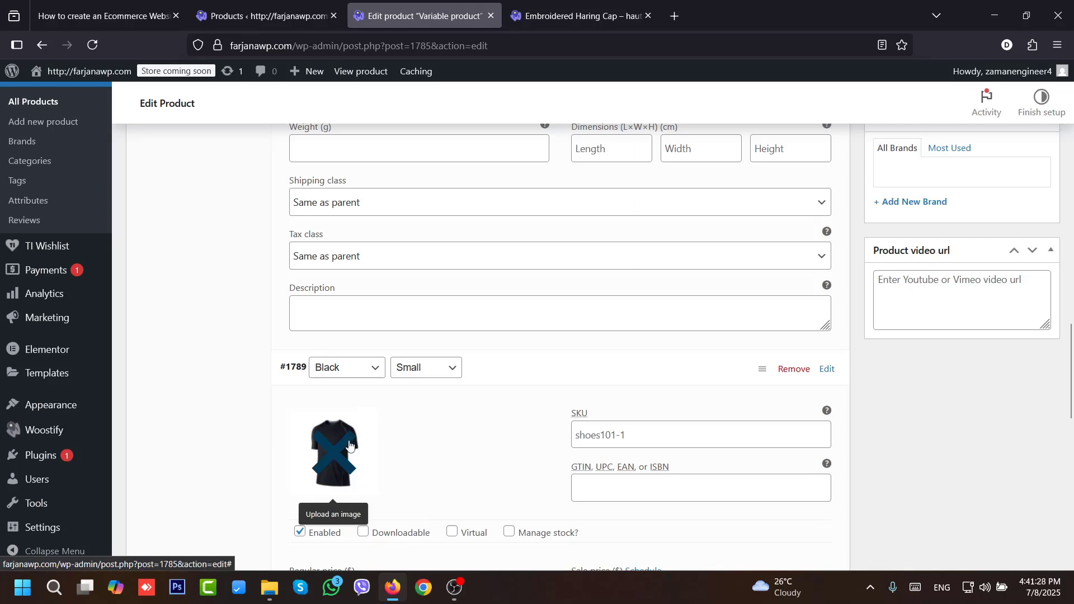
{"action": "scroll", "coordinate": [986, 423], "scroll_direction": "down", "scroll_amount": 5}
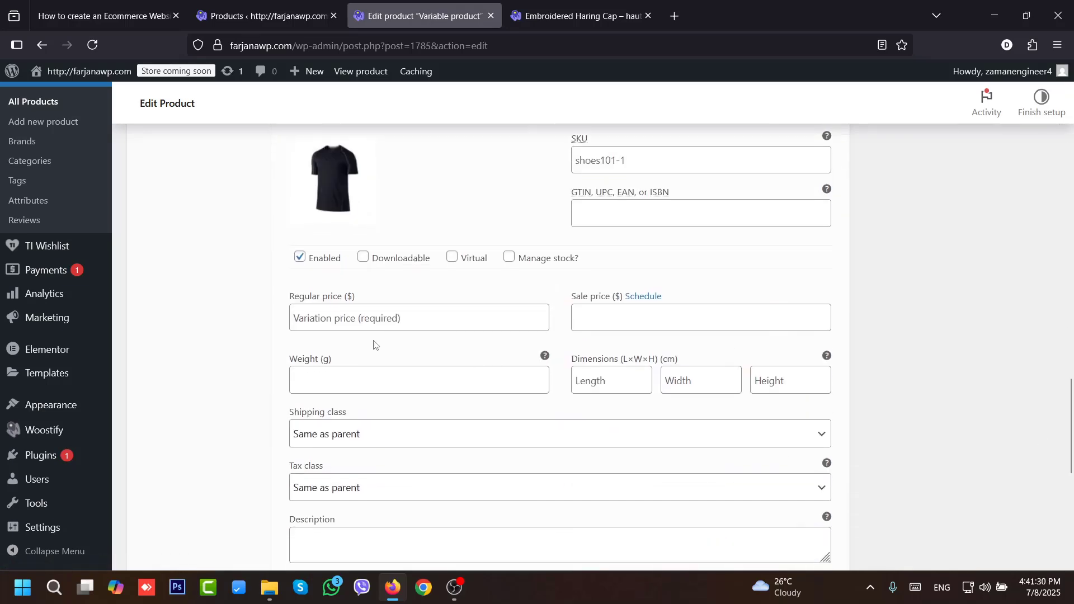
{"action": "left_click", "coordinate": [508, 257]}
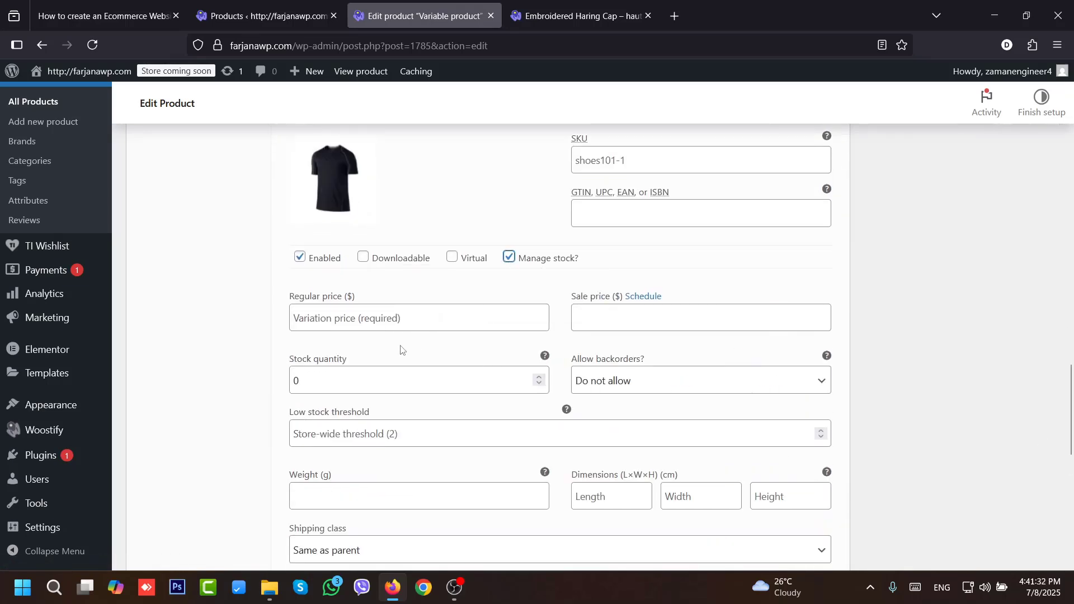
{"action": "left_click", "coordinate": [349, 313]}
{"action": "type", "text": "25"}
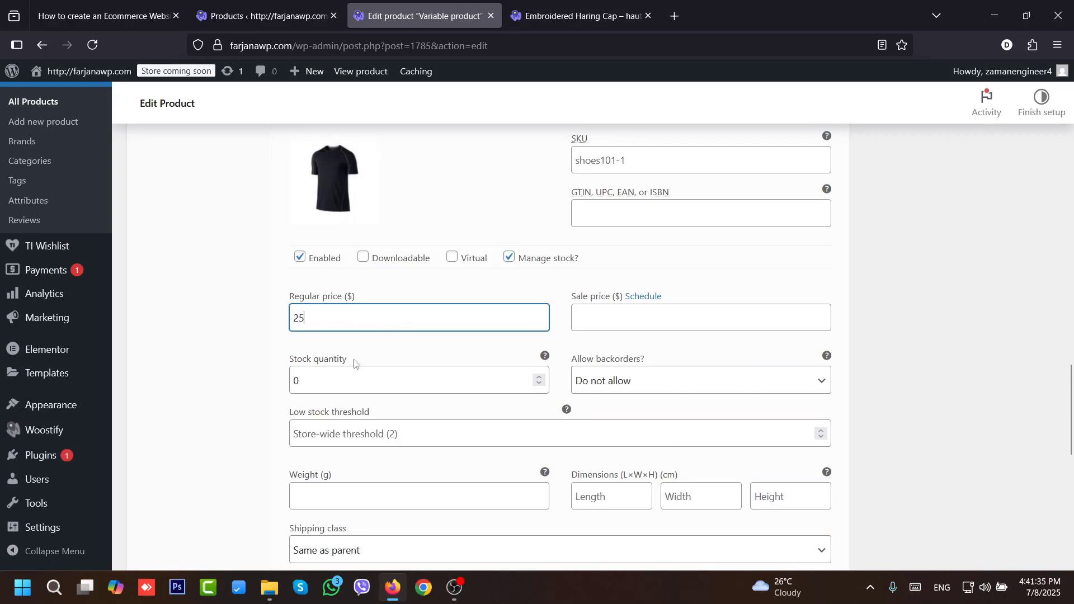
{"action": "left_click", "coordinate": [339, 377]}
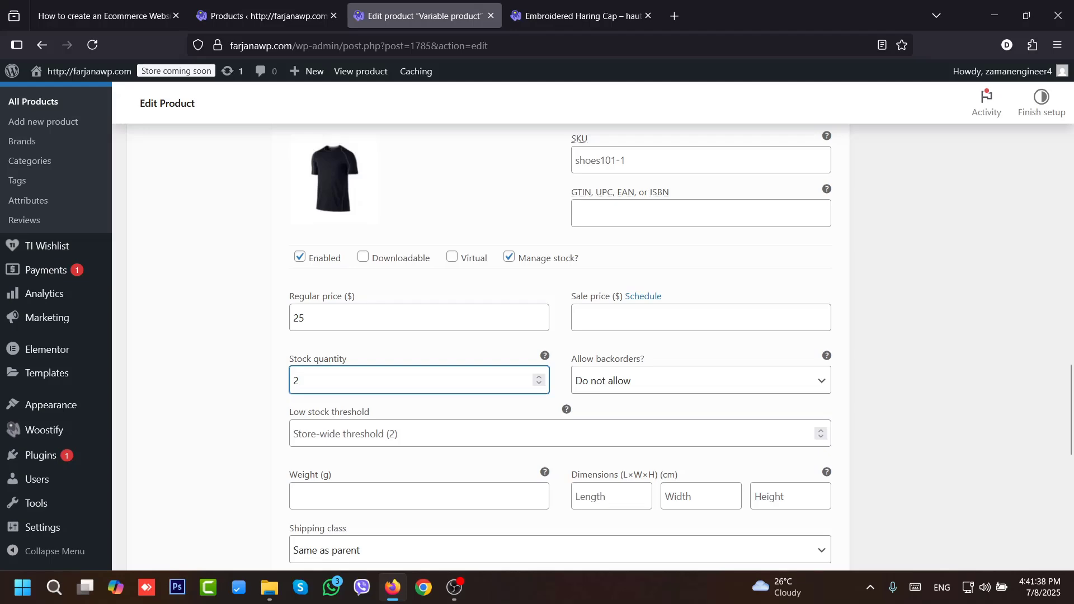
{"action": "scroll", "coordinate": [552, 452], "scroll_direction": "down", "scroll_amount": 8}
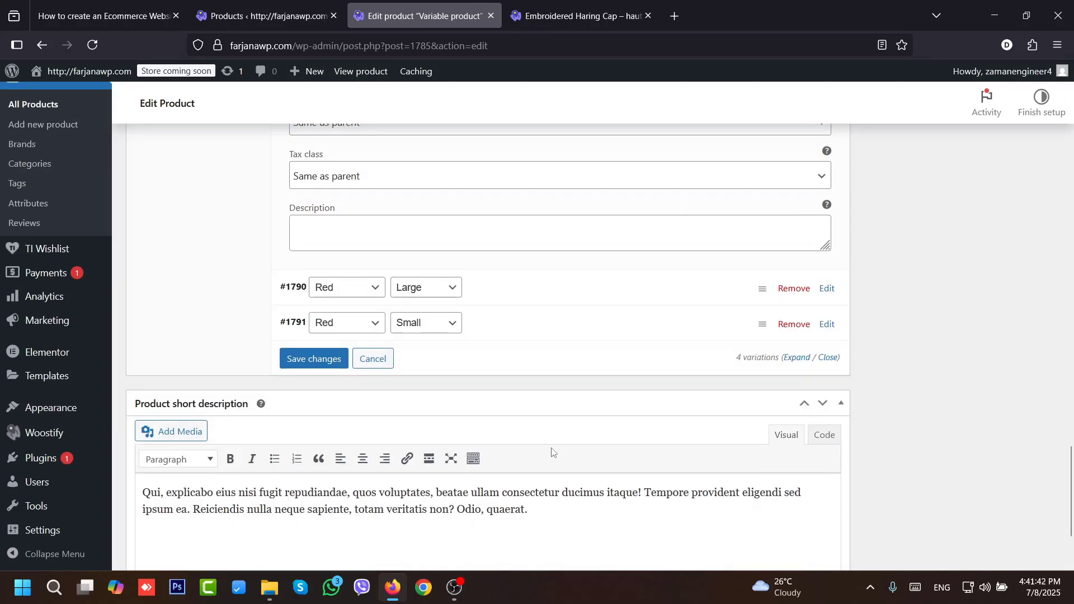
- Give the Red/Large variation #1790 the red T-shirt image, a $24 price and 25 units of stock
{"action": "left_click", "coordinate": [490, 292]}
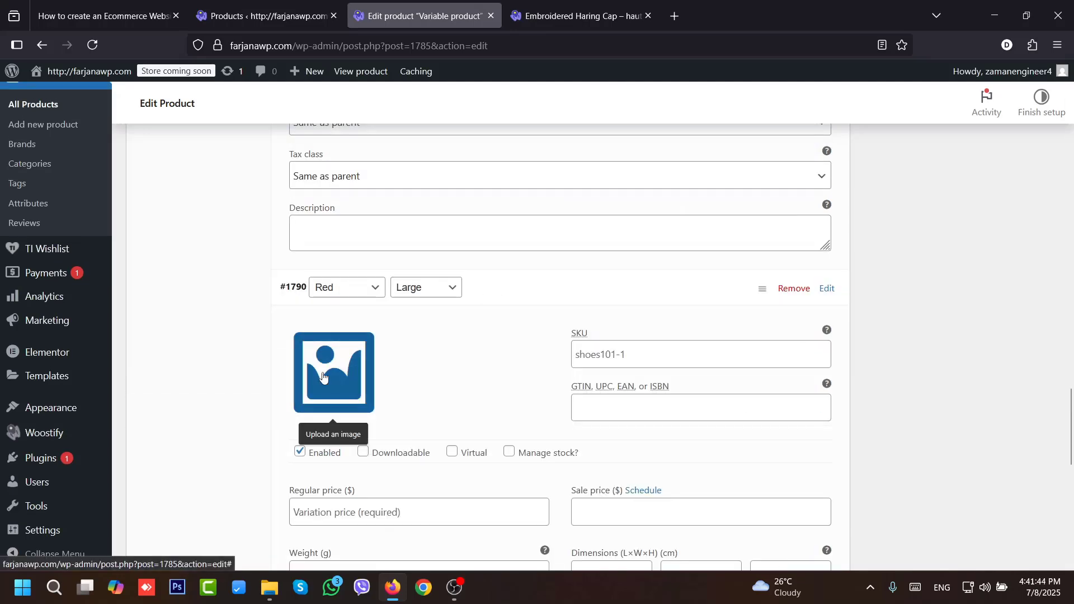
{"action": "left_click", "coordinate": [348, 373]}
{"action": "left_click", "coordinate": [215, 267]}
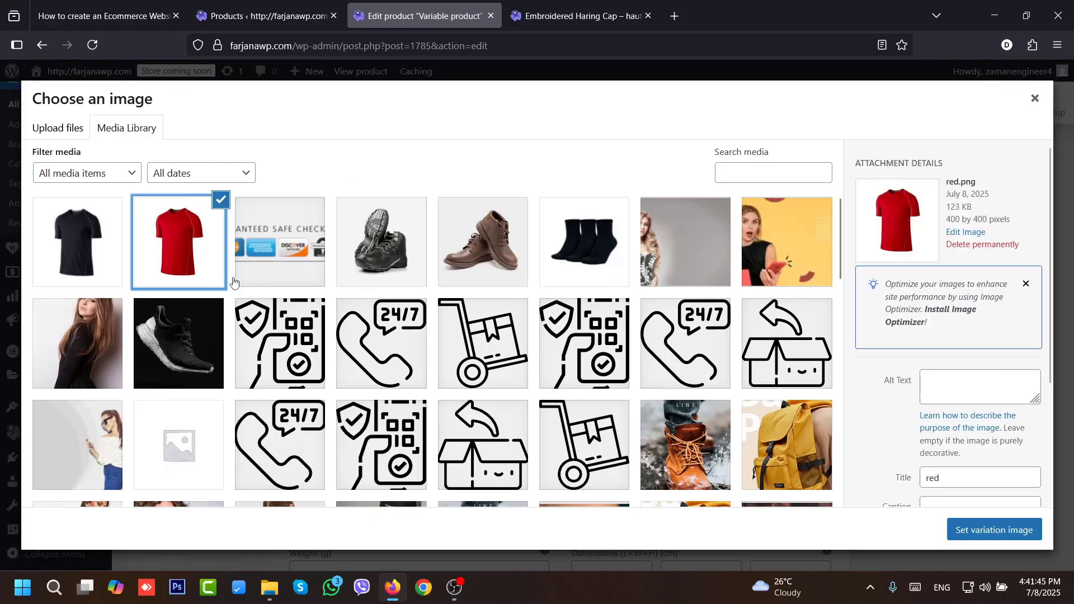
{"action": "left_click", "coordinate": [960, 525]}
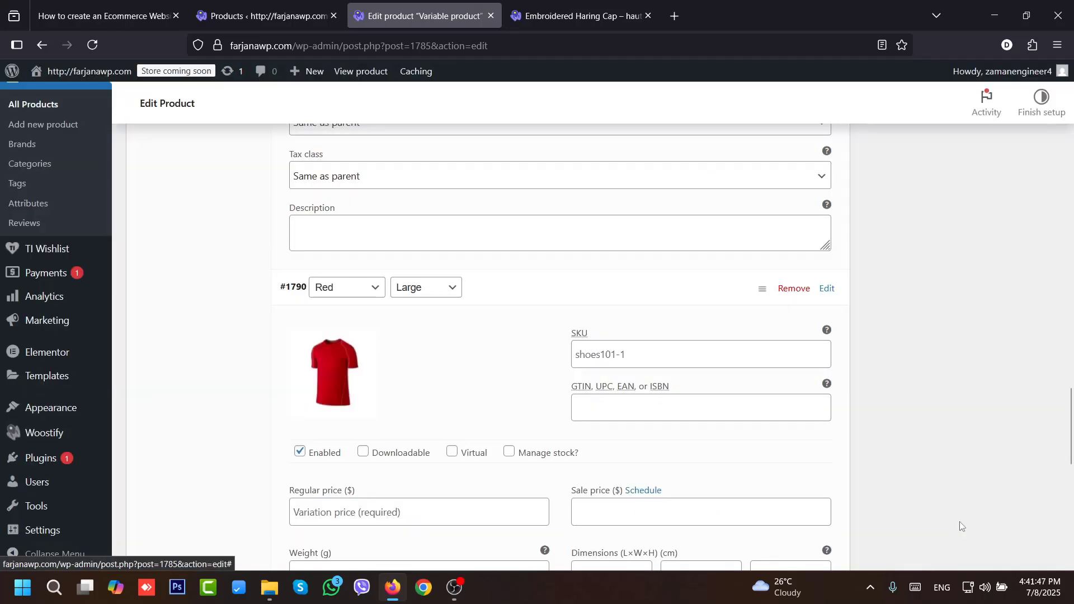
{"action": "left_click", "coordinate": [509, 452]}
{"action": "scroll", "coordinate": [545, 314], "scroll_direction": "down", "scroll_amount": 5}
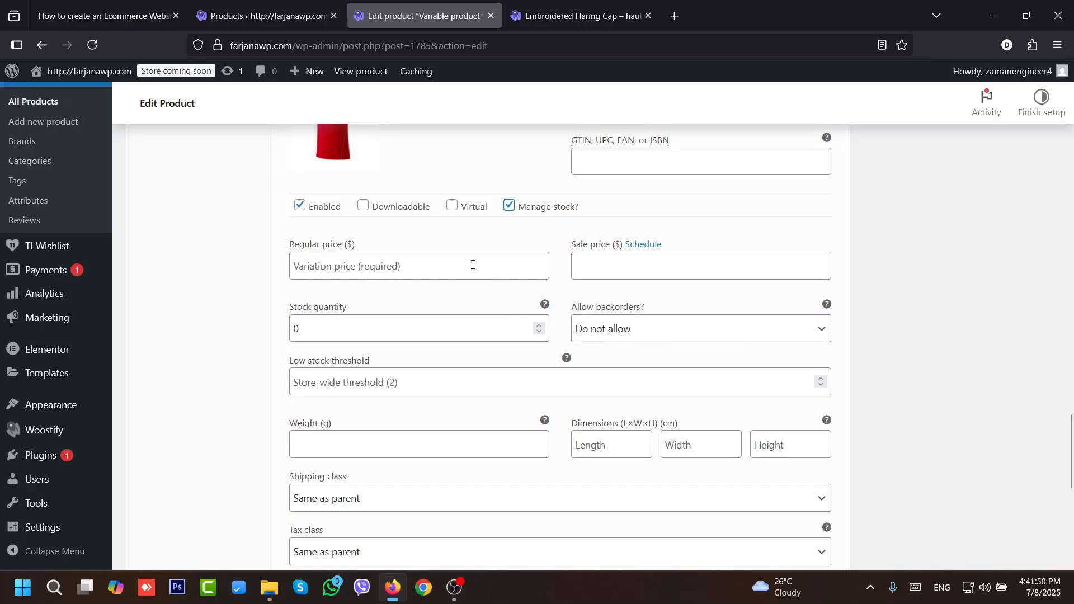
{"action": "left_click", "coordinate": [473, 265]}
{"action": "type", "text": "24"}
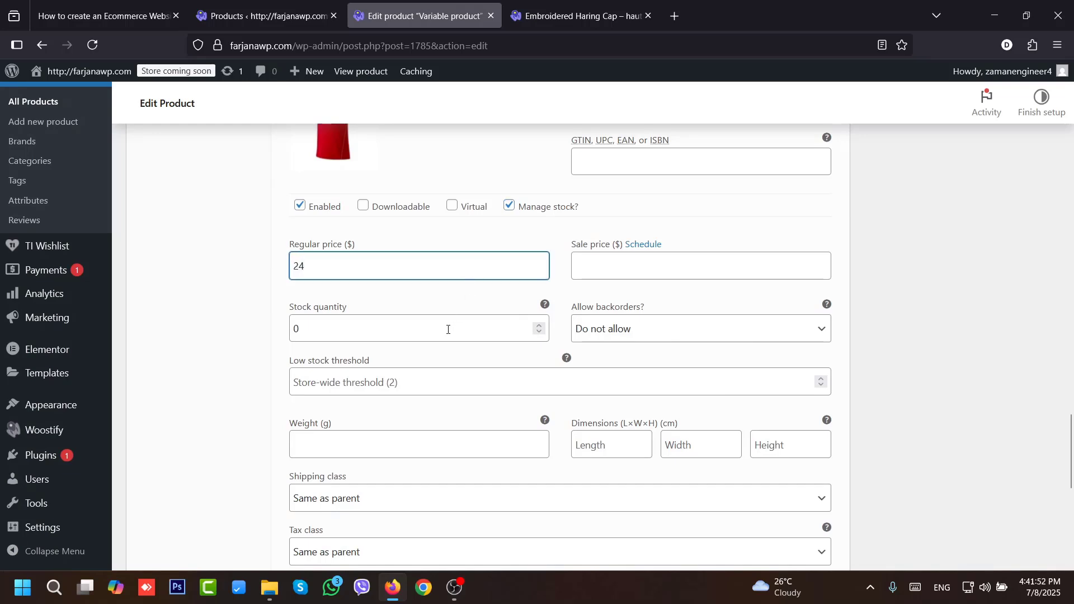
{"action": "double_click", "coordinate": [447, 329]}
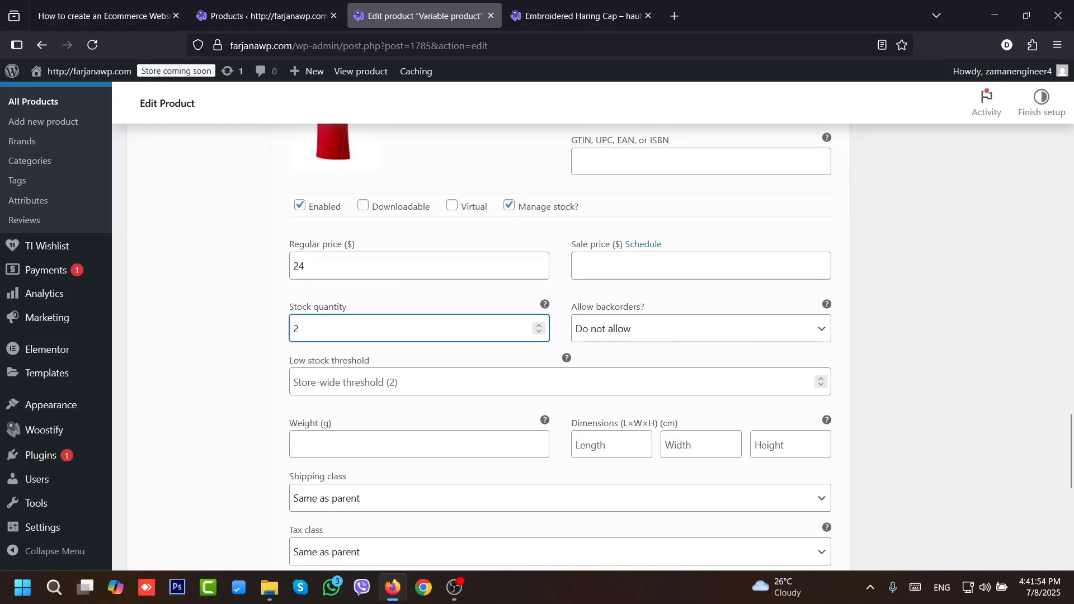
{"action": "type", "text": "25"}
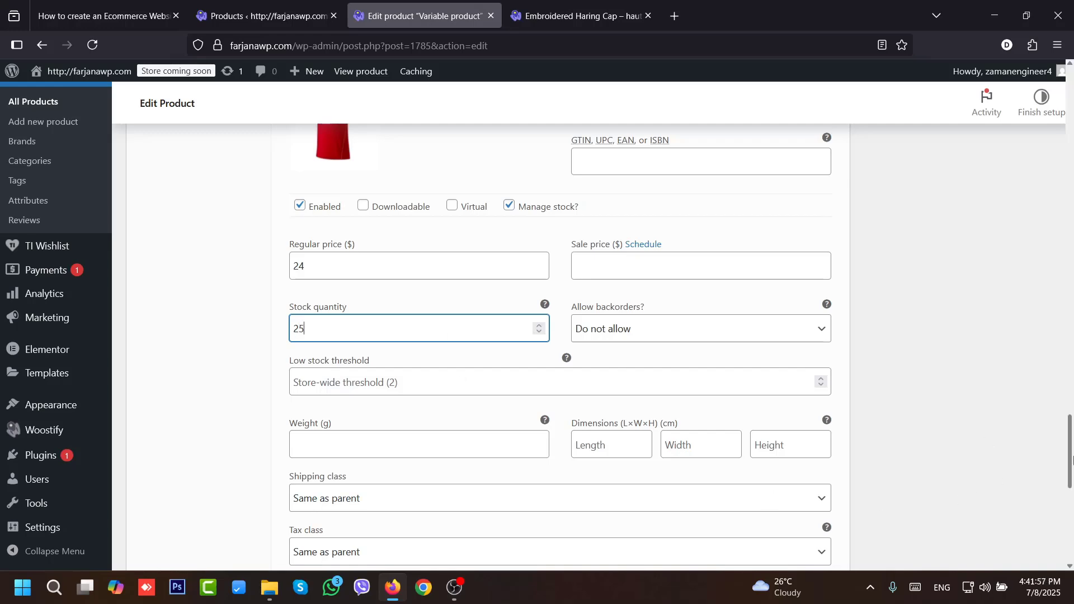
{"action": "scroll", "coordinate": [412, 423], "scroll_direction": "down", "scroll_amount": 4}
- Expand the Red/Small variation #1791 and save the variation changes
{"action": "left_click", "coordinate": [476, 438]}
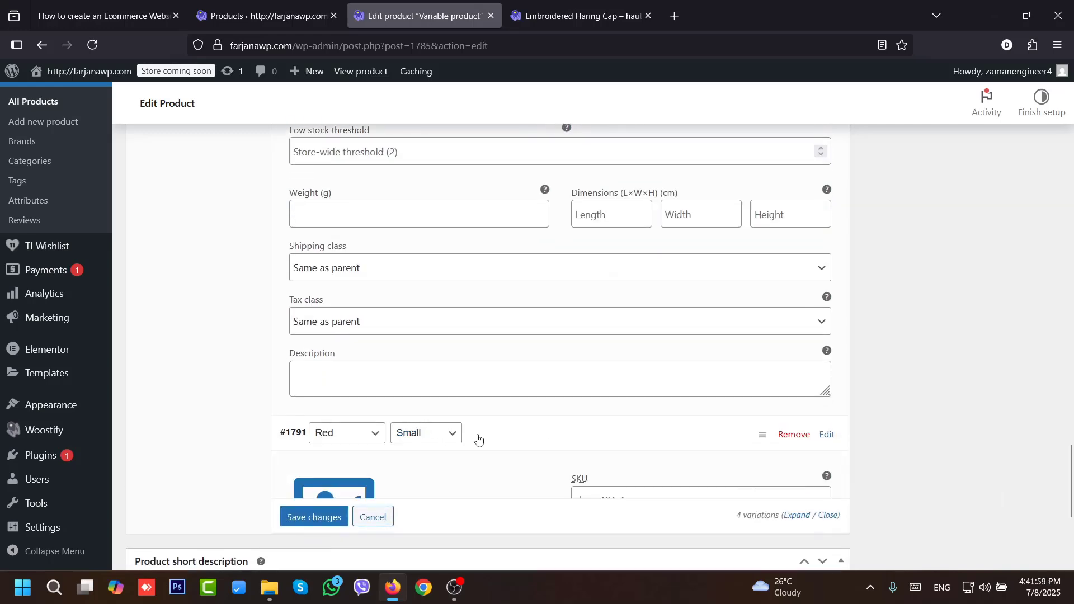
{"action": "left_click", "coordinate": [351, 513]}
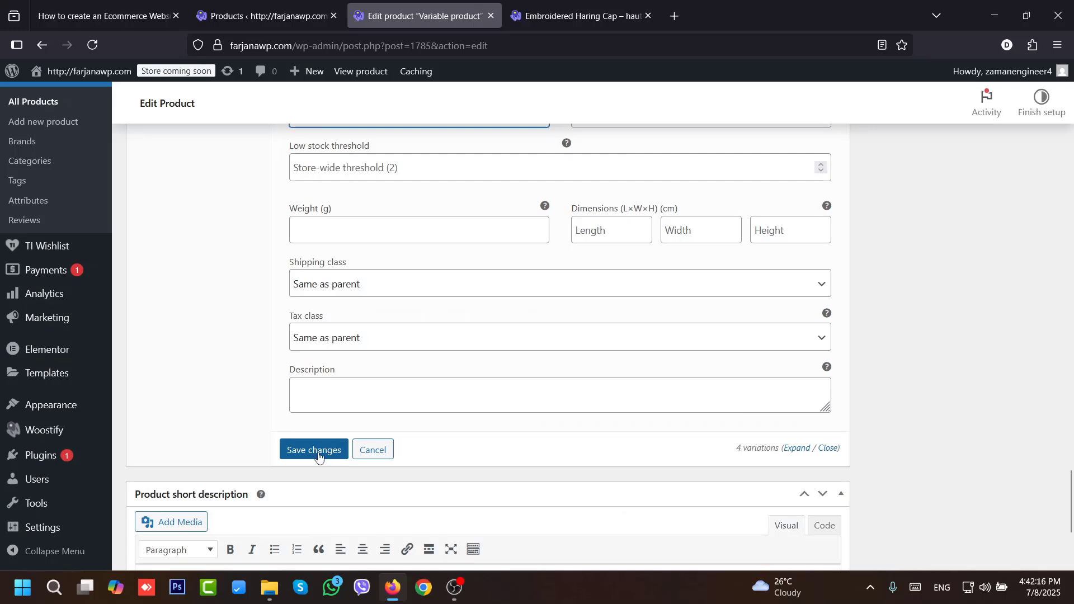
{"action": "left_click", "coordinate": [317, 450]}
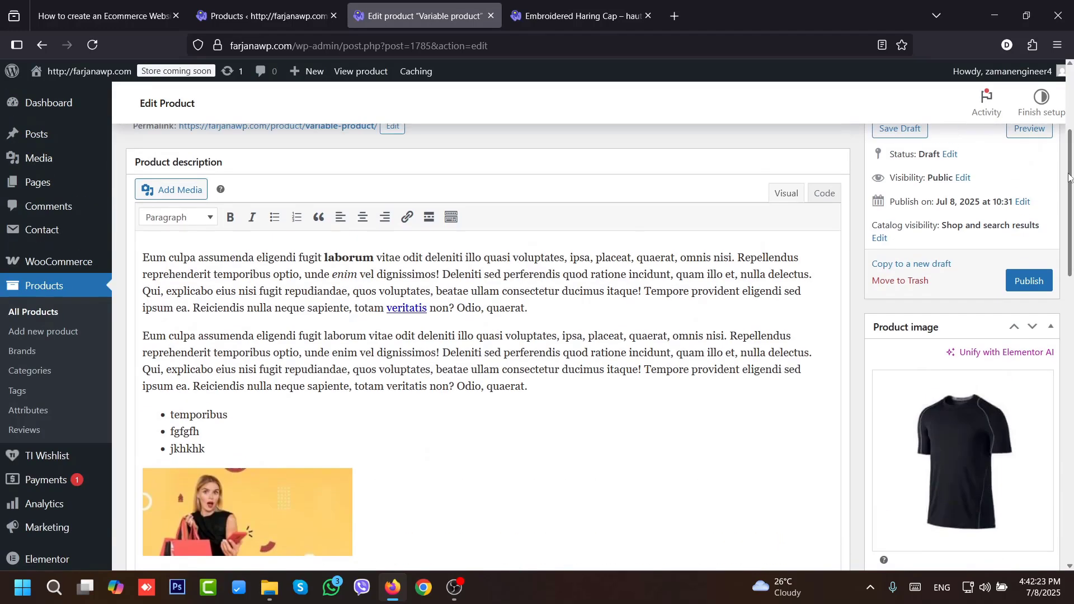
- Publish the variable product and open its live page in a new tab
{"action": "left_click", "coordinate": [1028, 281]}
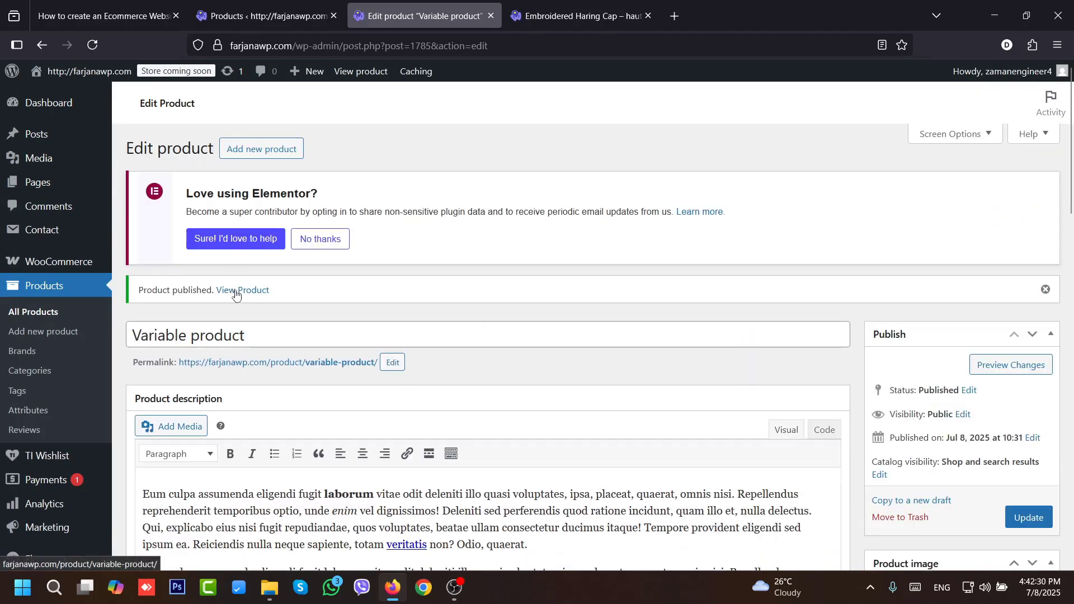
{"action": "middle_click", "coordinate": [235, 295]}
{"action": "left_click", "coordinate": [565, 18]}
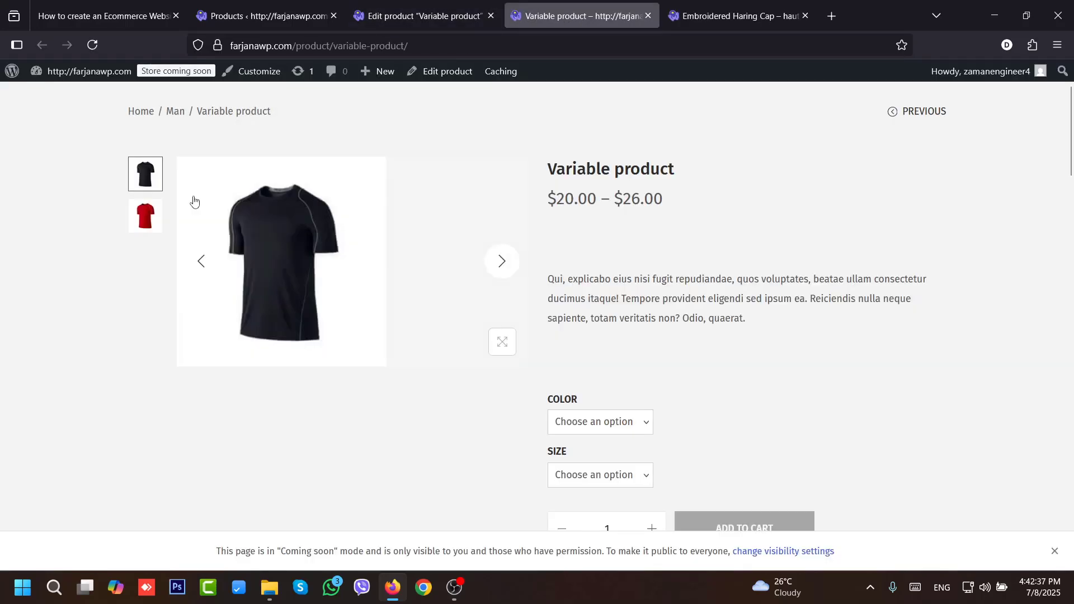
{"action": "left_click", "coordinate": [436, 14]}
- Set the default form values to Black and Large, save the variations and update the product
{"action": "scroll", "coordinate": [366, 384], "scroll_direction": "down", "scroll_amount": 15}
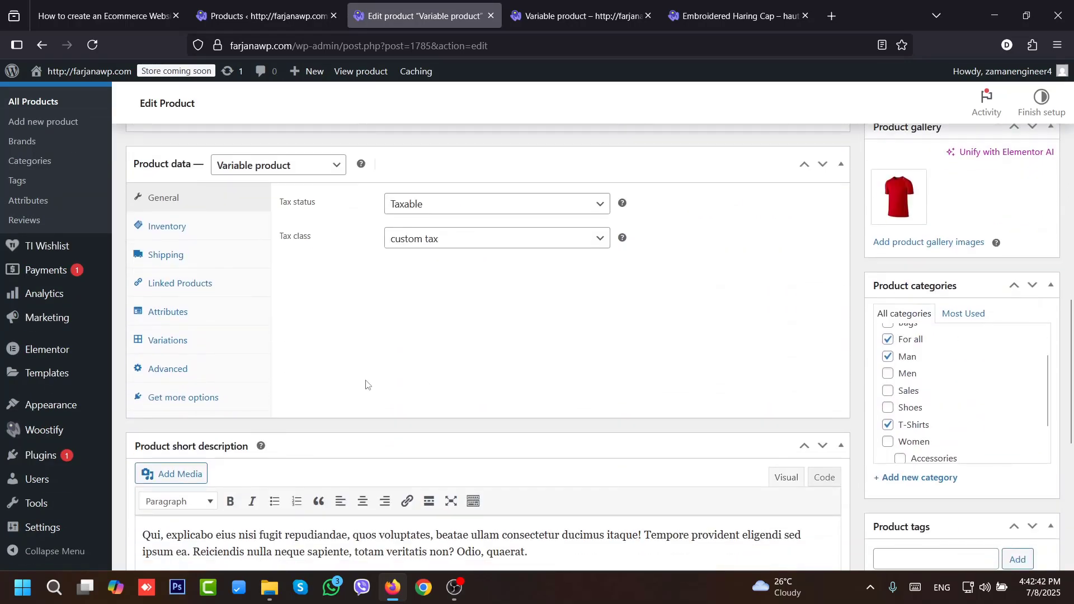
{"action": "left_click", "coordinate": [186, 339]}
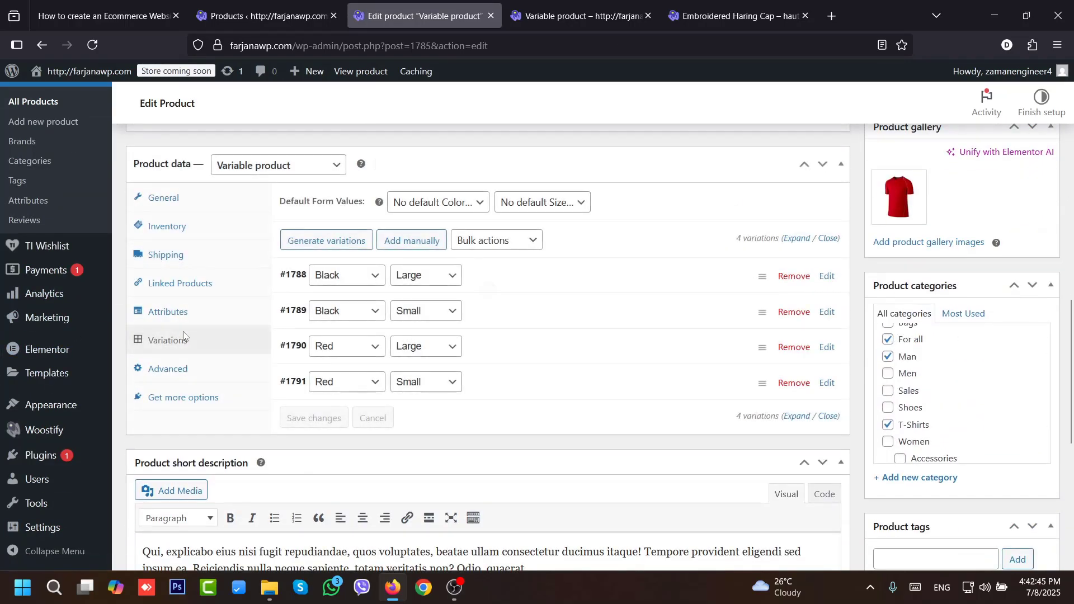
{"action": "left_click", "coordinate": [418, 204]}
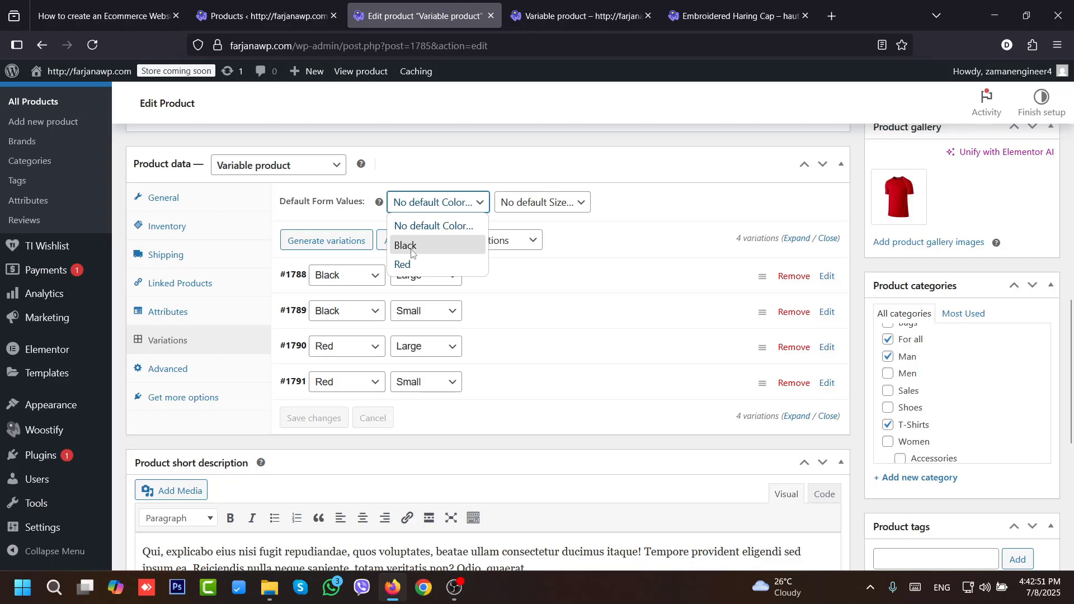
{"action": "left_click", "coordinate": [429, 246]}
{"action": "left_click", "coordinate": [512, 206]}
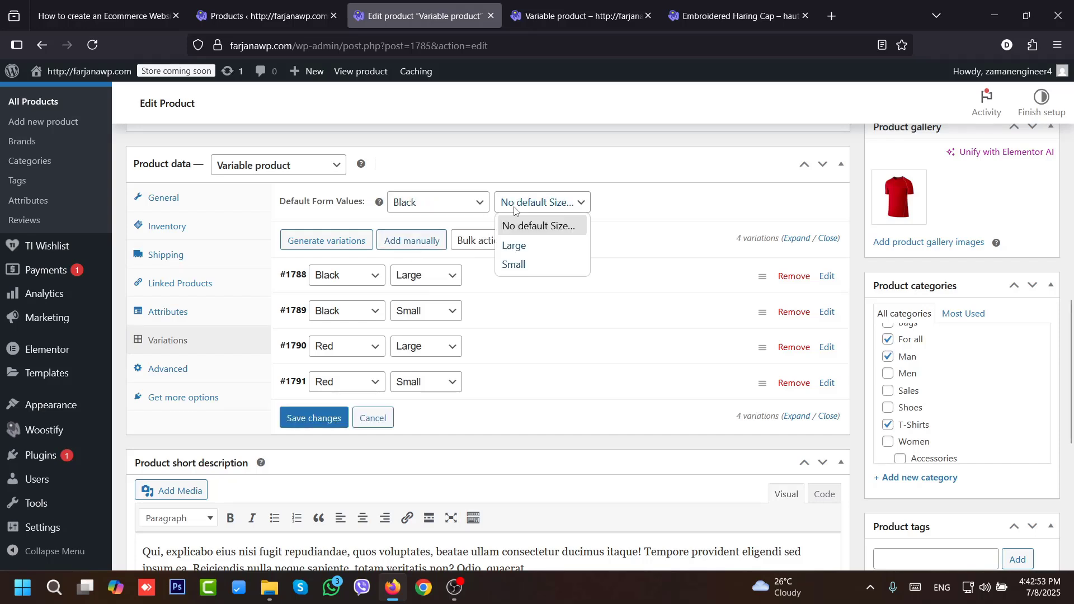
{"action": "left_click", "coordinate": [522, 247]}
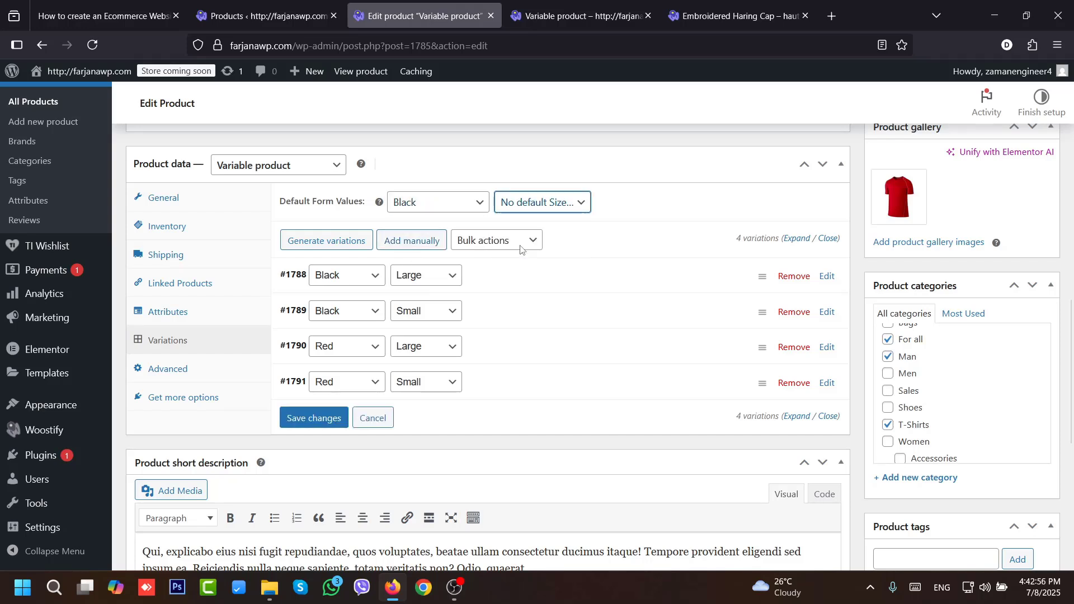
{"action": "left_click", "coordinate": [315, 417]}
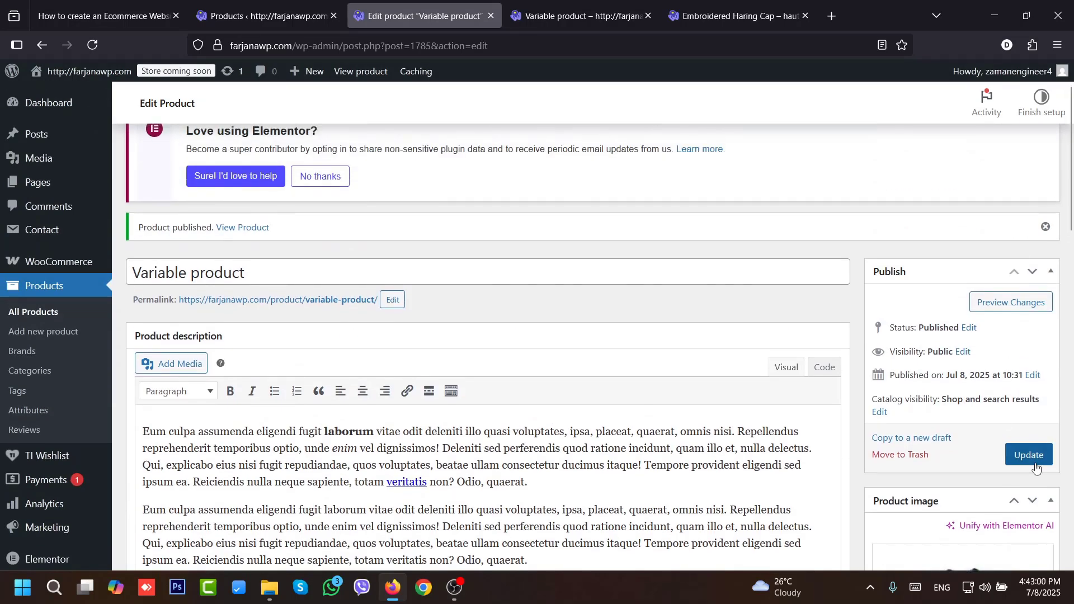
{"action": "left_click", "coordinate": [1032, 458]}
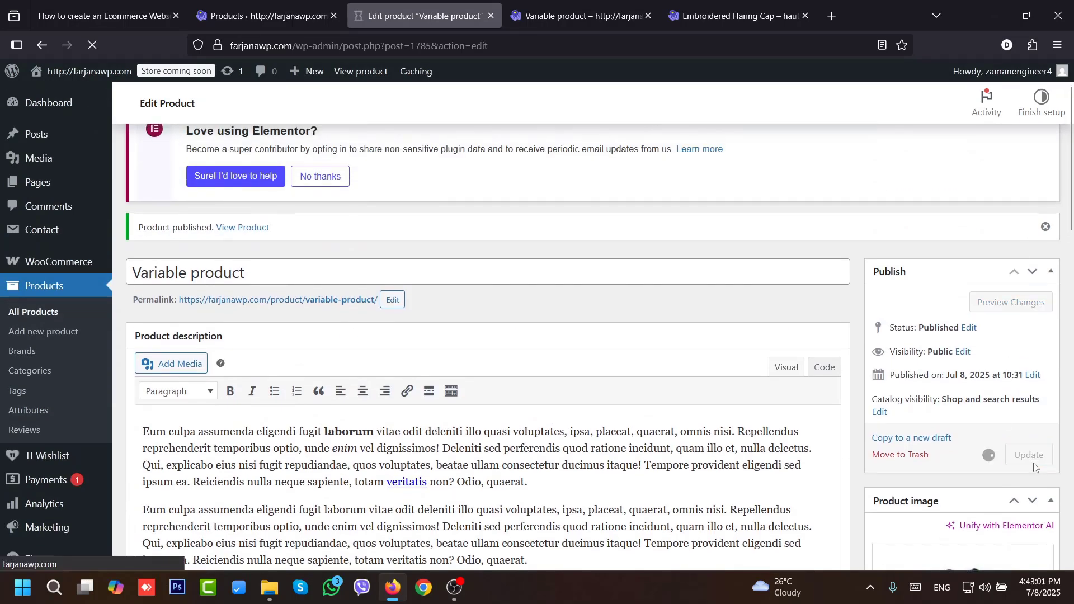
- Check the storefront page's price range and reload it to pick up the new defaults
{"action": "left_click", "coordinate": [573, 20]}
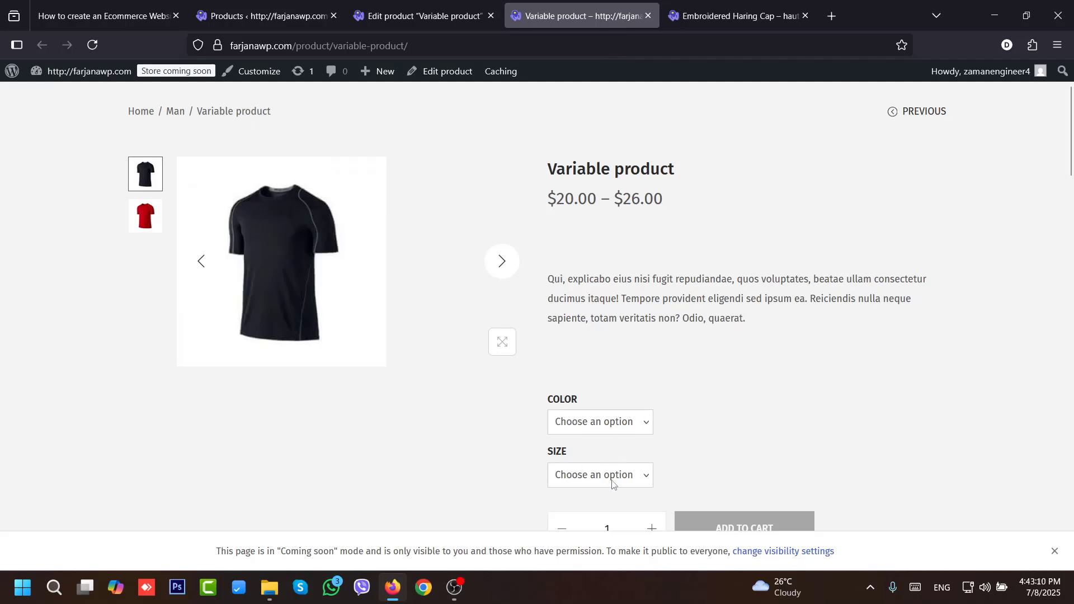
{"action": "scroll", "coordinate": [1070, 186], "scroll_direction": "down", "scroll_amount": 3}
{"action": "left_click_drag", "start_coordinate": [1071, 186], "coordinate": [1065, 152]}
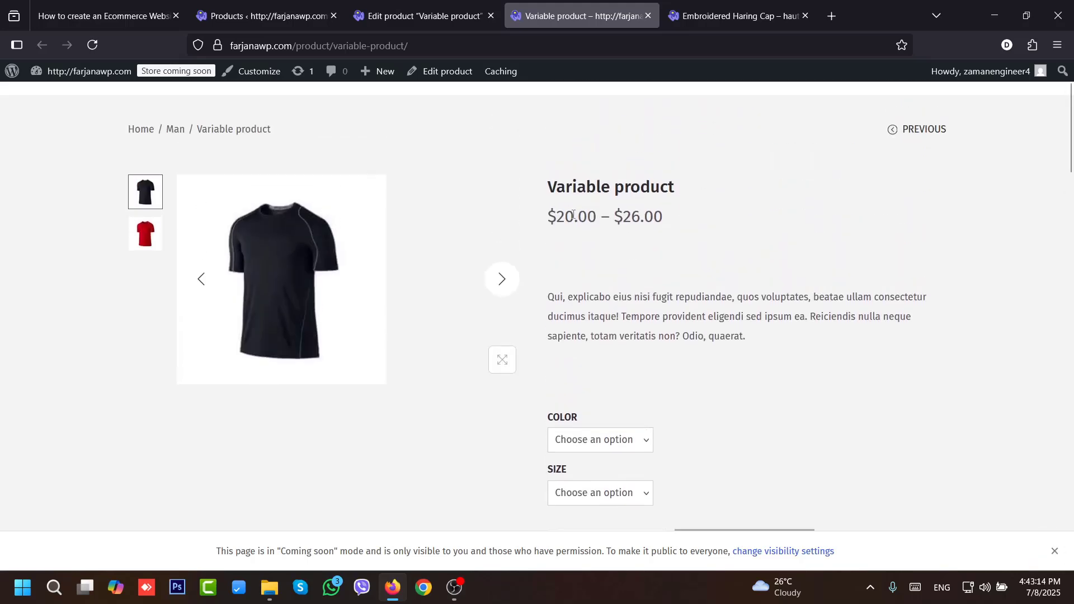
{"action": "triple_click", "coordinate": [572, 215]}
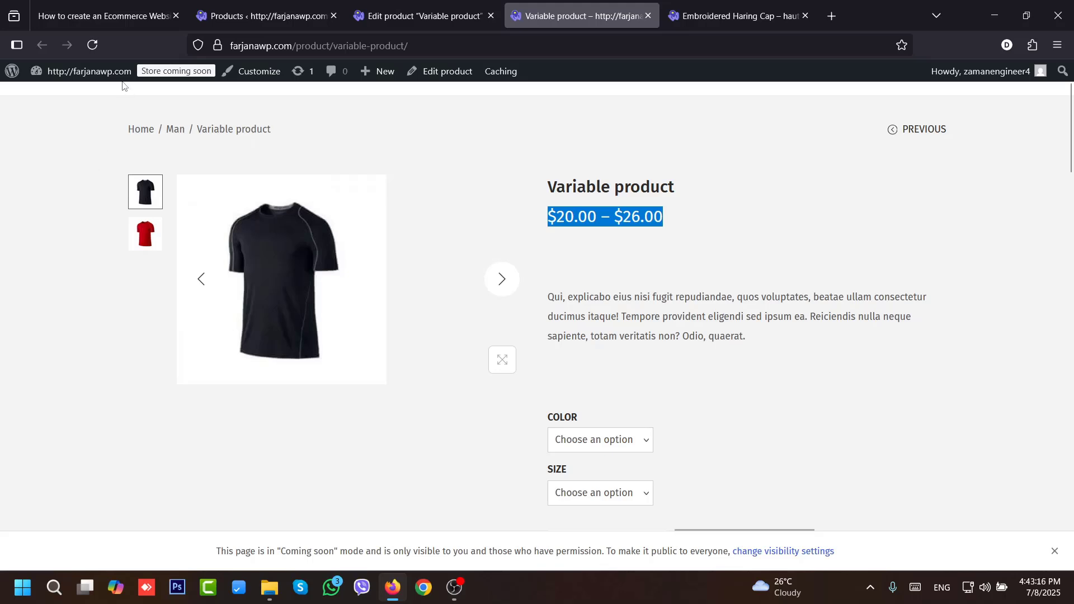
{"action": "left_click", "coordinate": [93, 45]}
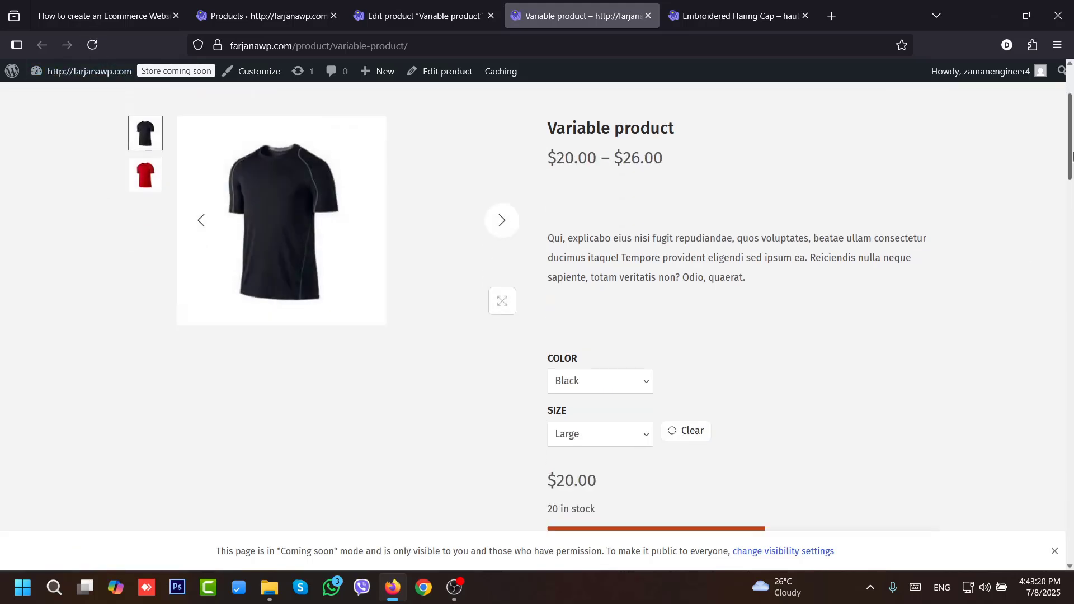
{"action": "left_click_drag", "start_coordinate": [1073, 153], "coordinate": [1071, 162]}
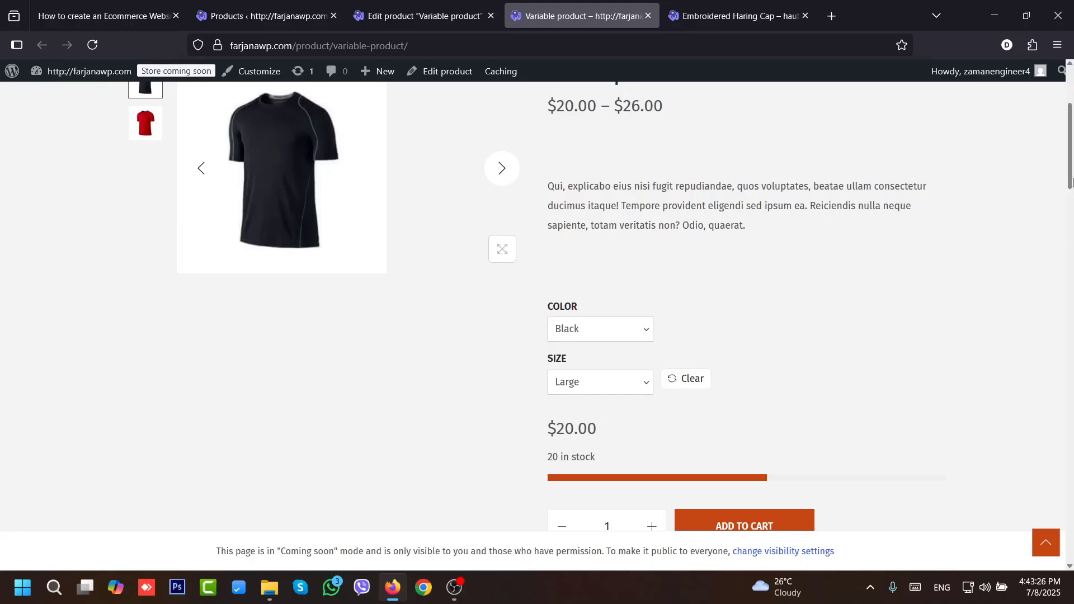
{"action": "left_click_drag", "start_coordinate": [1068, 158], "coordinate": [1071, 125]}
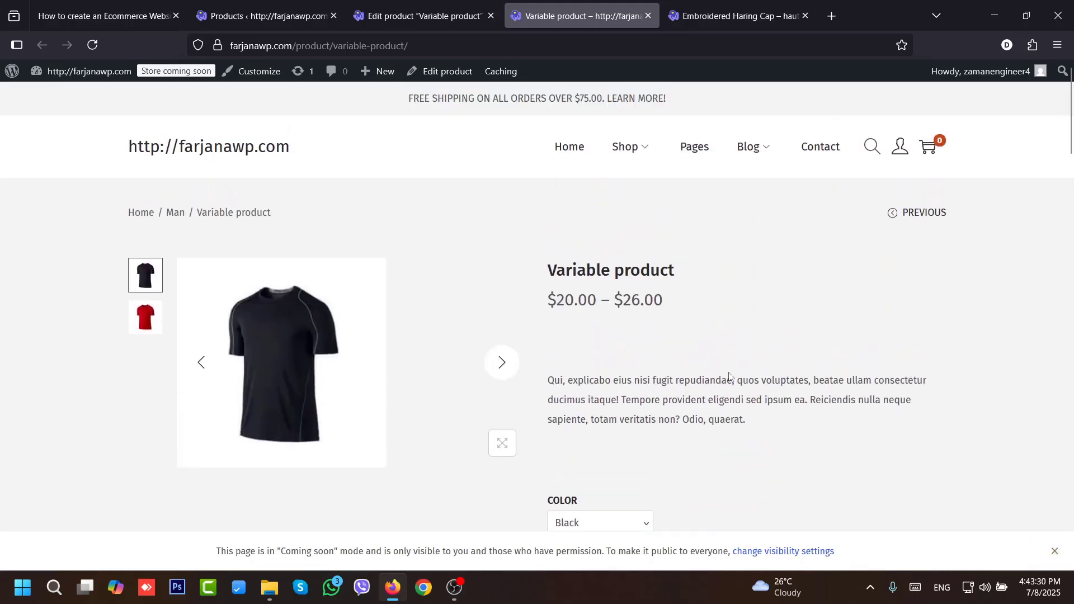
{"action": "scroll", "coordinate": [646, 364], "scroll_direction": "down", "scroll_amount": 2}
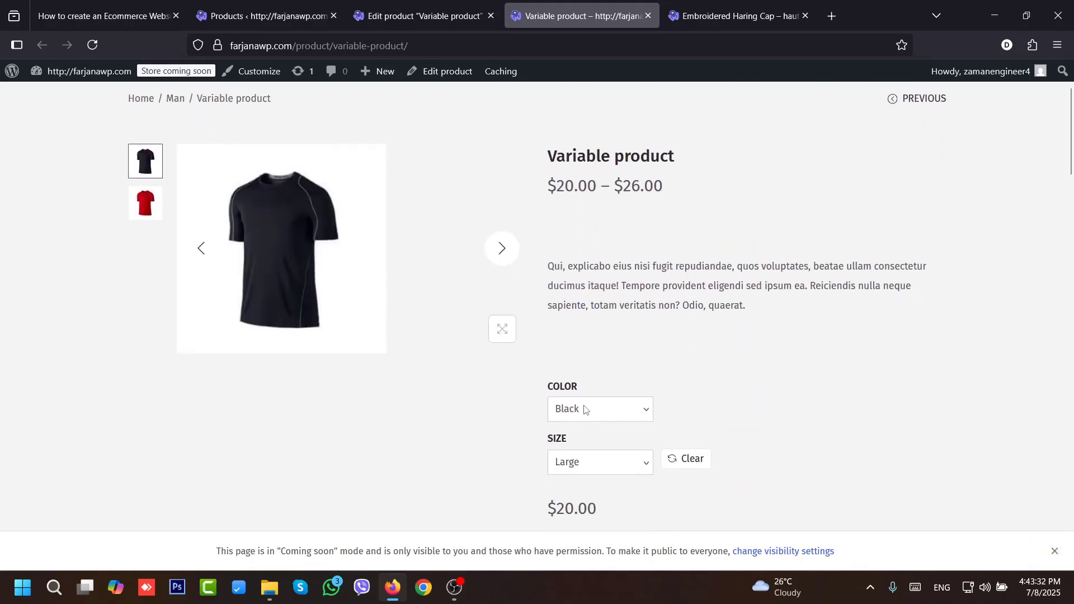
- Try Red and Small to see their prices, then set the colour back to Black
{"action": "left_click", "coordinate": [574, 410]}
{"action": "left_click", "coordinate": [577, 469]}
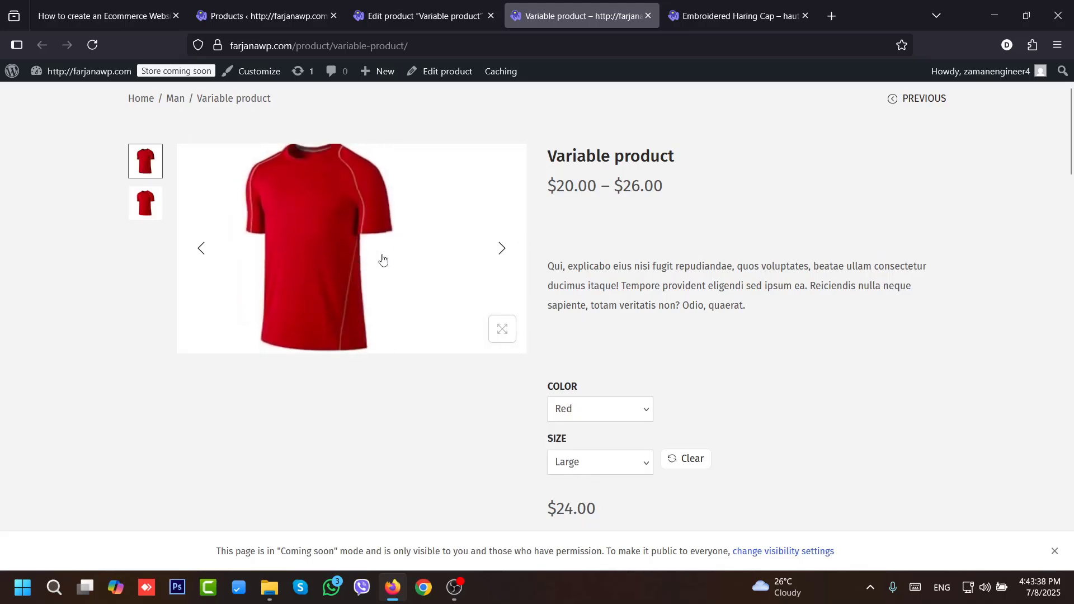
{"action": "scroll", "coordinate": [682, 397], "scroll_direction": "down", "scroll_amount": 2}
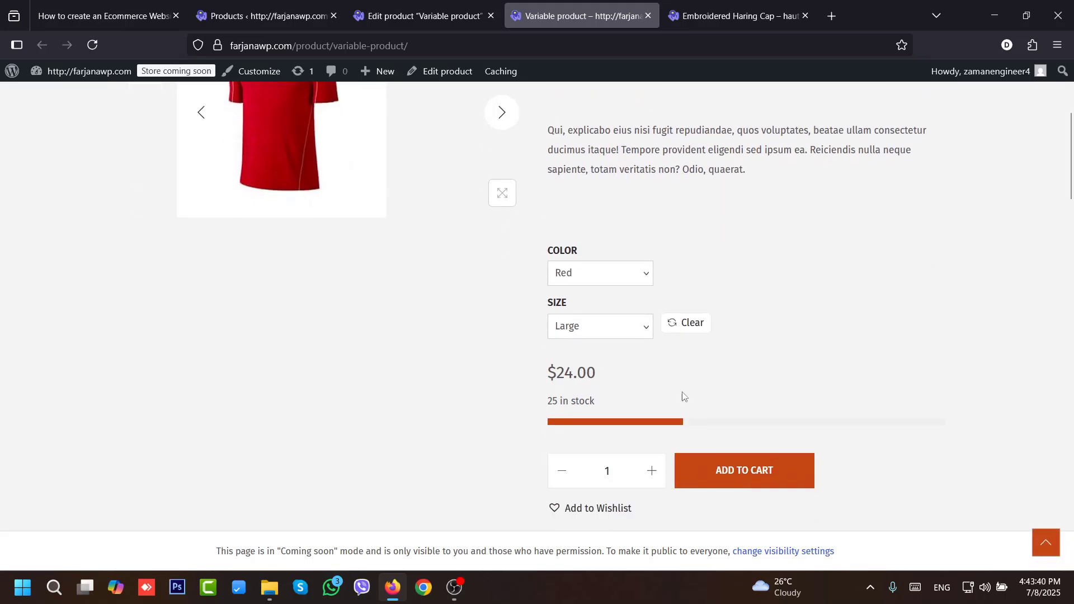
{"action": "left_click", "coordinate": [611, 334]}
{"action": "left_click", "coordinate": [594, 384]}
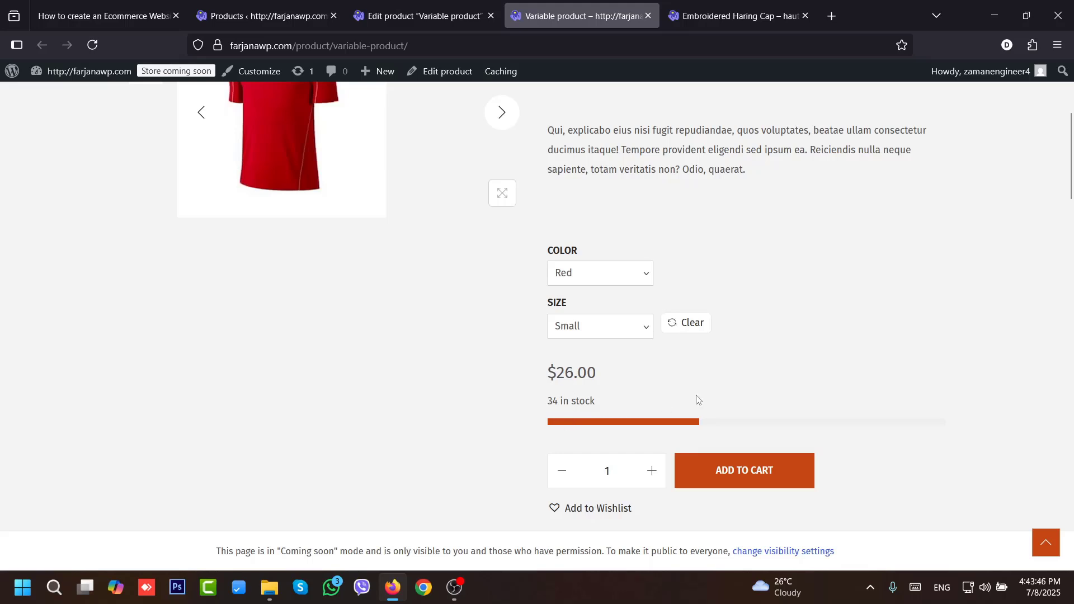
{"action": "left_click", "coordinate": [625, 283]}
{"action": "left_click", "coordinate": [608, 297]}
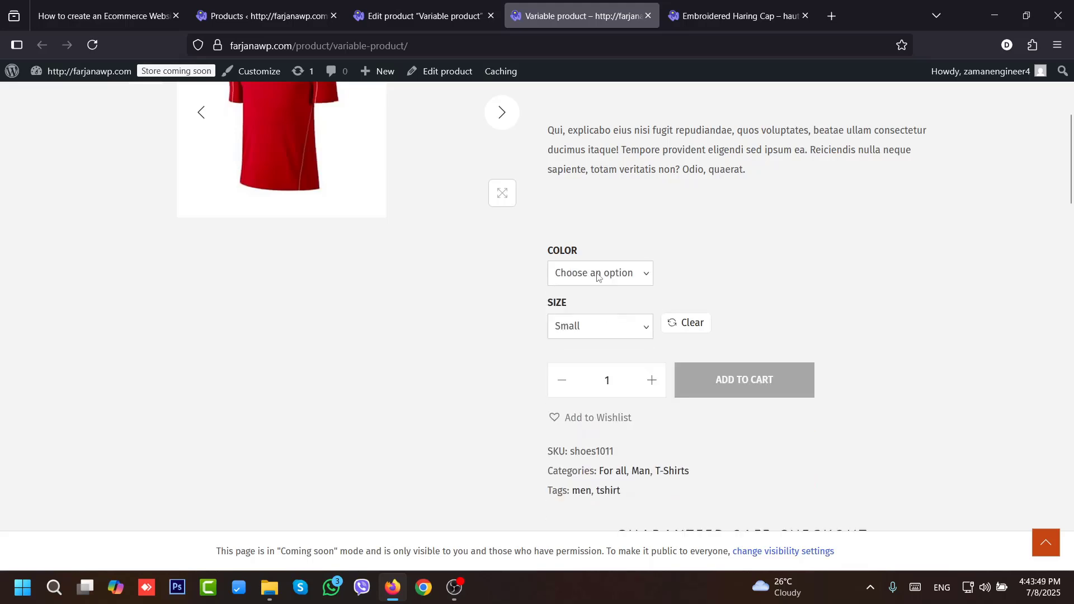
{"action": "left_click", "coordinate": [565, 274]}
{"action": "left_click", "coordinate": [586, 314]}
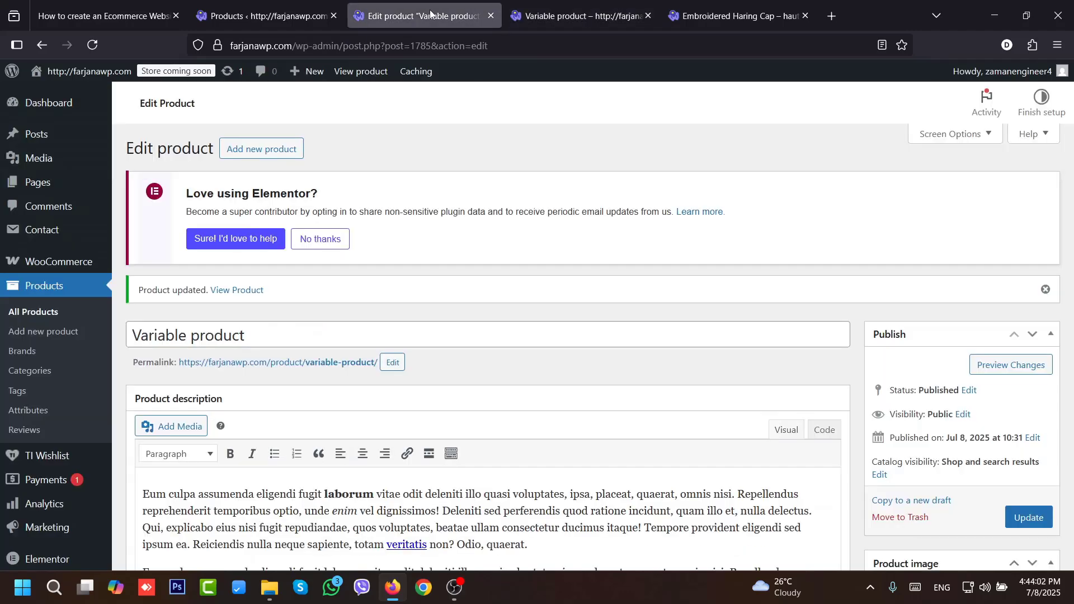
- Copy the variable product to a new draft and retitle the copy 'Affiliate Product'
{"action": "scroll", "coordinate": [917, 375], "scroll_direction": "down", "scroll_amount": 2}
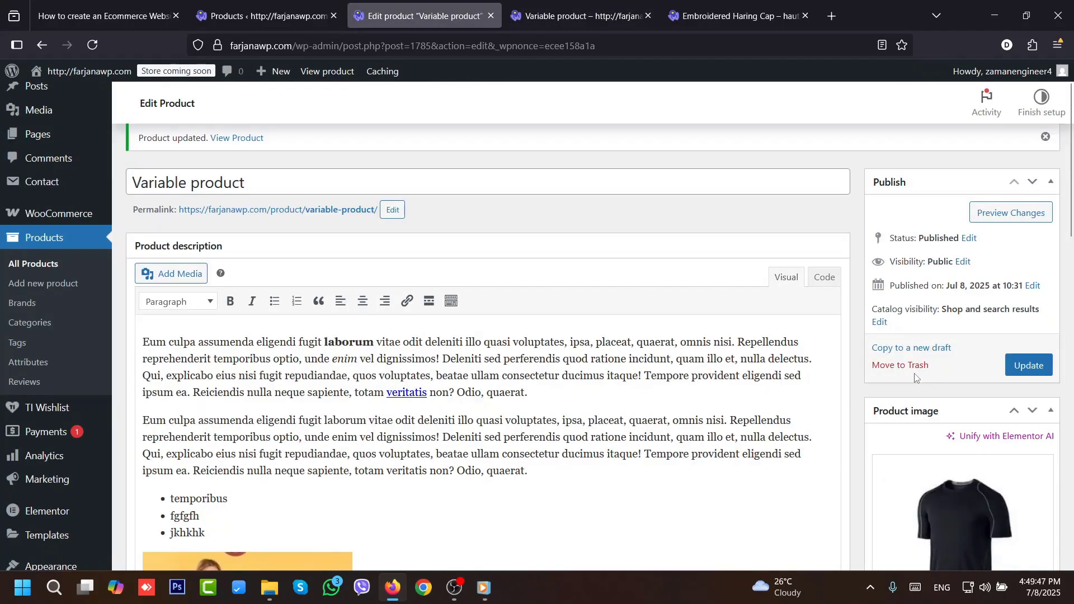
{"action": "left_click", "coordinate": [892, 353]}
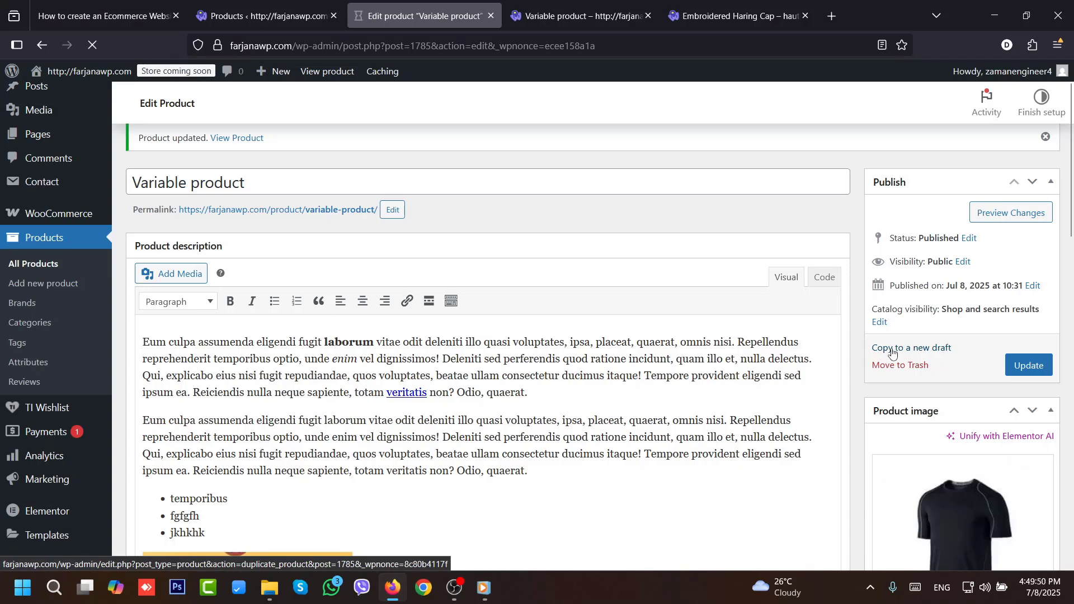
{"action": "left_click", "coordinate": [218, 188]}
{"action": "double_click", "coordinate": [220, 190]}
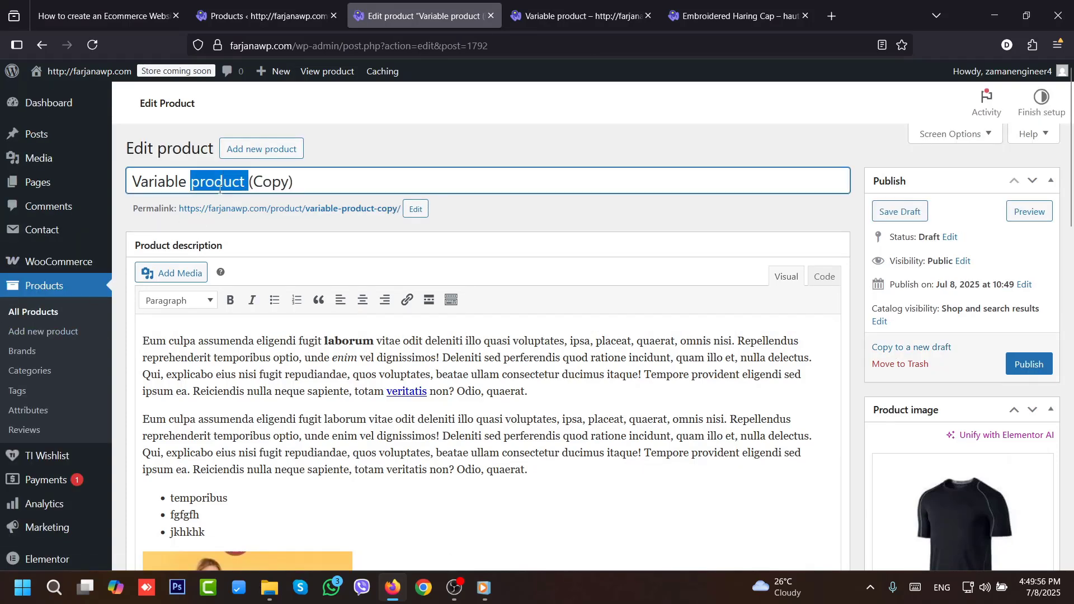
{"action": "triple_click", "coordinate": [264, 178]}
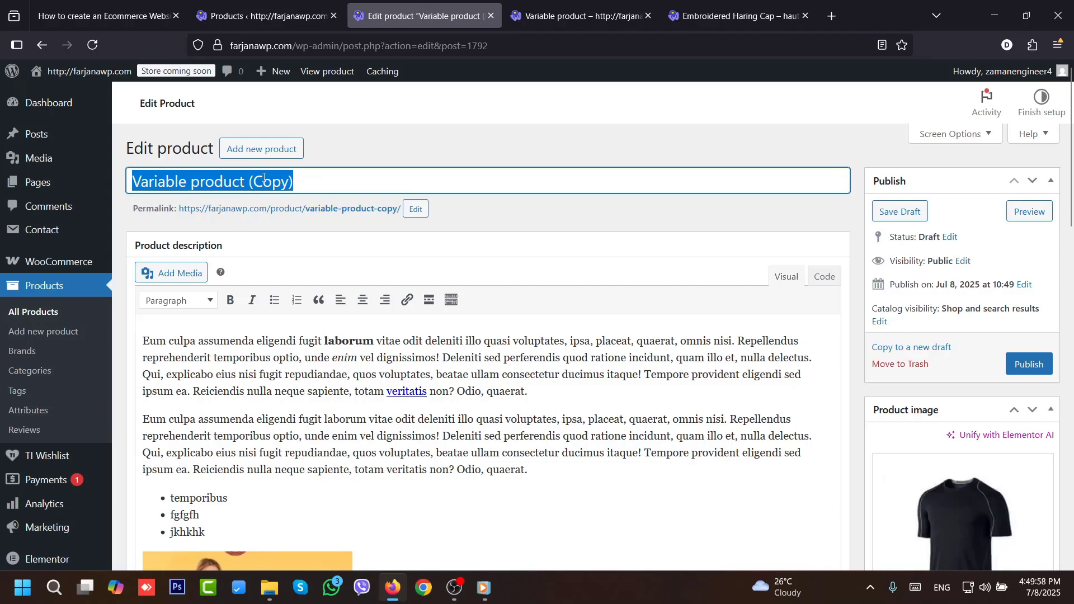
{"action": "type", "text": "Affiliate Product"}
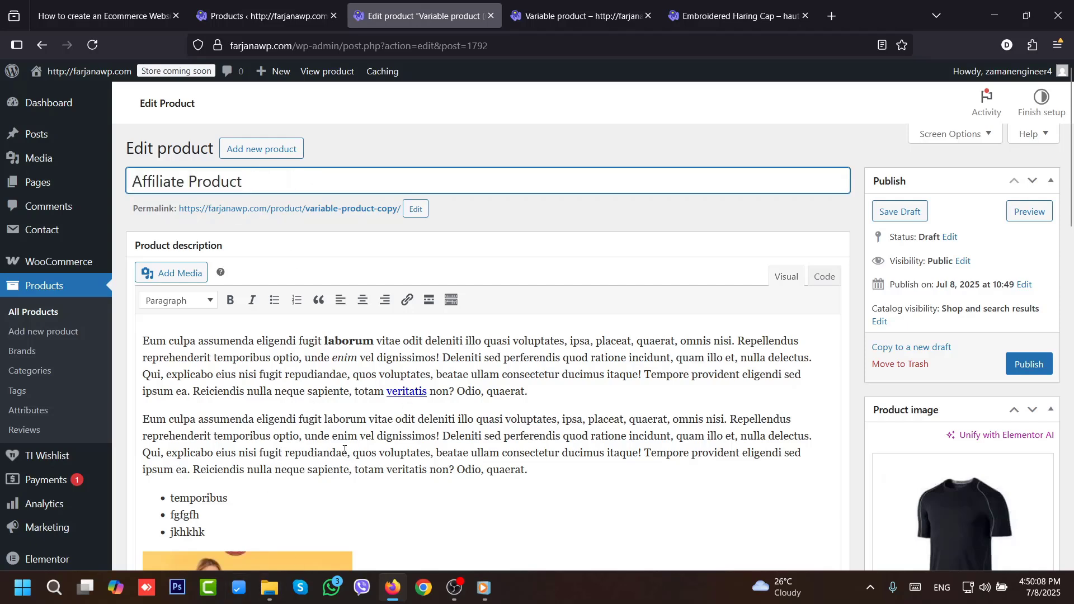
{"action": "left_click_drag", "start_coordinate": [1068, 198], "coordinate": [1071, 320]}
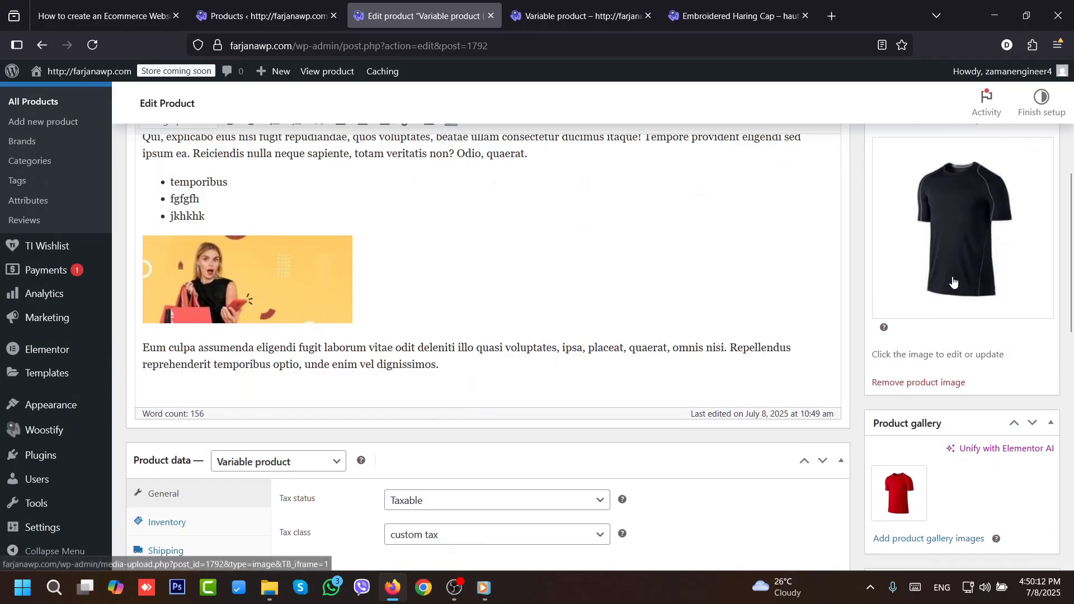
- Upload watch.jpg and set it as the product image
{"action": "left_click", "coordinate": [954, 294]}
{"action": "left_click", "coordinate": [520, 334]}
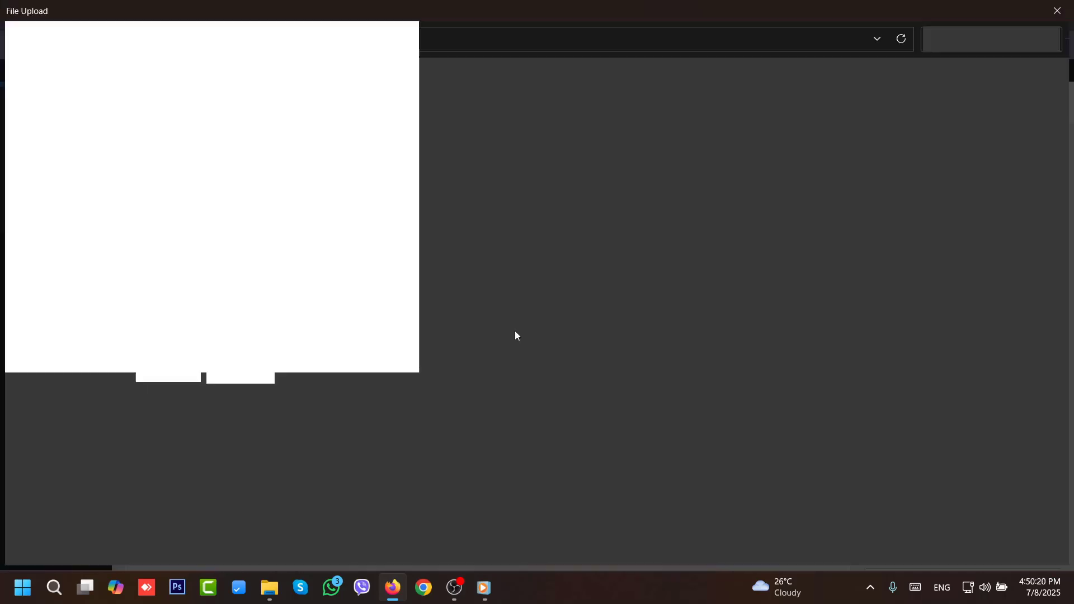
{"action": "left_click", "coordinate": [225, 356]}
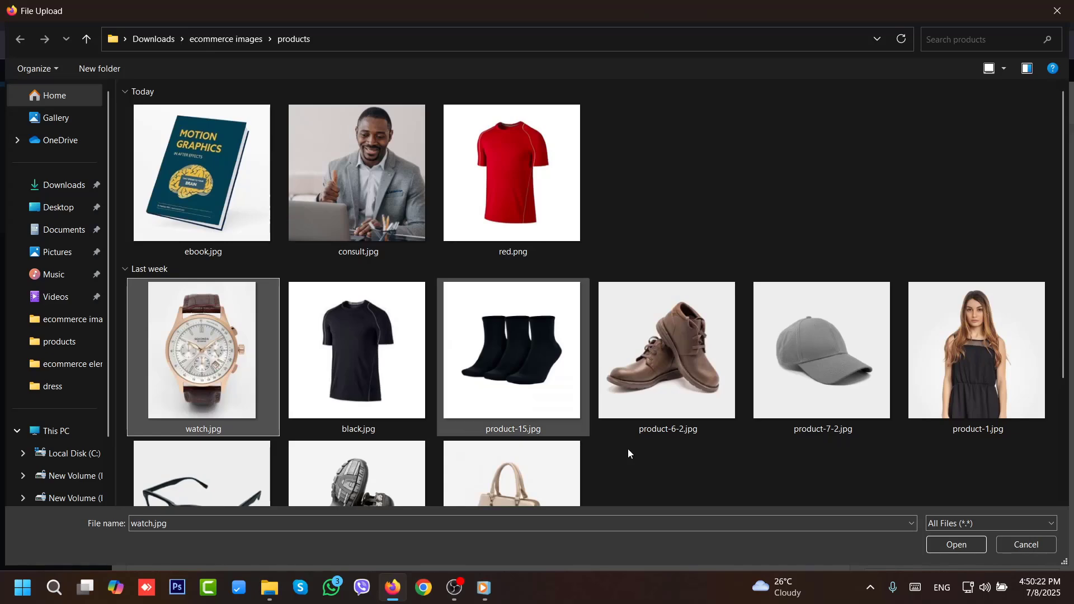
{"action": "left_click", "coordinate": [965, 551]}
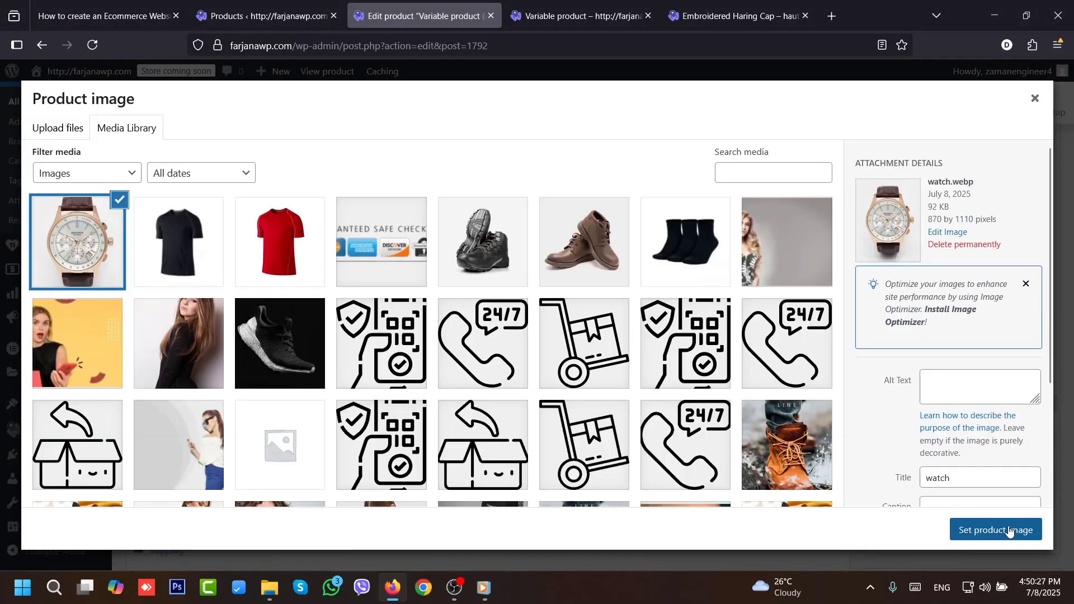
{"action": "left_click", "coordinate": [1007, 529]}
- Toggle the For all checkbox in the product categories
{"action": "scroll", "coordinate": [1001, 504], "scroll_direction": "down", "scroll_amount": 2}
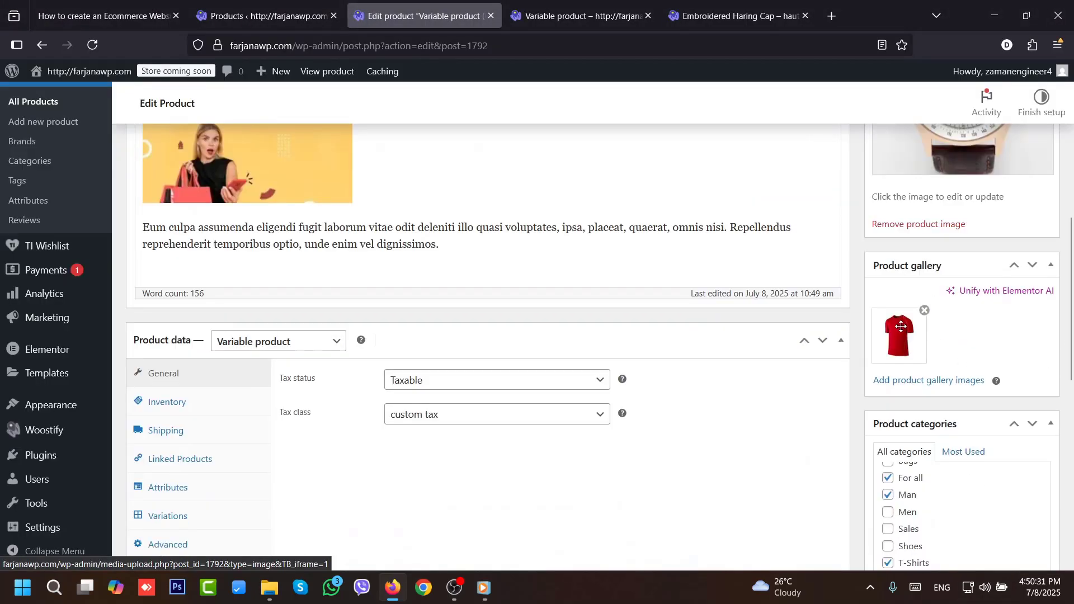
{"action": "scroll", "coordinate": [895, 358], "scroll_direction": "down", "scroll_amount": 2}
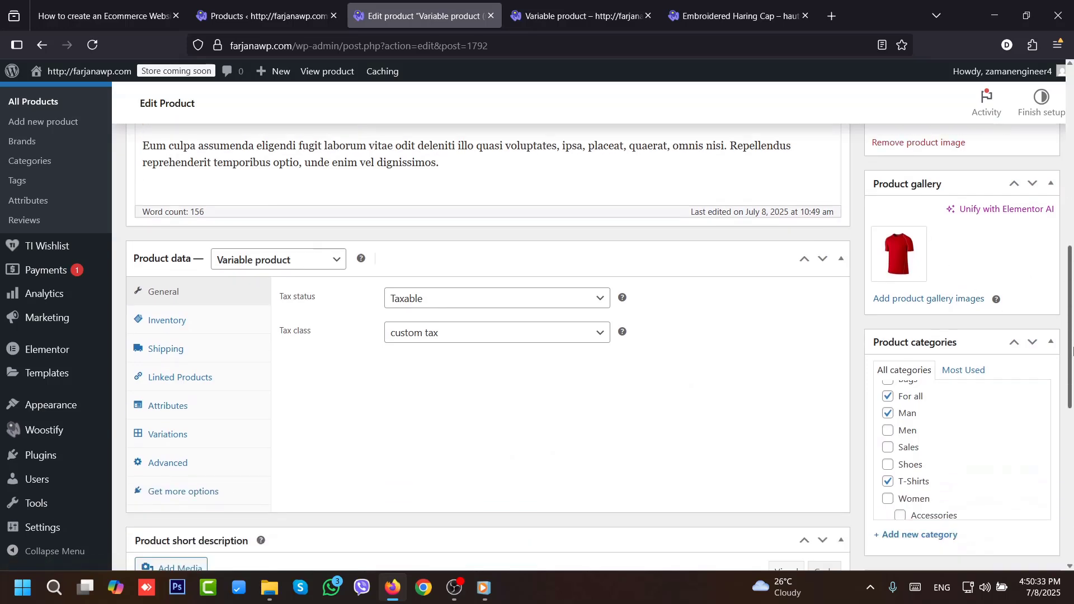
{"action": "scroll", "coordinate": [1058, 390], "scroll_direction": "down", "scroll_amount": 1}
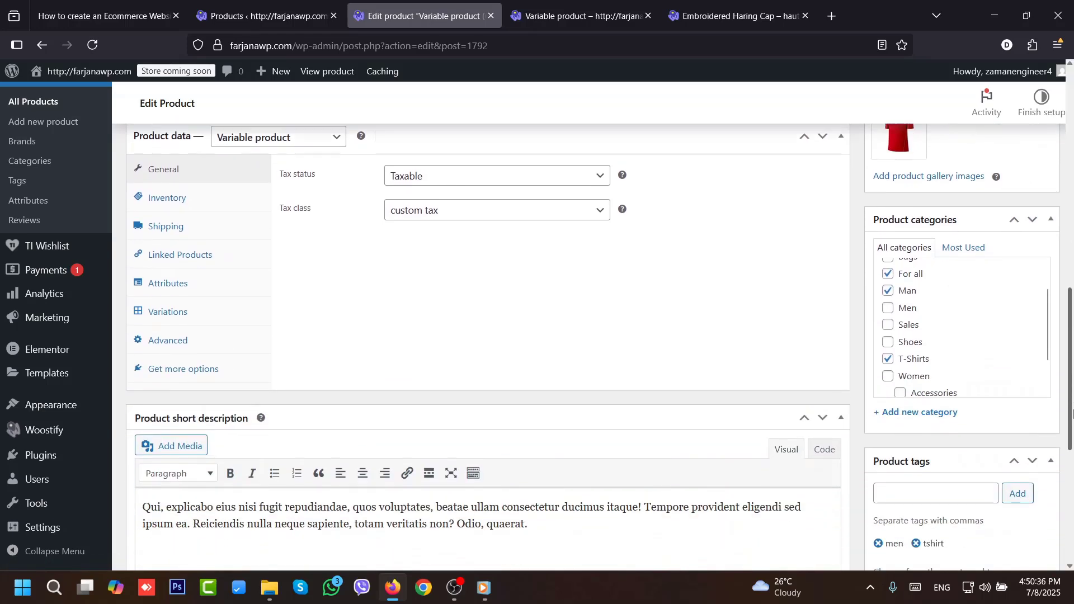
{"action": "scroll", "coordinate": [1059, 391], "scroll_direction": "up", "scroll_amount": 1}
{"action": "left_click_drag", "start_coordinate": [1049, 401], "coordinate": [1049, 415]}
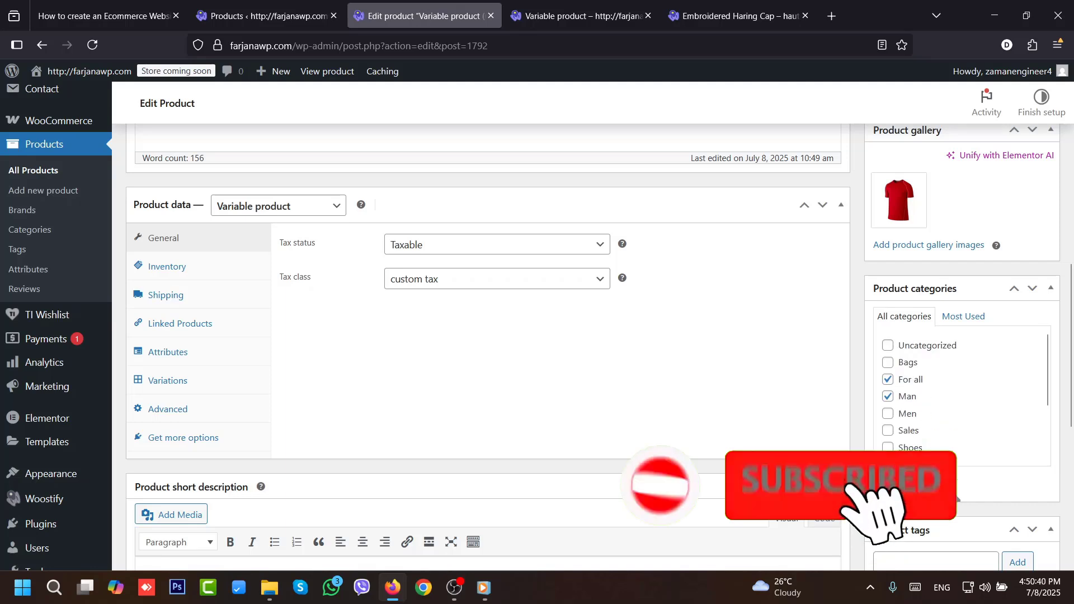
{"action": "left_click", "coordinate": [888, 380]}
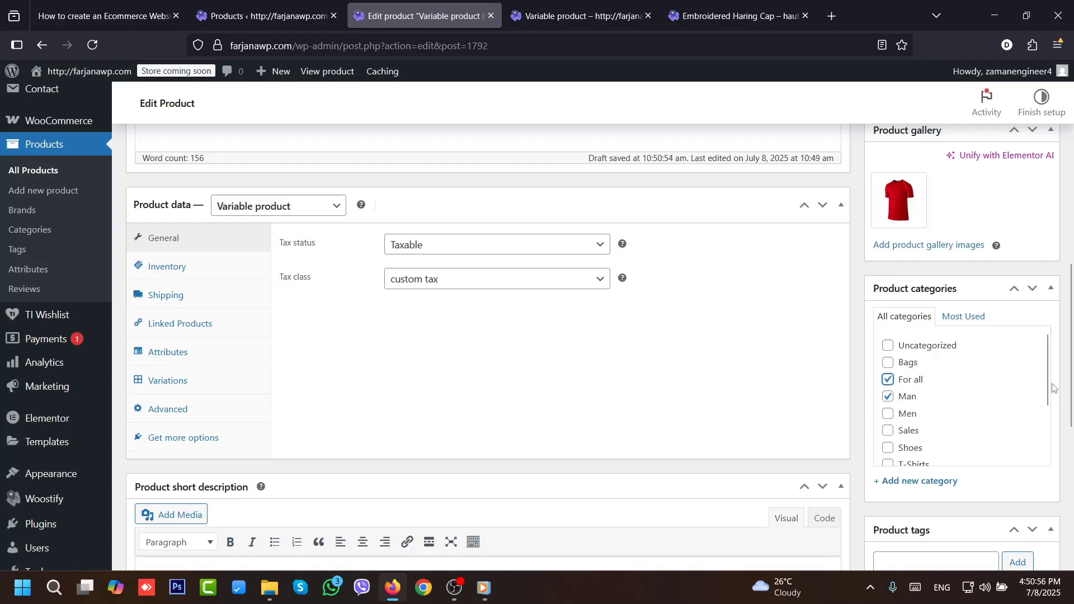
- Replace the tshirt tag with a watch tag
{"action": "scroll", "coordinate": [1072, 400], "scroll_direction": "down", "scroll_amount": 1}
{"action": "scroll", "coordinate": [1072, 400], "scroll_direction": "down", "scroll_amount": 2}
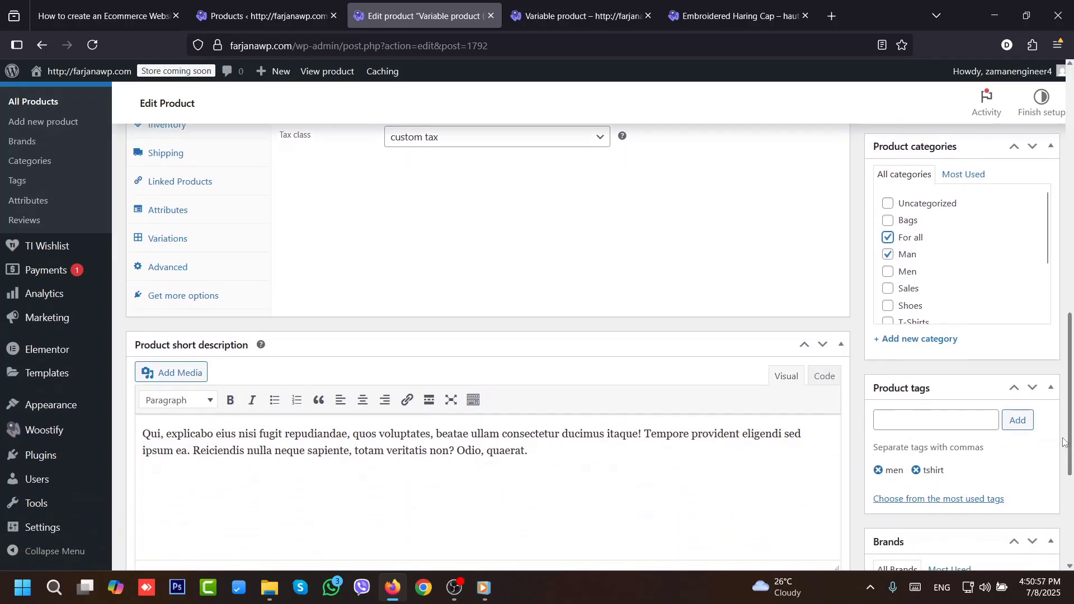
{"action": "left_click", "coordinate": [920, 470]}
{"action": "left_click", "coordinate": [922, 423]}
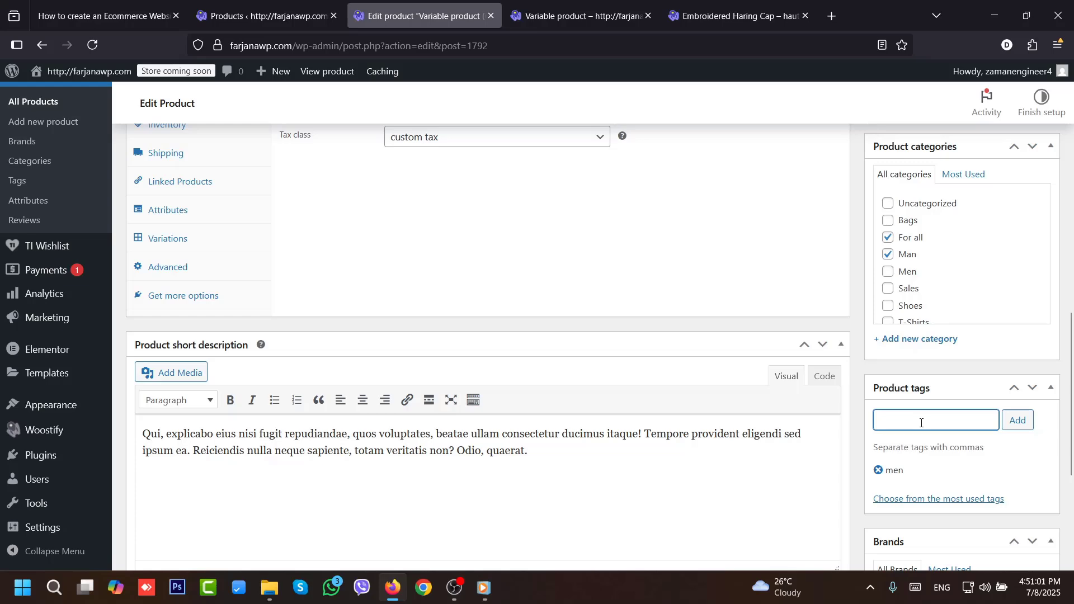
{"action": "type", "text": "w"}
{"action": "type", "text": "atch"}
{"action": "key", "text": "Return"}
{"action": "scroll", "coordinate": [1071, 442], "scroll_direction": "down", "scroll_amount": 4}
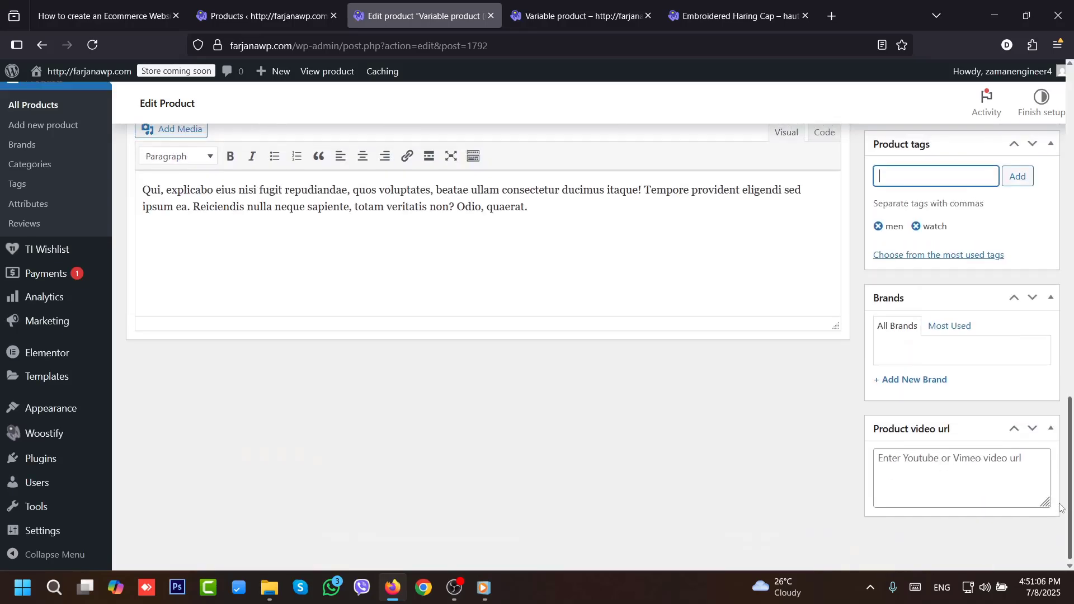
{"action": "scroll", "coordinate": [1071, 442], "scroll_direction": "up", "scroll_amount": 1}
{"action": "scroll", "coordinate": [1072, 442], "scroll_direction": "up", "scroll_amount": 4}
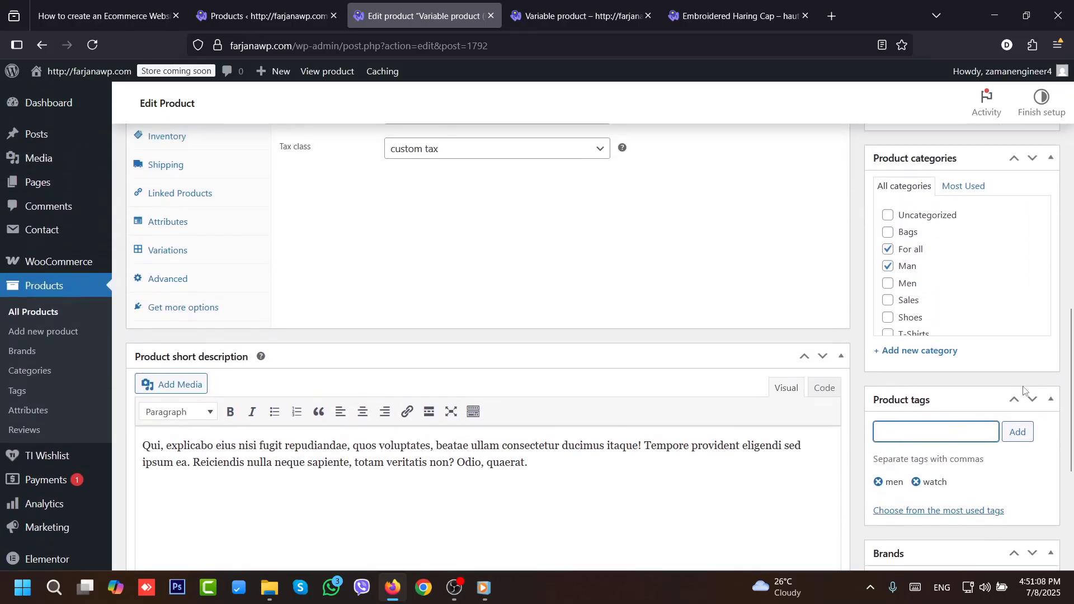
{"action": "left_click", "coordinate": [320, 482]}
{"action": "scroll", "coordinate": [291, 453], "scroll_direction": "up", "scroll_amount": 4}
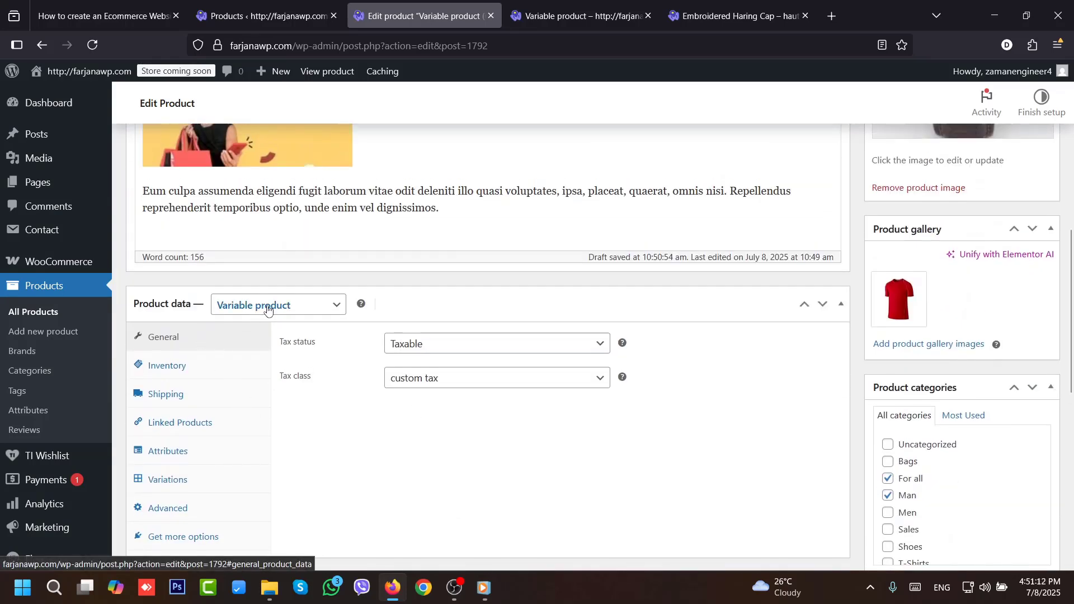
- Change the product type to External/Affiliate product
{"action": "left_click", "coordinate": [268, 309]}
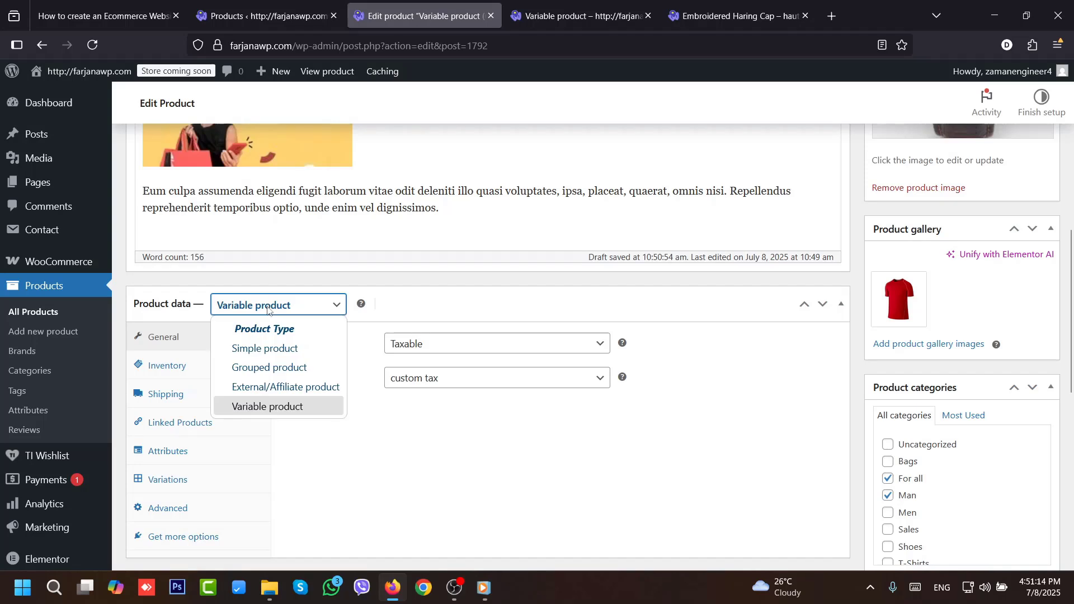
{"action": "left_click", "coordinate": [287, 386]}
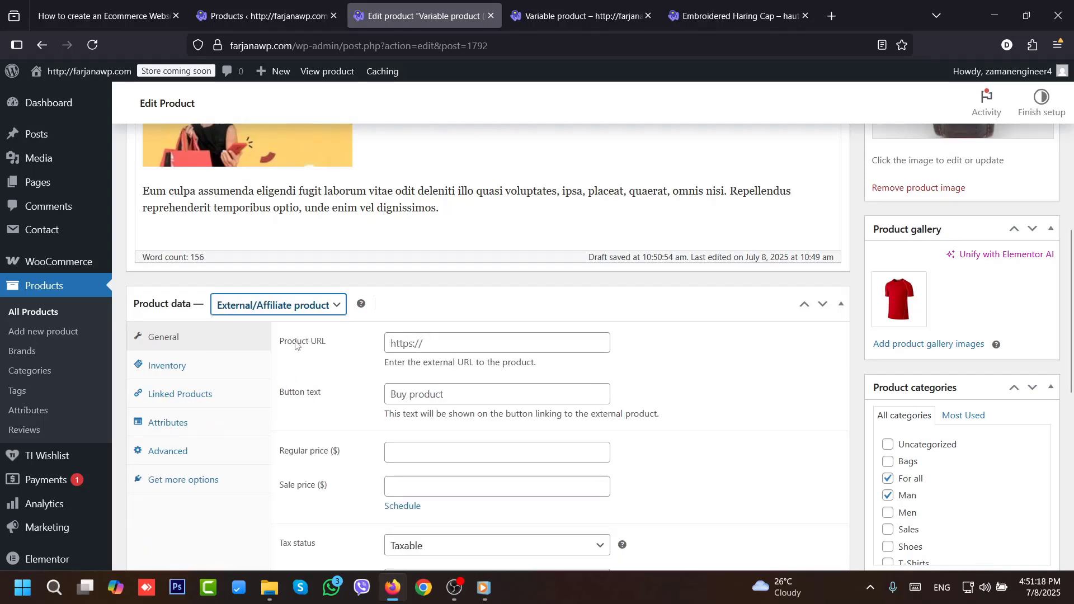
{"action": "left_click", "coordinate": [419, 345]}
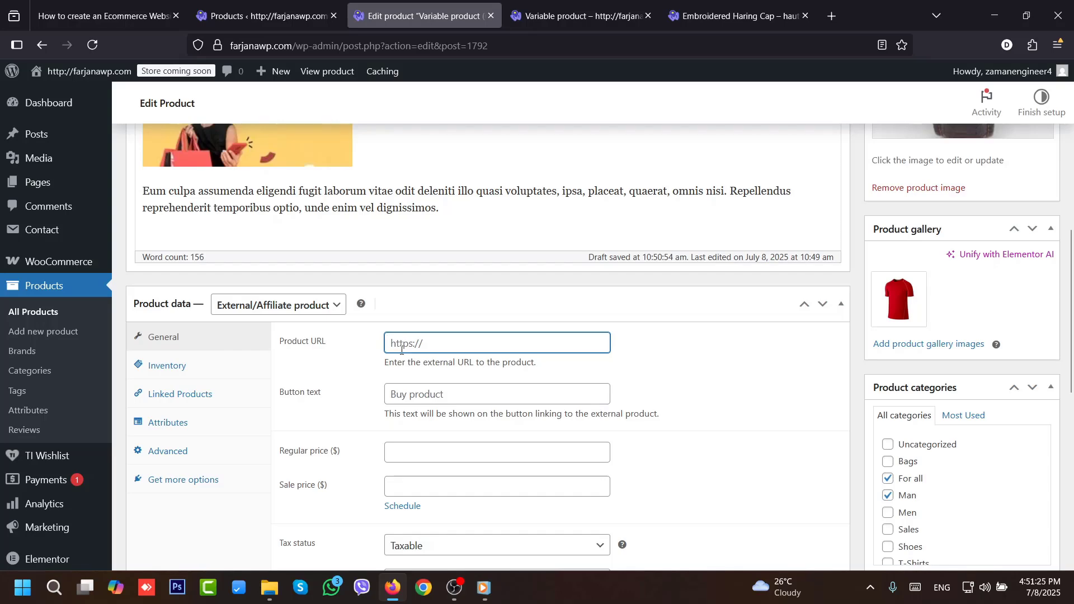
- Open a new blank browser tab
{"action": "left_click", "coordinate": [719, 8]}
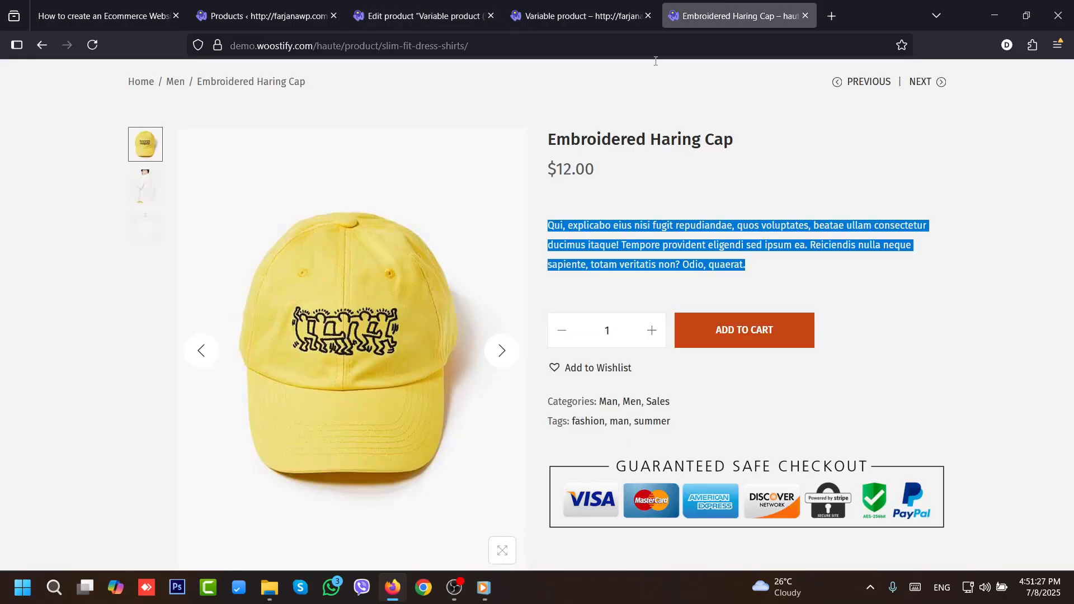
{"action": "left_click", "coordinate": [422, 6]}
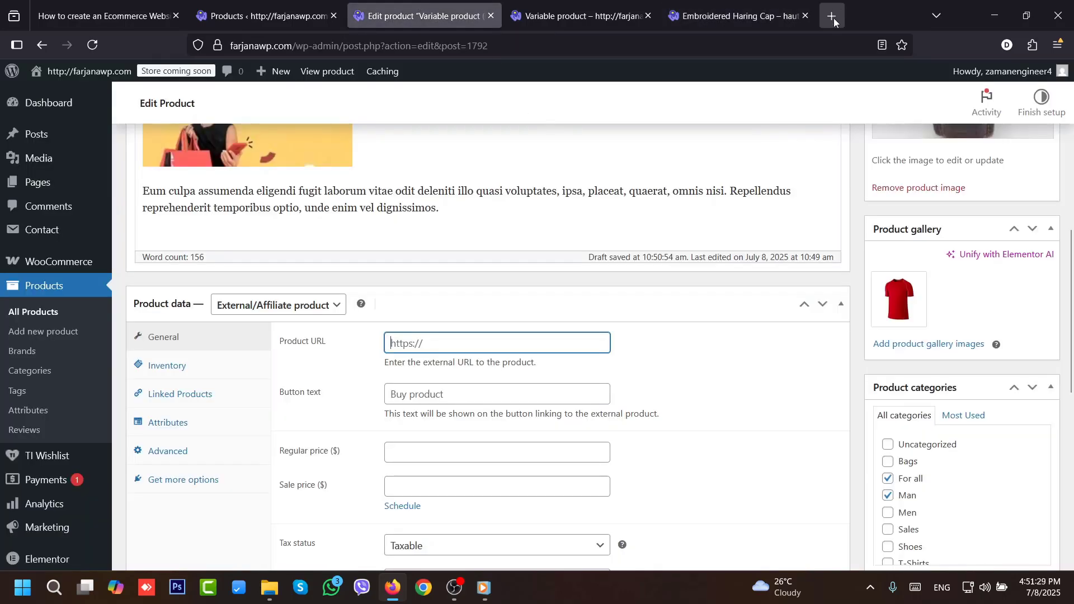
{"action": "left_click", "coordinate": [833, 22]}
- Search Amazon for watch and open the Nine West Women's Crystal Accented Bracelet Watch
{"action": "left_click", "coordinate": [712, 51]}
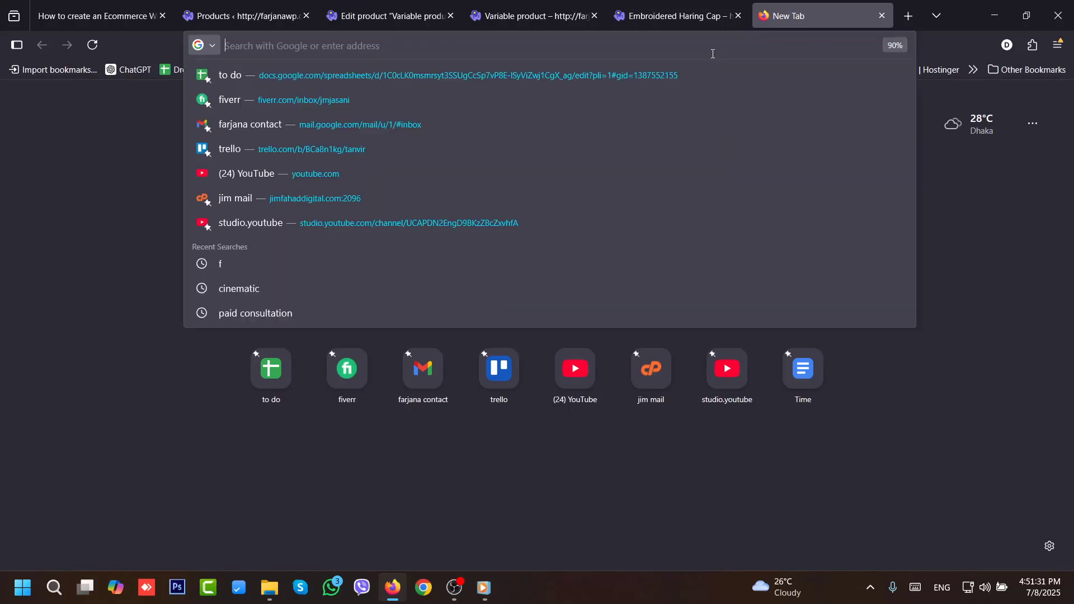
{"action": "type", "text": "amazon"}
{"action": "key", "text": "Return"}
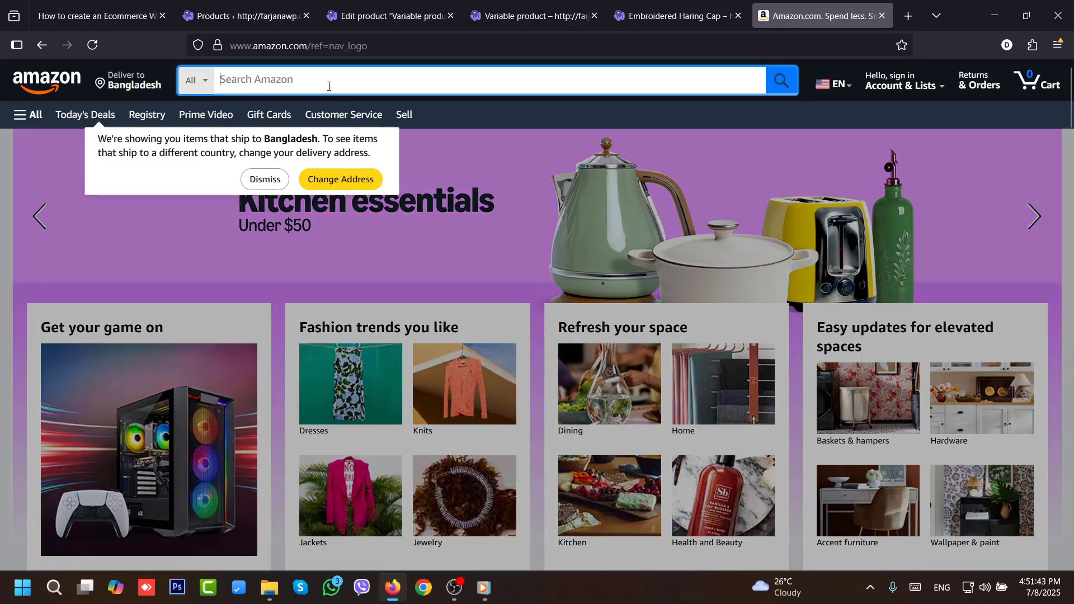
{"action": "left_click", "coordinate": [328, 85]}
{"action": "type", "text": "wat"}
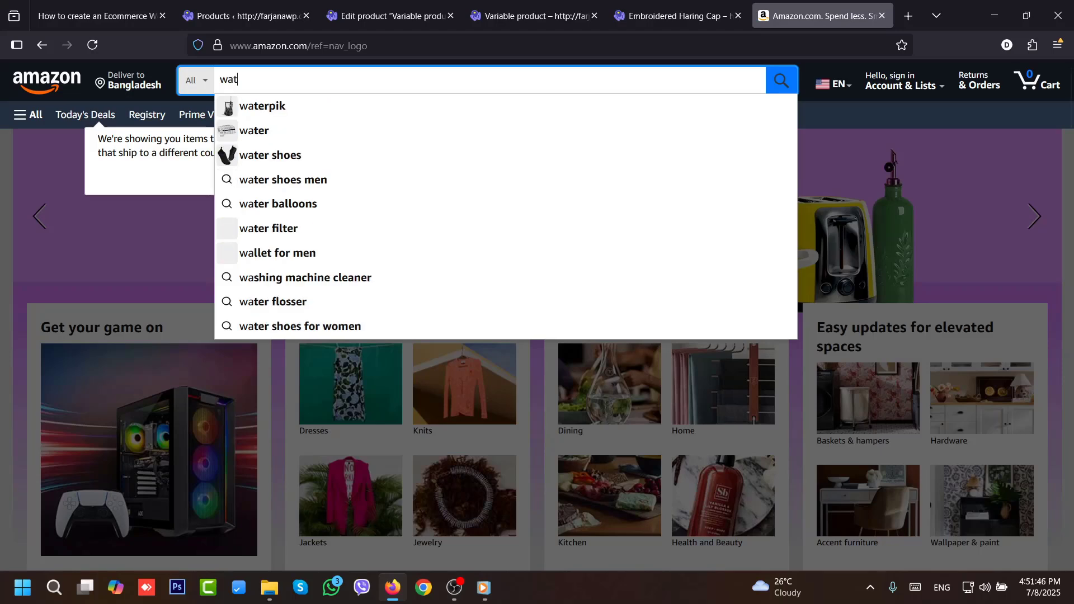
{"action": "type", "text": "ch"}
{"action": "key", "text": "Return"}
{"action": "left_click", "coordinate": [831, 275]}
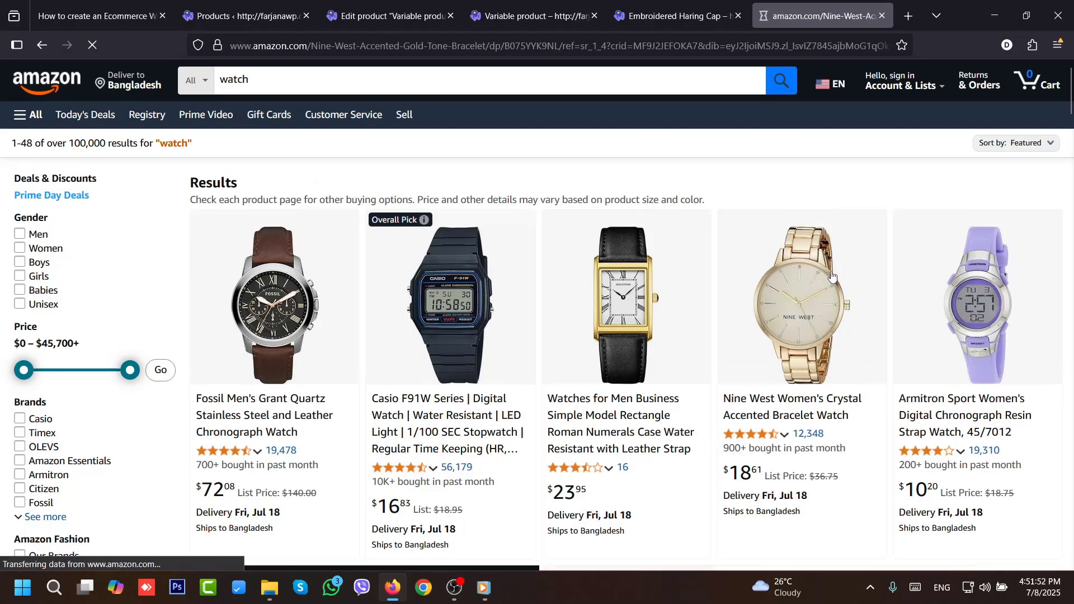
- Copy the watch page's web address and return to the store tab
{"action": "left_click", "coordinate": [327, 46]}
{"action": "right_click", "coordinate": [328, 48]}
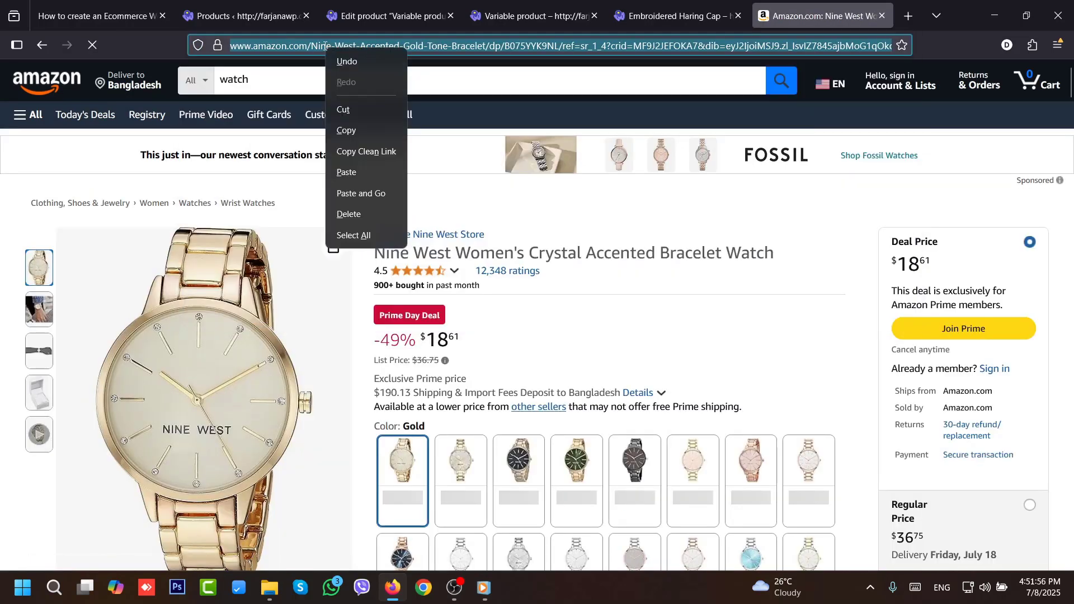
{"action": "left_click", "coordinate": [358, 132]}
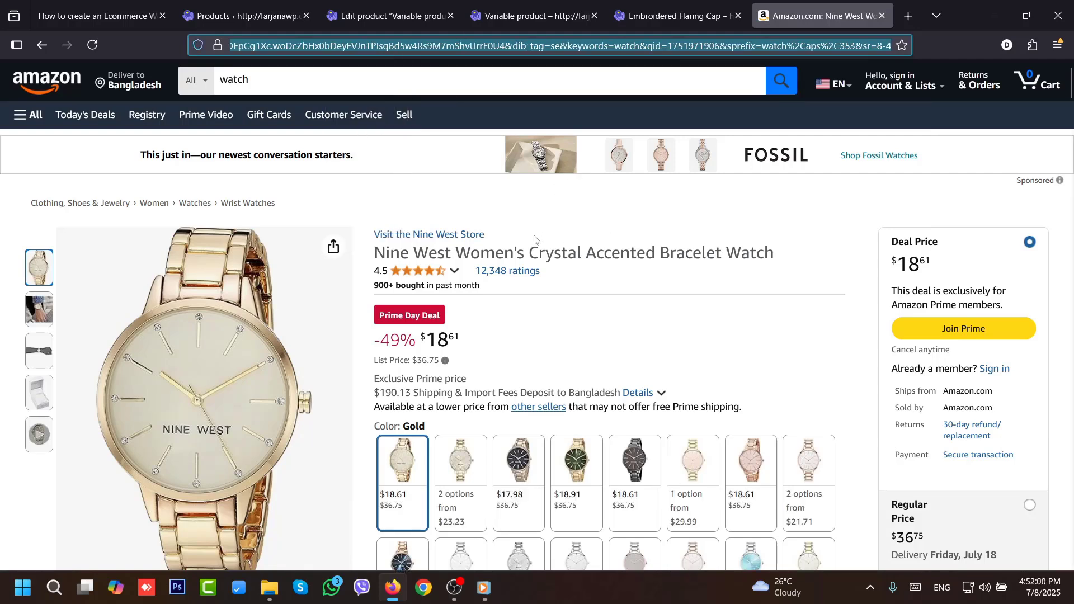
{"action": "left_click", "coordinate": [497, 7]}
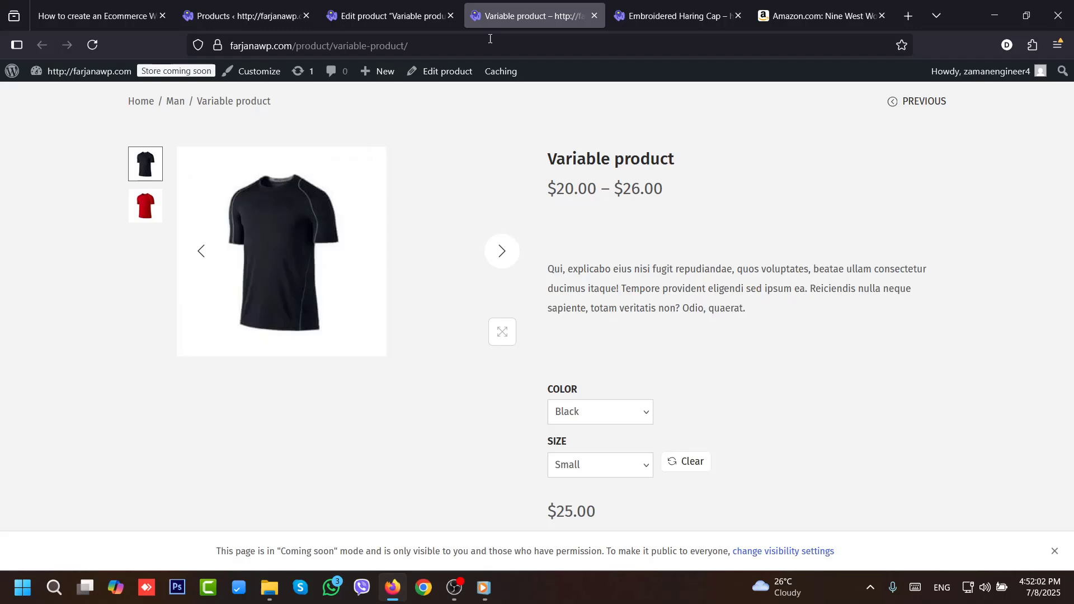
- Paste the Amazon watch link as the Product URL and set the regular price to 40
{"action": "left_click", "coordinate": [641, 4]}
{"action": "left_click", "coordinate": [386, 16]}
{"action": "left_click", "coordinate": [415, 339]}
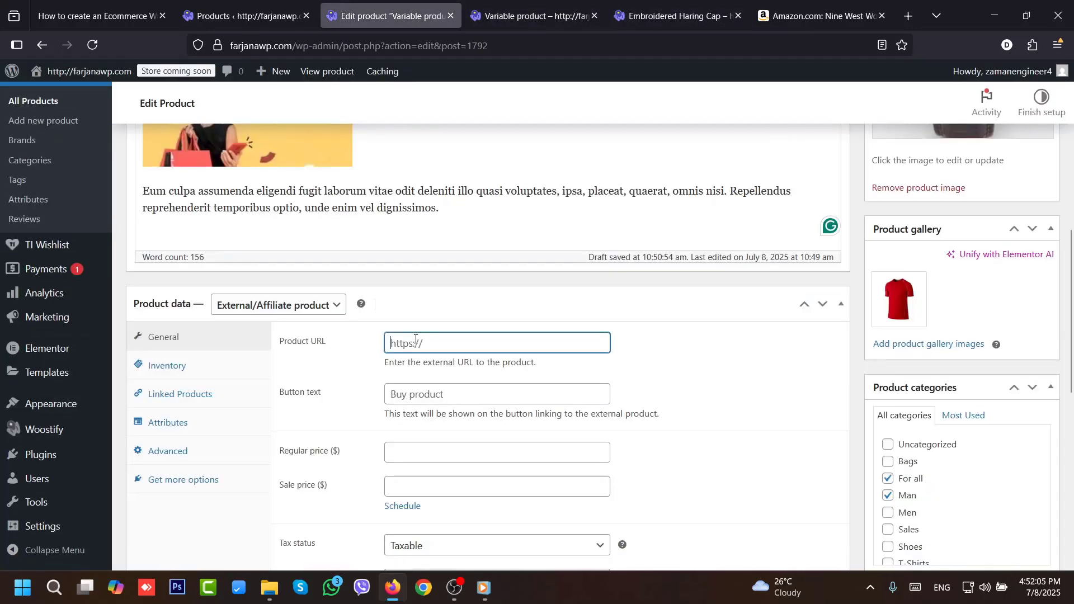
{"action": "key", "text": "ctrl+v"}
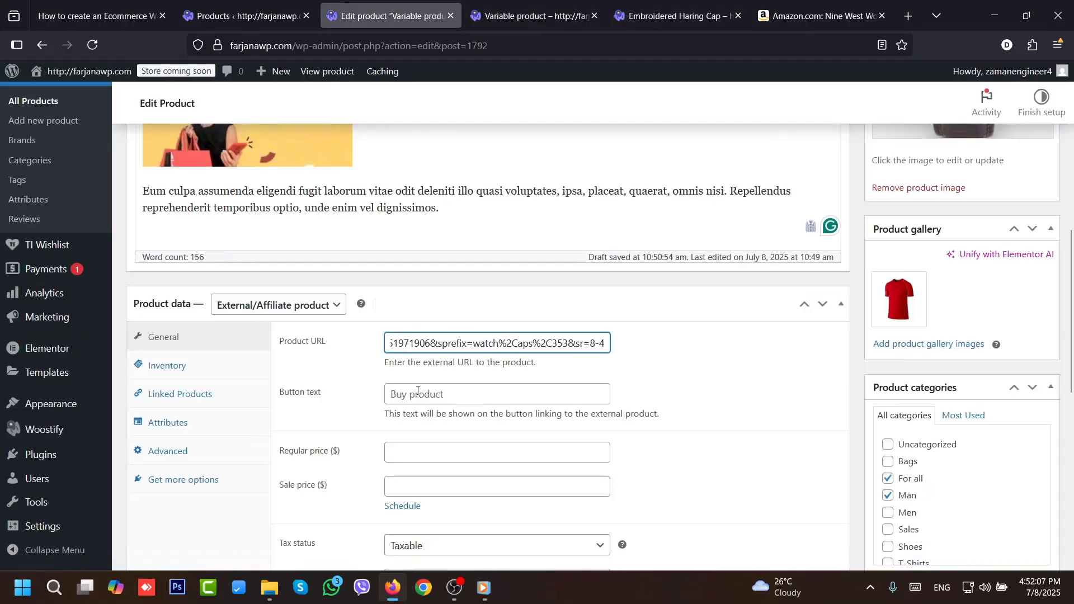
{"action": "left_click", "coordinate": [417, 391]}
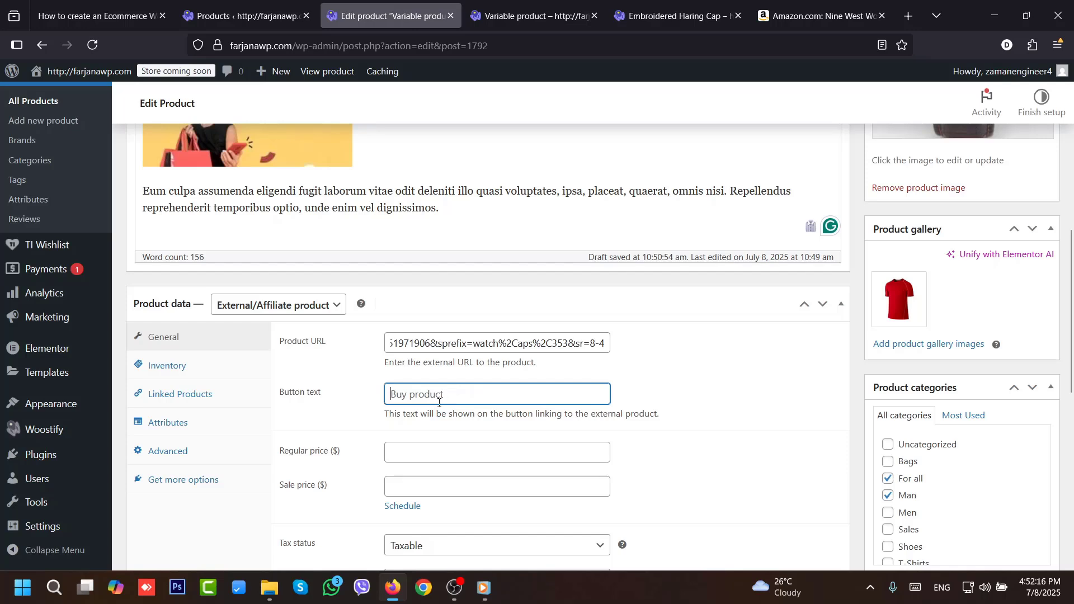
{"action": "left_click", "coordinate": [414, 446]}
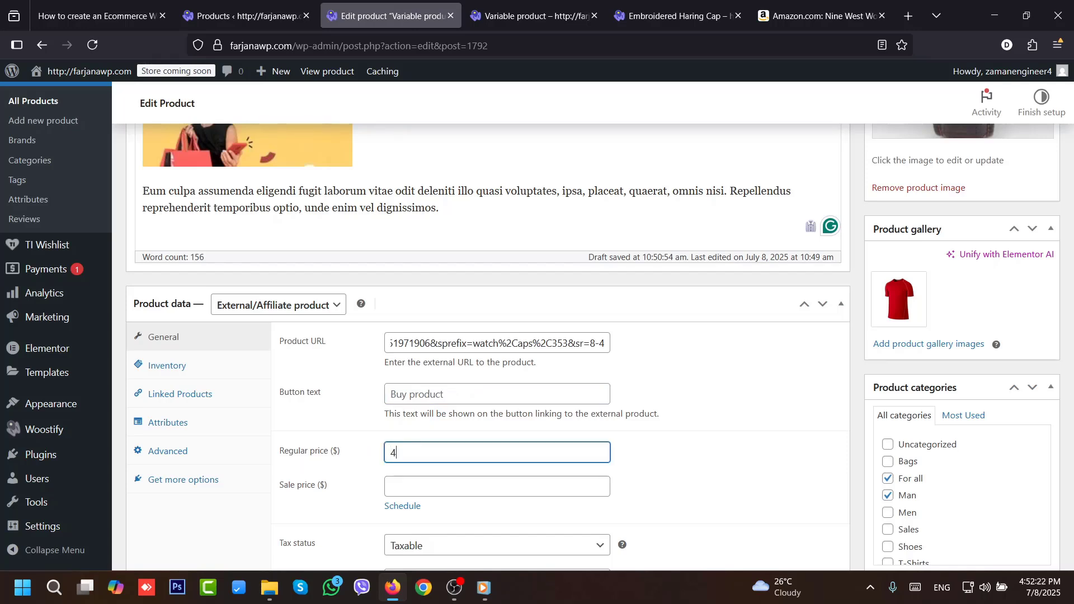
{"action": "type", "text": "40"}
- Clear the SKU and the stock quantity of 50, then publish the product
{"action": "scroll", "coordinate": [308, 476], "scroll_direction": "down", "scroll_amount": 3}
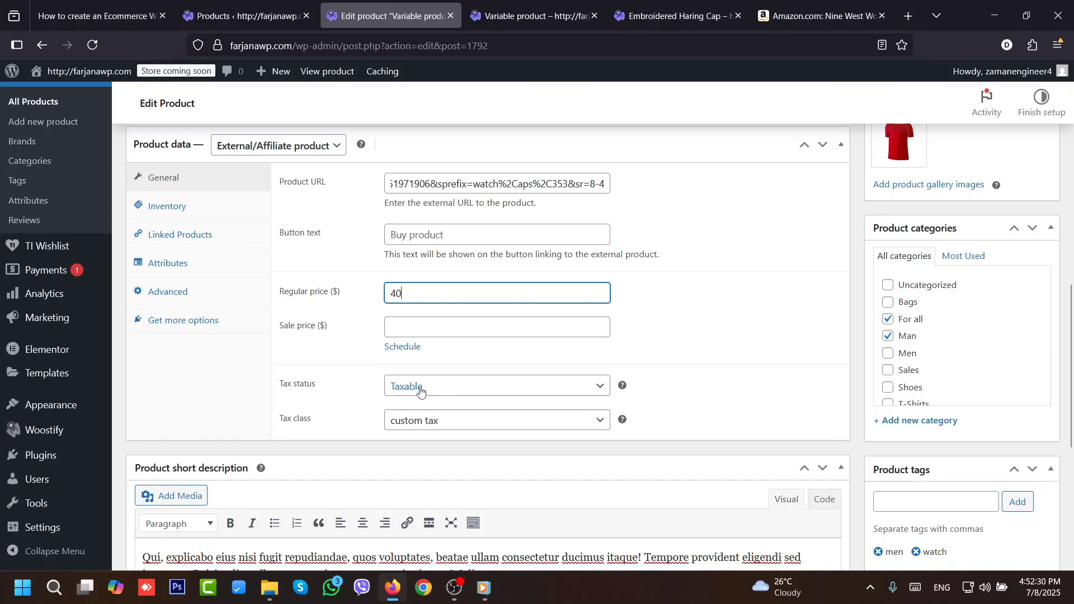
{"action": "left_click", "coordinate": [194, 211]}
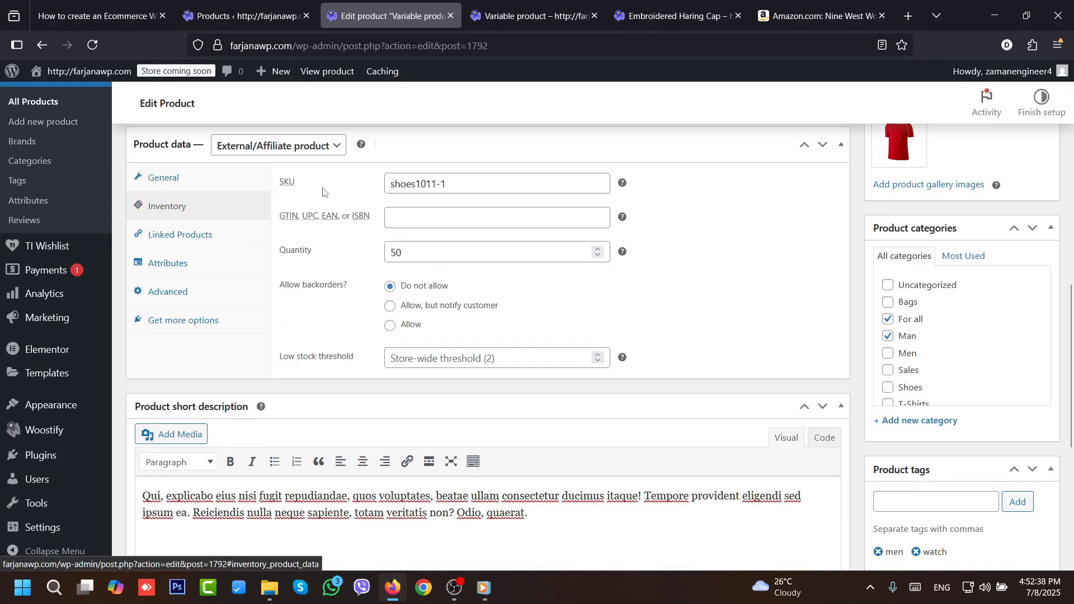
{"action": "double_click", "coordinate": [404, 186]}
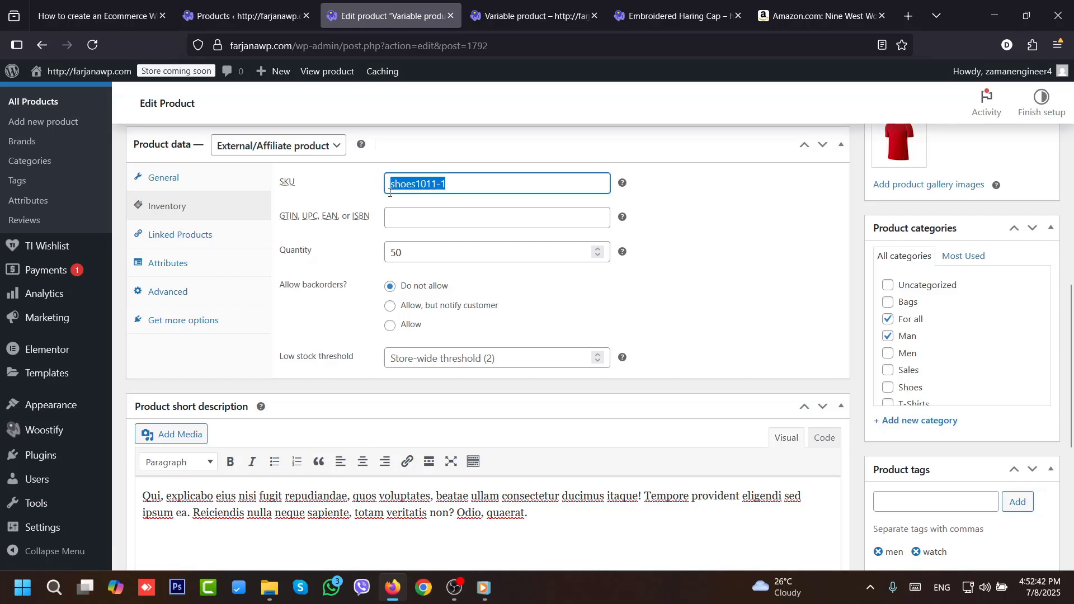
{"action": "key", "text": "BackSpace"}
{"action": "double_click", "coordinate": [400, 252]}
{"action": "key", "text": "BackSpace"}
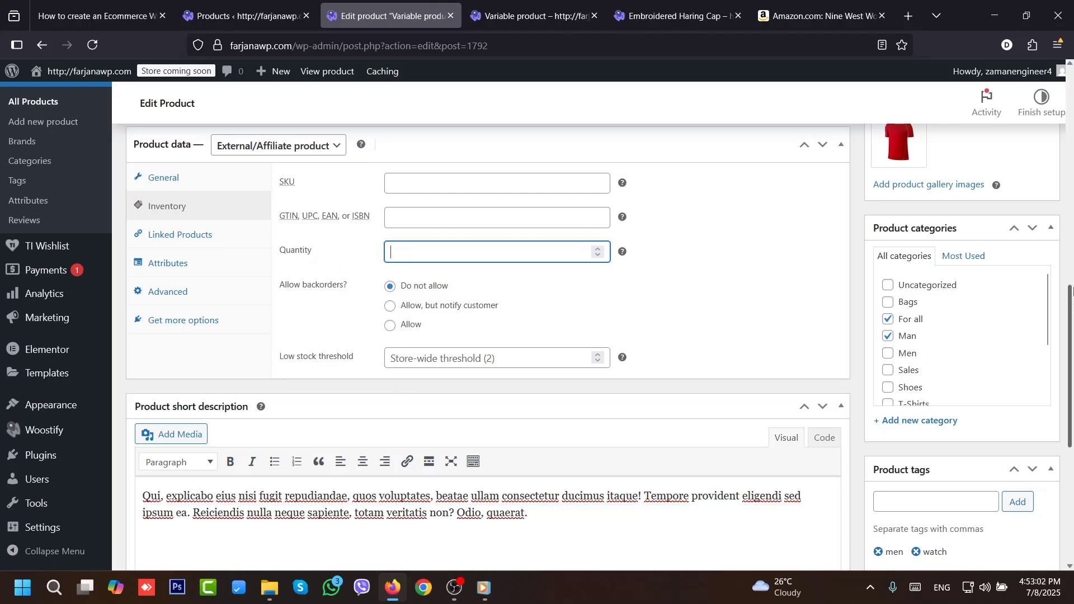
{"action": "left_click", "coordinate": [1072, 123]}
{"action": "left_click", "coordinate": [1029, 279]}
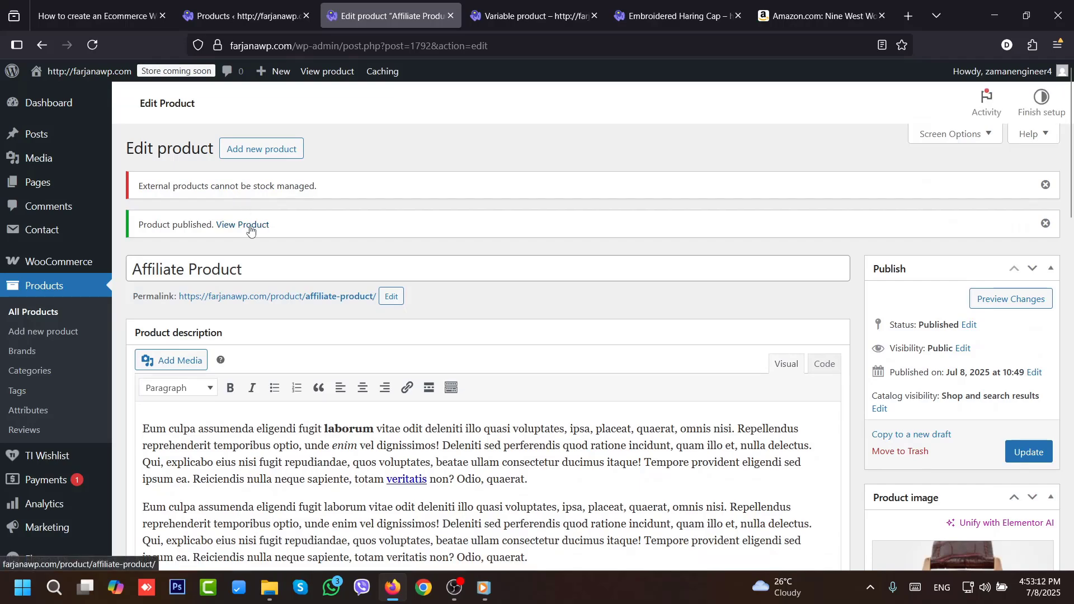
{"action": "middle_click", "coordinate": [252, 225]}
{"action": "scroll", "coordinate": [250, 227], "scroll_direction": "down", "scroll_amount": 2}
- On the live $40 Affiliate Product page, test Buy Product and view its Color and Size details
{"action": "key", "text": "ctrl+Tab"}
{"action": "scroll", "coordinate": [598, 158], "scroll_direction": "down", "scroll_amount": 3}
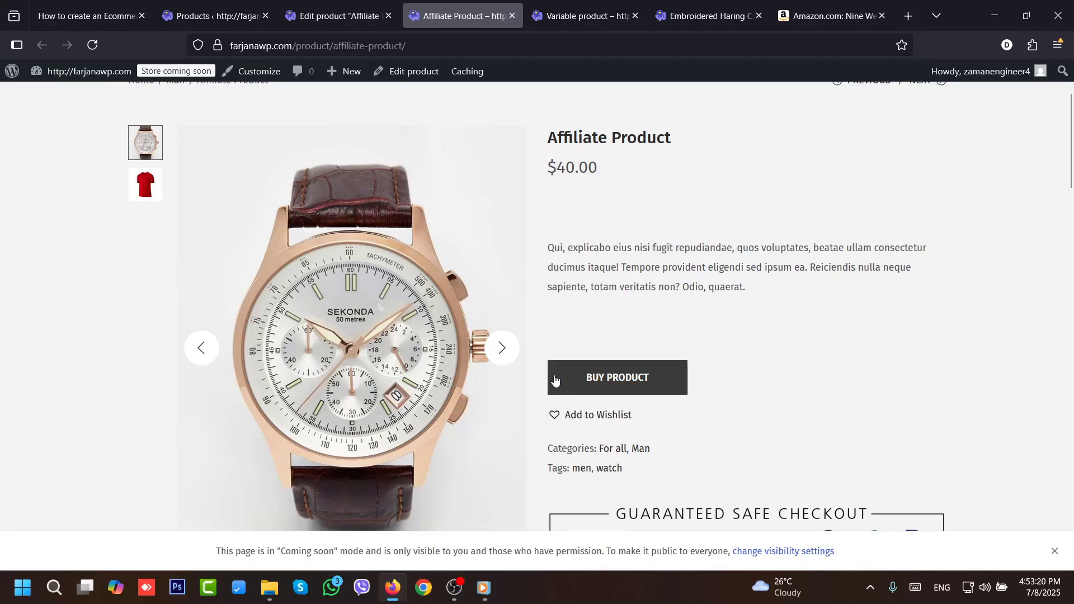
{"action": "left_click", "coordinate": [634, 384]}
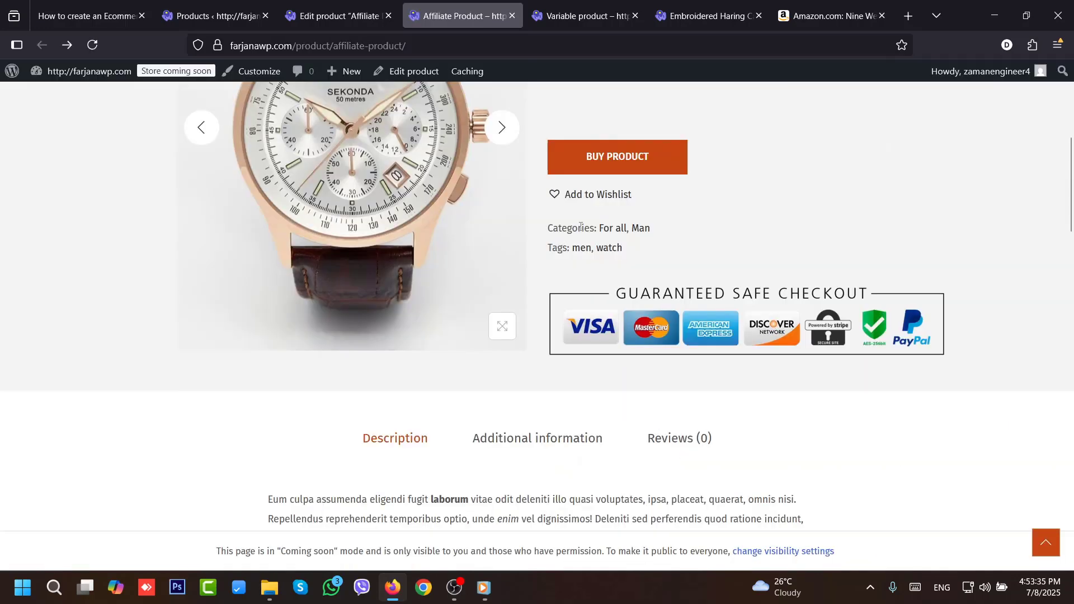
{"action": "left_click", "coordinate": [587, 439]}
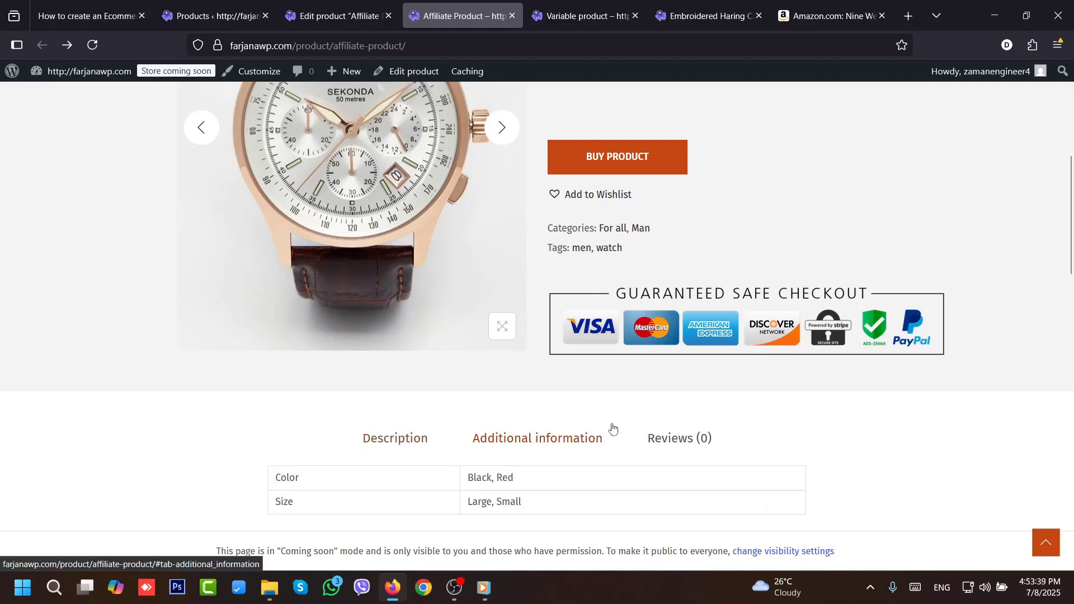
{"action": "scroll", "coordinate": [1072, 254], "scroll_direction": "down", "scroll_amount": 4}
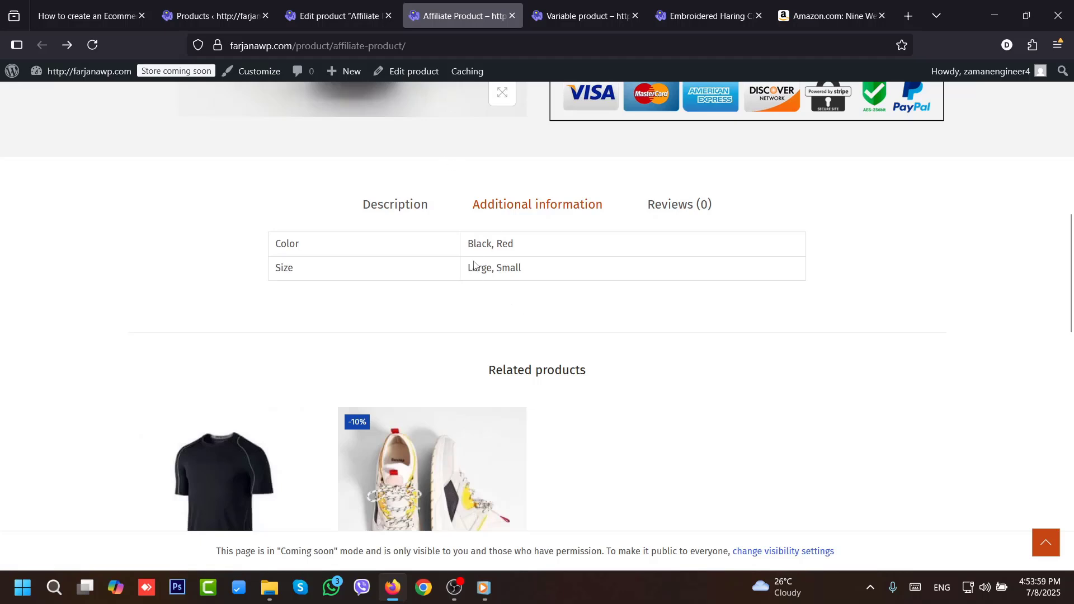
- Make a draft copy of the affiliate product
{"action": "left_click", "coordinate": [335, 15]}
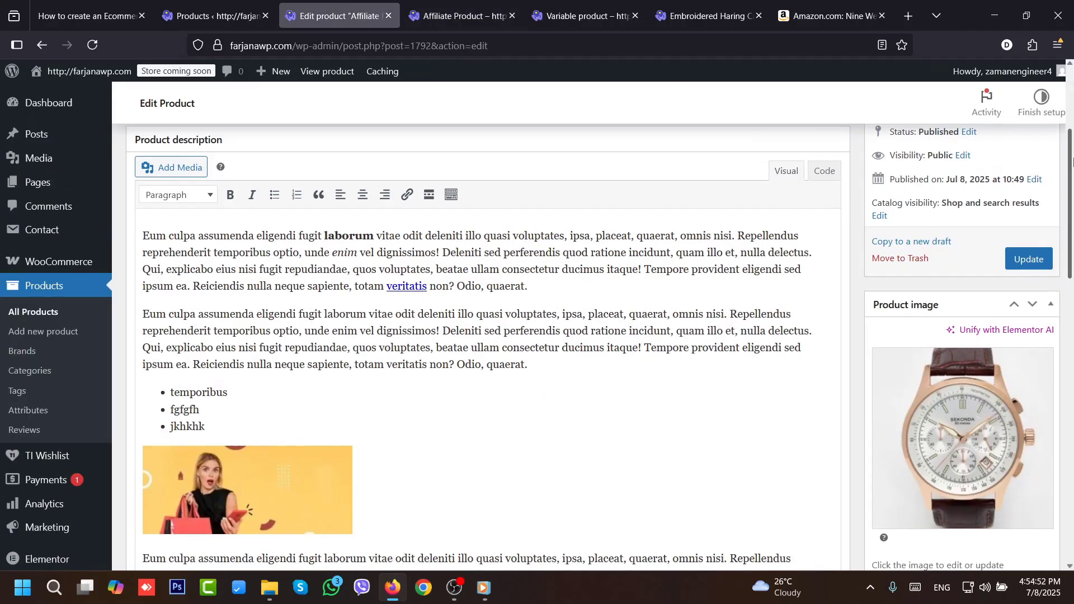
{"action": "scroll", "coordinate": [639, 277], "scroll_direction": "up", "scroll_amount": 3}
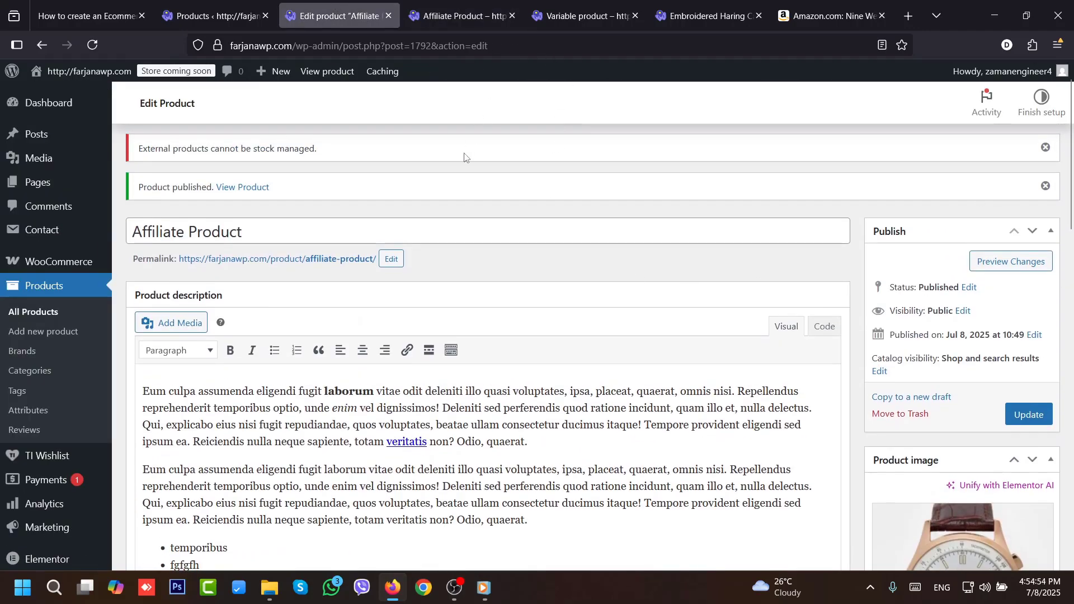
{"action": "left_click", "coordinate": [930, 400]}
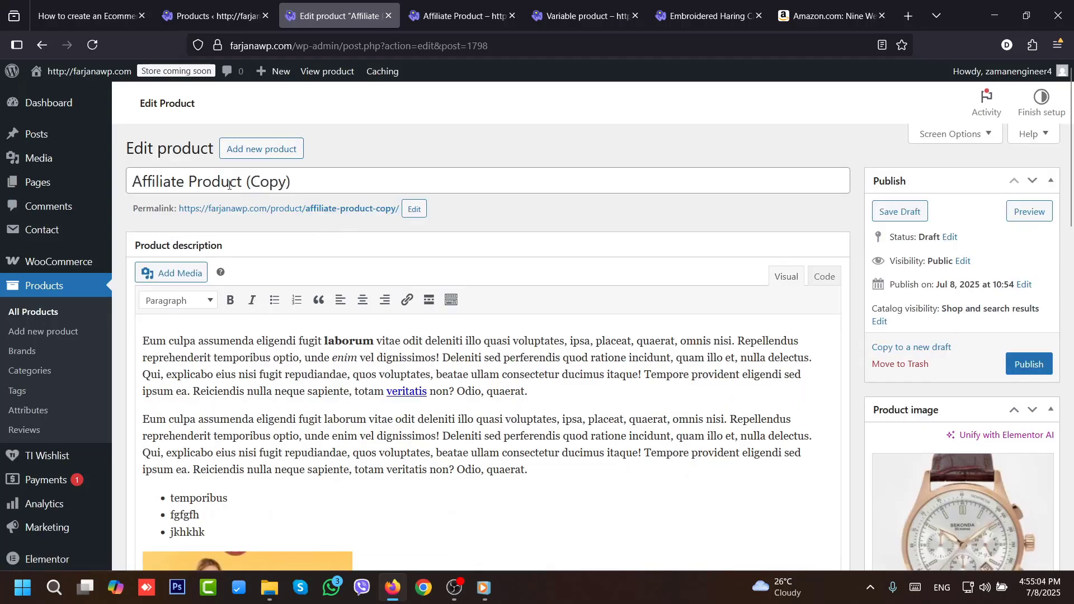
- Set the copy's product type to Simple product and mark it Virtual
{"action": "scroll", "coordinate": [904, 341], "scroll_direction": "down", "scroll_amount": 10}
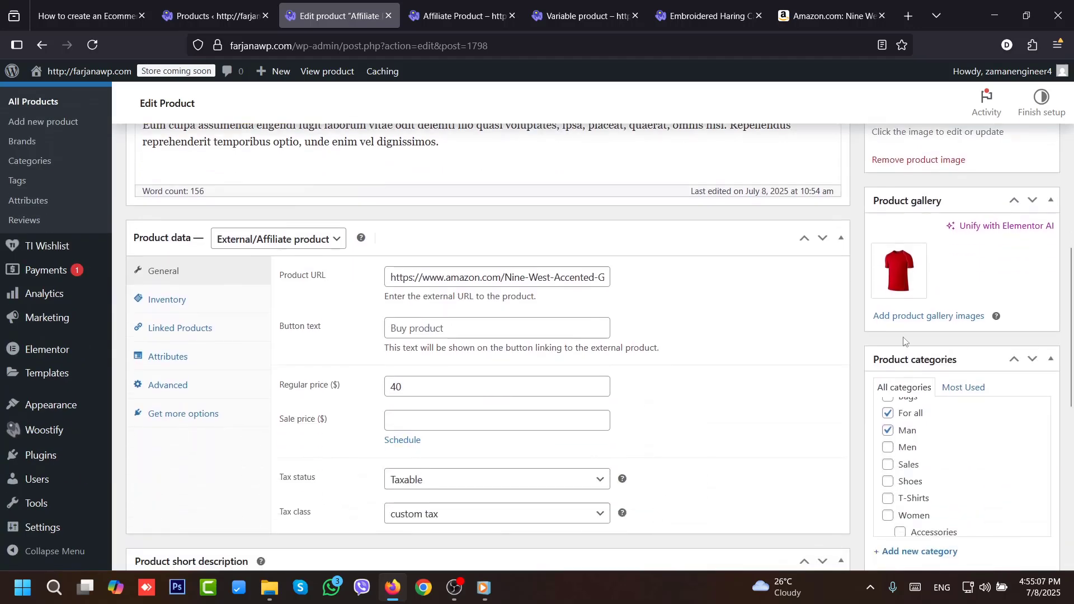
{"action": "left_click", "coordinate": [319, 240]}
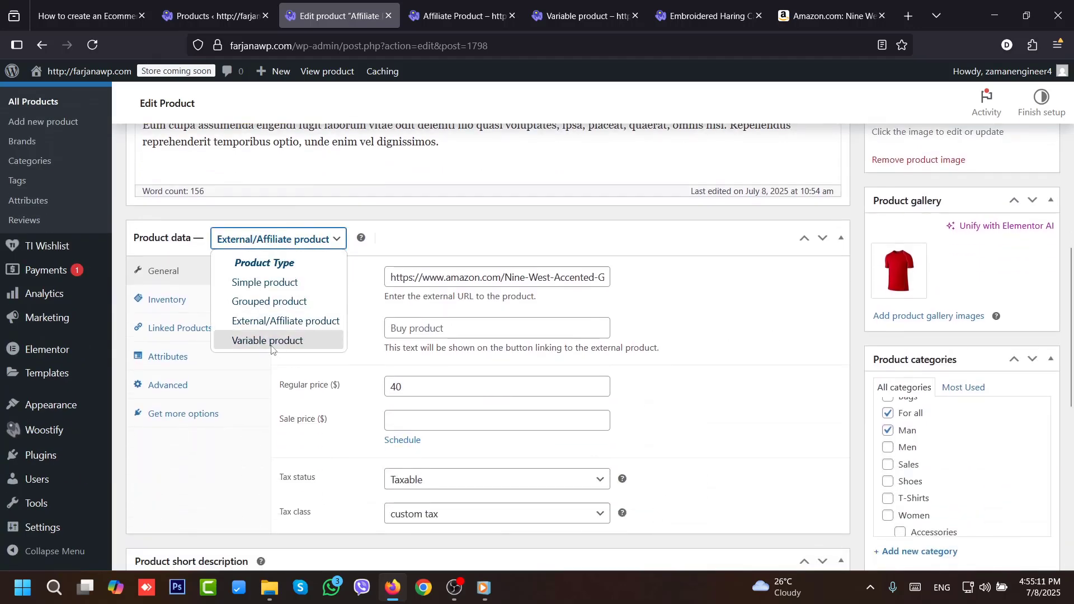
{"action": "left_click", "coordinate": [301, 285]}
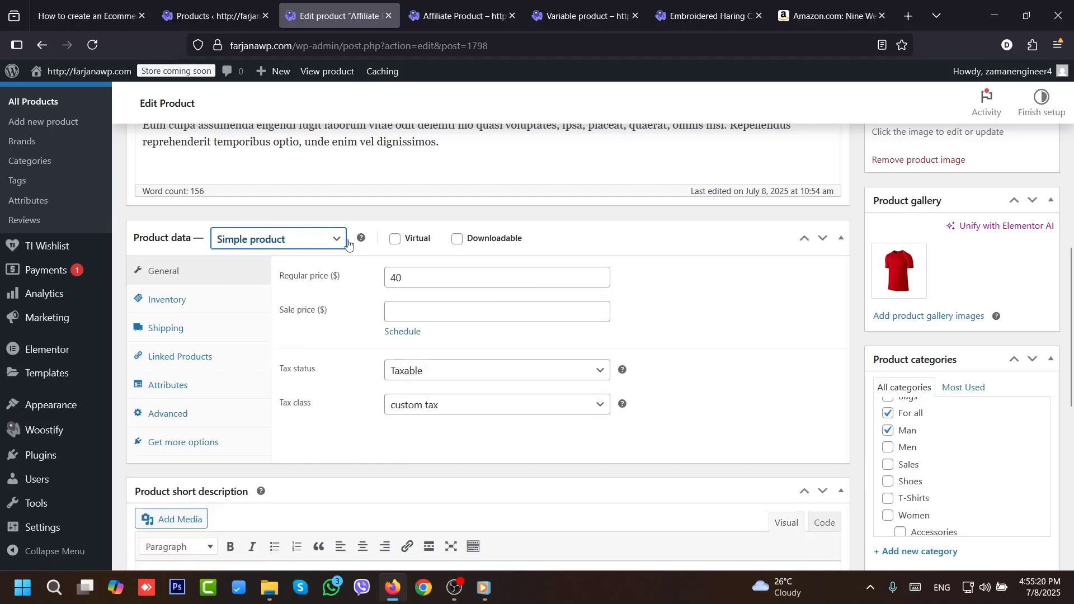
{"action": "left_click", "coordinate": [396, 239]}
{"action": "left_click_drag", "start_coordinate": [1070, 308], "coordinate": [1072, 126]}
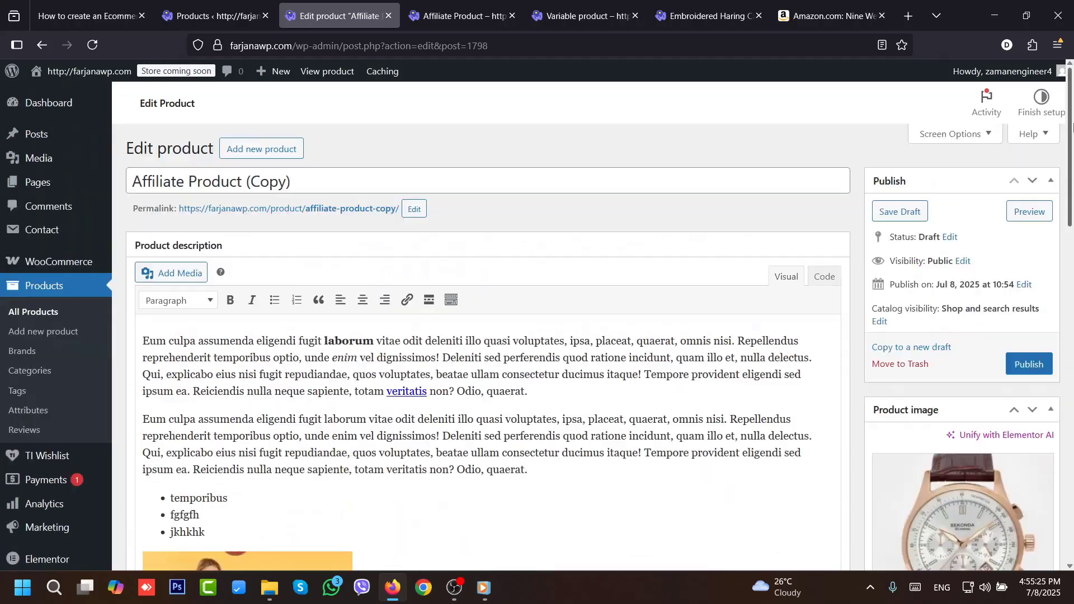
{"action": "left_click", "coordinate": [289, 183]}
- Retitle the product '1 hour session with me'
{"action": "key", "text": "ctrl+a"}
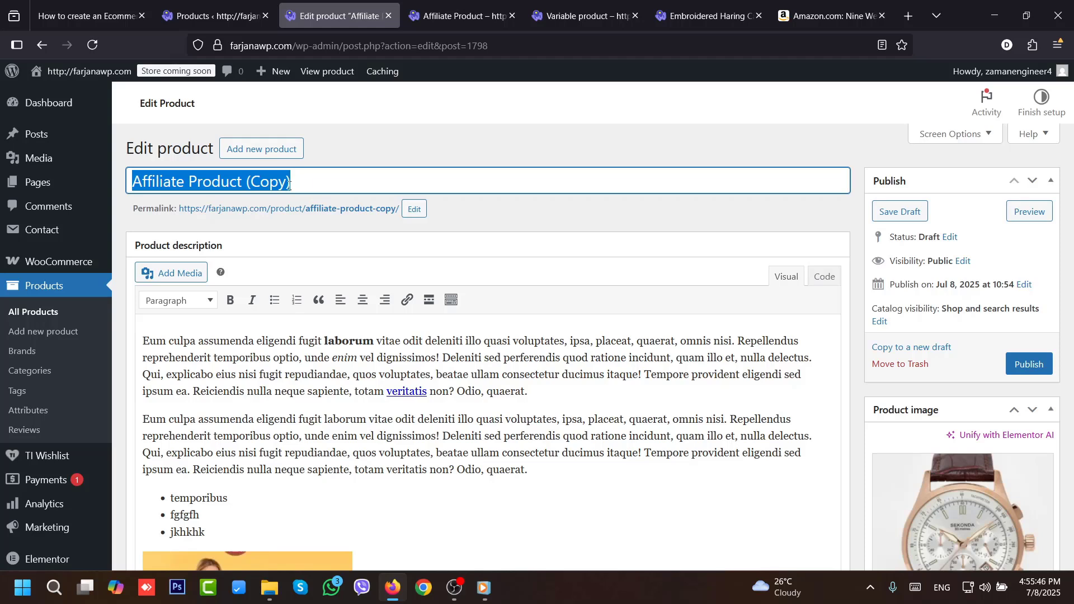
{"action": "type", "text": "V"}
{"action": "key", "text": "BackSpace"}
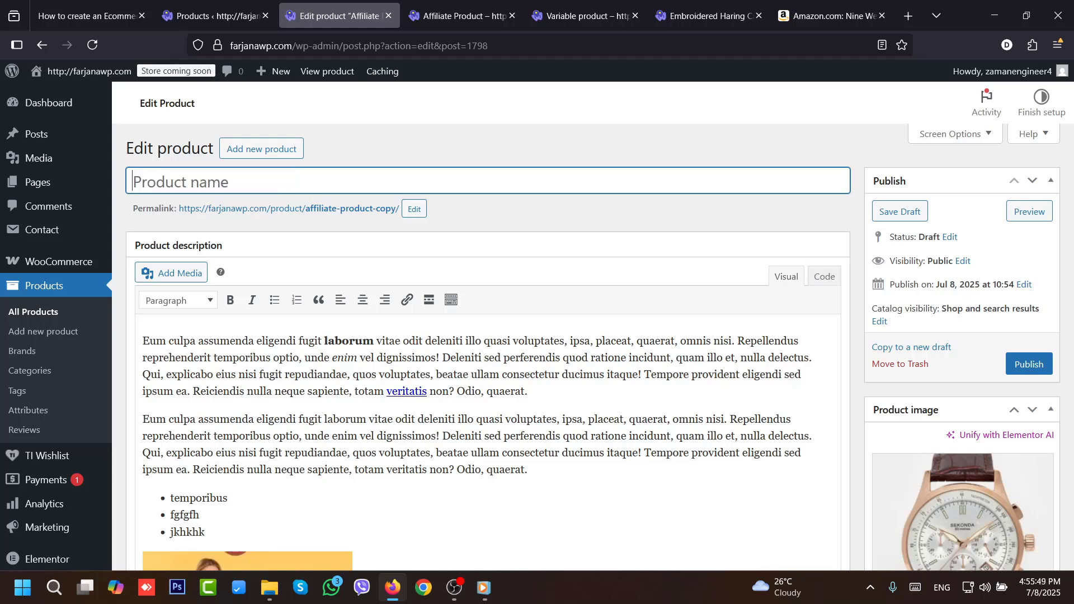
{"action": "type", "text": "1 hour session with me"}
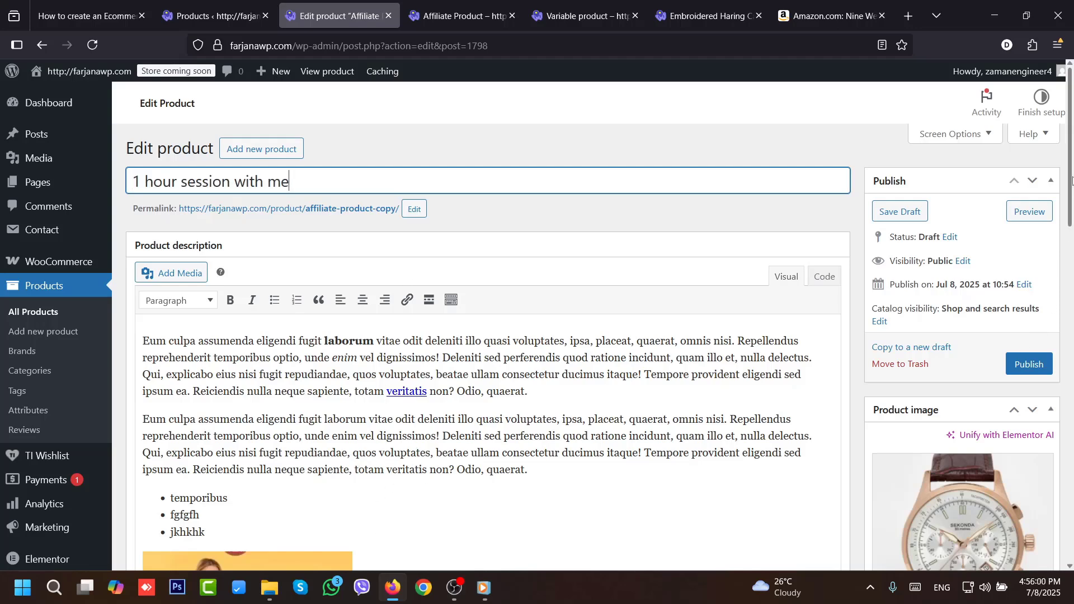
- Remove the red T-shirt gallery image and upload consult.jpg as the product image
{"action": "scroll", "coordinate": [984, 391], "scroll_direction": "down", "scroll_amount": 5}
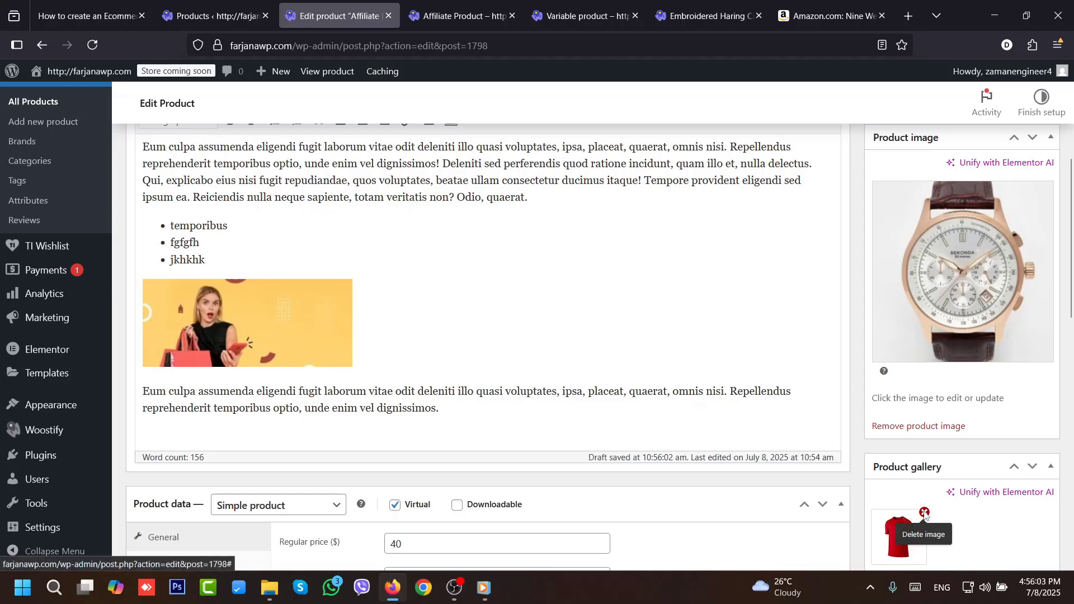
{"action": "left_click", "coordinate": [924, 513]}
{"action": "left_click", "coordinate": [960, 316]}
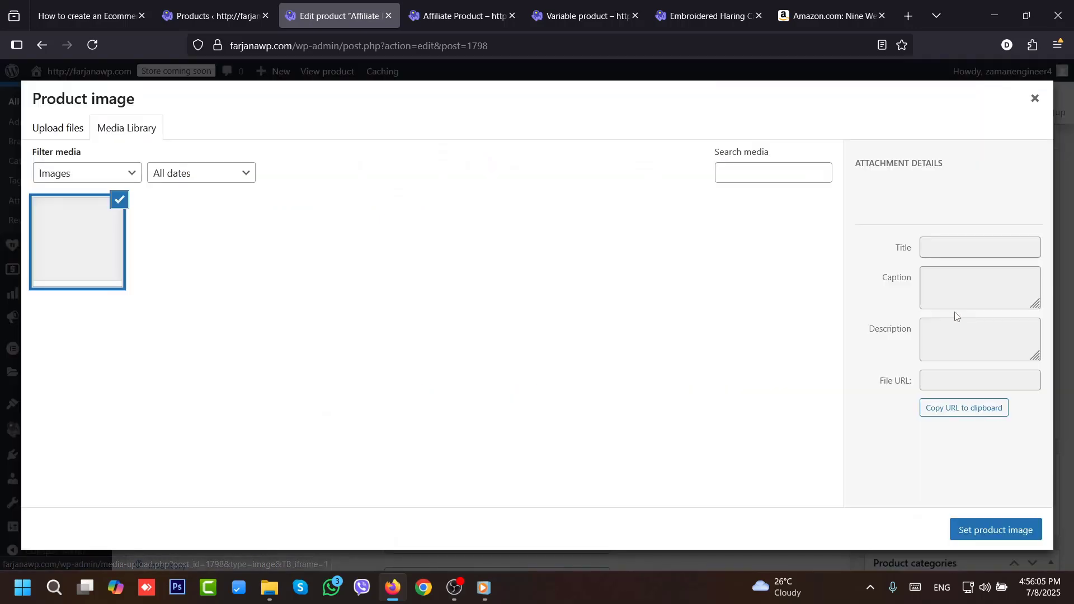
{"action": "left_click", "coordinate": [572, 335]}
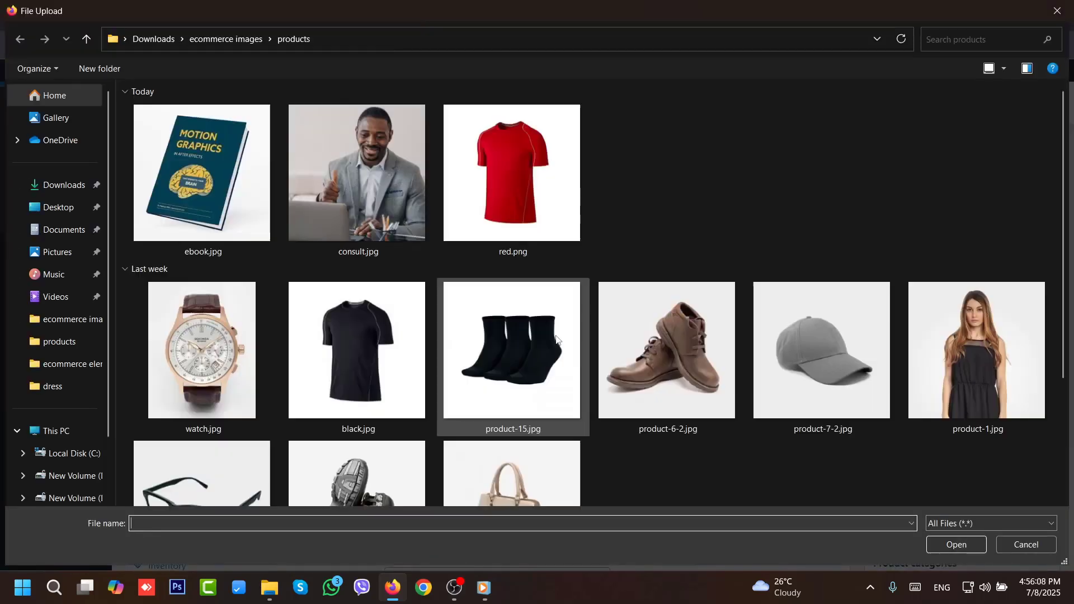
{"action": "left_click", "coordinate": [365, 186]}
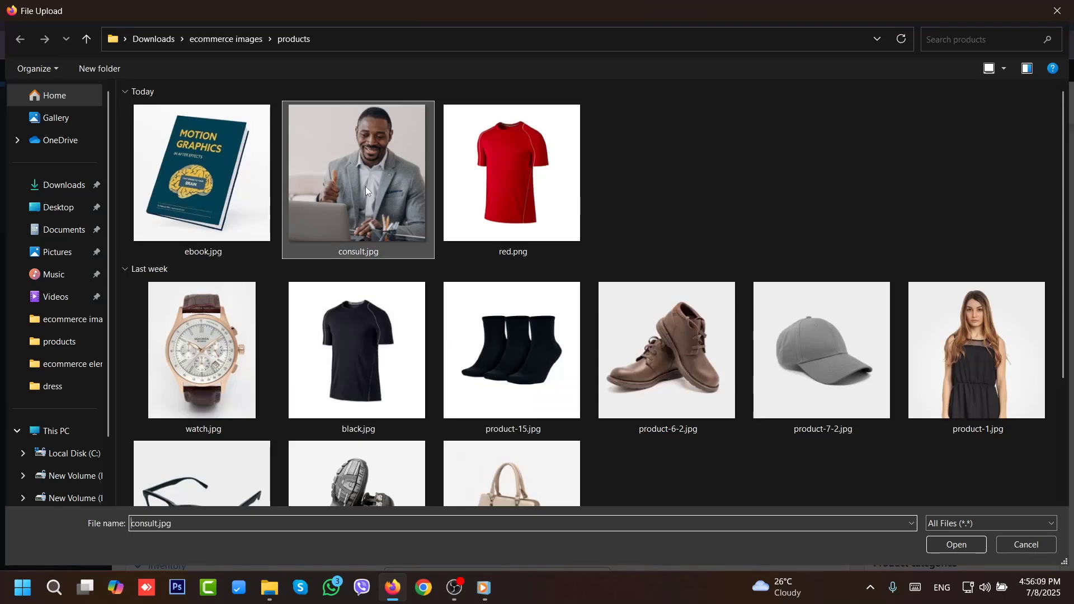
{"action": "left_click", "coordinate": [957, 545]}
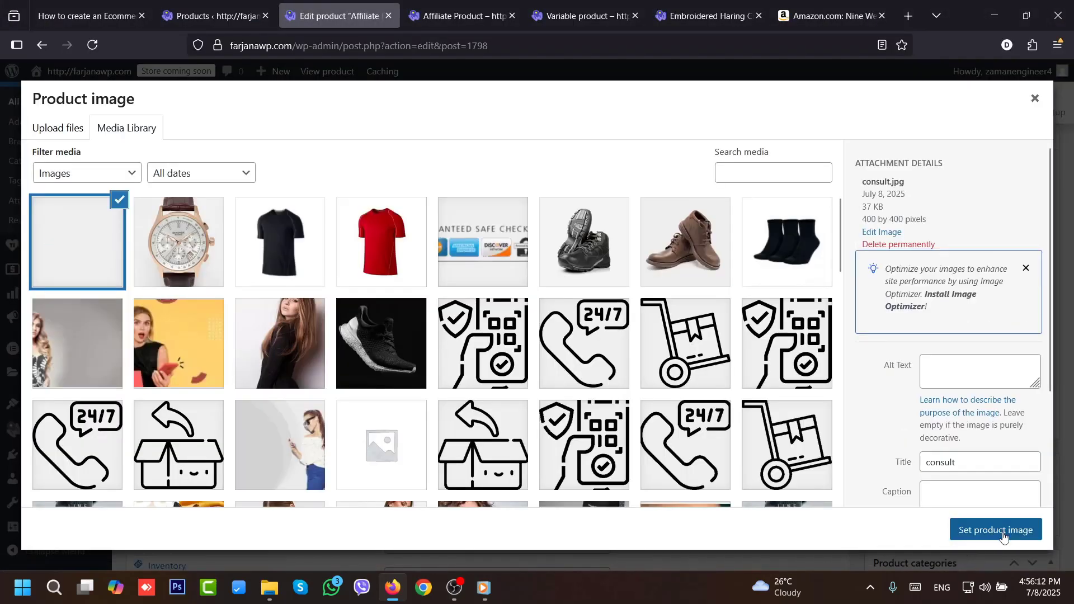
{"action": "left_click", "coordinate": [1002, 530]}
- Untick the For all and Man categories and create a new consultation category
{"action": "scroll", "coordinate": [1072, 286], "scroll_direction": "down", "scroll_amount": 5}
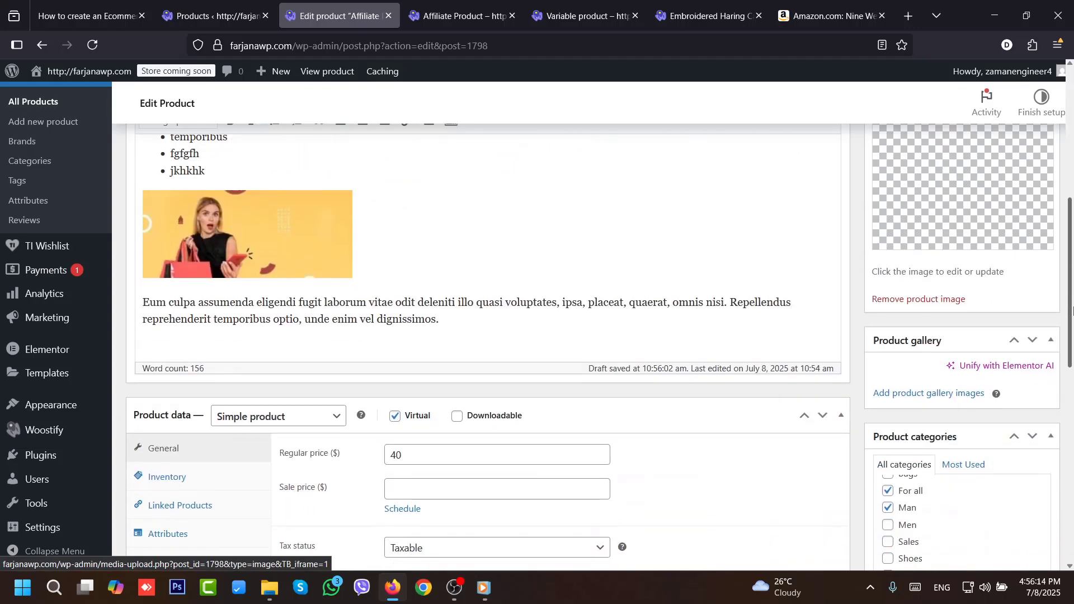
{"action": "left_click", "coordinate": [889, 318]}
{"action": "left_click", "coordinate": [888, 318]}
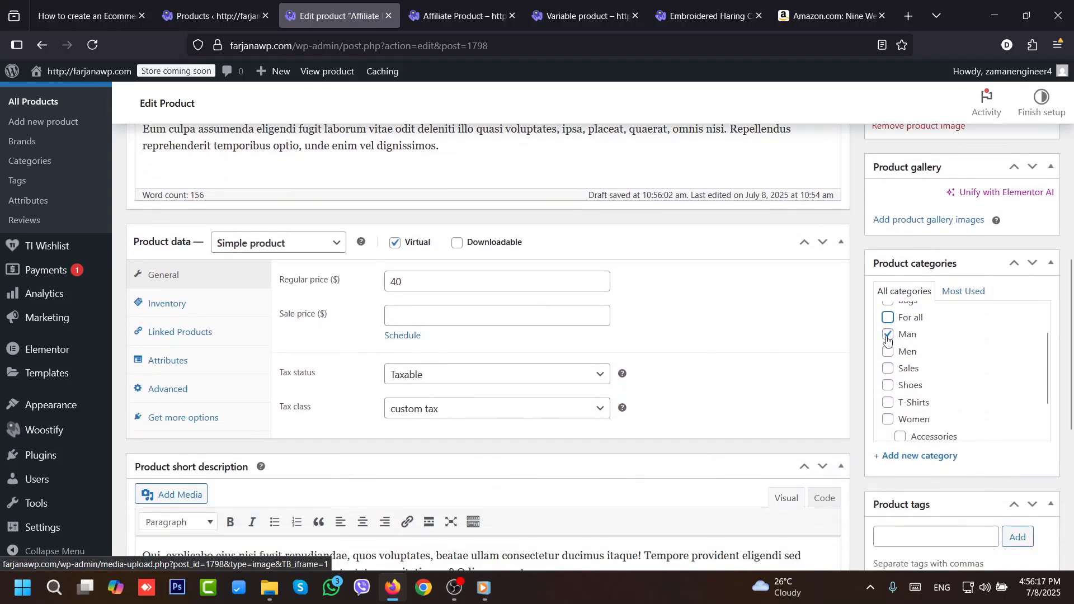
{"action": "left_click", "coordinate": [888, 334]}
{"action": "left_click_drag", "start_coordinate": [1047, 363], "coordinate": [1048, 340]}
{"action": "scroll", "coordinate": [1049, 340], "scroll_direction": "down", "scroll_amount": 3}
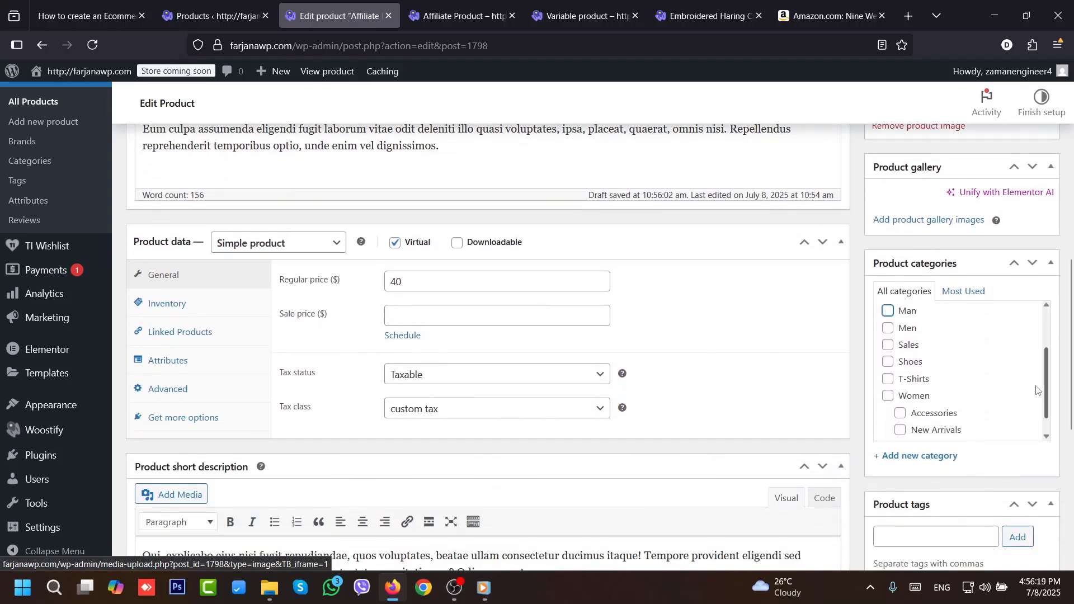
{"action": "left_click", "coordinate": [935, 457]}
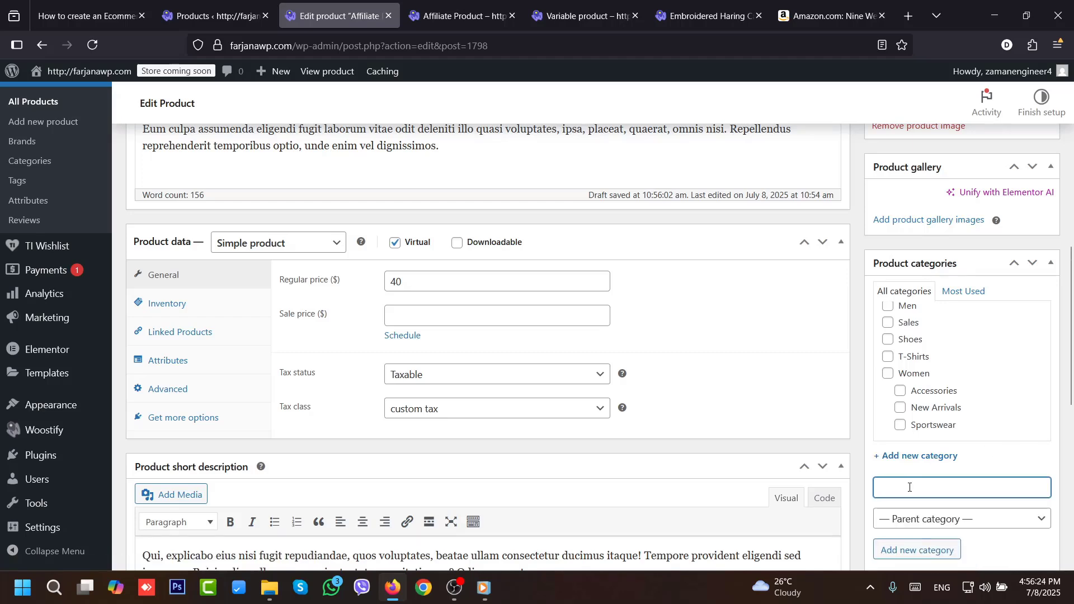
{"action": "type", "text": "consultation"}
{"action": "key", "text": "Return"}
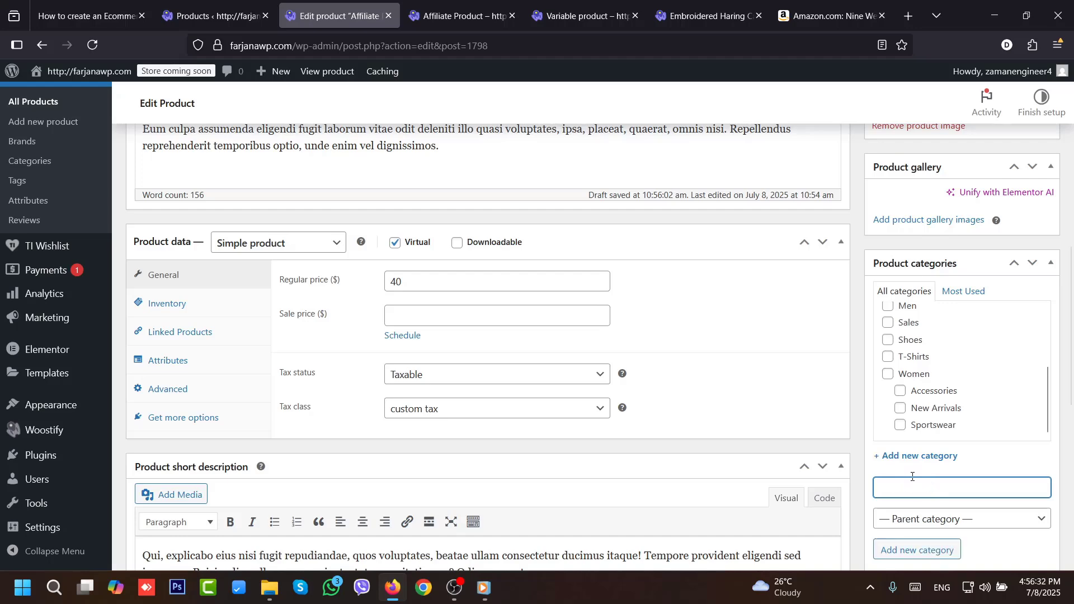
- Remove the watch and men tags and add a consultation tag
{"action": "scroll", "coordinate": [1045, 403], "scroll_direction": "down", "scroll_amount": 3}
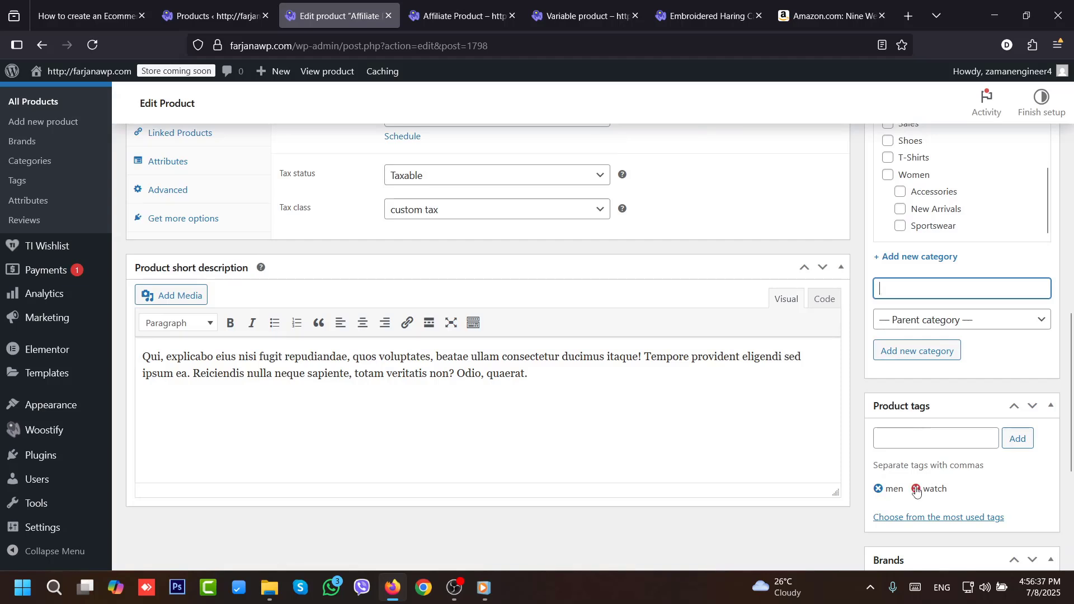
{"action": "left_click", "coordinate": [916, 489]}
{"action": "left_click", "coordinate": [878, 488]}
{"action": "left_click", "coordinate": [918, 434]}
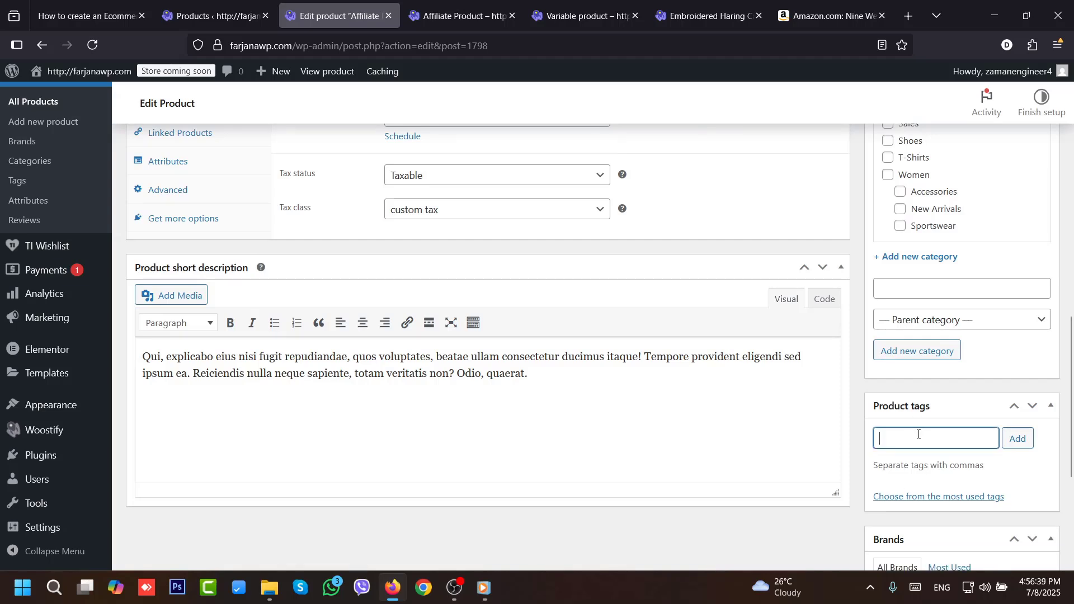
{"action": "type", "text": "c"}
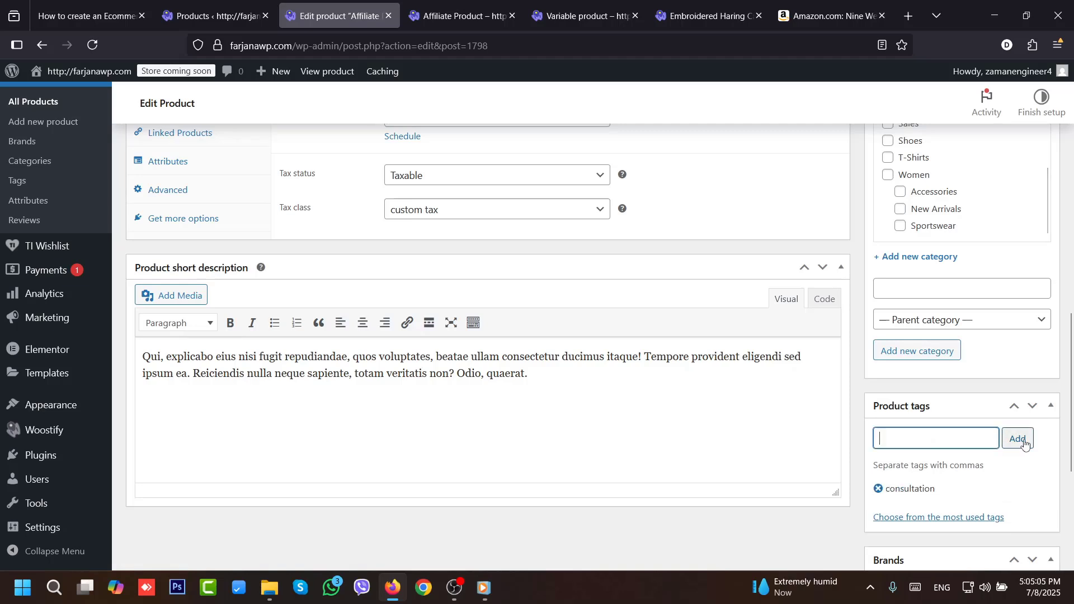
{"action": "scroll", "coordinate": [1072, 445], "scroll_direction": "down", "scroll_amount": 3}
{"action": "left_click_drag", "start_coordinate": [1073, 447], "coordinate": [1072, 466]}
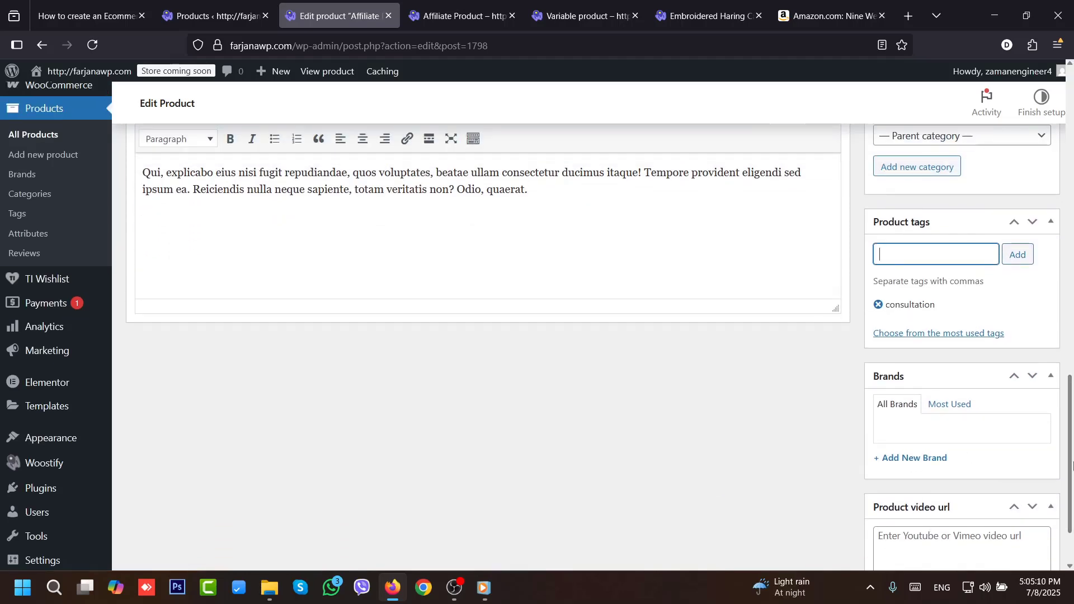
{"action": "scroll", "coordinate": [641, 487], "scroll_direction": "up", "scroll_amount": 3}
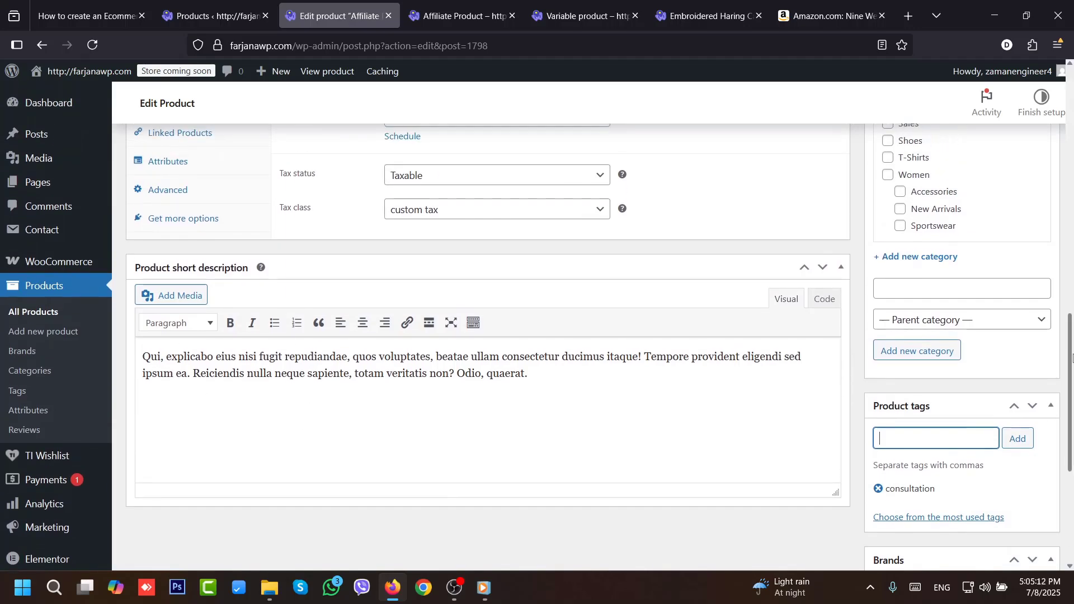
{"action": "left_click_drag", "start_coordinate": [1072, 369], "coordinate": [1073, 252]}
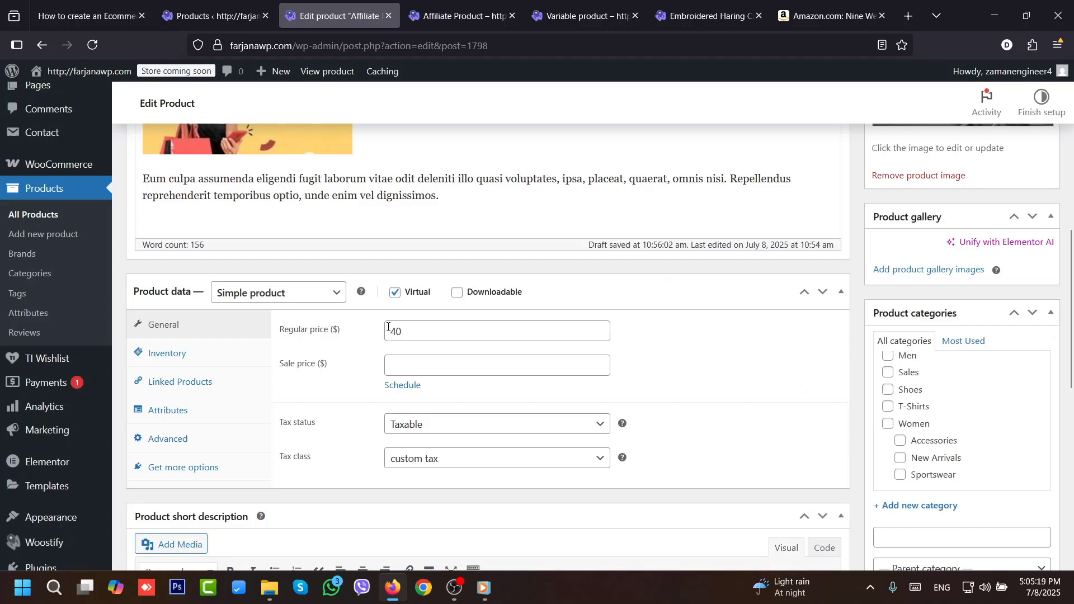
- Change the regular price from 40 to 50
{"action": "double_click", "coordinate": [394, 335]}
{"action": "type", "text": "5"}
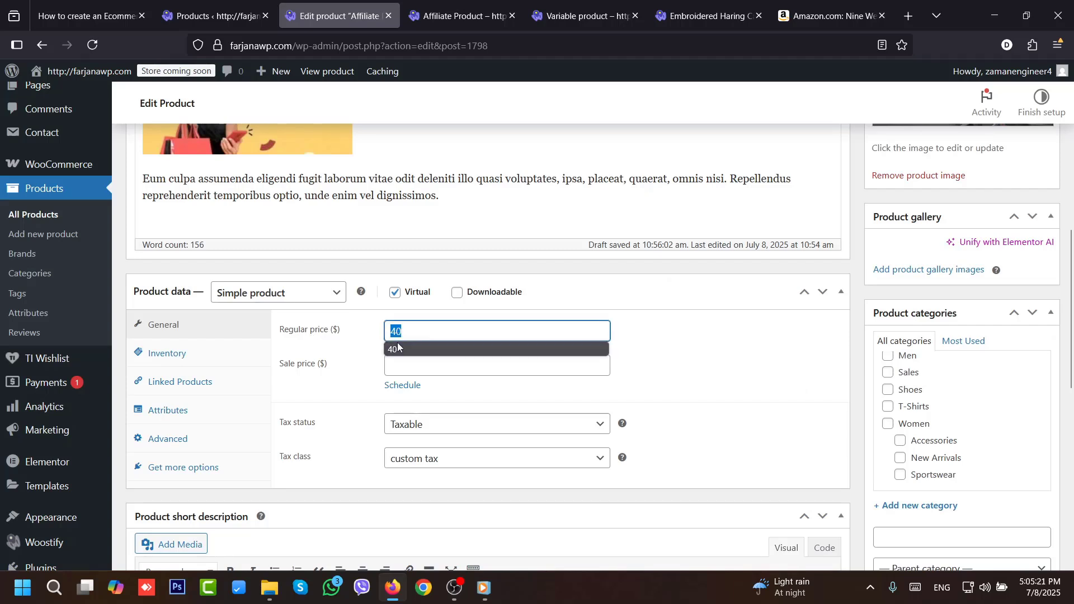
{"action": "type", "text": "0"}
{"action": "left_click", "coordinate": [323, 379]}
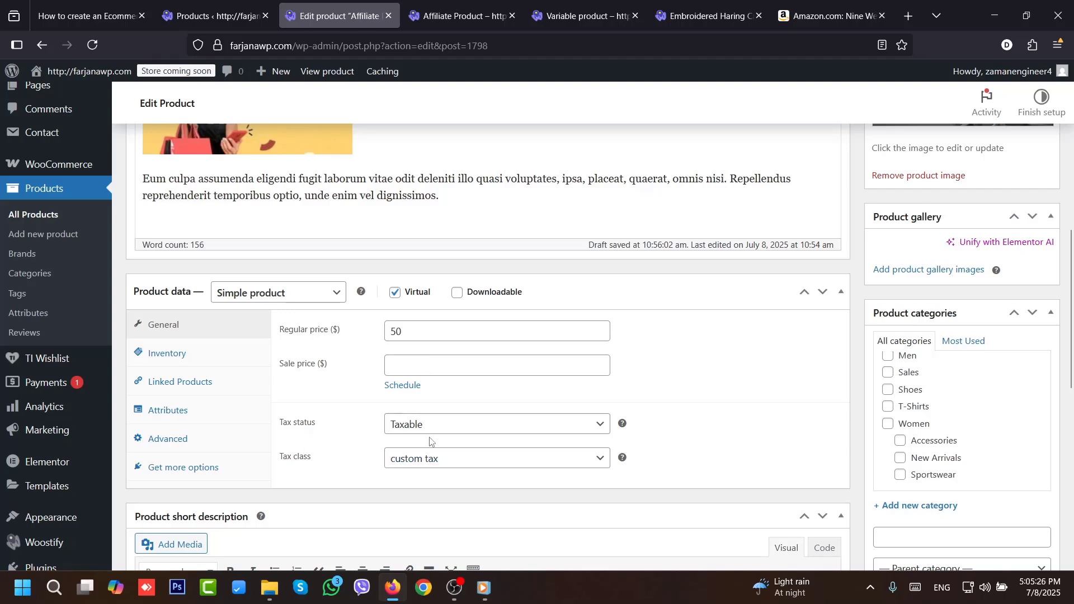
- In Inventory, enter SKU consult101 and tick Sold individually
{"action": "left_click", "coordinate": [208, 361]}
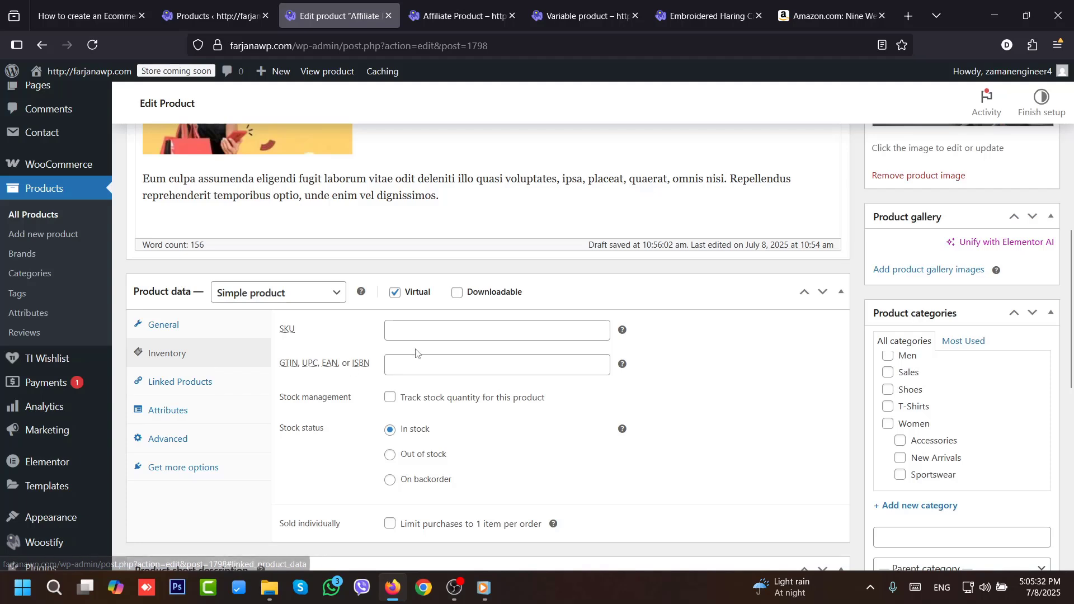
{"action": "left_click", "coordinate": [410, 331]}
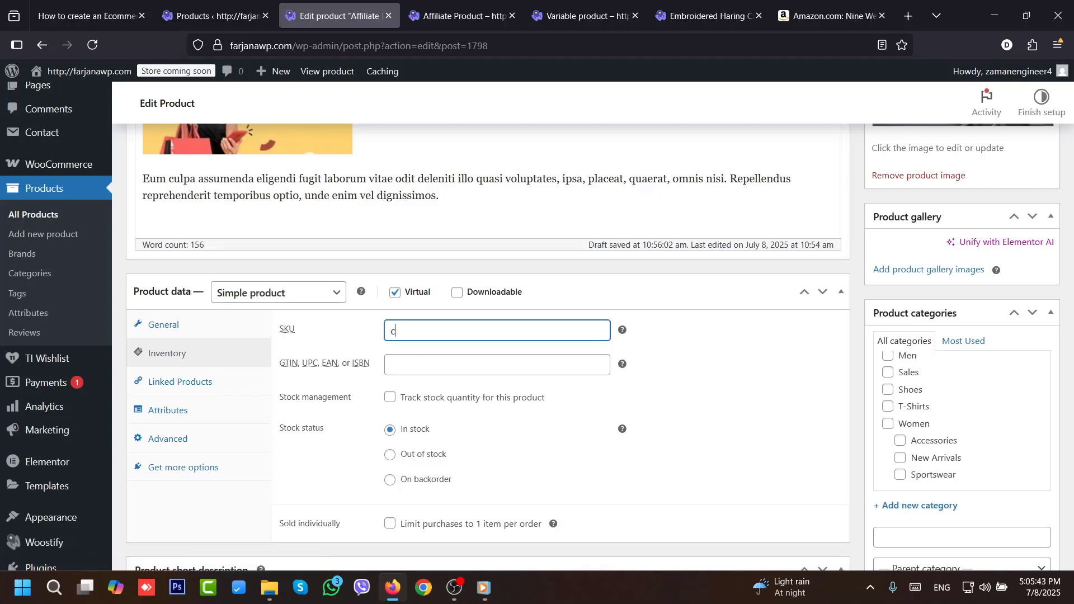
{"action": "type", "text": "consult101"}
{"action": "scroll", "coordinate": [481, 538], "scroll_direction": "up", "scroll_amount": 1}
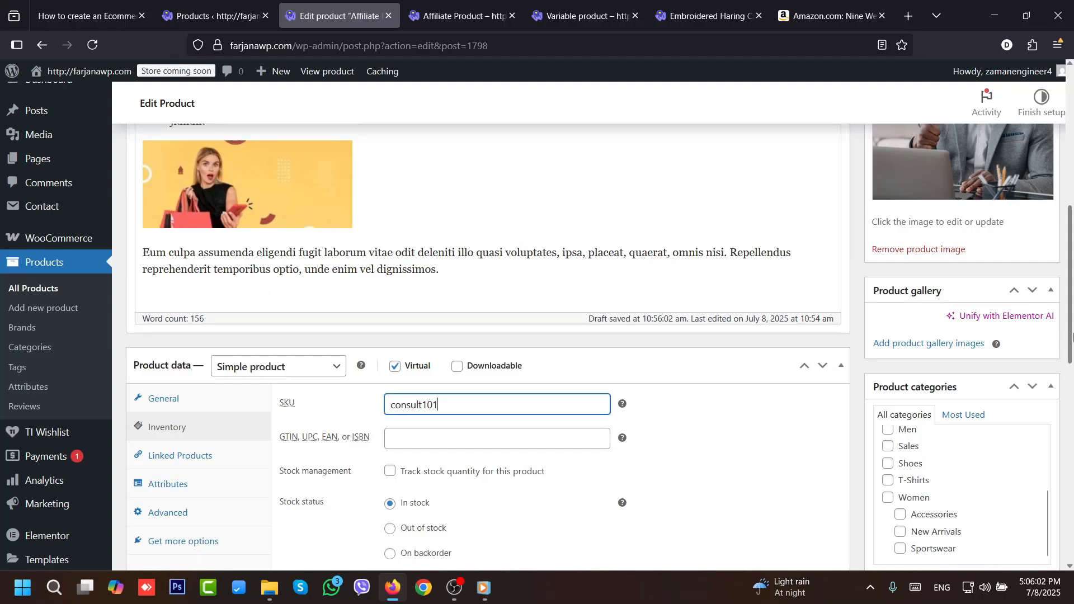
{"action": "left_click_drag", "start_coordinate": [1073, 337], "coordinate": [1072, 398]}
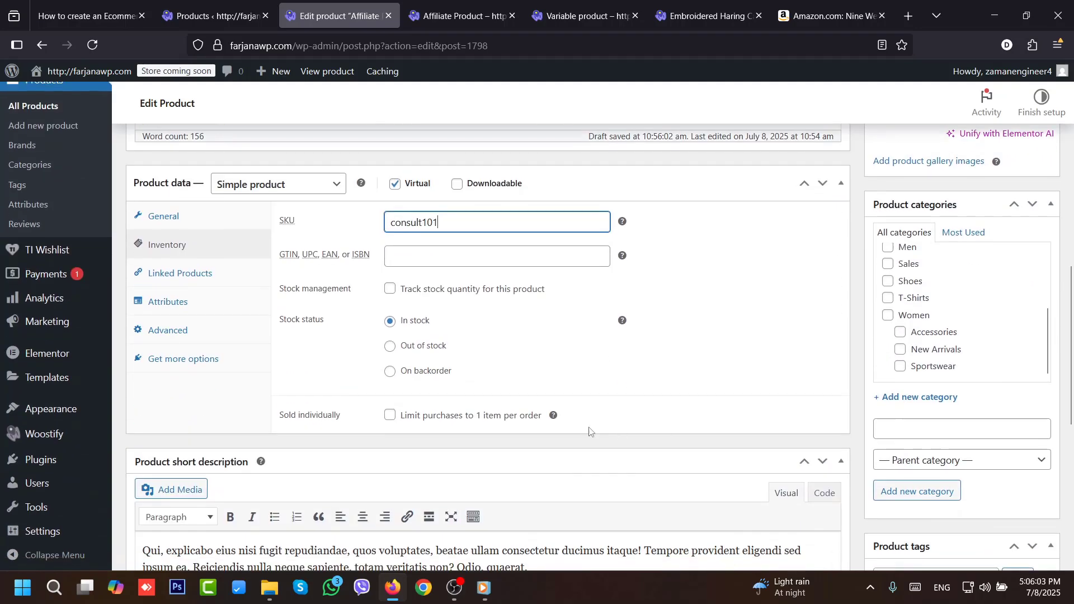
{"action": "left_click", "coordinate": [391, 416]}
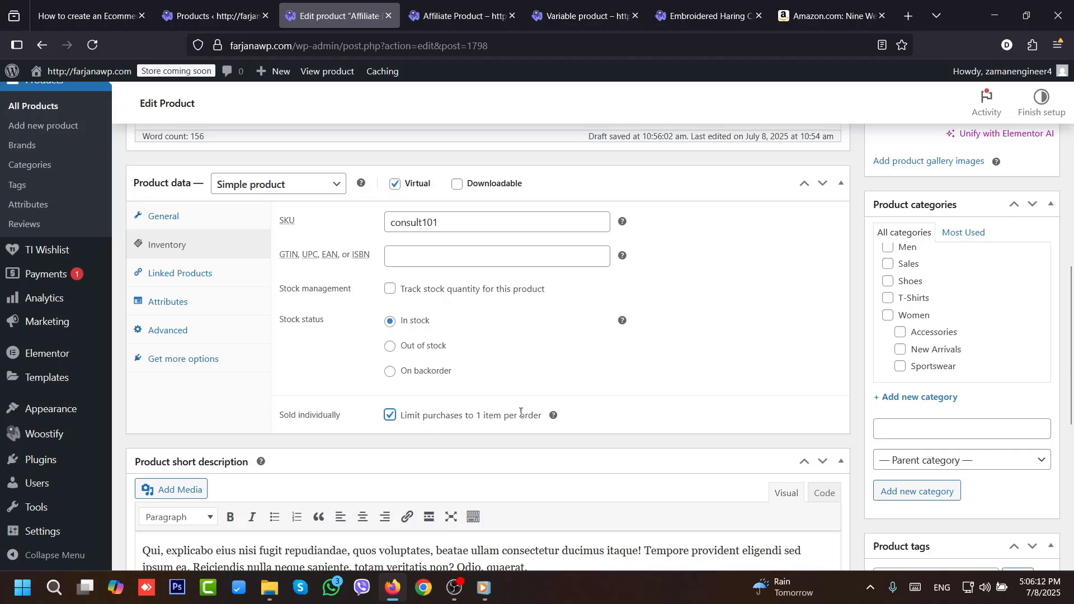
{"action": "scroll", "coordinate": [521, 412], "scroll_direction": "up", "scroll_amount": 15}
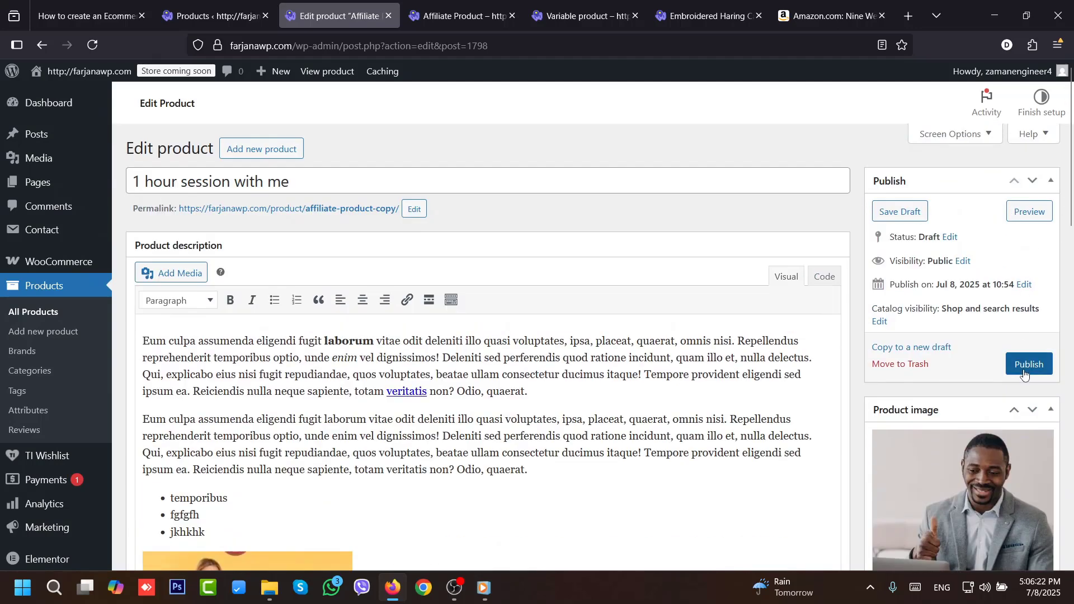
- Publish the product, review its storefront page, then return to its edit page
{"action": "left_click", "coordinate": [1023, 370]}
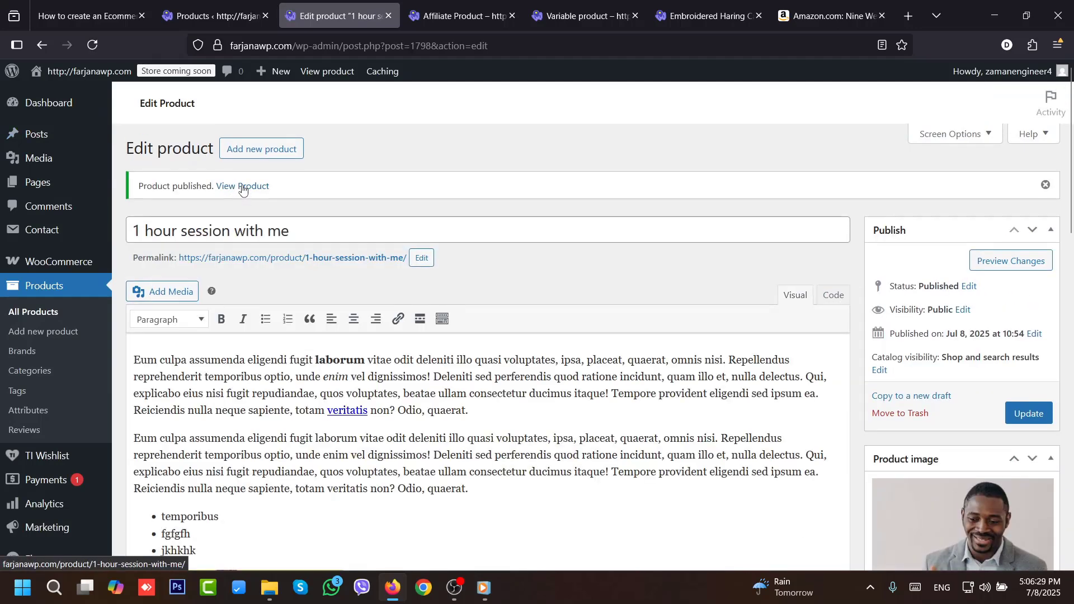
{"action": "left_click", "coordinate": [242, 186]}
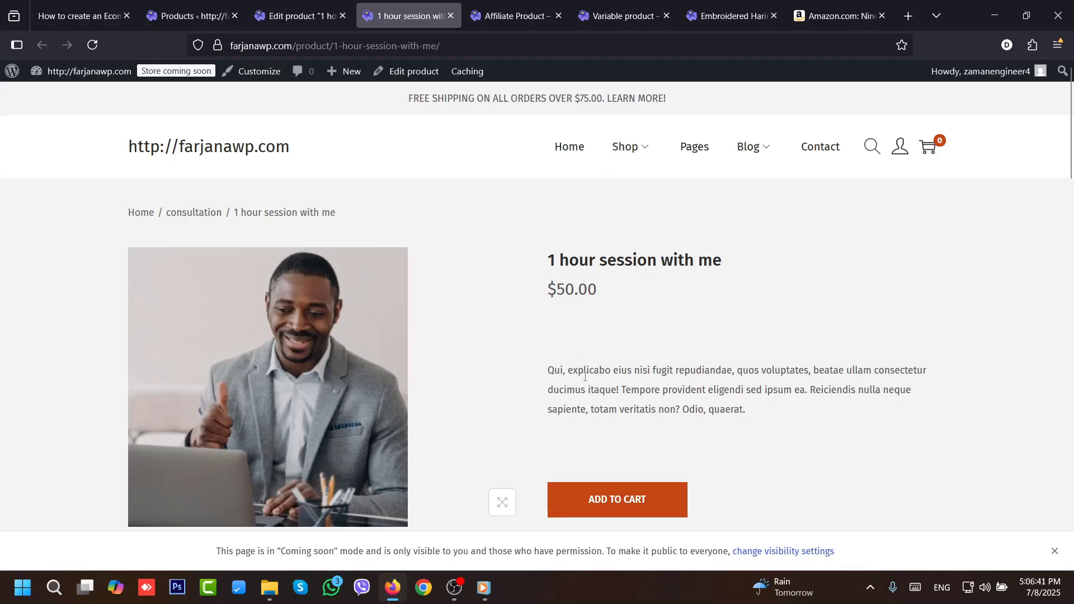
{"action": "scroll", "coordinate": [605, 396], "scroll_direction": "down", "scroll_amount": 4}
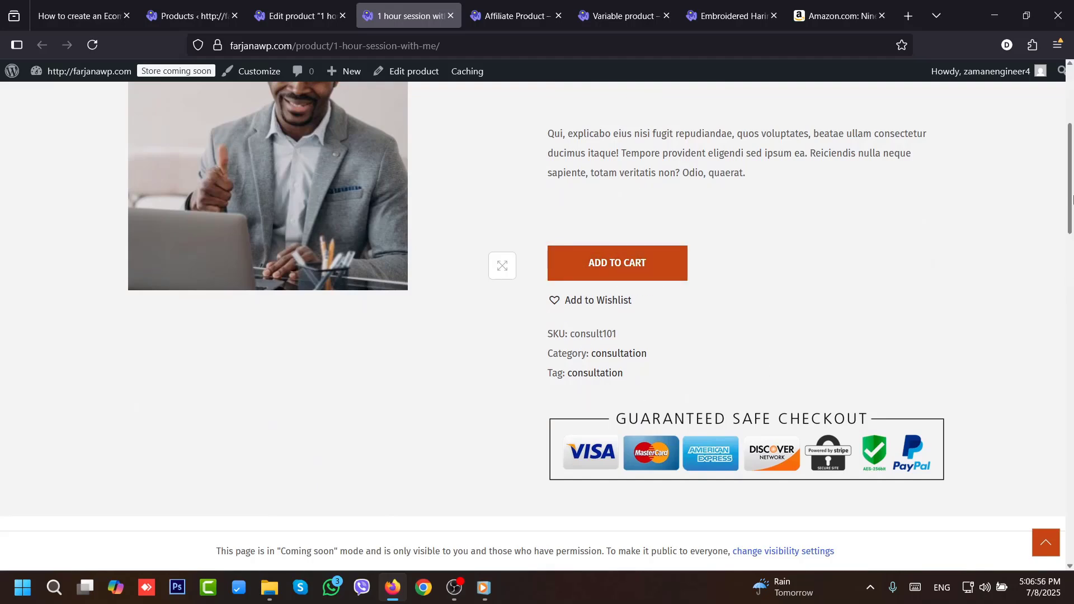
{"action": "left_click_drag", "start_coordinate": [1071, 168], "coordinate": [1071, 240]}
{"action": "left_click_drag", "start_coordinate": [1071, 239], "coordinate": [1072, 73]}
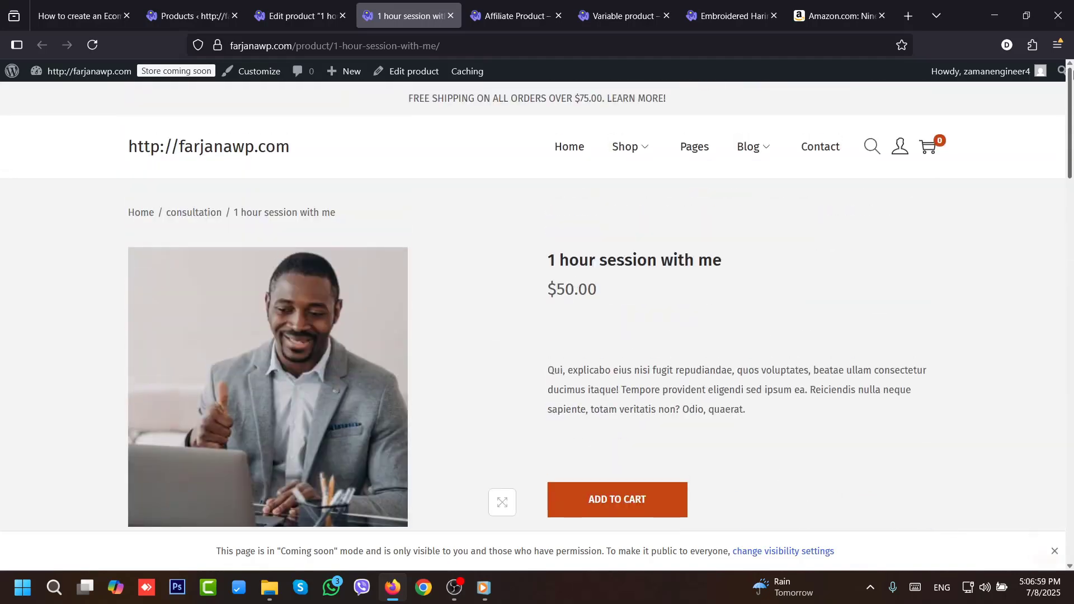
{"action": "left_click", "coordinate": [305, 15]}
{"action": "left_click", "coordinate": [439, 16]}
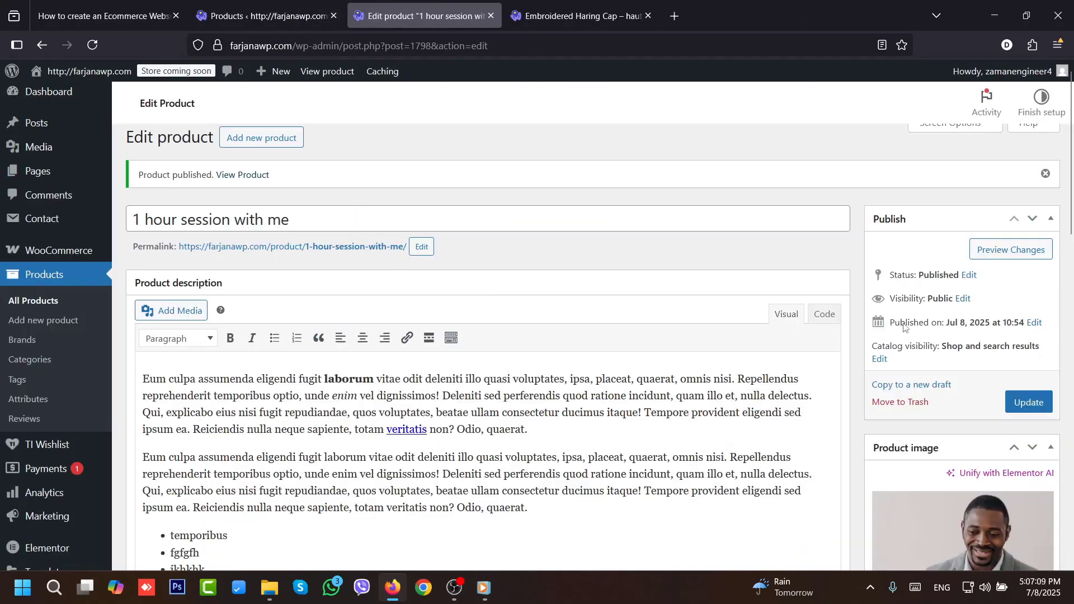
- Copy the consultation product to a new draft titled 'My PDF book'
{"action": "left_click", "coordinate": [923, 389]}
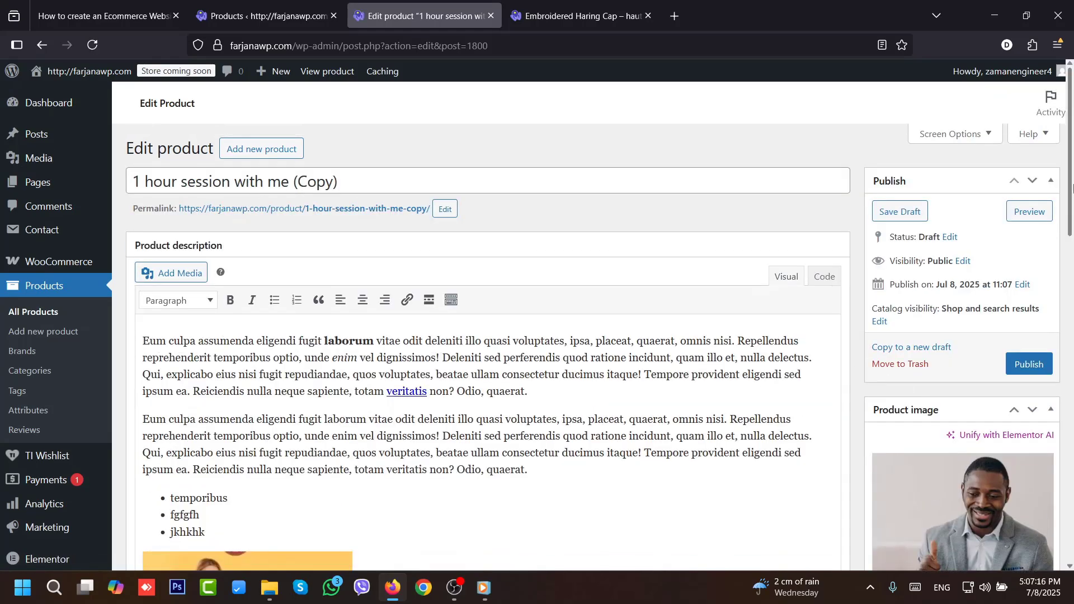
{"action": "left_click", "coordinate": [1072, 320]}
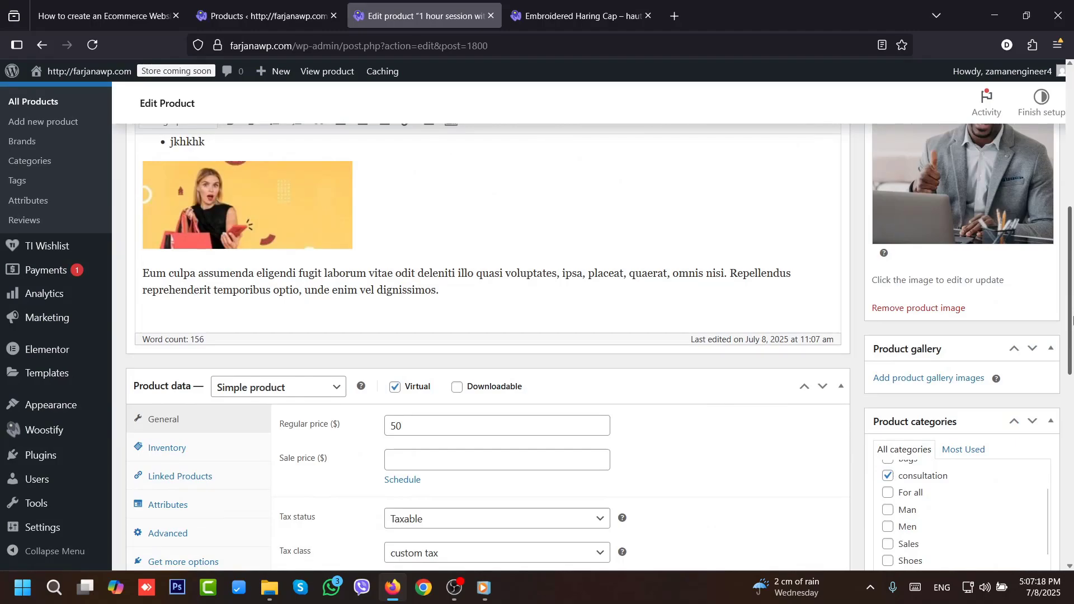
{"action": "left_click_drag", "start_coordinate": [1072, 320], "coordinate": [1072, 178]}
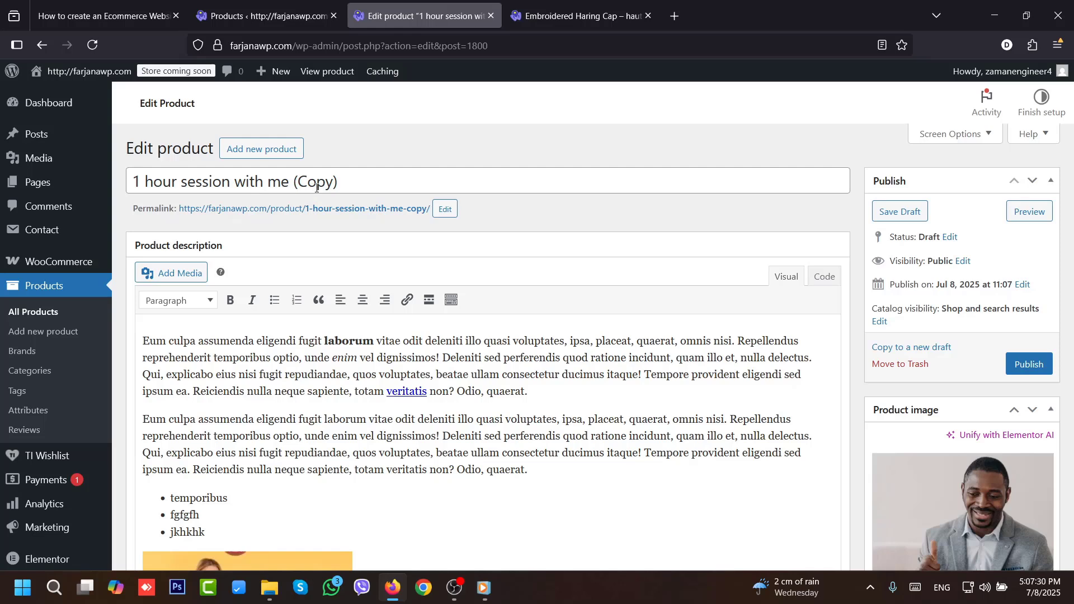
{"action": "triple_click", "coordinate": [281, 188]}
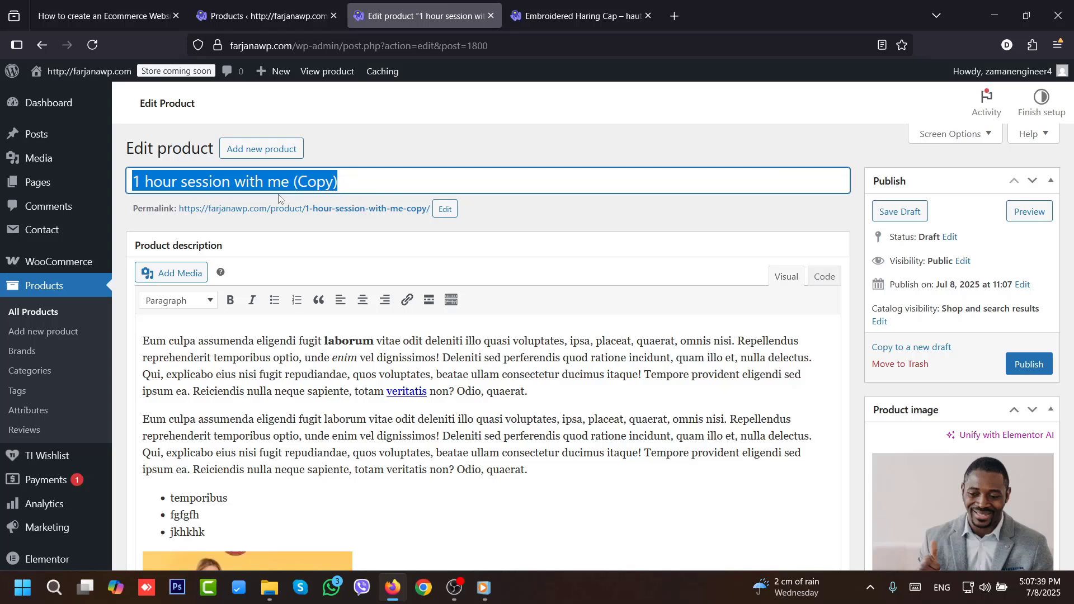
{"action": "type", "text": "My PDF book"}
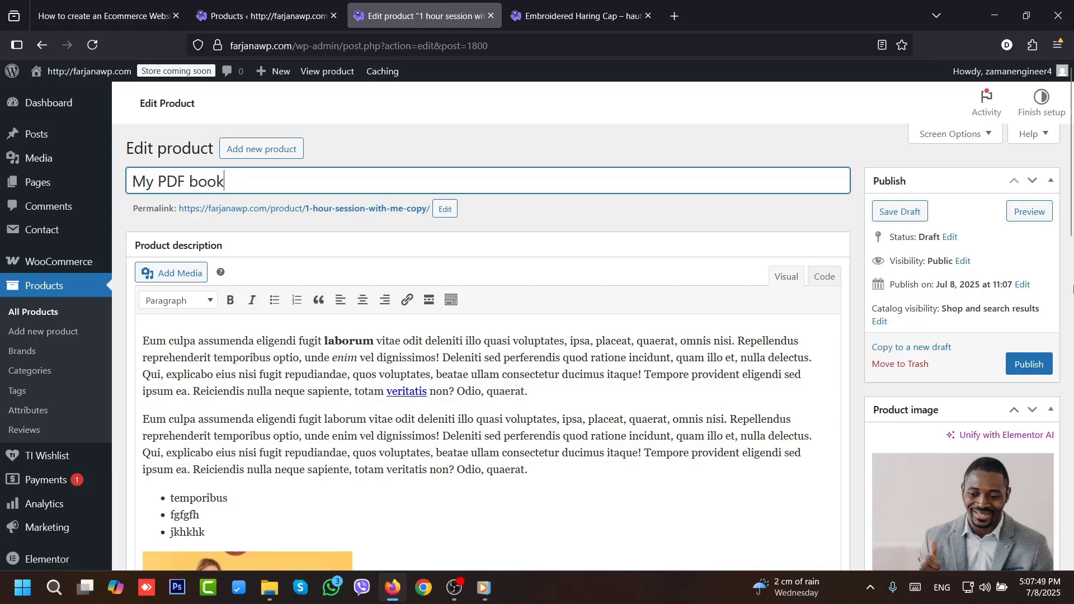
- Upload ebook.jpg and set it as the product image
{"action": "scroll", "coordinate": [1063, 291], "scroll_direction": "down", "scroll_amount": 4}
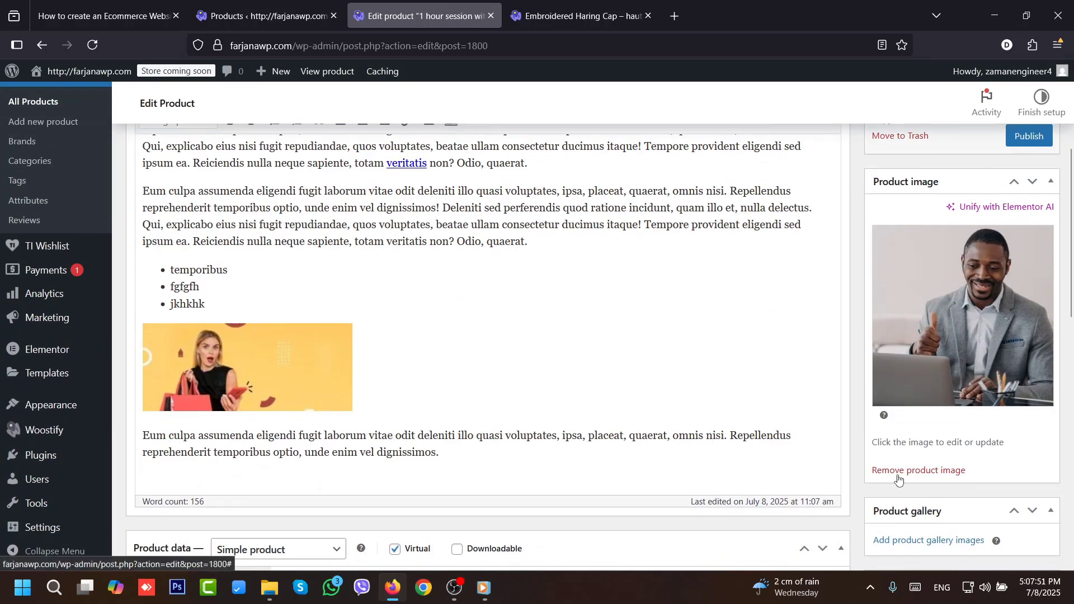
{"action": "left_click", "coordinate": [954, 335]}
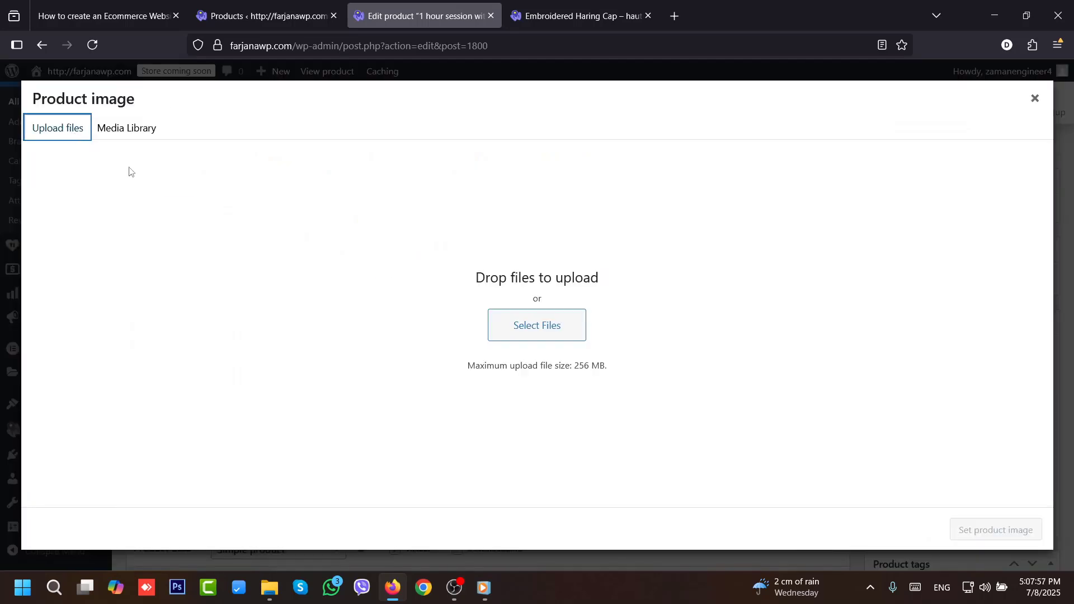
{"action": "left_click", "coordinate": [551, 326]}
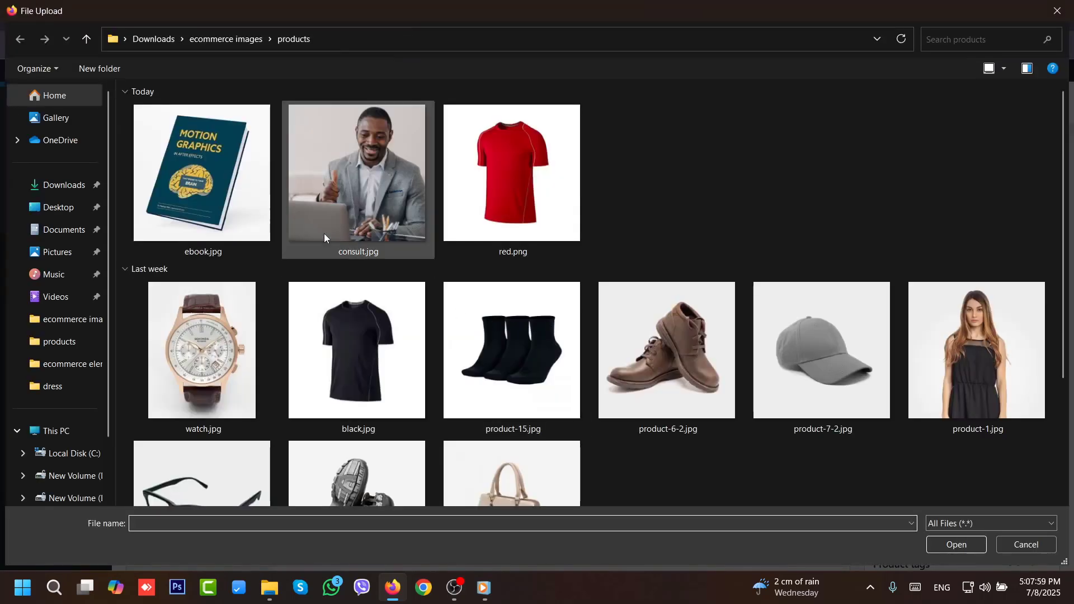
{"action": "left_click", "coordinate": [260, 214]}
{"action": "left_click", "coordinate": [954, 544]}
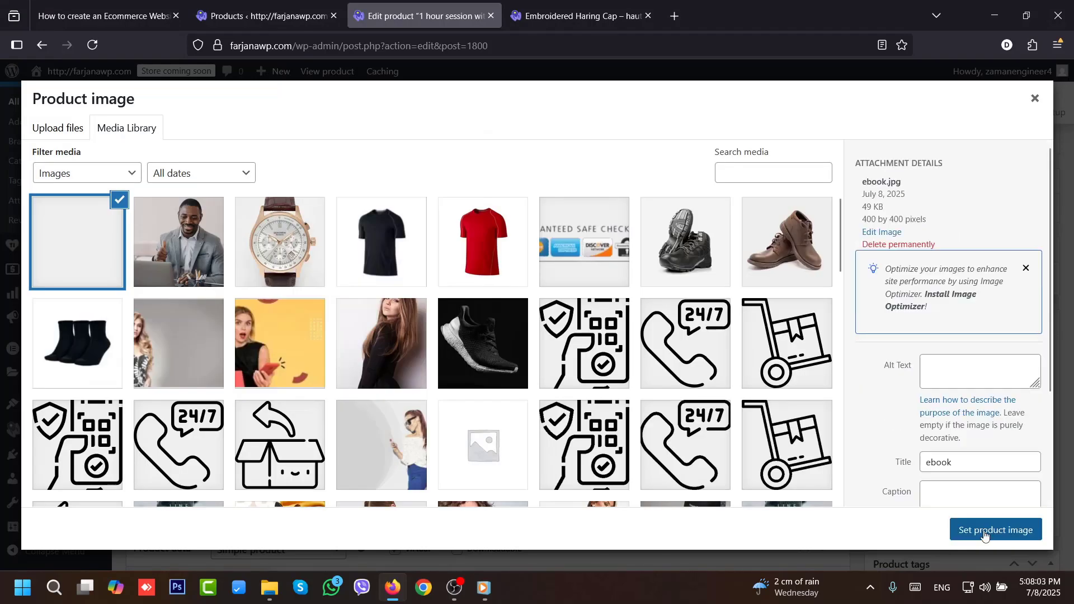
{"action": "left_click", "coordinate": [984, 534]}
{"action": "left_click_drag", "start_coordinate": [1070, 305], "coordinate": [1072, 415]}
- Add the For all and ebook categories and replace the consultation tag with pdf
{"action": "scroll", "coordinate": [1034, 398], "scroll_direction": "down", "scroll_amount": 2}
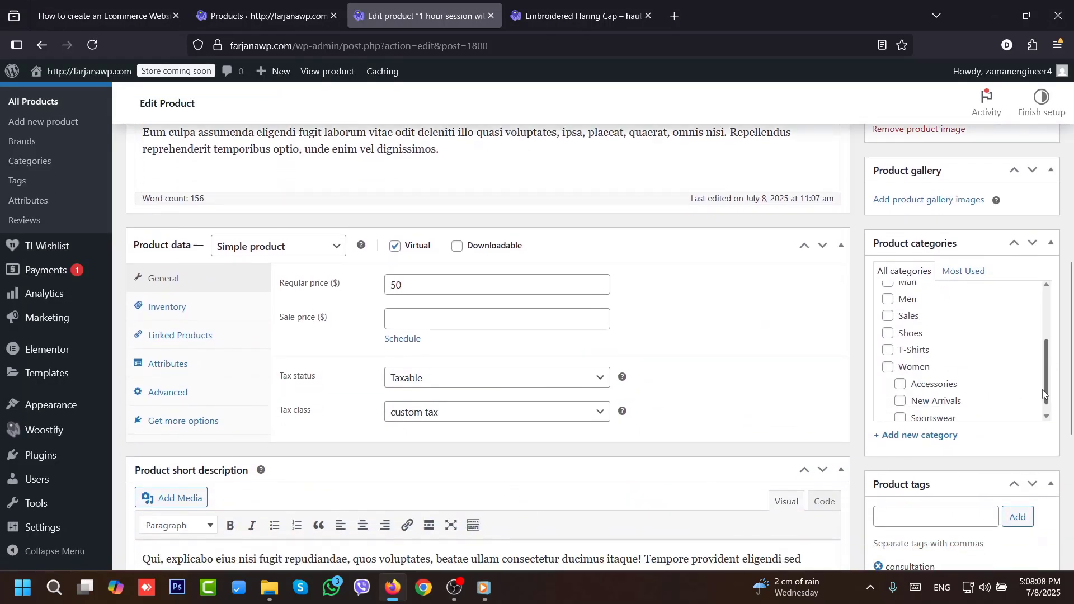
{"action": "scroll", "coordinate": [1035, 398], "scroll_direction": "up", "scroll_amount": 3}
{"action": "left_click", "coordinate": [888, 350]}
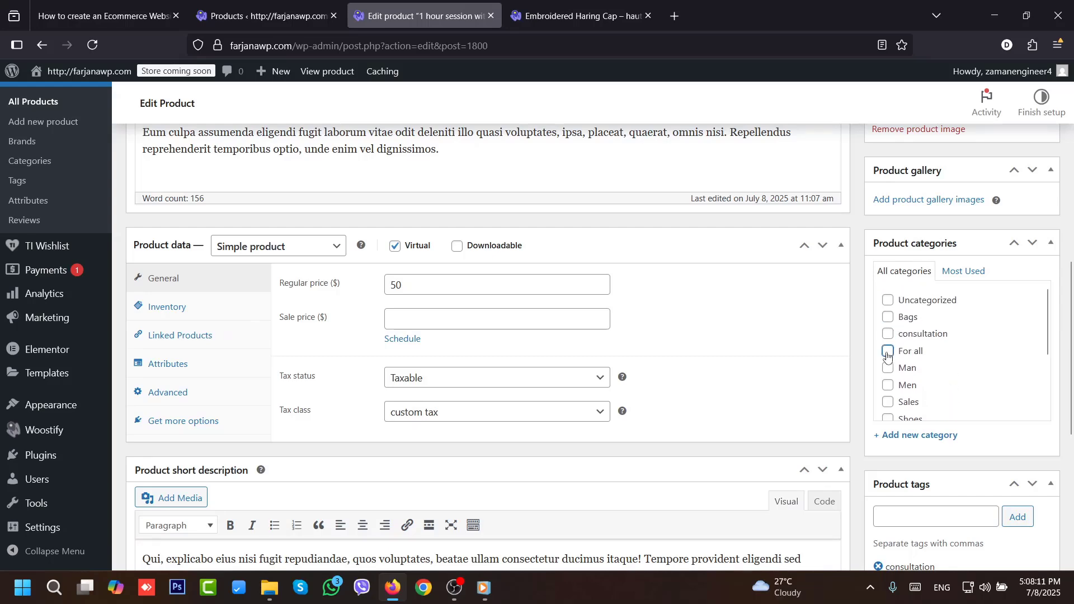
{"action": "left_click", "coordinate": [945, 435]}
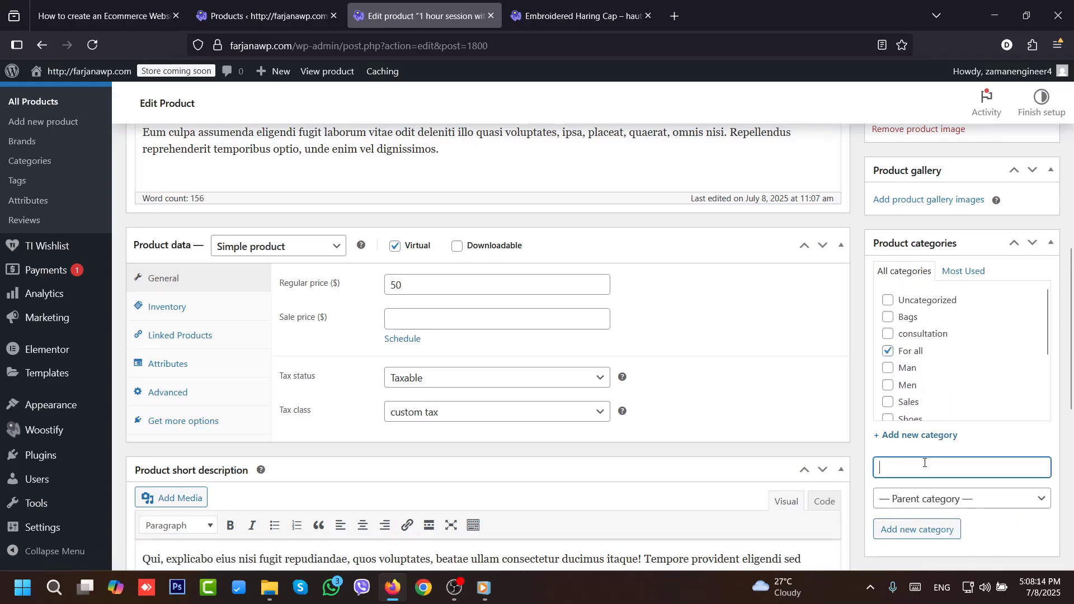
{"action": "left_click_drag", "start_coordinate": [1070, 347], "coordinate": [1071, 418]}
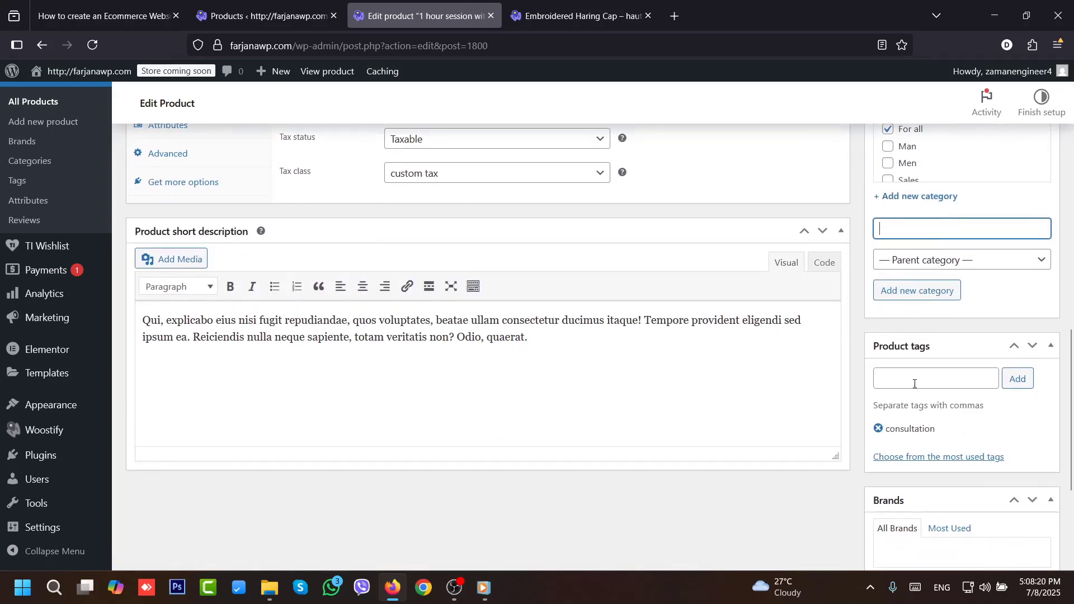
{"action": "left_click", "coordinate": [878, 428]}
{"action": "type", "text": "pdf"}
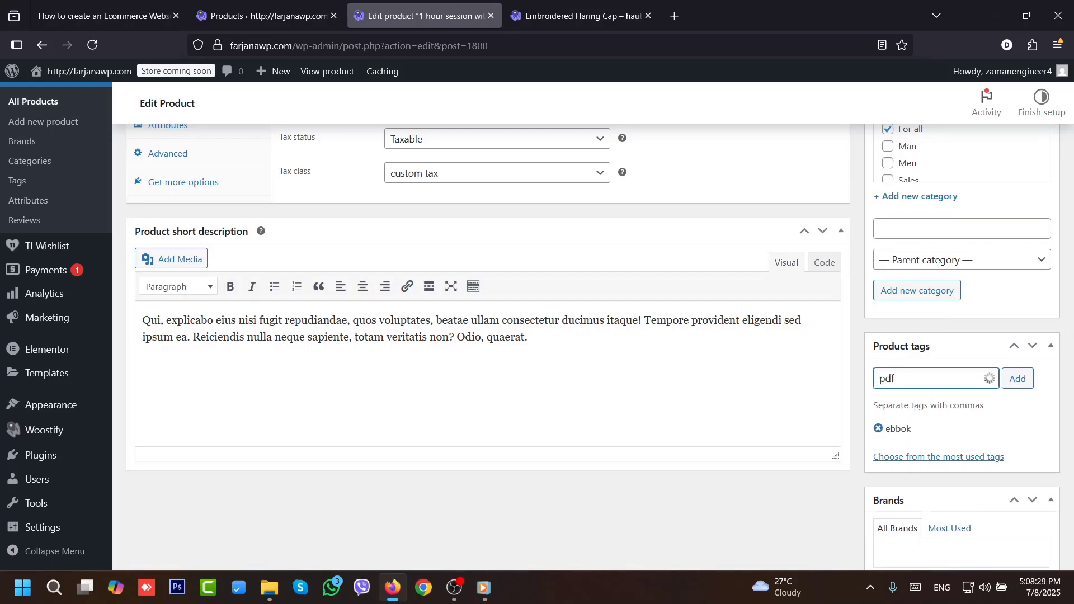
{"action": "key", "text": "Return"}
{"action": "left_click_drag", "start_coordinate": [1071, 401], "coordinate": [1072, 319]}
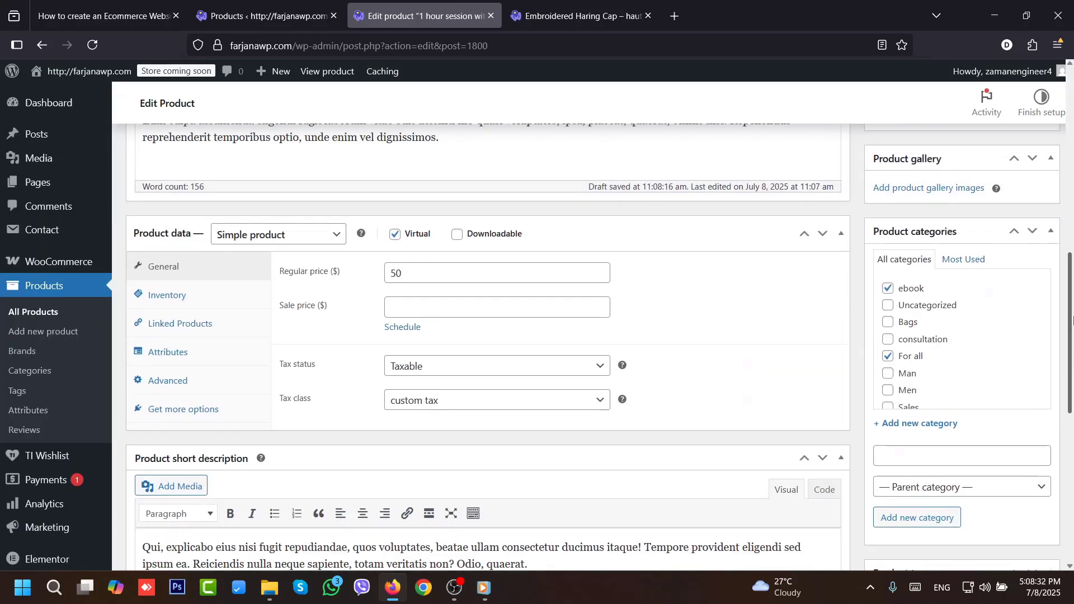
- Make the product downloadable with a regular price of 20
{"action": "left_click", "coordinate": [457, 236]}
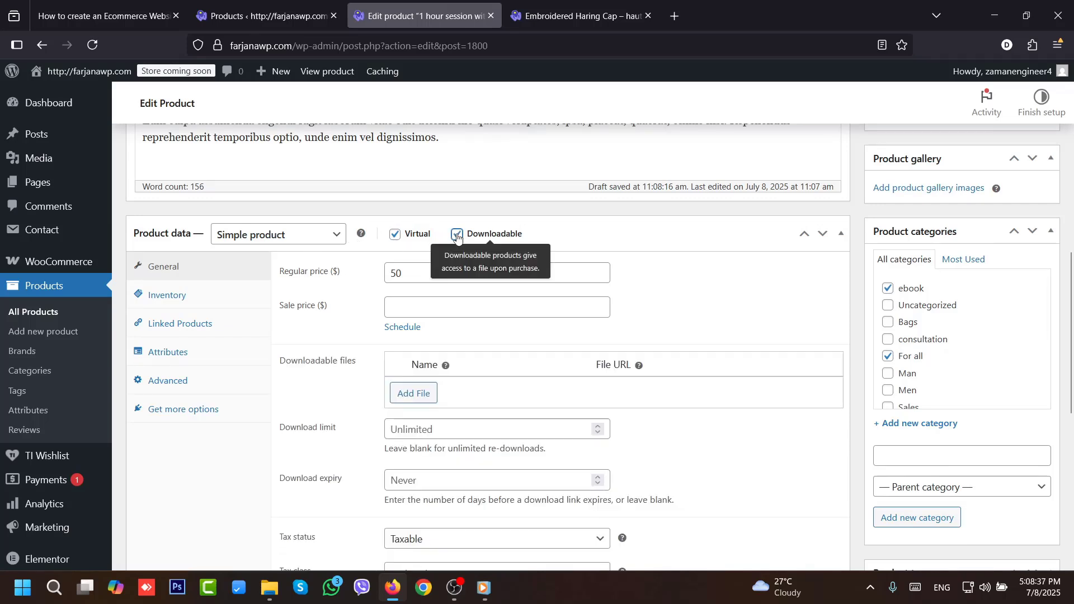
{"action": "double_click", "coordinate": [398, 275]}
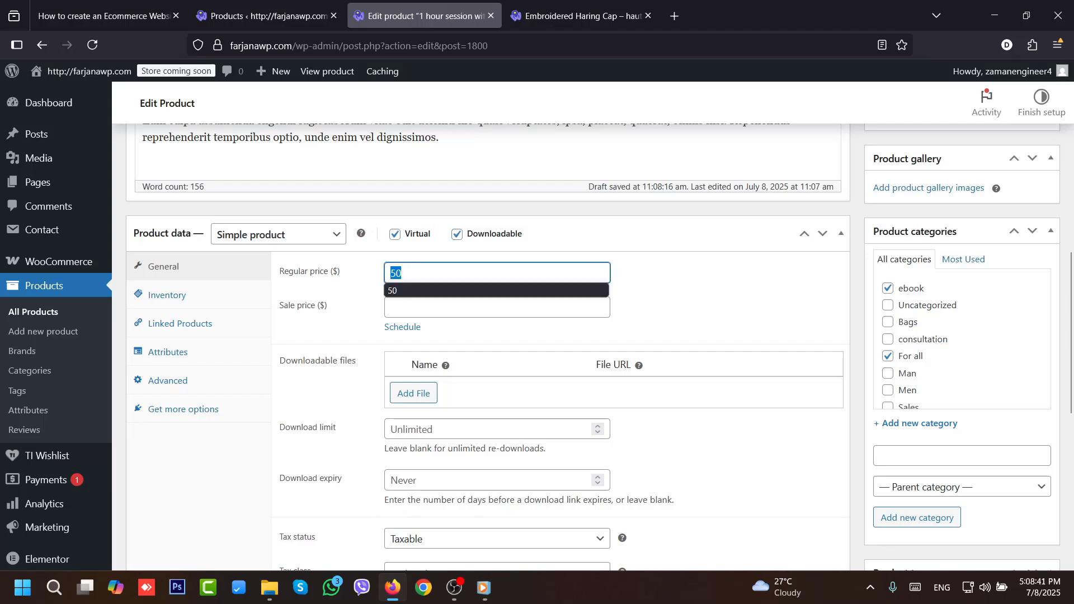
{"action": "type", "text": "35"}
{"action": "double_click", "coordinate": [396, 274]}
{"action": "type", "text": "20"}
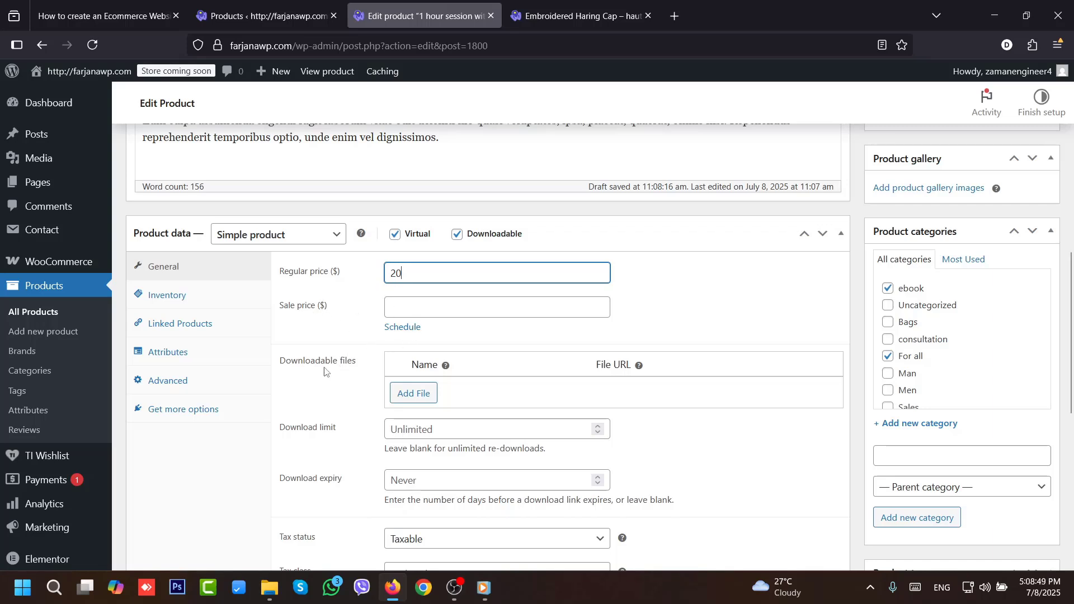
- Add a downloadable file entry named 'Book name'
{"action": "left_click", "coordinate": [413, 398]}
{"action": "left_click", "coordinate": [444, 393]}
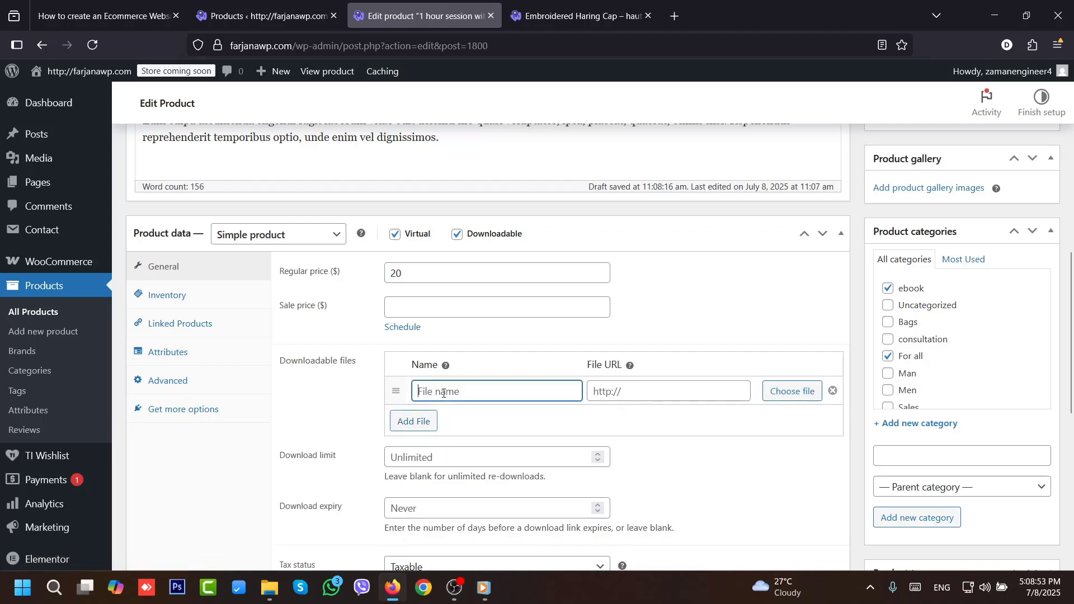
{"action": "left_click", "coordinate": [638, 396]}
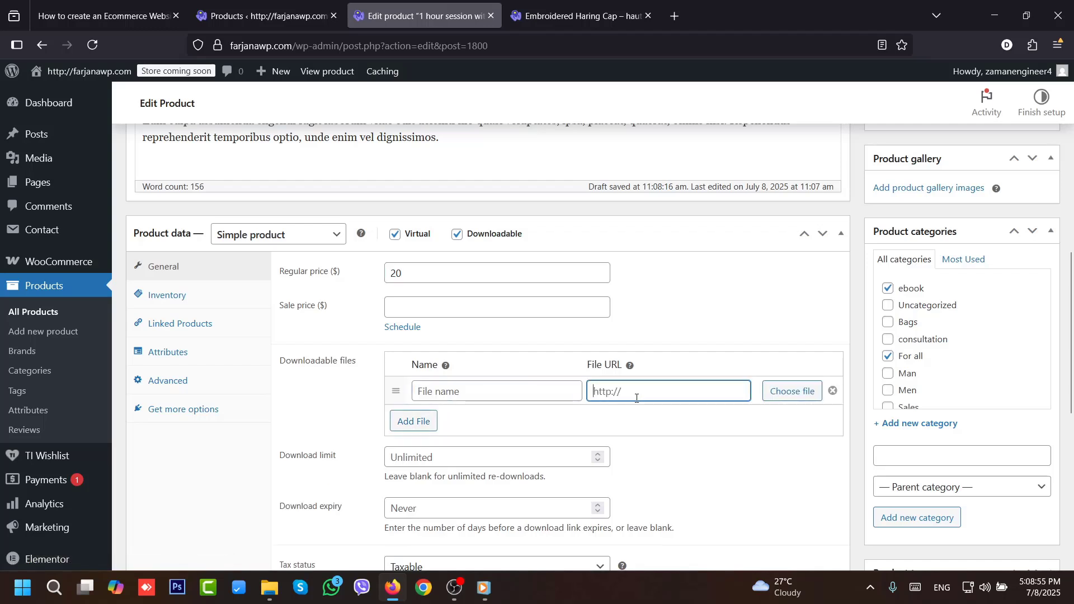
{"action": "left_click", "coordinate": [515, 396]}
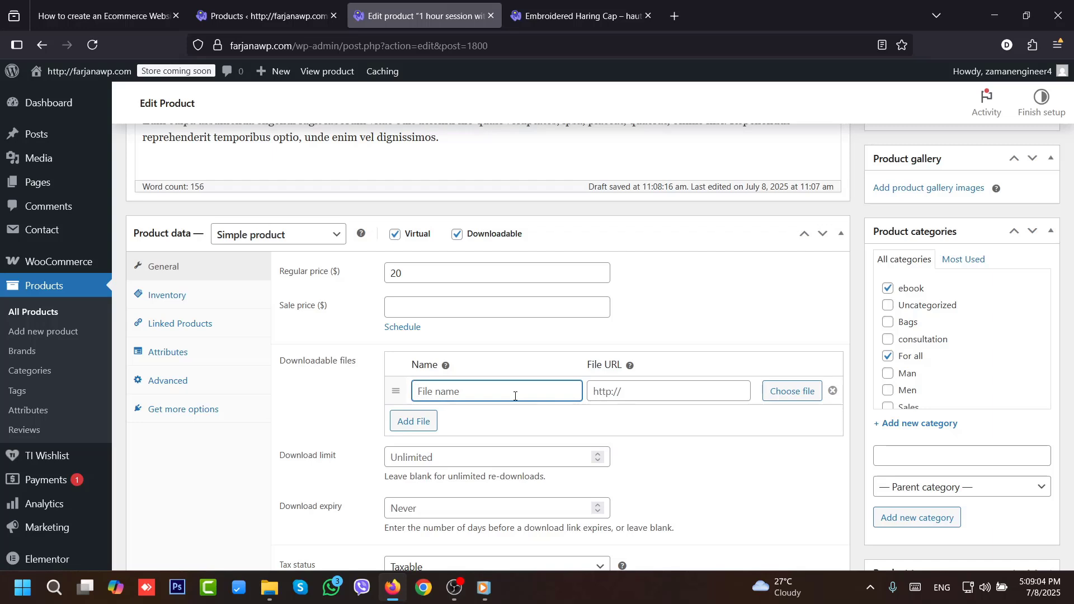
{"action": "type", "text": "Book name"}
{"action": "left_click", "coordinate": [644, 390]}
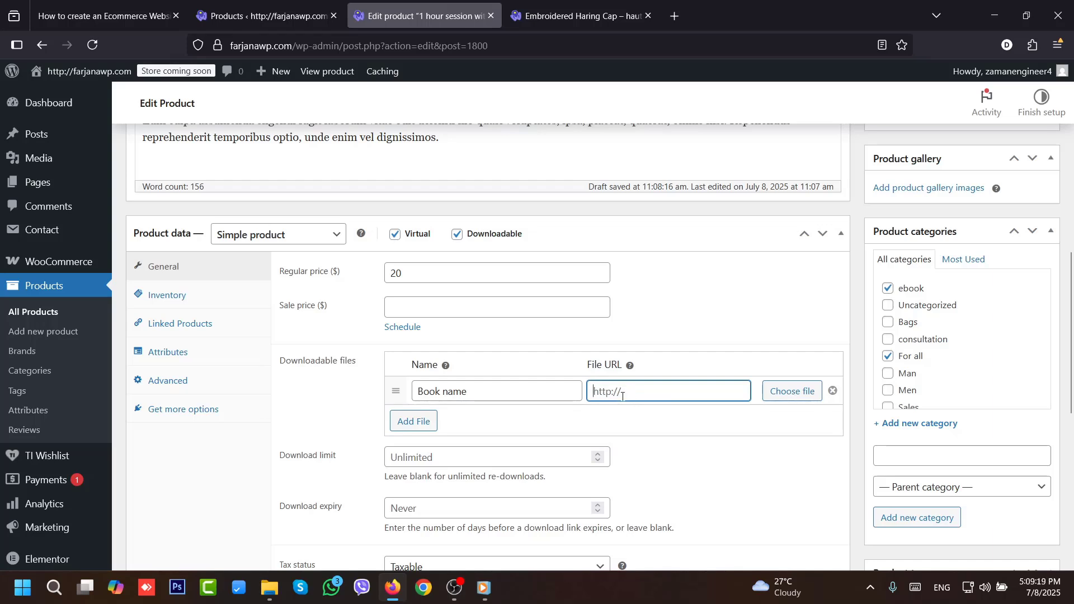
- Copy the ebook image's file URL from the Media Library into the download file URL
{"action": "left_click", "coordinate": [53, 162], "text": "ctrl"}
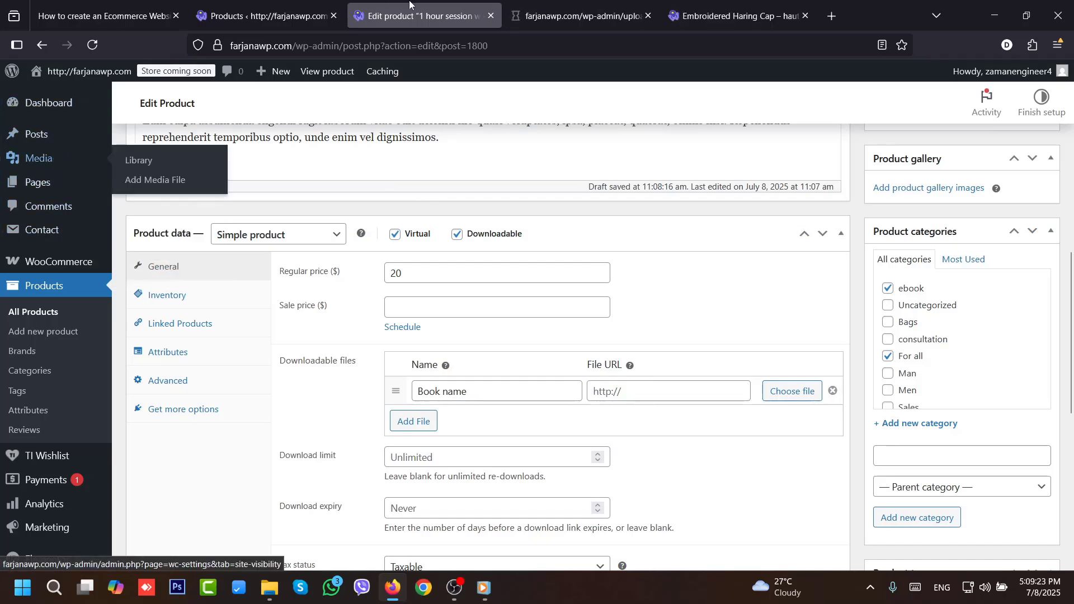
{"action": "key", "text": "ctrl+Tab"}
{"action": "scroll", "coordinate": [1023, 284], "scroll_direction": "down", "scroll_amount": 5}
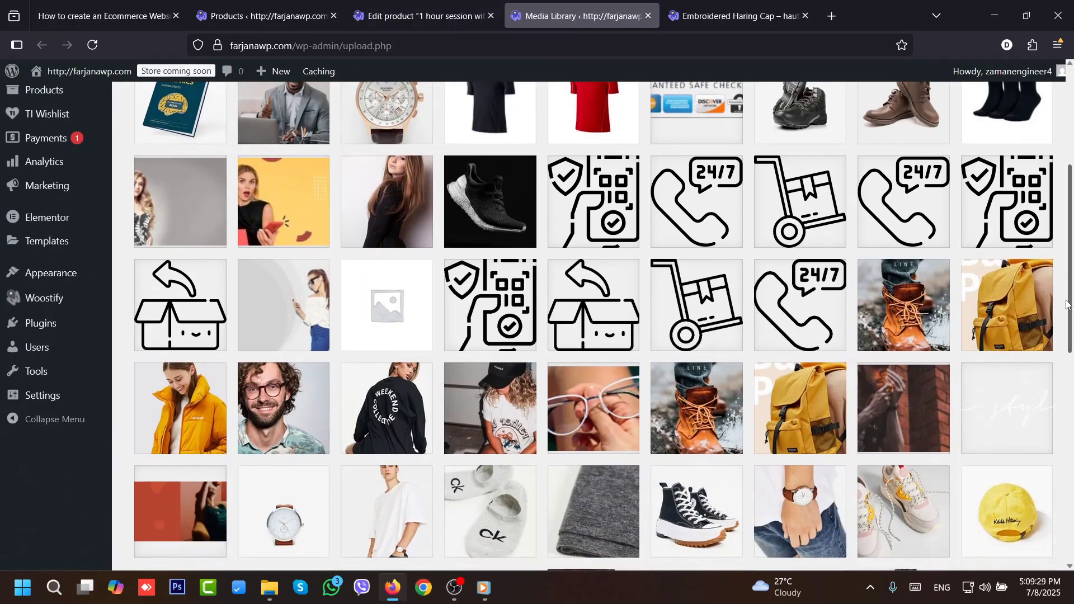
{"action": "scroll", "coordinate": [248, 464], "scroll_direction": "up", "scroll_amount": 5}
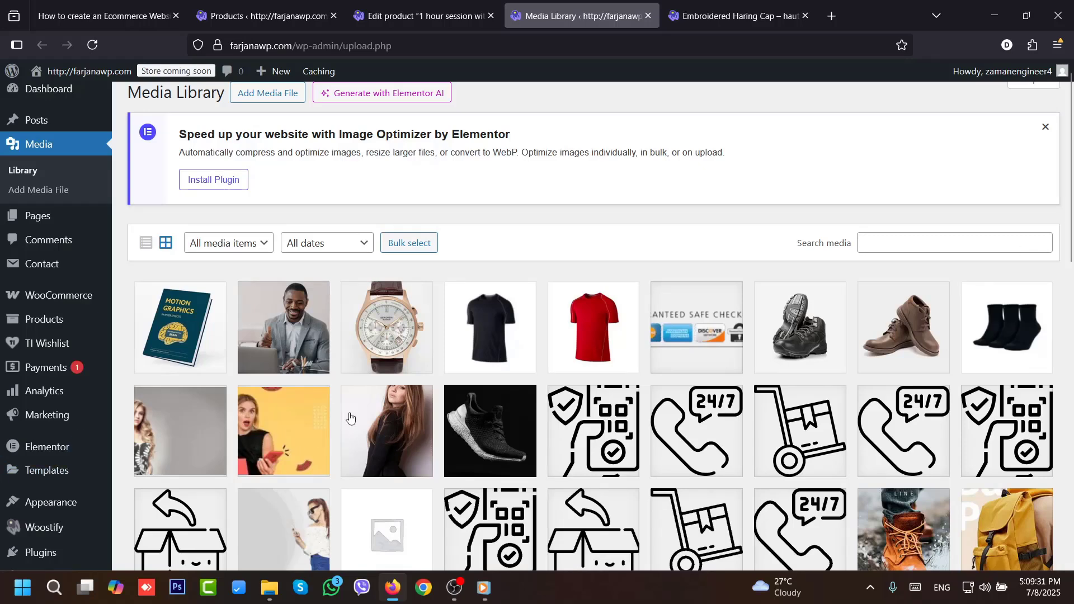
{"action": "left_click", "coordinate": [171, 335]}
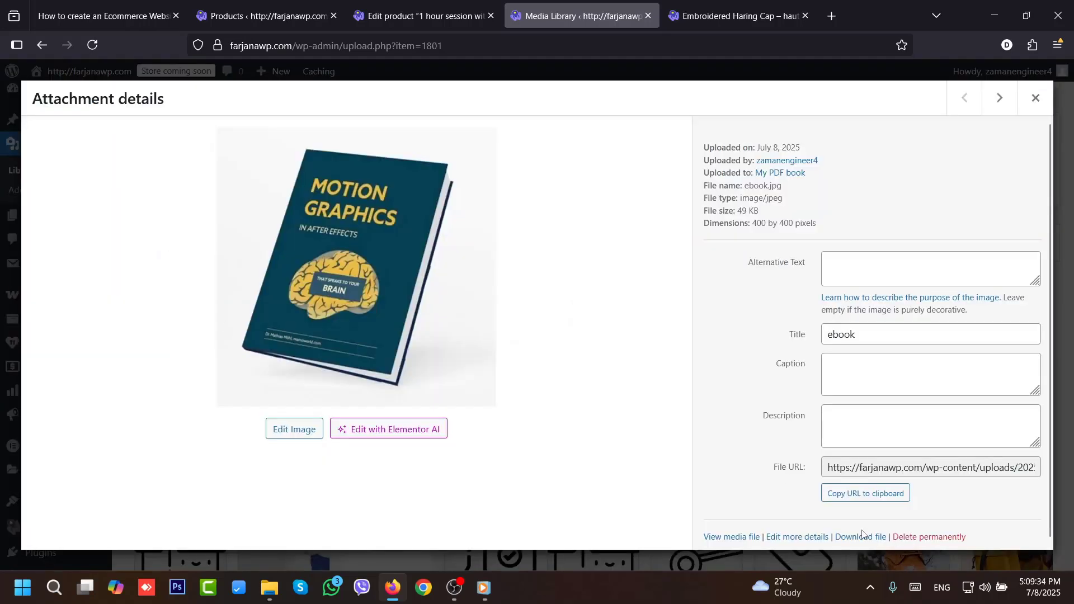
{"action": "left_click", "coordinate": [865, 495]}
{"action": "key", "text": "ctrl+shift+Tab"}
{"action": "left_click", "coordinate": [621, 393]}
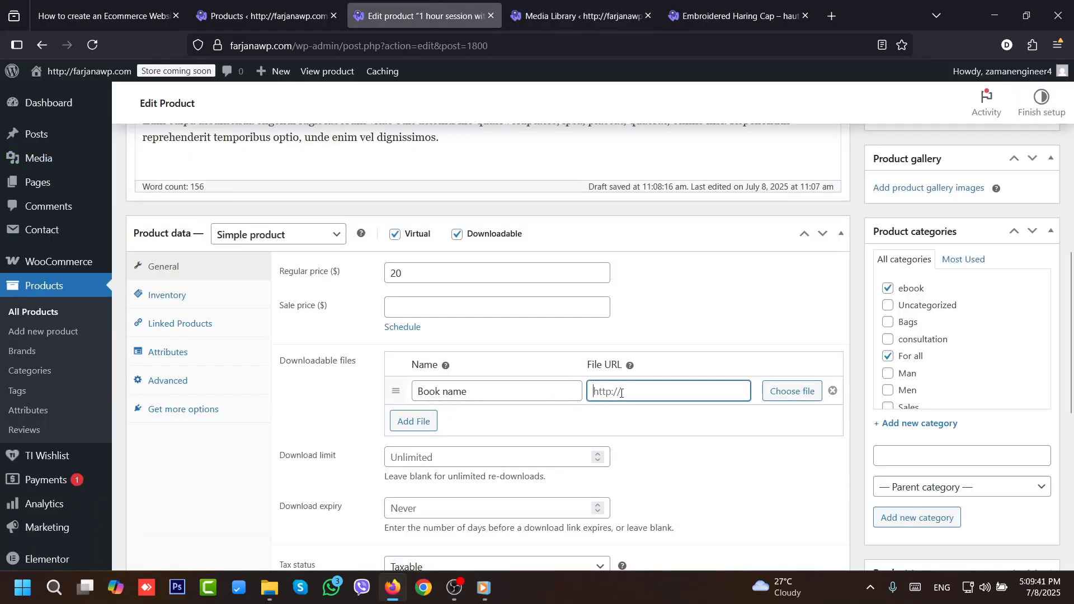
{"action": "key", "text": "ctrl+v"}
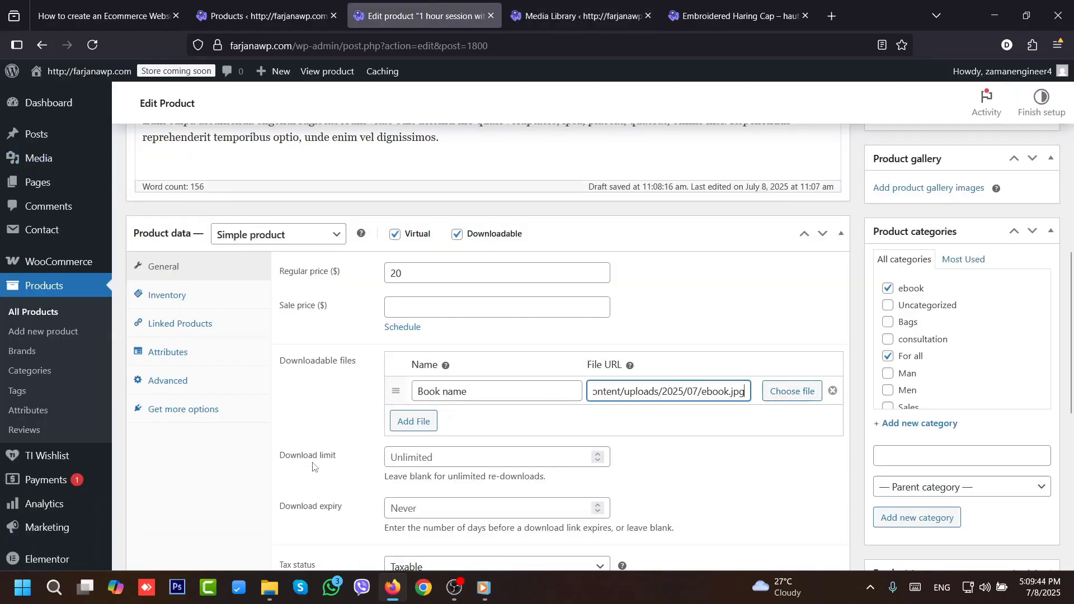
- Set the download limit to 5 and the download expiry to 10 days
{"action": "left_click", "coordinate": [439, 459]}
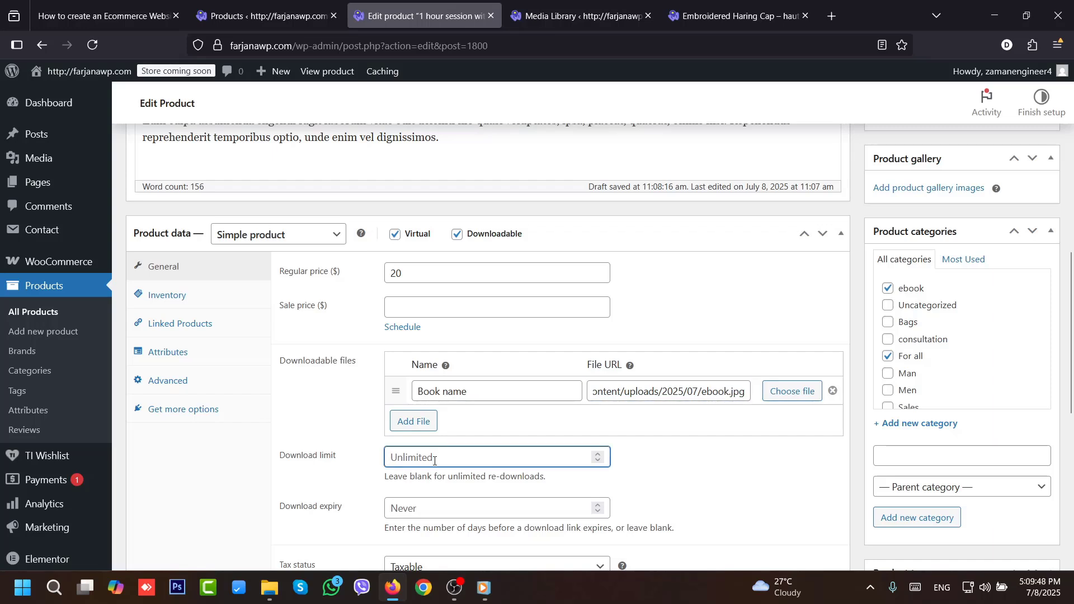
{"action": "type", "text": "5"}
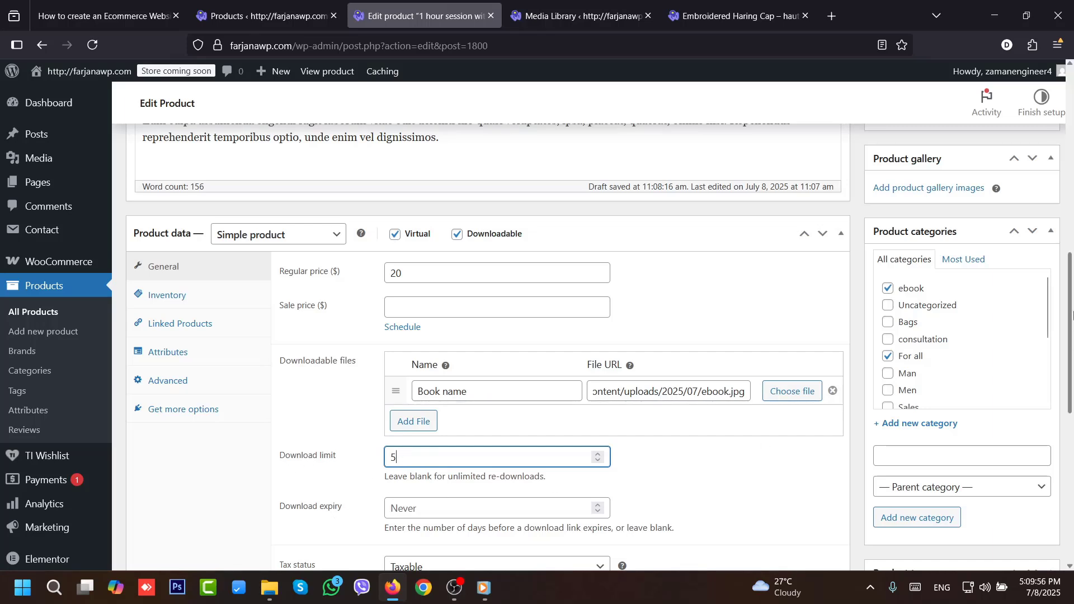
{"action": "scroll", "coordinate": [442, 503], "scroll_direction": "down", "scroll_amount": 3}
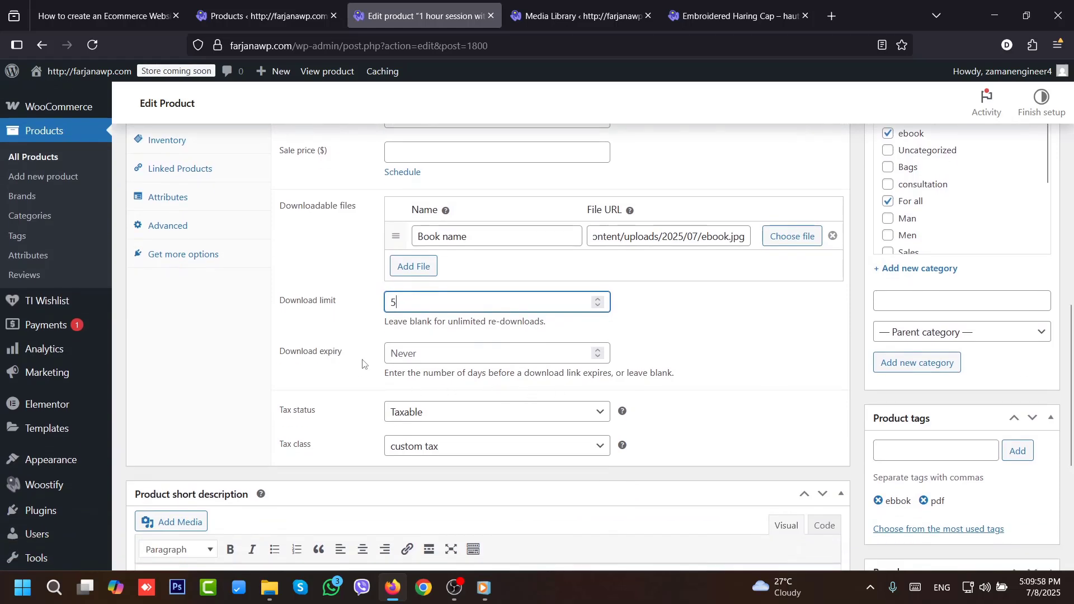
{"action": "left_click", "coordinate": [423, 358]}
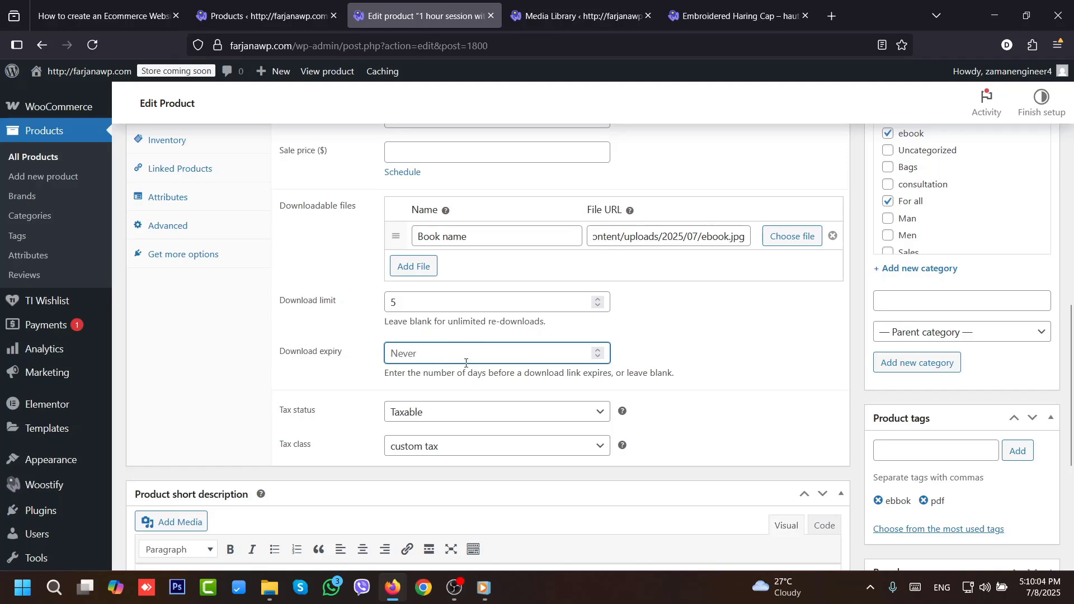
{"action": "type", "text": "10"}
- Change the SKU's trailing -1 to 112, making it consult101112, and publish
{"action": "scroll", "coordinate": [184, 318], "scroll_direction": "up", "scroll_amount": 3}
{"action": "left_click", "coordinate": [184, 317]}
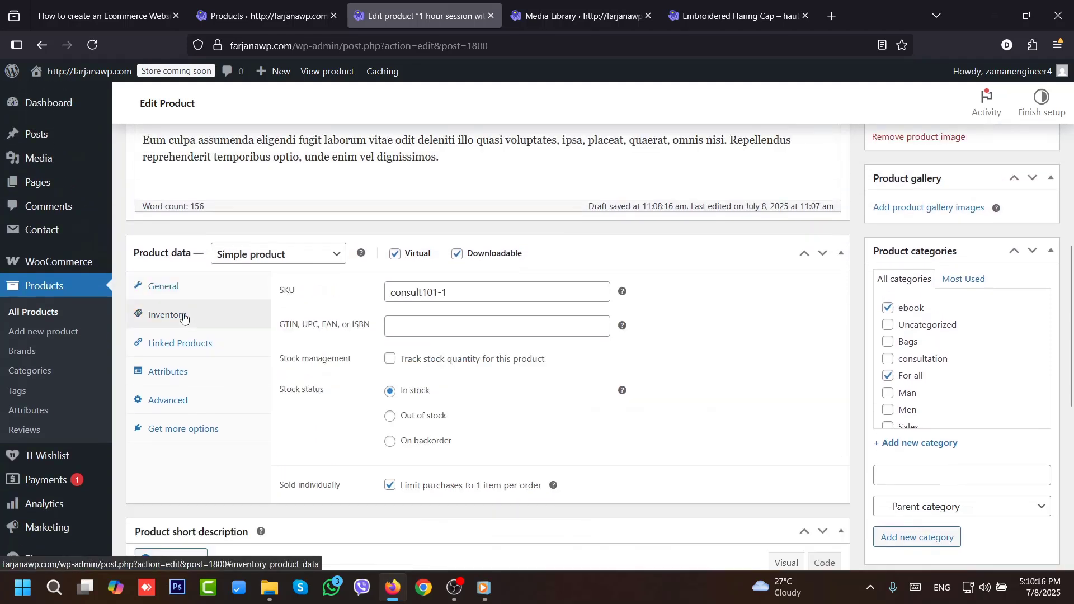
{"action": "left_click", "coordinate": [439, 293]}
{"action": "left_click_drag", "start_coordinate": [438, 293], "coordinate": [448, 293]}
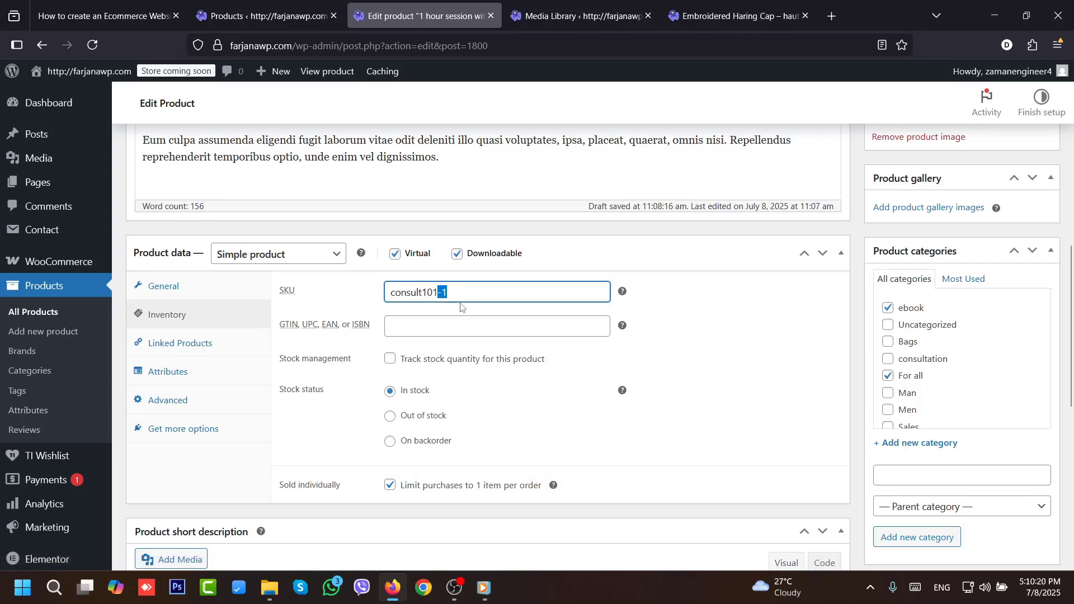
{"action": "type", "text": "112"}
{"action": "left_click_drag", "start_coordinate": [1072, 344], "coordinate": [1072, 182]}
{"action": "left_click", "coordinate": [1031, 329]}
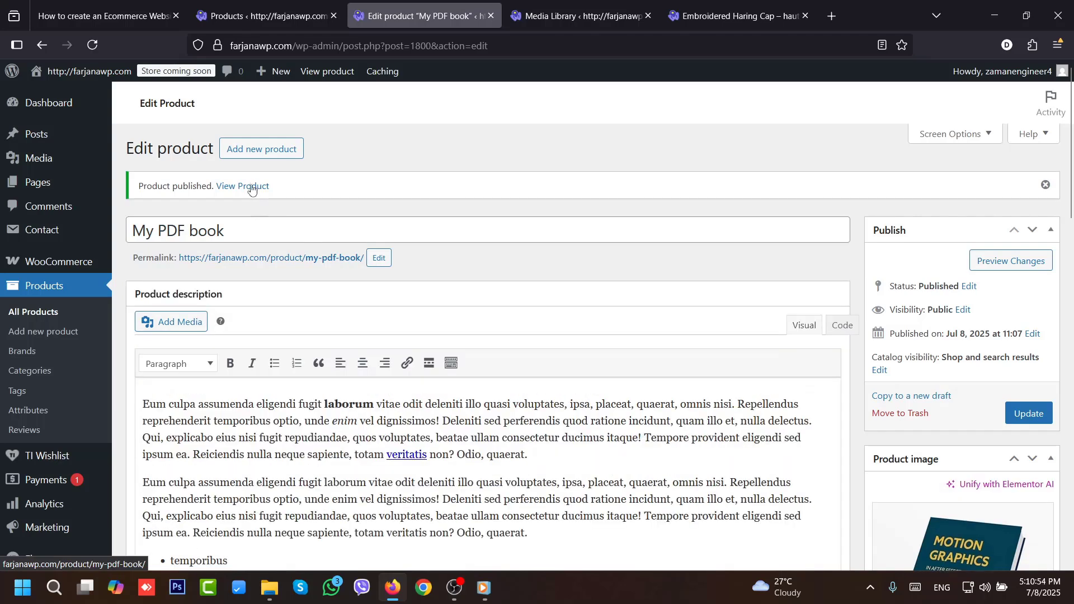
- View the live My PDF book page showing $20.00, SKU consult101112, categories and tags
{"action": "left_click", "coordinate": [252, 186]}
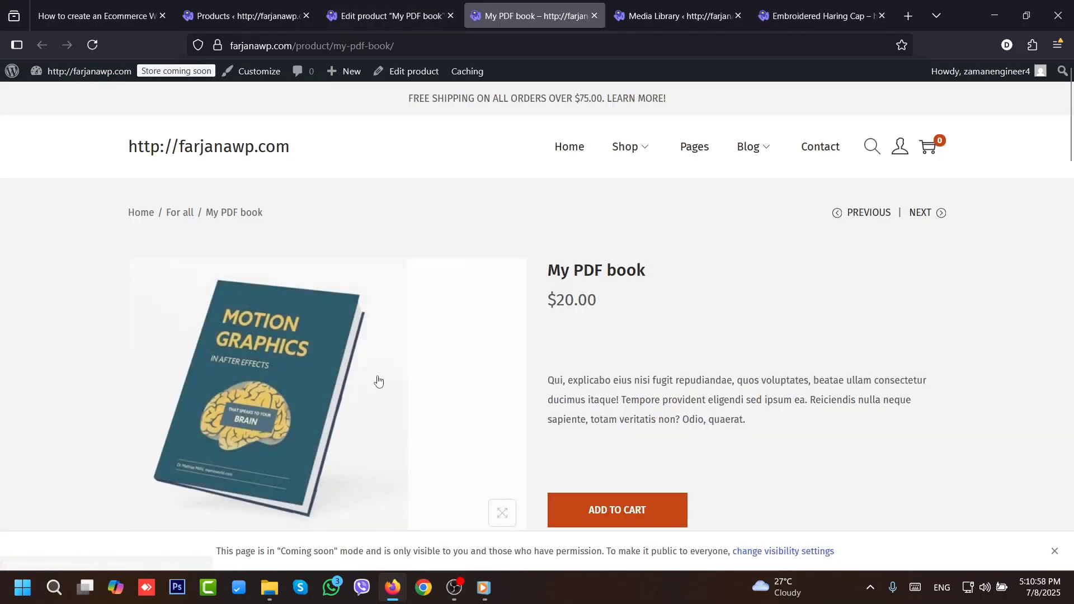
{"action": "mouse_move", "coordinate": [1072, 131]}
{"action": "left_mouse_down"}
{"action": "mouse_move", "coordinate": [1072, 183]}
{"action": "mouse_move", "coordinate": [1072, 143]}
{"action": "left_mouse_up"}
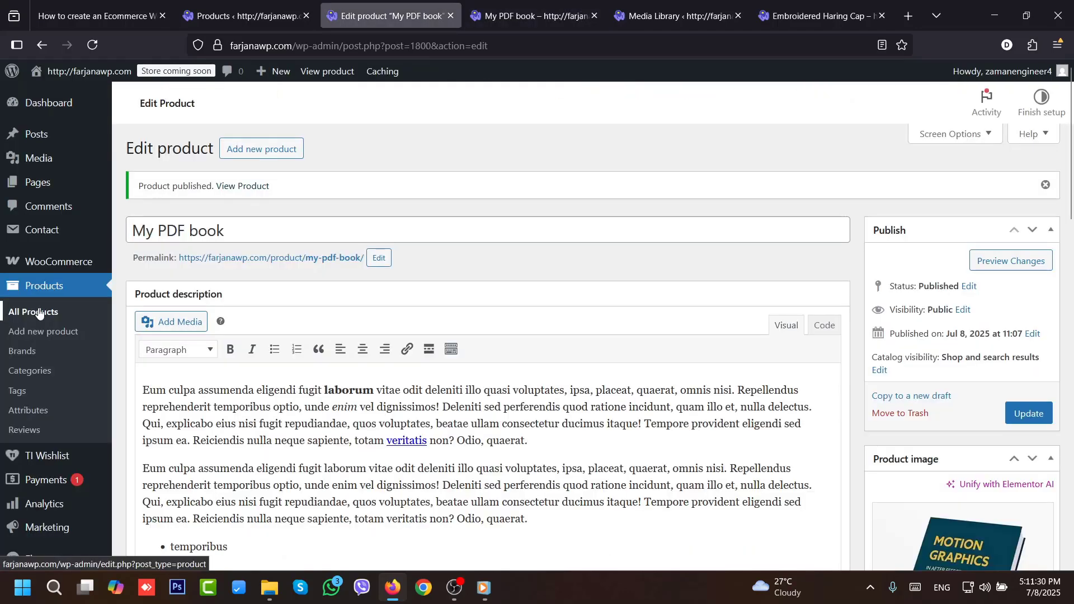
- Browse the 12-item All Products list, then switch to the 'How to create an Ecommerce Website' tutorial
{"action": "left_click", "coordinate": [40, 313]}
{"action": "scroll", "coordinate": [1070, 258], "scroll_direction": "down", "scroll_amount": 3}
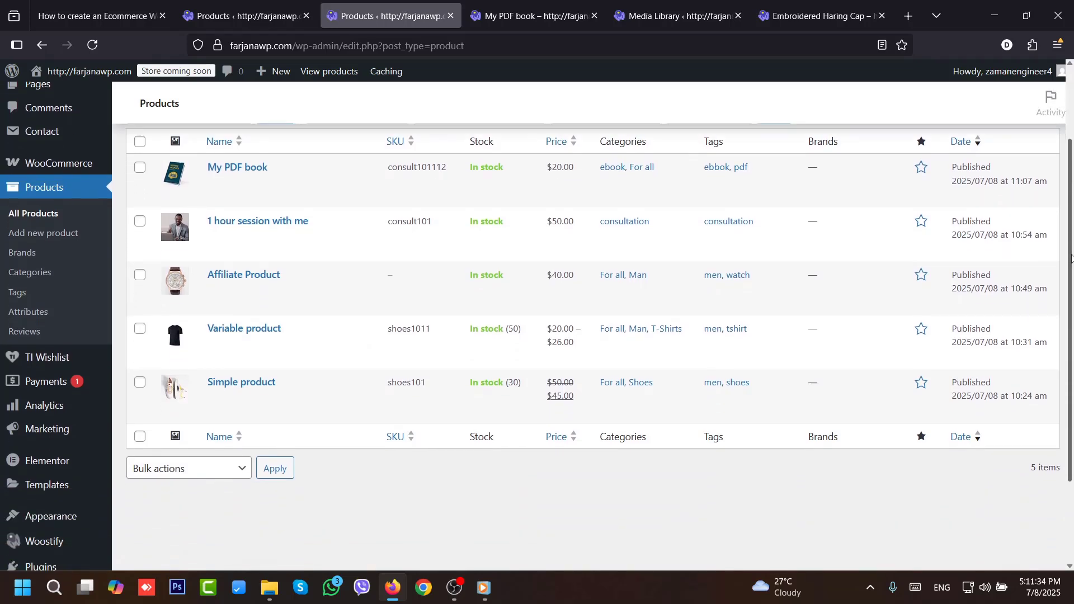
{"action": "scroll", "coordinate": [1070, 259], "scroll_direction": "up", "scroll_amount": 2}
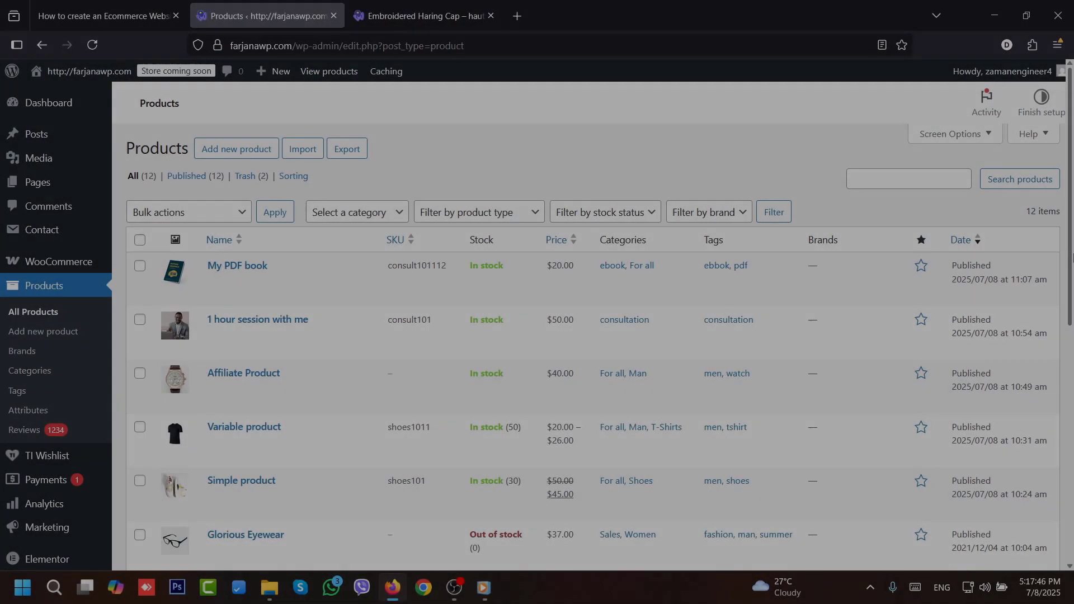
{"action": "scroll", "coordinate": [1071, 309], "scroll_direction": "down", "scroll_amount": 2}
{"action": "left_click_drag", "start_coordinate": [1071, 309], "coordinate": [1071, 480]}
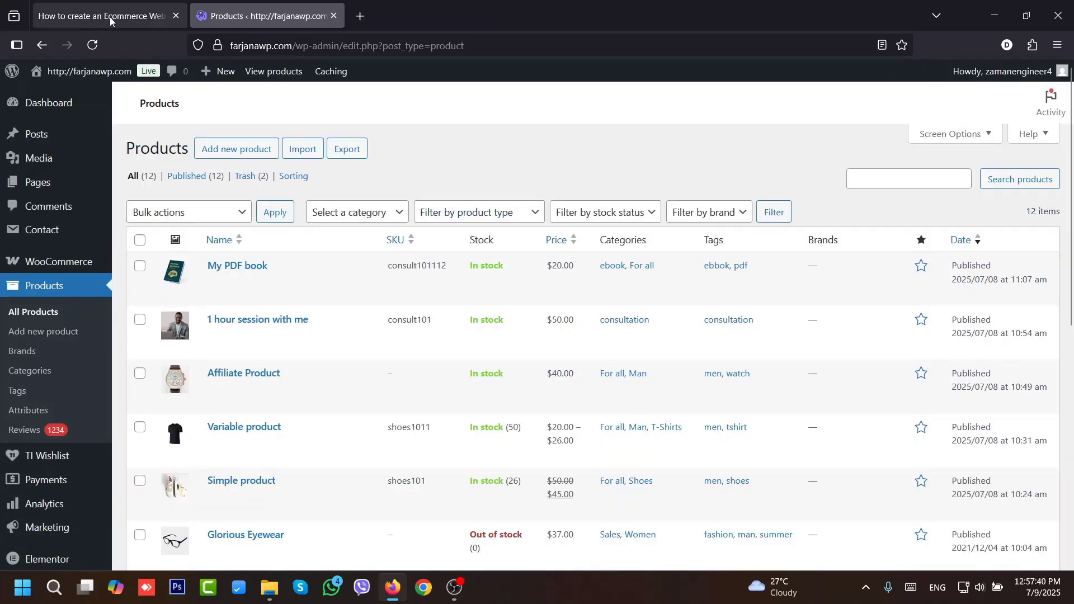
{"action": "left_click", "coordinate": [110, 20]}
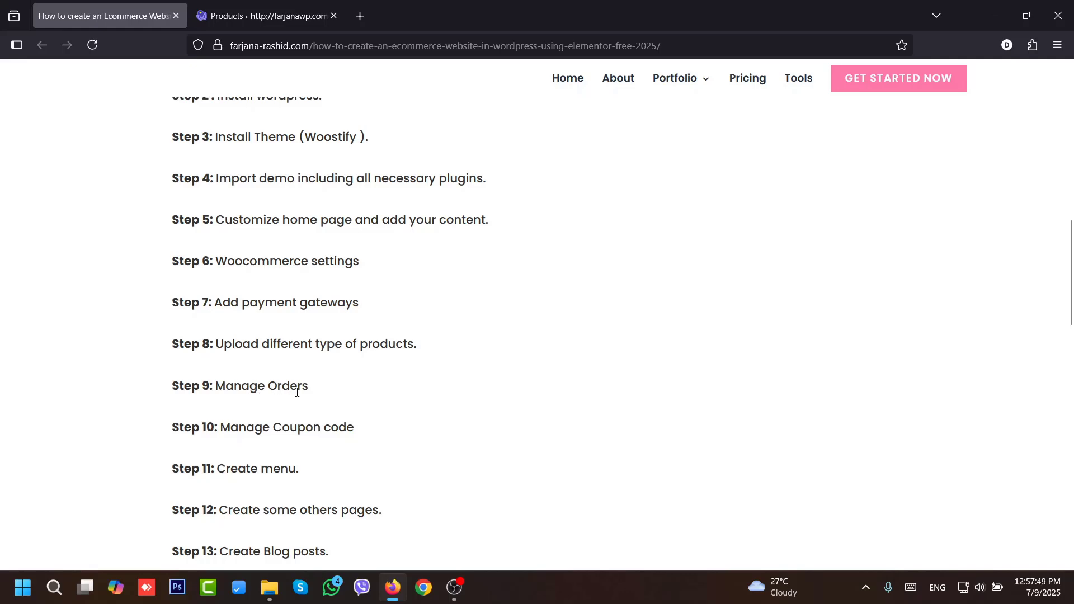
- Return to the products list and open the storefront Shop page listing all 12 products
{"action": "left_click", "coordinate": [263, 16]}
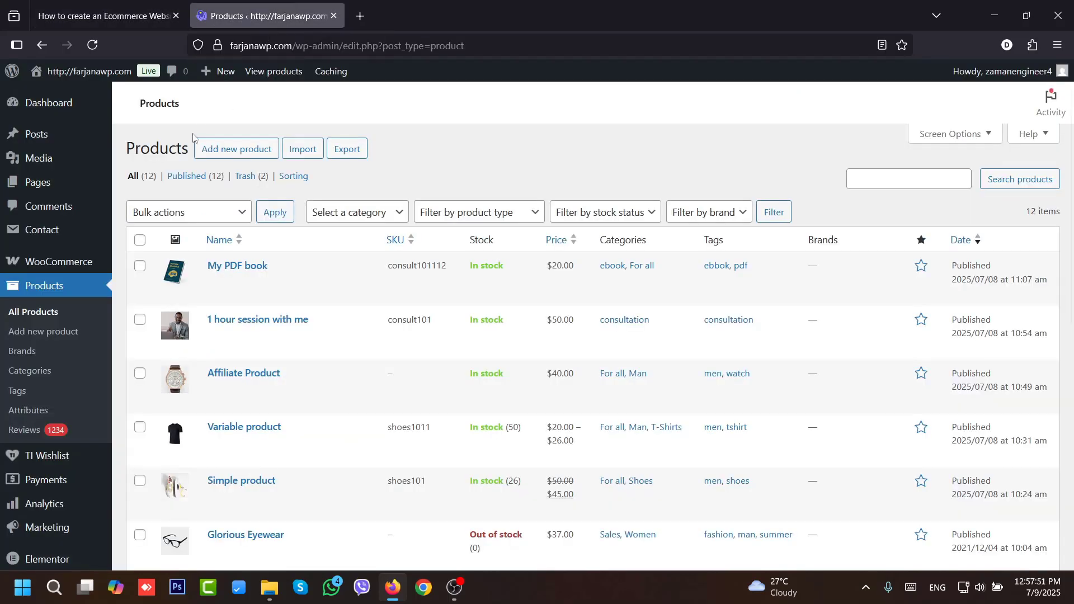
{"action": "mouse_move", "coordinate": [79, 71]}
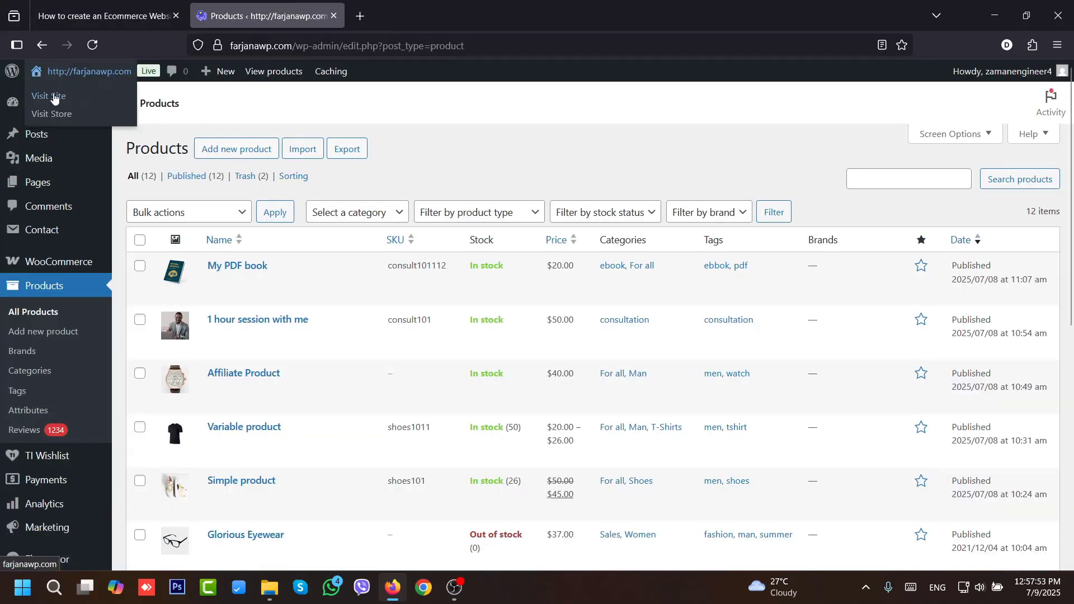
{"action": "left_click", "coordinate": [68, 118]}
- Add Simple product ($45.00) to the cart from the Shop page
{"action": "scroll", "coordinate": [1065, 207], "scroll_direction": "down", "scroll_amount": 5}
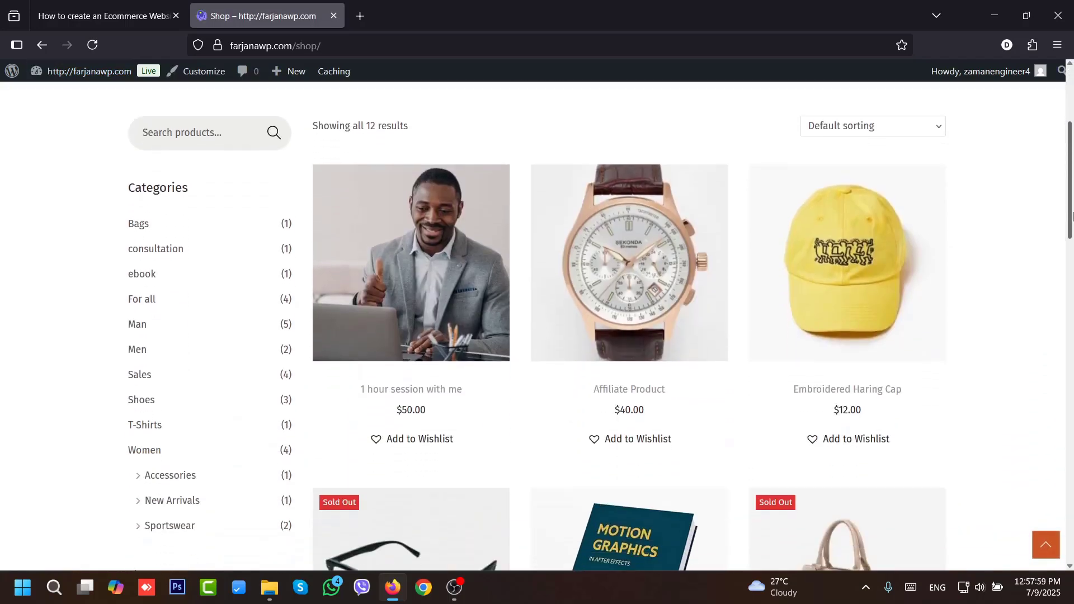
{"action": "mouse_move", "coordinate": [1071, 226]}
{"action": "left_mouse_down"}
{"action": "mouse_move", "coordinate": [1071, 298]}
{"action": "mouse_move", "coordinate": [1070, 241]}
{"action": "left_mouse_up"}
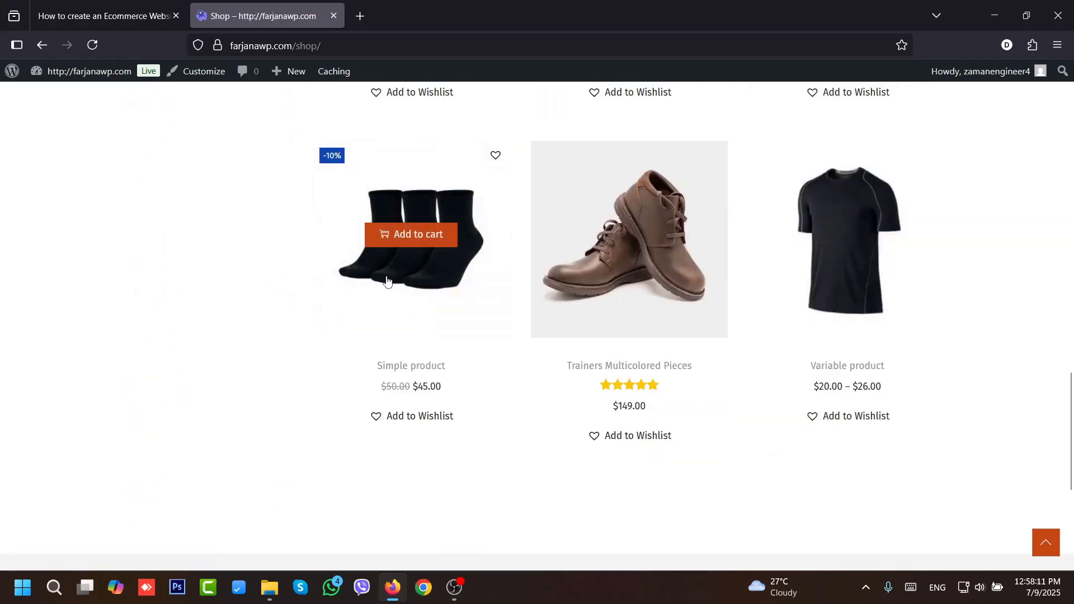
{"action": "left_click", "coordinate": [401, 295]}
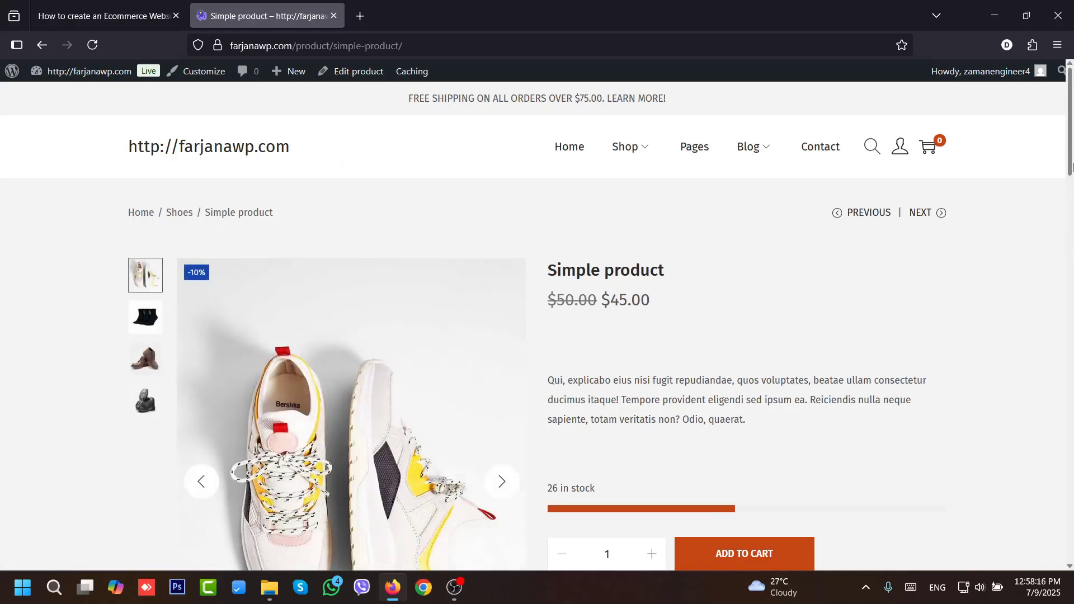
{"action": "left_click_drag", "start_coordinate": [1071, 165], "coordinate": [1071, 237]}
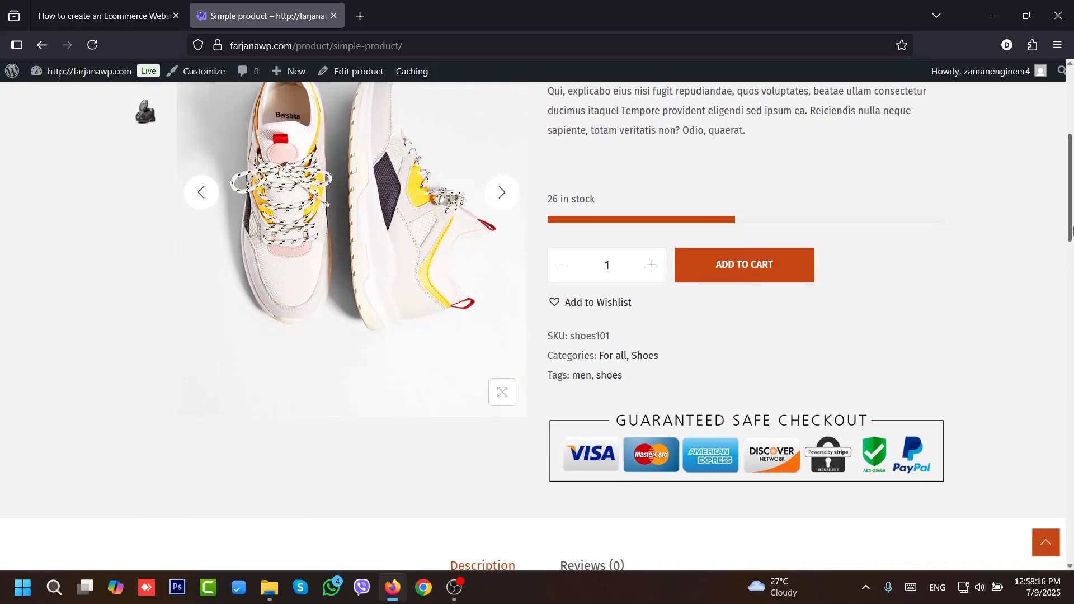
{"action": "left_click", "coordinate": [747, 276]}
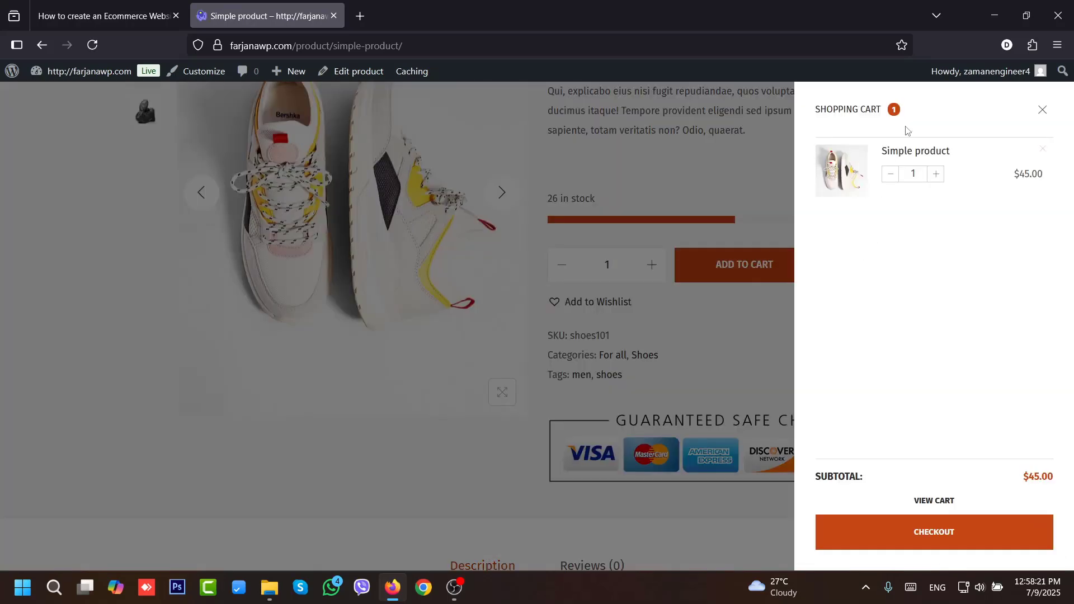
- Review the cart totalling $53.26 with $5.00 flat-rate delivery and proceed to checkout
{"action": "left_click", "coordinate": [933, 501]}
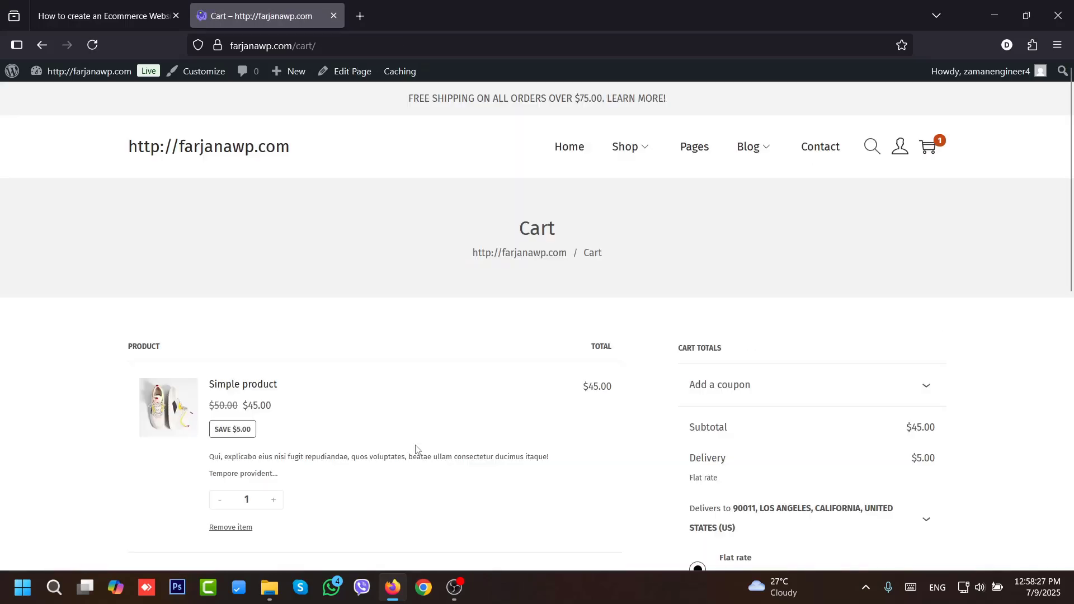
{"action": "scroll", "coordinate": [353, 330], "scroll_direction": "down", "scroll_amount": 2}
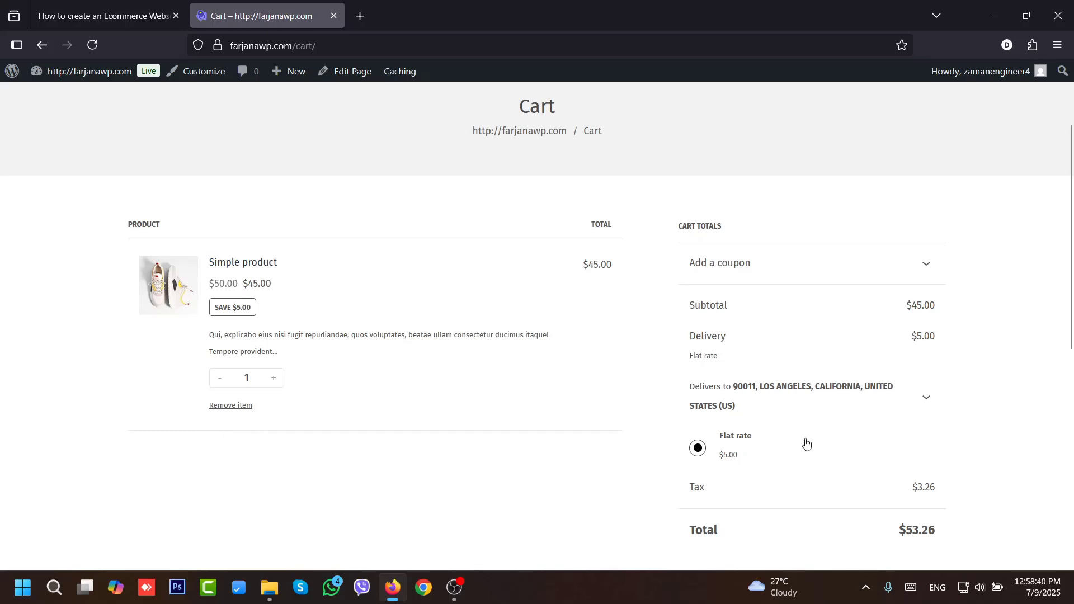
{"action": "scroll", "coordinate": [805, 441], "scroll_direction": "down", "scroll_amount": 3}
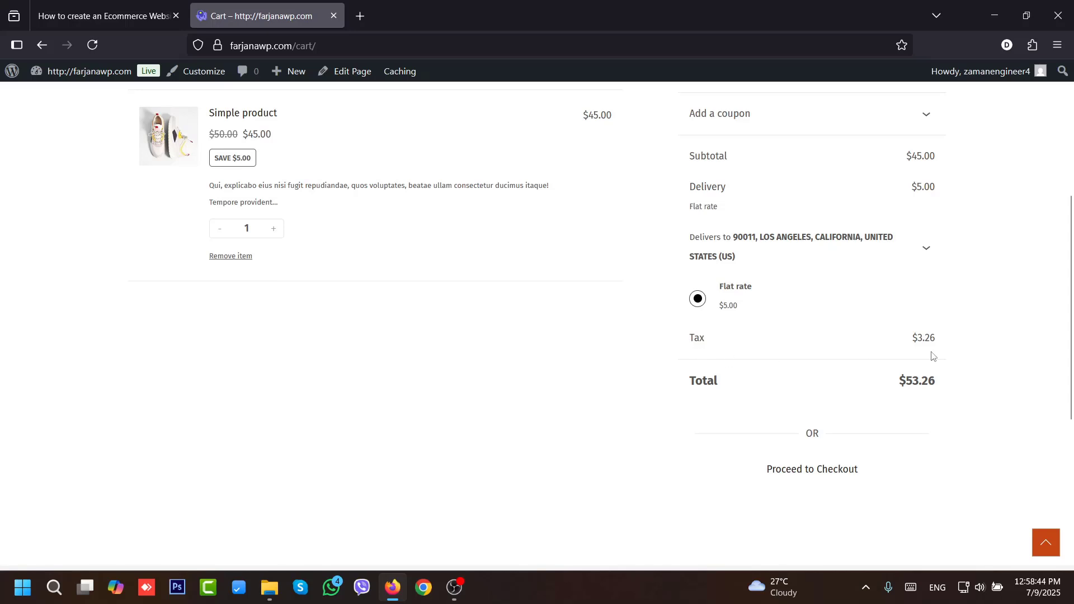
{"action": "scroll", "coordinate": [932, 355], "scroll_direction": "down", "scroll_amount": 2}
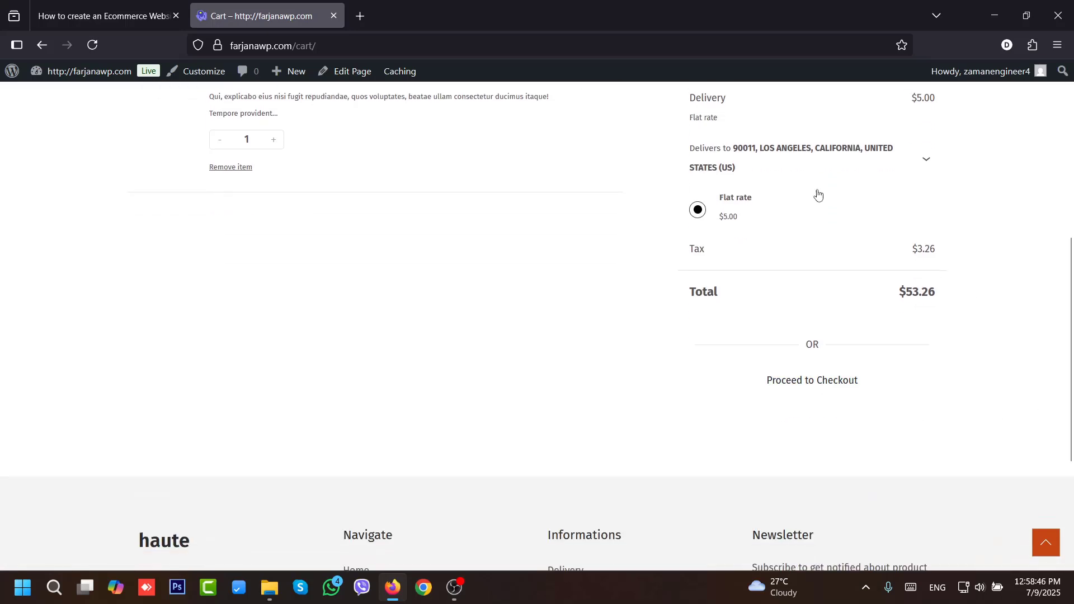
{"action": "left_click", "coordinate": [785, 391]}
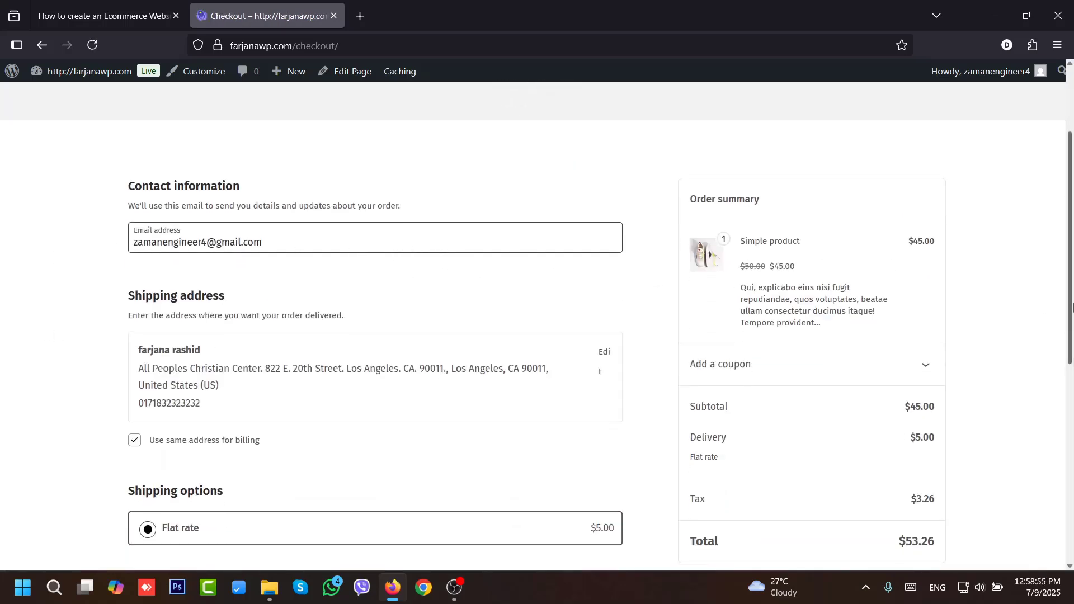
- Open the saved shipping address on the checkout page for editing
{"action": "scroll", "coordinate": [1048, 203], "scroll_direction": "up", "scroll_amount": 3}
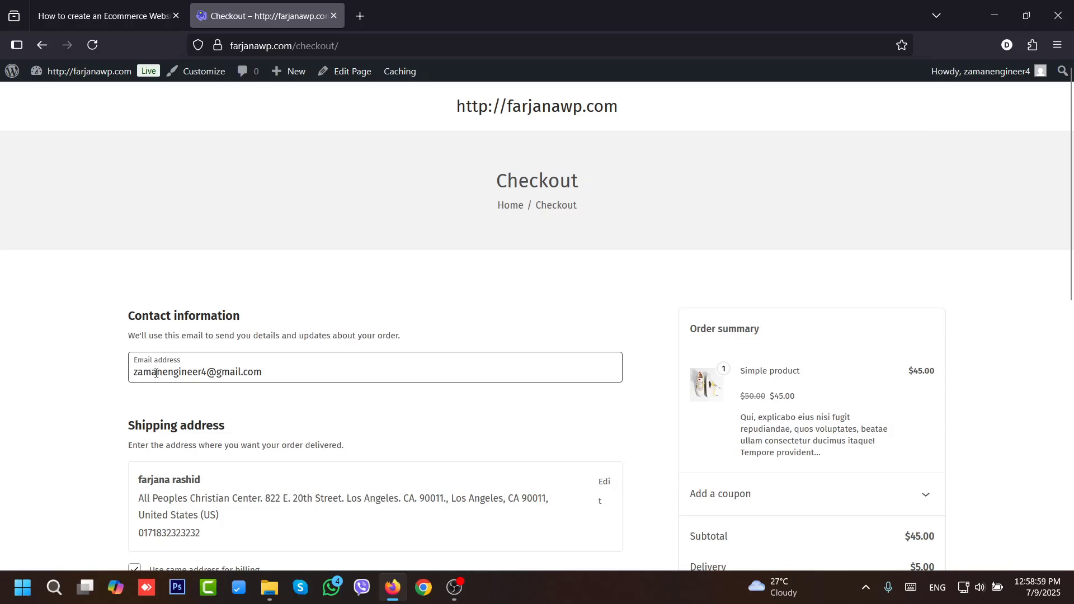
{"action": "scroll", "coordinate": [1045, 338], "scroll_direction": "down", "scroll_amount": 2}
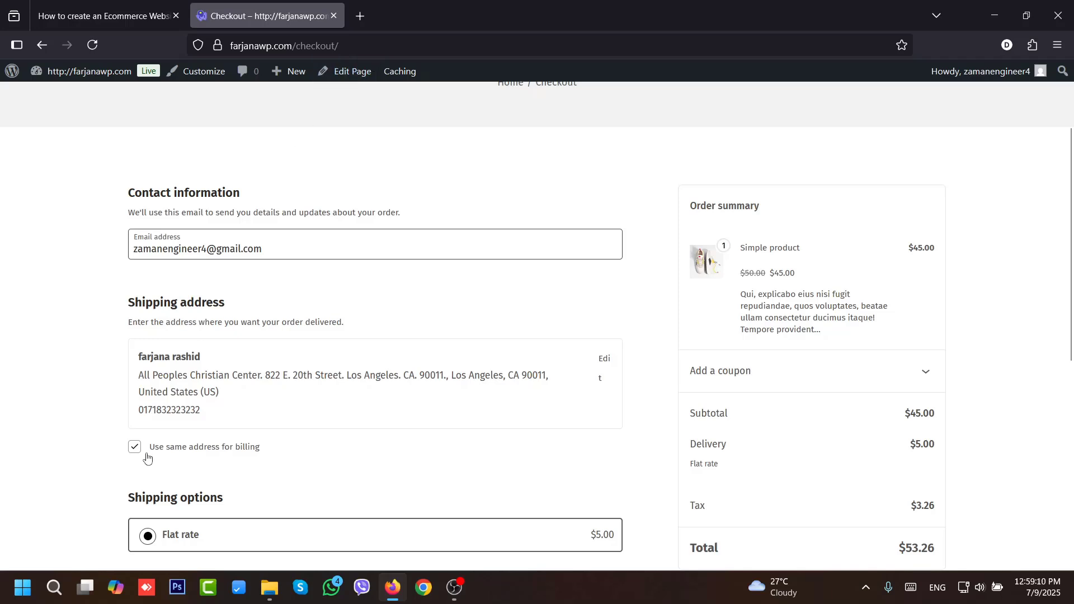
{"action": "left_click", "coordinate": [604, 361]}
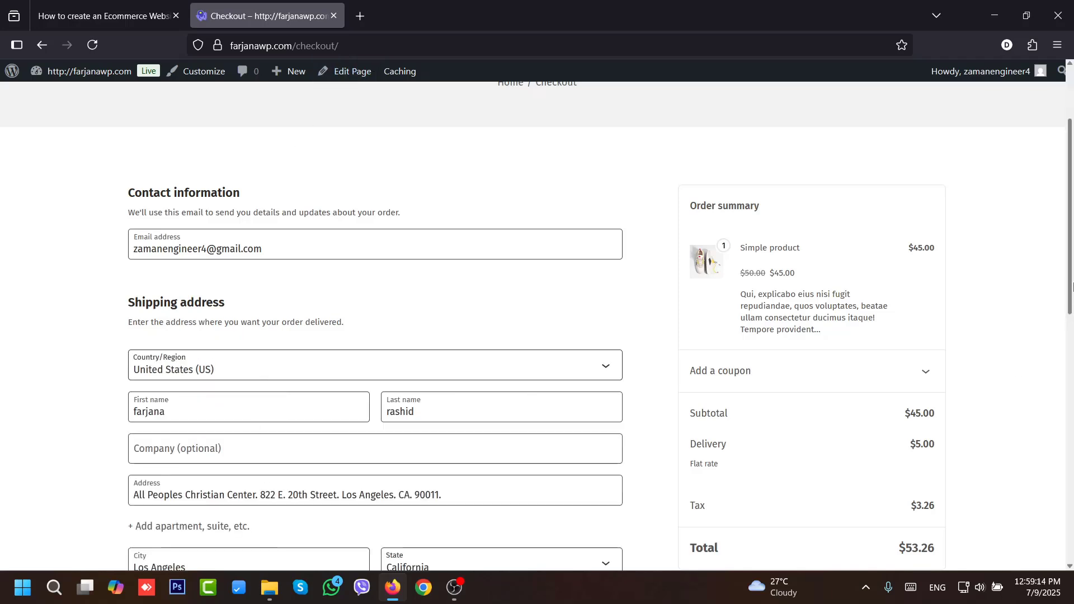
{"action": "left_click_drag", "start_coordinate": [1072, 273], "coordinate": [1072, 333]}
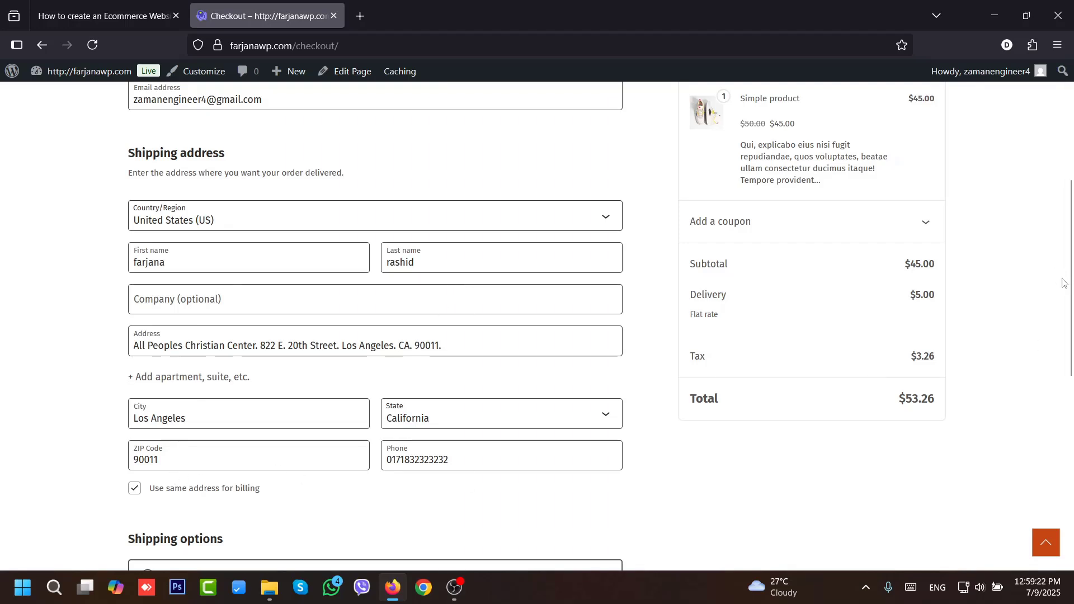
{"action": "left_click_drag", "start_coordinate": [1072, 311], "coordinate": [1072, 393]}
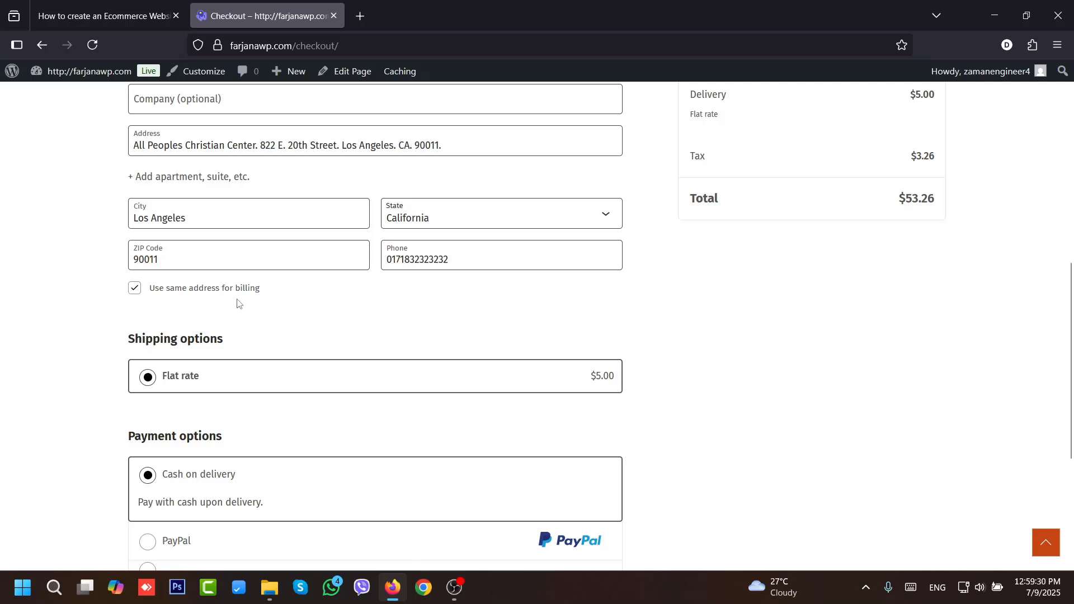
- Keep the shipping address for billing and pick the unlabeled card payment option to show its fields
{"action": "left_click", "coordinate": [134, 288]}
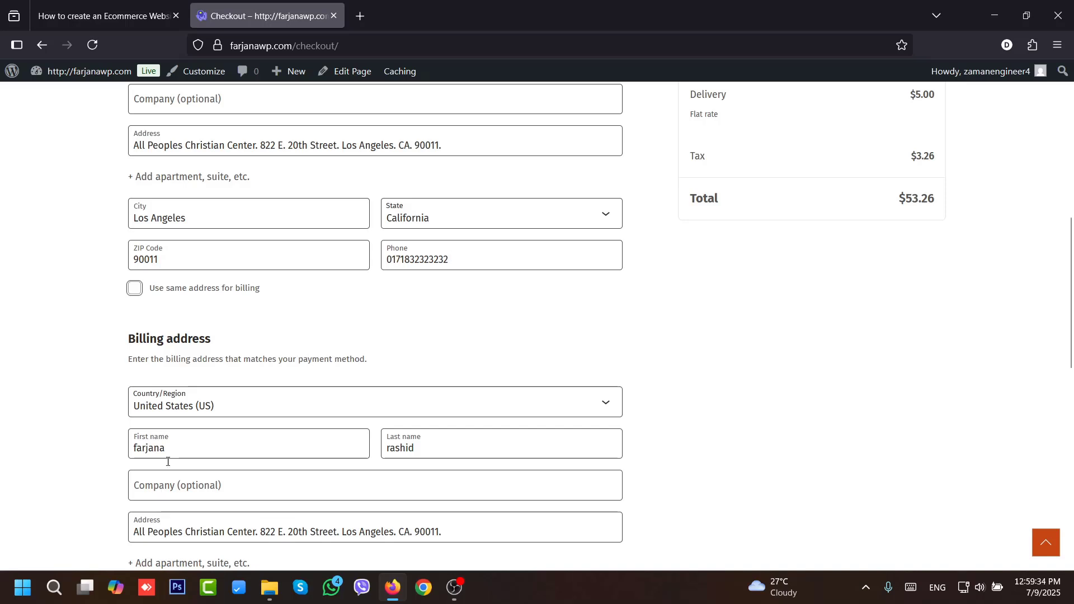
{"action": "left_click", "coordinate": [135, 291]}
{"action": "scroll", "coordinate": [225, 336], "scroll_direction": "down", "scroll_amount": 2}
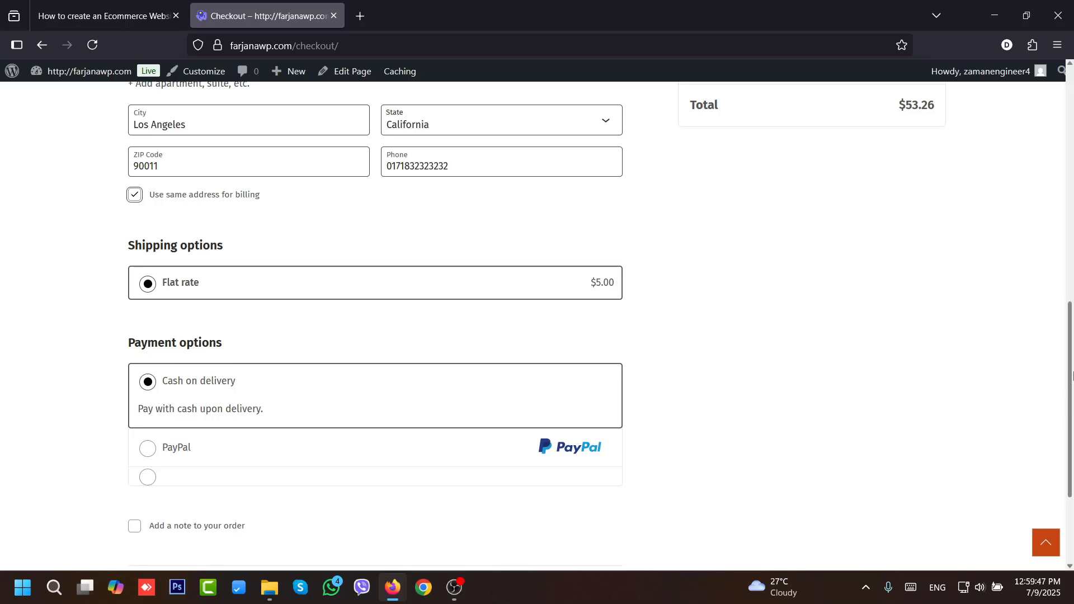
{"action": "scroll", "coordinate": [187, 444], "scroll_direction": "down", "scroll_amount": 3}
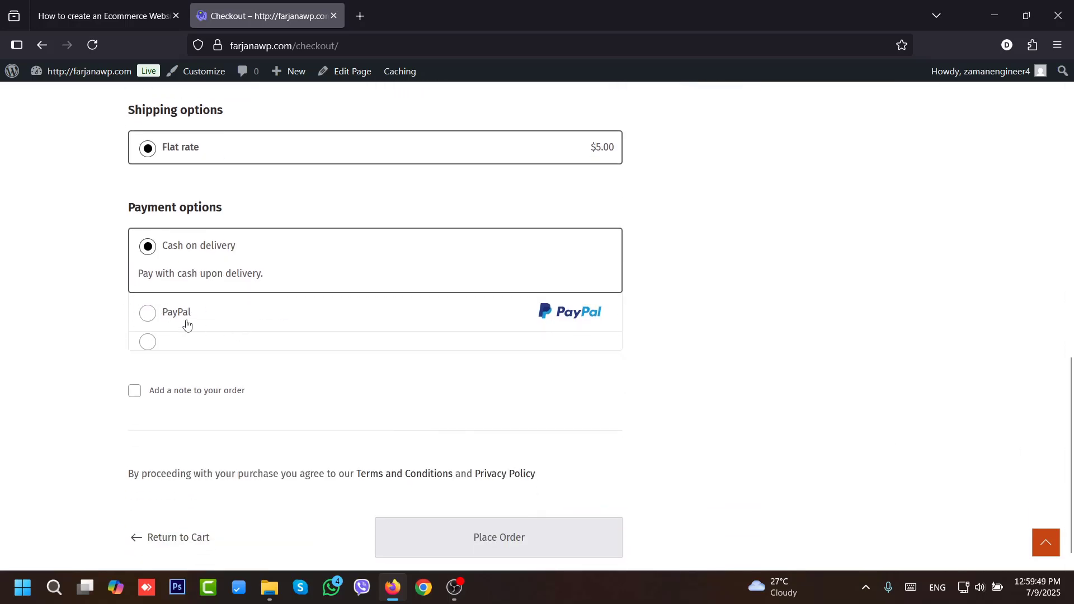
{"action": "left_click", "coordinate": [149, 313]}
{"action": "left_click", "coordinate": [149, 323]}
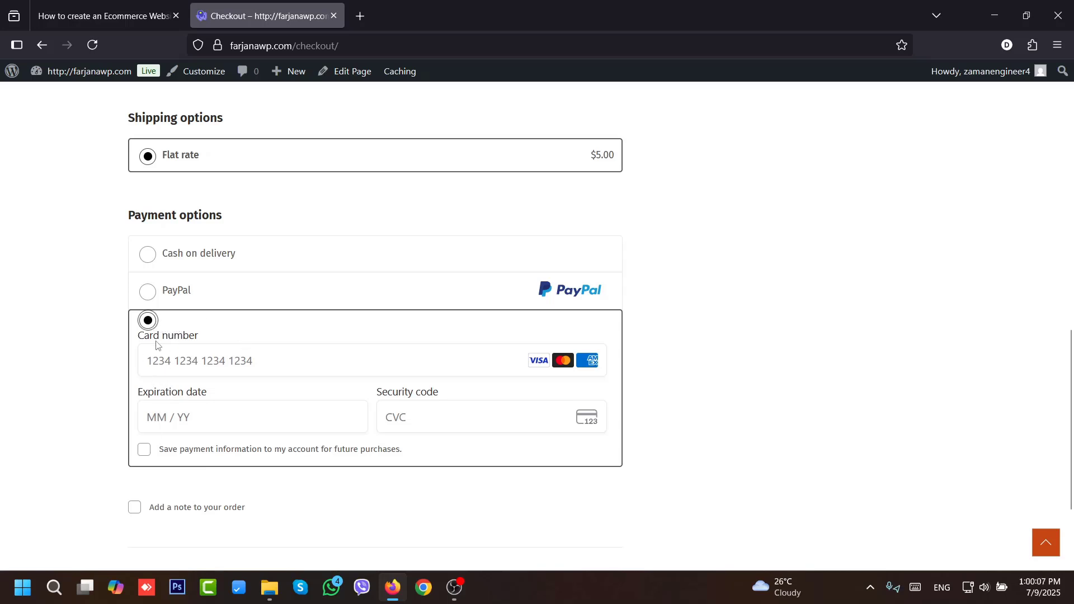
- Open the Stripe credit card settings under WooCommerce > Settings > Payments in a new dashboard tab
{"action": "mouse_move", "coordinate": [66, 74]}
{"action": "scroll", "coordinate": [69, 97], "scroll_direction": "down", "scroll_amount": 1}
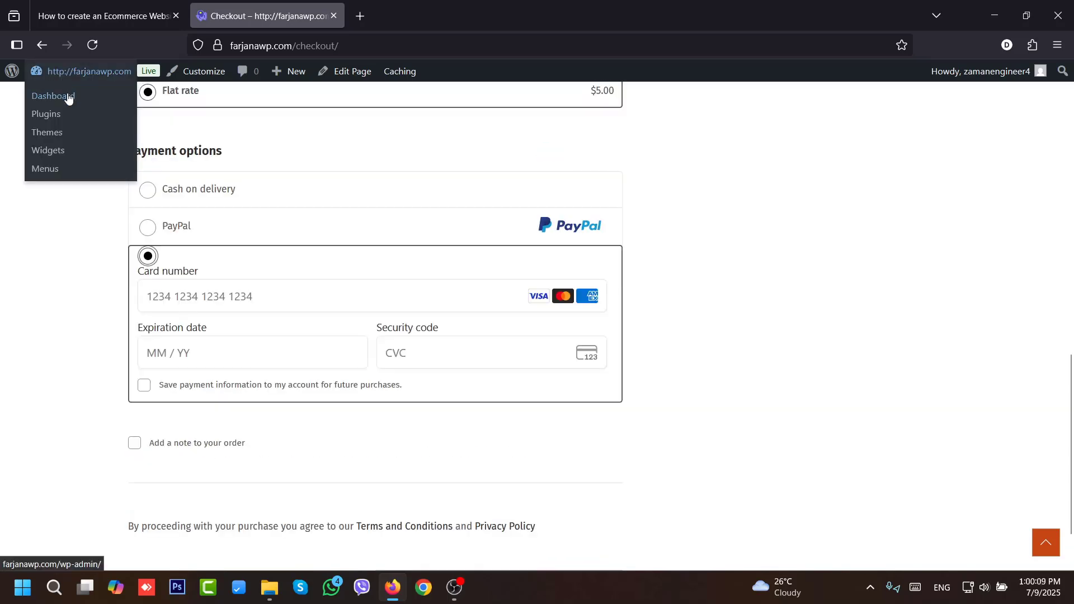
{"action": "middle_click", "coordinate": [67, 96]}
{"action": "left_click", "coordinate": [427, 16]}
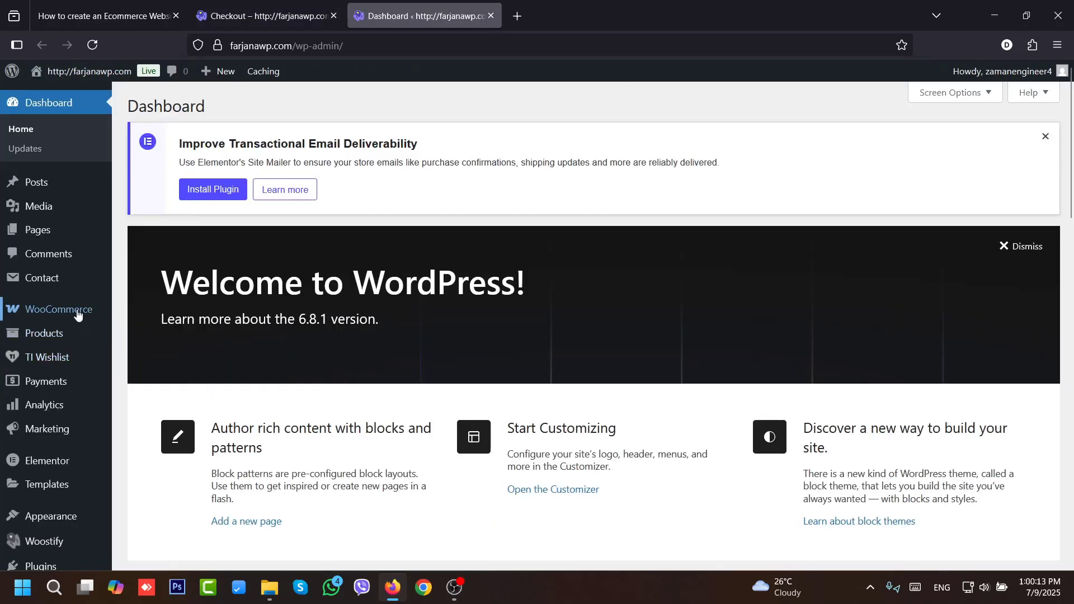
{"action": "mouse_move", "coordinate": [80, 313]}
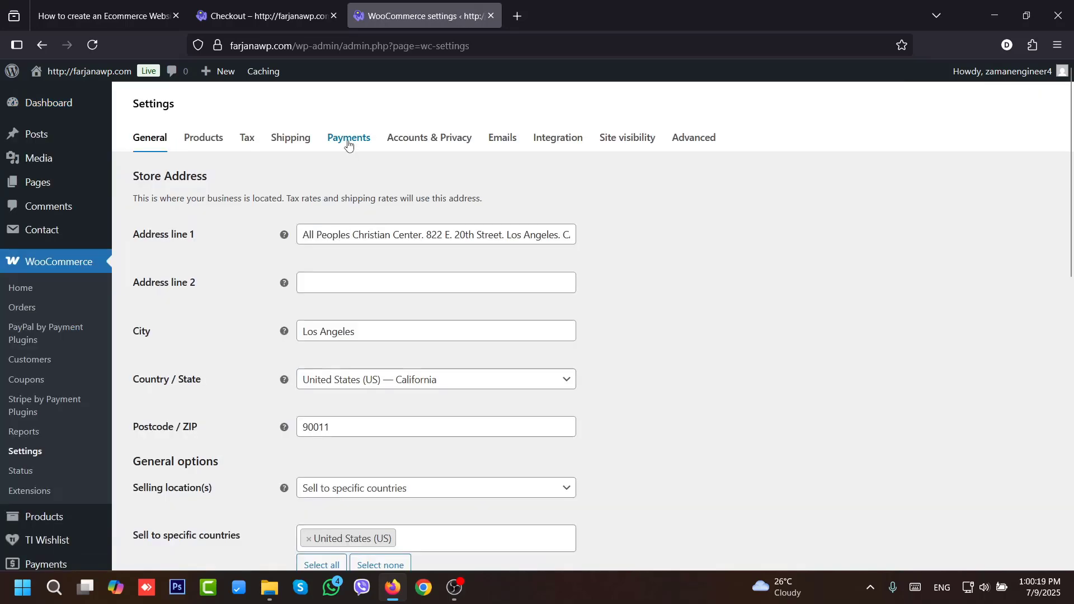
{"action": "left_click", "coordinate": [346, 140]}
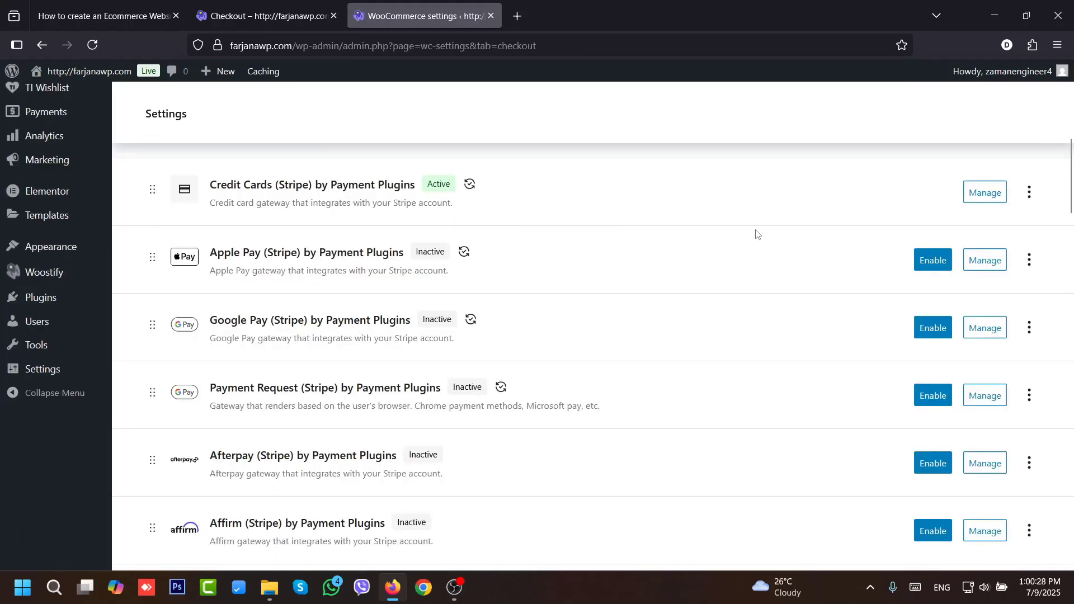
{"action": "left_click", "coordinate": [983, 192]}
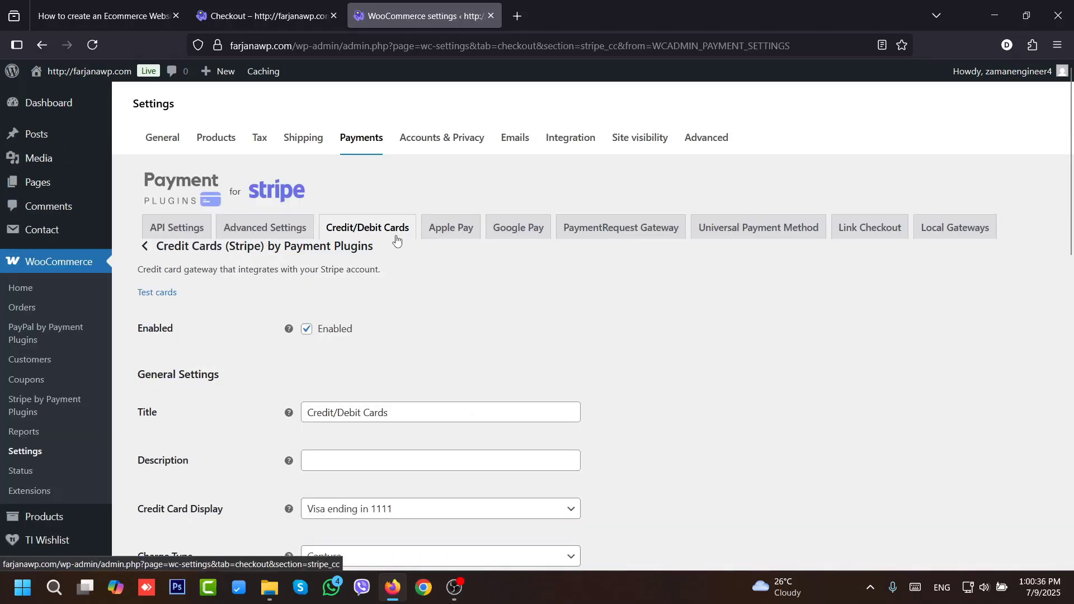
- Copy the title 'Credit/Debit Cards' into the Stripe description field and save the changes
{"action": "scroll", "coordinate": [123, 433], "scroll_direction": "down", "scroll_amount": 2}
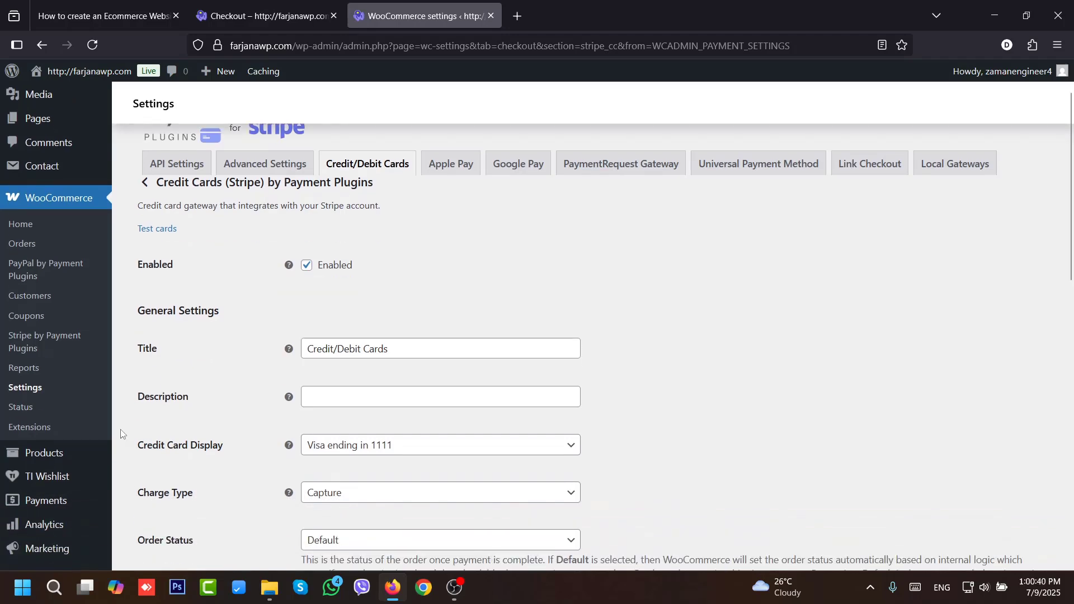
{"action": "left_click", "coordinate": [365, 356]}
{"action": "key", "text": "ctrl+a"}
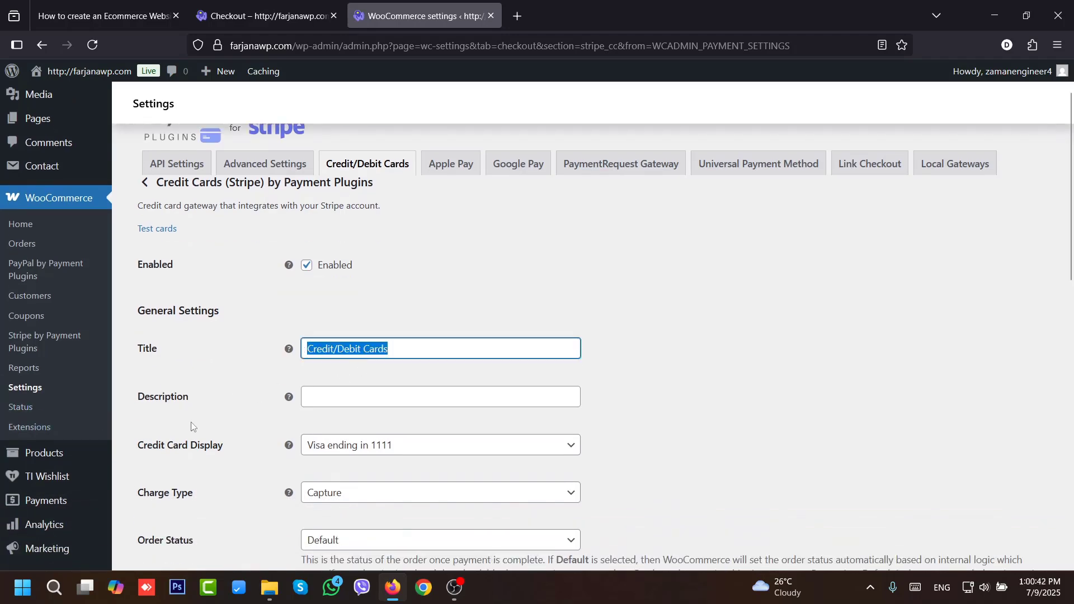
{"action": "key", "text": "ctrl+c"}
{"action": "left_click", "coordinate": [336, 398]}
{"action": "key", "text": "ctrl+v"}
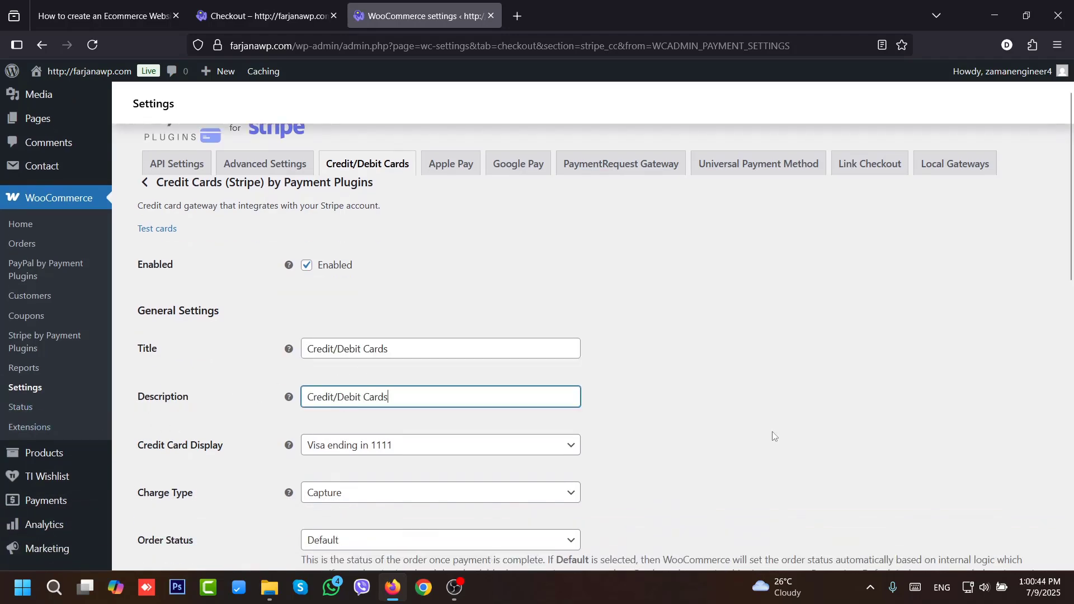
{"action": "scroll", "coordinate": [1058, 447], "scroll_direction": "down", "scroll_amount": 10}
{"action": "scroll", "coordinate": [1058, 447], "scroll_direction": "down", "scroll_amount": 4}
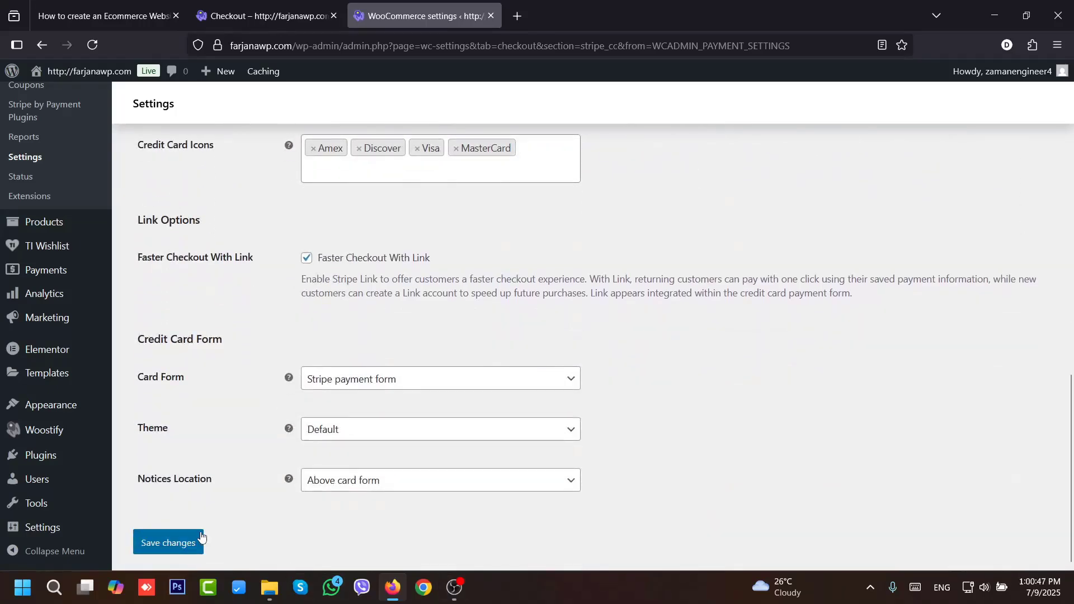
{"action": "left_click", "coordinate": [188, 544]}
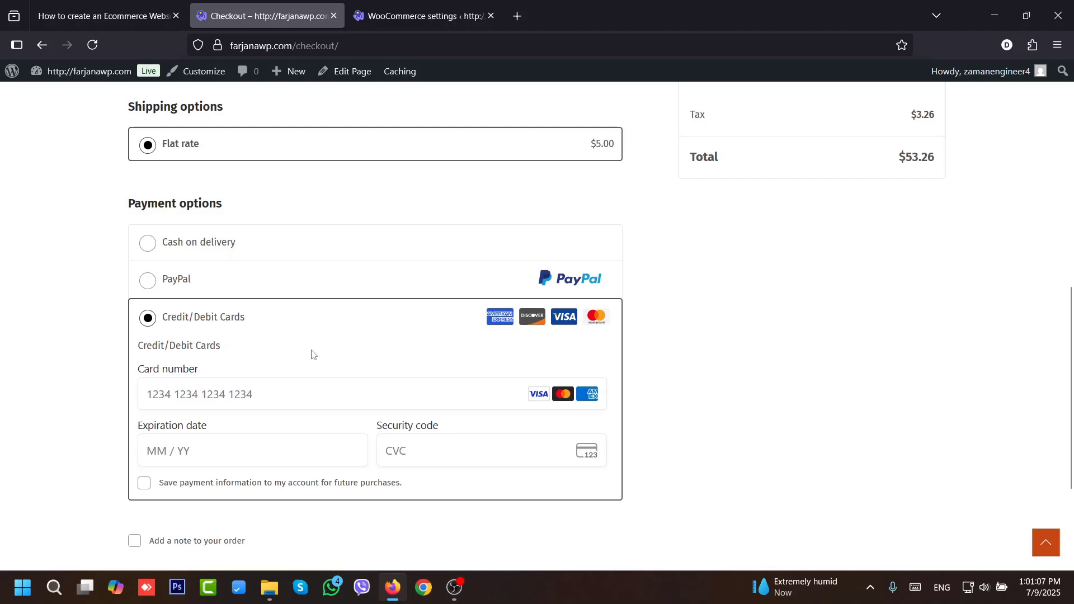
- After checking the saved card settings, choose Cash on delivery on the checkout page
{"action": "left_click", "coordinate": [425, 4]}
{"action": "scroll", "coordinate": [983, 334], "scroll_direction": "down", "scroll_amount": 8}
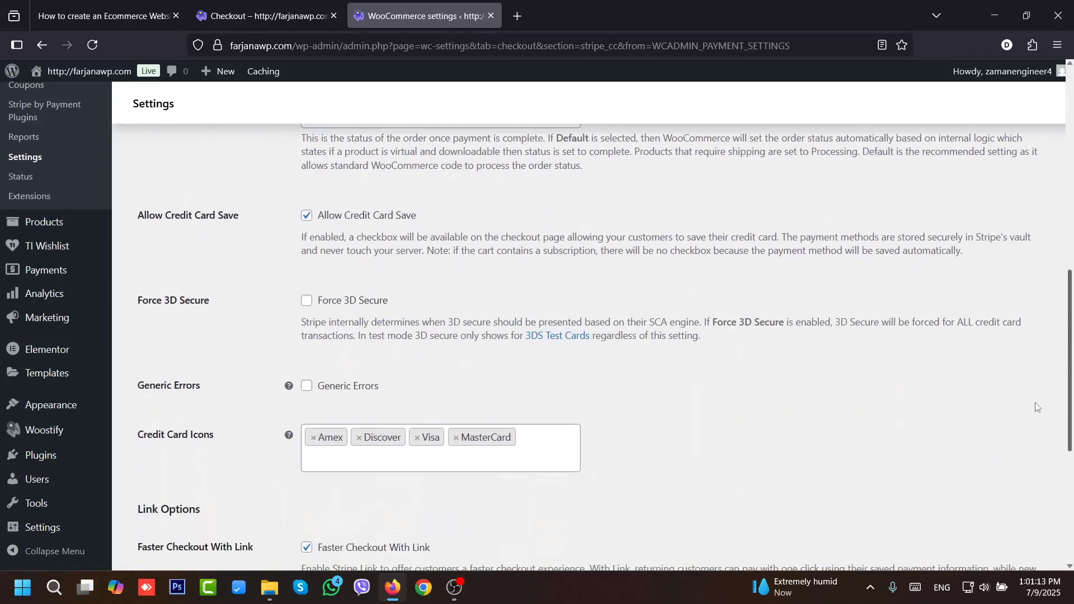
{"action": "scroll", "coordinate": [854, 402], "scroll_direction": "down", "scroll_amount": 1}
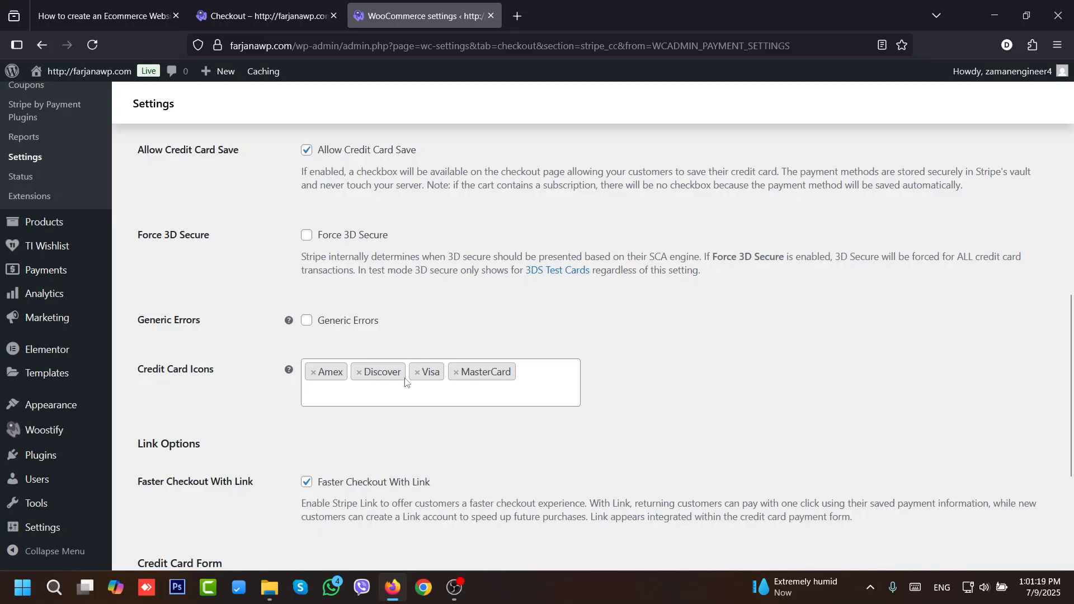
{"action": "left_click", "coordinate": [268, 16]}
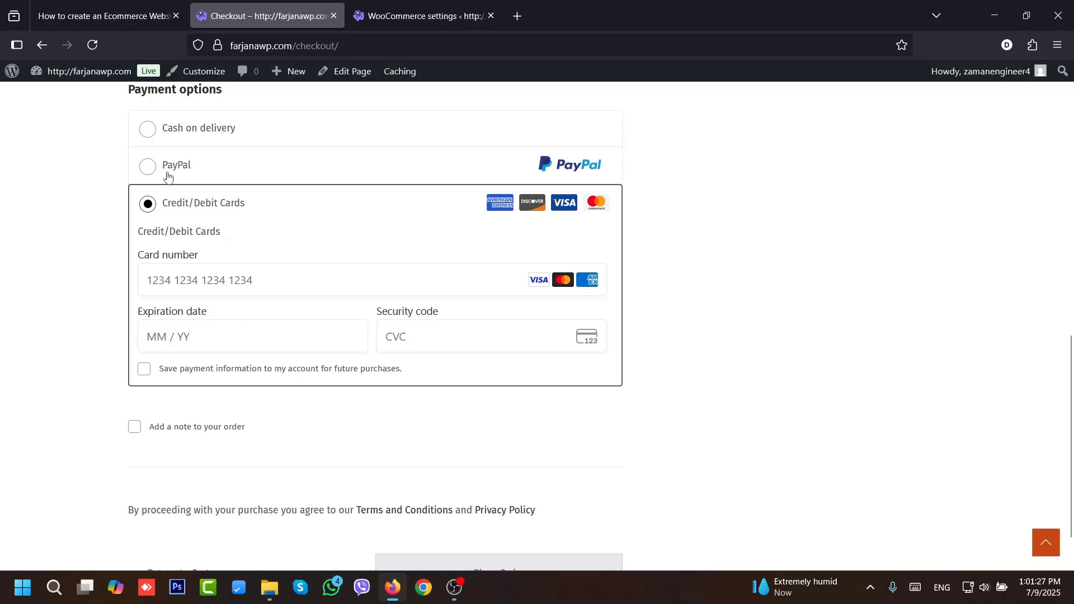
{"action": "left_click", "coordinate": [149, 130]}
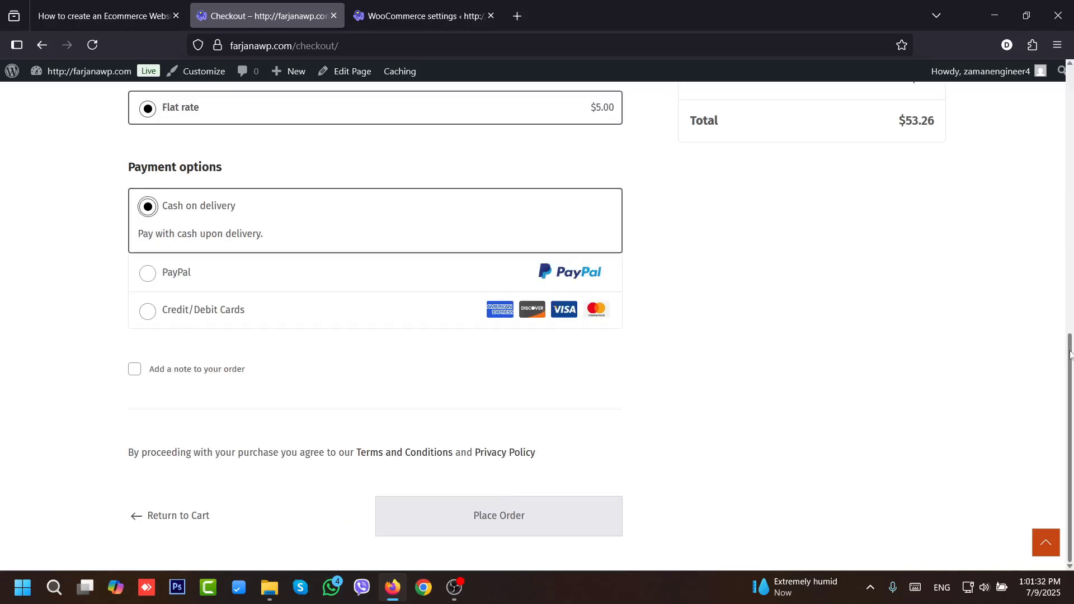
- Place the test order by Cash on delivery without adding an order note
{"action": "left_click", "coordinate": [134, 371]}
{"action": "left_click", "coordinate": [156, 403]}
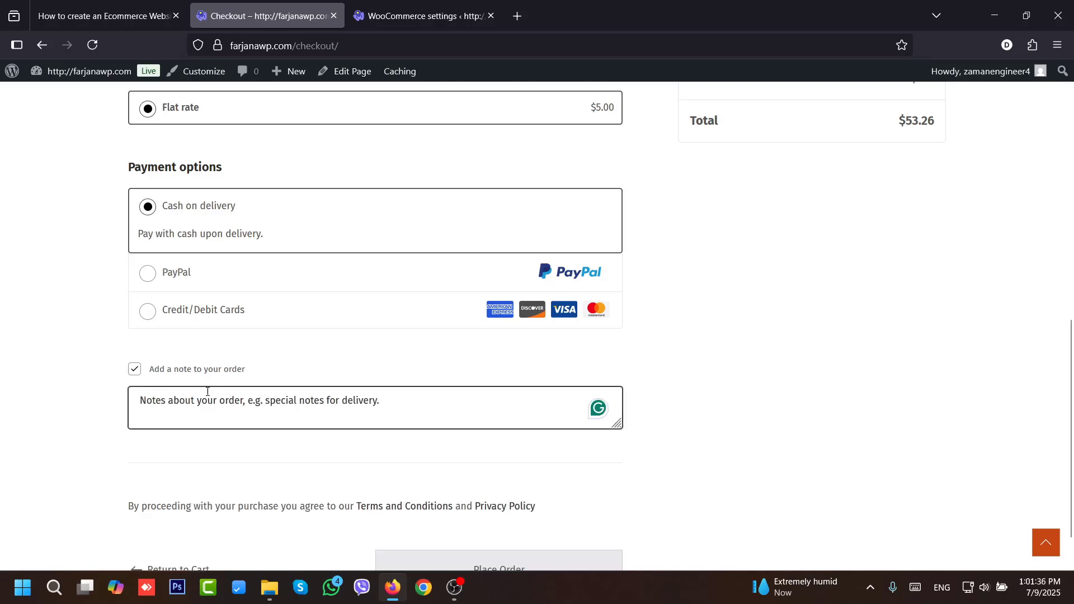
{"action": "left_click", "coordinate": [139, 370]}
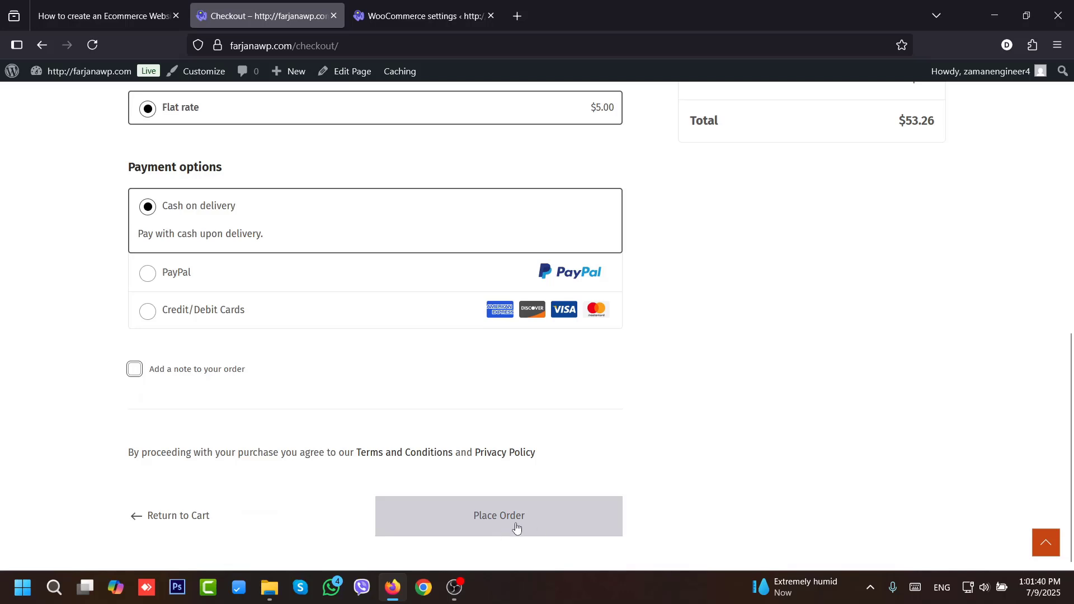
{"action": "left_click", "coordinate": [518, 528]}
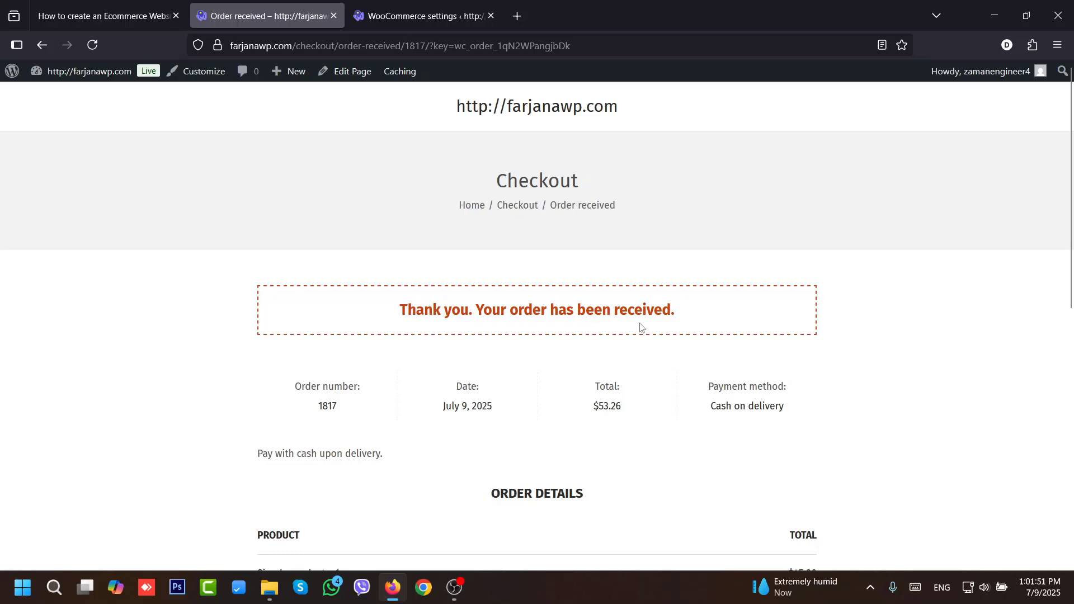
- Review the $53.26 Order received page, then return to the Stripe settings tab
{"action": "scroll", "coordinate": [970, 348], "scroll_direction": "down", "scroll_amount": 3}
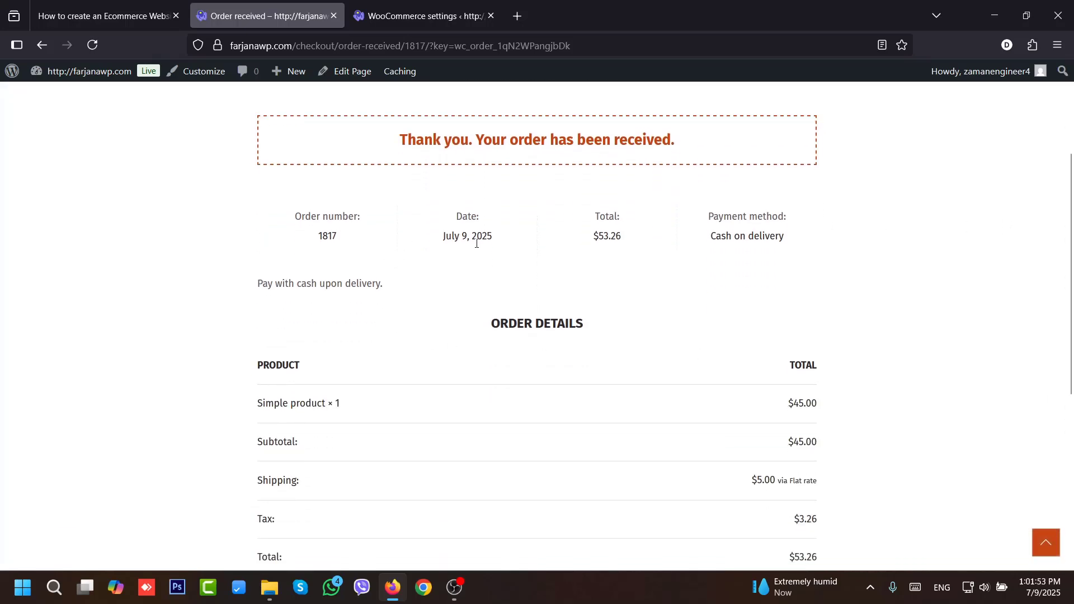
{"action": "scroll", "coordinate": [476, 244], "scroll_direction": "up", "scroll_amount": 3}
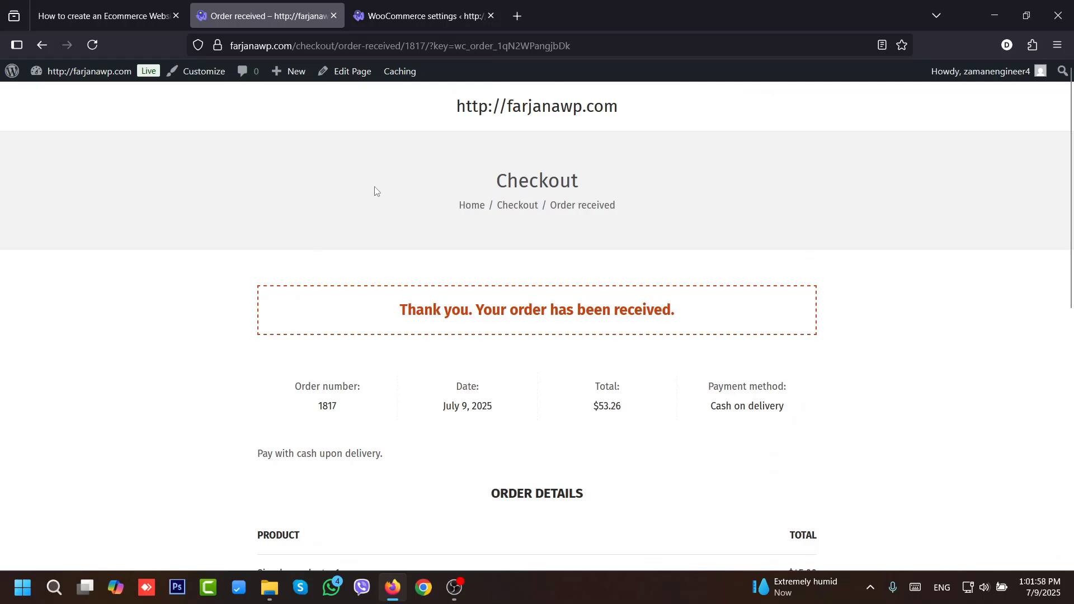
{"action": "left_click", "coordinate": [425, 16]}
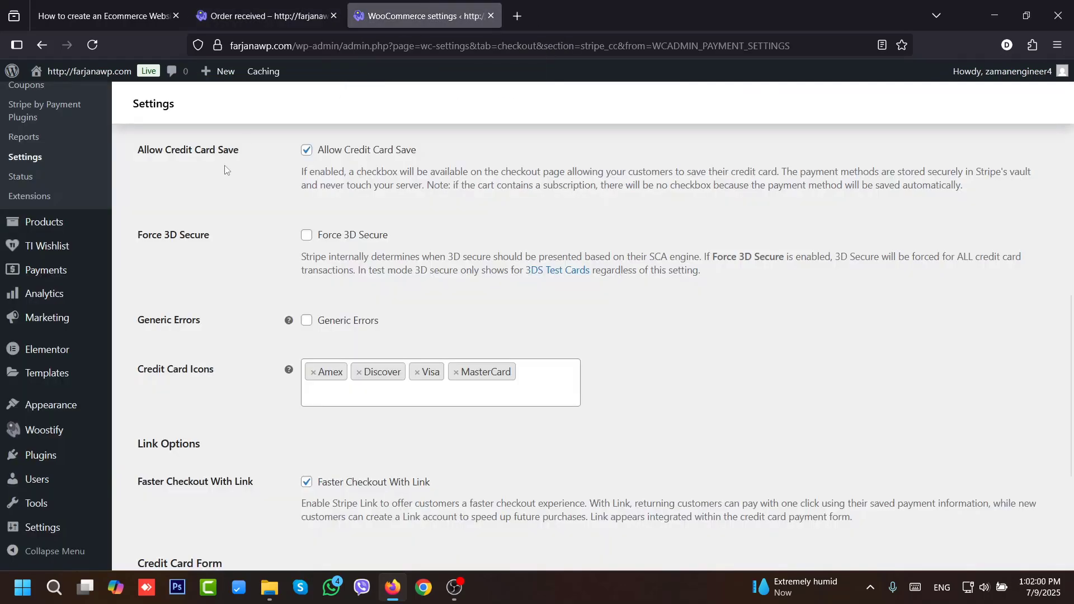
{"action": "scroll", "coordinate": [999, 235], "scroll_direction": "up", "scroll_amount": 7}
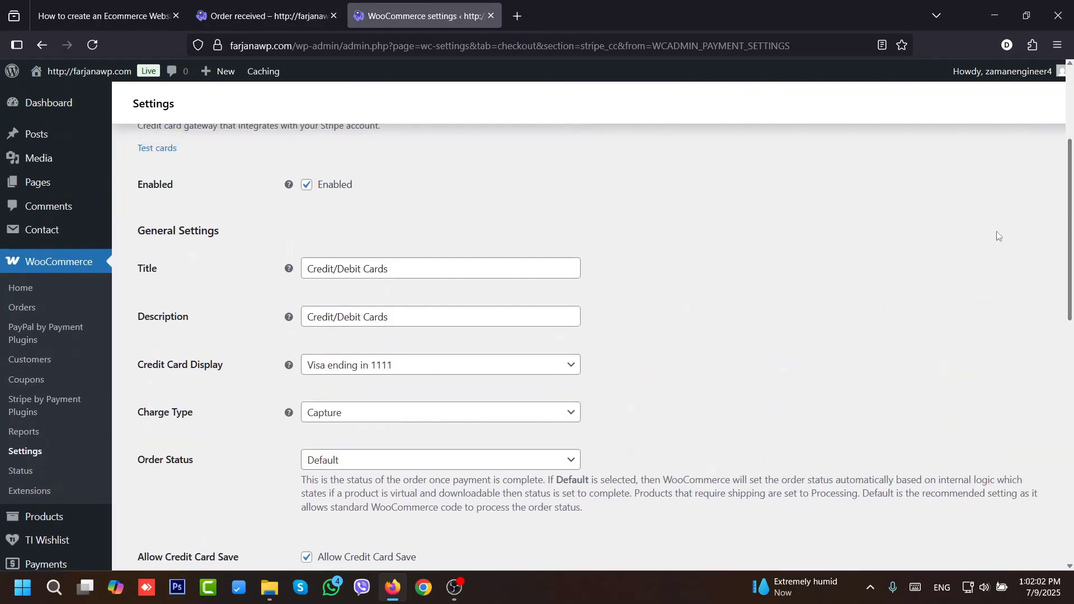
- Open the new Processing test order ($53.26, Cash on delivery) from WooCommerce > Orders
{"action": "left_click", "coordinate": [29, 314]}
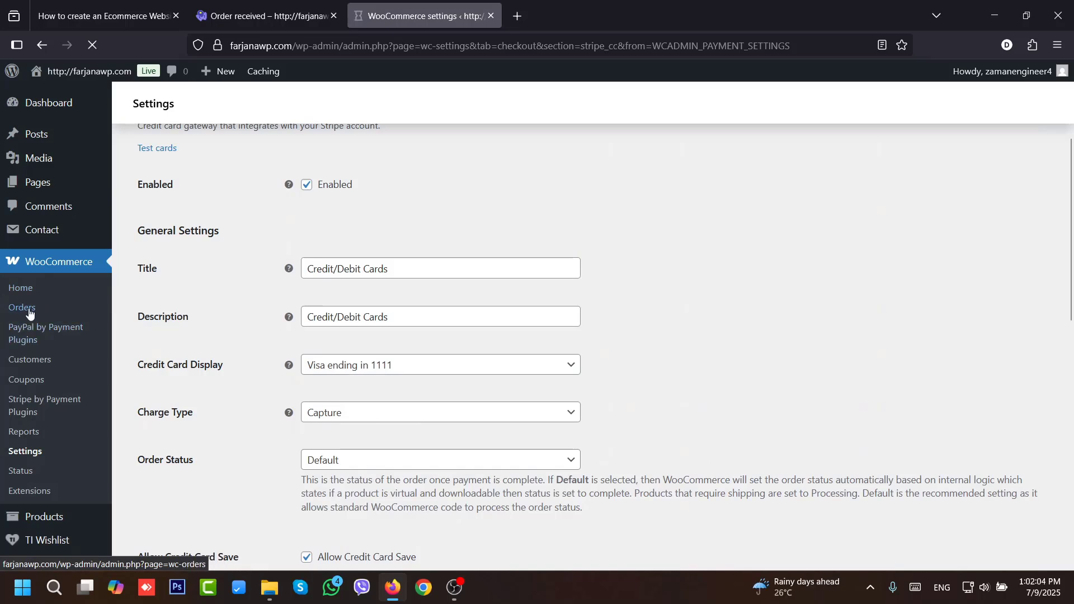
{"action": "mouse_move", "coordinate": [275, 78]}
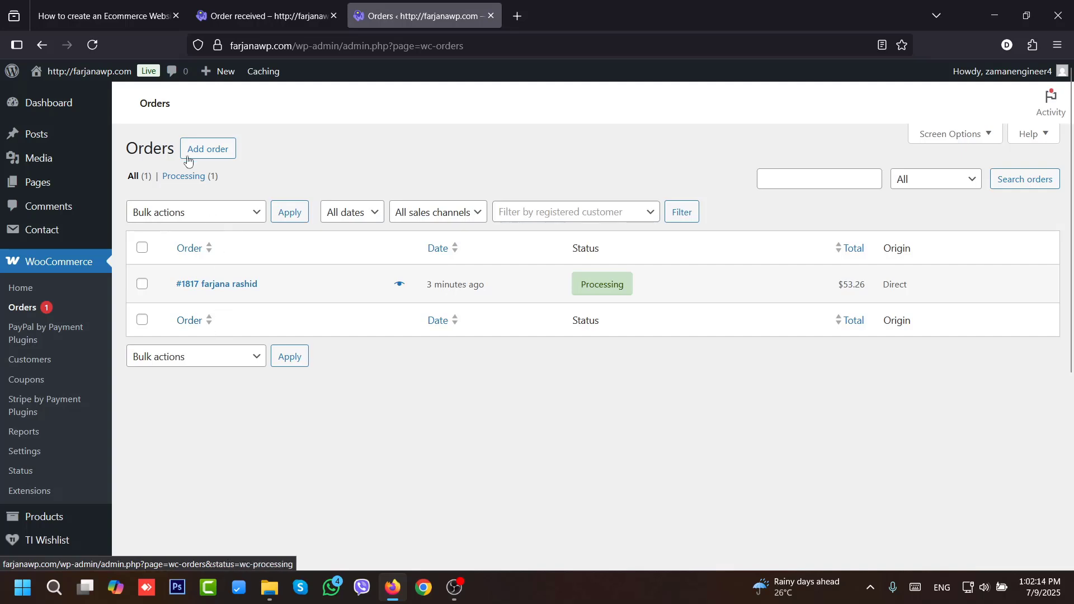
{"action": "left_click", "coordinate": [241, 288]}
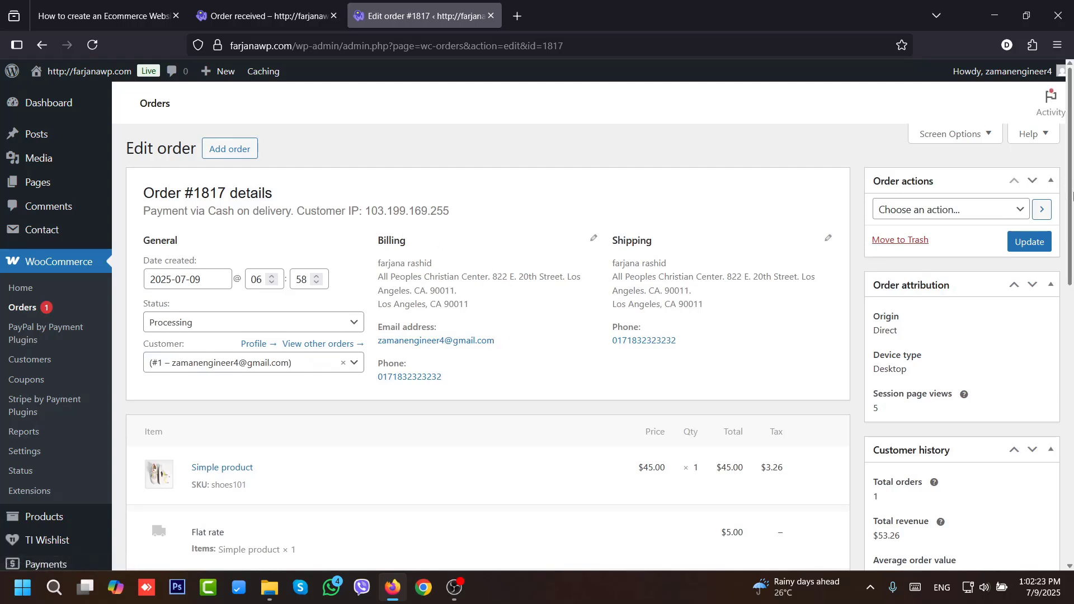
{"action": "scroll", "coordinate": [1072, 291], "scroll_direction": "down", "scroll_amount": 3}
{"action": "scroll", "coordinate": [633, 318], "scroll_direction": "down", "scroll_amount": 2}
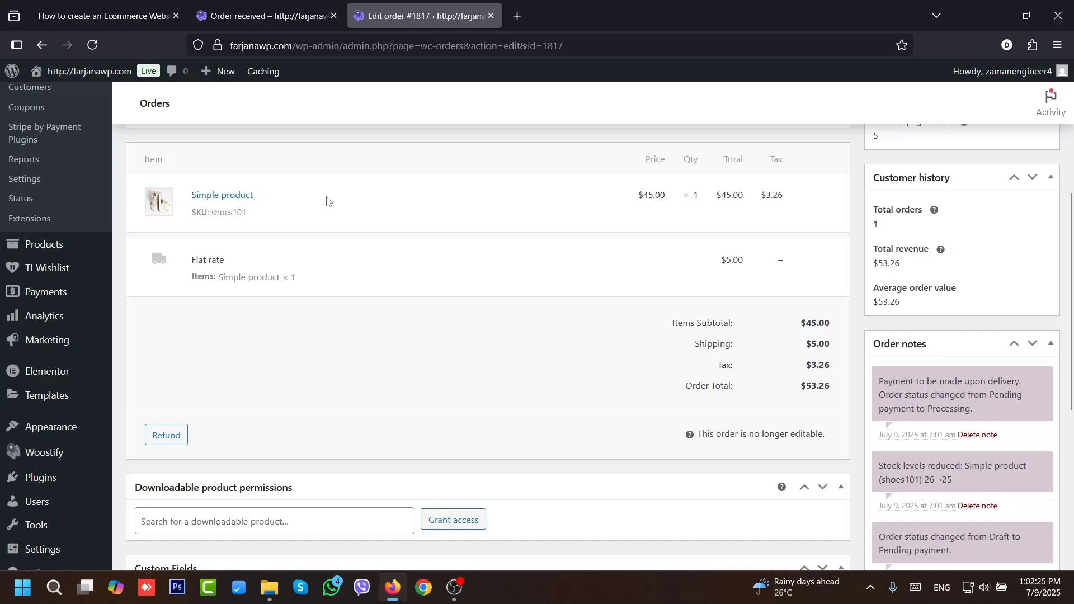
{"action": "scroll", "coordinate": [1069, 400], "scroll_direction": "up", "scroll_amount": 5}
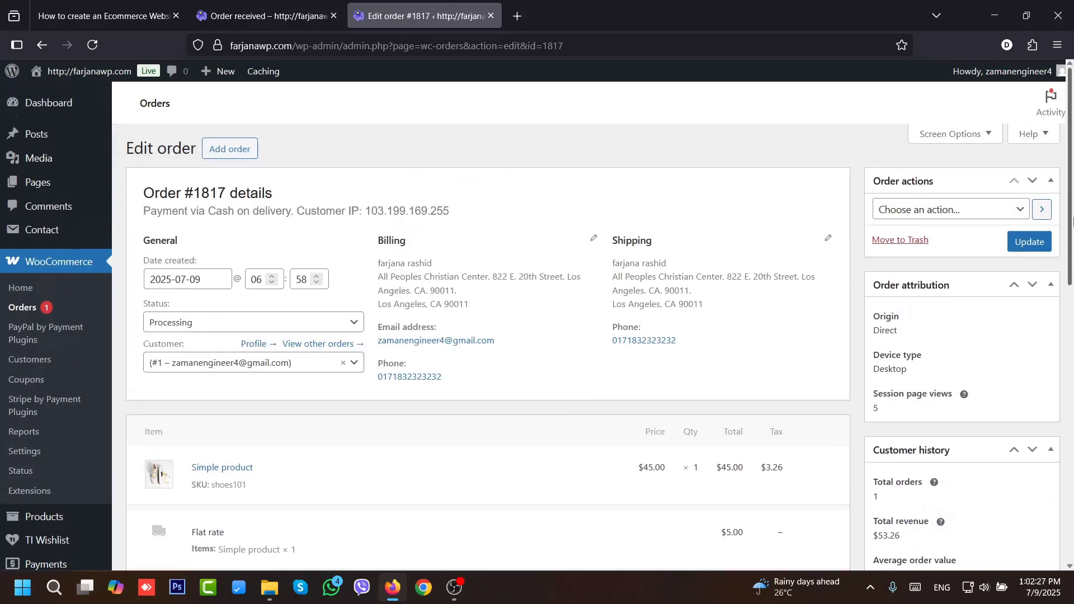
- Set order #1817 to Completed, choose to email order details to the customer, and update
{"action": "left_click", "coordinate": [172, 330]}
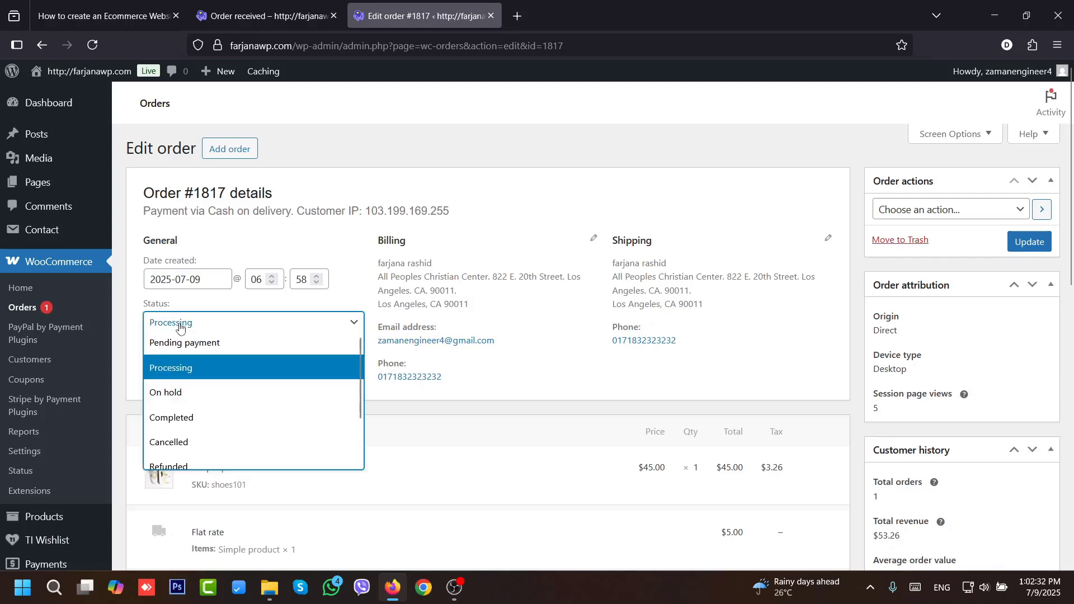
{"action": "left_click", "coordinate": [183, 421]}
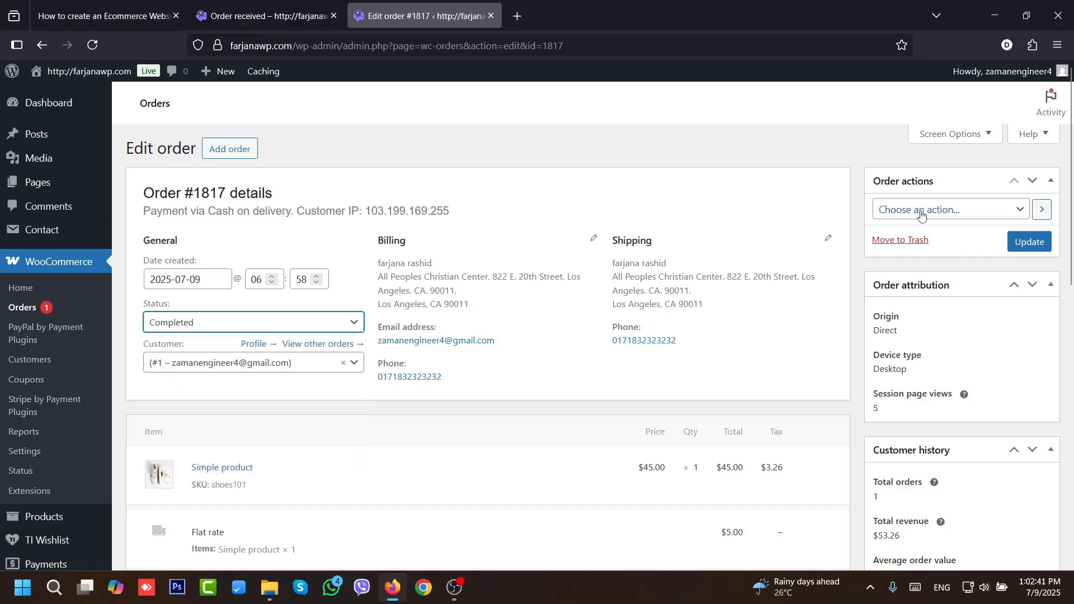
{"action": "left_click", "coordinate": [921, 212]}
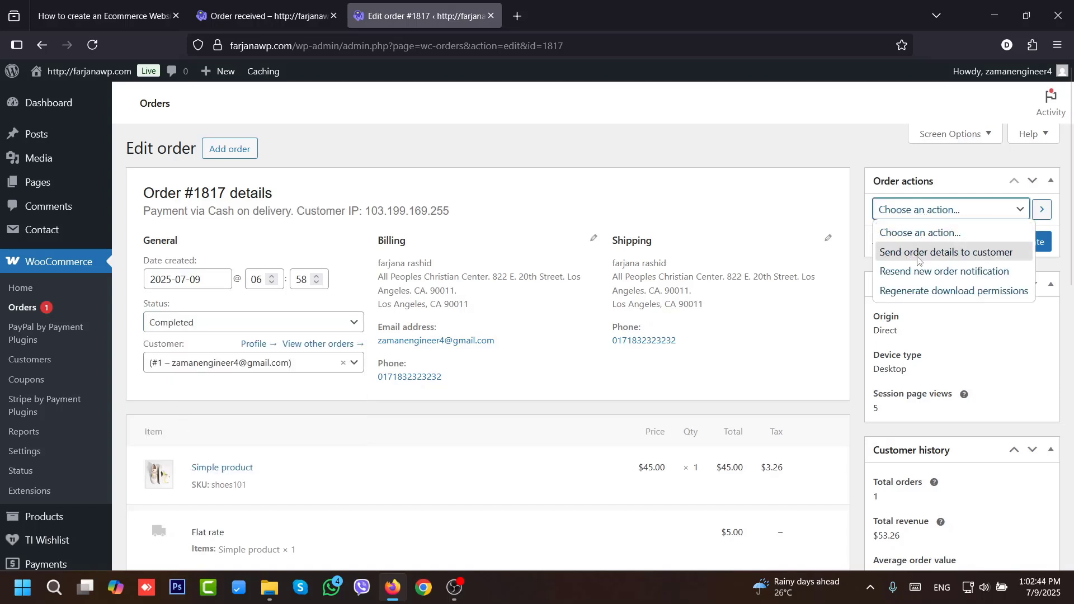
{"action": "left_click", "coordinate": [972, 254]}
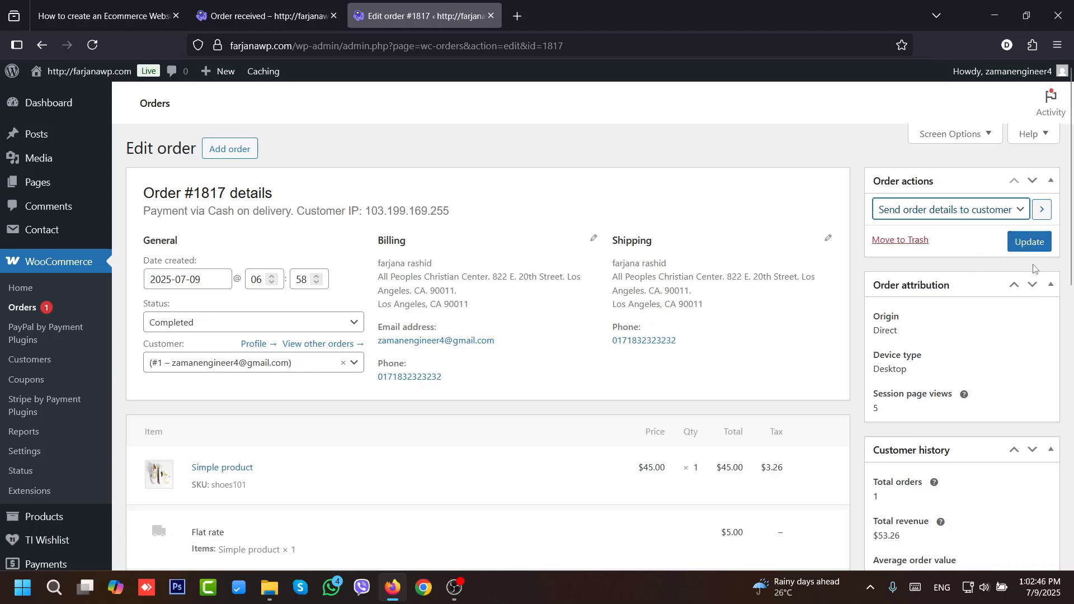
{"action": "left_click", "coordinate": [1027, 243]}
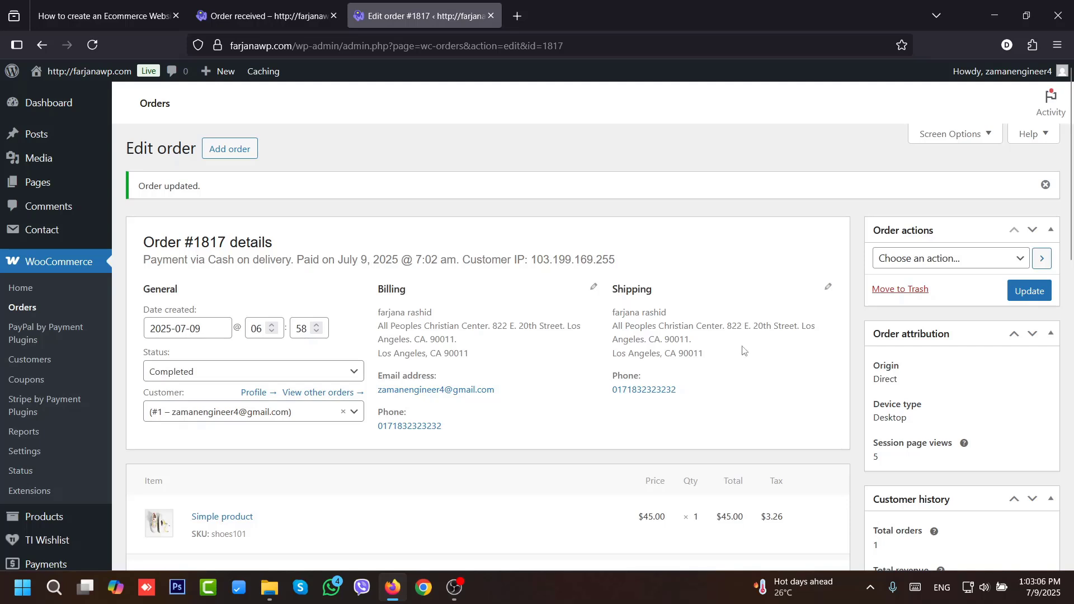
- In WooCommerce Settings > Emails, check the admin and Cancelled order recipient addresses
{"action": "left_click", "coordinate": [35, 459]}
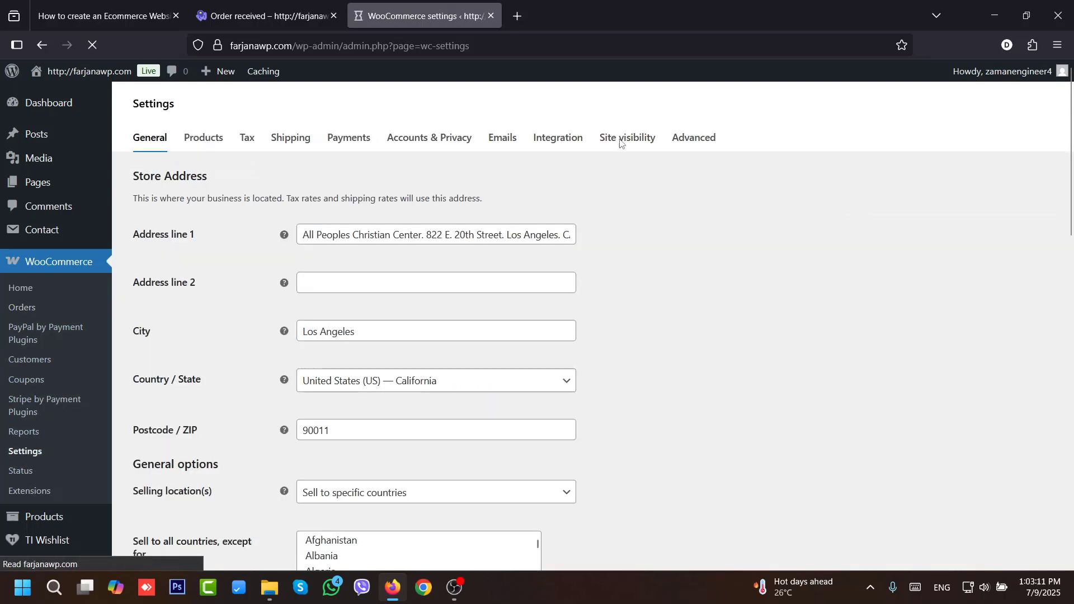
{"action": "left_click", "coordinate": [501, 147]}
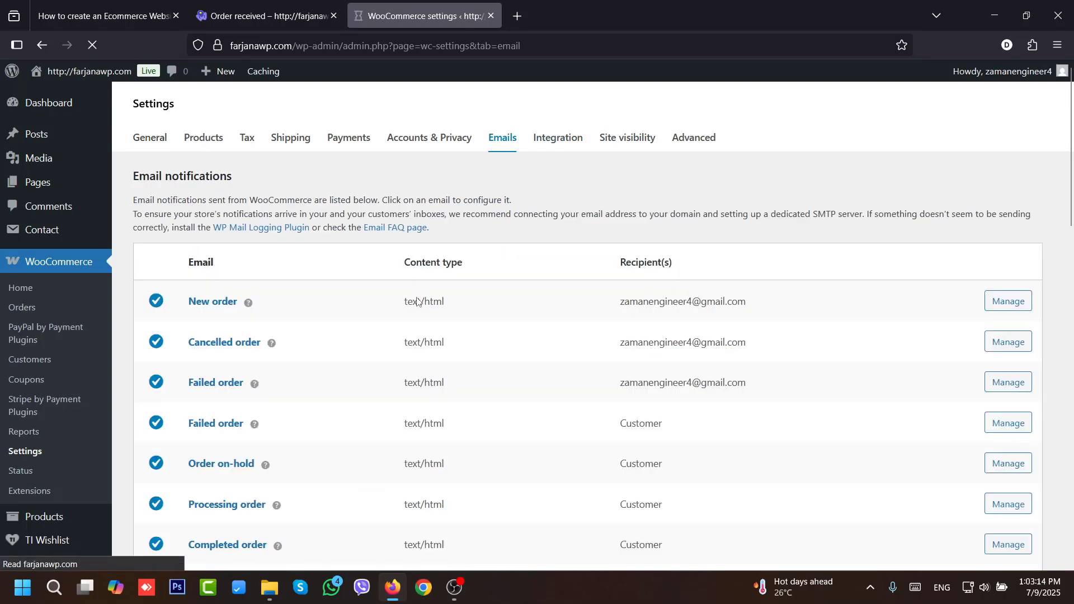
{"action": "triple_click", "coordinate": [721, 306]}
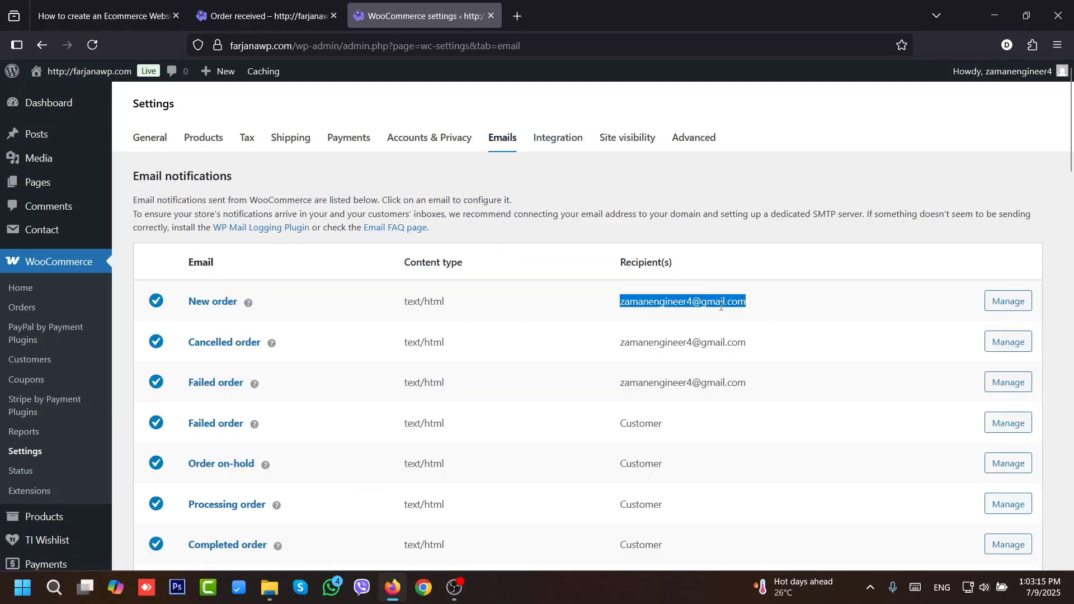
{"action": "double_click", "coordinate": [706, 352]}
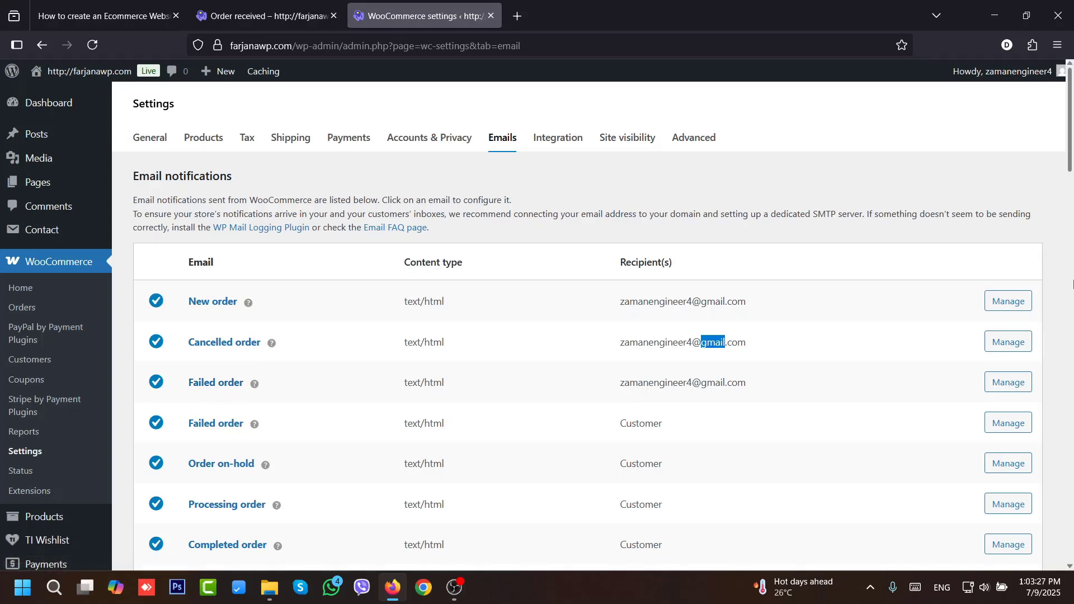
- Scroll through the email notification list and the sender and template options
{"action": "scroll", "coordinate": [1071, 134], "scroll_direction": "down", "scroll_amount": 3}
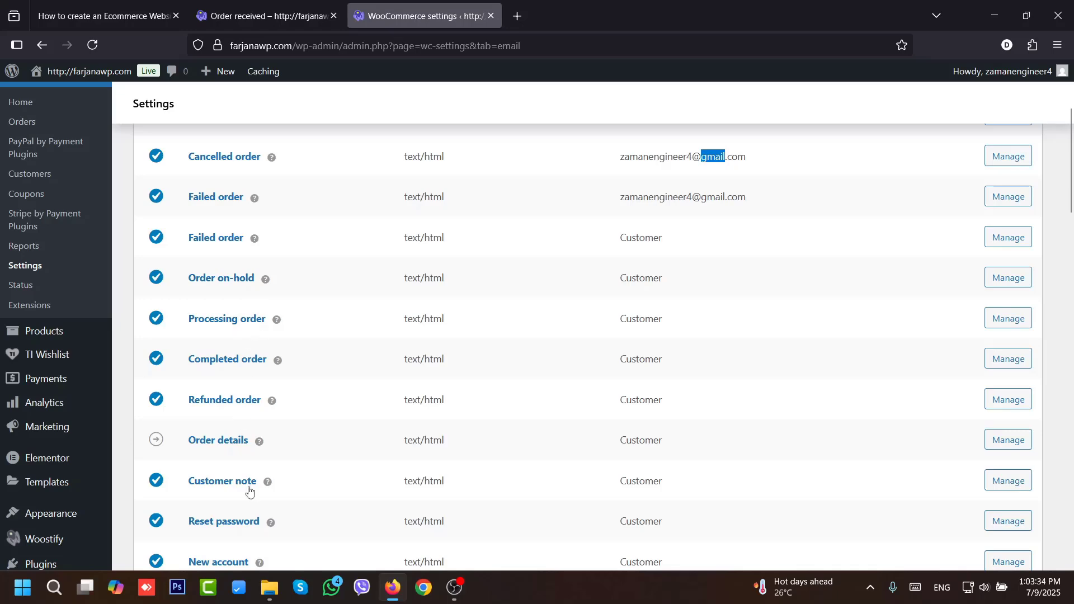
{"action": "scroll", "coordinate": [1071, 172], "scroll_direction": "down", "scroll_amount": 11}
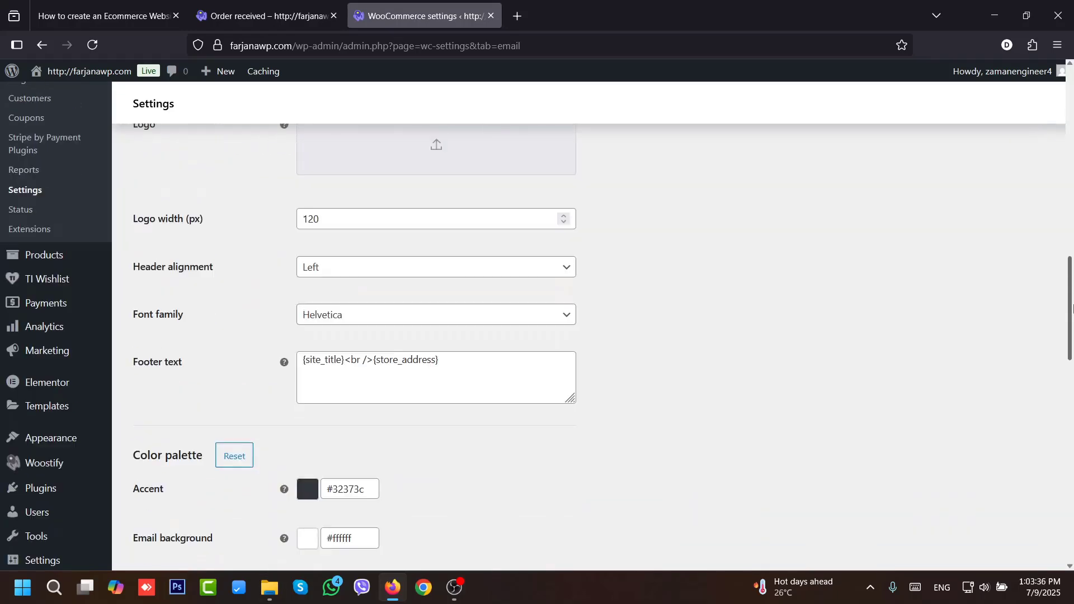
{"action": "scroll", "coordinate": [1071, 172], "scroll_direction": "up", "scroll_amount": 4}
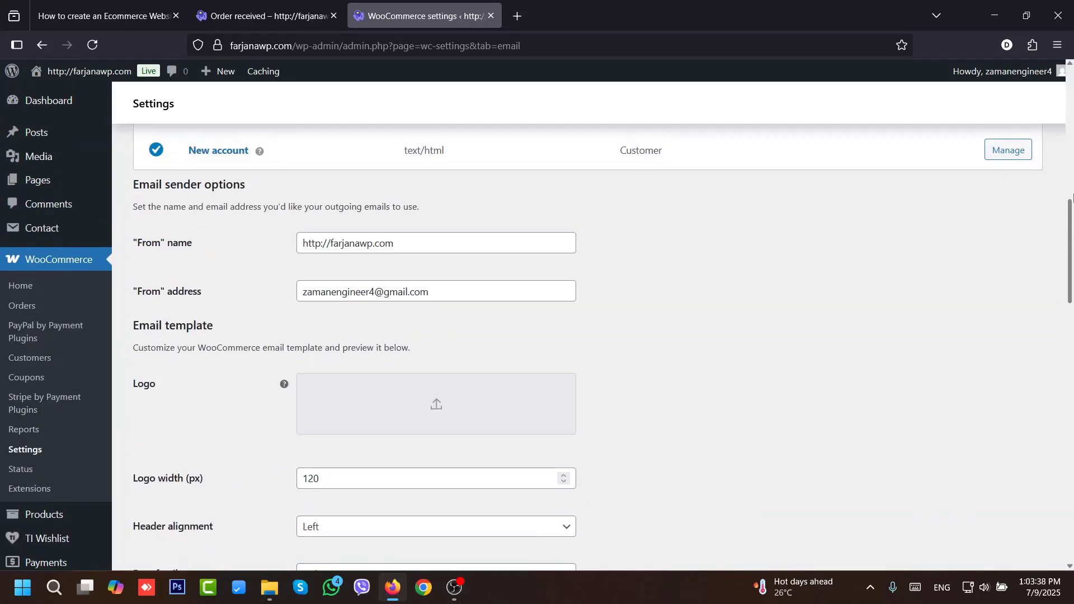
{"action": "scroll", "coordinate": [1071, 326], "scroll_direction": "down", "scroll_amount": 5}
{"action": "left_click_drag", "start_coordinate": [1071, 326], "coordinate": [1072, 66]}
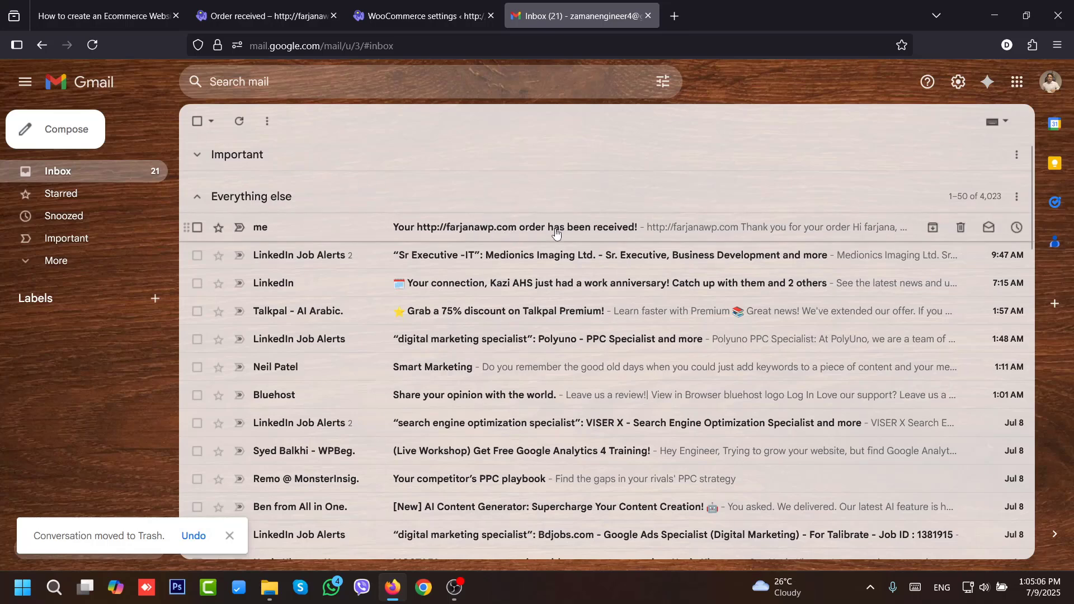
- Read the store's order-received email with its $53.26 summary in Gmail, then return to WooCommerce settings
{"action": "left_click", "coordinate": [548, 228]}
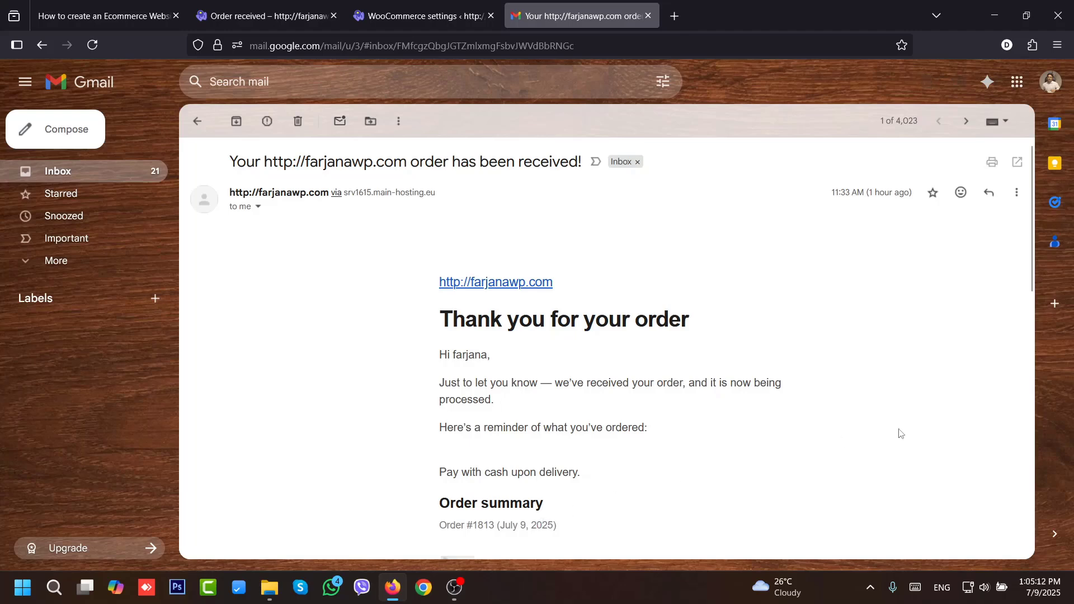
{"action": "scroll", "coordinate": [1035, 315], "scroll_direction": "down", "scroll_amount": 1}
{"action": "left_click_drag", "start_coordinate": [1035, 314], "coordinate": [1007, 290]}
{"action": "key", "text": "ctrl+shift+Tab"}
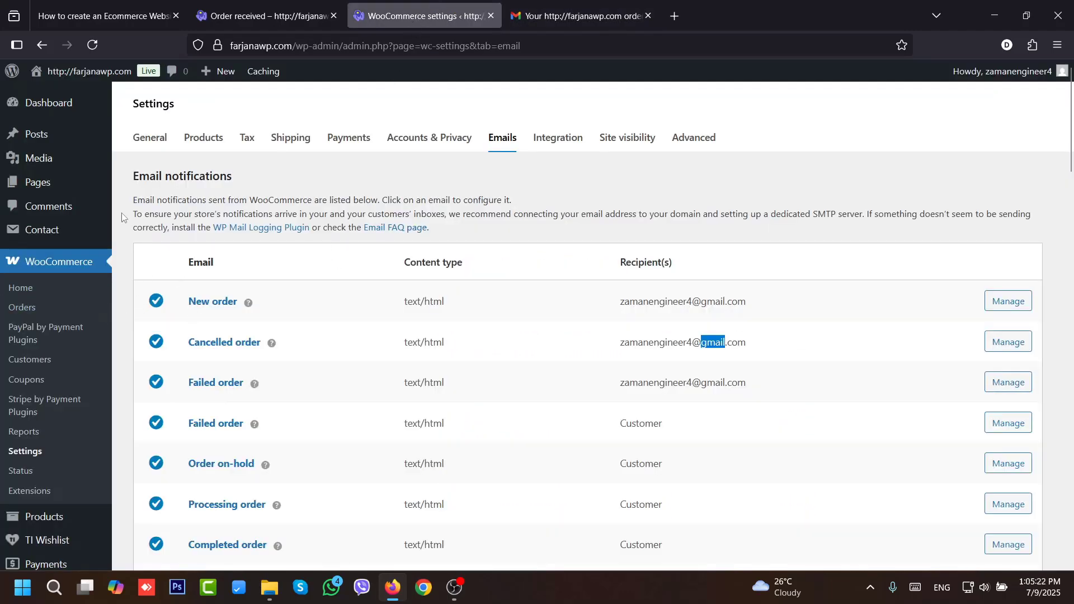
- Check the tutorial and order confirmation pages, then go to Marketing > Coupons
{"action": "key", "text": "ctrl+shift+Tab"}
{"action": "key", "text": "ctrl+shift+Tab"}
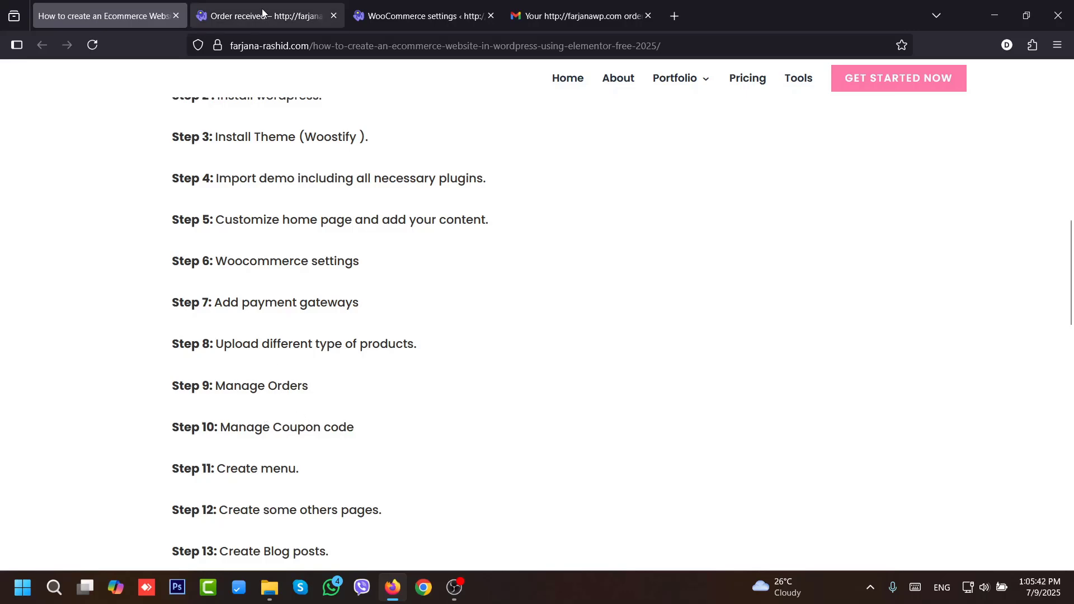
{"action": "left_click", "coordinate": [263, 16]}
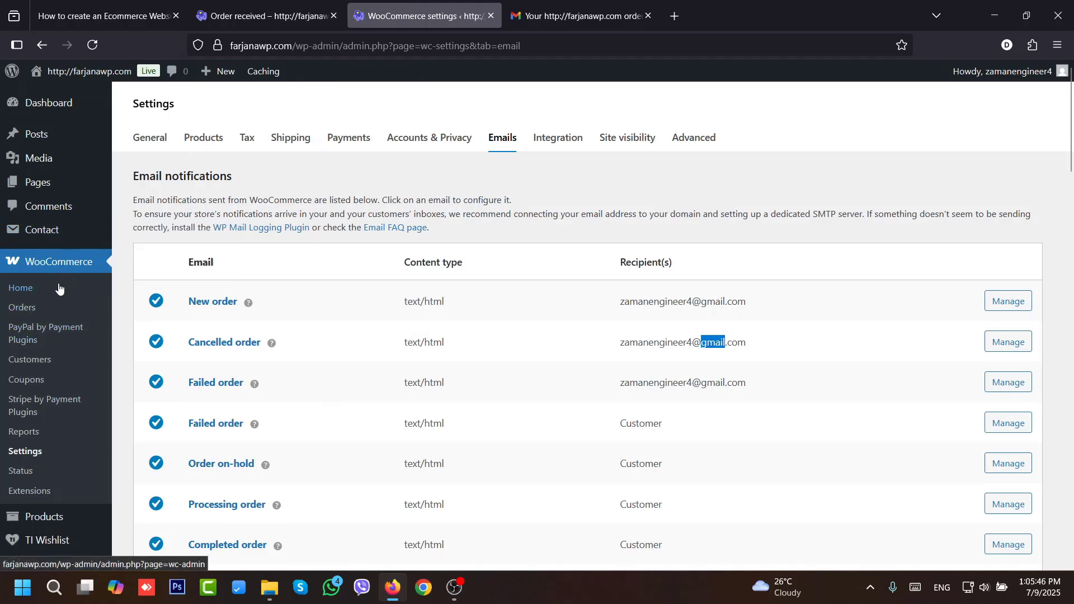
{"action": "left_click", "coordinate": [42, 386]}
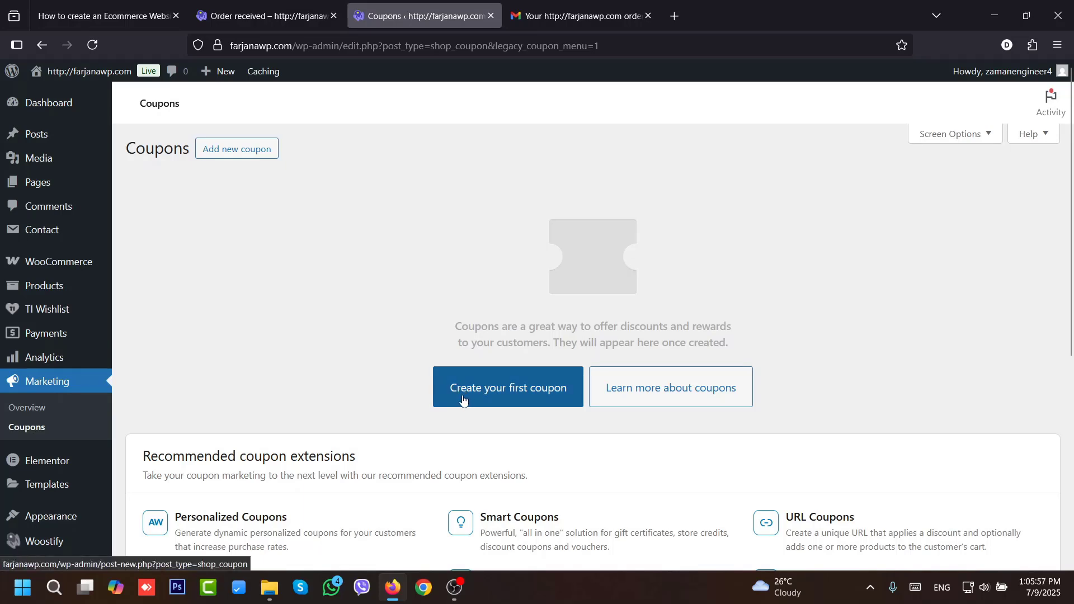
- Create the first coupon, replacing the generated code with discount10
{"action": "left_click", "coordinate": [500, 388]}
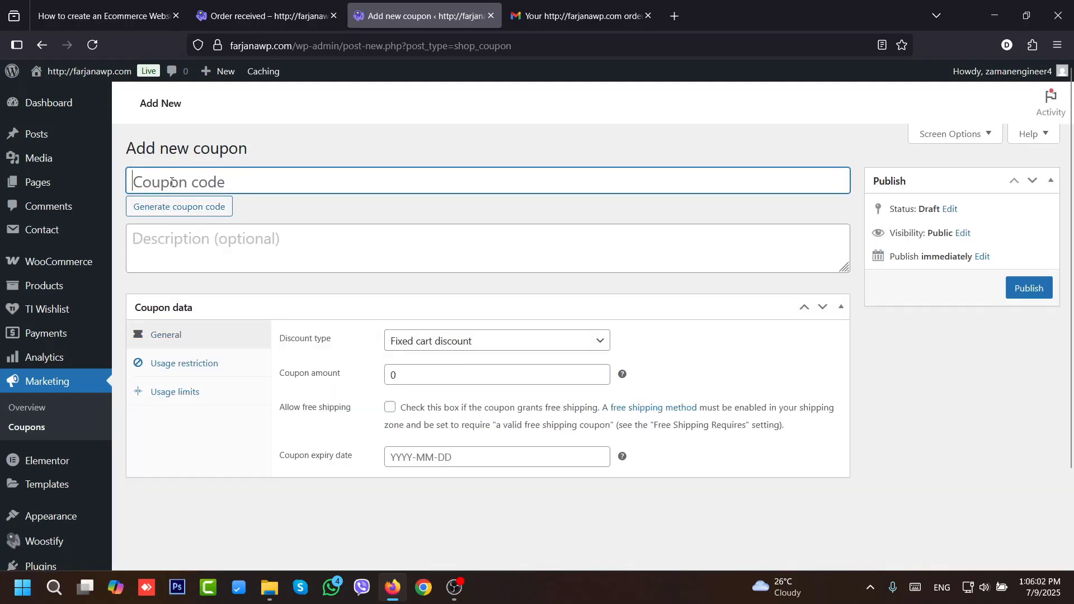
{"action": "left_click", "coordinate": [186, 208]}
{"action": "triple_click", "coordinate": [165, 180]}
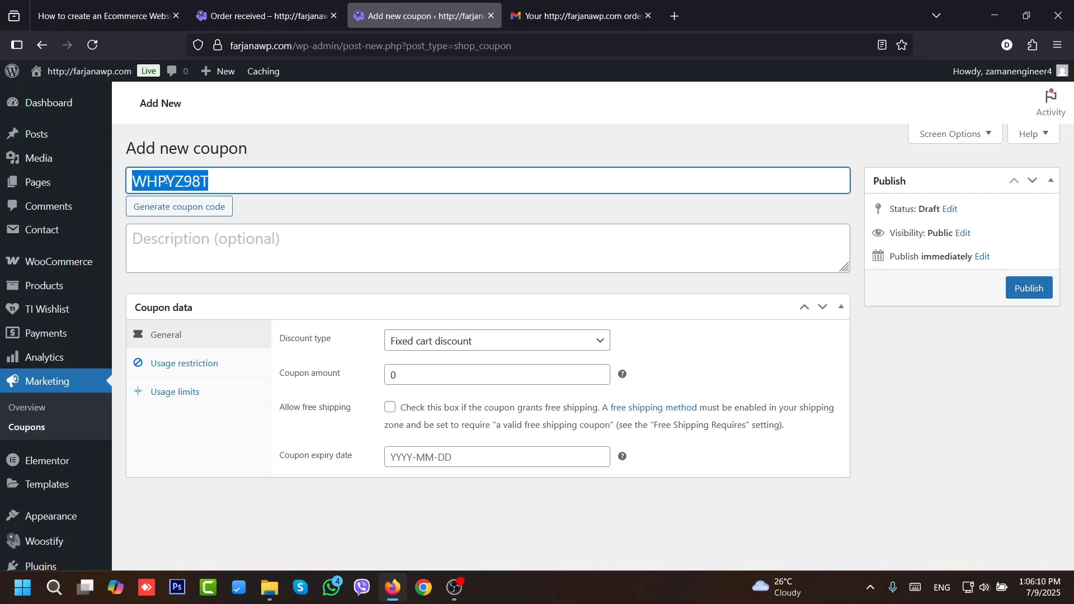
{"action": "type", "text": "discount1"}
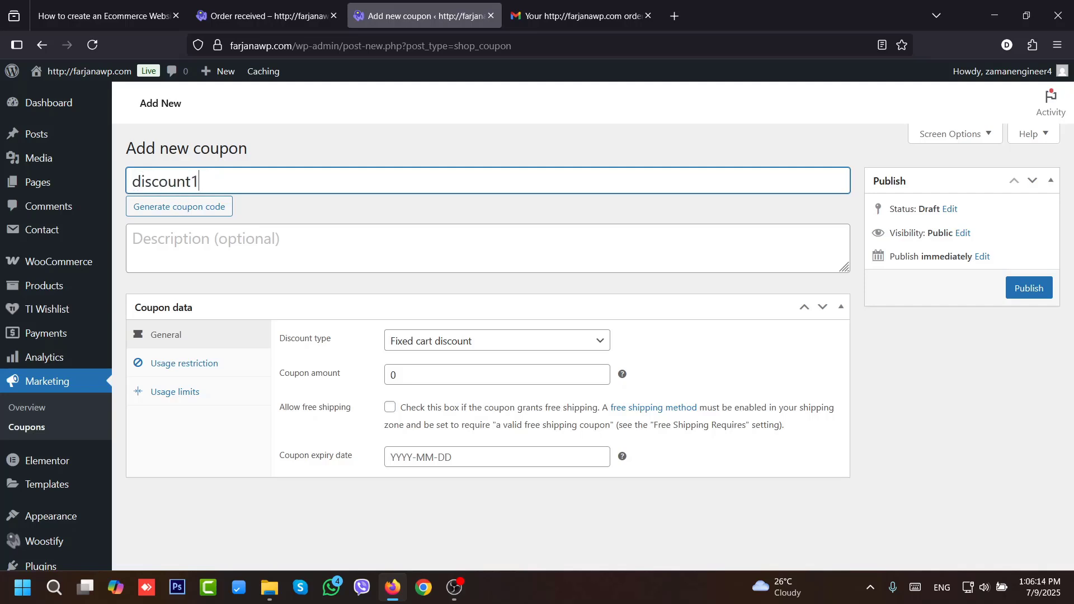
{"action": "type", "text": "0"}
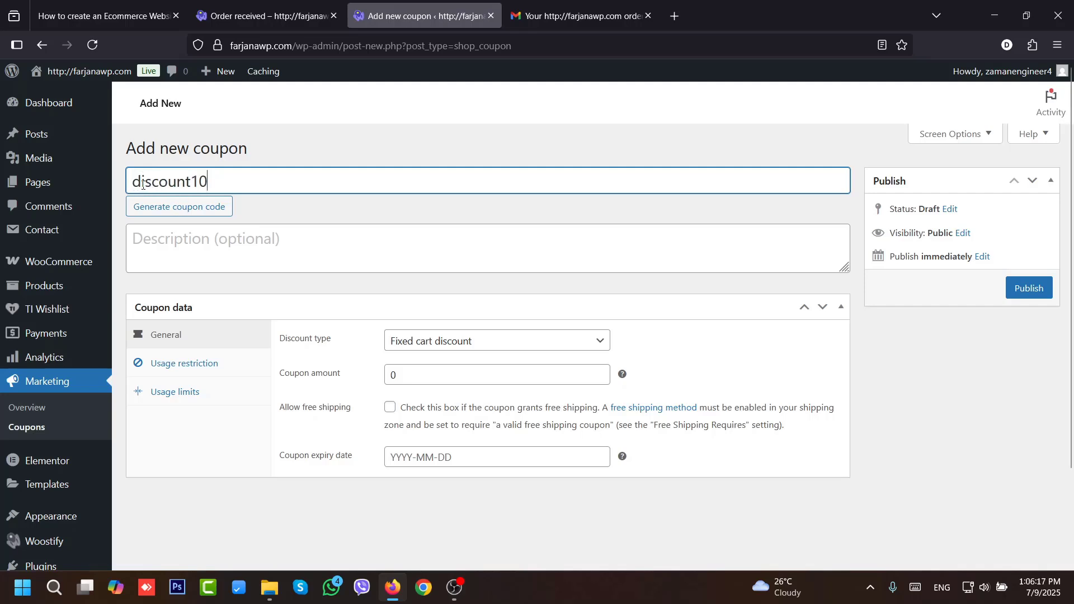
{"action": "left_click", "coordinate": [181, 254]}
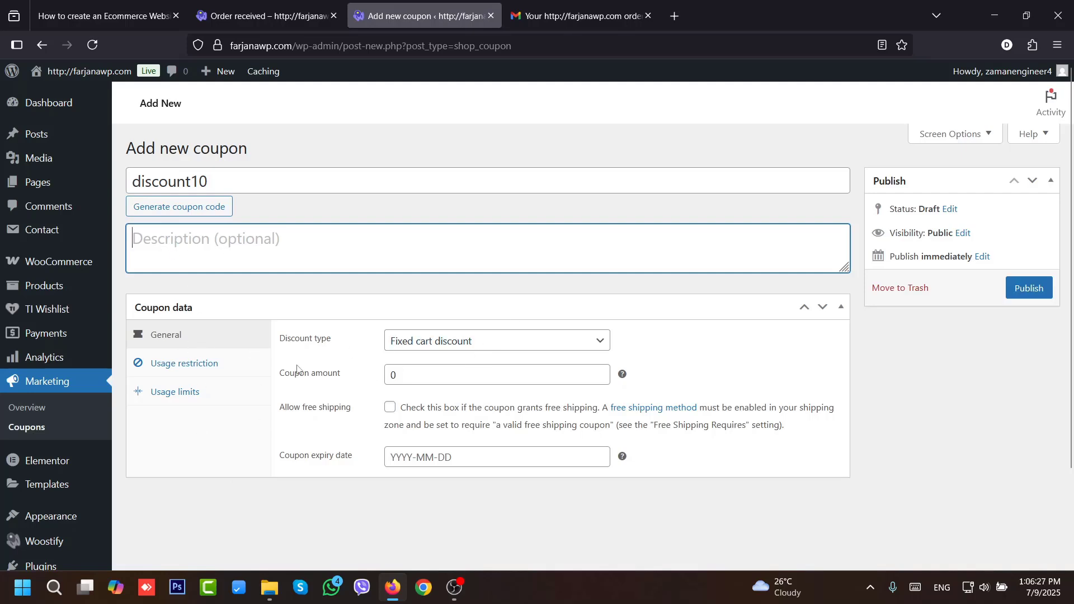
{"action": "left_click", "coordinate": [437, 346]}
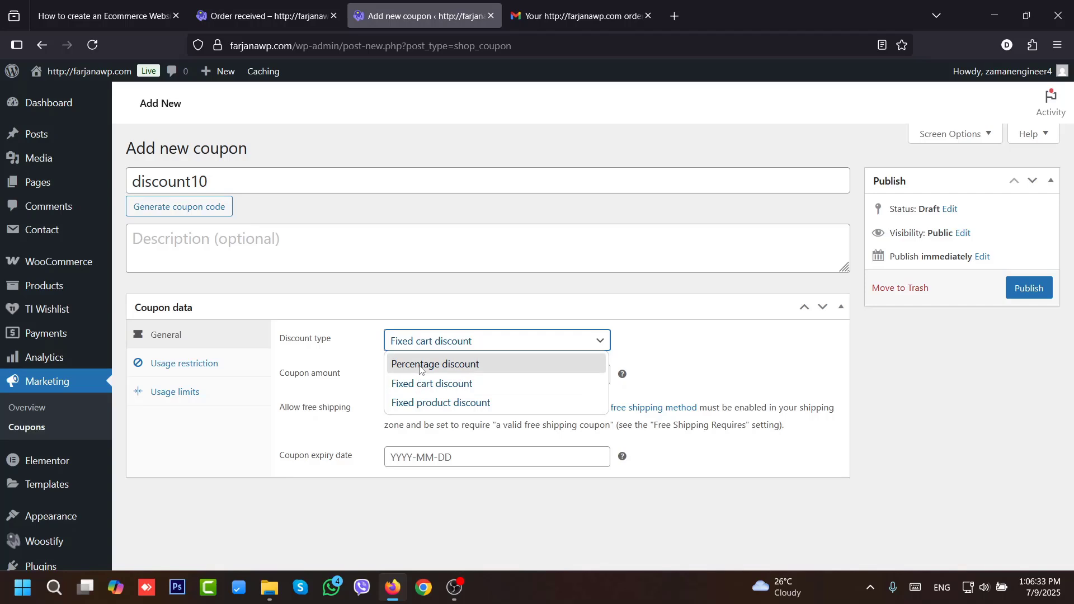
- Keep Fixed cart discount, set the coupon amount to 10 and expiry to July 23, 2025
{"action": "left_click", "coordinate": [440, 389]}
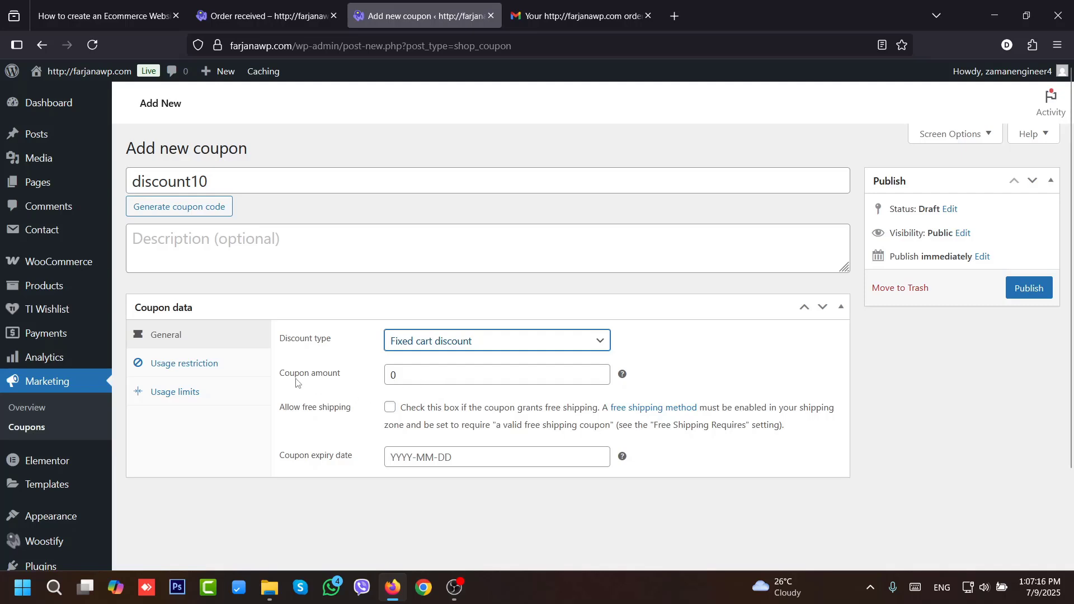
{"action": "left_click", "coordinate": [386, 374]}
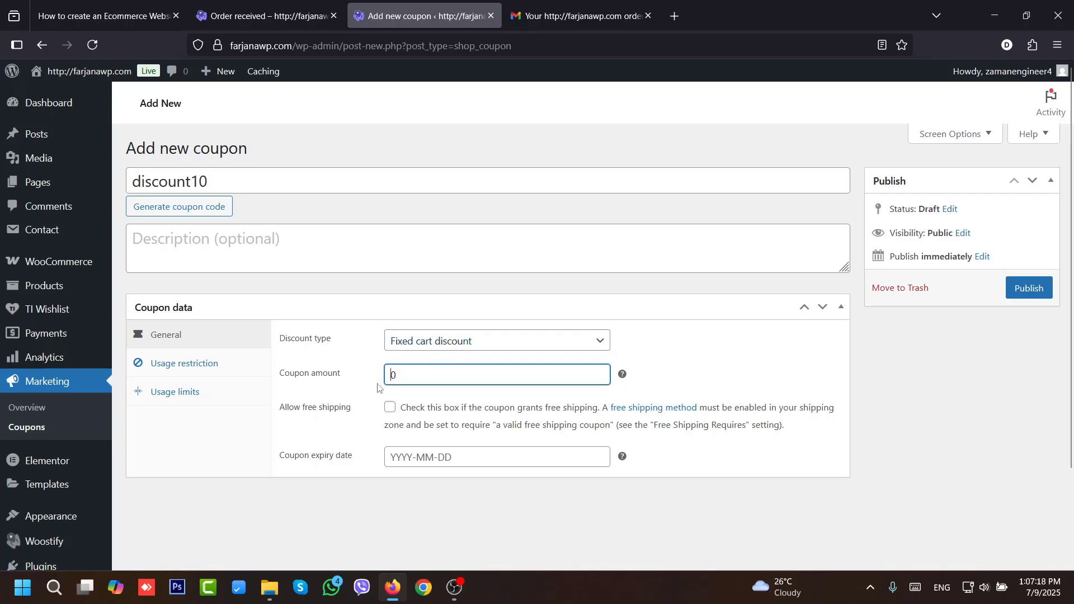
{"action": "type", "text": "10"}
{"action": "left_click", "coordinate": [355, 415]}
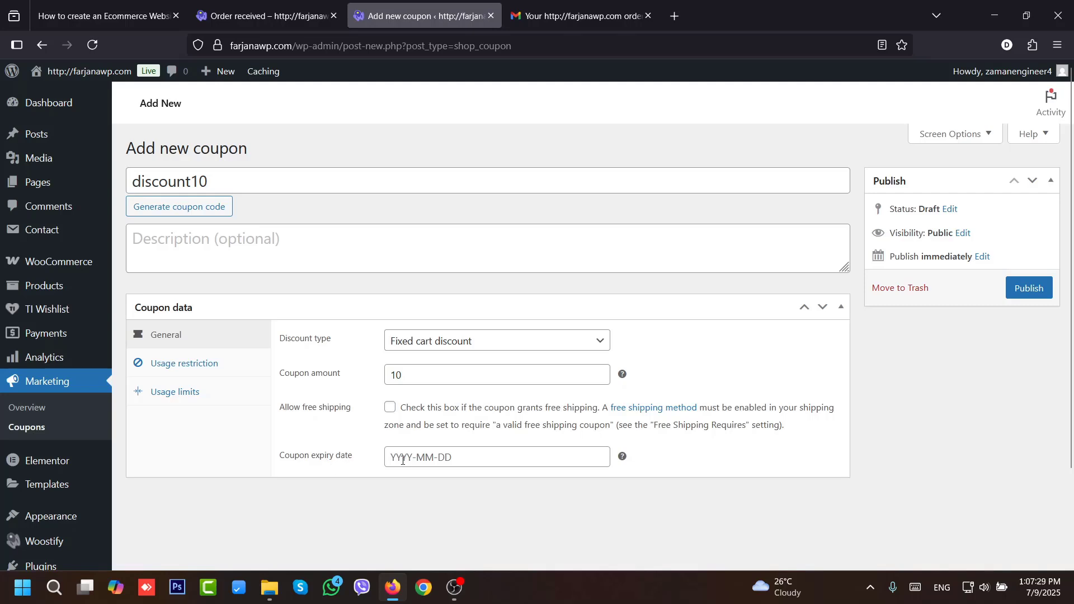
{"action": "left_click", "coordinate": [402, 460]}
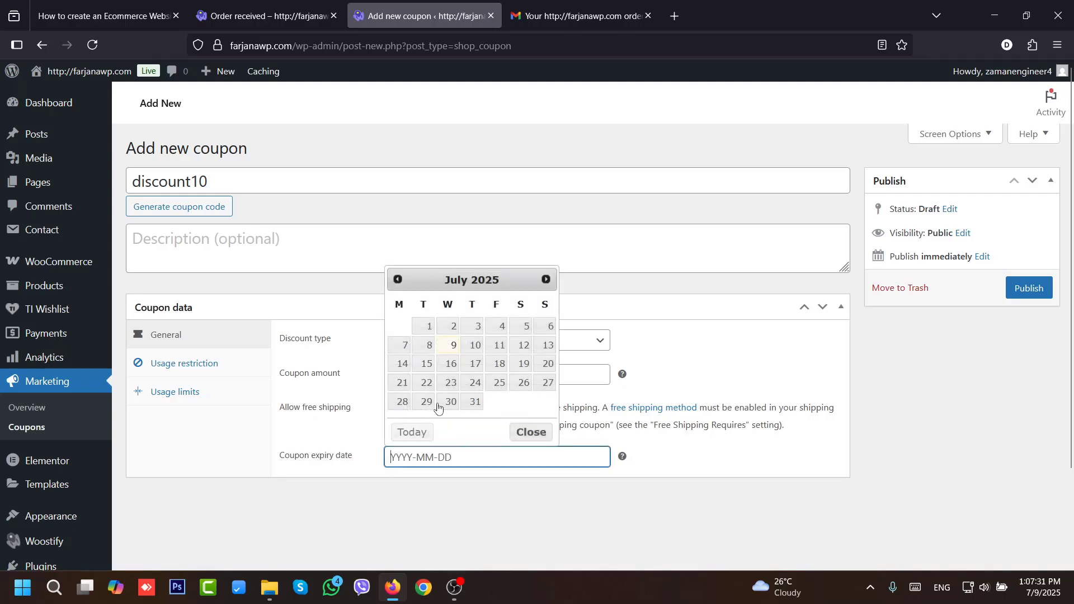
{"action": "left_click", "coordinate": [451, 384]}
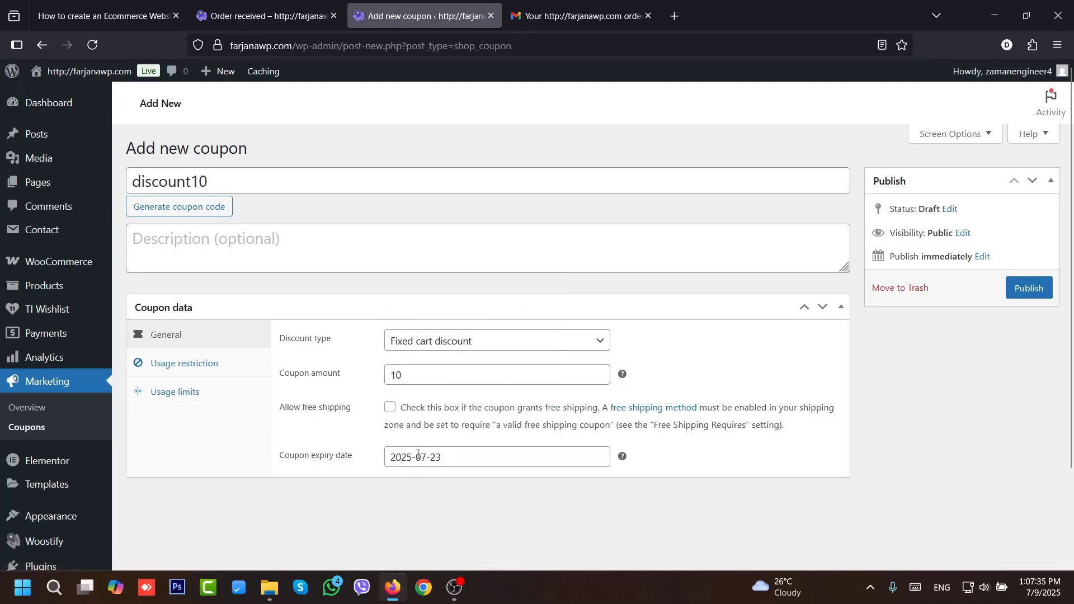
- Turn on Individual use only under Usage restriction and scroll through the remaining restriction fields
{"action": "left_click", "coordinate": [205, 371]}
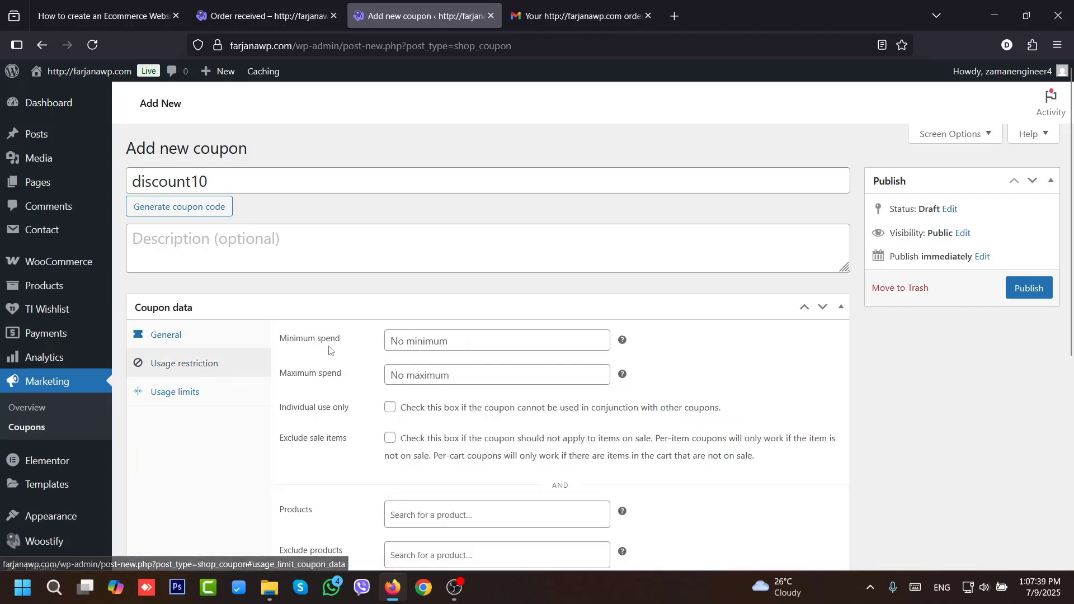
{"action": "left_click", "coordinate": [406, 342]}
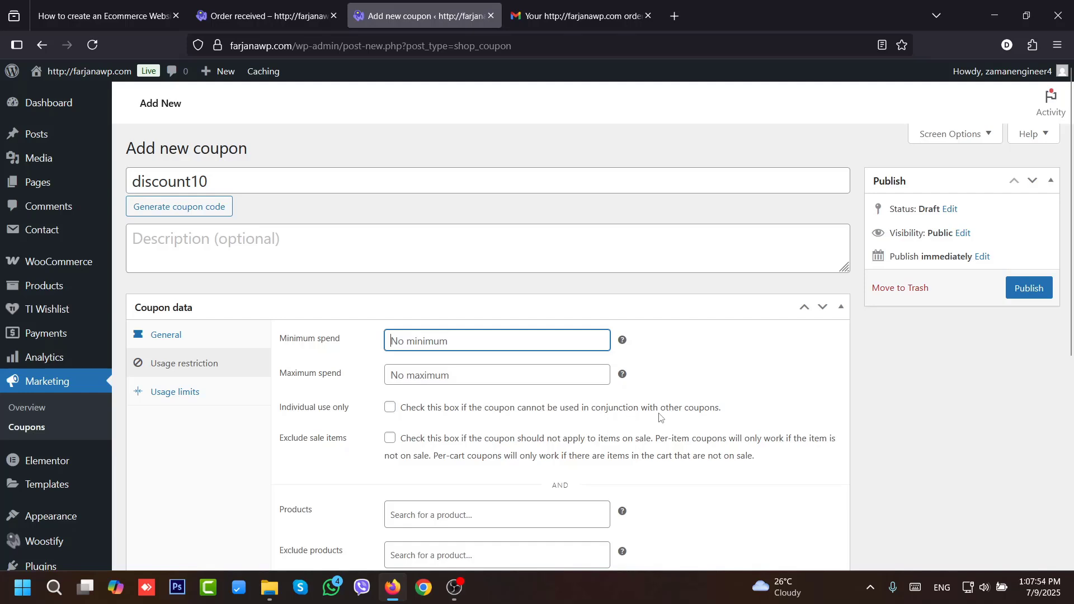
{"action": "left_click", "coordinate": [389, 408]}
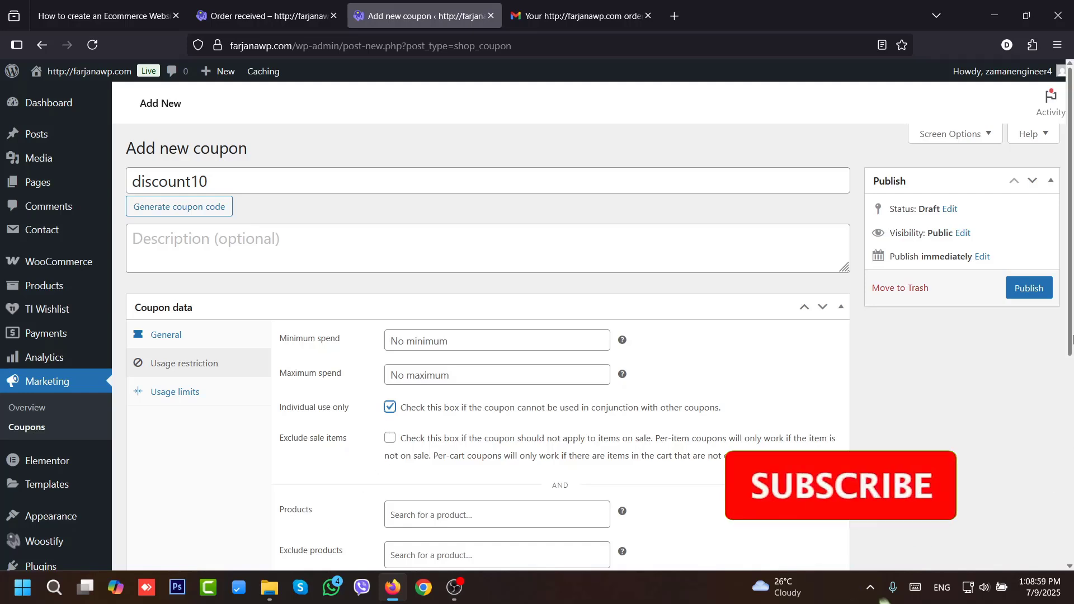
{"action": "left_click_drag", "start_coordinate": [1071, 327], "coordinate": [1072, 462]}
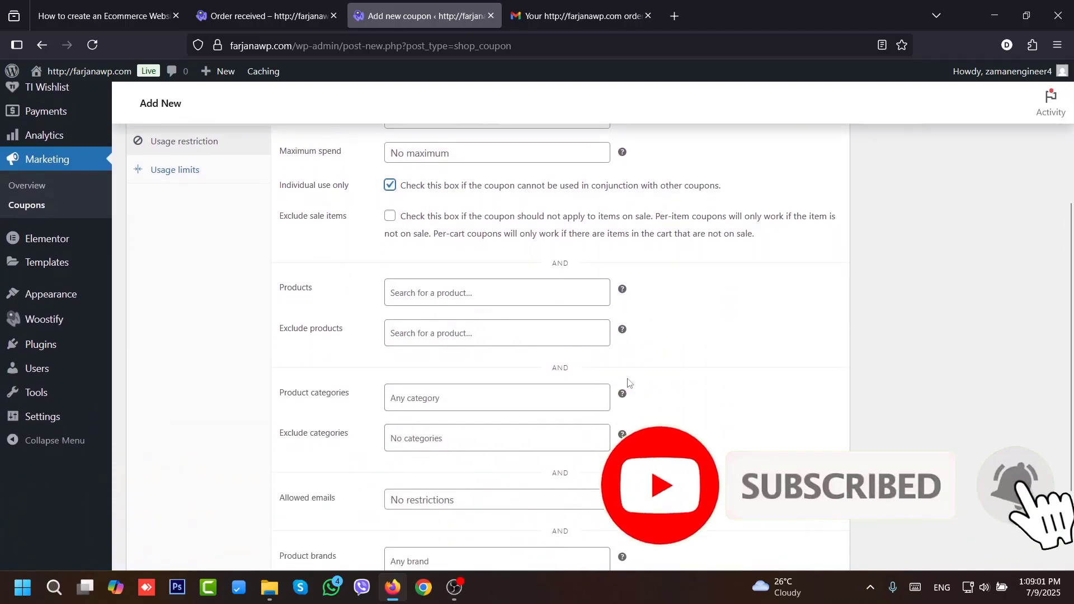
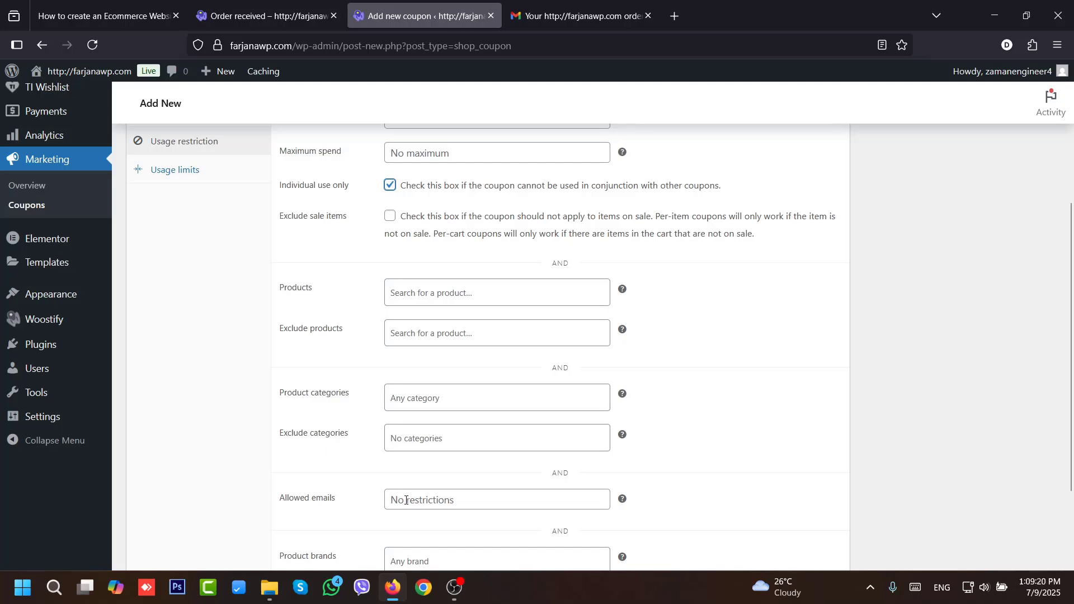
- Review the discount10 coupon's usage limits, then publish the coupon
{"action": "scroll", "coordinate": [401, 502], "scroll_direction": "down", "scroll_amount": 2}
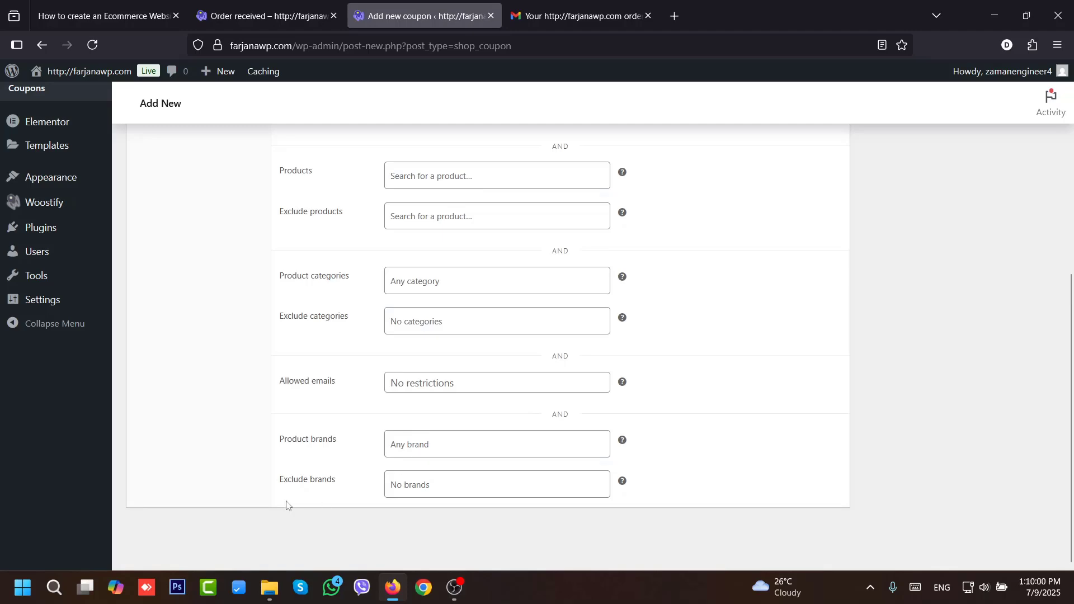
{"action": "scroll", "coordinate": [953, 434], "scroll_direction": "up", "scroll_amount": 5}
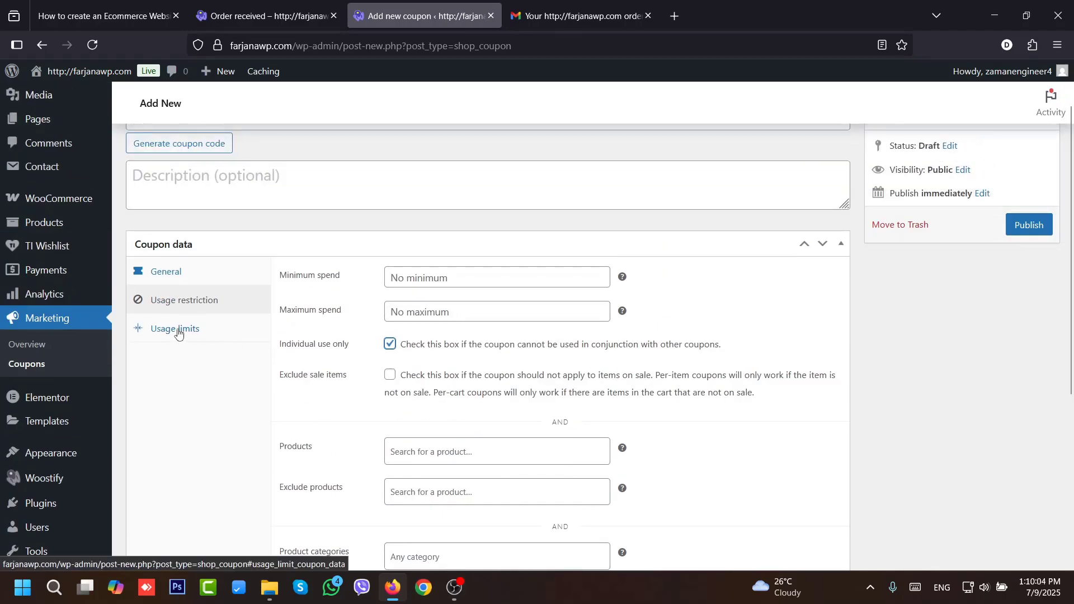
{"action": "left_click", "coordinate": [178, 332]}
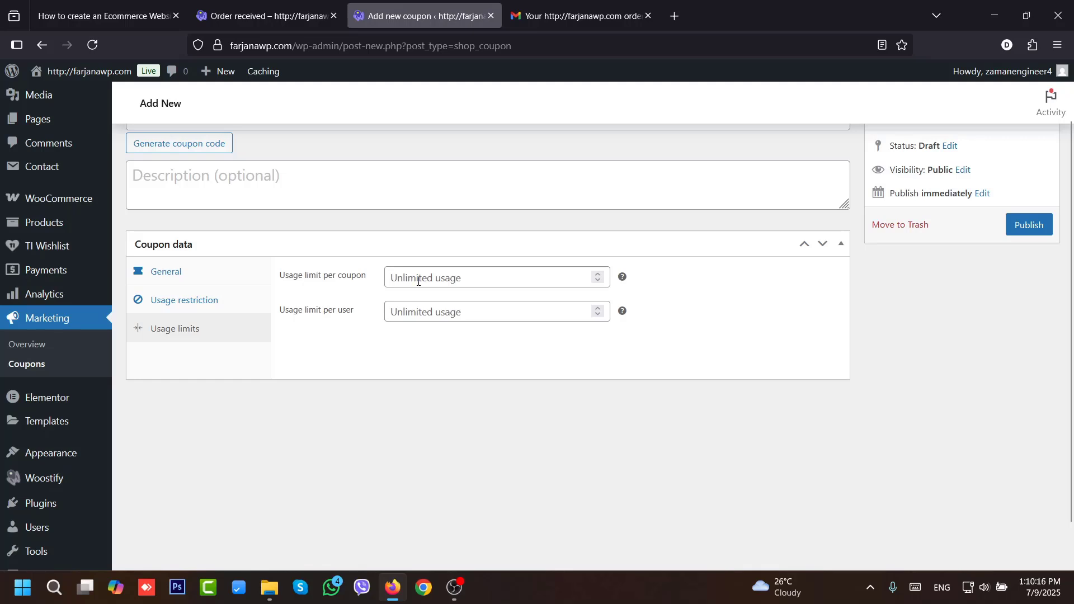
{"action": "scroll", "coordinate": [174, 210], "scroll_direction": "up", "scroll_amount": 1}
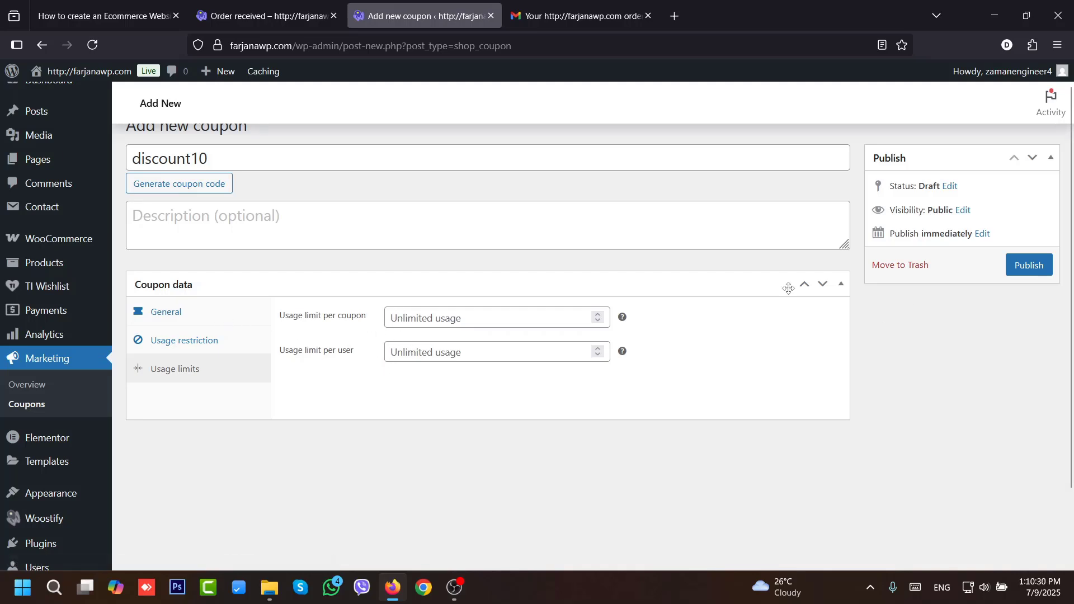
{"action": "left_click", "coordinate": [1022, 271]}
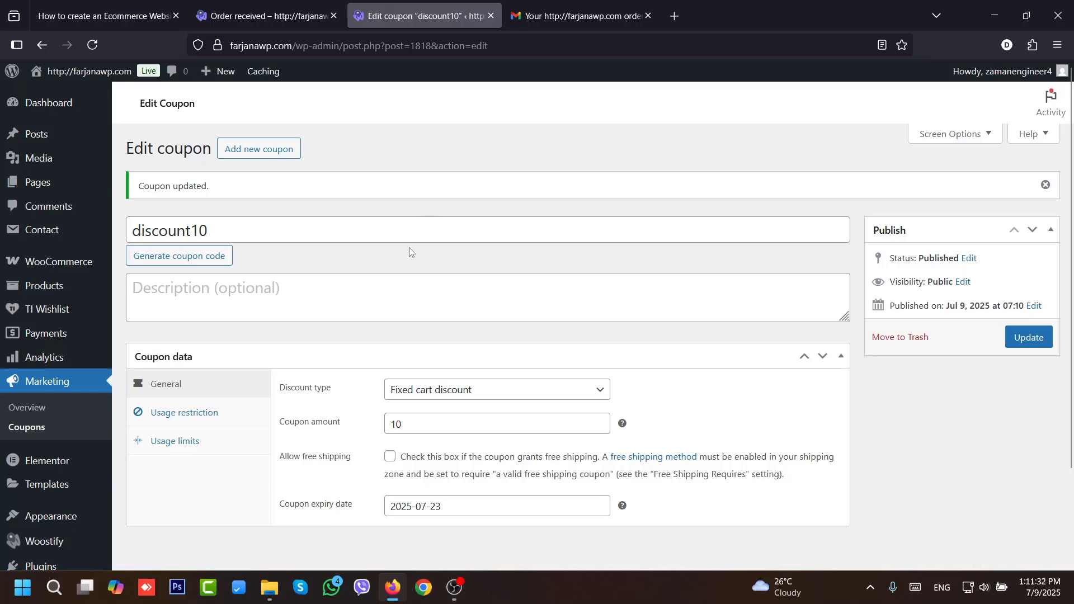
- Go from the order confirmation page to the store's Shop Full Width page
{"action": "left_click", "coordinate": [292, 8]}
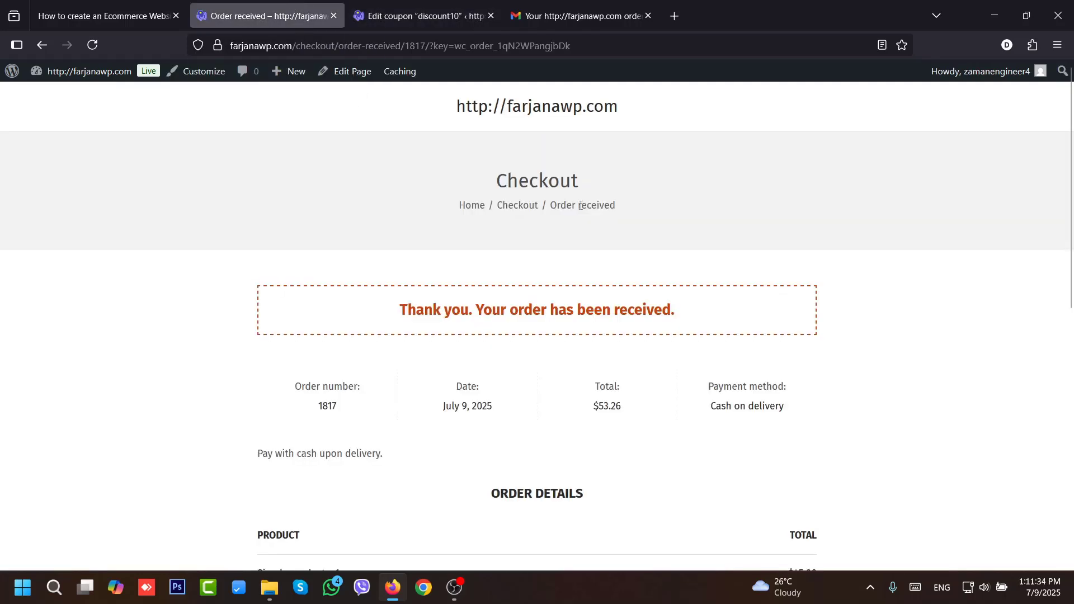
{"action": "left_click", "coordinate": [530, 112]}
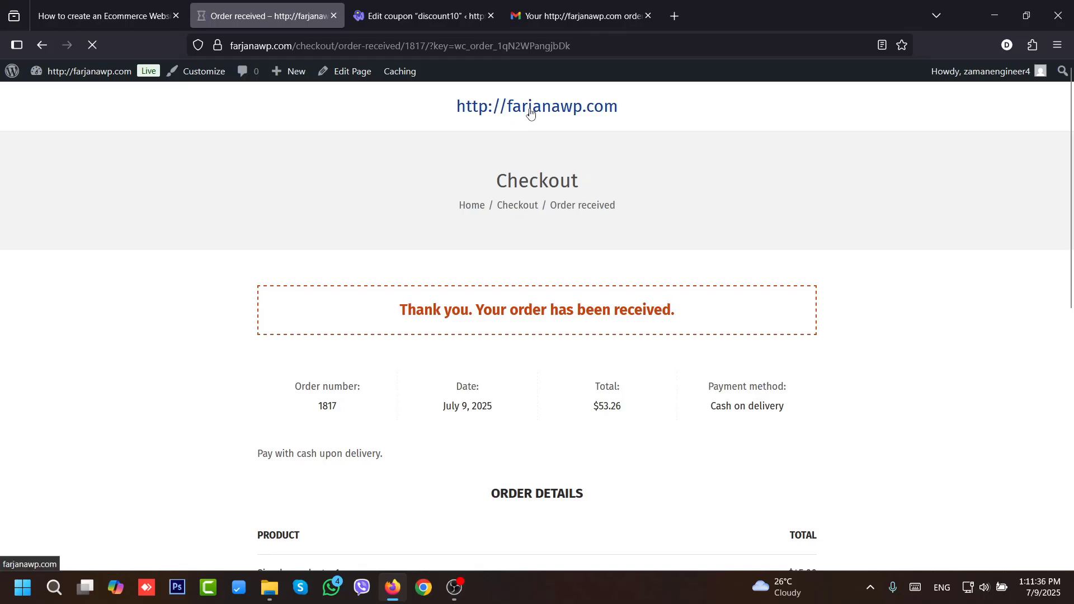
{"action": "mouse_move", "coordinate": [627, 148]}
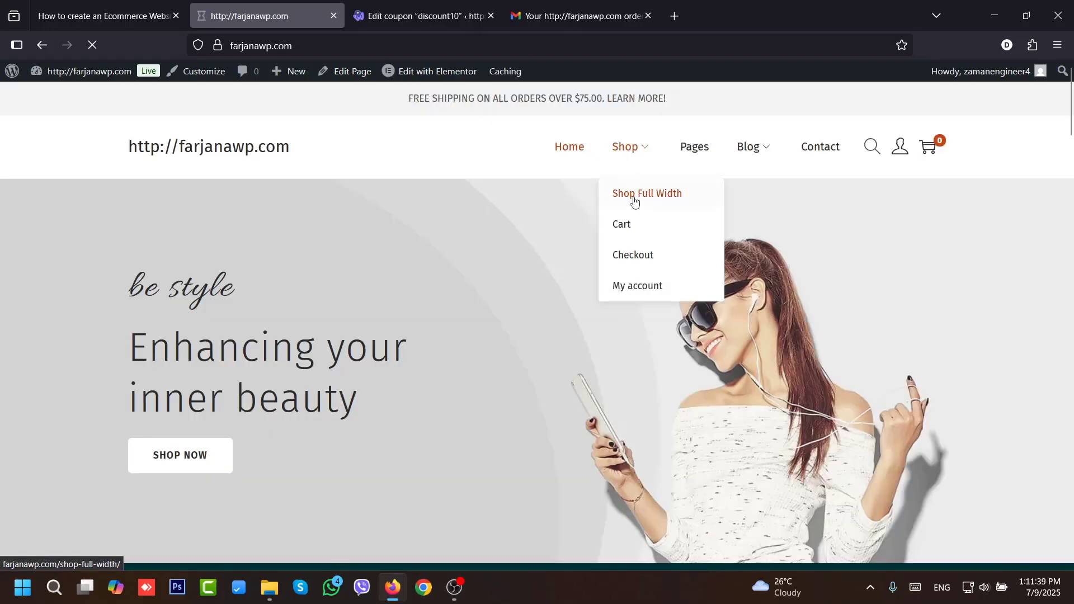
{"action": "left_click", "coordinate": [633, 195]}
{"action": "scroll", "coordinate": [1065, 265], "scroll_direction": "down", "scroll_amount": 3}
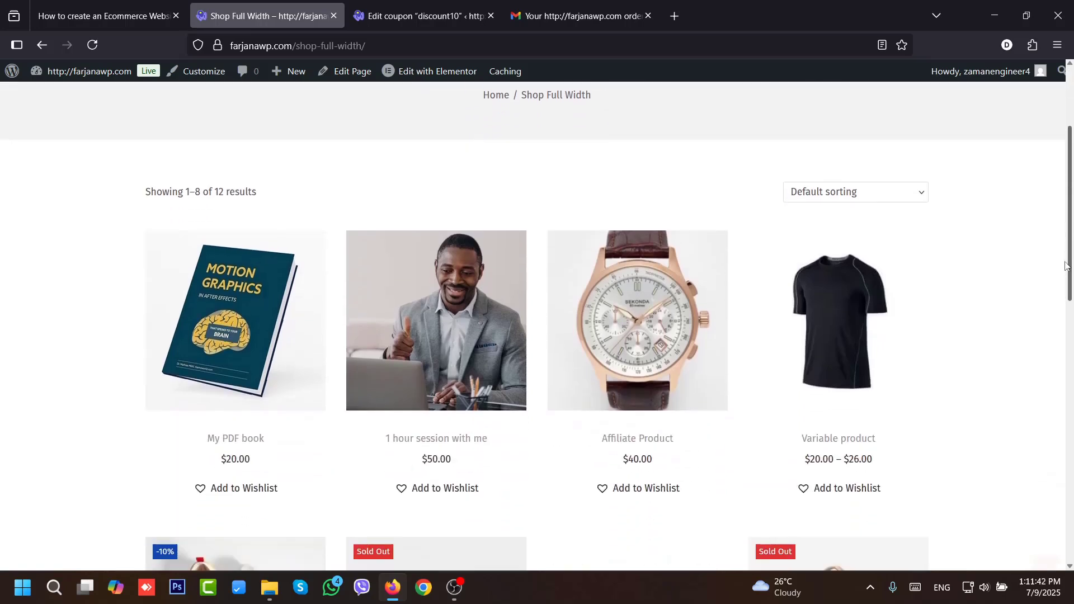
{"action": "scroll", "coordinate": [1066, 265], "scroll_direction": "down", "scroll_amount": 4}
- Open the cart holding the $45.00 Simple product and expand the coupon entry
{"action": "mouse_move", "coordinate": [260, 394]}
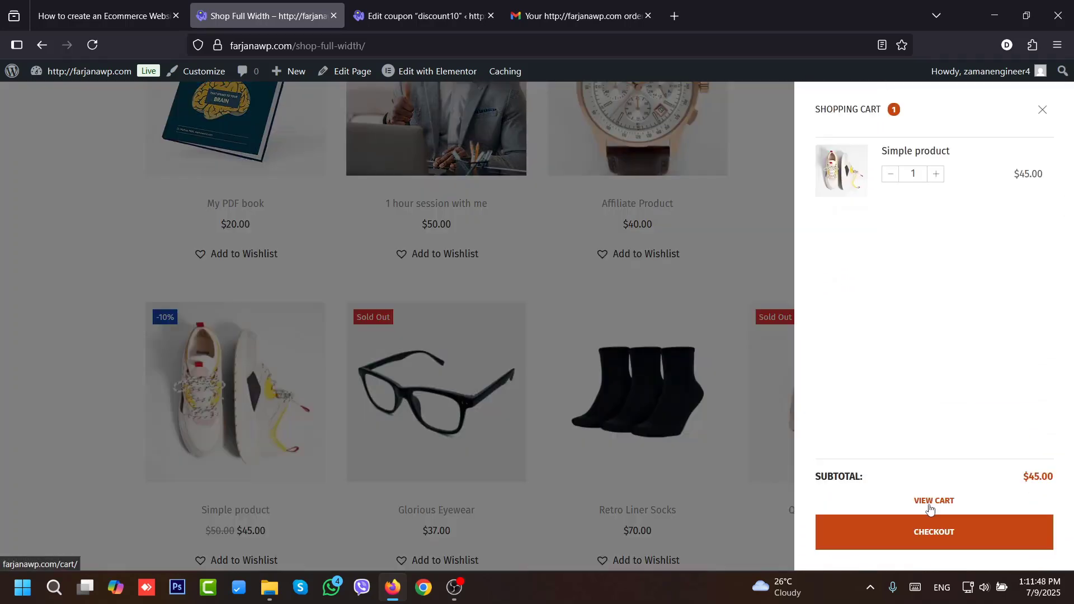
{"action": "left_click", "coordinate": [928, 501]}
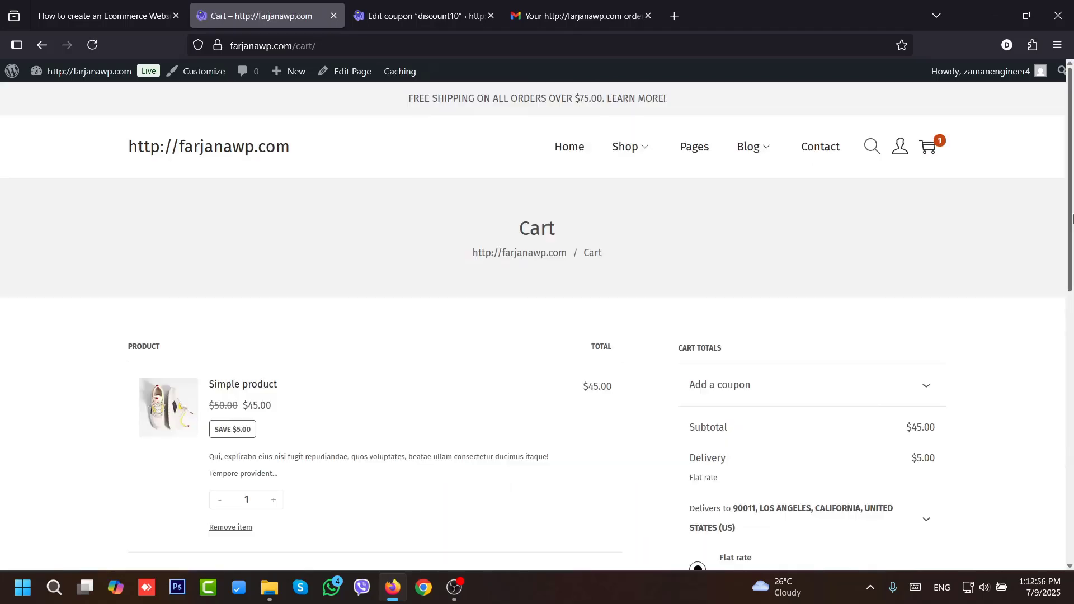
{"action": "scroll", "coordinate": [1072, 268], "scroll_direction": "down", "scroll_amount": 2}
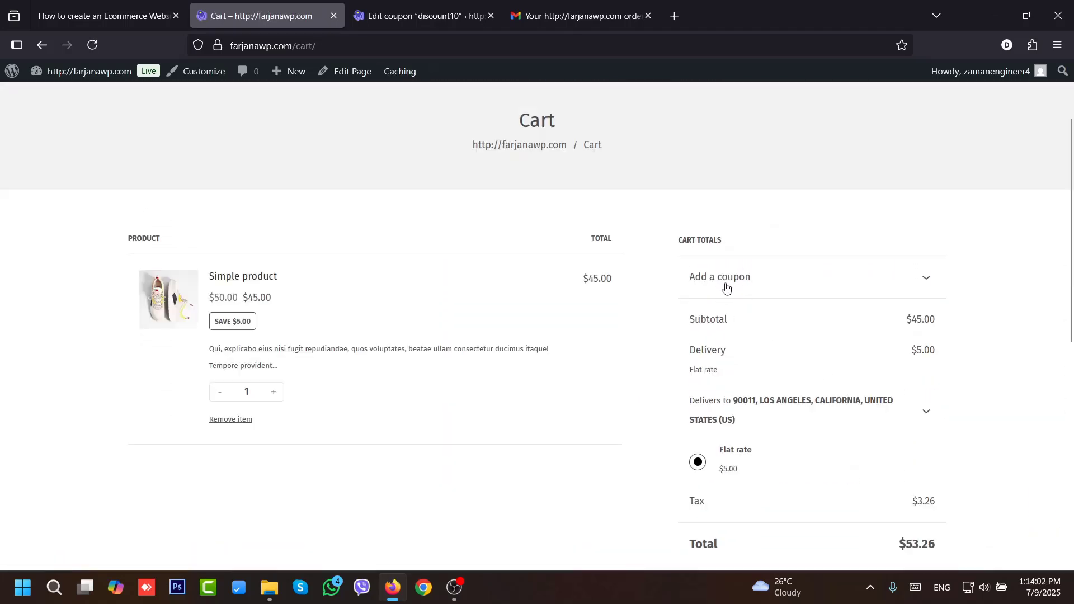
{"action": "left_click", "coordinate": [789, 281]}
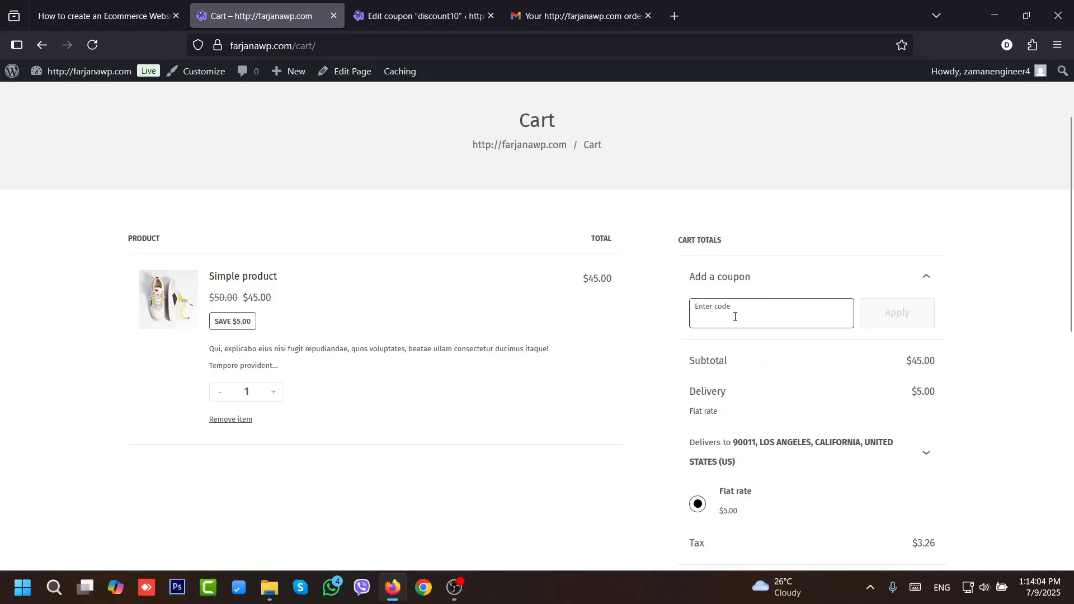
- Copy the code discount10 from the coupon editor and apply it in the cart, totalling $42.54
{"action": "left_click", "coordinate": [420, 15]}
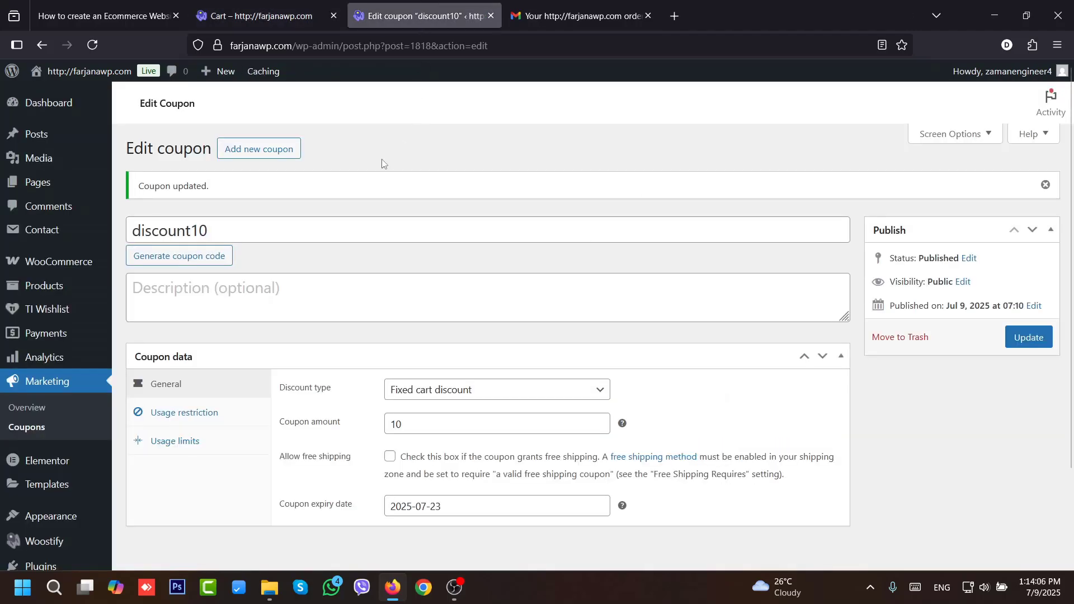
{"action": "double_click", "coordinate": [180, 229]}
{"action": "right_click", "coordinate": [180, 229]}
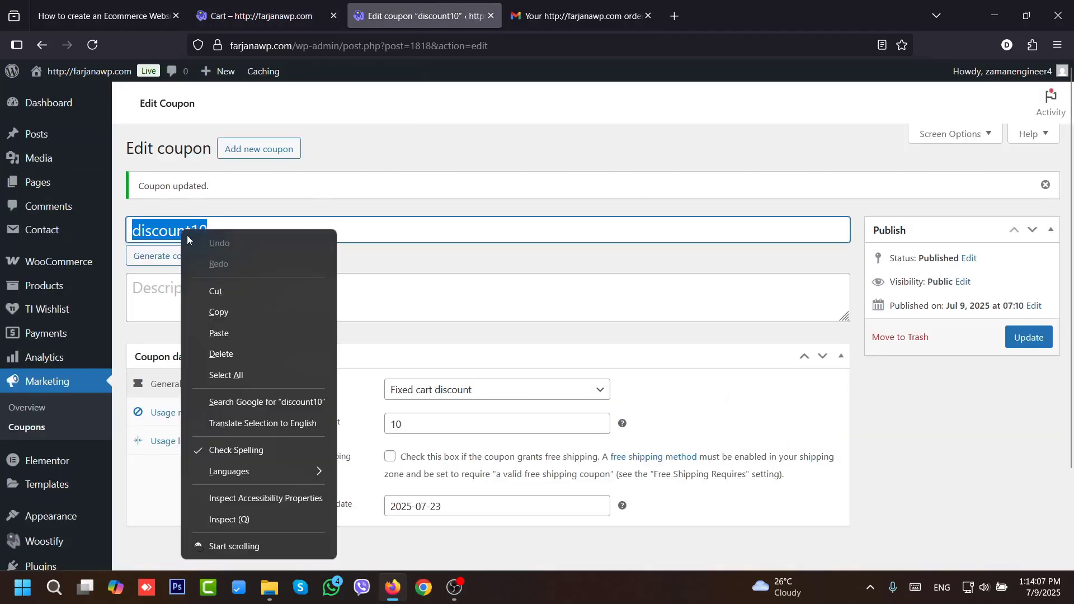
{"action": "left_click", "coordinate": [218, 291]}
{"action": "key", "text": "ctrl+Page_Up"}
{"action": "key", "text": "ctrl+v"}
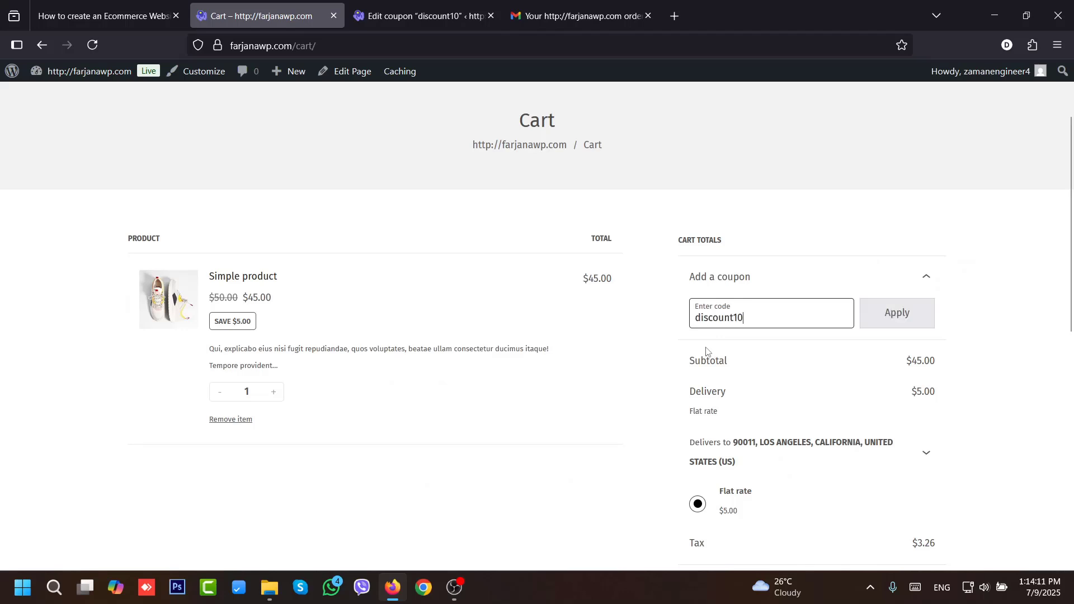
{"action": "left_click", "coordinate": [917, 318]}
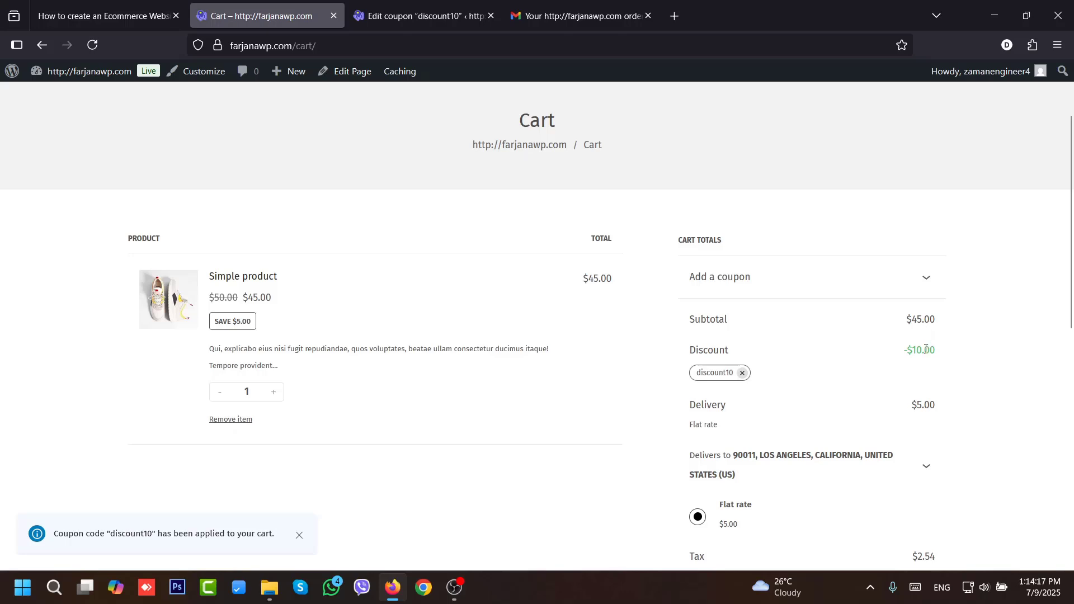
{"action": "scroll", "coordinate": [745, 193], "scroll_direction": "down", "scroll_amount": 3}
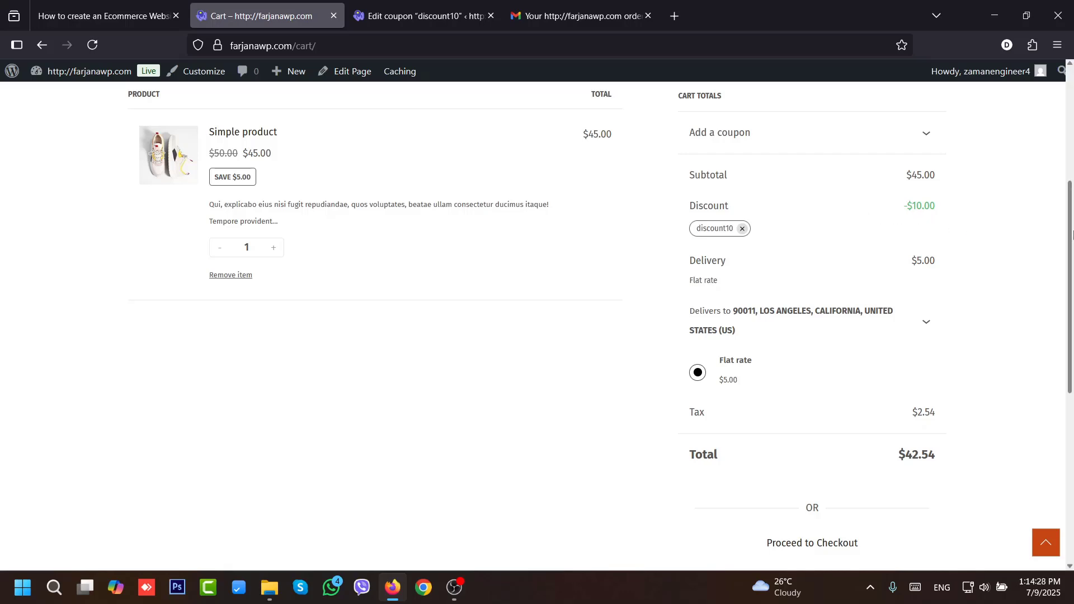
{"action": "scroll", "coordinate": [1051, 269], "scroll_direction": "down", "scroll_amount": 1}
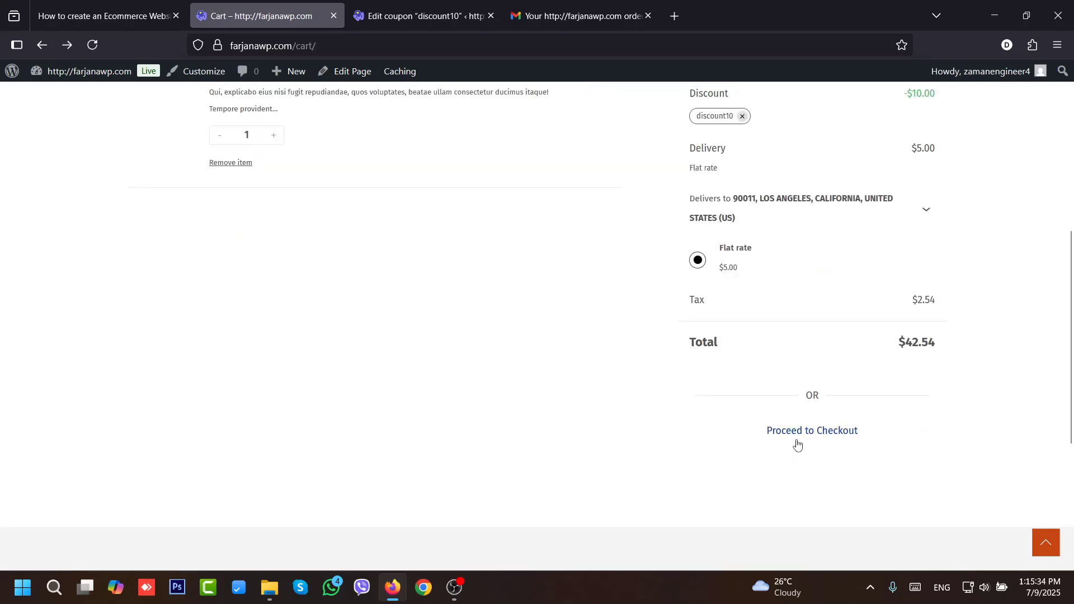
- Check out and place the $42.54 order by cash on delivery, then return to the coupon editor
{"action": "left_click", "coordinate": [808, 430]}
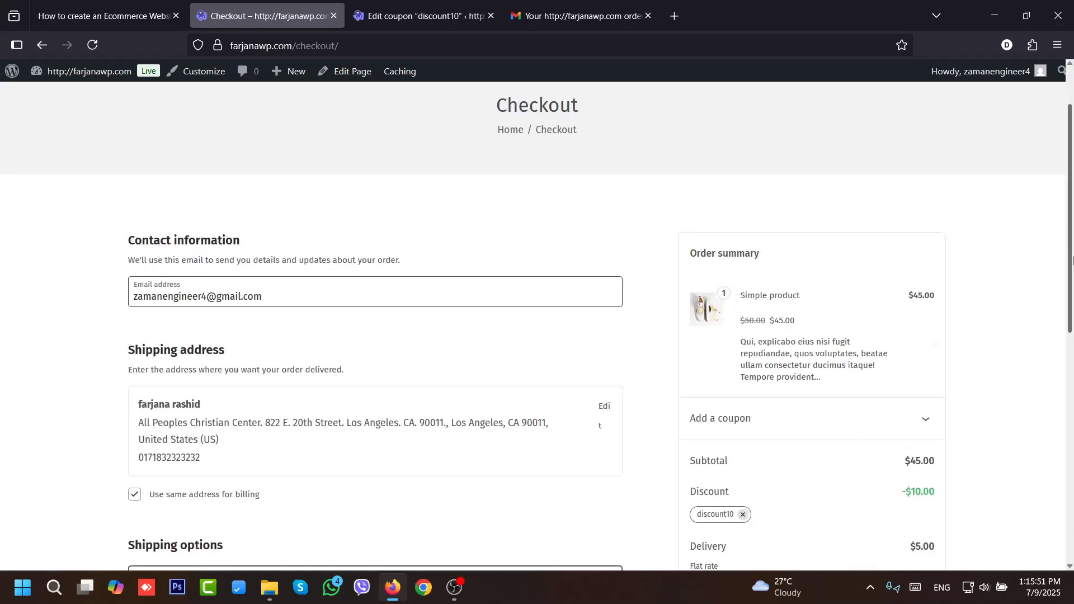
{"action": "scroll", "coordinate": [536, 336], "scroll_direction": "down", "scroll_amount": 9}
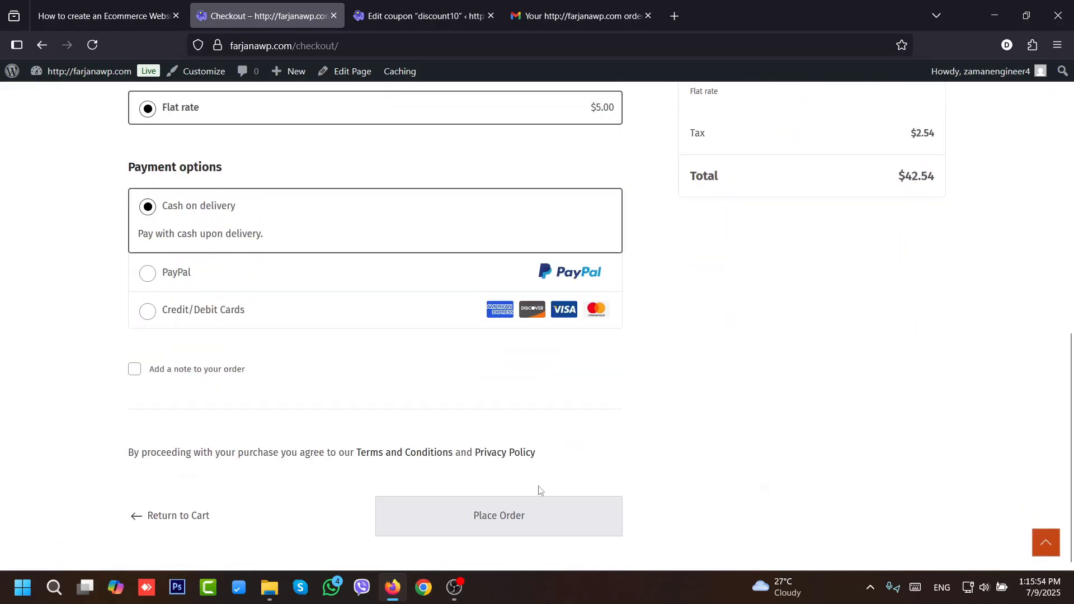
{"action": "left_click", "coordinate": [529, 530]}
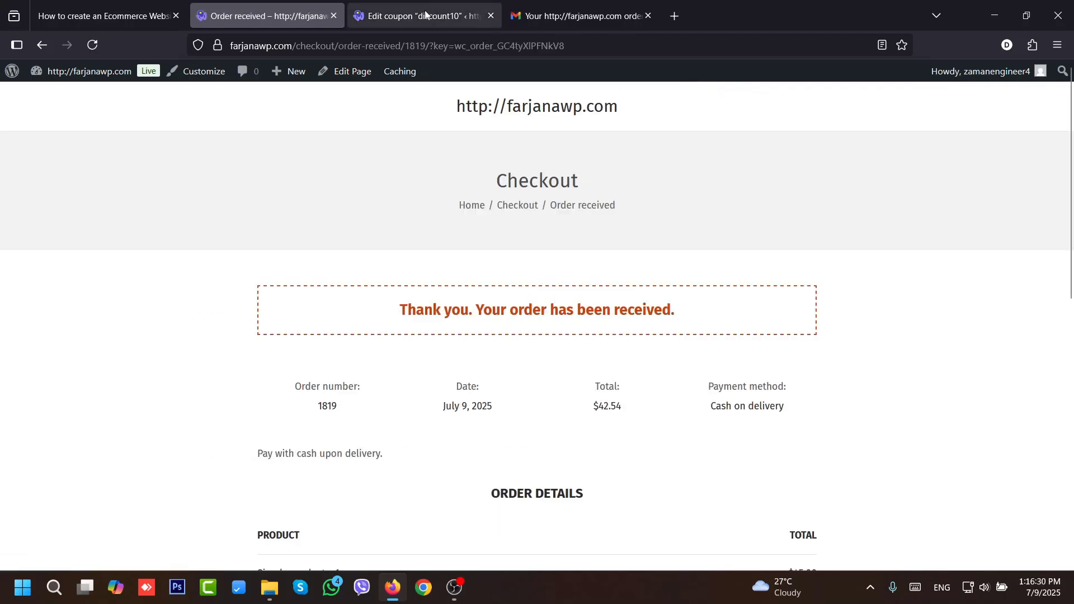
{"action": "left_click", "coordinate": [425, 14]}
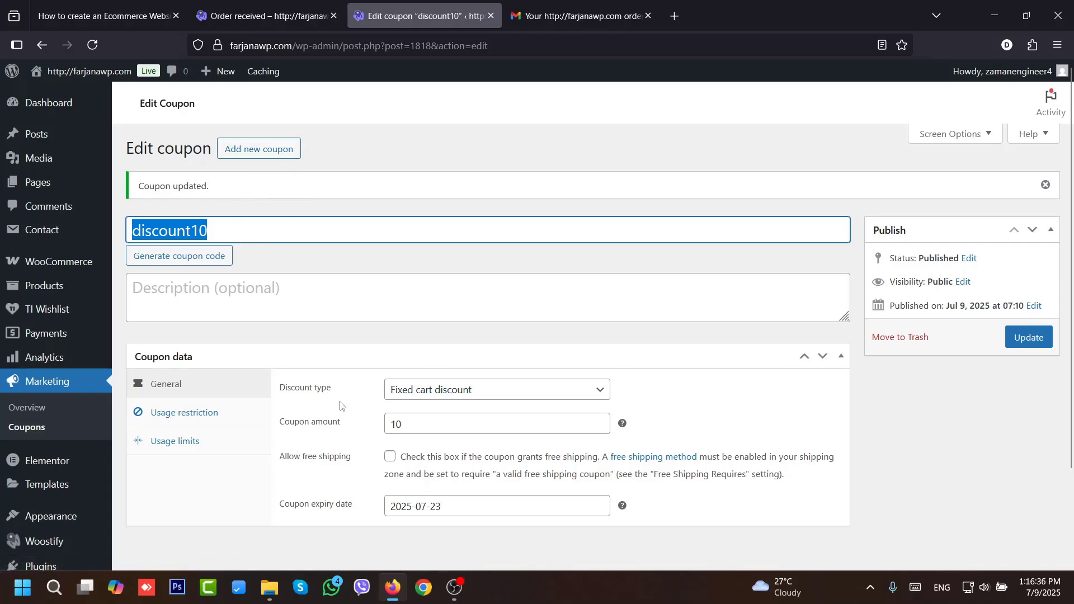
- Look over the Discount type options, then go to the store's home page from the order page
{"action": "left_click", "coordinate": [423, 397]}
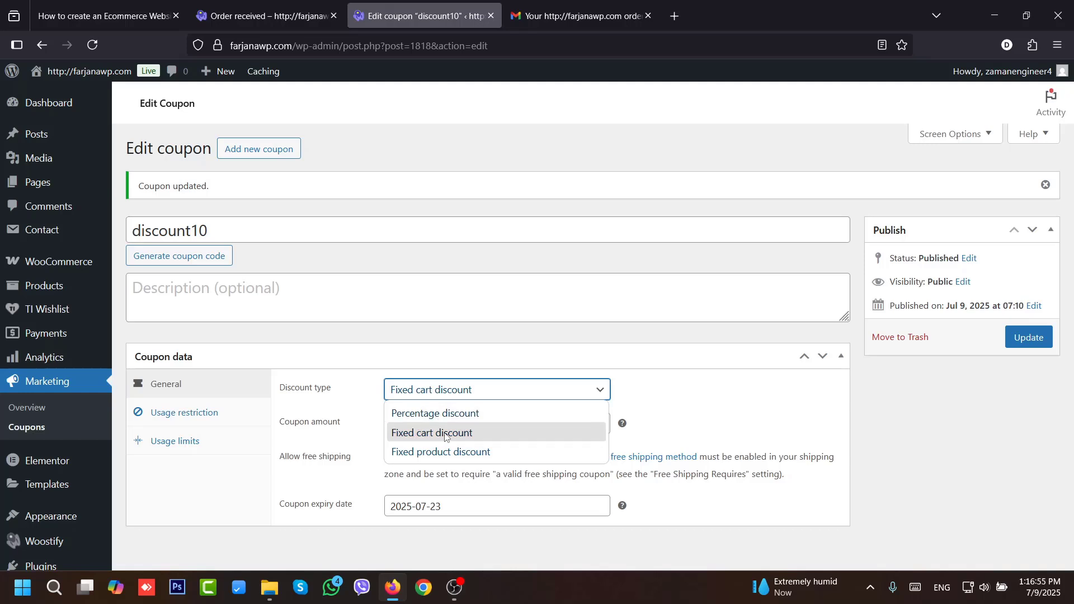
{"action": "left_click", "coordinate": [128, 11]}
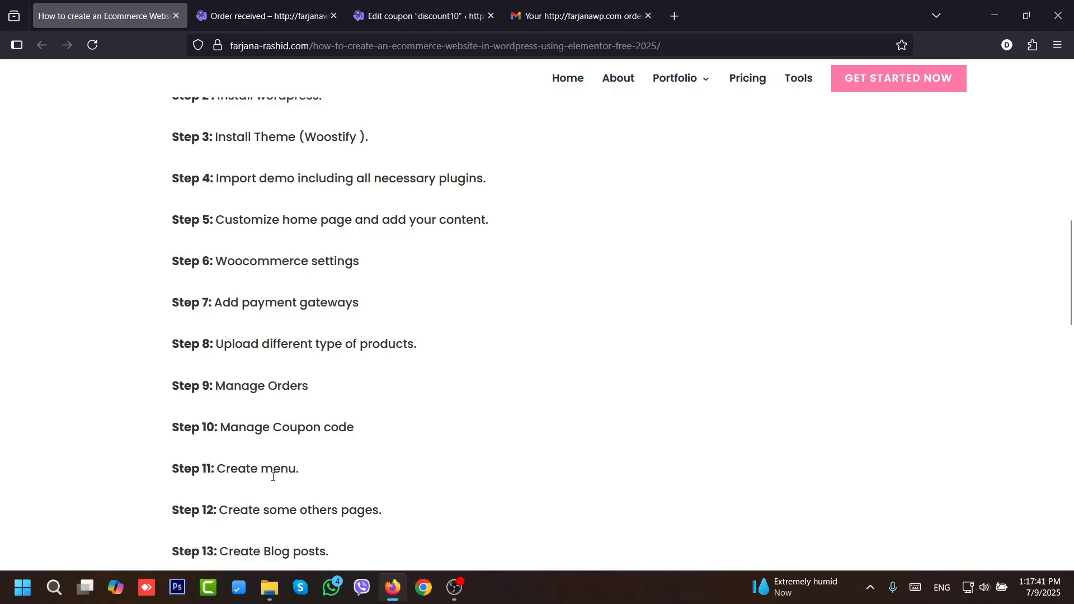
{"action": "left_click", "coordinate": [300, 6]}
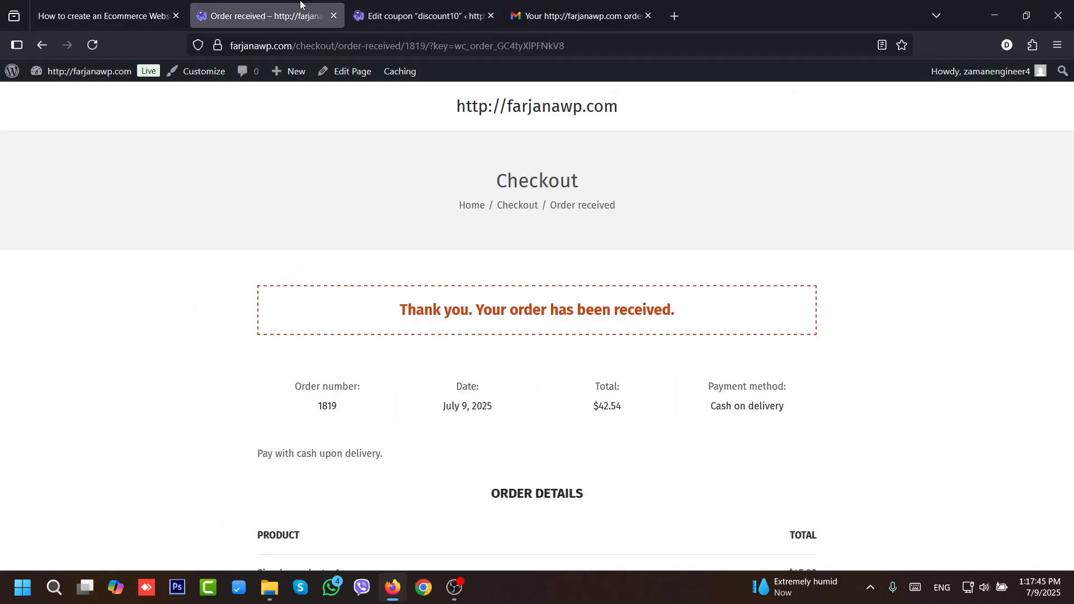
{"action": "left_click", "coordinate": [531, 108]}
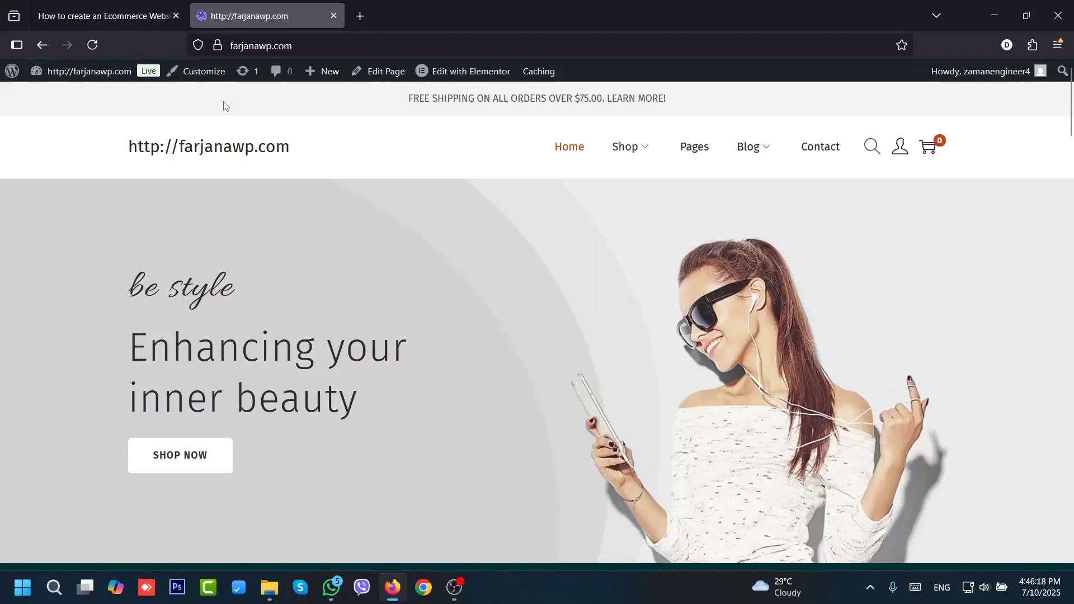
- In Appearance > Menus, remove the remaining items such as Single Blog and Contact from Header Primary
{"action": "mouse_move", "coordinate": [115, 71]}
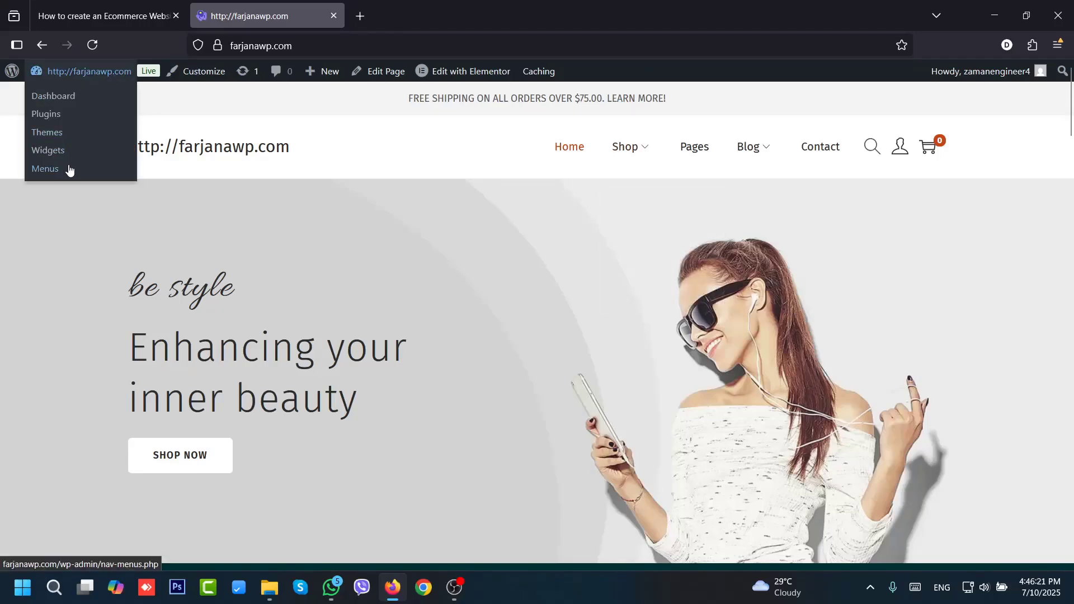
{"action": "left_click", "coordinate": [68, 169]}
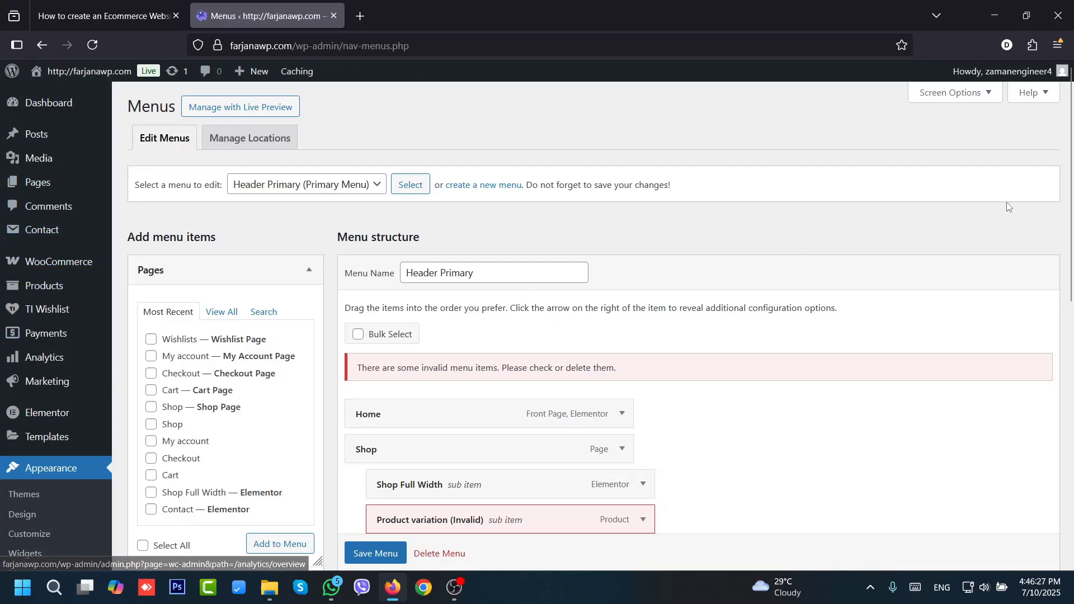
{"action": "scroll", "coordinate": [1065, 290], "scroll_direction": "down", "scroll_amount": 4}
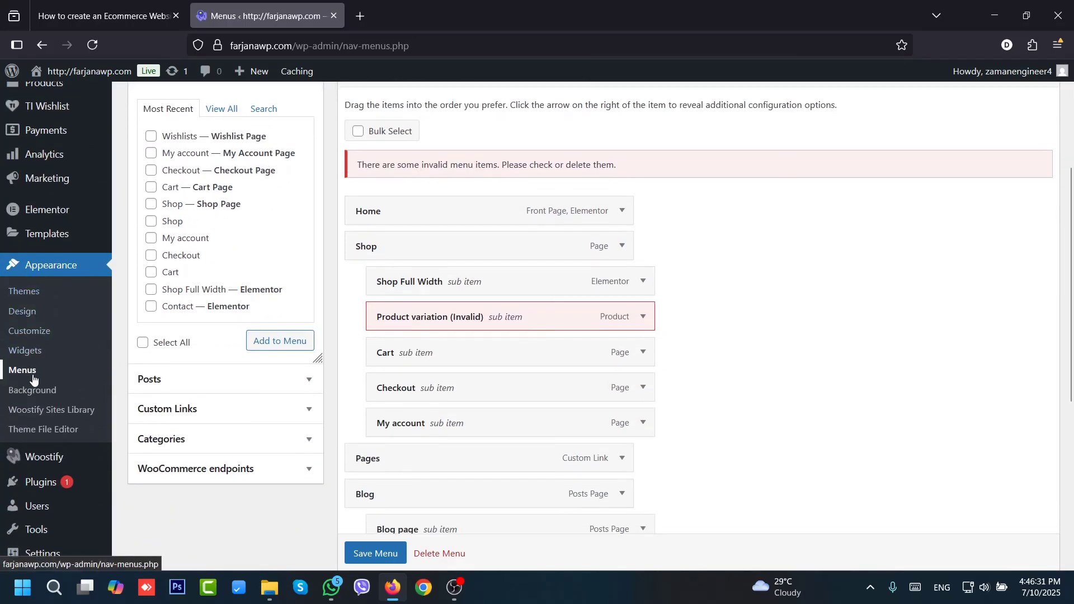
{"action": "left_click_drag", "start_coordinate": [1070, 314], "coordinate": [1071, 425]}
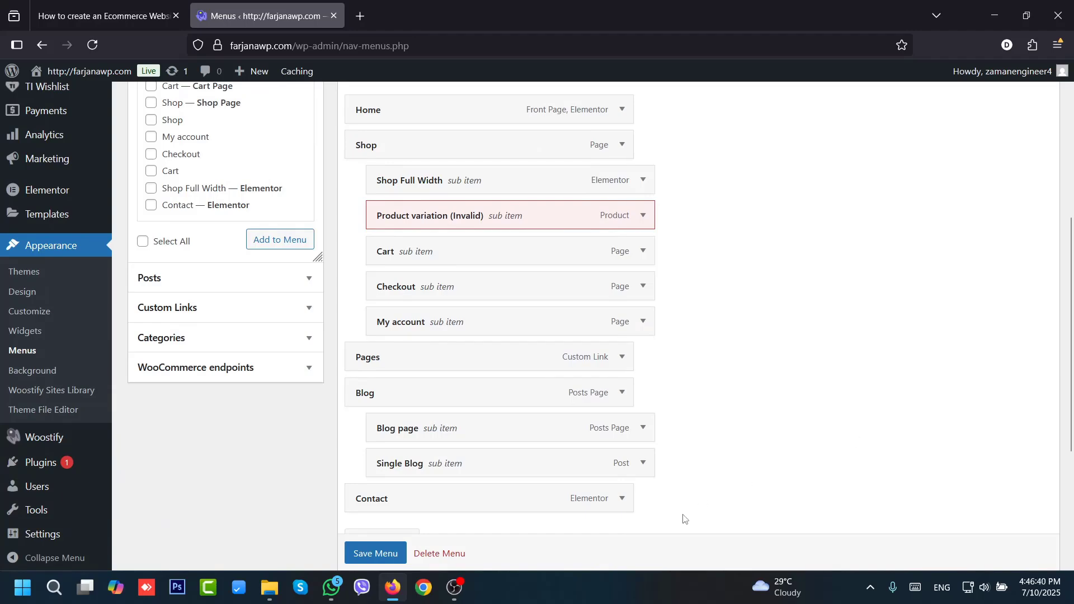
{"action": "left_click", "coordinate": [643, 464]}
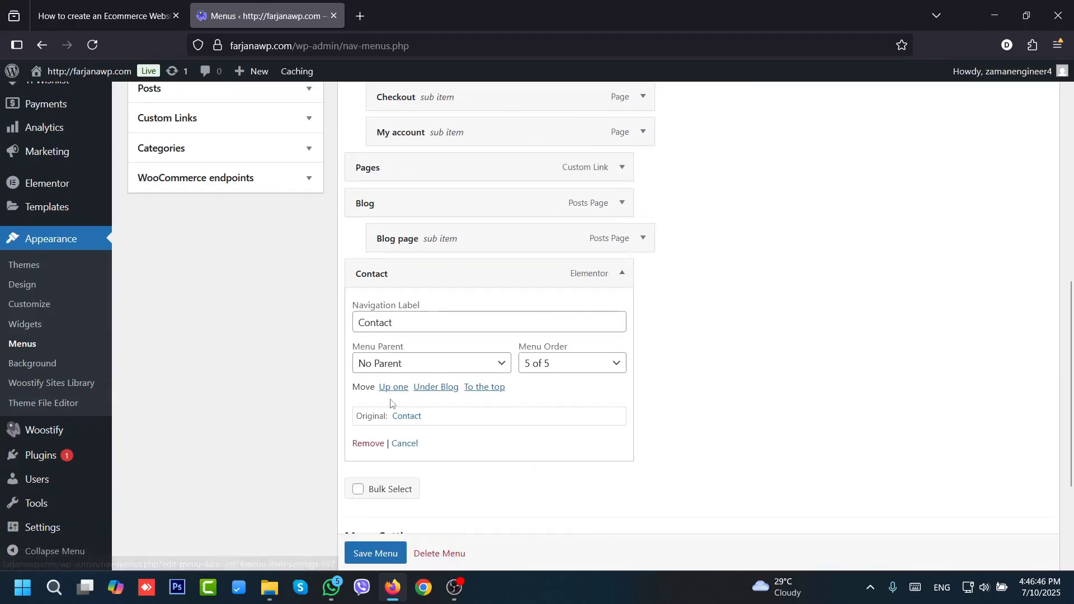
{"action": "left_click", "coordinate": [368, 443]}
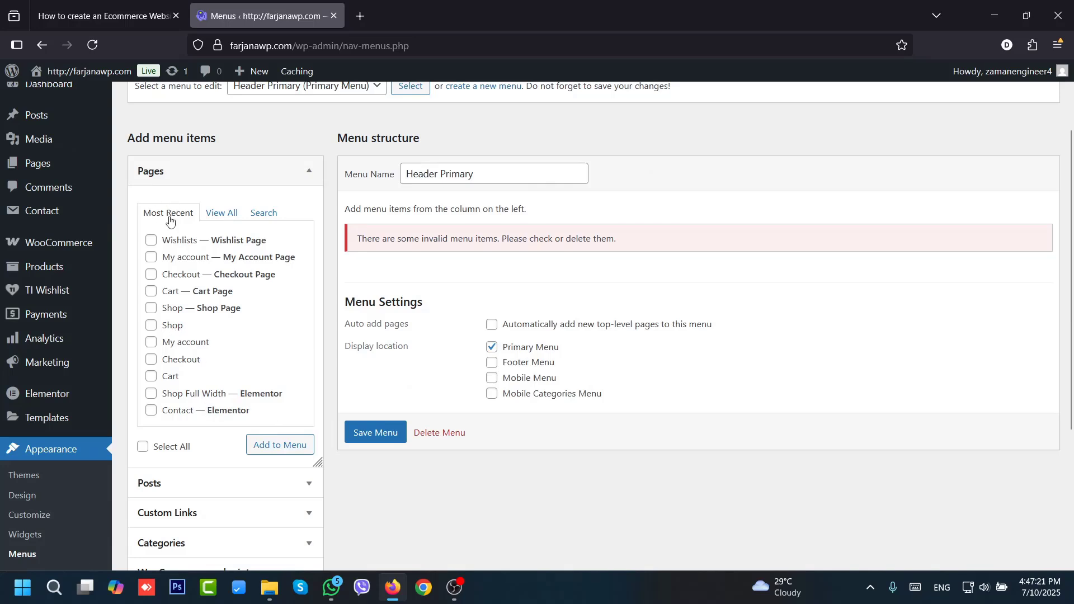
- Add the Shop, Contact and Fashion pages to the Header Primary menu
{"action": "left_click", "coordinate": [151, 308]}
{"action": "left_click", "coordinate": [151, 410]}
{"action": "left_click", "coordinate": [261, 445]}
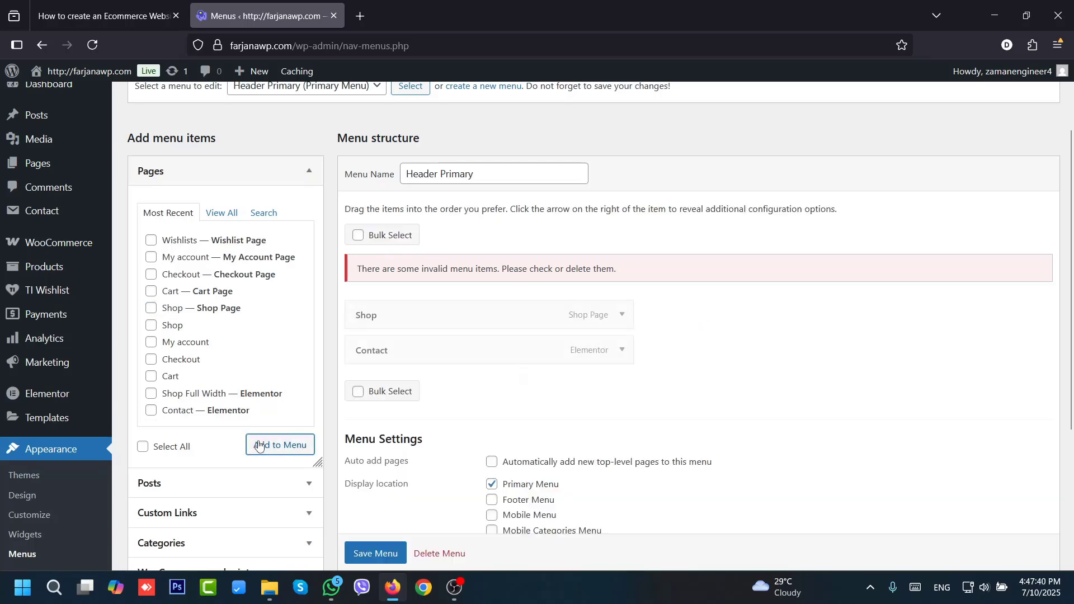
{"action": "left_click", "coordinate": [222, 218]}
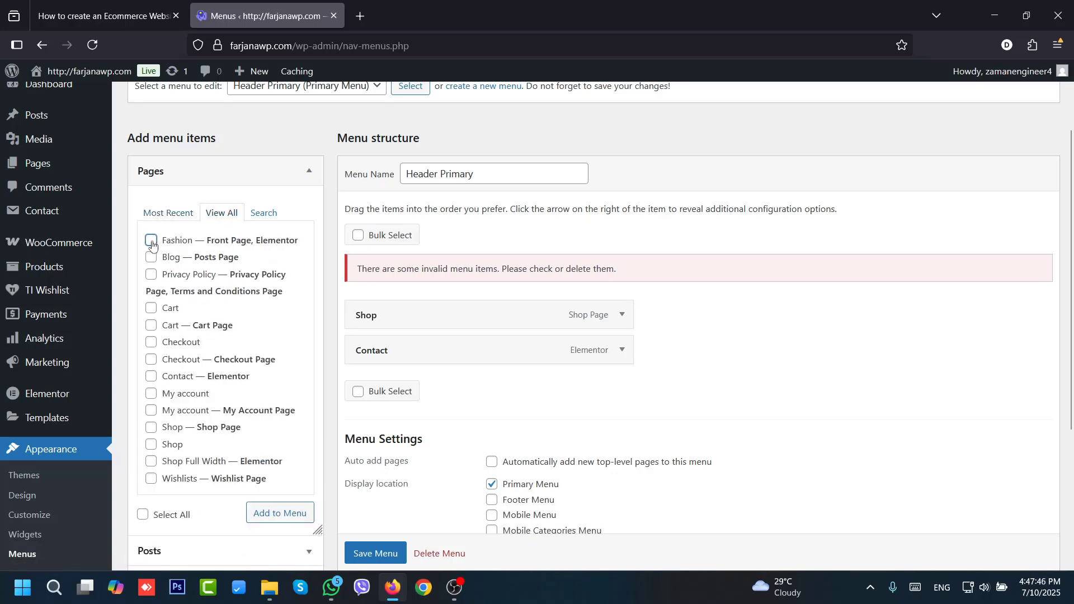
{"action": "left_click", "coordinate": [279, 512]}
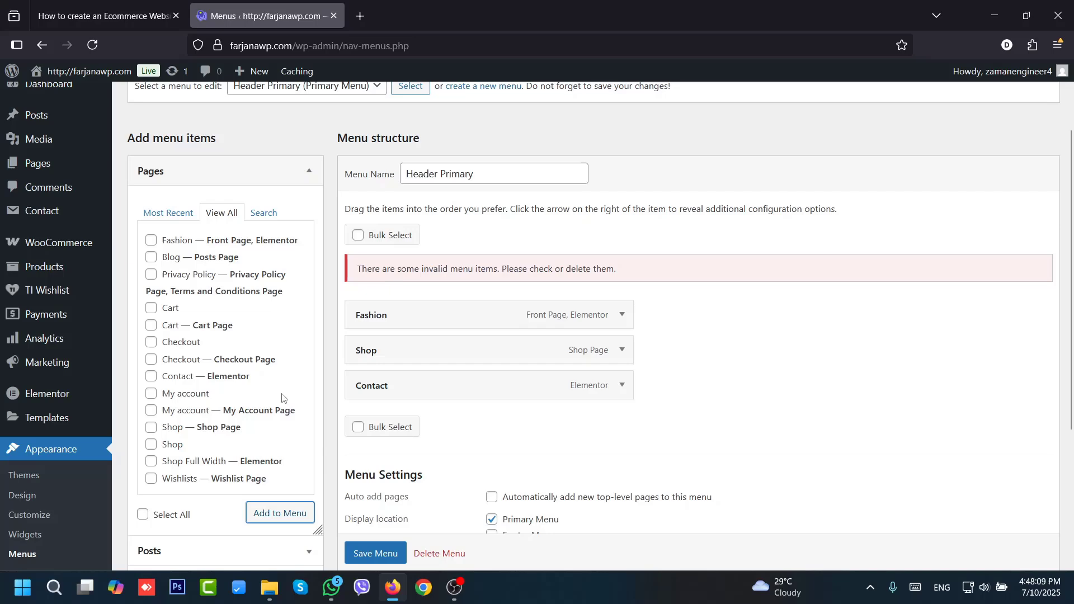
- Search for 'blog', add the Blog page, and move it above Contact
{"action": "scroll", "coordinate": [282, 398], "scroll_direction": "down", "scroll_amount": 1}
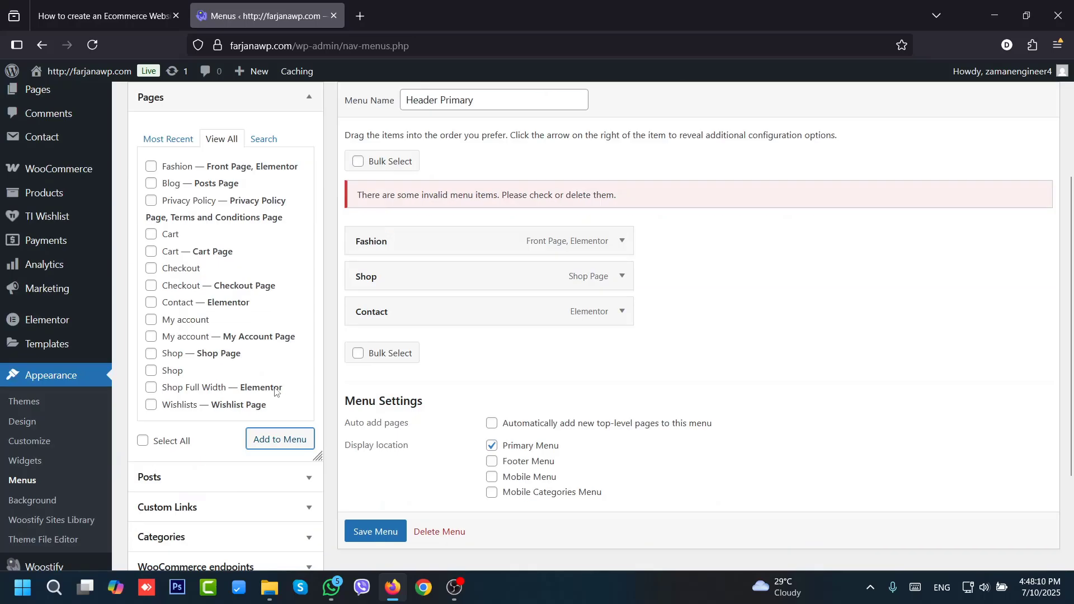
{"action": "left_click", "coordinate": [268, 144]}
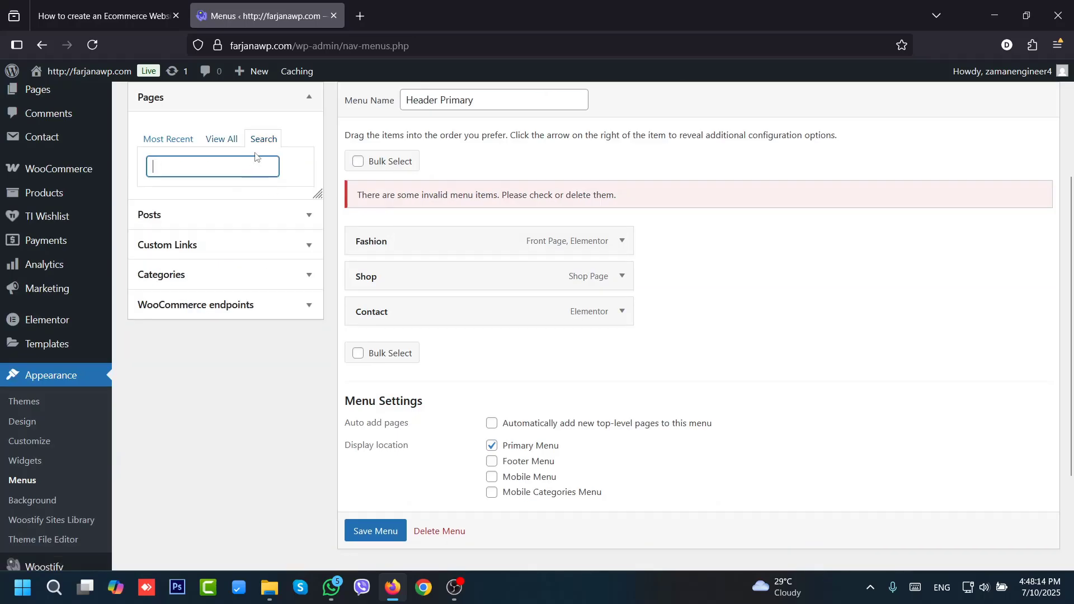
{"action": "type", "text": "blog"}
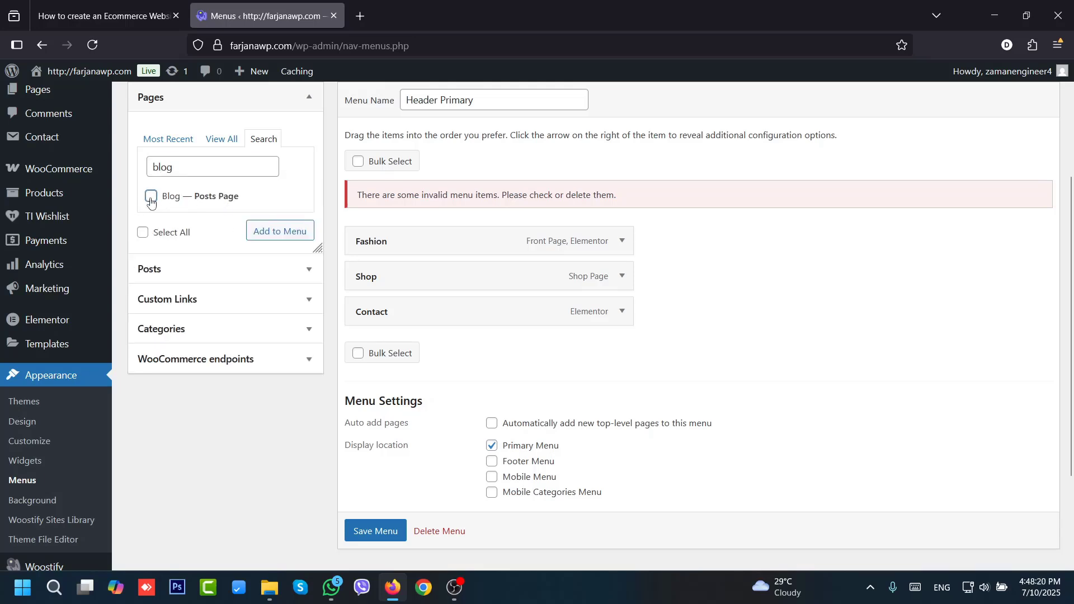
{"action": "left_click", "coordinate": [151, 196]}
{"action": "left_click", "coordinate": [261, 234]}
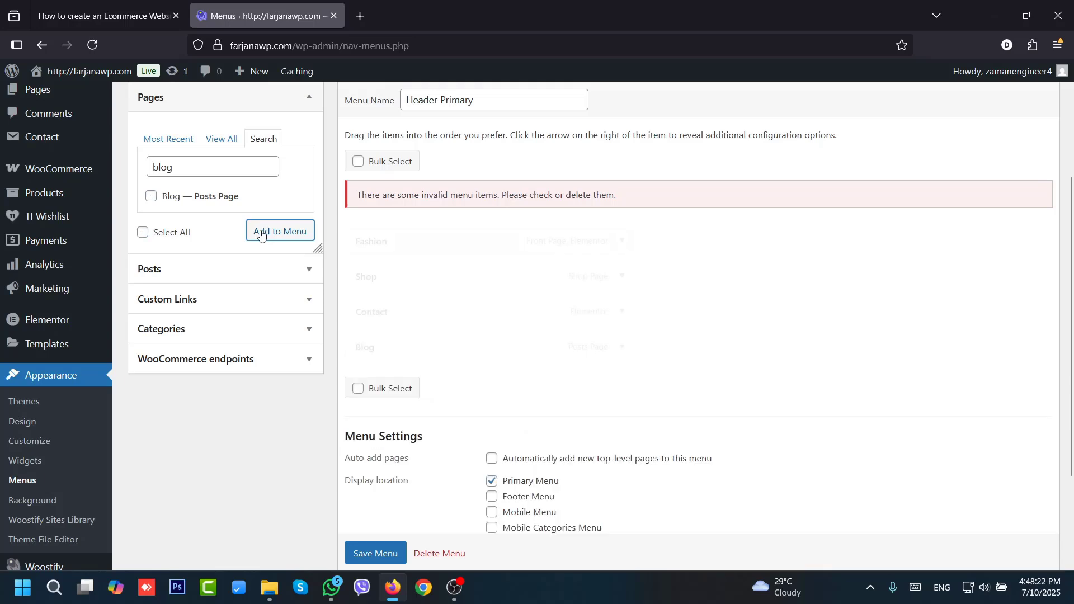
{"action": "left_click_drag", "start_coordinate": [442, 347], "coordinate": [445, 320]}
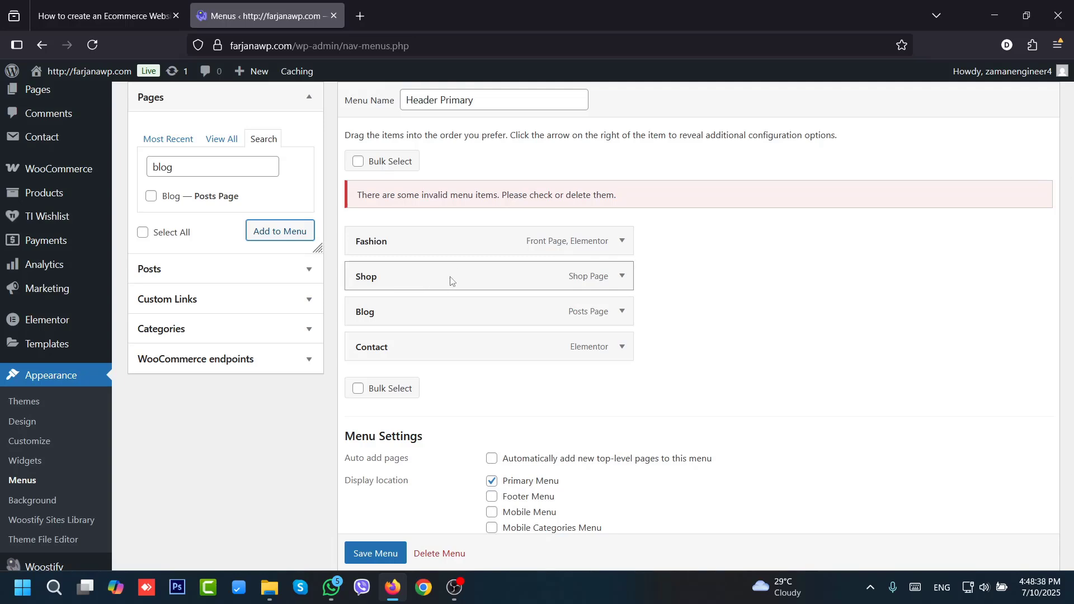
{"action": "left_click_drag", "start_coordinate": [1072, 263], "coordinate": [1072, 128]}
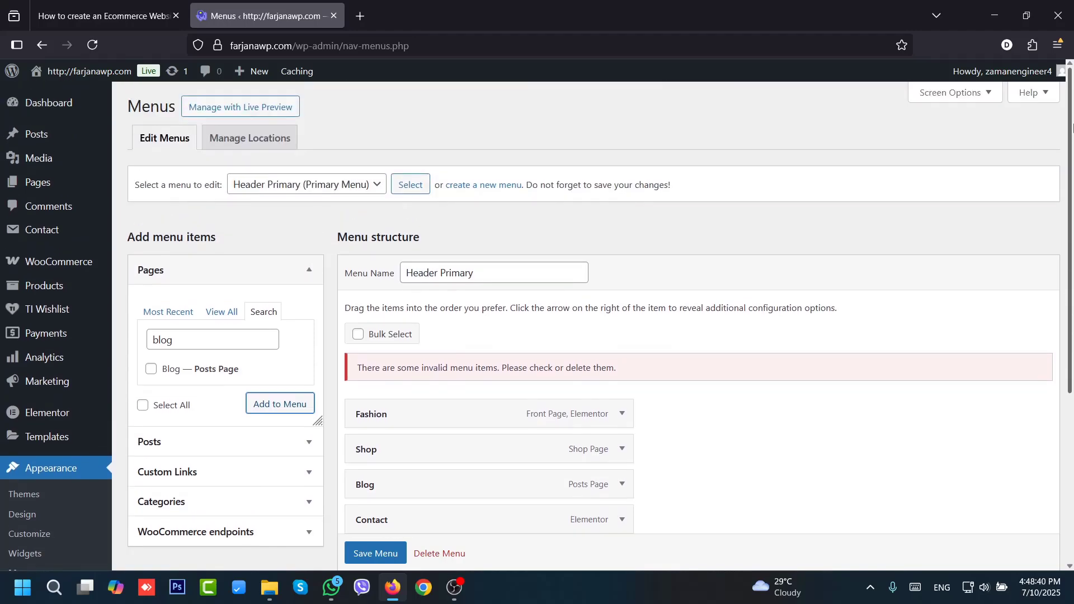
- Enable Product categories in Screen Options and expand its box in the menu editor
{"action": "left_click", "coordinate": [946, 94]}
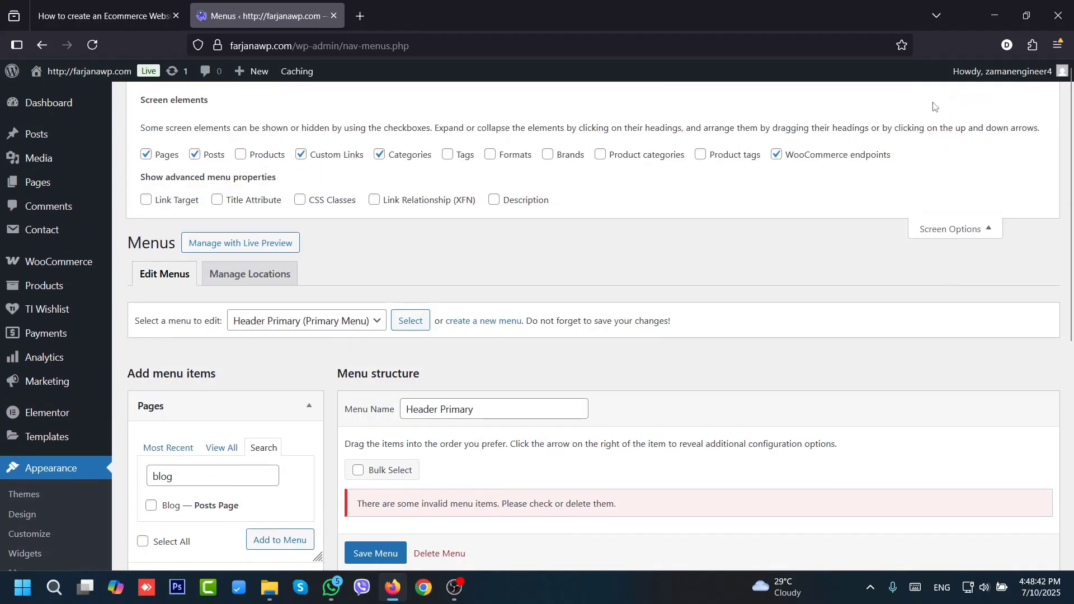
{"action": "left_click", "coordinate": [630, 158]}
{"action": "scroll", "coordinate": [1032, 440], "scroll_direction": "down", "scroll_amount": 7}
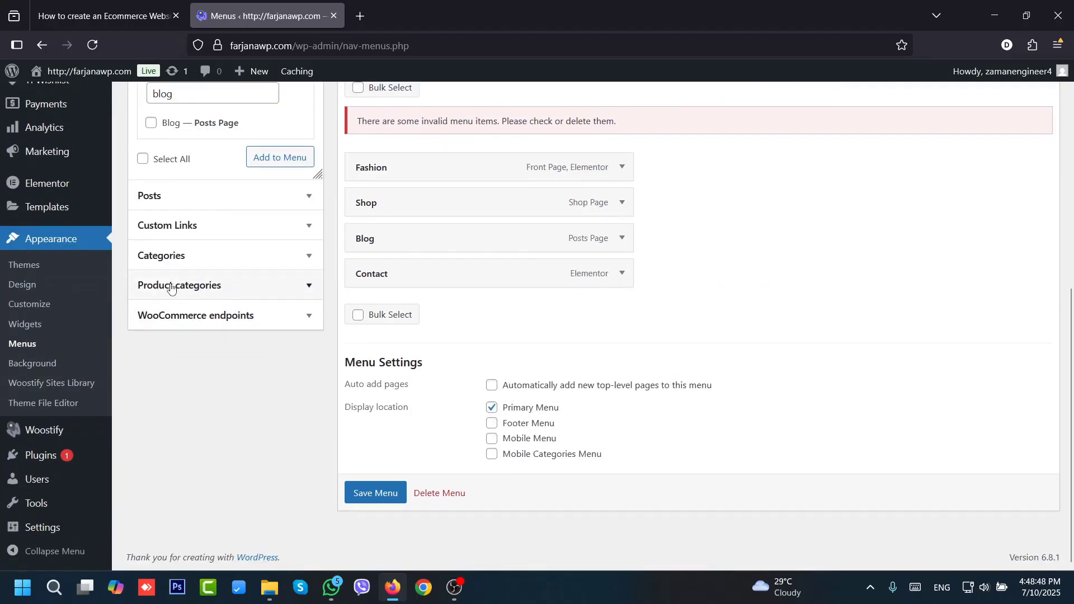
{"action": "left_click", "coordinate": [215, 286]}
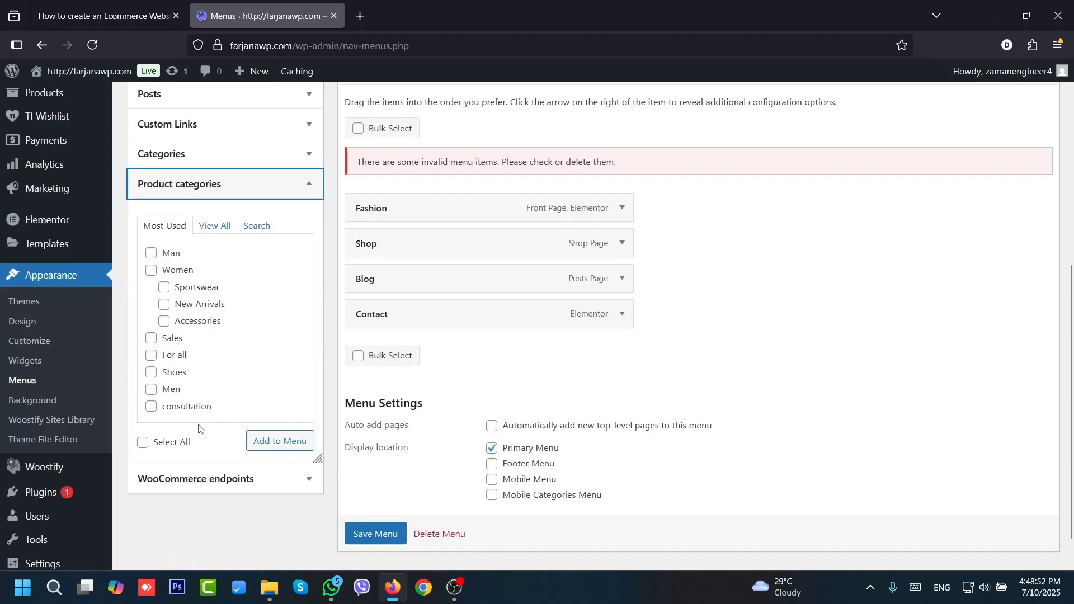
- Add the Man, Bags, Shoes and T-Shirts categories and nest them under Shop
{"action": "left_click", "coordinate": [220, 227]}
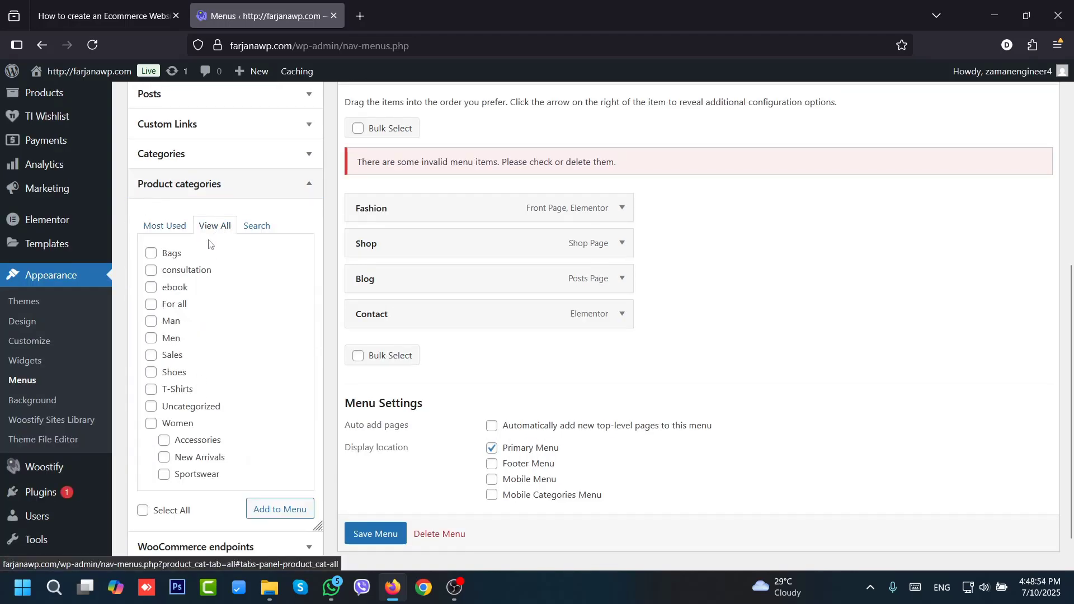
{"action": "left_click", "coordinate": [166, 324]}
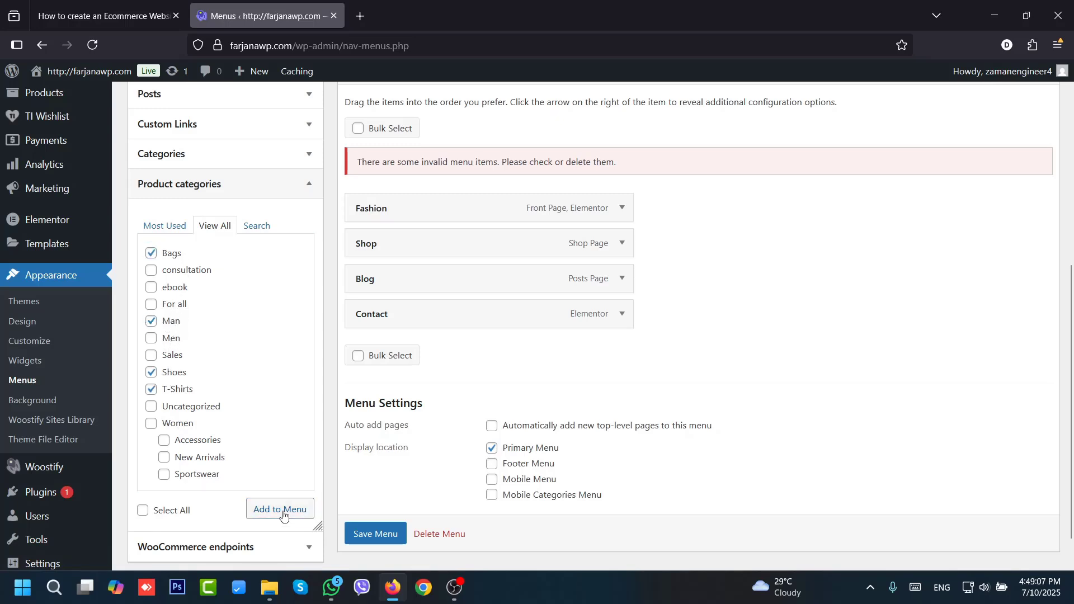
{"action": "left_click", "coordinate": [285, 510]}
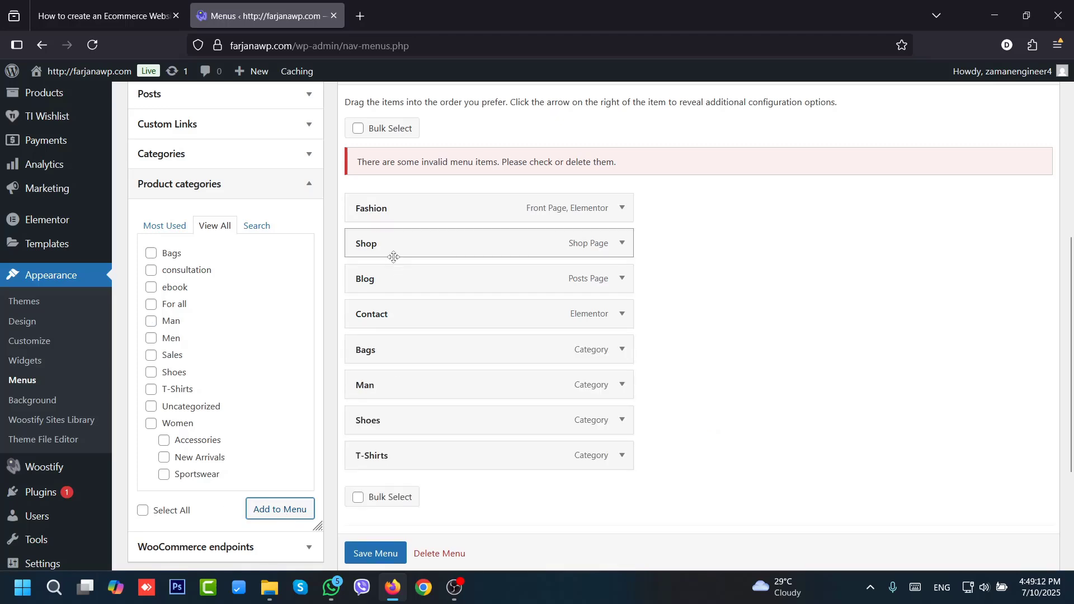
{"action": "left_click_drag", "start_coordinate": [395, 388], "coordinate": [431, 279]}
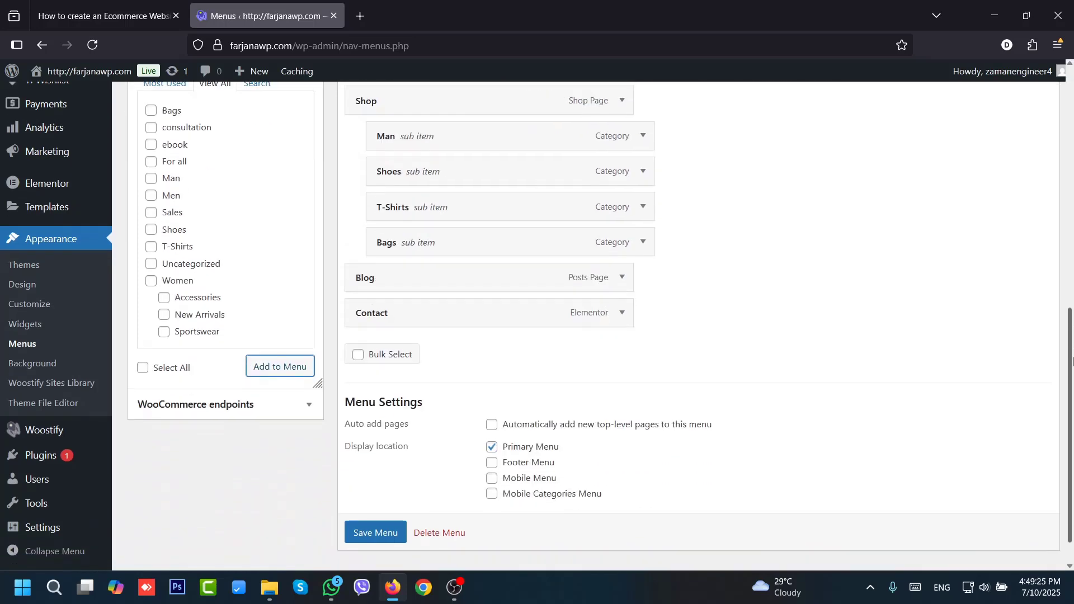
- Assign the menu to the Mobile Menu location as well and save it
{"action": "scroll", "coordinate": [821, 412], "scroll_direction": "down", "scroll_amount": 1}
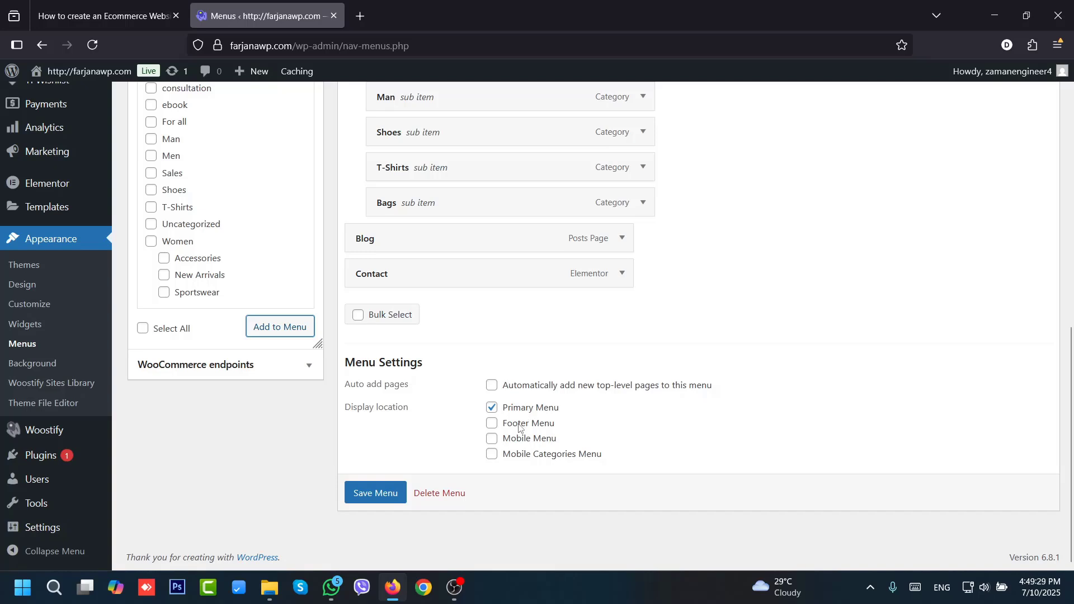
{"action": "left_click", "coordinate": [491, 440]}
{"action": "left_click", "coordinate": [381, 499]}
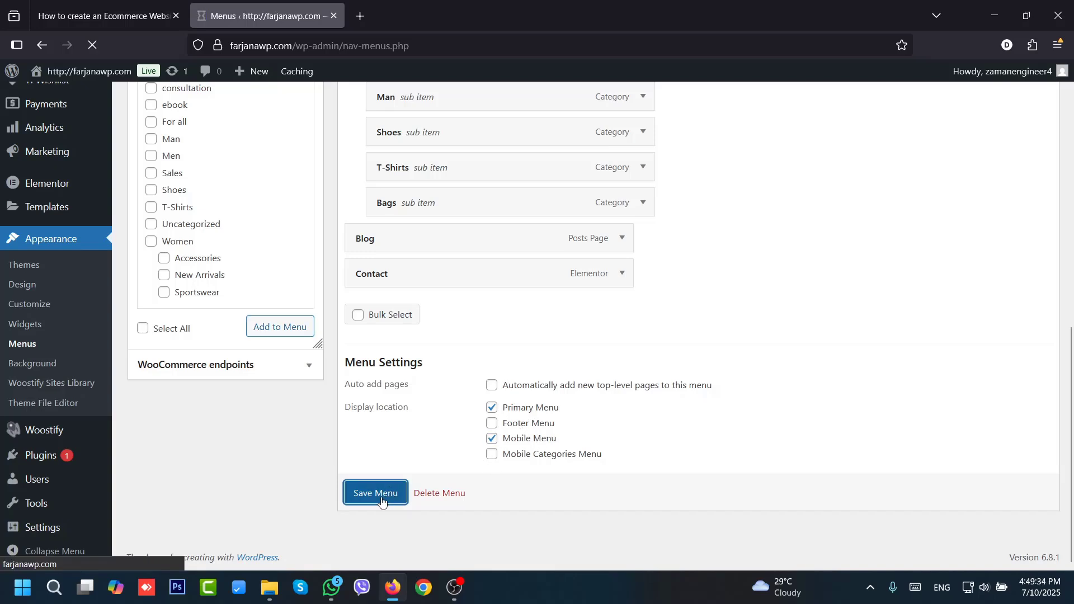
{"action": "mouse_move", "coordinate": [96, 71]}
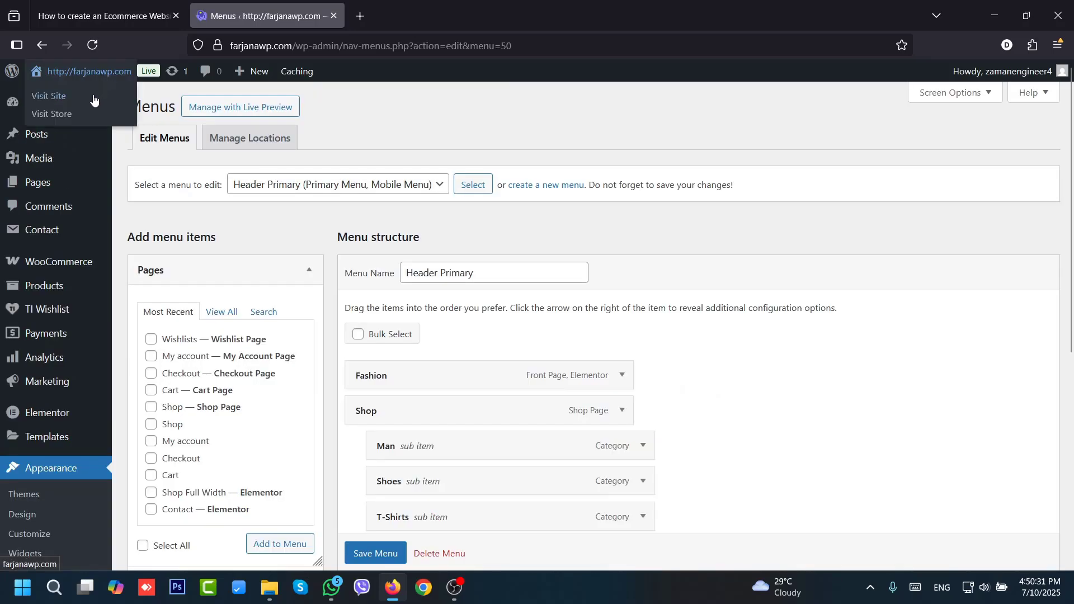
- Relabel the Fashion menu item as Home, then reload the storefront tab to check the header
{"action": "left_click", "coordinate": [94, 98]}
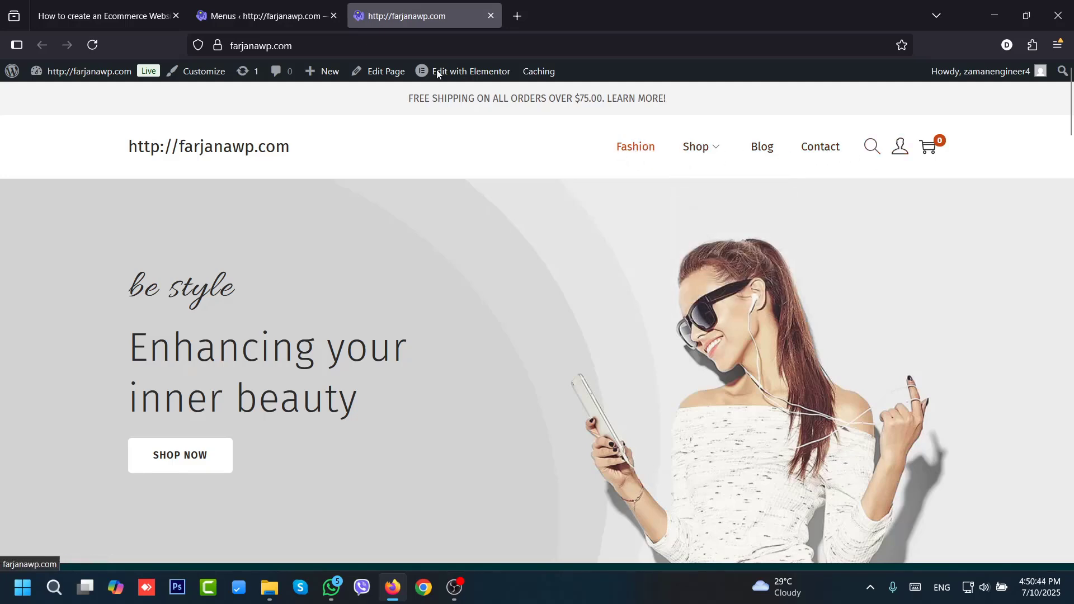
{"action": "left_click", "coordinate": [261, 16]}
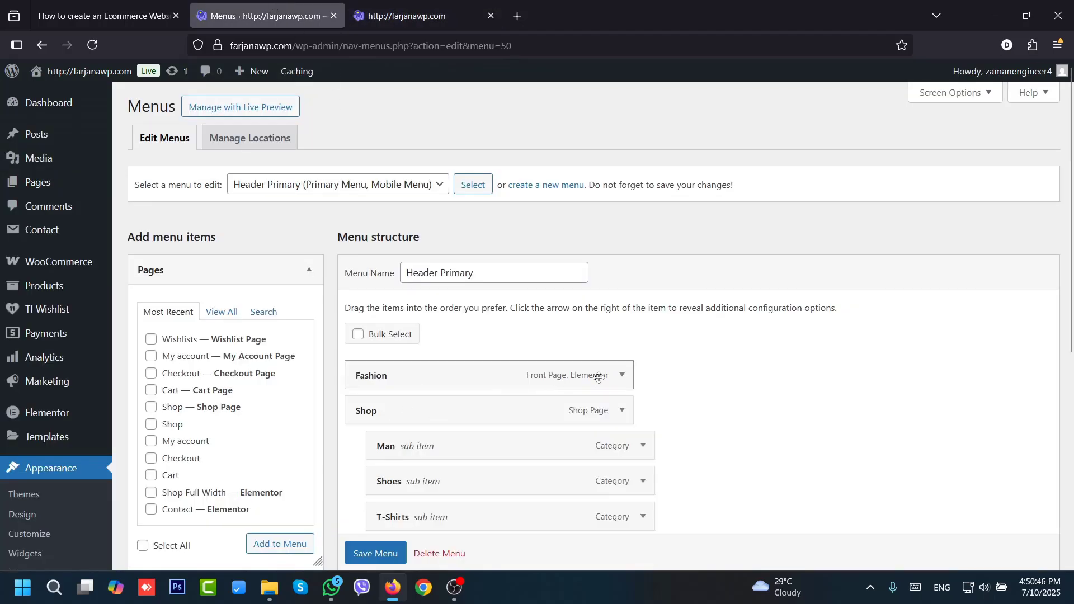
{"action": "left_click", "coordinate": [615, 379]}
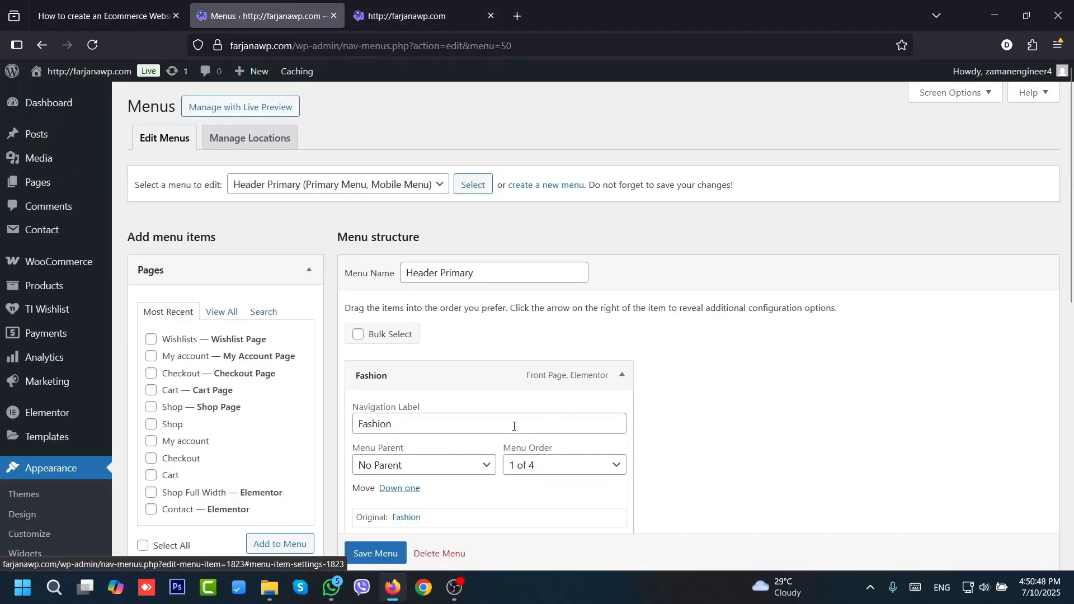
{"action": "double_click", "coordinate": [454, 418]}
{"action": "type", "text": "Home"}
{"action": "scroll", "coordinate": [375, 553], "scroll_direction": "down", "scroll_amount": 1}
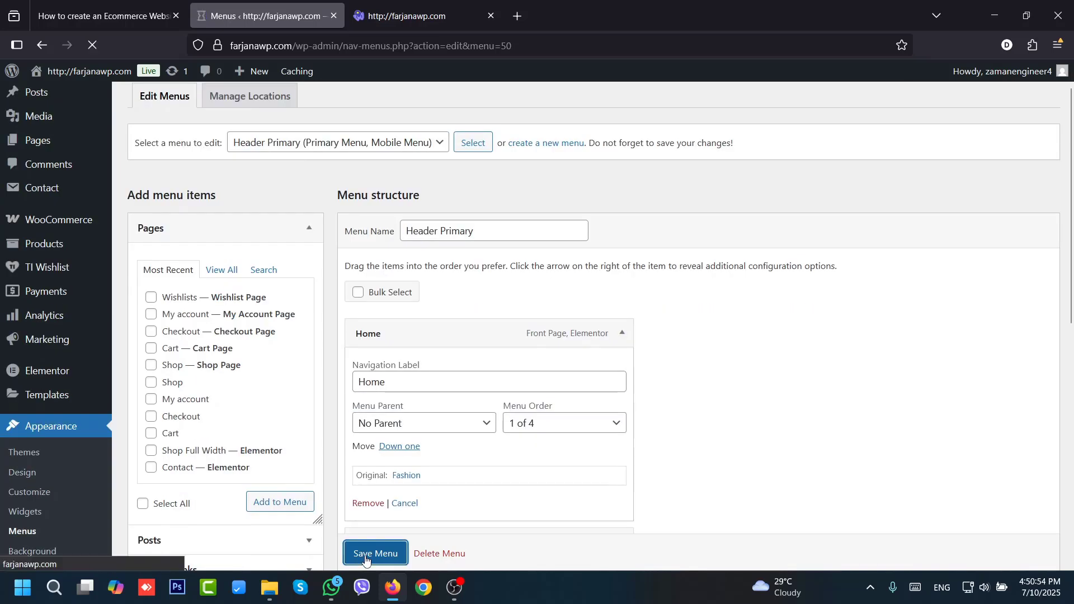
{"action": "left_click", "coordinate": [414, 17]}
{"action": "left_click", "coordinate": [93, 44]}
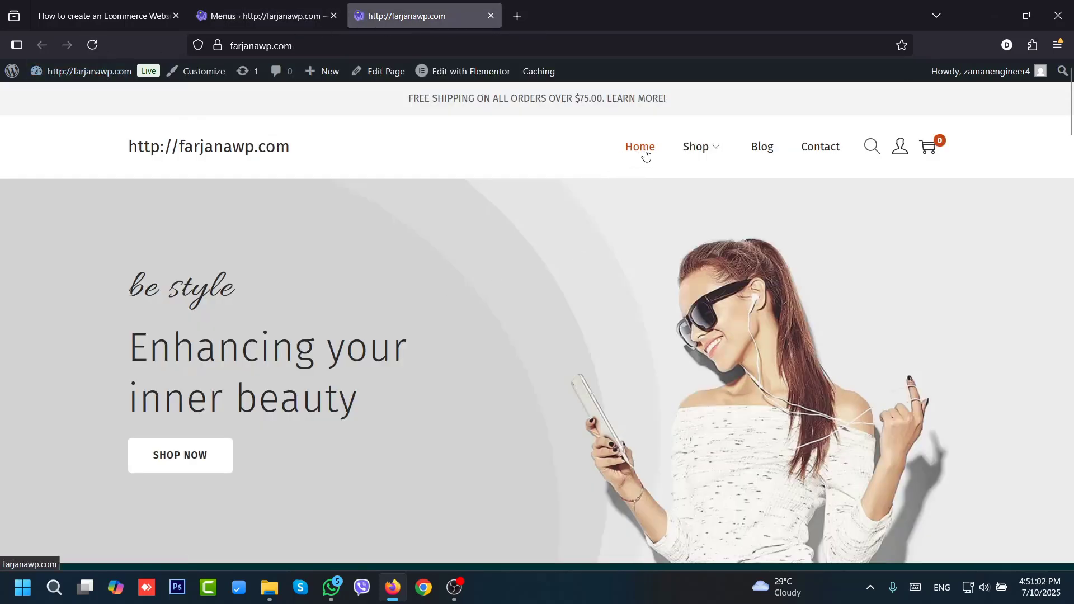
- Open the Shop page, then the Man category page, from the storefront header menu
{"action": "mouse_move", "coordinate": [701, 148]}
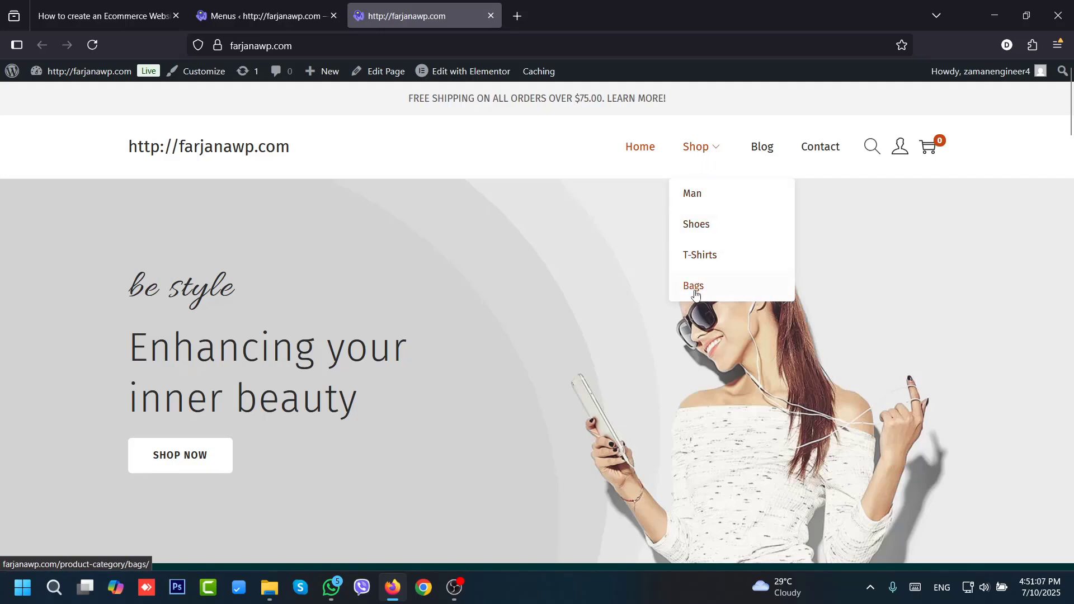
{"action": "left_click", "coordinate": [698, 150]}
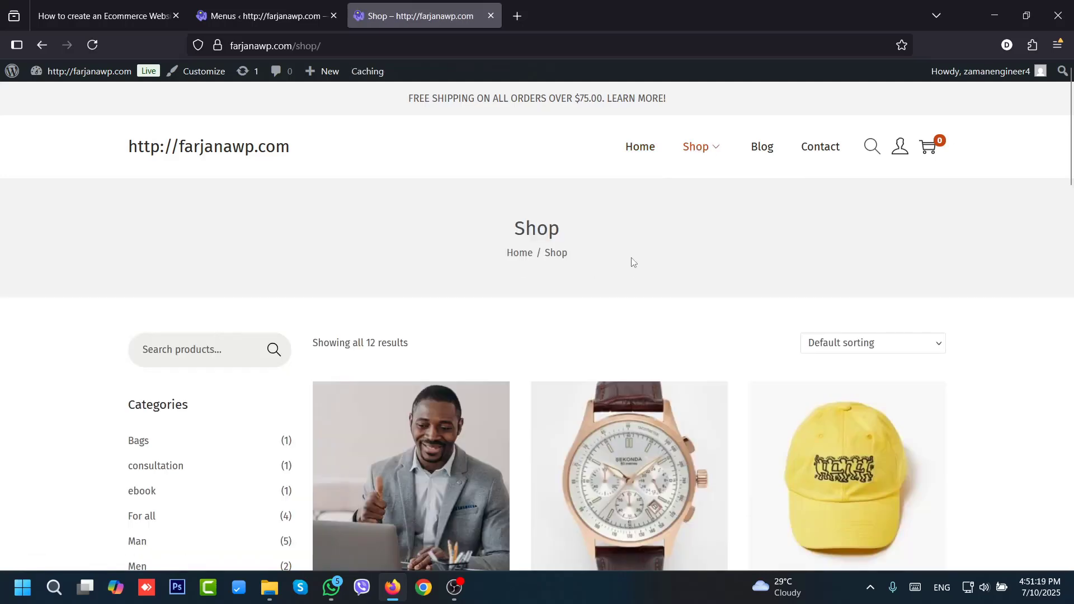
{"action": "scroll", "coordinate": [1045, 299], "scroll_direction": "down", "scroll_amount": 10}
{"action": "scroll", "coordinate": [1031, 395], "scroll_direction": "up", "scroll_amount": 10}
{"action": "mouse_move", "coordinate": [697, 146]}
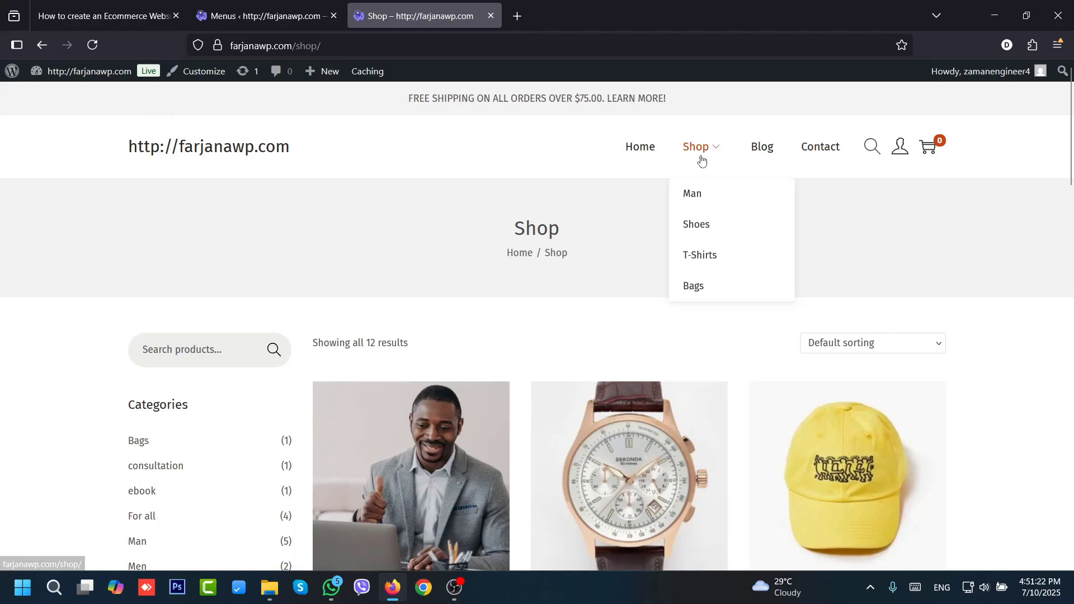
{"action": "left_click", "coordinate": [694, 194]}
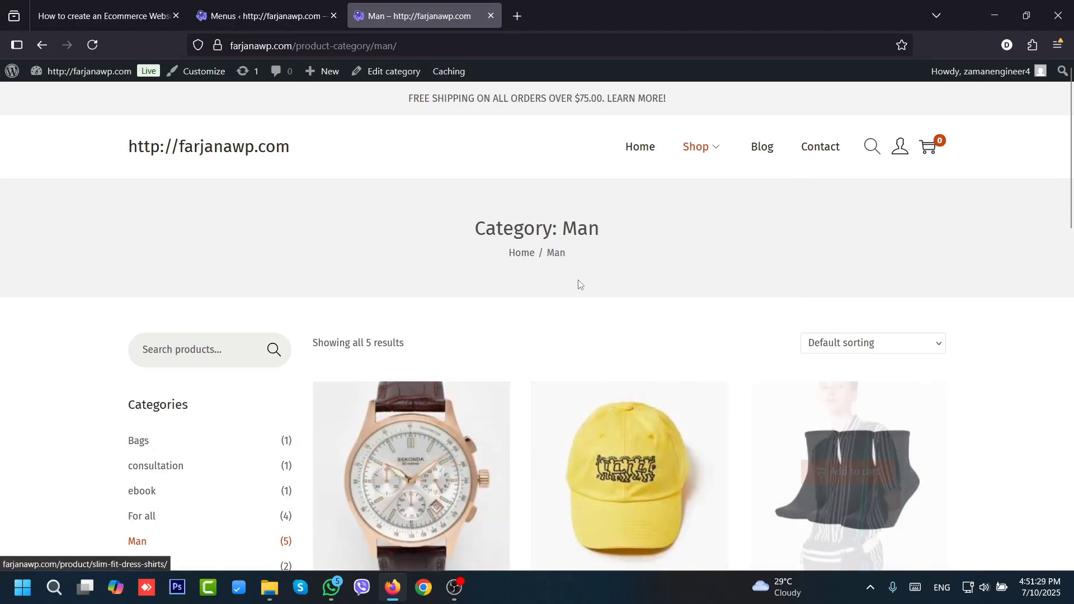
{"action": "scroll", "coordinate": [1070, 221], "scroll_direction": "down", "scroll_amount": 7}
{"action": "scroll", "coordinate": [895, 223], "scroll_direction": "up", "scroll_amount": 7}
- View the Shoes and T-Shirts category pages, then return to the ecommerce tutorial tab
{"action": "mouse_move", "coordinate": [696, 126]}
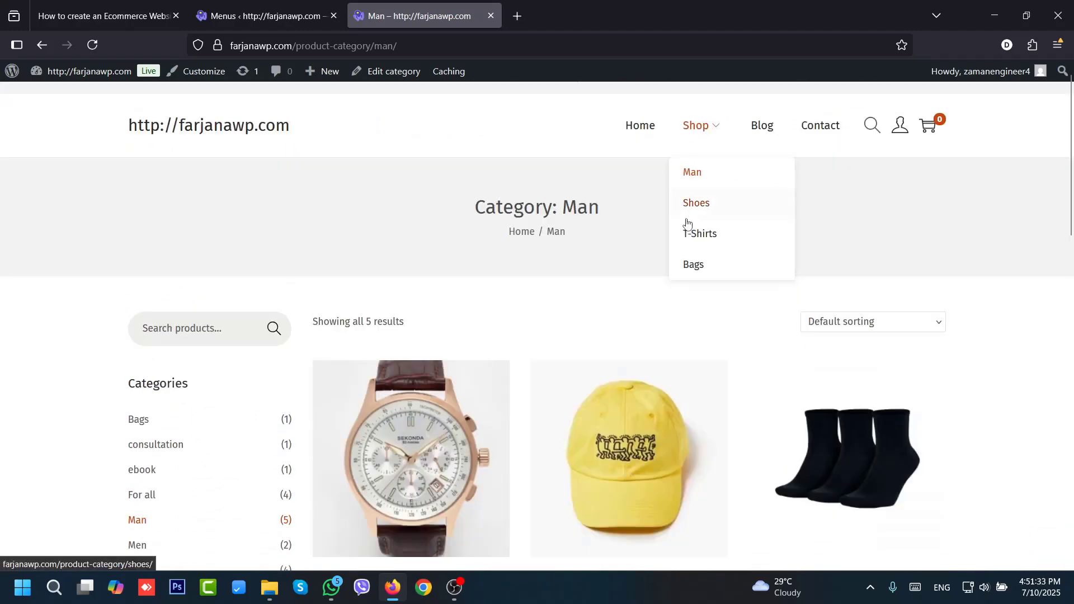
{"action": "left_click", "coordinate": [690, 204]}
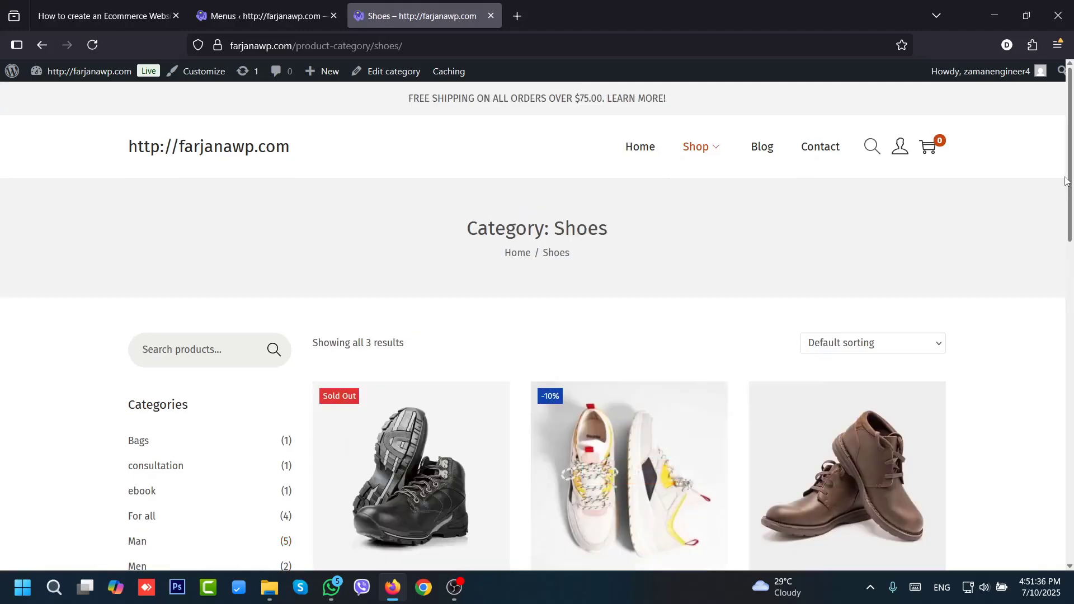
{"action": "scroll", "coordinate": [1071, 192], "scroll_direction": "down", "scroll_amount": 5}
{"action": "scroll", "coordinate": [773, 114], "scroll_direction": "up", "scroll_amount": 5}
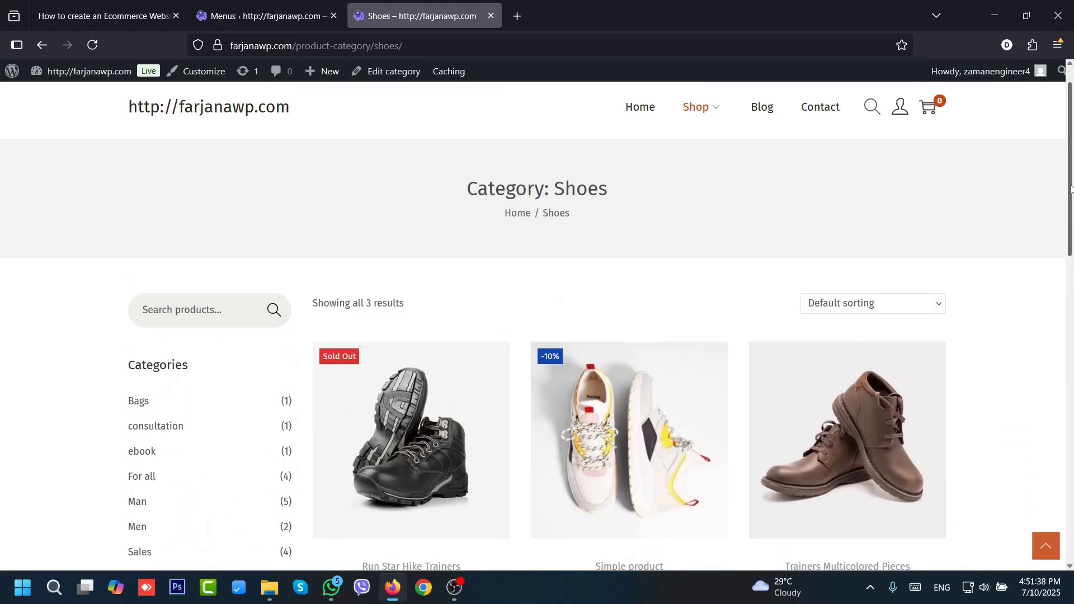
{"action": "mouse_move", "coordinate": [697, 184]}
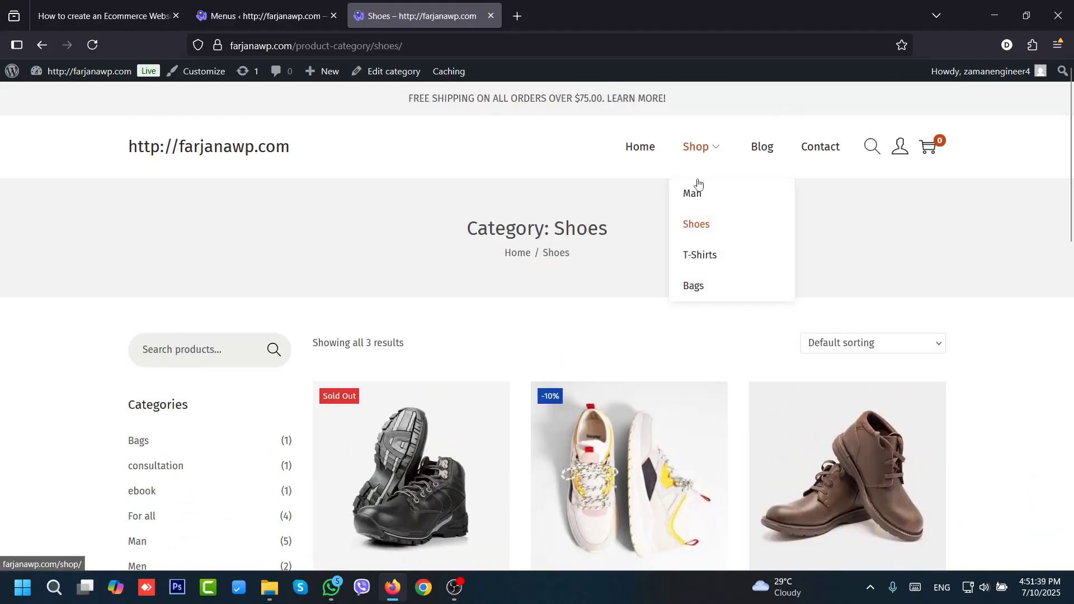
{"action": "left_click", "coordinate": [709, 265]}
{"action": "left_click", "coordinate": [132, 16]}
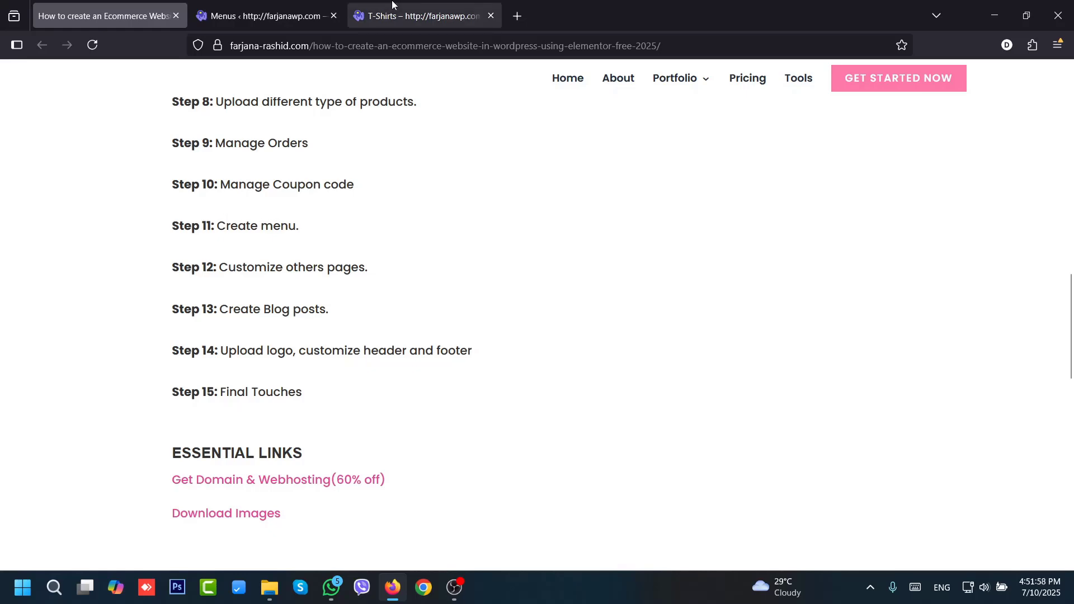
- Scroll the T-Shirts category page down to the footer's Informations links
{"action": "left_click", "coordinate": [419, 16]}
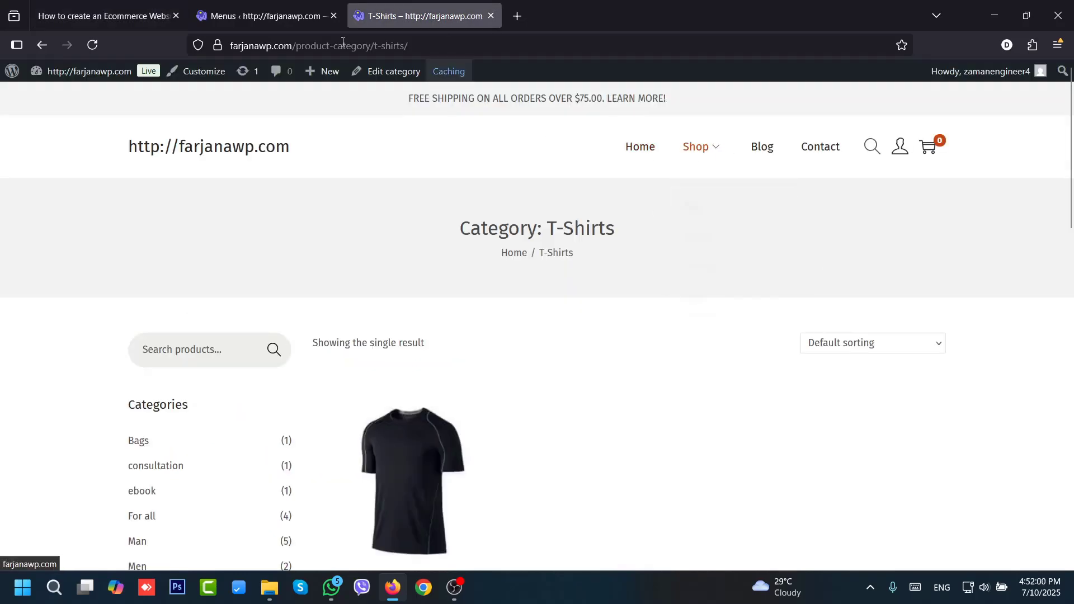
{"action": "left_click", "coordinate": [145, 6]}
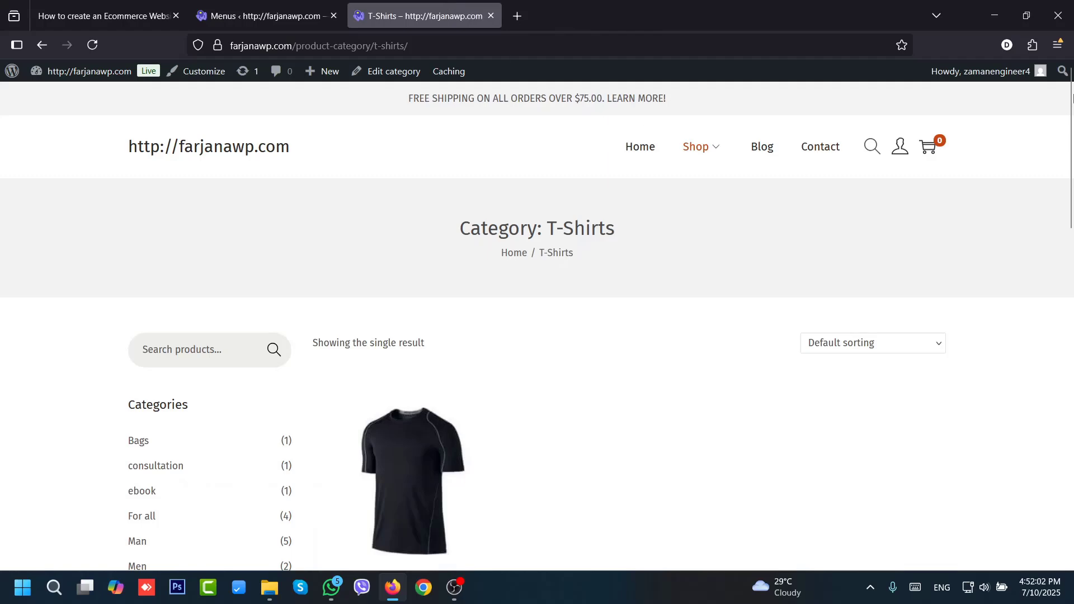
{"action": "scroll", "coordinate": [684, 479], "scroll_direction": "down", "scroll_amount": 15}
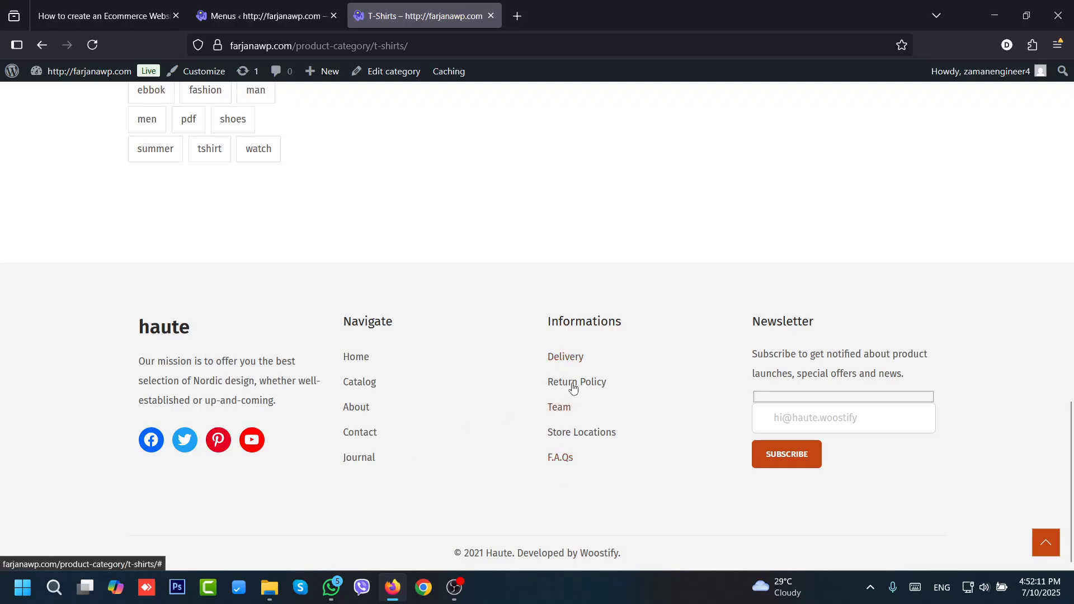
- Load the Informations menu in the menu editor and look over its items
{"action": "left_click", "coordinate": [249, 6]}
{"action": "left_click", "coordinate": [307, 230]}
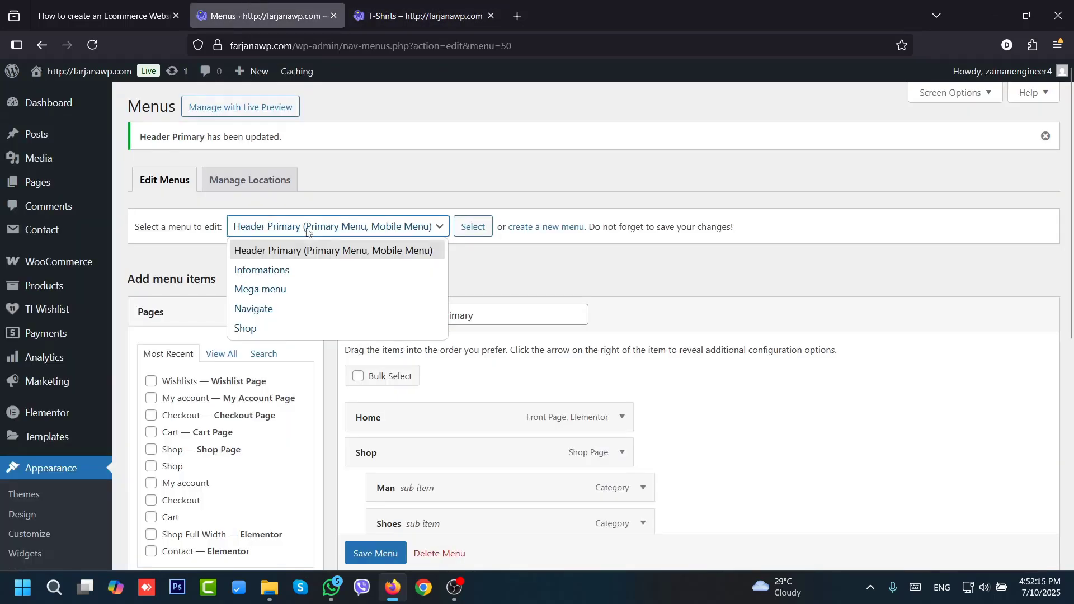
{"action": "left_click", "coordinate": [278, 272]}
{"action": "left_click", "coordinate": [462, 231]}
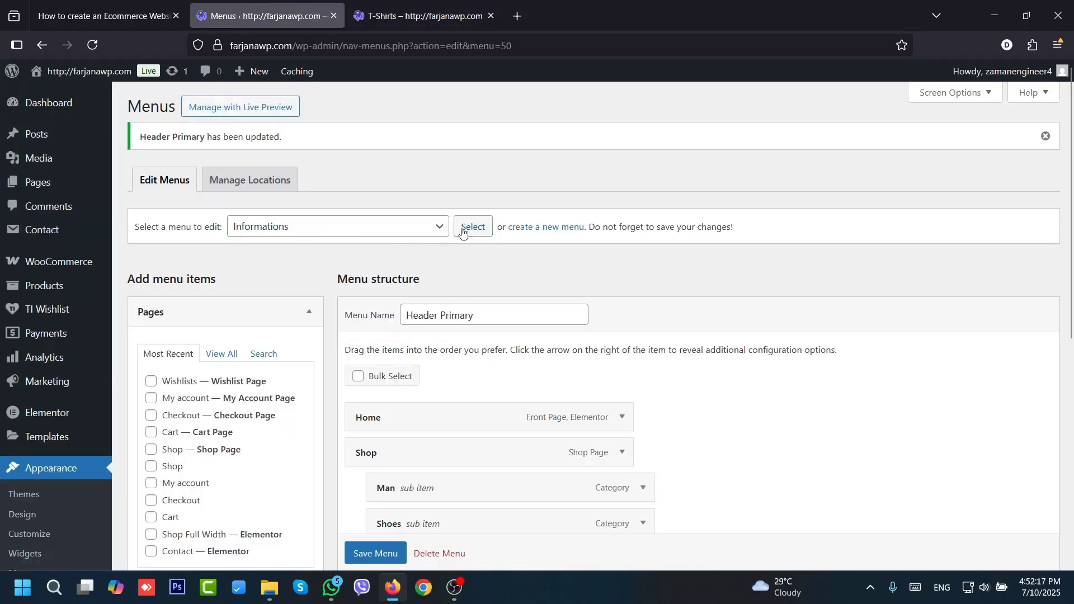
{"action": "scroll", "coordinate": [1052, 397], "scroll_direction": "down", "scroll_amount": 5}
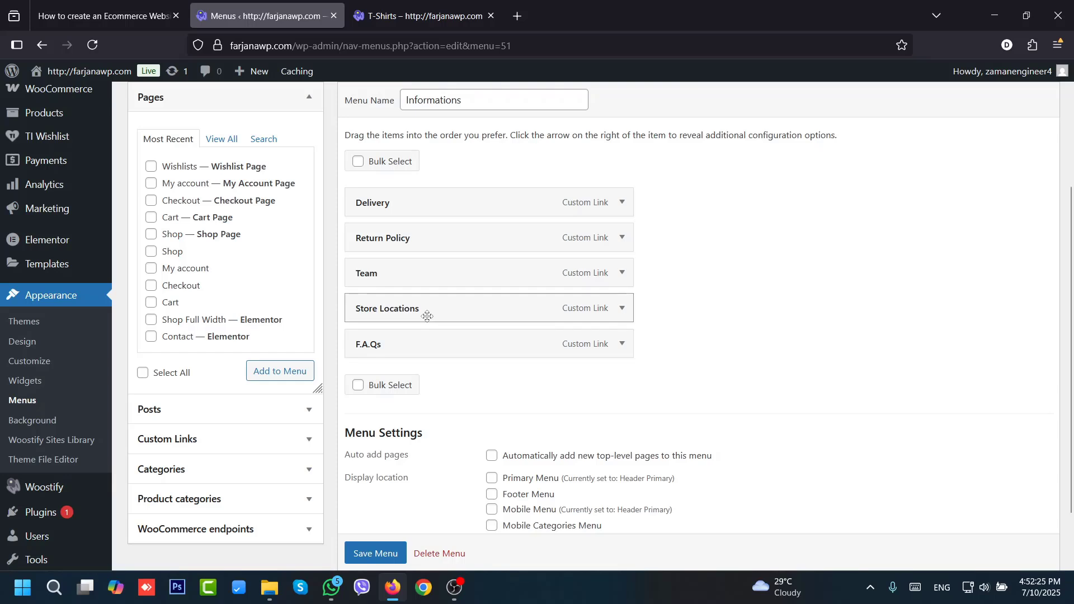
- Recheck the footer and tutorial, then open the main Shop page from the header
{"action": "left_click", "coordinate": [413, 4]}
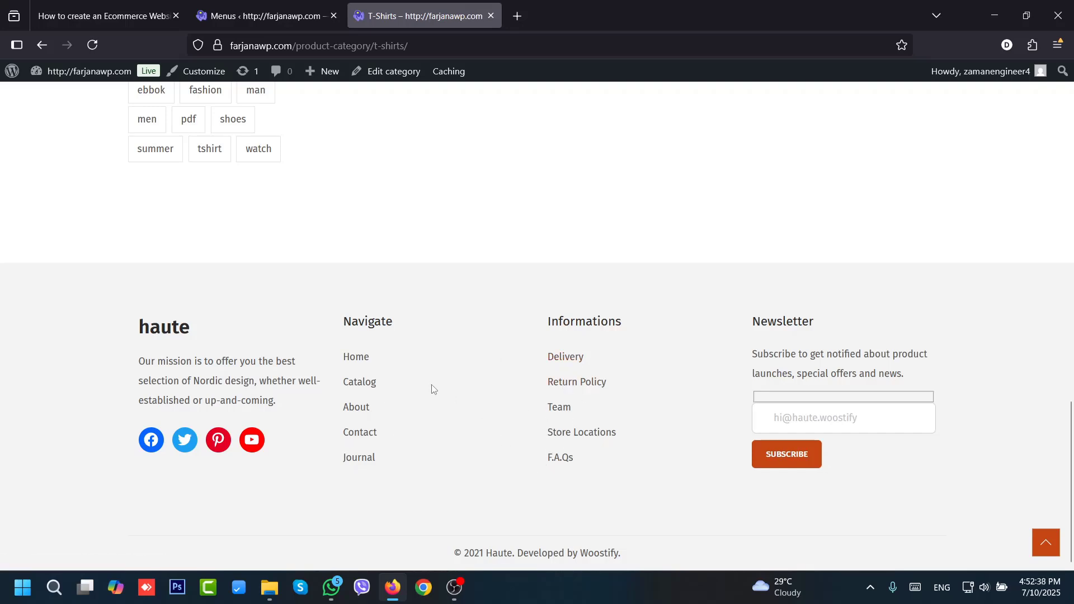
{"action": "left_click", "coordinate": [132, 4]}
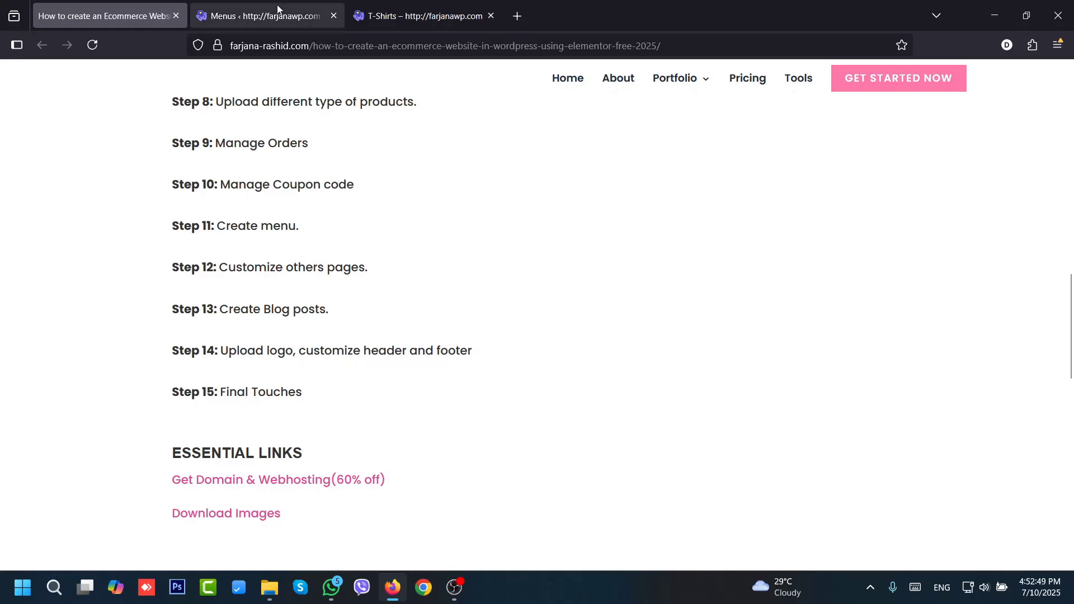
{"action": "left_click", "coordinate": [401, 3]}
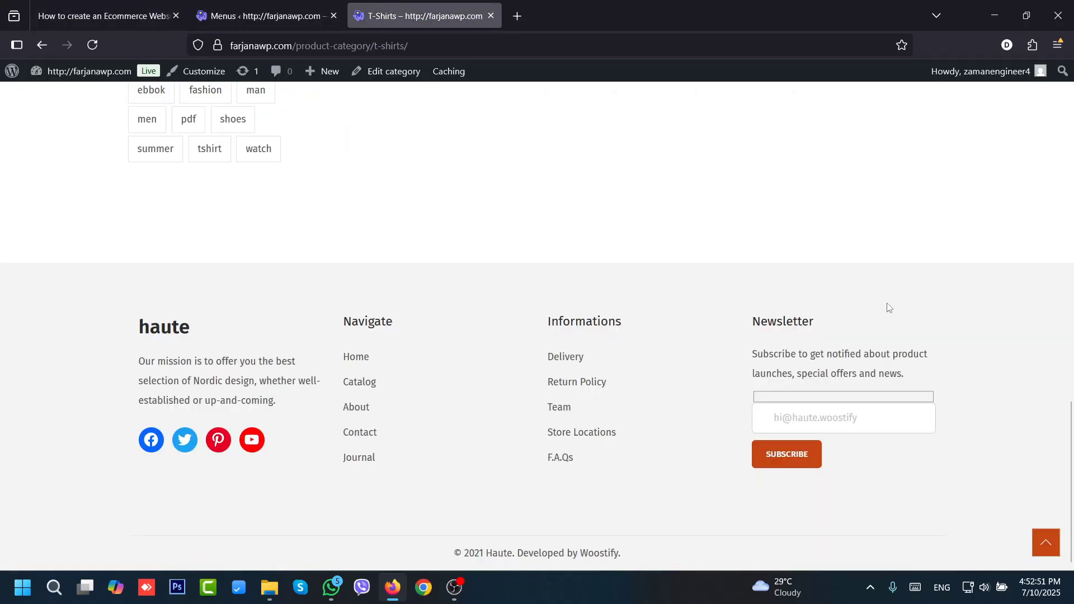
{"action": "left_click_drag", "start_coordinate": [1073, 428], "coordinate": [1072, 63]}
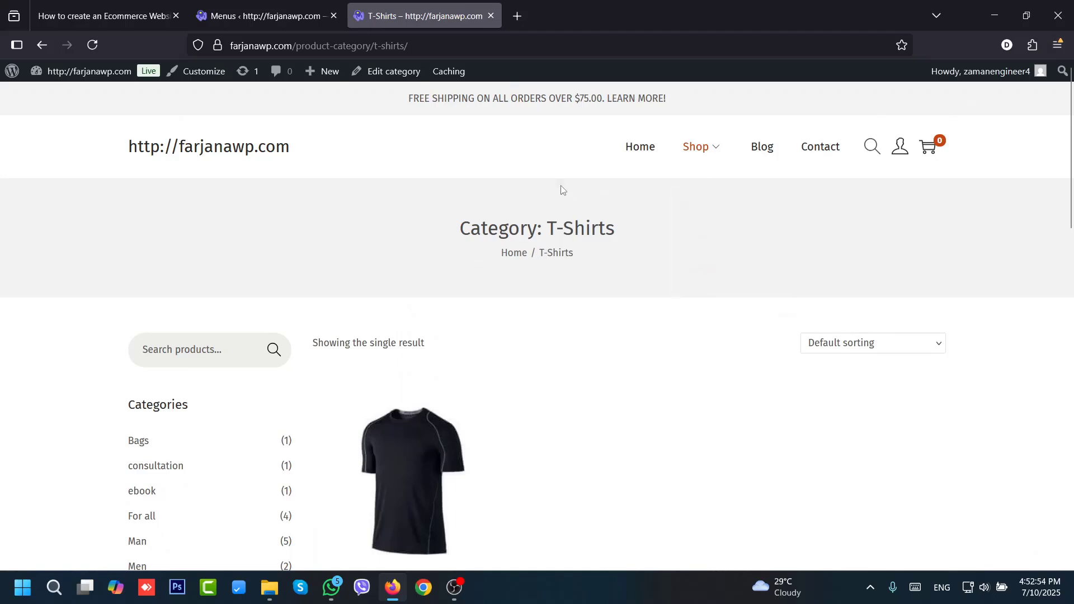
{"action": "left_click", "coordinate": [693, 153]}
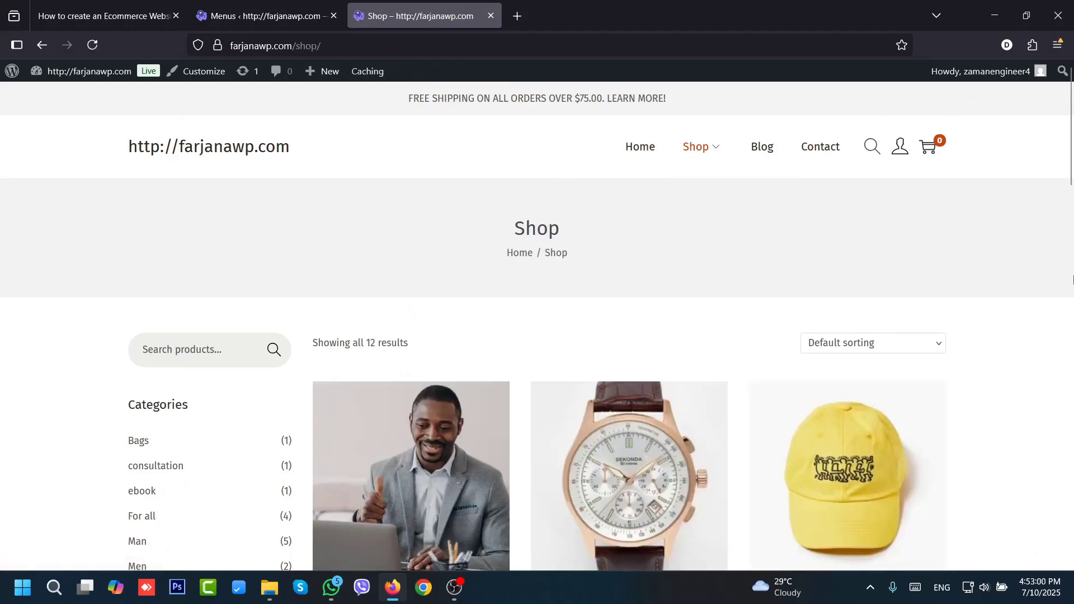
- Go to WooCommerce > Shop Archive in the Customizer, previewing the 12-product Shop page
{"action": "left_click_drag", "start_coordinate": [1072, 179], "coordinate": [1070, 213]}
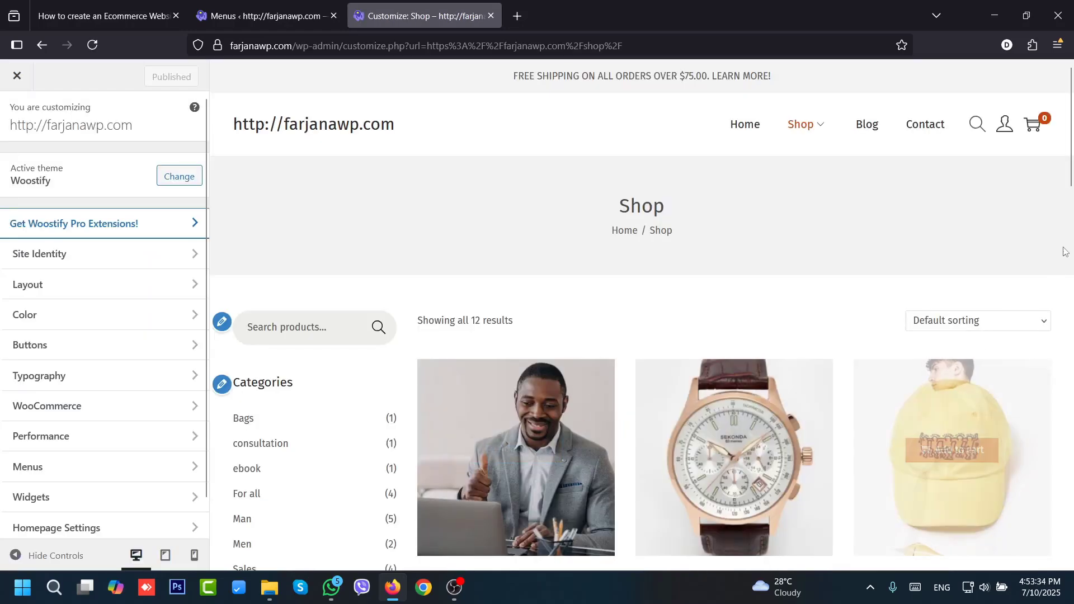
{"action": "mouse_move", "coordinate": [1071, 162]}
{"action": "left_mouse_down"}
{"action": "mouse_move", "coordinate": [1071, 210]}
{"action": "mouse_move", "coordinate": [1070, 169]}
{"action": "left_mouse_up"}
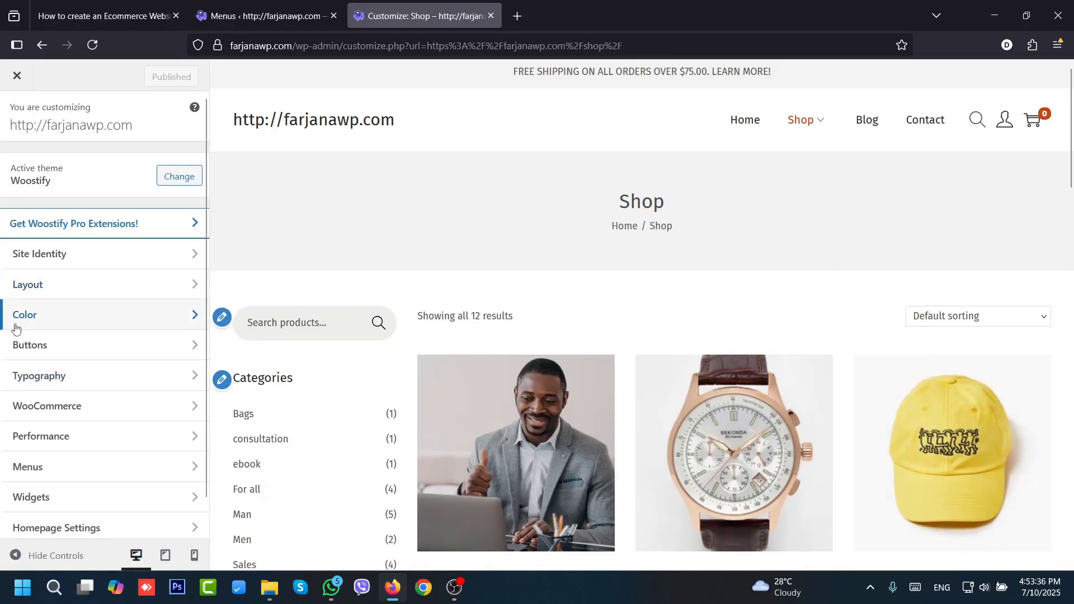
{"action": "left_click", "coordinate": [78, 414]}
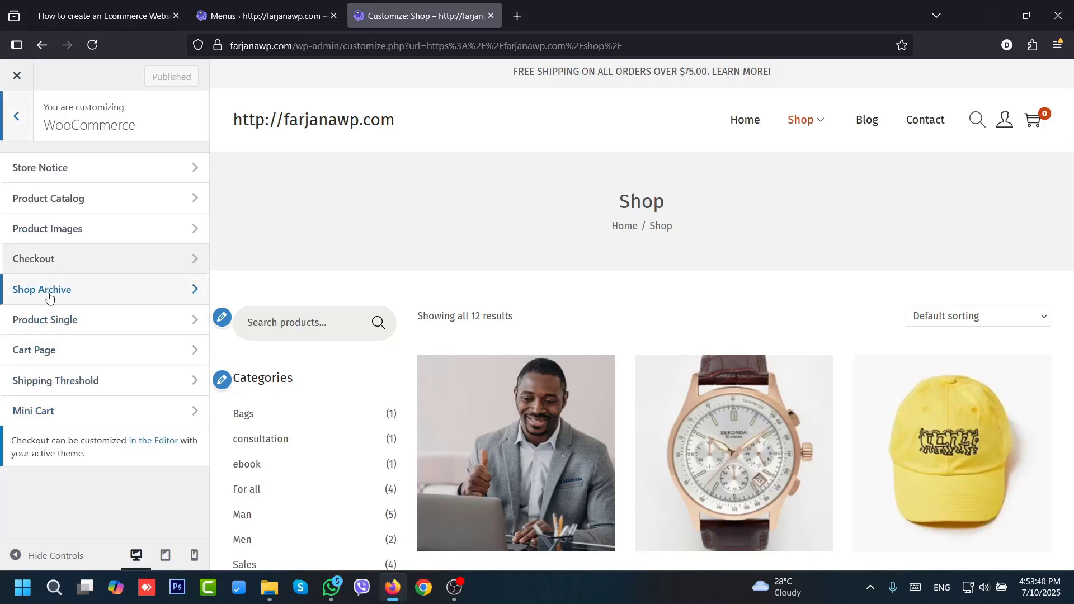
{"action": "left_click", "coordinate": [109, 296]}
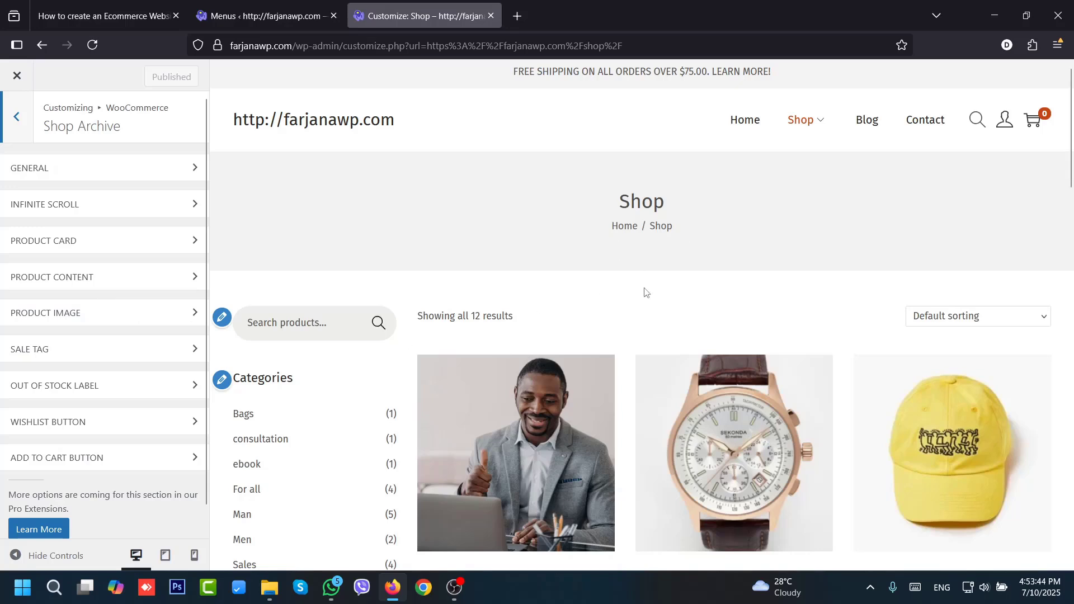
{"action": "mouse_move", "coordinate": [802, 120]}
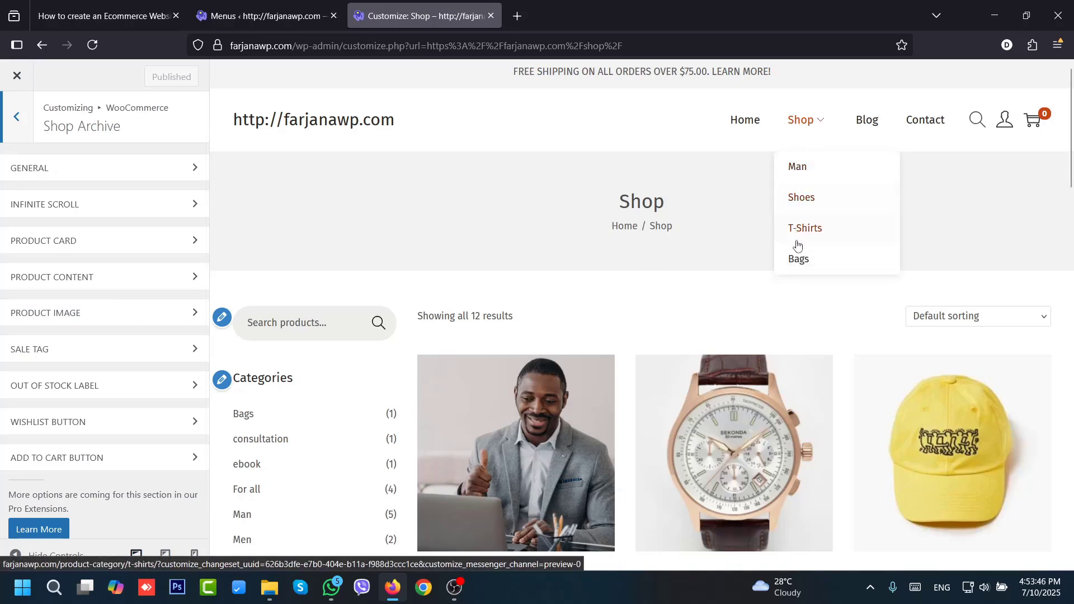
- Toggle the Shop page title and breadcrumb off and back on in the general archive settings
{"action": "left_click", "coordinate": [58, 179]}
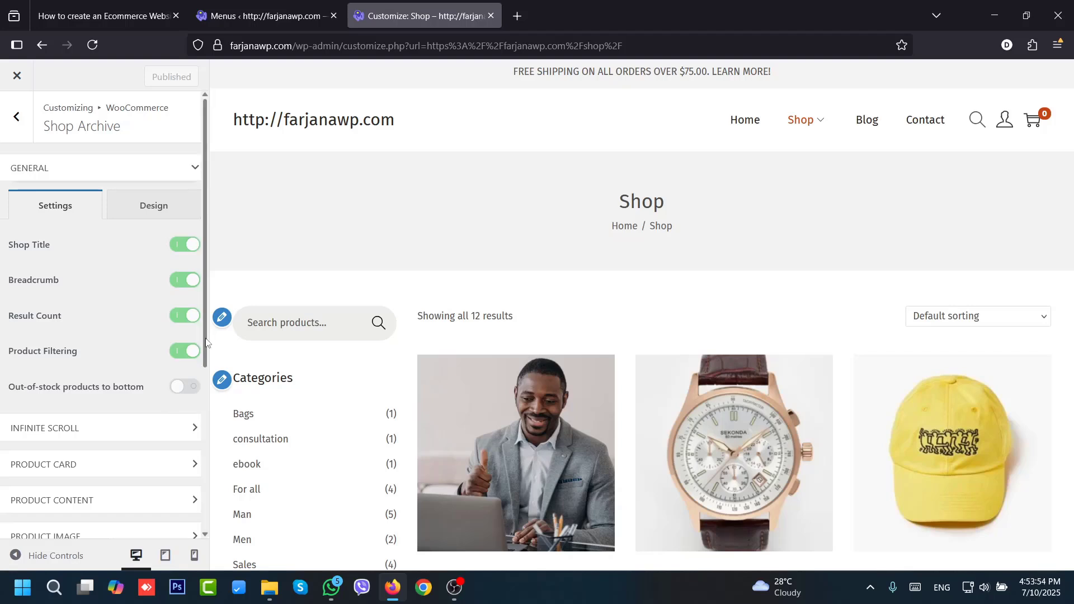
{"action": "scroll", "coordinate": [168, 483], "scroll_direction": "down", "scroll_amount": 5}
{"action": "scroll", "coordinate": [167, 483], "scroll_direction": "up", "scroll_amount": 5}
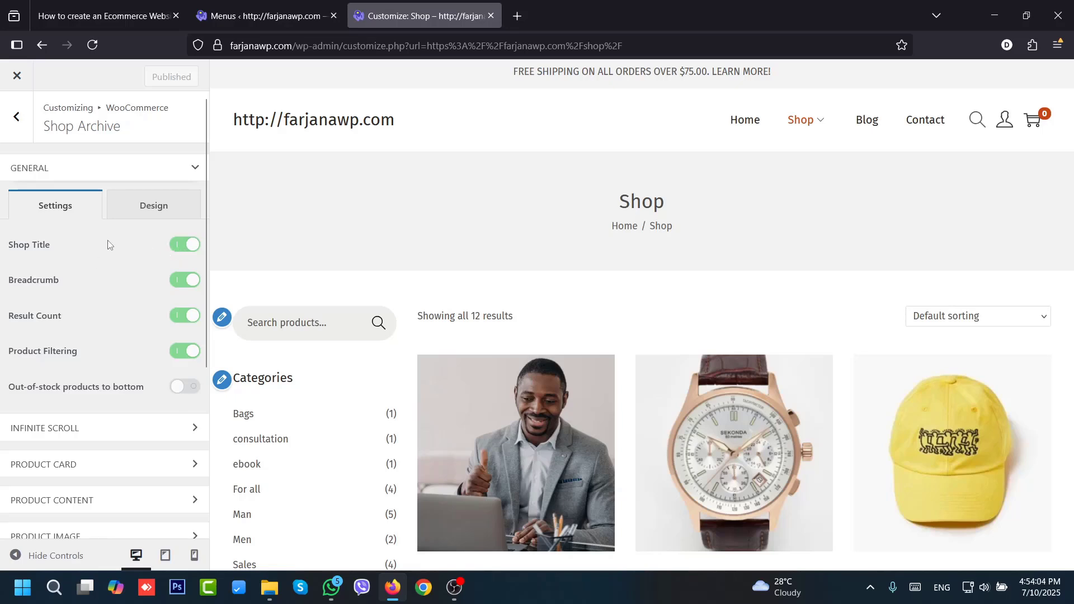
{"action": "left_click", "coordinate": [181, 247]}
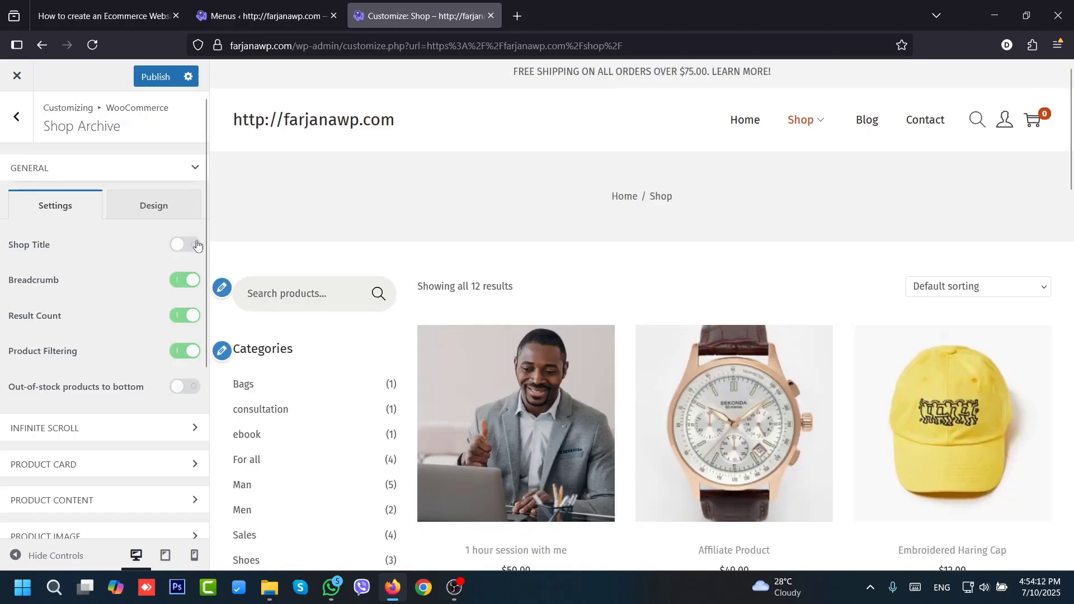
{"action": "left_click", "coordinate": [180, 247]}
{"action": "double_click", "coordinate": [647, 197]}
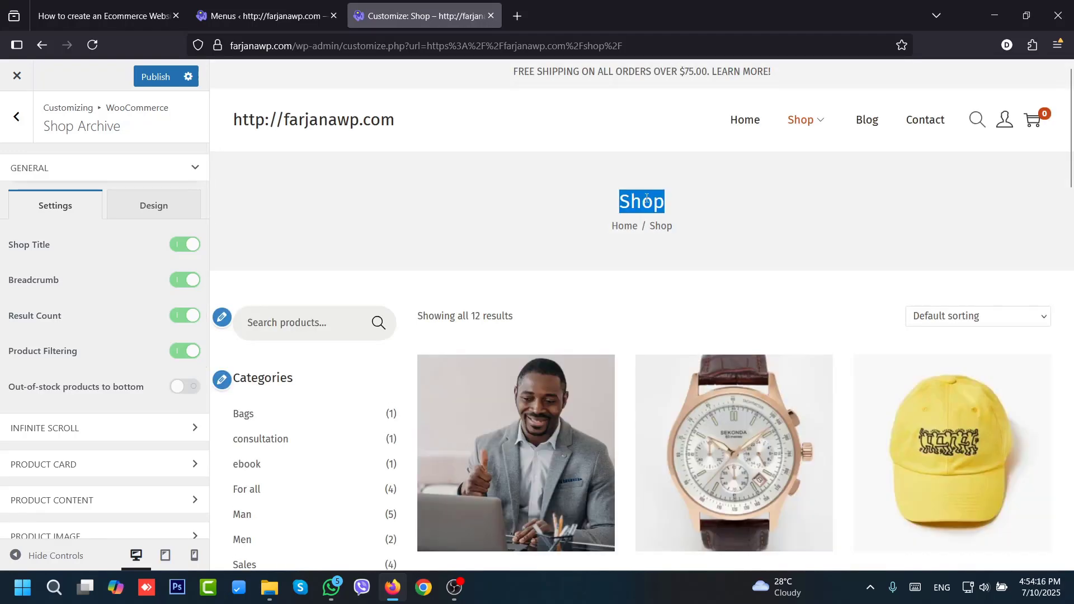
{"action": "left_click", "coordinate": [178, 285]}
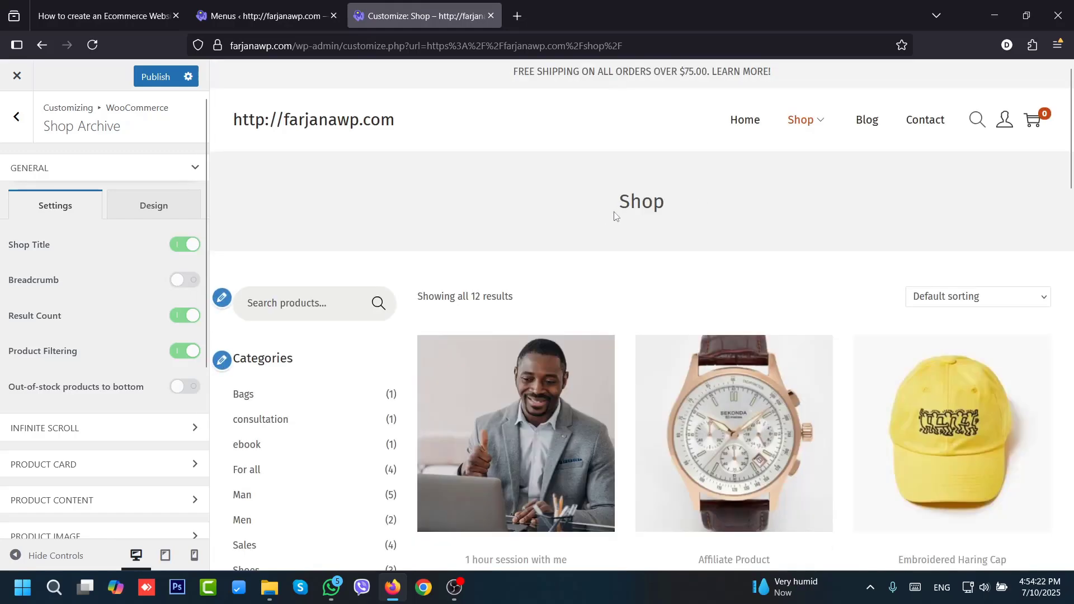
{"action": "left_click", "coordinate": [188, 283]}
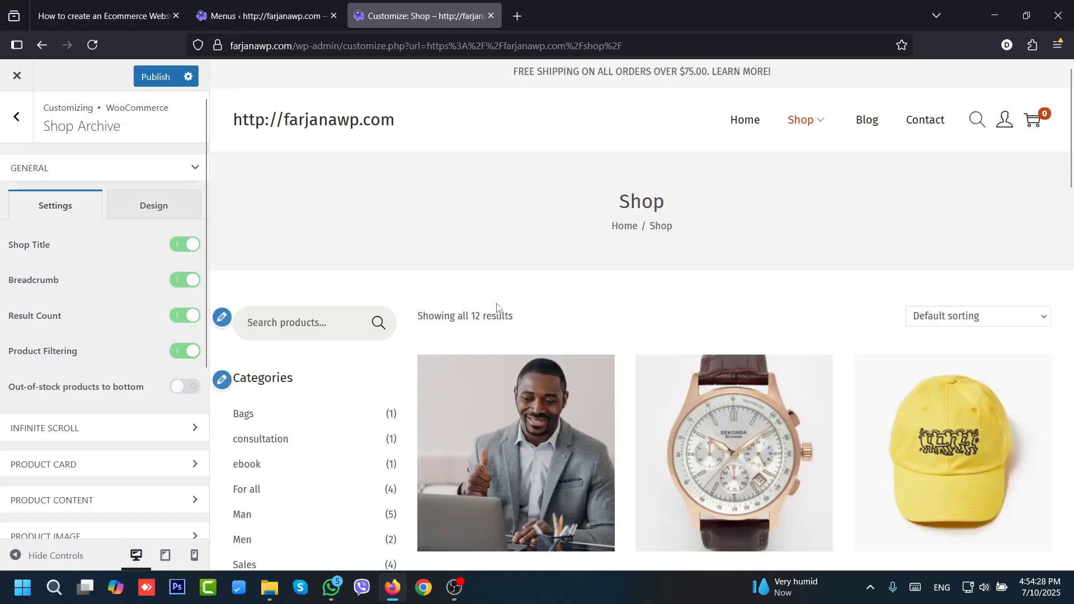
{"action": "triple_click", "coordinate": [480, 316]}
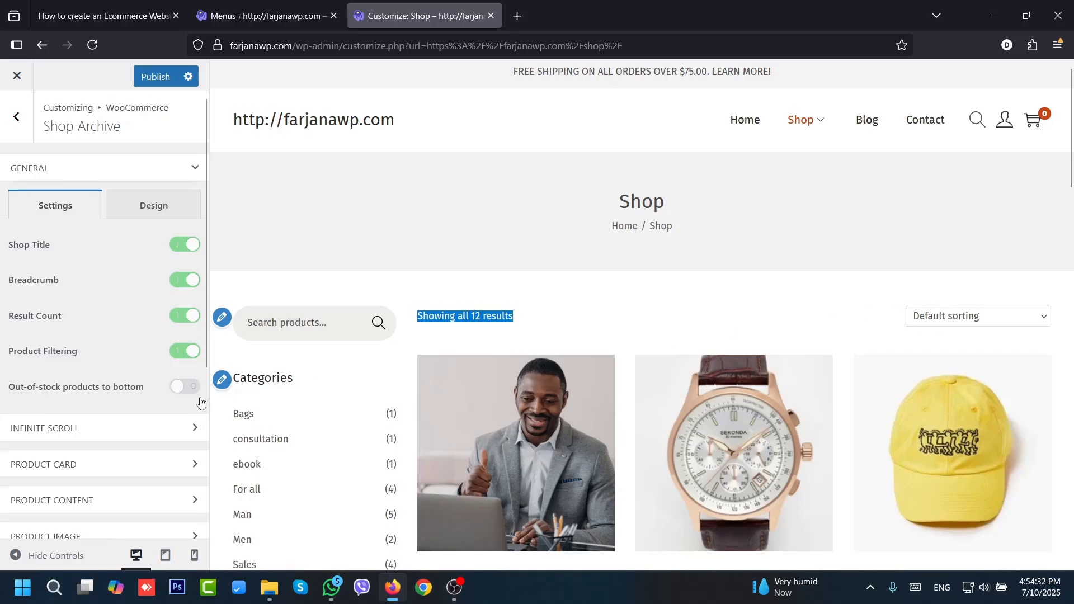
- Expand the Infinite Scroll options and scroll the shop preview down to the footer
{"action": "left_click", "coordinate": [112, 437]}
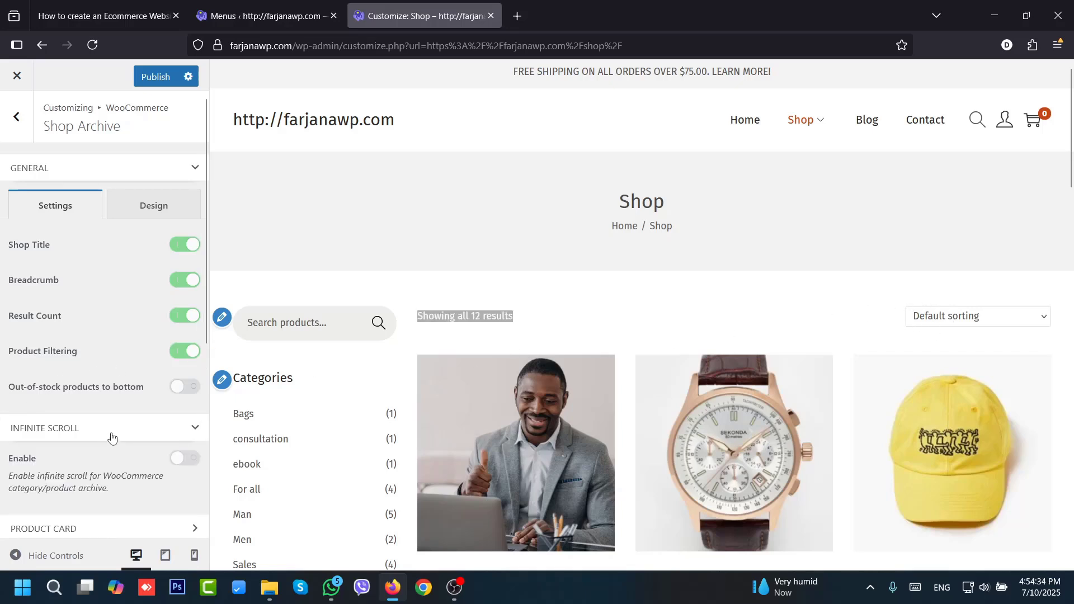
{"action": "scroll", "coordinate": [204, 338], "scroll_direction": "down", "scroll_amount": 3}
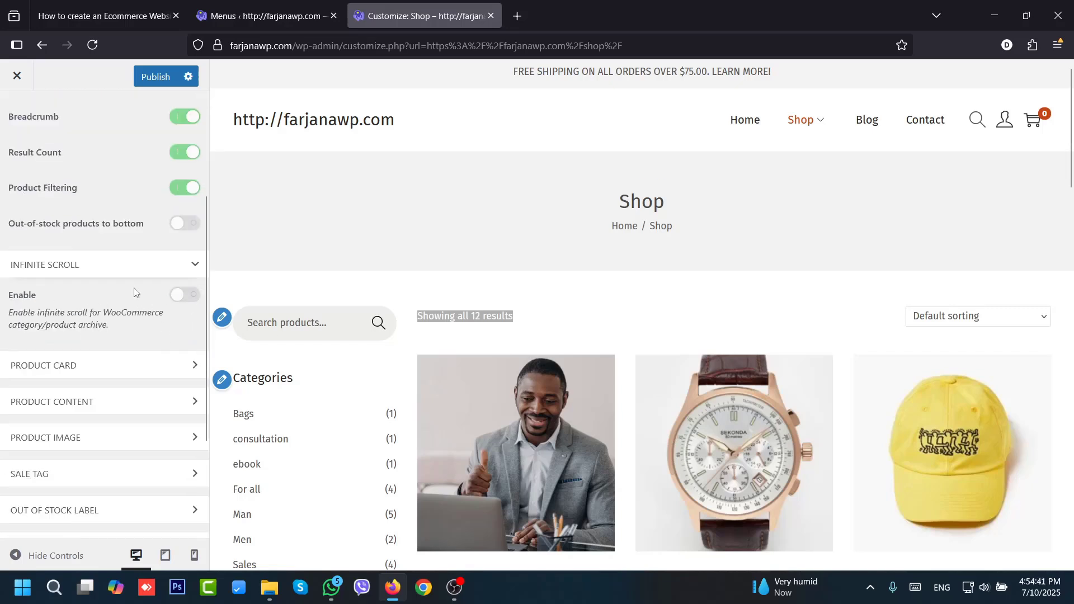
{"action": "scroll", "coordinate": [1070, 279], "scroll_direction": "down", "scroll_amount": 8}
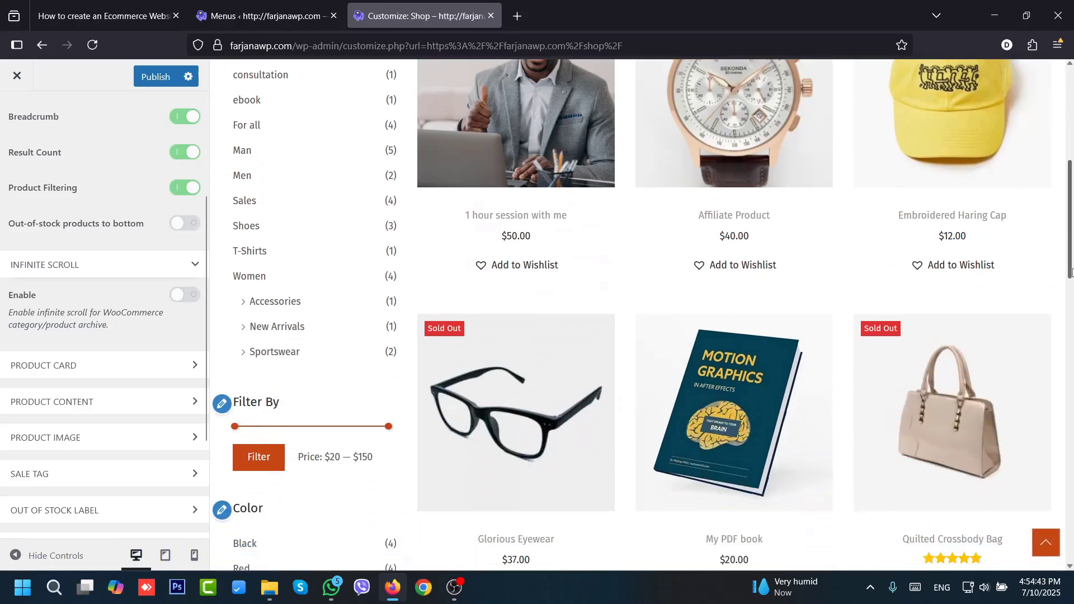
{"action": "left_click_drag", "start_coordinate": [1071, 296], "coordinate": [1071, 451]}
{"action": "scroll", "coordinate": [1071, 450], "scroll_direction": "down", "scroll_amount": 4}
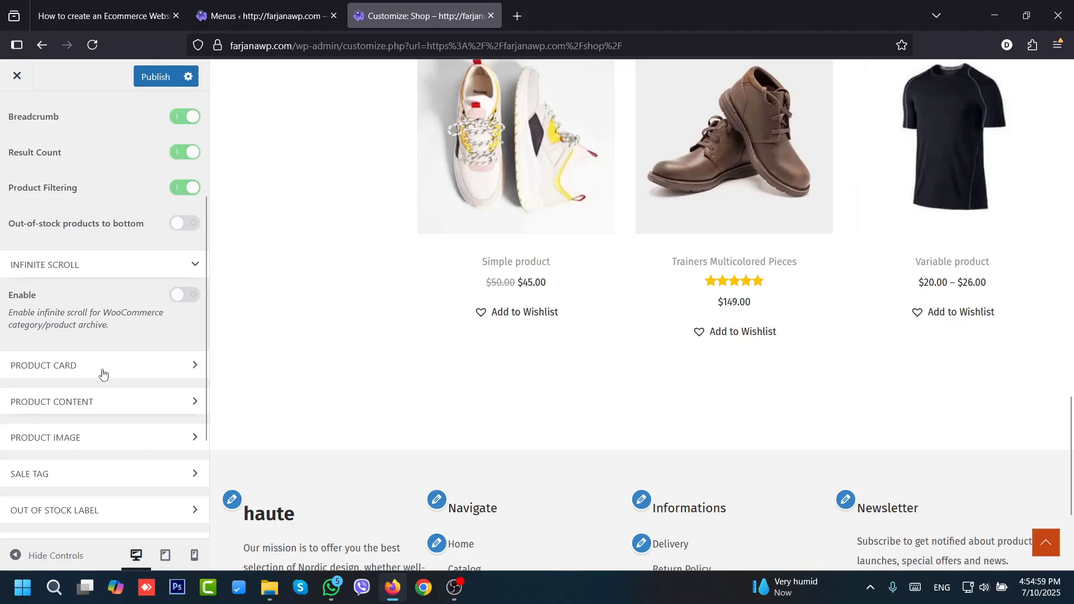
- Enable shop infinite scroll with Loading Type set to Auto (On scroll)
{"action": "left_click", "coordinate": [189, 301]}
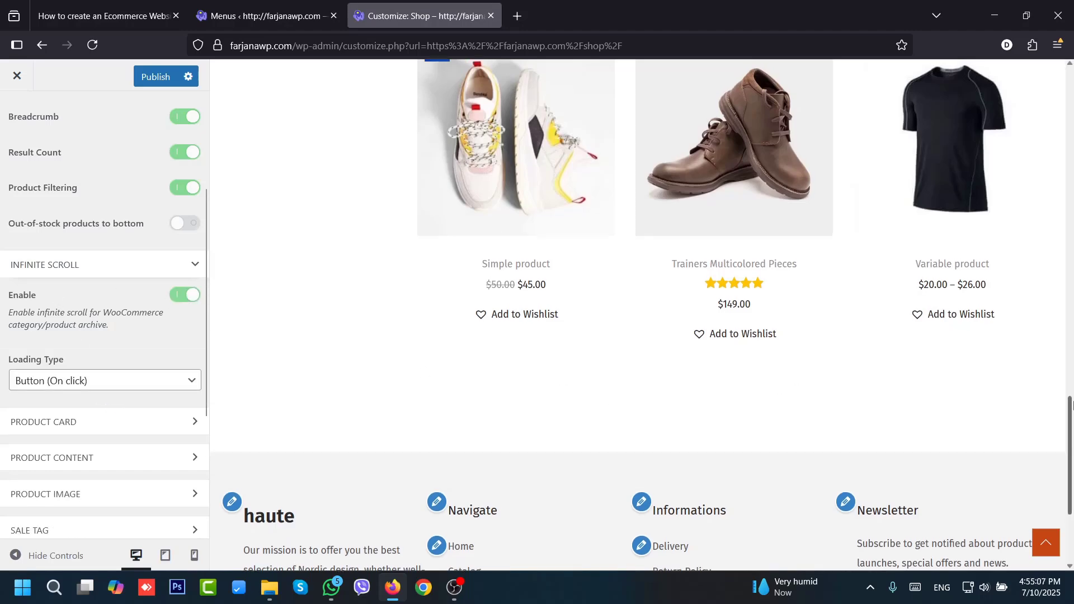
{"action": "left_click_drag", "start_coordinate": [1069, 445], "coordinate": [1072, 380]}
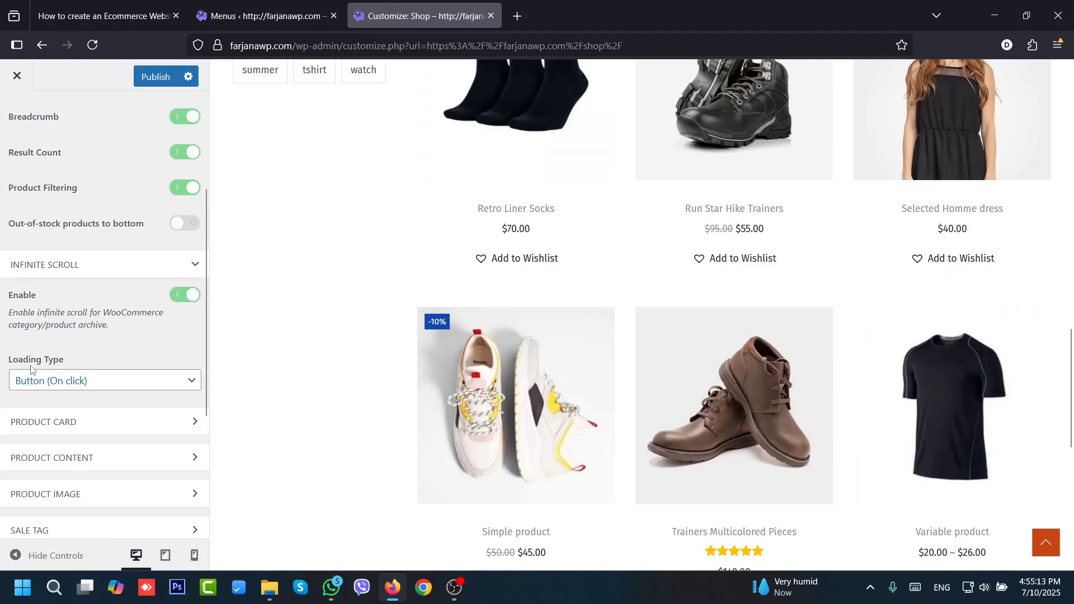
{"action": "left_click", "coordinate": [75, 385]}
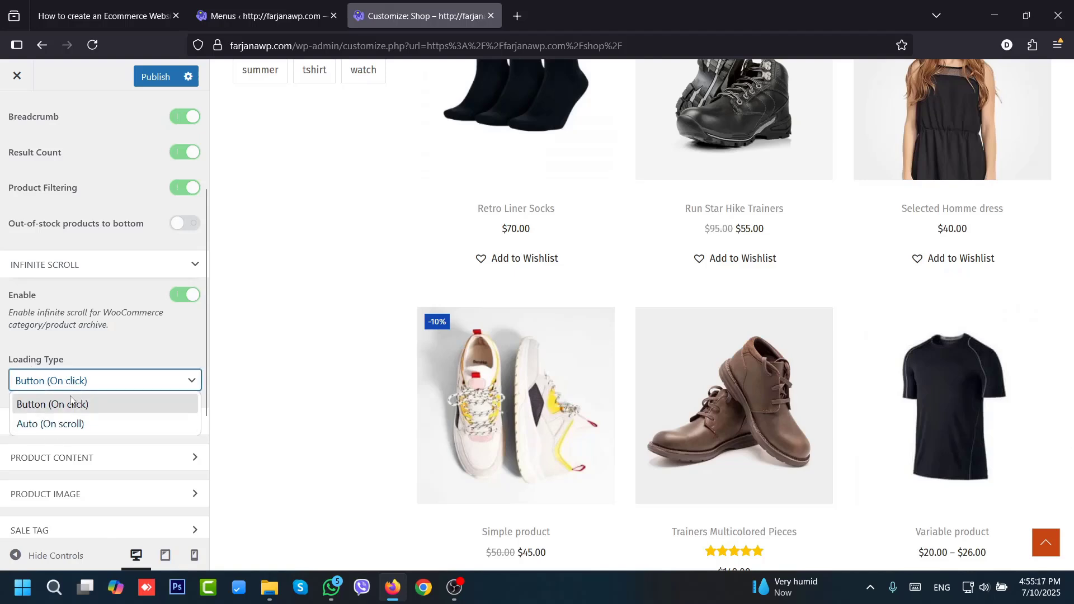
{"action": "left_click", "coordinate": [56, 426]}
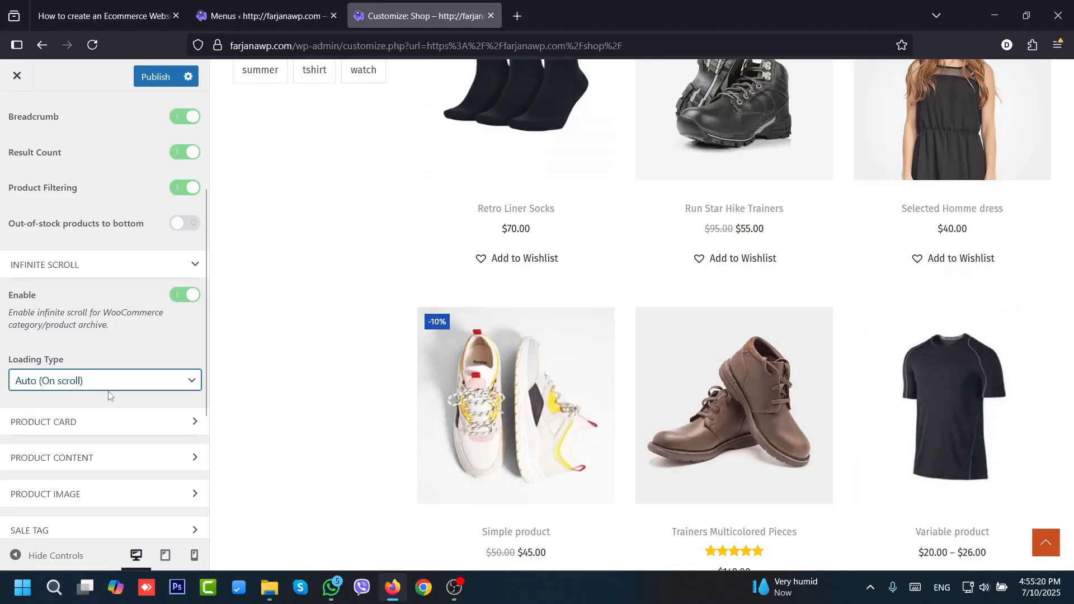
{"action": "scroll", "coordinate": [931, 399], "scroll_direction": "down", "scroll_amount": 3}
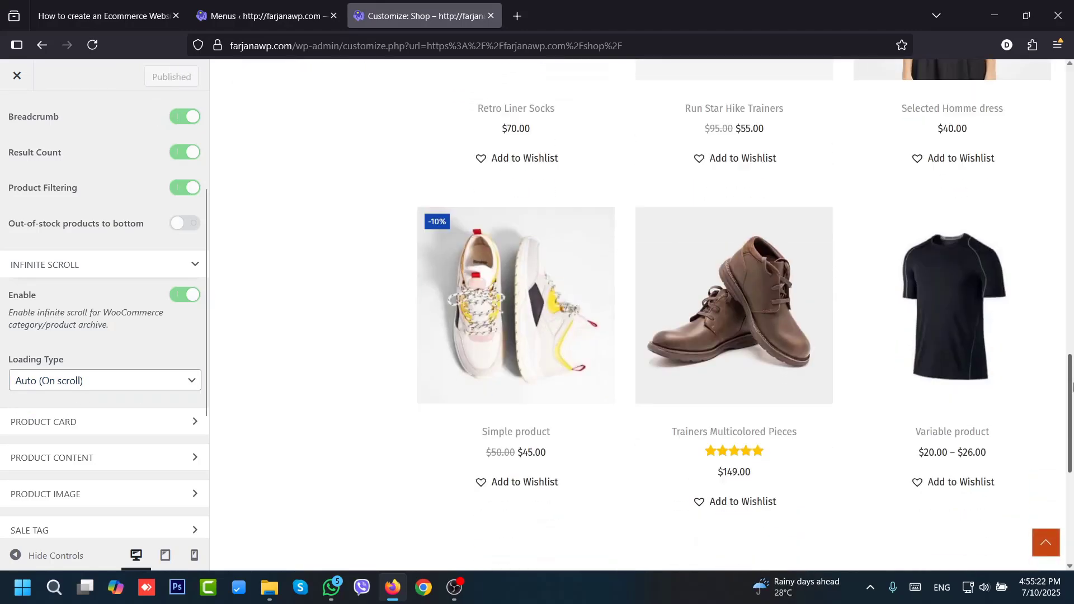
{"action": "scroll", "coordinate": [621, 272], "scroll_direction": "up", "scroll_amount": 16}
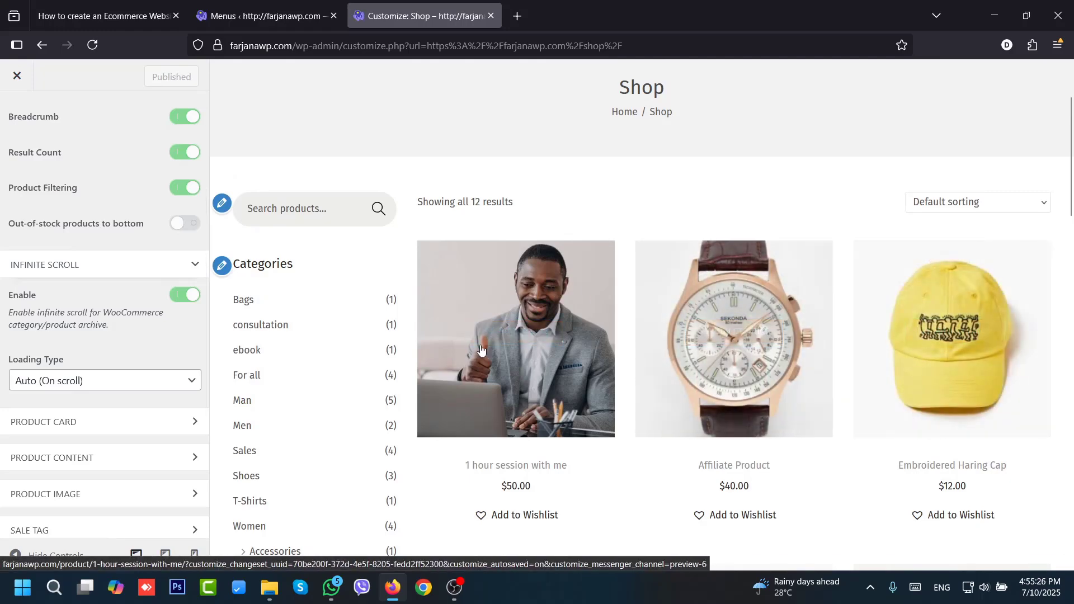
{"action": "scroll", "coordinate": [204, 259], "scroll_direction": "up", "scroll_amount": 3}
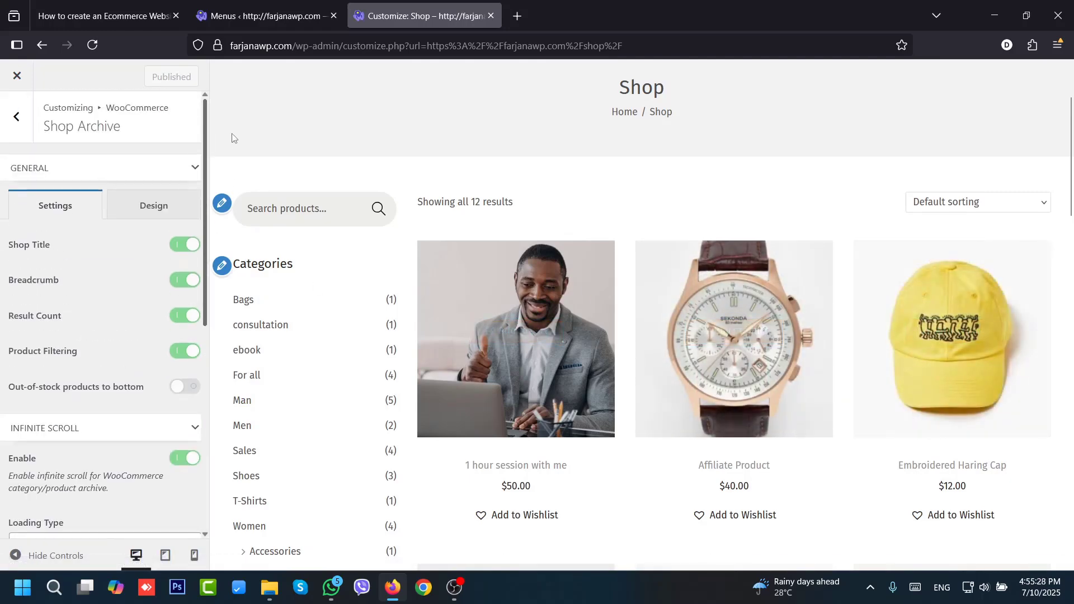
- Change Product Catalog's Products Per Page from 12 to 9 and publish
{"action": "left_click", "coordinate": [18, 118]}
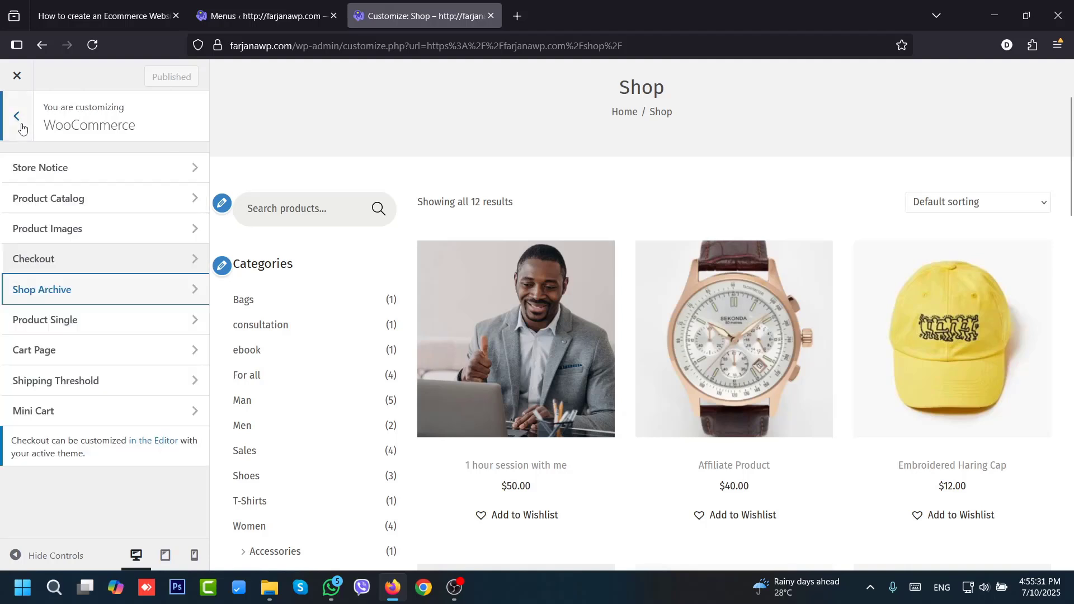
{"action": "left_click", "coordinate": [73, 203]}
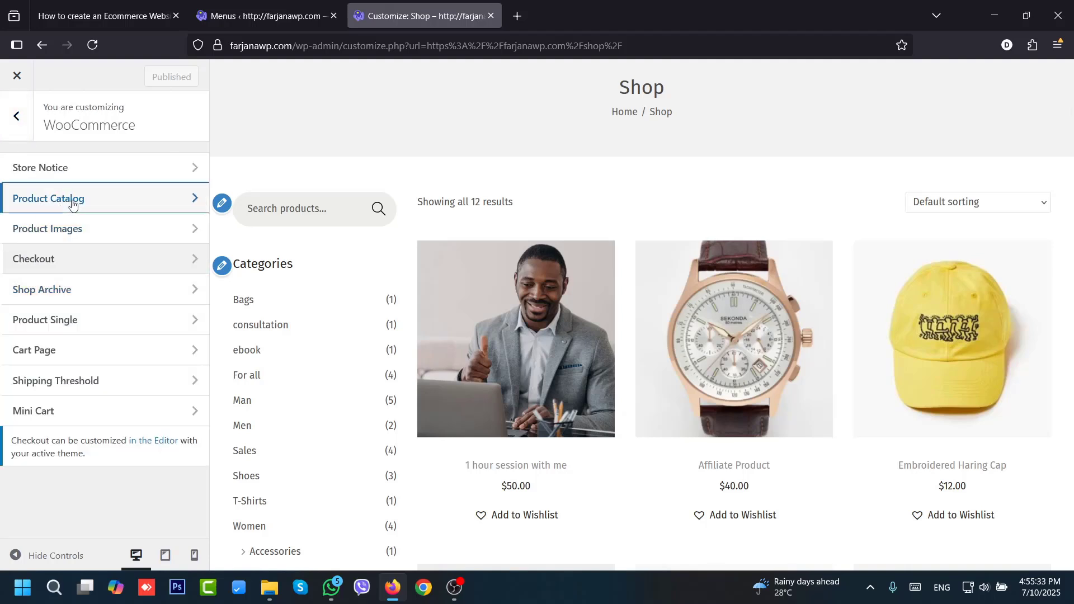
{"action": "scroll", "coordinate": [204, 309], "scroll_direction": "down", "scroll_amount": 2}
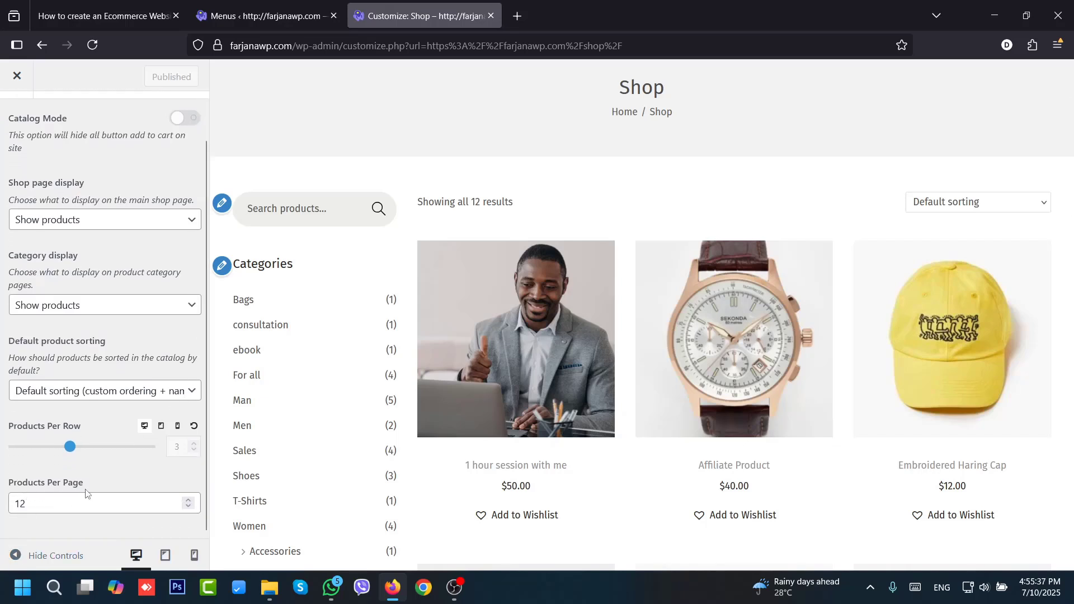
{"action": "double_click", "coordinate": [37, 508]}
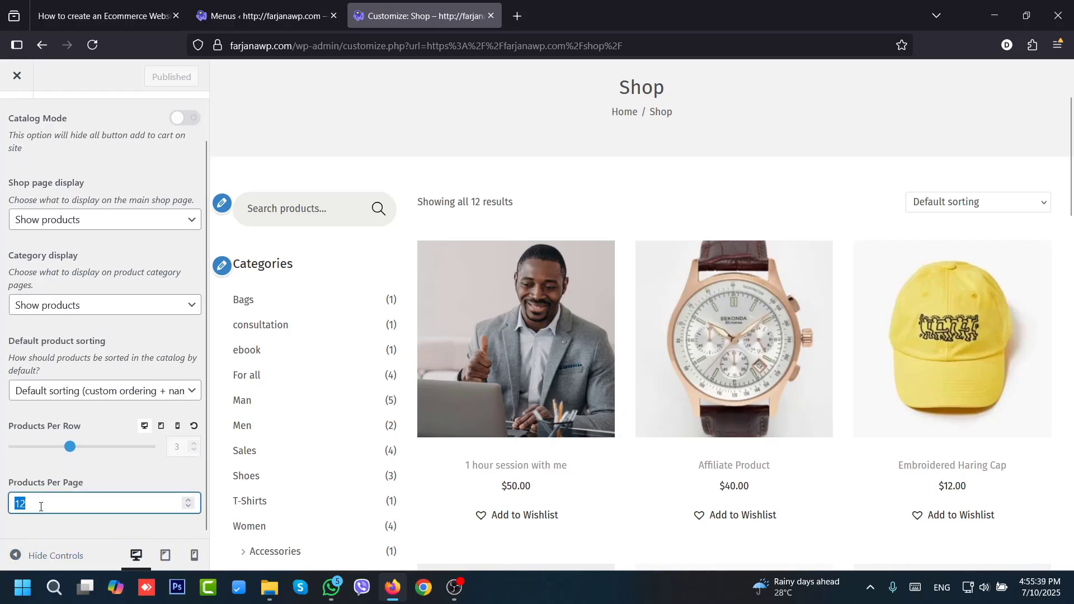
{"action": "type", "text": "9"}
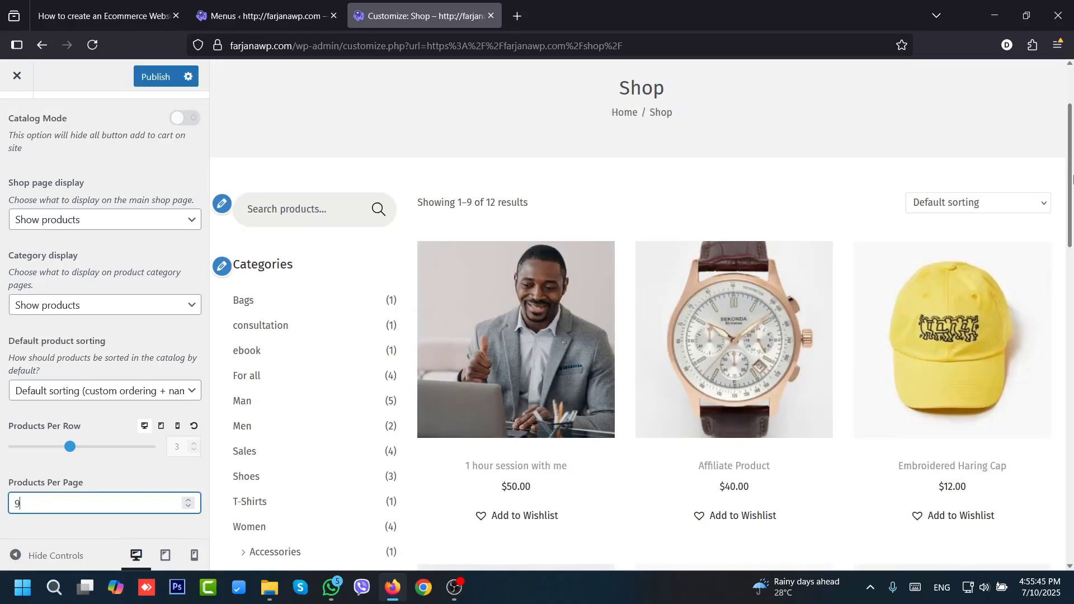
{"action": "left_click_drag", "start_coordinate": [1072, 179], "coordinate": [1071, 438]}
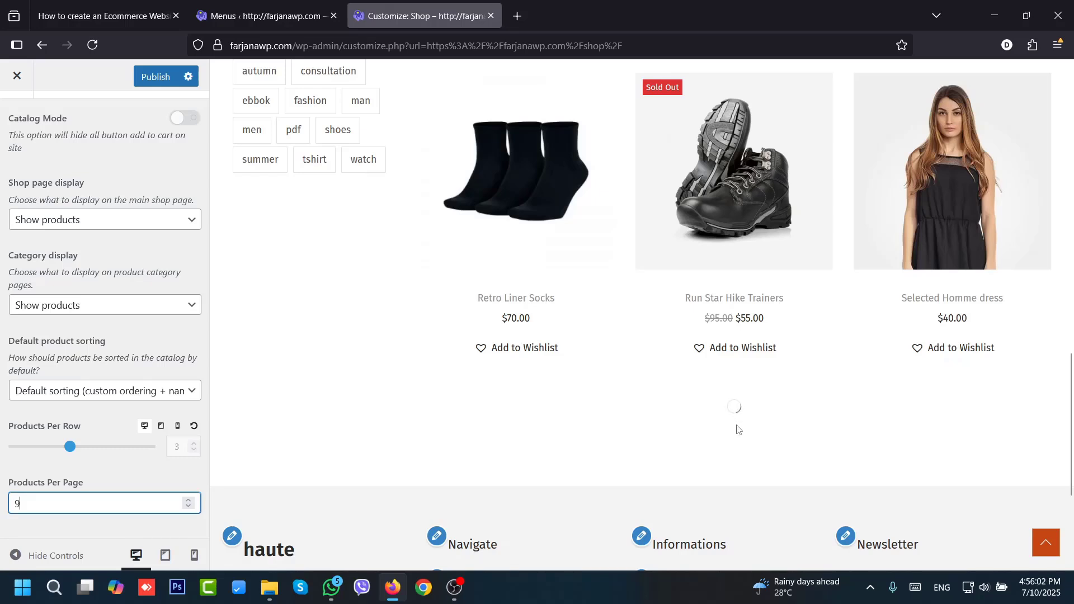
{"action": "left_click", "coordinate": [152, 76]}
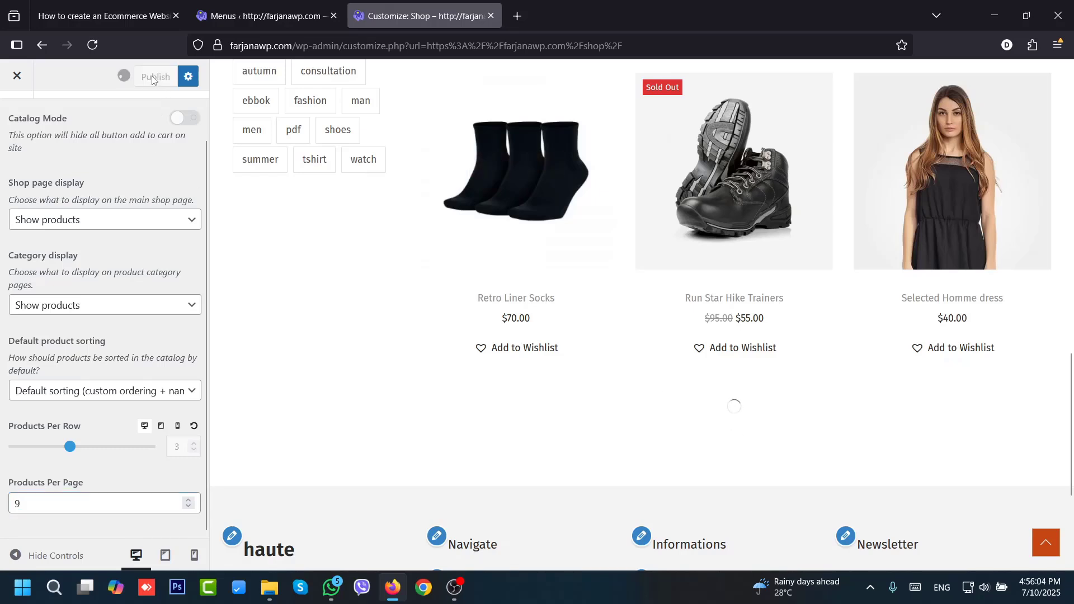
- Scroll the live Shop page to see page 2's three products load, then return to the Customizer
{"action": "left_click", "coordinate": [271, 4]}
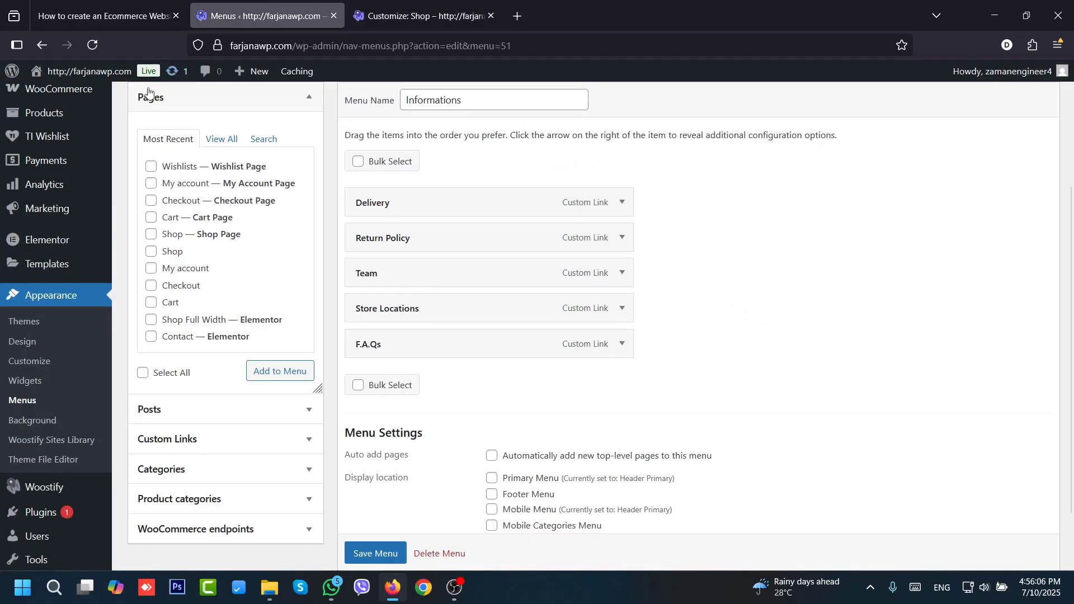
{"action": "mouse_move", "coordinate": [92, 72]}
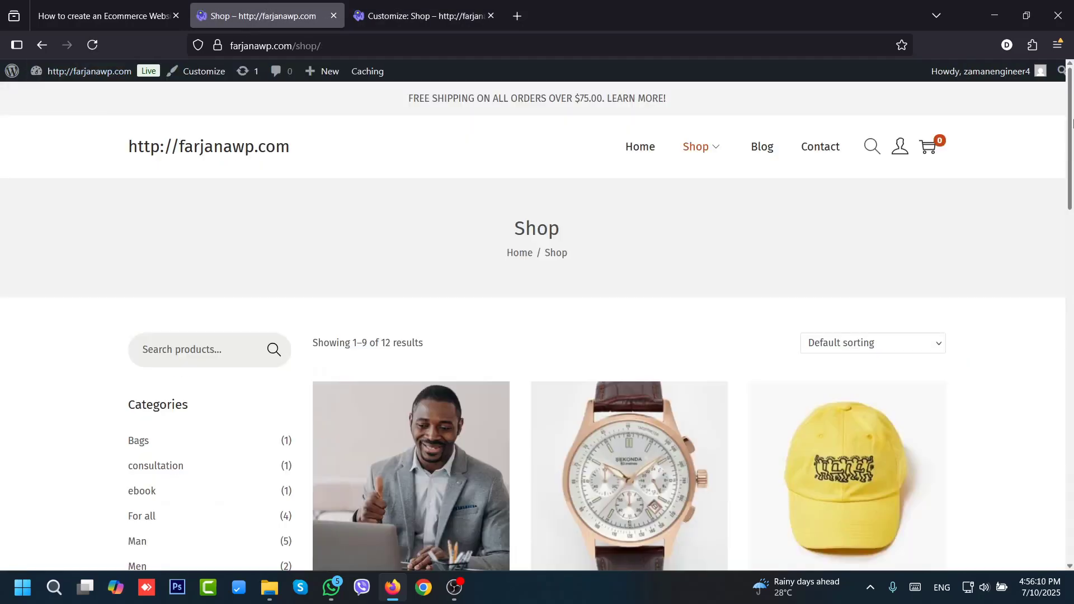
{"action": "left_click_drag", "start_coordinate": [1069, 131], "coordinate": [1031, 485]}
{"action": "left_click_drag", "start_coordinate": [1069, 446], "coordinate": [1040, 469]}
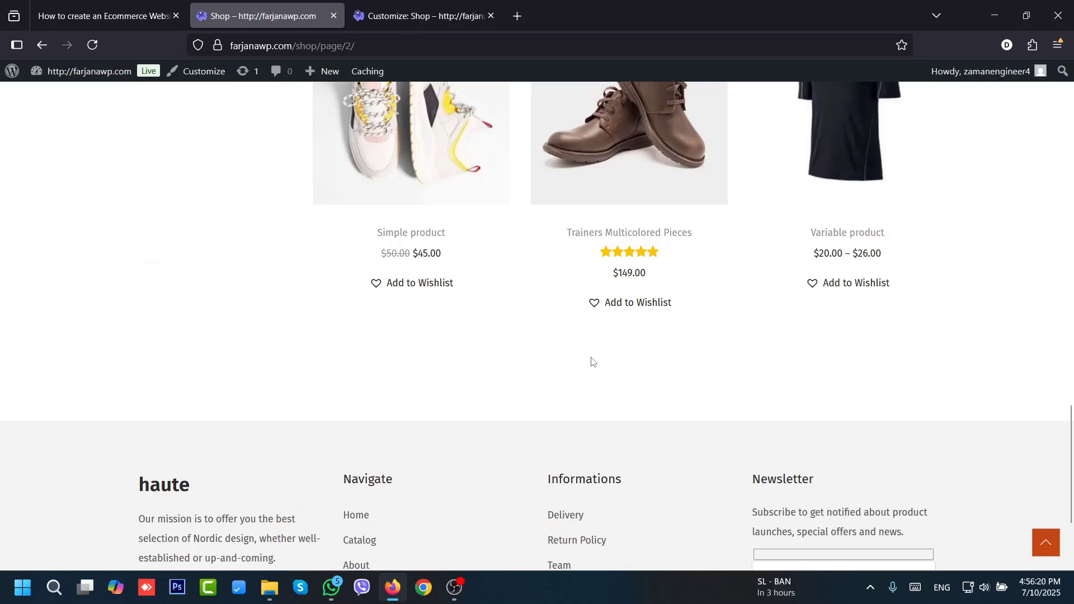
{"action": "left_click", "coordinate": [431, 13]}
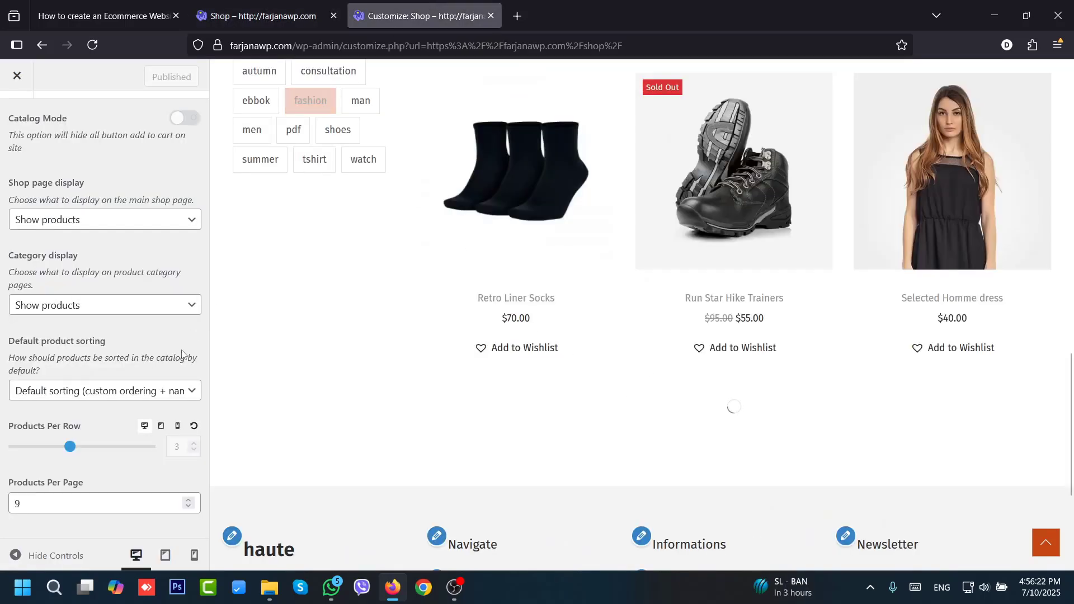
- In Shop Archive > Product Card, switch the card border style from Solid to Dotted
{"action": "scroll", "coordinate": [140, 162], "scroll_direction": "up", "scroll_amount": 2}
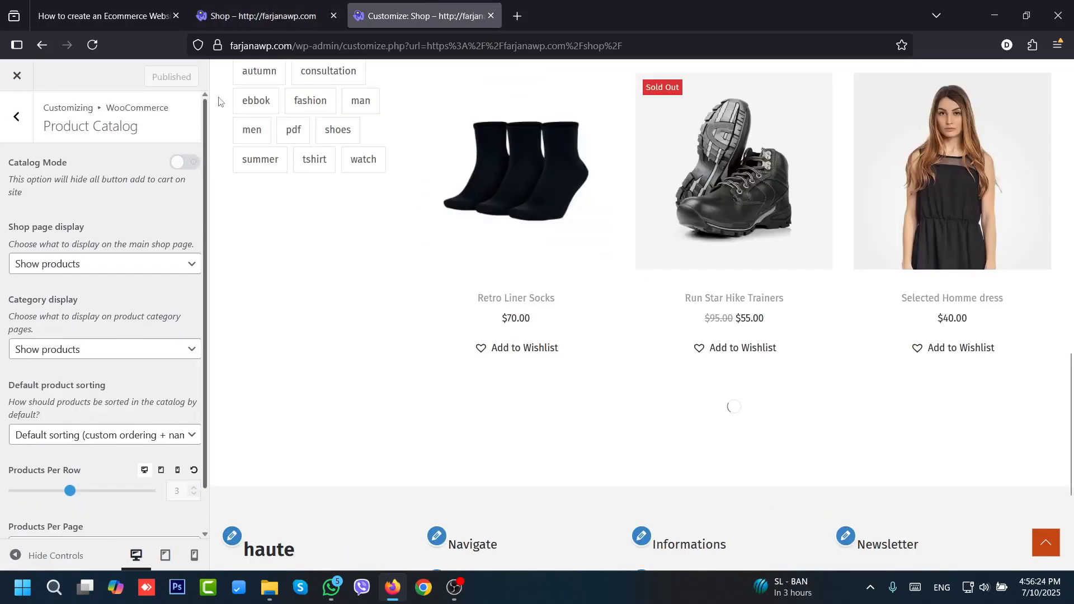
{"action": "left_click", "coordinate": [14, 117]}
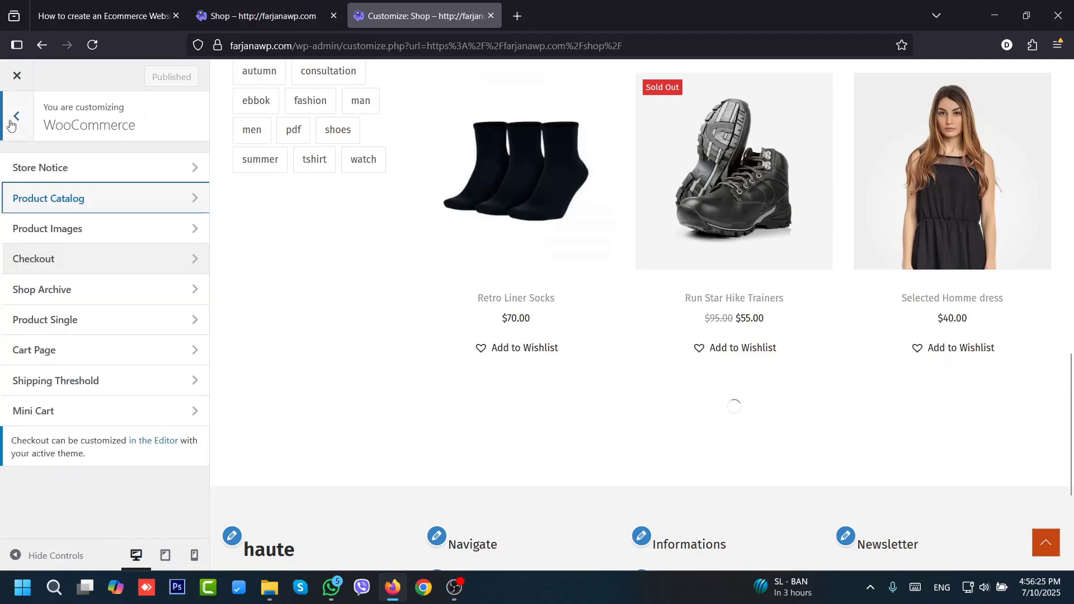
{"action": "left_click", "coordinate": [80, 290]}
{"action": "left_click", "coordinate": [78, 168]}
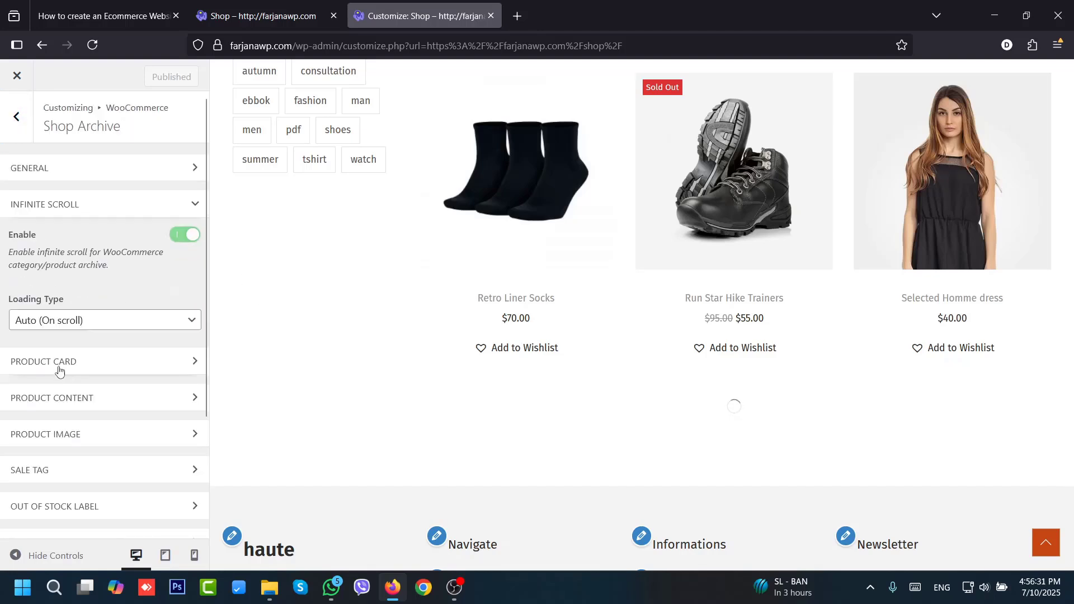
{"action": "left_click", "coordinate": [98, 373]}
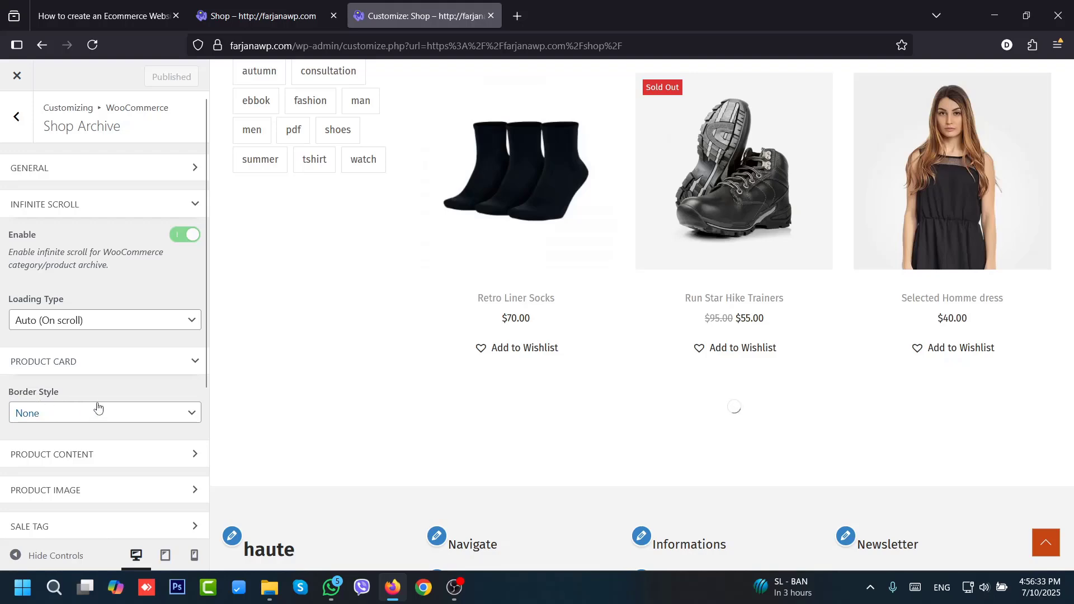
{"action": "left_click_drag", "start_coordinate": [1072, 409], "coordinate": [1073, 271]}
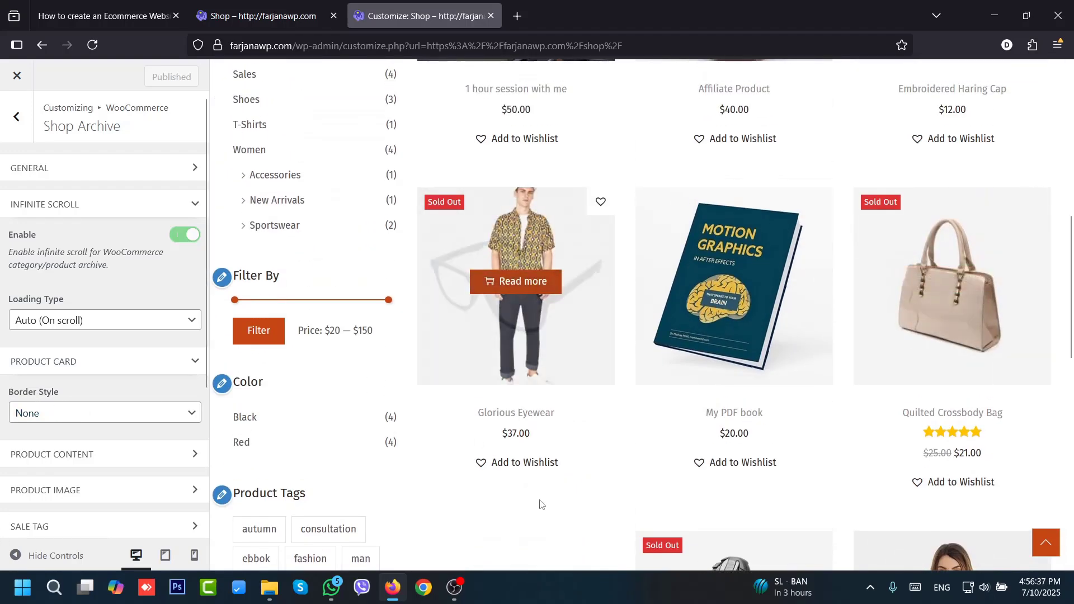
{"action": "left_click", "coordinate": [133, 421]}
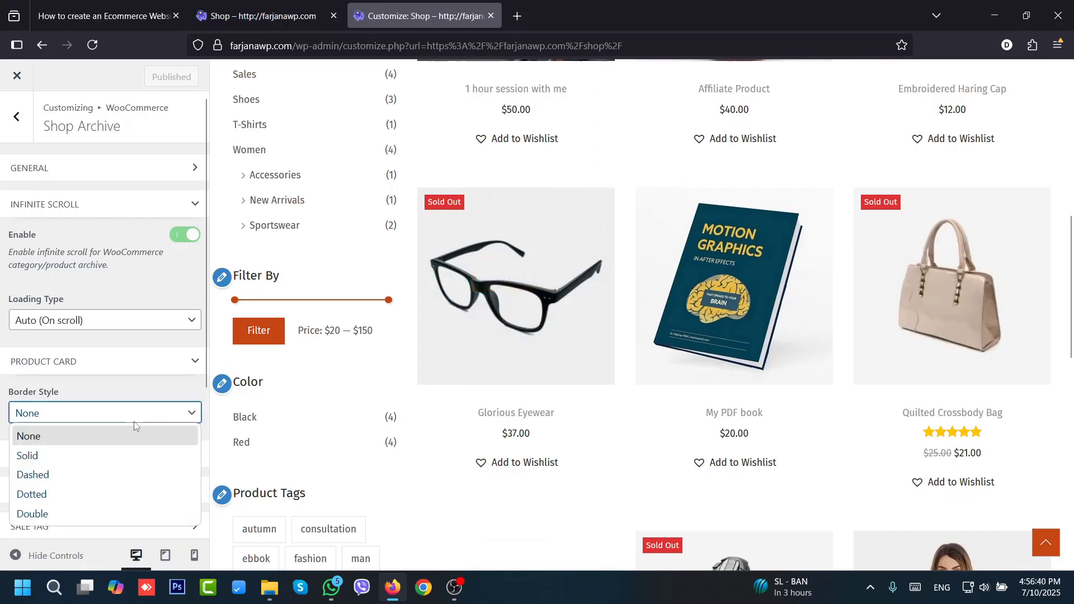
{"action": "left_click", "coordinate": [96, 455]}
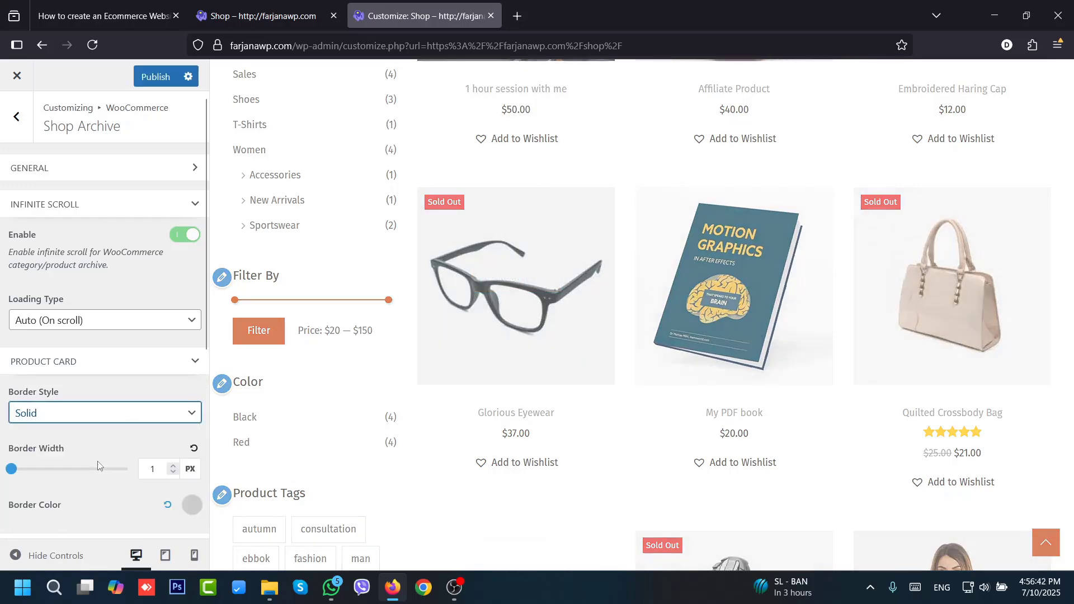
{"action": "left_click", "coordinate": [194, 416]}
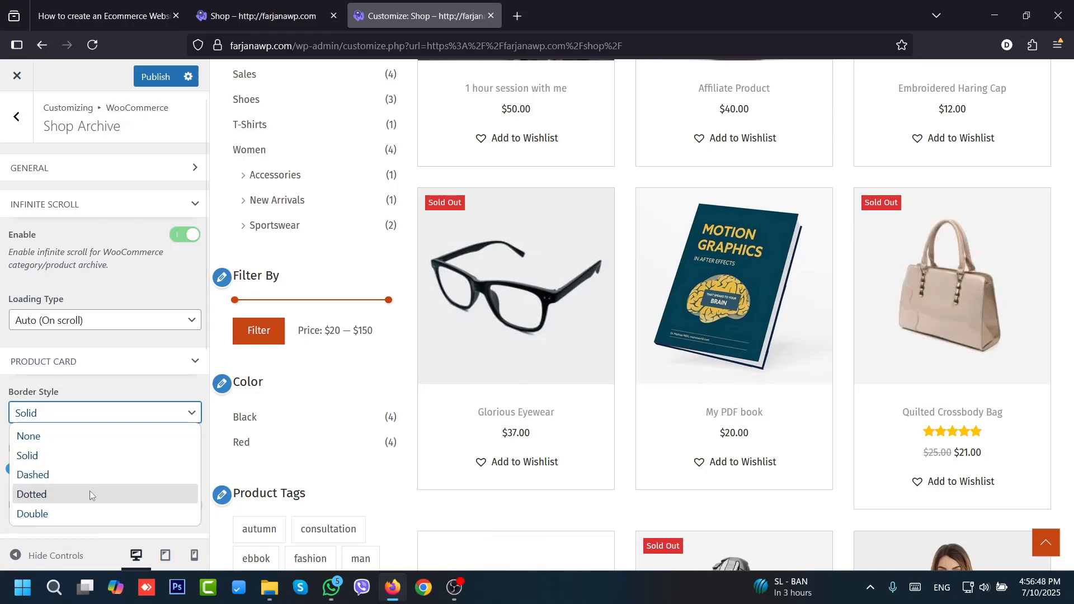
{"action": "left_click", "coordinate": [89, 491]}
{"action": "left_click_drag", "start_coordinate": [1072, 335], "coordinate": [1072, 393]}
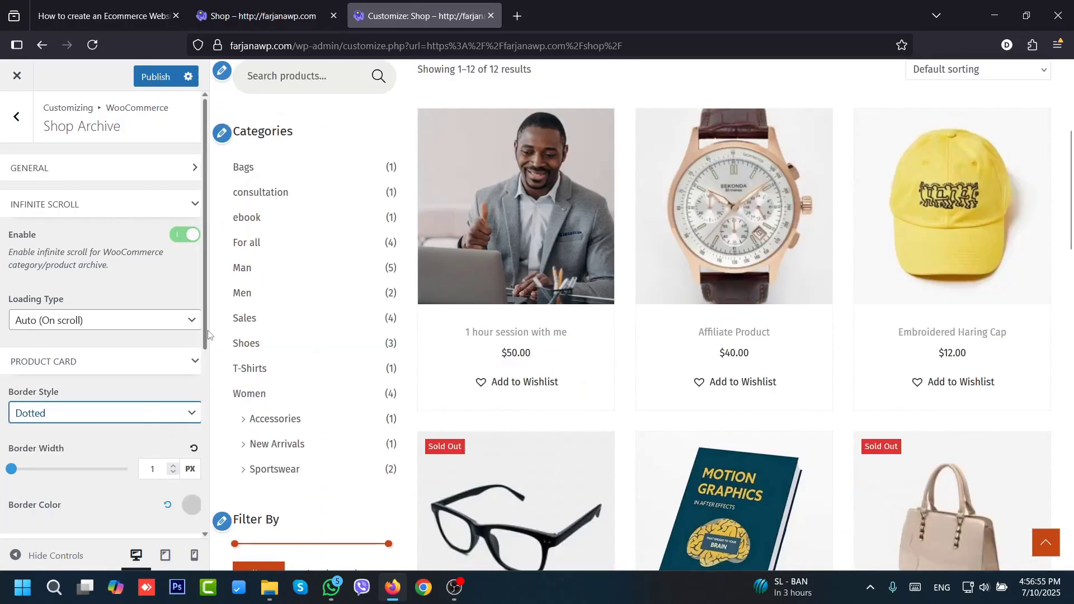
{"action": "scroll", "coordinate": [207, 334], "scroll_direction": "down", "scroll_amount": 3}
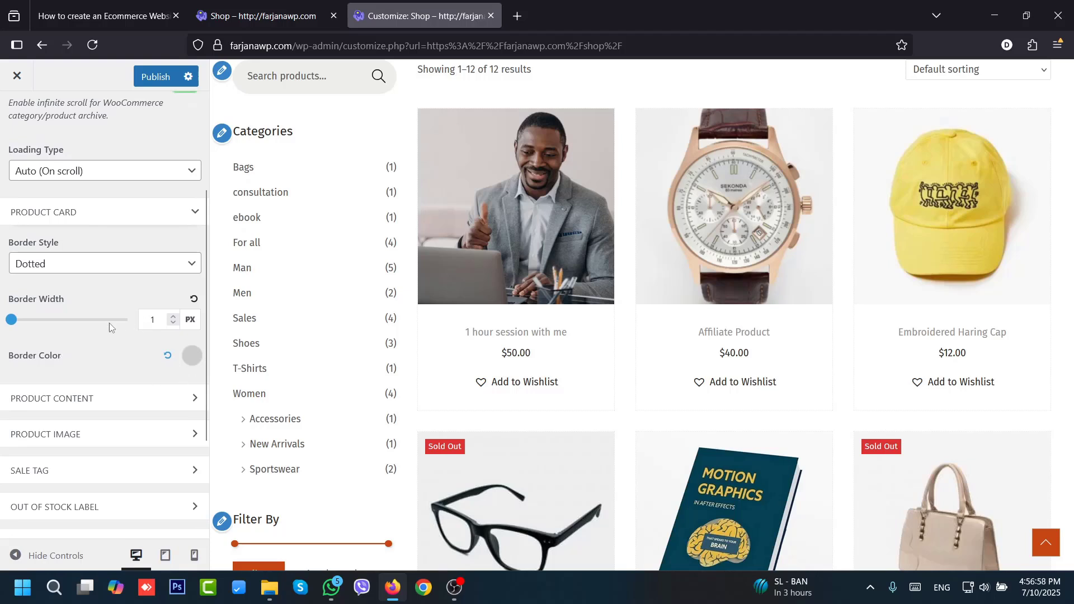
- Try Left alignment for product card content, then set it back to Center
{"action": "left_click", "coordinate": [94, 409]}
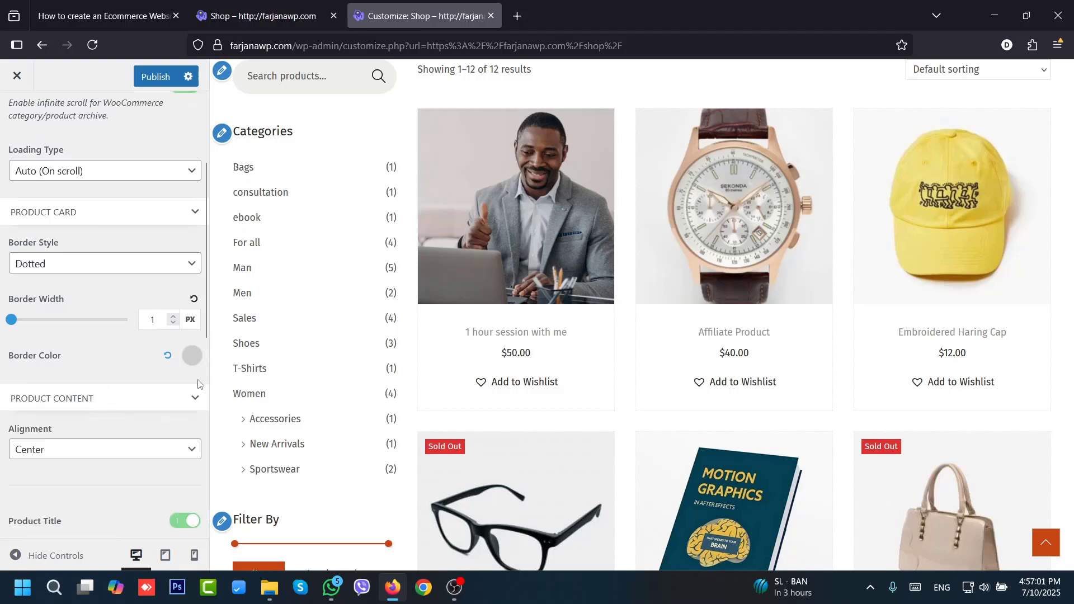
{"action": "scroll", "coordinate": [197, 384], "scroll_direction": "down", "scroll_amount": 5}
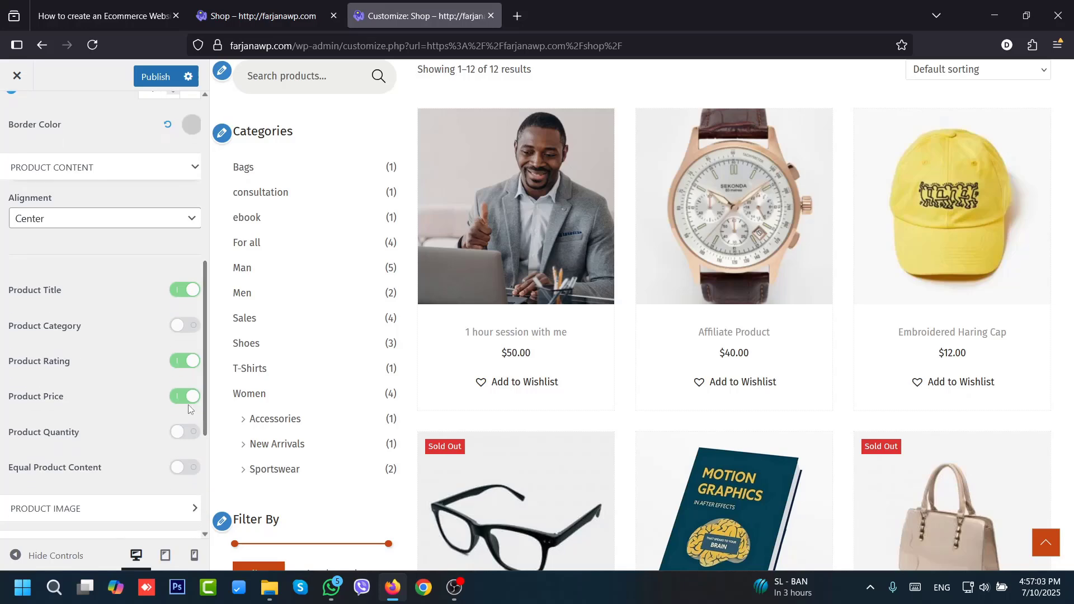
{"action": "left_click", "coordinate": [93, 218]}
{"action": "left_click", "coordinate": [81, 238]}
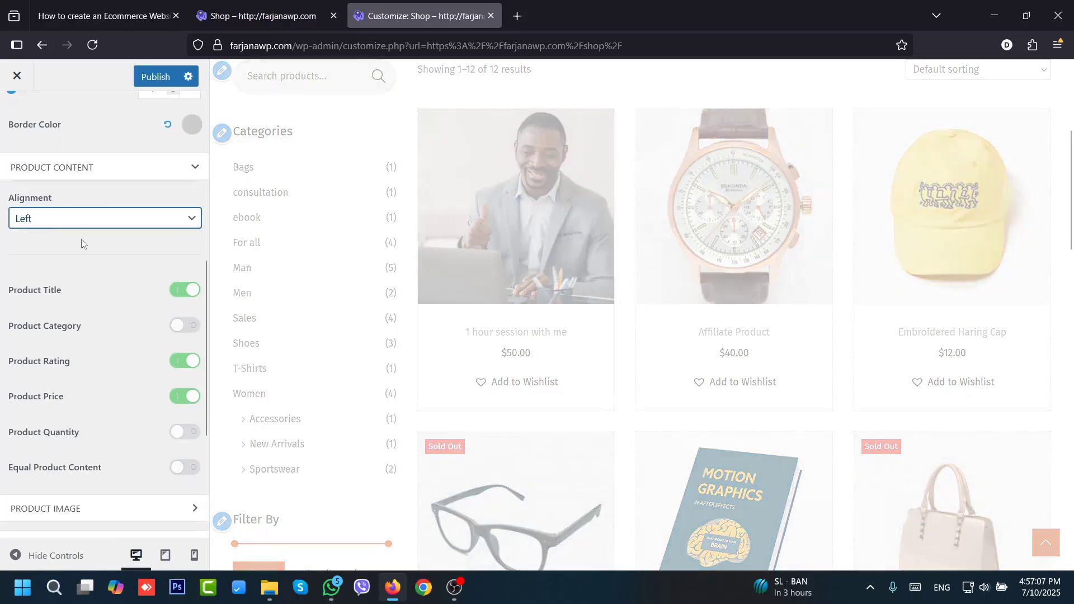
{"action": "left_click", "coordinate": [134, 219]}
{"action": "left_click", "coordinate": [139, 260]}
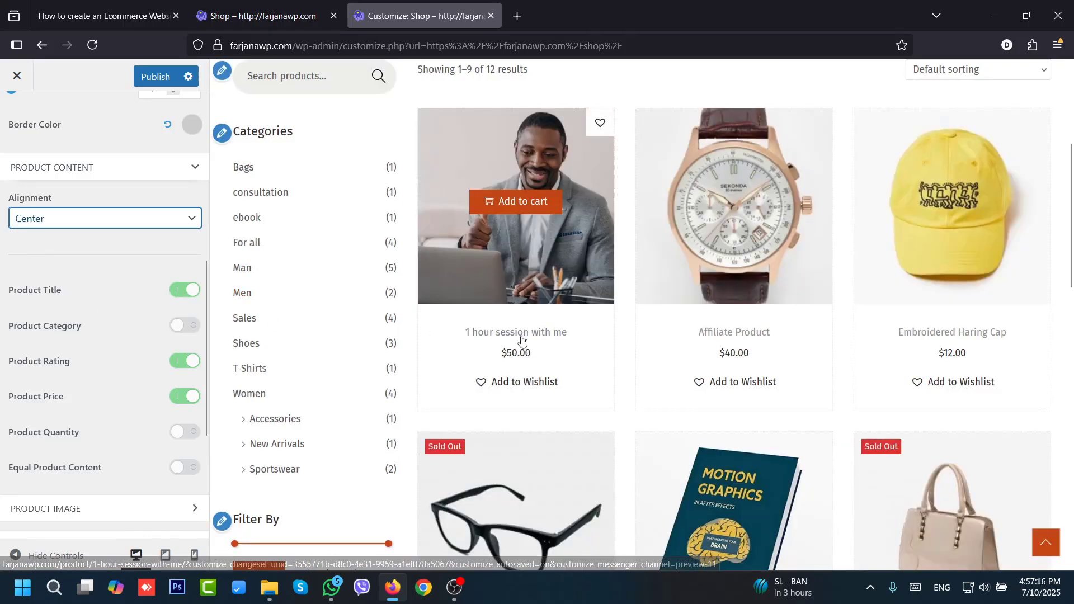
- Turn Product Category on for the cards, then off again so categories stay hidden
{"action": "left_click", "coordinate": [182, 326]}
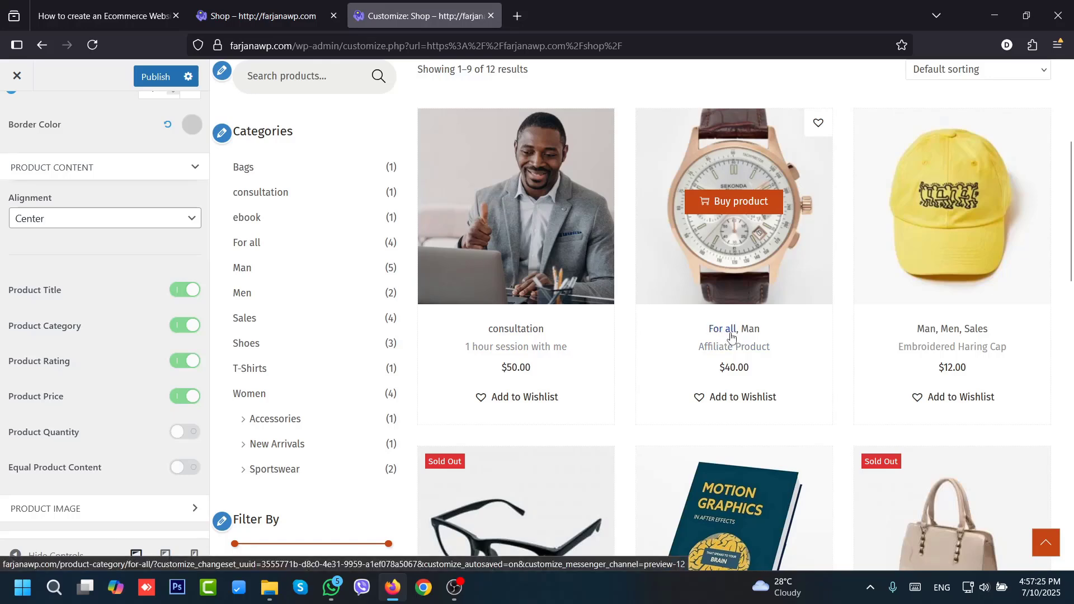
{"action": "left_click", "coordinate": [183, 326]}
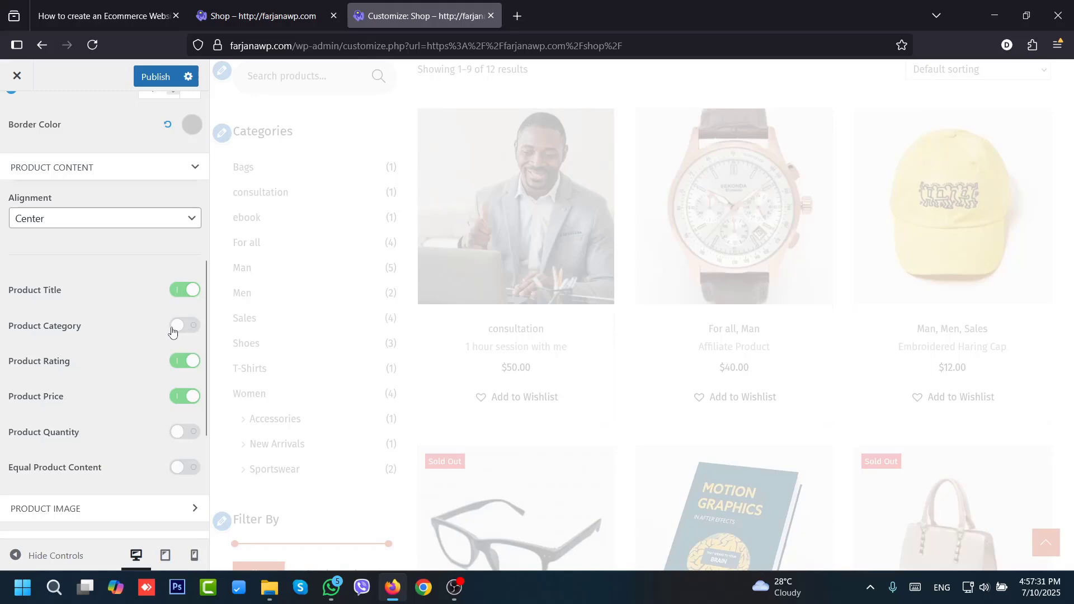
{"action": "scroll", "coordinate": [1064, 270], "scroll_direction": "down", "scroll_amount": 2}
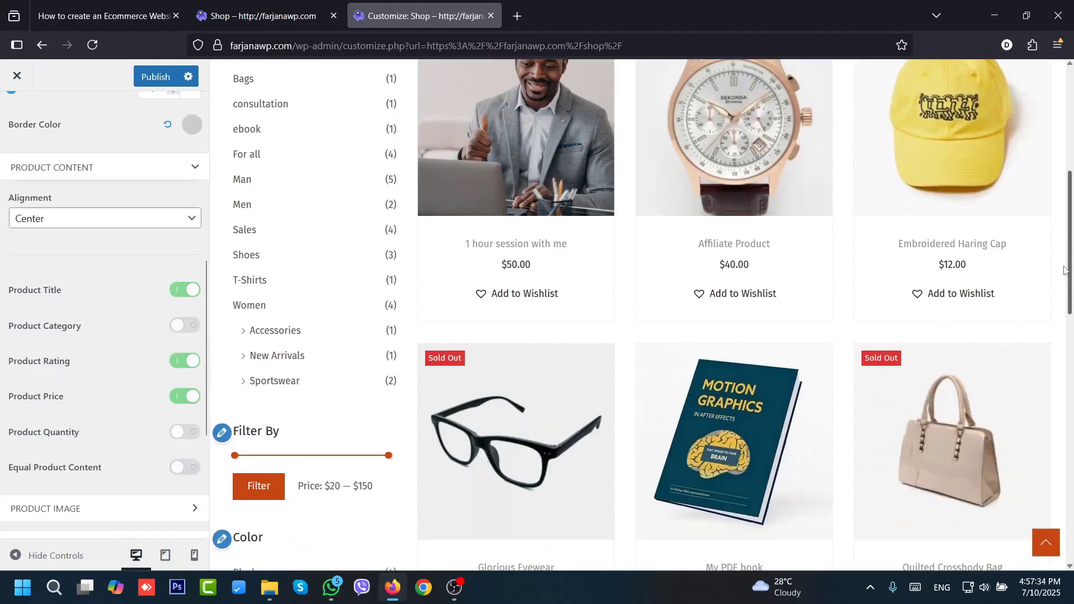
{"action": "left_click_drag", "start_coordinate": [1064, 268], "coordinate": [1063, 367]}
{"action": "right_click", "coordinate": [1057, 364]}
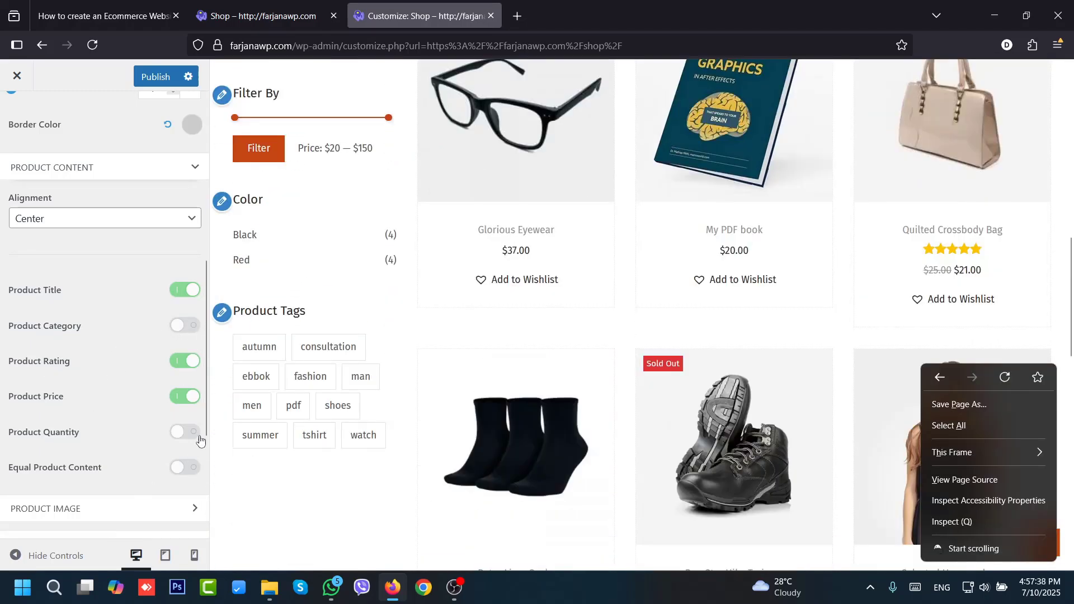
{"action": "scroll", "coordinate": [111, 402], "scroll_direction": "down", "scroll_amount": 3}
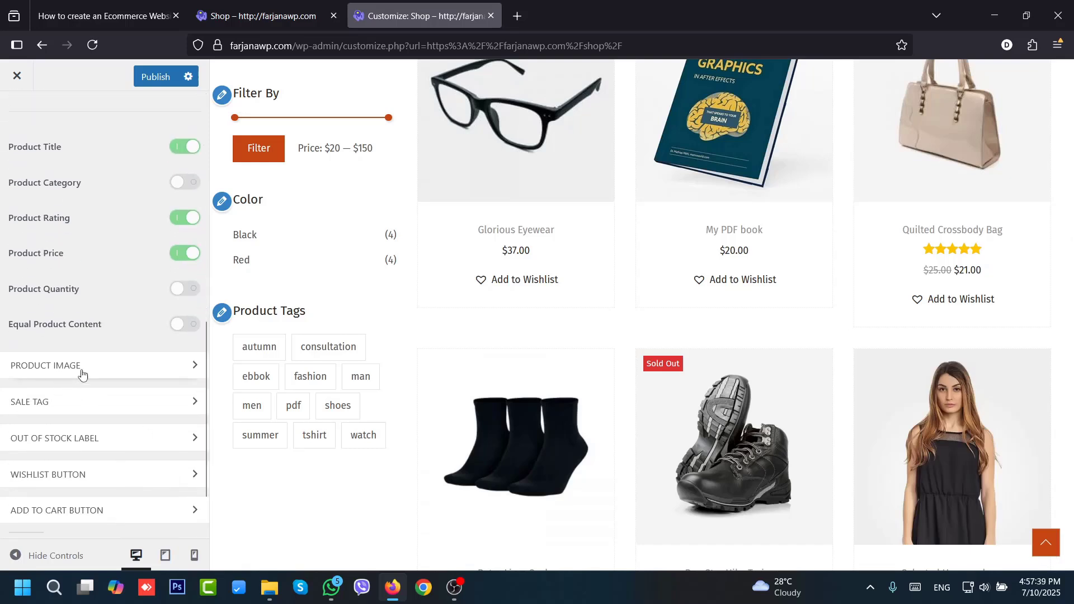
- Preview the Zoom image hover effect, then restore Swap
{"action": "left_click", "coordinate": [82, 374]}
{"action": "scroll", "coordinate": [164, 380], "scroll_direction": "down", "scroll_amount": 3}
{"action": "scroll", "coordinate": [78, 356], "scroll_direction": "up", "scroll_amount": 1}
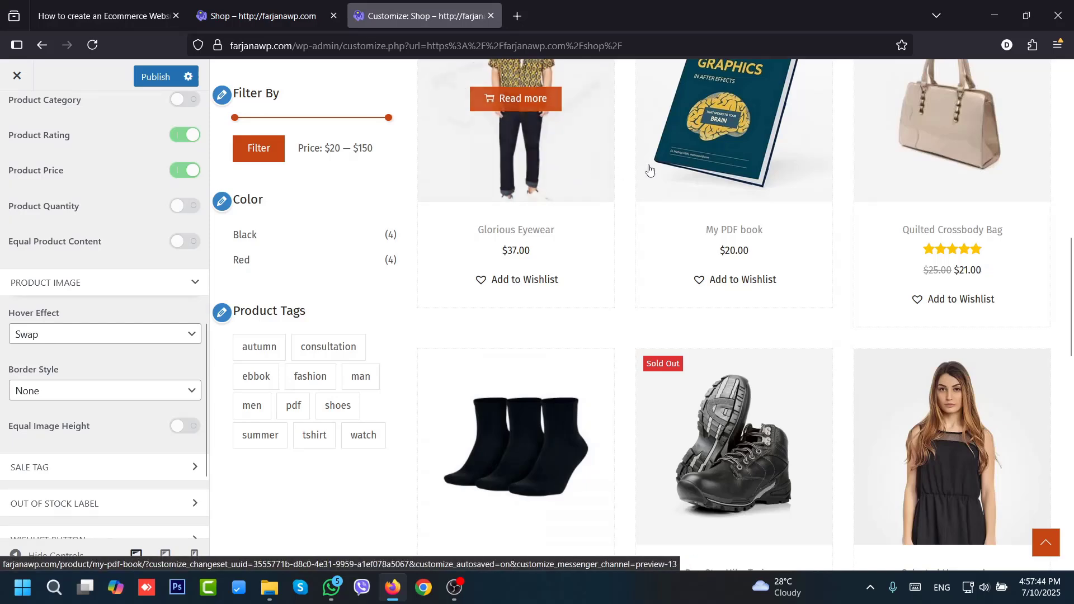
{"action": "left_click_drag", "start_coordinate": [1073, 290], "coordinate": [1073, 228]}
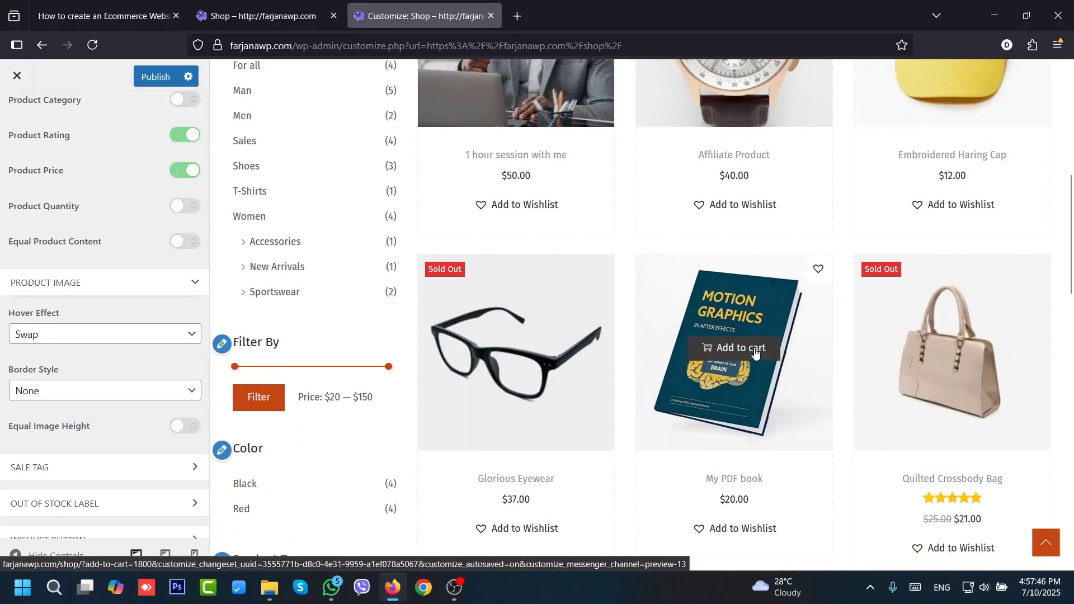
{"action": "mouse_move", "coordinate": [518, 369]}
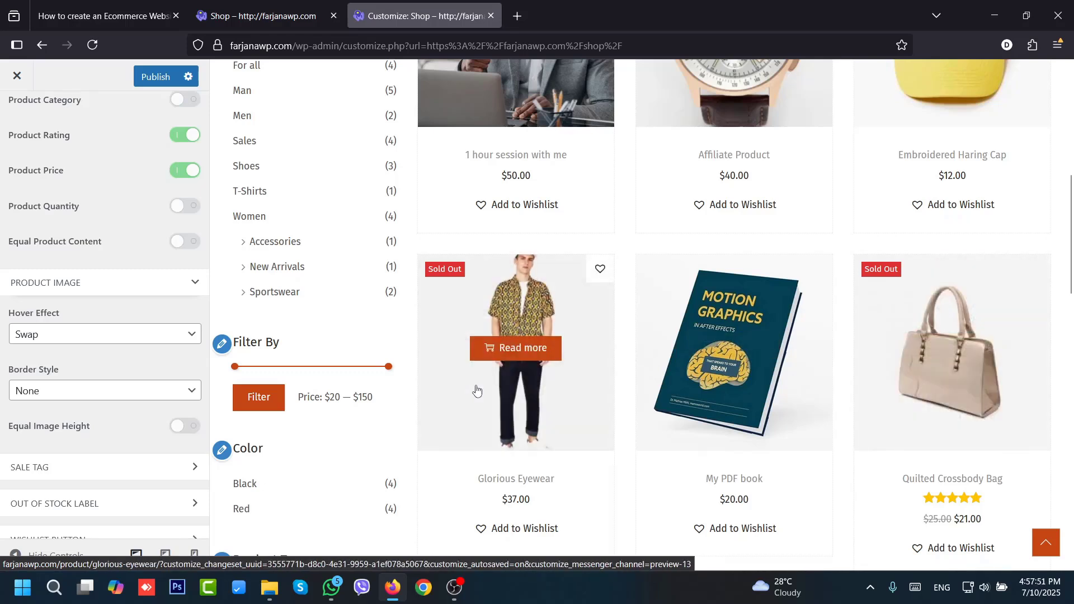
{"action": "left_click", "coordinate": [104, 336]}
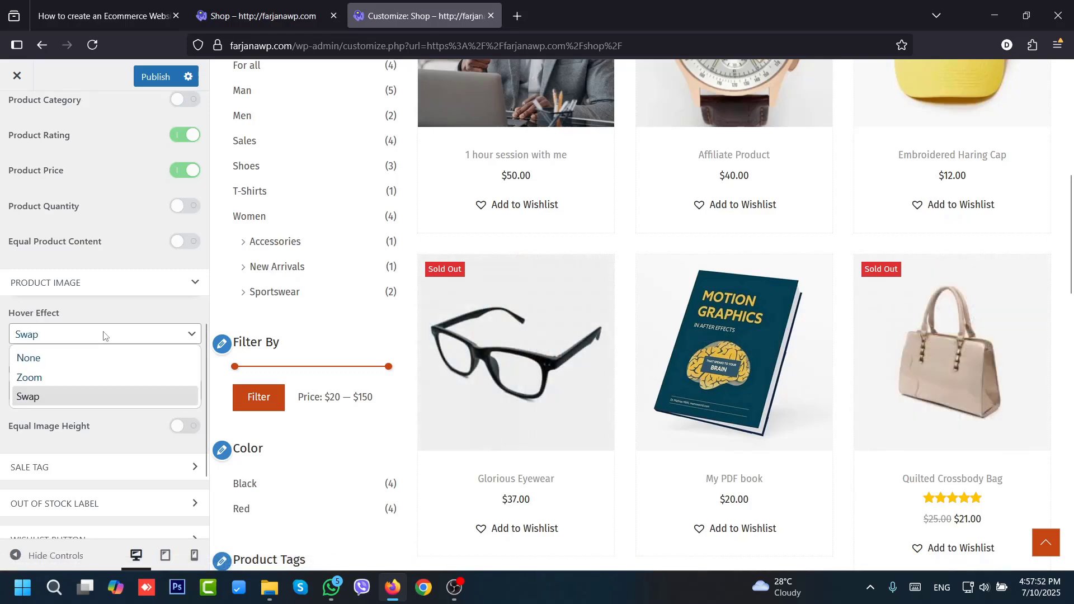
{"action": "left_click", "coordinate": [67, 385]}
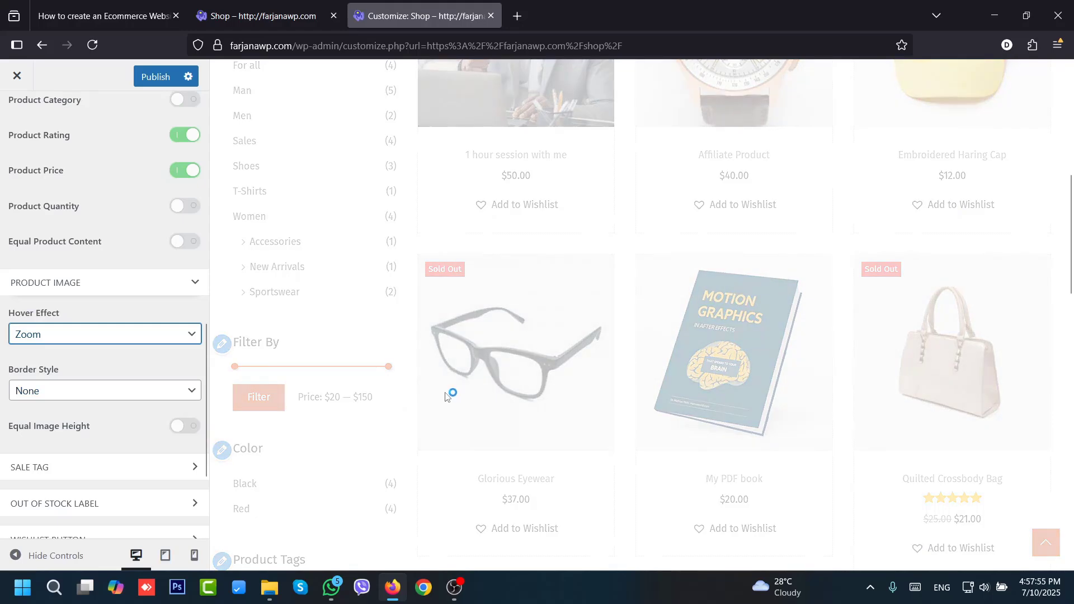
{"action": "mouse_move", "coordinate": [434, 390]}
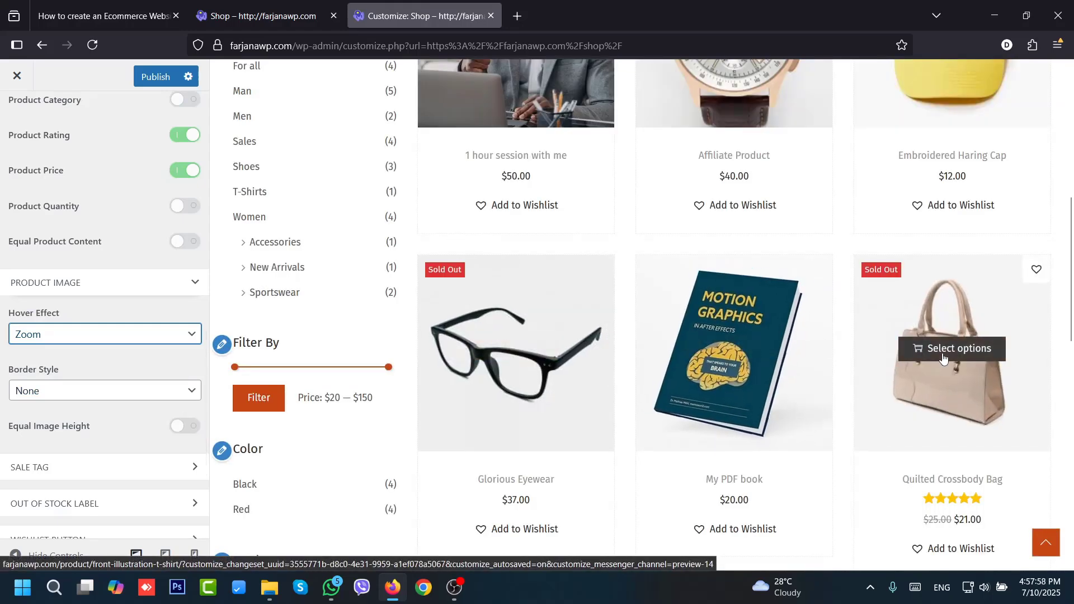
{"action": "mouse_move", "coordinate": [701, 347]}
{"action": "left_click", "coordinate": [103, 334]}
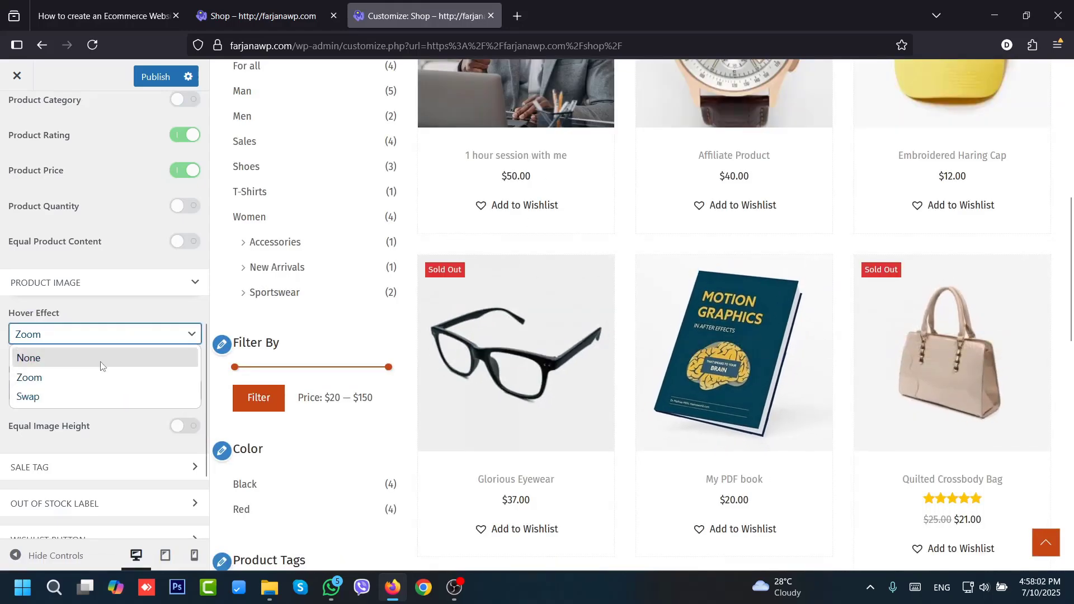
{"action": "left_click", "coordinate": [84, 398]}
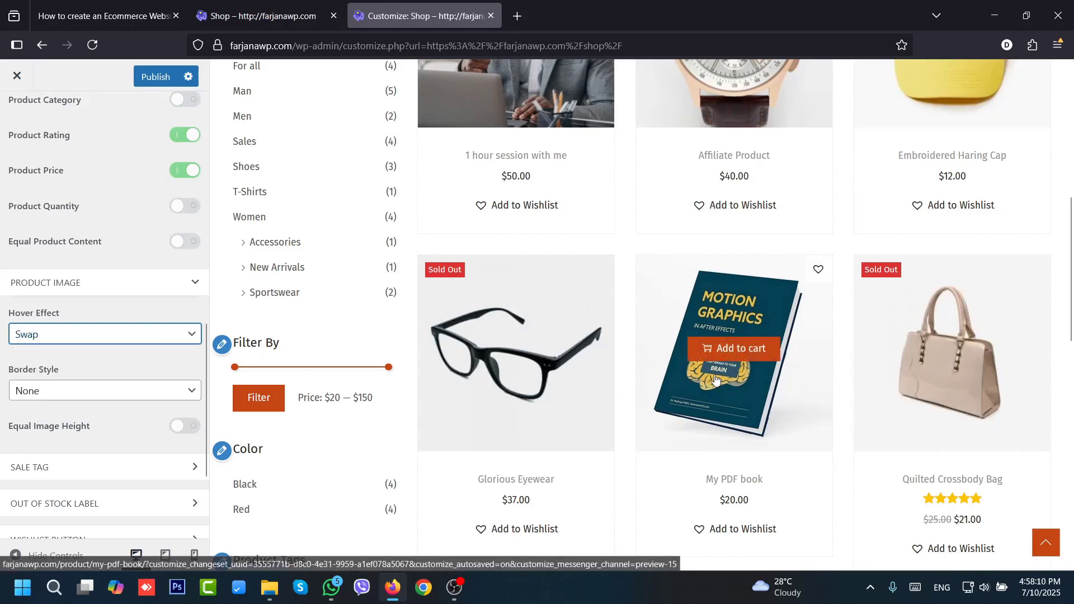
- Enable Equal Image Height at 300 px for all product images
{"action": "left_click", "coordinate": [185, 426]}
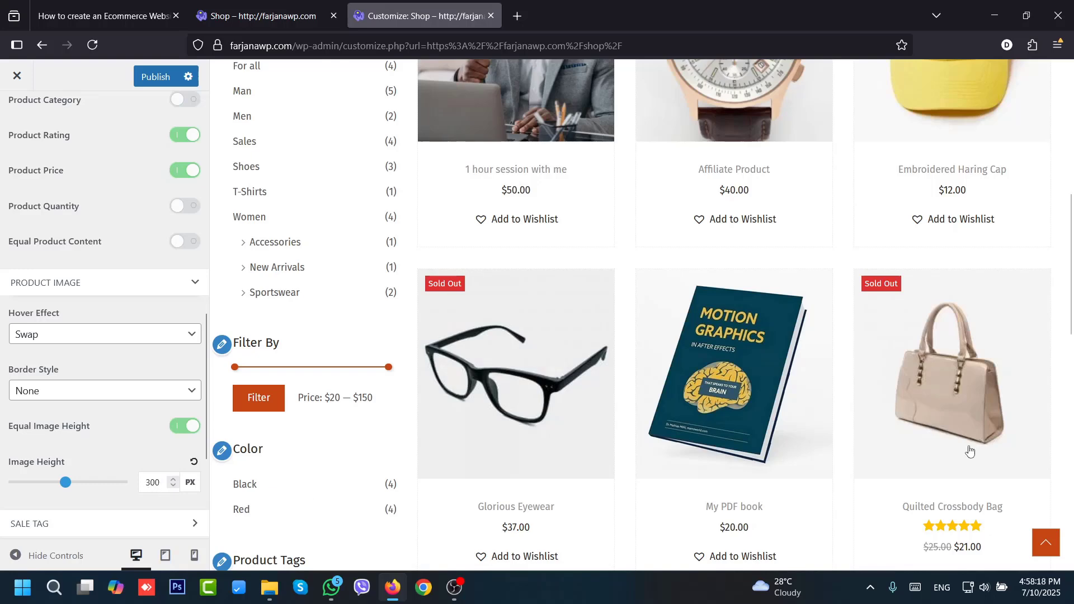
{"action": "scroll", "coordinate": [973, 442], "scroll_direction": "down", "scroll_amount": 1}
{"action": "scroll", "coordinate": [206, 403], "scroll_direction": "down", "scroll_amount": 4}
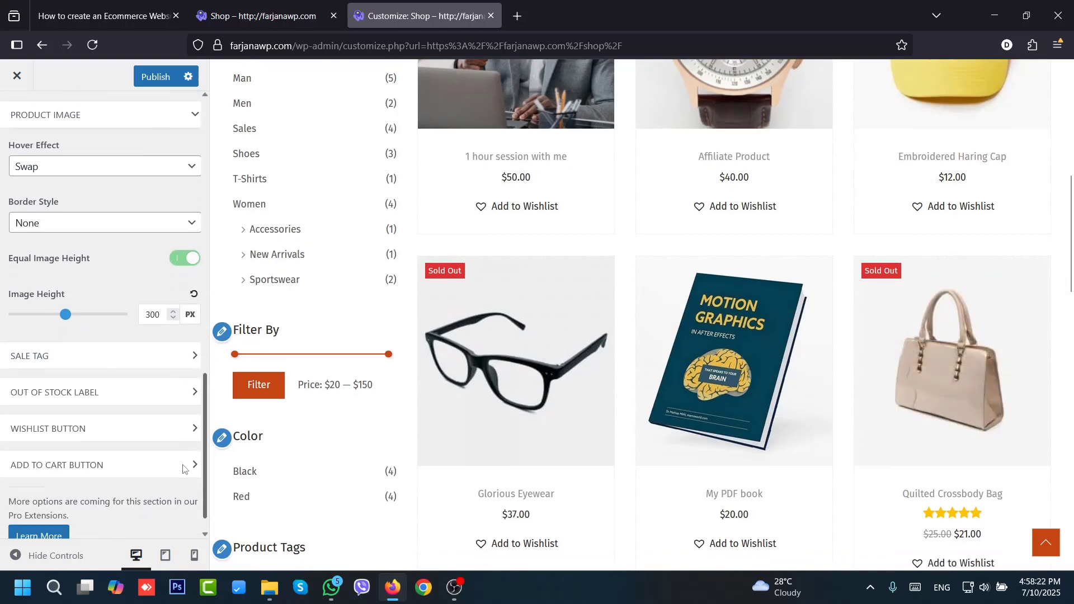
- Expand the Sale Tag settings and look over its sale text field
{"action": "left_click", "coordinate": [69, 331]}
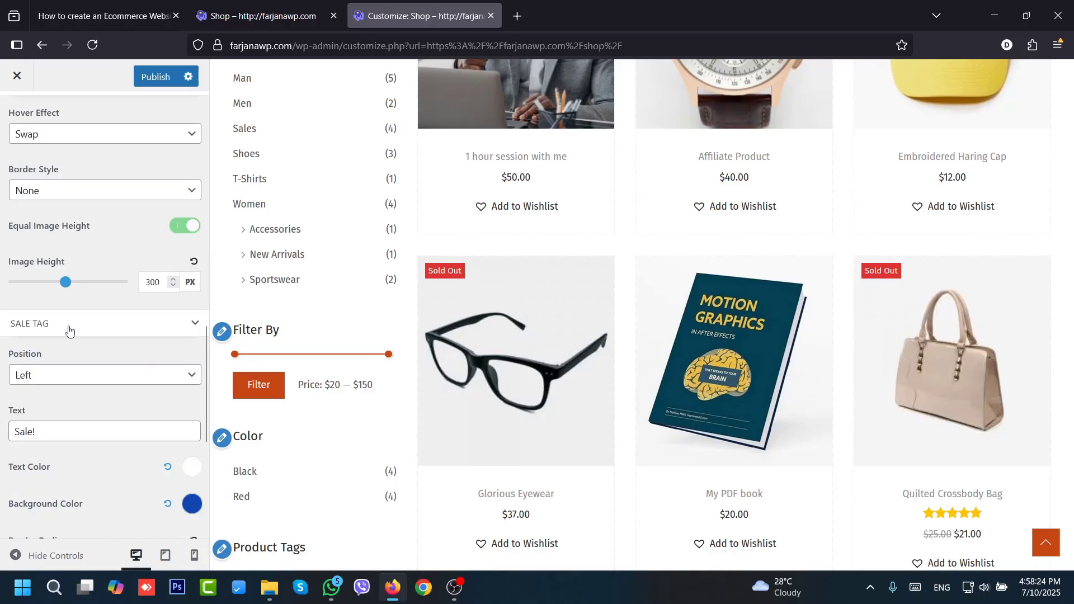
{"action": "scroll", "coordinate": [606, 380], "scroll_direction": "down", "scroll_amount": 10}
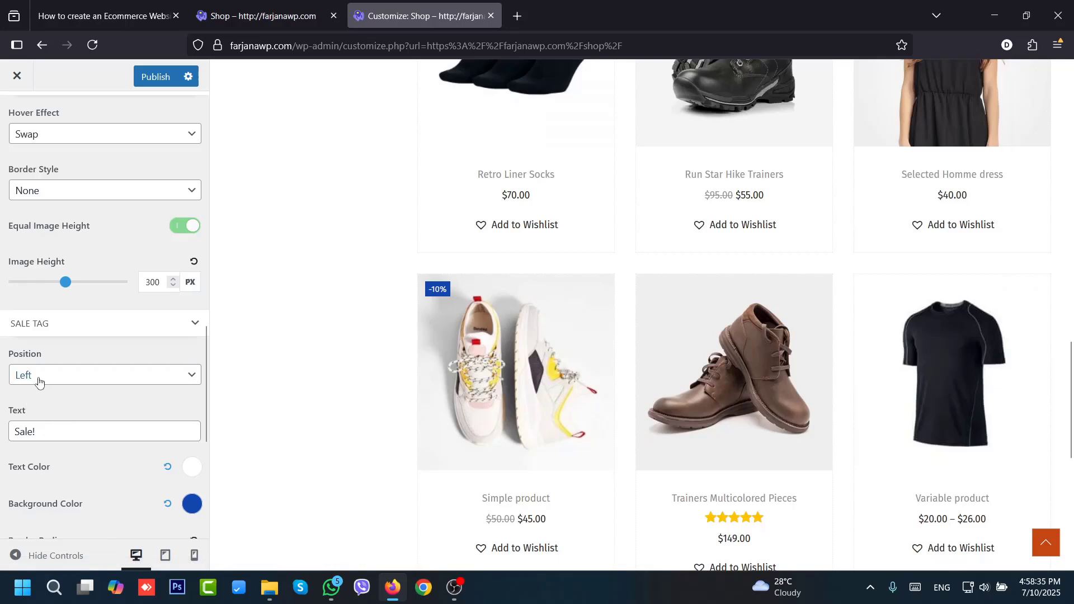
{"action": "left_click_drag", "start_coordinate": [31, 435], "coordinate": [38, 432]}
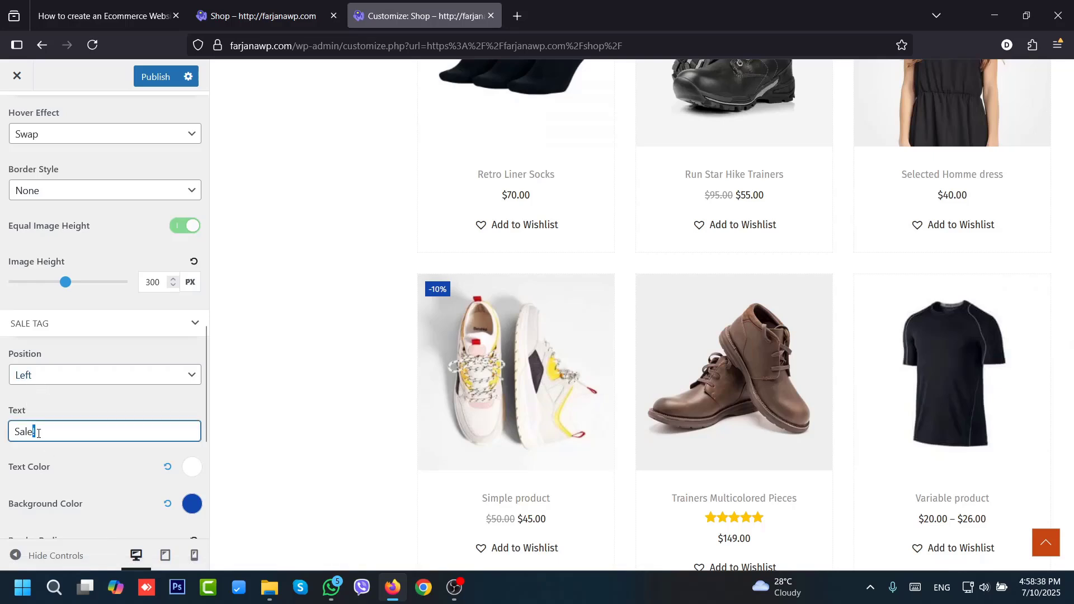
{"action": "left_click", "coordinate": [207, 430]}
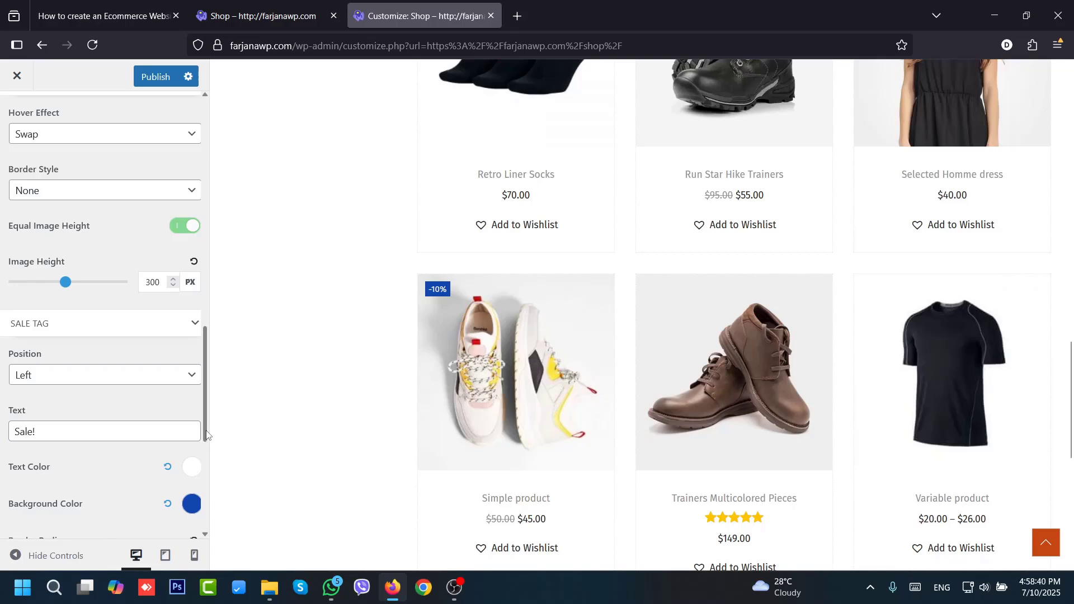
{"action": "left_click_drag", "start_coordinate": [207, 433], "coordinate": [198, 486]}
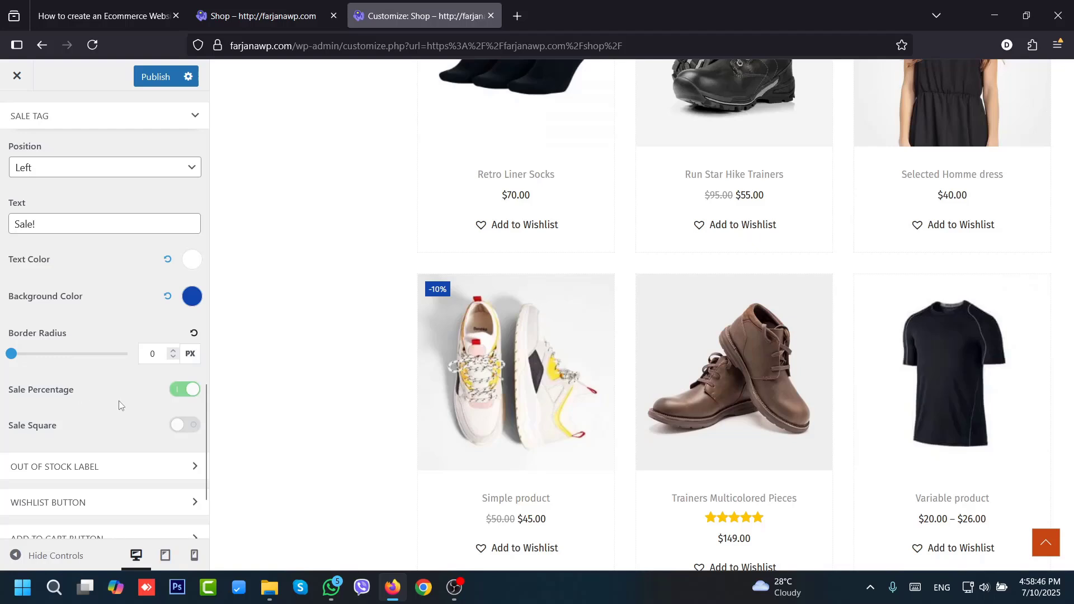
{"action": "scroll", "coordinate": [207, 442], "scroll_direction": "down", "scroll_amount": 2}
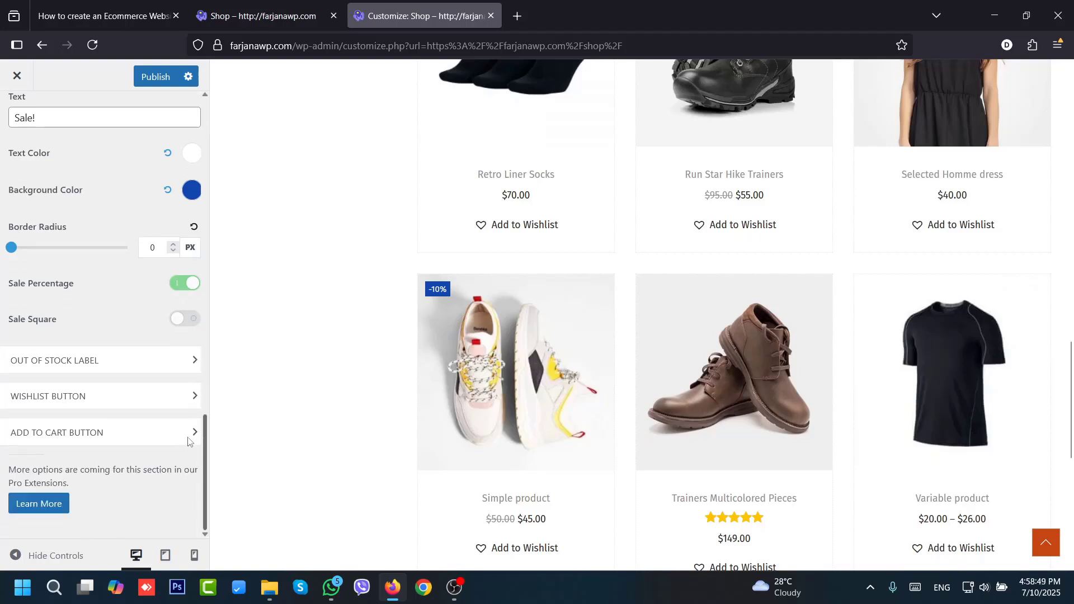
- Expand Out of Stock Label and select its 'Sold Out' text field
{"action": "left_click", "coordinate": [179, 363]}
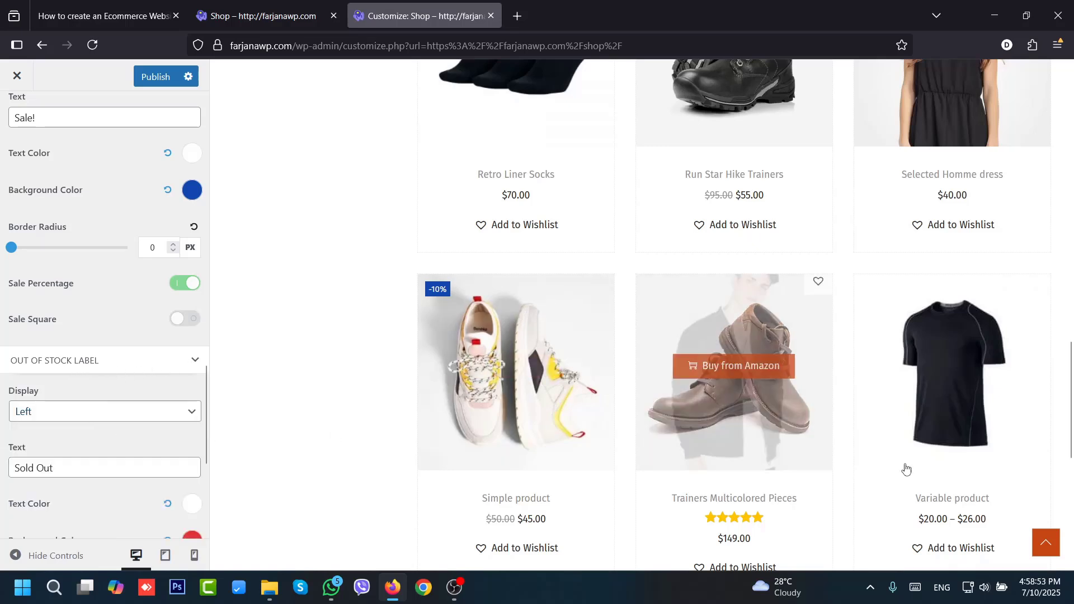
{"action": "scroll", "coordinate": [1061, 343], "scroll_direction": "up", "scroll_amount": 6}
{"action": "scroll", "coordinate": [1061, 344], "scroll_direction": "up", "scroll_amount": 1}
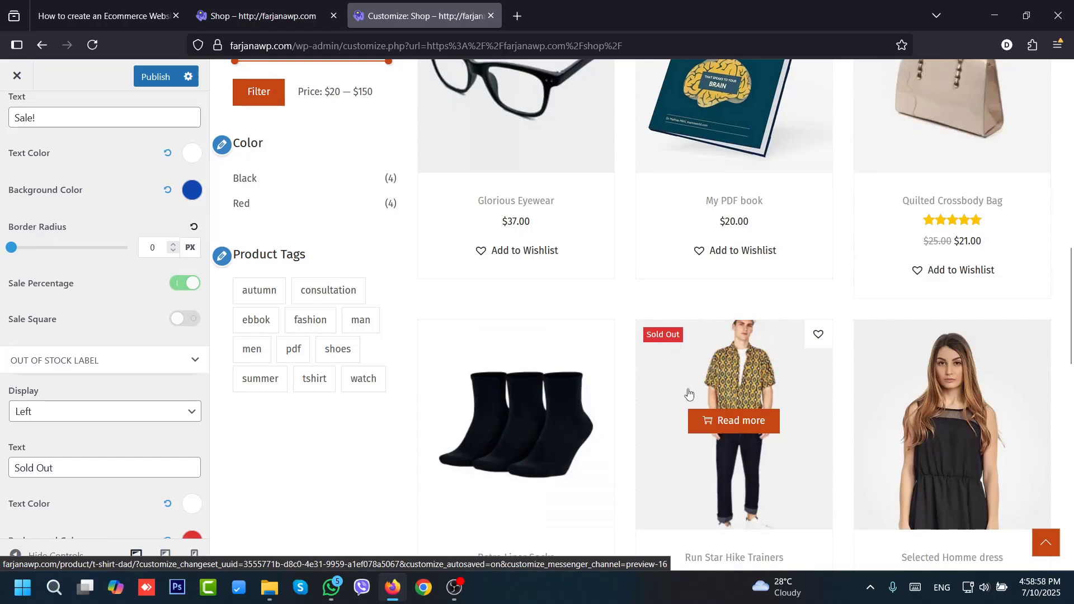
{"action": "left_click", "coordinate": [40, 467]}
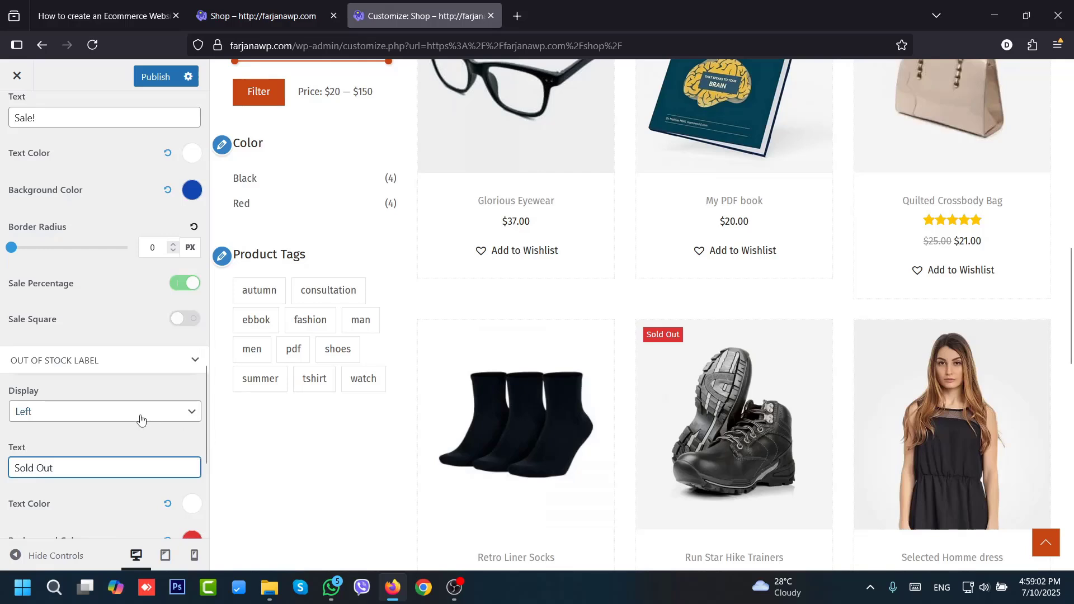
{"action": "left_click_drag", "start_coordinate": [207, 411], "coordinate": [207, 457]}
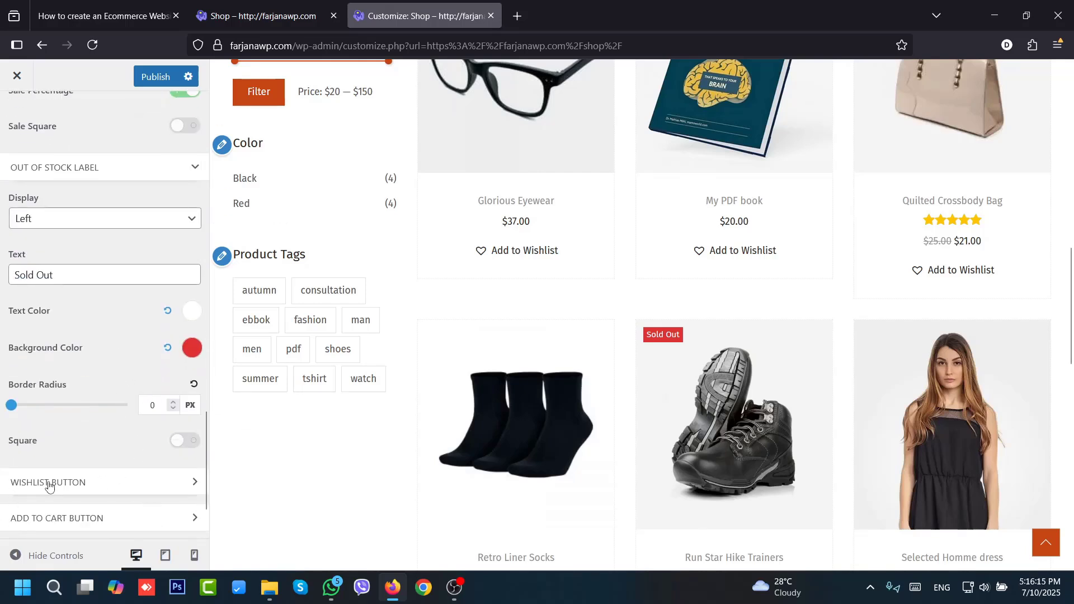
- Set the Wishlist Button position to the second thumbnail after trying the third
{"action": "left_click", "coordinate": [194, 484]}
{"action": "scroll", "coordinate": [192, 486], "scroll_direction": "down", "scroll_amount": 5}
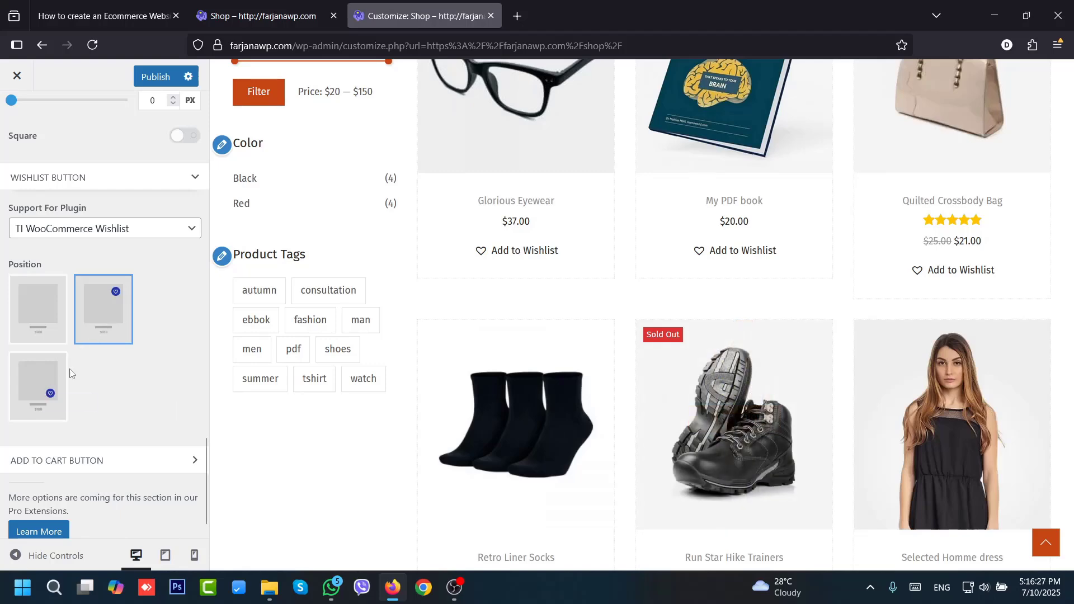
{"action": "left_click", "coordinate": [45, 394]}
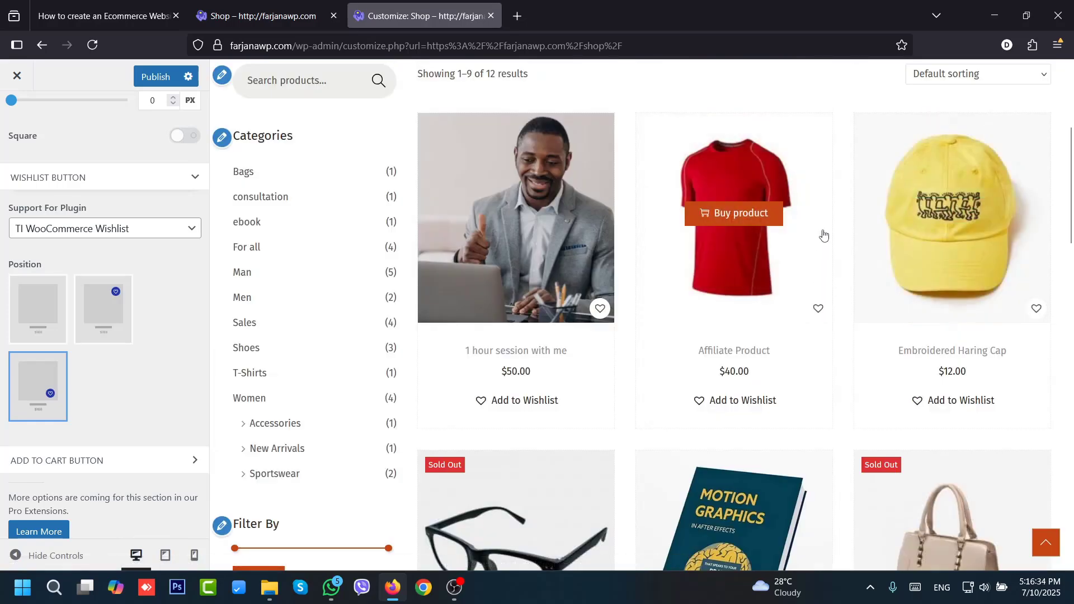
{"action": "left_click", "coordinate": [104, 310]}
- Expand Add to Cart Button and review its Position and Cart Icon options
{"action": "scroll", "coordinate": [196, 502], "scroll_direction": "down", "scroll_amount": 1}
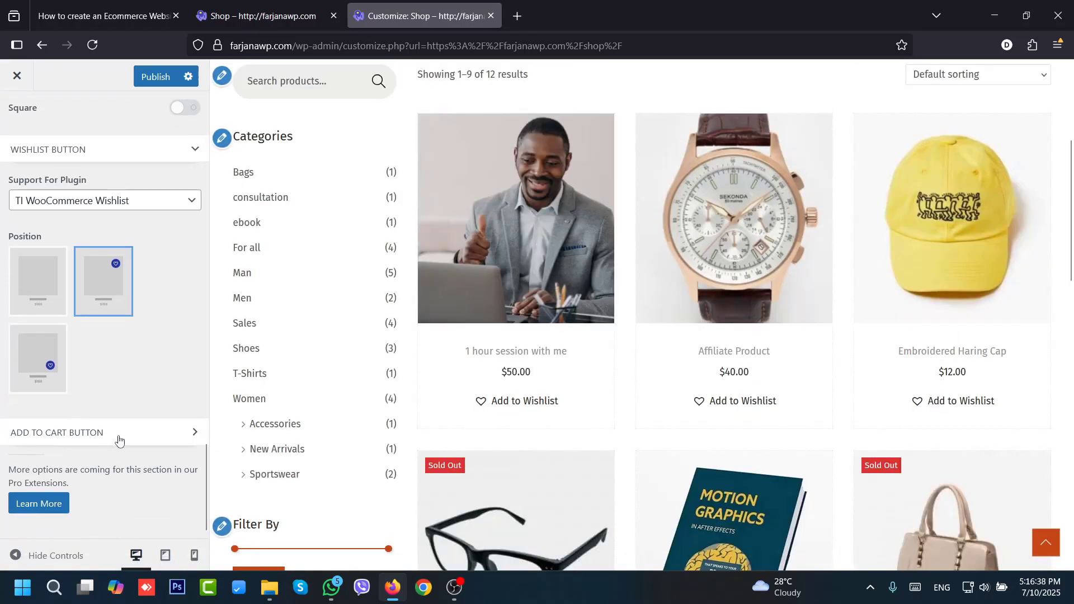
{"action": "left_click", "coordinate": [119, 441]}
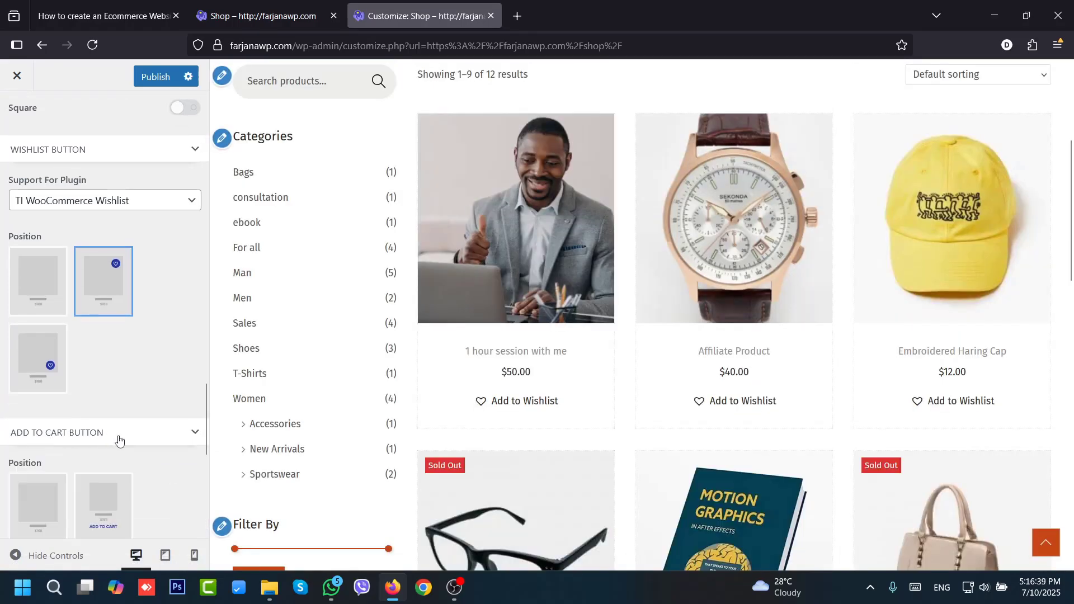
{"action": "scroll", "coordinate": [192, 429], "scroll_direction": "down", "scroll_amount": 3}
{"action": "mouse_move", "coordinate": [545, 250]}
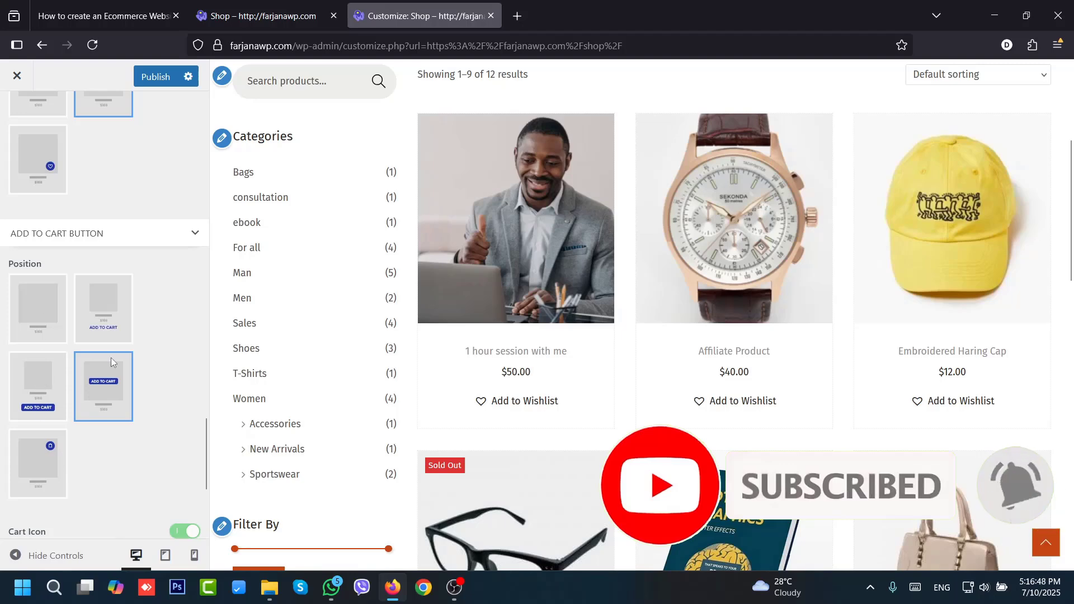
{"action": "mouse_move", "coordinate": [483, 288]}
{"action": "scroll", "coordinate": [51, 326], "scroll_direction": "down", "scroll_amount": 4}
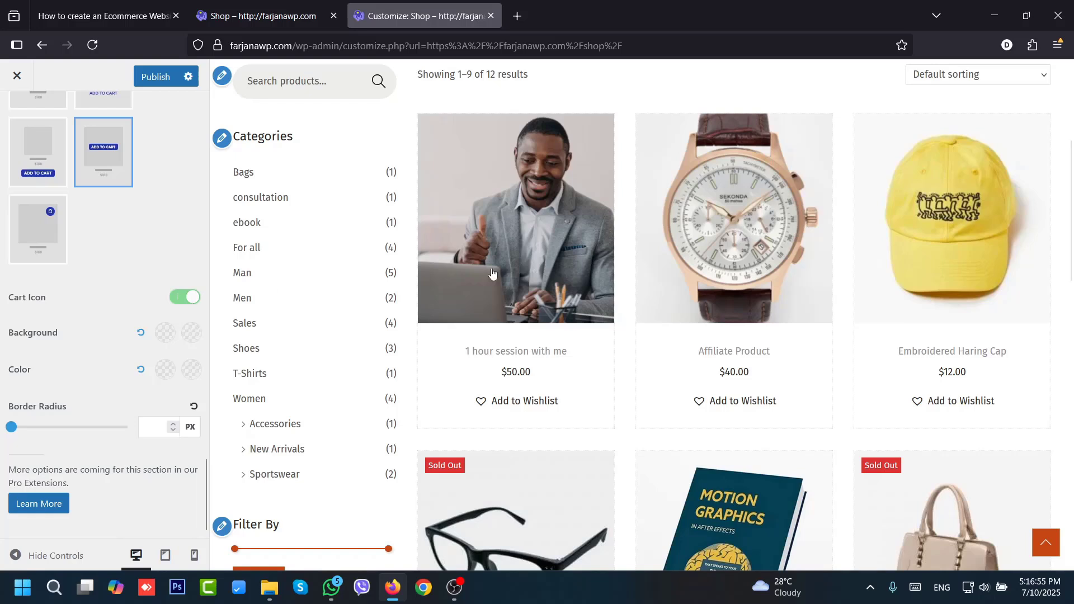
{"action": "mouse_move", "coordinate": [507, 254]}
{"action": "scroll", "coordinate": [101, 280], "scroll_direction": "up", "scroll_amount": 10}
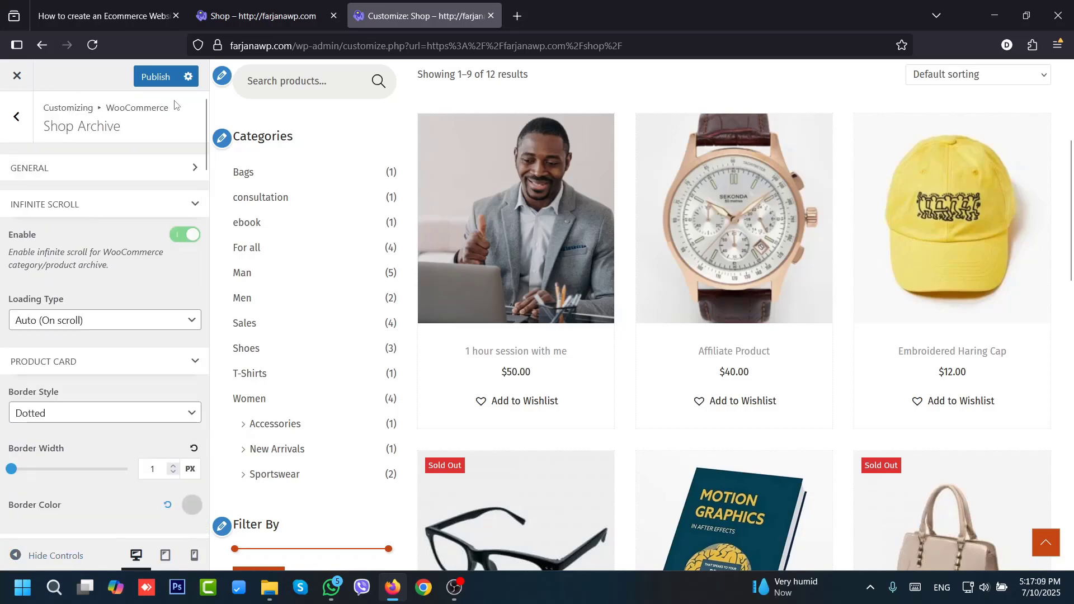
- Publish, collapse Product Image and Sale Tag, and back out to the top-level Customizer panel
{"action": "left_click", "coordinate": [152, 78]}
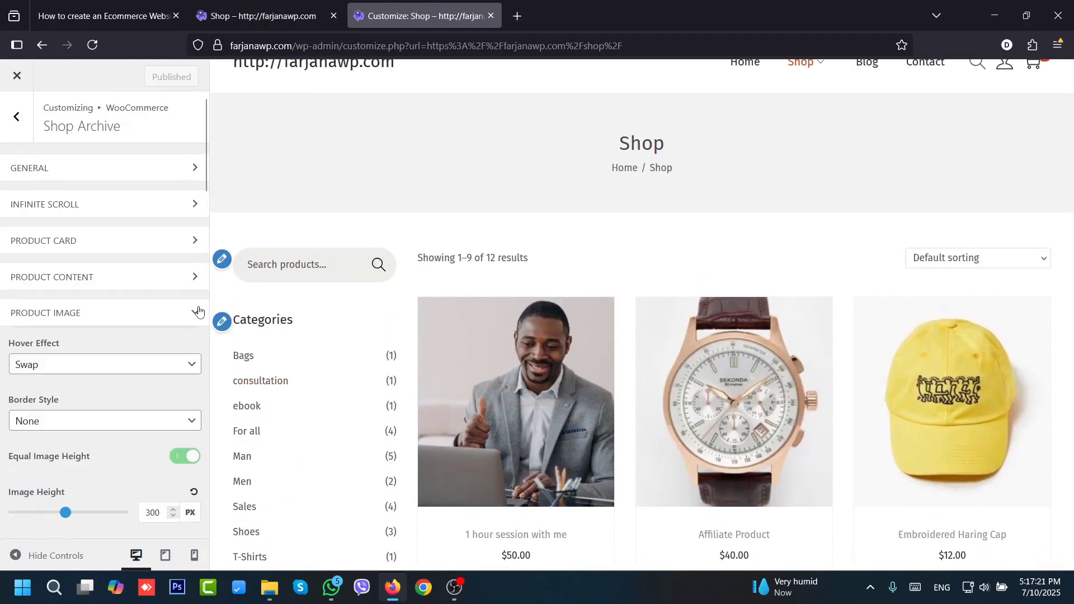
{"action": "left_click", "coordinate": [197, 312]}
{"action": "left_click", "coordinate": [196, 350]}
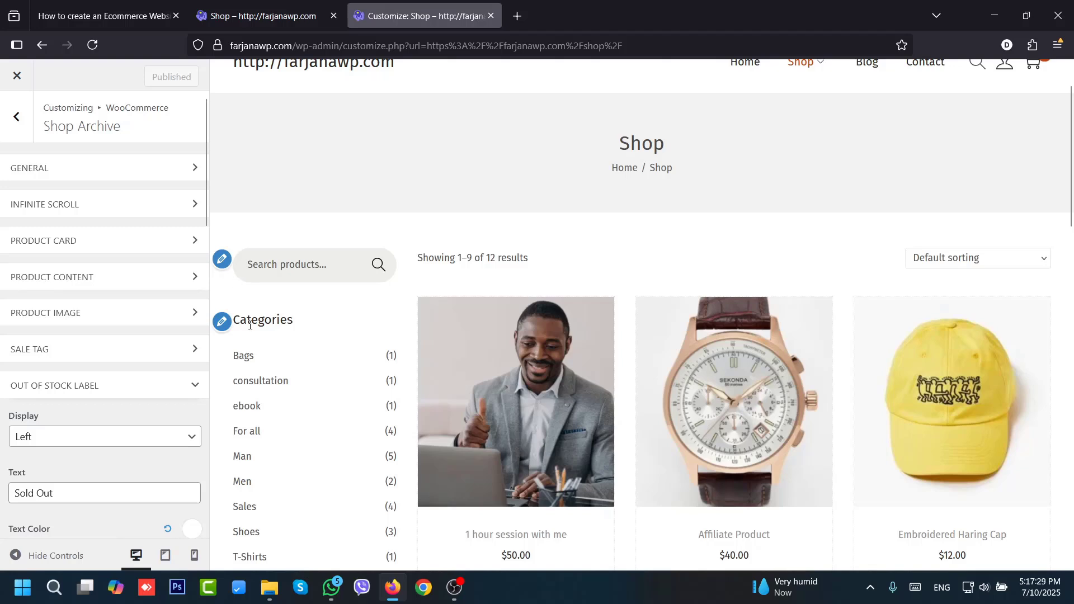
{"action": "left_click", "coordinate": [20, 116]}
{"action": "left_click", "coordinate": [20, 117]}
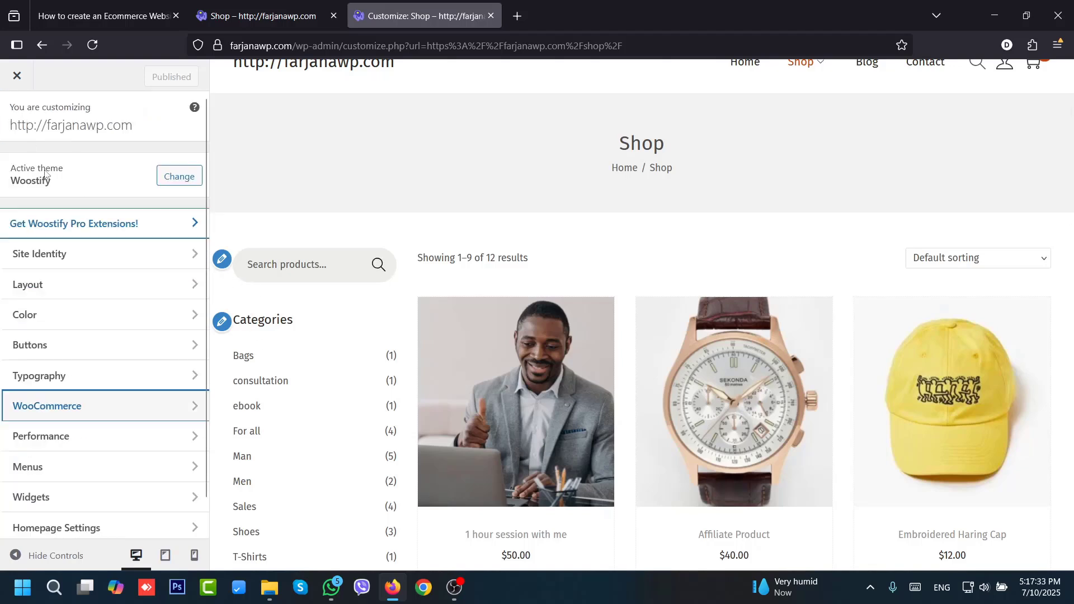
- In Layout > Sidebar, try No sidebar for Shop/Product Archive, then restore Left sidebar
{"action": "left_click", "coordinate": [72, 289]}
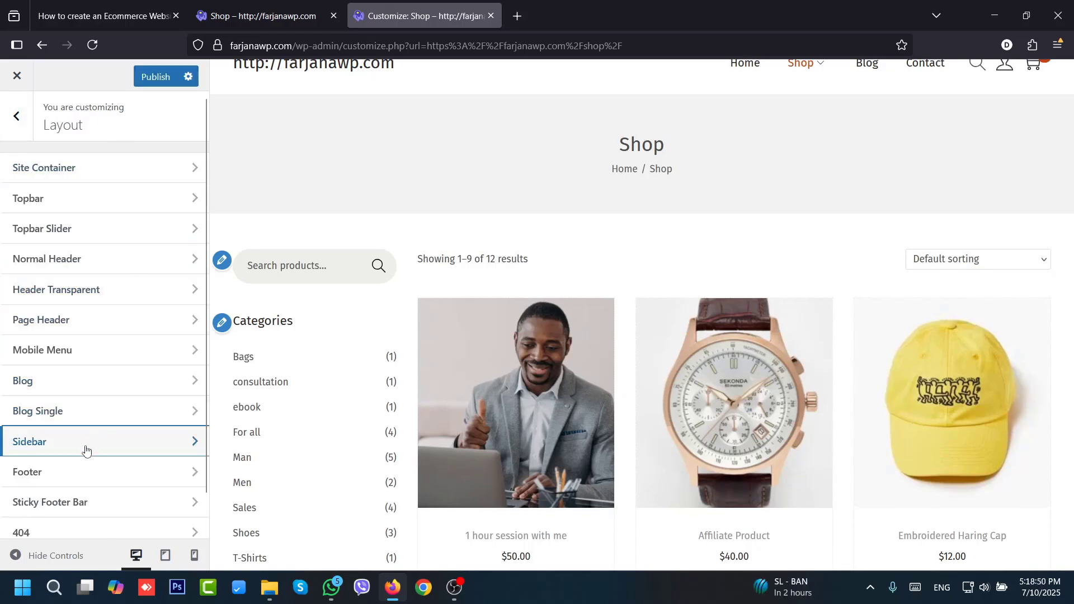
{"action": "left_click", "coordinate": [101, 451]}
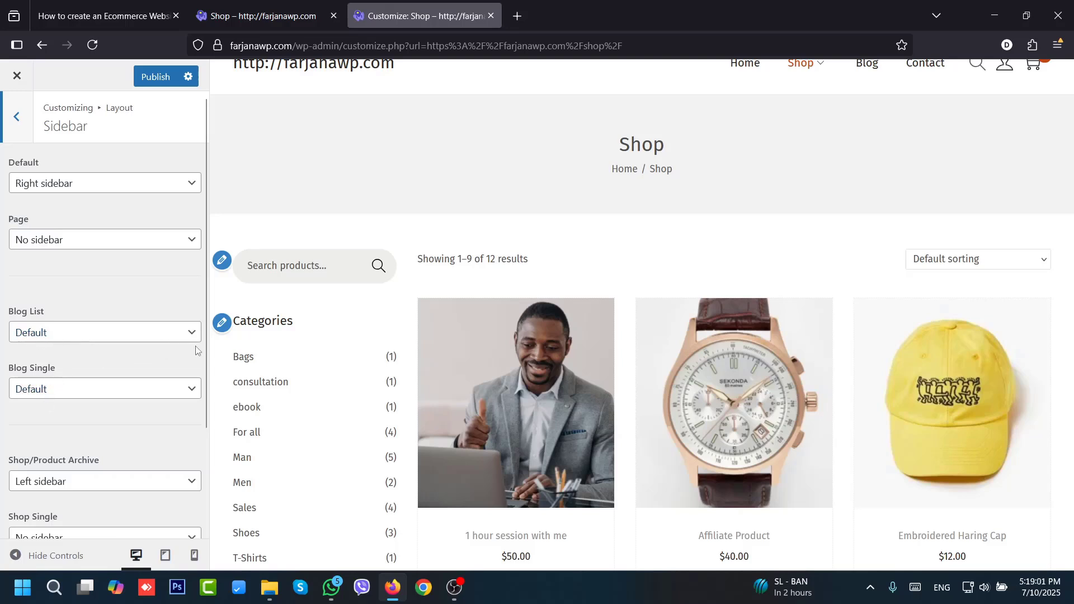
{"action": "scroll", "coordinate": [196, 350], "scroll_direction": "down", "scroll_amount": 3}
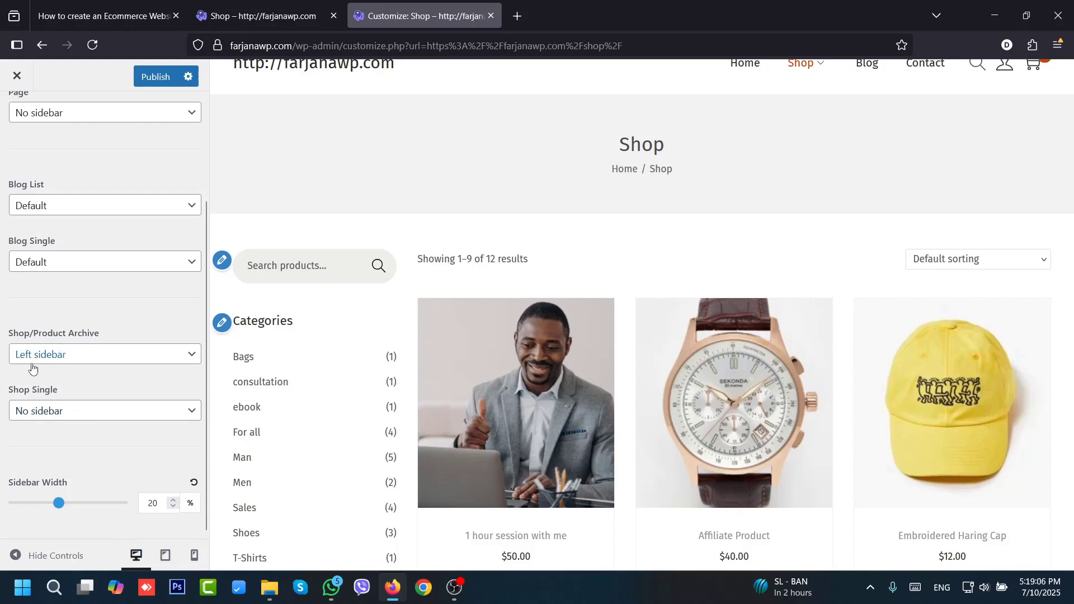
{"action": "left_click", "coordinate": [88, 356]}
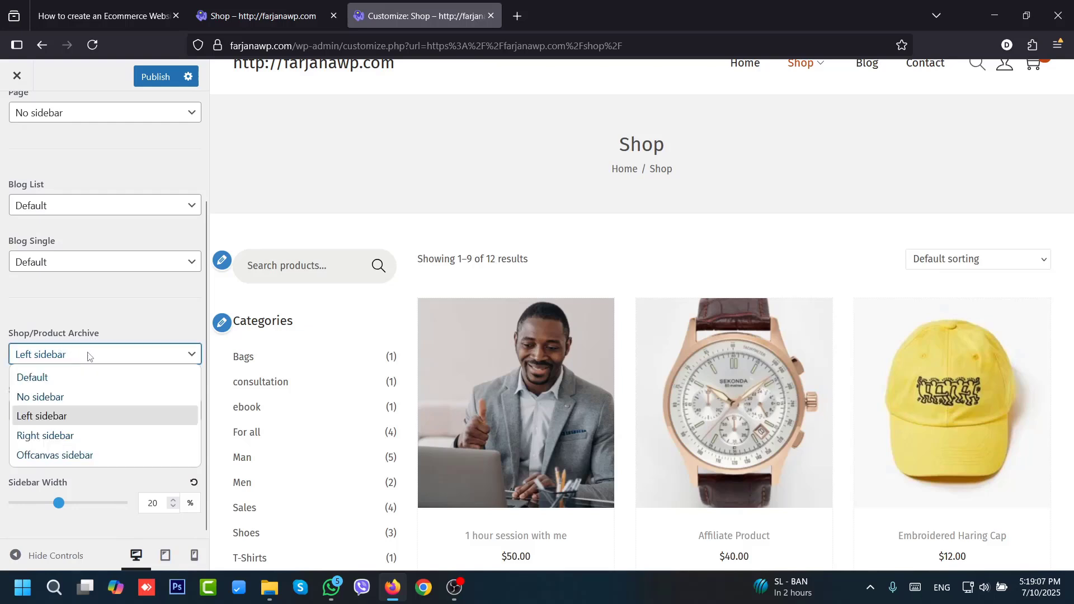
{"action": "left_click", "coordinate": [49, 397]}
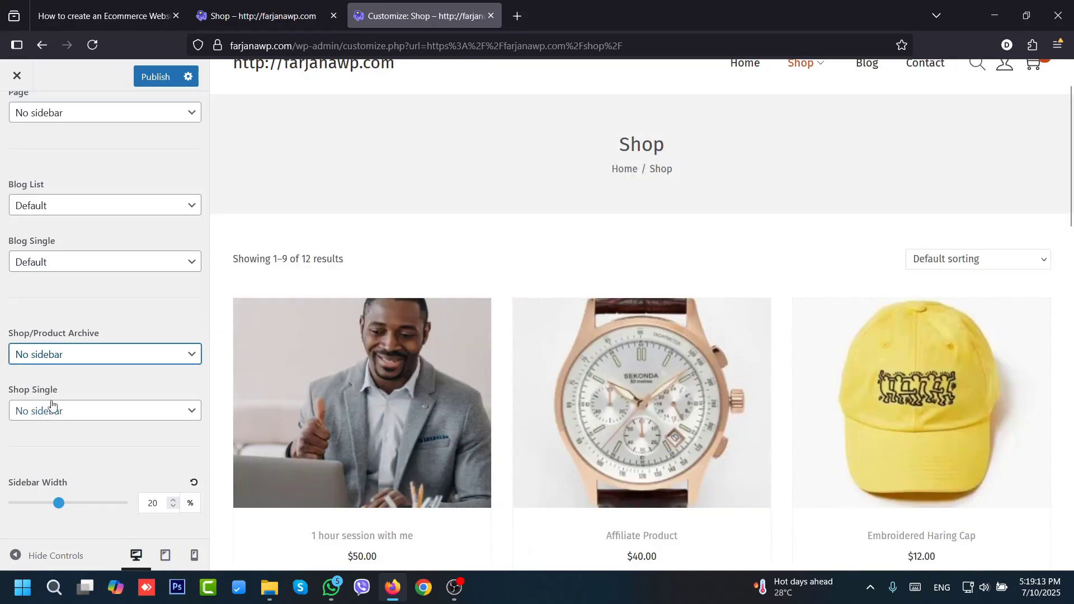
{"action": "left_click", "coordinate": [78, 354]}
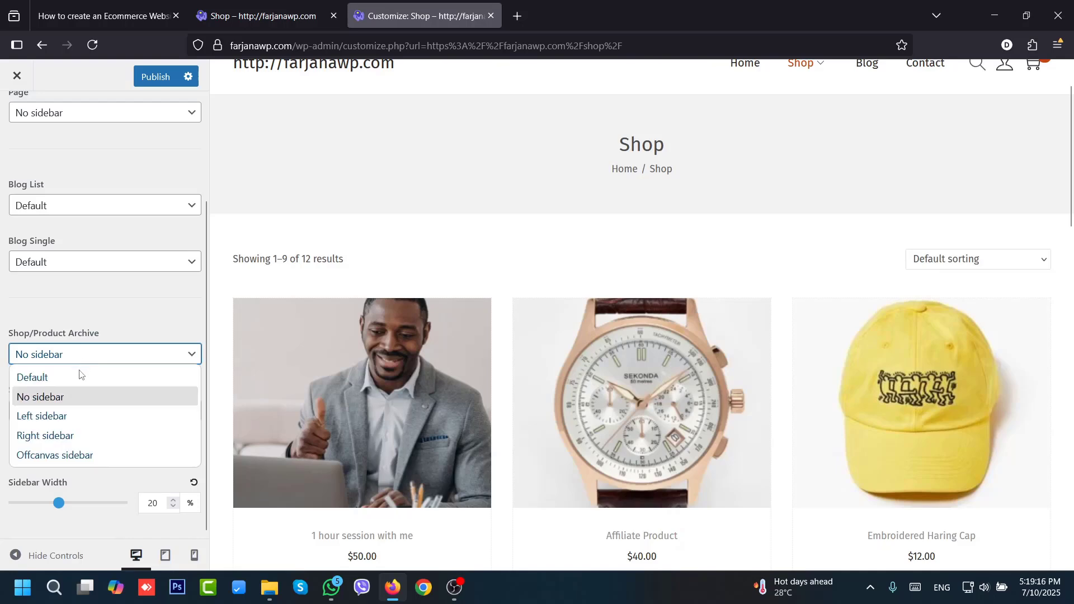
{"action": "left_click", "coordinate": [79, 416]}
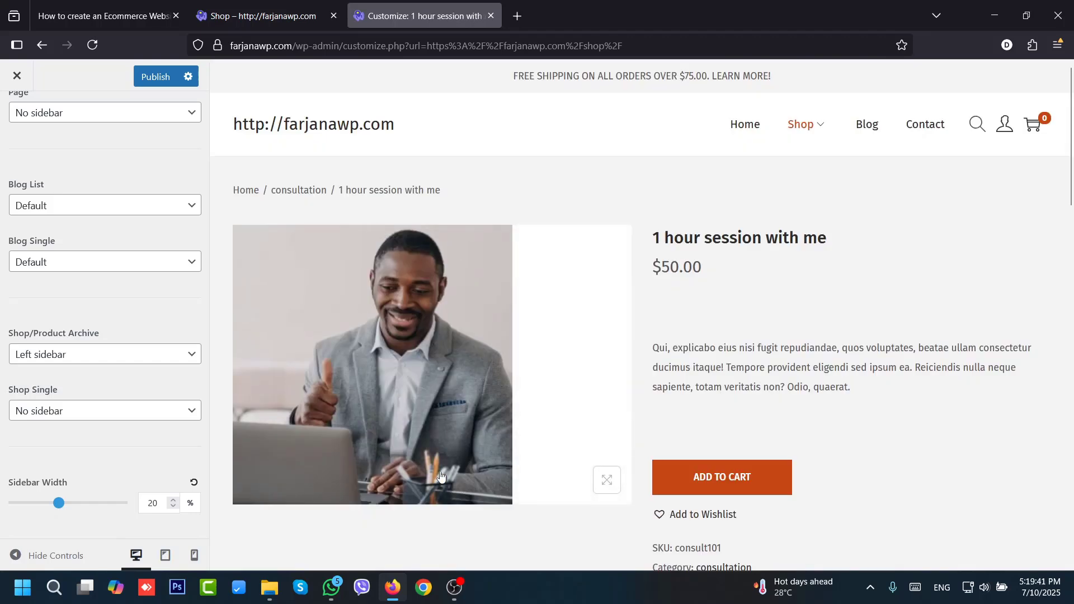
- Keep Shop Single on No sidebar and preview the Shop page
{"action": "left_click", "coordinate": [130, 414]}
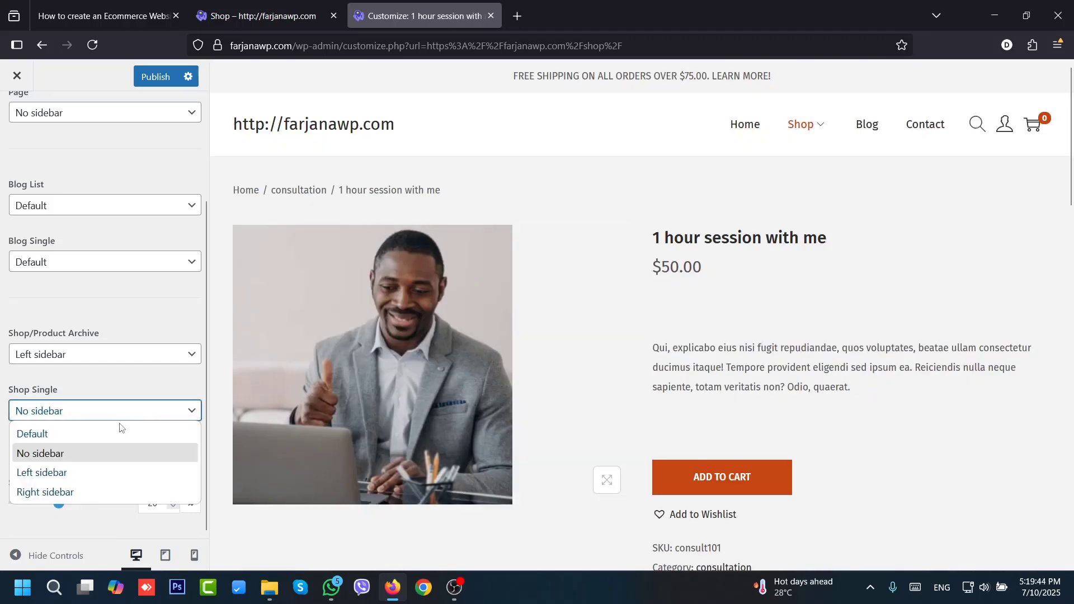
{"action": "left_click", "coordinate": [160, 397]}
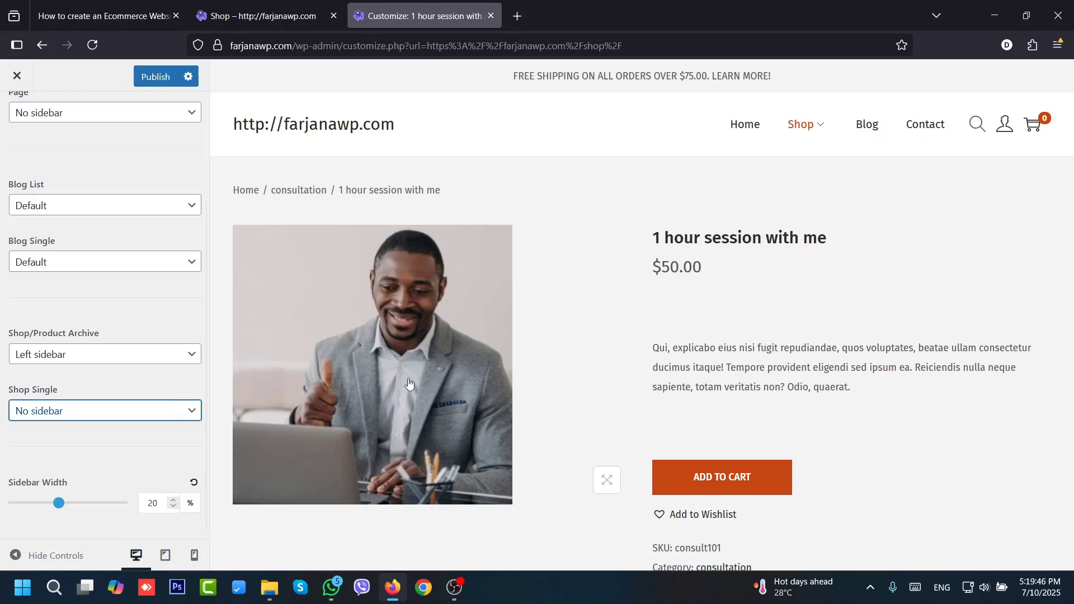
{"action": "left_click", "coordinate": [803, 127]}
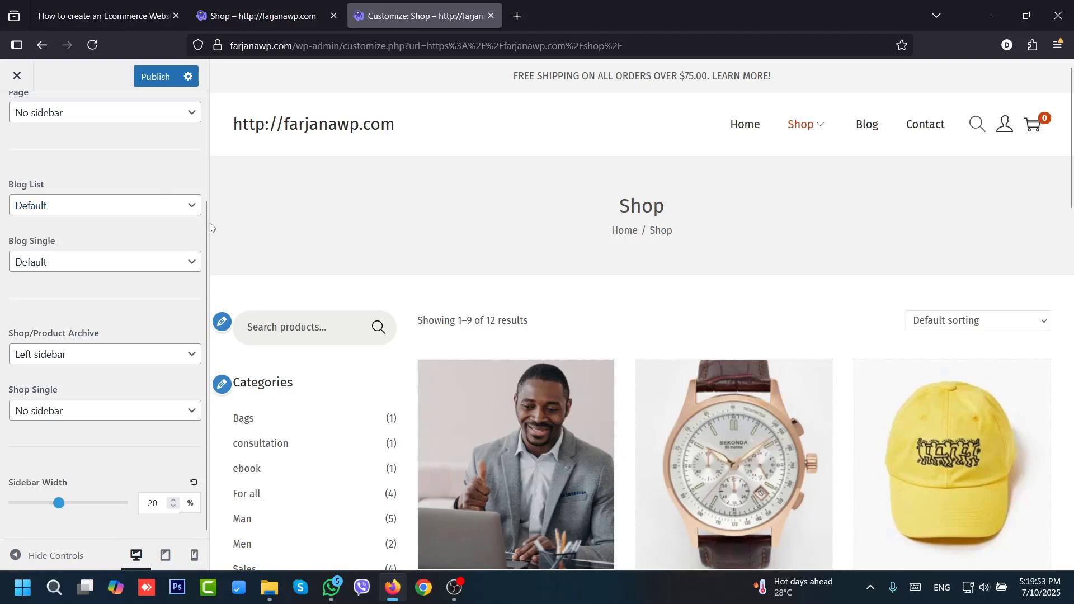
{"action": "left_click_drag", "start_coordinate": [207, 223], "coordinate": [207, 112]}
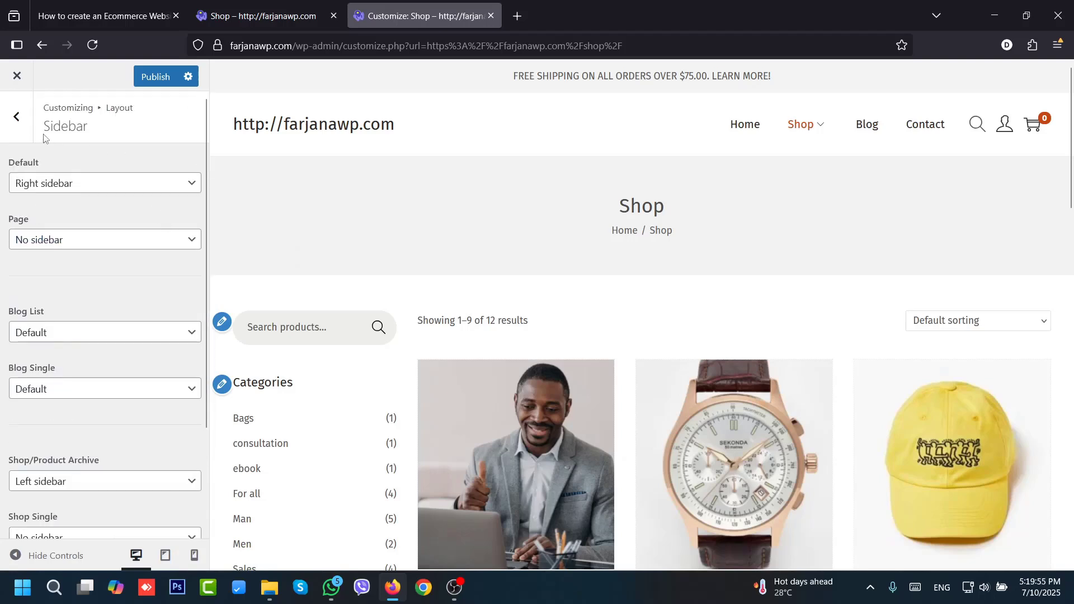
- Open the Woocommerce Sidebar widgets and dismiss the block widgets welcome notice
{"action": "left_click", "coordinate": [22, 113]}
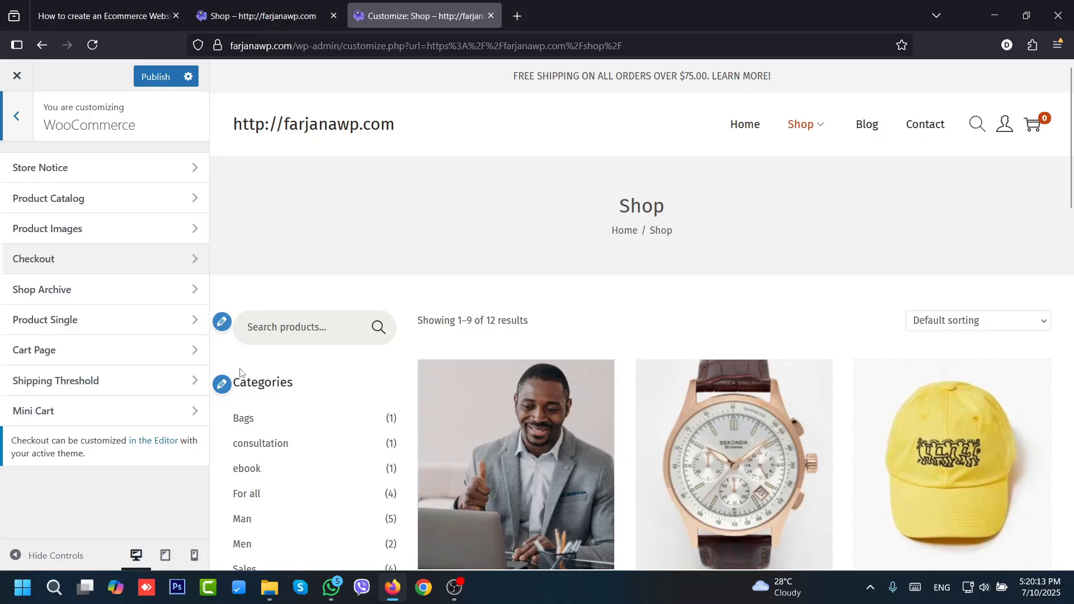
{"action": "left_click", "coordinate": [224, 326]}
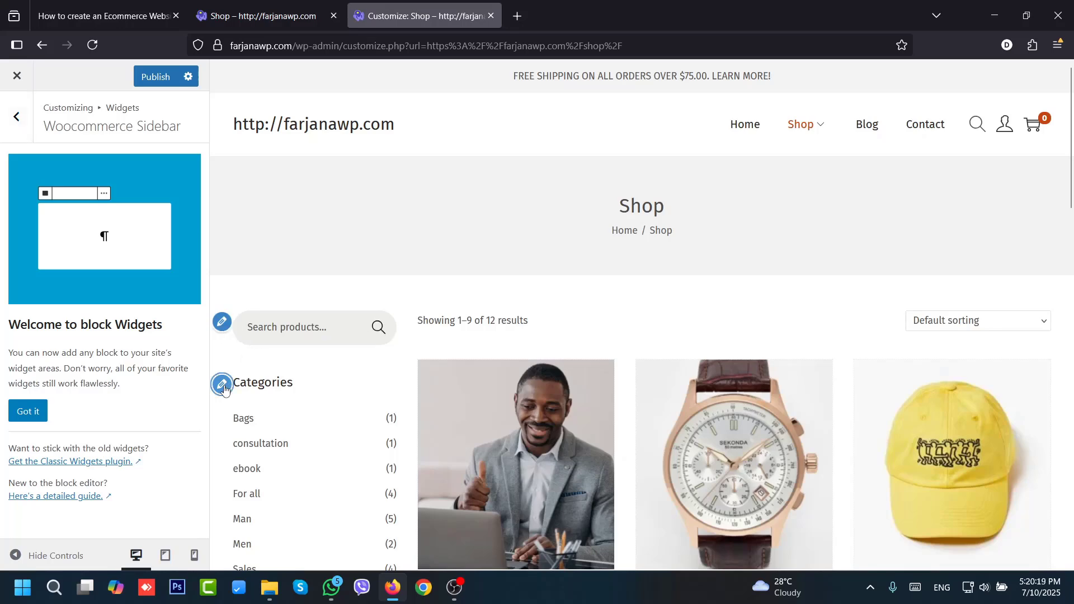
{"action": "left_click_drag", "start_coordinate": [1068, 168], "coordinate": [1061, 313]}
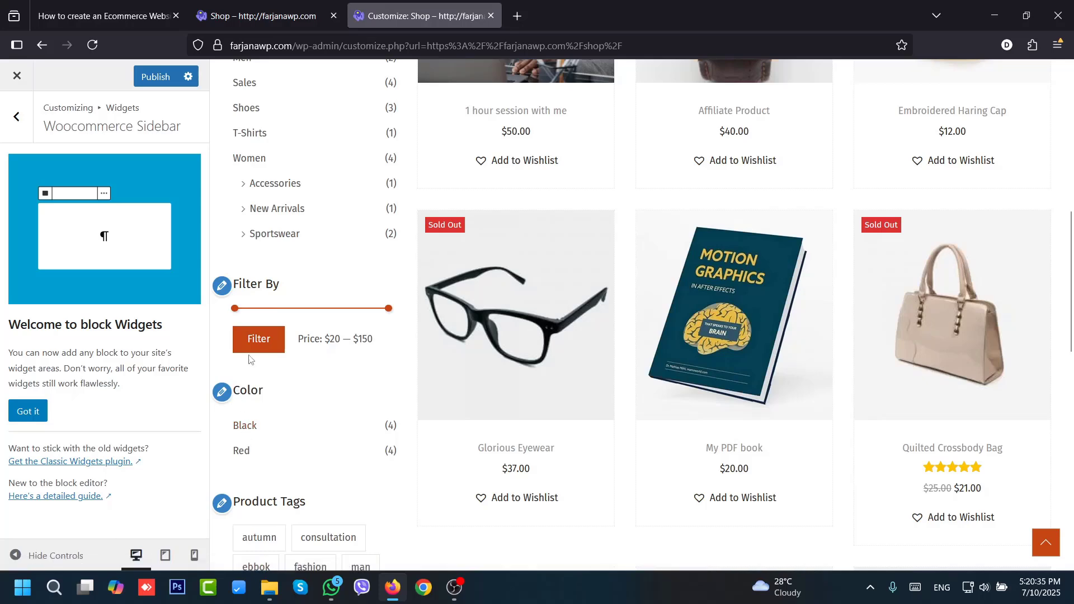
{"action": "scroll", "coordinate": [537, 246], "scroll_direction": "up", "scroll_amount": 8}
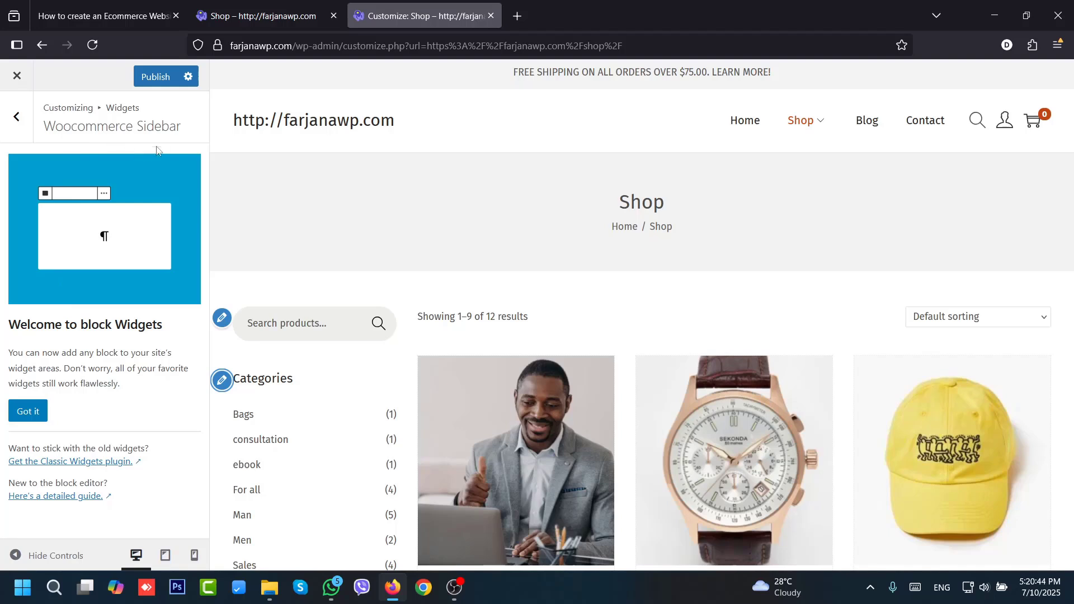
{"action": "left_click", "coordinate": [28, 411]}
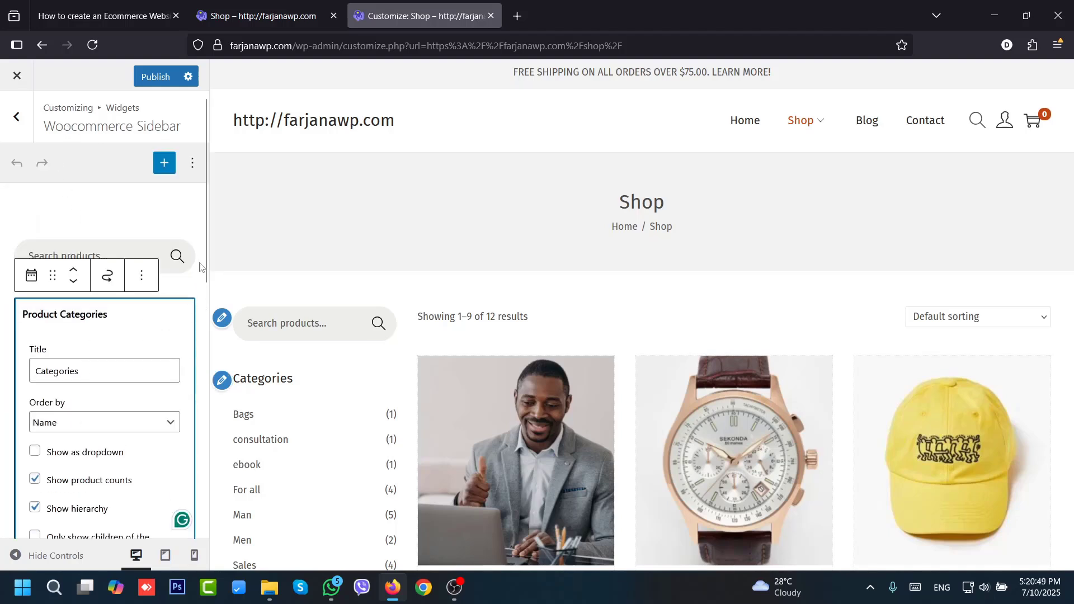
{"action": "left_click_drag", "start_coordinate": [206, 262], "coordinate": [177, 396]}
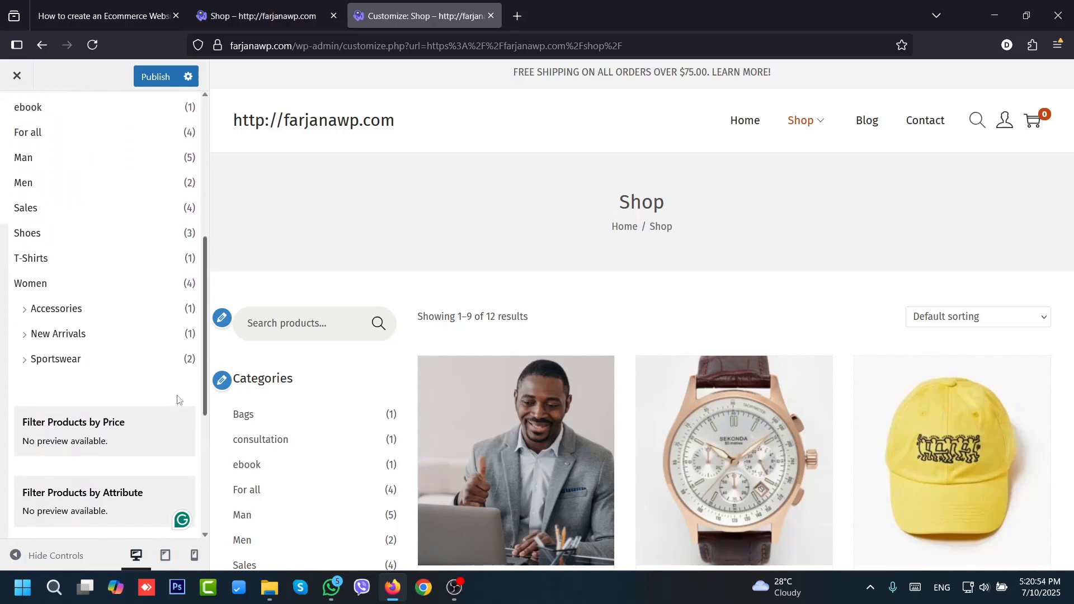
{"action": "scroll", "coordinate": [177, 399], "scroll_direction": "up", "scroll_amount": 6}
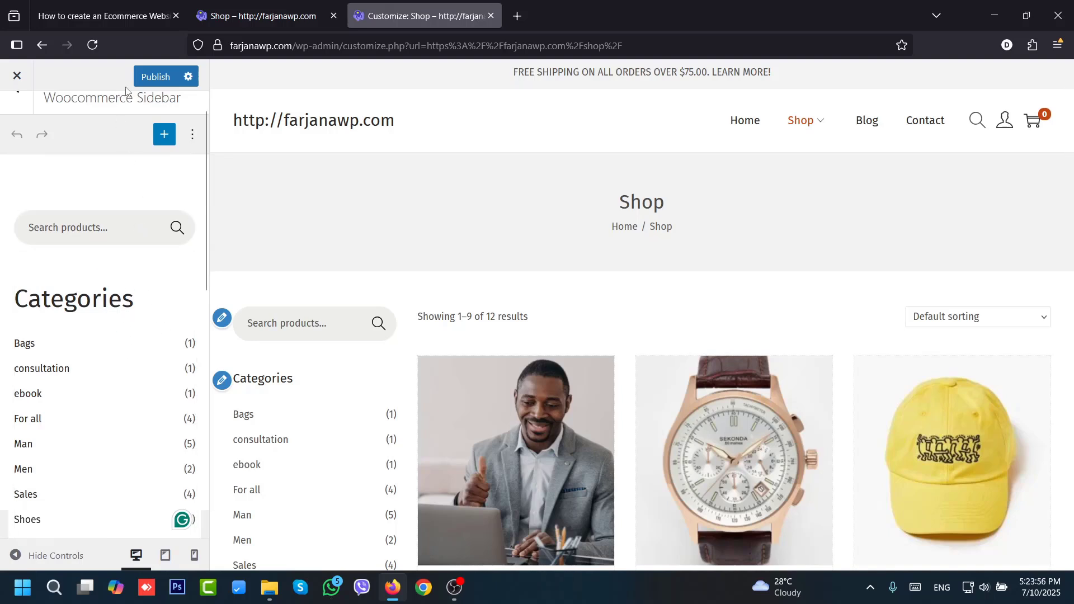
{"action": "left_click", "coordinate": [152, 77]}
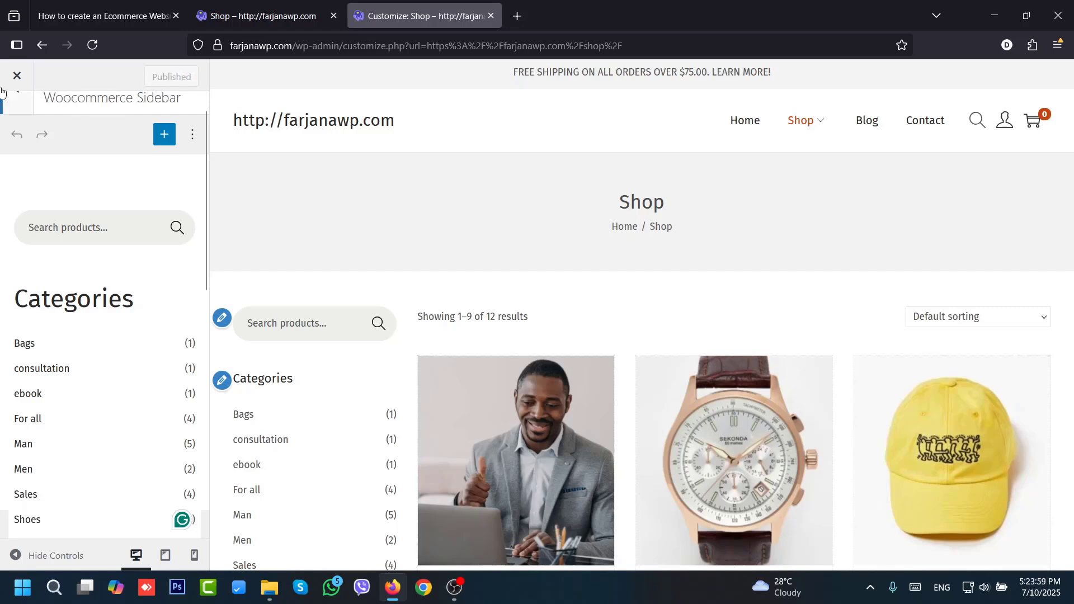
{"action": "left_click", "coordinate": [238, 4]}
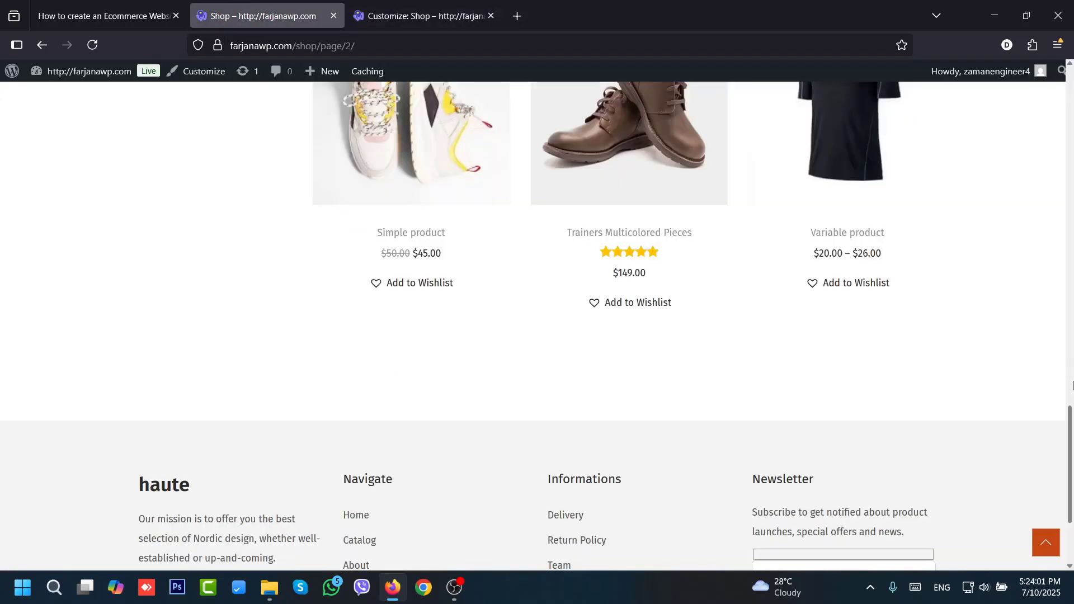
- Search the plugin directory for 'classic widgets', then install and activate Classic Widgets
{"action": "left_click_drag", "start_coordinate": [1070, 436], "coordinate": [1070, 335]}
{"action": "mouse_move", "coordinate": [66, 83]}
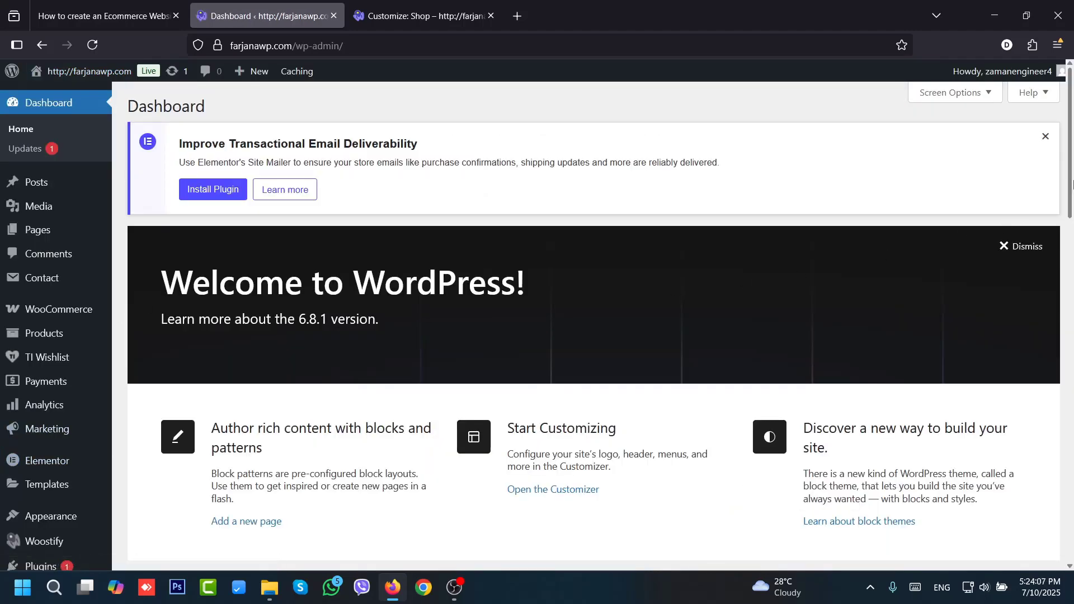
{"action": "left_click_drag", "start_coordinate": [1069, 182], "coordinate": [1061, 344]}
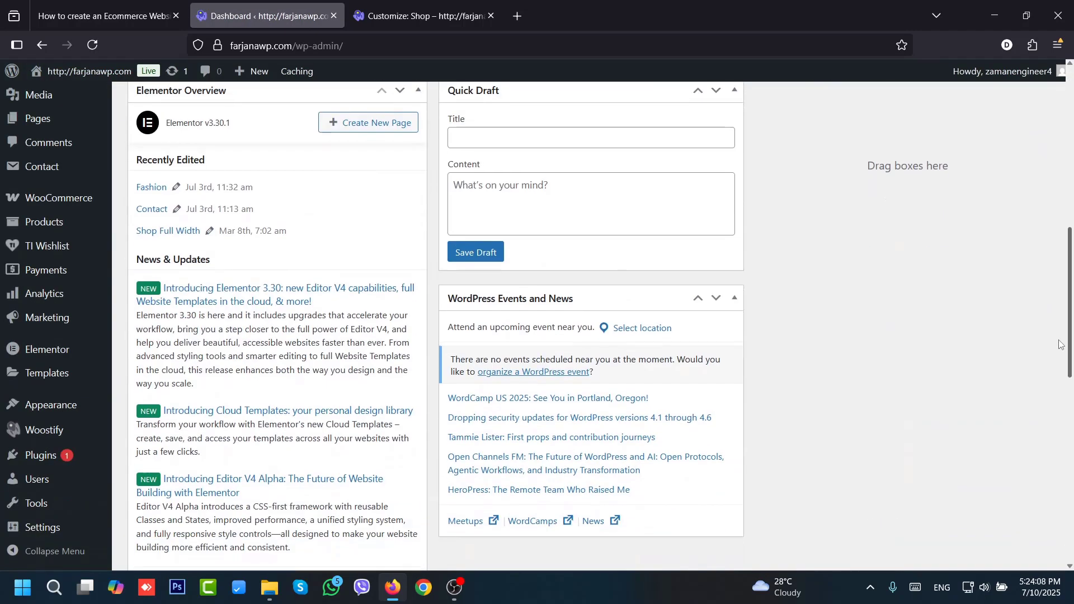
{"action": "mouse_move", "coordinate": [67, 455]}
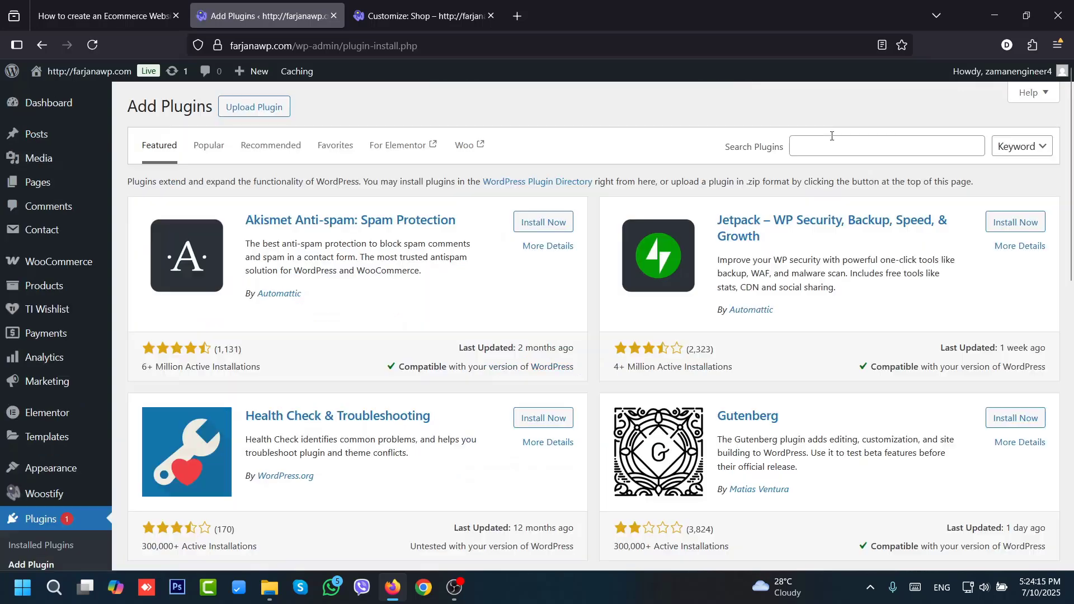
{"action": "left_click", "coordinate": [827, 147]}
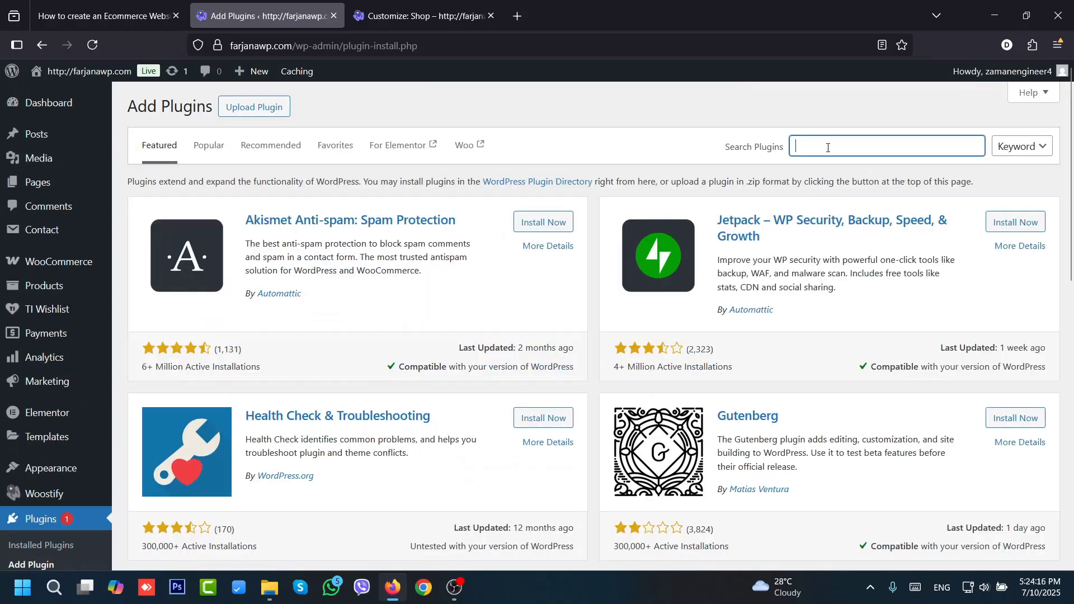
{"action": "type", "text": "c"}
{"action": "type", "text": "lassic widgets"}
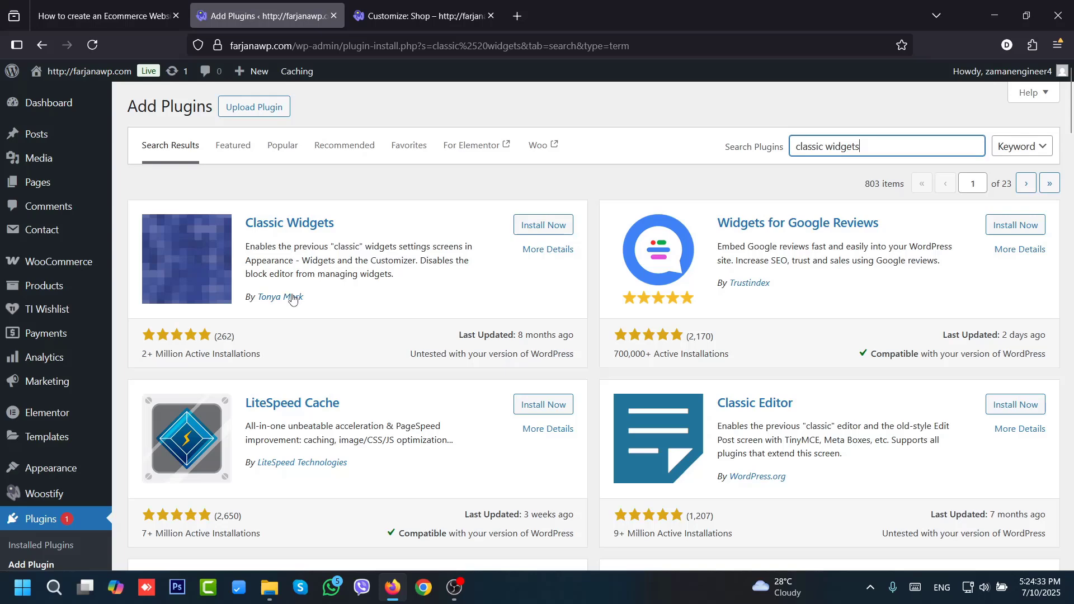
{"action": "left_click", "coordinate": [538, 226]}
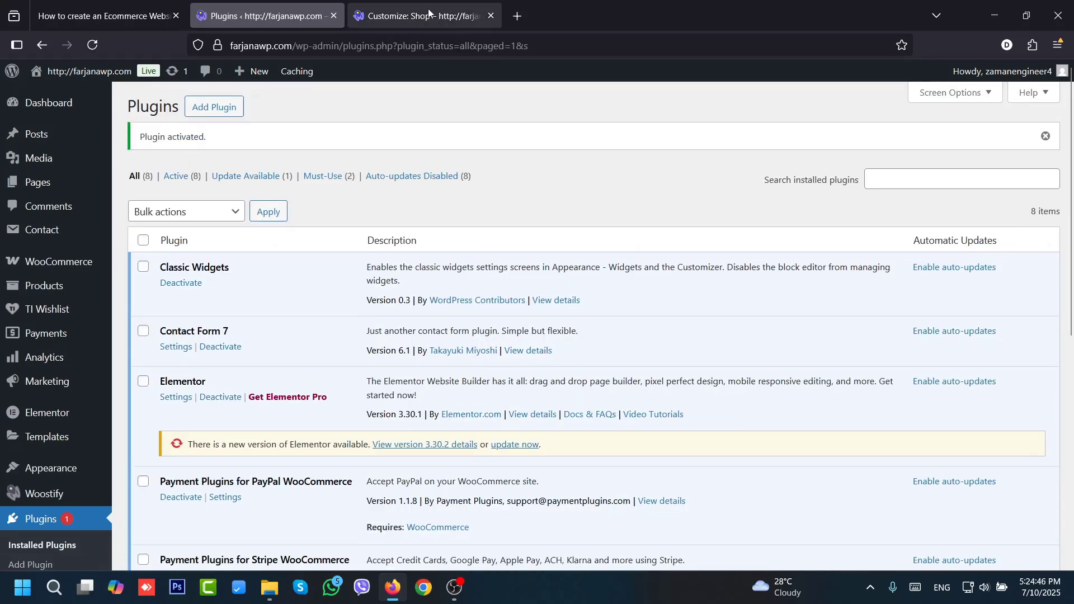
{"action": "left_click", "coordinate": [429, 14]}
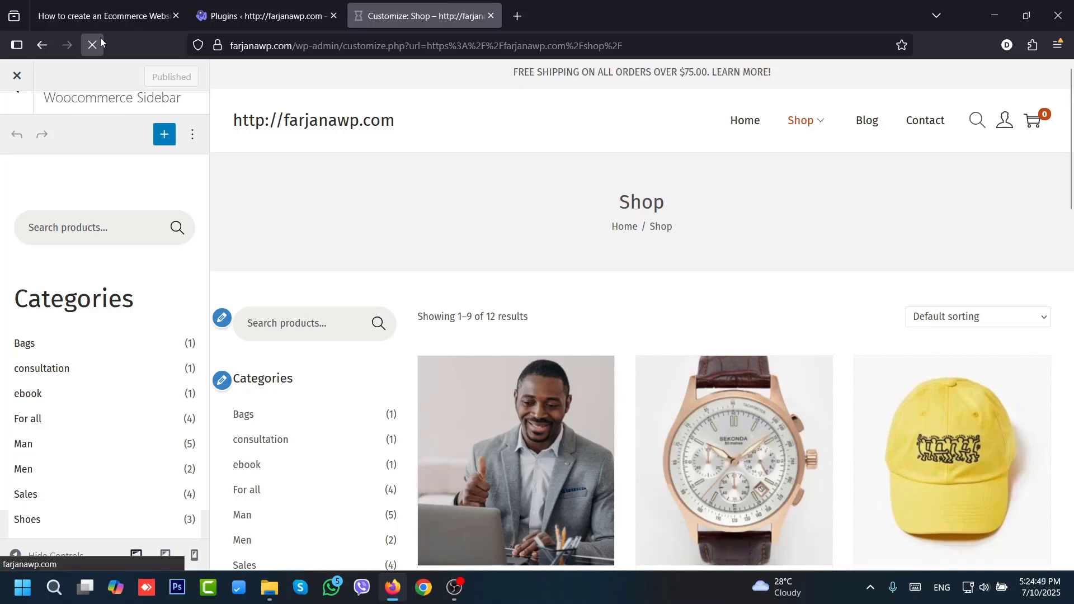
- Reload the Customizer and drag the Color attribute filter directly under Product Search
{"action": "left_click", "coordinate": [100, 40]}
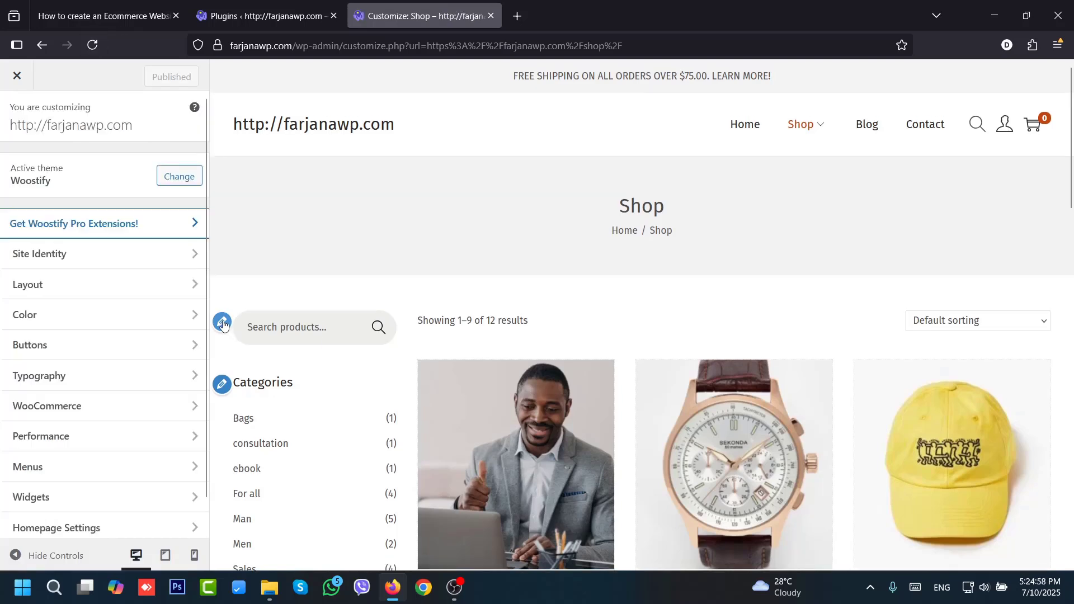
{"action": "left_click", "coordinate": [222, 323]}
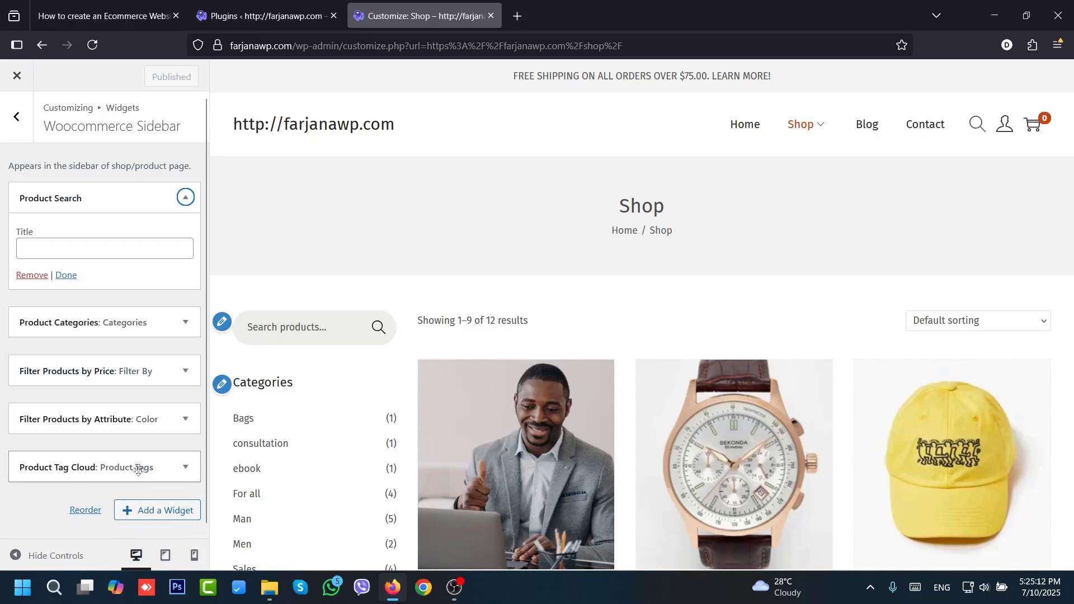
{"action": "left_click_drag", "start_coordinate": [167, 425], "coordinate": [170, 359]}
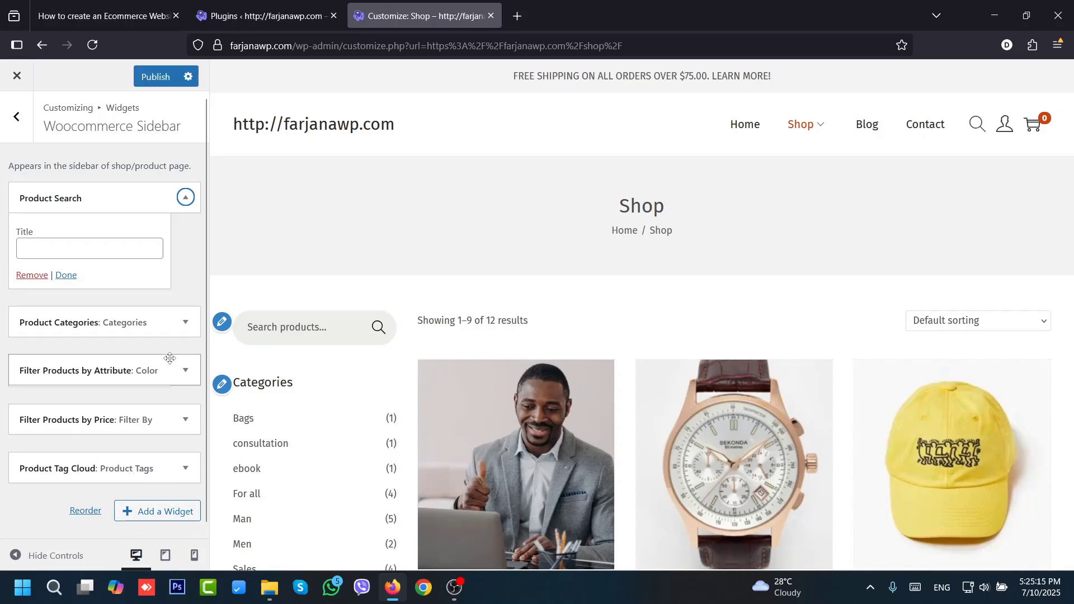
{"action": "left_click", "coordinate": [169, 373]}
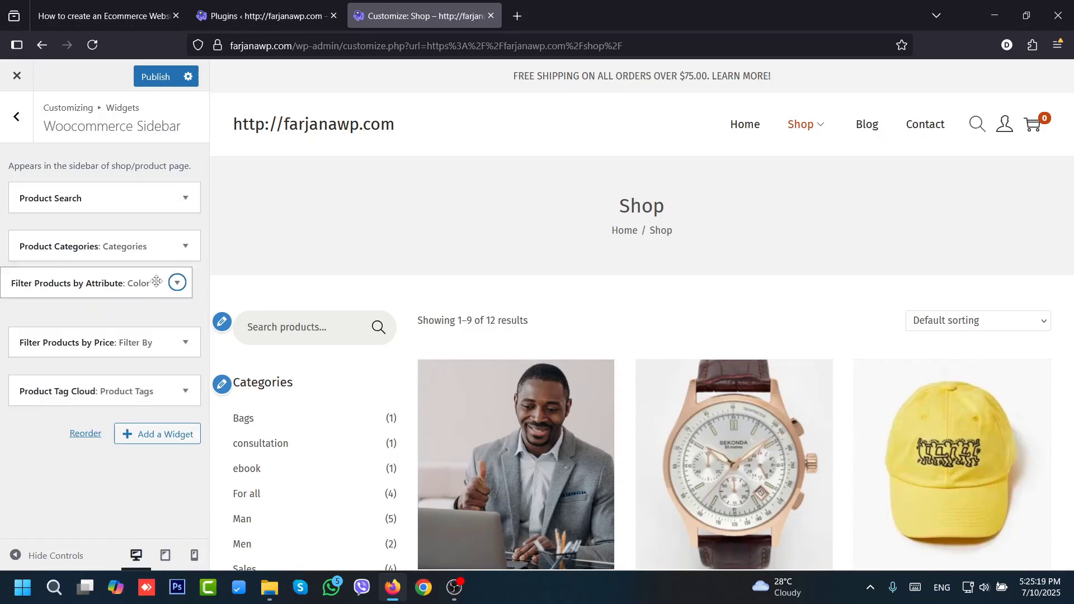
{"action": "left_click_drag", "start_coordinate": [156, 281], "coordinate": [175, 247]}
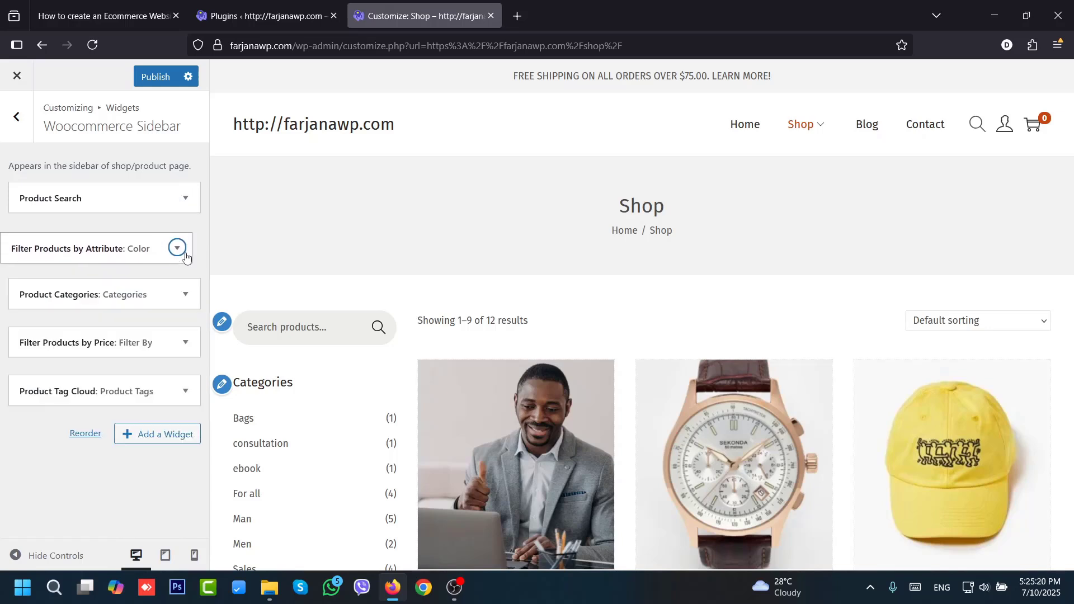
{"action": "left_click", "coordinate": [185, 247]}
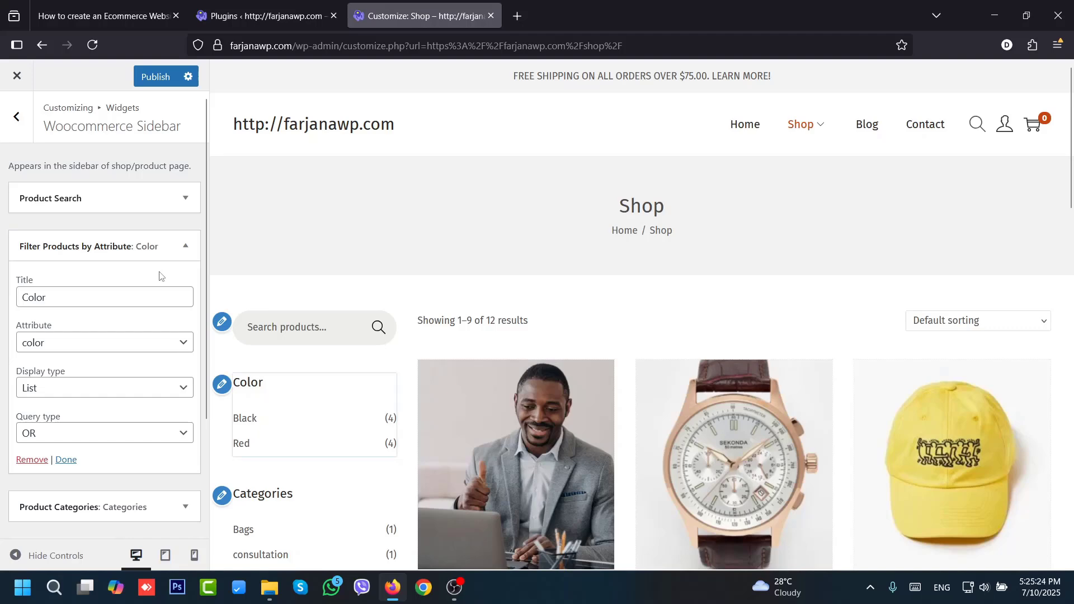
{"action": "left_click", "coordinate": [185, 246]}
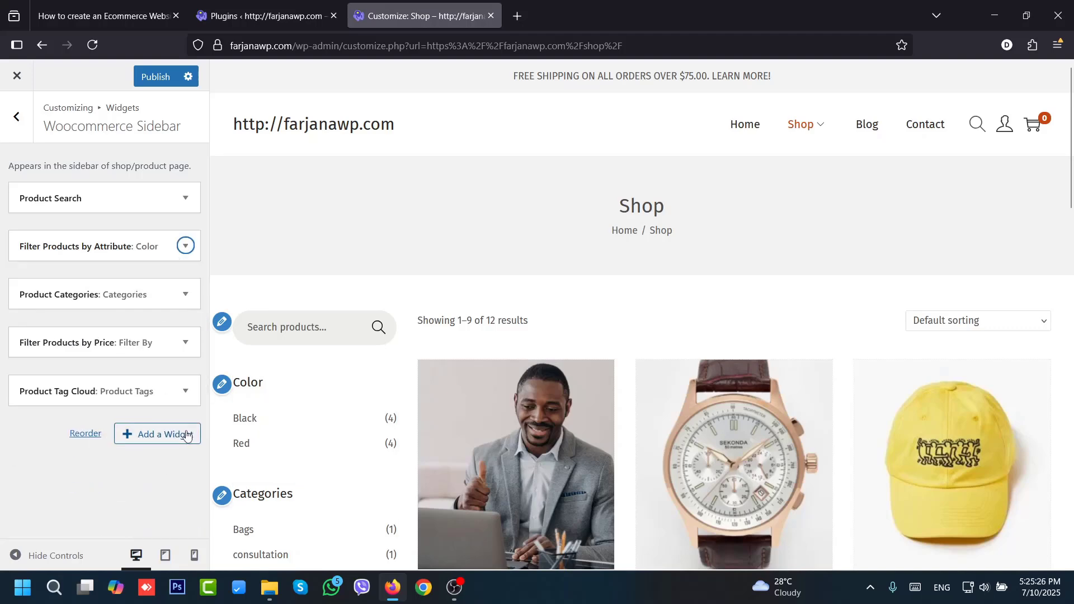
- Add a Filter Products by Rating widget and test it with five-star products
{"action": "left_click", "coordinate": [178, 441]}
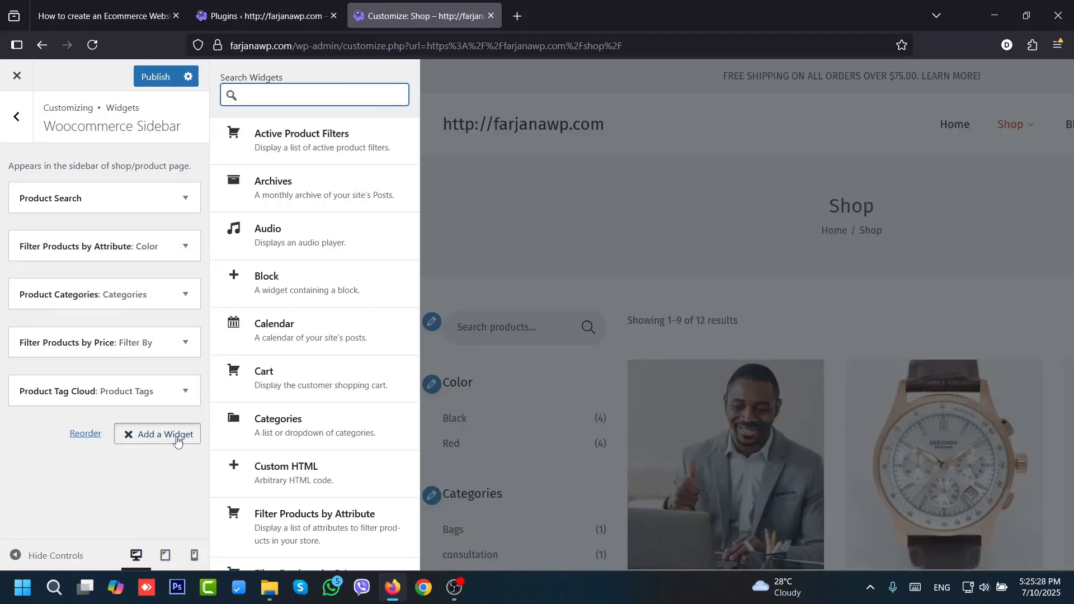
{"action": "type", "text": "product"}
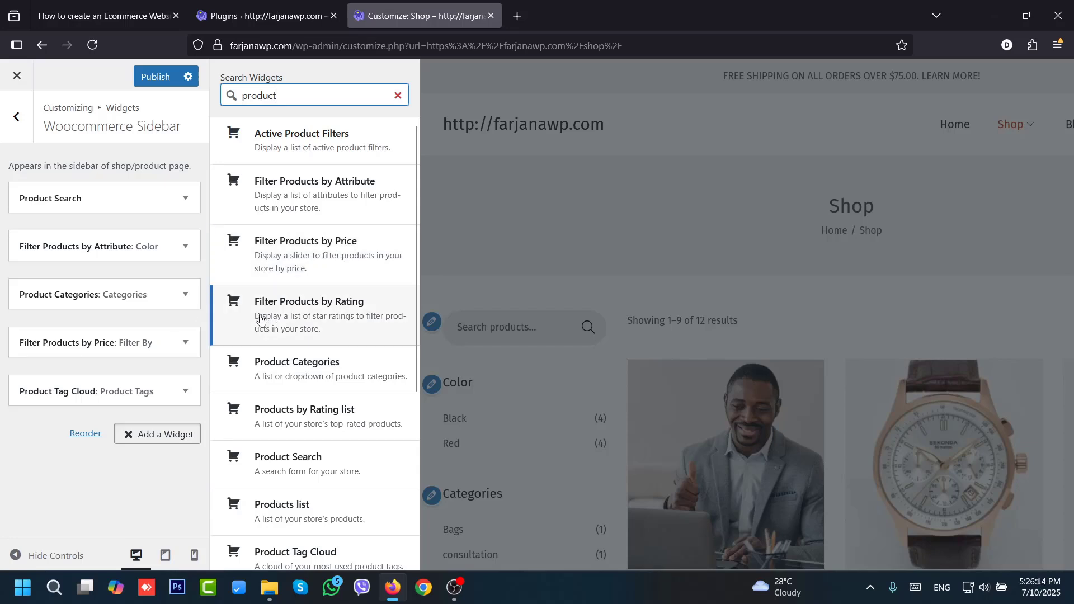
{"action": "left_click", "coordinate": [340, 319]}
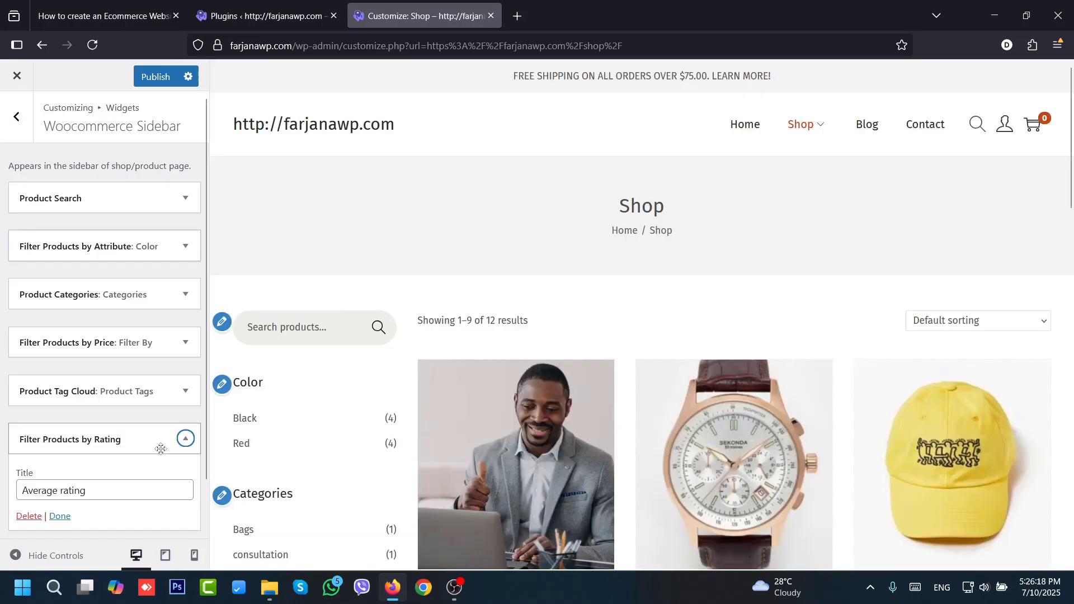
{"action": "left_click_drag", "start_coordinate": [1071, 168], "coordinate": [1073, 412]}
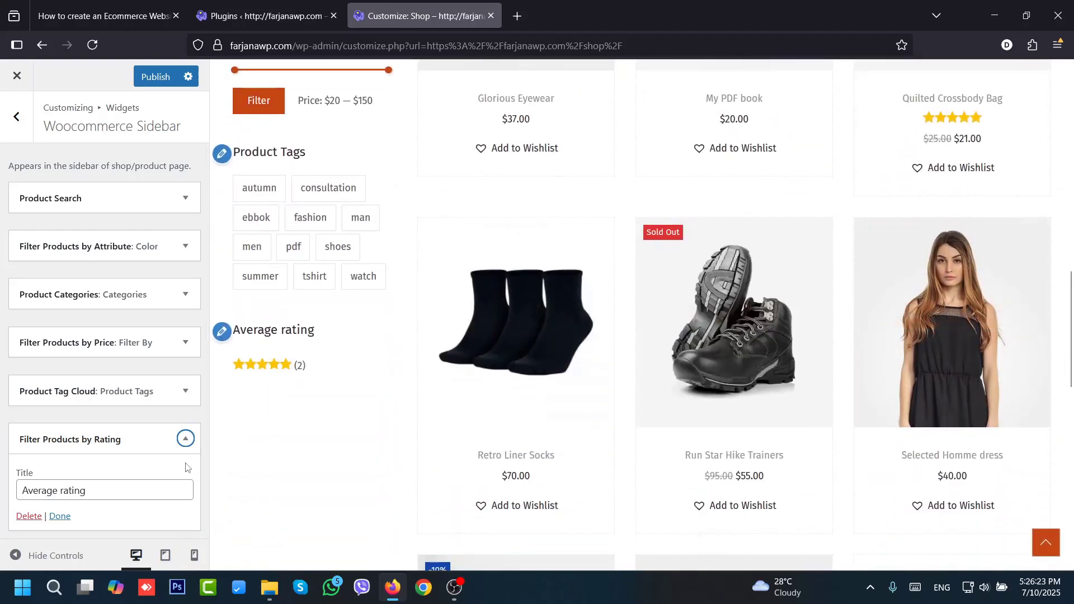
{"action": "left_click", "coordinate": [283, 364]}
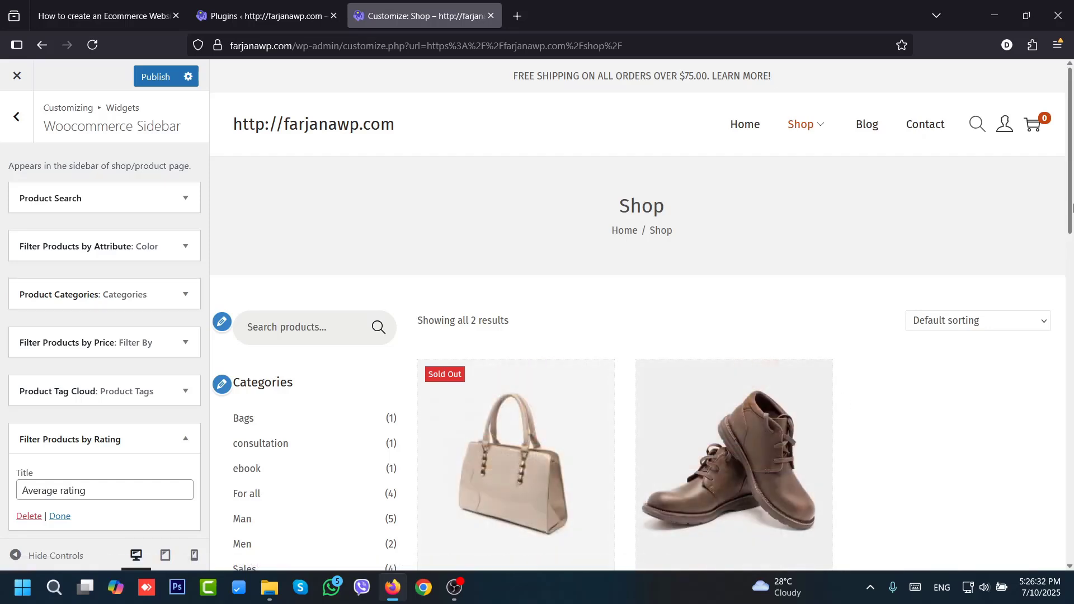
{"action": "left_click_drag", "start_coordinate": [1070, 211], "coordinate": [1071, 292]}
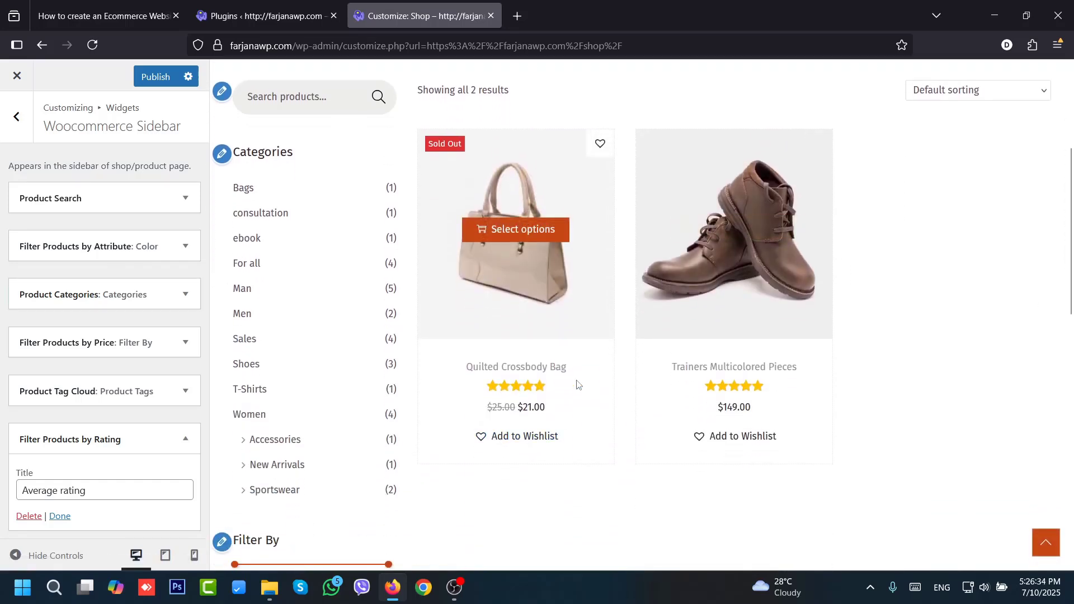
{"action": "left_click_drag", "start_coordinate": [1071, 257], "coordinate": [1070, 418]}
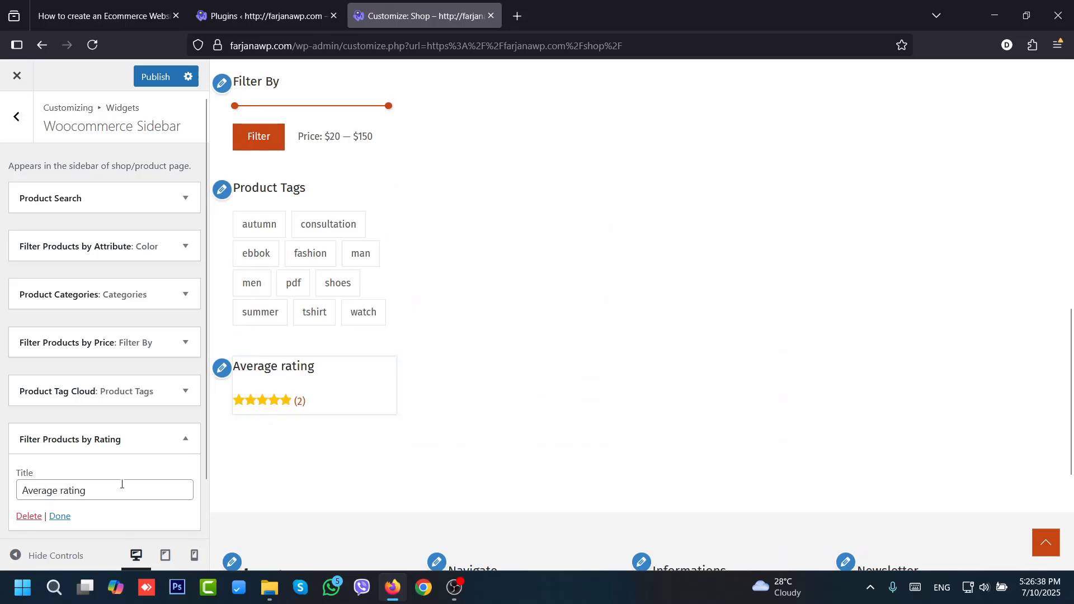
{"action": "left_click", "coordinate": [187, 439]}
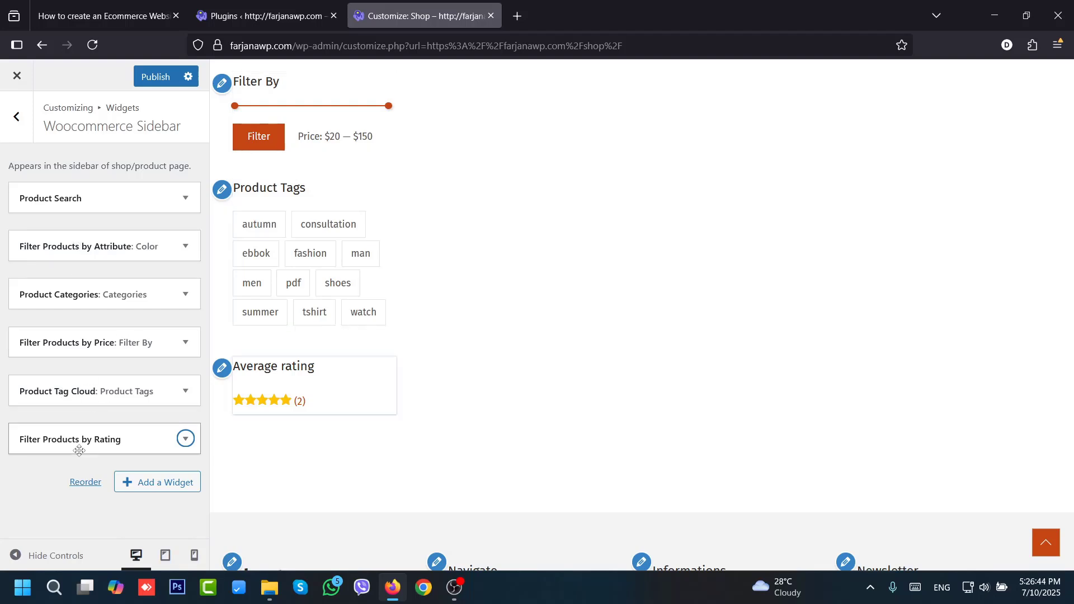
{"action": "left_click", "coordinate": [183, 441]}
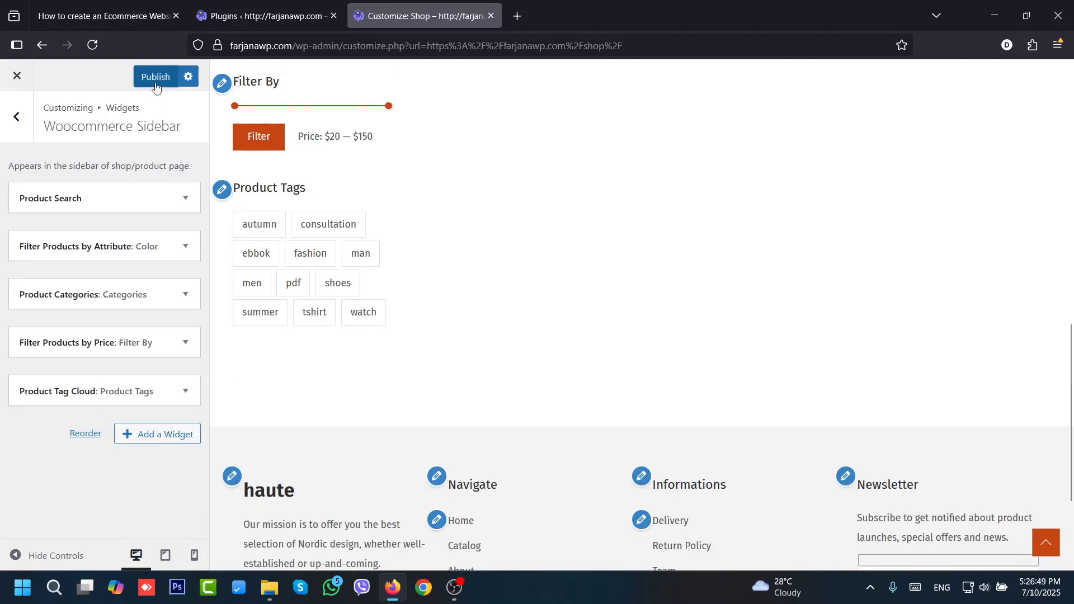
- Publish the sidebar without the rating filter and preview the Man category
{"action": "left_click", "coordinate": [154, 81]}
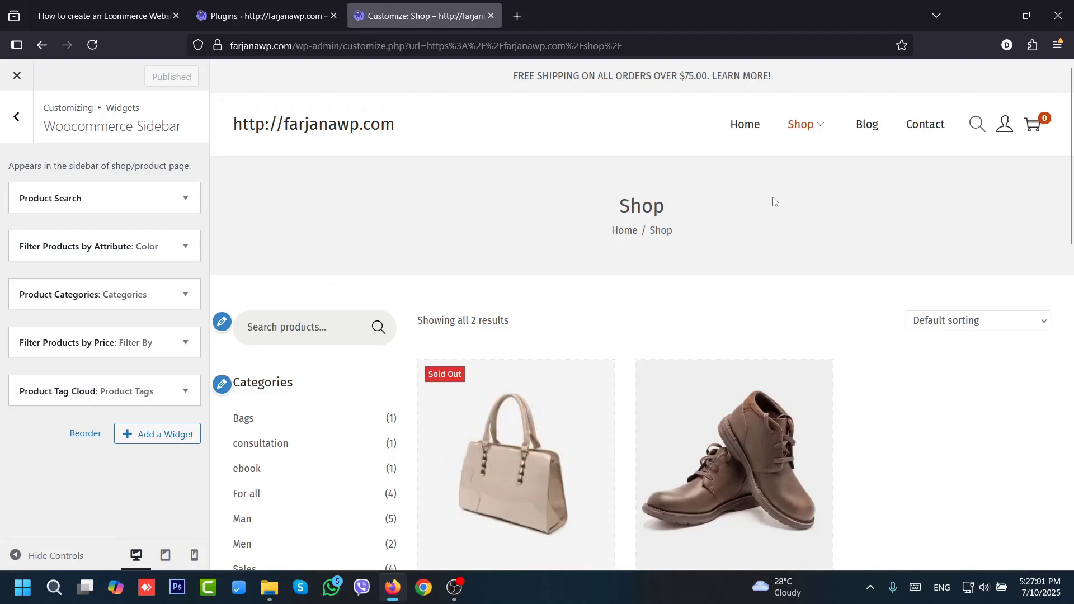
{"action": "mouse_move", "coordinate": [803, 128]}
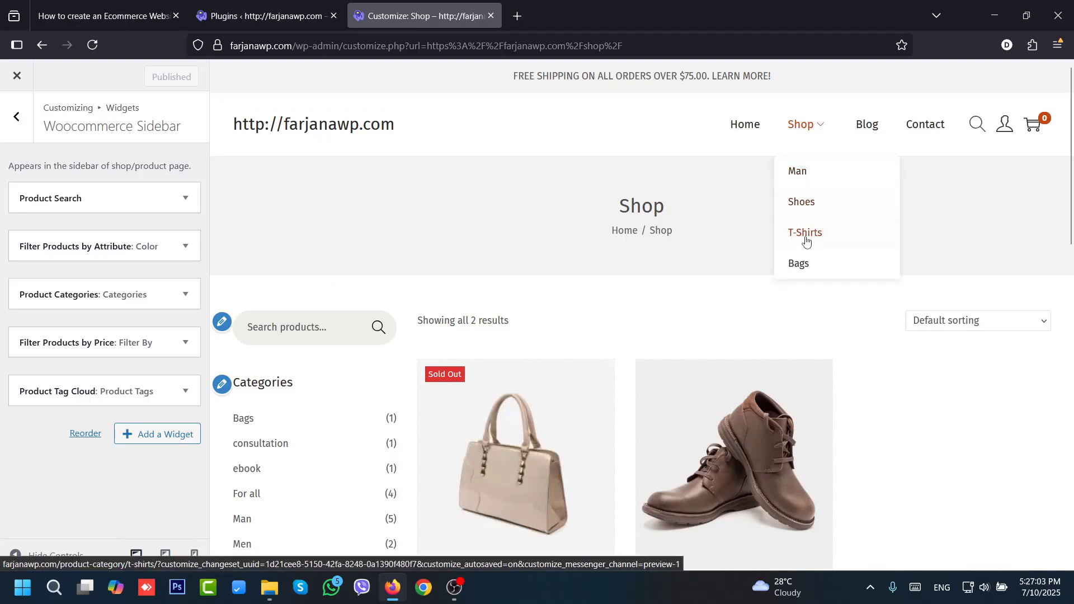
{"action": "left_click", "coordinate": [812, 178]}
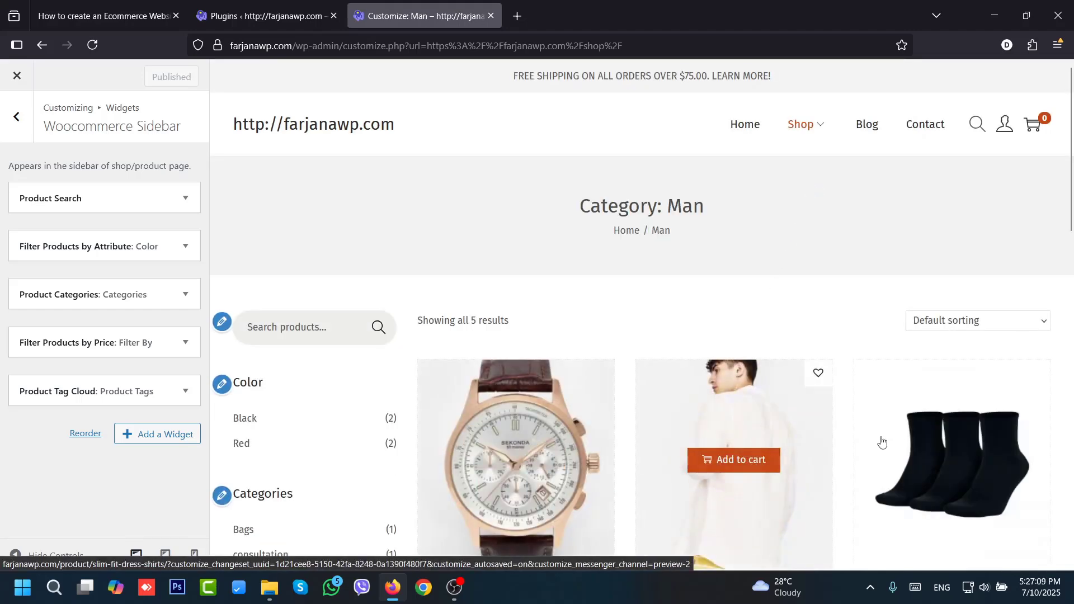
{"action": "left_click_drag", "start_coordinate": [1071, 196], "coordinate": [1071, 386]}
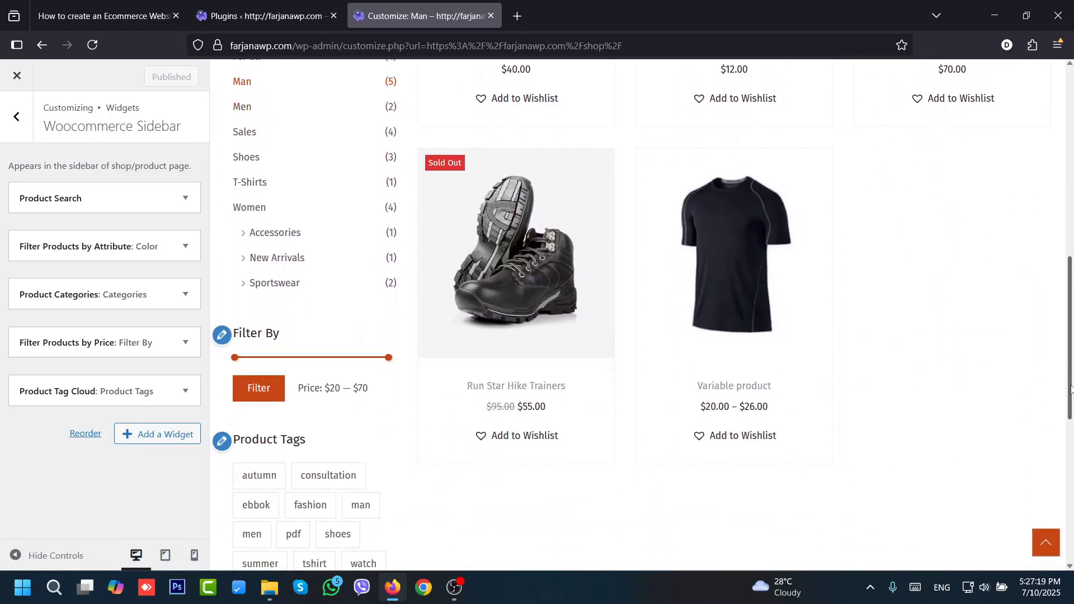
{"action": "left_click_drag", "start_coordinate": [1071, 390], "coordinate": [1071, 193]}
{"action": "mouse_move", "coordinate": [796, 129]}
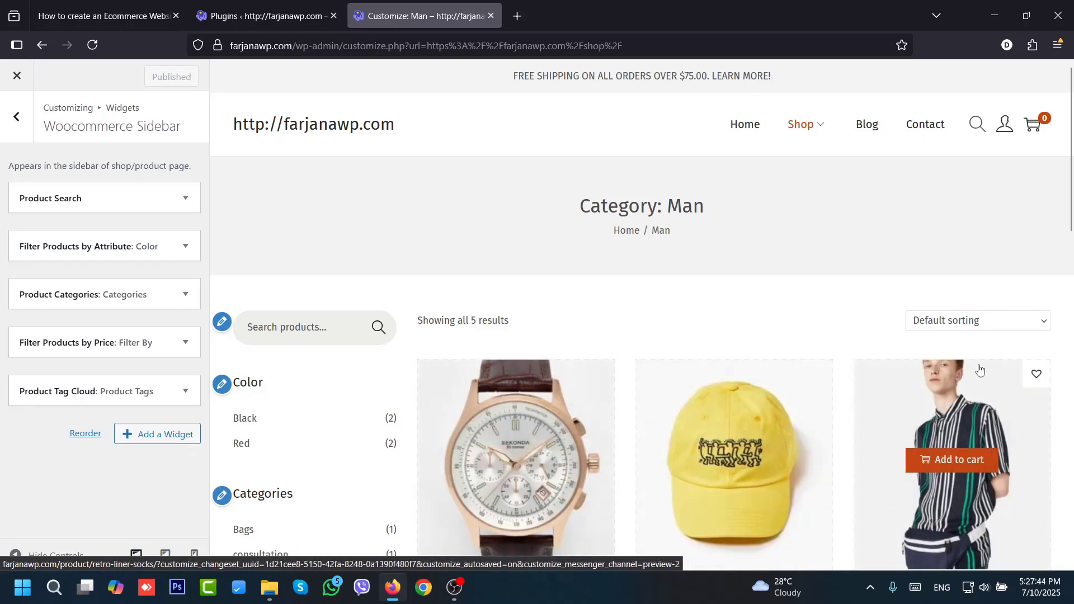
- Open WooCommerce > Product Catalog and try the Products Per Row slider, ending at 3
{"action": "left_click", "coordinate": [23, 121]}
{"action": "left_click", "coordinate": [16, 117]}
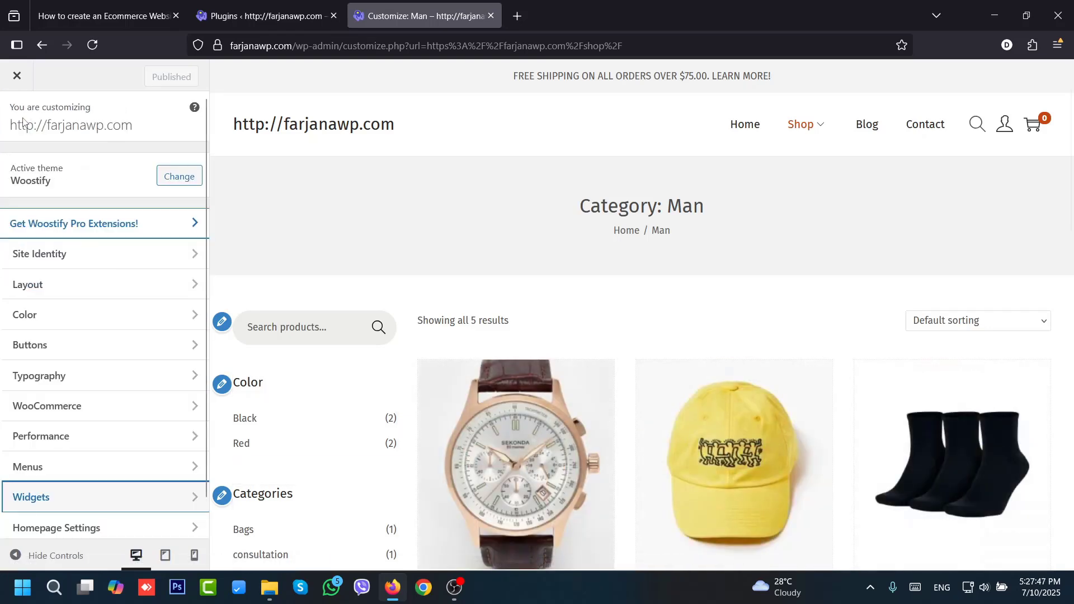
{"action": "left_click", "coordinate": [106, 408]}
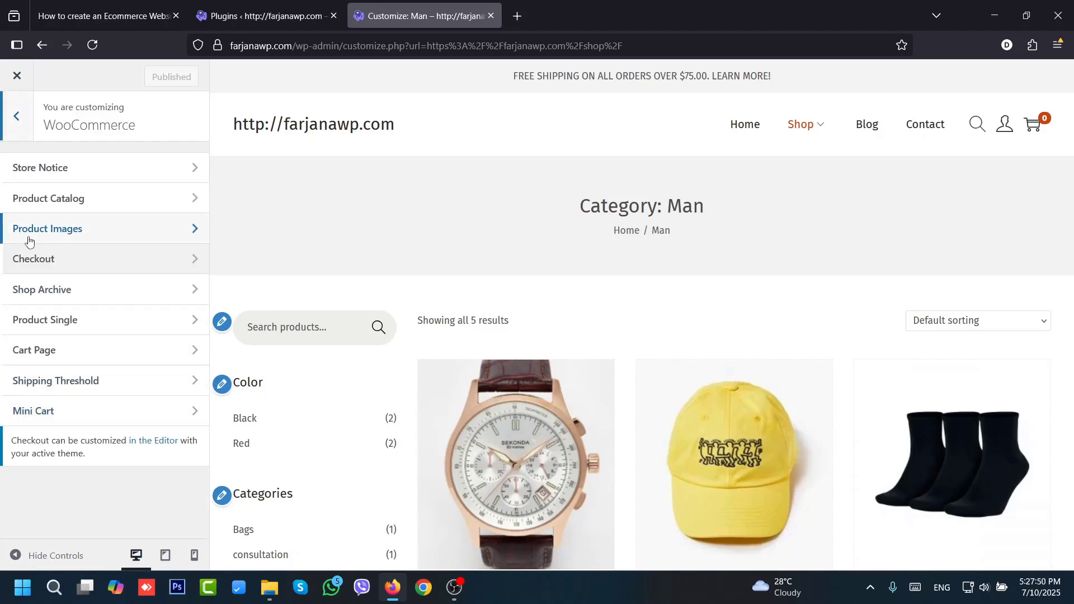
{"action": "left_click", "coordinate": [81, 206]}
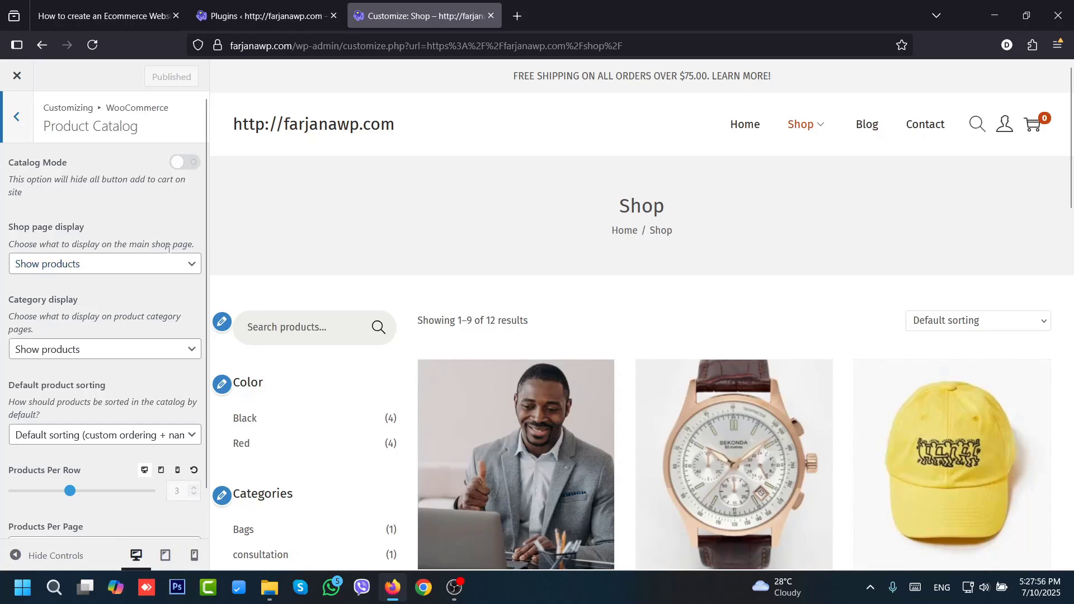
{"action": "scroll", "coordinate": [84, 347], "scroll_direction": "down", "scroll_amount": 1}
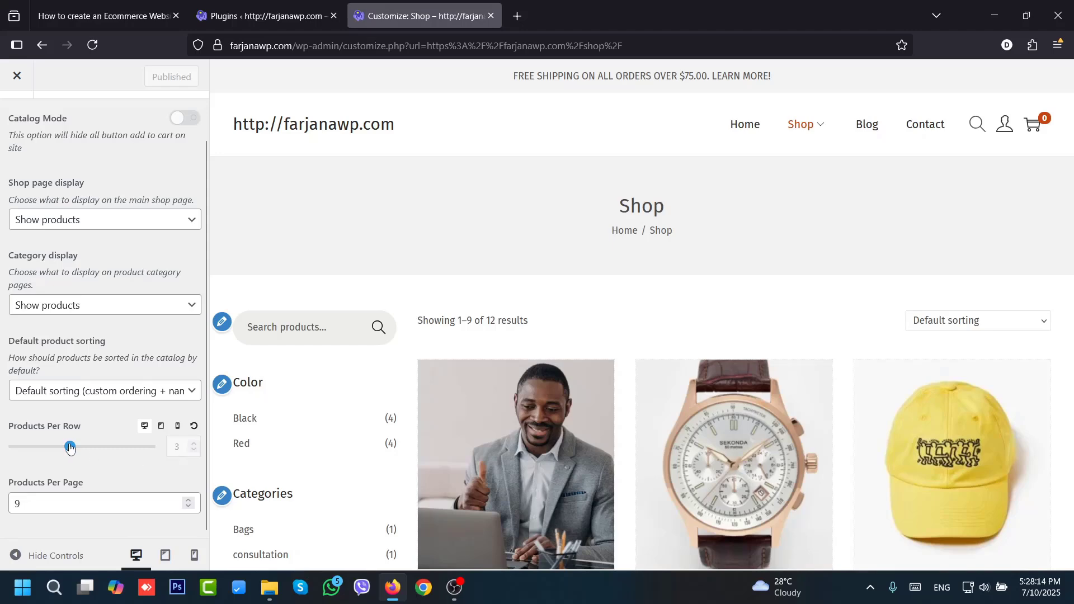
{"action": "left_click_drag", "start_coordinate": [77, 447], "coordinate": [101, 447]}
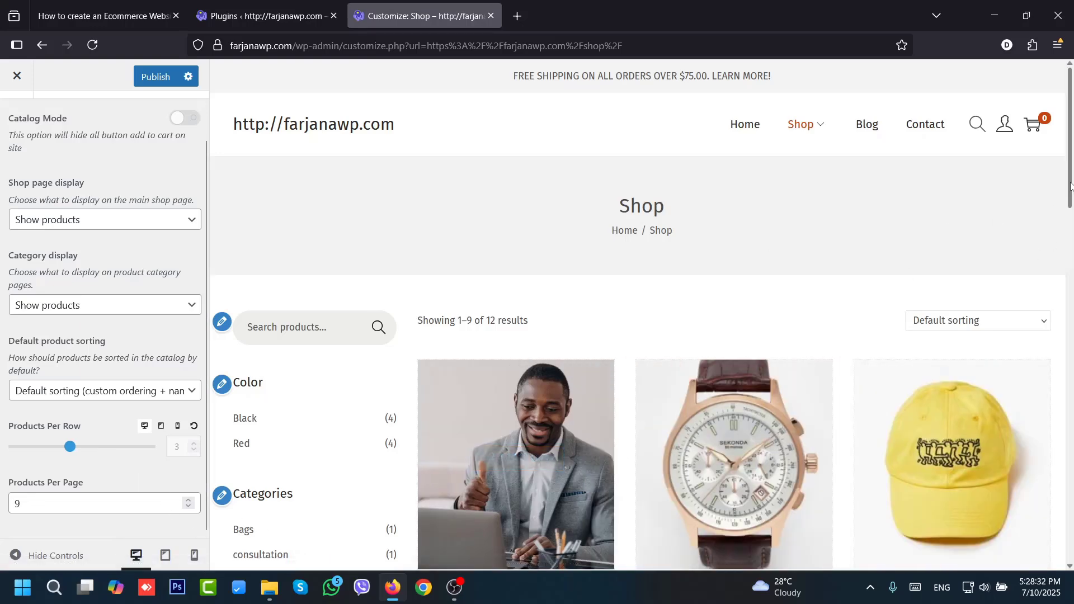
- Preview the Quilted Crossbody Bag product page and scroll through it
{"action": "left_click_drag", "start_coordinate": [1069, 174], "coordinate": [1069, 287]}
{"action": "left_click", "coordinate": [967, 379]}
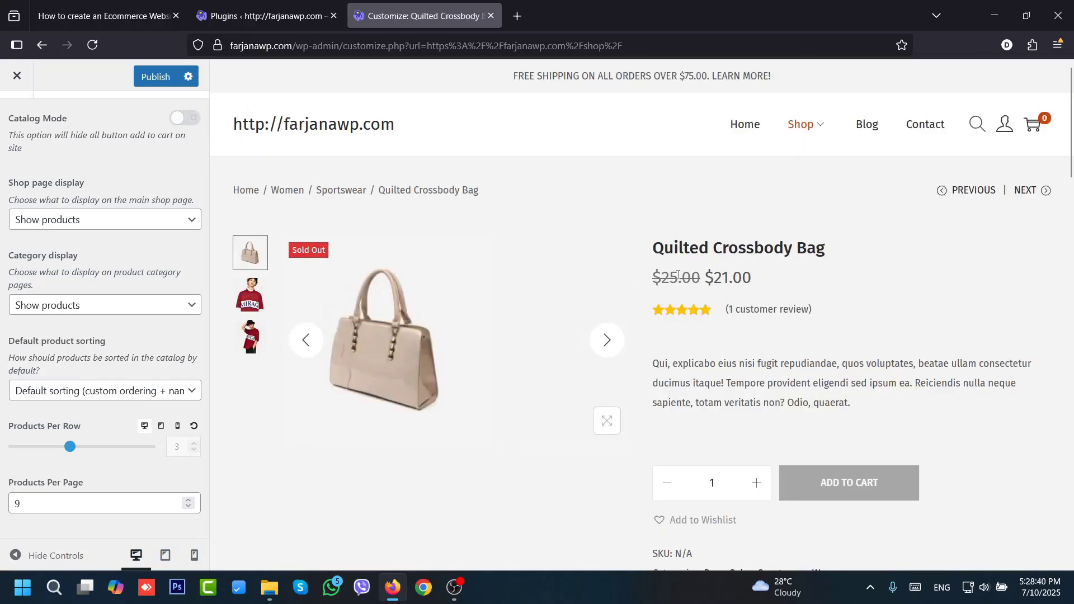
{"action": "scroll", "coordinate": [1054, 335], "scroll_direction": "down", "scroll_amount": 15}
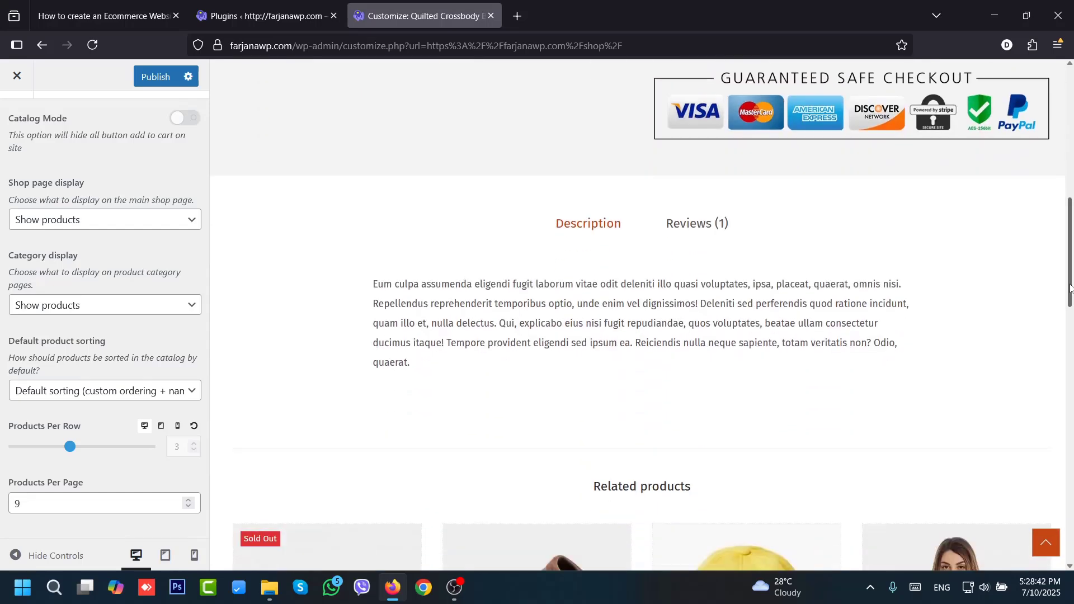
{"action": "scroll", "coordinate": [1057, 358], "scroll_direction": "up", "scroll_amount": 20}
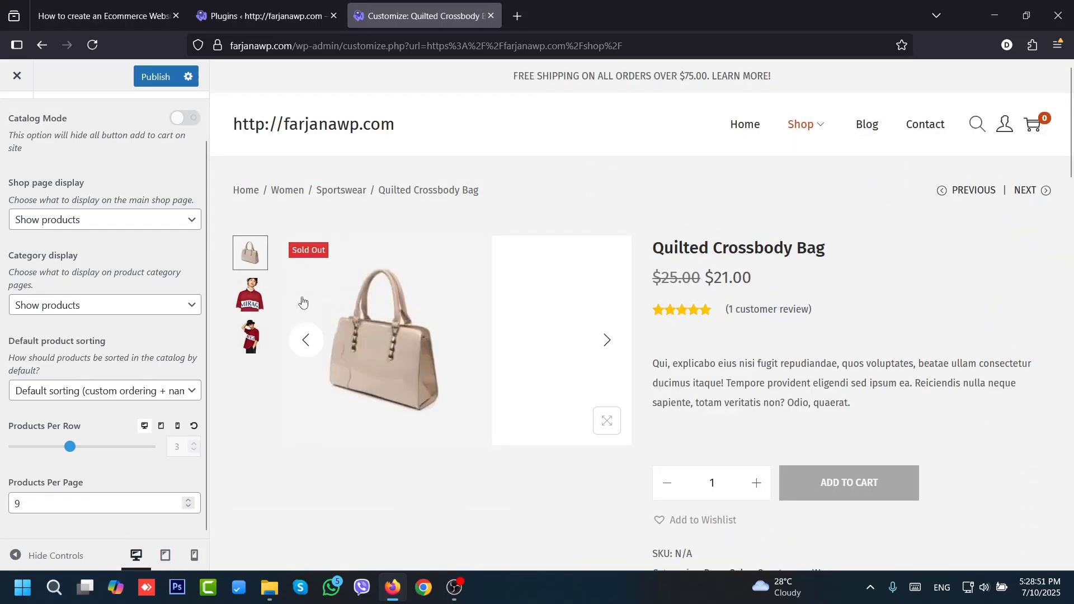
{"action": "scroll", "coordinate": [106, 145], "scroll_direction": "up", "scroll_amount": 1}
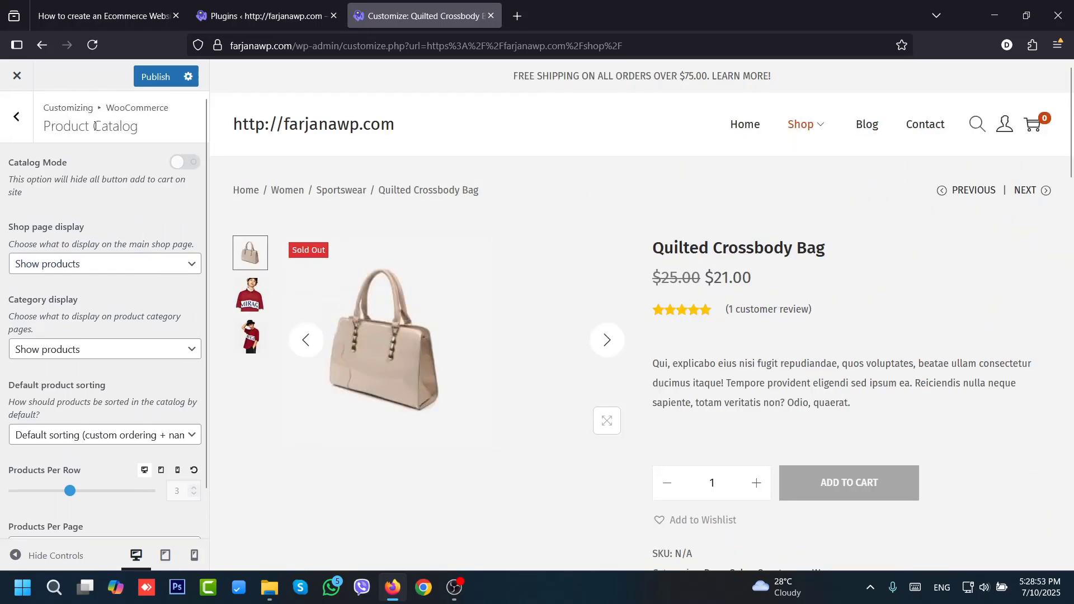
- Switch Breadcrumb off under WooCommerce > Product Single > General and publish
{"action": "left_click", "coordinate": [15, 118]}
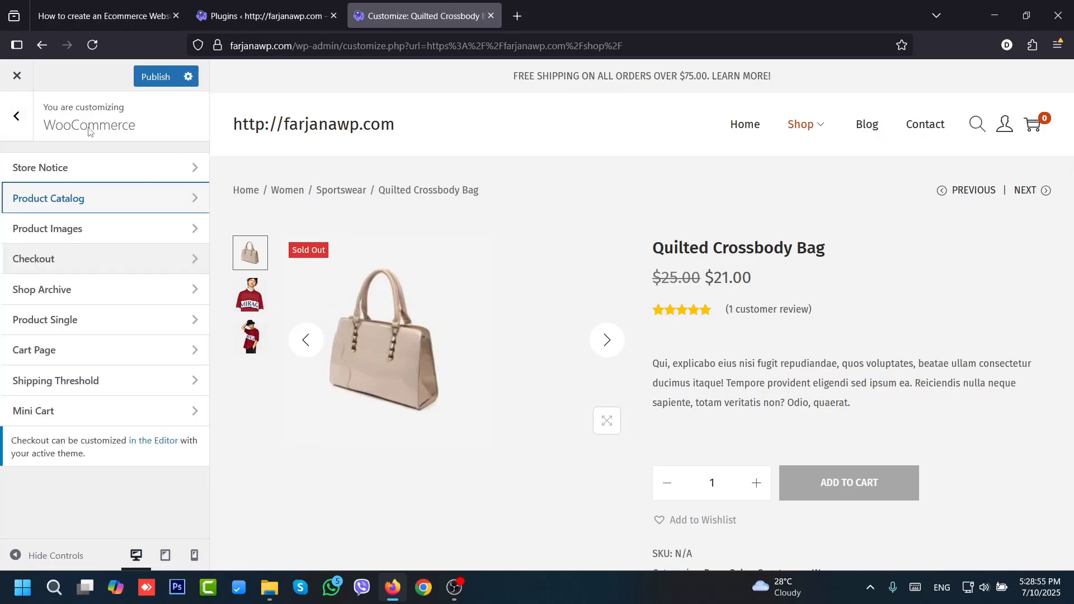
{"action": "left_click", "coordinate": [61, 323]}
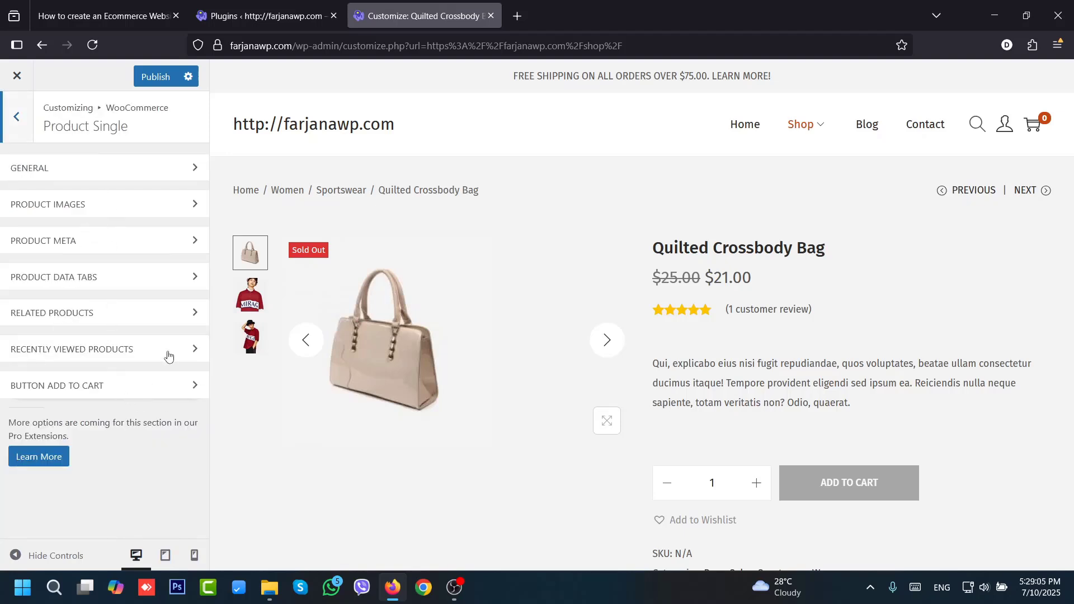
{"action": "left_click", "coordinate": [185, 176]}
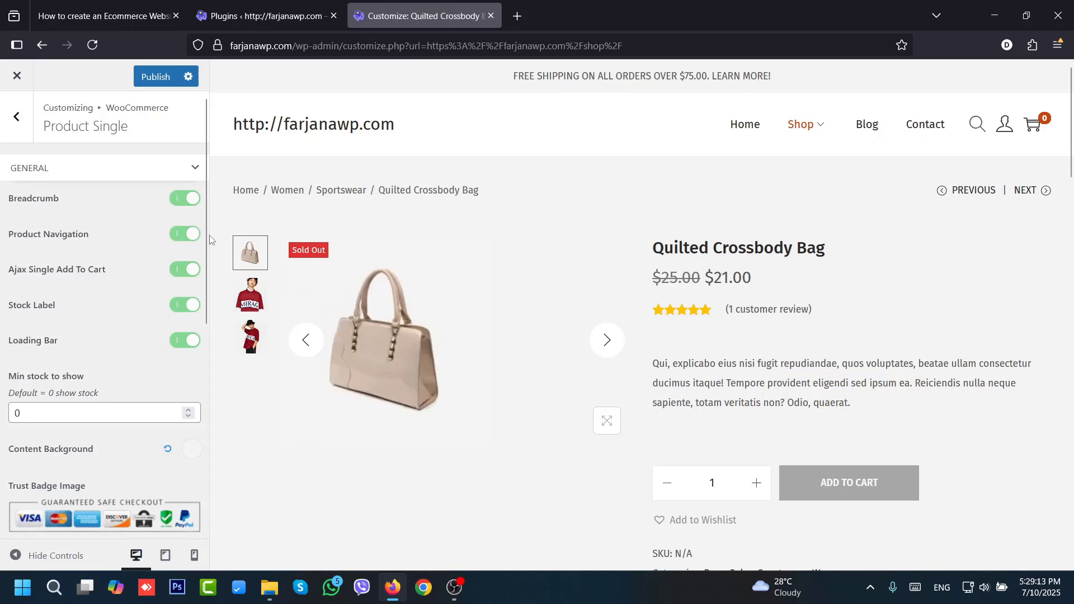
{"action": "left_click", "coordinate": [183, 199]}
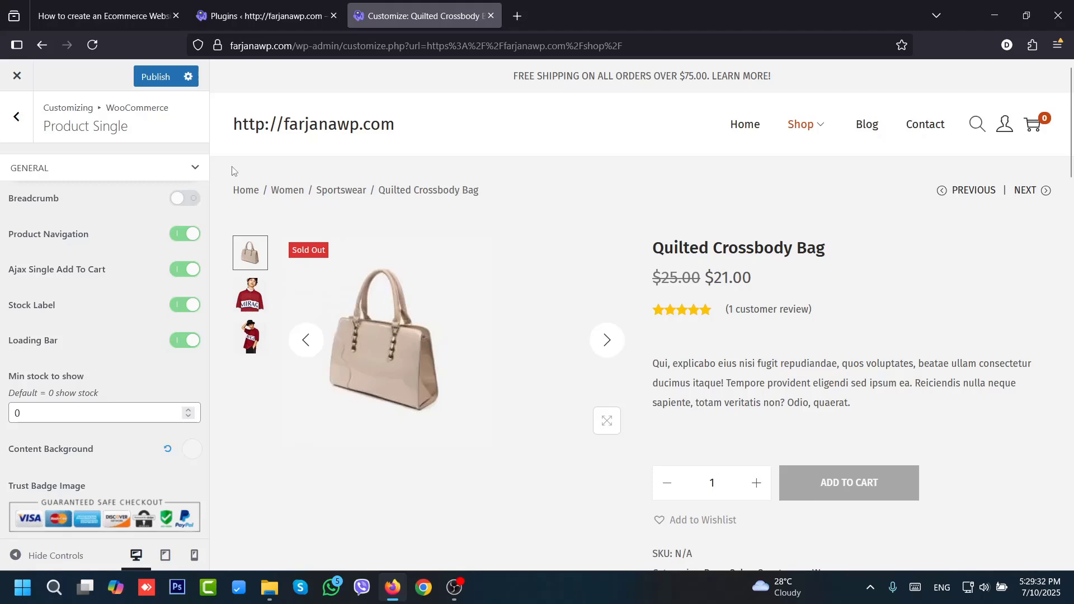
{"action": "left_click", "coordinate": [157, 77]}
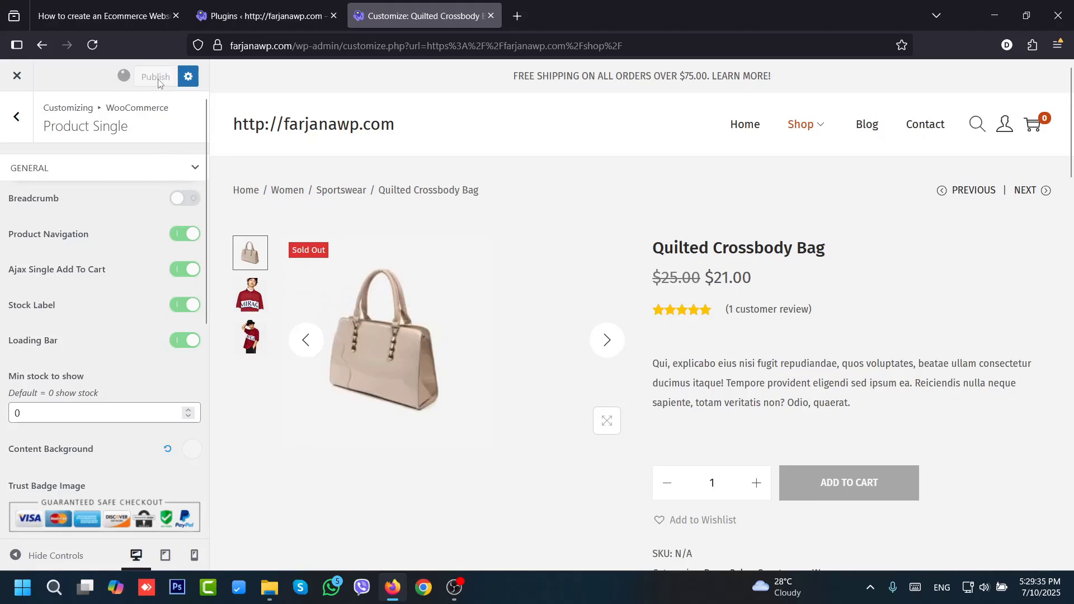
- Visit the live store from the admin bar and open the Quilted Crossbody Bag product page
{"action": "left_click", "coordinate": [230, 20]}
{"action": "mouse_move", "coordinate": [83, 72]}
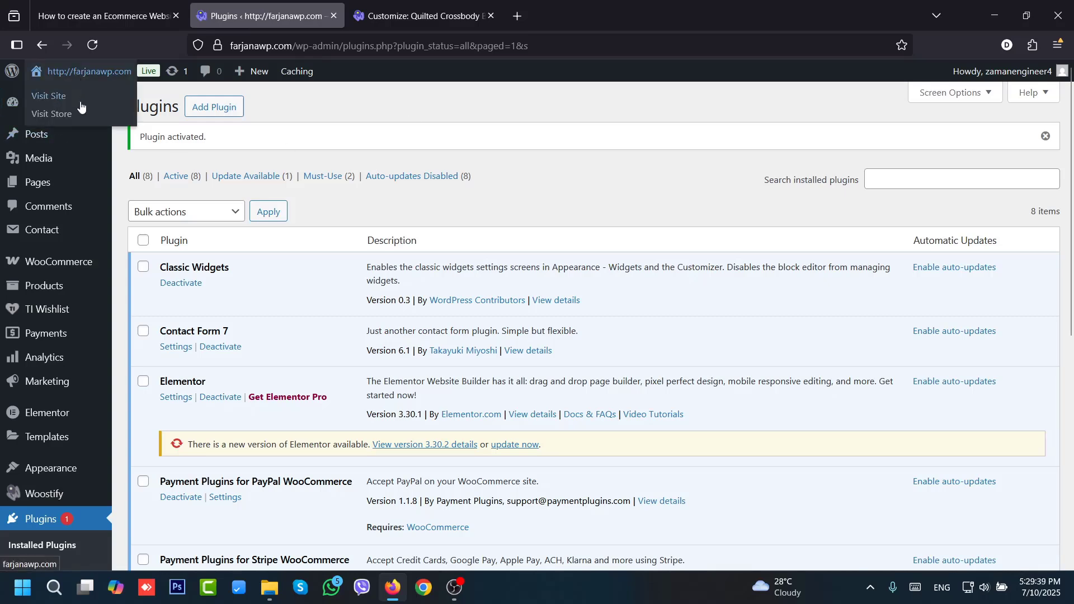
{"action": "left_click", "coordinate": [78, 116]}
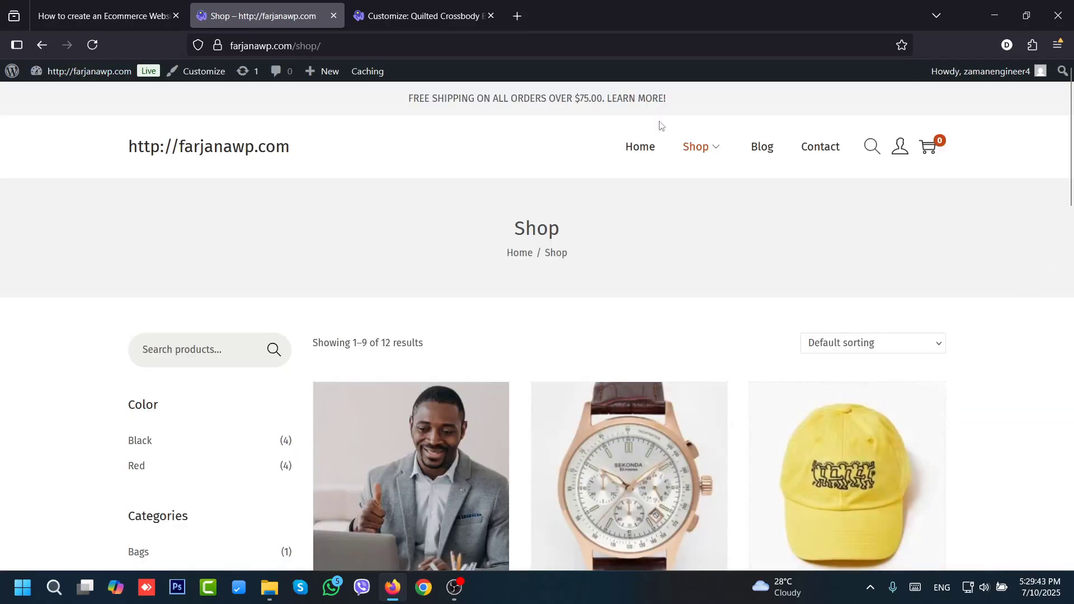
{"action": "left_click", "coordinate": [391, 12]}
{"action": "left_click", "coordinate": [274, 4]}
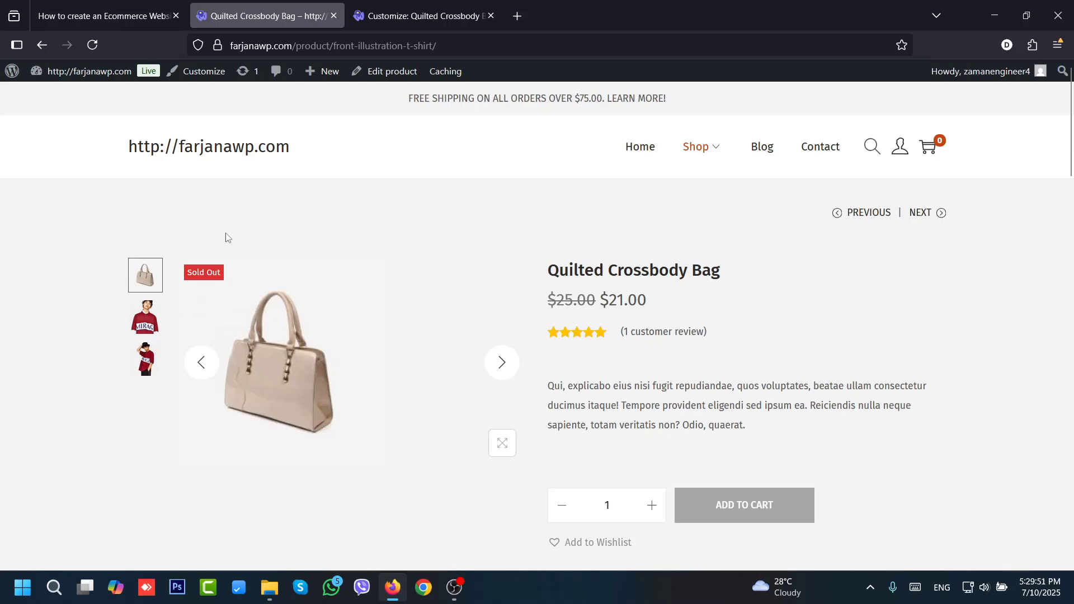
- Turn Breadcrumb back on under Product Single > General and check the preview shows the trail
{"action": "left_click", "coordinate": [408, 13]}
{"action": "left_click", "coordinate": [186, 199]}
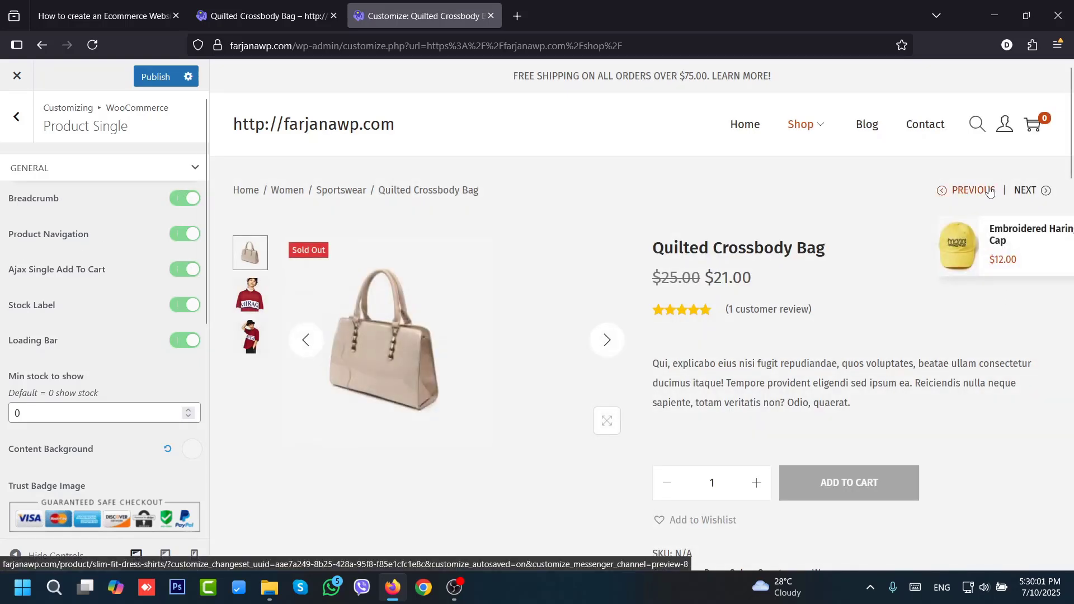
{"action": "mouse_move", "coordinate": [1024, 192]}
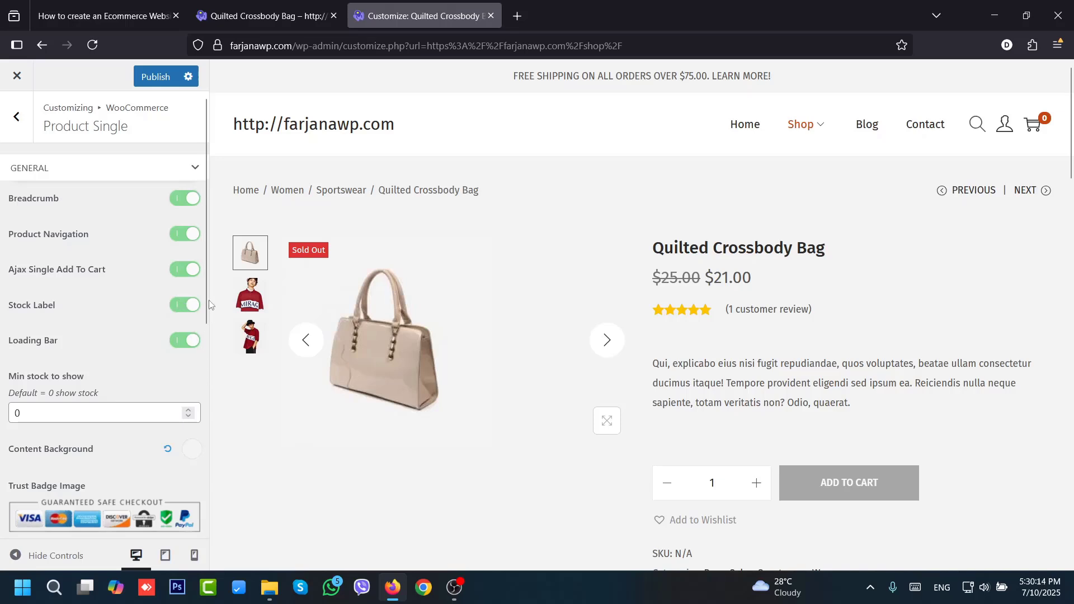
{"action": "left_click_drag", "start_coordinate": [207, 299], "coordinate": [207, 402]}
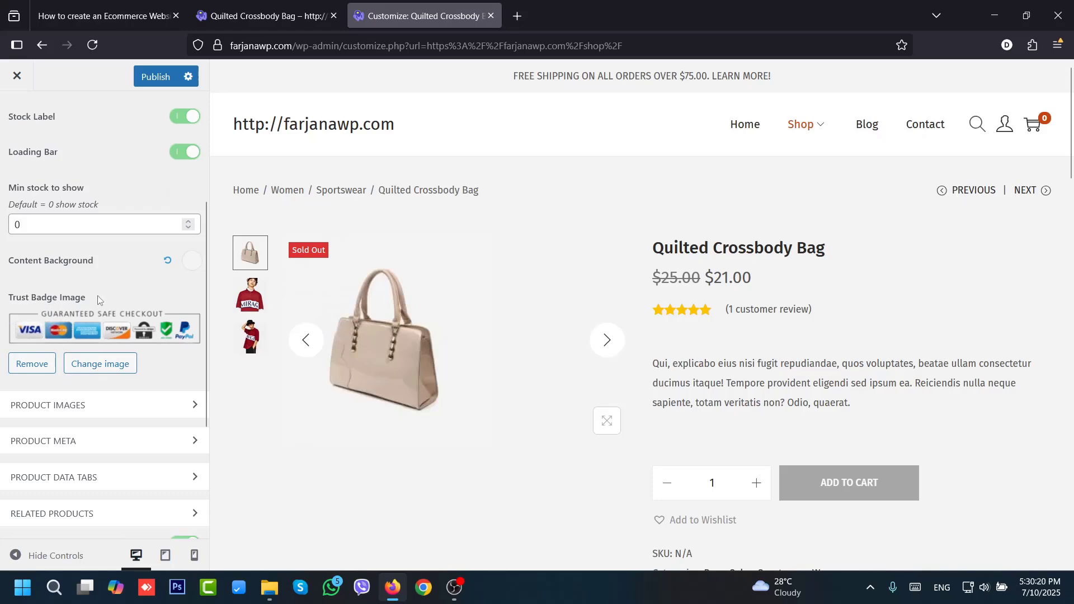
{"action": "left_click_drag", "start_coordinate": [1068, 153], "coordinate": [1068, 238]}
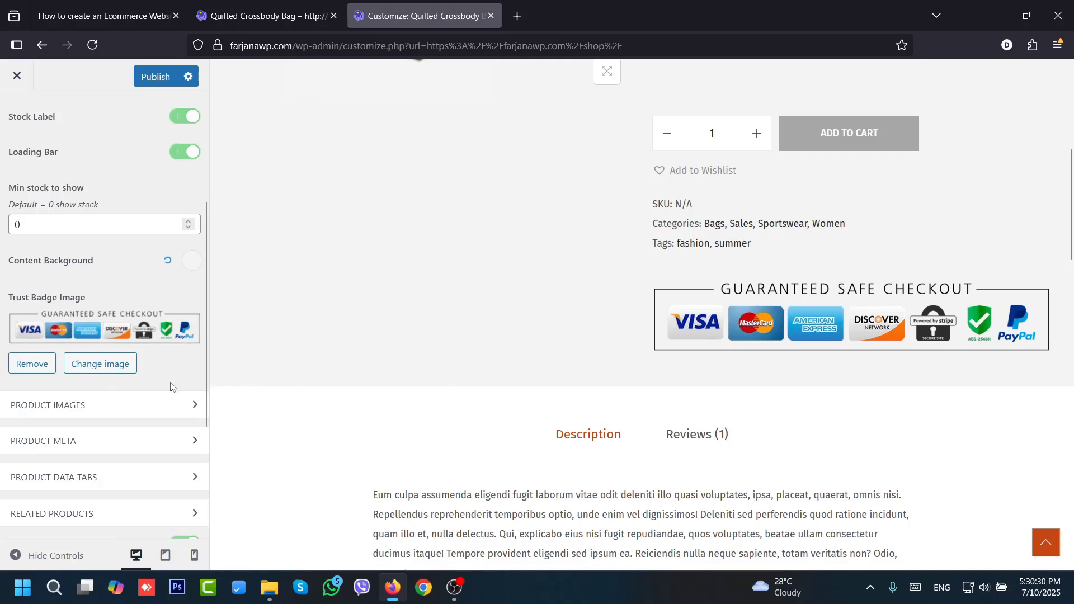
- In Product Images, try thumbnails below the main image, then restore the left-thumbnail gallery layout
{"action": "left_click", "coordinate": [77, 405]}
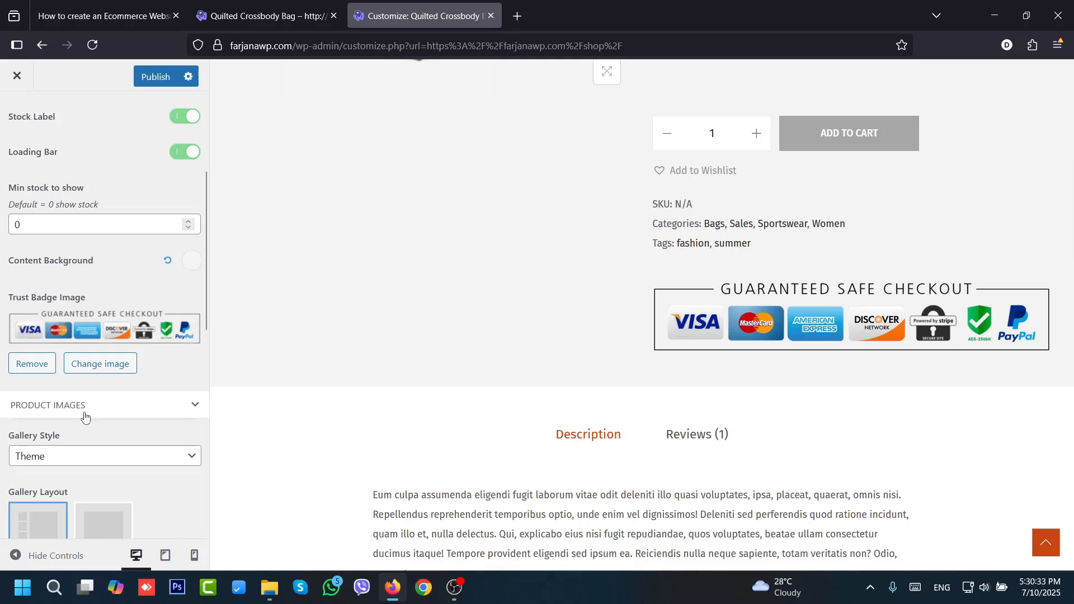
{"action": "scroll", "coordinate": [209, 340], "scroll_direction": "down", "scroll_amount": 4}
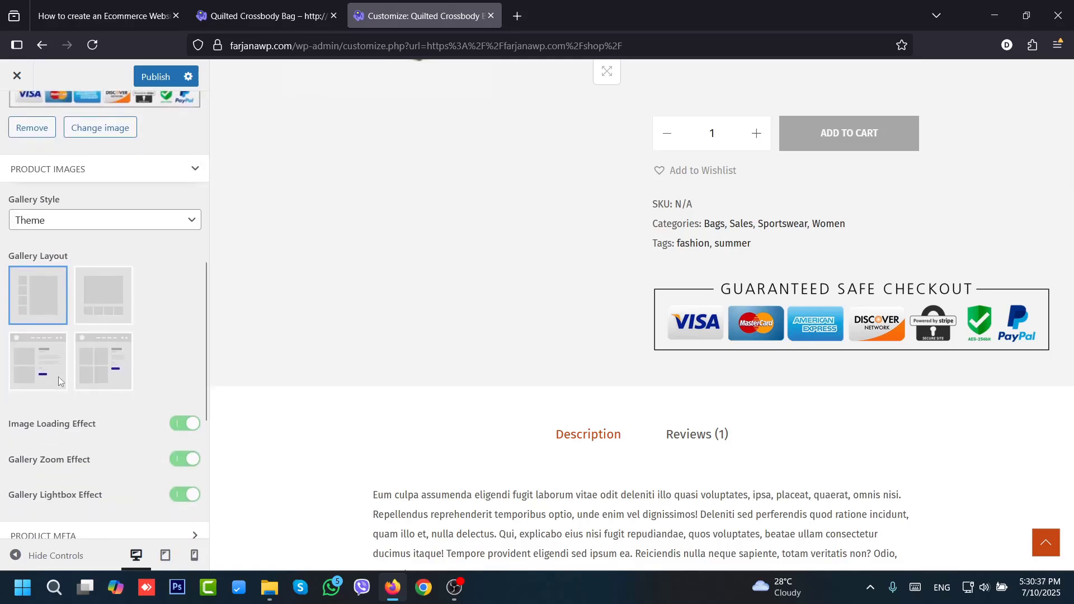
{"action": "scroll", "coordinate": [1054, 174], "scroll_direction": "up", "scroll_amount": 5}
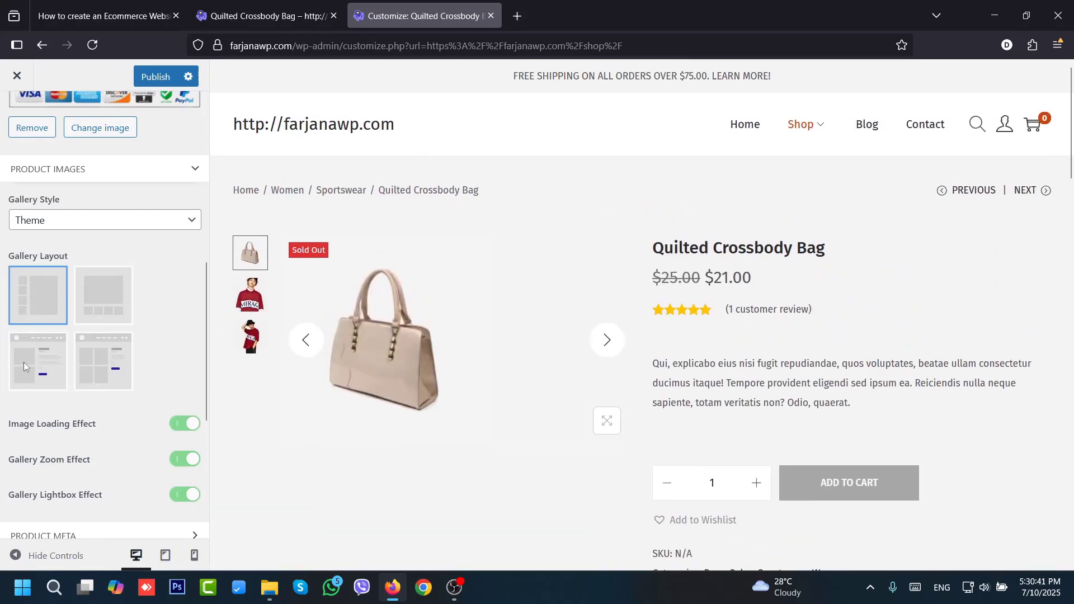
{"action": "left_click", "coordinate": [109, 306]}
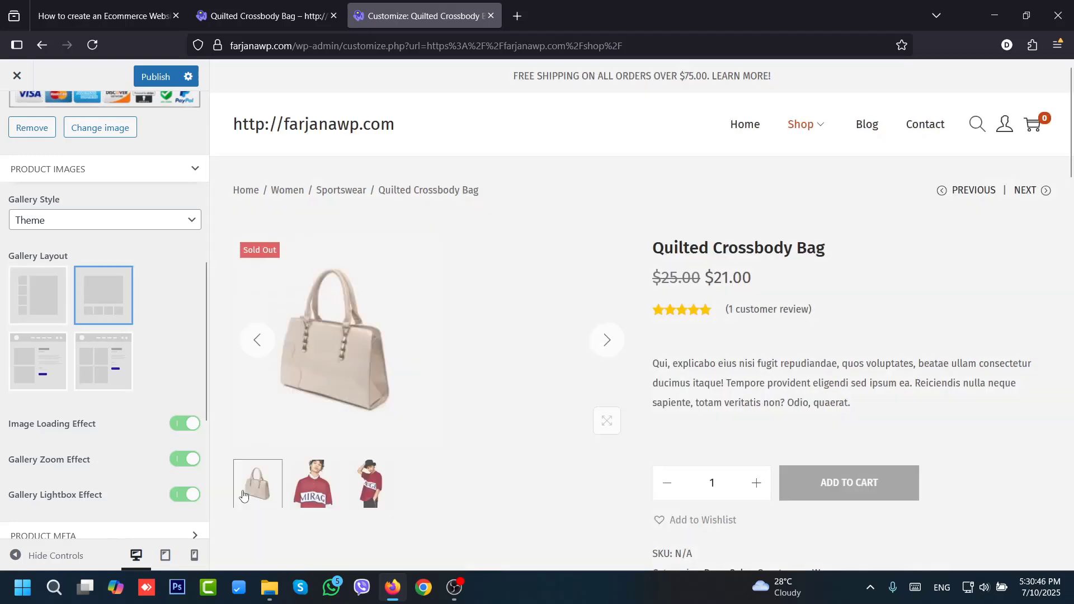
{"action": "left_click", "coordinate": [38, 305]}
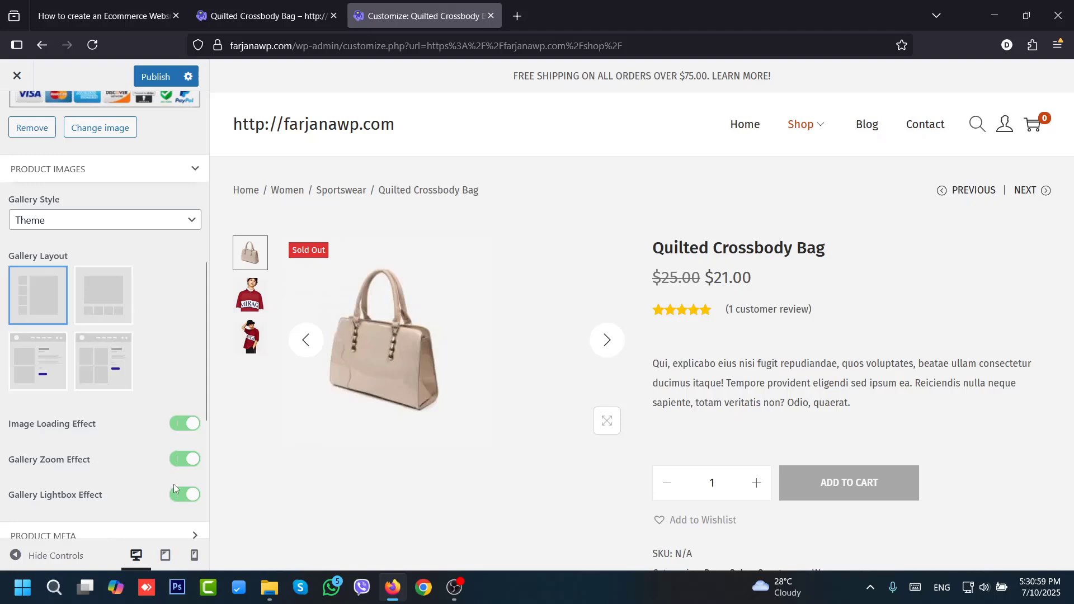
{"action": "scroll", "coordinate": [173, 486], "scroll_direction": "down", "scroll_amount": 5}
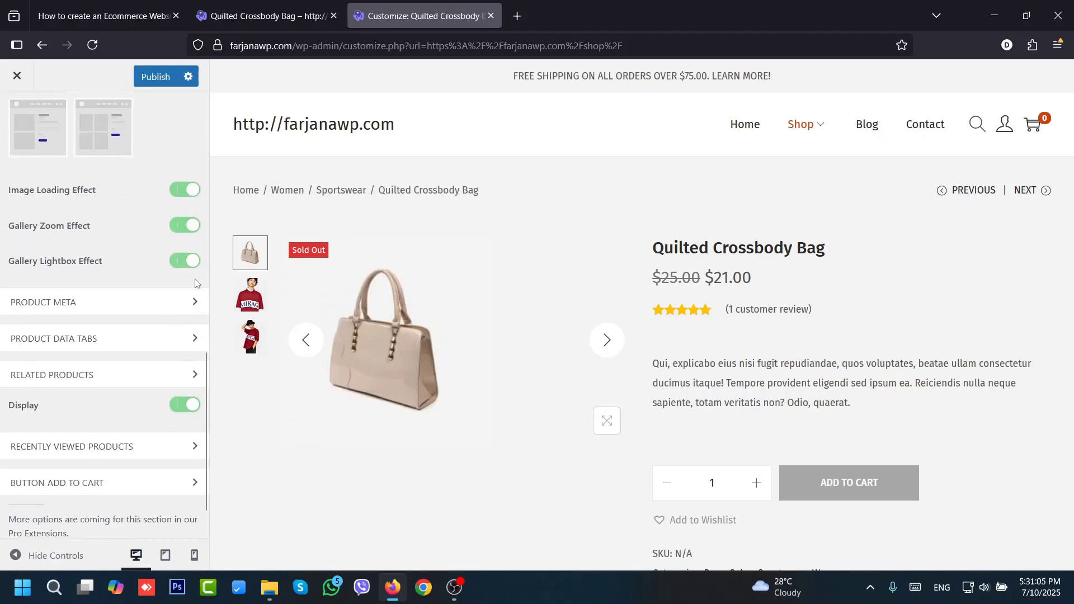
- Expand Product Meta and Product Data Tabs, then scroll the preview to the Description and Reviews tabs
{"action": "left_click", "coordinate": [77, 304]}
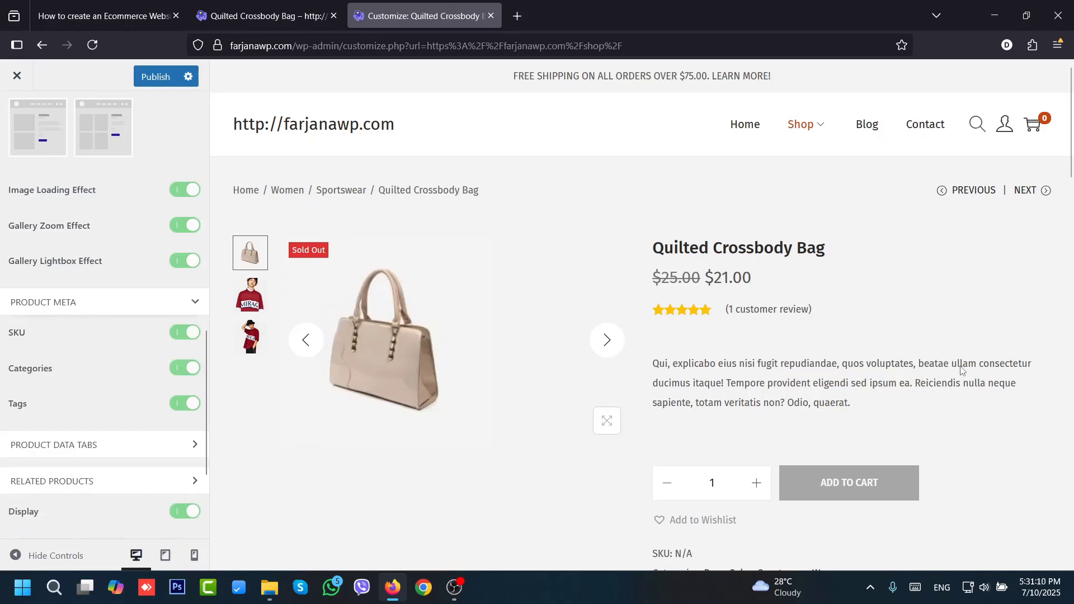
{"action": "scroll", "coordinate": [546, 417], "scroll_direction": "down", "scroll_amount": 4}
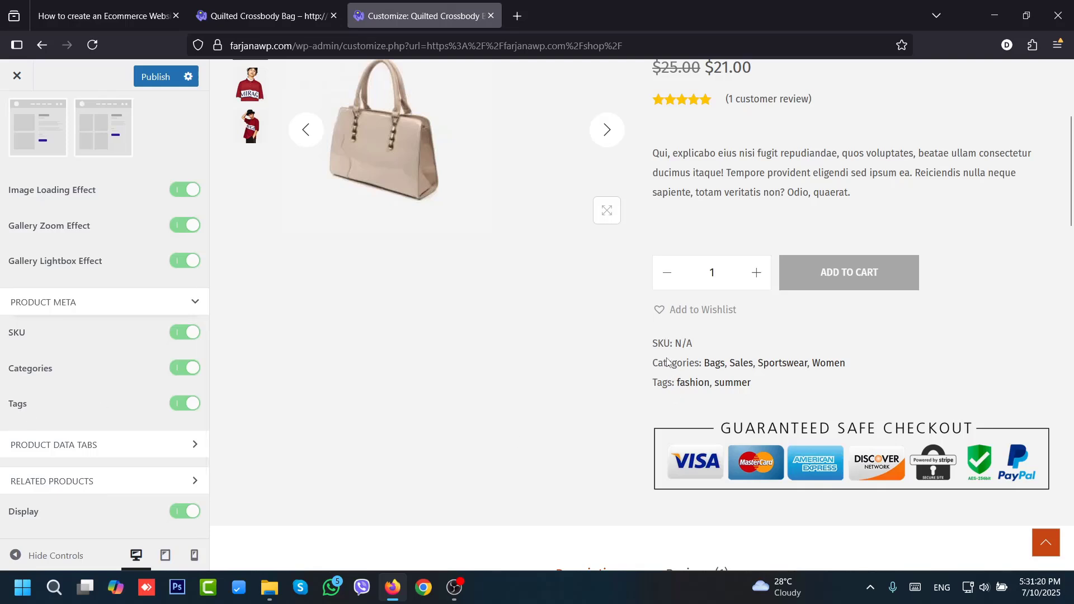
{"action": "left_click", "coordinate": [61, 450]}
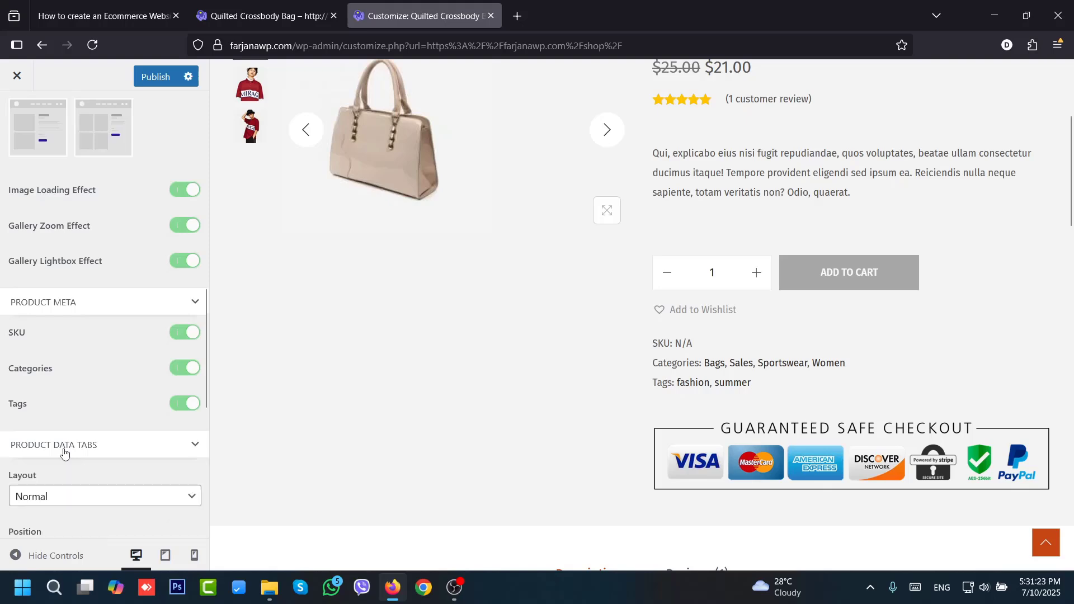
{"action": "scroll", "coordinate": [109, 364], "scroll_direction": "down", "scroll_amount": 5}
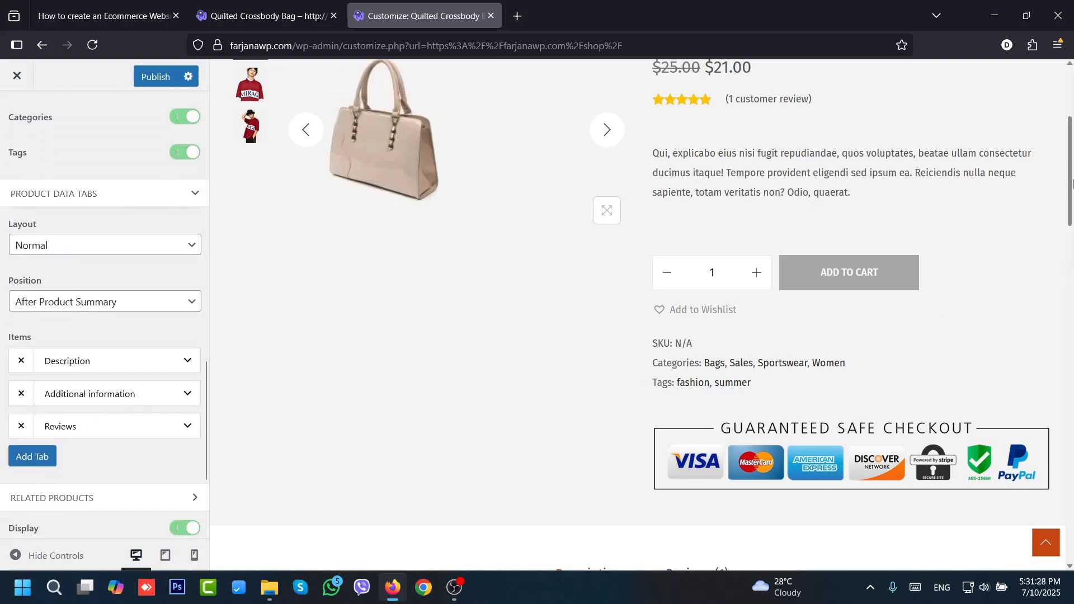
{"action": "left_click_drag", "start_coordinate": [1072, 185], "coordinate": [1071, 257]}
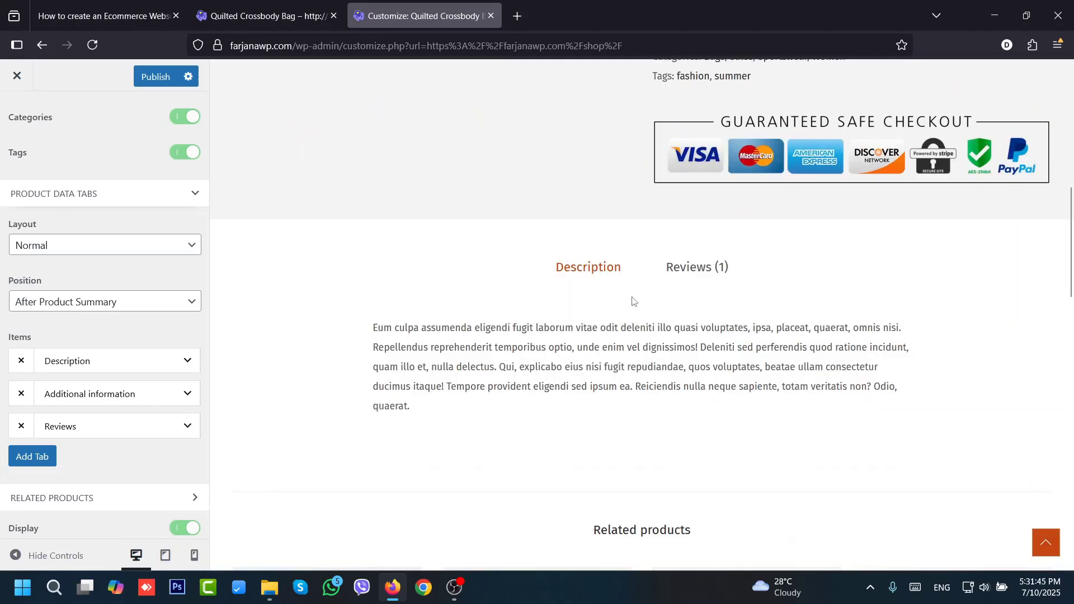
{"action": "scroll", "coordinate": [201, 465], "scroll_direction": "down", "scroll_amount": 2}
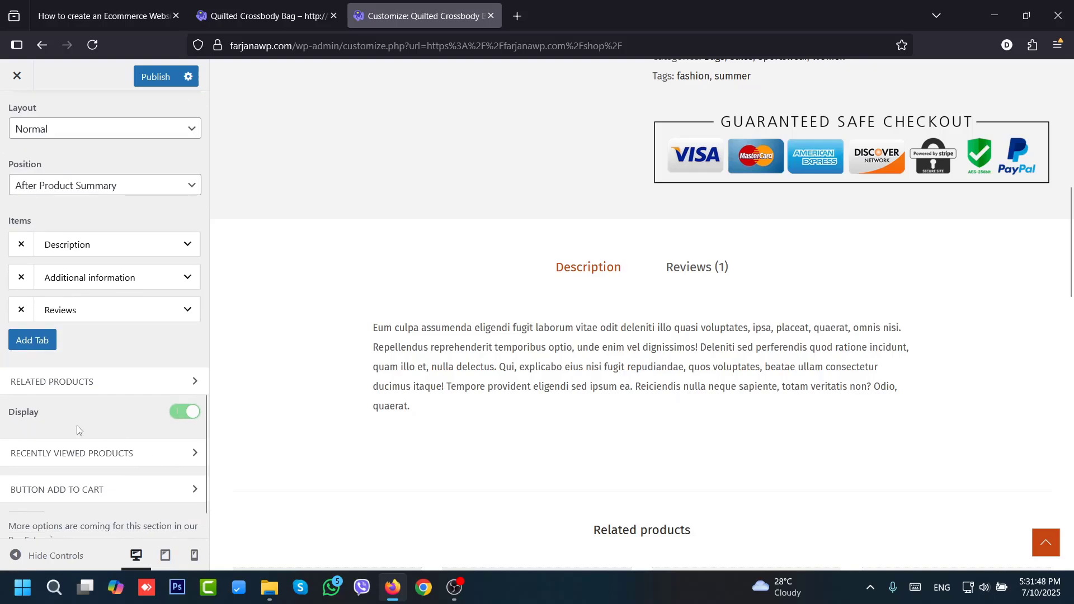
- Preview the Related Products carousel, then switch it back off, keeping 4 columns and 4 products
{"action": "left_click", "coordinate": [187, 386]}
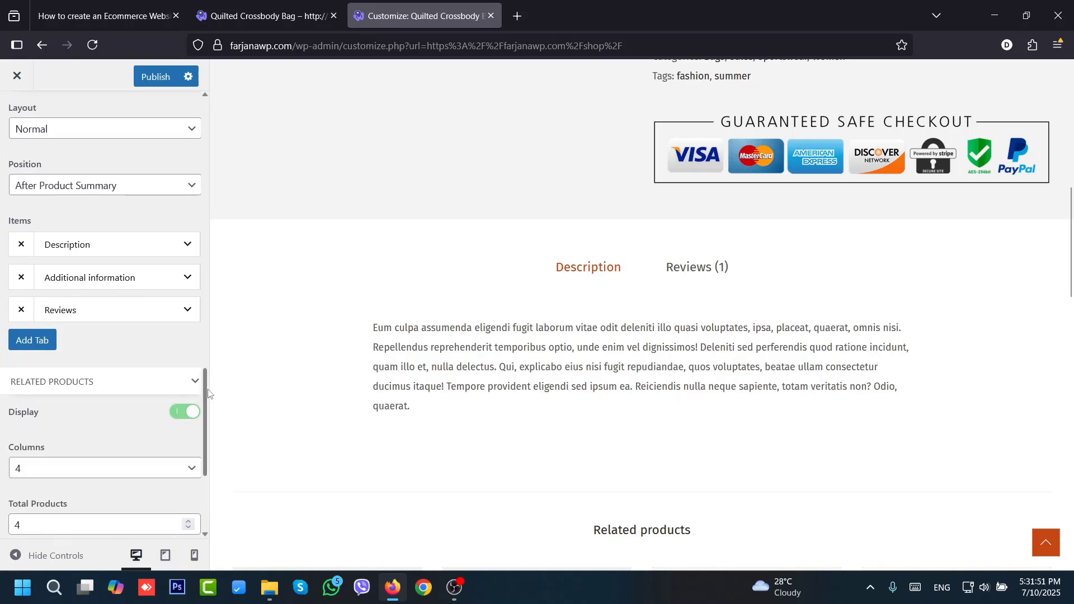
{"action": "scroll", "coordinate": [201, 425], "scroll_direction": "down", "scroll_amount": 3}
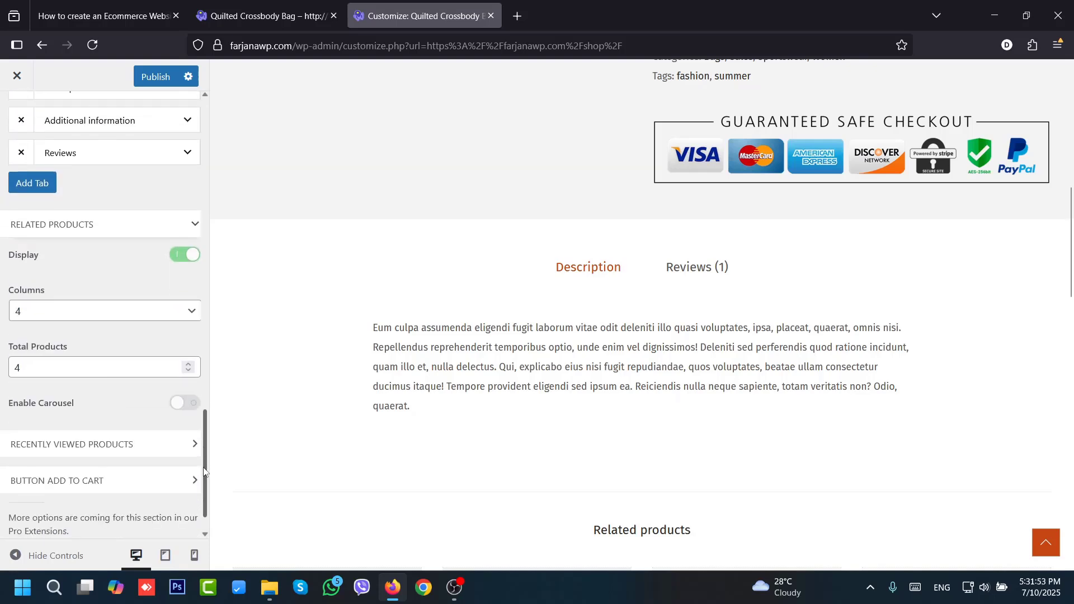
{"action": "scroll", "coordinate": [586, 332], "scroll_direction": "down", "scroll_amount": 7}
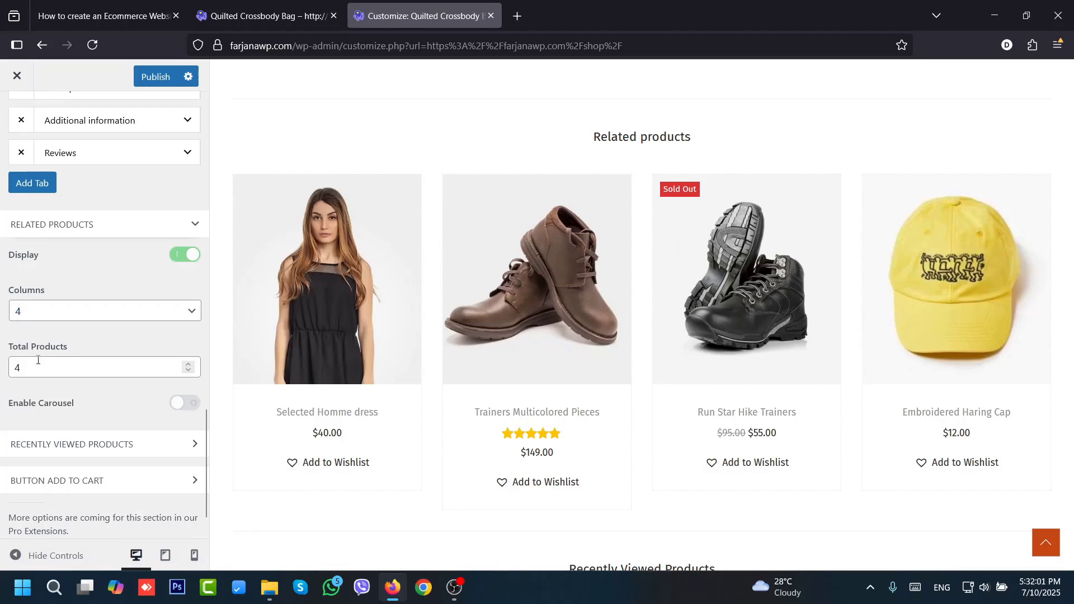
{"action": "left_click", "coordinate": [179, 403]}
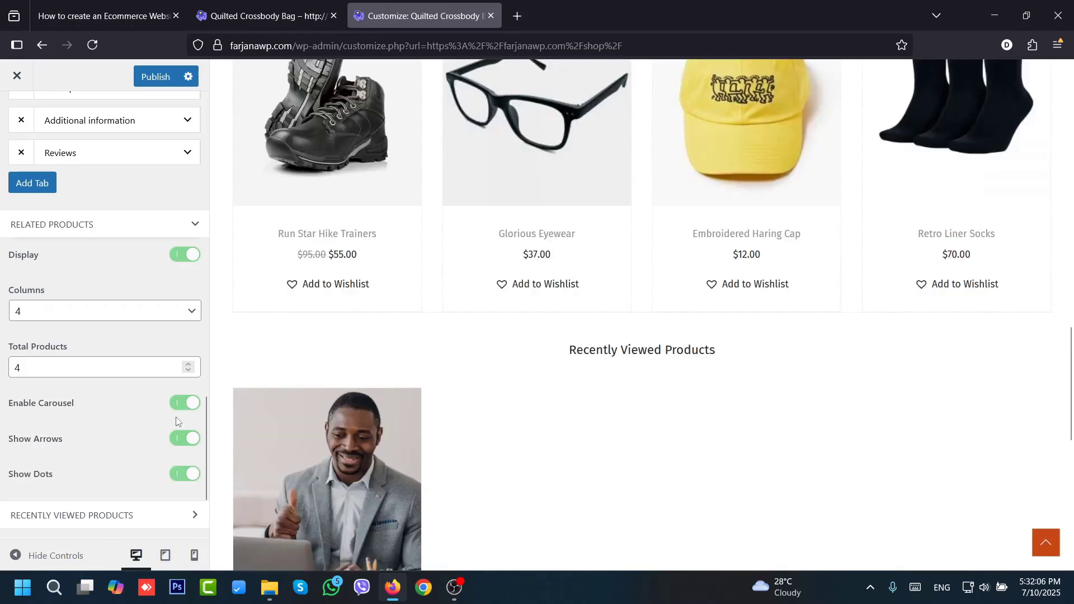
{"action": "scroll", "coordinate": [1033, 411], "scroll_direction": "down", "scroll_amount": 3}
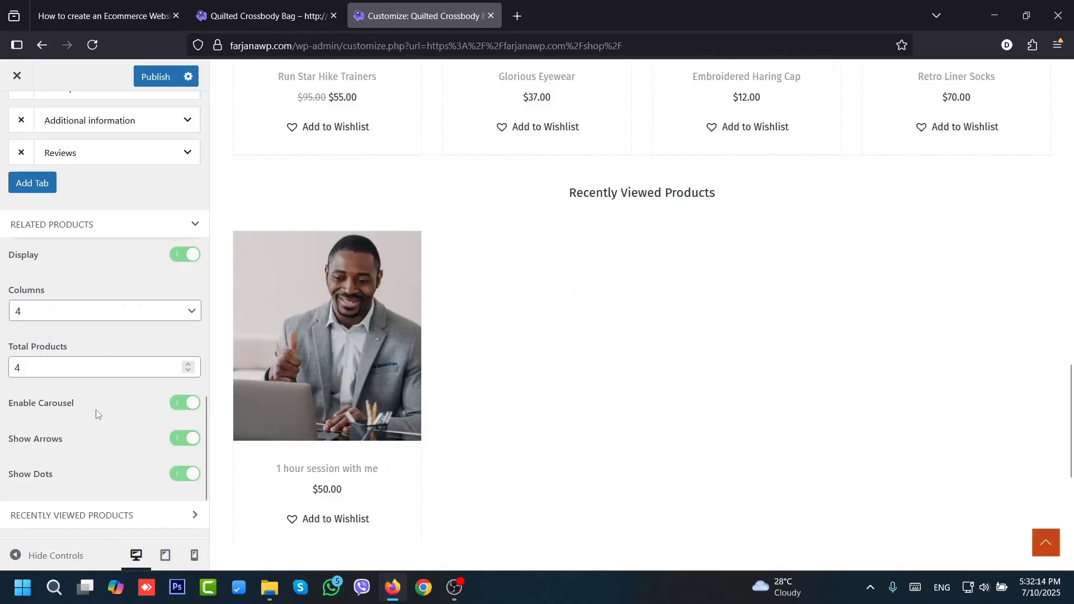
{"action": "left_click", "coordinate": [188, 403]}
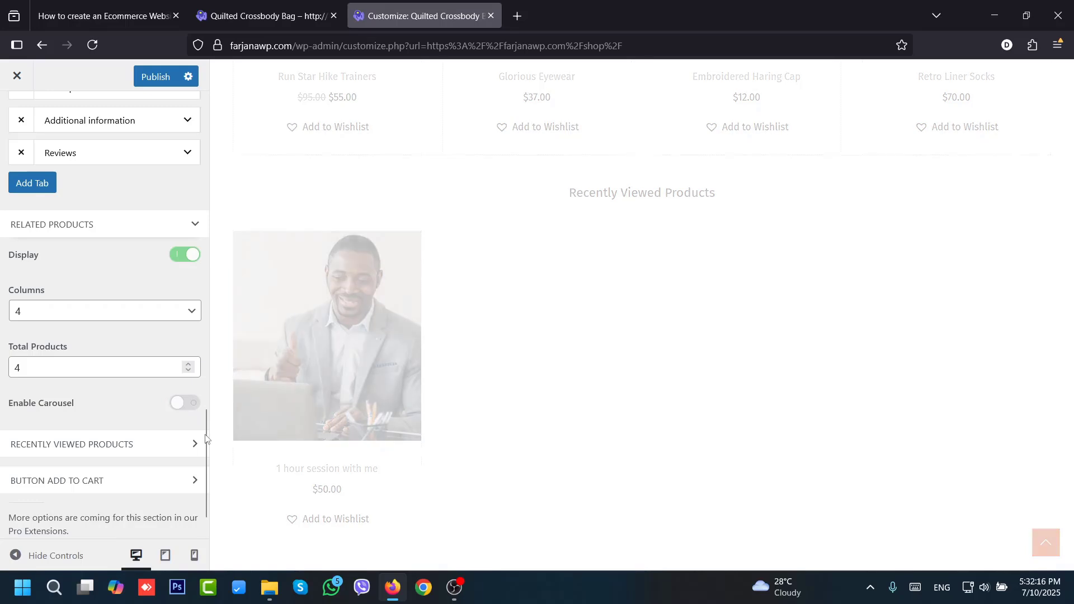
{"action": "scroll", "coordinate": [208, 441], "scroll_direction": "down", "scroll_amount": 1}
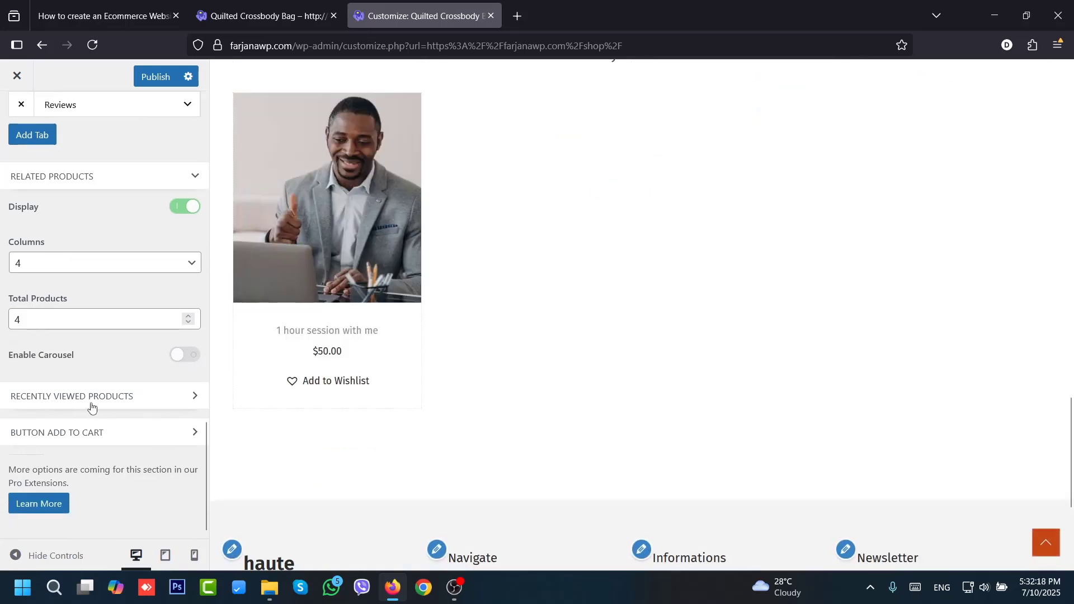
- Inspect Recently Viewed Products and the Add to Cart button's Background, Color and Border Radius options
{"action": "left_click", "coordinate": [196, 397]}
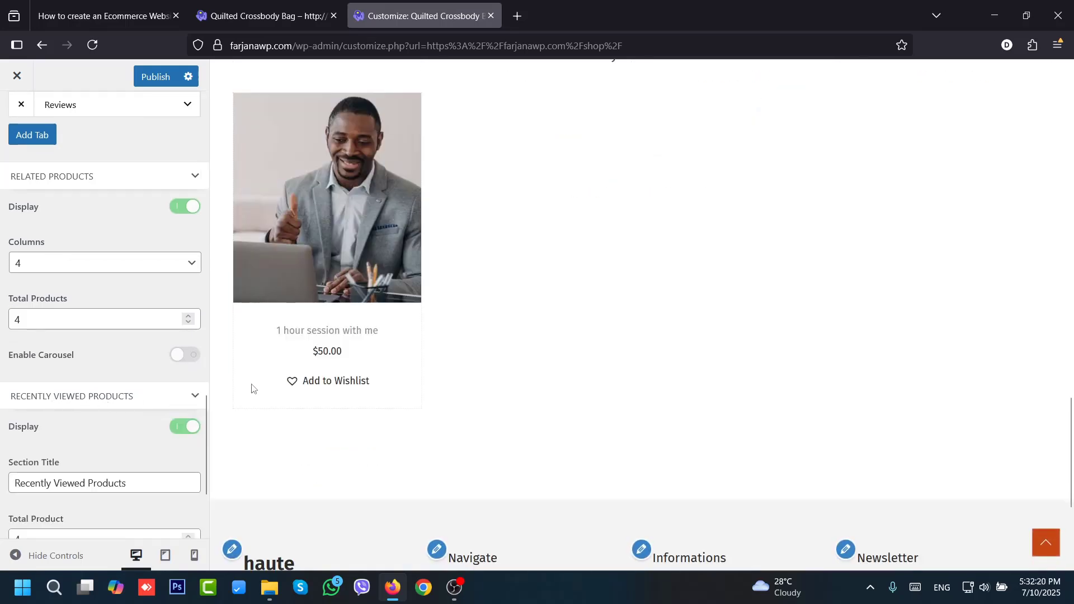
{"action": "left_click_drag", "start_coordinate": [1065, 408], "coordinate": [1063, 360]}
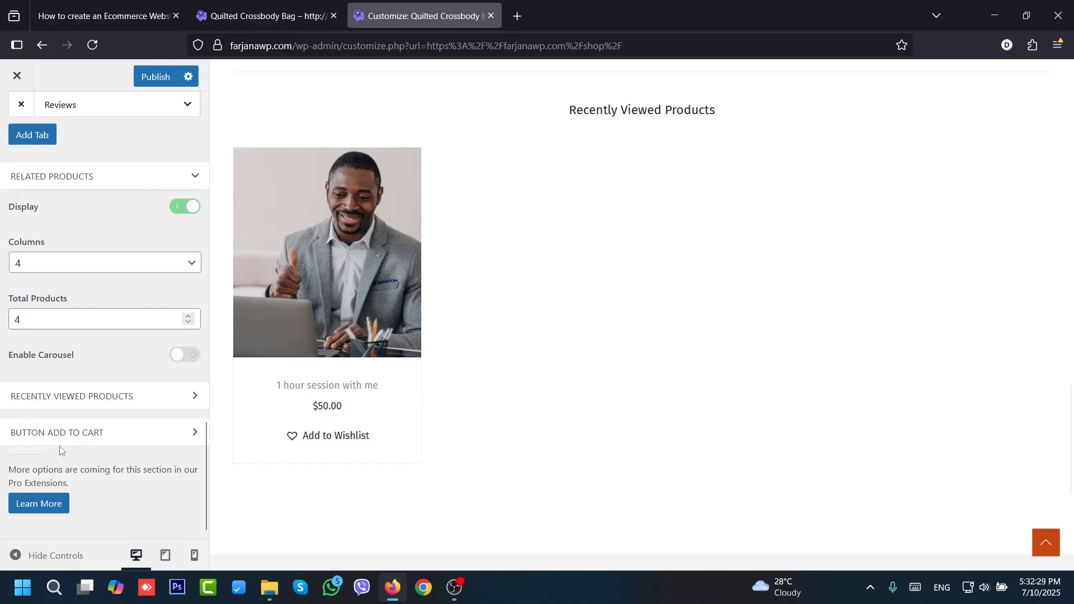
{"action": "left_click", "coordinate": [195, 432]}
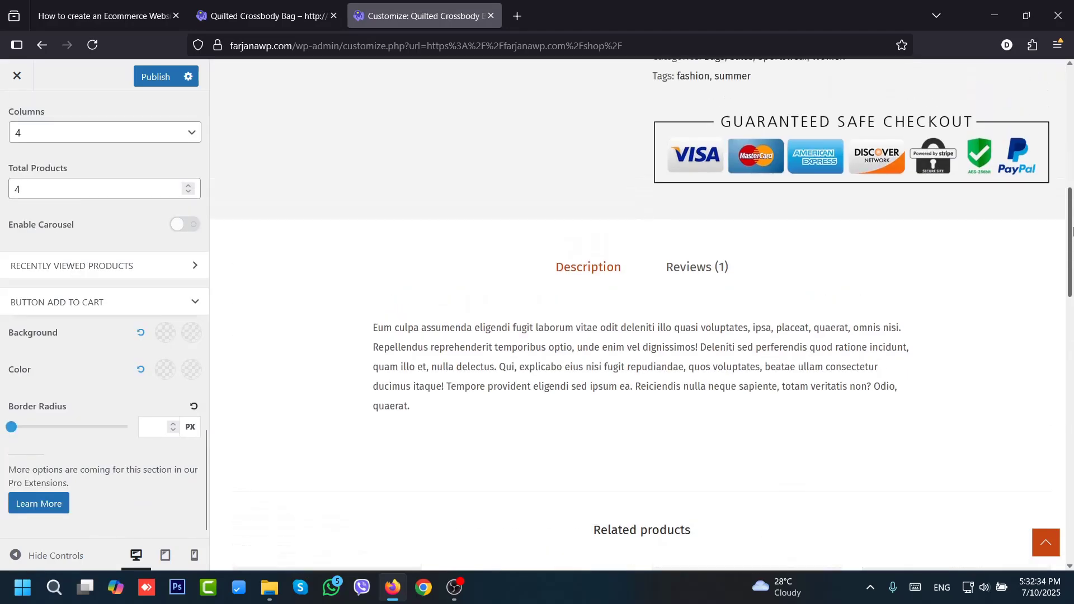
{"action": "scroll", "coordinate": [1072, 229], "scroll_direction": "up", "scroll_amount": 8}
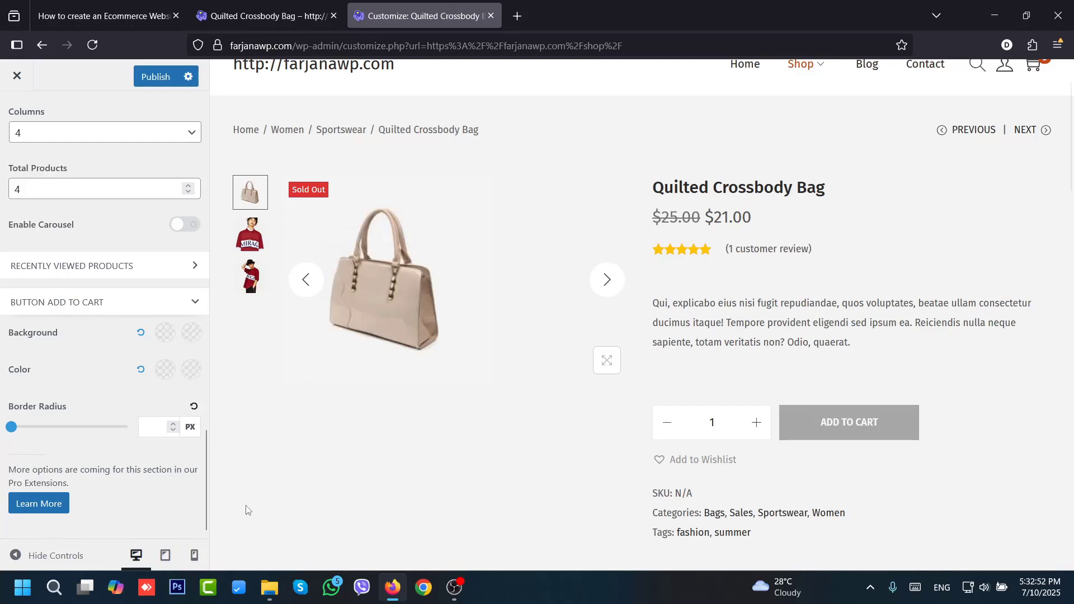
{"action": "scroll", "coordinate": [205, 499], "scroll_direction": "up", "scroll_amount": 15}
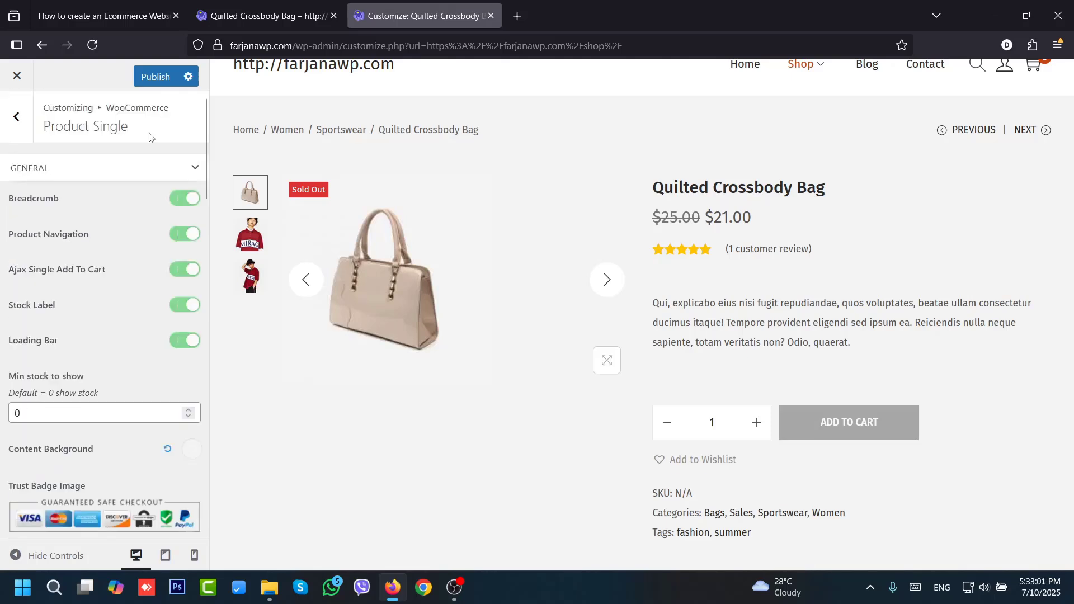
- Publish the Product Single changes, preview the Blog page, and go back to the Layout section
{"action": "left_click", "coordinate": [156, 80]}
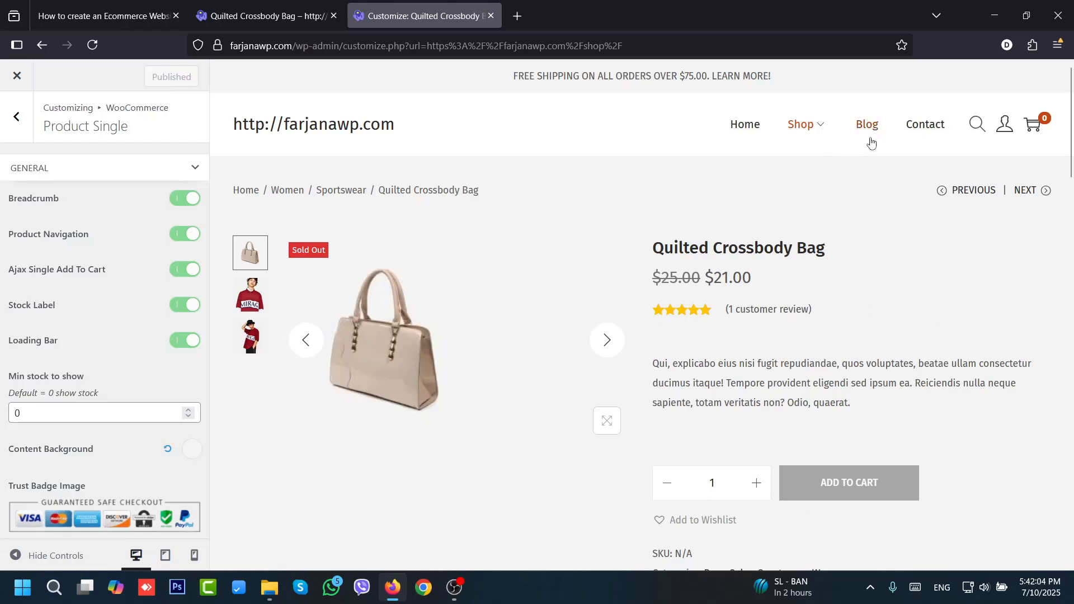
{"action": "left_click", "coordinate": [868, 126]}
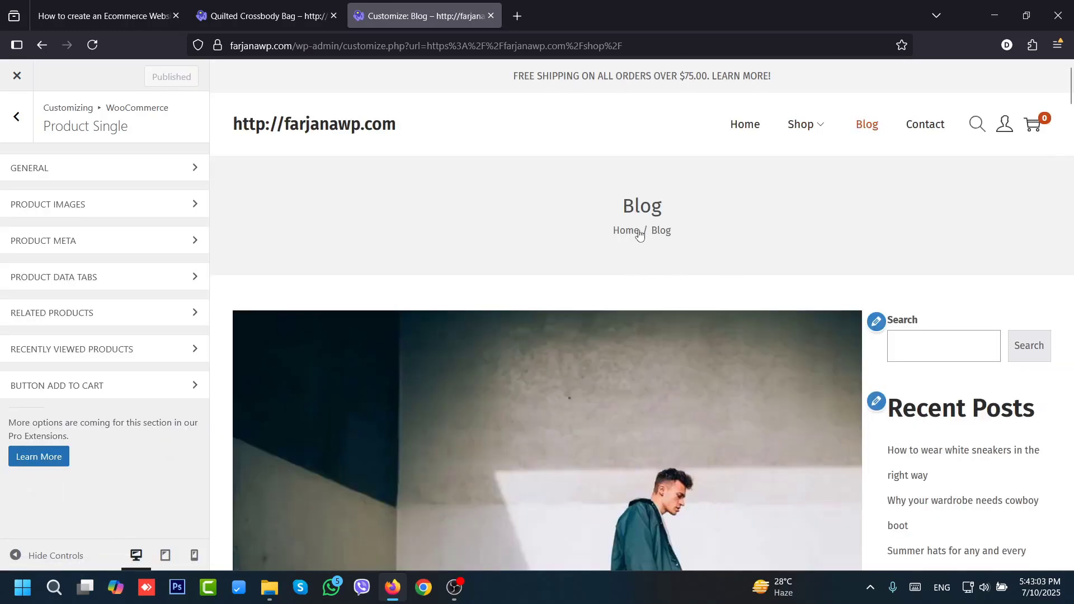
{"action": "left_click", "coordinate": [17, 118]}
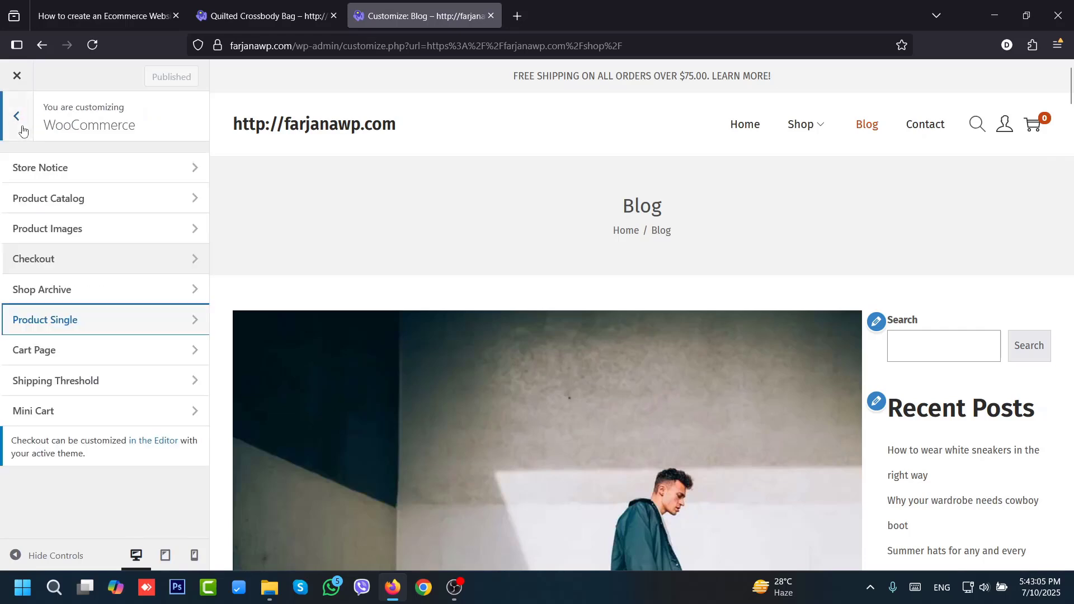
{"action": "left_click", "coordinate": [22, 130]}
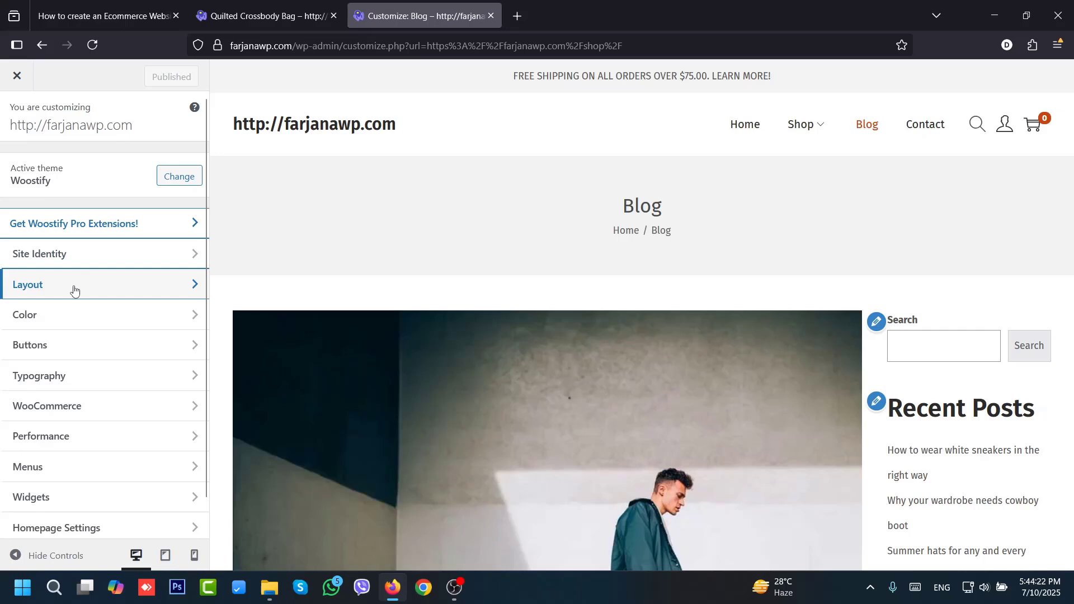
{"action": "left_click", "coordinate": [74, 285]}
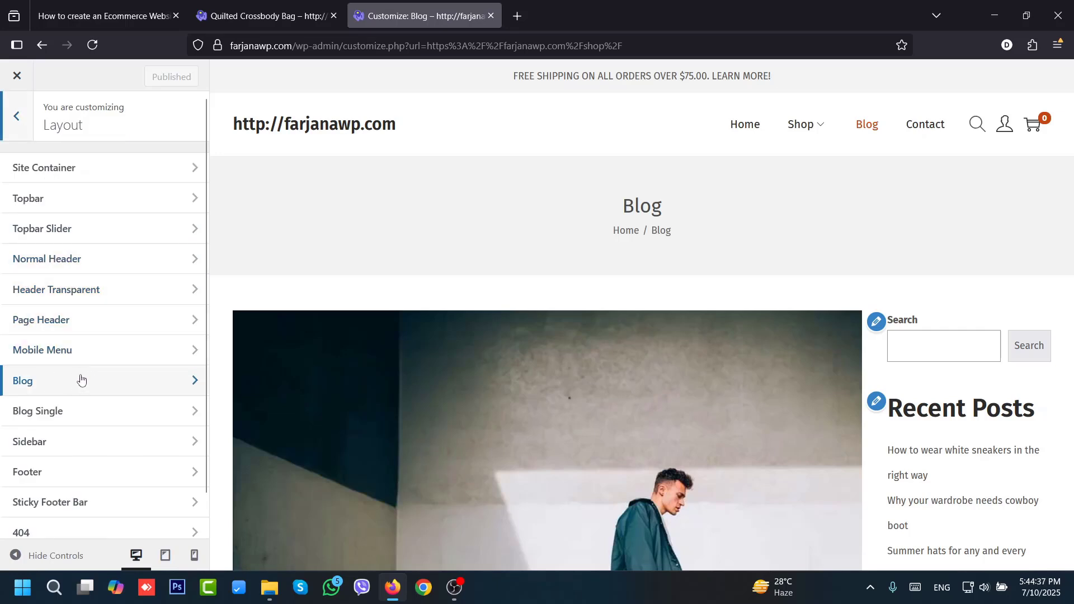
- In Layout > Blog, try the list, grid and zigzag layouts, then settle on the full-width layout
{"action": "left_click", "coordinate": [80, 382]}
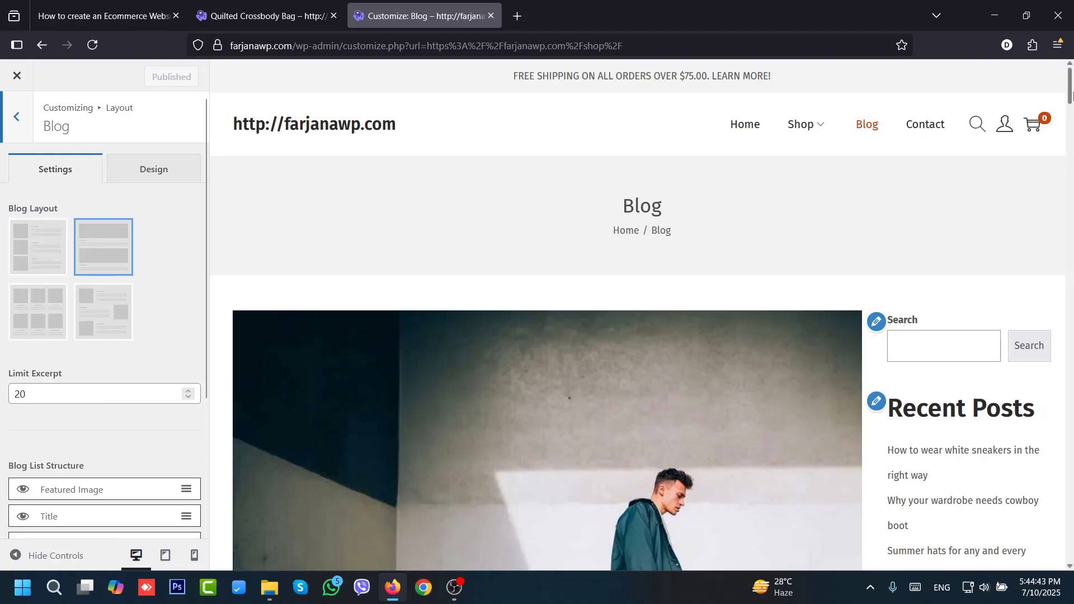
{"action": "left_click_drag", "start_coordinate": [1072, 94], "coordinate": [1072, 124]}
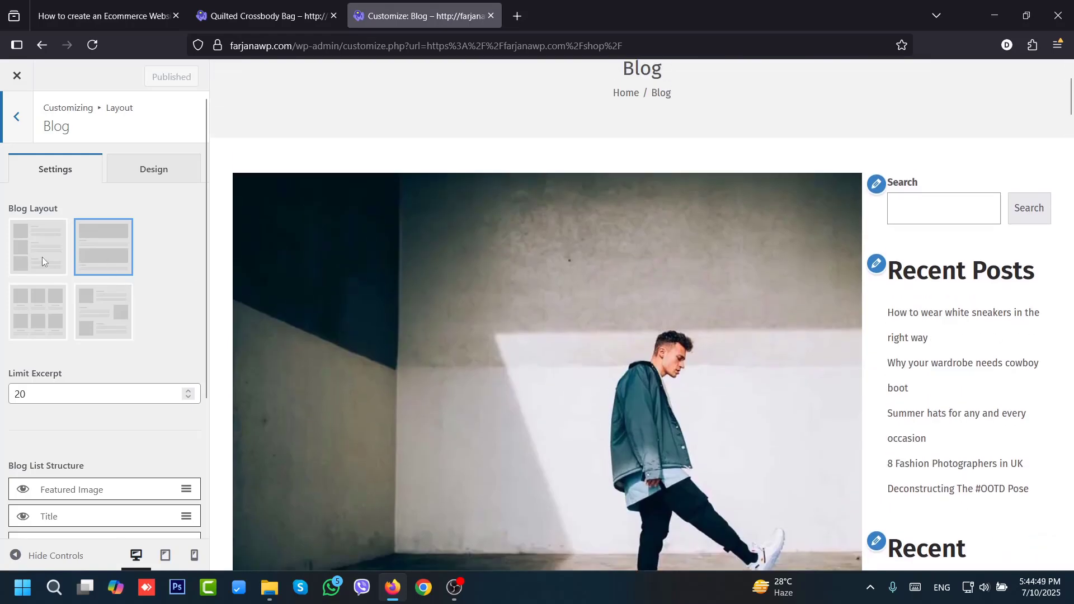
{"action": "left_click", "coordinate": [38, 258]}
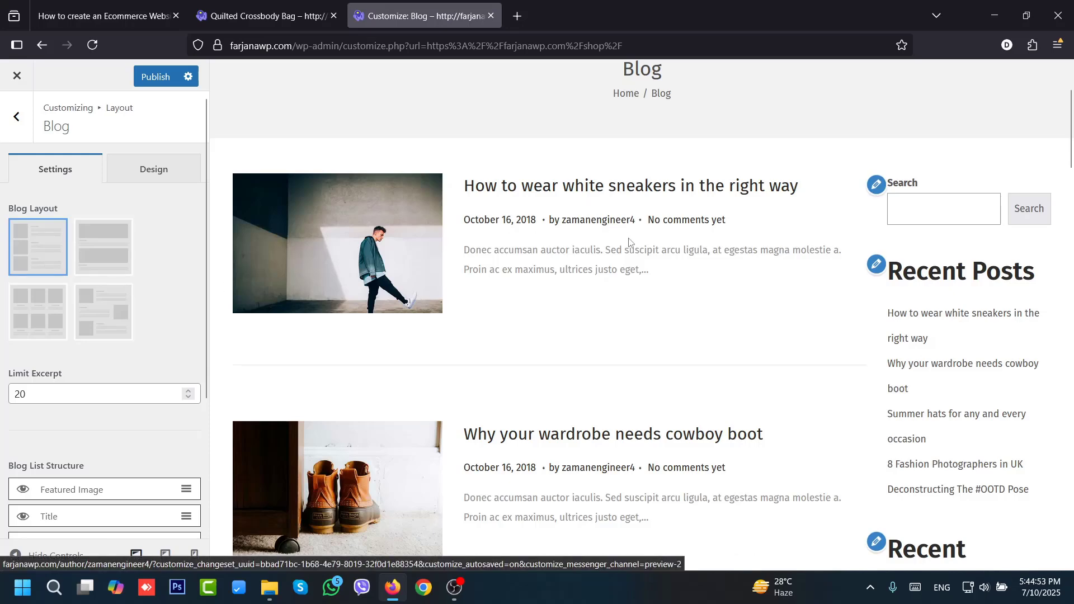
{"action": "left_click", "coordinate": [30, 328]}
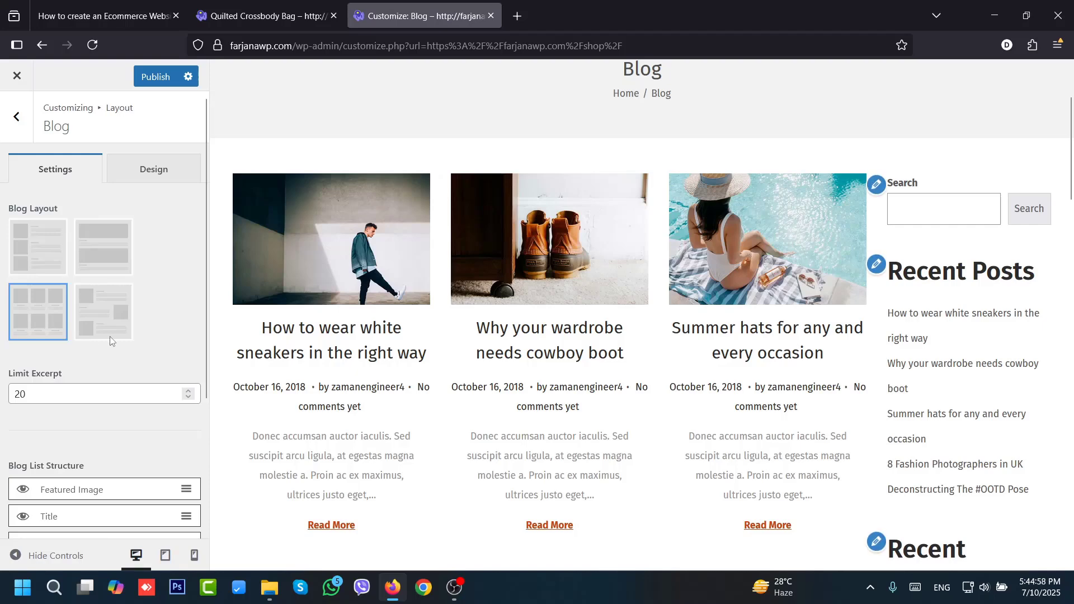
{"action": "left_click", "coordinate": [106, 326]}
{"action": "left_click", "coordinate": [105, 254]}
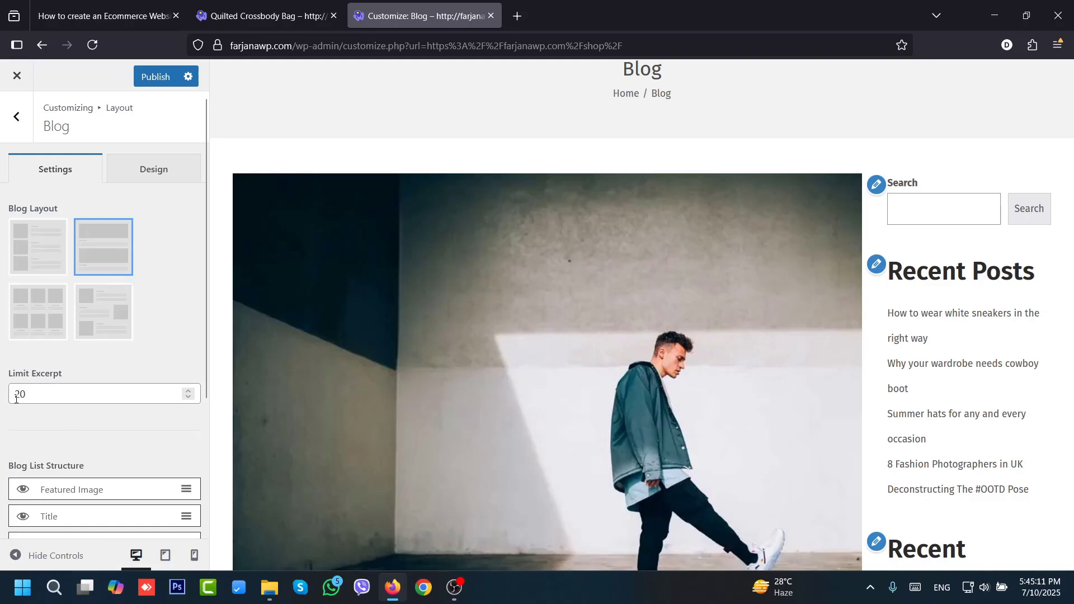
{"action": "left_click_drag", "start_coordinate": [1071, 100], "coordinate": [1071, 129]}
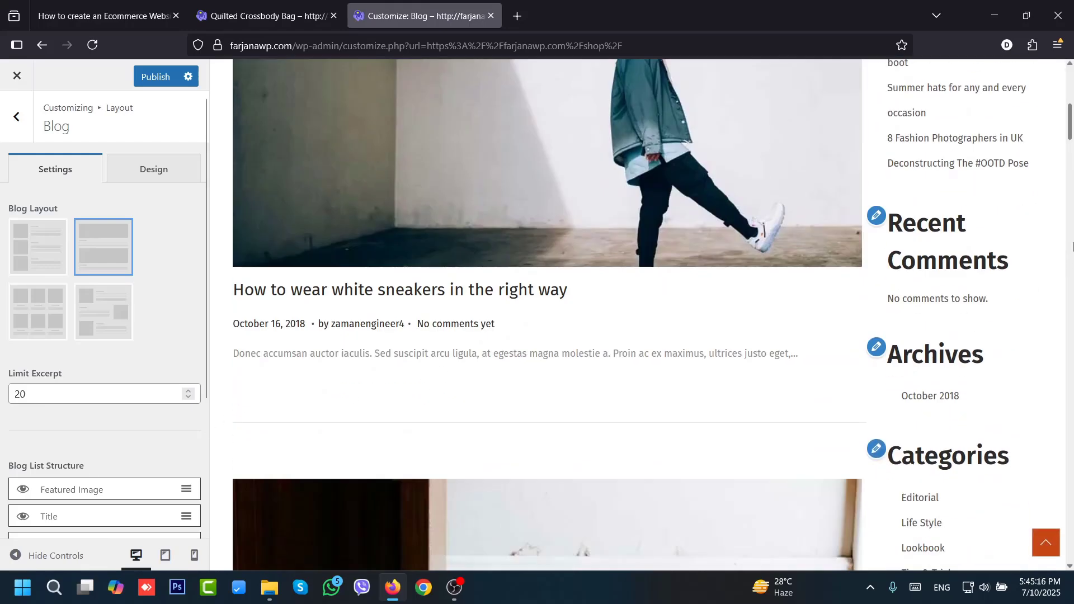
{"action": "scroll", "coordinate": [191, 350], "scroll_direction": "down", "scroll_amount": 3}
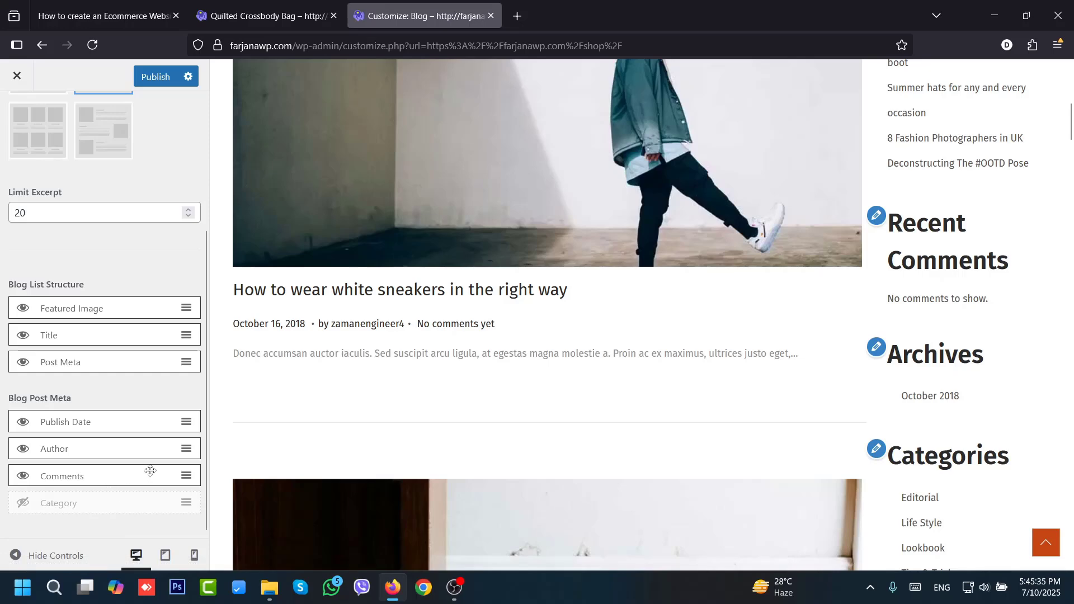
- Hide the author from blog listing meta and move Comments above Publish Date
{"action": "left_click", "coordinate": [23, 450]}
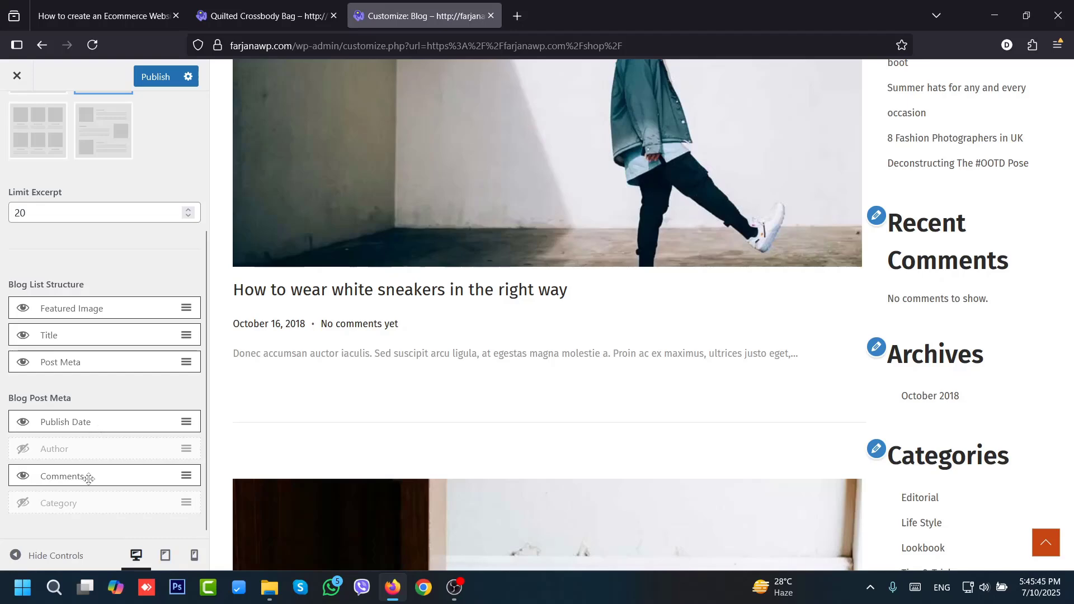
{"action": "left_click_drag", "start_coordinate": [89, 477], "coordinate": [77, 433]}
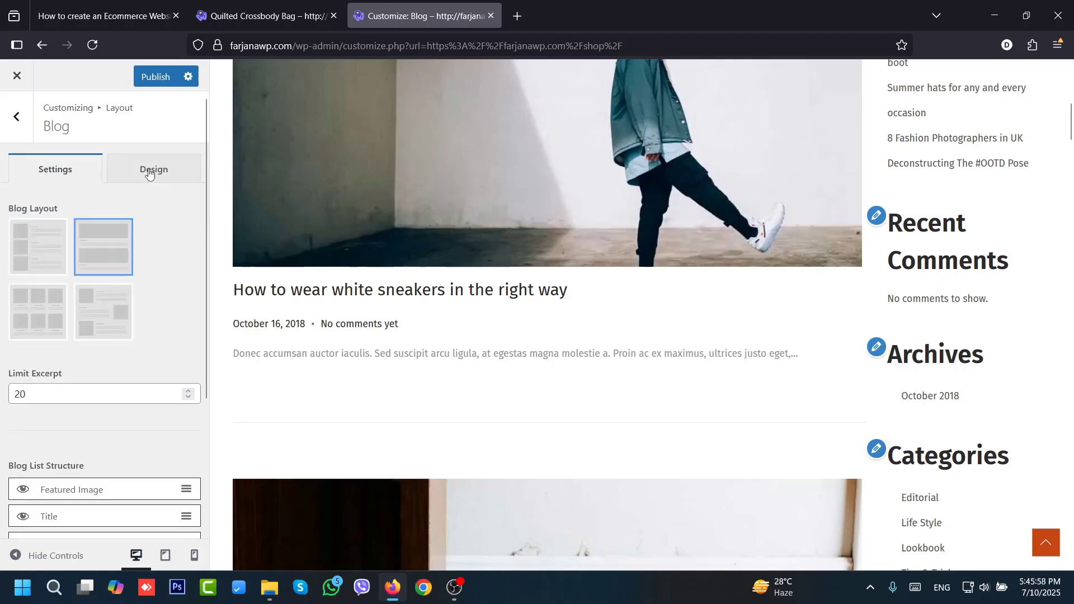
{"action": "left_click", "coordinate": [149, 175]}
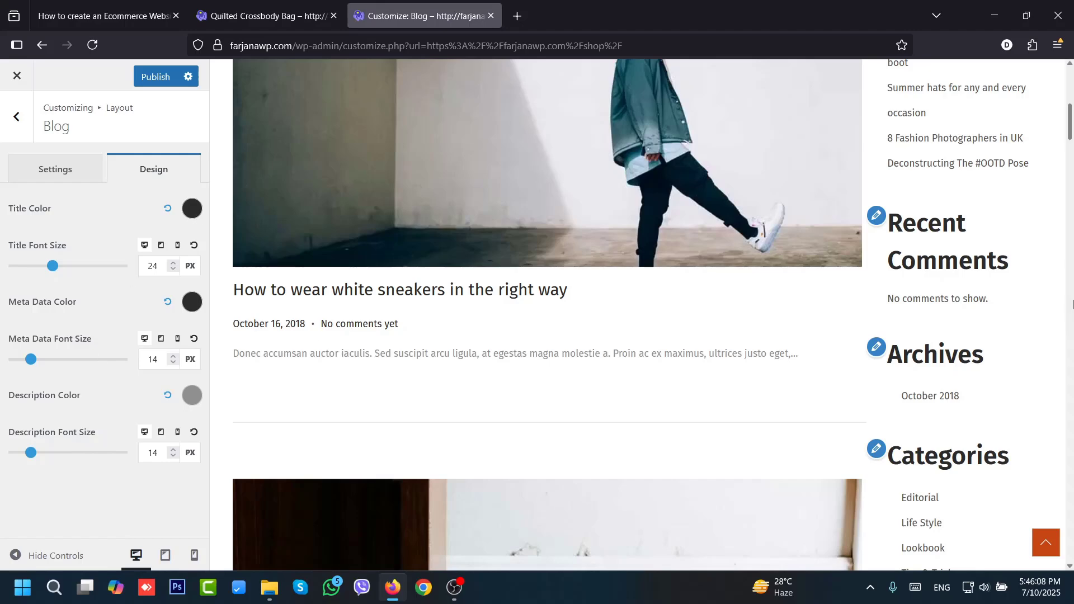
{"action": "scroll", "coordinate": [1071, 112], "scroll_direction": "up", "scroll_amount": 2}
{"action": "scroll", "coordinate": [1070, 111], "scroll_direction": "up", "scroll_amount": 5}
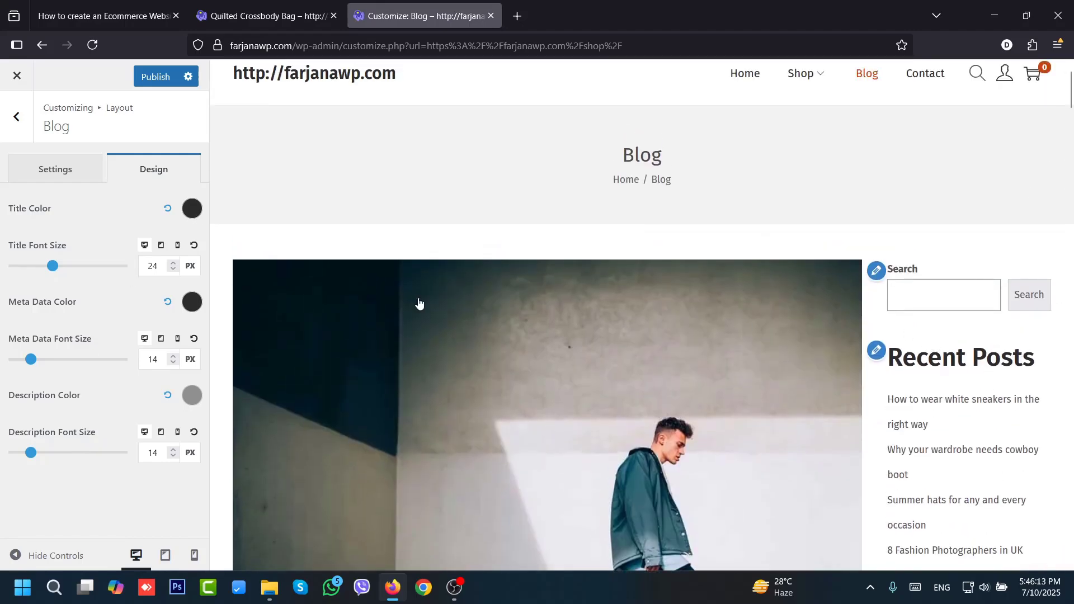
- Remove the block widgets (Search, Recent Posts, Recent Comments, Archives, Categories) from the Main Sidebar
{"action": "left_click", "coordinate": [877, 273]}
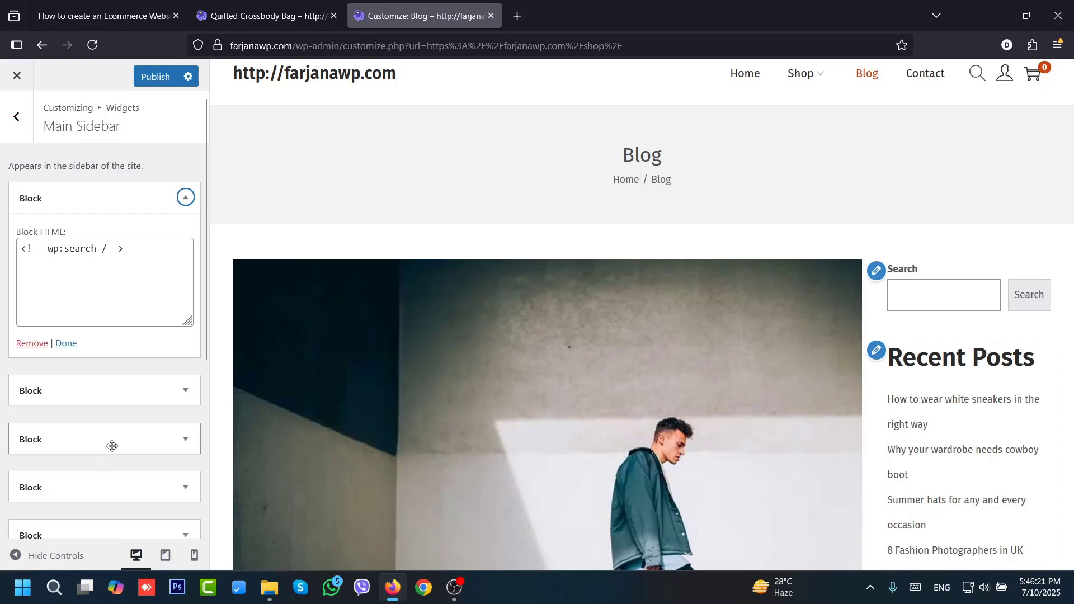
{"action": "scroll", "coordinate": [196, 330], "scroll_direction": "down", "scroll_amount": 5}
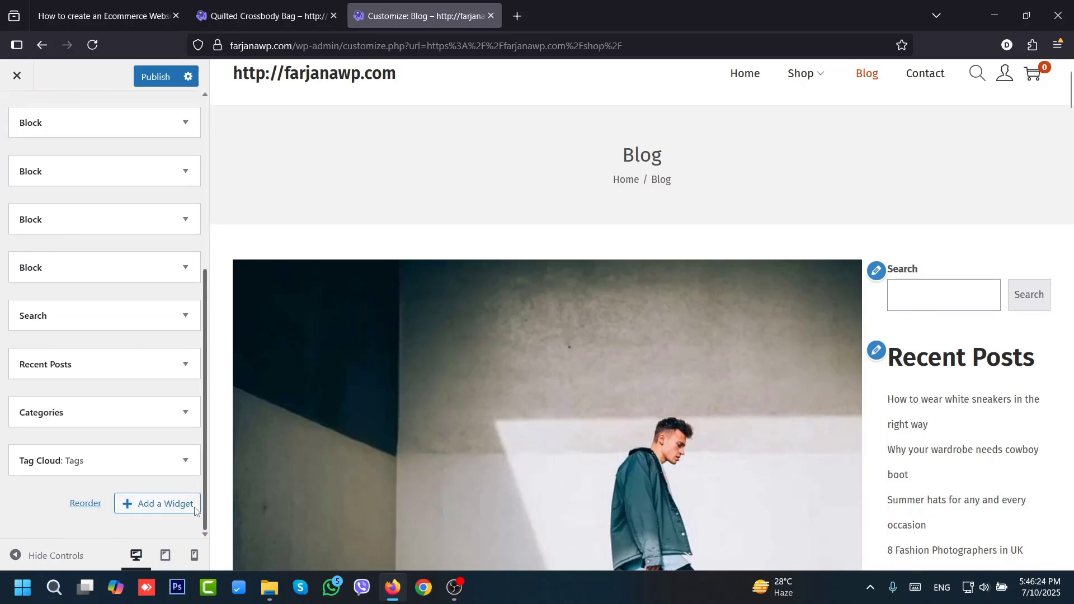
{"action": "scroll", "coordinate": [176, 345], "scroll_direction": "up", "scroll_amount": 5}
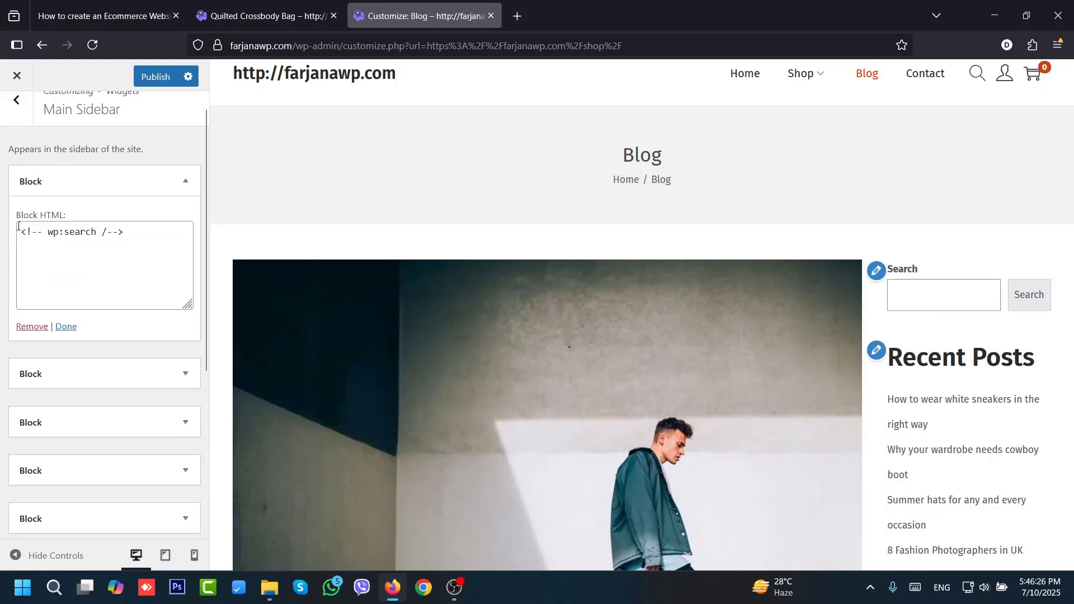
{"action": "left_click", "coordinate": [36, 326]}
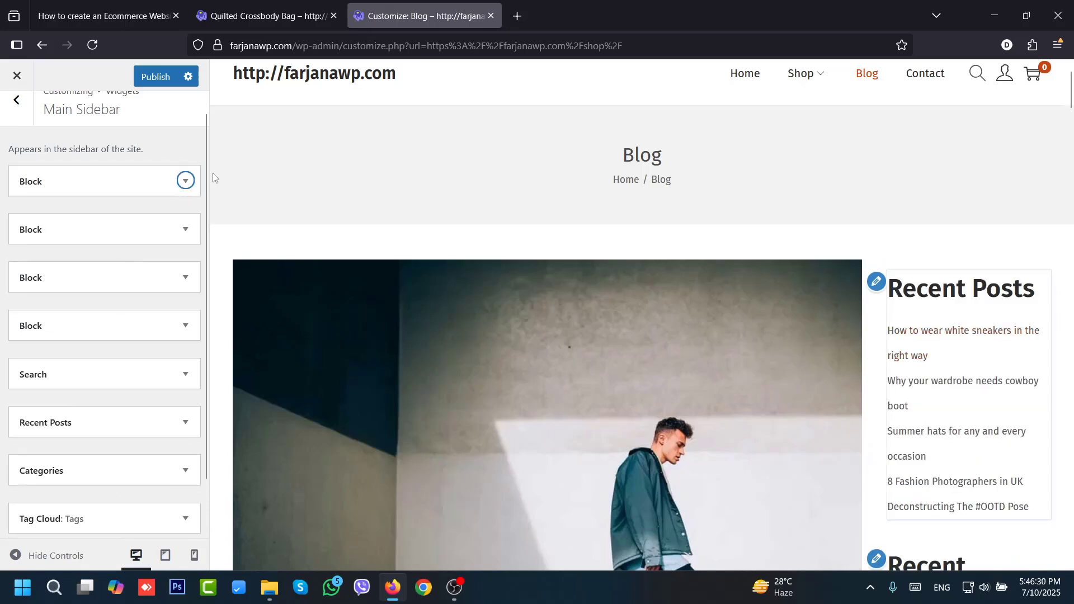
{"action": "left_click", "coordinate": [137, 182]}
{"action": "left_click", "coordinate": [29, 327]}
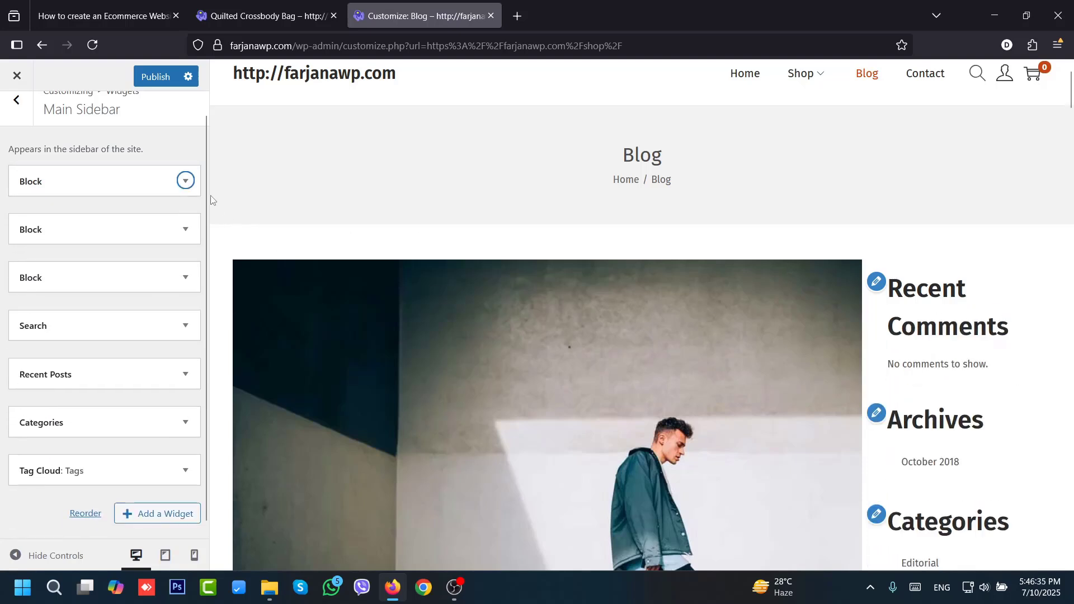
{"action": "left_click", "coordinate": [185, 183]}
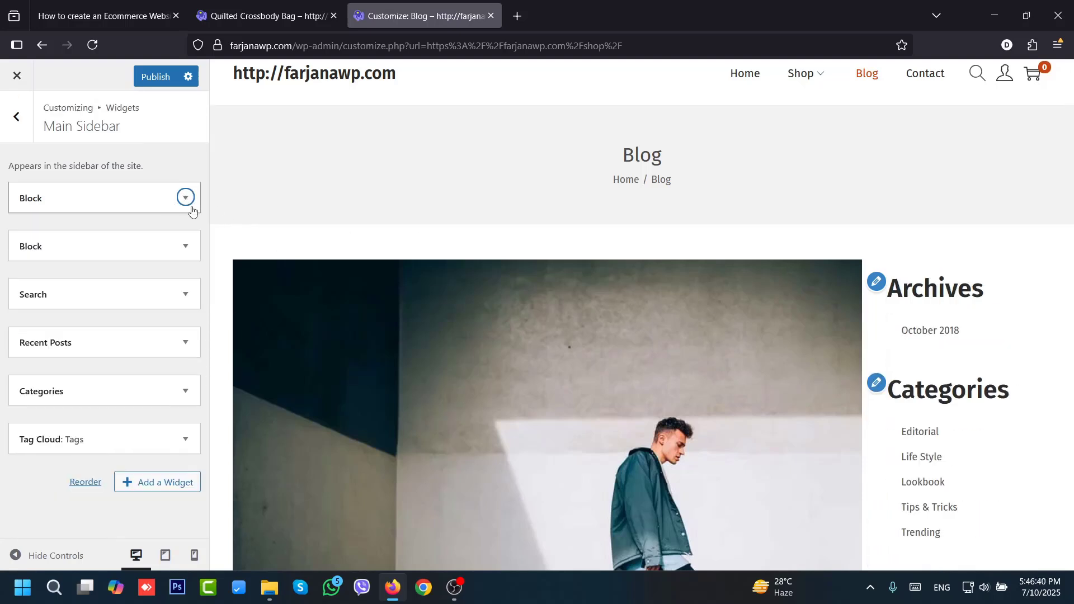
{"action": "left_click", "coordinate": [185, 198]}
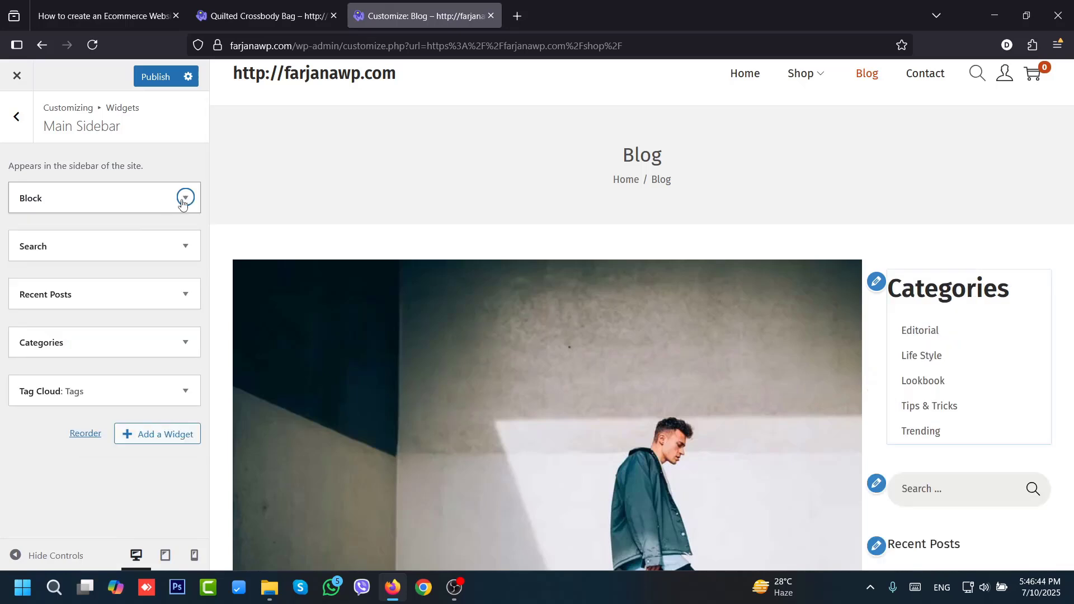
{"action": "left_click", "coordinate": [185, 198]}
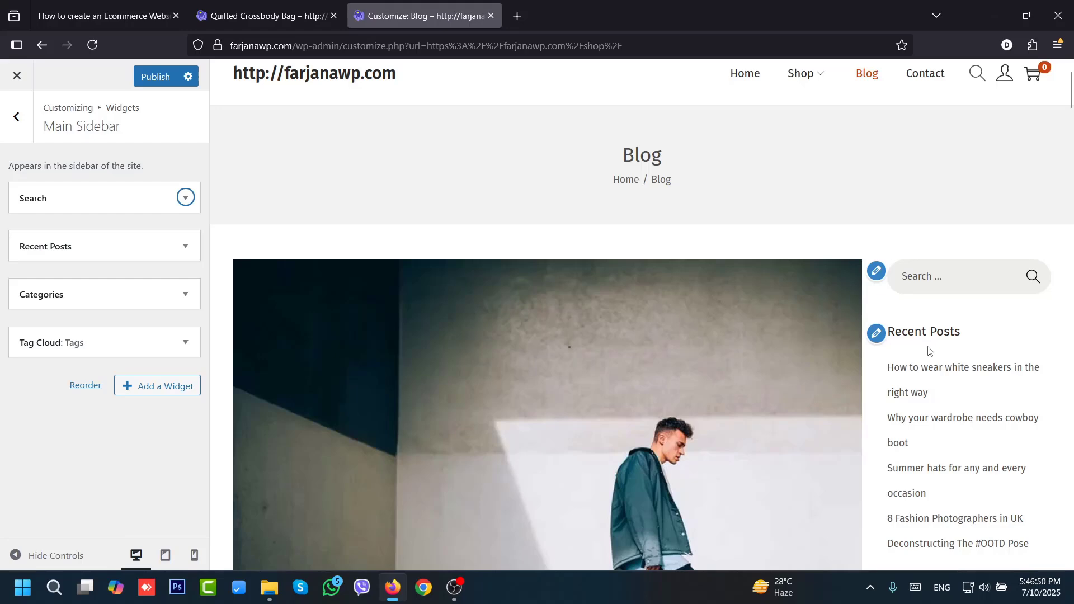
- Review the remaining sidebar widgets and publish the Customizer changes
{"action": "scroll", "coordinate": [951, 284], "scroll_direction": "down", "scroll_amount": 10}
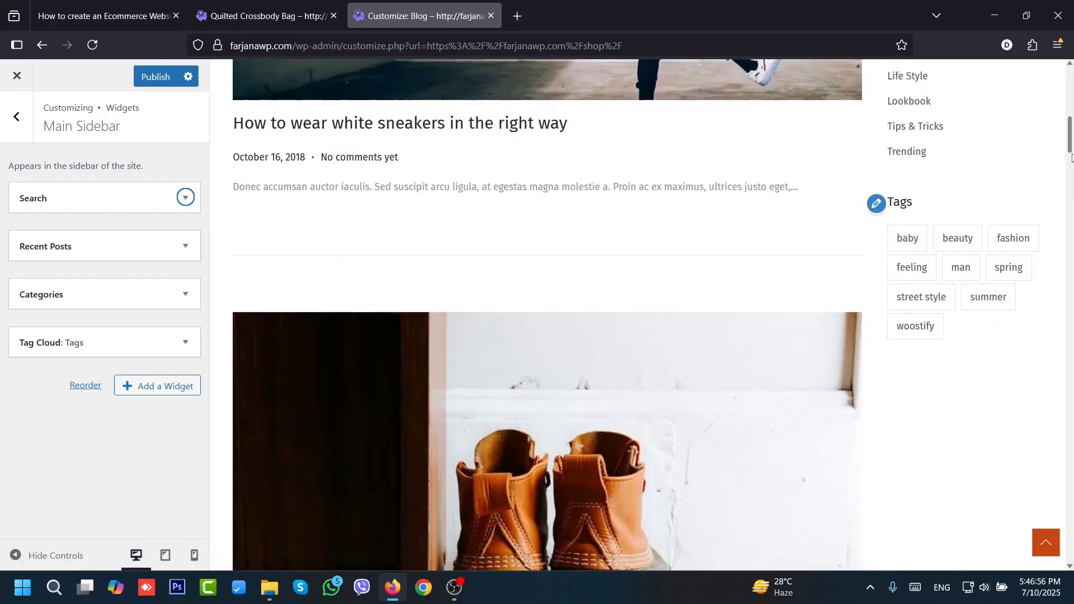
{"action": "left_click_drag", "start_coordinate": [1072, 138], "coordinate": [1072, 99]}
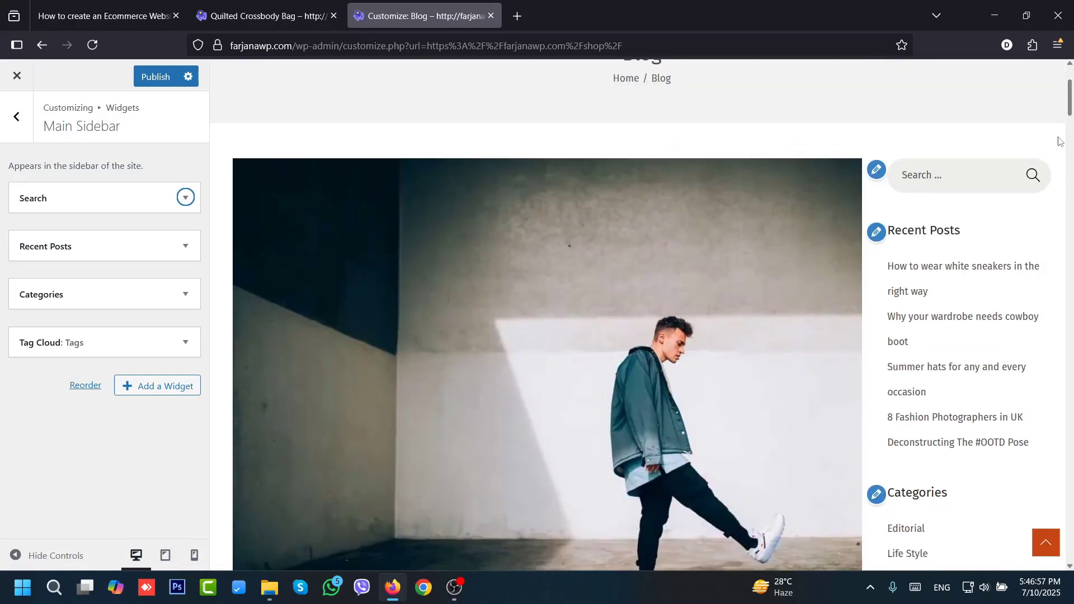
{"action": "left_click", "coordinate": [162, 395]}
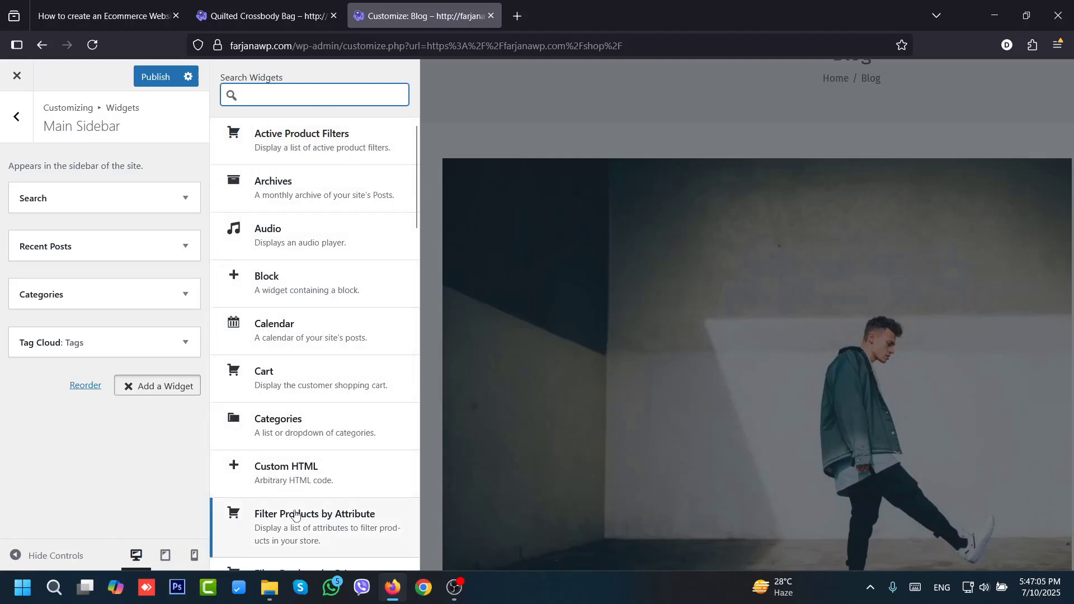
{"action": "left_click", "coordinate": [155, 76]}
{"action": "scroll", "coordinate": [1071, 146], "scroll_direction": "down", "scroll_amount": 15}
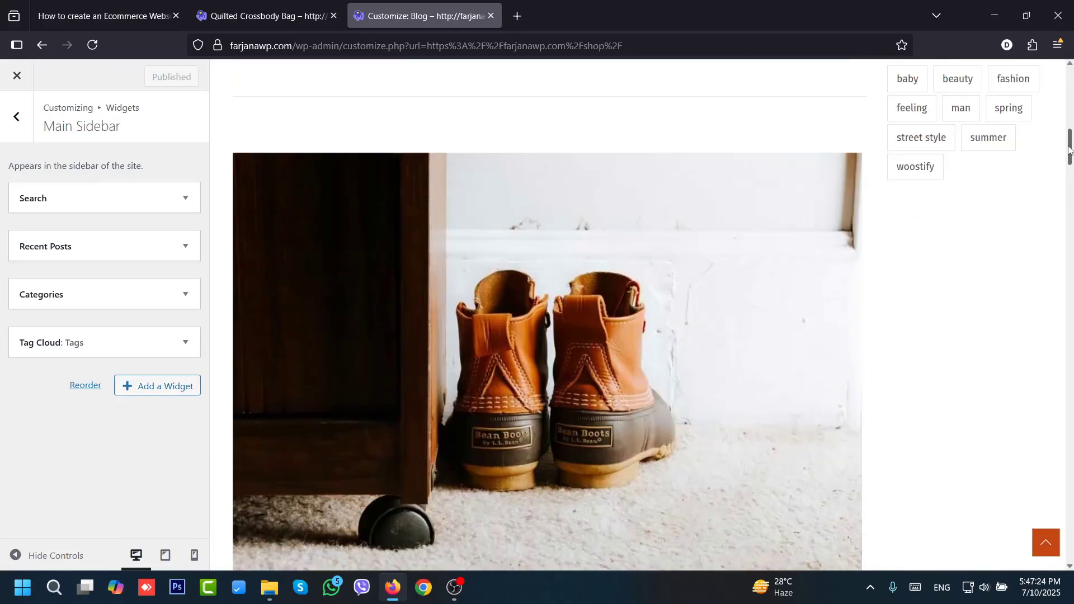
{"action": "scroll", "coordinate": [1071, 146], "scroll_direction": "up", "scroll_amount": 7}
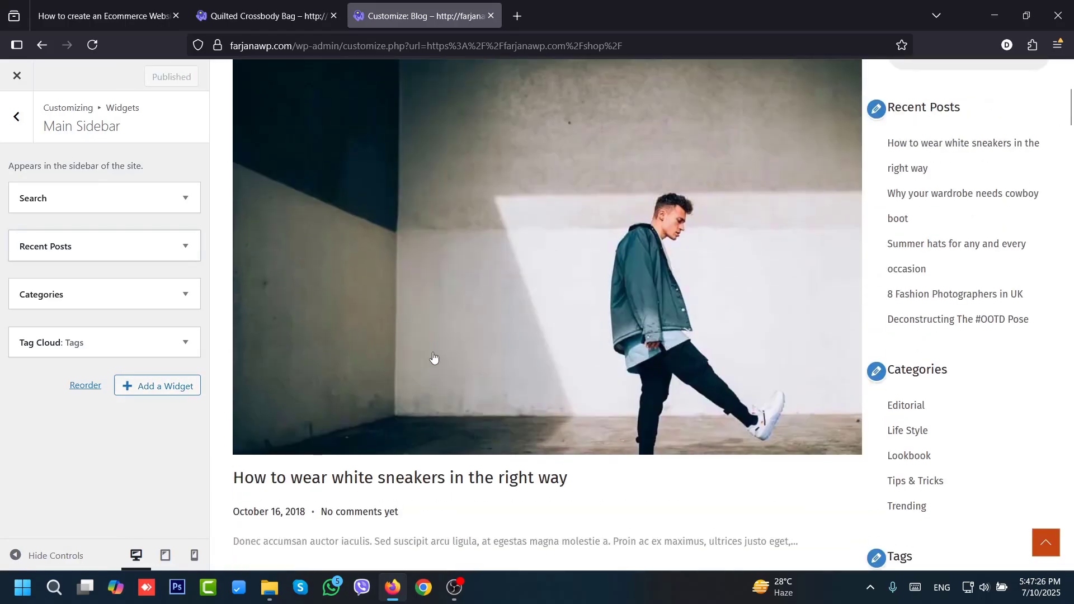
- Preview the sneakers post and open the Layout > Blog Single settings
{"action": "left_click", "coordinate": [416, 396]}
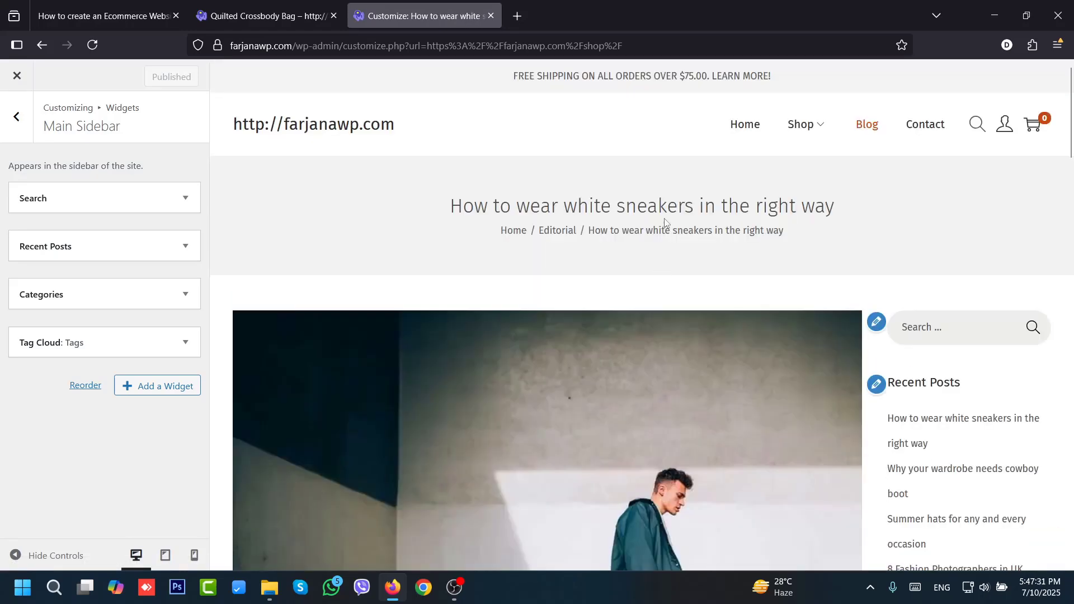
{"action": "scroll", "coordinate": [1071, 224], "scroll_direction": "down", "scroll_amount": 5}
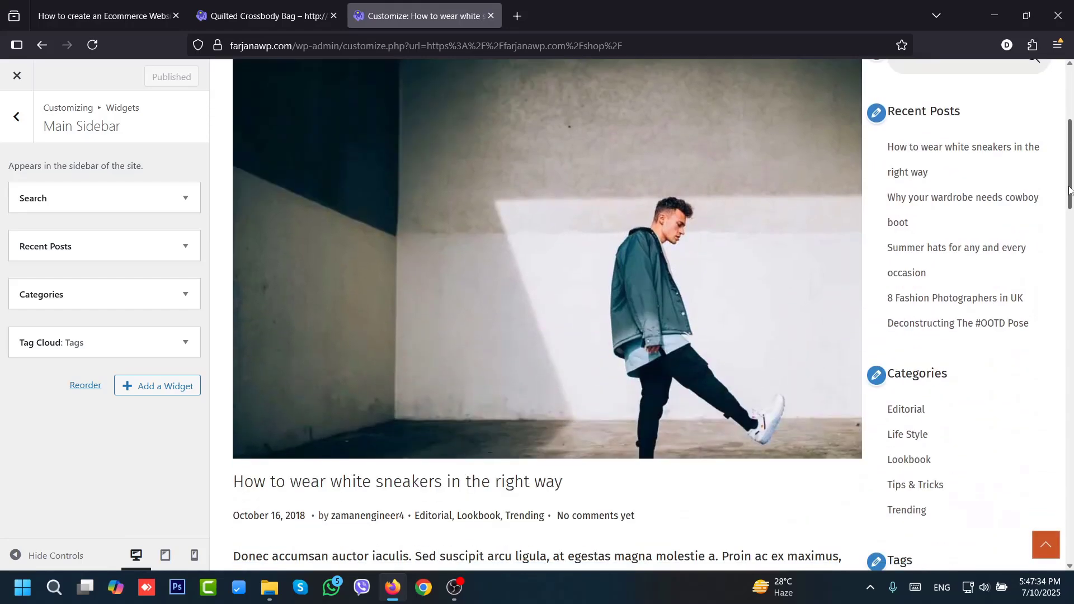
{"action": "left_click_drag", "start_coordinate": [1069, 191], "coordinate": [1065, 288]}
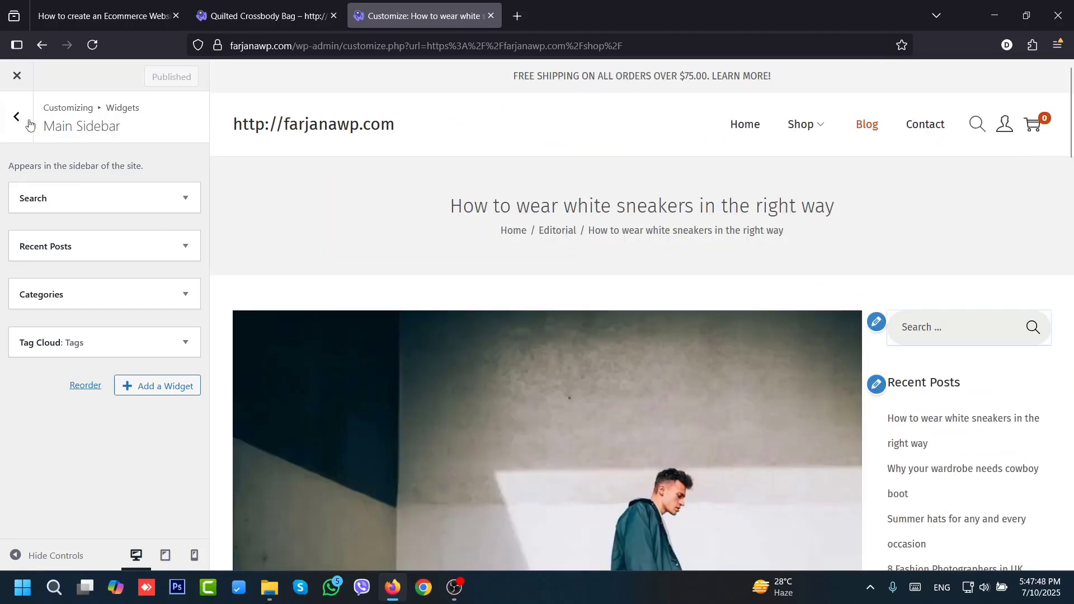
{"action": "left_click", "coordinate": [25, 120]}
{"action": "left_click", "coordinate": [27, 122]}
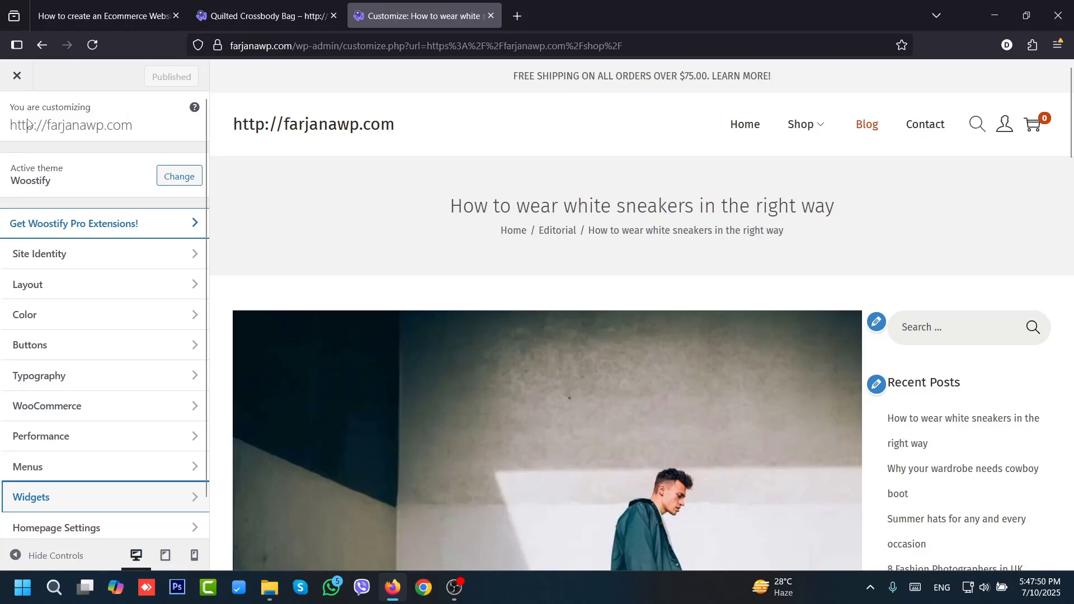
{"action": "left_click", "coordinate": [118, 285]}
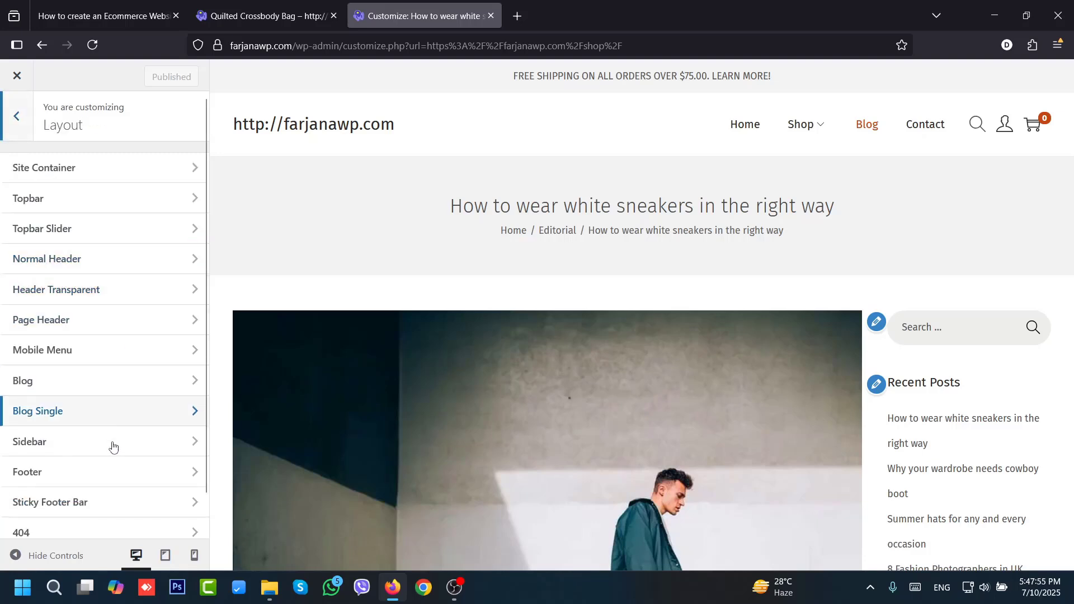
{"action": "left_click", "coordinate": [68, 414]}
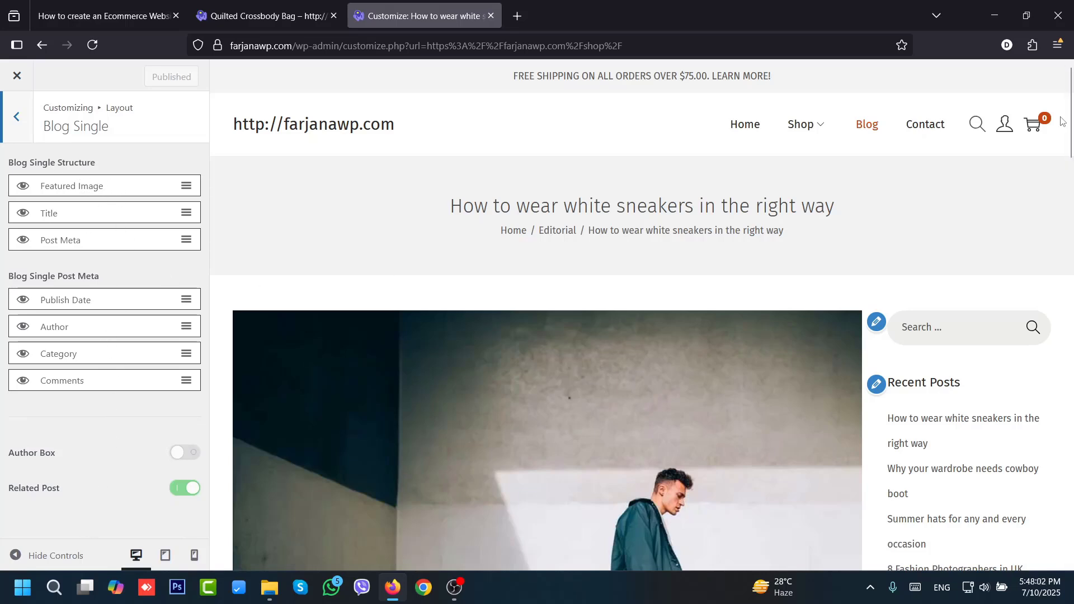
- Hide the author from single-post meta and move Category to the top
{"action": "scroll", "coordinate": [1061, 122], "scroll_direction": "down", "scroll_amount": 1}
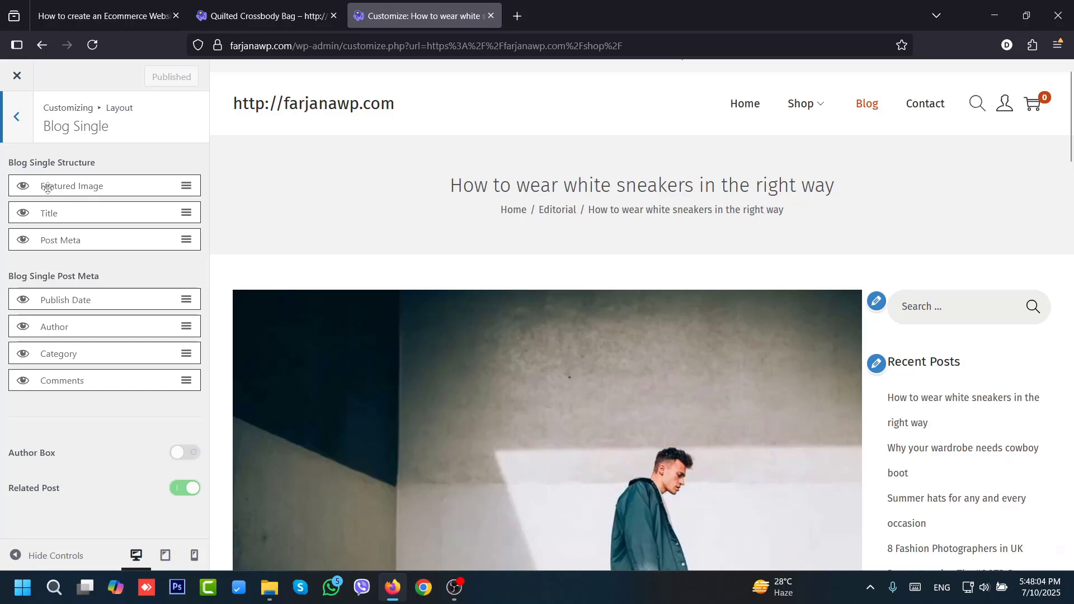
{"action": "left_click_drag", "start_coordinate": [1062, 145], "coordinate": [1063, 188]}
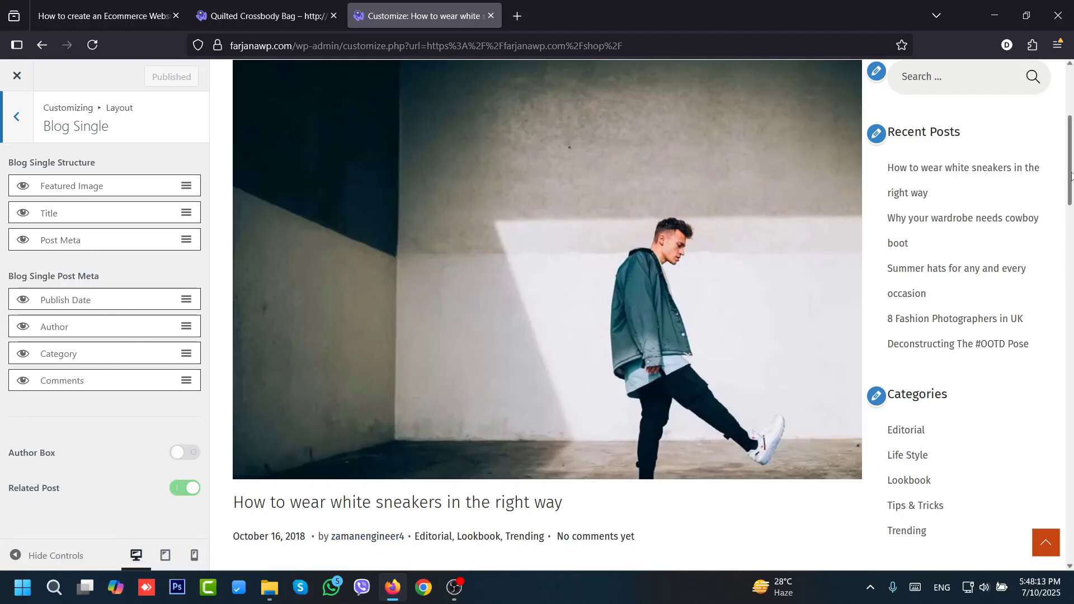
{"action": "scroll", "coordinate": [1069, 175], "scroll_direction": "down", "scroll_amount": 3}
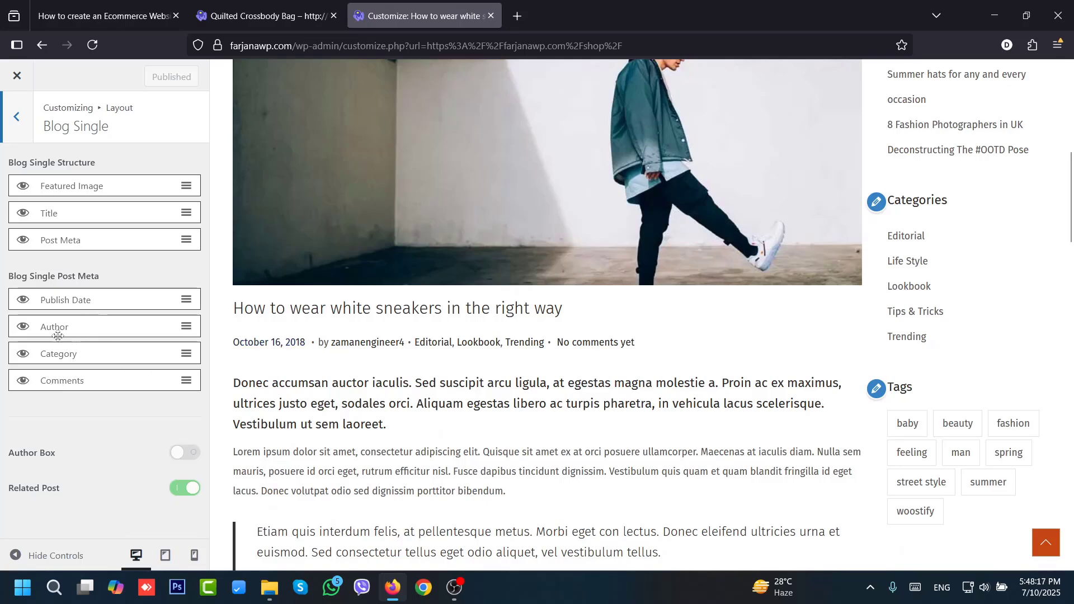
{"action": "left_click", "coordinate": [23, 327]}
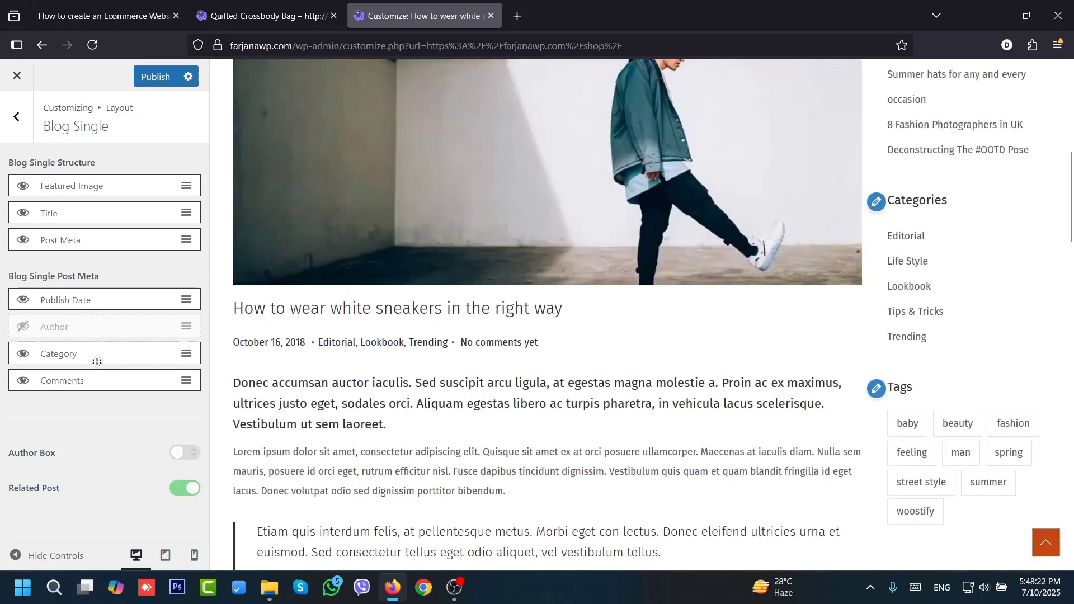
{"action": "left_click_drag", "start_coordinate": [97, 361], "coordinate": [100, 320]}
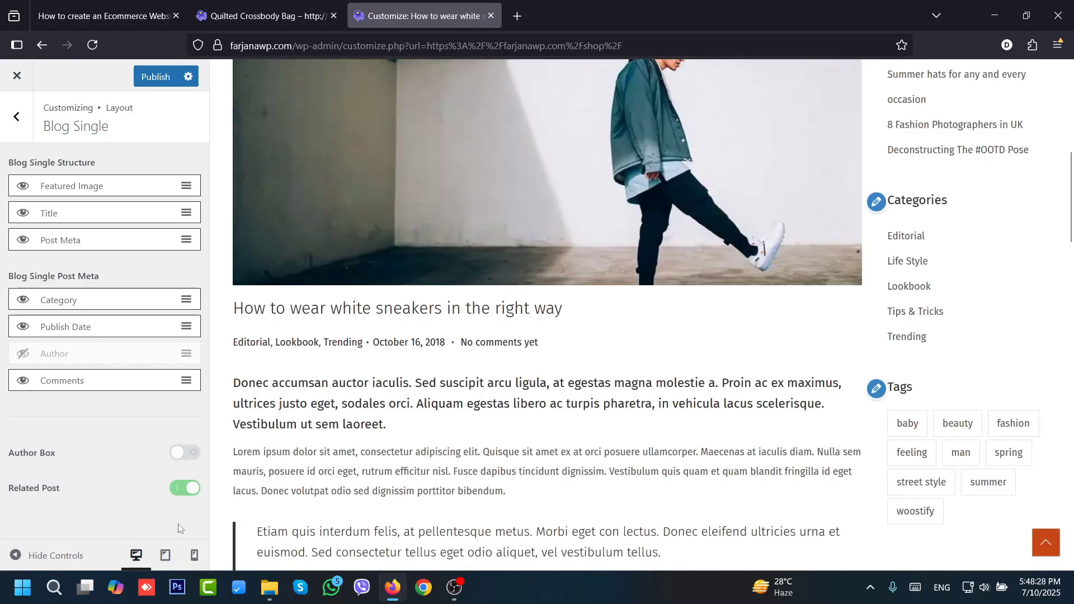
- Turn the Author Box on for single posts, then off again, leaving Related Post enabled
{"action": "scroll", "coordinate": [1061, 326], "scroll_direction": "down", "scroll_amount": 10}
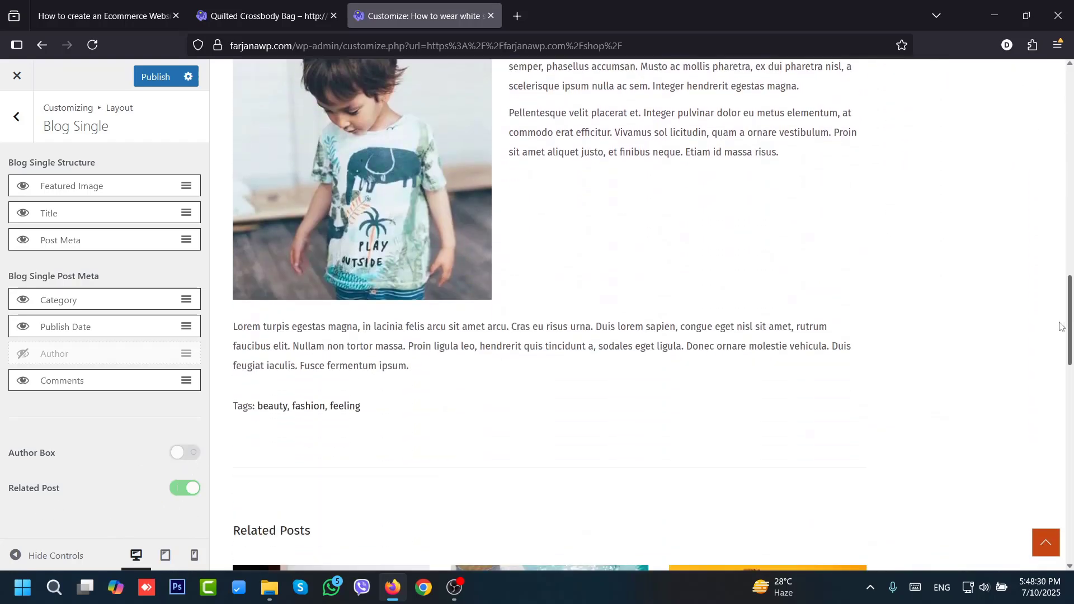
{"action": "scroll", "coordinate": [1061, 326], "scroll_direction": "down", "scroll_amount": 5}
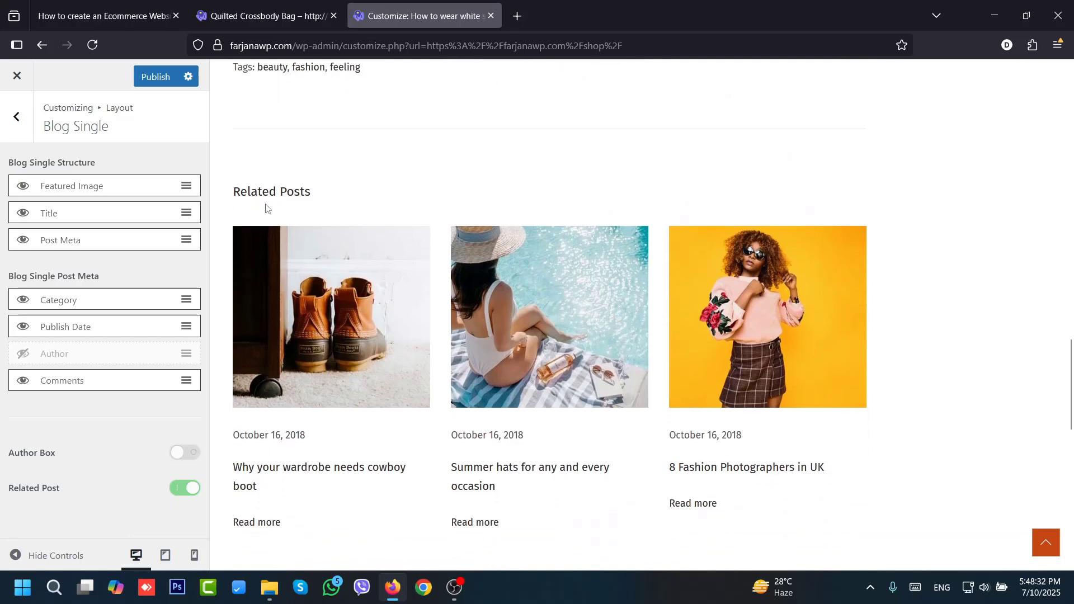
{"action": "scroll", "coordinate": [329, 276], "scroll_direction": "up", "scroll_amount": 3}
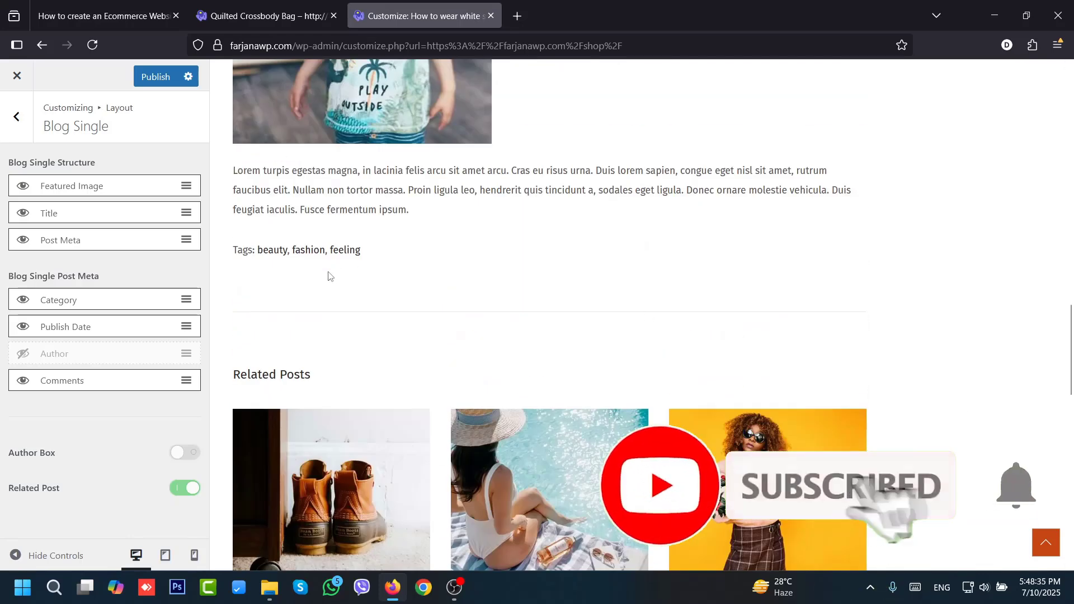
{"action": "left_click", "coordinate": [188, 454]}
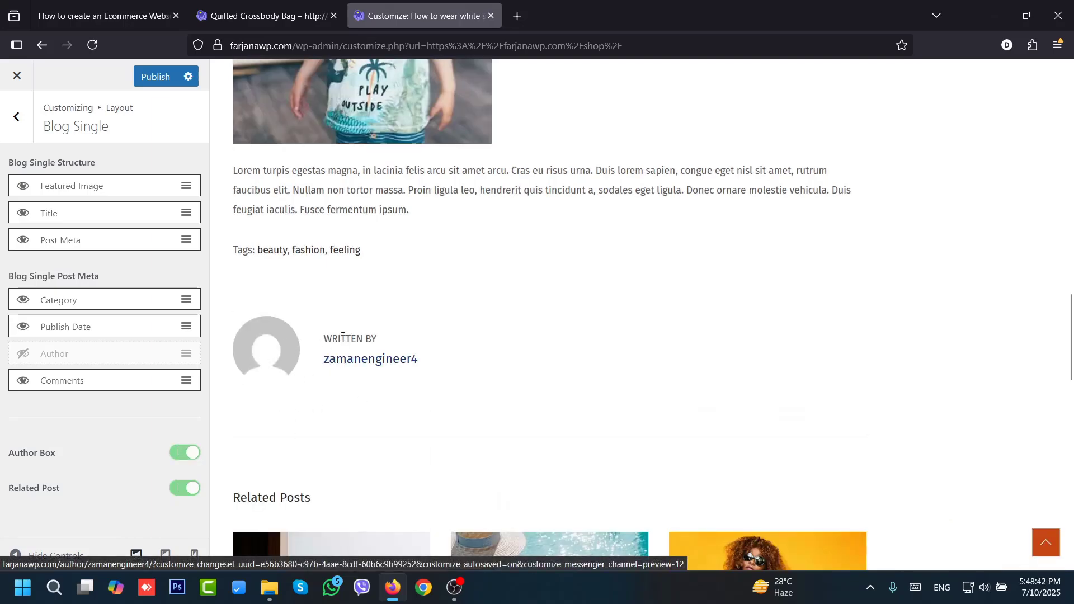
{"action": "left_click", "coordinate": [187, 452]}
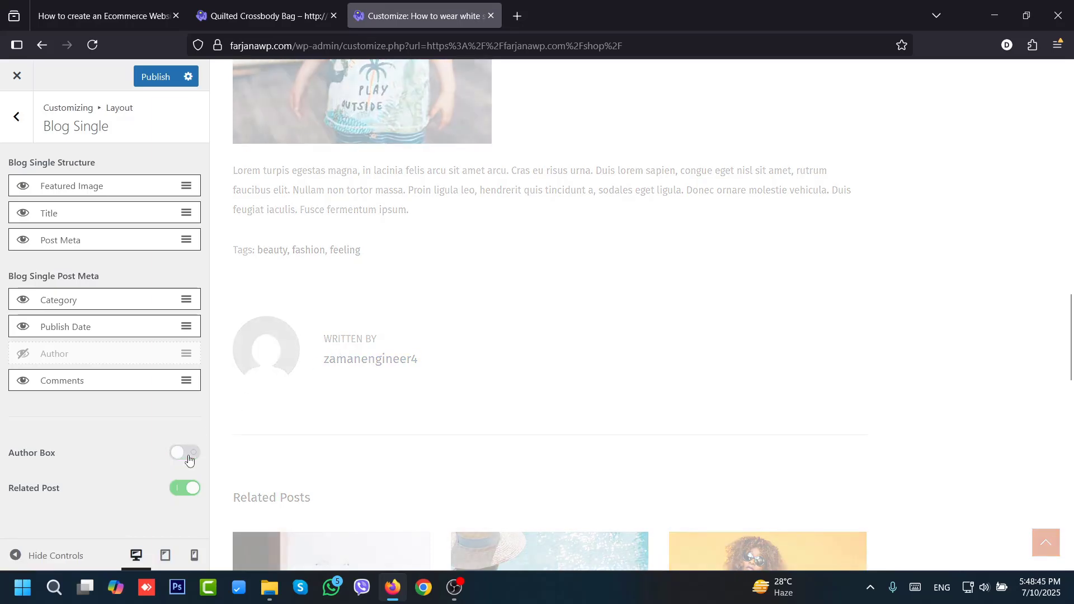
{"action": "left_click_drag", "start_coordinate": [1069, 344], "coordinate": [1069, 451]}
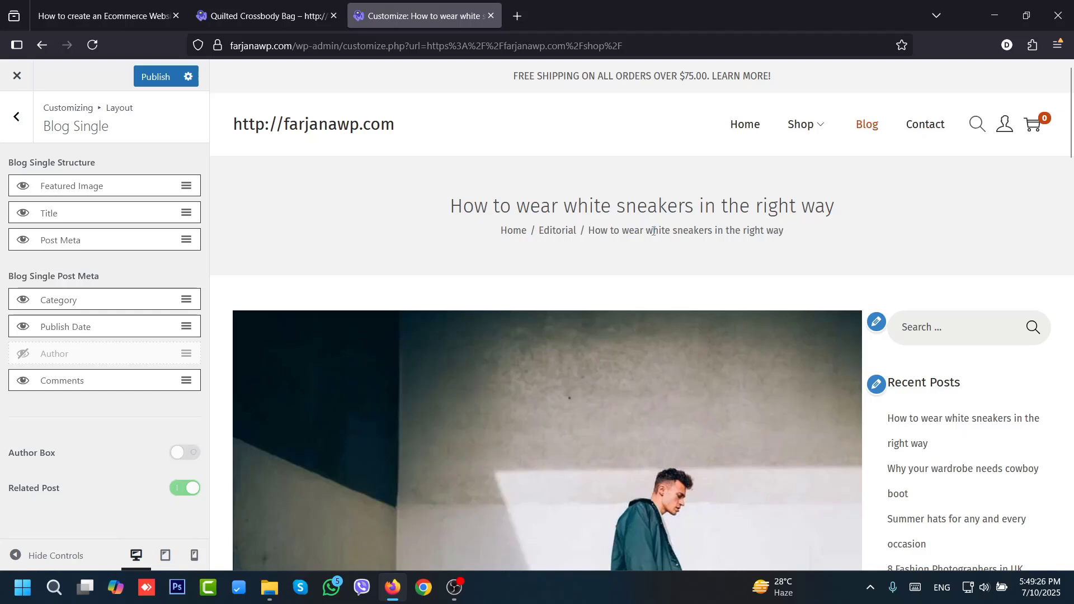
{"action": "double_click", "coordinate": [653, 232]}
- In Page Header, hide the breadcrumb and try the yellow woman-with-phone background, then remove it
{"action": "left_click", "coordinate": [8, 125]}
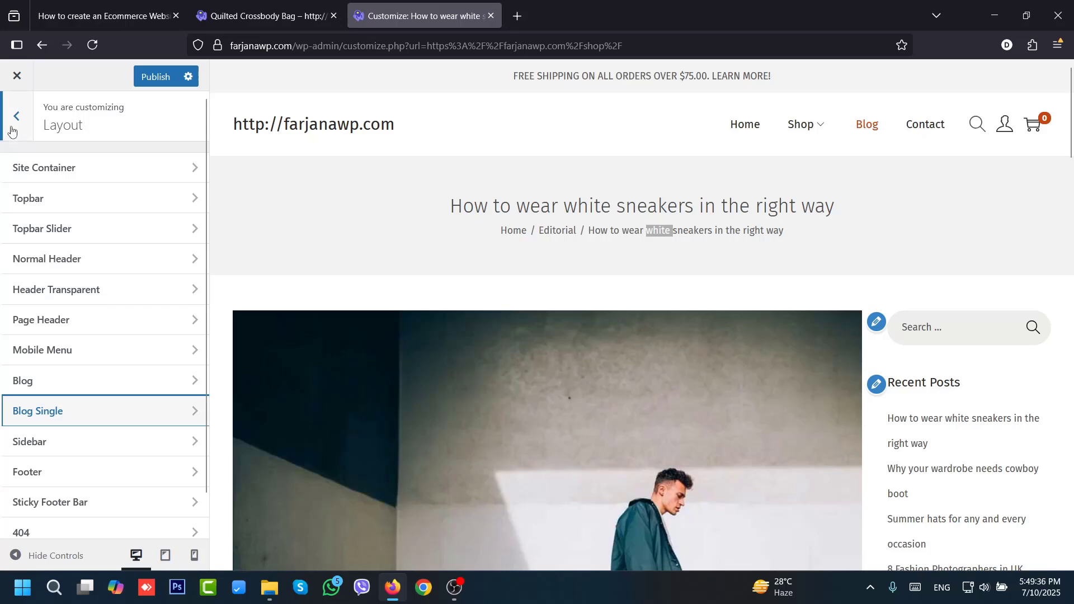
{"action": "left_click", "coordinate": [115, 330]}
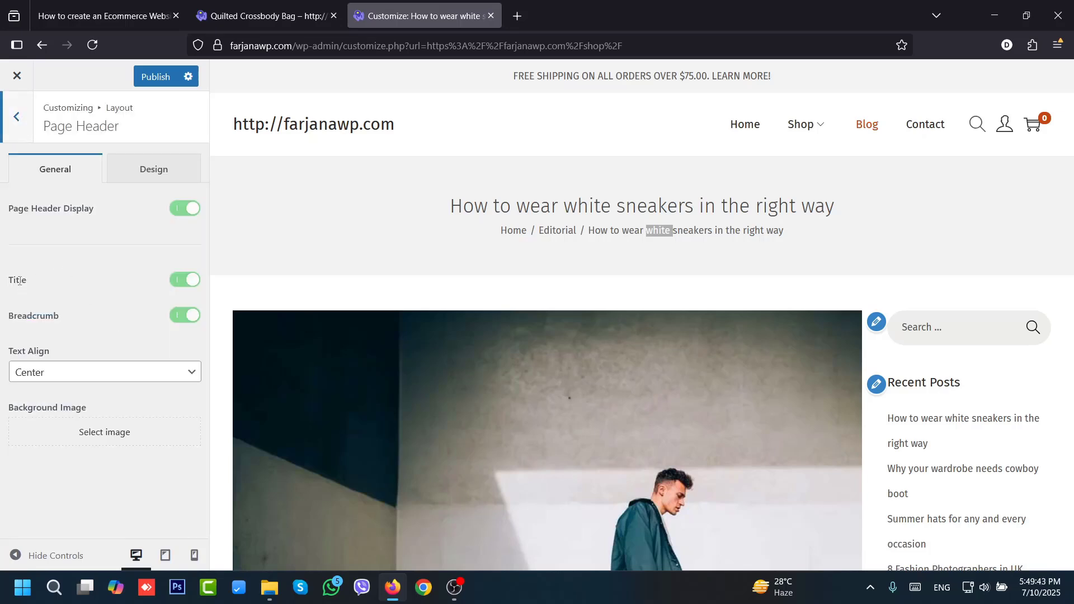
{"action": "left_click", "coordinate": [185, 316]}
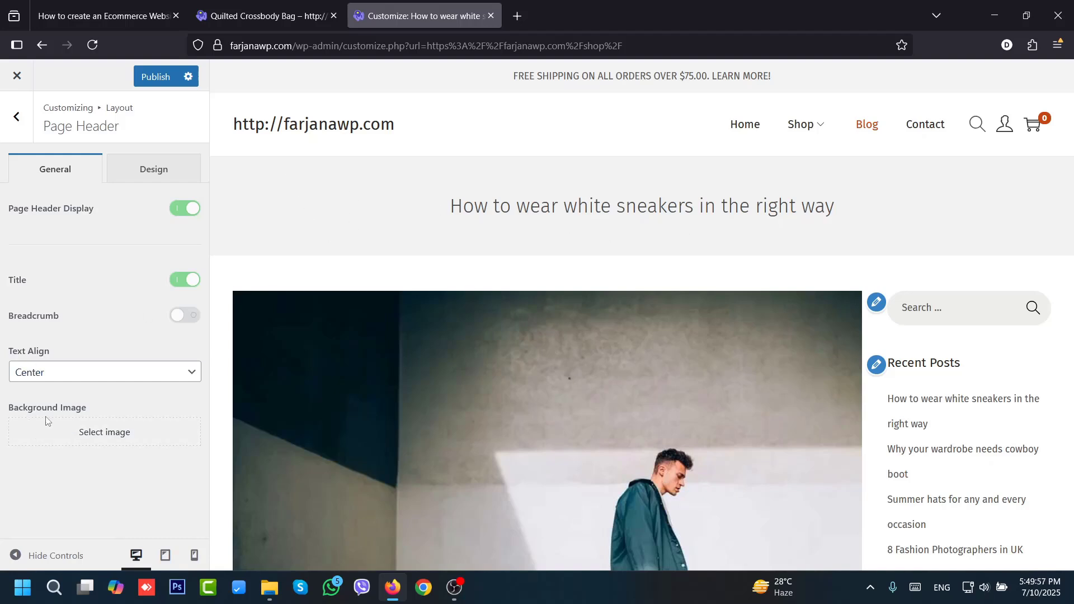
{"action": "left_click", "coordinate": [99, 437]}
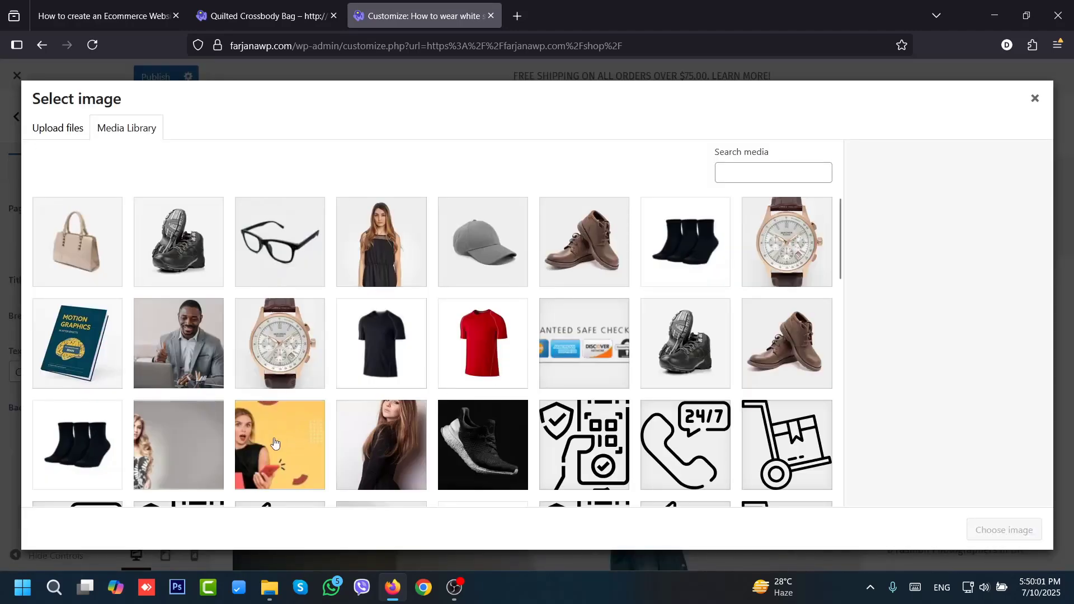
{"action": "left_click", "coordinate": [274, 444]}
{"action": "left_click", "coordinate": [1004, 529]}
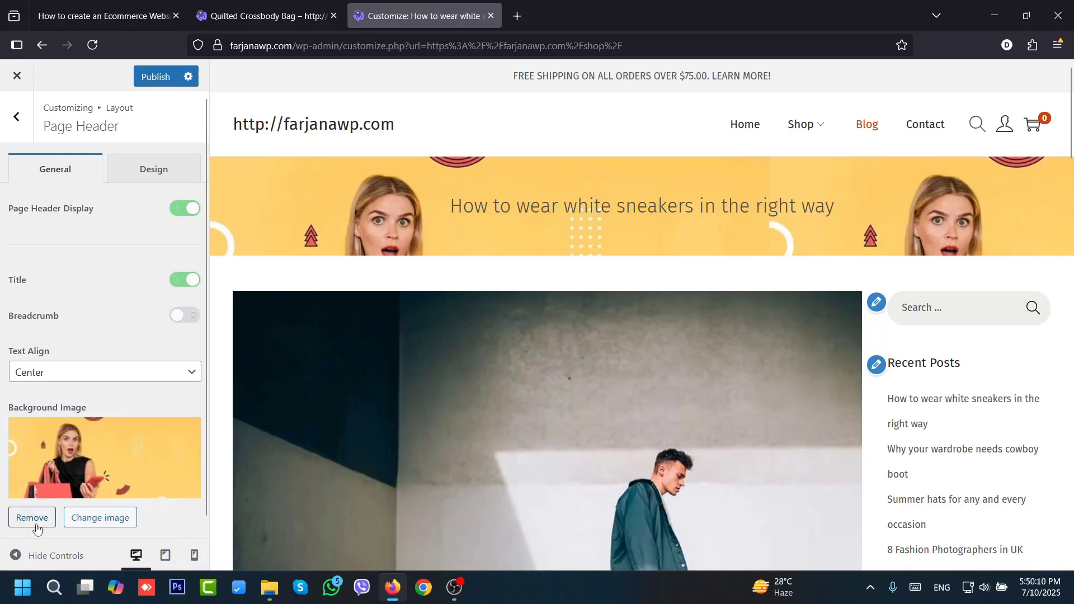
{"action": "left_click", "coordinate": [33, 520]}
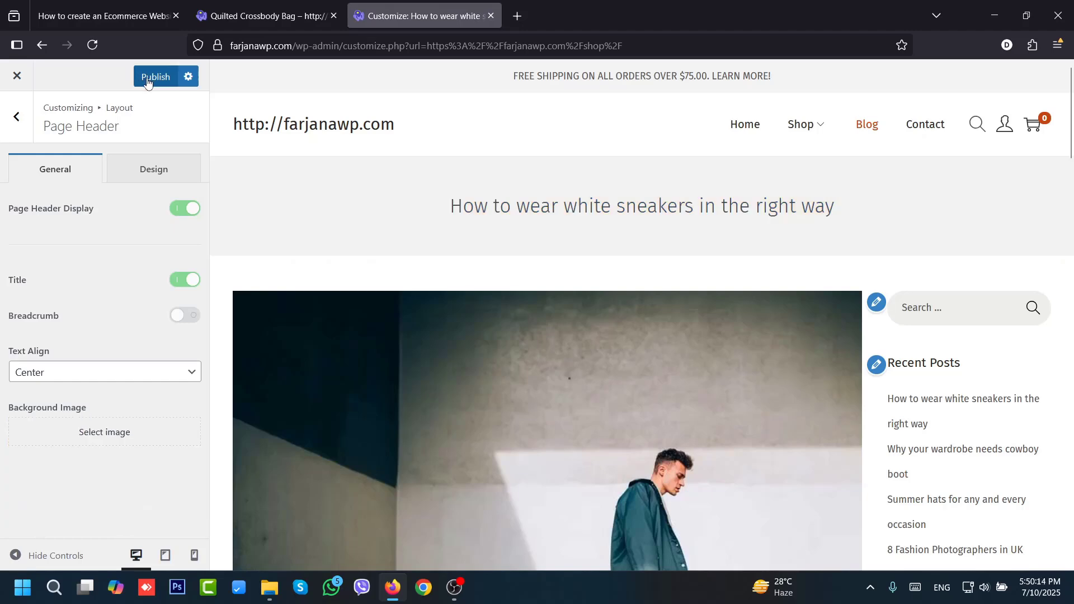
- Show the breadcrumb again and publish the Page Header settings
{"action": "left_click", "coordinate": [190, 322]}
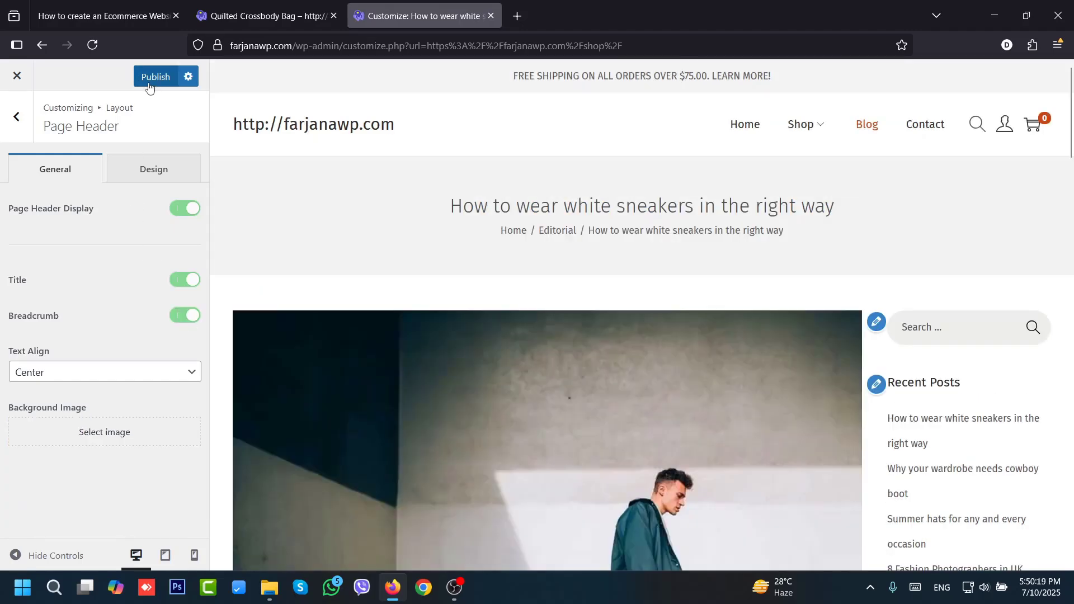
{"action": "left_click", "coordinate": [152, 77]}
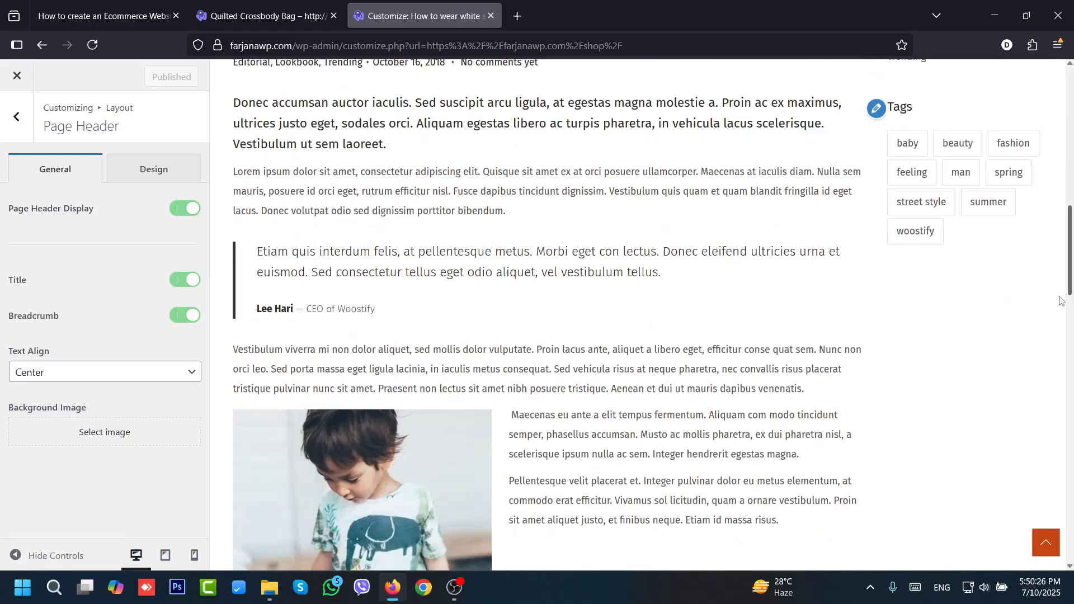
{"action": "left_click_drag", "start_coordinate": [1059, 297], "coordinate": [1072, 219]}
{"action": "scroll", "coordinate": [951, 224], "scroll_direction": "up", "scroll_amount": 7}
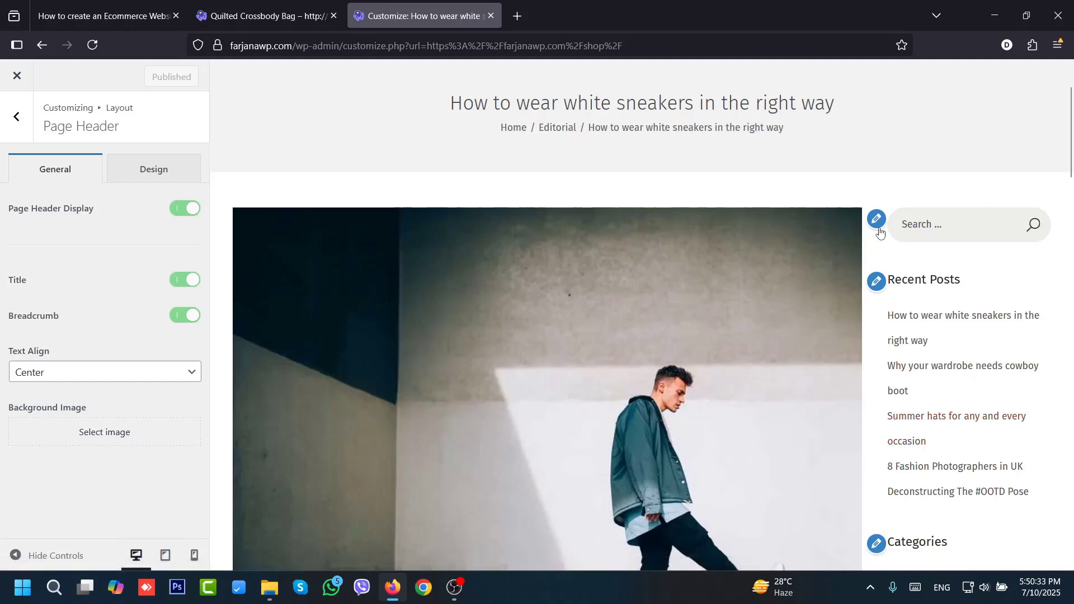
{"action": "scroll", "coordinate": [951, 268], "scroll_direction": "up", "scroll_amount": 2}
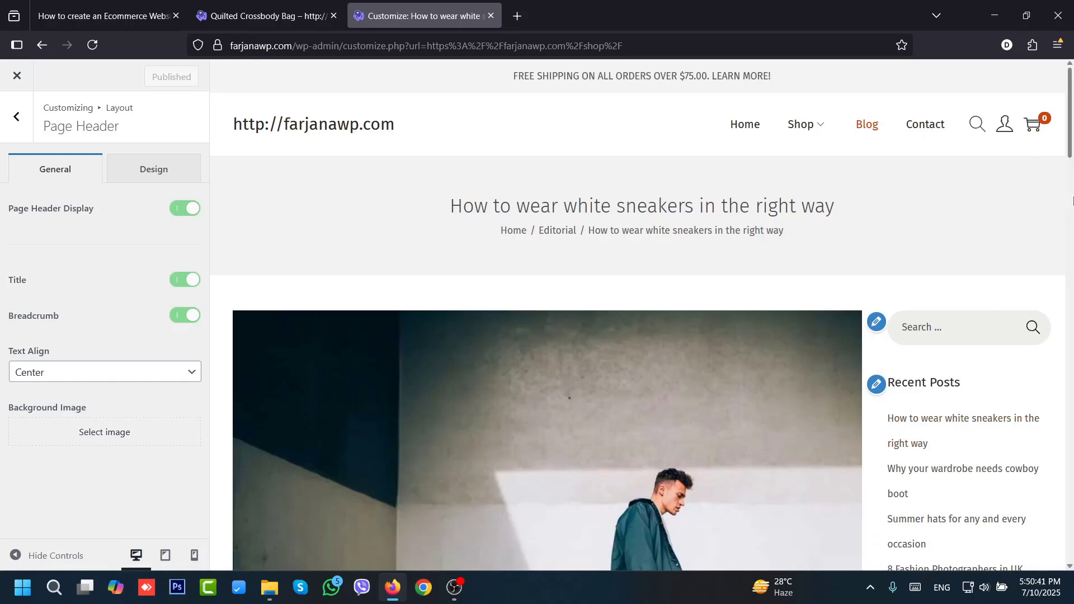
{"action": "scroll", "coordinate": [1068, 140], "scroll_direction": "down", "scroll_amount": 3}
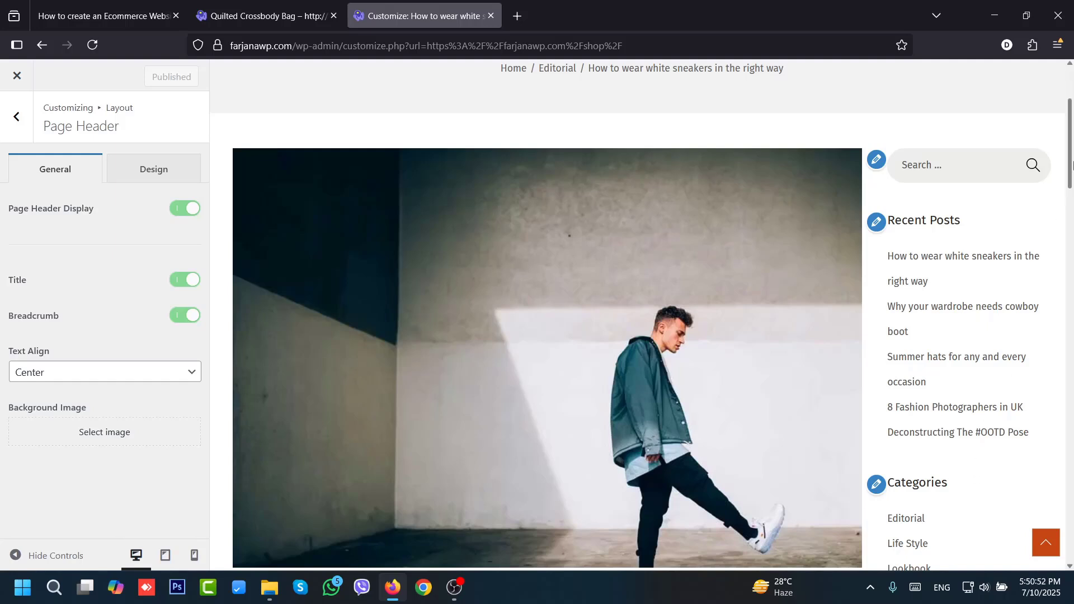
{"action": "scroll", "coordinate": [1072, 105], "scroll_direction": "up", "scroll_amount": 3}
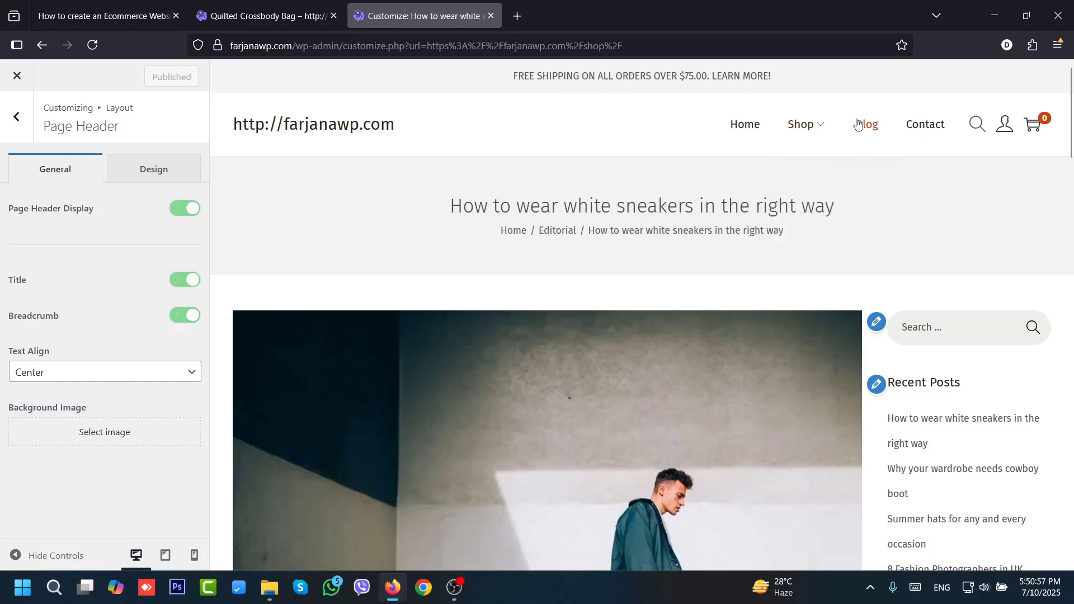
- Go to the Contact page on the live site and load it with Edit with Elementor
{"action": "left_click", "coordinate": [927, 125]}
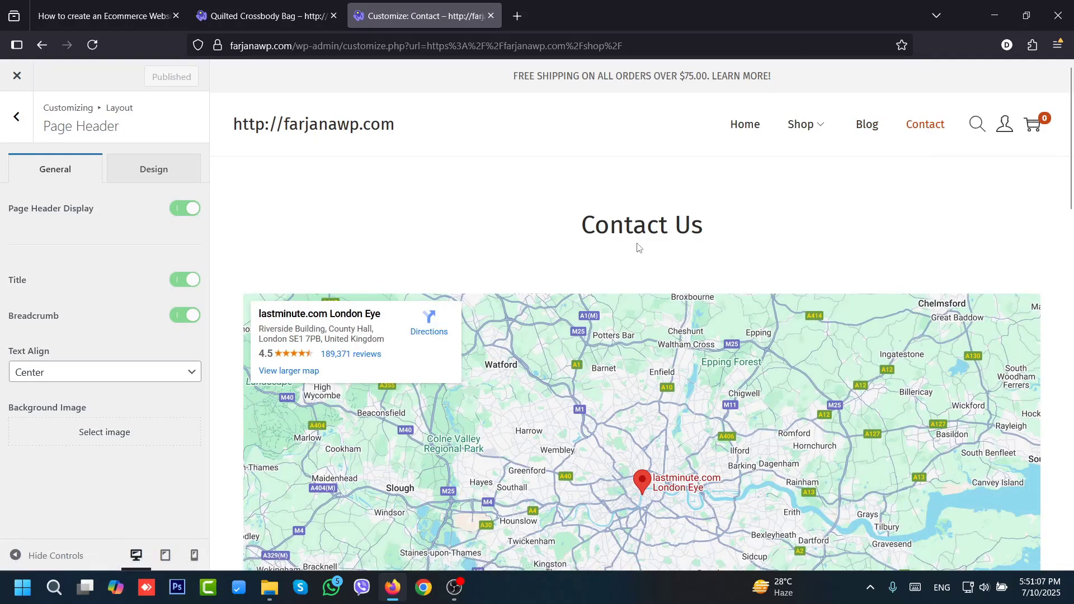
{"action": "left_click_drag", "start_coordinate": [1071, 180], "coordinate": [1071, 252]}
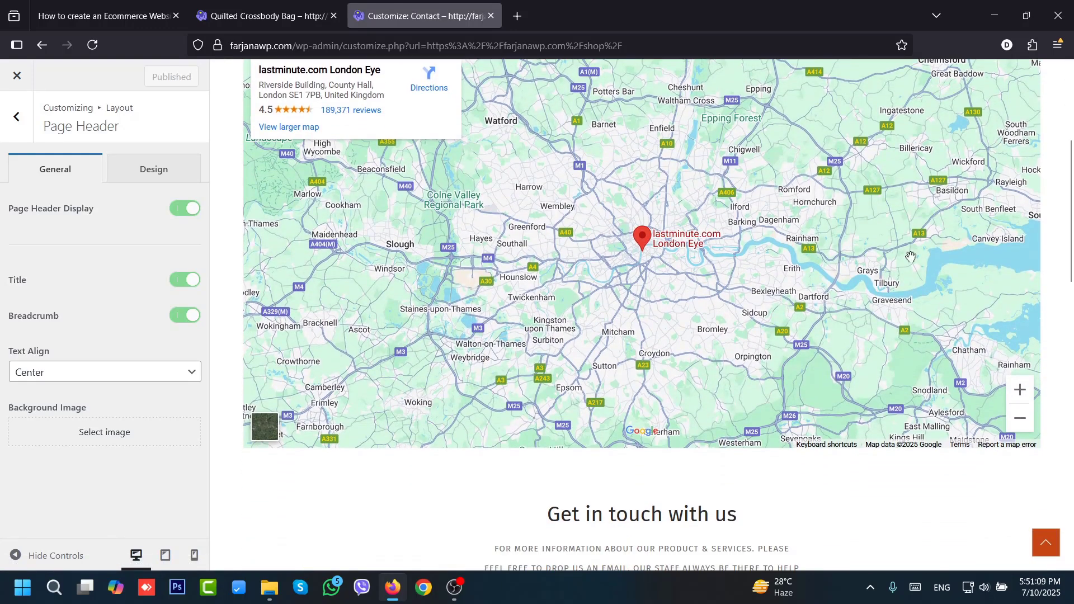
{"action": "scroll", "coordinate": [1008, 280], "scroll_direction": "down", "scroll_amount": 7}
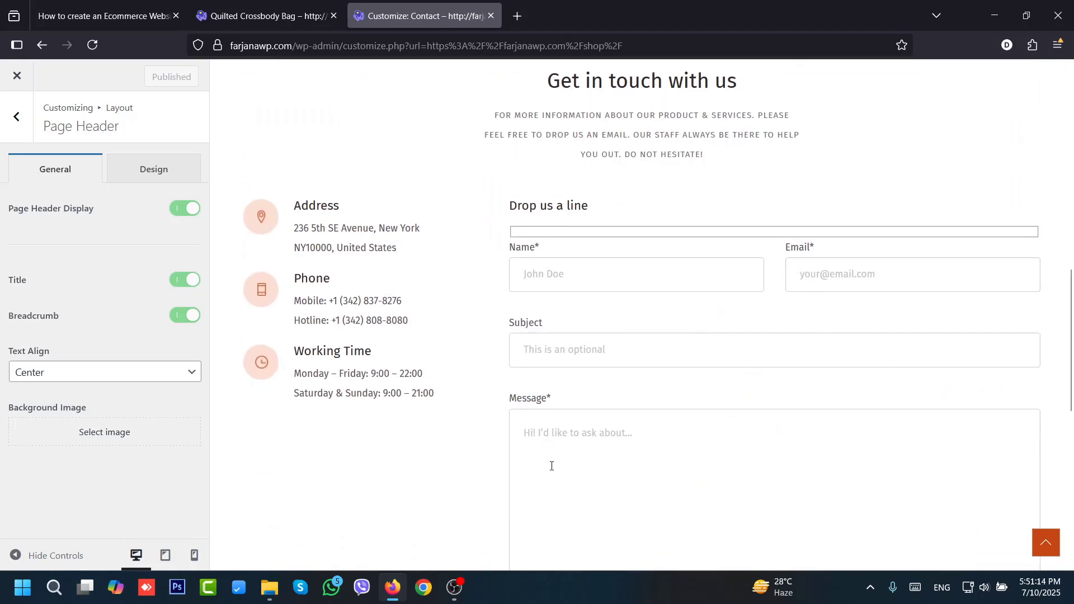
{"action": "left_click_drag", "start_coordinate": [1068, 298], "coordinate": [1068, 235]}
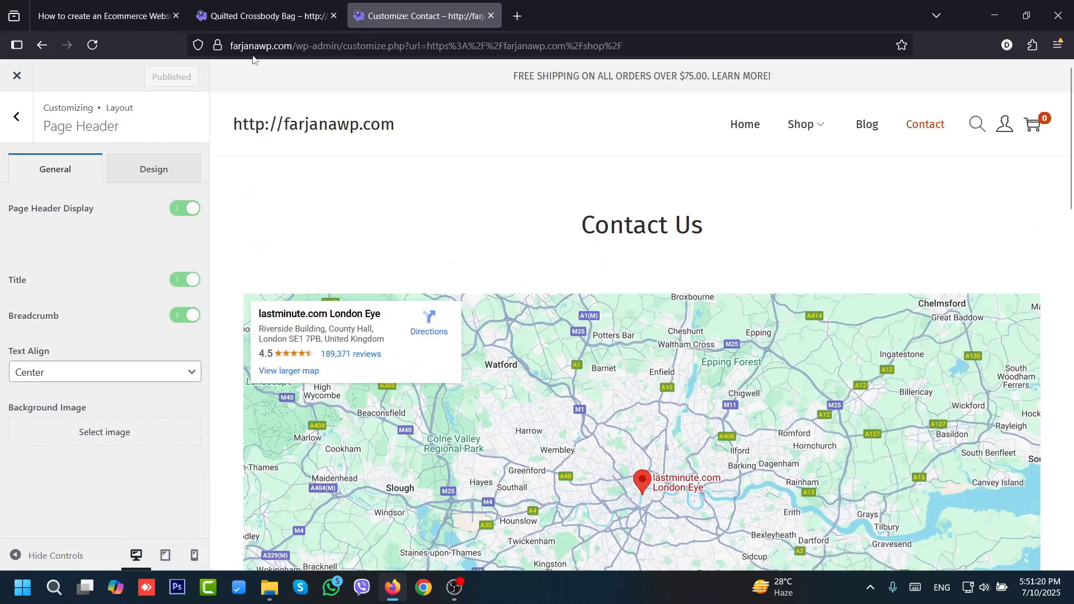
{"action": "left_click", "coordinate": [242, 14]}
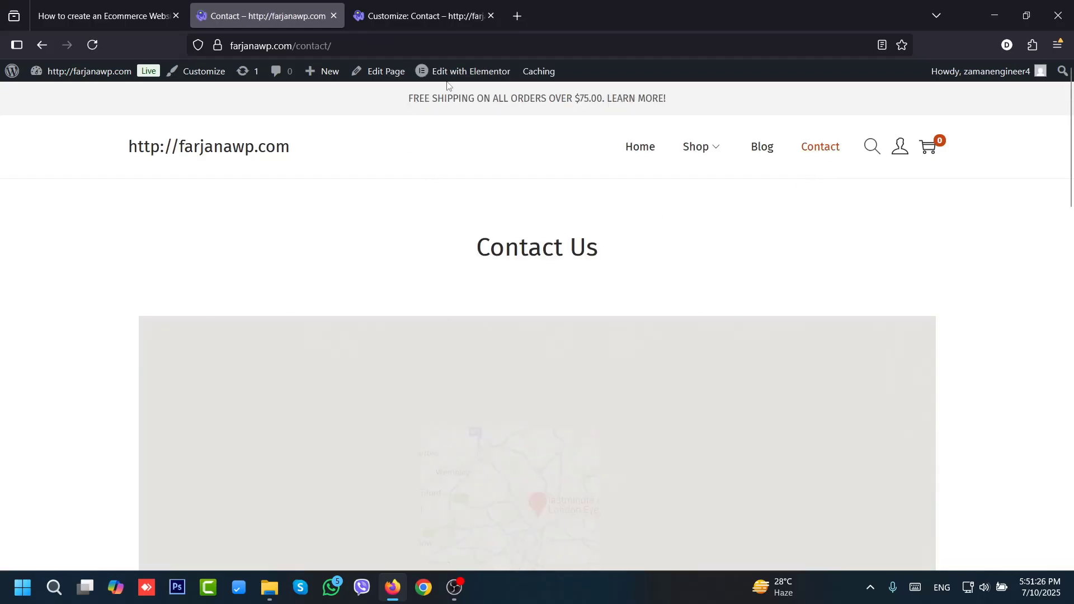
{"action": "mouse_move", "coordinate": [466, 88]}
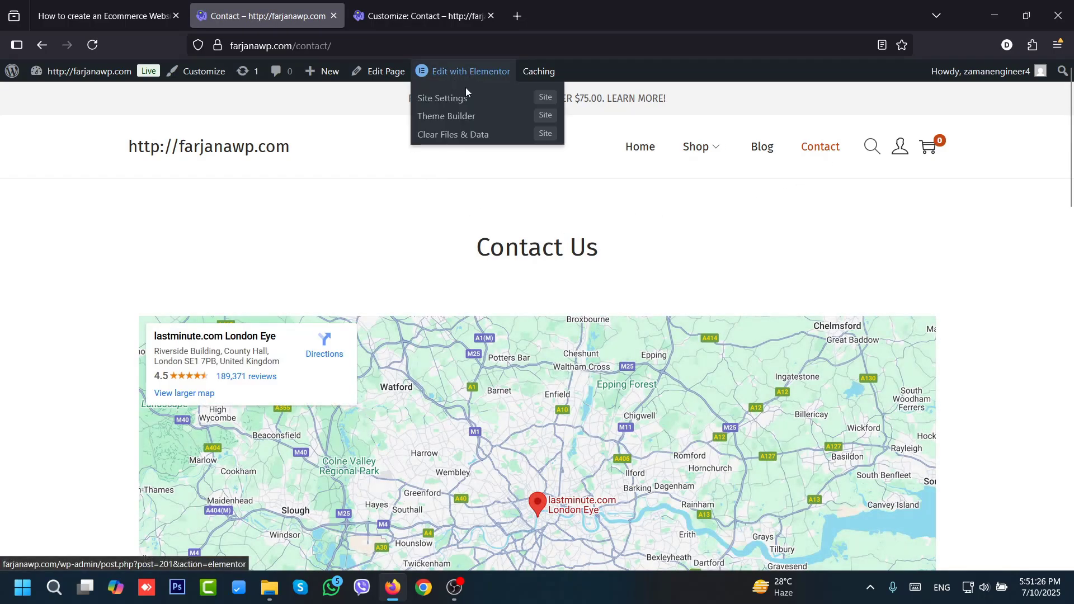
{"action": "scroll", "coordinate": [1049, 456], "scroll_direction": "down", "scroll_amount": 15}
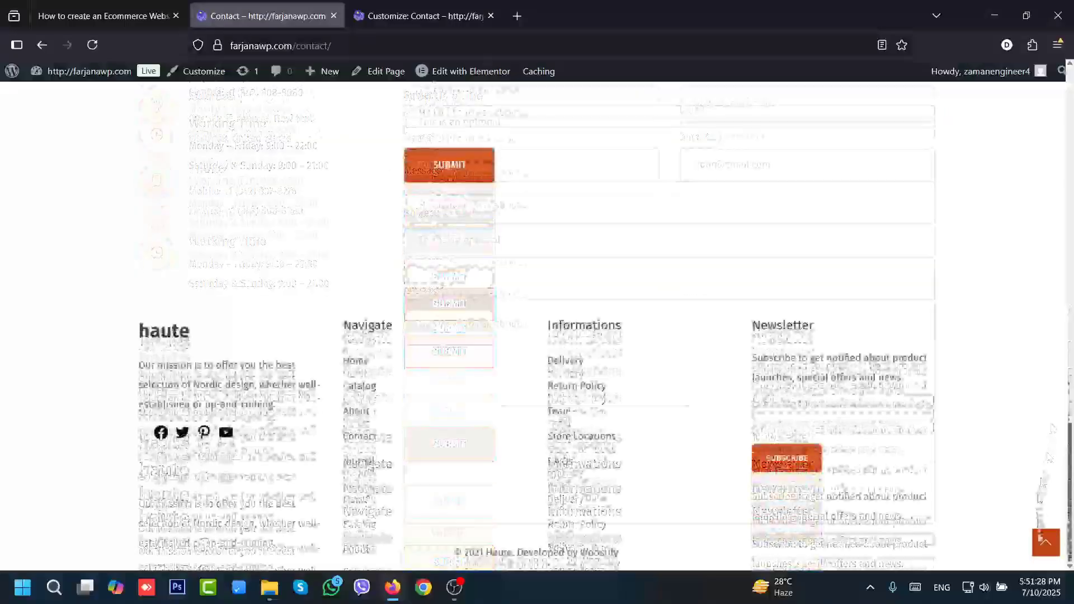
{"action": "left_click", "coordinate": [1044, 540]}
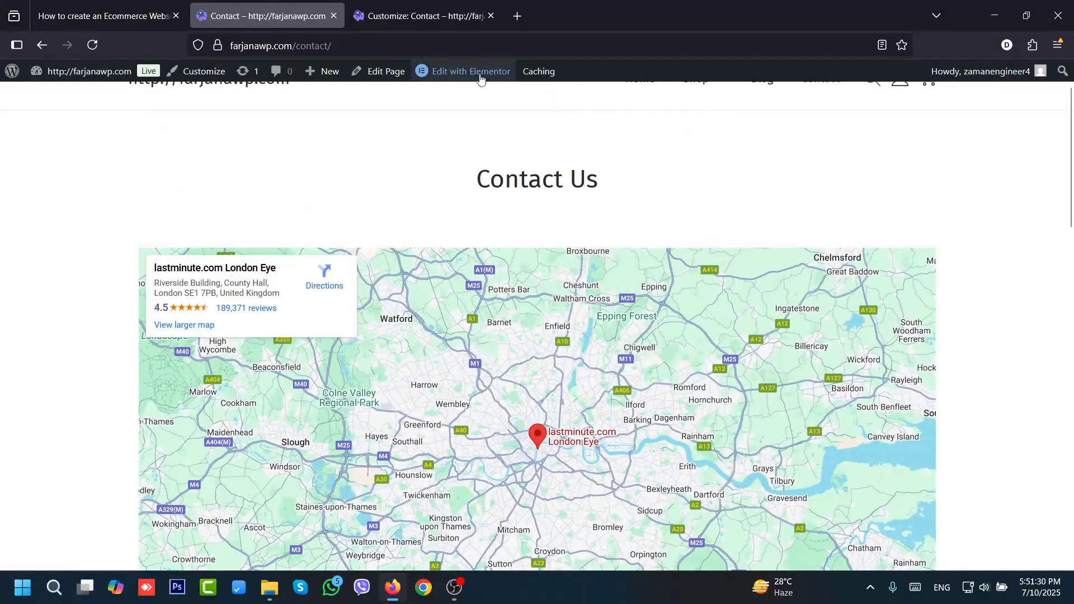
{"action": "left_click", "coordinate": [468, 74]}
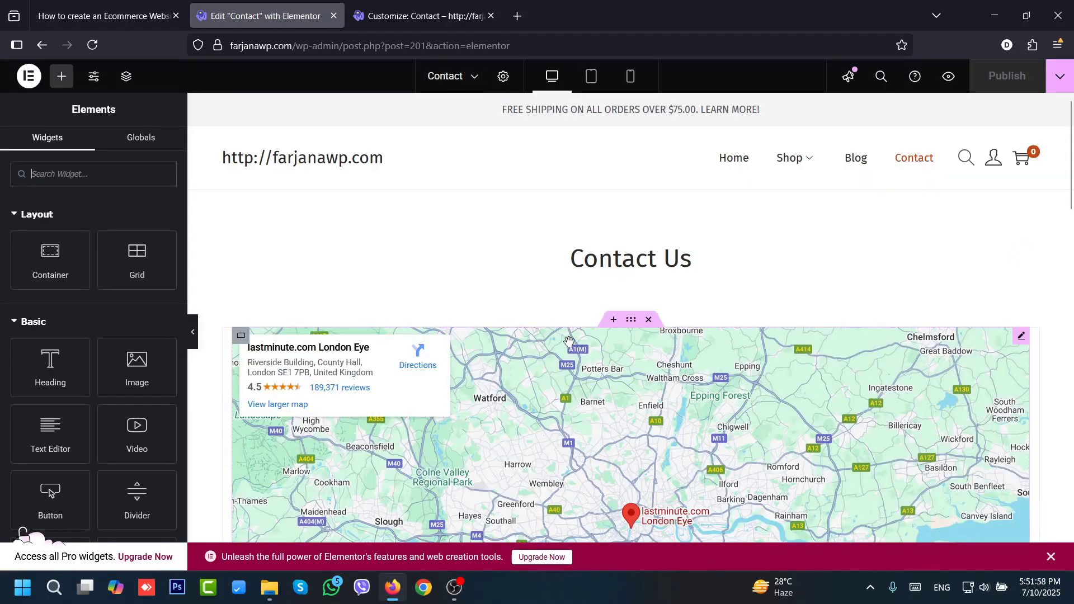
- Inspect the contact form's shortcode widget in Elementor, then return to the Customizer tab
{"action": "left_click_drag", "start_coordinate": [1072, 196], "coordinate": [1072, 229]}
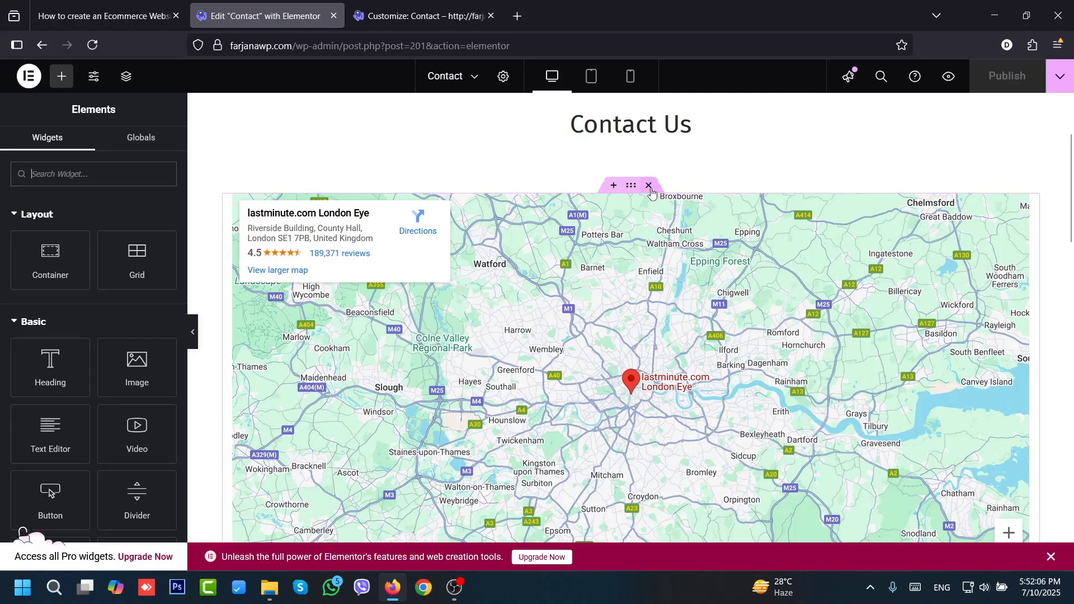
{"action": "scroll", "coordinate": [1015, 301], "scroll_direction": "down", "scroll_amount": 10}
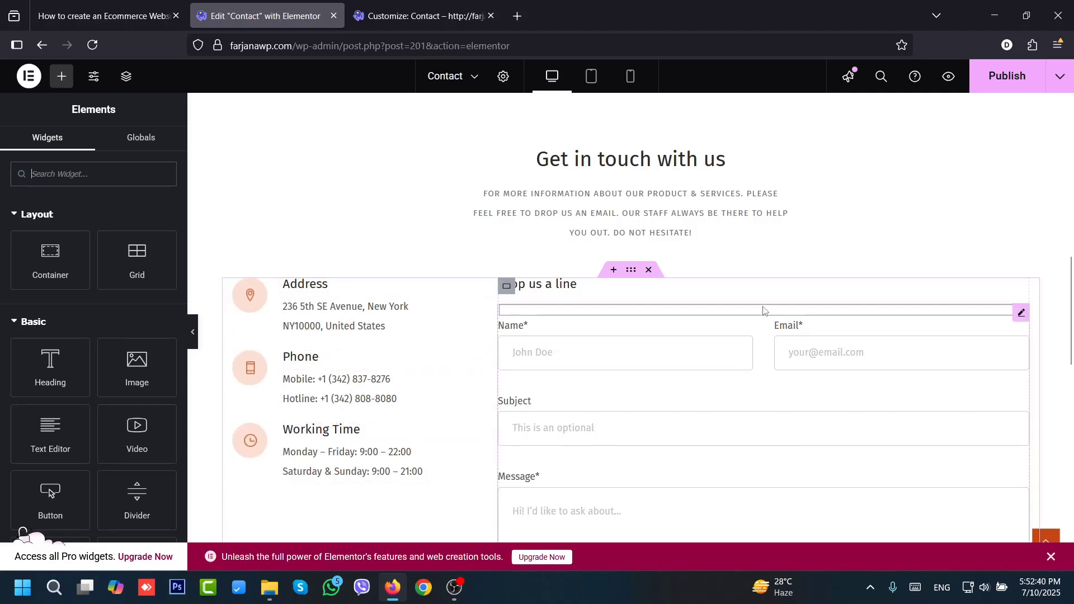
{"action": "scroll", "coordinate": [763, 310], "scroll_direction": "down", "scroll_amount": 5}
{"action": "scroll", "coordinate": [795, 378], "scroll_direction": "up", "scroll_amount": 4}
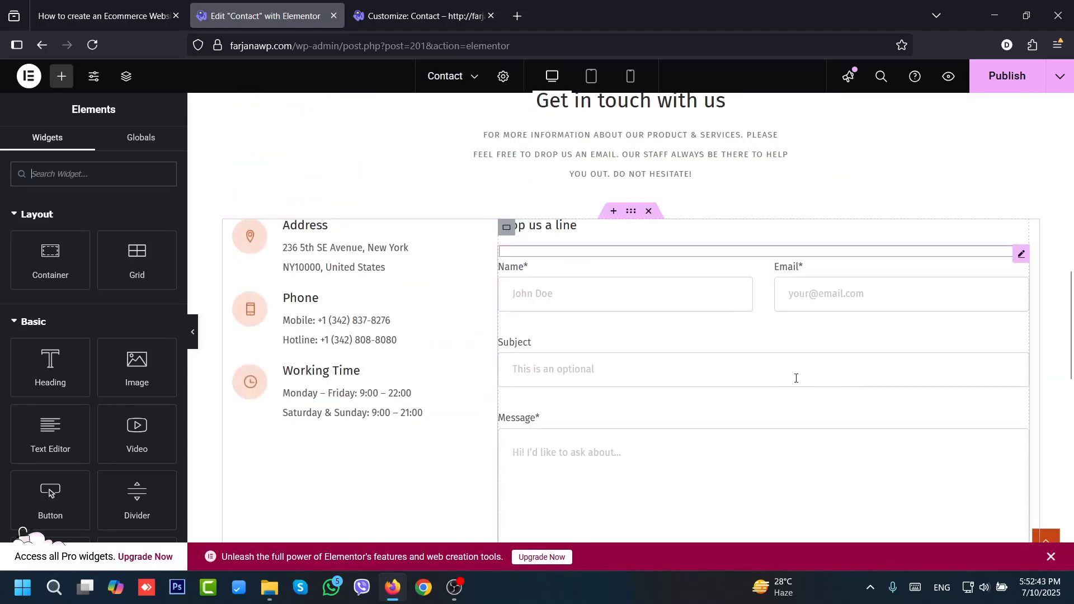
{"action": "left_click", "coordinate": [796, 378]}
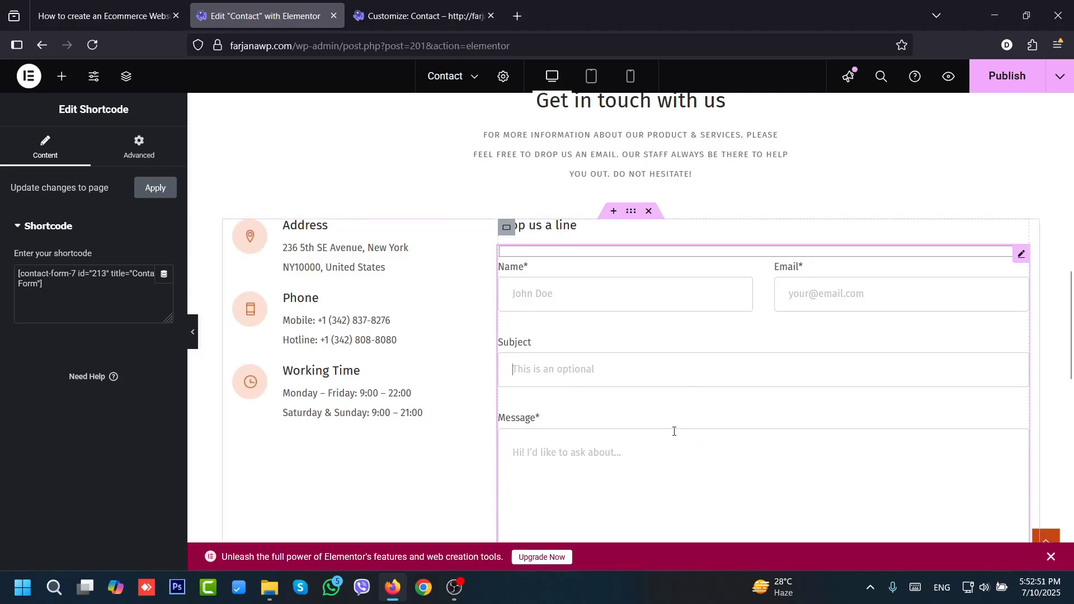
{"action": "left_click", "coordinate": [391, 5]}
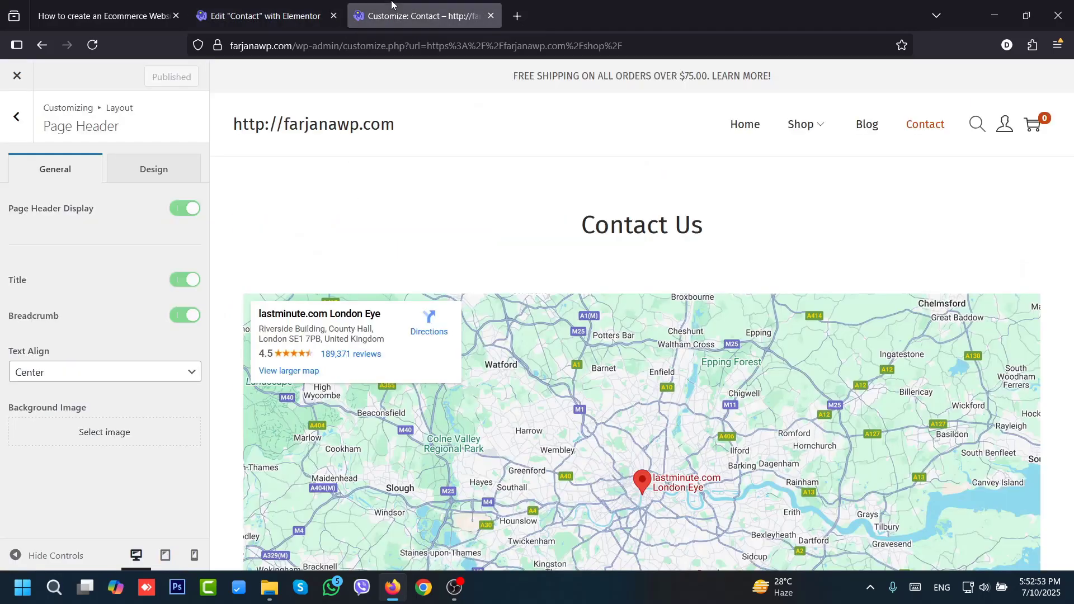
- Close the Customizer and go to the dashboard's Contact Forms list
{"action": "left_click", "coordinate": [17, 76]}
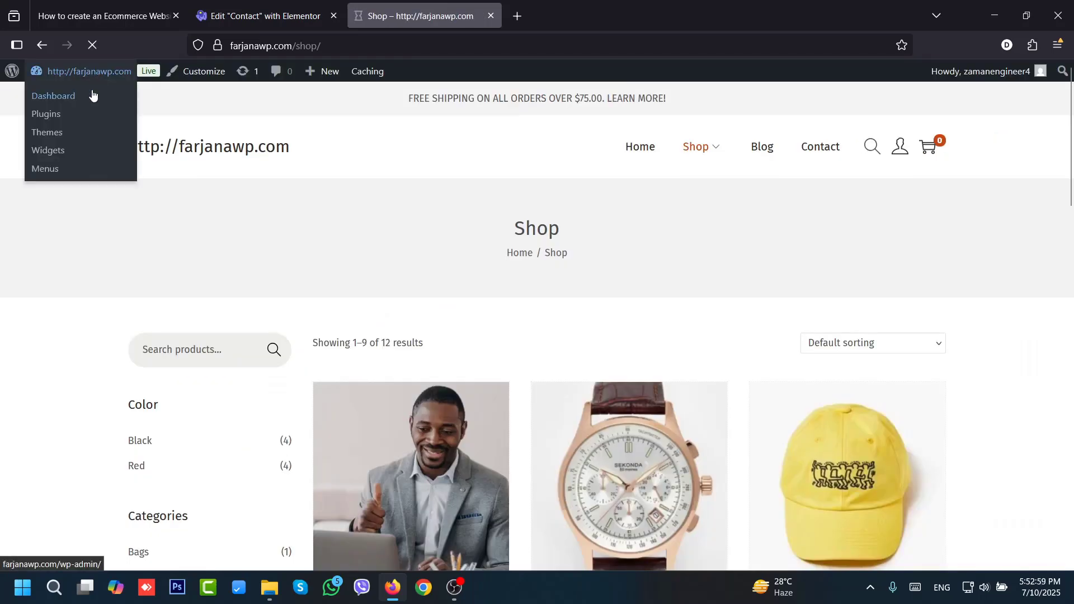
{"action": "left_click", "coordinate": [93, 95]}
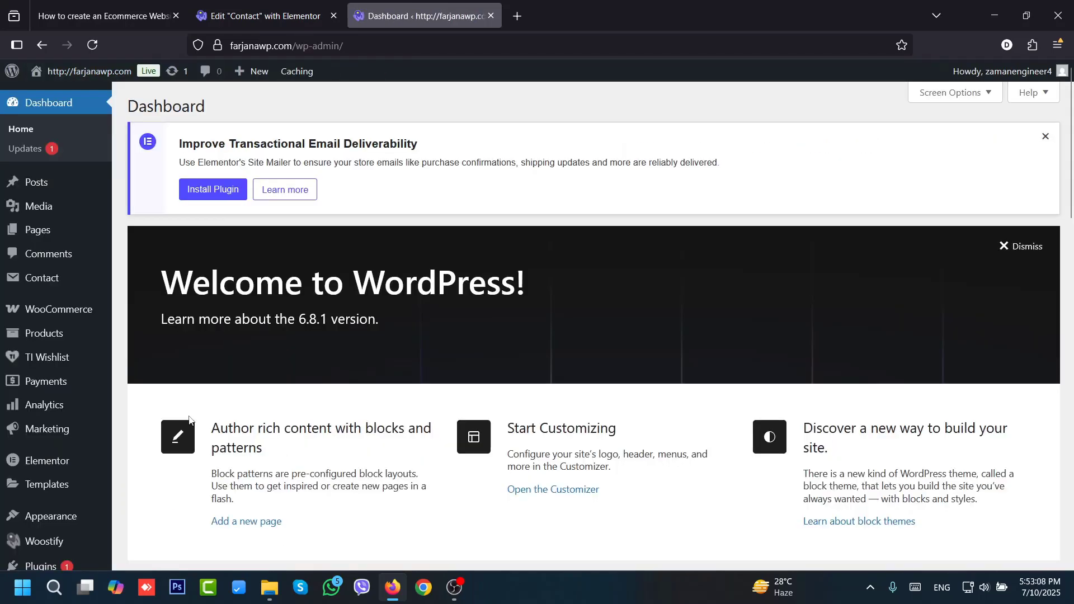
{"action": "left_click", "coordinate": [66, 284]}
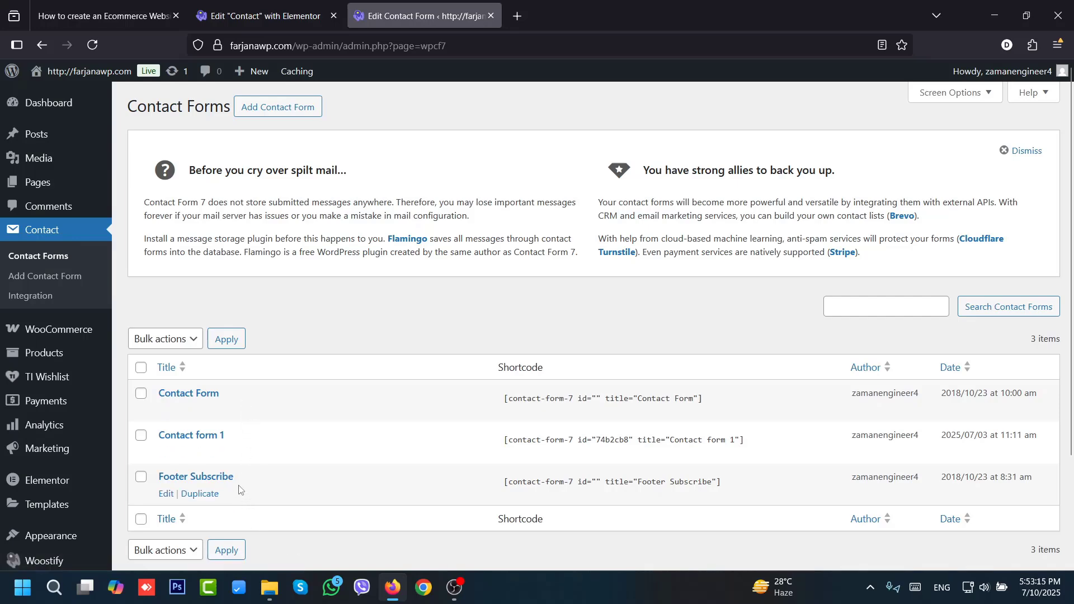
{"action": "left_click", "coordinate": [260, 16]}
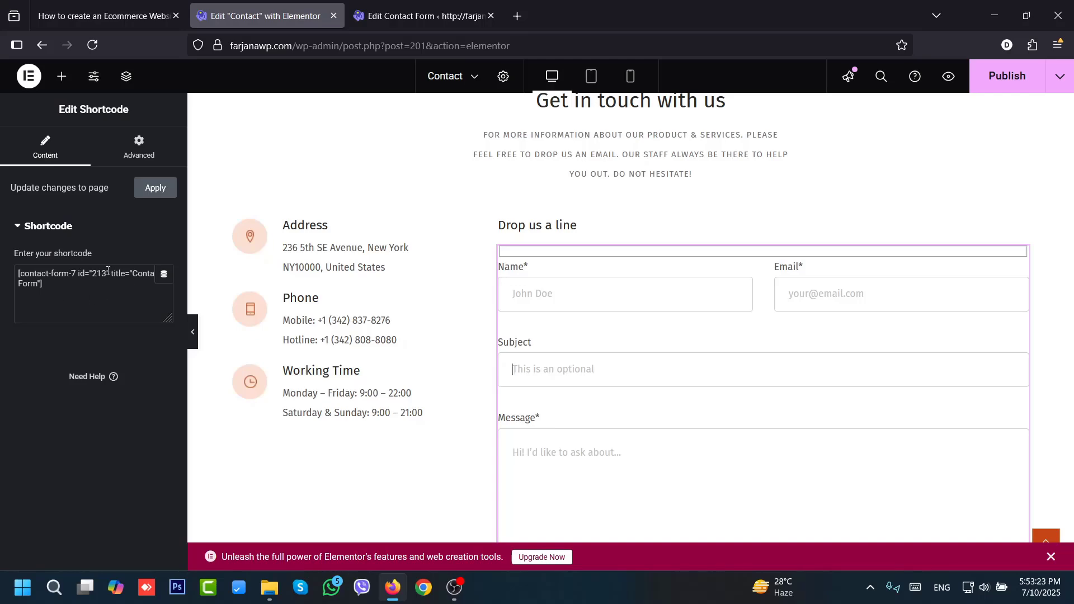
{"action": "left_click", "coordinate": [413, 16]}
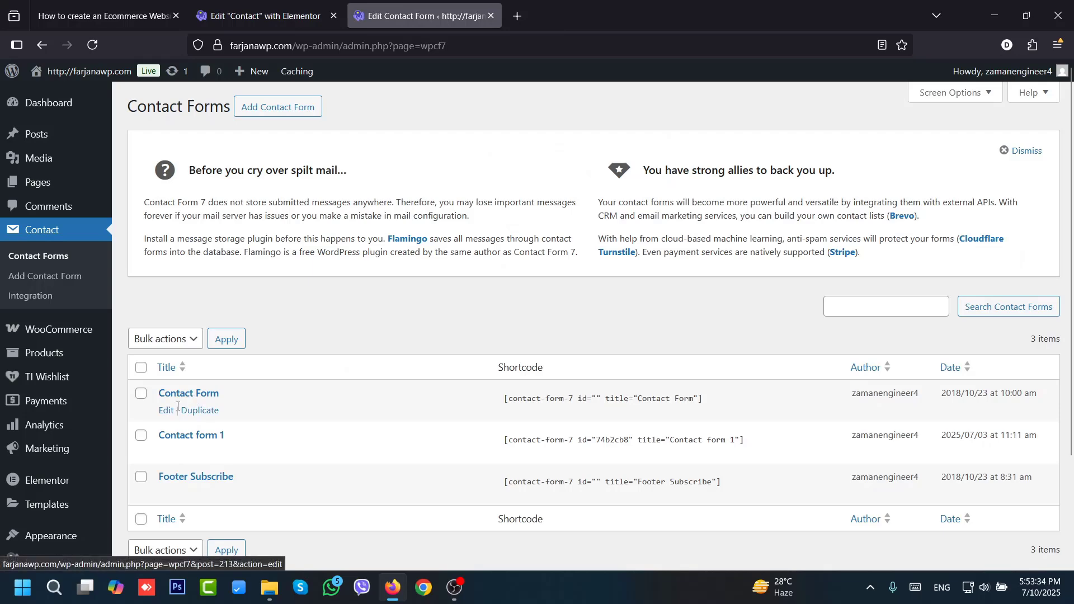
- Edit Contact Form, copy its shortcode and review the field template
{"action": "left_click", "coordinate": [166, 411]}
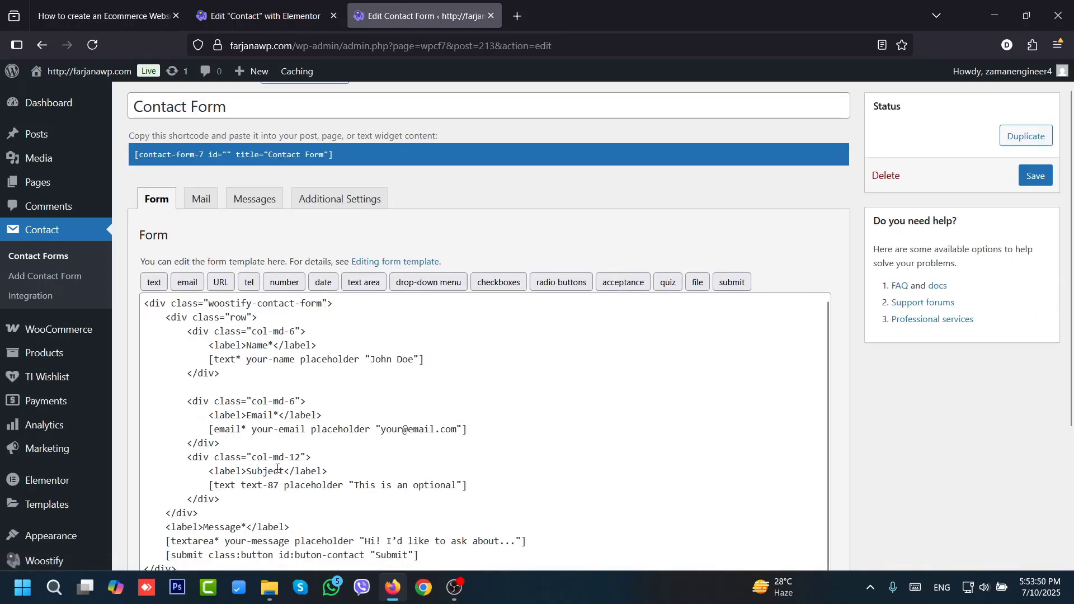
{"action": "left_click", "coordinate": [213, 154]}
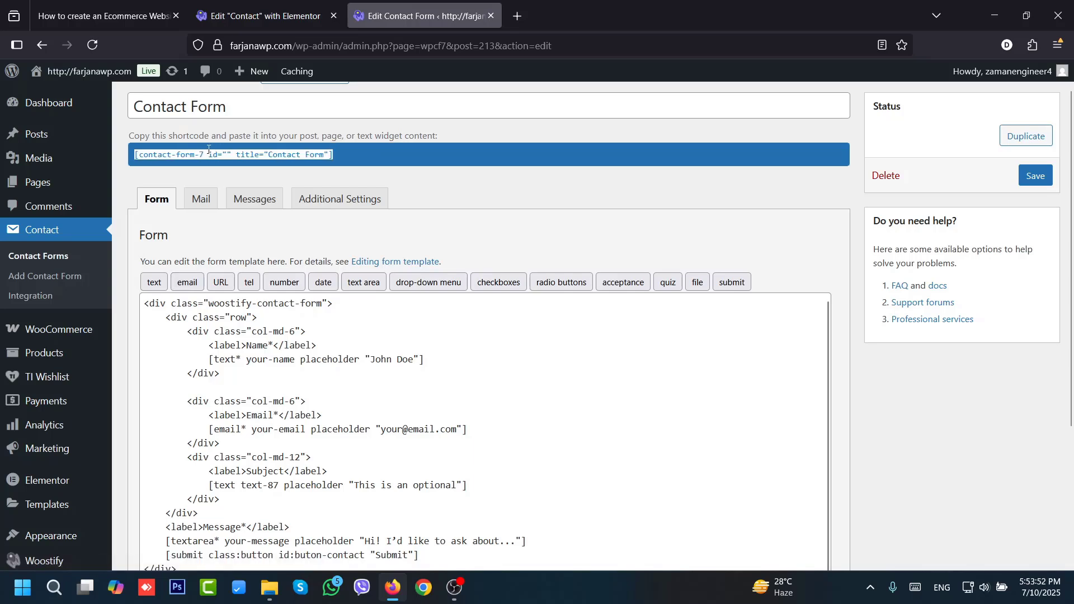
{"action": "right_click", "coordinate": [213, 151]}
{"action": "left_click", "coordinate": [246, 235]}
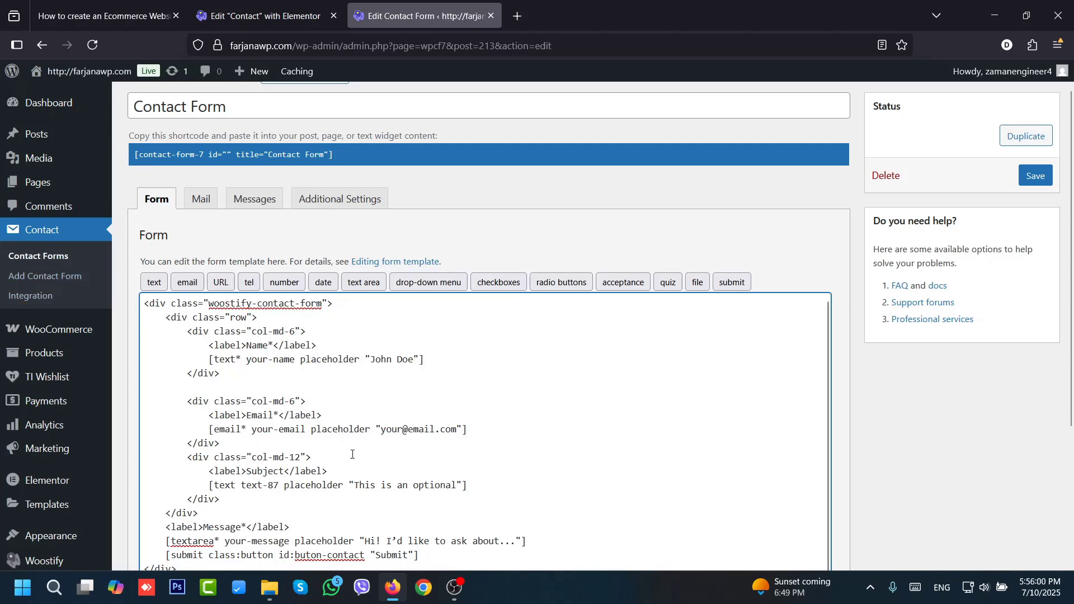
{"action": "left_click_drag", "start_coordinate": [827, 340], "coordinate": [819, 397]}
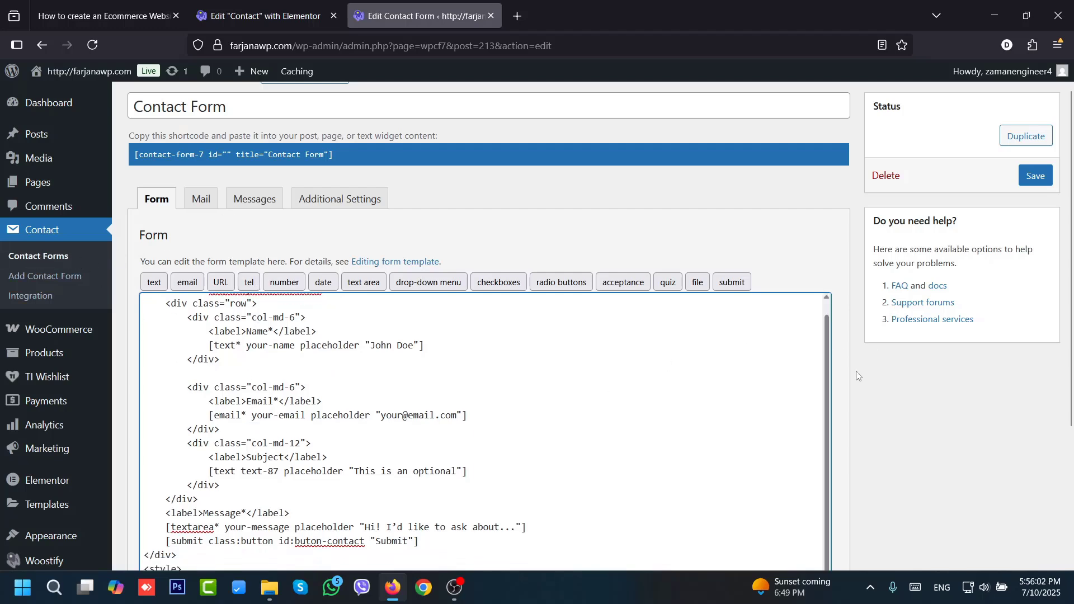
{"action": "left_click_drag", "start_coordinate": [1073, 330], "coordinate": [1072, 394]}
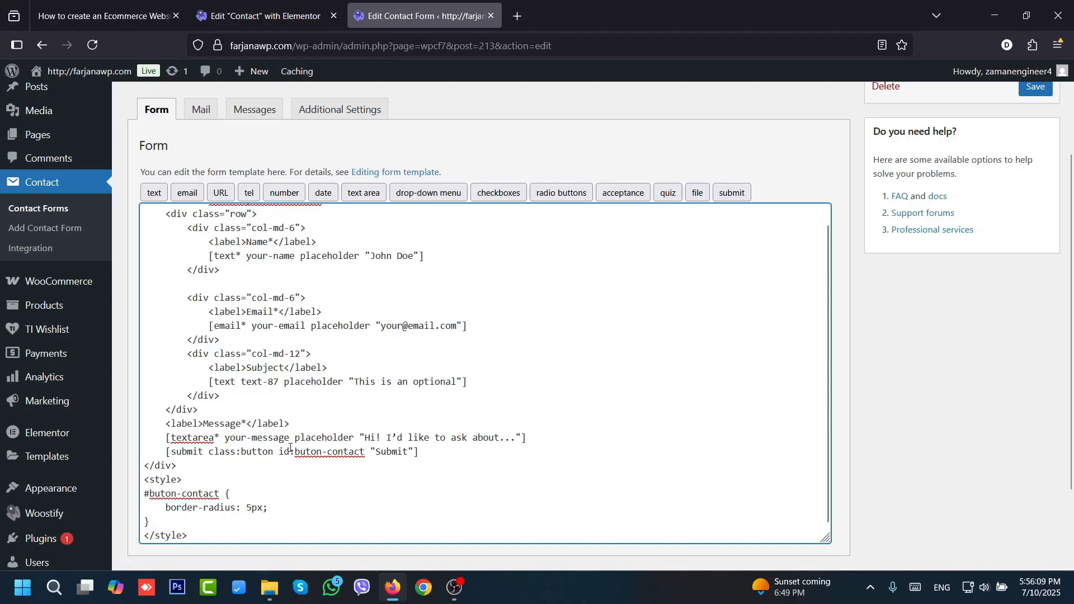
{"action": "left_click", "coordinate": [262, 16]}
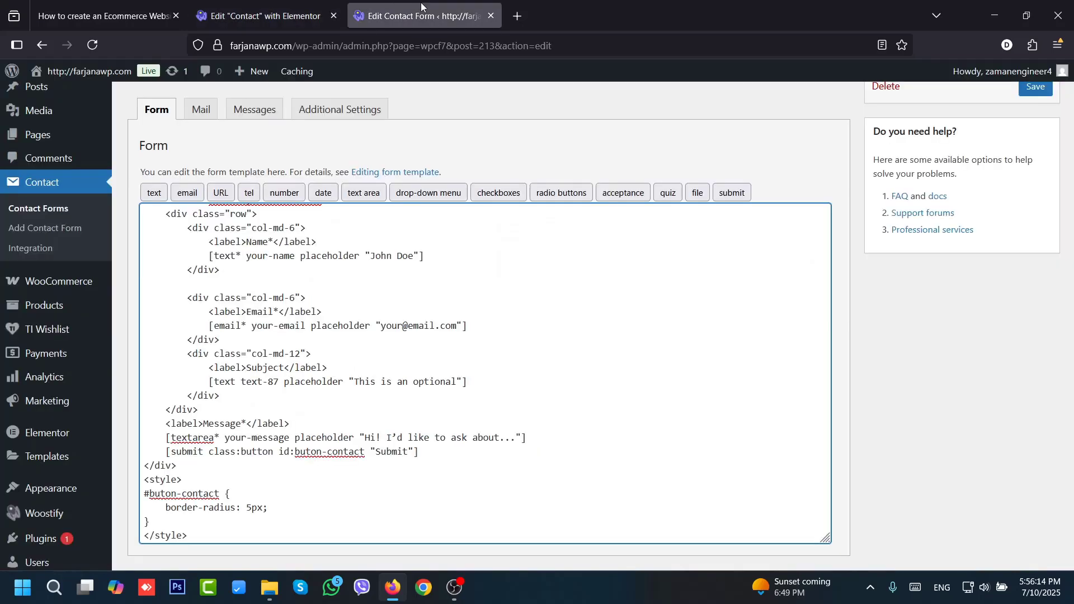
{"action": "left_click", "coordinate": [419, 15]}
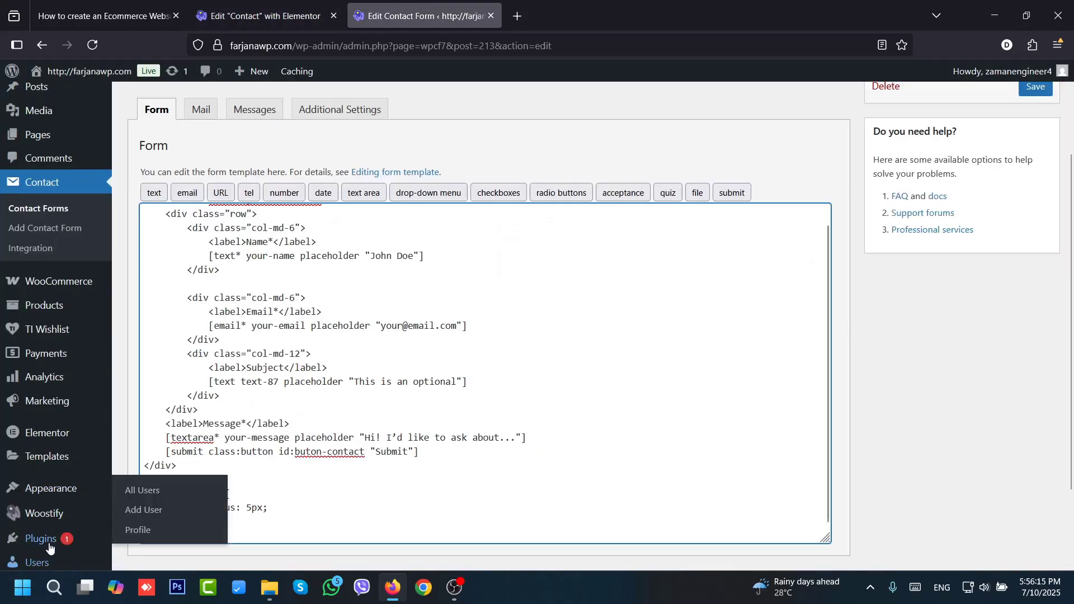
- Search Add Plugins for 'metform', then install and activate MetForm
{"action": "mouse_move", "coordinate": [49, 546]}
{"action": "left_click", "coordinate": [136, 512]}
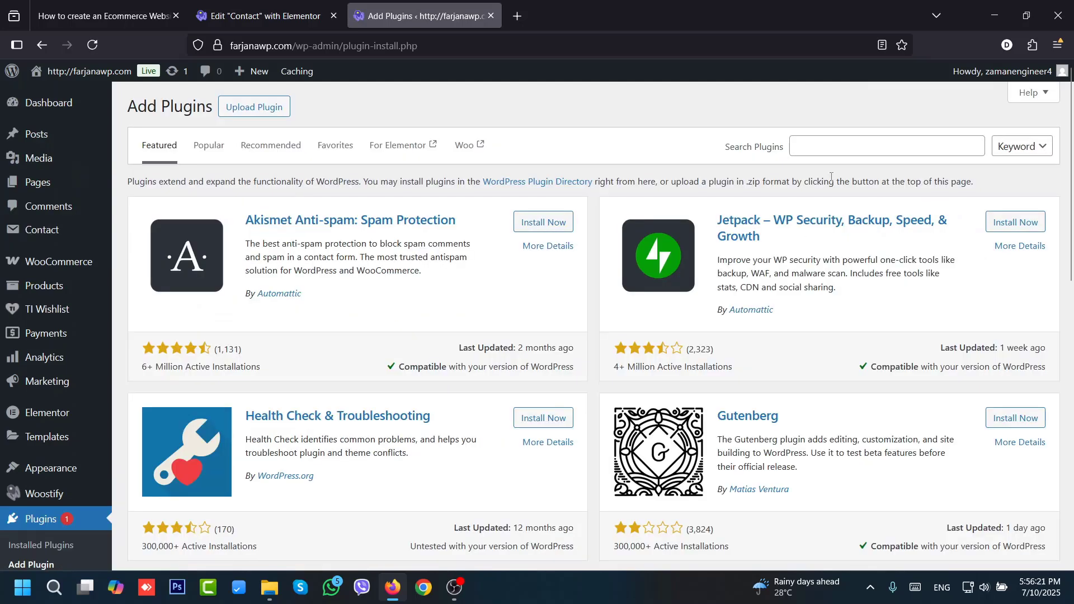
{"action": "left_click", "coordinate": [813, 143]}
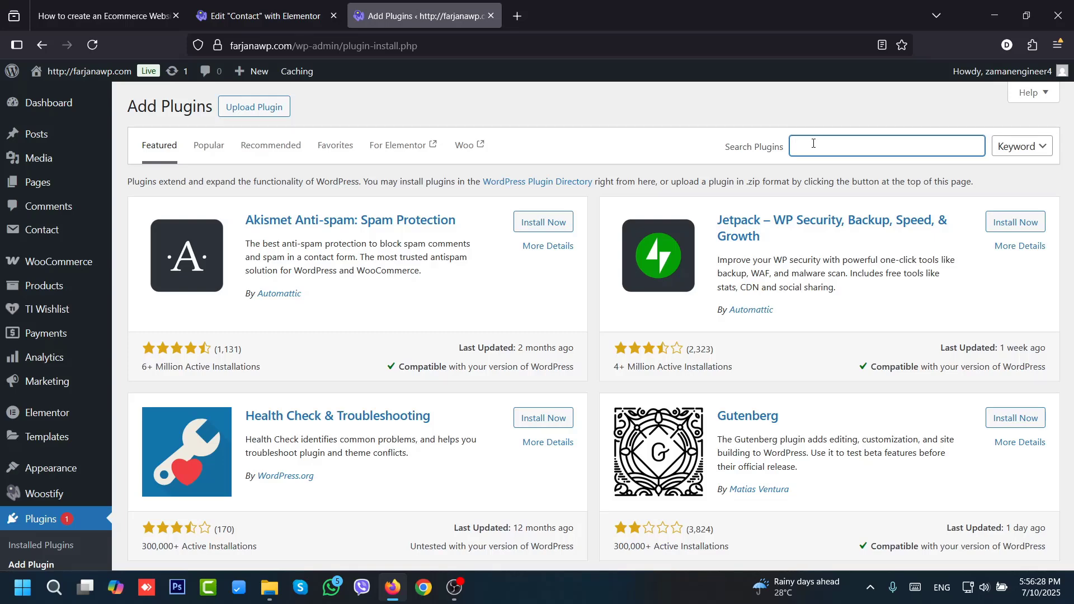
{"action": "type", "text": "met"}
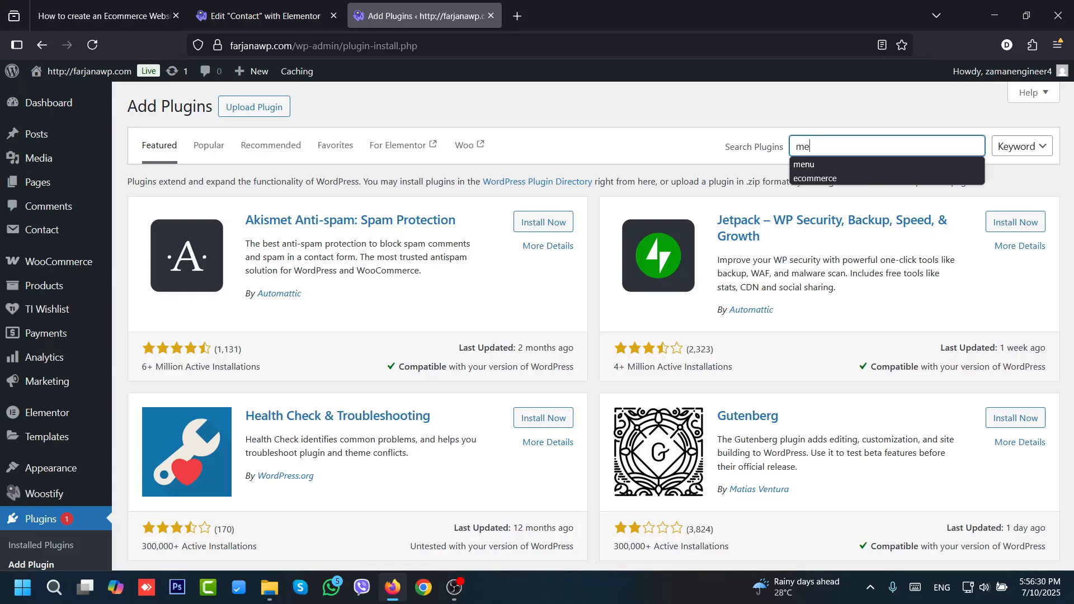
{"action": "type", "text": "form"}
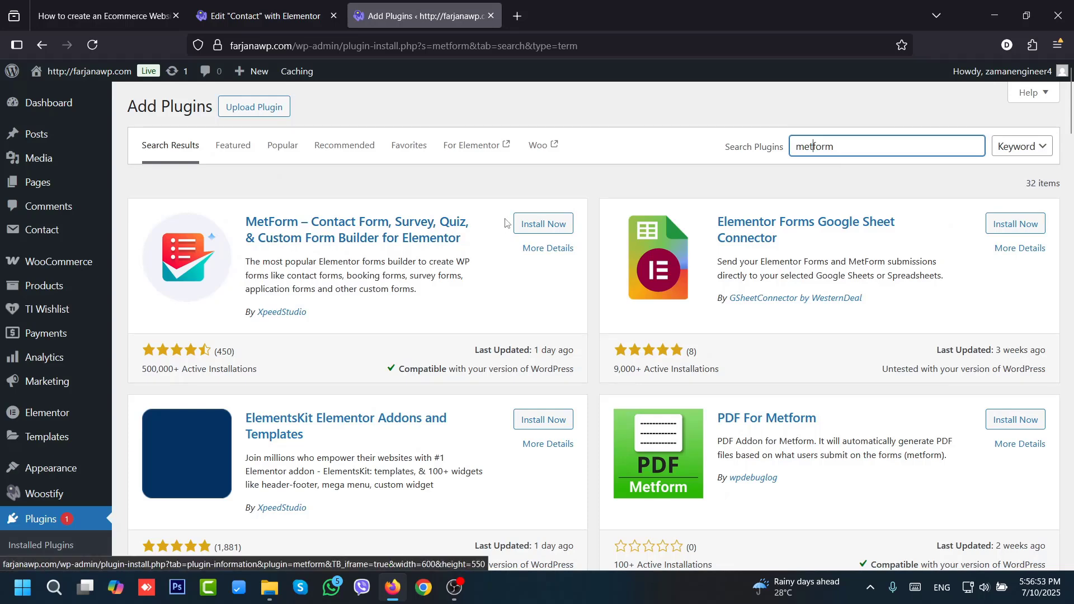
{"action": "left_click", "coordinate": [554, 223]}
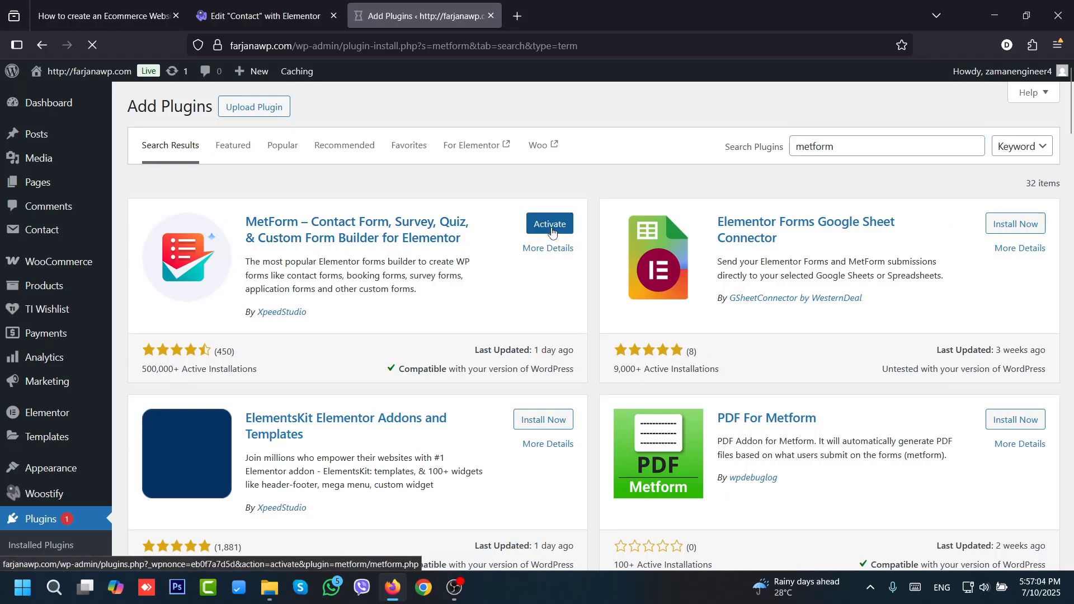
{"action": "left_click", "coordinate": [550, 224]}
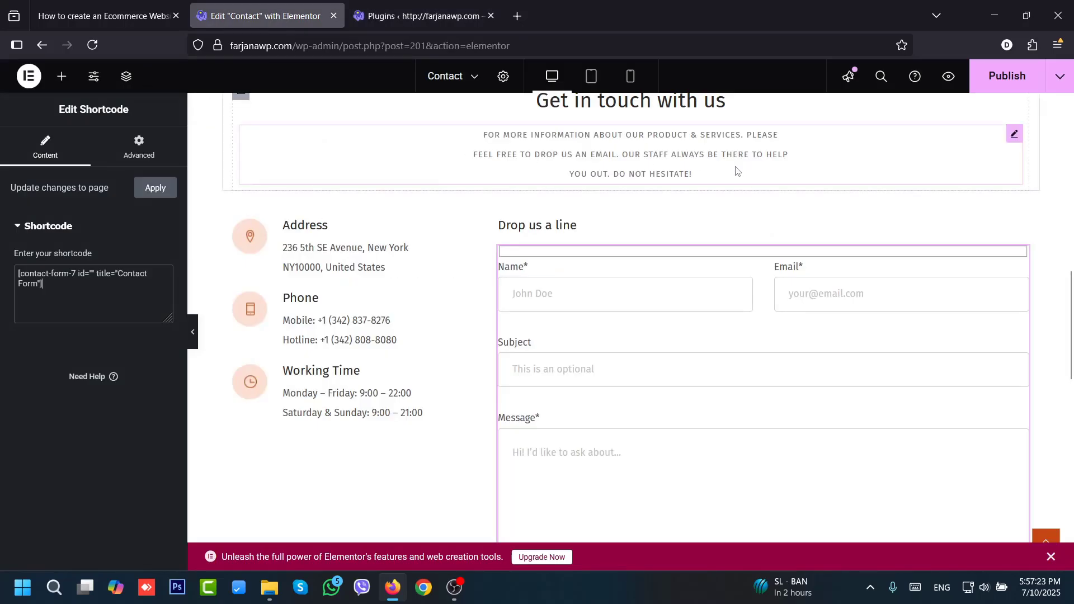
- Reload the editor, delete the shortcode form and place a MetForm widget in the Drop us a line column
{"action": "left_click", "coordinate": [91, 46]}
{"action": "left_click", "coordinate": [544, 345]}
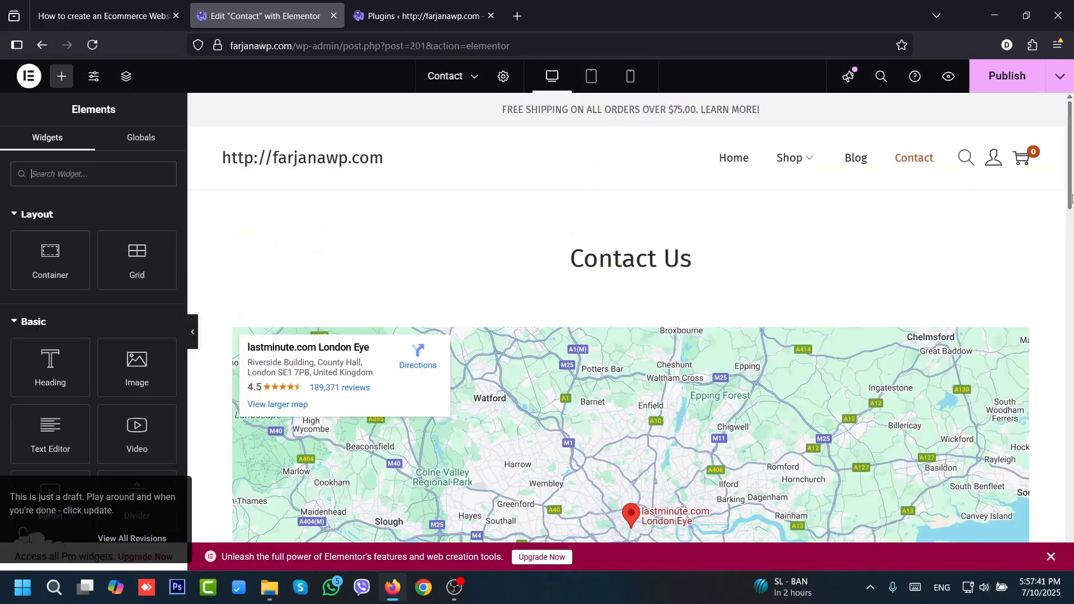
{"action": "scroll", "coordinate": [595, 419], "scroll_direction": "down", "scroll_amount": 10}
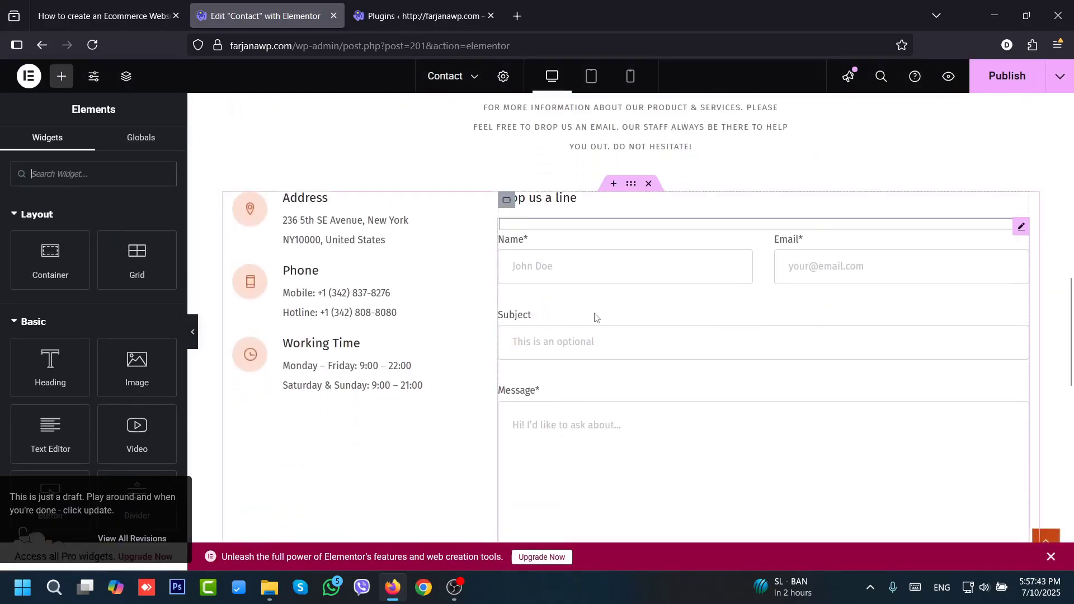
{"action": "right_click", "coordinate": [553, 253]}
{"action": "left_click", "coordinate": [606, 552]}
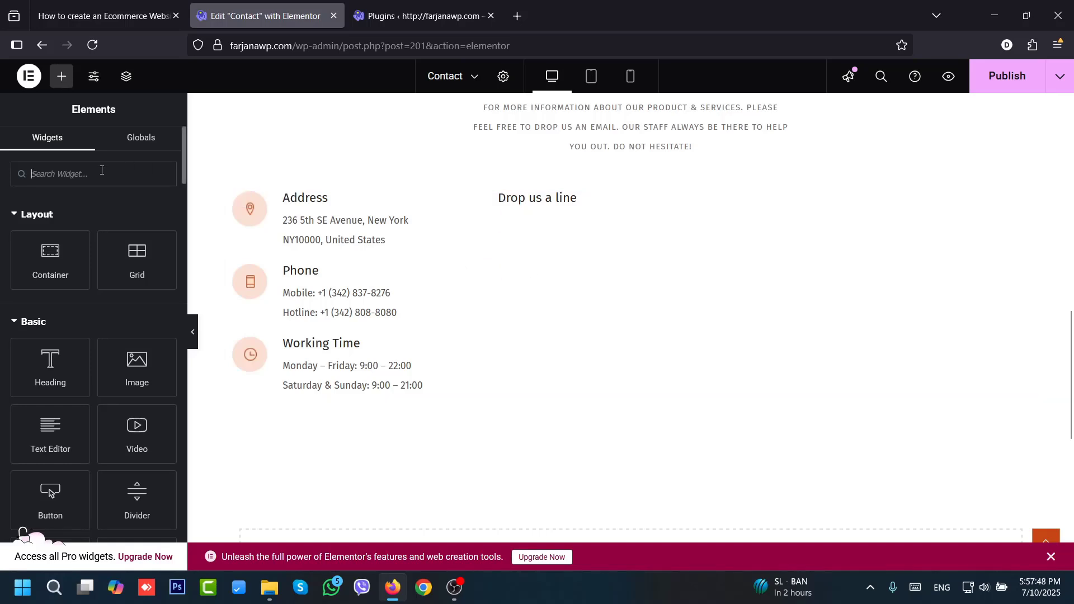
{"action": "type", "text": "metform"}
{"action": "left_click_drag", "start_coordinate": [51, 224], "coordinate": [549, 219]}
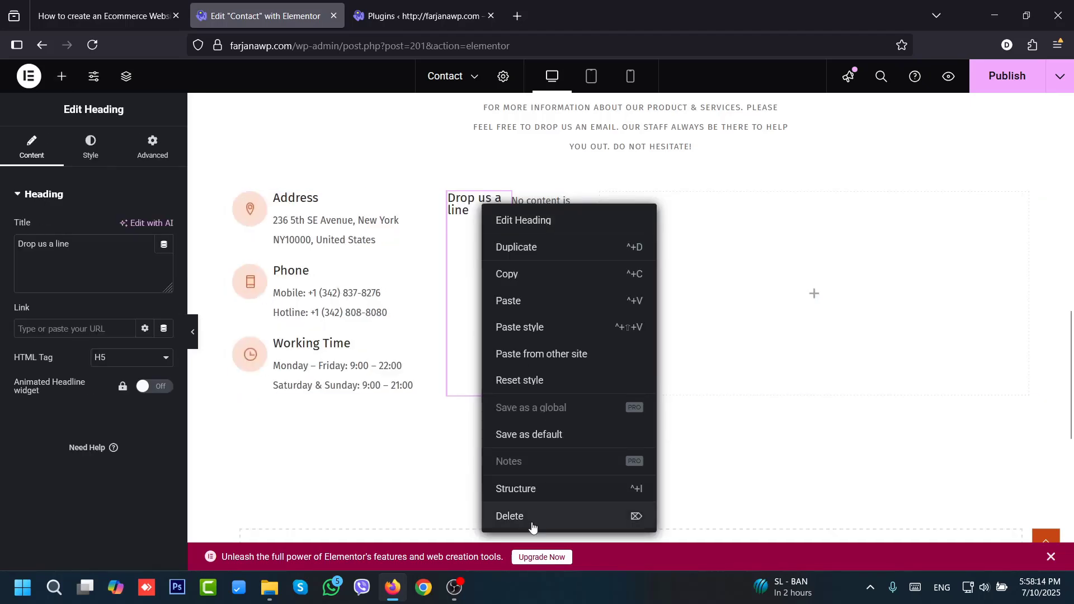
{"action": "left_click", "coordinate": [532, 517]}
- Create a new MetForm form from the Simple Contact Form 1 template and open it
{"action": "left_click", "coordinate": [499, 221]}
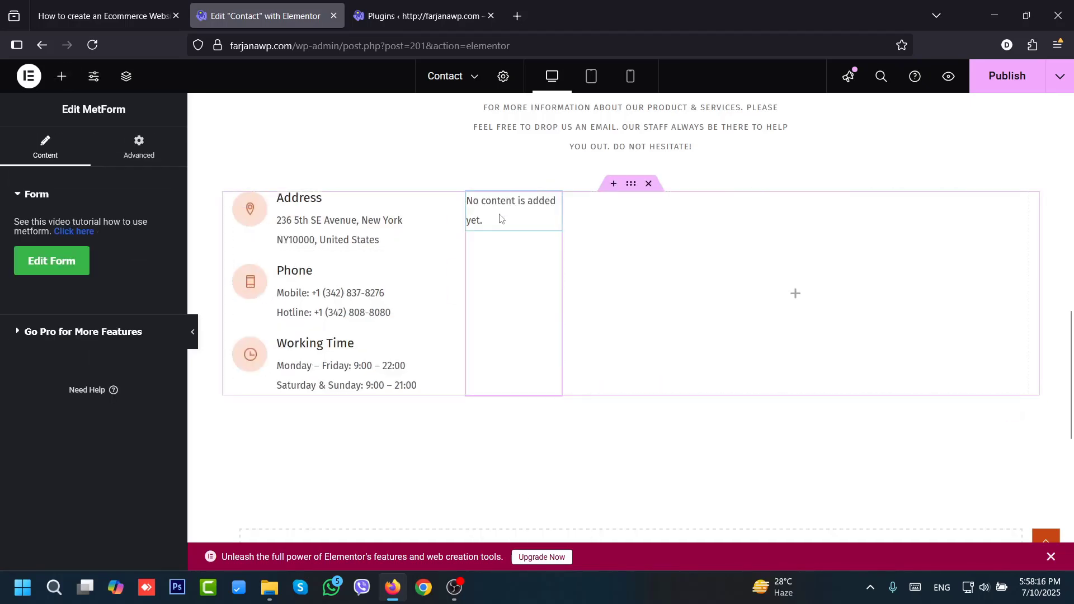
{"action": "left_click", "coordinate": [65, 270]}
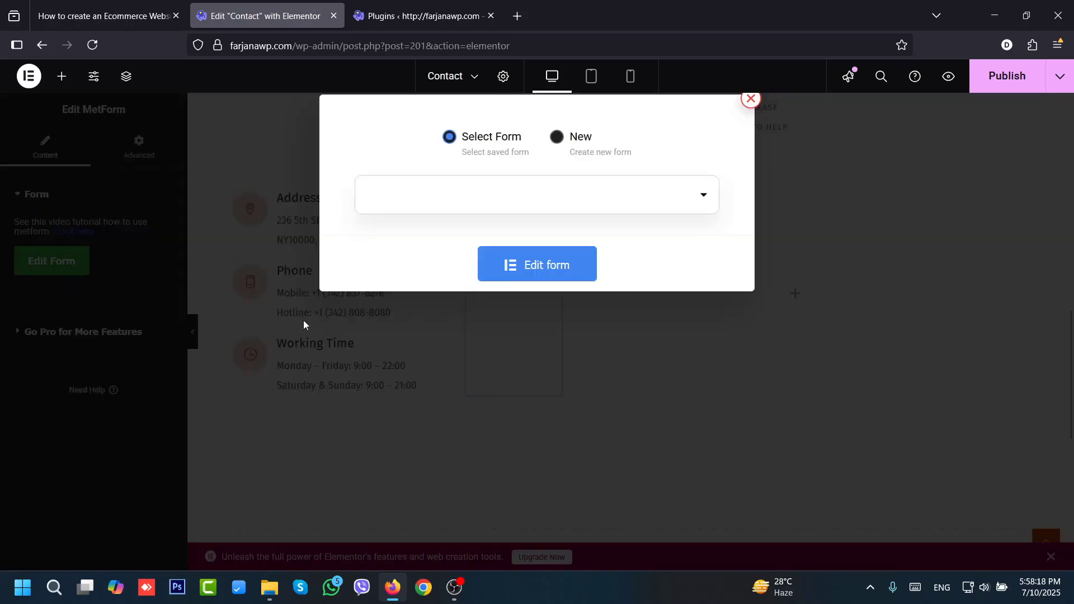
{"action": "left_click", "coordinate": [556, 137]}
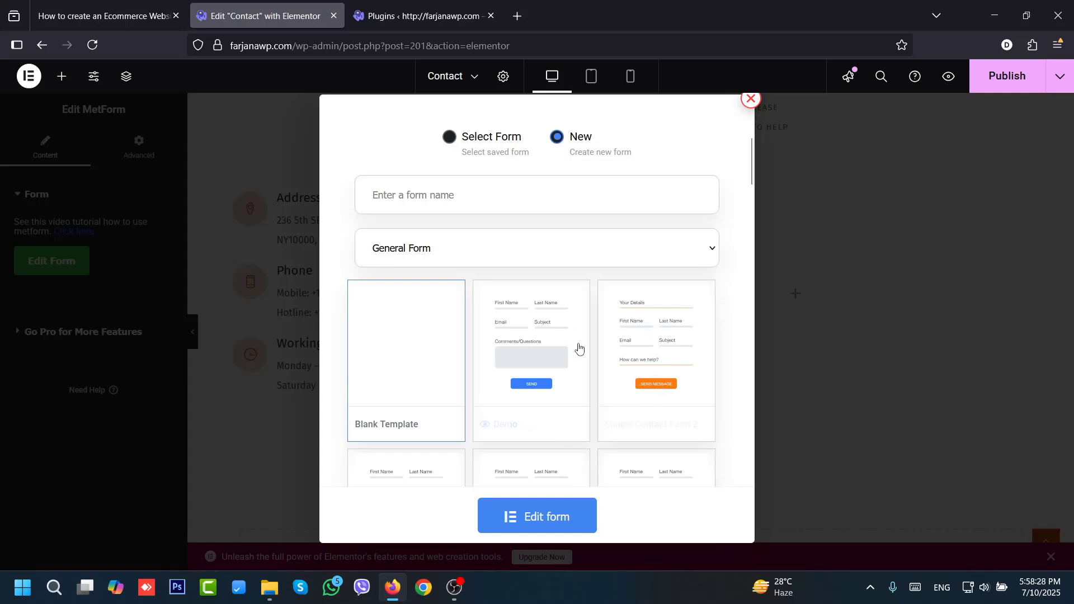
{"action": "left_click", "coordinate": [536, 385]}
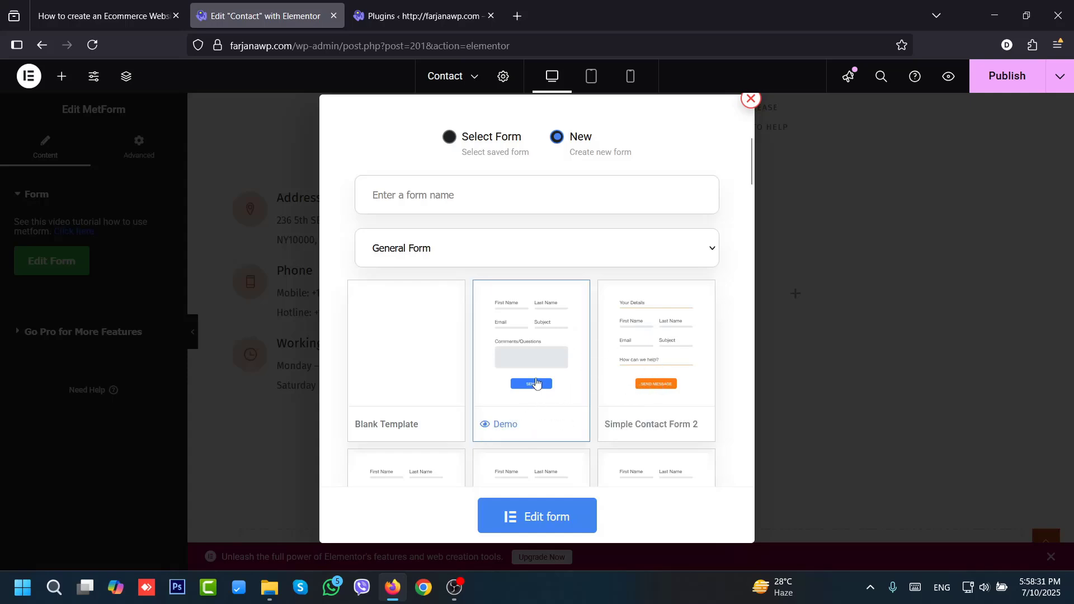
{"action": "left_click", "coordinate": [545, 522]}
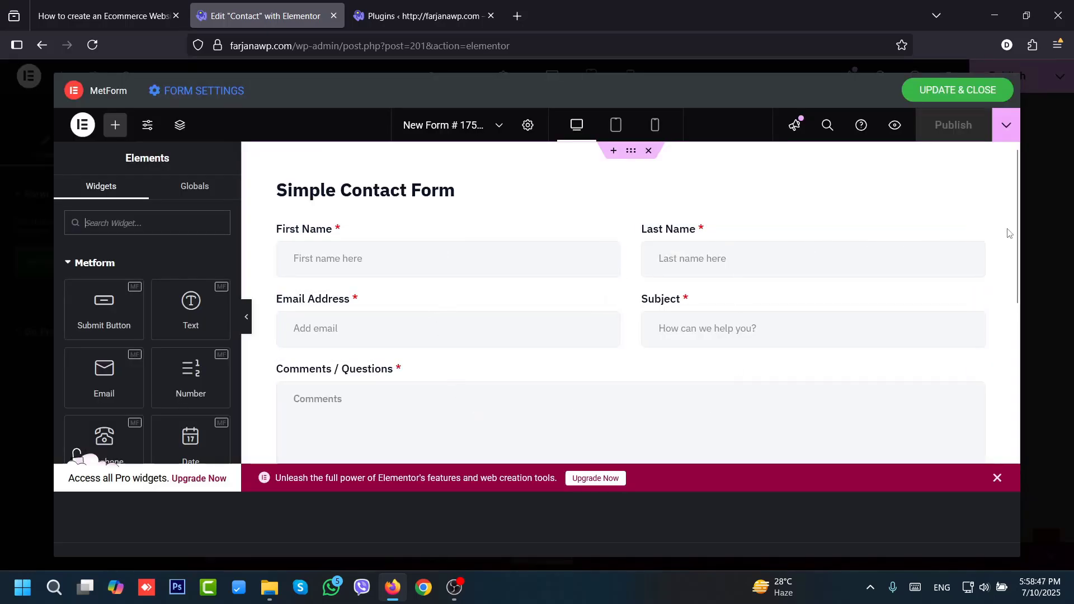
- Remove the empty Text field from the form
{"action": "scroll", "coordinate": [1007, 257], "scroll_direction": "down", "scroll_amount": 6}
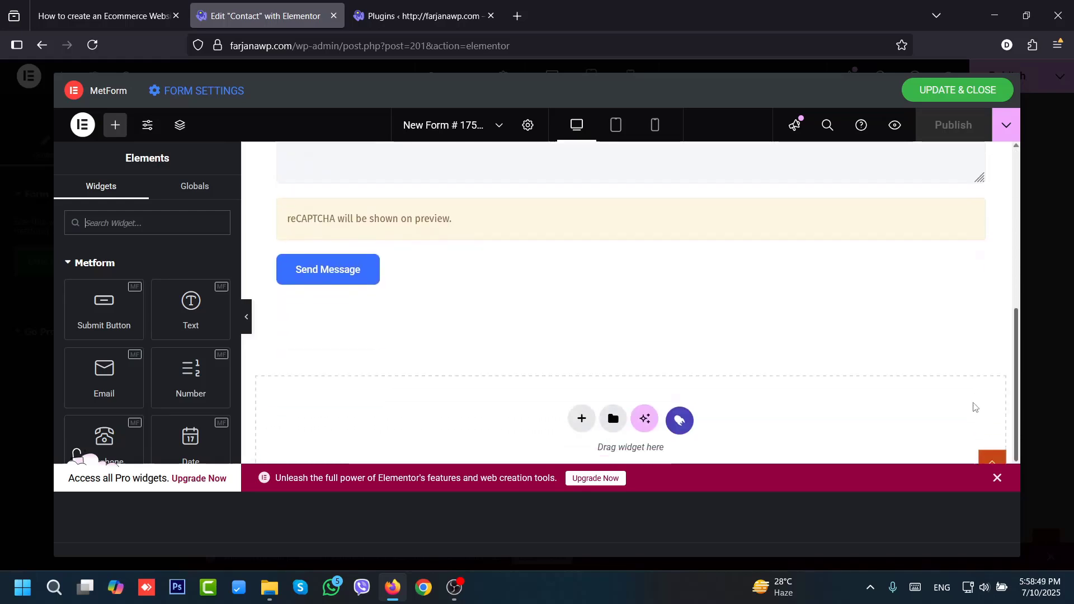
{"action": "scroll", "coordinate": [991, 280], "scroll_direction": "up", "scroll_amount": 4}
{"action": "scroll", "coordinate": [991, 281], "scroll_direction": "up", "scroll_amount": 3}
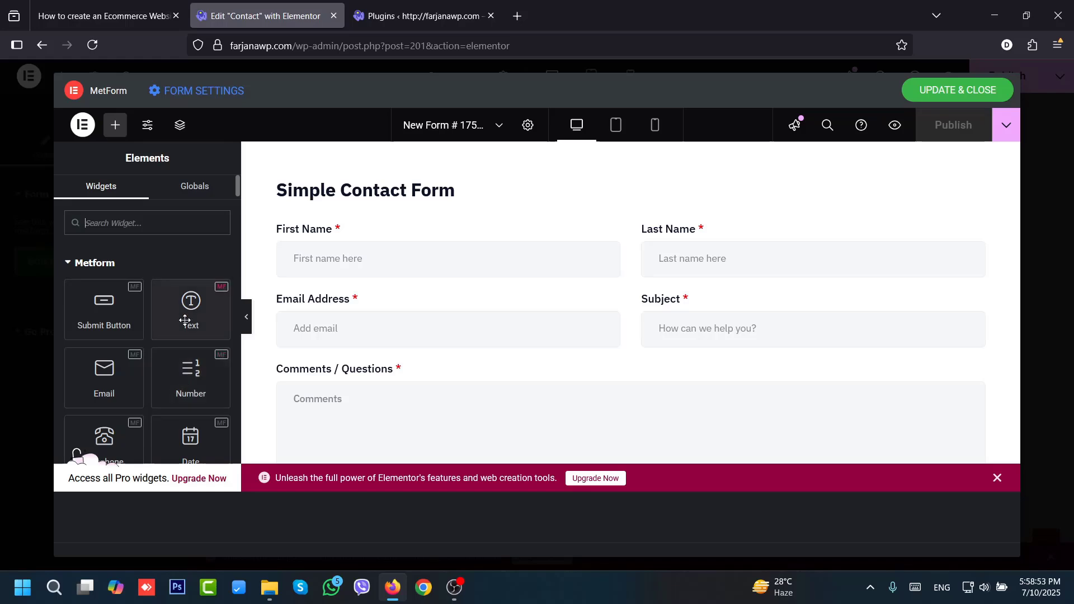
{"action": "left_click_drag", "start_coordinate": [190, 305], "coordinate": [367, 253]}
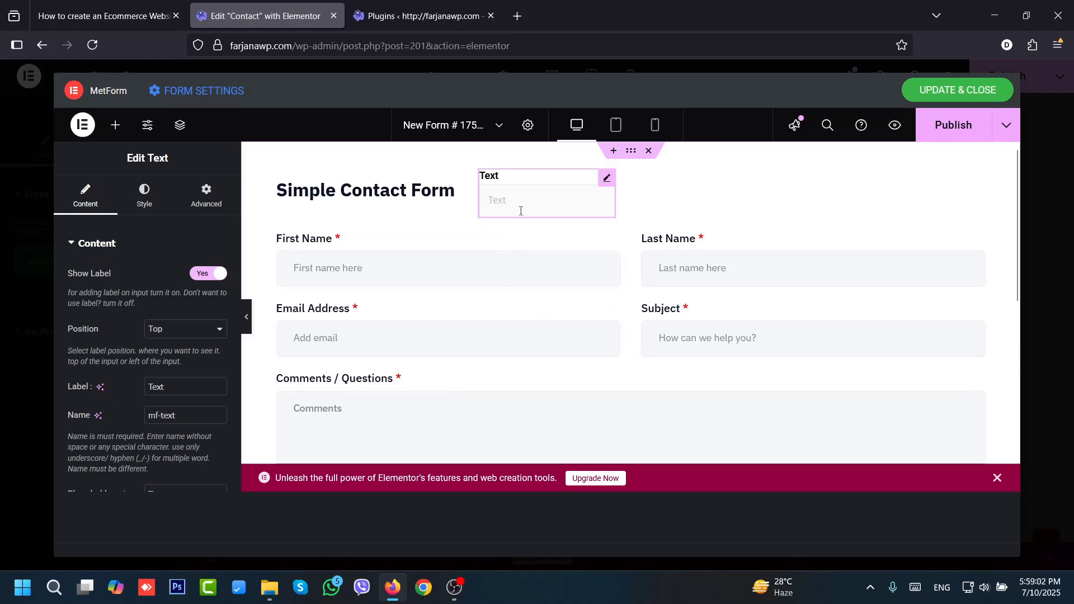
{"action": "key", "text": "Delete"}
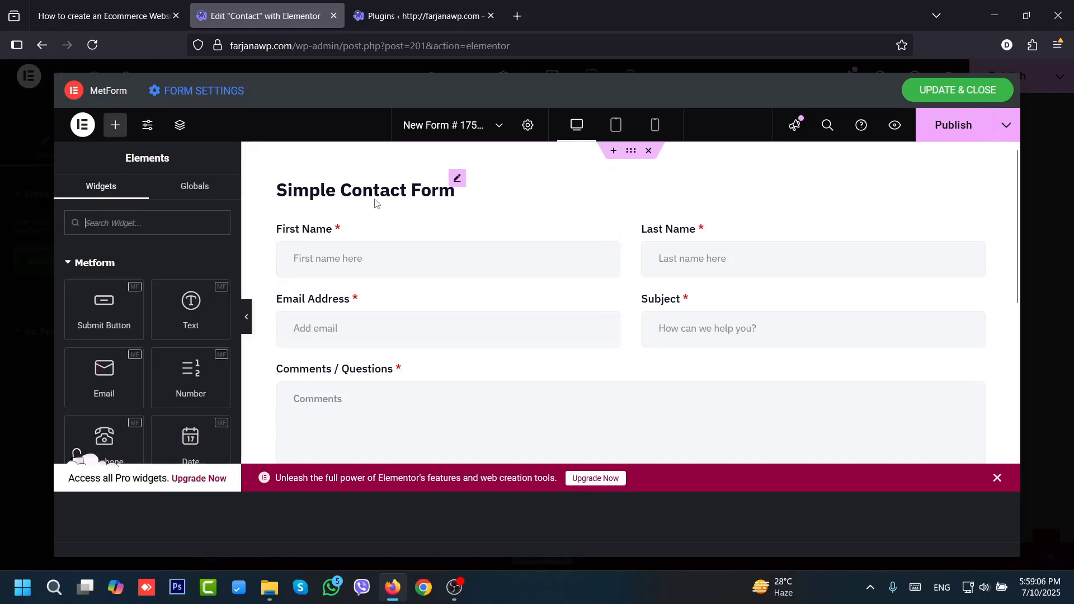
- Retitle the form heading 'Drop a line' and delete the reCAPTCHA block
{"action": "left_click", "coordinate": [373, 192]}
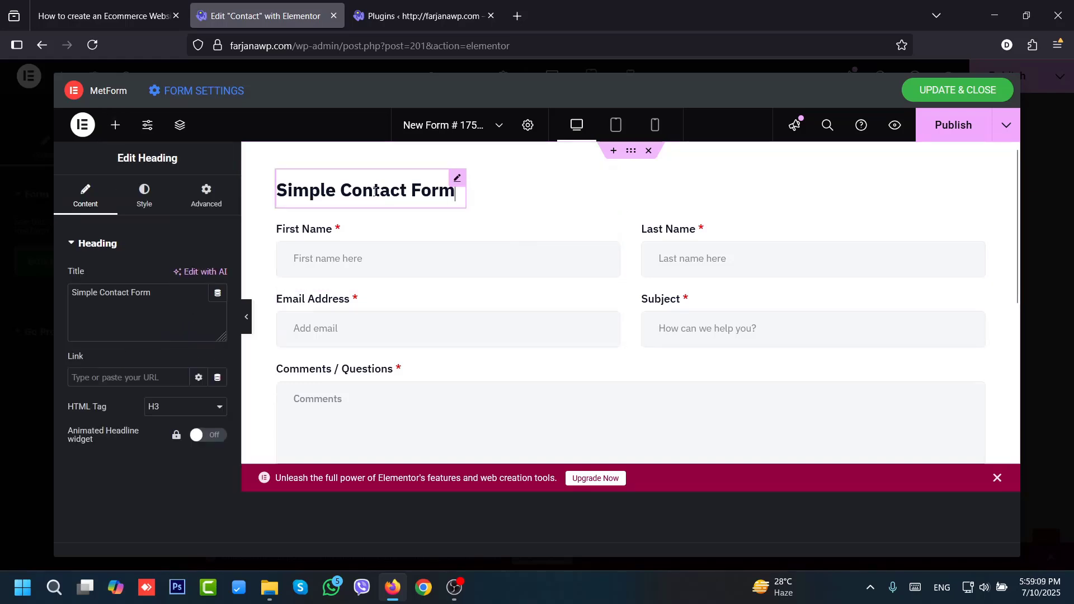
{"action": "left_click_drag", "start_coordinate": [71, 292], "coordinate": [152, 293]}
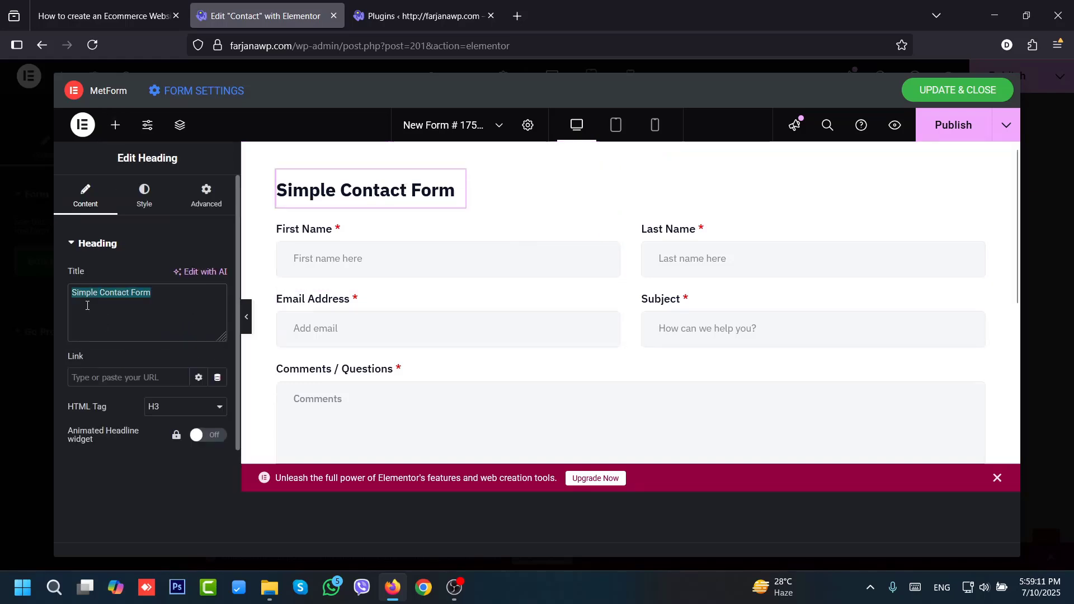
{"action": "type", "text": "Drop a line"}
{"action": "scroll", "coordinate": [347, 314], "scroll_direction": "down", "scroll_amount": 5}
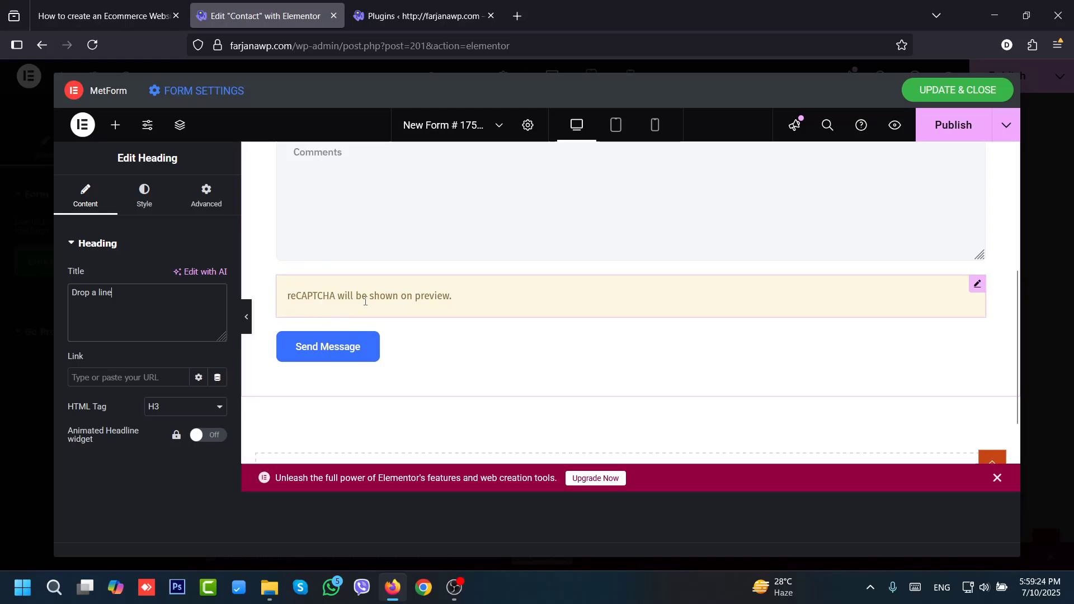
{"action": "right_click", "coordinate": [361, 301]}
{"action": "left_click", "coordinate": [390, 476]}
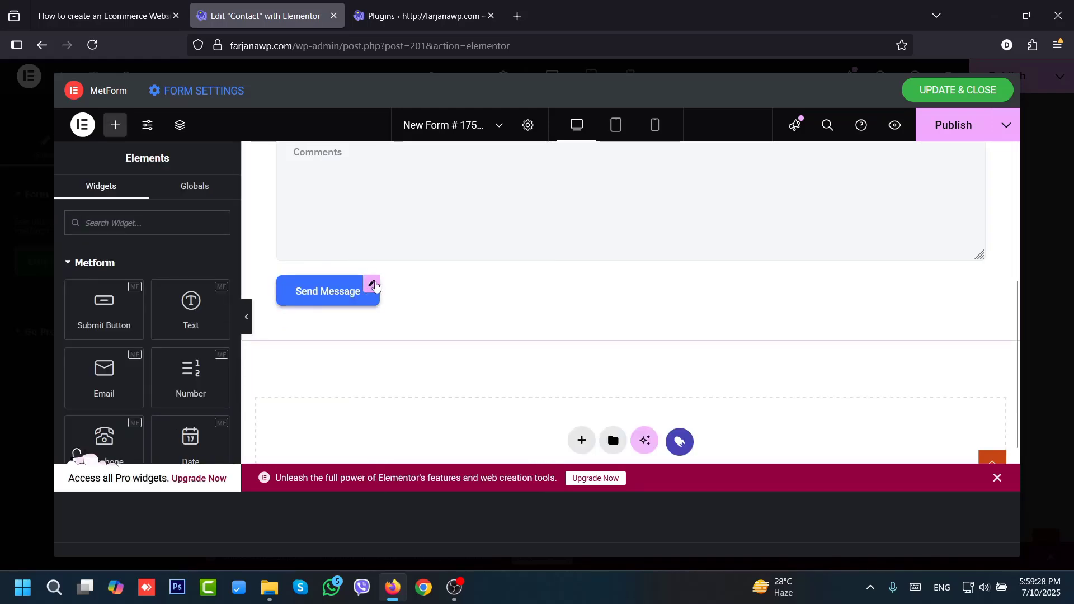
- Set the Send Message button background to Theme Primary Color (#C54513)
{"action": "left_click", "coordinate": [372, 287]}
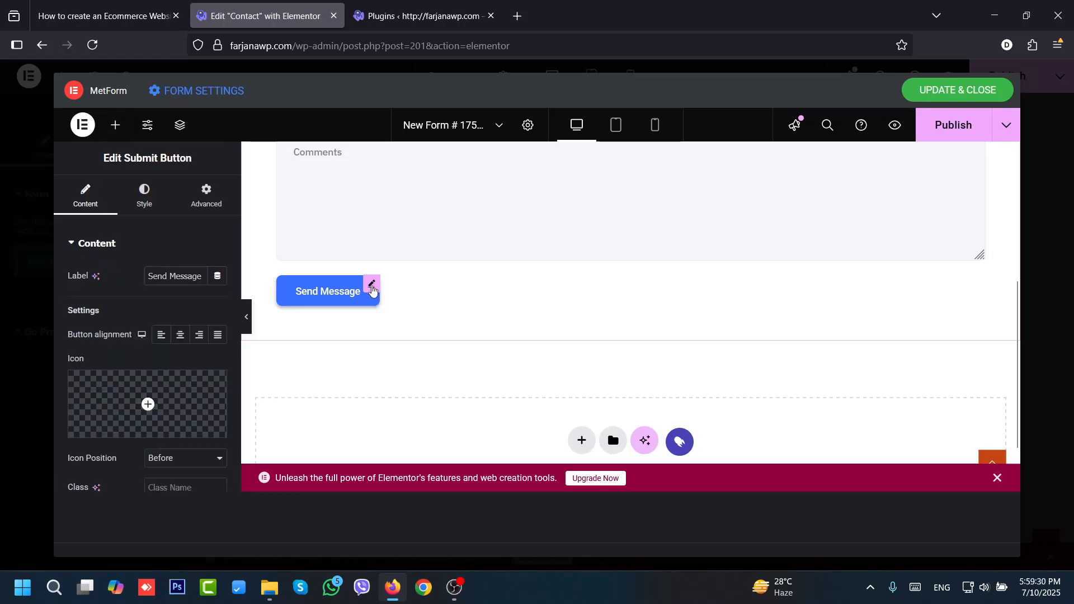
{"action": "left_click", "coordinate": [148, 193]}
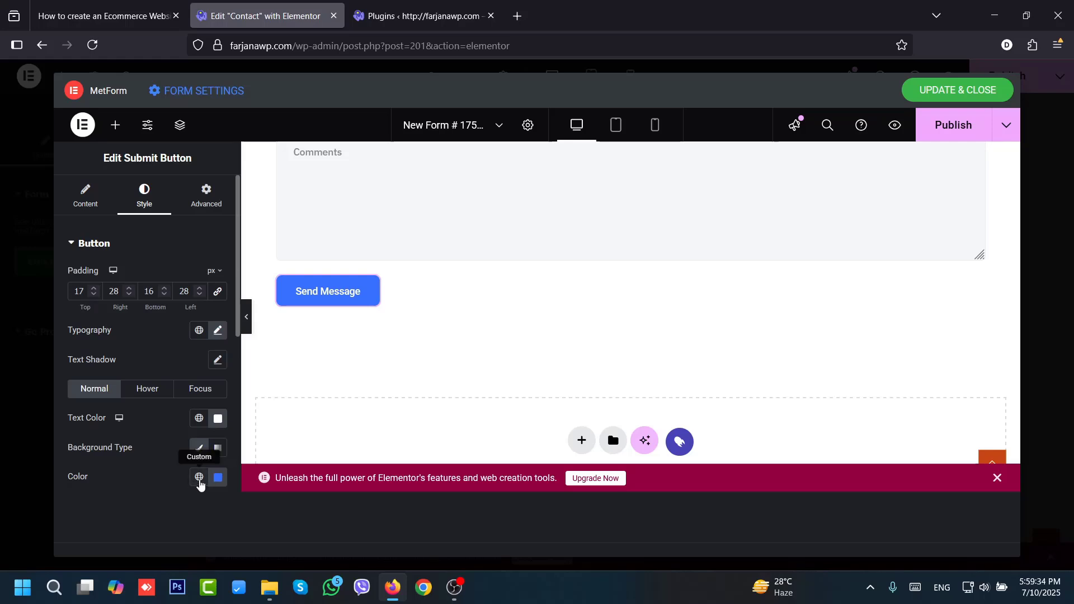
{"action": "left_click", "coordinate": [200, 478]}
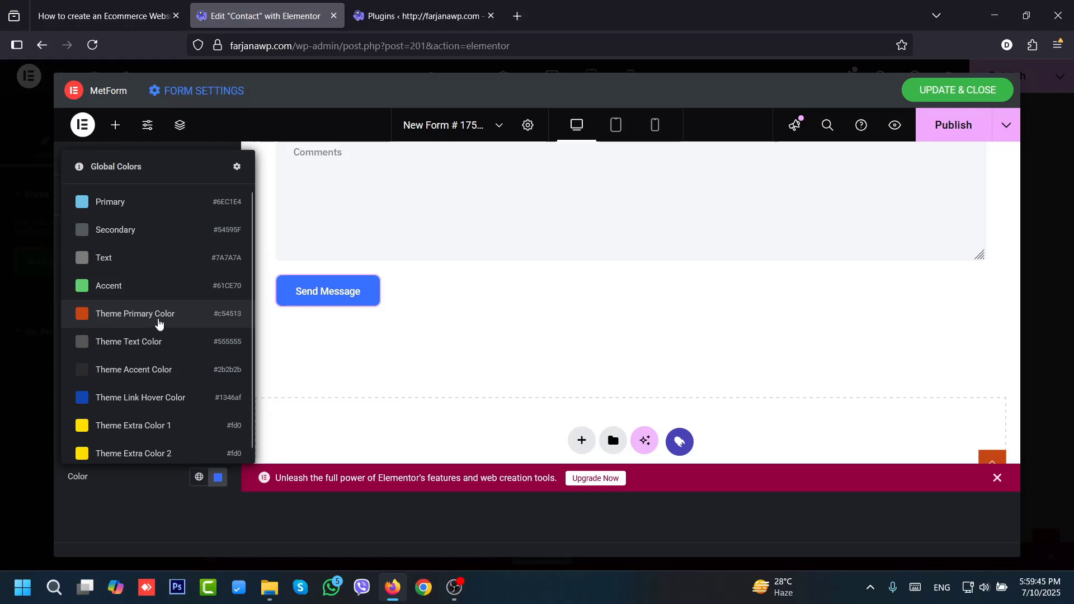
{"action": "left_click", "coordinate": [156, 320]}
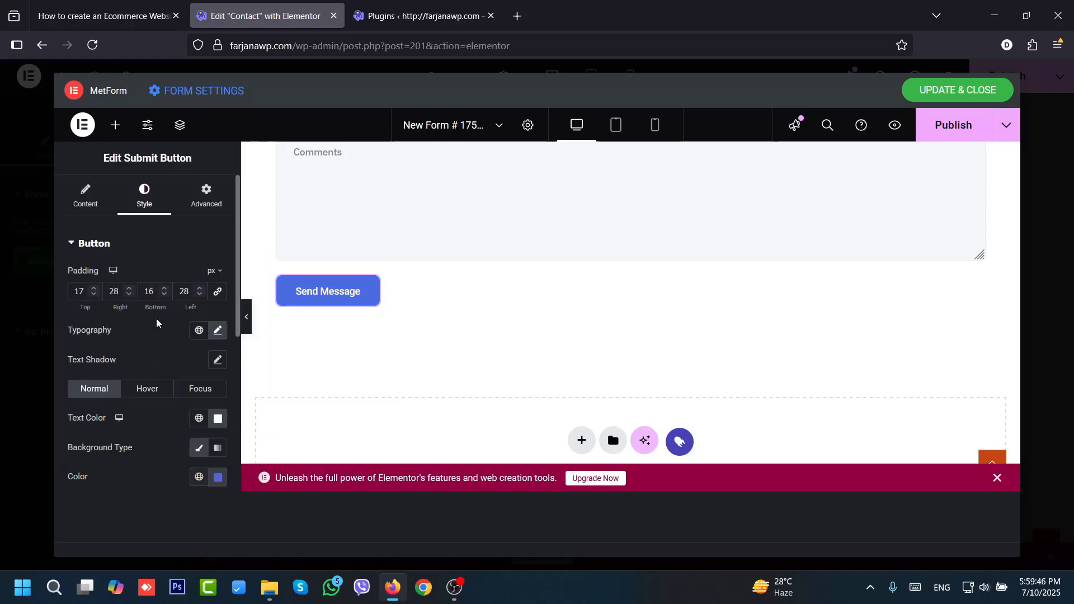
{"action": "left_click", "coordinate": [218, 477]}
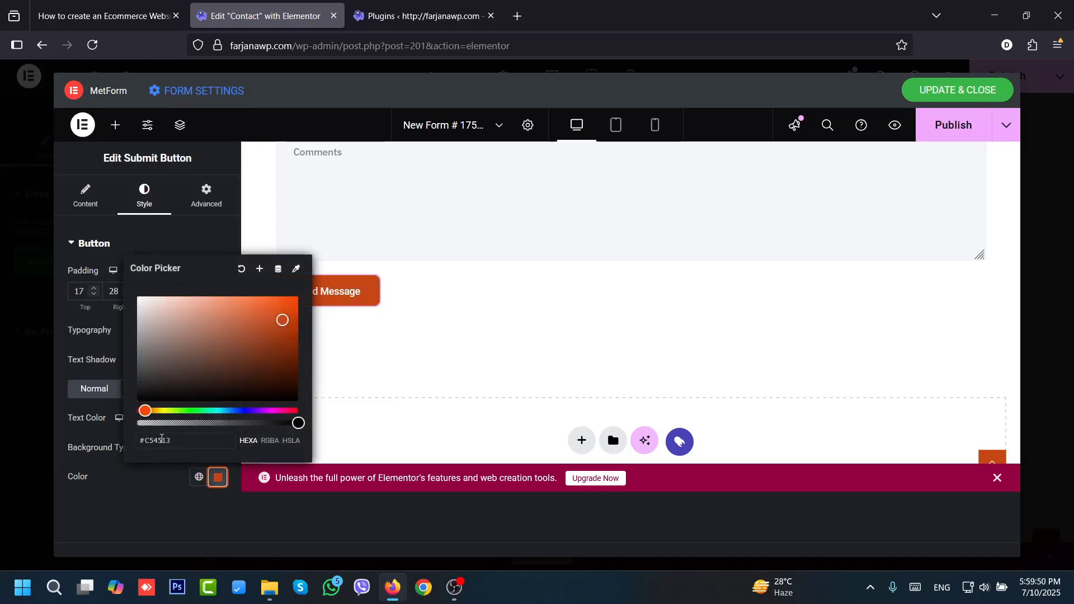
{"action": "double_click", "coordinate": [161, 440]}
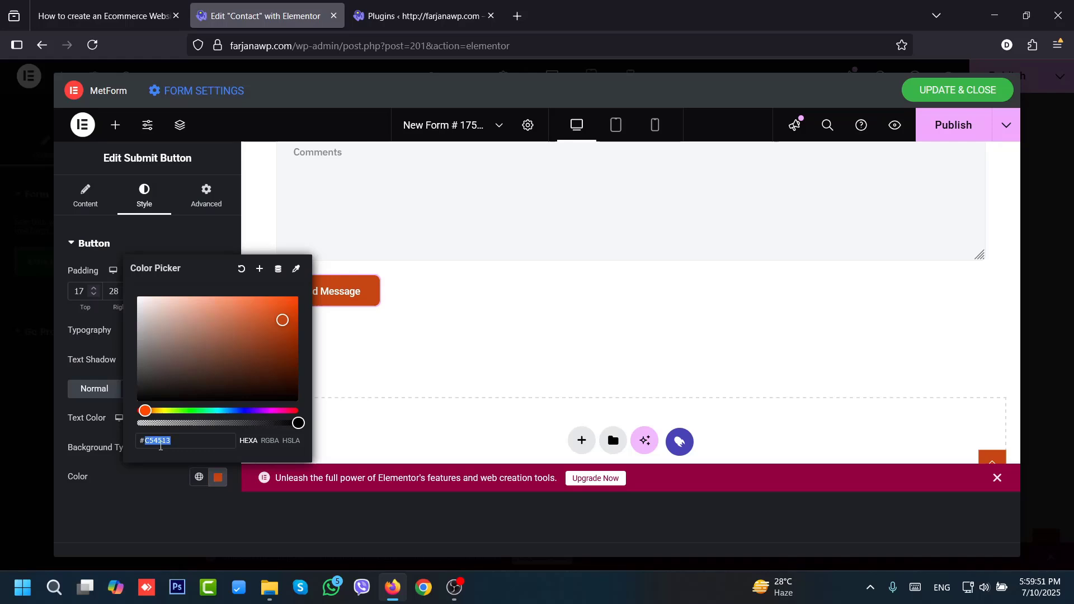
{"action": "left_click", "coordinate": [146, 483]}
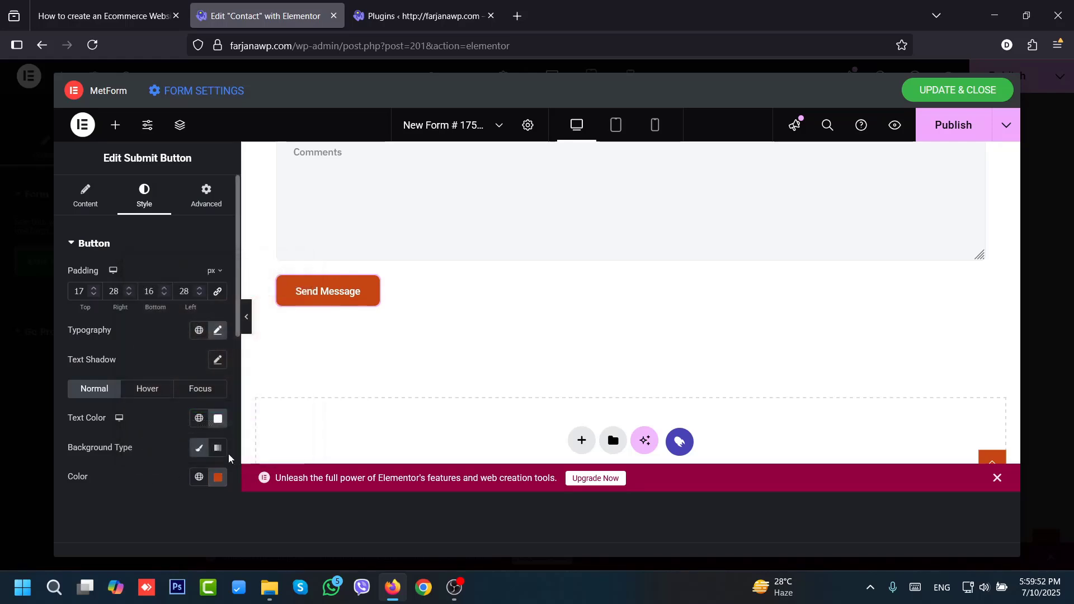
- Rename the MetForm form's title to 'Contact form'
{"action": "left_click", "coordinate": [190, 96]}
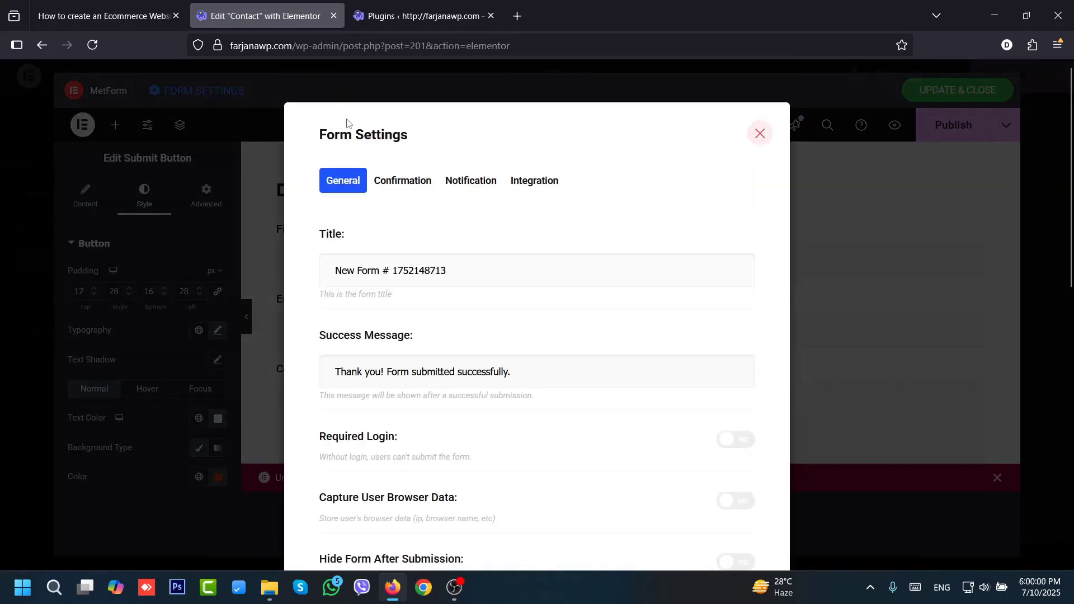
{"action": "triple_click", "coordinate": [342, 271]}
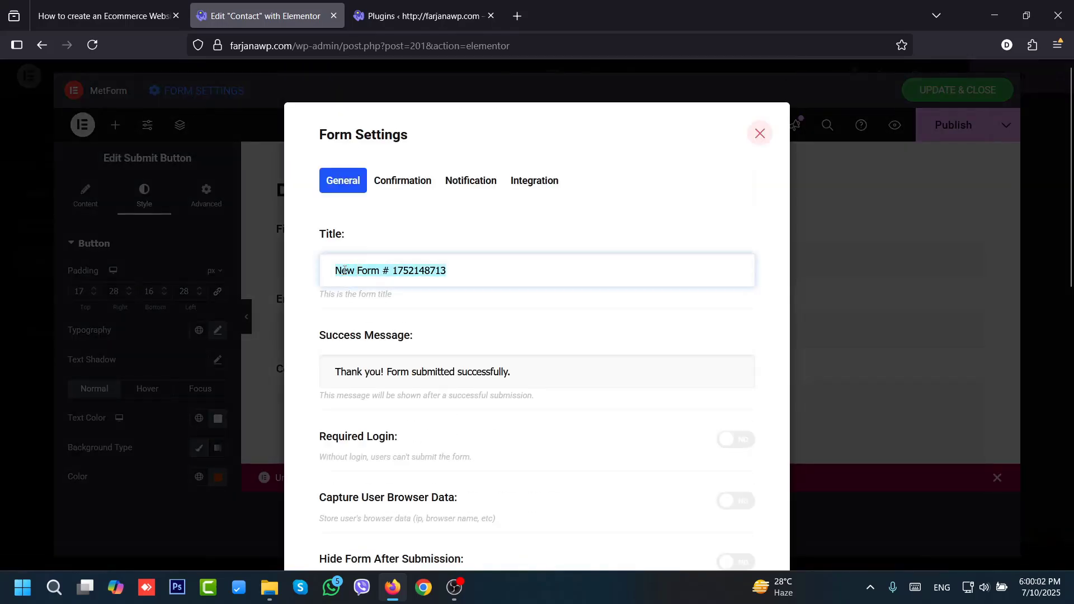
{"action": "type", "text": "contact"}
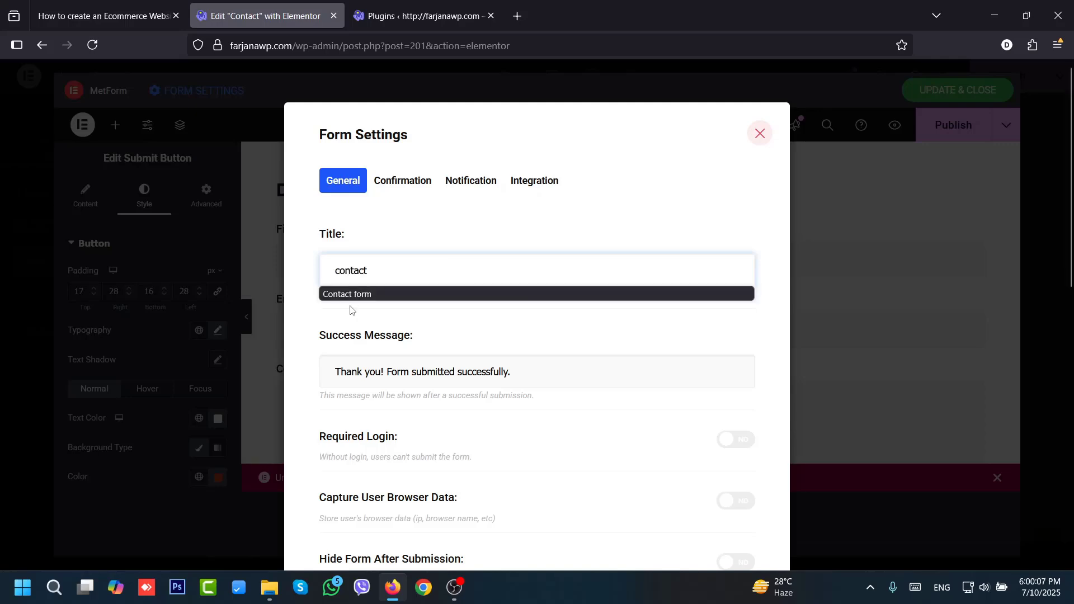
{"action": "left_click", "coordinate": [353, 295]}
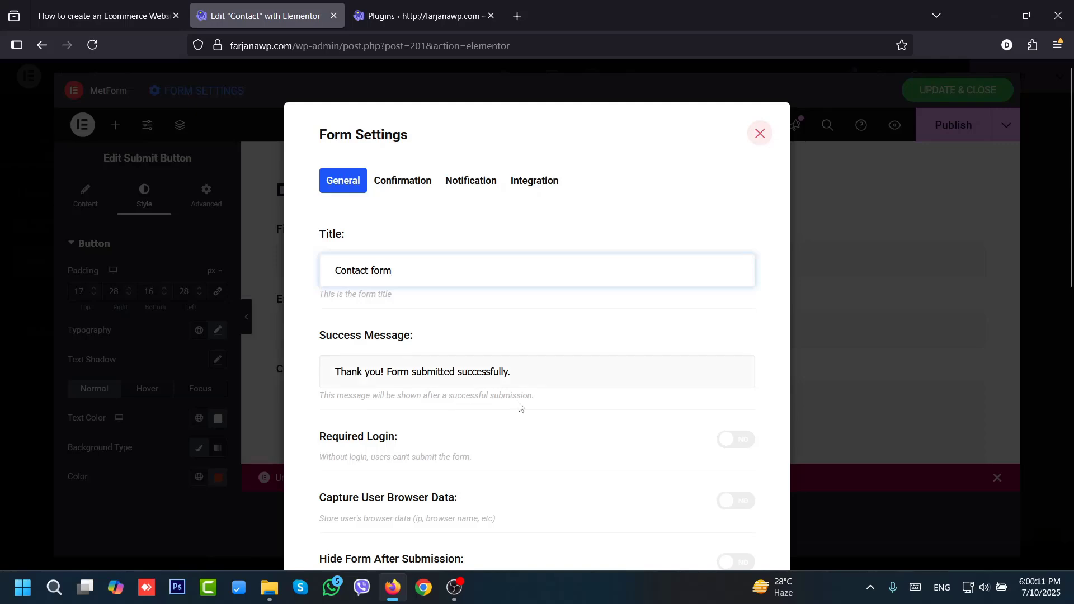
- Review the Confirmation, Notification and Integration options, then save the form settings
{"action": "scroll", "coordinate": [590, 392], "scroll_direction": "down", "scroll_amount": 4}
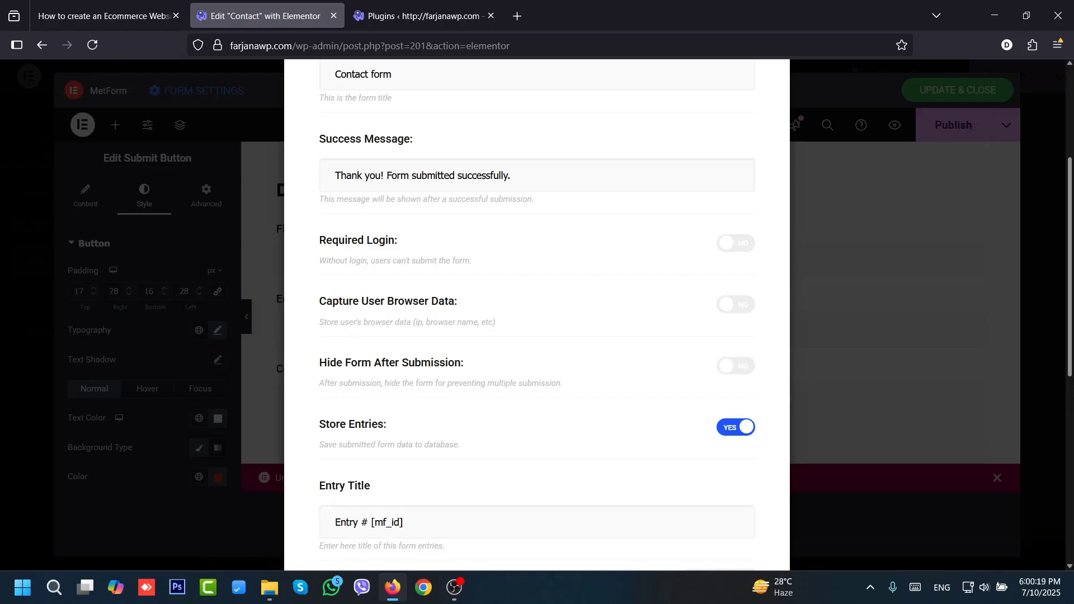
{"action": "scroll", "coordinate": [557, 509], "scroll_direction": "down", "scroll_amount": 3}
{"action": "scroll", "coordinate": [556, 509], "scroll_direction": "up", "scroll_amount": 6}
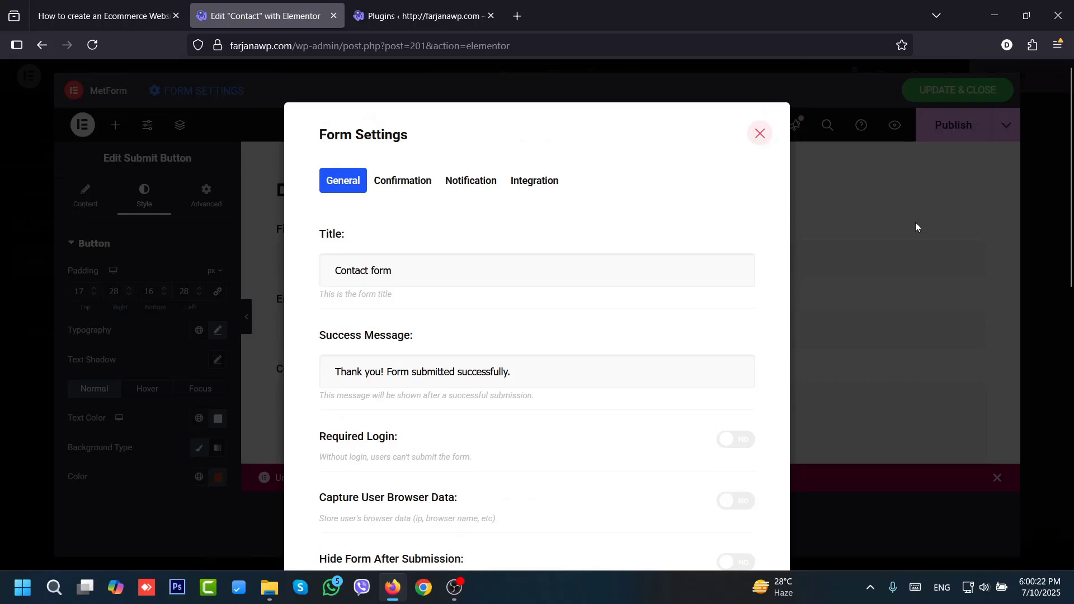
{"action": "left_click", "coordinate": [395, 187]}
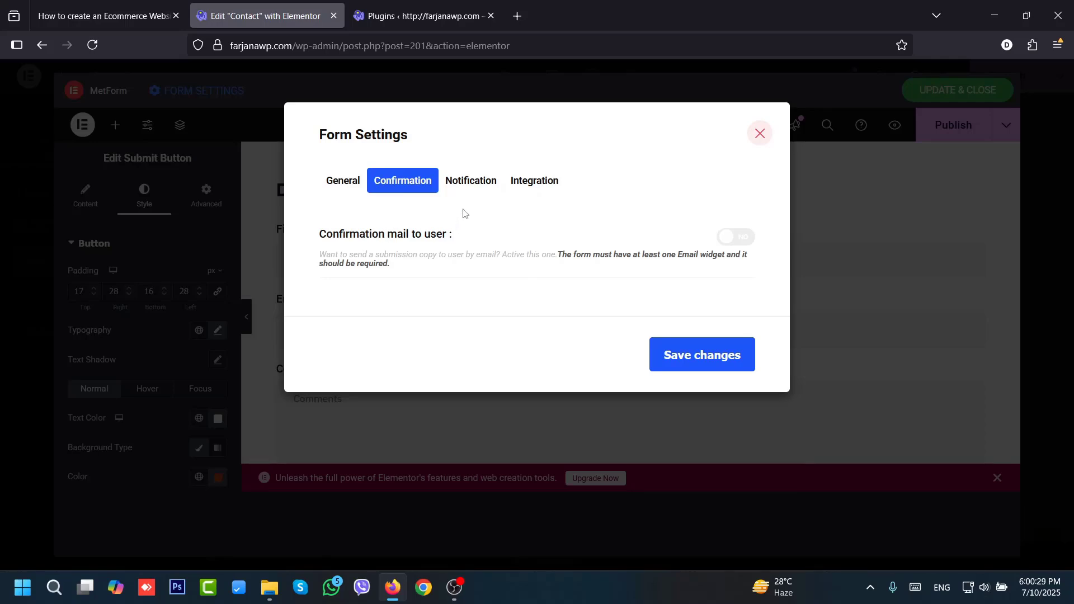
{"action": "left_click", "coordinate": [472, 182]}
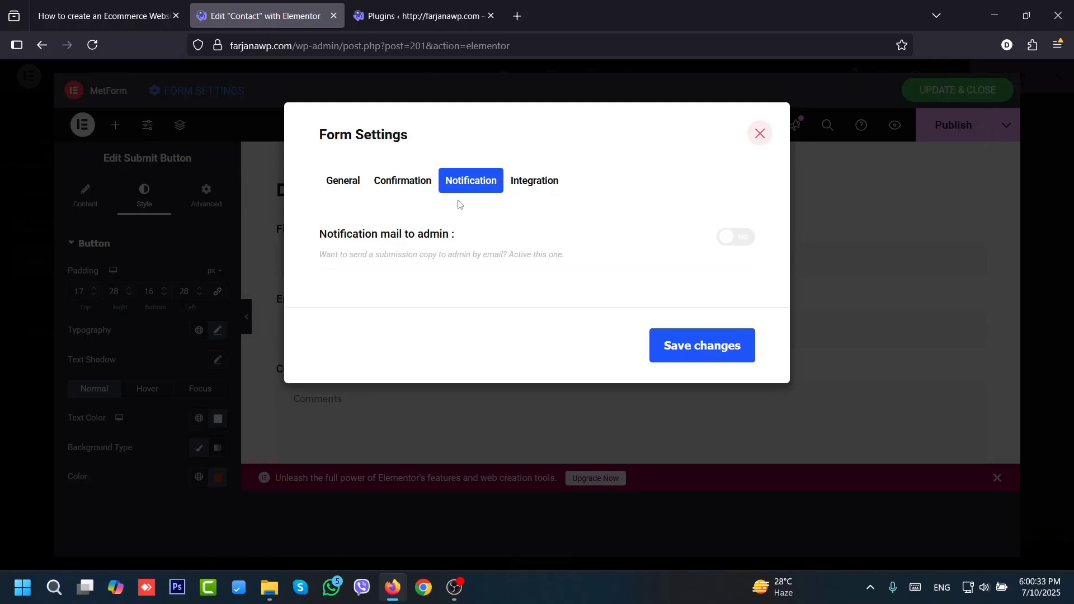
{"action": "left_click", "coordinate": [515, 192]}
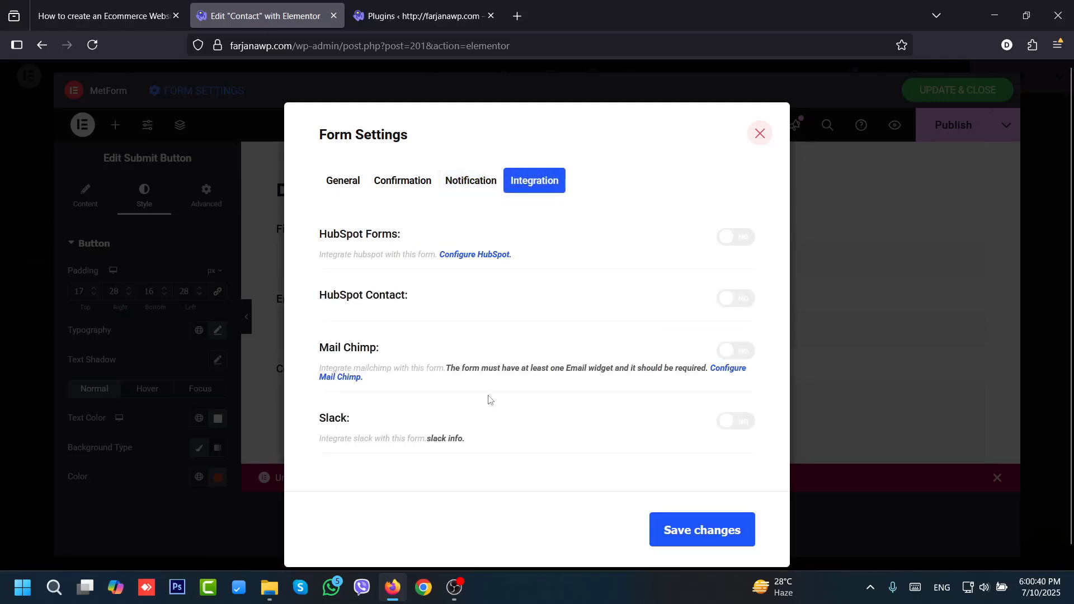
{"action": "left_click", "coordinate": [710, 528]}
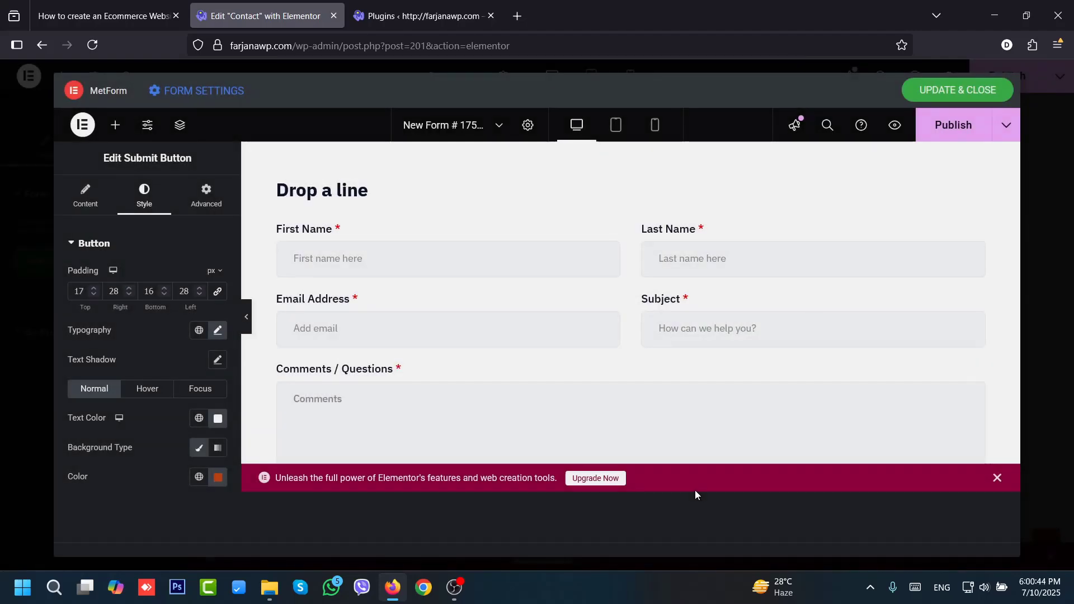
- Update the form, then delete the empty right column and widen the address info column
{"action": "left_click", "coordinate": [961, 118]}
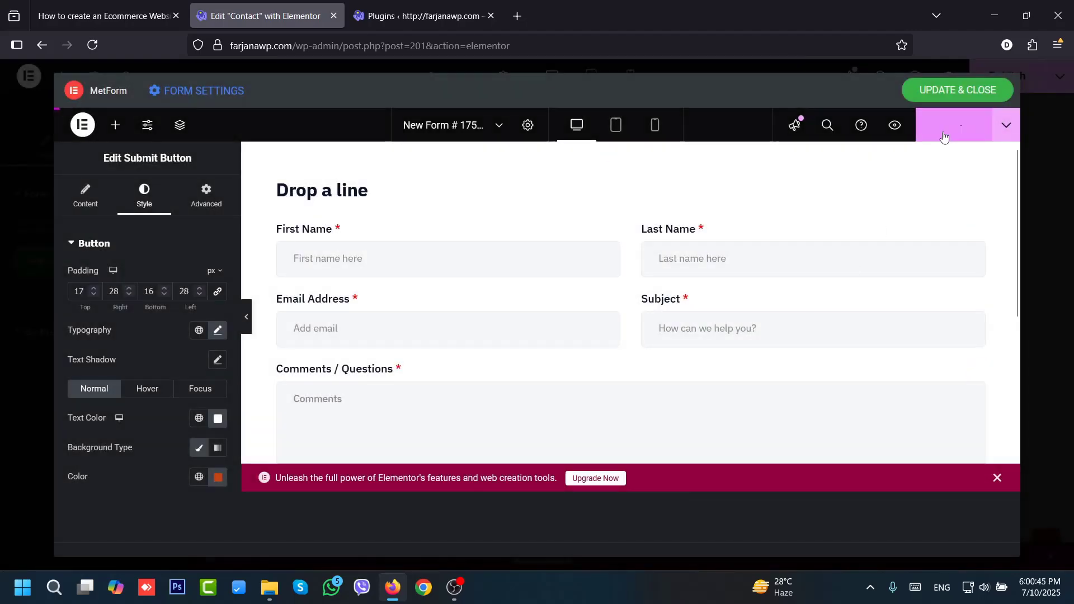
{"action": "left_click", "coordinate": [958, 91]}
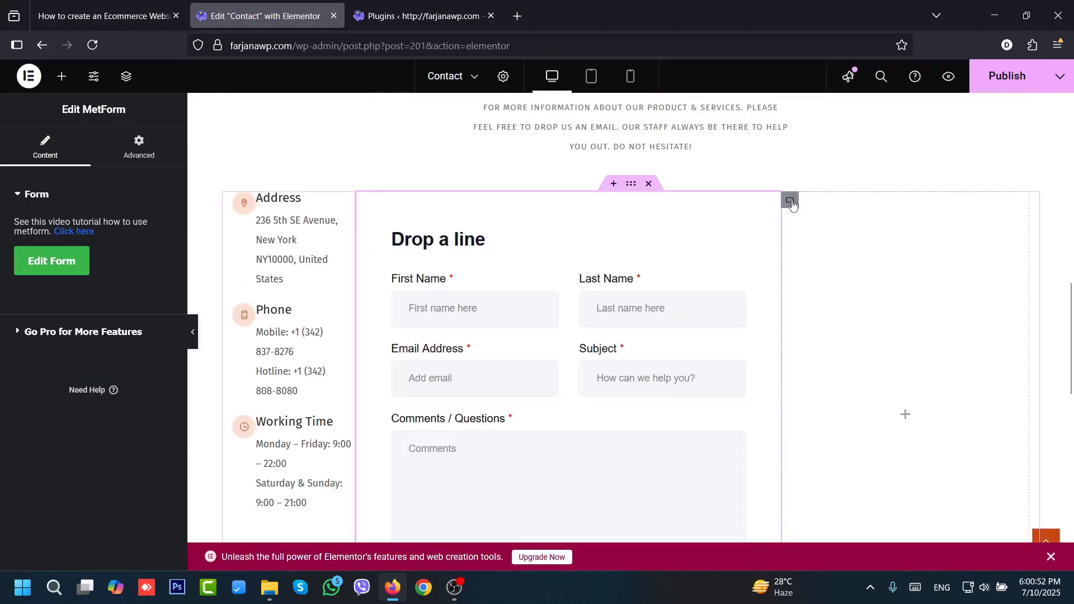
{"action": "right_click", "coordinate": [789, 200]}
{"action": "left_click", "coordinate": [842, 554]}
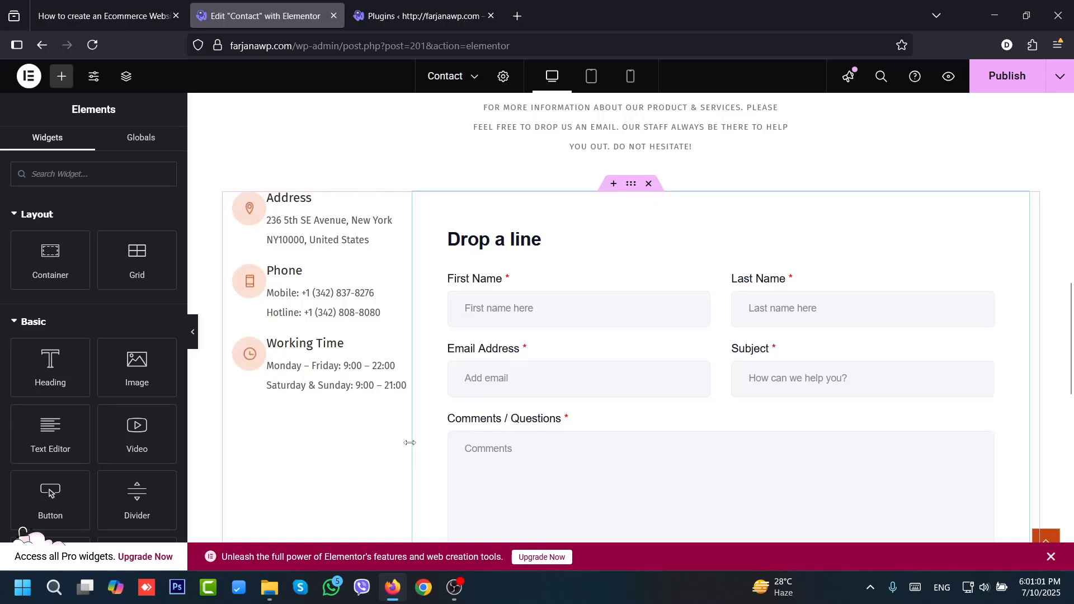
{"action": "left_click_drag", "start_coordinate": [412, 441], "coordinate": [488, 425]}
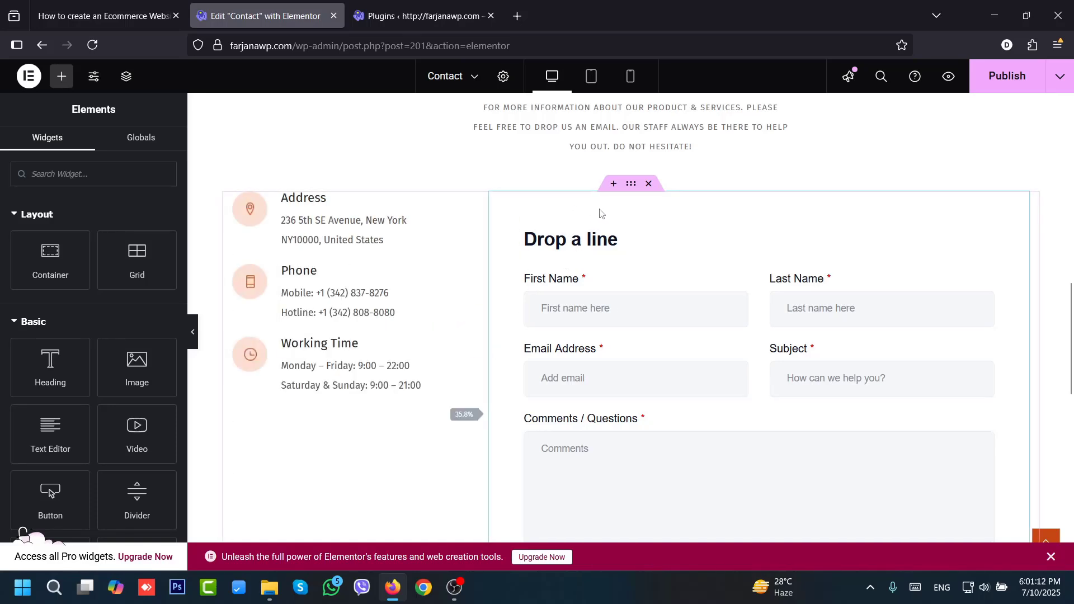
- Set the form container's top padding to 0 and update and close the form
{"action": "left_click", "coordinate": [631, 185]}
{"action": "left_click", "coordinate": [634, 251]}
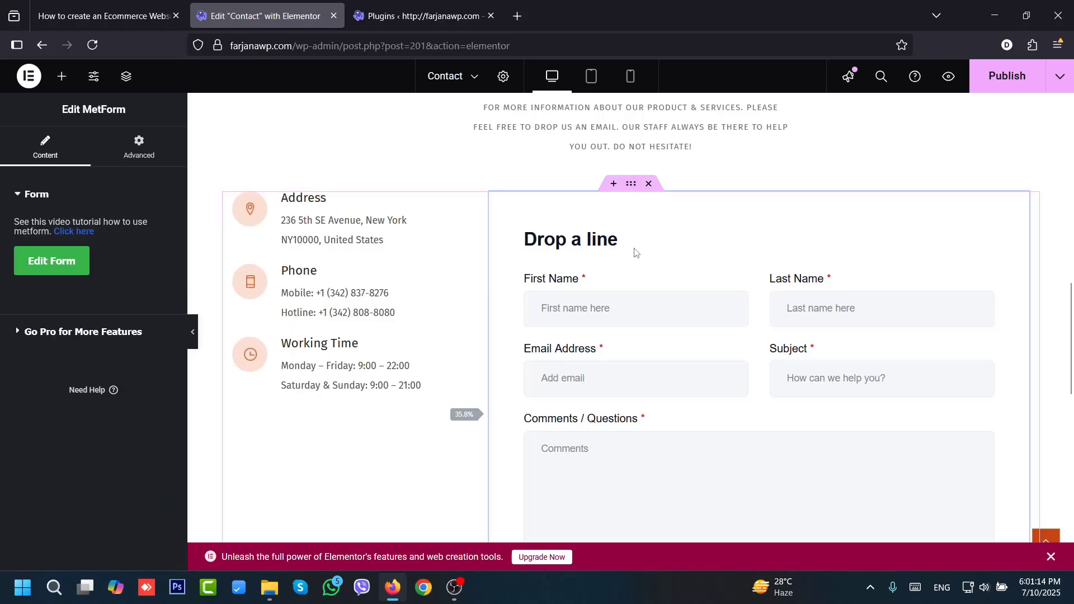
{"action": "left_click", "coordinate": [48, 266]}
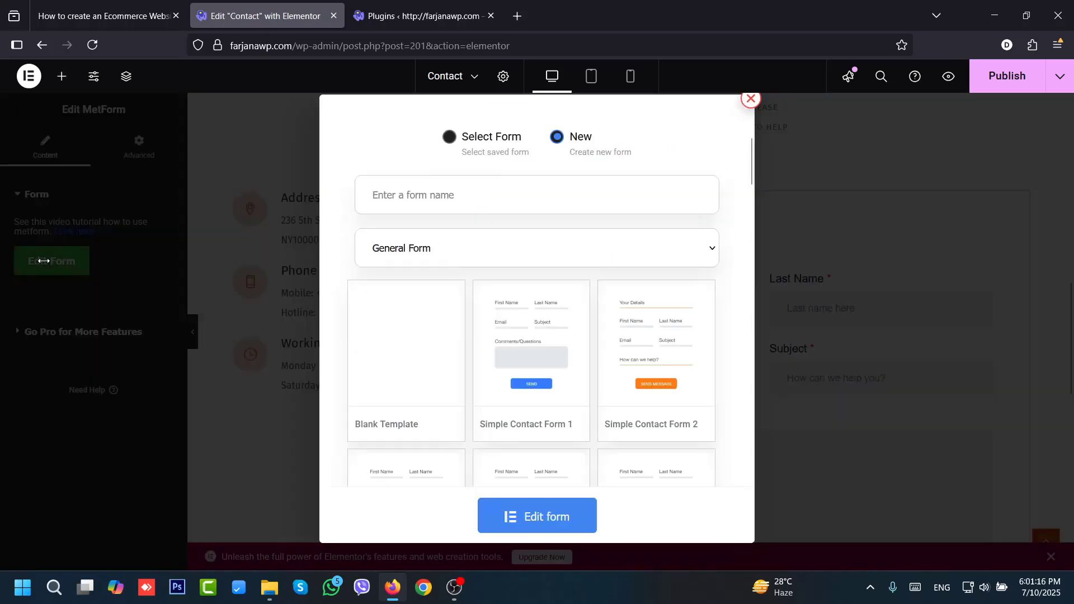
{"action": "left_click", "coordinate": [537, 265]}
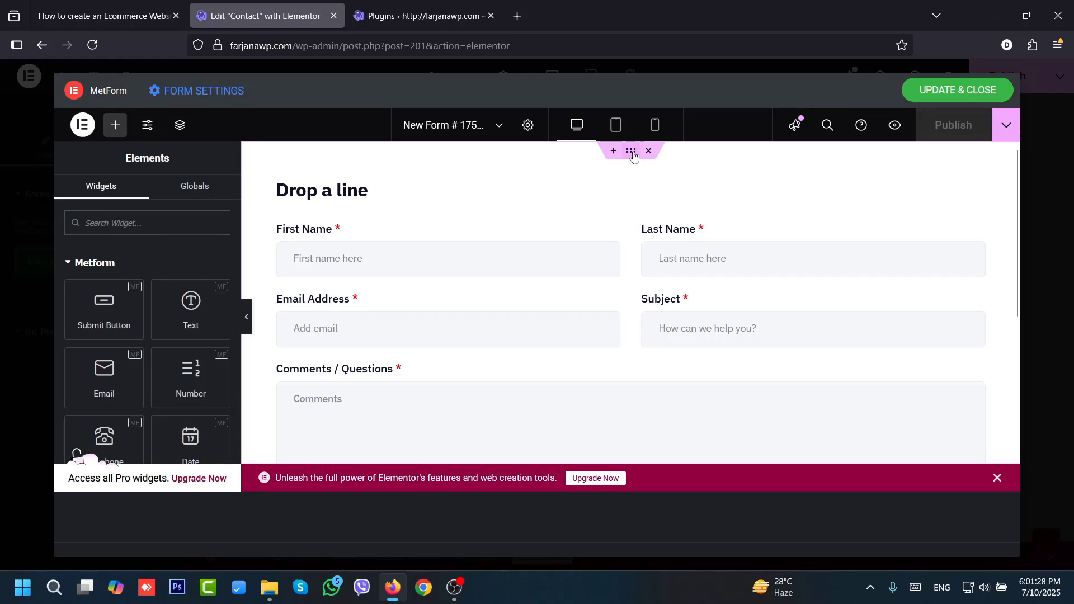
{"action": "left_click", "coordinate": [630, 152]}
{"action": "left_click", "coordinate": [205, 193]}
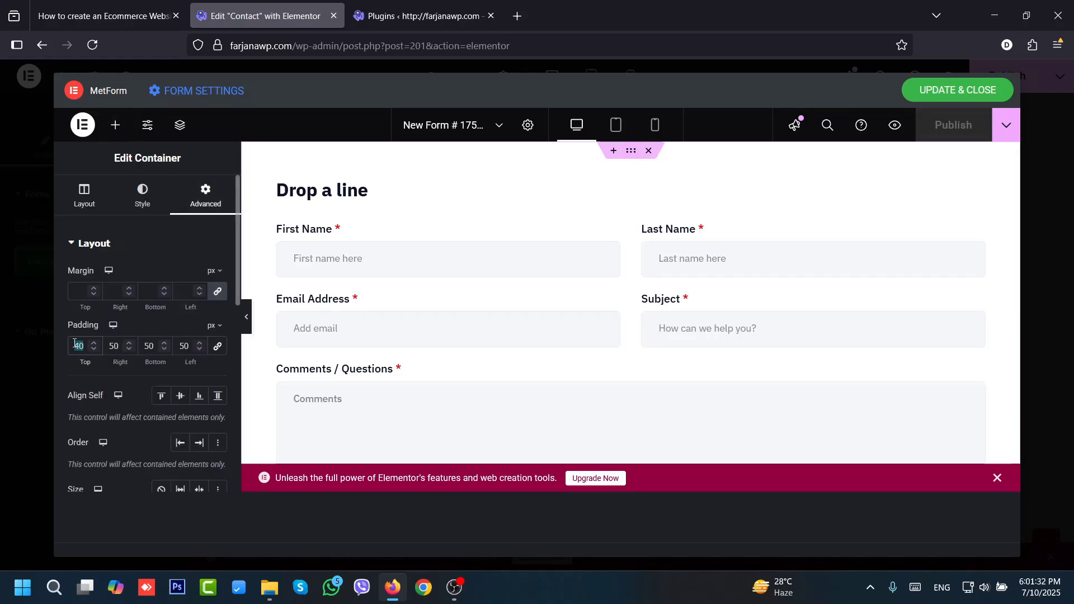
{"action": "type", "text": "0"}
{"action": "left_click", "coordinate": [957, 93]}
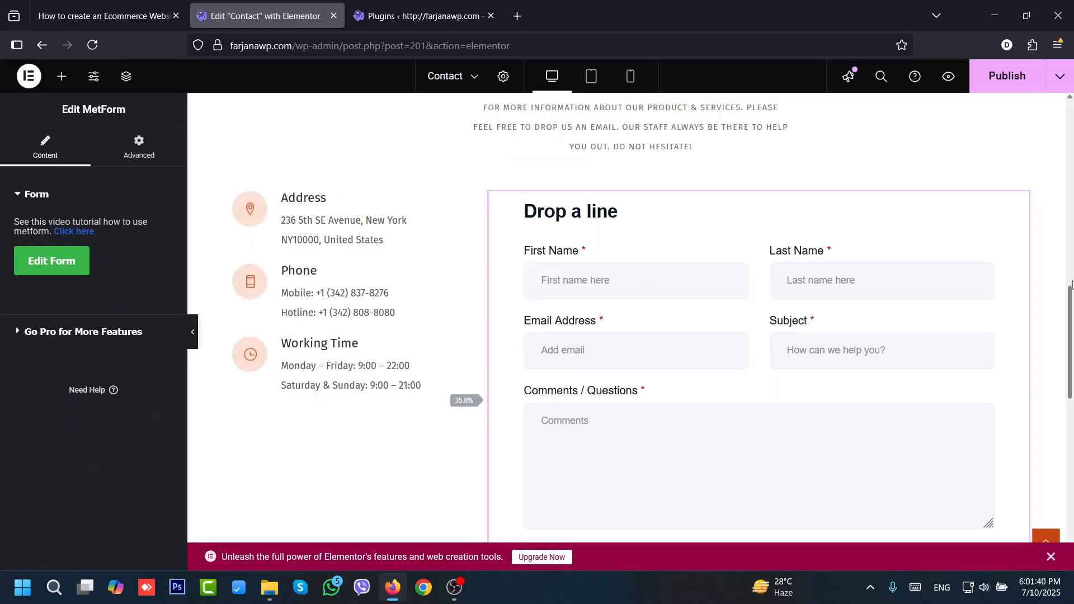
{"action": "left_click_drag", "start_coordinate": [1070, 308], "coordinate": [1070, 125]}
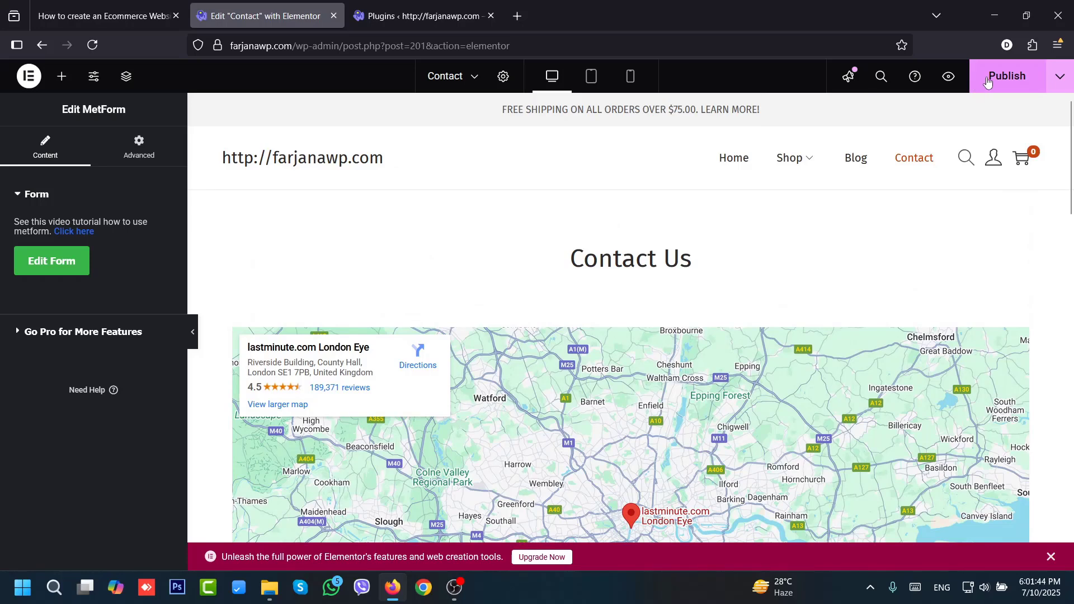
- Publish the Contact page changes and view the live page in a new tab
{"action": "left_click", "coordinate": [987, 82]}
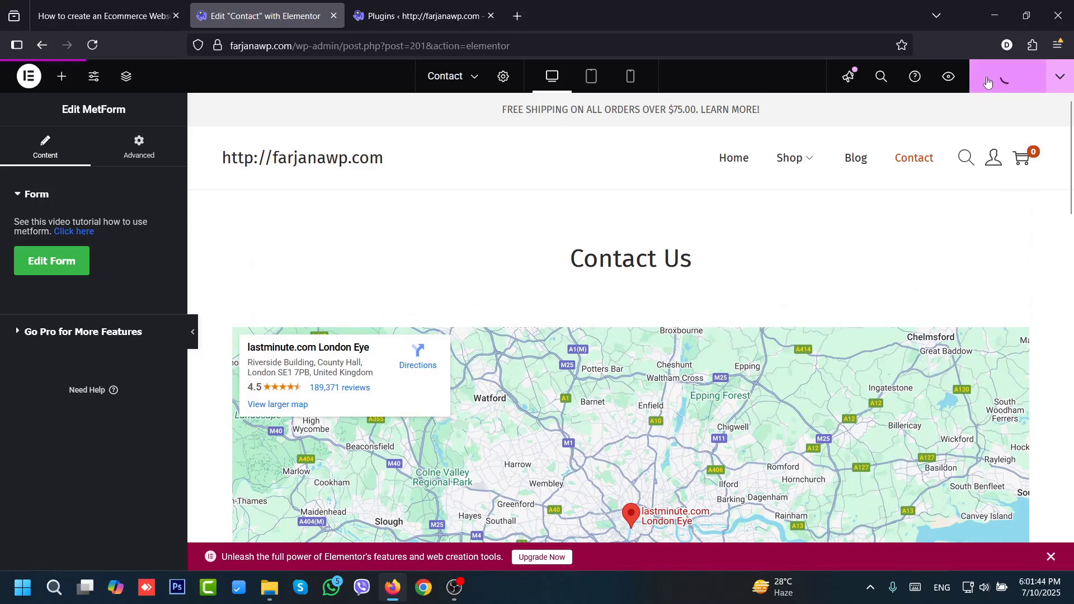
{"action": "left_click", "coordinate": [1059, 77]}
{"action": "left_click", "coordinate": [1032, 182]}
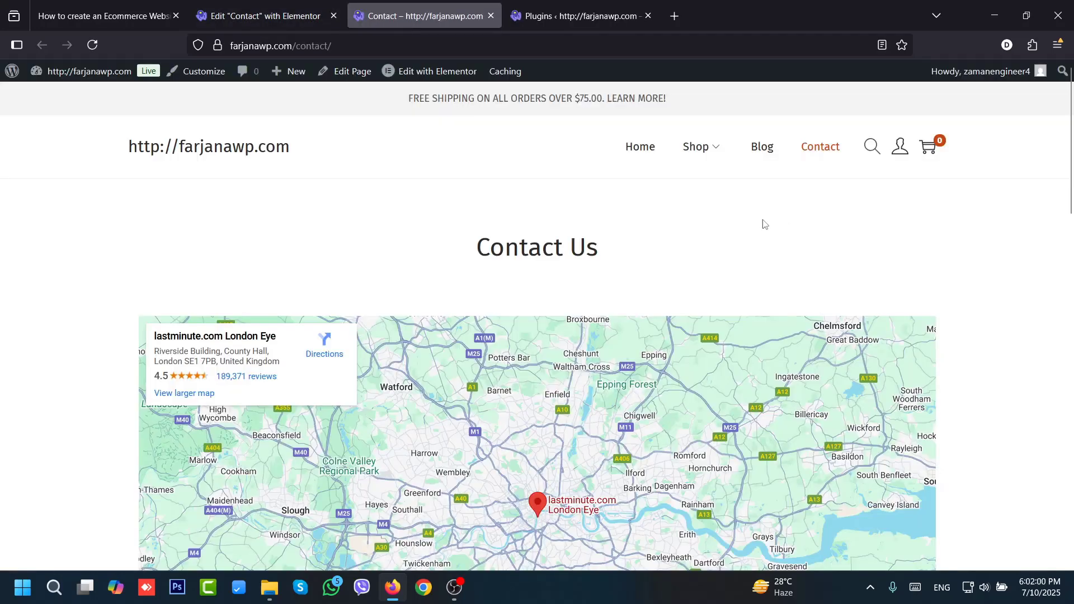
- Browse the site's home page and open it in Elementor
{"action": "left_click", "coordinate": [641, 151]}
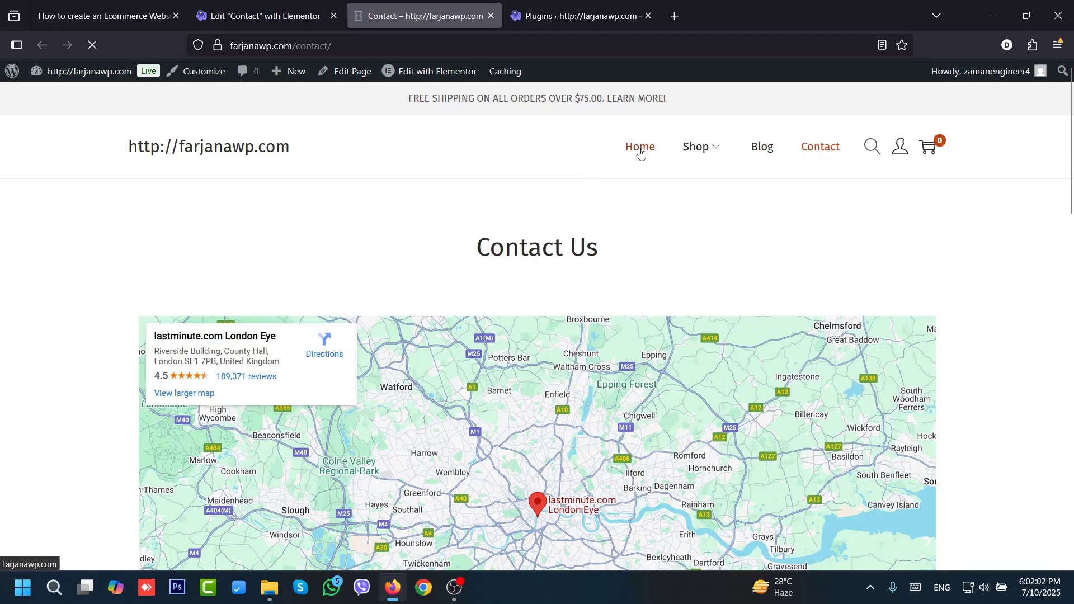
{"action": "scroll", "coordinate": [1069, 174], "scroll_direction": "down", "scroll_amount": 8}
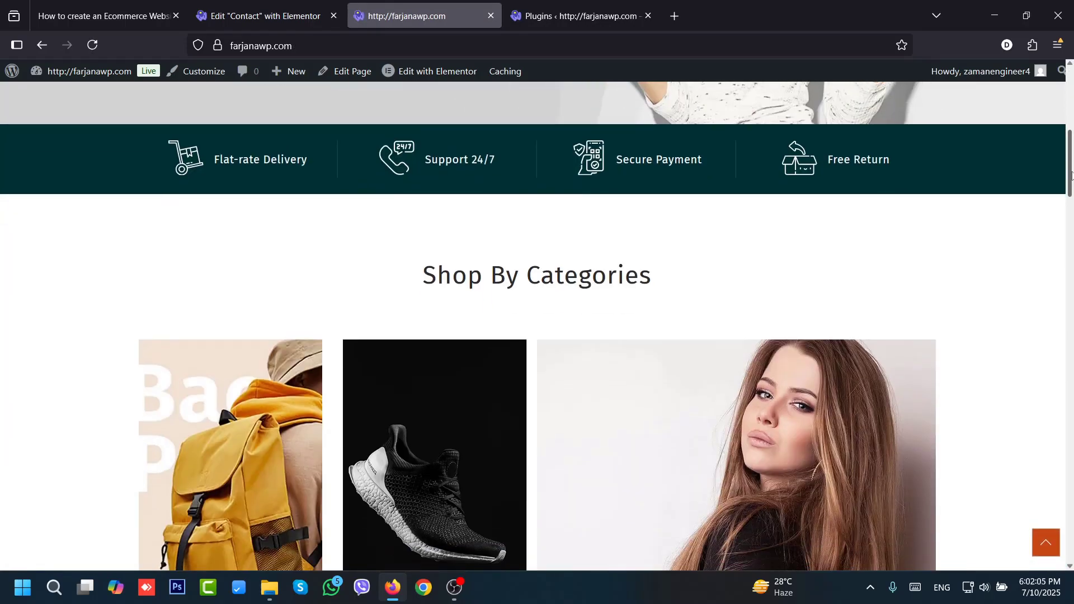
{"action": "left_click_drag", "start_coordinate": [1070, 174], "coordinate": [1070, 285]}
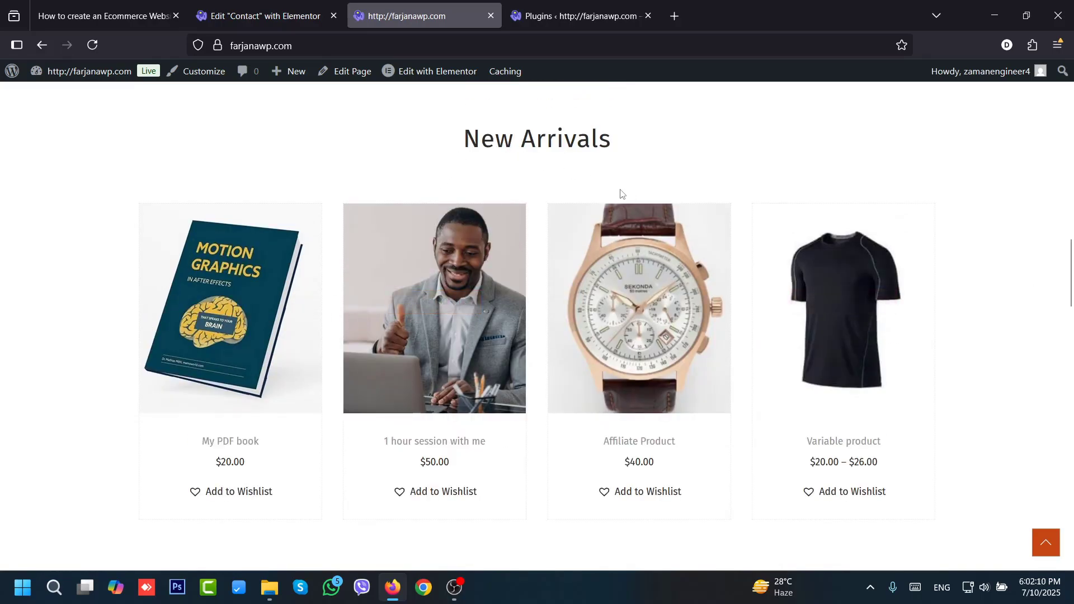
{"action": "left_click_drag", "start_coordinate": [1069, 279], "coordinate": [1067, 426]}
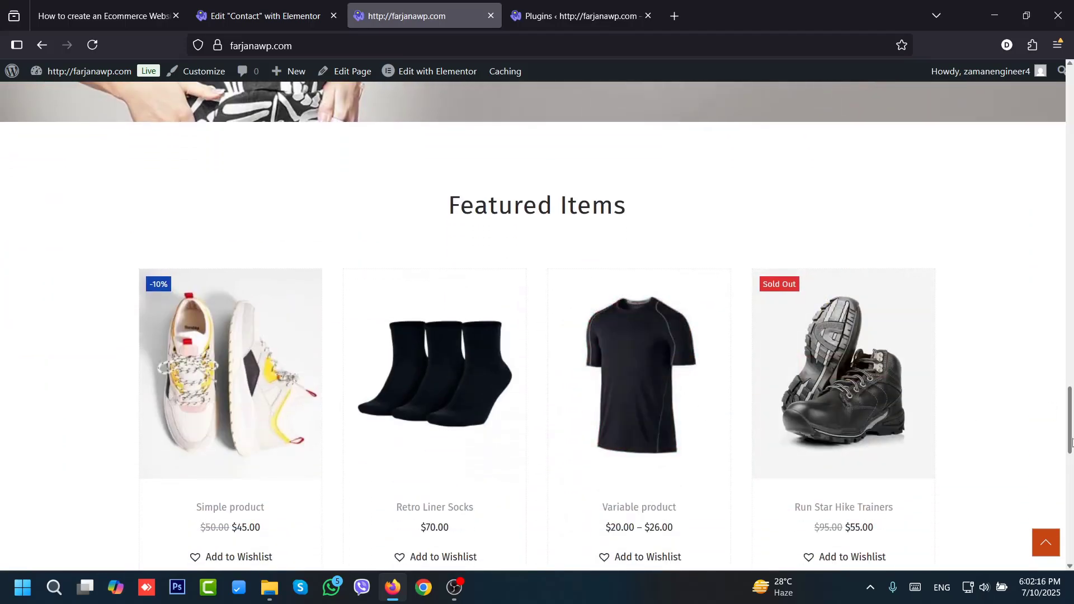
{"action": "left_click_drag", "start_coordinate": [1070, 419], "coordinate": [1070, 84]}
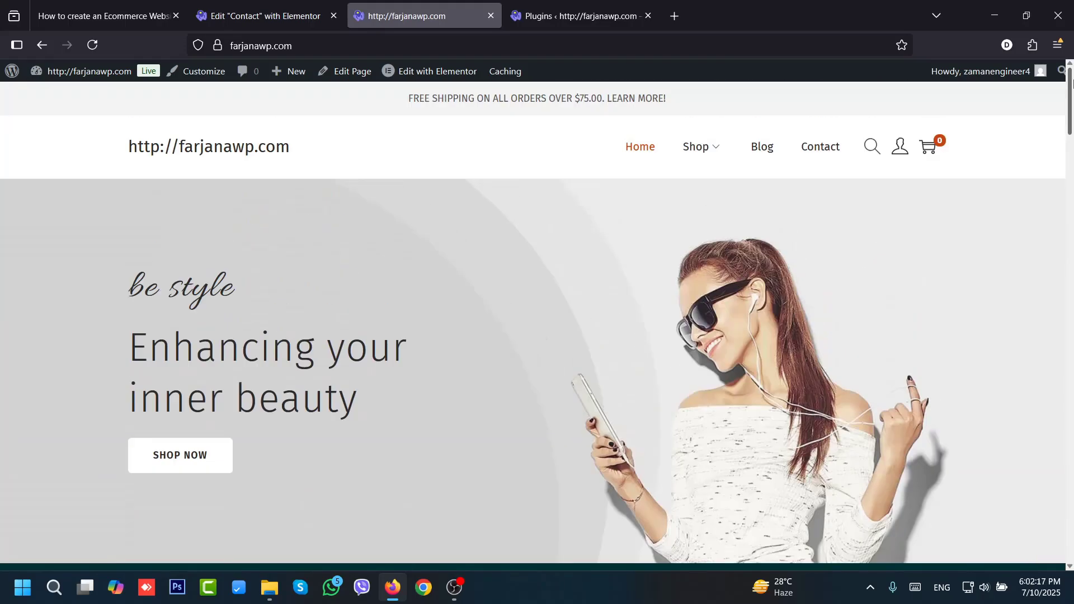
{"action": "left_click", "coordinate": [435, 78]}
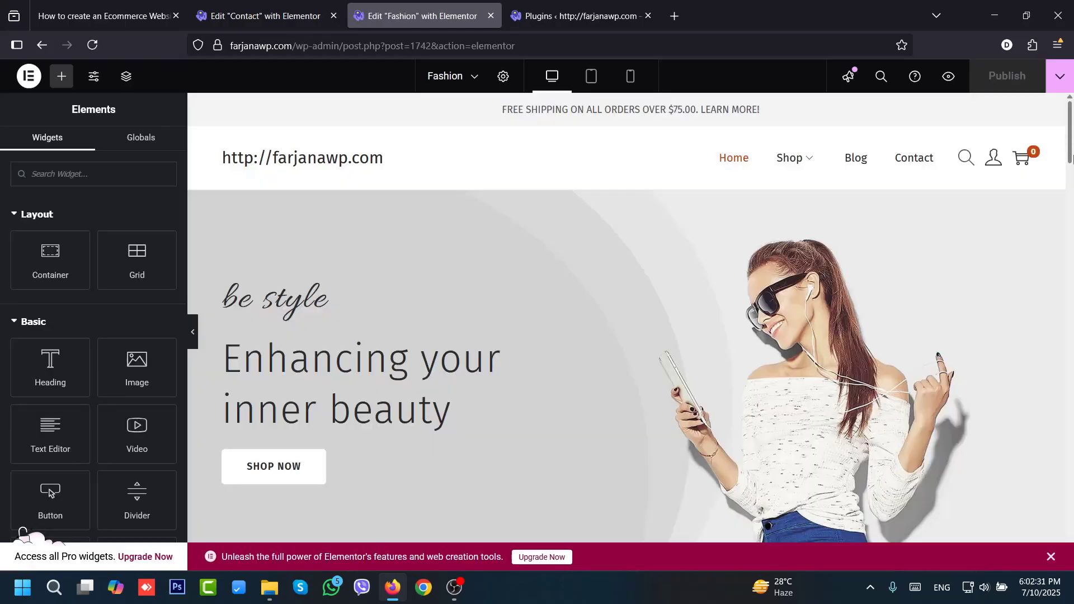
- Inspect the New Arrivals product grid's shortcode, then load ChatGPT in a new browser tab
{"action": "left_click_drag", "start_coordinate": [1070, 139], "coordinate": [1072, 296]}
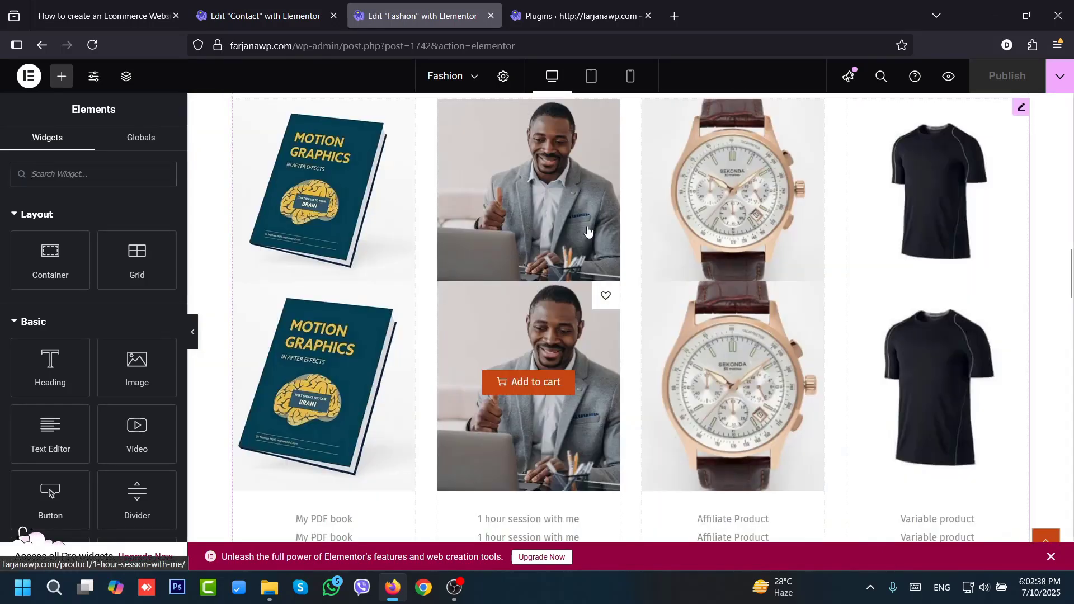
{"action": "left_click", "coordinate": [587, 230]}
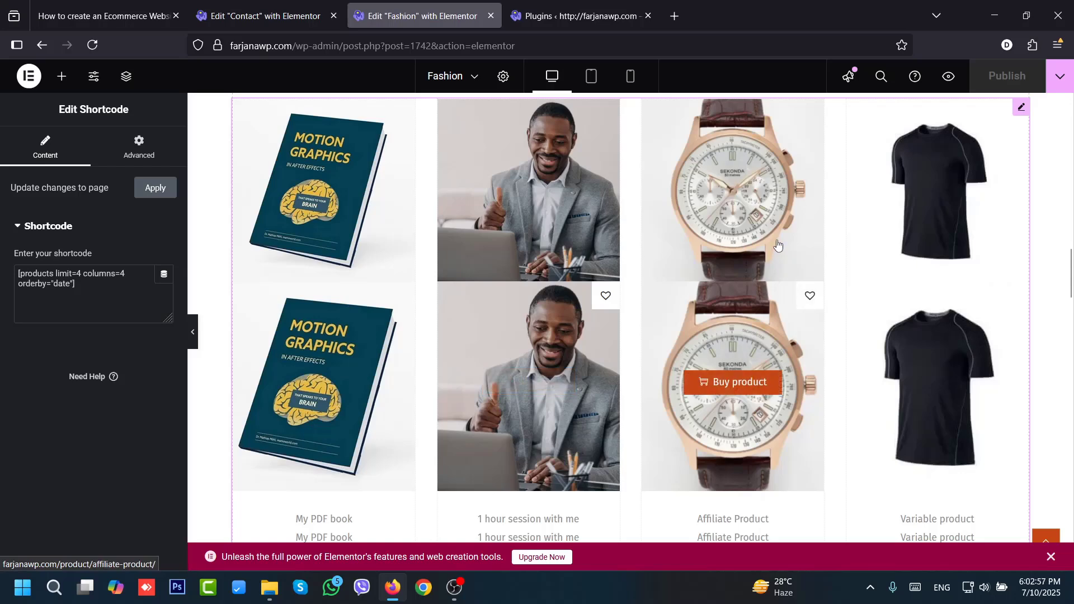
{"action": "scroll", "coordinate": [1071, 319], "scroll_direction": "down", "scroll_amount": 2}
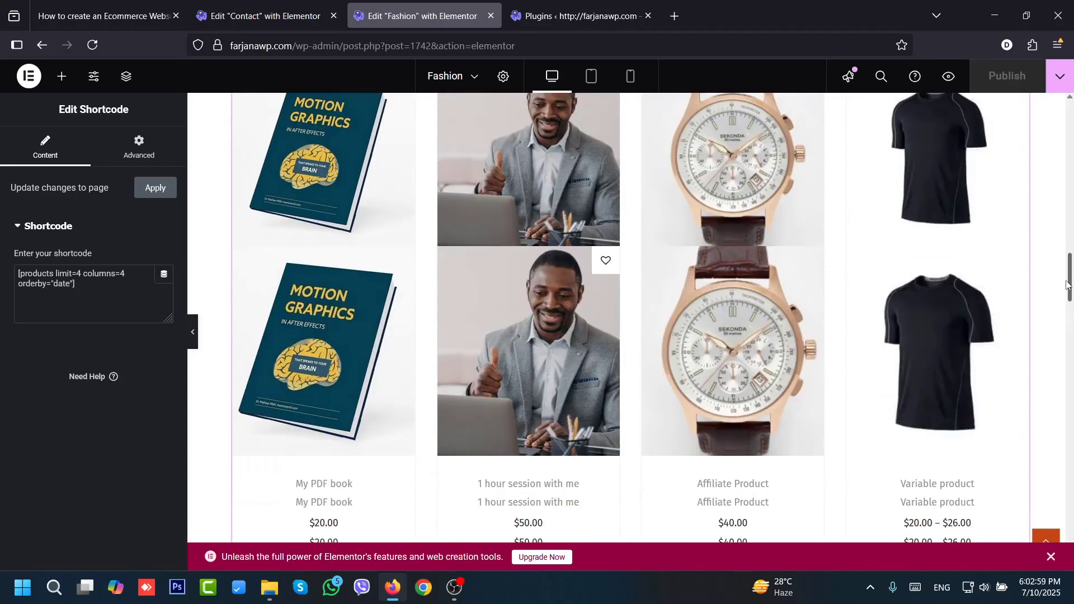
{"action": "scroll", "coordinate": [1072, 318], "scroll_direction": "up", "scroll_amount": 4}
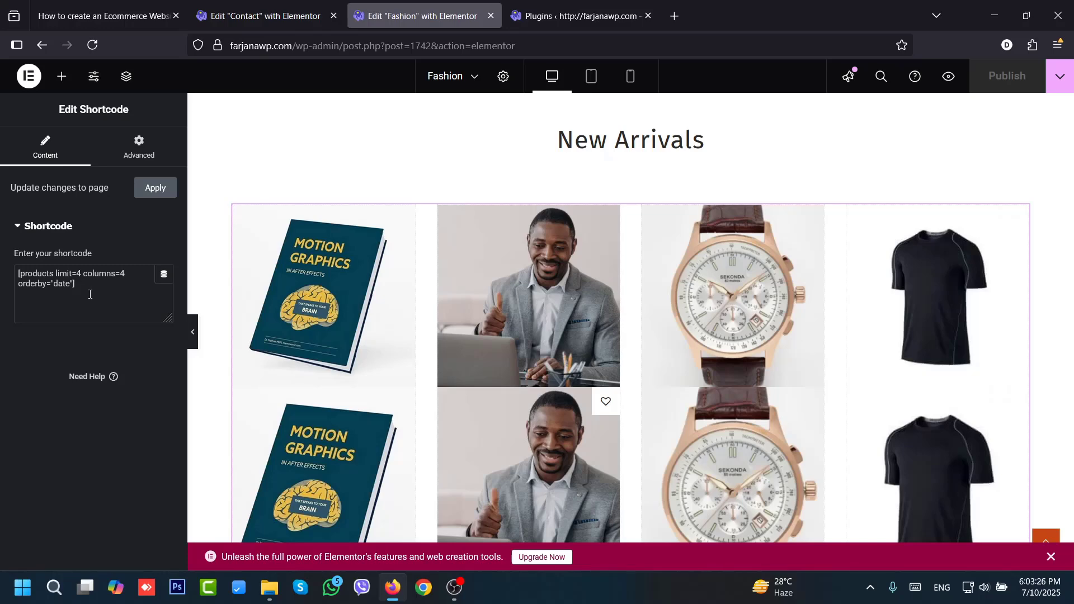
{"action": "left_click", "coordinate": [675, 17]}
{"action": "left_click", "coordinate": [139, 71]}
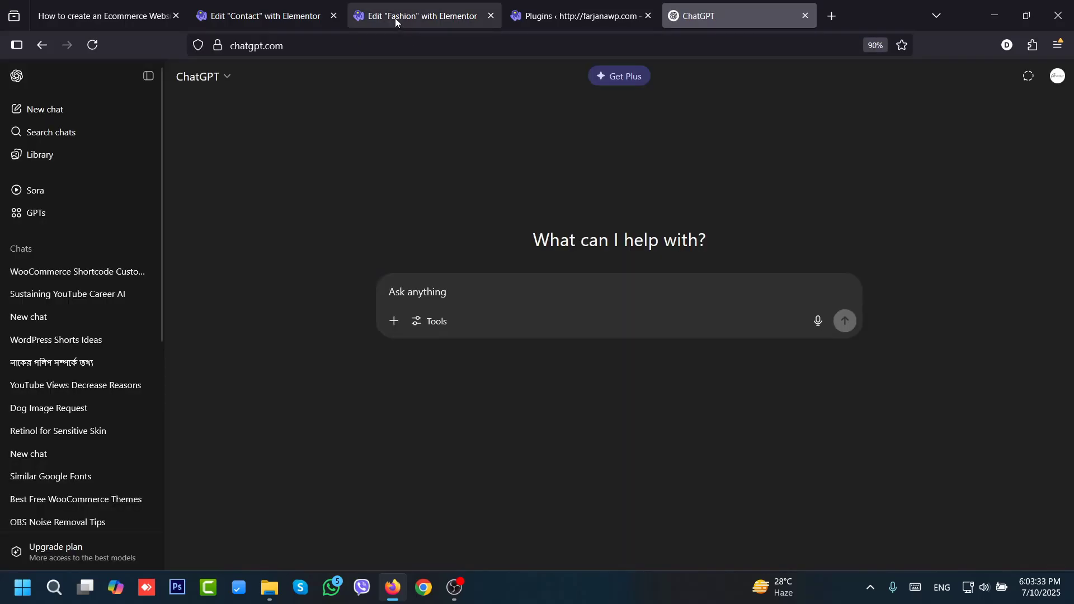
- Paste the New Arrivals shortcode into ChatGPT with 'explain it' and read the answer
{"action": "left_click", "coordinate": [416, 15]}
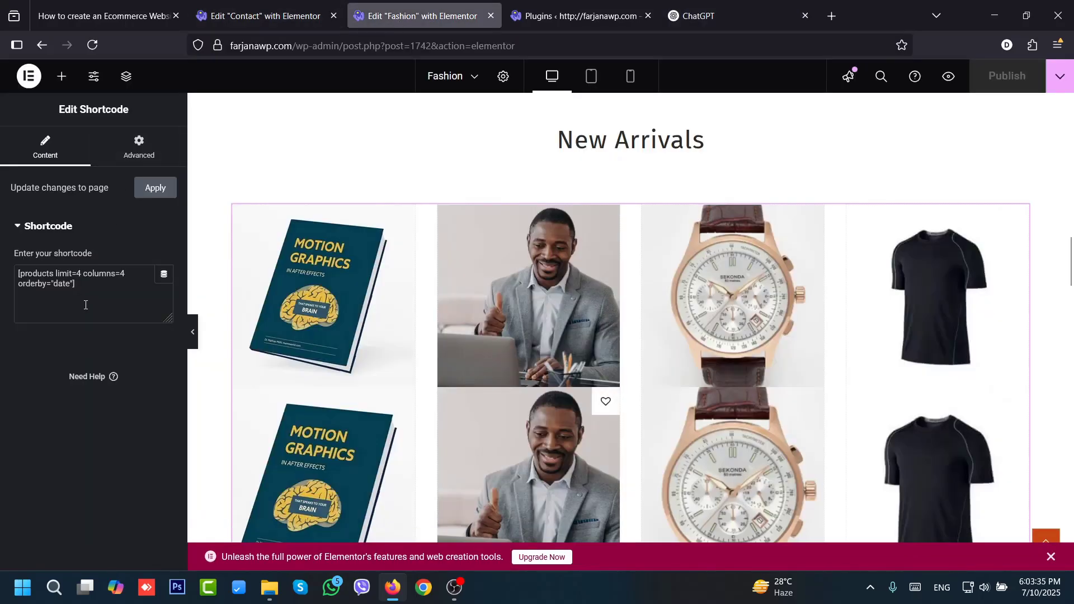
{"action": "triple_click", "coordinate": [72, 283]}
{"action": "key", "text": "ctrl+c"}
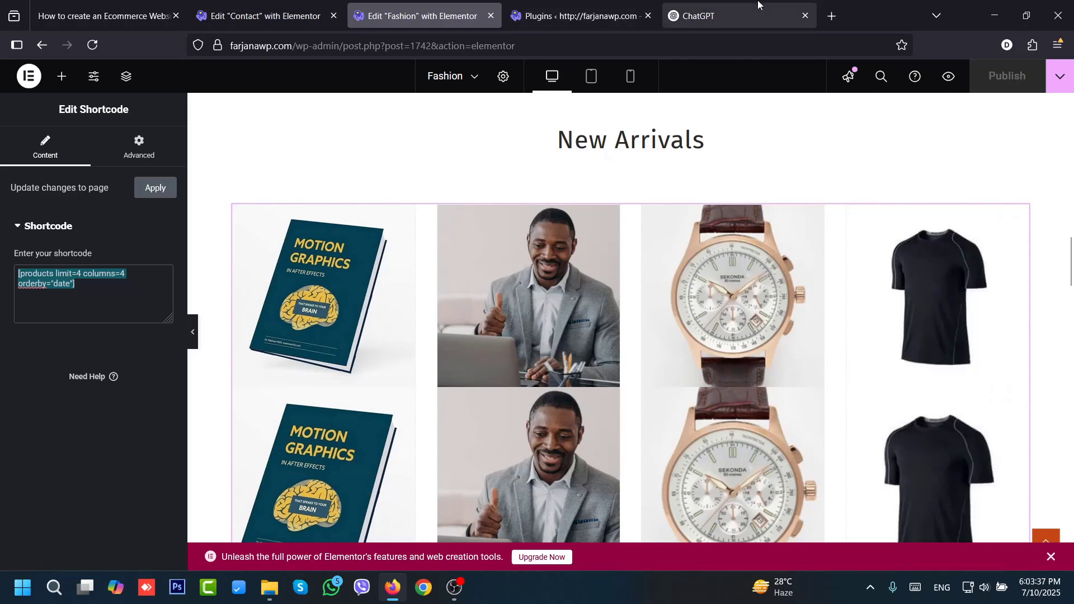
{"action": "left_click", "coordinate": [694, 16]}
{"action": "key", "text": "ctrl+v"}
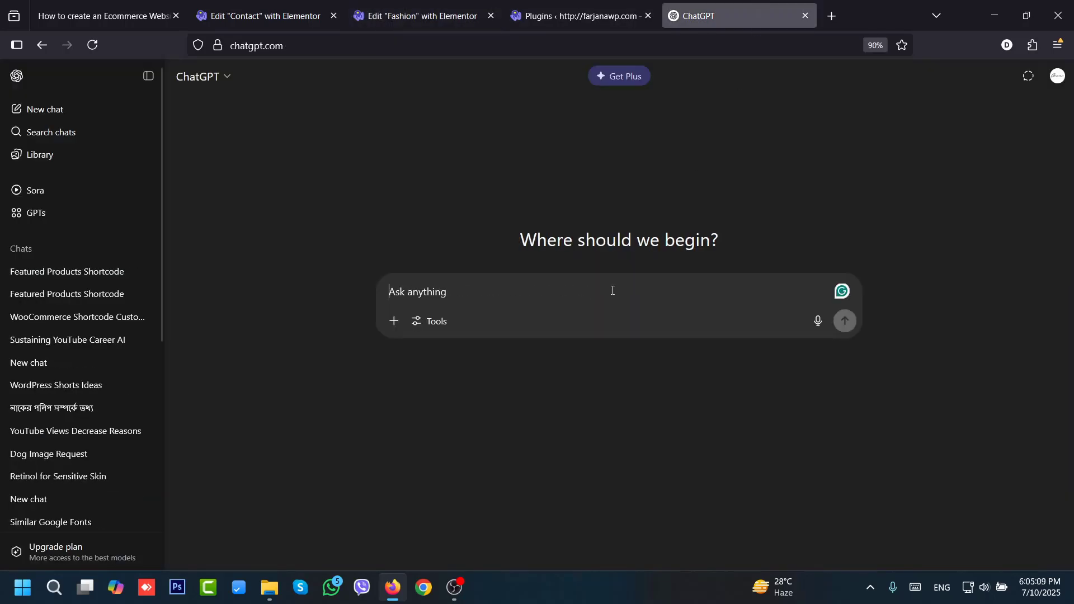
{"action": "key", "text": "ctrl+v"}
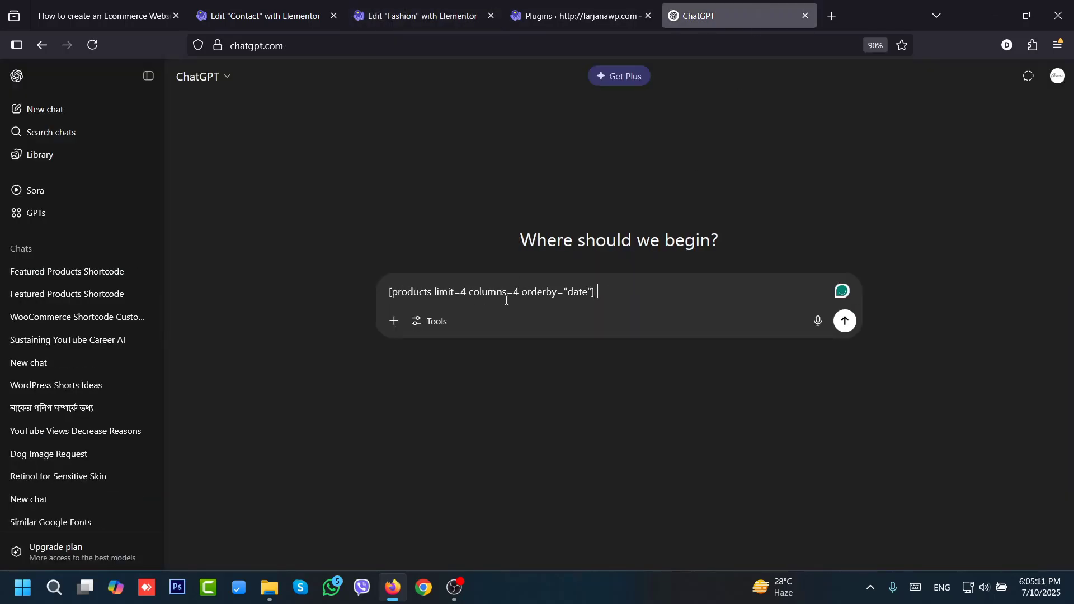
{"action": "type", "text": "expla"}
{"action": "type", "text": "in it"}
{"action": "key", "text": "Return"}
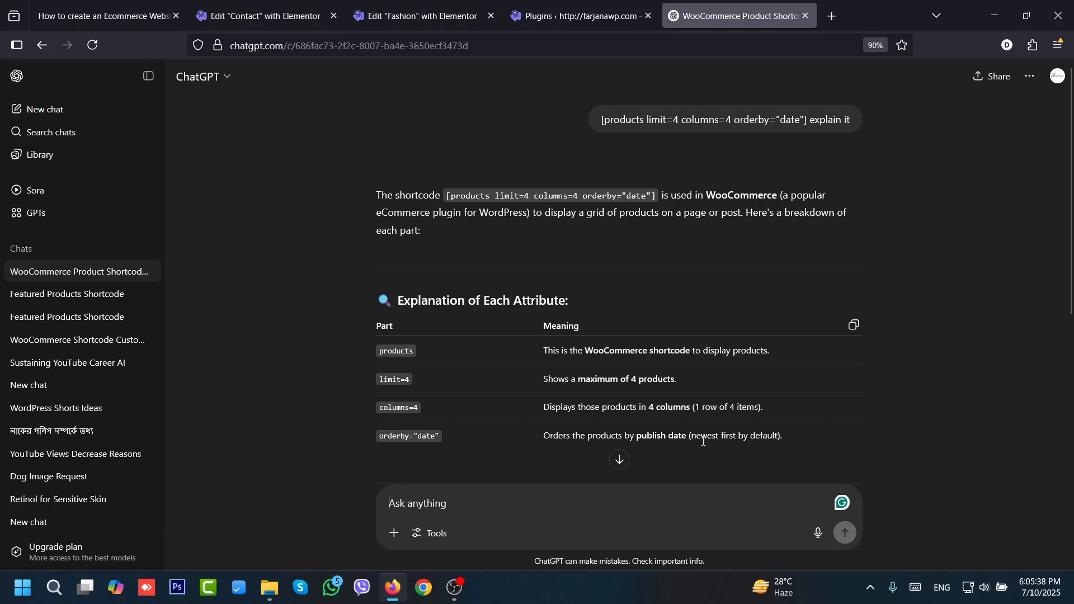
{"action": "scroll", "coordinate": [619, 324], "scroll_direction": "down", "scroll_amount": 5}
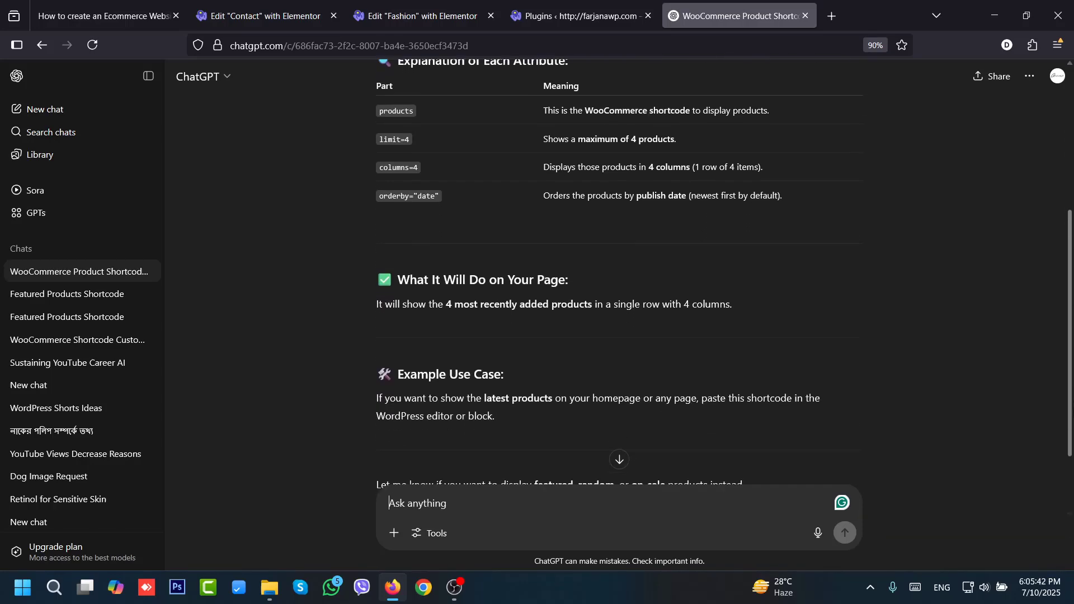
{"action": "scroll", "coordinate": [619, 280], "scroll_direction": "down", "scroll_amount": 1}
- Scroll the Fashion page down to the Featured Items grid's random-order shortcode
{"action": "left_click", "coordinate": [425, 5]}
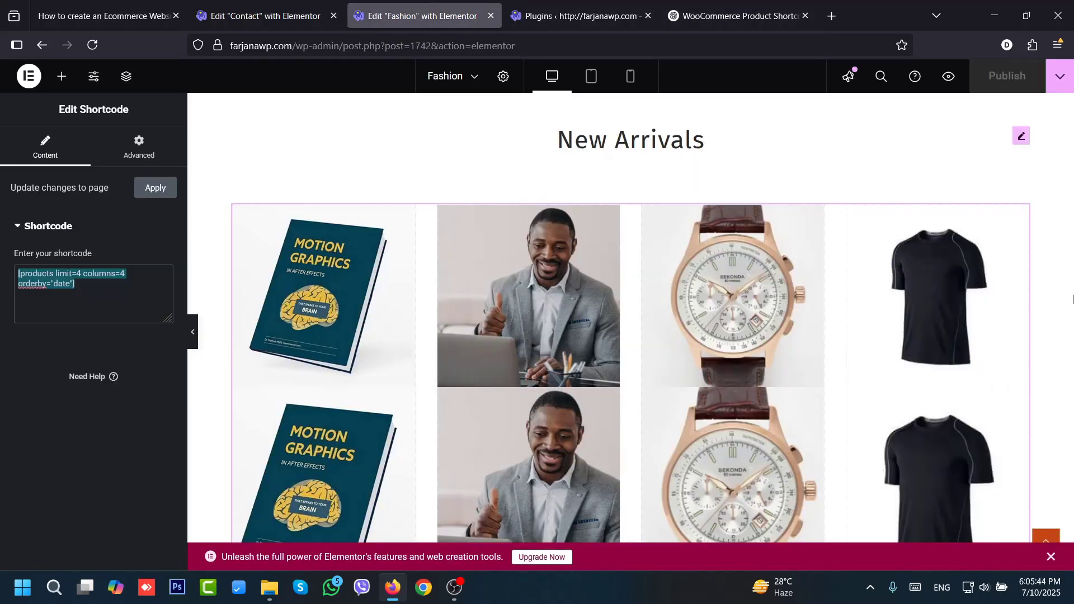
{"action": "scroll", "coordinate": [1072, 312], "scroll_direction": "down", "scroll_amount": 5}
{"action": "scroll", "coordinate": [1072, 311], "scroll_direction": "down", "scroll_amount": 12}
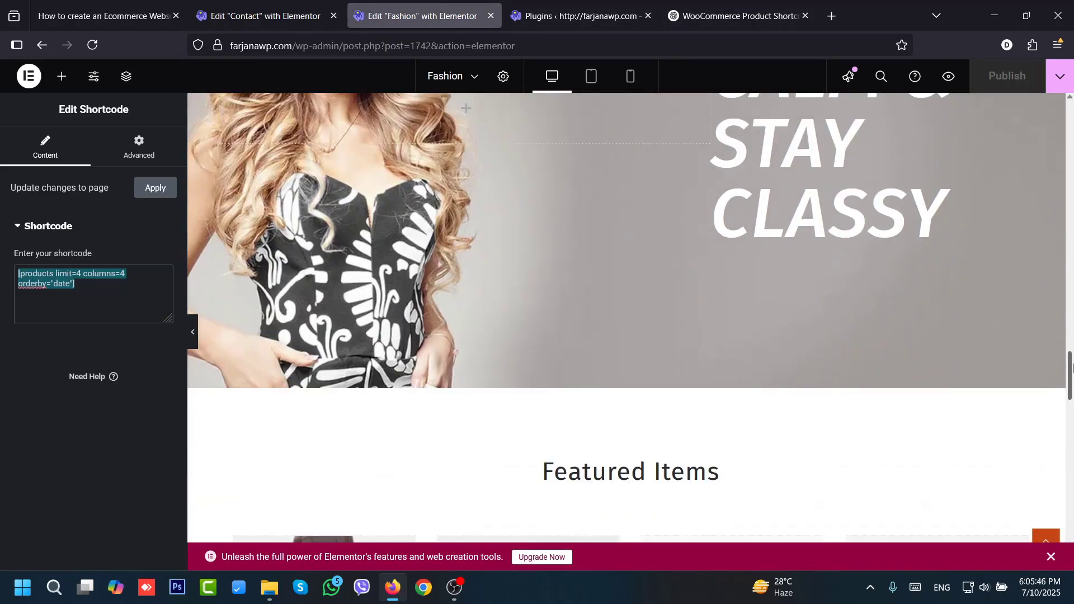
{"action": "type", "text": "[products limit=4 columns=4 orderby=\"rand\" order=\"DESC\" ]"}
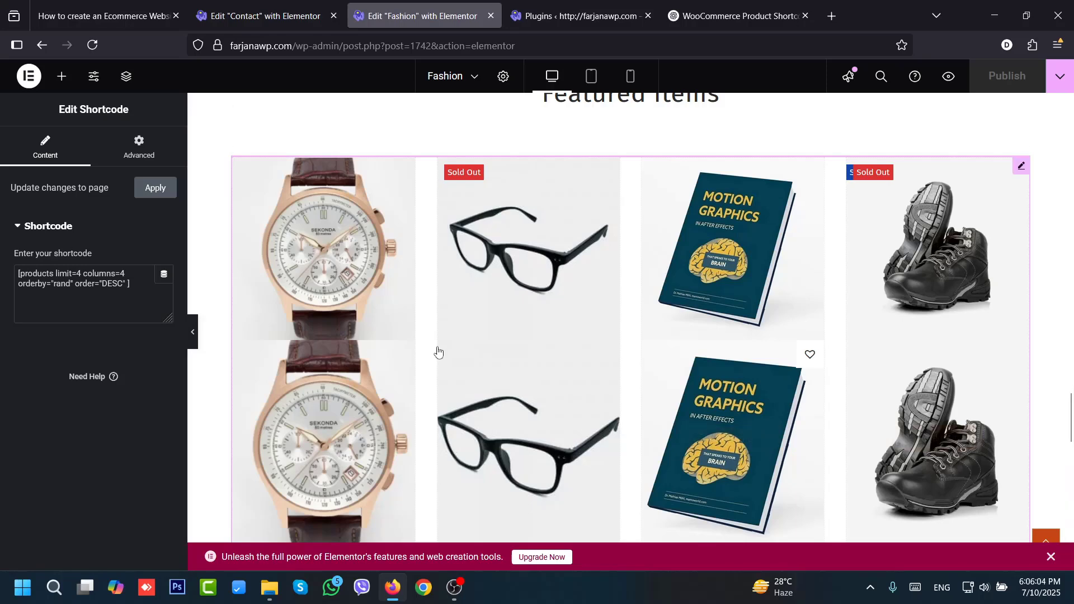
- Ask ChatGPT 'Make this shortcode to show only featured products' and copy its shortcode
{"action": "left_click", "coordinate": [718, 17]}
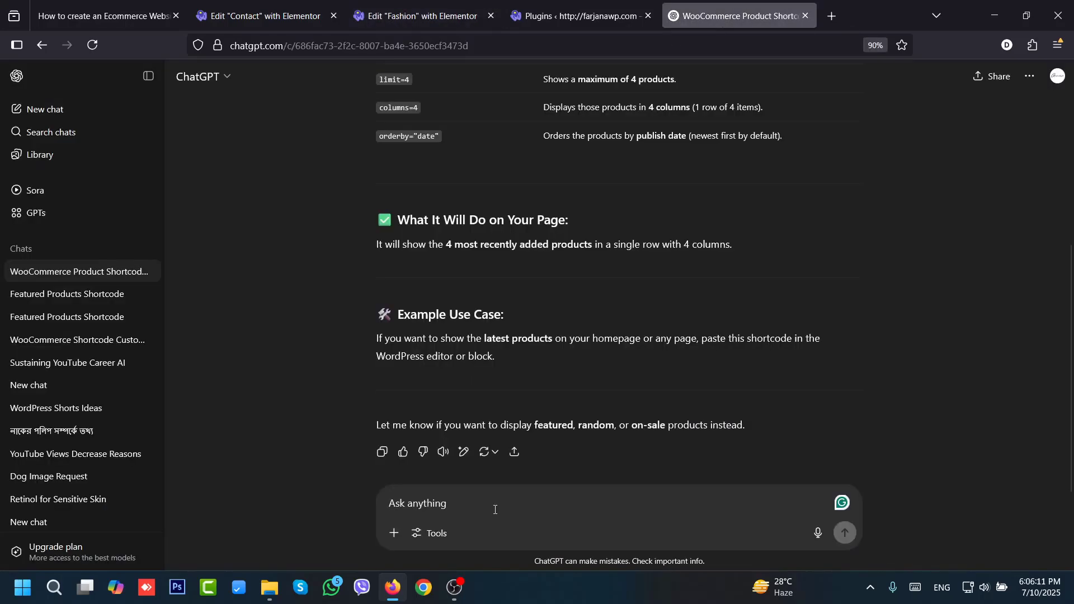
{"action": "left_click", "coordinate": [485, 497]}
{"action": "type", "text": "Make "}
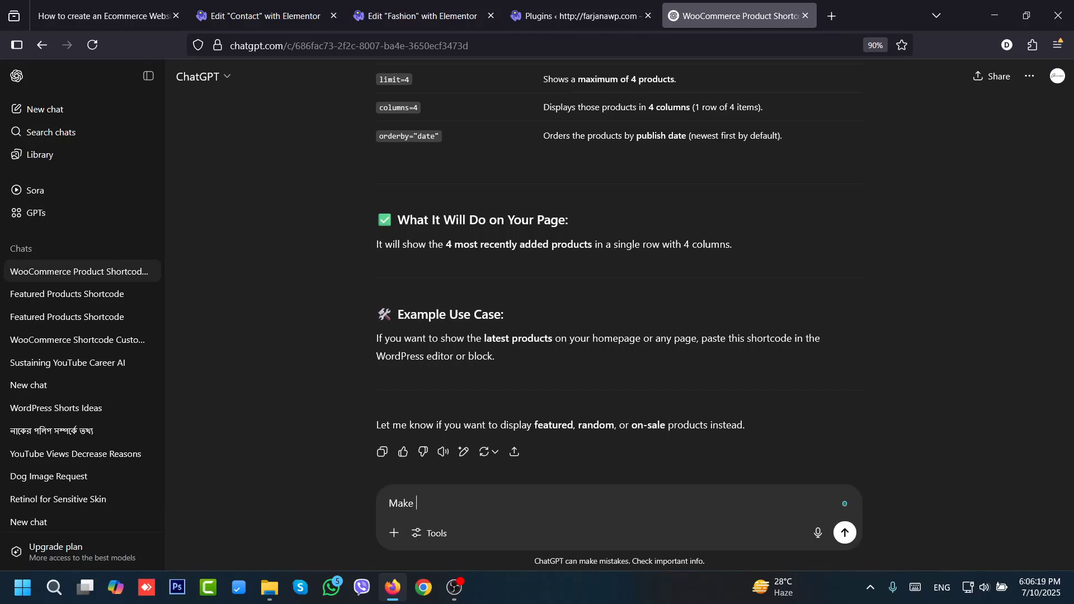
{"action": "type", "text": "this sho"}
{"action": "type", "text": "rtcode to "}
{"action": "type", "text": "show"}
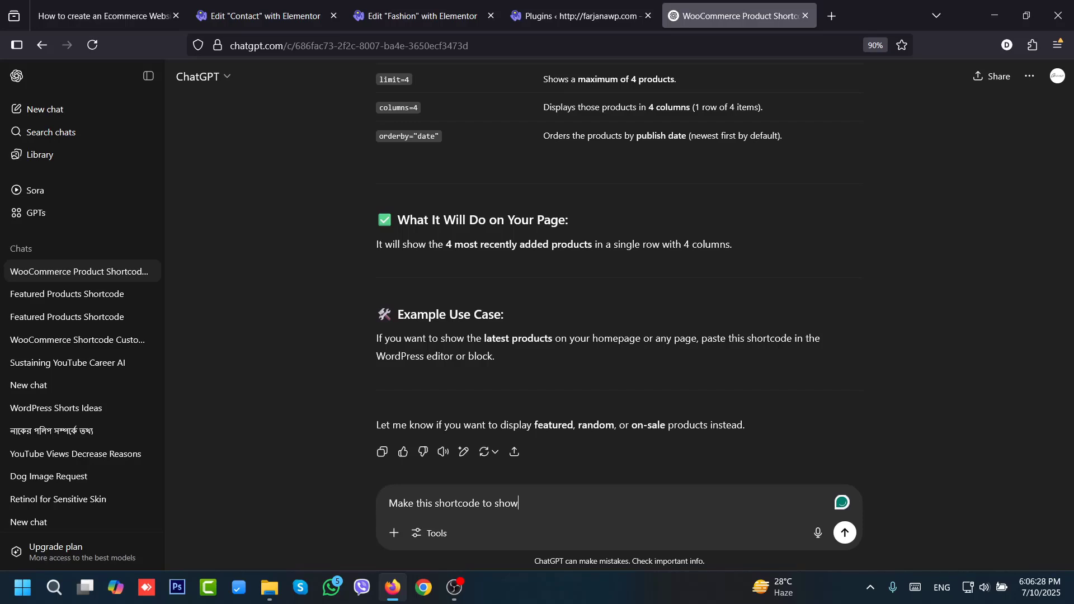
{"action": "type", "text": "only featured products"}
{"action": "key", "text": "Return"}
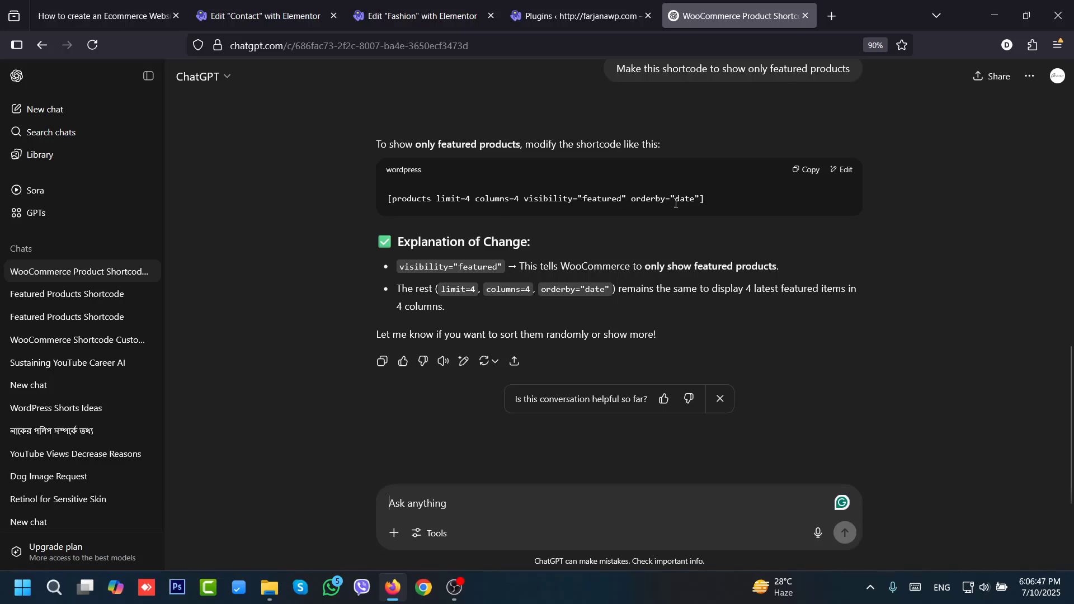
{"action": "left_click", "coordinate": [813, 175]}
{"action": "left_click", "coordinate": [571, 16]}
- Replace the Featured Items shortcode with the featured-only version
{"action": "left_click", "coordinate": [368, 11]}
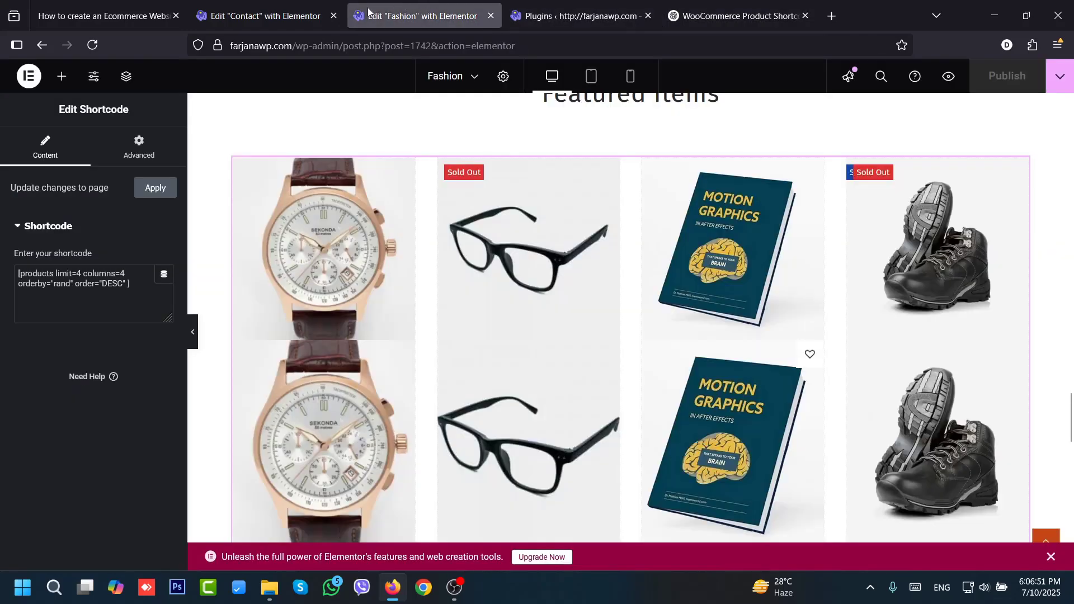
{"action": "triple_click", "coordinate": [104, 282]}
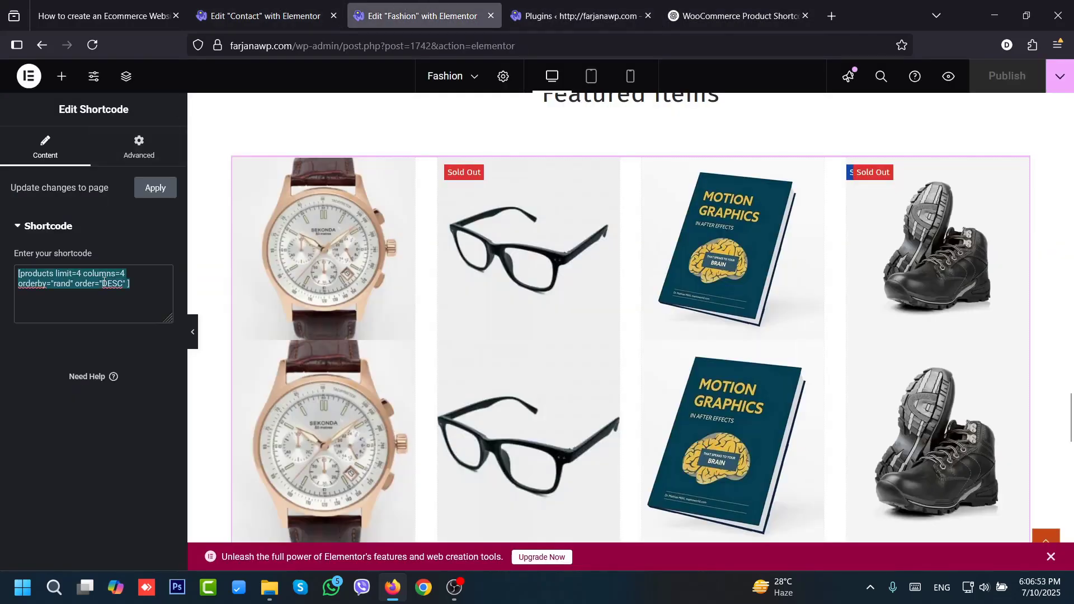
{"action": "key", "text": "ctrl+v"}
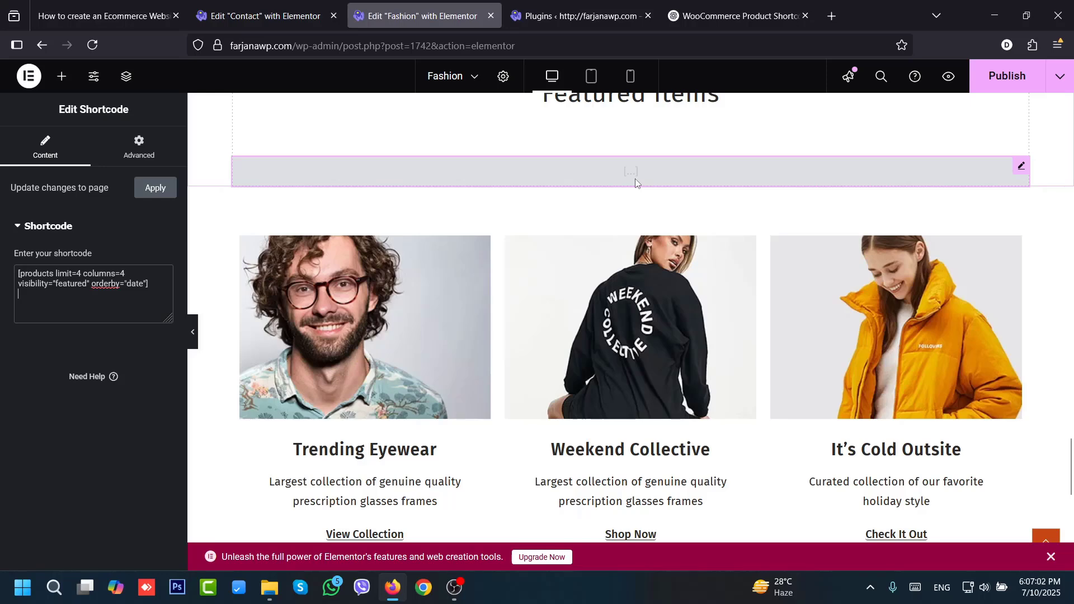
- Publish the Fashion page and preview it in a new tab
{"action": "left_click", "coordinate": [1007, 83]}
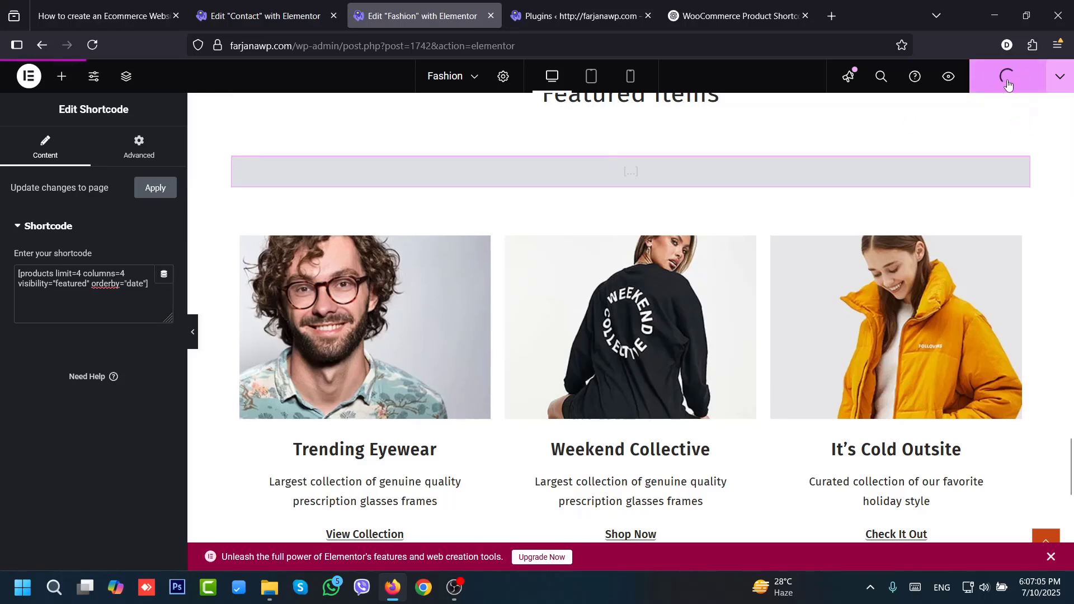
{"action": "left_click", "coordinate": [950, 81]}
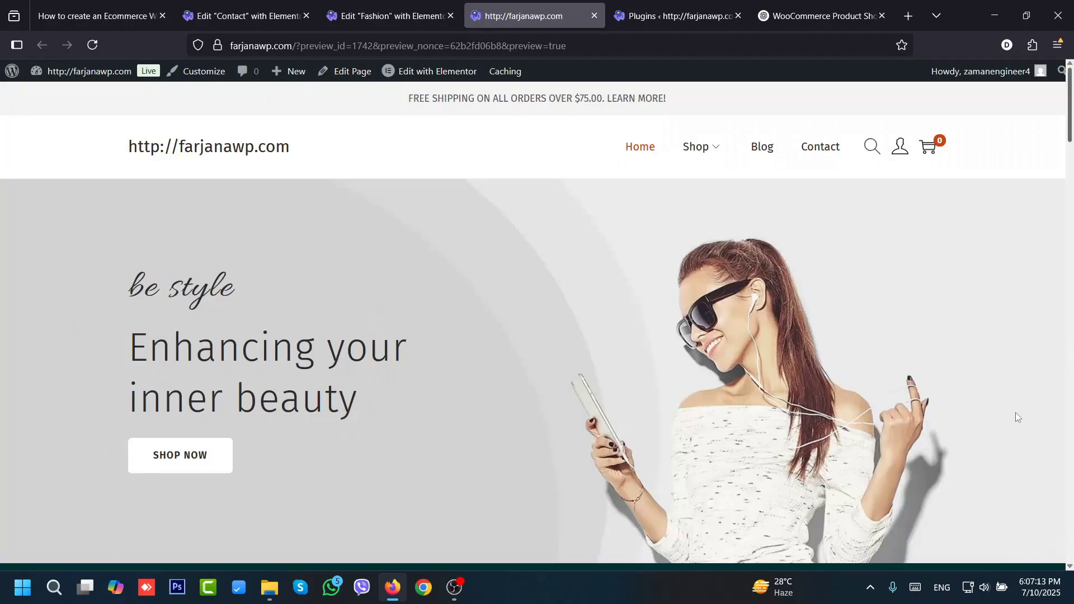
{"action": "scroll", "coordinate": [1015, 412], "scroll_direction": "down", "scroll_amount": 8}
{"action": "scroll", "coordinate": [1056, 287], "scroll_direction": "down", "scroll_amount": 6}
- Star Affiliate Product, Simple product, Trainers Multicolored Pieces and Selected Homme dress in All Products
{"action": "left_click", "coordinate": [686, 4]}
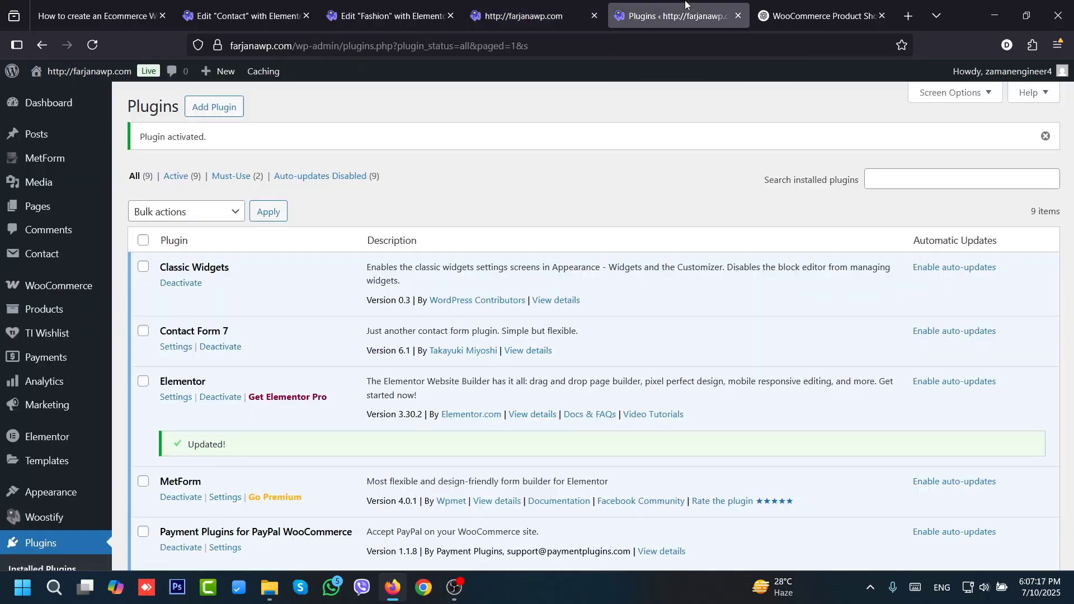
{"action": "left_click", "coordinate": [64, 313]}
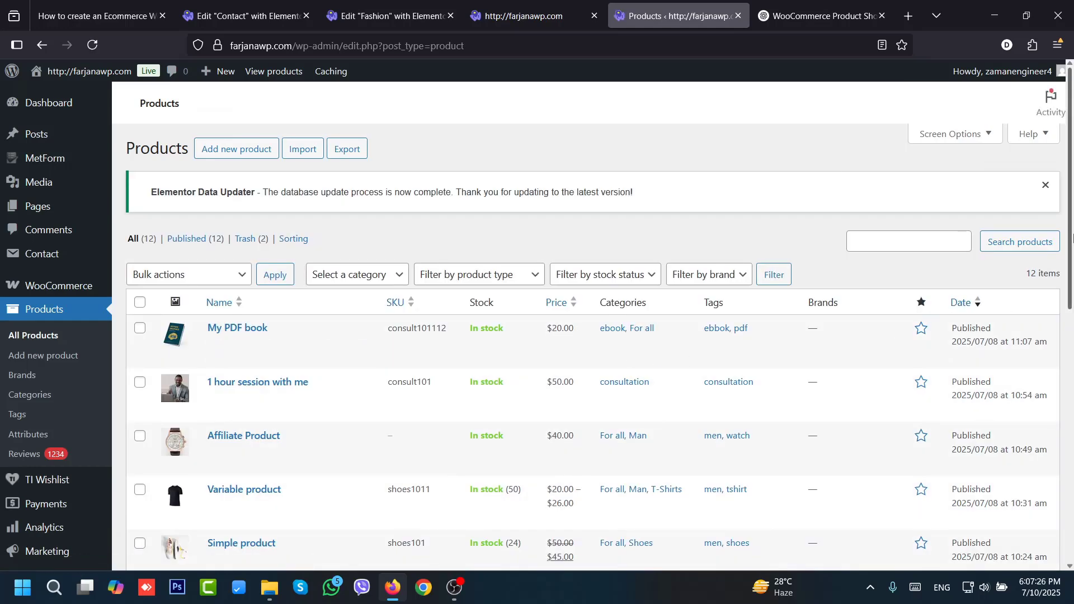
{"action": "scroll", "coordinate": [667, 338], "scroll_direction": "down", "scroll_amount": 2}
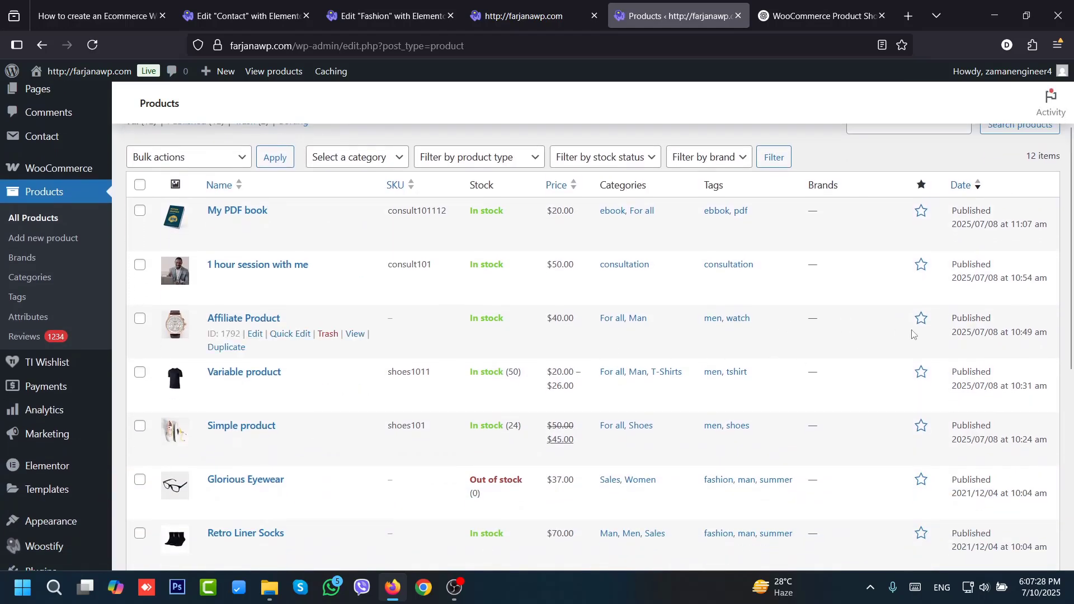
{"action": "left_click", "coordinate": [921, 320]}
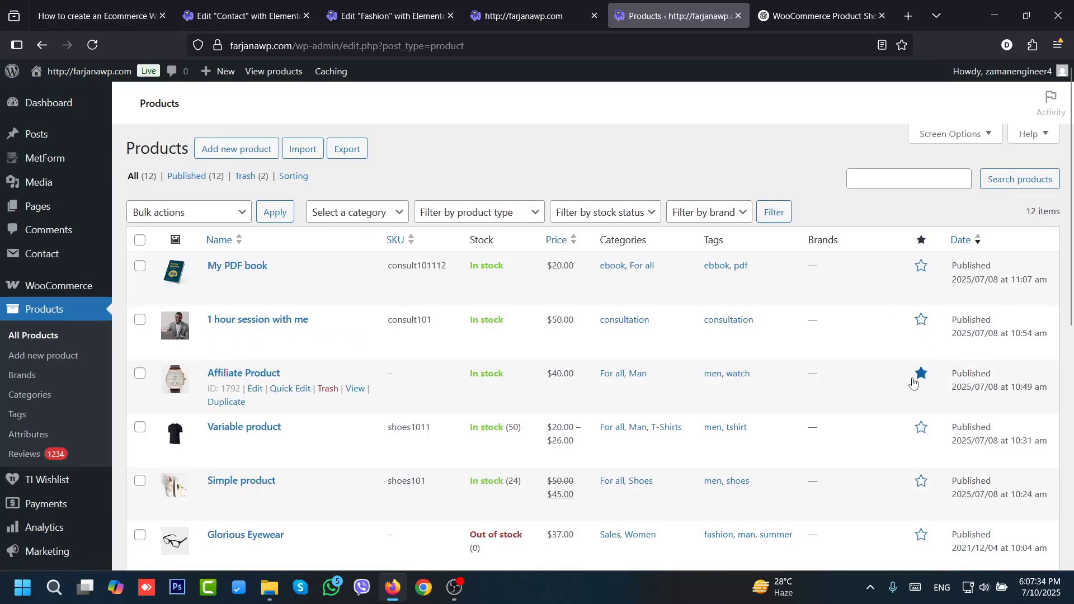
{"action": "scroll", "coordinate": [308, 296], "scroll_direction": "down", "scroll_amount": 3}
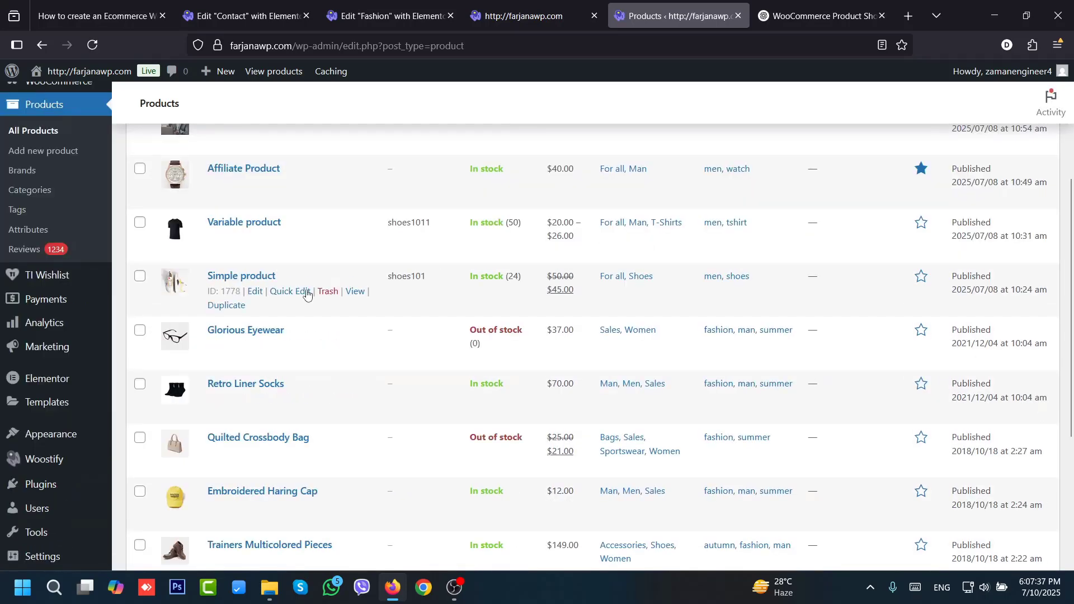
{"action": "left_click", "coordinate": [922, 278]}
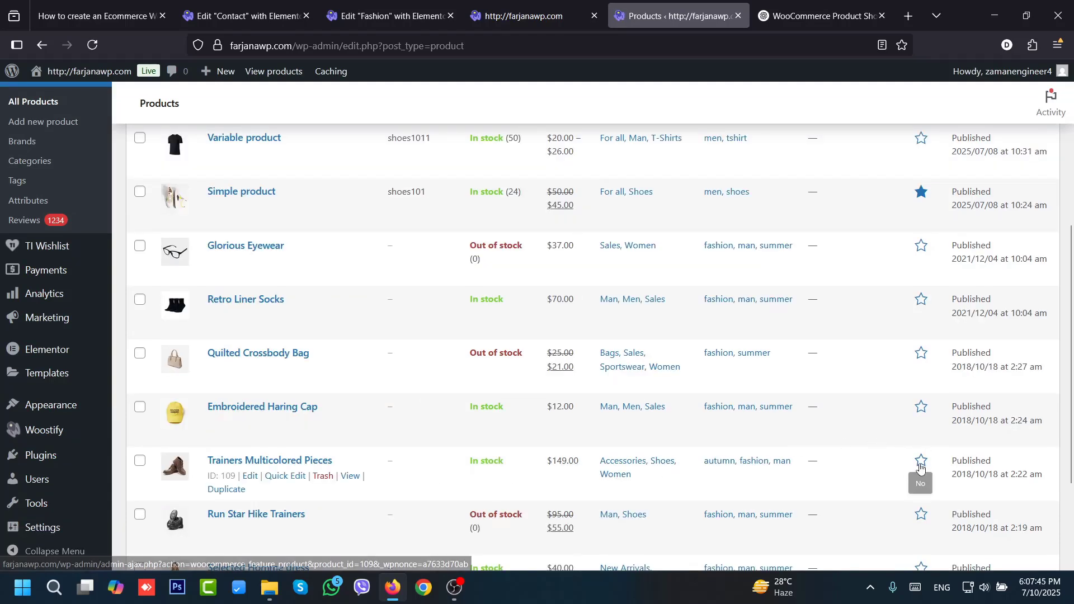
{"action": "left_click", "coordinate": [924, 463]}
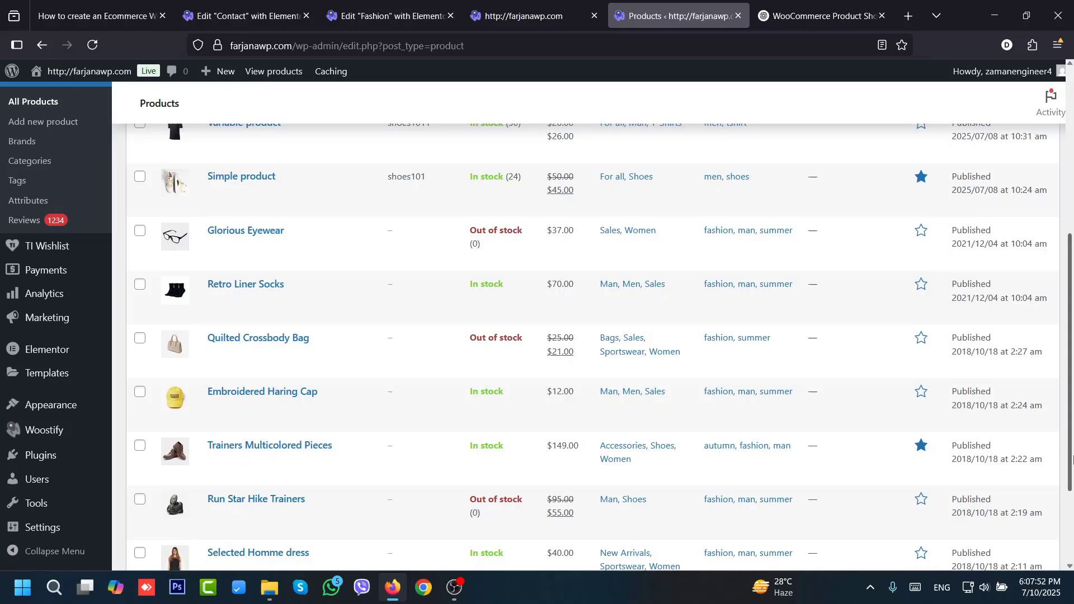
{"action": "scroll", "coordinate": [568, 552], "scroll_direction": "down", "scroll_amount": 2}
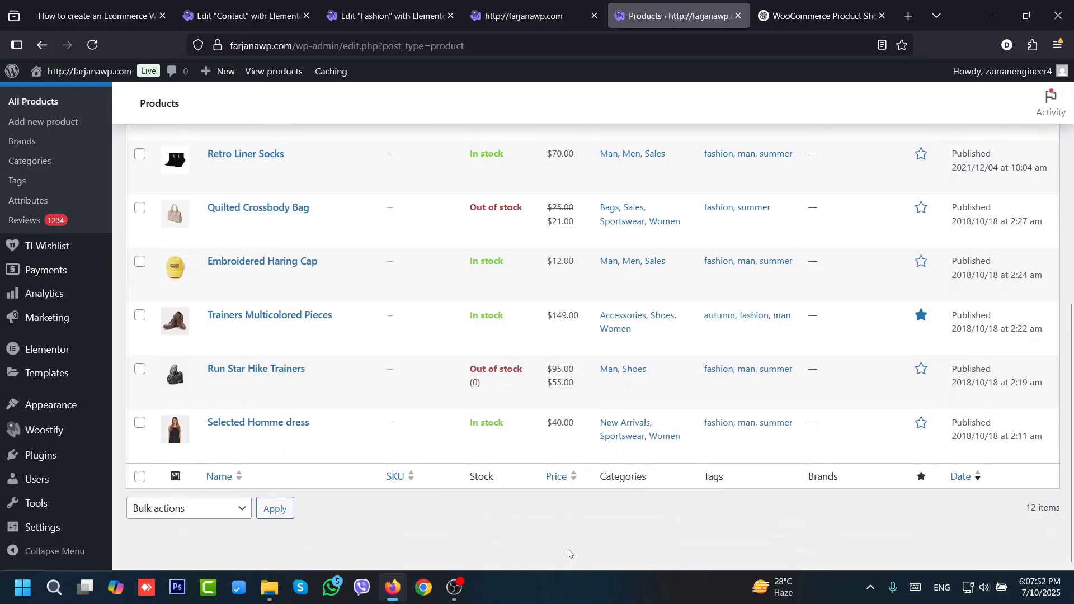
{"action": "left_click", "coordinate": [921, 422]}
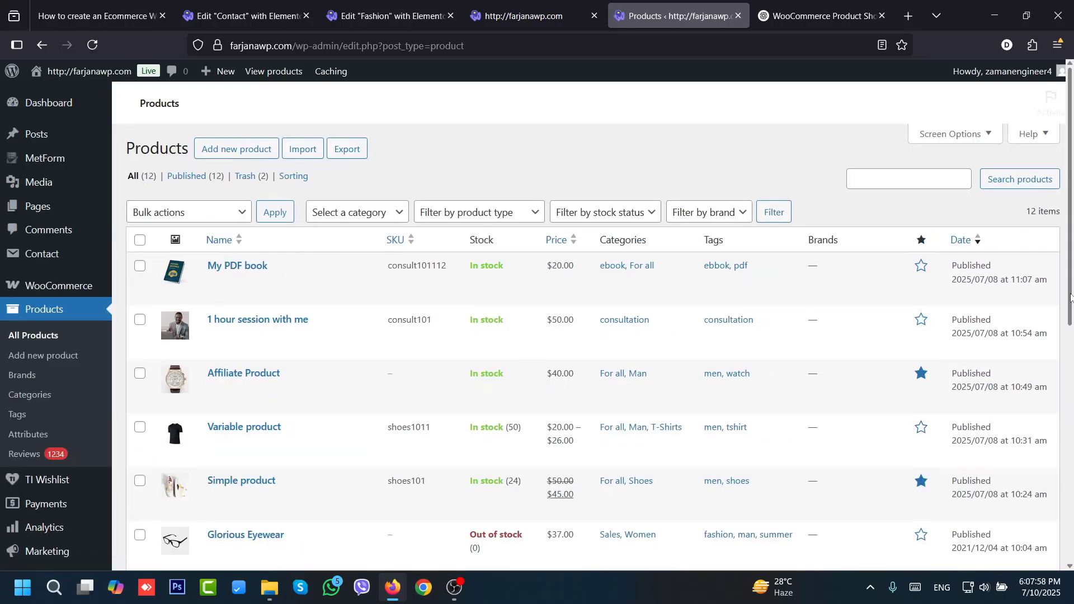
{"action": "scroll", "coordinate": [1061, 369], "scroll_direction": "down", "scroll_amount": 3}
{"action": "left_click_drag", "start_coordinate": [1061, 367], "coordinate": [1067, 347]}
- Reload the site preview to confirm Featured Items now shows the four starred products
{"action": "left_click", "coordinate": [529, 18]}
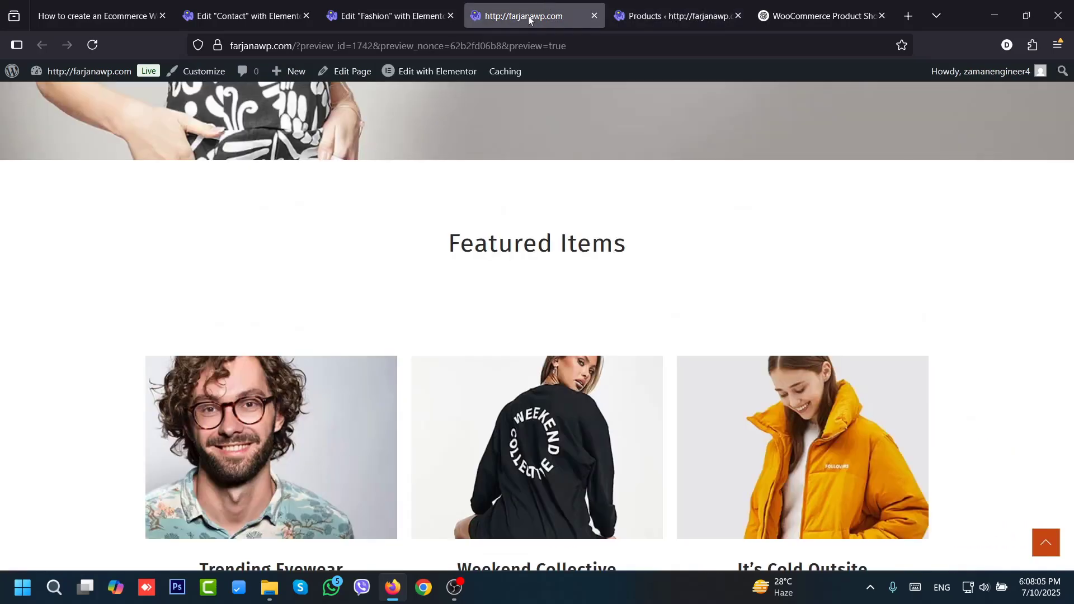
{"action": "left_click", "coordinate": [93, 45]}
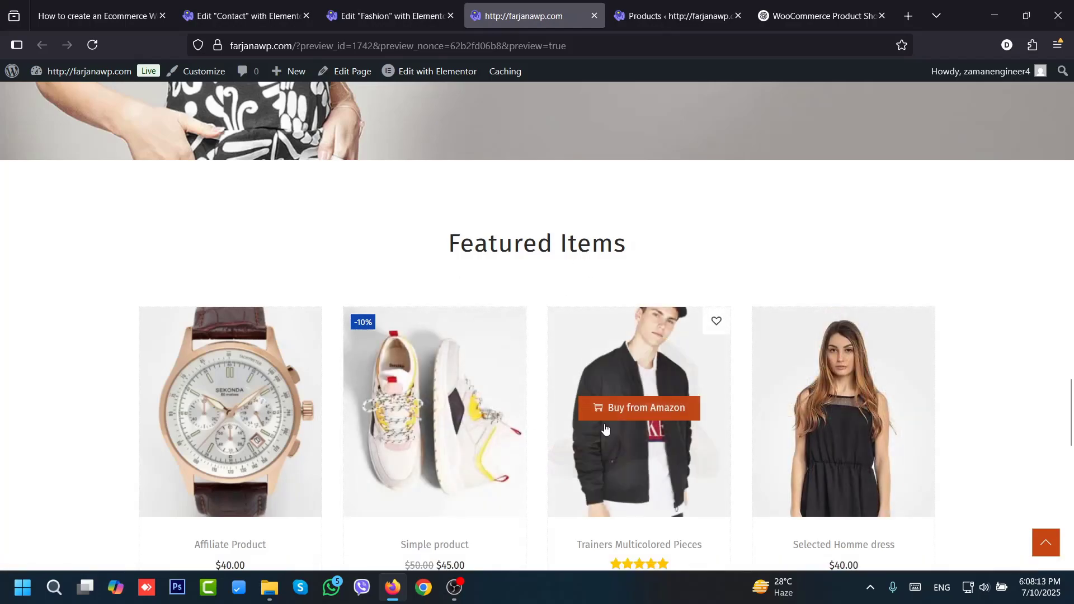
{"action": "mouse_move", "coordinate": [1070, 410]}
{"action": "left_mouse_down"}
{"action": "mouse_move", "coordinate": [1069, 508]}
{"action": "mouse_move", "coordinate": [1070, 408]}
{"action": "mouse_move", "coordinate": [1071, 425]}
{"action": "left_mouse_up"}
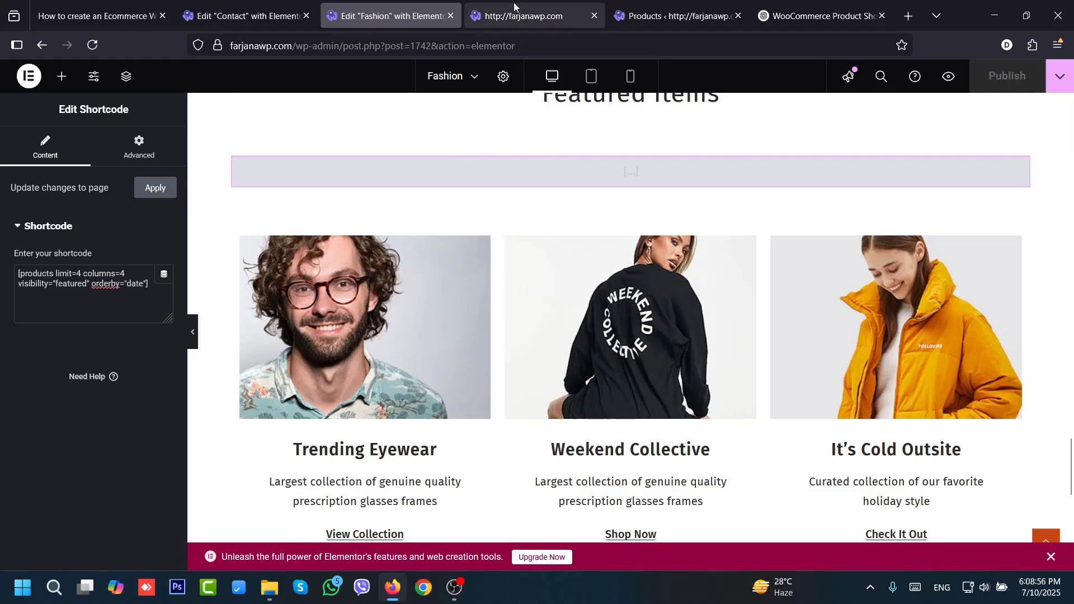
{"action": "left_click", "coordinate": [515, 16]}
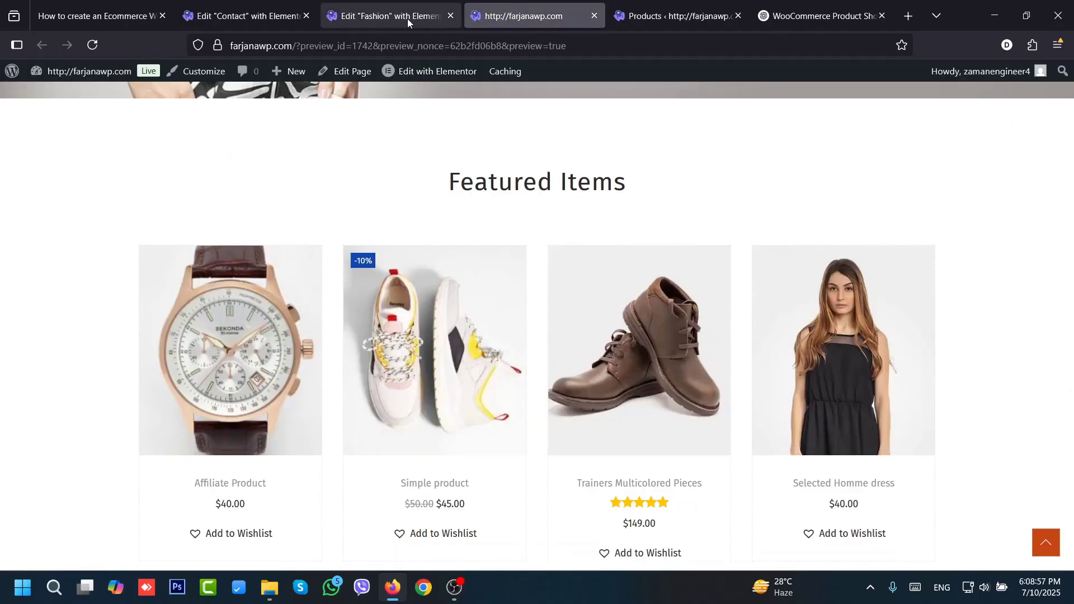
{"action": "left_click", "coordinate": [403, 13]}
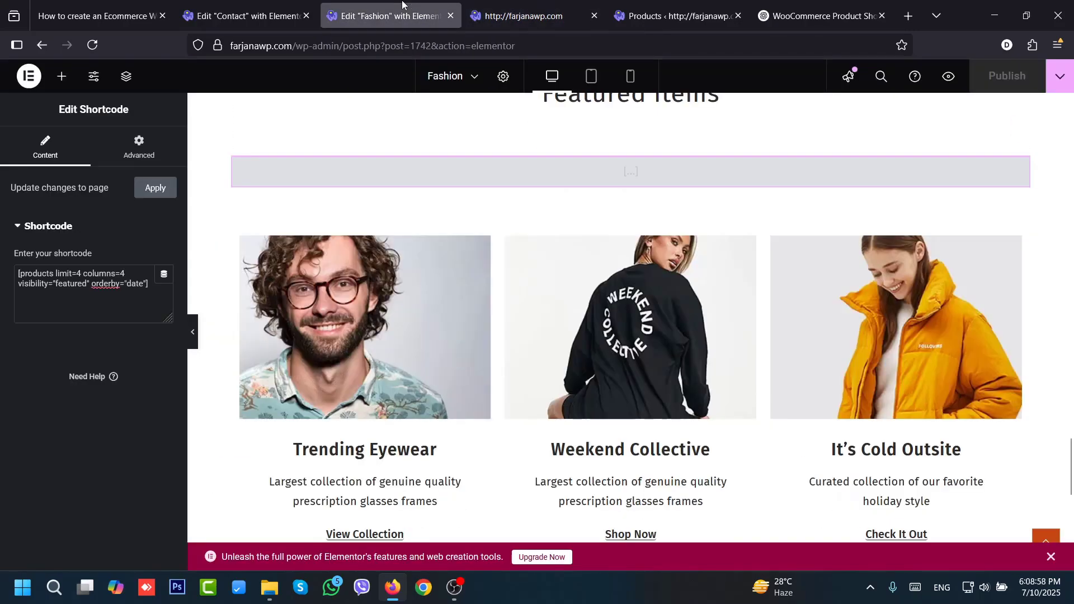
- Close the leftover Fashion, Contact, products list and shortcode reference tabs
{"action": "left_click", "coordinate": [450, 15]}
{"action": "left_click", "coordinate": [554, 15]}
{"action": "left_click", "coordinate": [594, 16]}
{"action": "left_click", "coordinate": [594, 16]}
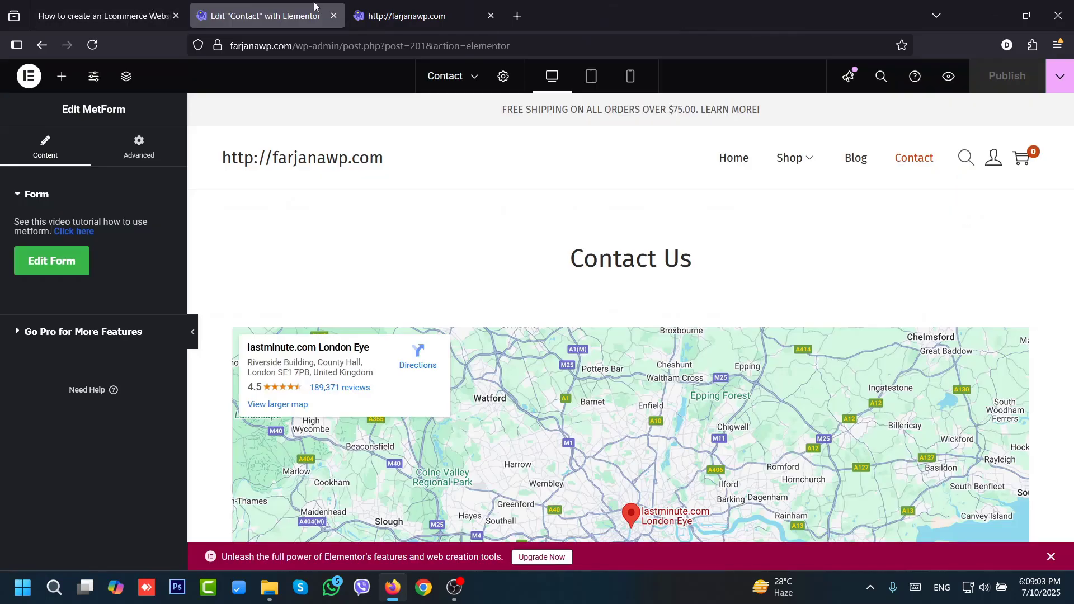
{"action": "left_click", "coordinate": [330, 16]}
{"action": "left_click", "coordinate": [103, 18]}
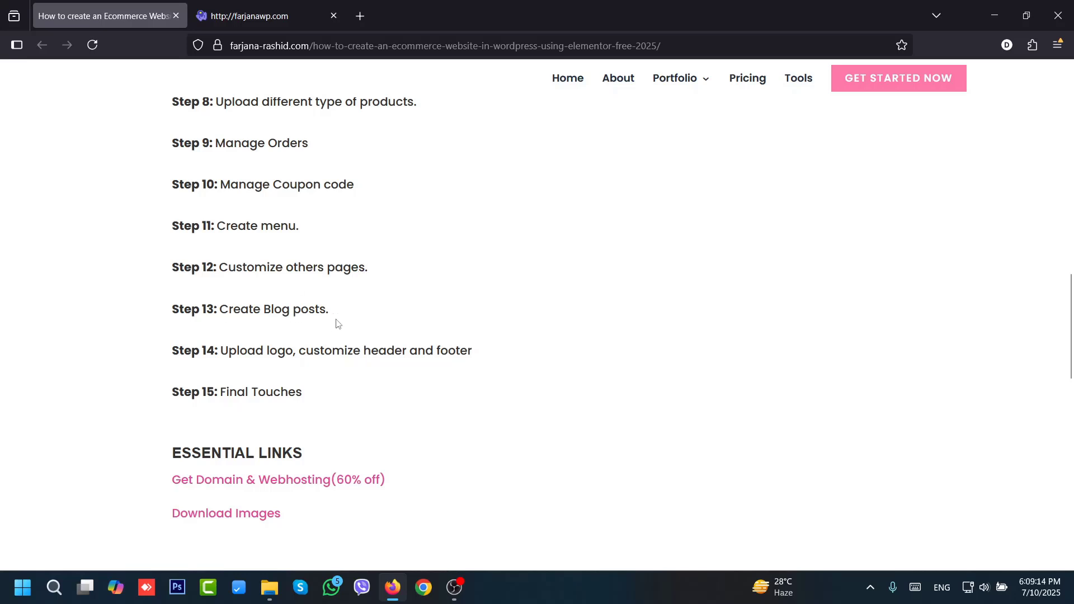
- Open the white sneakers post from the live Blog page, and open the dashboard in a new tab
{"action": "key", "text": "ctrl+Tab"}
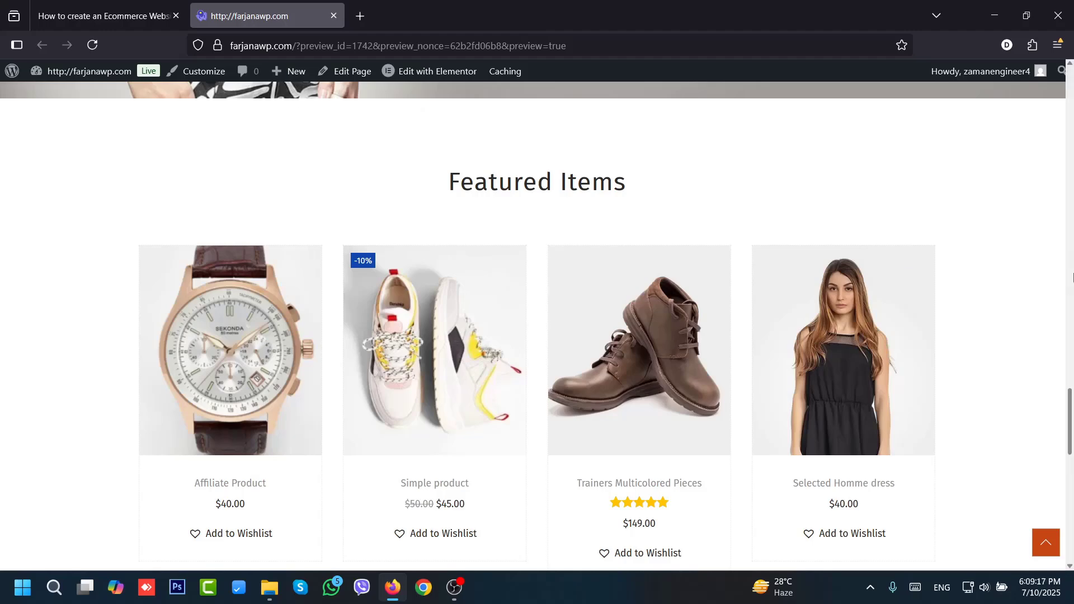
{"action": "left_click_drag", "start_coordinate": [1069, 436], "coordinate": [946, 120]}
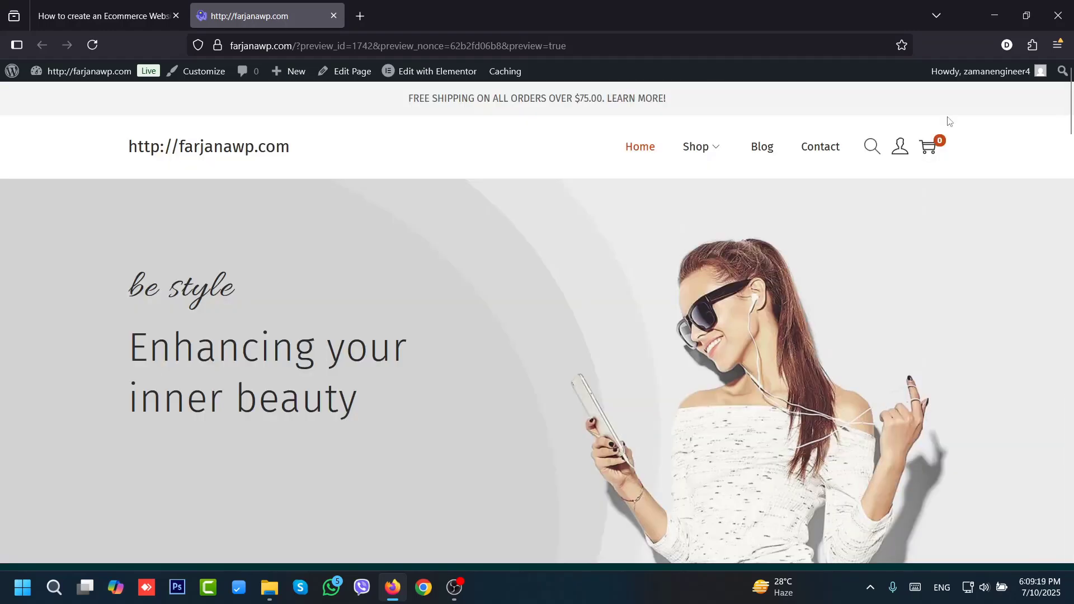
{"action": "left_click", "coordinate": [761, 152]}
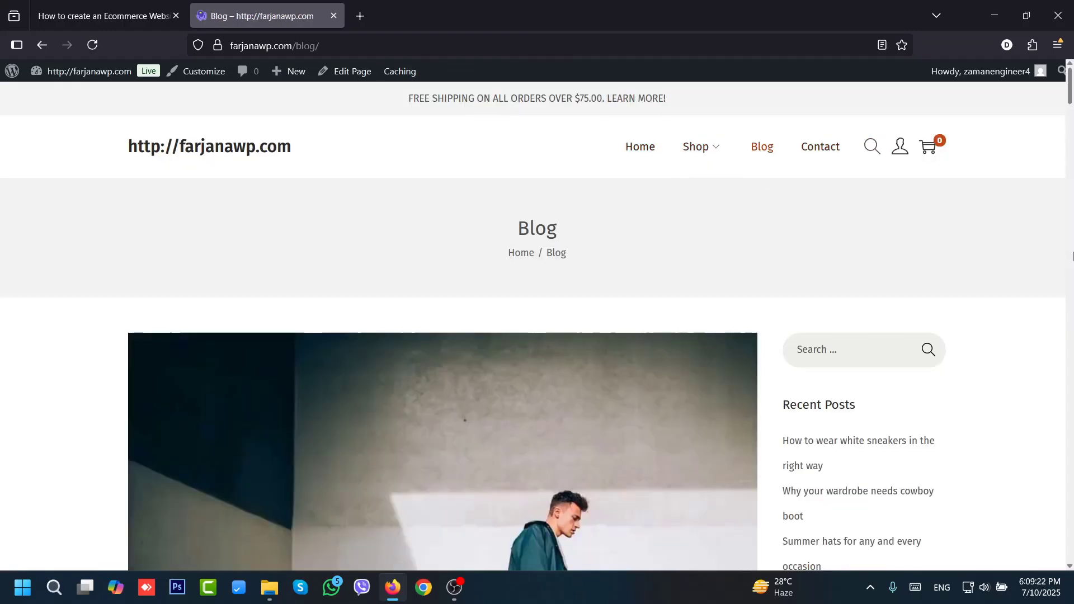
{"action": "mouse_move", "coordinate": [1070, 84]}
{"action": "left_mouse_down"}
{"action": "mouse_move", "coordinate": [1071, 450]}
{"action": "mouse_move", "coordinate": [1071, 84]}
{"action": "left_mouse_up"}
{"action": "left_click", "coordinate": [579, 136]}
{"action": "mouse_move", "coordinate": [96, 85]}
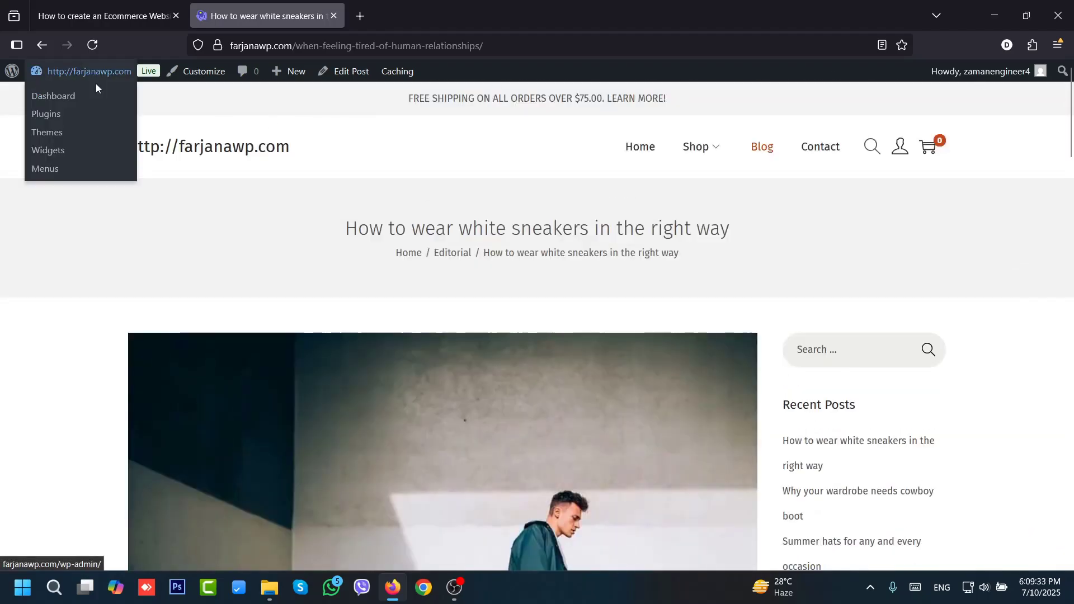
{"action": "middle_click", "coordinate": [95, 104]}
- On the new dashboard tab, browse the posts list and start a new post
{"action": "left_click", "coordinate": [391, 14]}
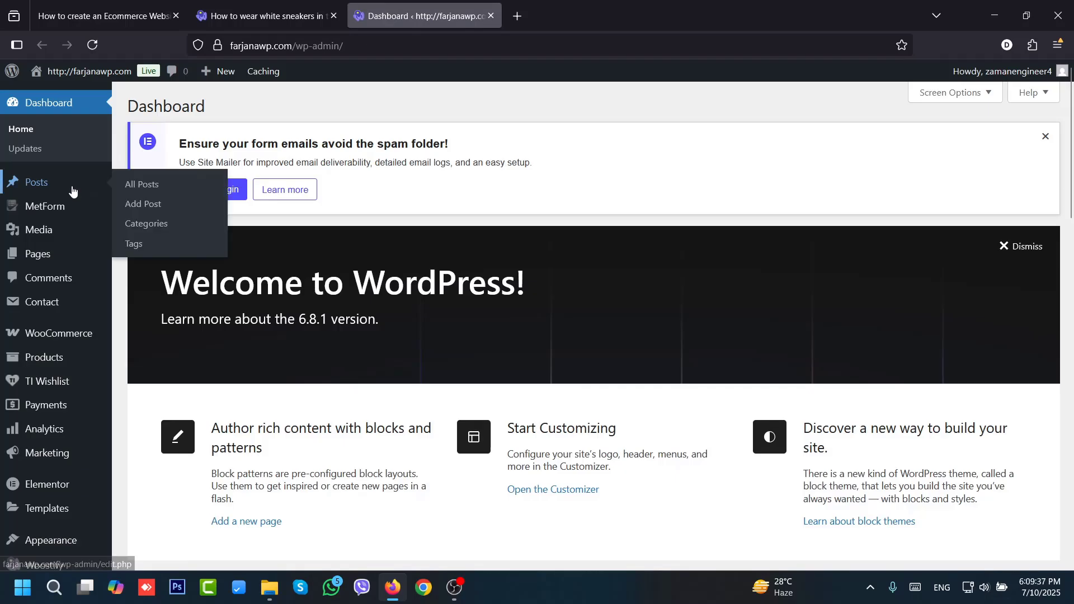
{"action": "left_click", "coordinate": [72, 191]}
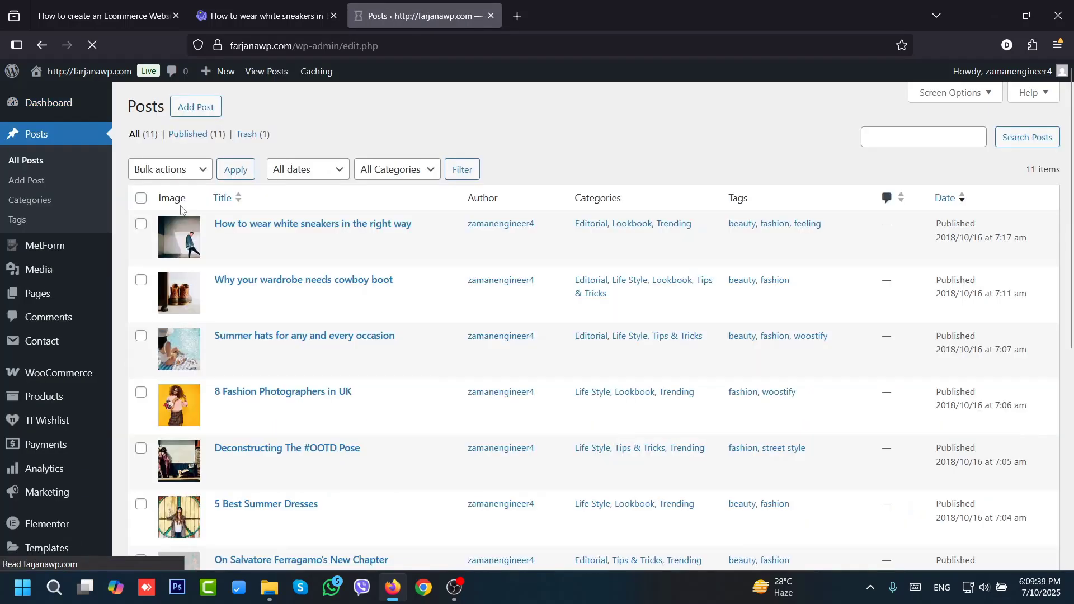
{"action": "mouse_move", "coordinate": [1070, 274]}
{"action": "left_mouse_down"}
{"action": "mouse_move", "coordinate": [1049, 499]}
{"action": "mouse_move", "coordinate": [1073, 260]}
{"action": "left_mouse_up"}
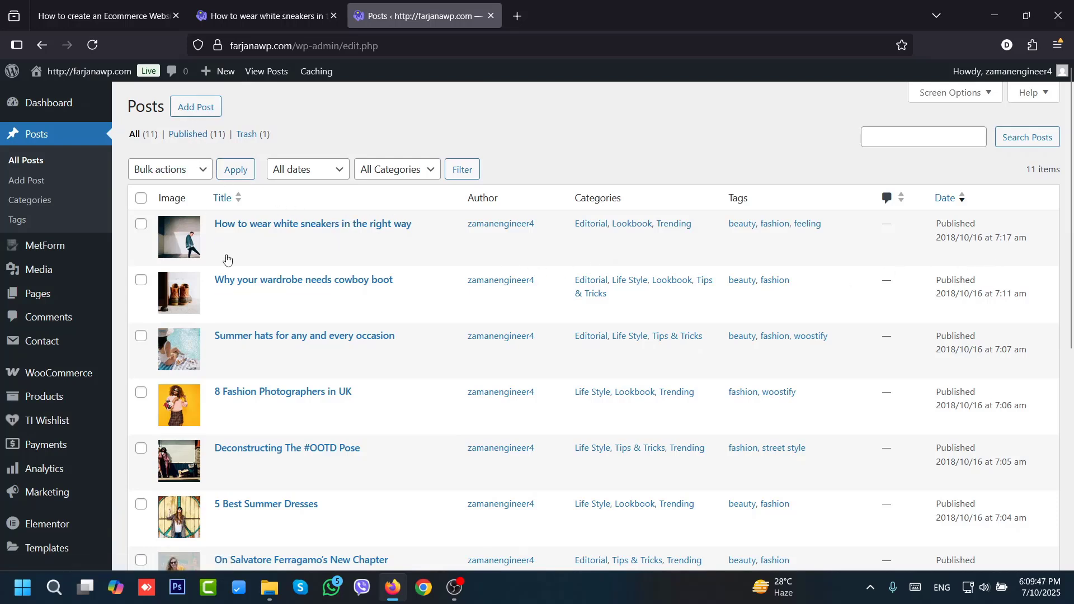
{"action": "left_click", "coordinate": [202, 113]}
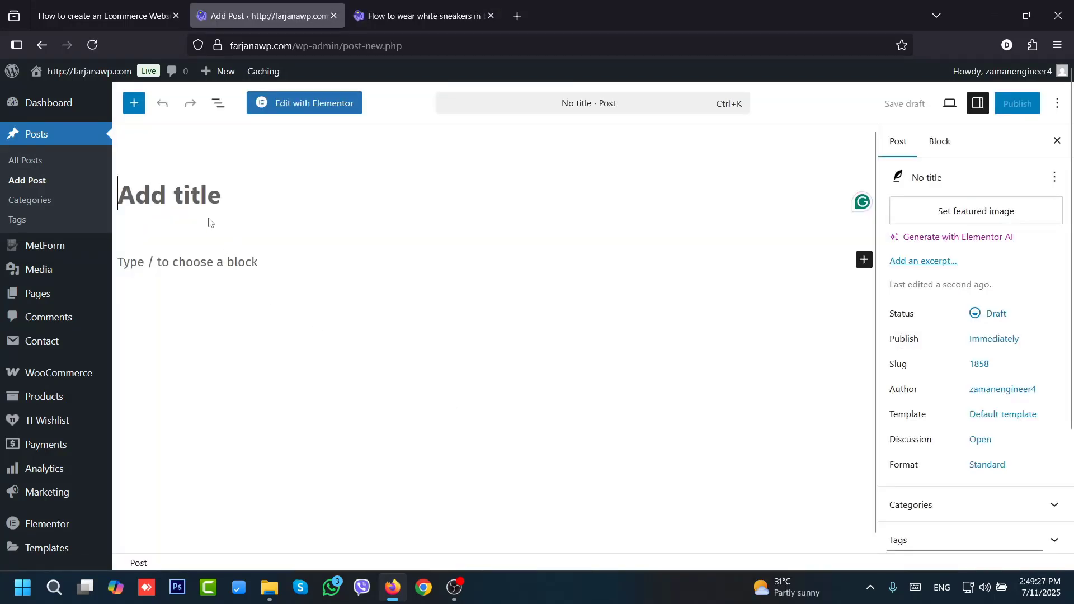
{"action": "left_click", "coordinate": [164, 197]}
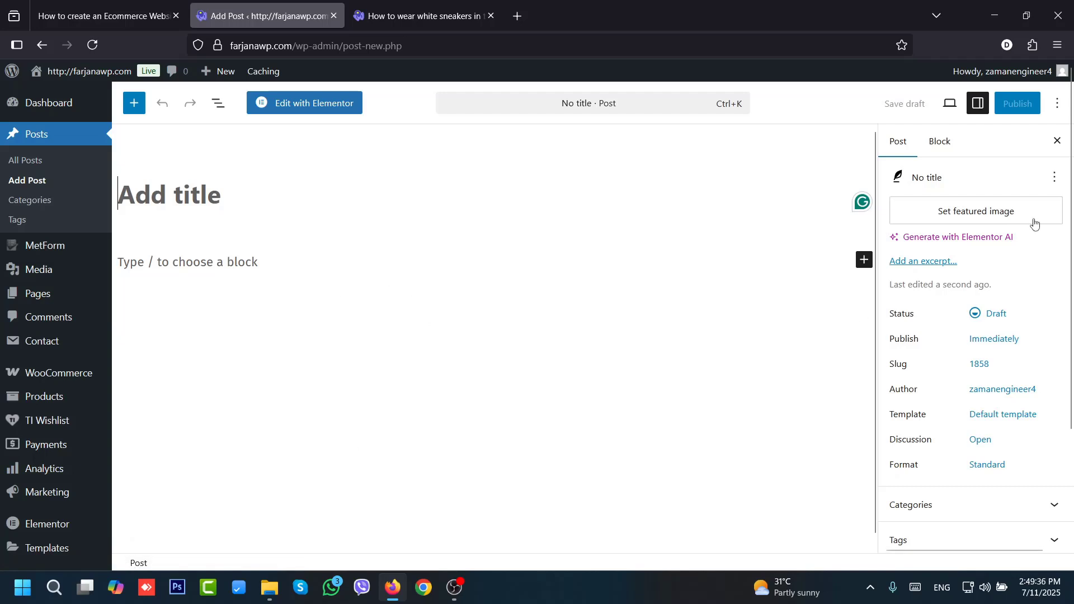
- Search for the Classic Editor plugin and install it
{"action": "left_click_drag", "start_coordinate": [1071, 240], "coordinate": [1070, 369]}
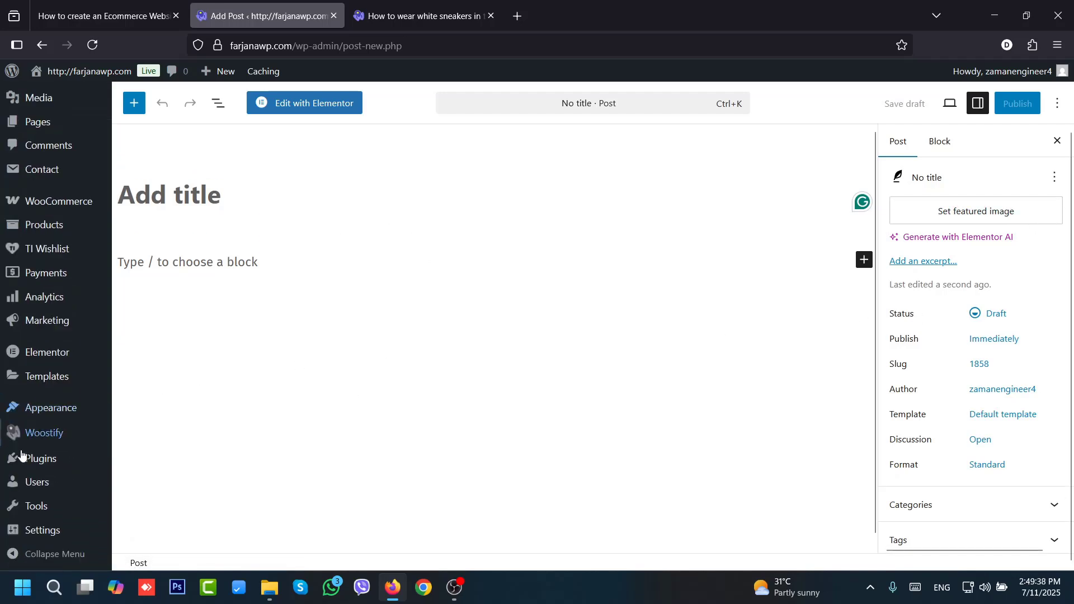
{"action": "mouse_move", "coordinate": [33, 463]}
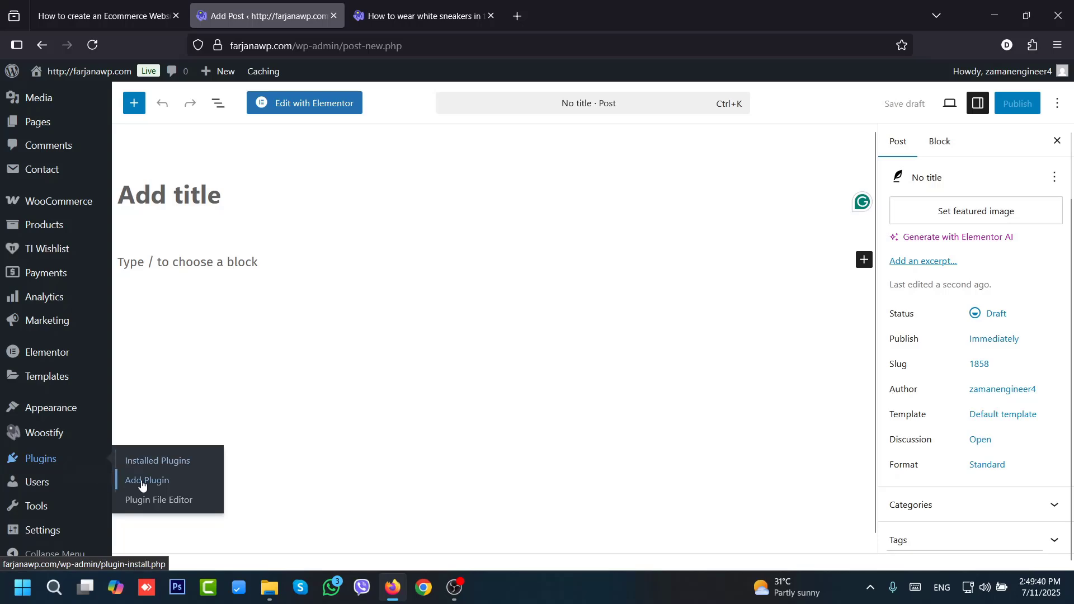
{"action": "scroll", "coordinate": [140, 484], "scroll_direction": "up", "scroll_amount": 2}
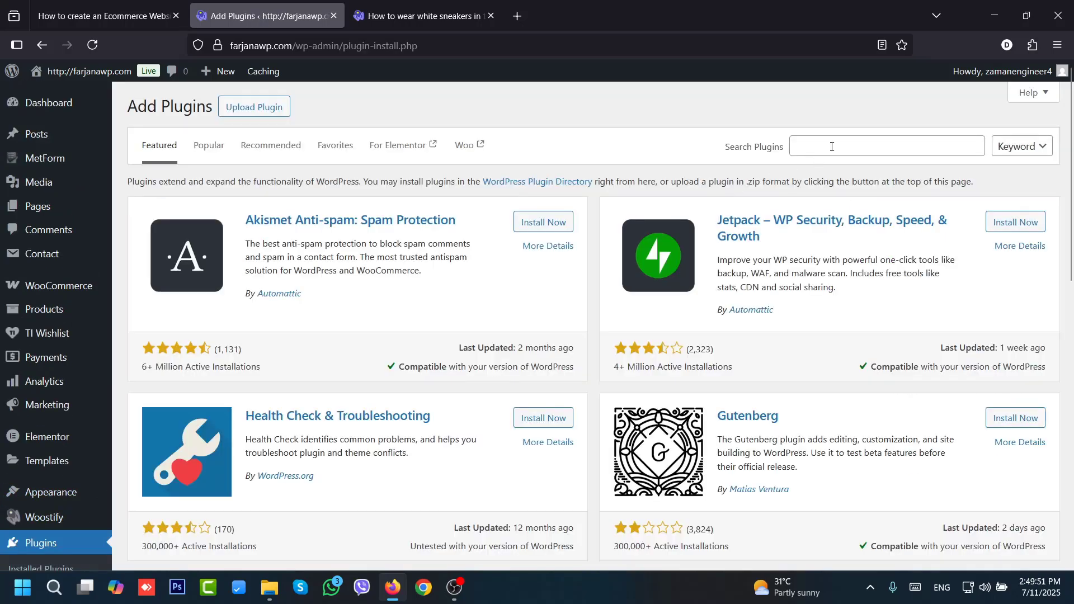
{"action": "left_click", "coordinate": [832, 146]}
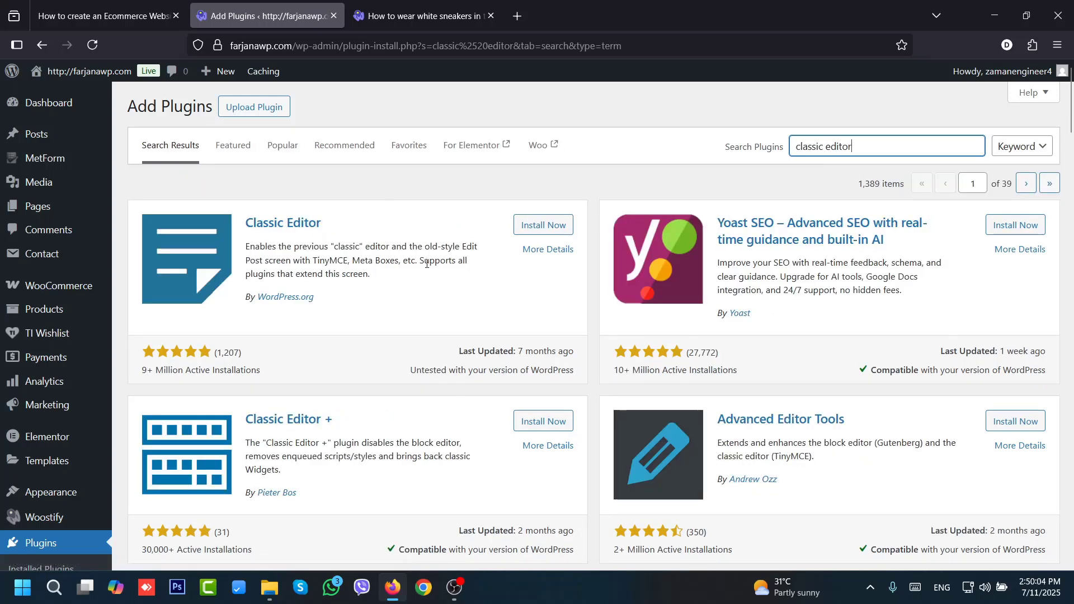
{"action": "left_click", "coordinate": [554, 227]}
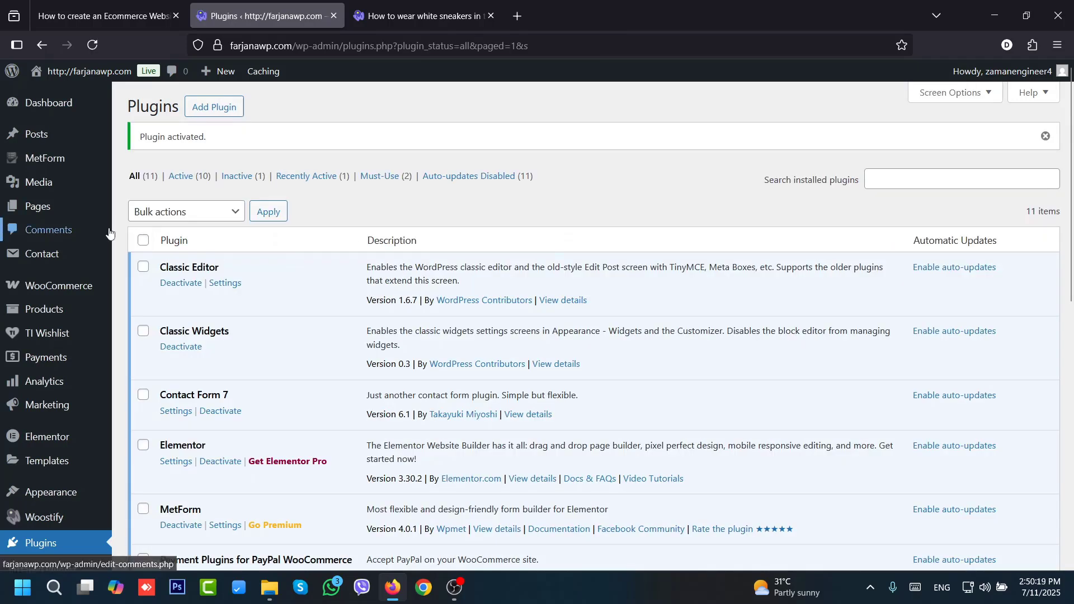
- Start a new post and paste the white sneakers post's article text into its body
{"action": "left_click", "coordinate": [66, 138]}
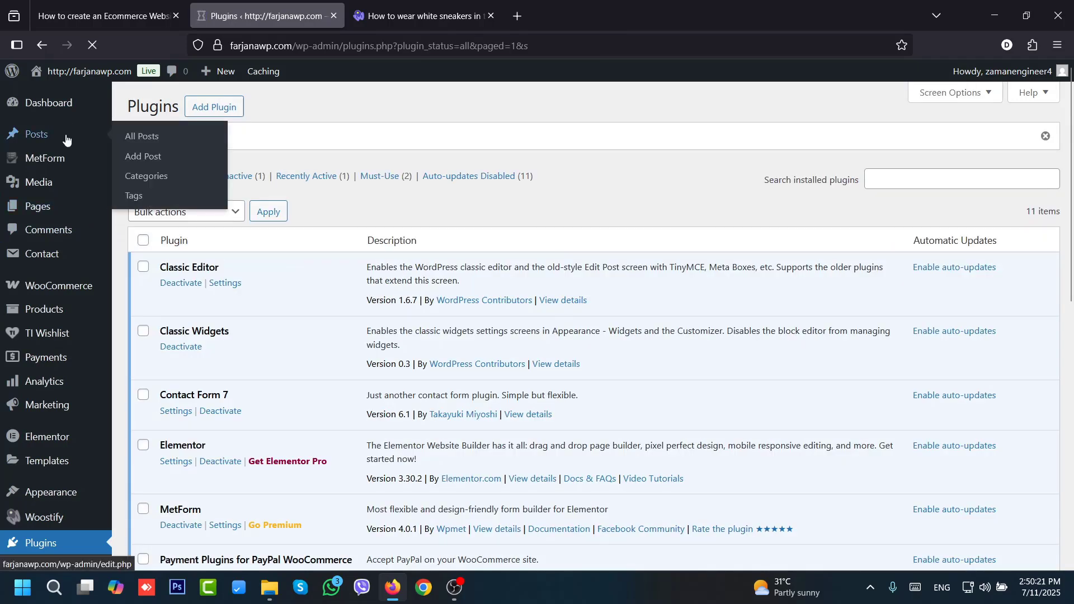
{"action": "left_click", "coordinate": [195, 110]}
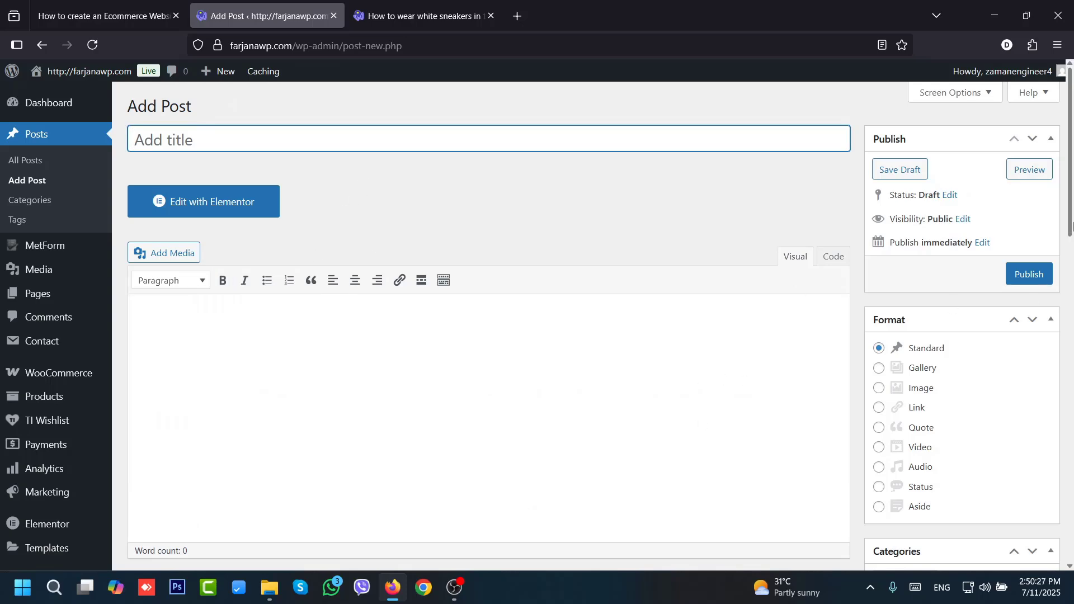
{"action": "mouse_move", "coordinate": [1070, 214]}
{"action": "left_mouse_down"}
{"action": "mouse_move", "coordinate": [1070, 498]}
{"action": "mouse_move", "coordinate": [1072, 218]}
{"action": "left_mouse_up"}
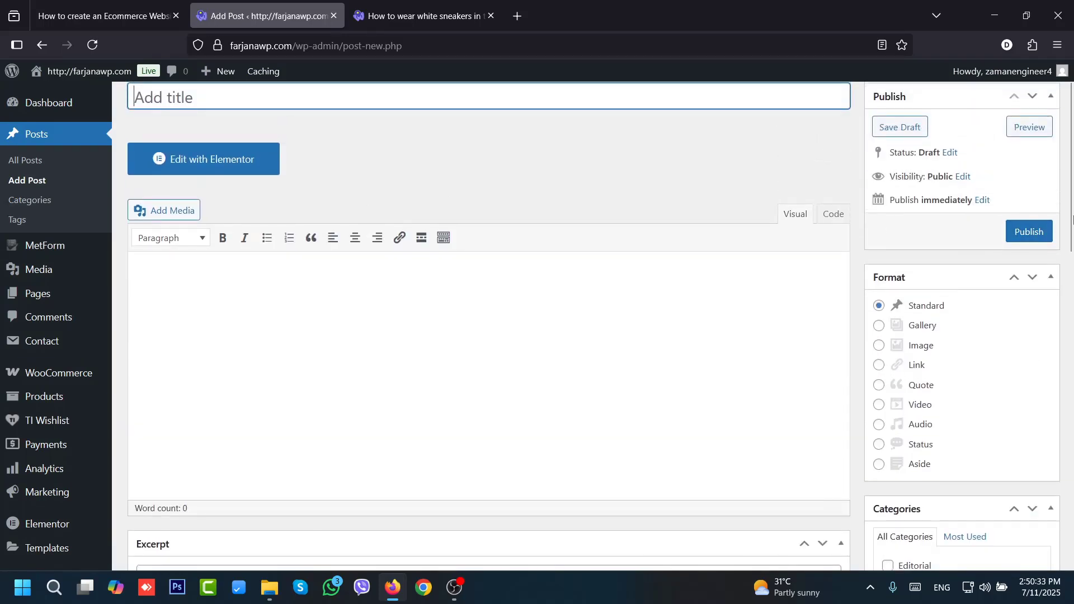
{"action": "scroll", "coordinate": [432, 212], "scroll_direction": "up", "scroll_amount": 2}
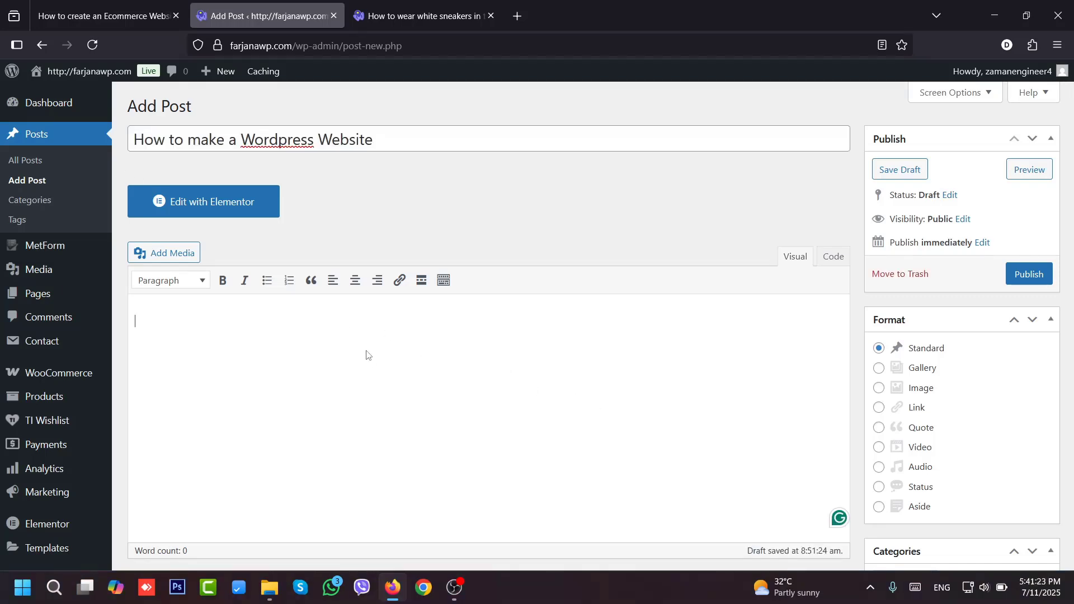
{"action": "left_click", "coordinate": [419, 16]}
{"action": "scroll", "coordinate": [532, 336], "scroll_direction": "down", "scroll_amount": 10}
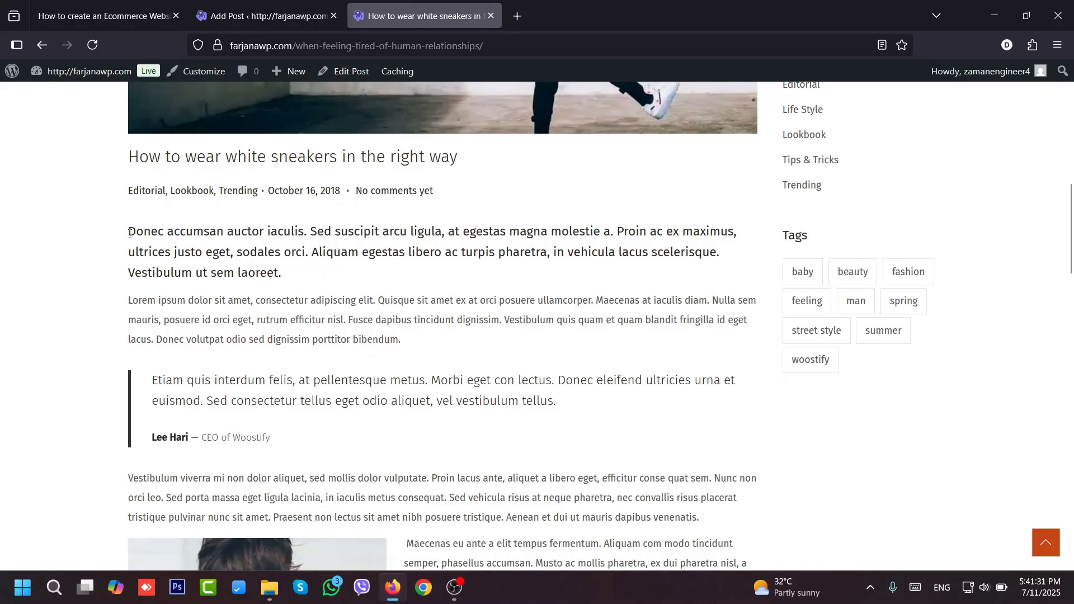
{"action": "left_click_drag", "start_coordinate": [129, 233], "coordinate": [235, 559]}
{"action": "scroll", "coordinate": [335, 320], "scroll_direction": "down", "scroll_amount": 3}
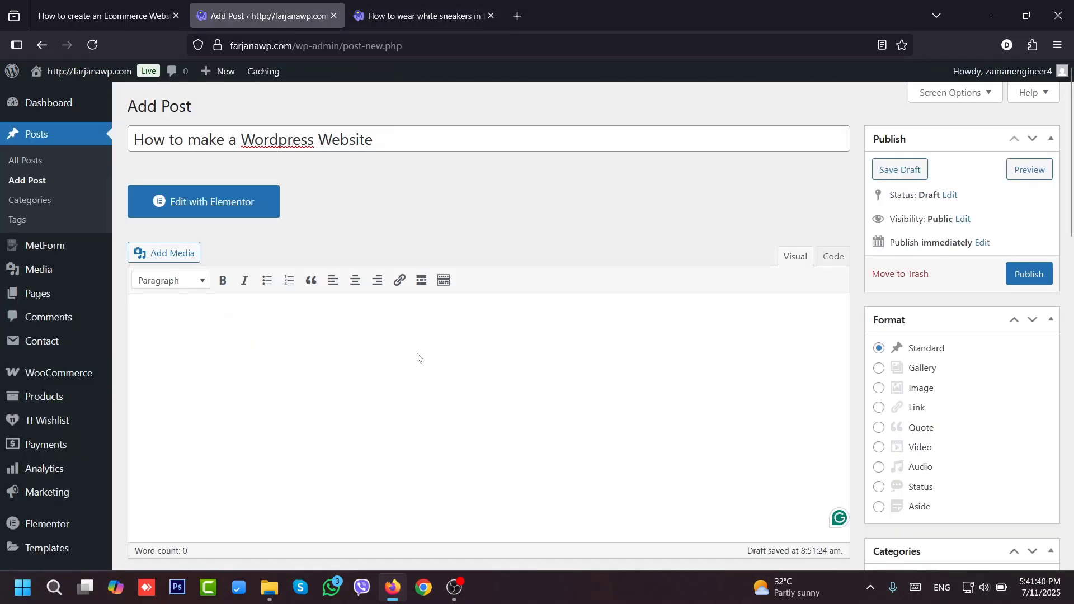
{"action": "key", "text": "ctrl+v"}
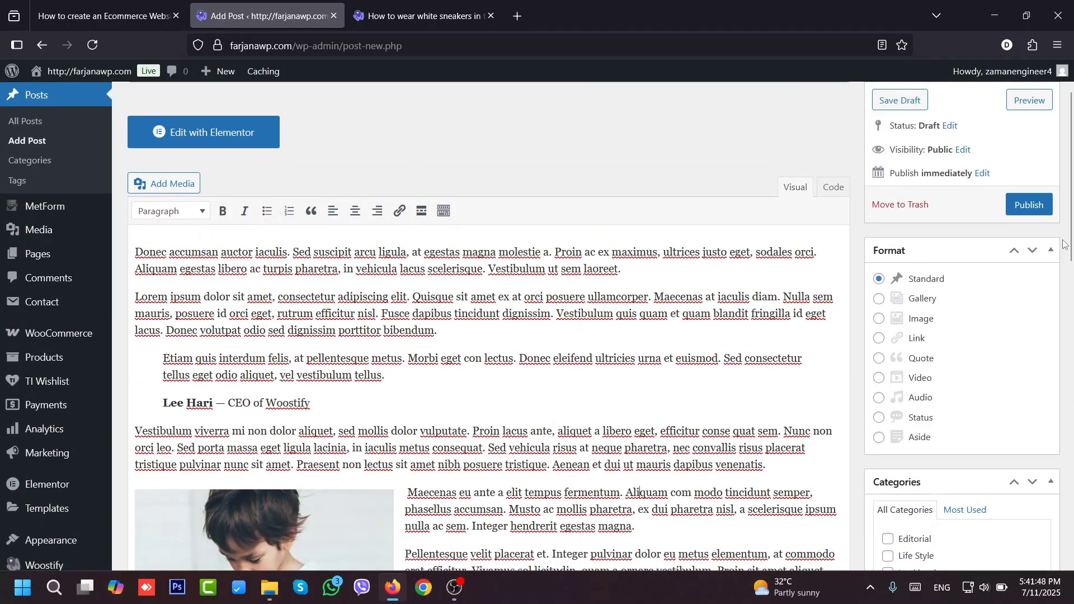
- Copy the 'Etiam quis interdum felis…' blockquote into the post's Excerpt box
{"action": "mouse_move", "coordinate": [1068, 240]}
{"action": "left_mouse_down"}
{"action": "mouse_move", "coordinate": [1068, 266]}
{"action": "mouse_move", "coordinate": [1068, 243]}
{"action": "left_mouse_up"}
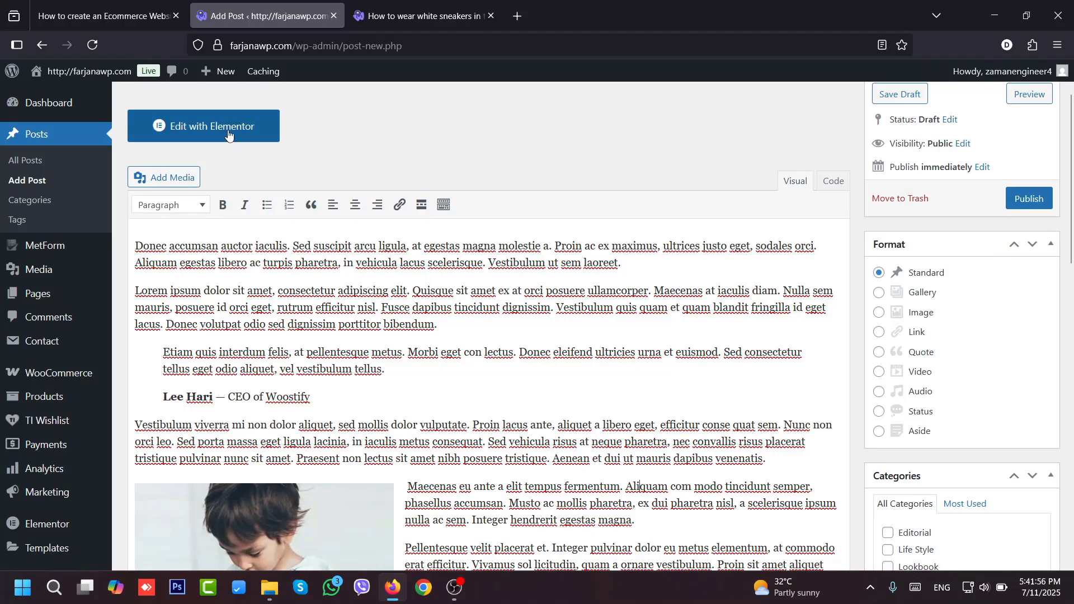
{"action": "scroll", "coordinate": [245, 162], "scroll_direction": "down", "scroll_amount": 10}
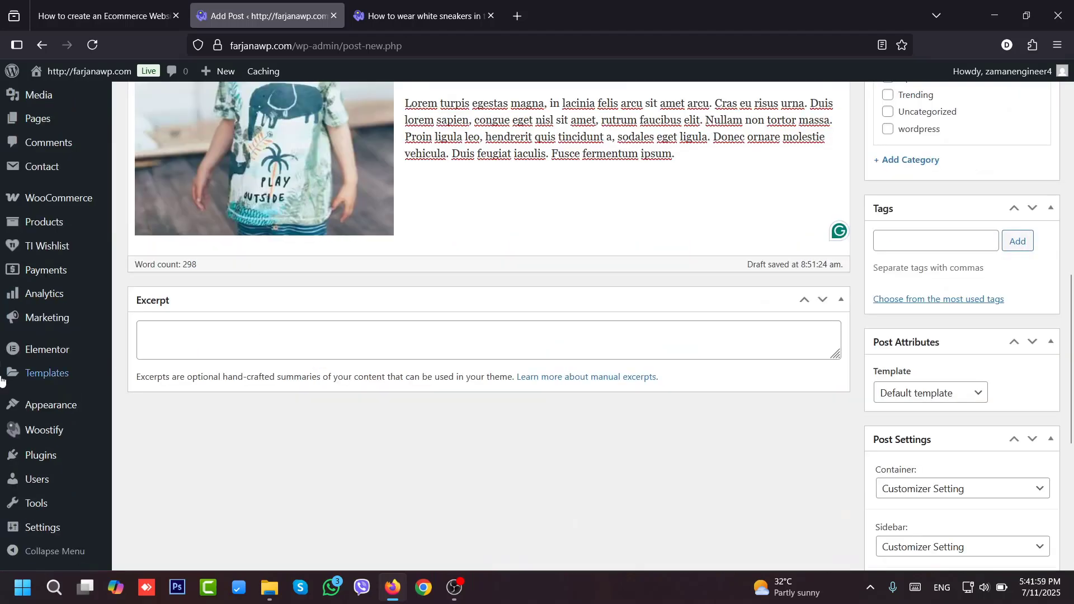
{"action": "left_click", "coordinate": [182, 345]}
{"action": "scroll", "coordinate": [719, 218], "scroll_direction": "up", "scroll_amount": 6}
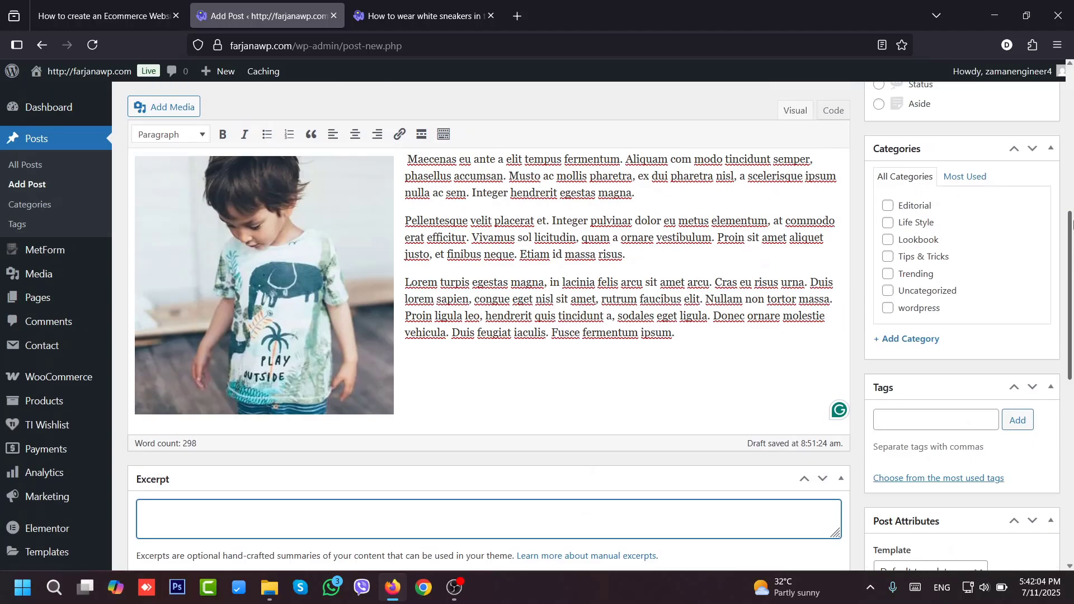
{"action": "left_click", "coordinate": [390, 5]}
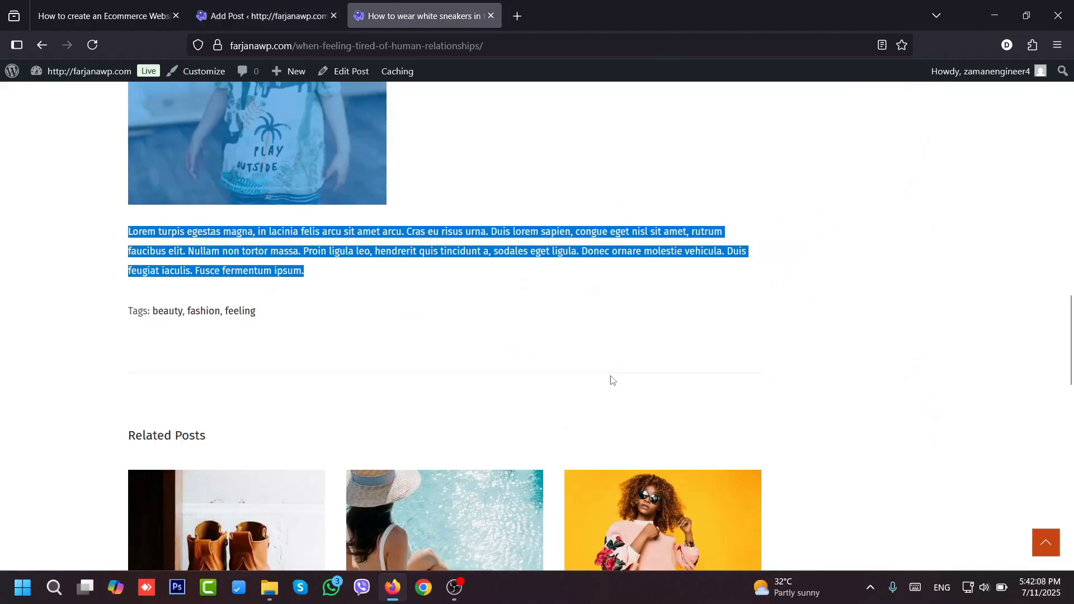
{"action": "scroll", "coordinate": [611, 381], "scroll_direction": "down", "scroll_amount": 5}
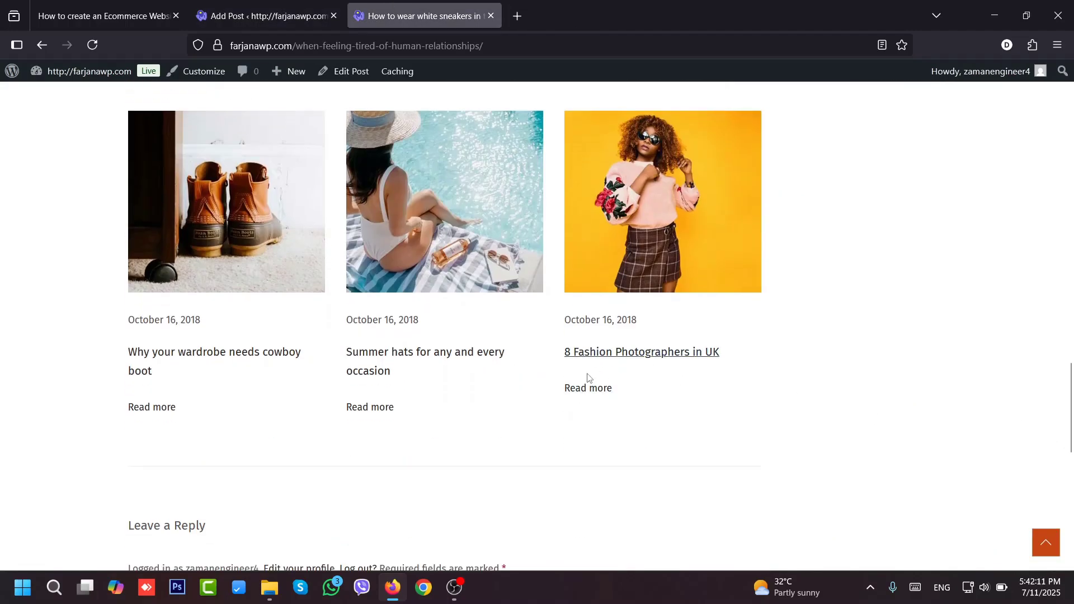
{"action": "key", "text": "ctrl+shift+Tab"}
{"action": "triple_click", "coordinate": [212, 246]}
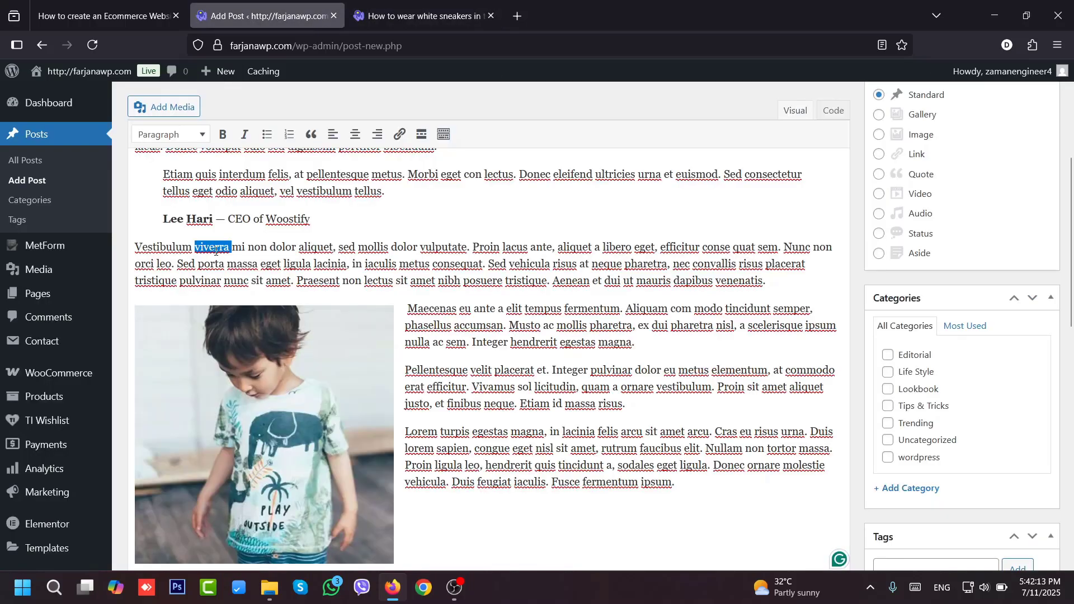
{"action": "triple_click", "coordinate": [221, 197]}
{"action": "key", "text": "ctrl+c"}
{"action": "left_click_drag", "start_coordinate": [1068, 259], "coordinate": [1067, 450]}
{"action": "left_click", "coordinate": [434, 136]}
{"action": "key", "text": "ctrl+v"}
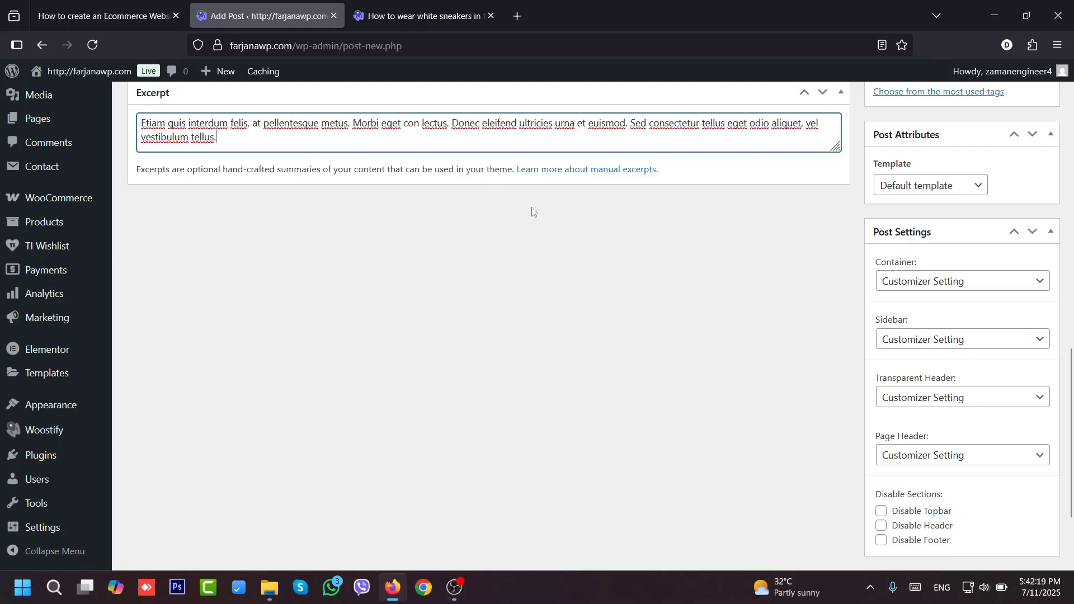
{"action": "left_click_drag", "start_coordinate": [1071, 385], "coordinate": [1069, 232]}
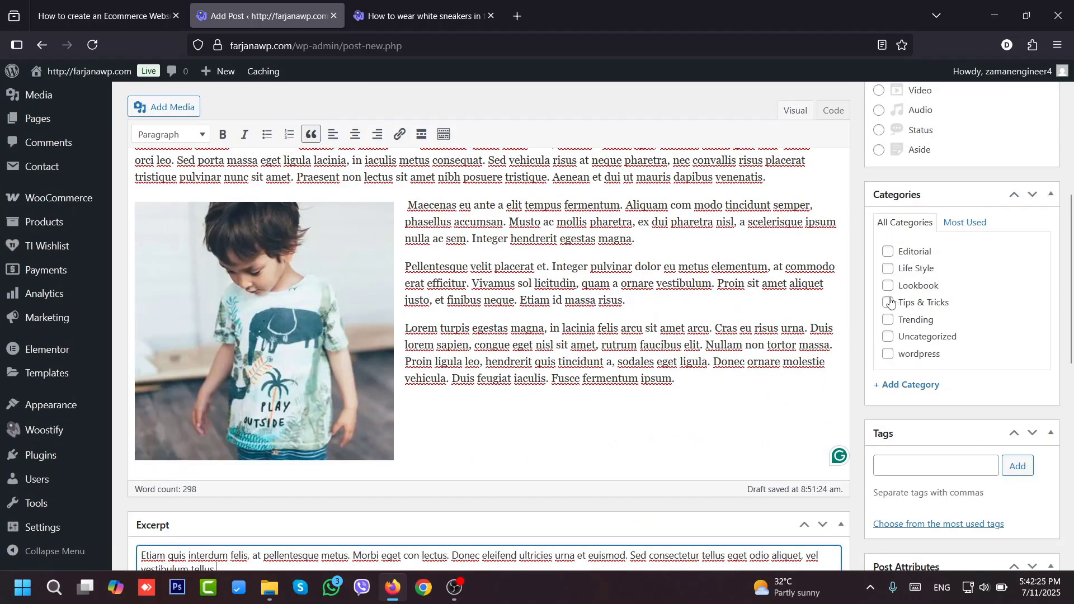
- Tick the wordpress category and add the tags wordpress and tutorial
{"action": "left_click", "coordinate": [900, 390]}
{"action": "left_click", "coordinate": [901, 355]}
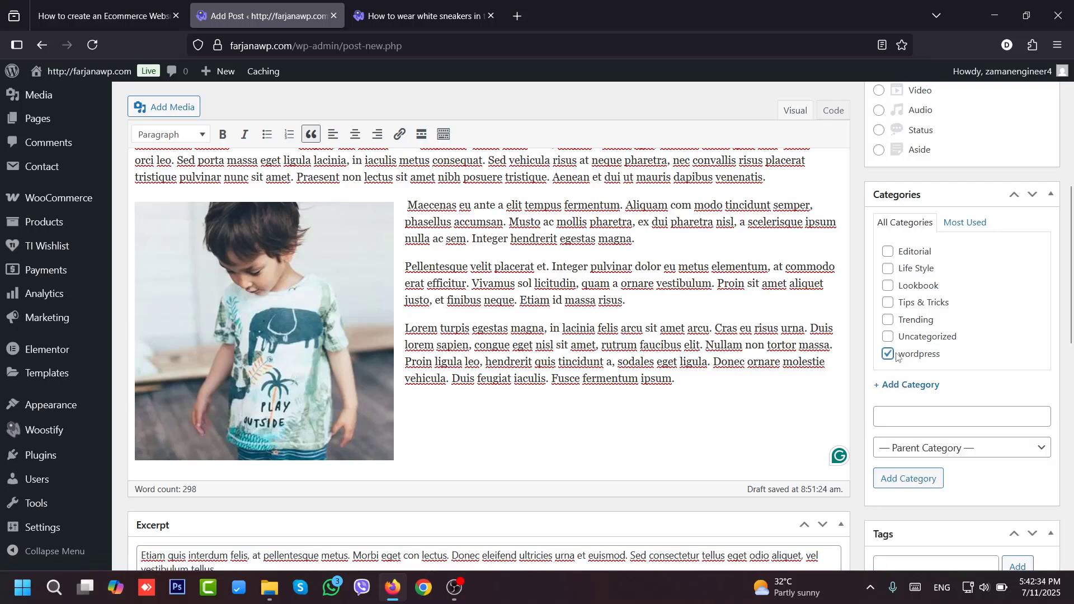
{"action": "scroll", "coordinate": [888, 319], "scroll_direction": "down", "scroll_amount": 4}
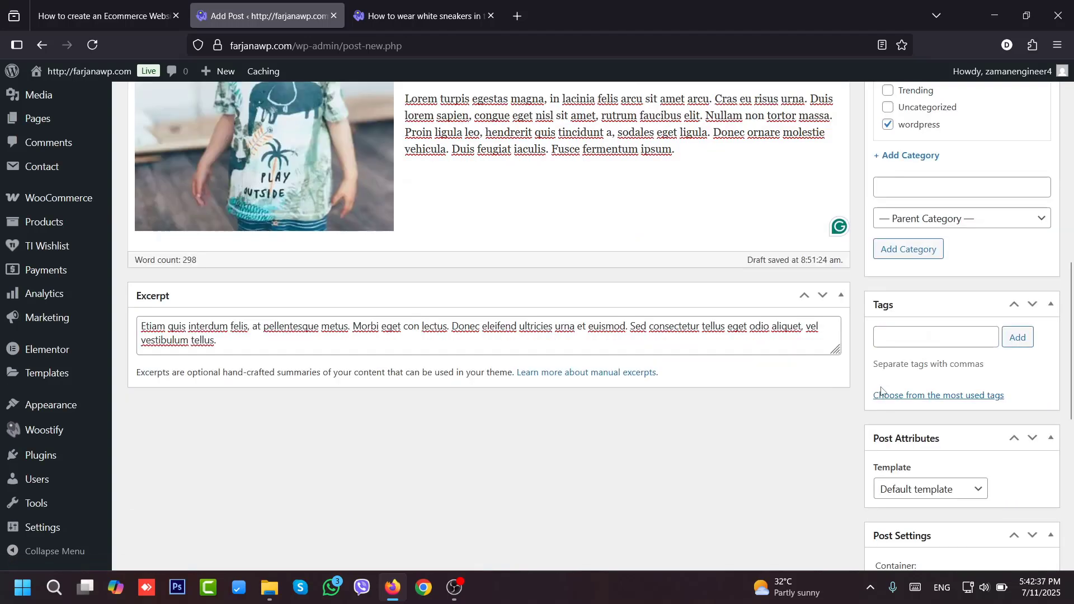
{"action": "left_click", "coordinate": [893, 333]}
{"action": "type", "text": "wo"}
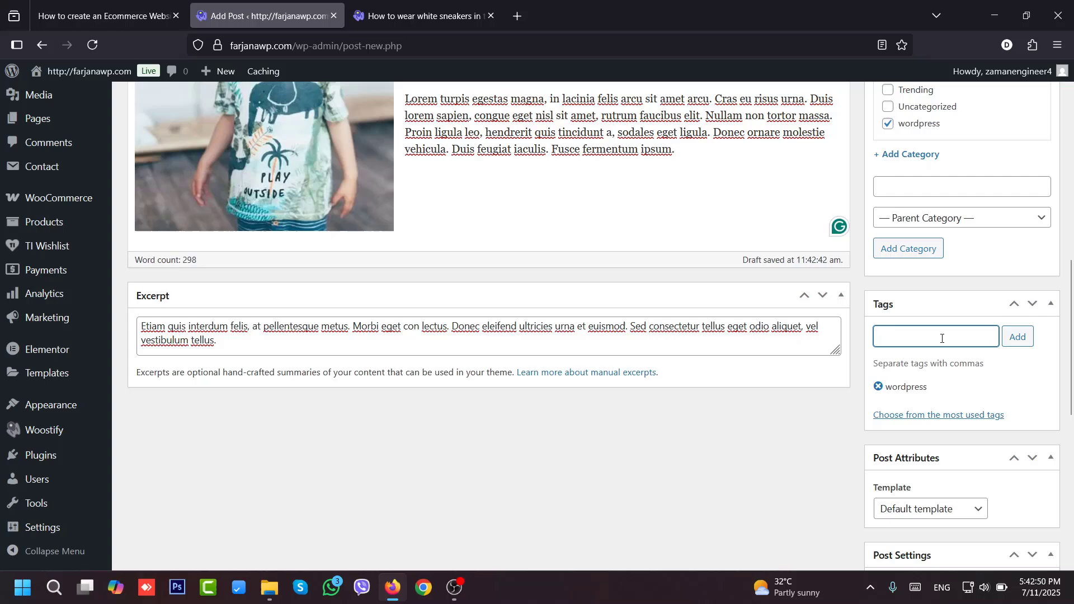
{"action": "type", "text": "tutorial"}
{"action": "key", "text": "Return"}
{"action": "scroll", "coordinate": [1071, 396], "scroll_direction": "down", "scroll_amount": 3}
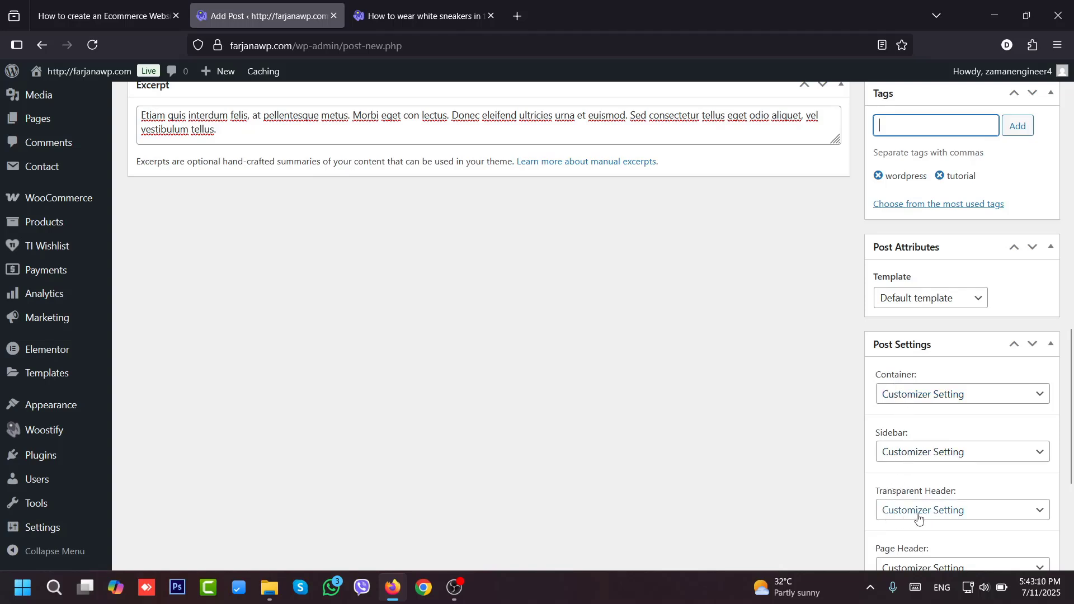
{"action": "left_click_drag", "start_coordinate": [1070, 397], "coordinate": [1070, 451]}
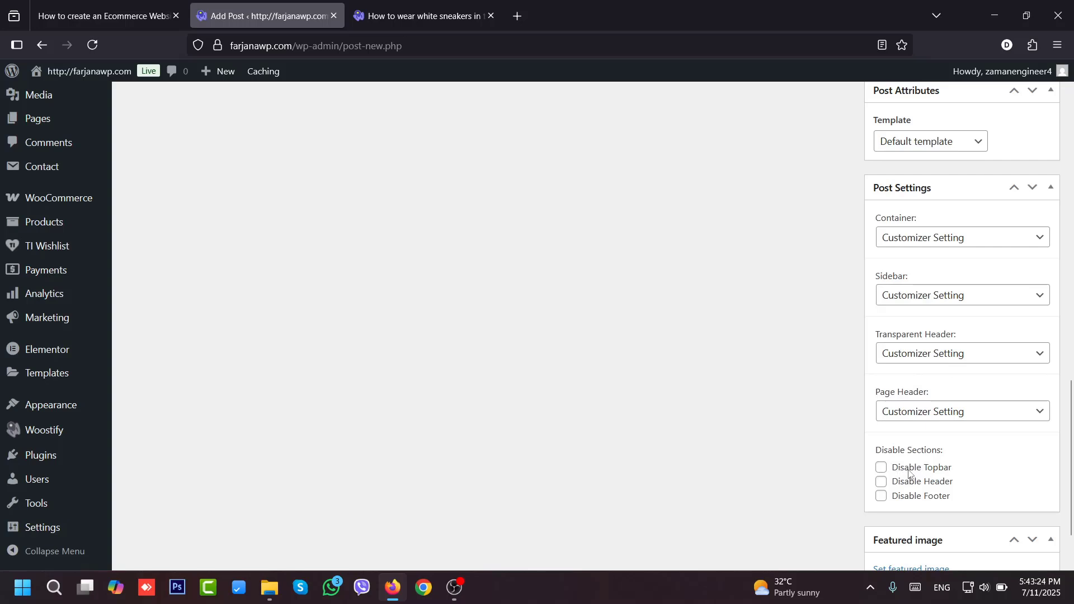
{"action": "scroll", "coordinate": [950, 481], "scroll_direction": "down", "scroll_amount": 2}
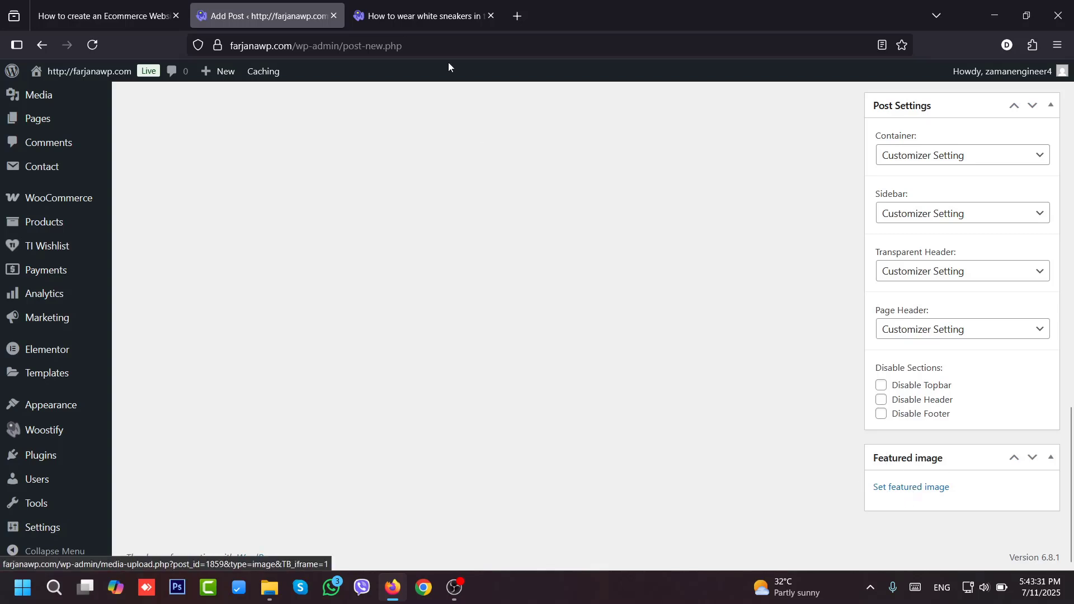
- Set blog-img-5, the woman in the yellow shirt photo, as the featured image
{"action": "left_click", "coordinate": [428, 16]}
{"action": "left_click_drag", "start_coordinate": [1072, 415], "coordinate": [1072, 392]}
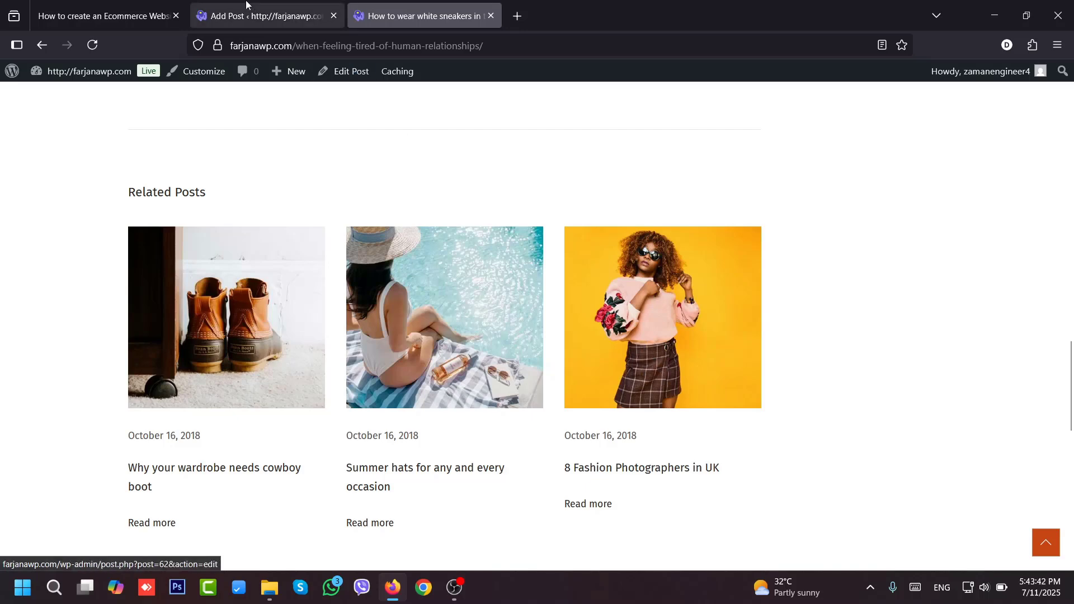
{"action": "left_click", "coordinate": [263, 15]}
{"action": "left_click", "coordinate": [933, 489]}
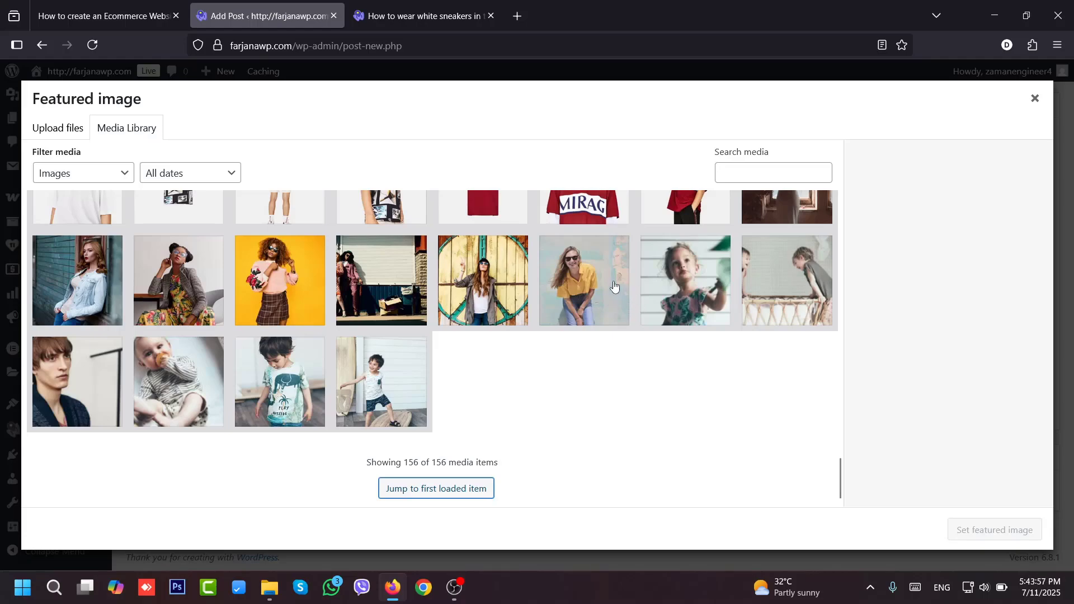
{"action": "left_click", "coordinate": [613, 285]}
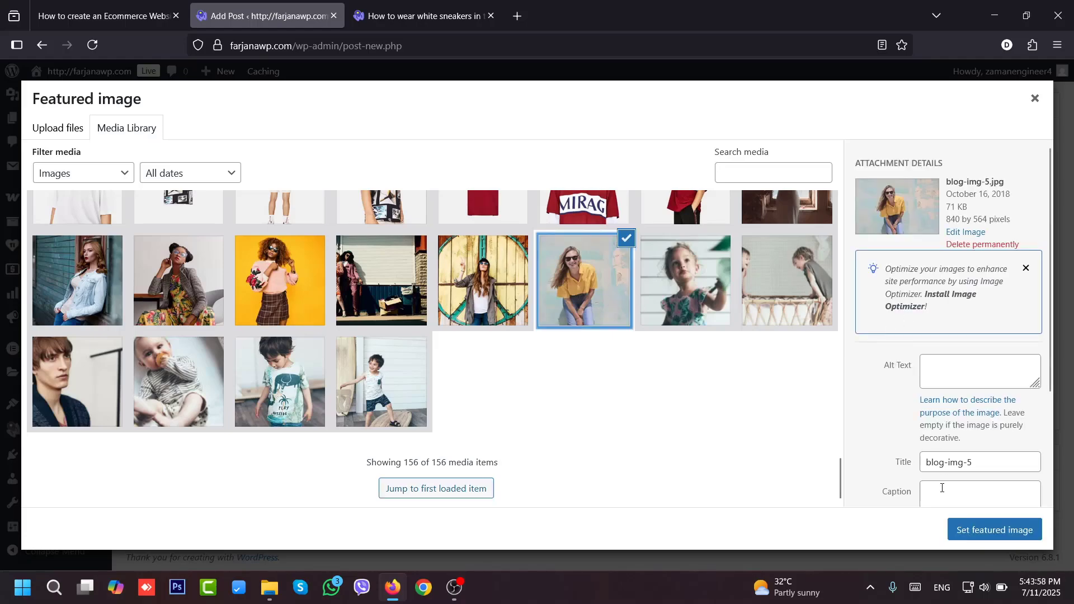
{"action": "left_click", "coordinate": [983, 531]}
{"action": "left_click_drag", "start_coordinate": [1070, 511], "coordinate": [1073, 168]}
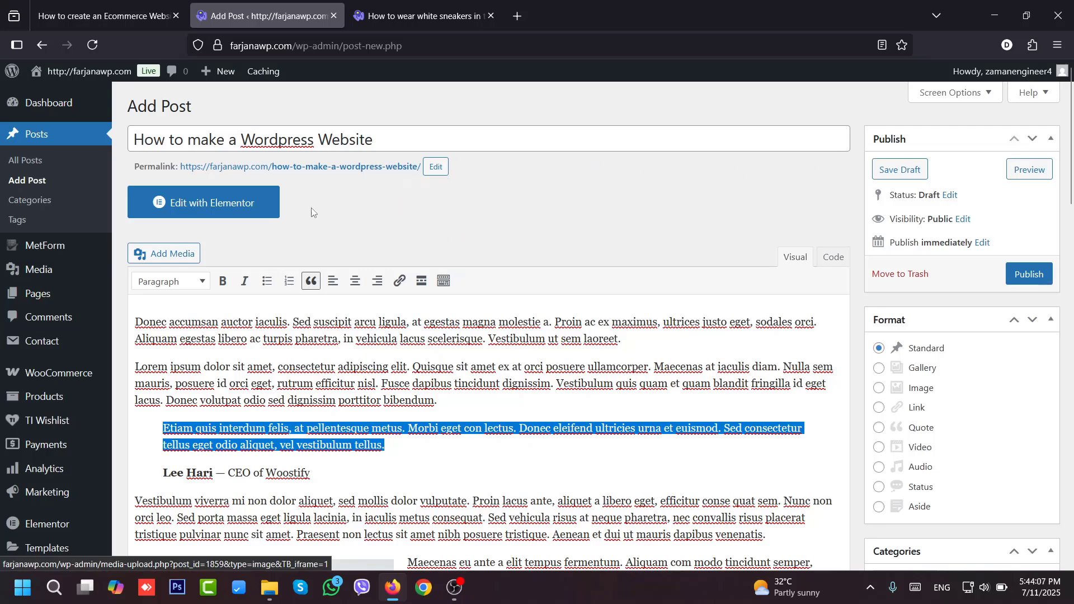
- Check the permalink slug, collapse Screen Options, and publish the post
{"action": "left_click", "coordinate": [437, 168]}
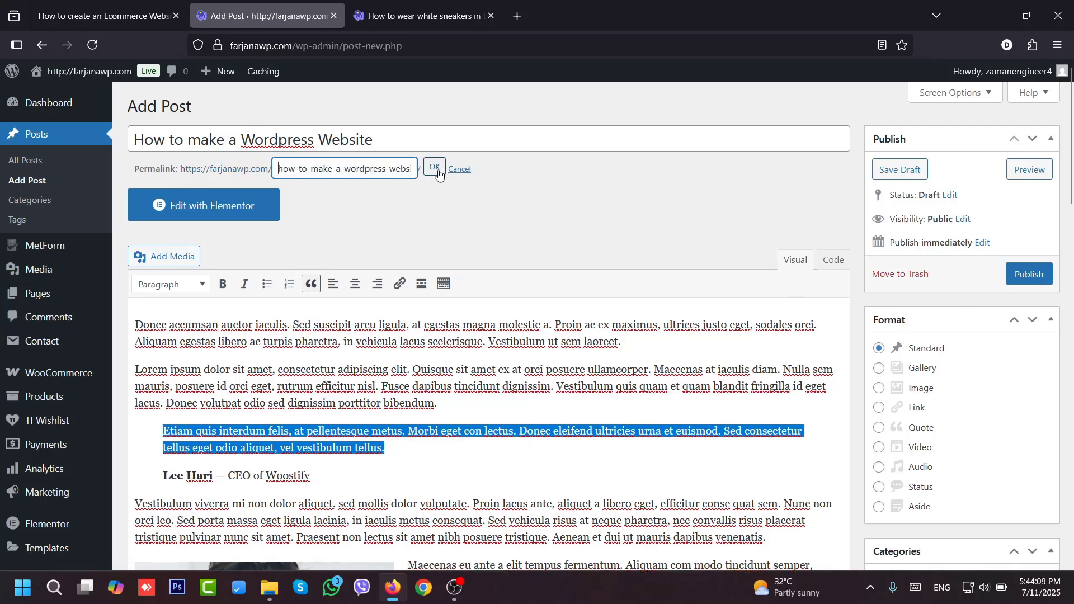
{"action": "triple_click", "coordinate": [368, 165]}
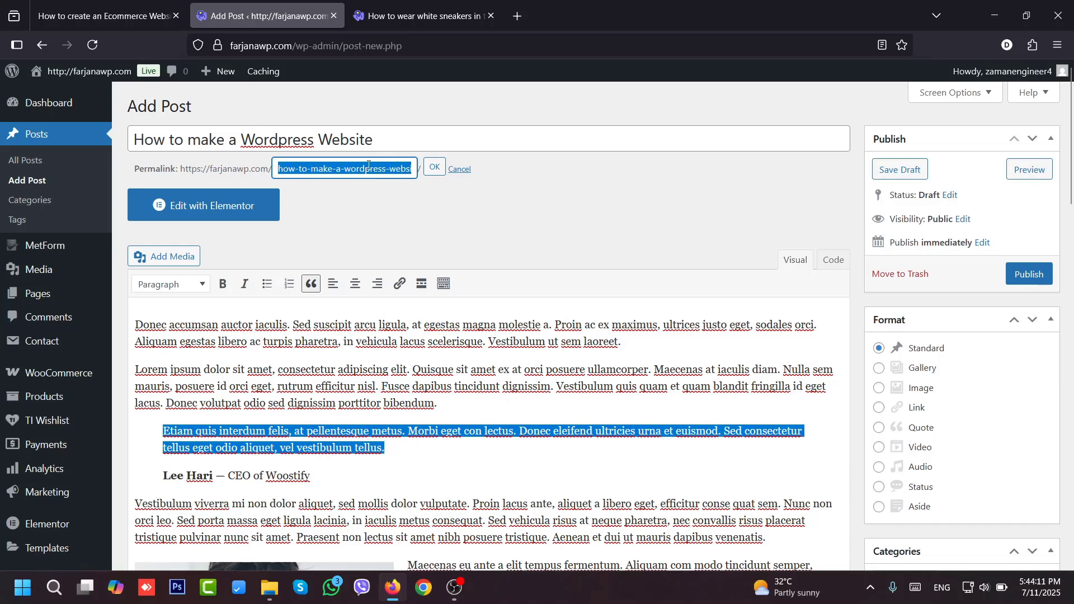
{"action": "left_click", "coordinate": [939, 95]}
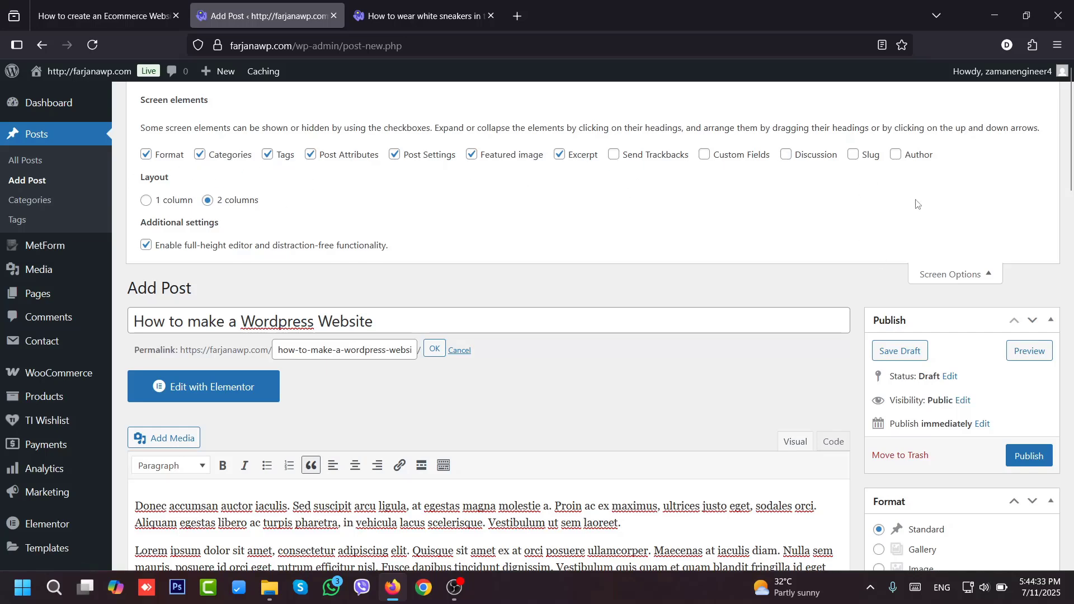
{"action": "left_click", "coordinate": [947, 276]}
{"action": "left_click", "coordinate": [1018, 282]}
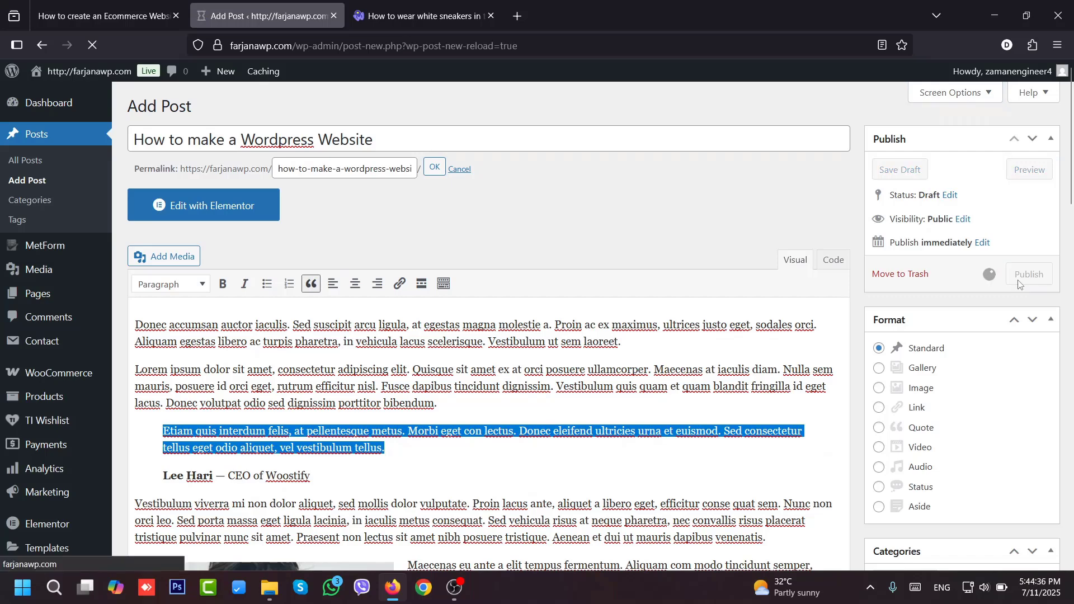
- View the published post on the live site and scroll through it
{"action": "left_click", "coordinate": [237, 141]}
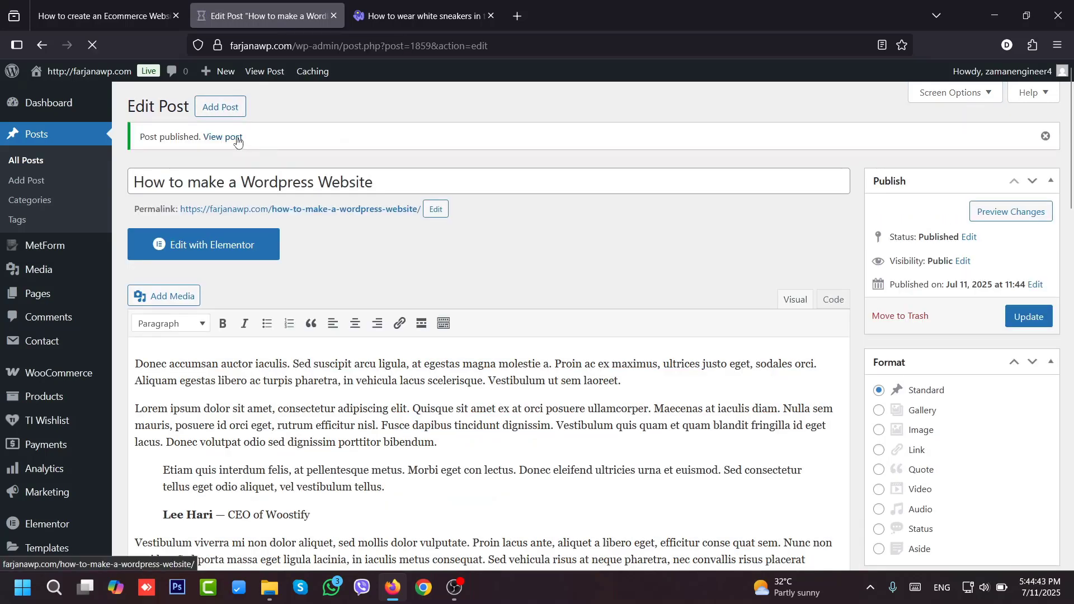
{"action": "triple_click", "coordinate": [476, 226]}
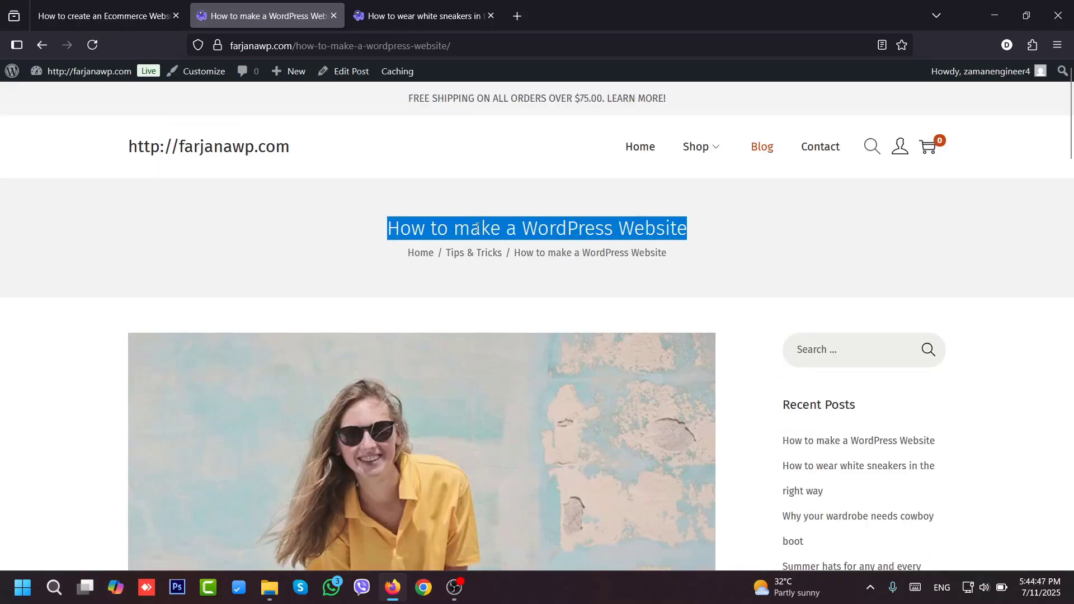
{"action": "triple_click", "coordinate": [532, 254]}
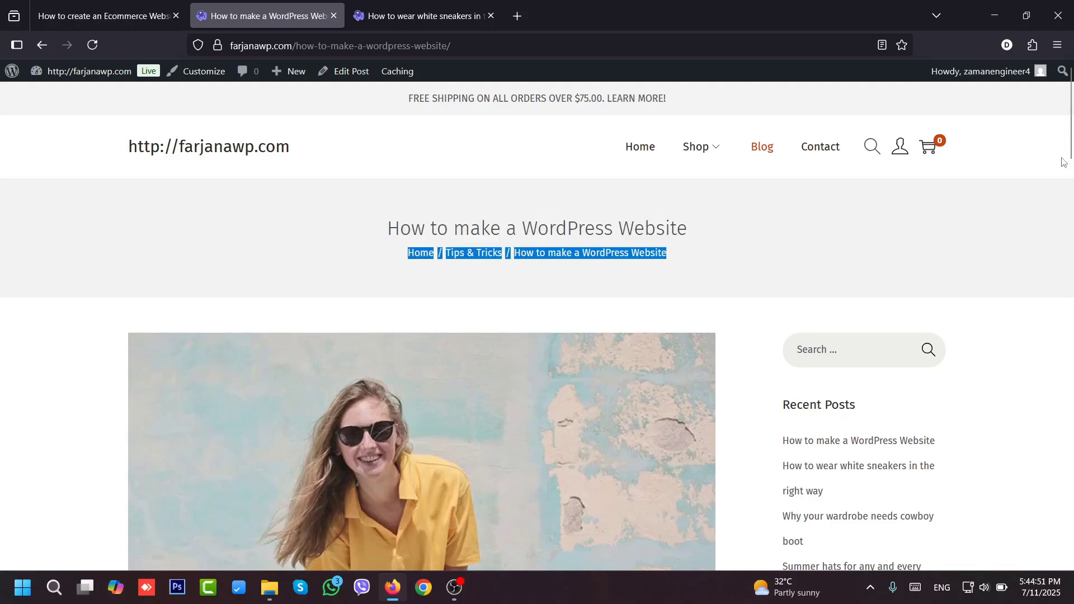
{"action": "scroll", "coordinate": [1060, 170], "scroll_direction": "down", "scroll_amount": 5}
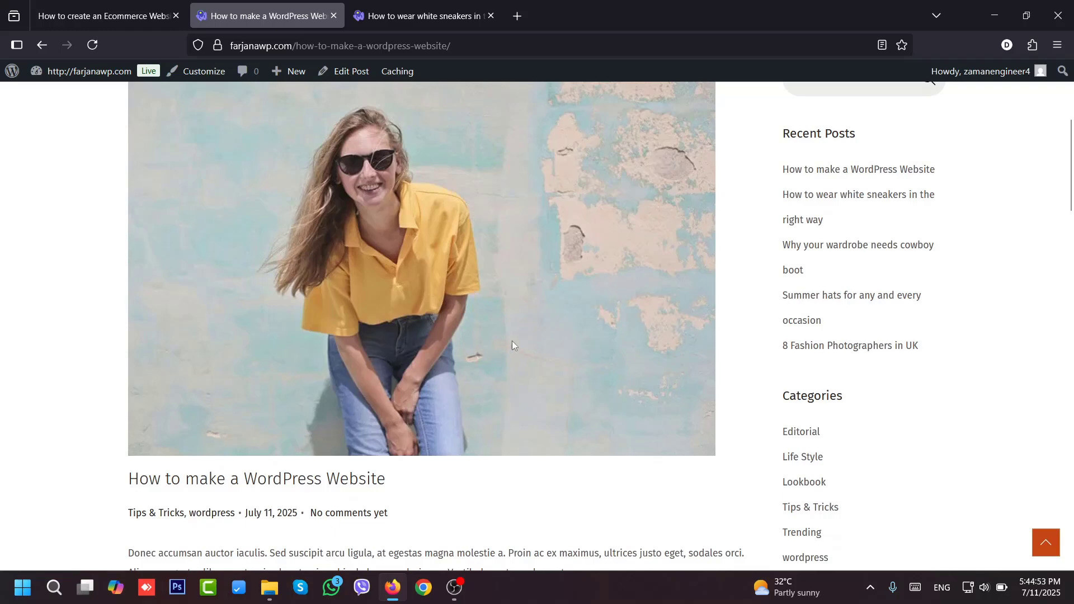
{"action": "scroll", "coordinate": [277, 406], "scroll_direction": "down", "scroll_amount": 3}
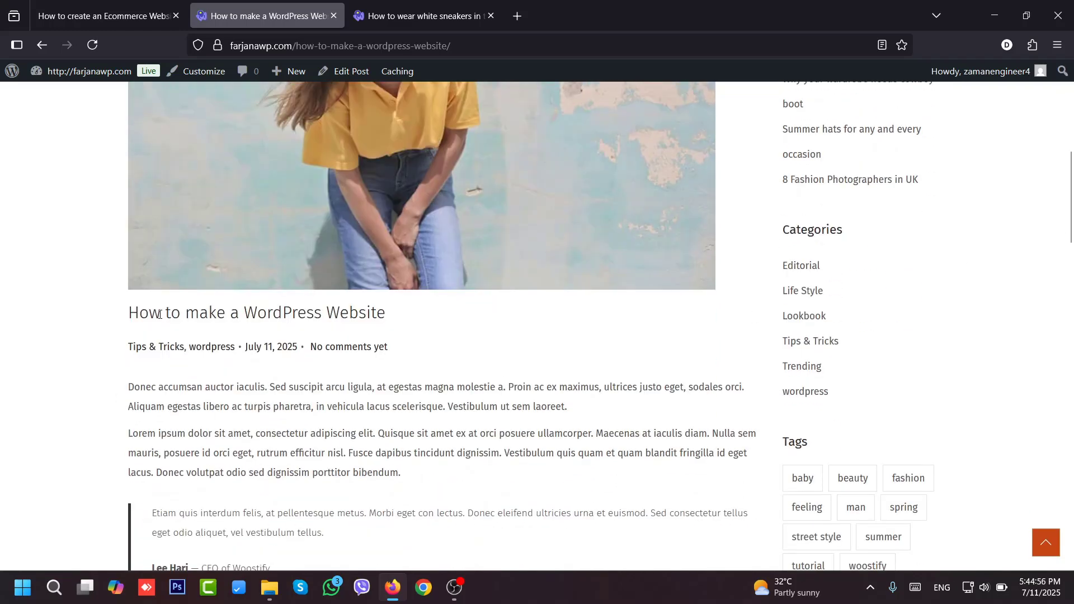
{"action": "triple_click", "coordinate": [159, 314]}
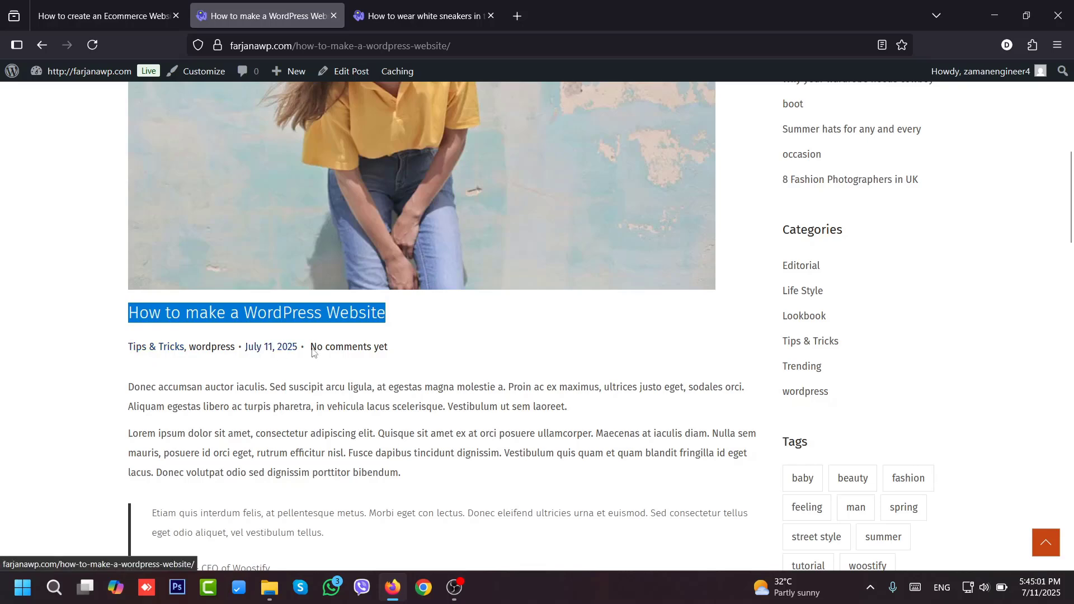
{"action": "scroll", "coordinate": [1071, 249], "scroll_direction": "down", "scroll_amount": 3}
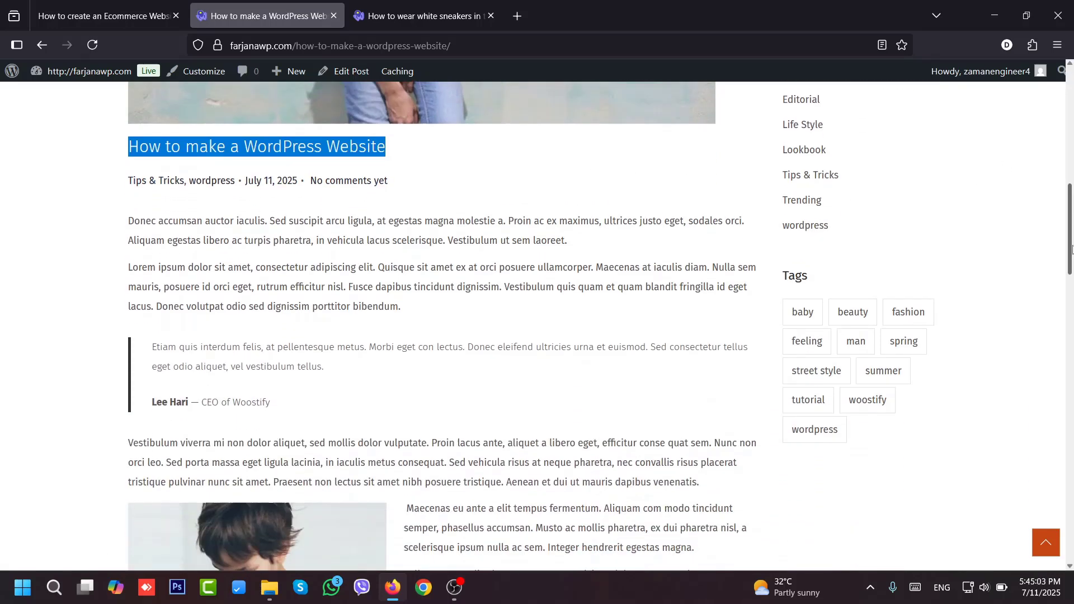
{"action": "scroll", "coordinate": [1063, 268], "scroll_direction": "down", "scroll_amount": 10}
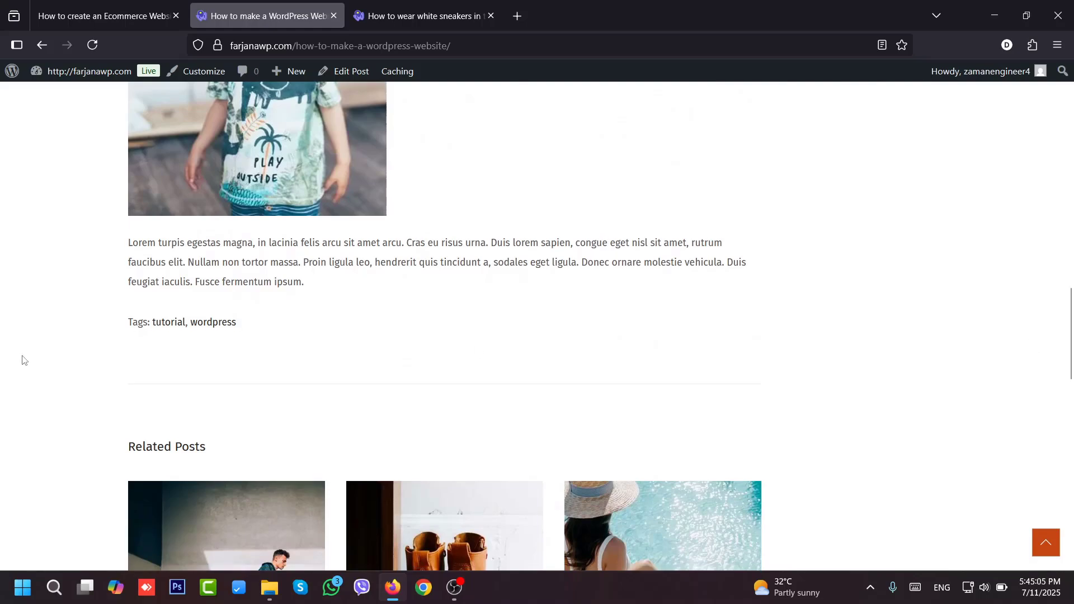
{"action": "scroll", "coordinate": [505, 305], "scroll_direction": "down", "scroll_amount": 10}
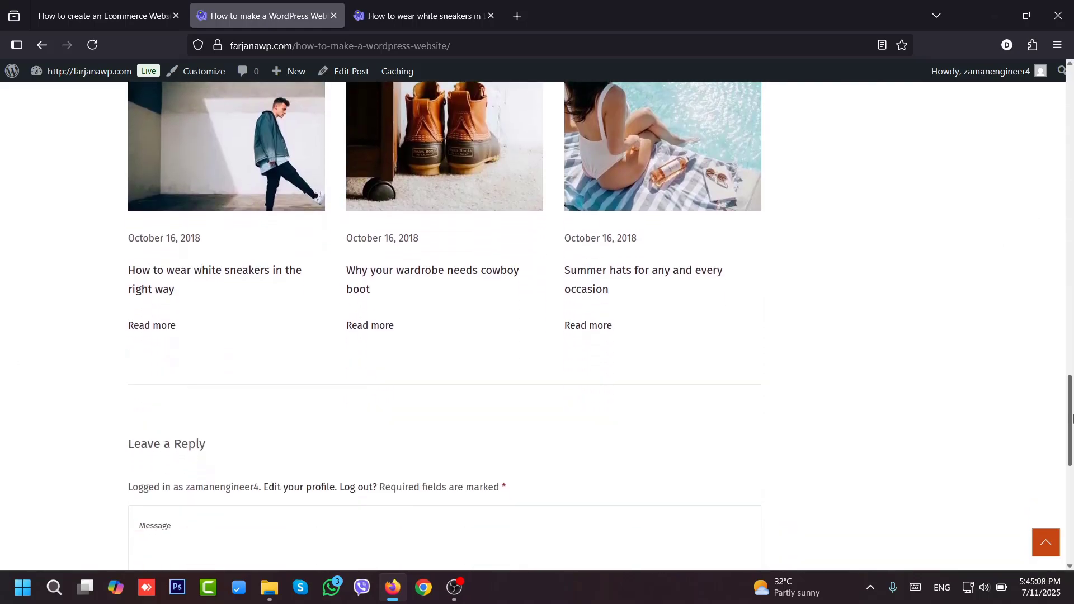
{"action": "left_click_drag", "start_coordinate": [1070, 448], "coordinate": [1070, 112]}
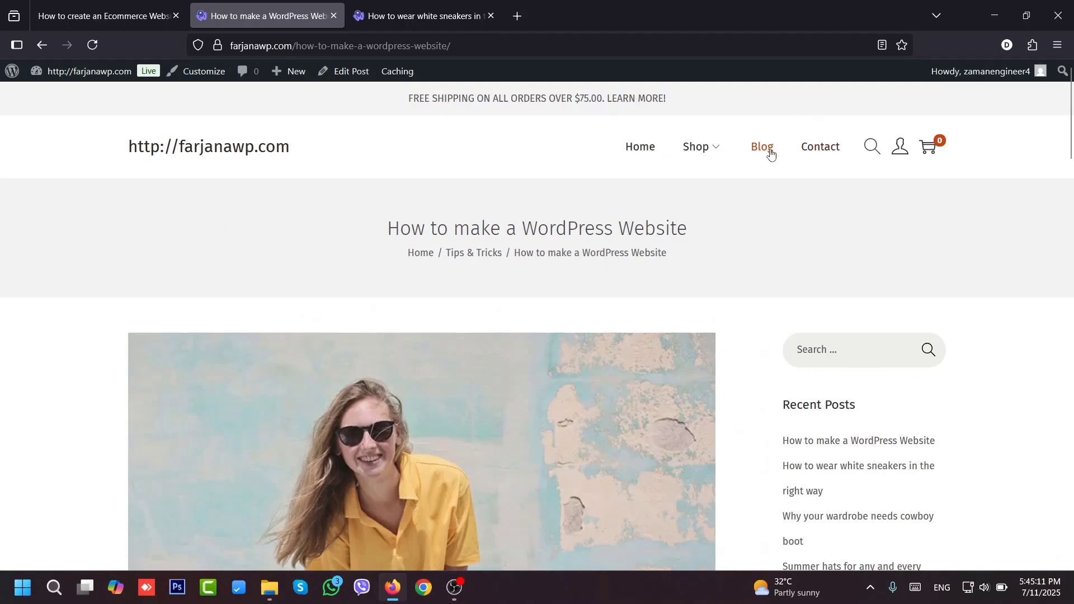
- Browse the live Blog page, then return to the white sneakers post tab
{"action": "left_click", "coordinate": [763, 148]}
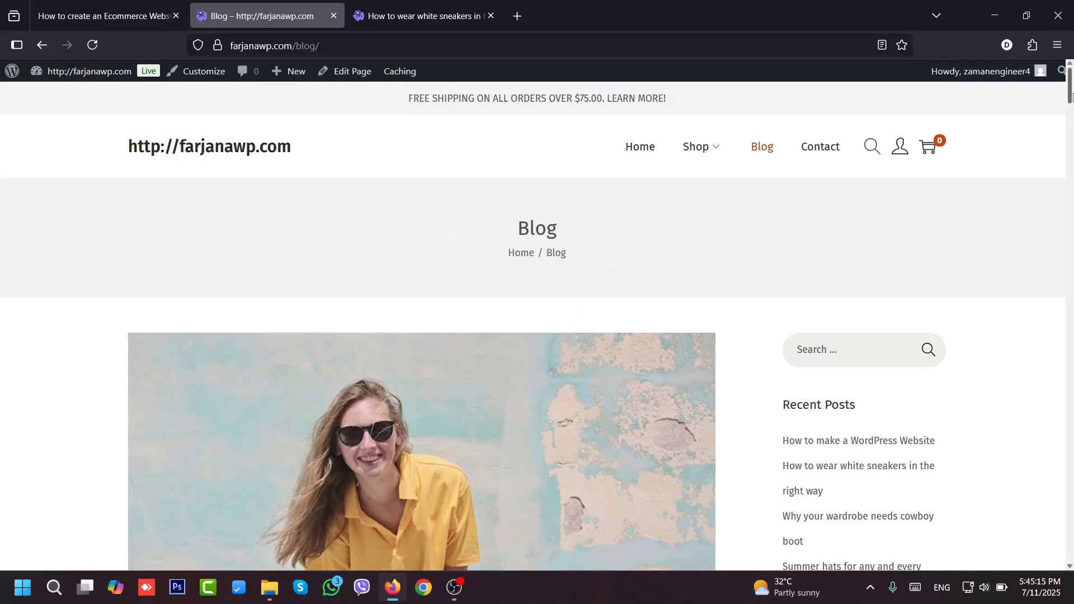
{"action": "scroll", "coordinate": [1058, 176], "scroll_direction": "down", "scroll_amount": 2}
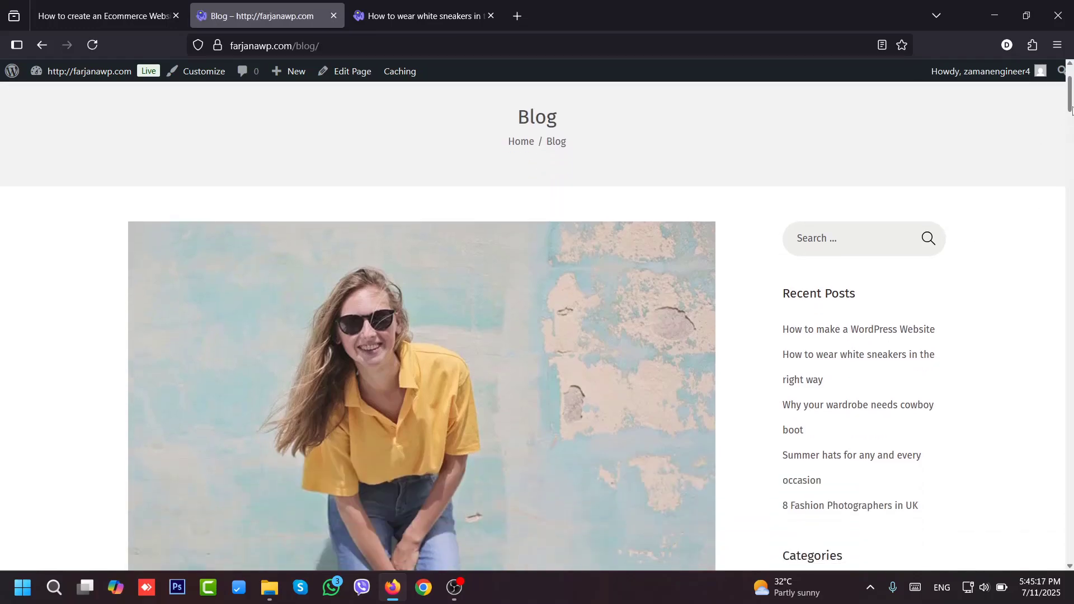
{"action": "scroll", "coordinate": [1065, 137], "scroll_direction": "down", "scroll_amount": 9}
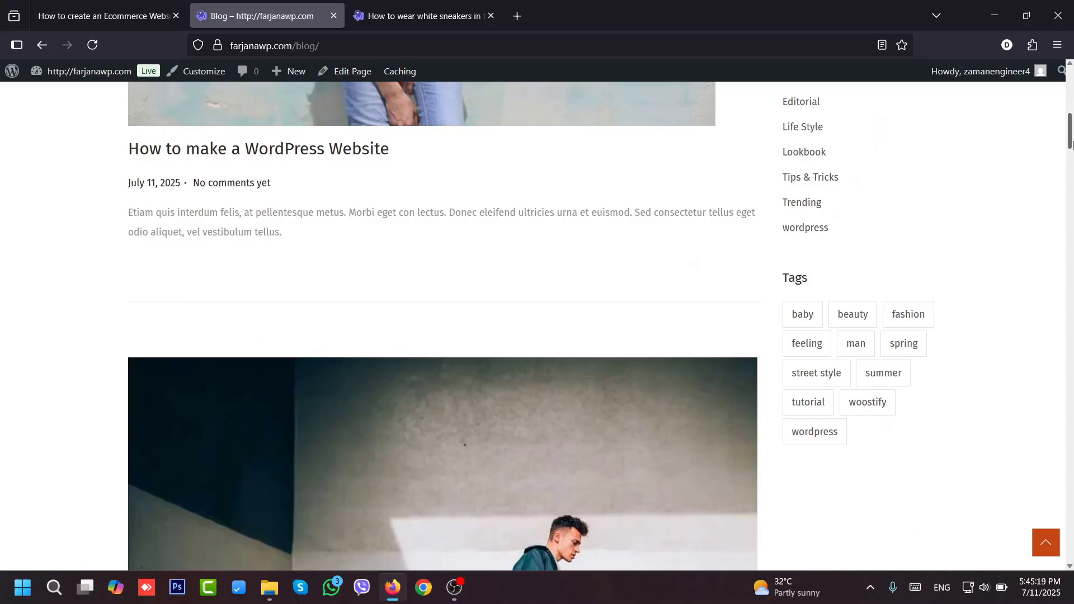
{"action": "left_click", "coordinate": [97, 17]}
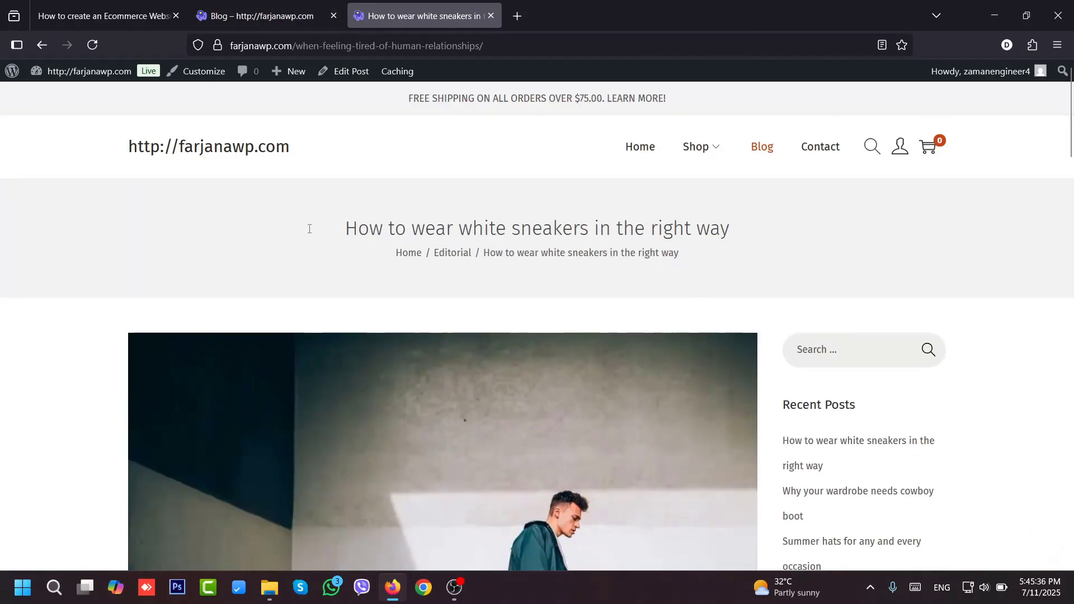
- In the Customizer's Site Identity, change the site title to 'haute' and leave the tagline empty
{"action": "left_click", "coordinate": [204, 72]}
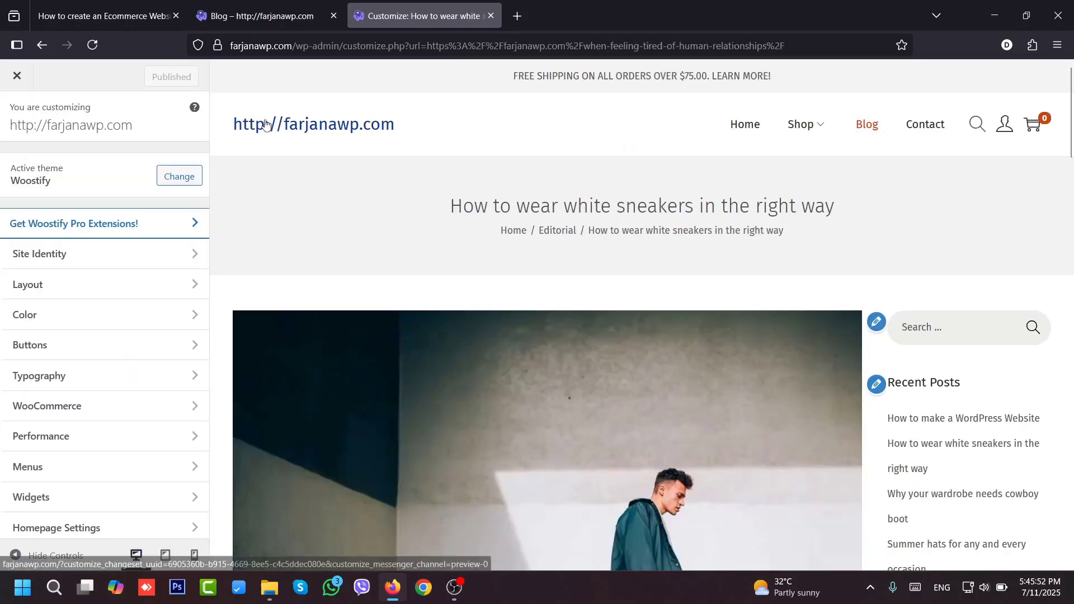
{"action": "left_click", "coordinate": [89, 264]}
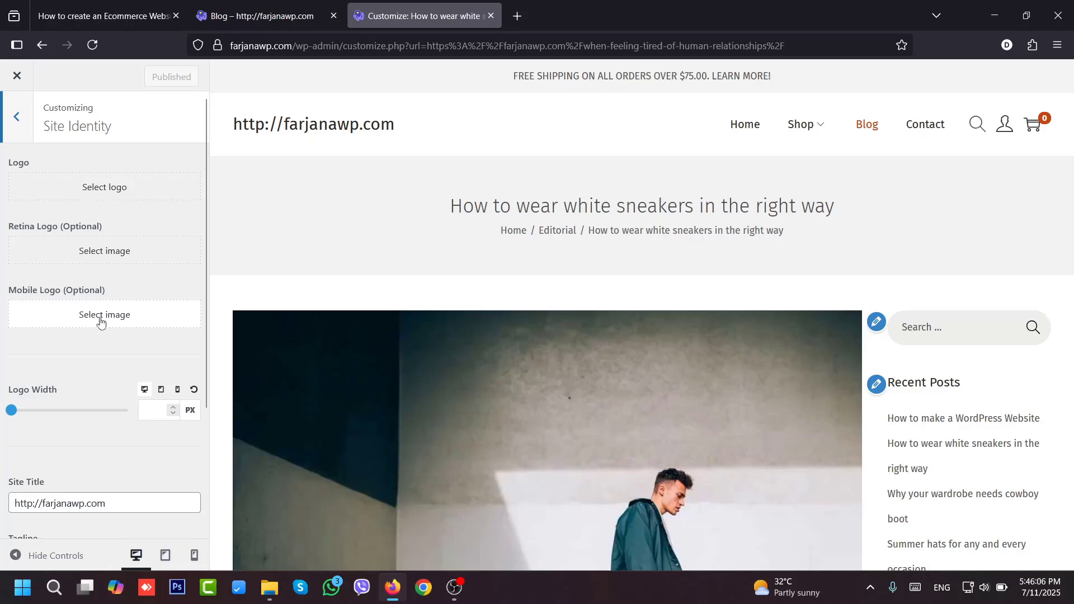
{"action": "scroll", "coordinate": [137, 411], "scroll_direction": "down", "scroll_amount": 3}
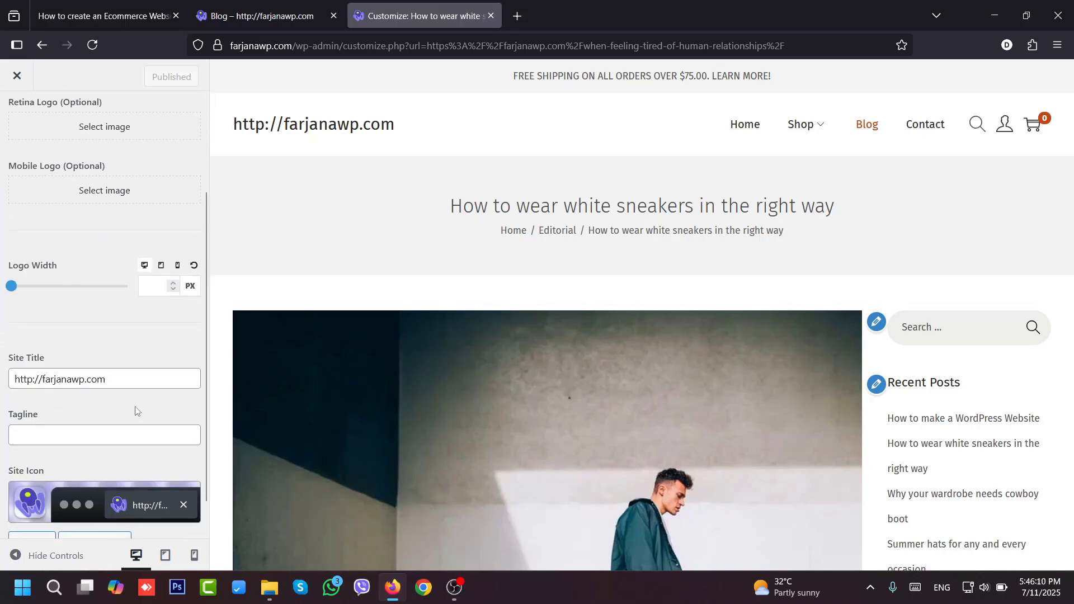
{"action": "triple_click", "coordinate": [65, 378]}
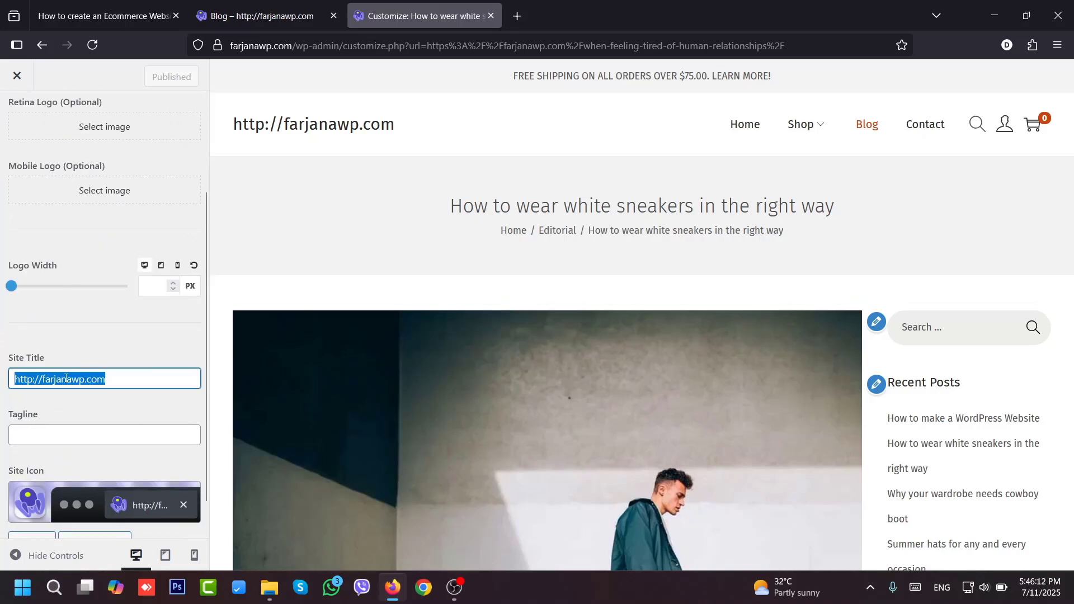
{"action": "type", "text": "haute"}
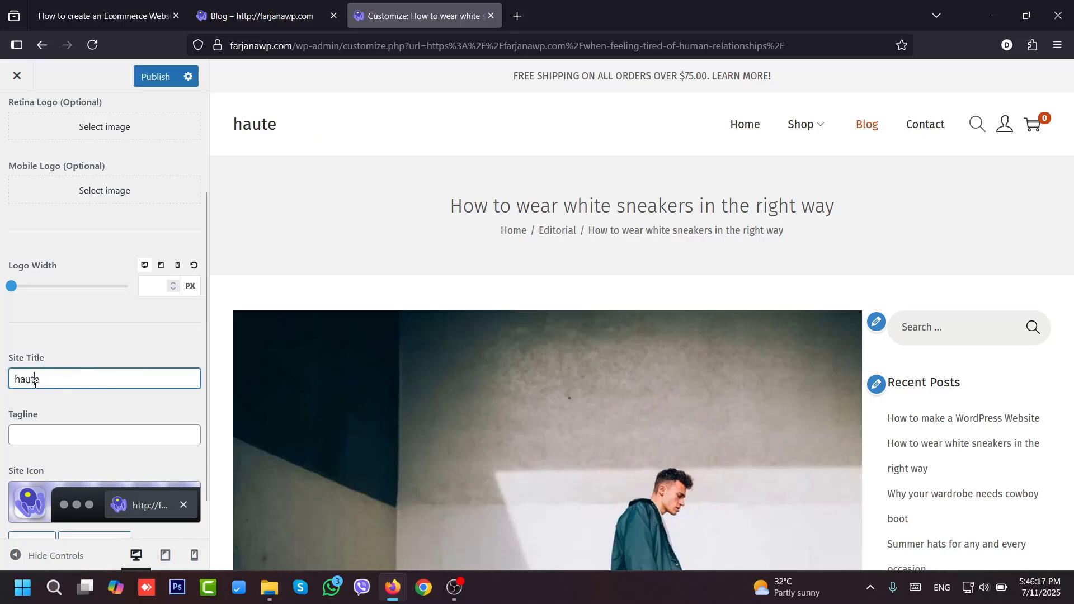
{"action": "double_click", "coordinate": [35, 380]}
{"action": "left_click", "coordinate": [63, 432]}
{"action": "type", "text": "bbbbbbbbbb"}
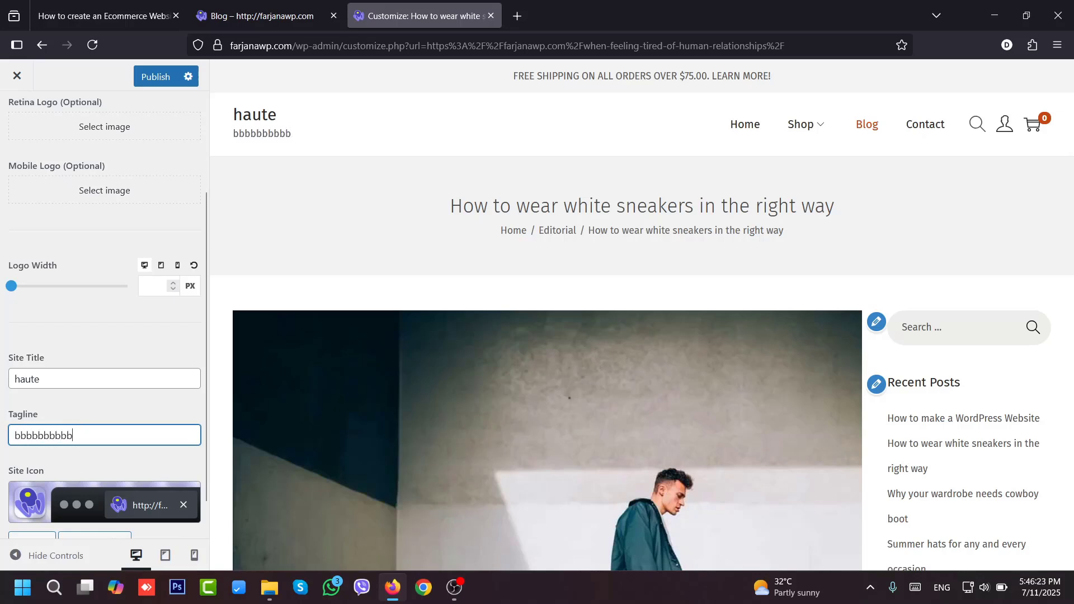
{"action": "key", "text": "BackSpace"}
{"action": "key", "text": "BackSpace"}
{"action": "key", "text": "BackSpace"}
{"action": "key", "text": "BackSpace"}
{"action": "key", "text": "BackSpace"}
{"action": "key", "text": "BackSpace"}
{"action": "key", "text": "BackSpace"}
{"action": "key", "text": "BackSpace"}
{"action": "key", "text": "BackSpace"}
{"action": "key", "text": "BackSpace"}
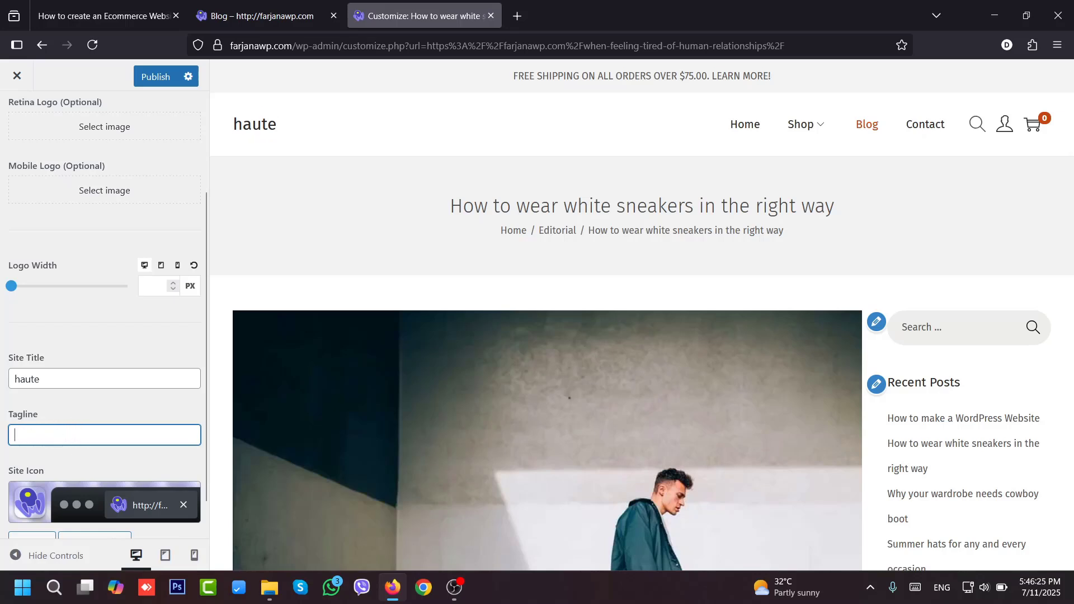
{"action": "scroll", "coordinate": [173, 457], "scroll_direction": "down", "scroll_amount": 1}
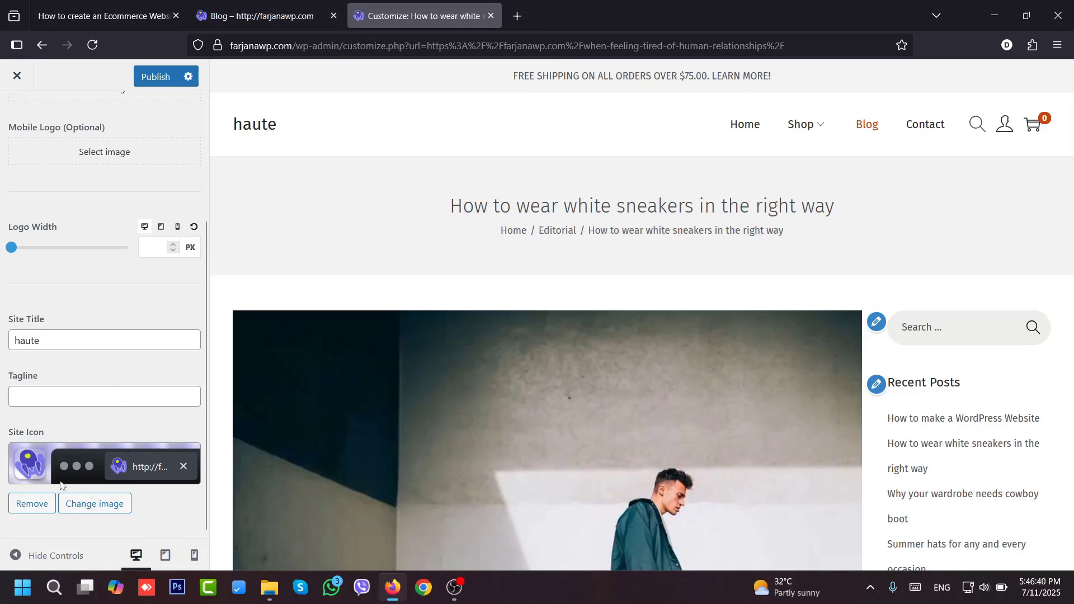
- Remove the old site icon and set the hand-truck shipping image as the icon, uncropped
{"action": "left_click", "coordinate": [32, 503]}
{"action": "left_click", "coordinate": [81, 501]}
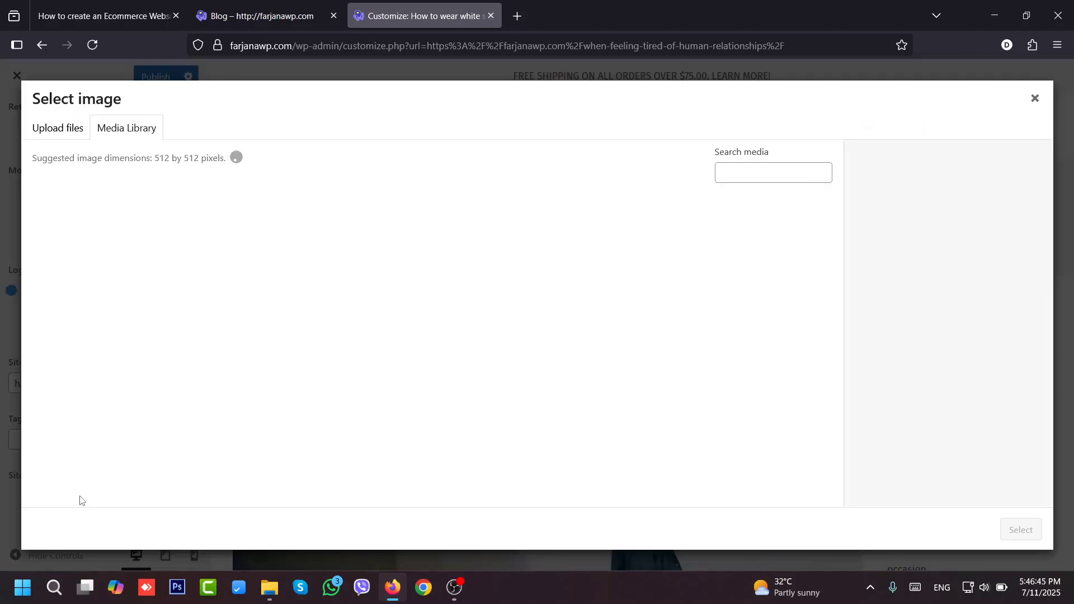
{"action": "scroll", "coordinate": [385, 391], "scroll_direction": "down", "scroll_amount": 4}
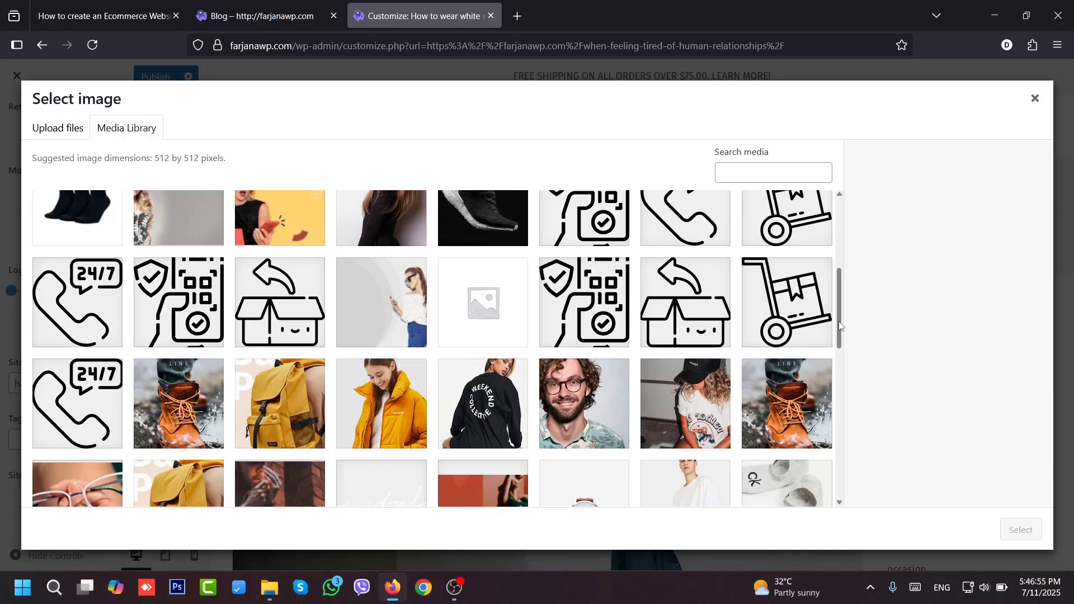
{"action": "scroll", "coordinate": [844, 269], "scroll_direction": "up", "scroll_amount": 3}
{"action": "left_click_drag", "start_coordinate": [844, 268], "coordinate": [826, 375]}
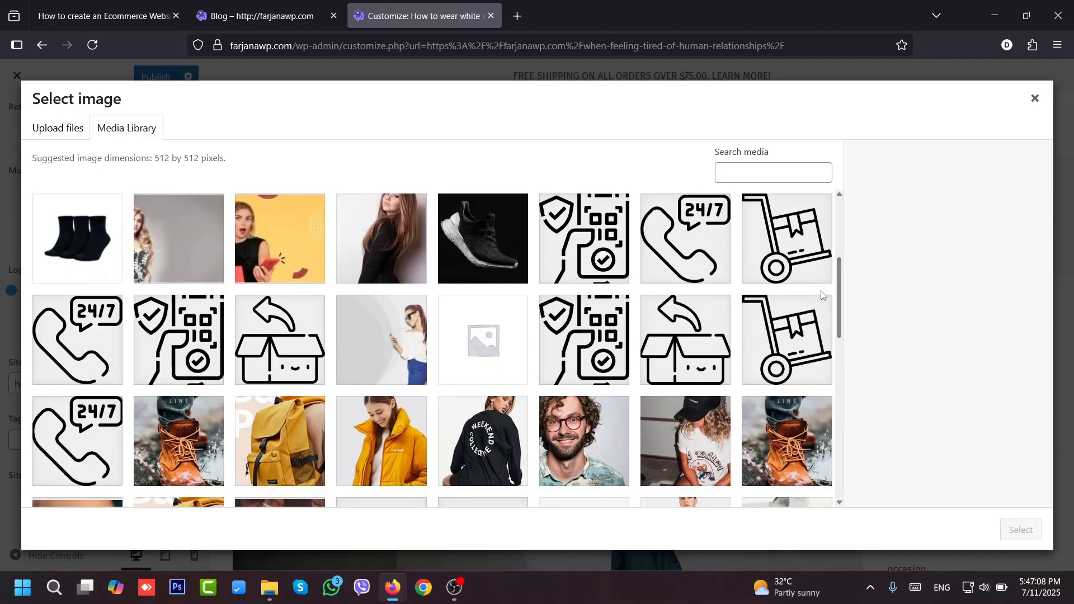
{"action": "left_click", "coordinate": [789, 336]}
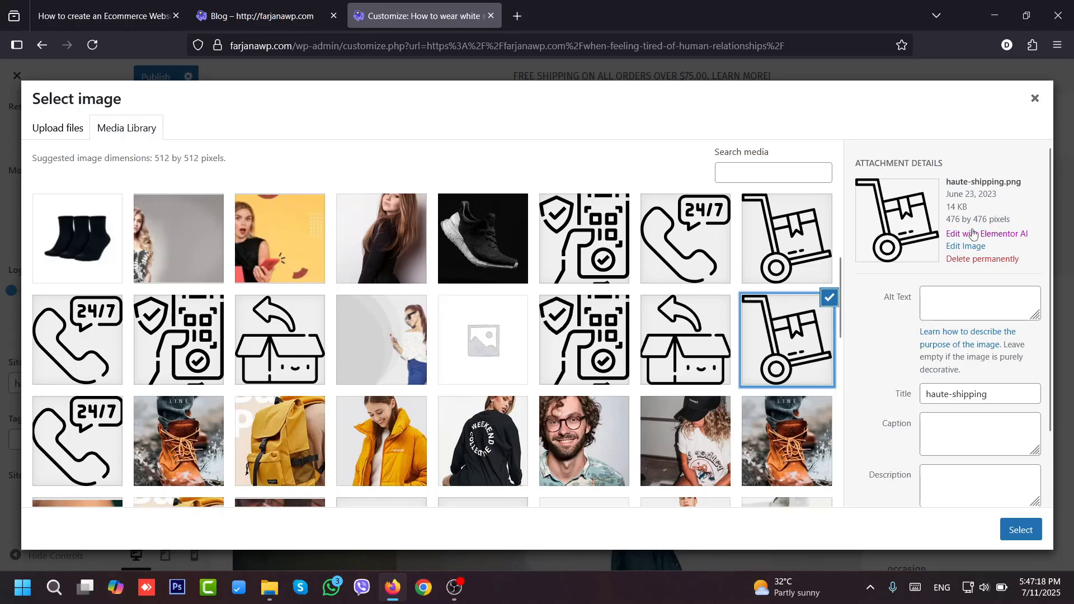
{"action": "left_click", "coordinate": [795, 271]}
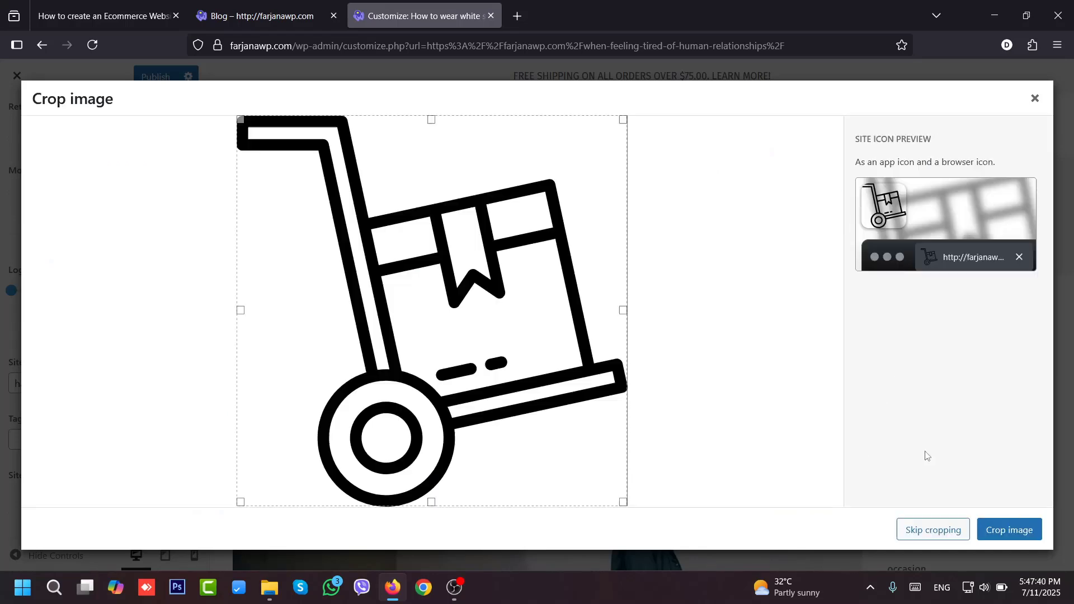
{"action": "left_click", "coordinate": [934, 531]}
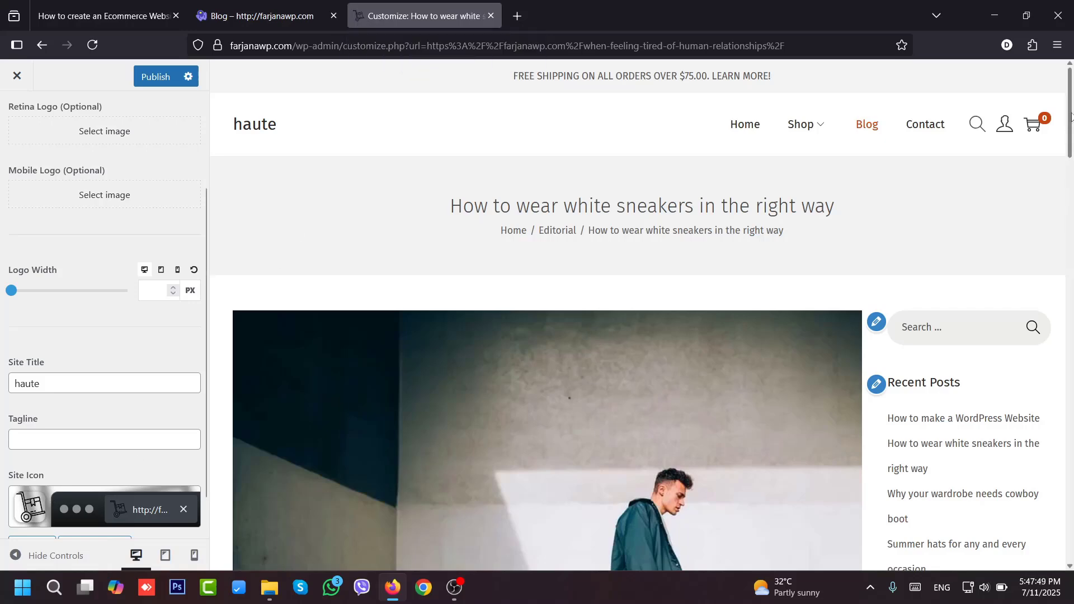
- Replace the site icon with the uncropped icon-phone.png image and publish
{"action": "scroll", "coordinate": [1071, 116], "scroll_direction": "down", "scroll_amount": 4}
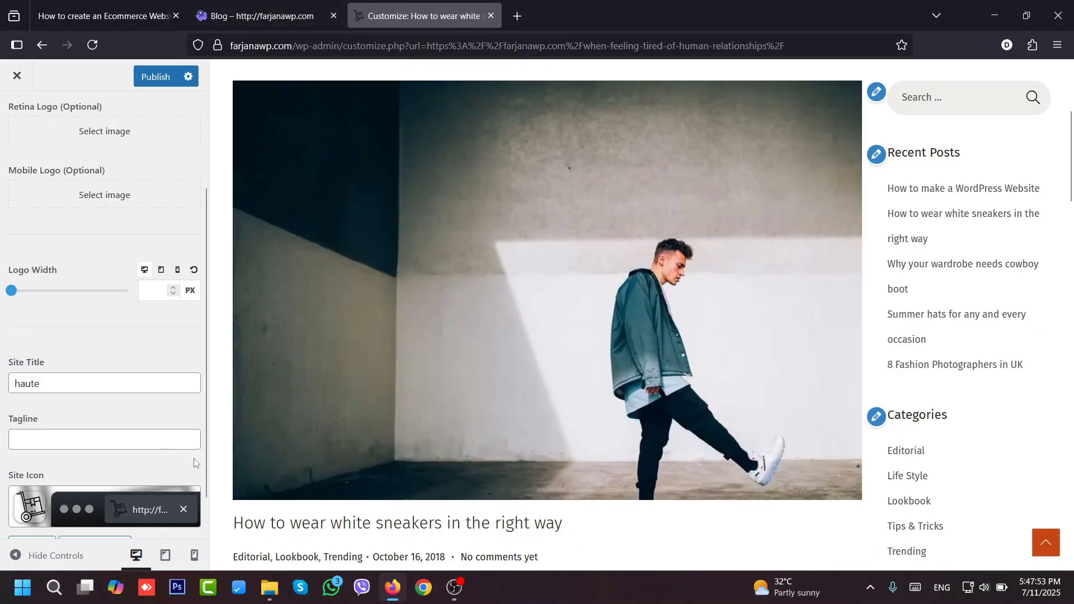
{"action": "scroll", "coordinate": [192, 462], "scroll_direction": "down", "scroll_amount": 1}
{"action": "left_click", "coordinate": [81, 505]}
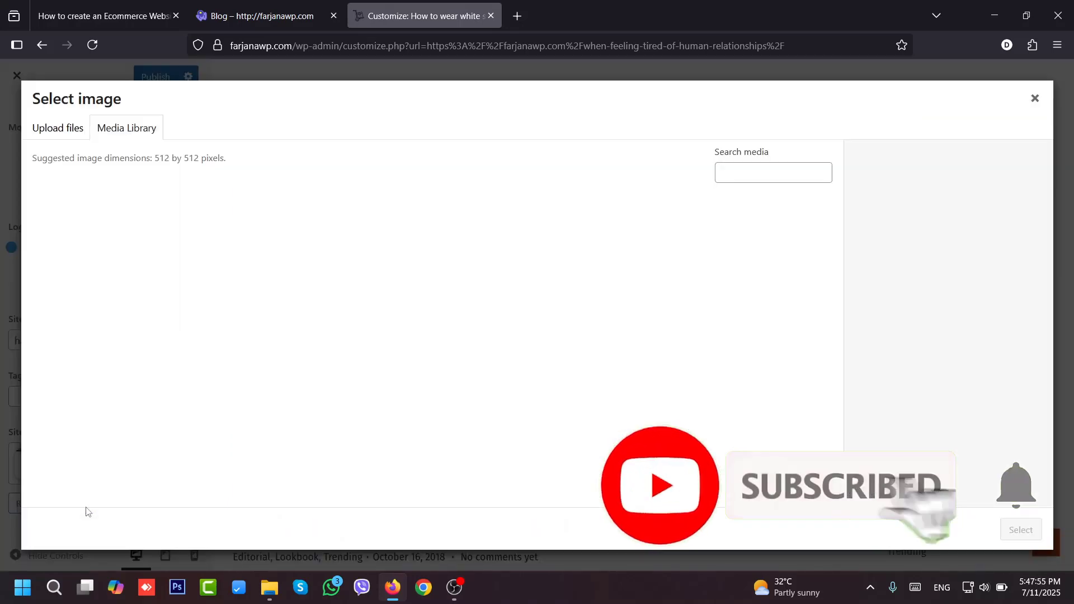
{"action": "scroll", "coordinate": [838, 437], "scroll_direction": "down", "scroll_amount": 2}
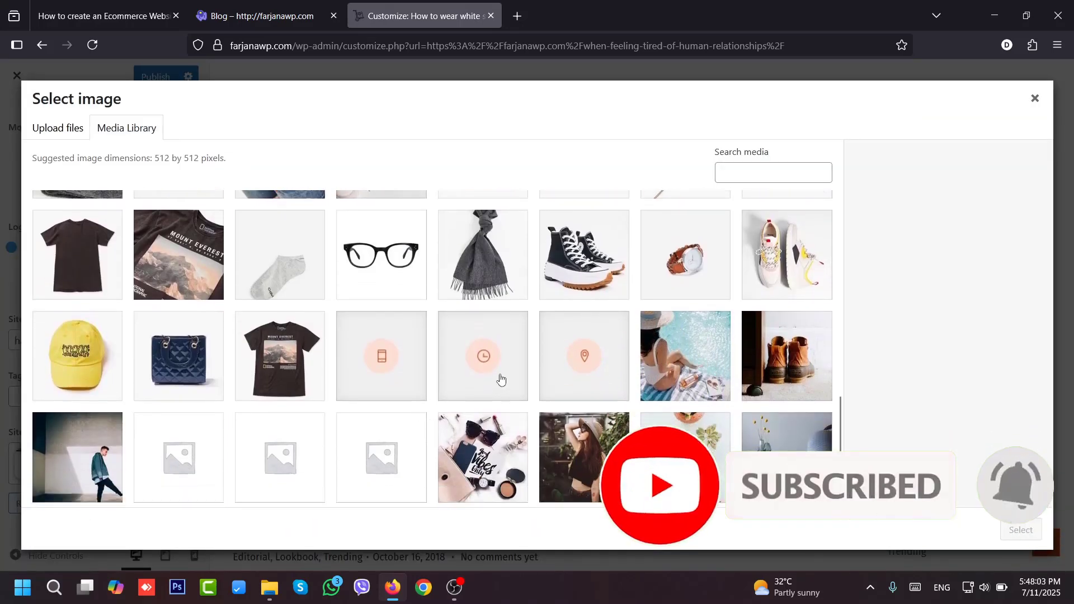
{"action": "left_click", "coordinate": [571, 369]}
{"action": "left_click", "coordinate": [382, 369]}
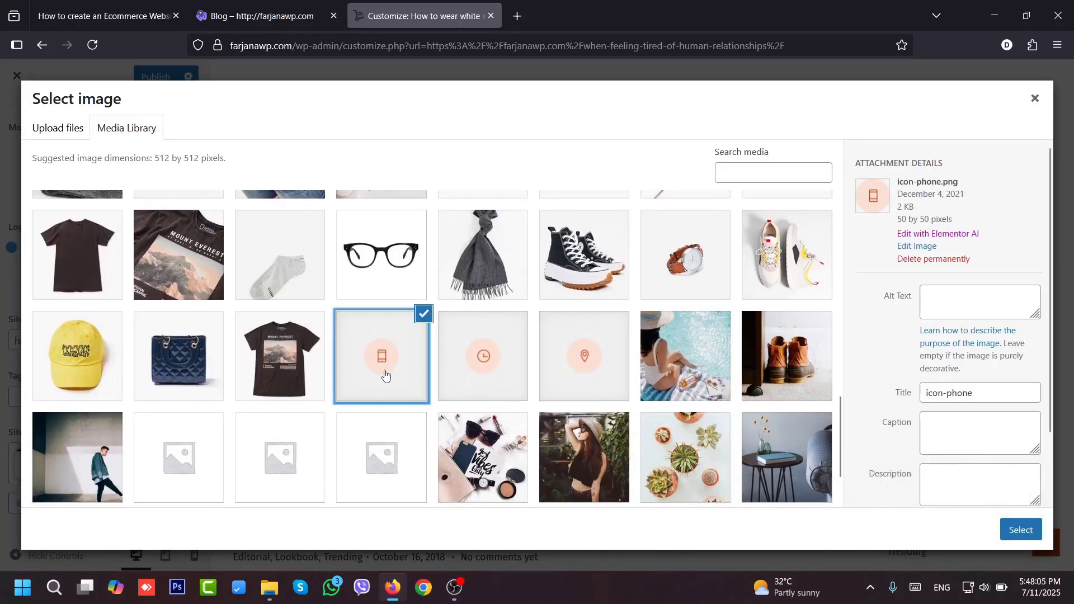
{"action": "left_click", "coordinate": [1020, 530]}
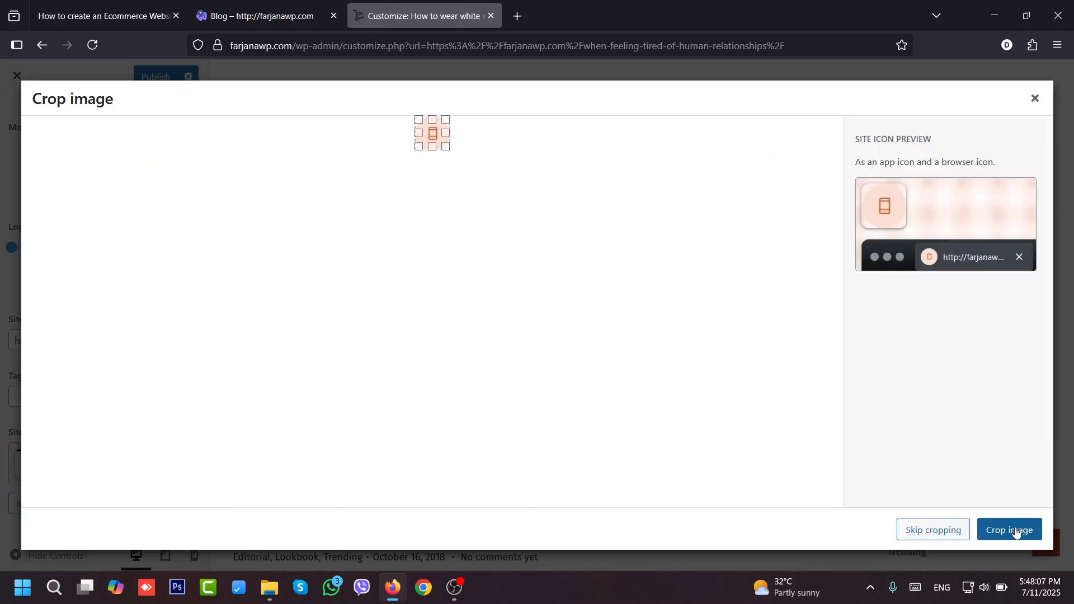
{"action": "left_click", "coordinate": [932, 530]}
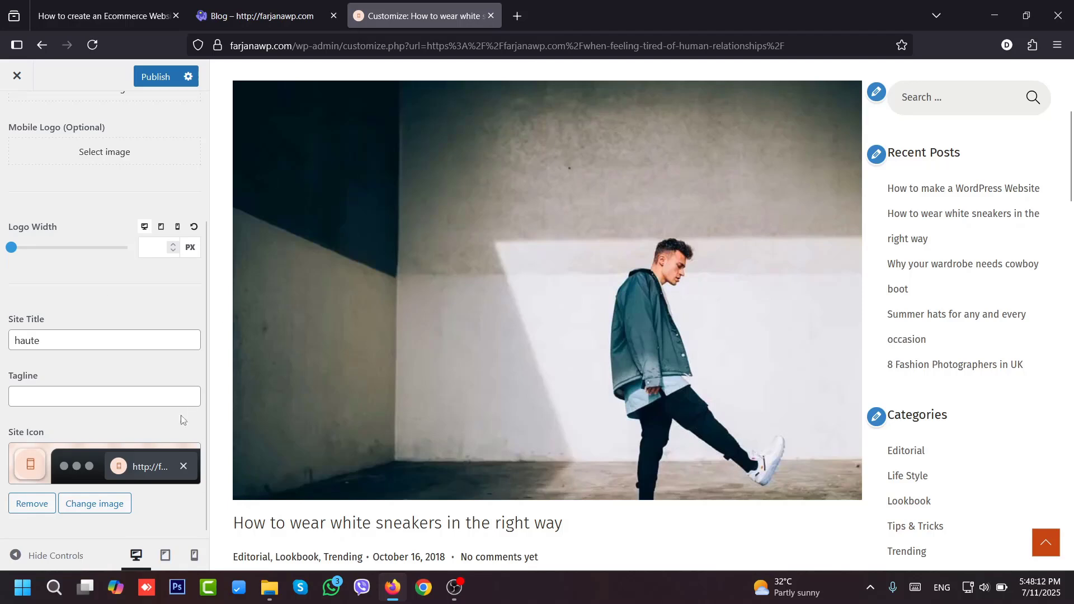
{"action": "left_click", "coordinate": [154, 76]}
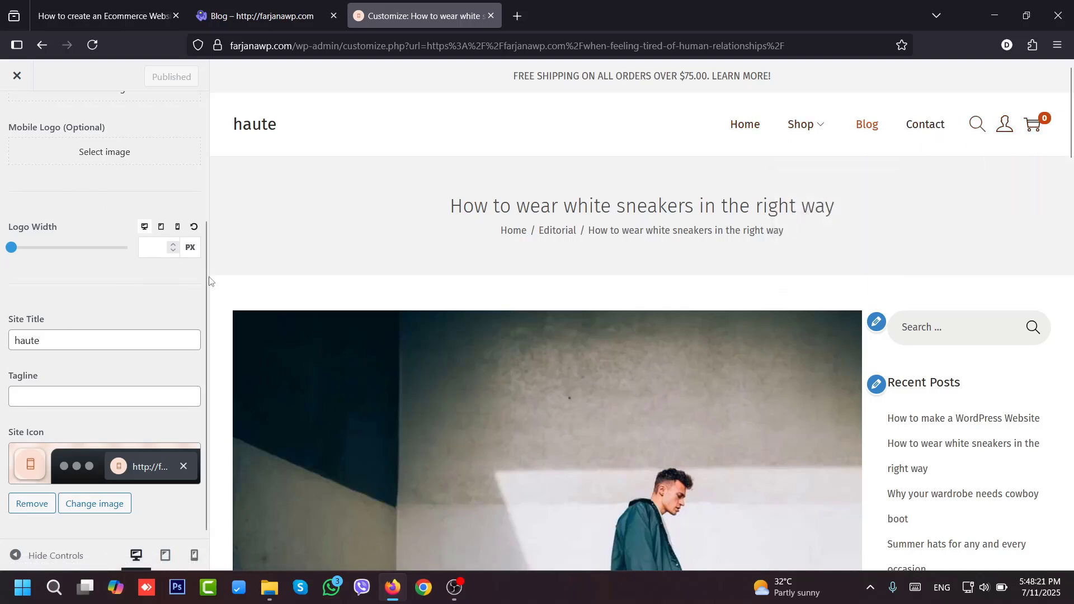
{"action": "scroll", "coordinate": [190, 251], "scroll_direction": "up", "scroll_amount": 3}
- Switch off Topbar Display under Layout > Topbar to remove the free-shipping bar
{"action": "left_click", "coordinate": [17, 112]}
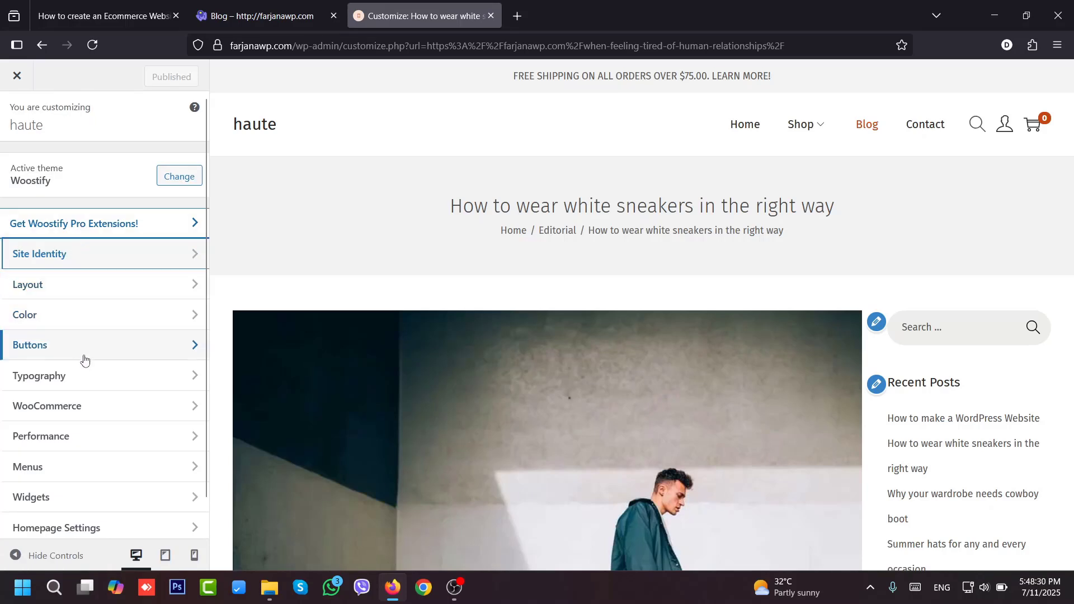
{"action": "left_click", "coordinate": [94, 288]}
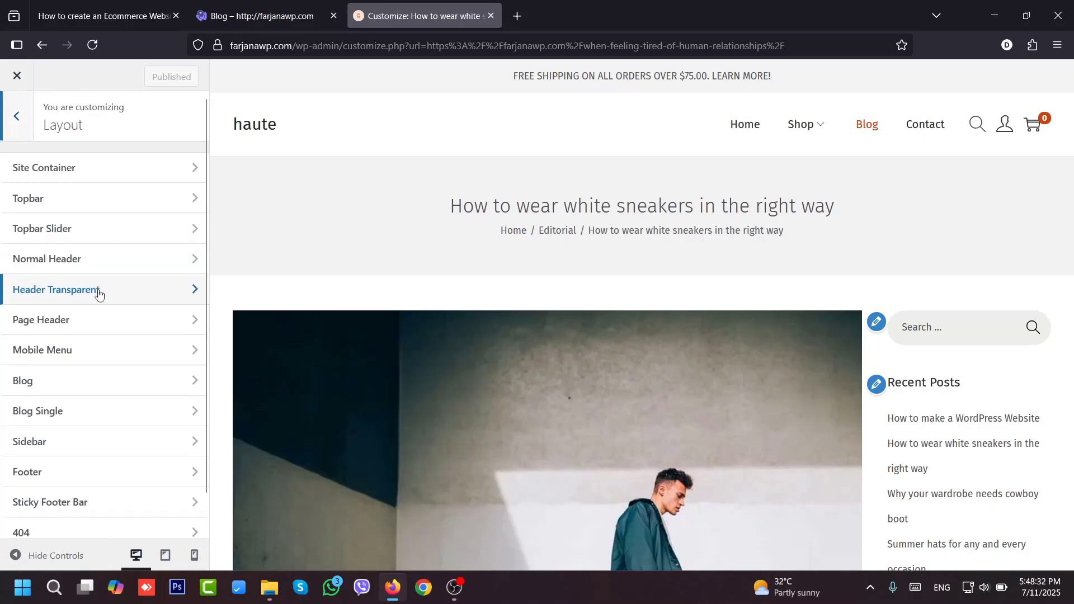
{"action": "left_click", "coordinate": [78, 201]}
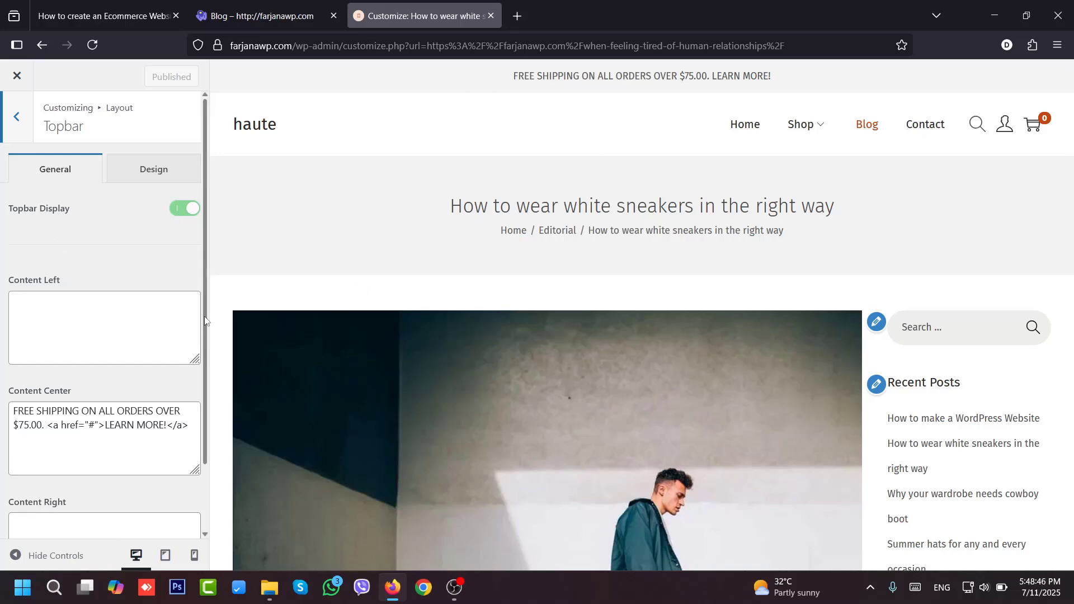
{"action": "scroll", "coordinate": [201, 413], "scroll_direction": "down", "scroll_amount": 2}
{"action": "scroll", "coordinate": [137, 316], "scroll_direction": "up", "scroll_amount": 2}
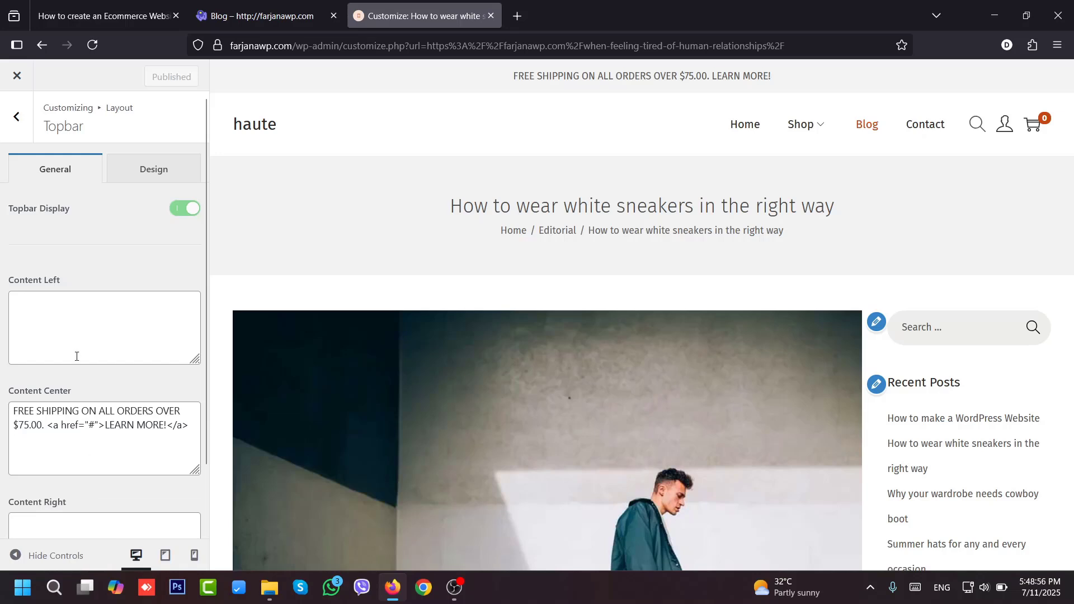
{"action": "left_click", "coordinate": [185, 208]}
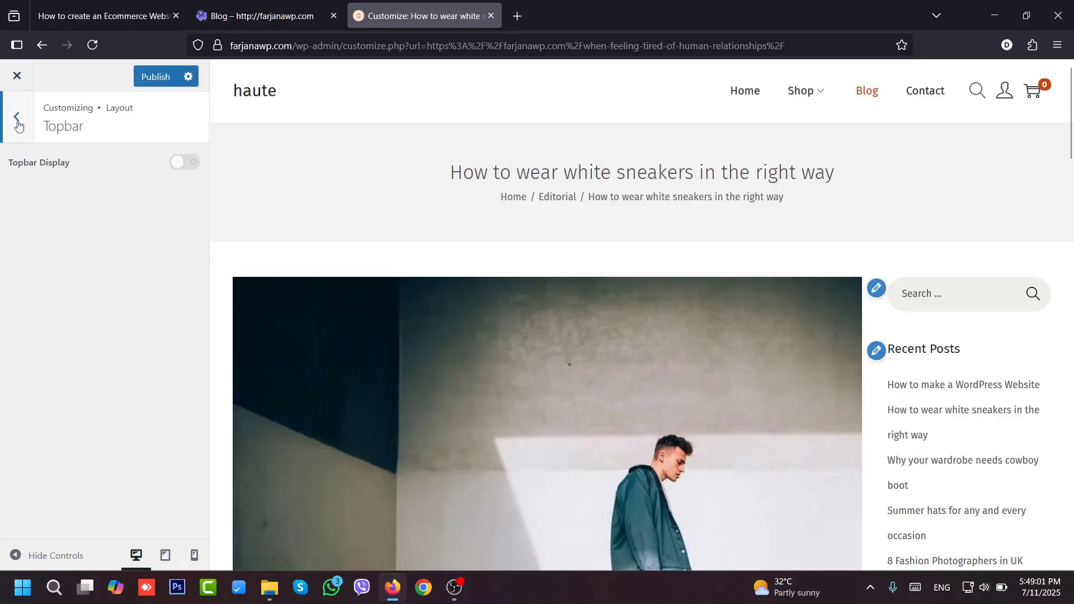
{"action": "left_click", "coordinate": [18, 119]}
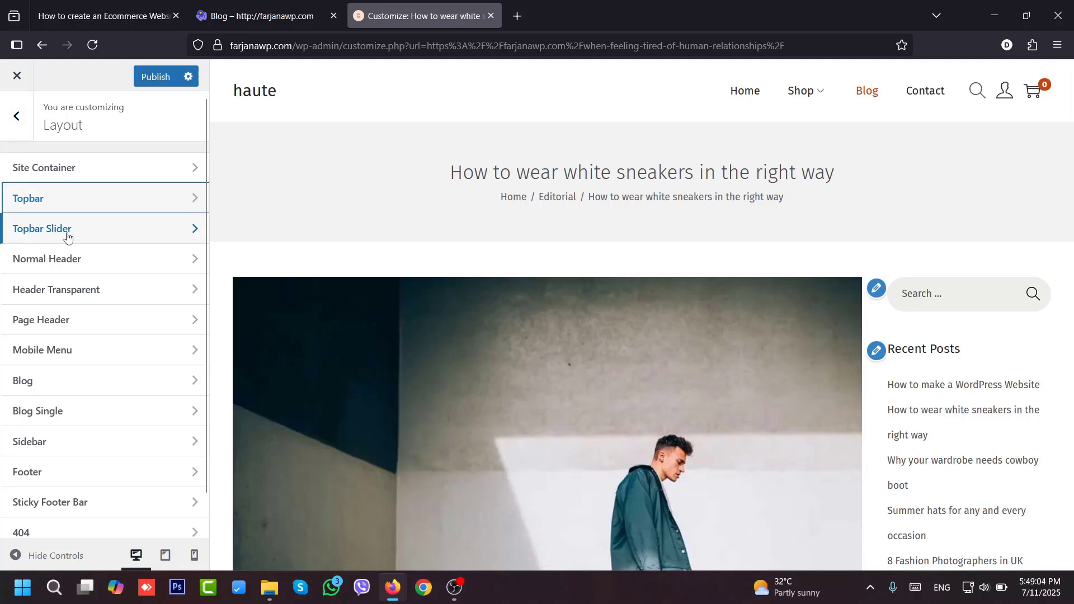
{"action": "left_click", "coordinate": [129, 234]}
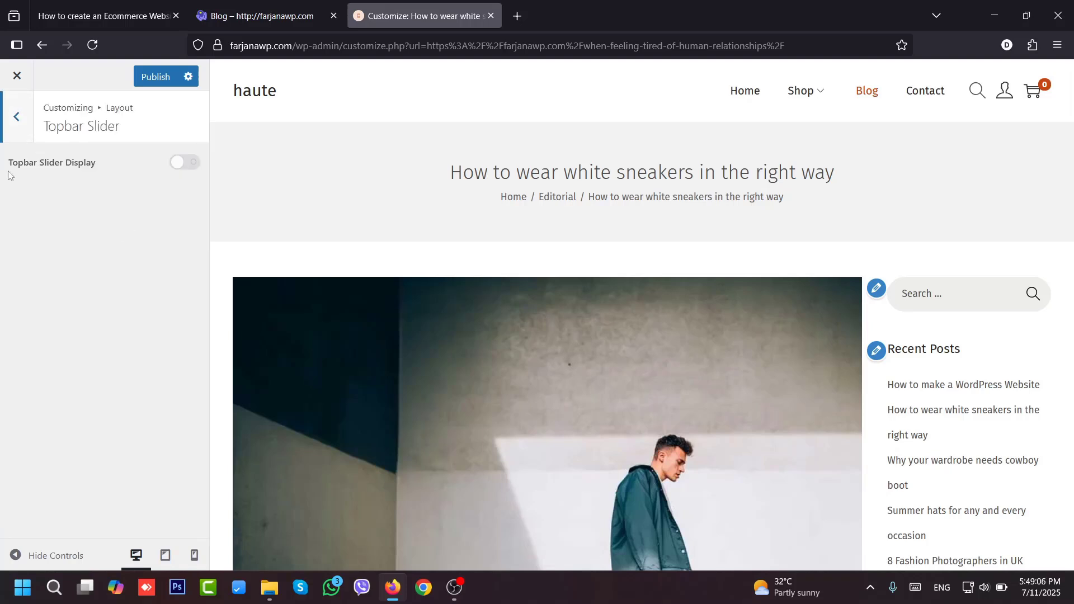
{"action": "left_click", "coordinate": [185, 162]}
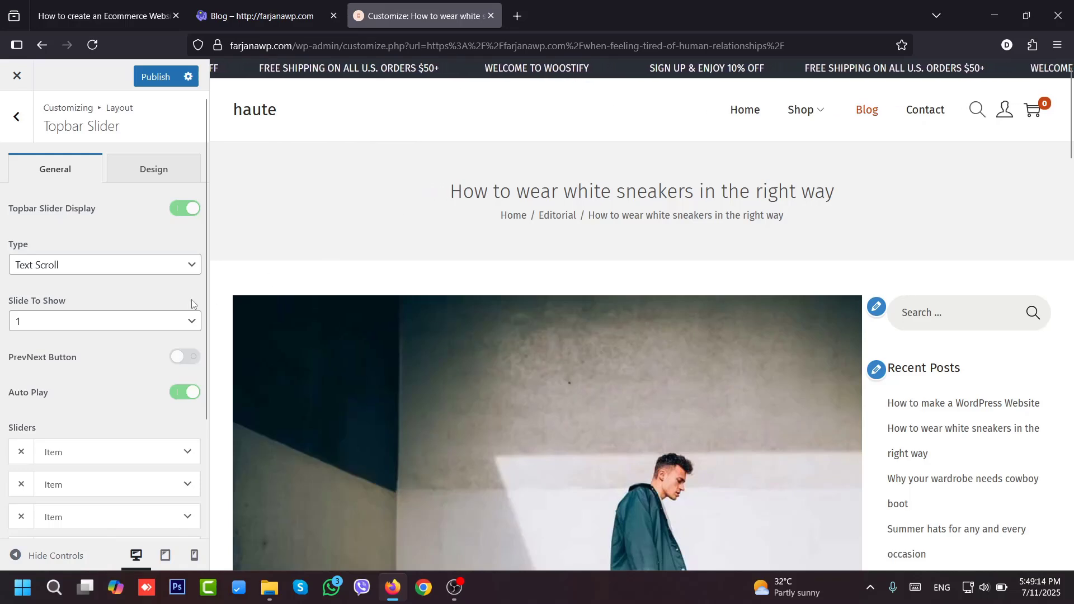
{"action": "left_click", "coordinate": [84, 274]}
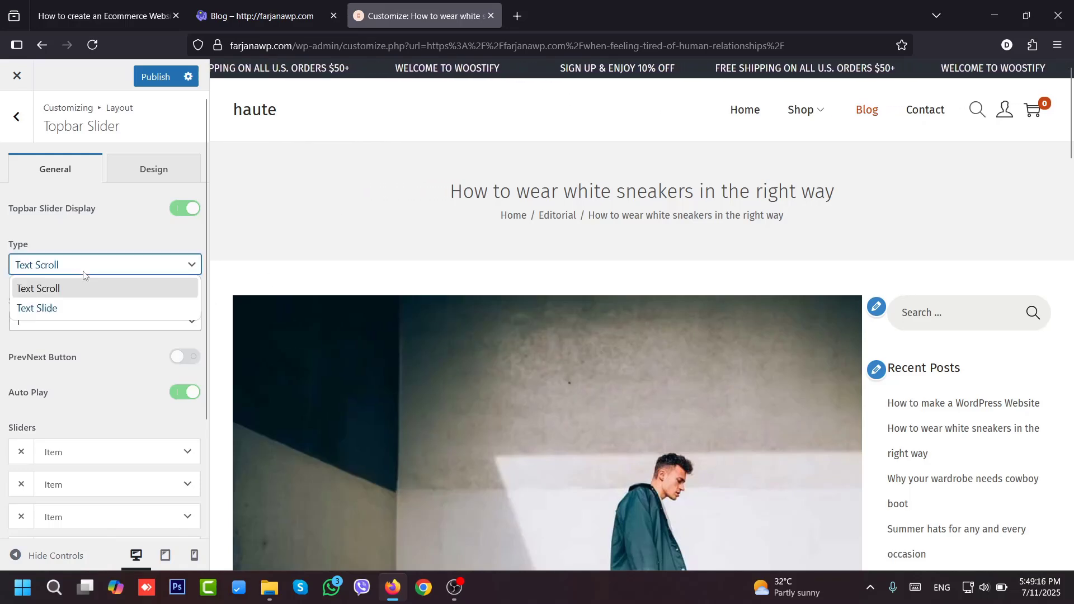
{"action": "left_click", "coordinate": [58, 313]}
{"action": "left_click", "coordinate": [60, 320]}
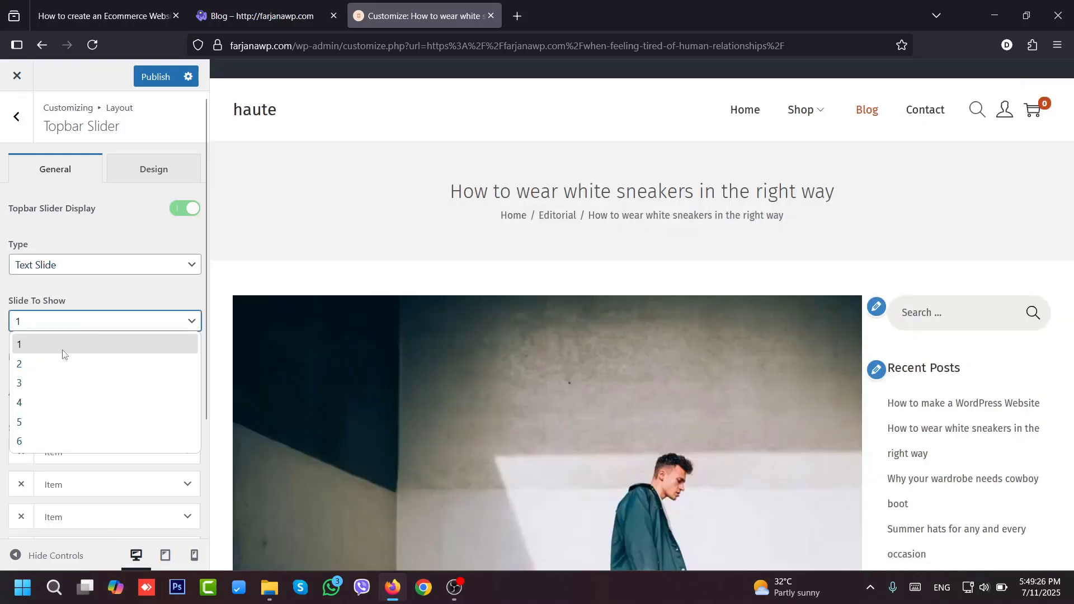
{"action": "left_click", "coordinate": [47, 401]}
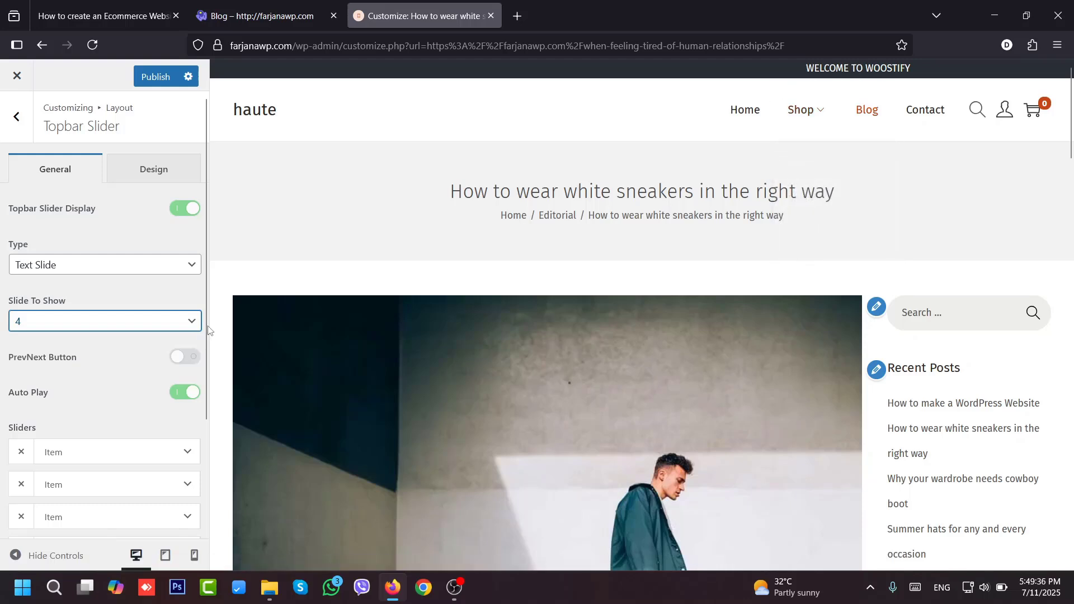
{"action": "scroll", "coordinate": [204, 324], "scroll_direction": "down", "scroll_amount": 3}
{"action": "scroll", "coordinate": [201, 314], "scroll_direction": "up", "scroll_amount": 3}
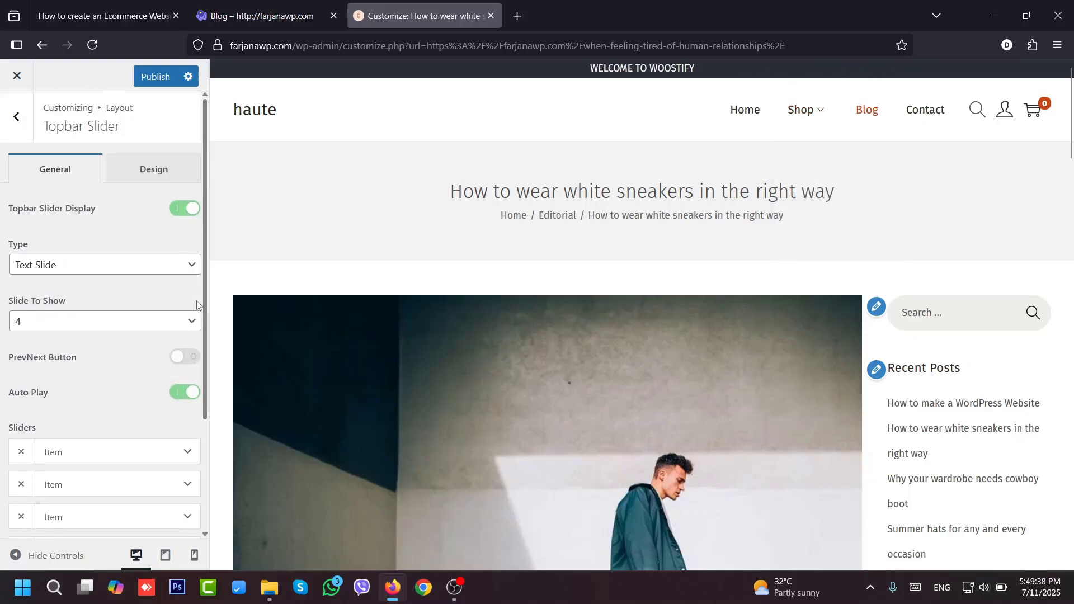
{"action": "left_click", "coordinate": [185, 208]}
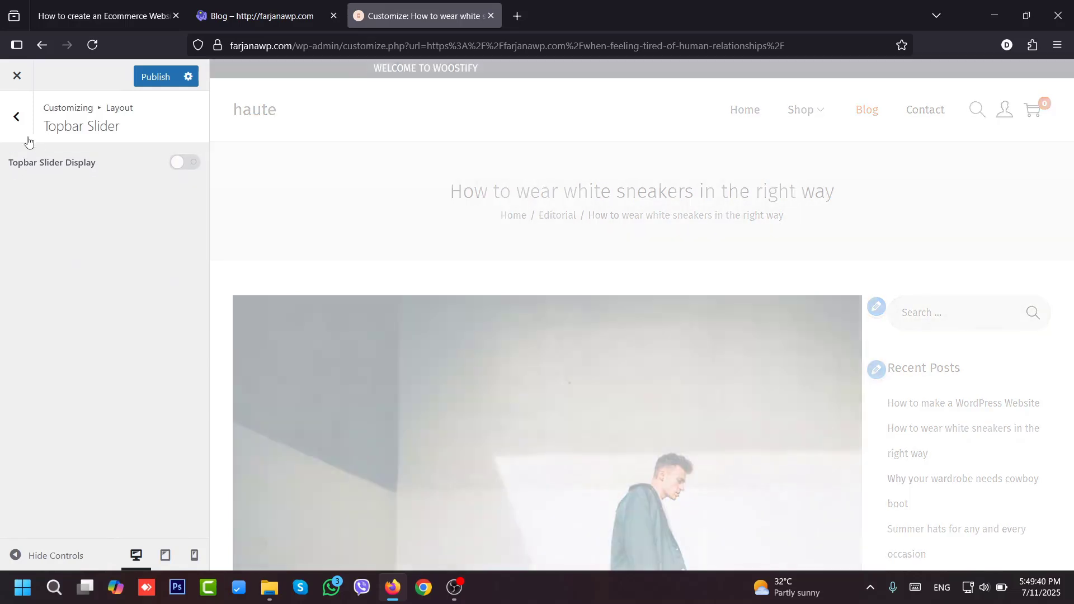
{"action": "left_click", "coordinate": [17, 127]}
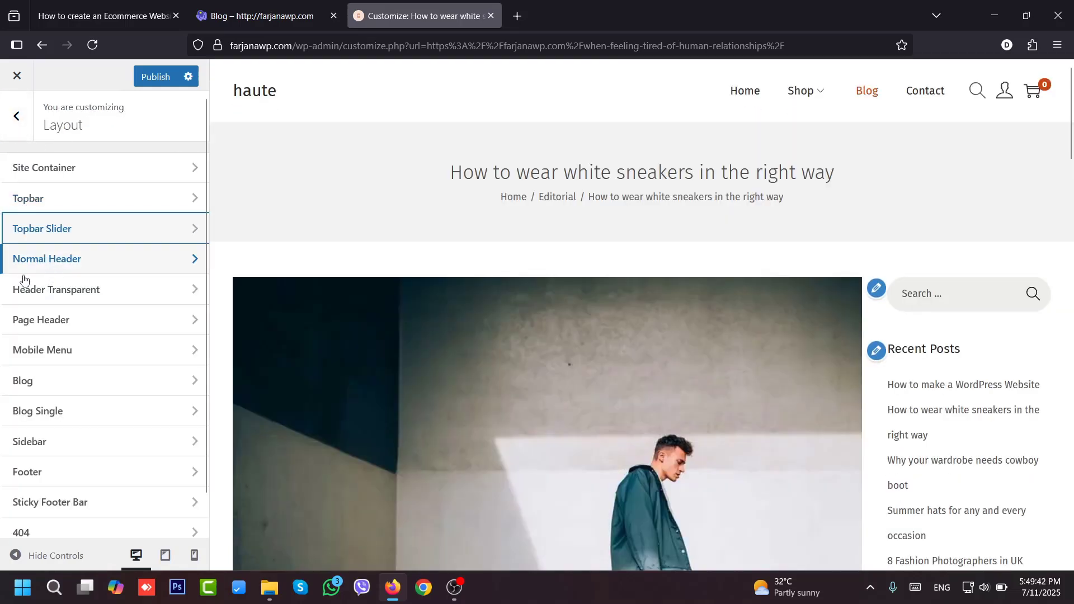
- In Normal Header settings, keep the menu breakpoint at 992 and turn off the Wishlist Icon
{"action": "left_click", "coordinate": [69, 264]}
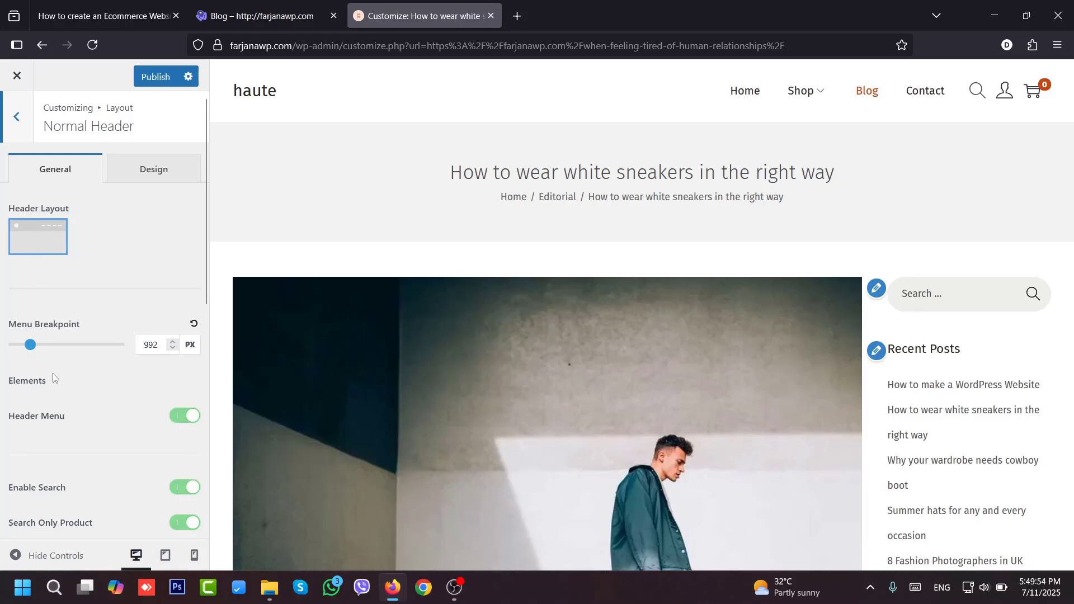
{"action": "double_click", "coordinate": [147, 344]}
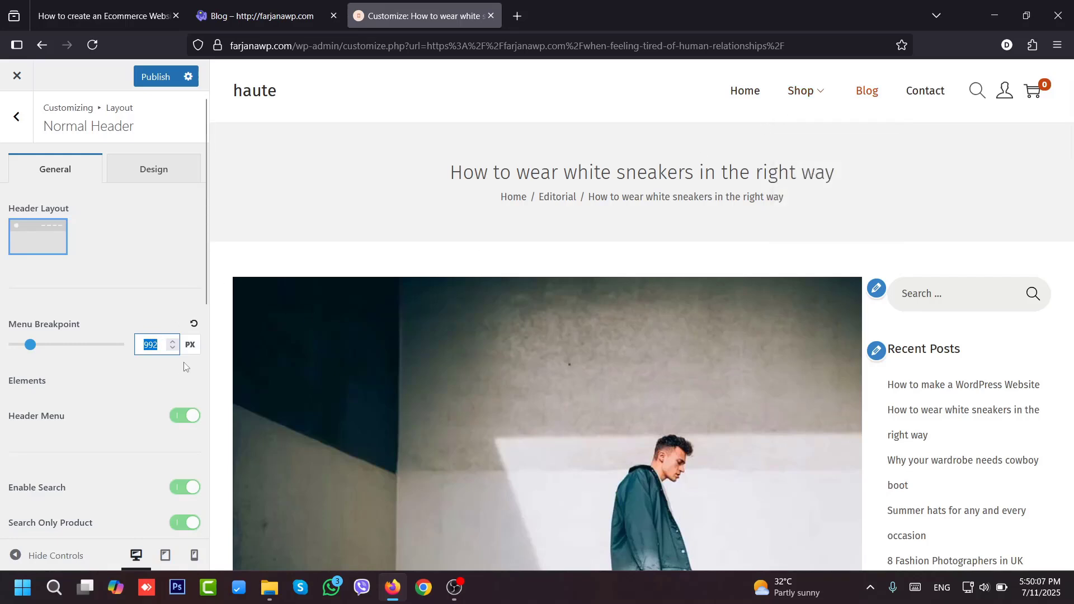
{"action": "left_click", "coordinate": [208, 300]}
{"action": "scroll", "coordinate": [21, 255], "scroll_direction": "down", "scroll_amount": 3}
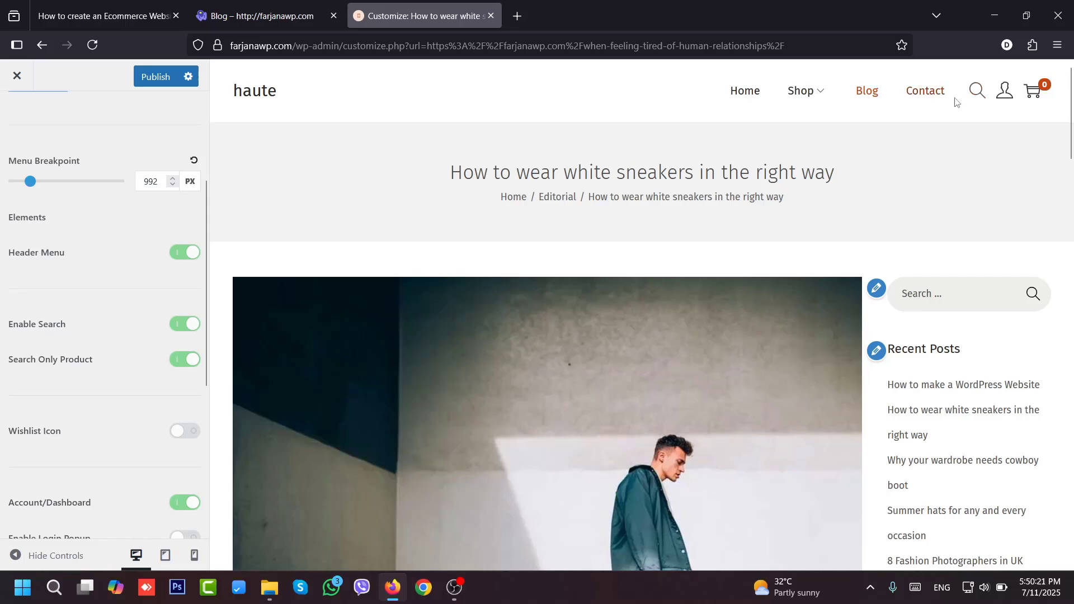
{"action": "left_click", "coordinate": [179, 440]}
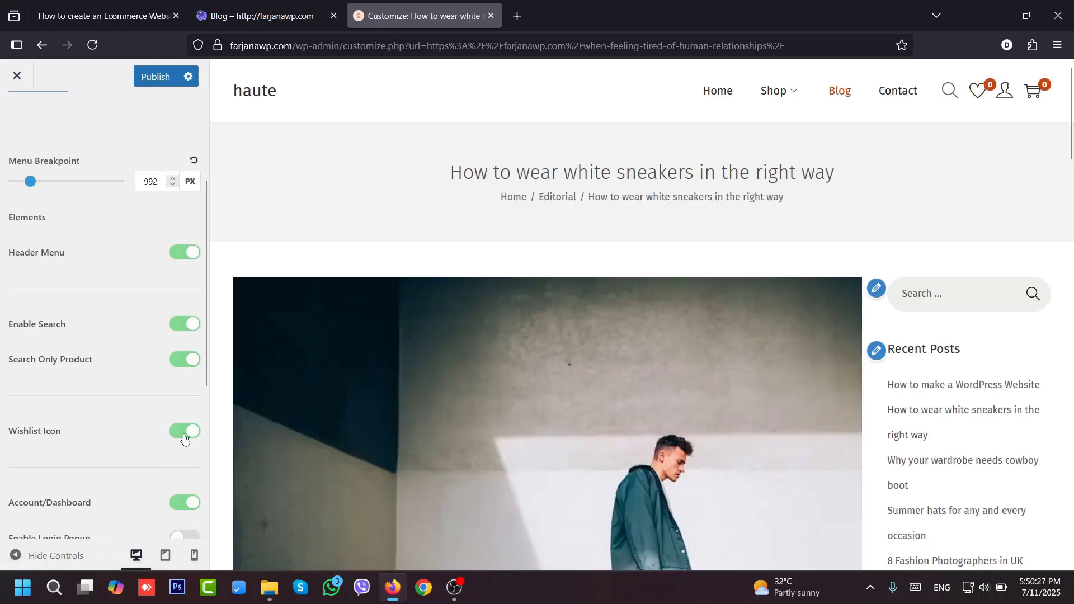
{"action": "left_click", "coordinate": [185, 439]}
- Try Enable Login Popup, leave it off, and return to the Layout sections
{"action": "scroll", "coordinate": [70, 379], "scroll_direction": "down", "scroll_amount": 3}
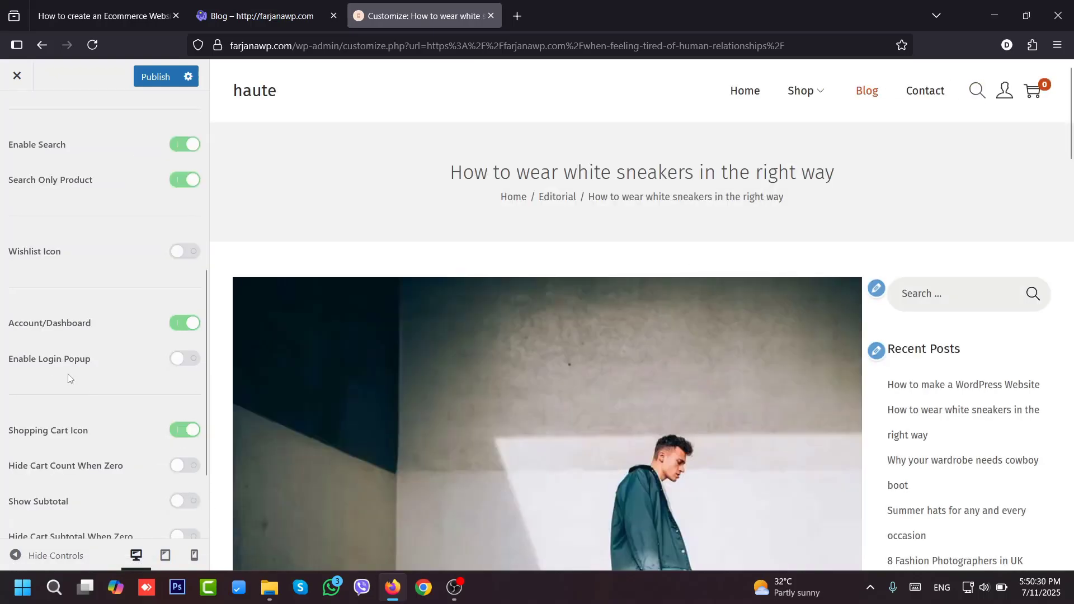
{"action": "left_click", "coordinate": [188, 365]}
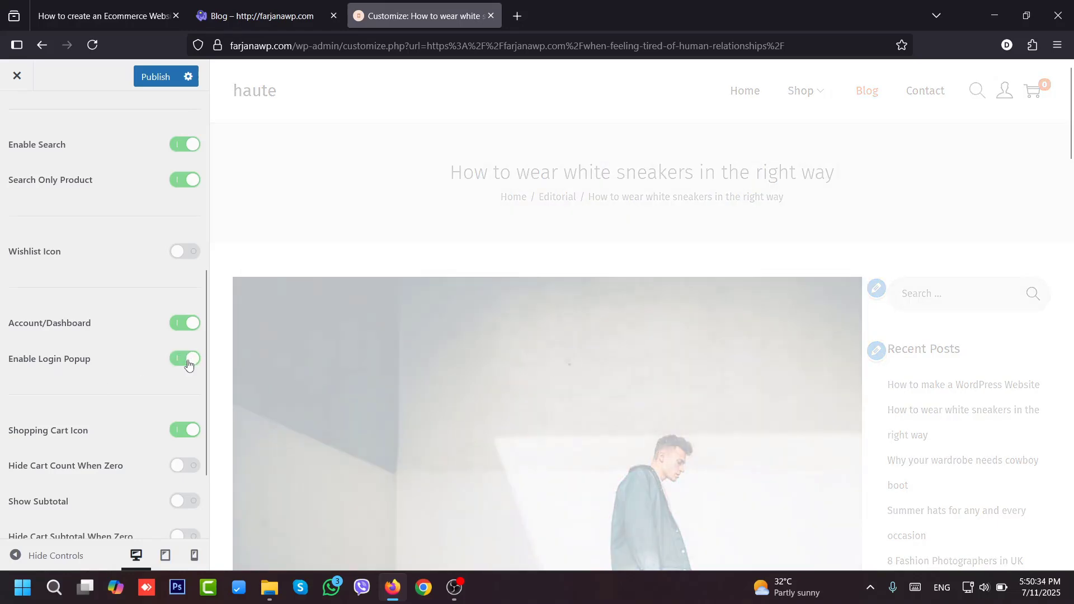
{"action": "mouse_move", "coordinate": [1005, 97]}
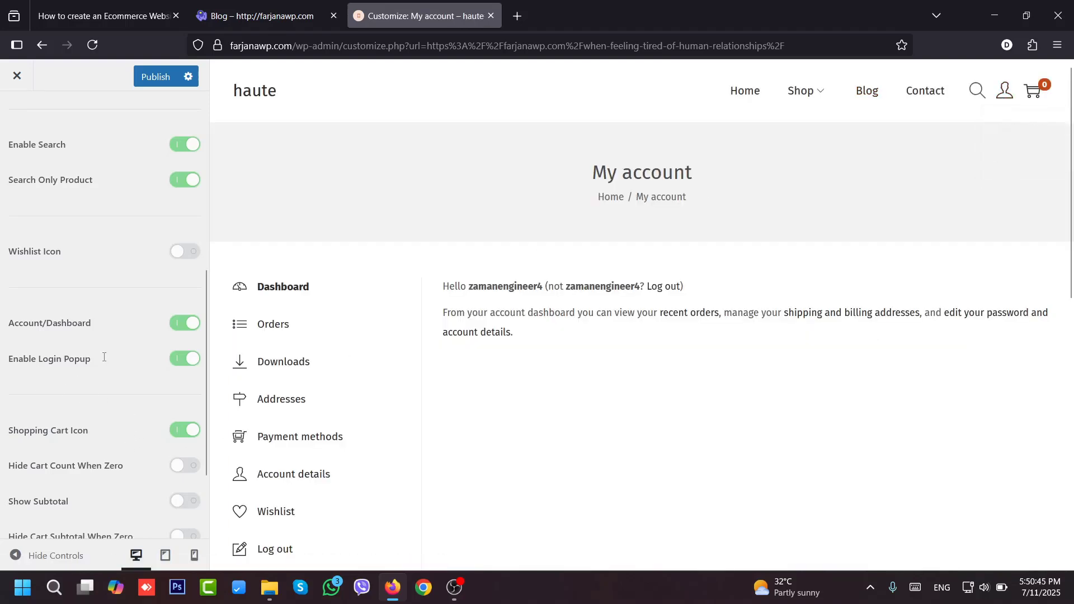
{"action": "left_click", "coordinate": [188, 358]}
{"action": "scroll", "coordinate": [208, 458], "scroll_direction": "down", "scroll_amount": 2}
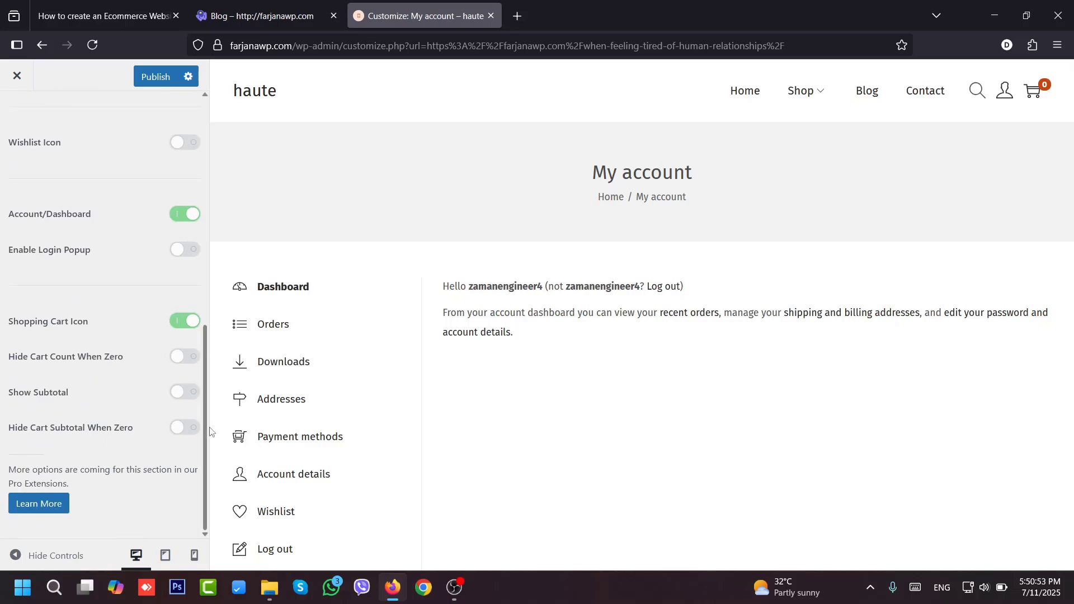
{"action": "scroll", "coordinate": [206, 419], "scroll_direction": "up", "scroll_amount": 8}
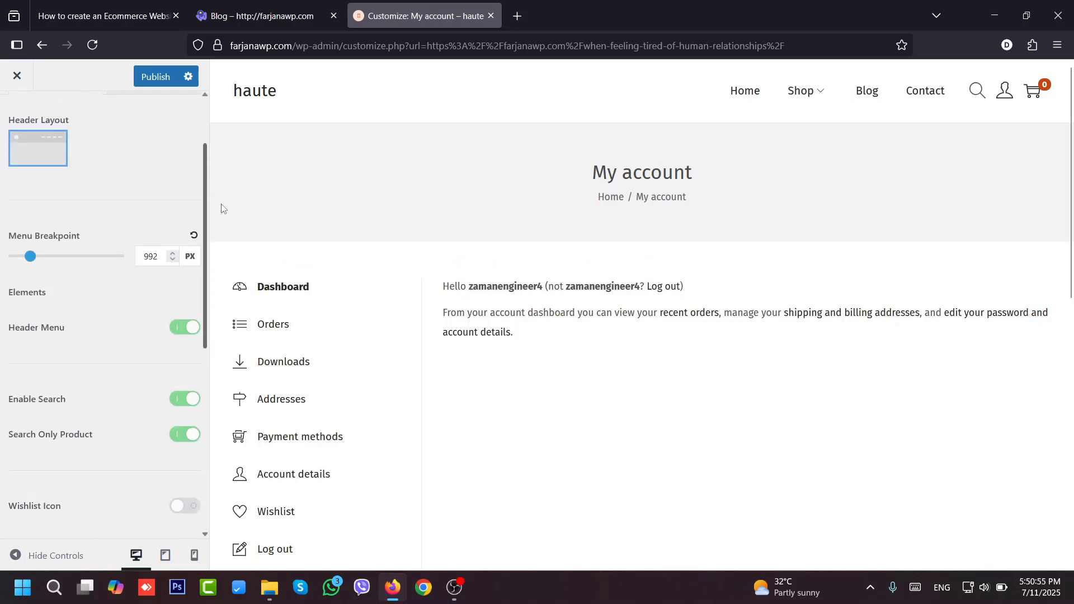
{"action": "left_click", "coordinate": [179, 172]}
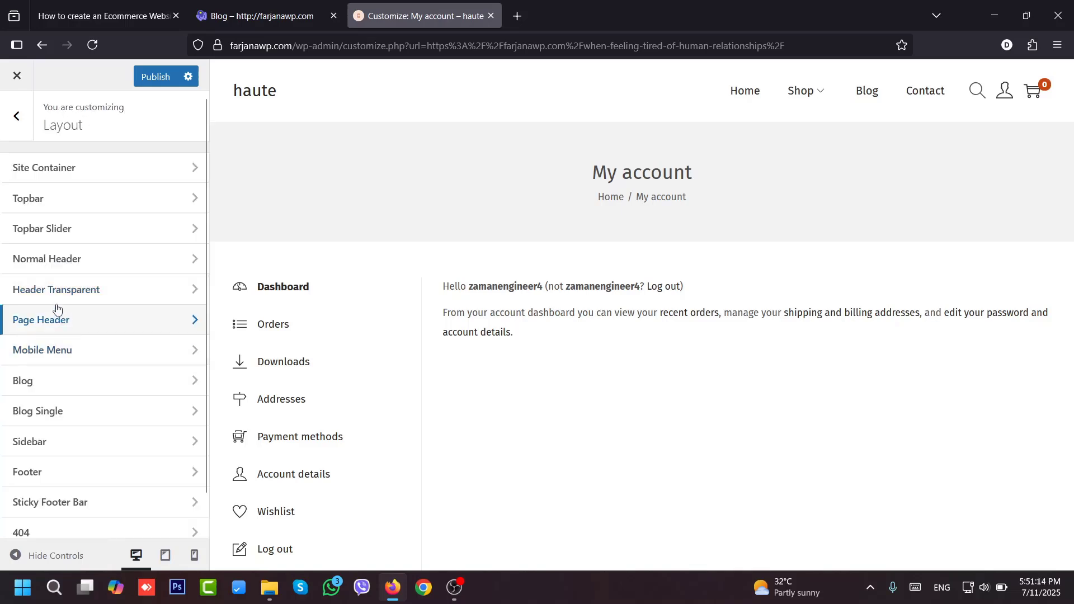
{"action": "left_click", "coordinate": [107, 296]}
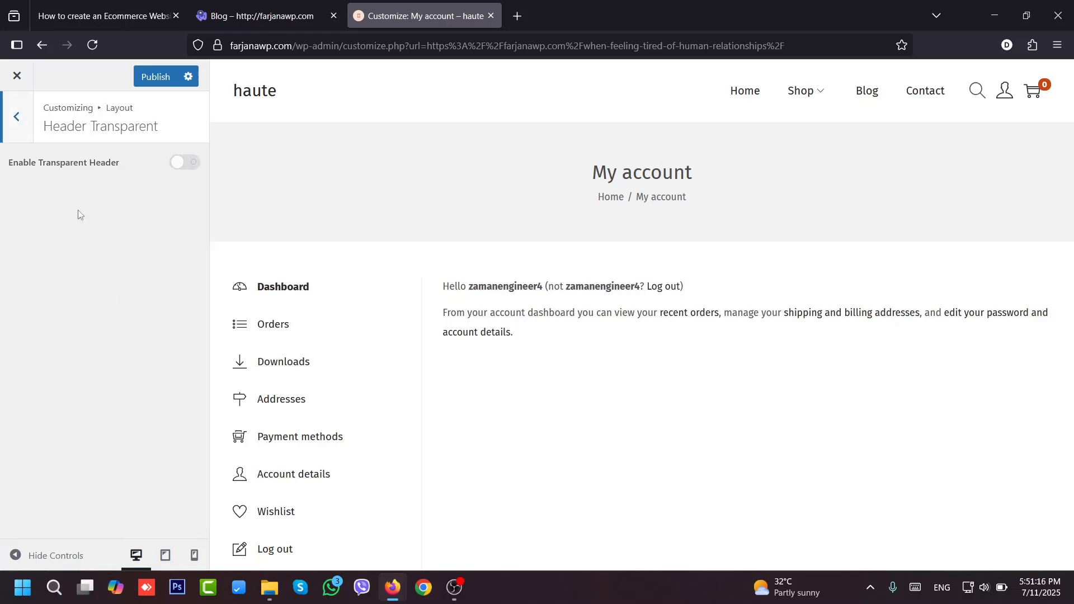
{"action": "left_click", "coordinate": [17, 118]}
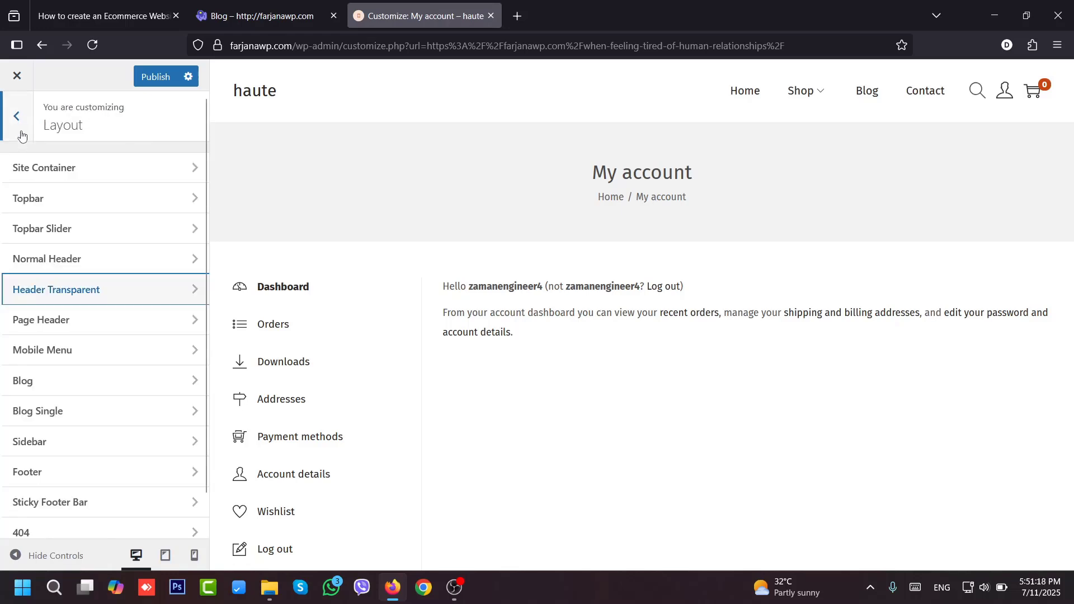
{"action": "left_click", "coordinate": [101, 321]}
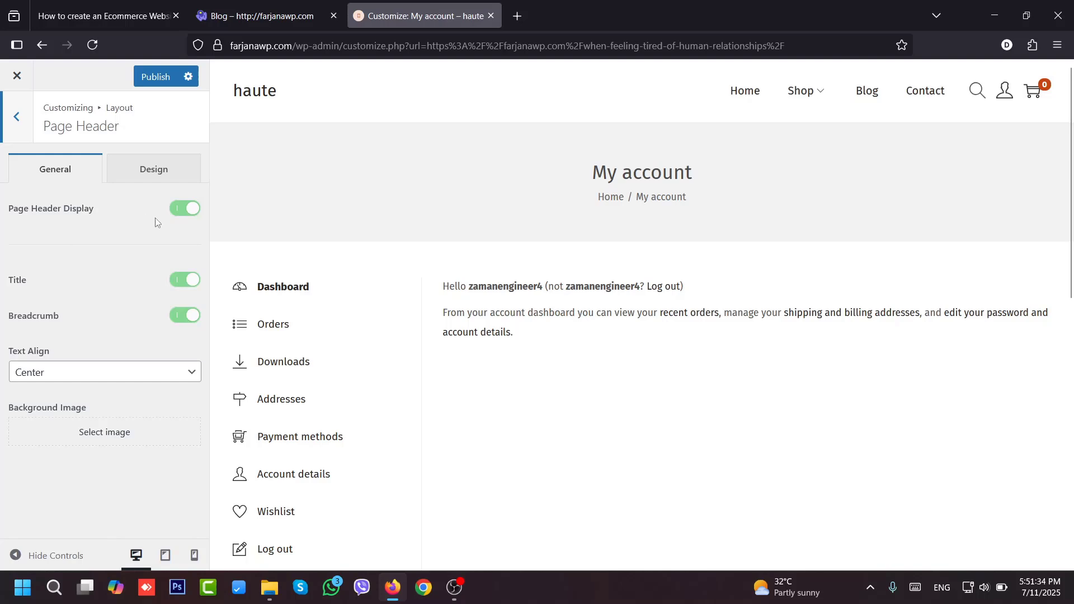
{"action": "left_click", "coordinate": [174, 211]}
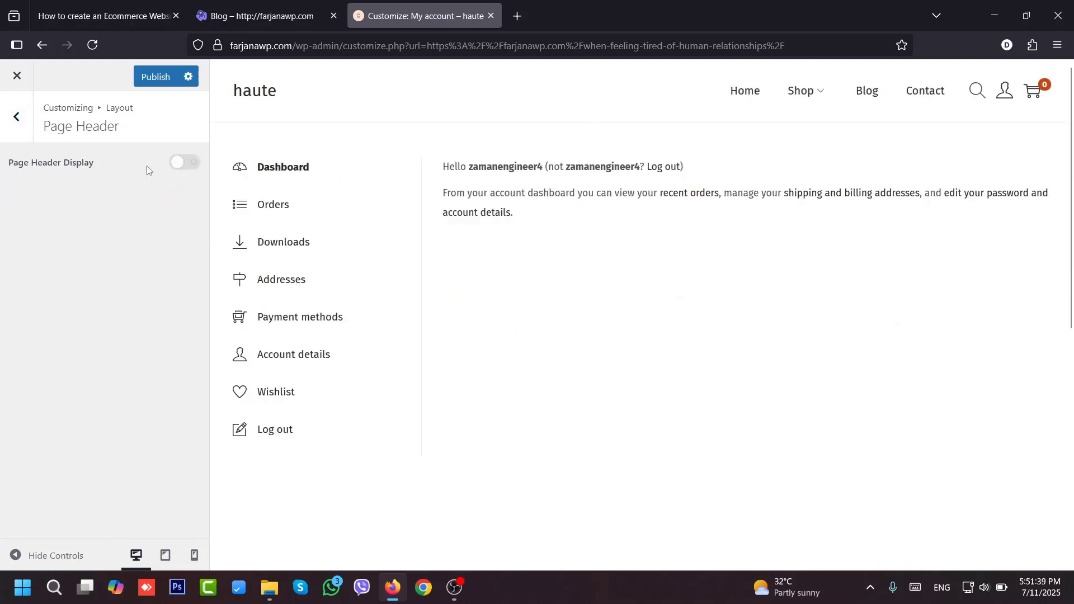
{"action": "left_click", "coordinate": [190, 164]}
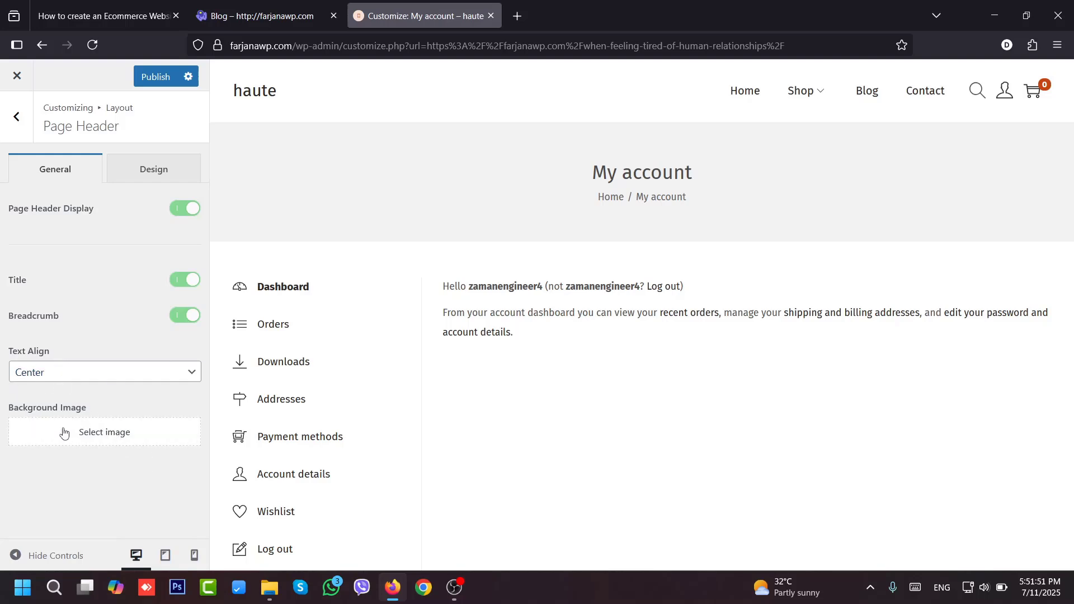
- In Mobile Menu settings at tablet preview, test Hide Search Box and Hide Login/Register, leaving both off
{"action": "left_click", "coordinate": [16, 116]}
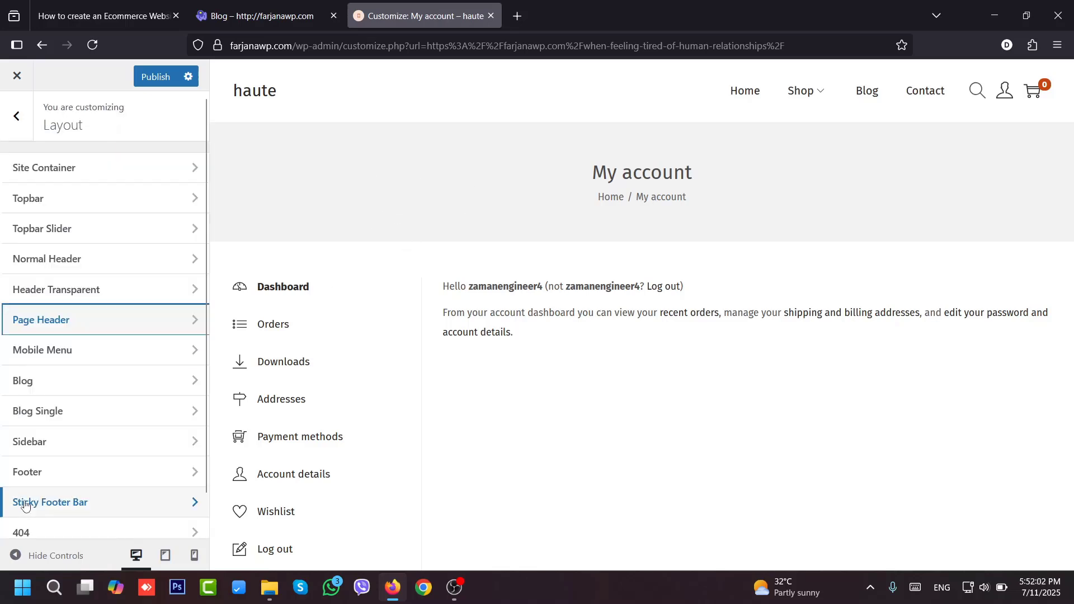
{"action": "left_click", "coordinate": [74, 362]}
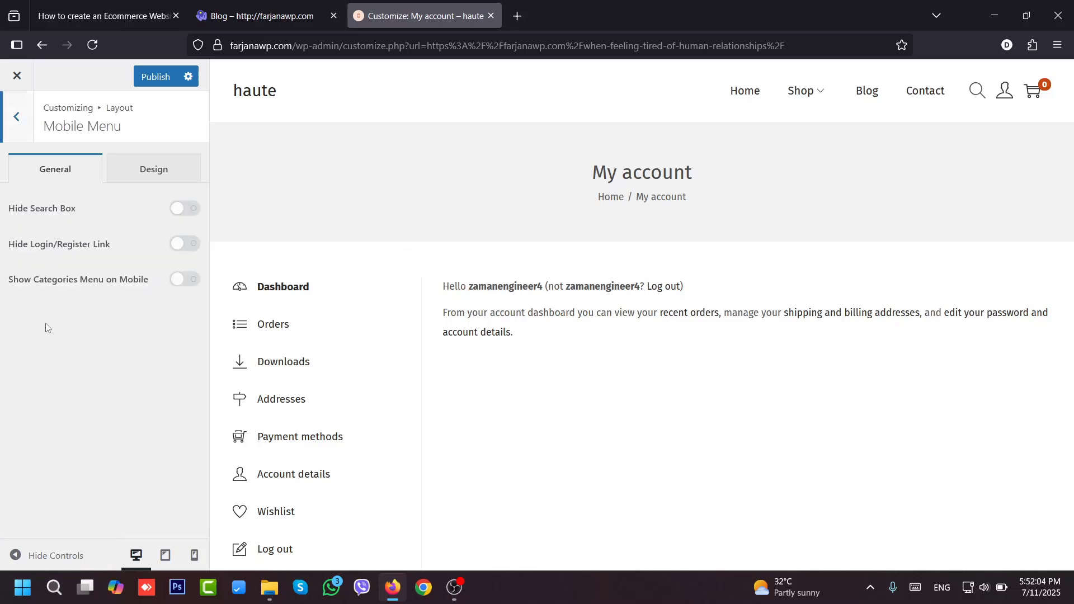
{"action": "left_click", "coordinate": [165, 560]}
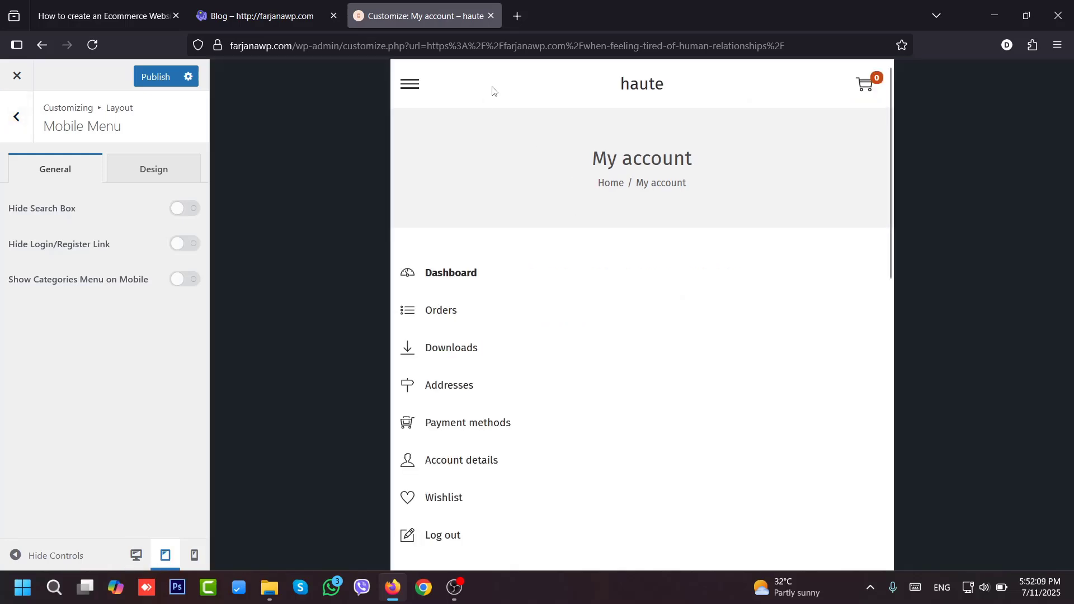
{"action": "left_click", "coordinate": [416, 89]}
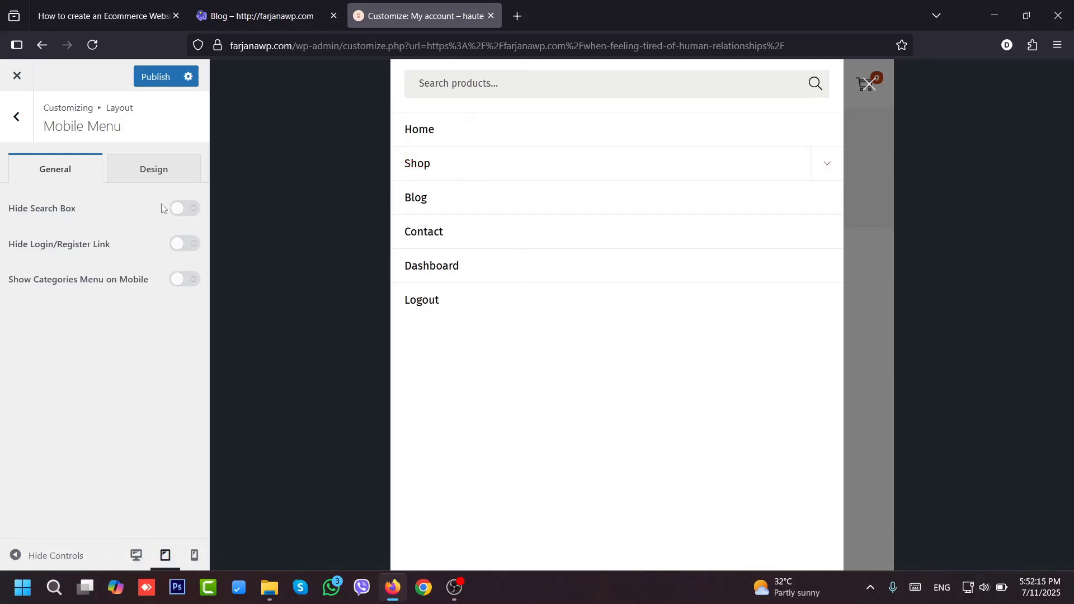
{"action": "left_click", "coordinate": [189, 216]}
{"action": "left_click", "coordinate": [187, 216]}
{"action": "left_click", "coordinate": [188, 247]}
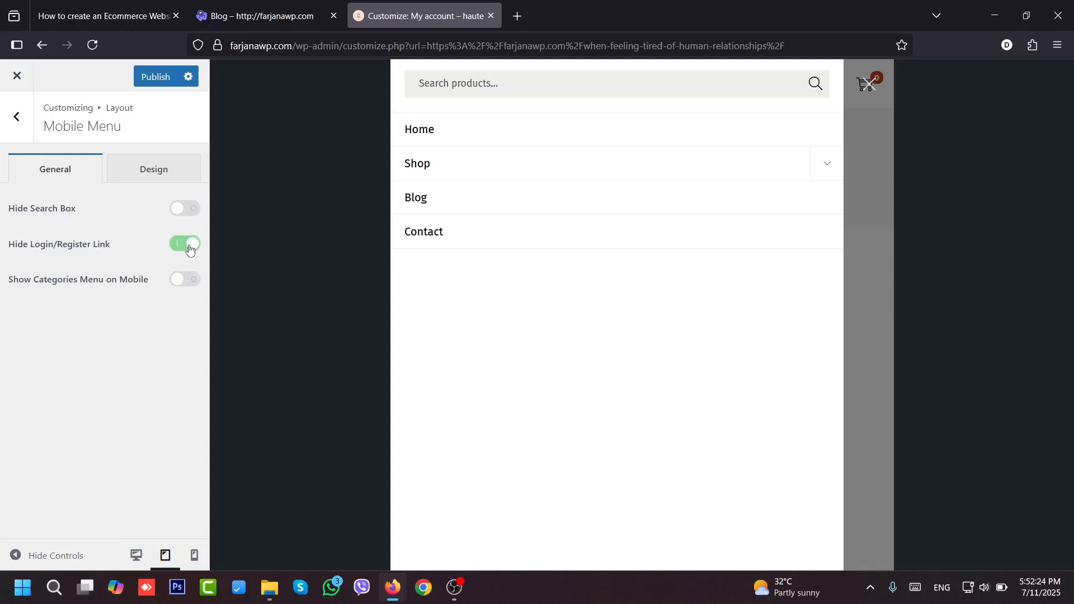
{"action": "left_click", "coordinate": [189, 248]}
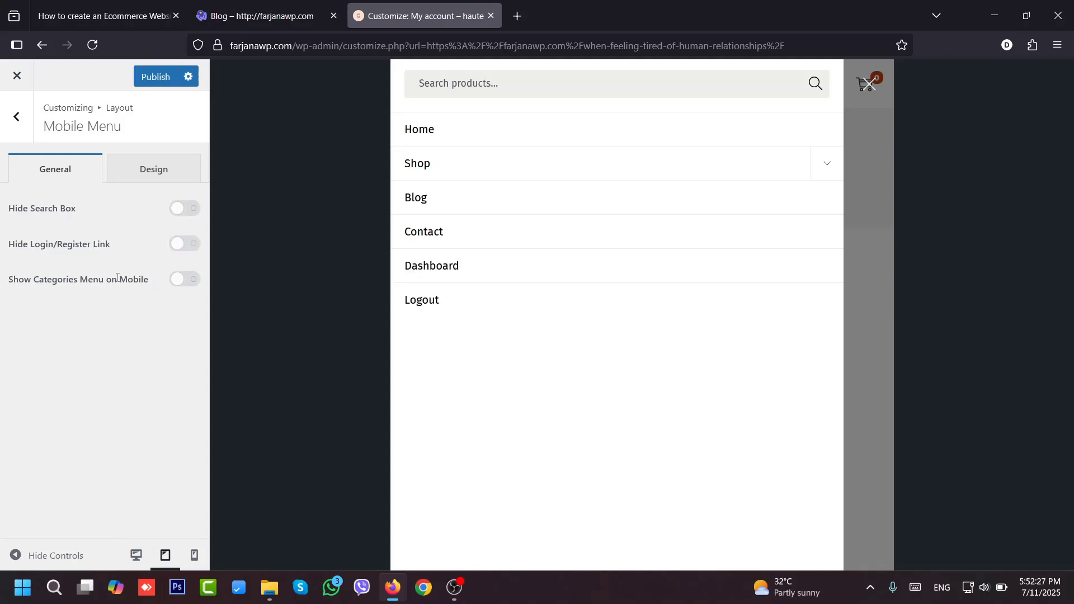
- Try the mobile menu's Categories tab, switch it back off, and open the Design colour settings
{"action": "left_click", "coordinate": [188, 282]}
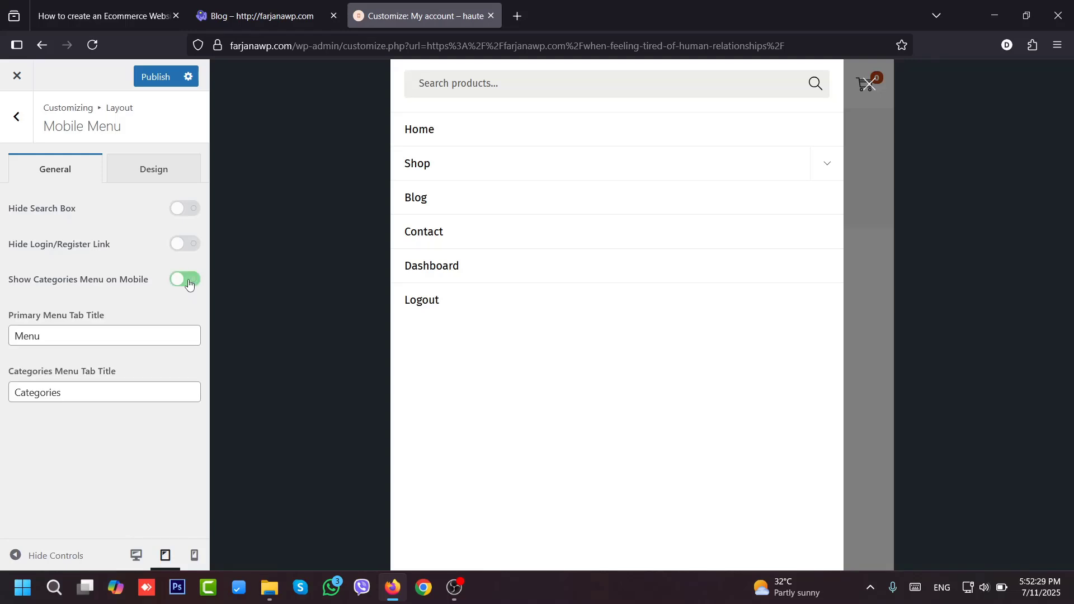
{"action": "left_click", "coordinate": [402, 87]}
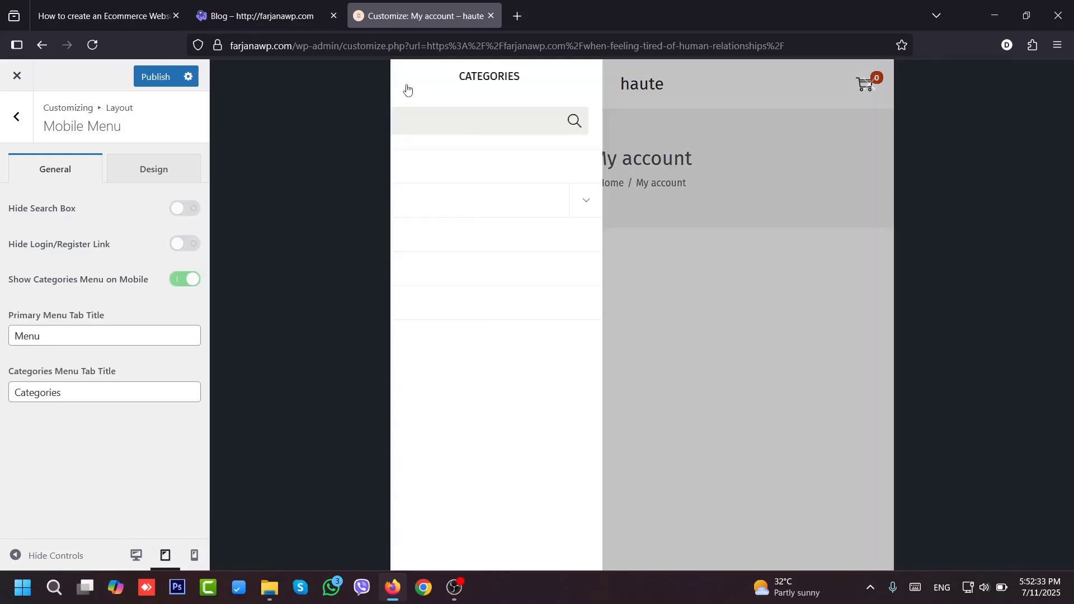
{"action": "left_click", "coordinate": [725, 83]}
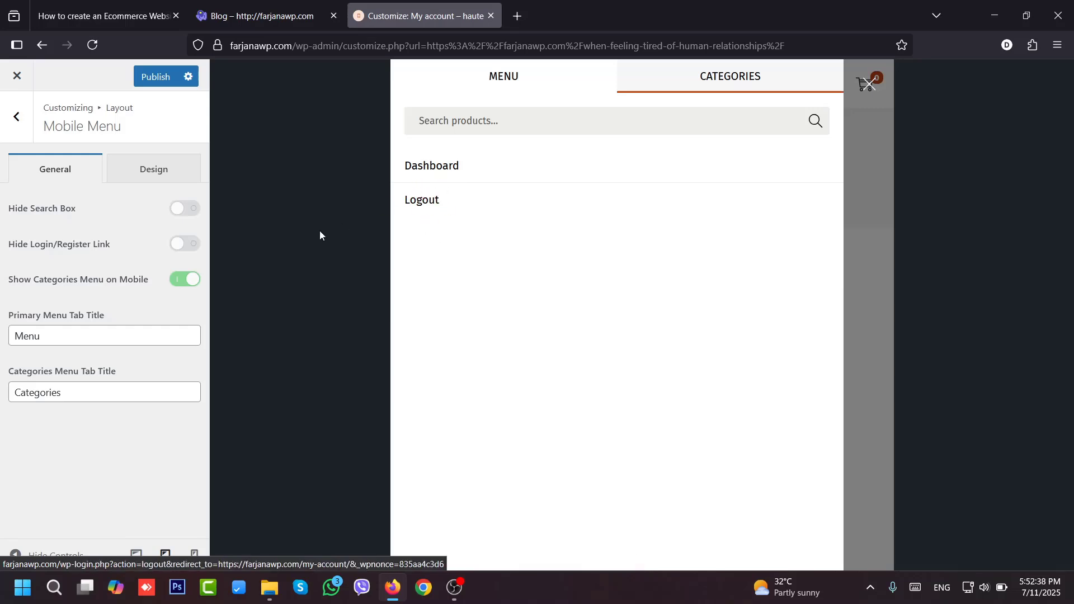
{"action": "left_click", "coordinate": [179, 285]}
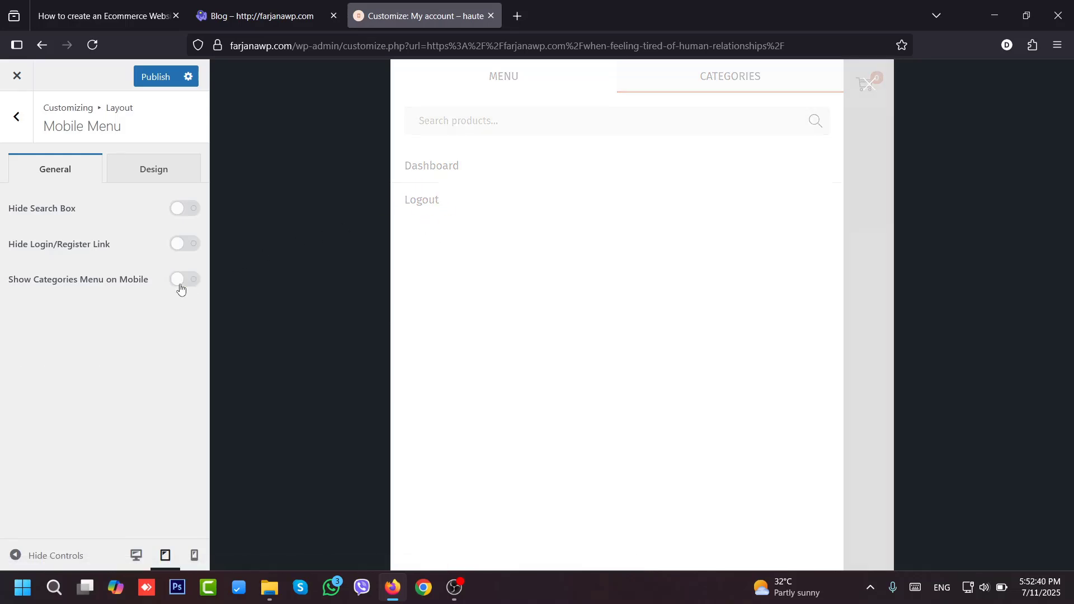
{"action": "left_click", "coordinate": [150, 171]}
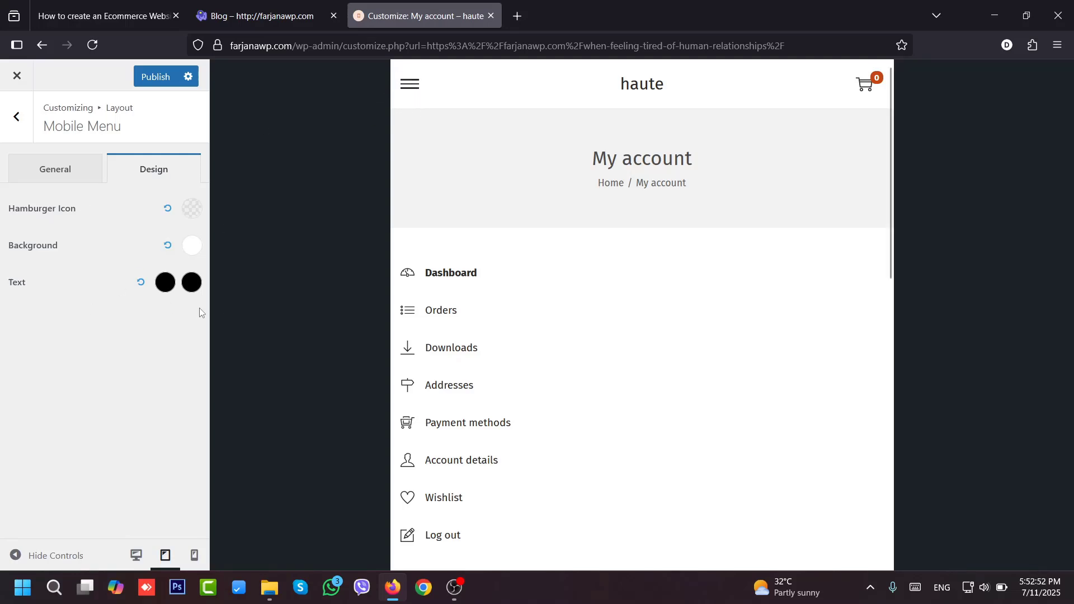
- Check the site and its hamburger menu in the phone-width preview
{"action": "left_click", "coordinate": [17, 117]}
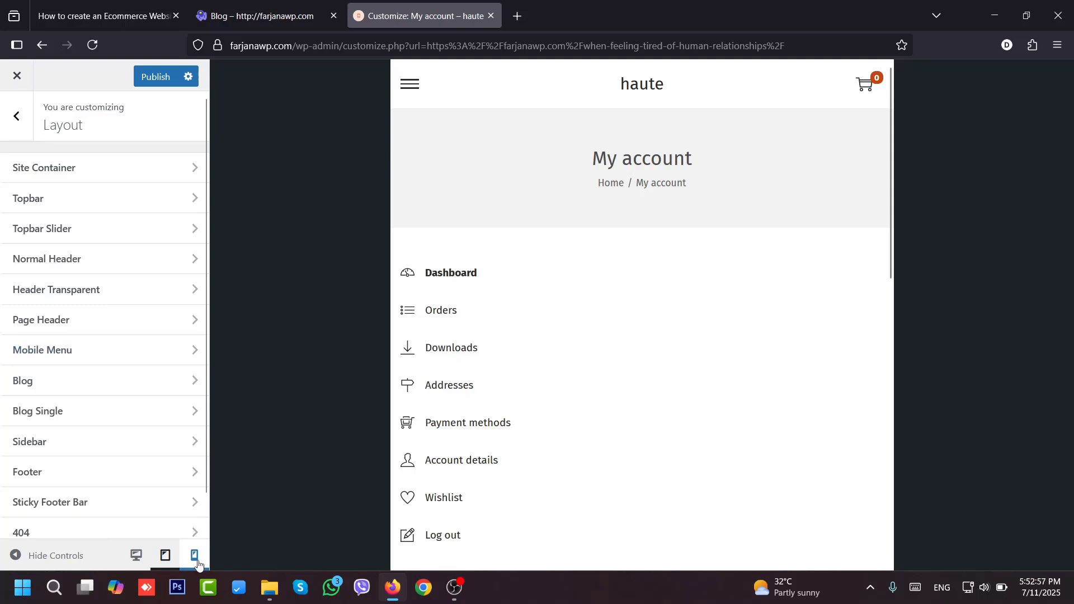
{"action": "left_click", "coordinate": [194, 555]}
{"action": "left_click", "coordinate": [552, 171]}
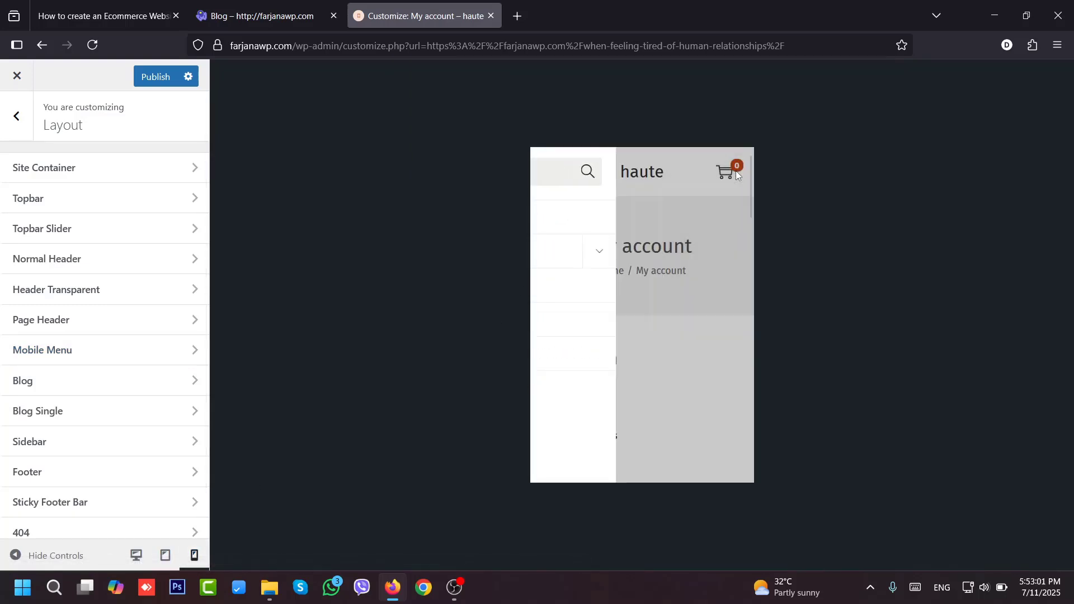
{"action": "left_click", "coordinate": [735, 170]}
- Load the Home page in the desktop preview and scroll down to its footer
{"action": "left_click", "coordinate": [139, 562]}
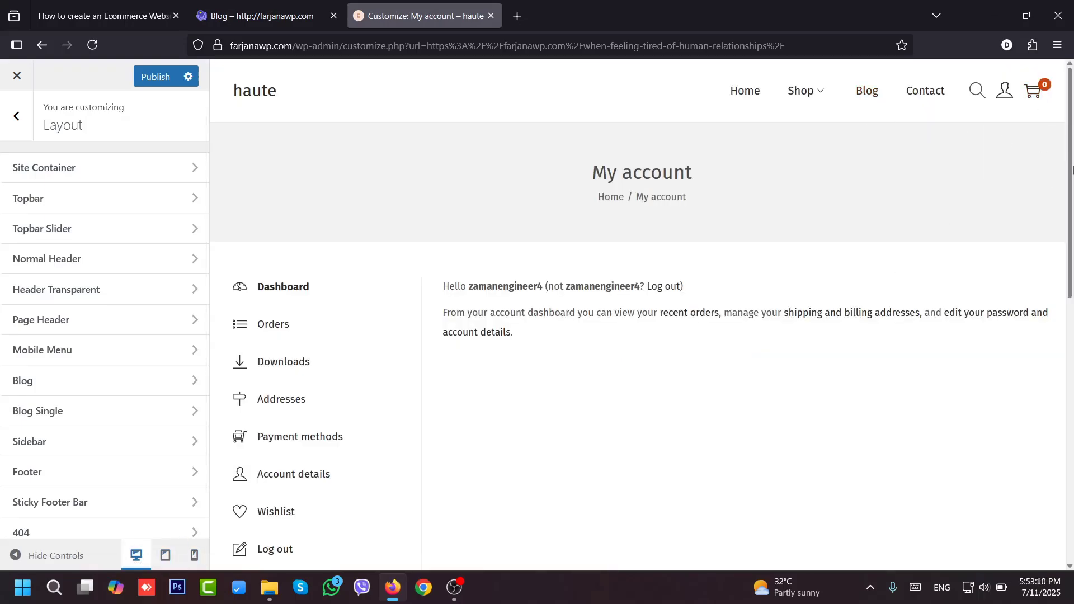
{"action": "scroll", "coordinate": [1053, 331], "scroll_direction": "down", "scroll_amount": 5}
{"action": "scroll", "coordinate": [1054, 330], "scroll_direction": "down", "scroll_amount": 4}
{"action": "scroll", "coordinate": [1059, 316], "scroll_direction": "up", "scroll_amount": 10}
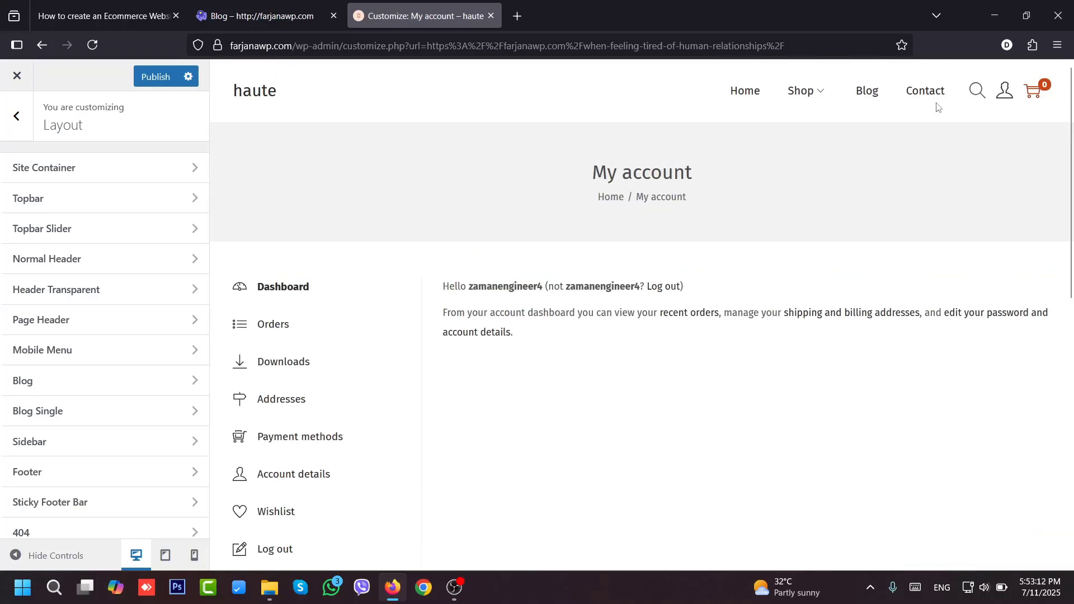
{"action": "left_click", "coordinate": [751, 96]}
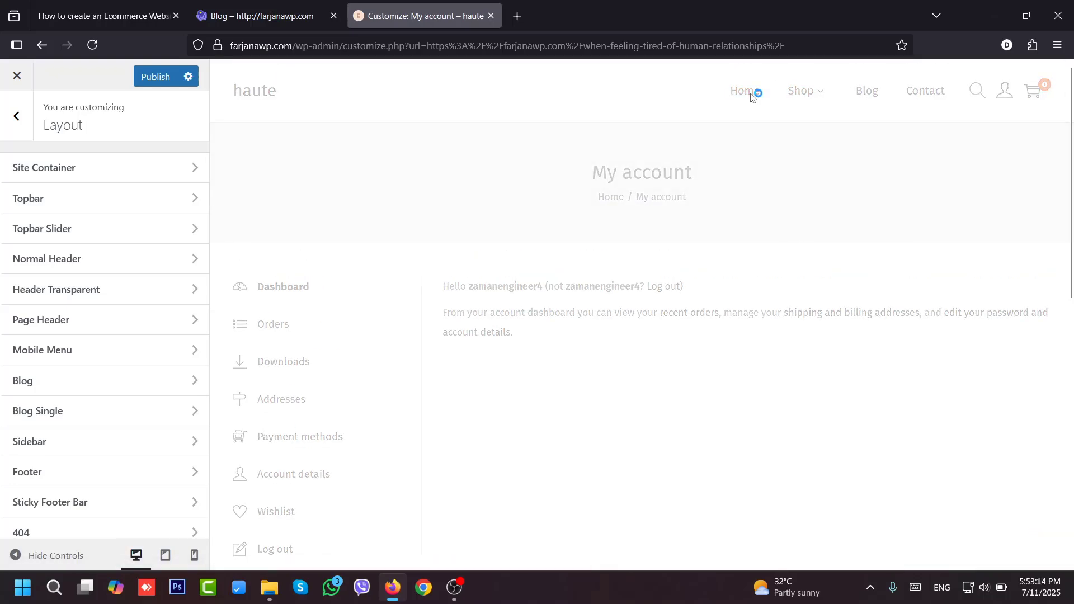
{"action": "scroll", "coordinate": [1063, 200], "scroll_direction": "down", "scroll_amount": 10}
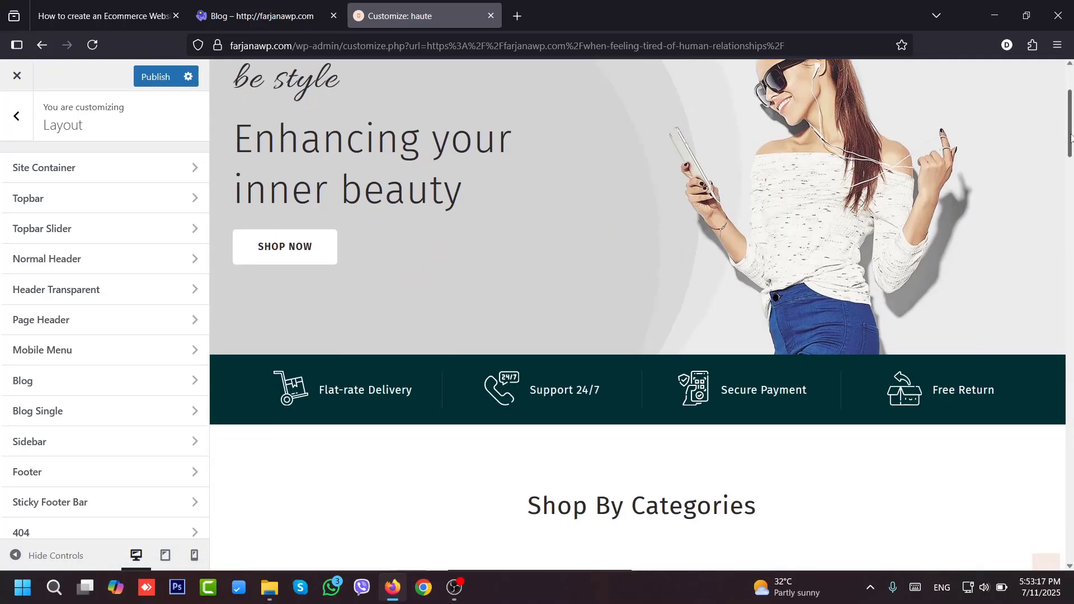
{"action": "scroll", "coordinate": [1063, 200], "scroll_direction": "down", "scroll_amount": 15}
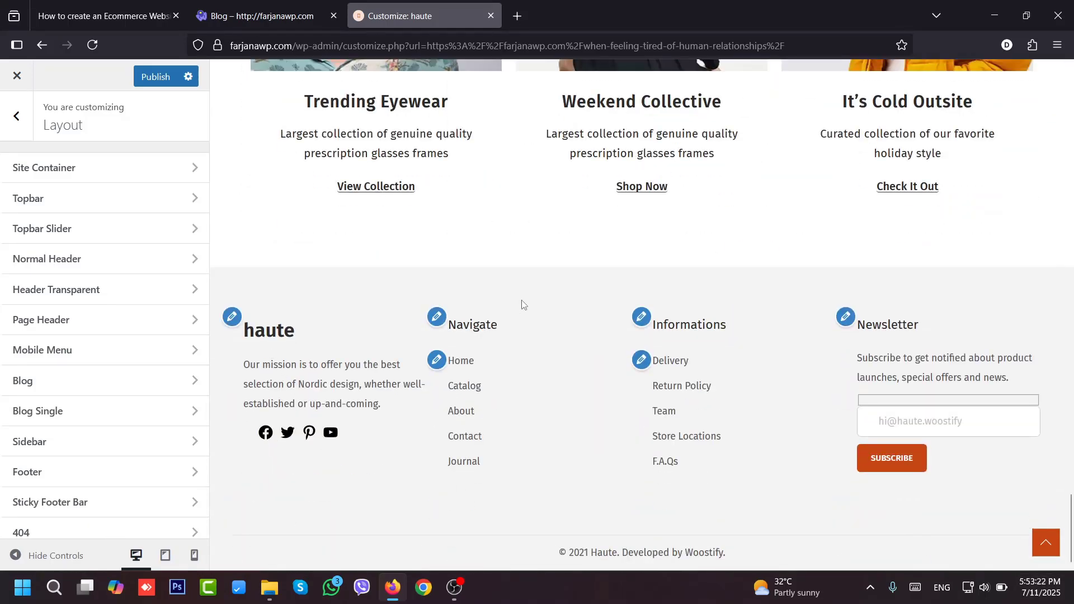
- In Footer settings, toggle the footer off and on, then try 5 and 4 widget columns before choosing 3
{"action": "left_click", "coordinate": [53, 475]}
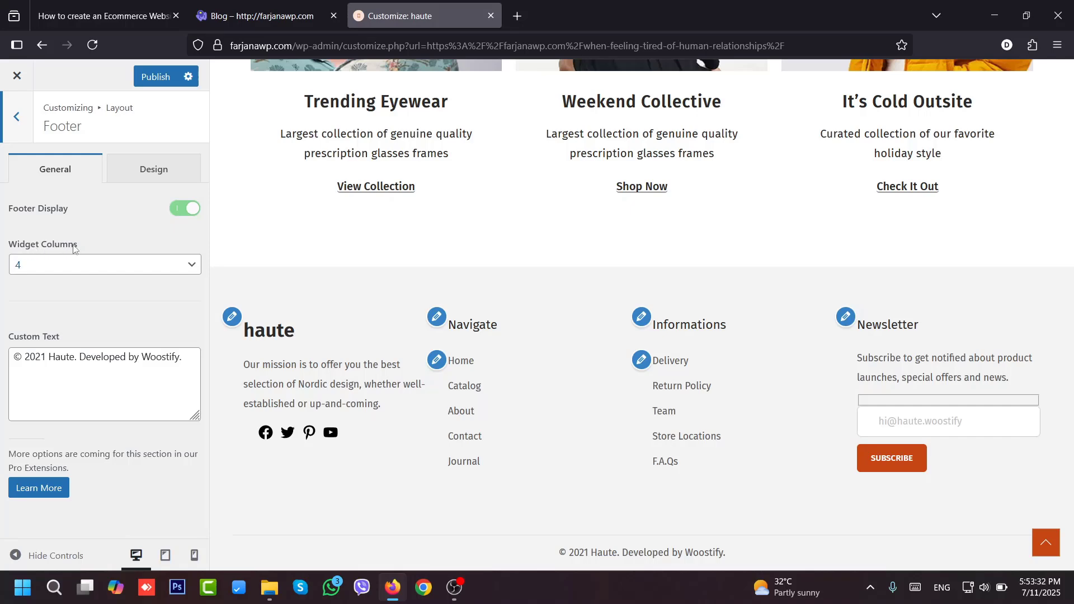
{"action": "left_click", "coordinate": [180, 209]}
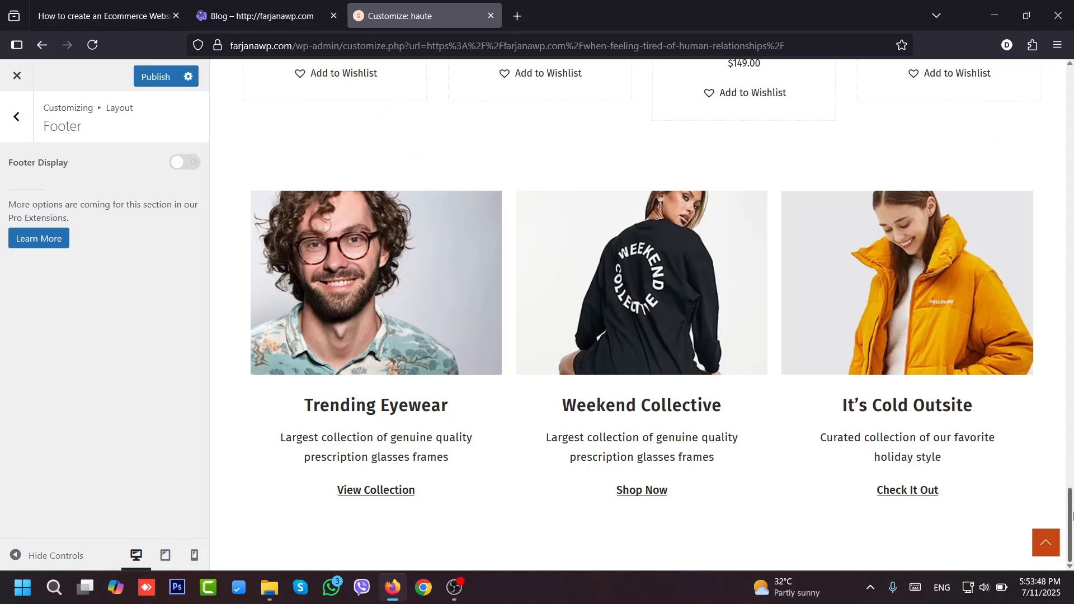
{"action": "left_click", "coordinate": [185, 162]}
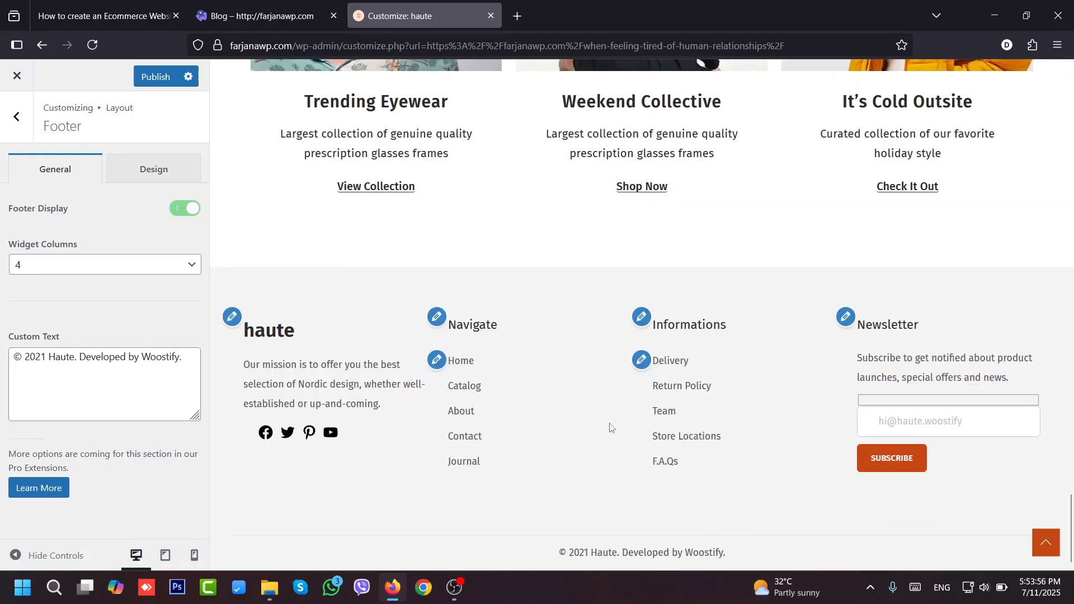
{"action": "left_click", "coordinate": [115, 264]}
{"action": "key", "text": "Escape"}
{"action": "key", "text": "Down"}
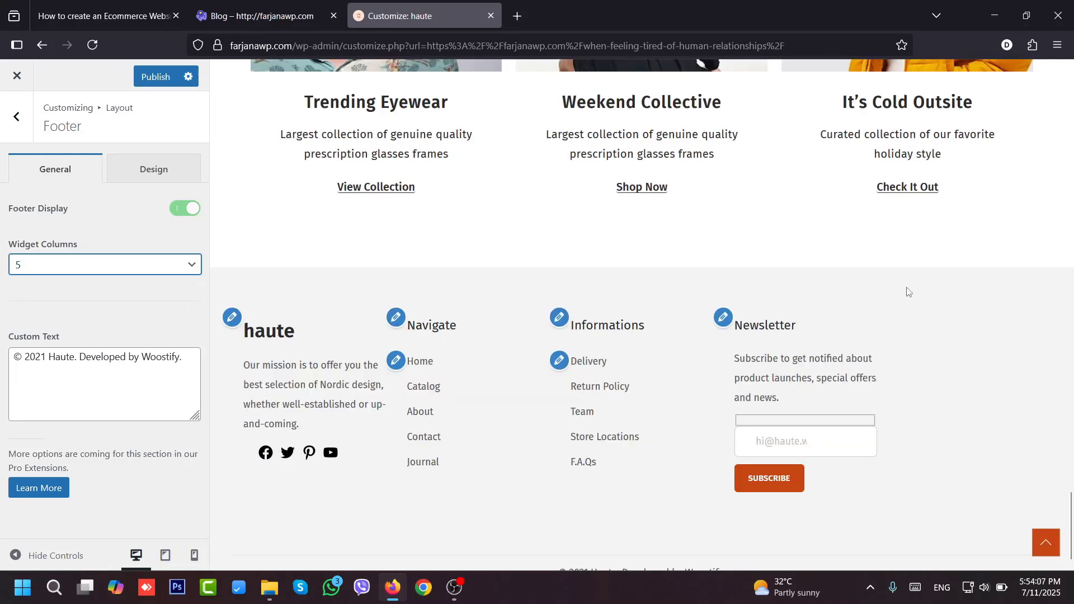
{"action": "key", "text": "alt+Down"}
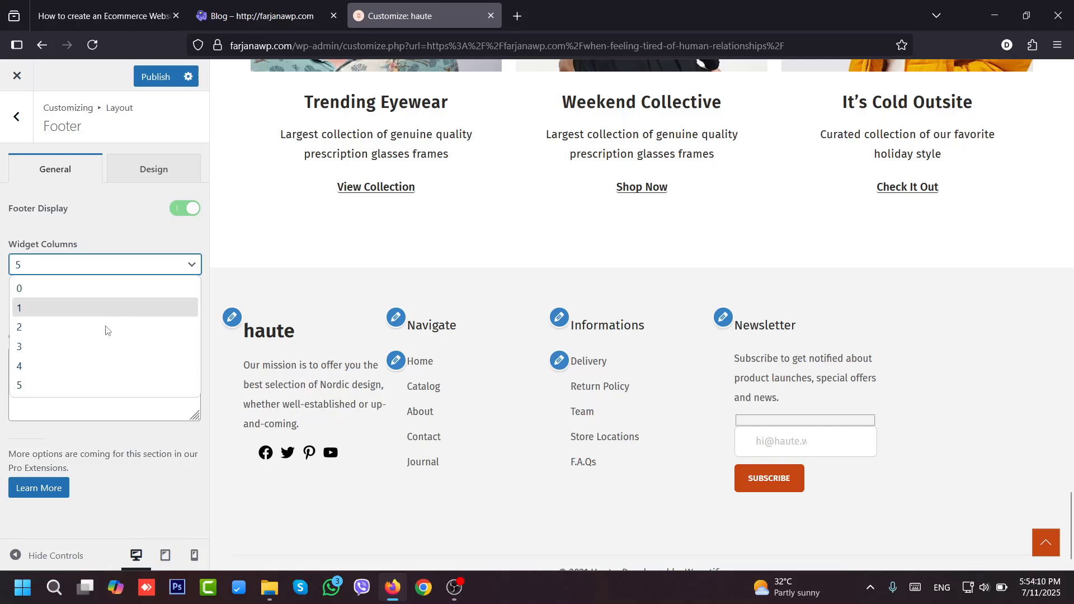
{"action": "left_click", "coordinate": [91, 364]}
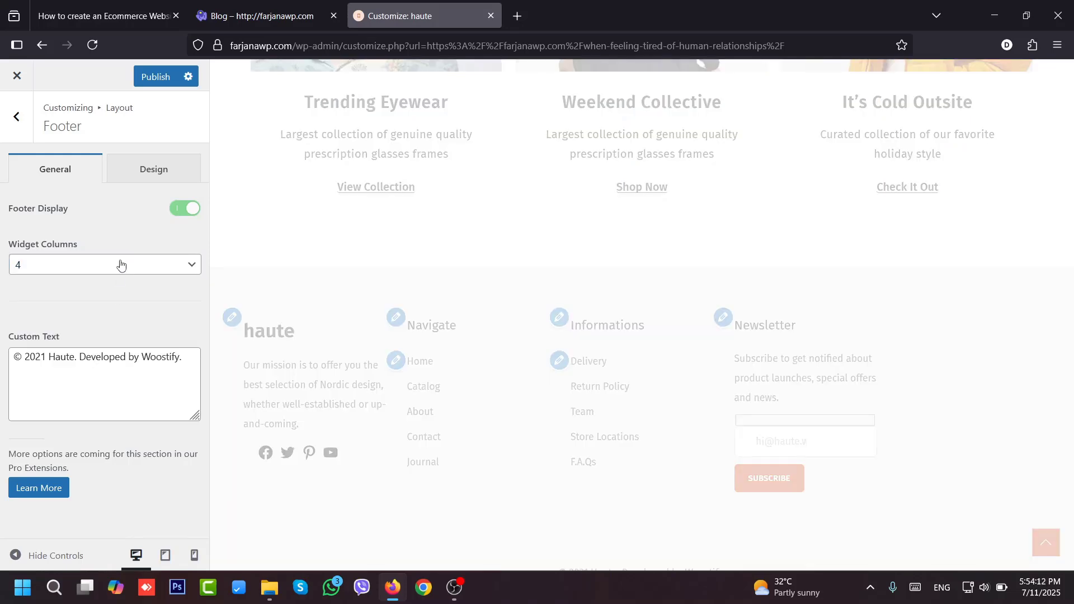
{"action": "key", "text": "alt+Down"}
{"action": "left_click", "coordinate": [80, 350]}
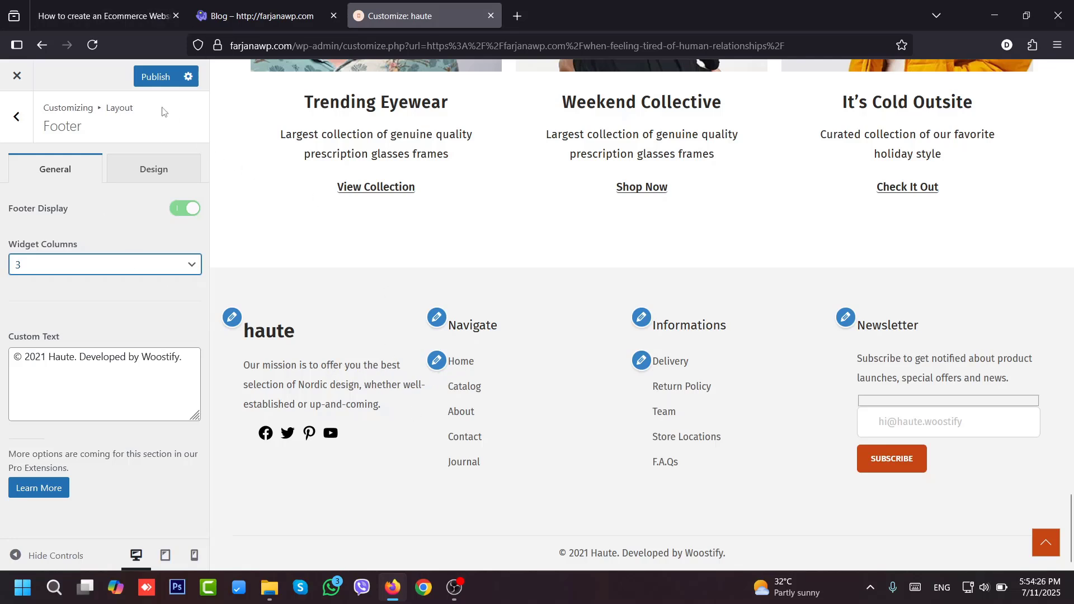
- Publish the footer changes and check the footer on the live haute homepage
{"action": "left_click", "coordinate": [154, 77]}
{"action": "left_click", "coordinate": [258, 15]}
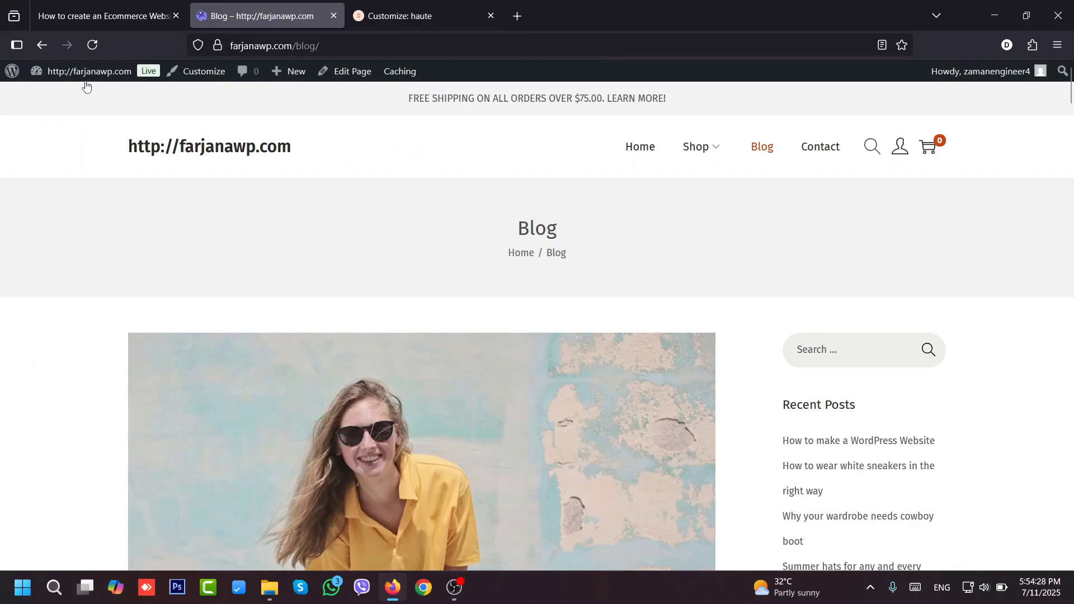
{"action": "left_click", "coordinate": [650, 146]}
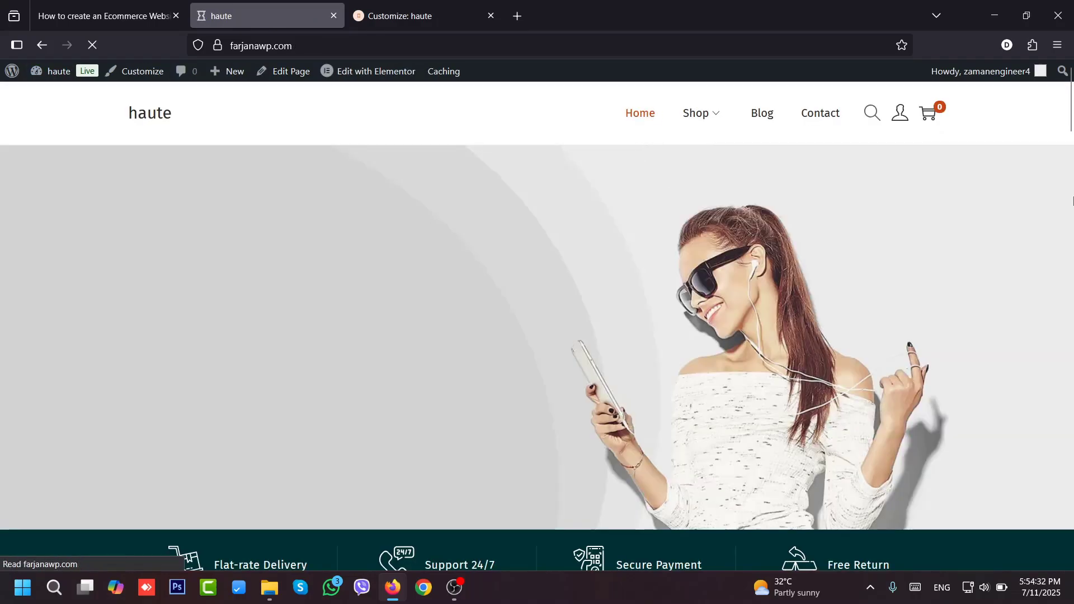
{"action": "scroll", "coordinate": [1071, 404], "scroll_direction": "down", "scroll_amount": 10}
{"action": "scroll", "coordinate": [1071, 404], "scroll_direction": "down", "scroll_amount": 15}
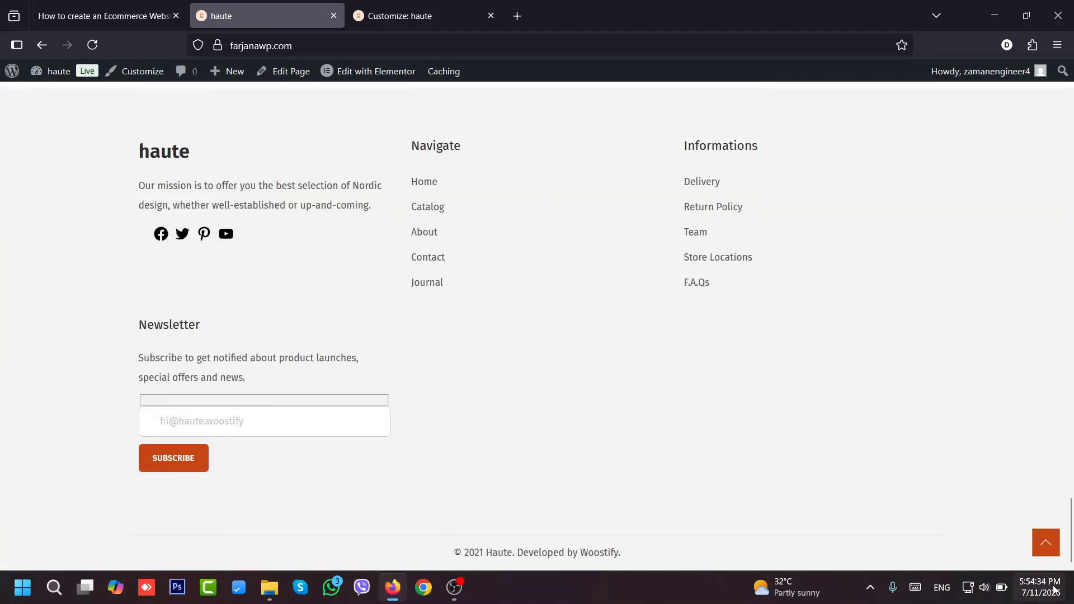
{"action": "key", "text": "ctrl+Tab"}
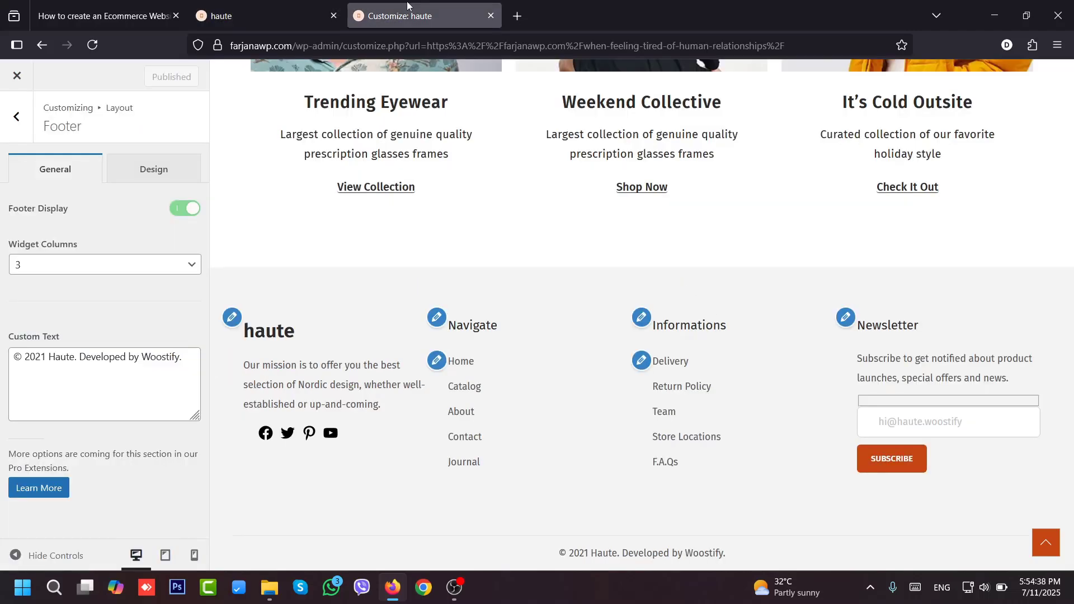
- Set Widget Columns back to 4 and change the copyright text to '© 2025 Ecommerce website'
{"action": "left_click", "coordinate": [96, 272]}
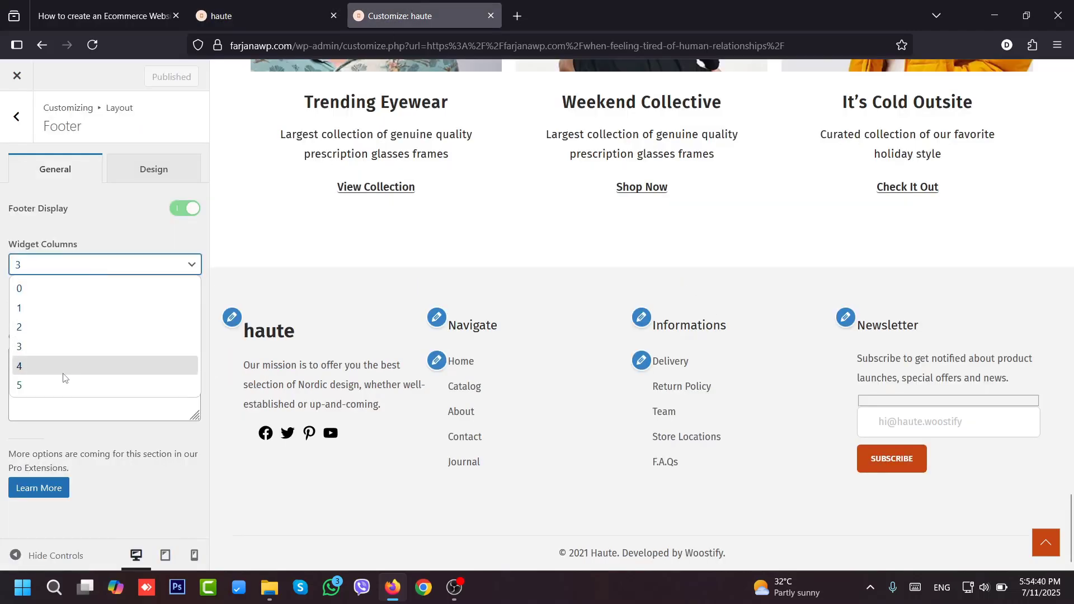
{"action": "left_click", "coordinate": [63, 370]}
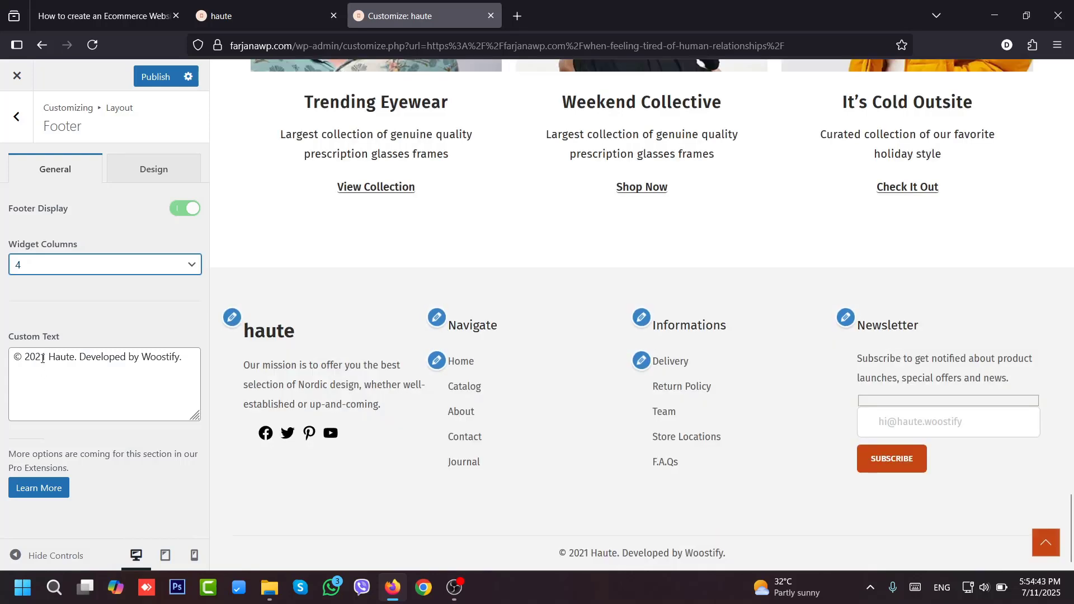
{"action": "triple_click", "coordinate": [43, 359]}
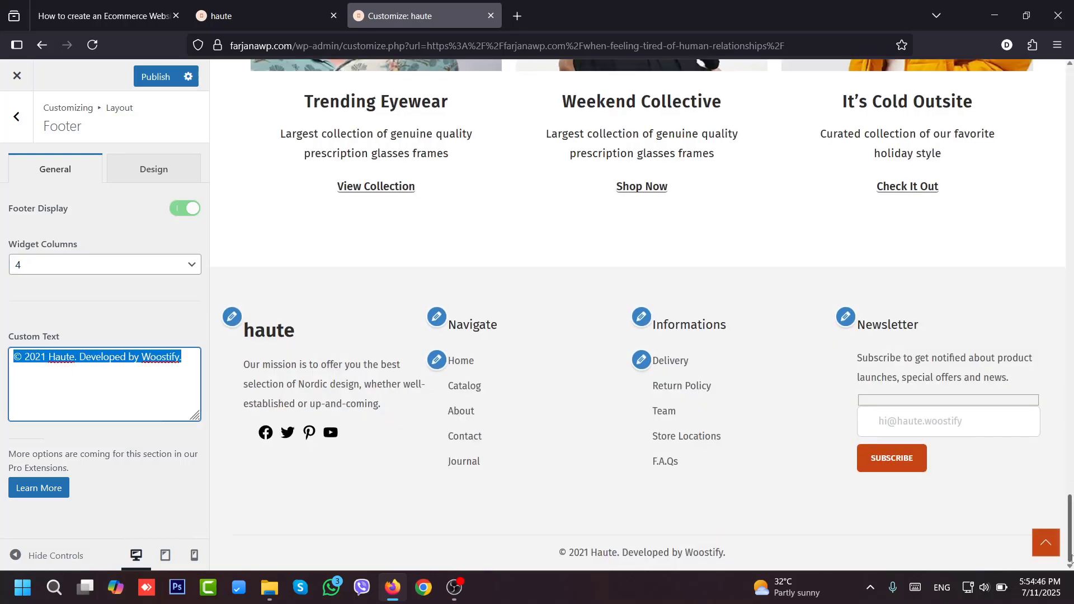
{"action": "left_click", "coordinate": [44, 358]}
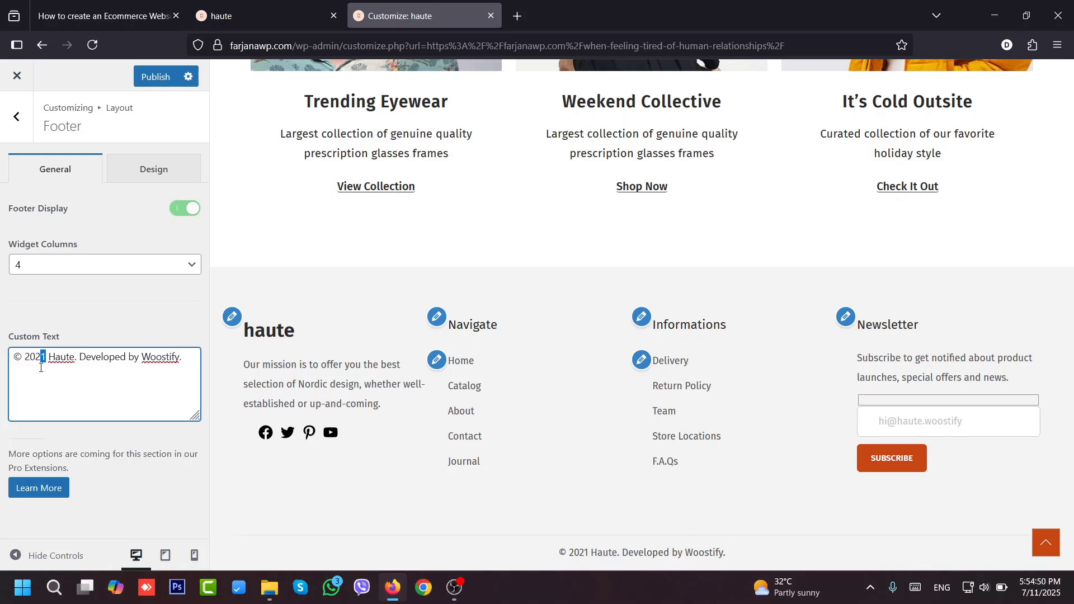
{"action": "type", "text": "5"}
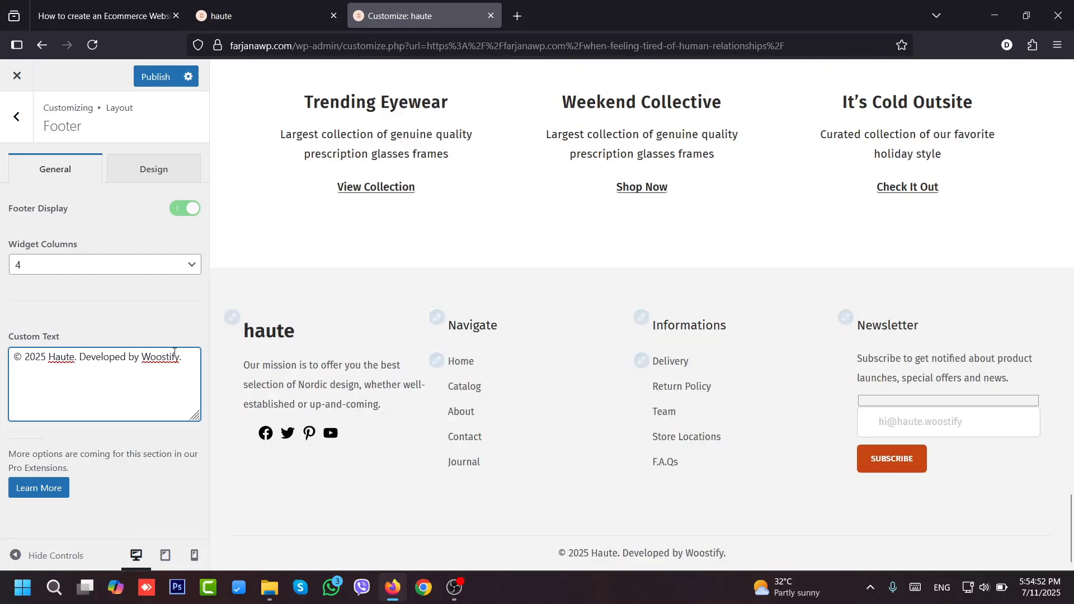
{"action": "double_click", "coordinate": [167, 357]}
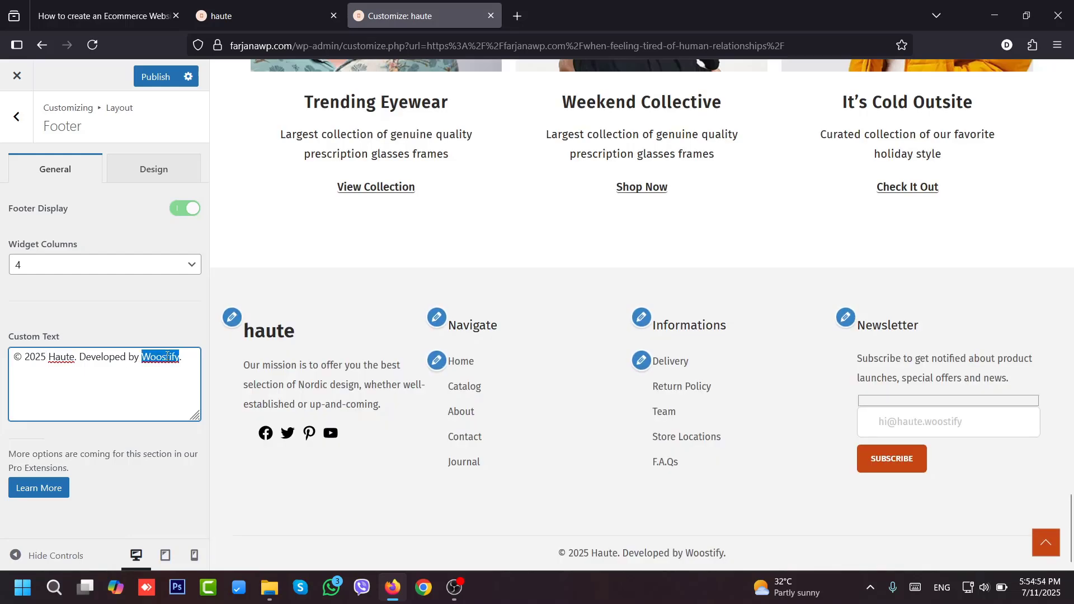
{"action": "key", "text": "BackSpace"}
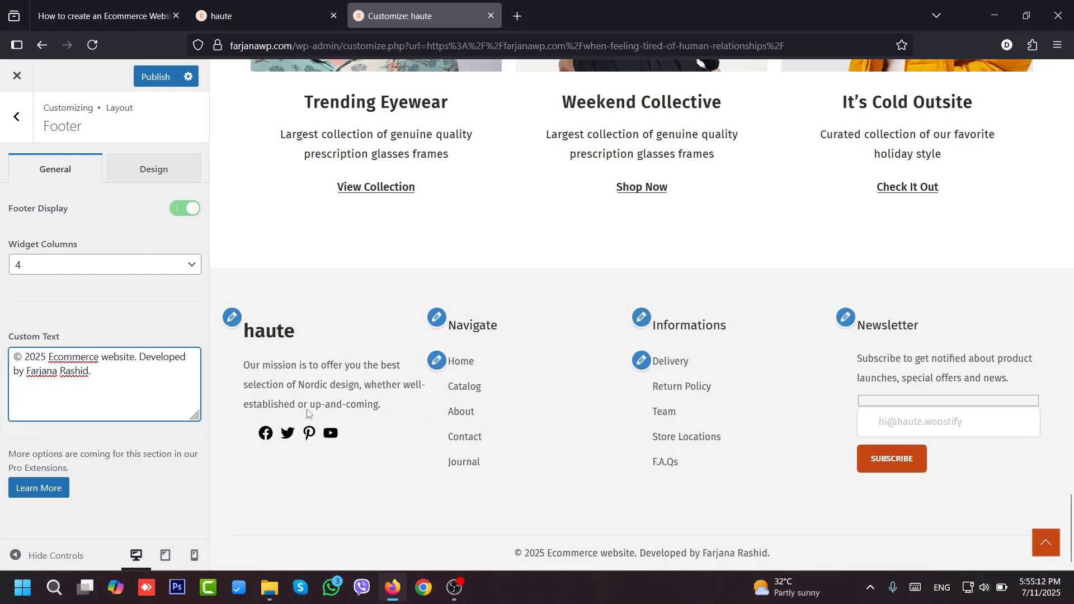
{"action": "left_click", "coordinate": [231, 318]}
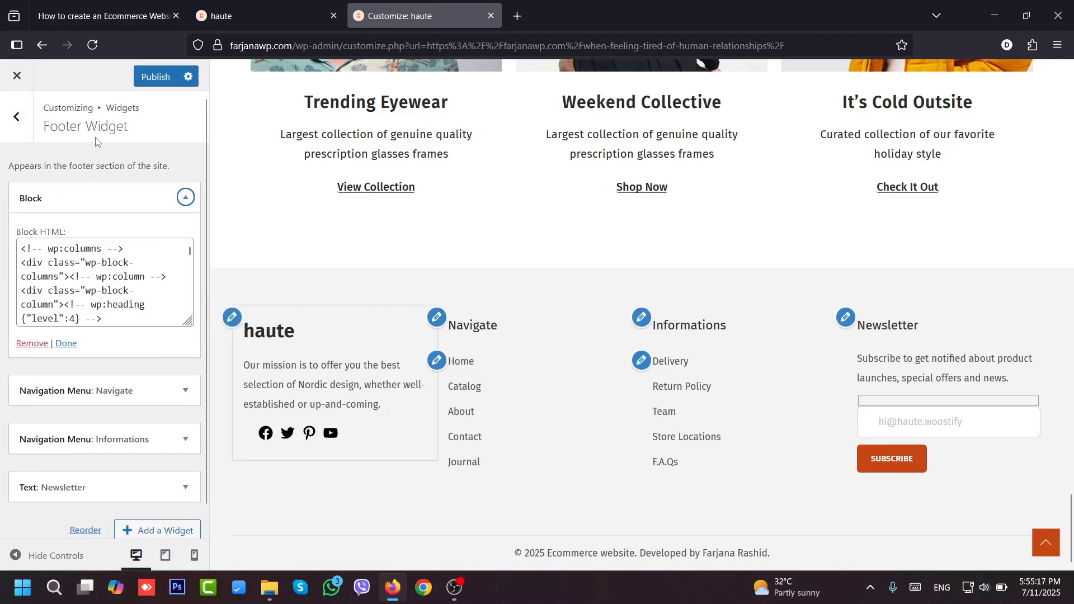
- Add a new Text widget to the footer widget area
{"action": "left_click", "coordinate": [70, 276]}
{"action": "left_click_drag", "start_coordinate": [190, 253], "coordinate": [190, 253]}
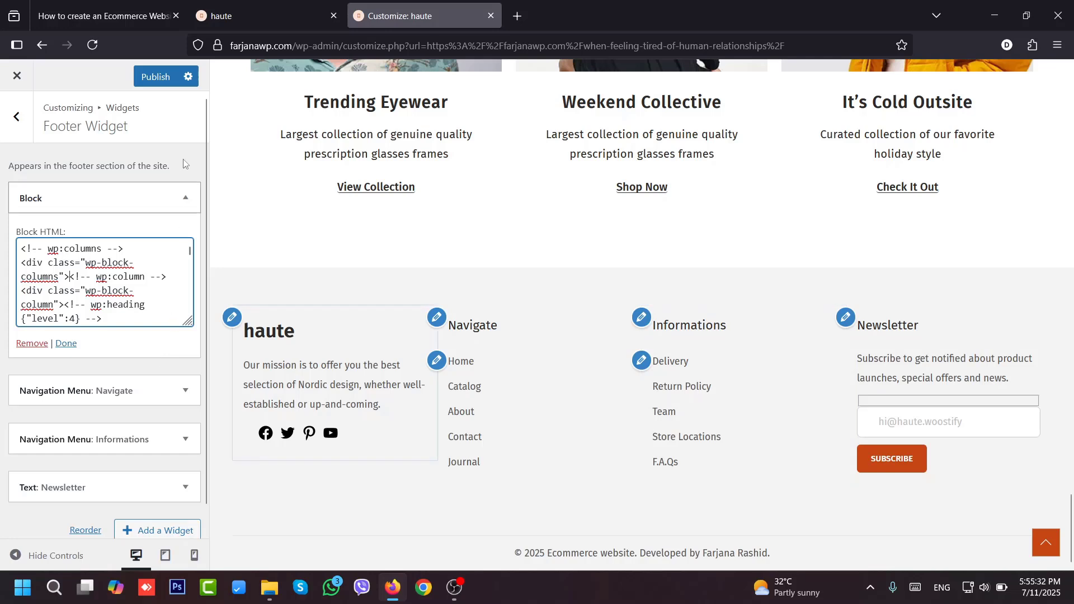
{"action": "left_click", "coordinate": [140, 529]}
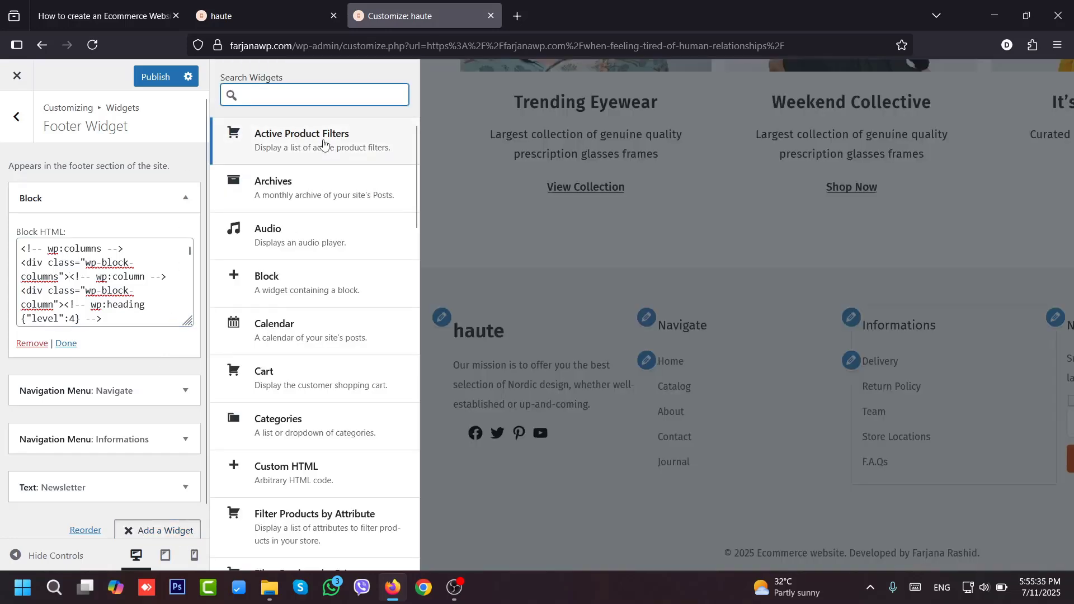
{"action": "type", "text": "text"}
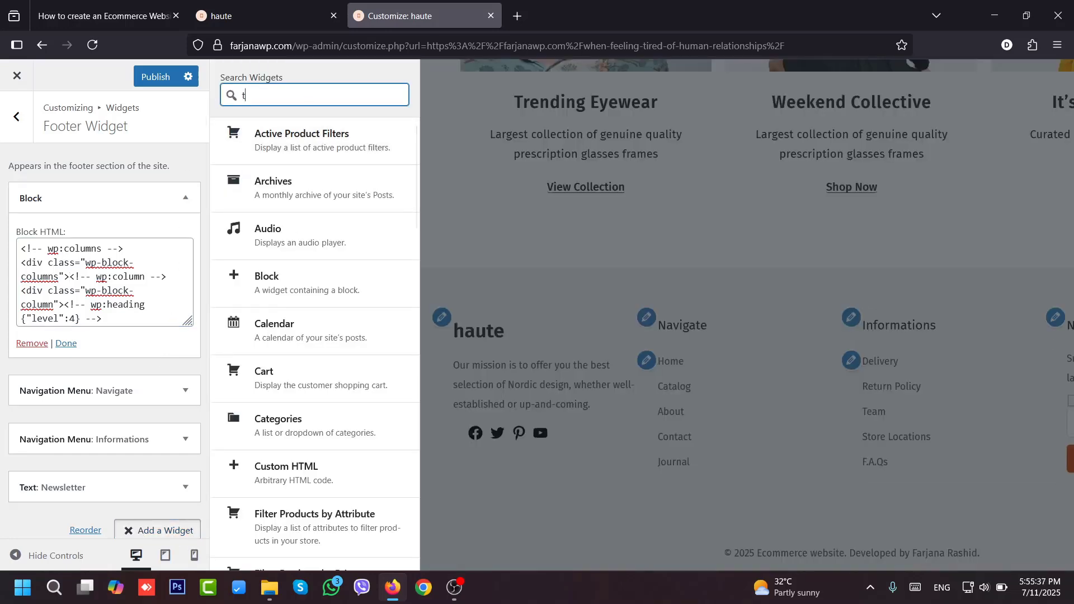
{"action": "left_click_drag", "start_coordinate": [310, 148], "coordinate": [116, 166]}
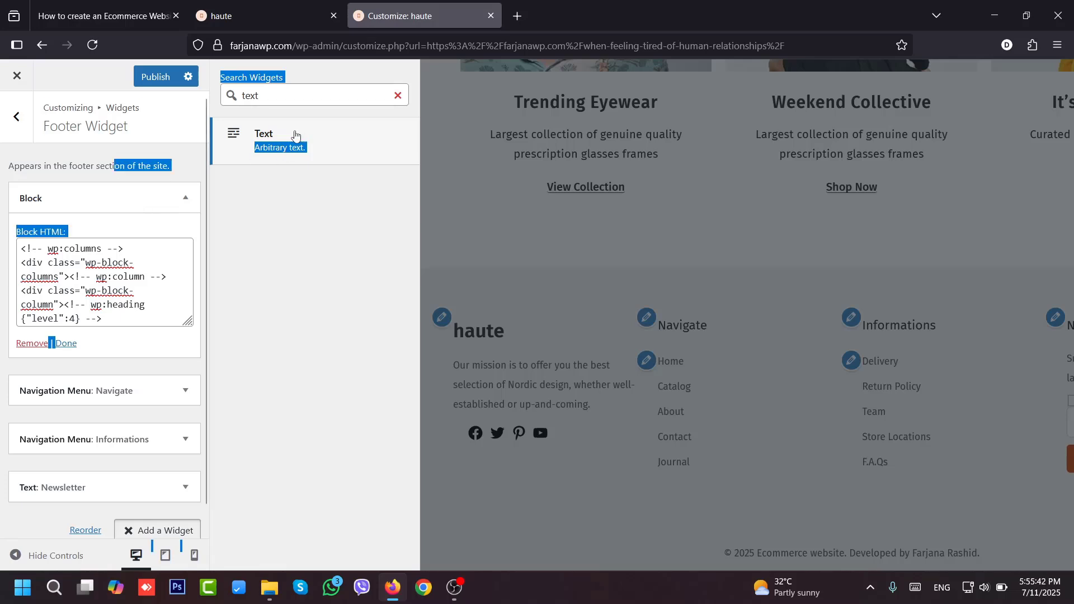
{"action": "left_click", "coordinate": [269, 199]}
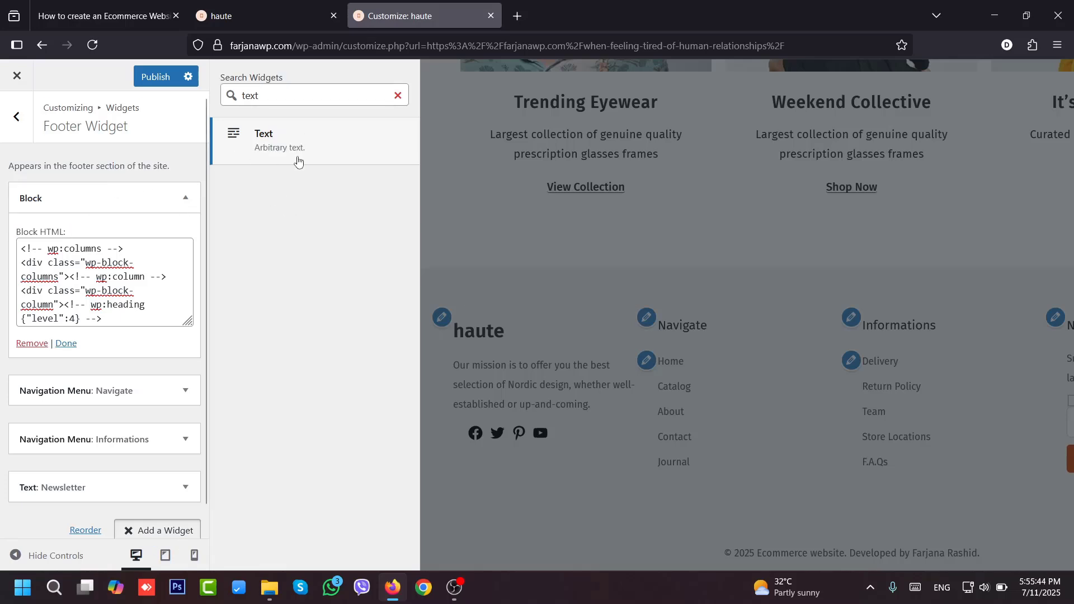
{"action": "left_click", "coordinate": [259, 133]}
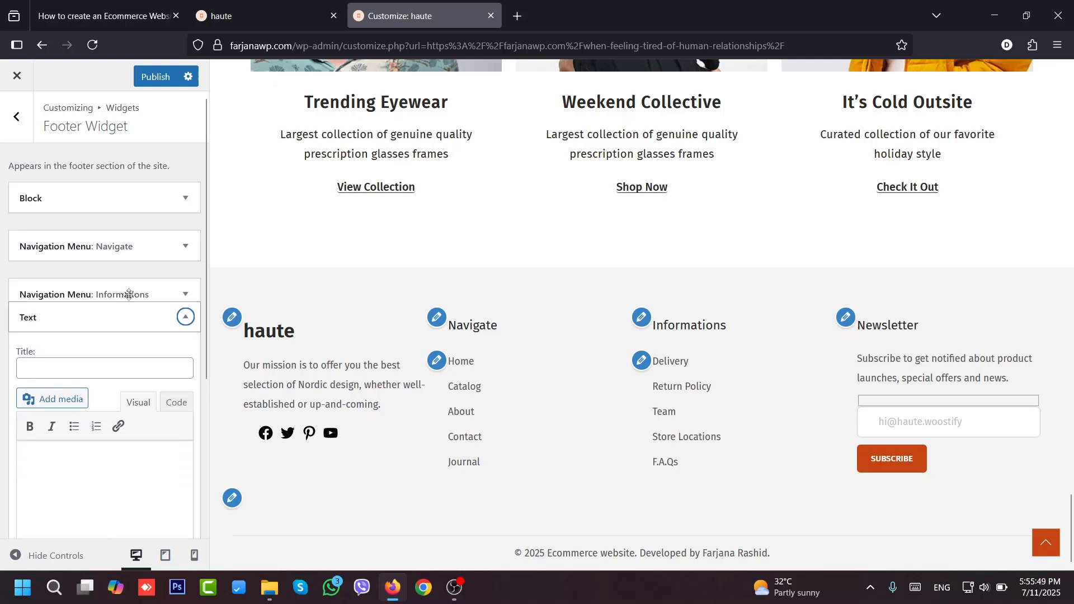
- Copy the 'haute' heading and mission paragraph into the Text widget's title and body
{"action": "double_click", "coordinate": [268, 335]}
{"action": "key", "text": "ctrl+c"}
{"action": "left_click", "coordinate": [104, 248]}
{"action": "key", "text": "ctrl+v"}
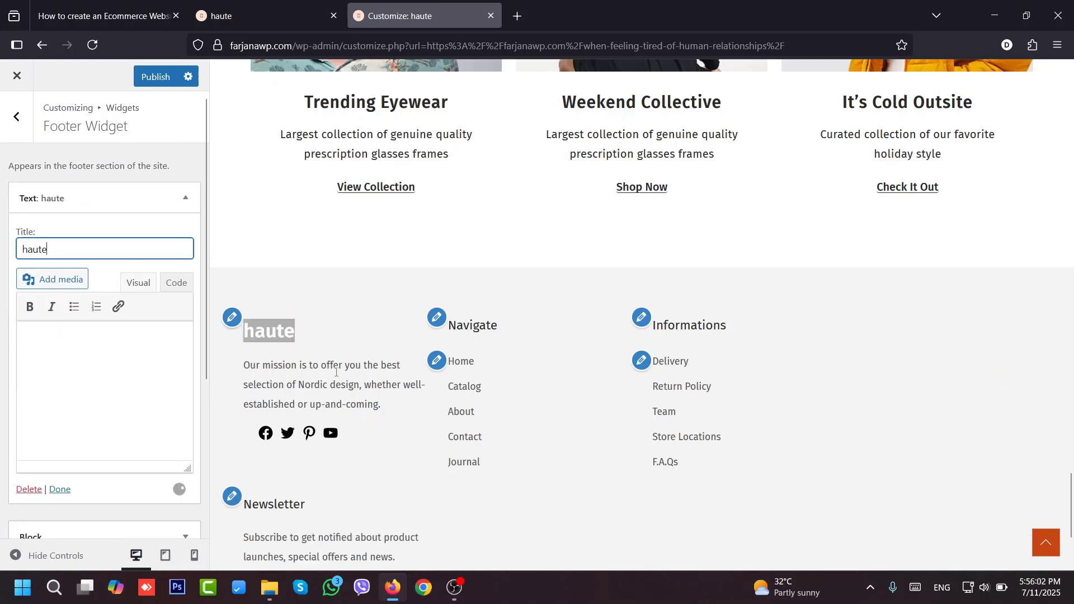
{"action": "triple_click", "coordinate": [337, 369]}
{"action": "key", "text": "ctrl+c"}
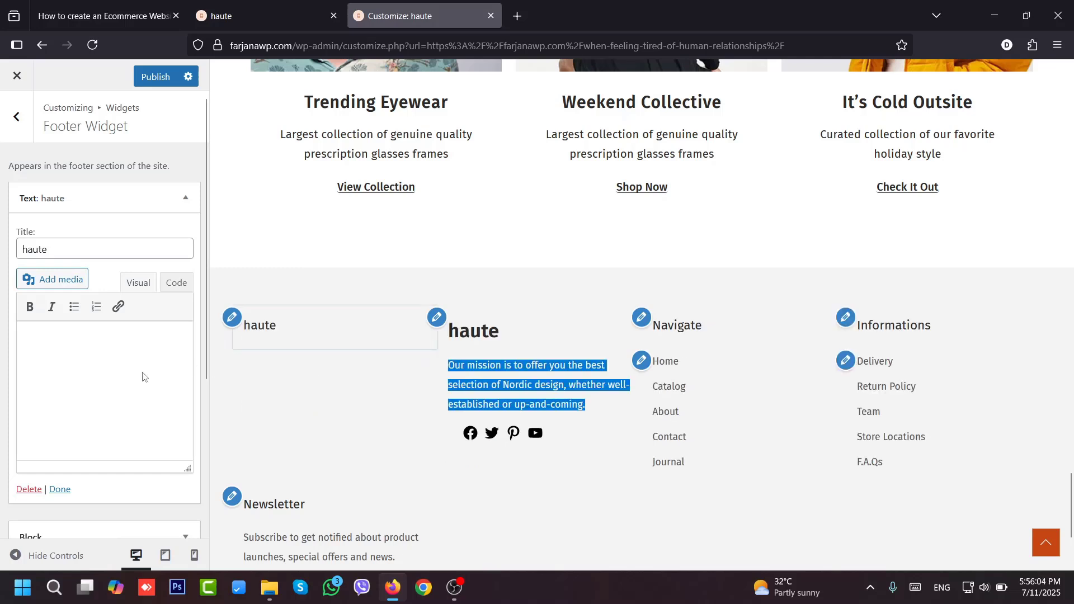
{"action": "left_click", "coordinate": [142, 376]}
{"action": "key", "text": "ctrl+v"}
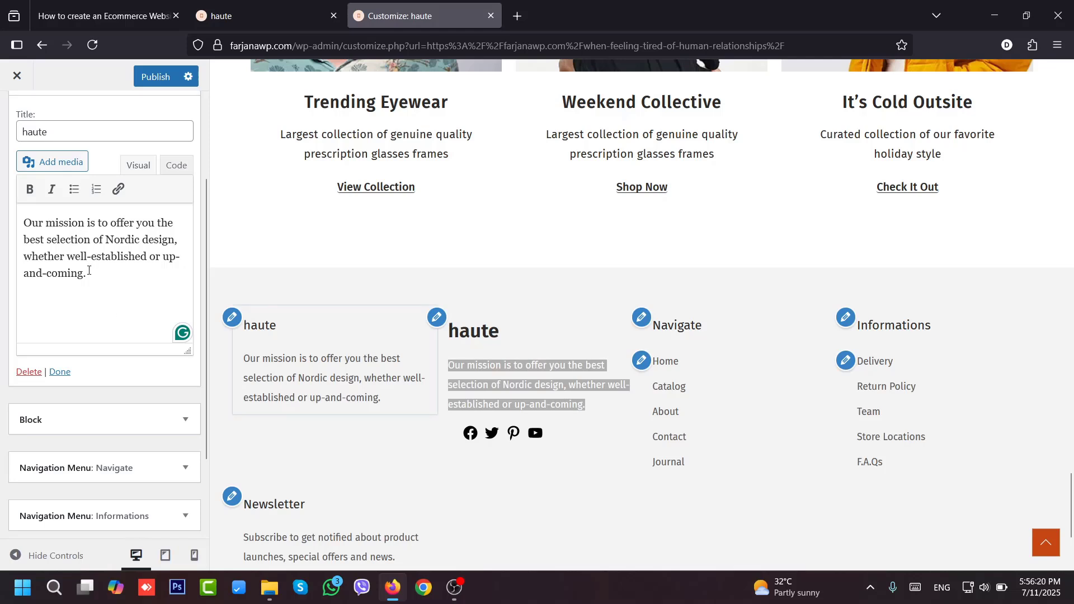
- Delete the old Block widget with social icons from the footer
{"action": "scroll", "coordinate": [100, 336], "scroll_direction": "up", "scroll_amount": 2}
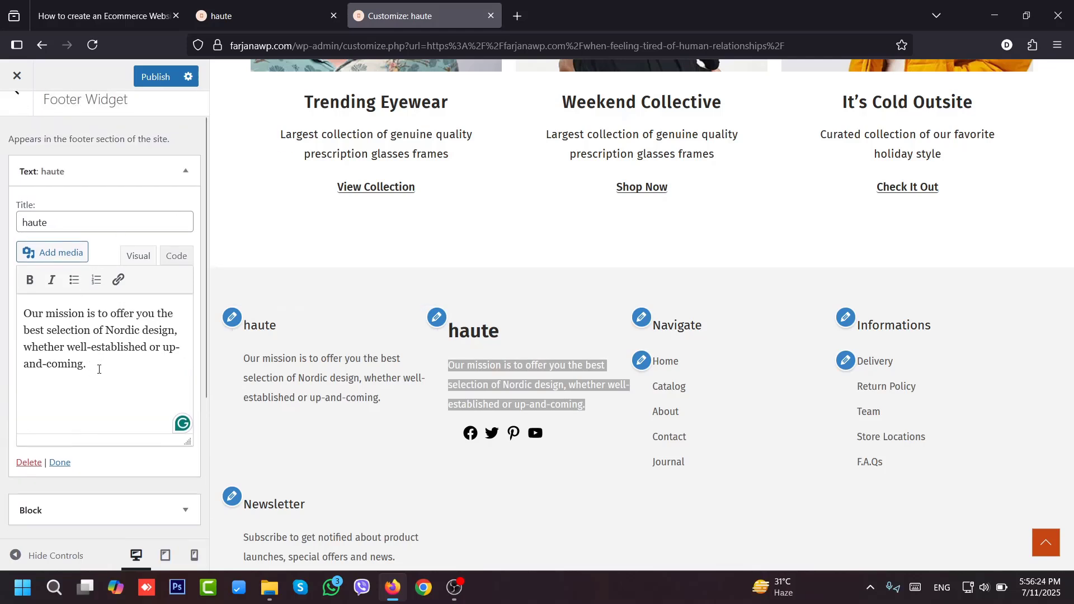
{"action": "scroll", "coordinate": [87, 475], "scroll_direction": "down", "scroll_amount": 3}
{"action": "left_click", "coordinate": [184, 374]}
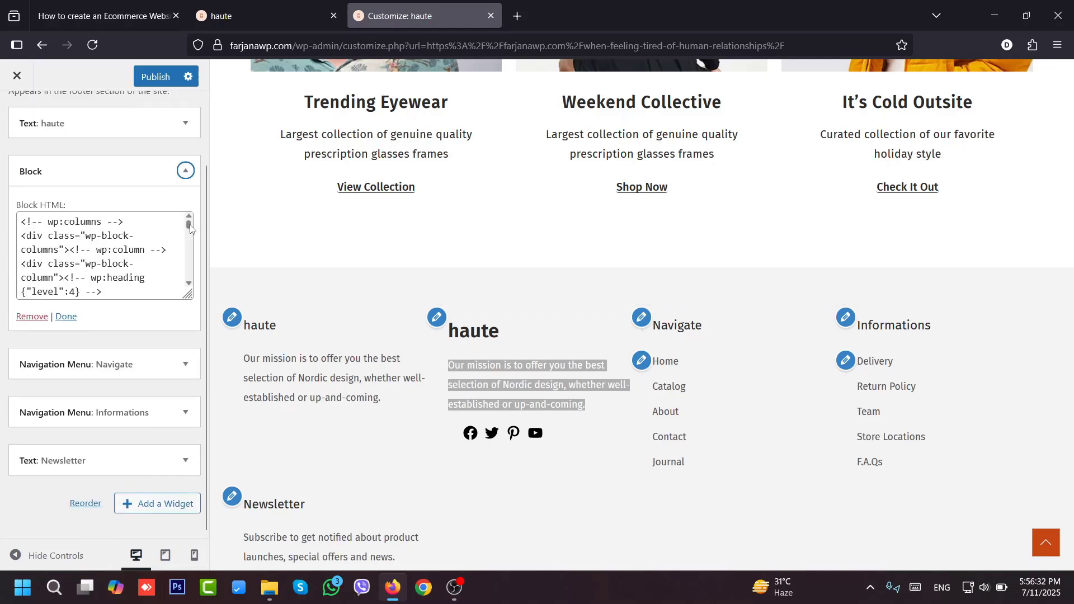
{"action": "left_click_drag", "start_coordinate": [190, 229], "coordinate": [189, 285]}
{"action": "left_click", "coordinate": [32, 316]}
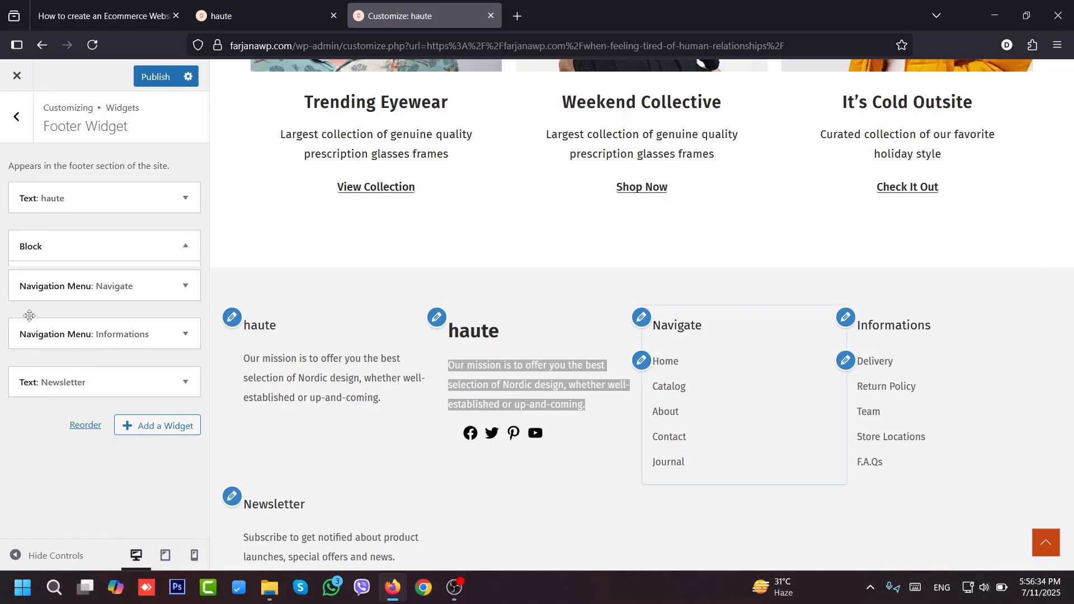
- Review the haute Text widget in code view and collapse it with Done
{"action": "left_click", "coordinate": [185, 199]}
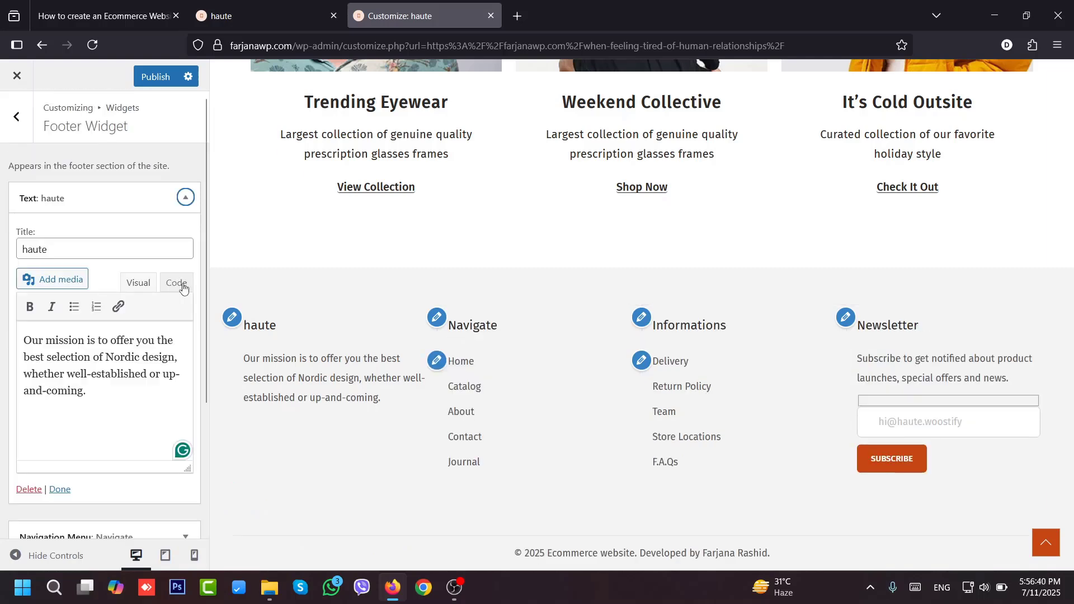
{"action": "left_click", "coordinate": [183, 287]}
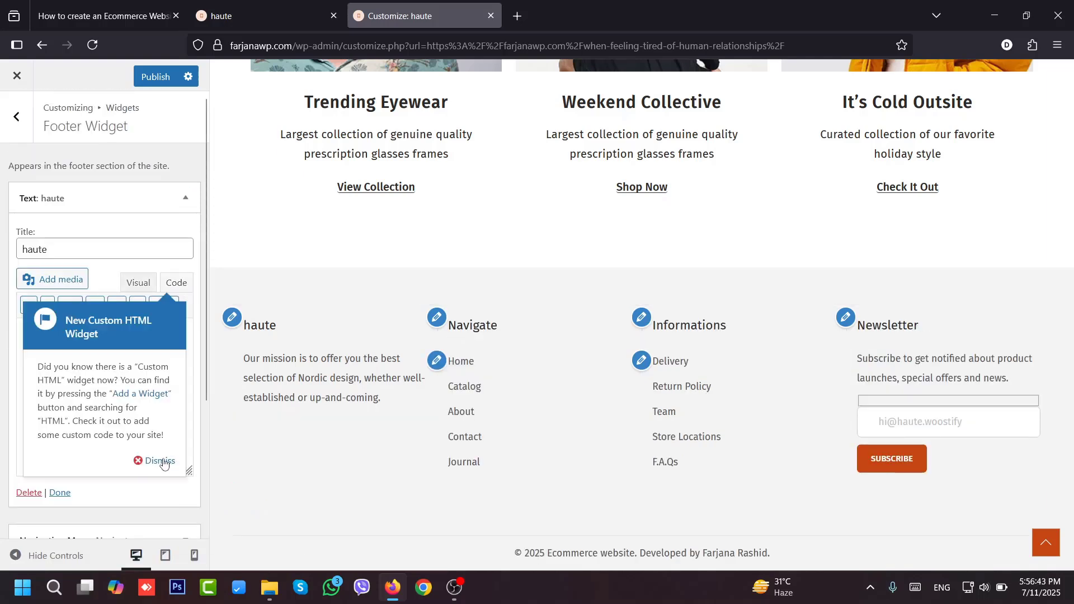
{"action": "left_click", "coordinate": [160, 461]}
{"action": "left_click", "coordinate": [181, 289]}
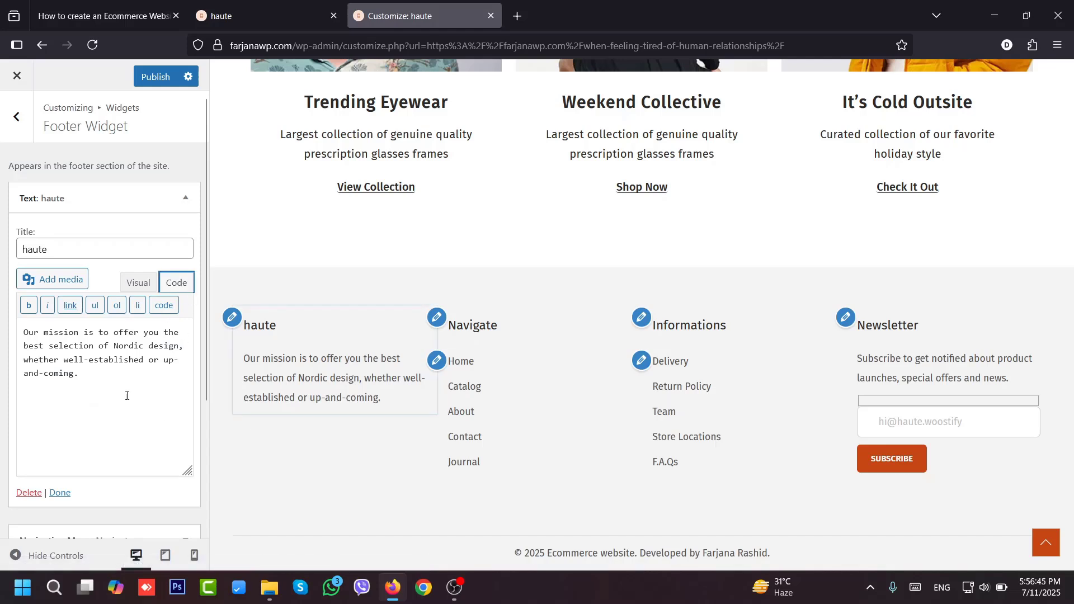
{"action": "left_click", "coordinate": [118, 388]}
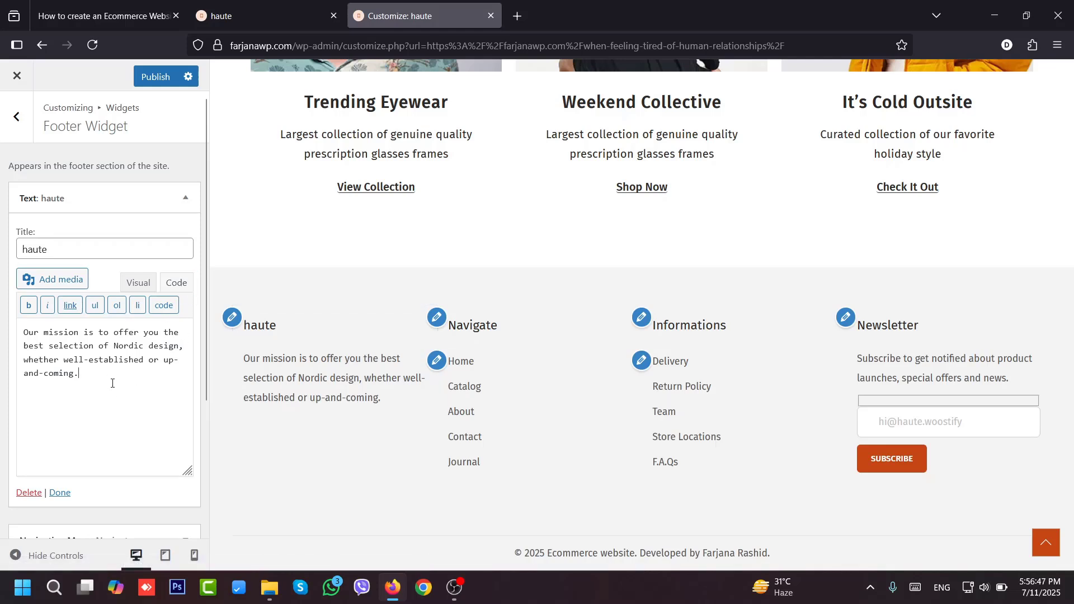
{"action": "left_click", "coordinate": [60, 492]}
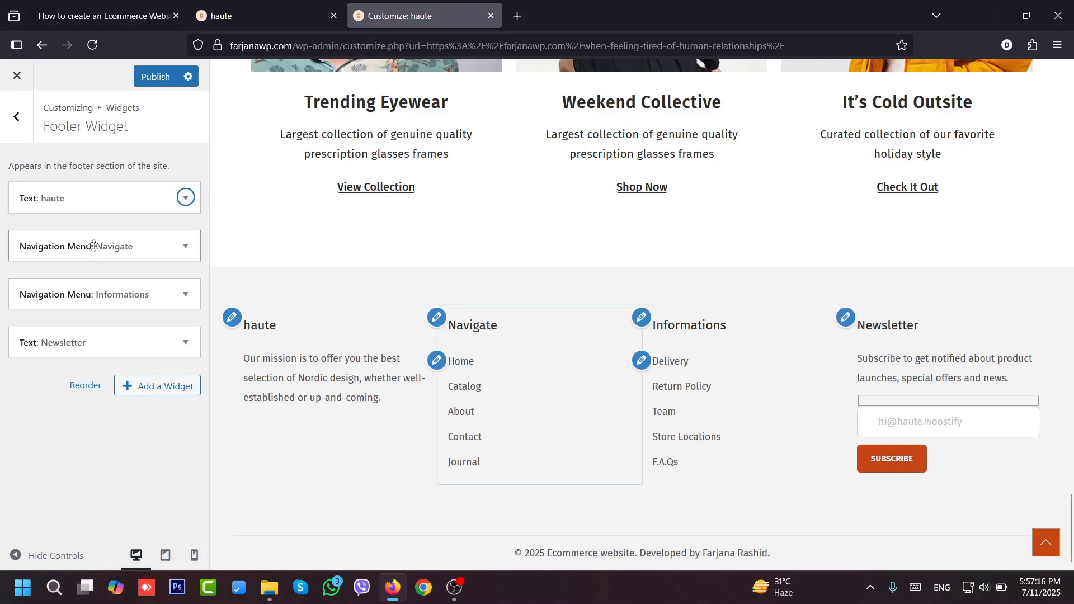
- Keep Navigate selected in the Navigation Menu widget's Select Menu, then view the live haute tab
{"action": "left_click", "coordinate": [185, 246]}
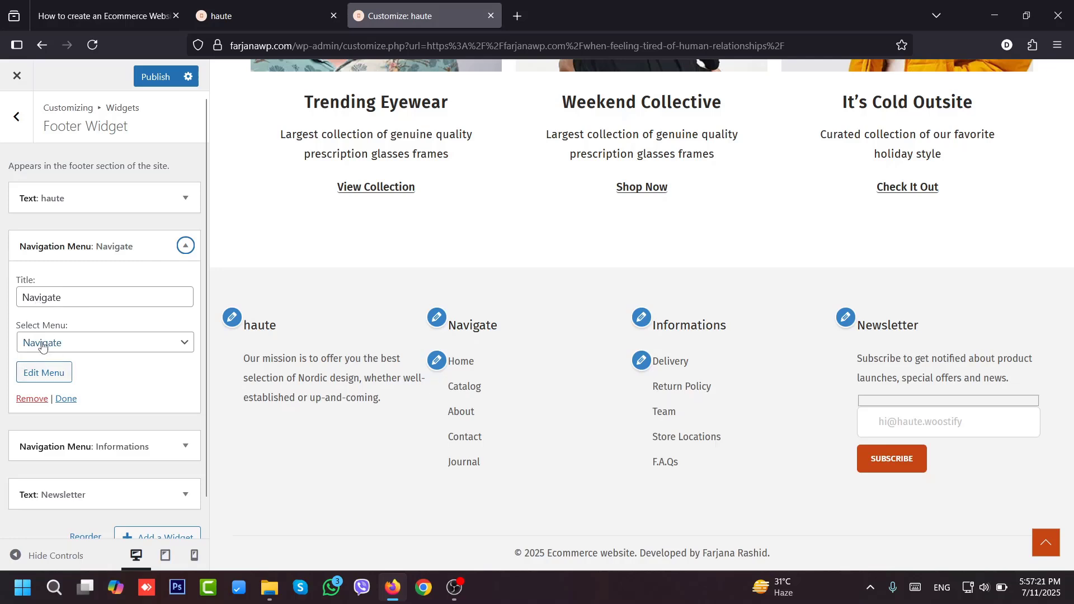
{"action": "left_click", "coordinate": [74, 345]}
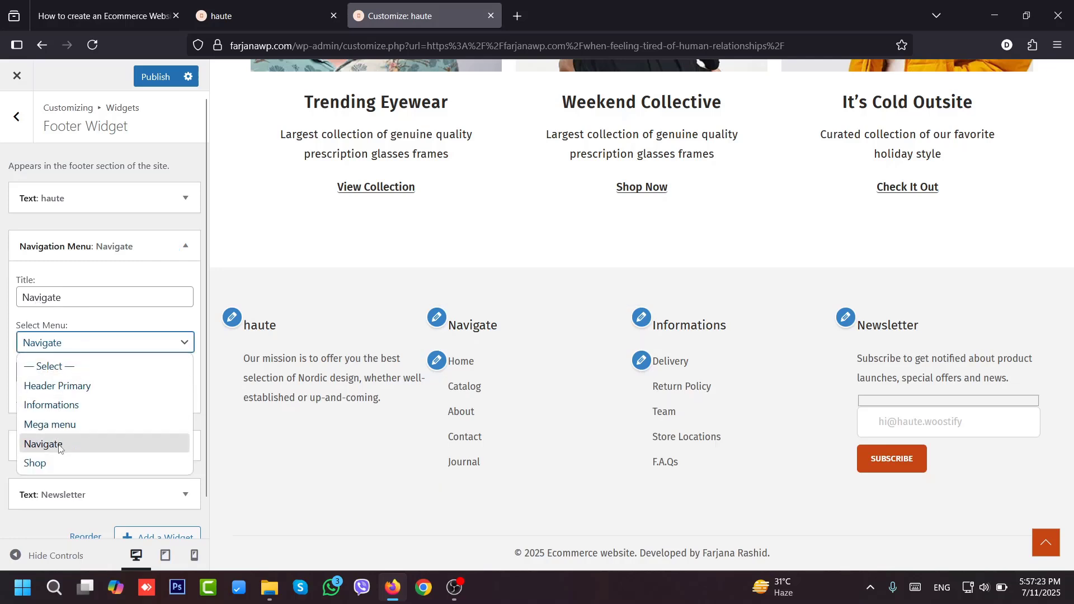
{"action": "left_click", "coordinate": [155, 276]}
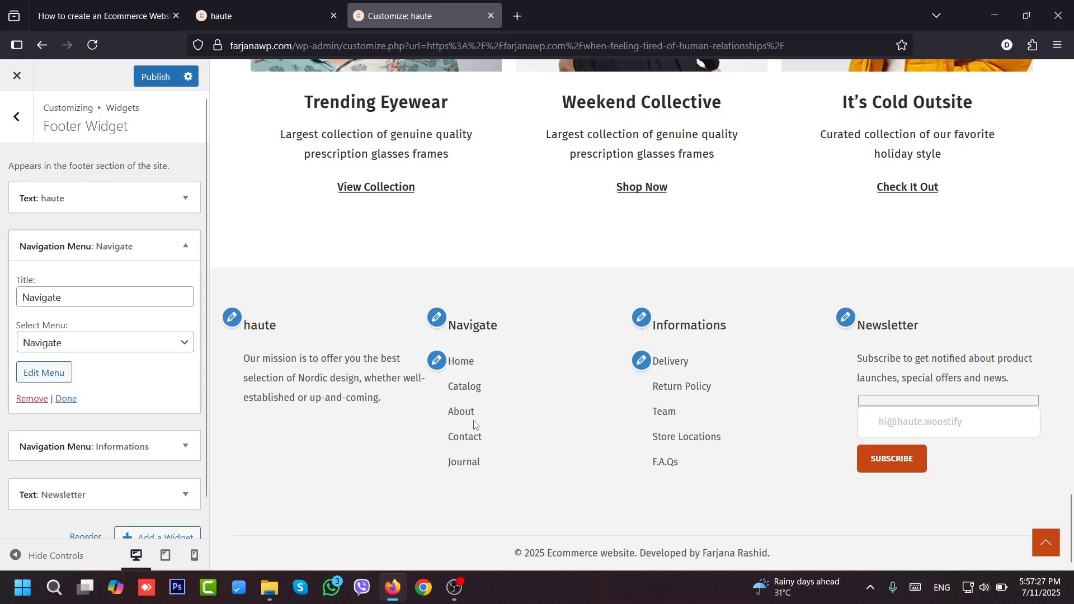
{"action": "left_click", "coordinate": [271, 17]}
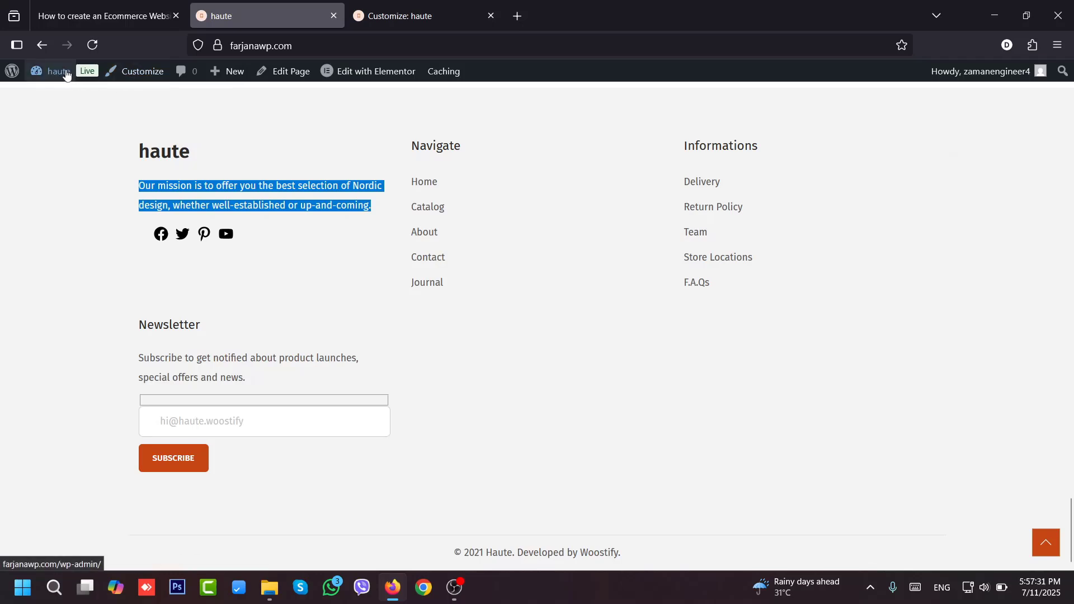
- Open the Menus admin page in a new tab from the haute admin-bar menu
{"action": "mouse_move", "coordinate": [66, 74]}
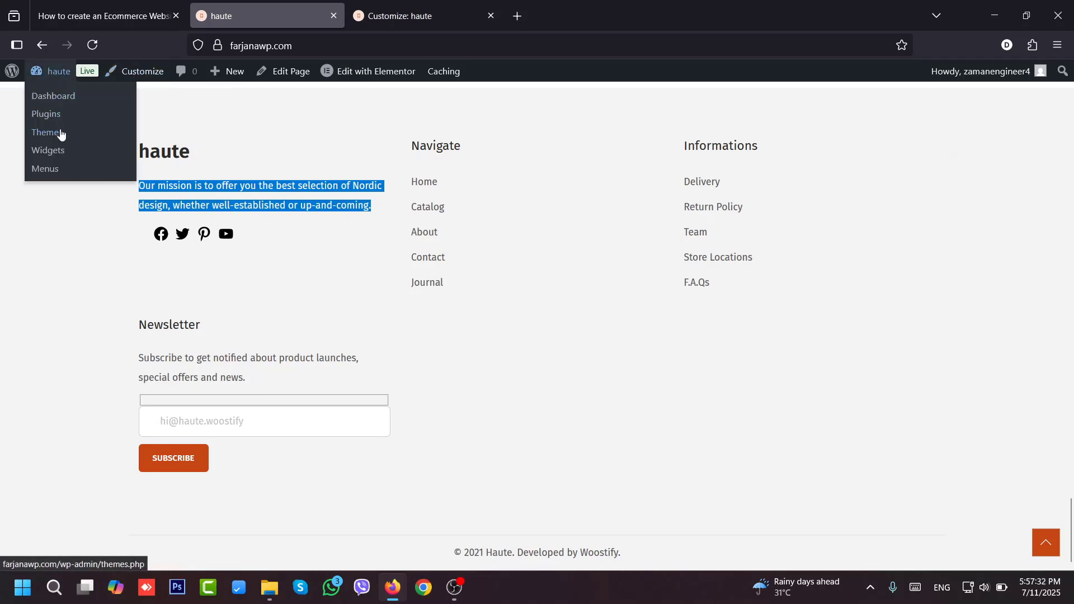
{"action": "left_click", "coordinate": [63, 169], "text": "ctrl"}
{"action": "left_click", "coordinate": [420, 15]}
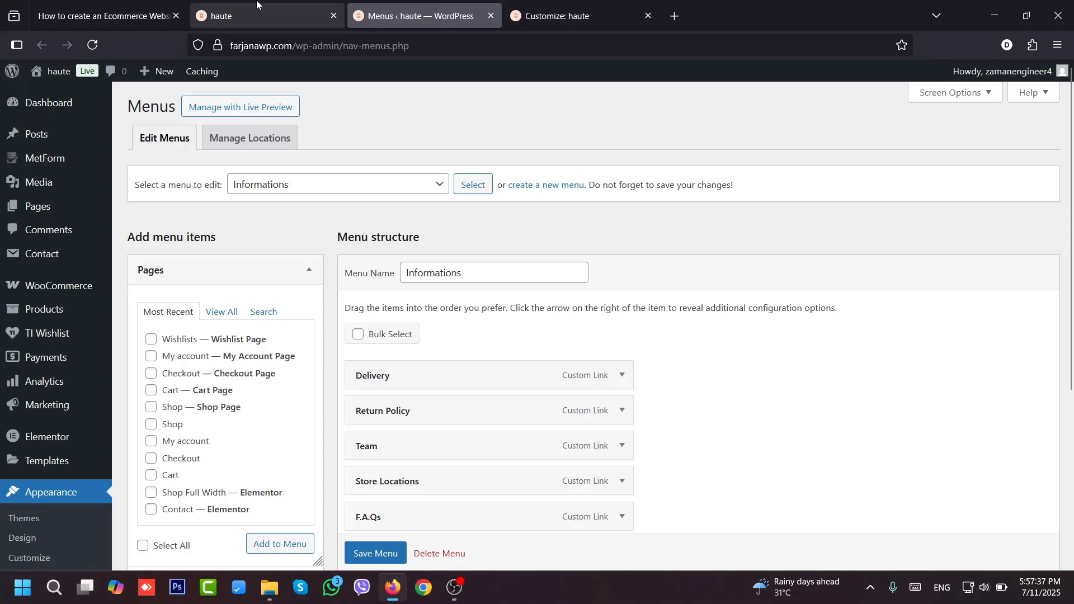
{"action": "left_click", "coordinate": [256, 5]}
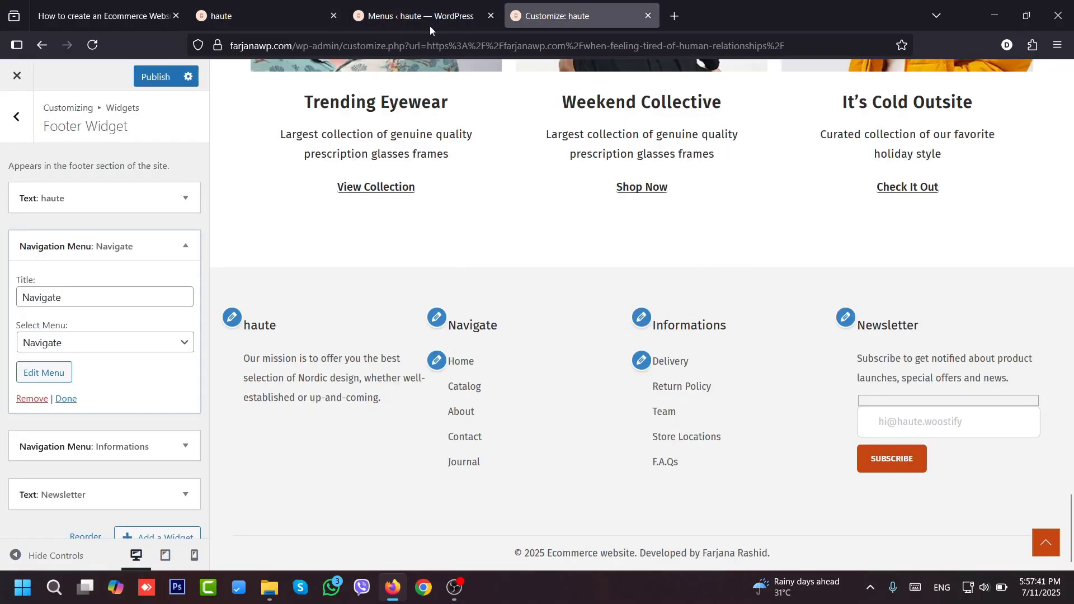
- Load the Navigate menu with its five custom links, then return to the Customizer tab
{"action": "left_click", "coordinate": [424, 16]}
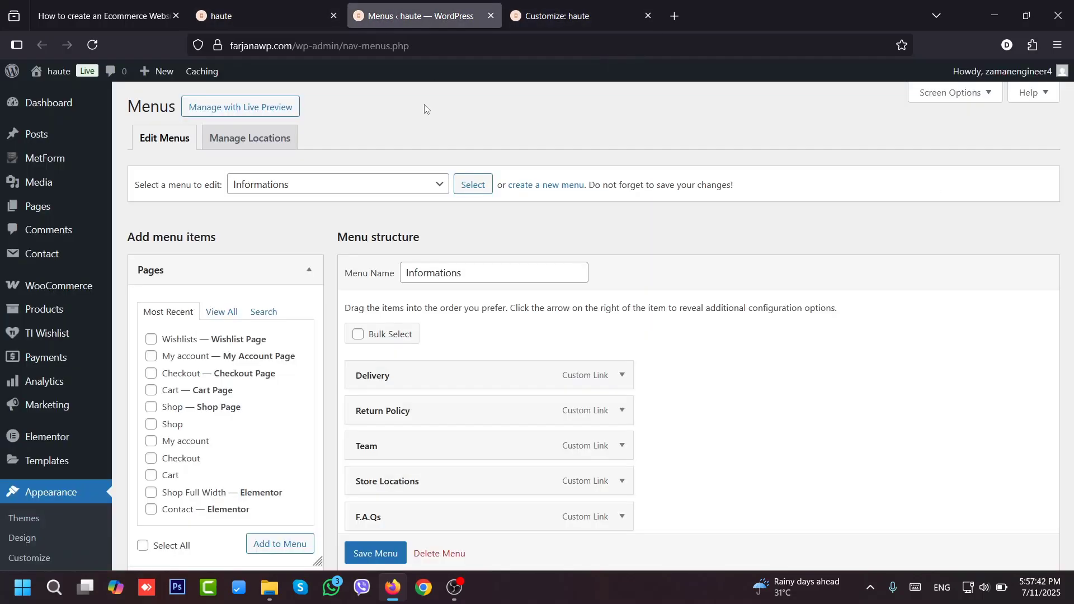
{"action": "left_click", "coordinate": [396, 189]}
{"action": "left_click", "coordinate": [341, 264]}
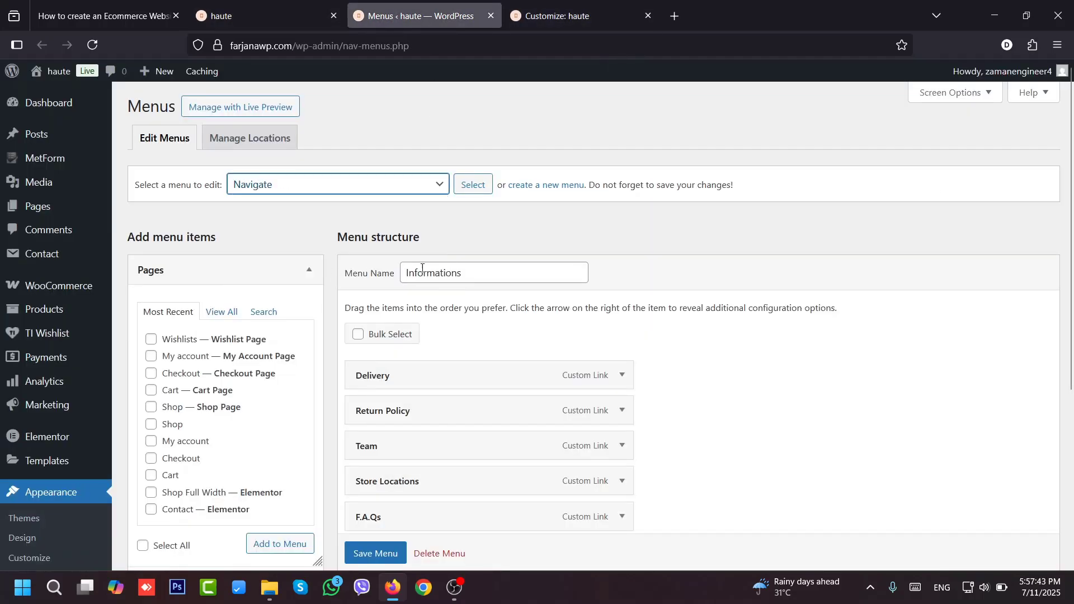
{"action": "left_click", "coordinate": [471, 185]}
{"action": "scroll", "coordinate": [712, 372], "scroll_direction": "down", "scroll_amount": 3}
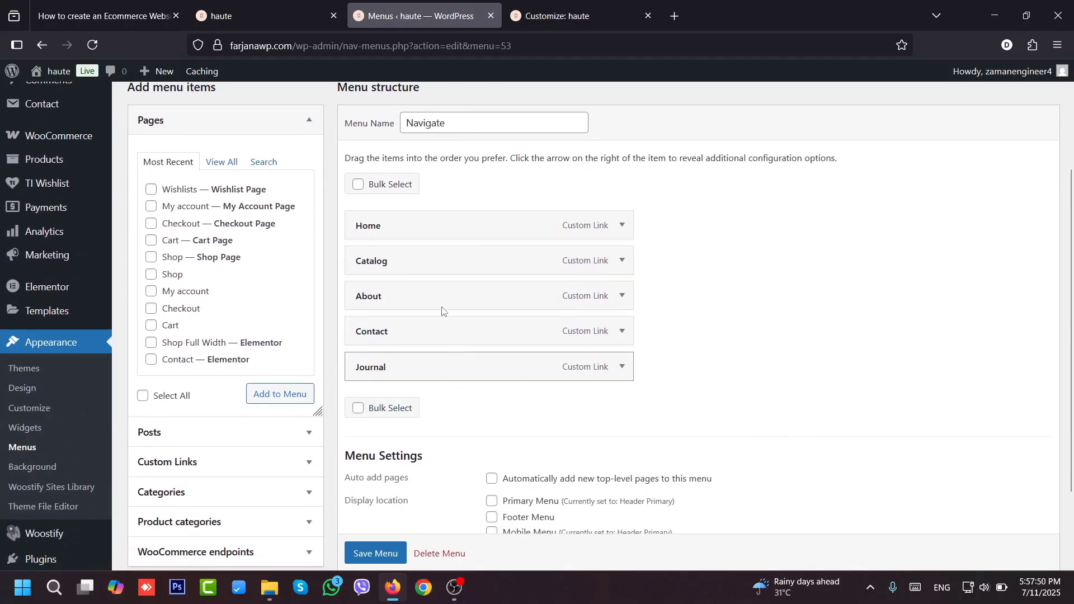
{"action": "left_click", "coordinate": [263, 16]}
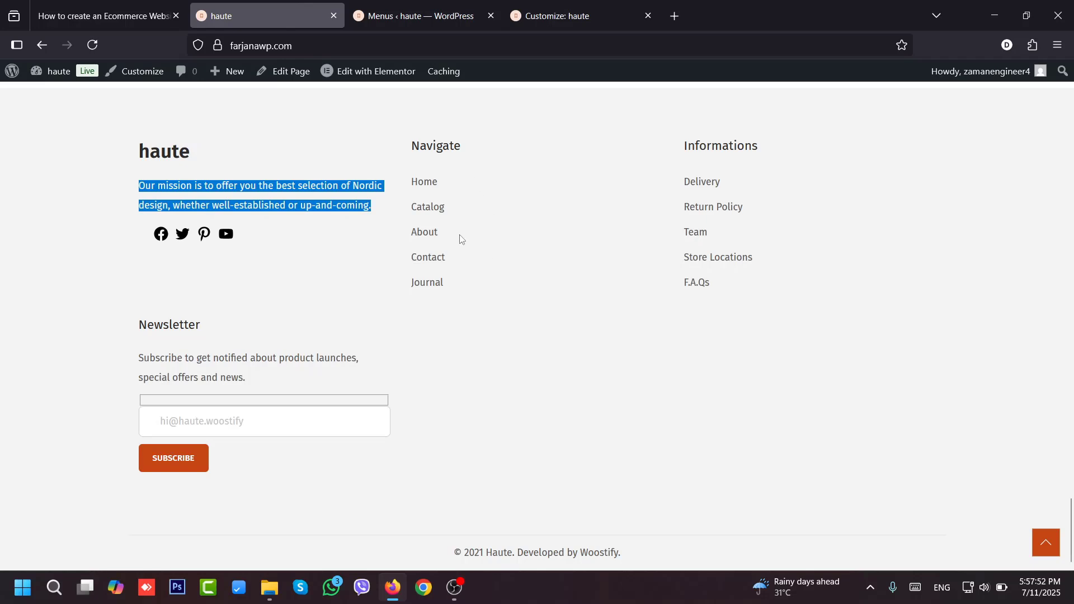
{"action": "left_click", "coordinate": [553, 16]}
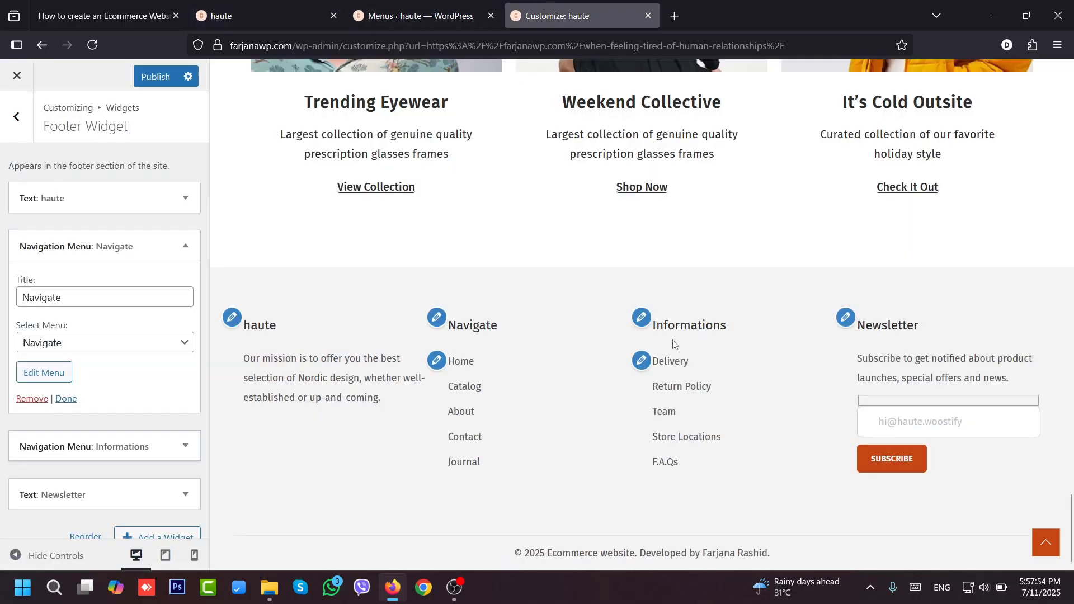
- Add a Navigation Menu widget to the footer and remove the Newsletter text widget
{"action": "left_click", "coordinate": [185, 246]}
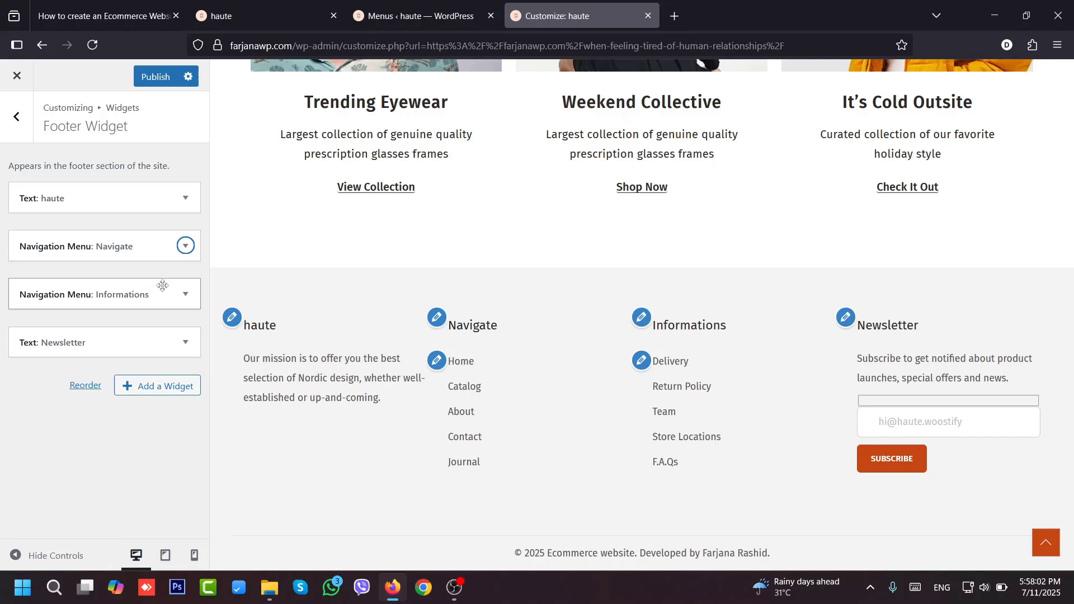
{"action": "left_click", "coordinate": [177, 385]}
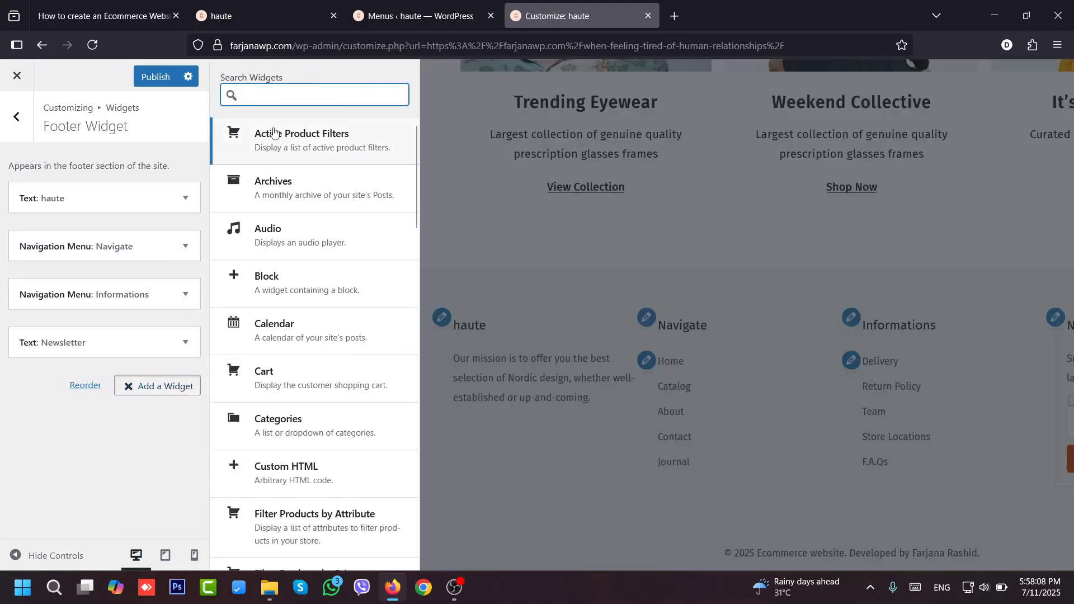
{"action": "type", "text": "menu"}
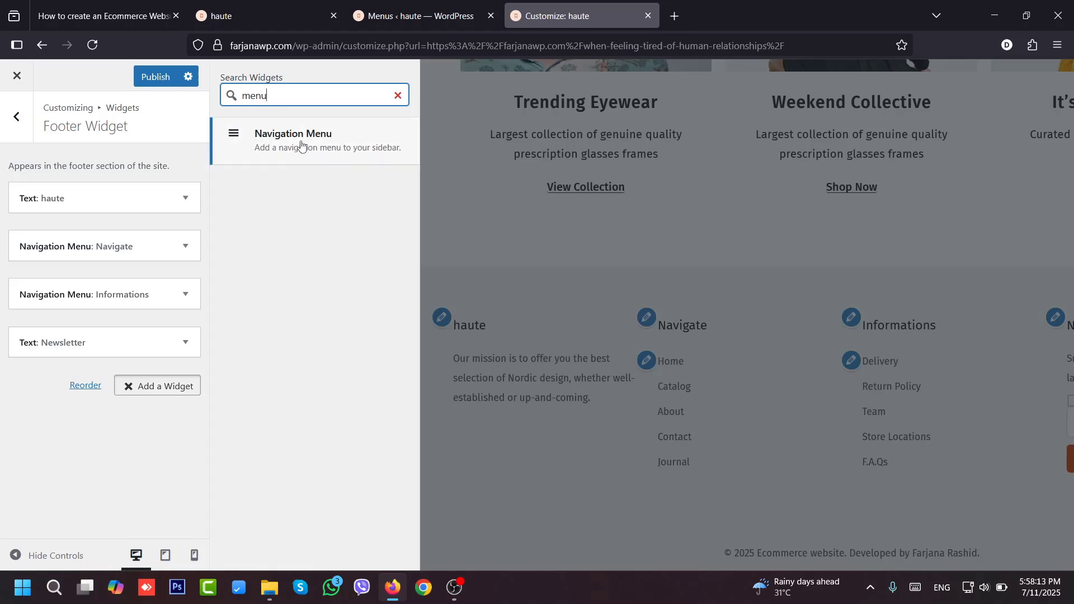
{"action": "left_click", "coordinate": [300, 144]}
{"action": "left_click", "coordinate": [185, 342]}
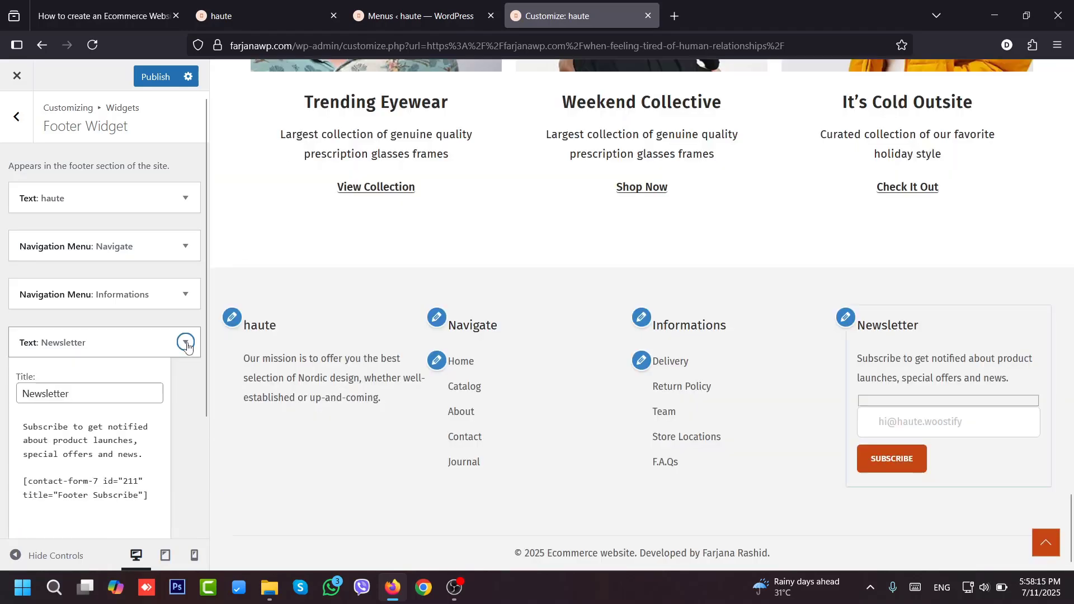
{"action": "scroll", "coordinate": [206, 344], "scroll_direction": "down", "scroll_amount": 3}
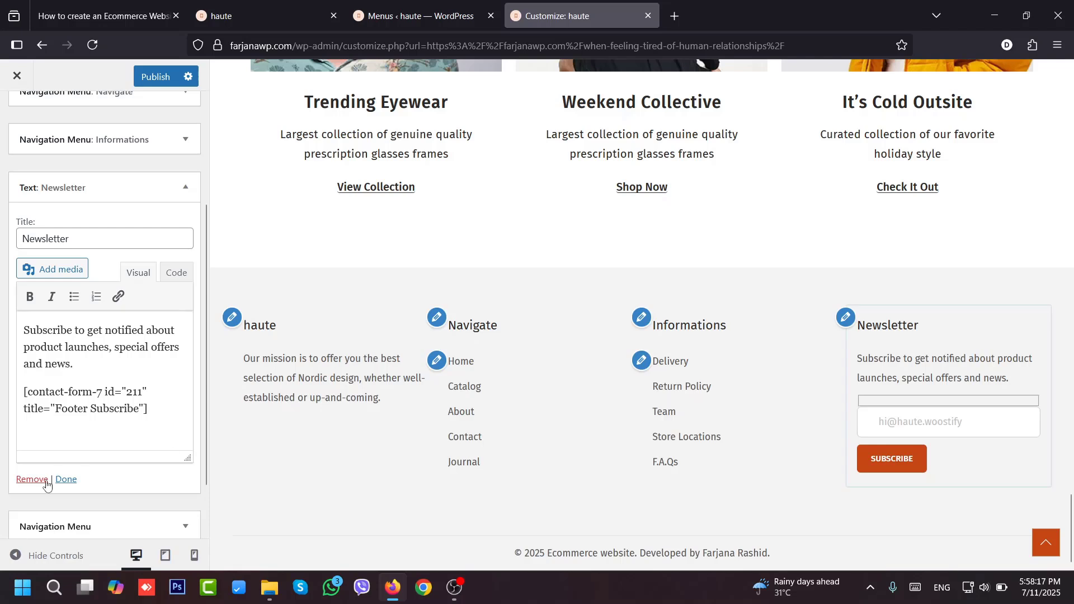
{"action": "left_click", "coordinate": [29, 478]}
- Title the new navigation menu widget 'Account' and set it to the Shop menu
{"action": "left_click", "coordinate": [187, 342]}
{"action": "left_click", "coordinate": [96, 393]}
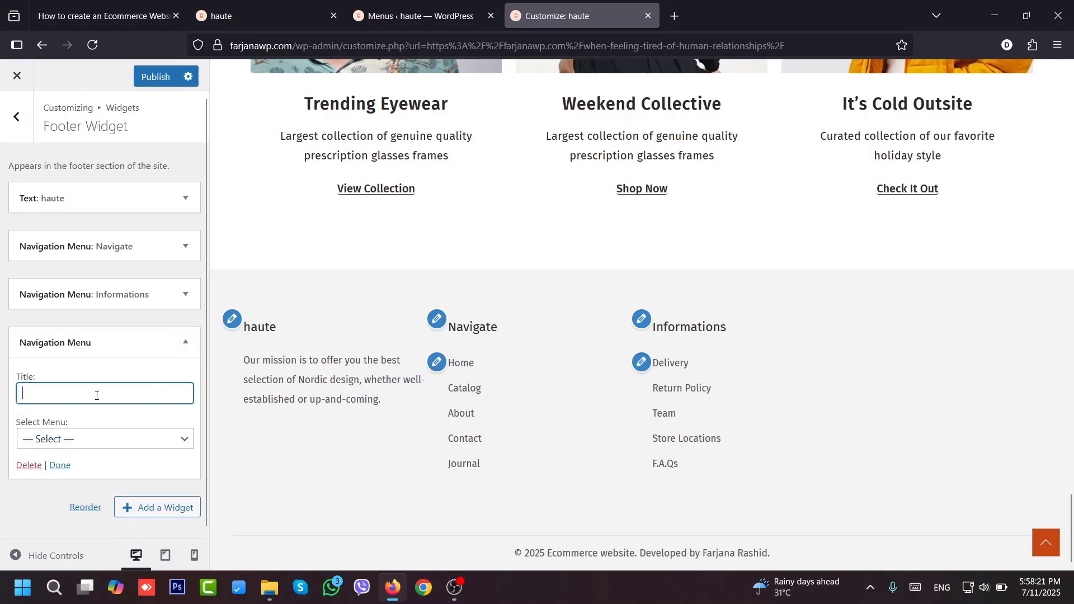
{"action": "type", "text": "A"}
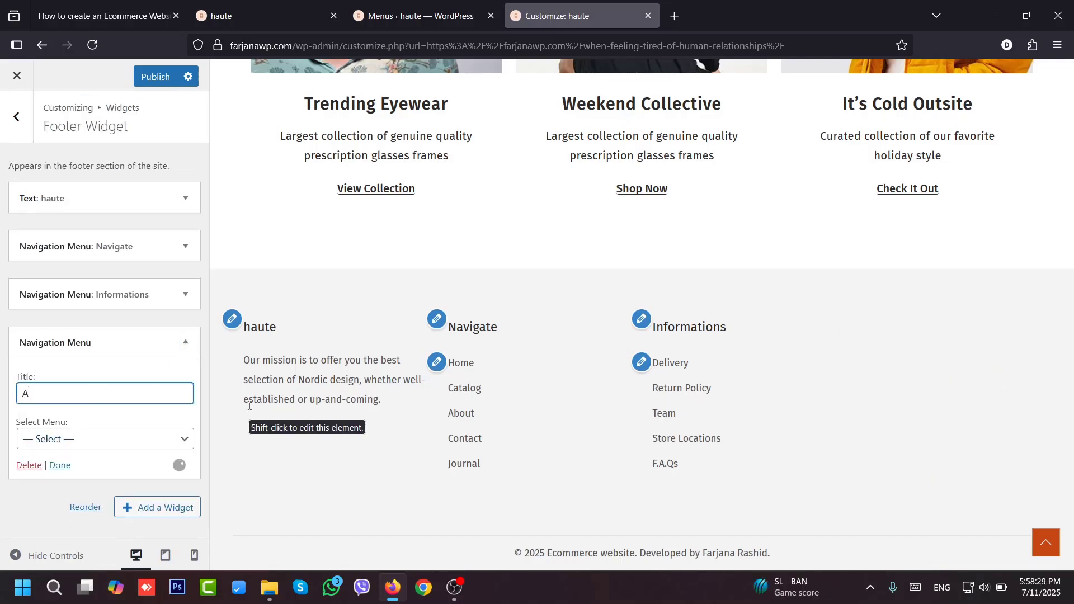
{"action": "type", "text": "ccount"}
{"action": "left_click", "coordinate": [170, 440]}
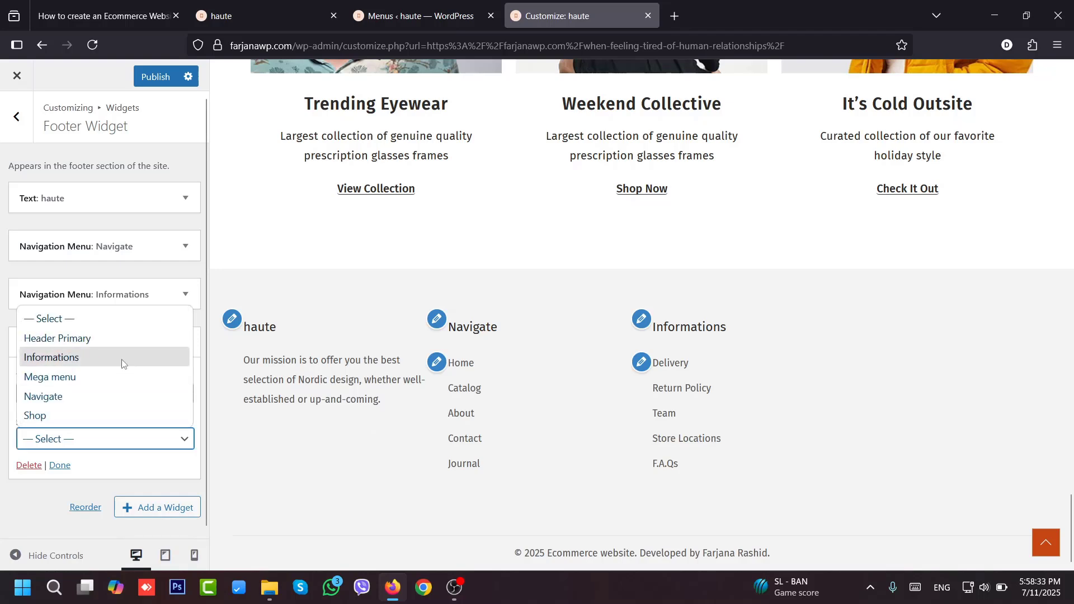
{"action": "left_click", "coordinate": [108, 415]}
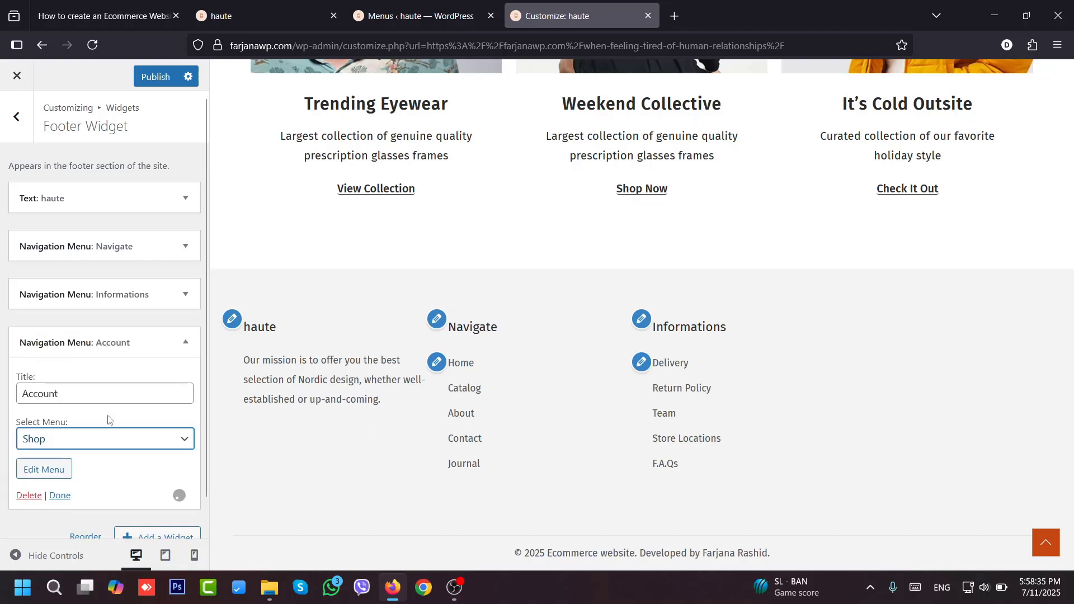
{"action": "left_click", "coordinate": [60, 495]}
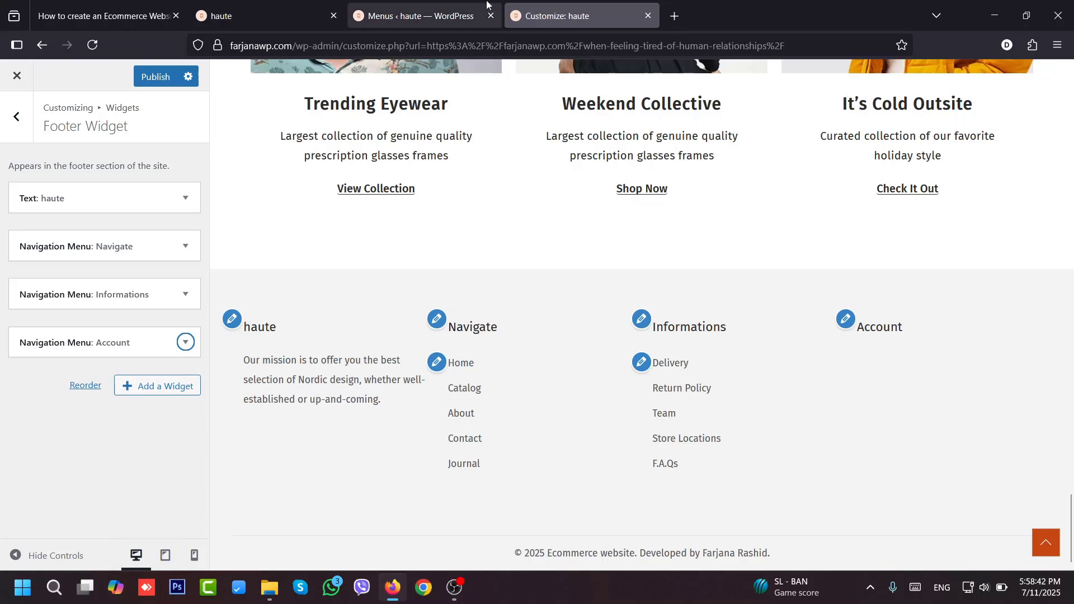
{"action": "left_click", "coordinate": [417, 16]}
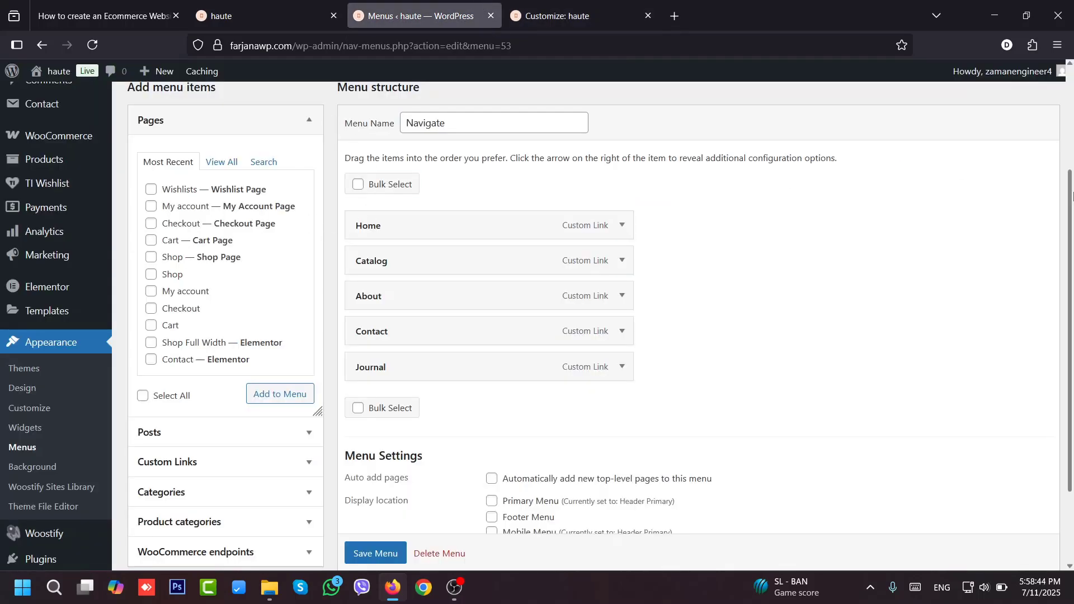
- Load the Shop menu for editing on the Menus screen
{"action": "scroll", "coordinate": [339, 140], "scroll_direction": "up", "scroll_amount": 3}
{"action": "left_click", "coordinate": [384, 185]}
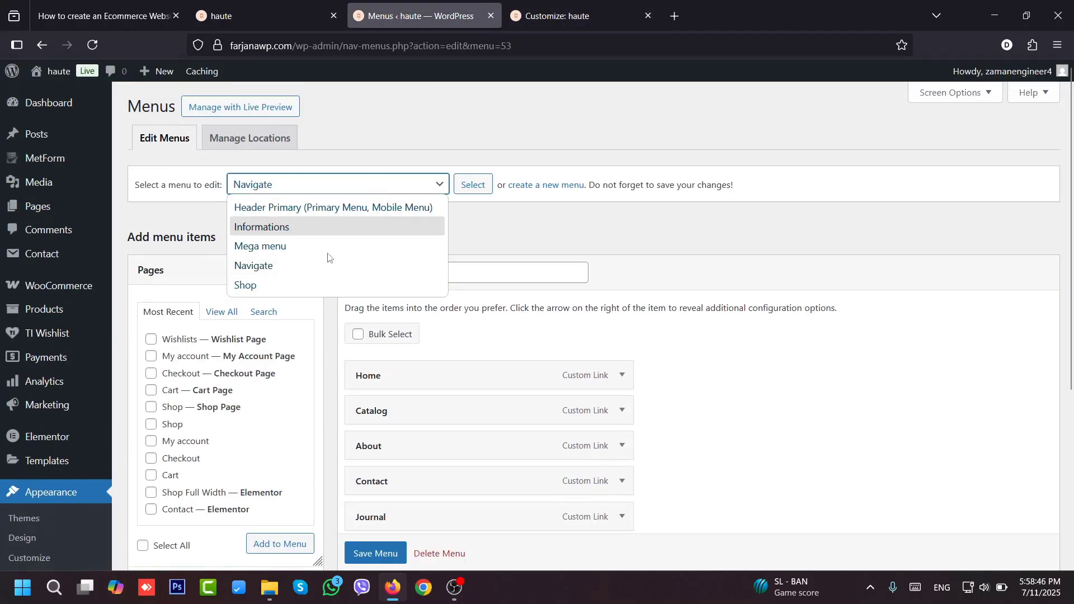
{"action": "left_click", "coordinate": [294, 286]}
{"action": "left_click", "coordinate": [484, 186]}
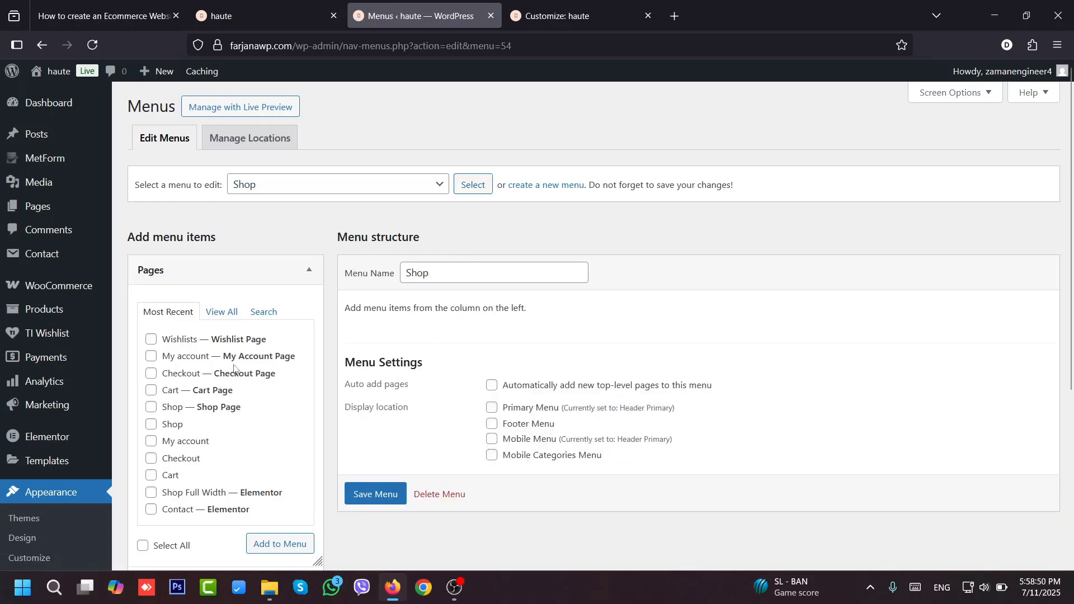
- Add the Wishlists, My account, Checkout and Cart pages to the Shop menu and save
{"action": "left_click", "coordinate": [151, 340]}
{"action": "left_click", "coordinate": [151, 357]}
{"action": "left_click", "coordinate": [151, 374]}
{"action": "left_click", "coordinate": [151, 390]}
{"action": "left_click", "coordinate": [268, 547]}
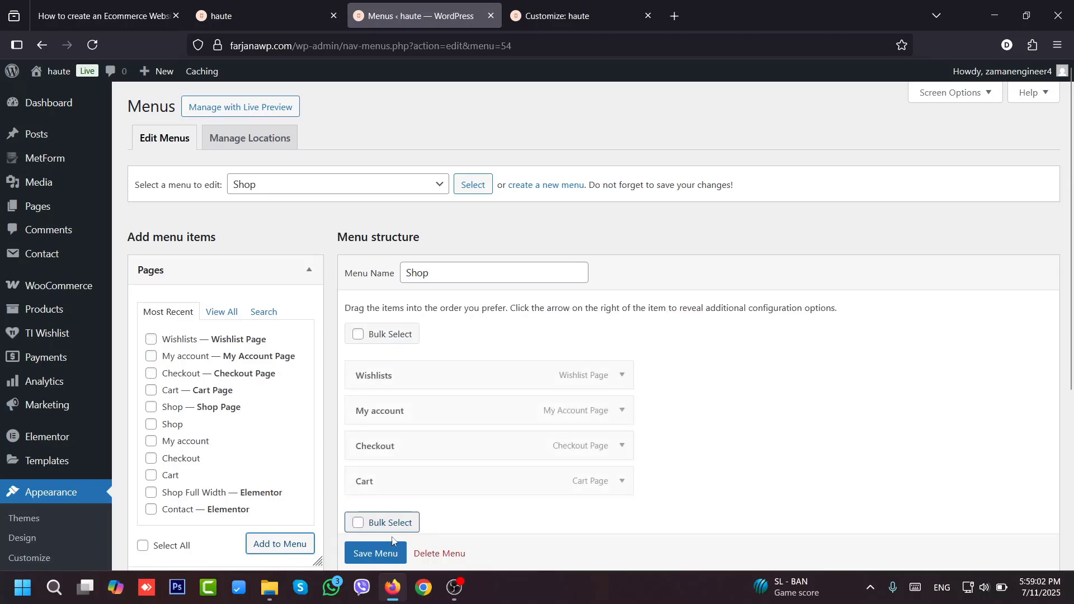
{"action": "scroll", "coordinate": [384, 551], "scroll_direction": "down", "scroll_amount": 1}
{"action": "left_click", "coordinate": [383, 553]}
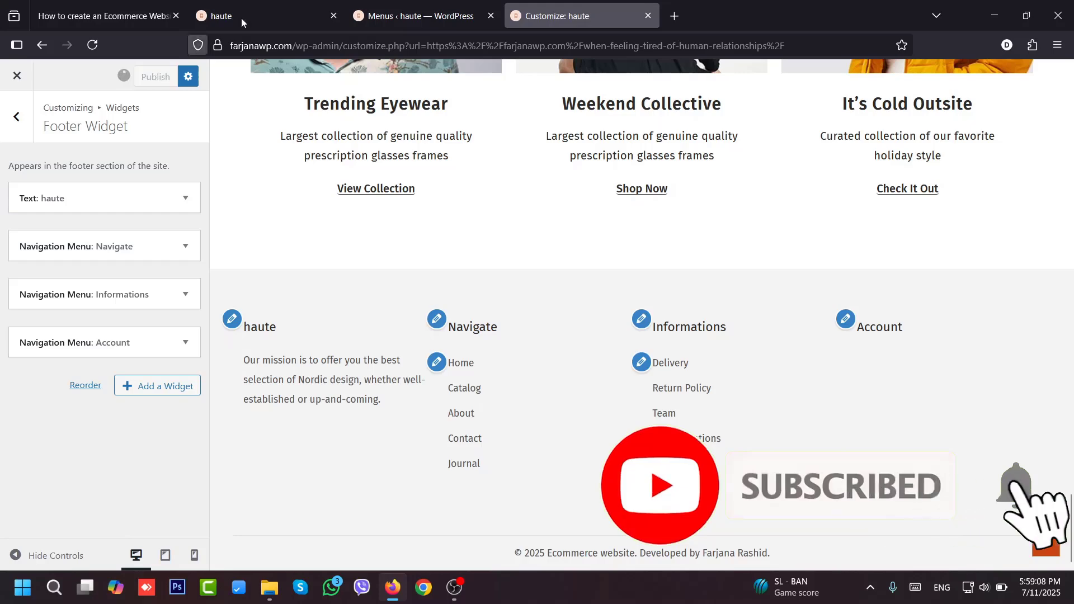
- Reload the live site to check the new footer, then return to the Customizer
{"action": "left_click", "coordinate": [240, 17]}
{"action": "left_click", "coordinate": [92, 46]}
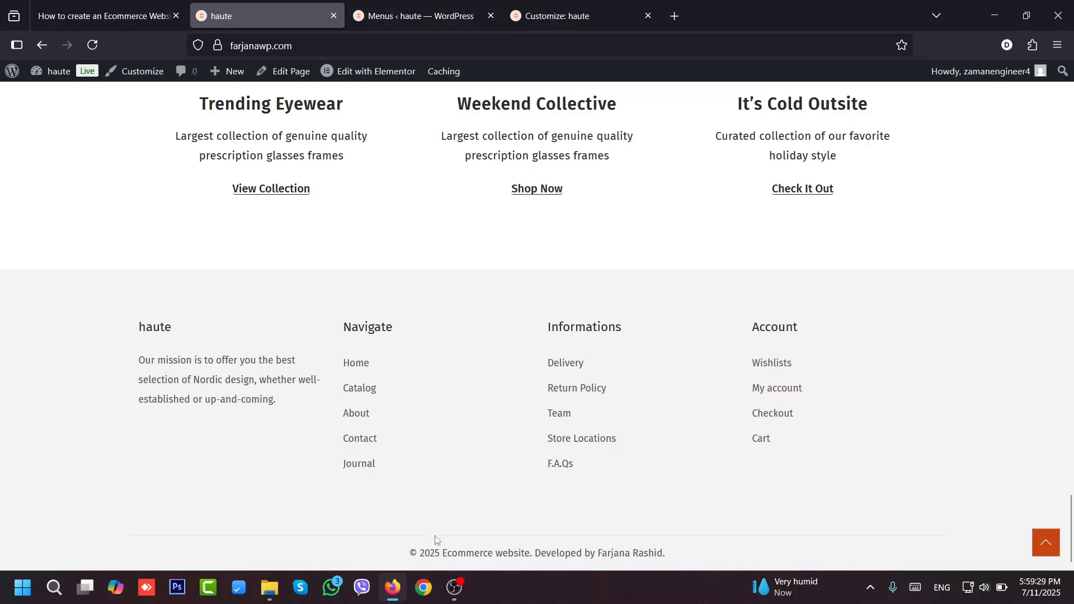
{"action": "left_click", "coordinate": [453, 6]}
{"action": "left_click", "coordinate": [552, 4]}
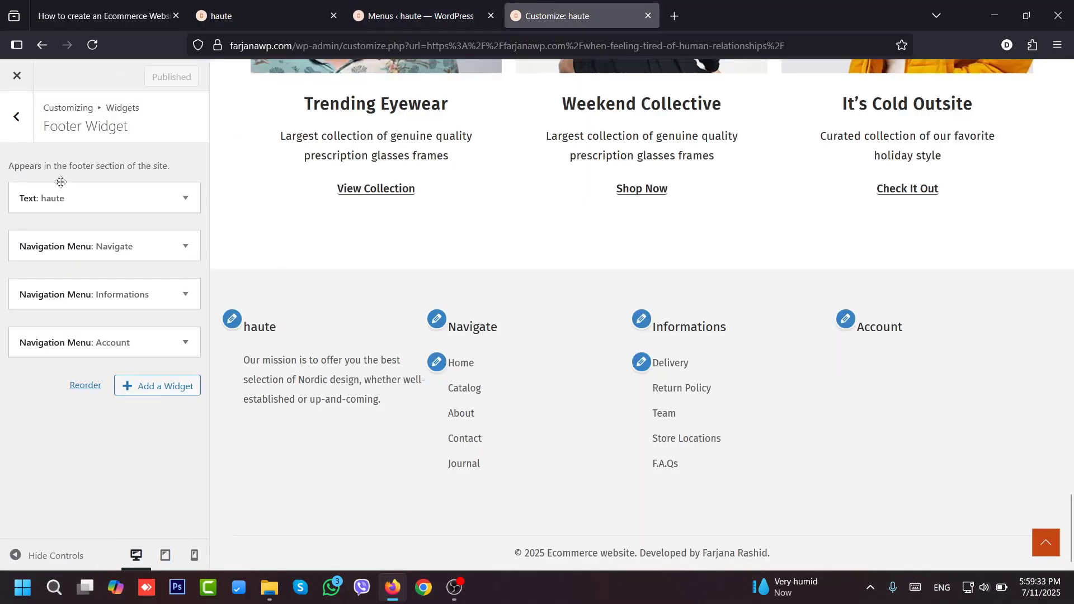
- Review the Layout > Footer Design tab's spacing and colour options
{"action": "left_click", "coordinate": [29, 118]}
{"action": "left_click", "coordinate": [28, 118]}
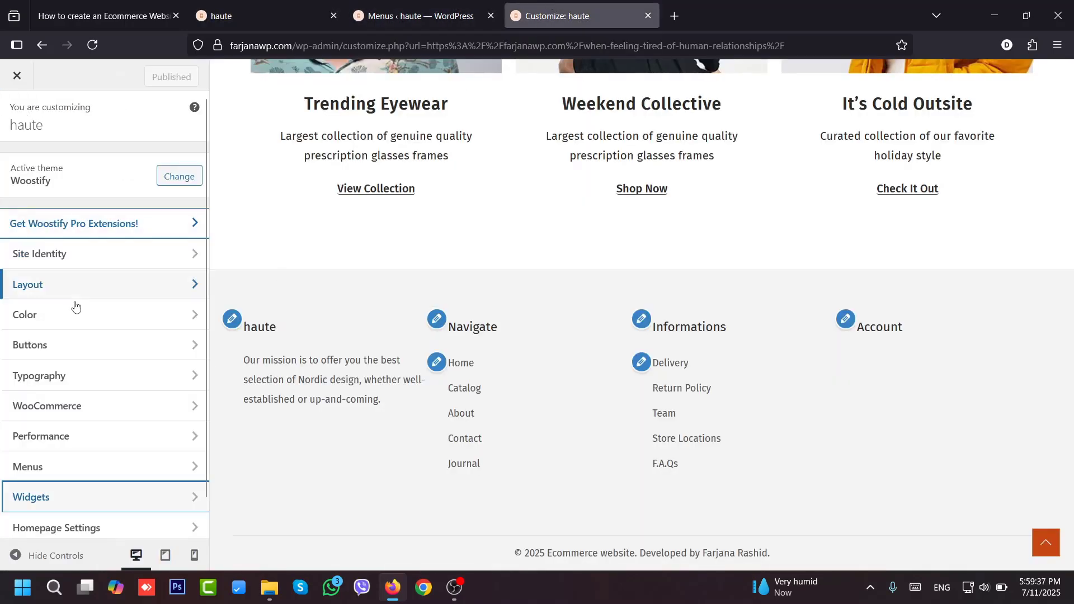
{"action": "left_click", "coordinate": [78, 288]}
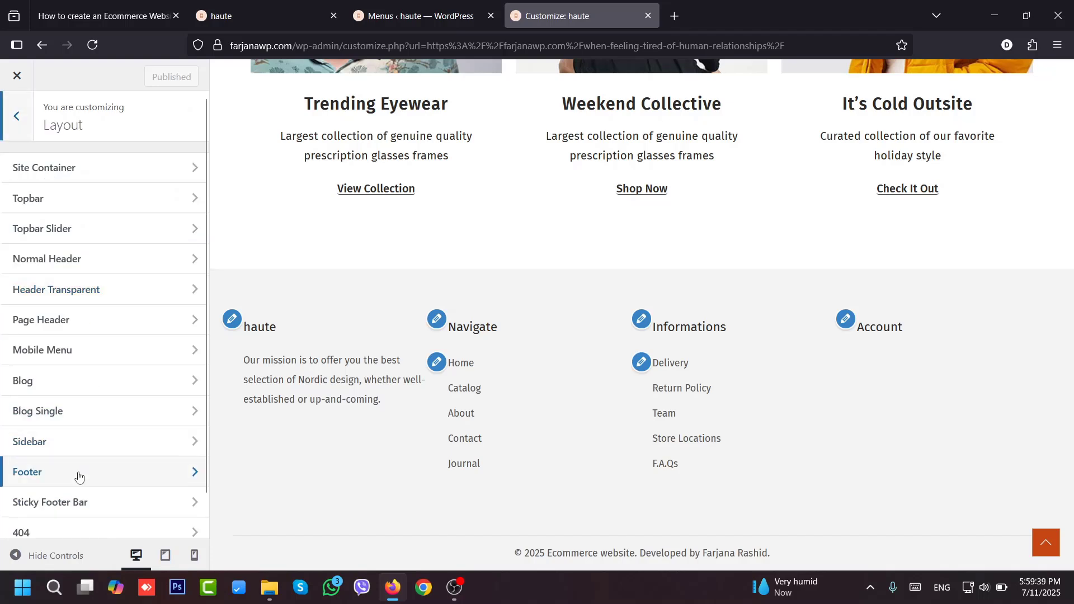
{"action": "left_click", "coordinate": [79, 475]}
{"action": "left_click", "coordinate": [166, 175]}
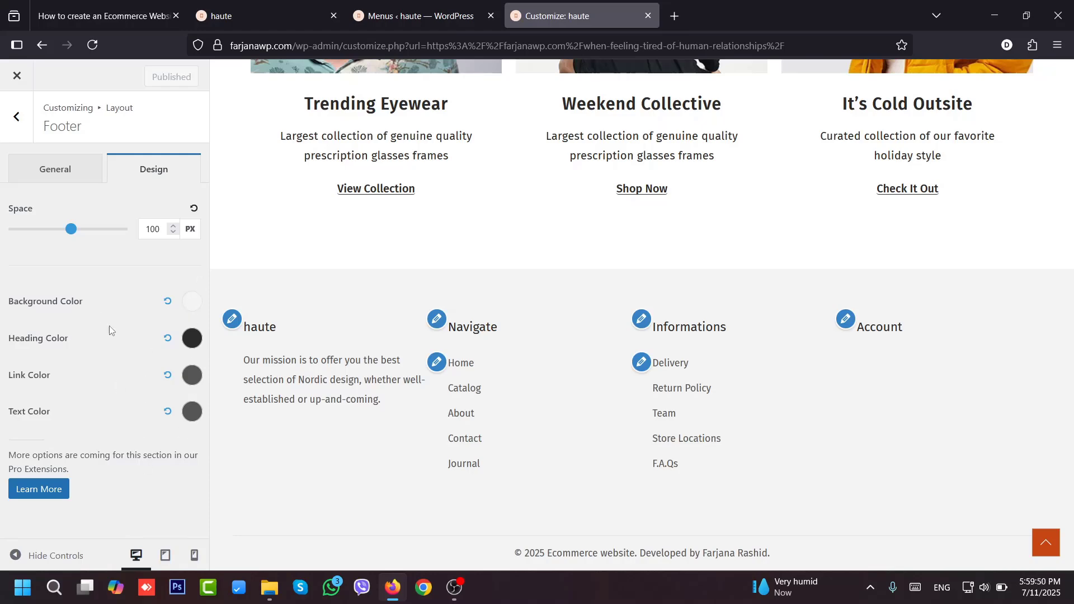
{"action": "left_click", "coordinate": [23, 122]}
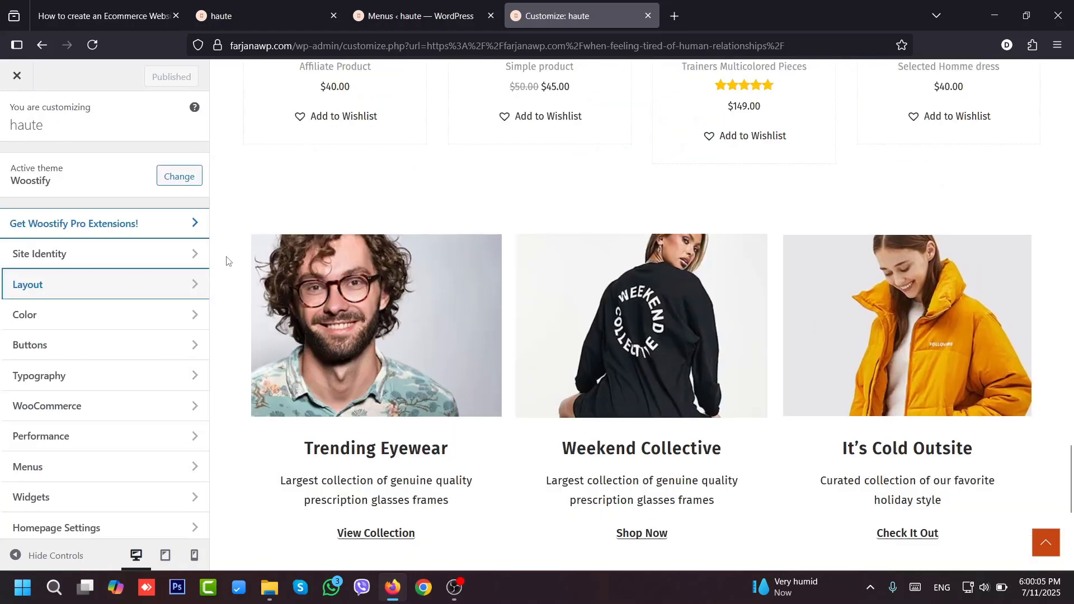
{"action": "left_click", "coordinate": [81, 4]}
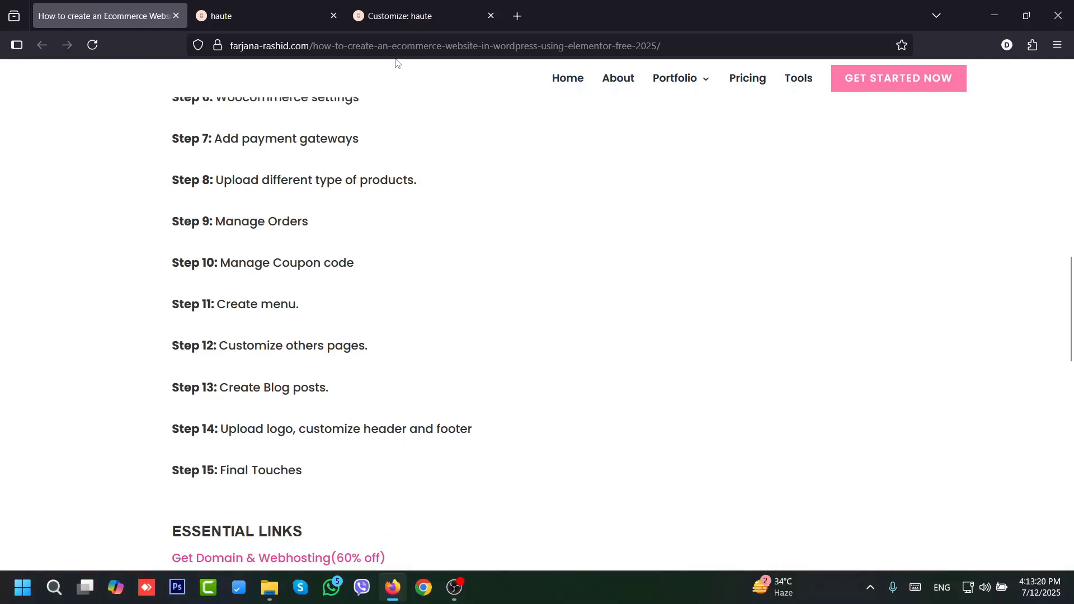
- Go back to the 'Customize: haute' tab with the homepage preview
{"action": "left_click", "coordinate": [410, 17]}
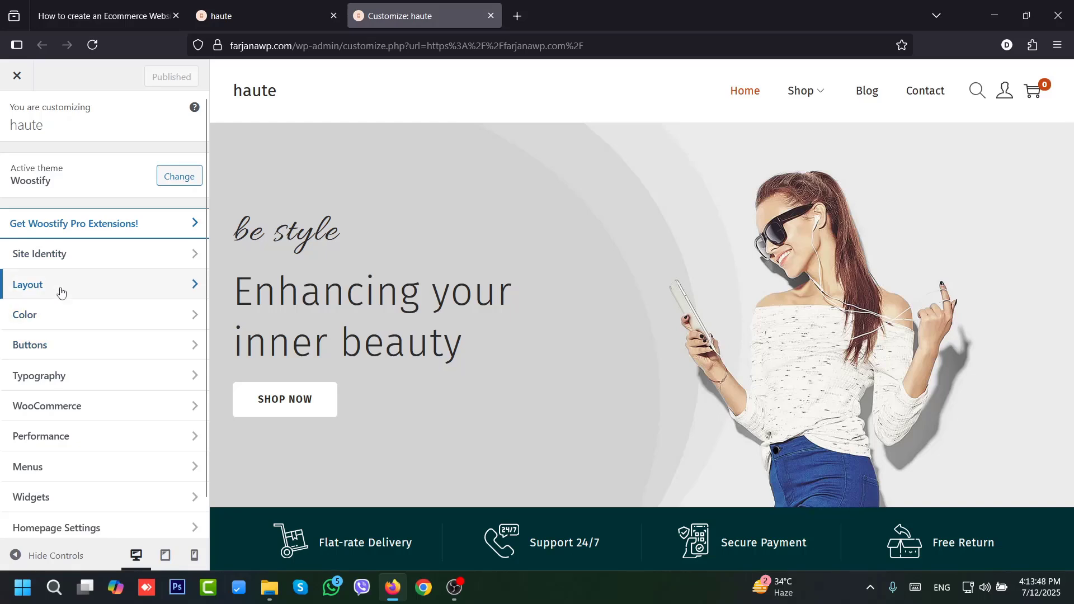
- Review the Color settings and the Body, Primary menu and Heading typography settings
{"action": "left_click", "coordinate": [38, 322]}
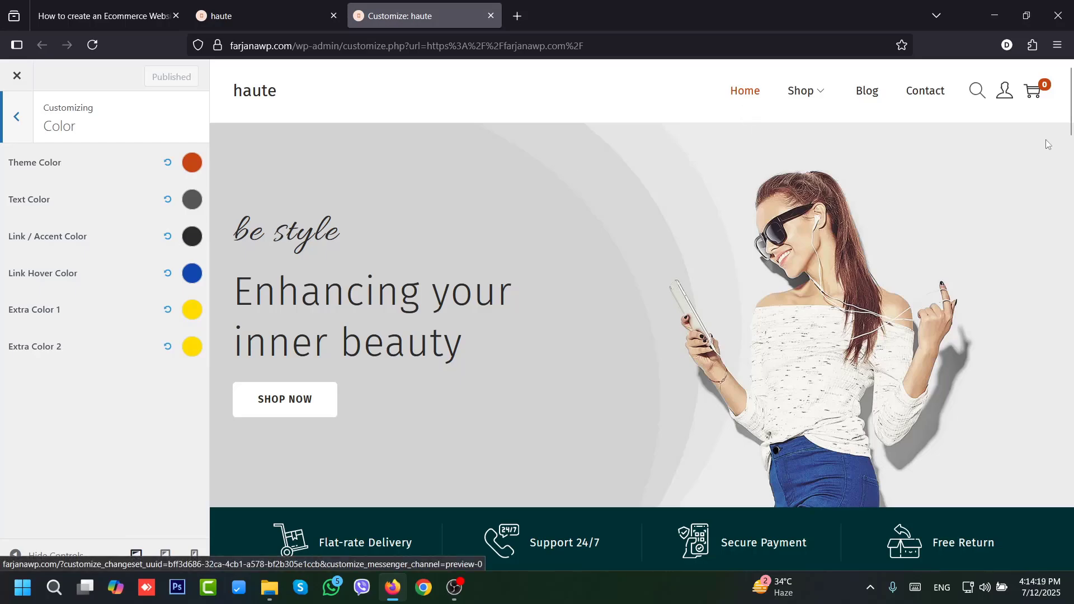
{"action": "mouse_move", "coordinate": [1071, 103]}
{"action": "left_mouse_down"}
{"action": "mouse_move", "coordinate": [1072, 168]}
{"action": "mouse_move", "coordinate": [1072, 84]}
{"action": "left_mouse_up"}
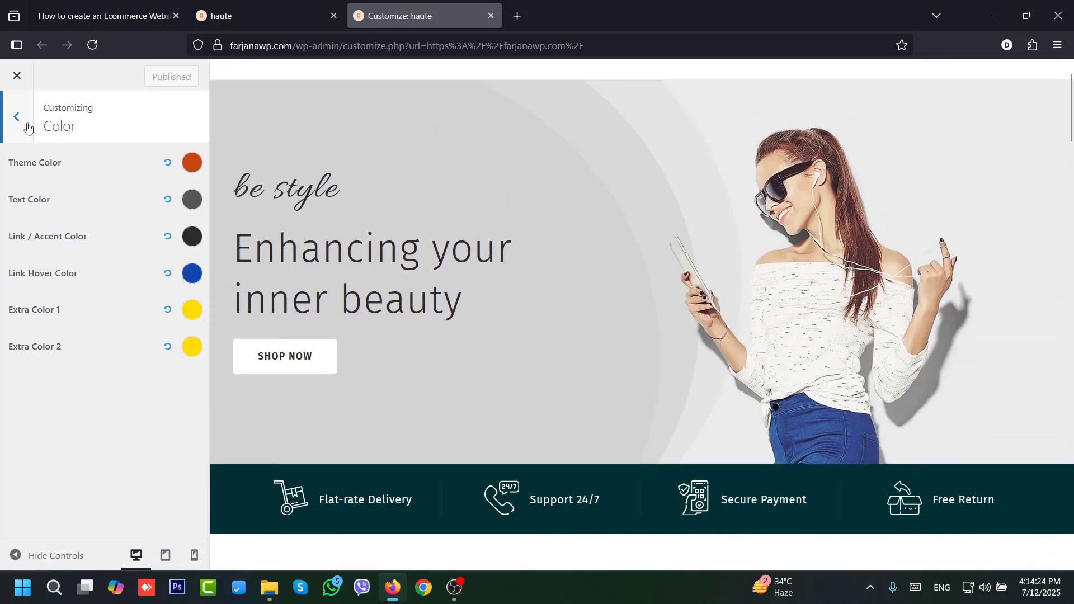
{"action": "left_click", "coordinate": [16, 116]}
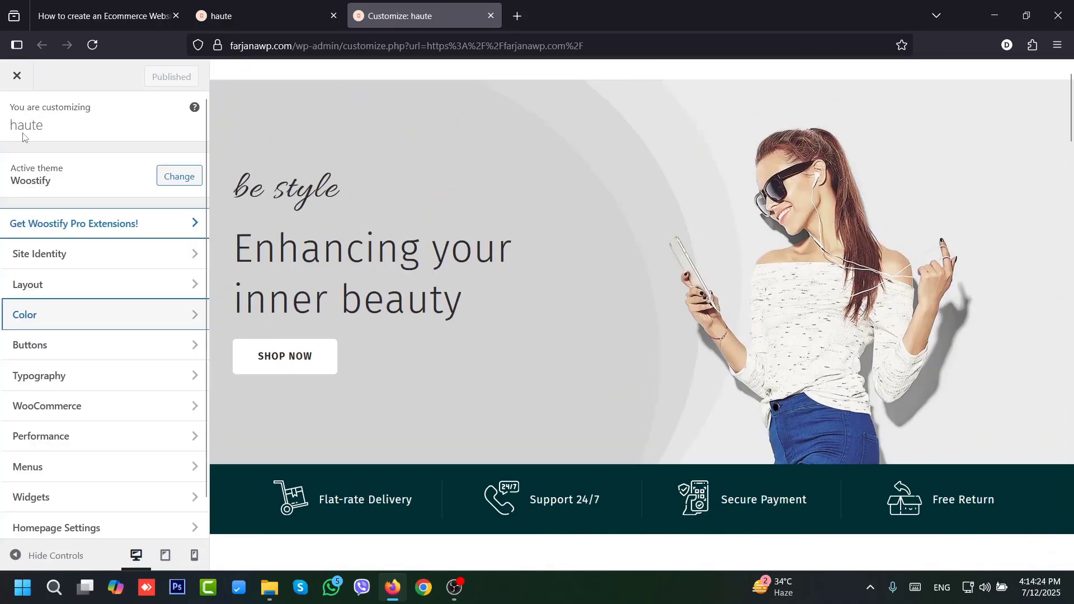
{"action": "left_click", "coordinate": [65, 376]}
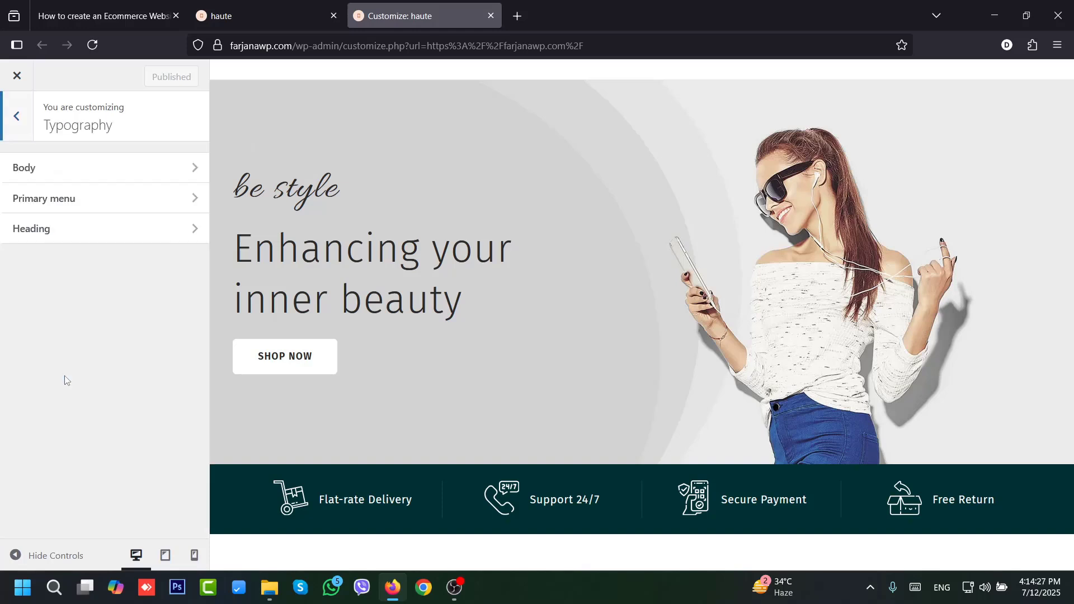
{"action": "left_click", "coordinate": [80, 176]}
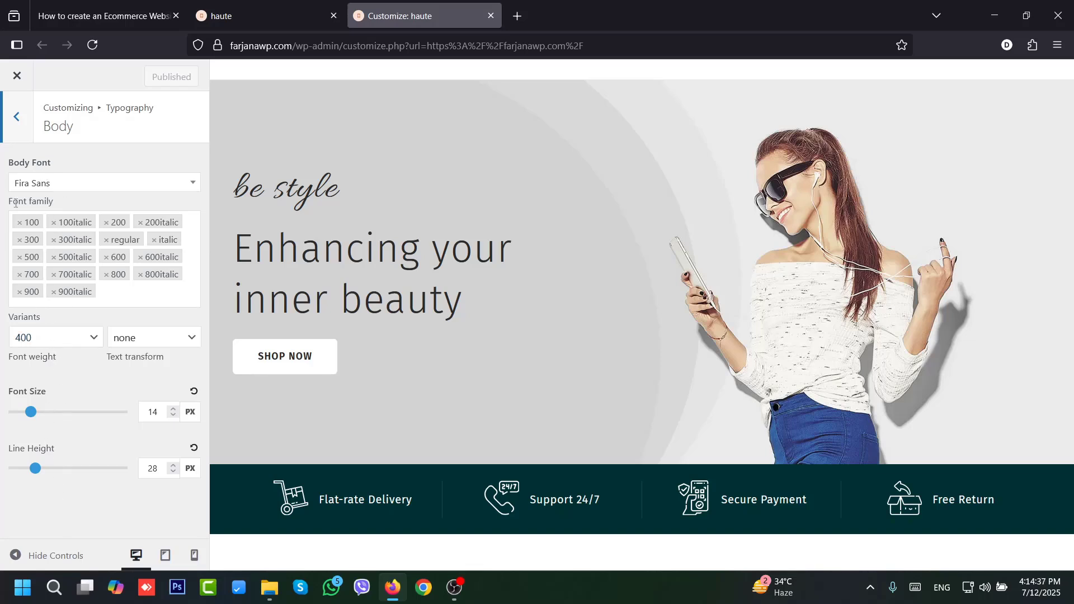
{"action": "left_click", "coordinate": [11, 118]}
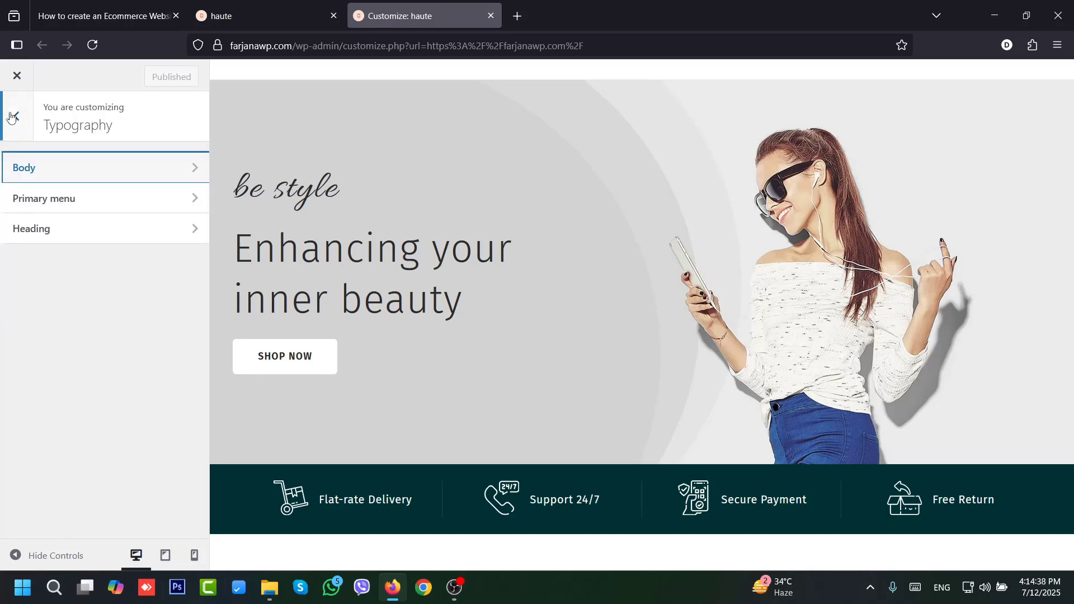
{"action": "left_click", "coordinate": [42, 201]}
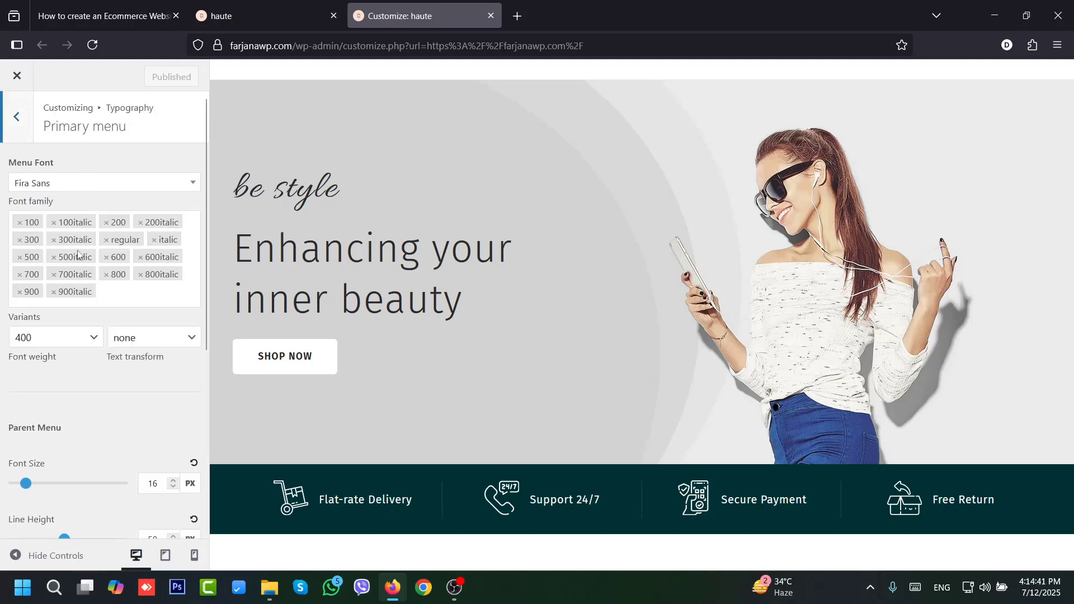
{"action": "left_click", "coordinate": [17, 114]}
{"action": "left_click", "coordinate": [59, 228]}
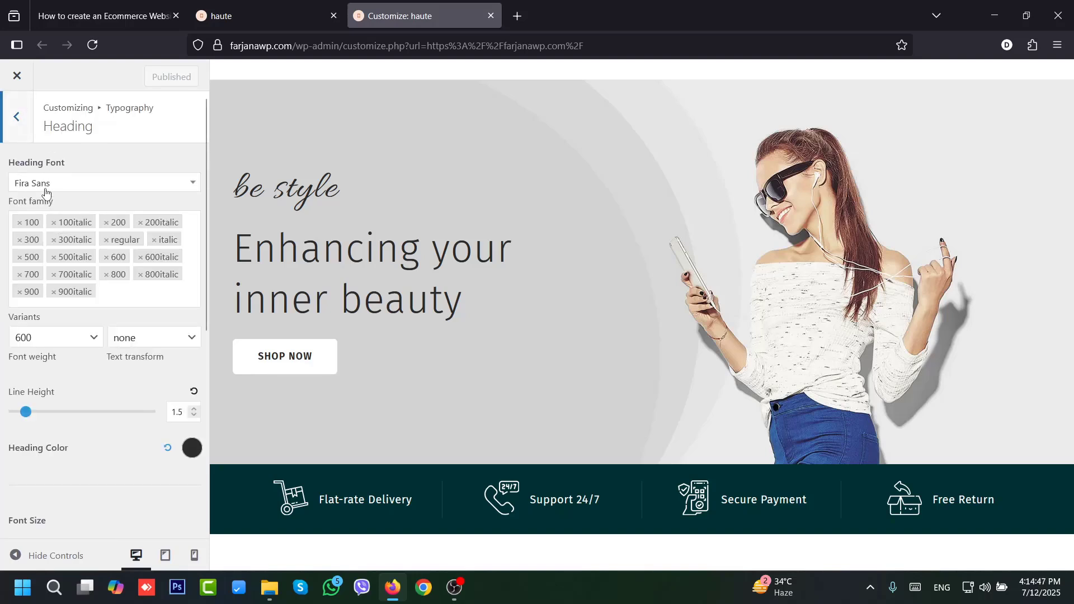
{"action": "left_click", "coordinate": [6, 134]}
- Look over the Buttons colour and radius settings
{"action": "left_click", "coordinate": [60, 351]}
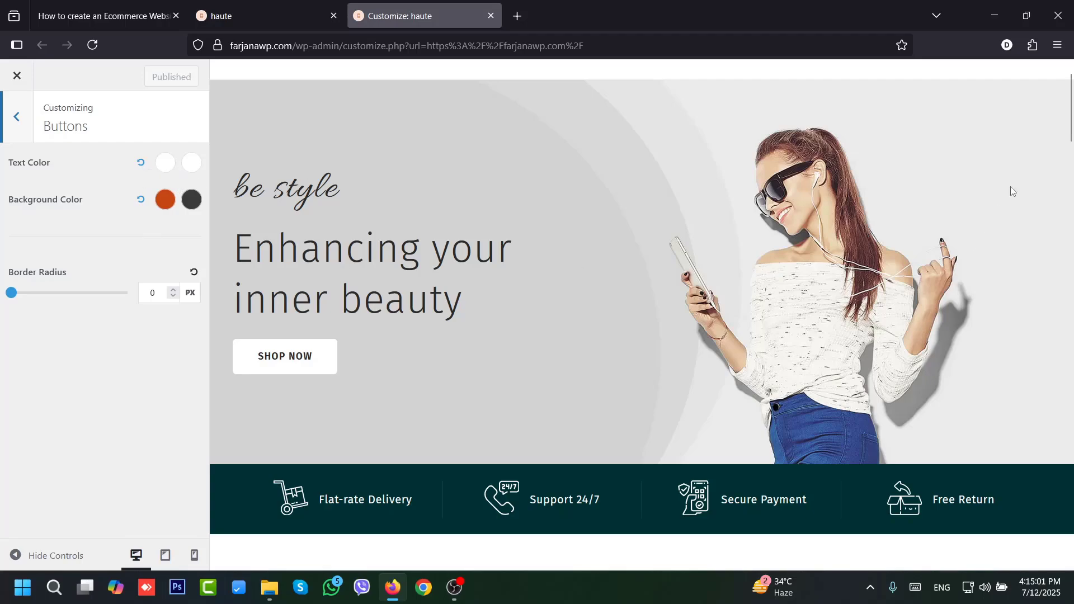
{"action": "left_click_drag", "start_coordinate": [1071, 126], "coordinate": [1073, 210]}
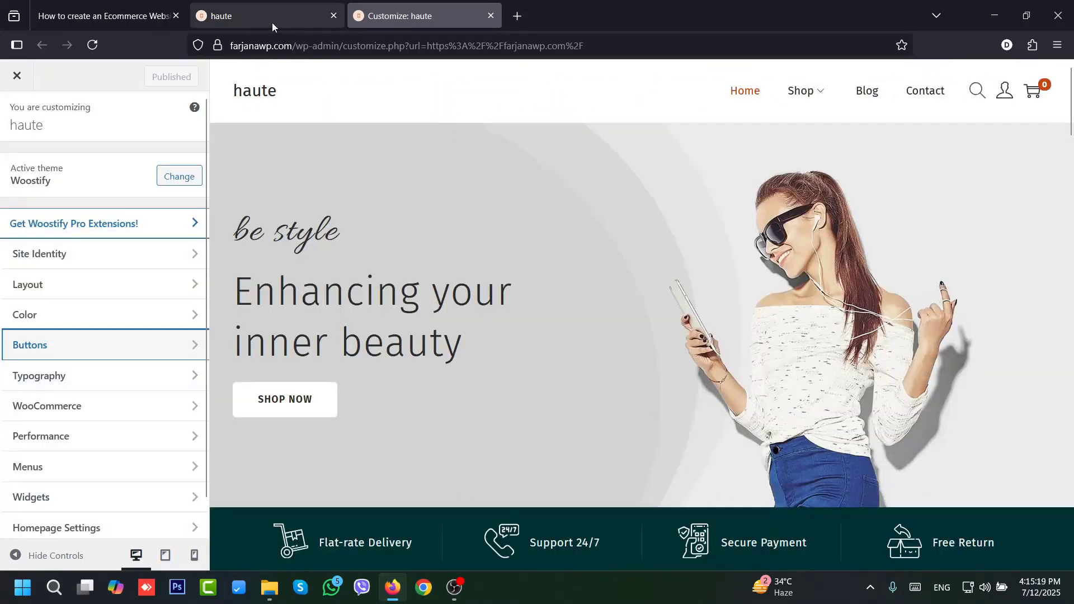
{"action": "left_click", "coordinate": [272, 22]}
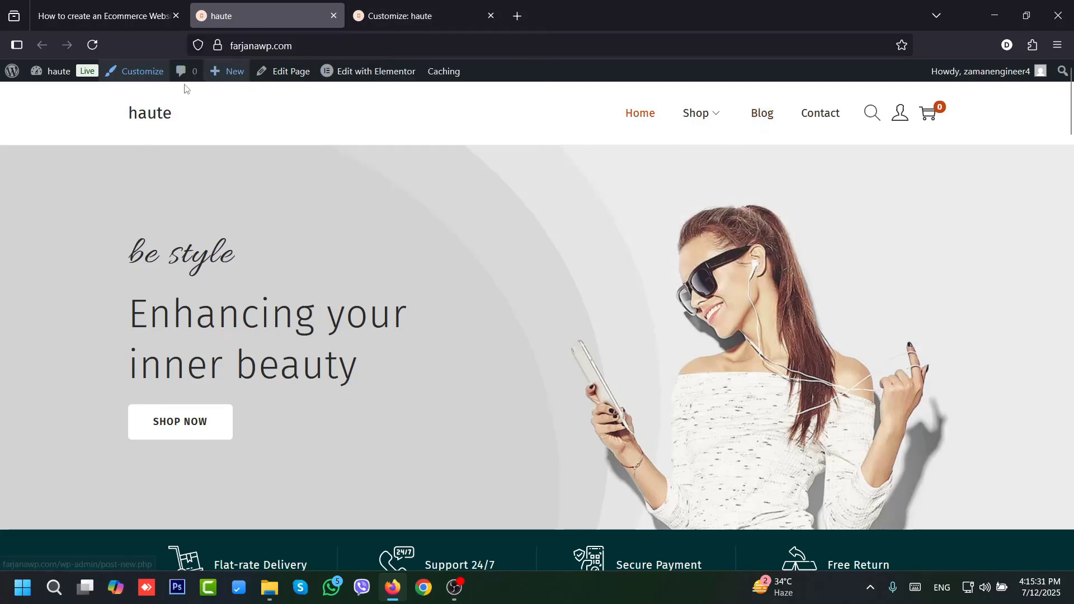
- From a new Dashboard tab, add and publish a page titled 'About', then launch Elementor
{"action": "mouse_move", "coordinate": [66, 65]}
{"action": "middle_click", "coordinate": [45, 97]}
{"action": "mouse_move", "coordinate": [64, 261]}
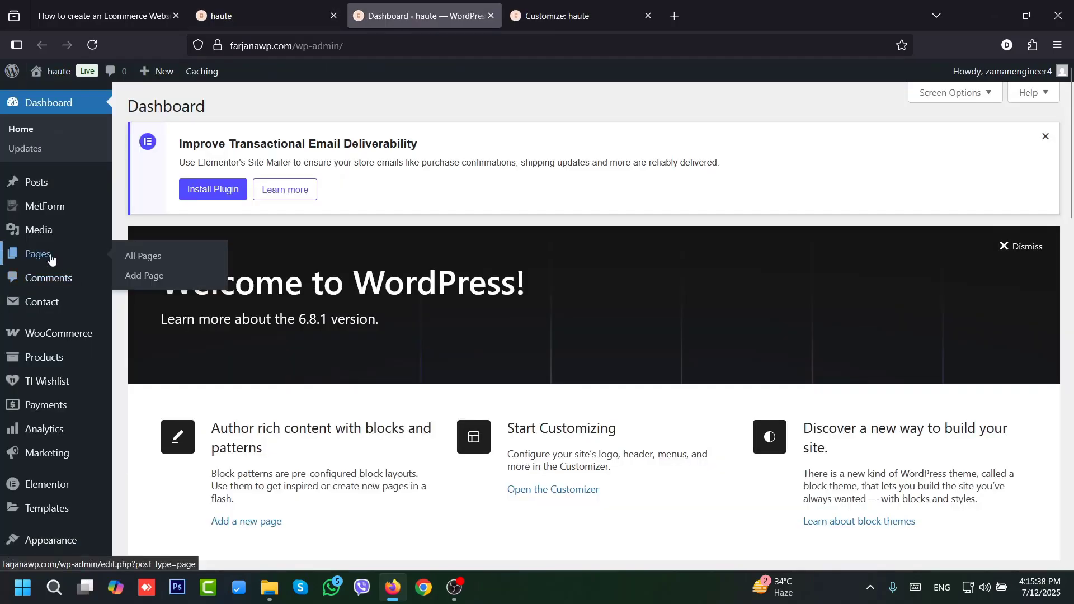
{"action": "left_click", "coordinate": [40, 260]}
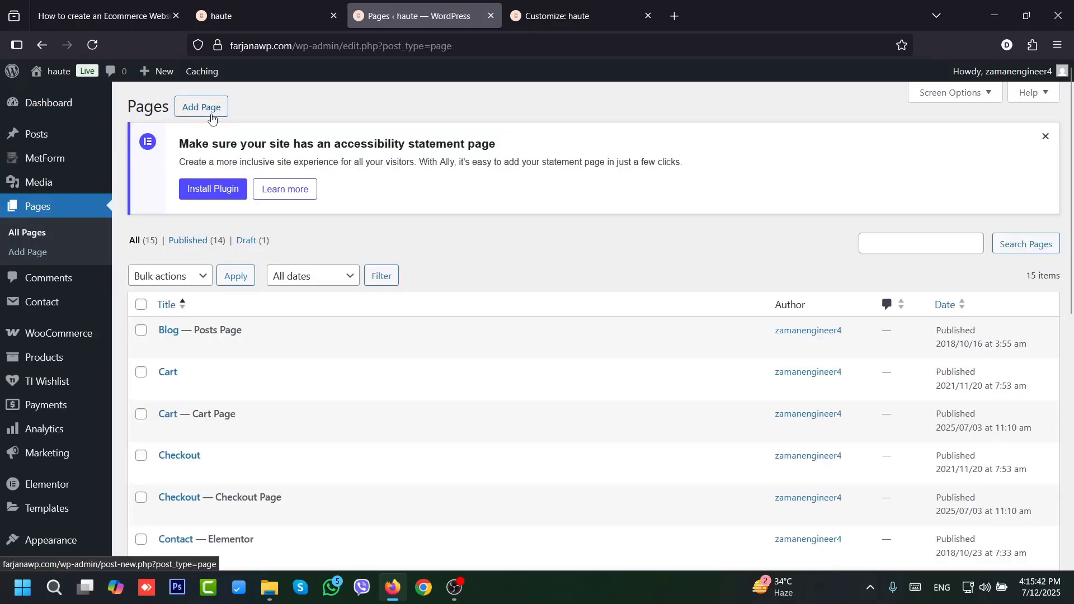
{"action": "left_click", "coordinate": [202, 107]}
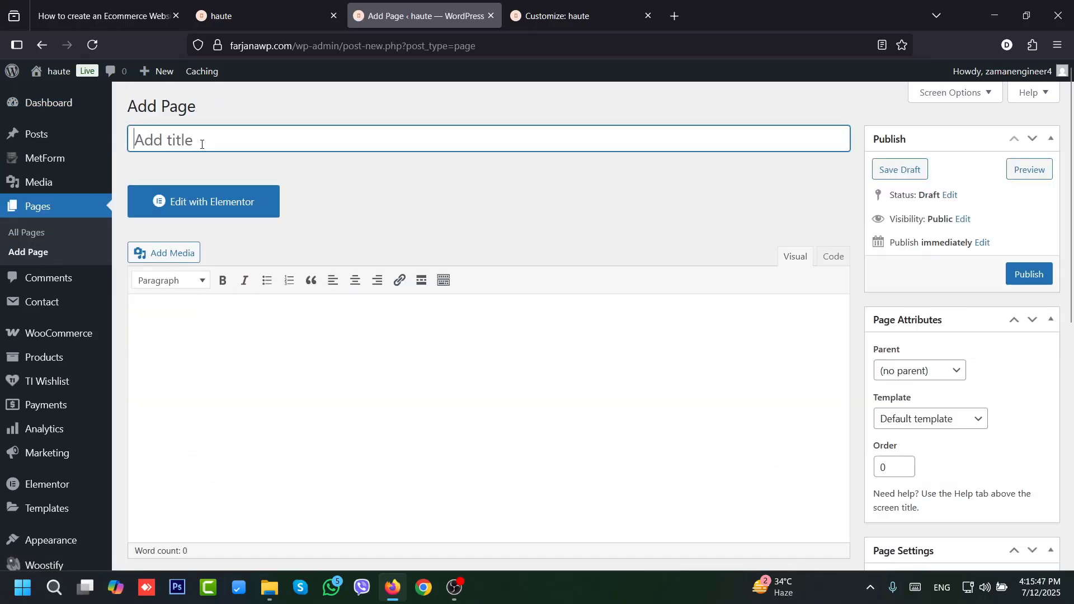
{"action": "type", "text": "About"}
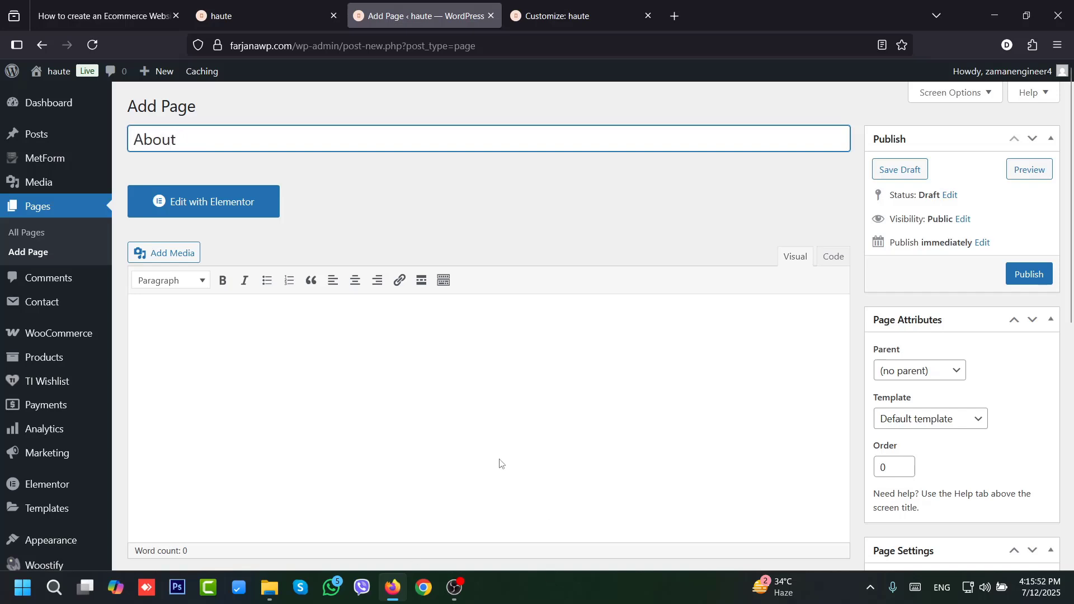
{"action": "left_click", "coordinate": [1022, 281]}
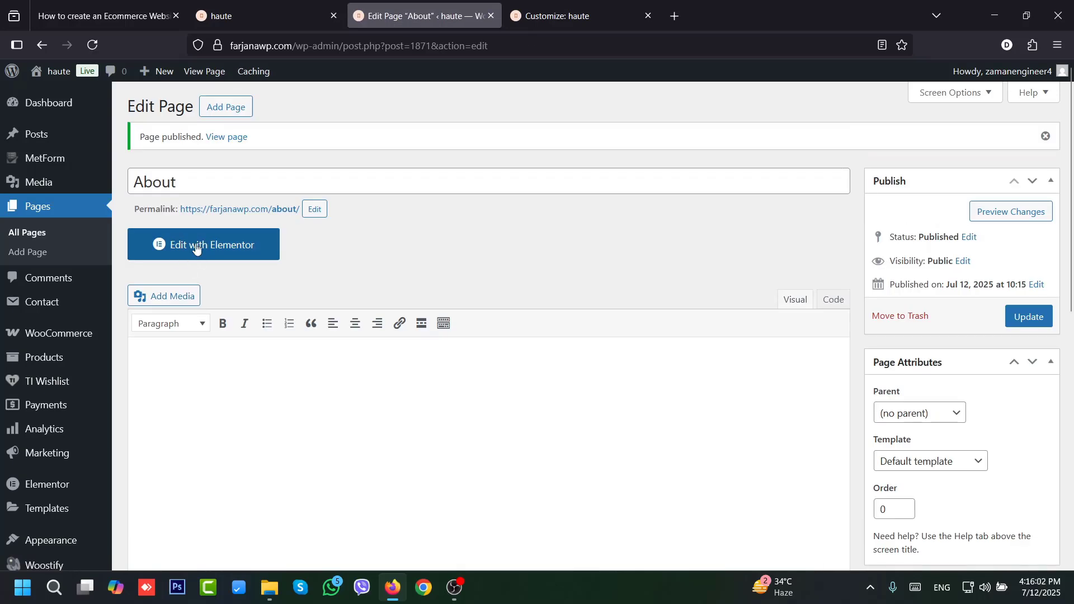
{"action": "left_click", "coordinate": [196, 247]}
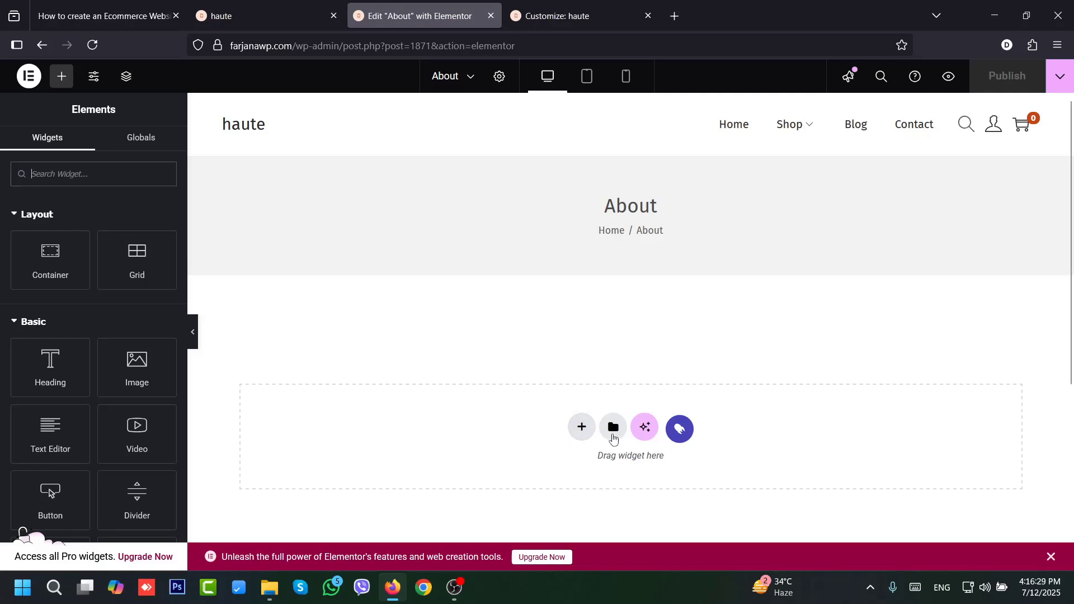
- Import the Banner v39 'Our Story' block from the template library's Blocks tab
{"action": "left_click", "coordinate": [582, 427]}
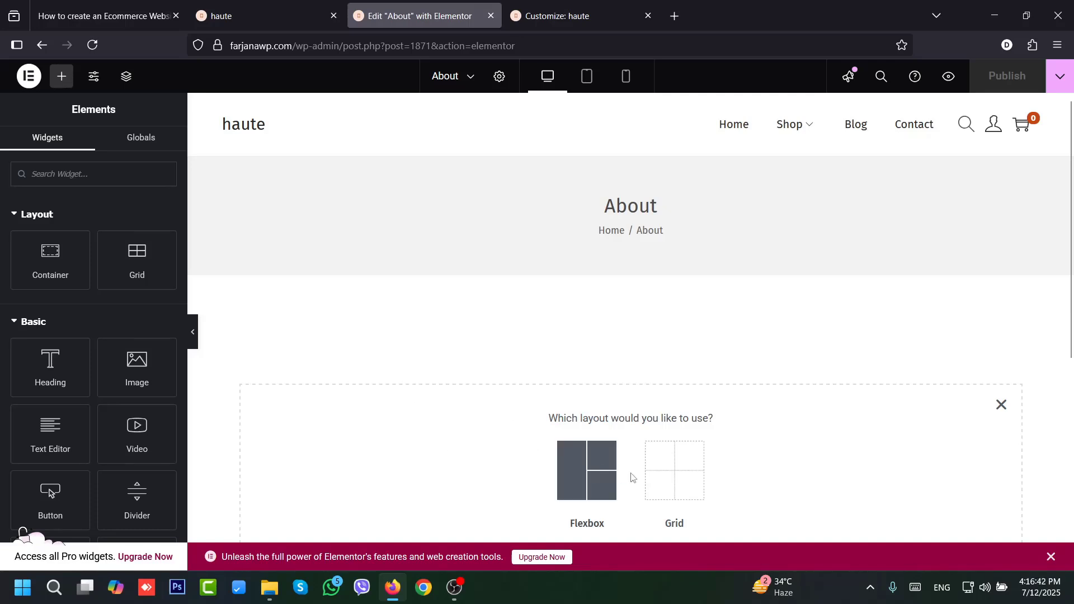
{"action": "left_click", "coordinate": [1001, 404]}
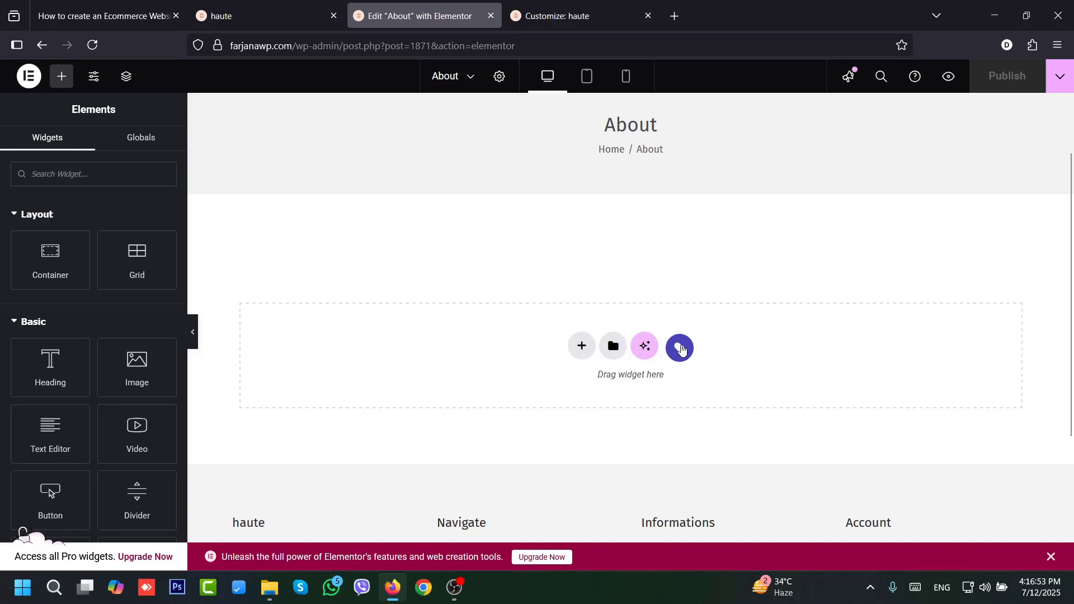
{"action": "left_click", "coordinate": [680, 348]}
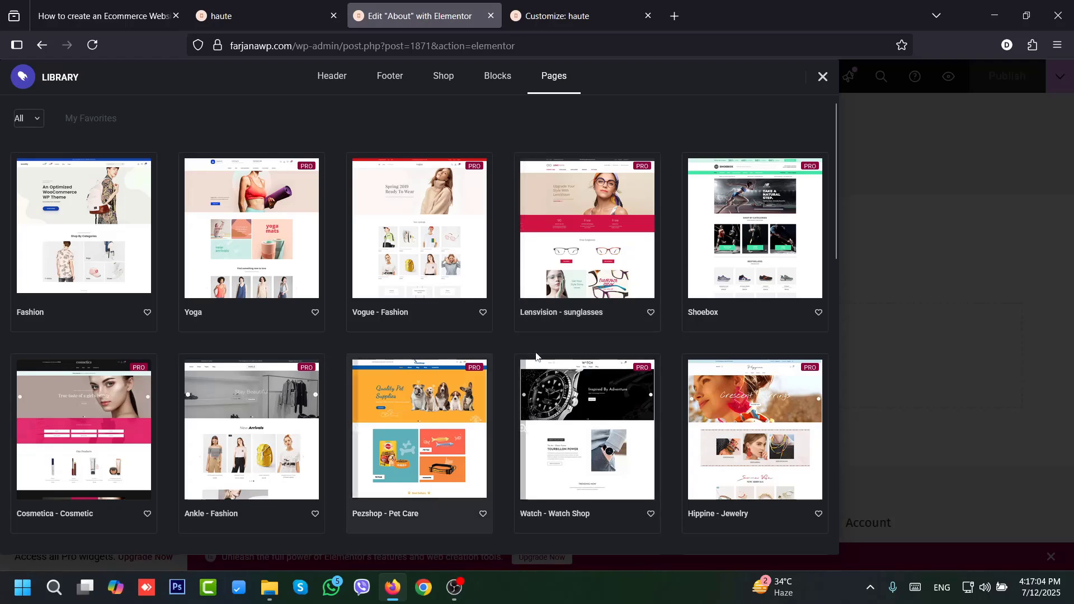
{"action": "left_click", "coordinate": [500, 89]}
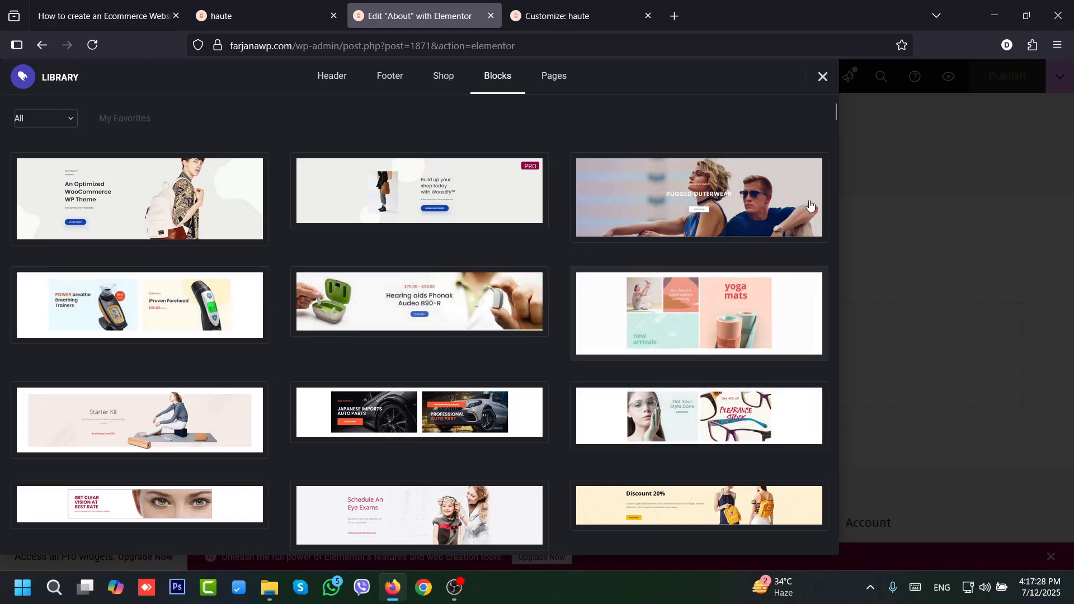
{"action": "left_click_drag", "start_coordinate": [837, 106], "coordinate": [837, 117]}
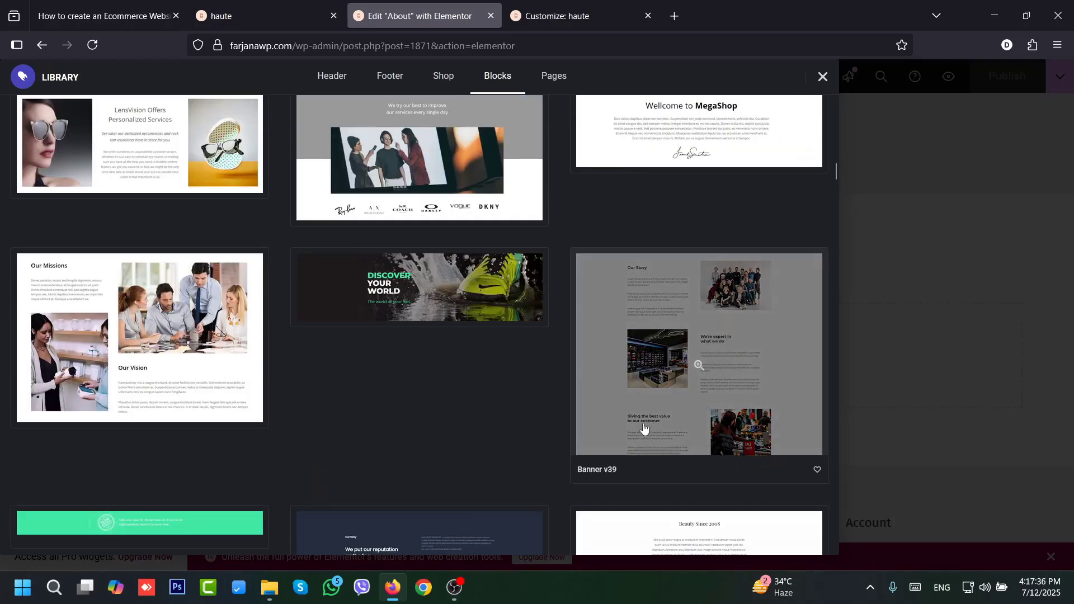
{"action": "left_click", "coordinate": [712, 356]}
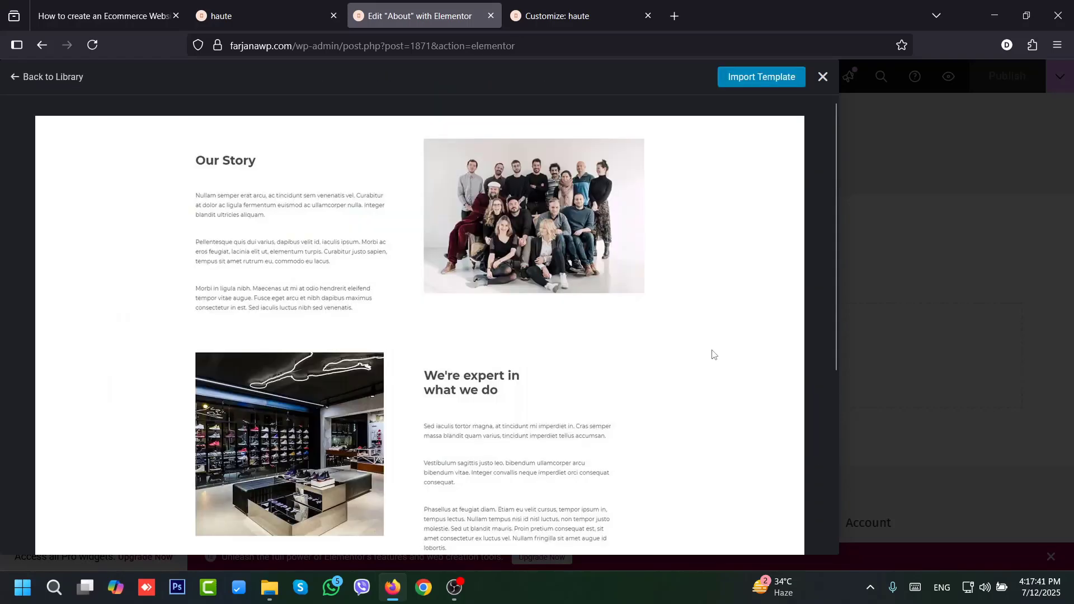
{"action": "left_click", "coordinate": [756, 80]}
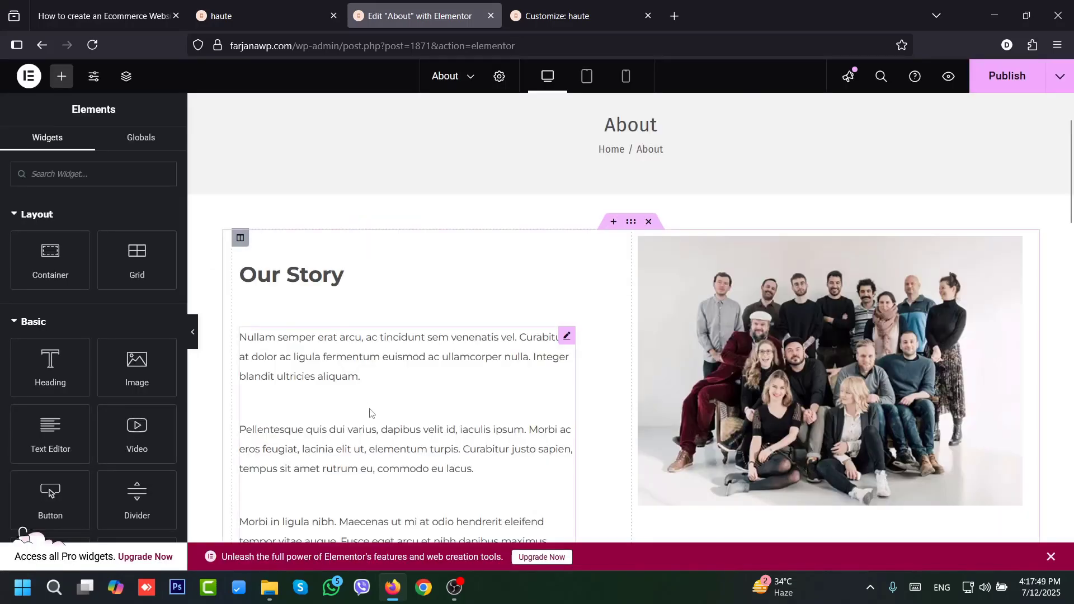
- Reset the Our Story heading's typography to the default
{"action": "scroll", "coordinate": [1072, 239], "scroll_direction": "down", "scroll_amount": 10}
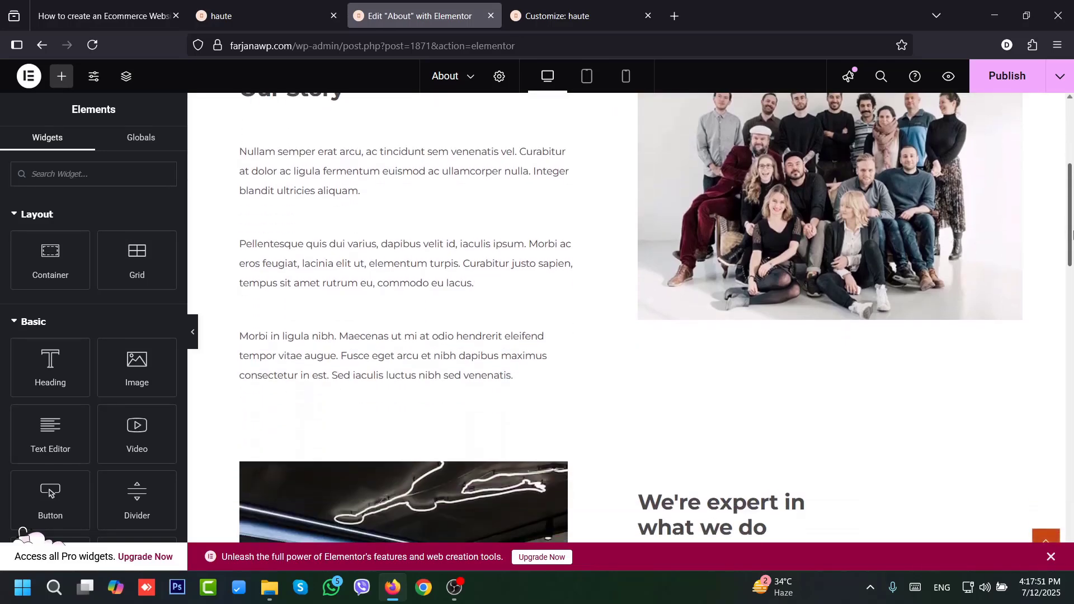
{"action": "scroll", "coordinate": [1072, 333], "scroll_direction": "down", "scroll_amount": 5}
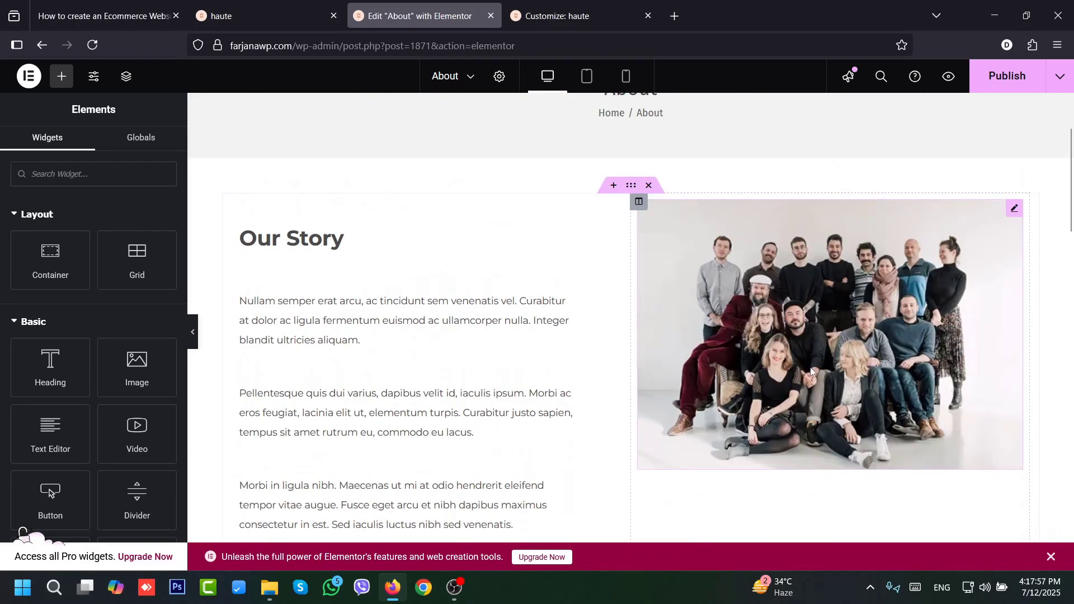
{"action": "left_click", "coordinate": [786, 338]}
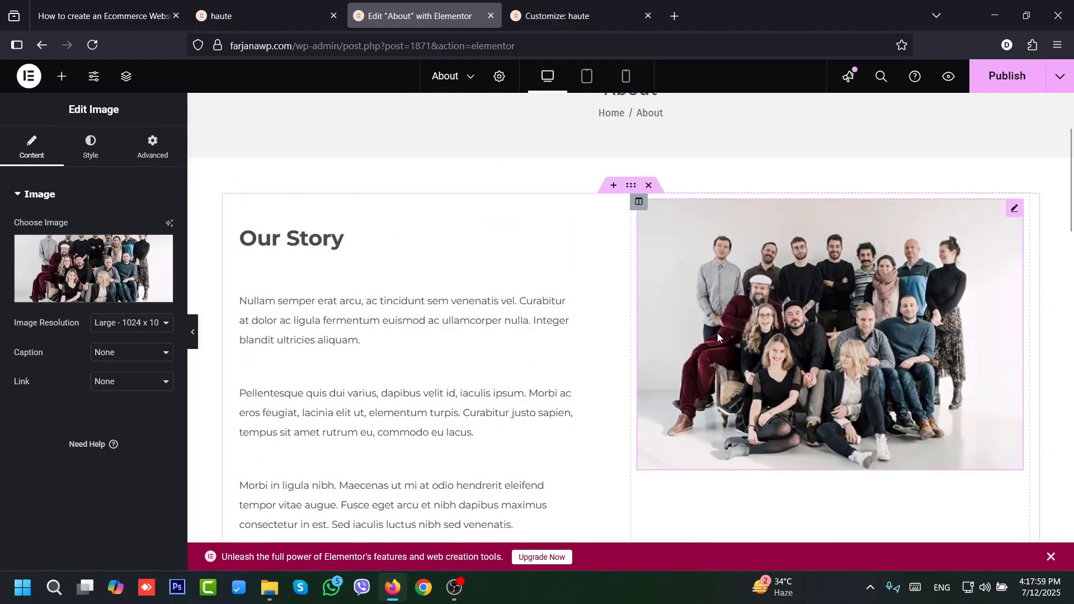
{"action": "left_click", "coordinate": [343, 238]}
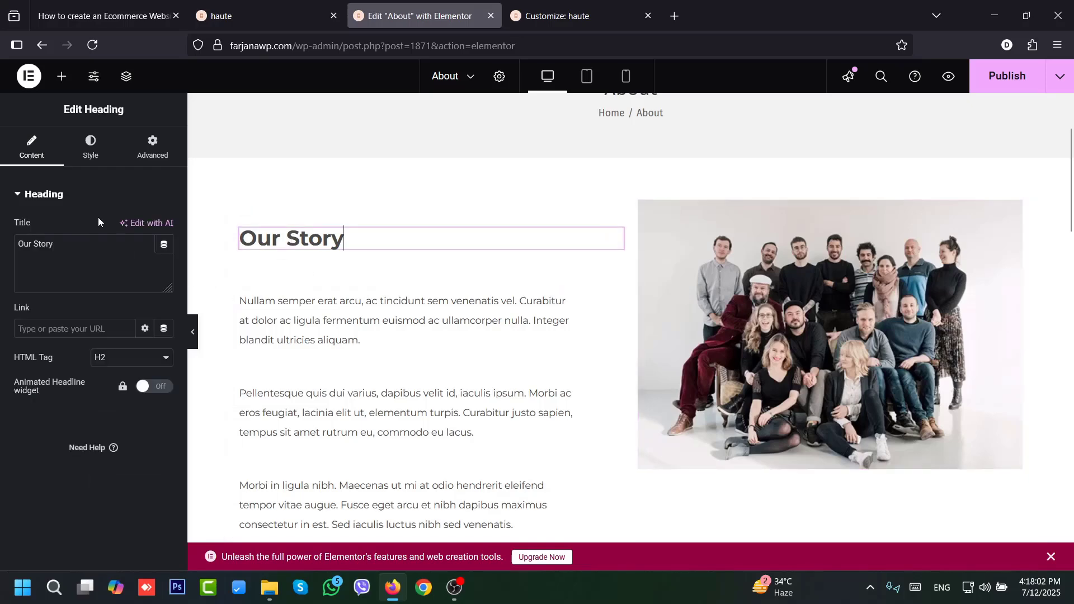
{"action": "triple_click", "coordinate": [49, 258]}
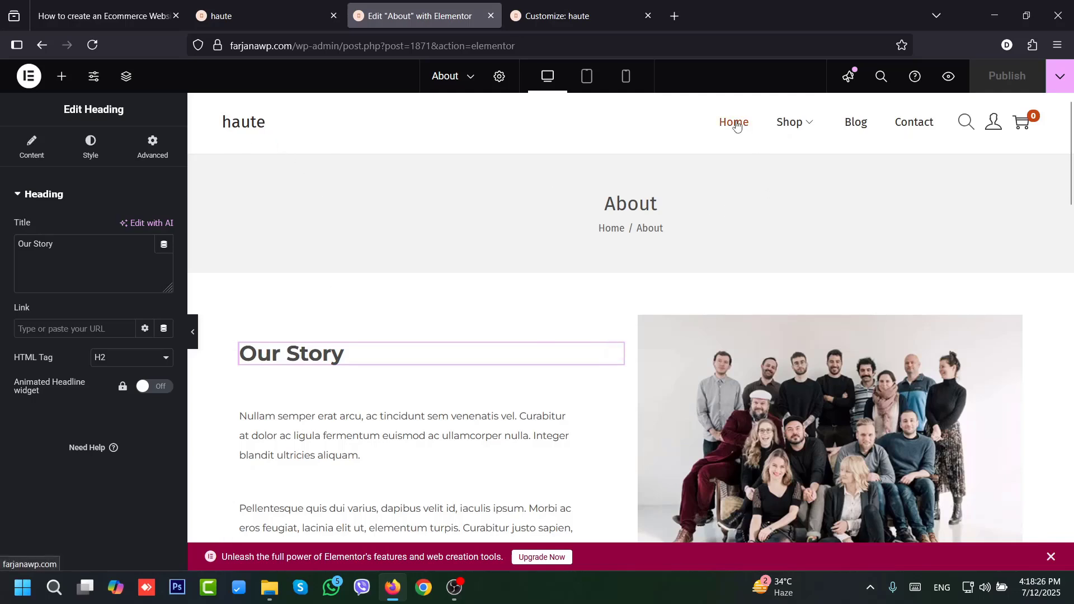
{"action": "left_click", "coordinate": [90, 152]}
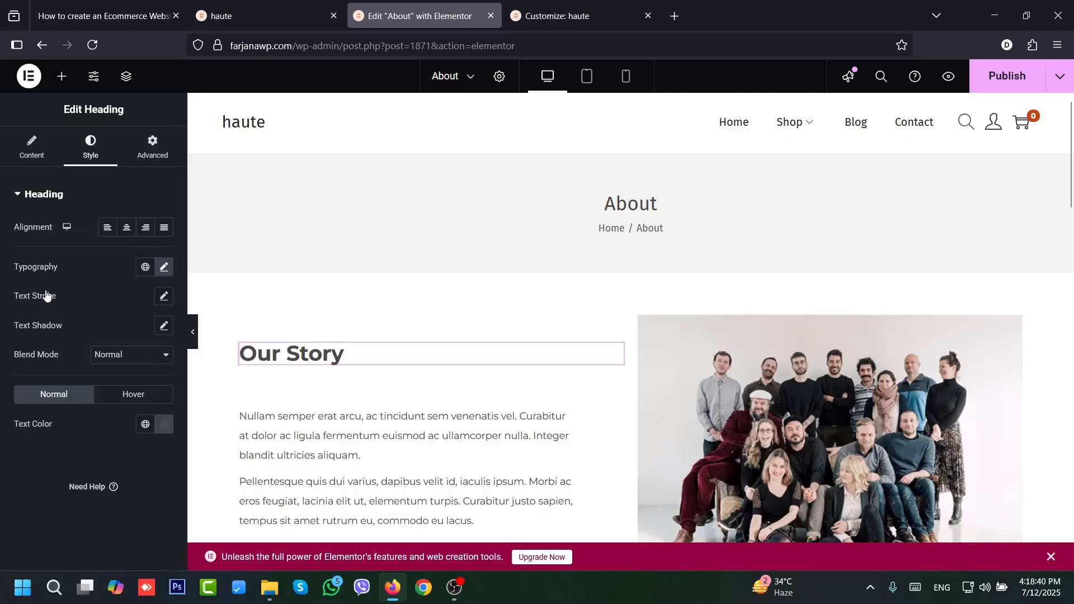
{"action": "left_click", "coordinate": [164, 268]}
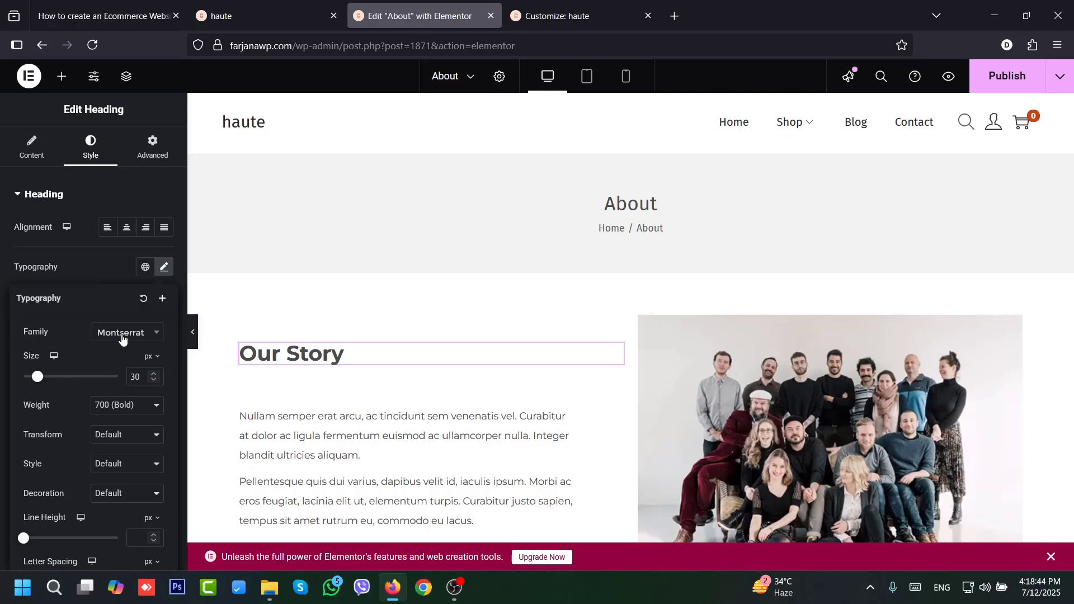
{"action": "left_click", "coordinate": [144, 304]}
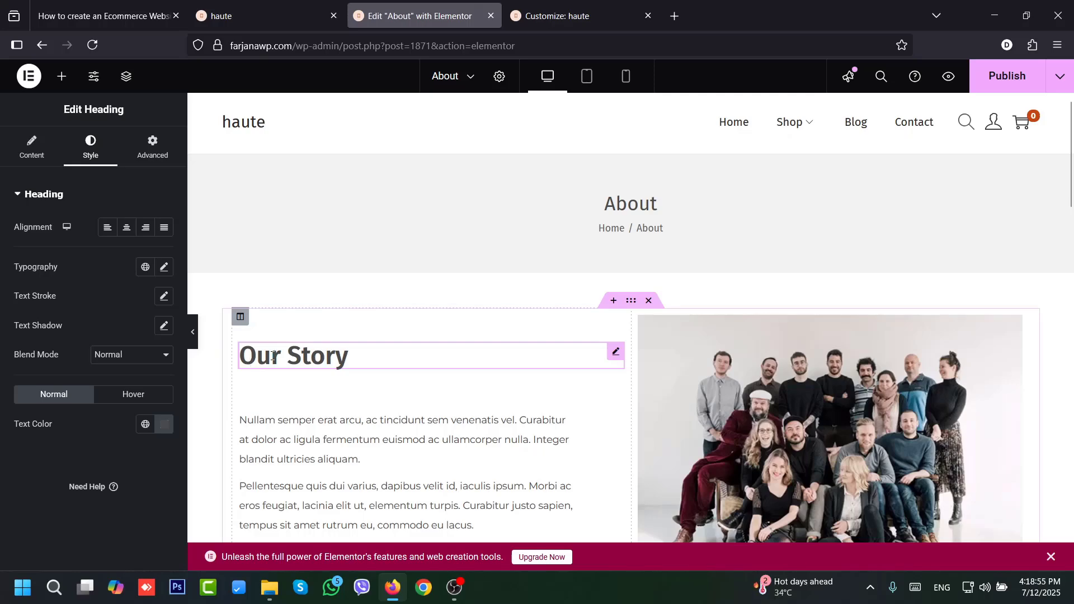
- Reset the Our Story paragraph's typography to default, dropping Montserrat 14 px
{"action": "left_click", "coordinate": [574, 16]}
{"action": "left_click", "coordinate": [420, 15]}
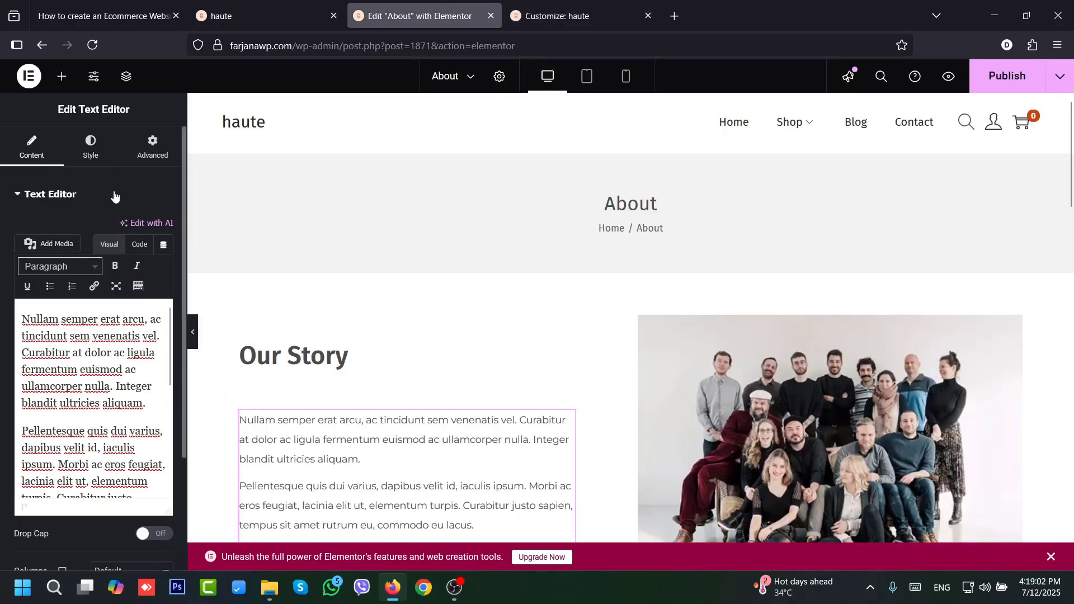
{"action": "left_click", "coordinate": [93, 148]}
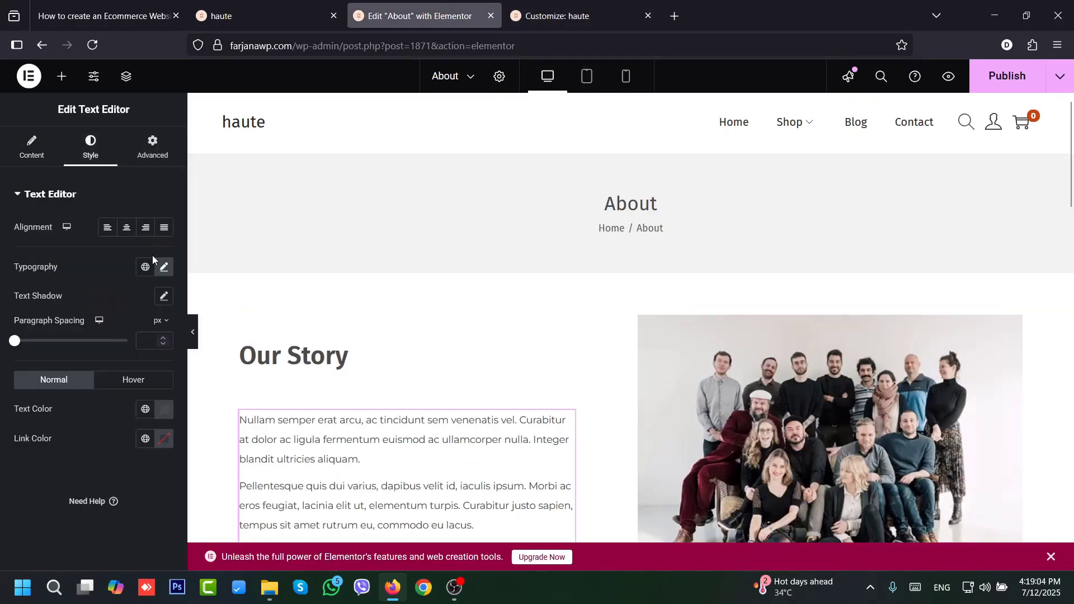
{"action": "left_click", "coordinate": [164, 267]}
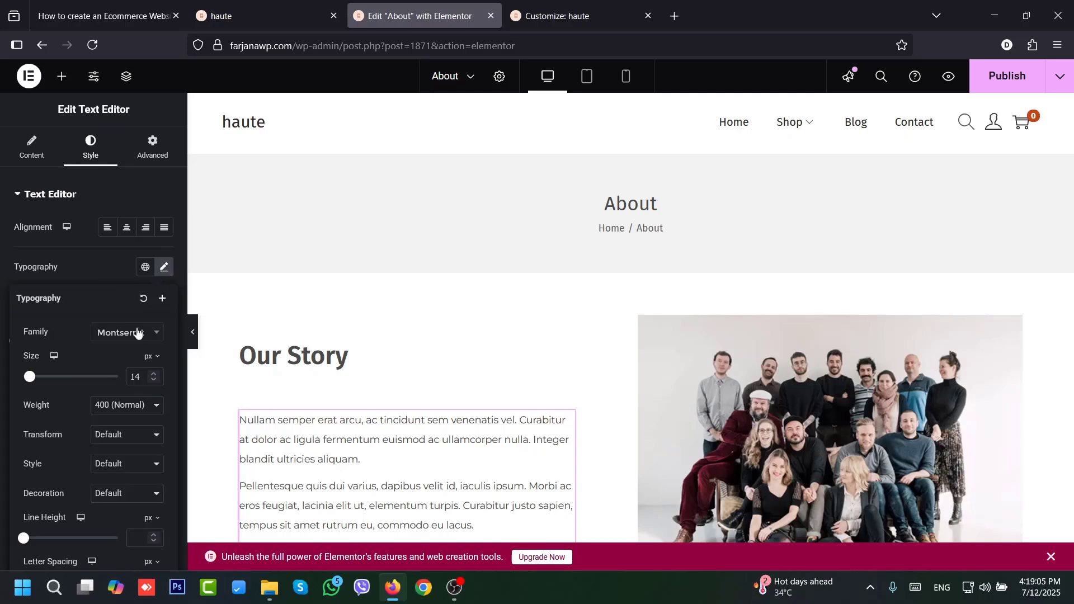
{"action": "left_click", "coordinate": [143, 300]}
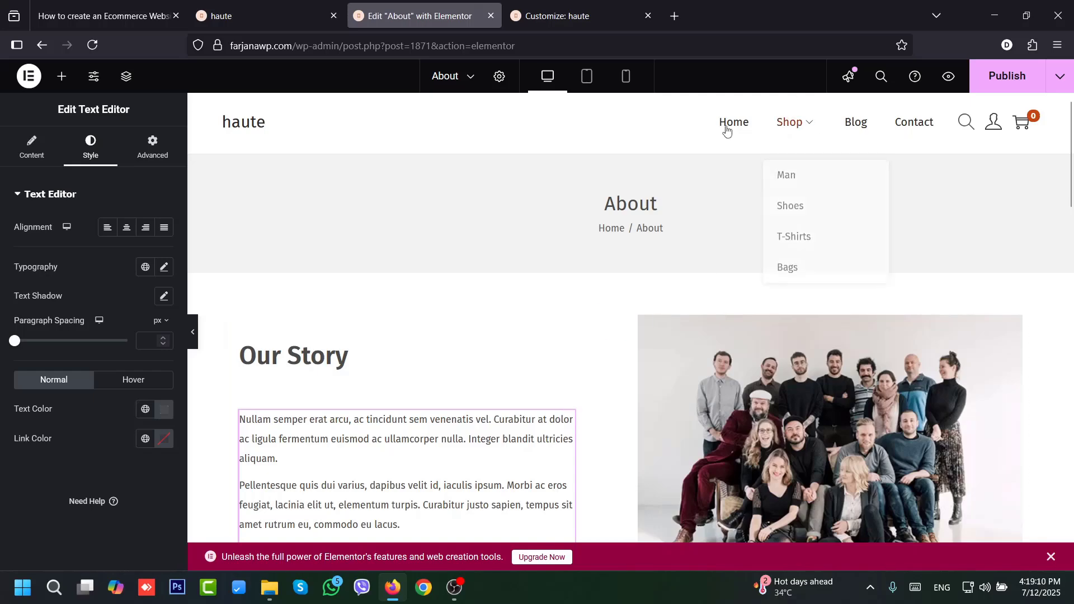
- Delete the 'Giving the best value to our customer' section content
{"action": "scroll", "coordinate": [1071, 212], "scroll_direction": "down", "scroll_amount": 4}
{"action": "scroll", "coordinate": [1071, 212], "scroll_direction": "down", "scroll_amount": 10}
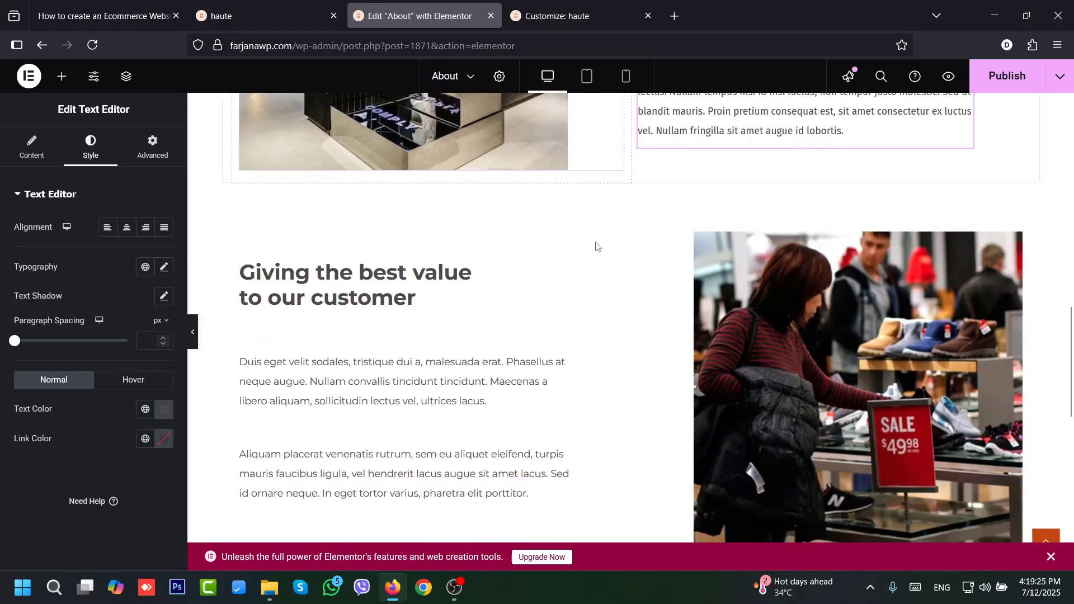
{"action": "scroll", "coordinate": [1069, 346], "scroll_direction": "down", "scroll_amount": 3}
{"action": "scroll", "coordinate": [1068, 350], "scroll_direction": "up", "scroll_amount": 4}
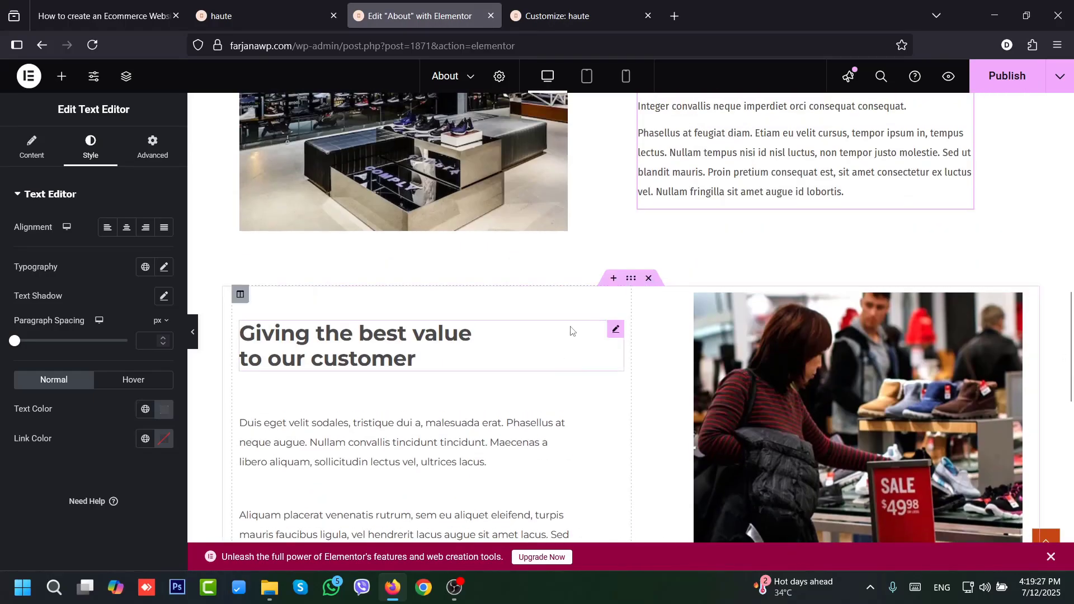
{"action": "left_click", "coordinate": [649, 282]}
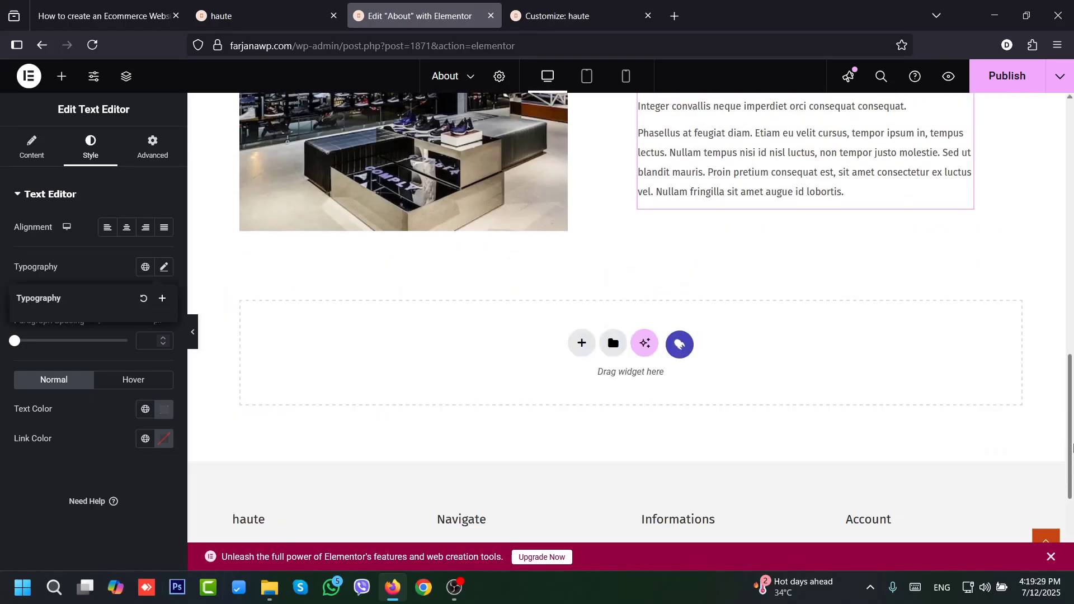
{"action": "mouse_move", "coordinate": [1072, 449]}
{"action": "left_mouse_down"}
{"action": "mouse_move", "coordinate": [1072, 485]}
{"action": "mouse_move", "coordinate": [1072, 193]}
{"action": "mouse_move", "coordinate": [1072, 452]}
{"action": "left_mouse_up"}
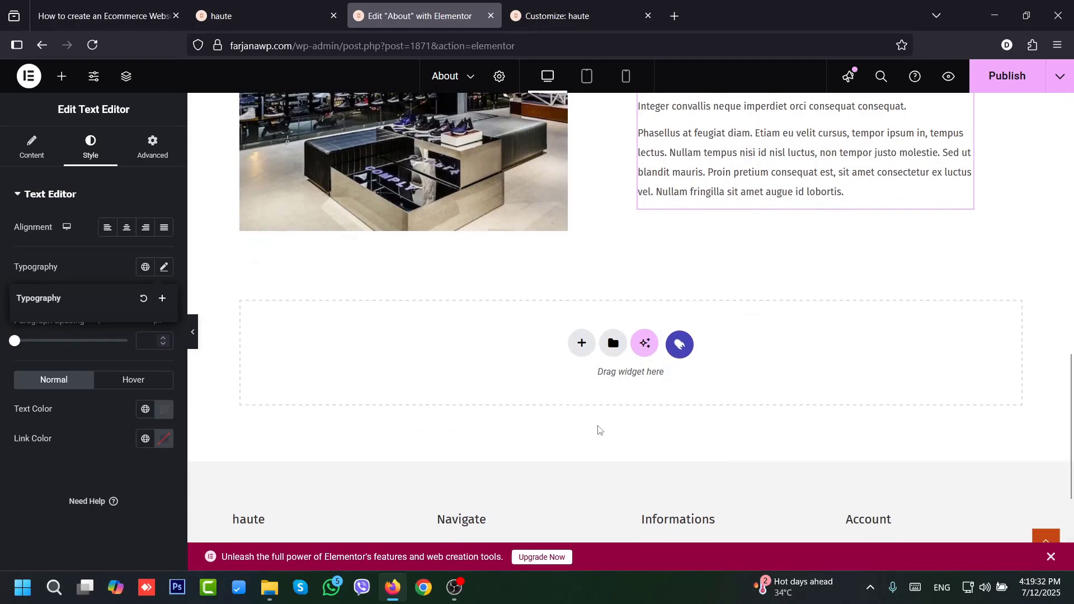
- Browse the template library's Header, Footer and Blocks tabs, then close it
{"action": "left_click", "coordinate": [680, 344]}
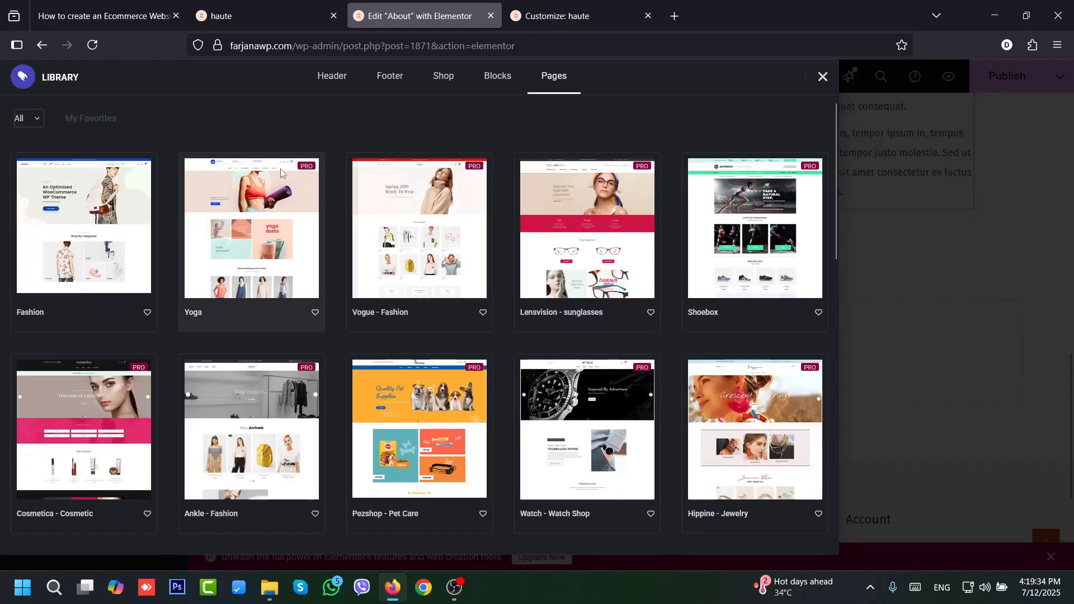
{"action": "left_click", "coordinate": [341, 79]}
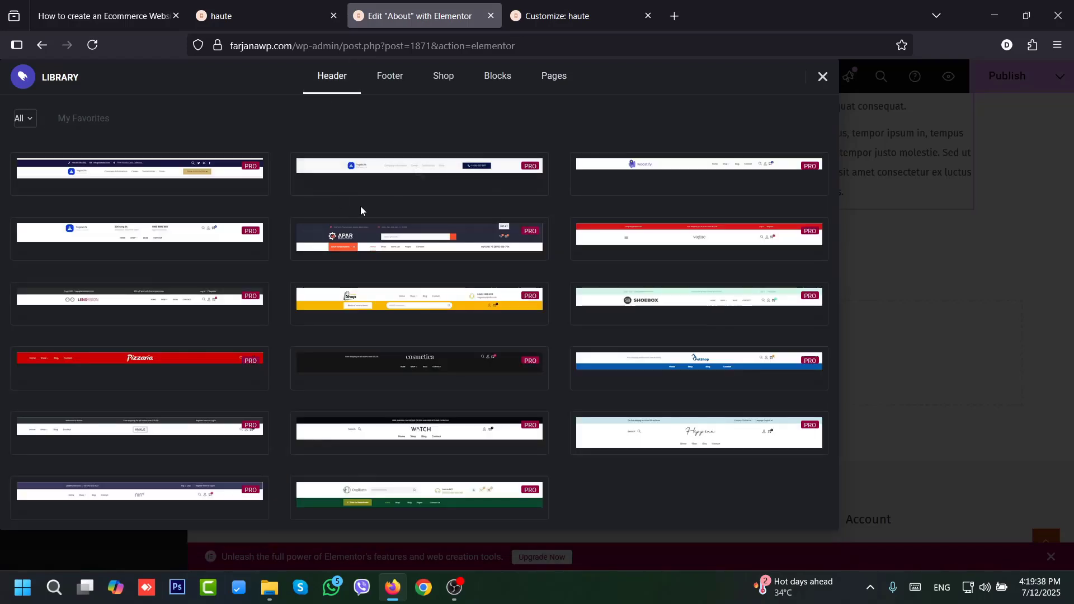
{"action": "left_click", "coordinate": [387, 82]}
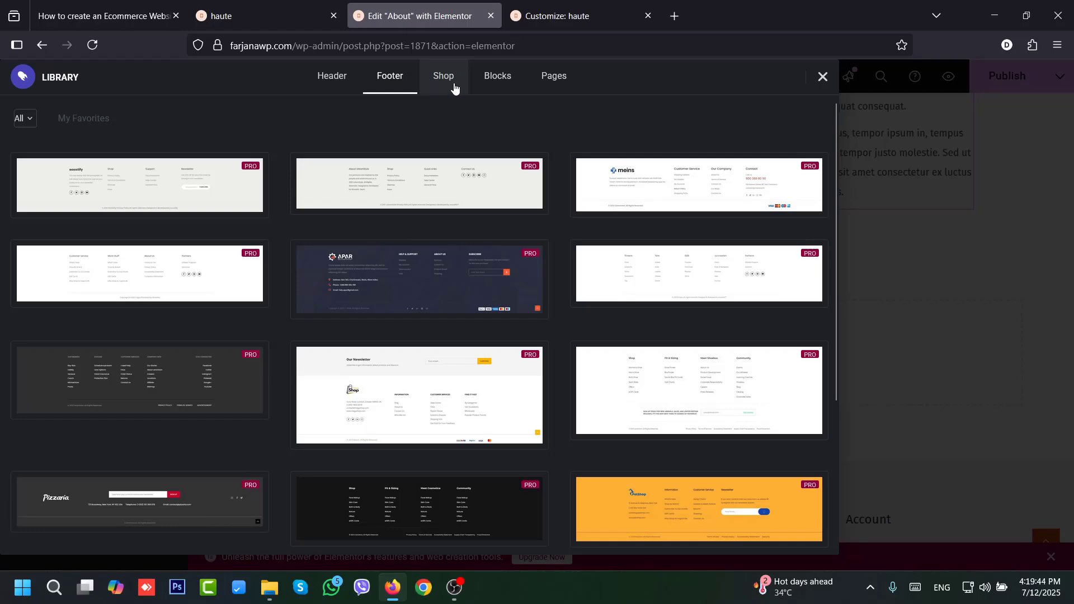
{"action": "left_click", "coordinate": [497, 77]}
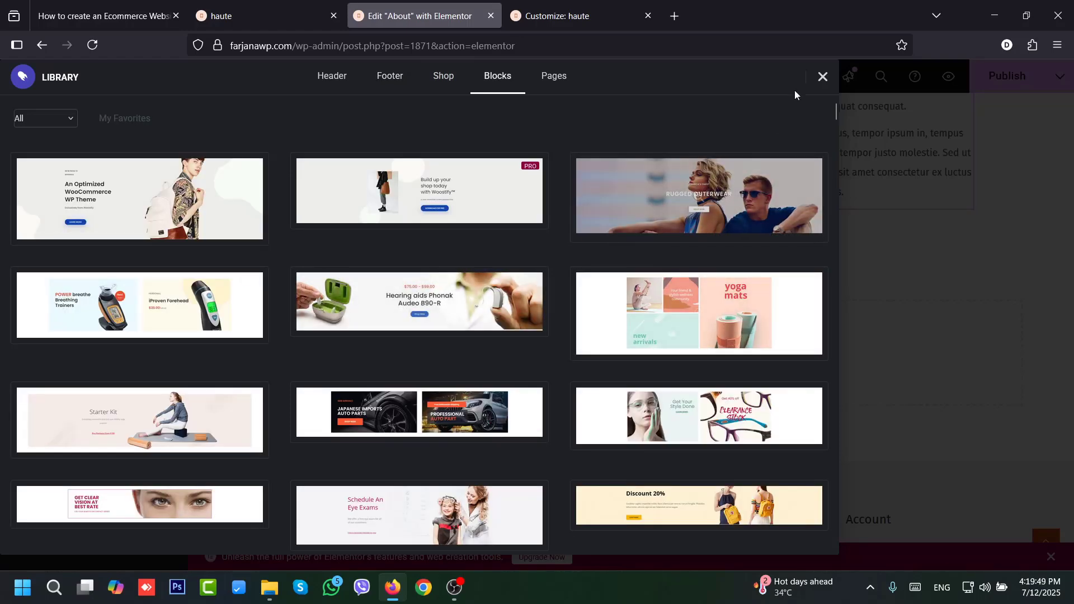
{"action": "left_click", "coordinate": [822, 77]}
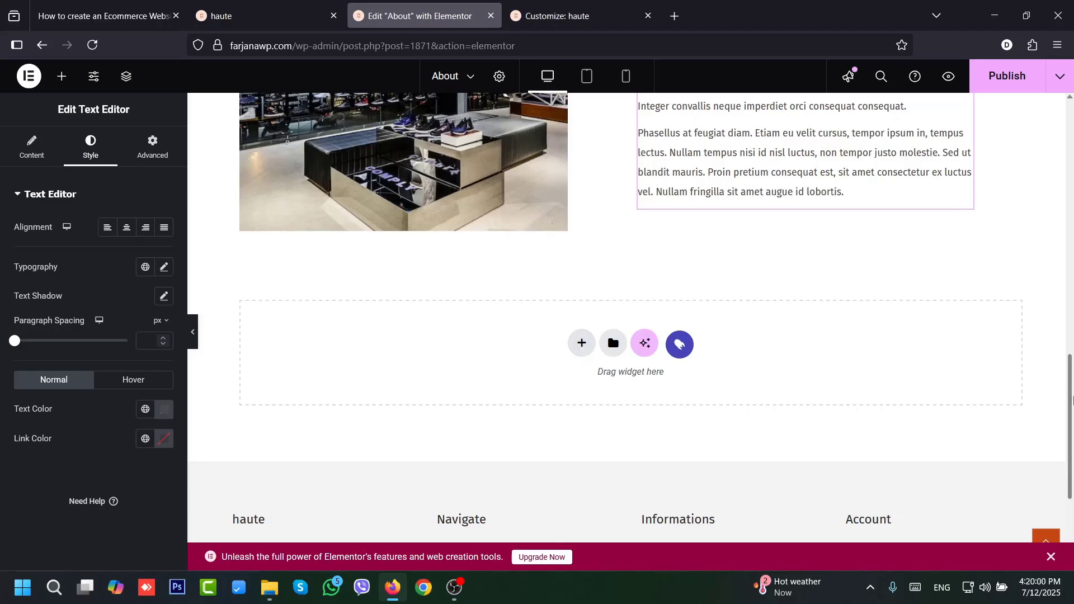
{"action": "left_click_drag", "start_coordinate": [1071, 391], "coordinate": [1072, 139]}
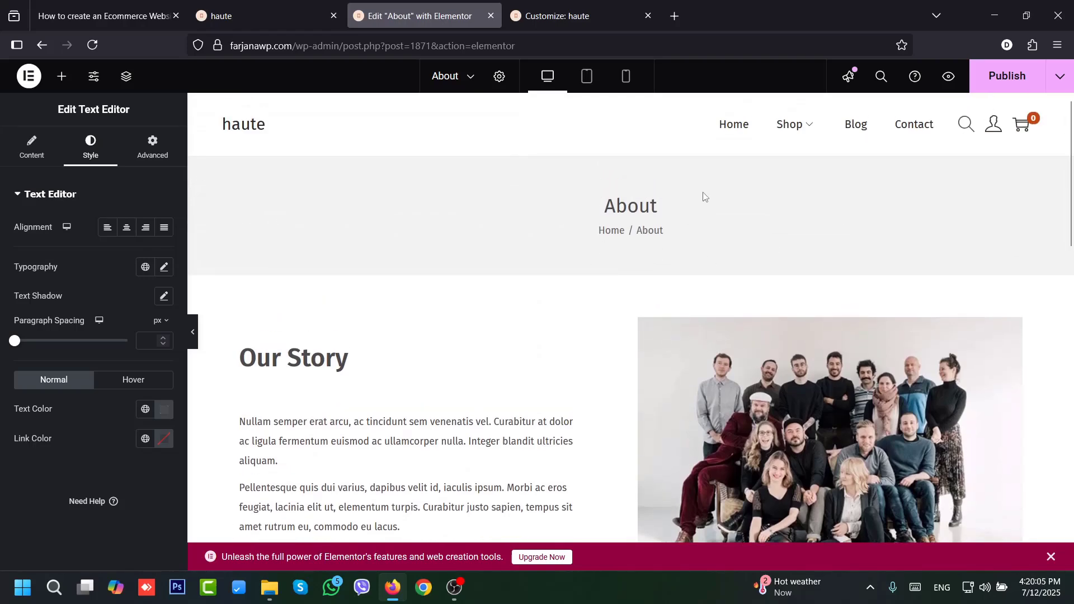
- Publish the About page changes and view the live page in a new tab
{"action": "left_click", "coordinate": [986, 88]}
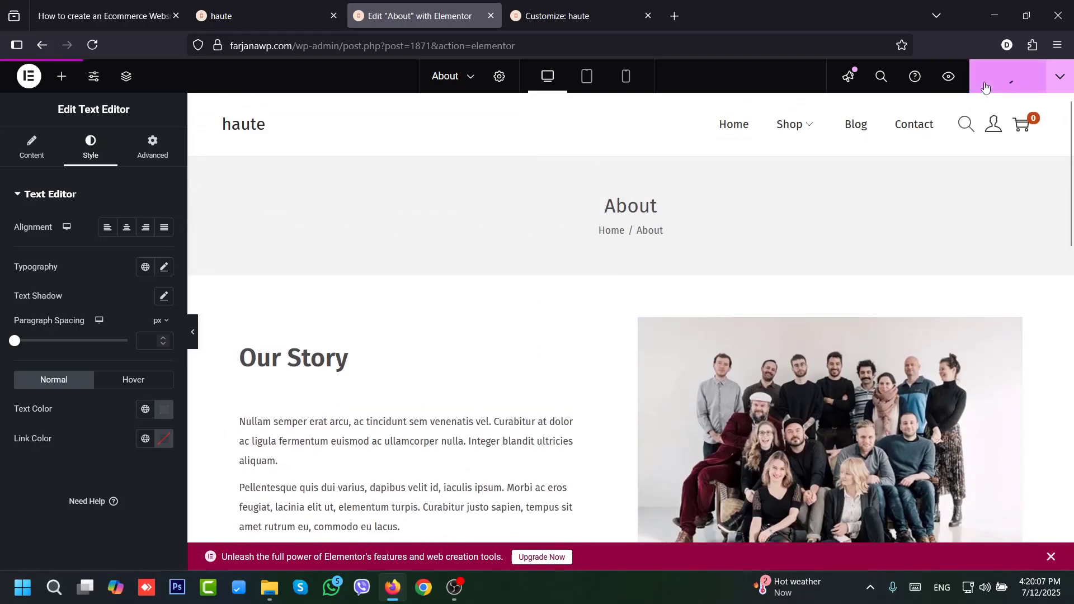
{"action": "left_click", "coordinate": [1059, 76]}
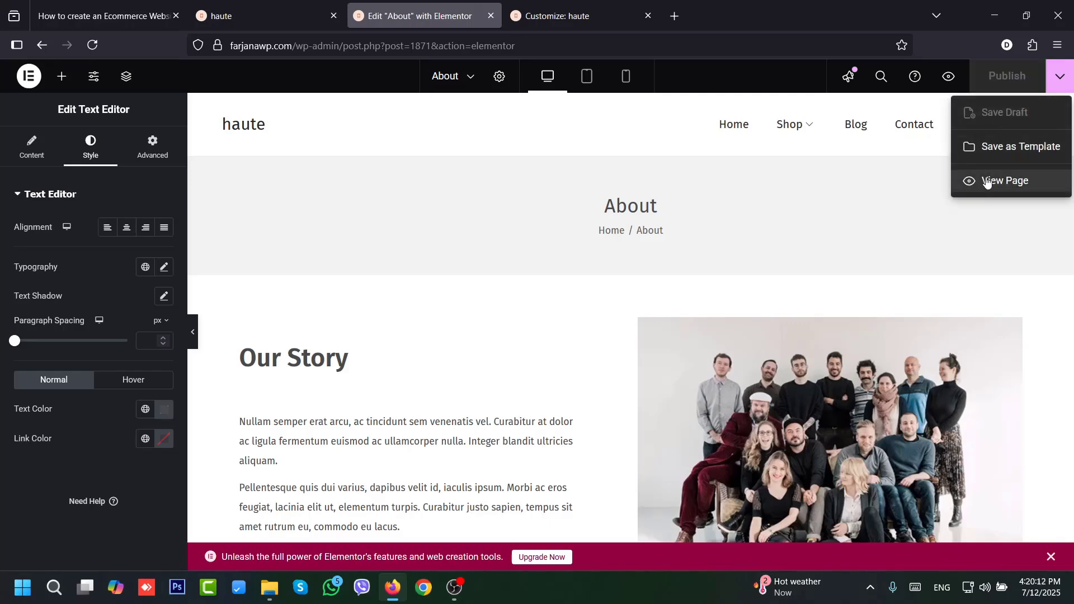
{"action": "left_click", "coordinate": [987, 182]}
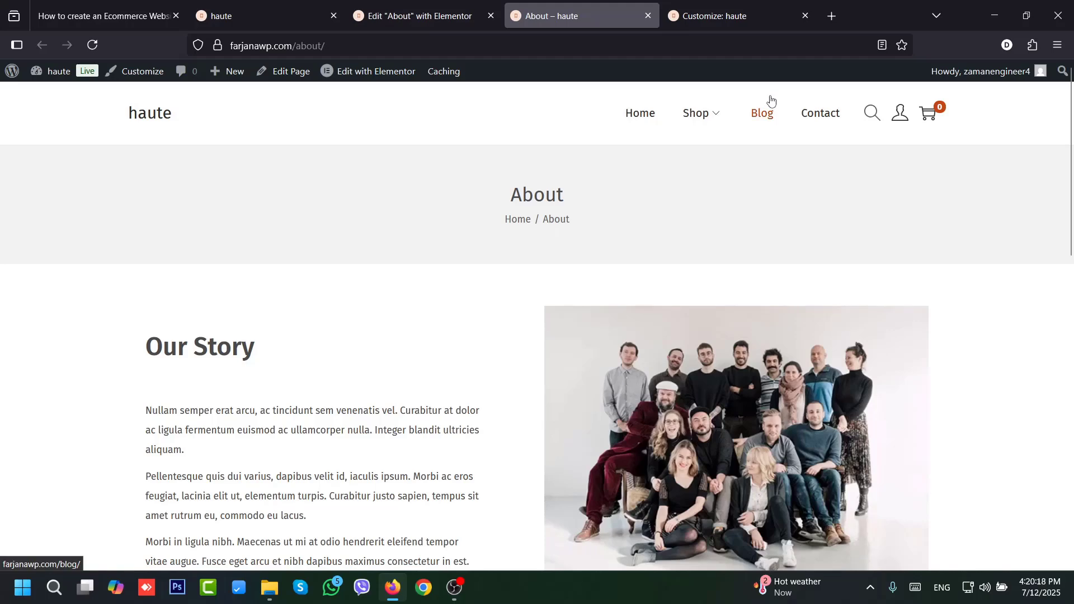
{"action": "mouse_move", "coordinate": [59, 71]}
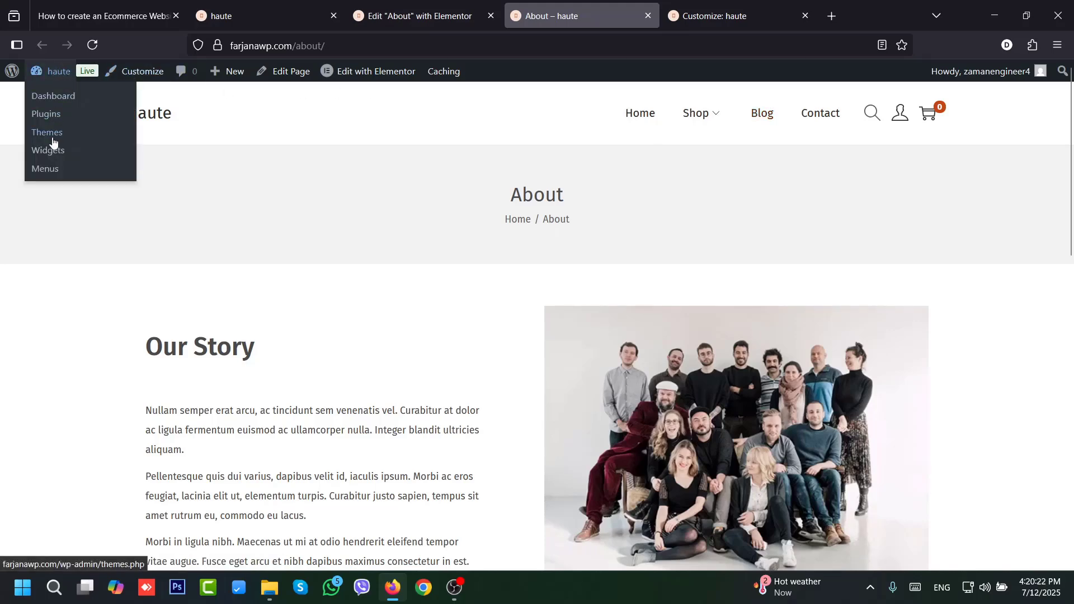
- Open the Menus admin and load the Header Primary menu for editing
{"action": "left_click", "coordinate": [50, 168], "text": "ctrl"}
{"action": "left_click", "coordinate": [384, 186]}
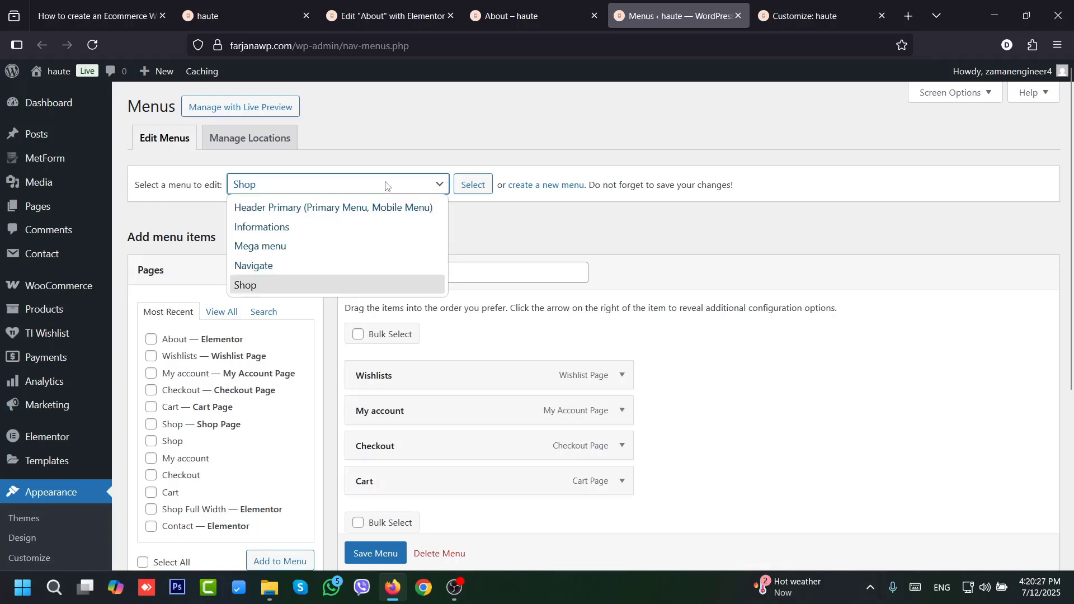
{"action": "left_click", "coordinate": [339, 208]}
{"action": "left_click", "coordinate": [473, 184]}
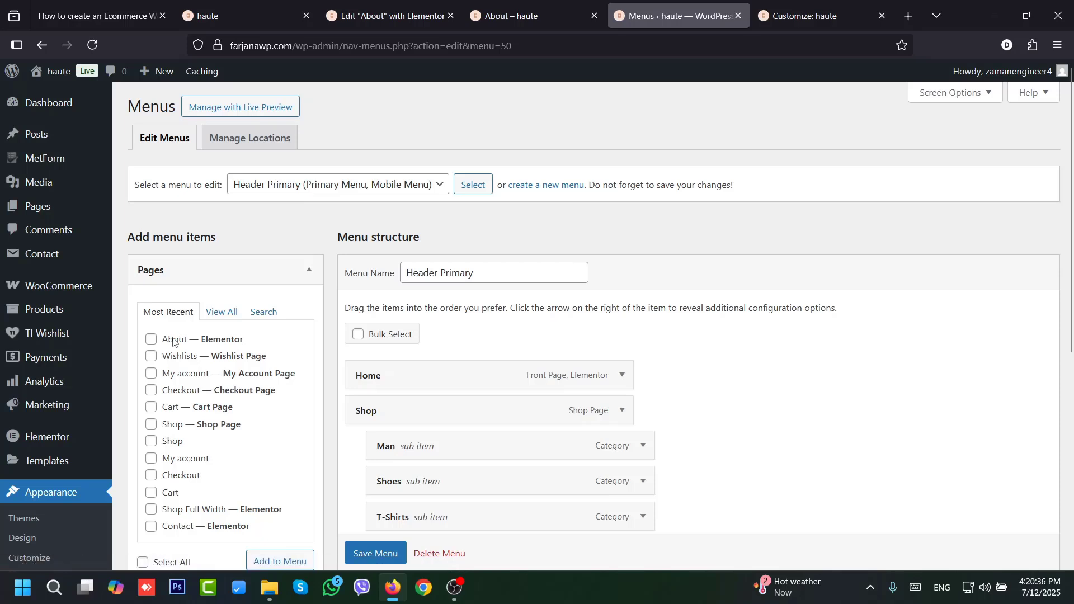
- Add the About page to Header Primary and drag it just above Blog
{"action": "left_click", "coordinate": [170, 347]}
{"action": "left_click", "coordinate": [152, 340]}
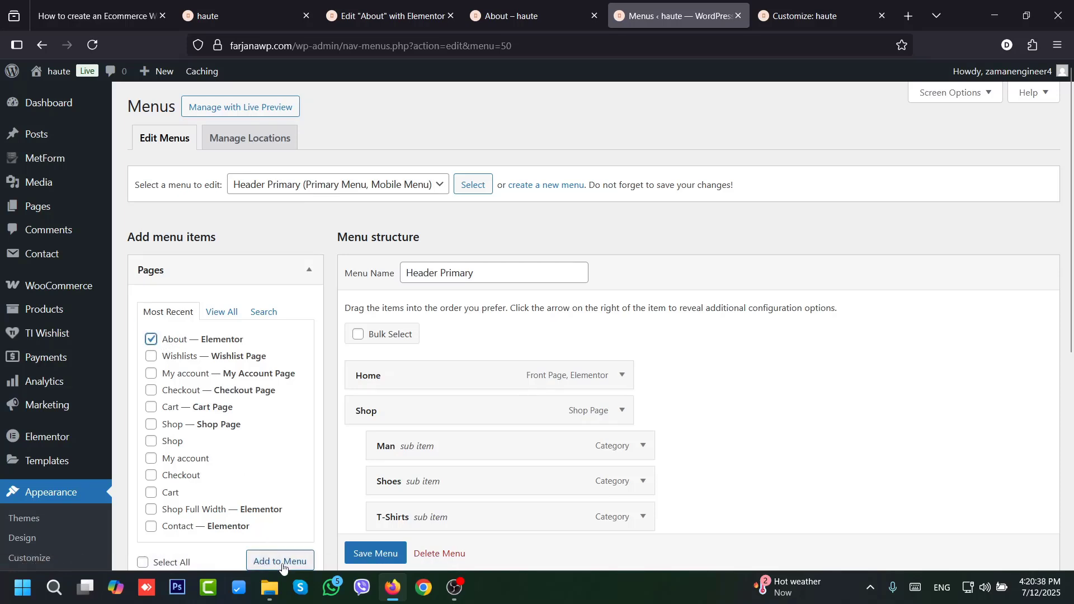
{"action": "left_click", "coordinate": [282, 561]}
{"action": "scroll", "coordinate": [430, 267], "scroll_direction": "down", "scroll_amount": 6}
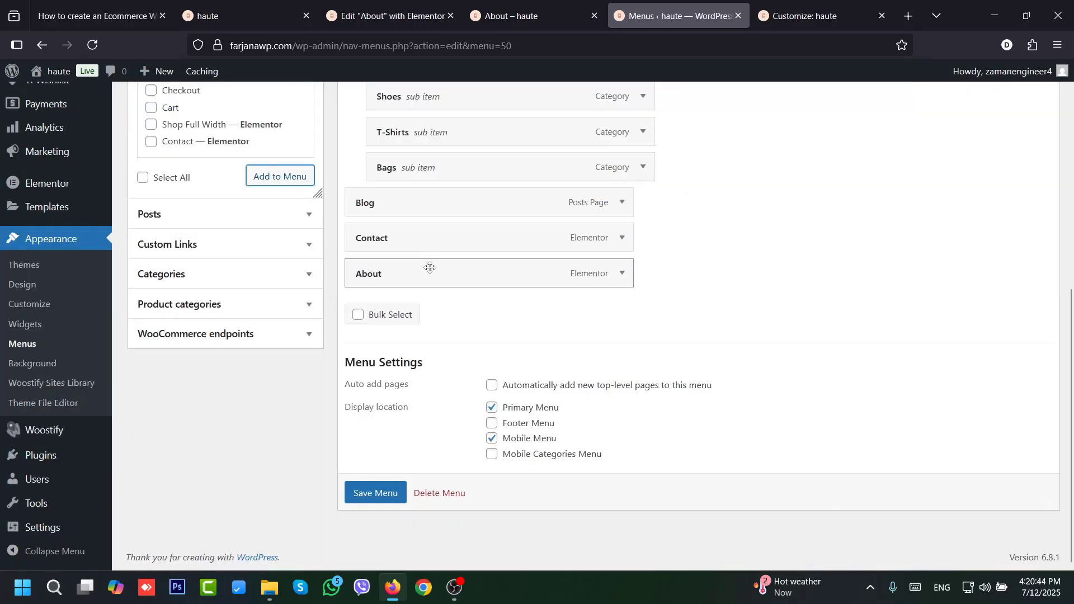
{"action": "left_click_drag", "start_coordinate": [434, 282], "coordinate": [439, 228]}
- Save the Header Primary menu, then load the haute homepage from the About page tab
{"action": "left_click", "coordinate": [384, 511]}
{"action": "key", "text": "ctrl+shift+Tab"}
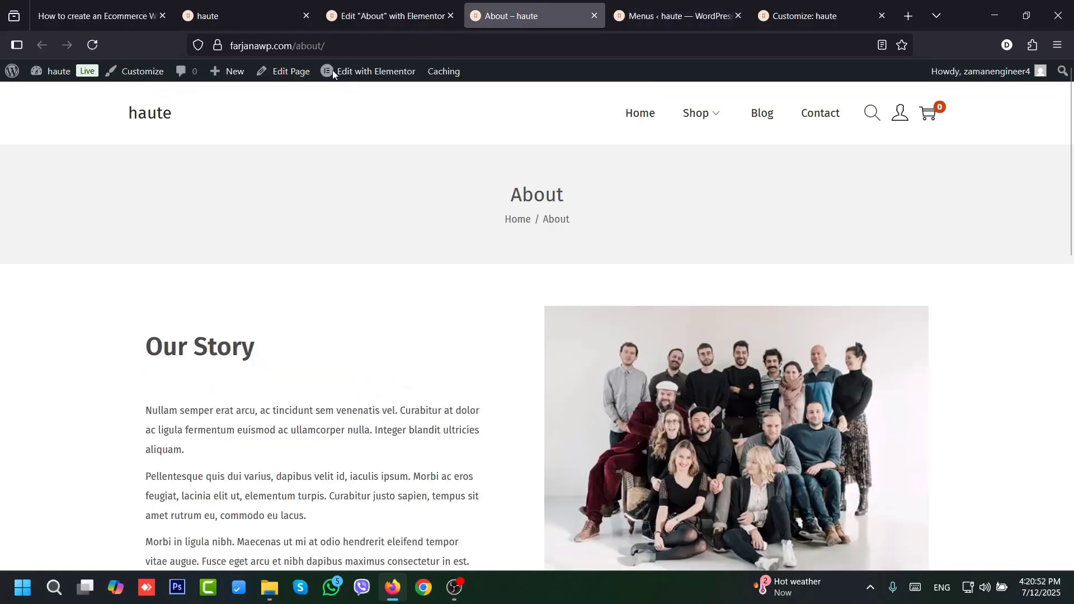
{"action": "left_click", "coordinate": [143, 113]}
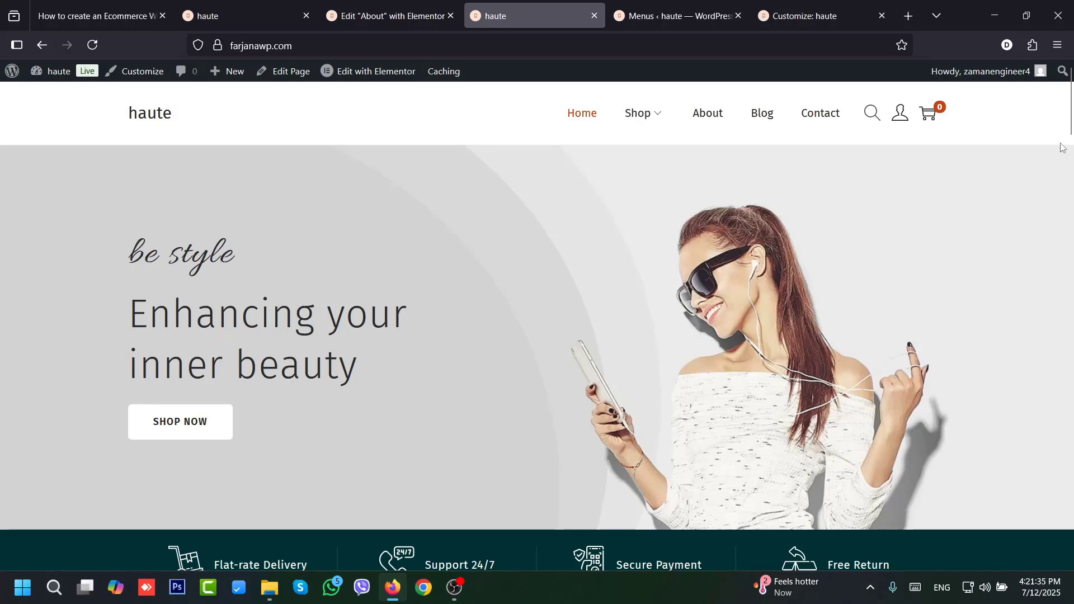
- Preview the haute homepage in responsive design mode at iPhone 11 Pro size
{"action": "key", "text": "ctrl+shift+m"}
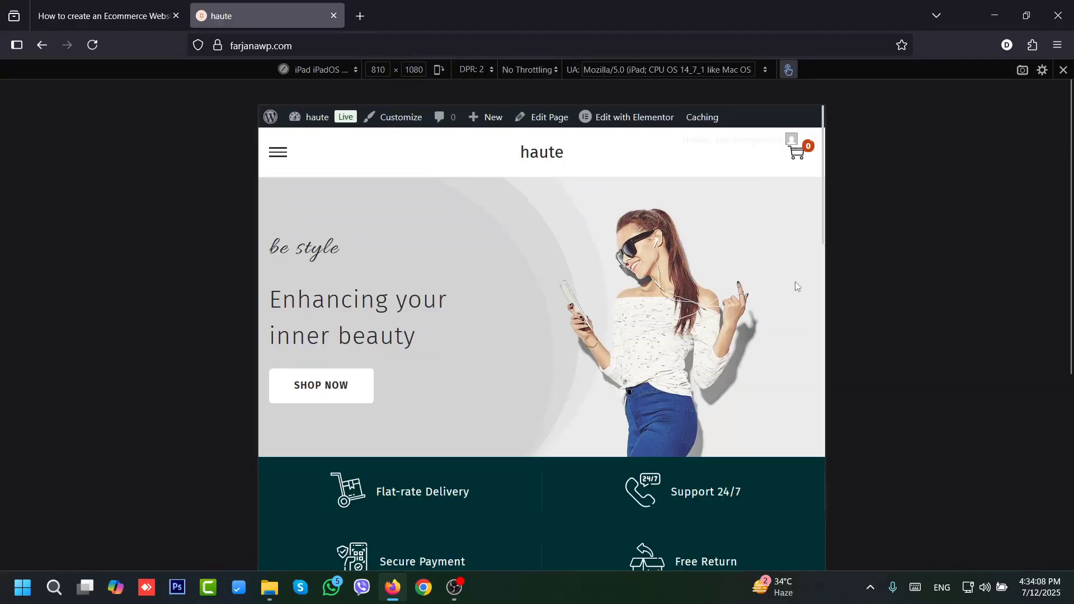
{"action": "scroll", "coordinate": [795, 289], "scroll_direction": "down", "scroll_amount": 4}
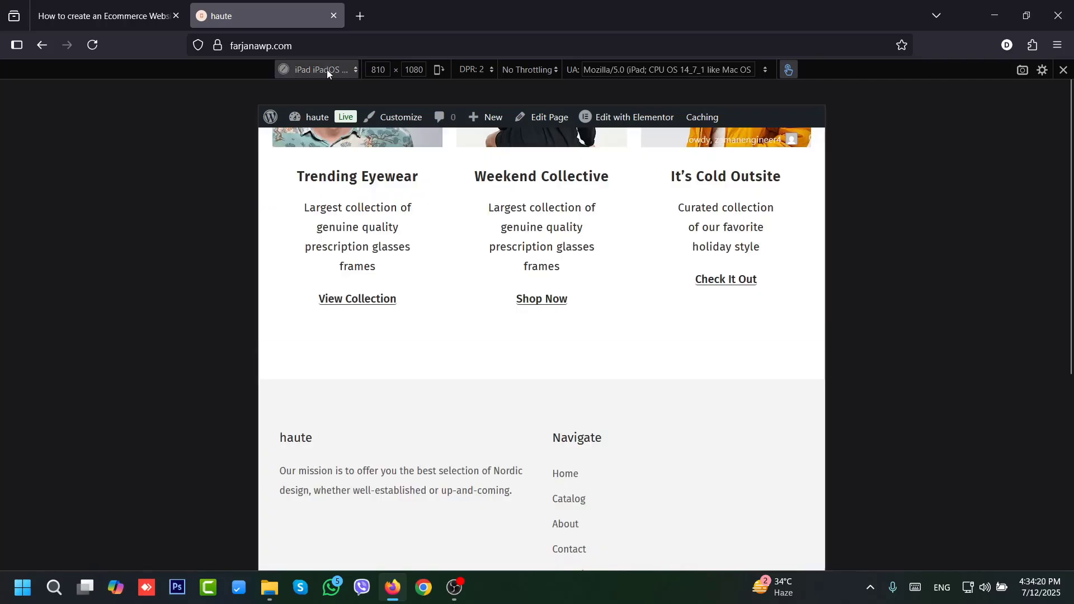
{"action": "left_click", "coordinate": [327, 69]}
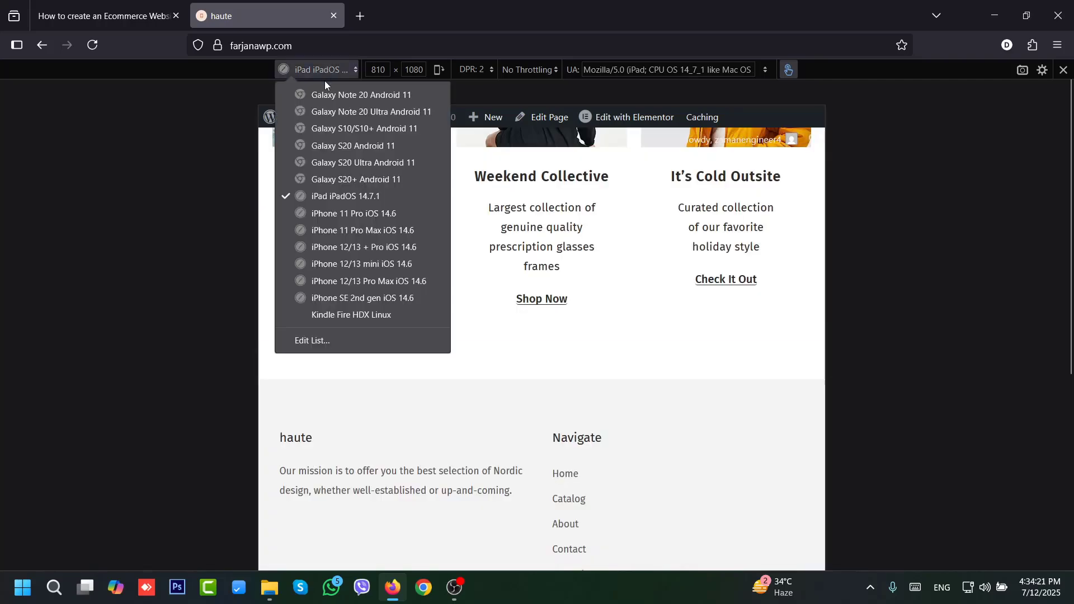
{"action": "left_click", "coordinate": [336, 213]}
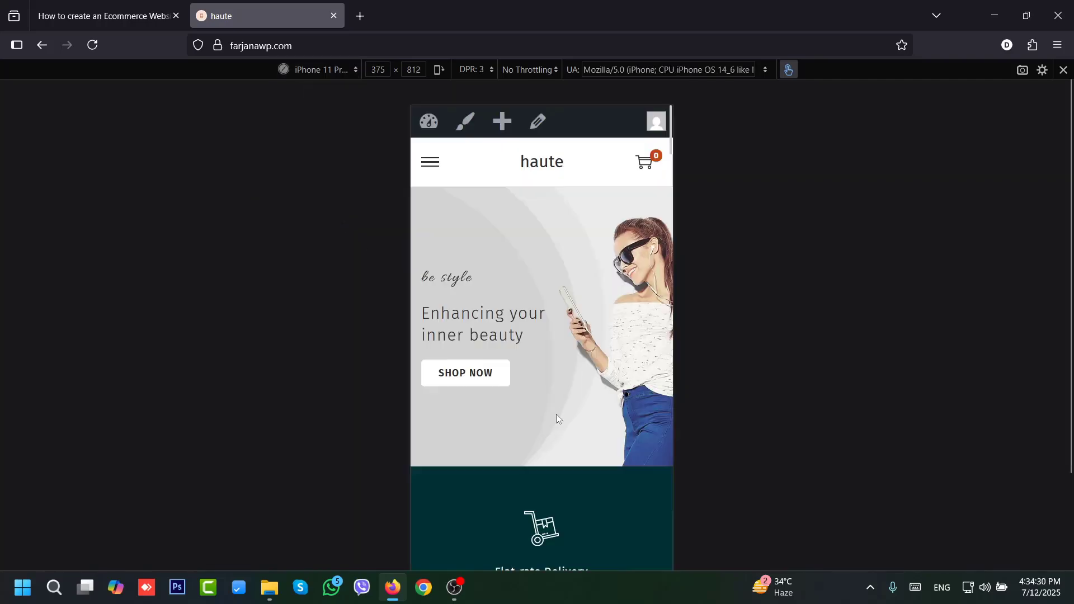
- Scroll through the iPhone 11 Pro preview to check the stacked features
{"action": "scroll", "coordinate": [536, 476], "scroll_direction": "down", "scroll_amount": 1}
{"action": "scroll", "coordinate": [536, 474], "scroll_direction": "down", "scroll_amount": 5}
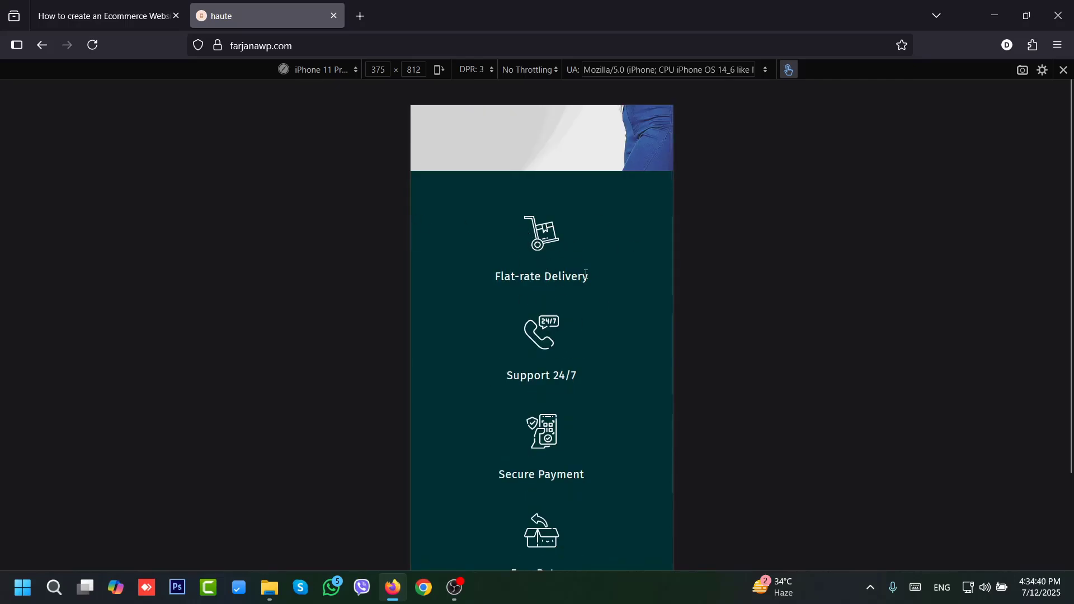
{"action": "scroll", "coordinate": [574, 294], "scroll_direction": "down", "scroll_amount": 12}
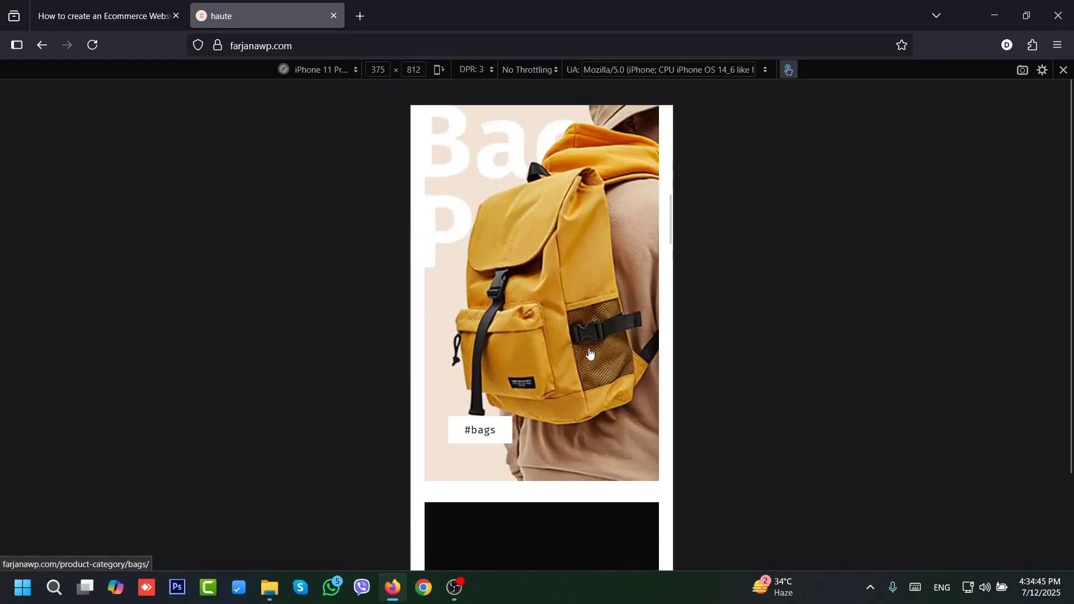
{"action": "scroll", "coordinate": [545, 396], "scroll_direction": "down", "scroll_amount": 3}
{"action": "scroll", "coordinate": [540, 390], "scroll_direction": "down", "scroll_amount": 15}
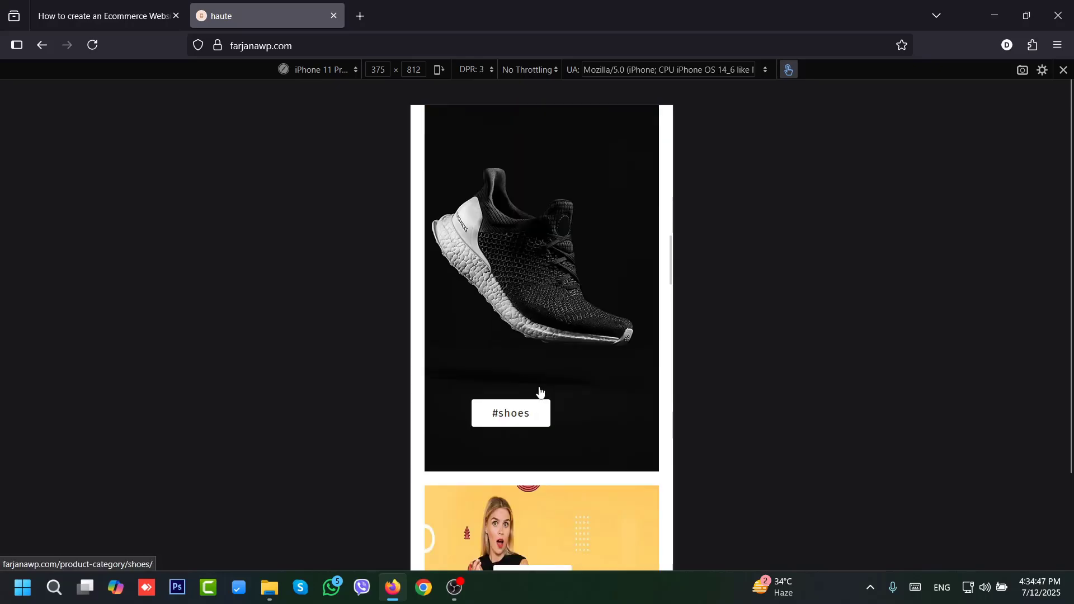
{"action": "scroll", "coordinate": [573, 359], "scroll_direction": "down", "scroll_amount": 7}
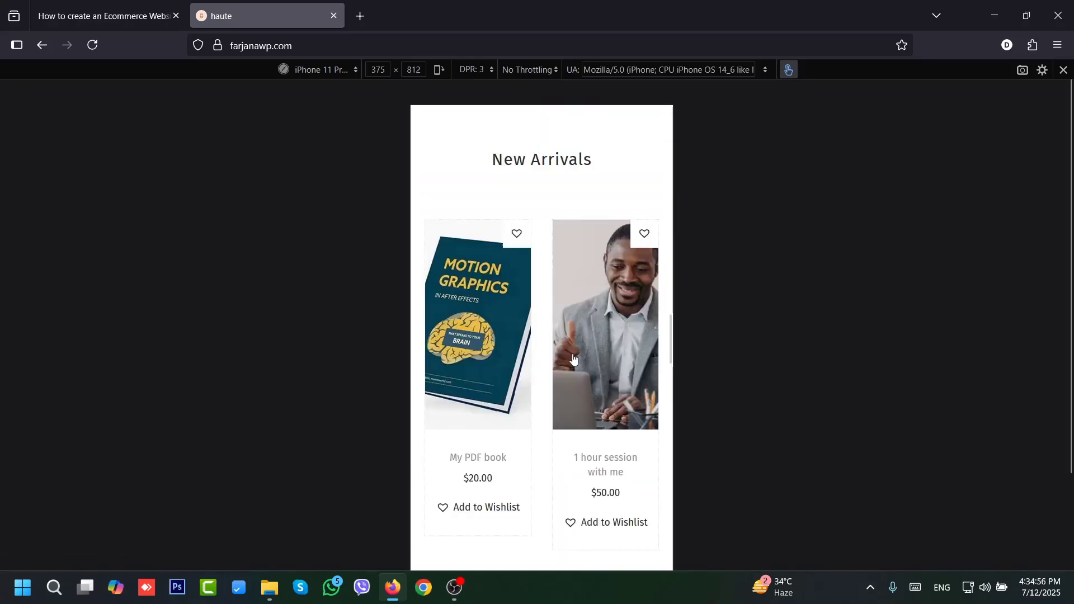
{"action": "scroll", "coordinate": [540, 345], "scroll_direction": "down", "scroll_amount": 2}
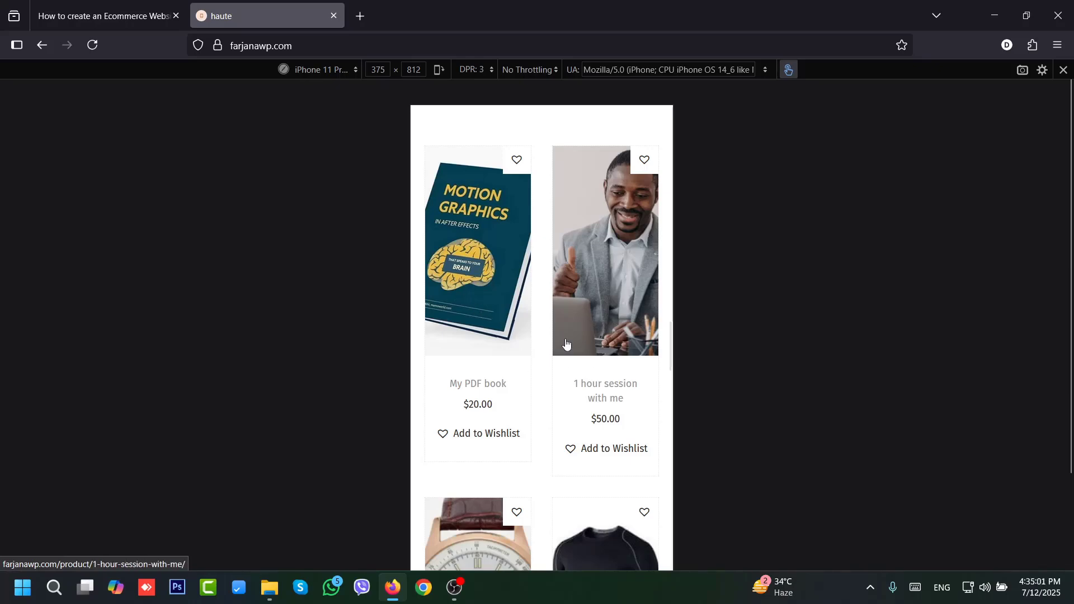
{"action": "scroll", "coordinate": [518, 357], "scroll_direction": "down", "scroll_amount": 5}
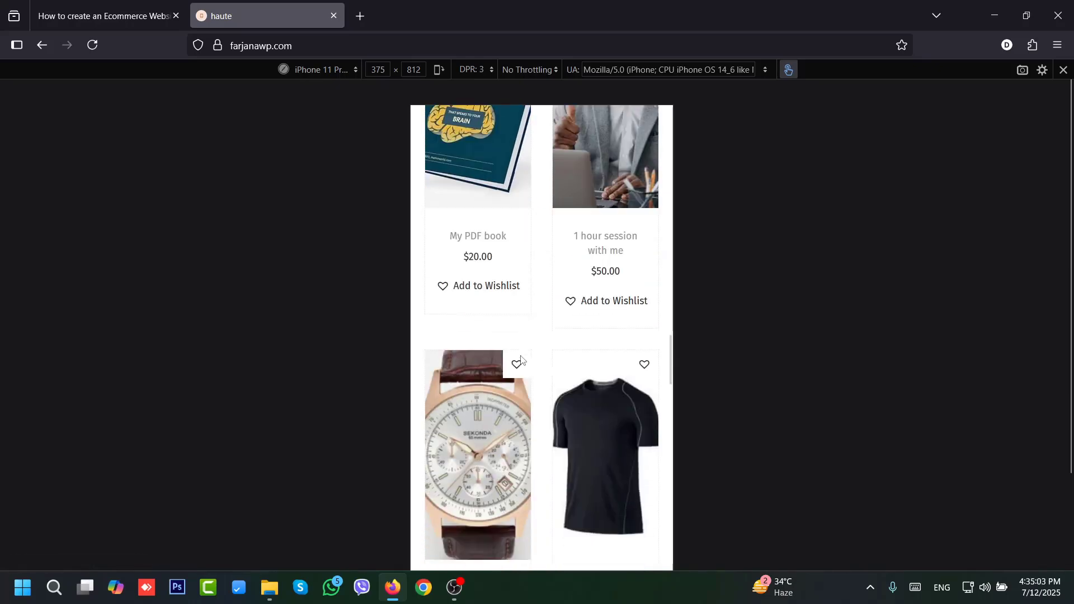
{"action": "scroll", "coordinate": [521, 359], "scroll_direction": "down", "scroll_amount": 10}
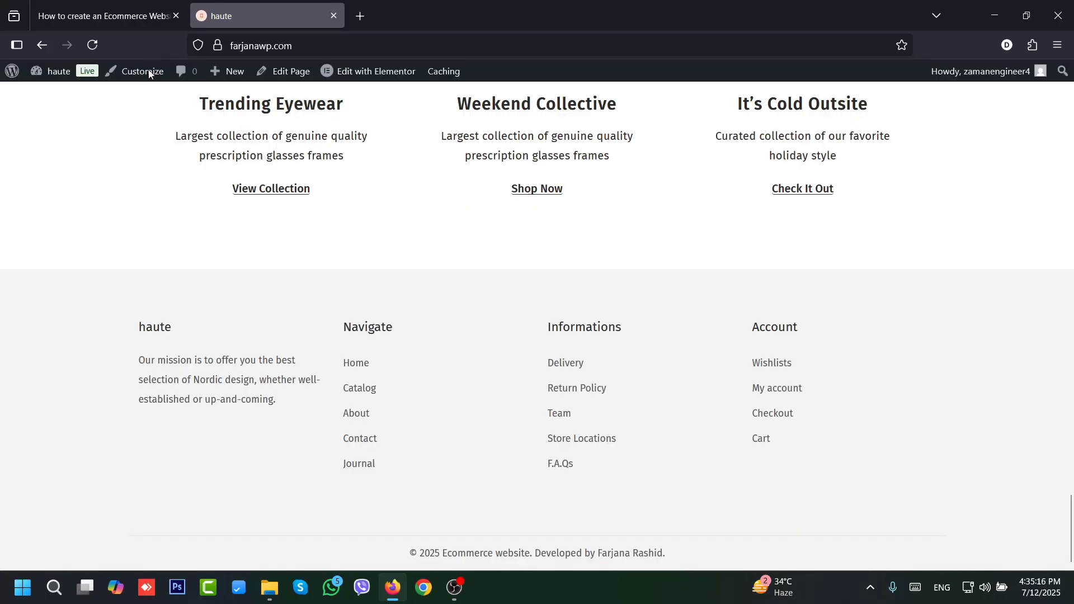
- Open the Customizer in mobile preview at WooCommerce > Product Catalog
{"action": "right_click", "coordinate": [150, 73]}
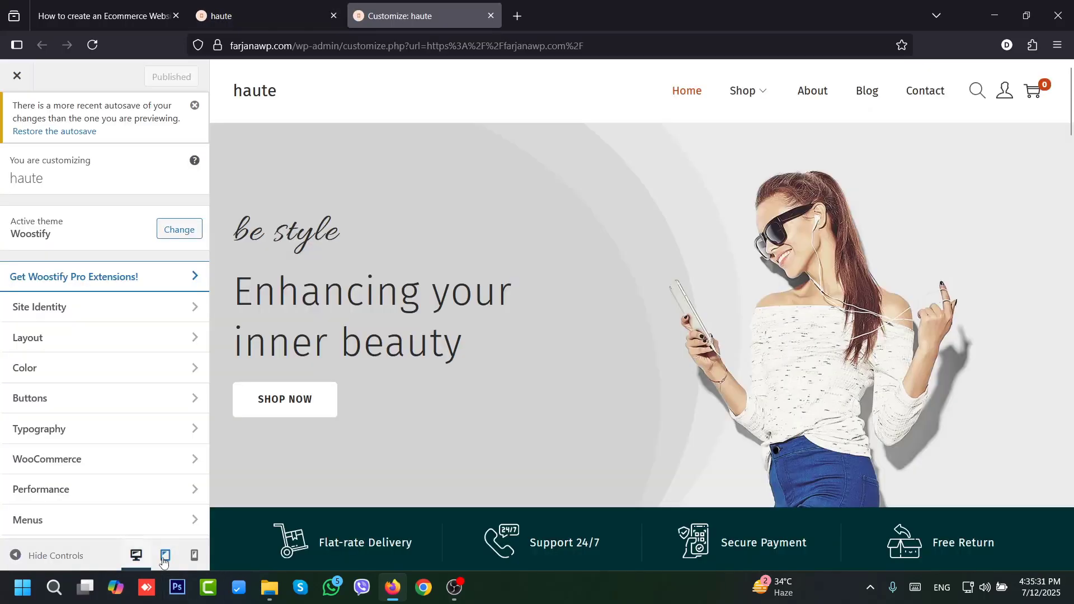
{"action": "left_click", "coordinate": [193, 557]}
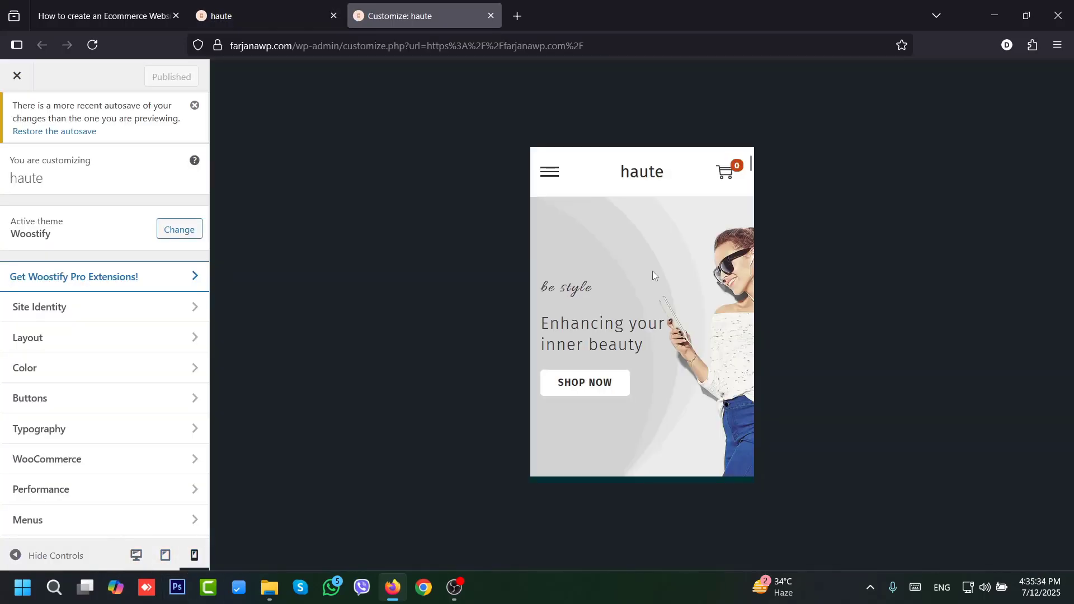
{"action": "scroll", "coordinate": [652, 270], "scroll_direction": "down", "scroll_amount": 5}
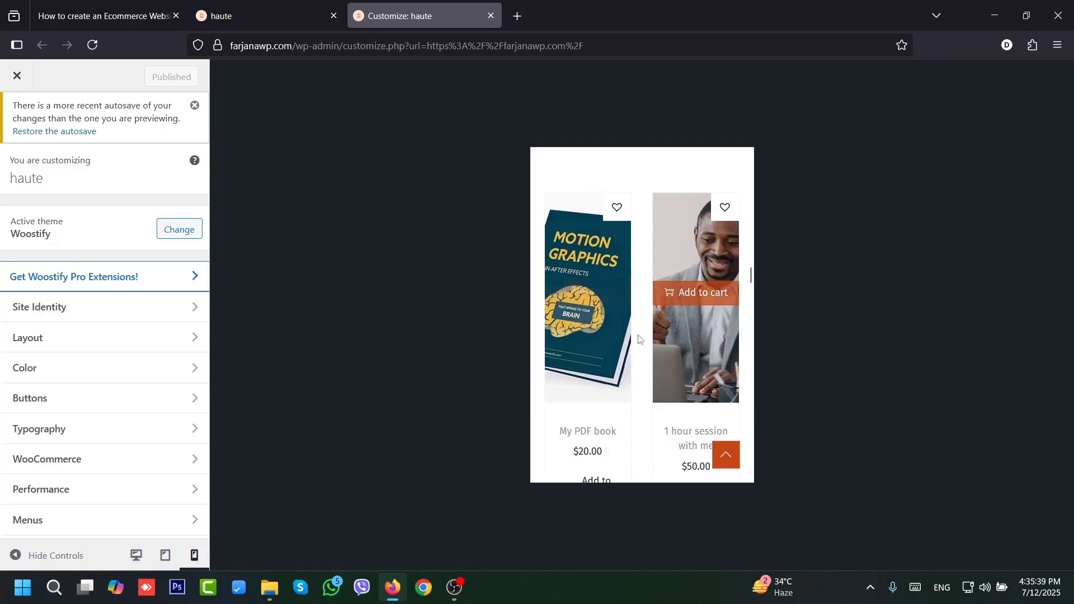
{"action": "left_click", "coordinate": [81, 468]}
{"action": "left_click", "coordinate": [99, 263]}
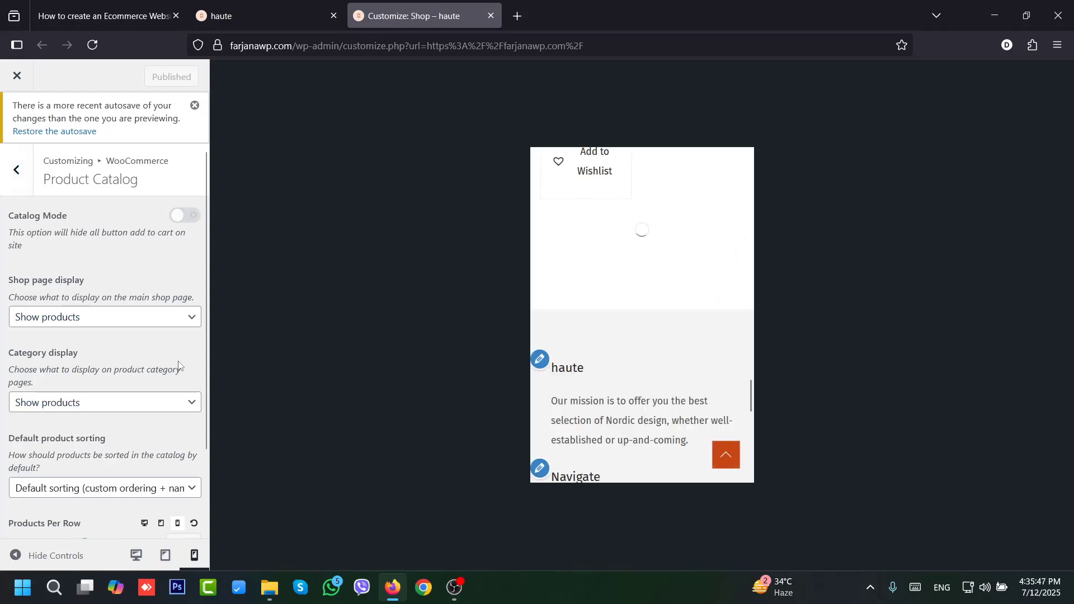
- Set mobile Products Per Row to 1 and publish the change
{"action": "left_click_drag", "start_coordinate": [207, 371], "coordinate": [207, 453]}
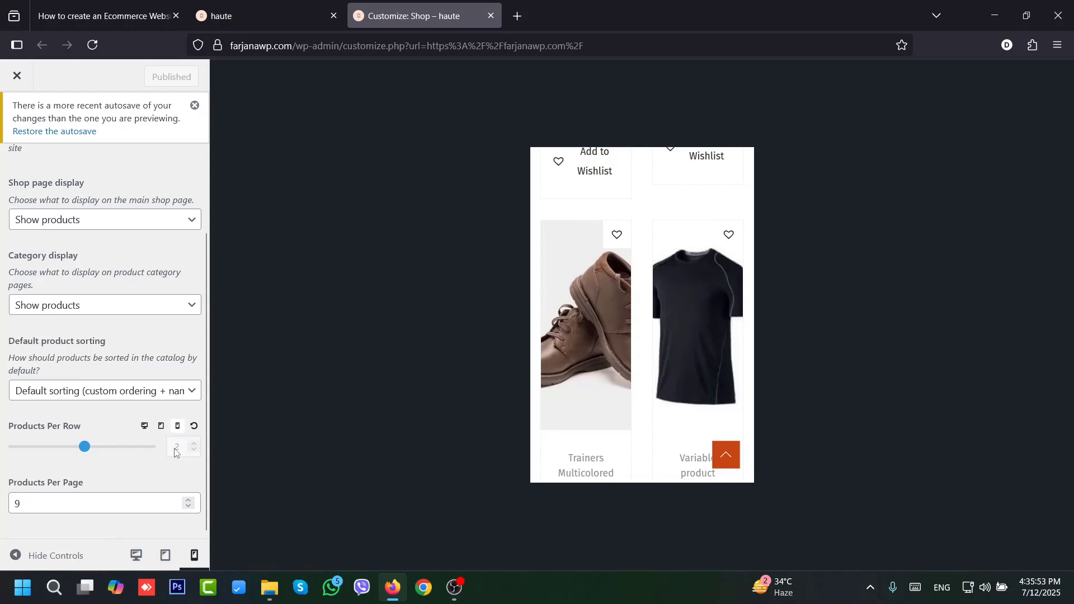
{"action": "left_click", "coordinate": [49, 447]}
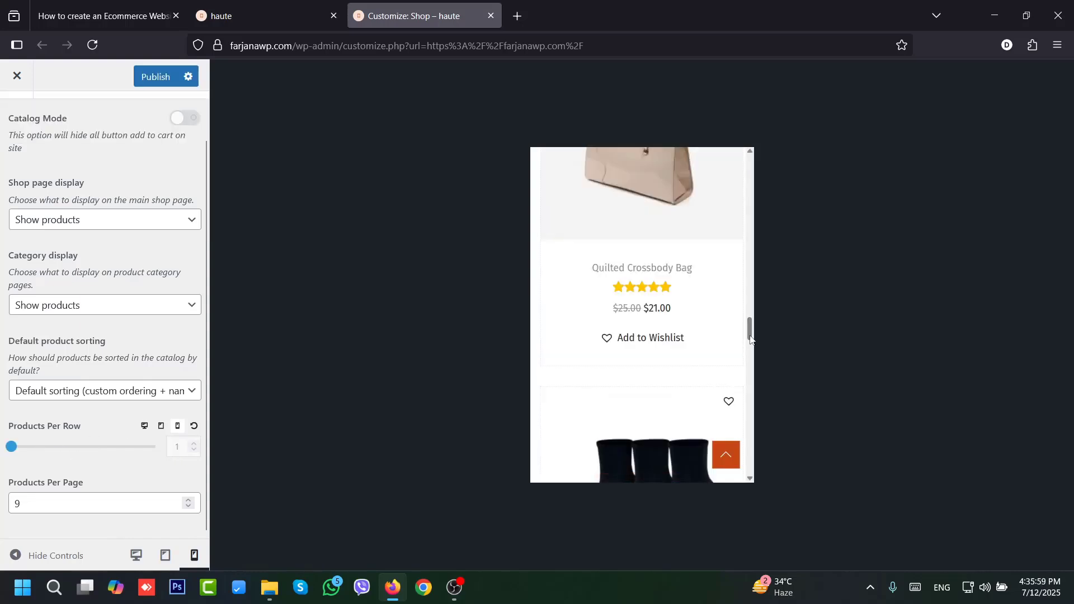
{"action": "left_click_drag", "start_coordinate": [749, 338], "coordinate": [748, 266]}
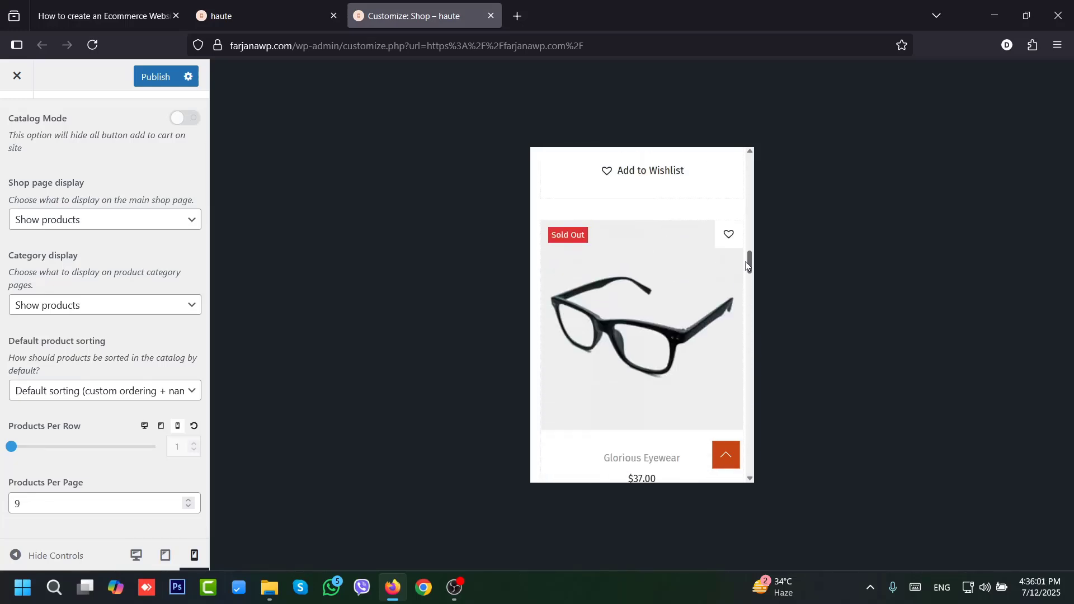
{"action": "left_click_drag", "start_coordinate": [748, 266], "coordinate": [748, 211]}
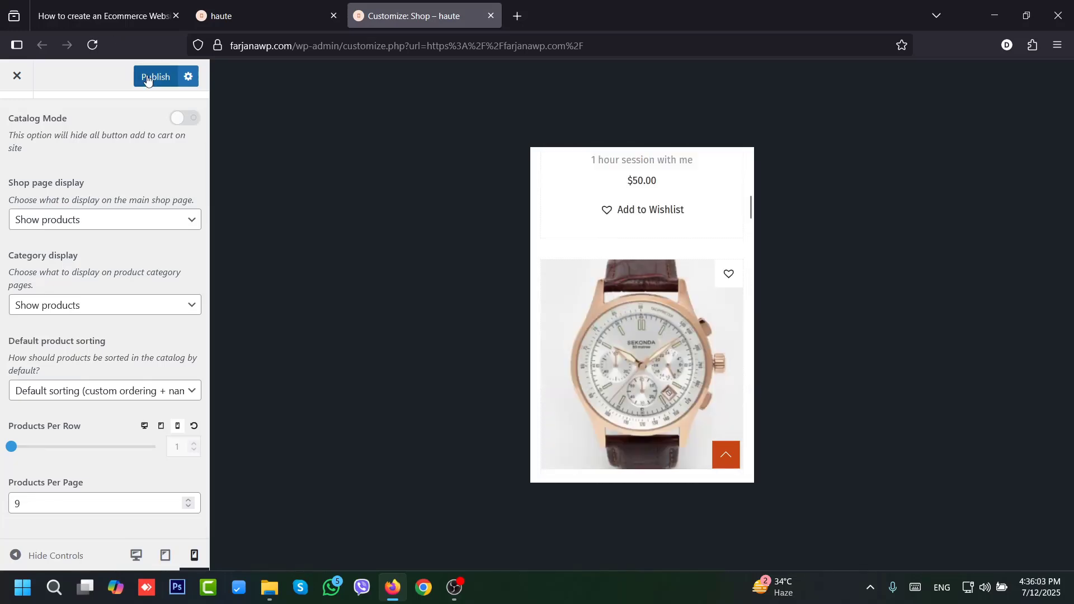
{"action": "left_click", "coordinate": [157, 83]}
- Reload the live haute homepage, scroll back to the hero, and open it in Elementor in a new tab
{"action": "left_click", "coordinate": [255, 17]}
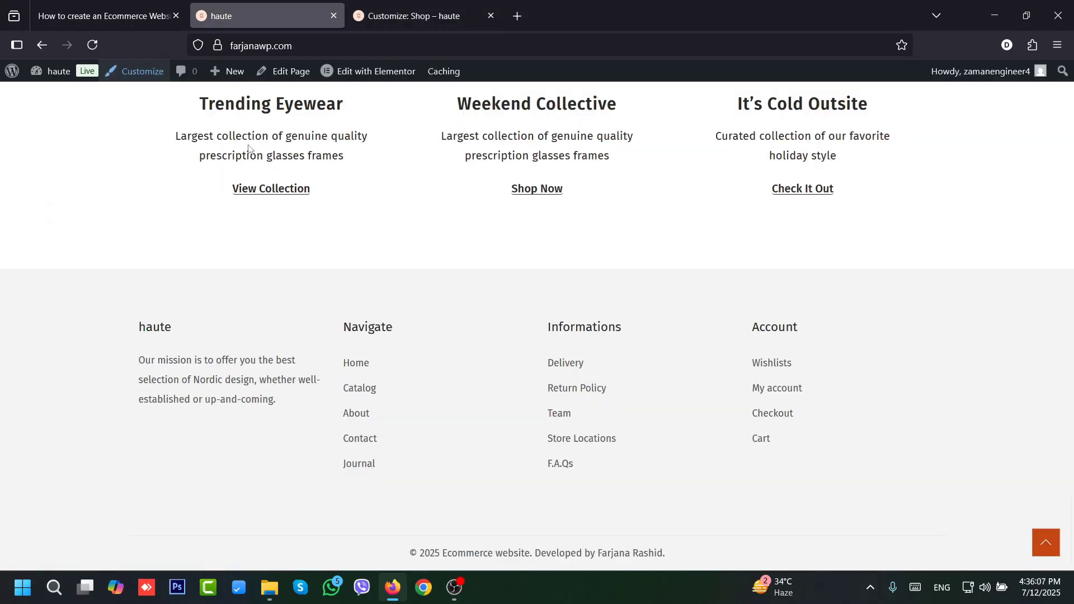
{"action": "left_click", "coordinate": [92, 45]}
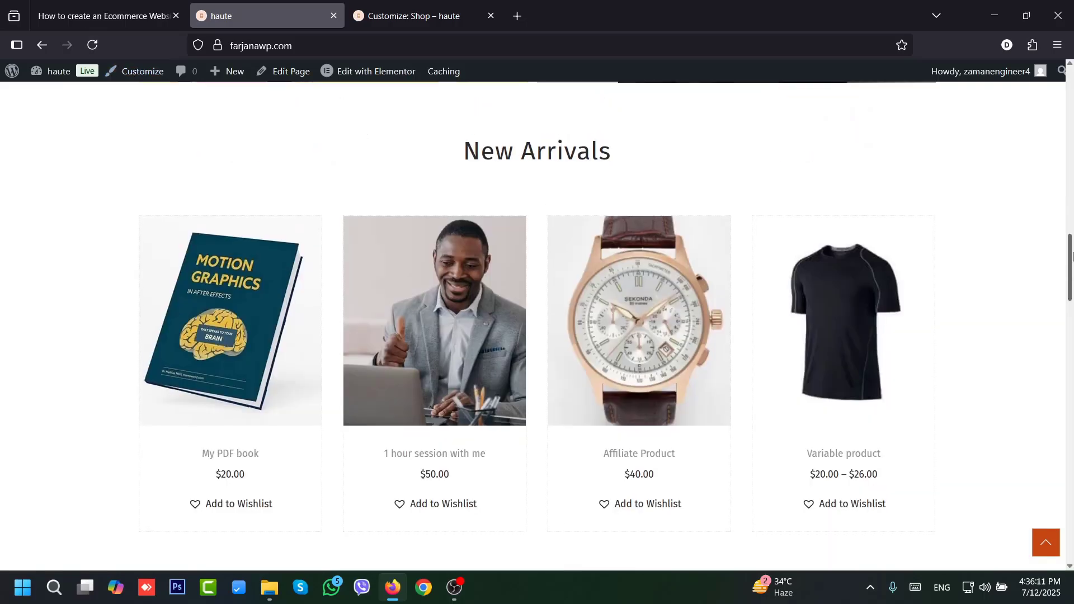
{"action": "scroll", "coordinate": [604, 325], "scroll_direction": "up", "scroll_amount": 10}
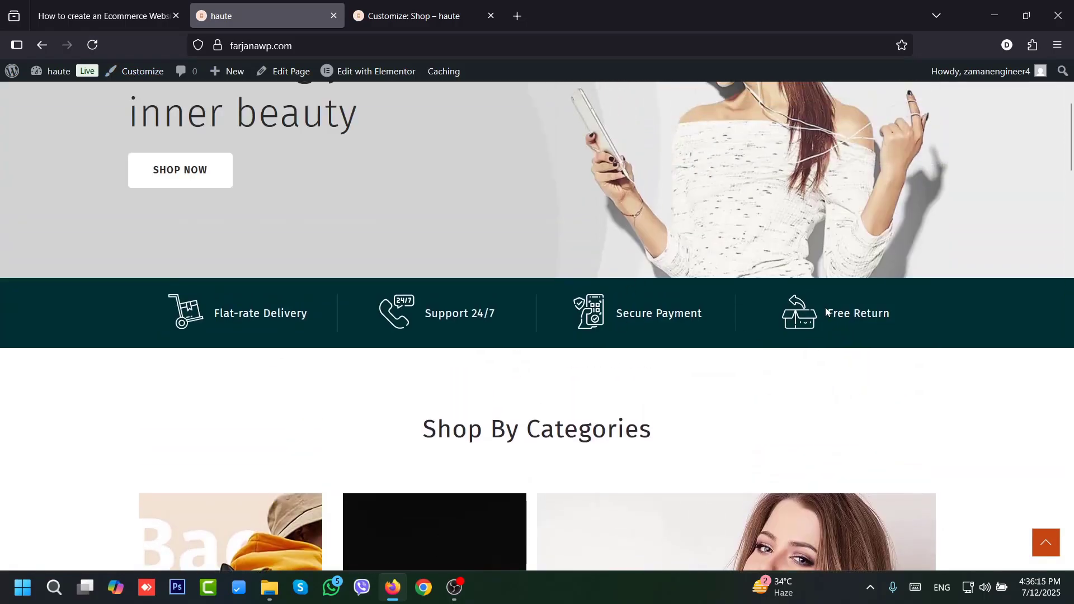
{"action": "middle_click", "coordinate": [381, 75]}
- Switch the Fashion page's Elementor preview to mobile and select the Flat-rate Delivery container
{"action": "left_click", "coordinate": [417, 8]}
{"action": "scroll", "coordinate": [1068, 248], "scroll_direction": "down", "scroll_amount": 5}
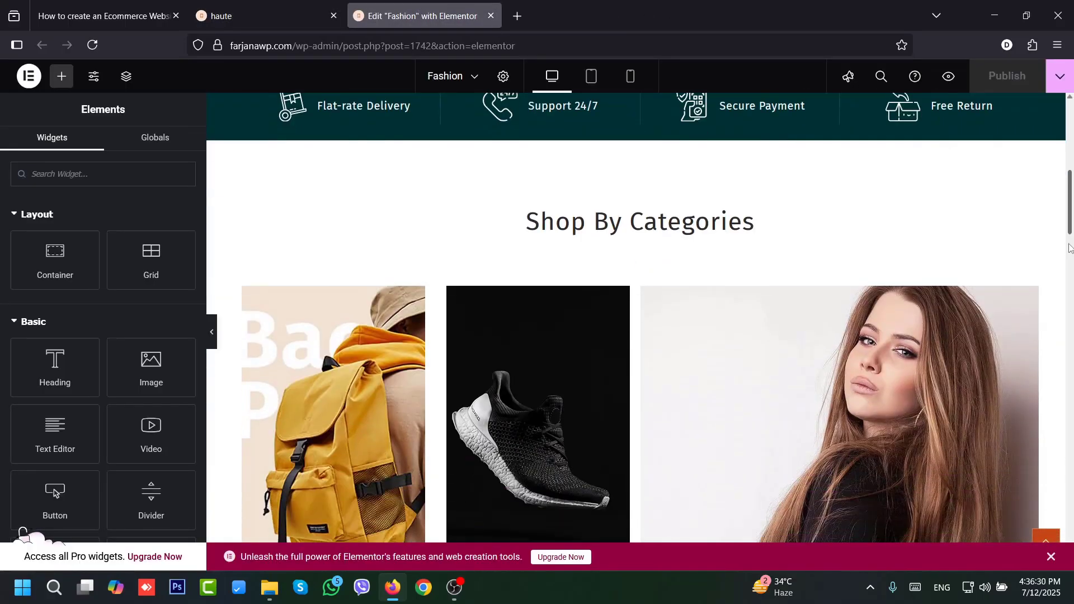
{"action": "scroll", "coordinate": [1068, 247], "scroll_direction": "down", "scroll_amount": 8}
{"action": "scroll", "coordinate": [1072, 332], "scroll_direction": "up", "scroll_amount": 6}
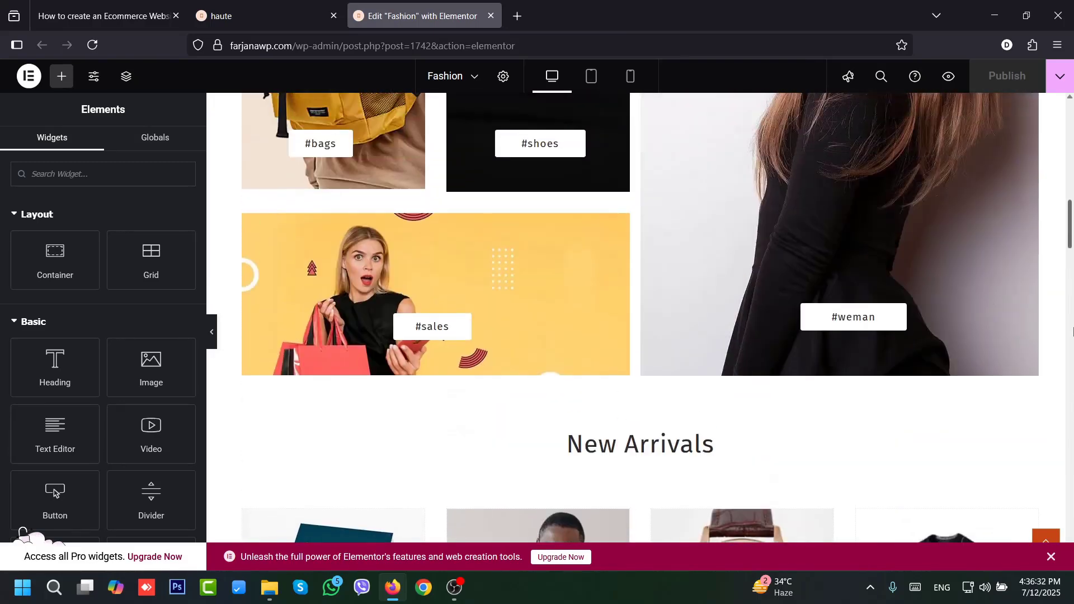
{"action": "scroll", "coordinate": [1071, 332], "scroll_direction": "up", "scroll_amount": 8}
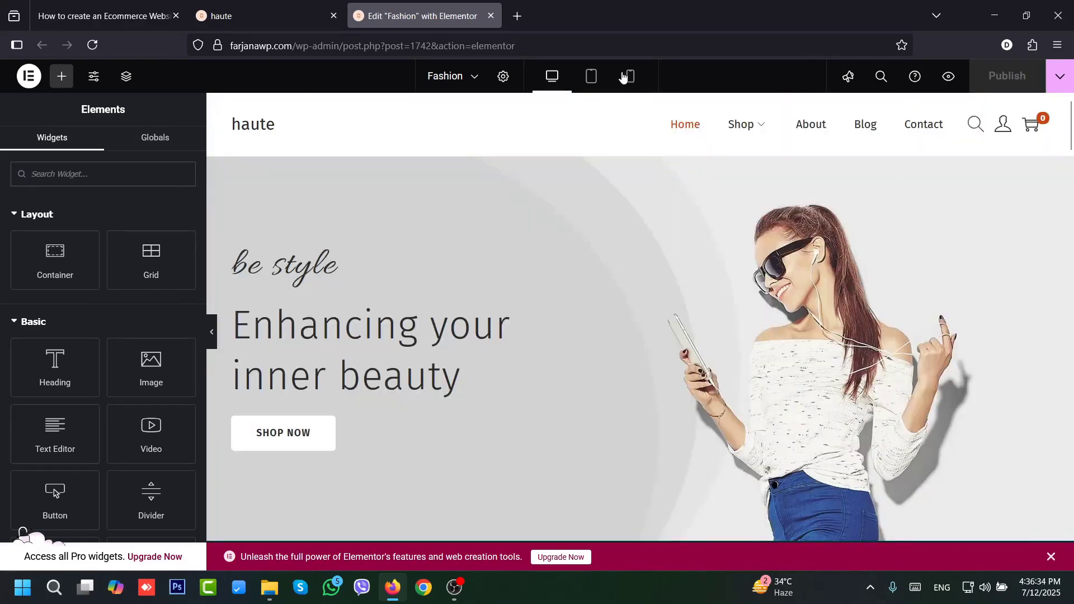
{"action": "left_click", "coordinate": [629, 76]}
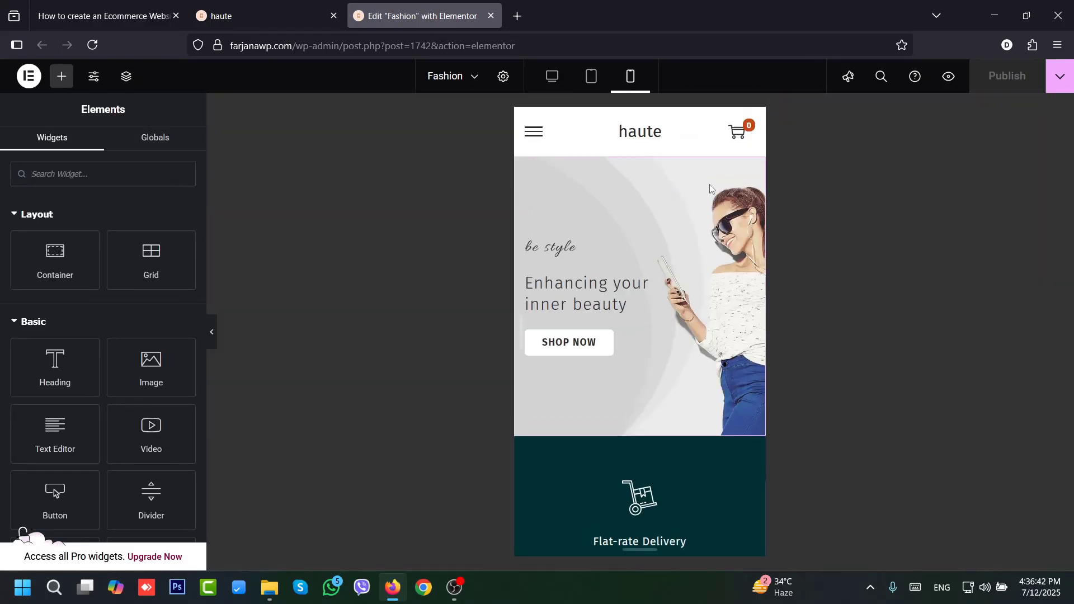
{"action": "scroll", "coordinate": [710, 189], "scroll_direction": "down", "scroll_amount": 2}
{"action": "scroll", "coordinate": [711, 224], "scroll_direction": "down", "scroll_amount": 2}
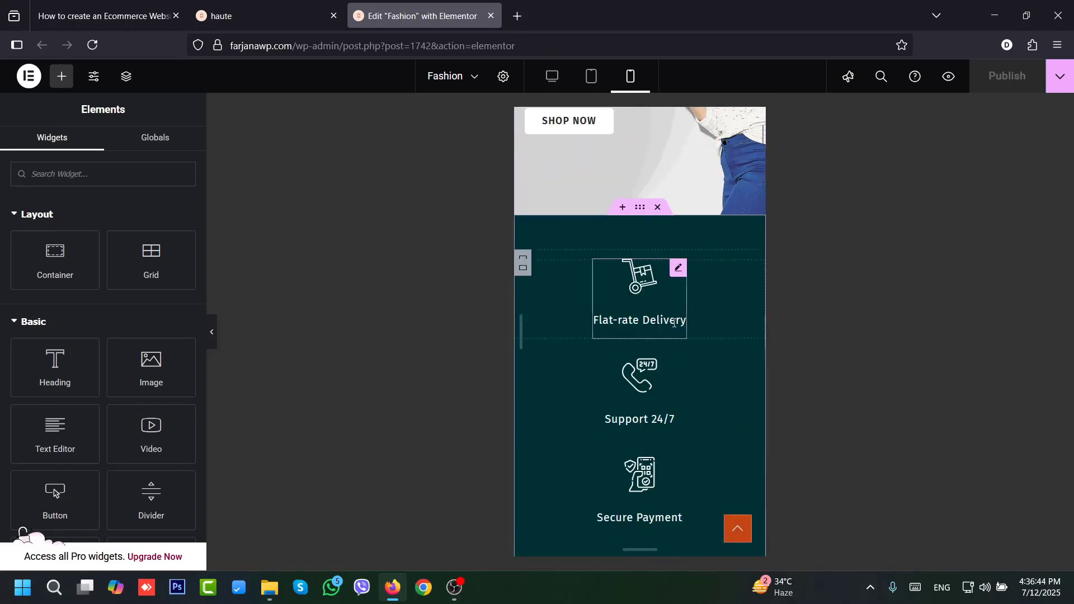
{"action": "left_click", "coordinate": [523, 268]}
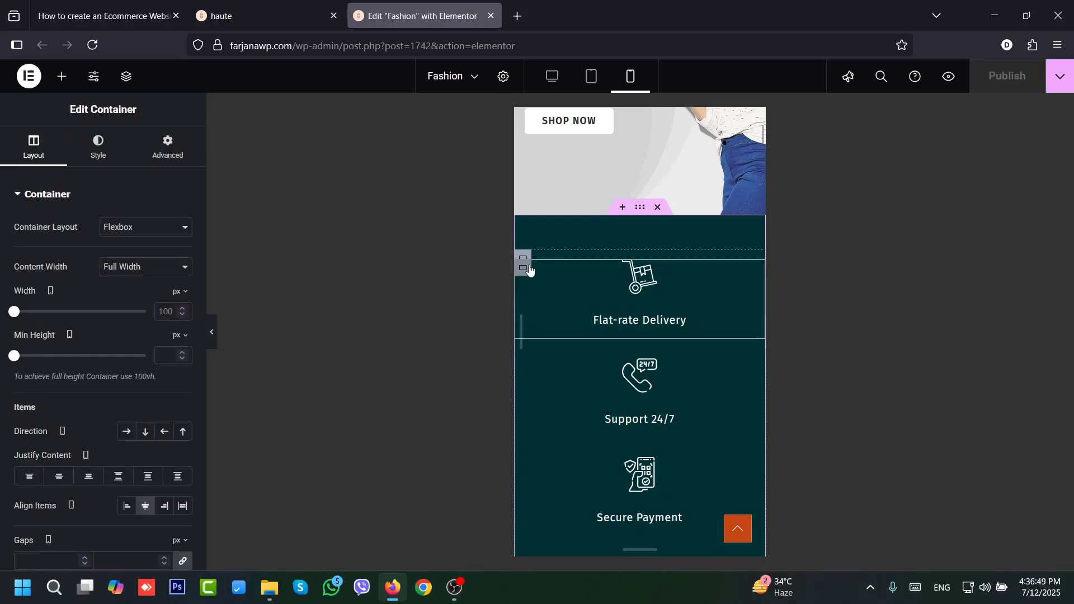
- Set the Flat-rate Delivery and Support 24/7 containers to 50% width on mobile
{"action": "left_click", "coordinate": [133, 84]}
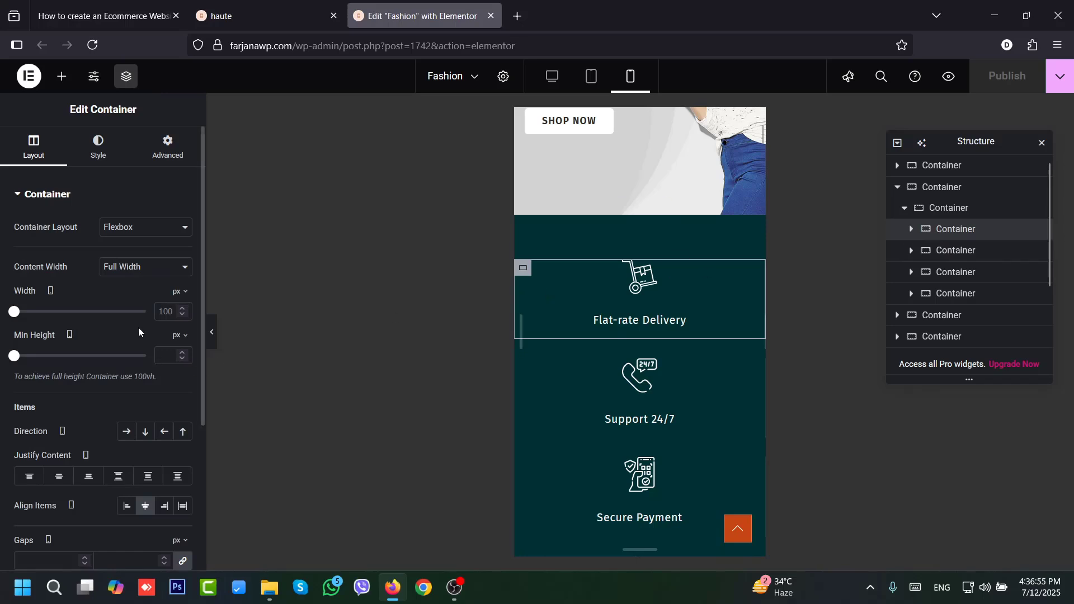
{"action": "left_click", "coordinate": [180, 294]}
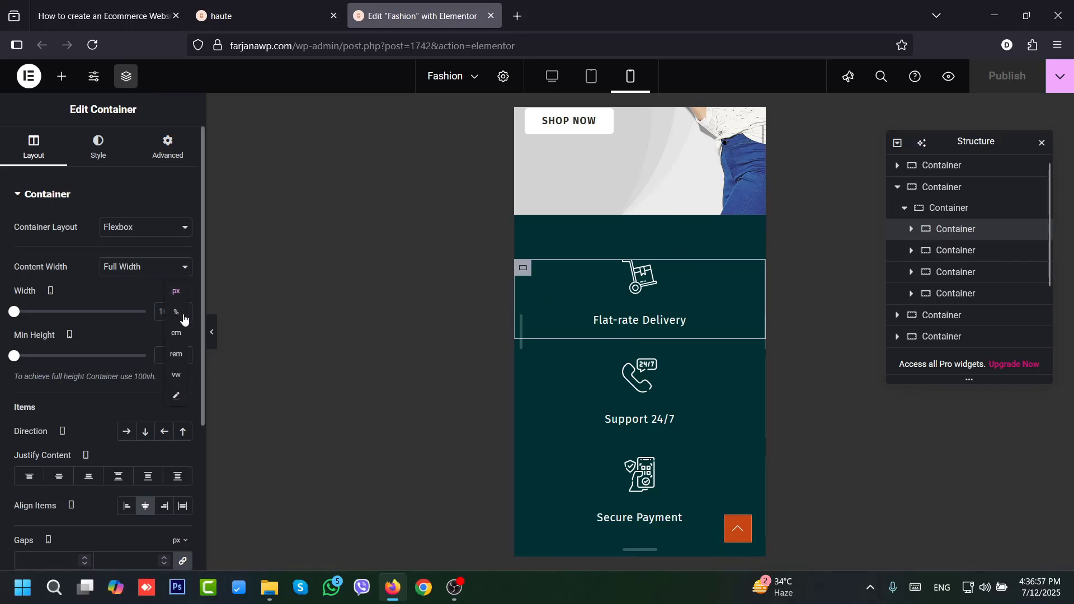
{"action": "left_click", "coordinate": [182, 314]}
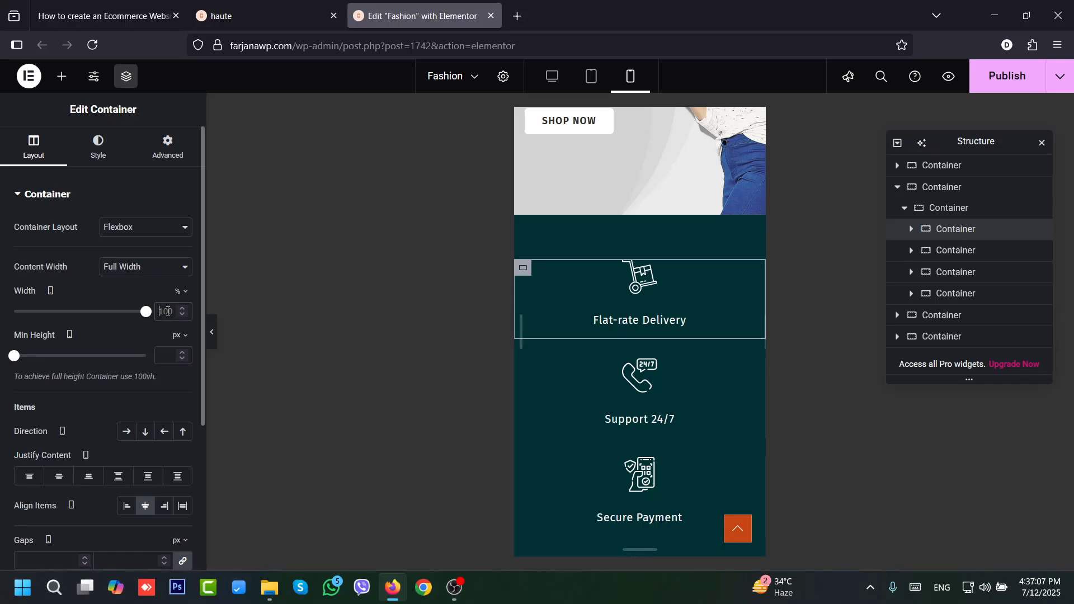
{"action": "double_click", "coordinate": [167, 311]}
{"action": "type", "text": "50"}
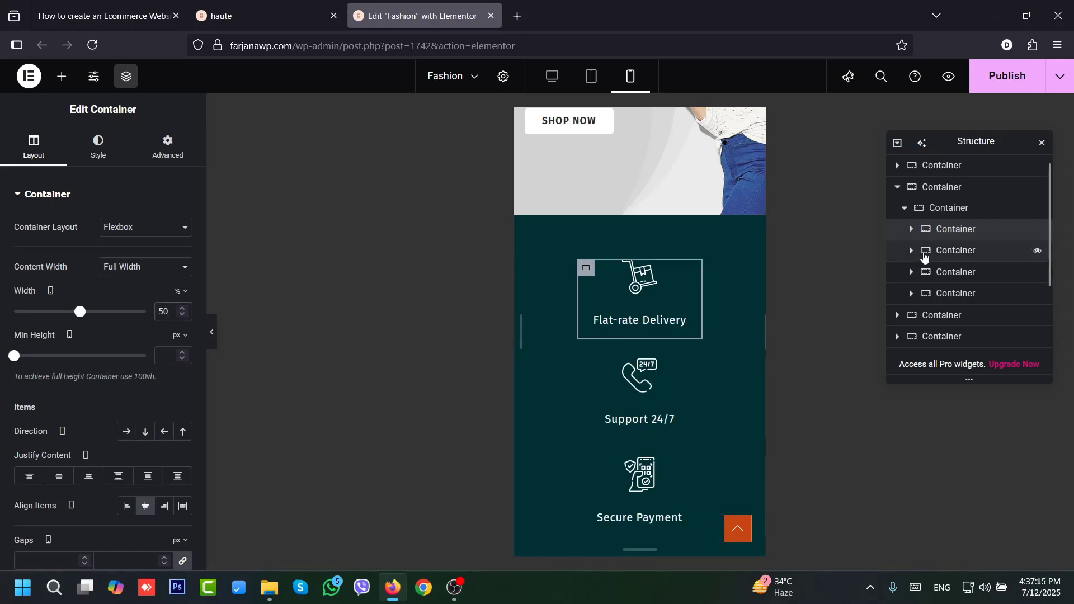
{"action": "left_click", "coordinate": [913, 252]}
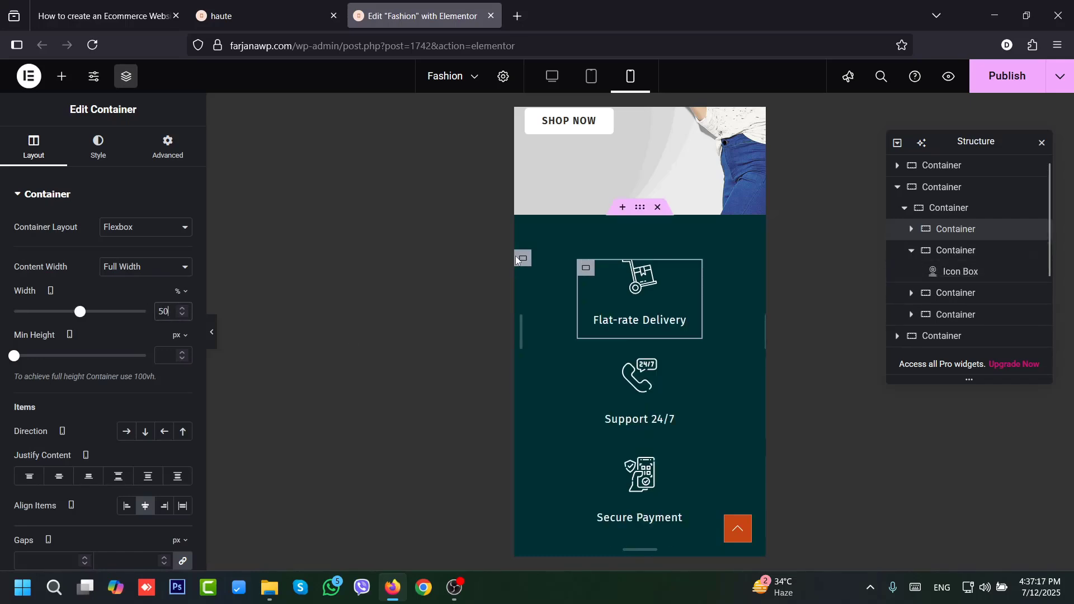
{"action": "left_click", "coordinate": [184, 295]}
{"action": "left_click", "coordinate": [184, 314]}
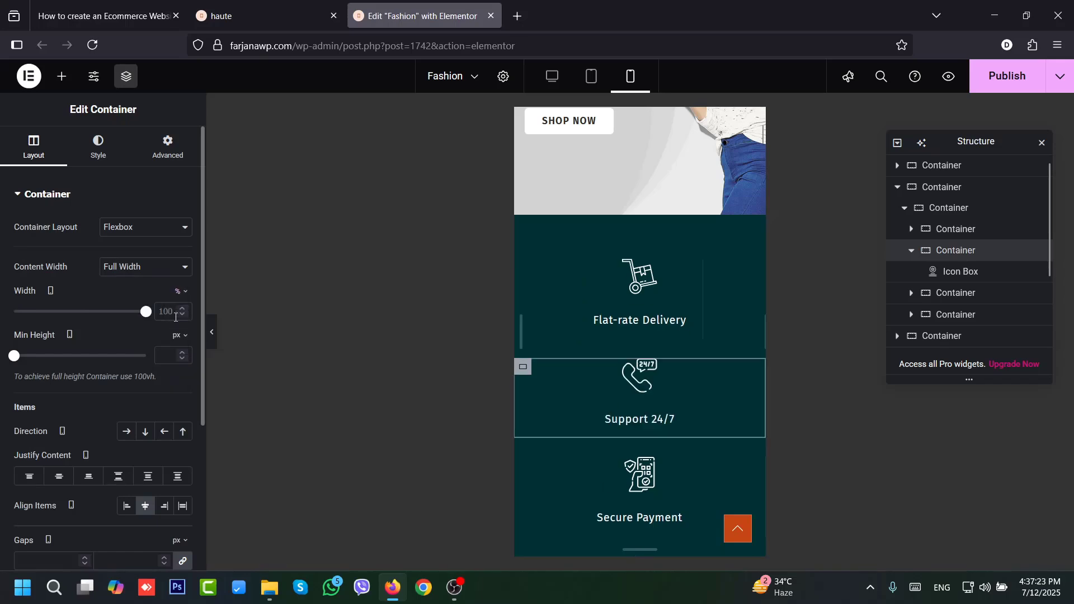
{"action": "left_click", "coordinate": [167, 312]}
{"action": "type", "text": "50"}
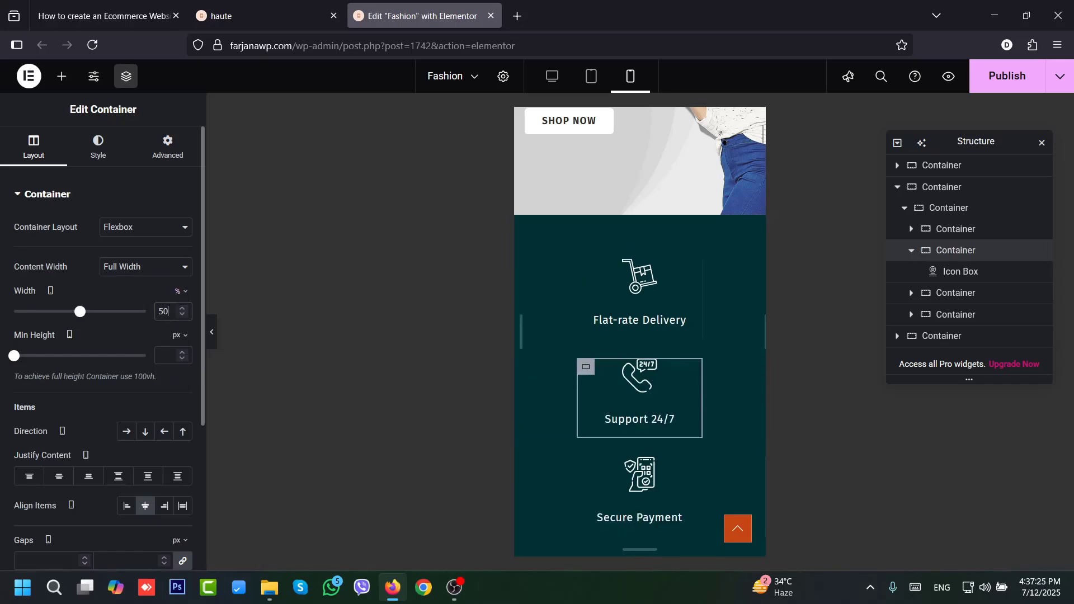
- Set the parent features container to Row and make Secure Payment and Free Return 50% wide
{"action": "left_click", "coordinate": [943, 210]}
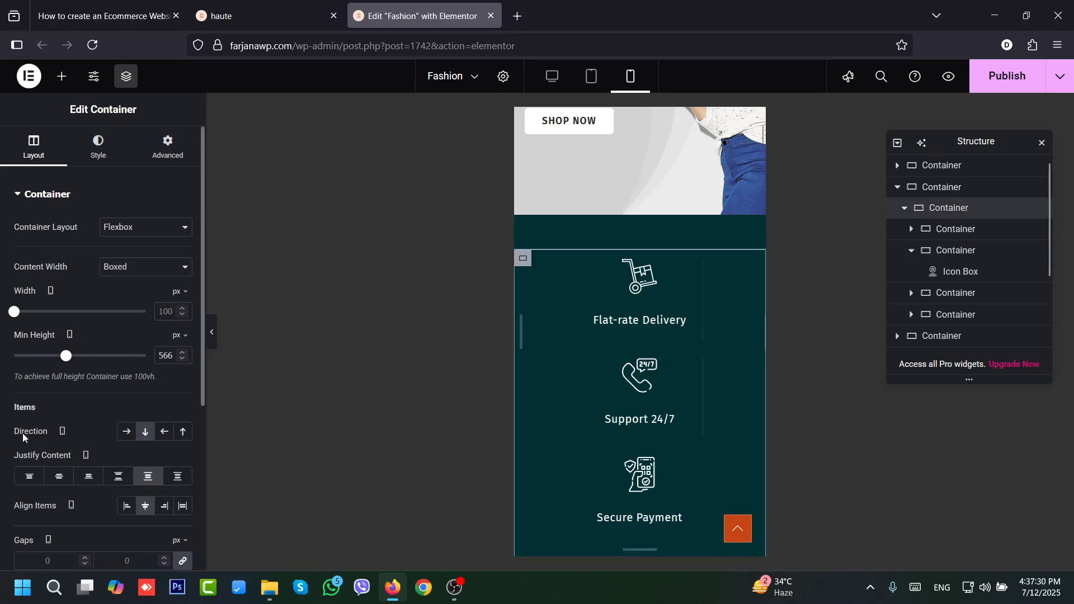
{"action": "left_click", "coordinate": [129, 435]}
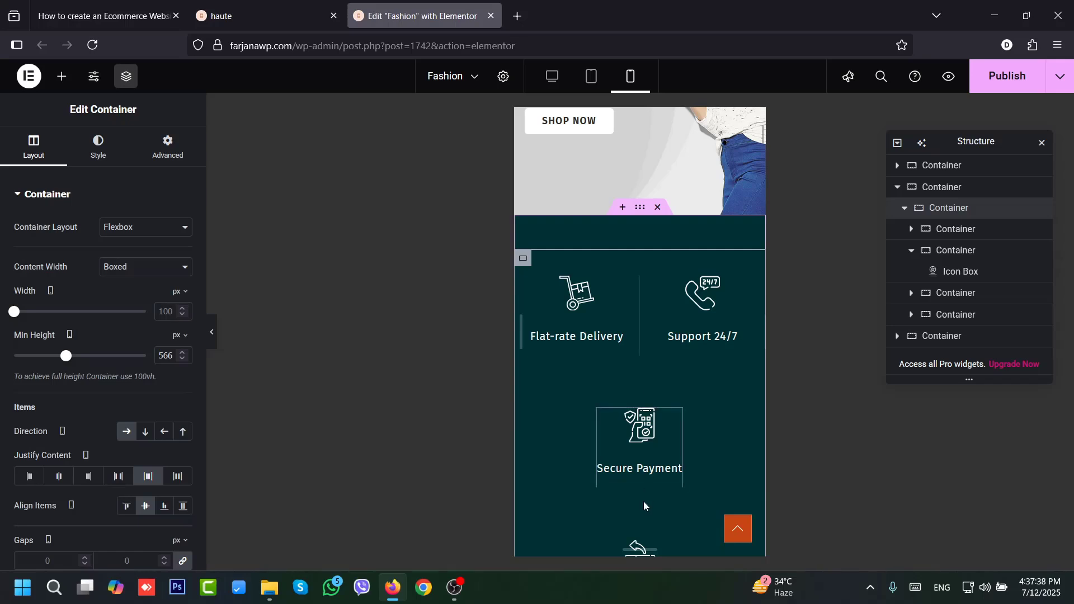
{"action": "left_click", "coordinate": [911, 251]}
{"action": "left_click", "coordinate": [951, 273]}
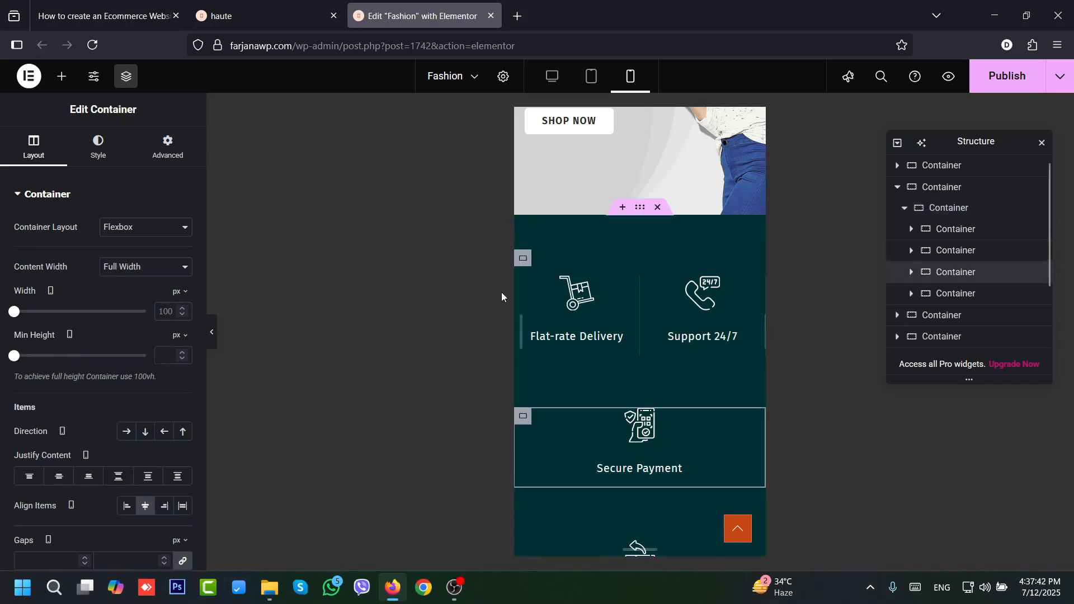
{"action": "left_click", "coordinate": [185, 294]}
{"action": "left_click", "coordinate": [176, 312]}
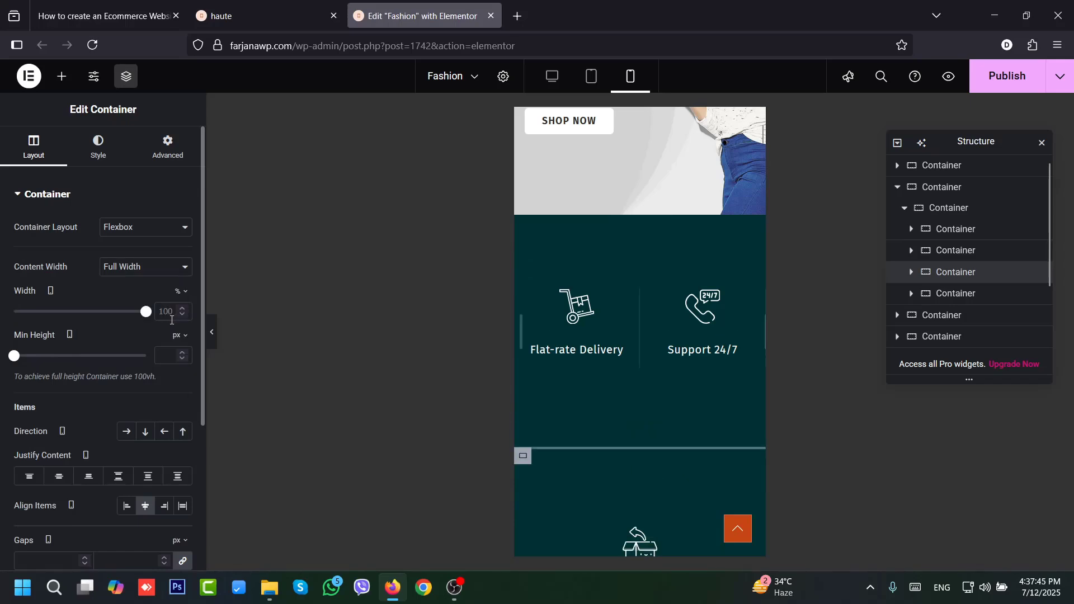
{"action": "double_click", "coordinate": [168, 312]}
{"action": "type", "text": "50"}
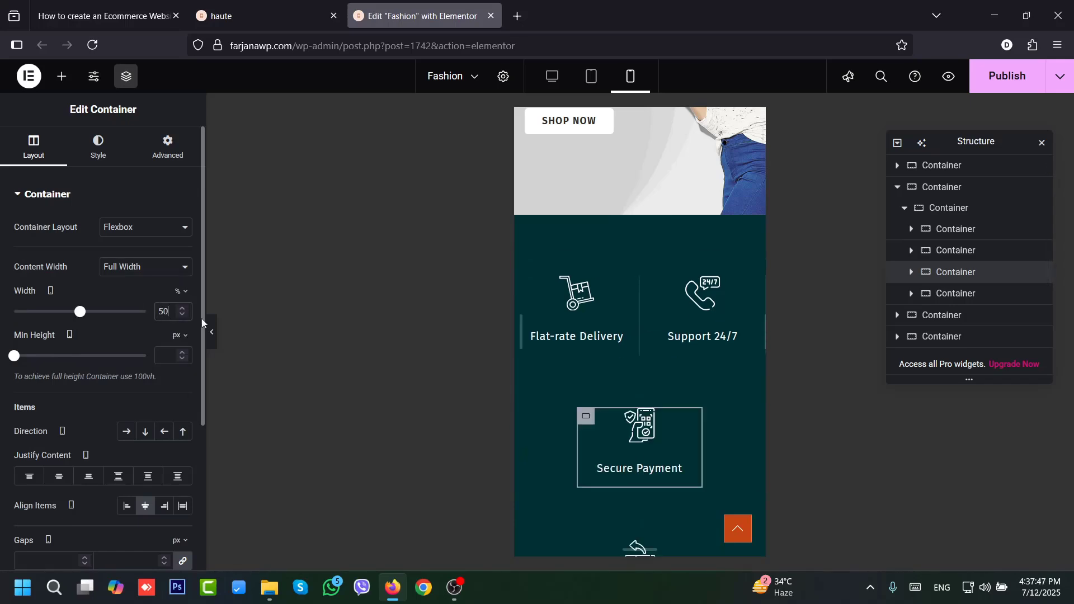
{"action": "left_click", "coordinate": [940, 300]}
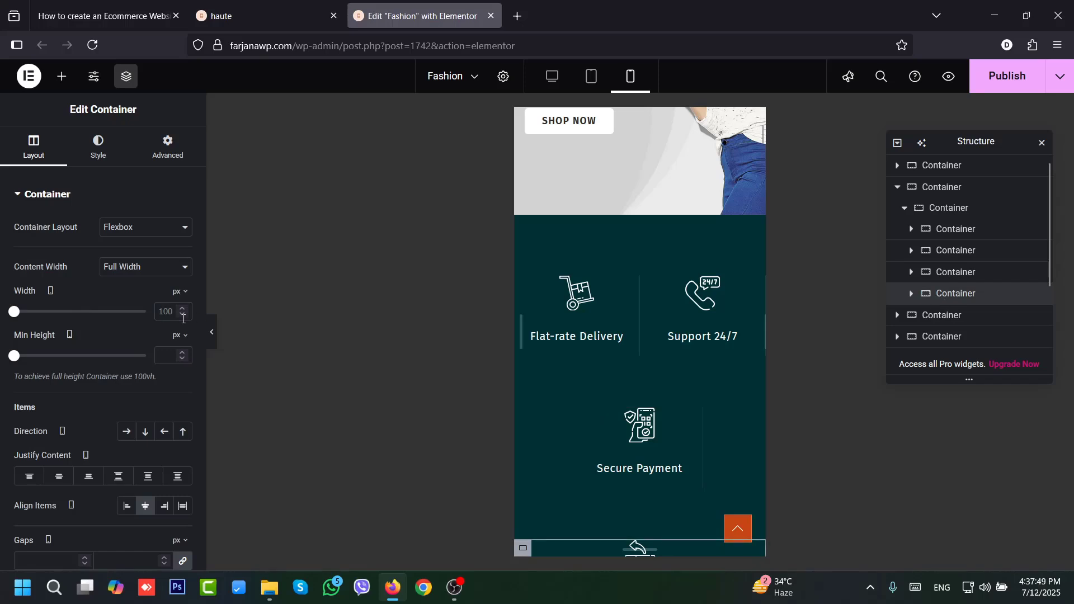
{"action": "left_click", "coordinate": [177, 292]}
{"action": "left_click", "coordinate": [174, 313]}
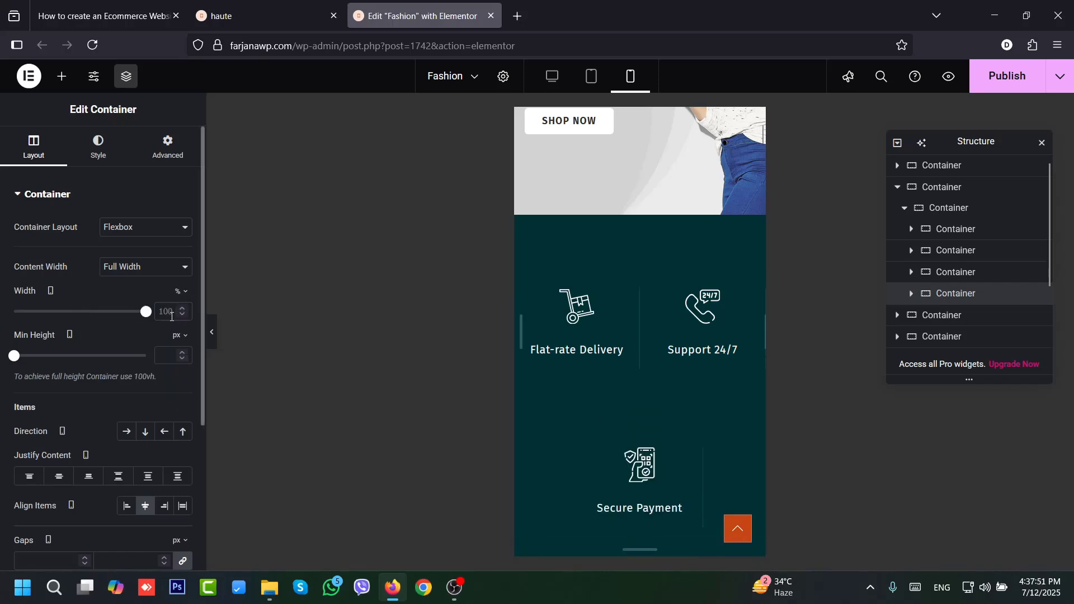
{"action": "left_click", "coordinate": [165, 311]}
{"action": "type", "text": "50"}
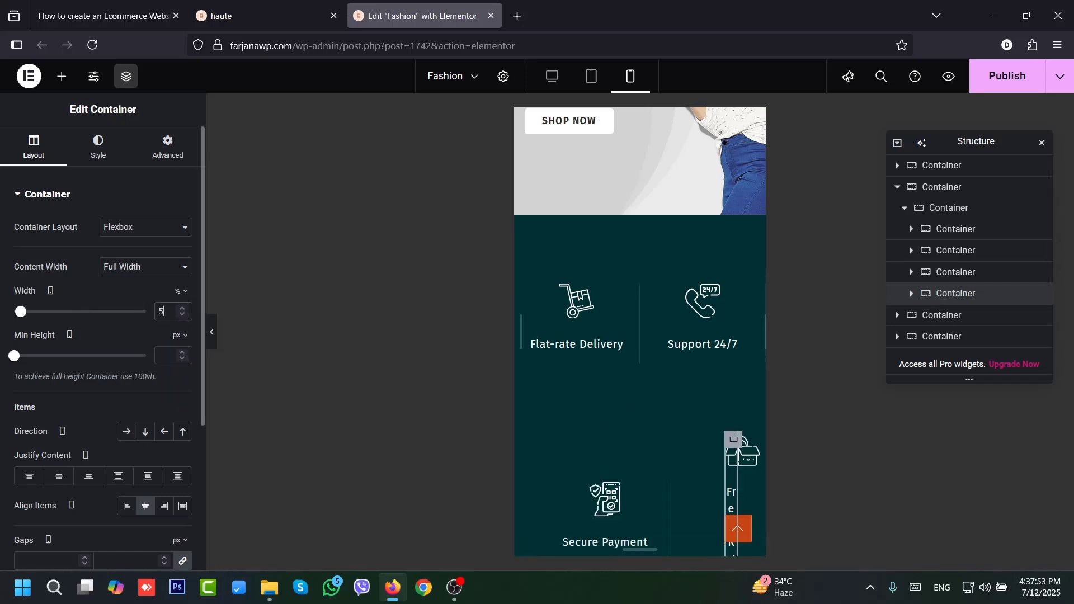
- Reduce the features container's min height to 292 px and publish the page
{"action": "left_click", "coordinate": [956, 208]}
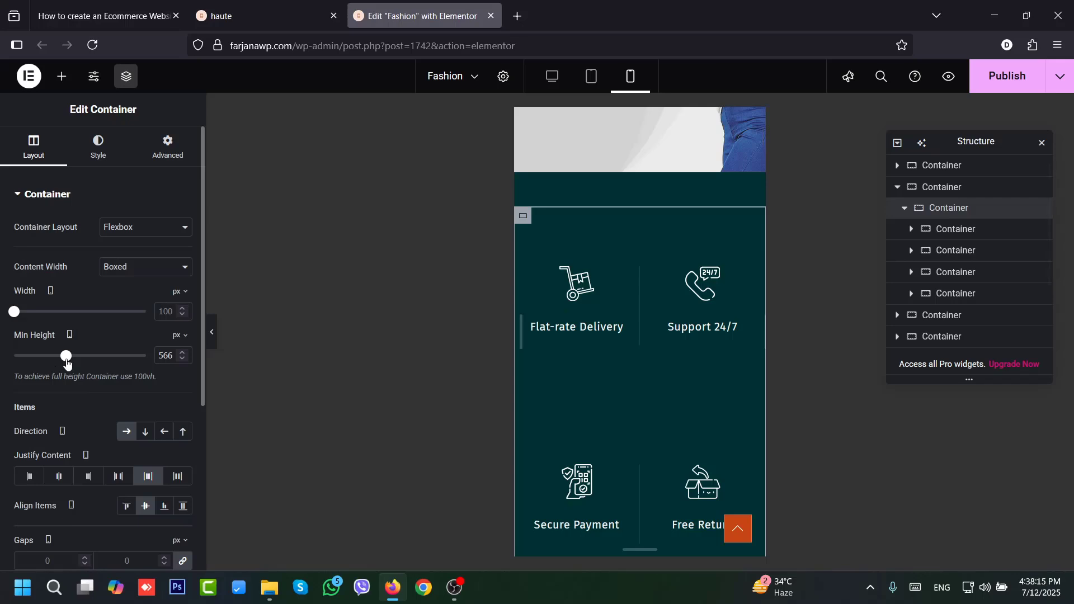
{"action": "left_click_drag", "start_coordinate": [66, 362], "coordinate": [42, 362]}
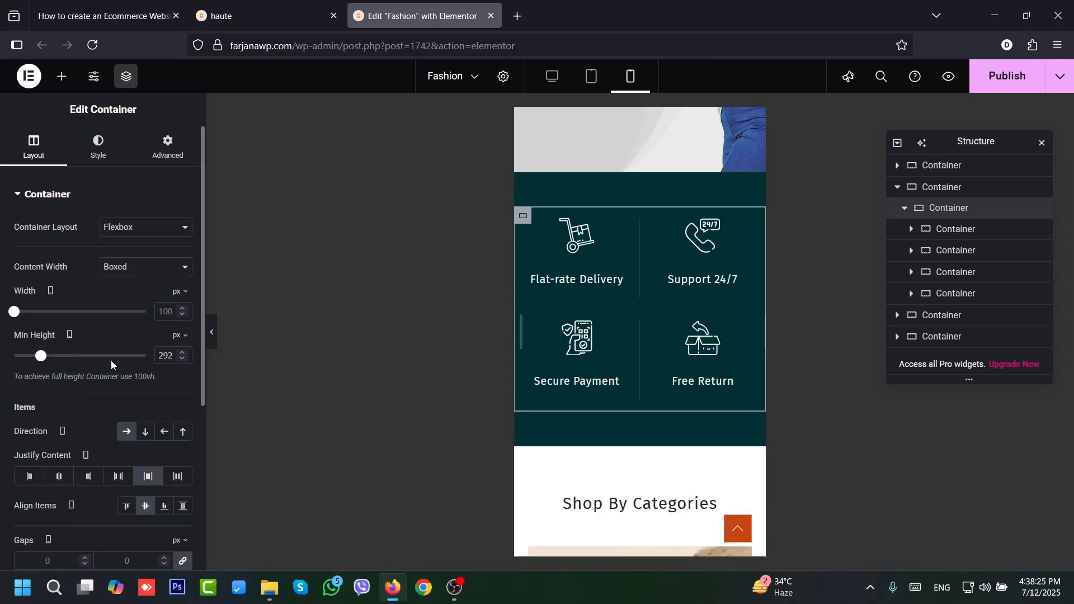
{"action": "left_click", "coordinate": [1006, 84]}
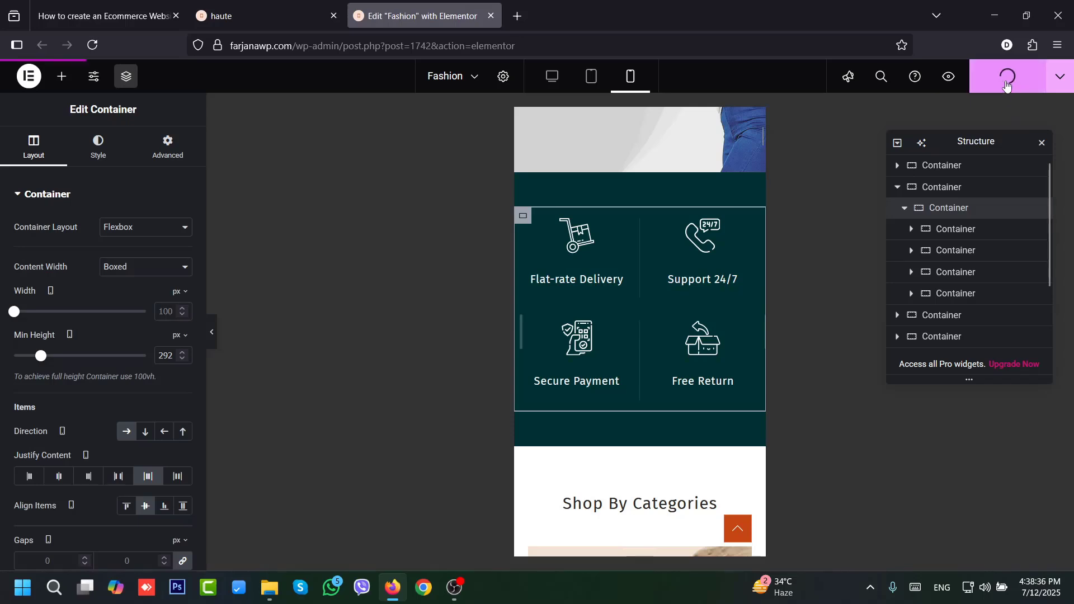
- Reload the live haute homepage in phone-size responsive mode and open and close the mobile menu
{"action": "left_click", "coordinate": [257, 16]}
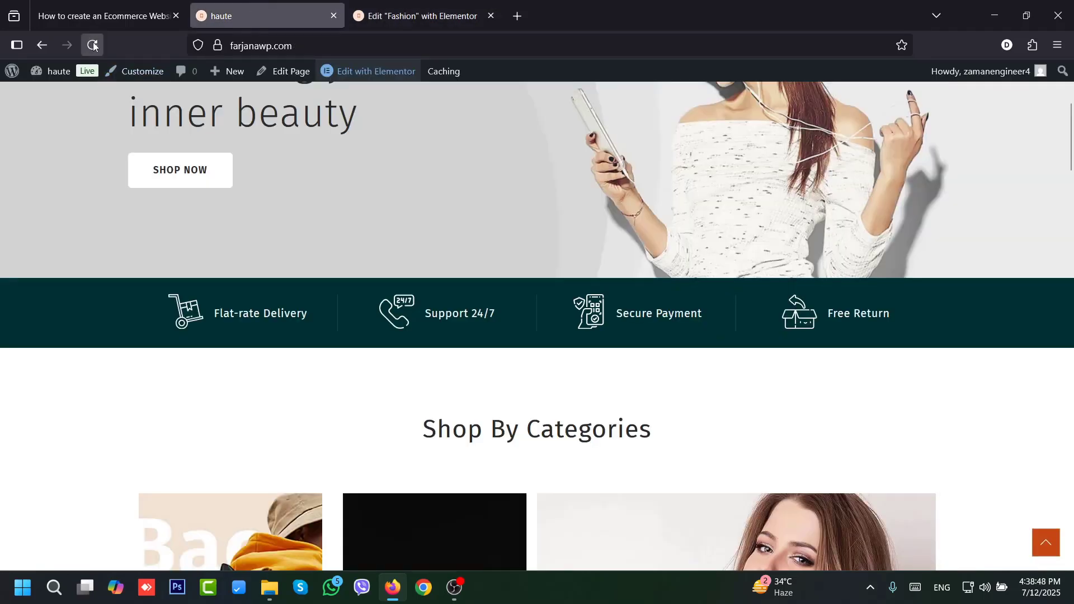
{"action": "left_click", "coordinate": [93, 45]}
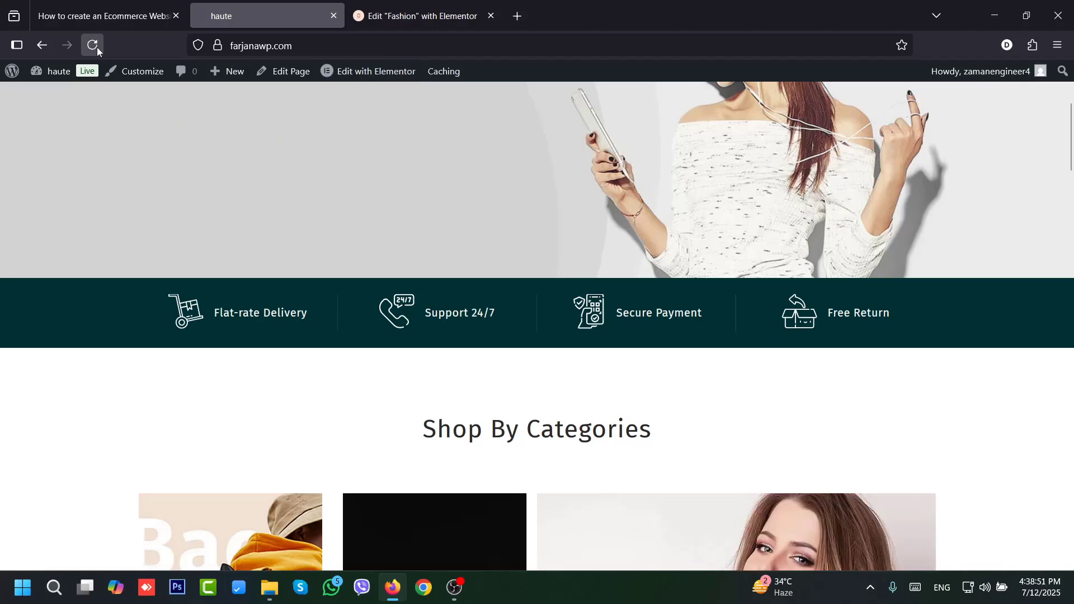
{"action": "key", "text": "ctrl+shift+m"}
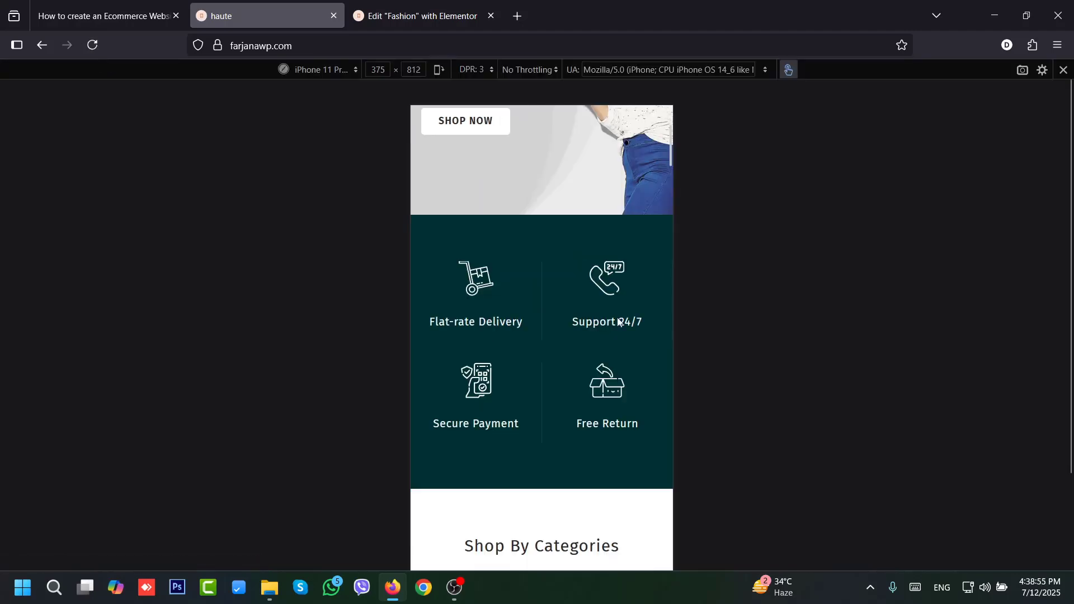
{"action": "scroll", "coordinate": [532, 194], "scroll_direction": "up", "scroll_amount": 5}
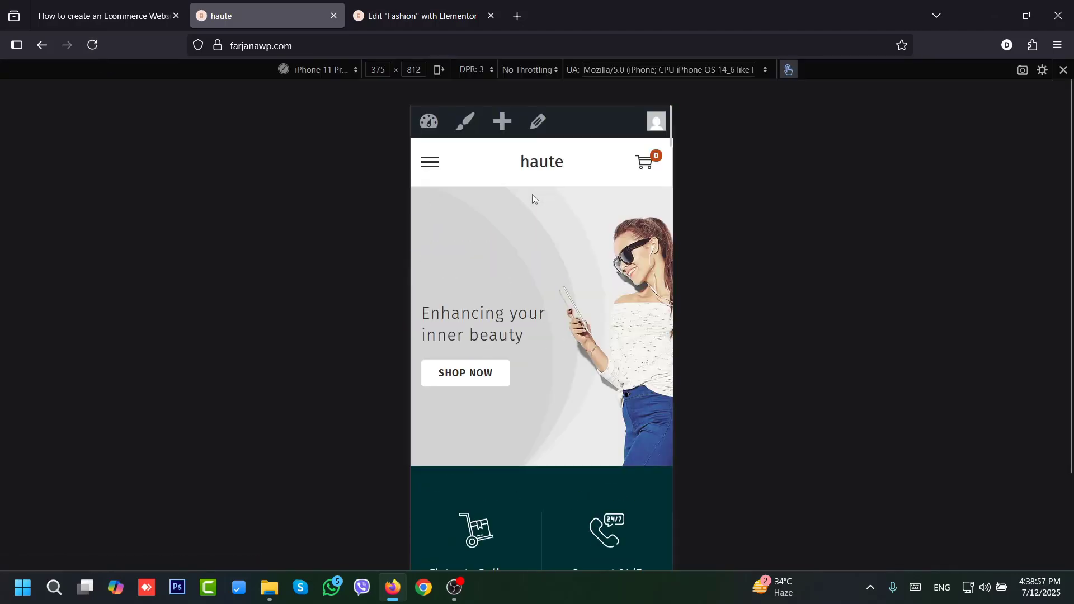
{"action": "scroll", "coordinate": [523, 451], "scroll_direction": "down", "scroll_amount": 2}
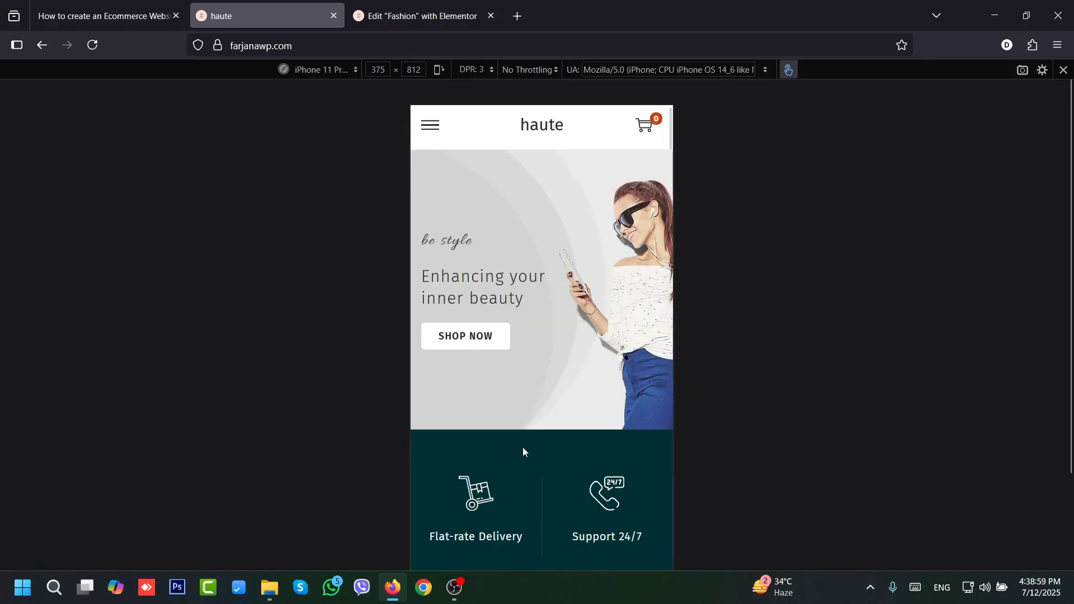
{"action": "scroll", "coordinate": [485, 308], "scroll_direction": "up", "scroll_amount": 2}
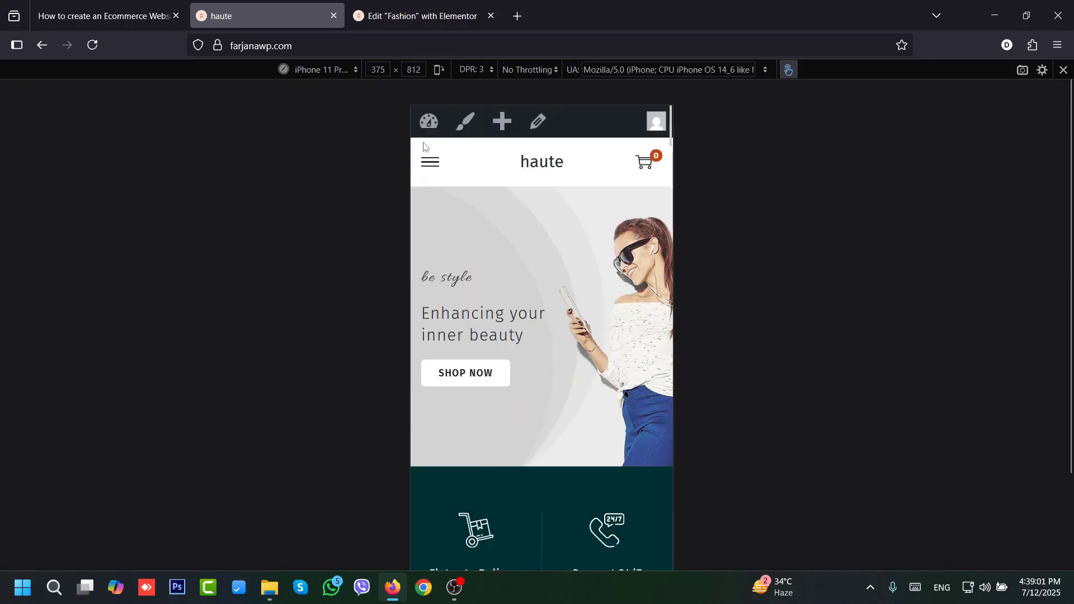
{"action": "left_click", "coordinate": [430, 162]}
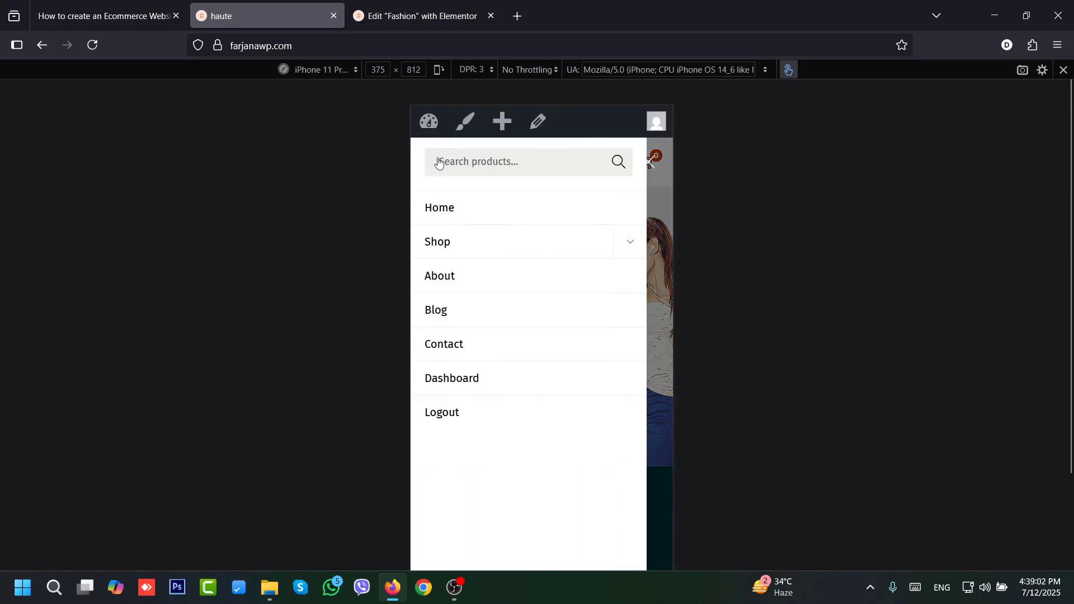
{"action": "left_click", "coordinate": [641, 258]}
- Scroll down the 375×812 preview to check the two-by-two features grid
{"action": "scroll", "coordinate": [617, 379], "scroll_direction": "down", "scroll_amount": 10}
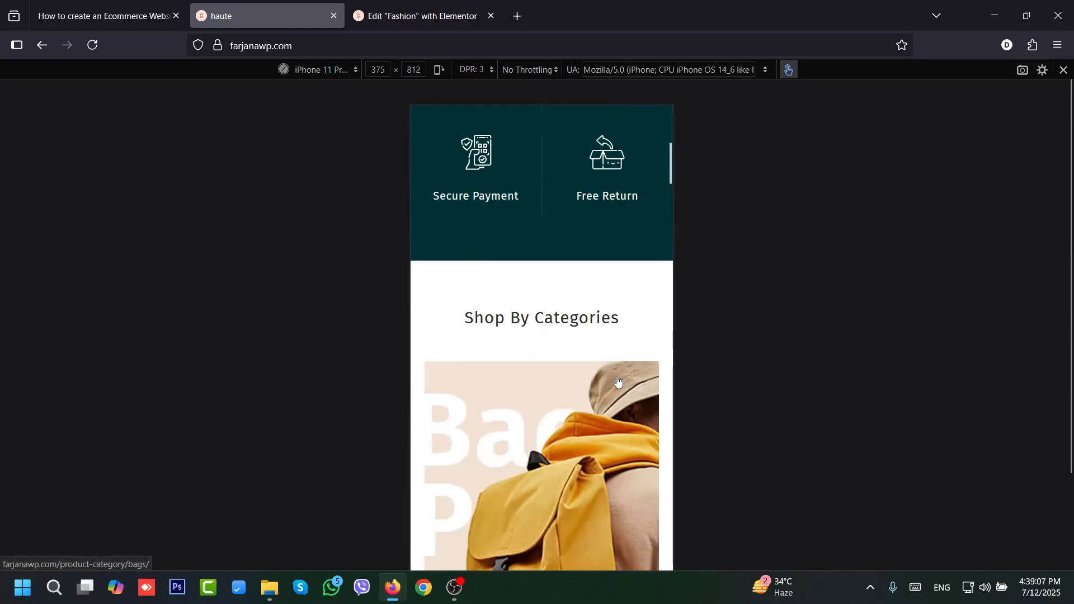
{"action": "scroll", "coordinate": [617, 380], "scroll_direction": "down", "scroll_amount": 15}
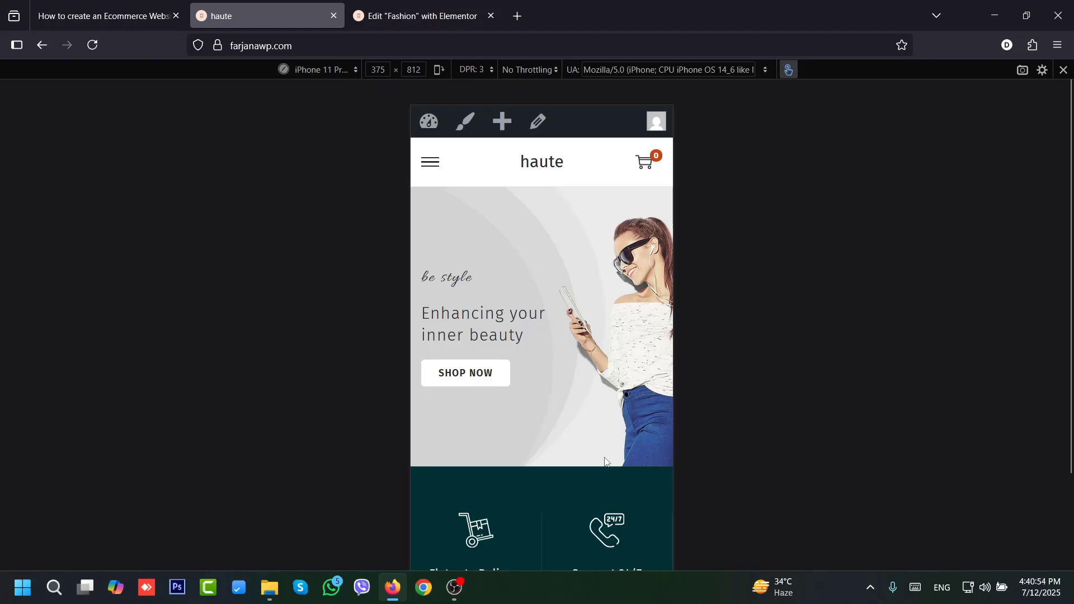
{"action": "scroll", "coordinate": [587, 483], "scroll_direction": "down", "scroll_amount": 3}
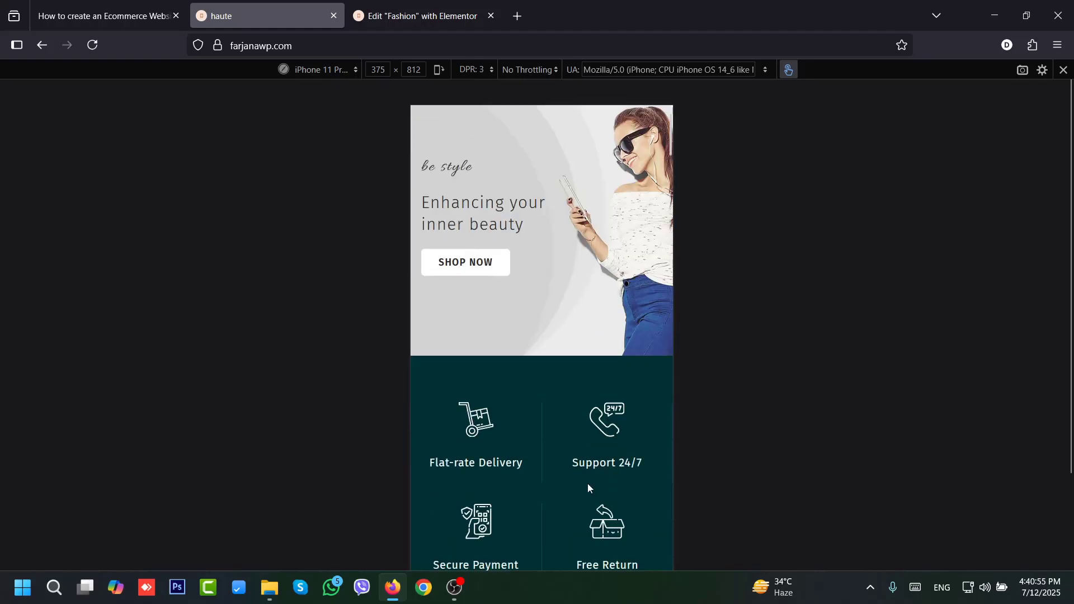
{"action": "scroll", "coordinate": [587, 484], "scroll_direction": "down", "scroll_amount": 5}
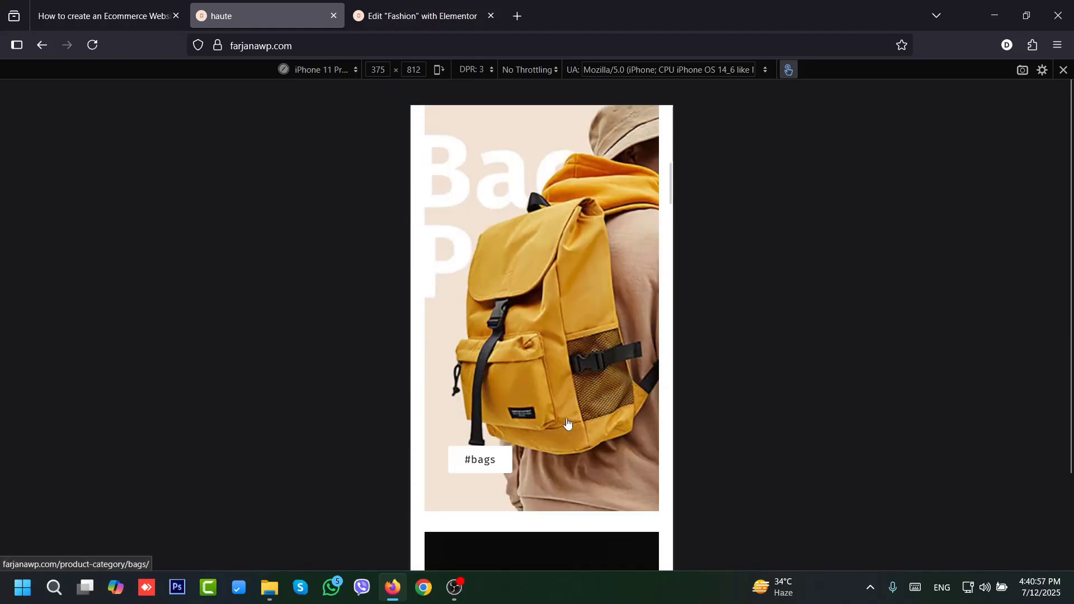
{"action": "scroll", "coordinate": [567, 424], "scroll_direction": "down", "scroll_amount": 5}
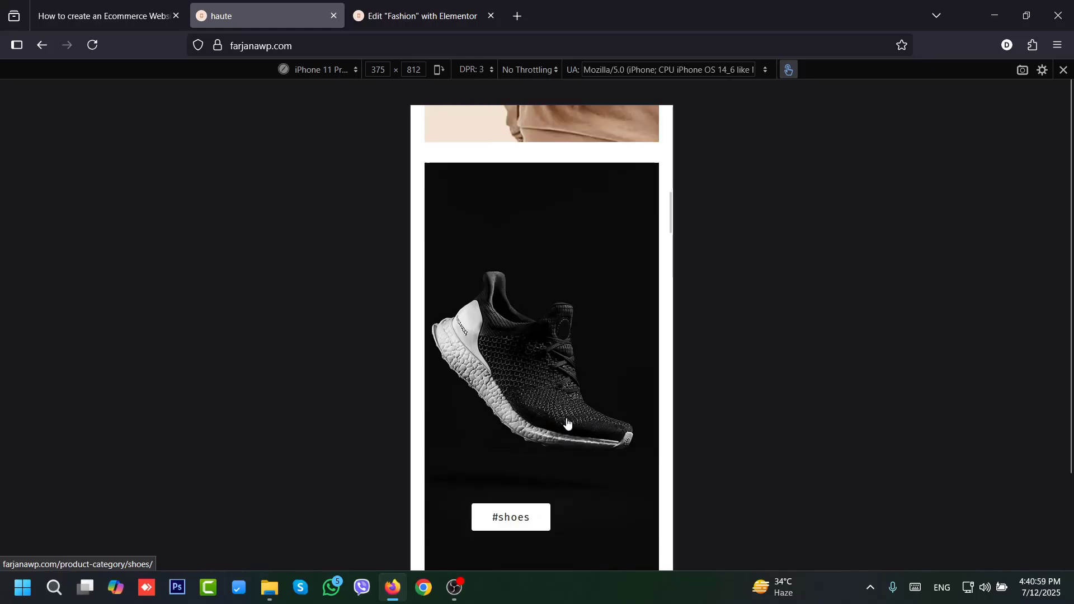
{"action": "scroll", "coordinate": [567, 424], "scroll_direction": "down", "scroll_amount": 4}
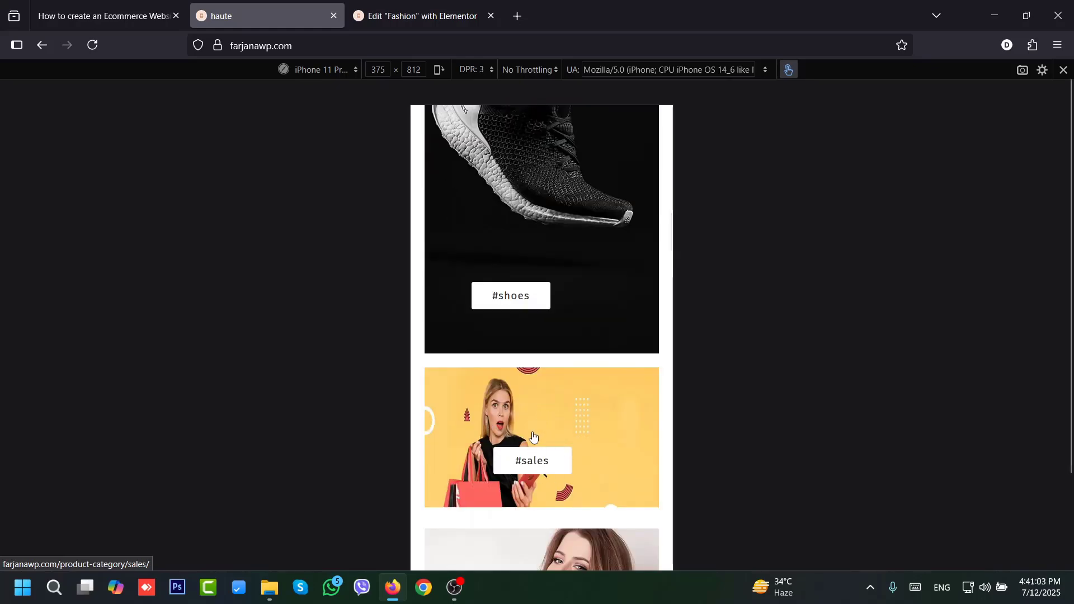
{"action": "scroll", "coordinate": [532, 448], "scroll_direction": "down", "scroll_amount": 3}
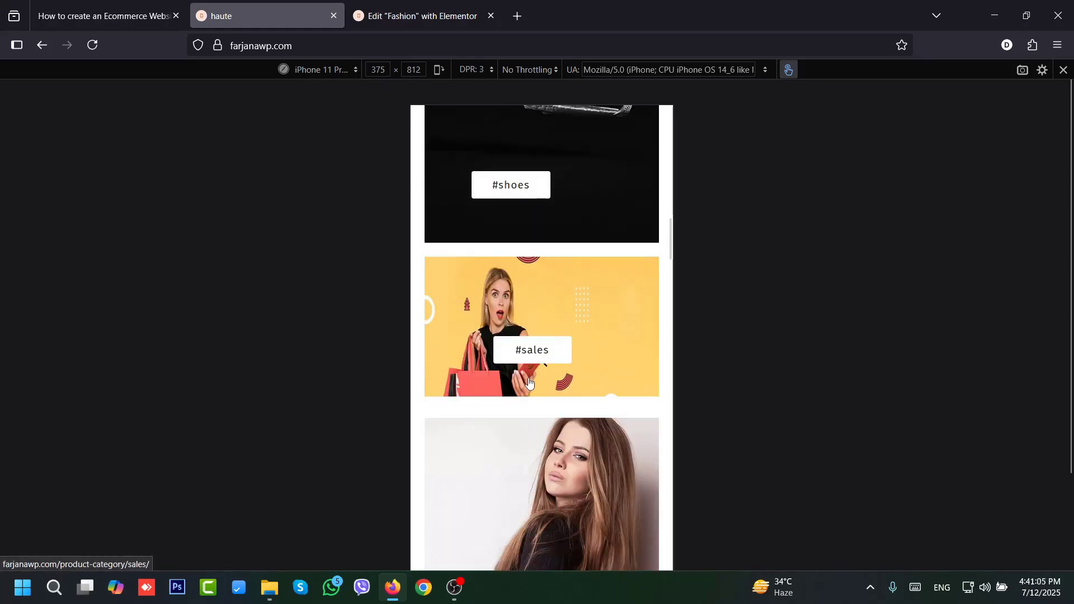
{"action": "scroll", "coordinate": [512, 399], "scroll_direction": "down", "scroll_amount": 4}
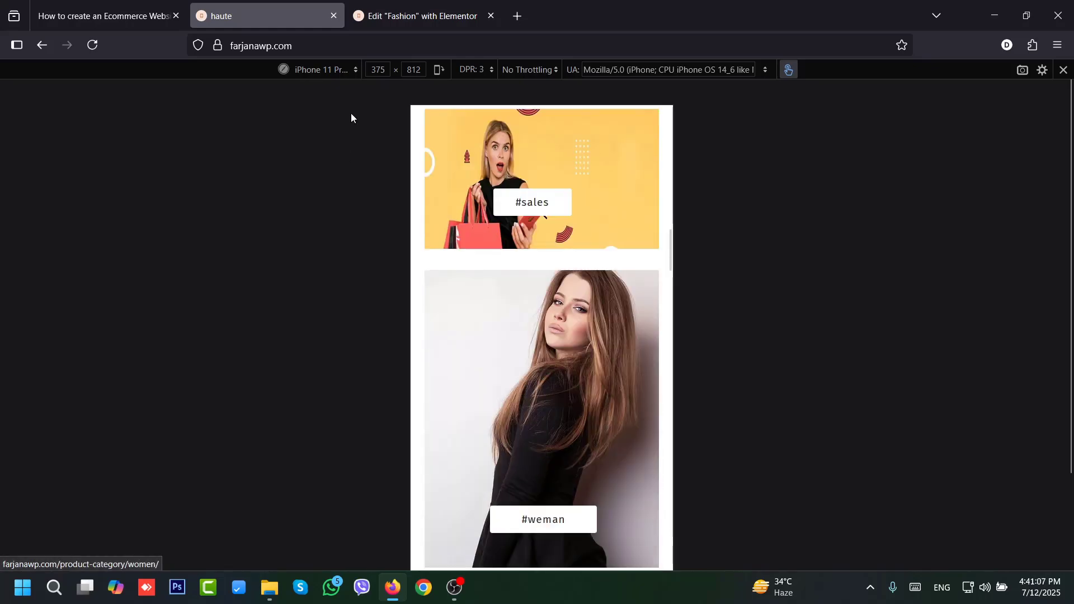
- In Elementor's mobile view, lower the #sales image's Style height from 200 to 150 px
{"action": "left_click", "coordinate": [378, 8]}
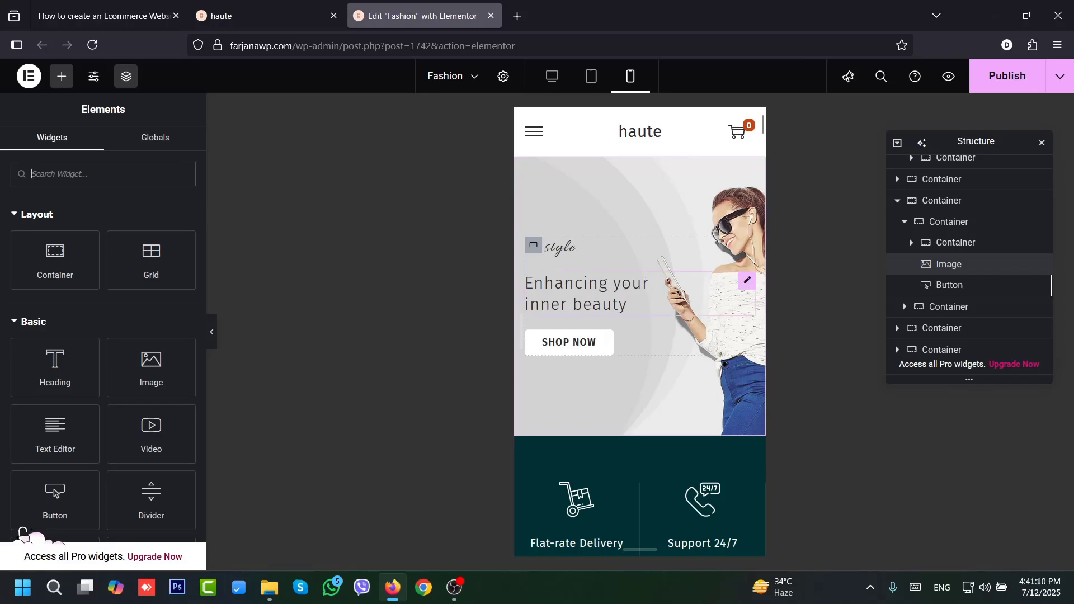
{"action": "scroll", "coordinate": [735, 408], "scroll_direction": "down", "scroll_amount": 2}
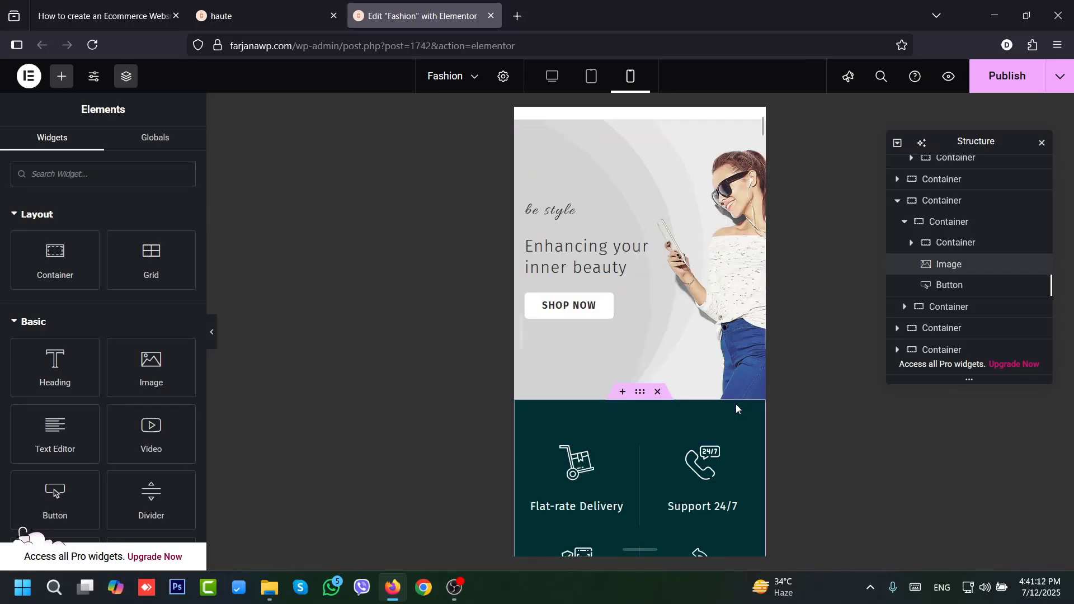
{"action": "scroll", "coordinate": [736, 403], "scroll_direction": "down", "scroll_amount": 15}
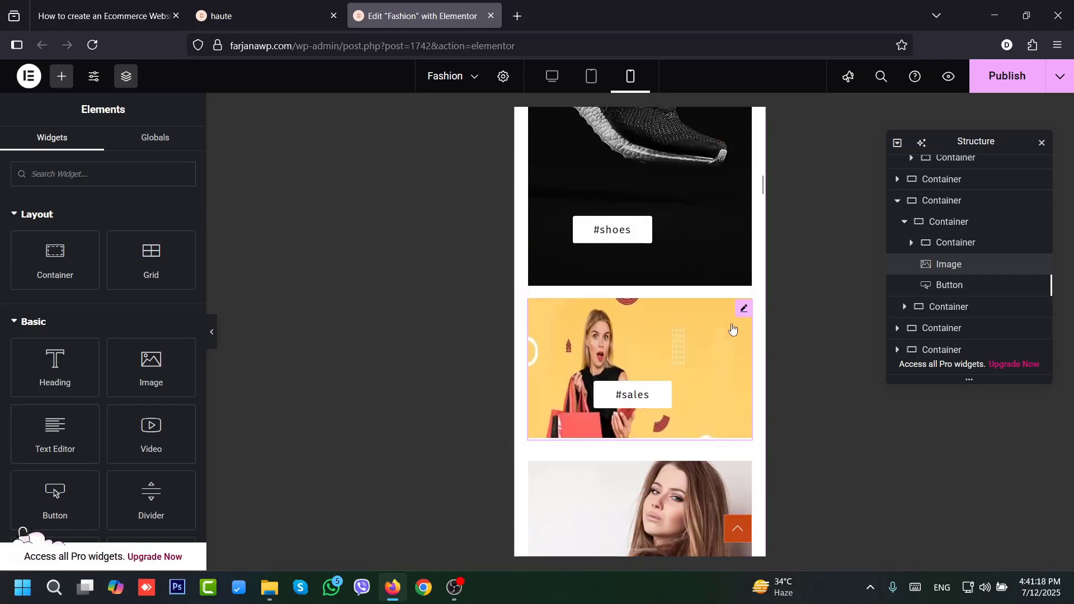
{"action": "left_click", "coordinate": [732, 328]}
{"action": "left_click", "coordinate": [28, 147]}
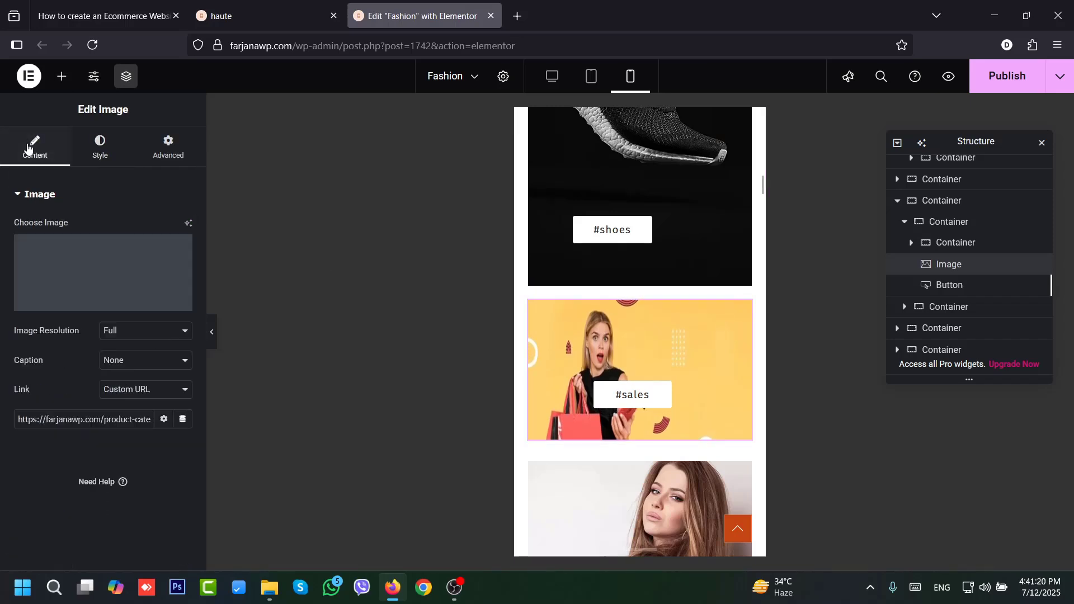
{"action": "left_click", "coordinate": [89, 151]}
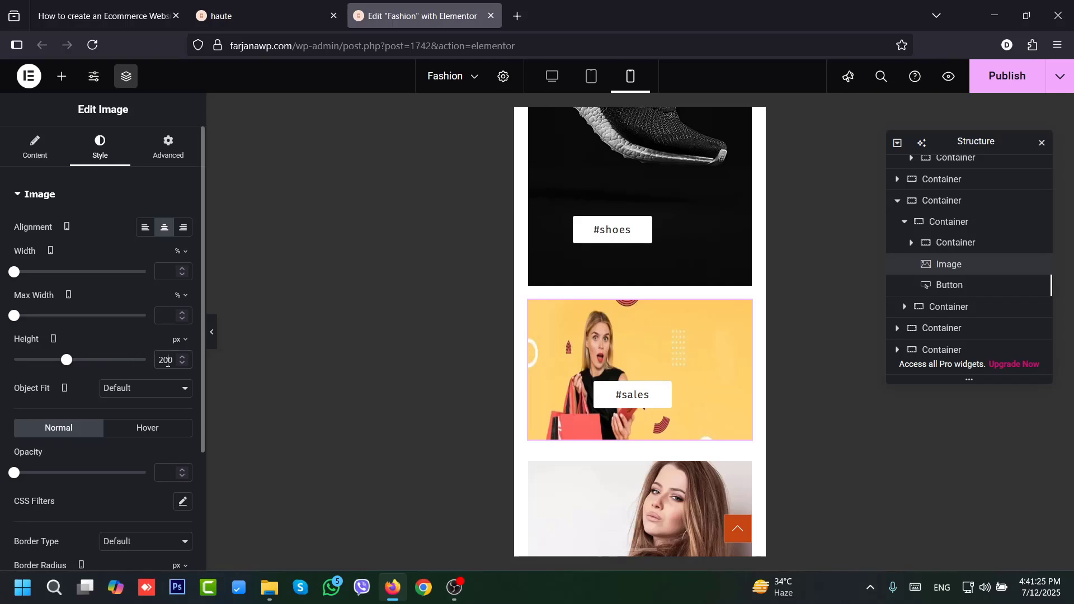
{"action": "key", "text": "Down"}
{"action": "key", "text": "Down"}
{"action": "key", "text": "Down"}
{"action": "key", "text": "Down"}
{"action": "key", "text": "Down"}
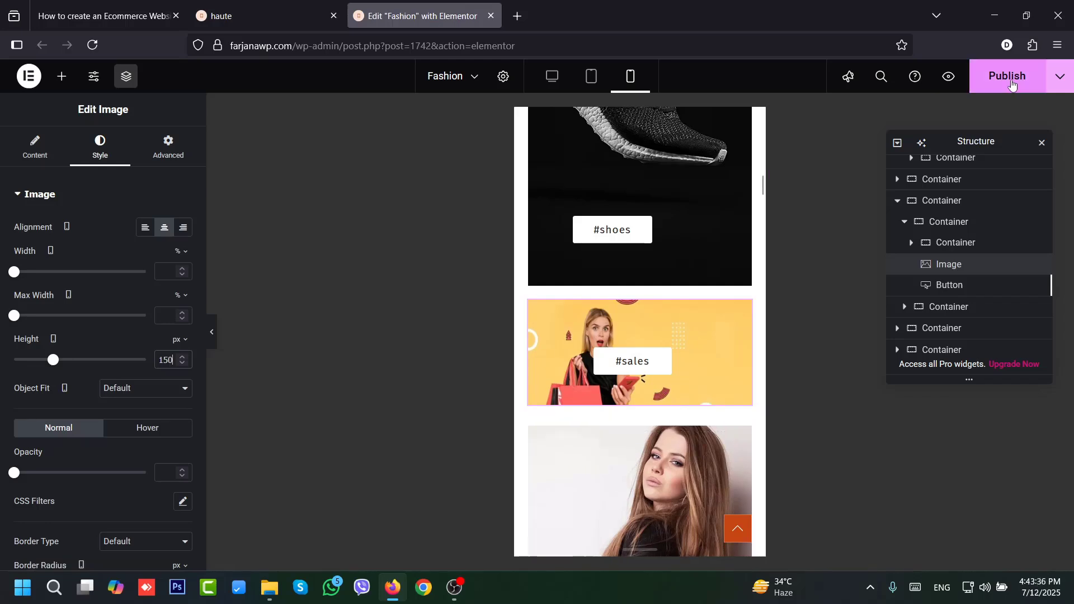
- Publish the Elementor page and reload the live haute homepage
{"action": "left_click", "coordinate": [1012, 84]}
{"action": "left_click", "coordinate": [245, 7]}
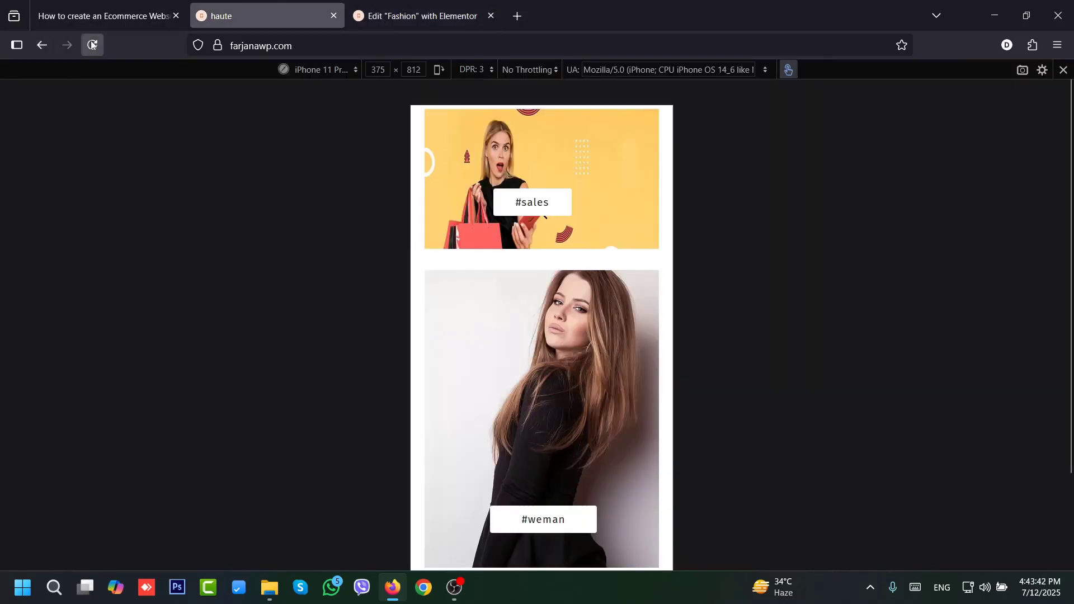
{"action": "left_click", "coordinate": [92, 42]}
{"action": "scroll", "coordinate": [640, 227], "scroll_direction": "down", "scroll_amount": 1}
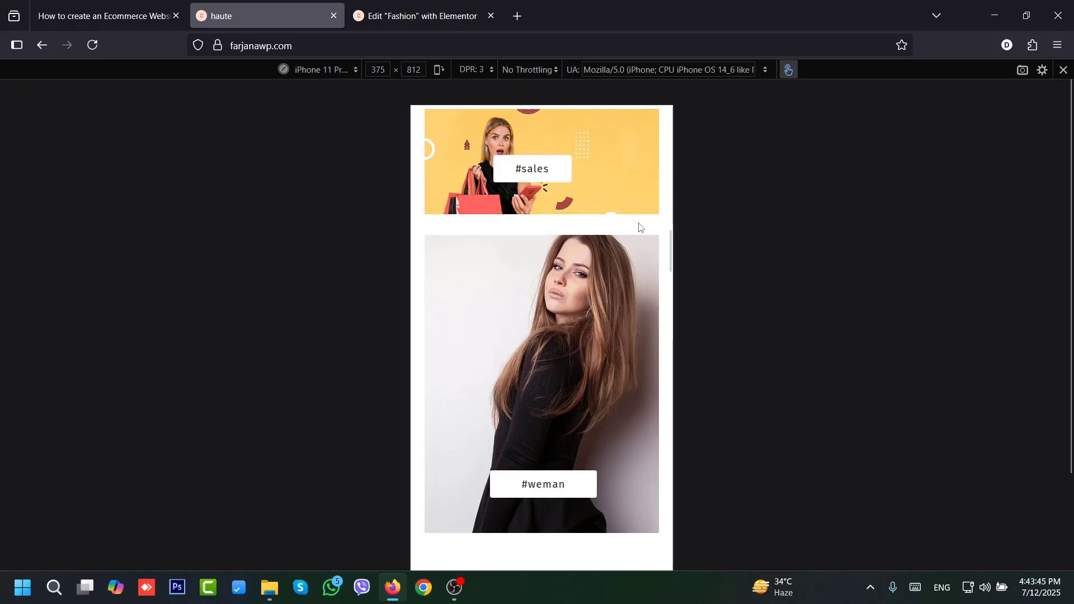
{"action": "scroll", "coordinate": [618, 207], "scroll_direction": "up", "scroll_amount": 15}
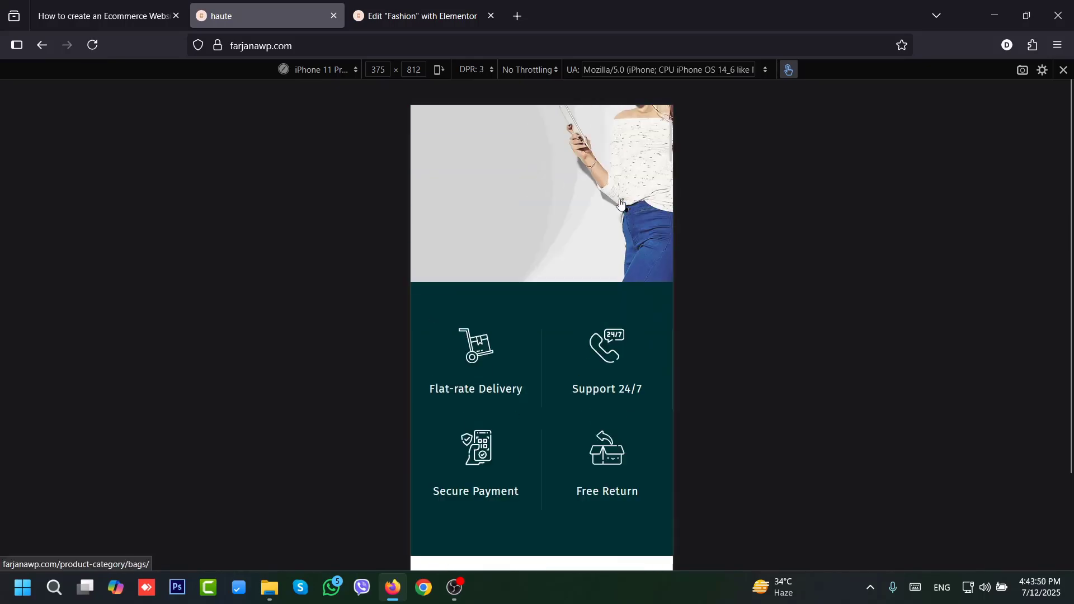
- Visit the Shop and About pages through the mobile hamburger menu
{"action": "left_click", "coordinate": [429, 164]}
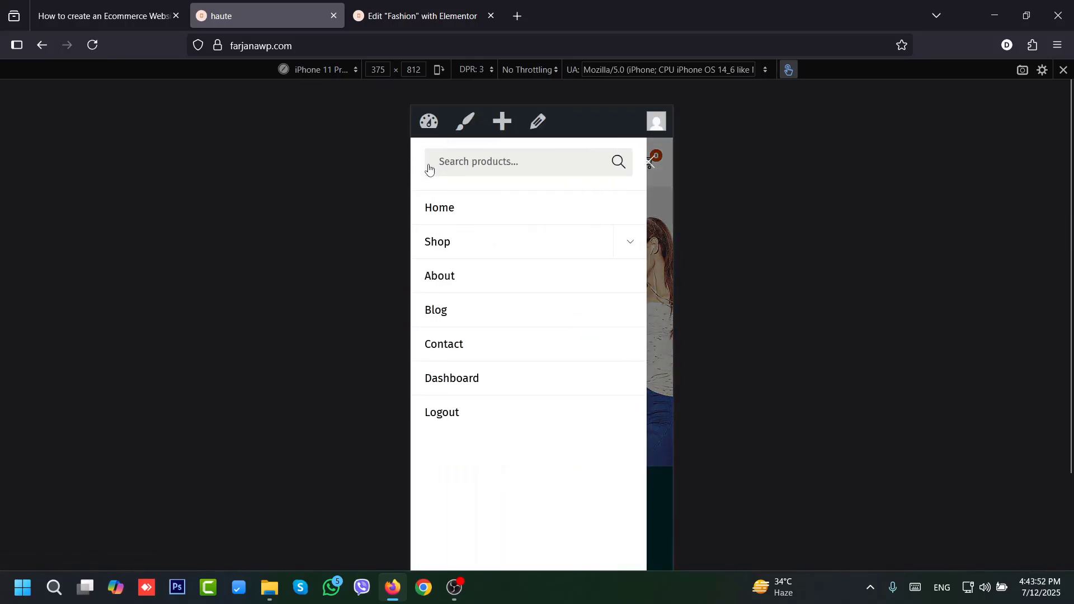
{"action": "left_click", "coordinate": [471, 244]}
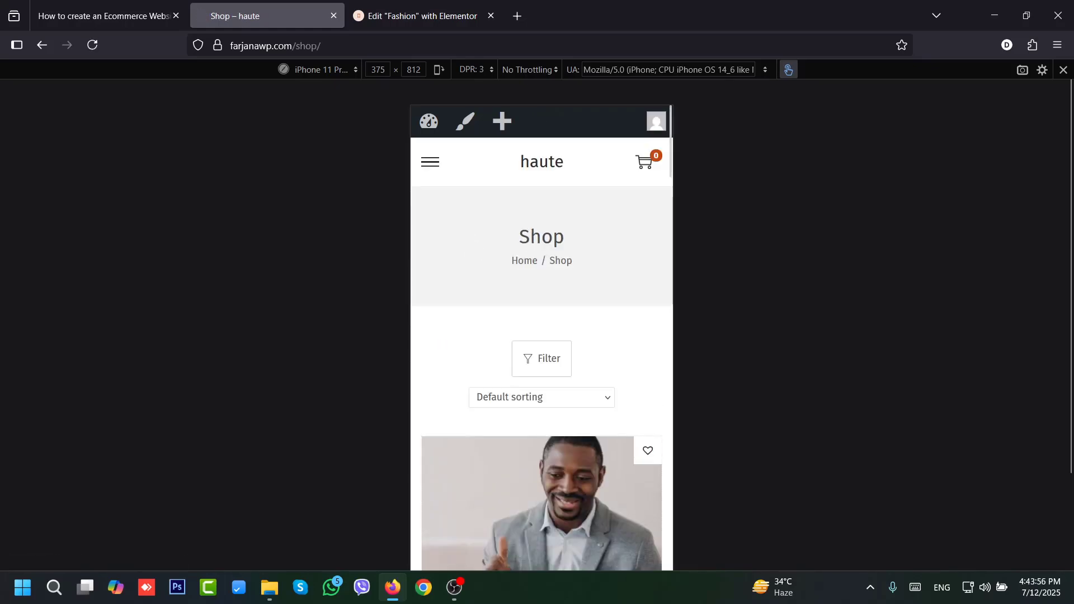
{"action": "scroll", "coordinate": [613, 337], "scroll_direction": "down", "scroll_amount": 8}
{"action": "scroll", "coordinate": [612, 337], "scroll_direction": "down", "scroll_amount": 5}
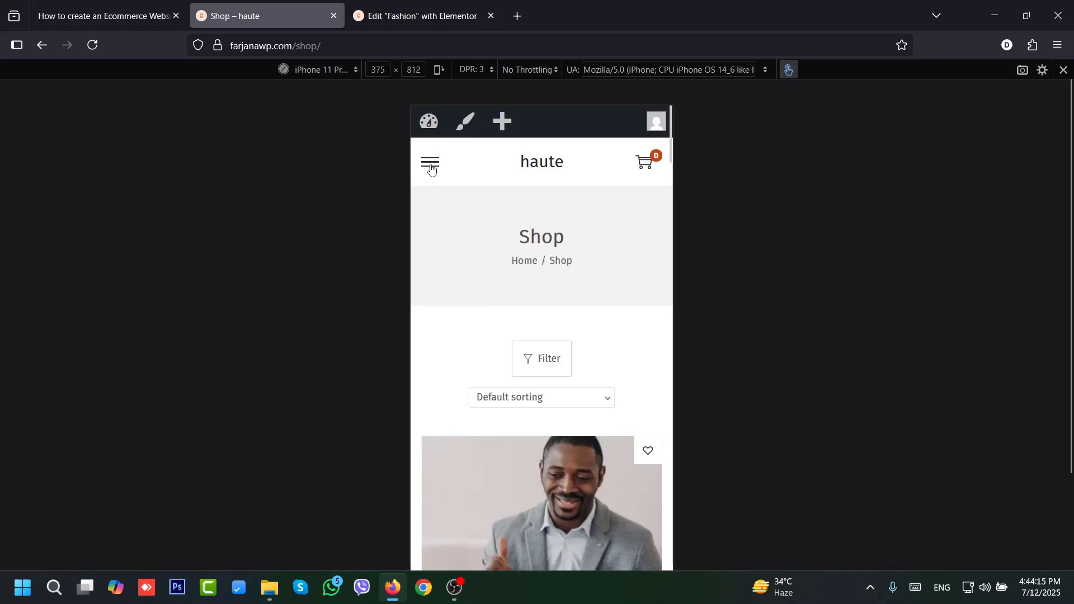
{"action": "left_click", "coordinate": [434, 170]}
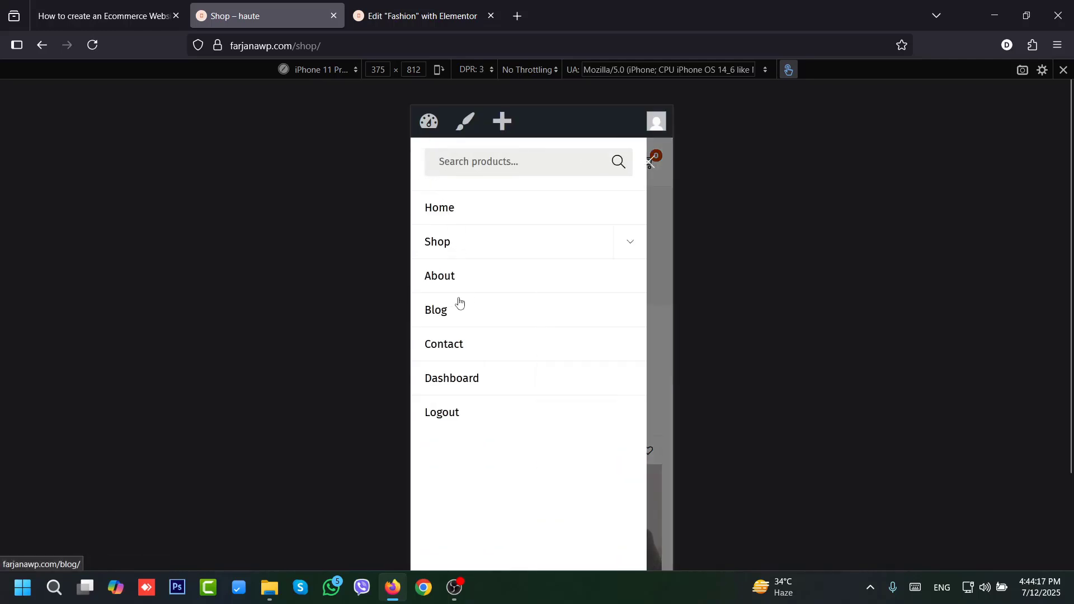
{"action": "left_click", "coordinate": [458, 280]}
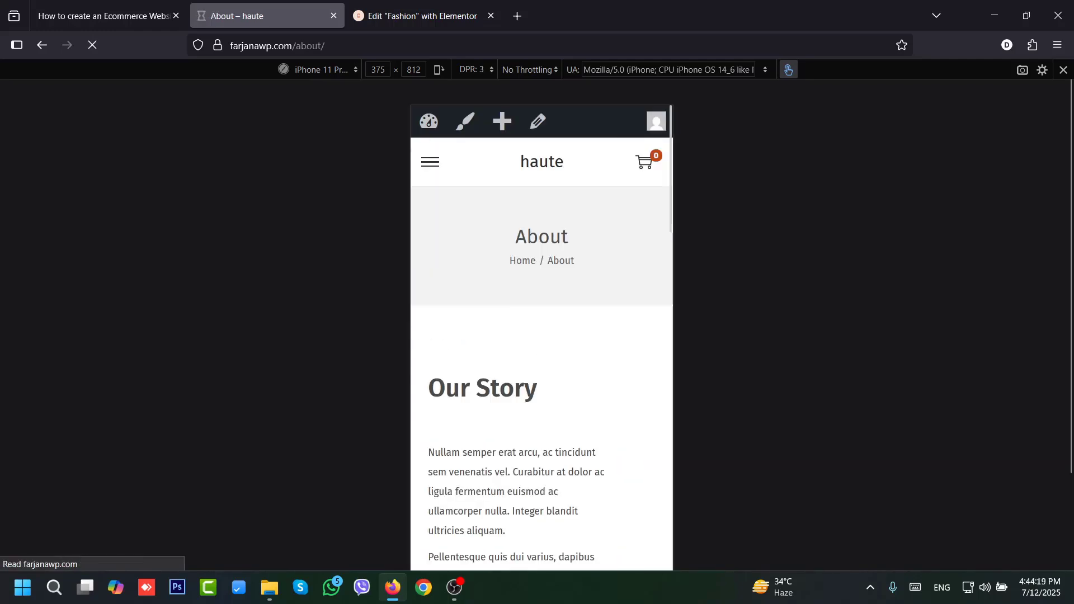
{"action": "scroll", "coordinate": [541, 336], "scroll_direction": "down", "scroll_amount": 10}
{"action": "scroll", "coordinate": [435, 250], "scroll_direction": "down", "scroll_amount": 15}
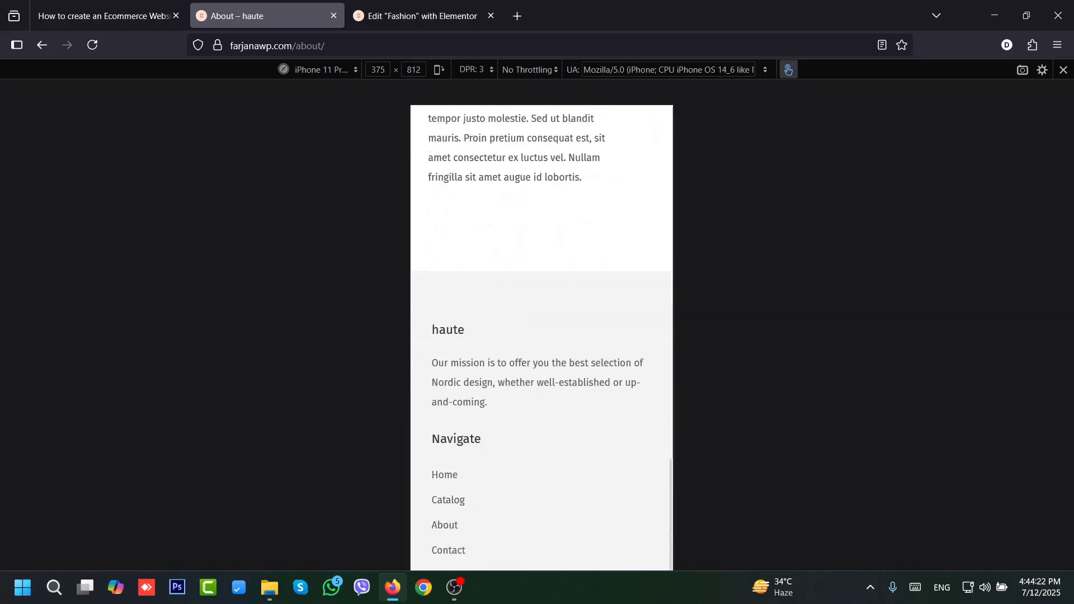
{"action": "scroll", "coordinate": [436, 251], "scroll_direction": "up", "scroll_amount": 8}
{"action": "scroll", "coordinate": [436, 251], "scroll_direction": "up", "scroll_amount": 10}
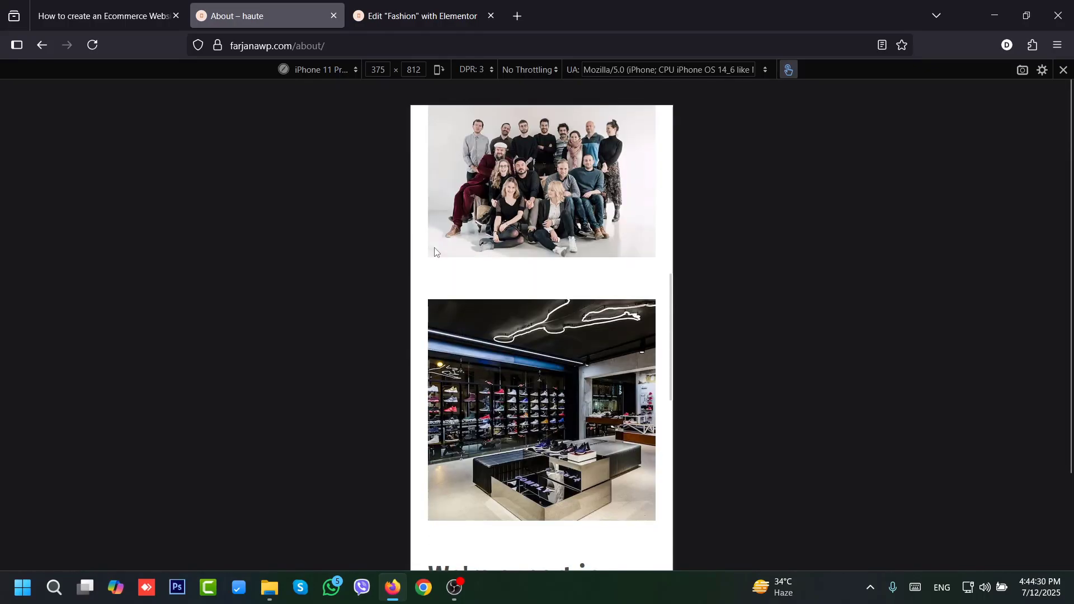
- Visit the Blog and Contact pages through the mobile menu, then return to the homepage
{"action": "left_click", "coordinate": [428, 162]}
{"action": "left_click", "coordinate": [454, 311]}
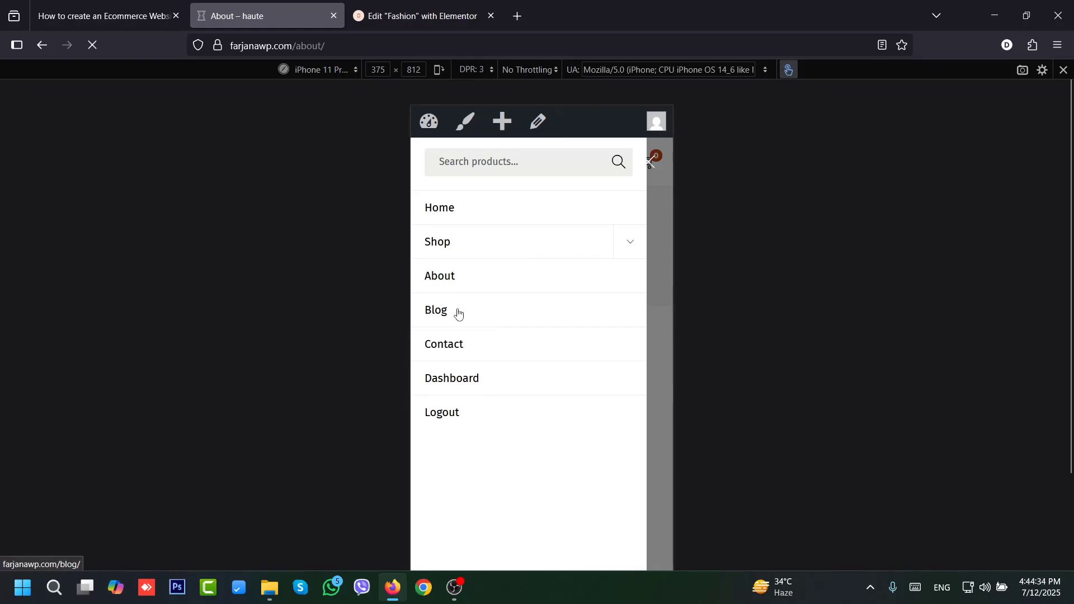
{"action": "scroll", "coordinate": [460, 315], "scroll_direction": "down", "scroll_amount": 15}
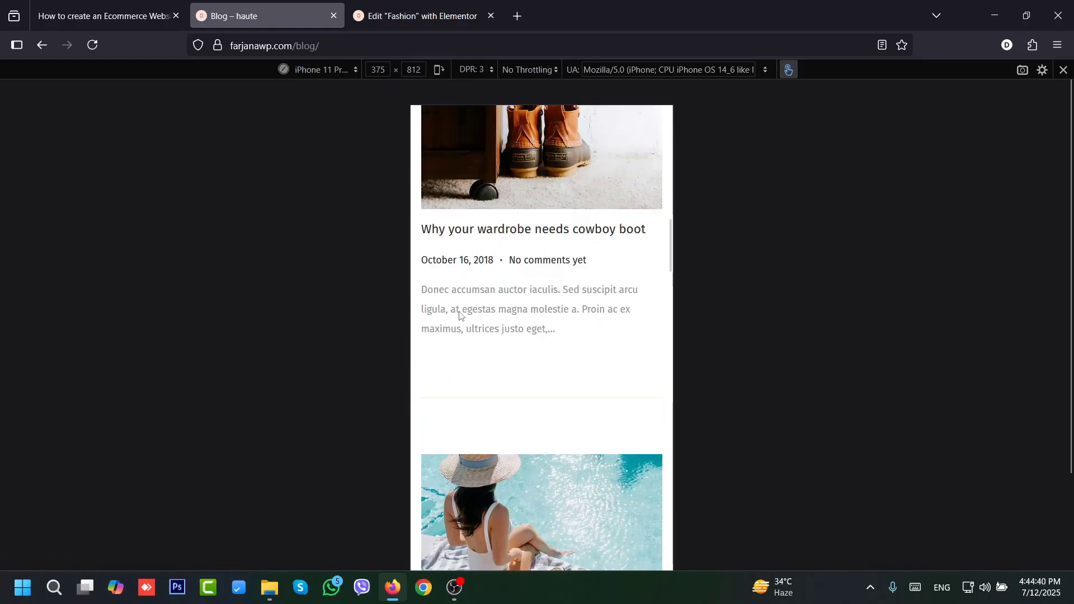
{"action": "scroll", "coordinate": [460, 315], "scroll_direction": "up", "scroll_amount": 12}
{"action": "scroll", "coordinate": [460, 315], "scroll_direction": "up", "scroll_amount": 5}
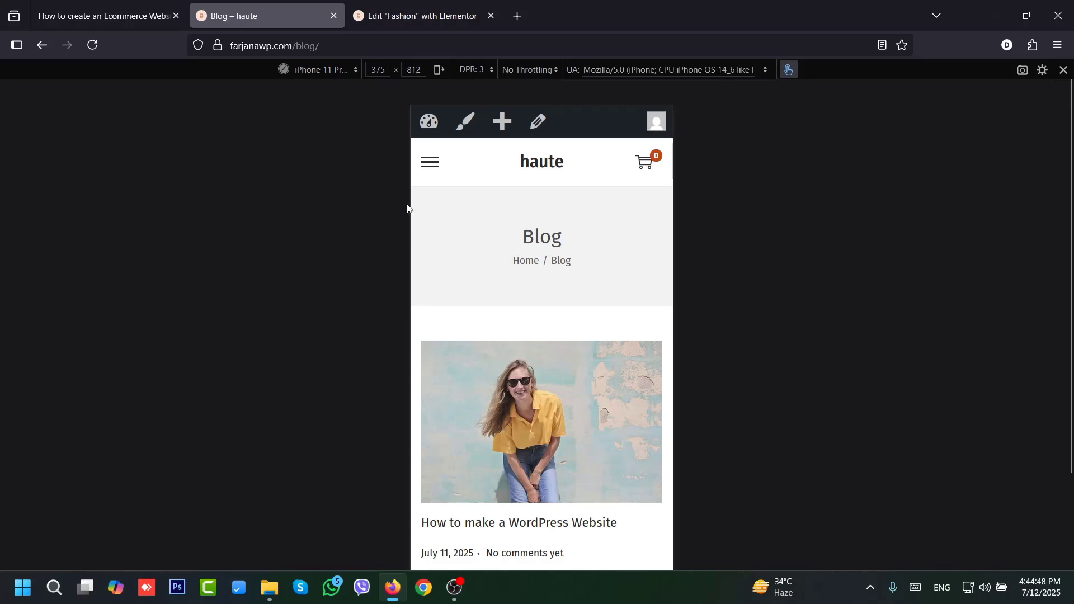
{"action": "left_click", "coordinate": [439, 159]}
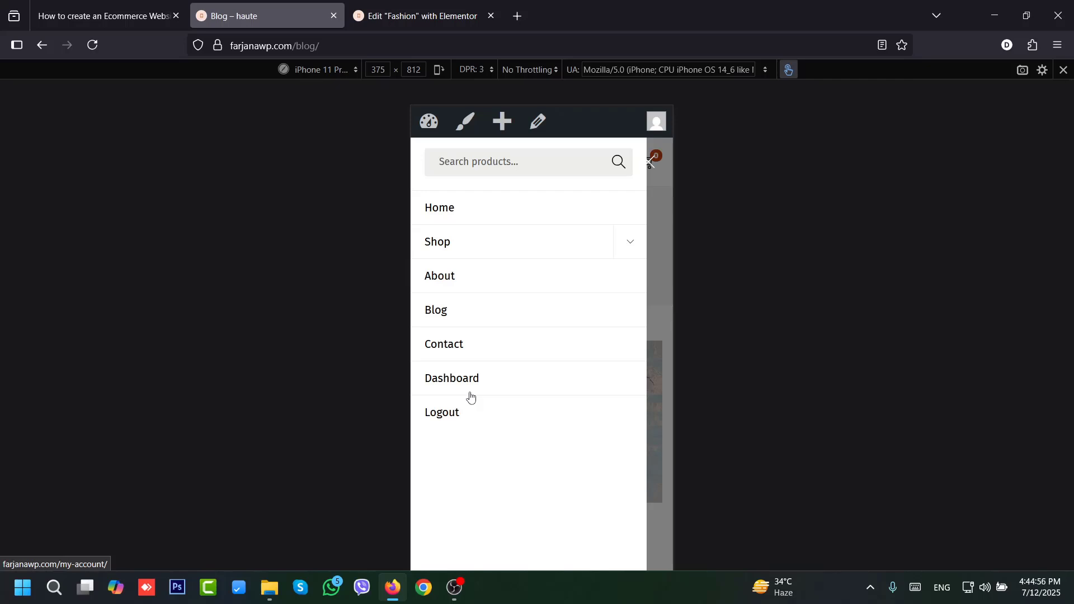
{"action": "left_click", "coordinate": [458, 346]}
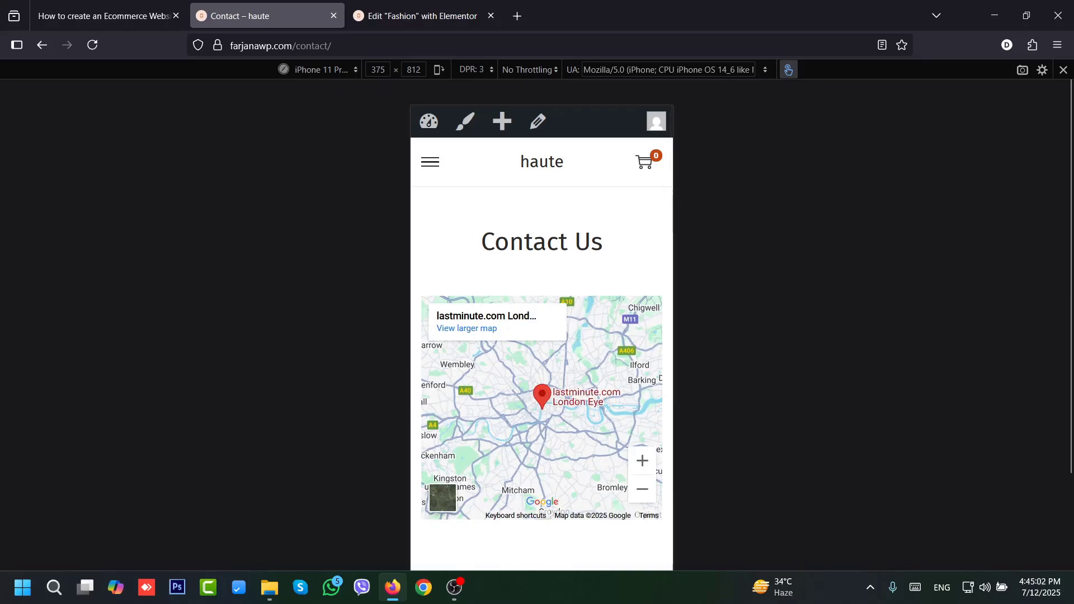
{"action": "scroll", "coordinate": [565, 213], "scroll_direction": "down", "scroll_amount": 2}
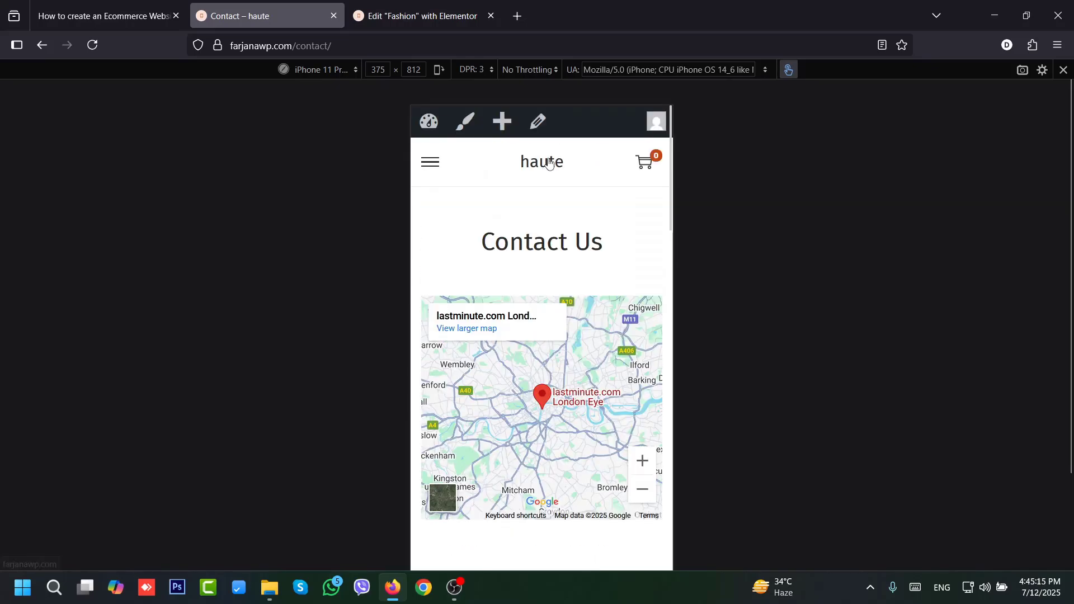
{"action": "left_click", "coordinate": [549, 162]}
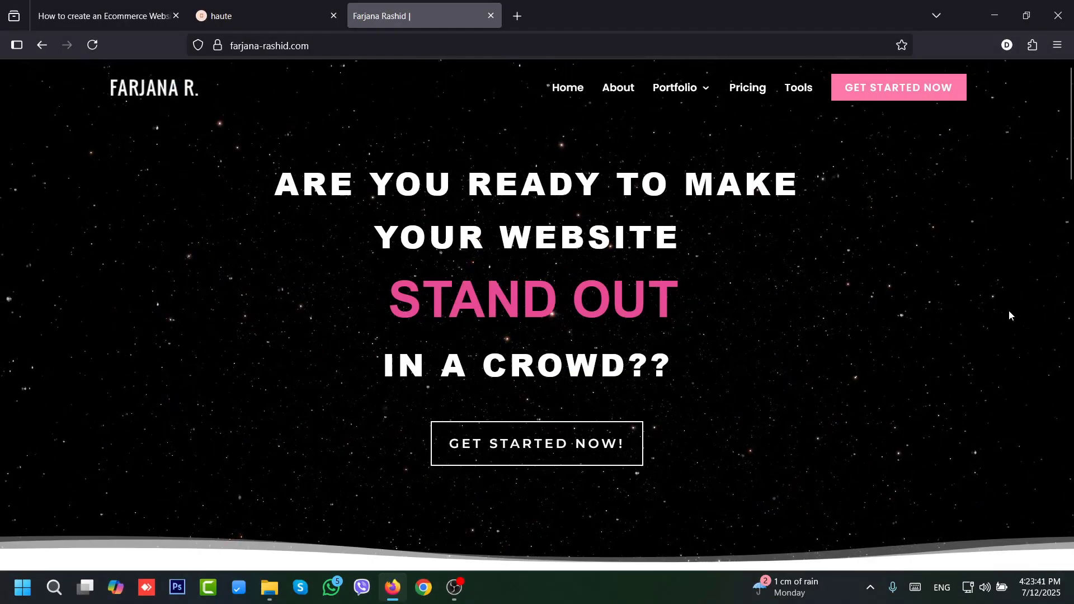
- Go to the Book Now page via GET STARTED NOW and bring the Start a New Project form into view
{"action": "left_click", "coordinate": [864, 96]}
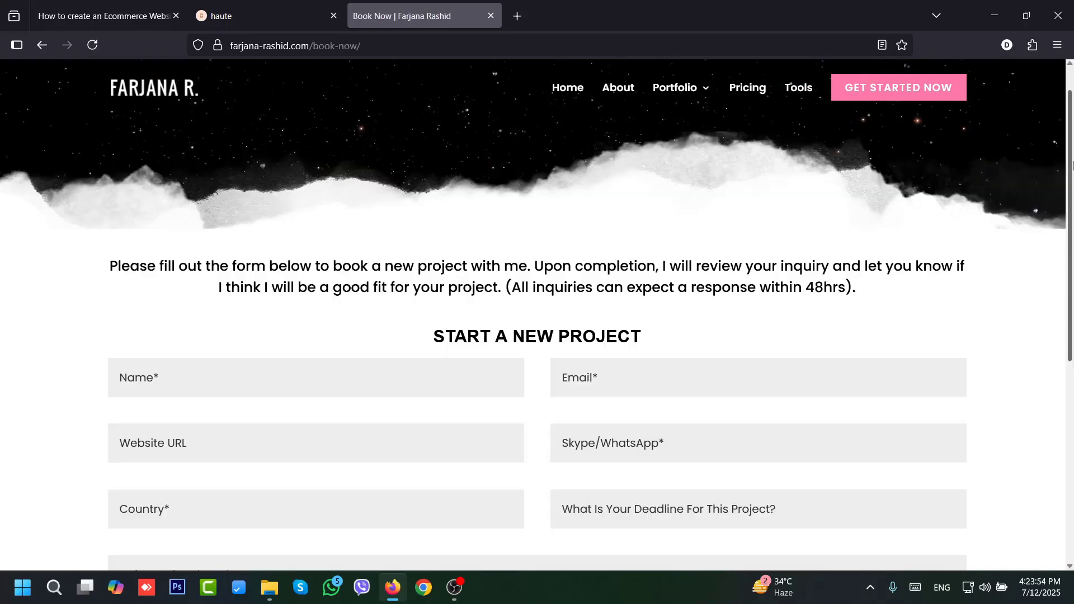
{"action": "mouse_move", "coordinate": [1071, 166]}
{"action": "left_mouse_down"}
{"action": "mouse_move", "coordinate": [1071, 347]}
{"action": "mouse_move", "coordinate": [1045, 210]}
{"action": "mouse_move", "coordinate": [1063, 166]}
{"action": "left_mouse_up"}
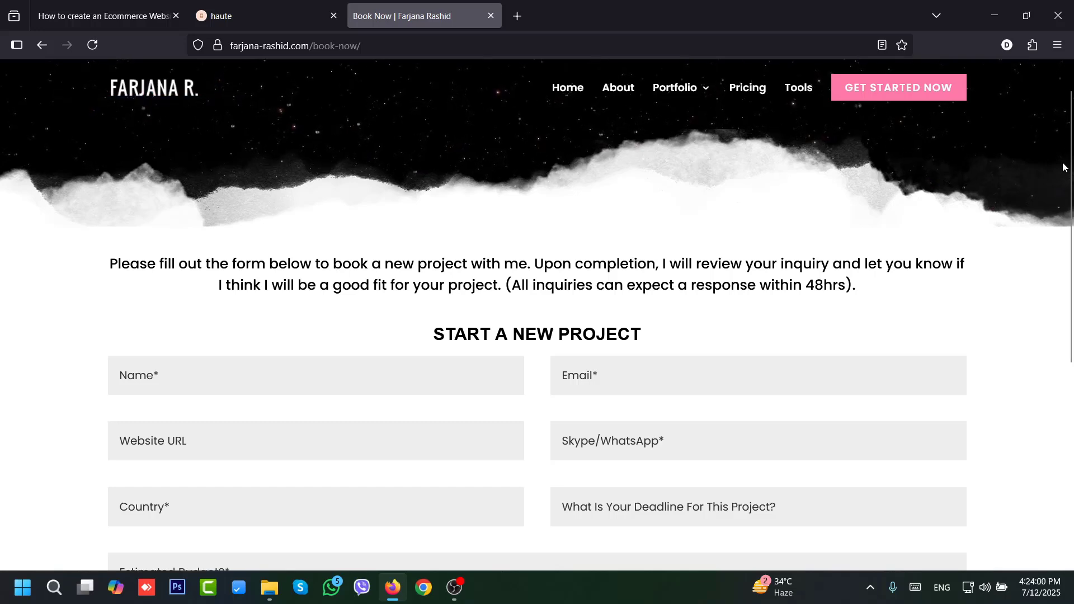